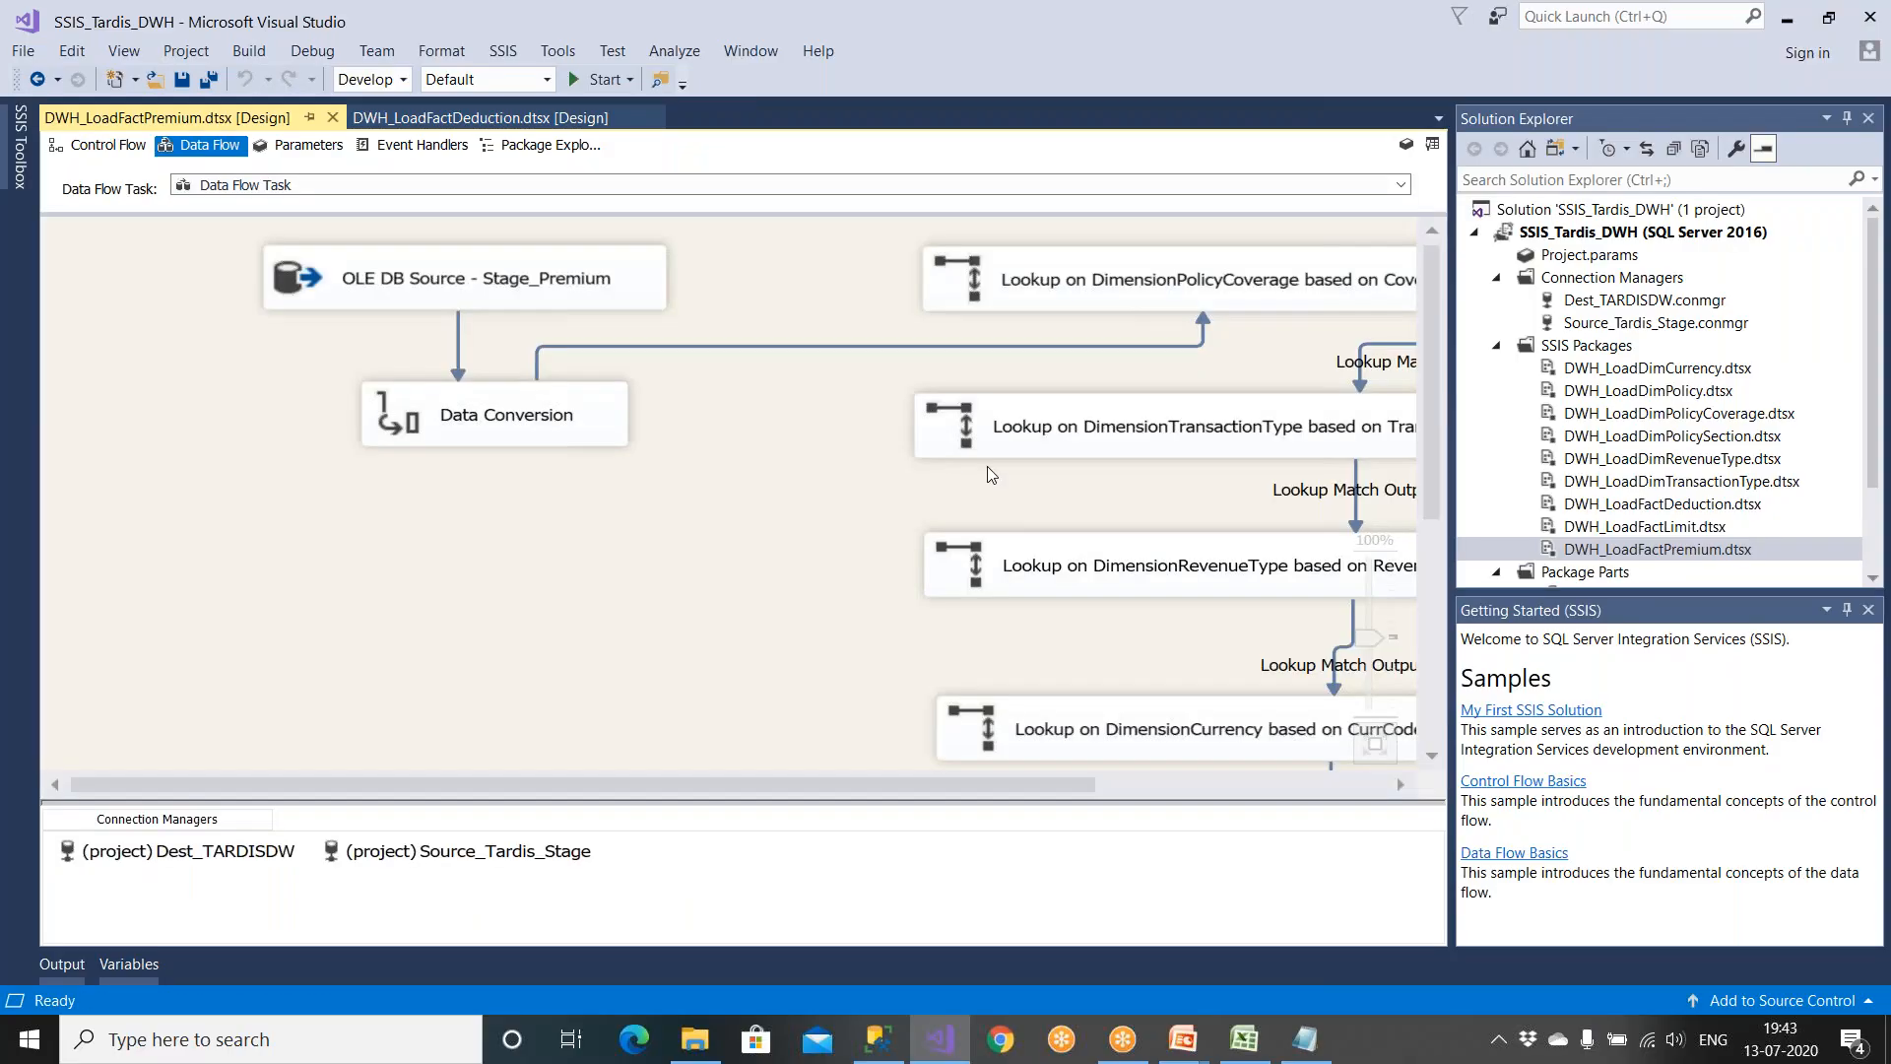
Step: Open the connection settings of the DimensionCurrency lookup that gets SettlementCurrencyID in the DWH_LoadFactPremium data flow
left_click(614, 287)
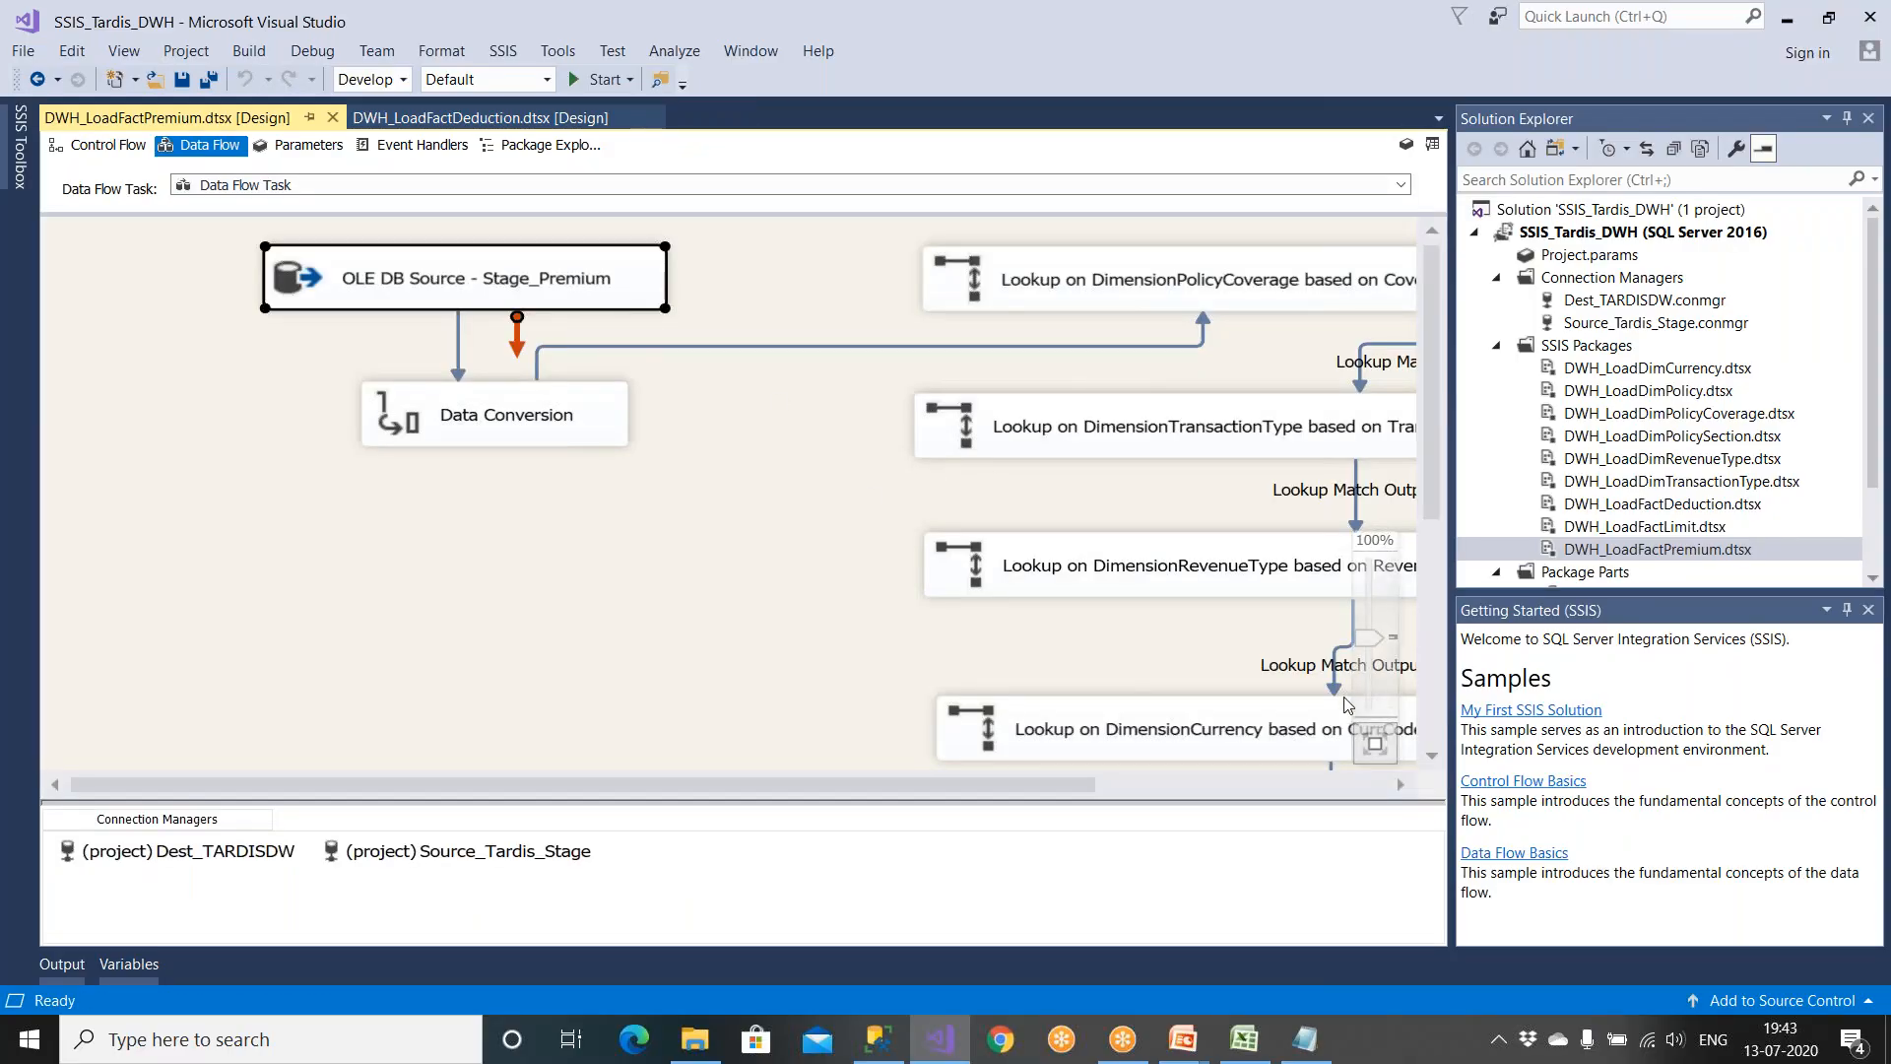
left_click_drag(1084, 796, 1374, 788)
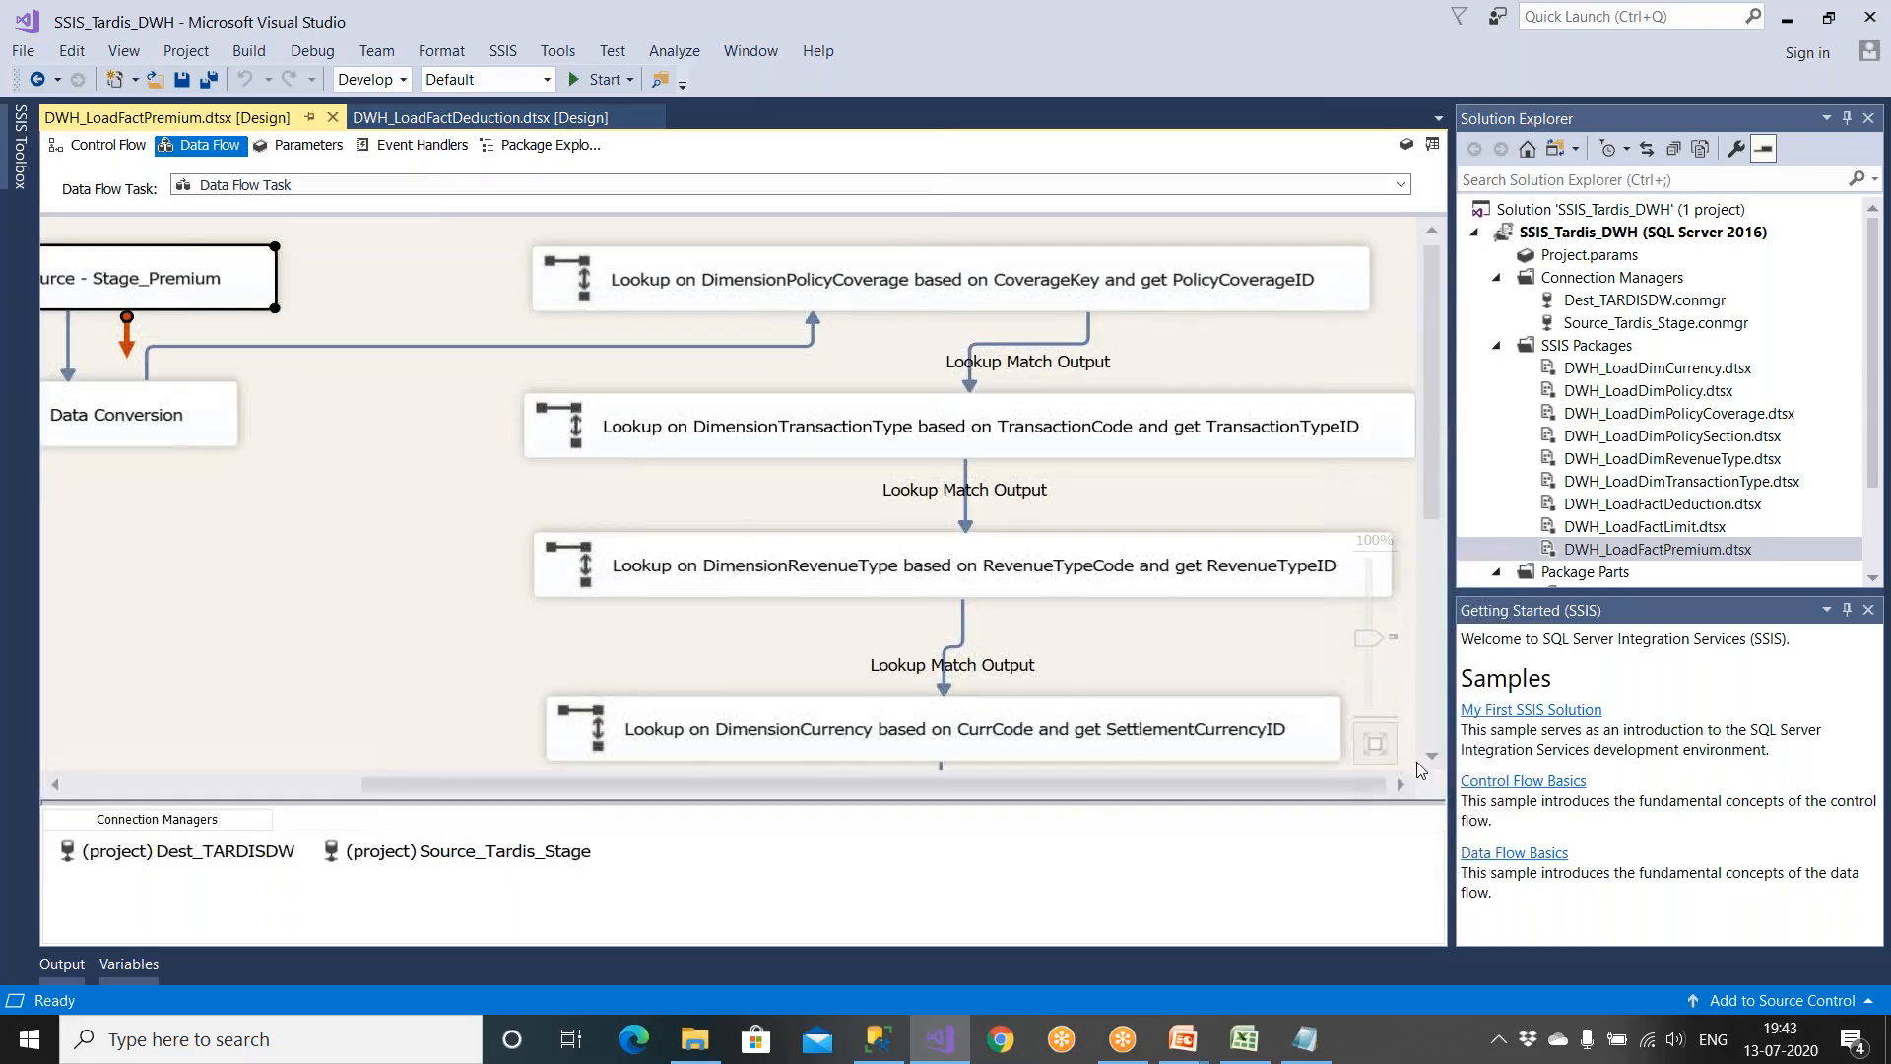
left_click(1246, 1036)
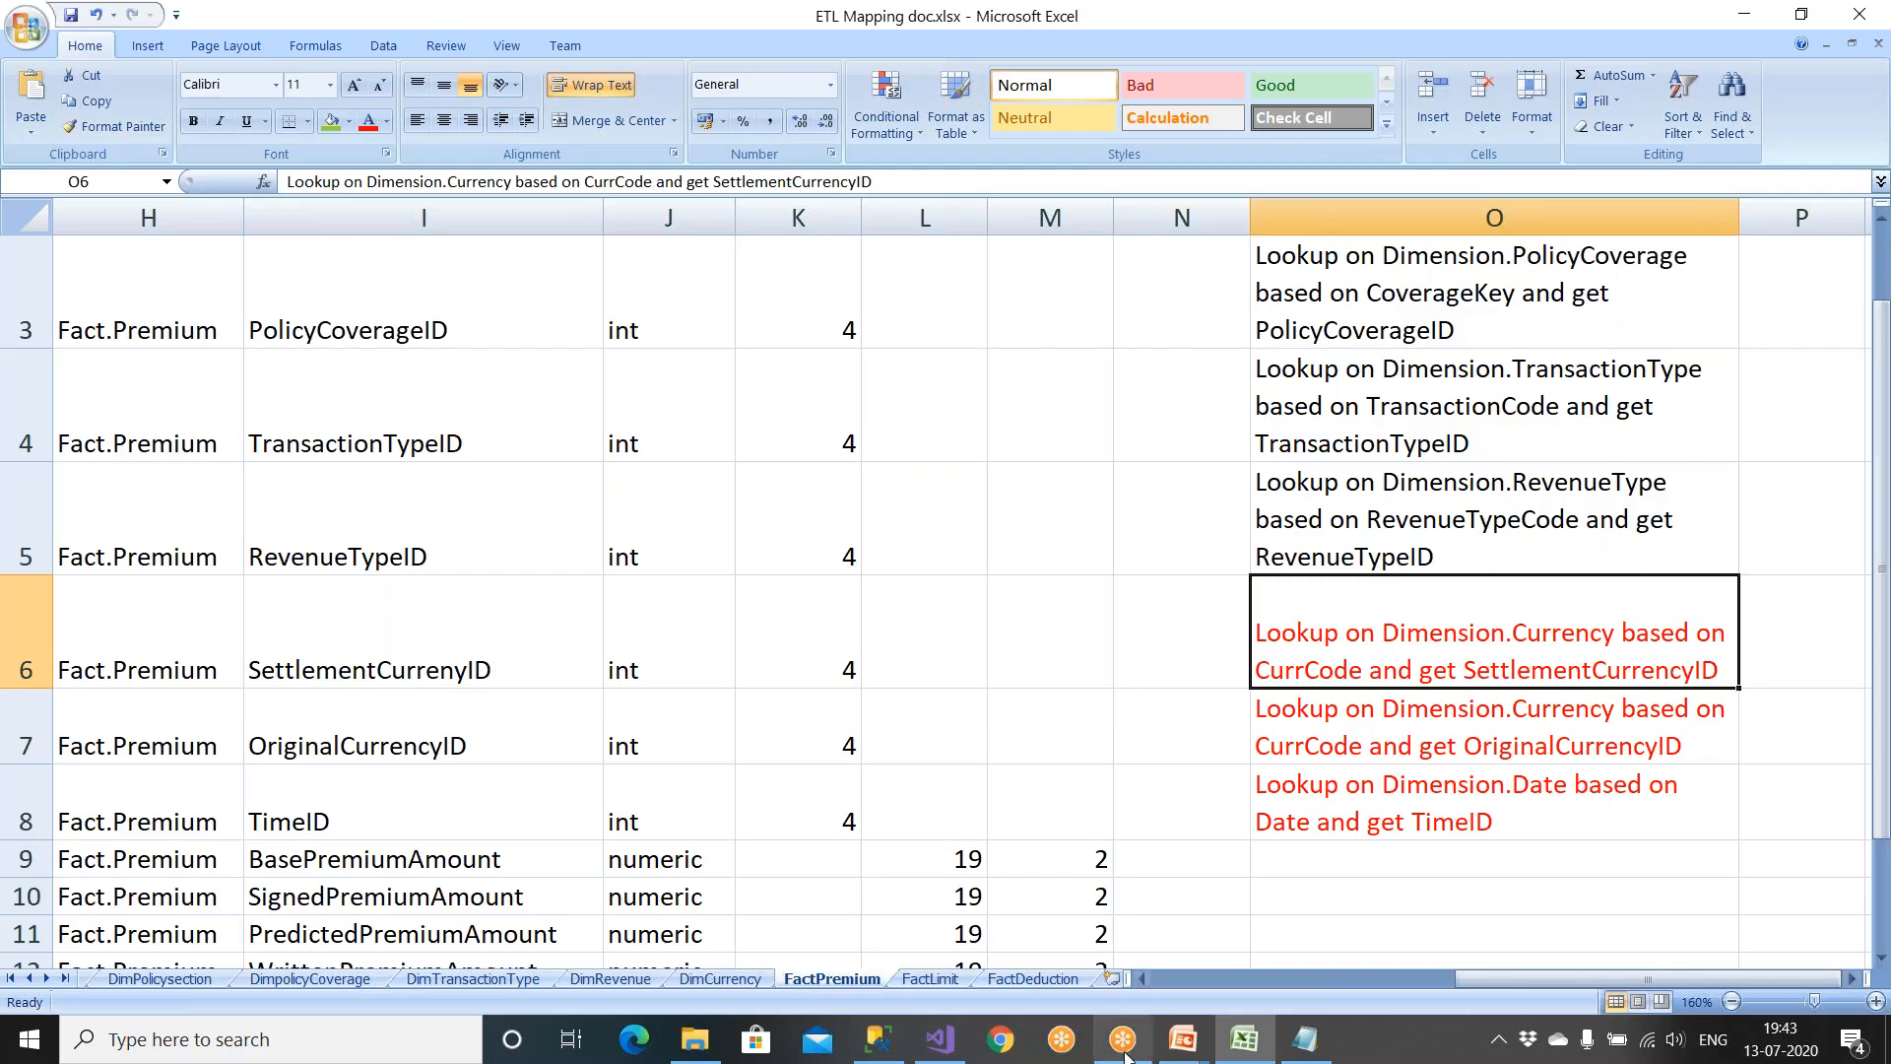
left_click(941, 1039)
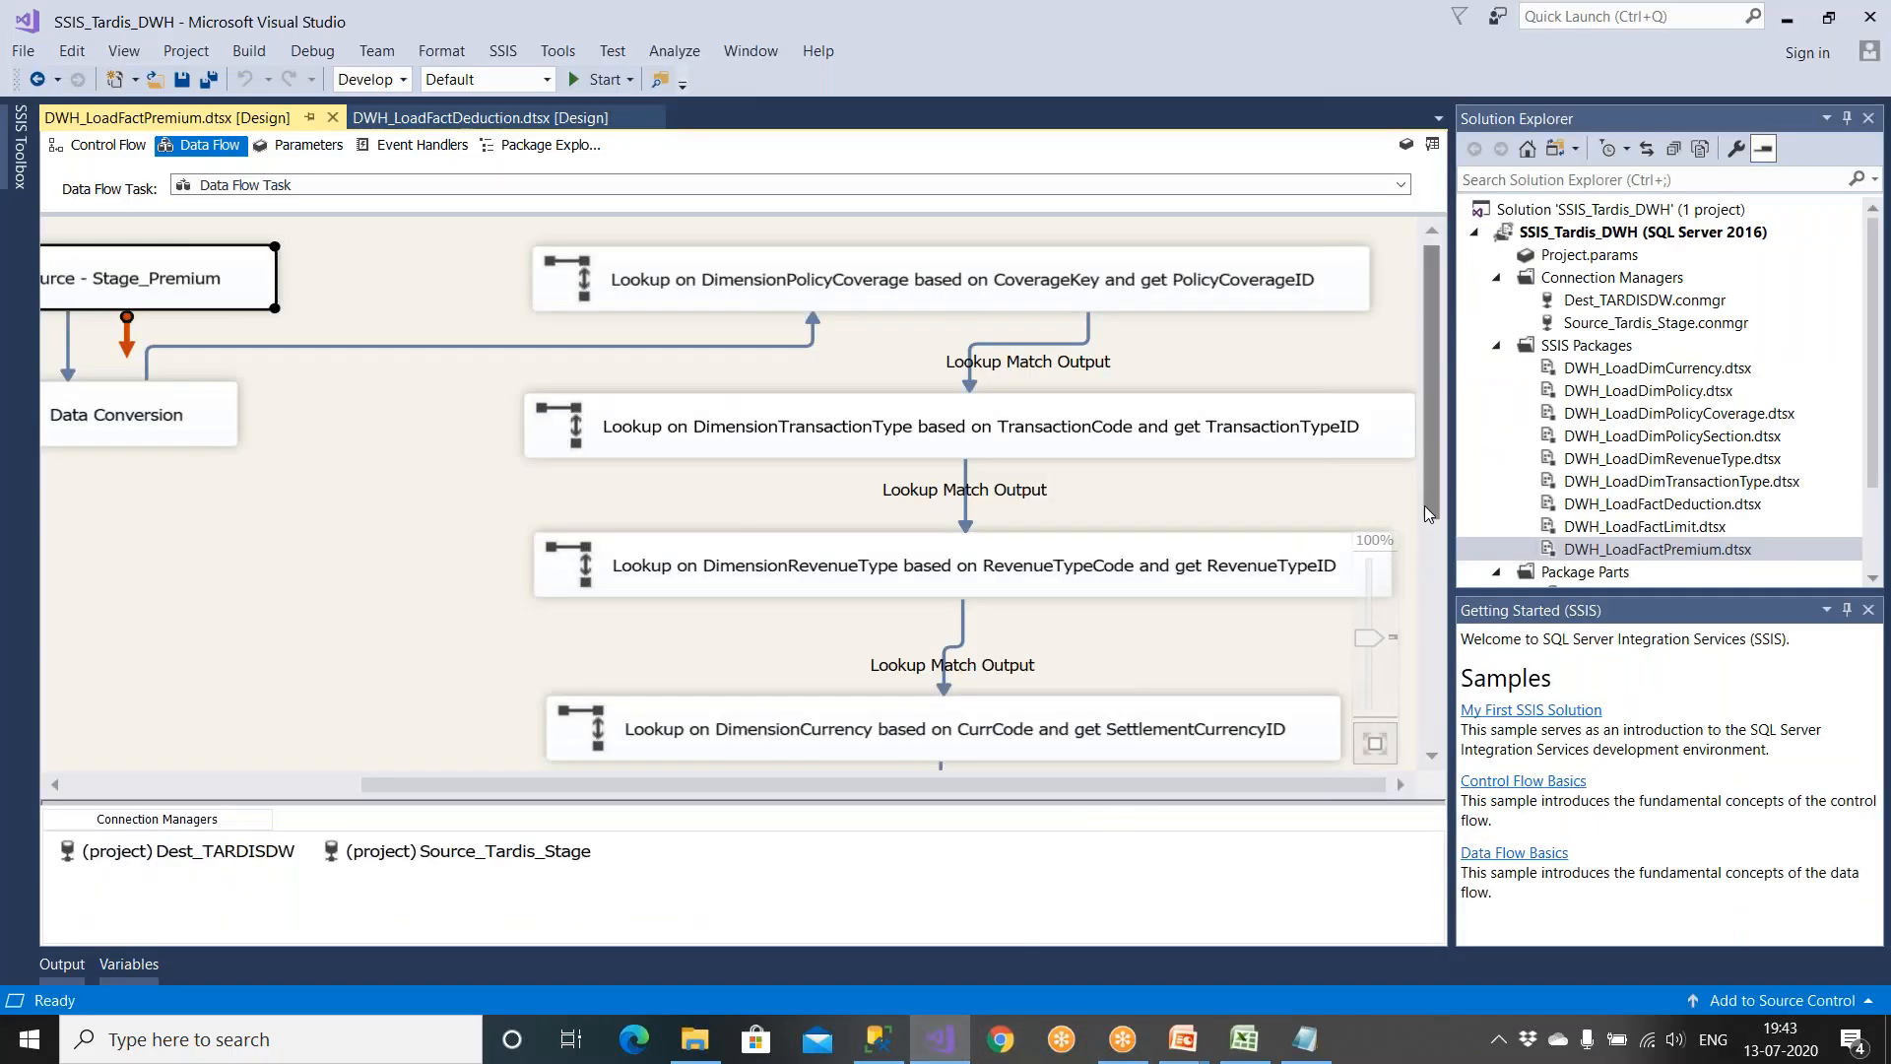
left_click_drag(1424, 493, 1427, 601)
left_click(1280, 538)
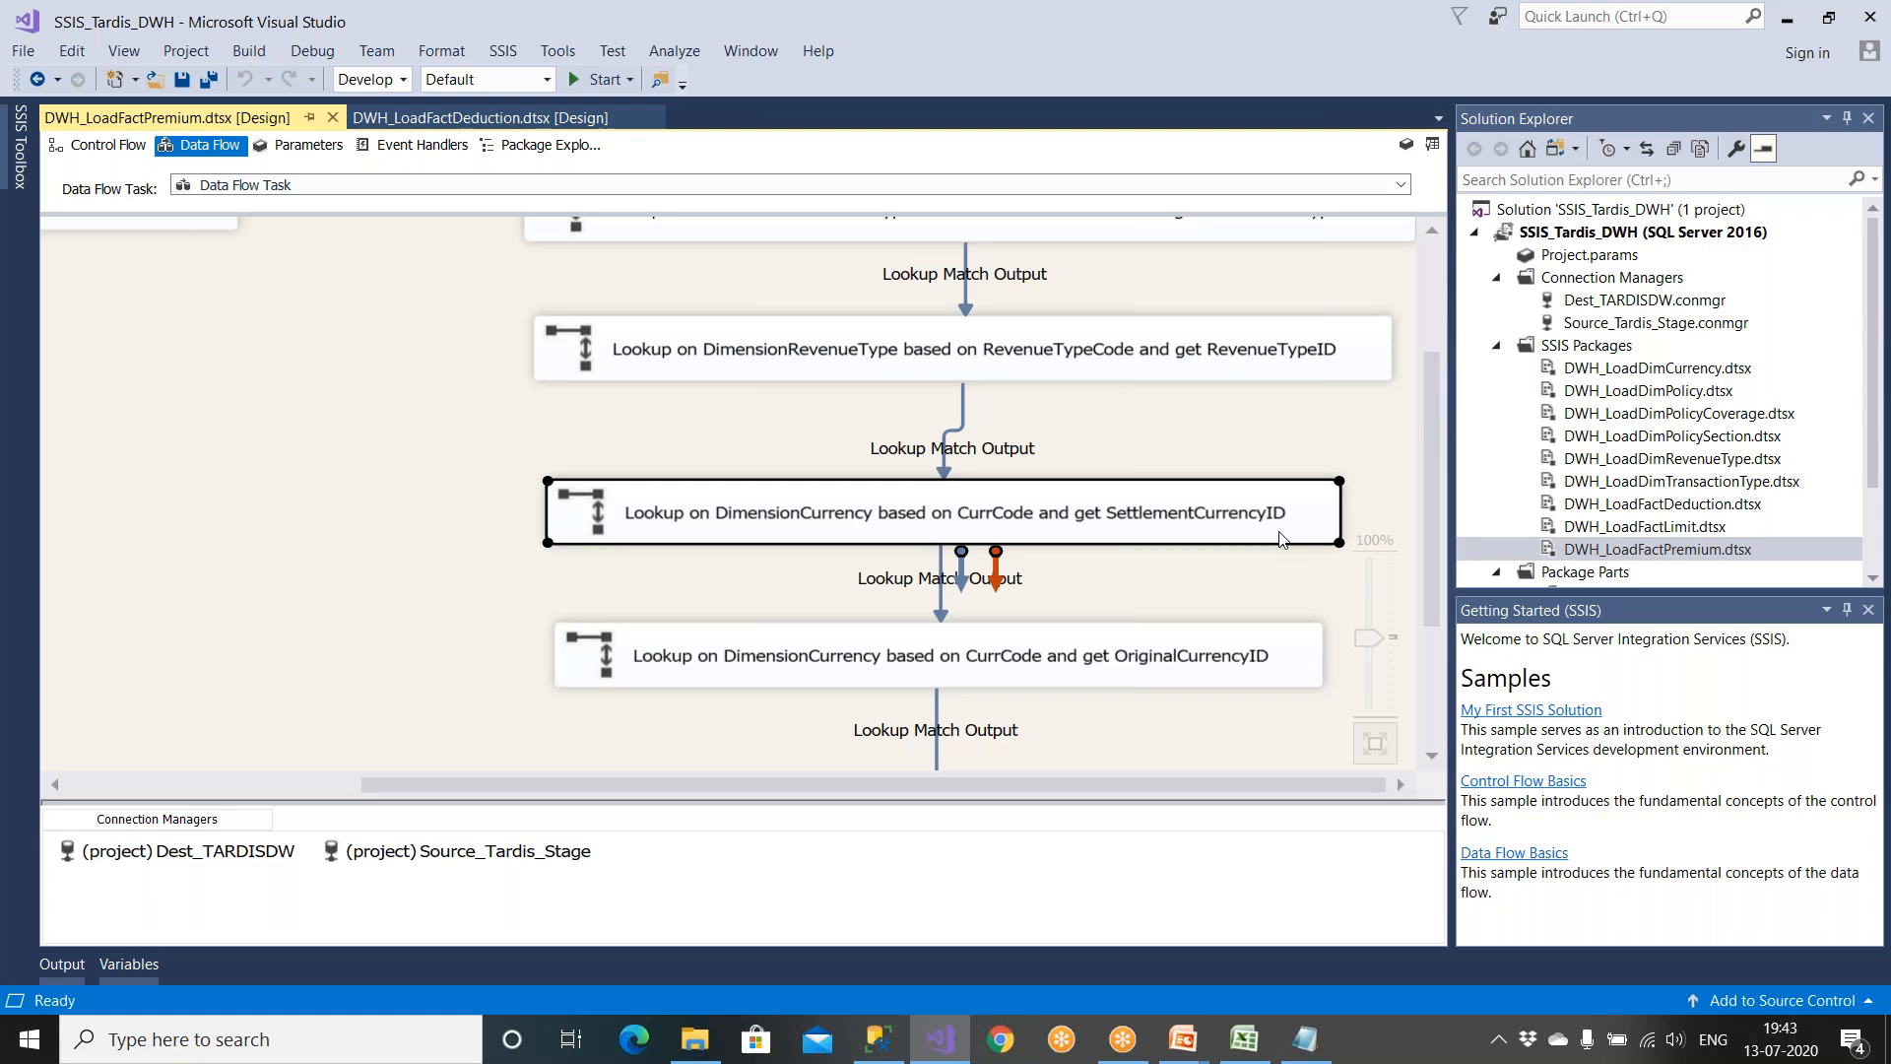
double_click(1280, 538)
left_click(606, 270)
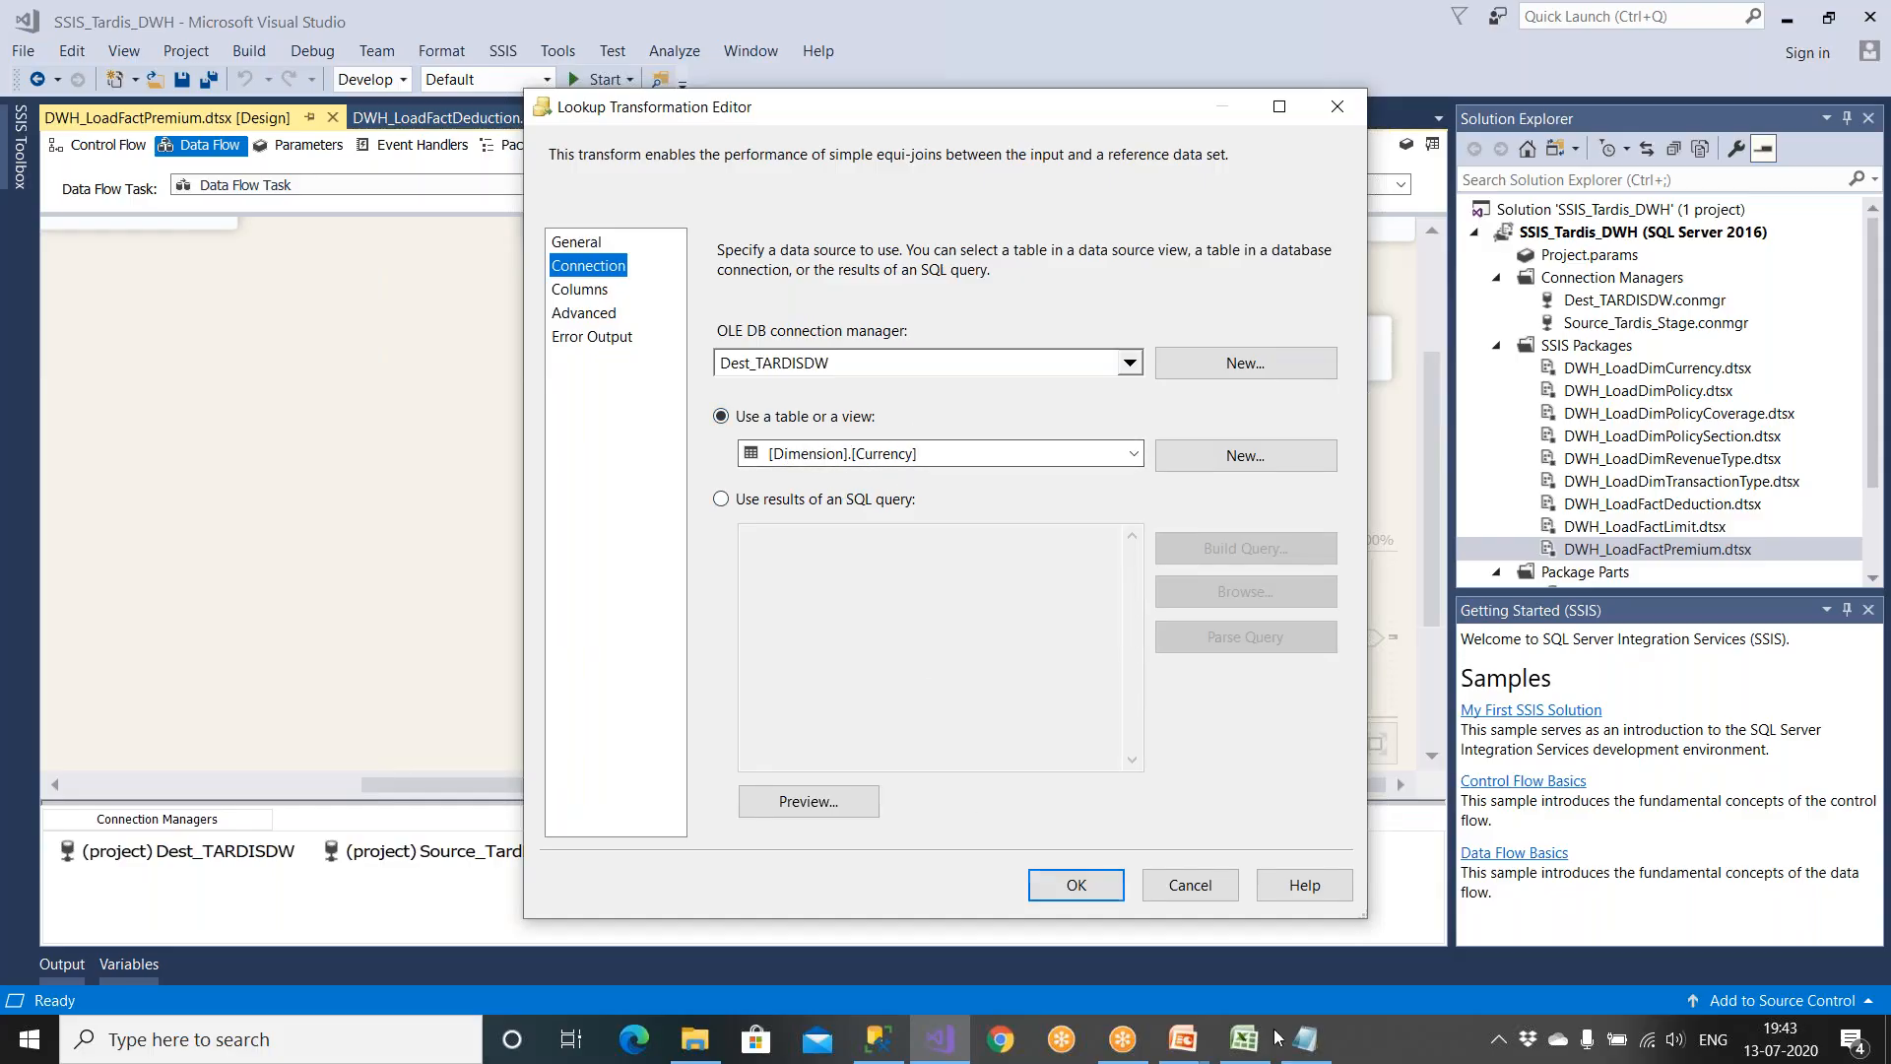
Step: Copy the SettlementCurrencyID lookup rule from cell O6 of the Excel mapping sheet into the untitled Notepad file
left_click(1243, 1042)
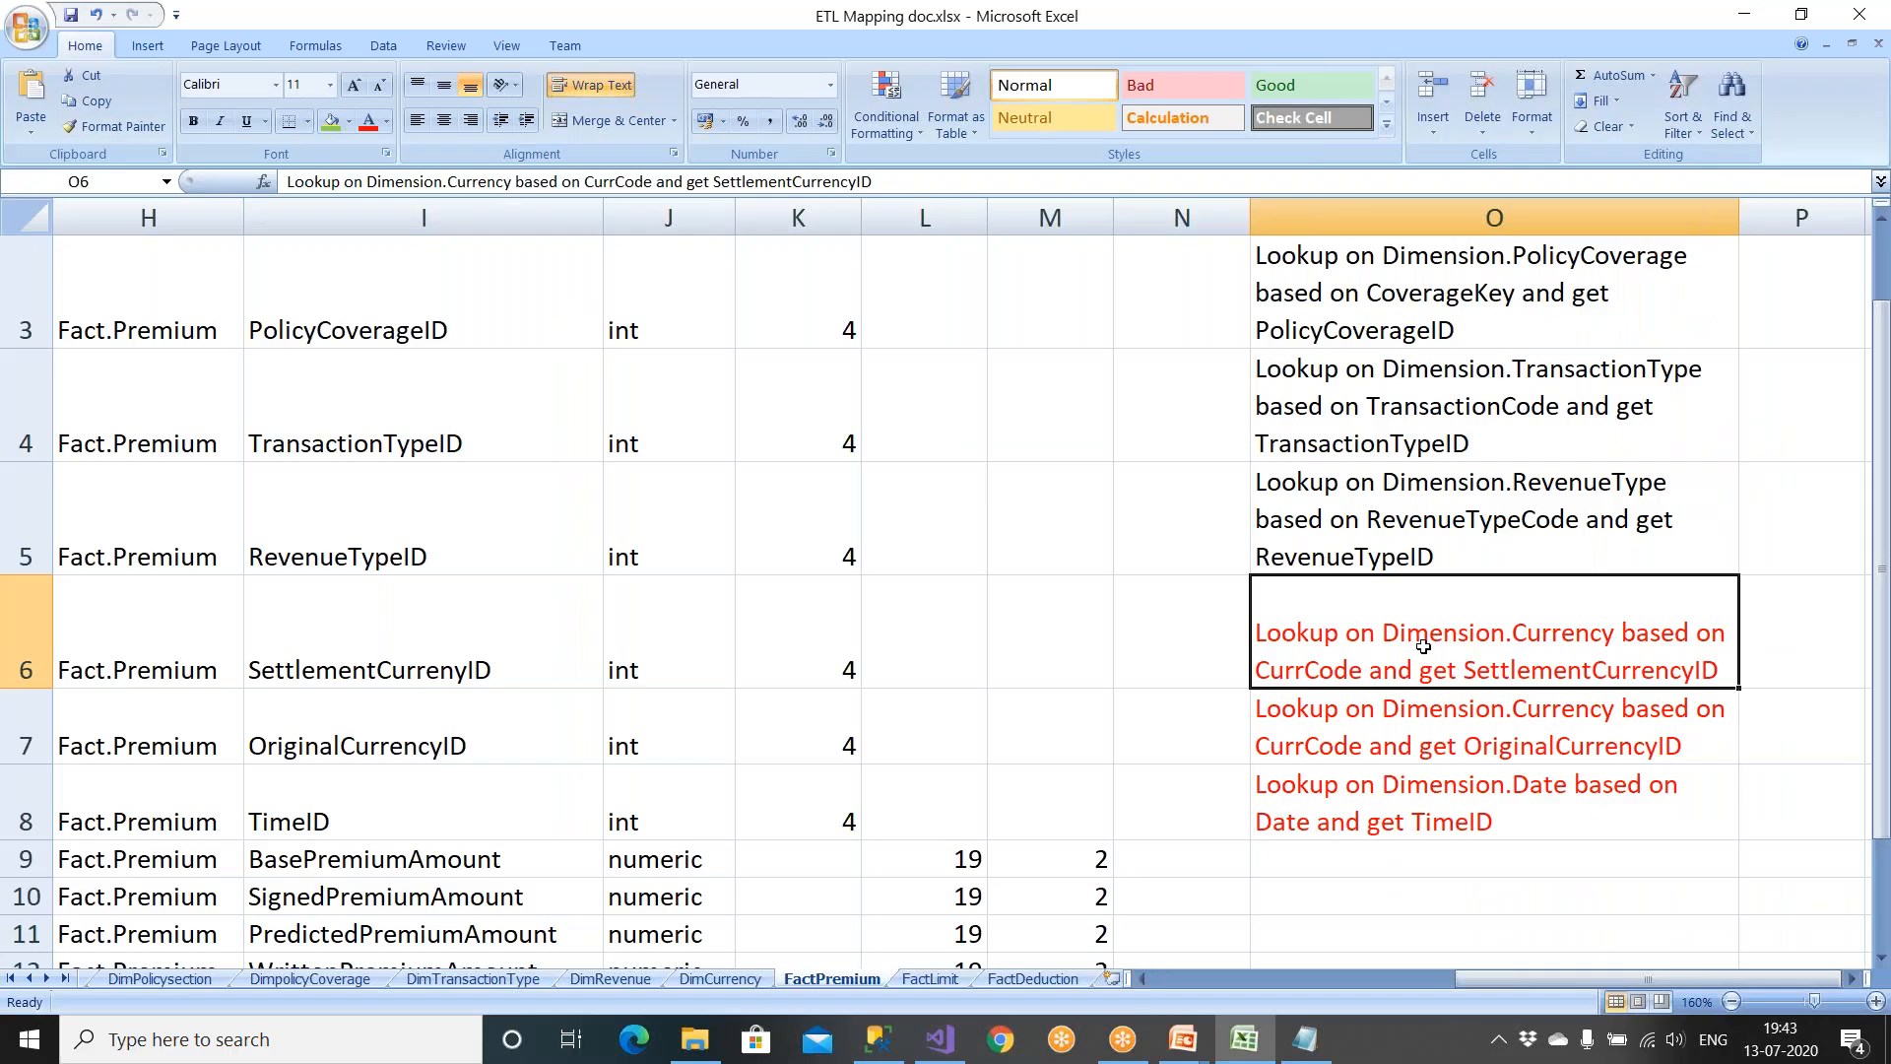
key("ctrl+c")
left_click(1305, 1039)
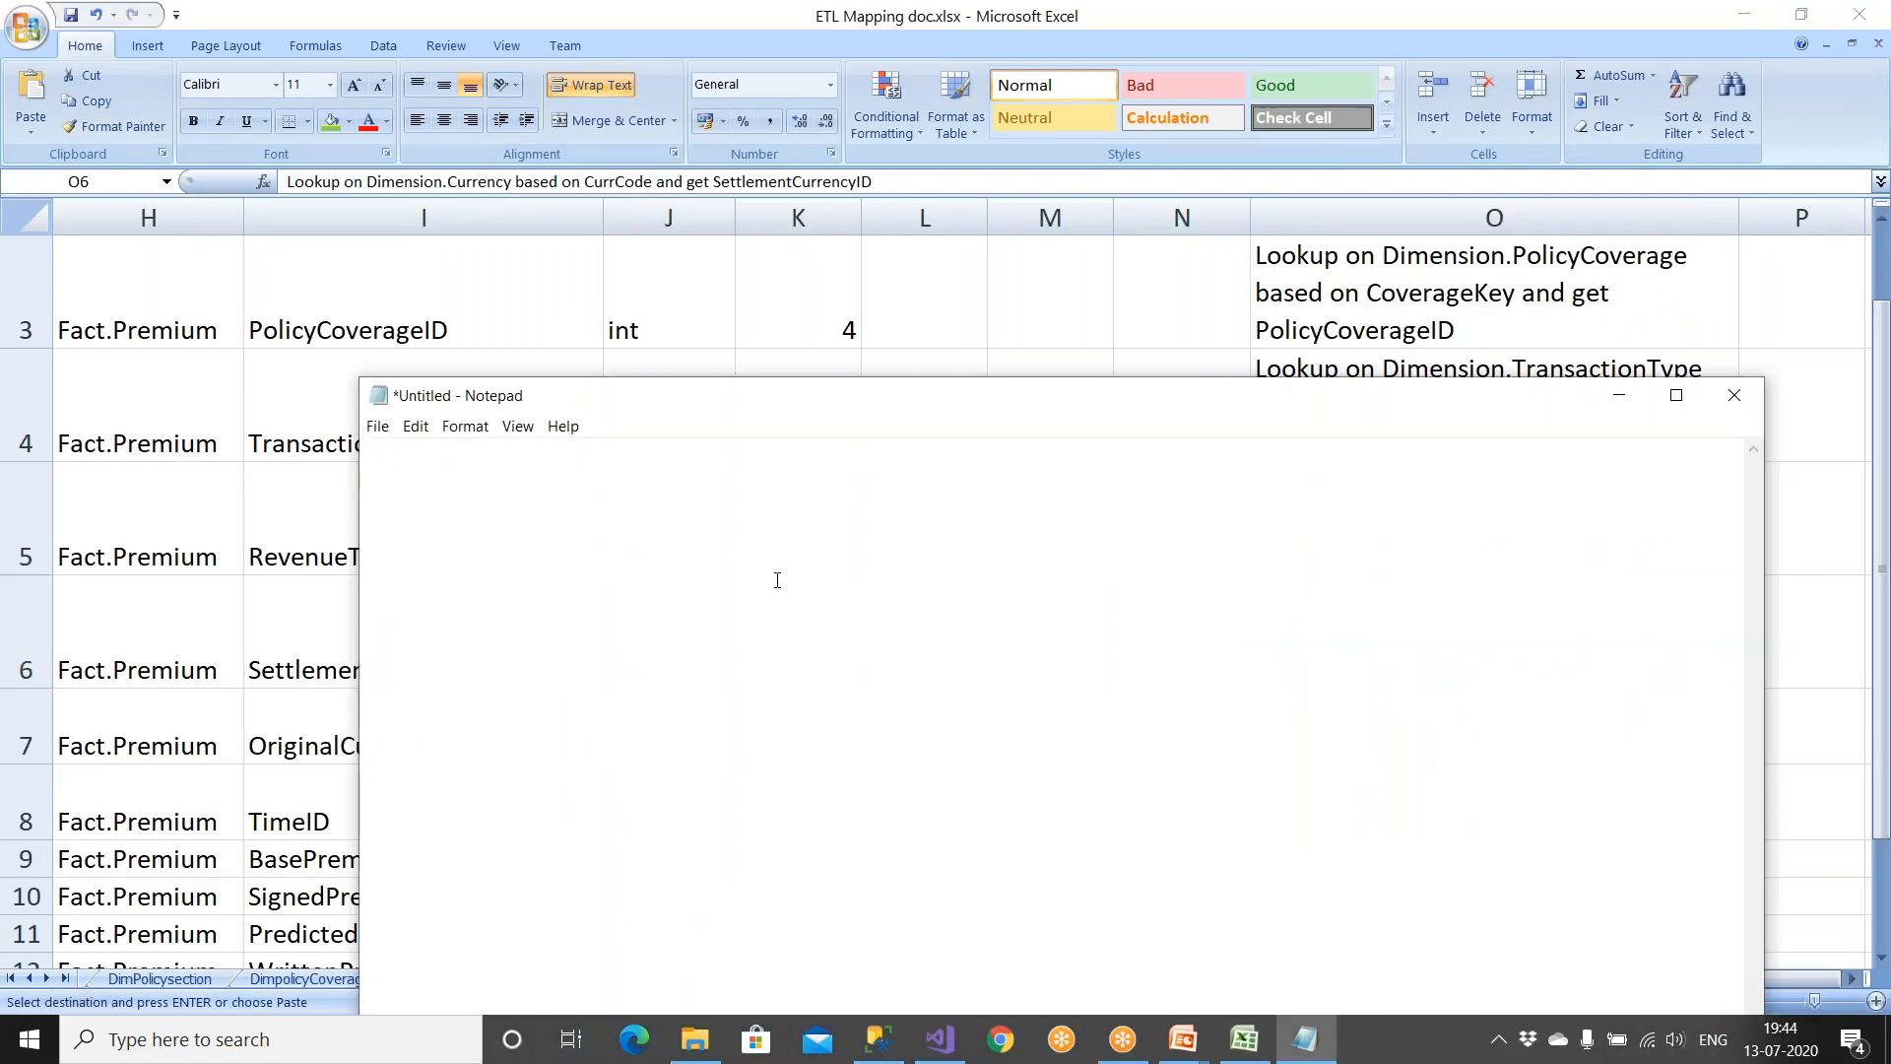
key("ctrl+v")
left_click_drag(513, 454, 1046, 458)
left_click(921, 460)
left_click_drag(1181, 456, 1493, 458)
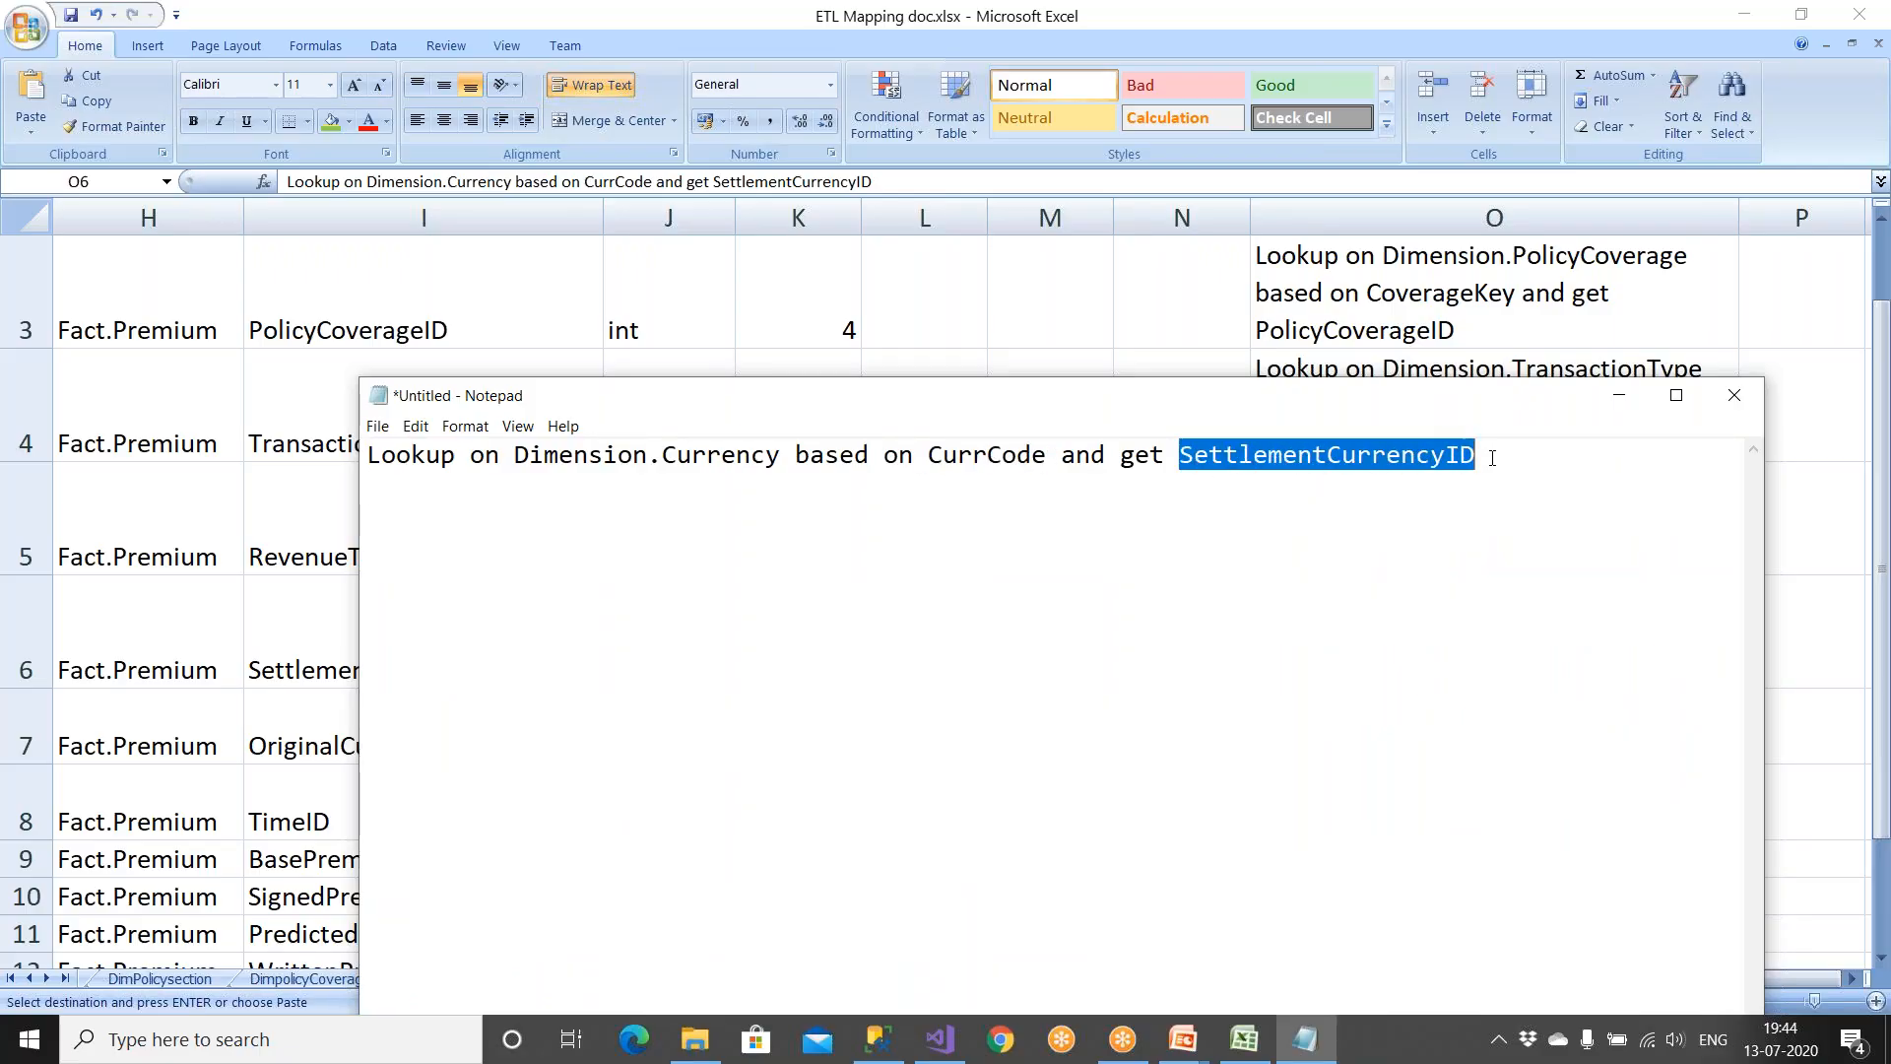
left_click(1492, 458)
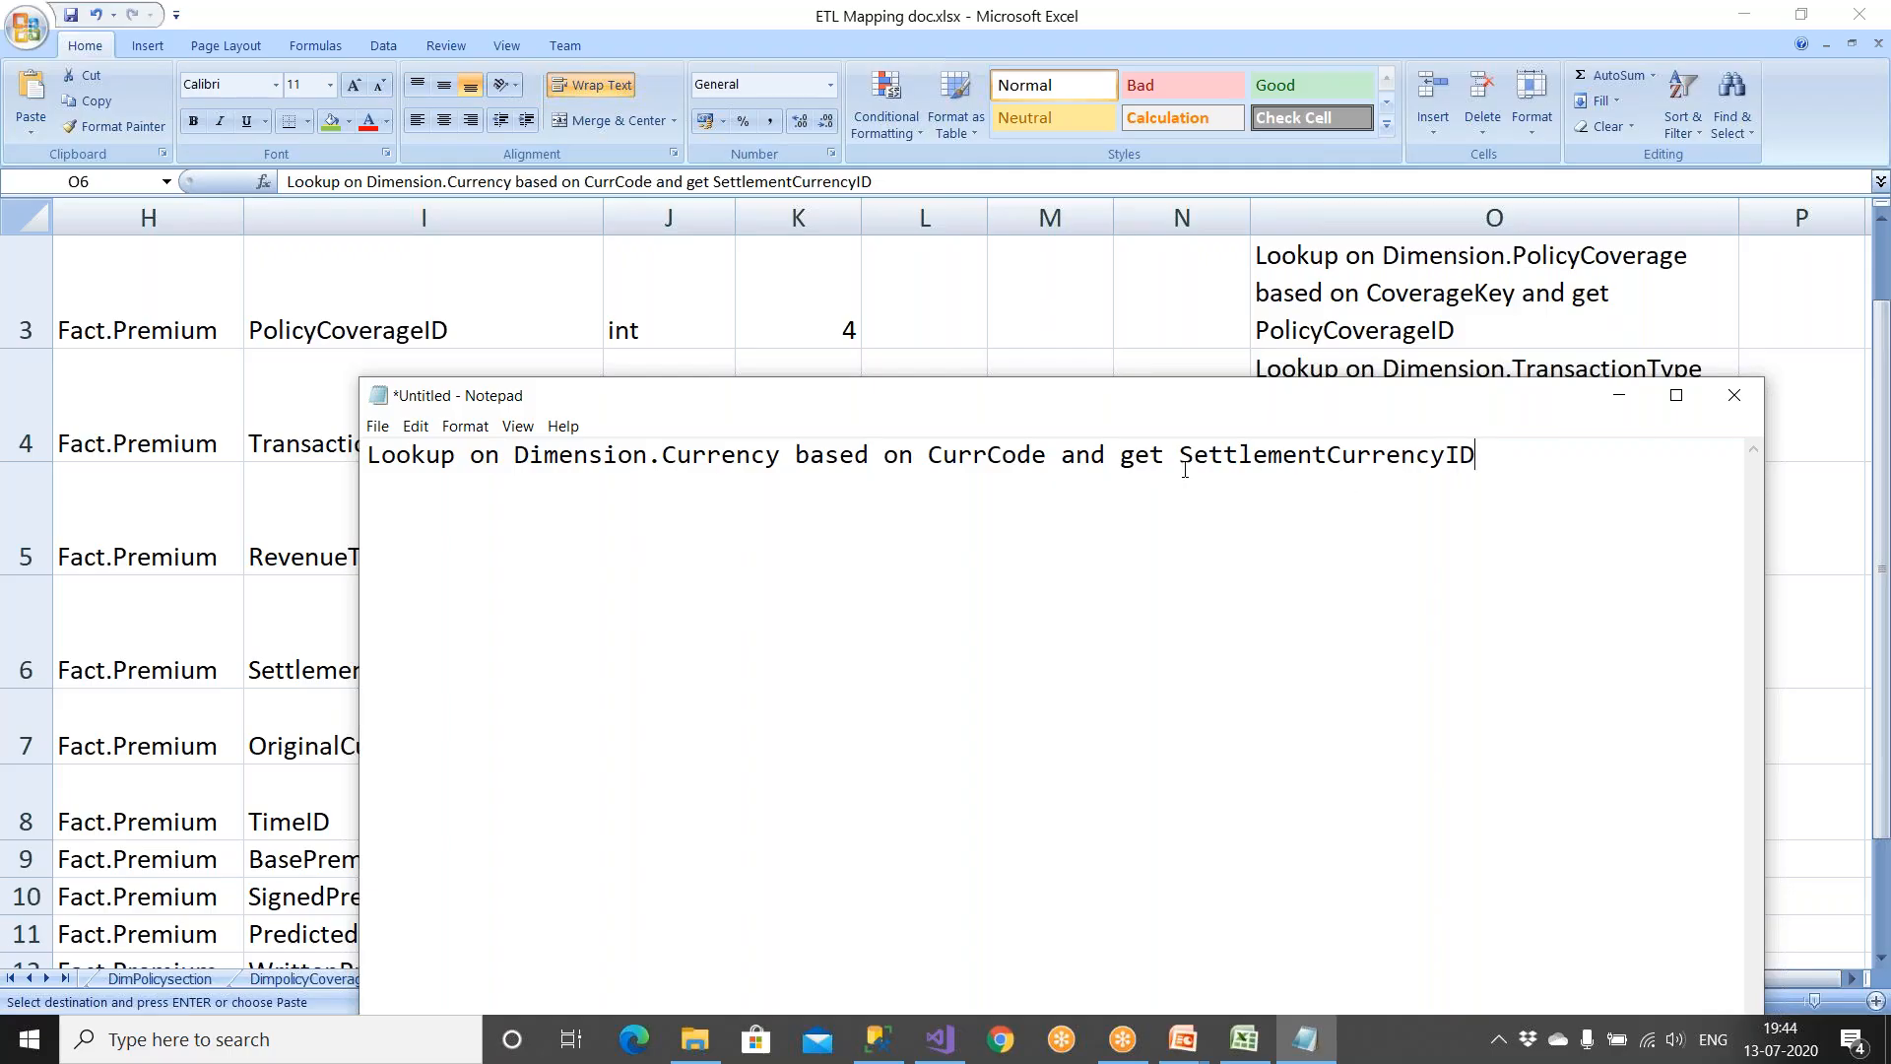
Step: Copy SettlementCurrencyID onto its own line below the pasted rule and shorten the name in the rule to CurrencyID
left_click_drag(1181, 457, 1327, 456)
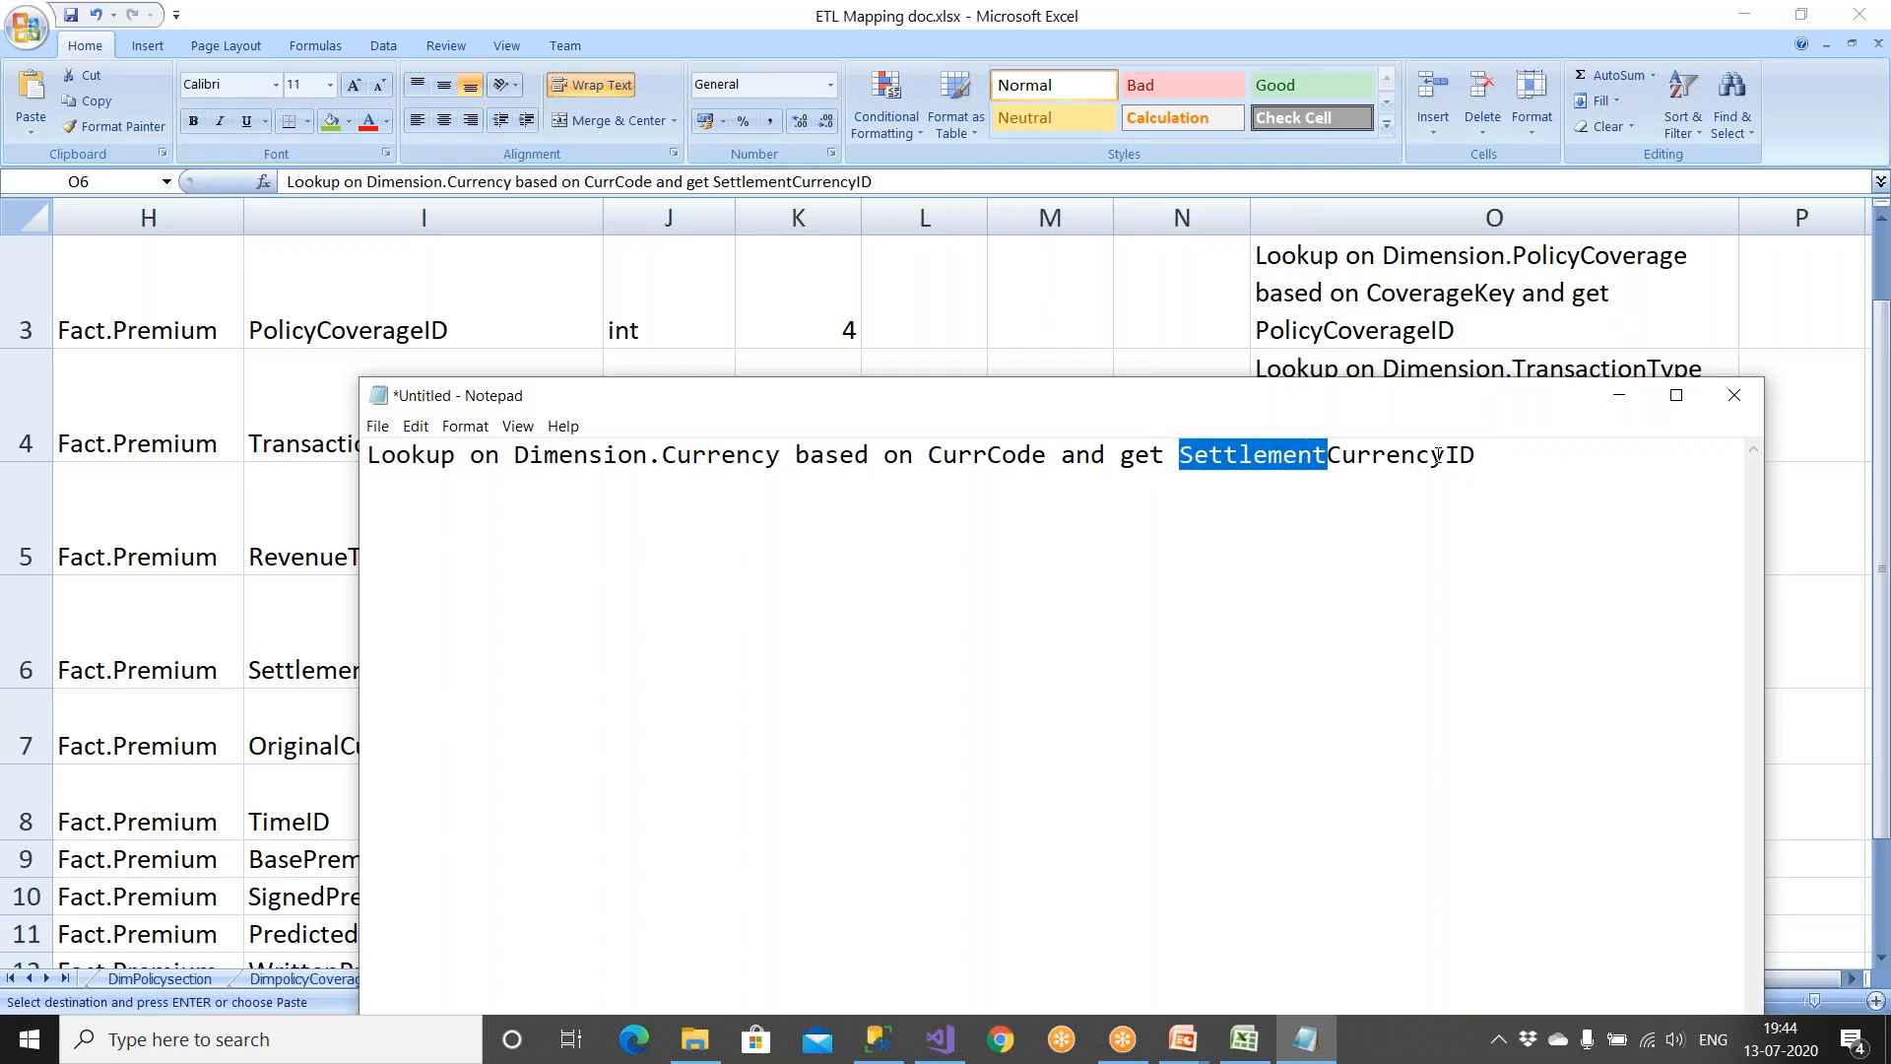
left_click_drag(1482, 454, 1485, 455)
key("ctrl+c")
left_click(1492, 450)
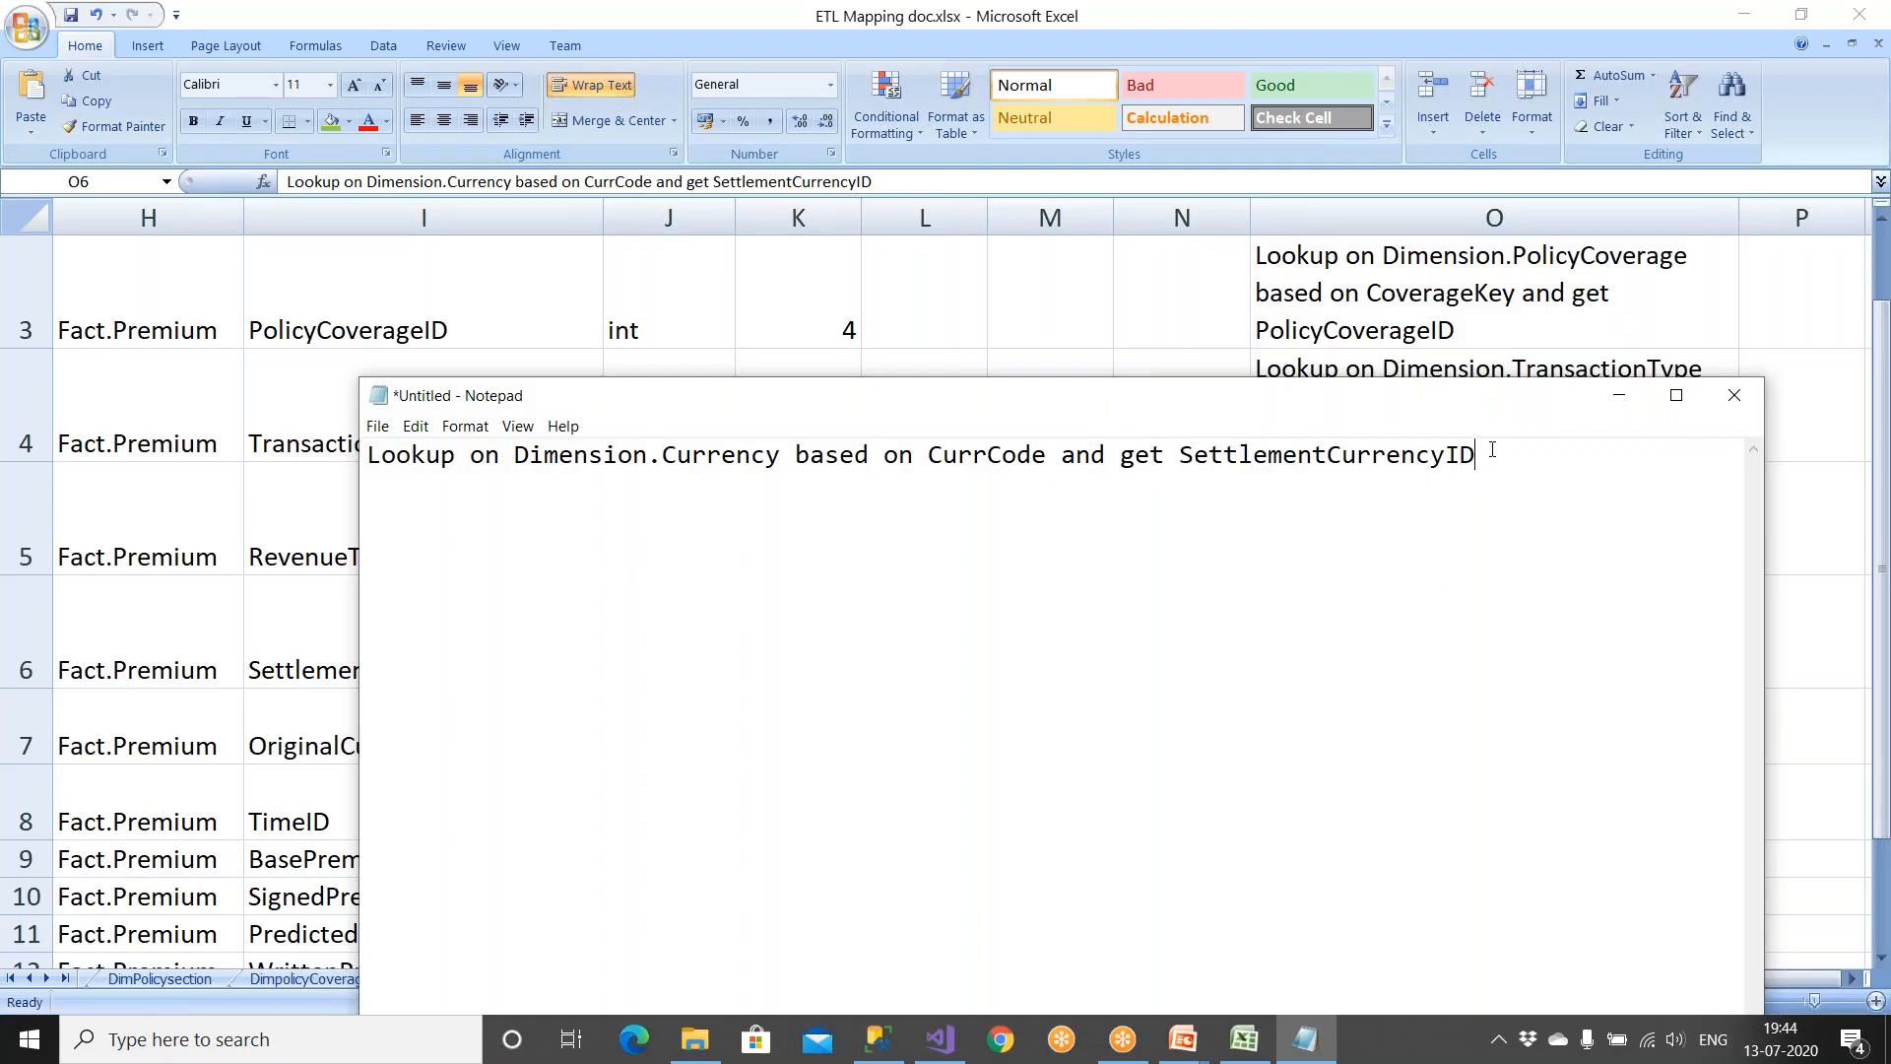
key("ctrl+v")
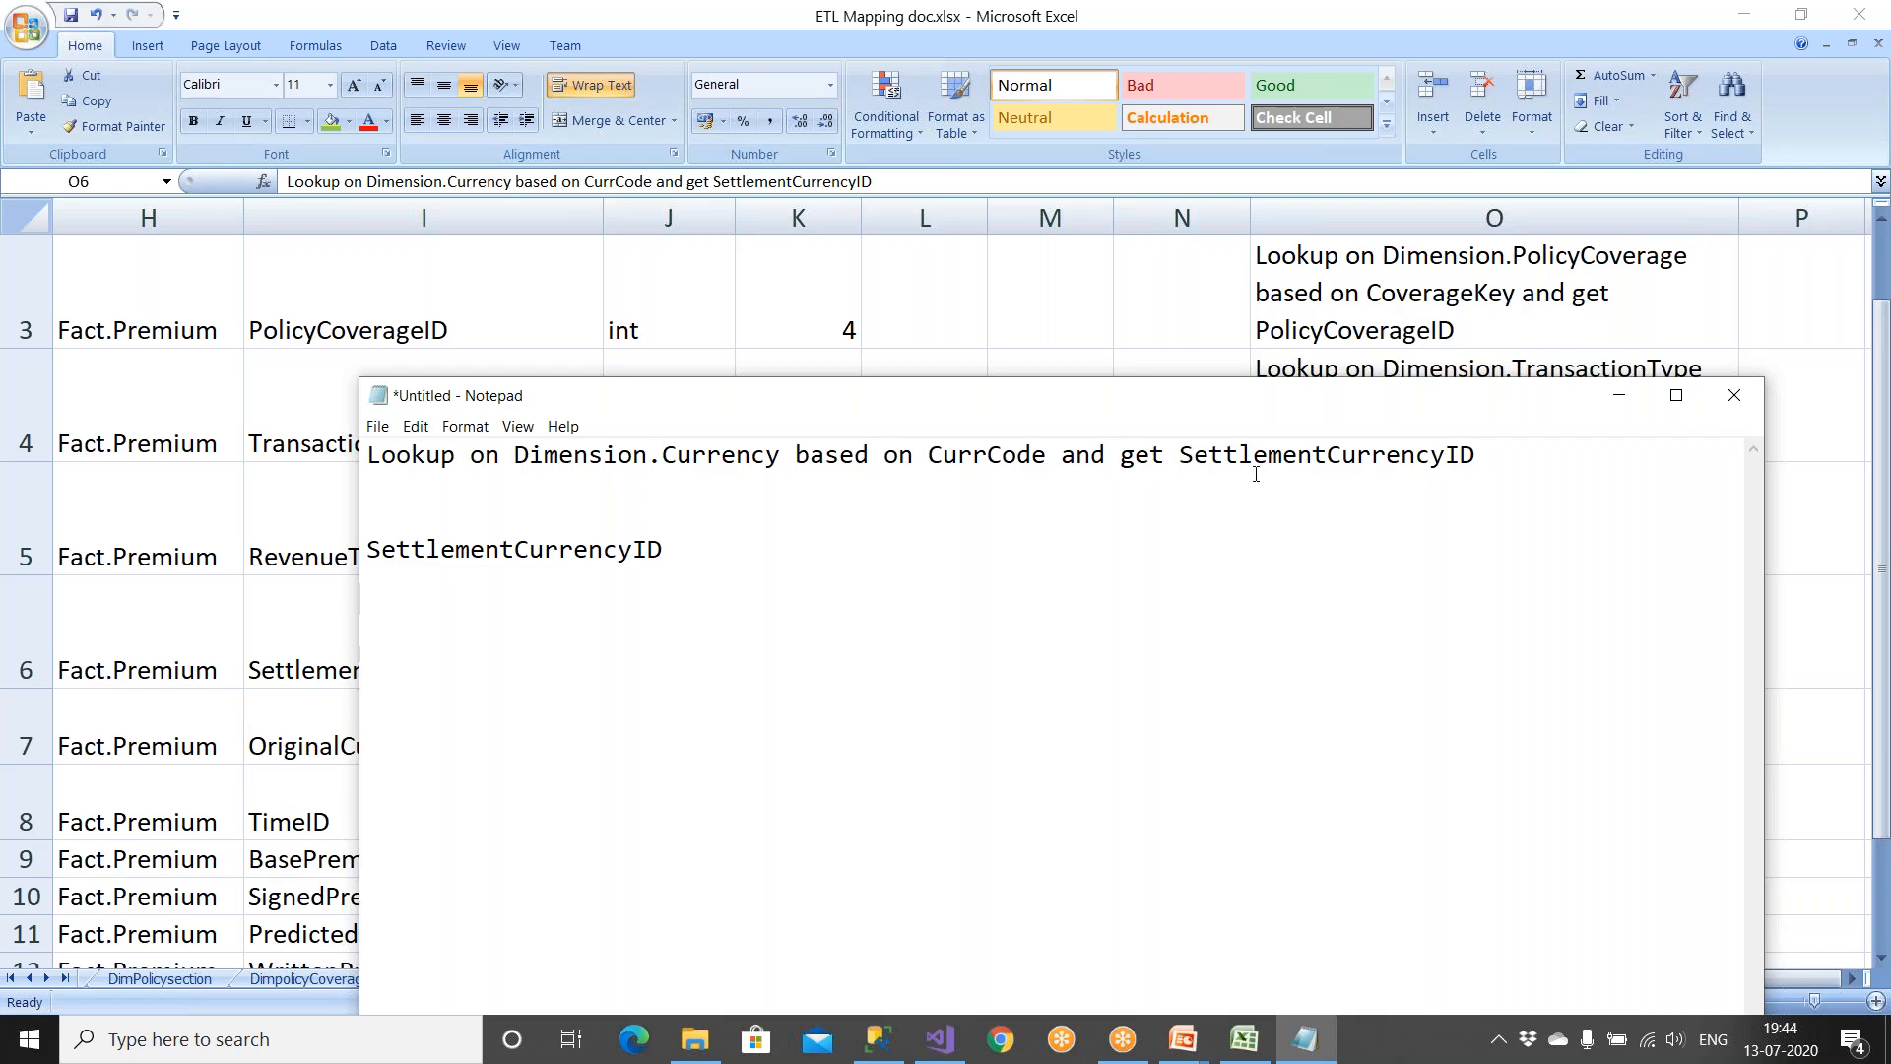
left_click_drag(1181, 457, 1328, 456)
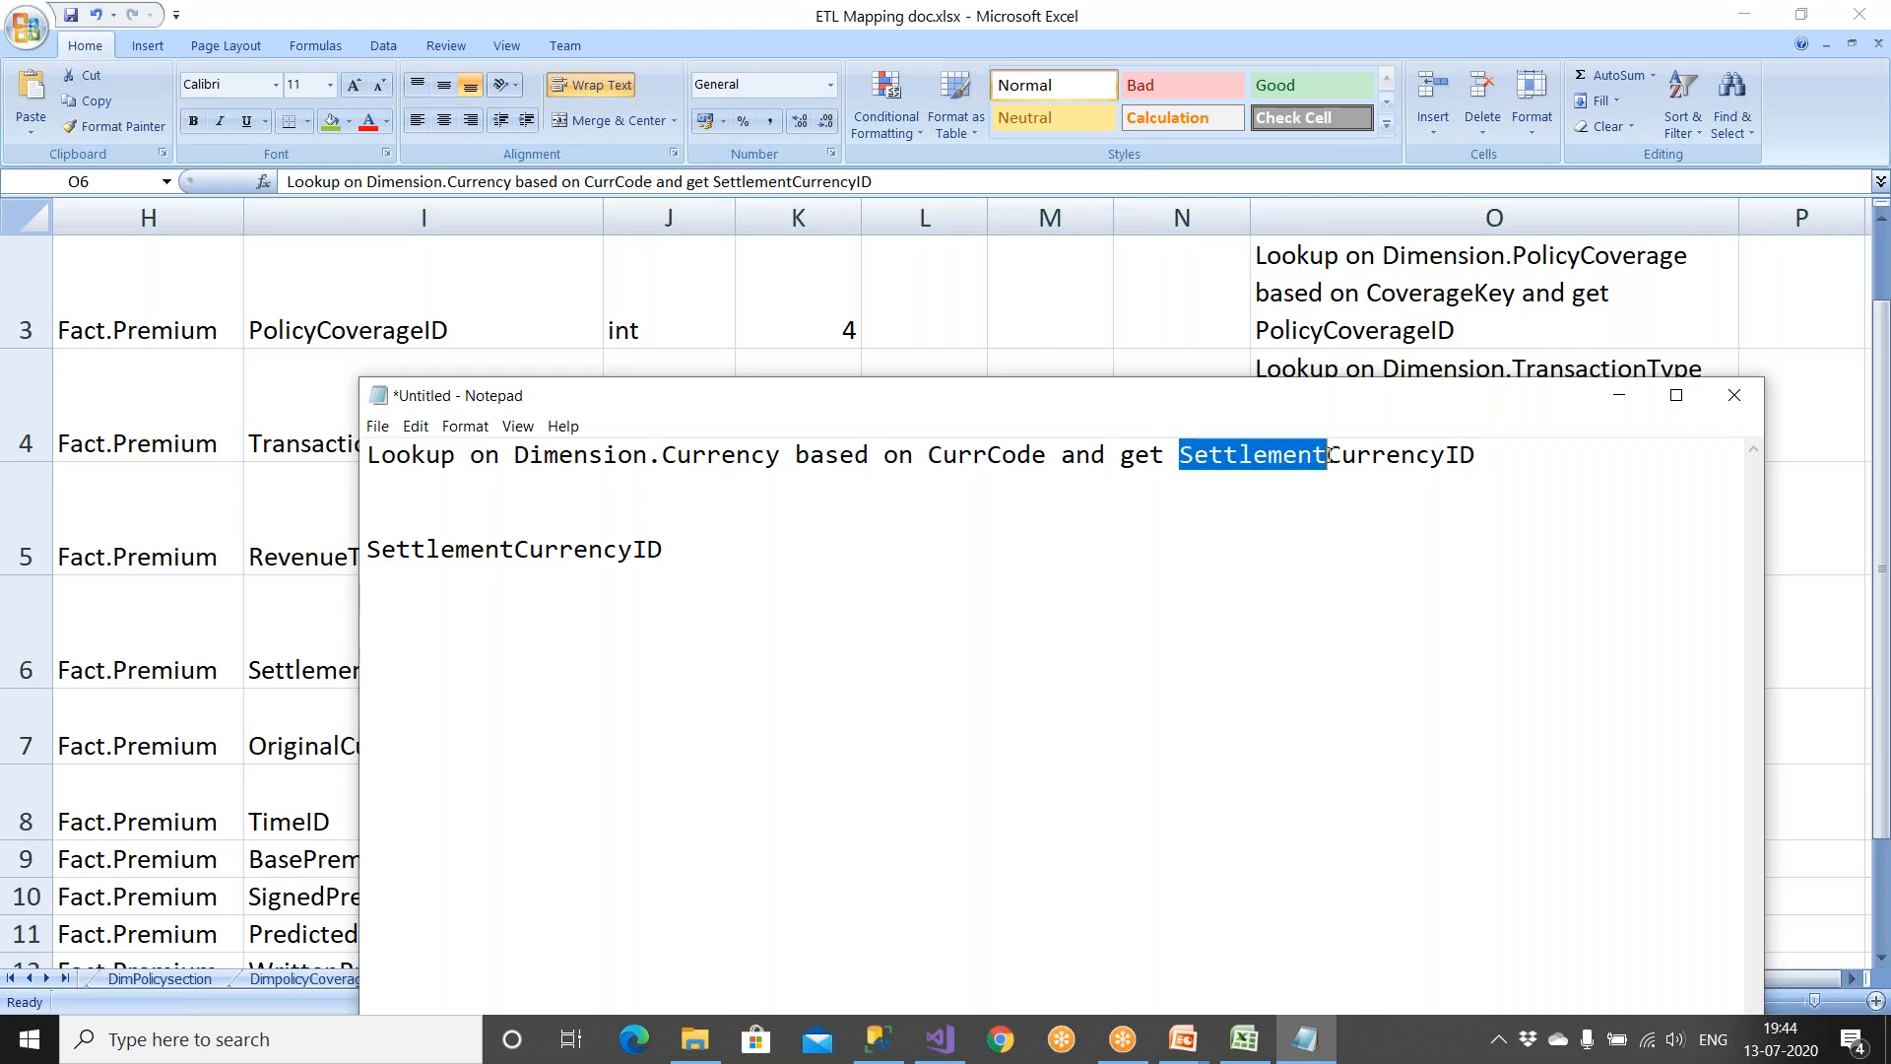
key("Delete")
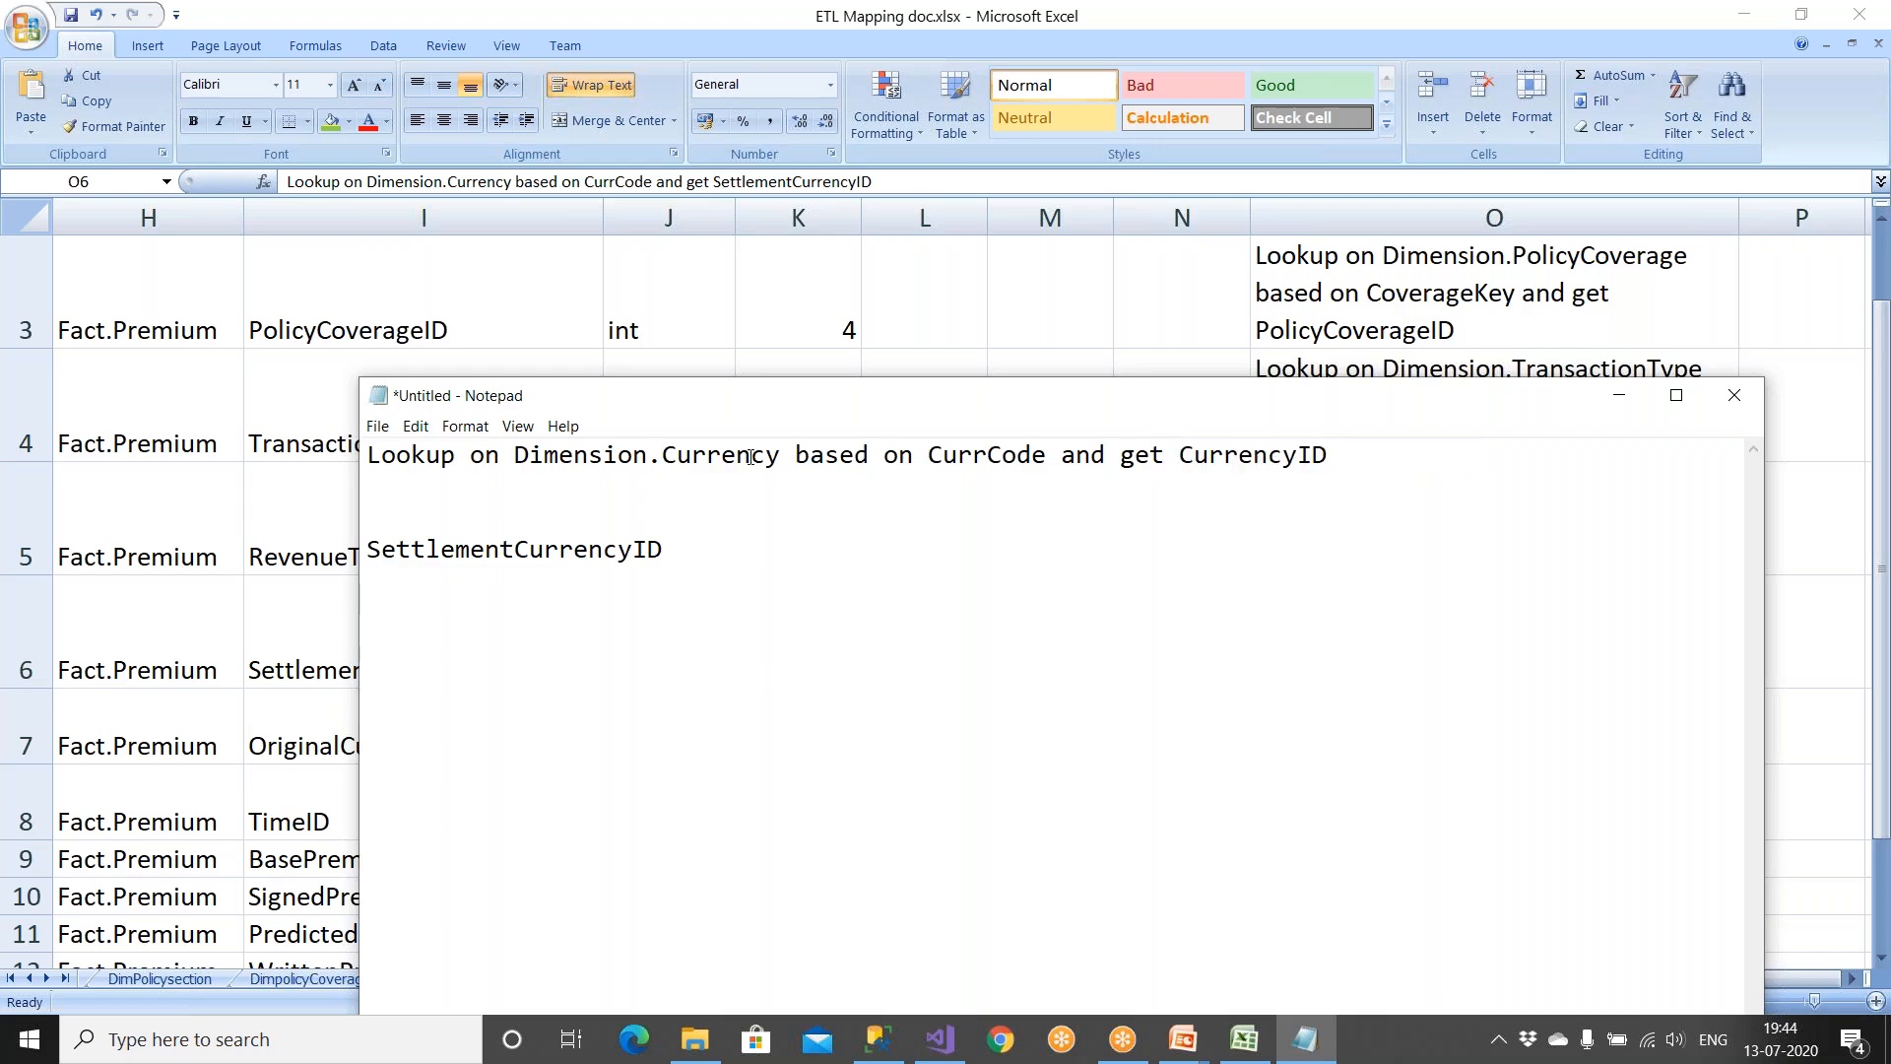
left_click(931, 309)
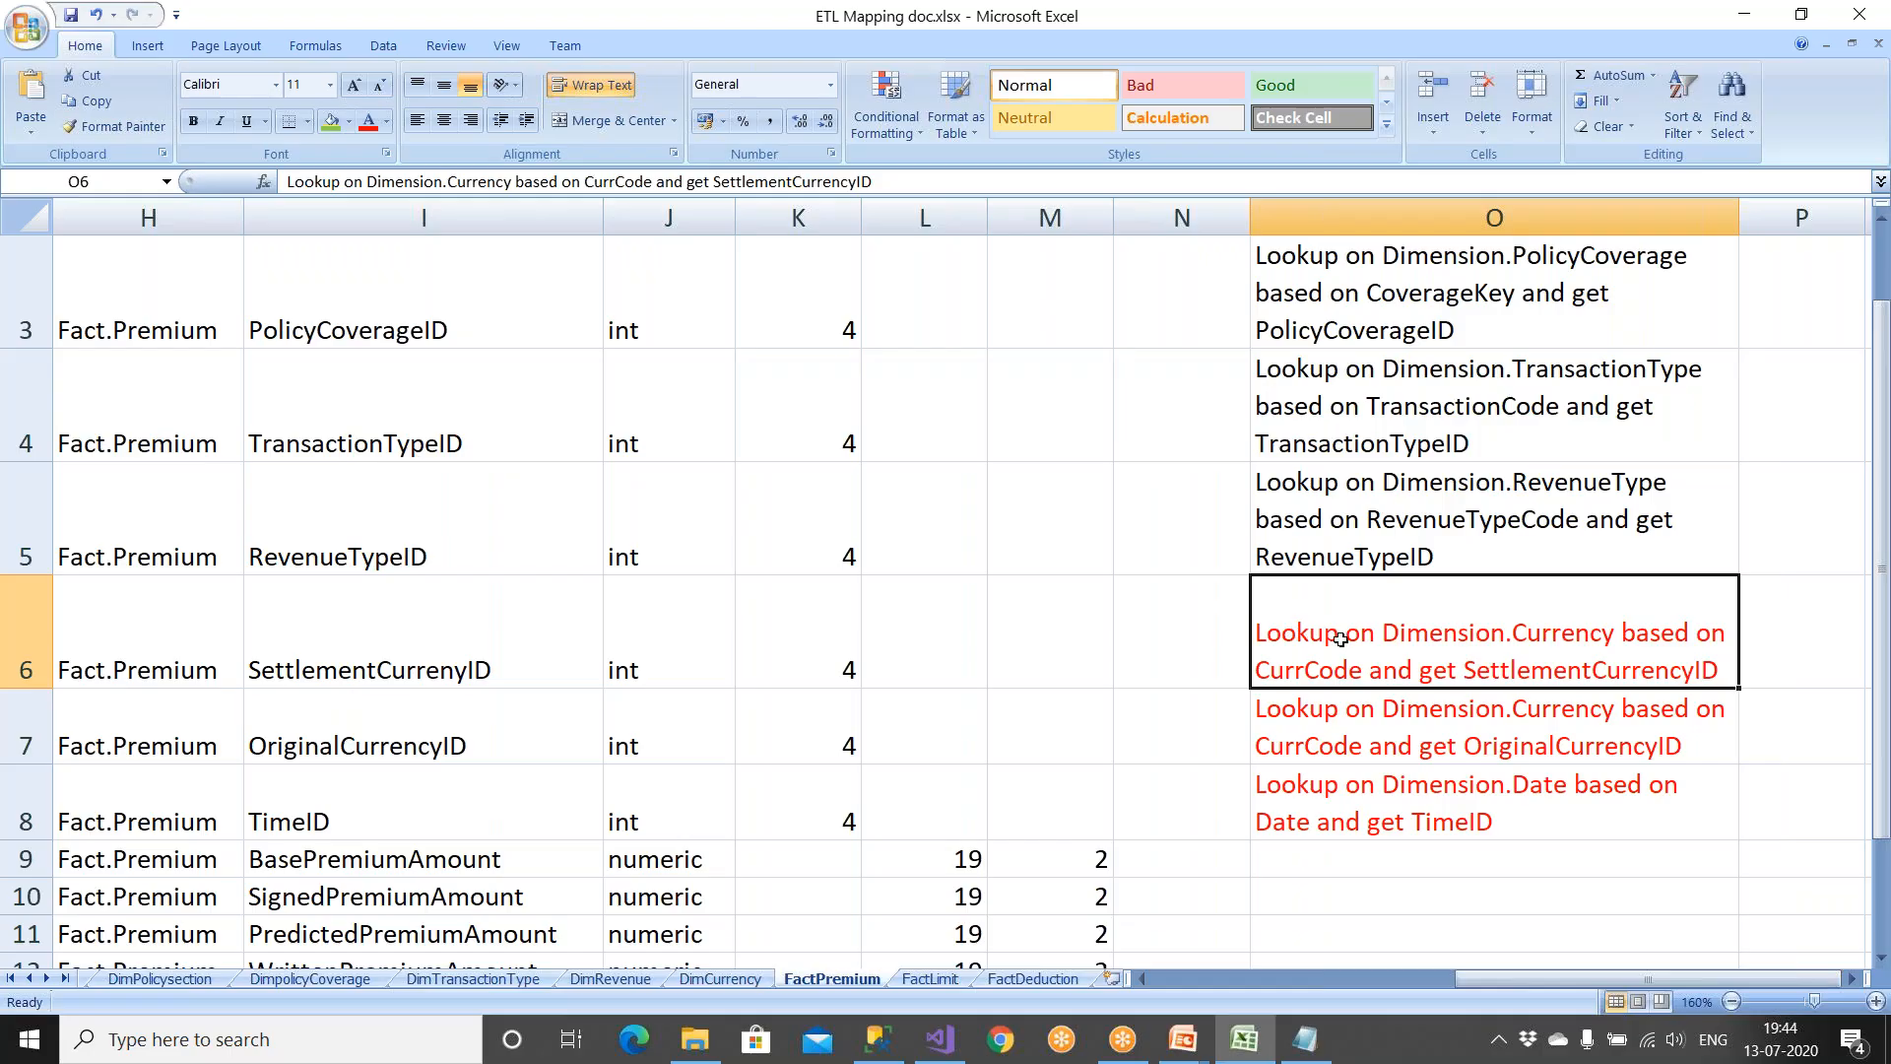
Step: In Visual Studio, examine the SettlementCurrencyID lookup's column mapping with the editor enlarged and the two column lists spread apart
left_click(940, 1039)
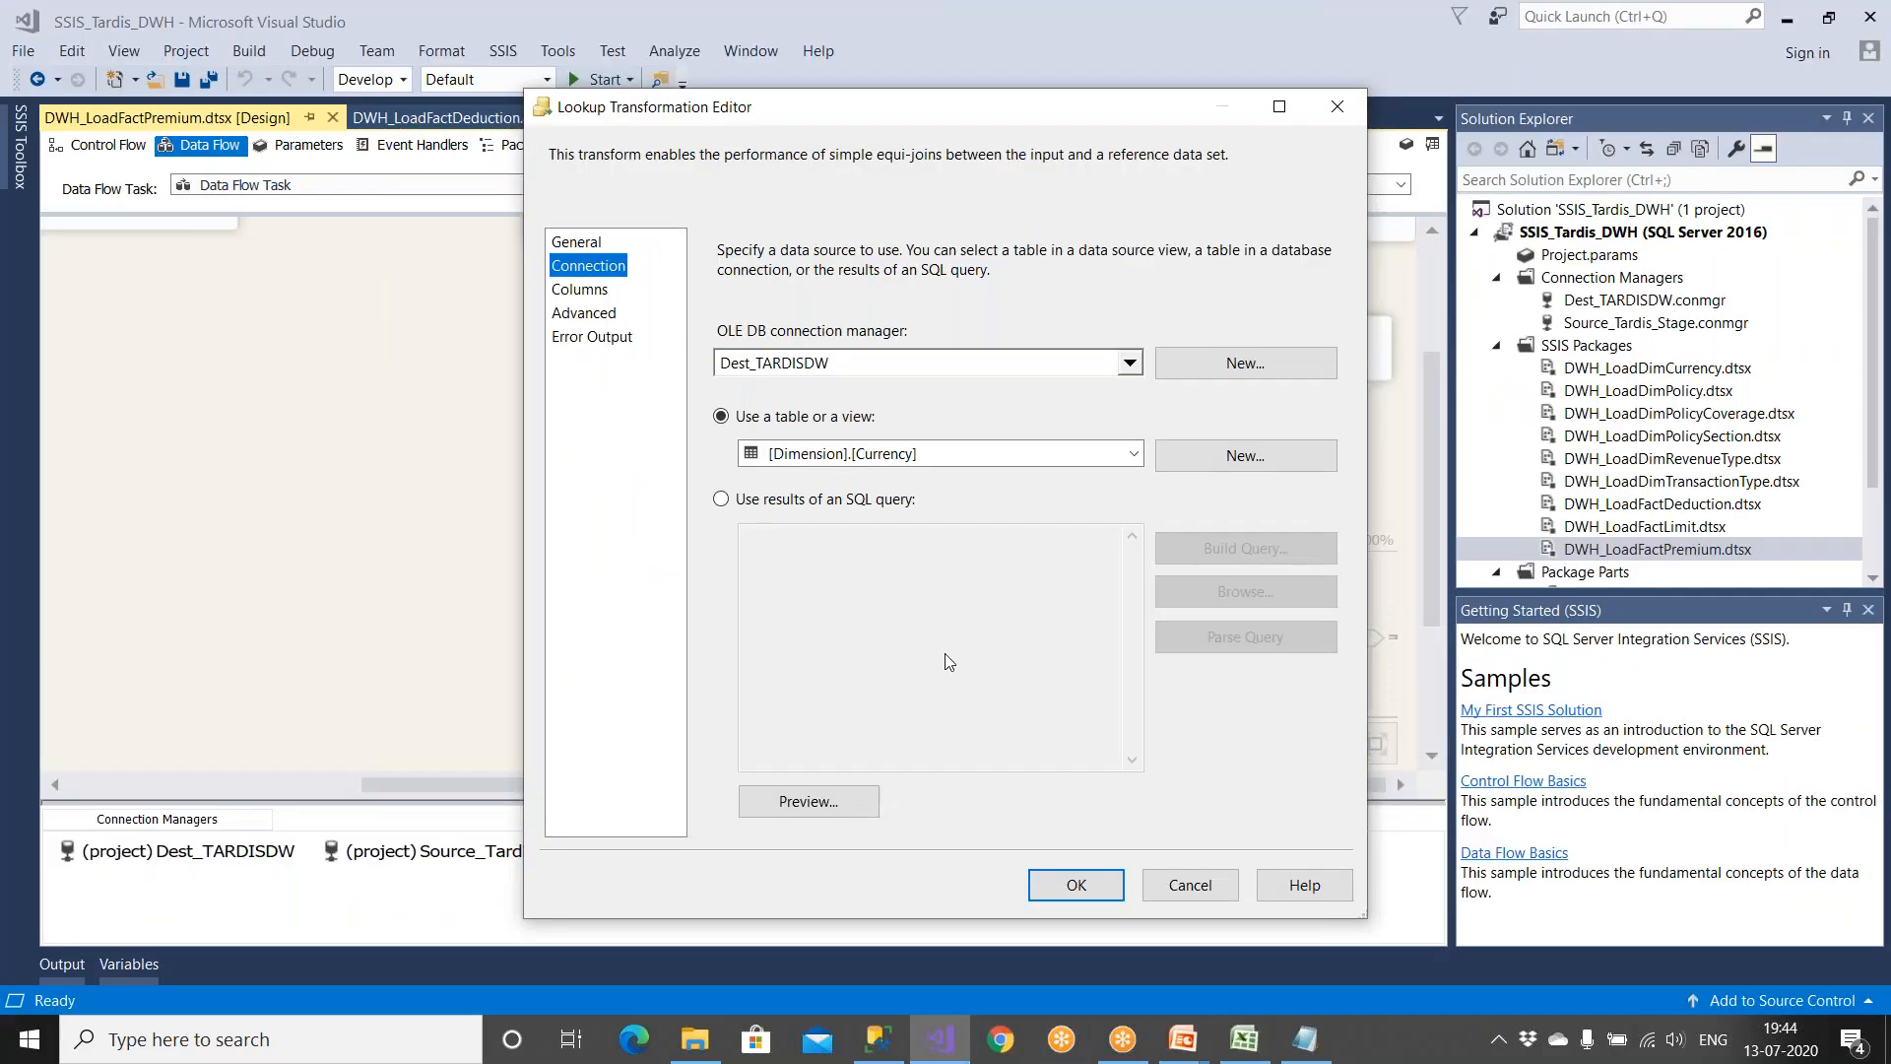
left_click(591, 292)
left_click(929, 482)
left_click(927, 480)
scroll(928, 440, "up", 2)
left_click_drag(941, 341, 1019, 346)
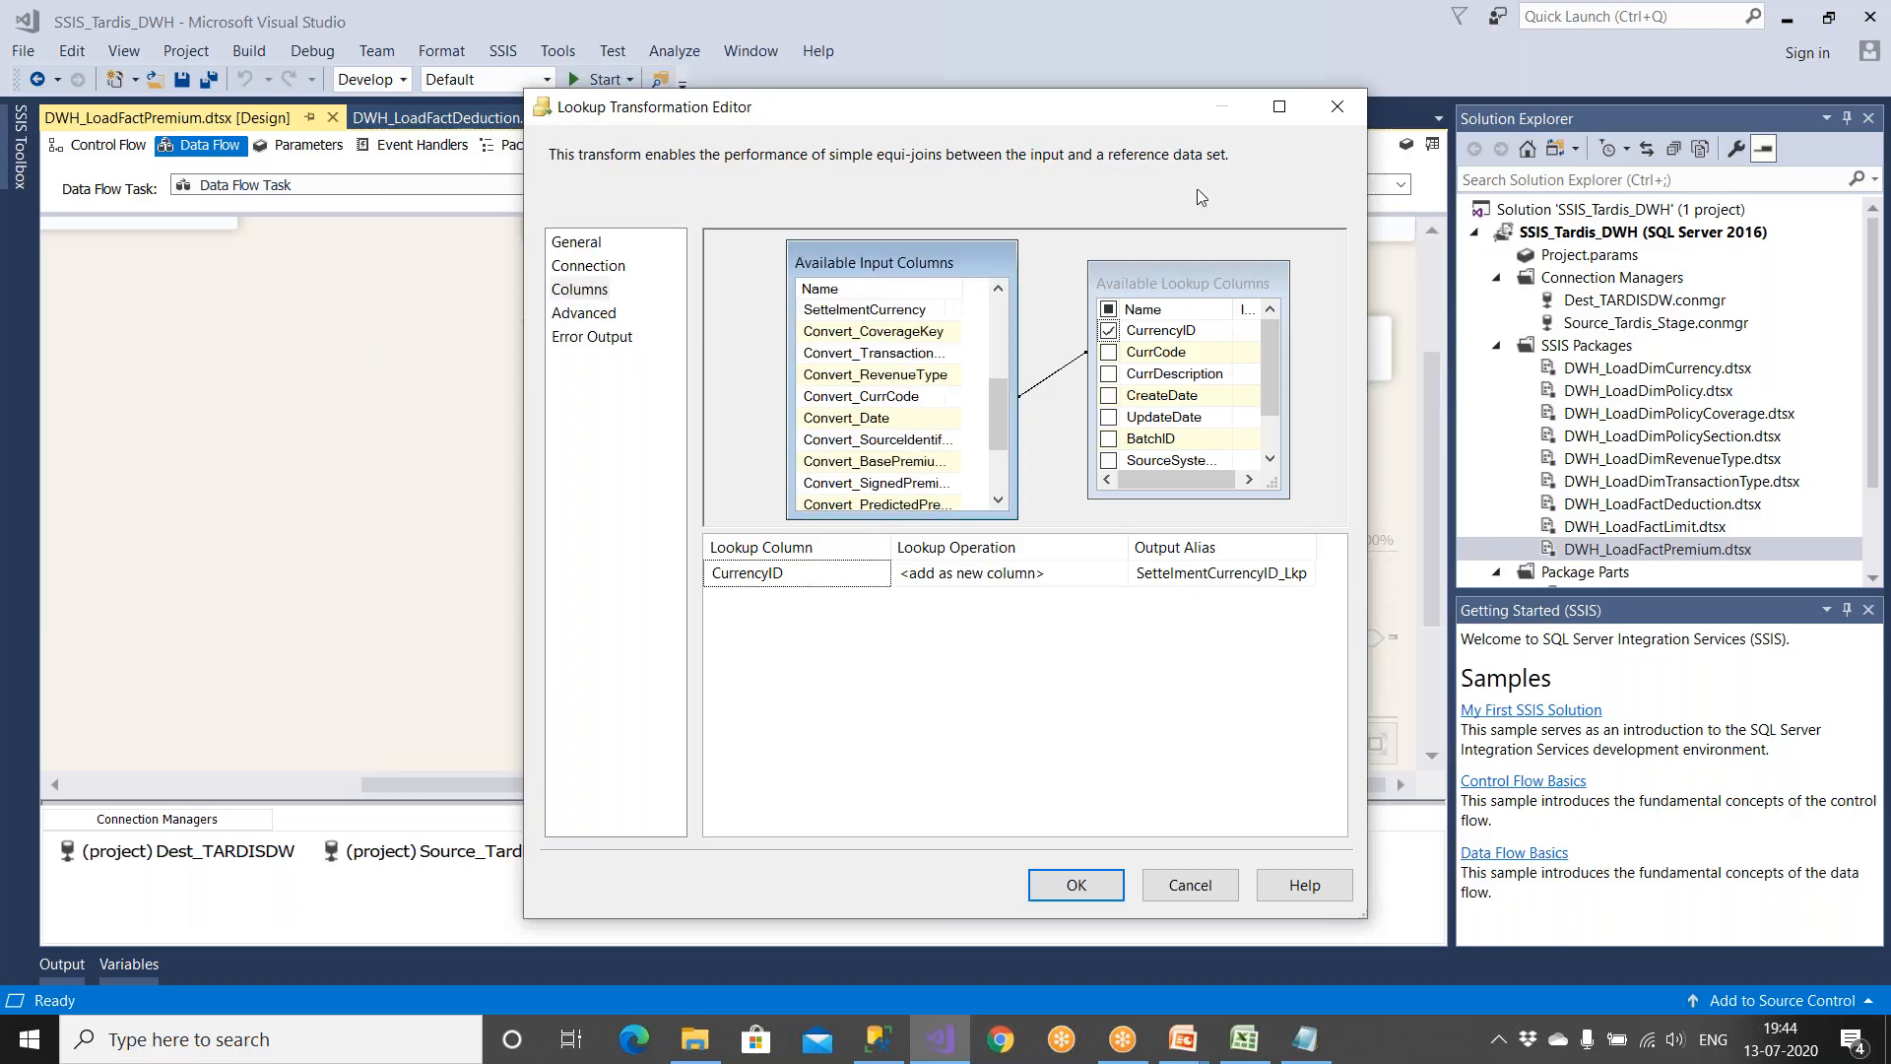
left_click(1280, 106)
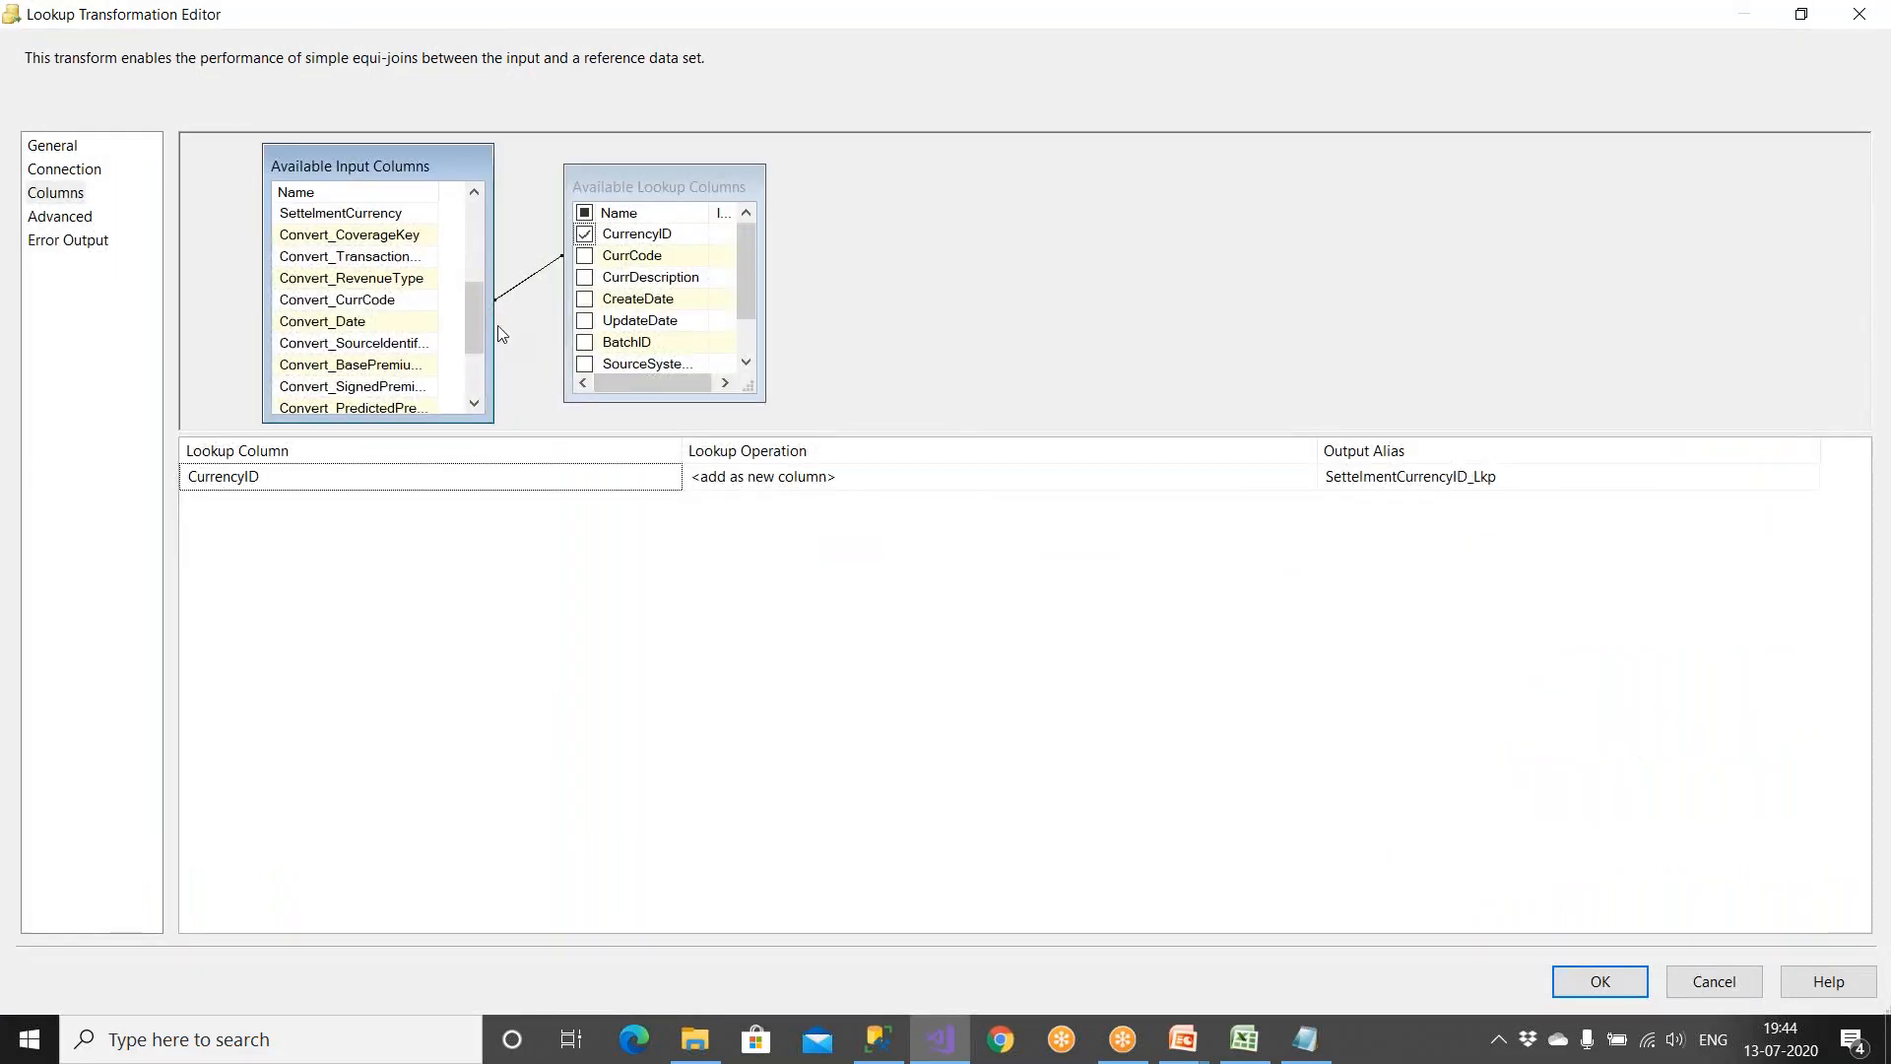
left_click_drag(749, 187, 1076, 231)
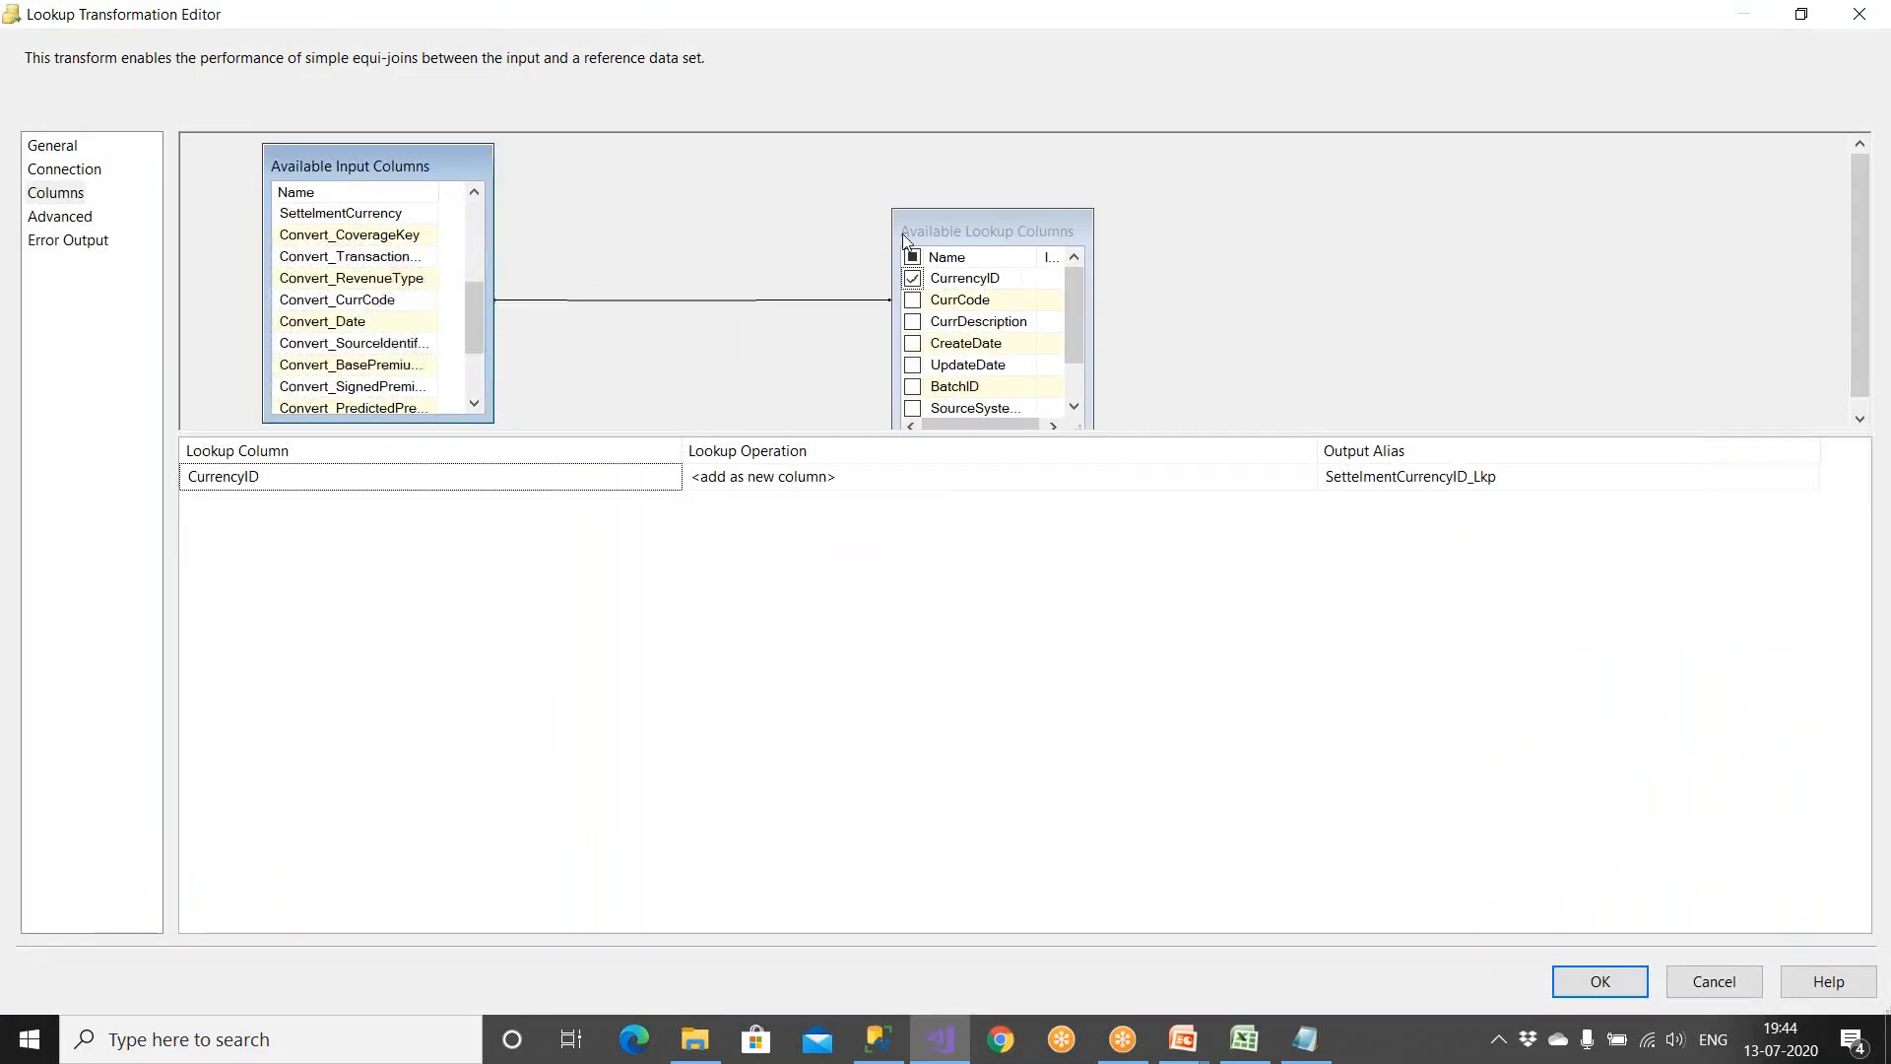
left_click(398, 302)
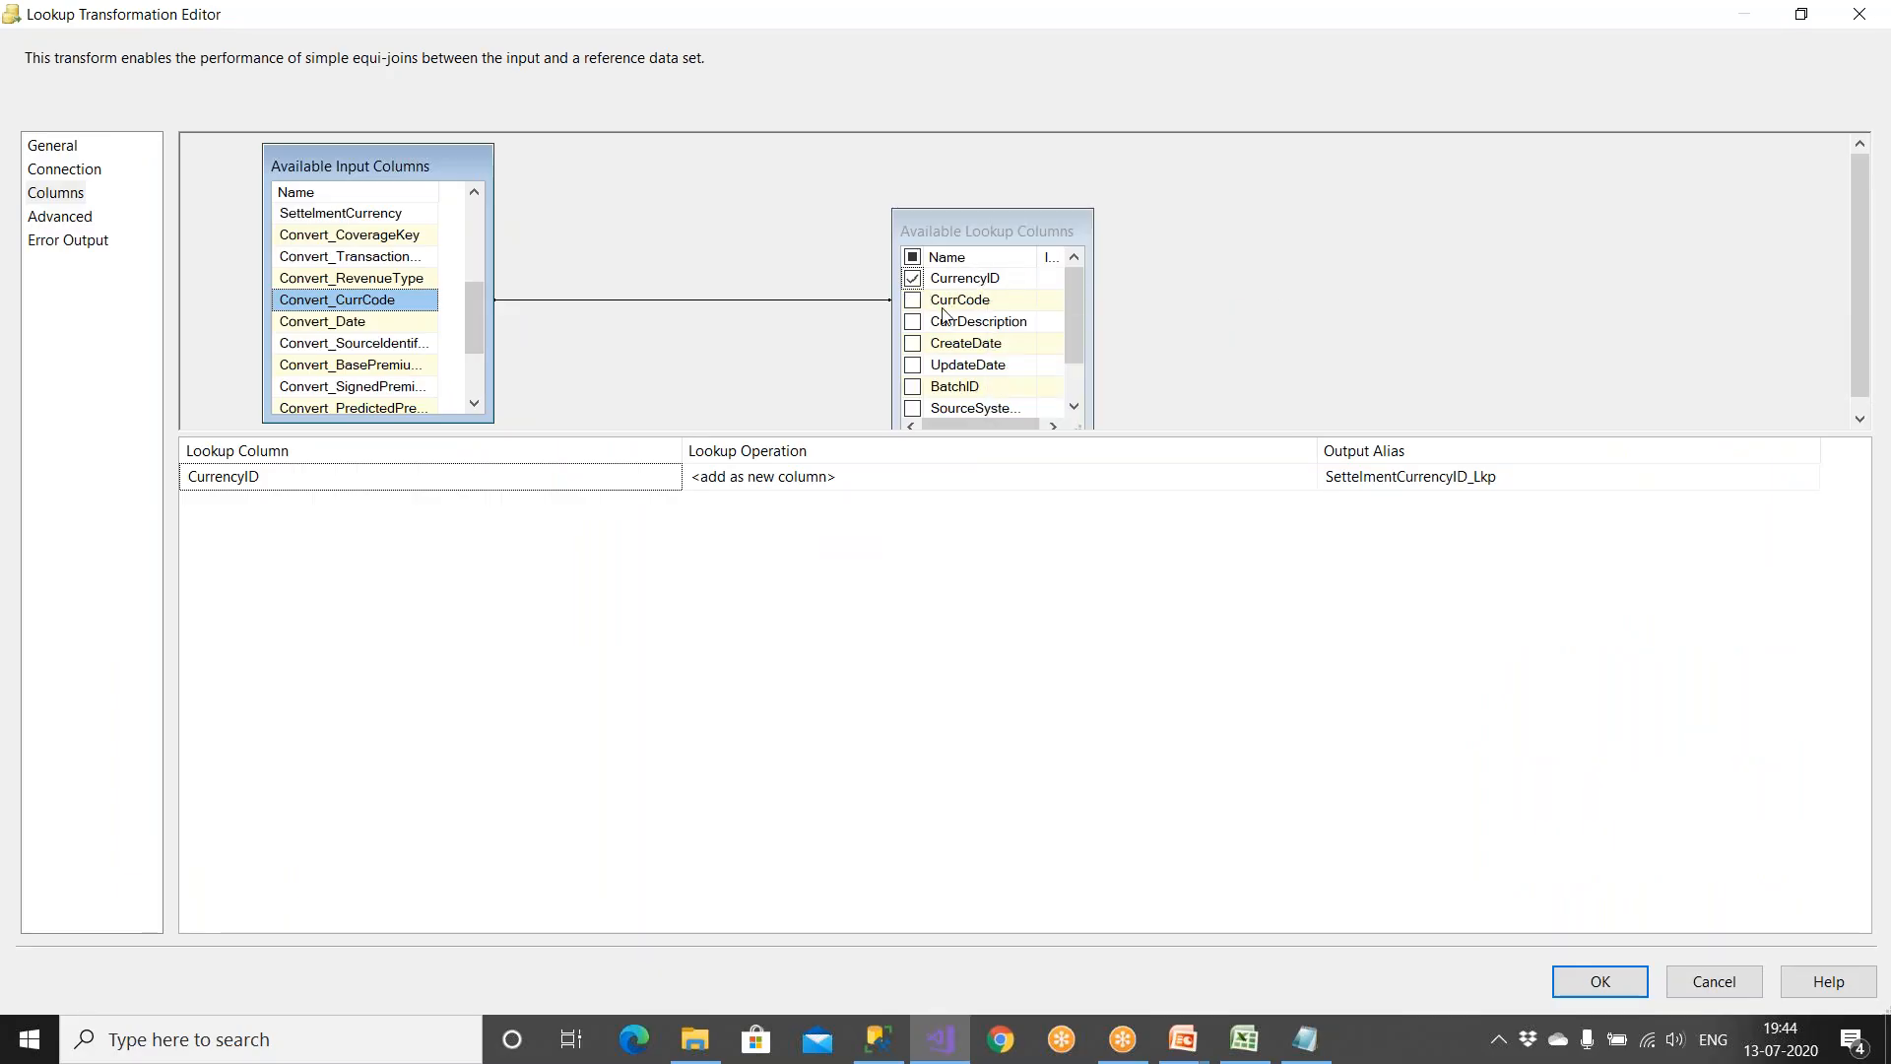
left_click(912, 278)
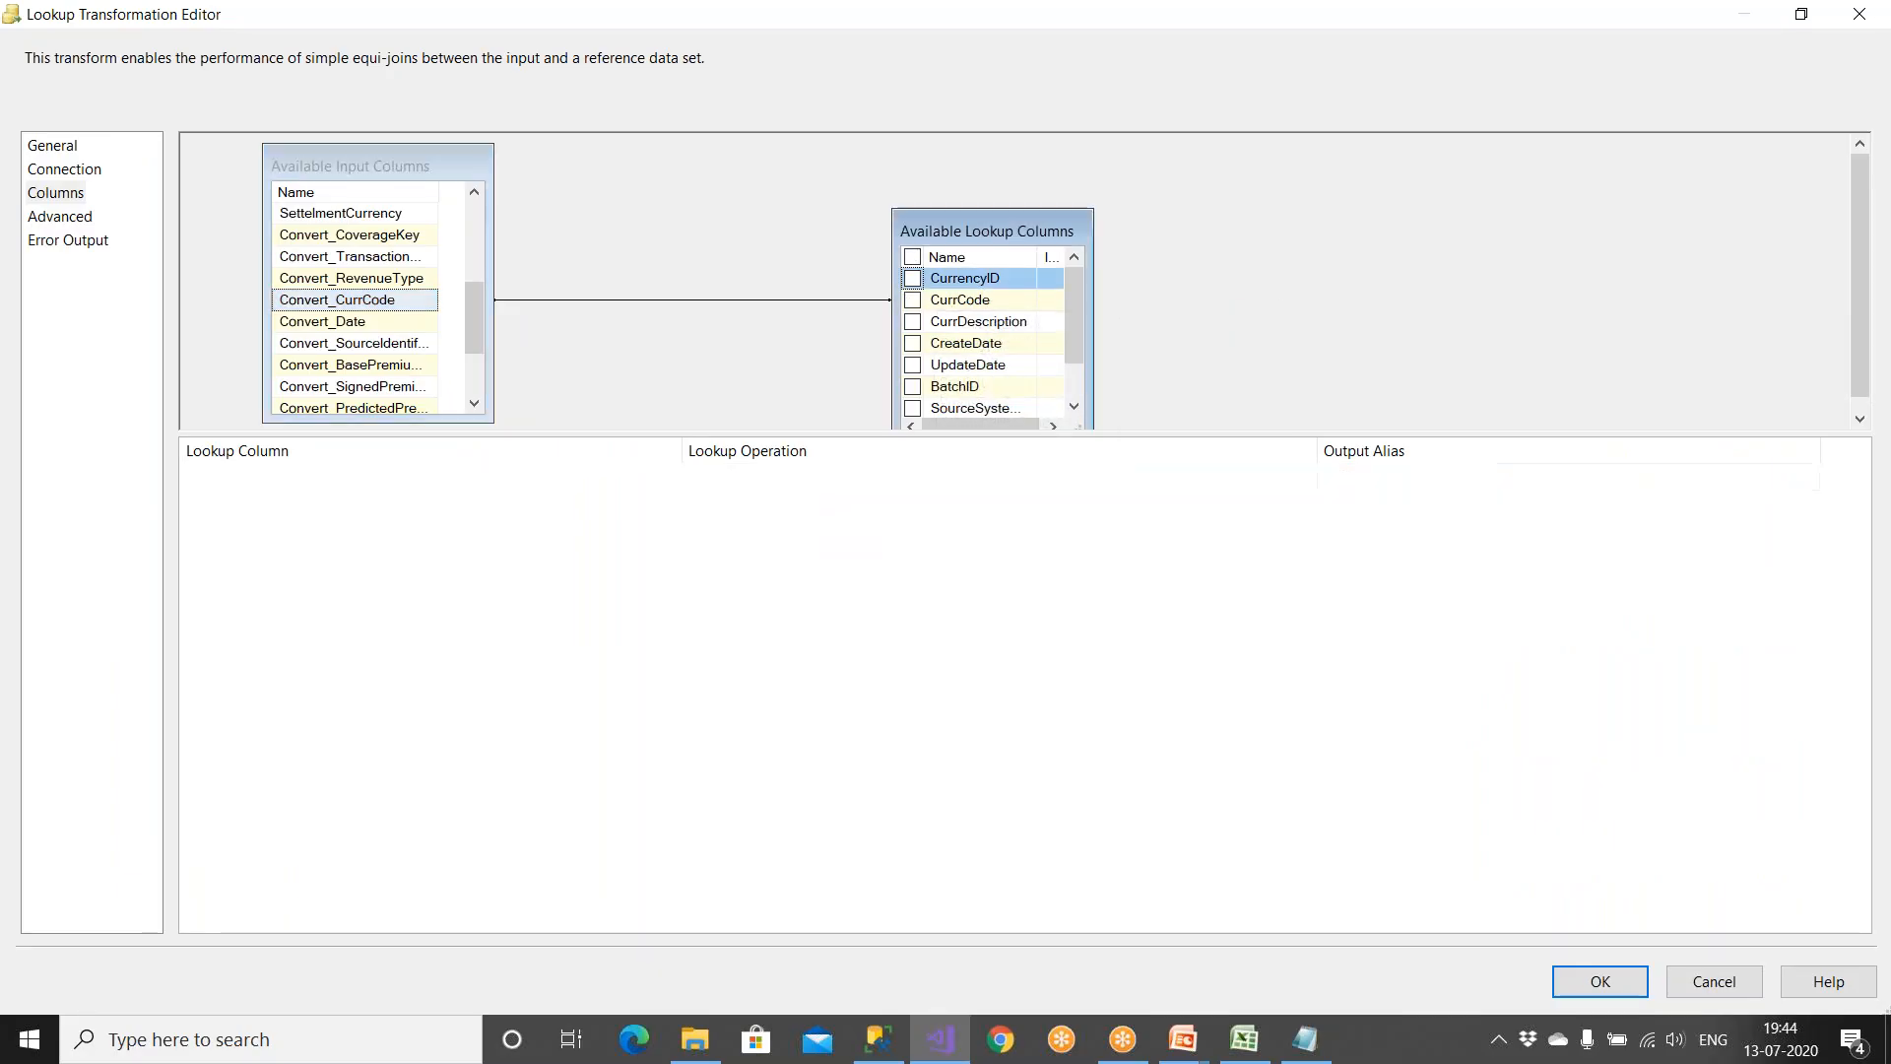
left_click(912, 279)
left_click(1327, 478)
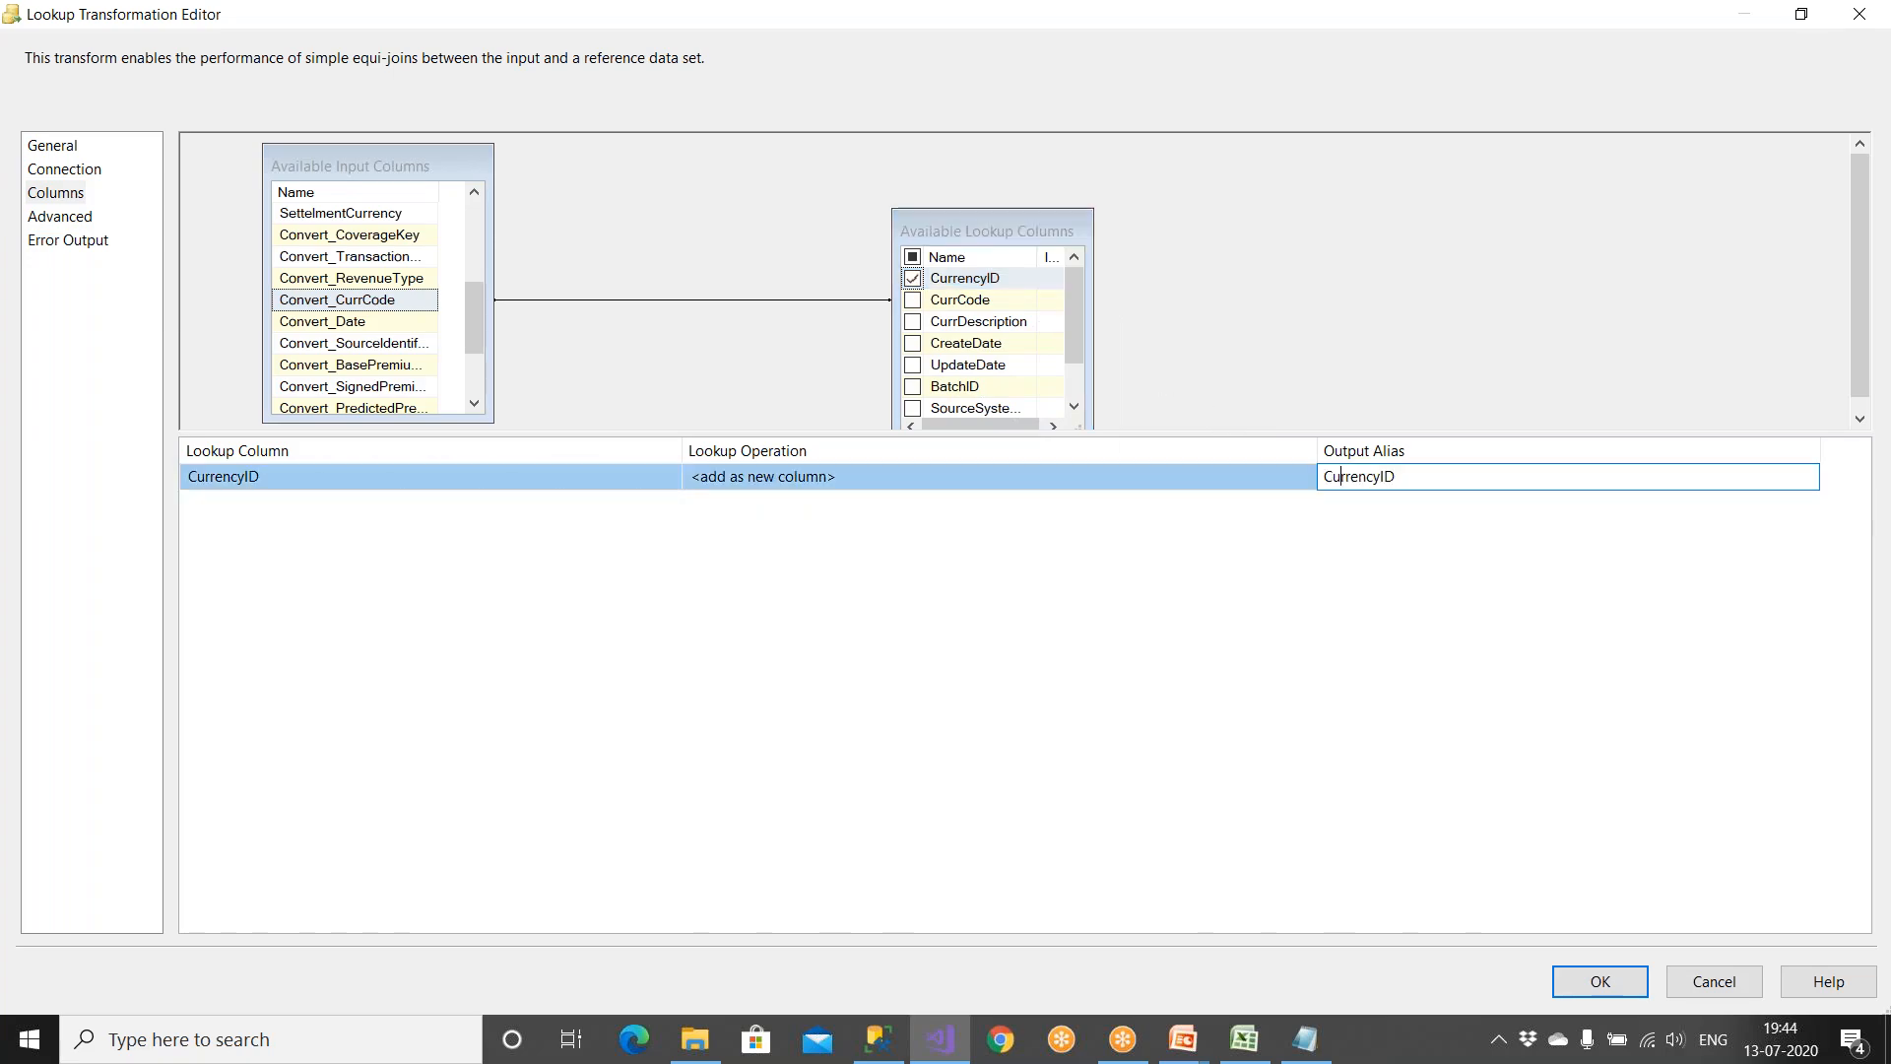
key("ctrl+v")
key("Delete")
key("Delete")
key("Delete")
key("Delete")
key("Delete")
key("Delete")
key("Delete")
key("Delete")
key("Delete")
key("Delete")
Step: Remove CurrencyID from the lookup output, add it back as a new column, and open its output alias for editing
left_click(910, 279)
left_click(910, 279)
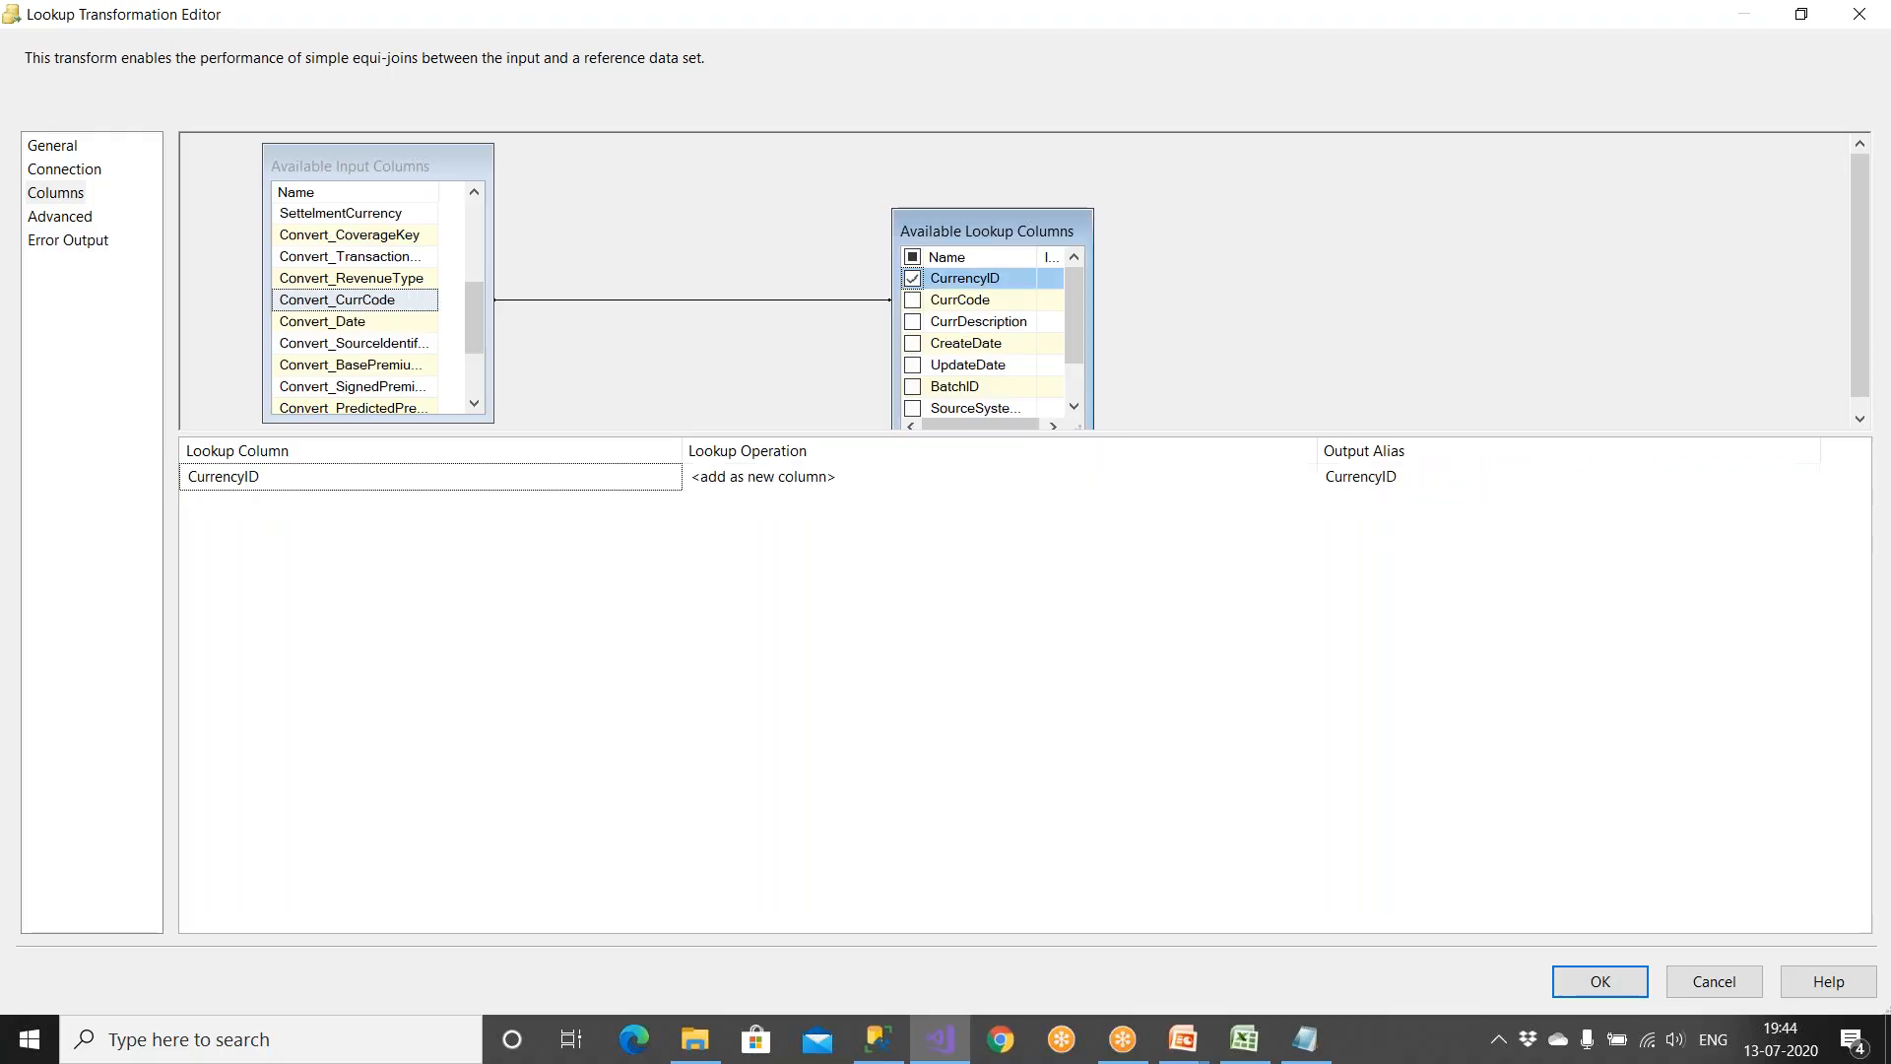
left_click(1416, 478)
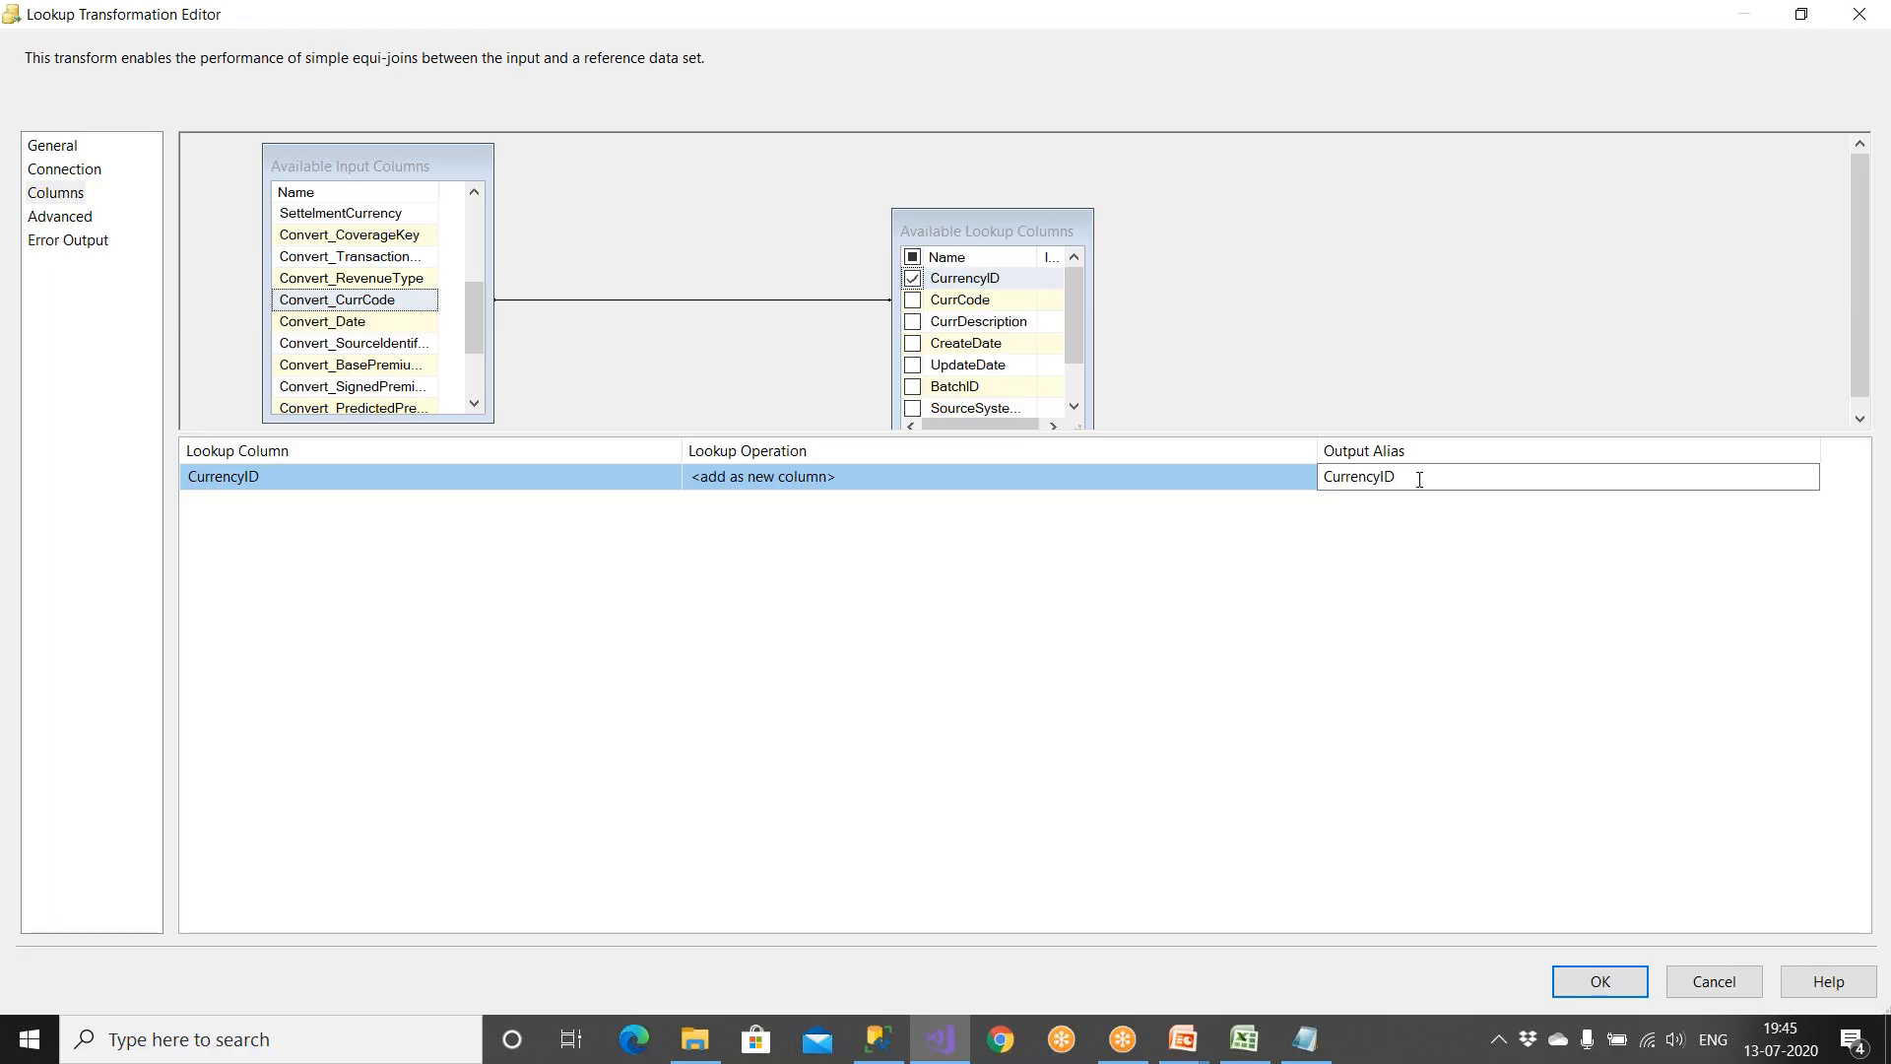
type("_Lkp")
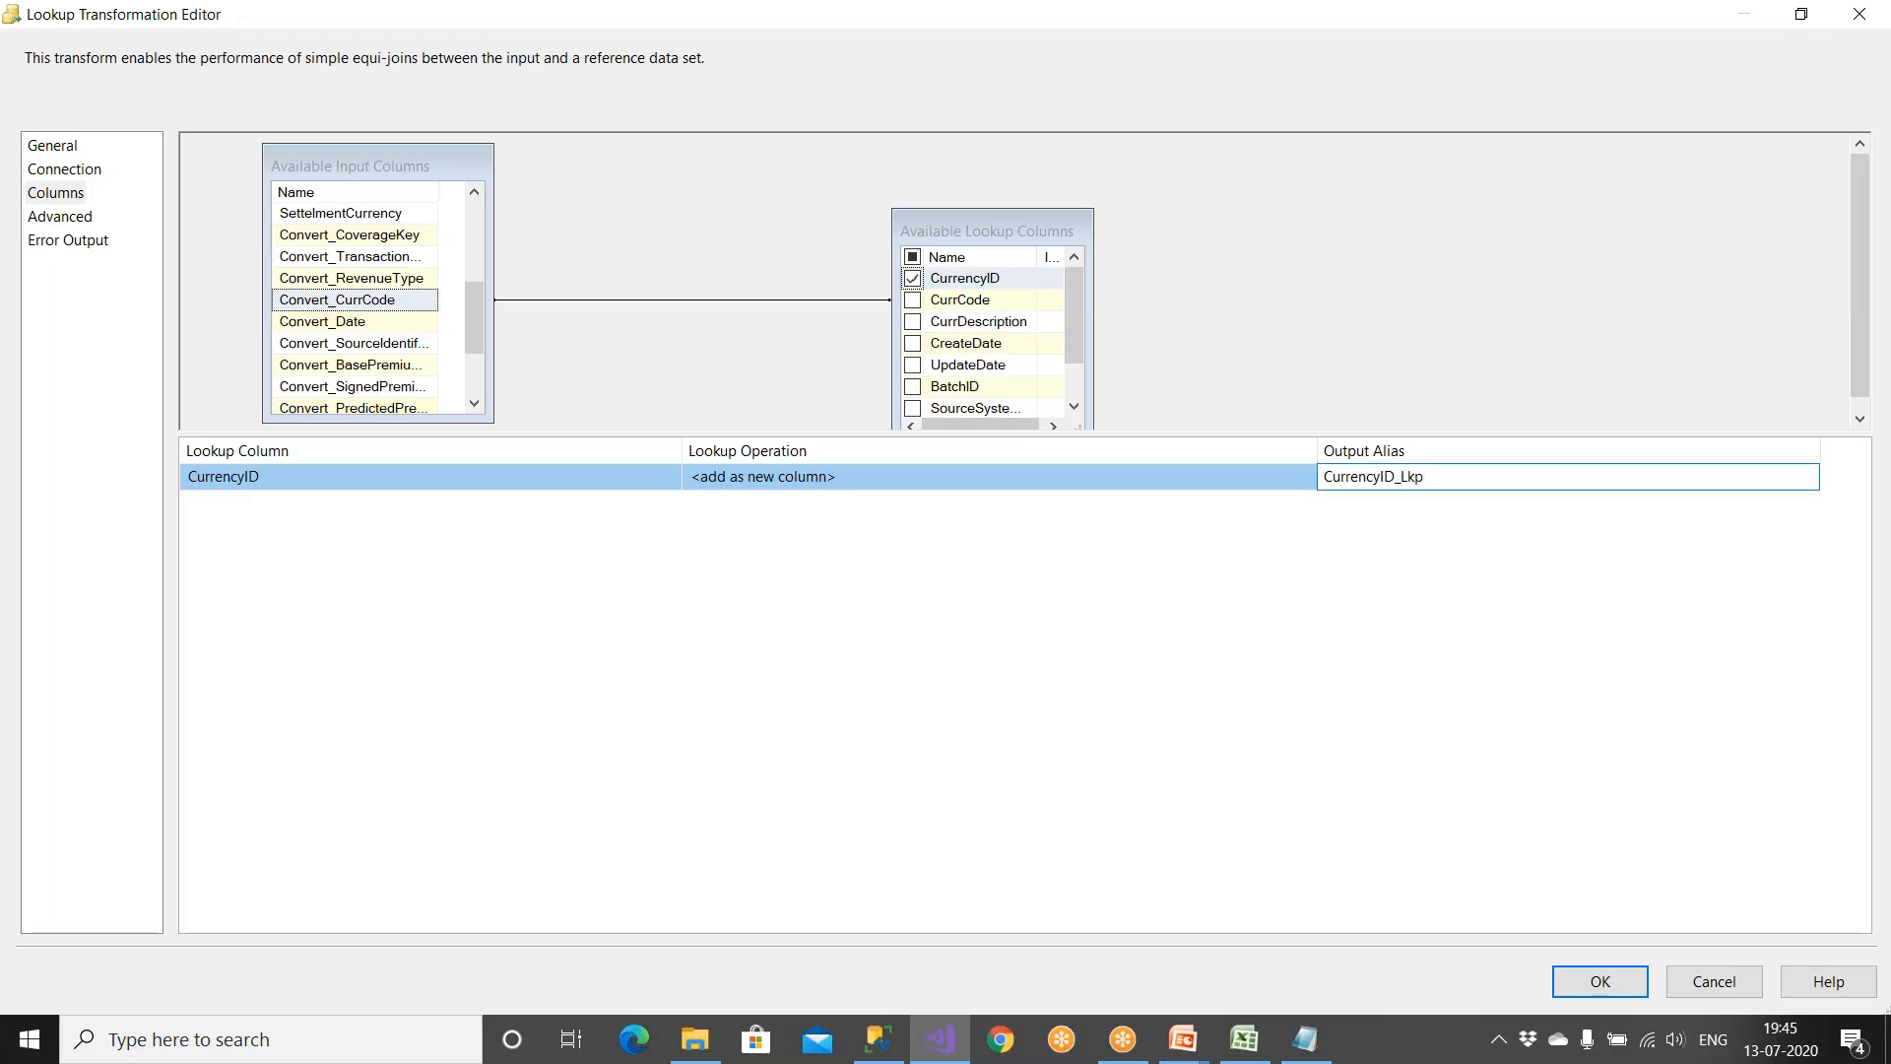
key("BackSpace")
key("BackSpace")
key("BackSpace")
key("BackSpace")
Step: Set the CurrencyID column's output alias to SettlementCurrencyID and accept the lookup changes
type("Settleme")
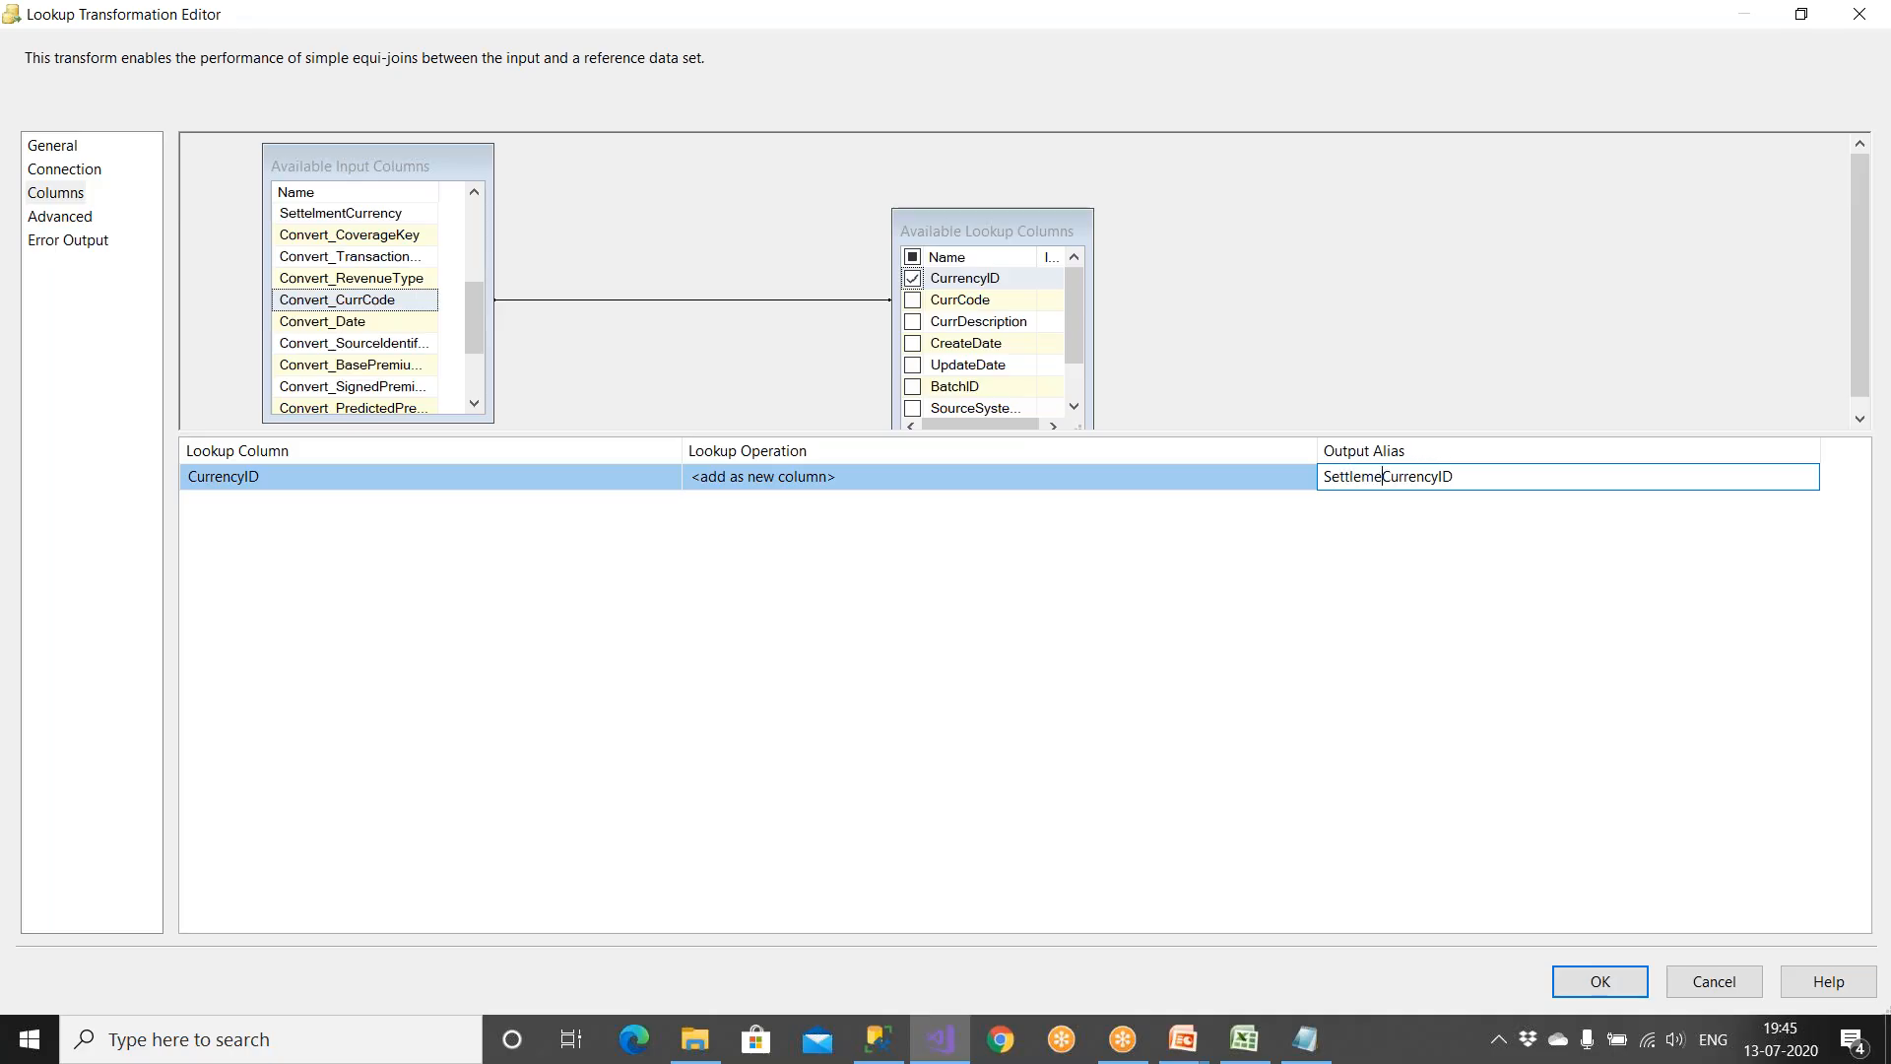
type("nt")
left_click(1594, 983)
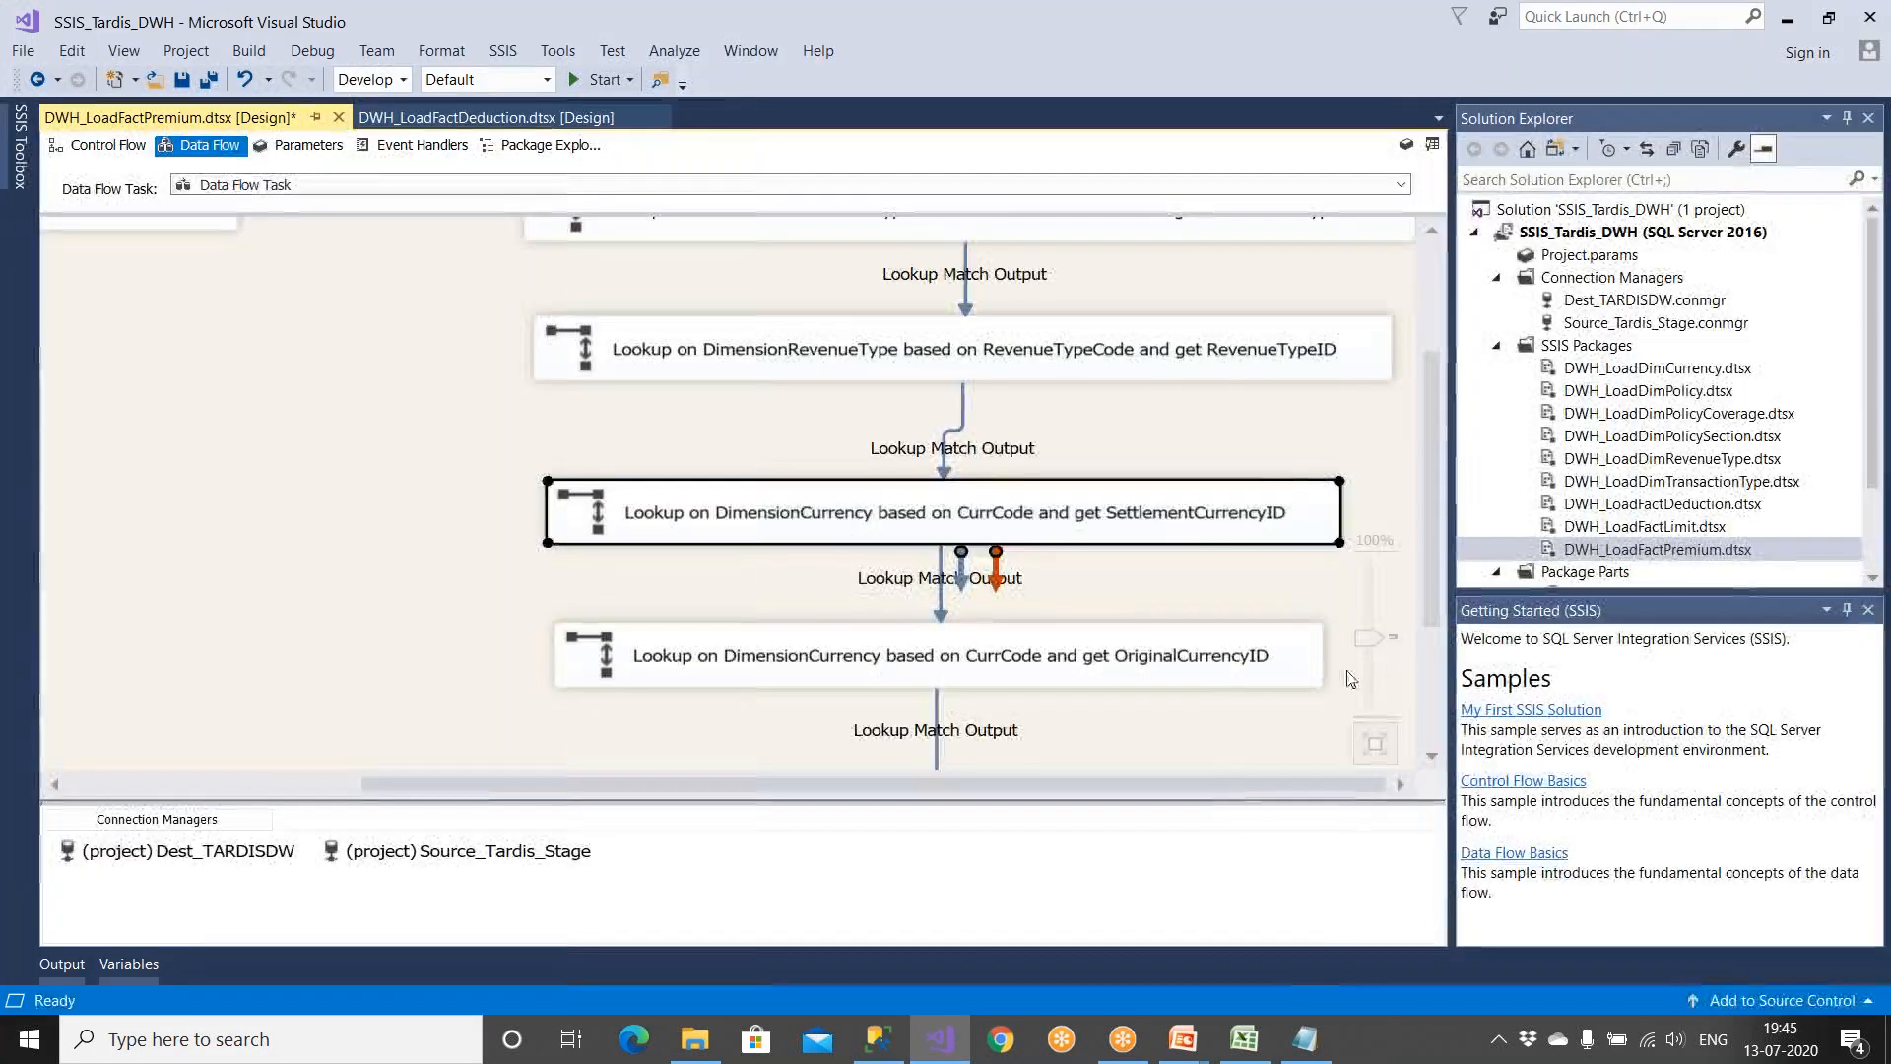
Step: Copy the OriginalCurrencyID lookup rule from cell O7 of the Excel mapping sheet into Notepad, below the first rule
left_click(1244, 1039)
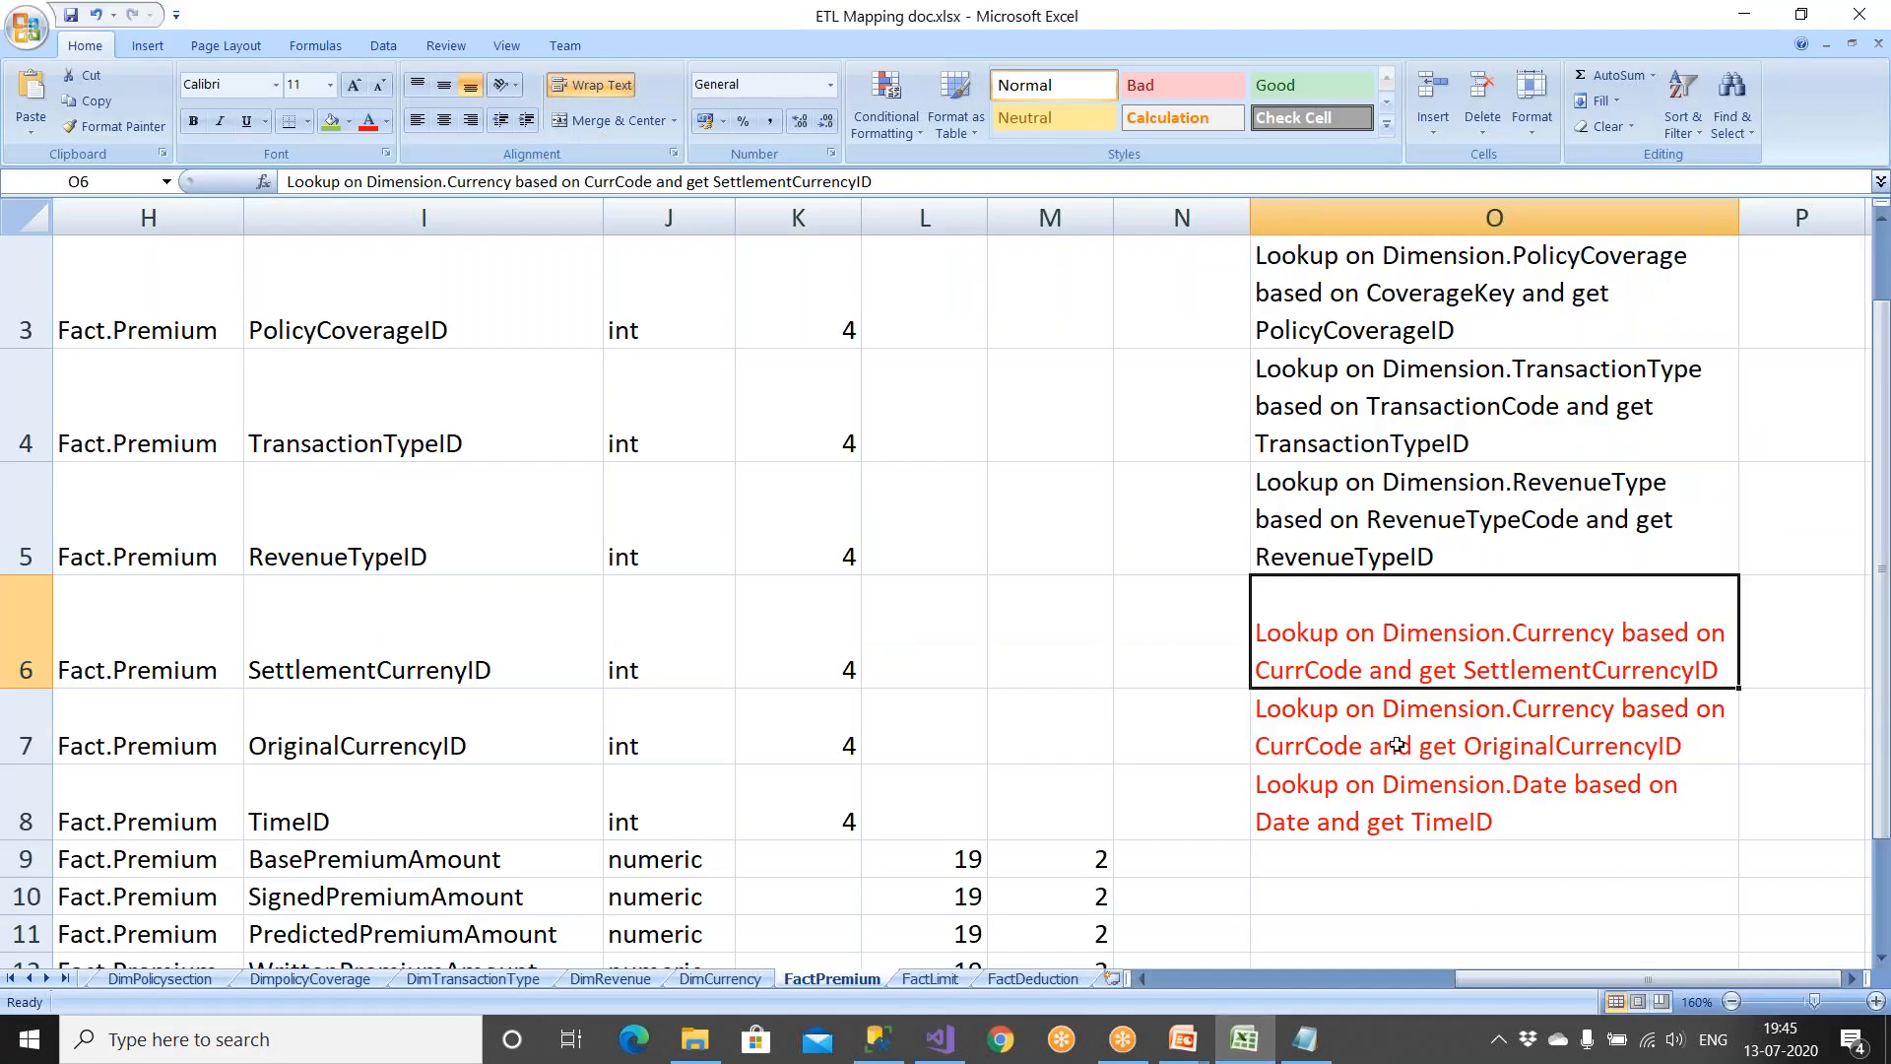
left_click(1396, 746)
key("ctrl+c")
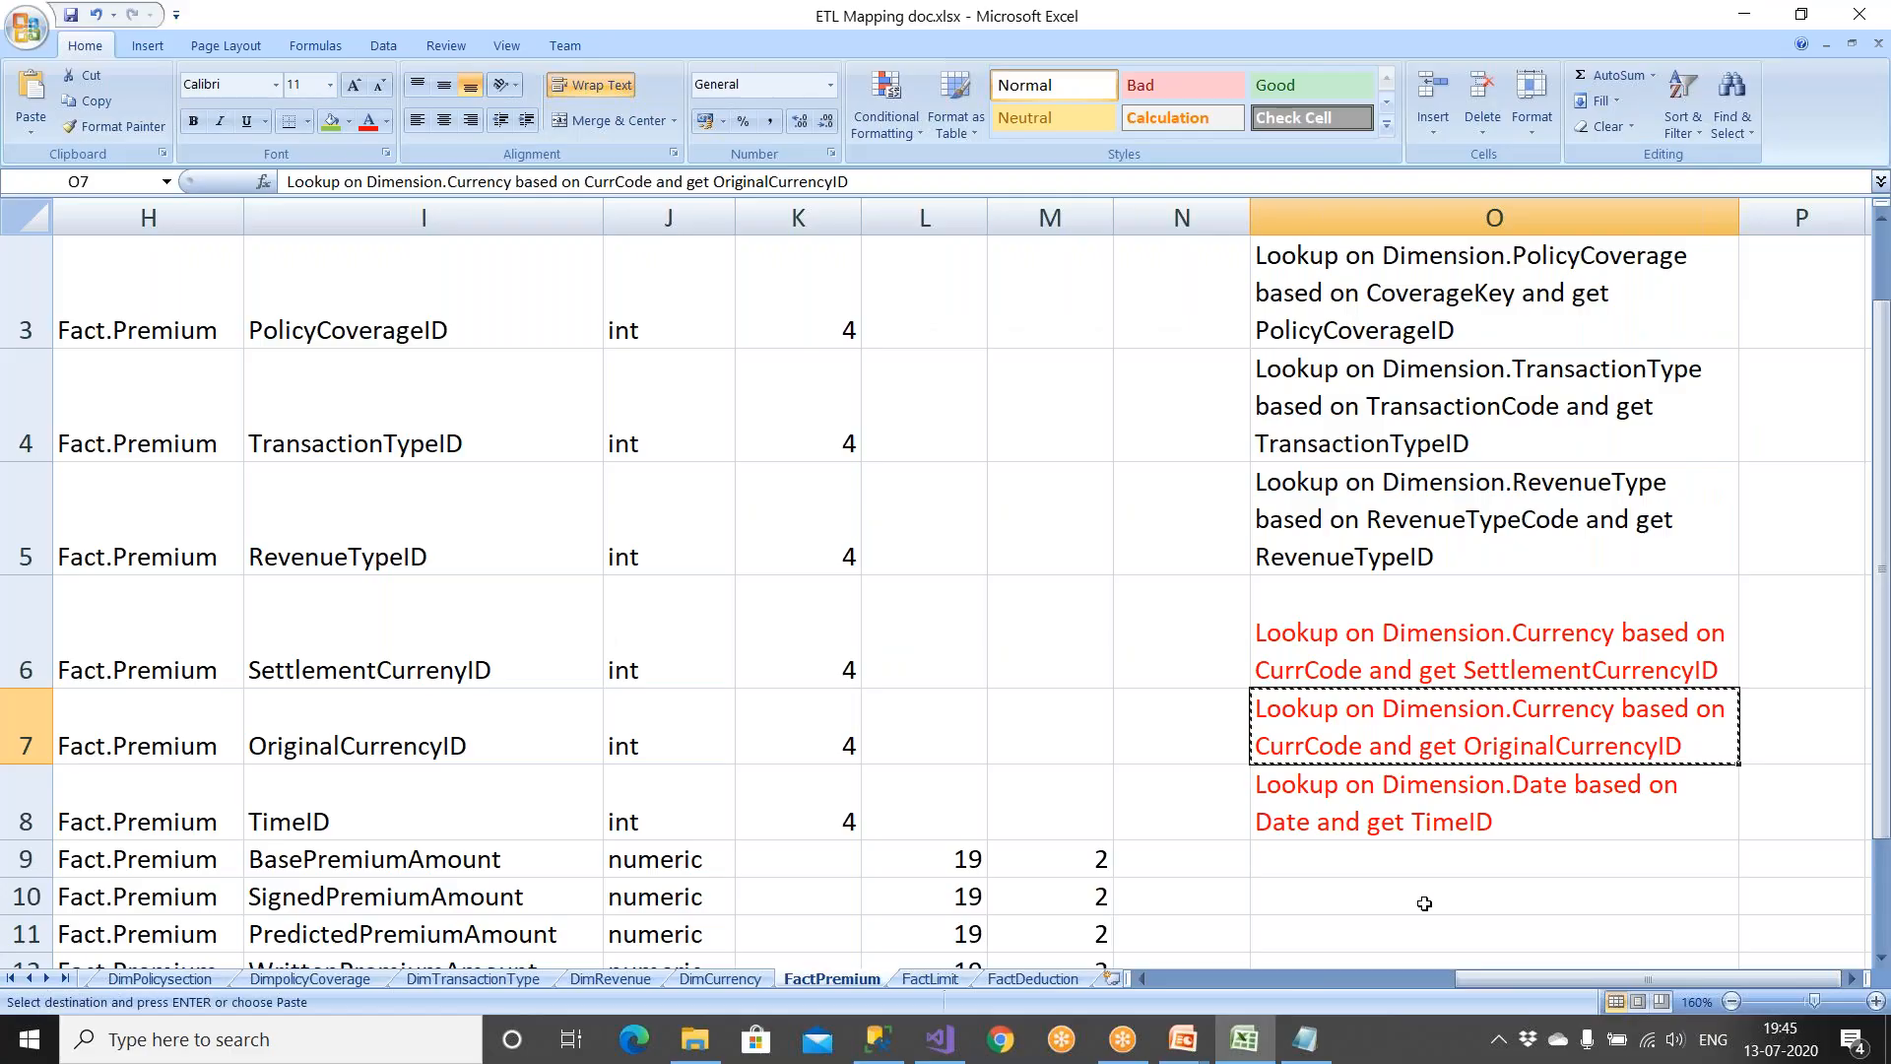
key("alt+Tab")
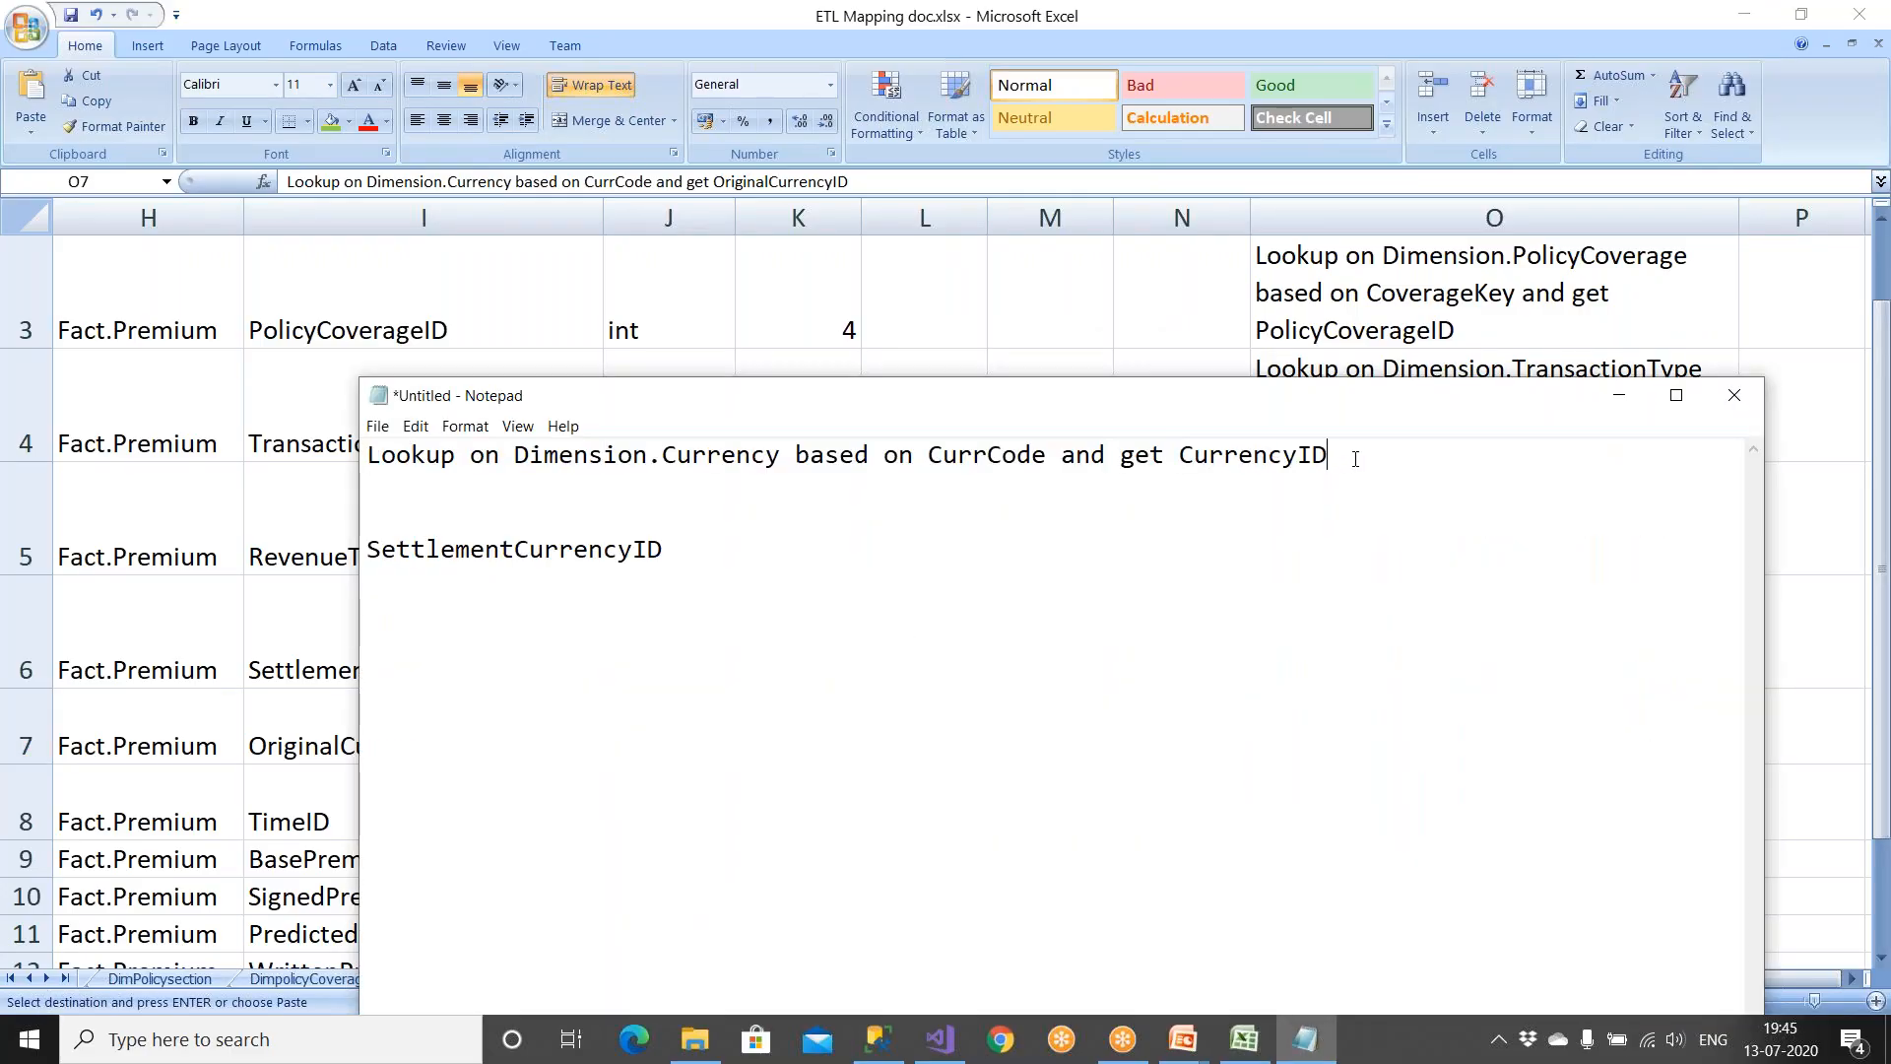
key("Return")
key("Return")
key("ctrl+v")
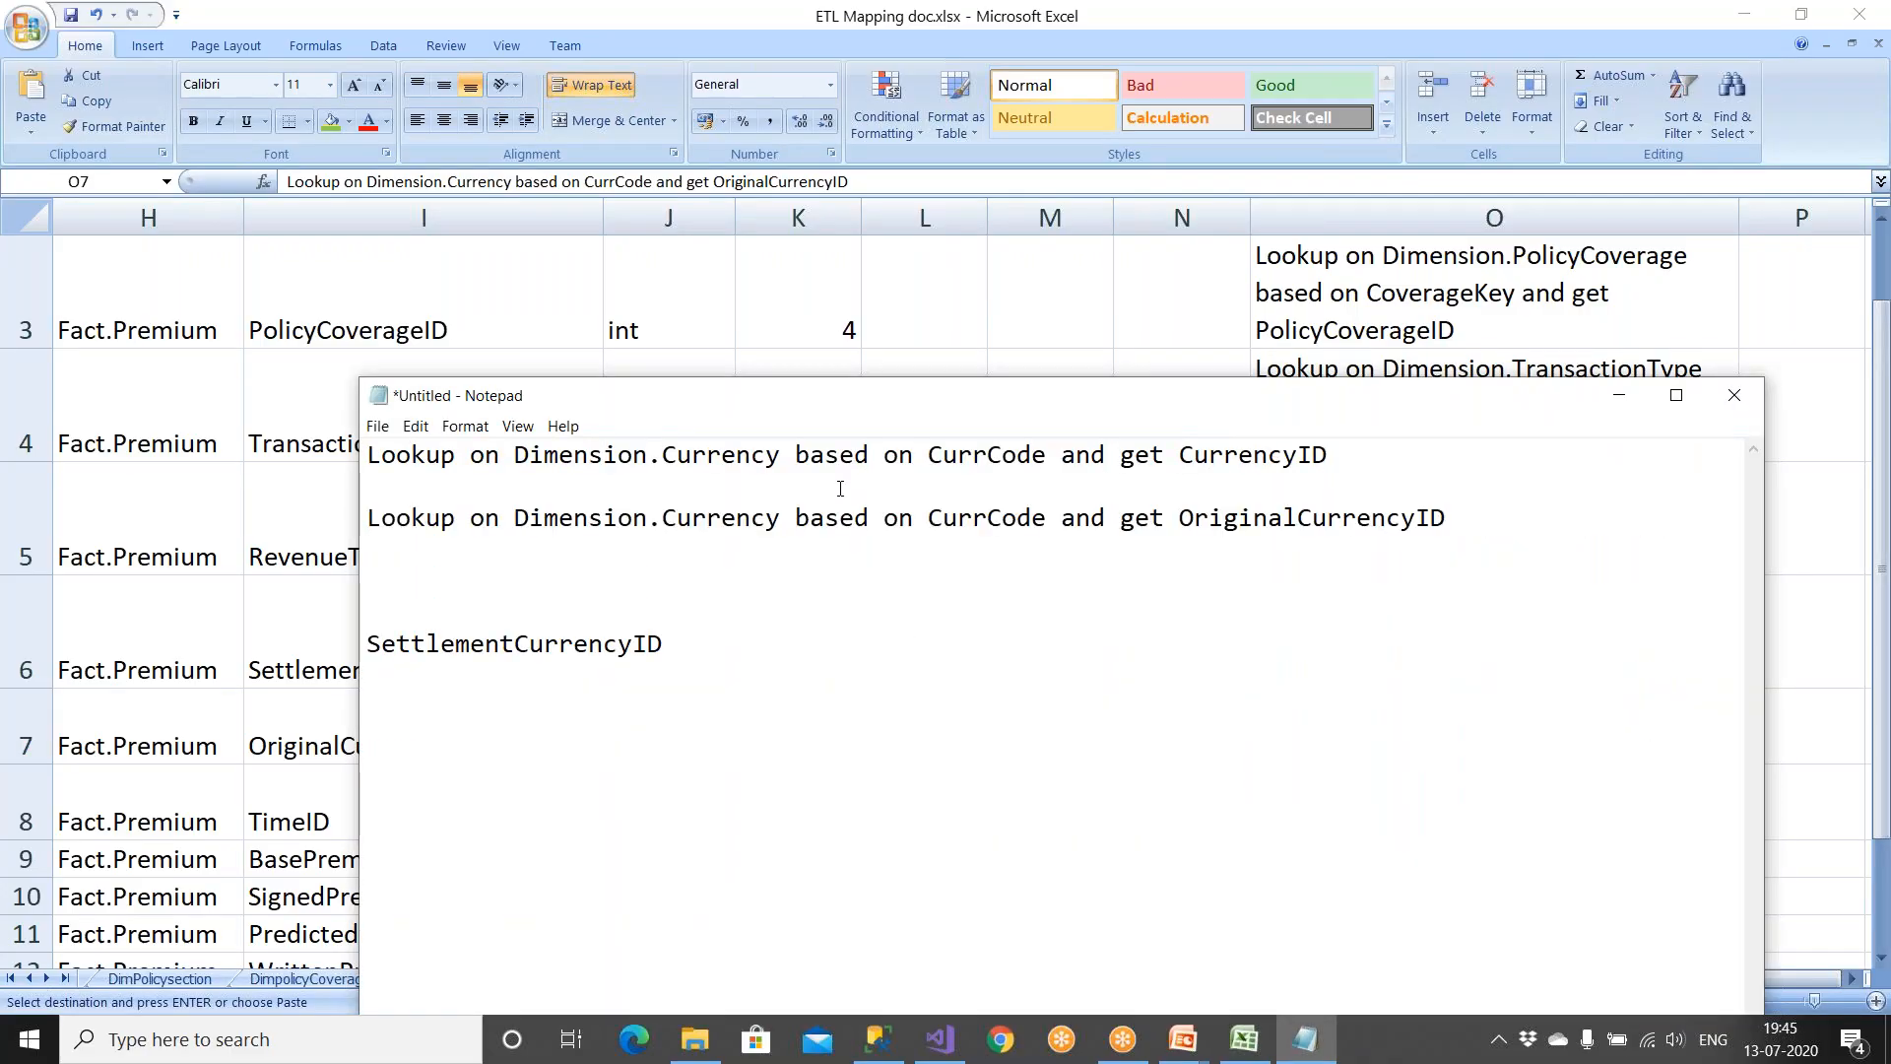
Step: Copy OriginalCurrencyID from the second rule onto its own line above SettlementCurrencyID
left_click_drag(937, 510, 1076, 517)
left_click_drag(1179, 517, 1455, 517)
key("ctrl+c")
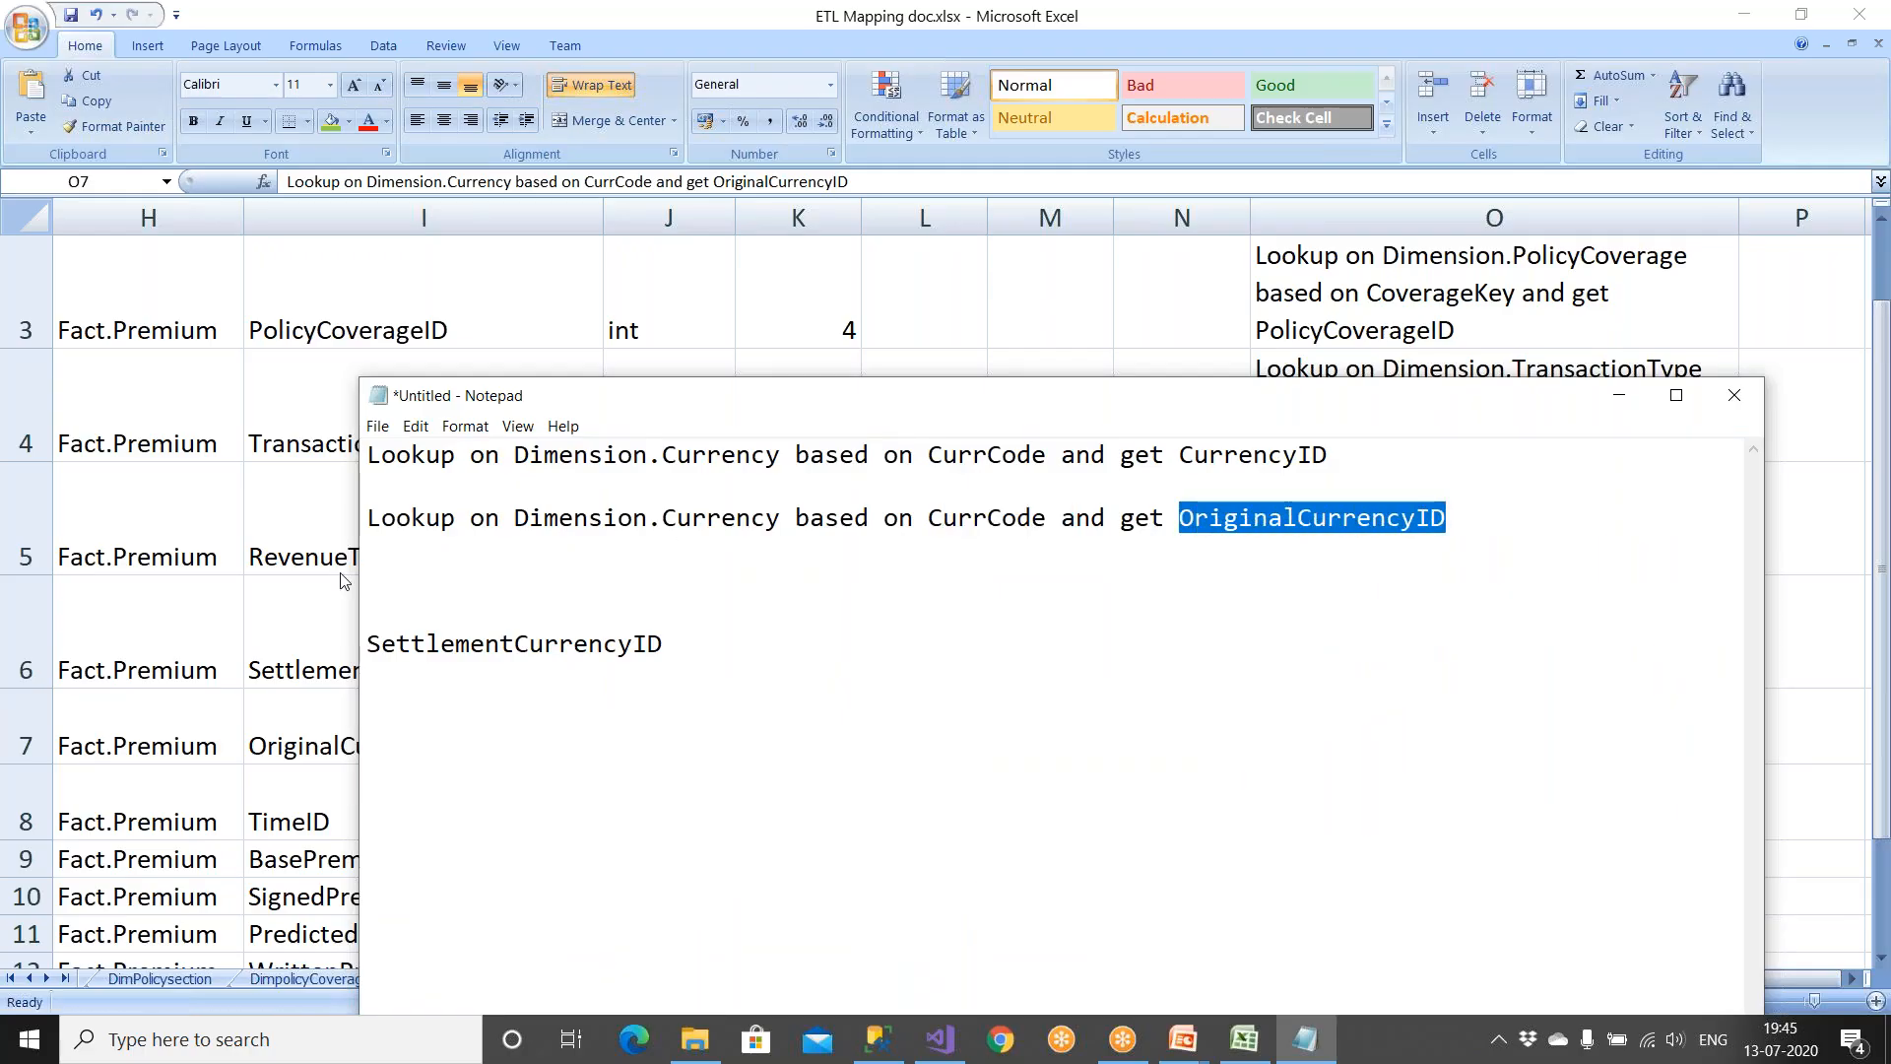
left_click(400, 568)
key("ctrl+v")
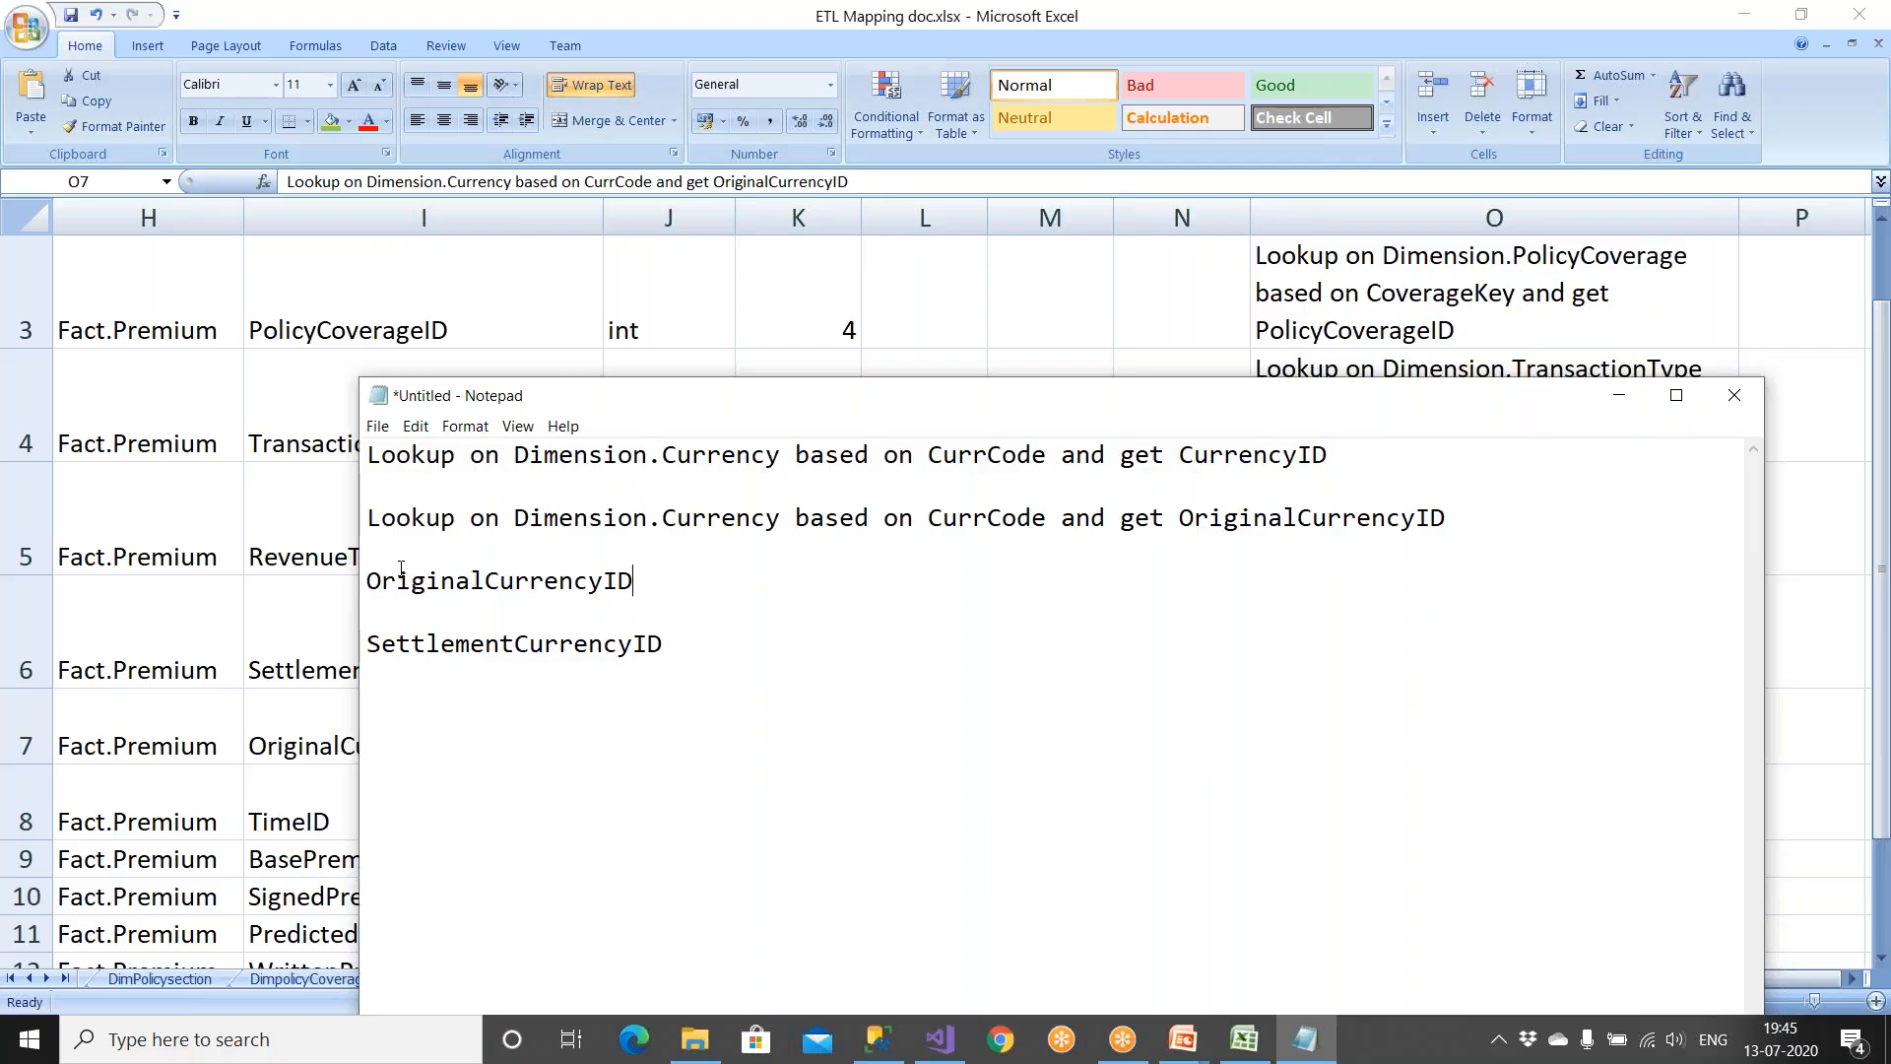
Step: Switch to Visual Studio, open the OriginalCurrencyID lookup's column mappings, and enlarge the editor and its column tables
left_click(940, 1039)
left_click(1150, 675)
double_click(1151, 674)
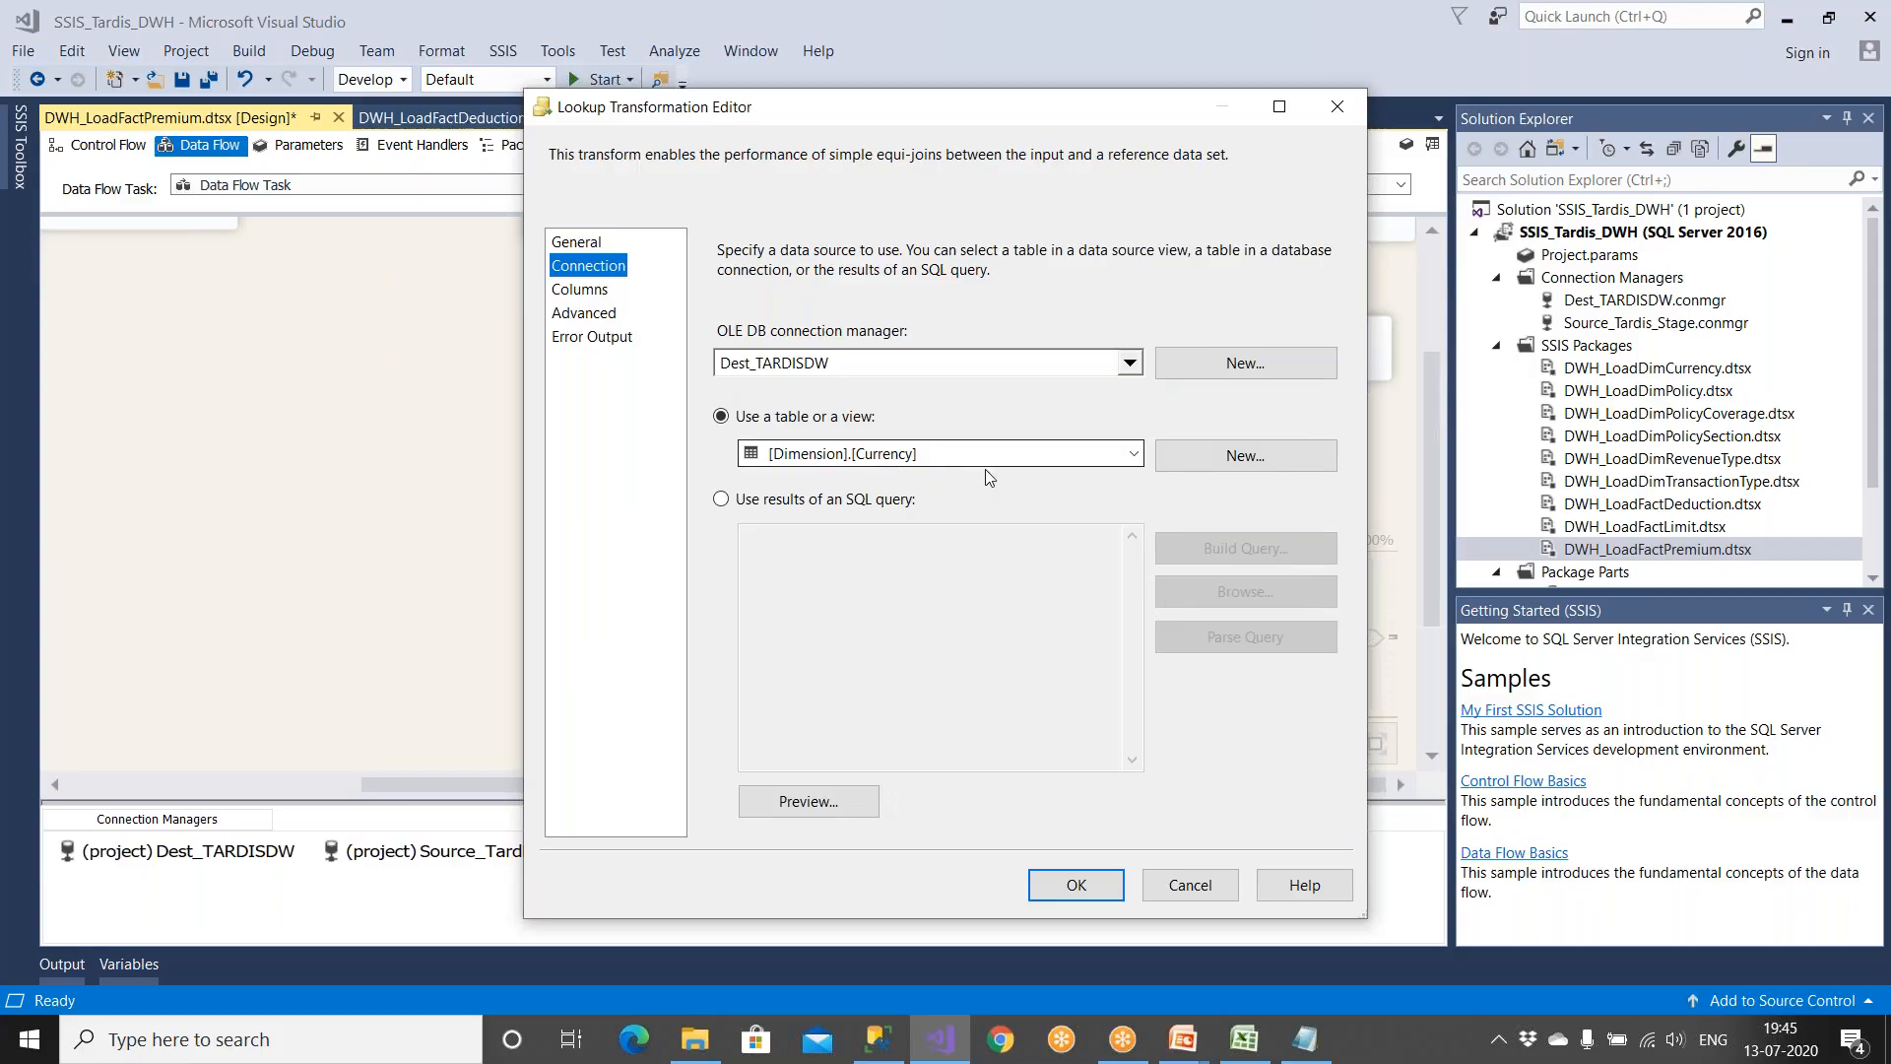
left_click(583, 290)
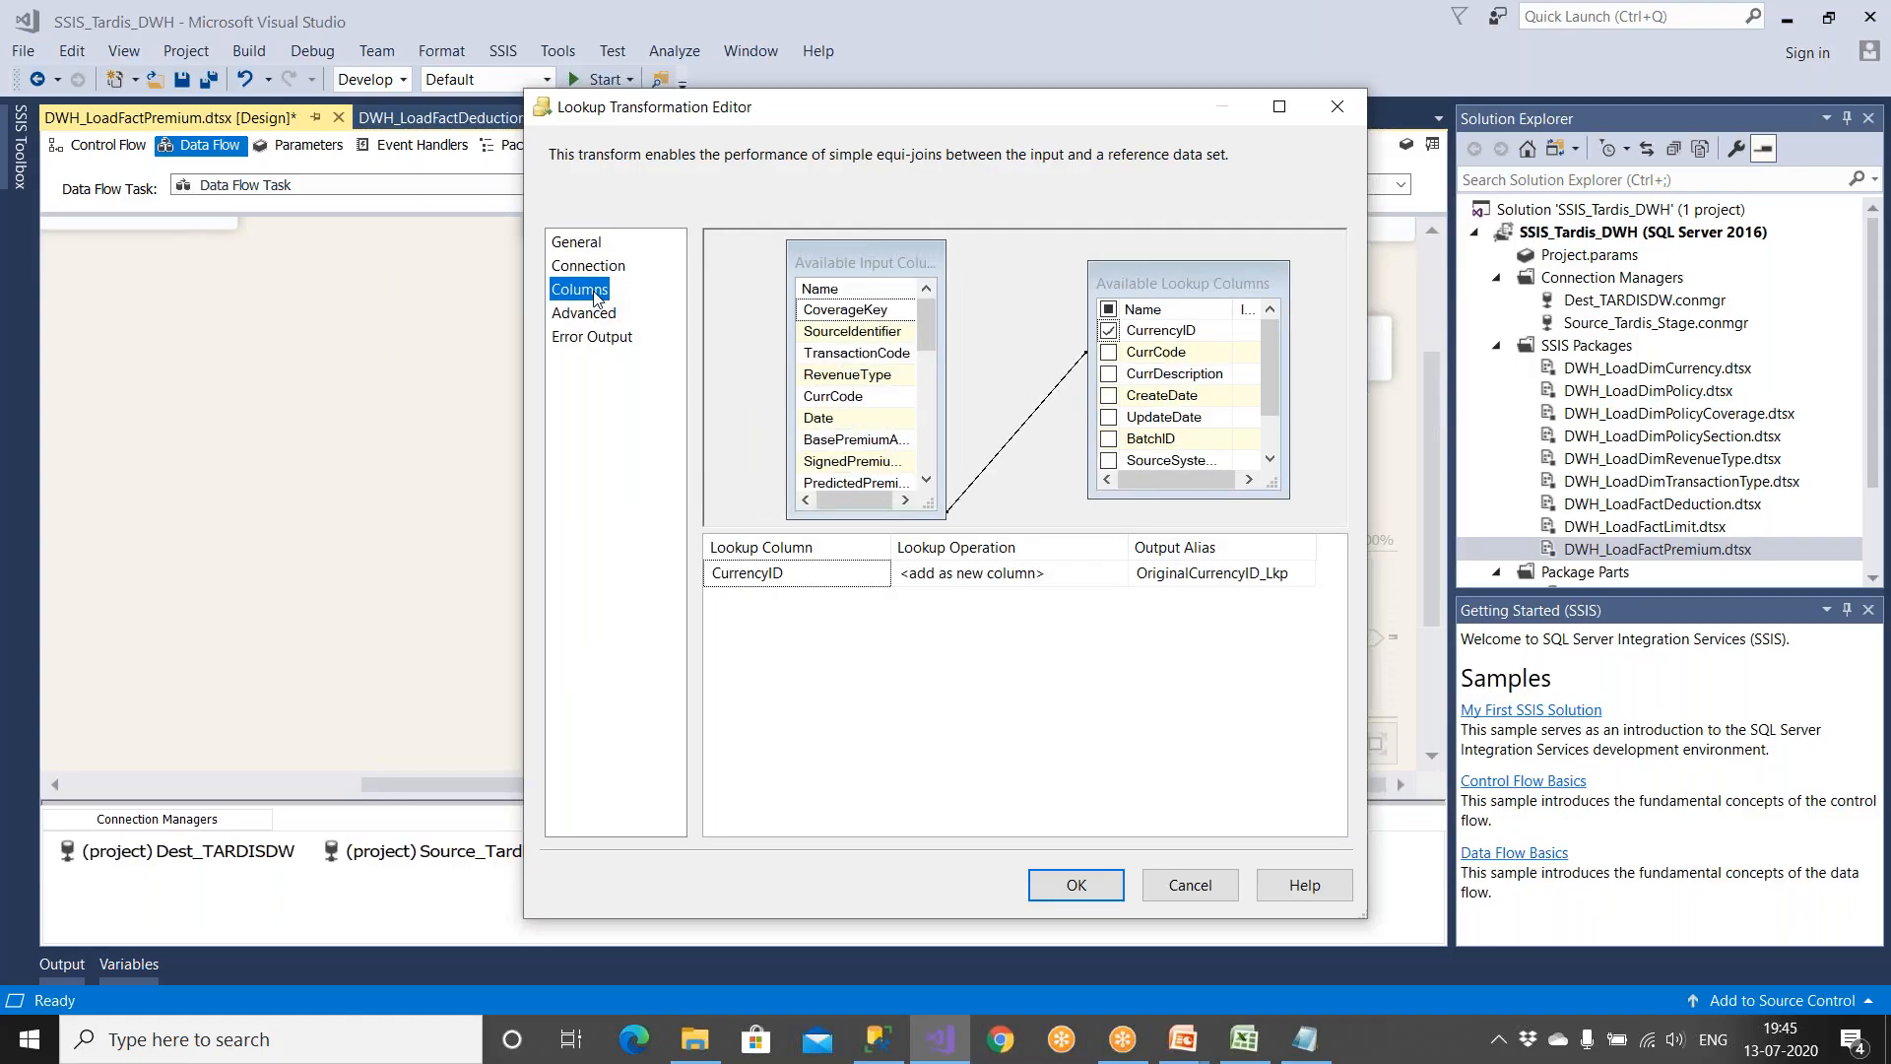
left_click(1279, 106)
left_click_drag(400, 244, 399, 330)
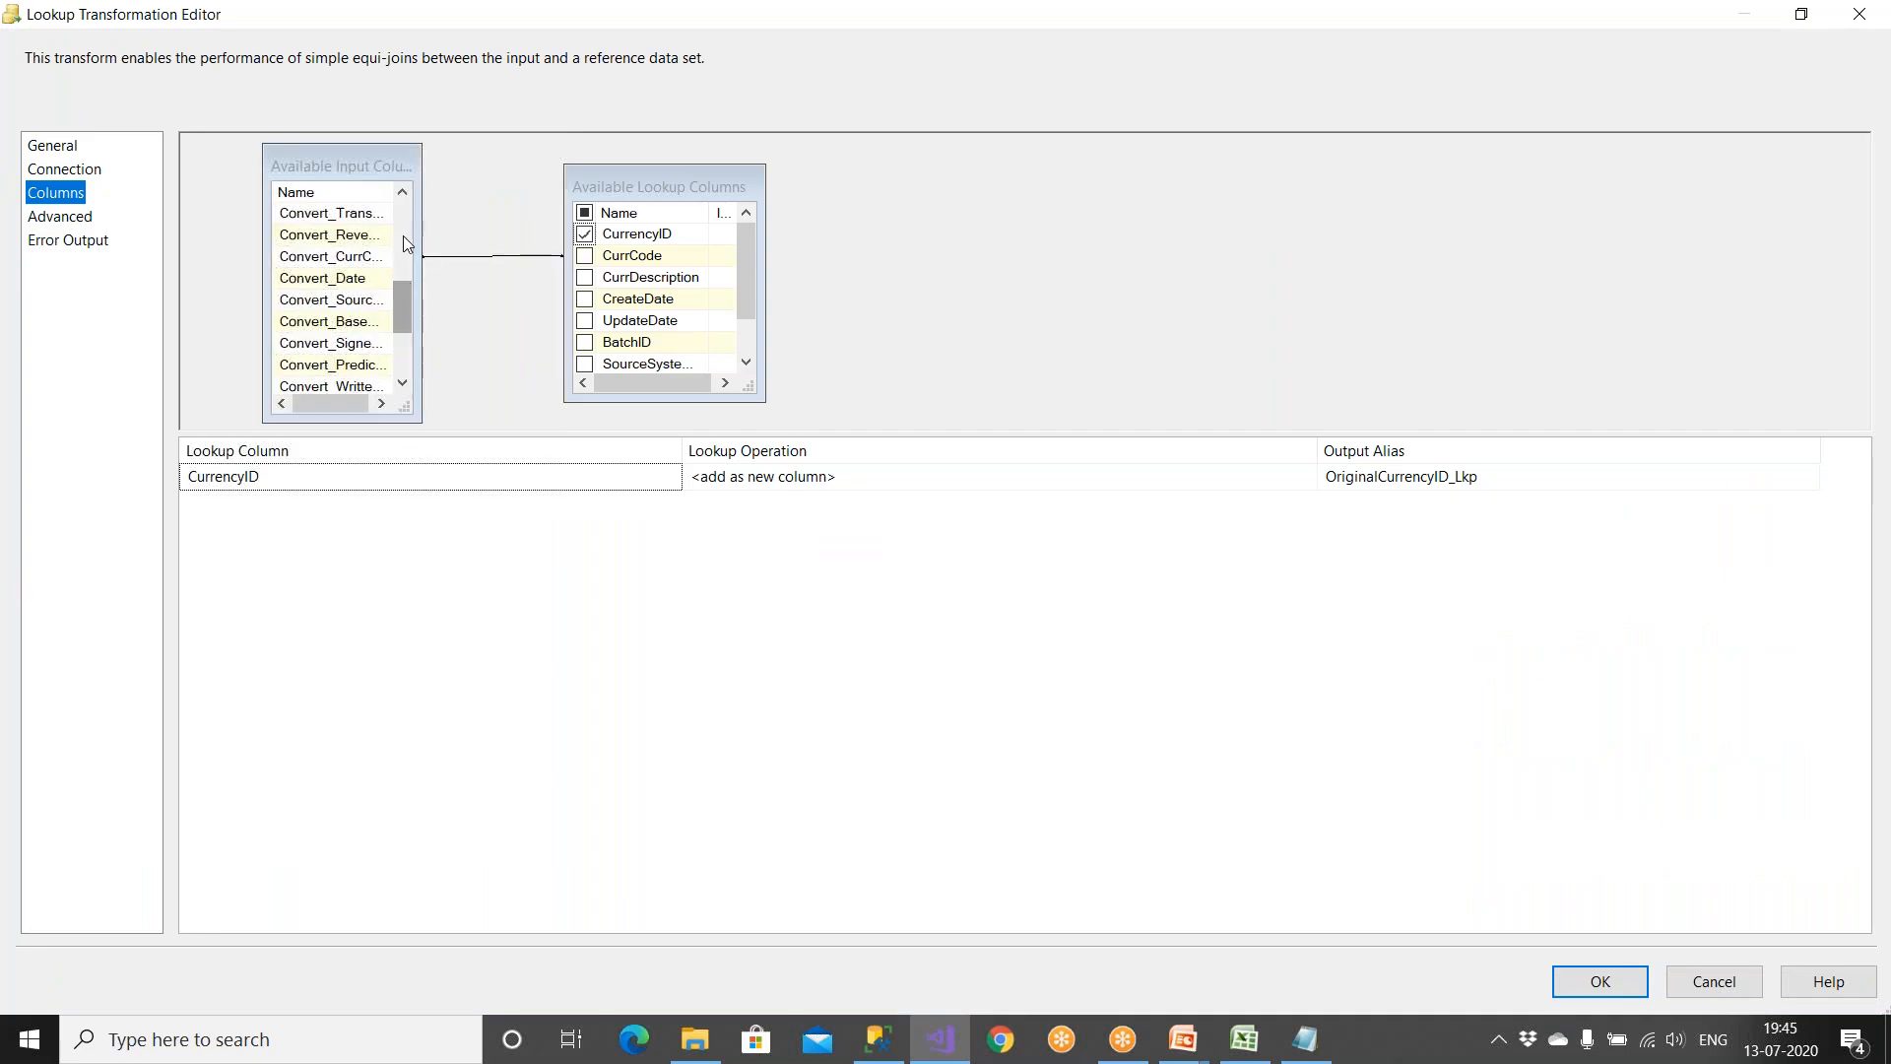
left_click(405, 240)
left_click_drag(422, 259, 487, 264)
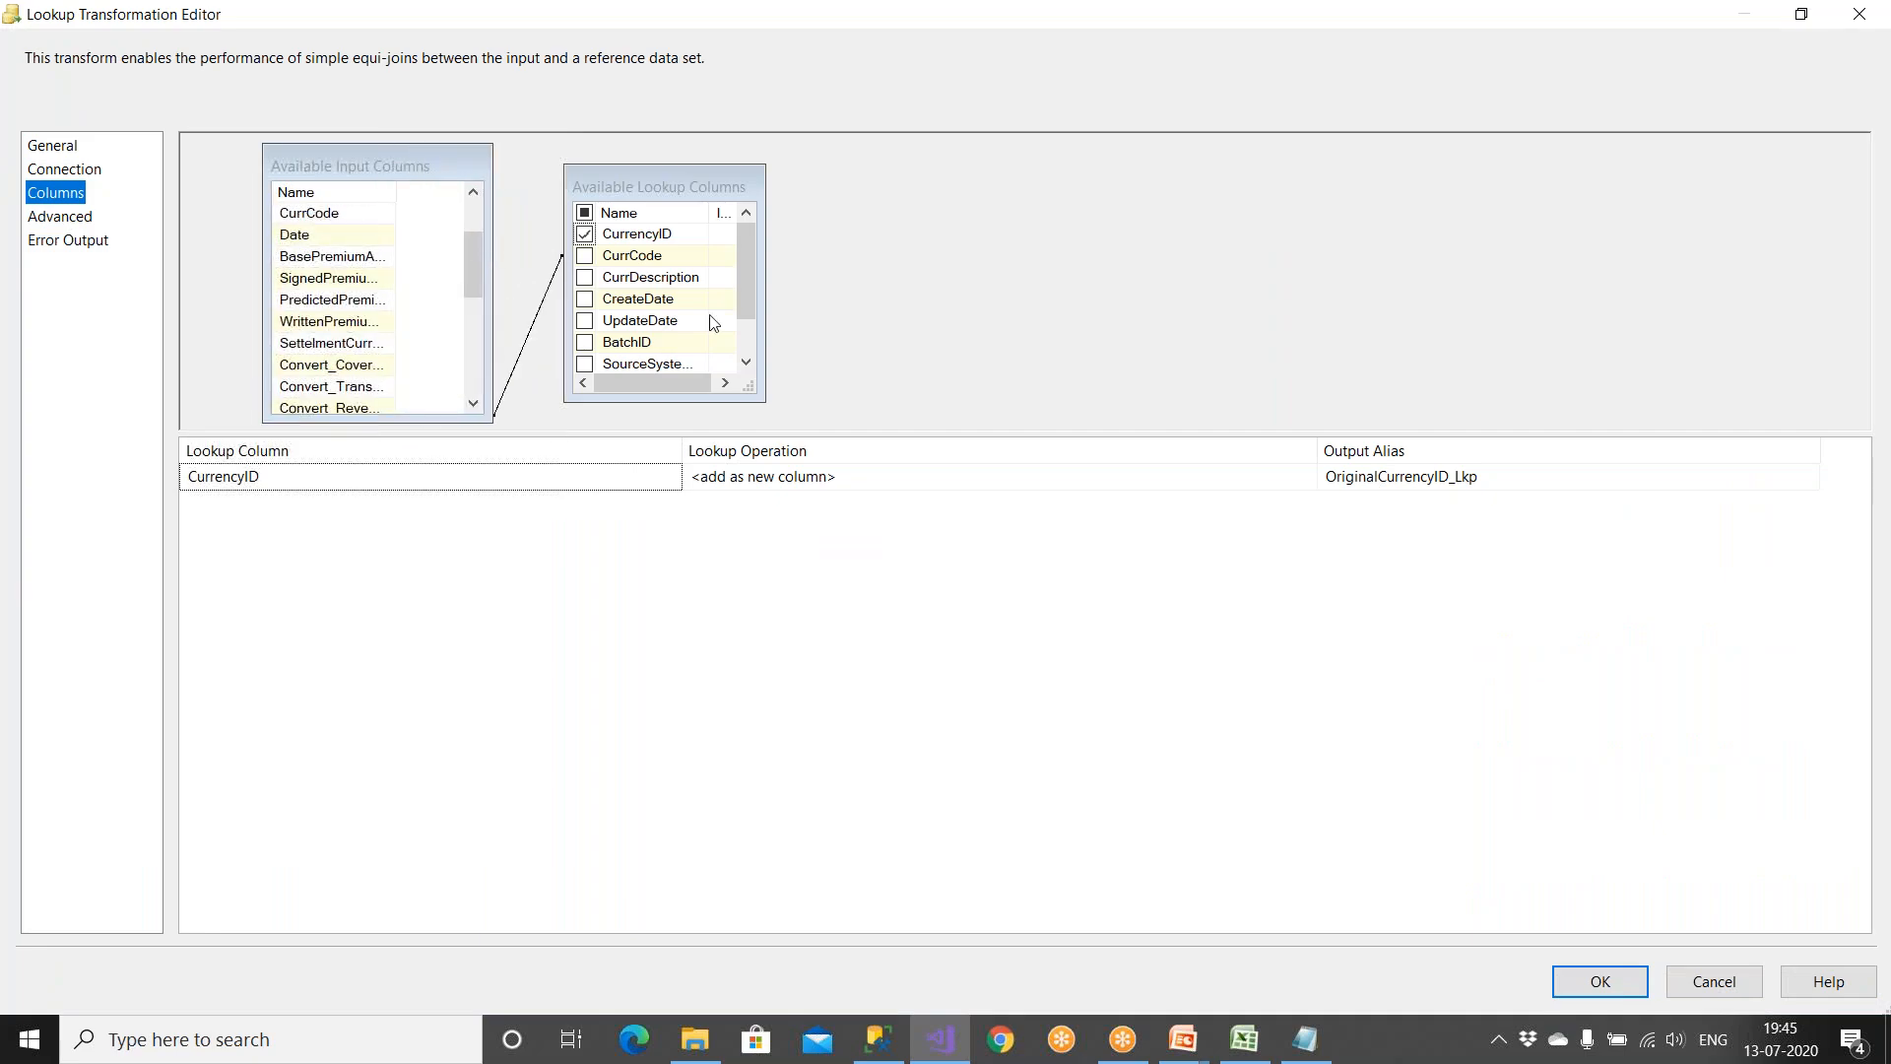
left_click_drag(763, 357, 1153, 414)
left_click_drag(903, 178, 1314, 214)
Step: Check which input column is related to CurrCode in the lookup's relationship, and accept the relationship as it is
left_click(618, 390)
right_click(619, 390)
left_click(644, 394)
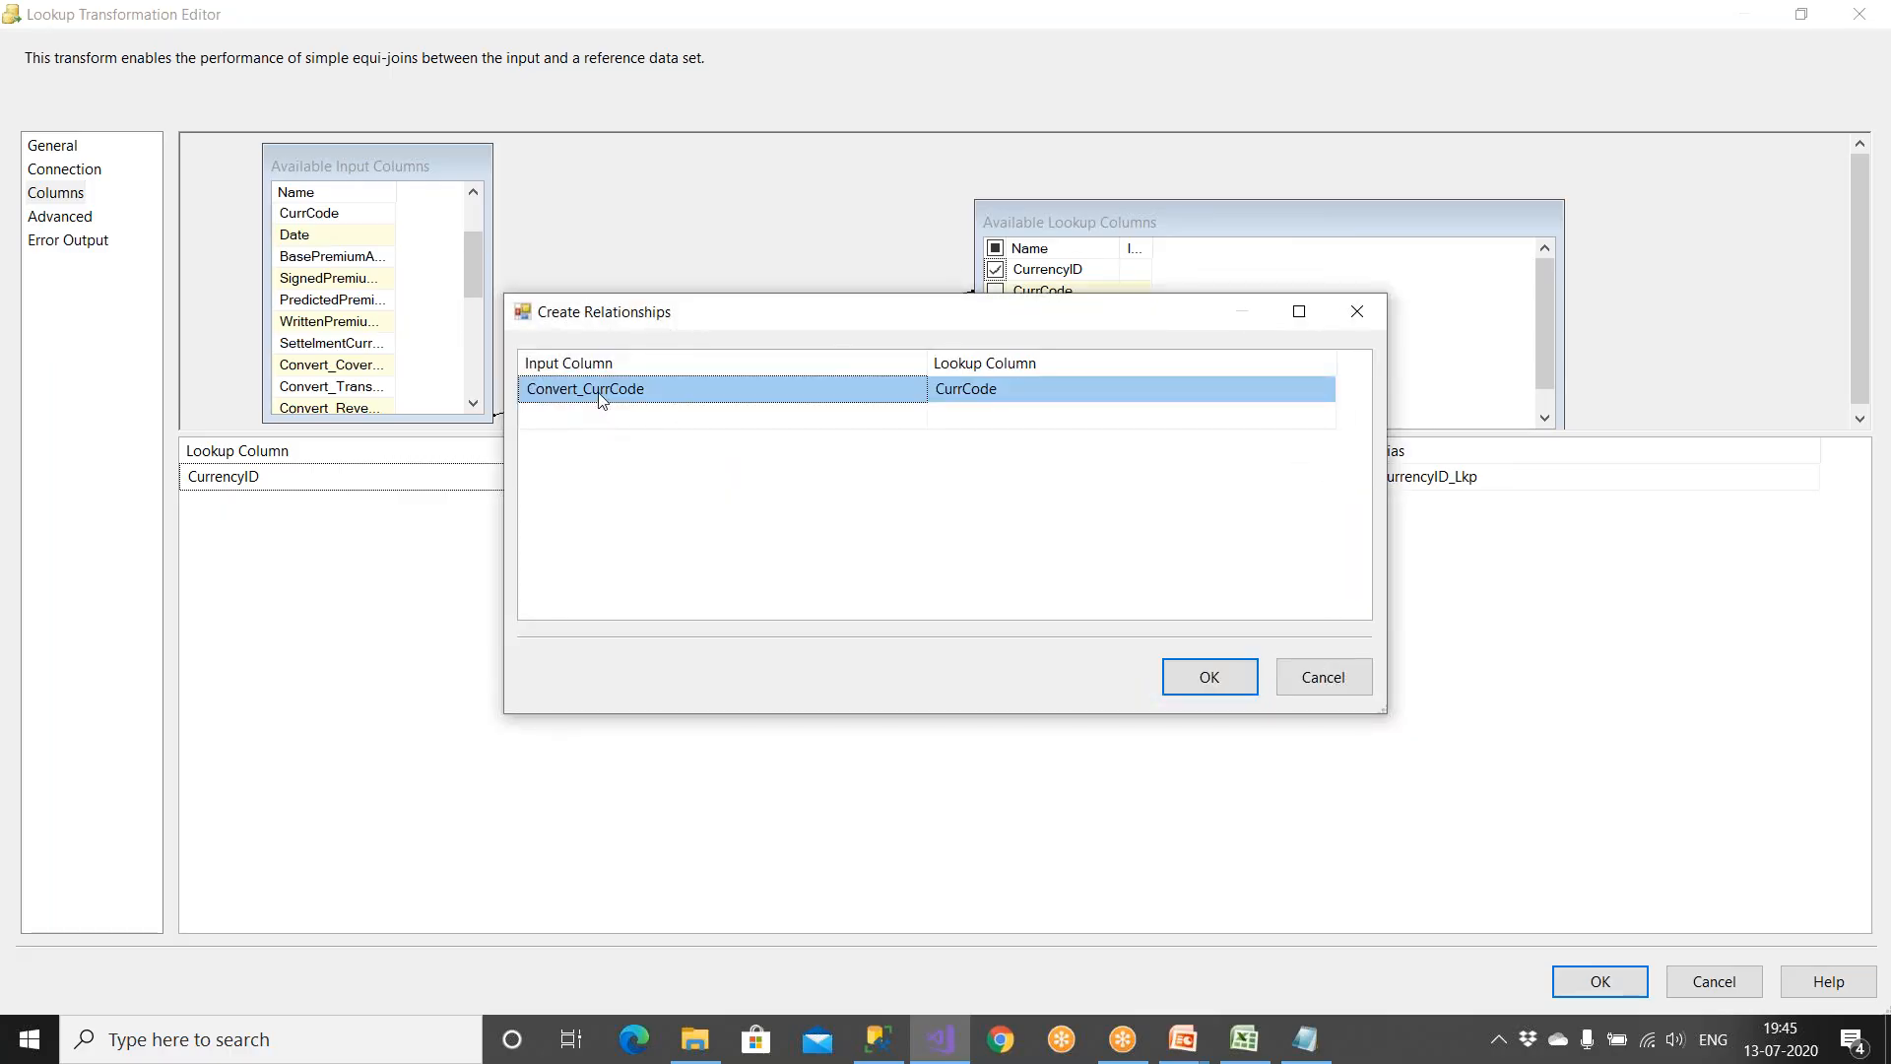
left_click(1208, 677)
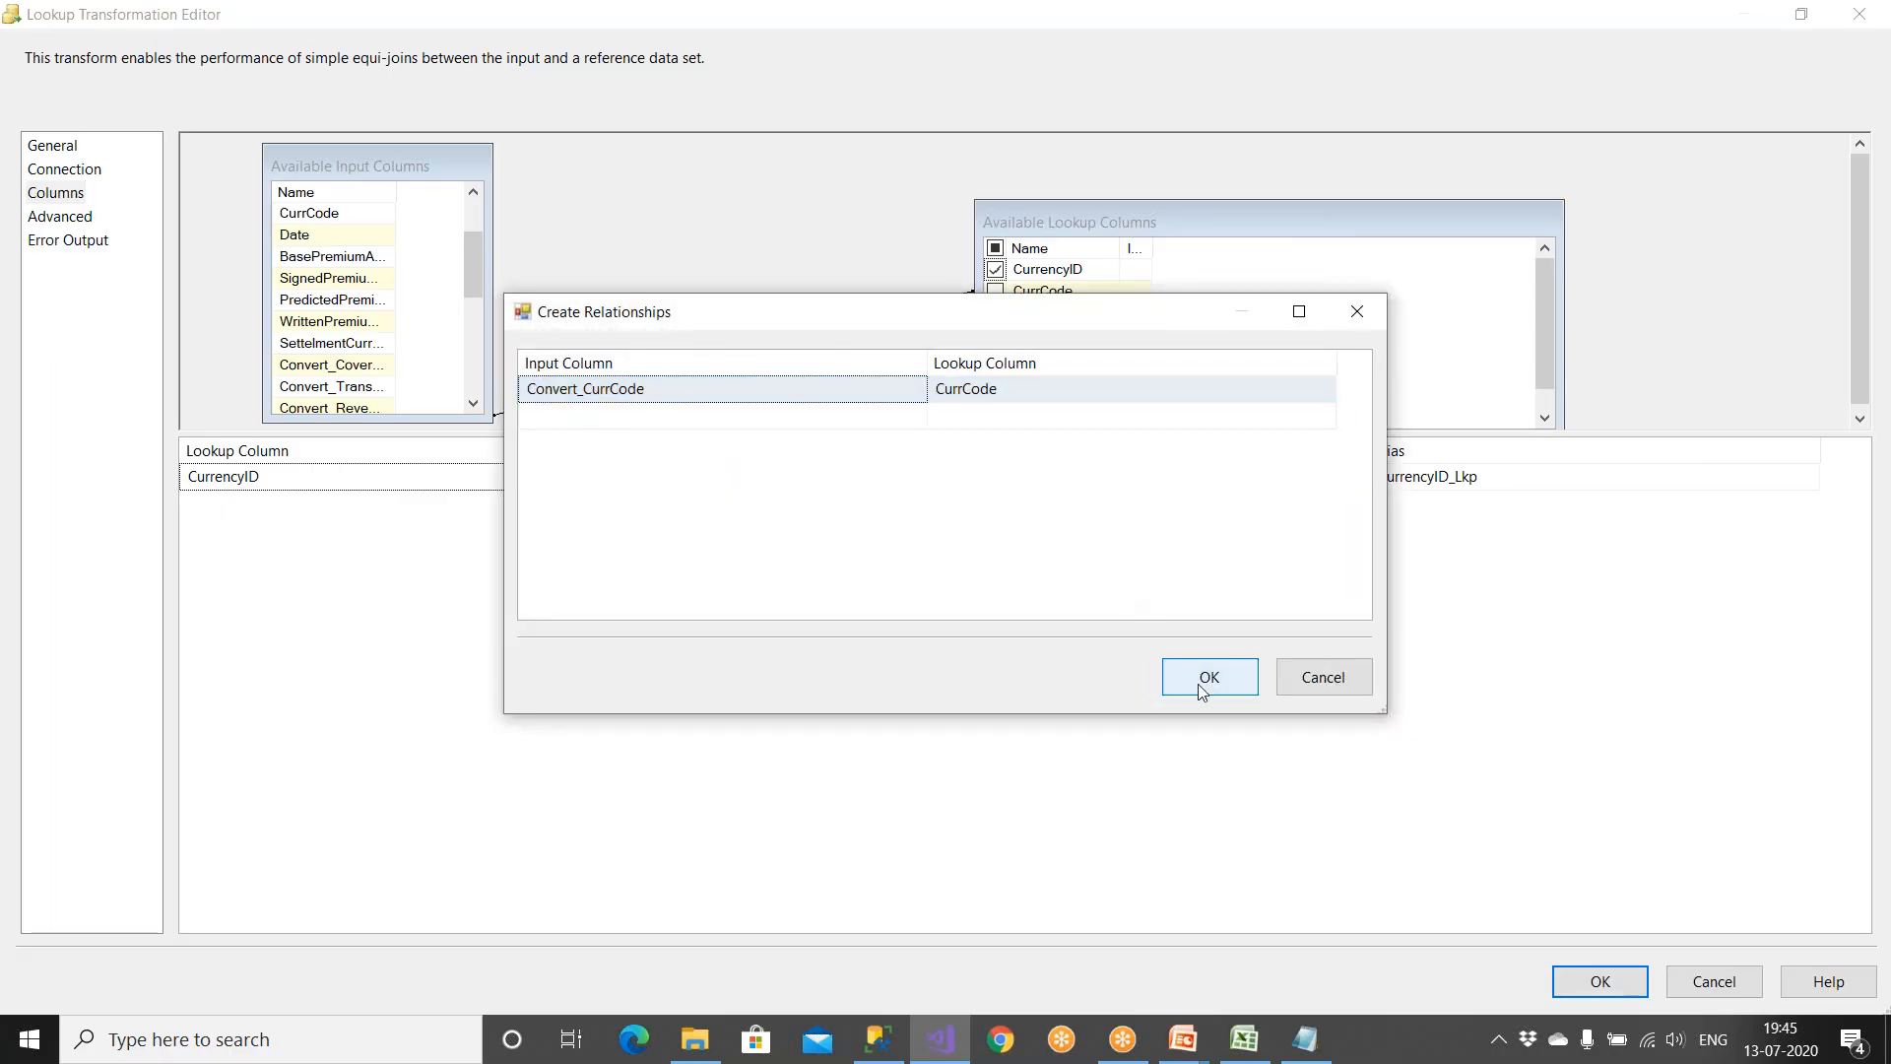
Step: Re-add CurrencyID as a new lookup column with the output alias OriginalCurrencyID and accept the lookup changes
left_click(996, 270)
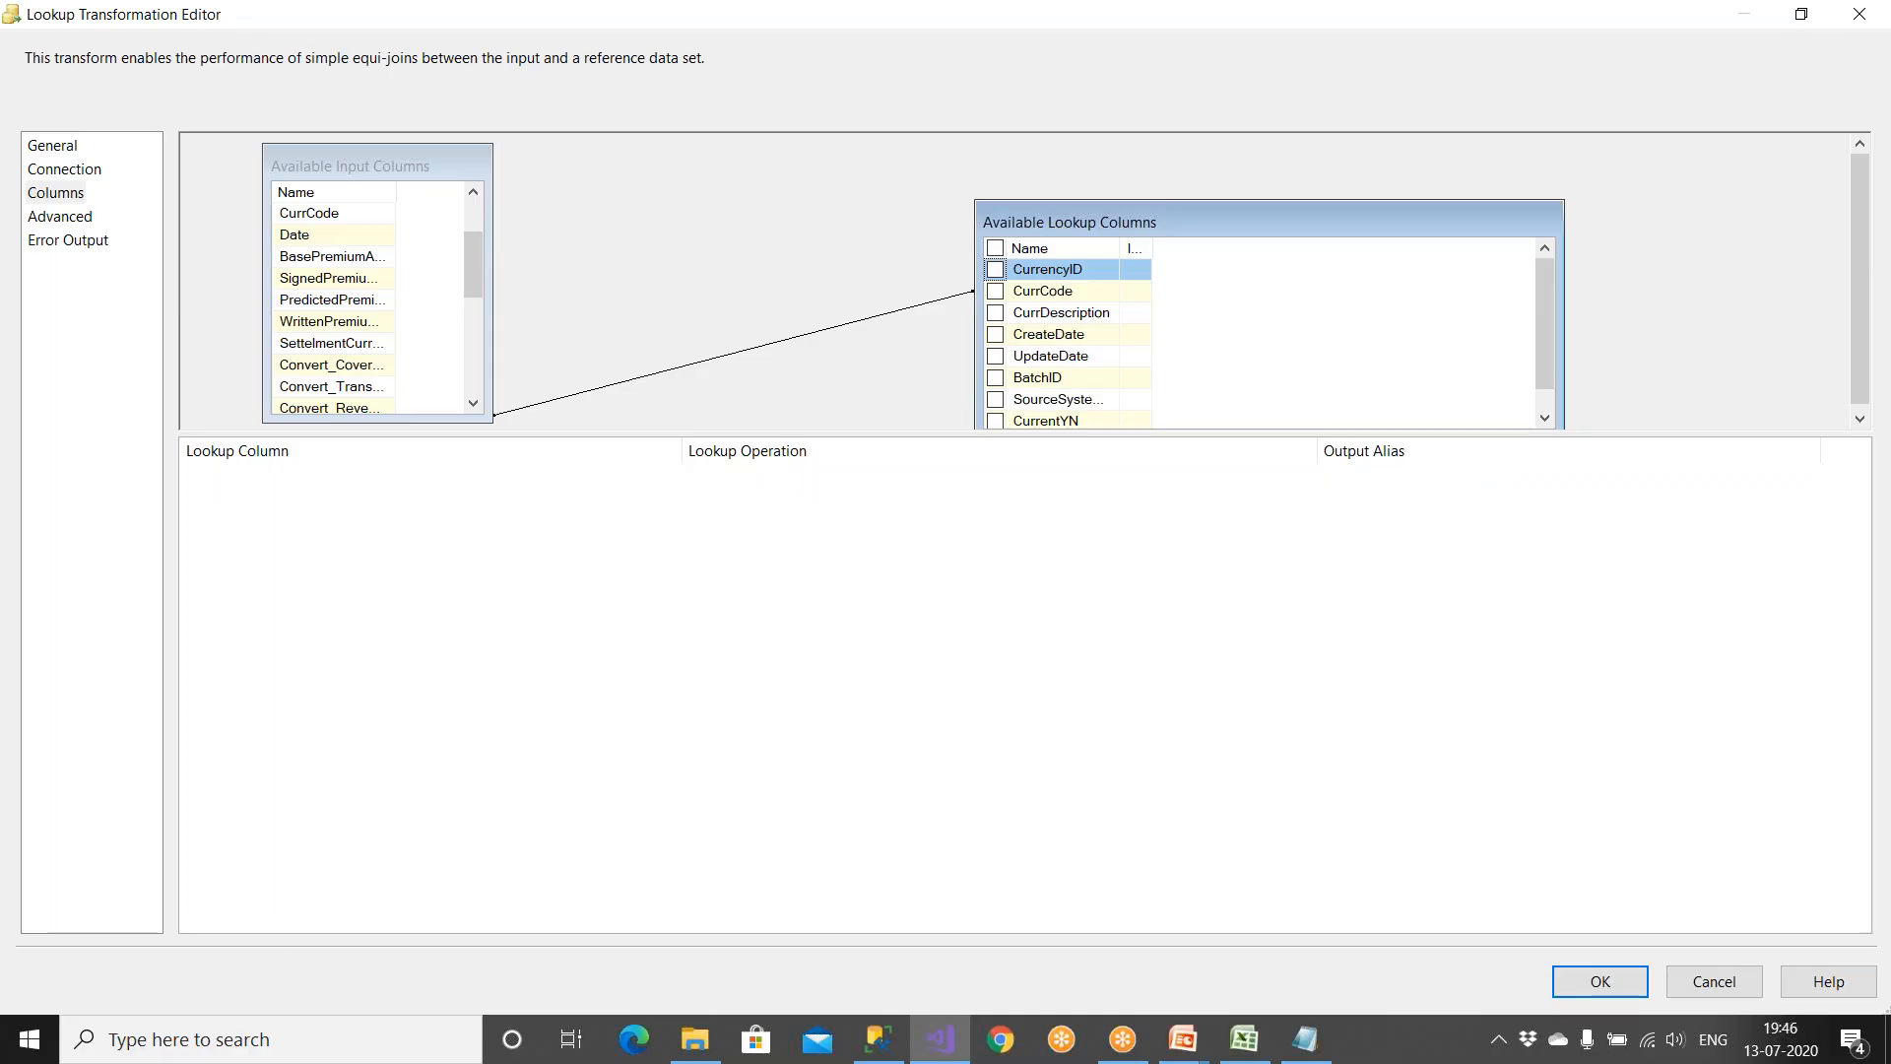
left_click(996, 270)
left_click(1403, 479)
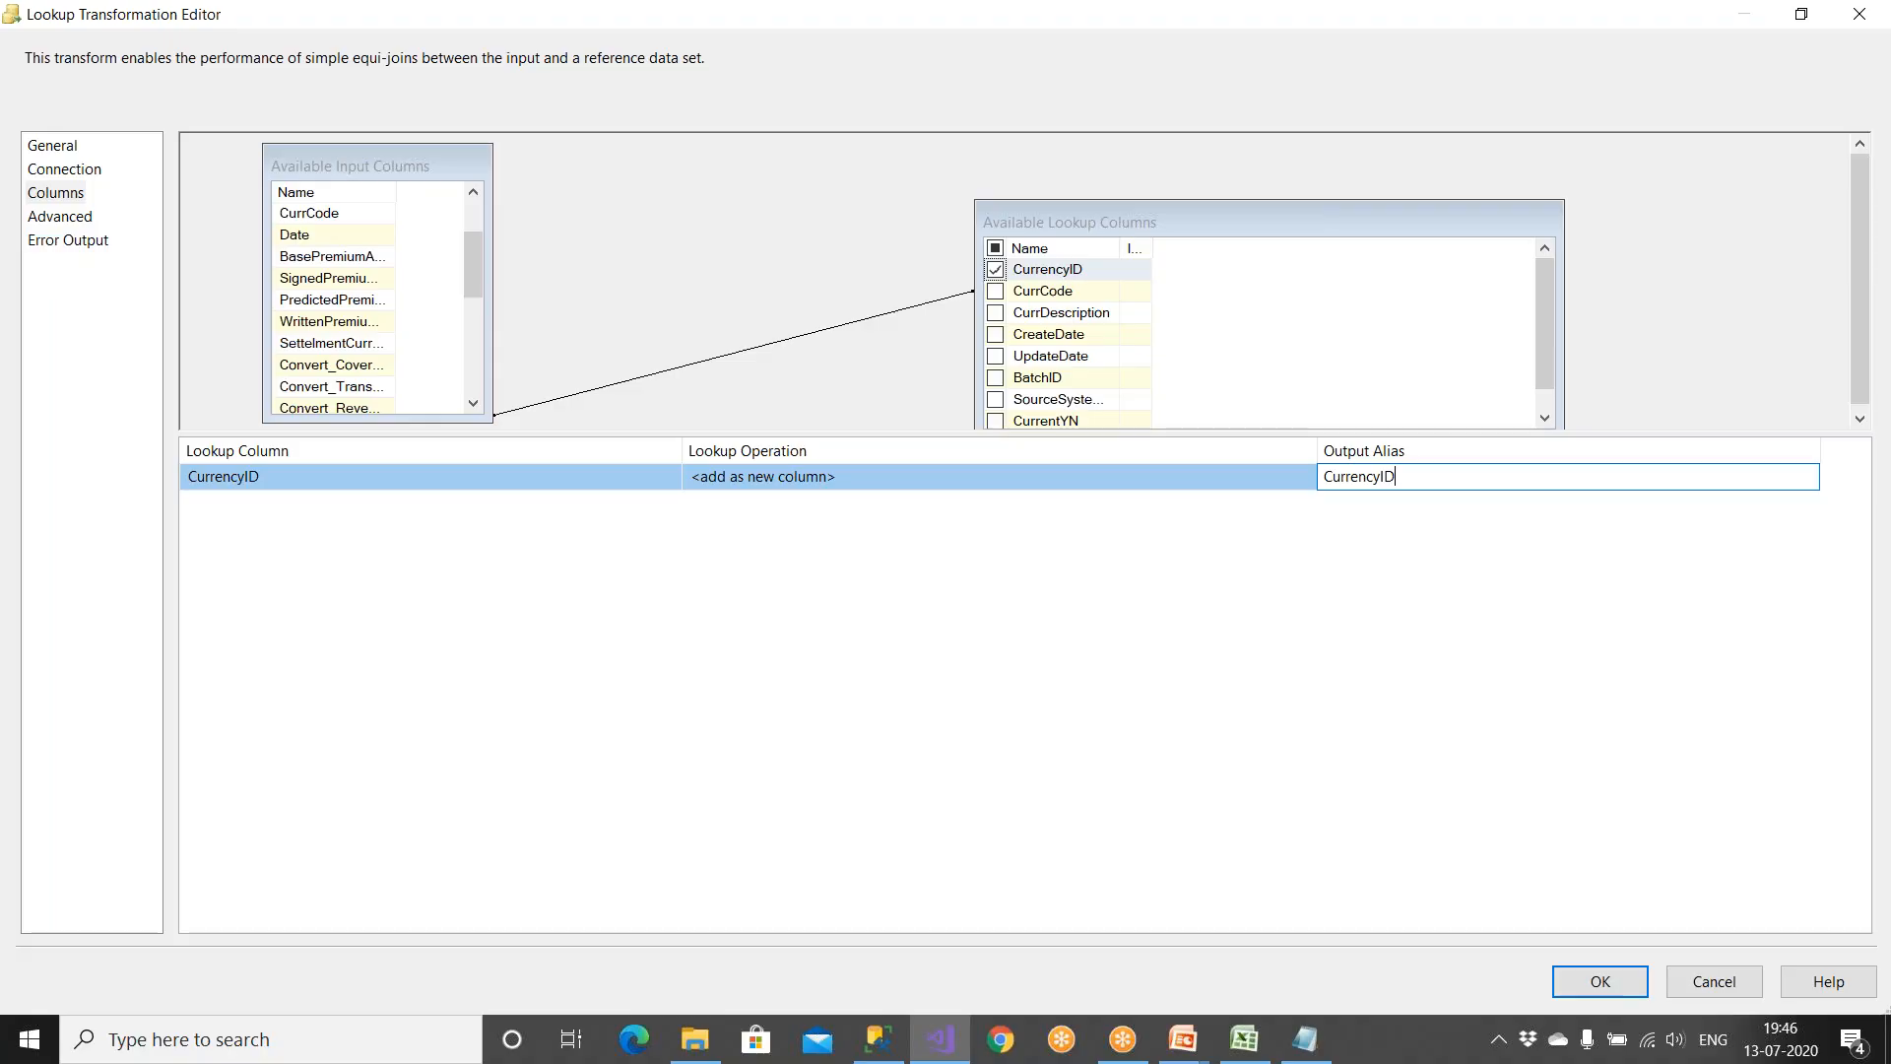
type("Original")
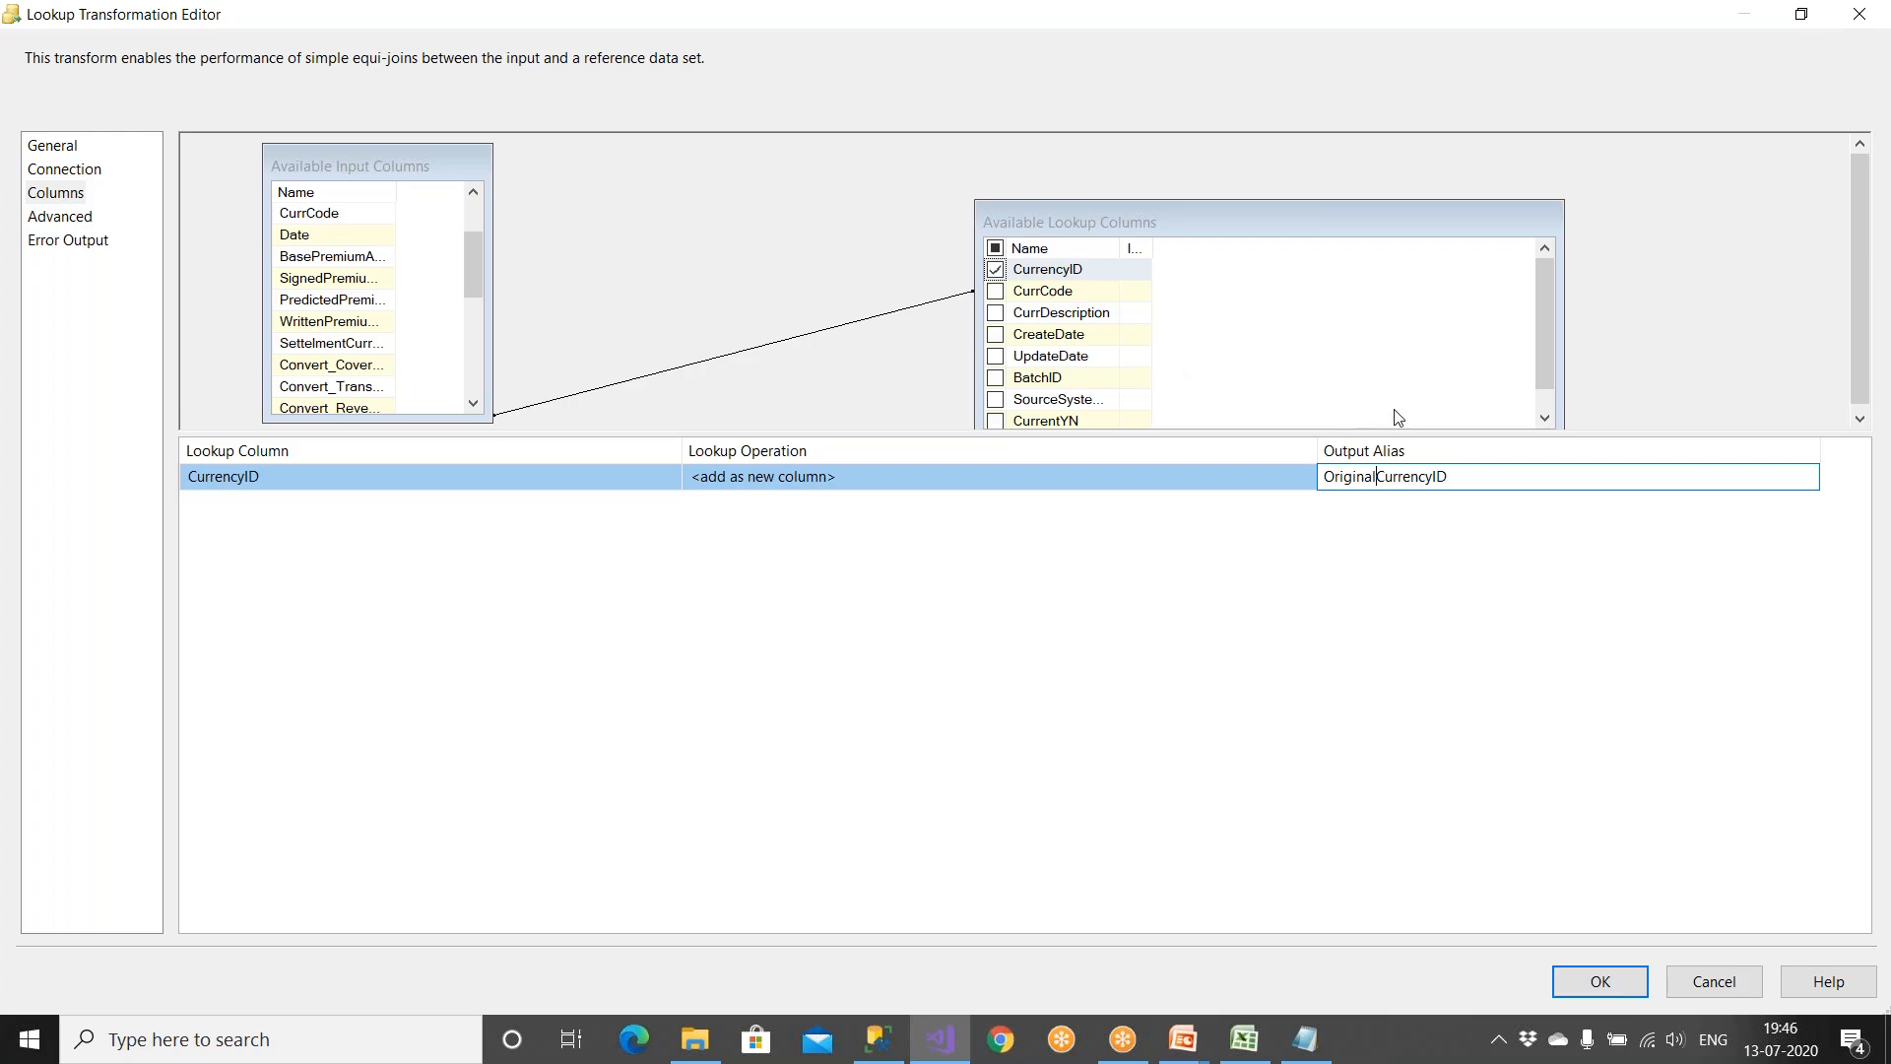
left_click(1606, 983)
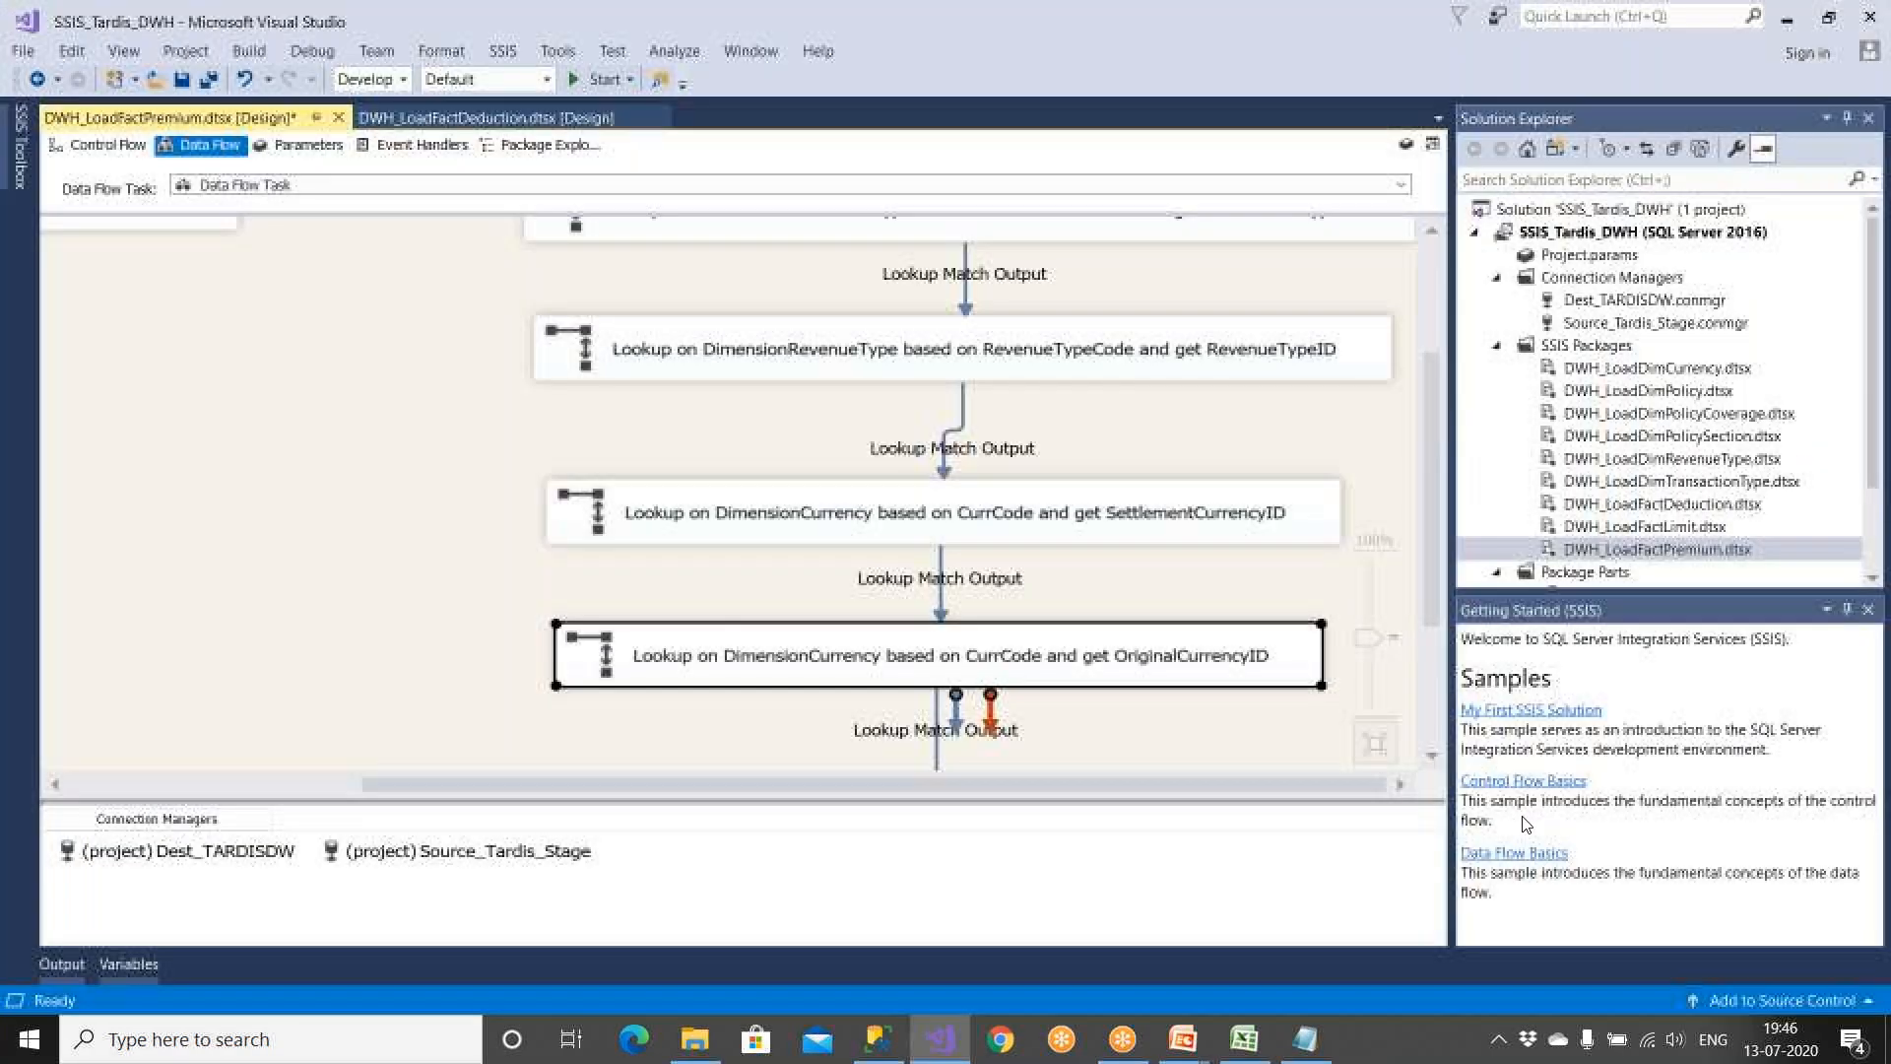
Step: Switch to the Excel mapping document and review the SettlementCurrencyID and OriginalCurrencyID lookup rules in O6 and O7 of the FactPremium sheet
left_click(1433, 754)
left_click(1433, 754)
left_click(1246, 1040)
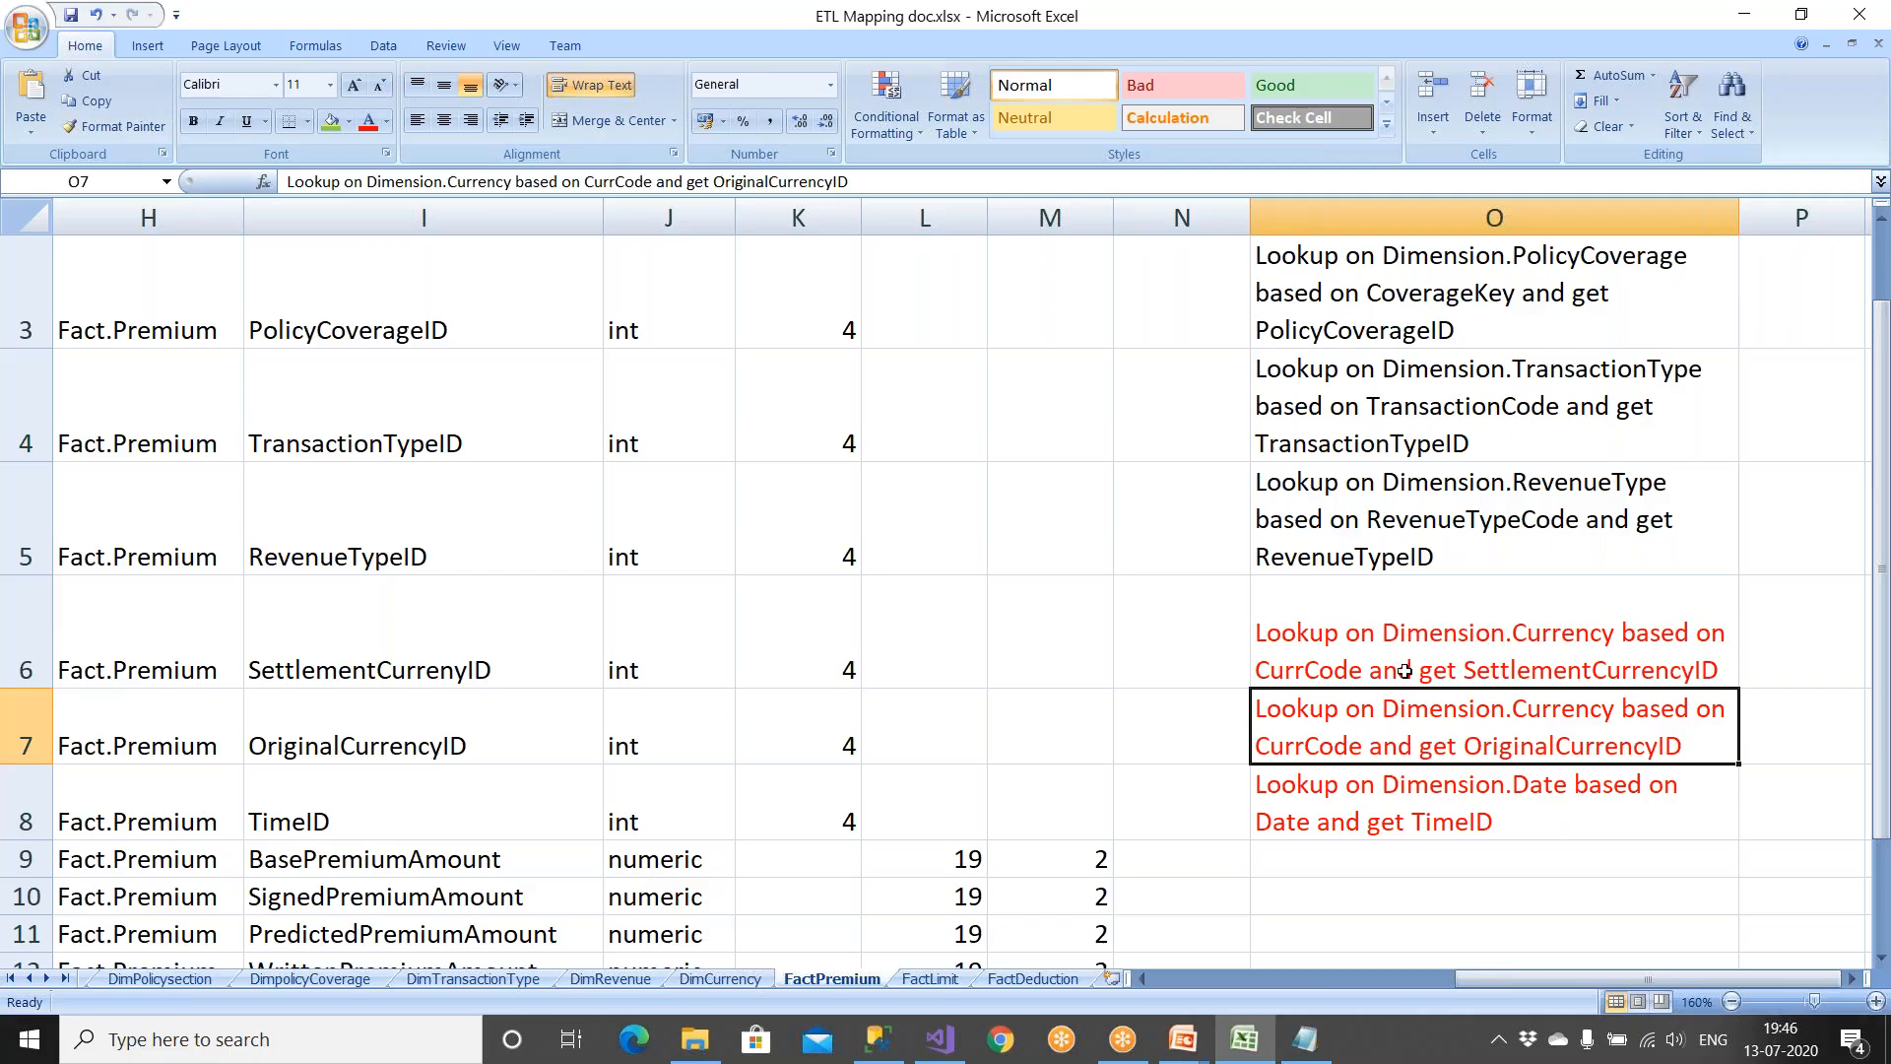
left_click(1480, 674)
double_click(1480, 674)
left_click_drag(1465, 672, 1594, 669)
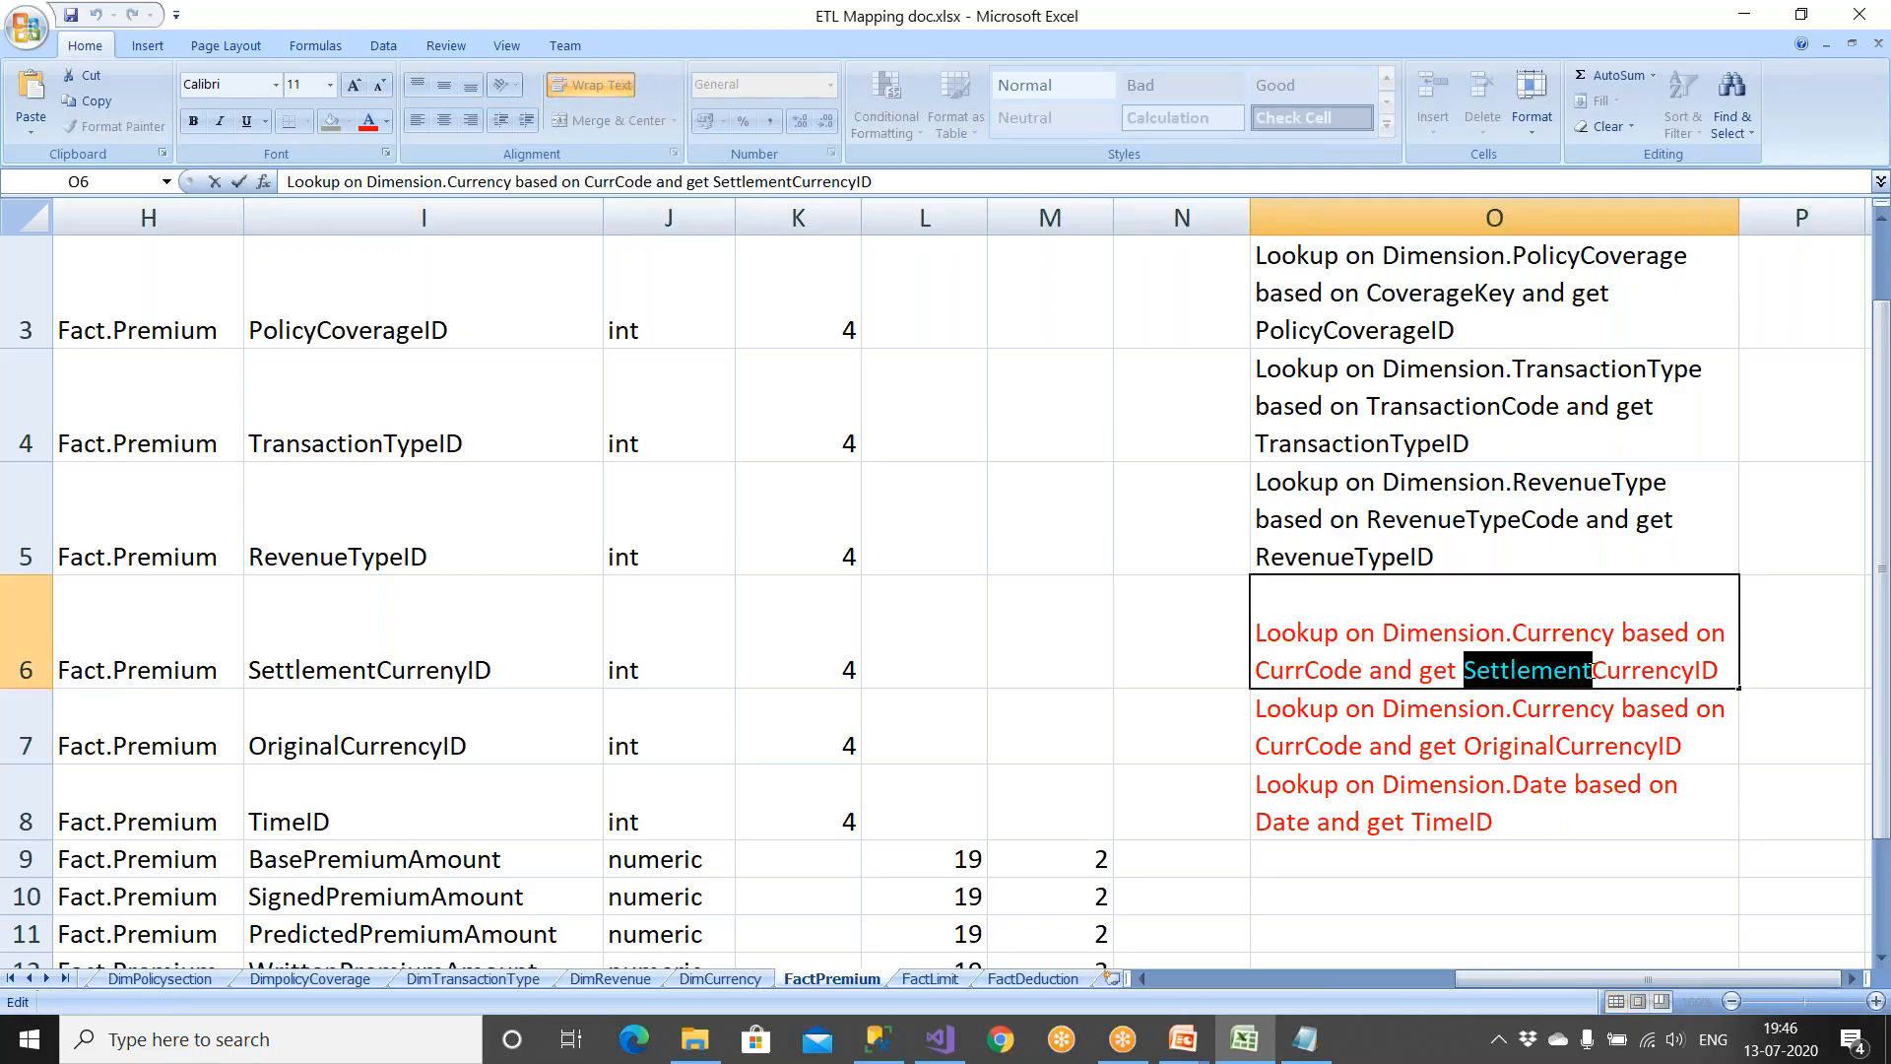
left_click(1721, 673, "shift")
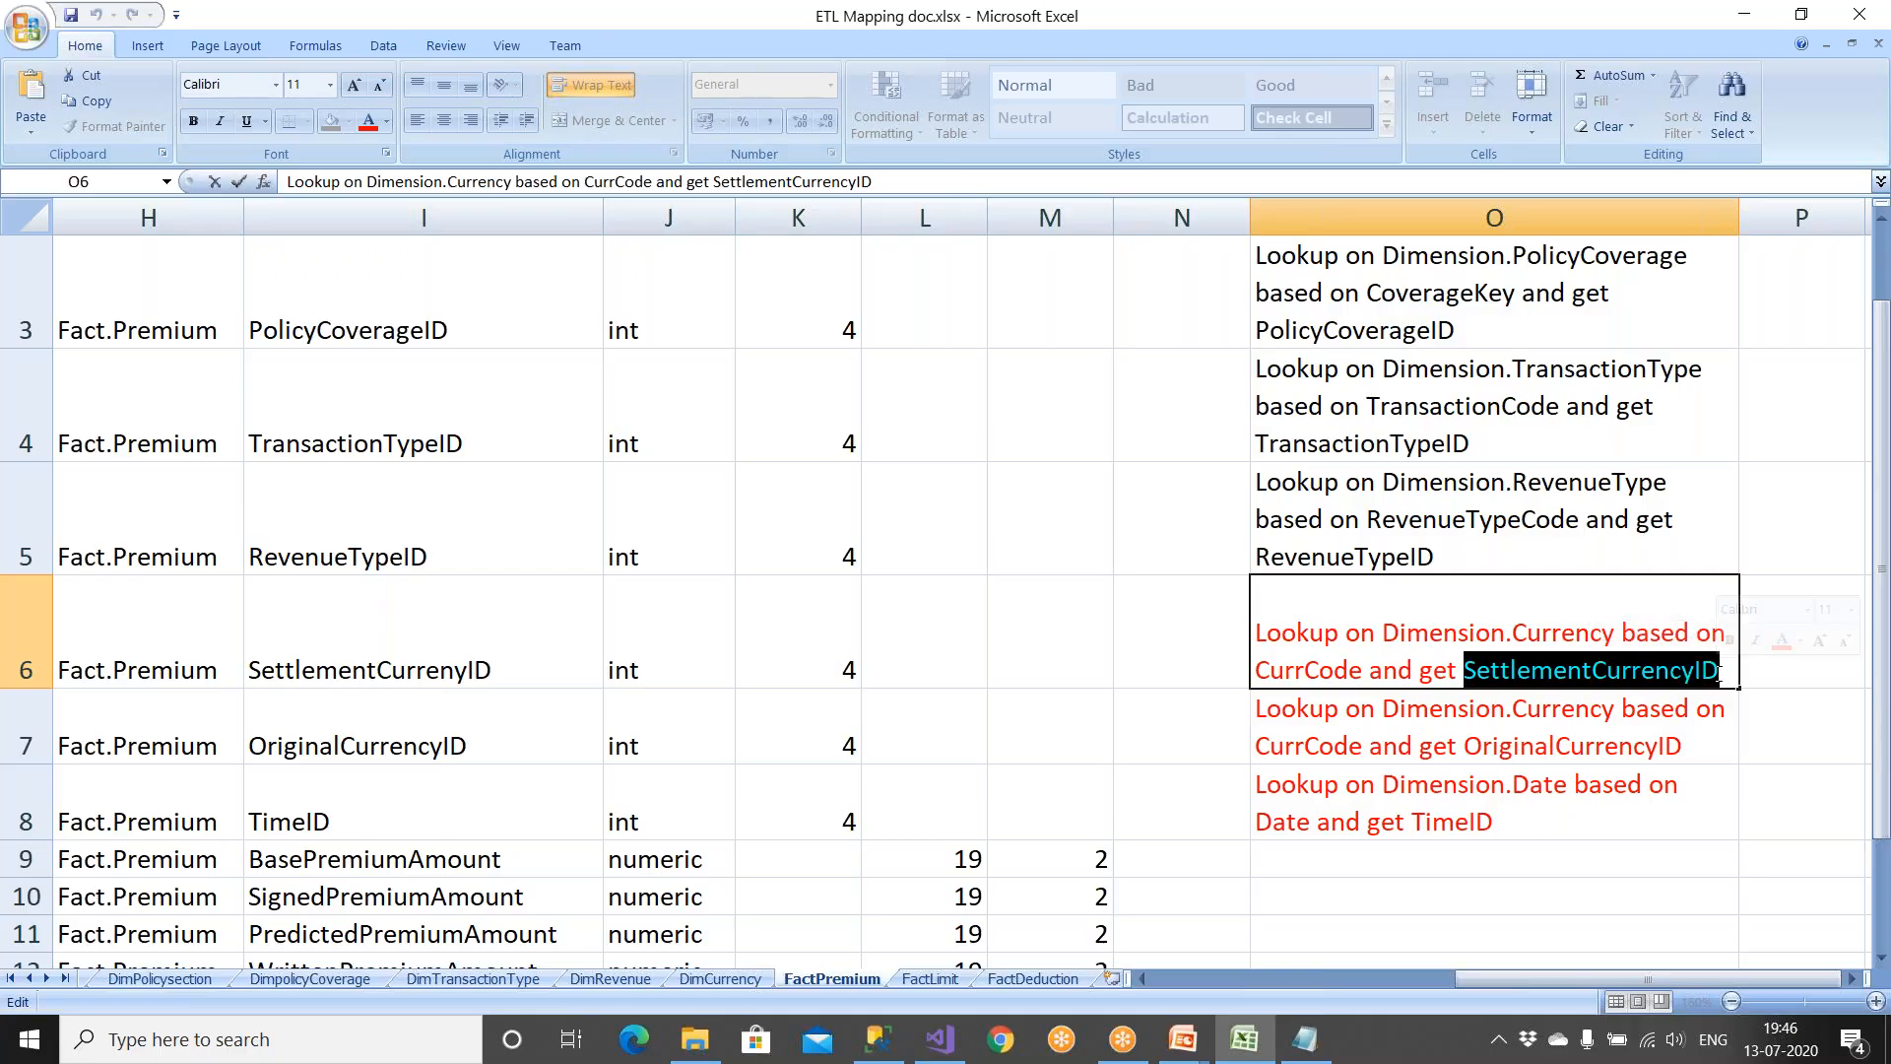
left_click(1507, 818)
left_click(1468, 710)
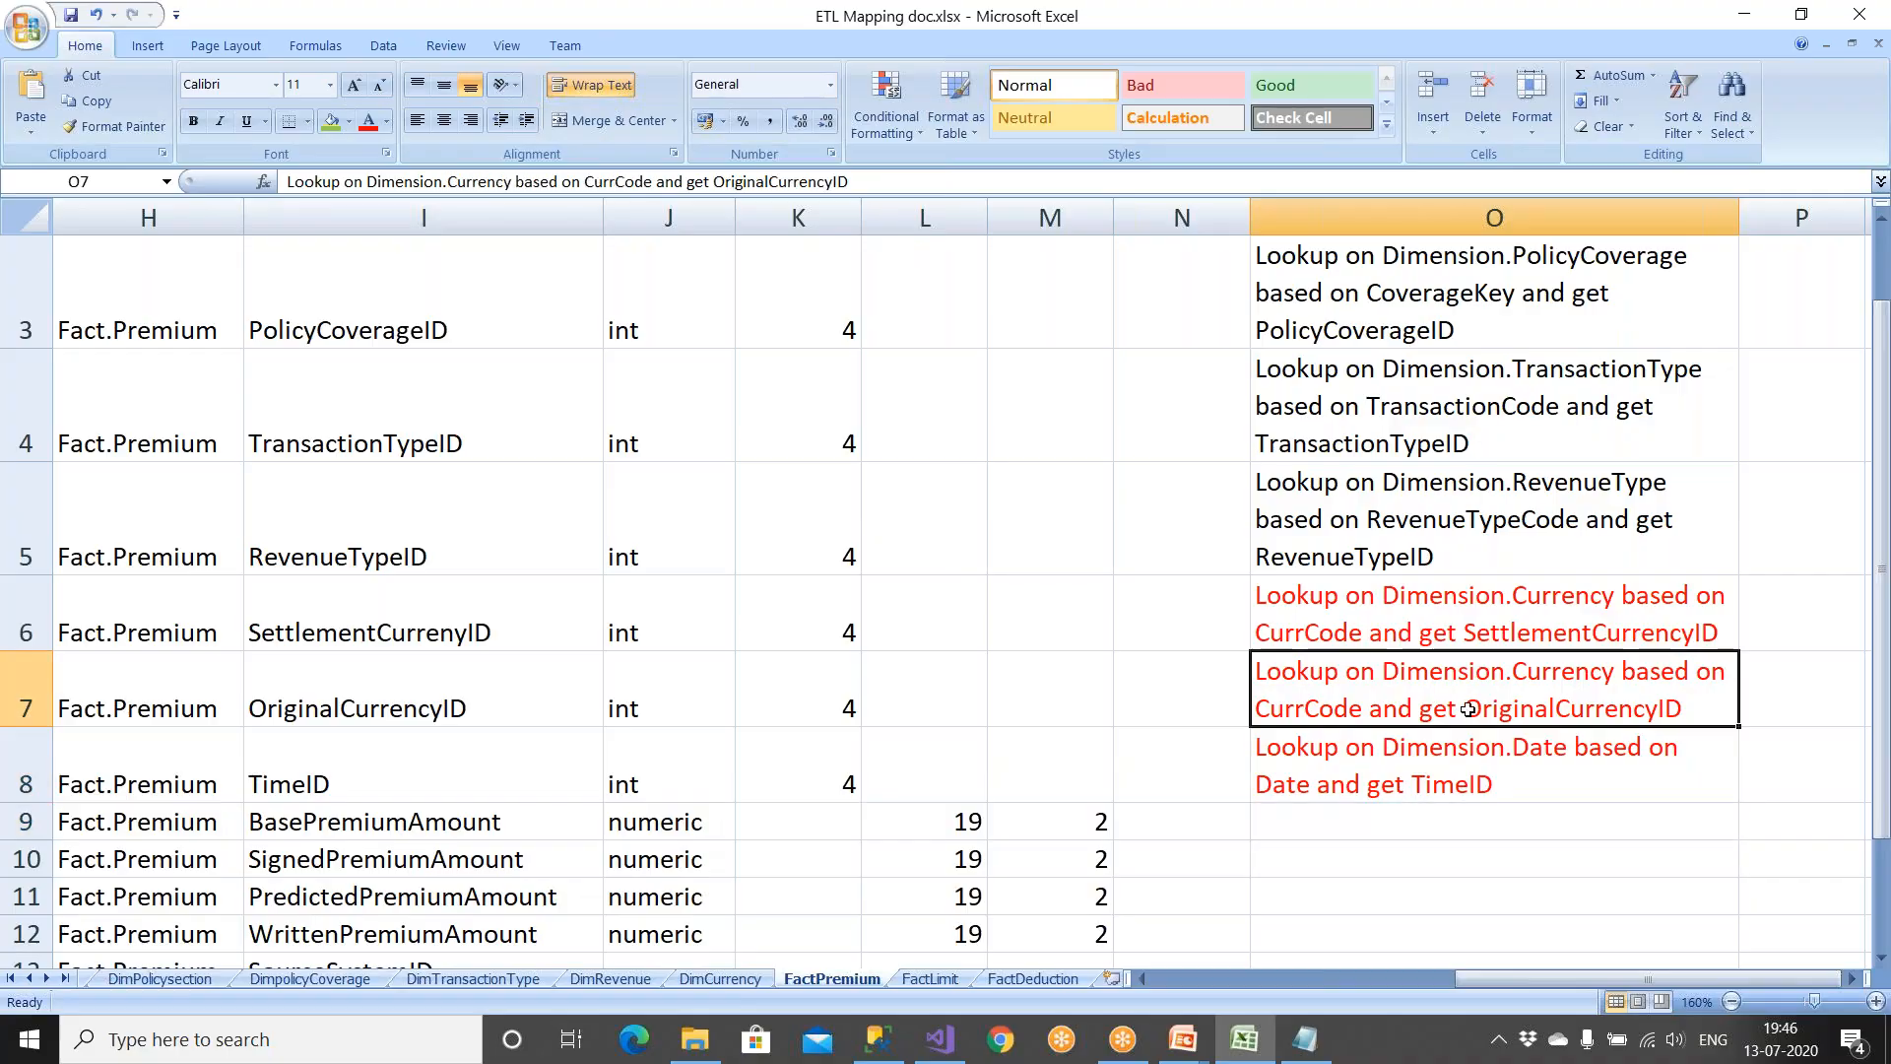
Step: Review the OriginalCurrencyID and SettlementCurrencyID lookup rules in O4 and O5 of the FactLimit sheet
left_click(931, 979)
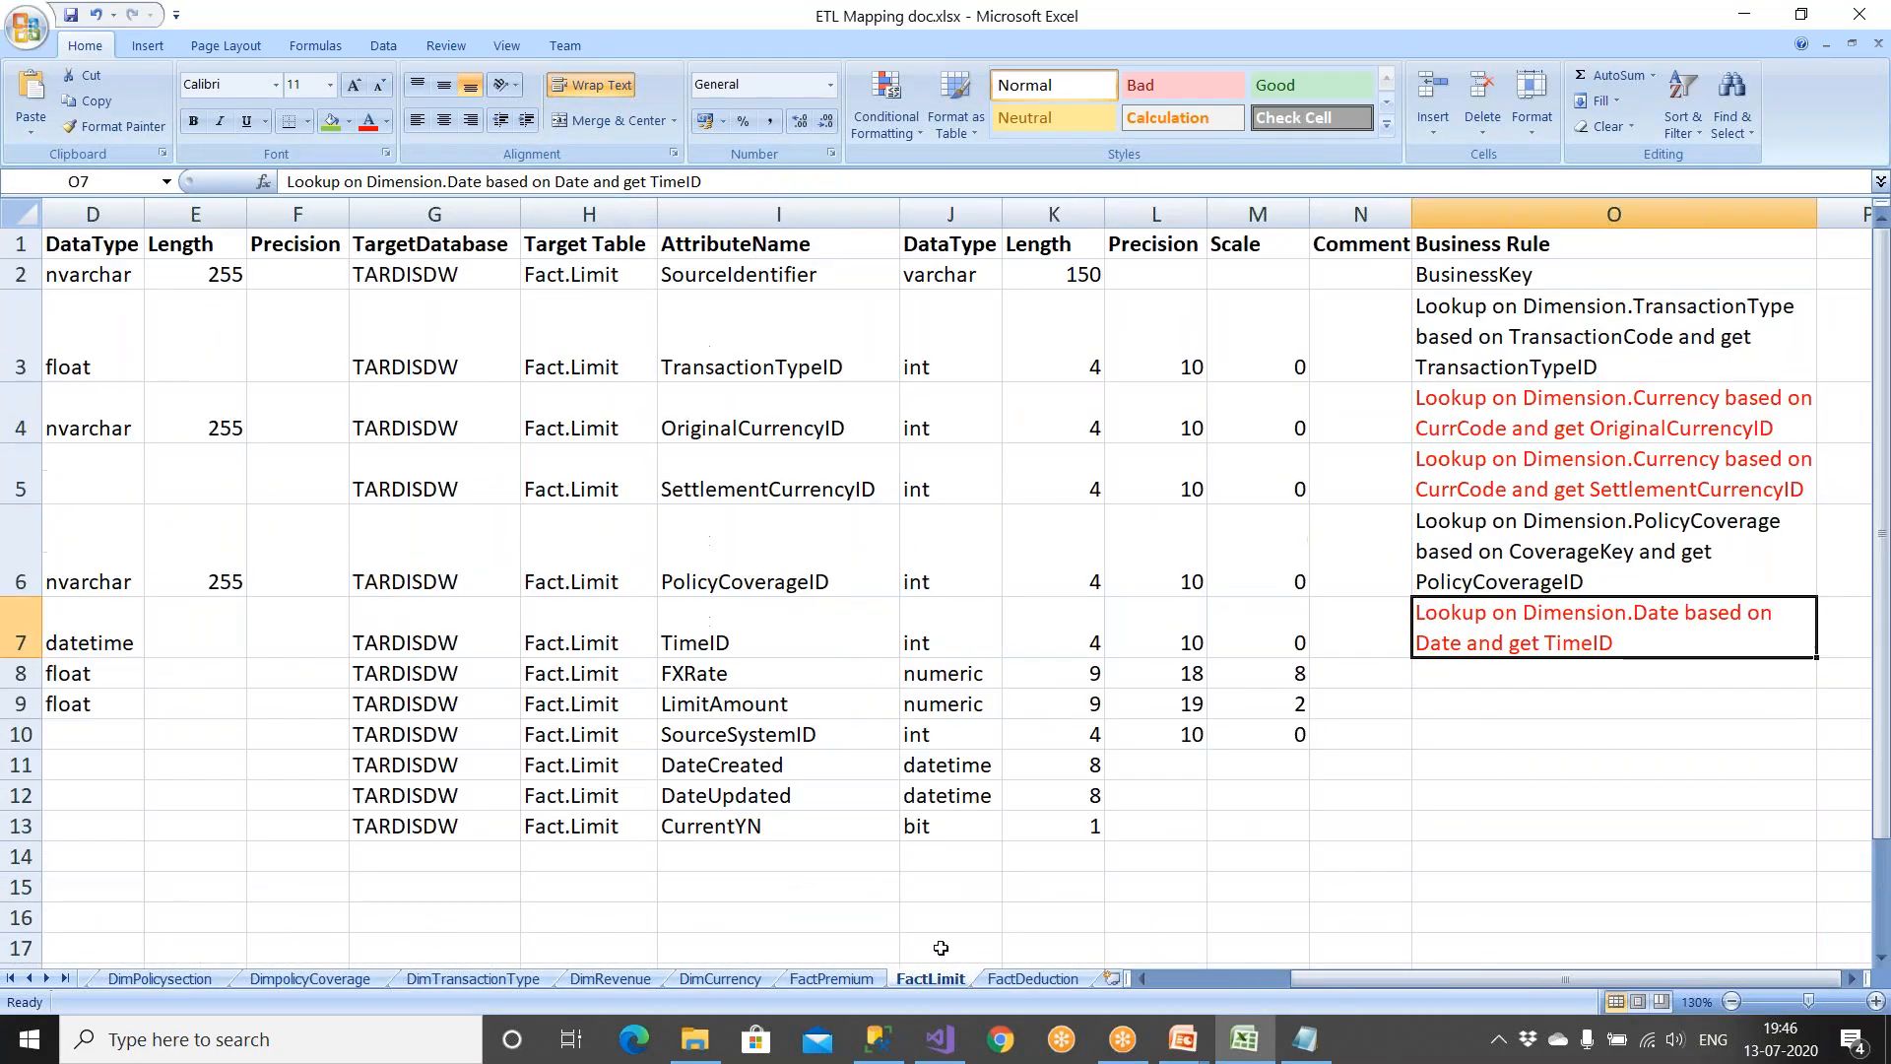
left_click(1723, 408)
left_click(1720, 465)
left_click(1717, 420)
left_click(1708, 474)
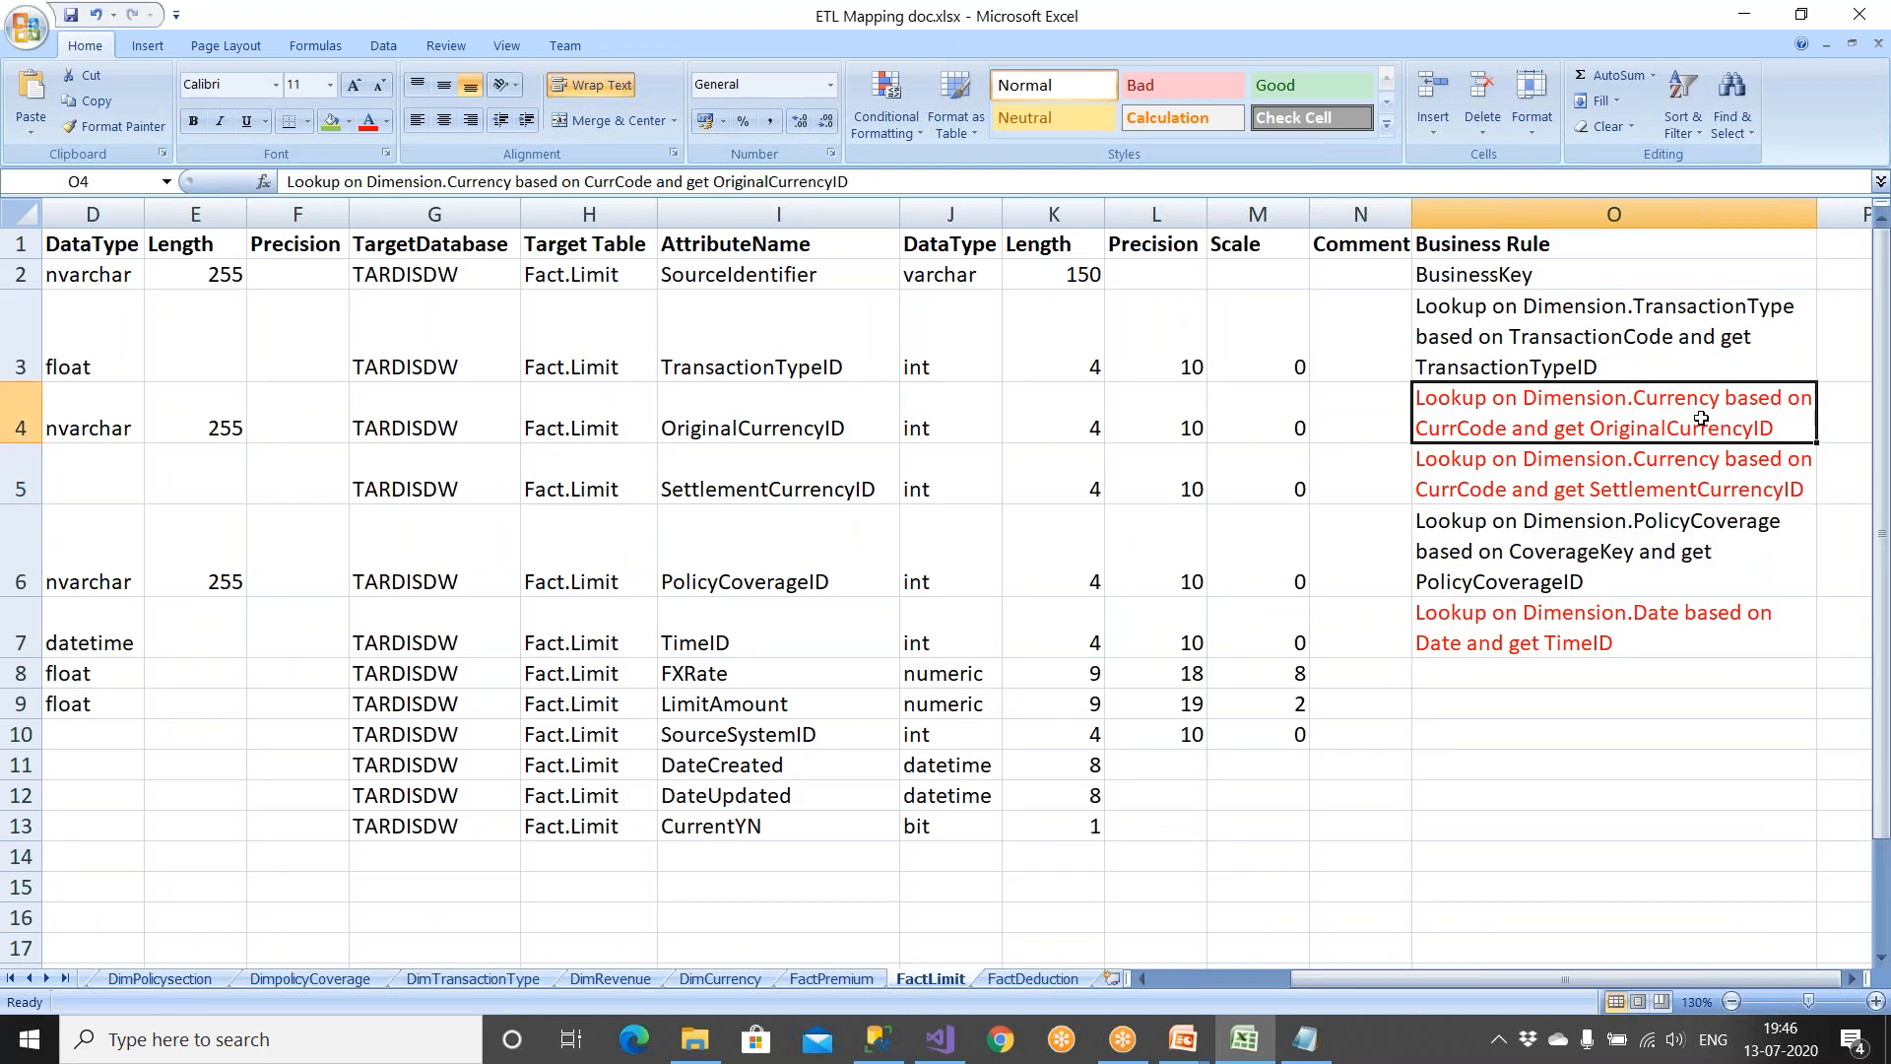
left_click(1696, 481)
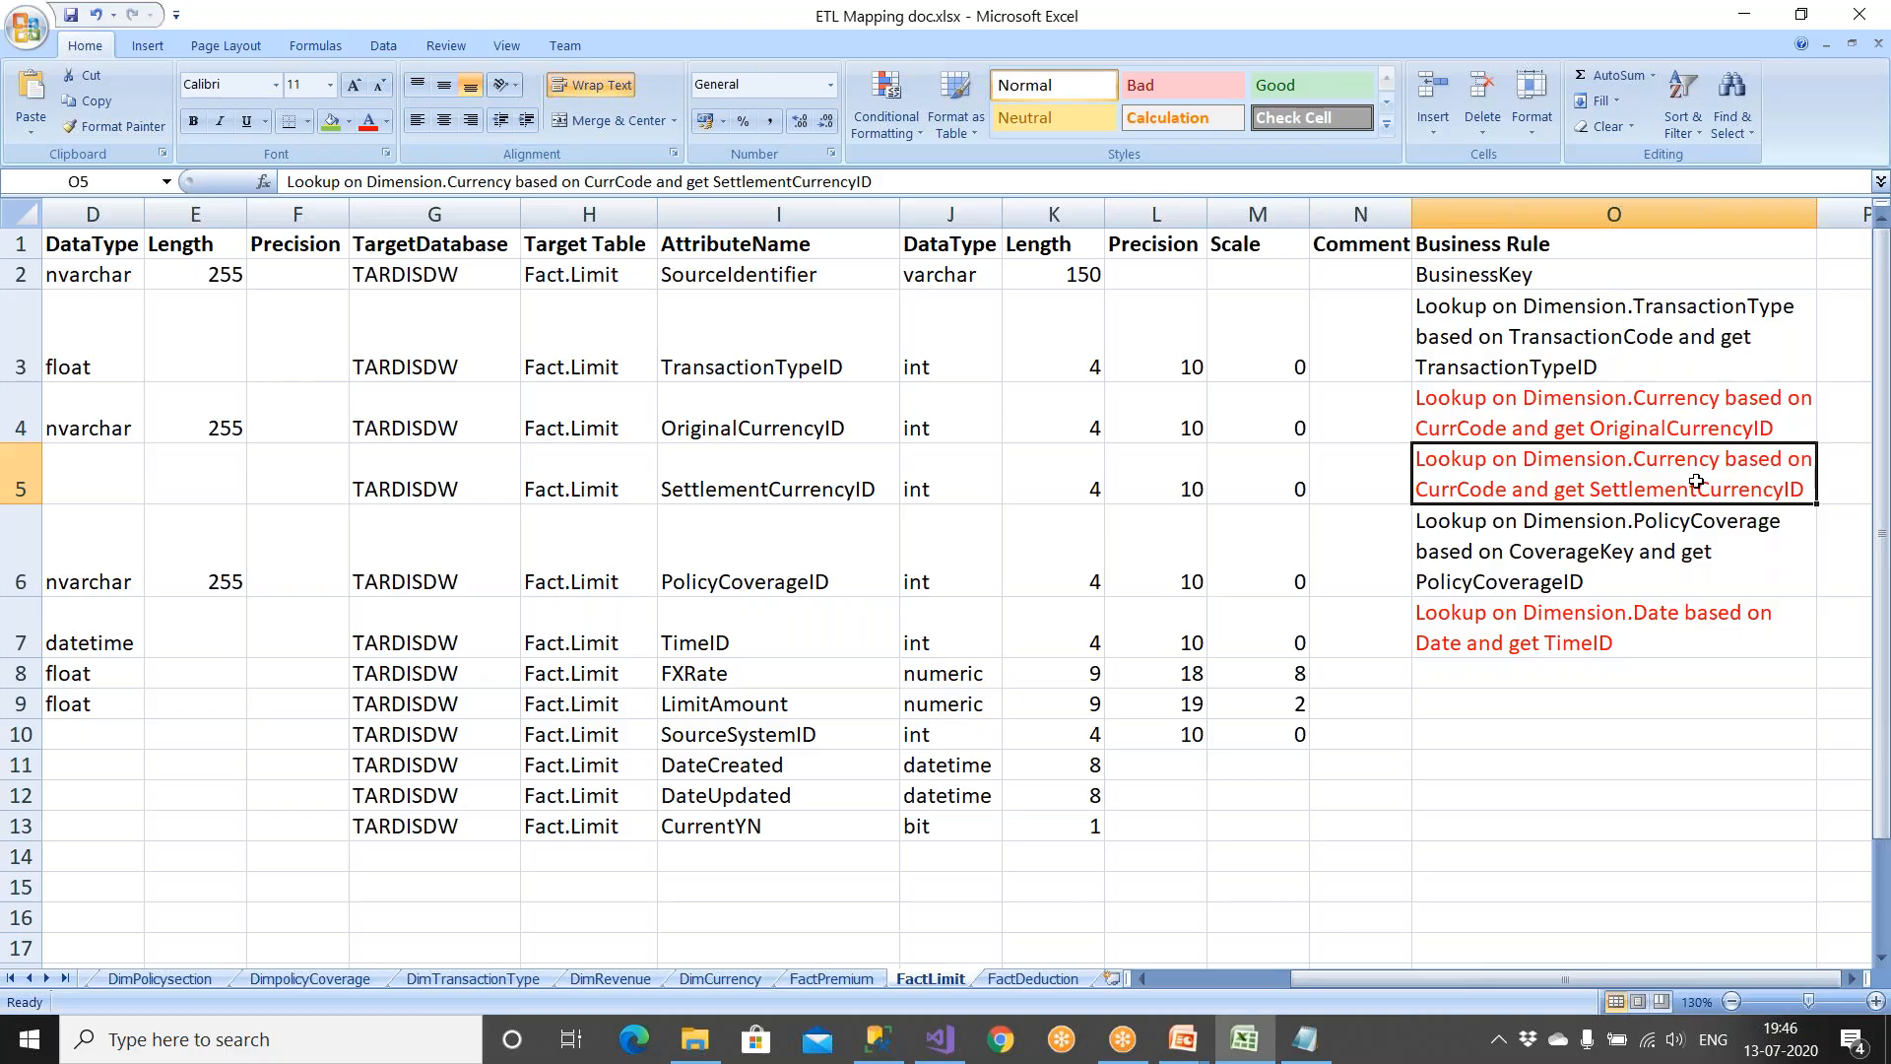
Step: Examine the CurrencyID lookup rule in O6 of the FactDeduction sheet, and return through FactPremium to FactLimit
left_click(1034, 978)
left_click(1686, 519)
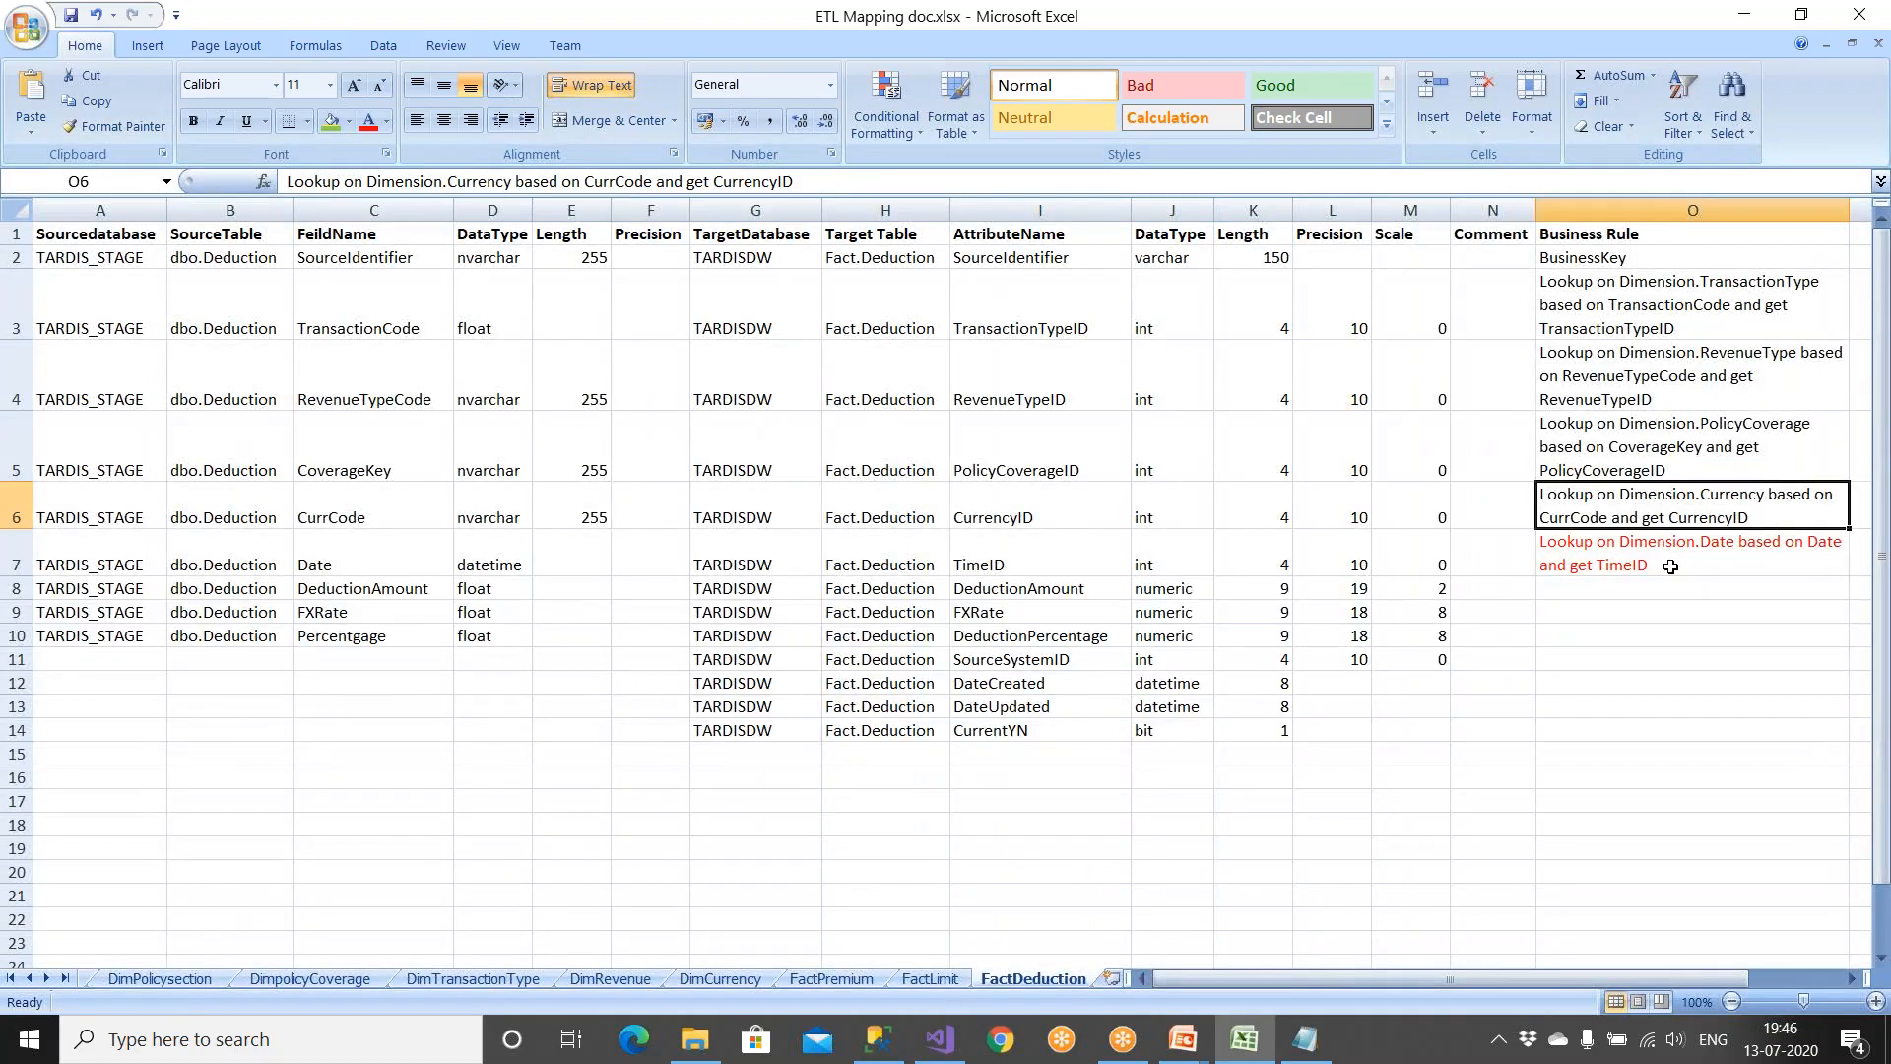
scroll(1671, 566, "up", 3)
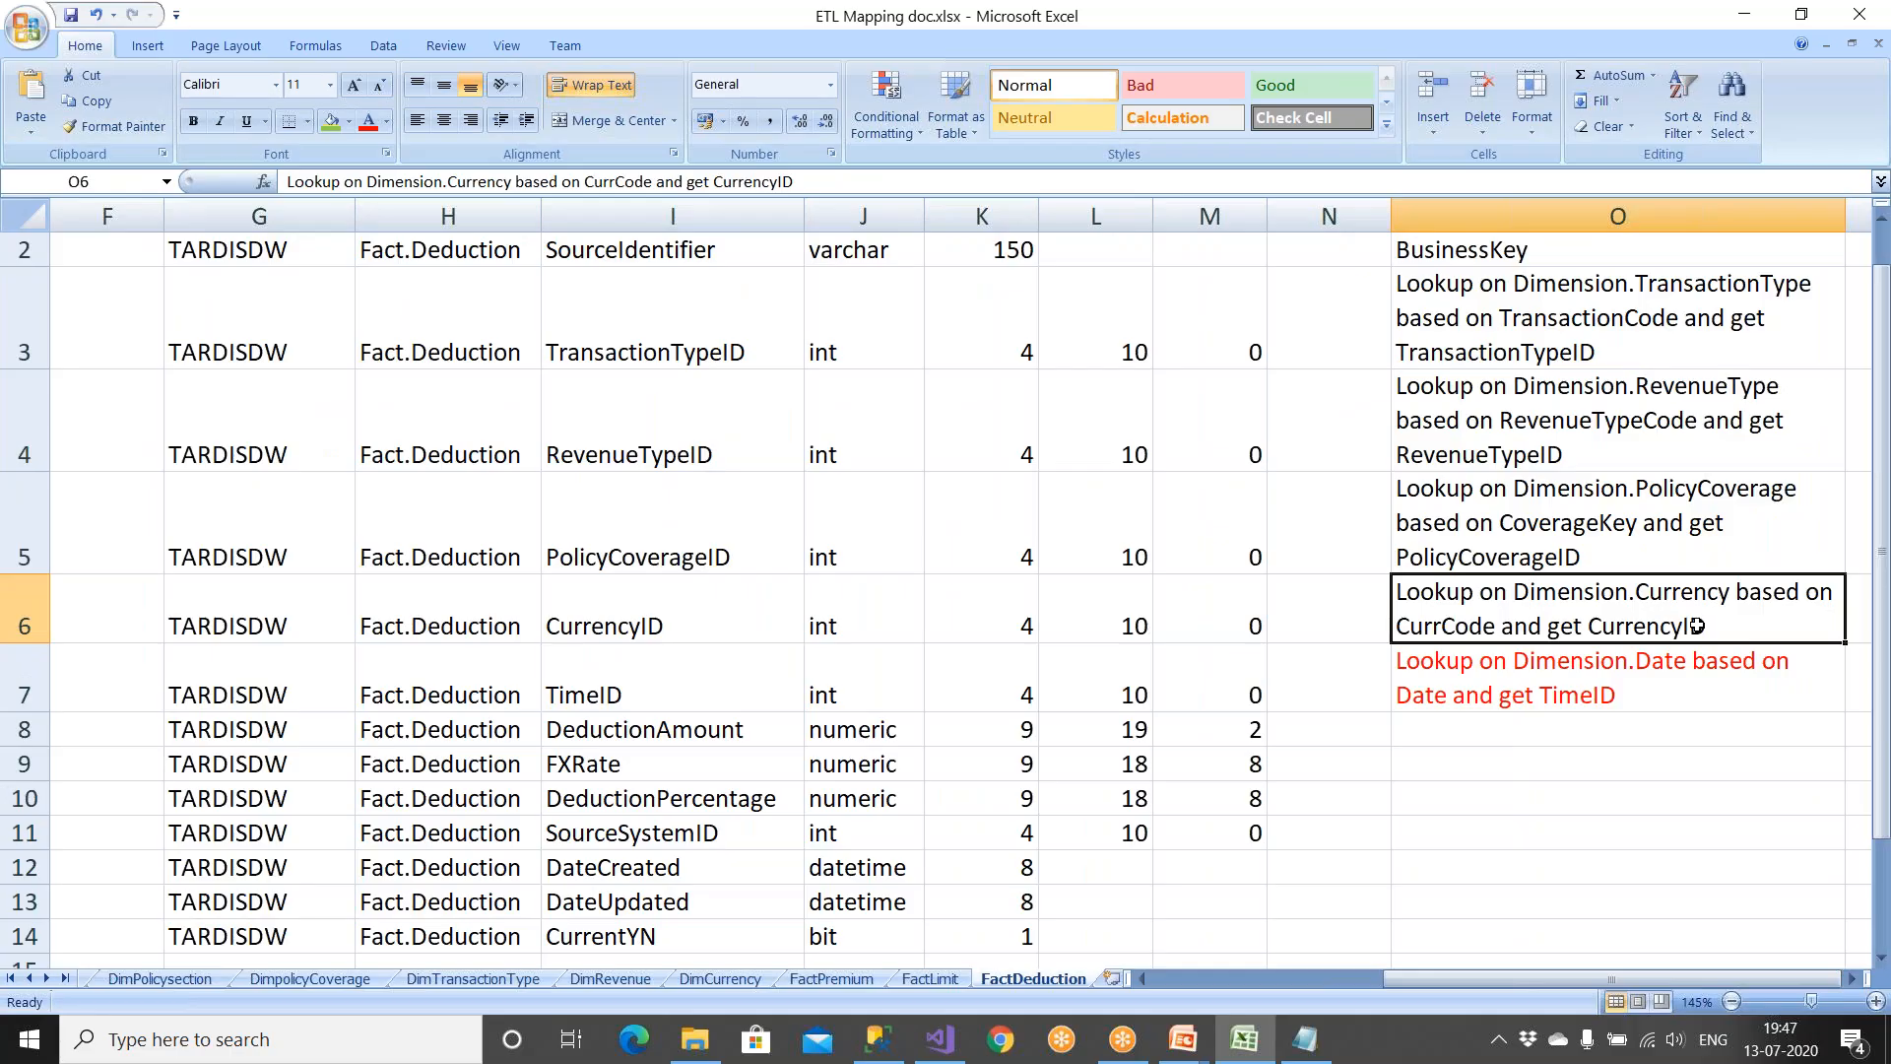
left_click(870, 980)
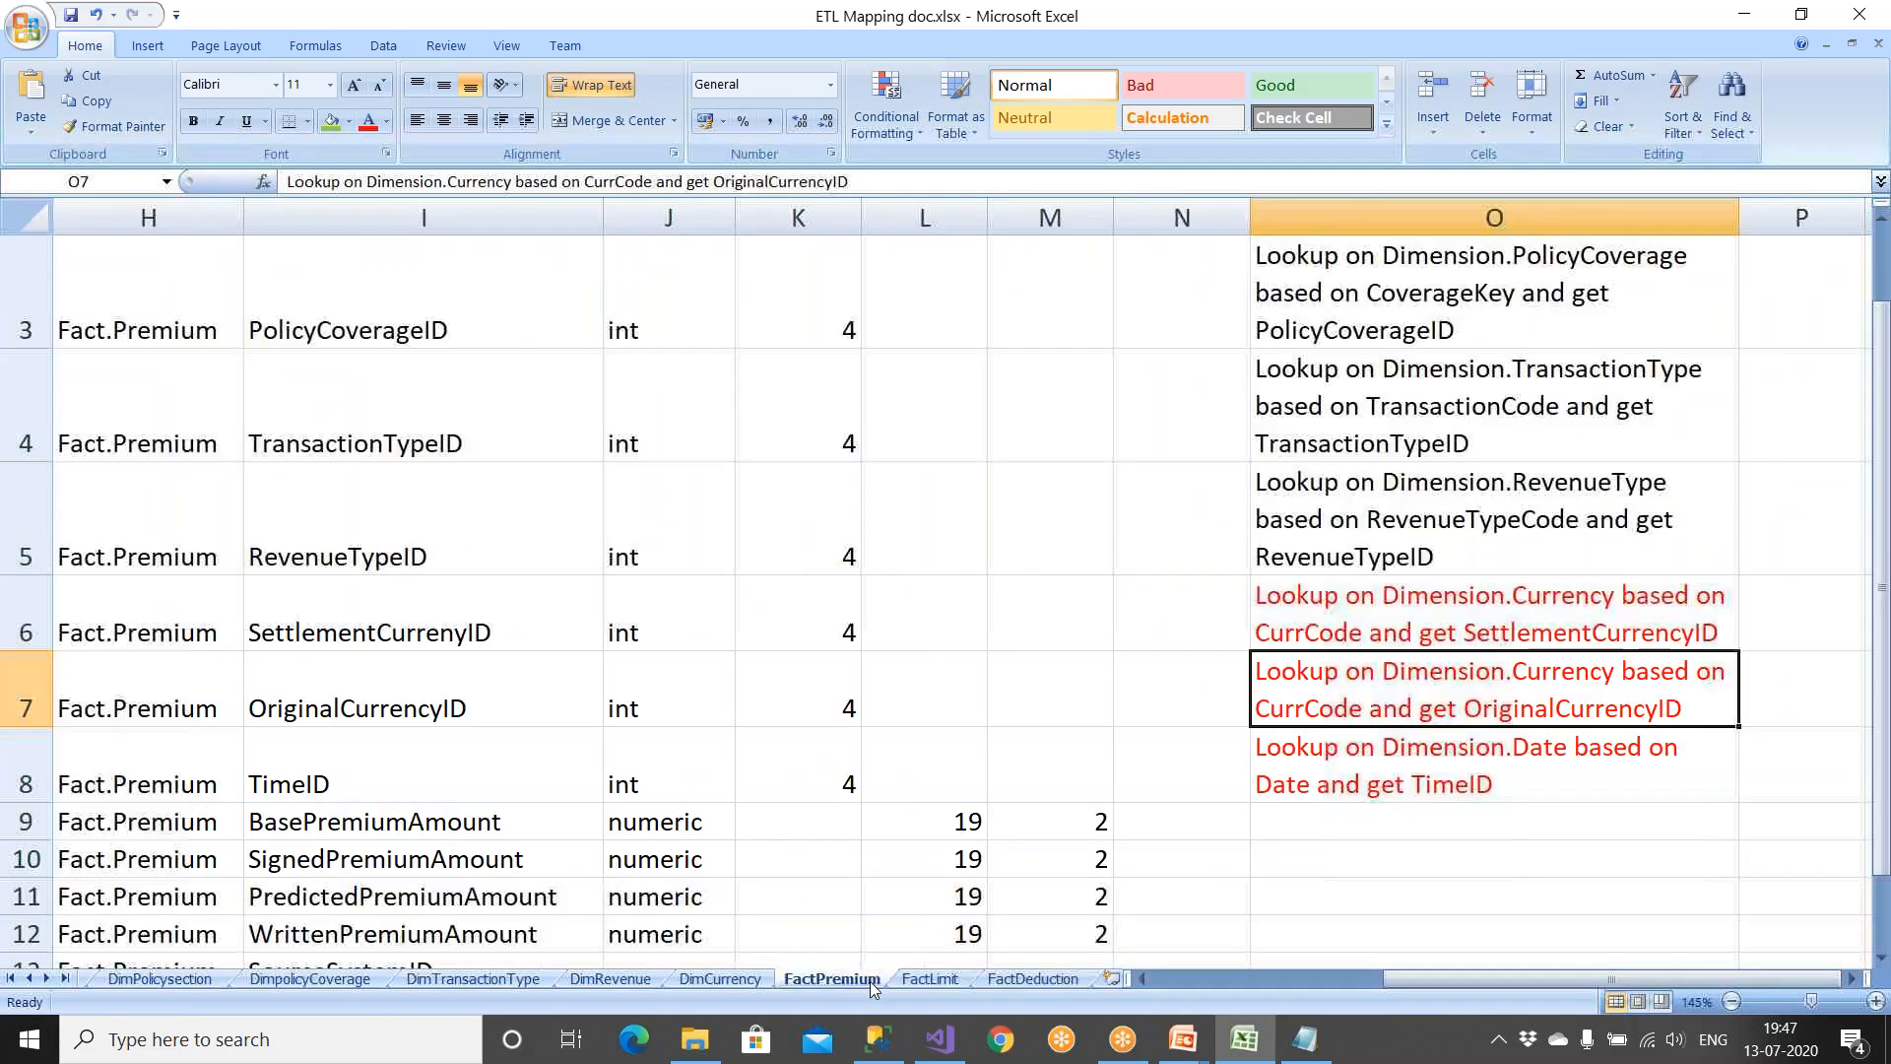
left_click(936, 979)
Step: Switch to Visual Studio and save the DWH_LoadFactPremium.dtsx package
left_click(960, 1046)
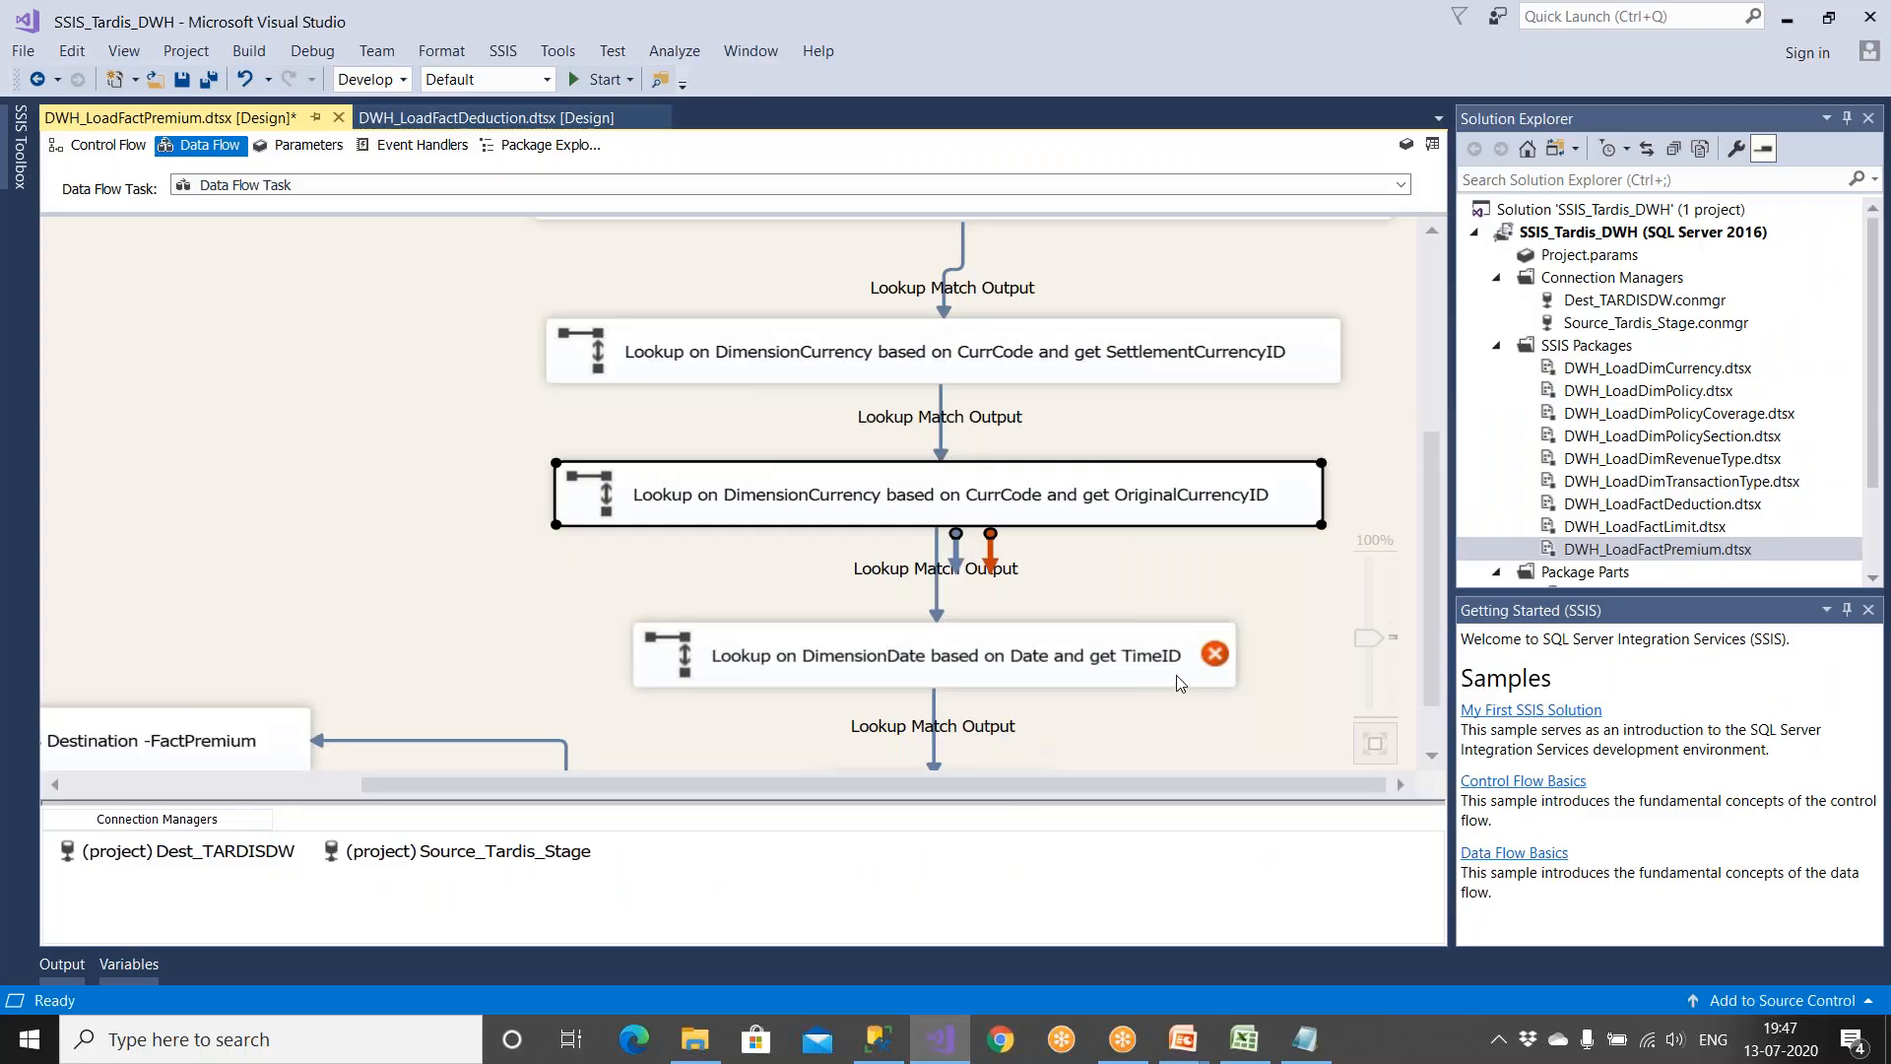
left_click(181, 78)
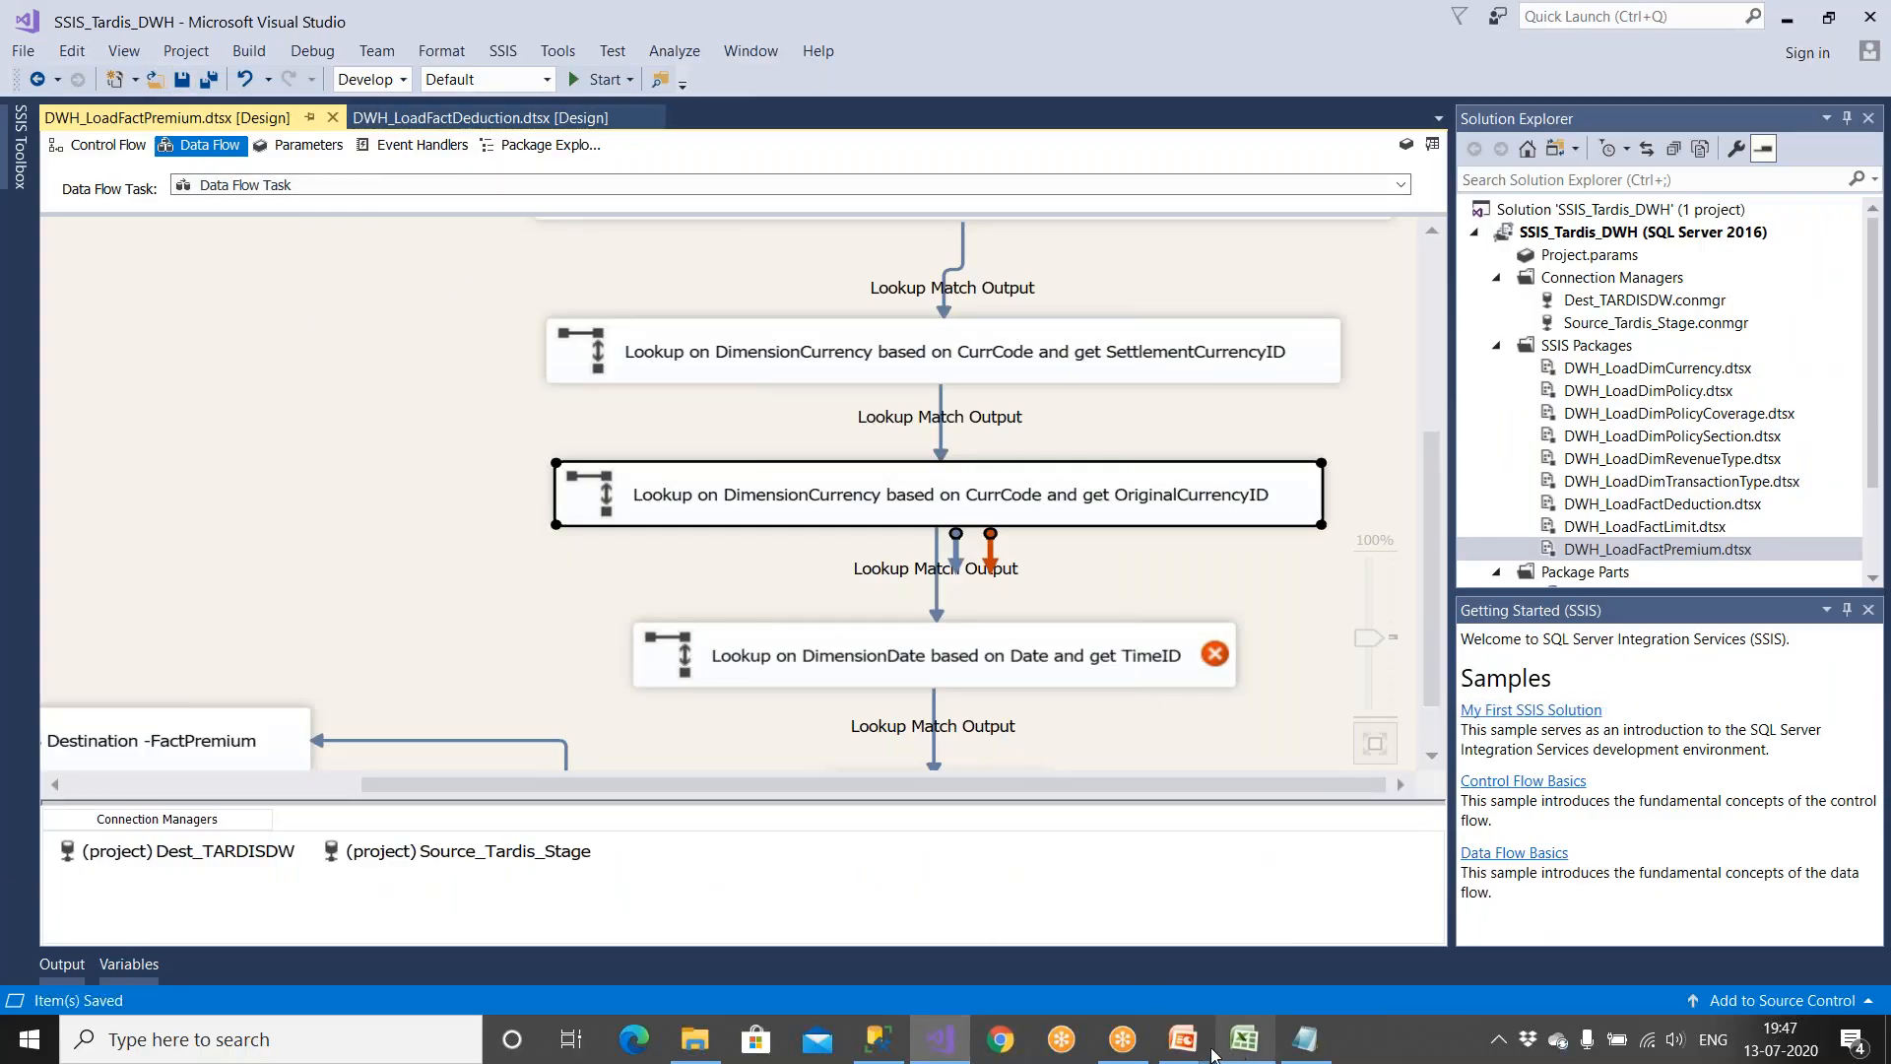
mouse_move(1183, 1042)
left_click(1310, 916)
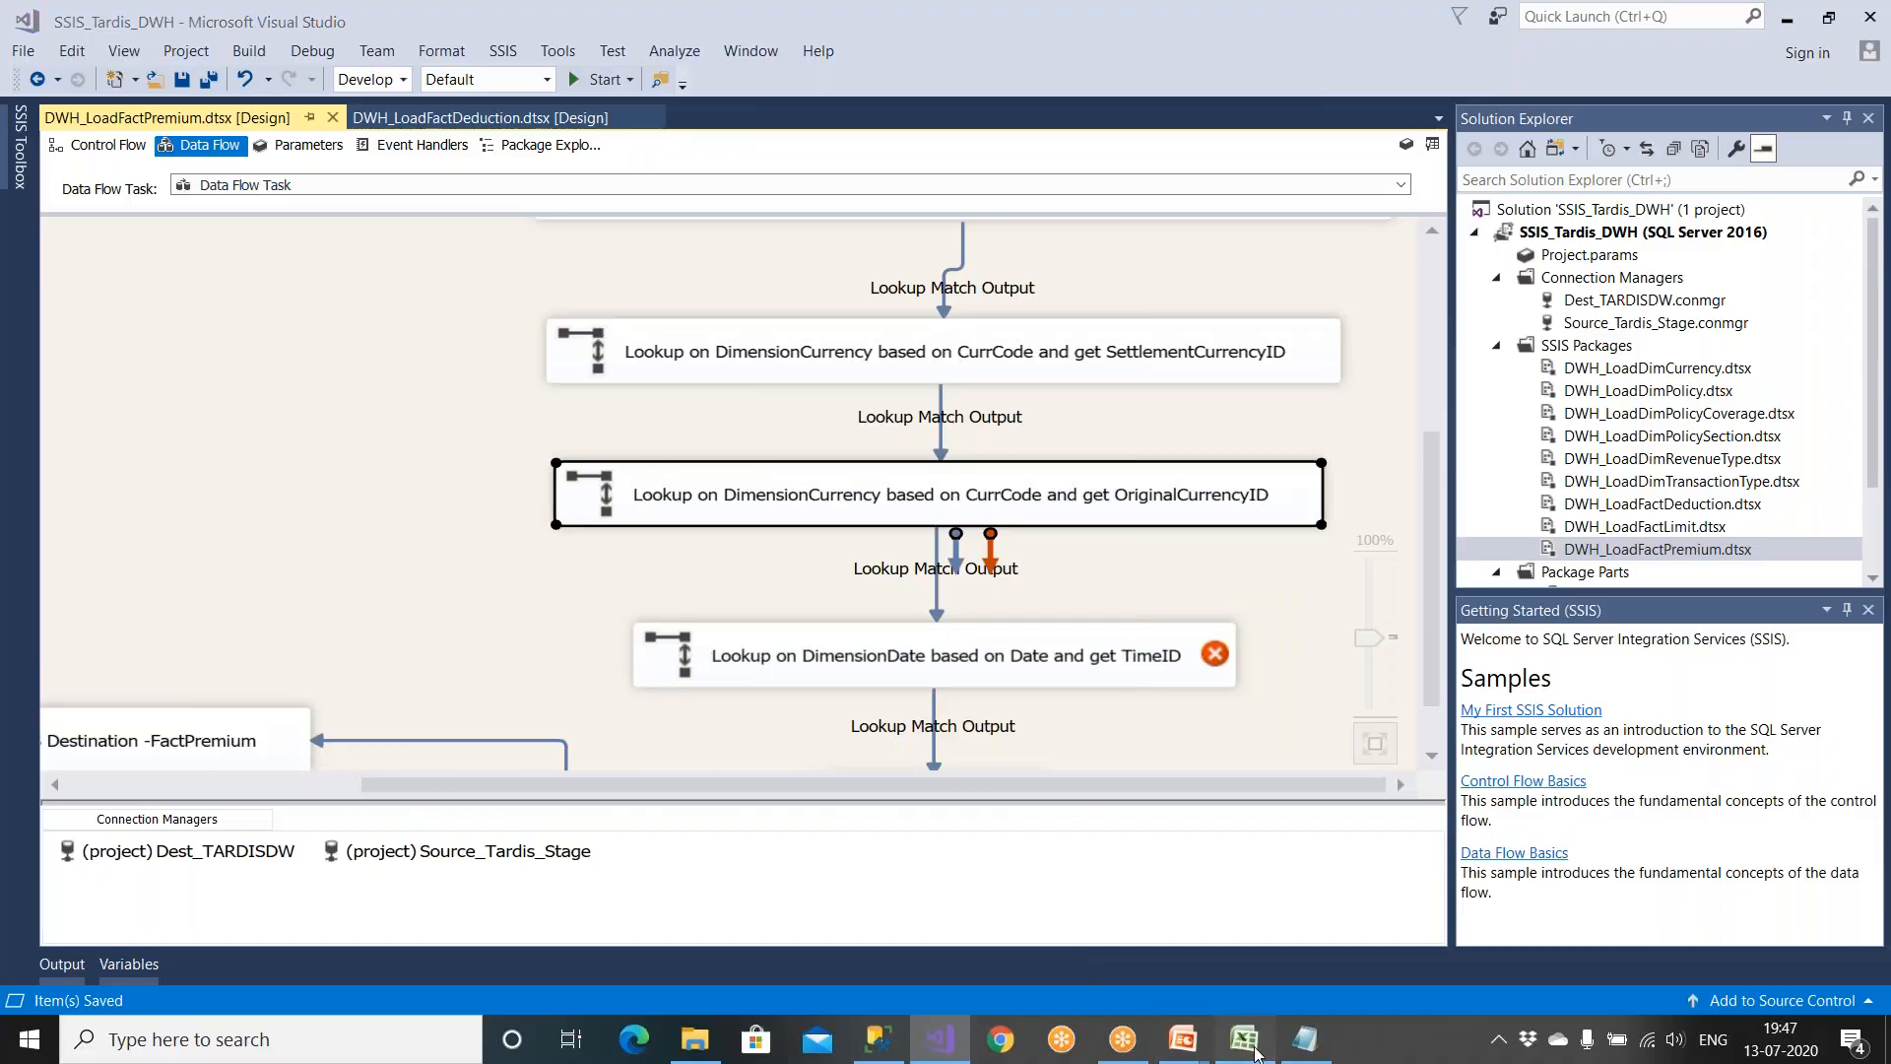
Step: In Excel, compare the TimeID lookup rules on the FactPremium, FactLimit and FactDeduction sheets, ending on FactPremium
left_click(1244, 1040)
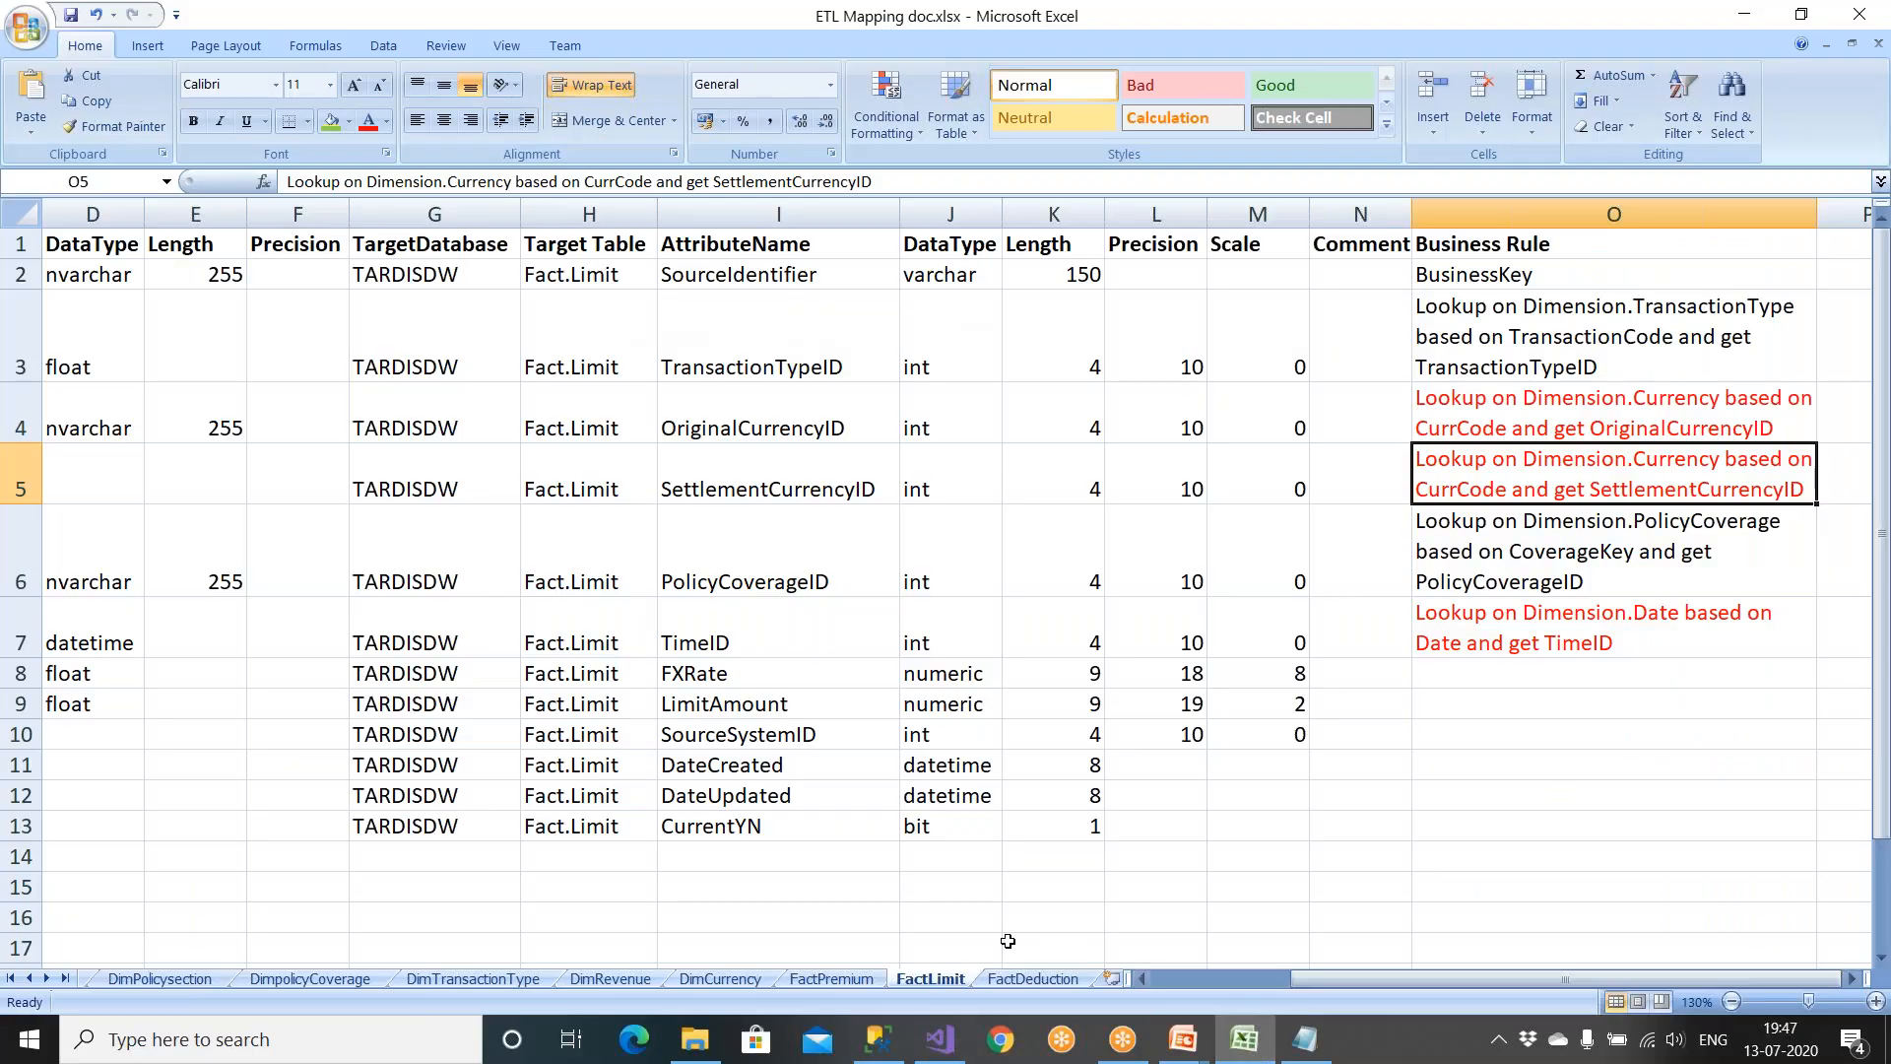
left_click(809, 984)
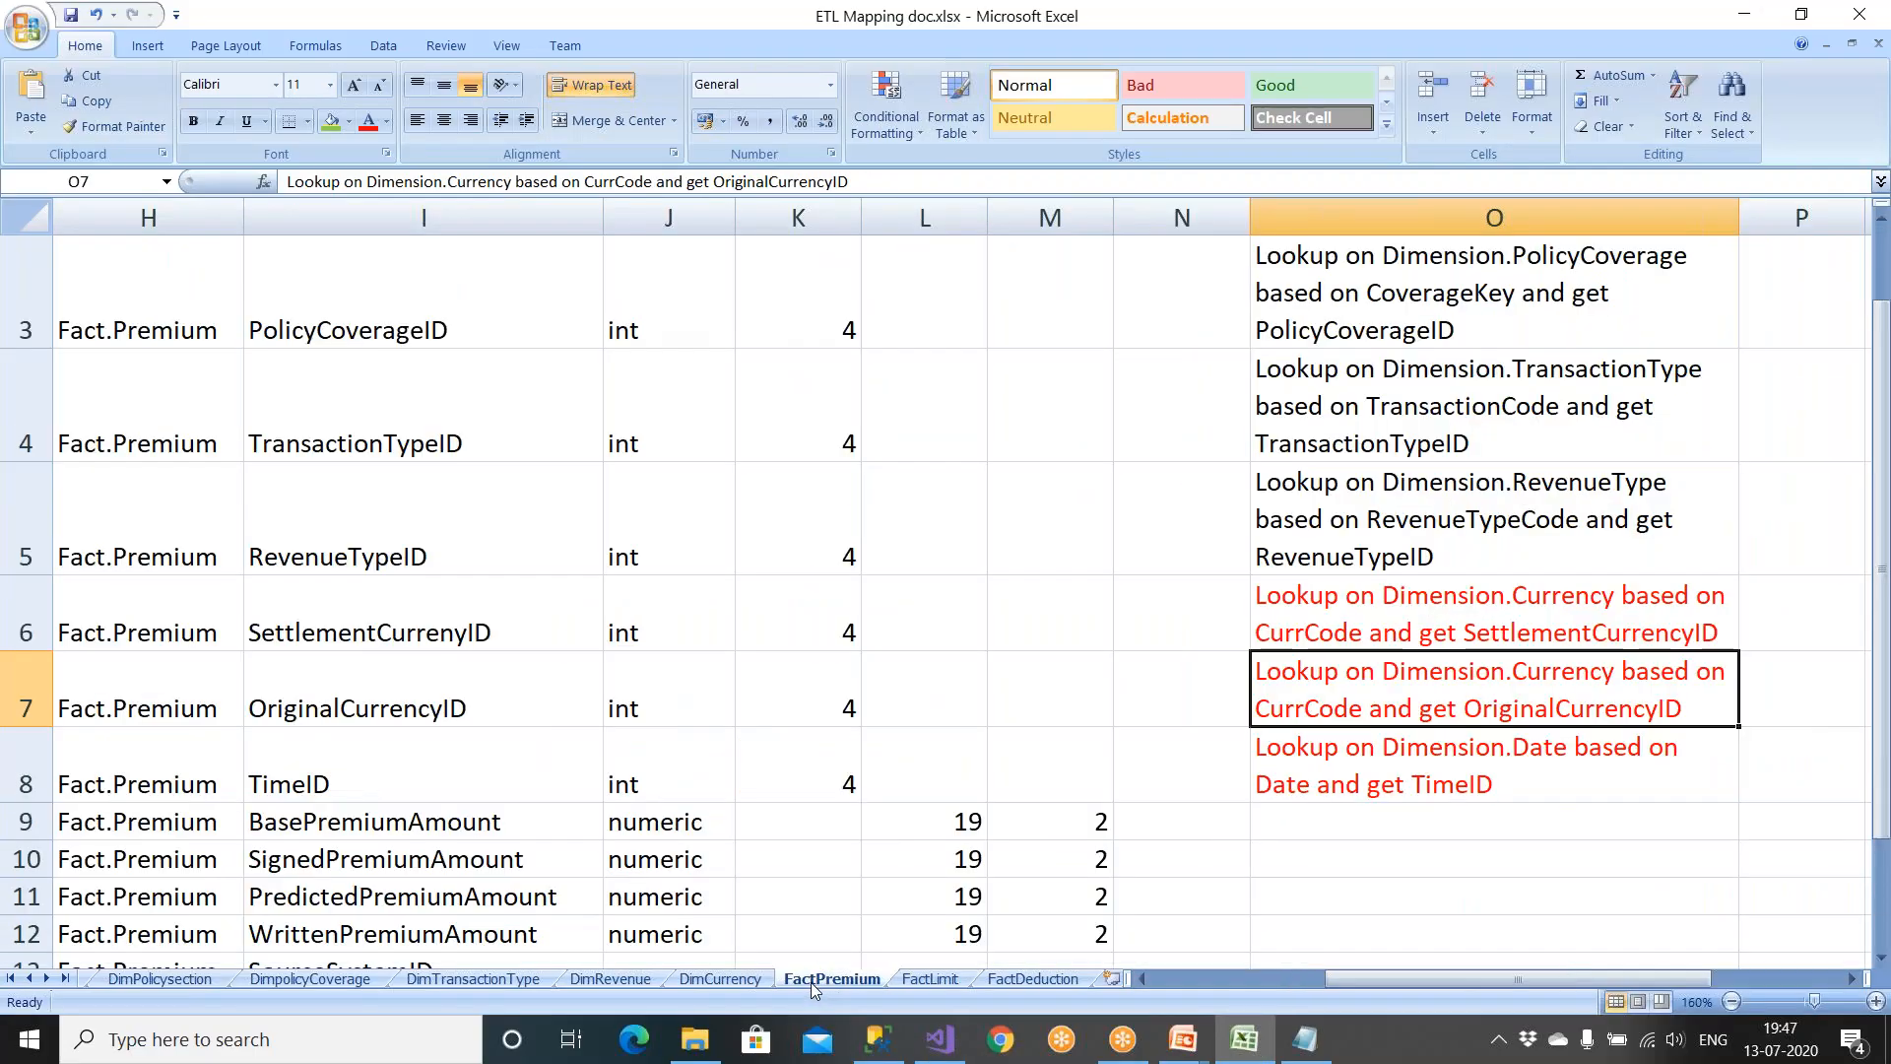
left_click(939, 981)
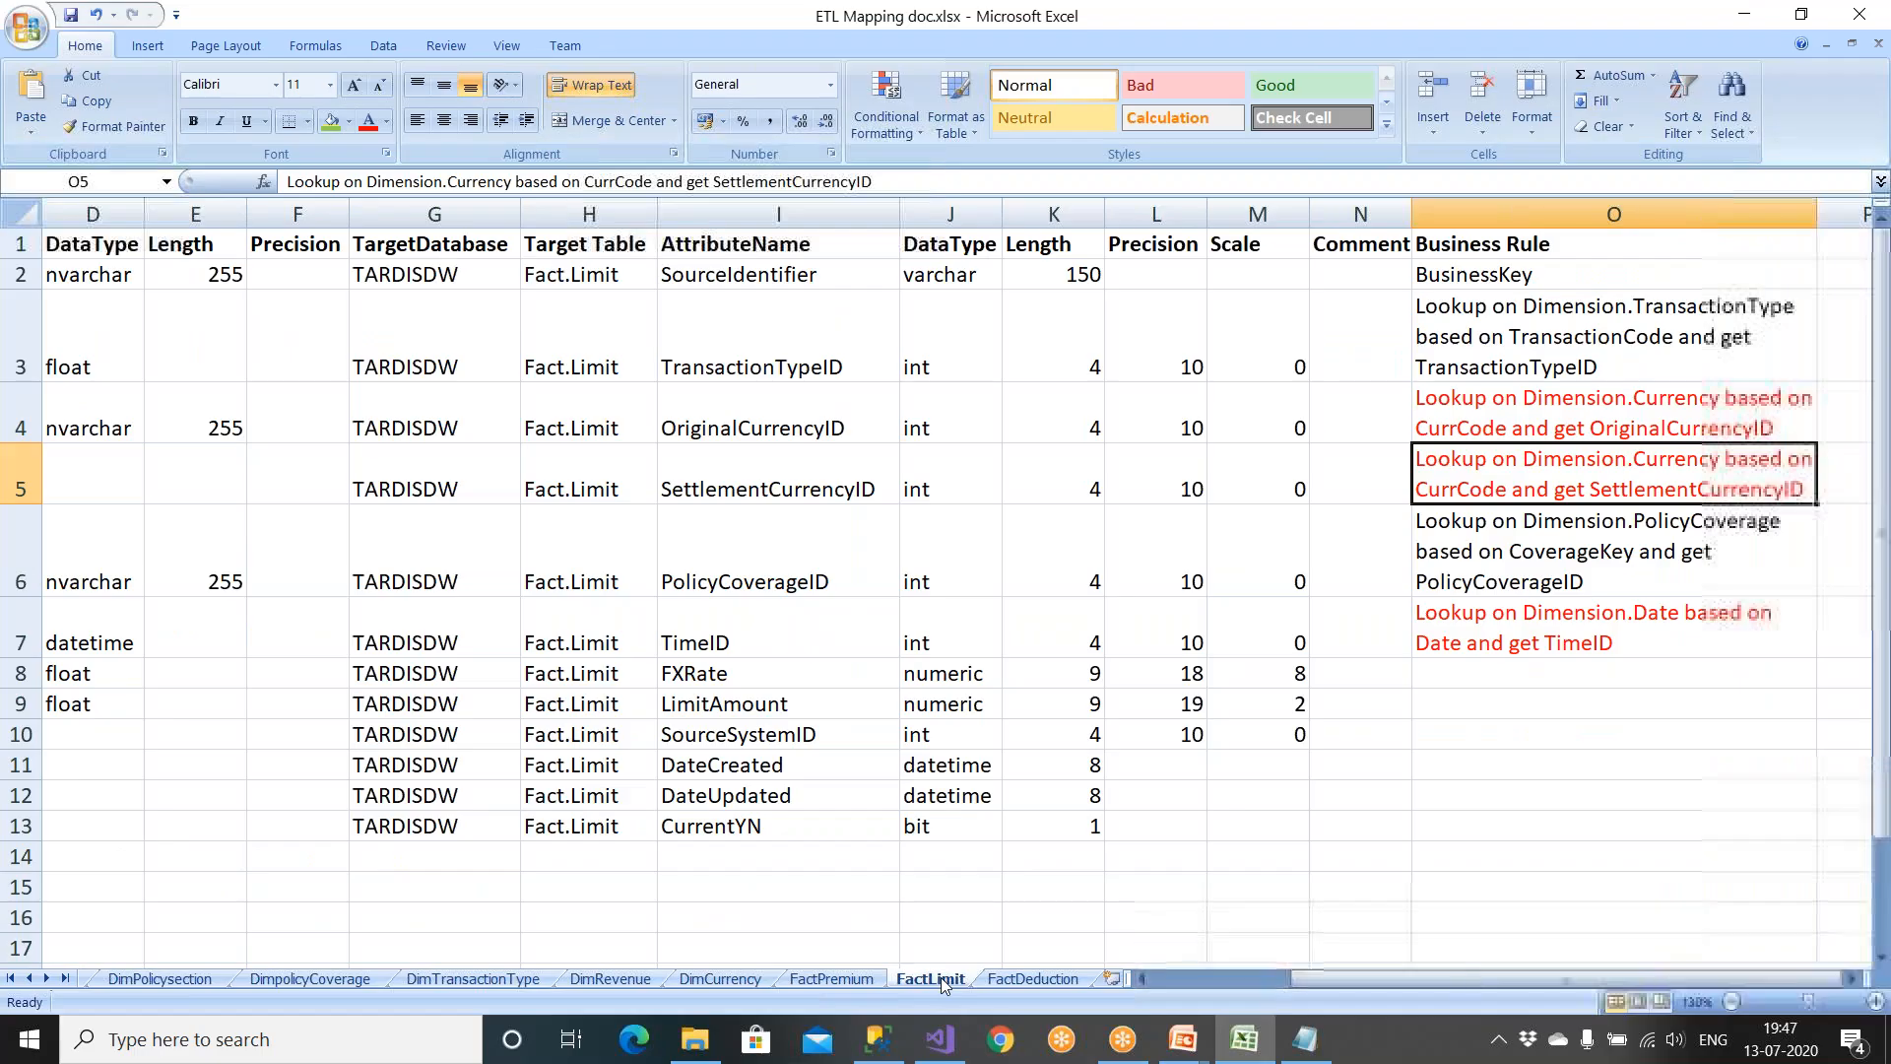
left_click(1040, 981)
left_click(845, 984)
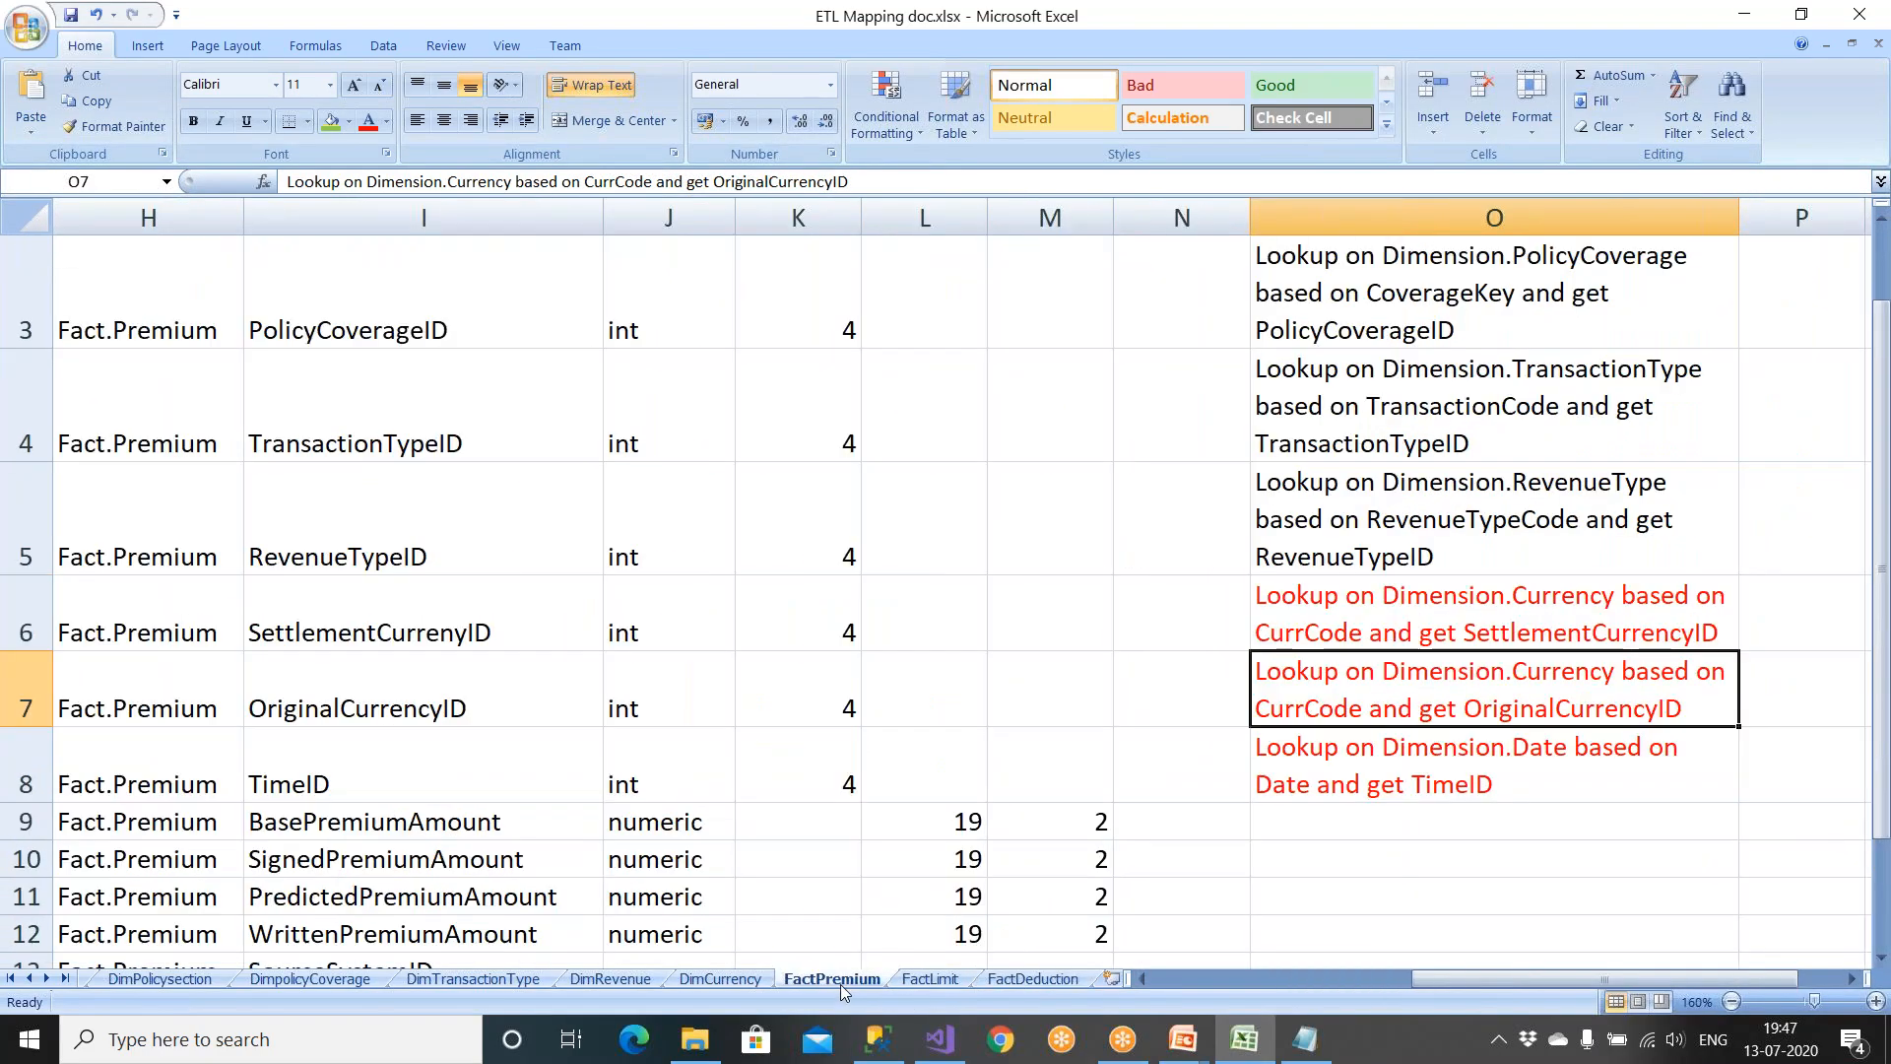
left_click(1543, 783)
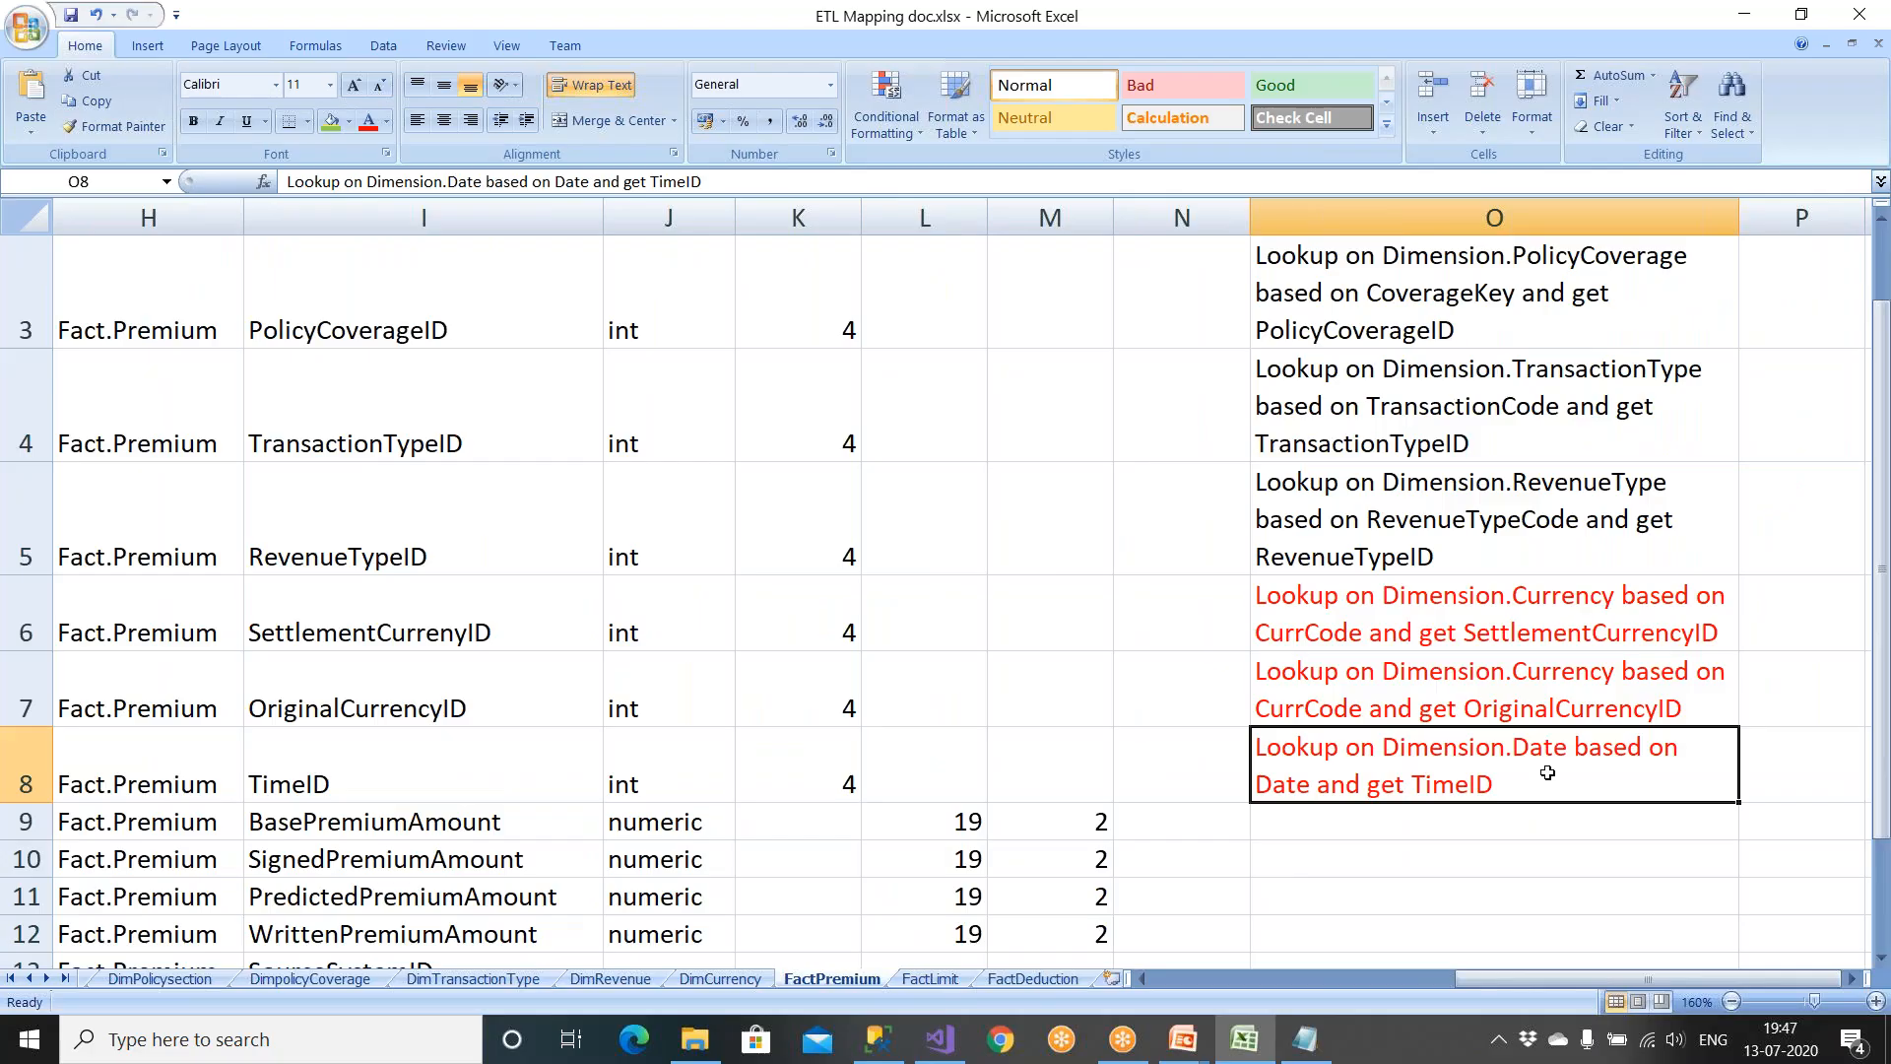
left_click(935, 980)
left_click(1543, 645)
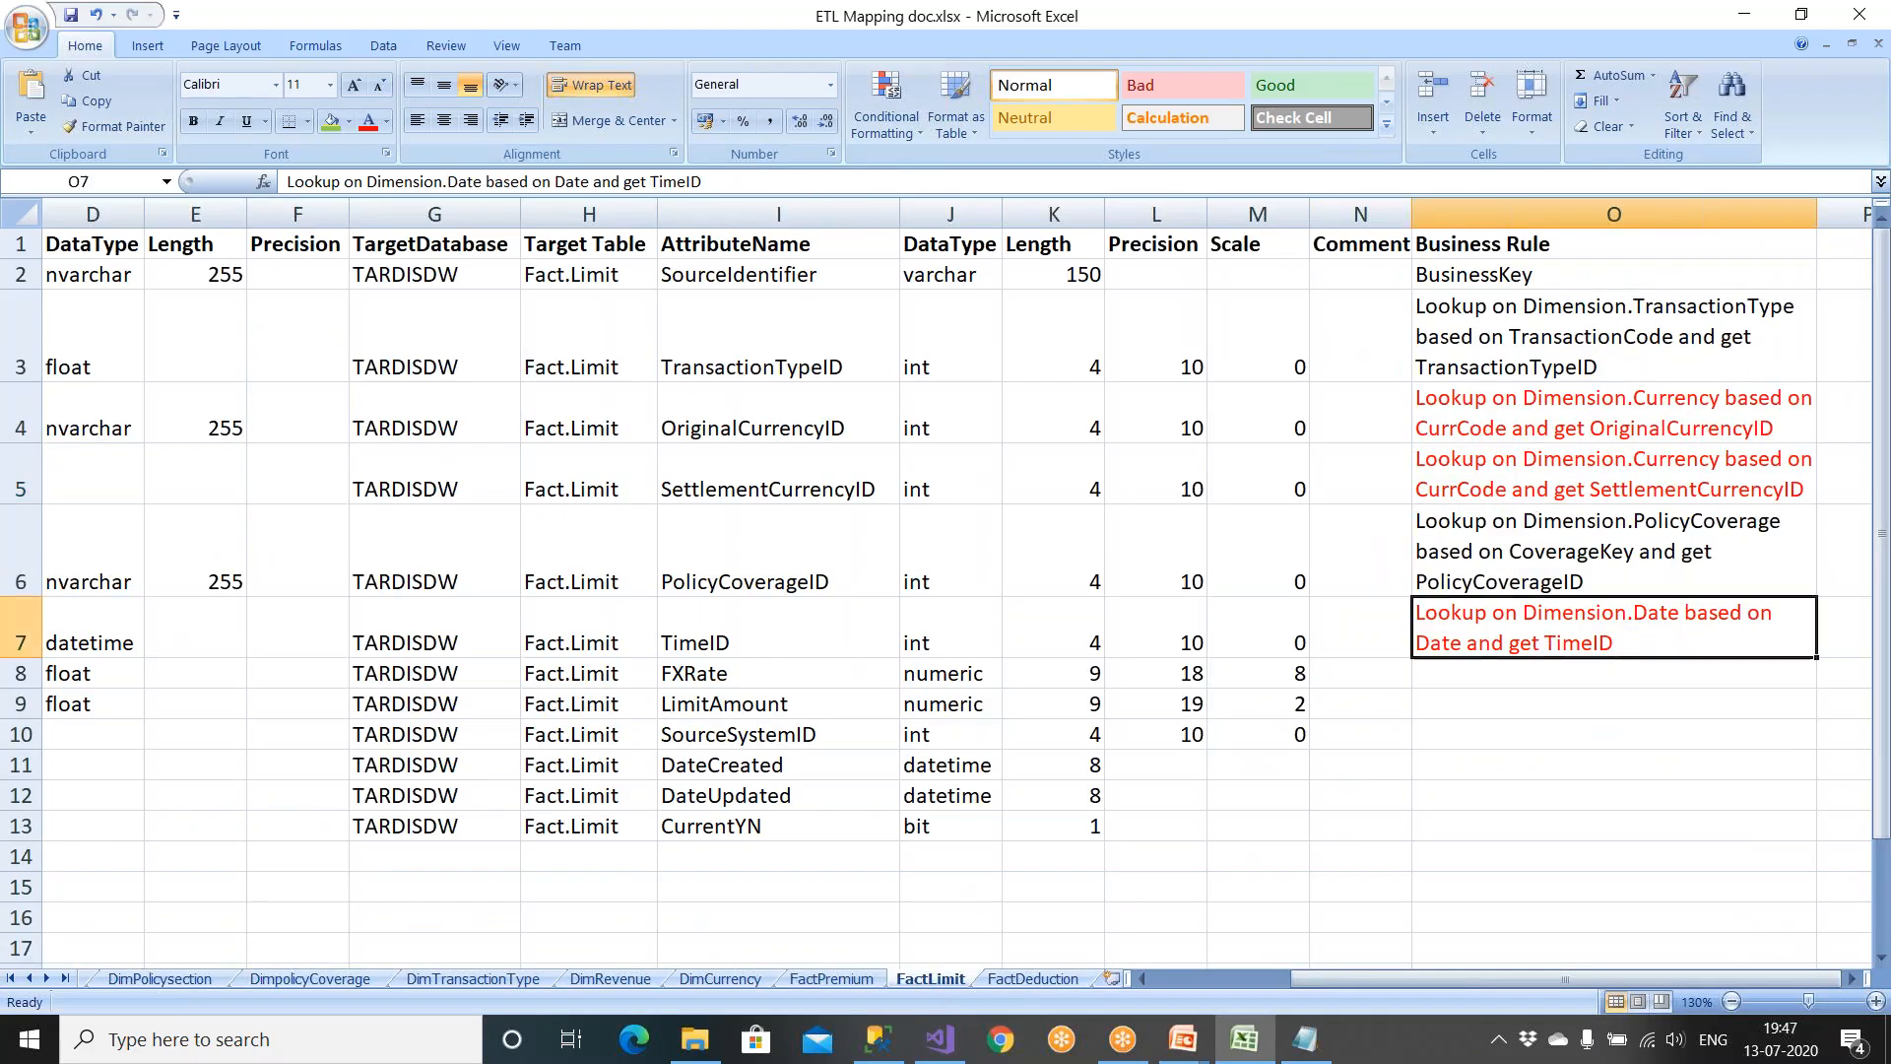
left_click(1024, 979)
left_click(1458, 697)
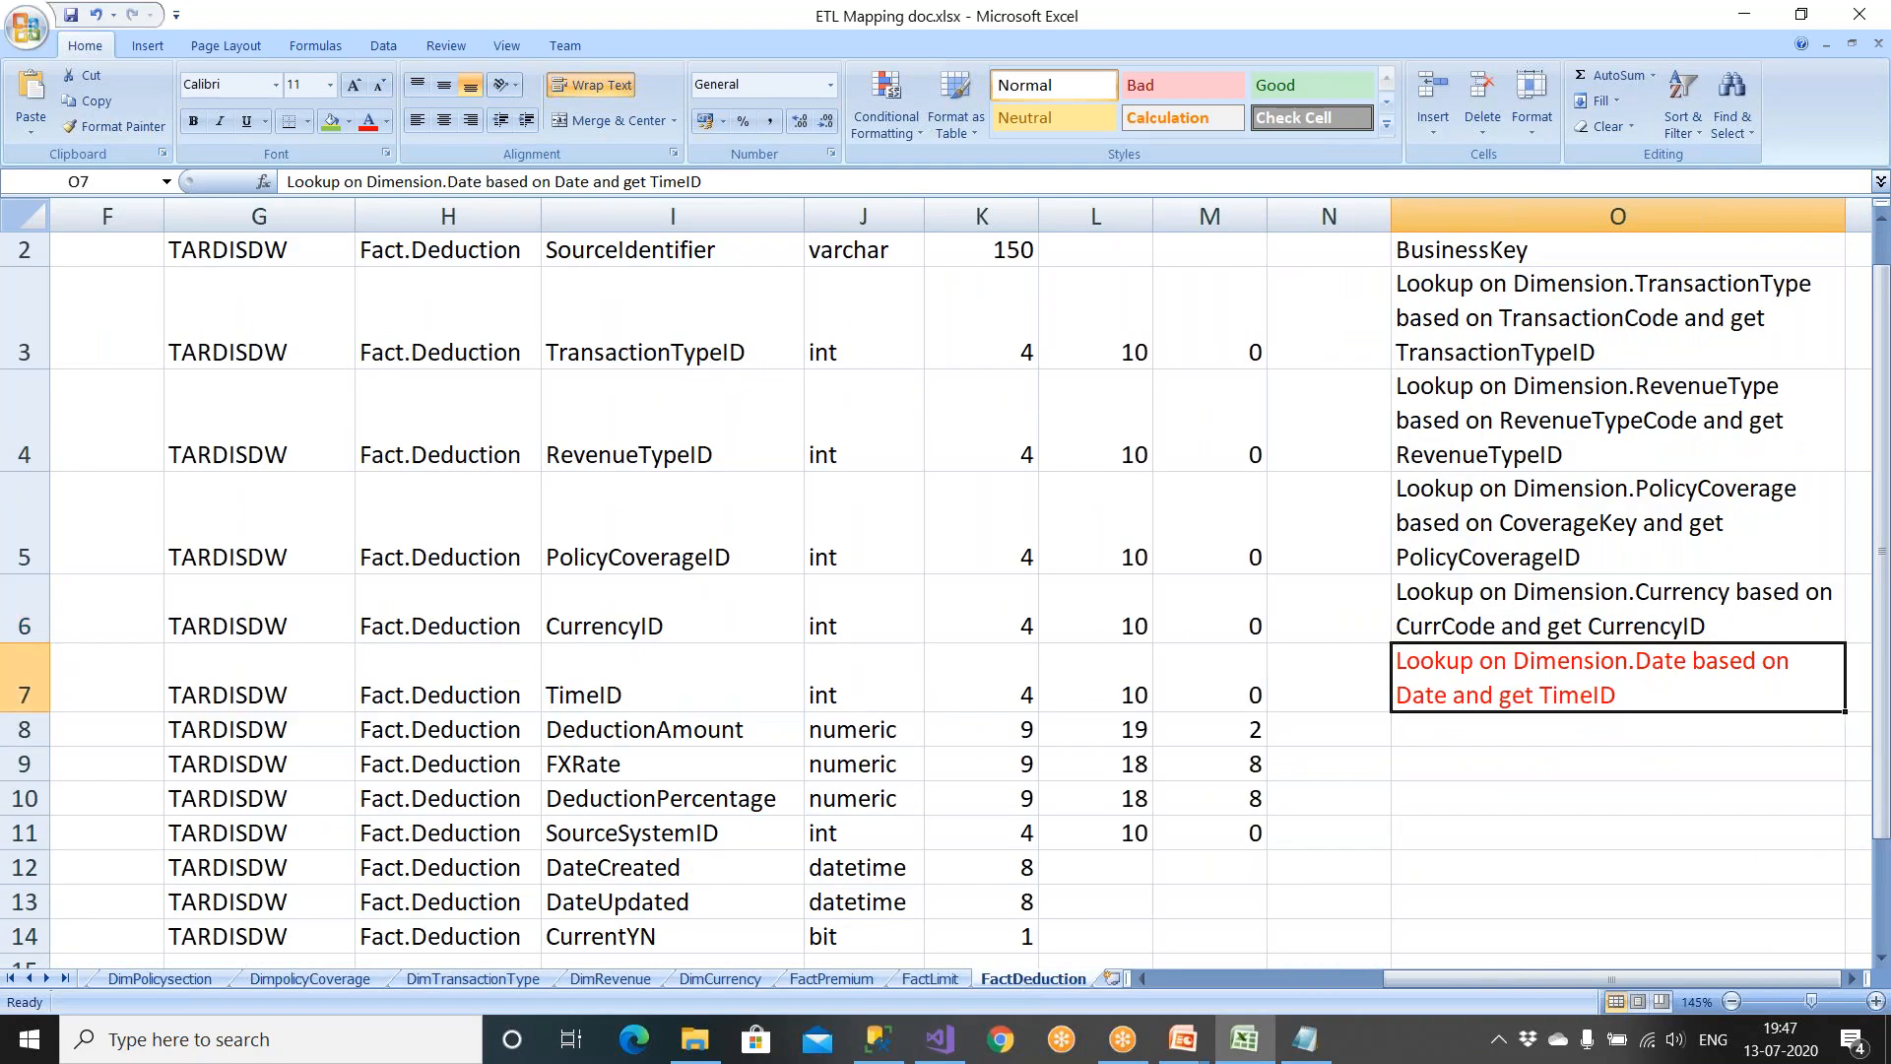
left_click(831, 978)
Step: Switch to Visual Studio and close the DWH_LoadFactDeduction.dtsx package
left_click(939, 1039)
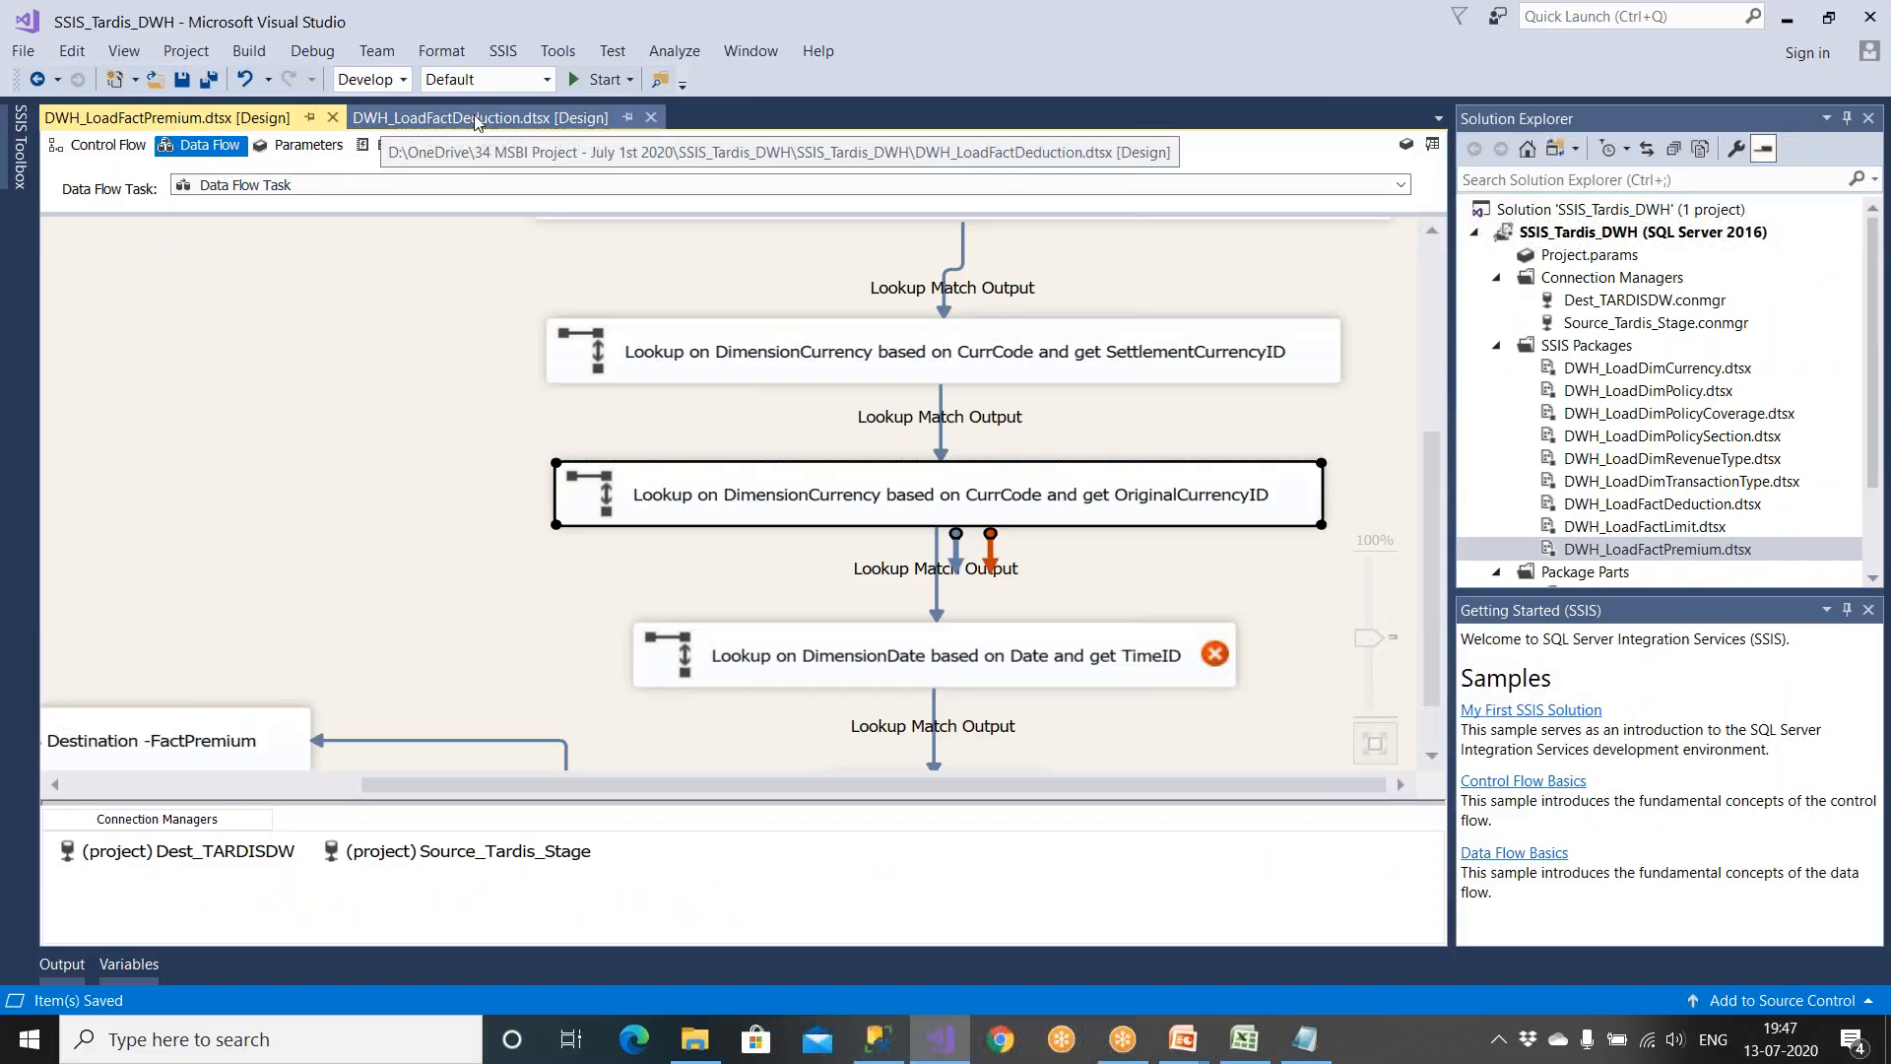
left_click(650, 119)
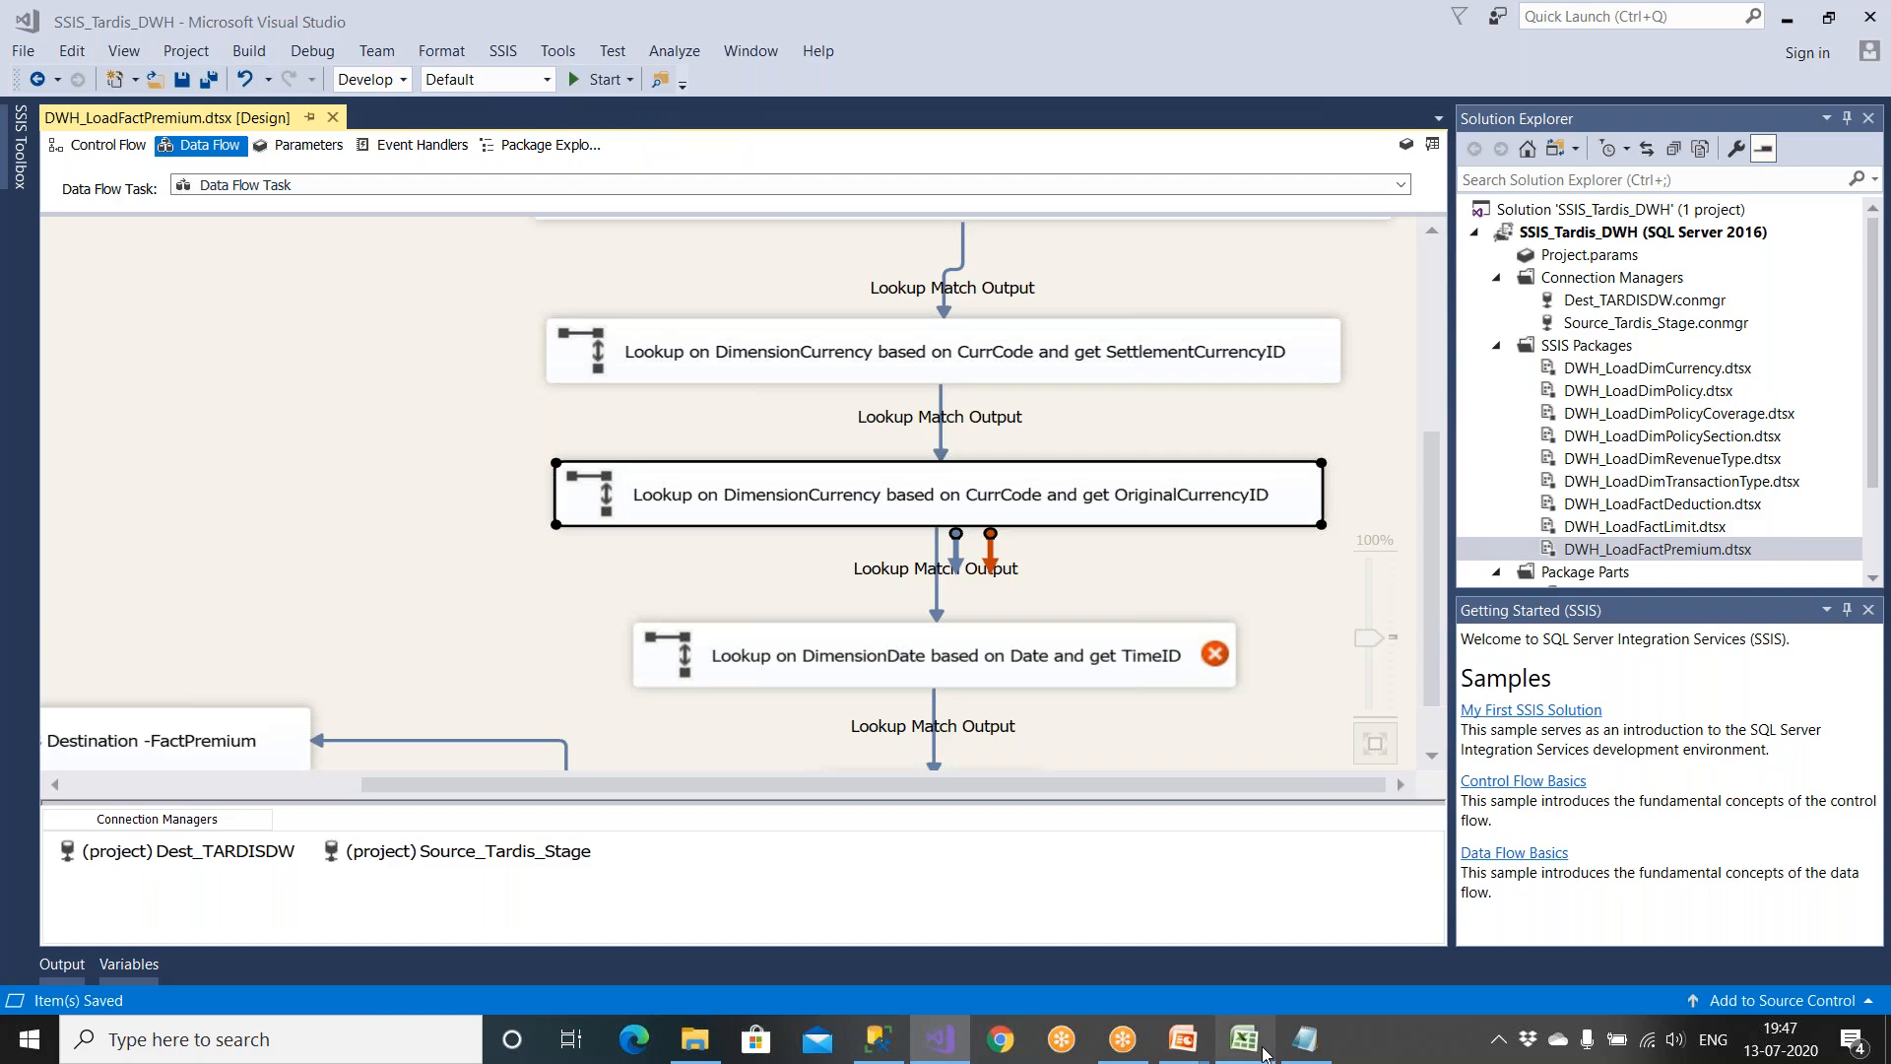
Step: In the Excel FactPremium sheet, set the font colour of the two currency lookup rules in O6:O7 to Automatic
left_click(1244, 1039)
right_click(1359, 772)
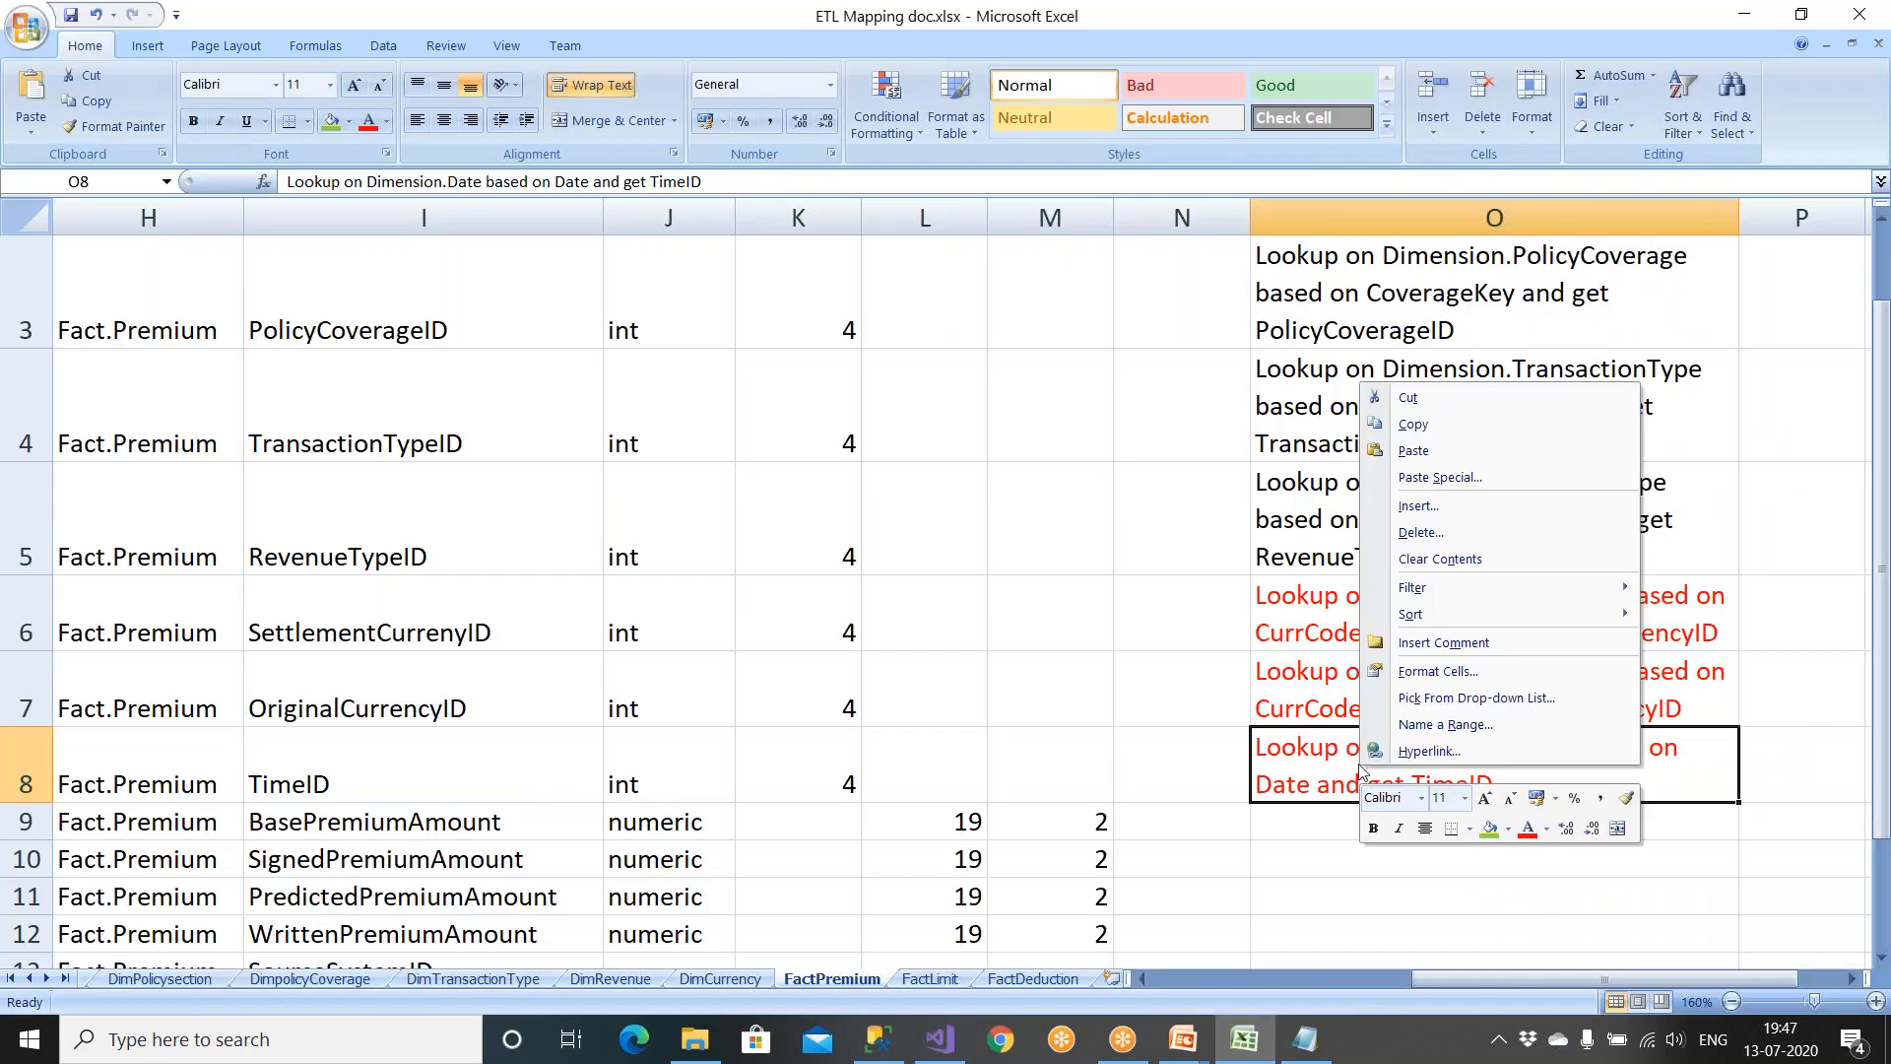
left_click(1282, 620)
left_click(1309, 621)
left_click(1311, 671, "shift")
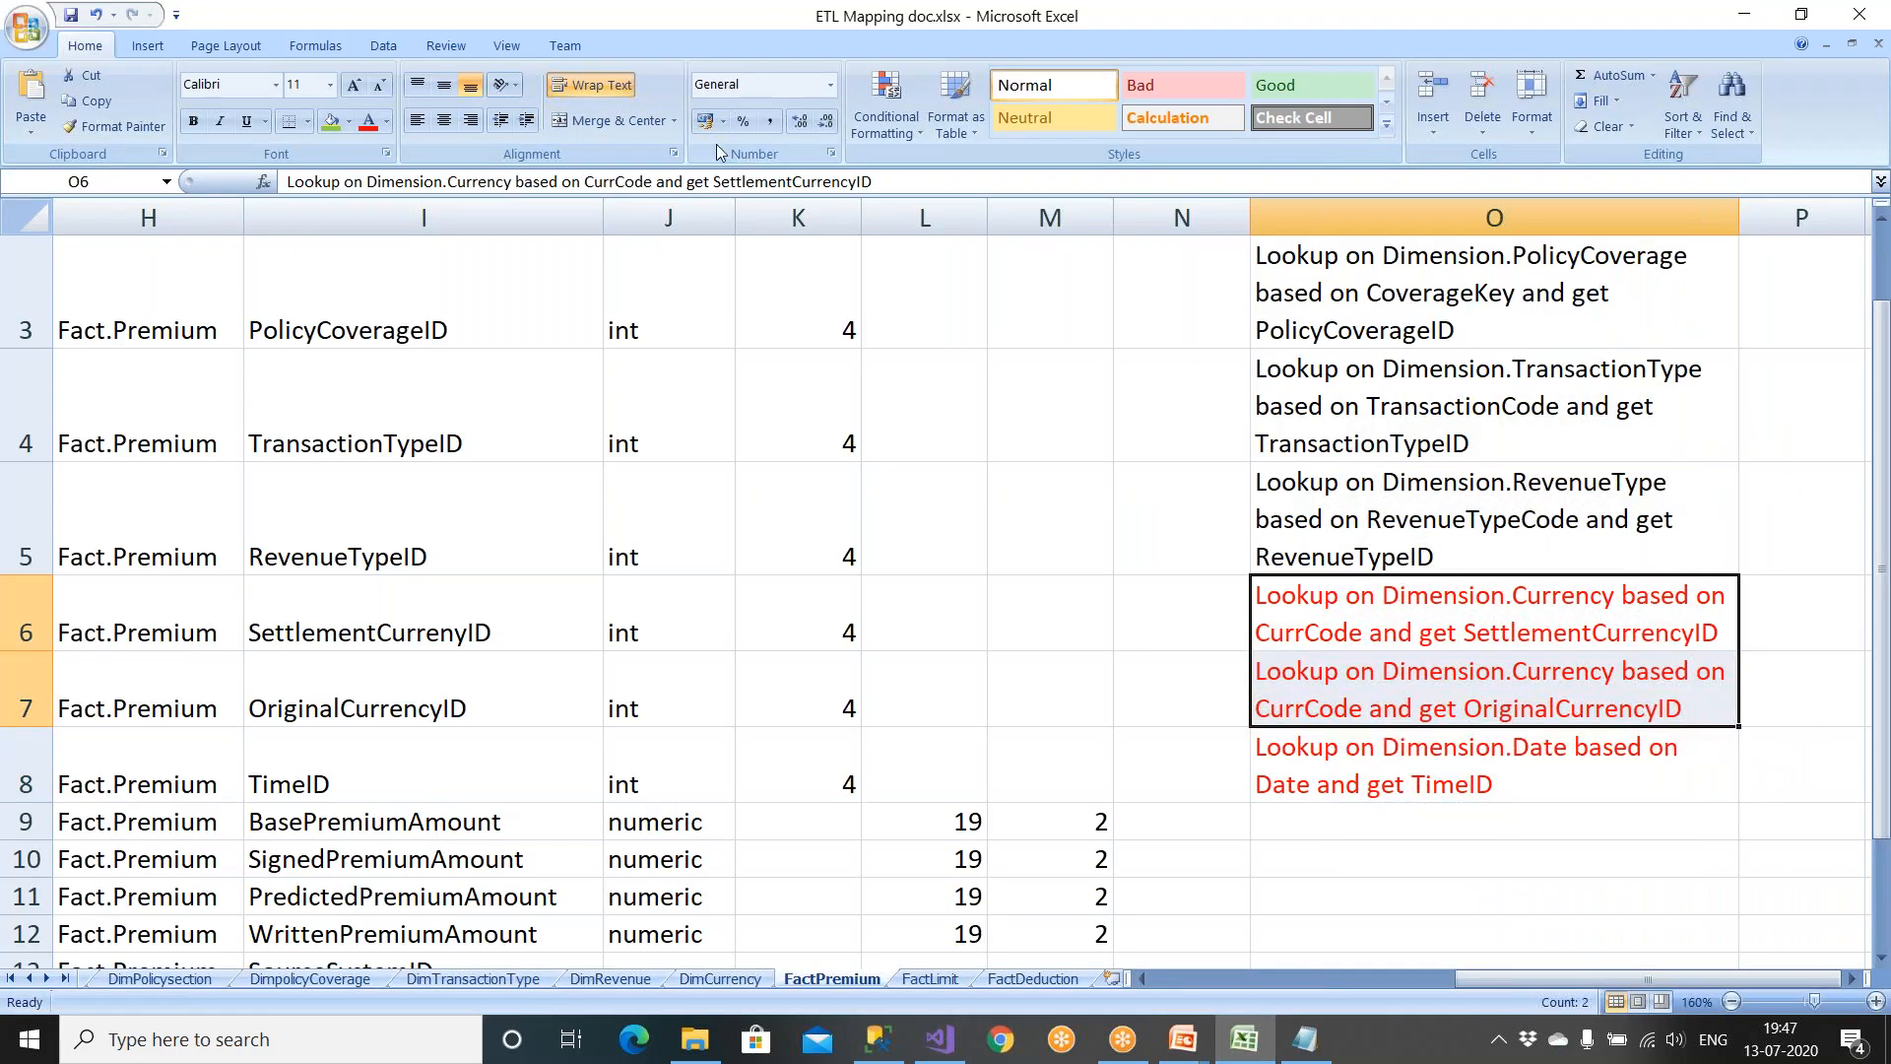
left_click(388, 123)
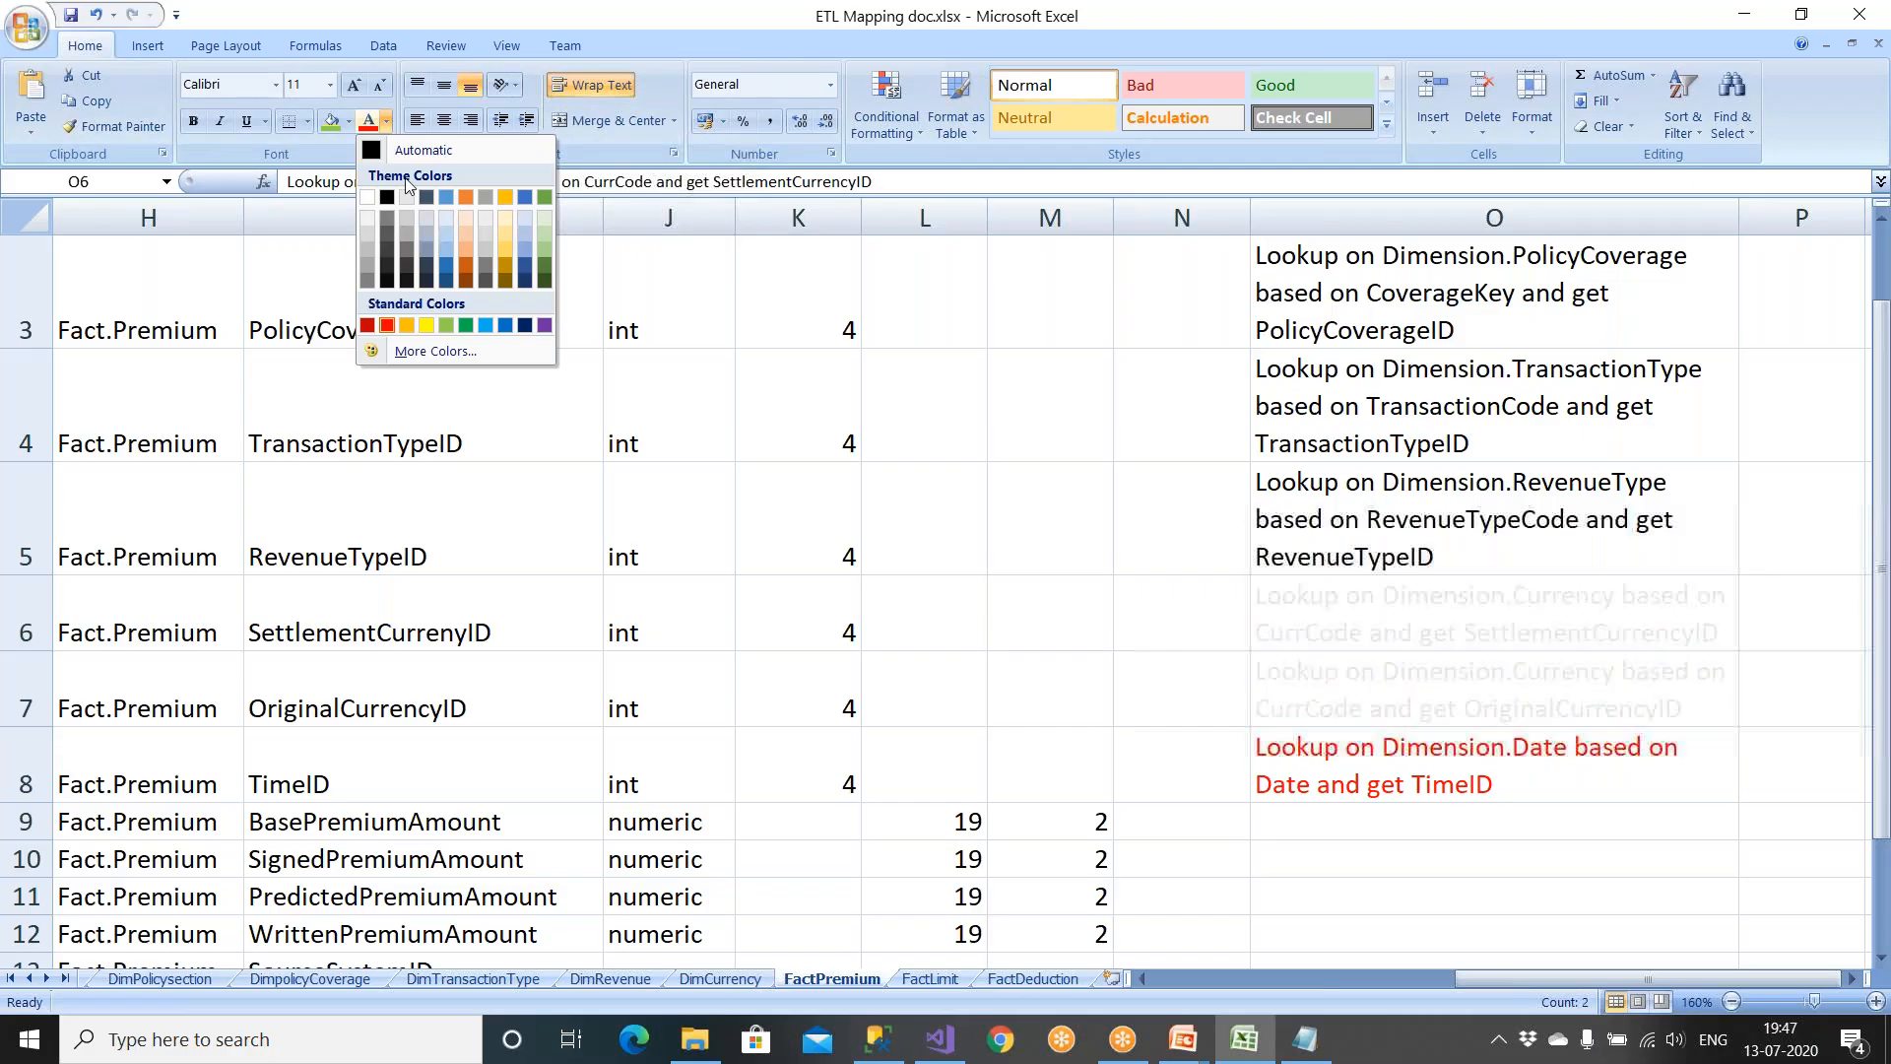
left_click(382, 153)
Step: Copy the TimeID lookup rule from O8 and replace all the text in the Notepad file with it
left_click(1383, 788)
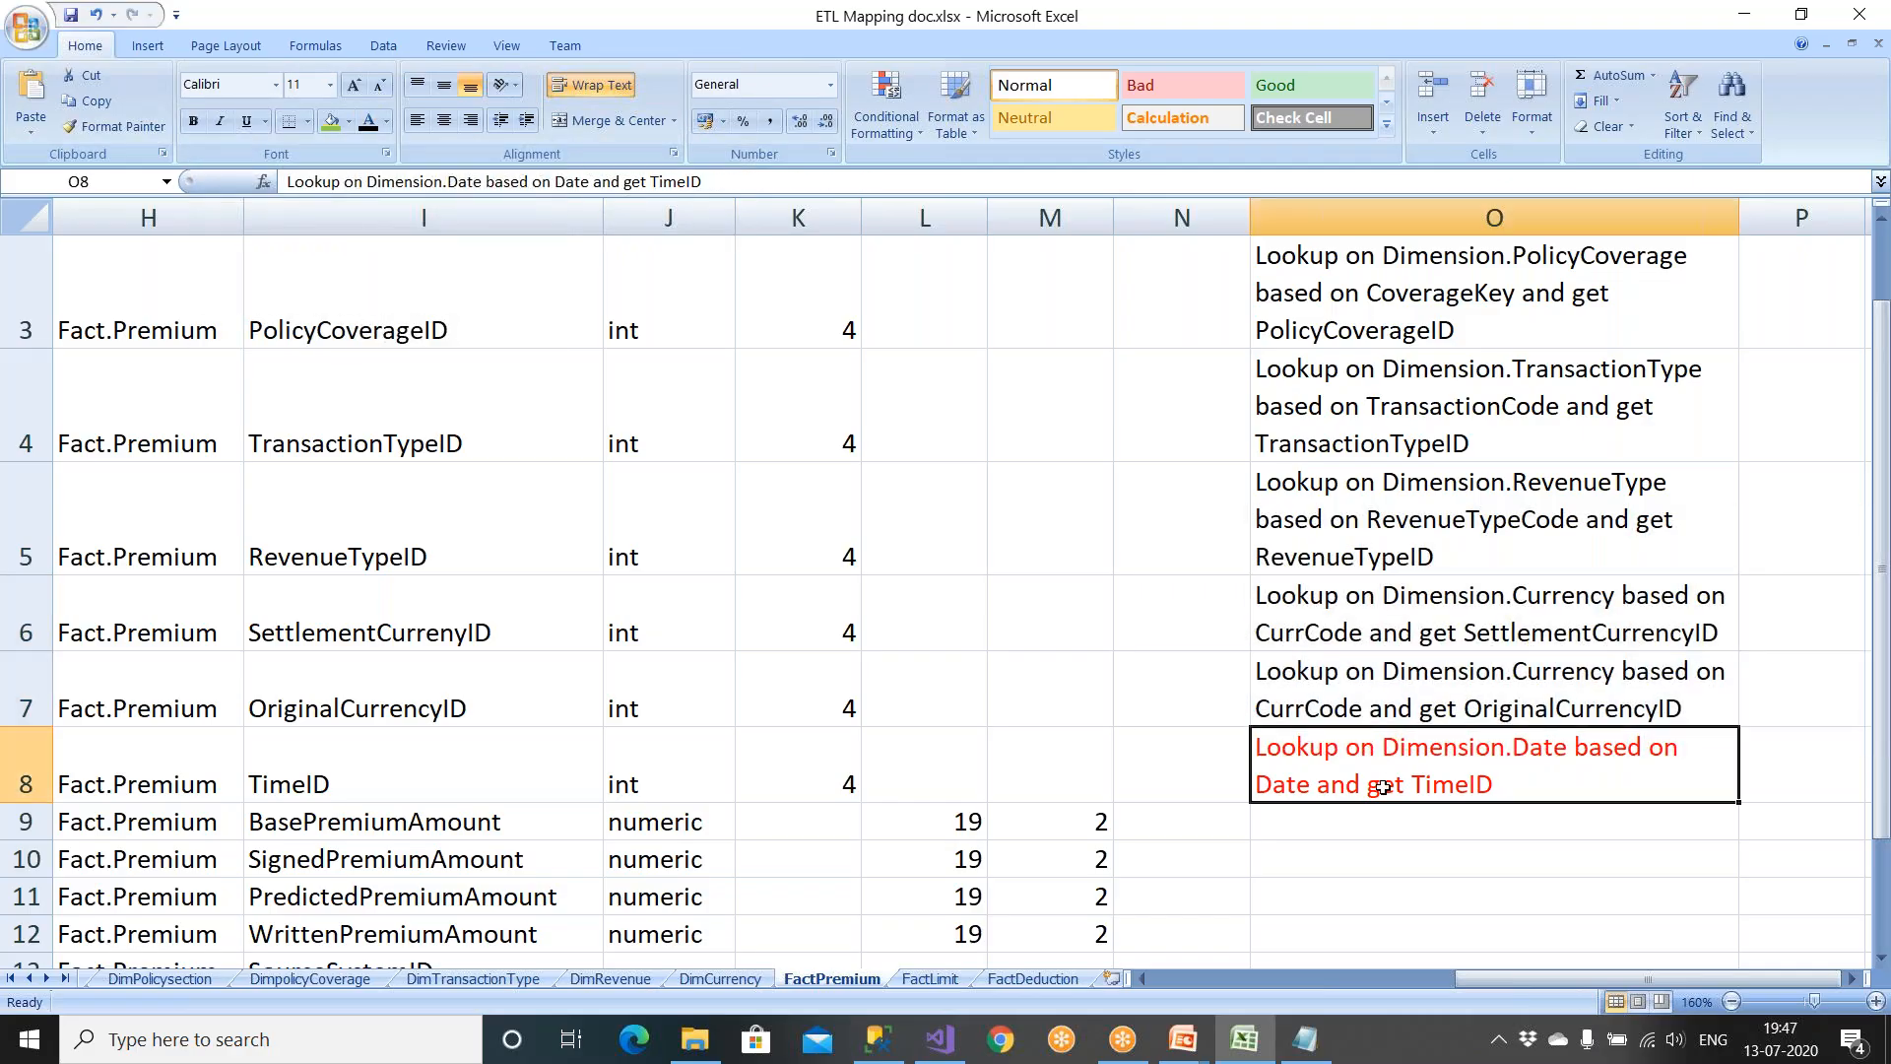
key("ctrl+c")
key("alt+Tab")
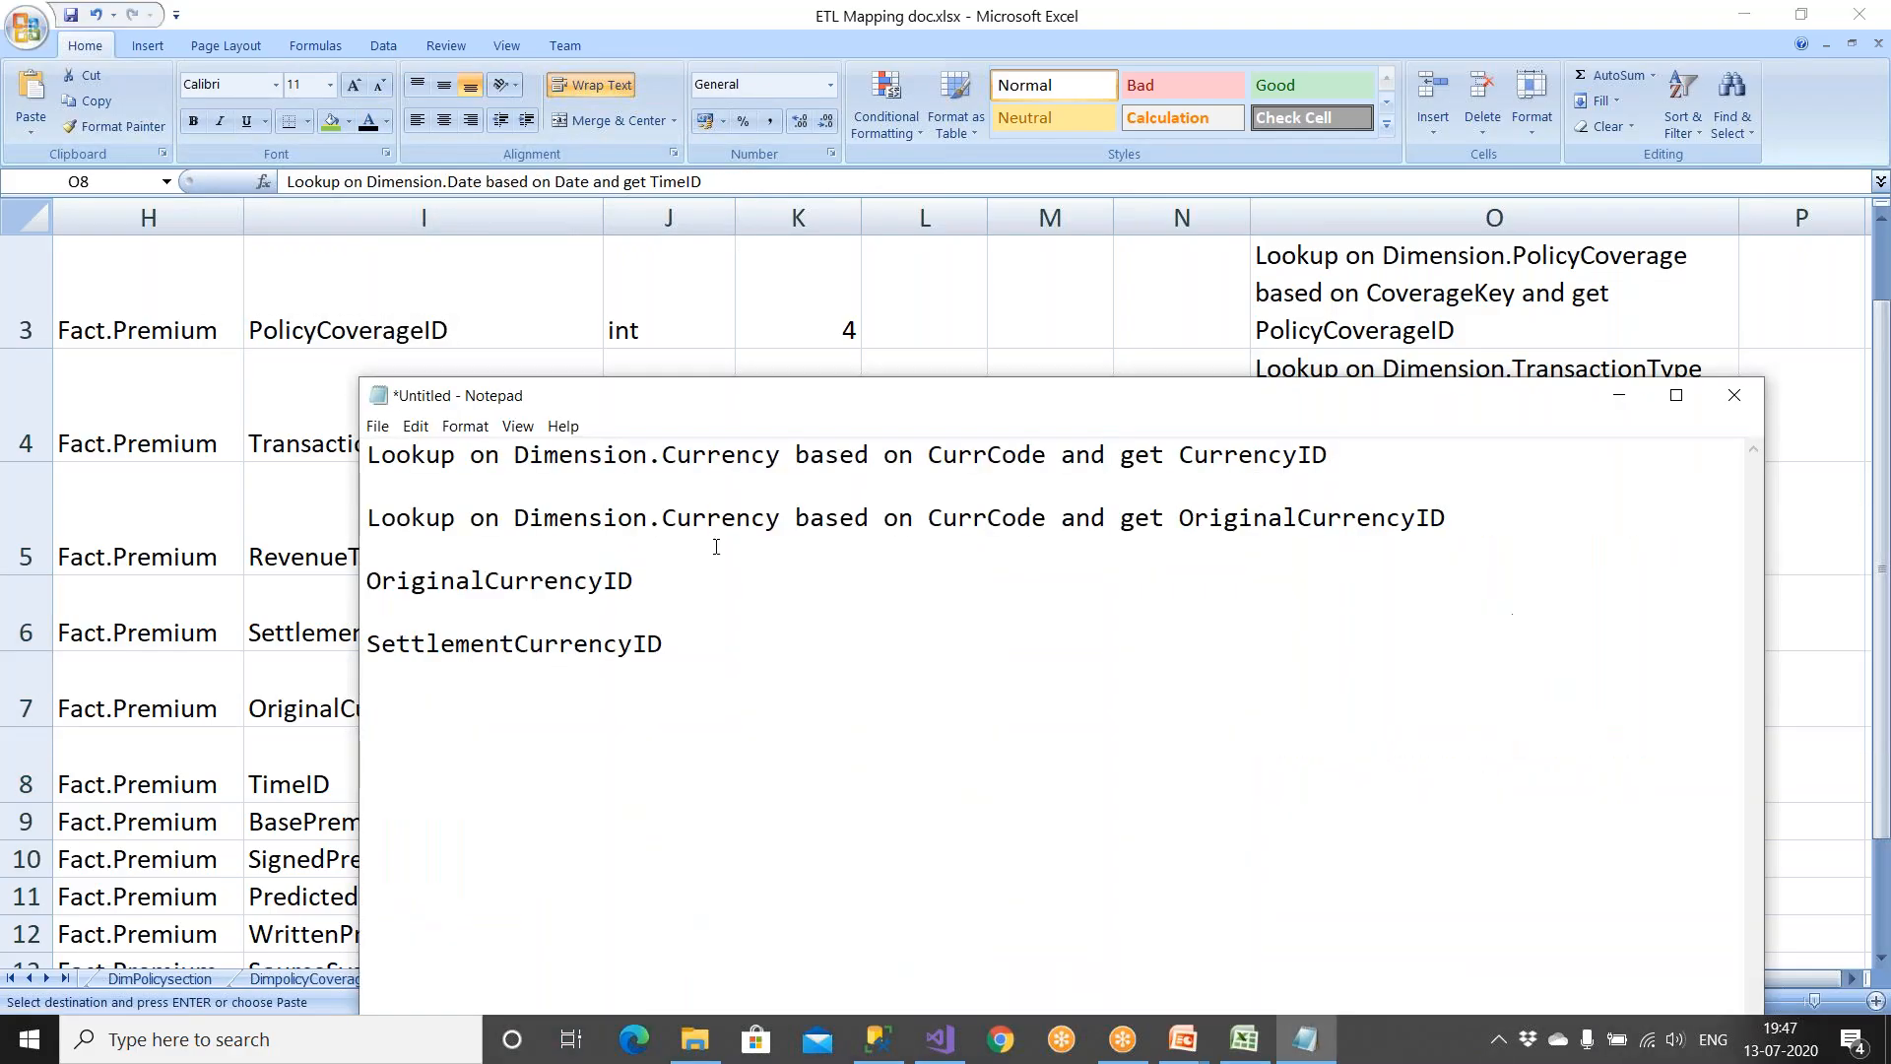
left_click_drag(719, 646, 338, 591)
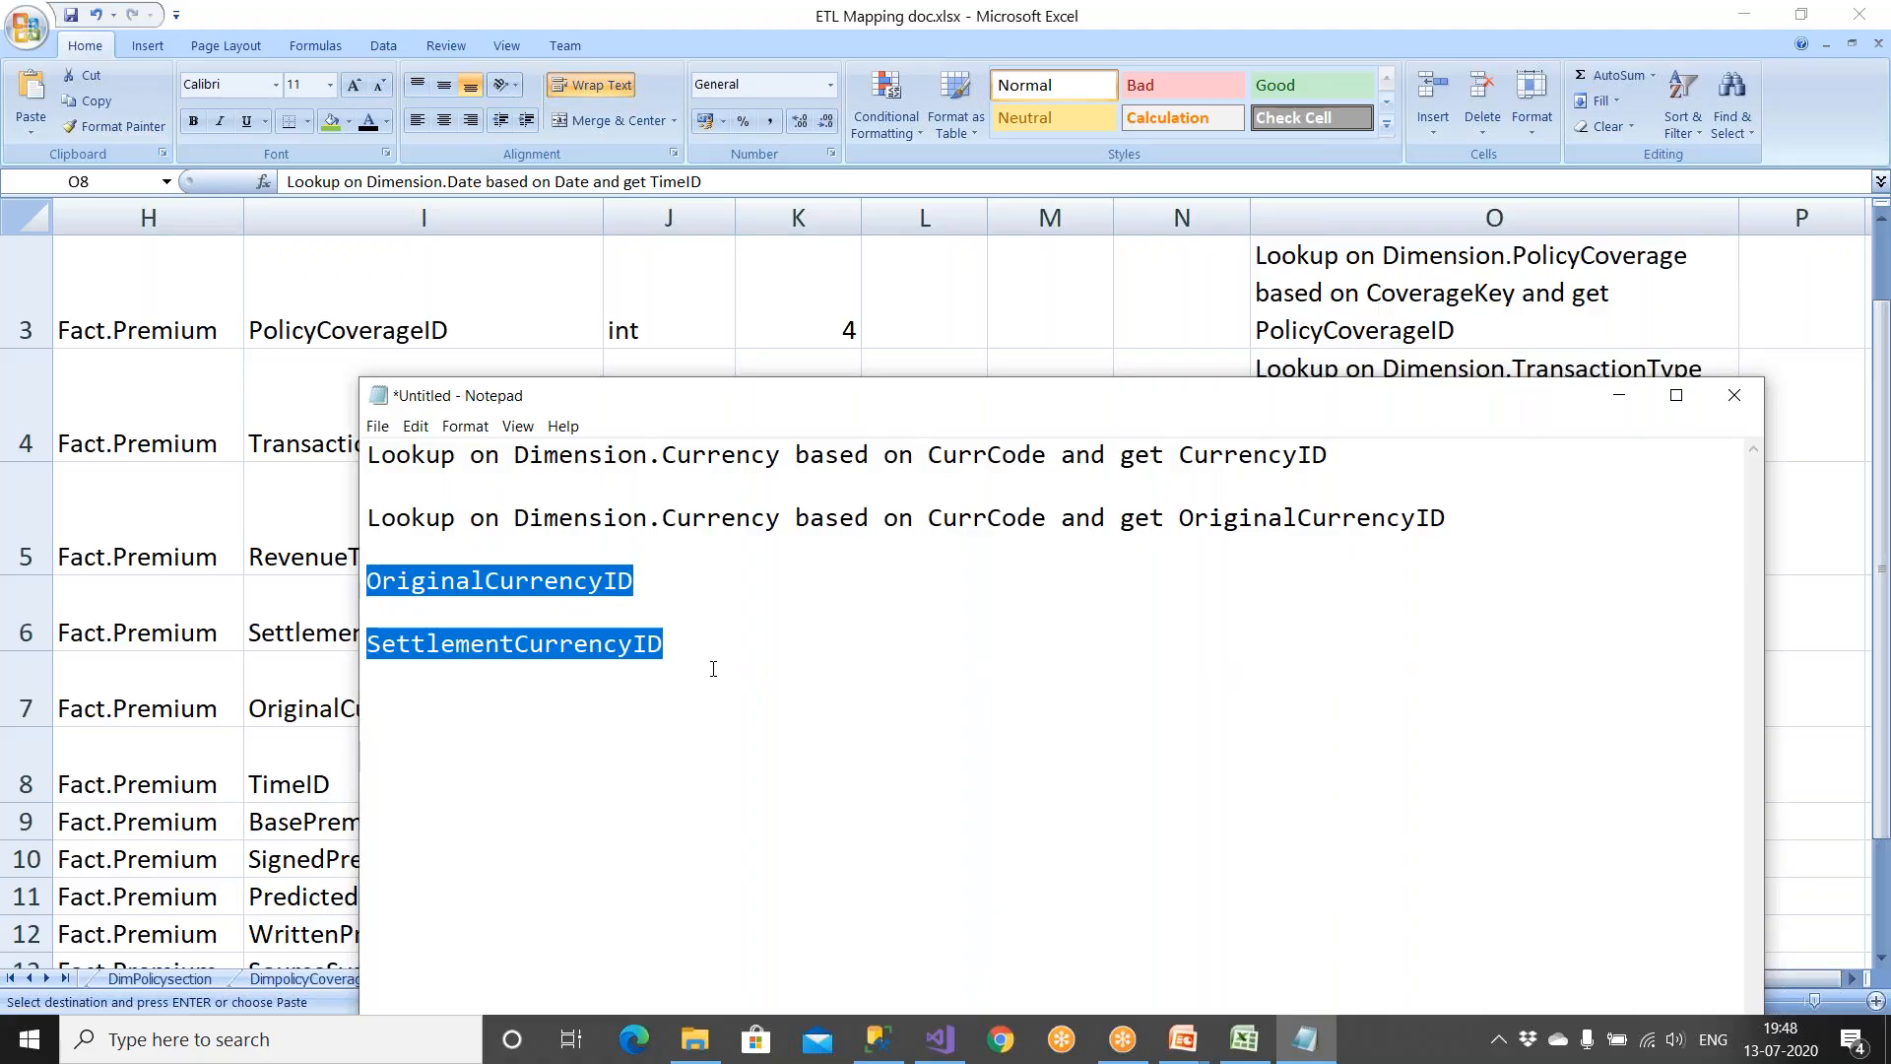
key("ctrl+a")
key("ctrl+v")
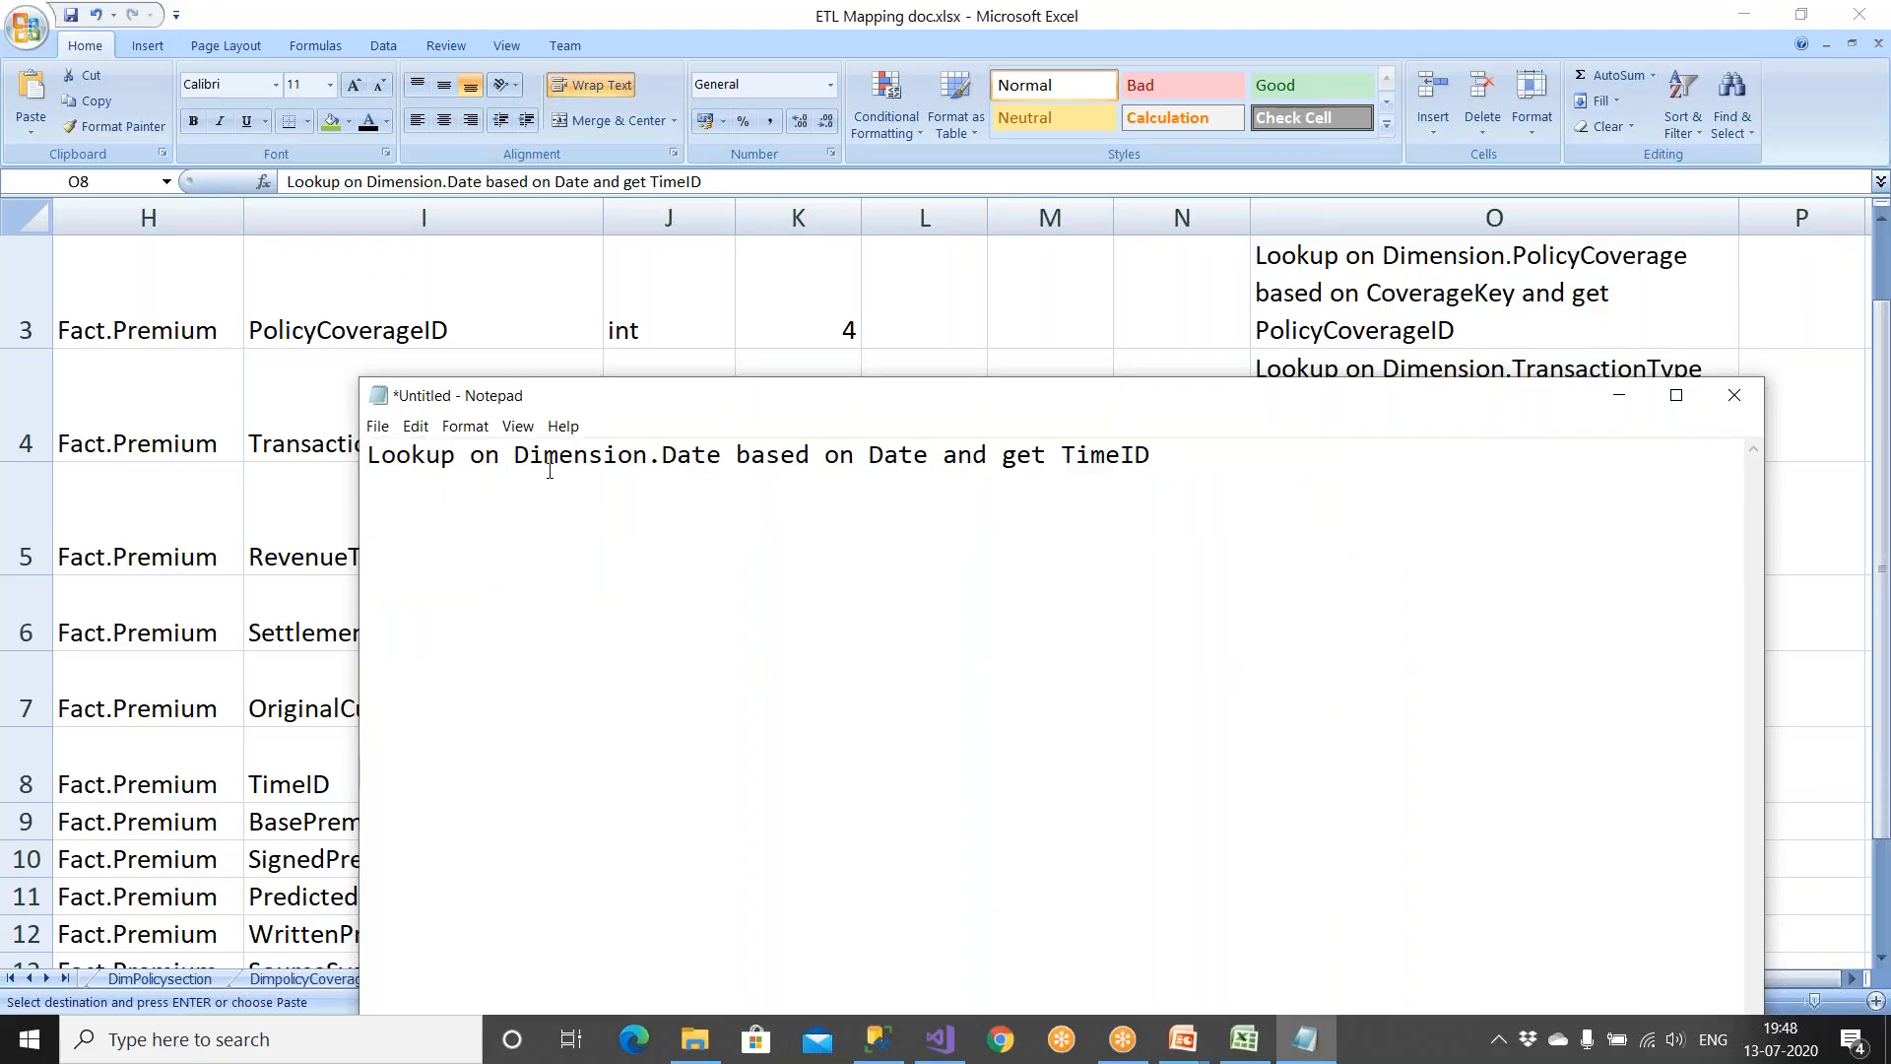
left_click_drag(515, 455, 1185, 477)
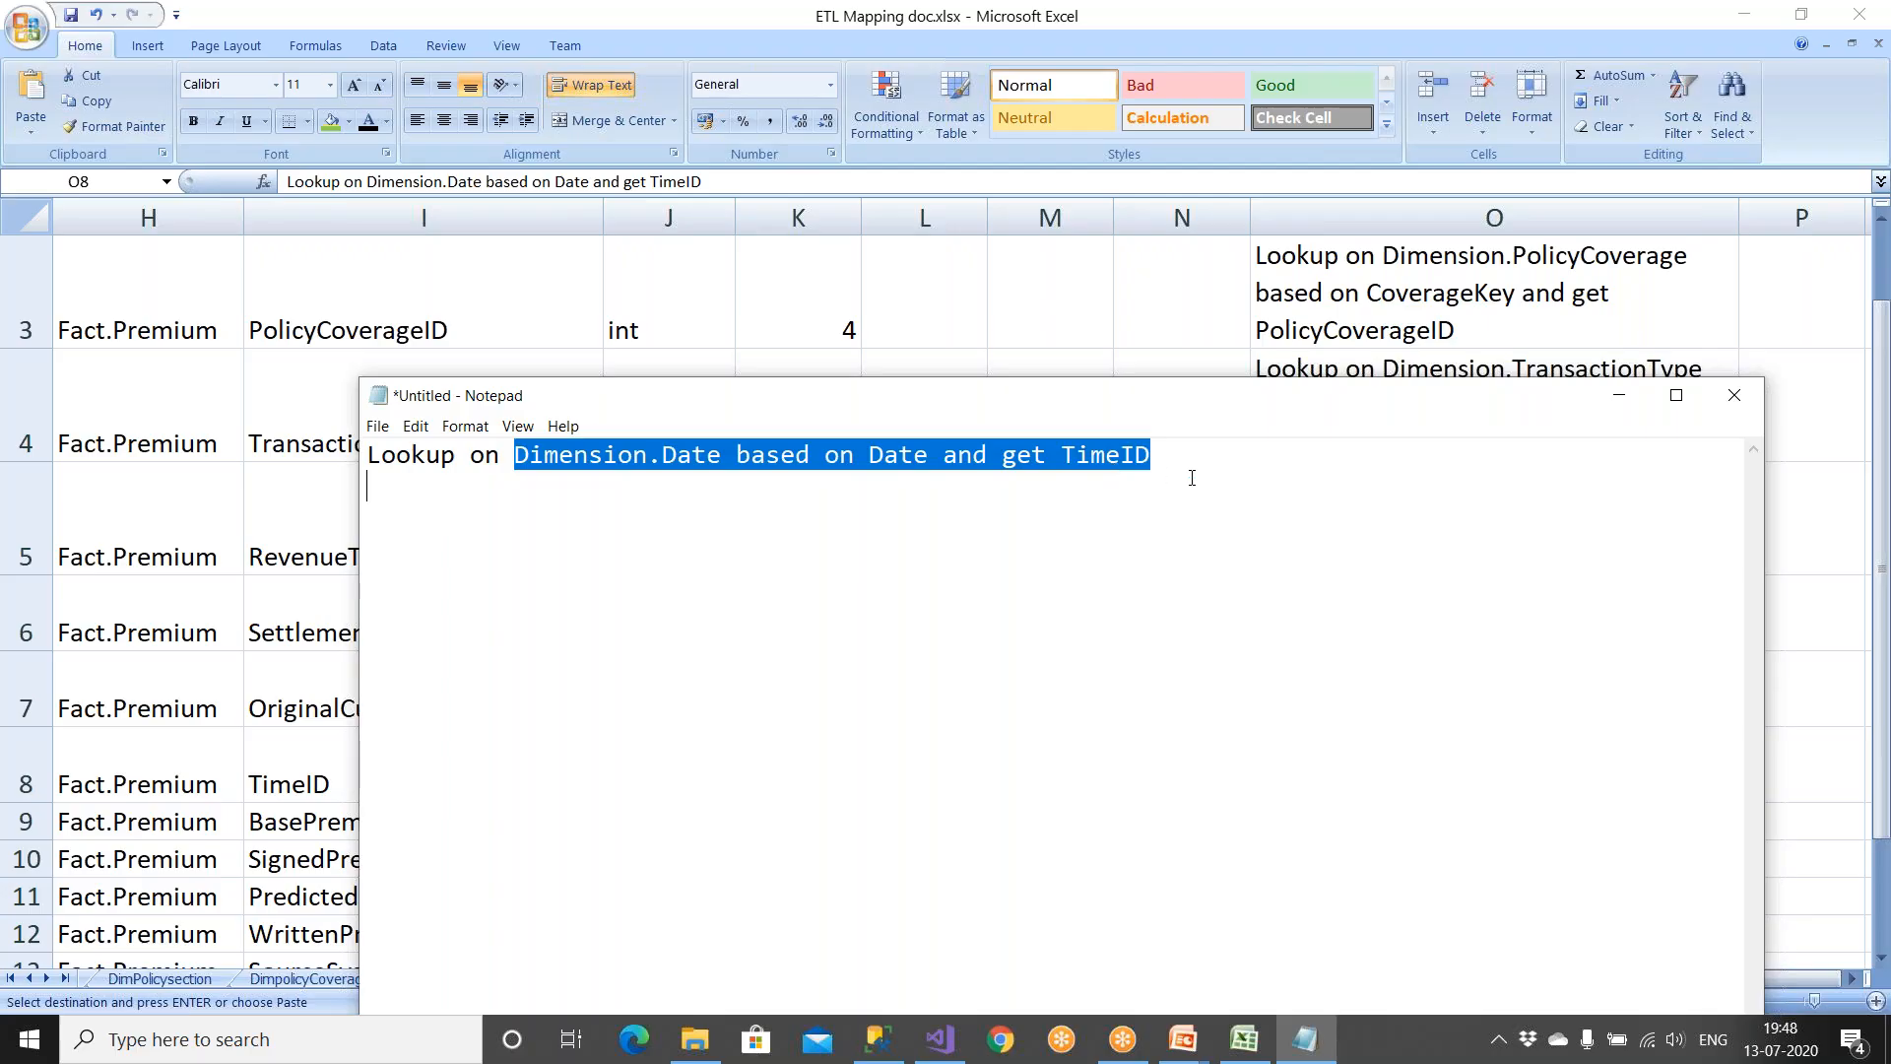
left_click(1190, 487)
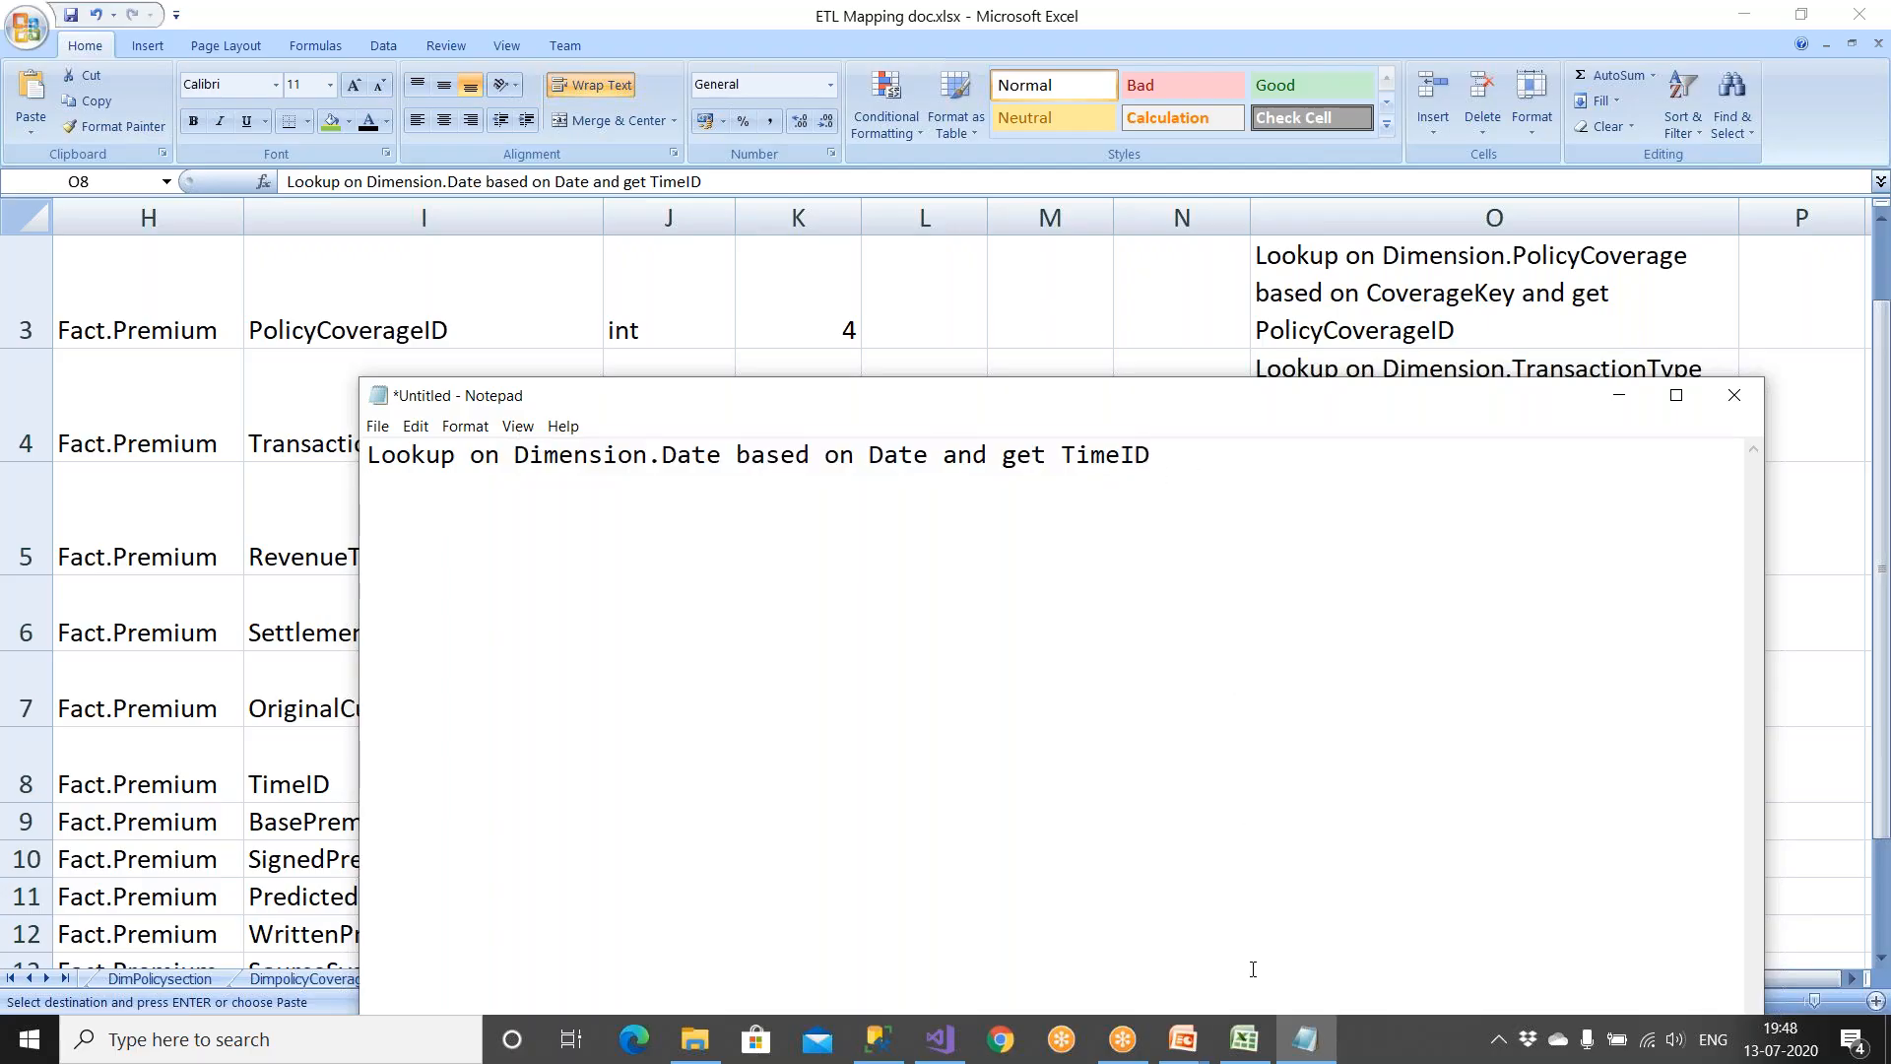
Step: Switch to SQL Server Management Studio, collapse the Tardis_Stage database and list the tables of TARDISDW
left_click(872, 1041)
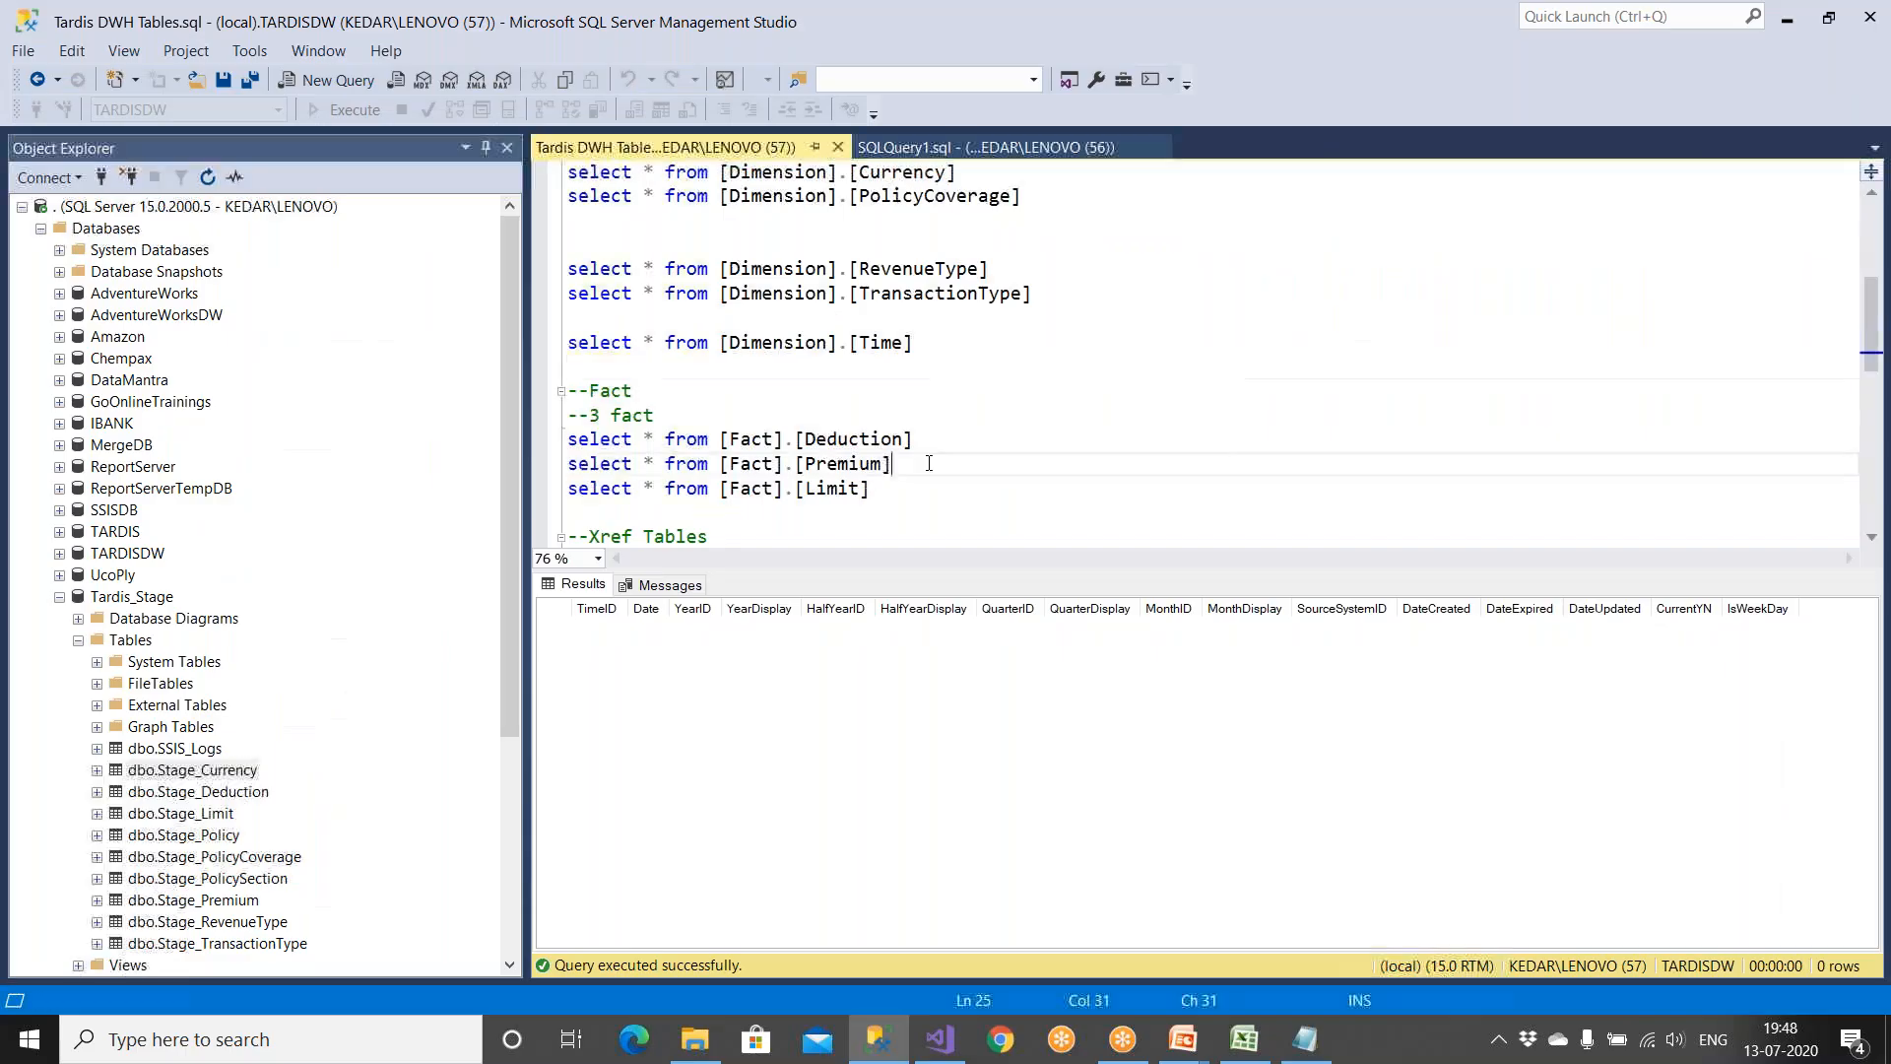
left_click(927, 335)
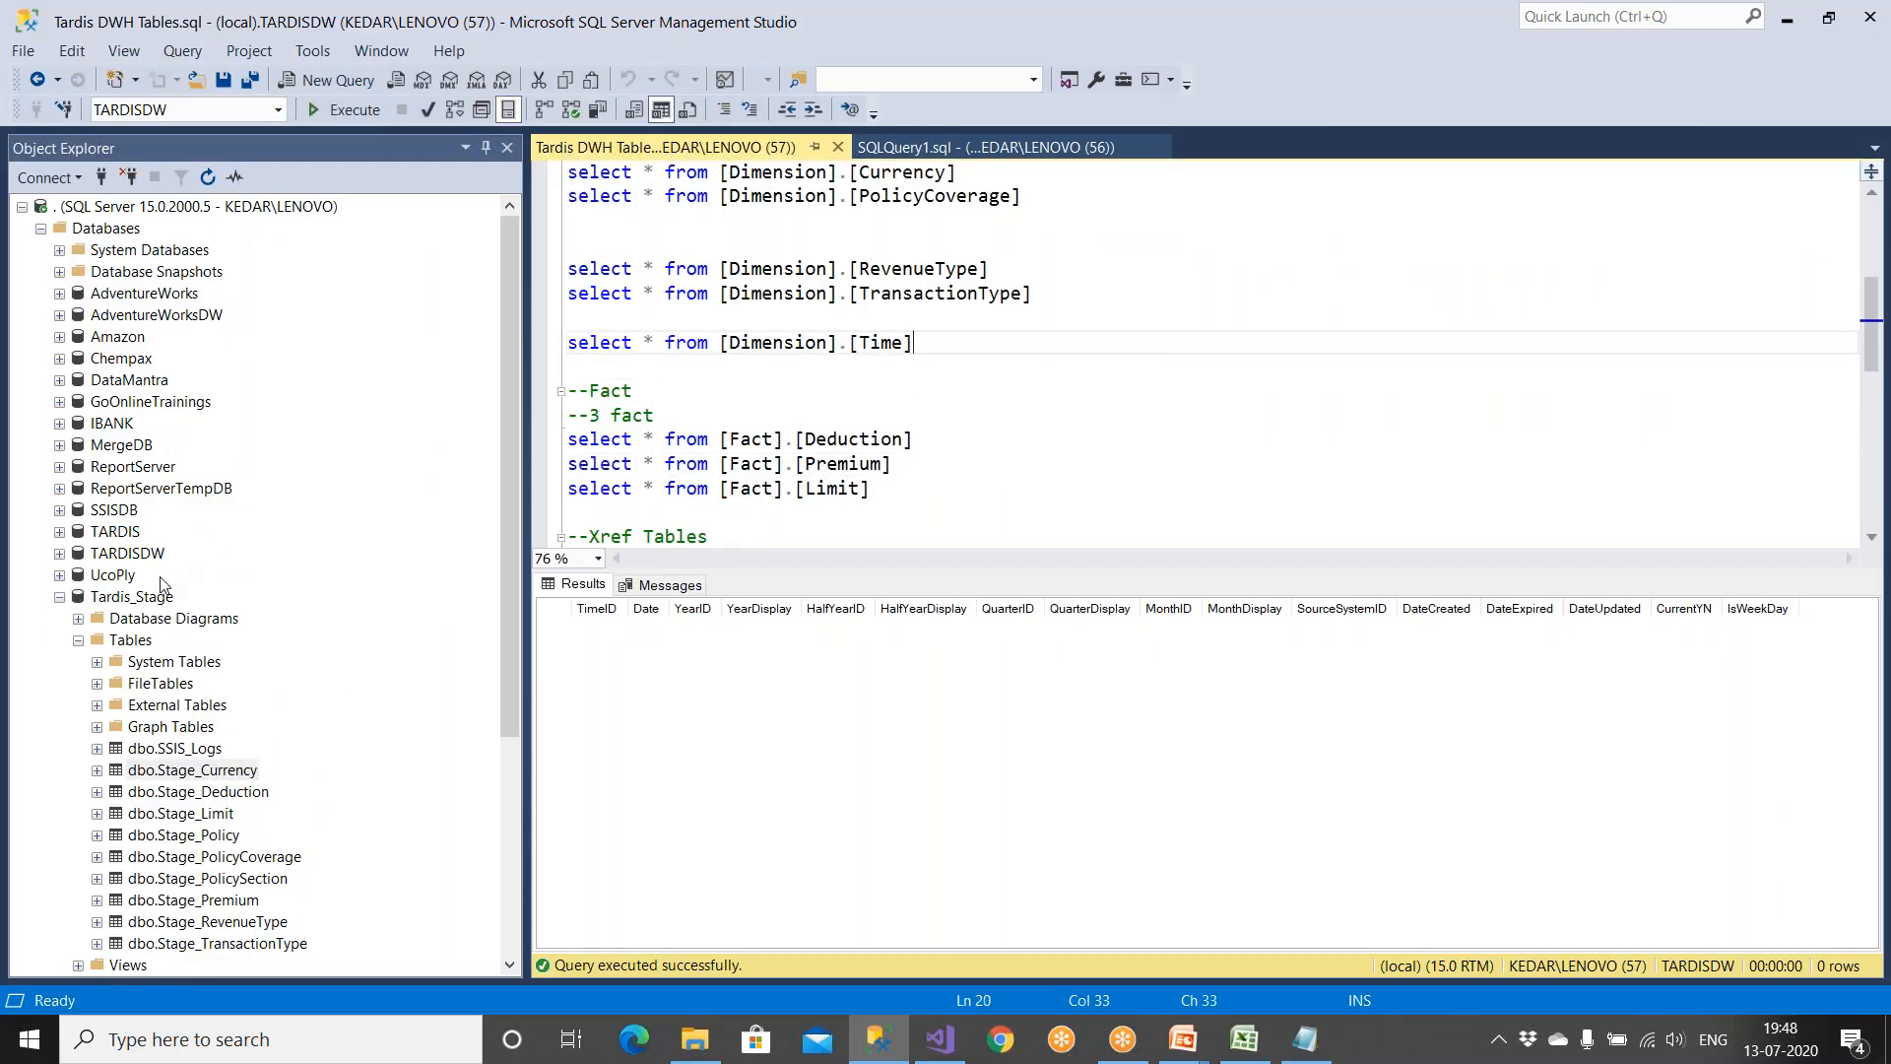
left_click(60, 596)
left_click(127, 554)
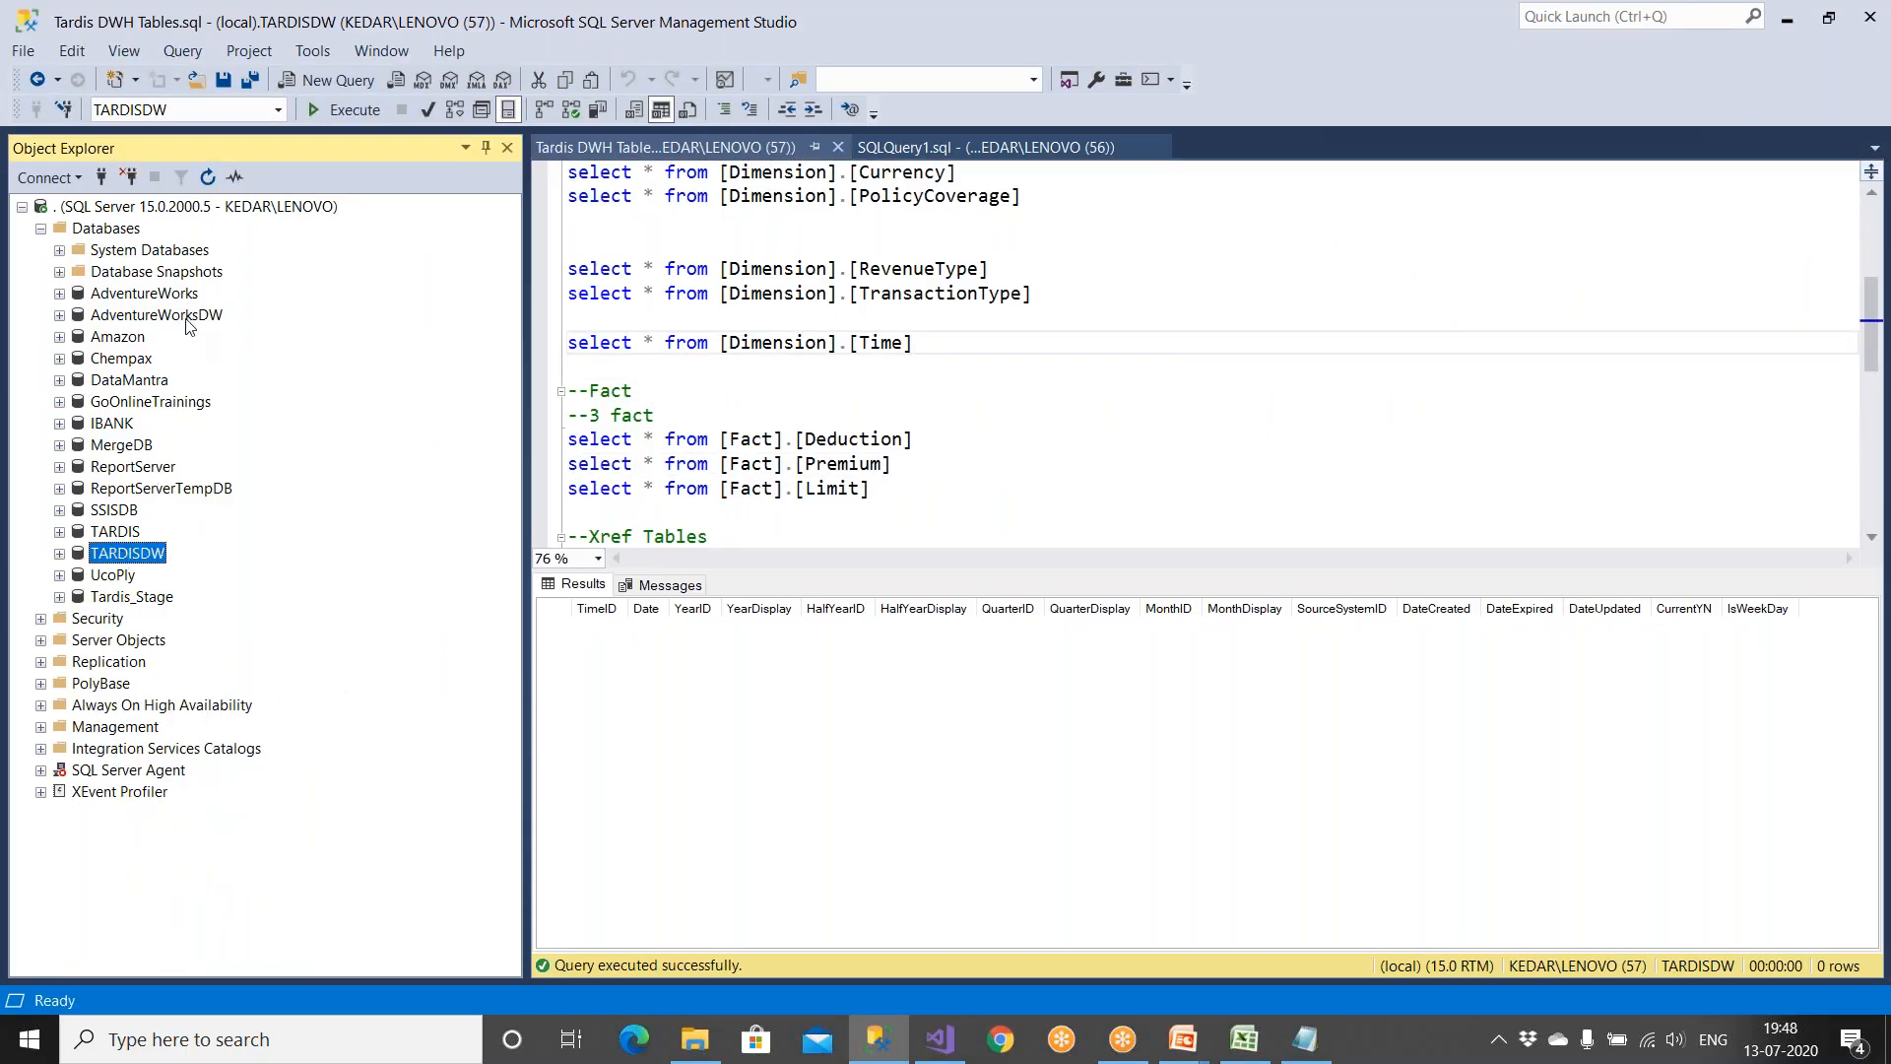
left_click(60, 553)
left_click(78, 597)
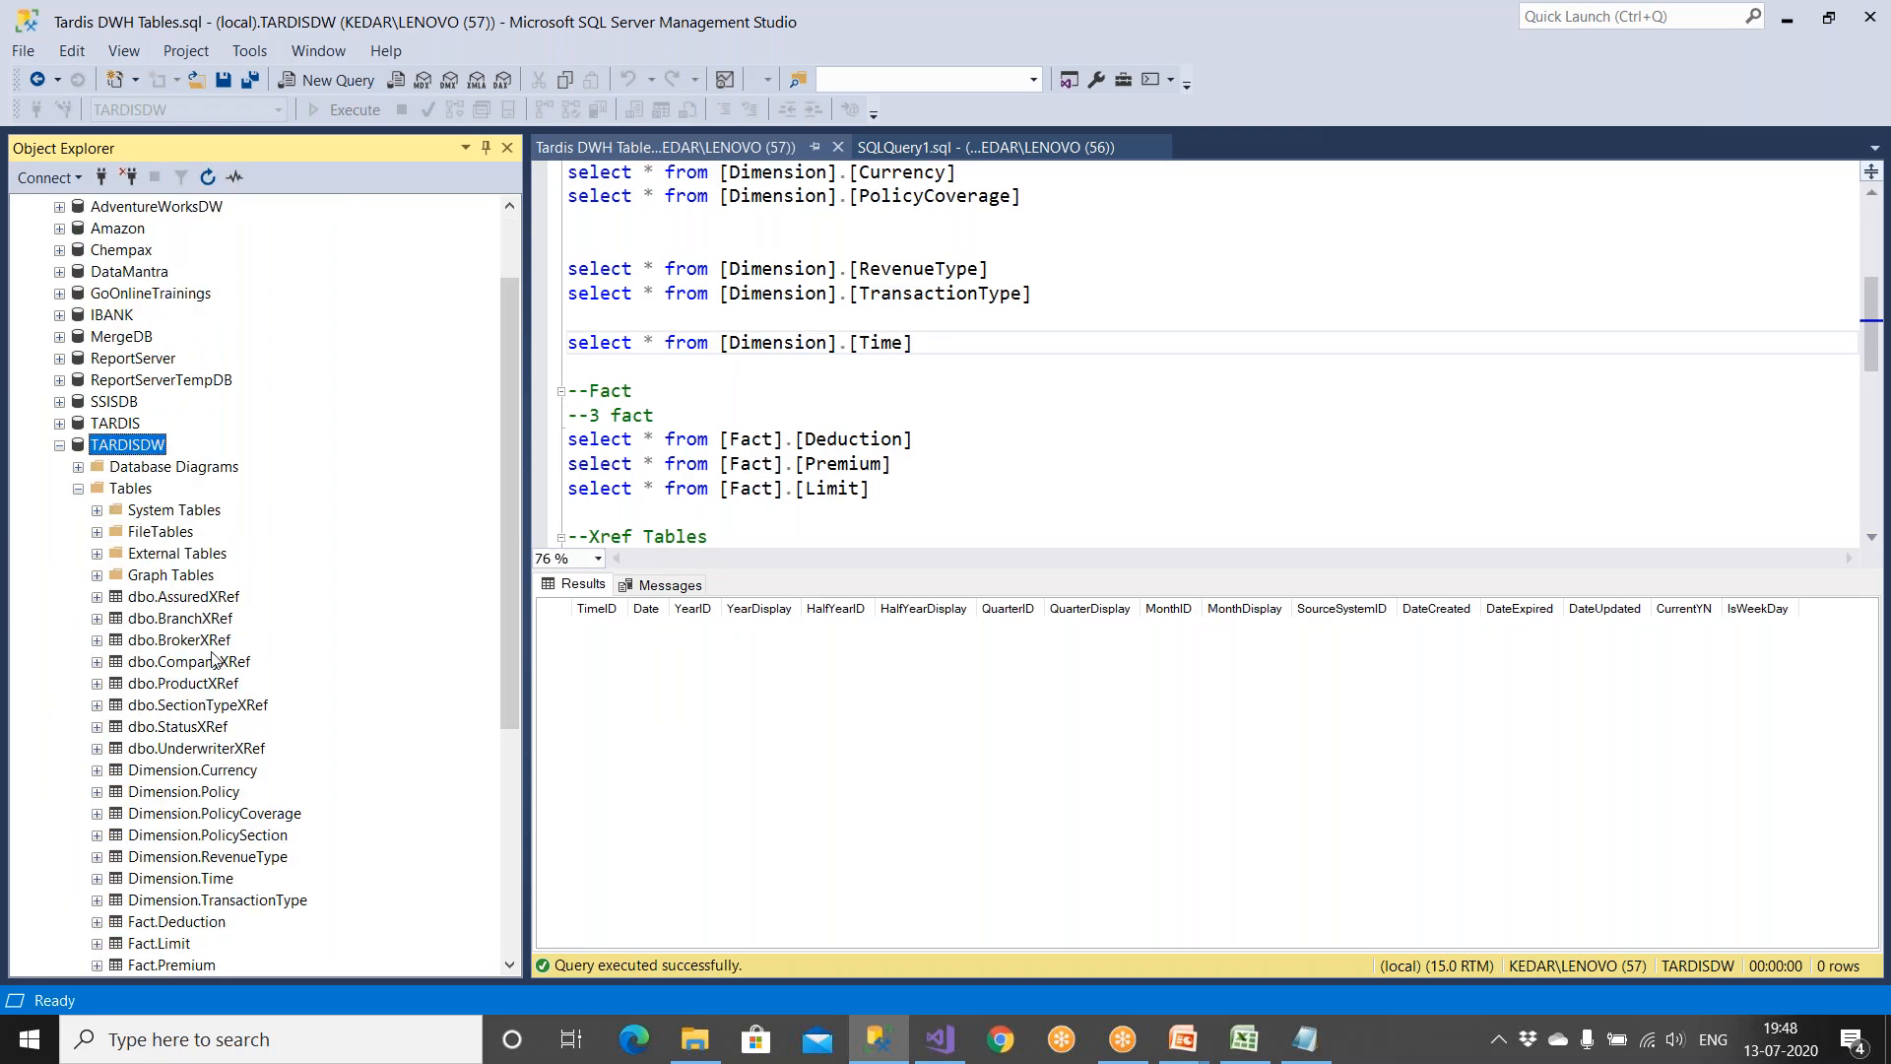
scroll(215, 672, "down", 2)
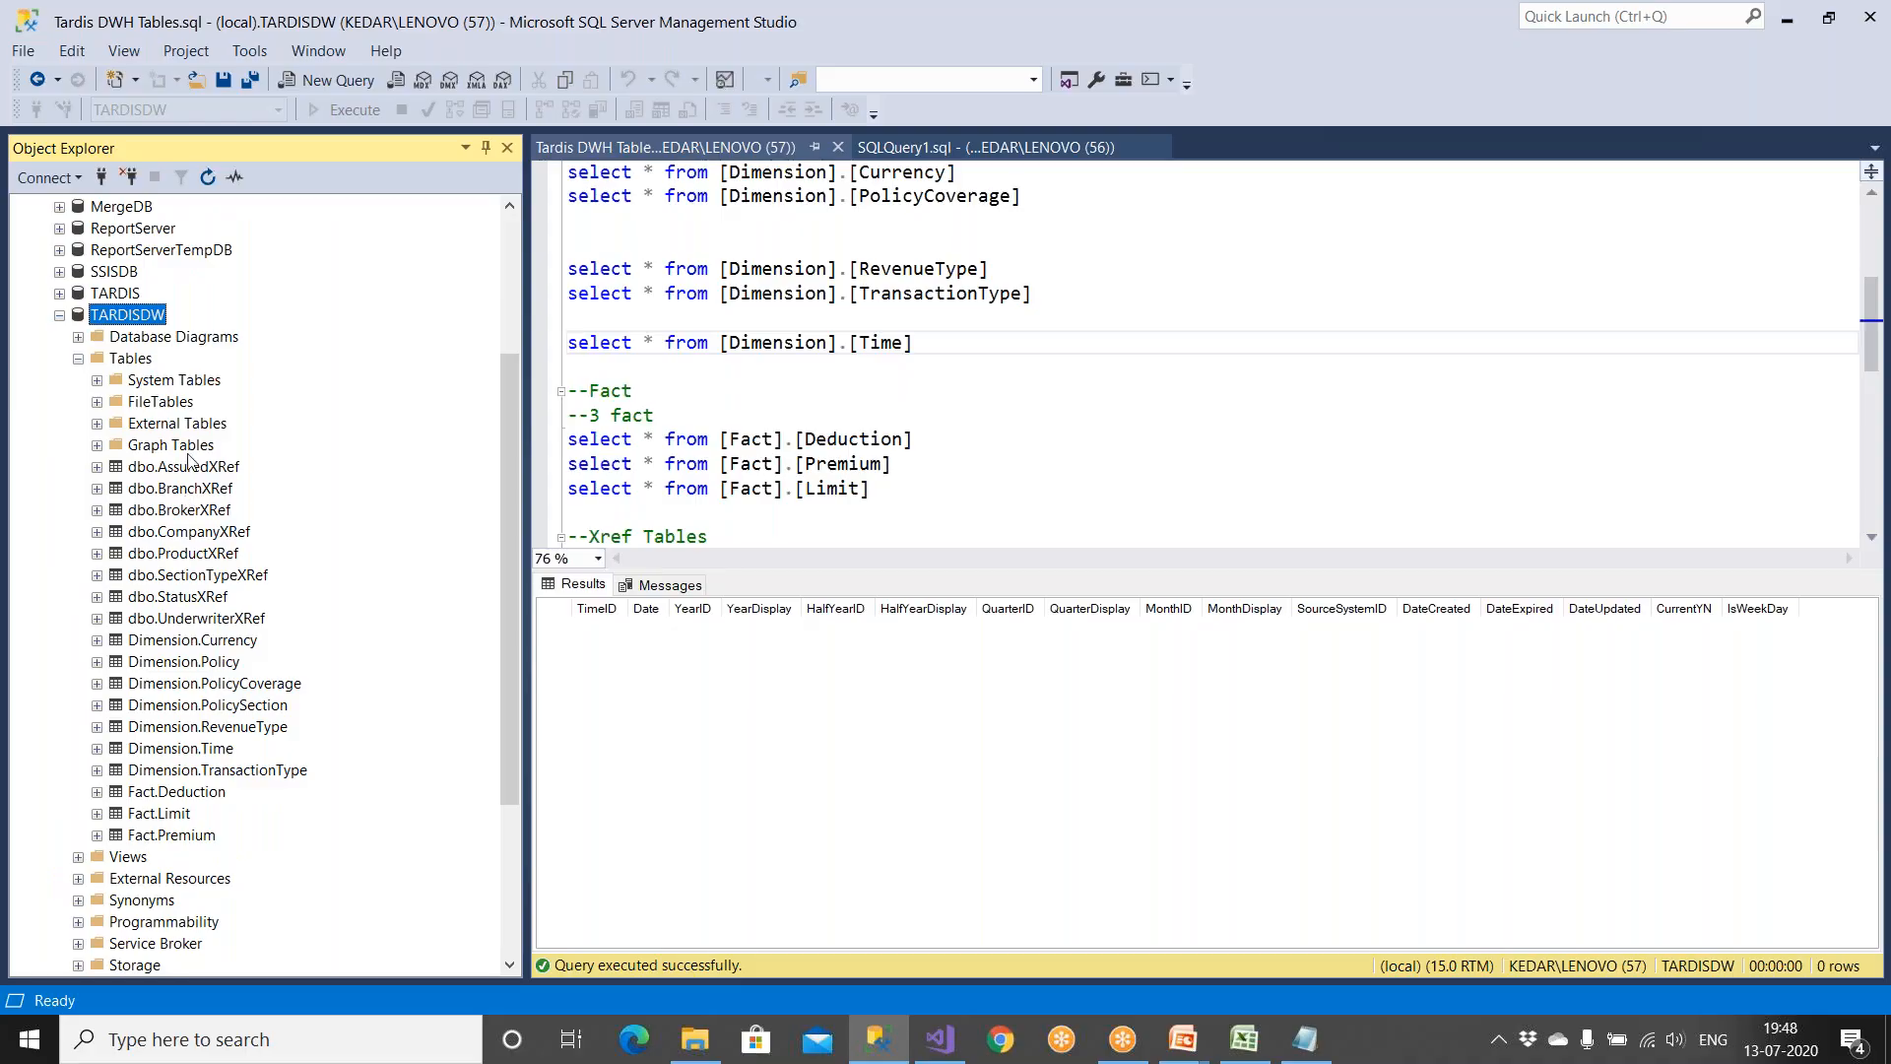
Step: Go through the TARDISDW tables from dbo.AssuredXRef onward to look for the date dimension, ending on Dimension.Time
left_click(187, 447)
left_click(180, 471)
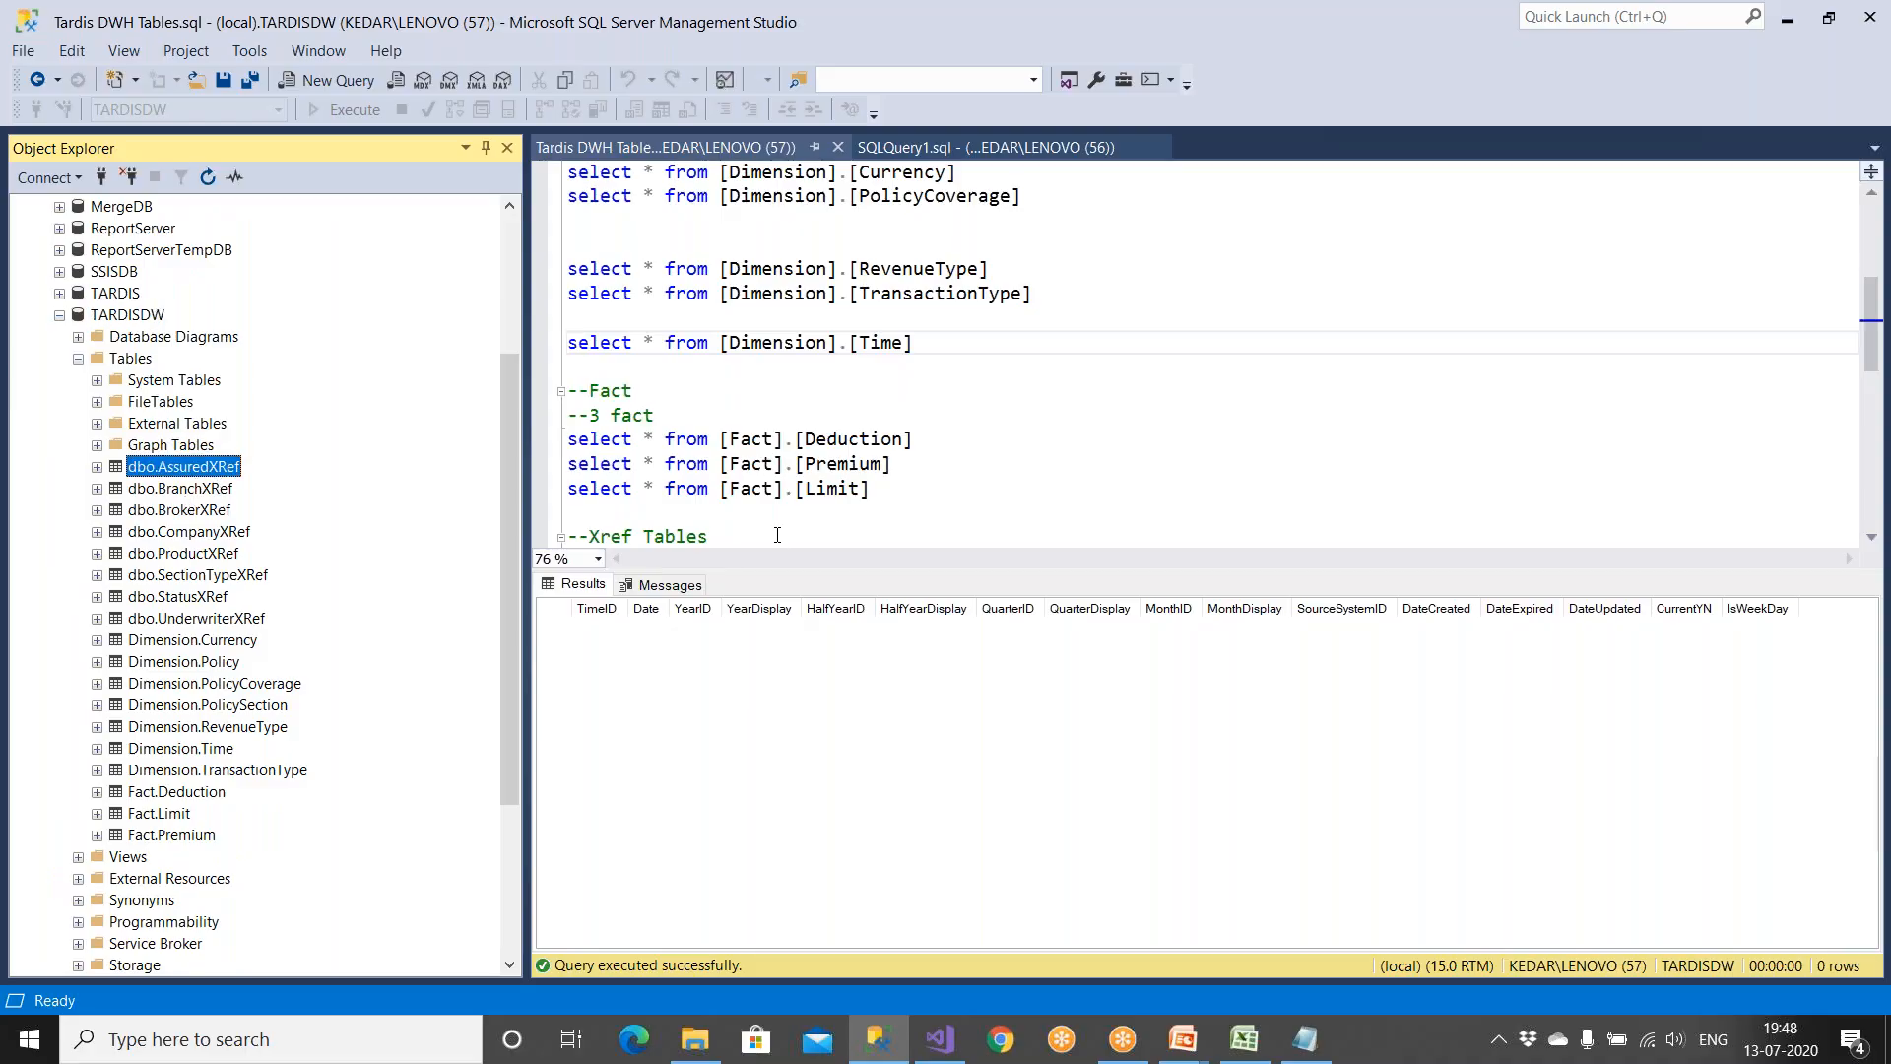
key("Down")
key("Down")
key("Down")
key("Down")
key("Down")
key("Down")
key("Down")
key("Down")
key("Down")
key("Down")
key("Down")
key("Down")
key("Down")
key("Down")
key("Down")
key("Down")
key("Down")
key("Up")
key("Up")
key("Up")
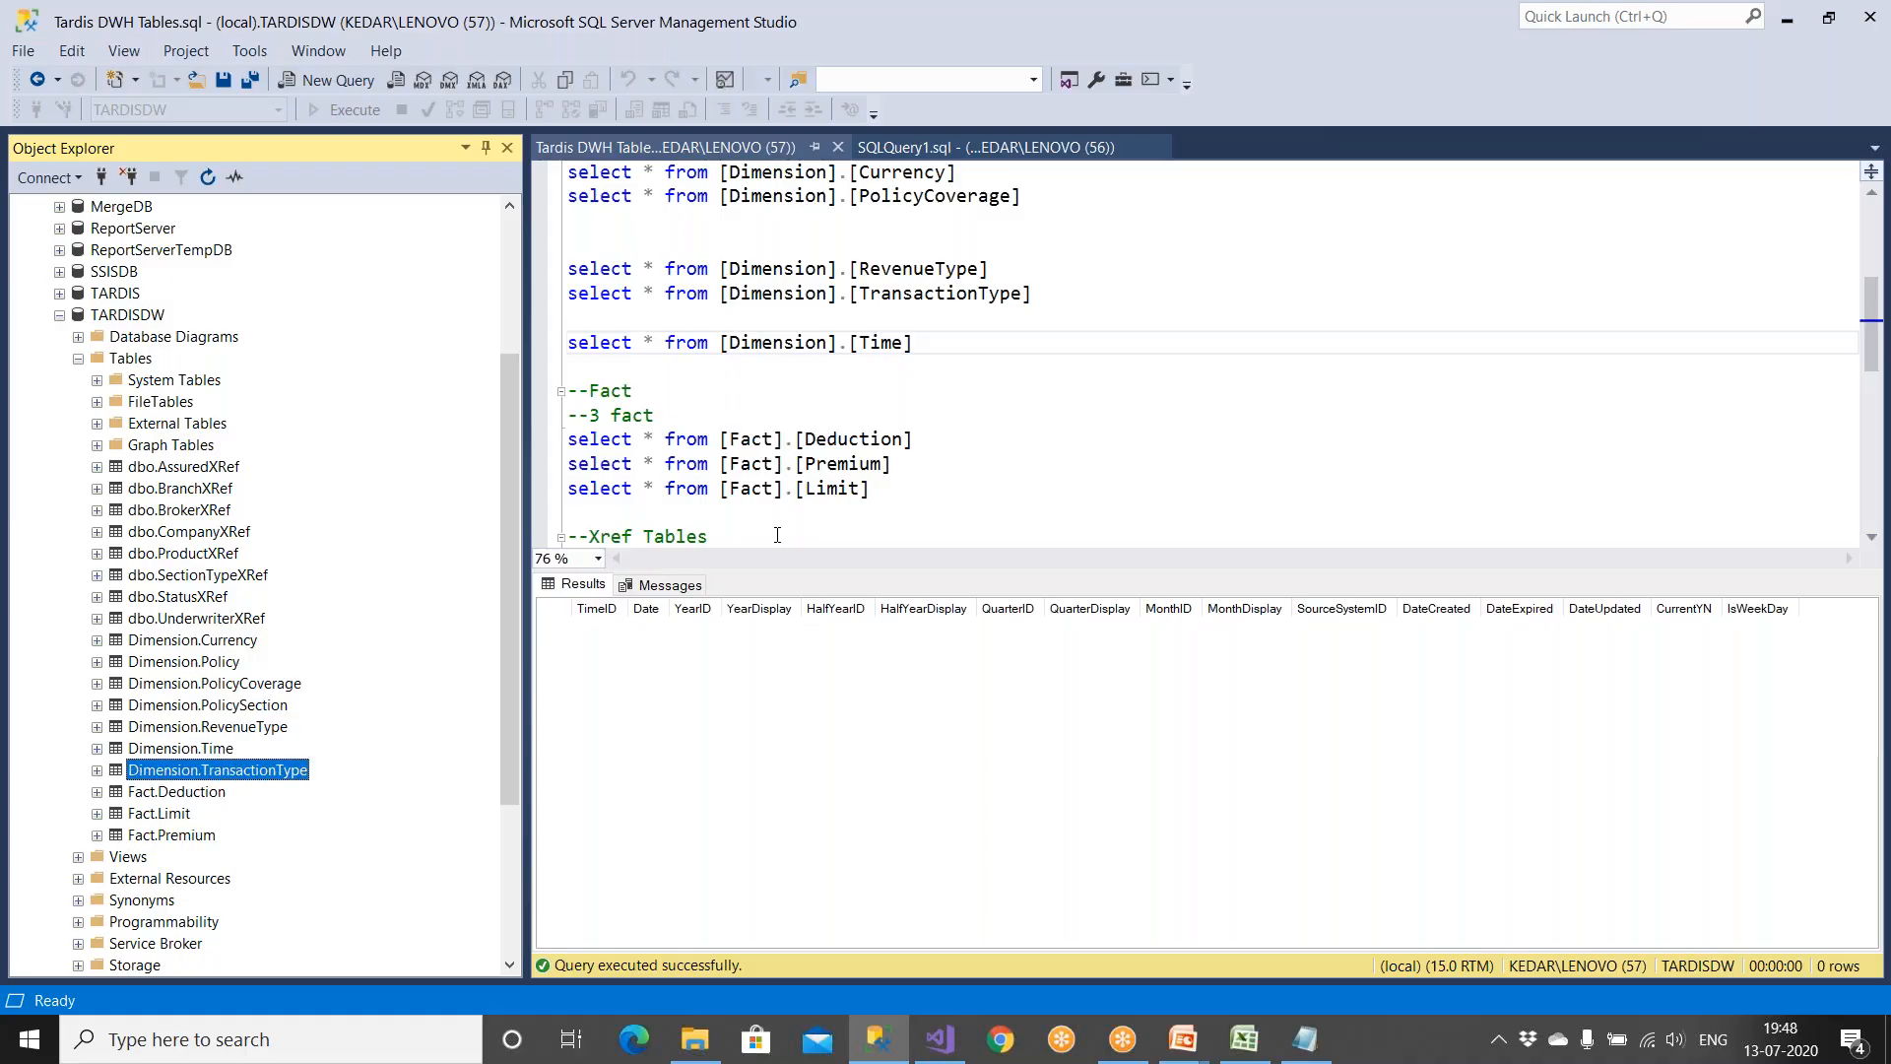
key("Up")
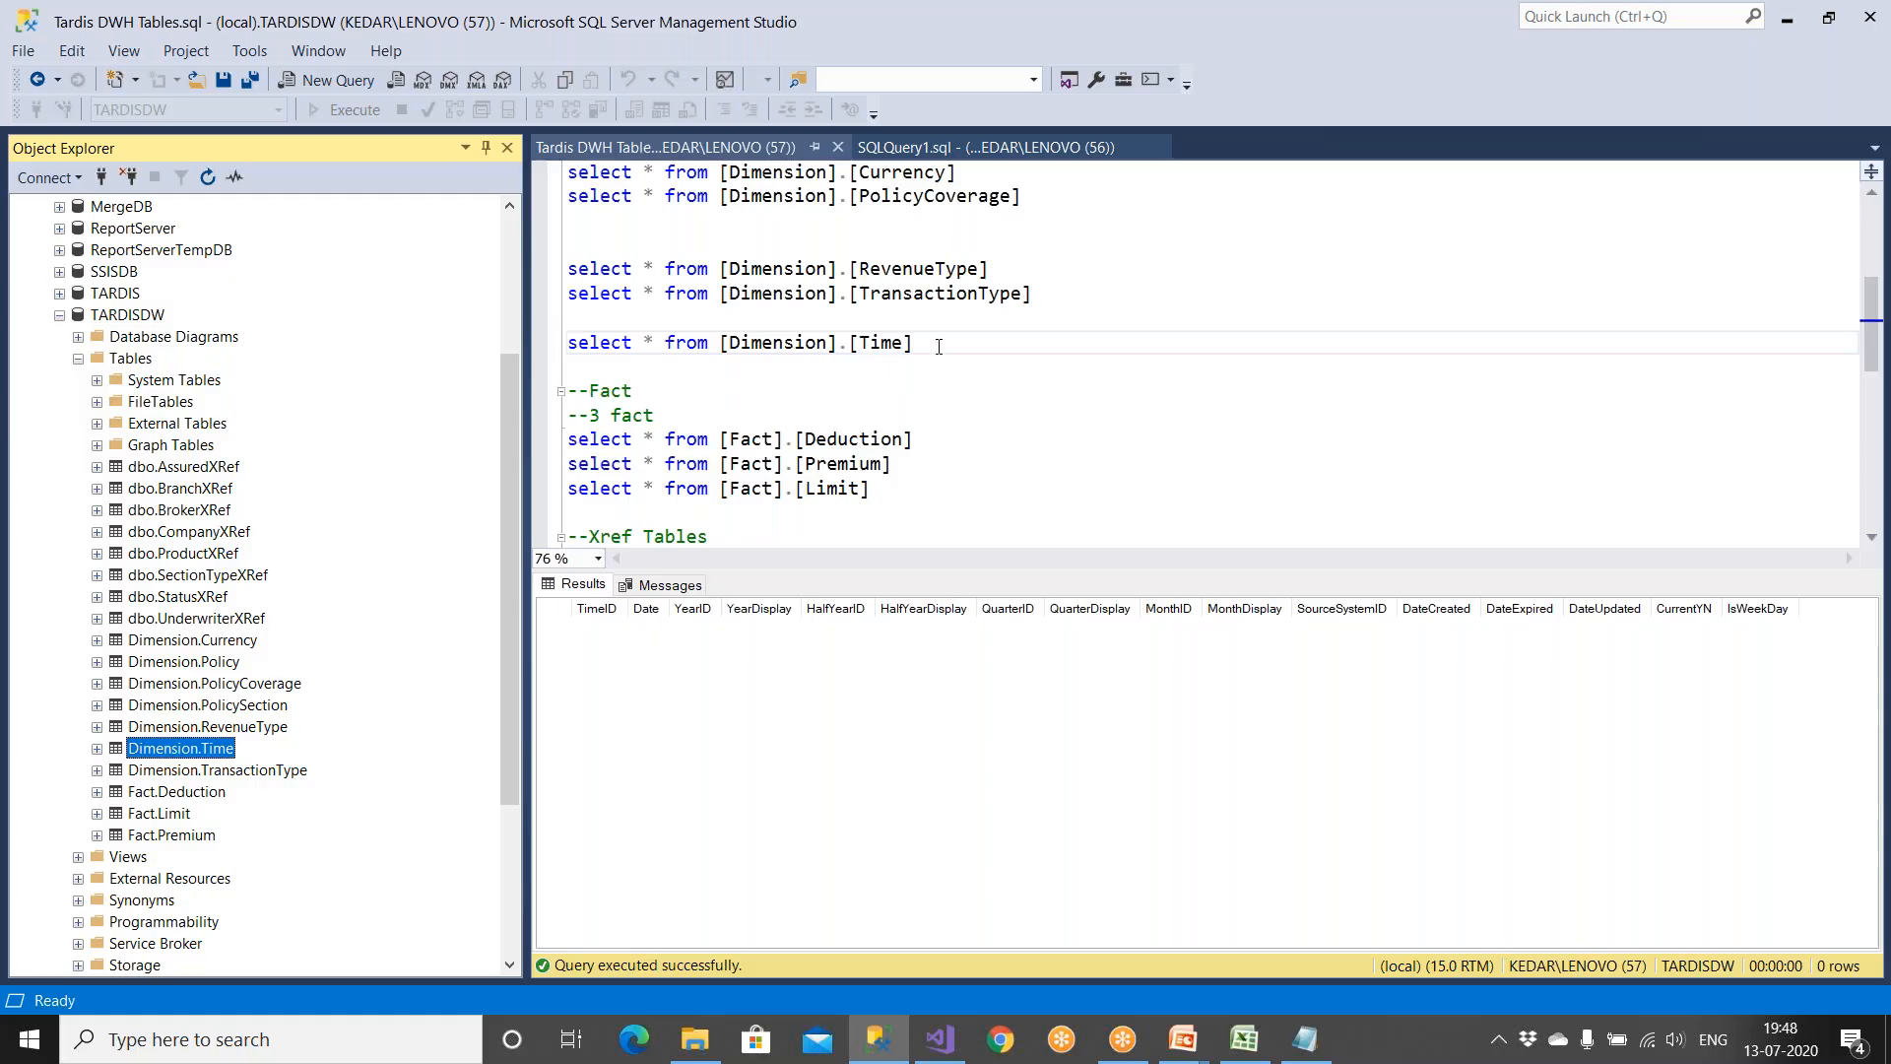
Step: Run only the query select * from [Dimension].[Time] to examine the table's data
left_click(939, 347)
left_click_drag(939, 347, 484, 347)
left_click(353, 110)
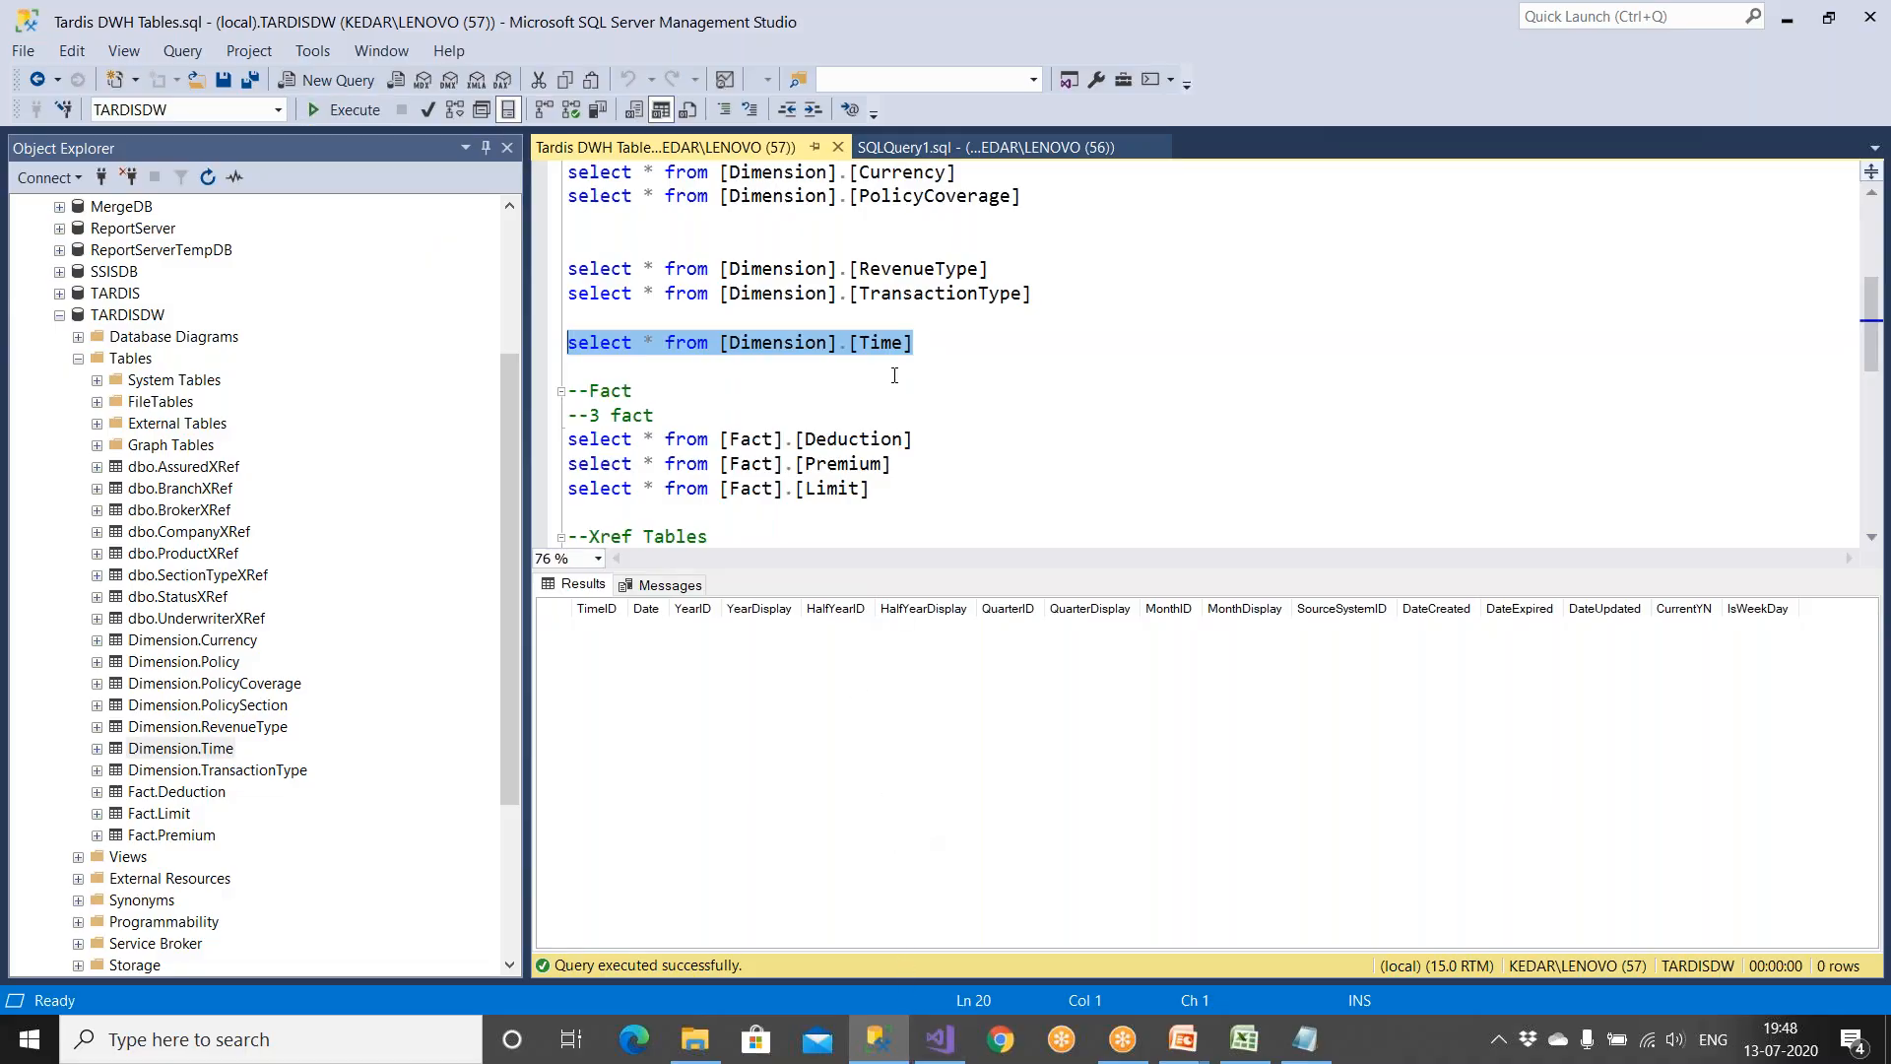
scroll(895, 376, "up", 2)
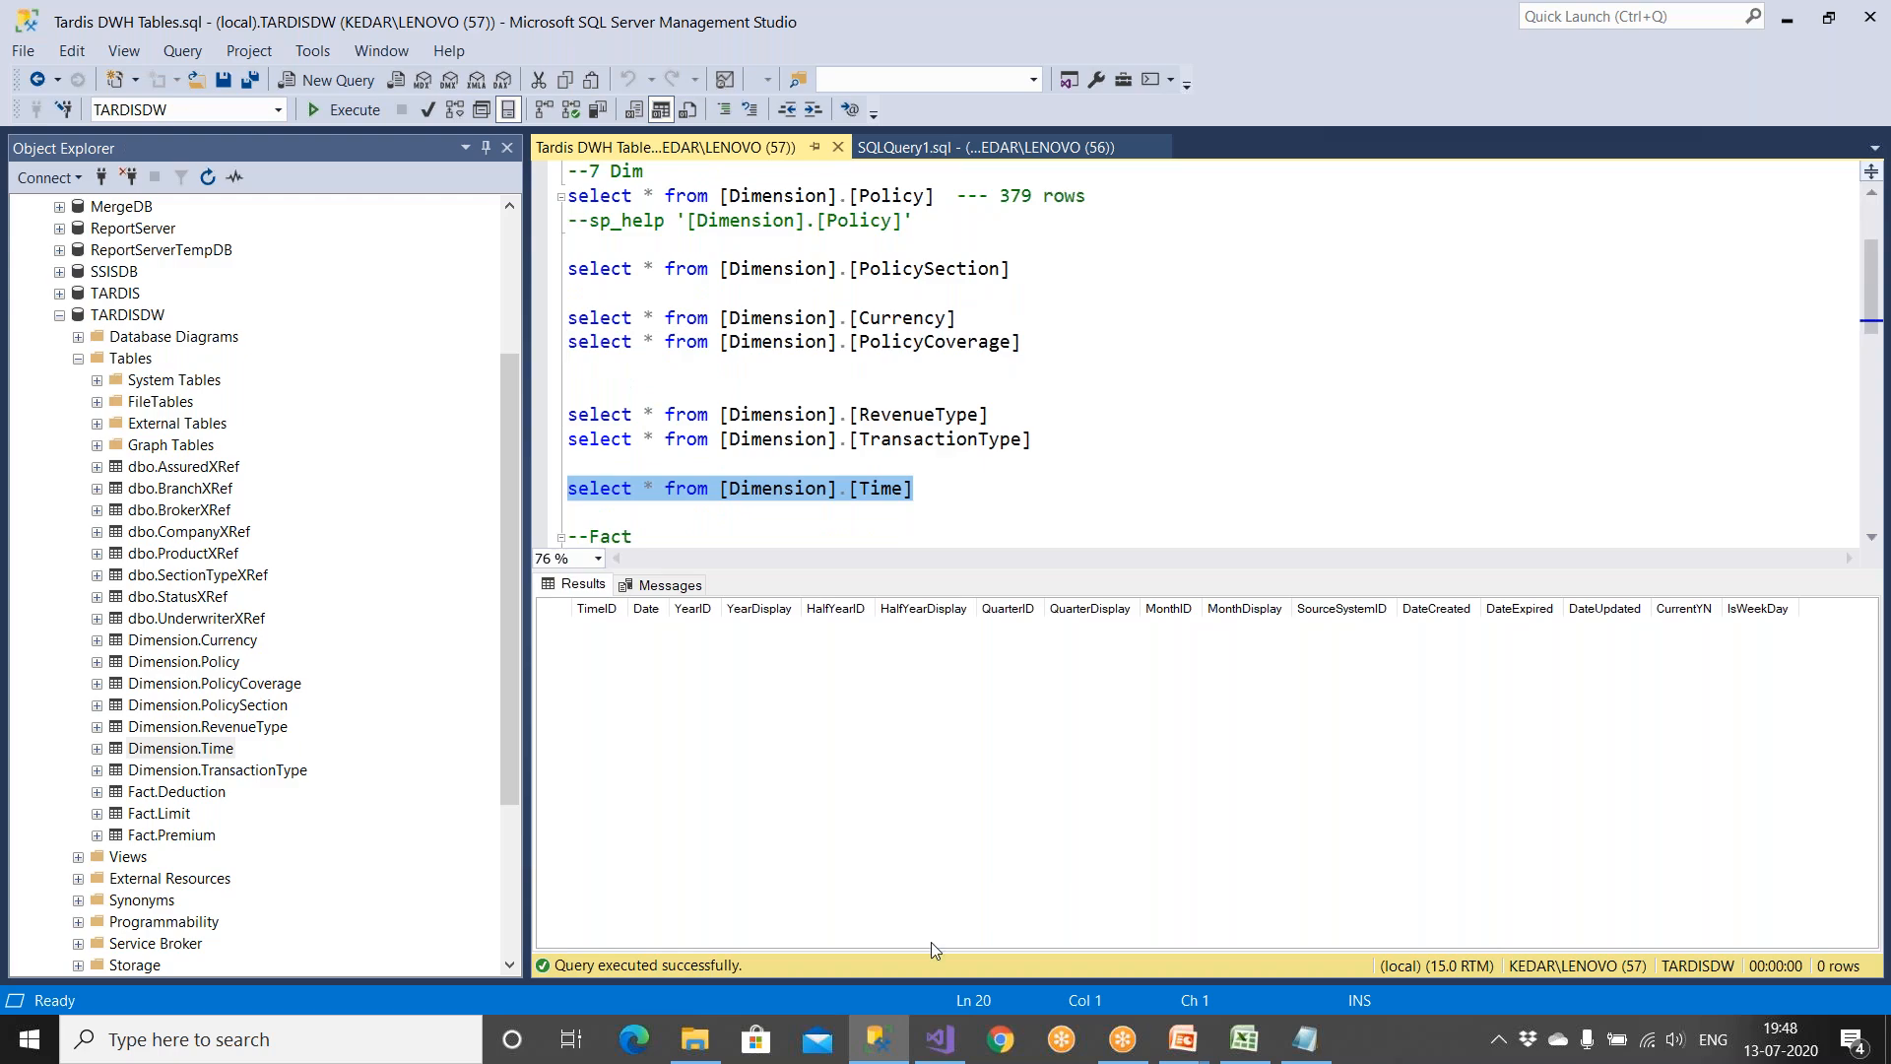
Step: Check the TimeID lookup in Visual Studio and its rule in Excel, and change Dimension.Date to Dimension.Time in the Notepad copy
left_click(940, 1039)
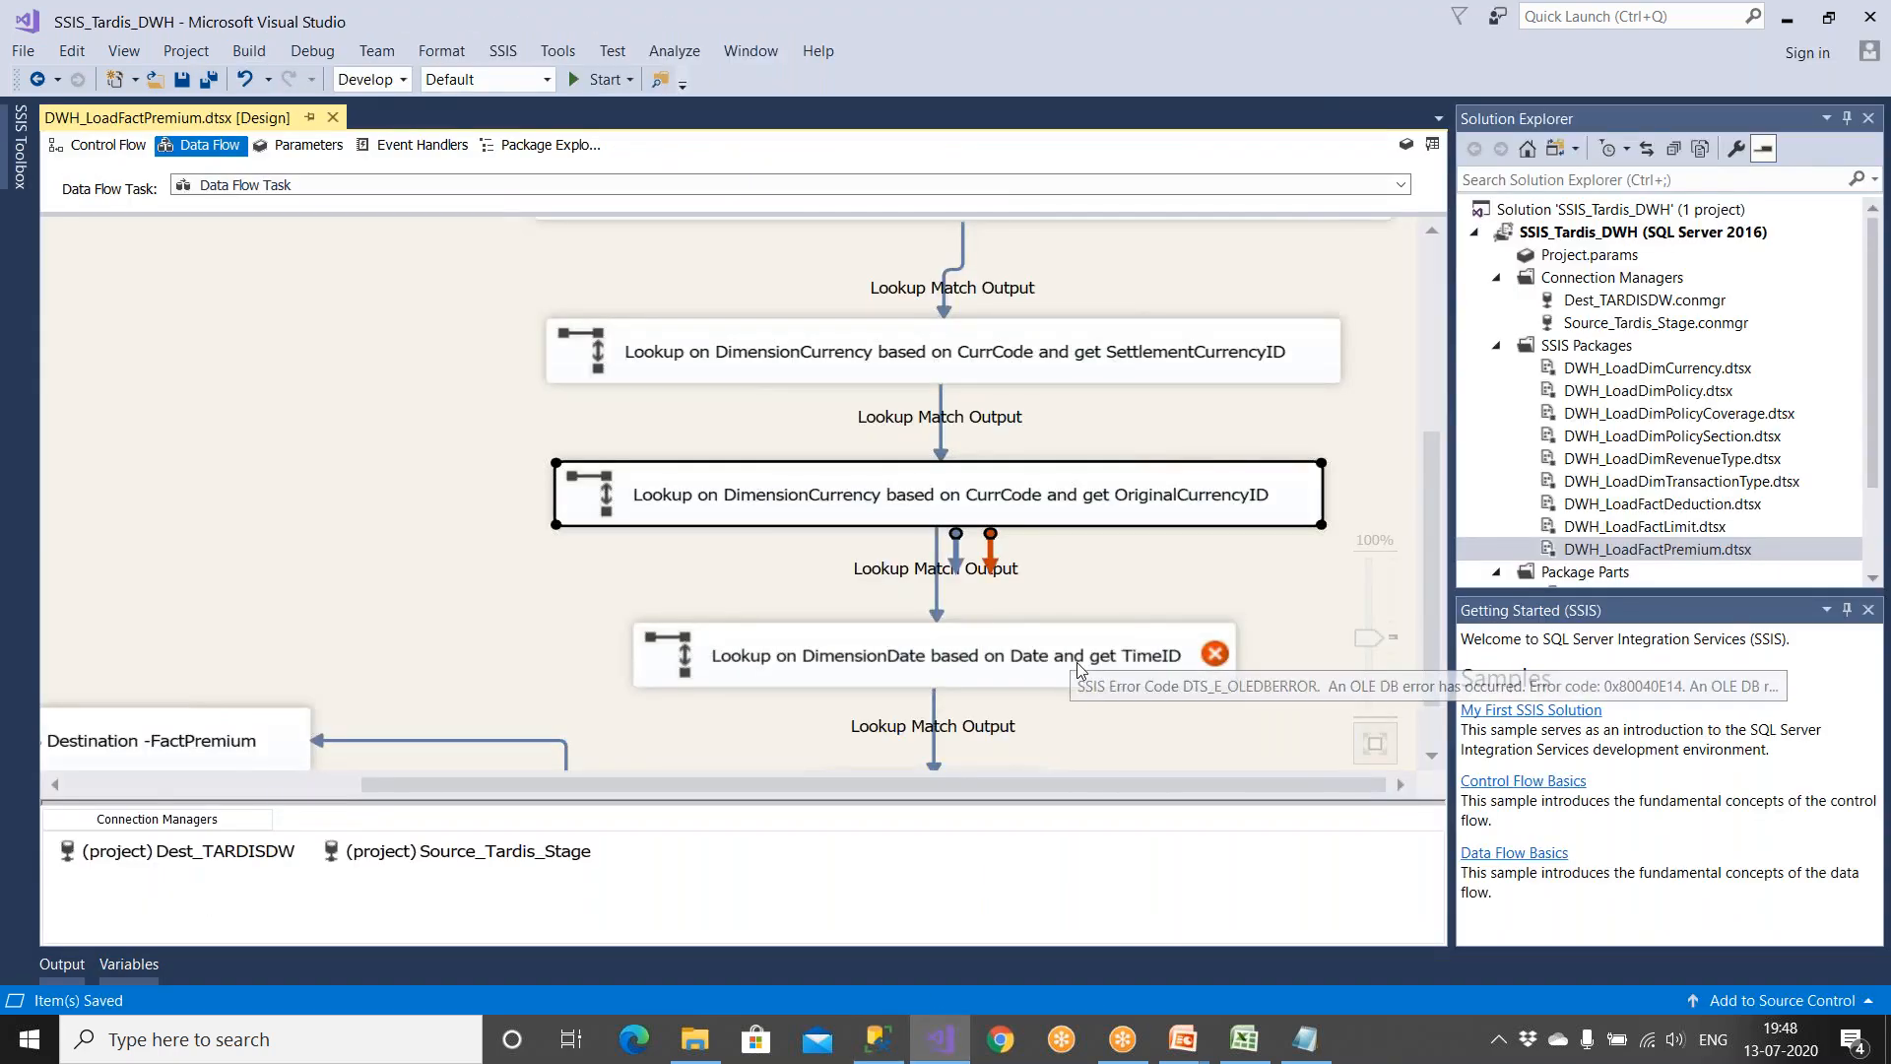
left_click(1244, 1039)
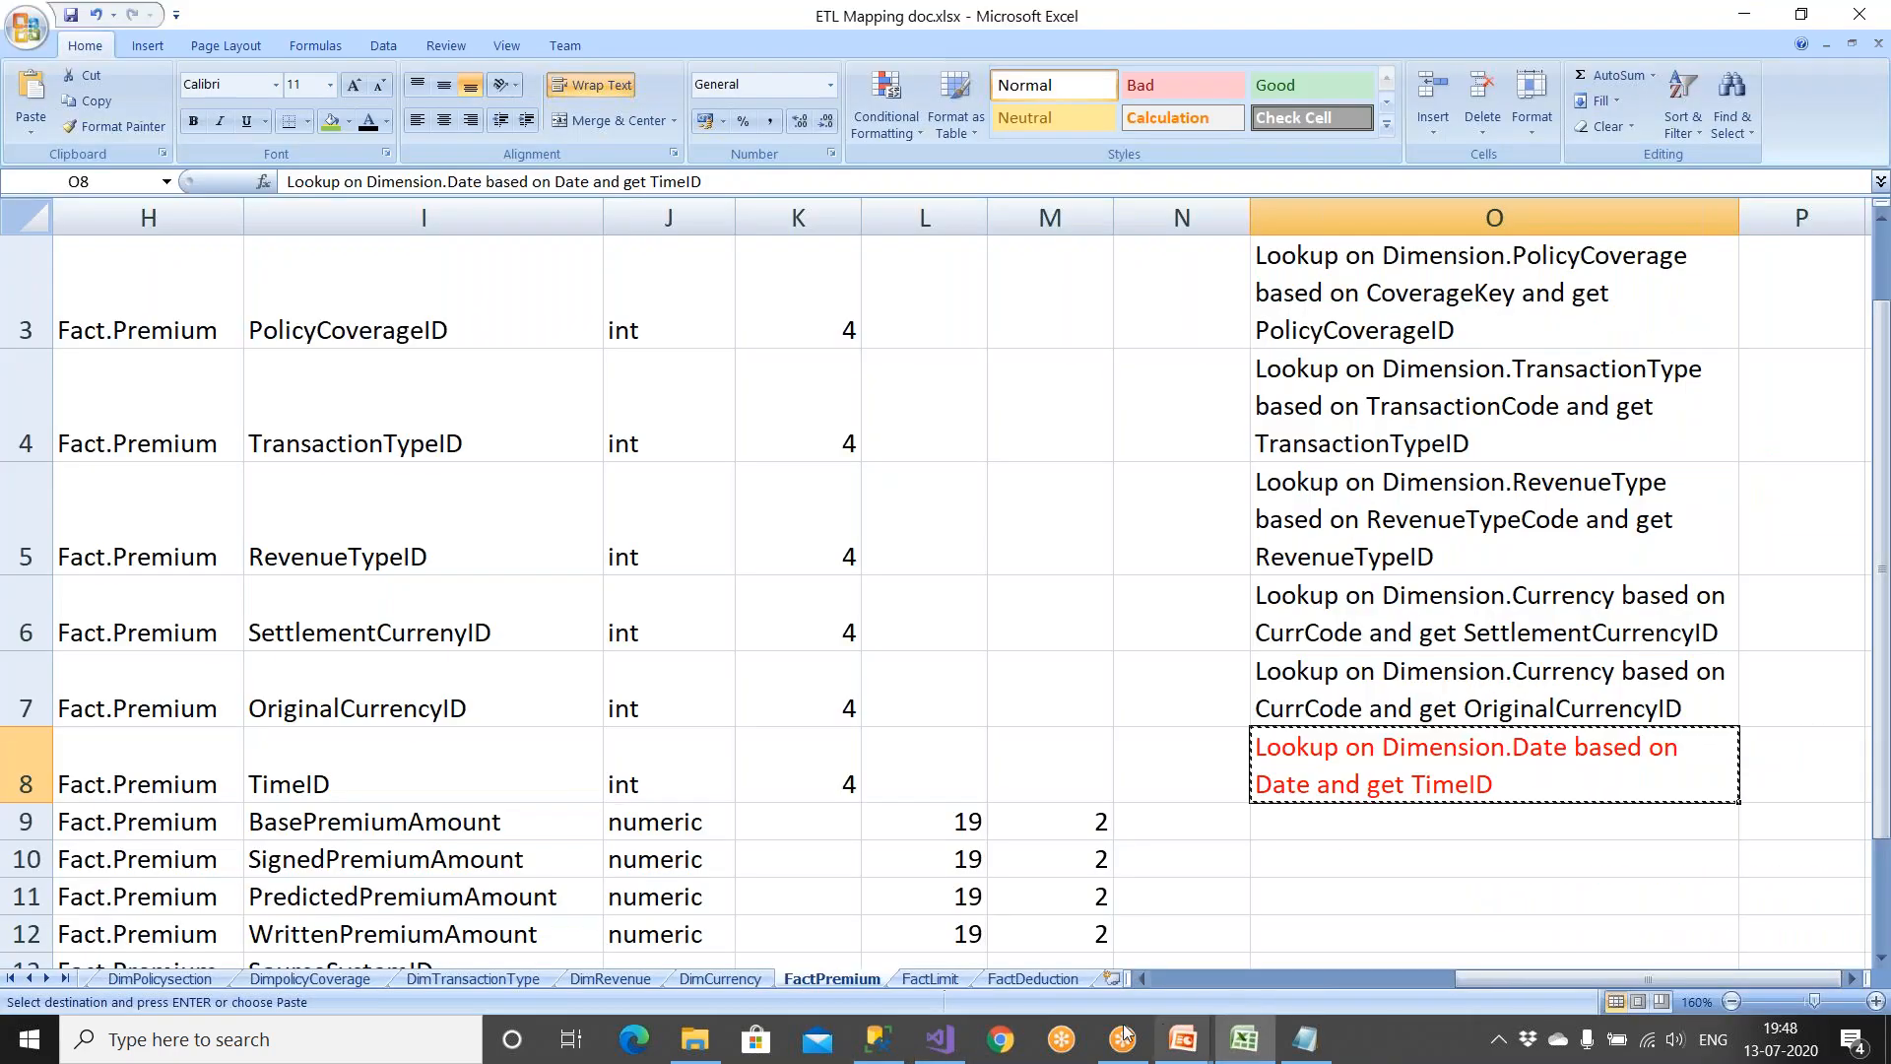
left_click(1304, 1039)
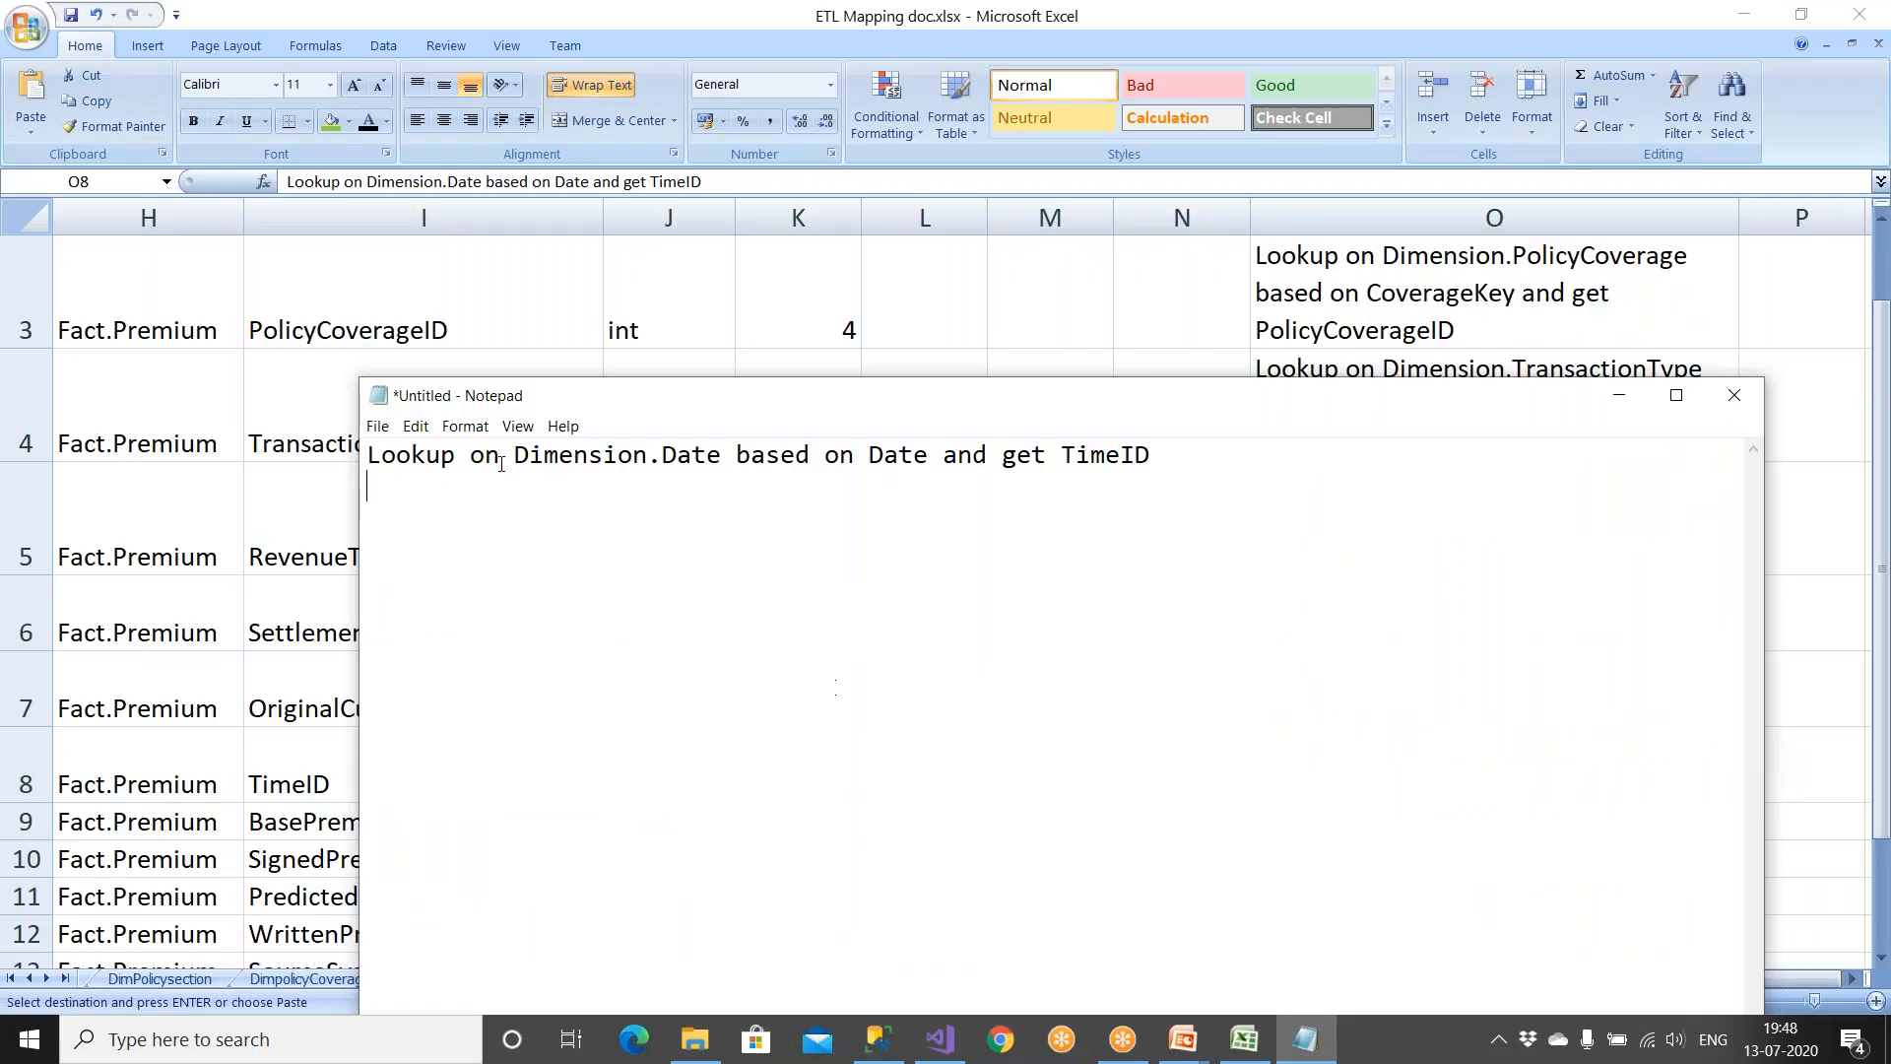
left_click_drag(510, 457, 721, 456)
type("TimeID  ")
Step: Below the rule in Notepad, add the line "No Data" and the query "select * from Dimension.Time"
type("No Data  ")
type("select ")
type("* from Di")
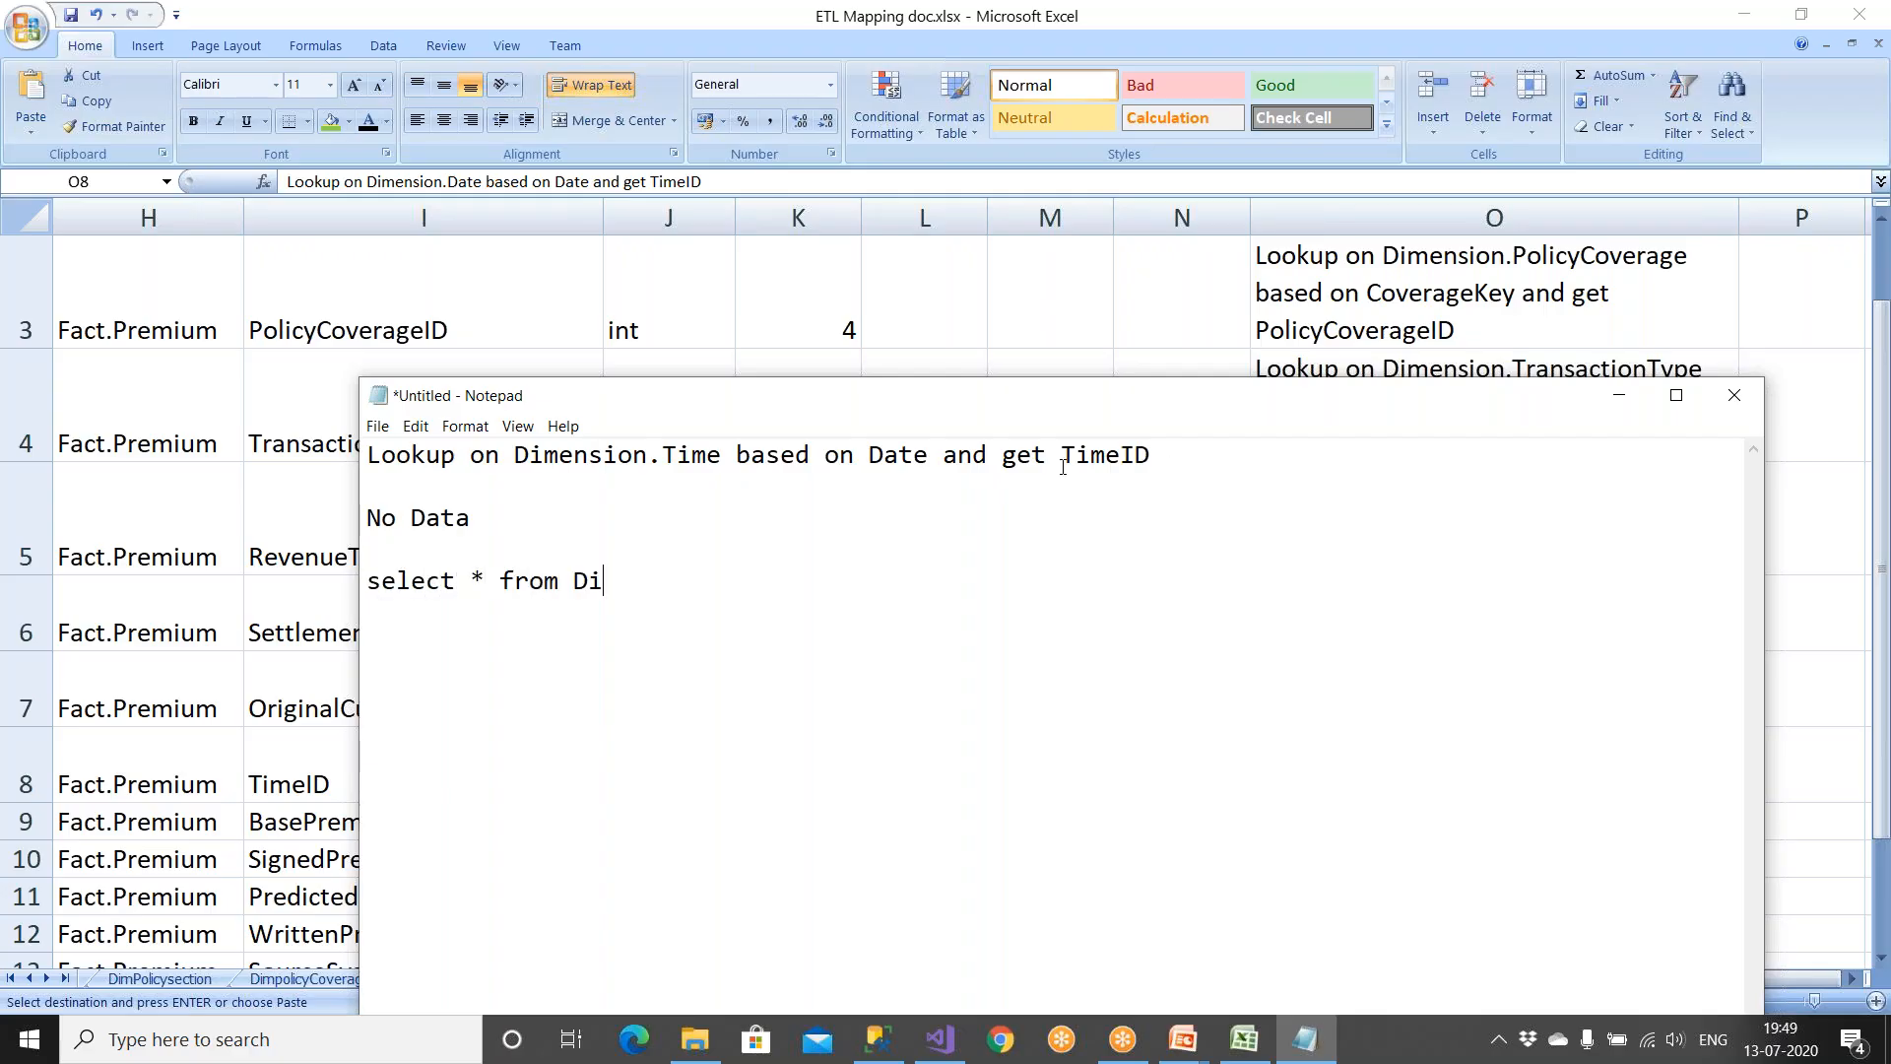
left_click_drag(512, 454, 723, 454)
key("ctrl+c")
double_click(581, 581)
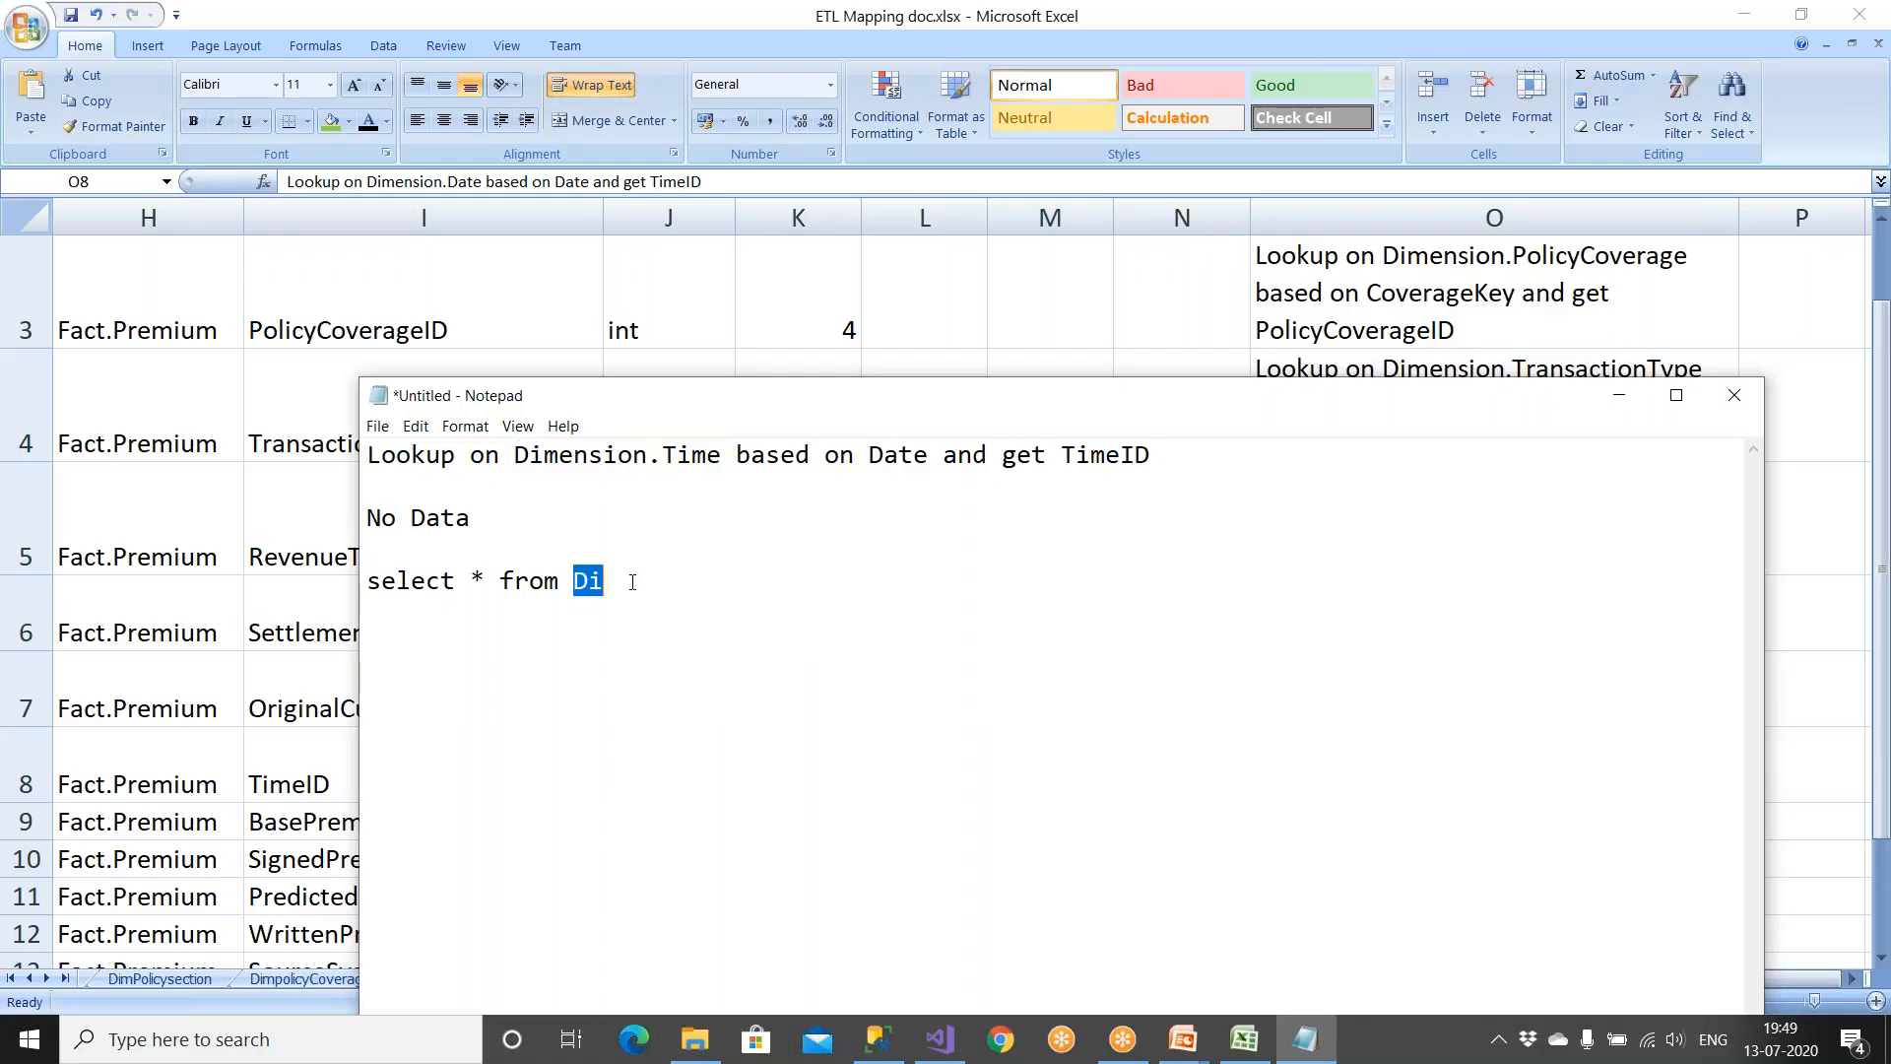
key("ctrl+v")
Step: Rerun the [Dimension].[Time] query in Management Studio and view the Challenges slide in the PowerPoint slide show
left_click(879, 1039)
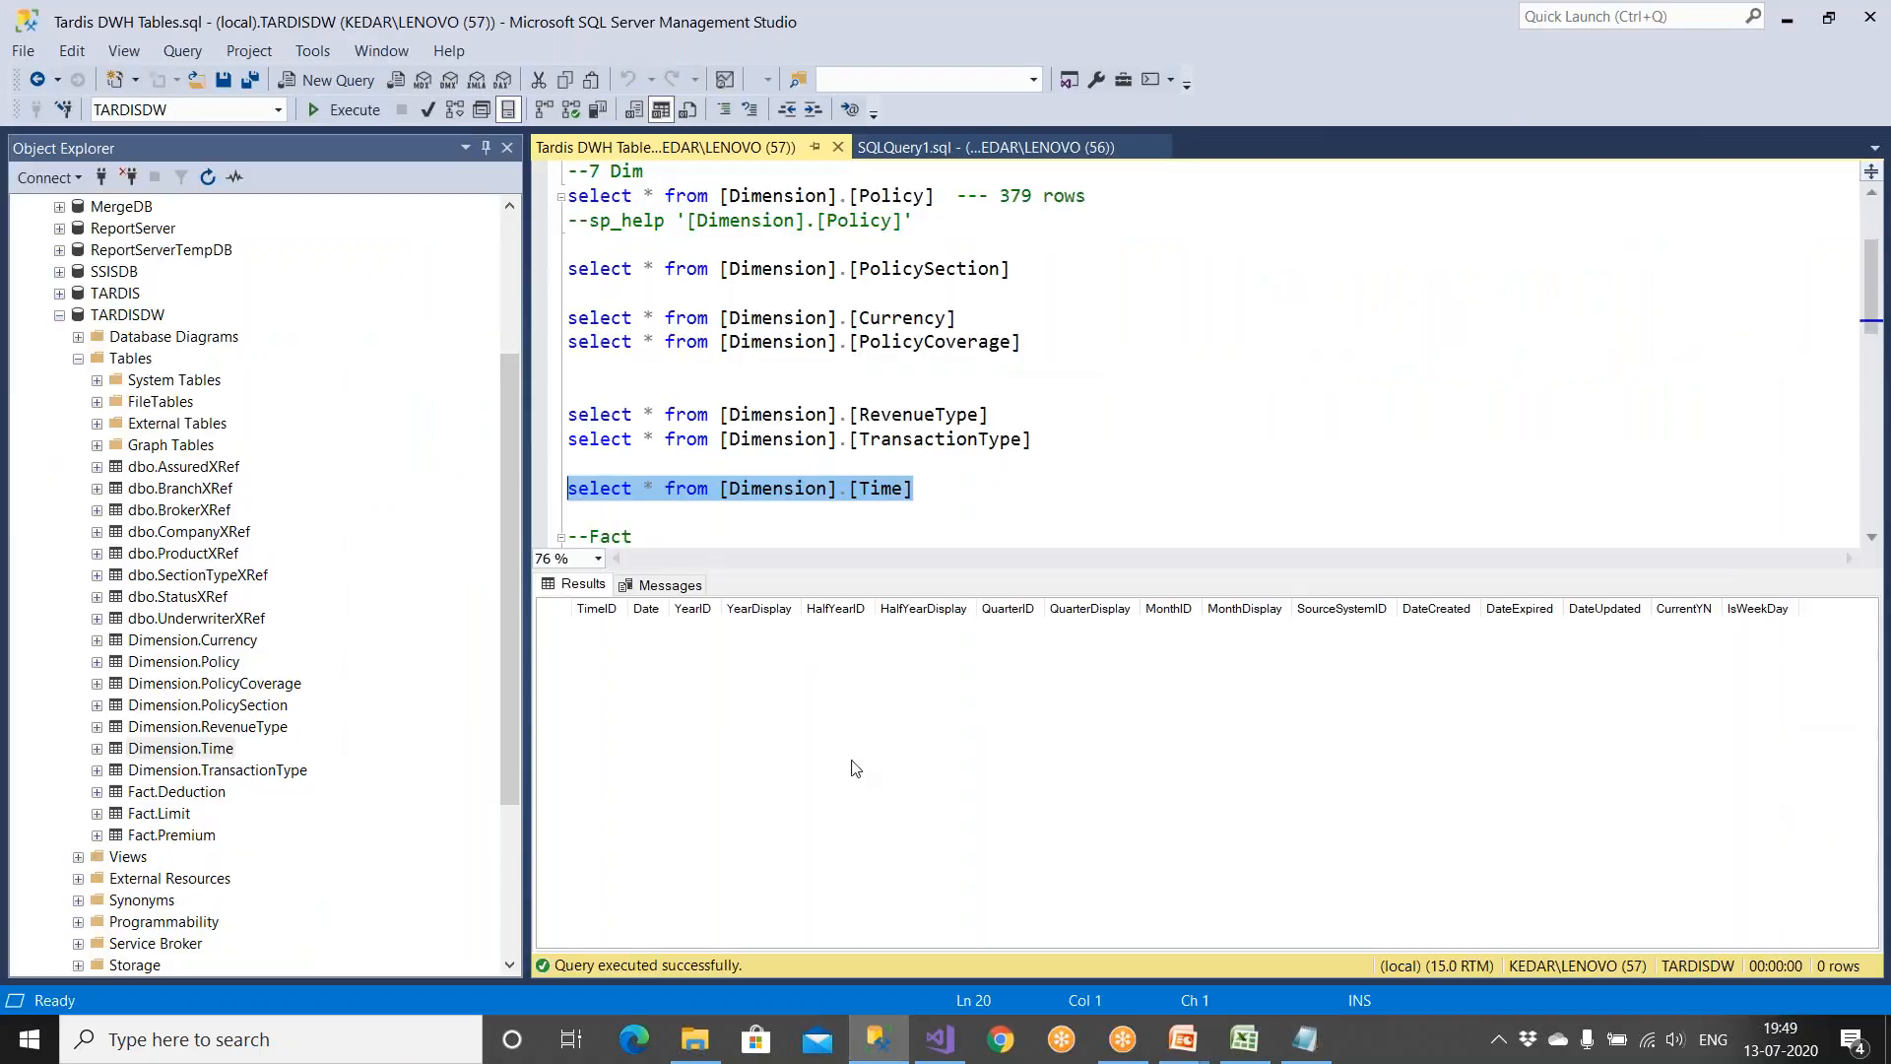
left_click(329, 116)
mouse_move(1197, 1034)
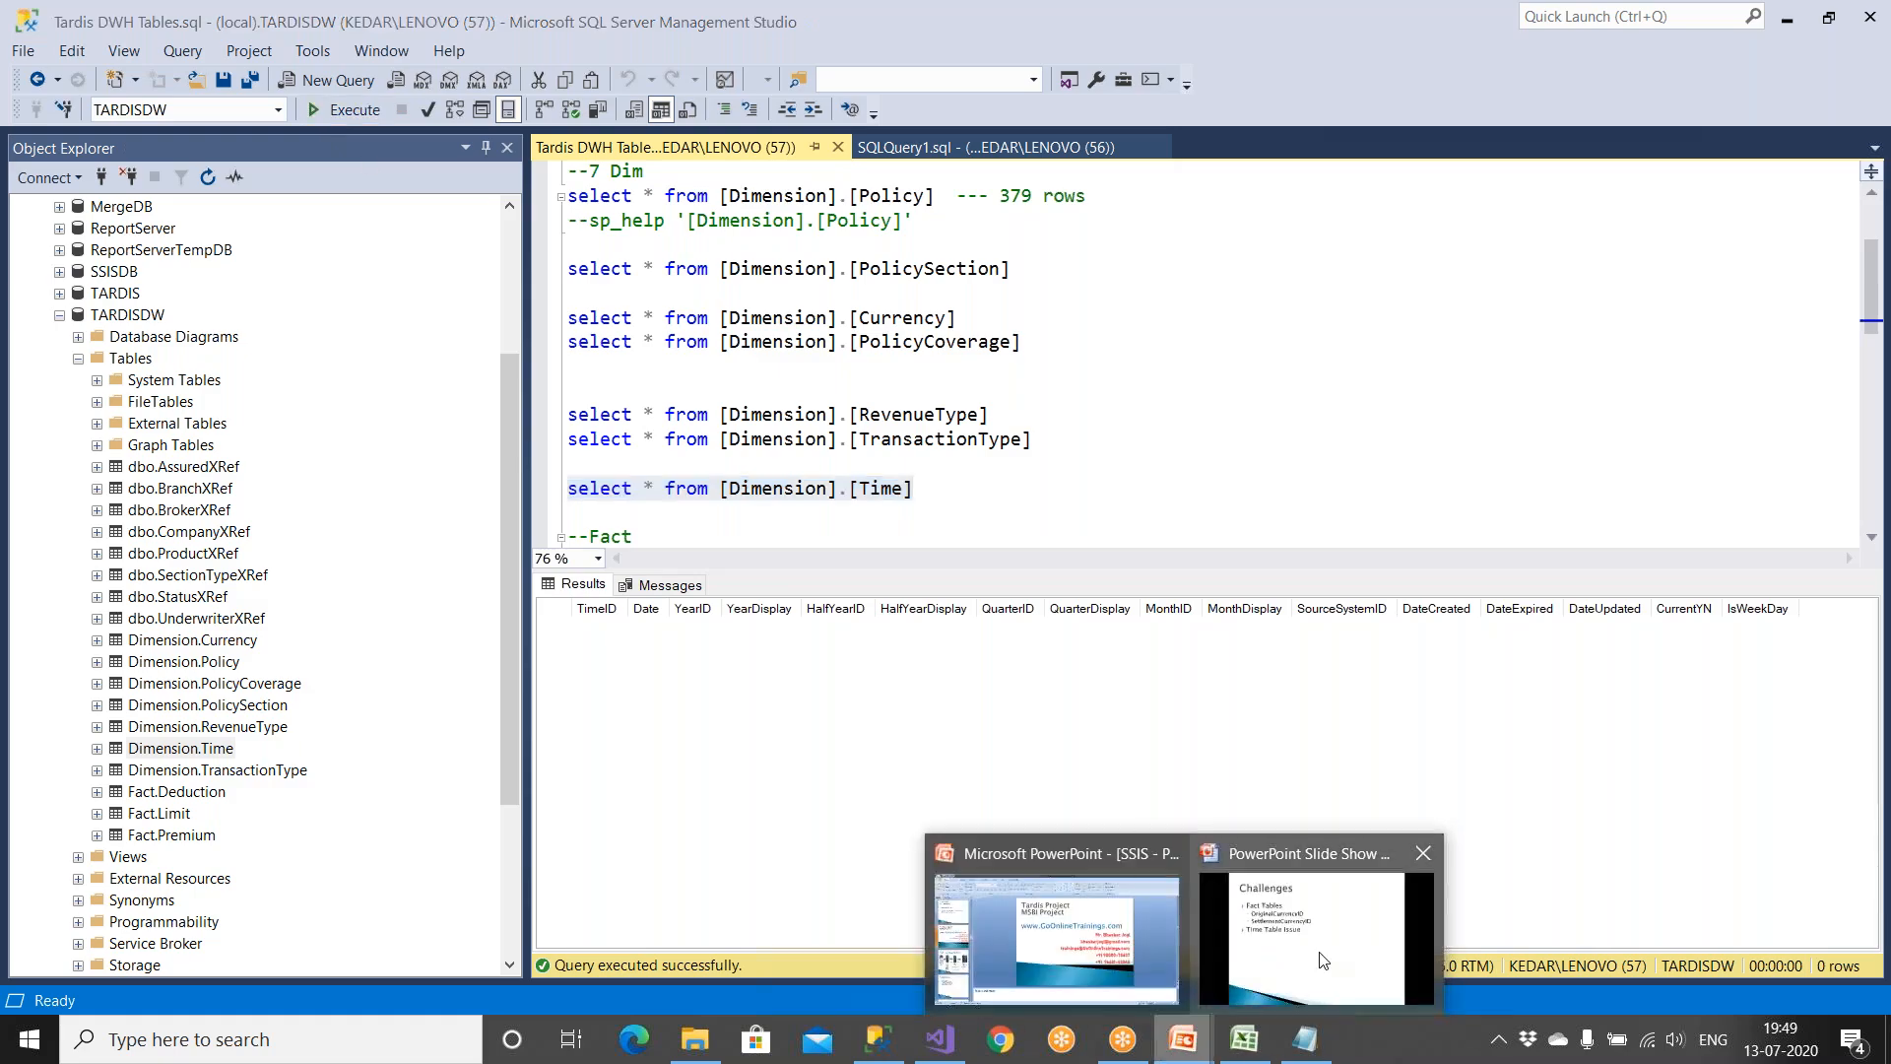
left_click(1323, 961)
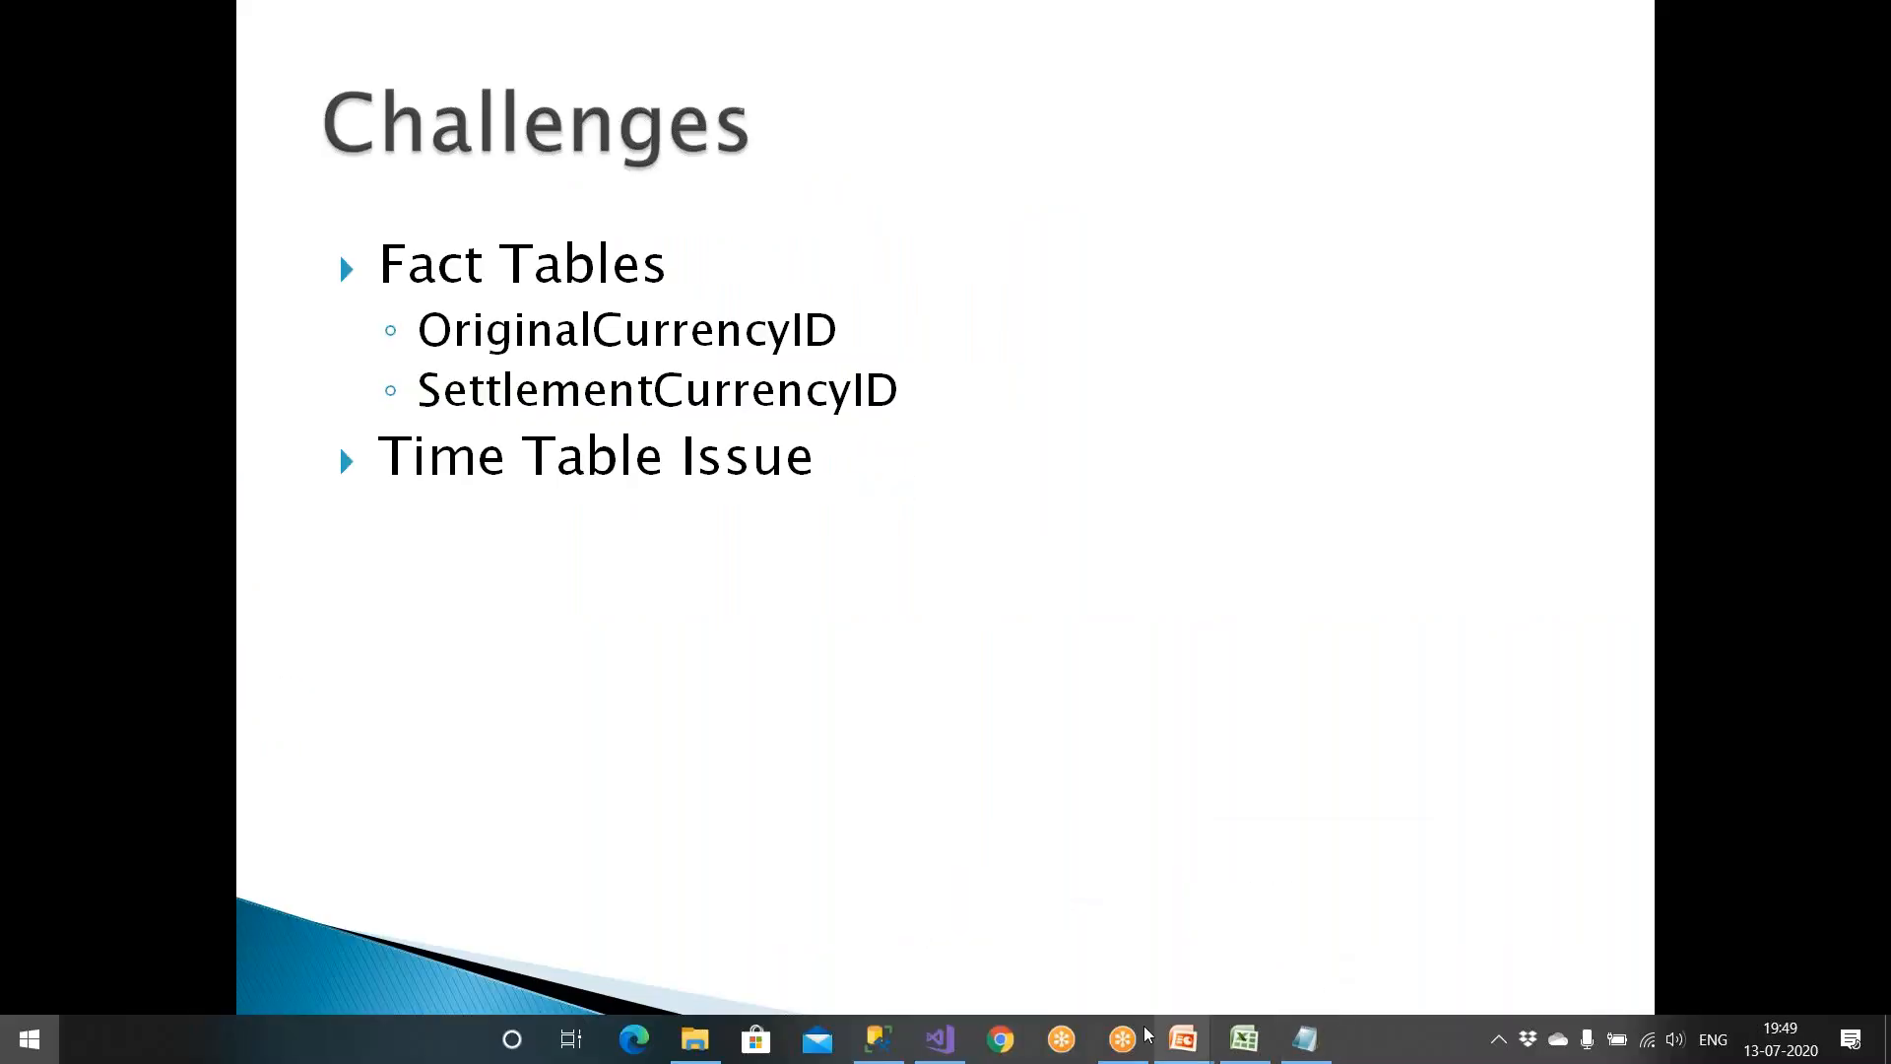
key("super")
Step: In Visual Studio, set the TimeID lookup's reference table to [Dimension].[Time] and preview its rows
left_click(933, 1047)
left_click(1107, 676)
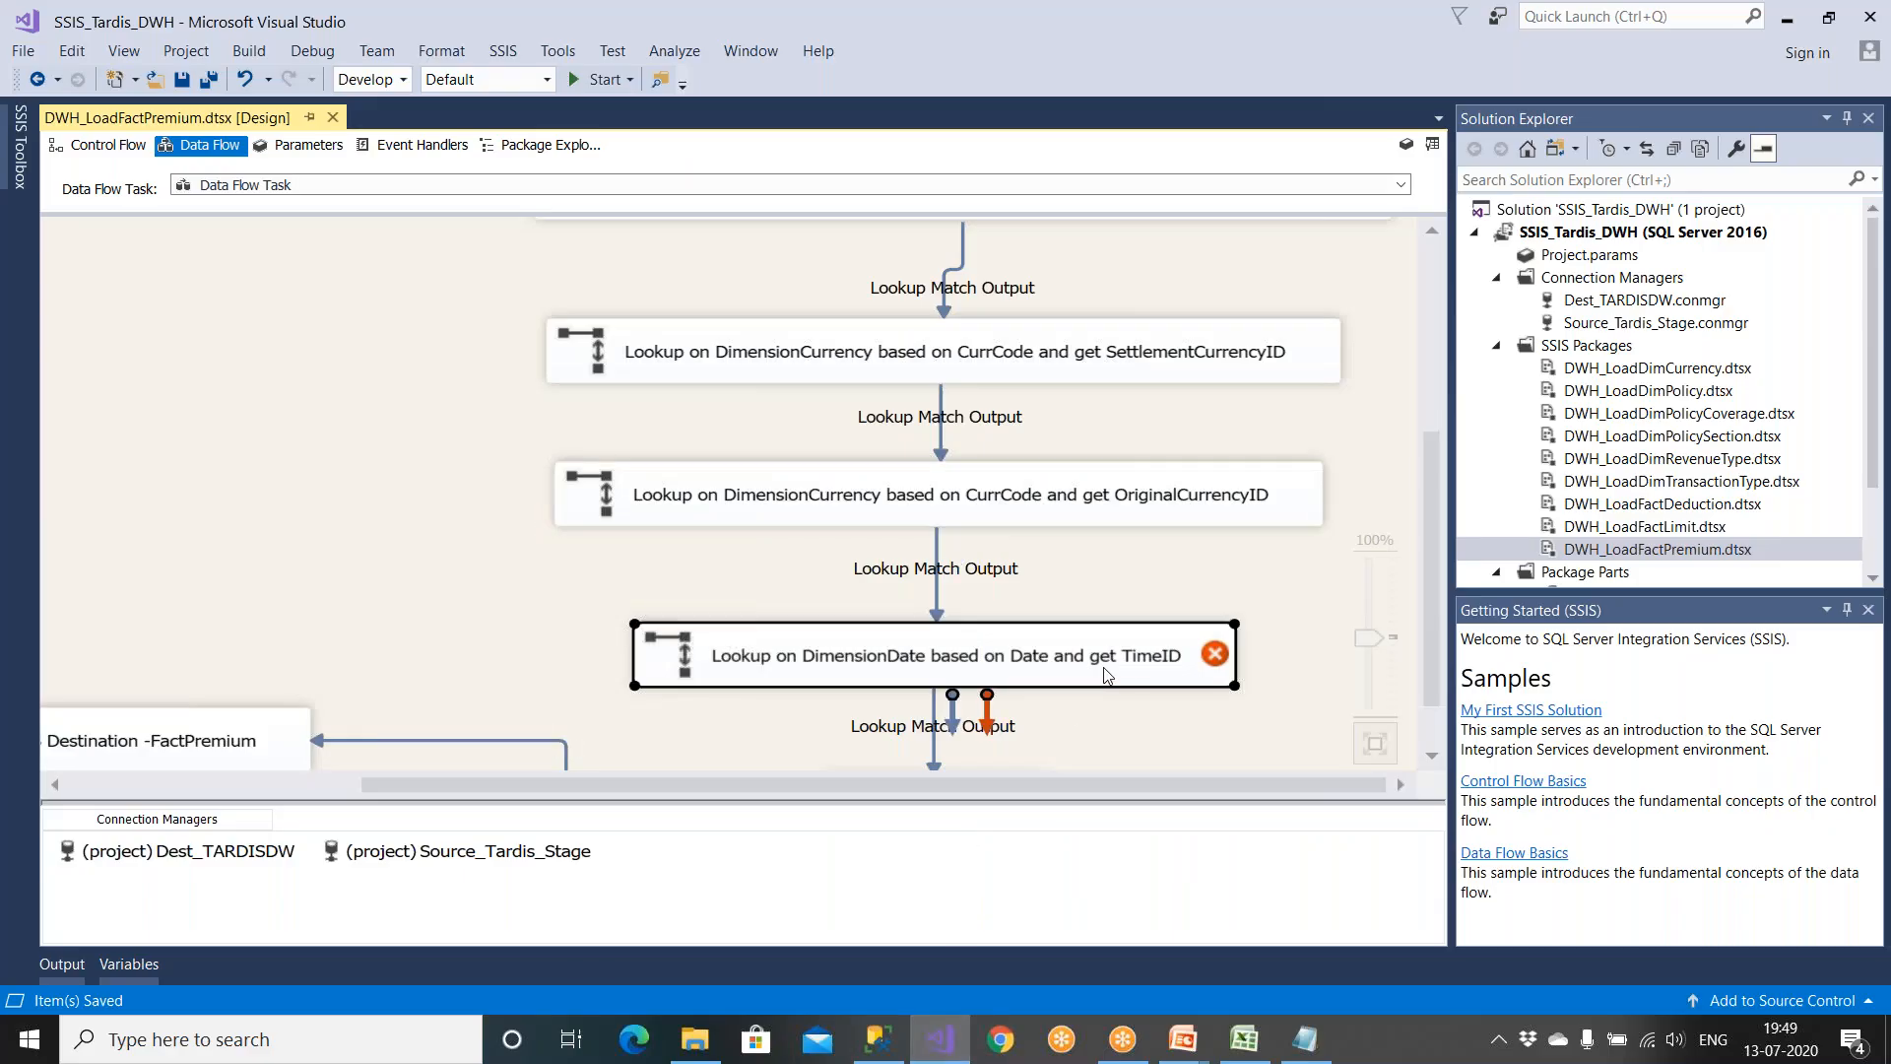
double_click(1107, 676)
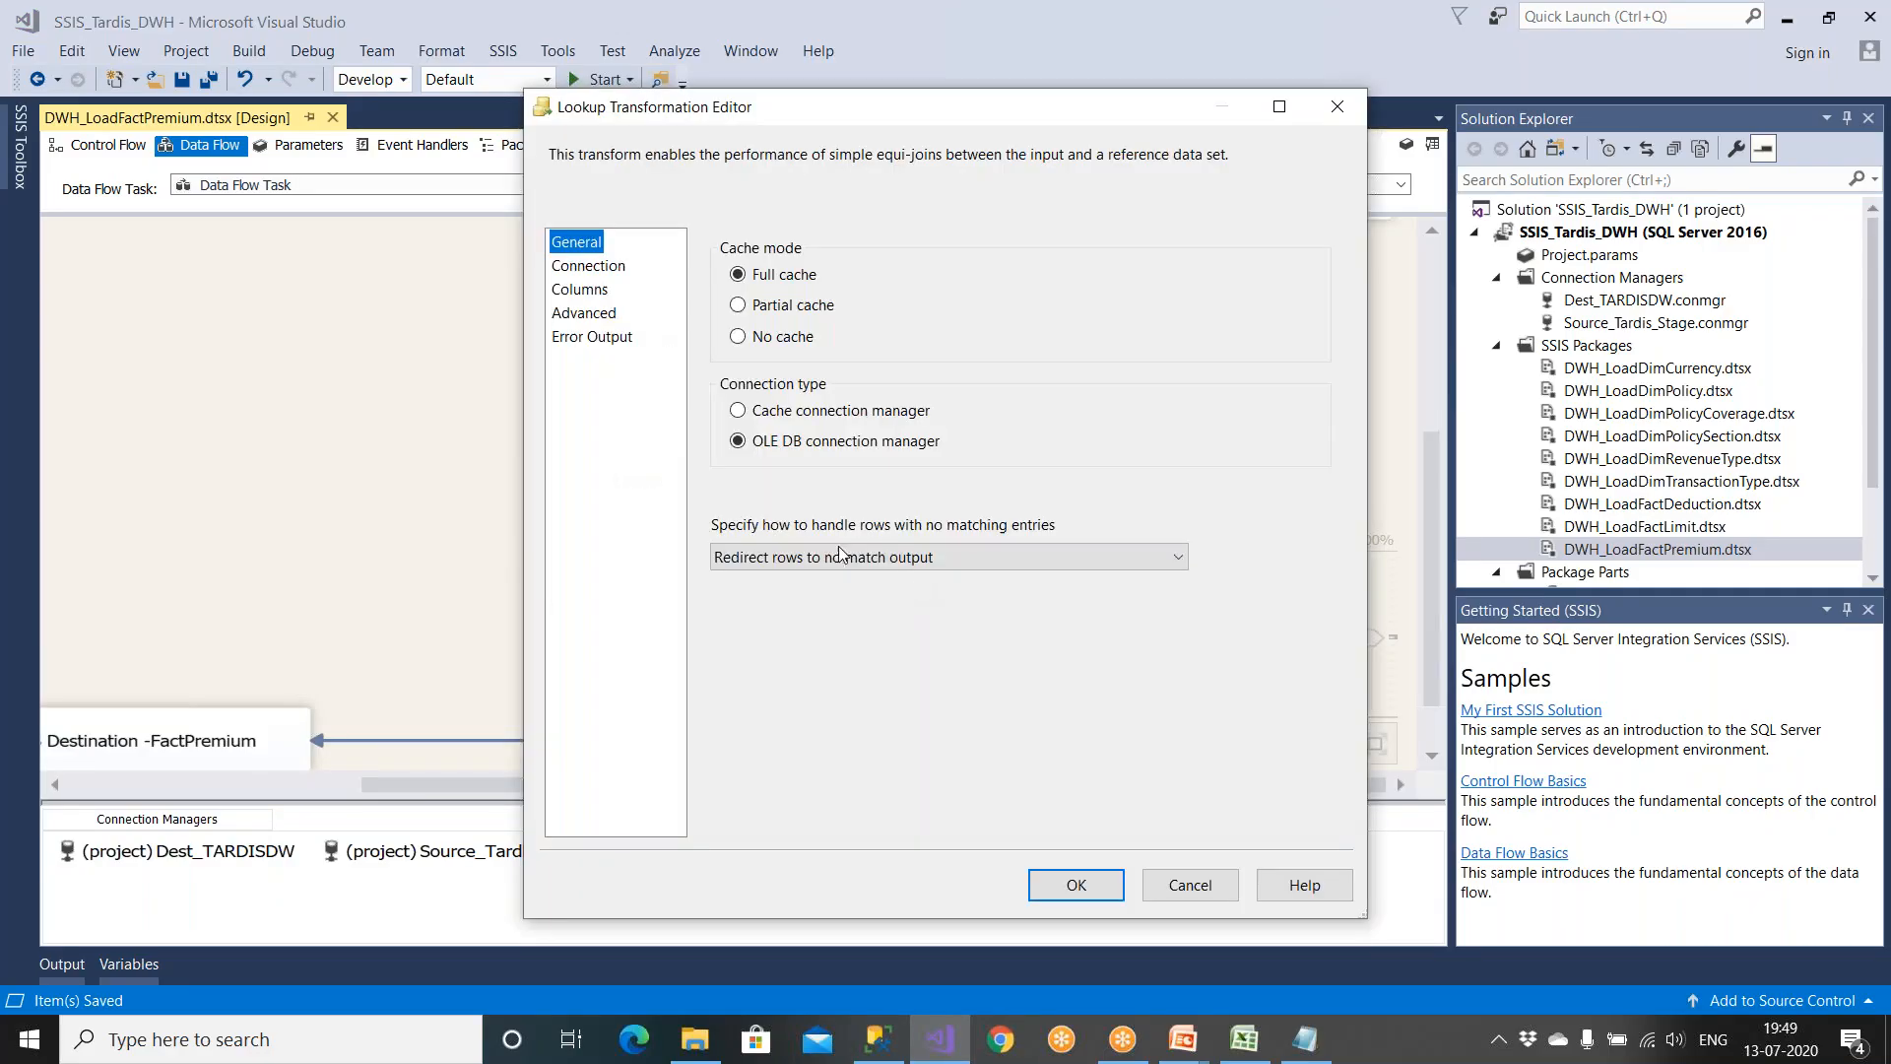
left_click(618, 276)
left_click(873, 455)
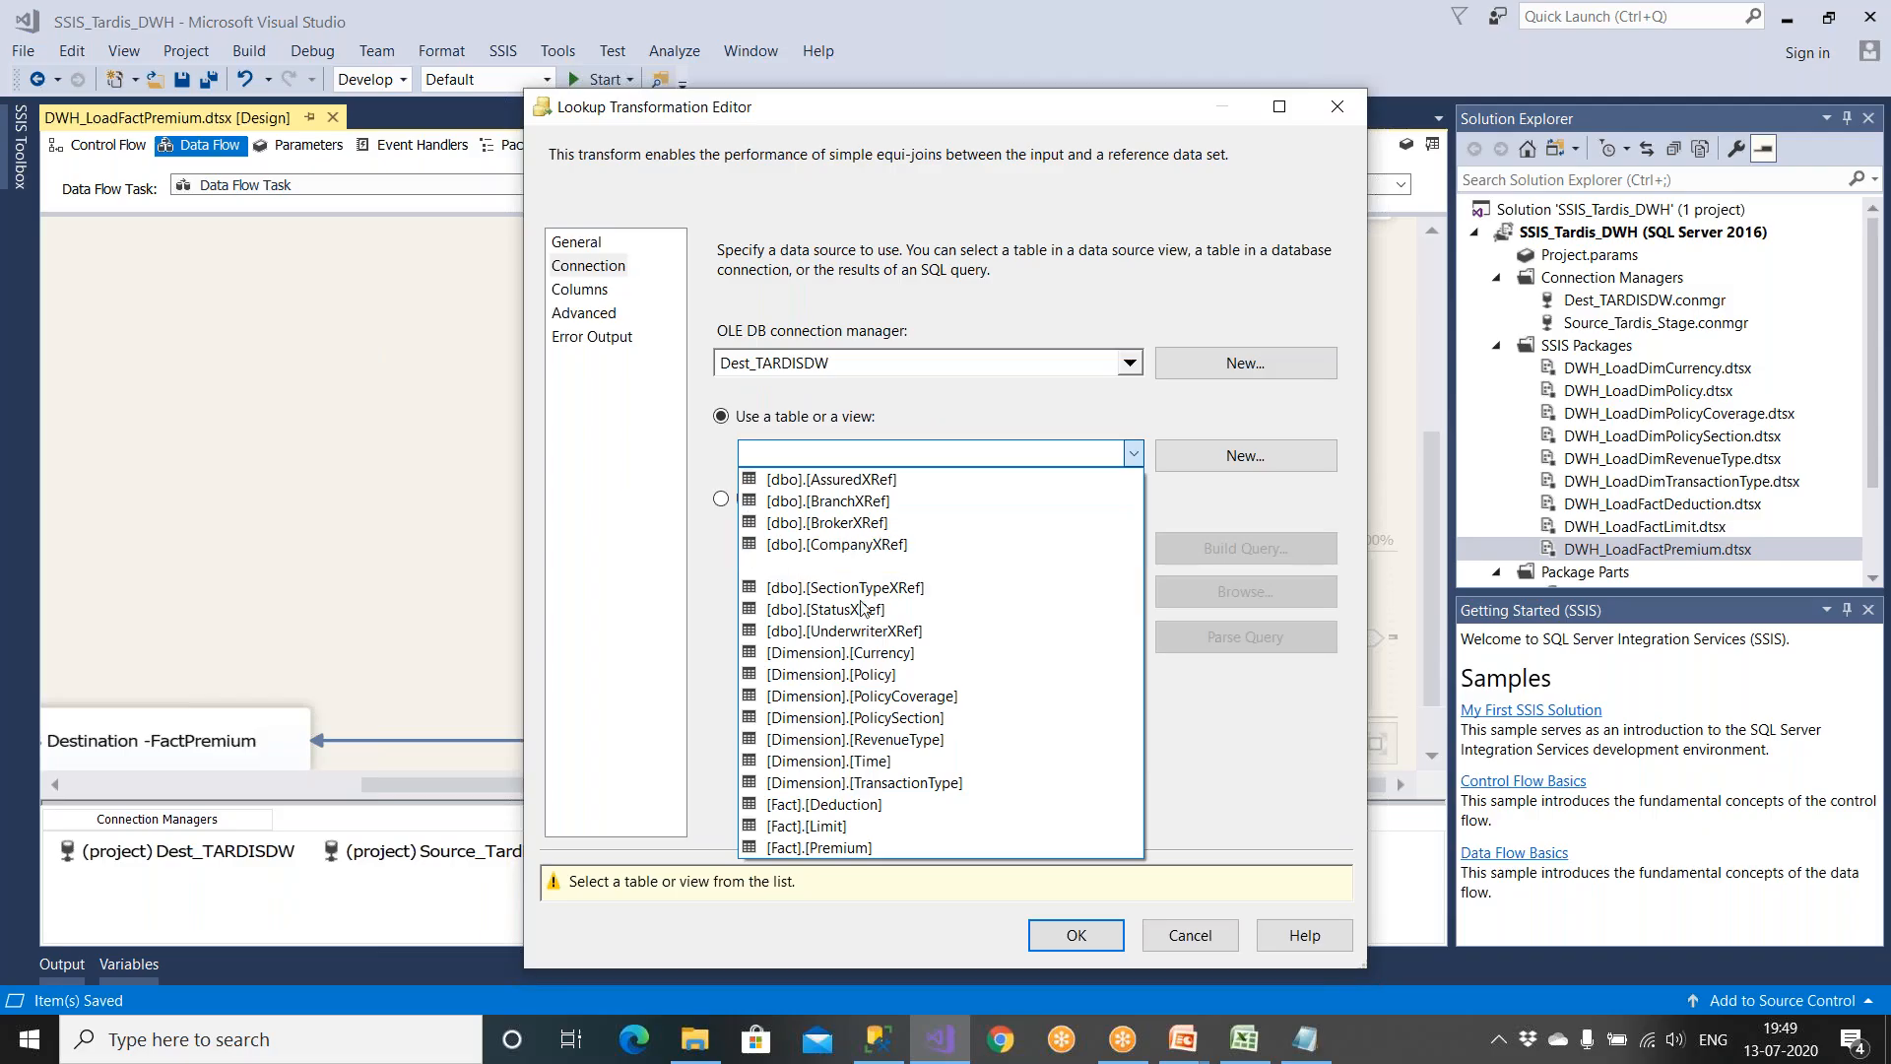
left_click(873, 761)
left_click(806, 800)
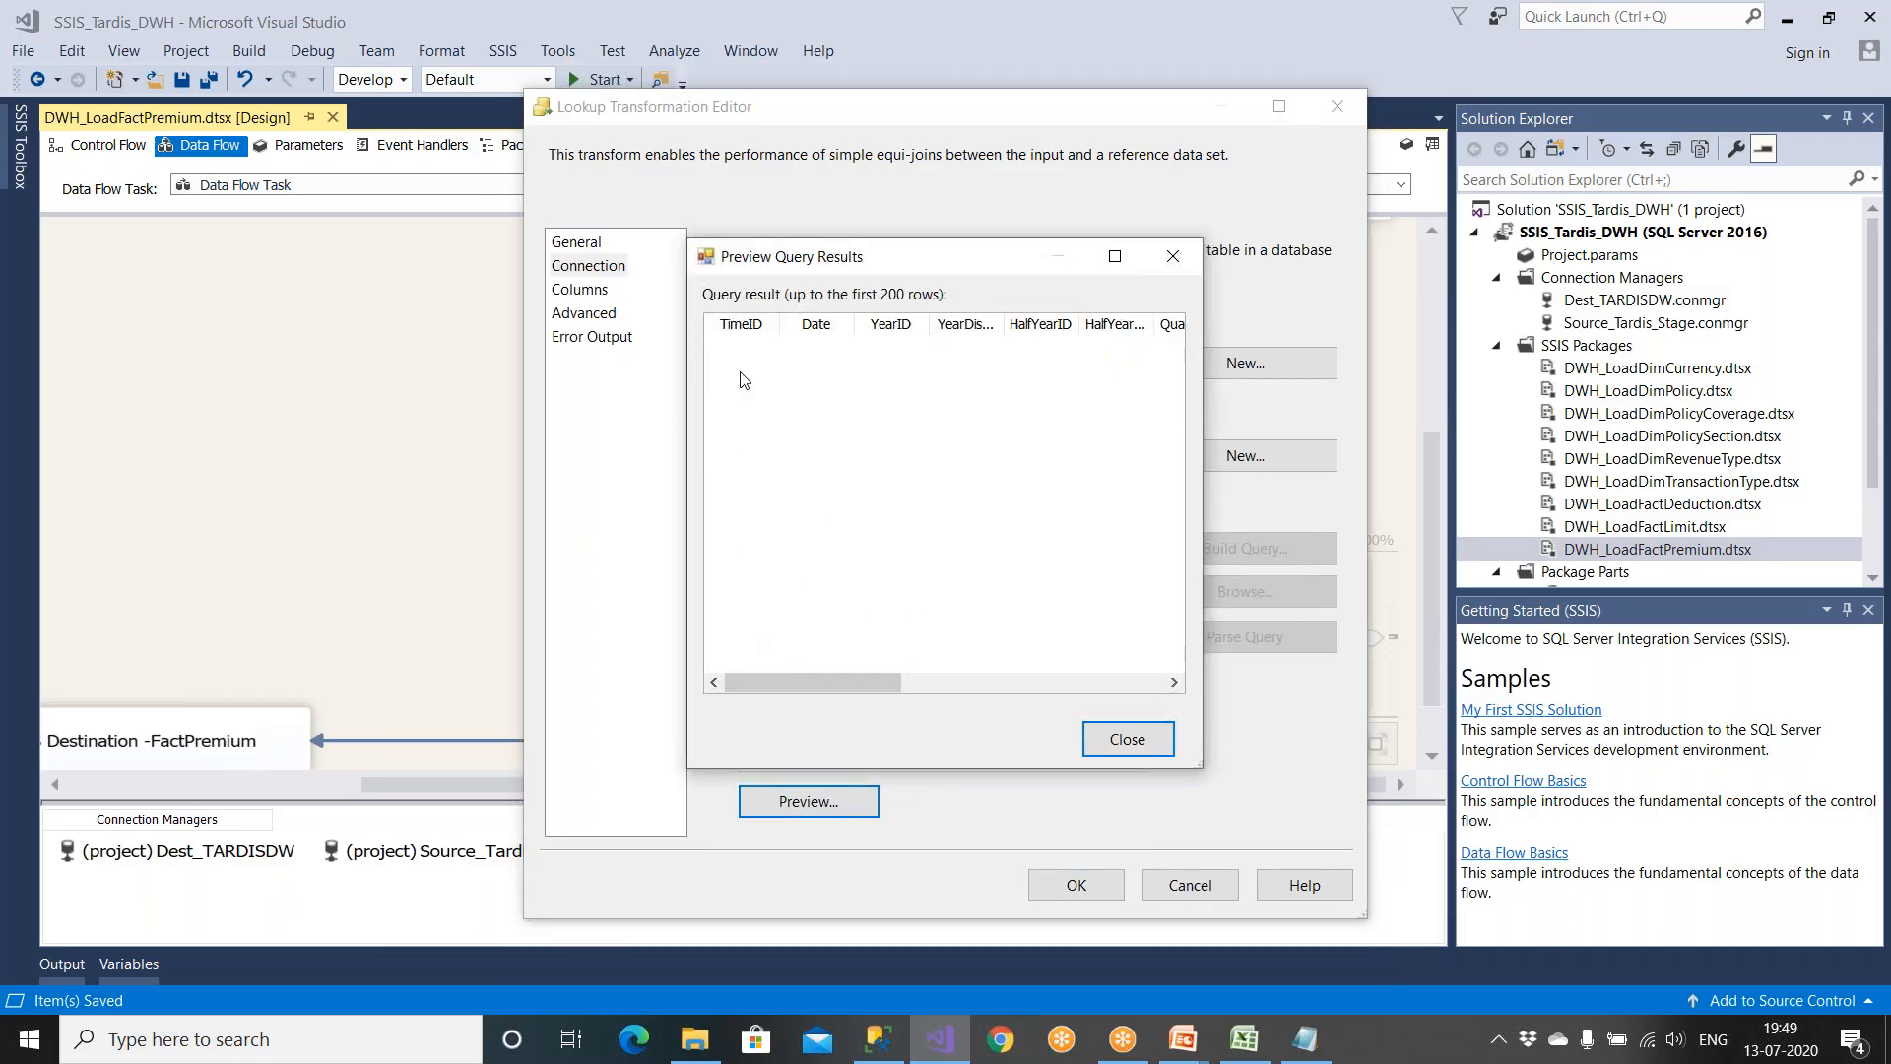
left_click(1107, 742)
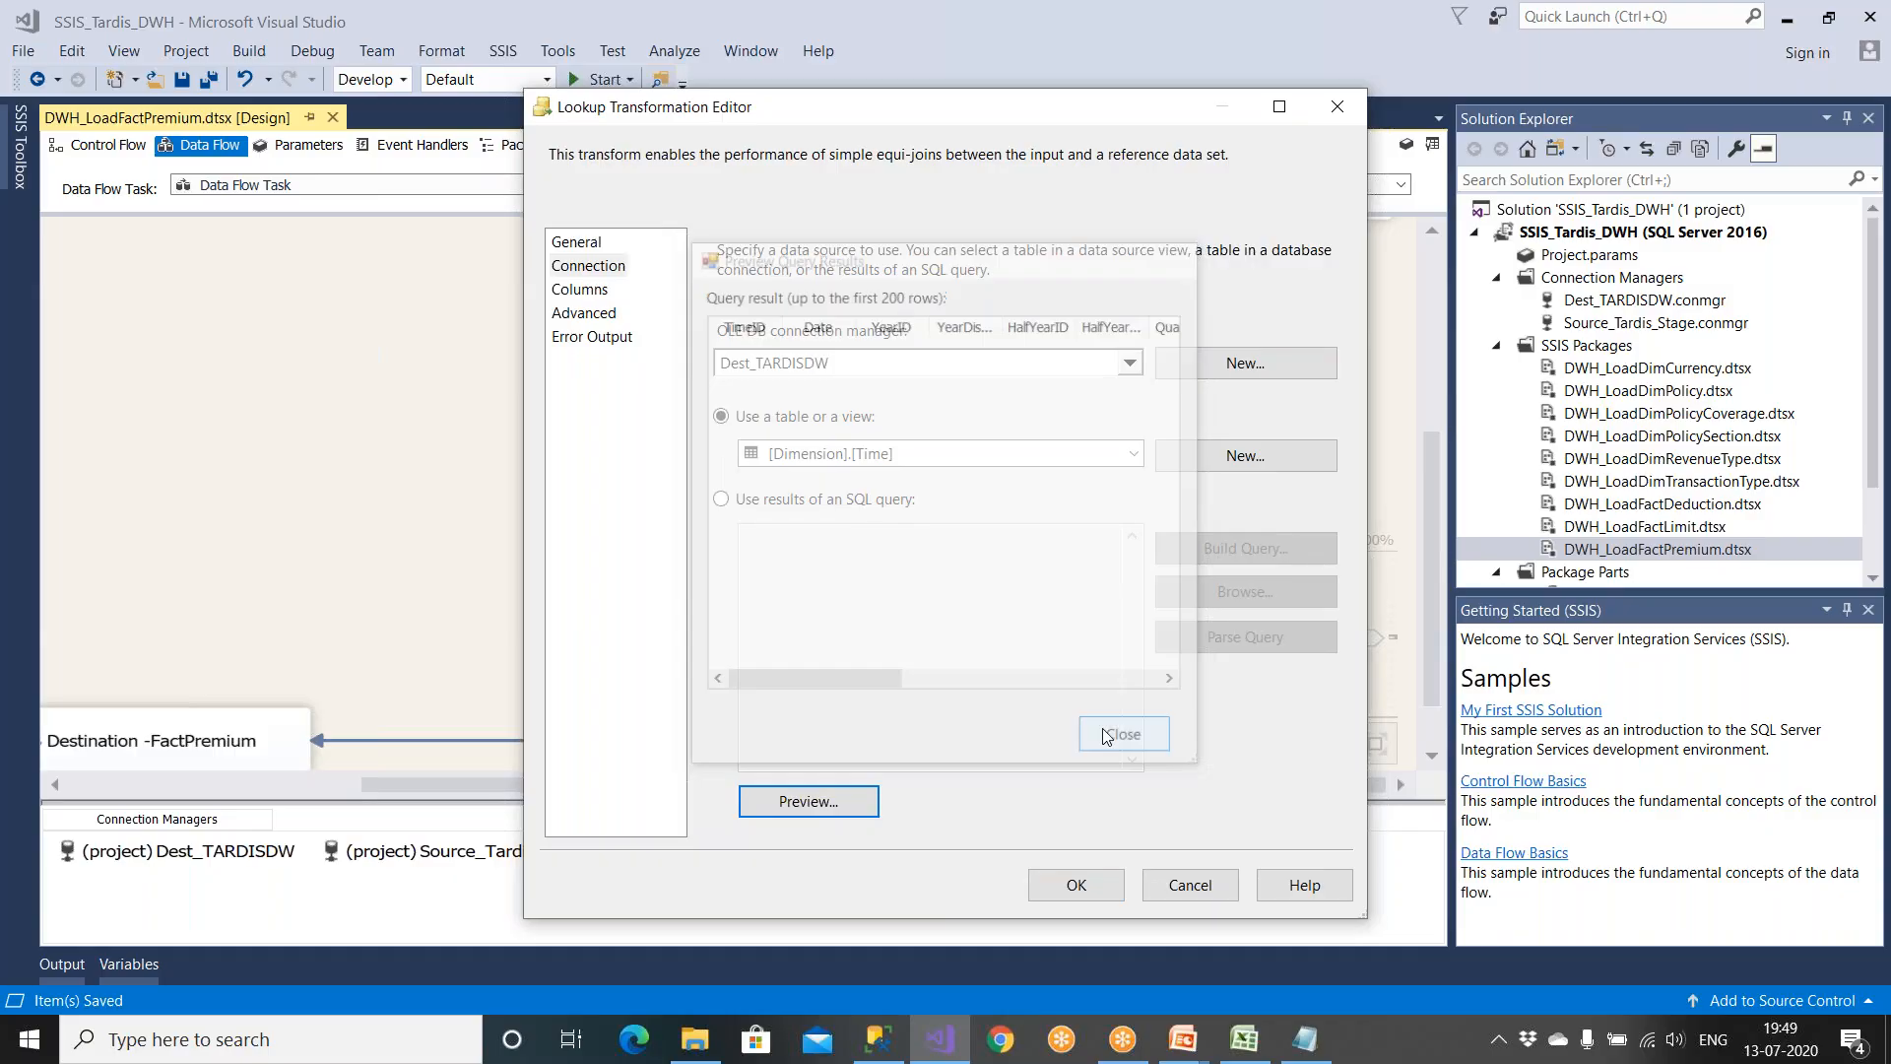
Step: Map the input Date column to the lookup Date column, return TimeID with the output alias TimeID_Lkp, and accept the lookup settings
left_click(600, 292)
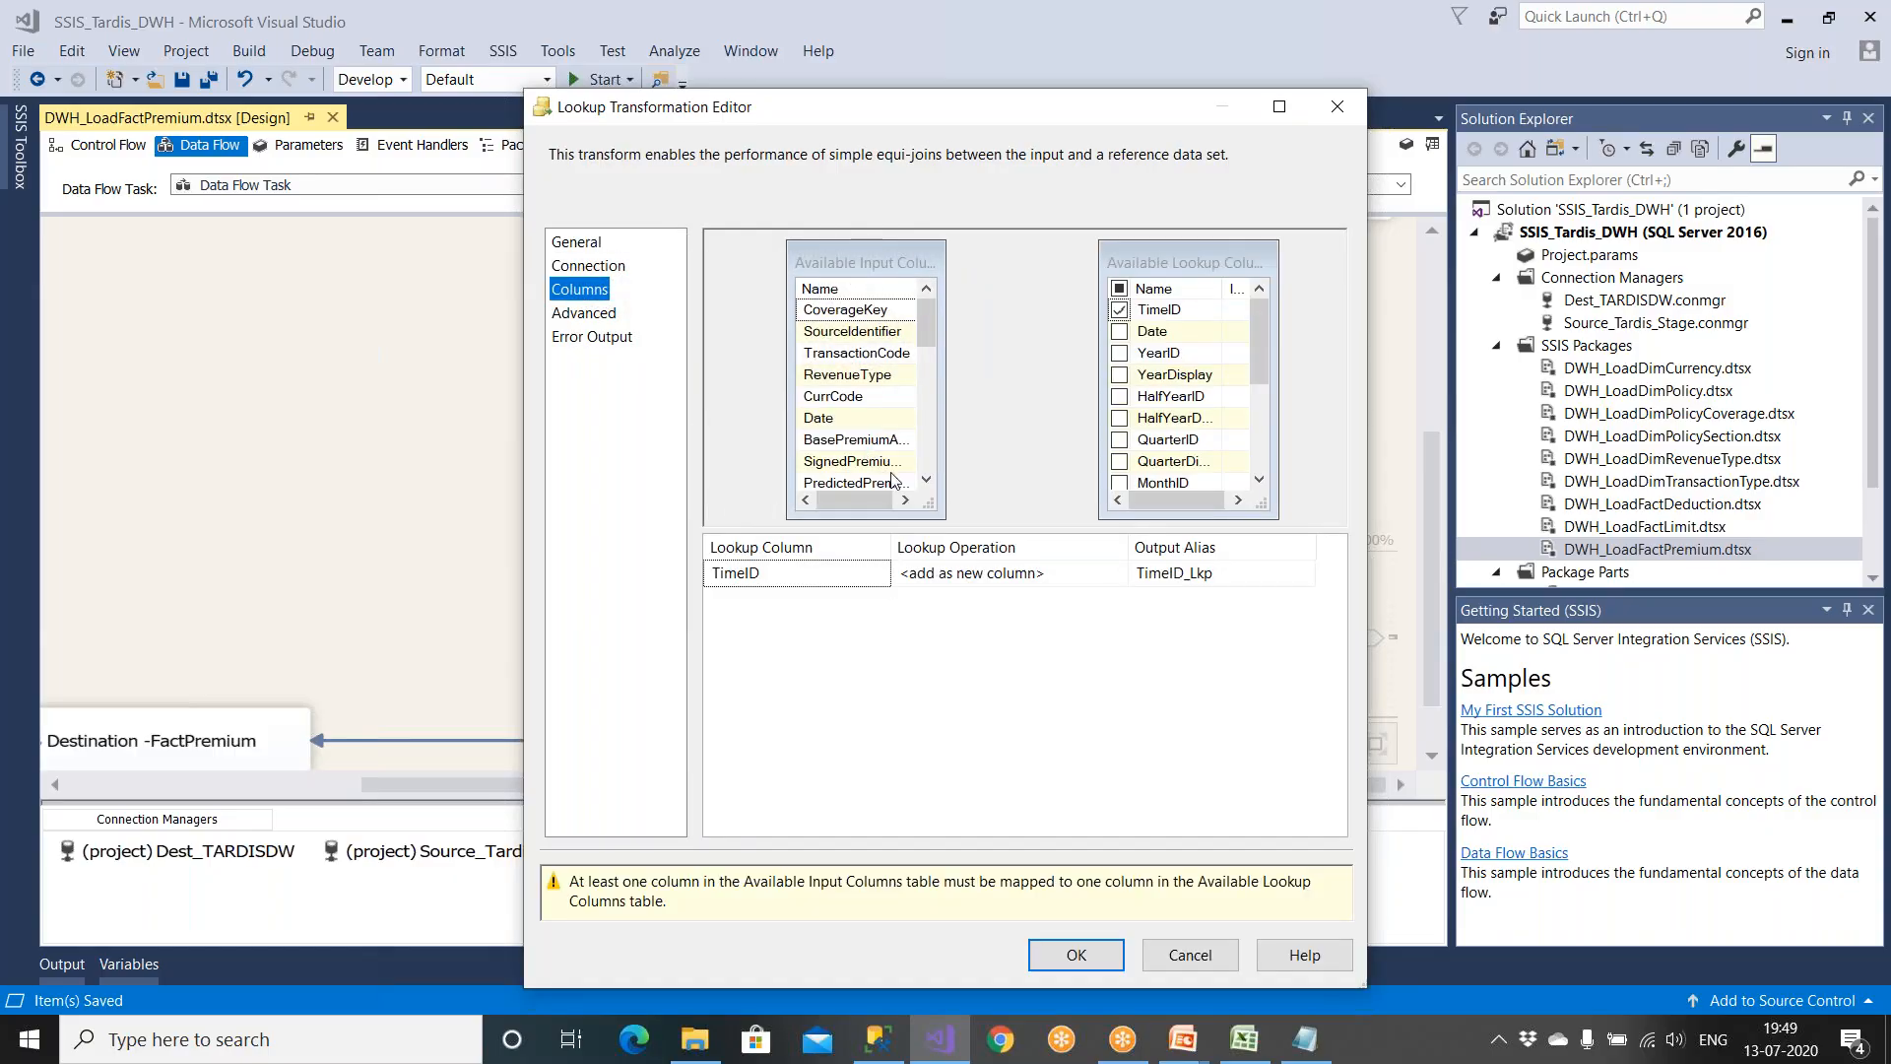
left_click_drag(872, 423, 1167, 334)
left_click(1120, 311)
left_click(1120, 312)
left_click(1212, 575)
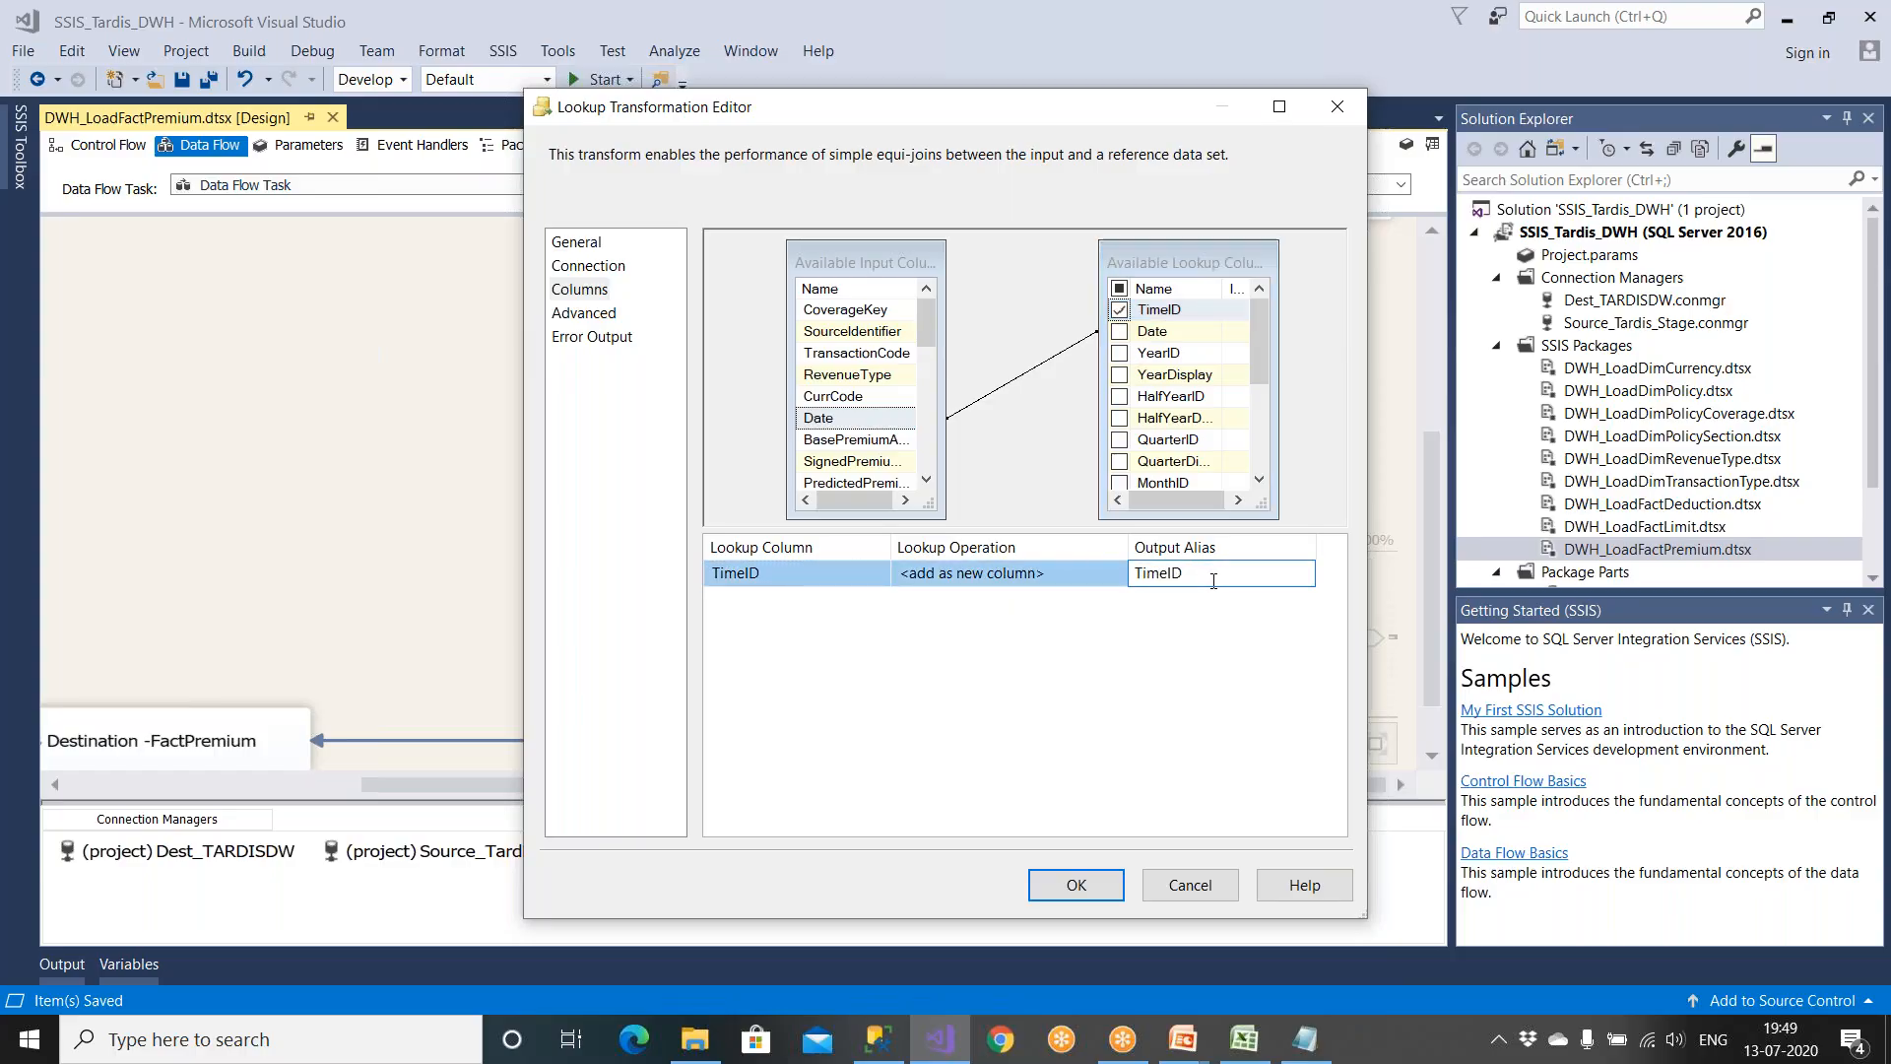
type("_LKp")
key("BackSpace")
key("BackSpace")
left_click(1076, 885)
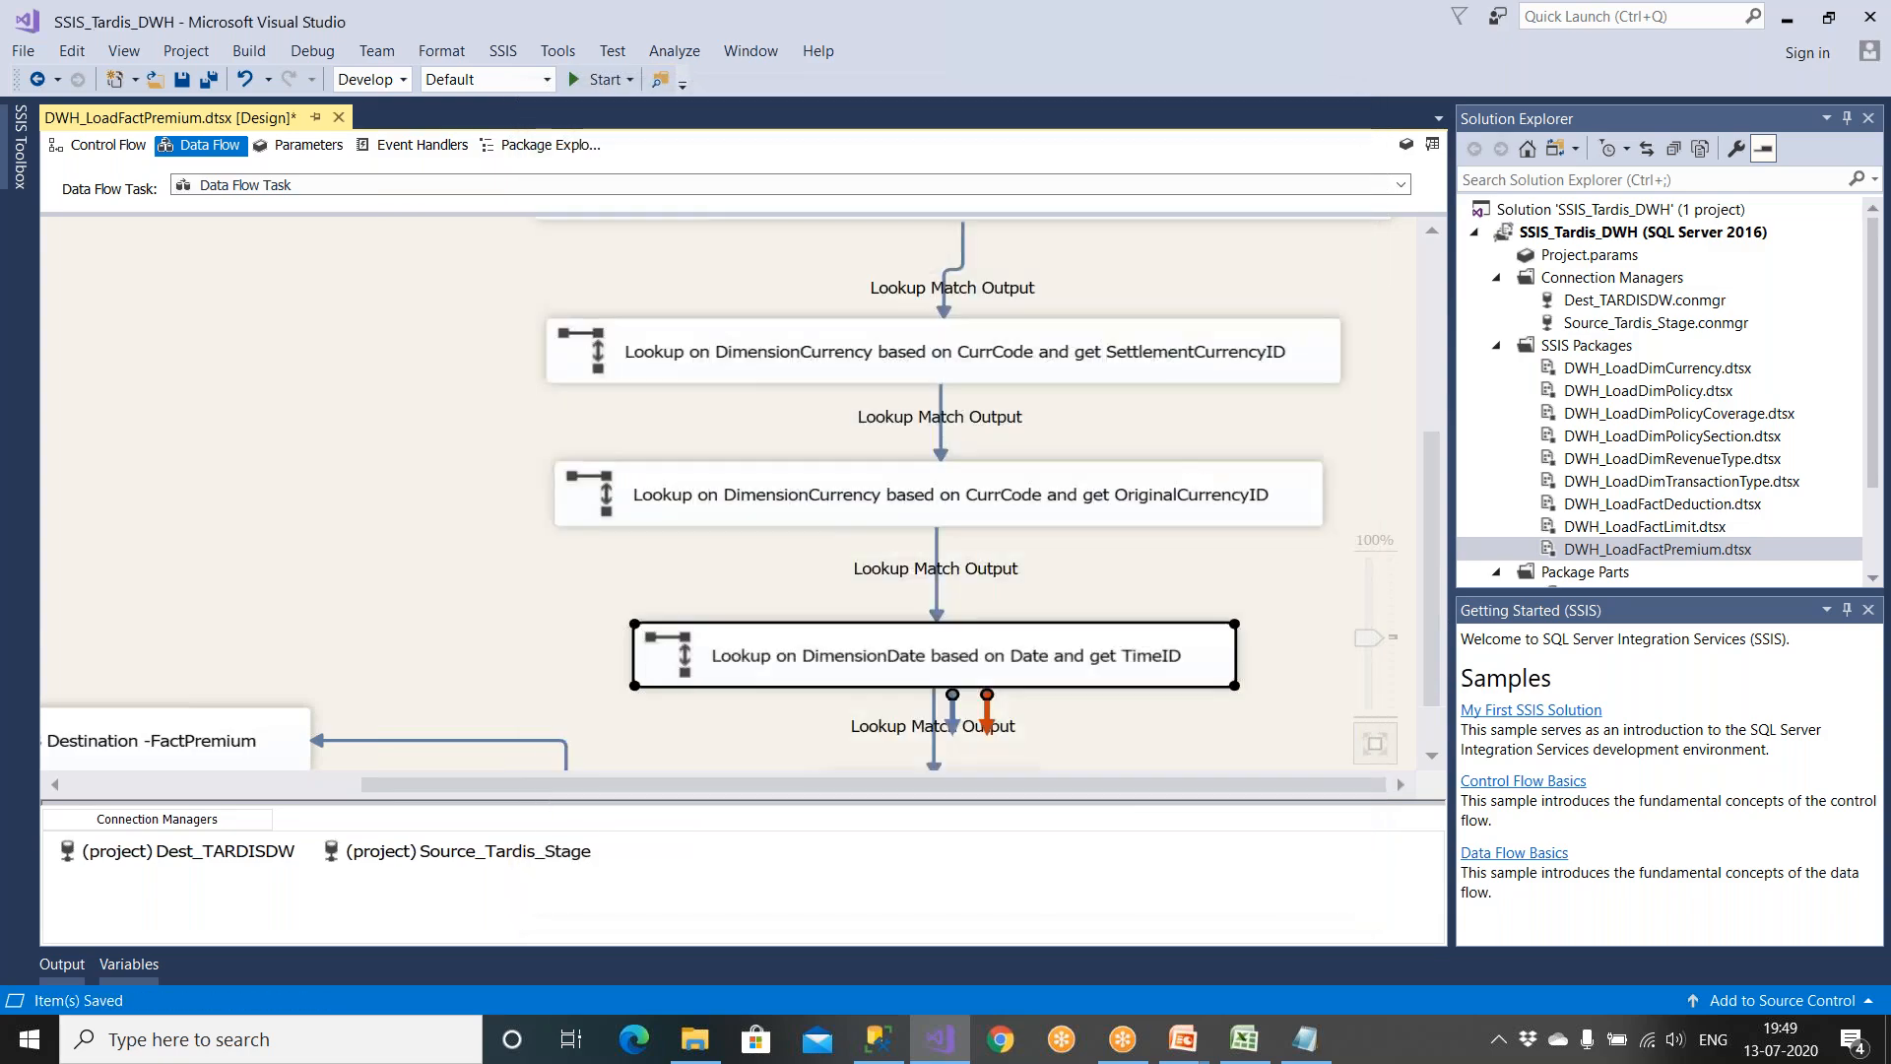
Step: In the FactPremium OLE DB destination, map input column TimeID_Lkp to the TimeID destination column and accept the mappings
scroll(551, 722, "down", 1)
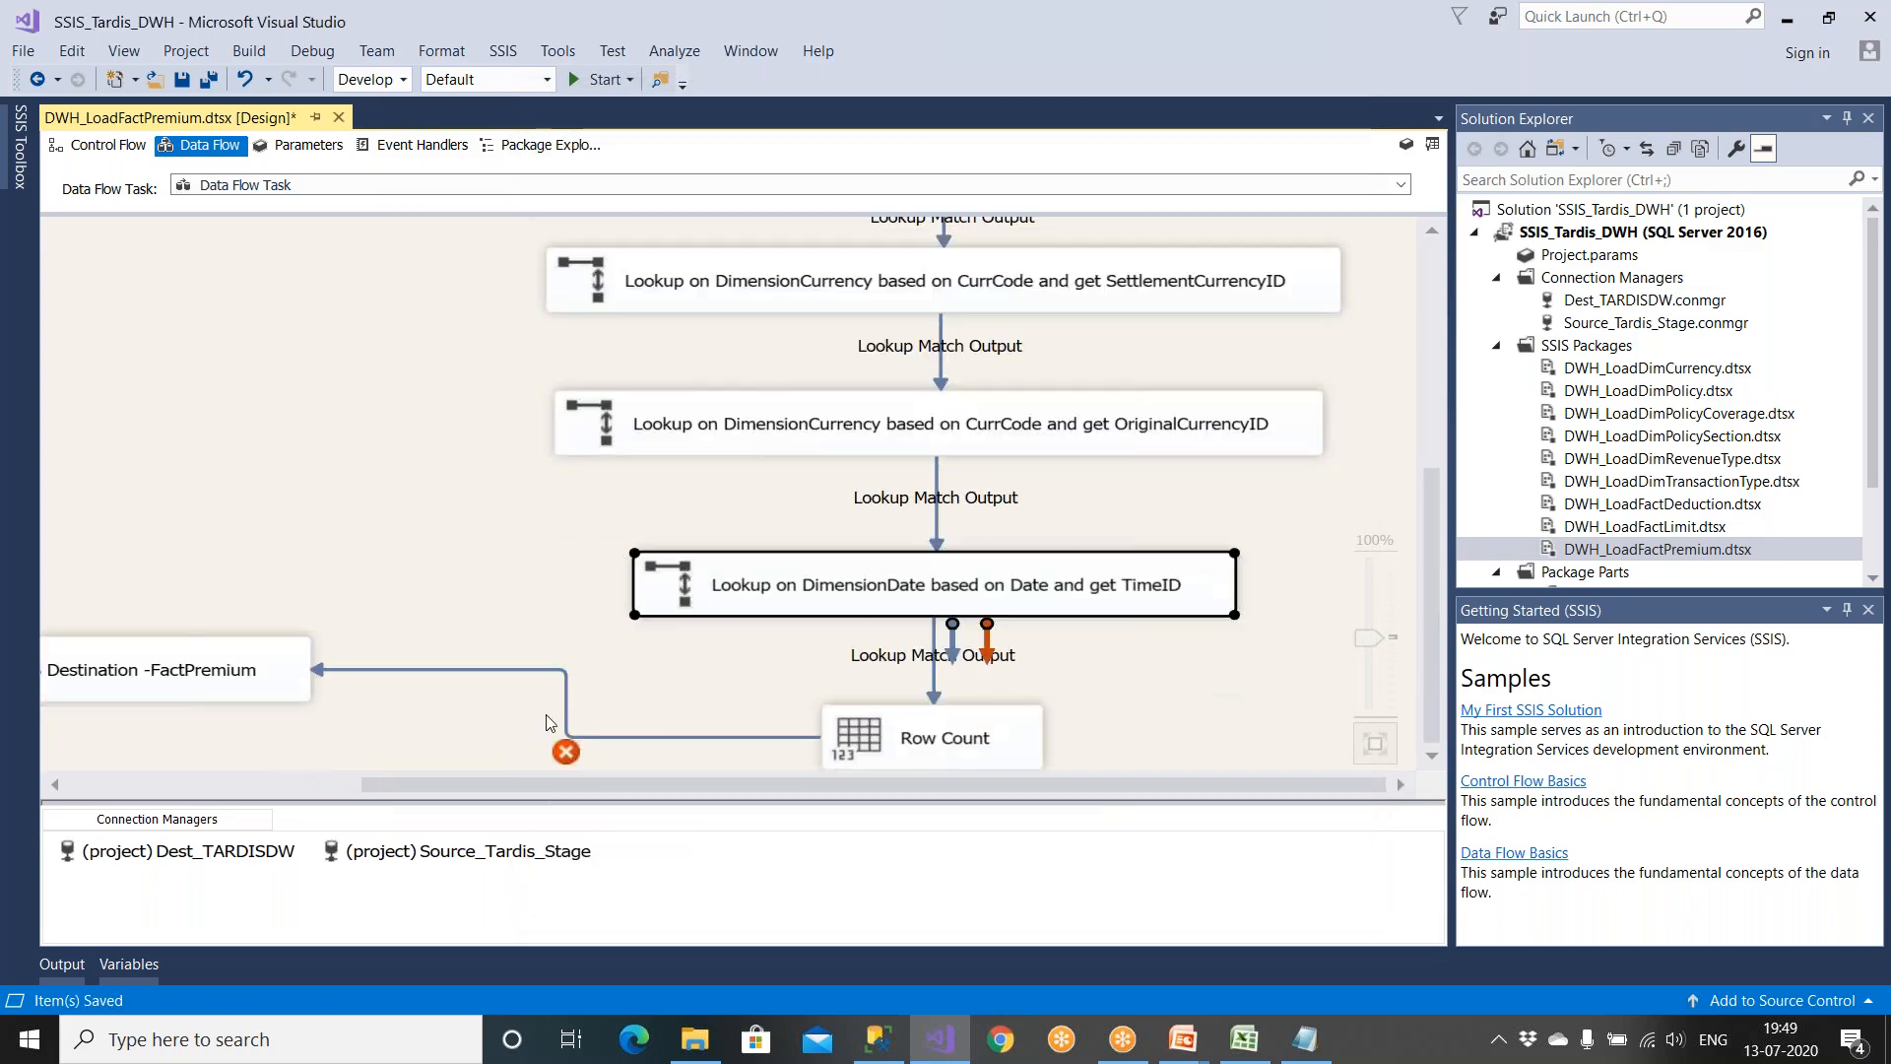
double_click(284, 680)
left_click(584, 266)
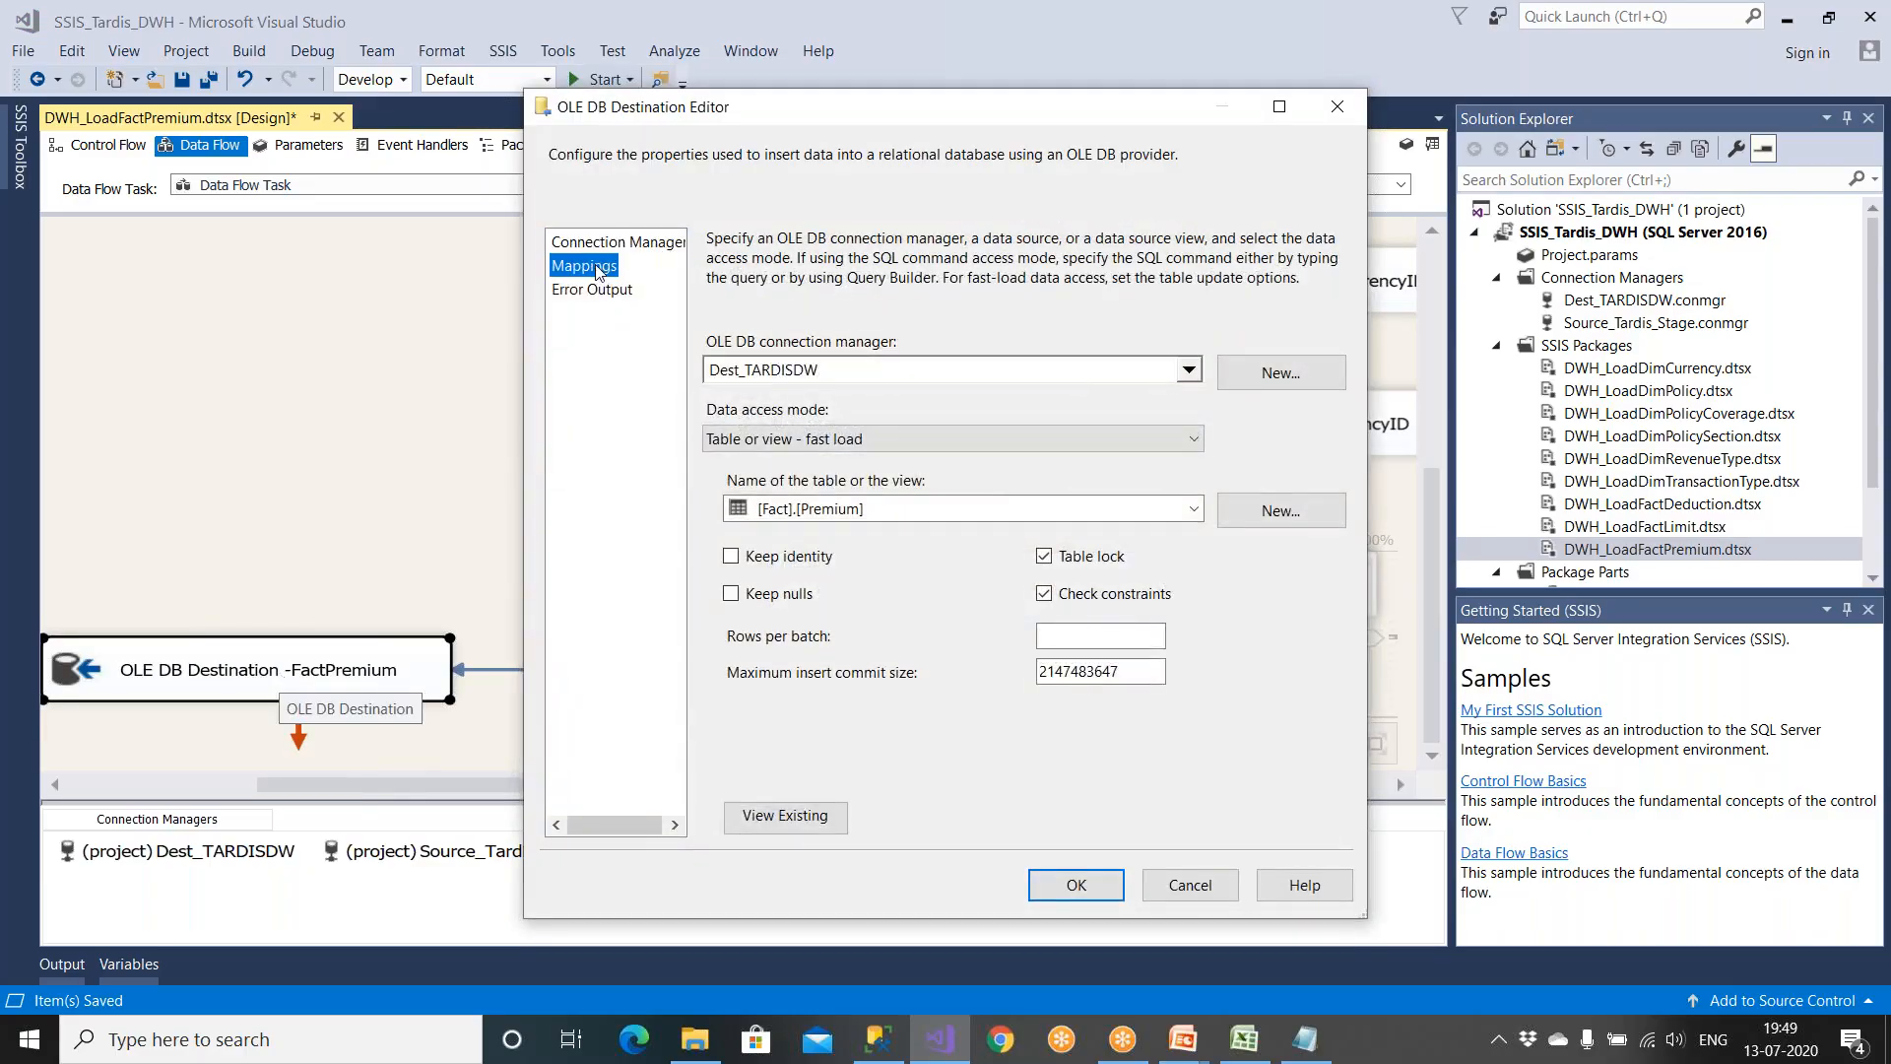
left_click_drag(1338, 678, 1340, 808)
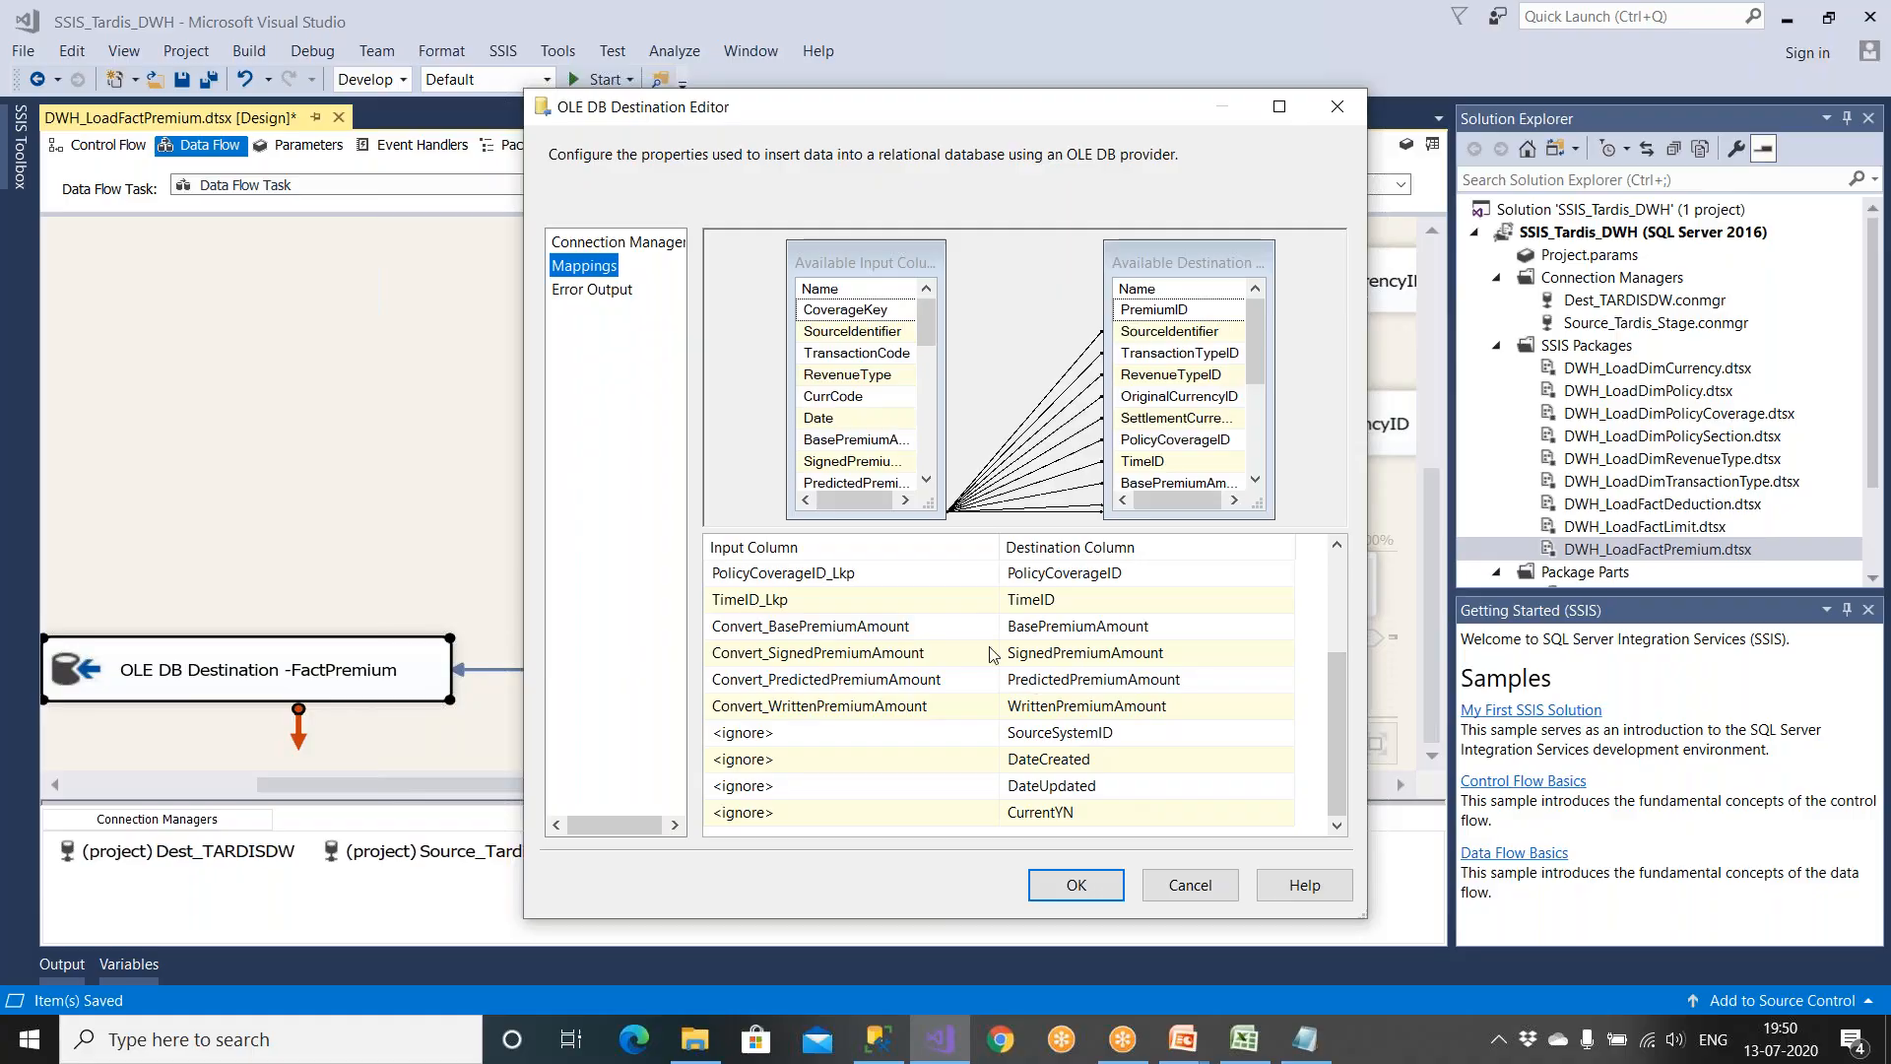
left_click(906, 603)
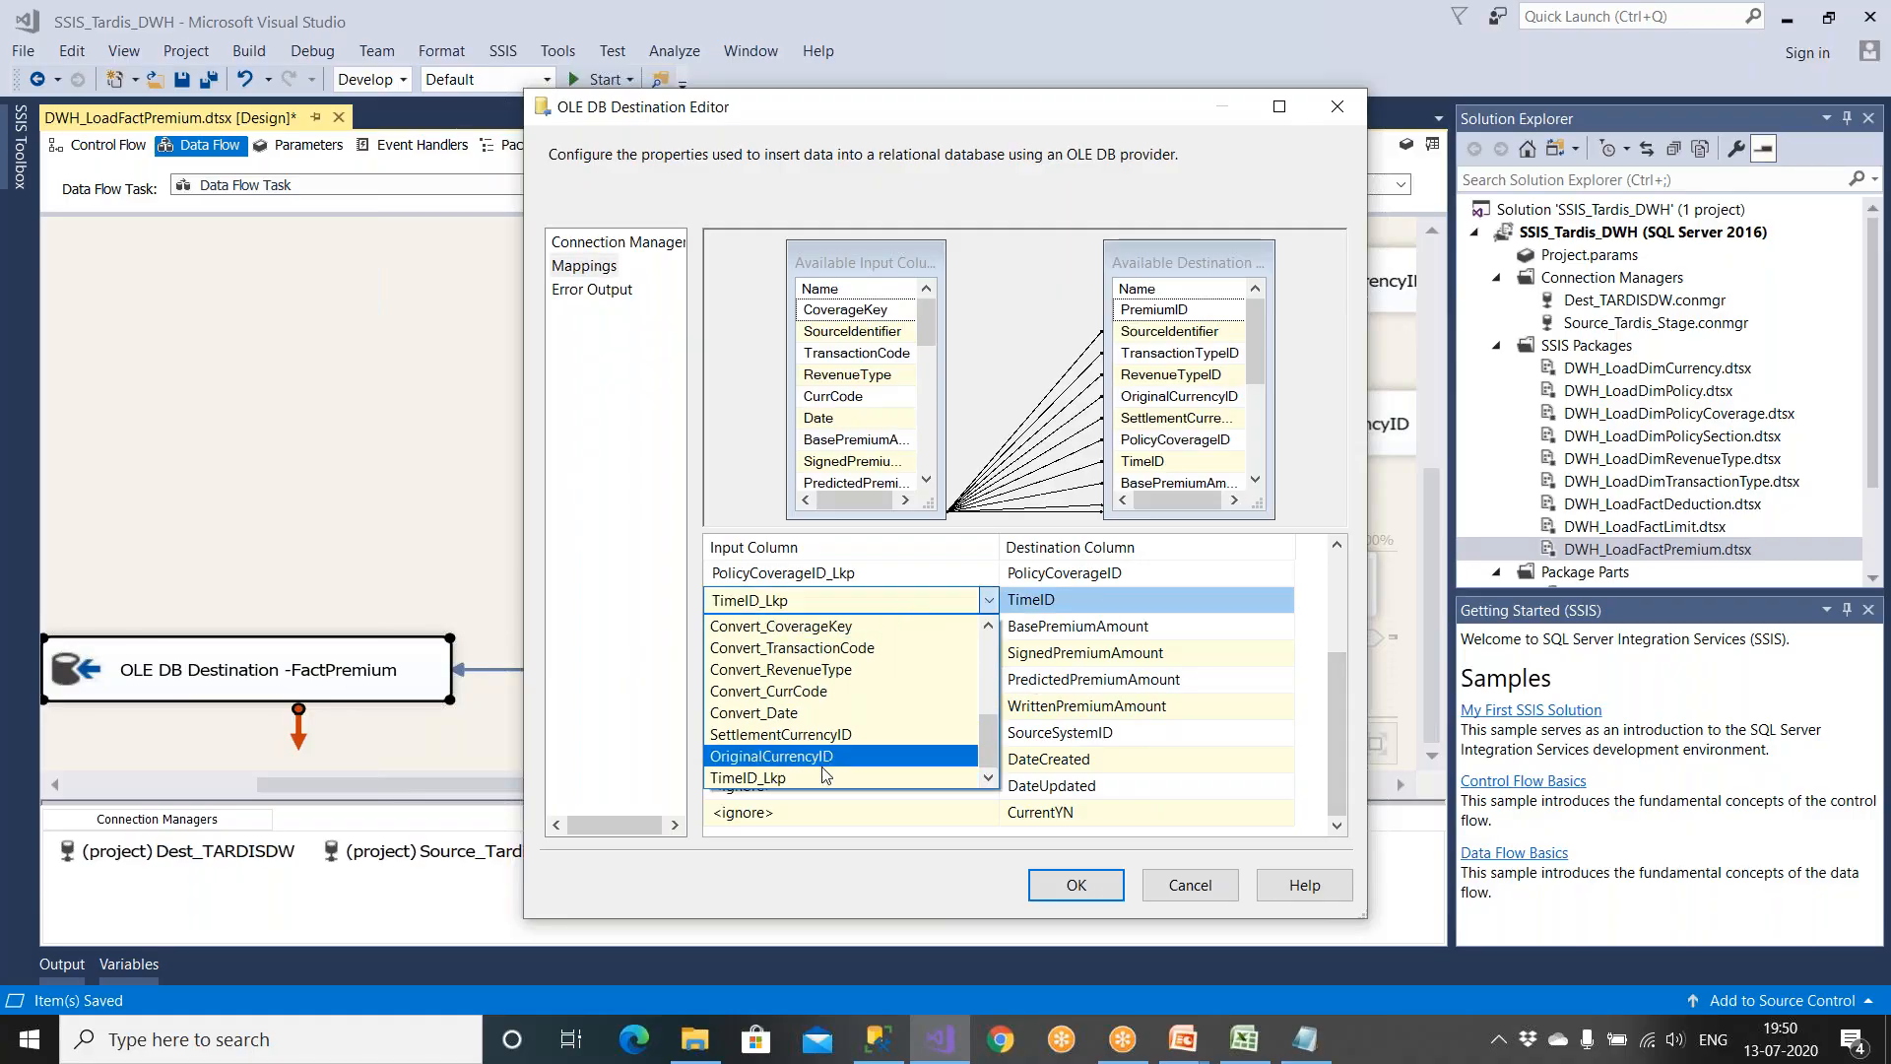
left_click(886, 778)
left_click(1077, 885)
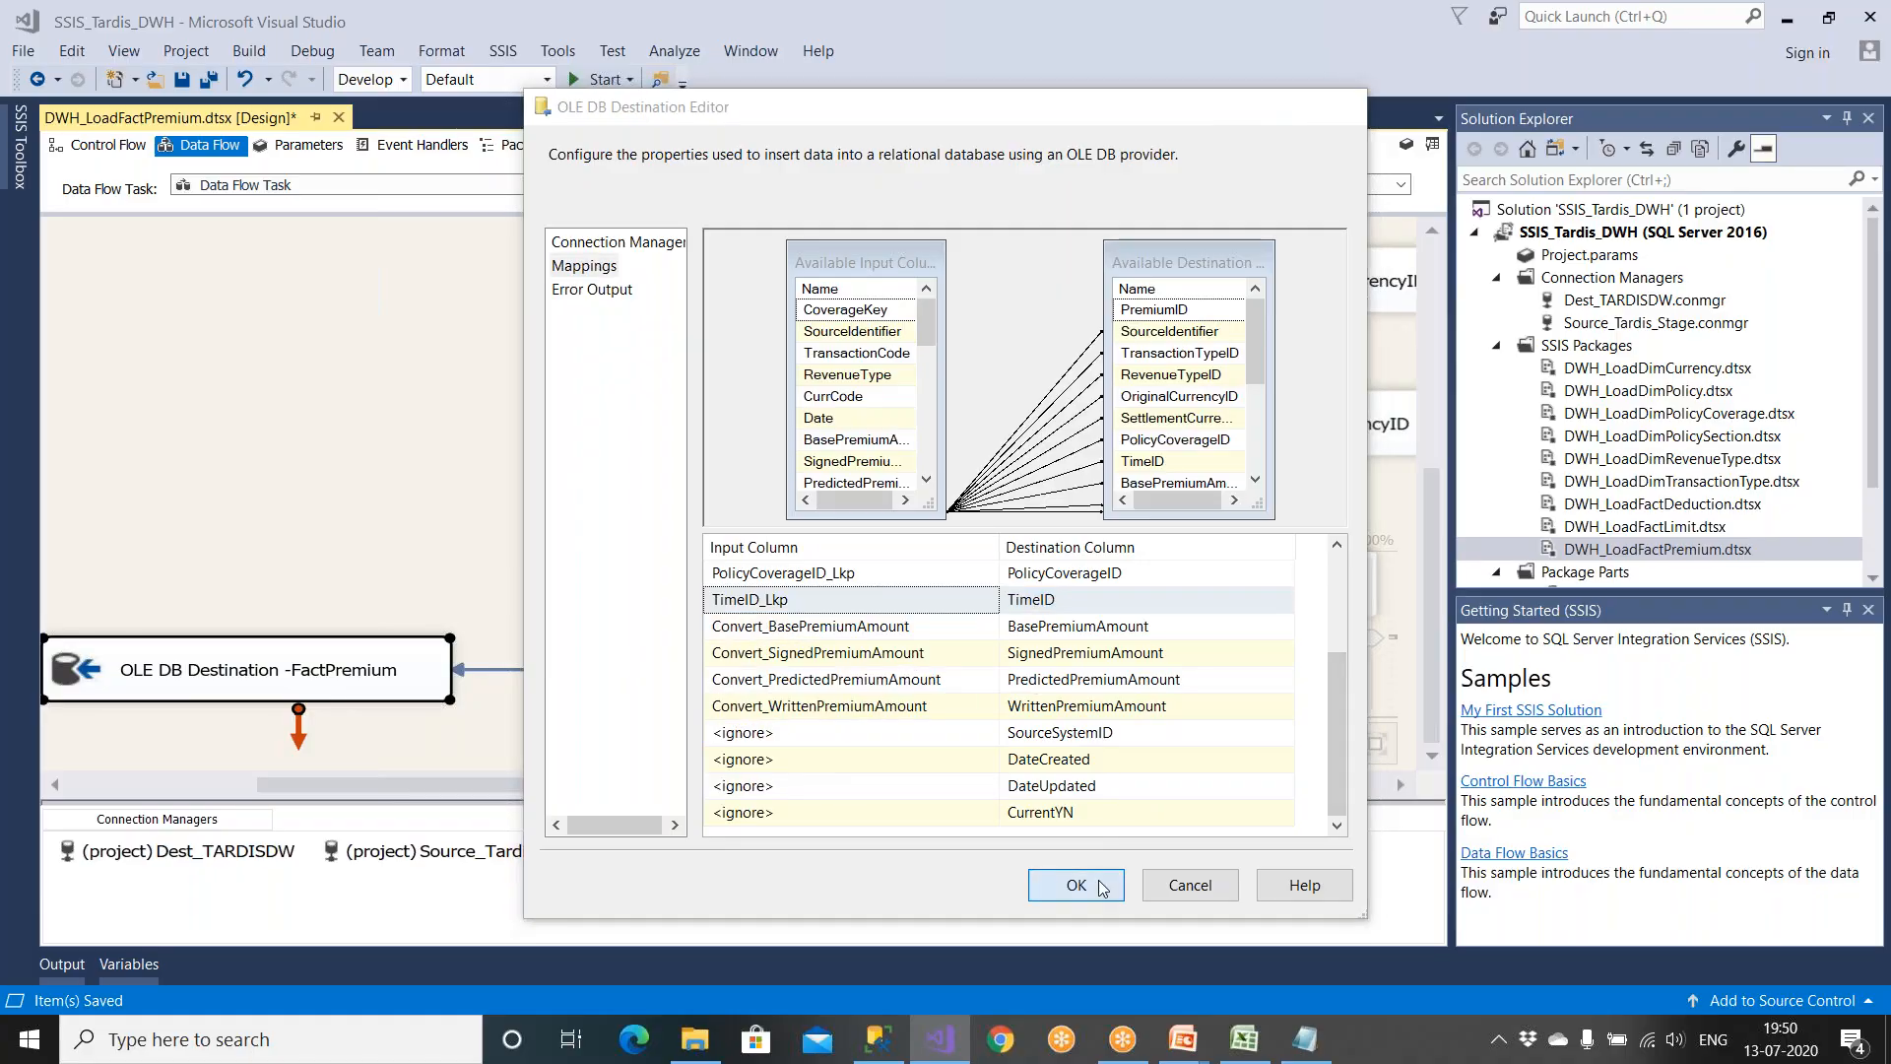
Step: Resolve the column references on the path into the FactPremium destination by deleting unmapped input columns, and save the package
left_click(711, 755)
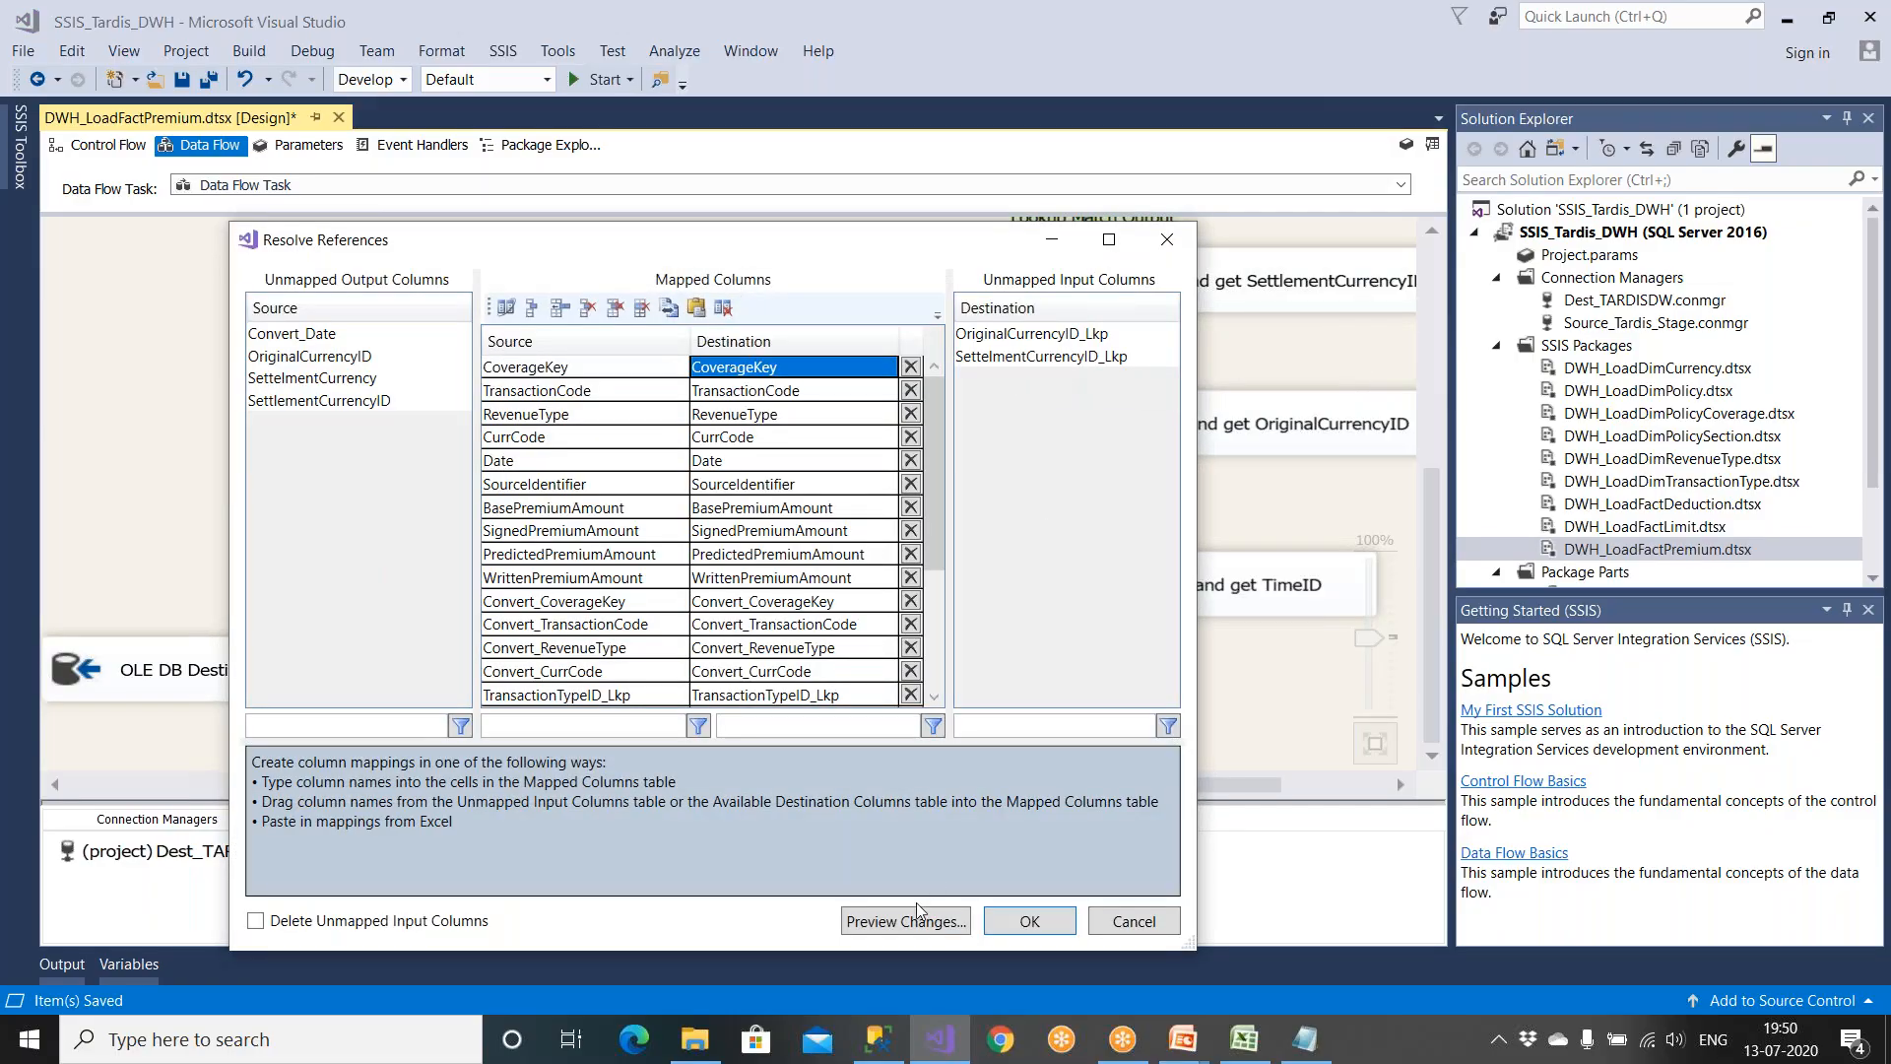
left_click(459, 924)
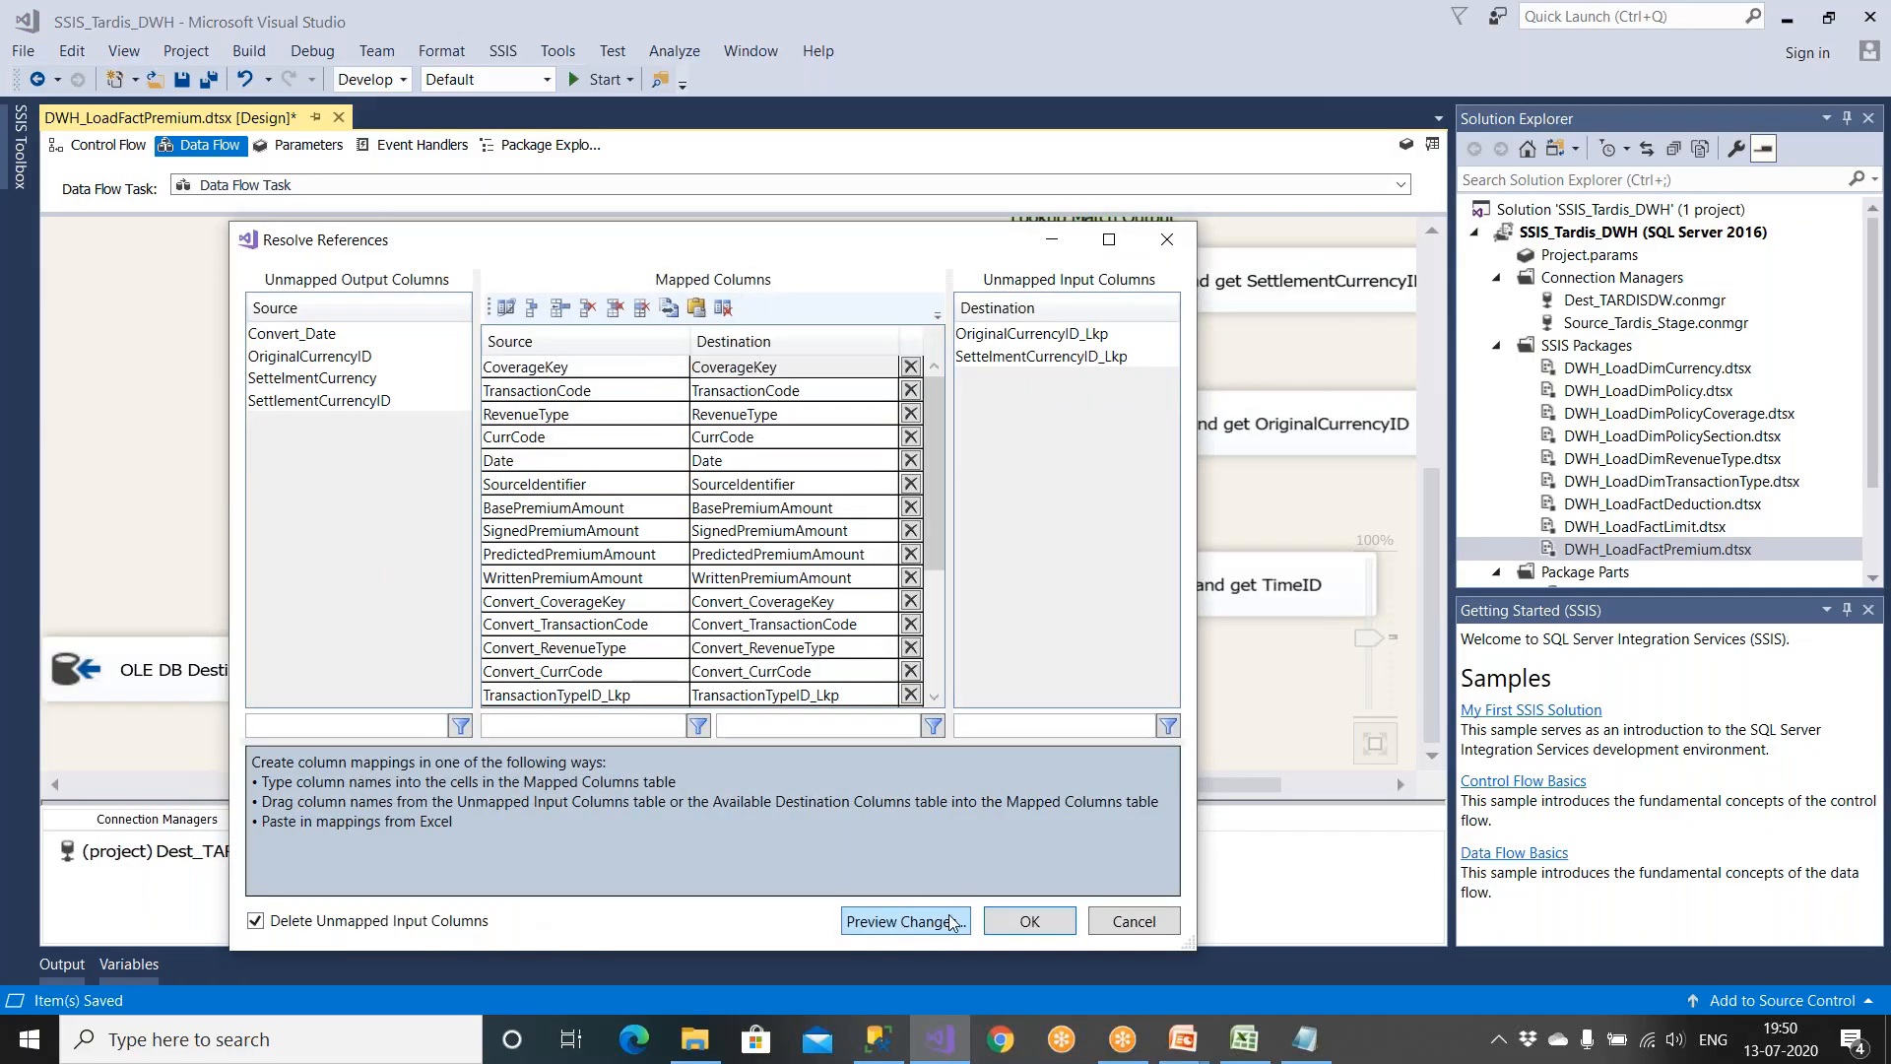
left_click(1029, 921)
key("ctrl+s")
scroll(844, 553, "up", 10)
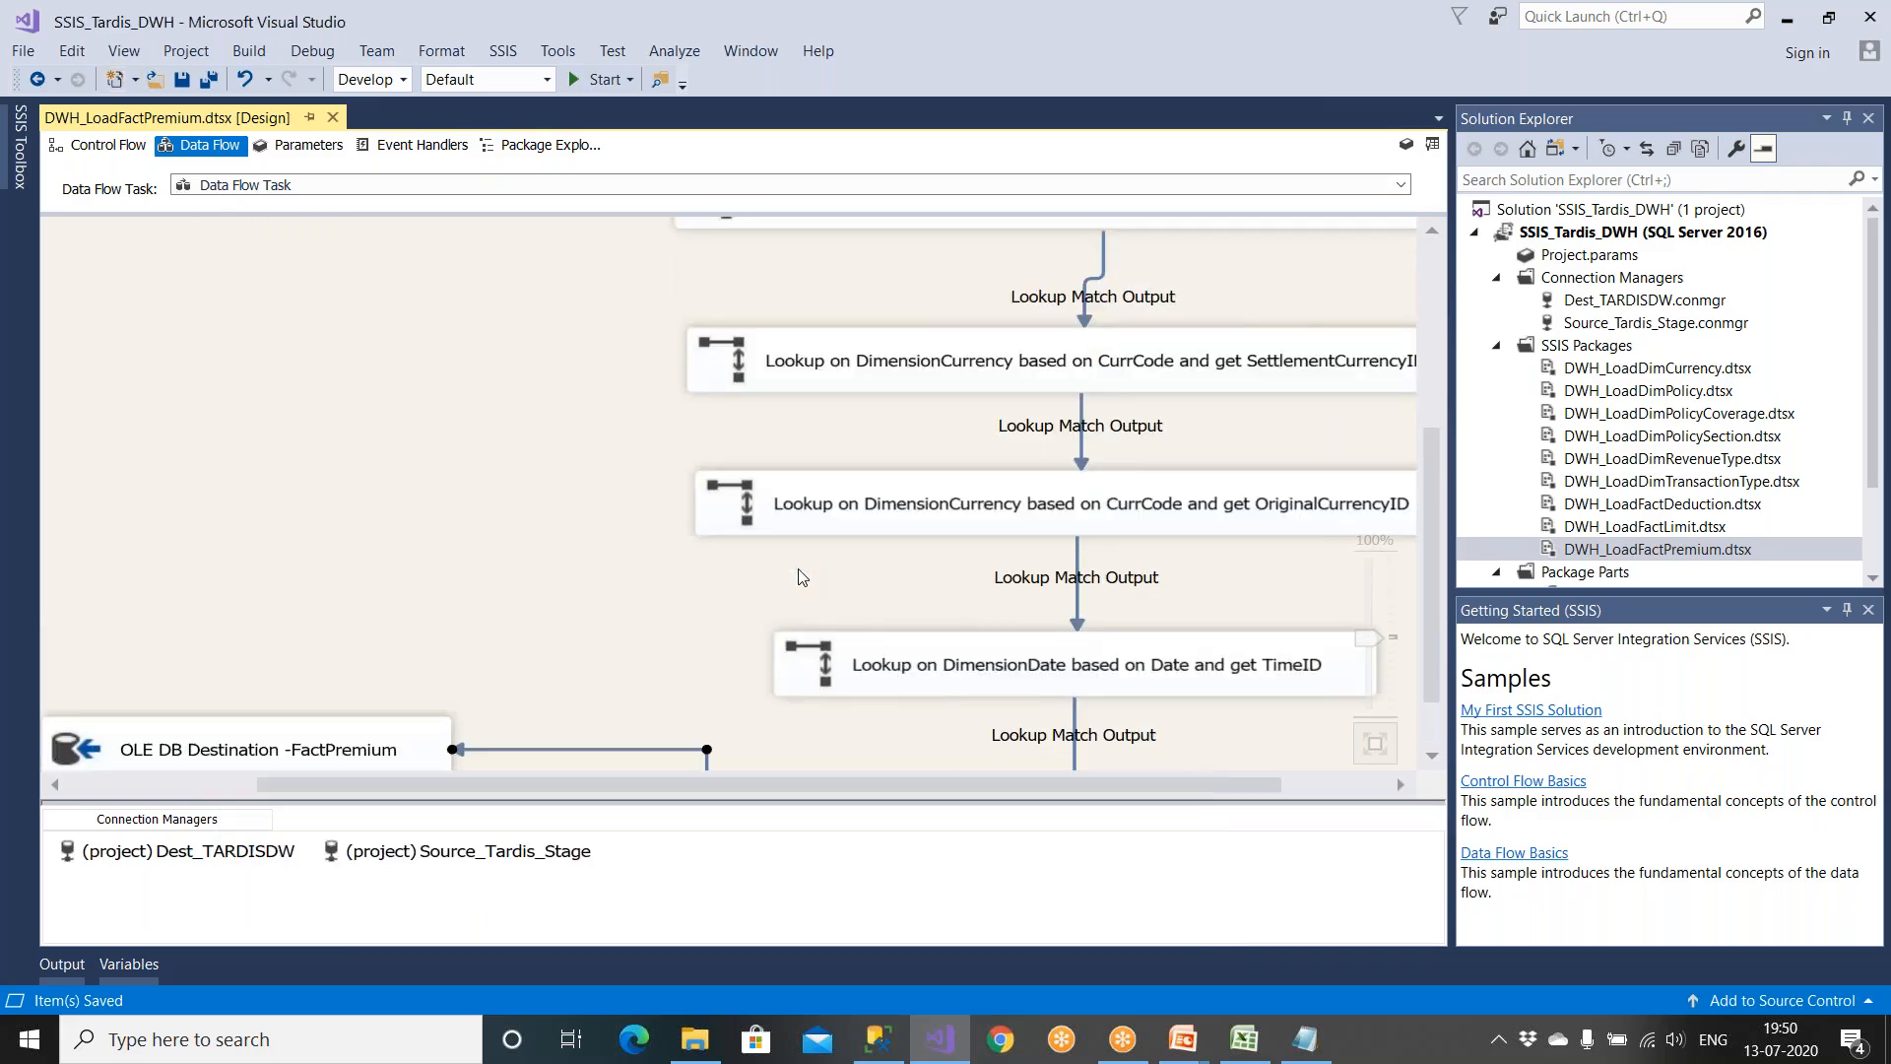
Step: Review the TimeID lookup's cache mode, reference table and column mapping, and close its editor with the settings accepted
scroll(844, 554, "down", 5)
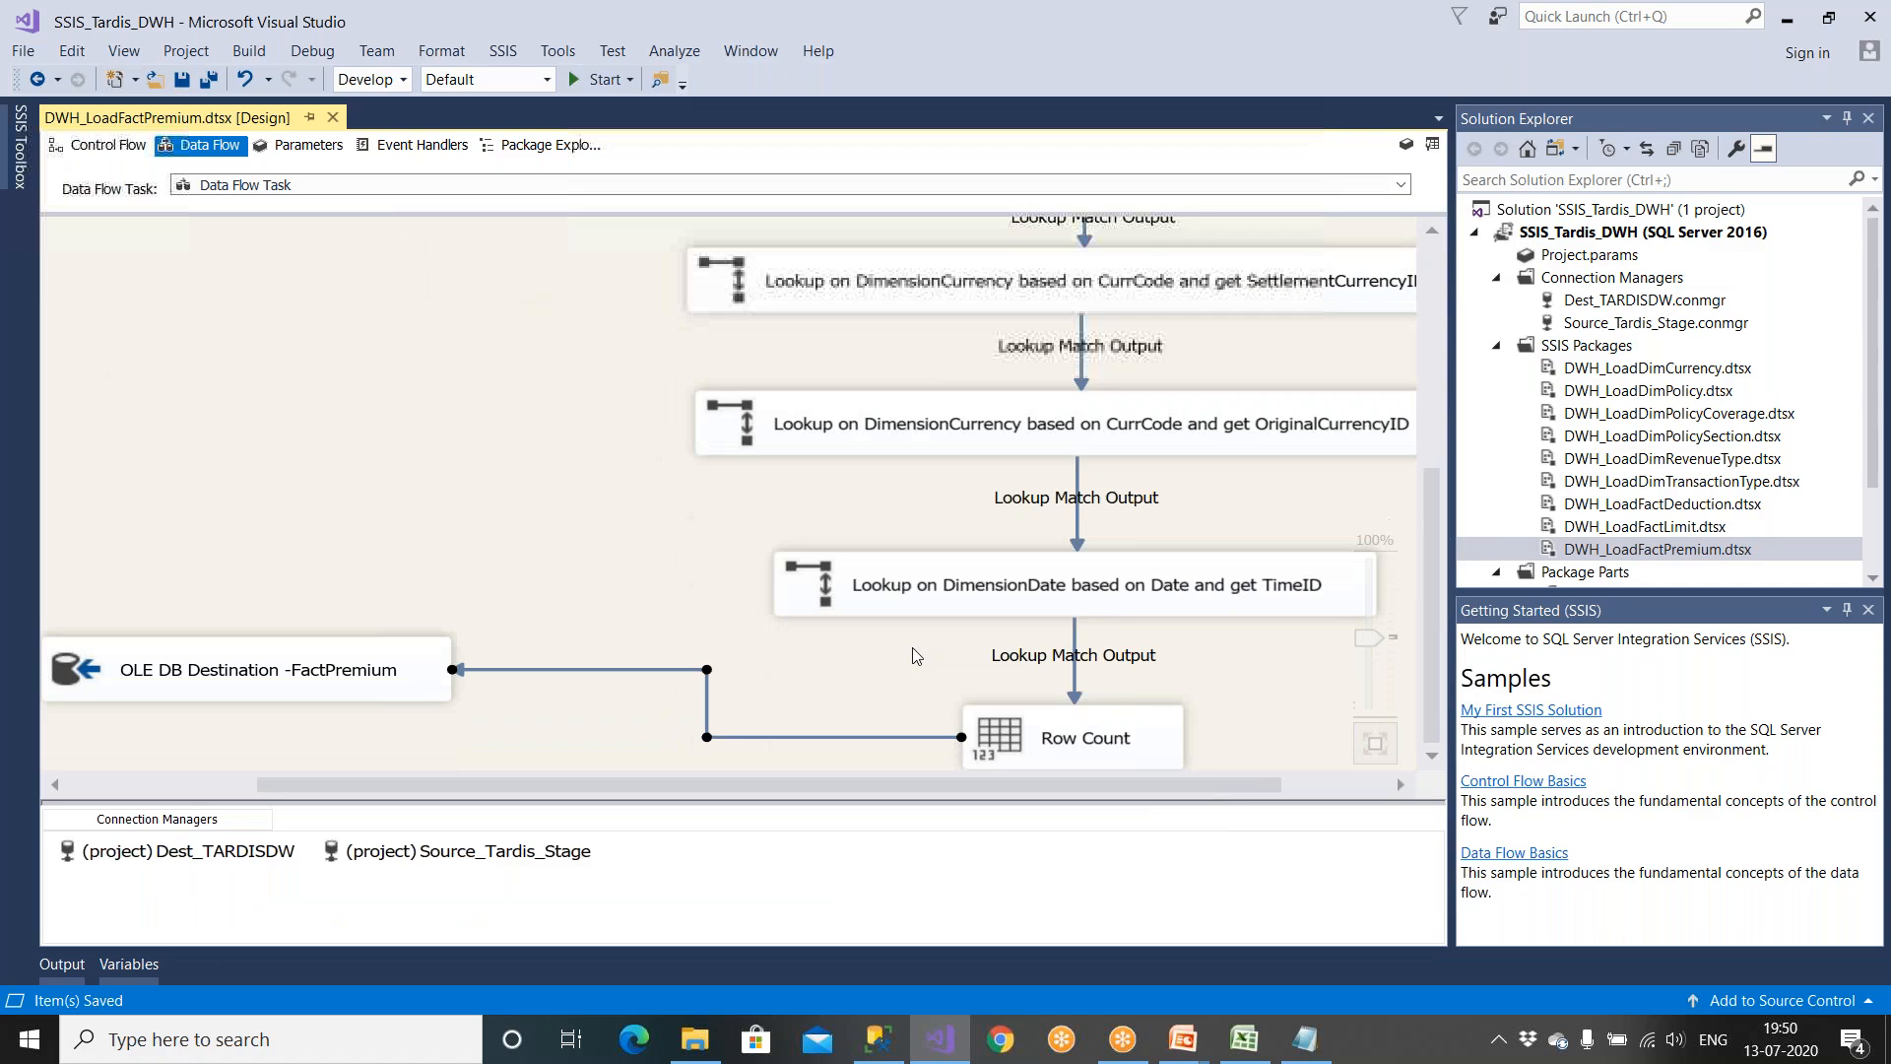
left_click(1062, 603)
double_click(1062, 603)
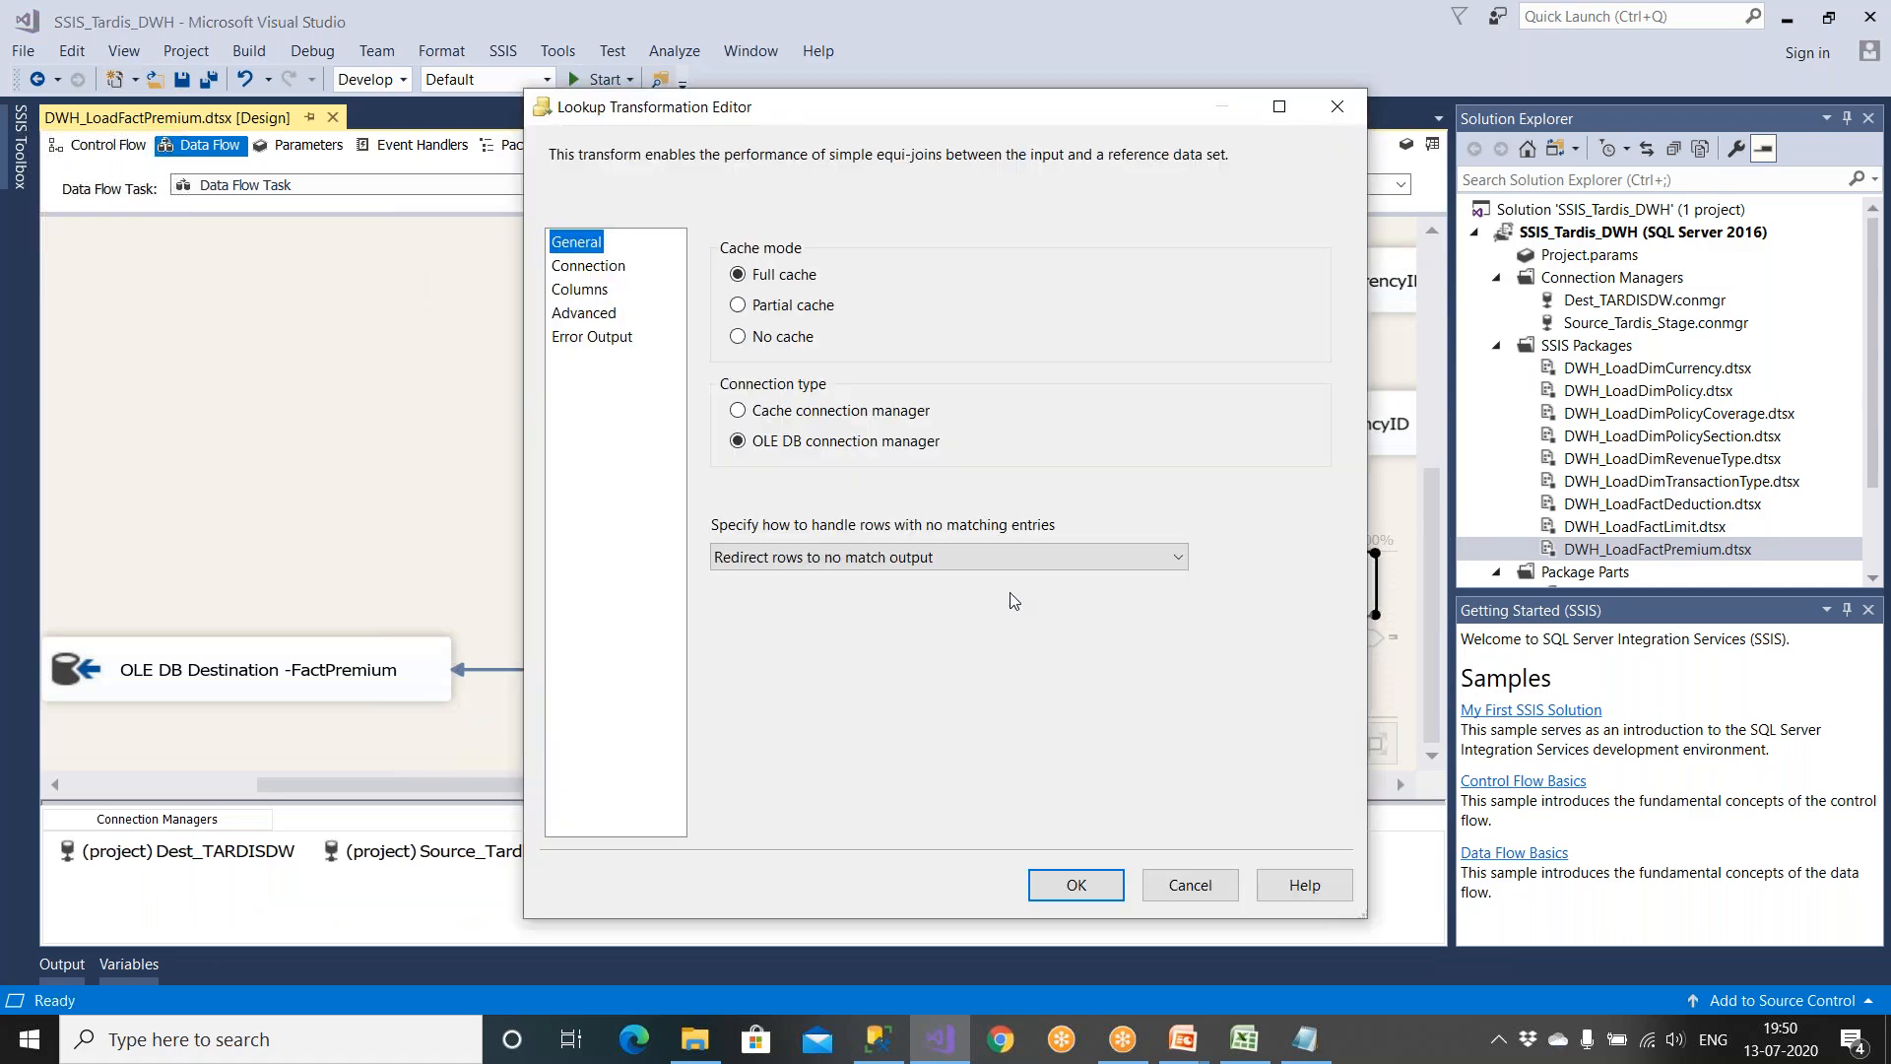
left_click(611, 268)
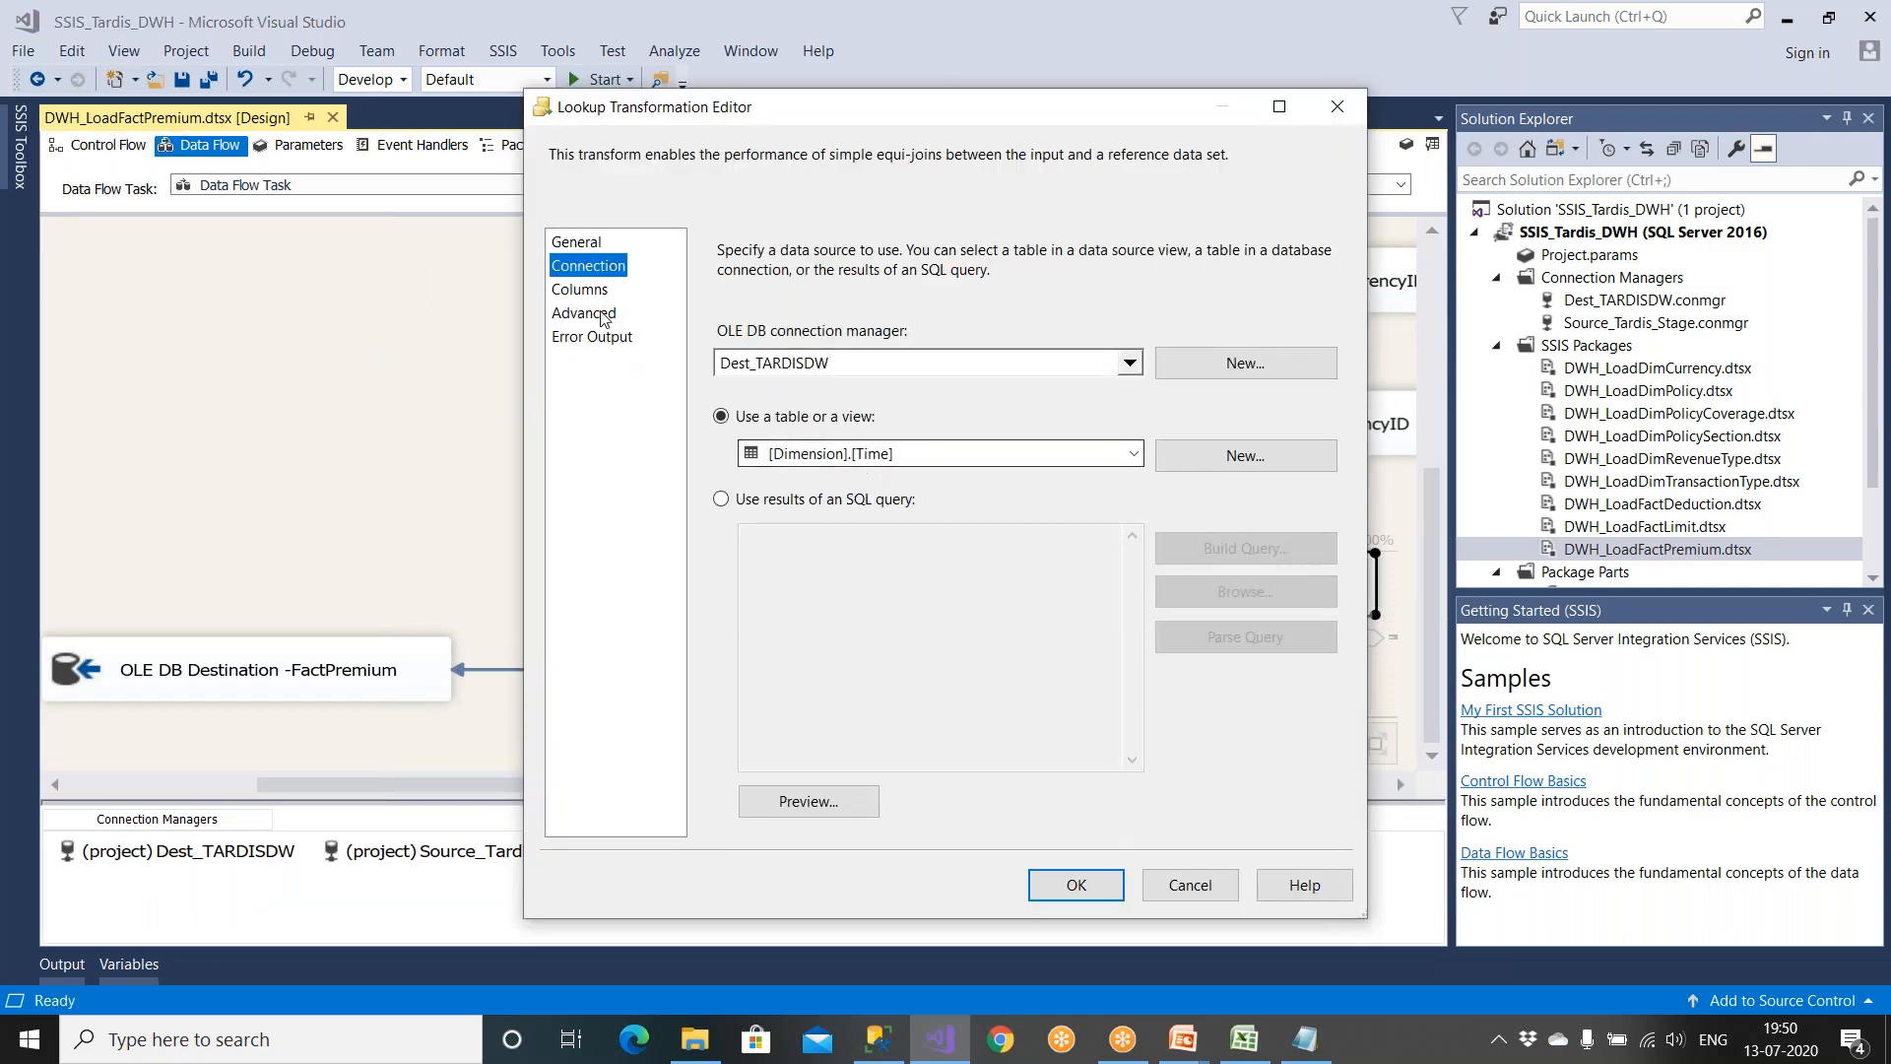
left_click(581, 290)
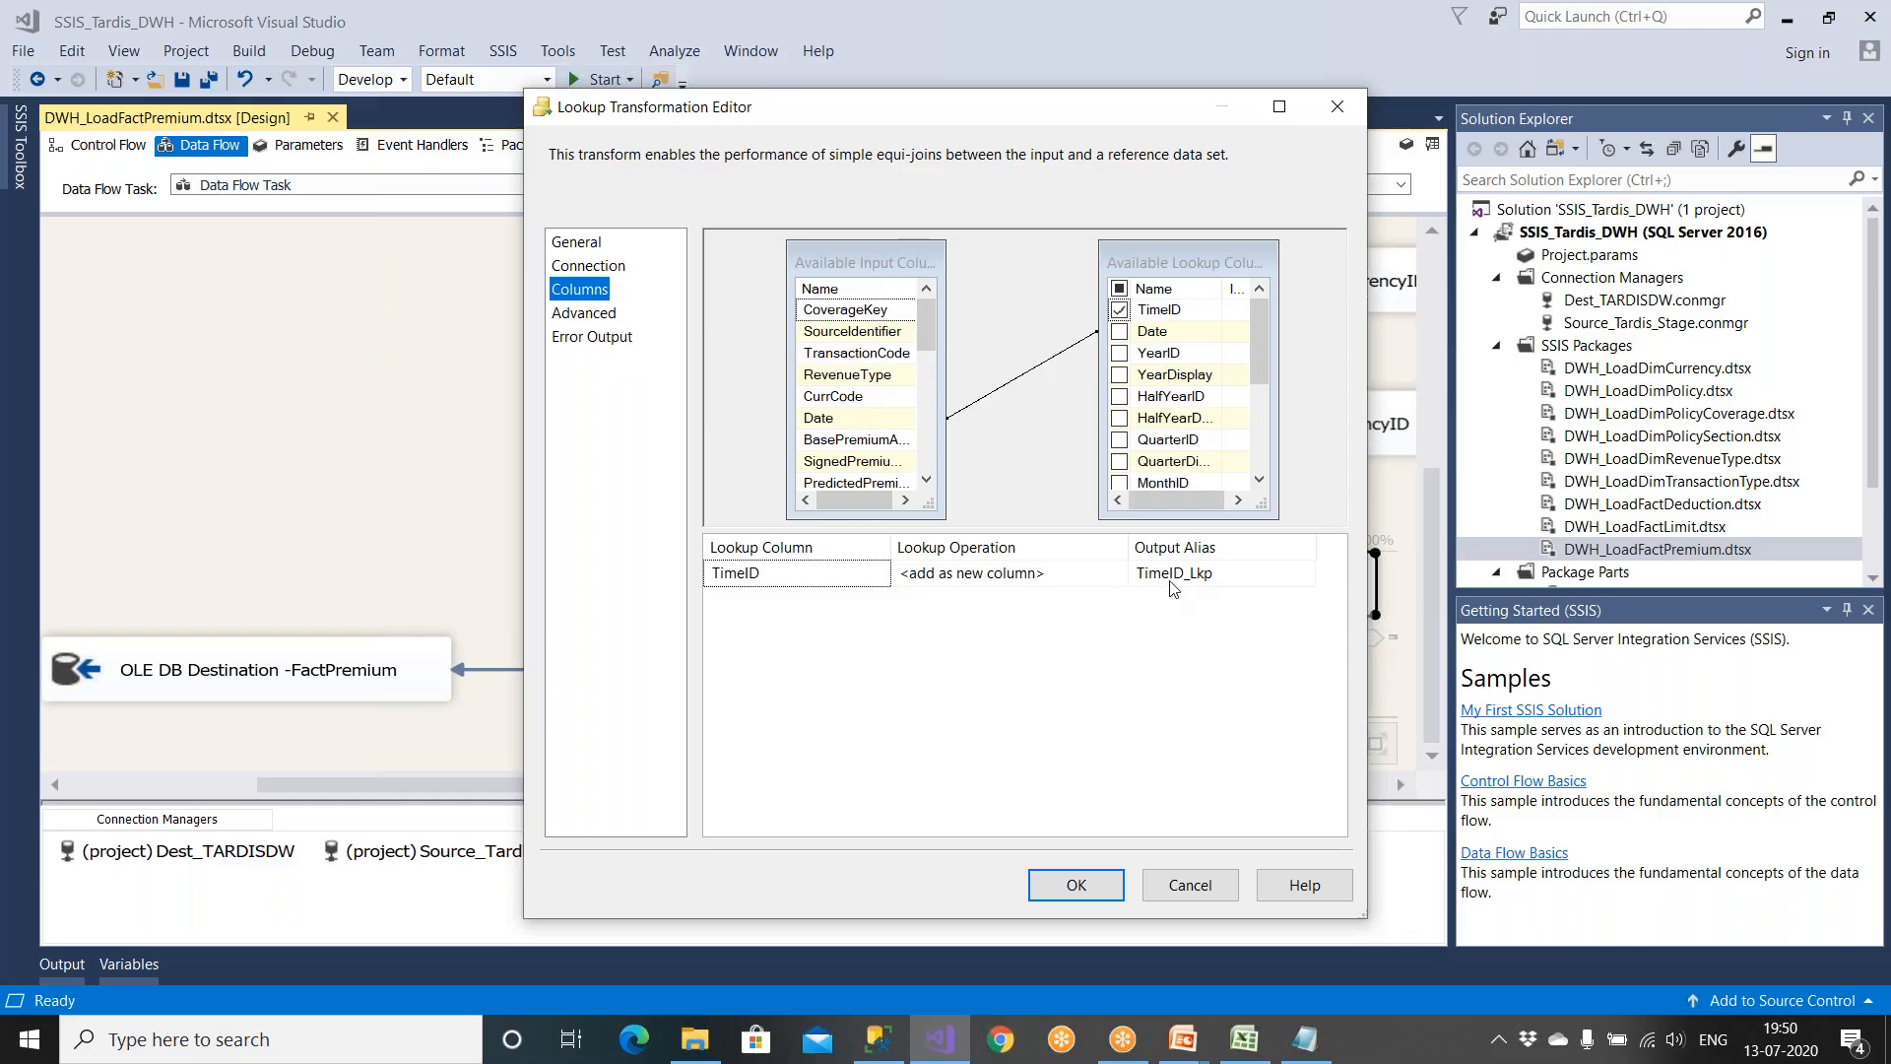
left_click(1076, 883)
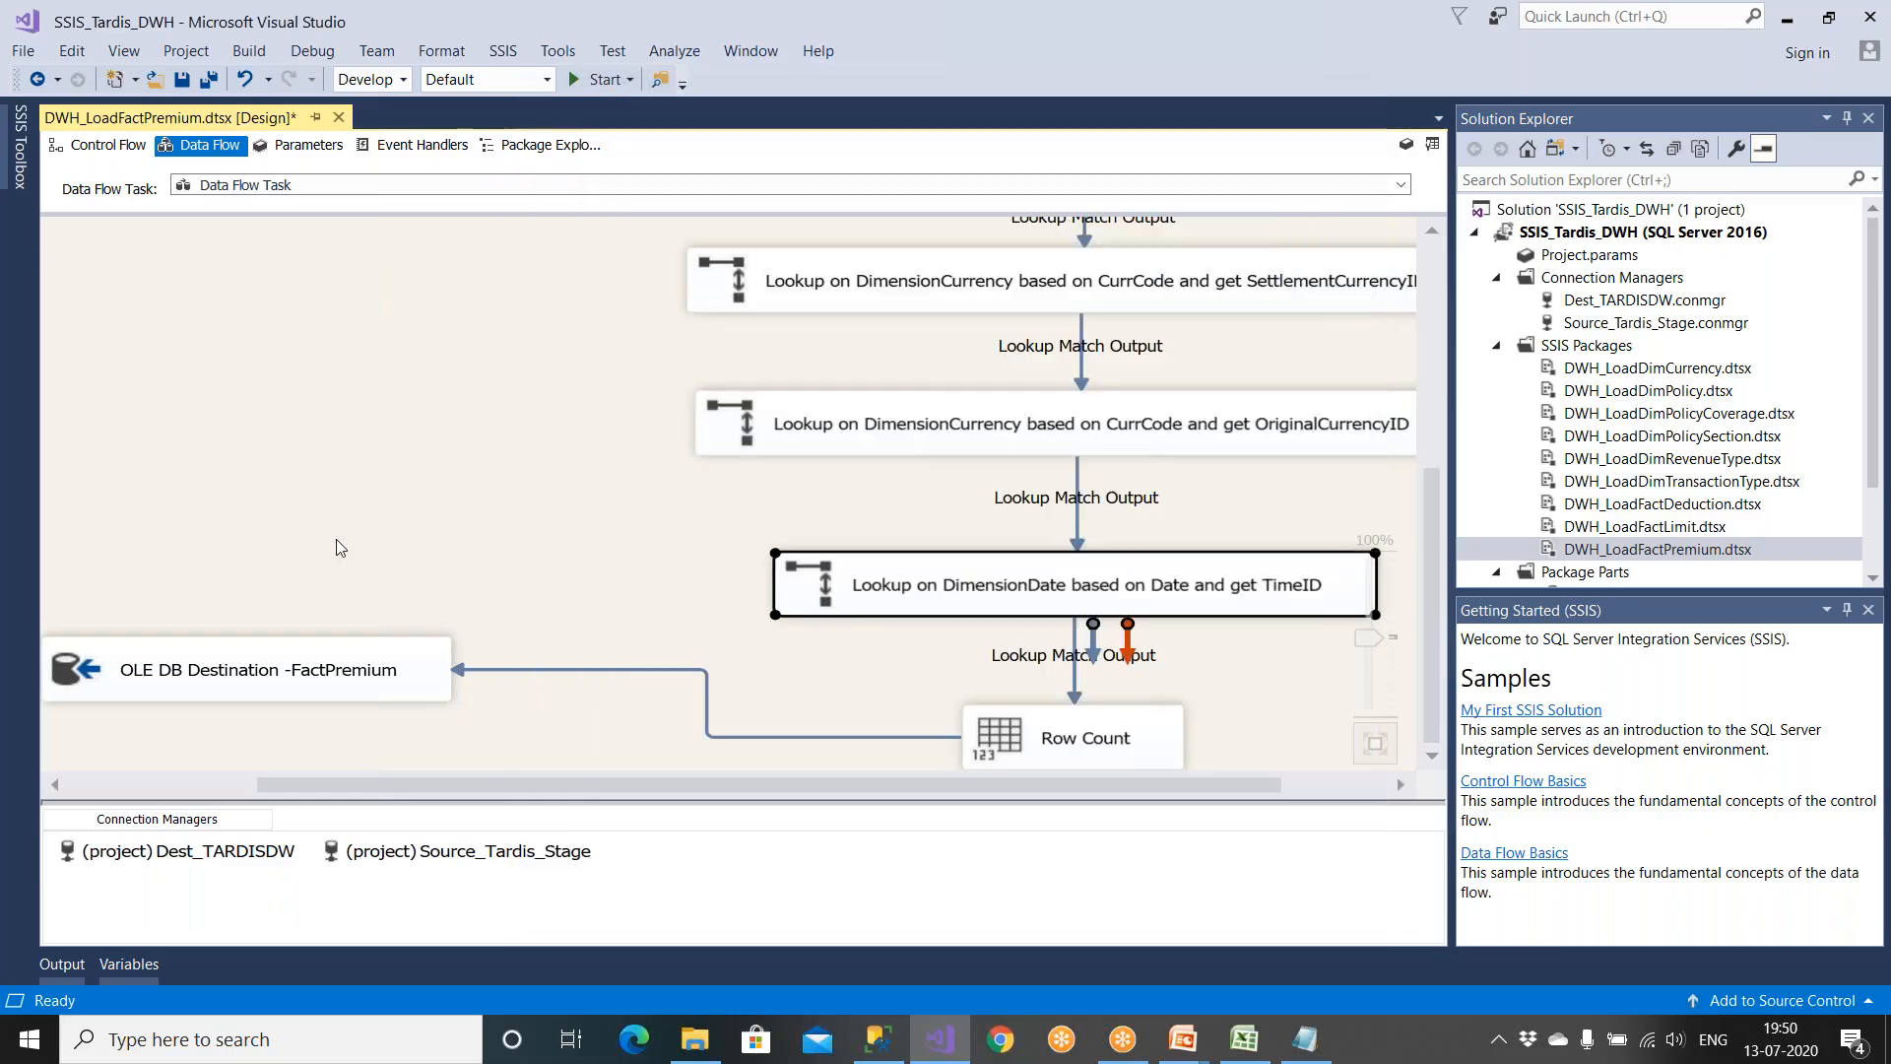
Step: Save the DWH_LoadFactPremium package and run it in debug mode, checking the data flow from the source onward
left_click(182, 80)
left_click(598, 79)
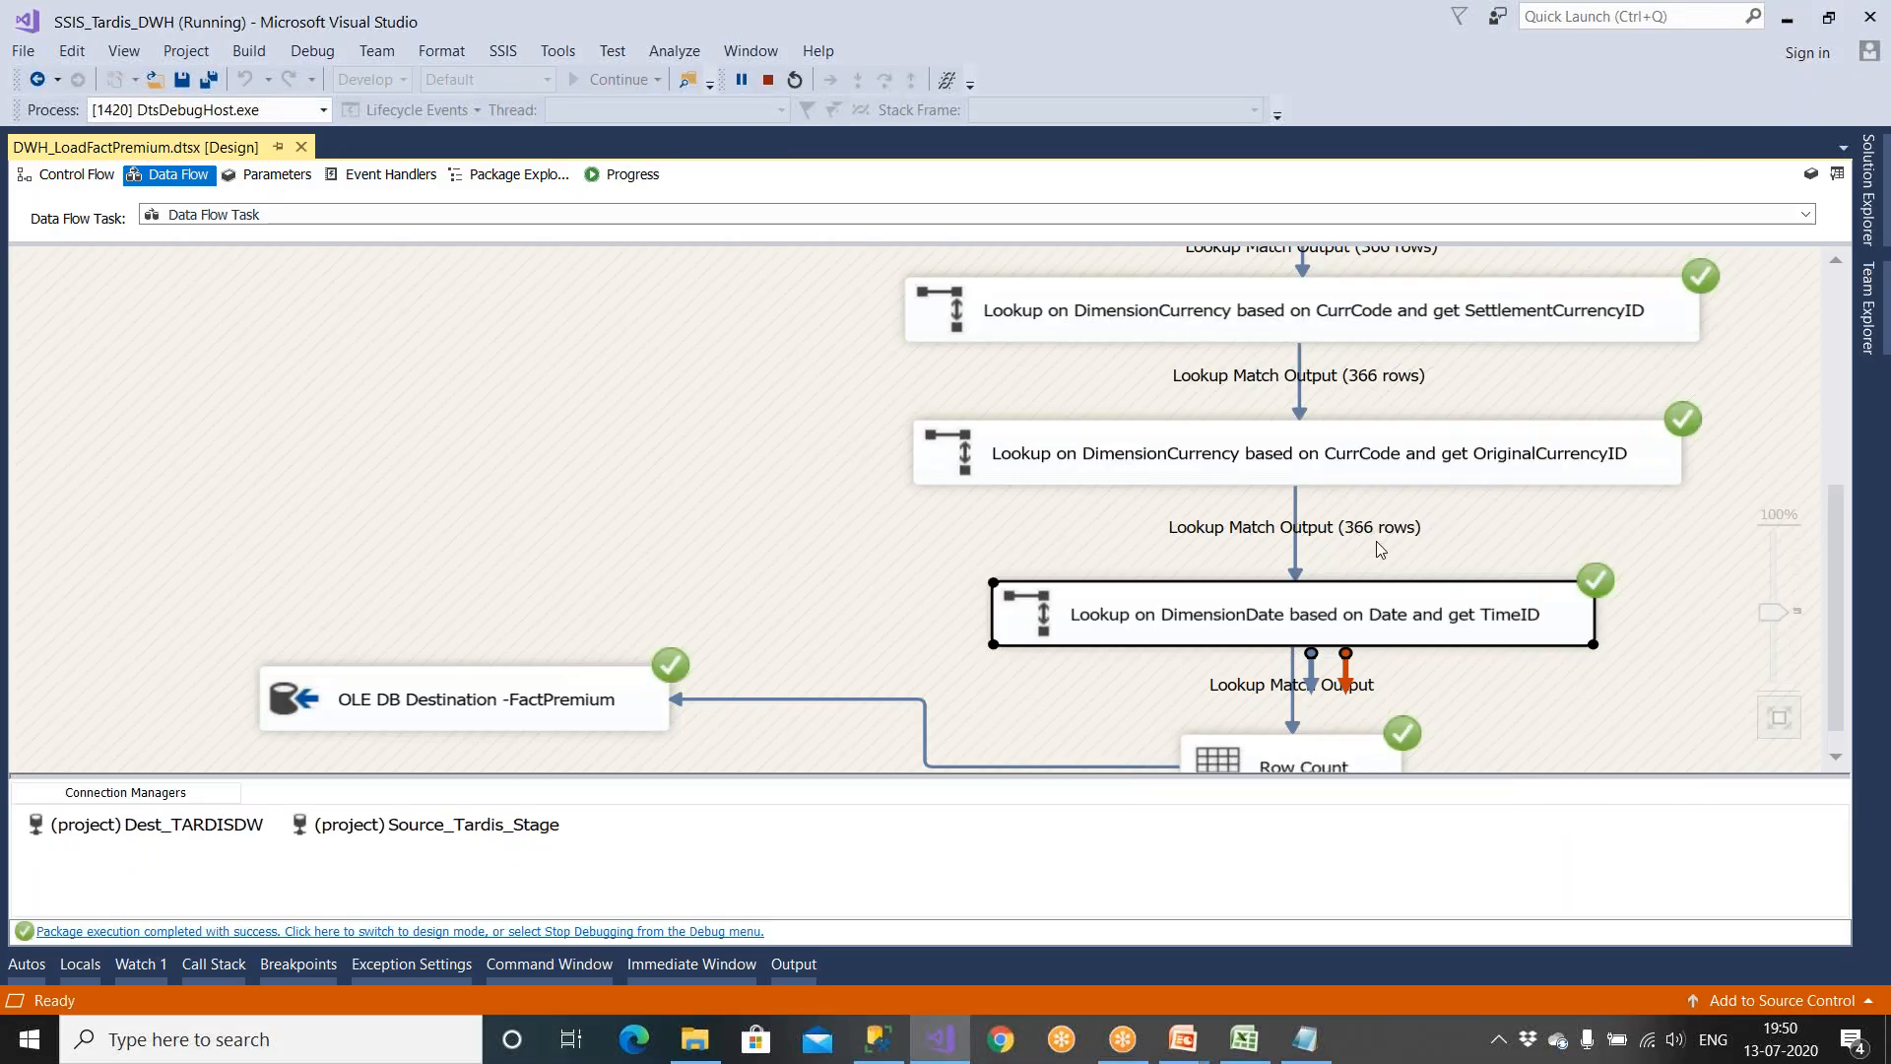
scroll(1387, 505, "up", 5)
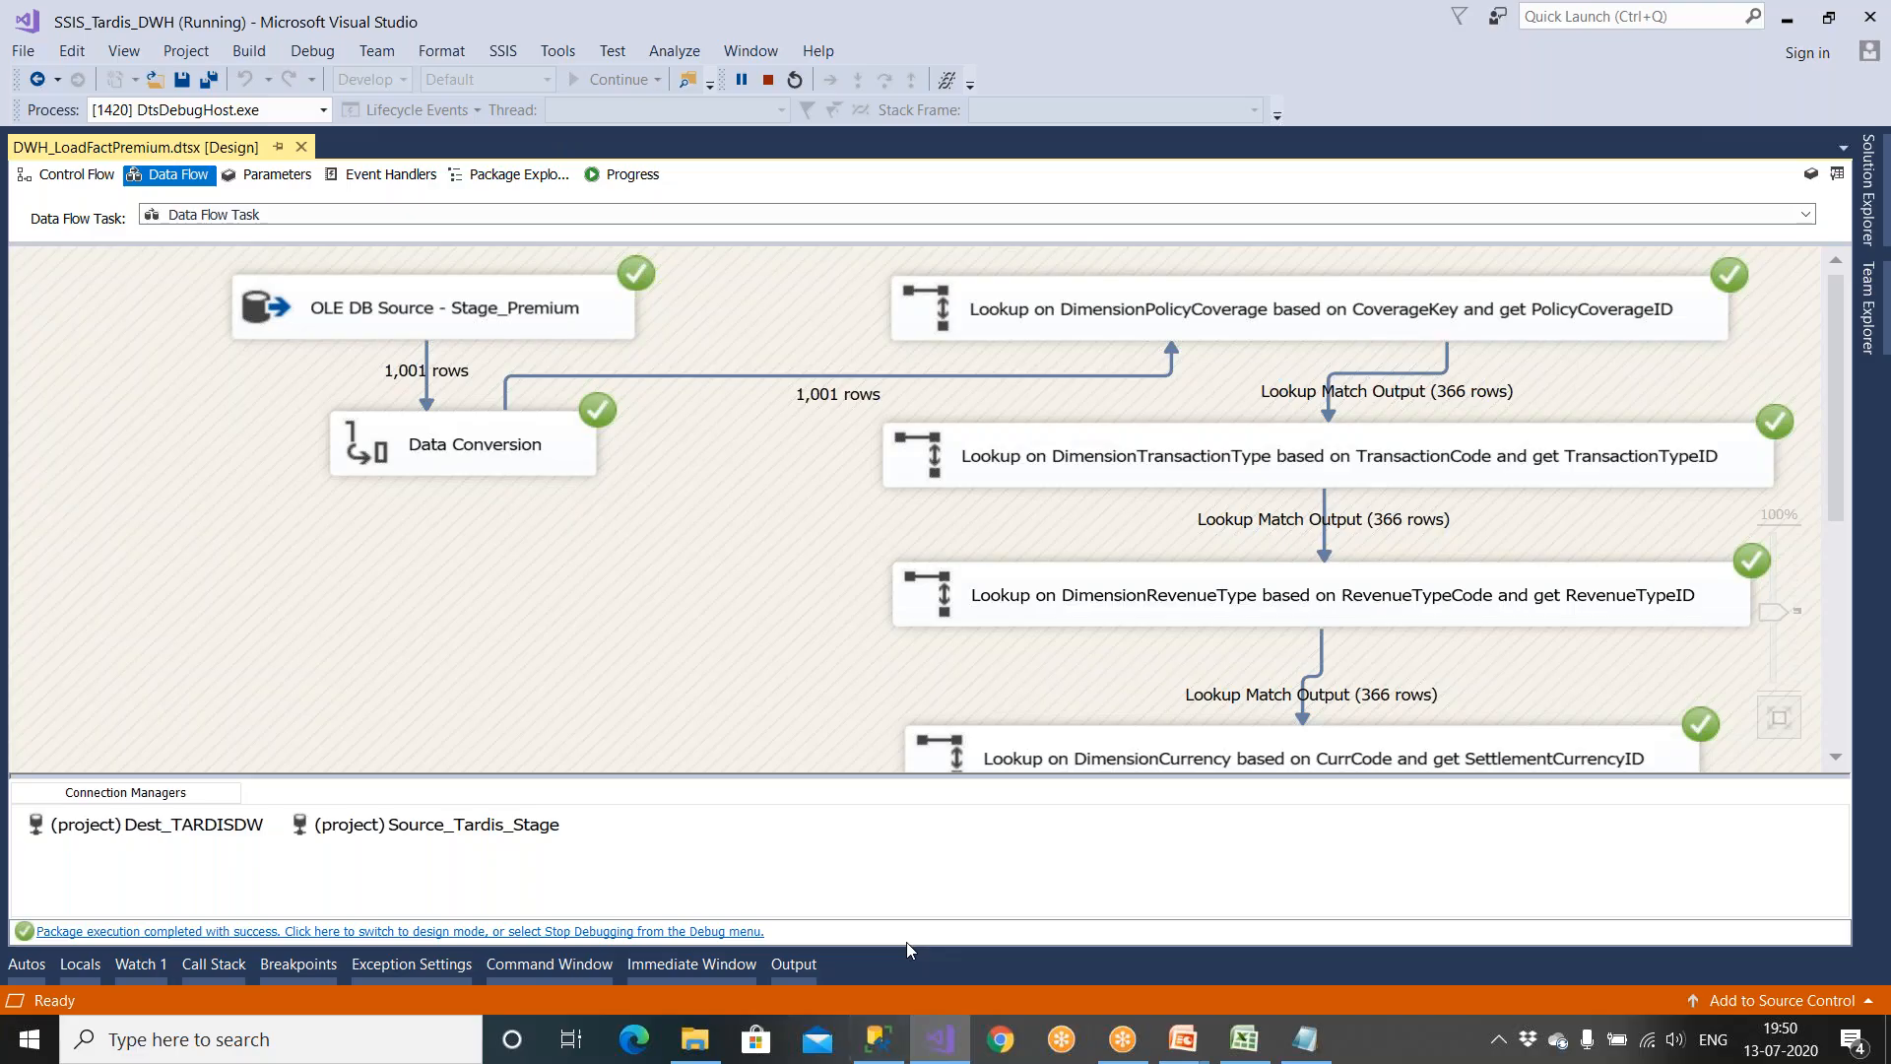
Step: Examine the match output row counts of each lookup in turn, from PolicyCoverageID to TimeID
left_click(1449, 325)
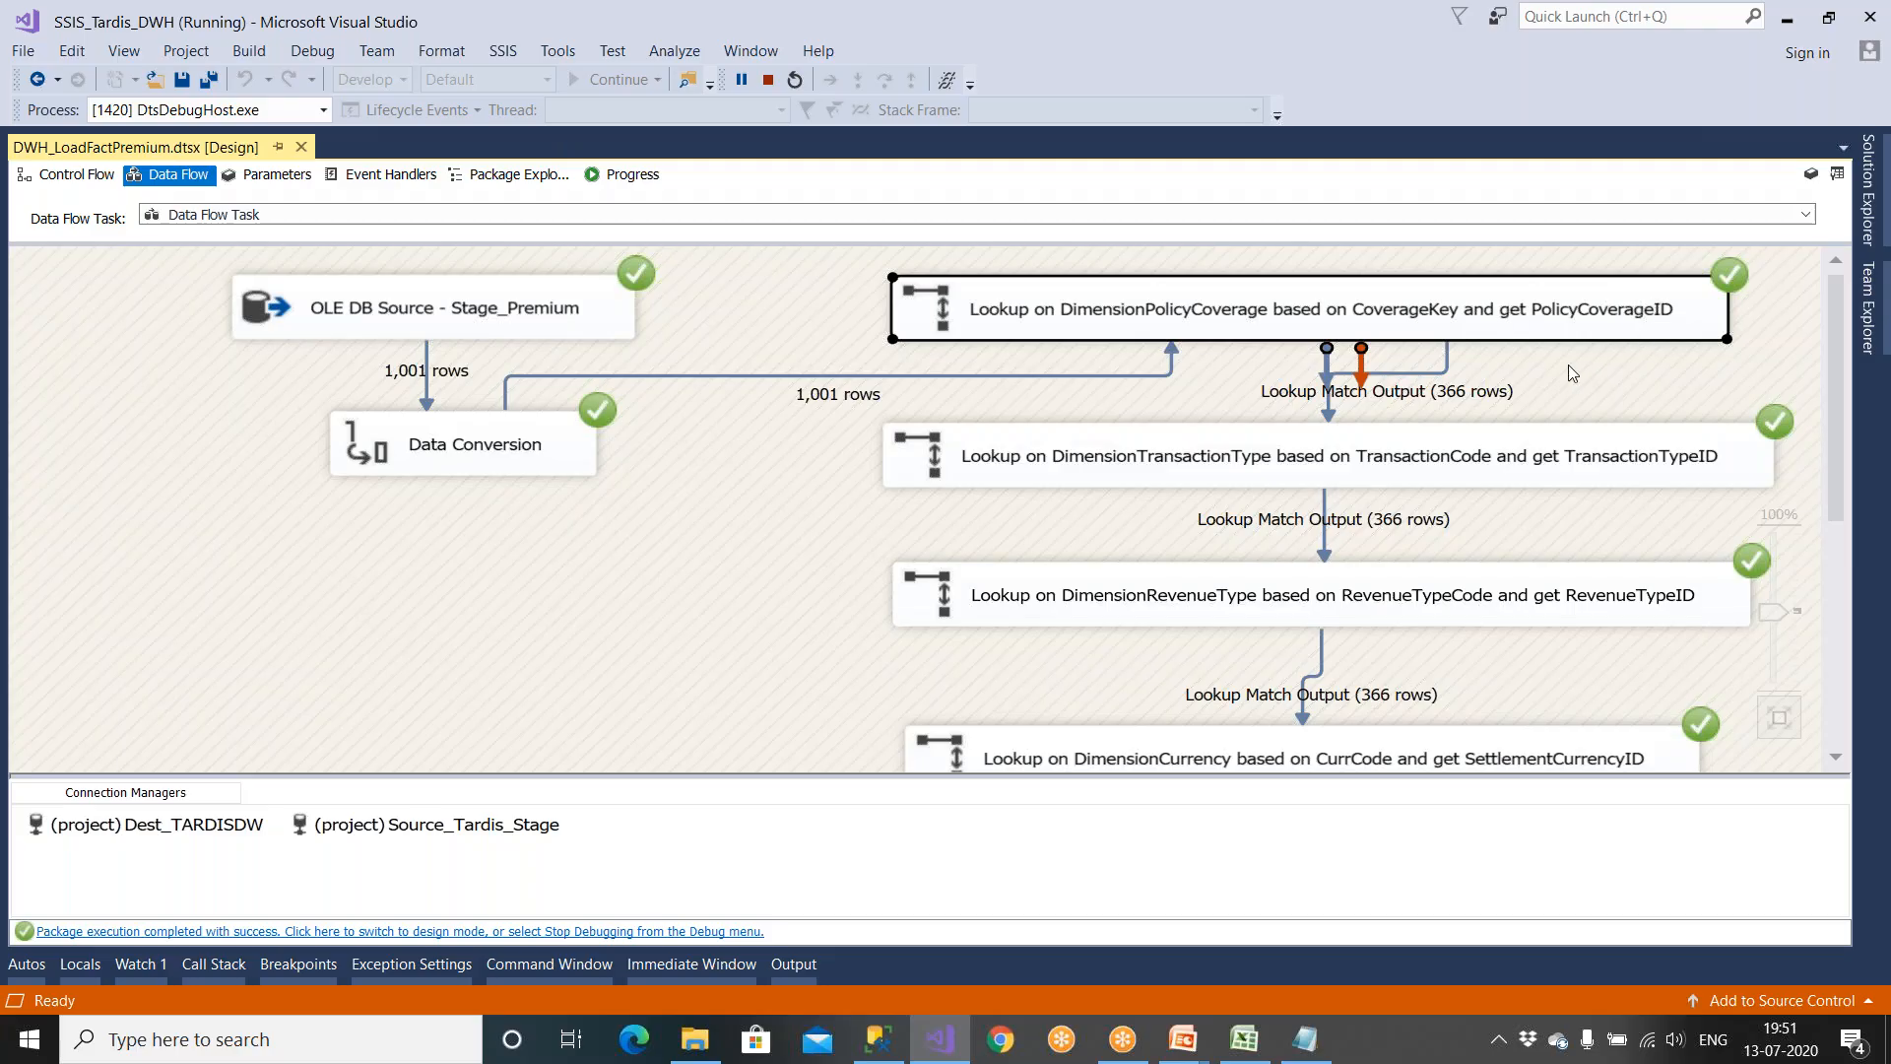
left_click(1485, 459)
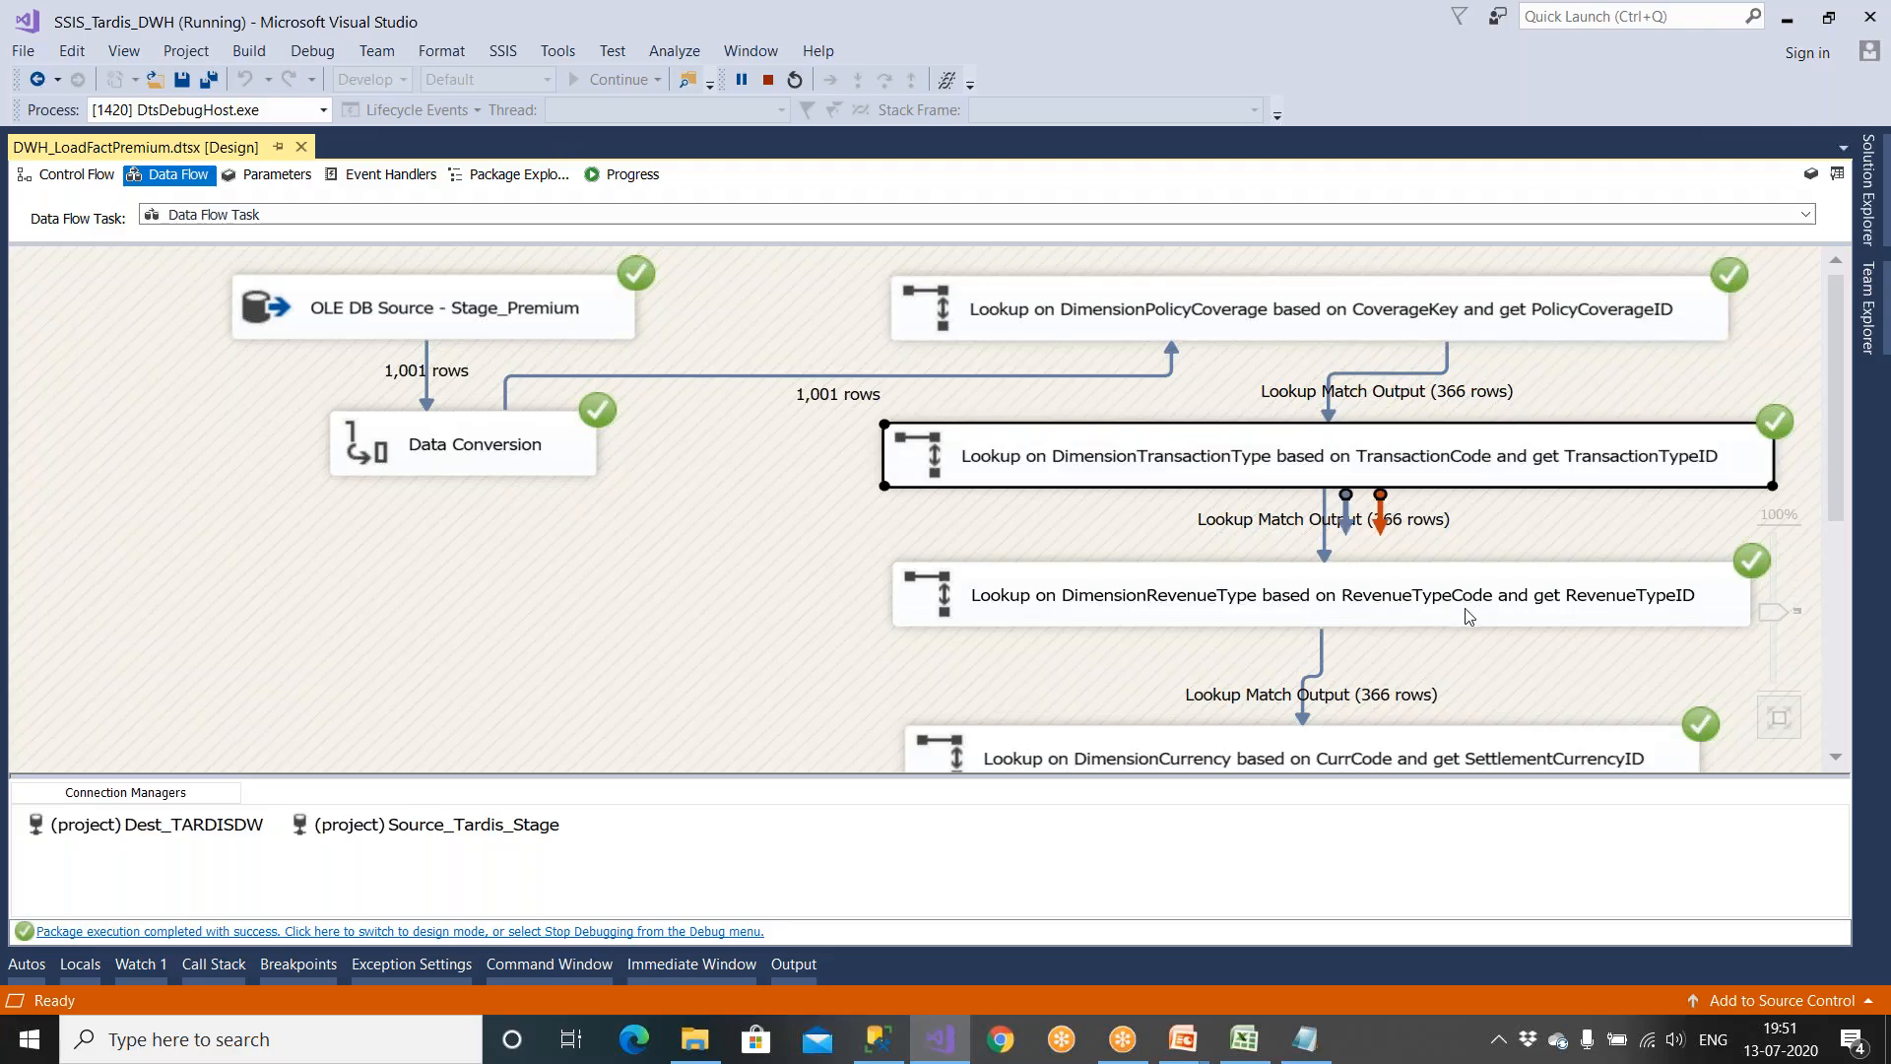
left_click(1465, 612)
scroll(1465, 612, "down", 2)
left_click(1468, 601)
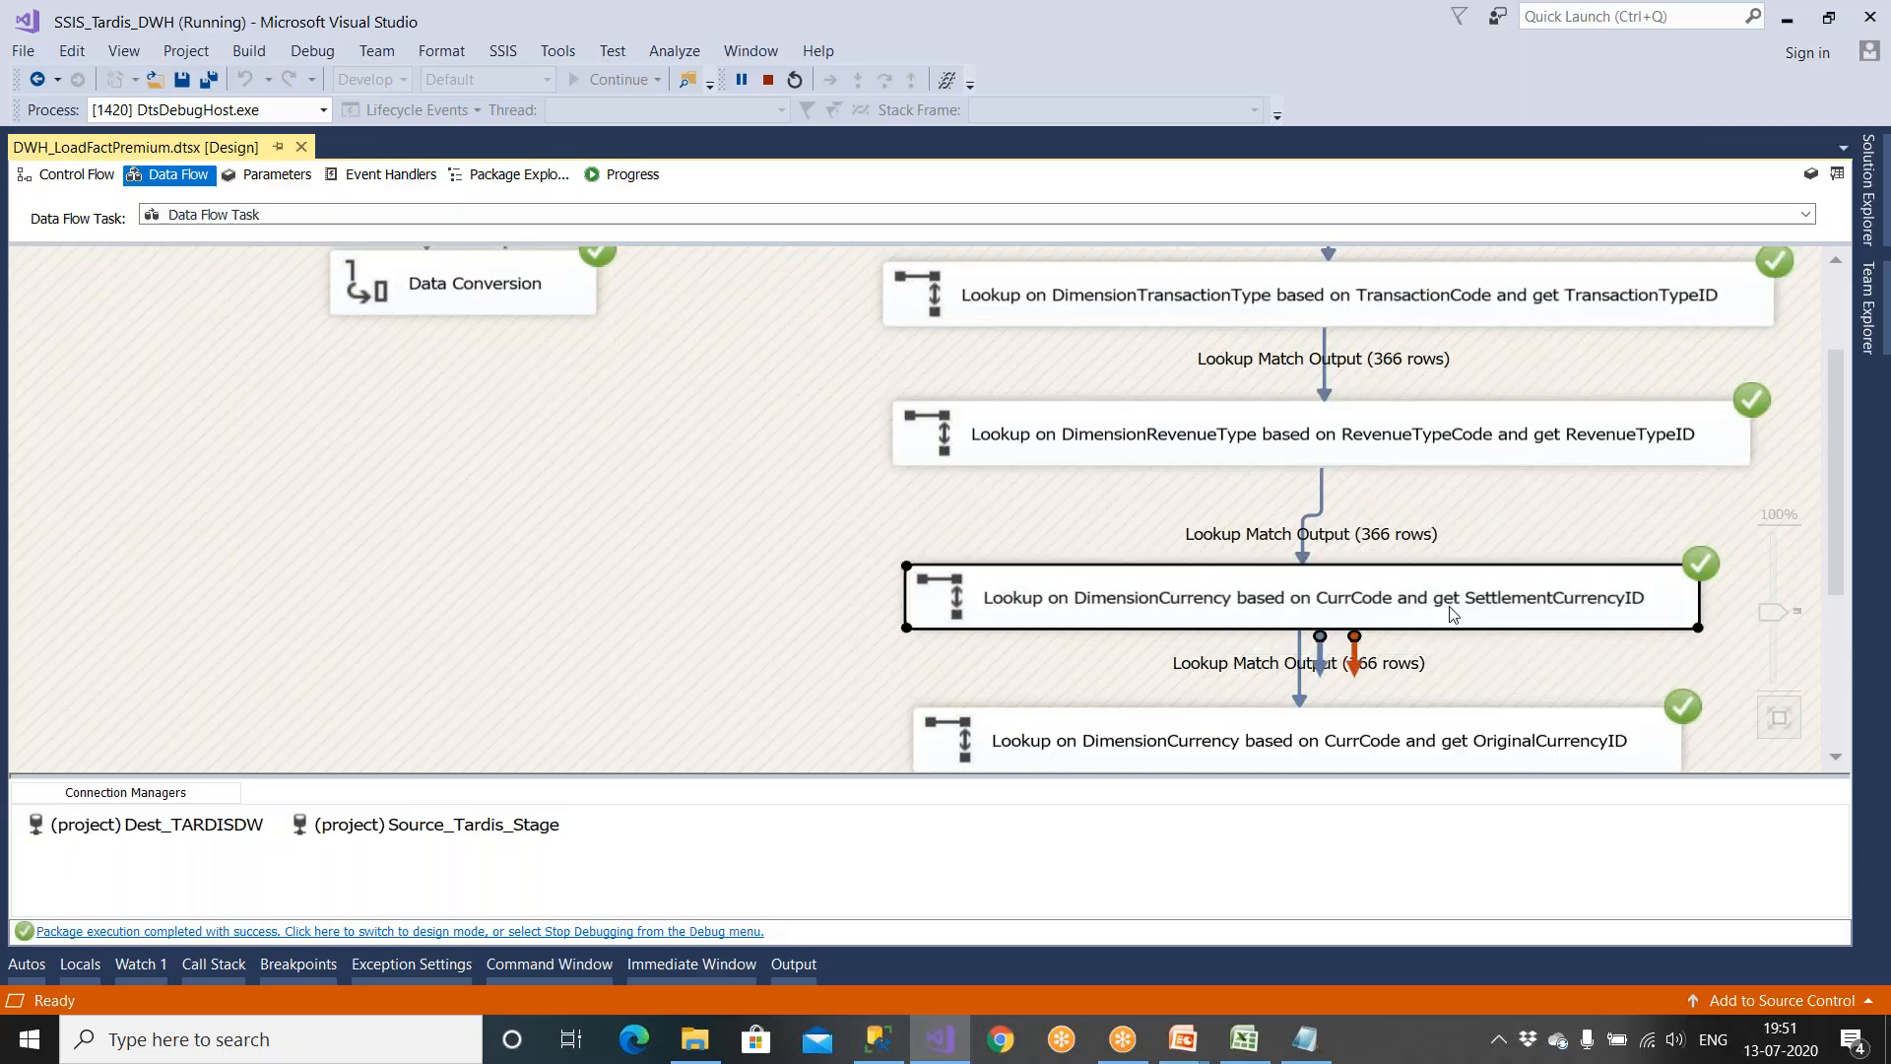
scroll(1467, 601, "down", 3)
left_click(1478, 517)
left_click(1438, 688)
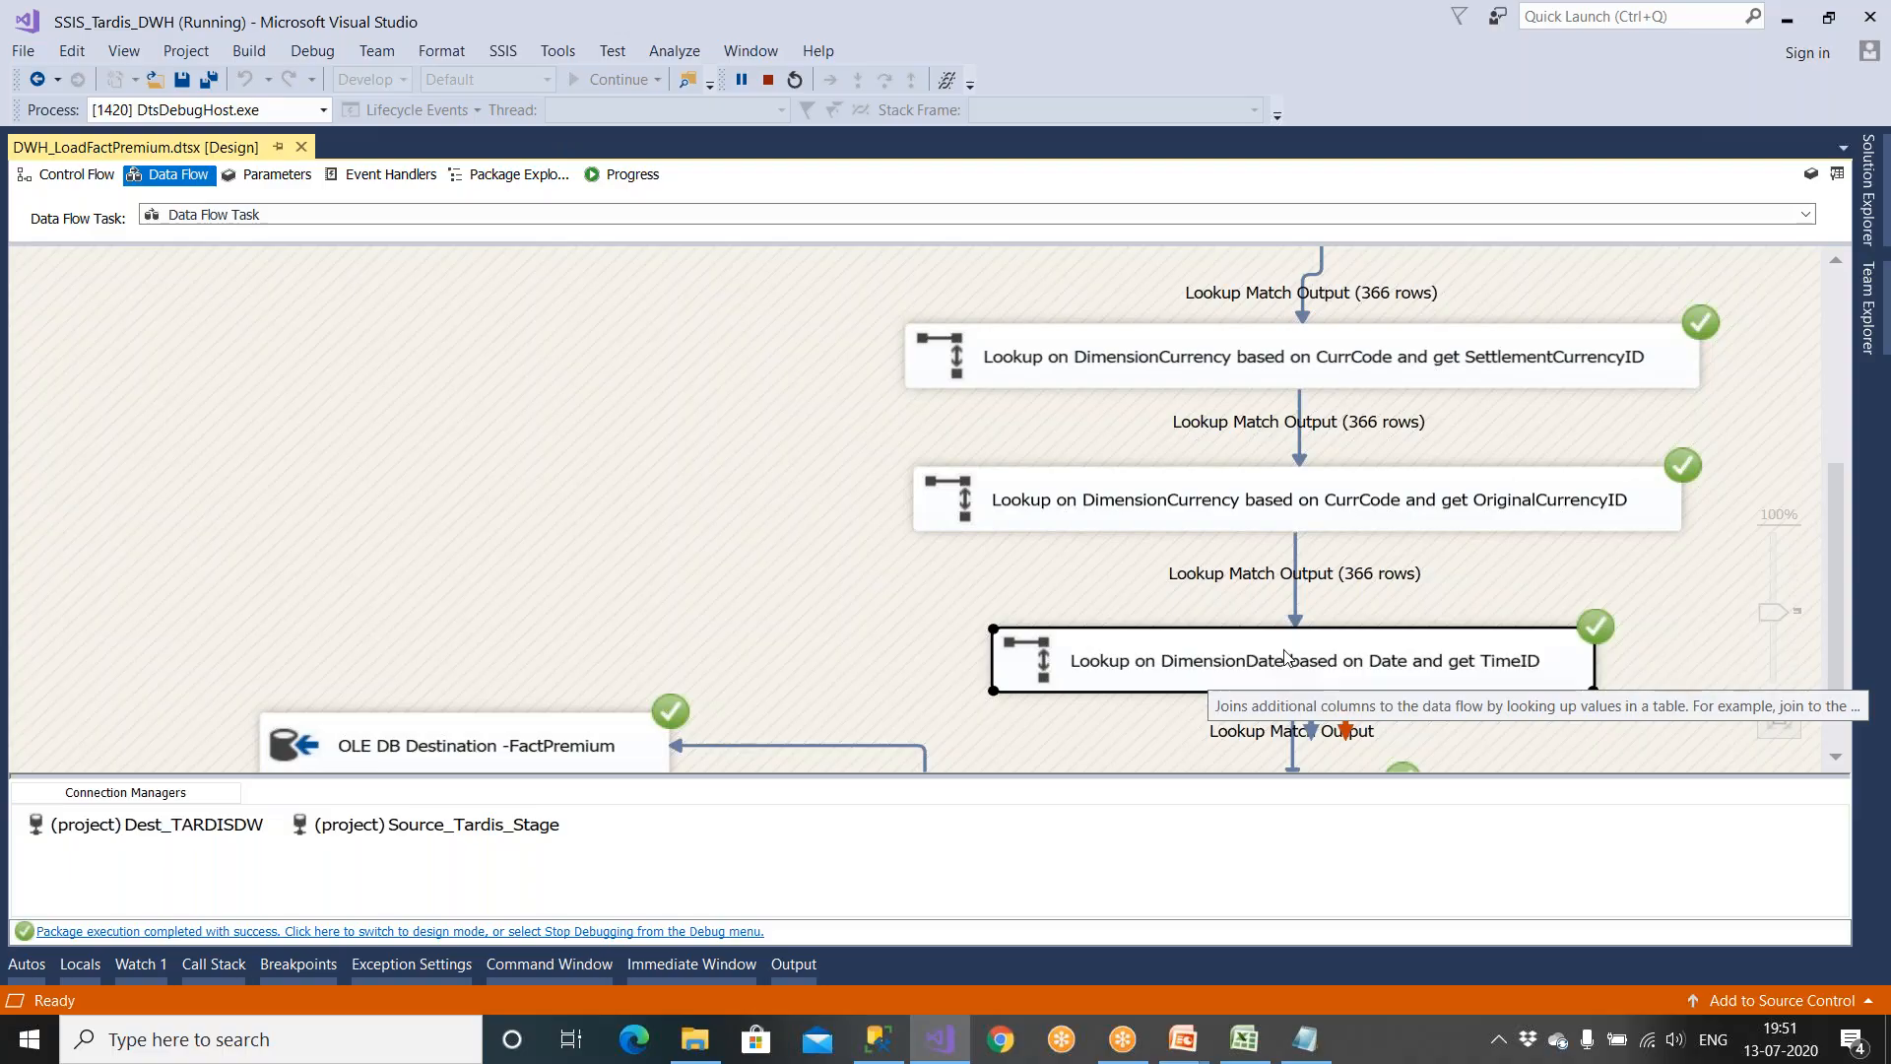
Step: Look into the TimeID lookup's editor, dismiss it without changes, and inspect its output path to Row Count
double_click(1261, 678)
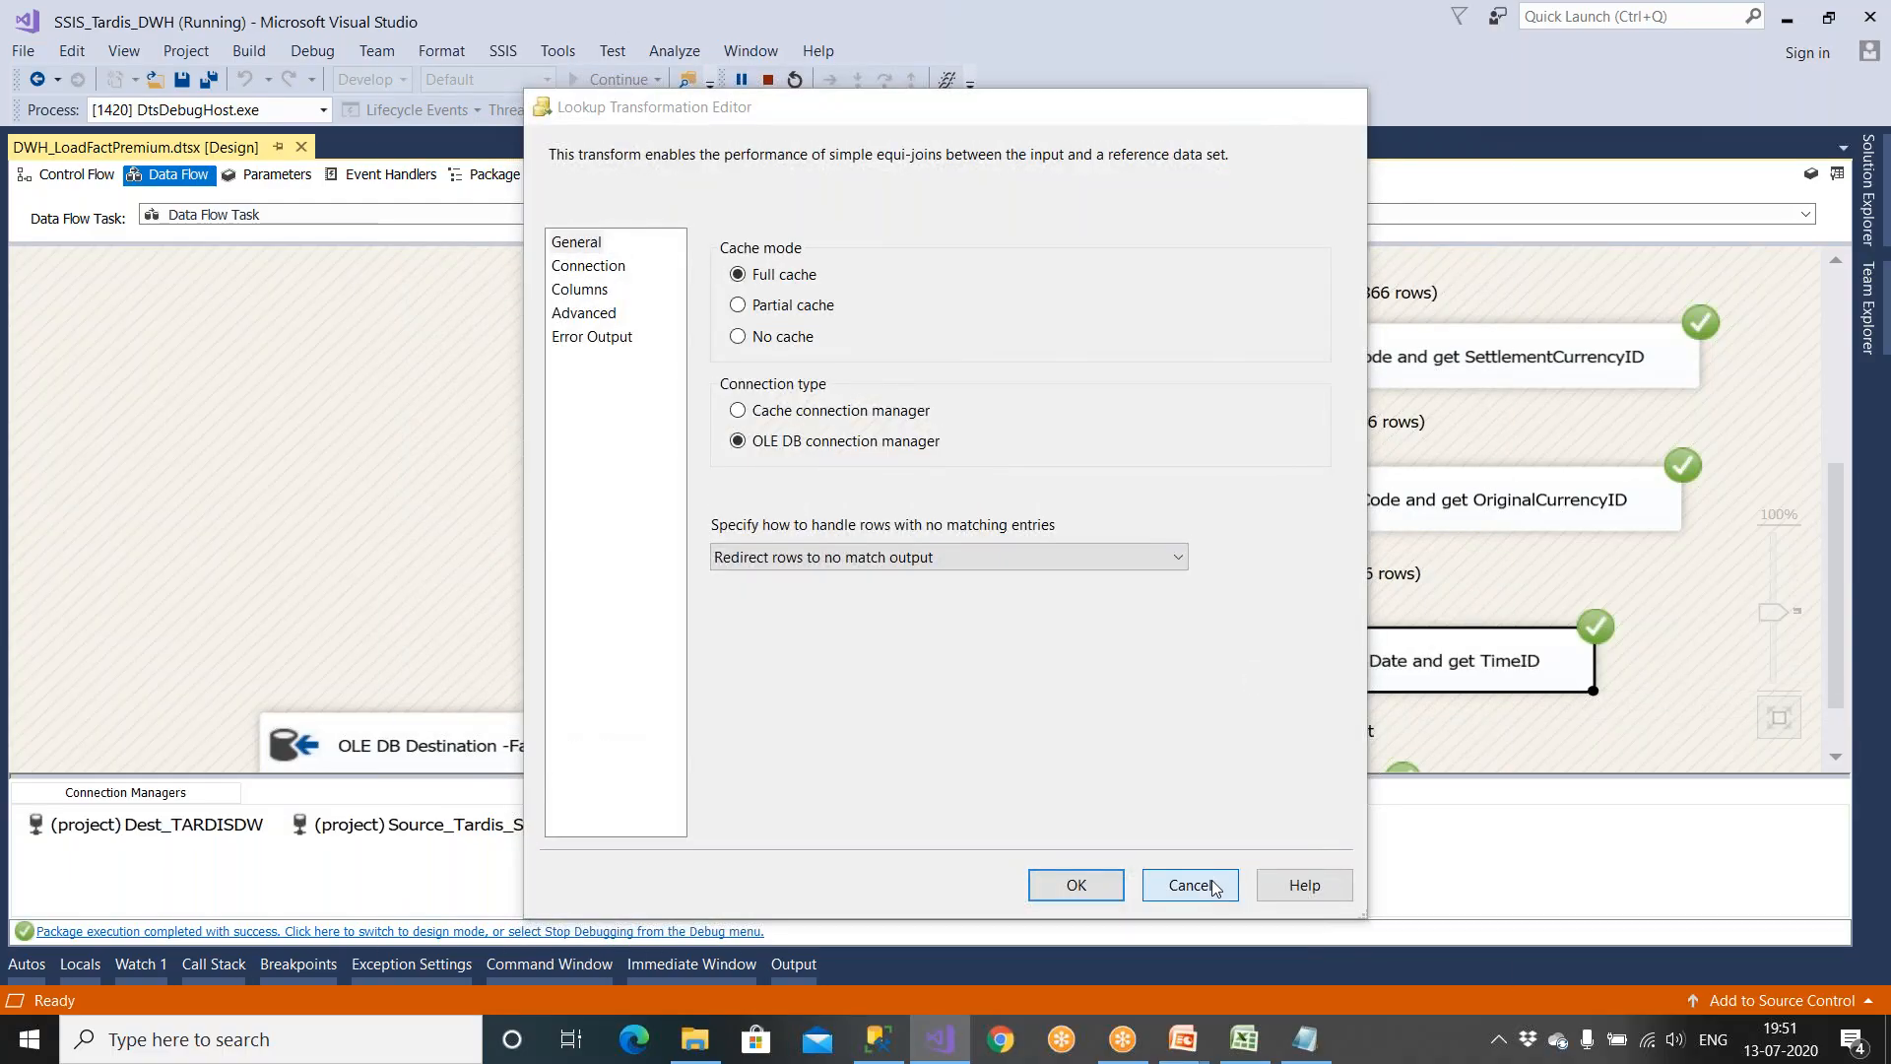
left_click(1214, 885)
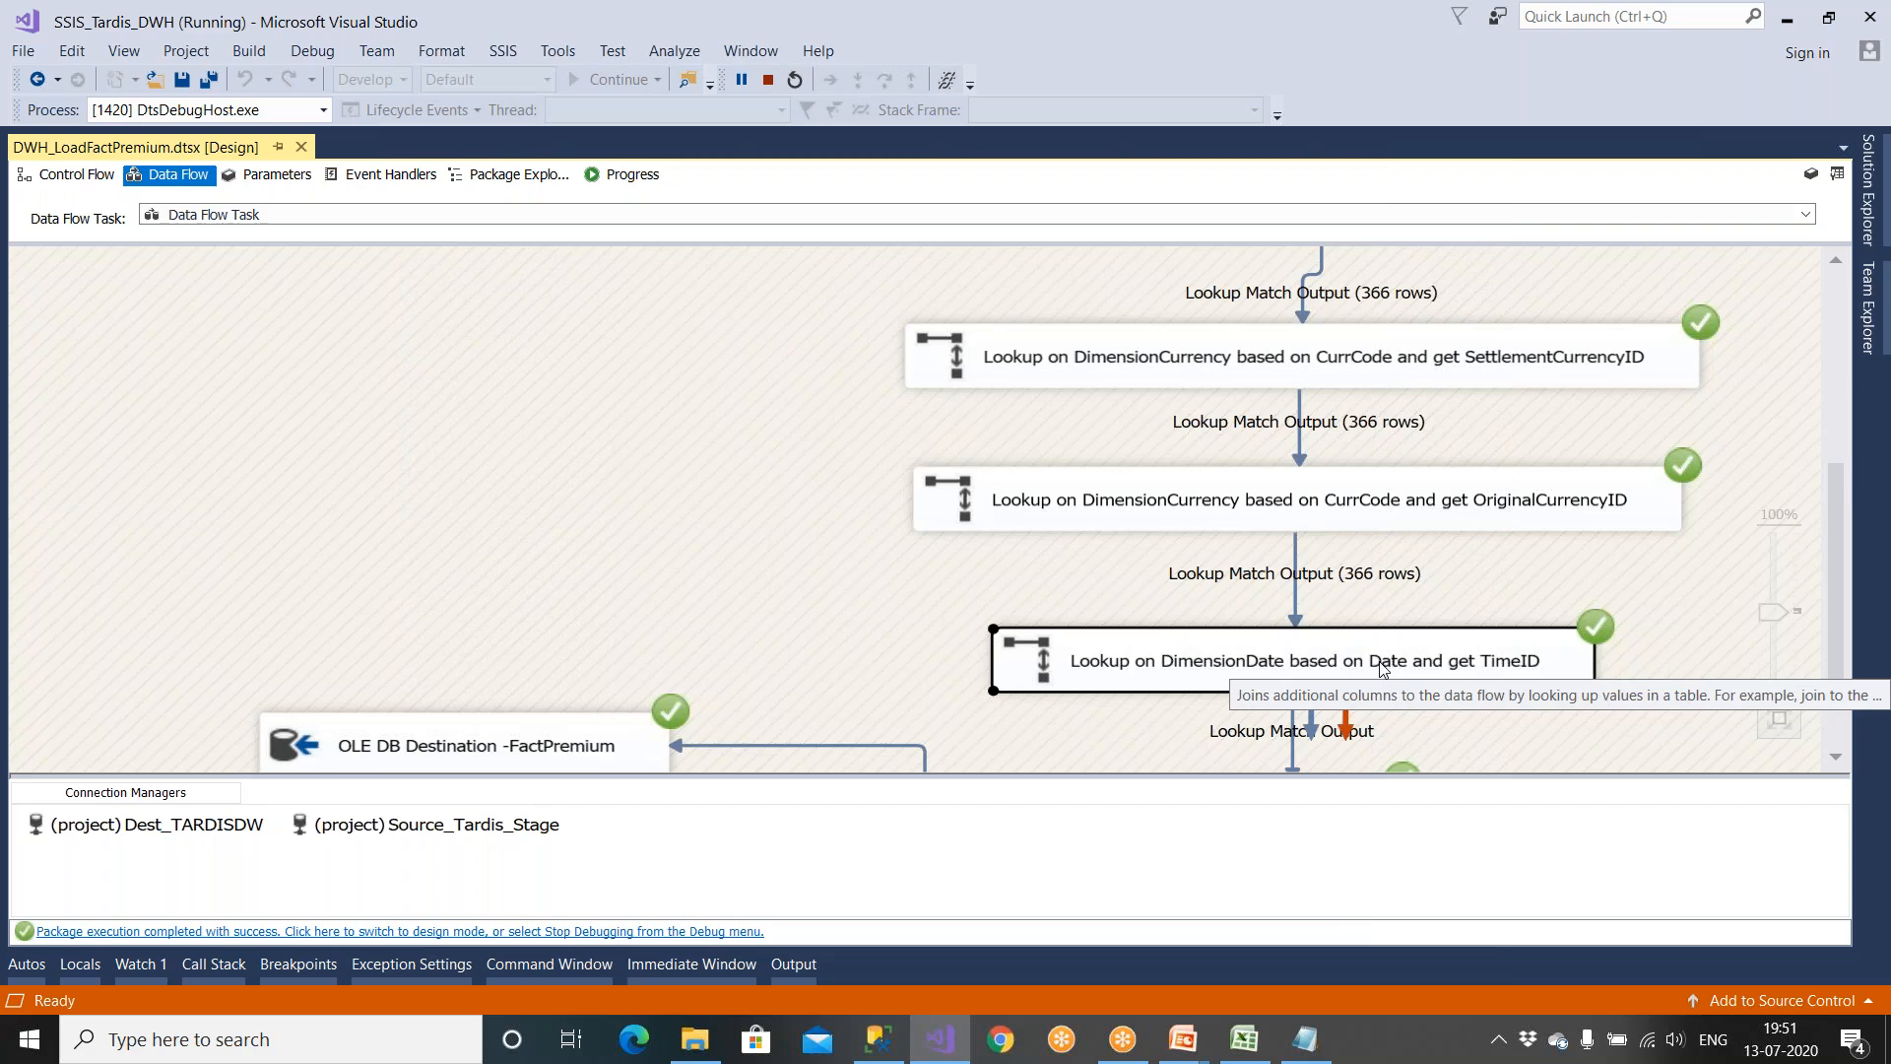
scroll(1382, 670, "down", 1)
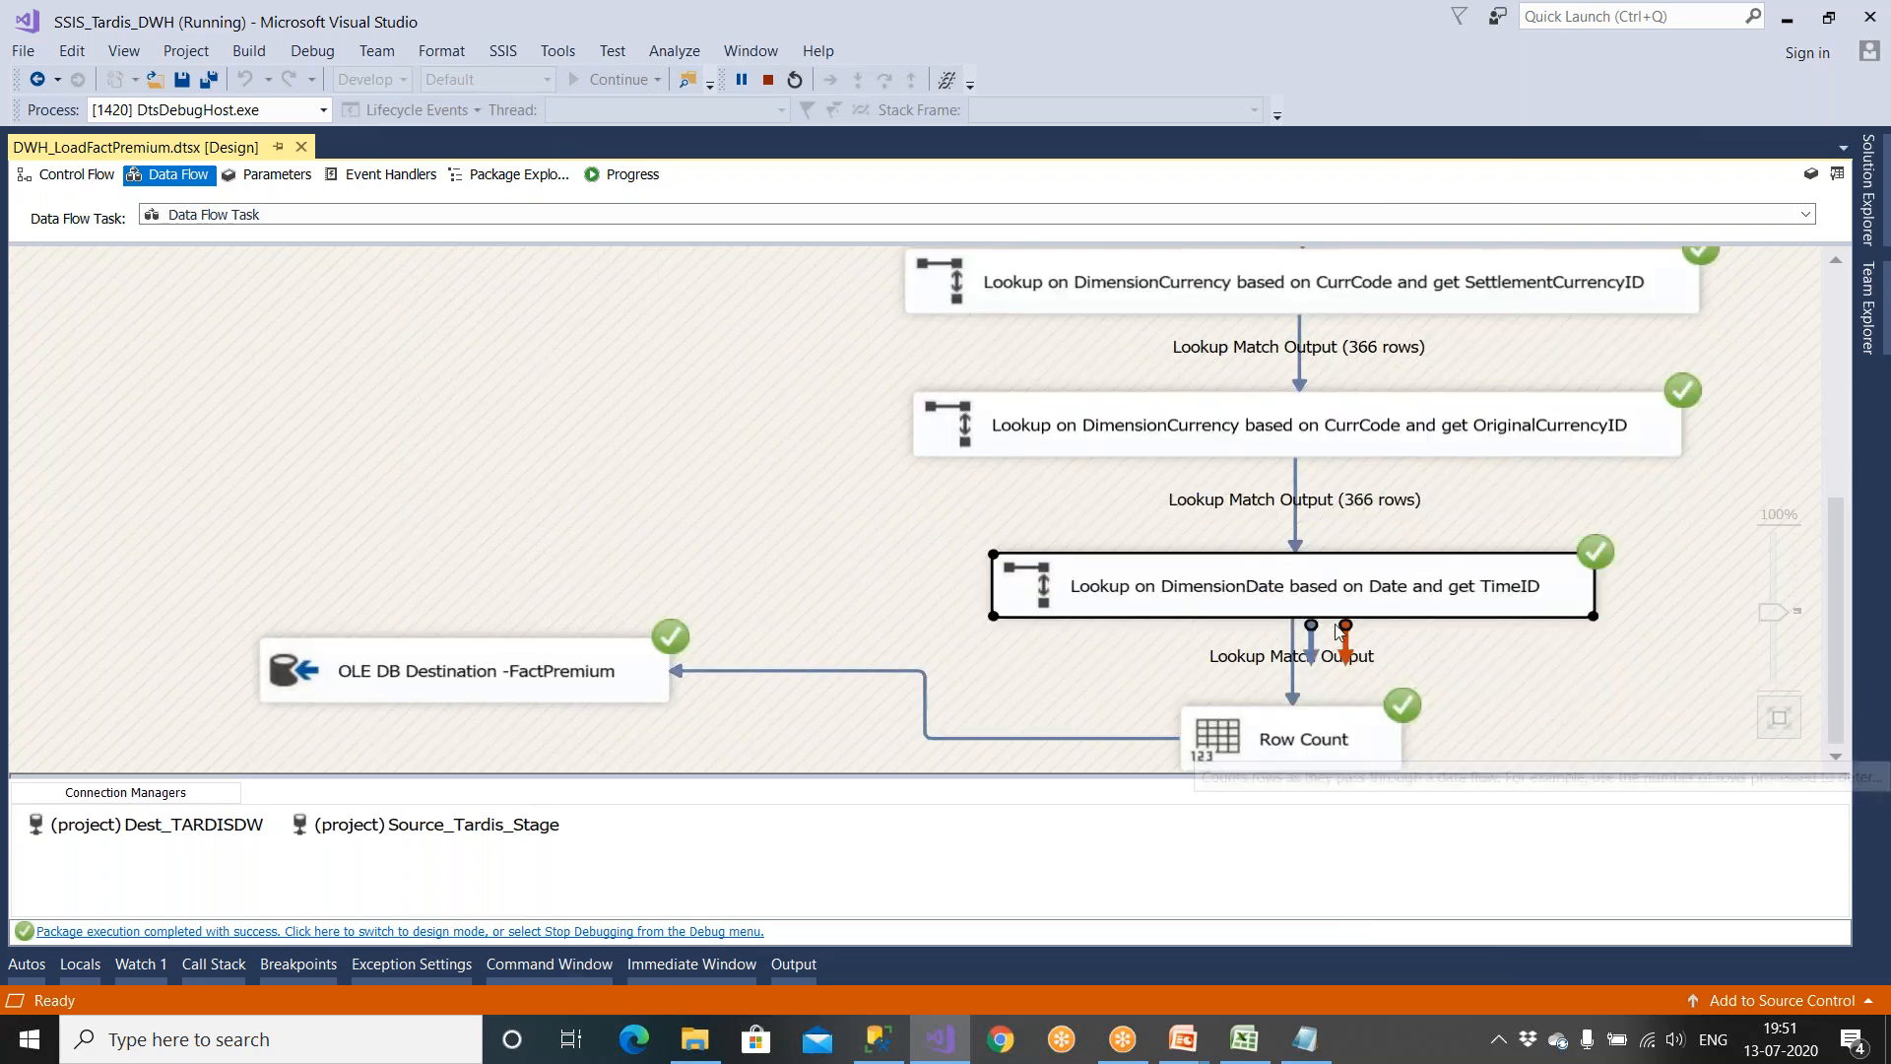
left_click(1475, 663)
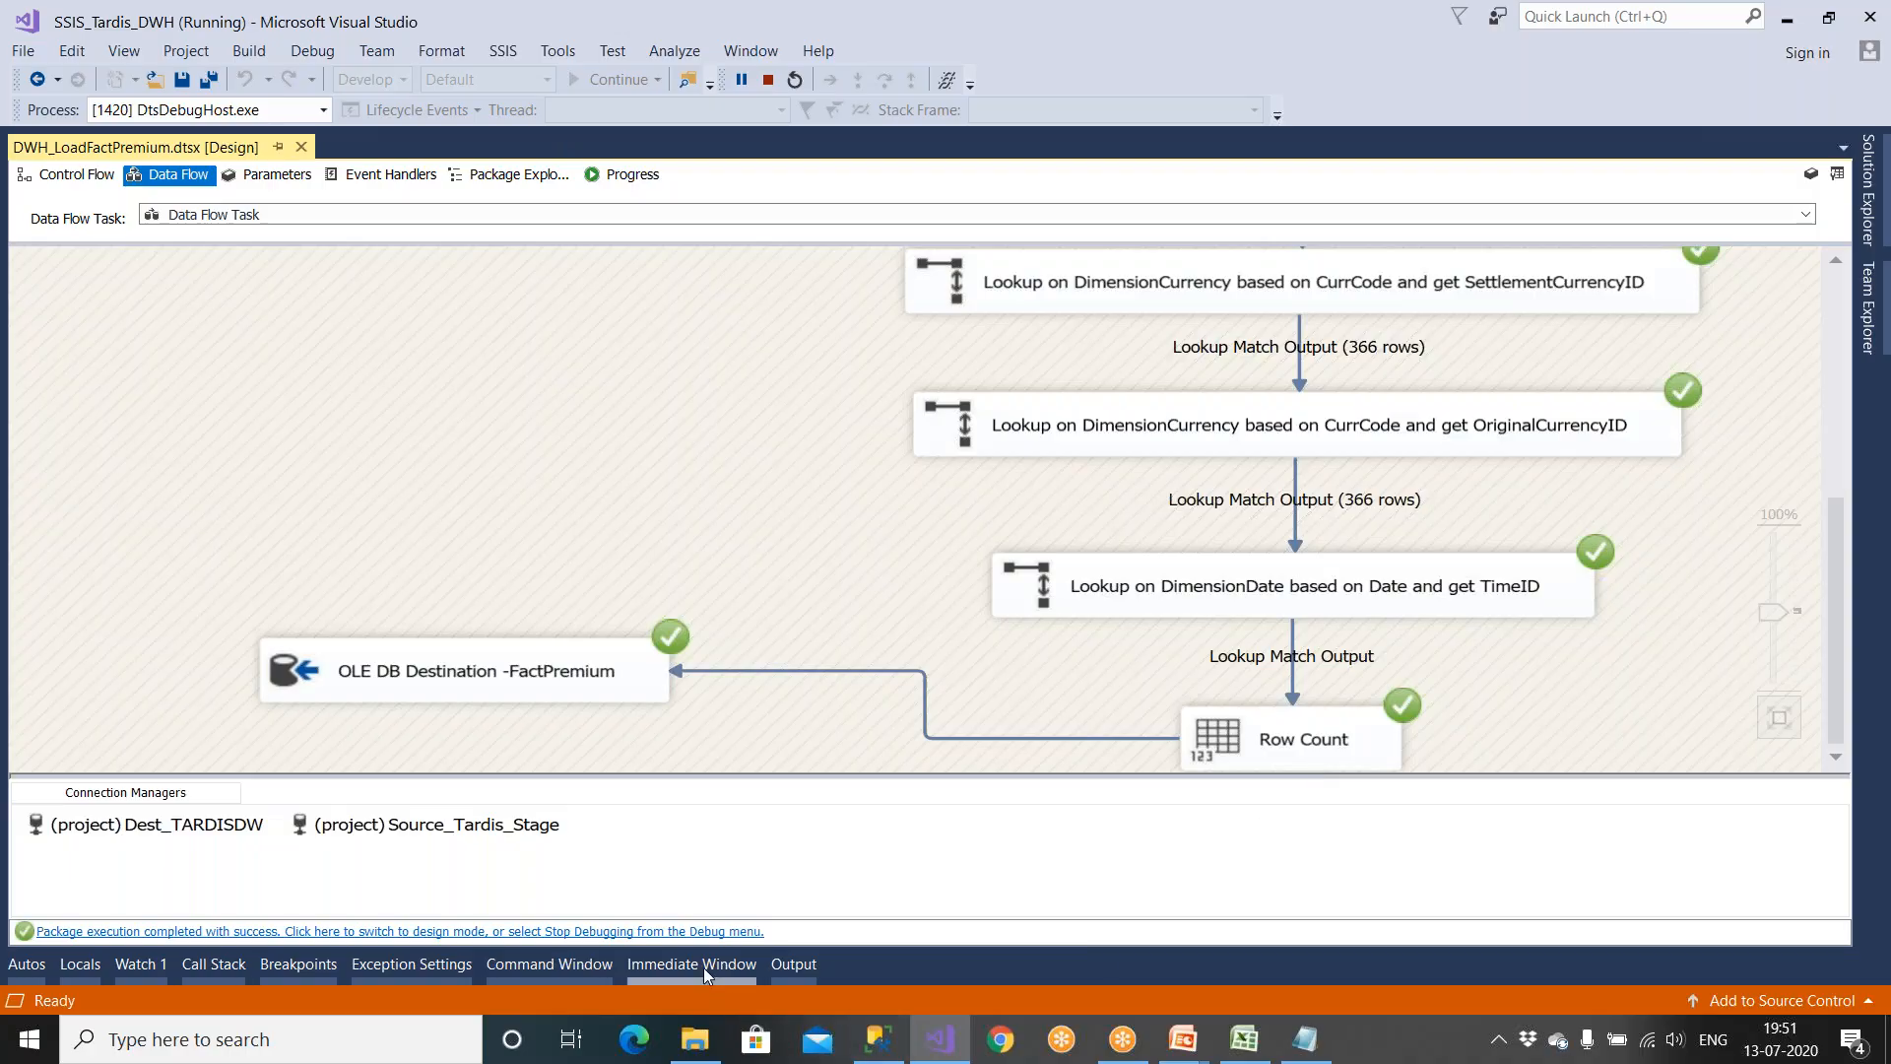
Step: Return the package to design mode and rerun the [Dimension].[Time] query in Management Studio
left_click(701, 932)
left_click(879, 1039)
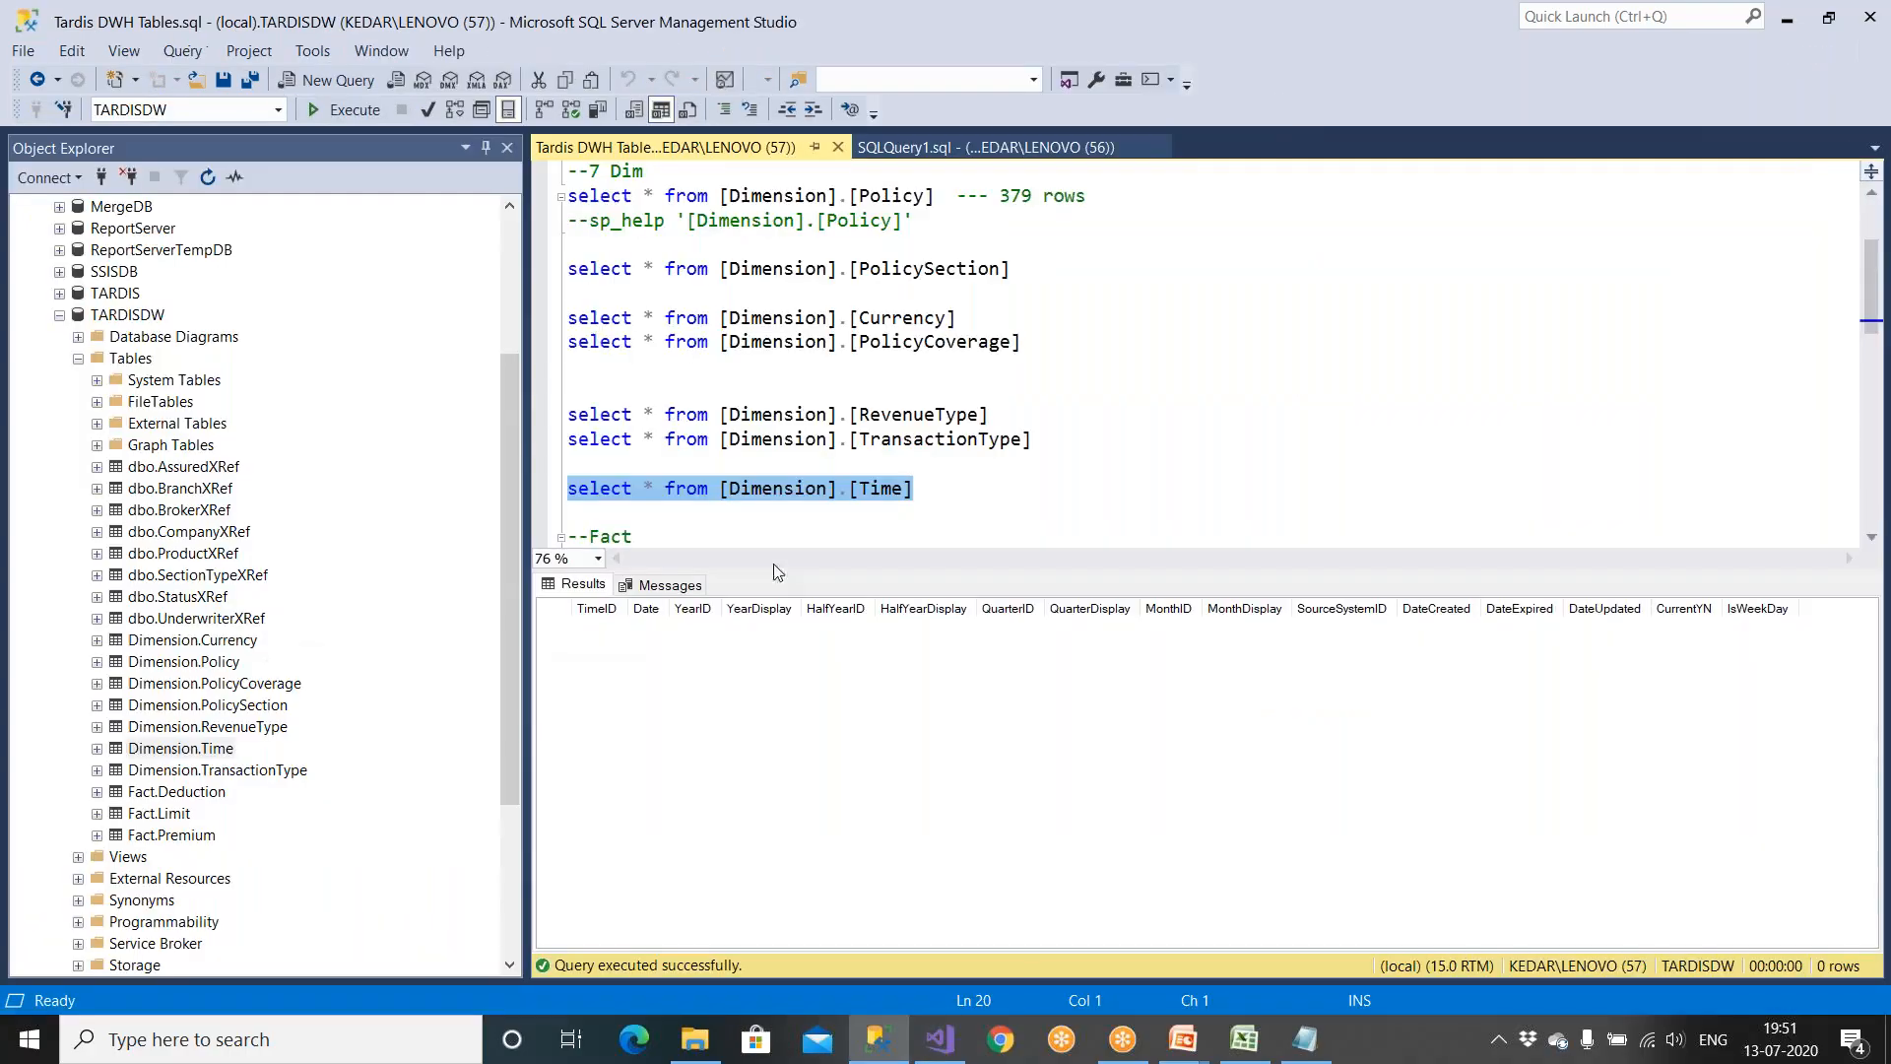
left_click_drag(958, 490, 566, 492)
left_click(352, 120)
Step: In Visual Studio, enlarge the data flow design area and select the TimeID lookup
key("alt+Tab")
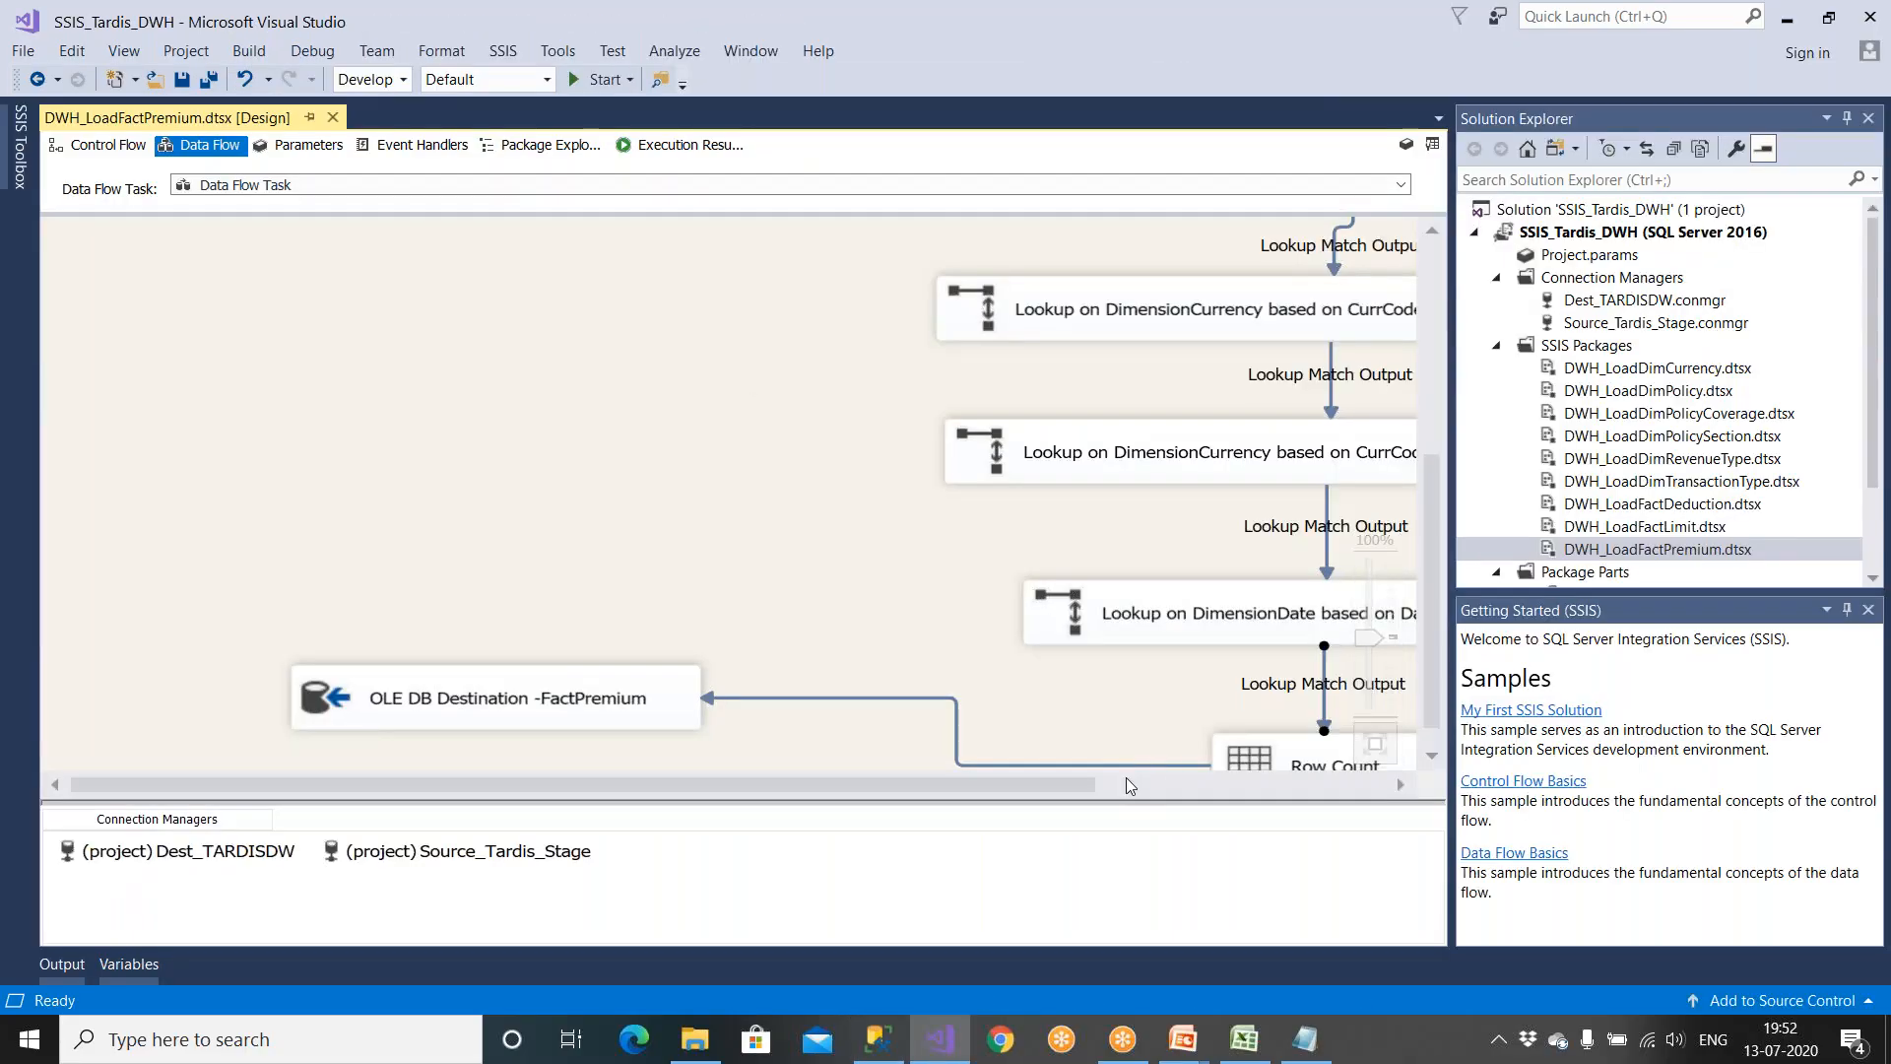
left_click_drag(1074, 786, 1305, 915)
left_click(1039, 751)
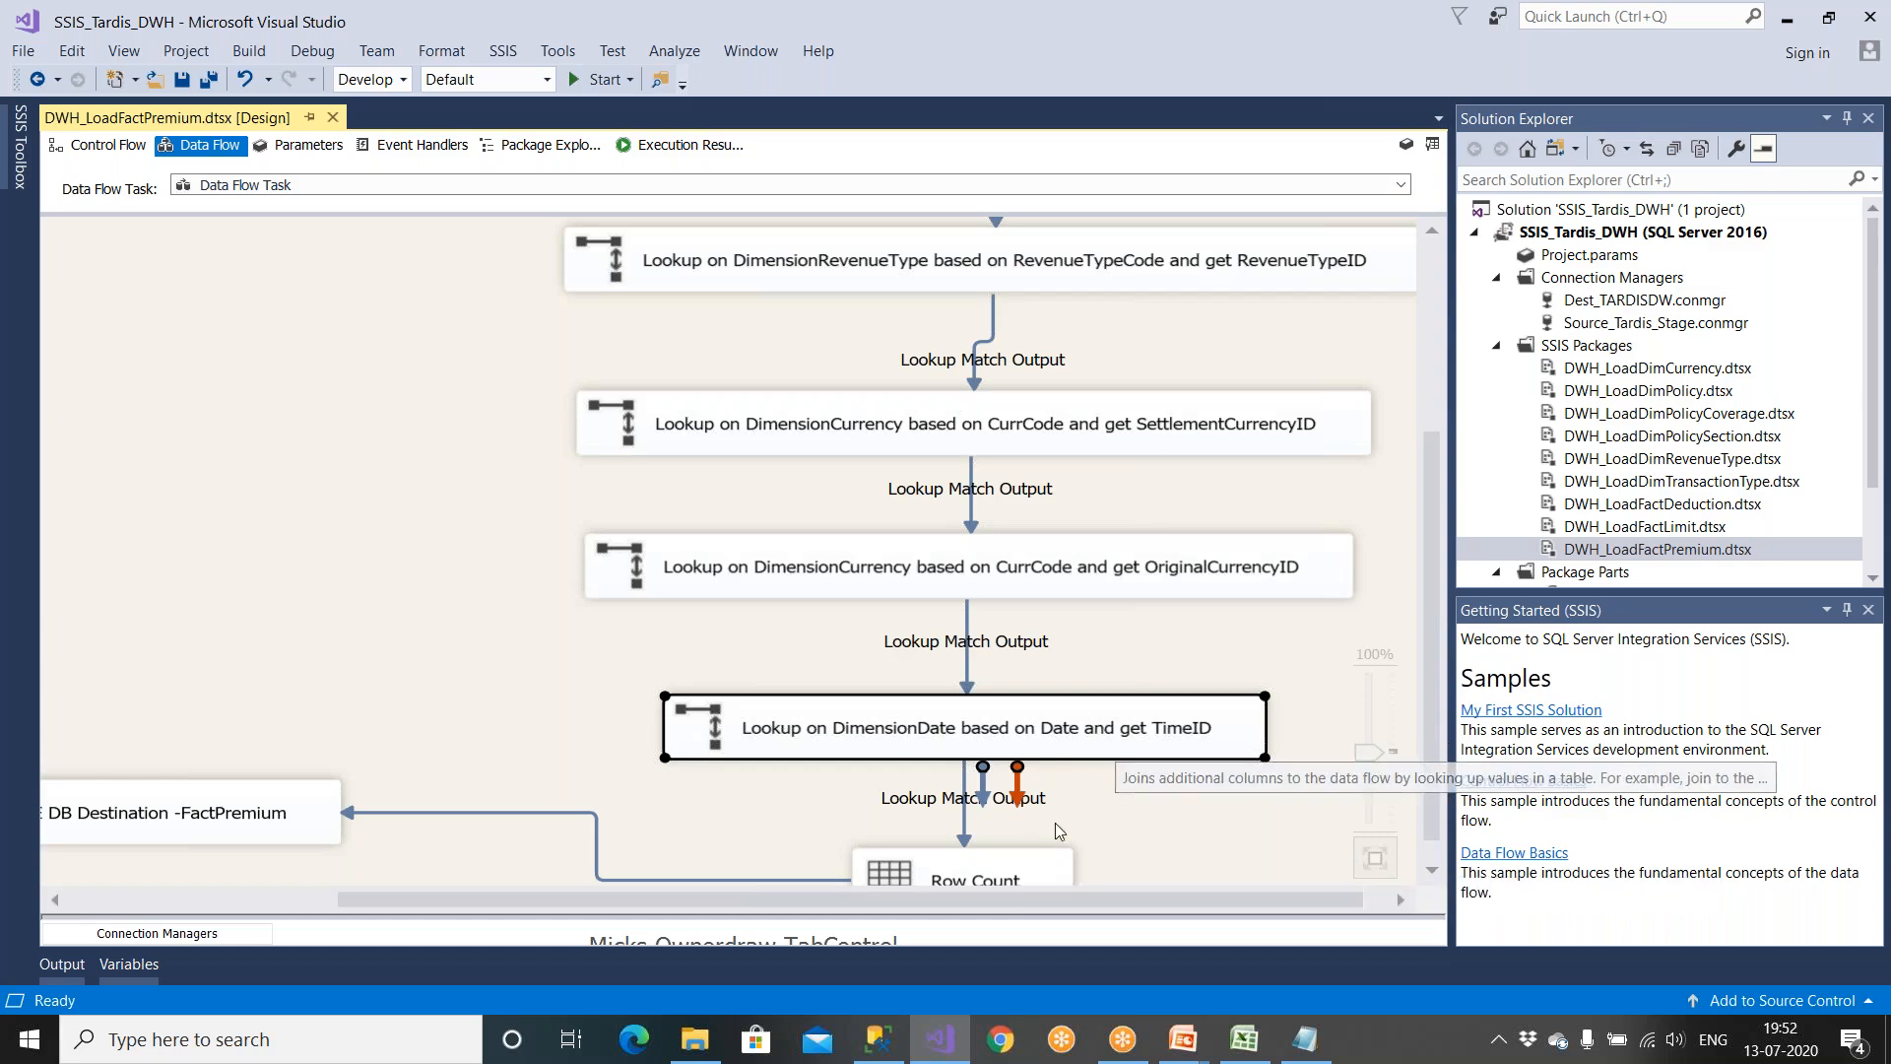
Step: In Management Studio, run the select query on [Dimension].[Time] again to check the table's contents
left_click(878, 1040)
left_click(925, 508)
left_click_drag(919, 495, 567, 492)
left_click(364, 120)
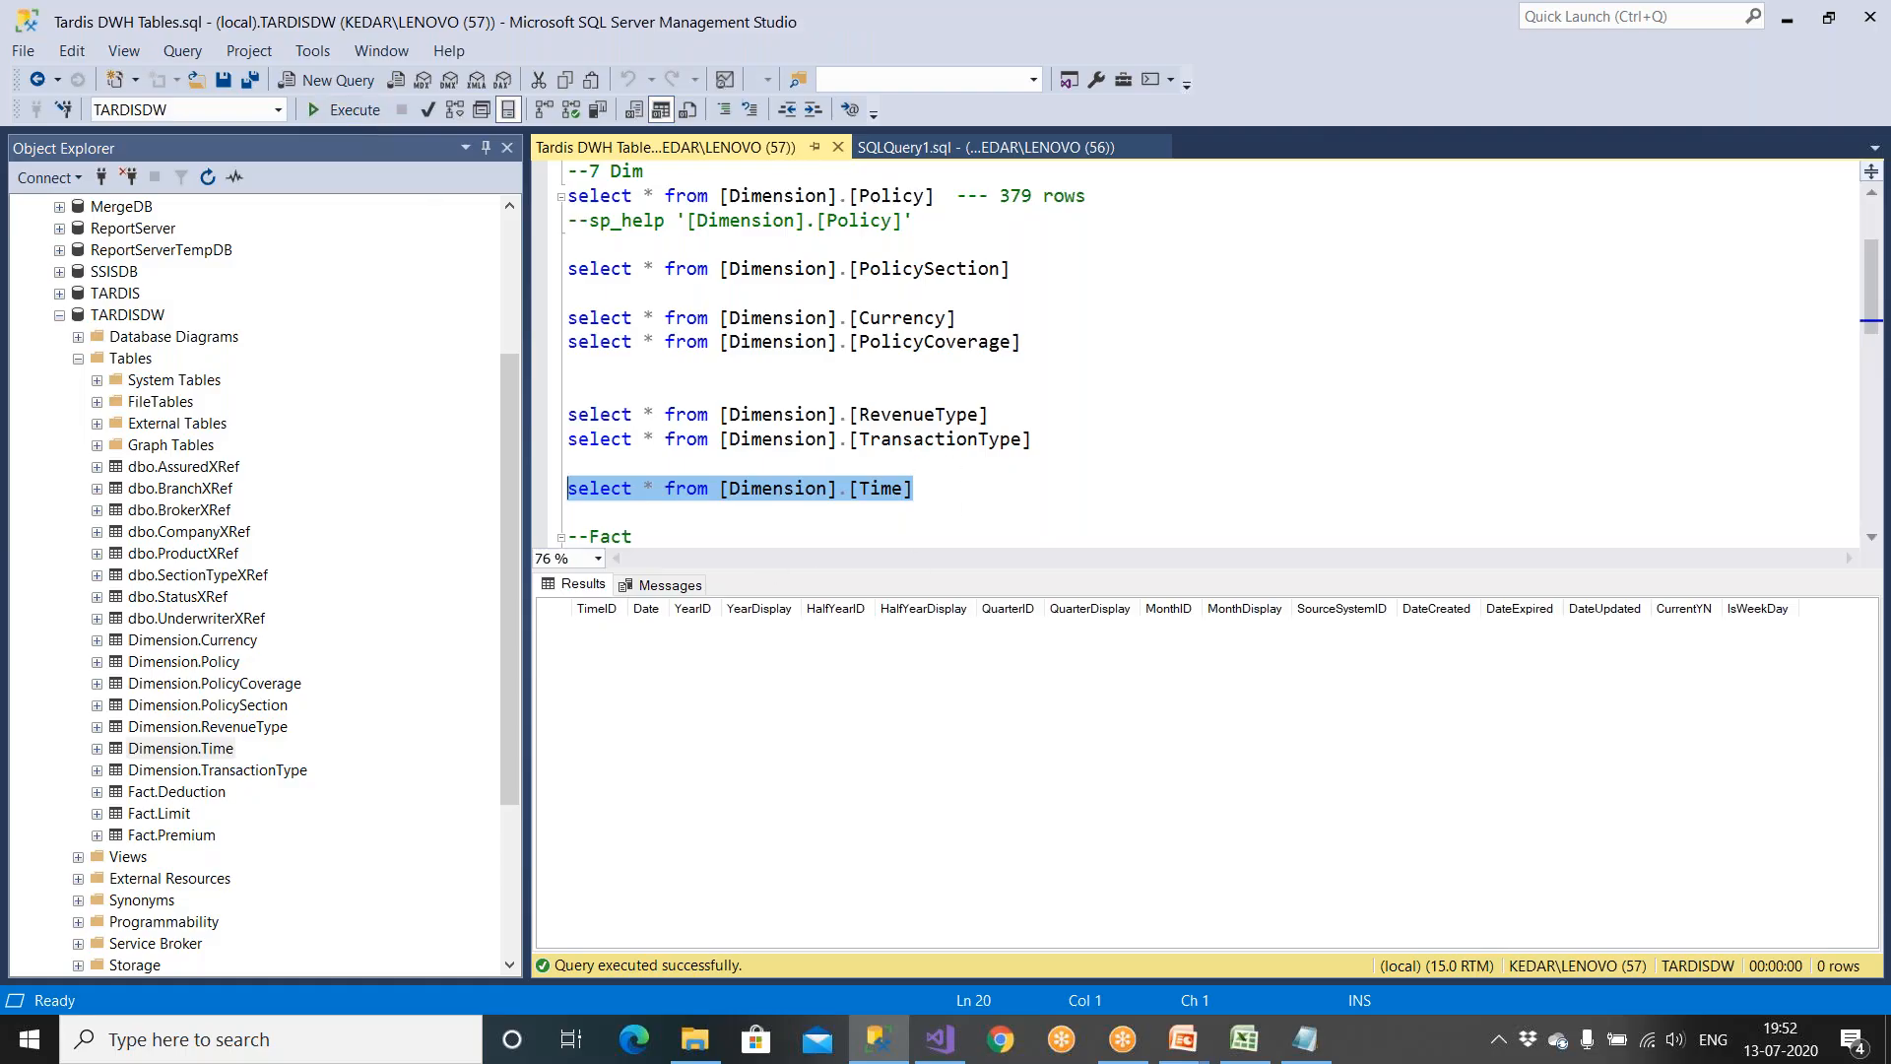
left_click(933, 495)
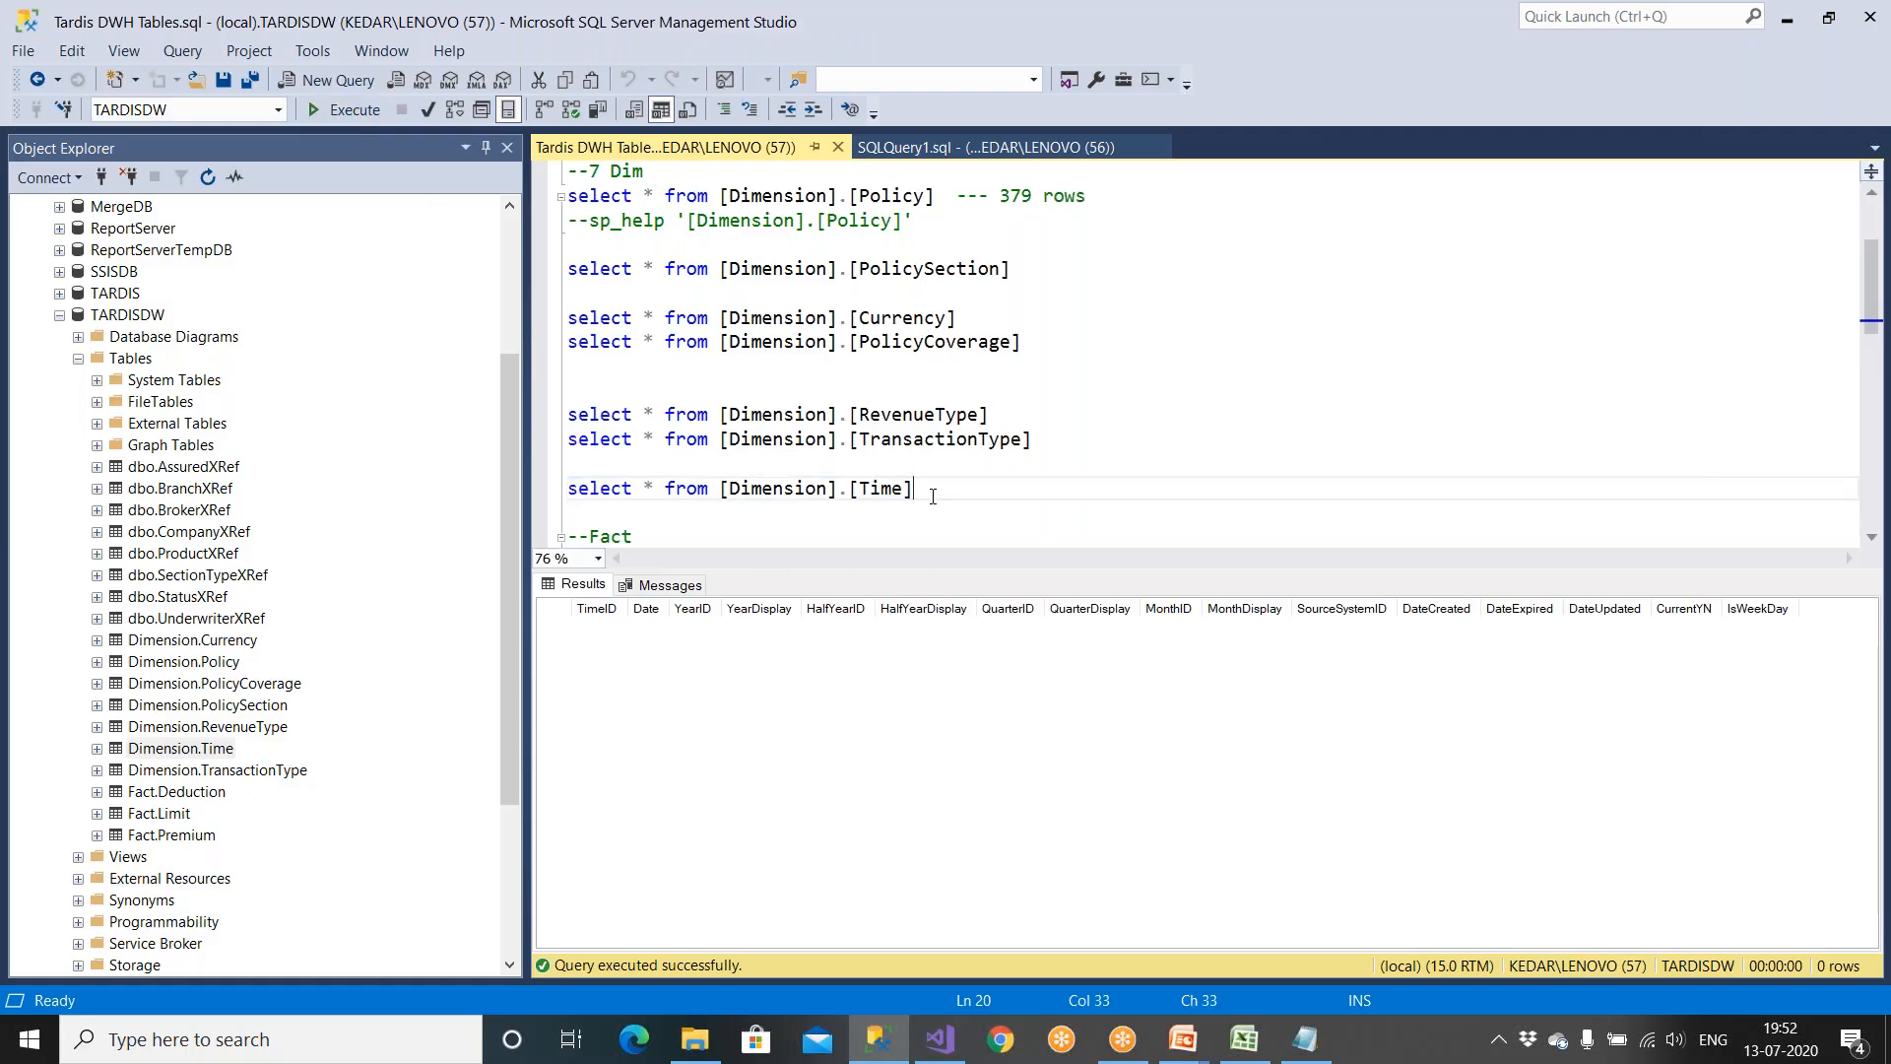
Step: Collapse the TARDISDW database and expand the tables of the TARDIS database in Object Explorer
left_click(60, 316)
left_click(117, 532)
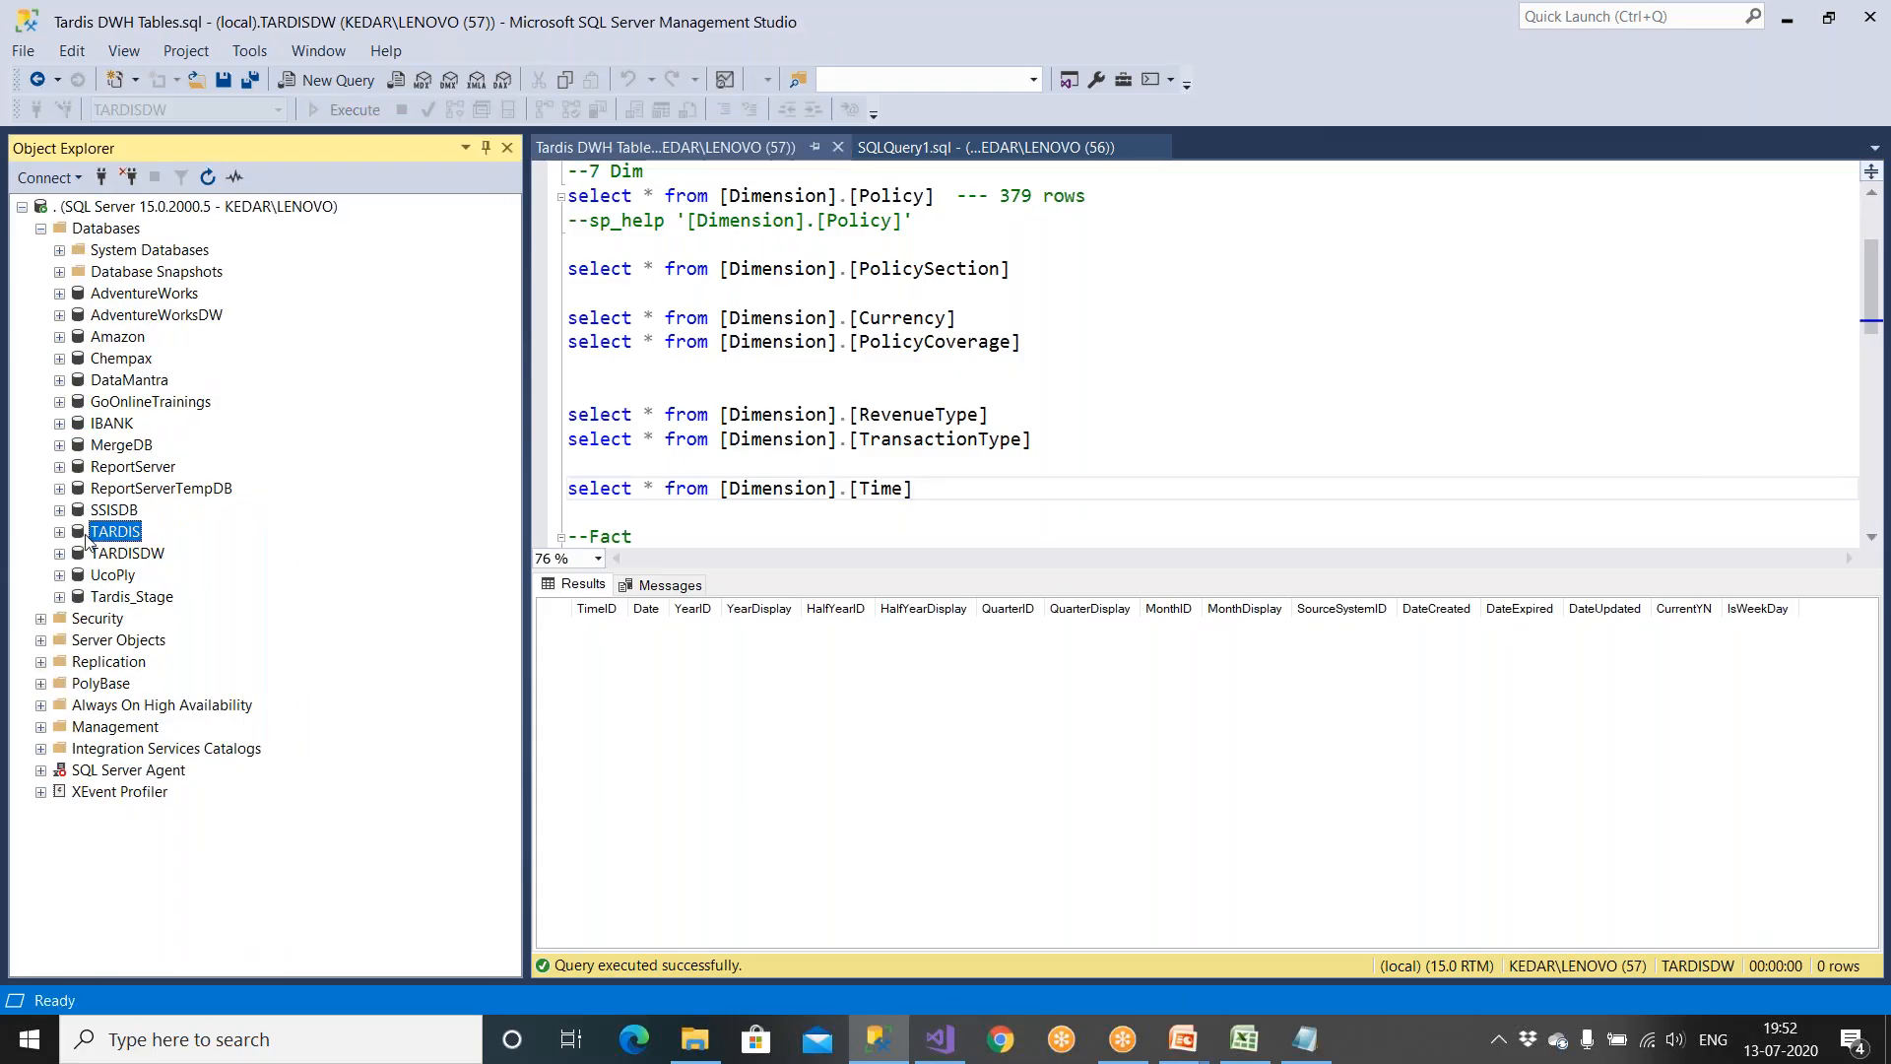
left_click(60, 533)
left_click(130, 575)
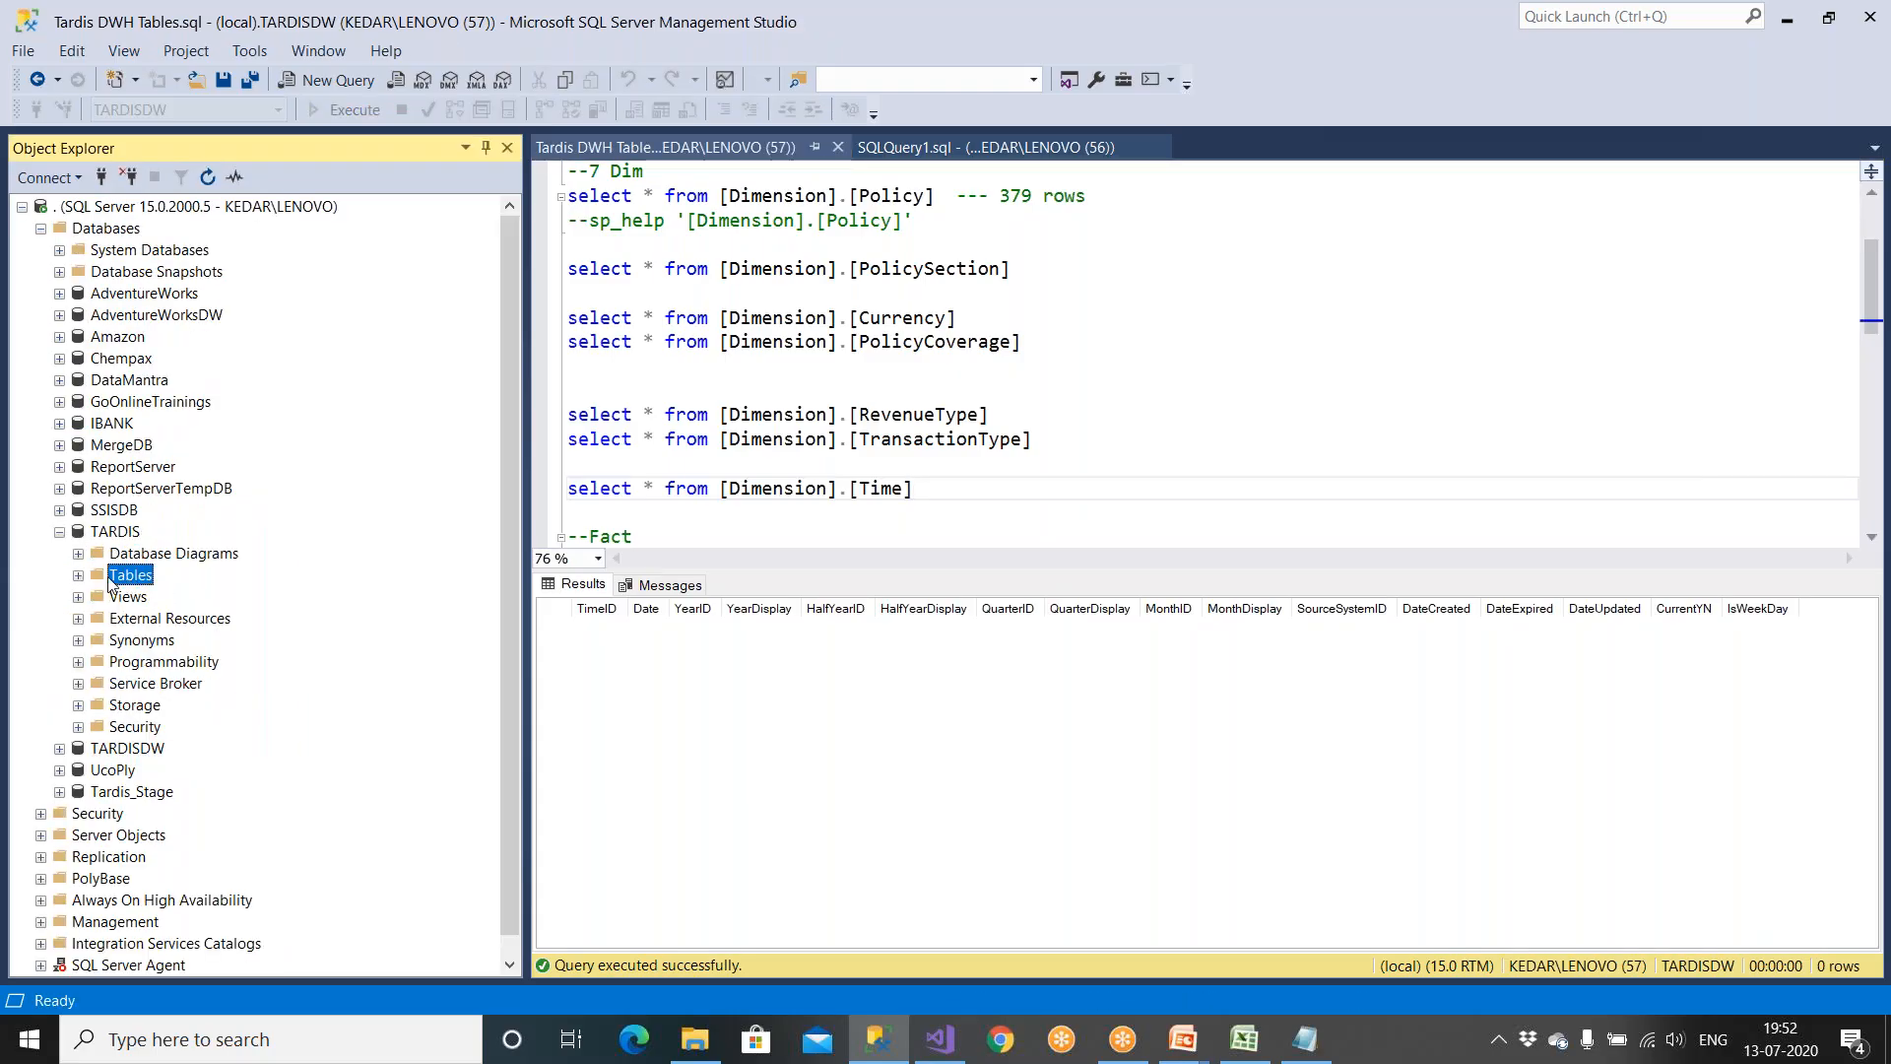
left_click(78, 576)
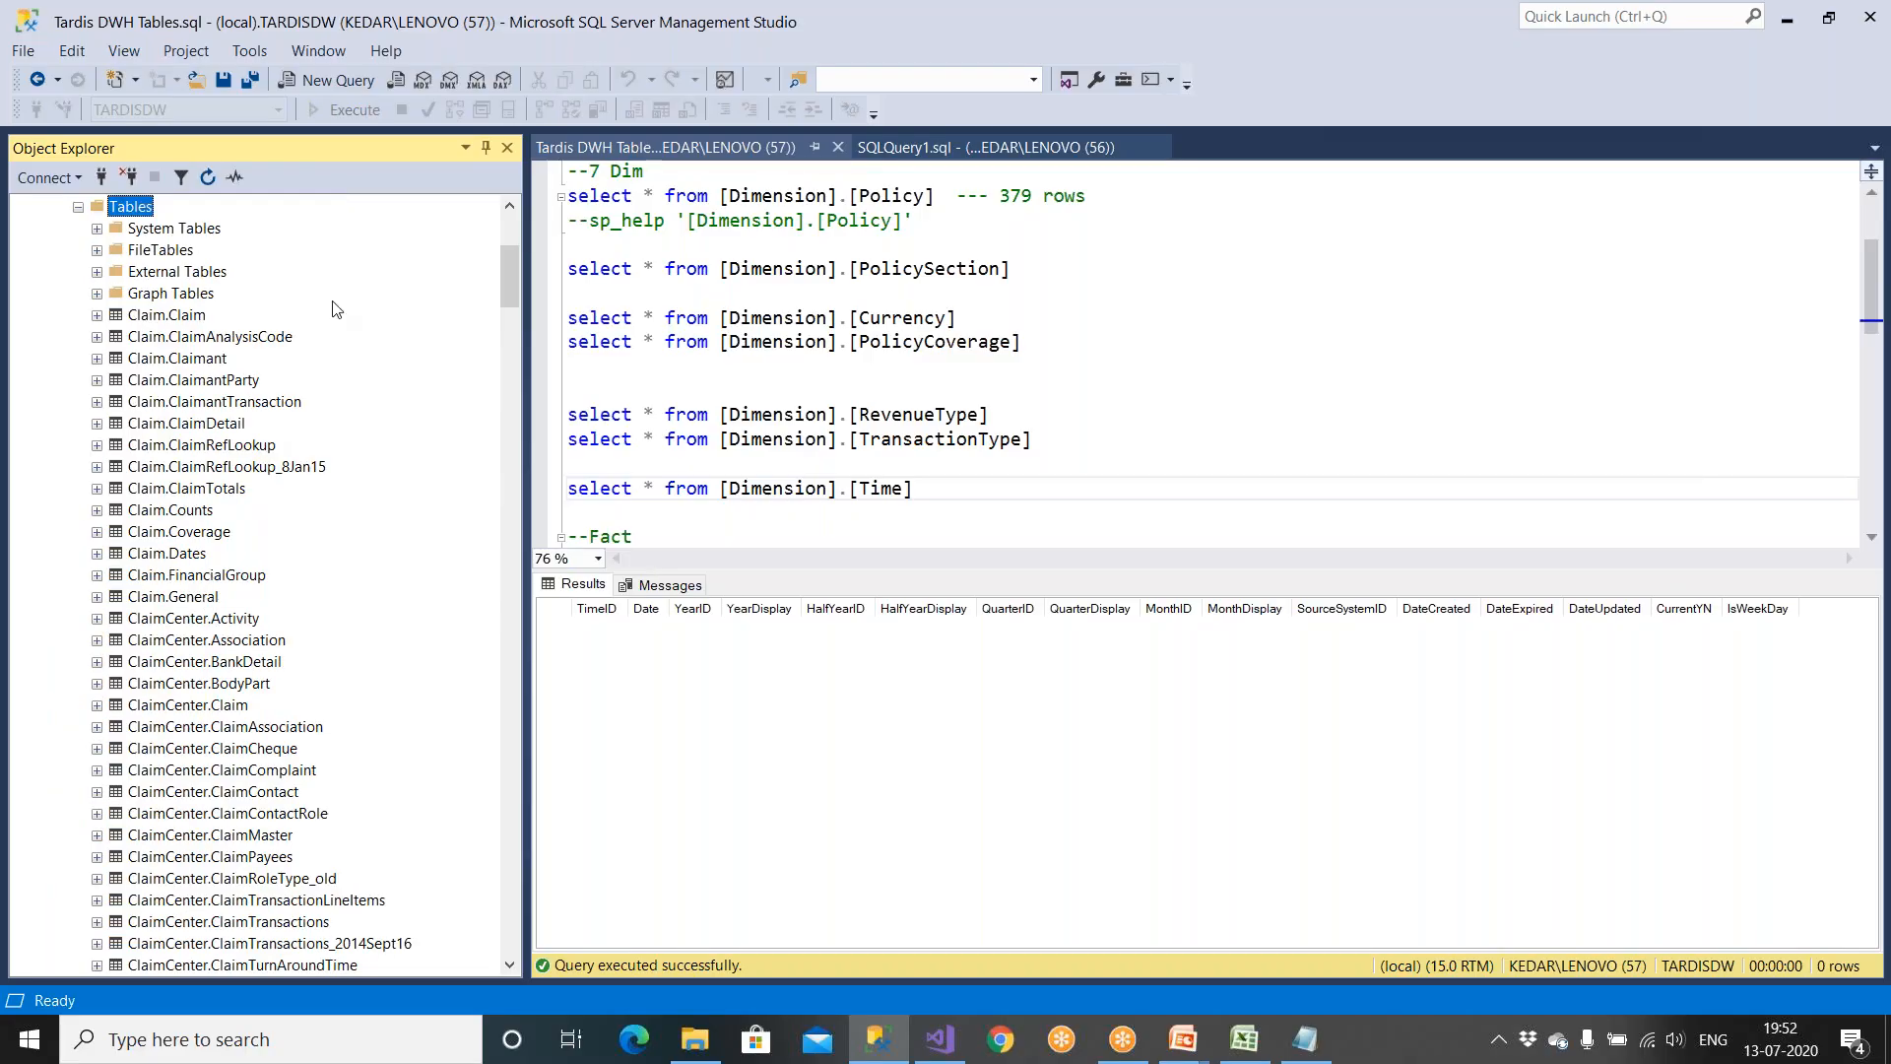
Step: In a new query window, write "use Tardis", "go" and "select * from Time", and execute the script
left_click(325, 89)
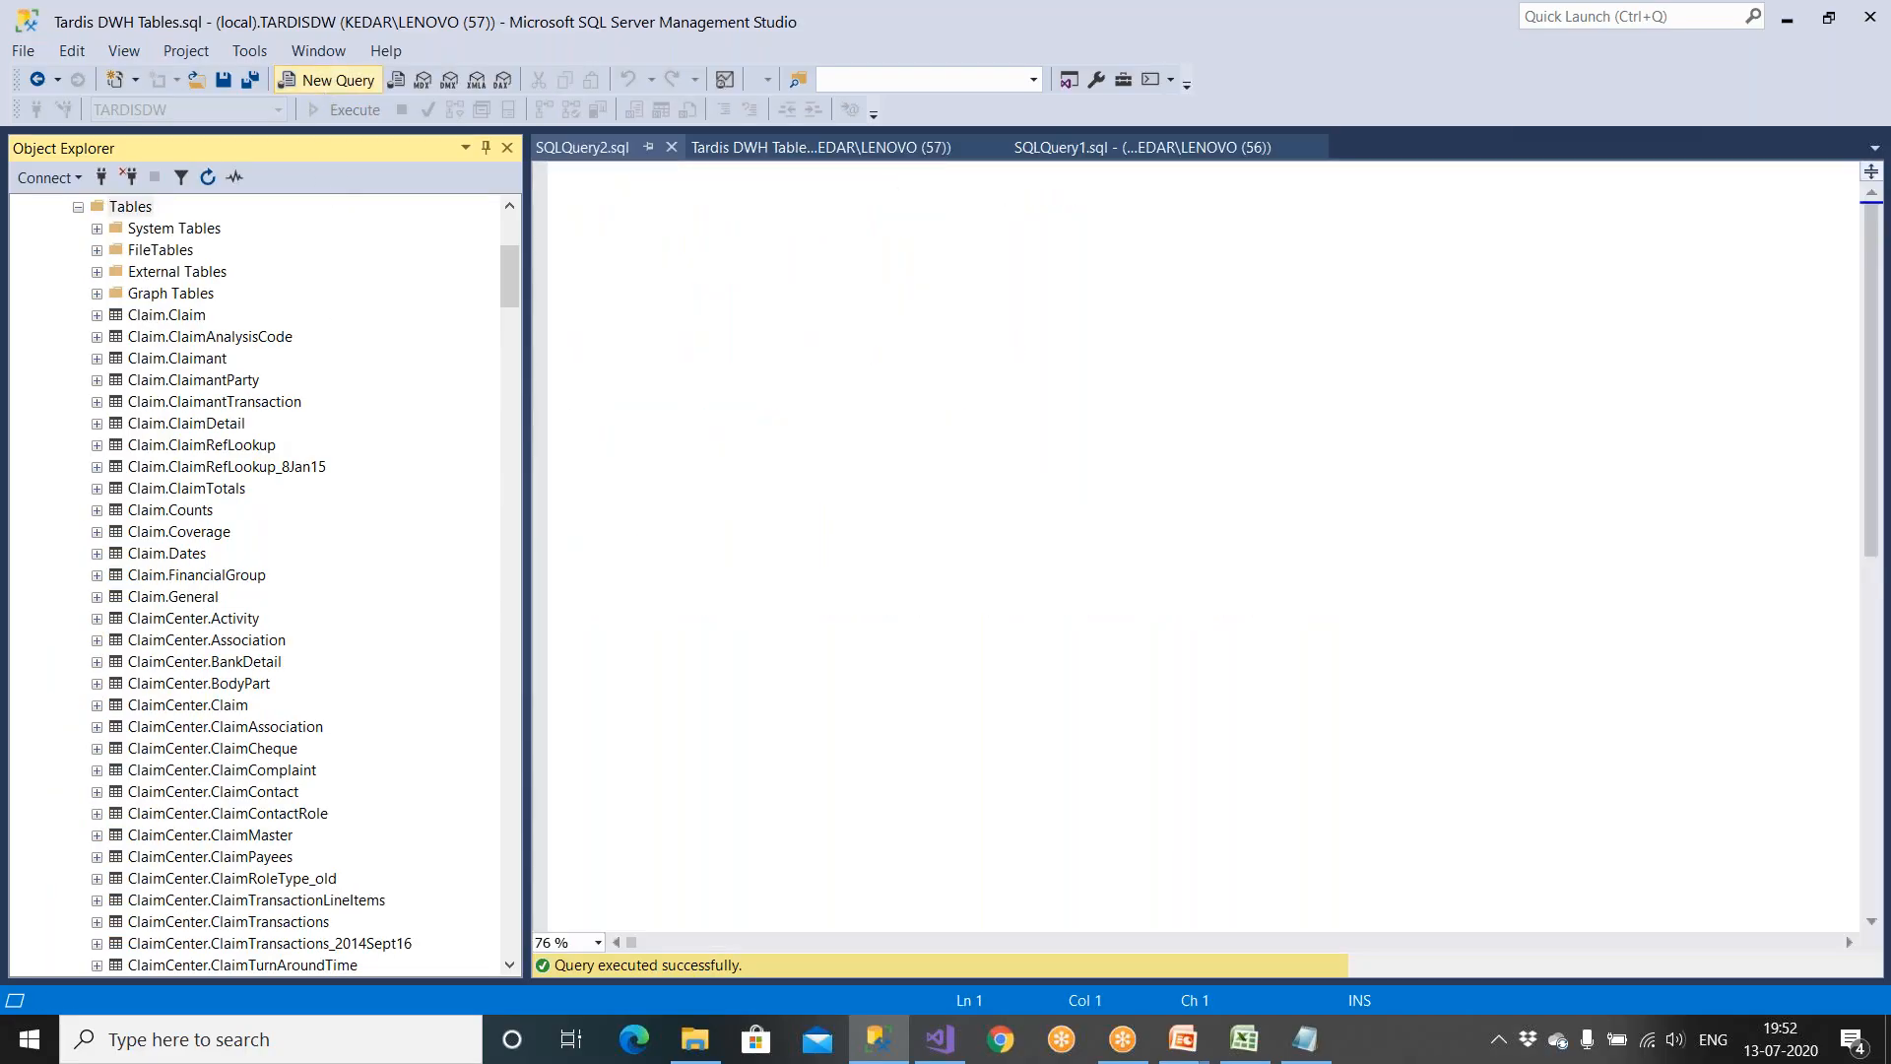
type("use Ta")
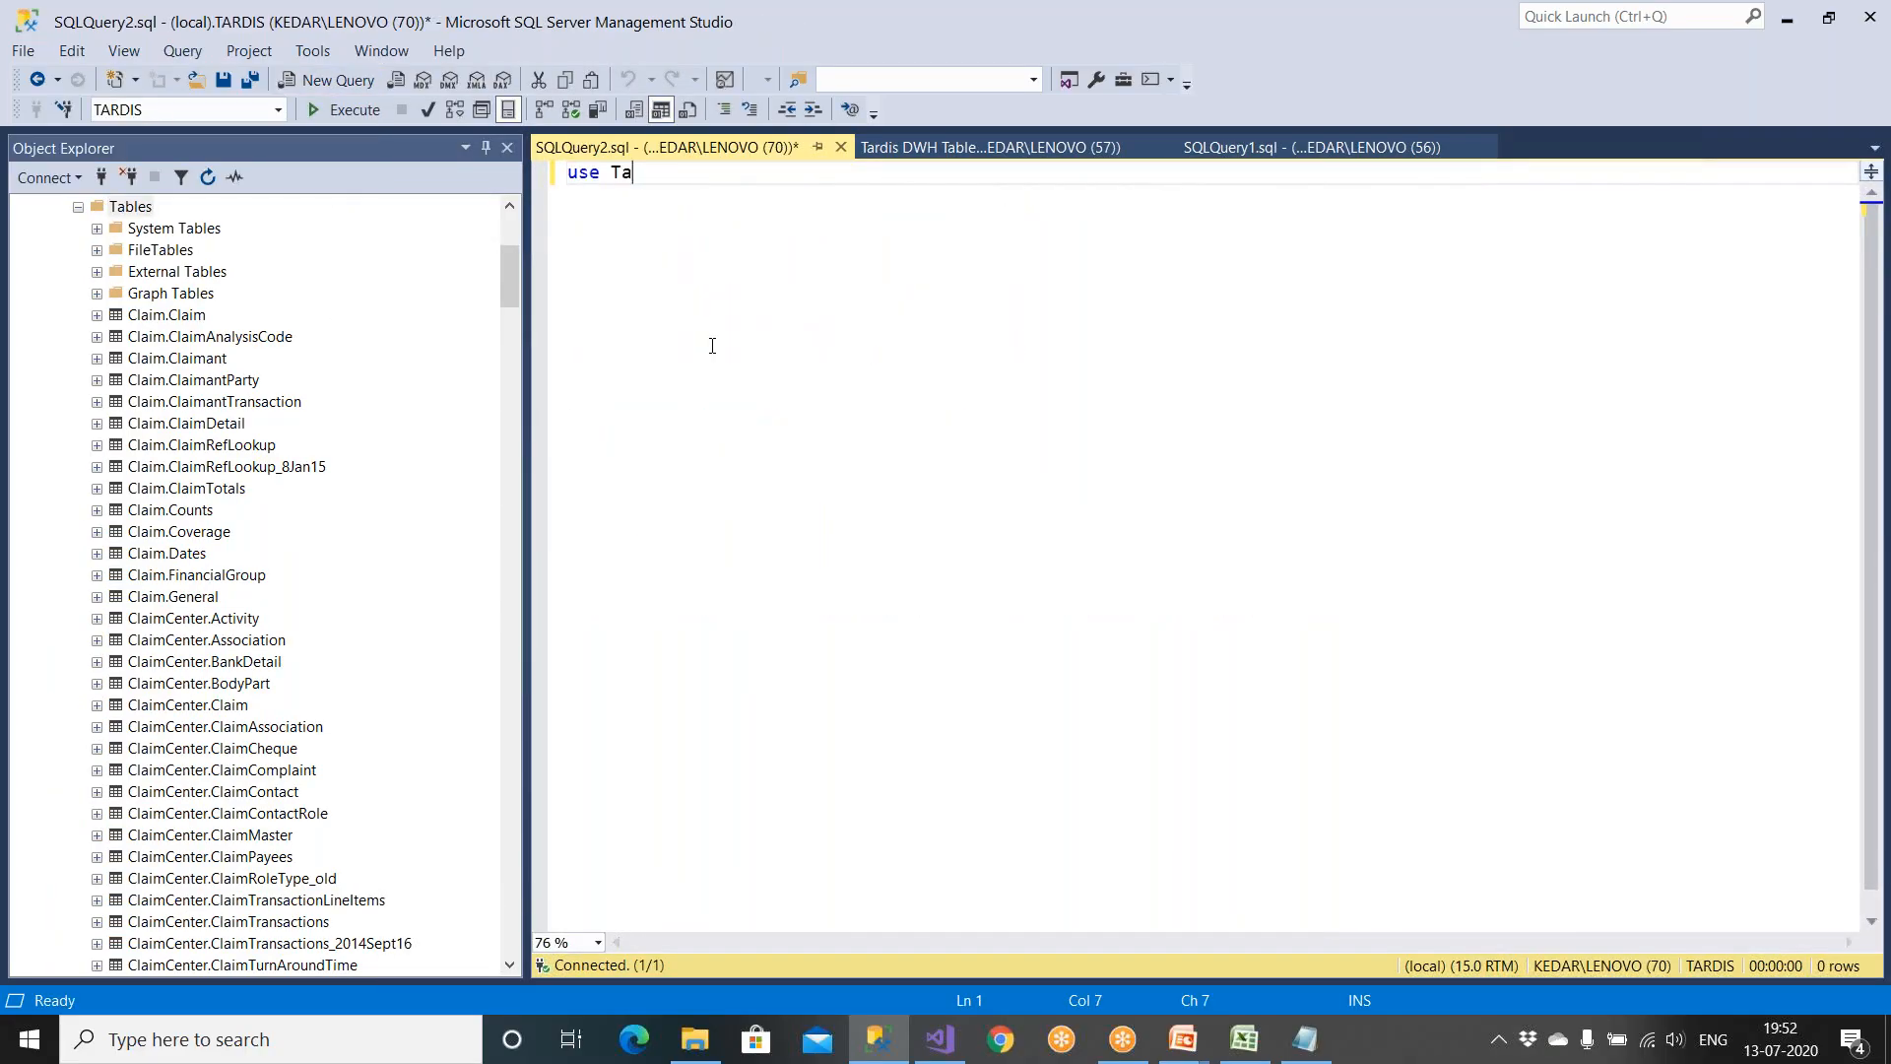
type("rdis")
key("Return")
type("go")
key("Return")
key("Return")
type("select * from Time")
key("F5")
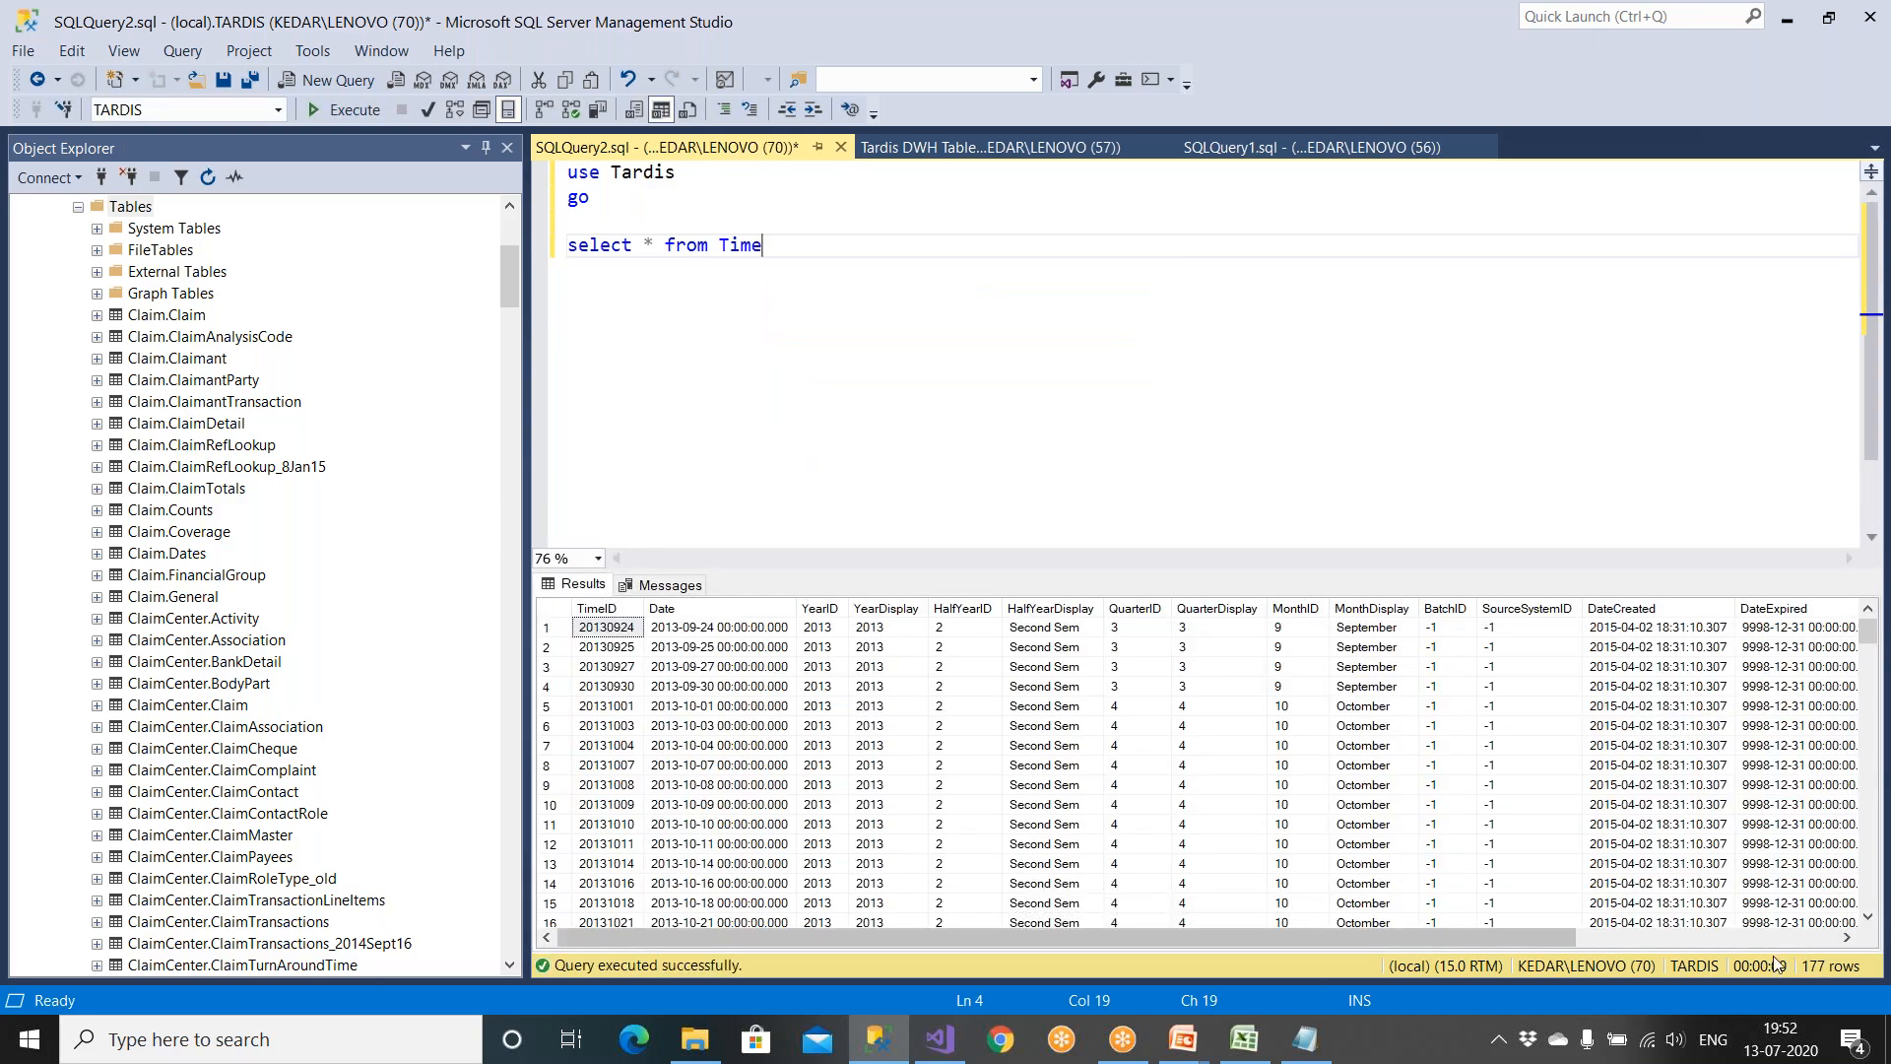
Step: Locate the dbo.Time table among the TARDIS database tables in Object Explorer
left_click(193, 527)
scroll(194, 530, "down", 15)
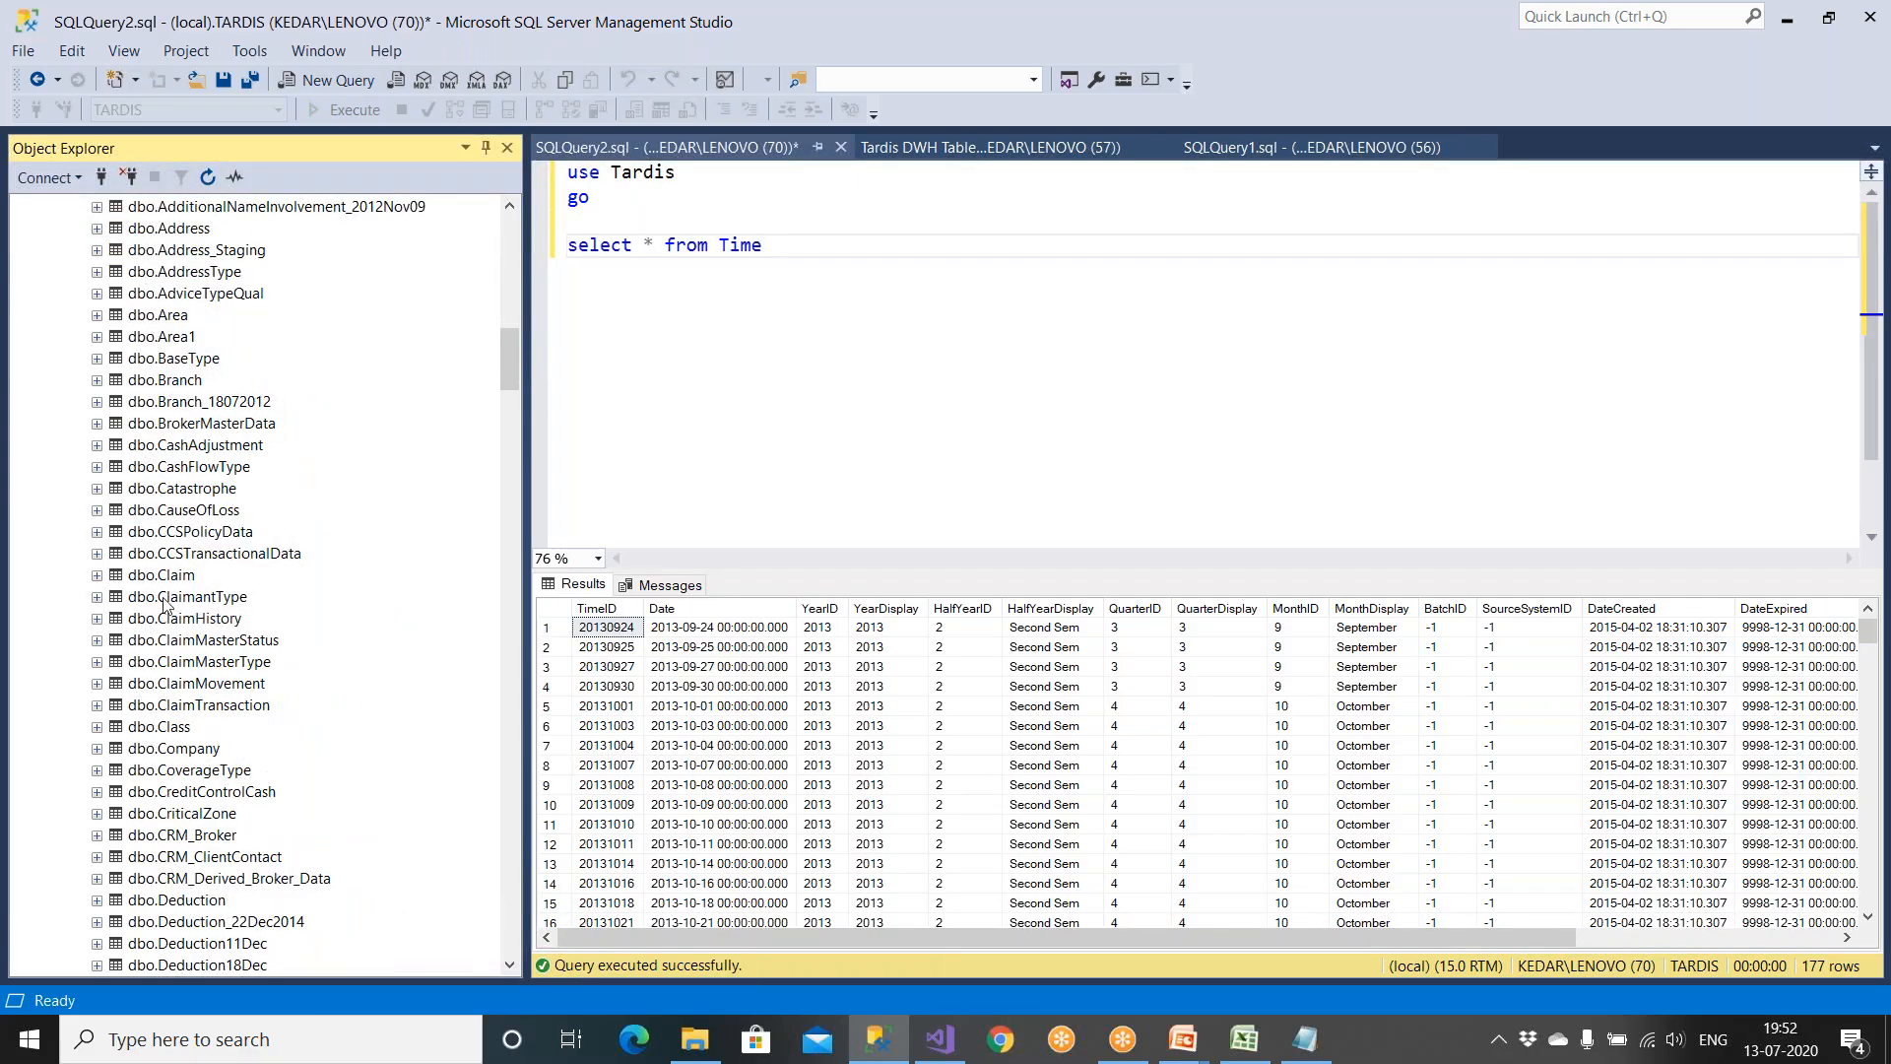
left_click(160, 727)
scroll(159, 727, "down", 5)
scroll(158, 727, "down", 16)
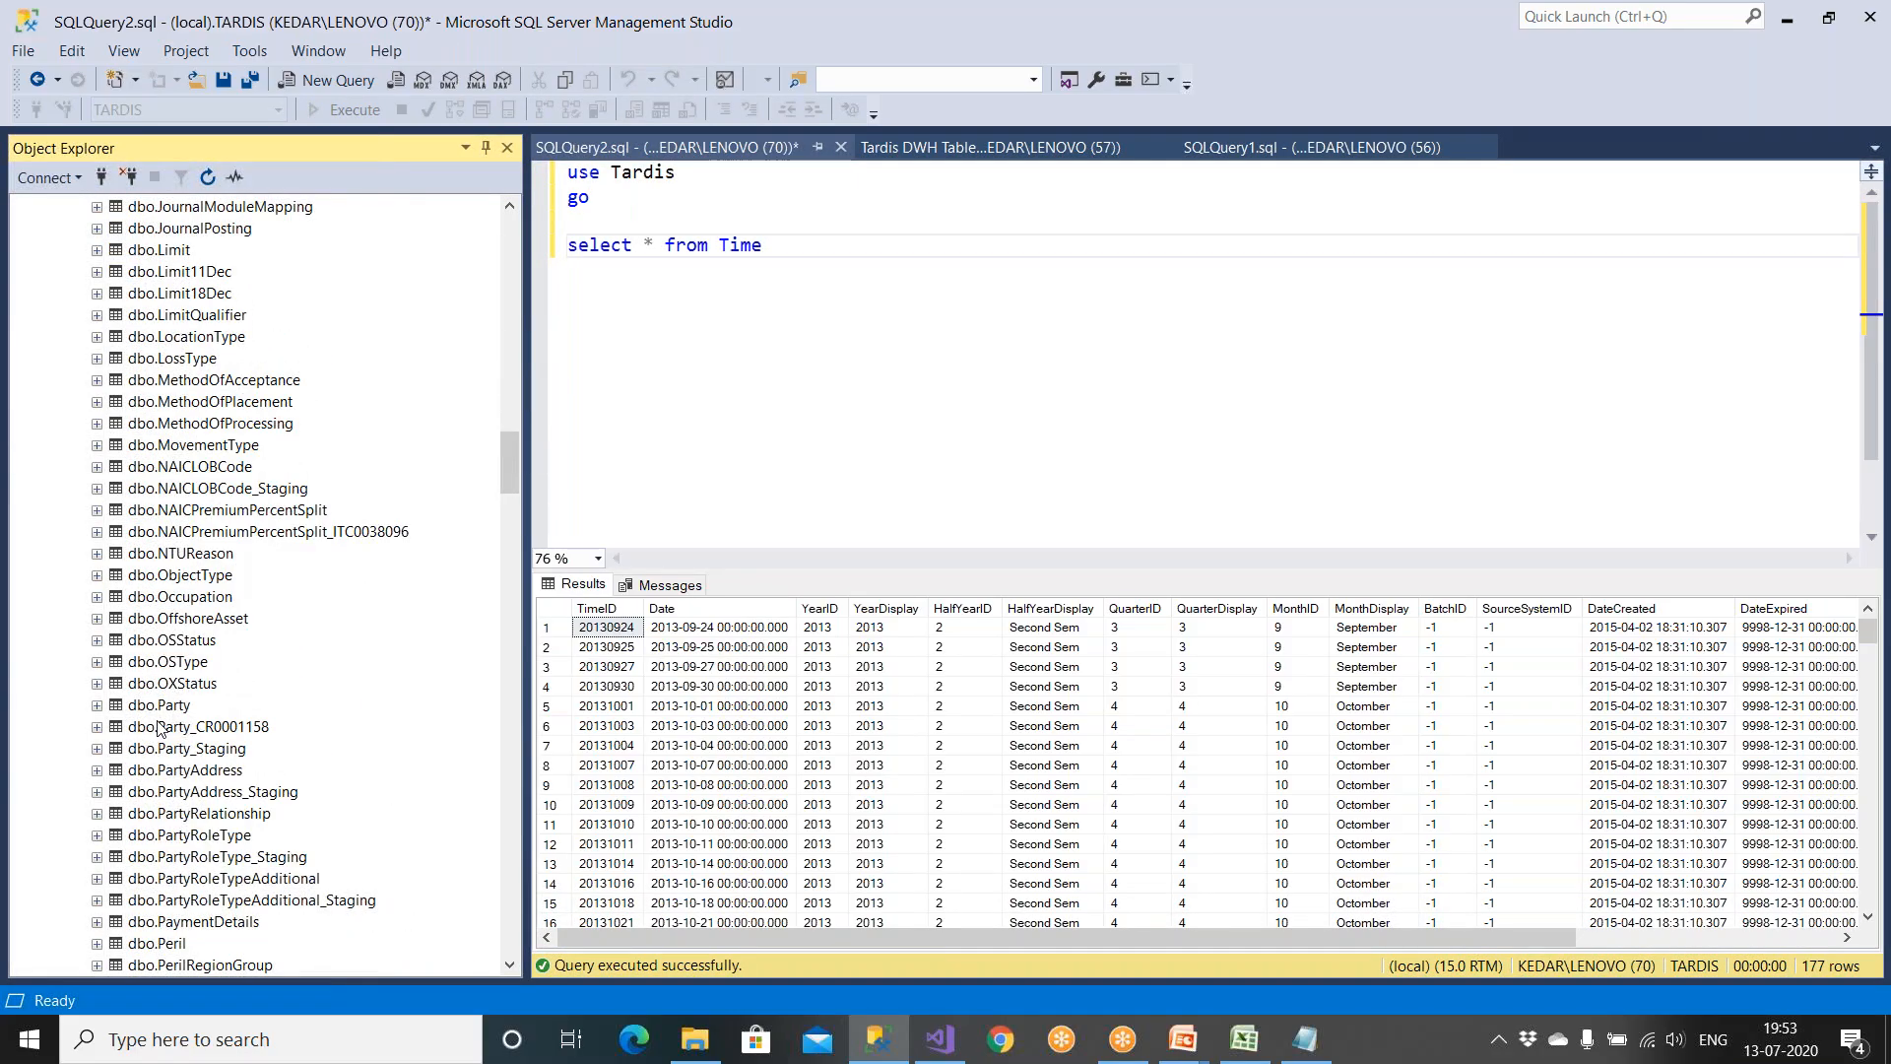
left_click(191, 687)
scroll(193, 696, "down", 5)
scroll(190, 696, "down", 16)
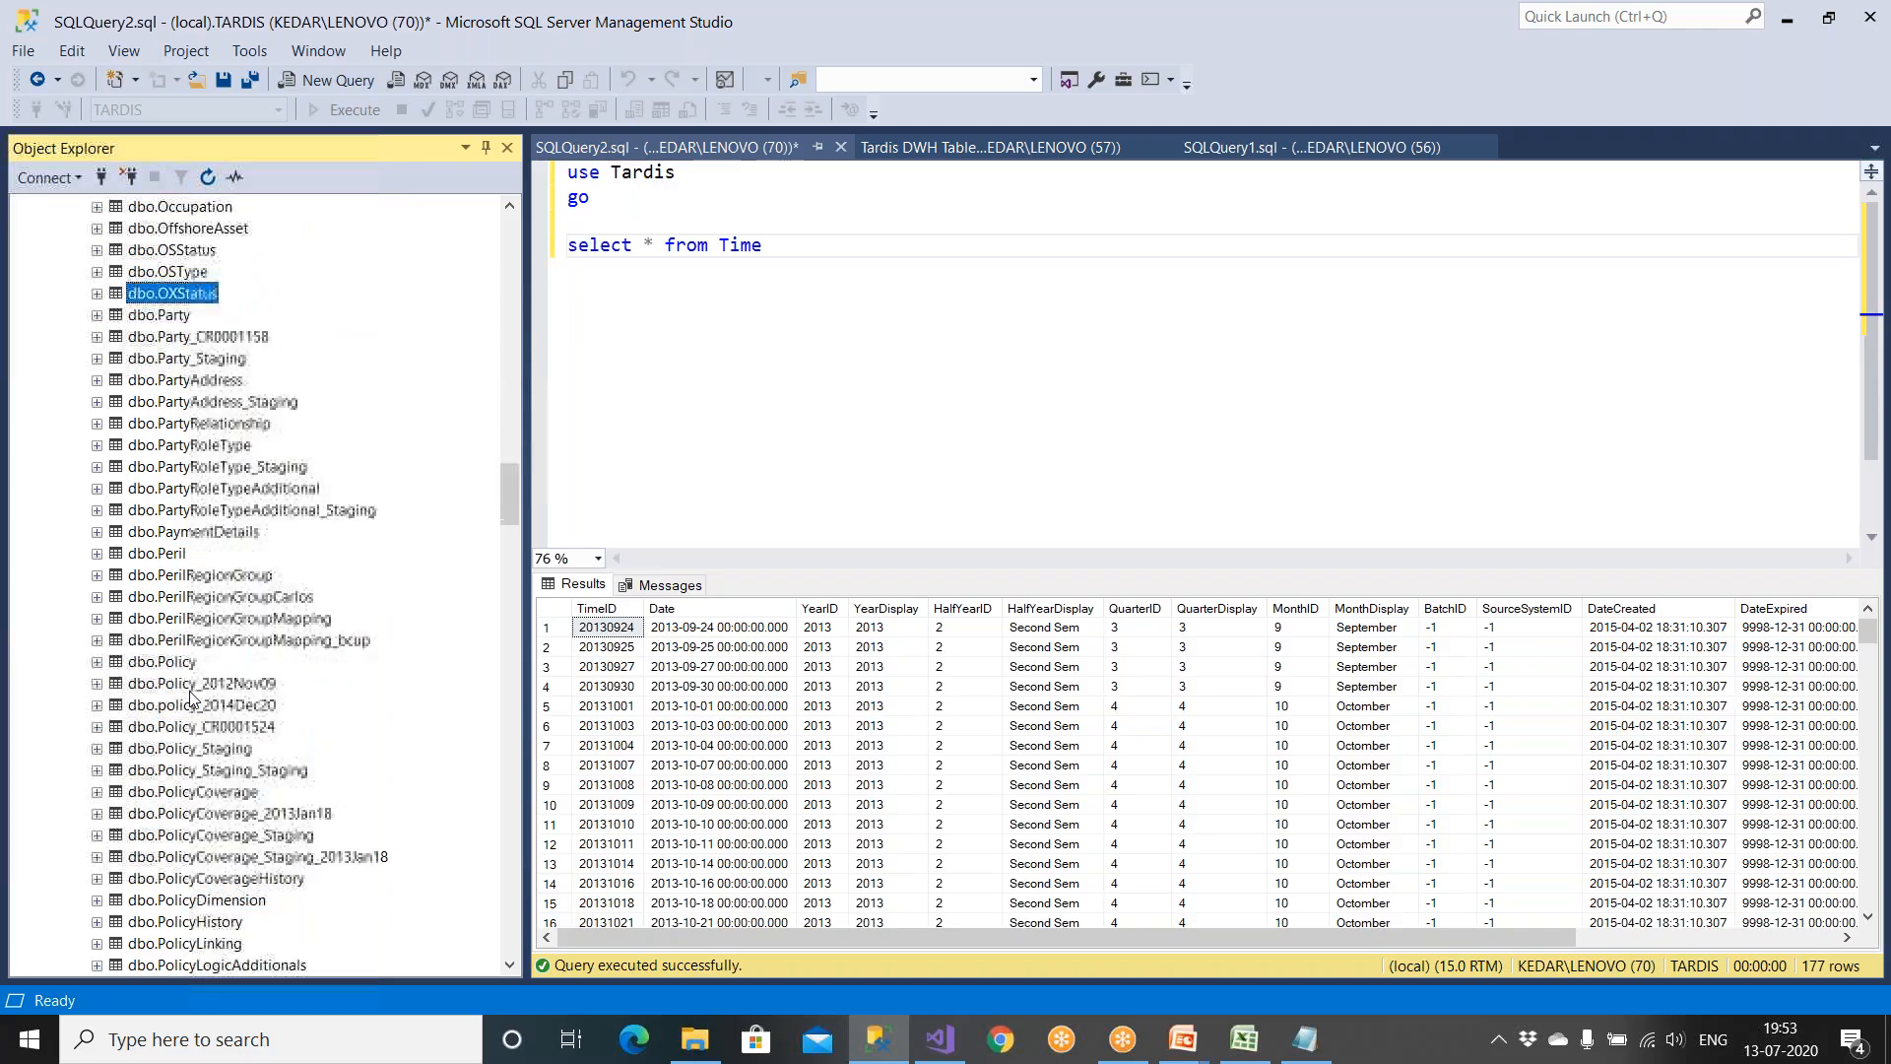
scroll(191, 697, "down", 9)
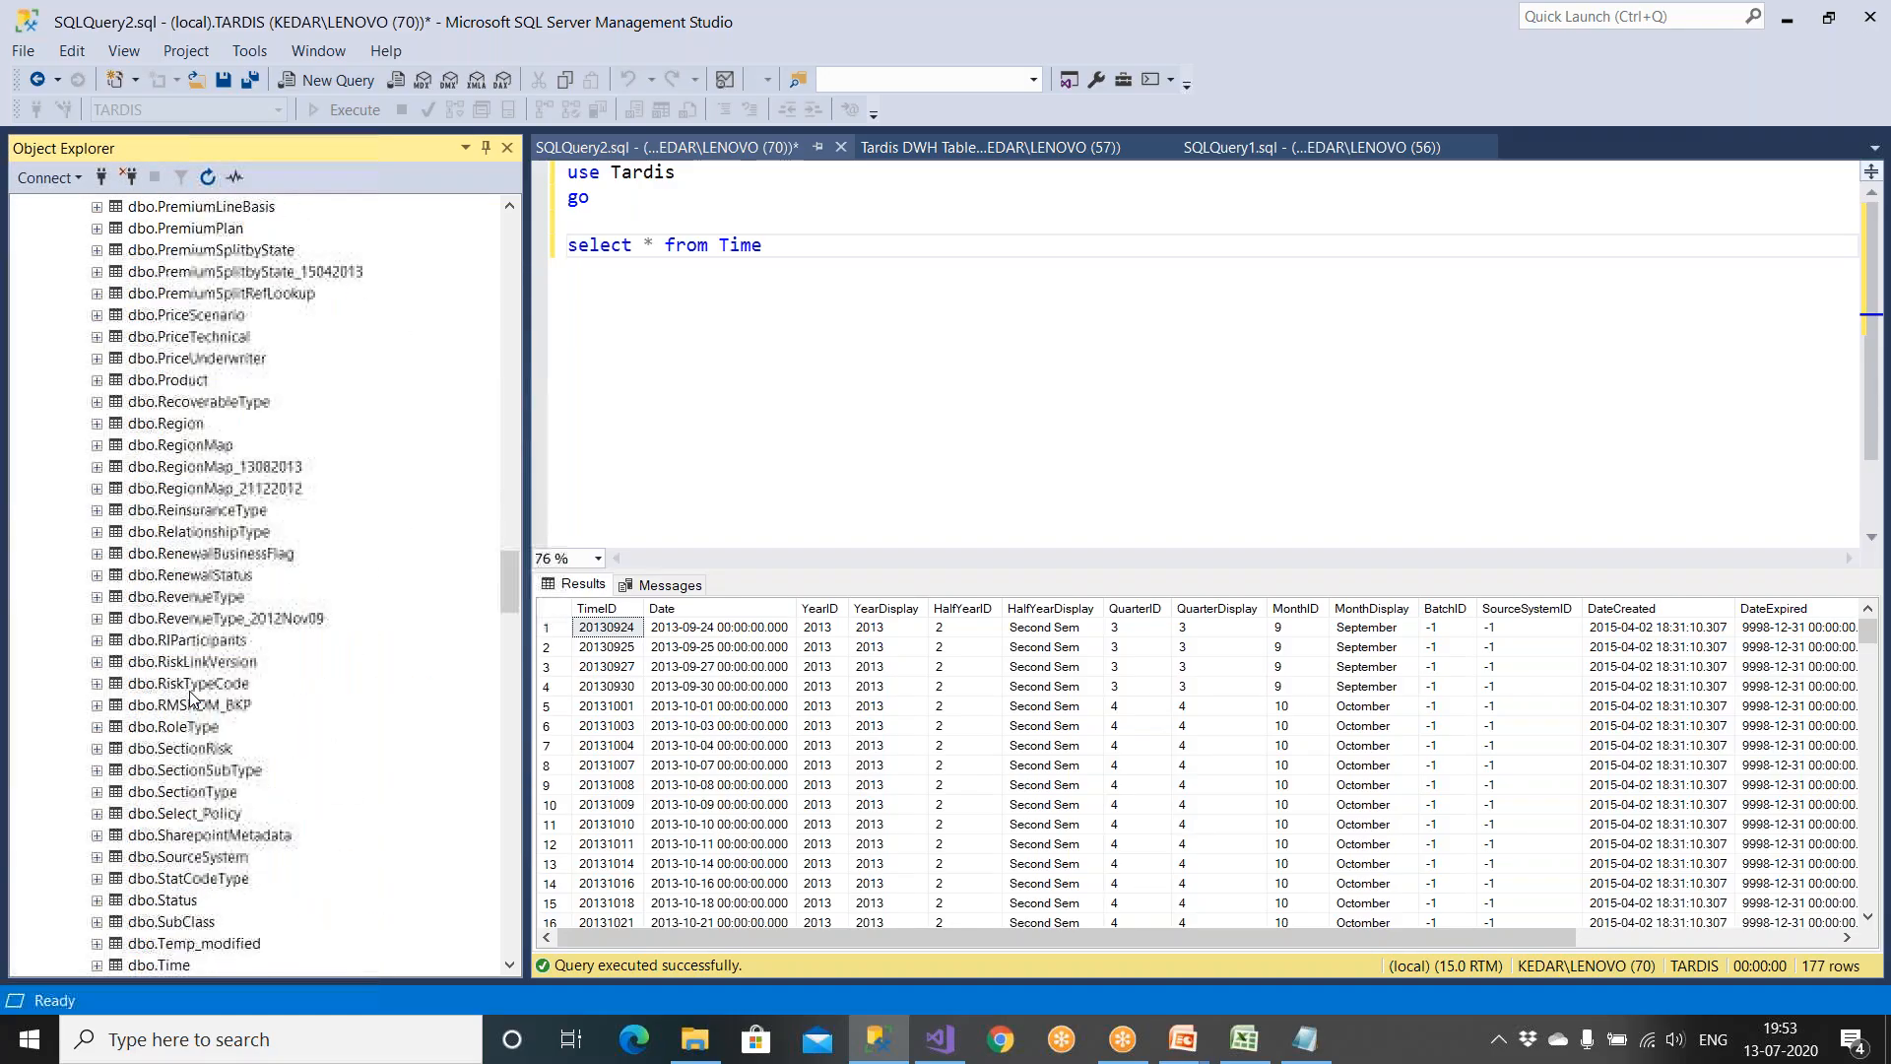
left_click(181, 644)
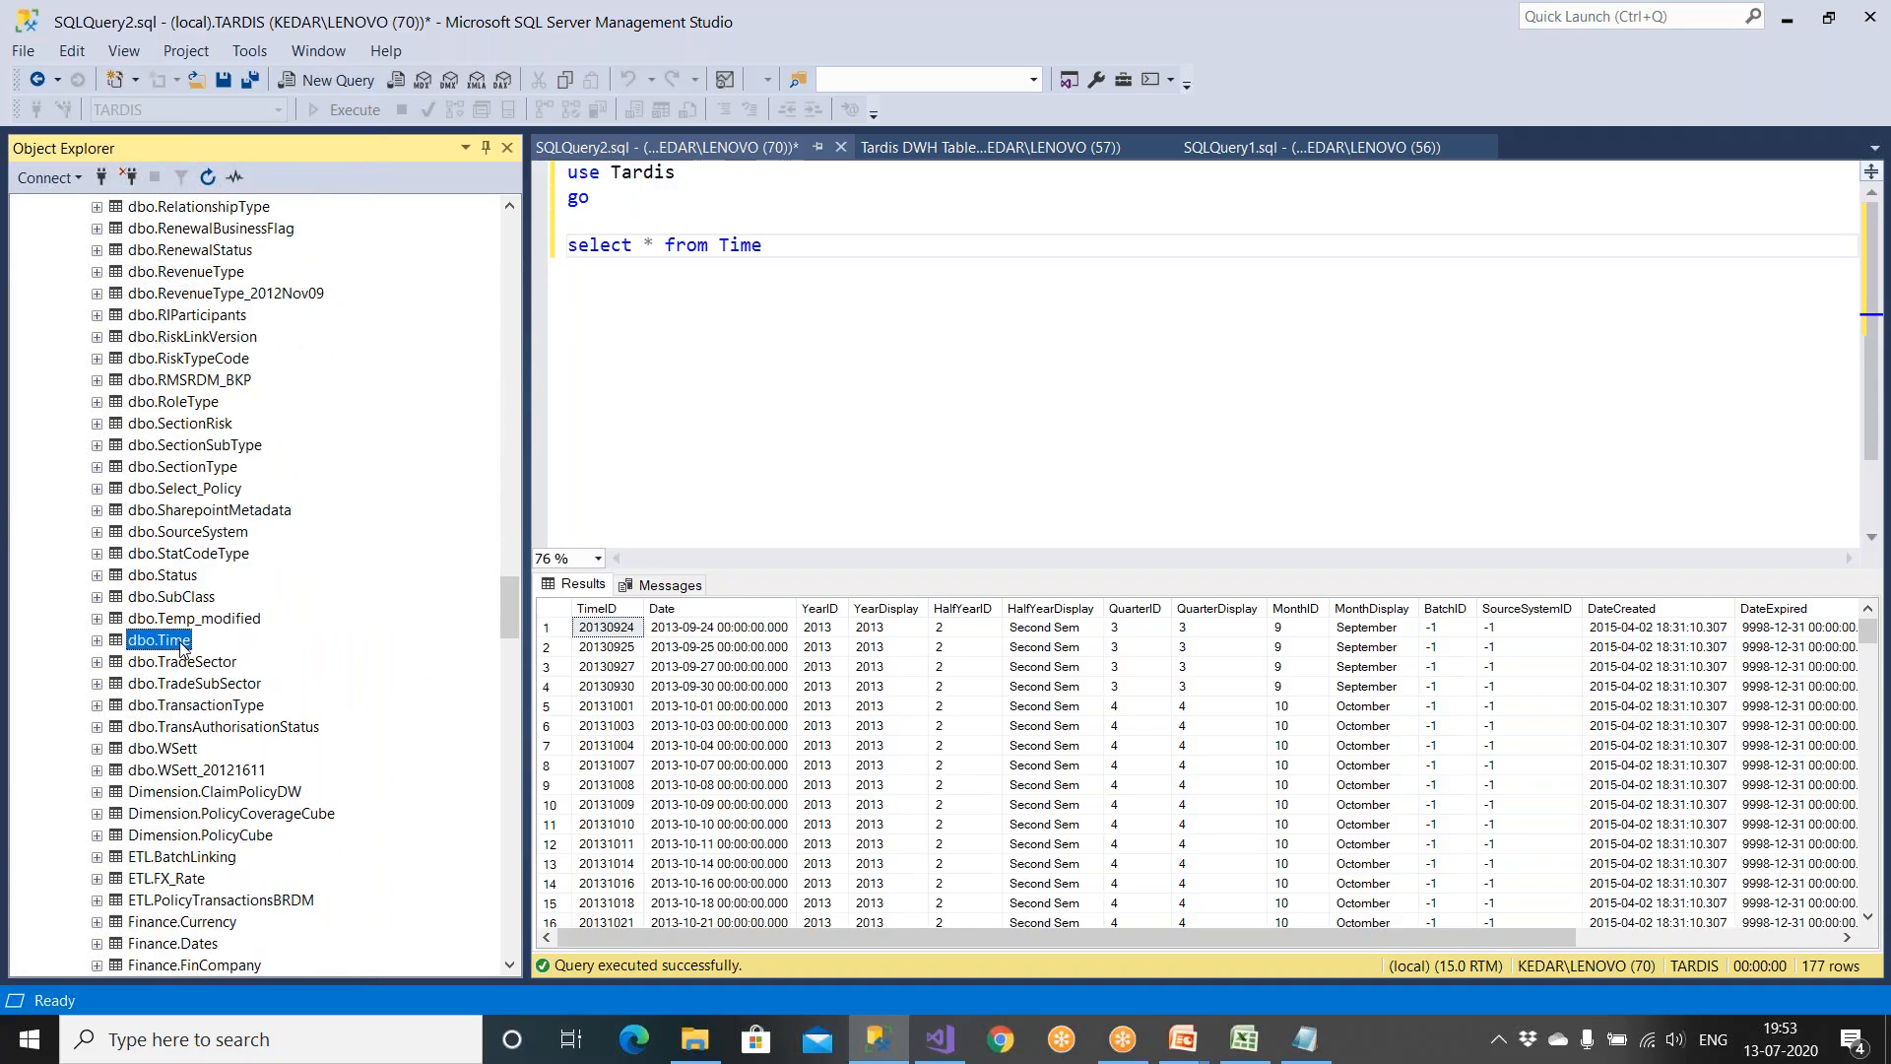
Step: Change the table in the Tardis select query to [dbo].[Time] and execute the script
double_click(726, 245)
key("BackSpace")
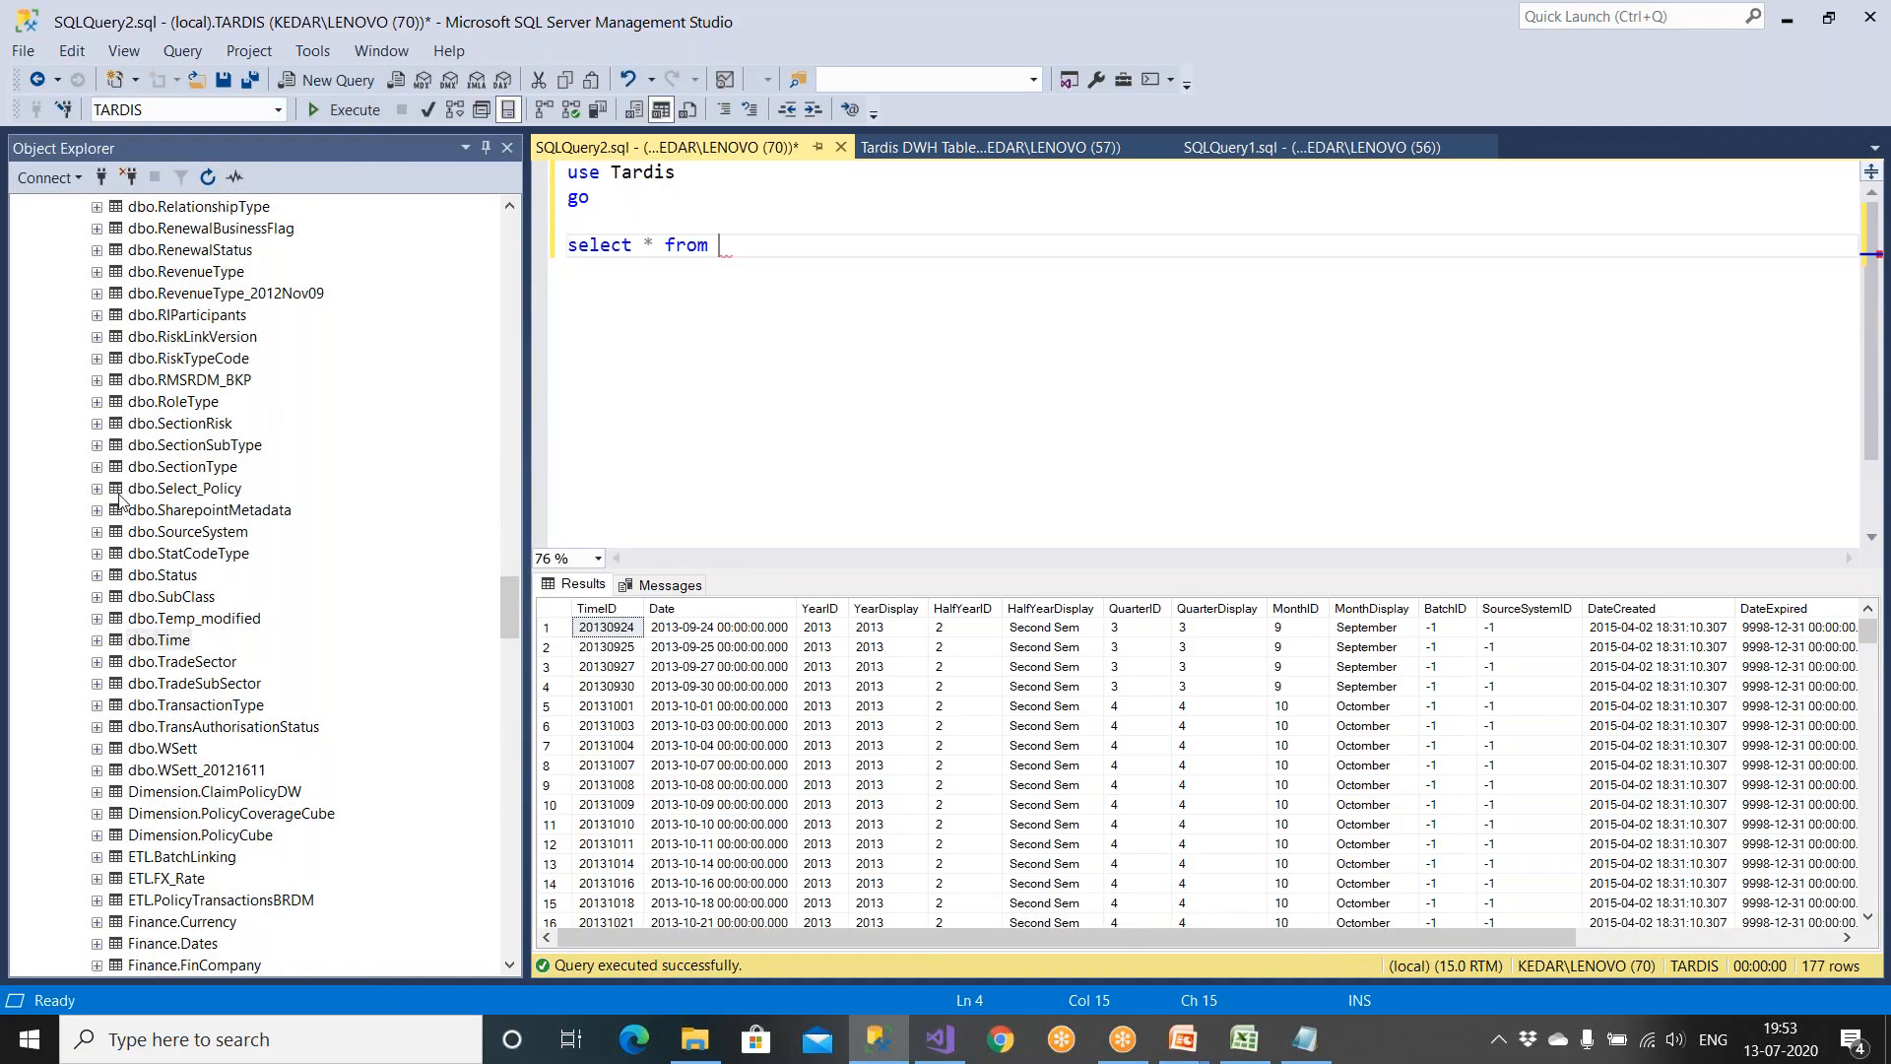
left_click_drag(183, 643, 567, 173)
left_click(350, 110)
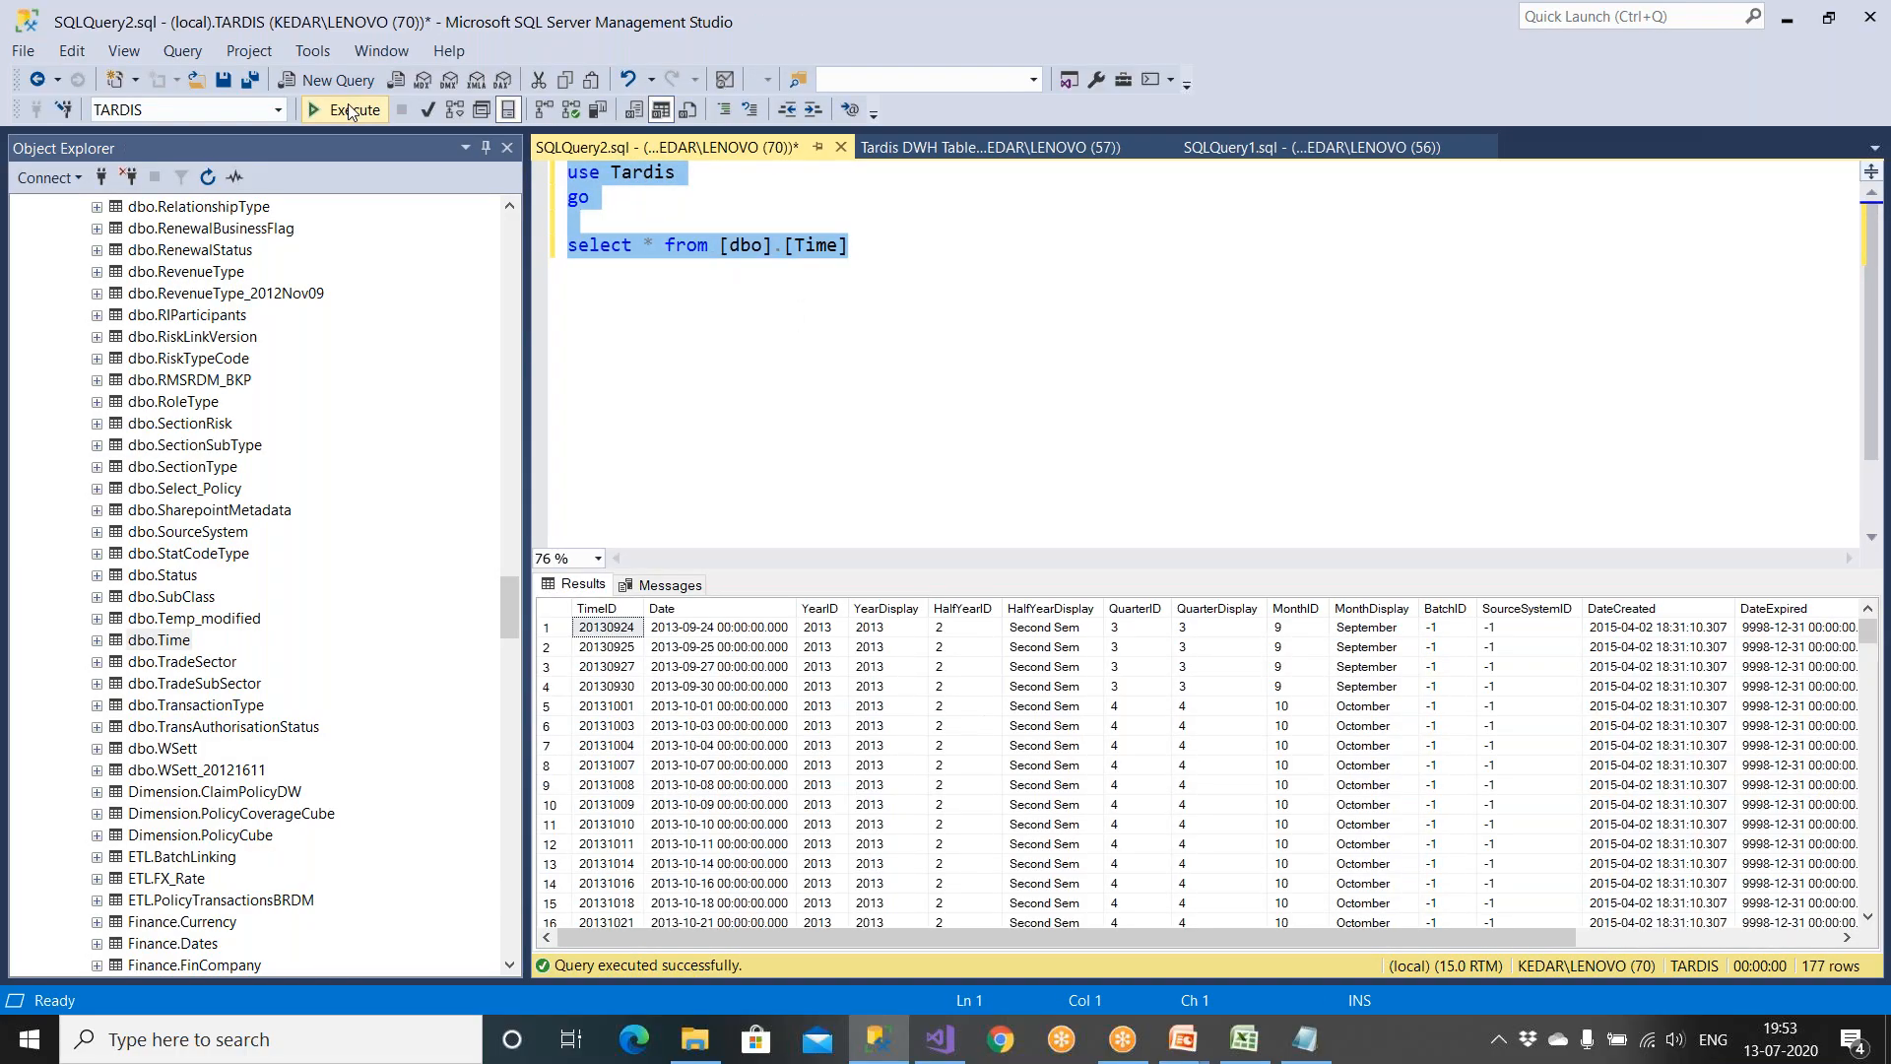
Step: Compare the [Dimension].[Time] query in the Tardis DWH Tables script with the Tardis [dbo].[Time] query and its results
left_click(1014, 145)
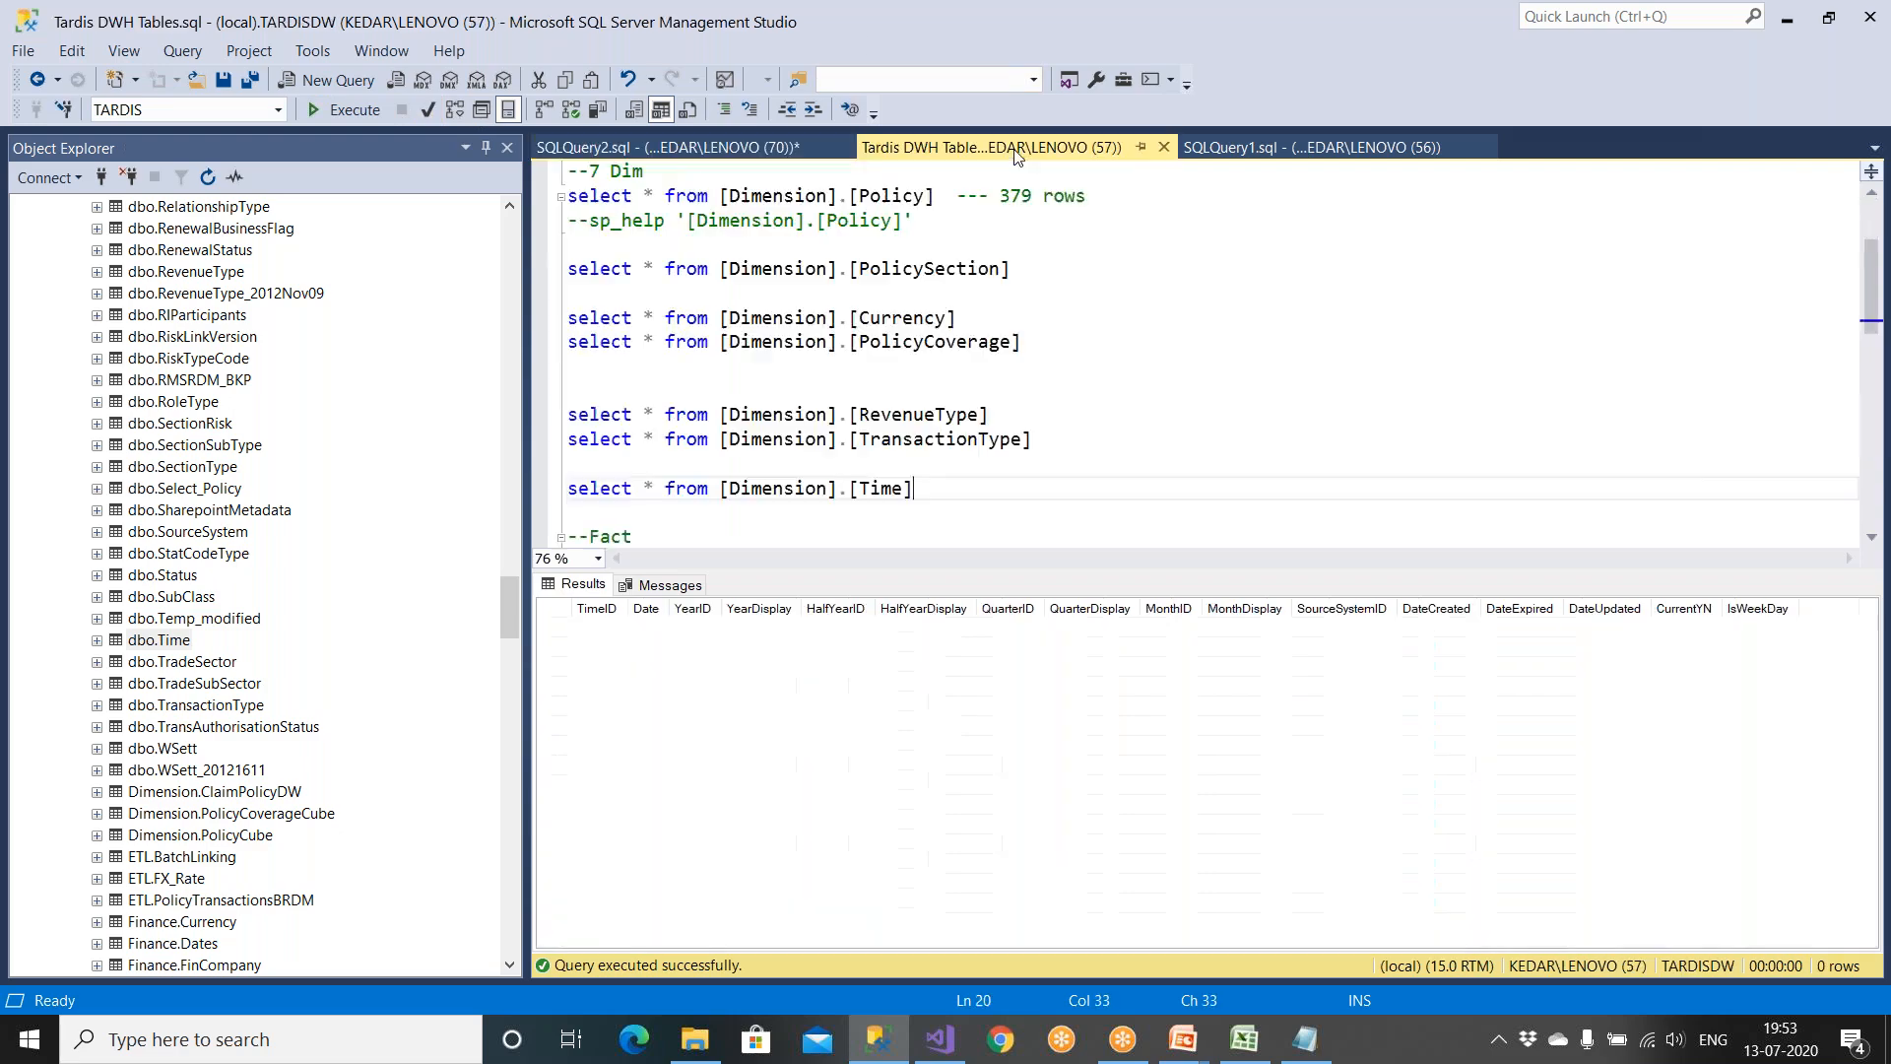
left_click_drag(783, 492, 479, 500)
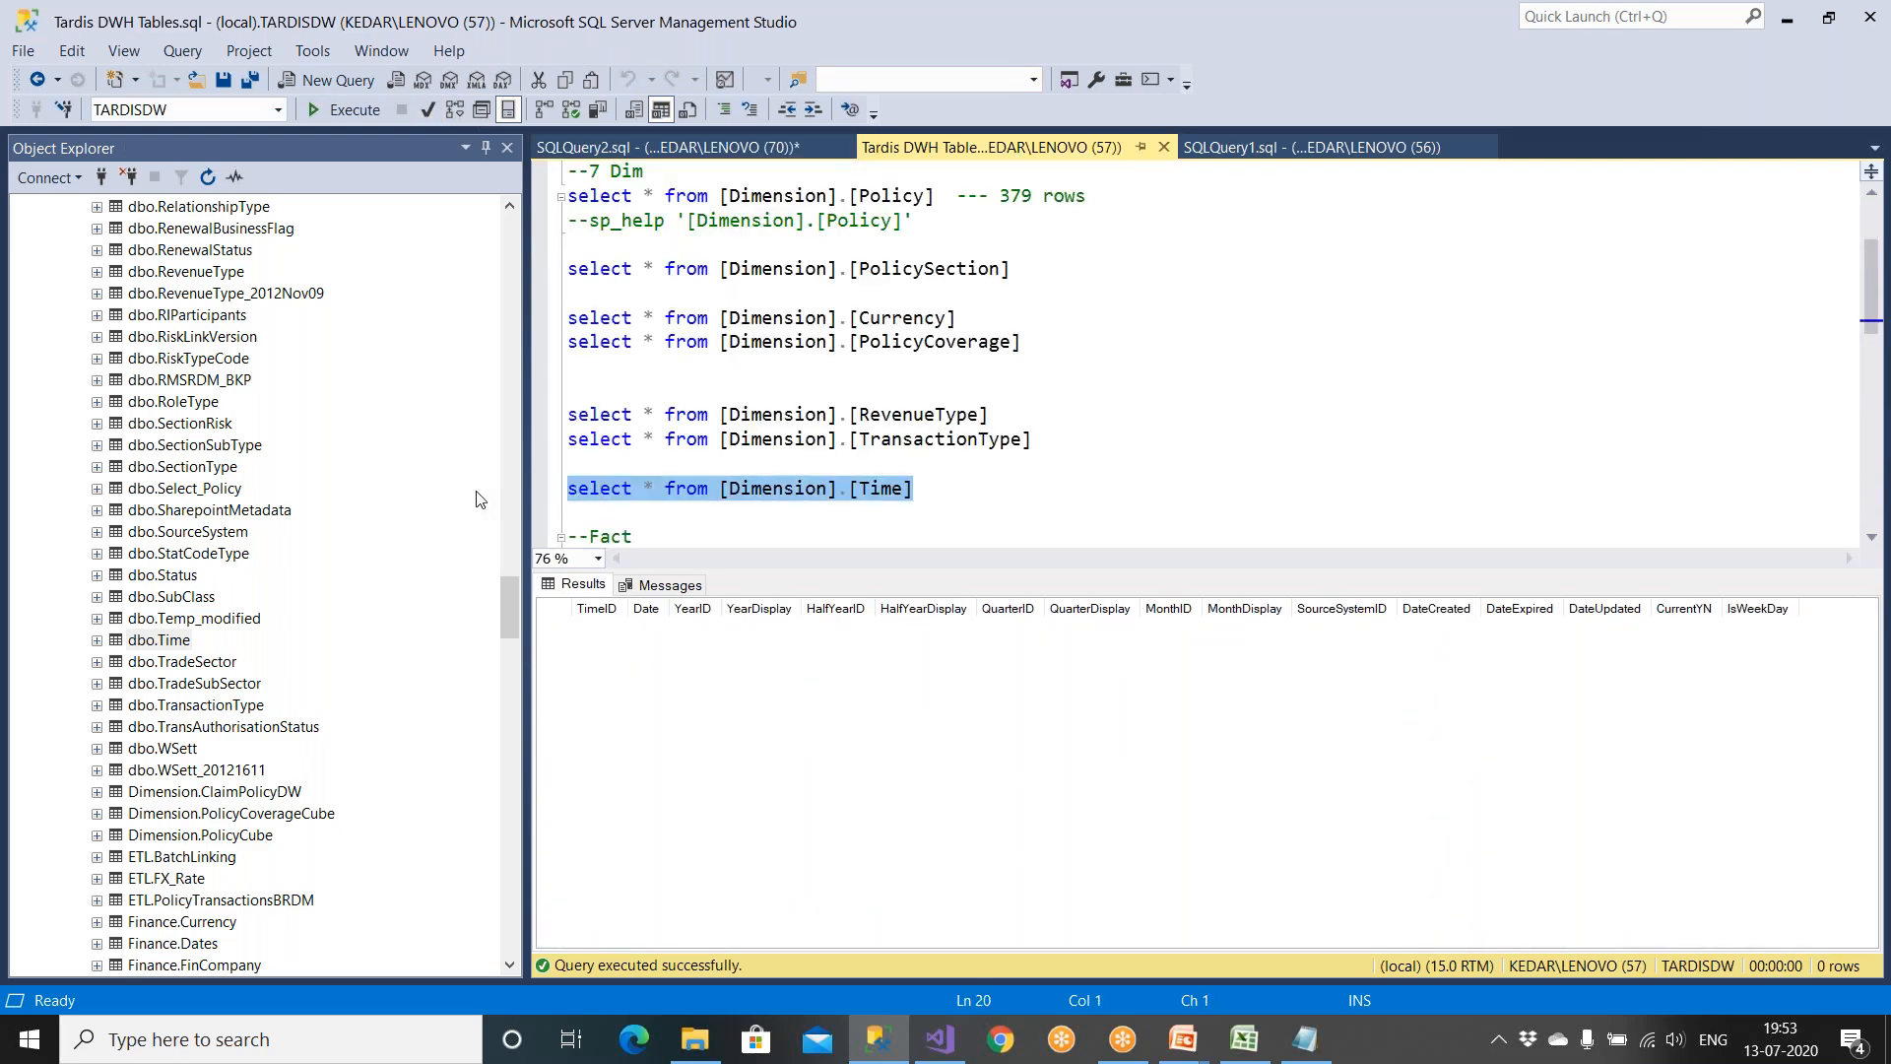
left_click(705, 148)
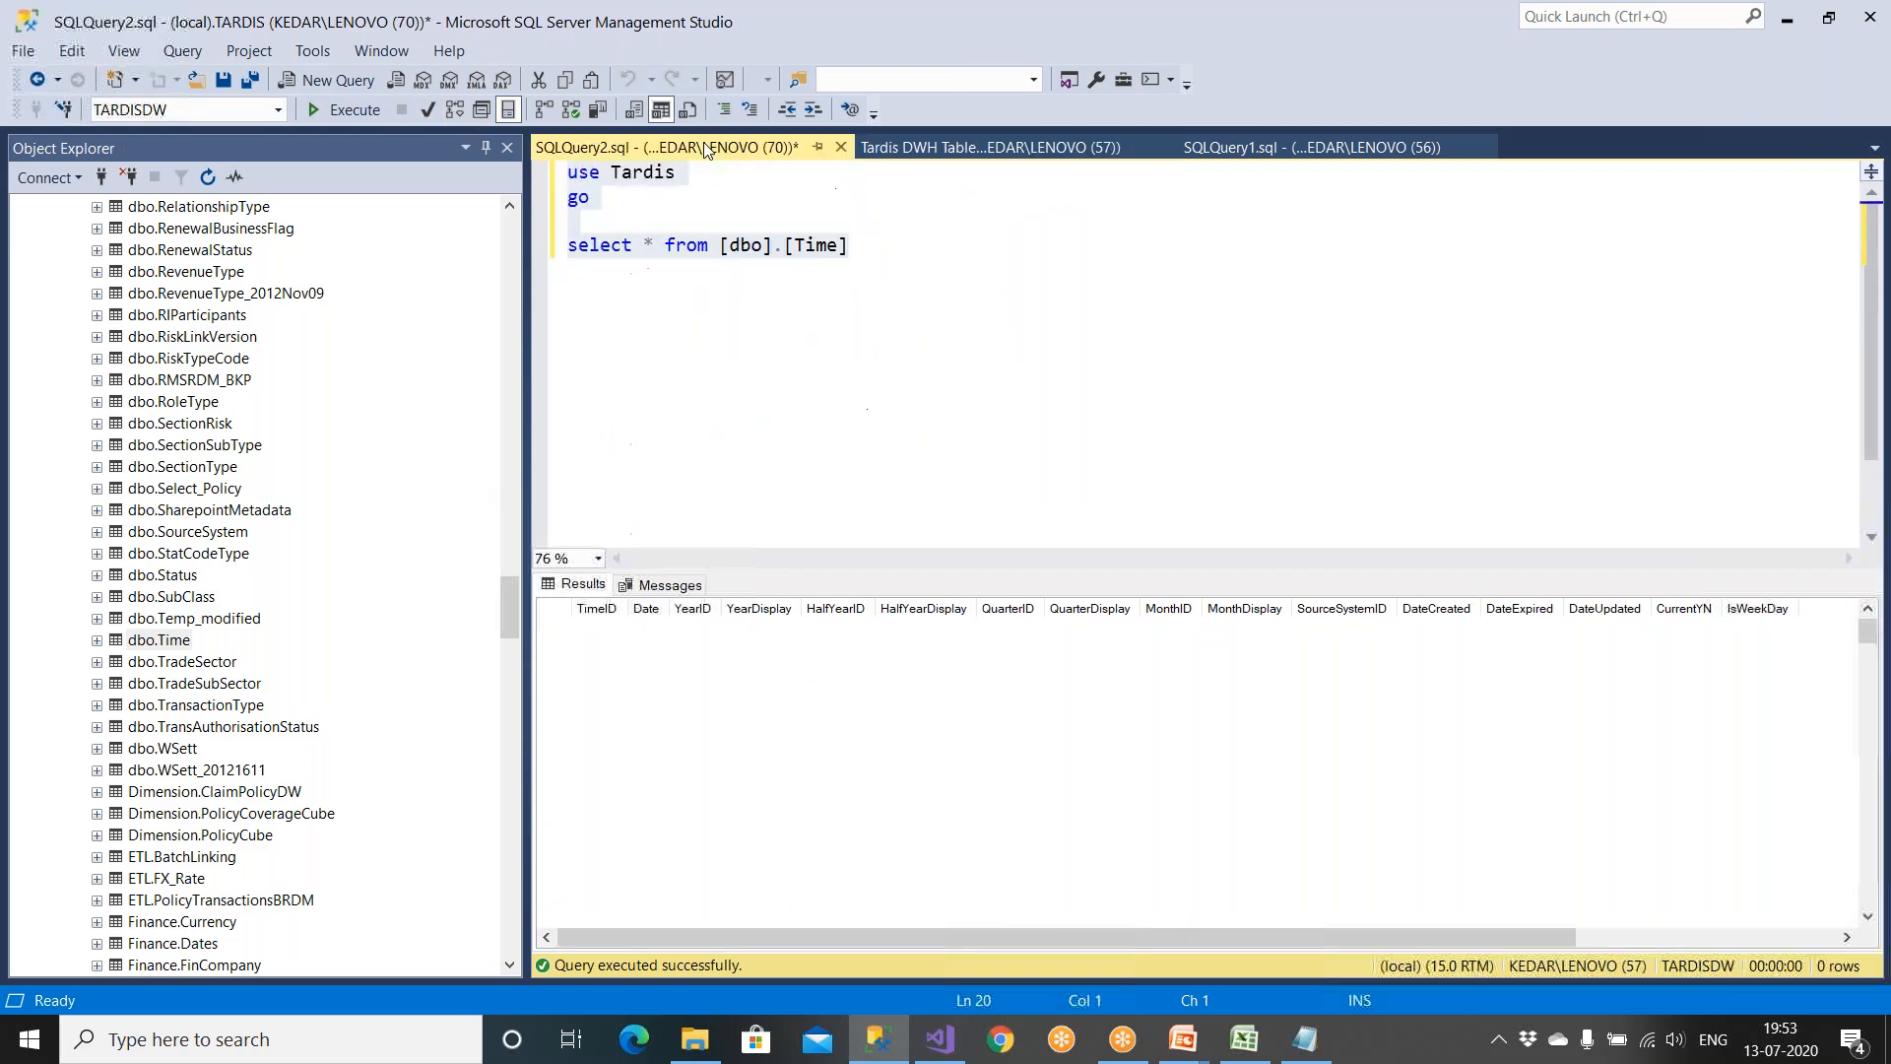
left_click(717, 312)
left_click_drag(863, 248, 520, 147)
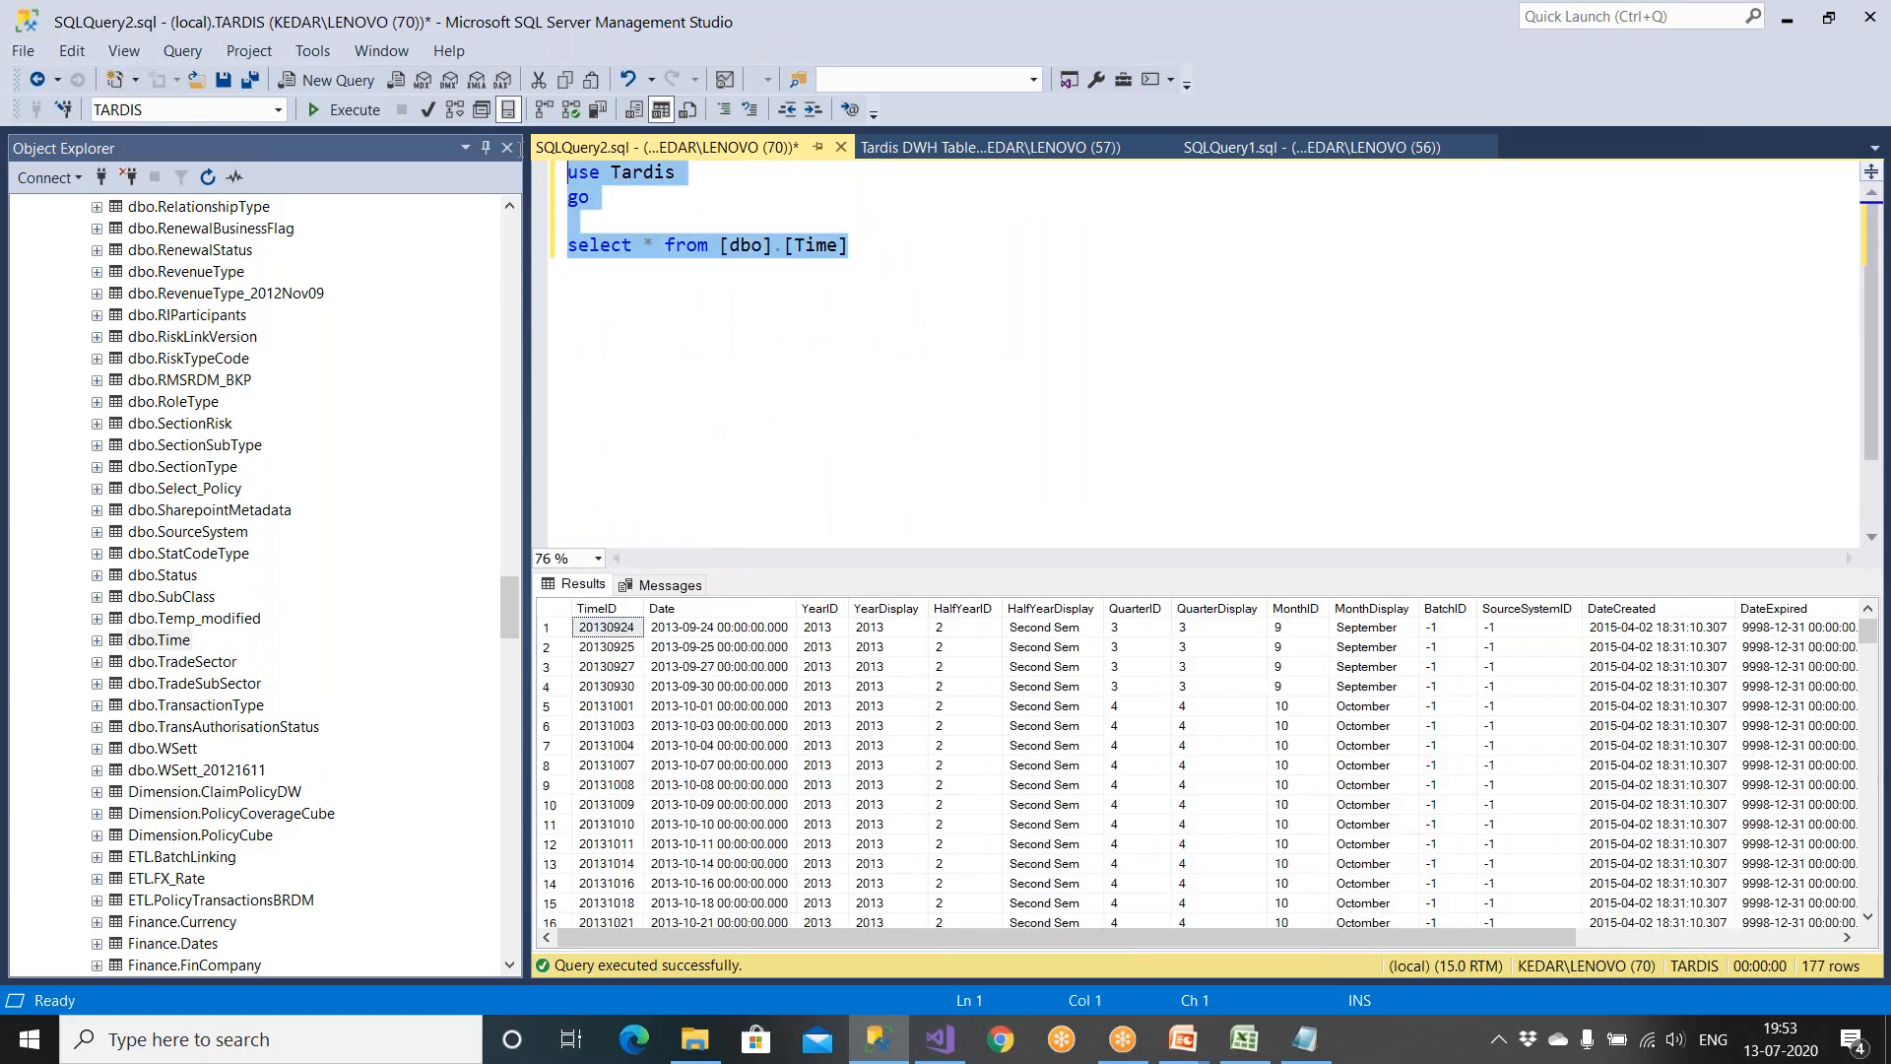
Step: Return to the Tardis DWH Tables script and run the select on [Dimension].[Time]
left_click(874, 146)
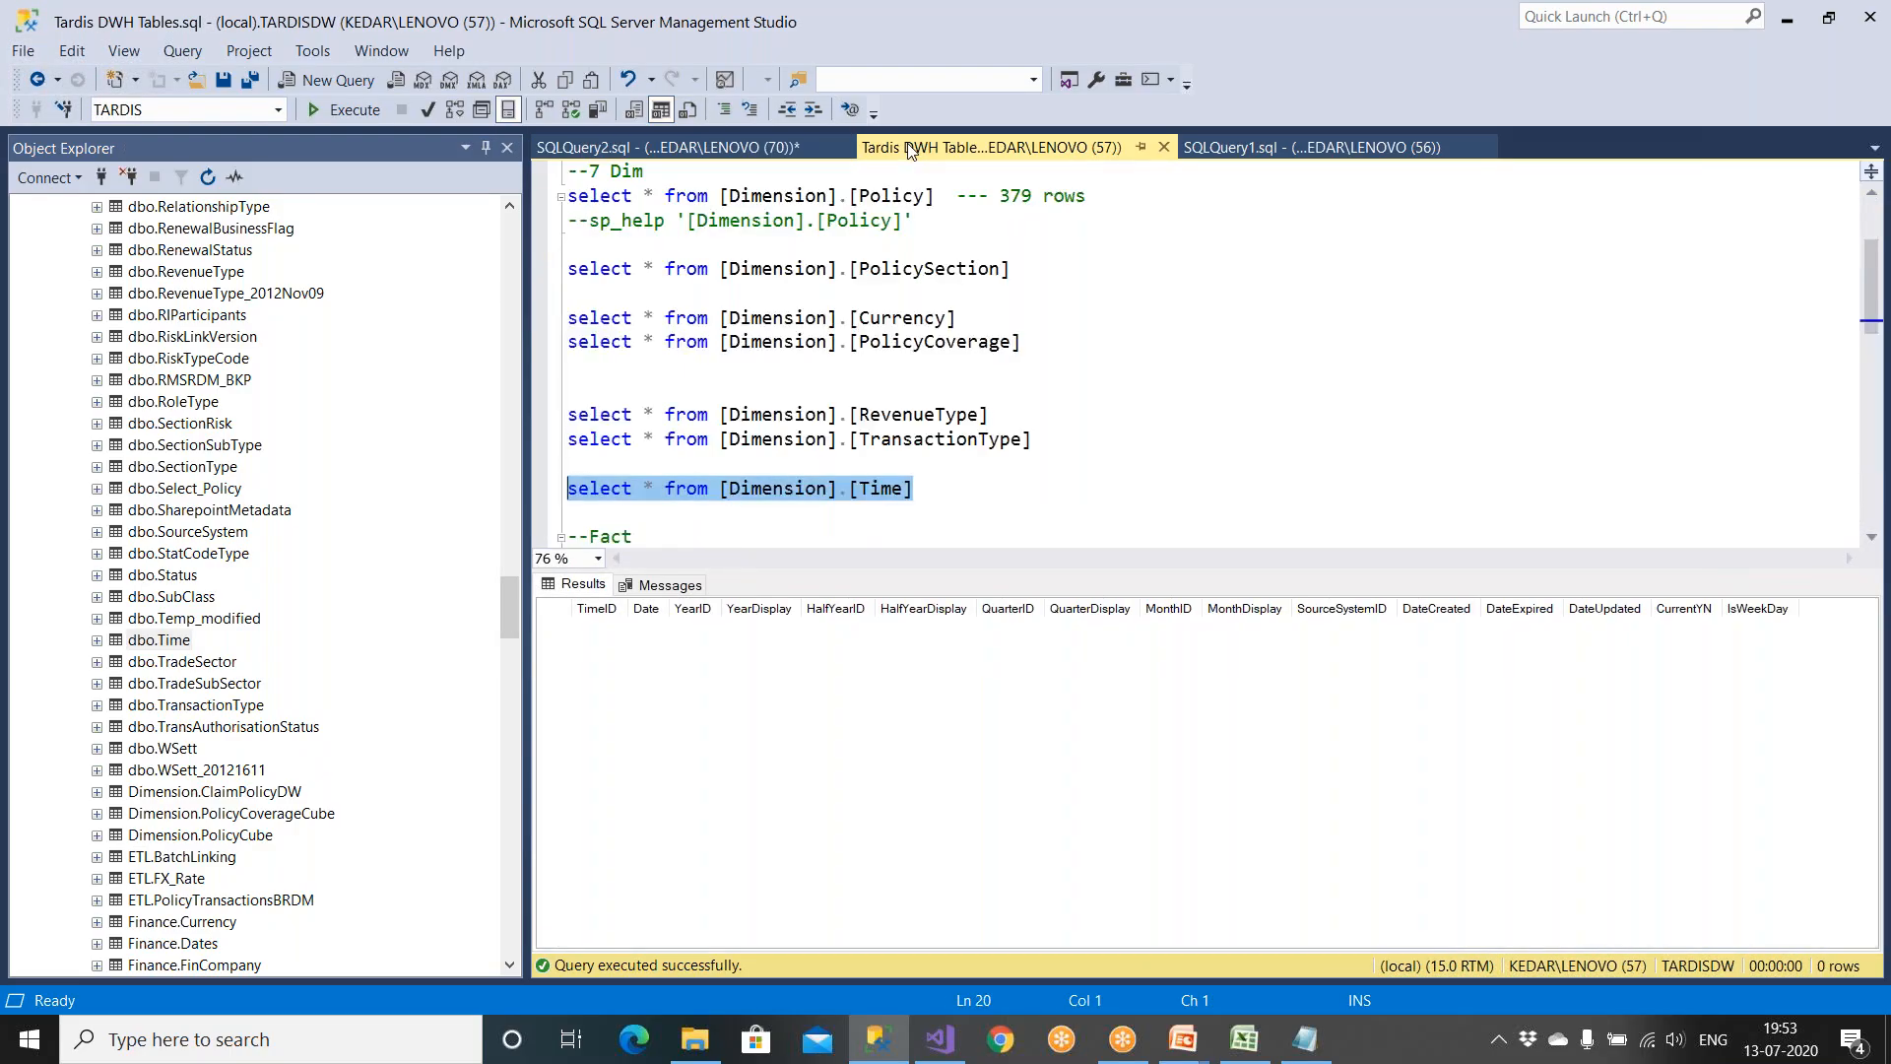
key("Down")
key("Down")
left_click_drag(898, 485, 957, 492)
left_click(365, 110)
Step: Add the line "insert into [Dimension].[Time]" directly above the [Dimension].[Time] select statement
key("Up")
key("Return")
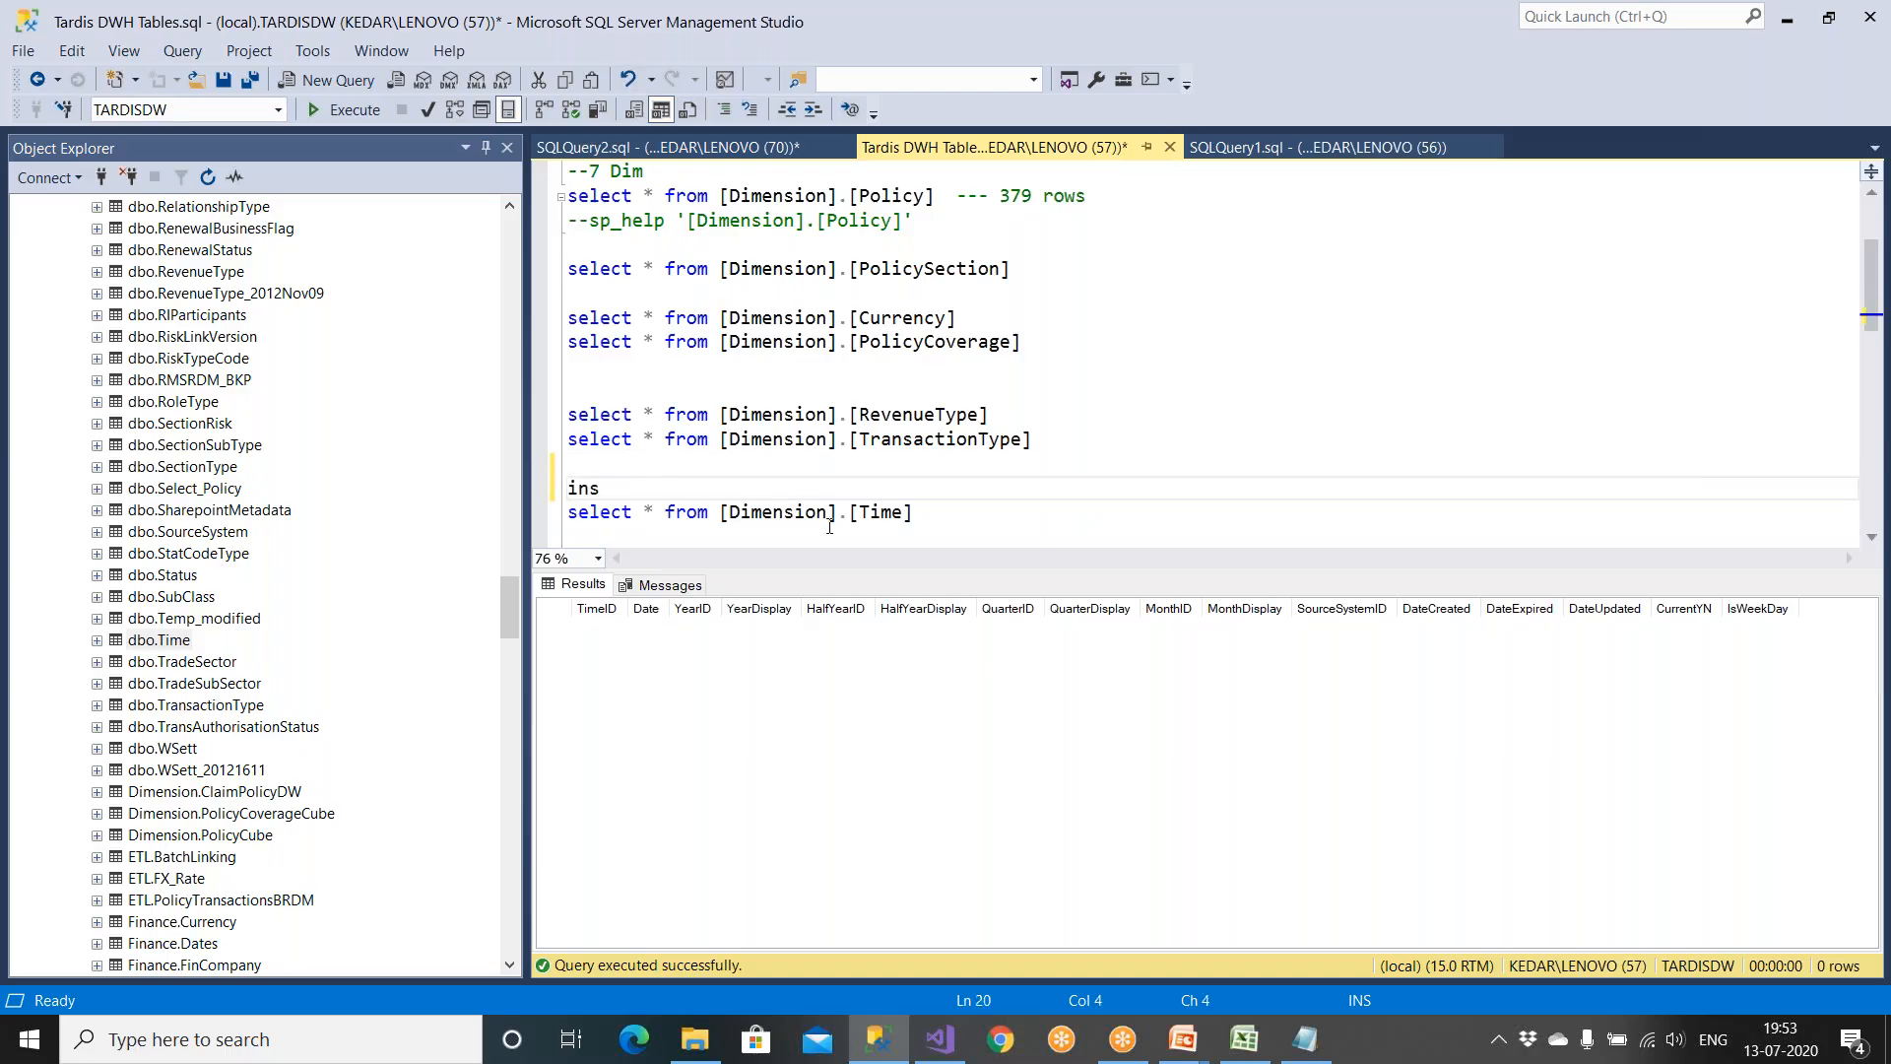
type("insert into")
left_click_drag(720, 511, 917, 513)
key("ctrl+c")
left_click(734, 489)
key("ctrl+v")
Step: Change the source of the select below the insert line to Tardis..[Time] and run that select alone
left_click_drag(722, 515, 840, 515)
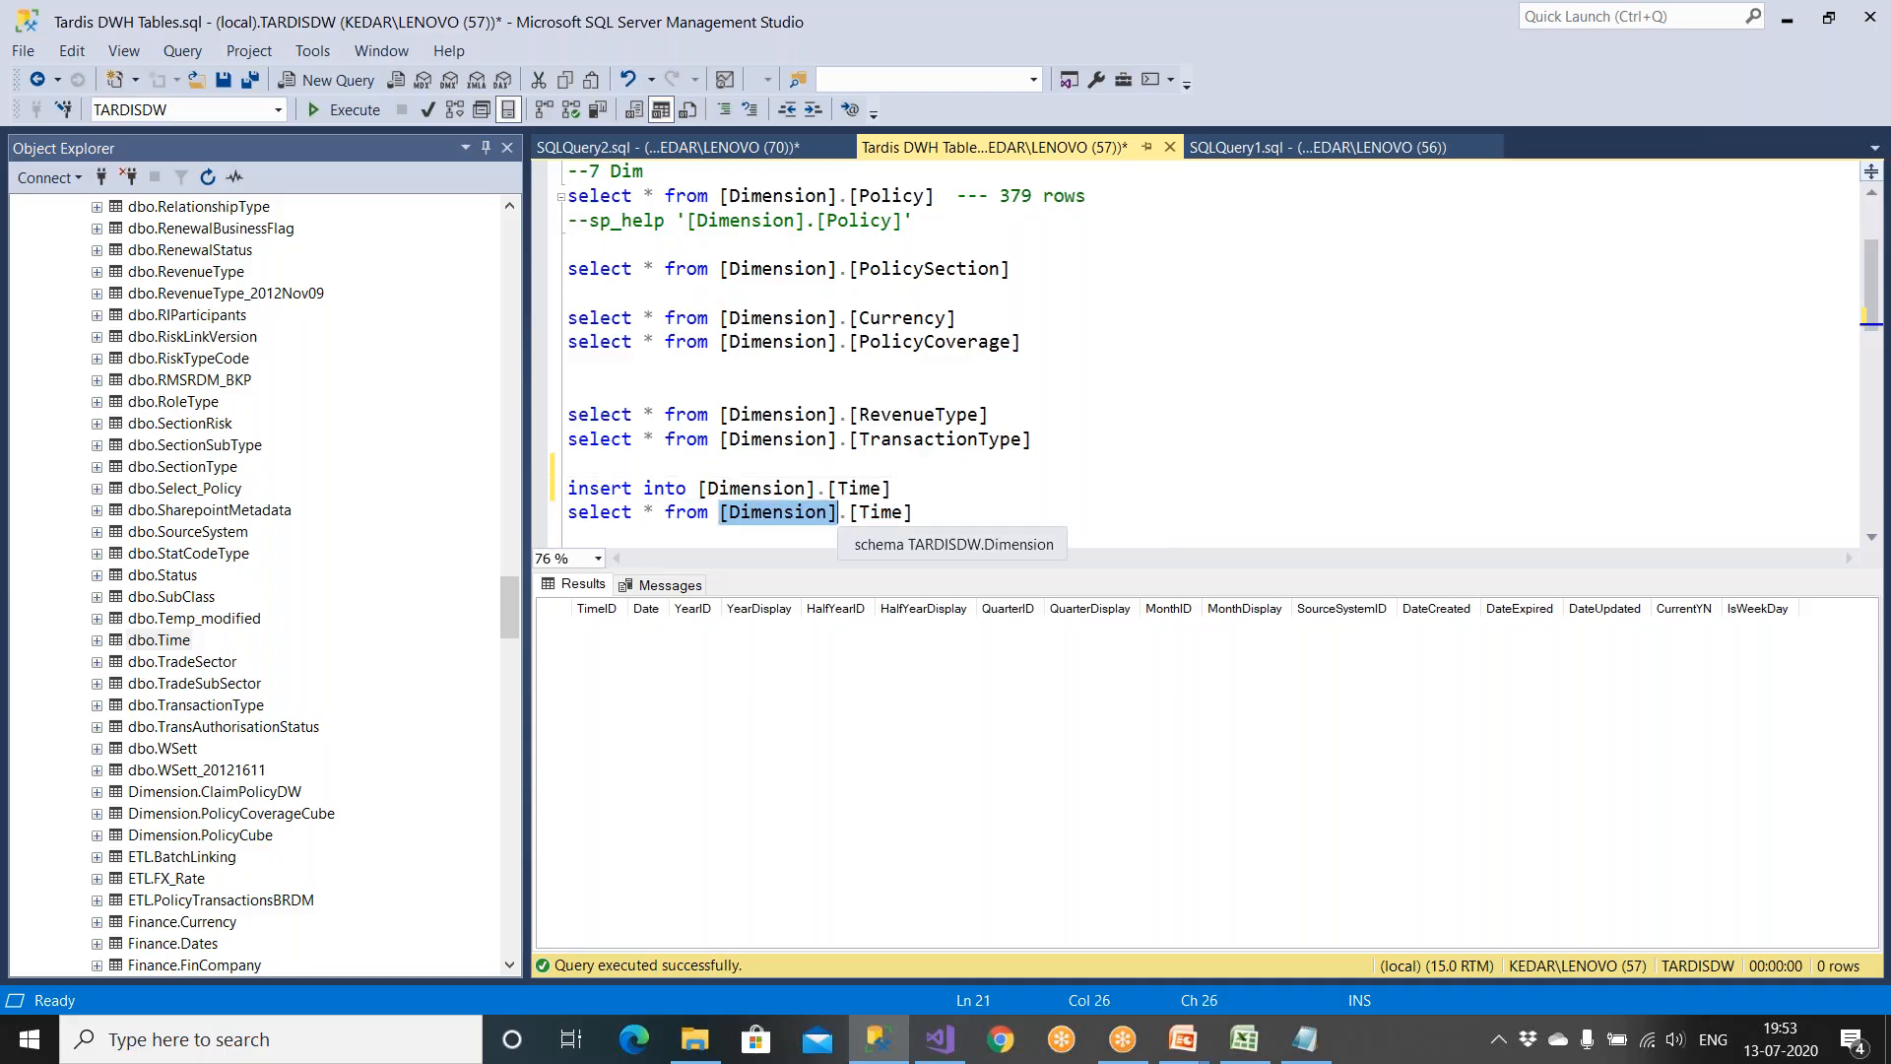
type("Tardis")
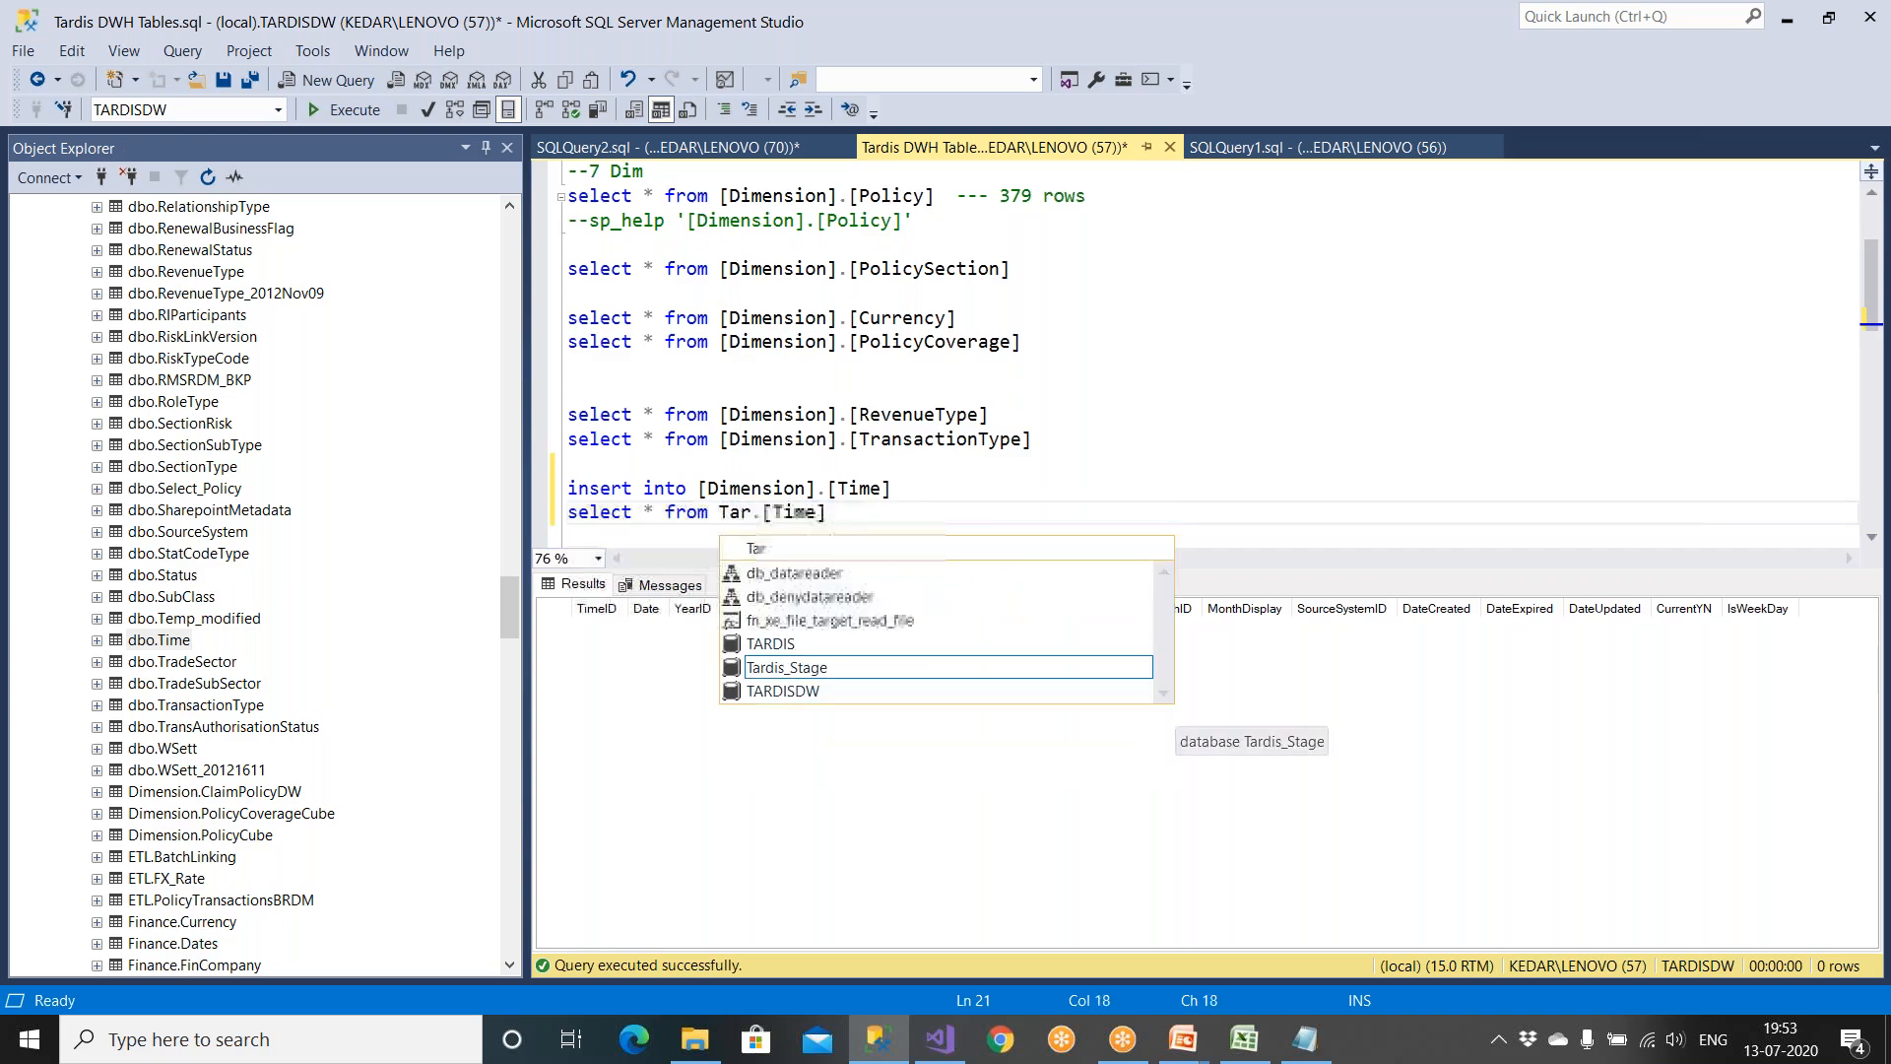
type(".")
left_click_drag(882, 513, 564, 513)
left_click(336, 109)
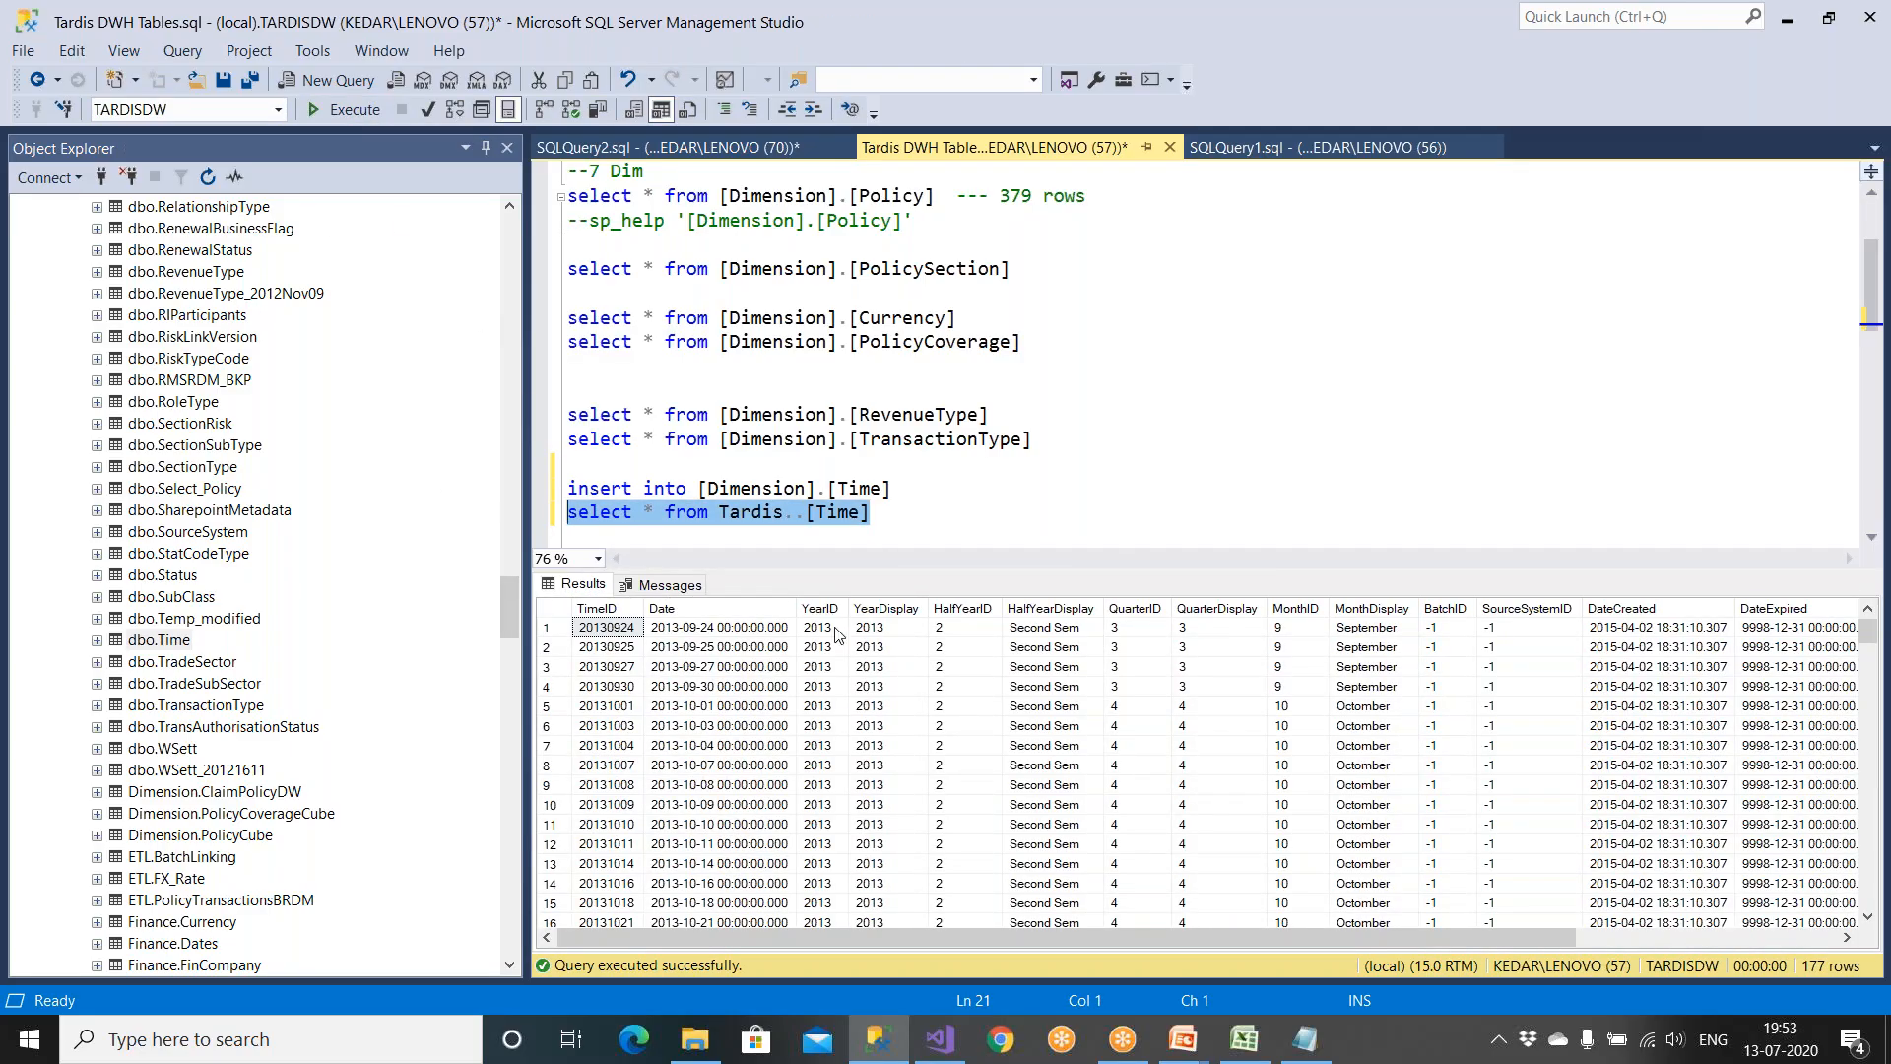
Step: Add a separate "select * from [Dimension].[Time]" query below the insert-select statement
left_click(795, 534)
left_click_drag(877, 514, 549, 478)
left_click_drag(697, 488, 891, 487)
scroll(884, 463, "down", 2)
left_click_drag(891, 343, 695, 343)
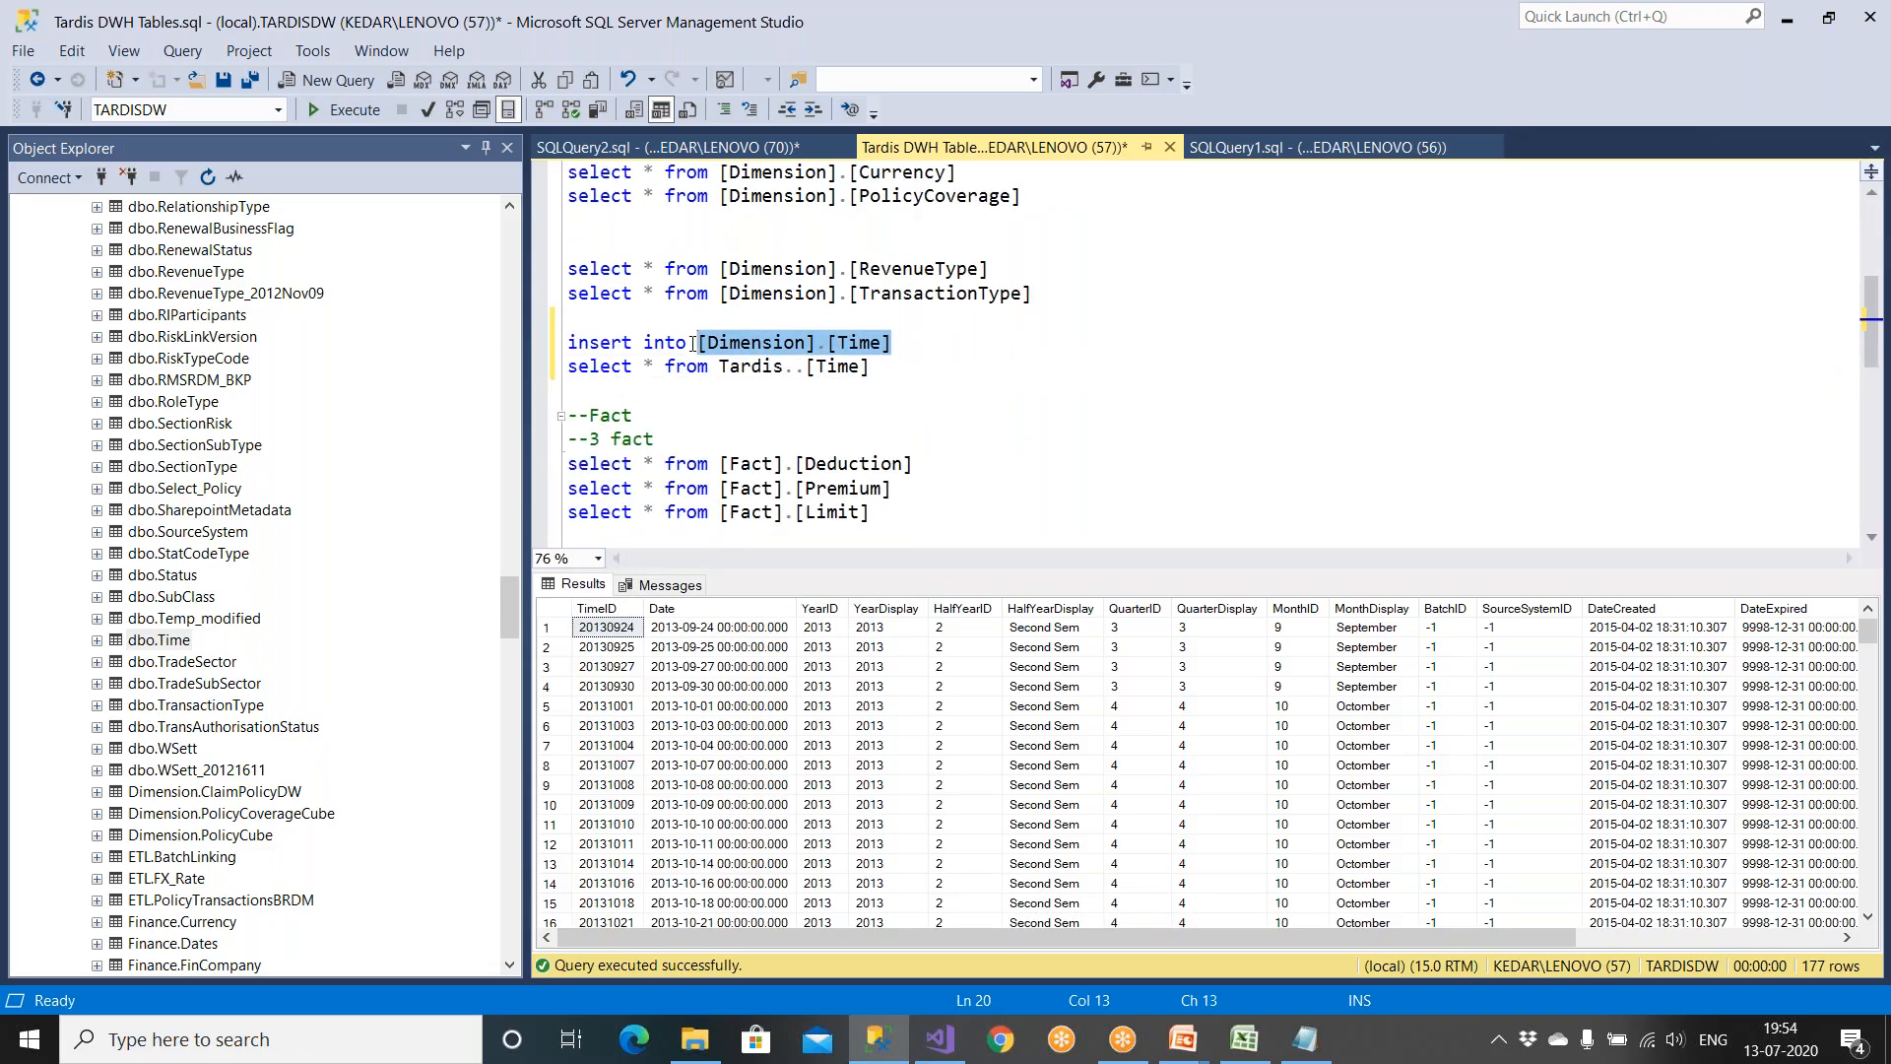
left_click(889, 368)
key("Return")
key("Return")
type("se")
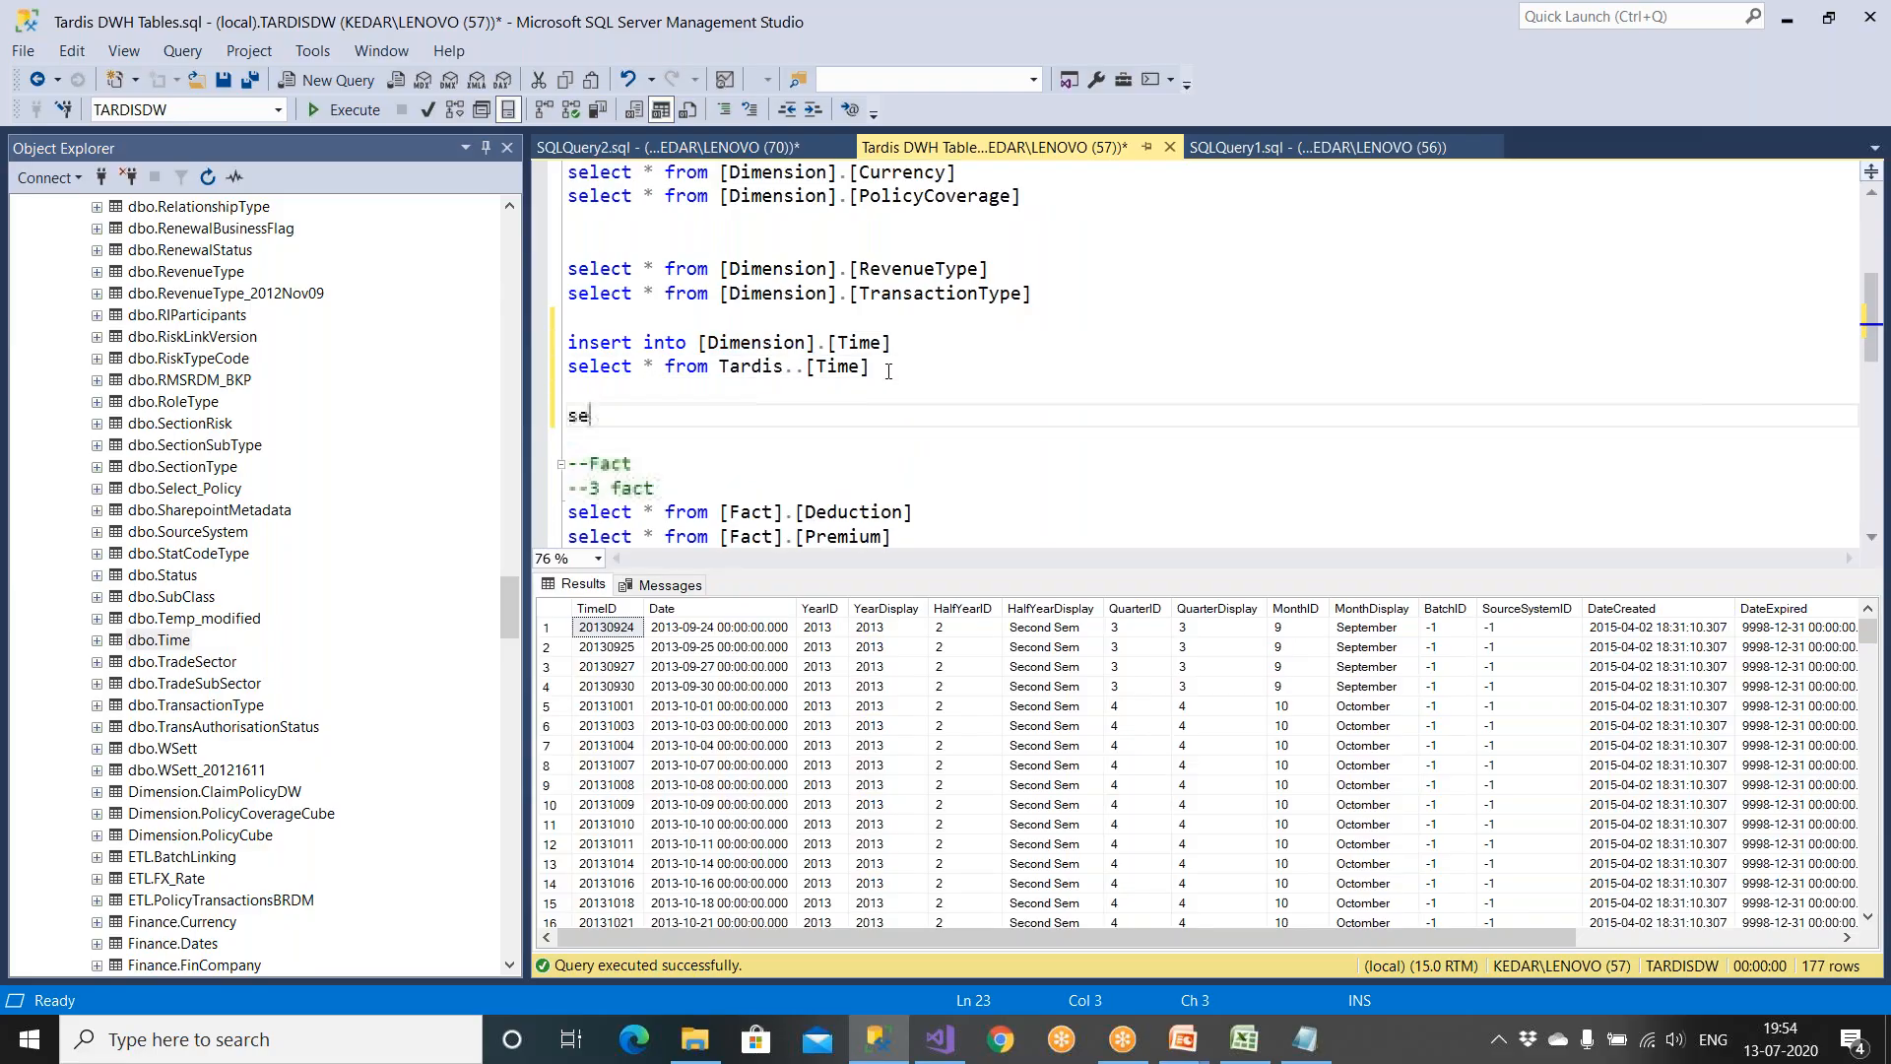
type("lect * from")
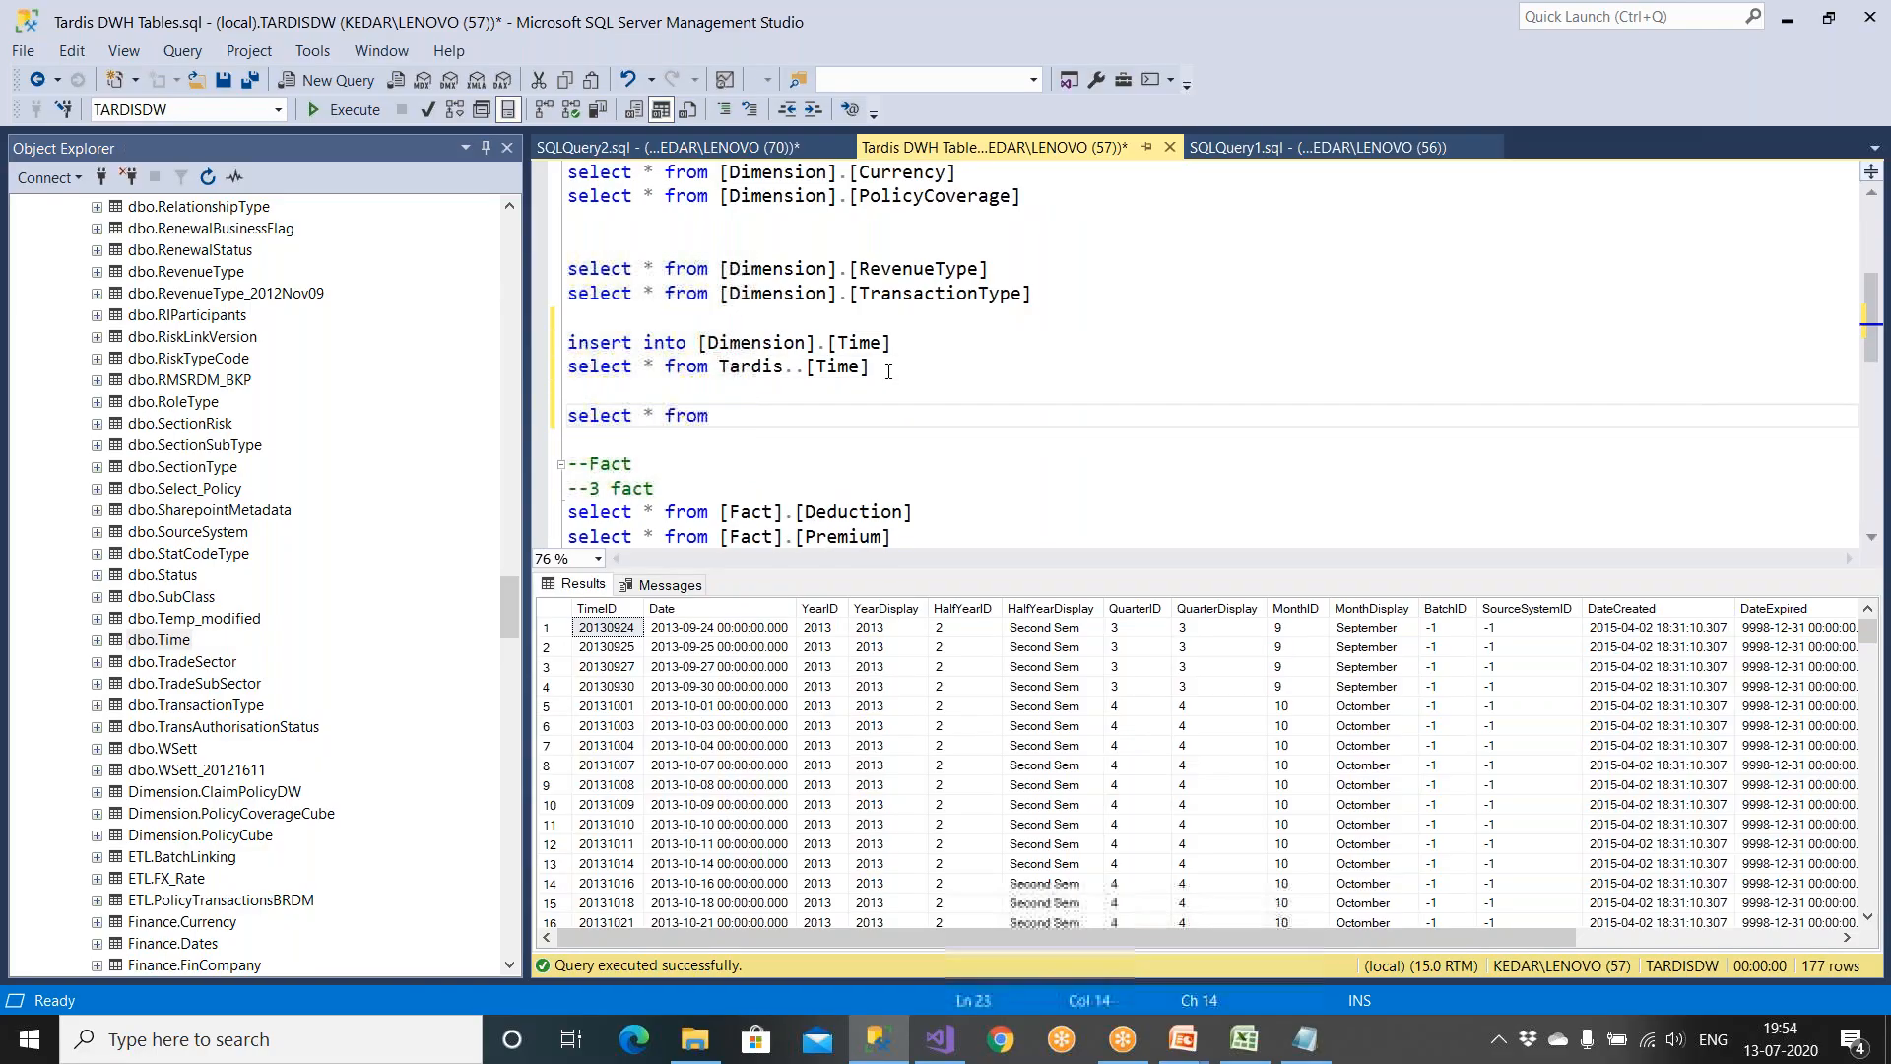
key("ctrl+v")
Step: Review the insert-select statement, and run the newly added select on [Dimension].[Time] to check the target table
left_click_drag(894, 368, 548, 353)
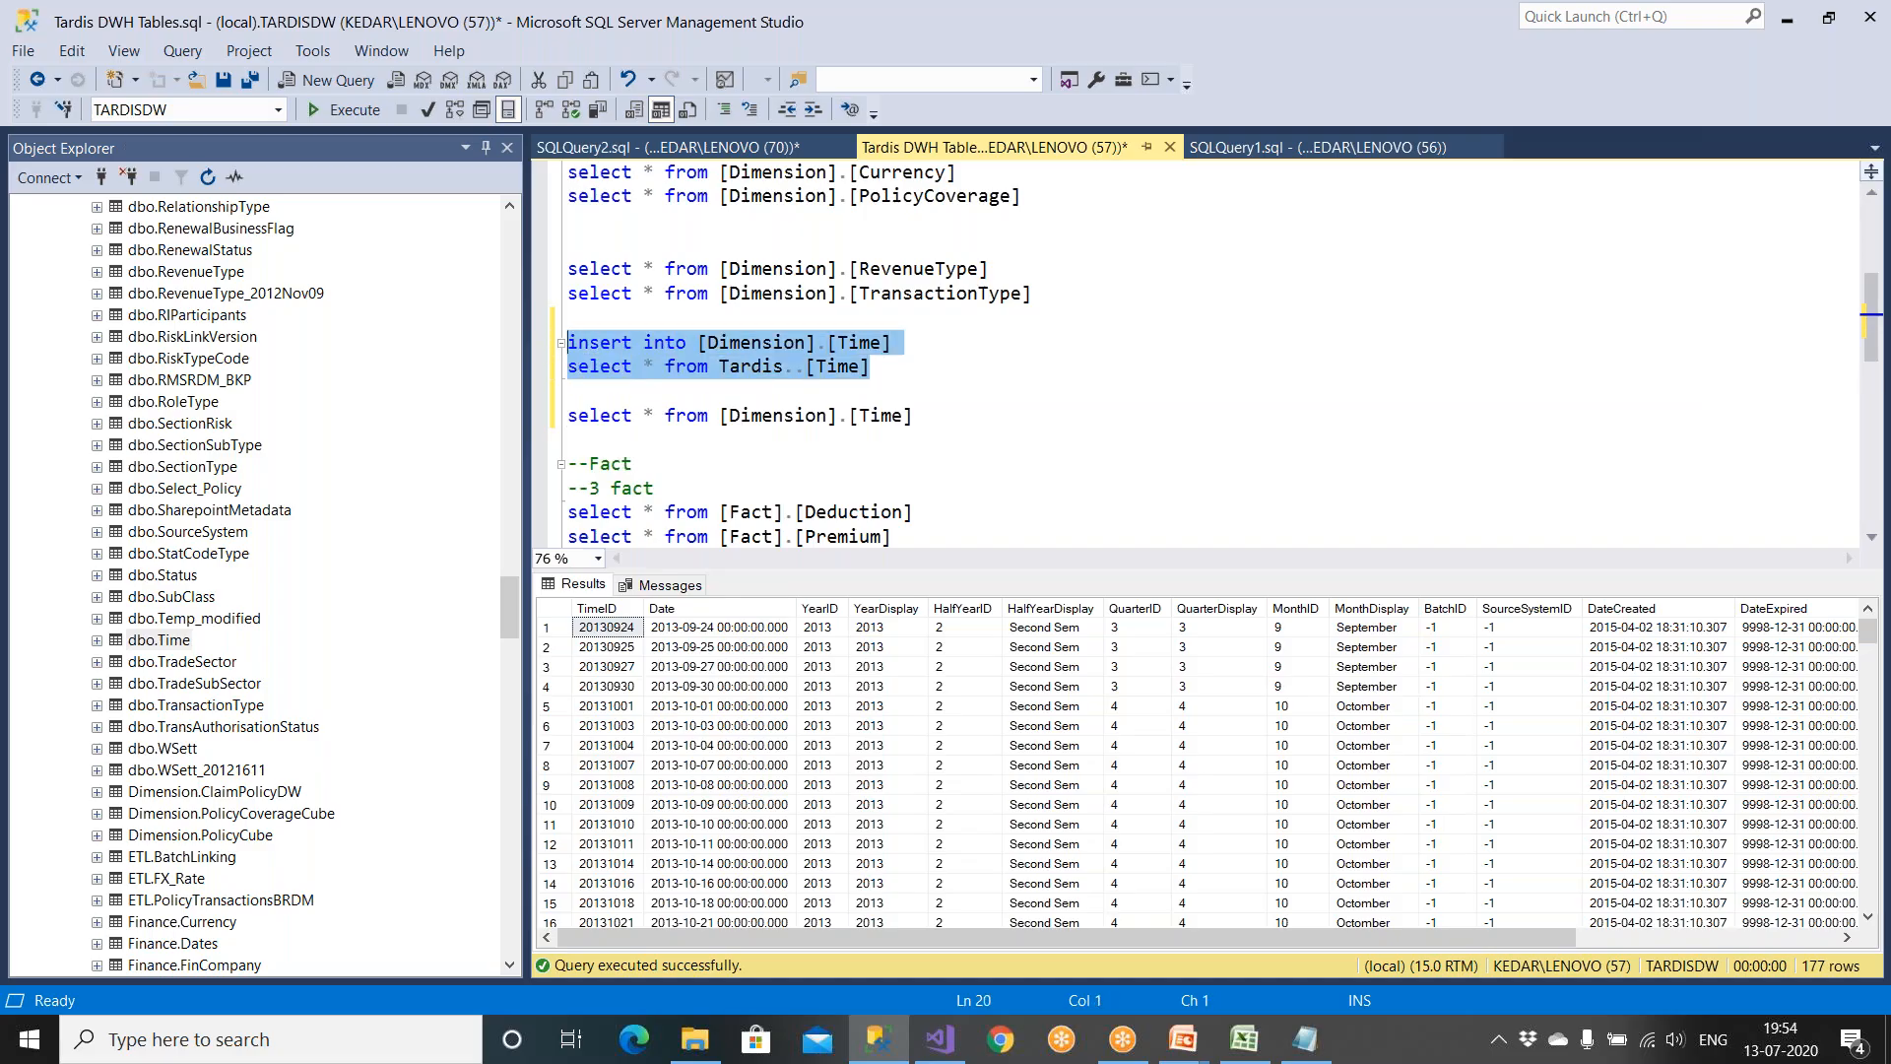
left_click(658, 388)
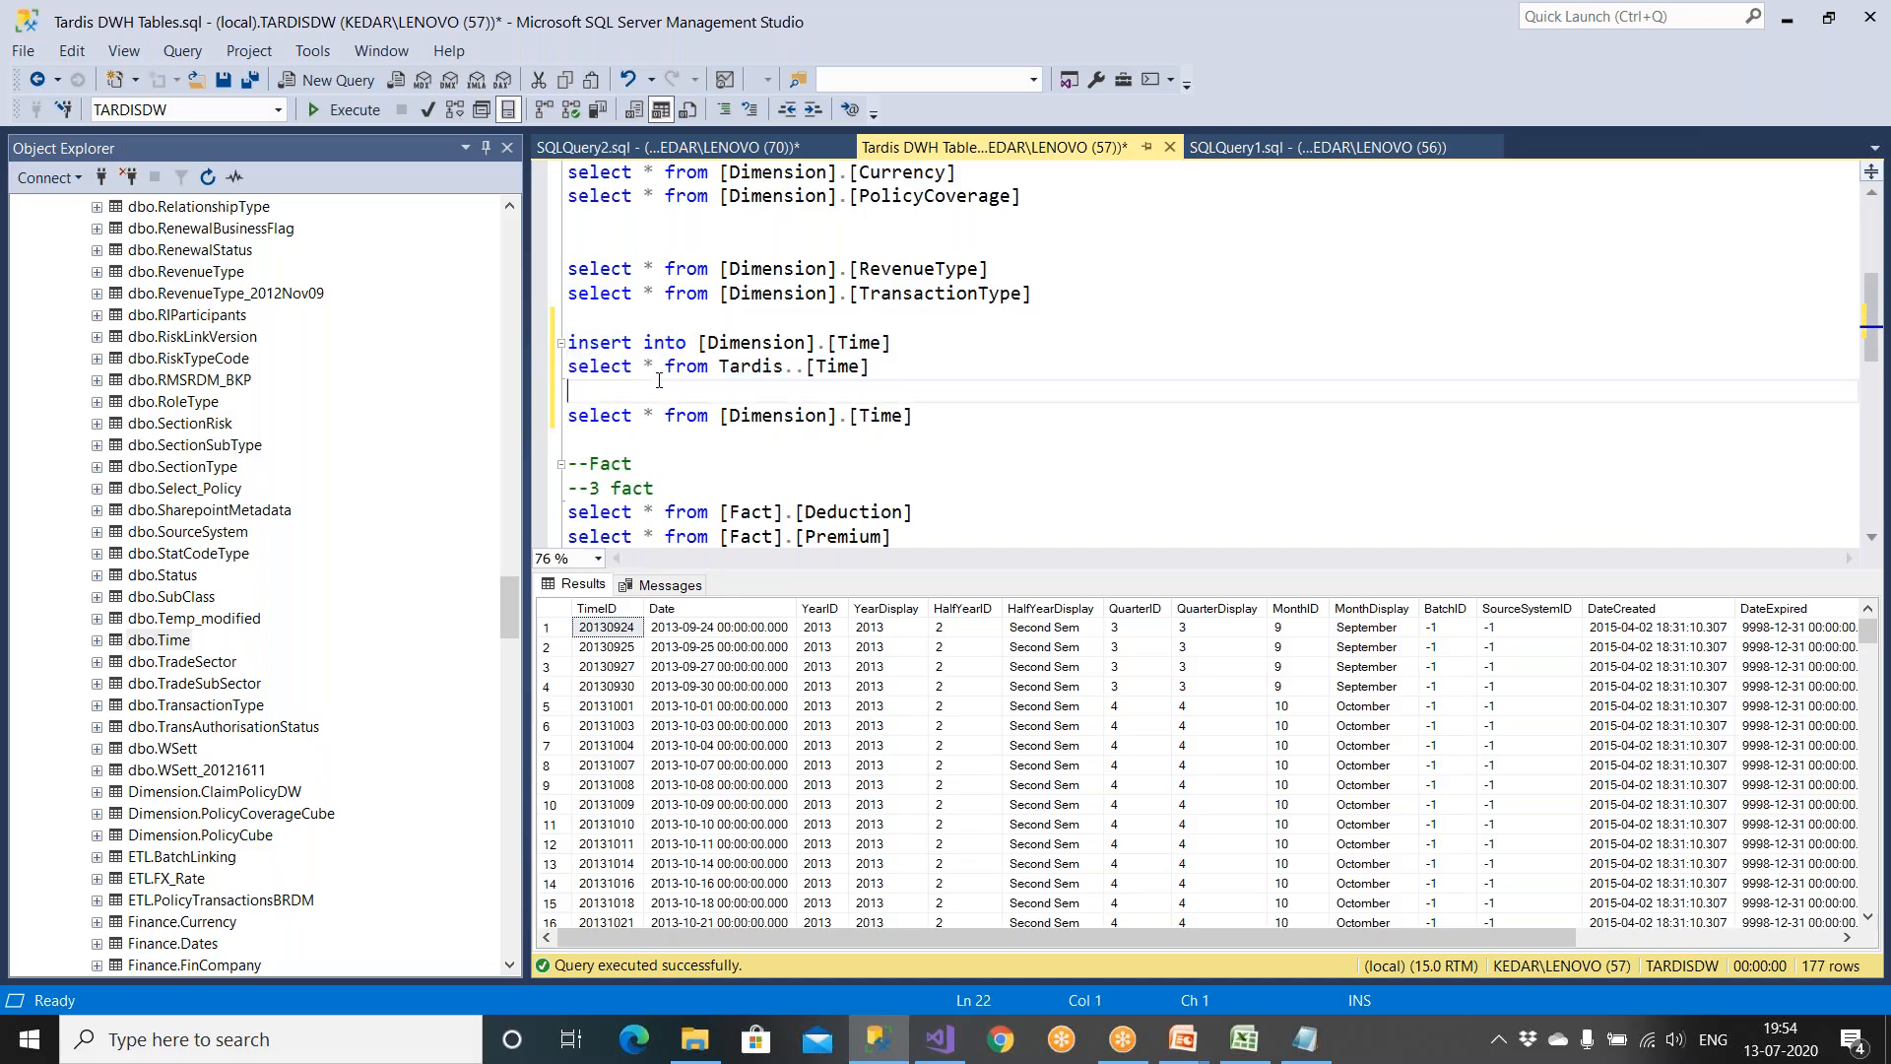
mouse_move(569, 344)
left_mouse_down()
mouse_move(886, 372)
mouse_move(565, 345)
left_mouse_up()
left_click(921, 379)
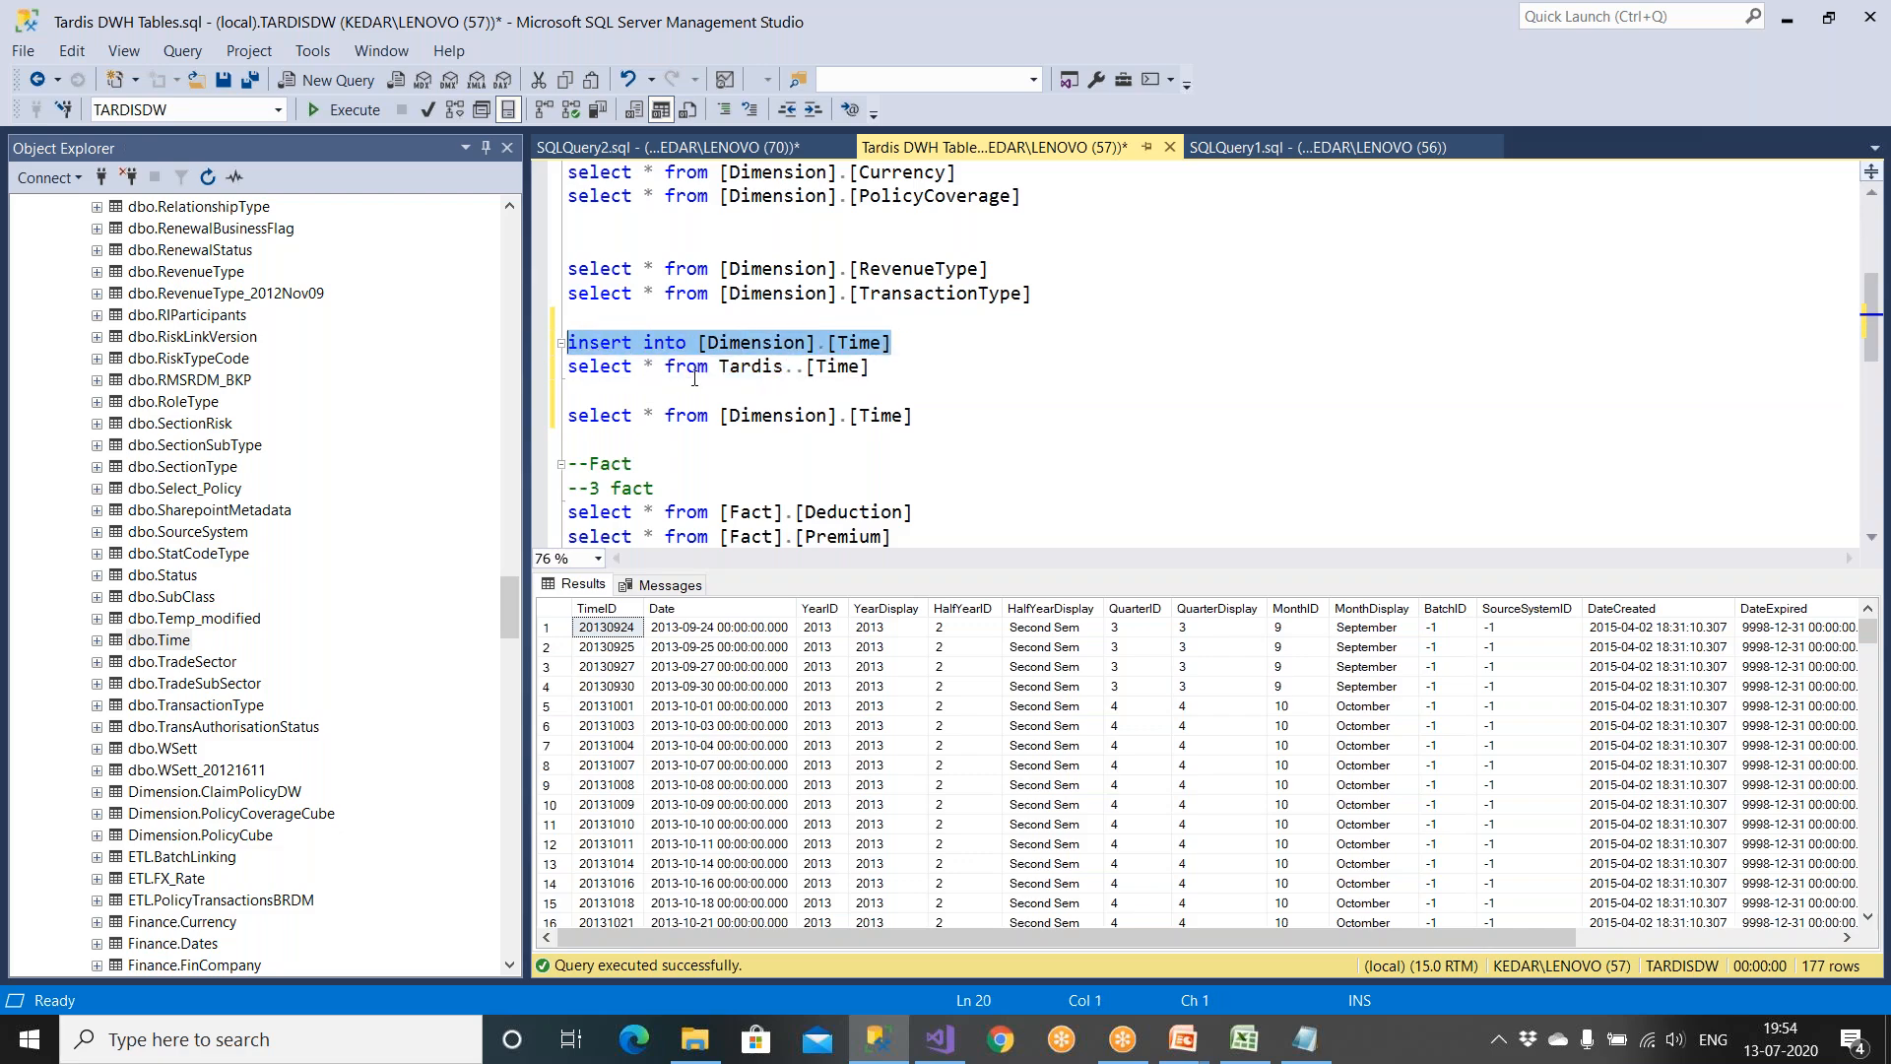
left_click_drag(871, 377, 563, 367)
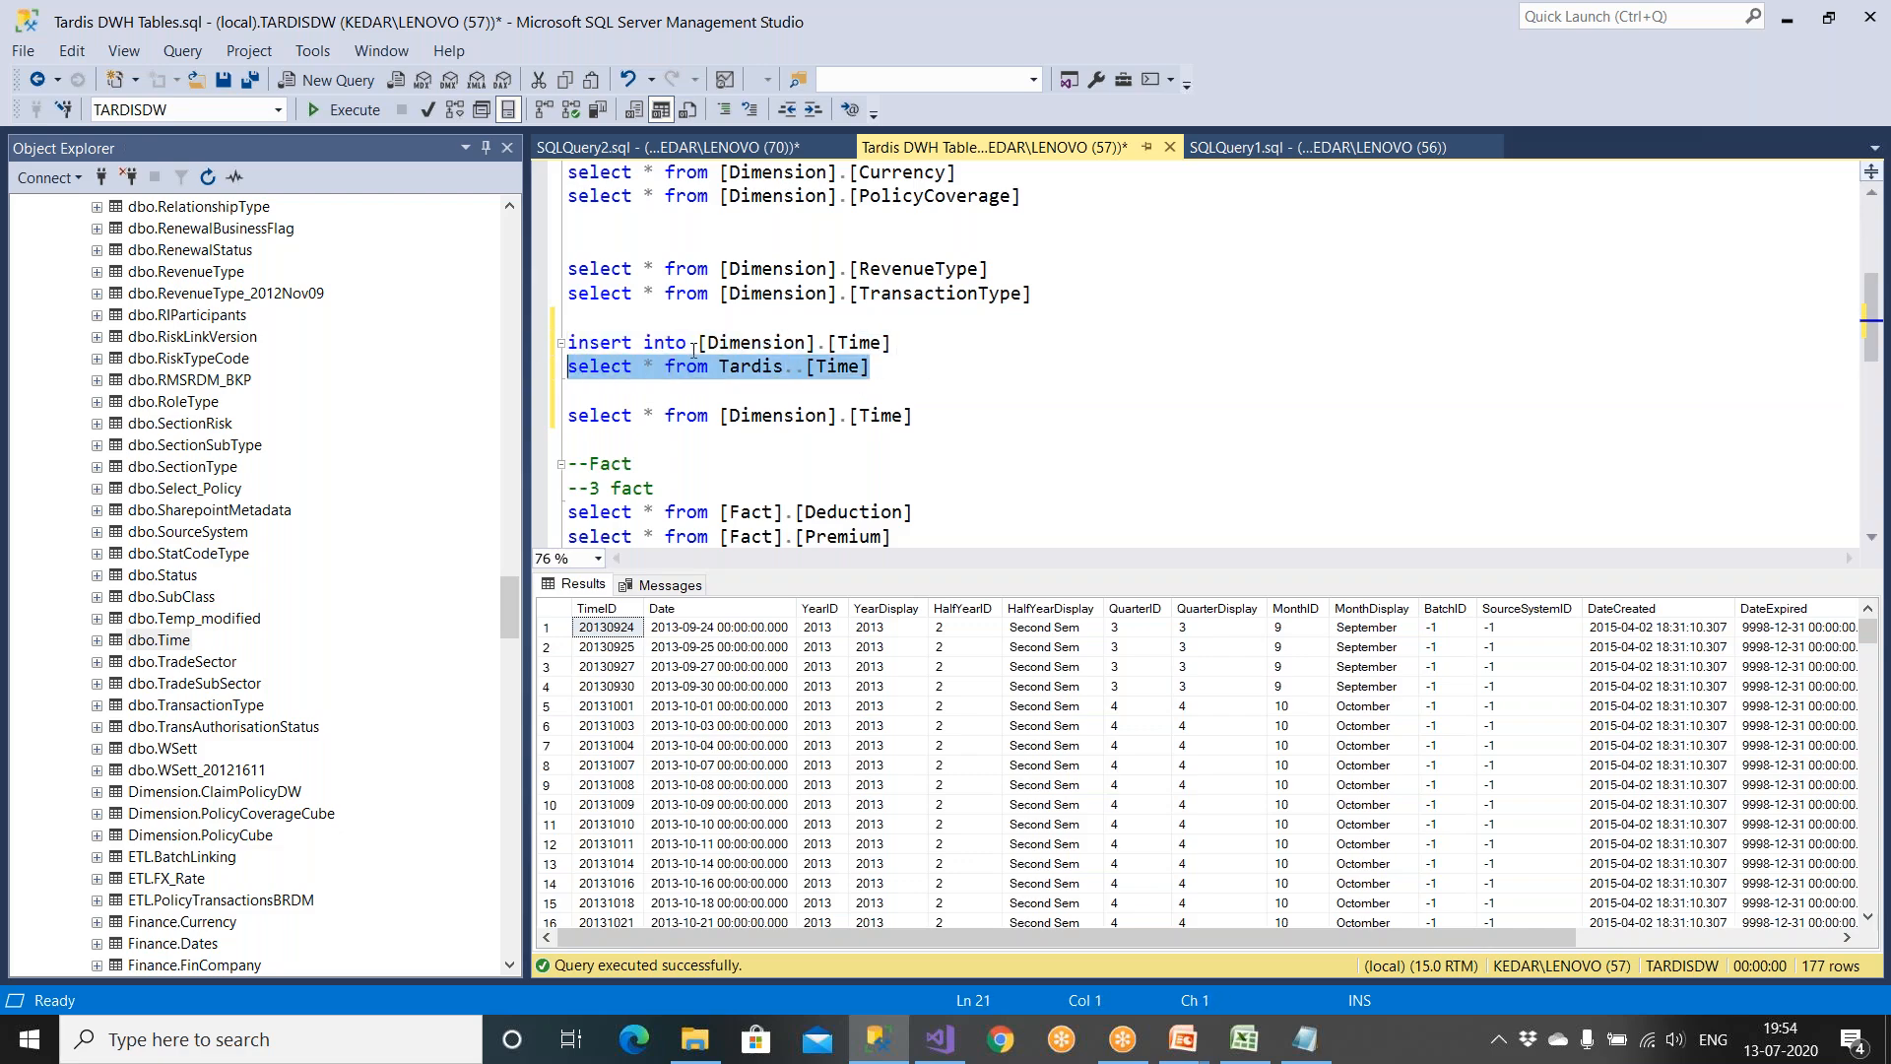
left_click(701, 344)
left_click_drag(701, 344, 892, 343)
left_click_drag(915, 416, 529, 420)
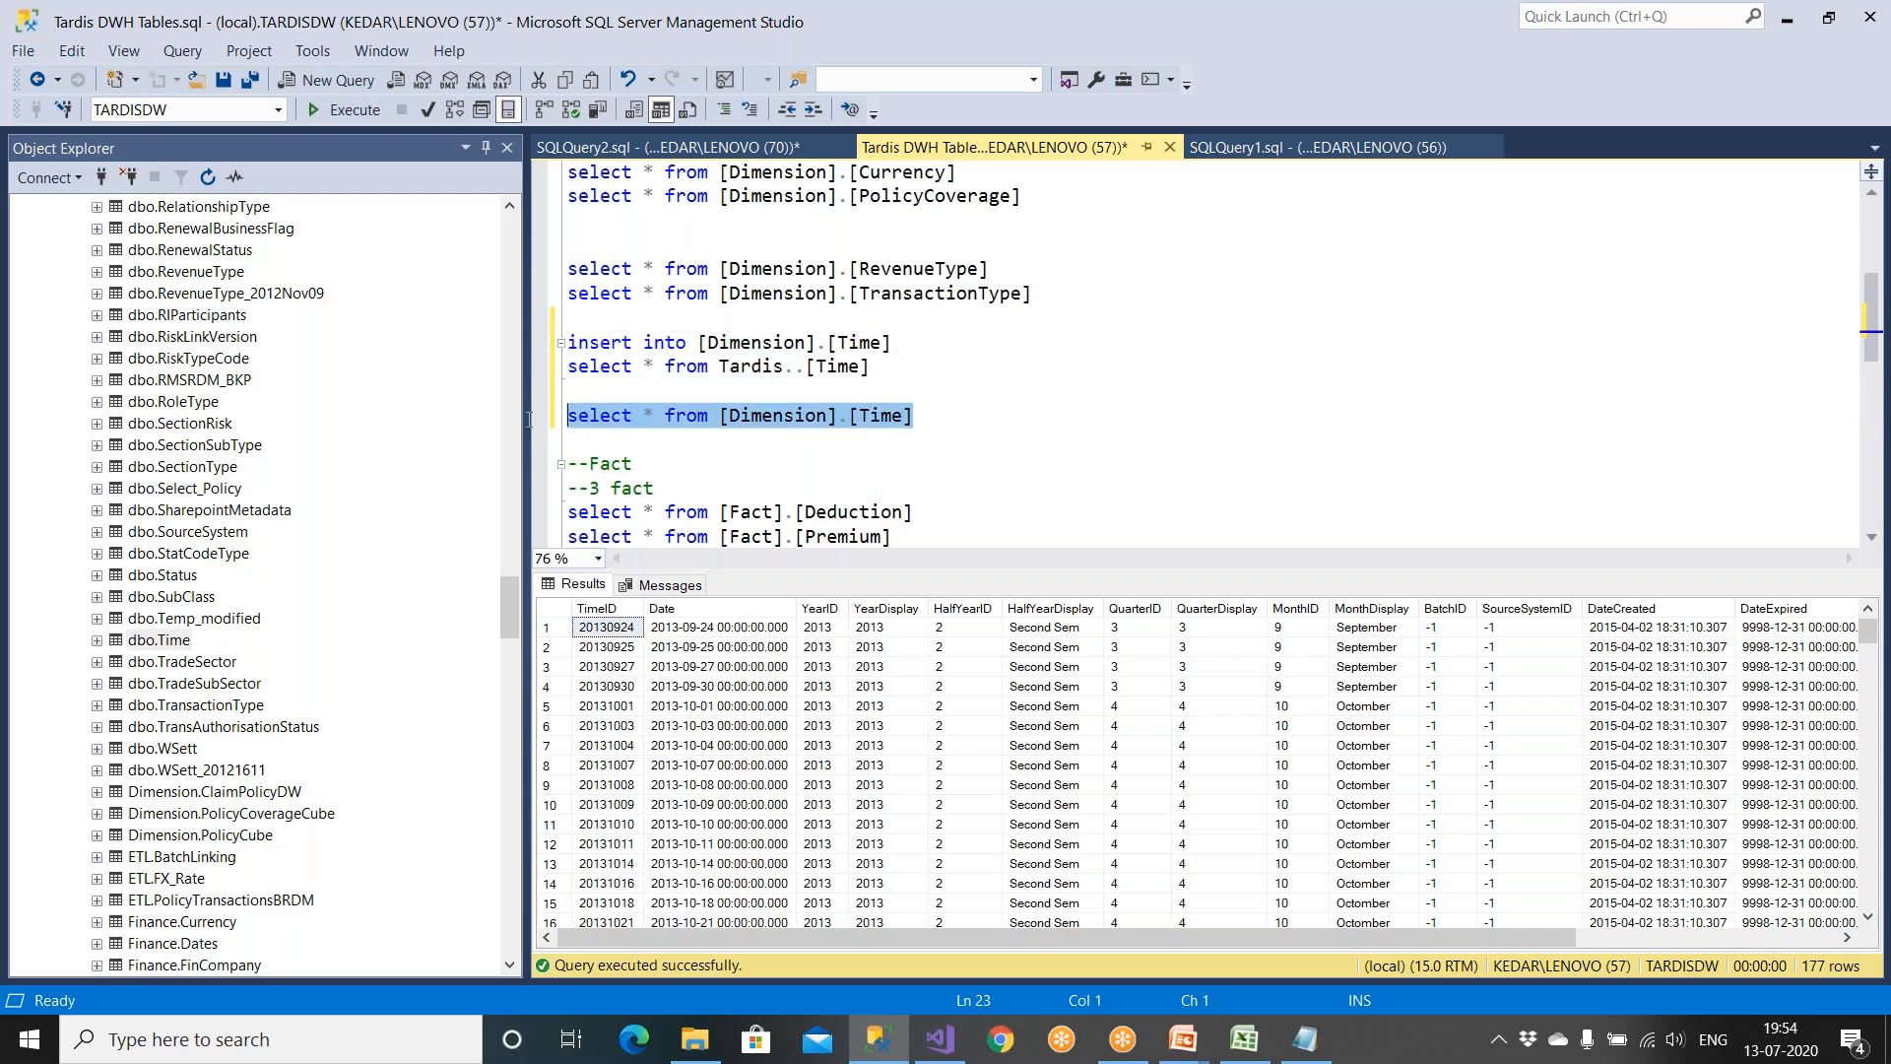
left_click(364, 116)
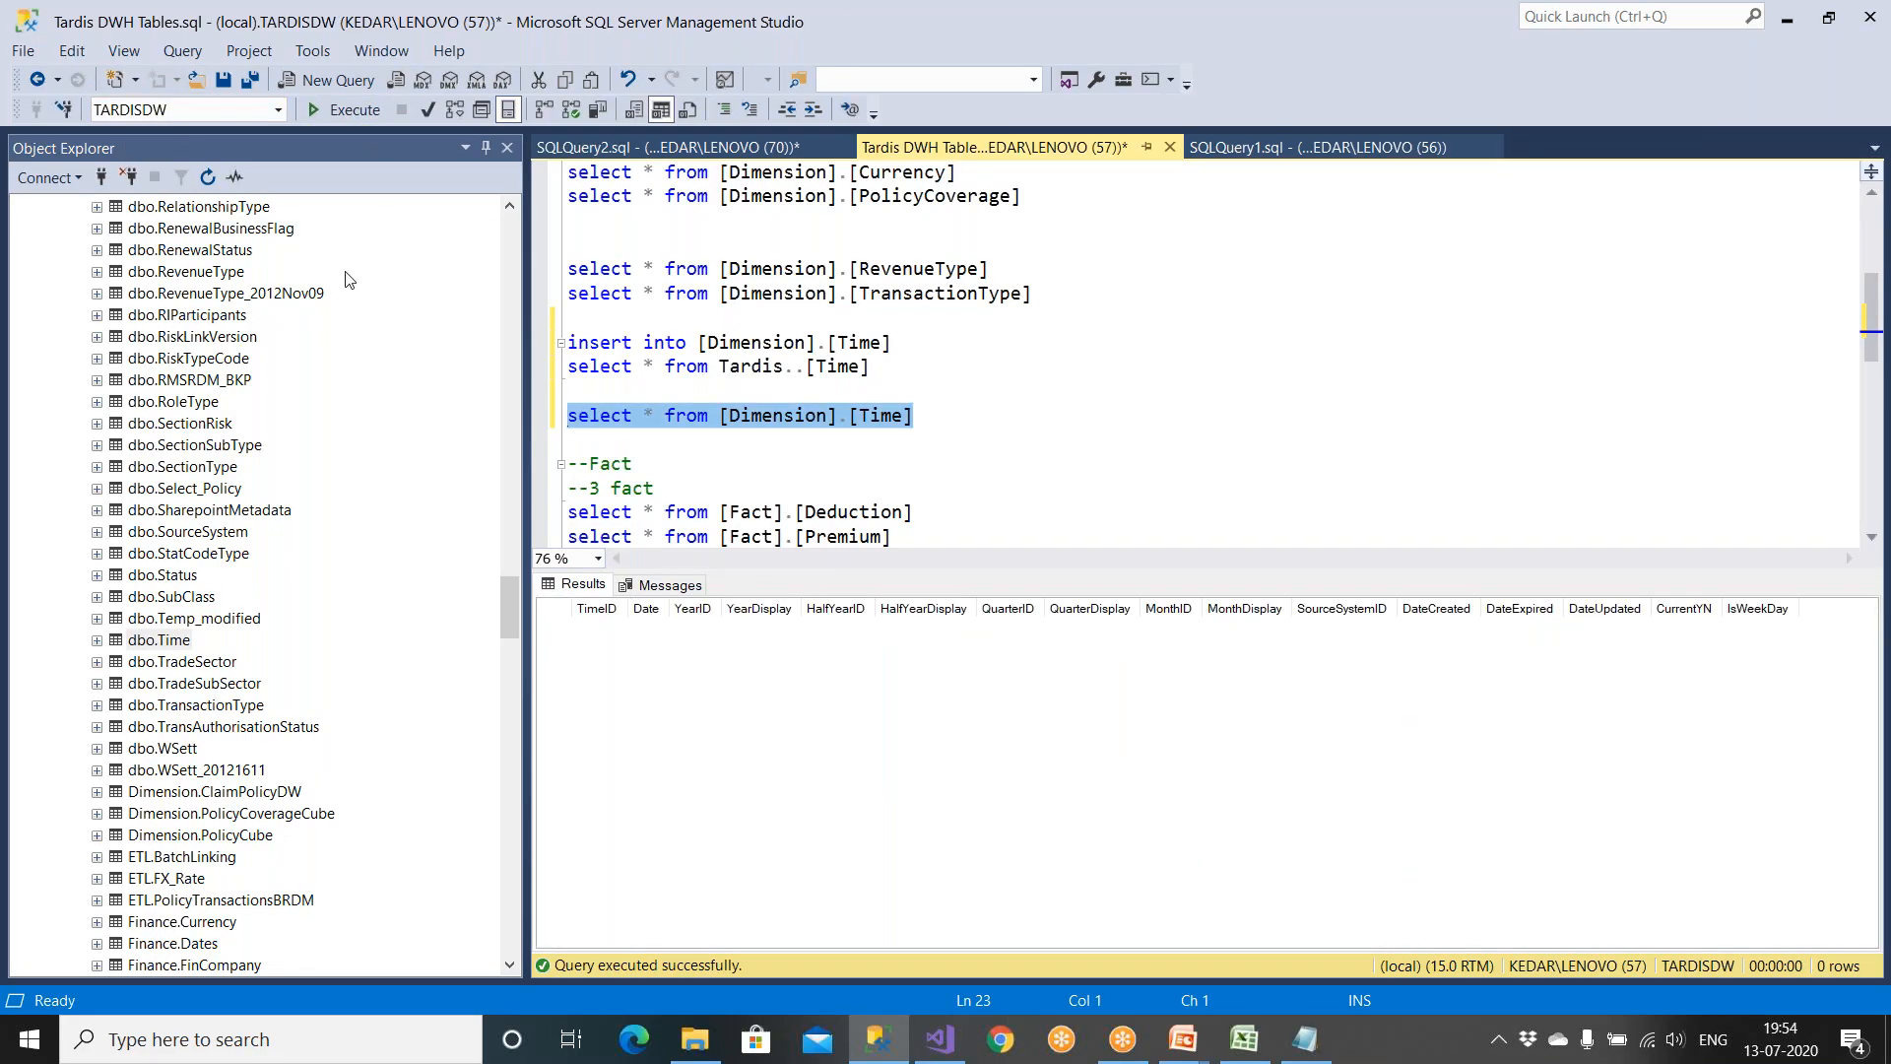
Step: Check the Tardis..[Time] source reference and run the [Dimension].[Time] select once more
double_click(773, 368)
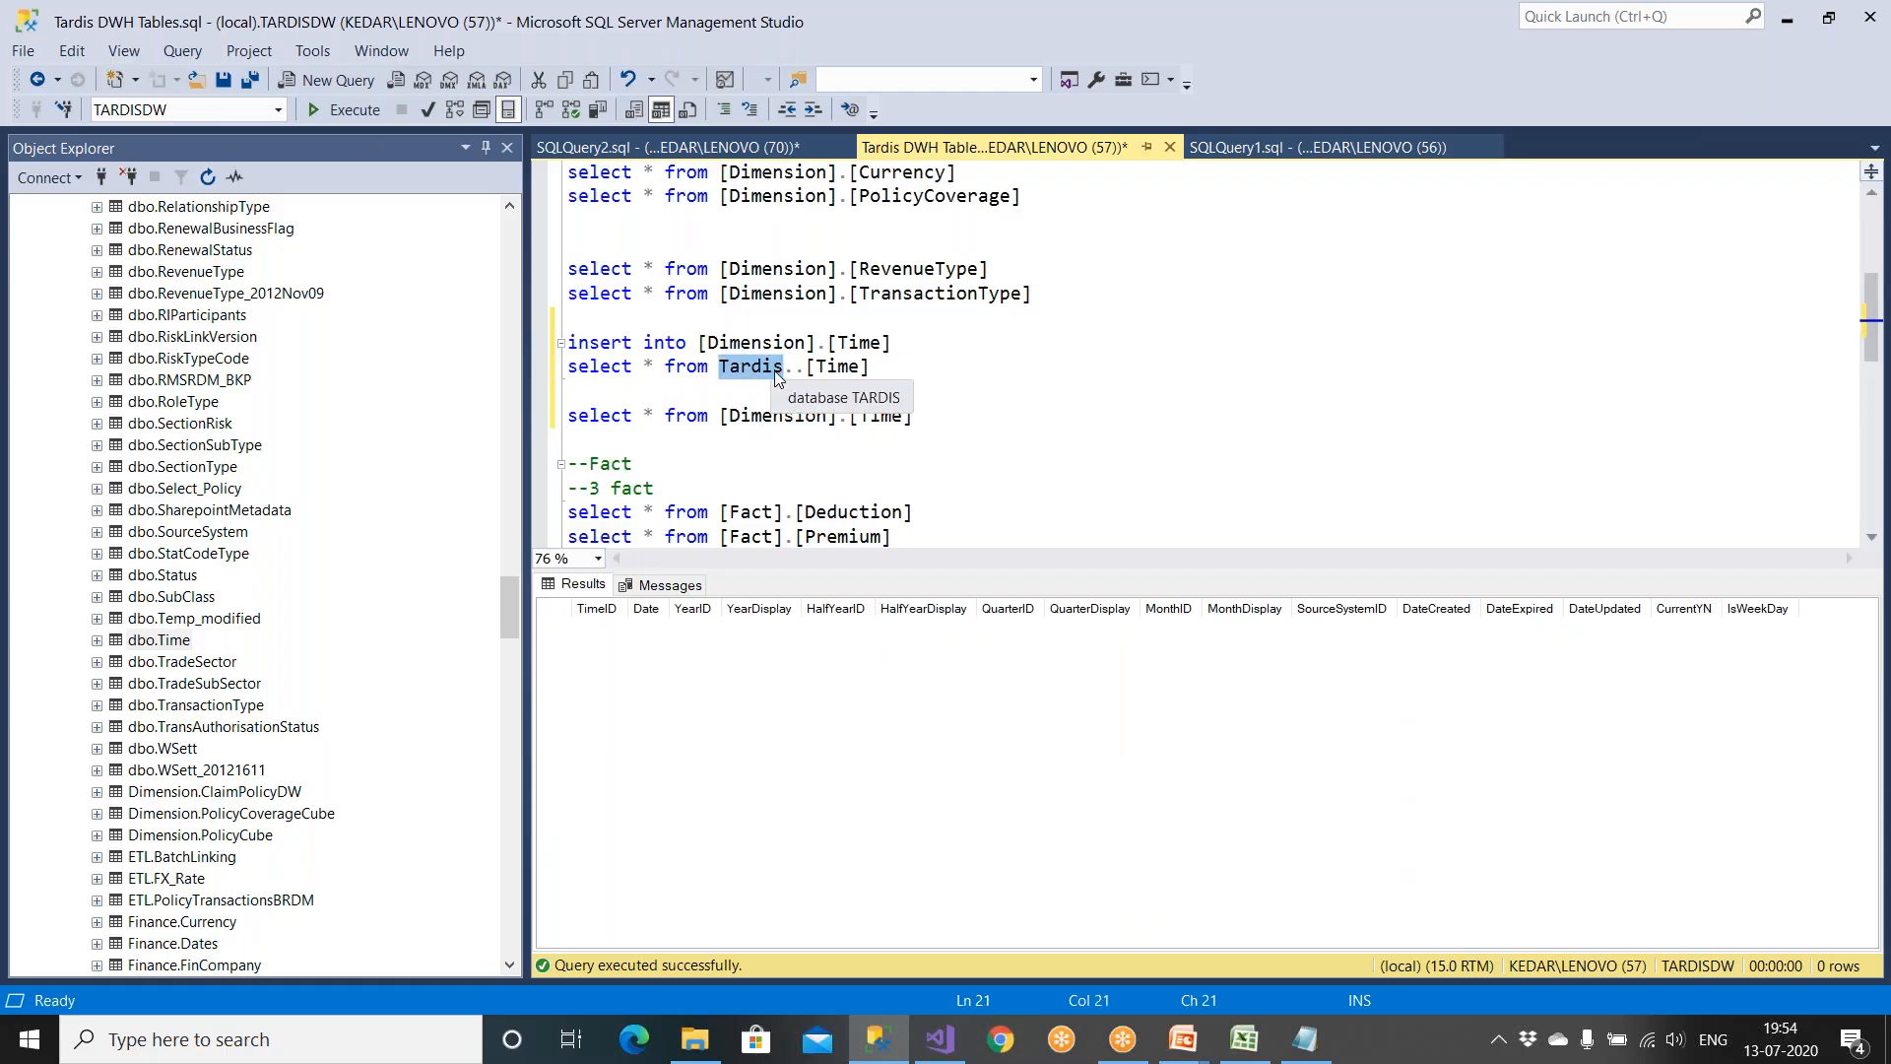
left_click(794, 371)
type(".")
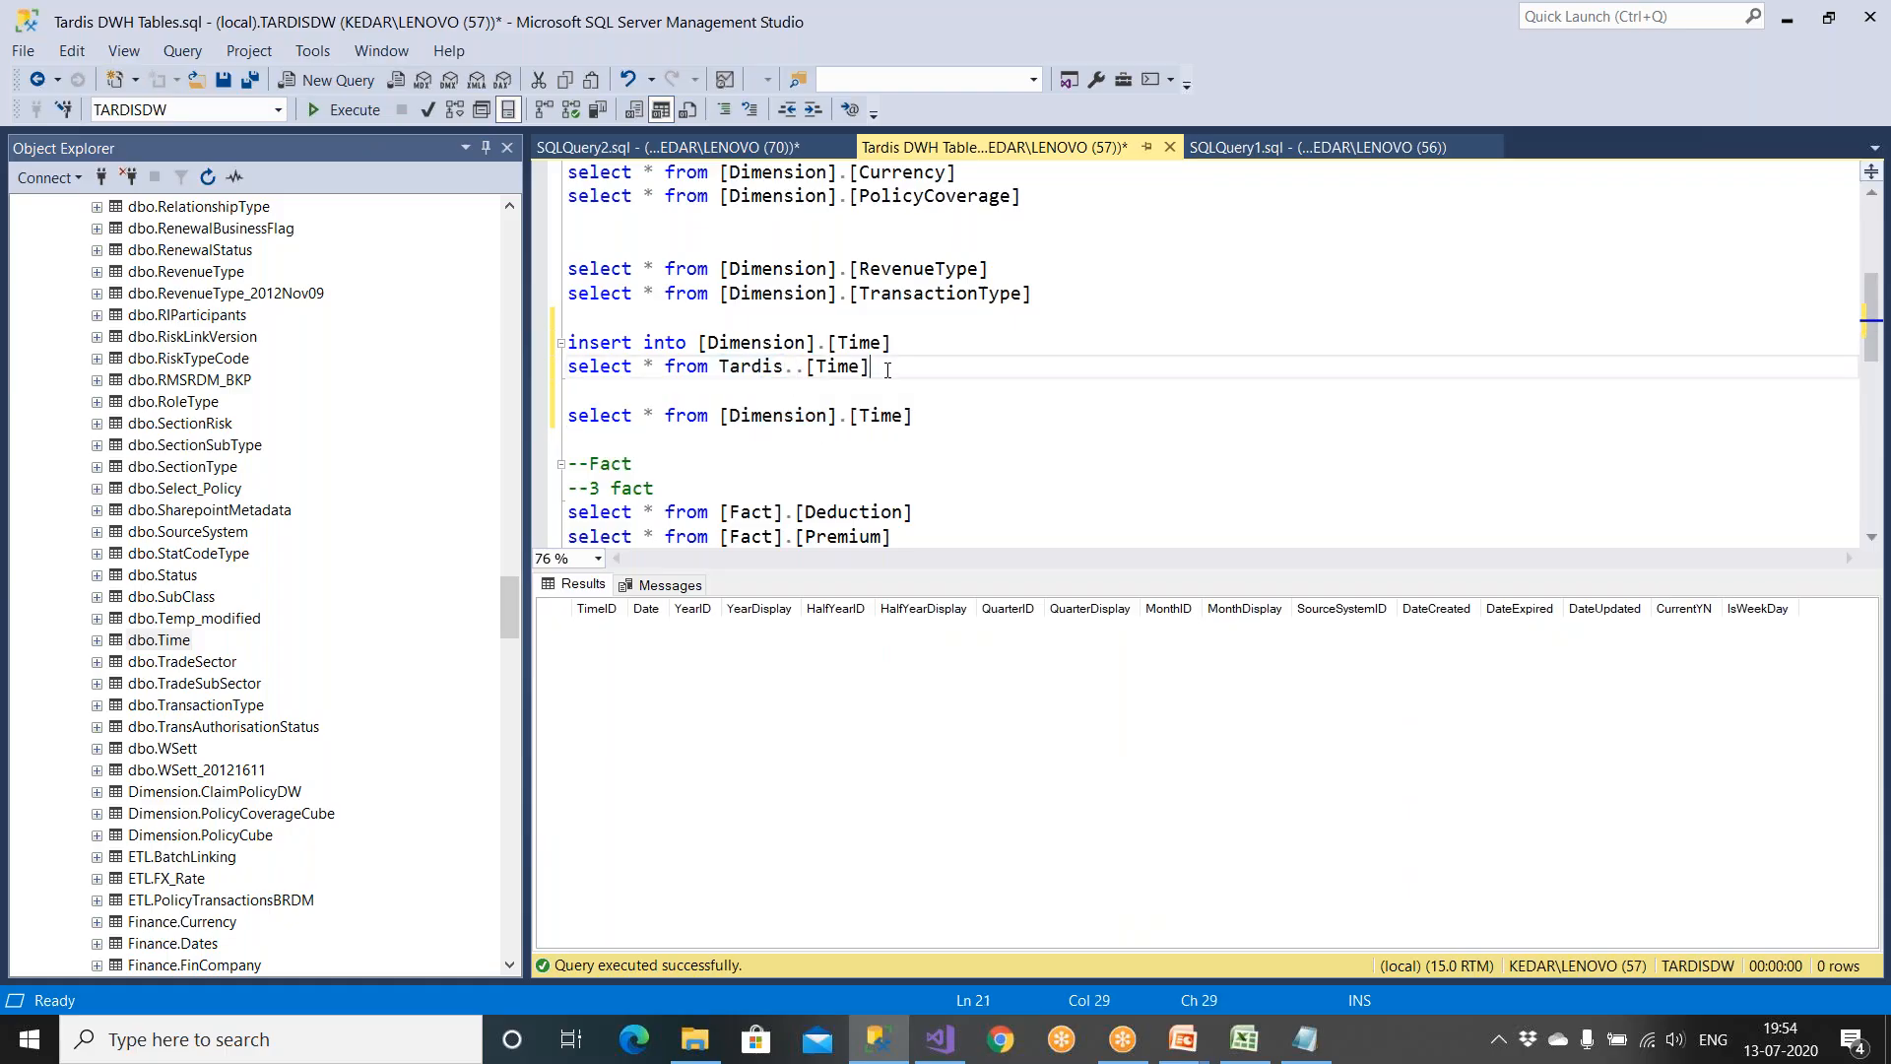
left_click_drag(889, 366, 752, 366)
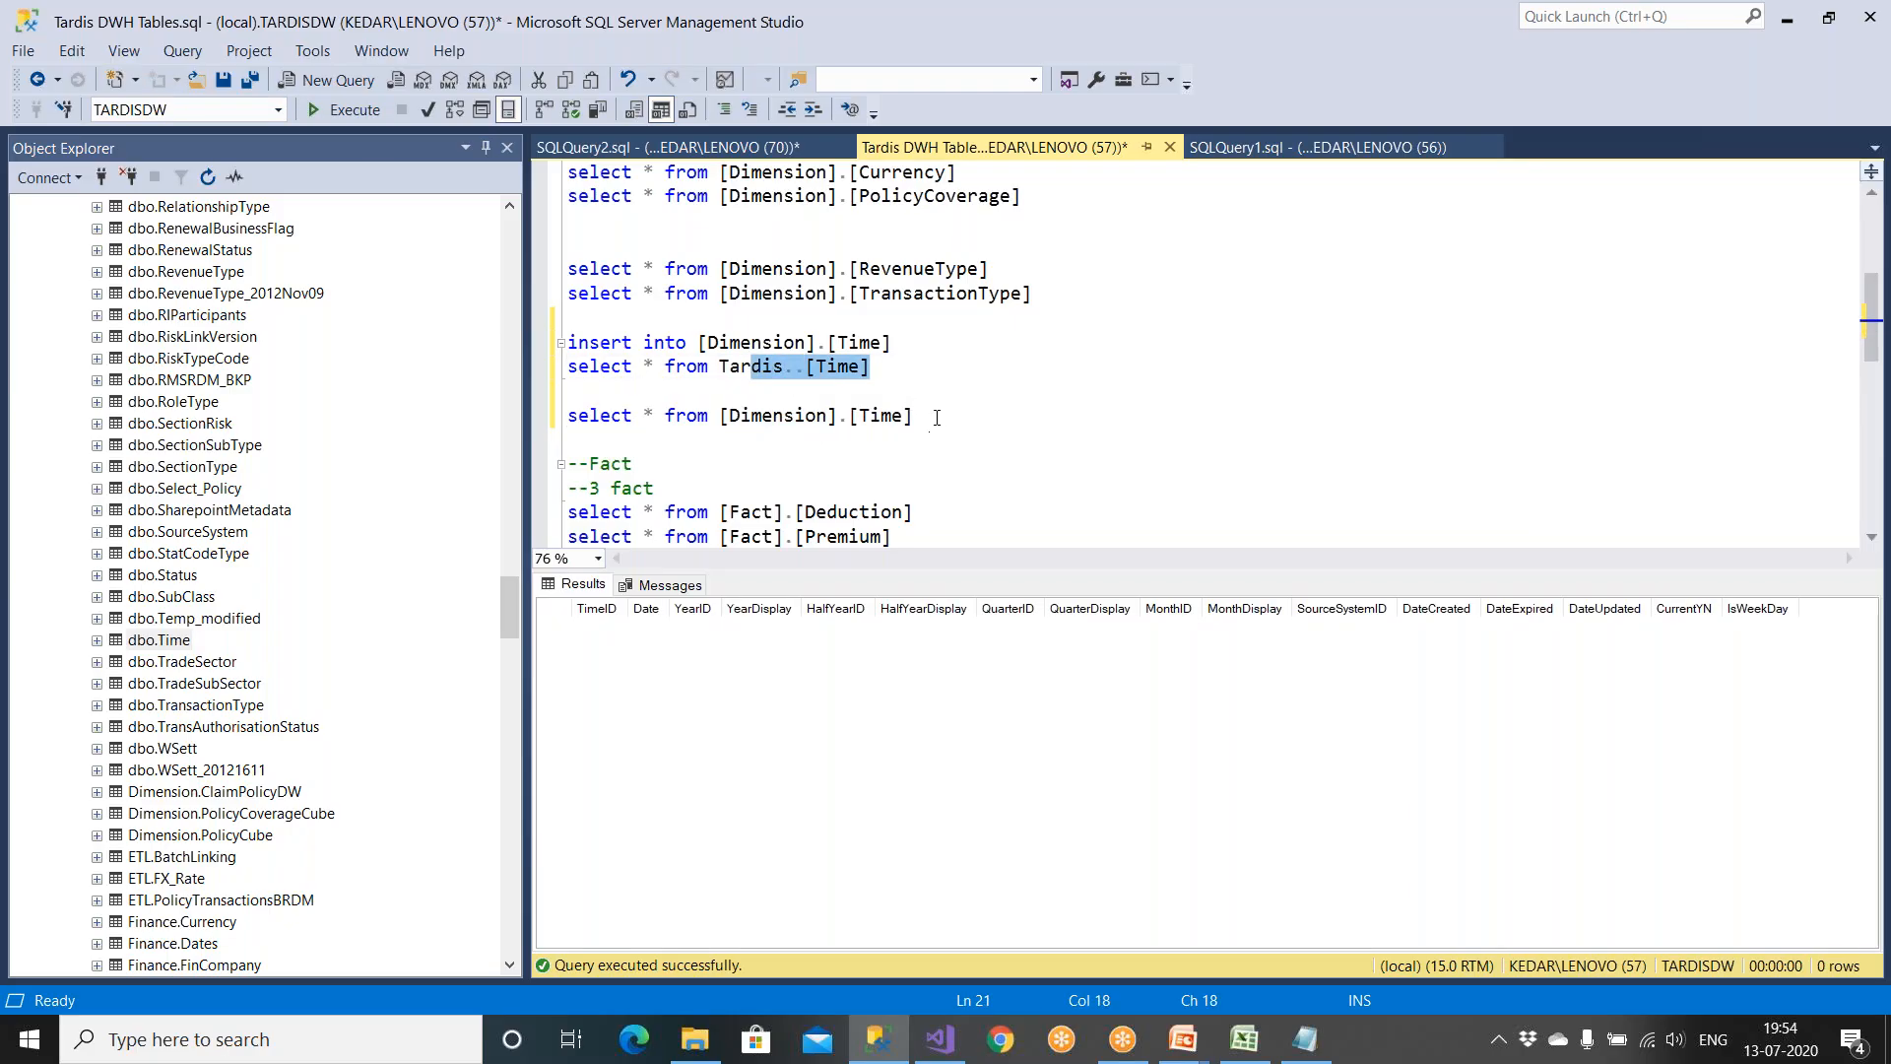
left_click_drag(916, 414, 557, 414)
left_click(365, 117)
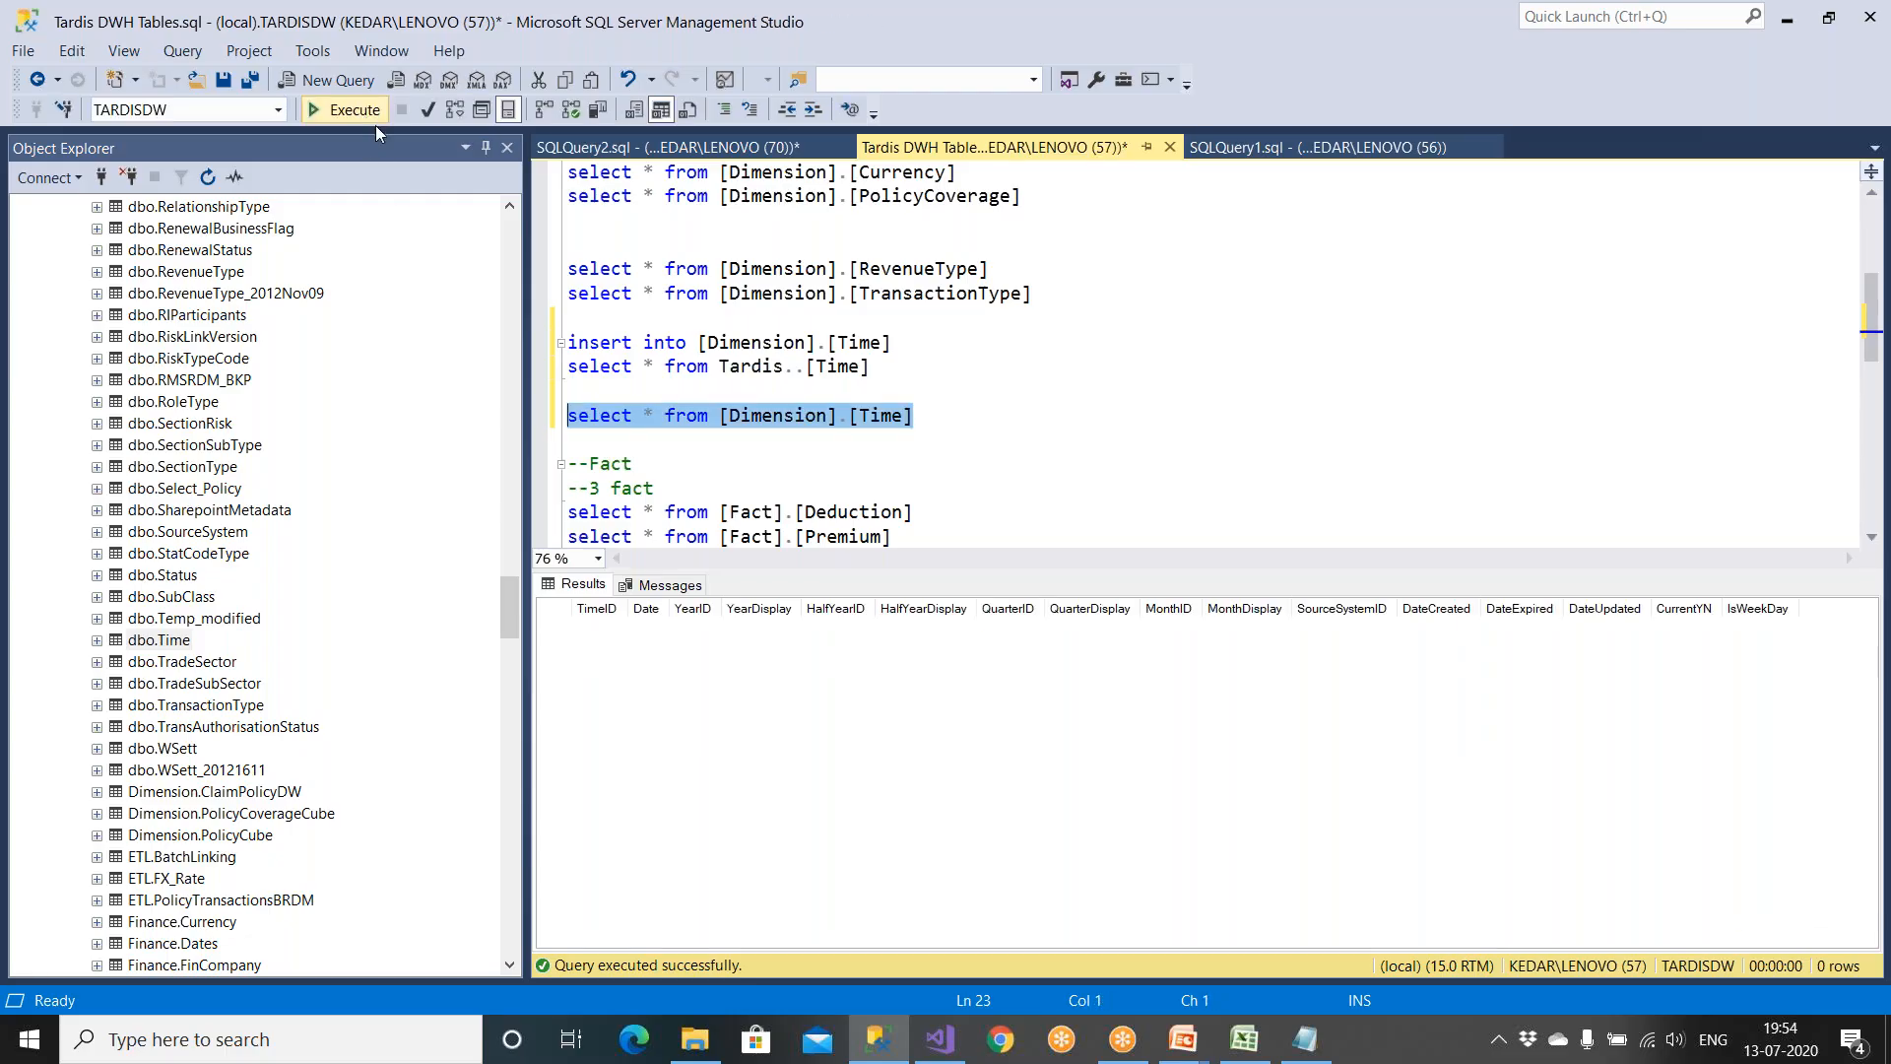
Step: Try to load [Dimension].[Time] by executing the insert with the select from Tardis..[Time], and read the returned message
left_click_drag(871, 366, 503, 336)
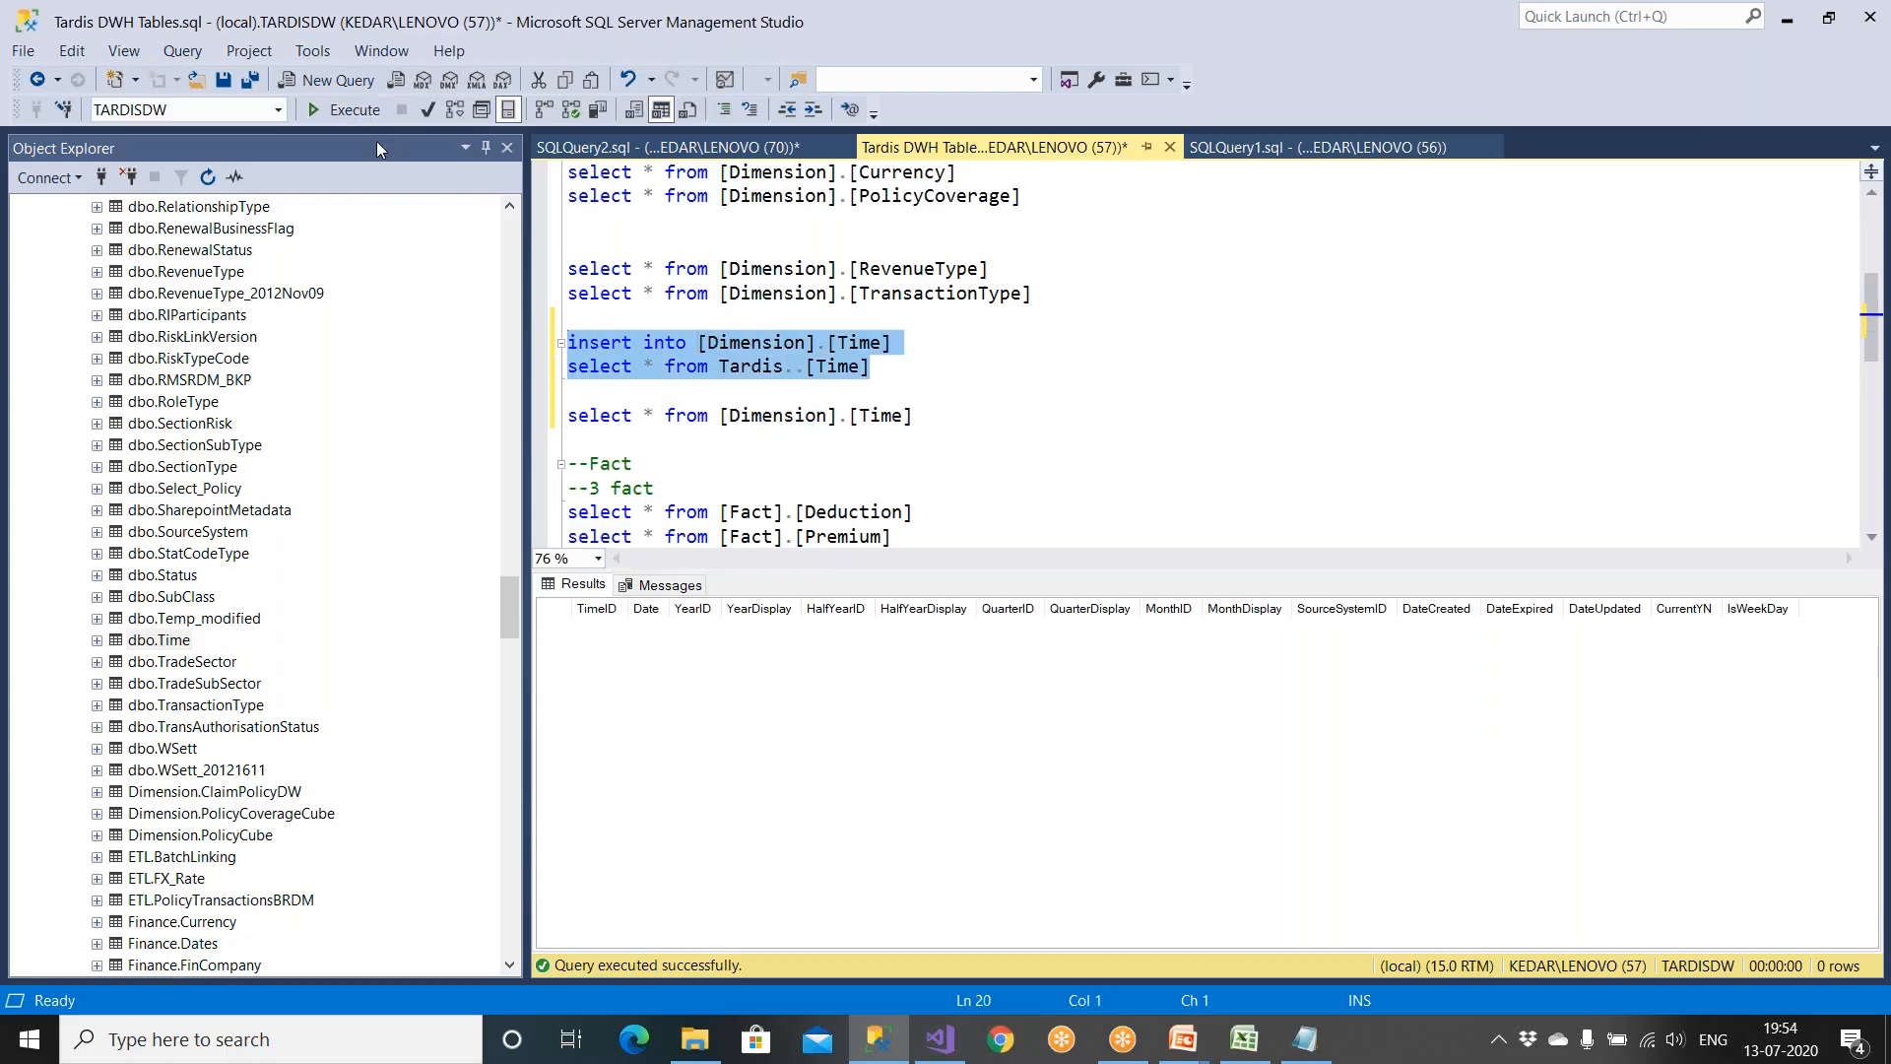
left_click(367, 115)
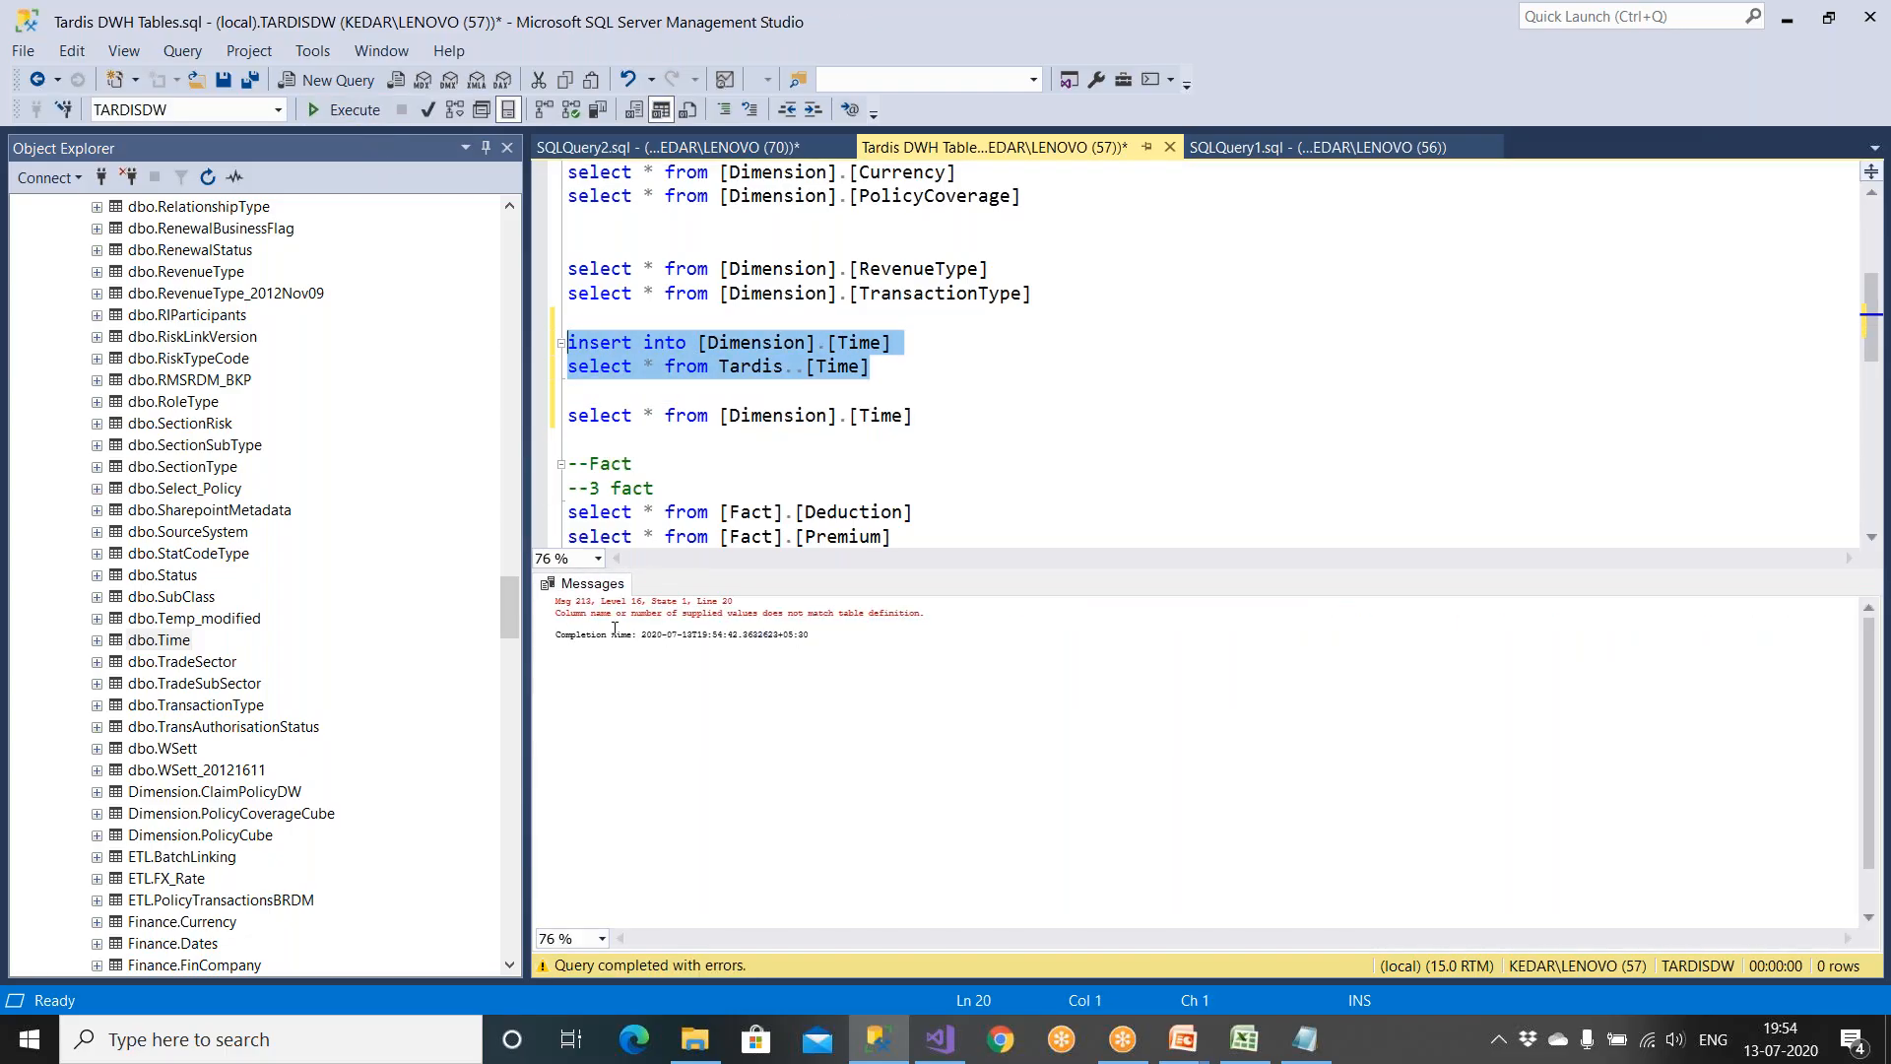
scroll(619, 645, "up", 10)
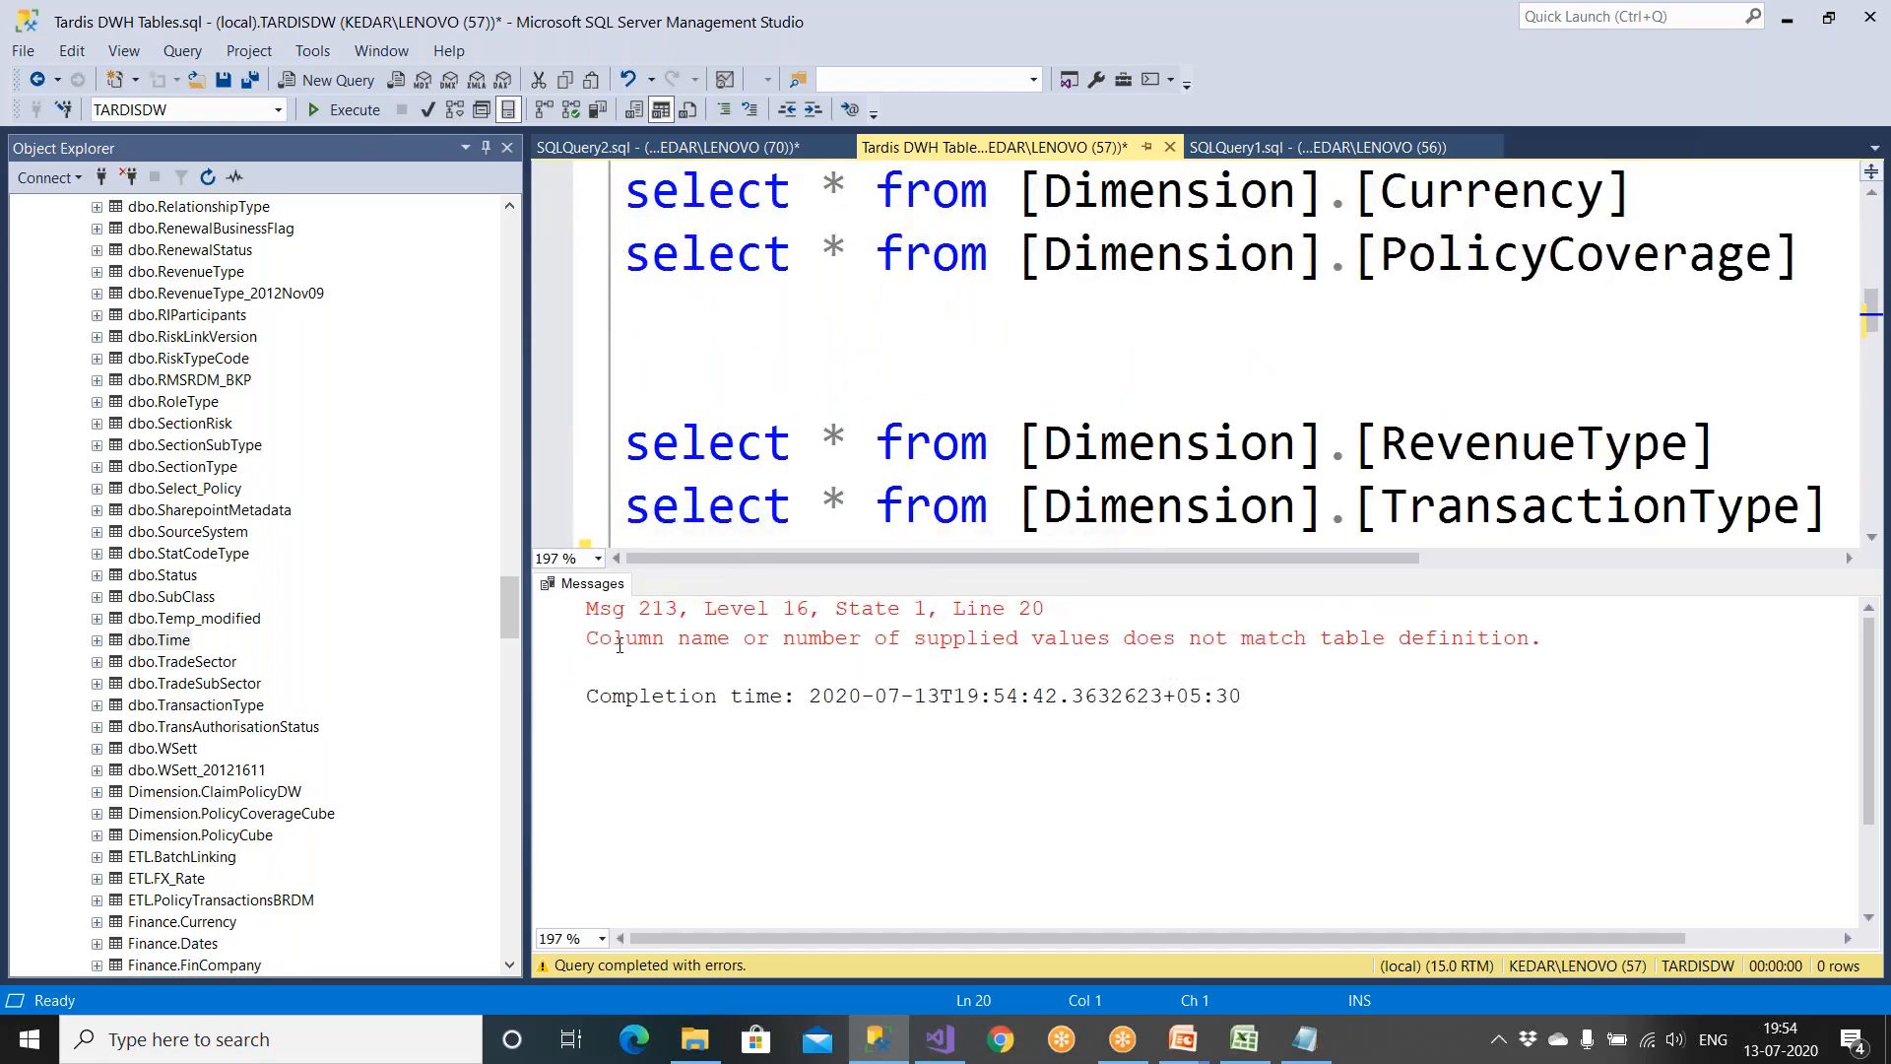
scroll(1154, 472, "down", 6)
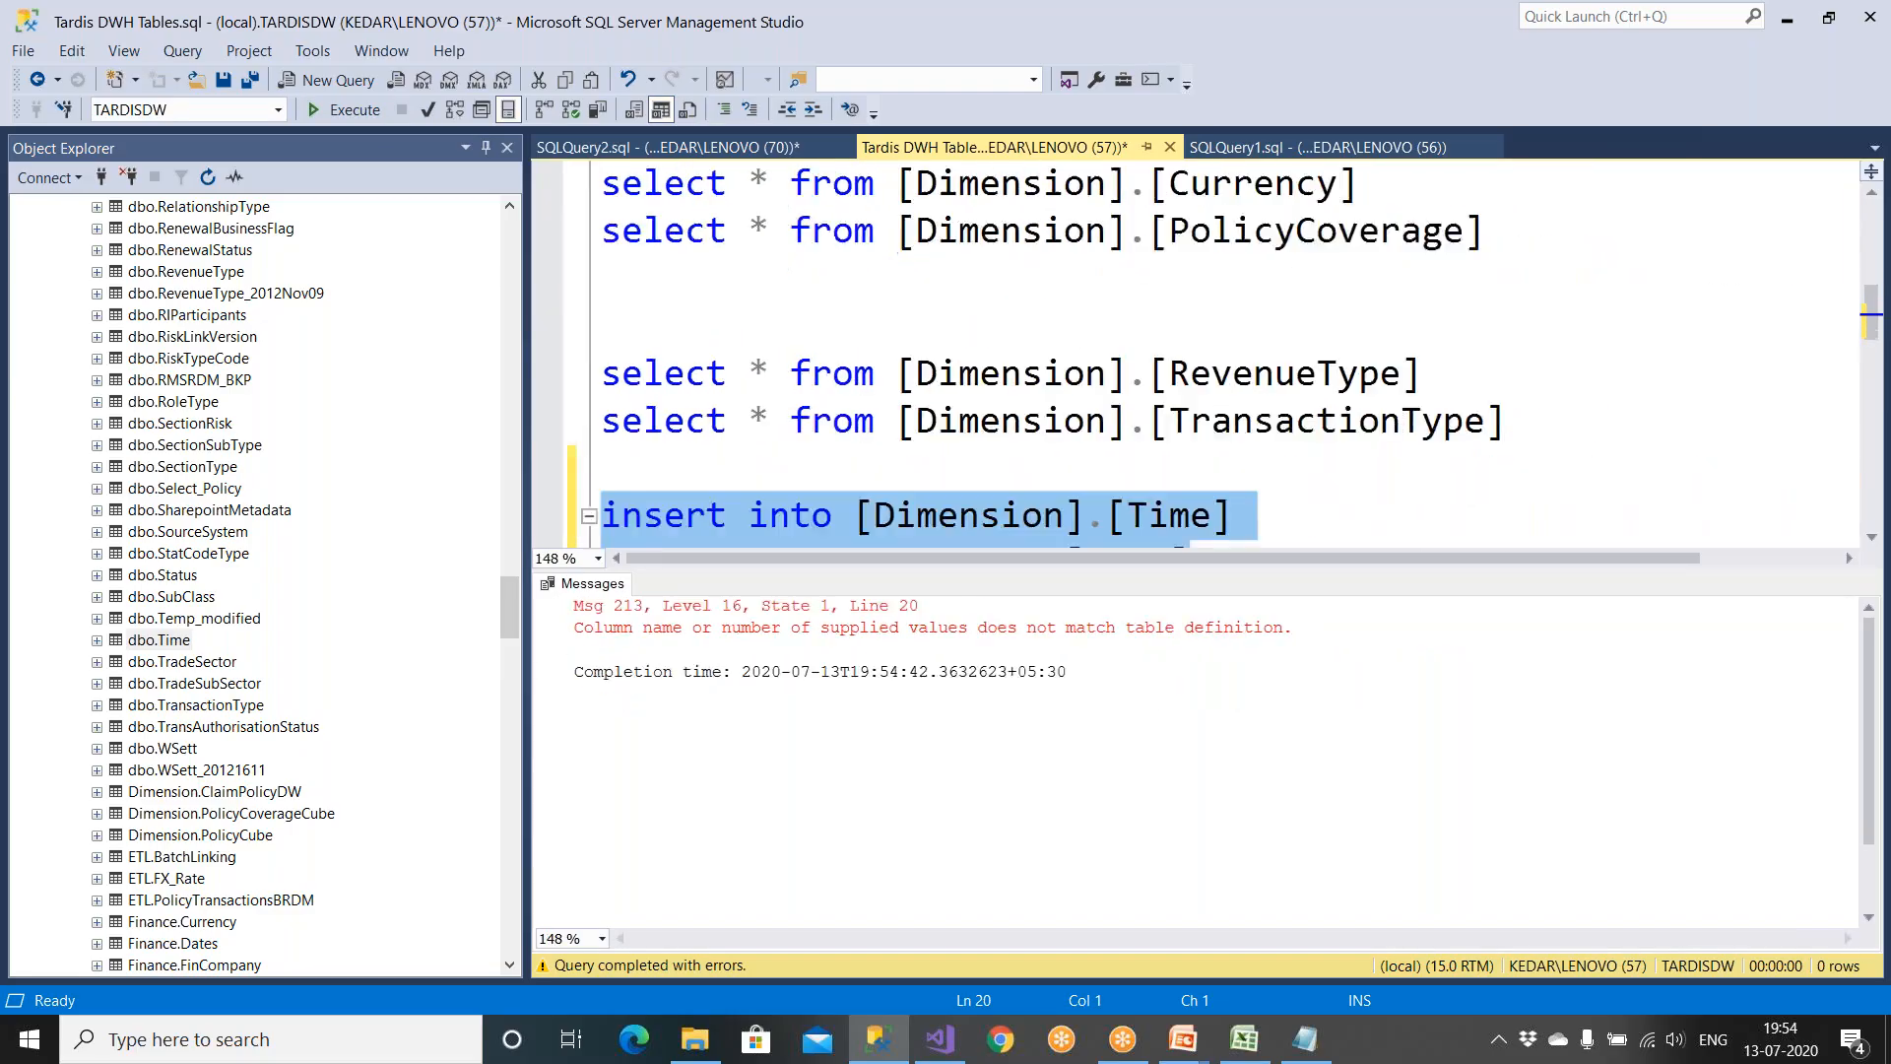
Step: Run only the select from Tardis..[Time] to list the source table's columns
left_click(1153, 469)
scroll(1154, 469, "down", 1)
left_click_drag(1062, 365, 585, 355)
left_click(355, 110)
Step: Go through the first row of the Tardis..[Time] results column by column, up to DateExpired
left_click(603, 636)
left_click(760, 630)
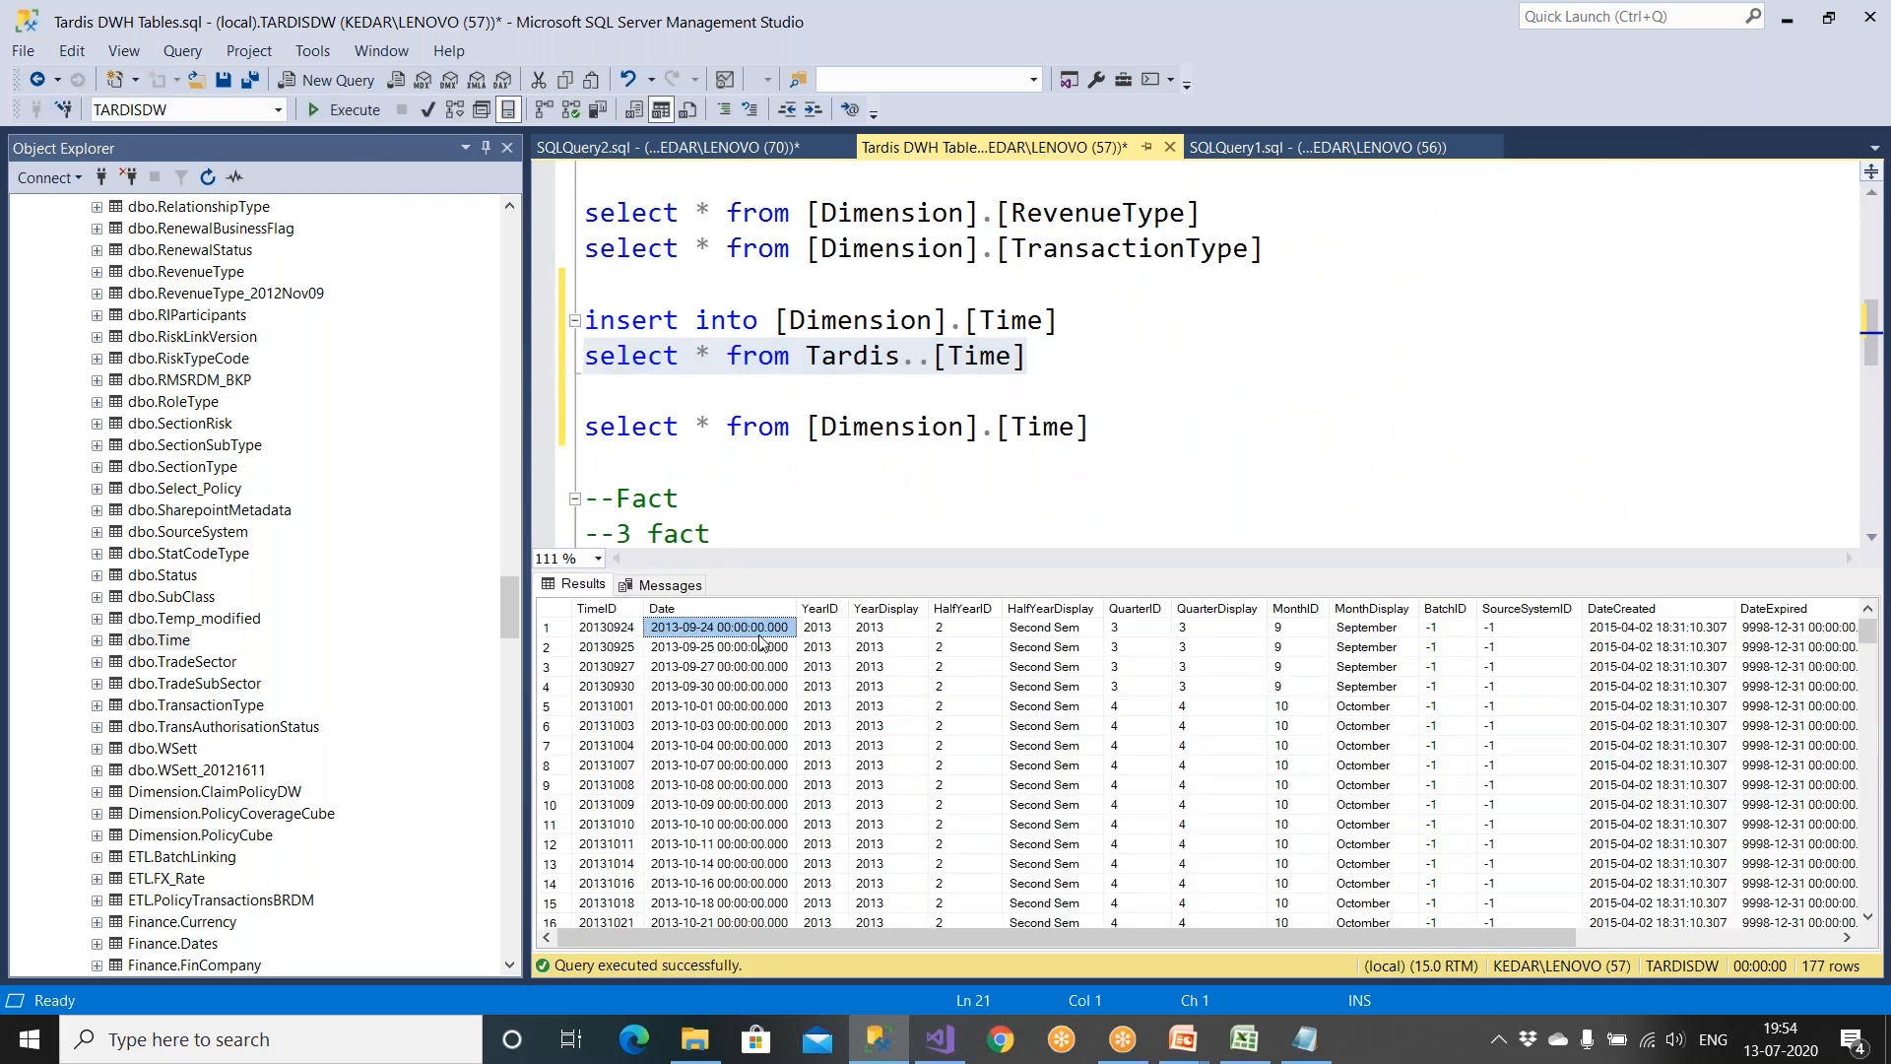
key("Right")
key("Right")
key("Right")
key("Right")
key("Right")
key("Right")
key("Right")
key("Right")
key("Right")
key("Right")
key("Right")
key("Right")
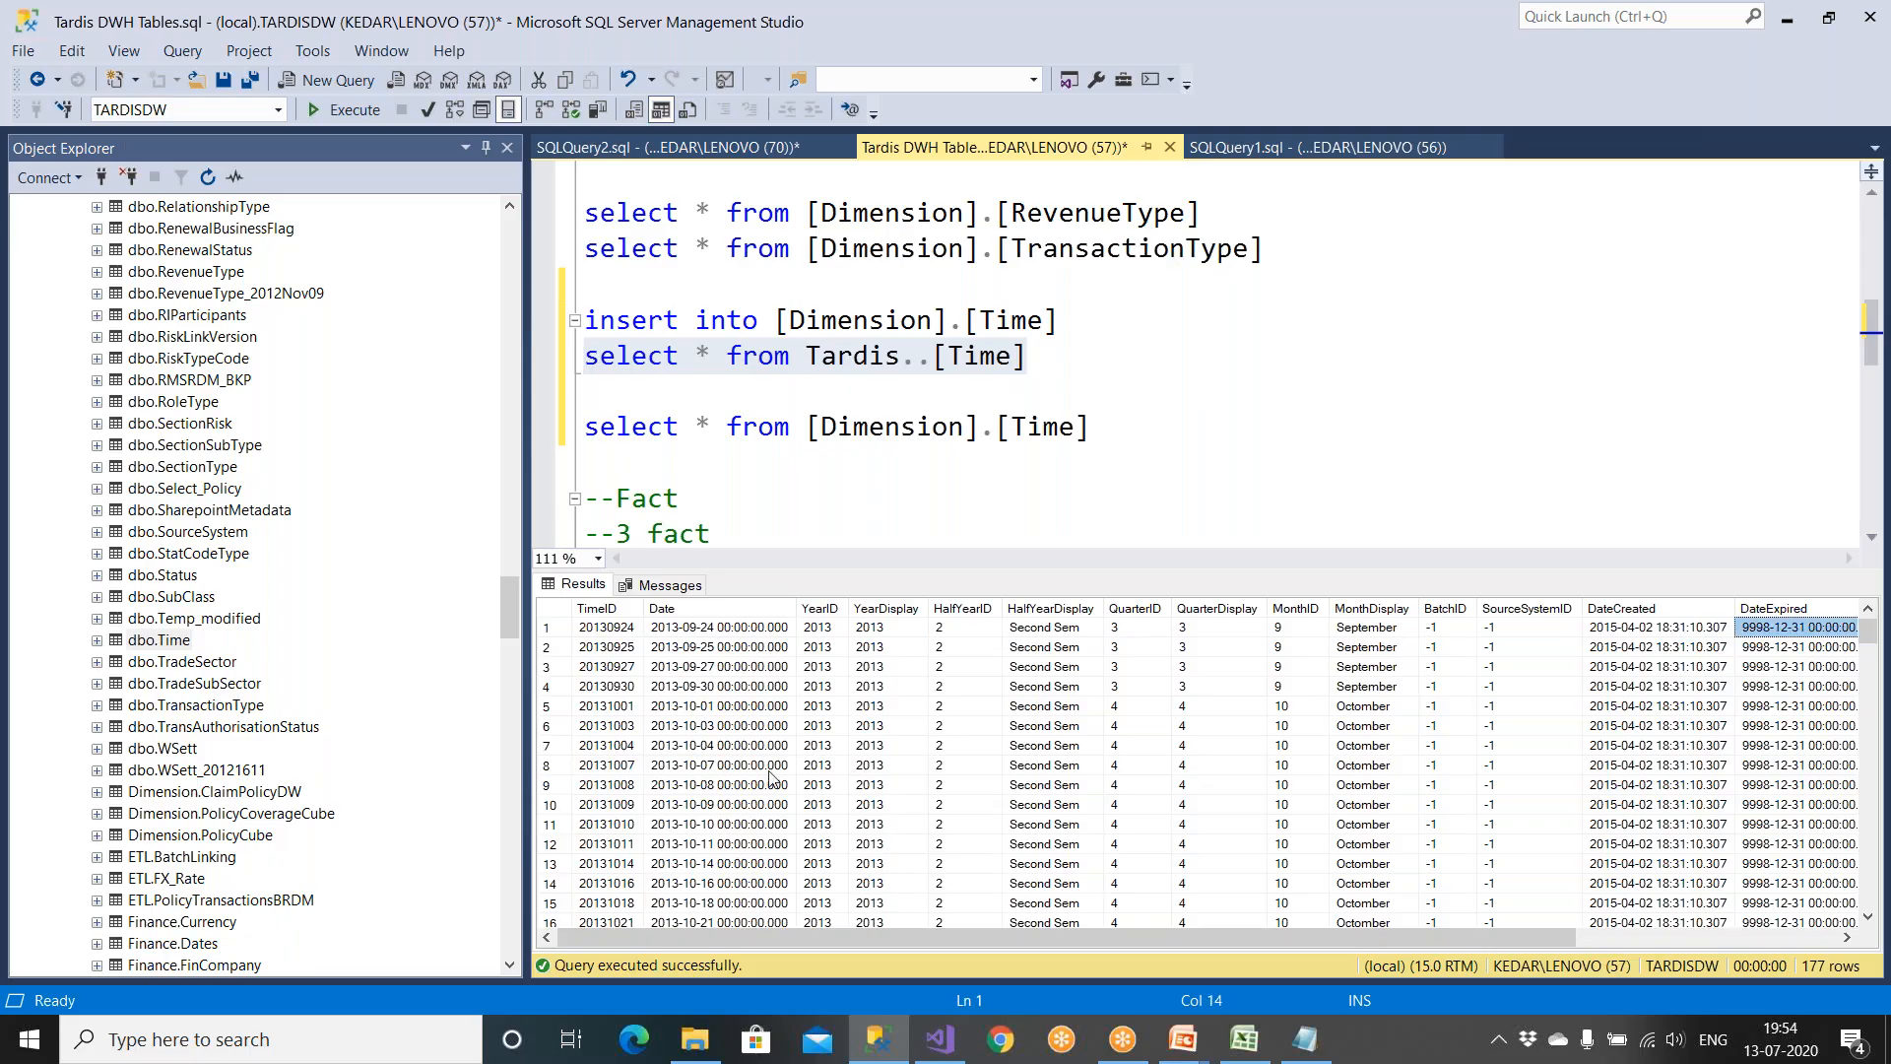
Step: Examine the remaining columns of the Tardis..[Time] results, up to CurrentYN and IsWeekDay
left_click_drag(1465, 937, 1731, 937)
left_click(1664, 611)
left_click(1751, 610)
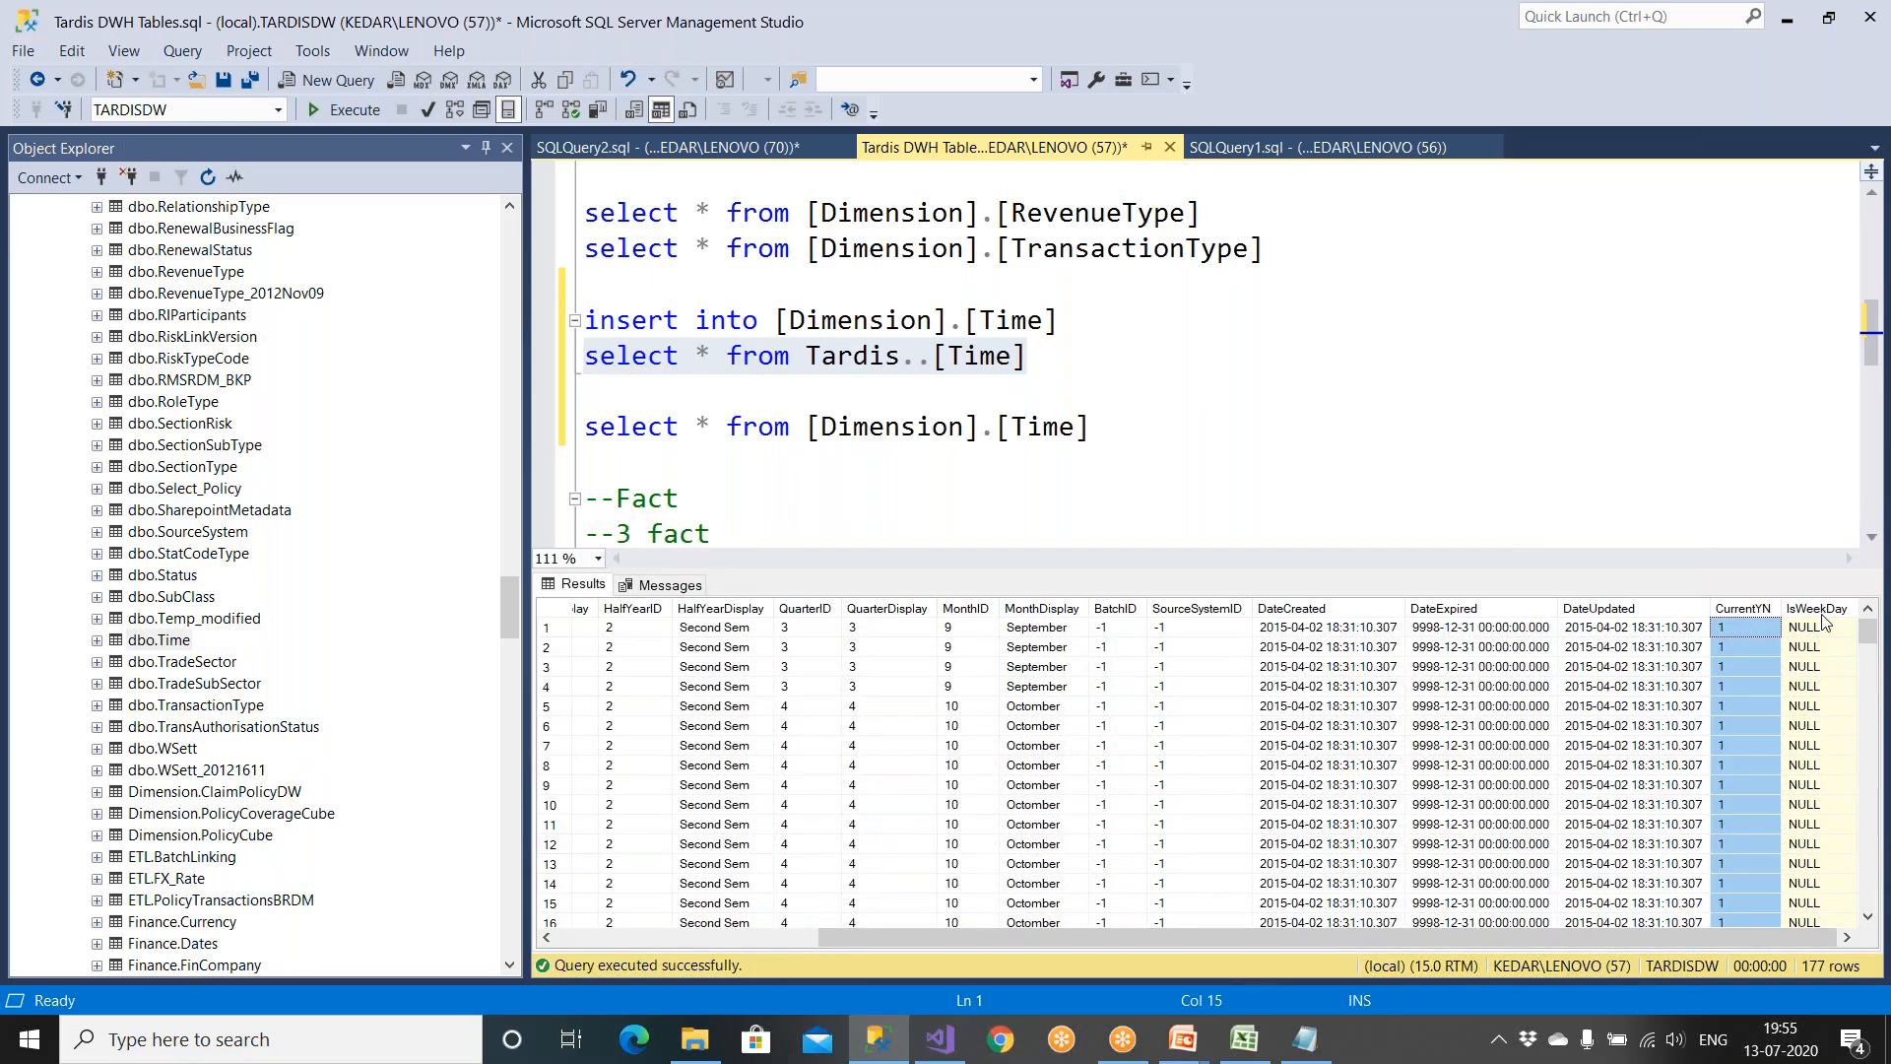
left_click(1820, 610)
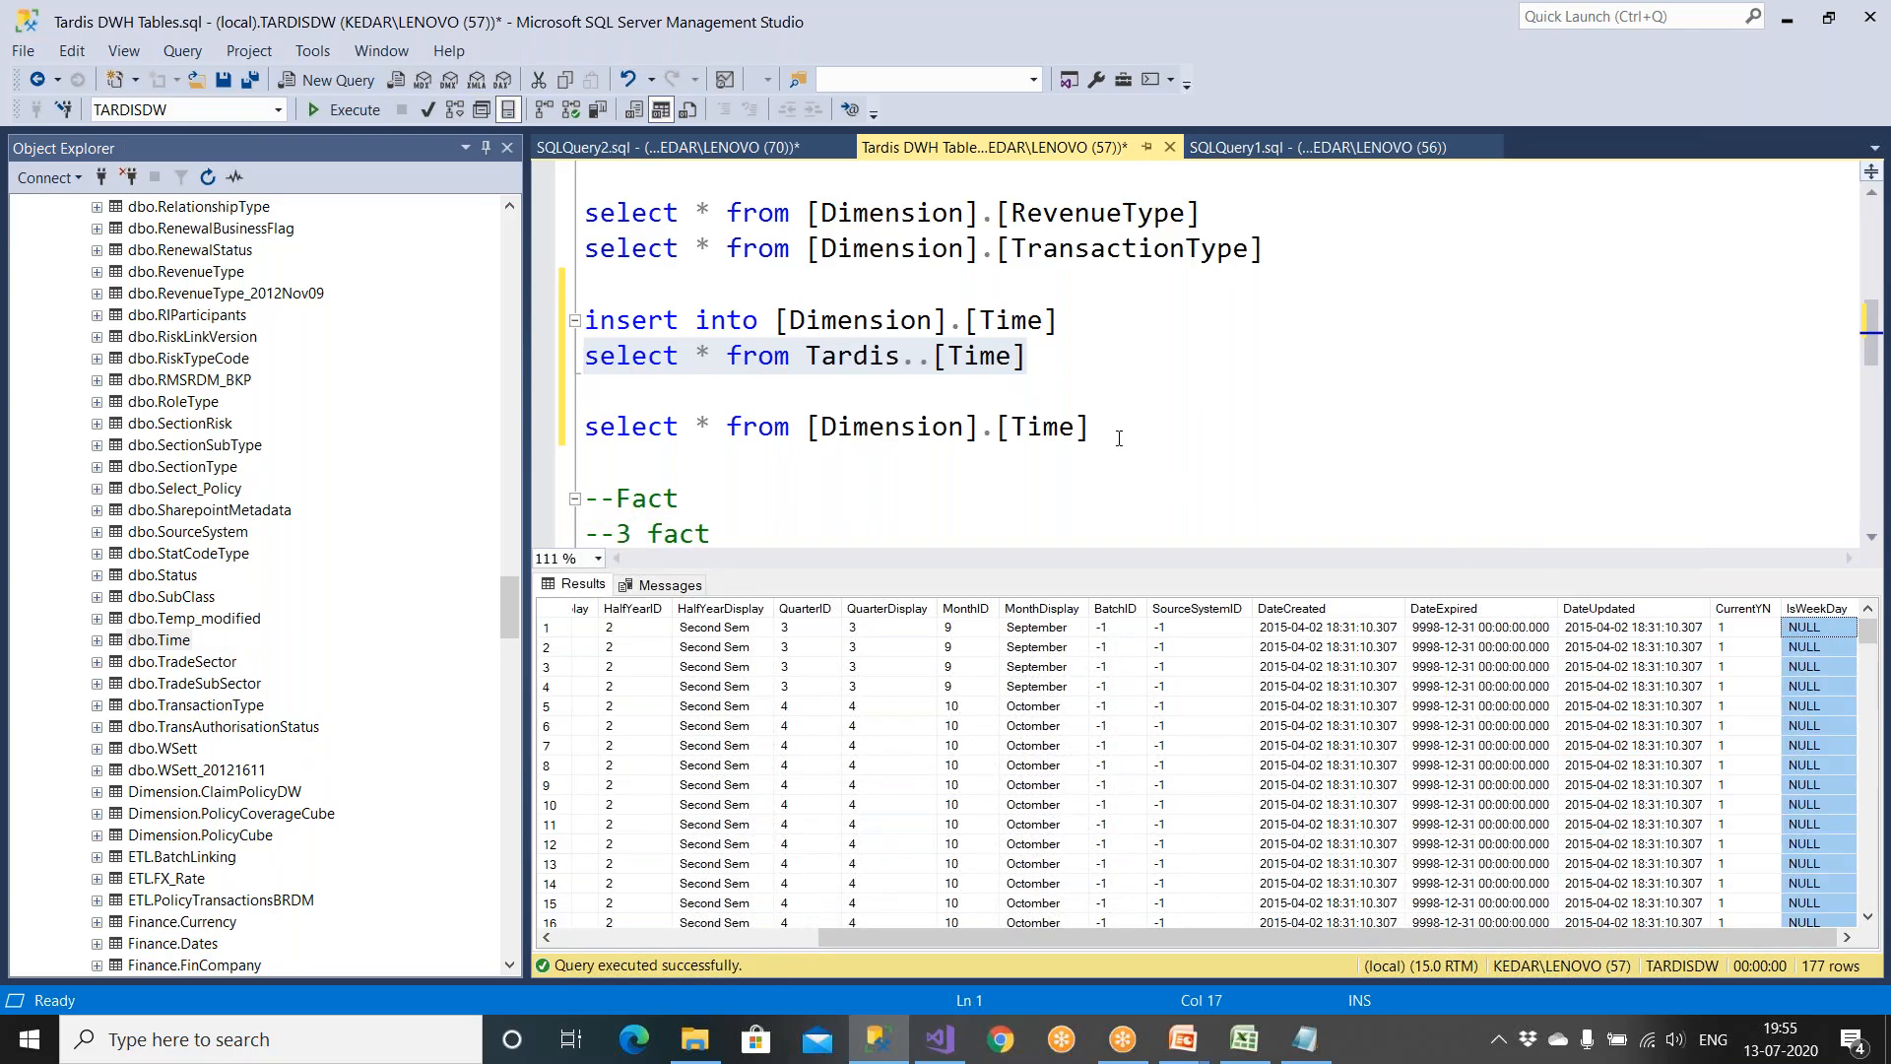
Step: Run only the select from [Dimension].[Time] to list the target table's columns
left_click_drag(1089, 427, 585, 428)
key("F5")
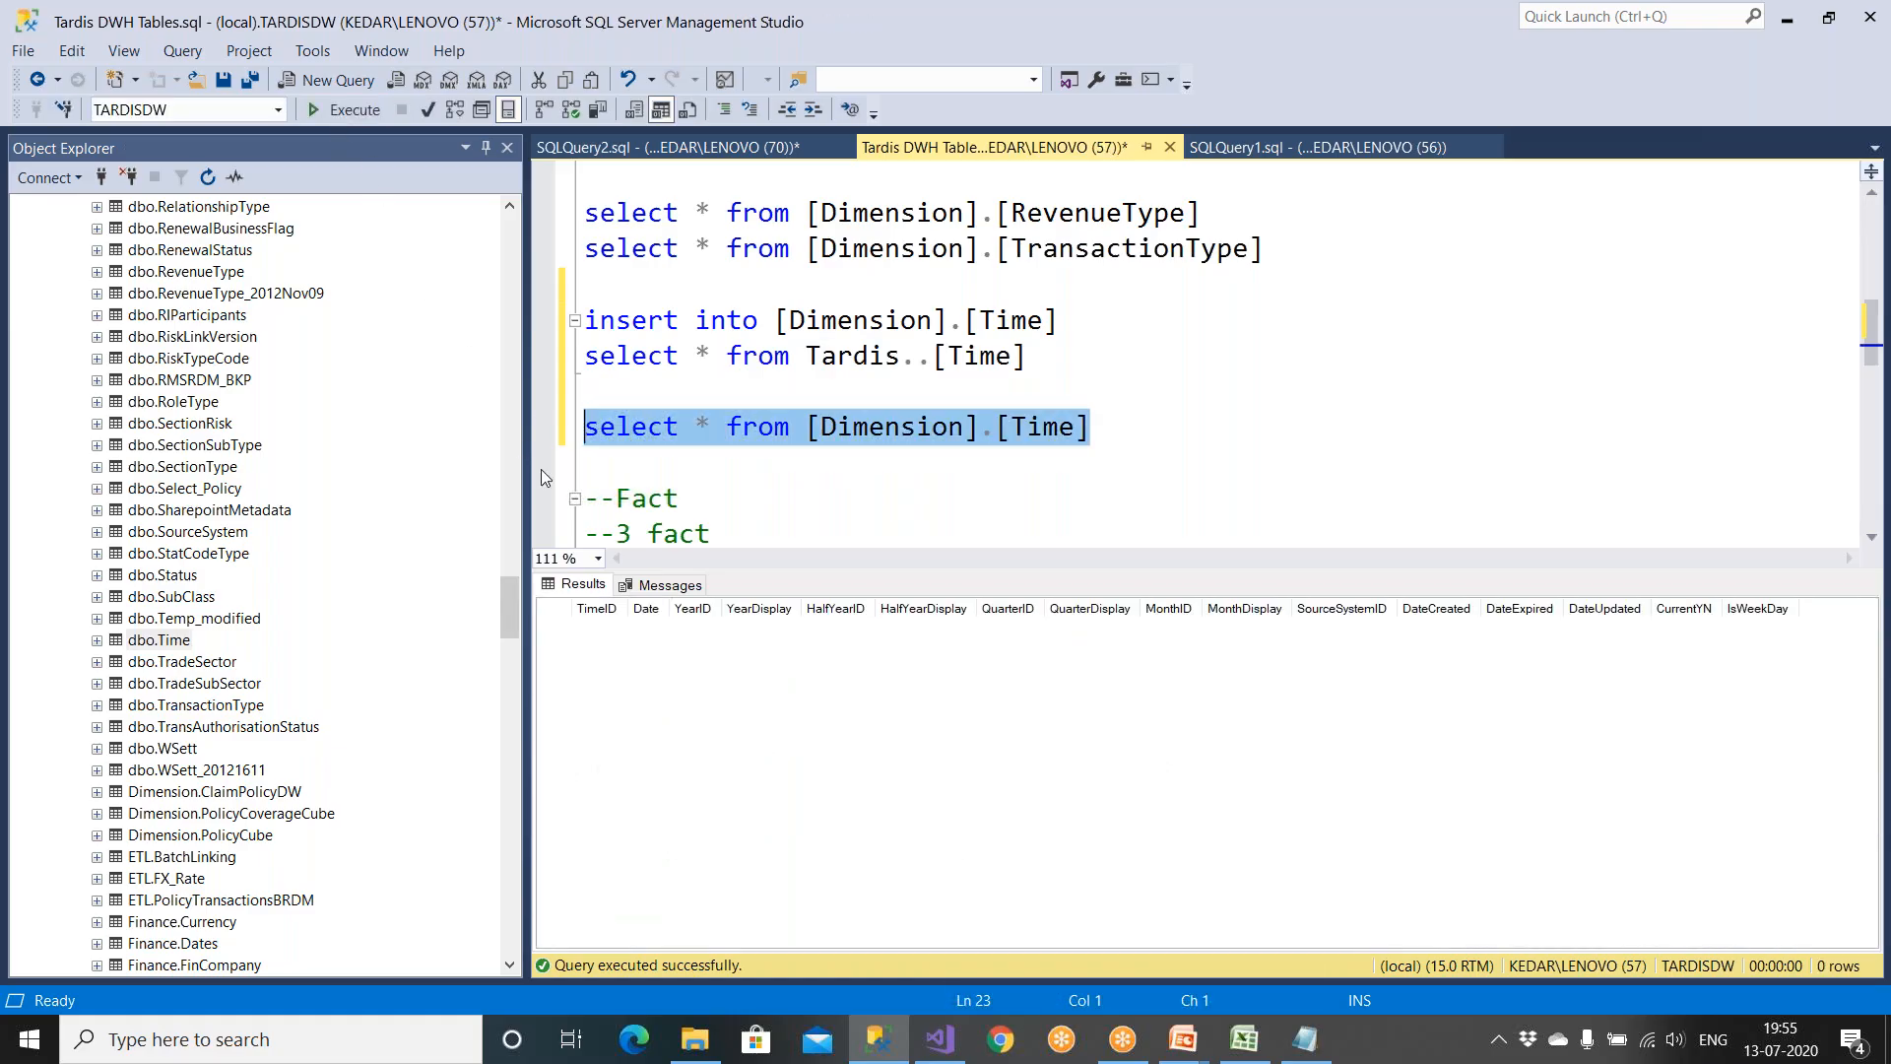
left_click(624, 484)
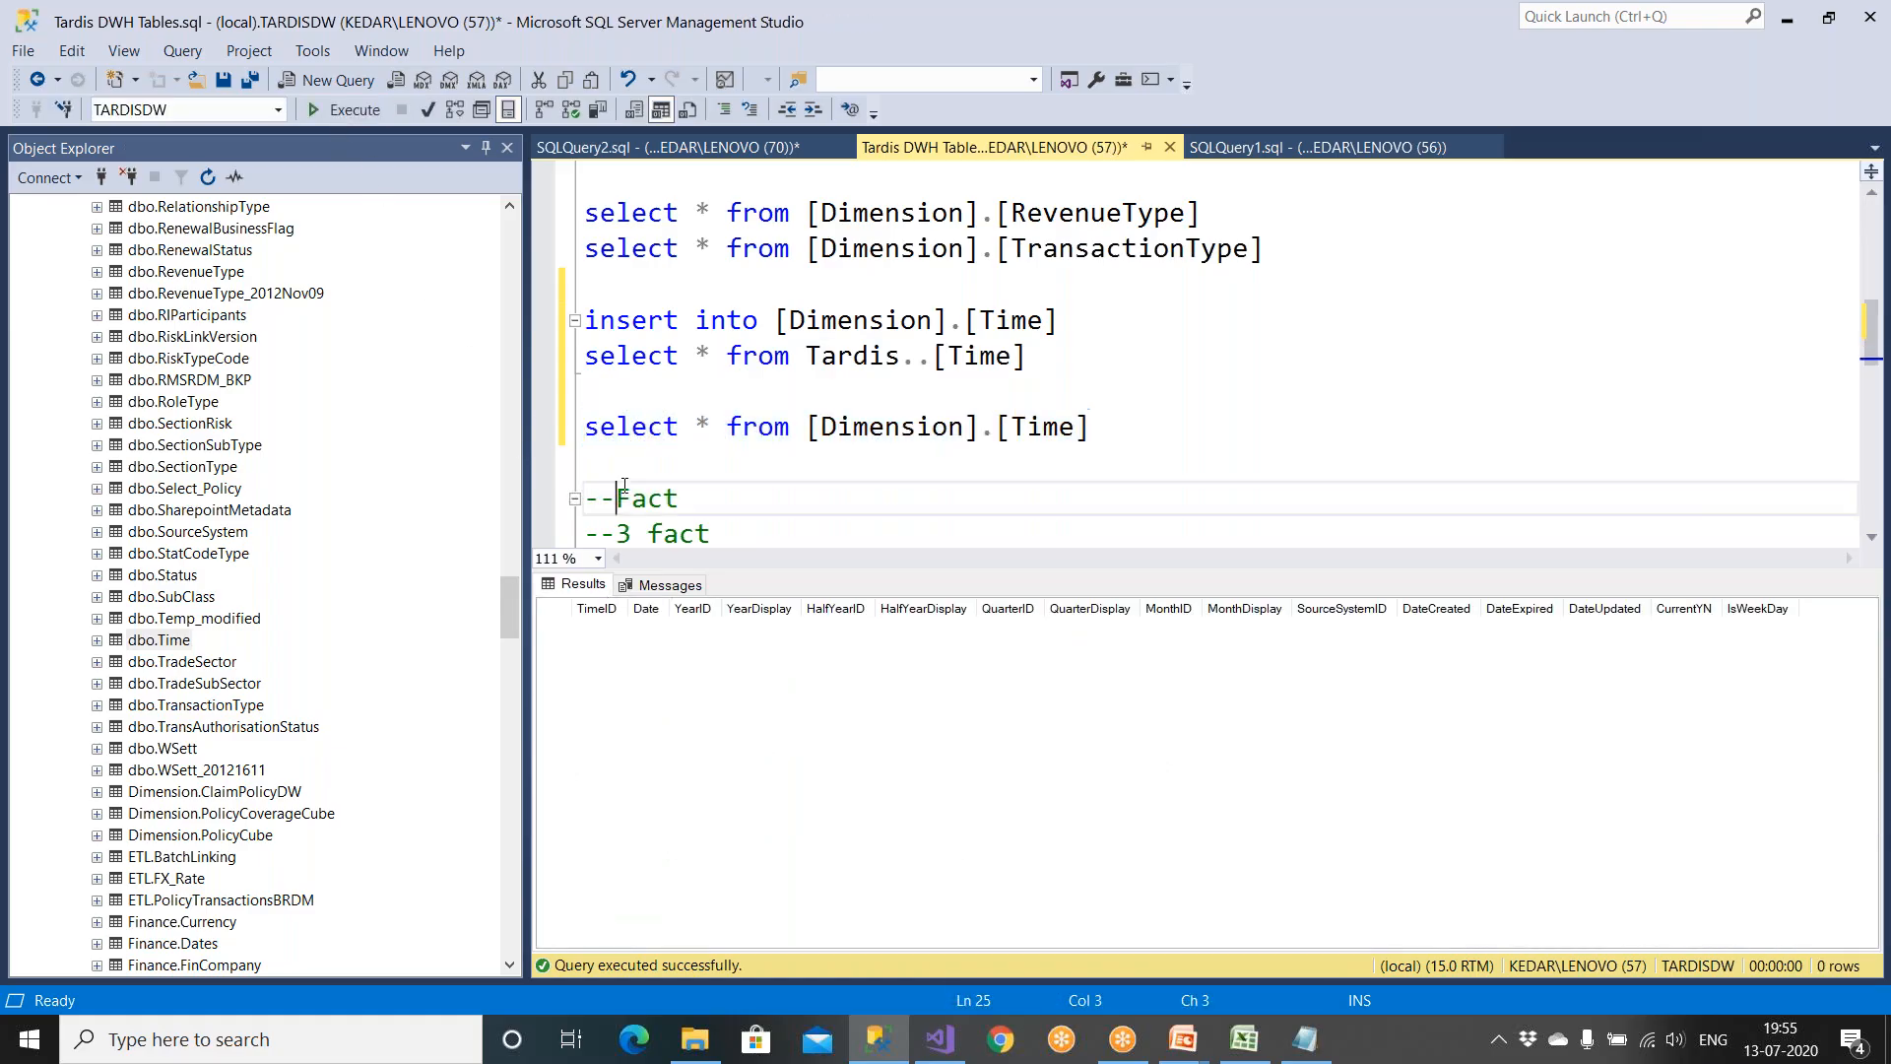
Step: Add top 1 to the Tardis..[Time] select and place it directly above the [Dimension].[Time] select, with a blank line after the insert
left_click(696, 354)
type("top 1")
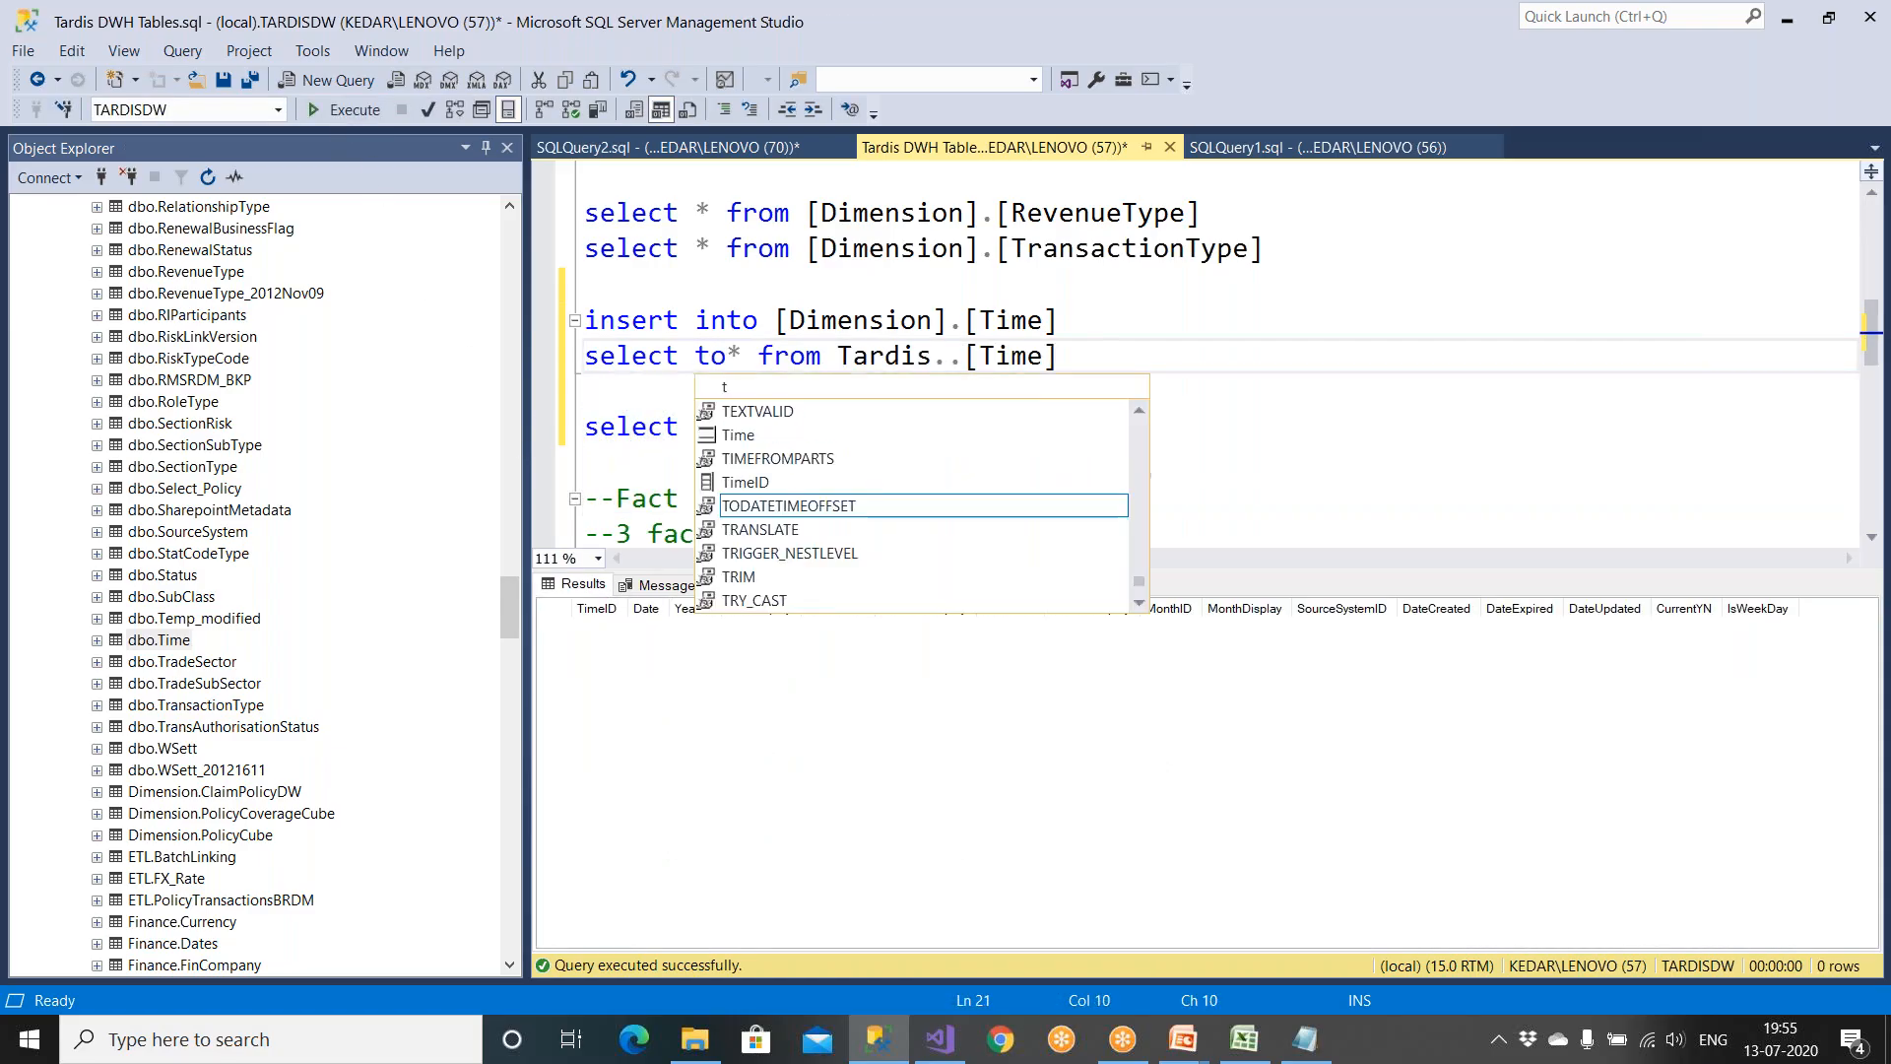
left_click(619, 387)
key("Delete")
left_click(1086, 313)
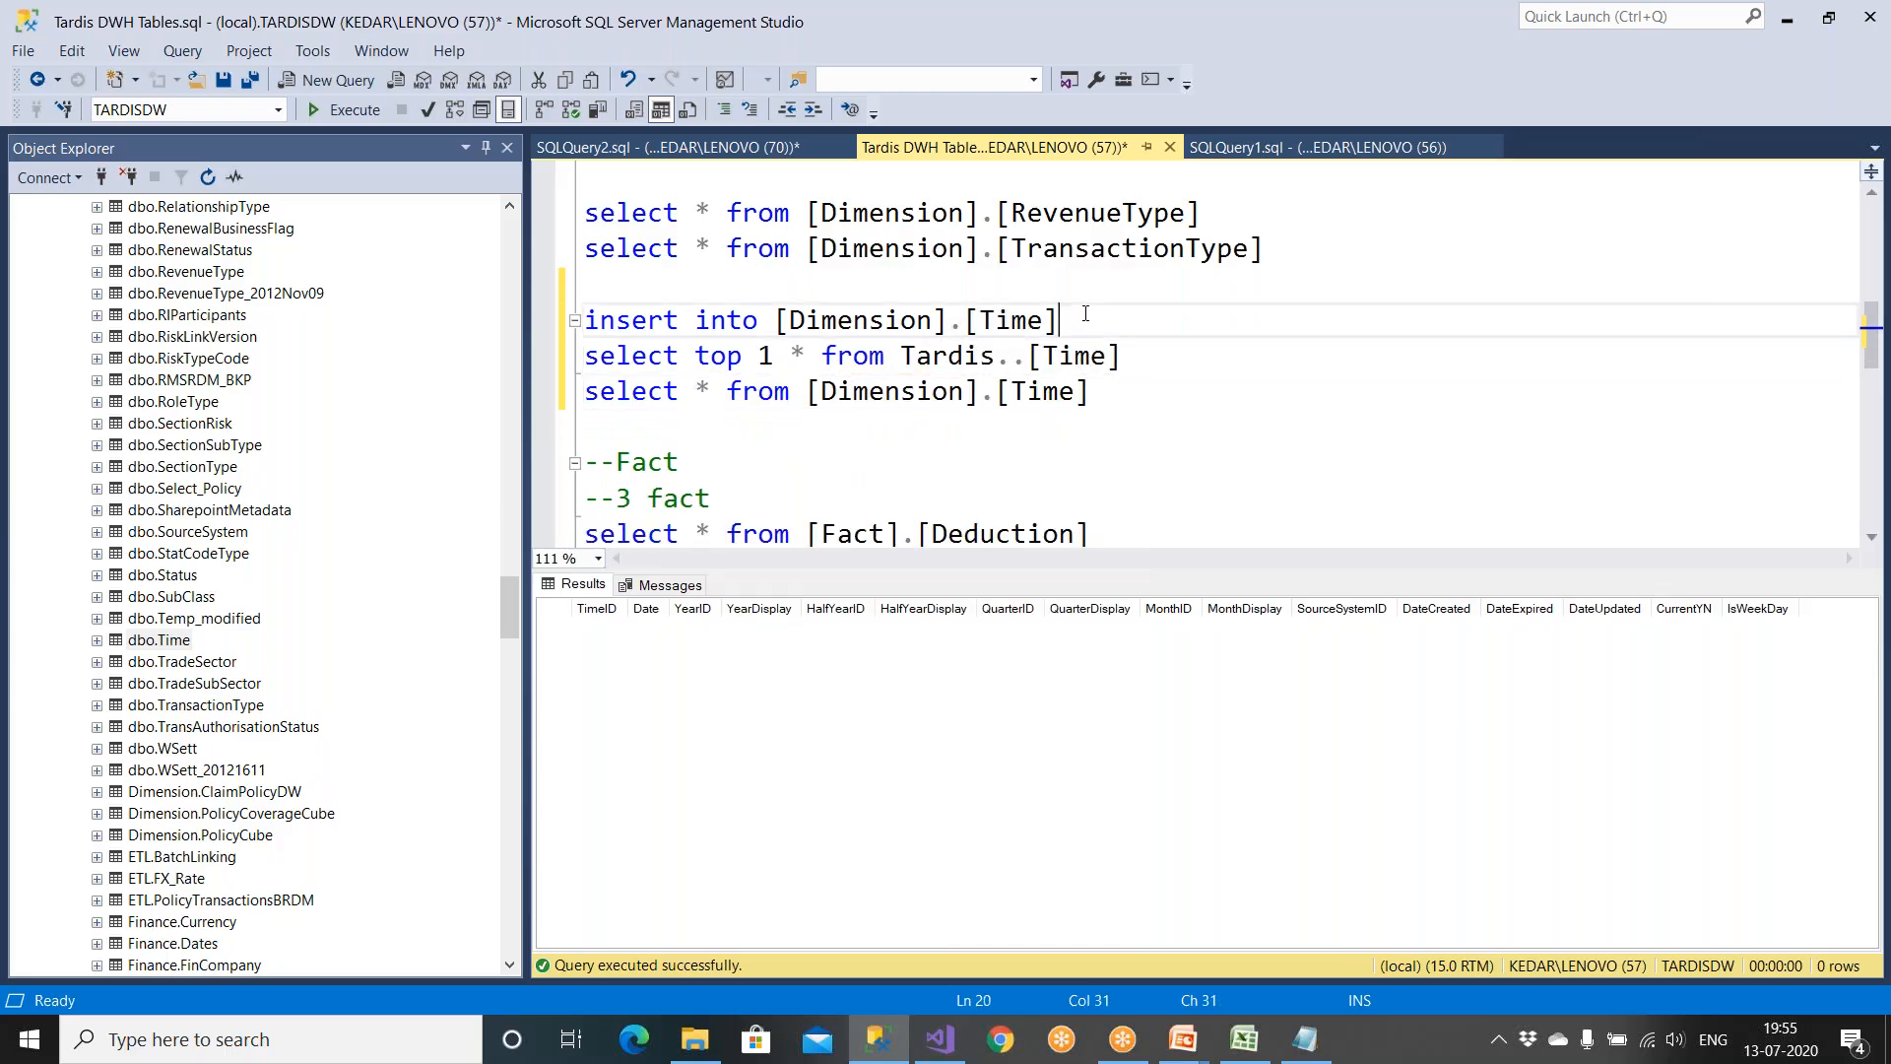
key("Return")
left_click_drag(1129, 434, 585, 391)
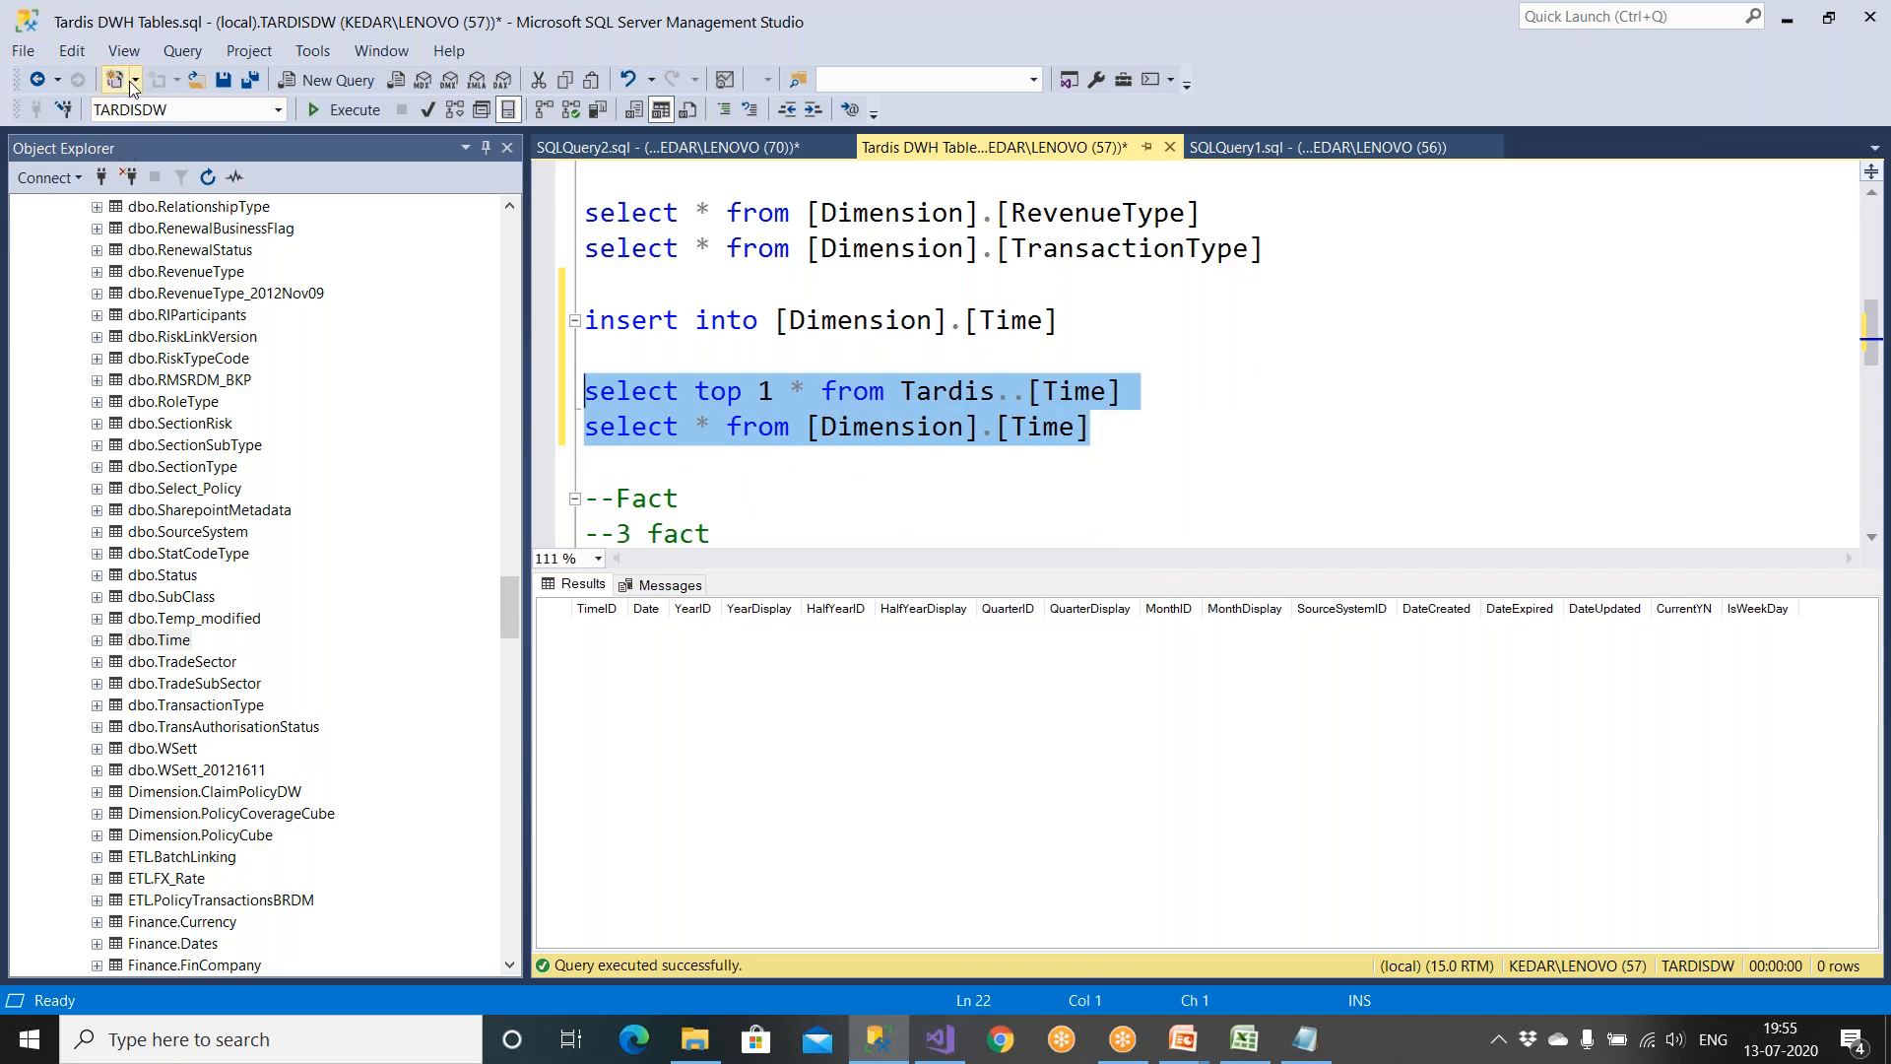
left_click(912, 498)
Step: Rewrite the source table in the top 1 select as Tardis.dbo.[Time] and run that select alone
left_click_drag(902, 391, 952, 391)
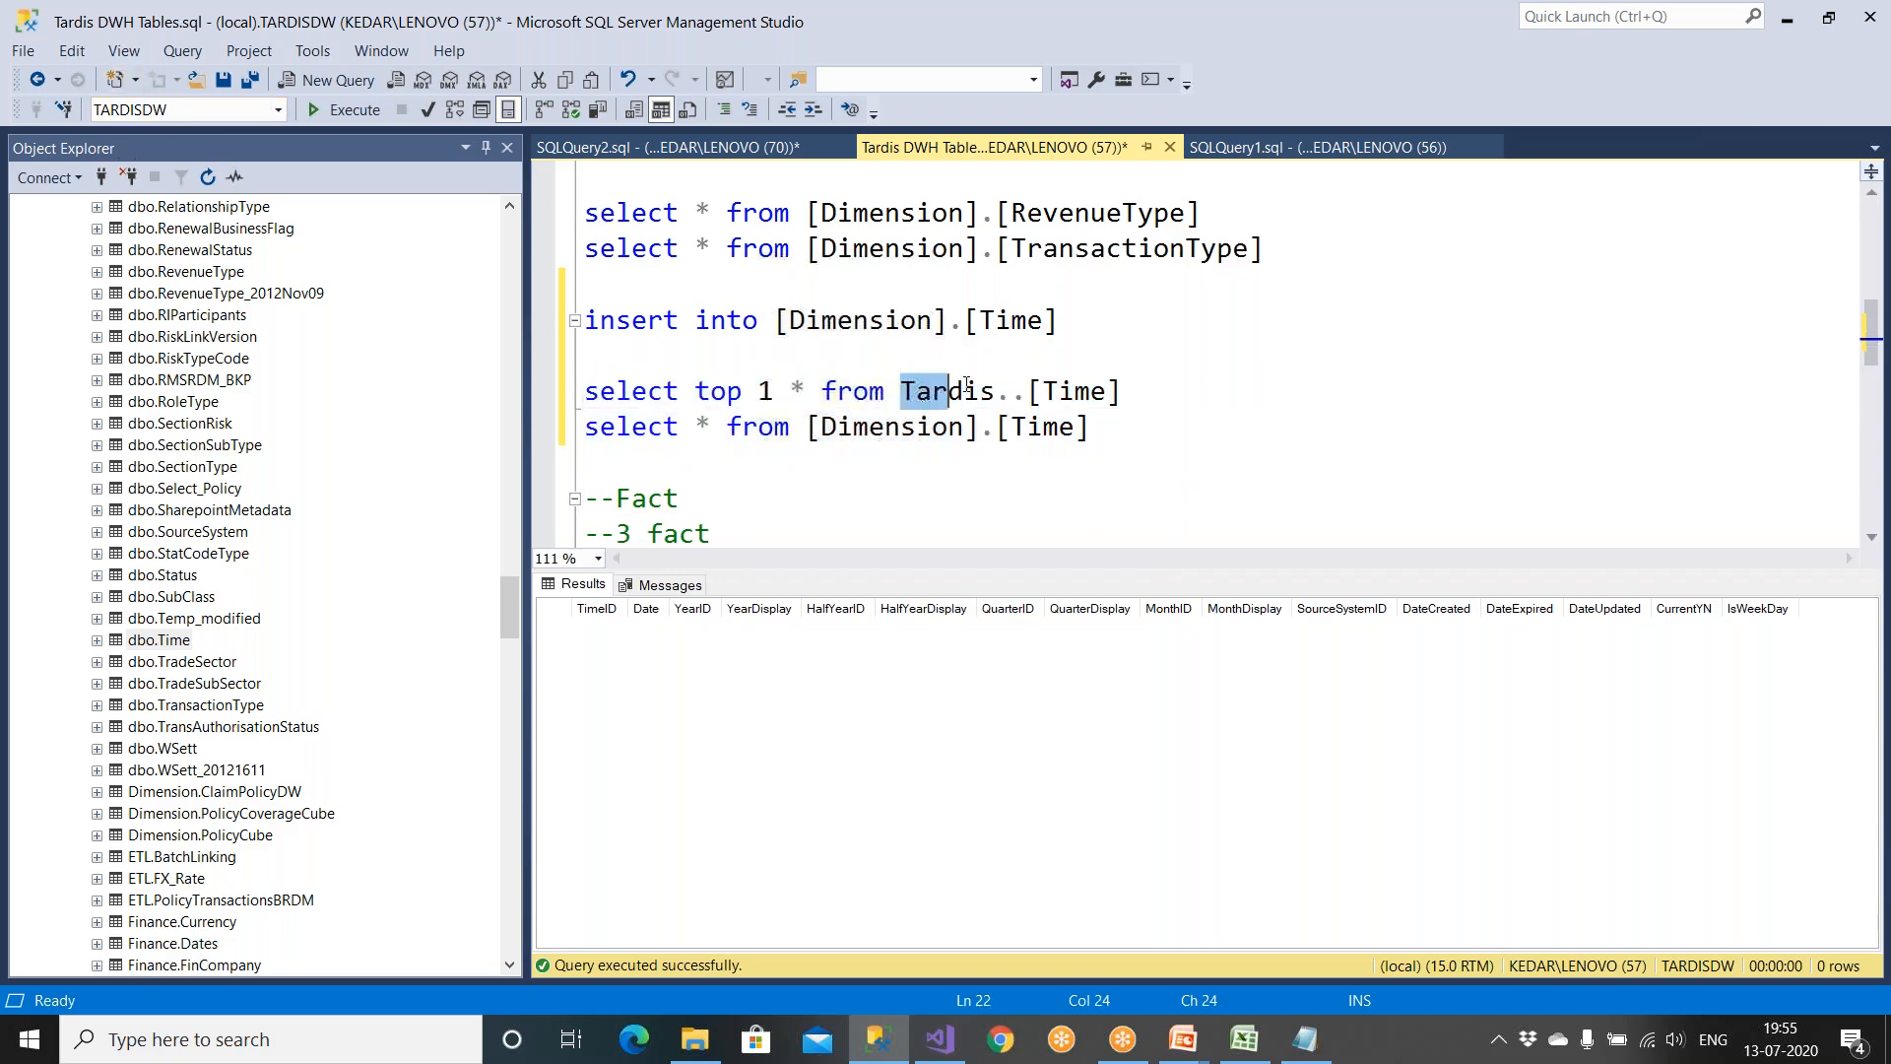
left_click_drag(966, 386, 1024, 391)
key("Delete")
key("shift+End")
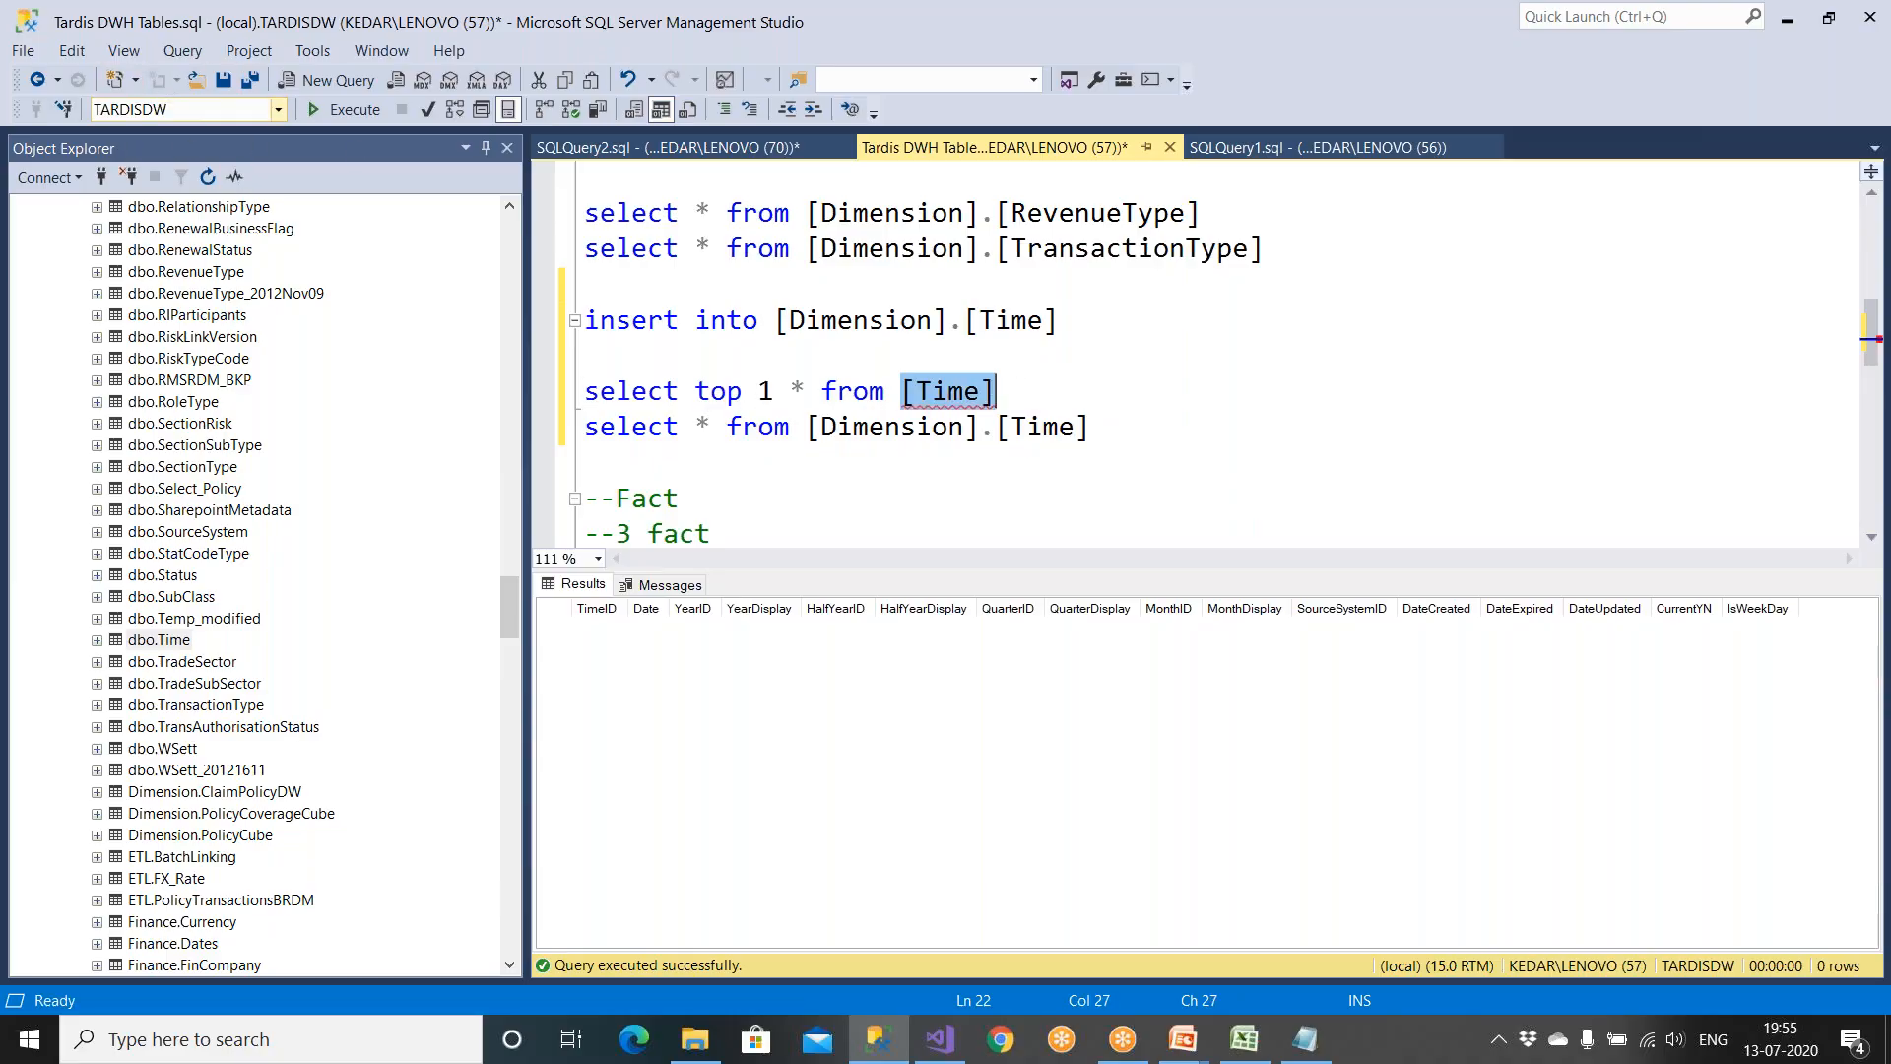
left_click(901, 393)
type("Tardis")
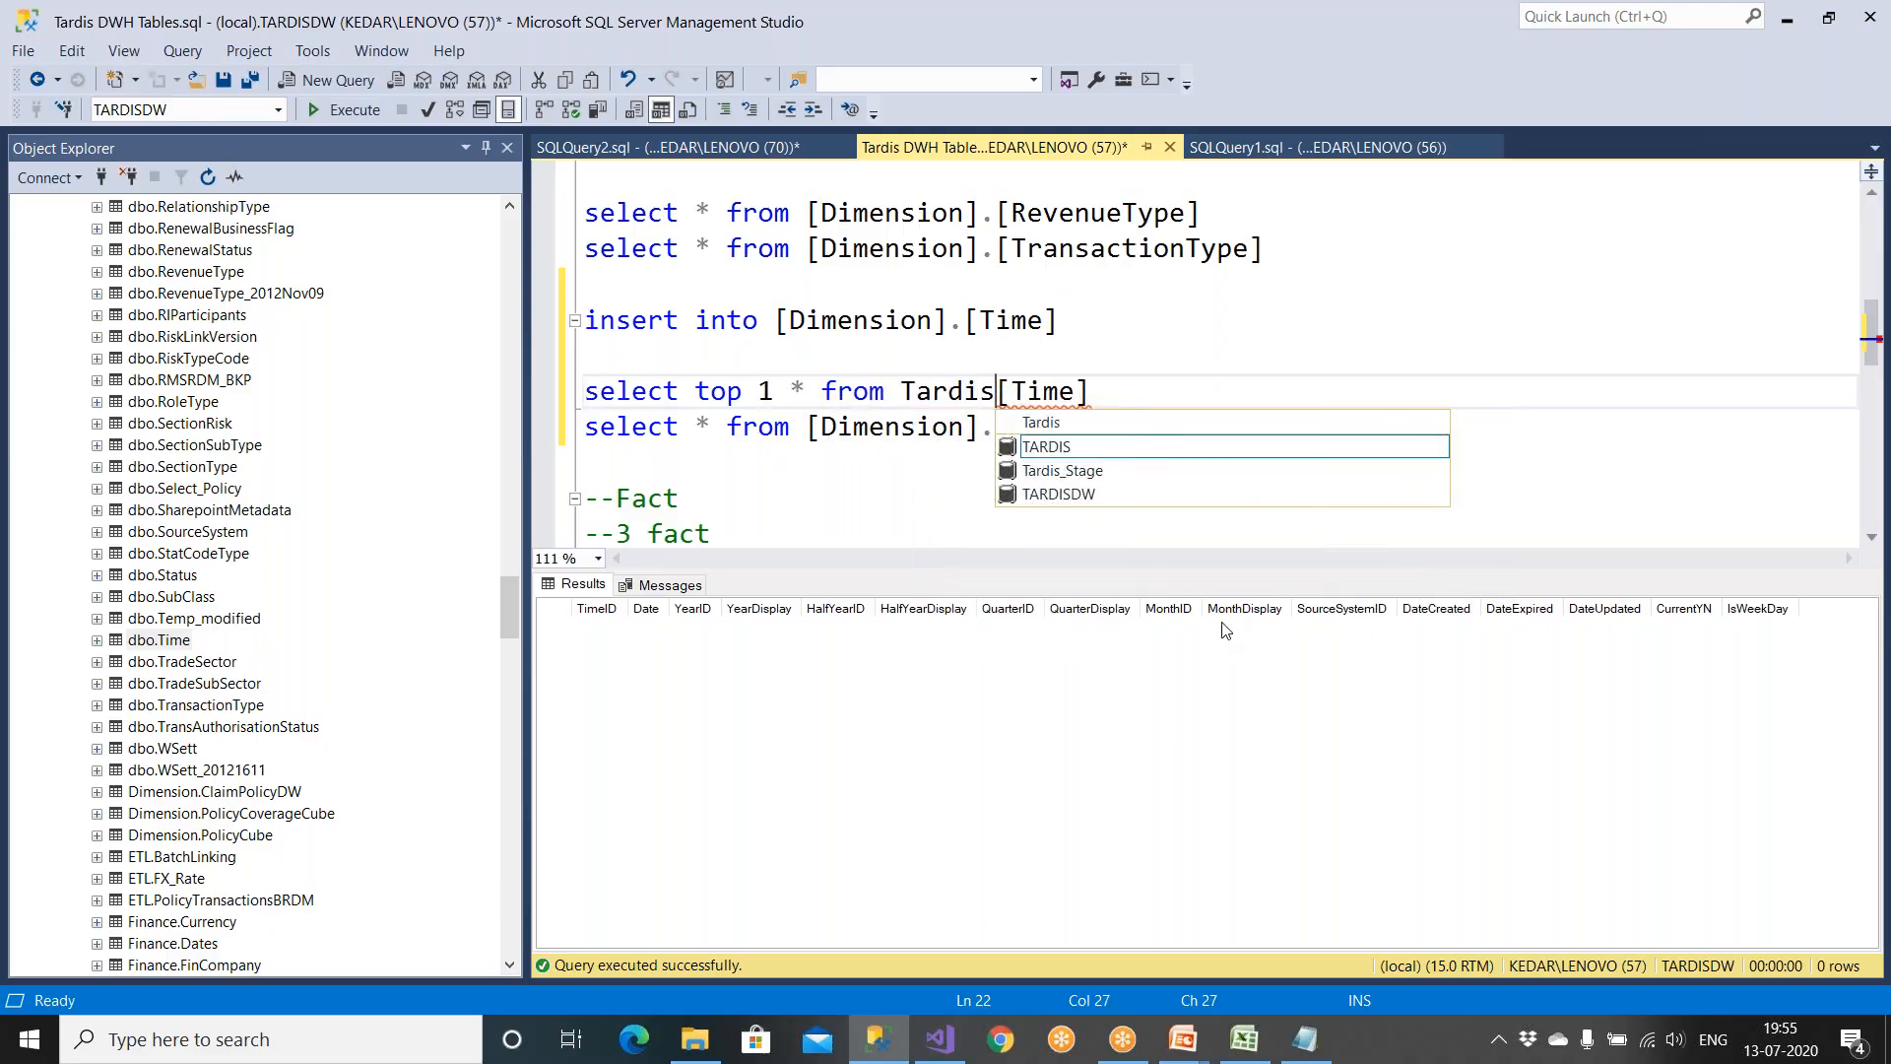
type(".dbo")
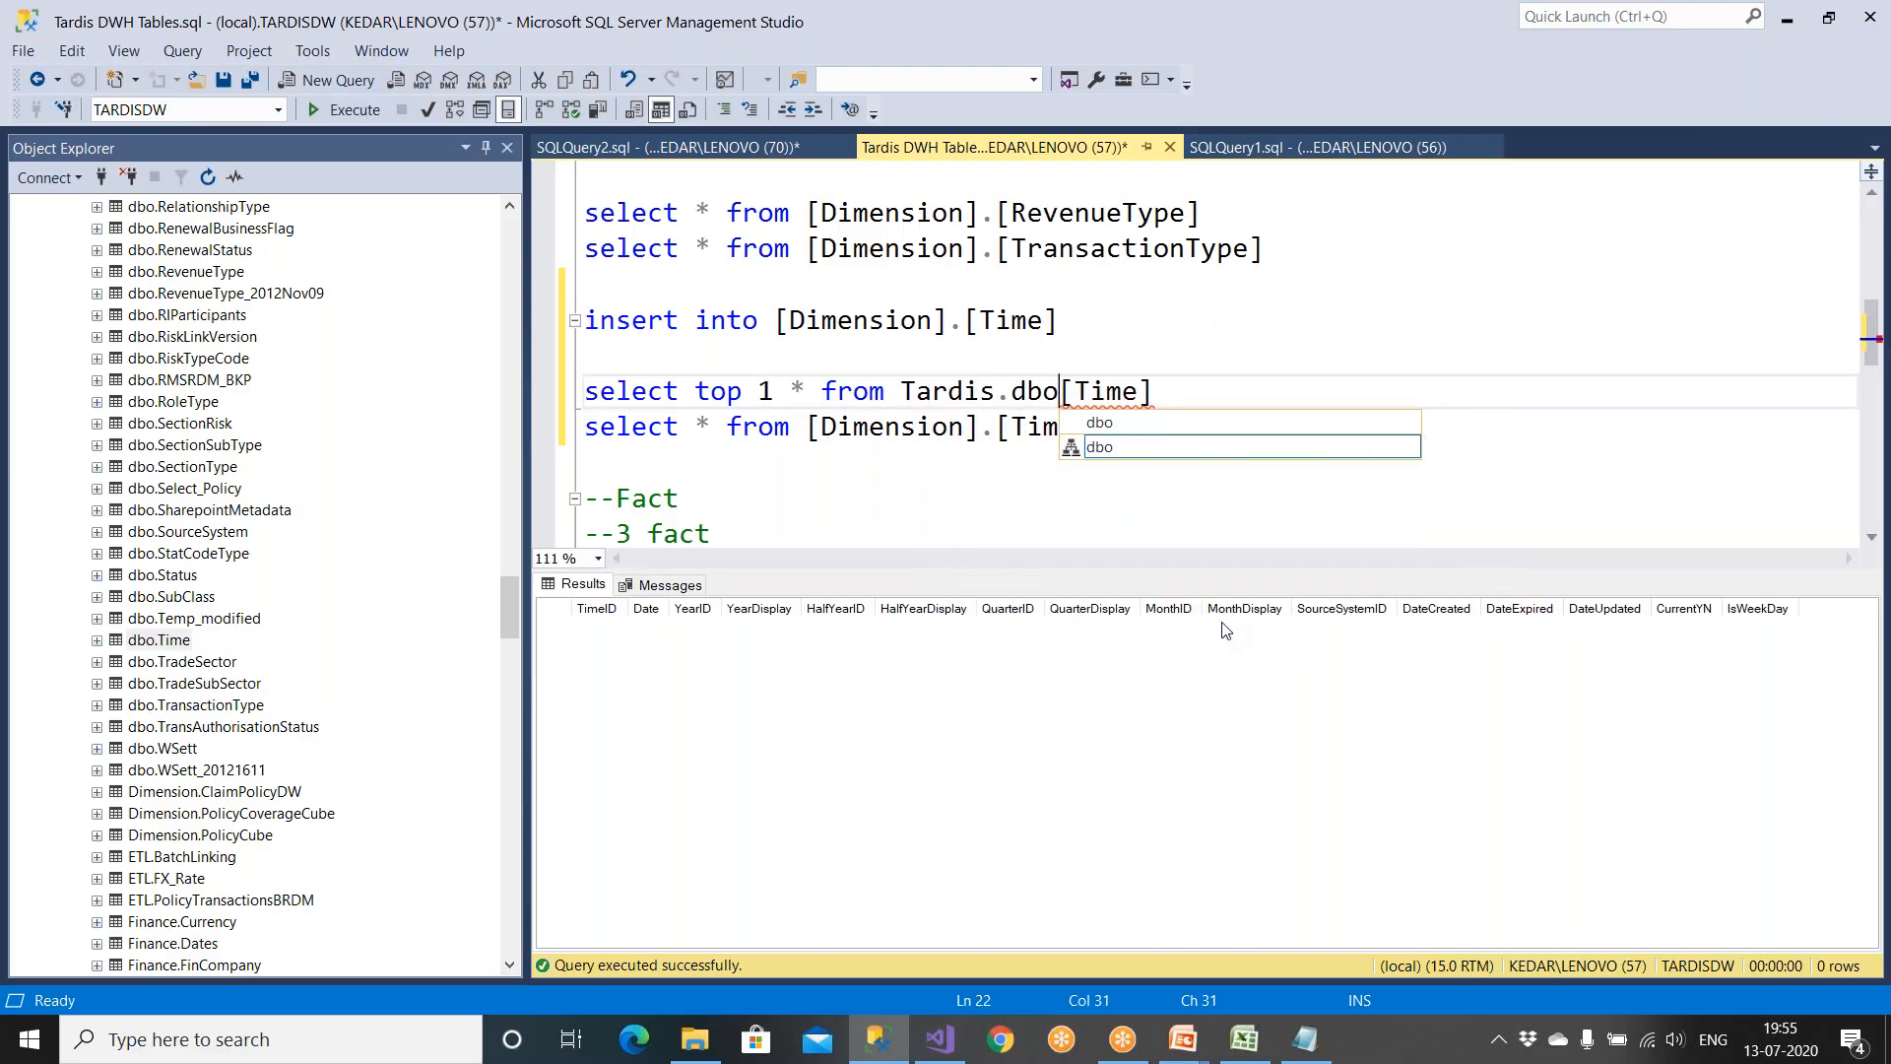
type(".")
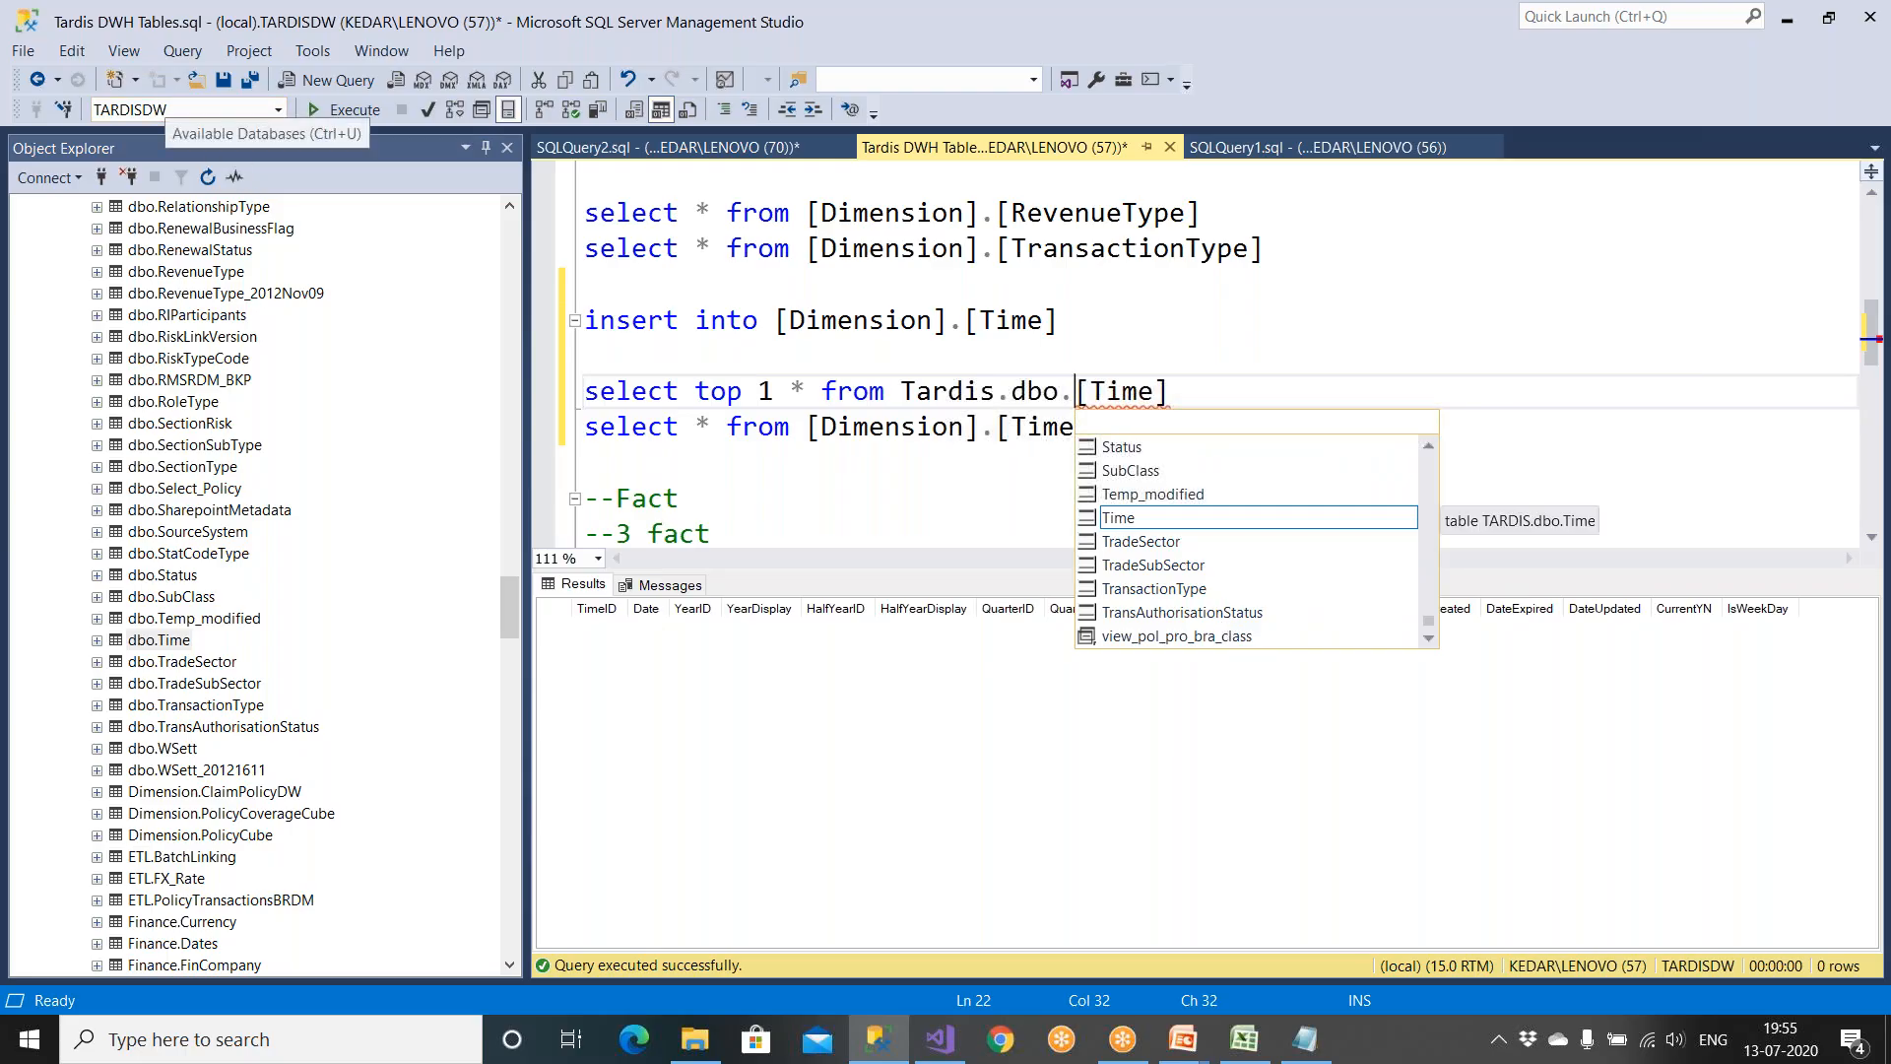
left_click_drag(1167, 391, 585, 391)
left_click(342, 110)
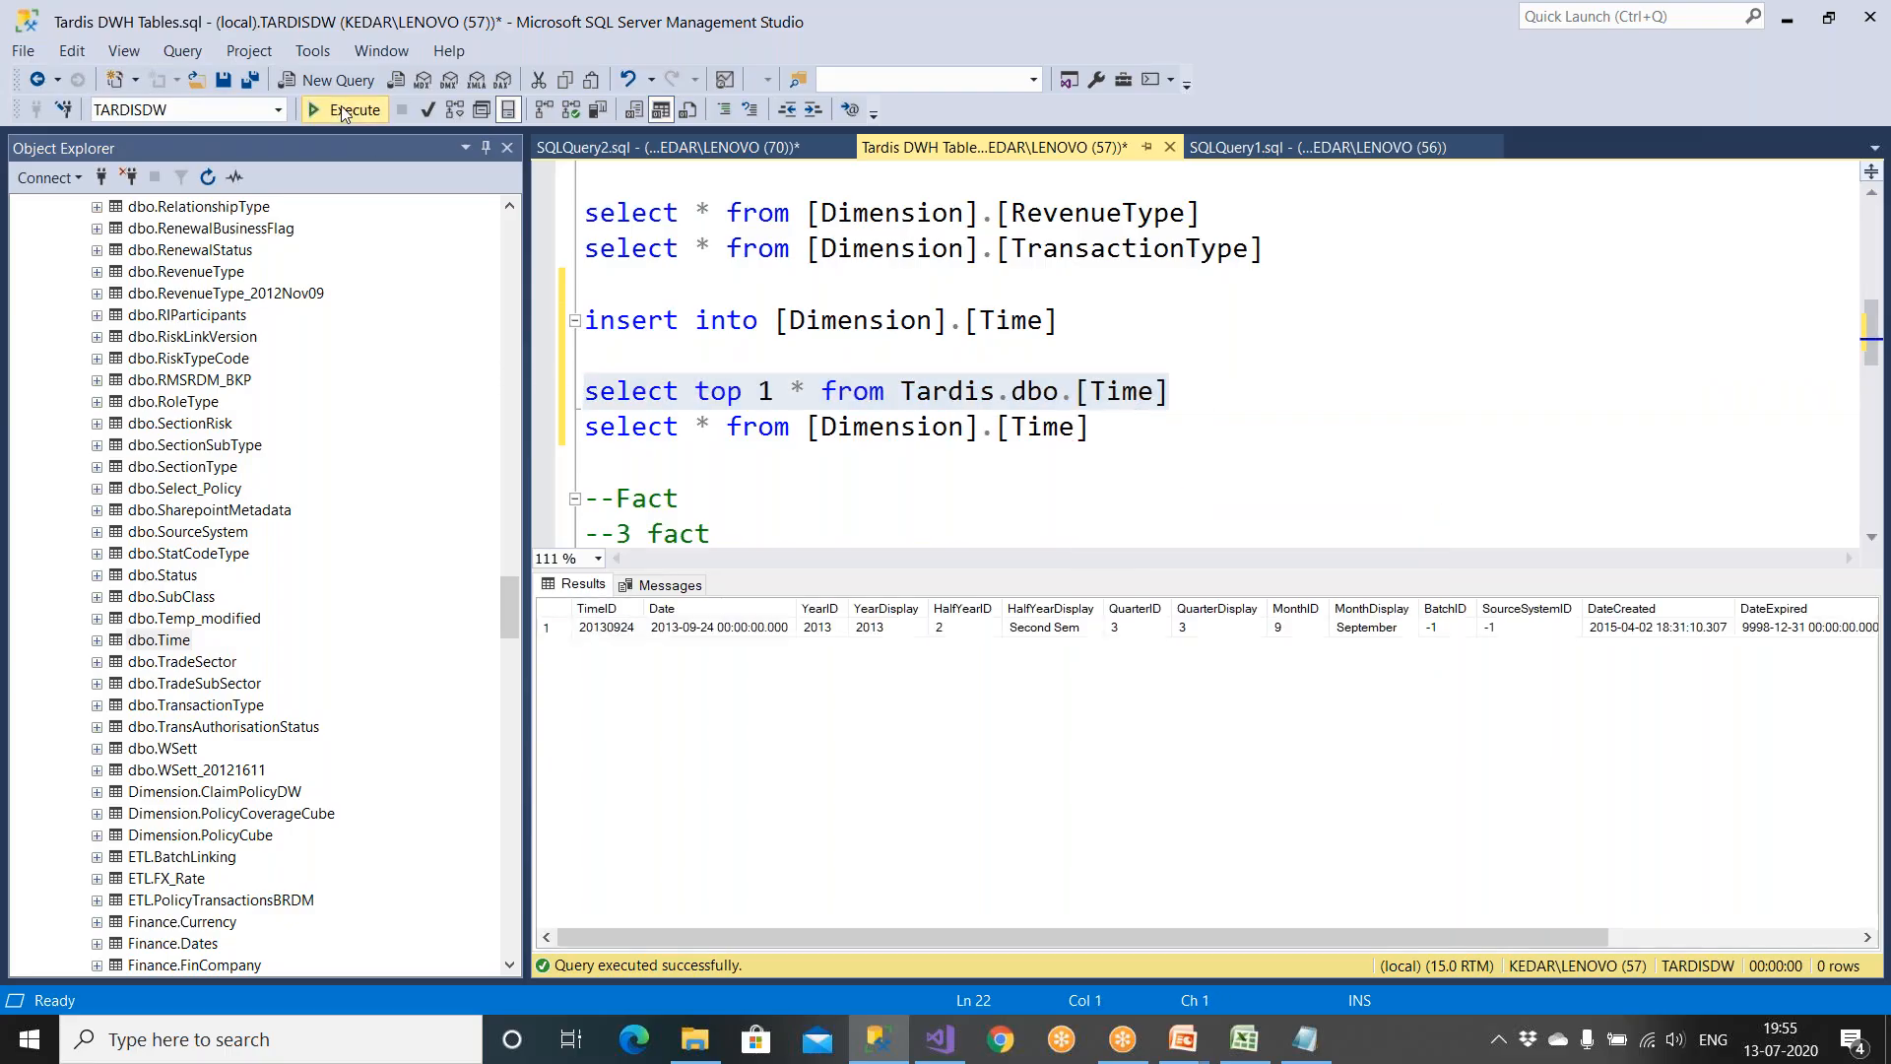
Step: Run both Time selects together and compare the source and target columns, aligning the target's Date column with the source's
left_click_drag(1115, 432, 585, 392)
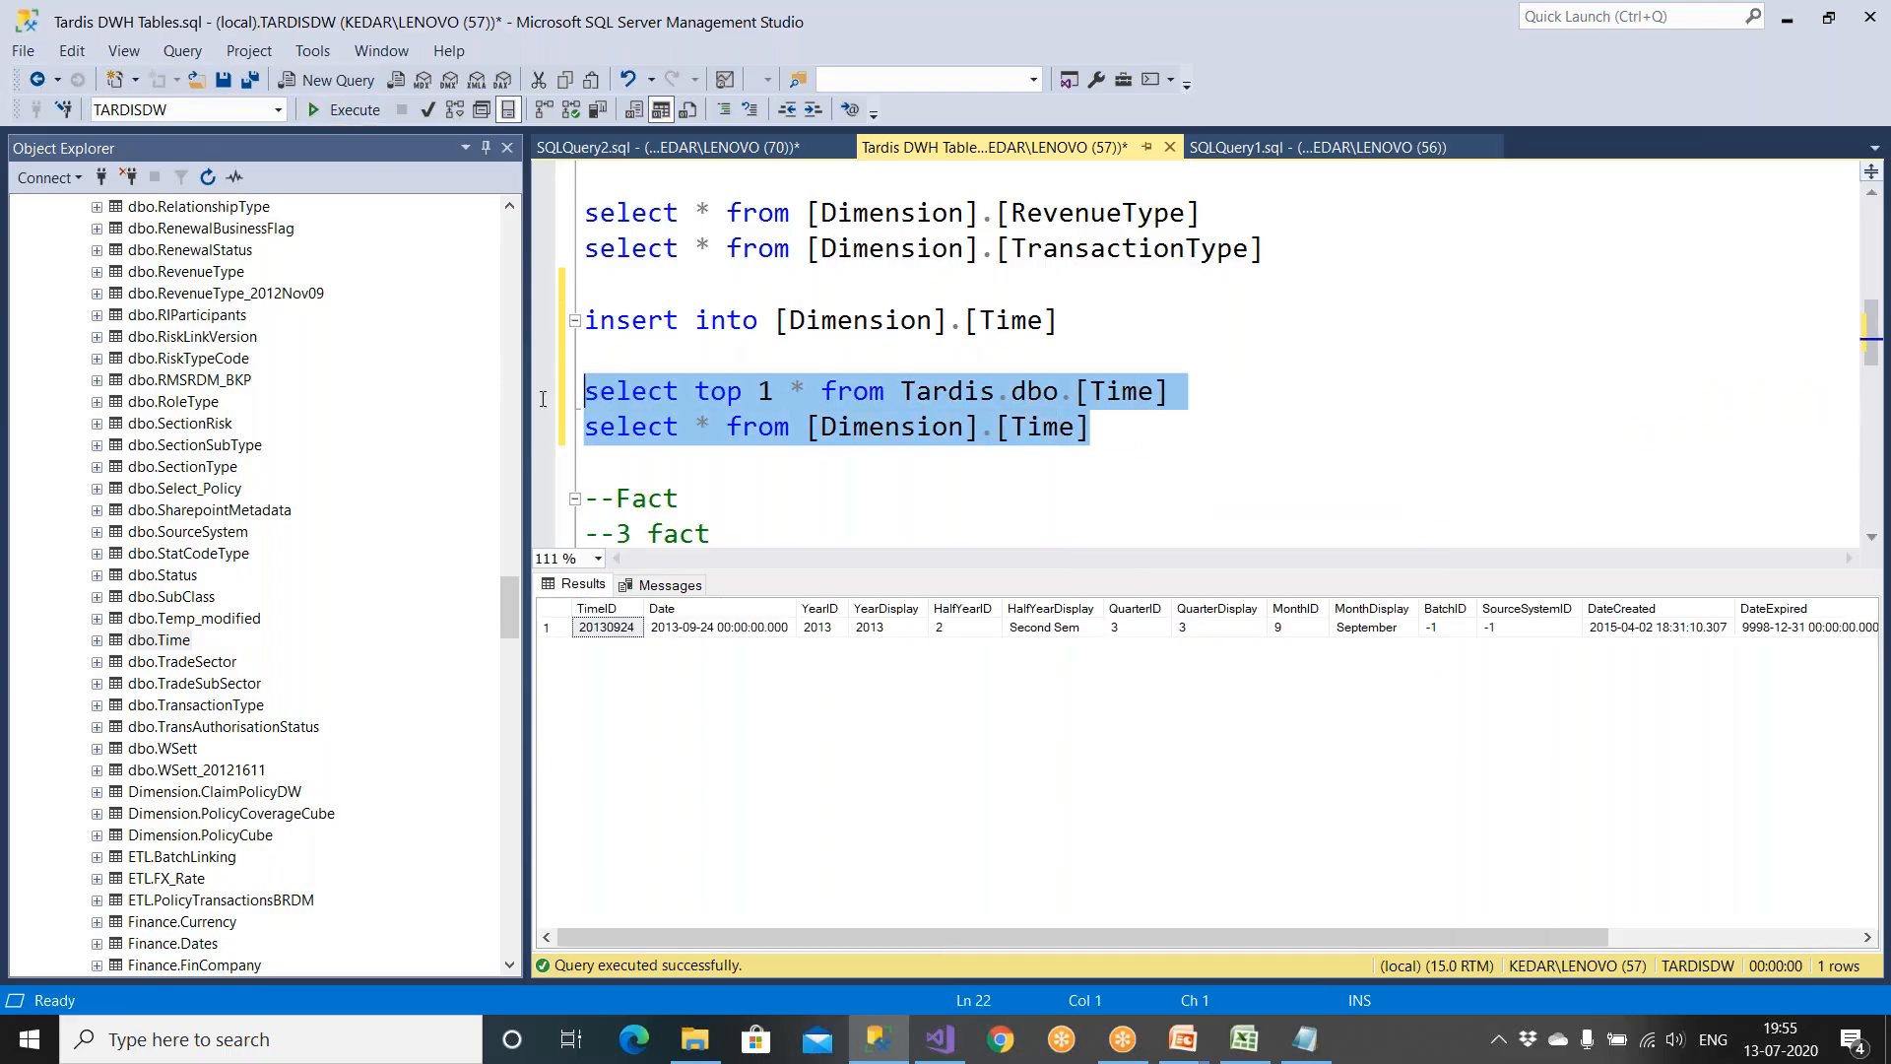
left_click(342, 109)
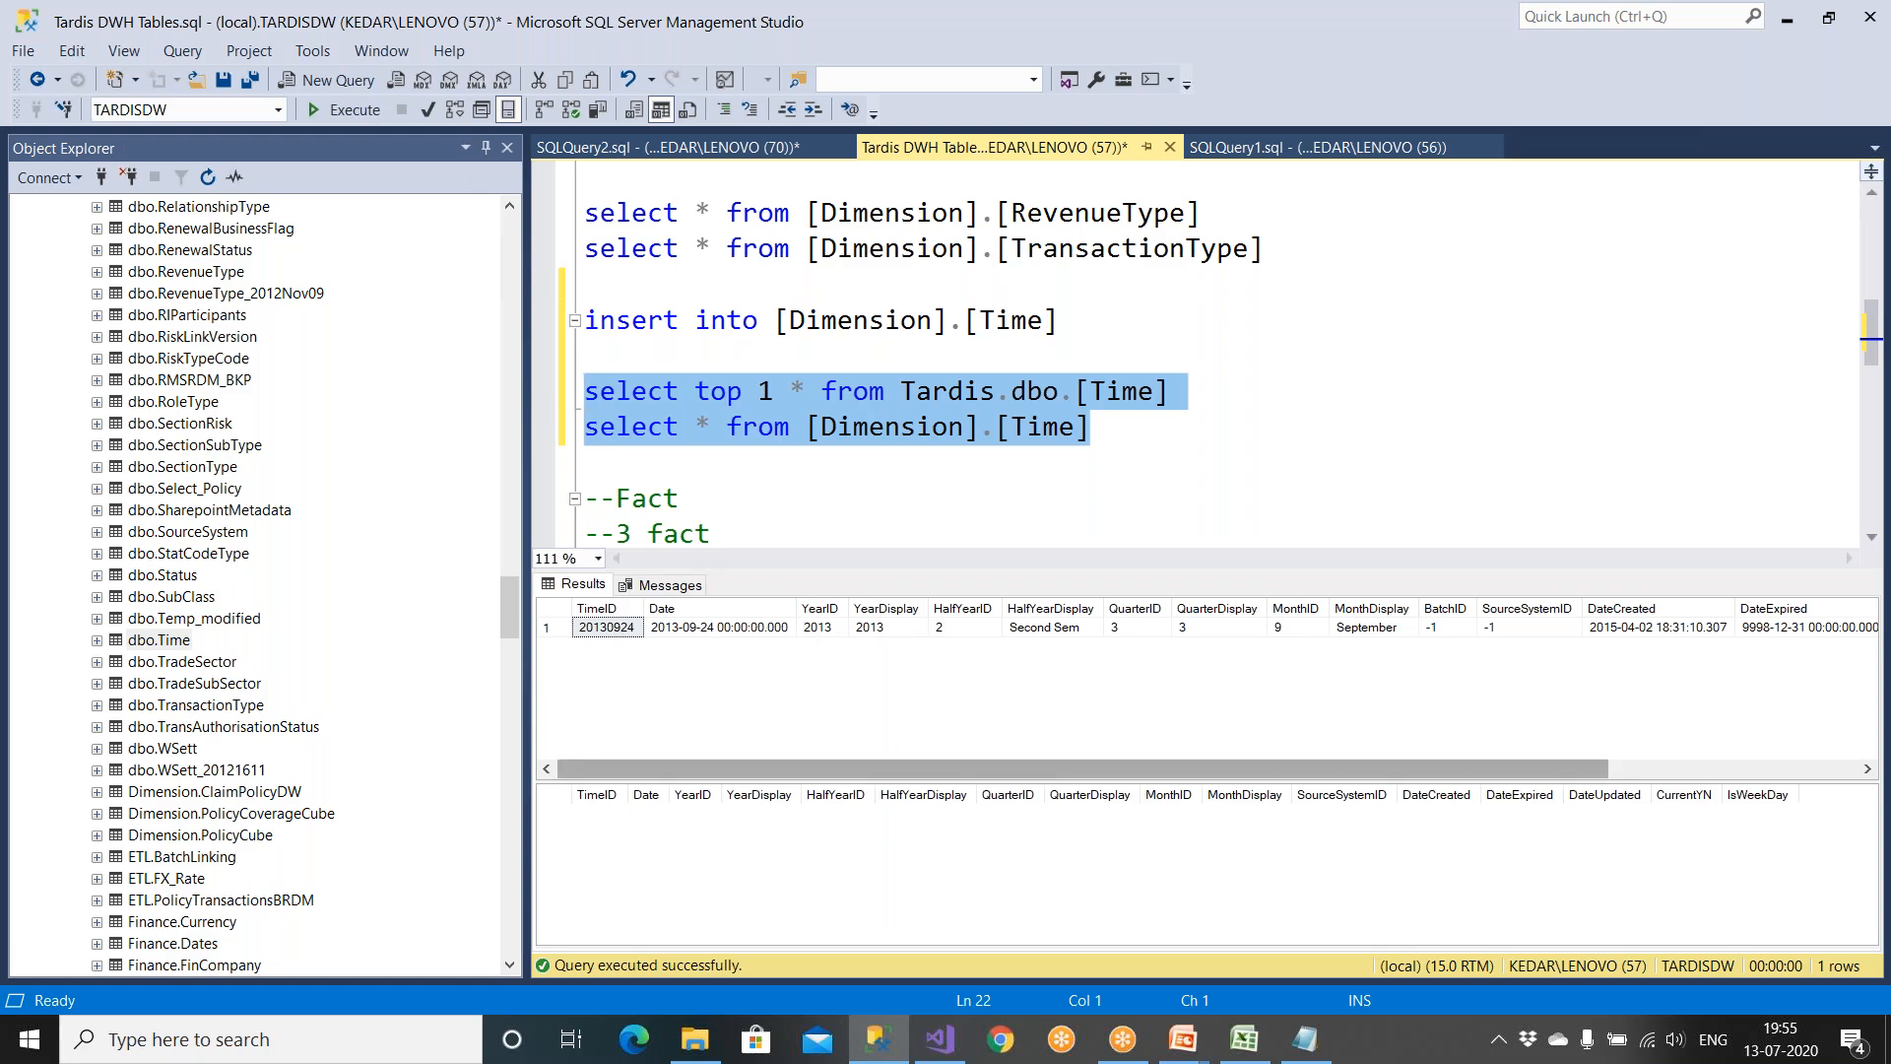
left_click_drag(667, 785, 791, 768)
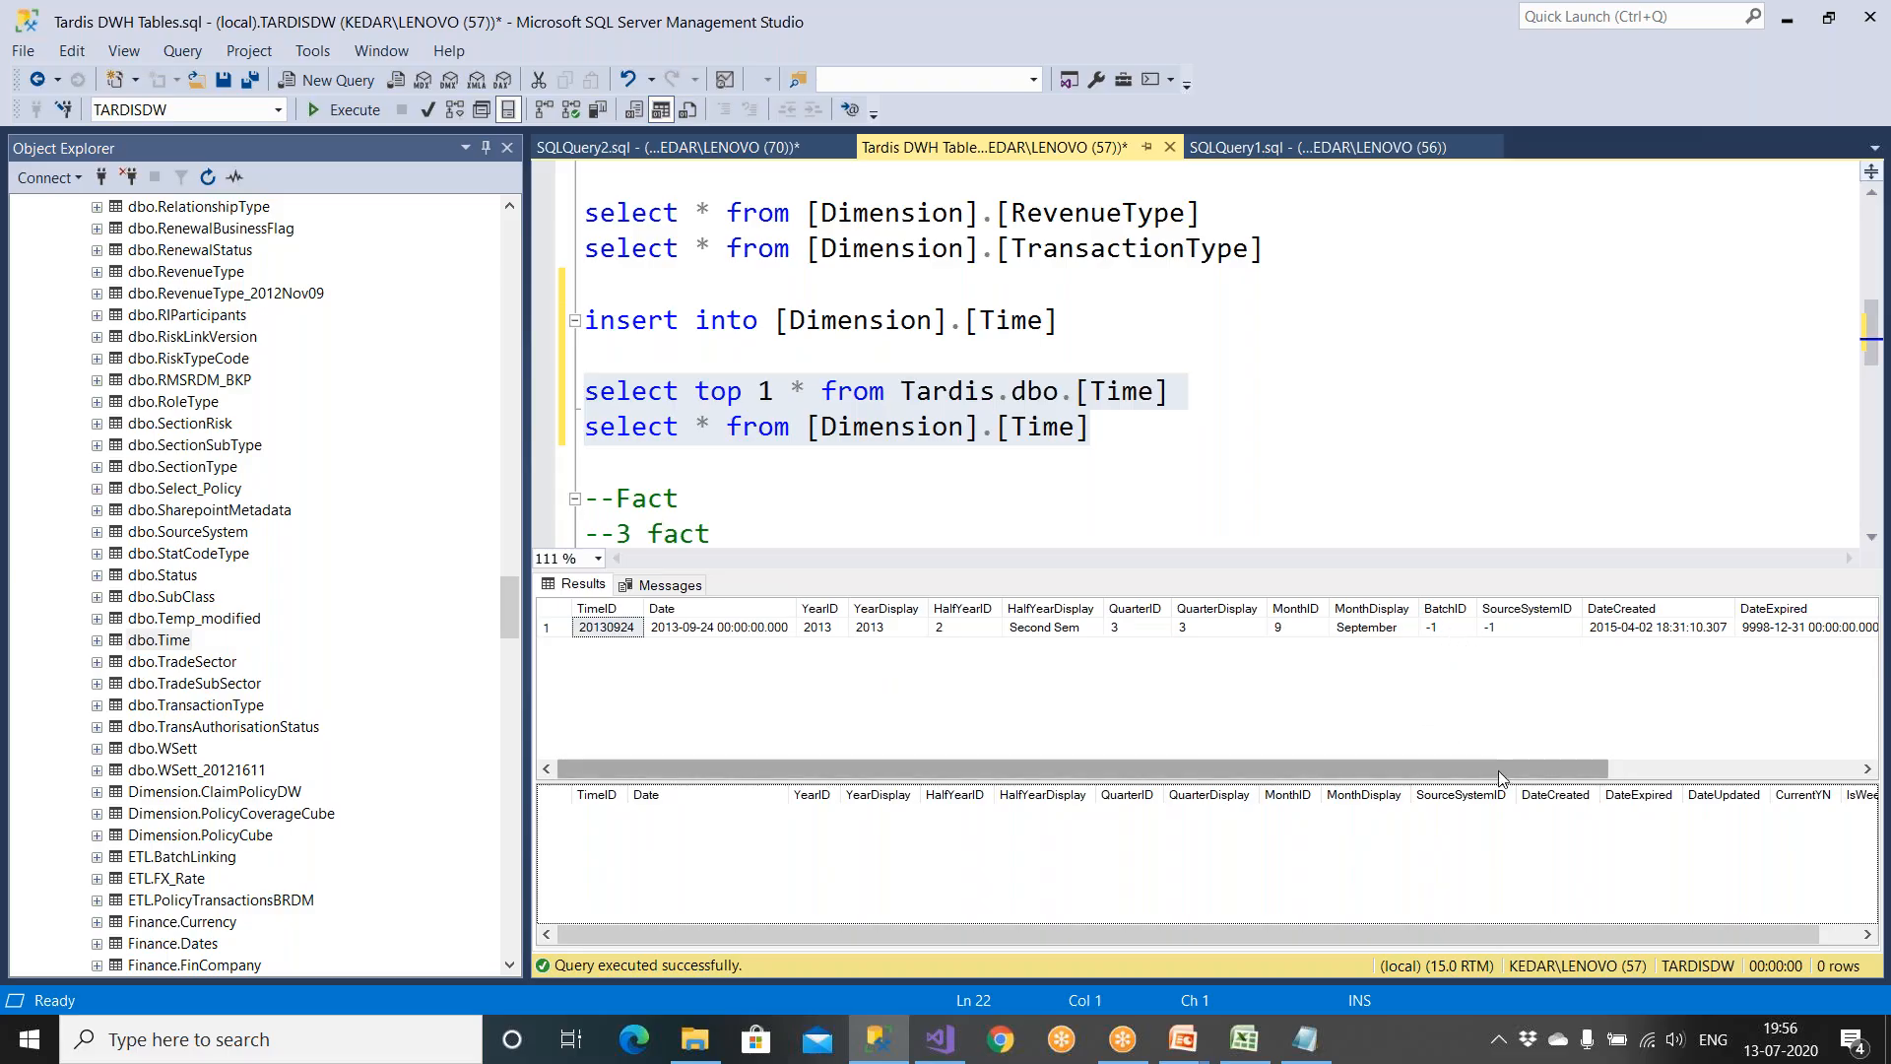
left_click_drag(1400, 935, 1202, 941)
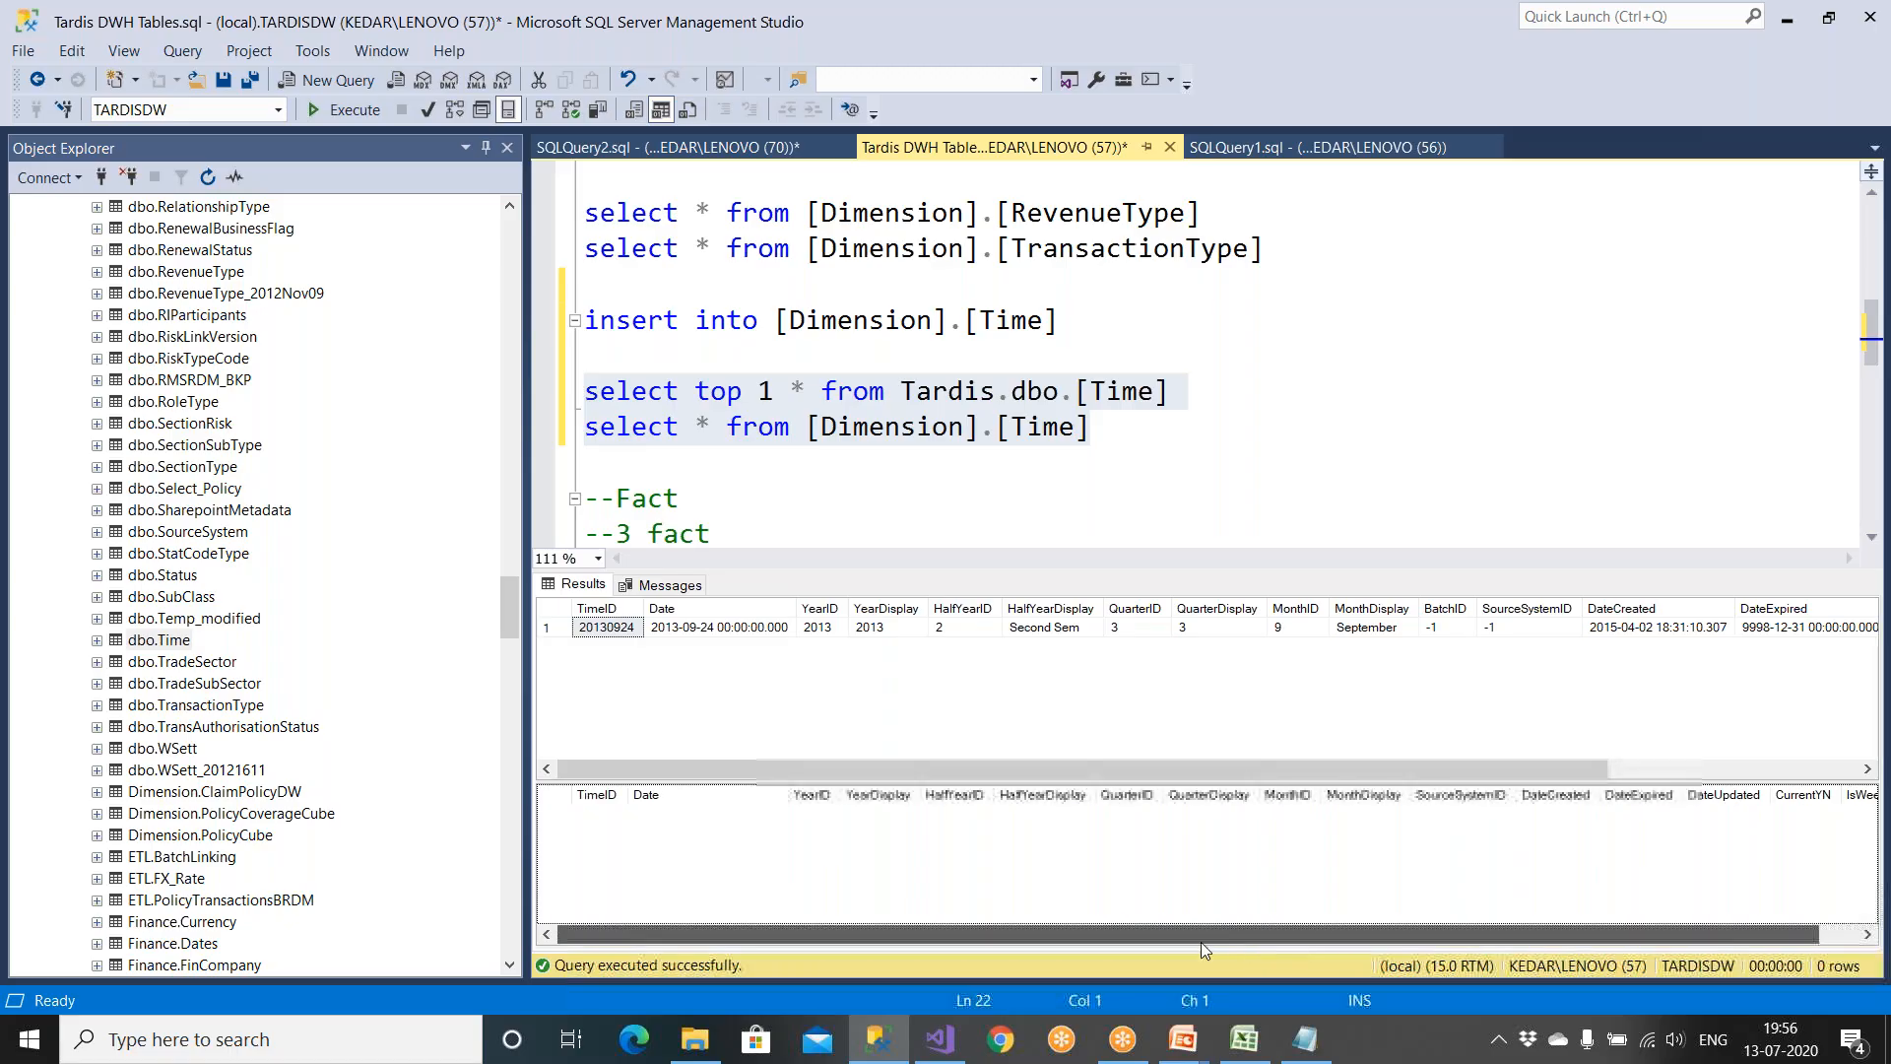
Step: Run the [Dimension].[Time] select by itself again to check the target's column list
left_click(990, 480)
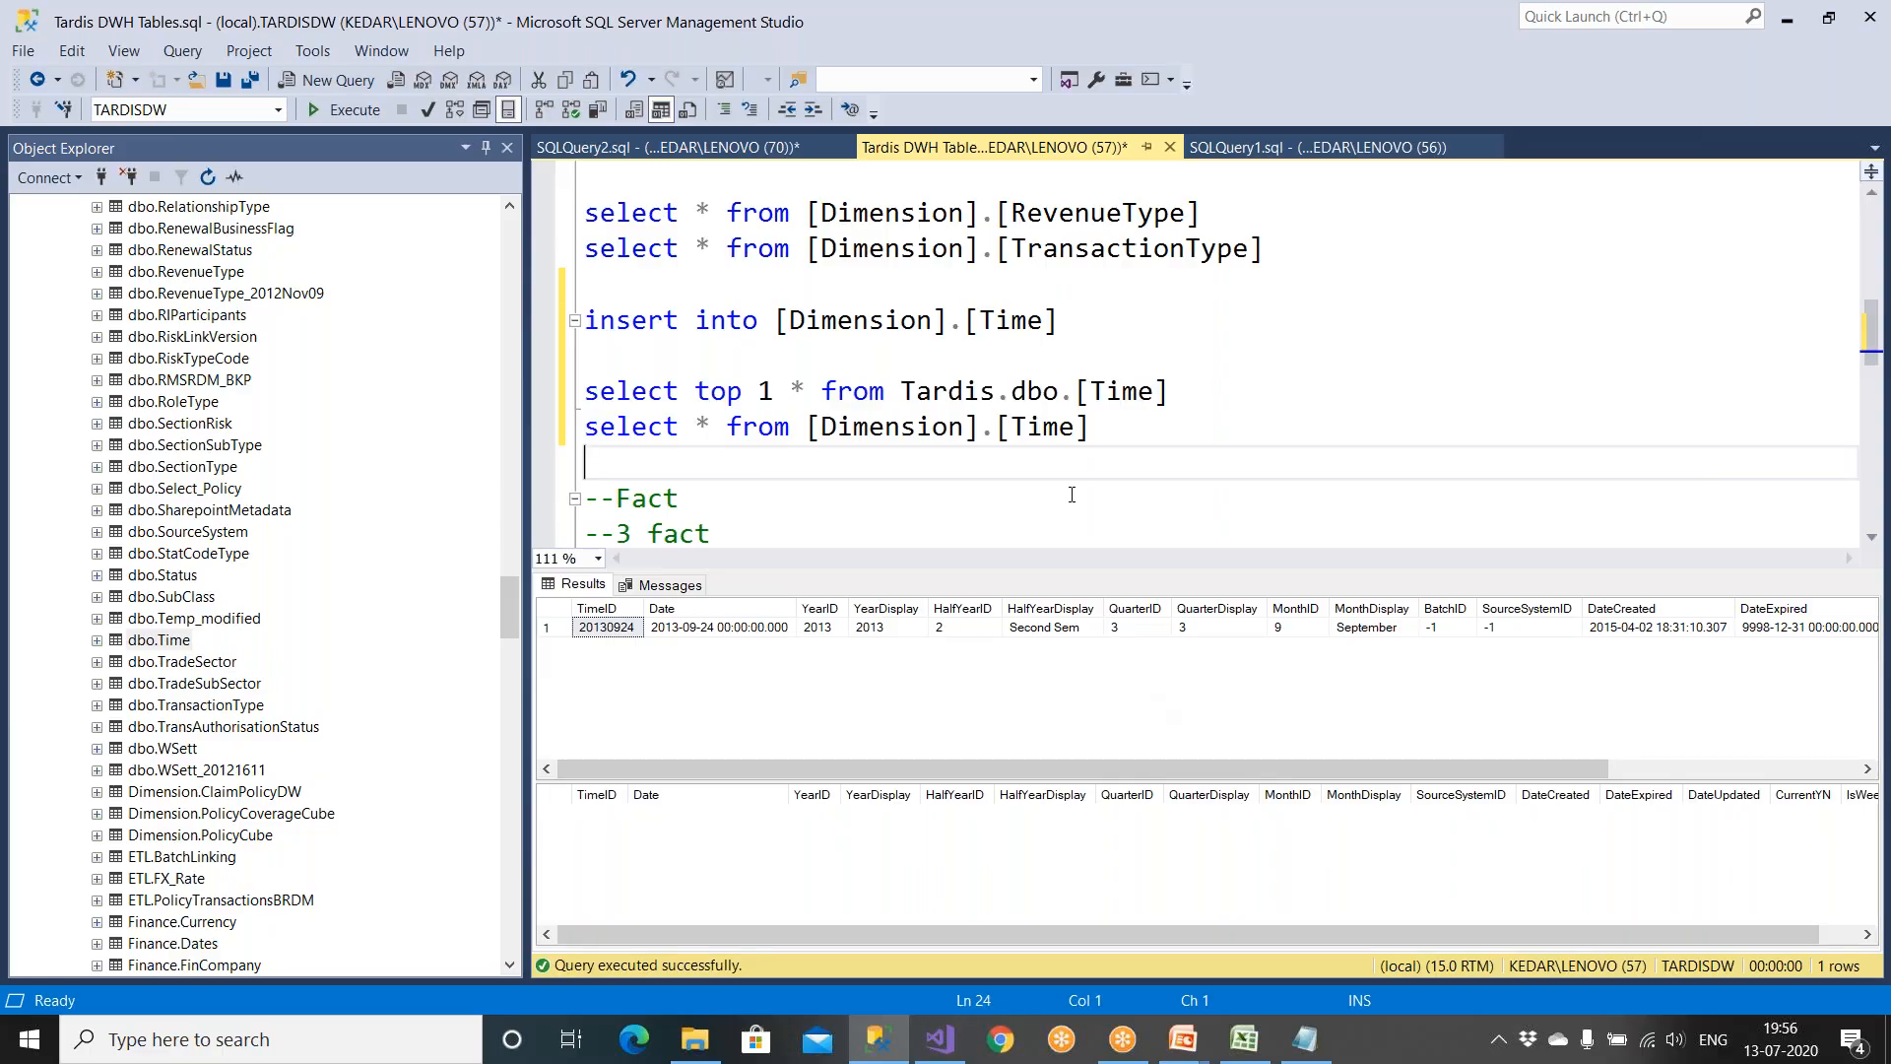
left_click_drag(1090, 430, 584, 430)
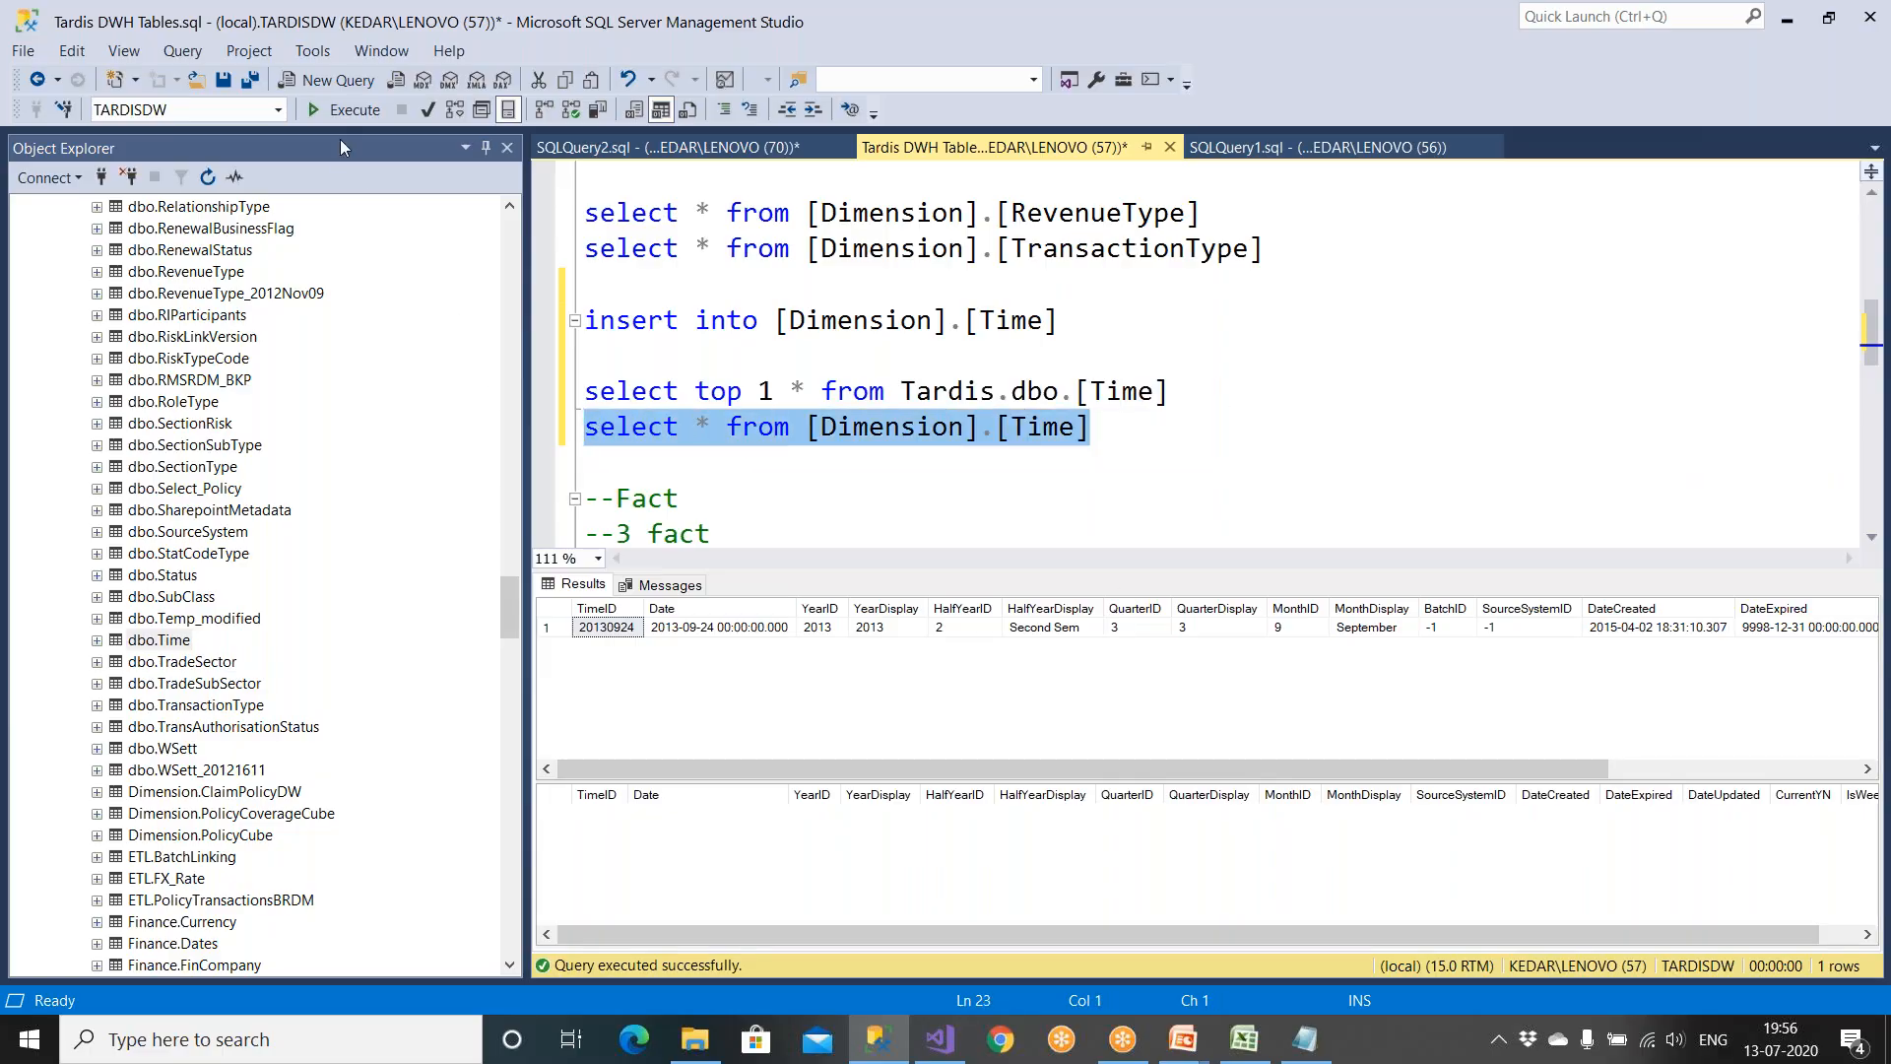
left_click(337, 110)
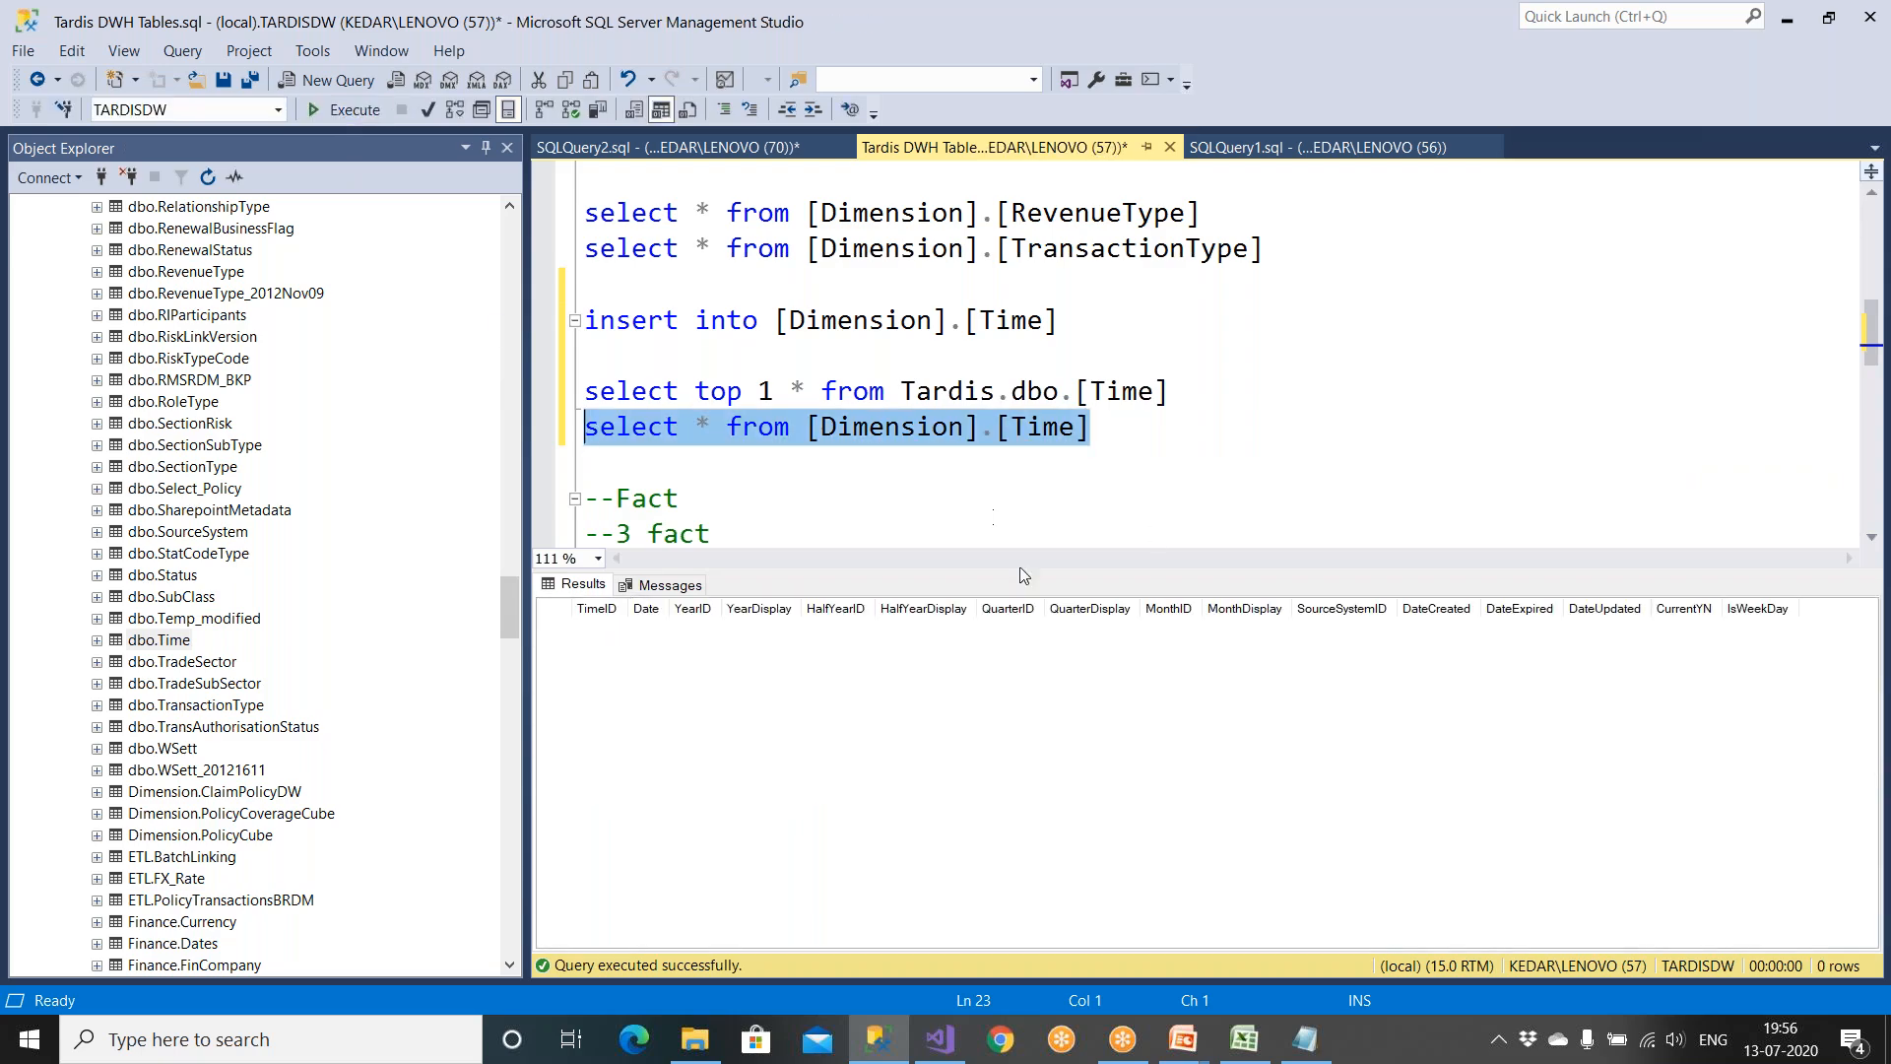
left_click(909, 490)
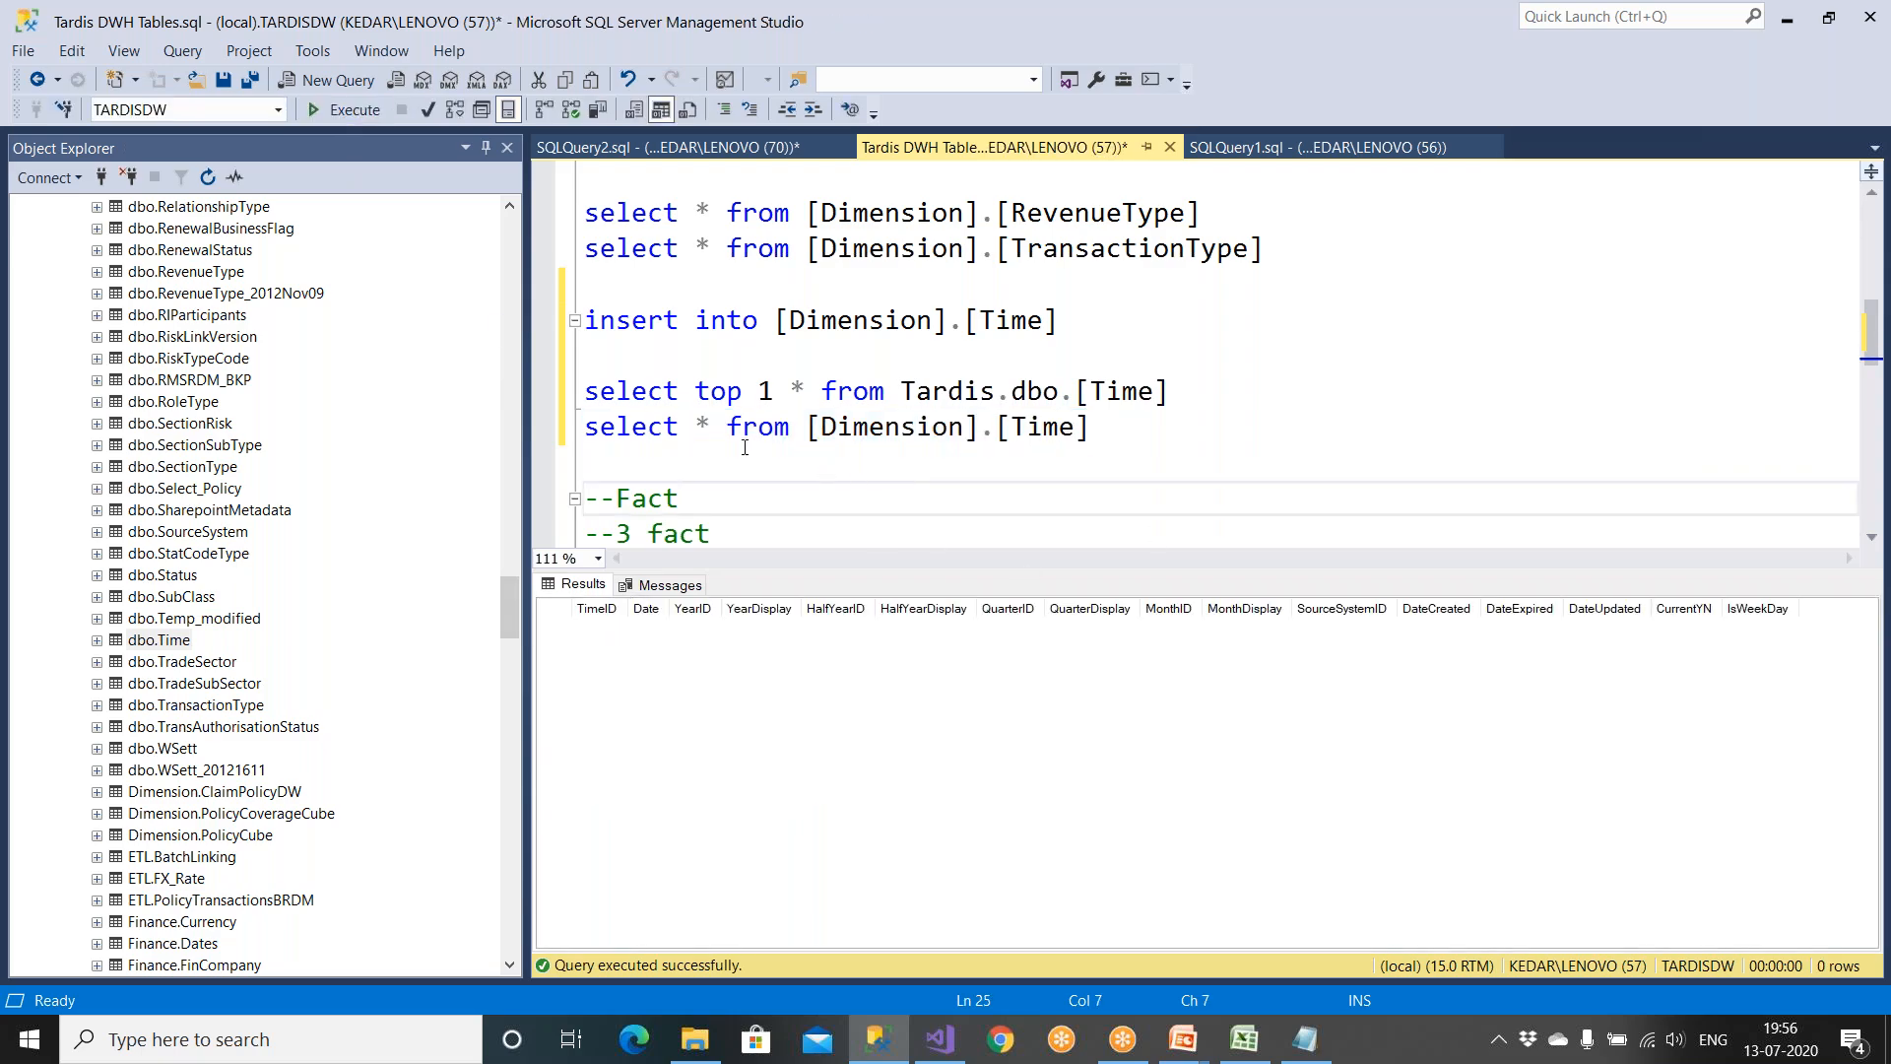
Step: Collapse the TARDIS database, refresh the Databases list, and expand the tables of TARDISDW
scroll(163, 509, "up", 20)
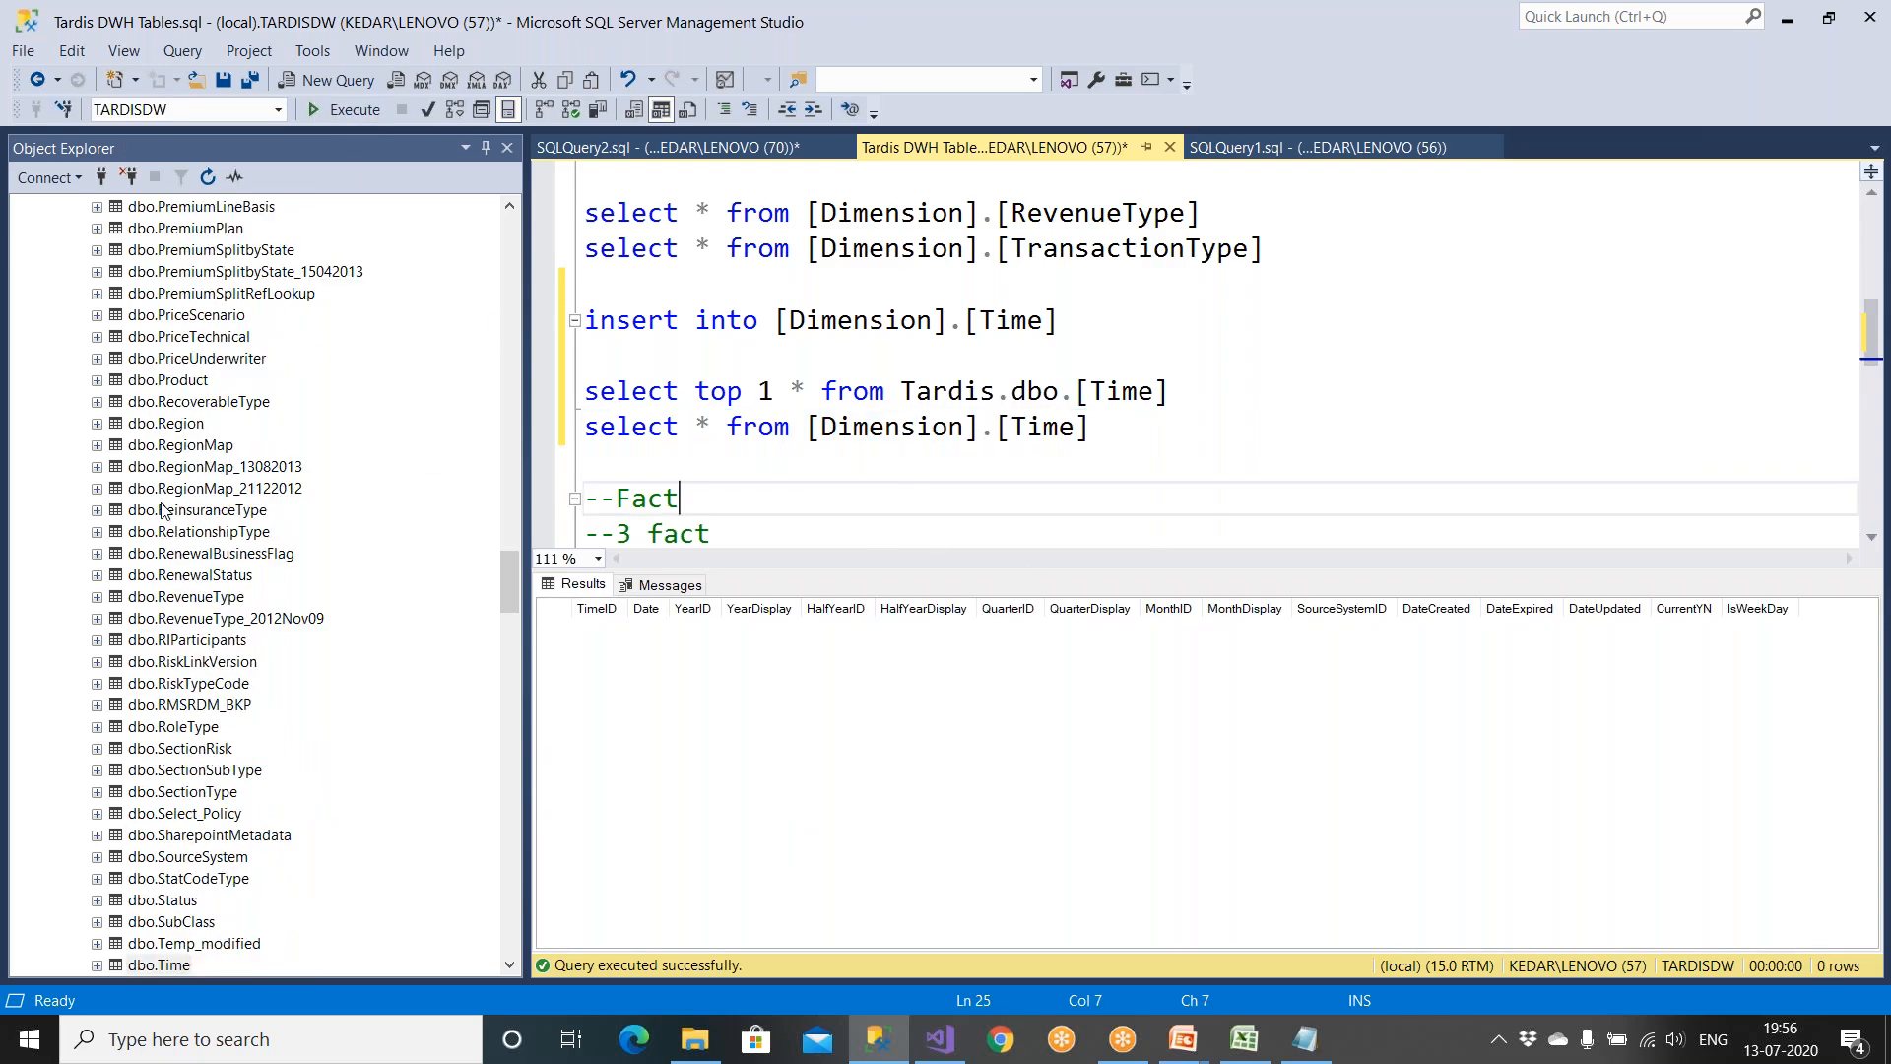
scroll(163, 509, "up", 20)
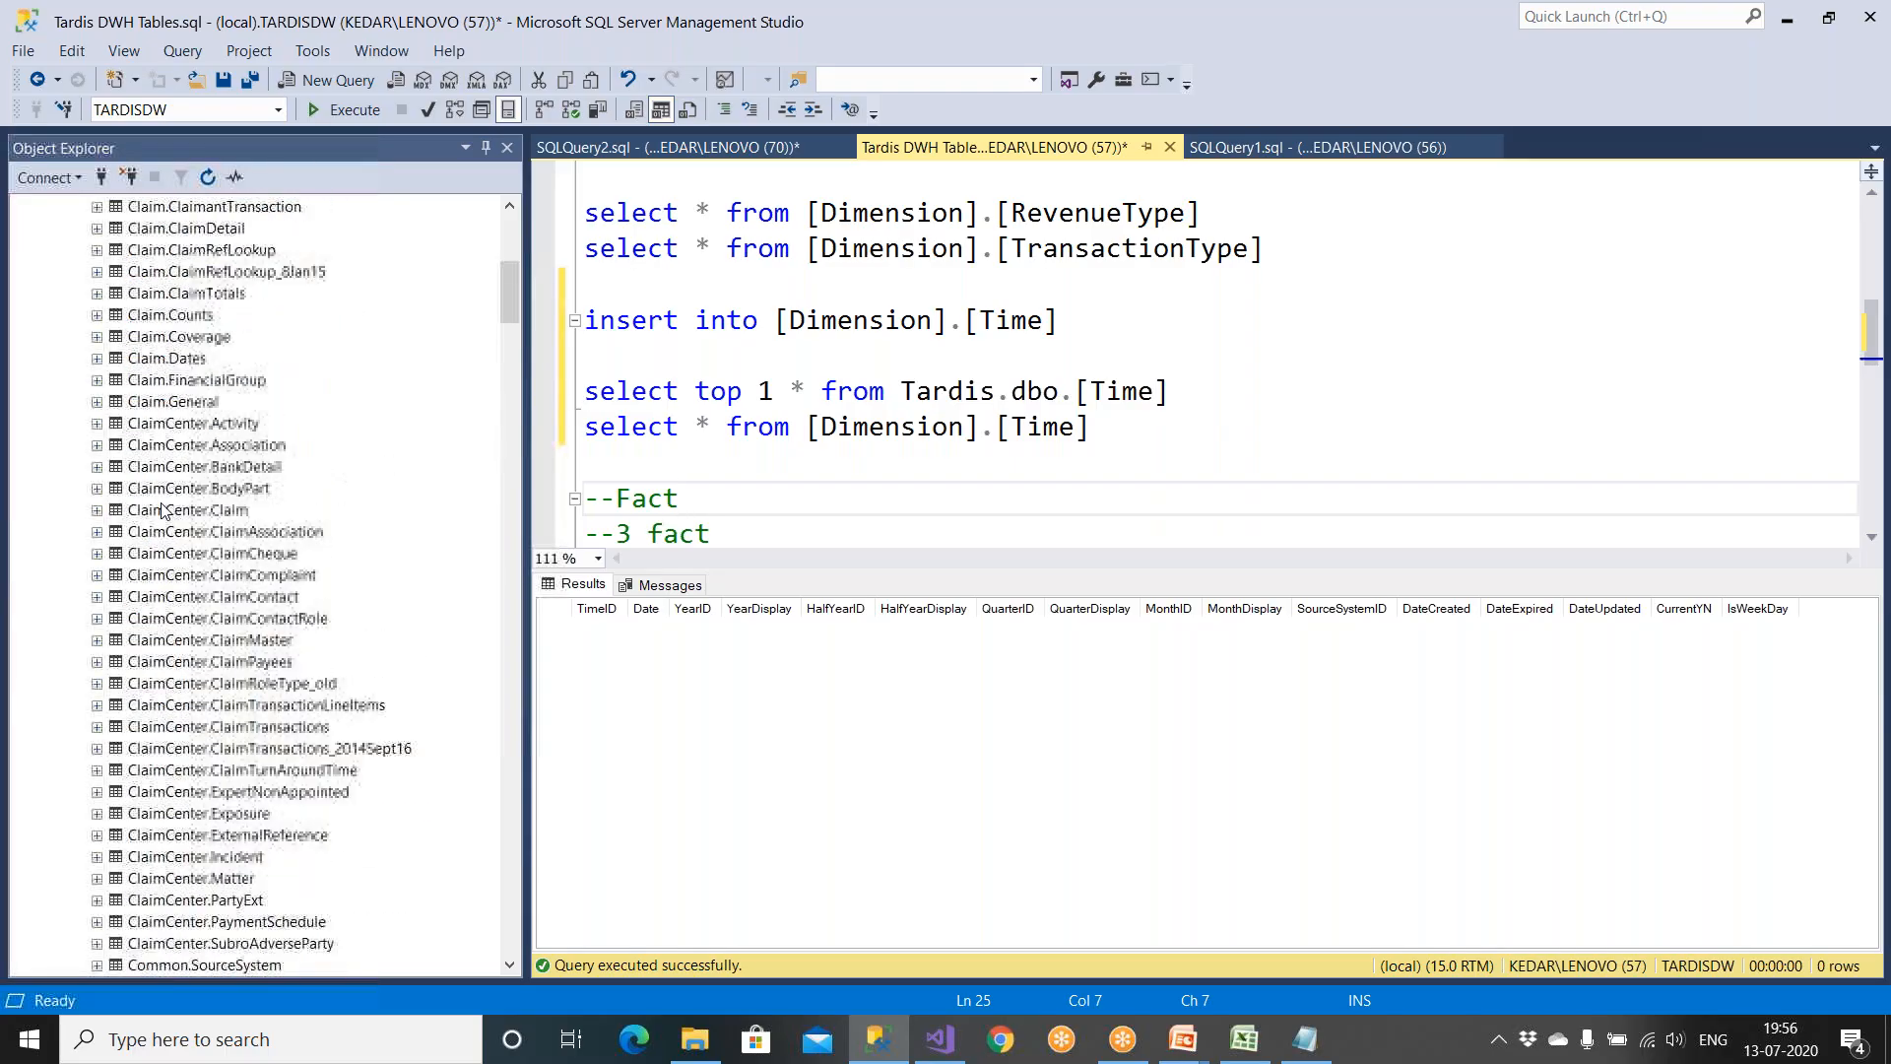
left_click(59, 423)
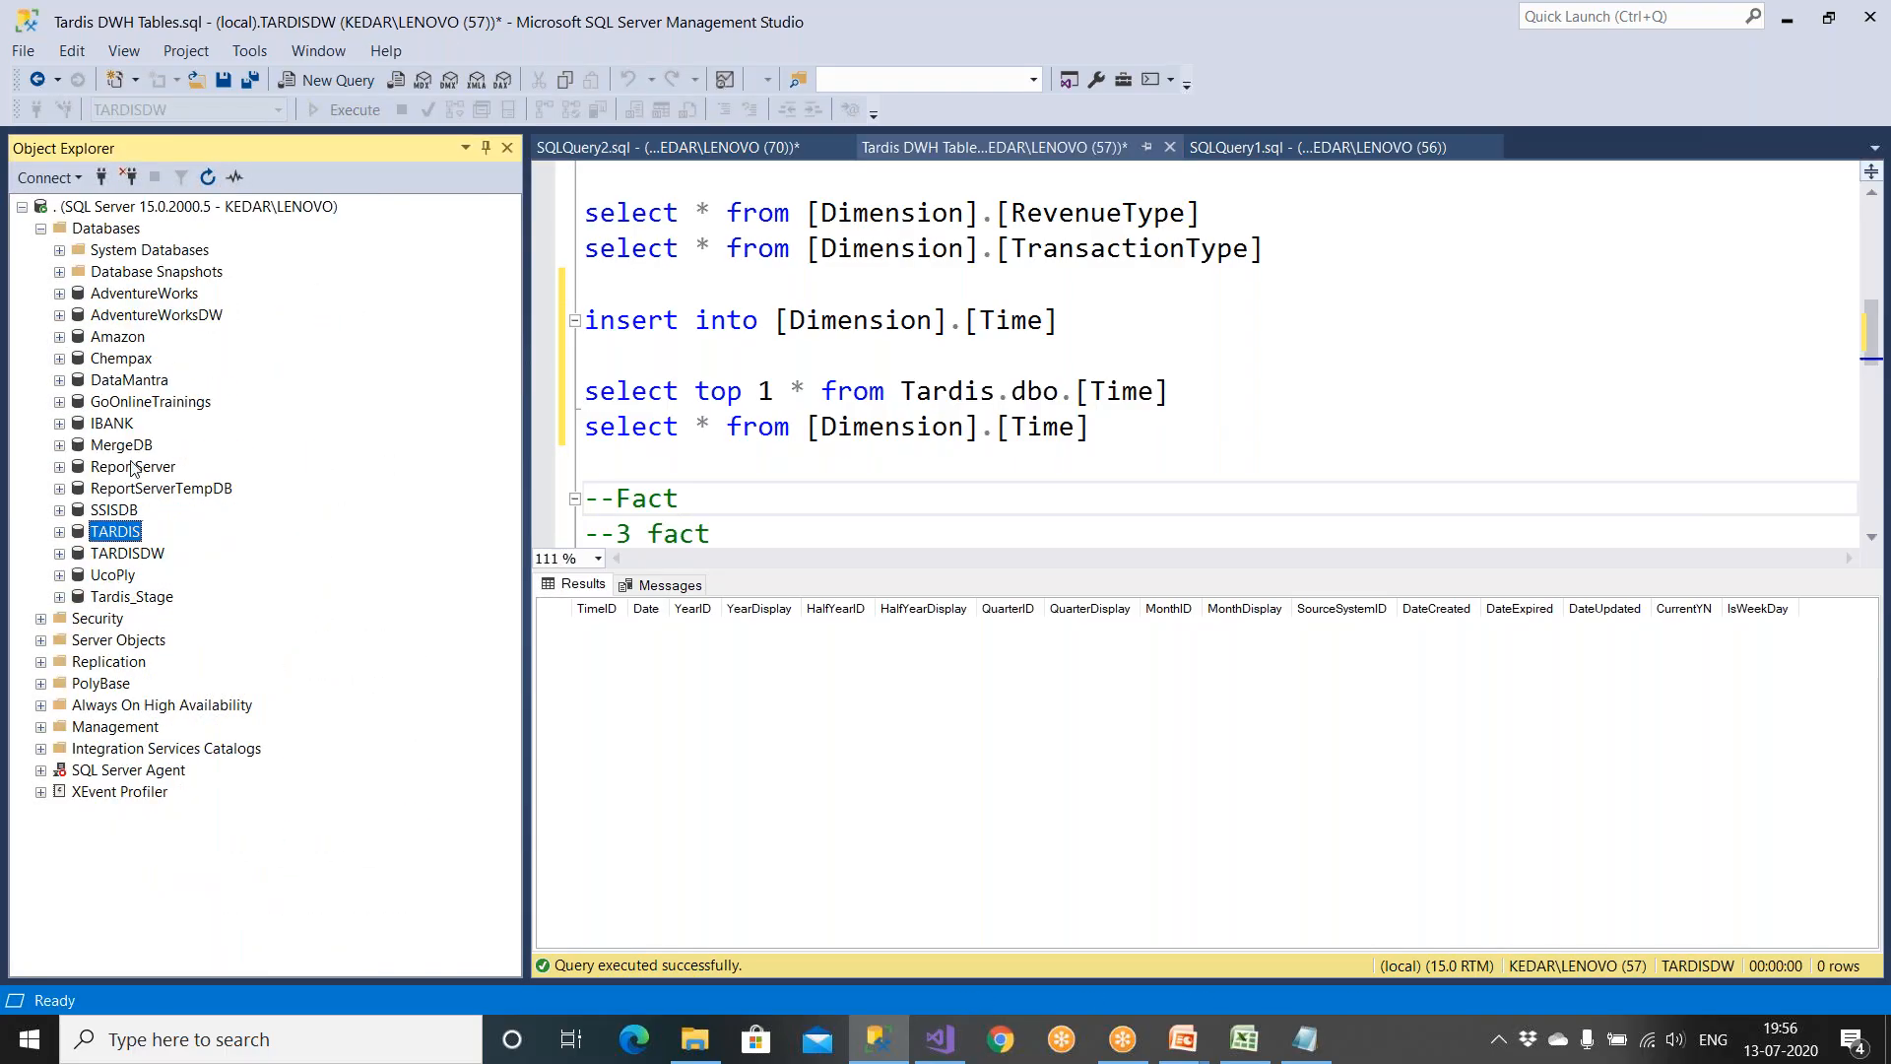
left_click(123, 231)
left_click(207, 177)
double_click(136, 576)
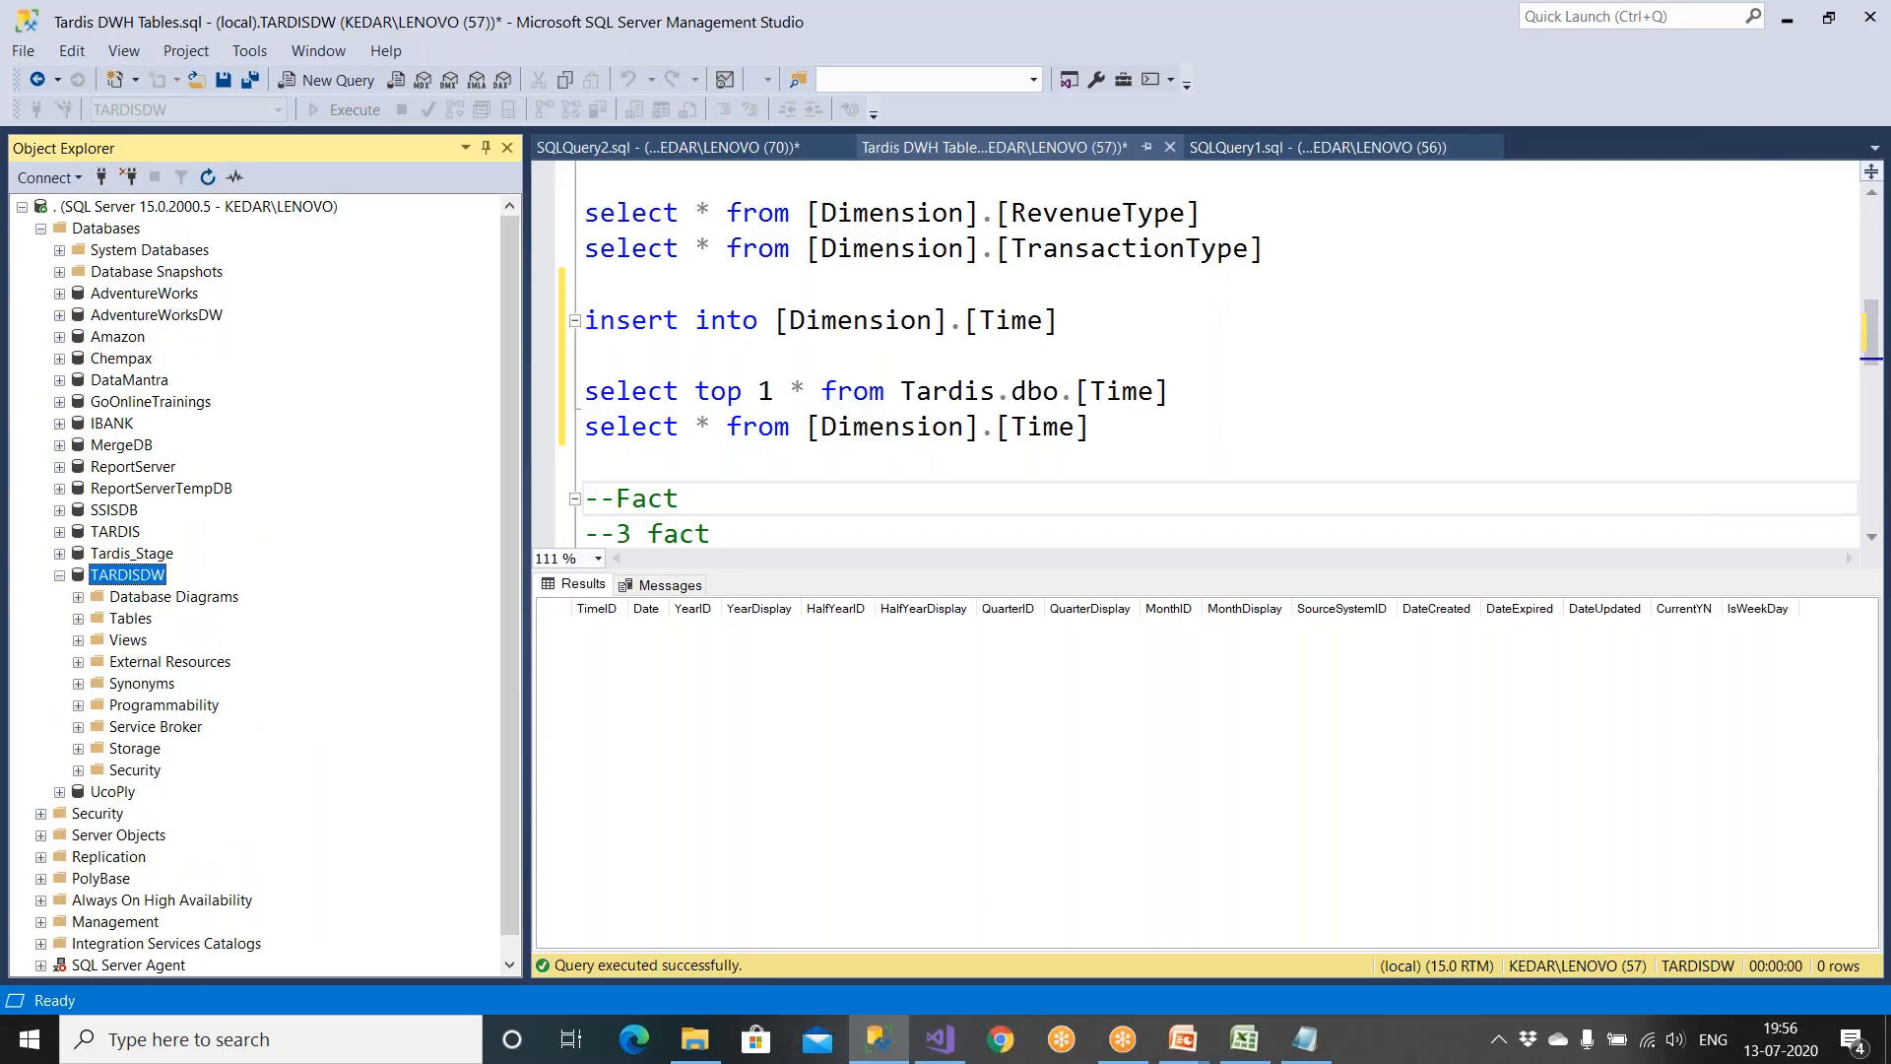
double_click(130, 618)
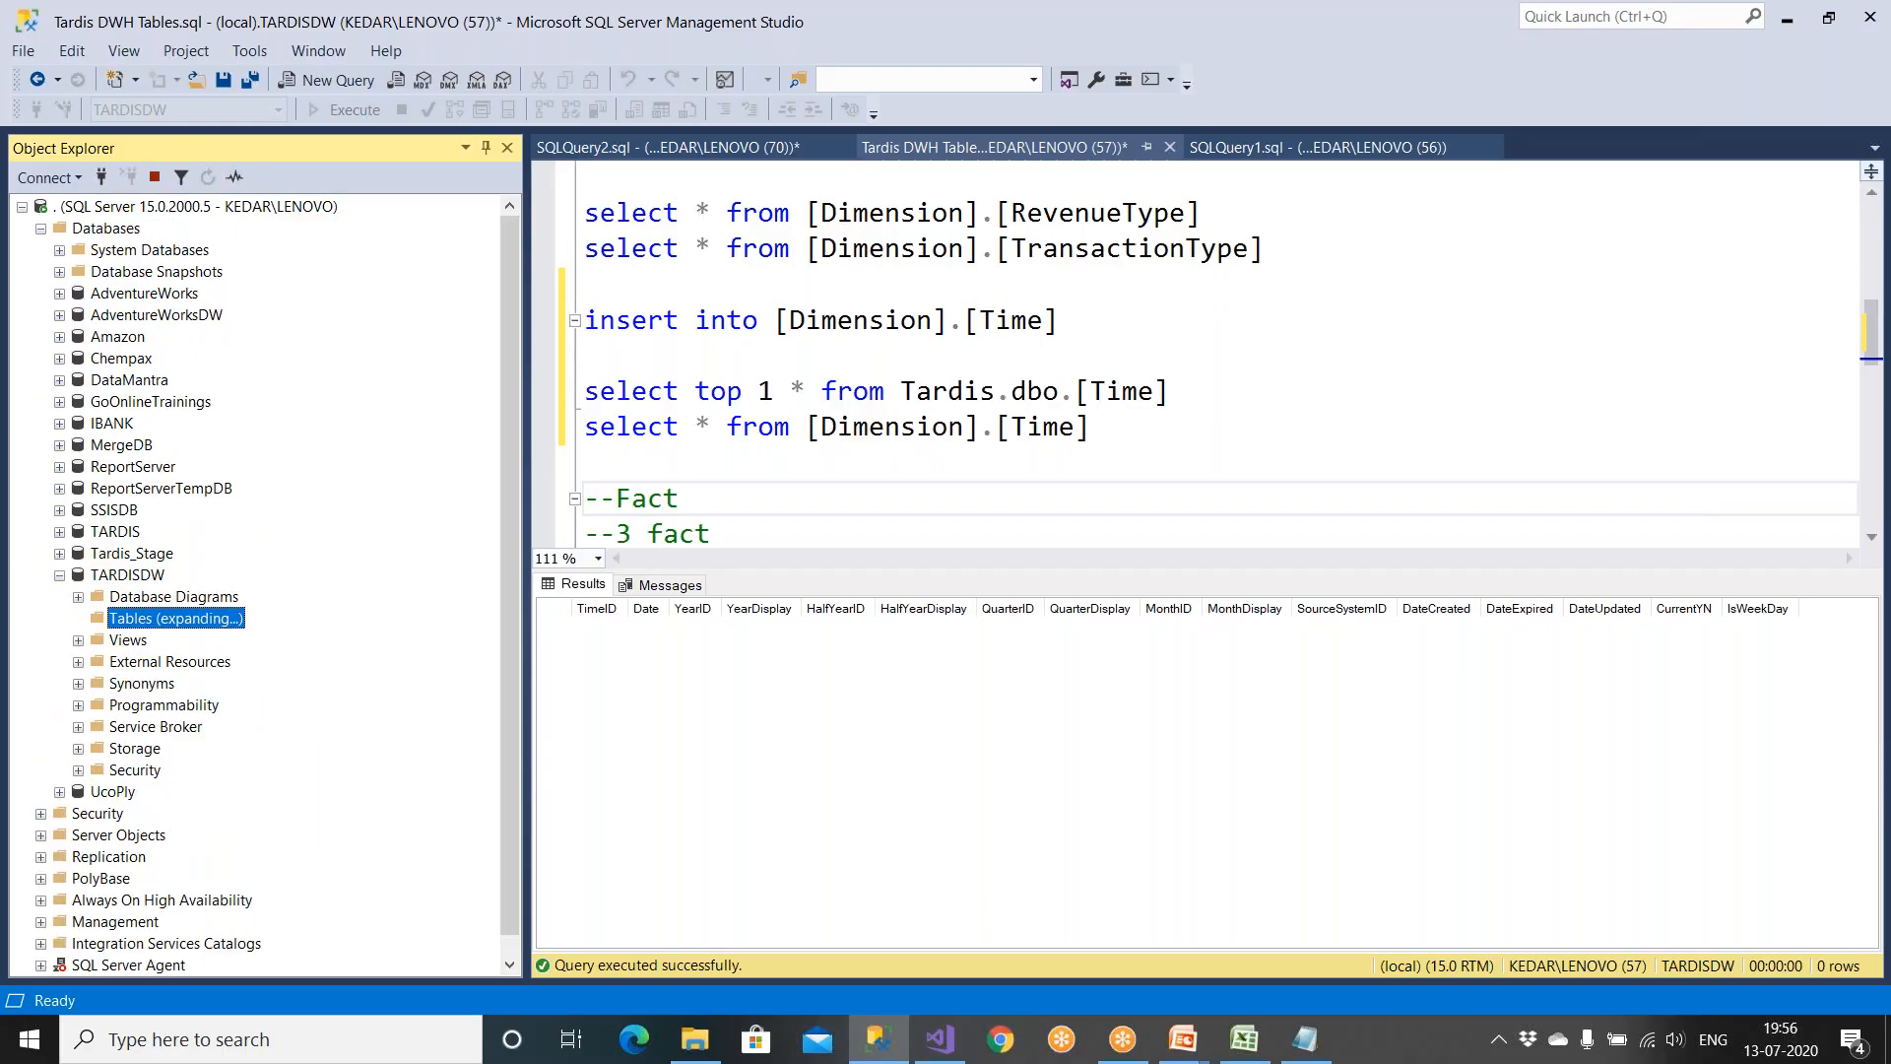
Step: Generate the top 1000 rows select script for Dimension.Time and hide its results to show the full column list
left_click(183, 619)
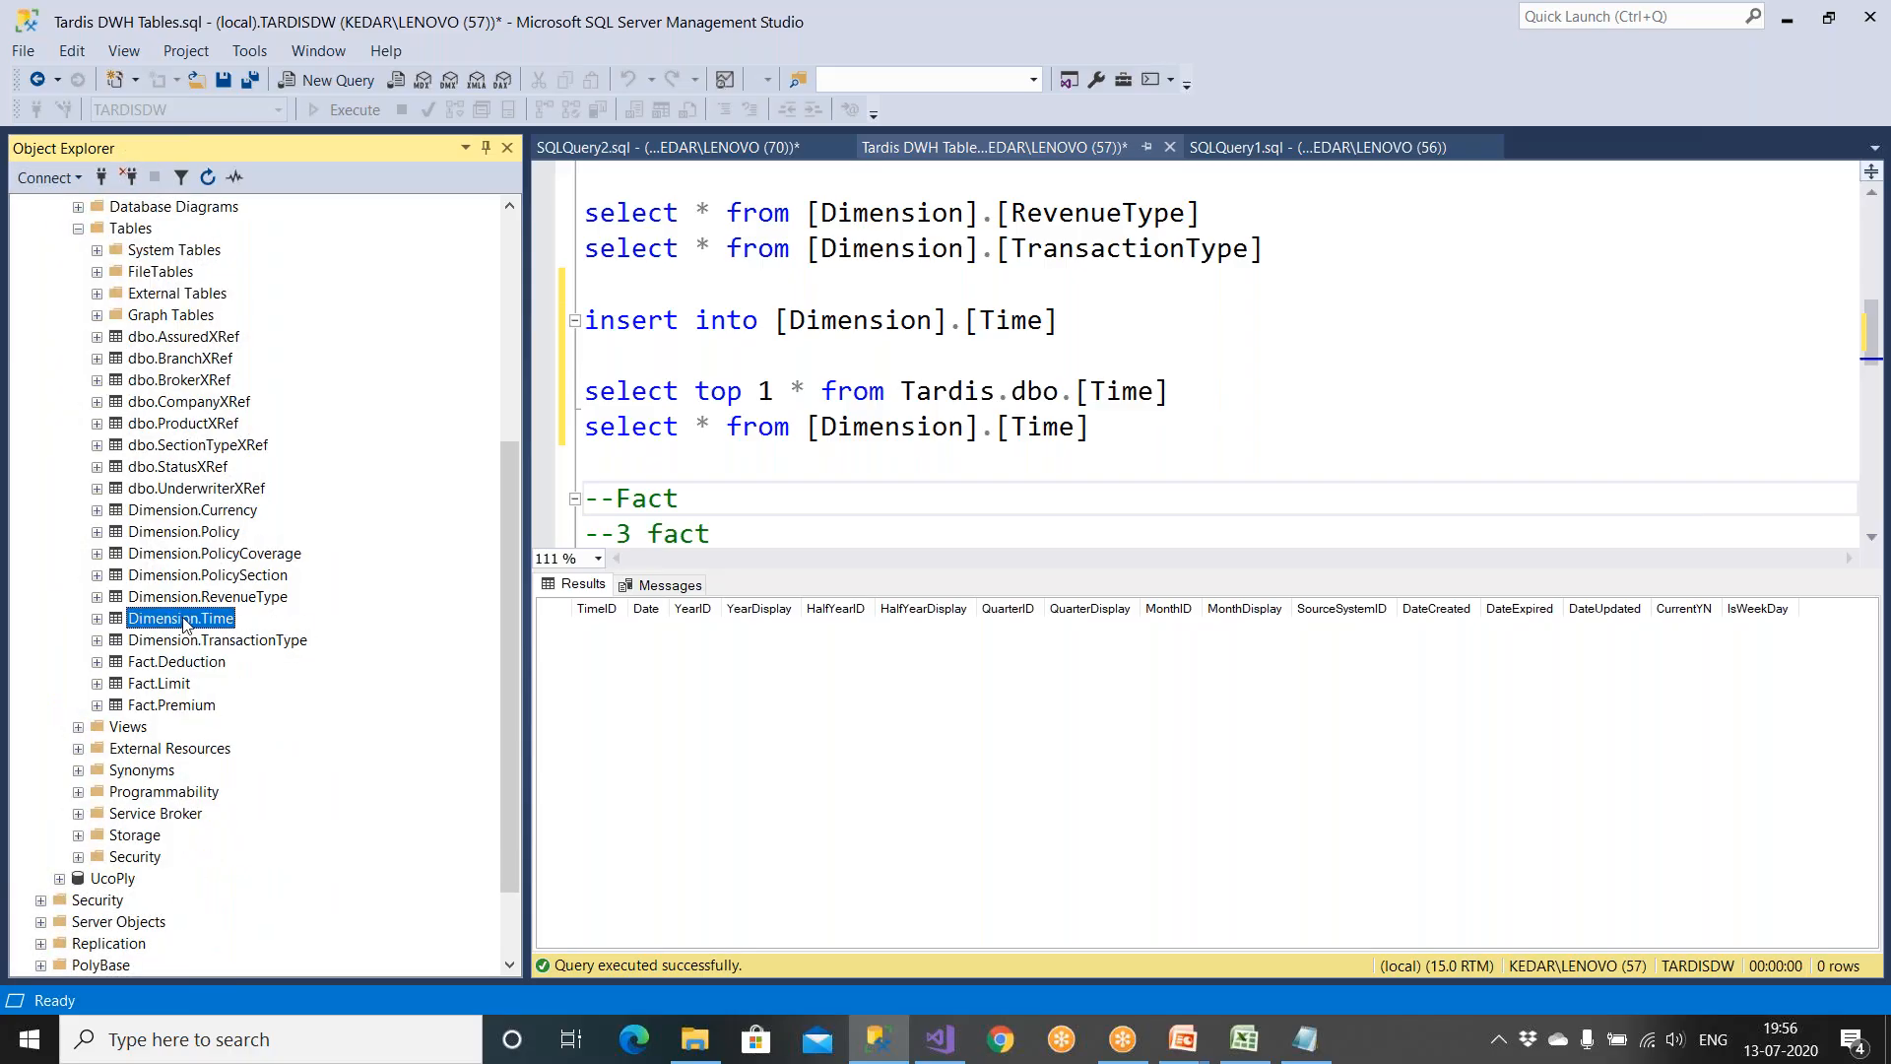
right_click(183, 620)
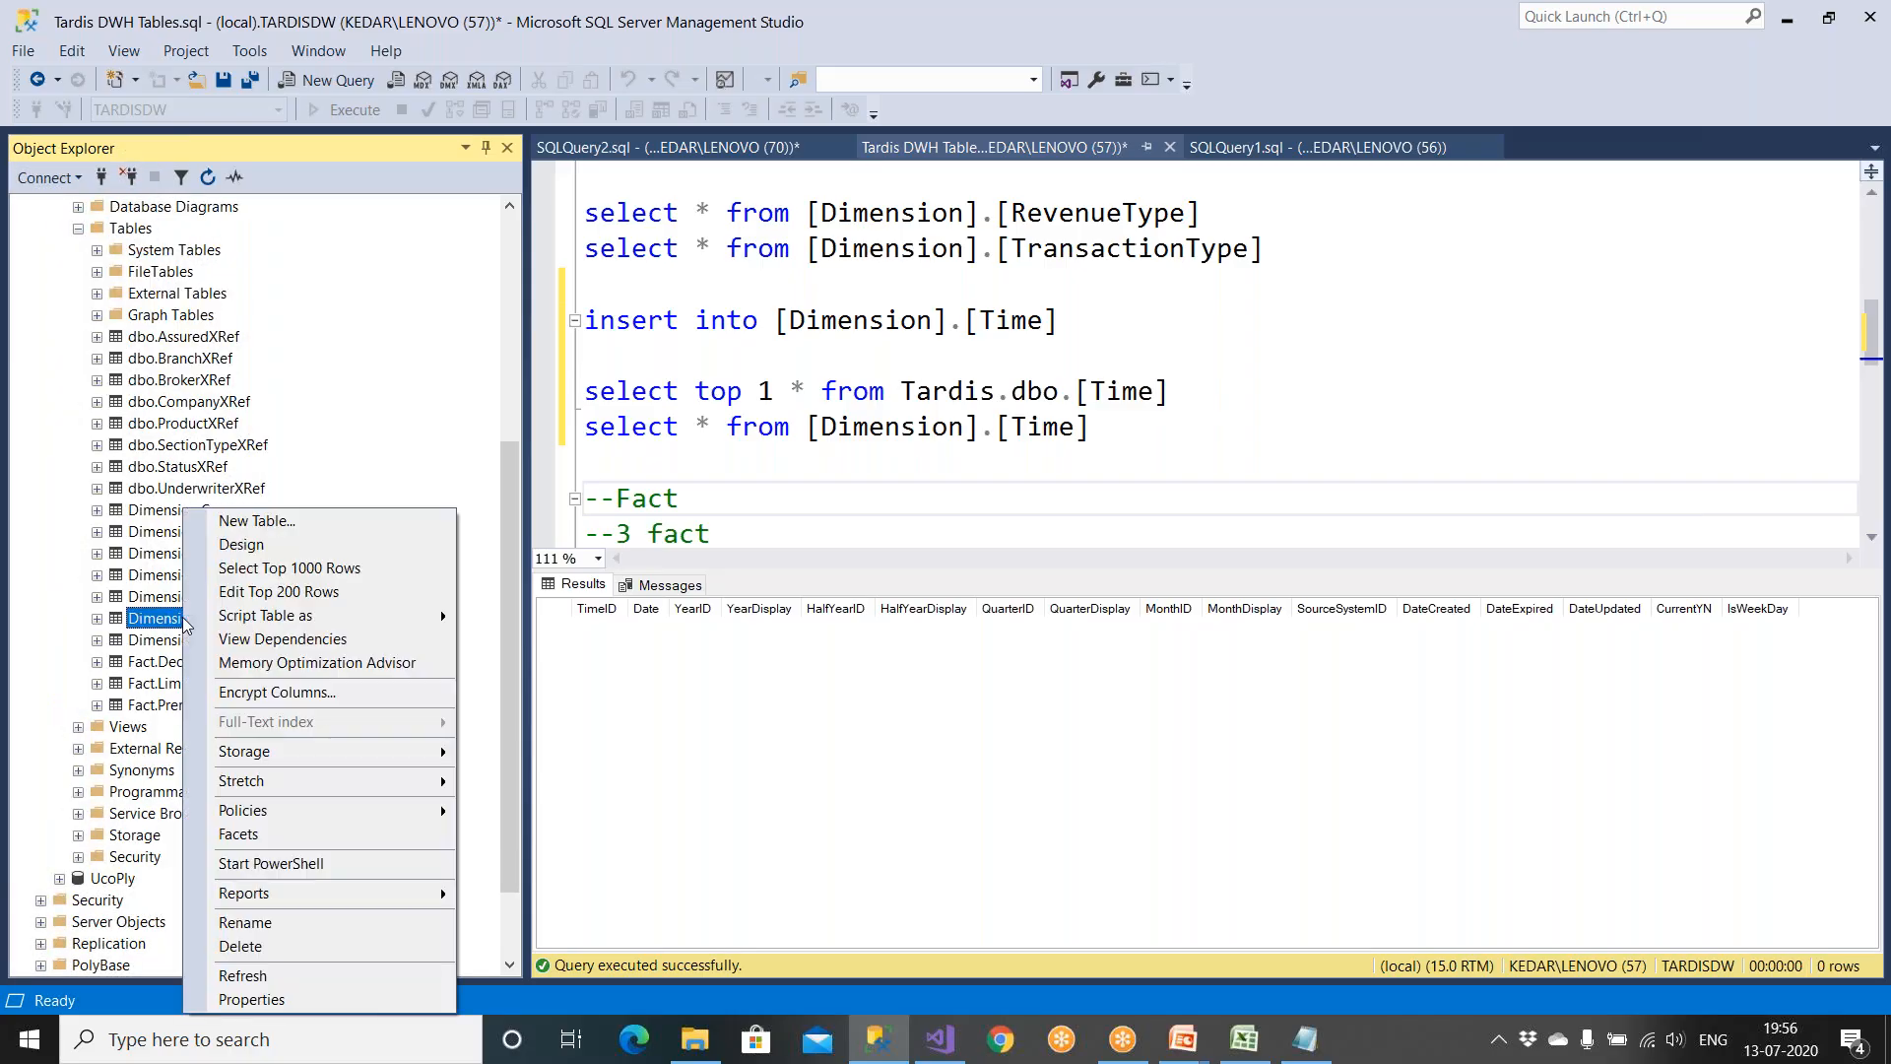
left_click(271, 579)
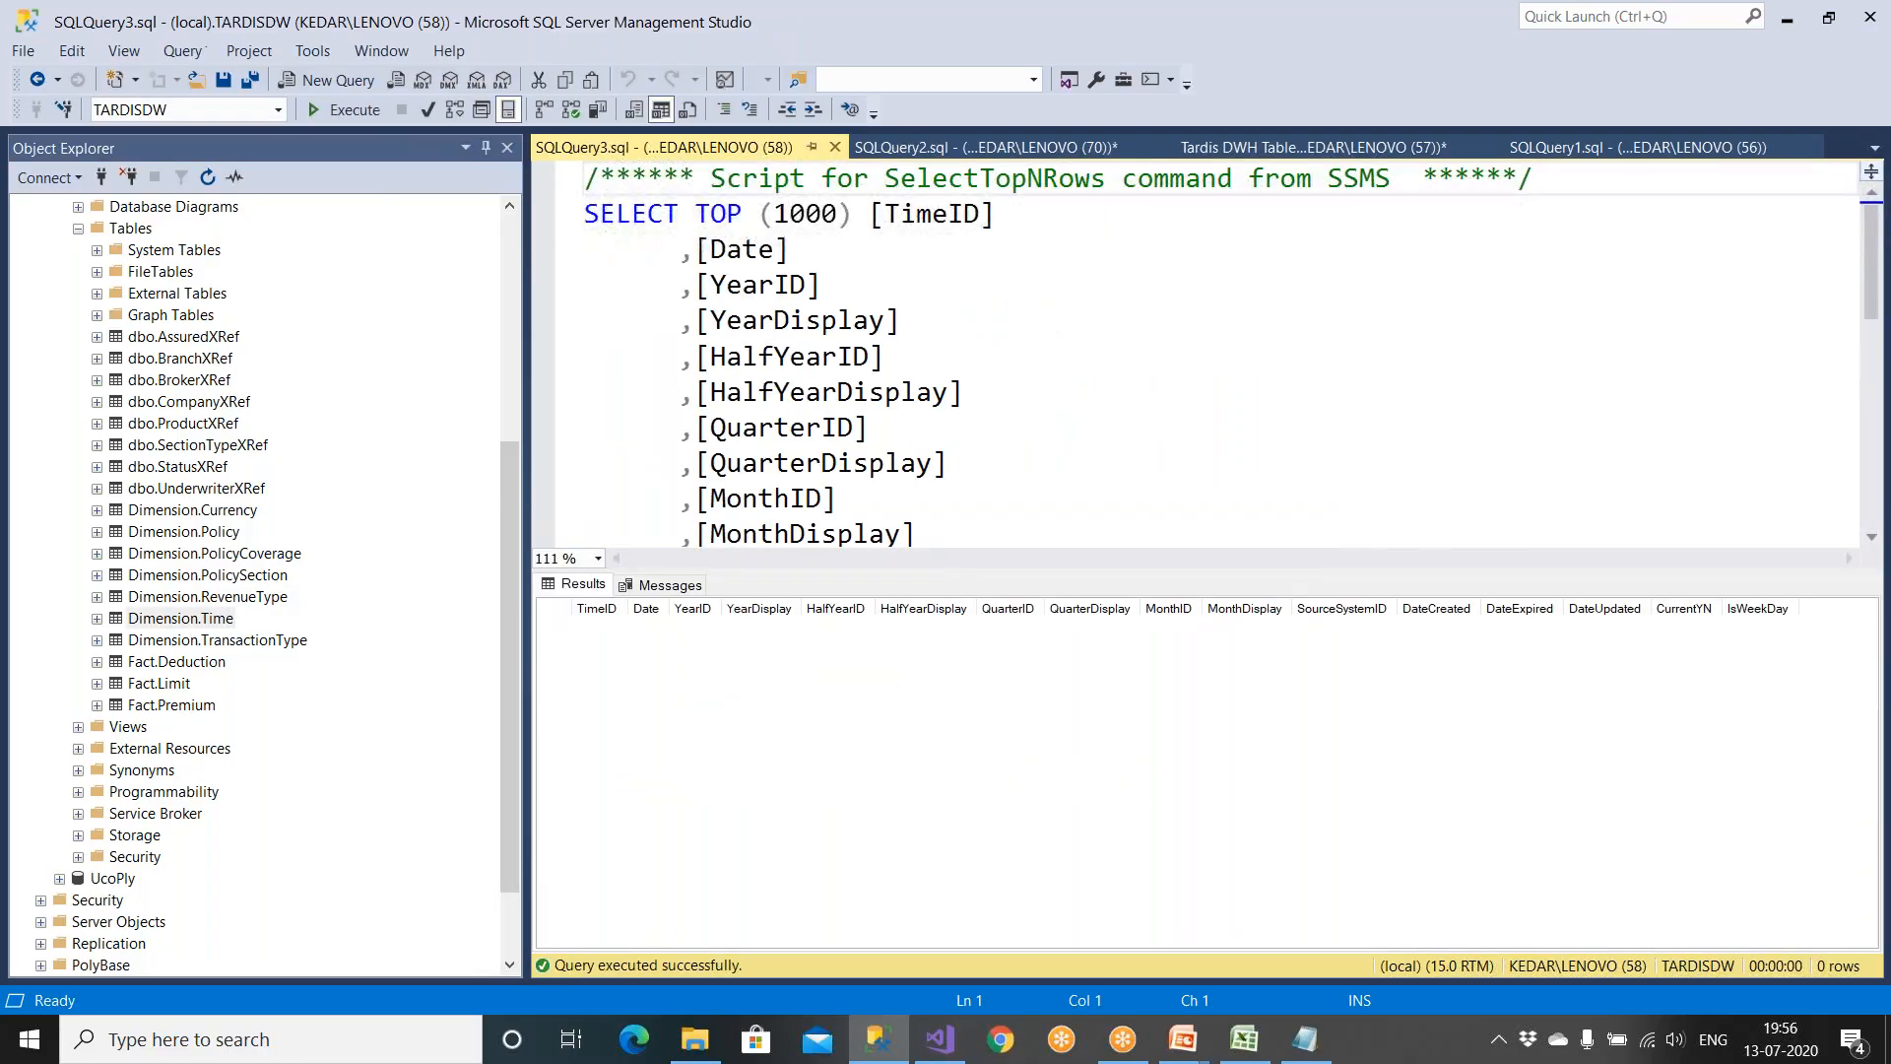
key("ctrl+r")
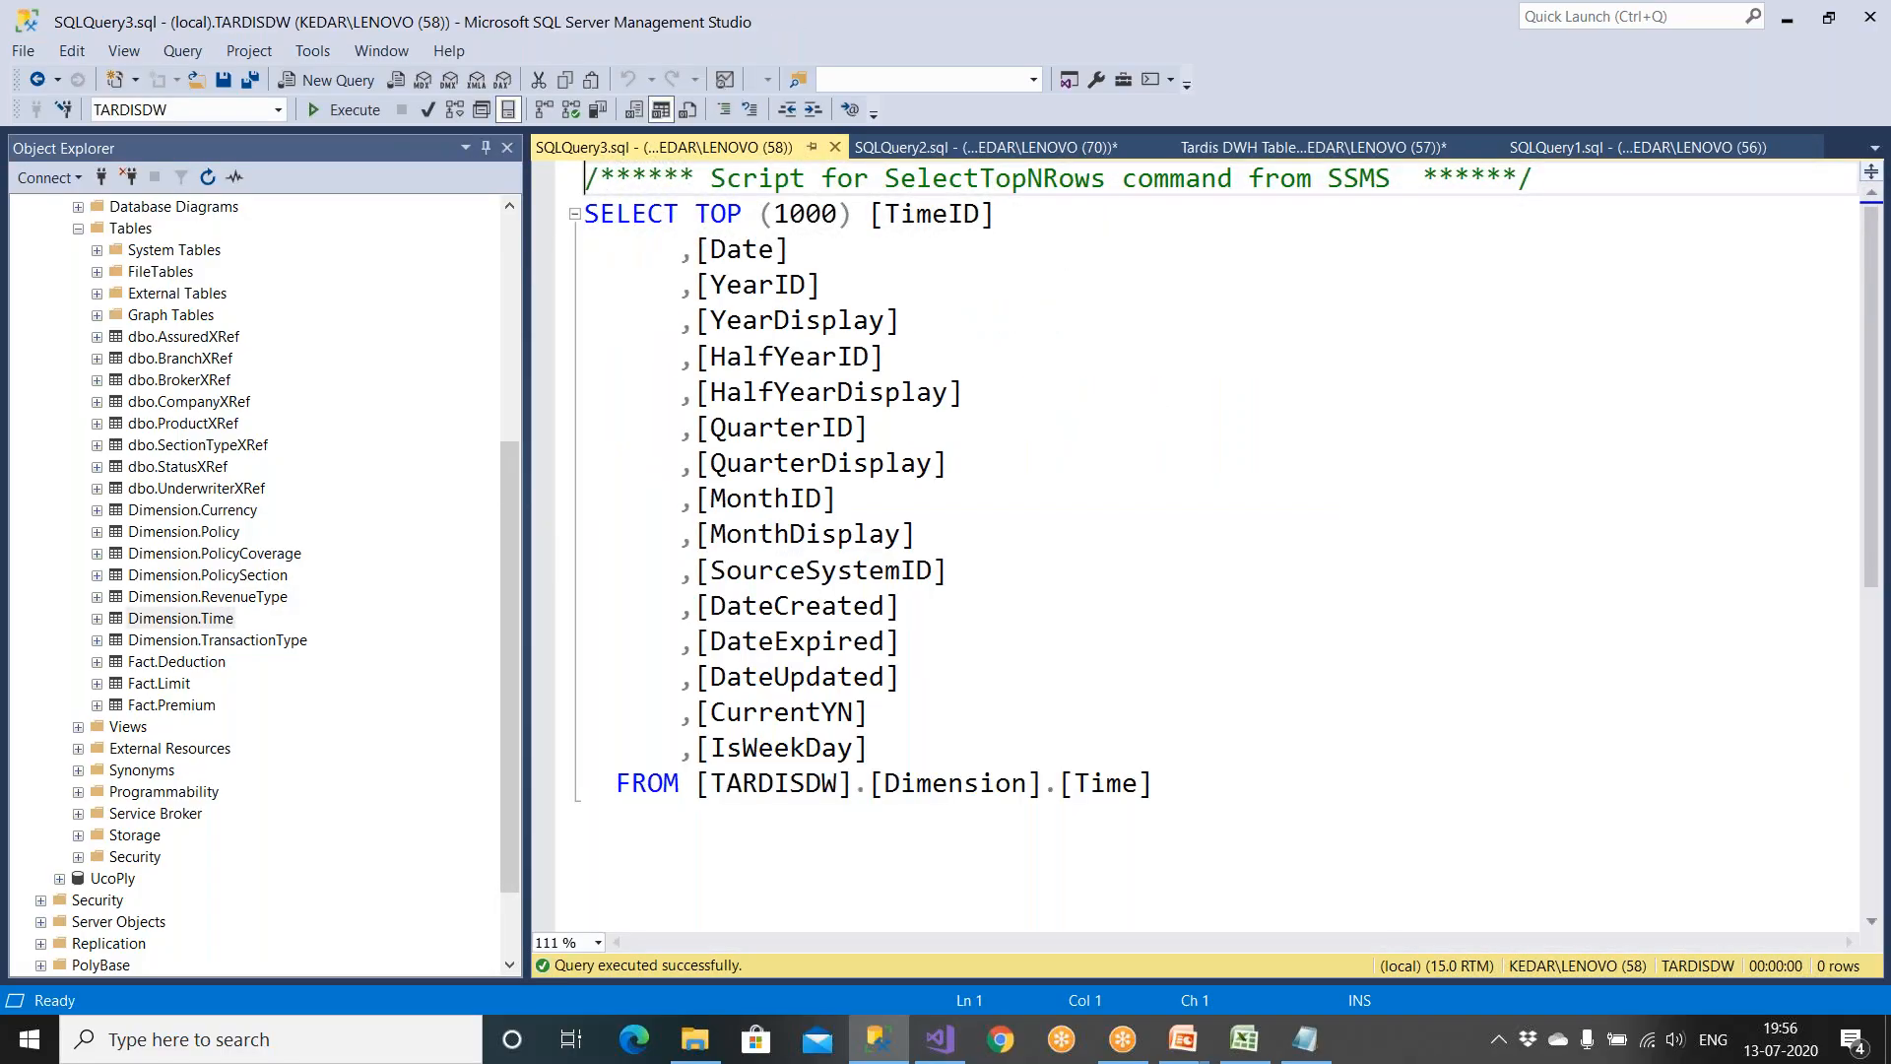
Step: Remove TOP (1000) from the generated Dimension.Time select, execute the statement, and hide the results again
left_click_drag(692, 218, 857, 214)
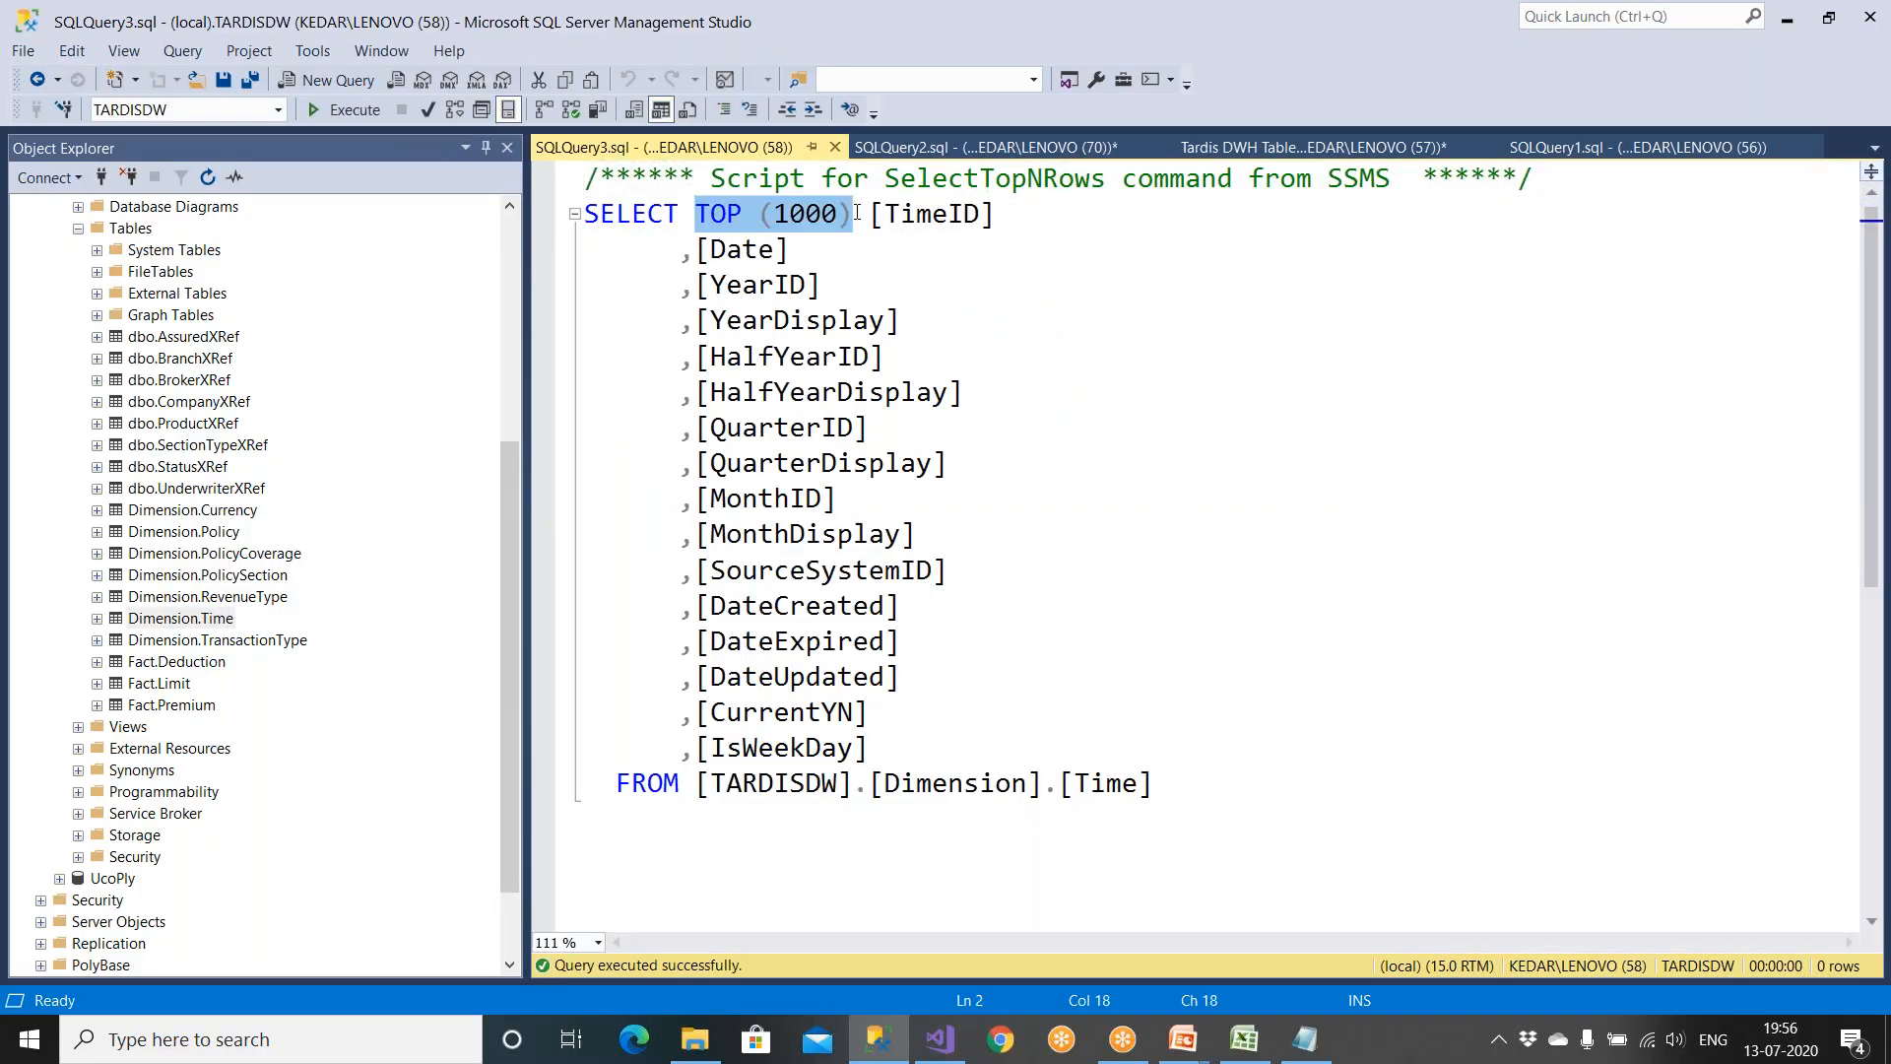
key("Delete")
left_click_drag(877, 764, 585, 213)
left_click_drag(1199, 781, 585, 214)
left_click(344, 112)
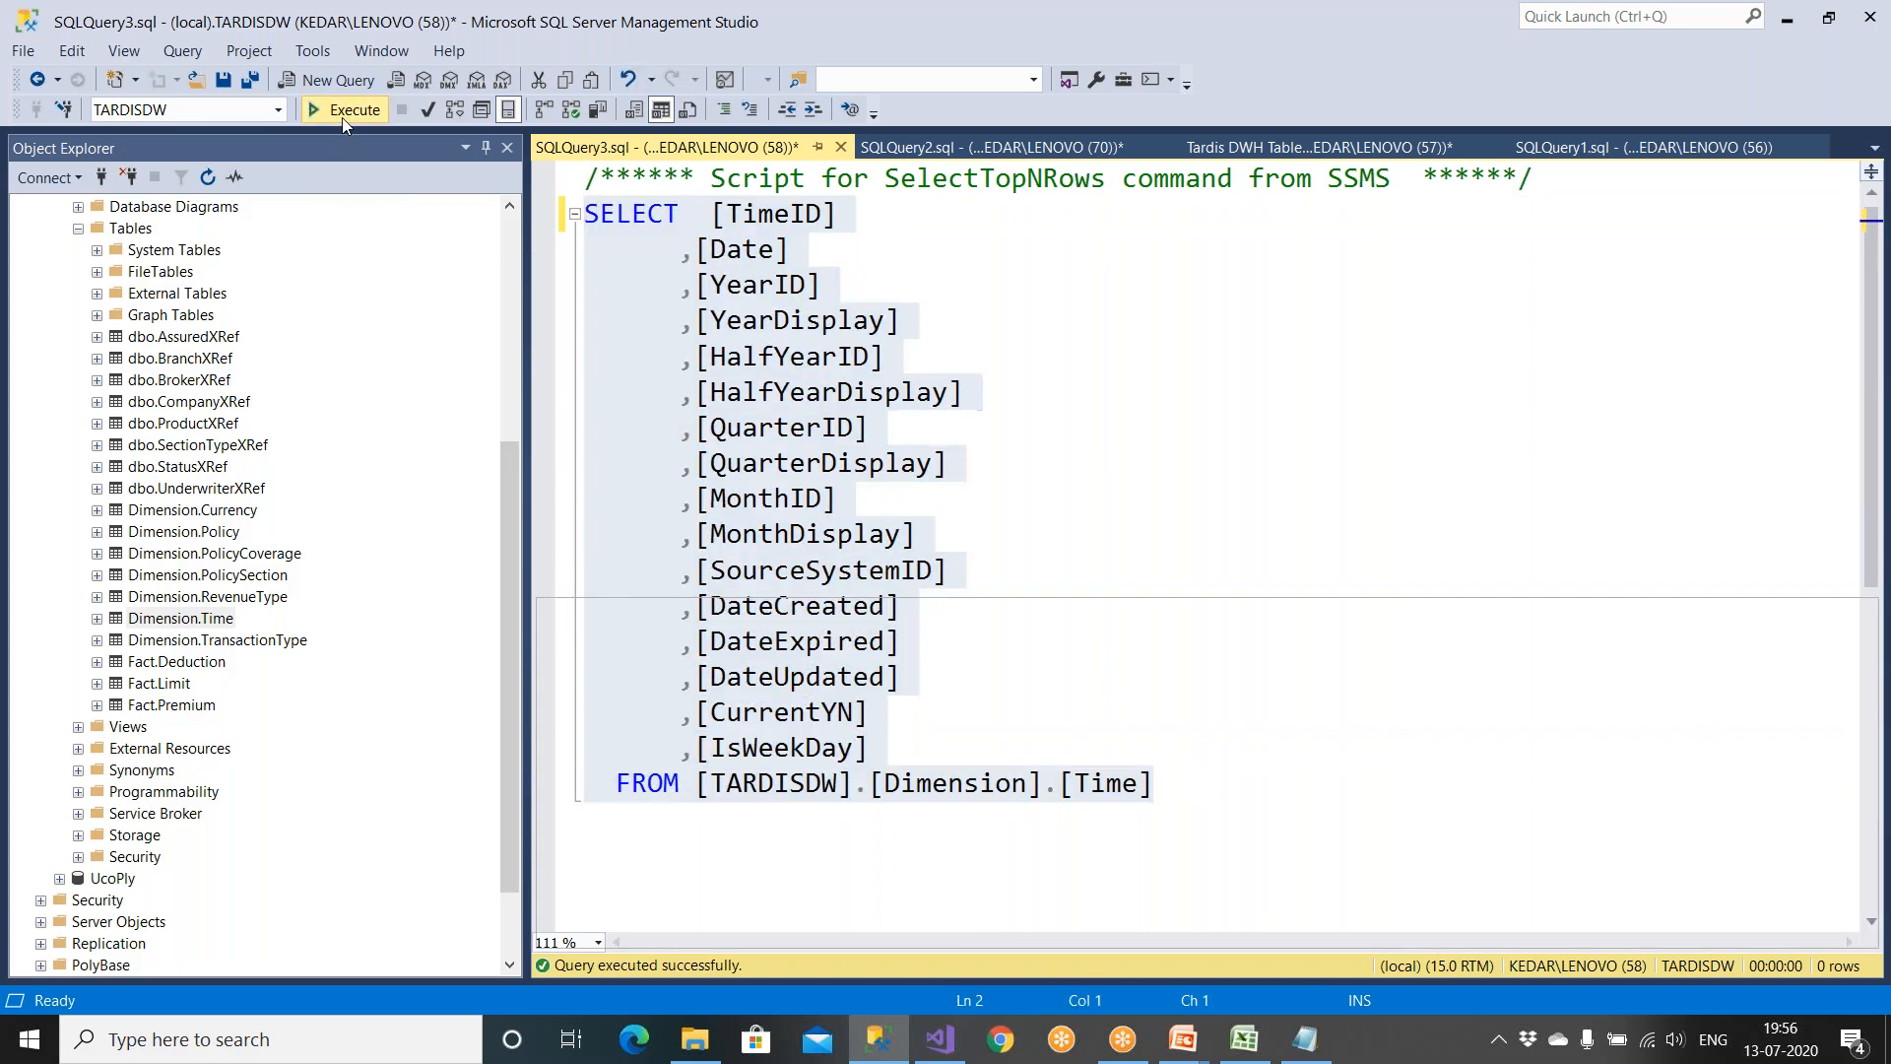
key("ctrl+r")
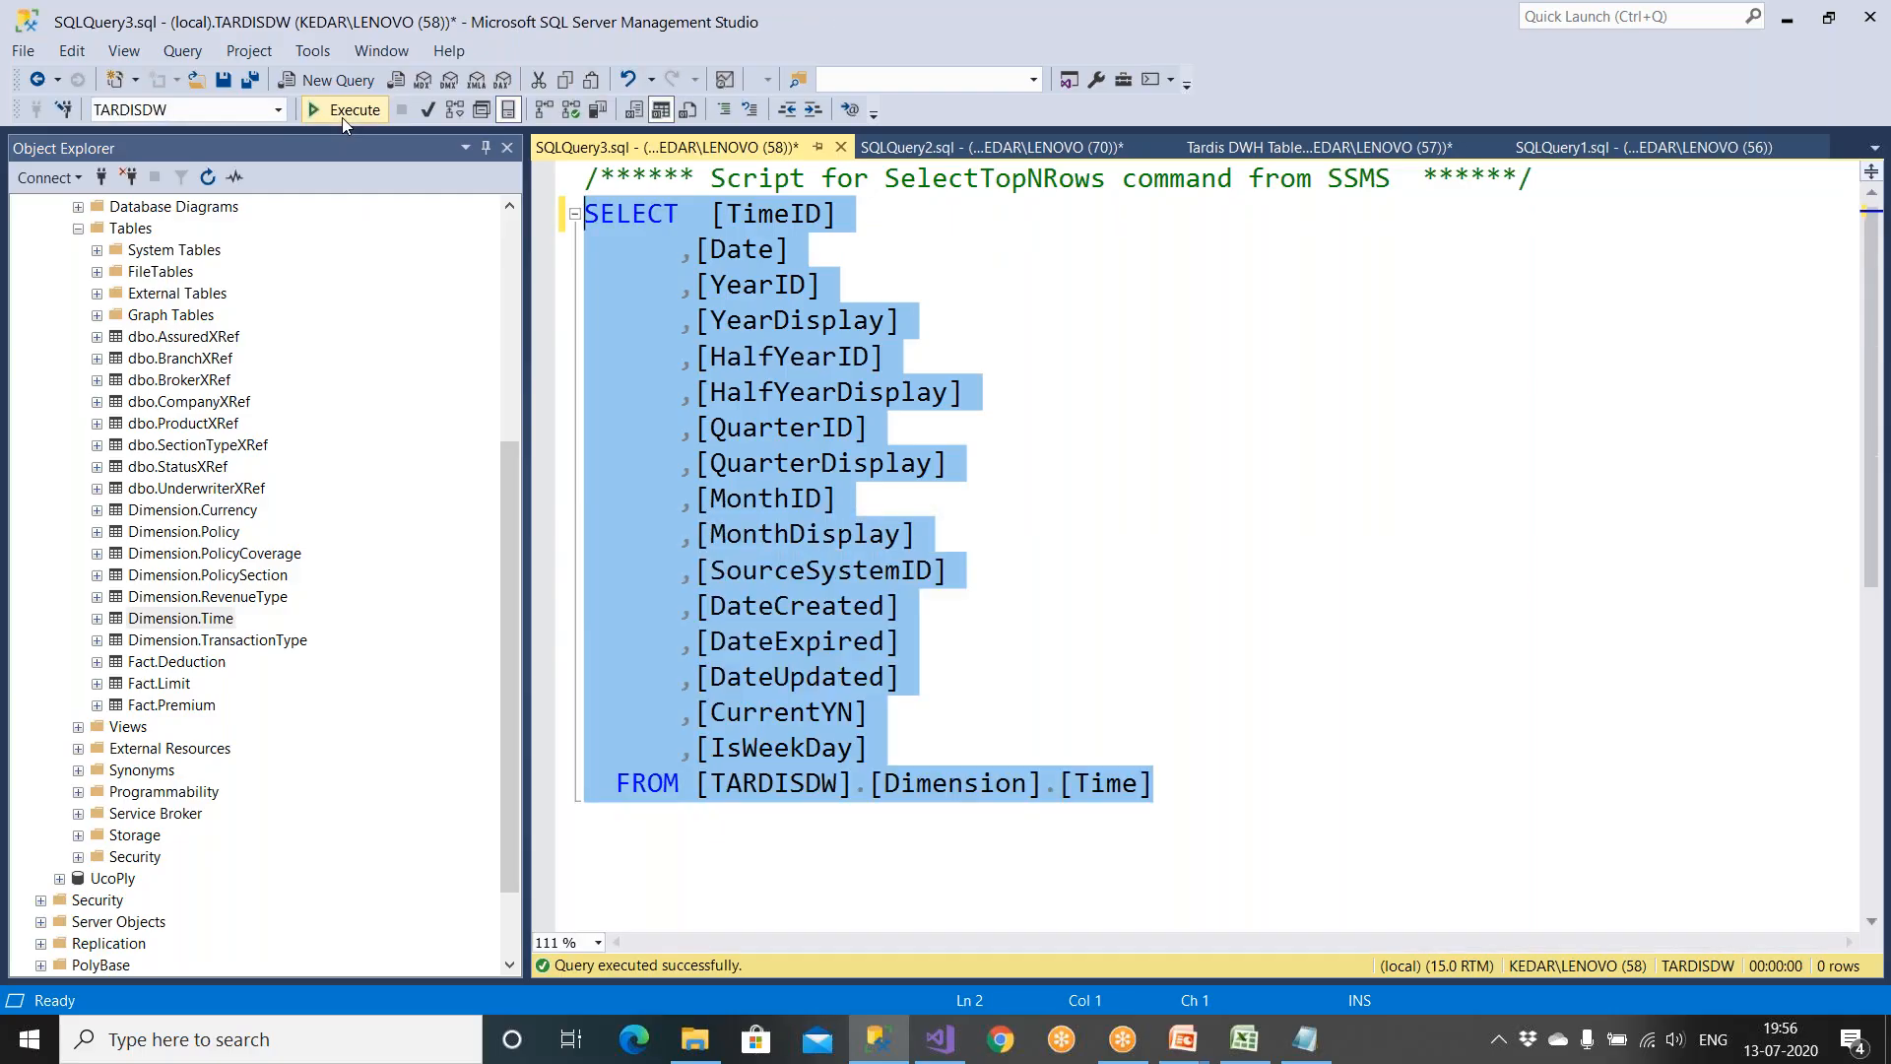
Step: Copy the complete Dimension.Time select statement with its explicit column list, from SELECT through the FROM clause
left_click(756, 351)
left_click_drag(695, 214, 924, 733)
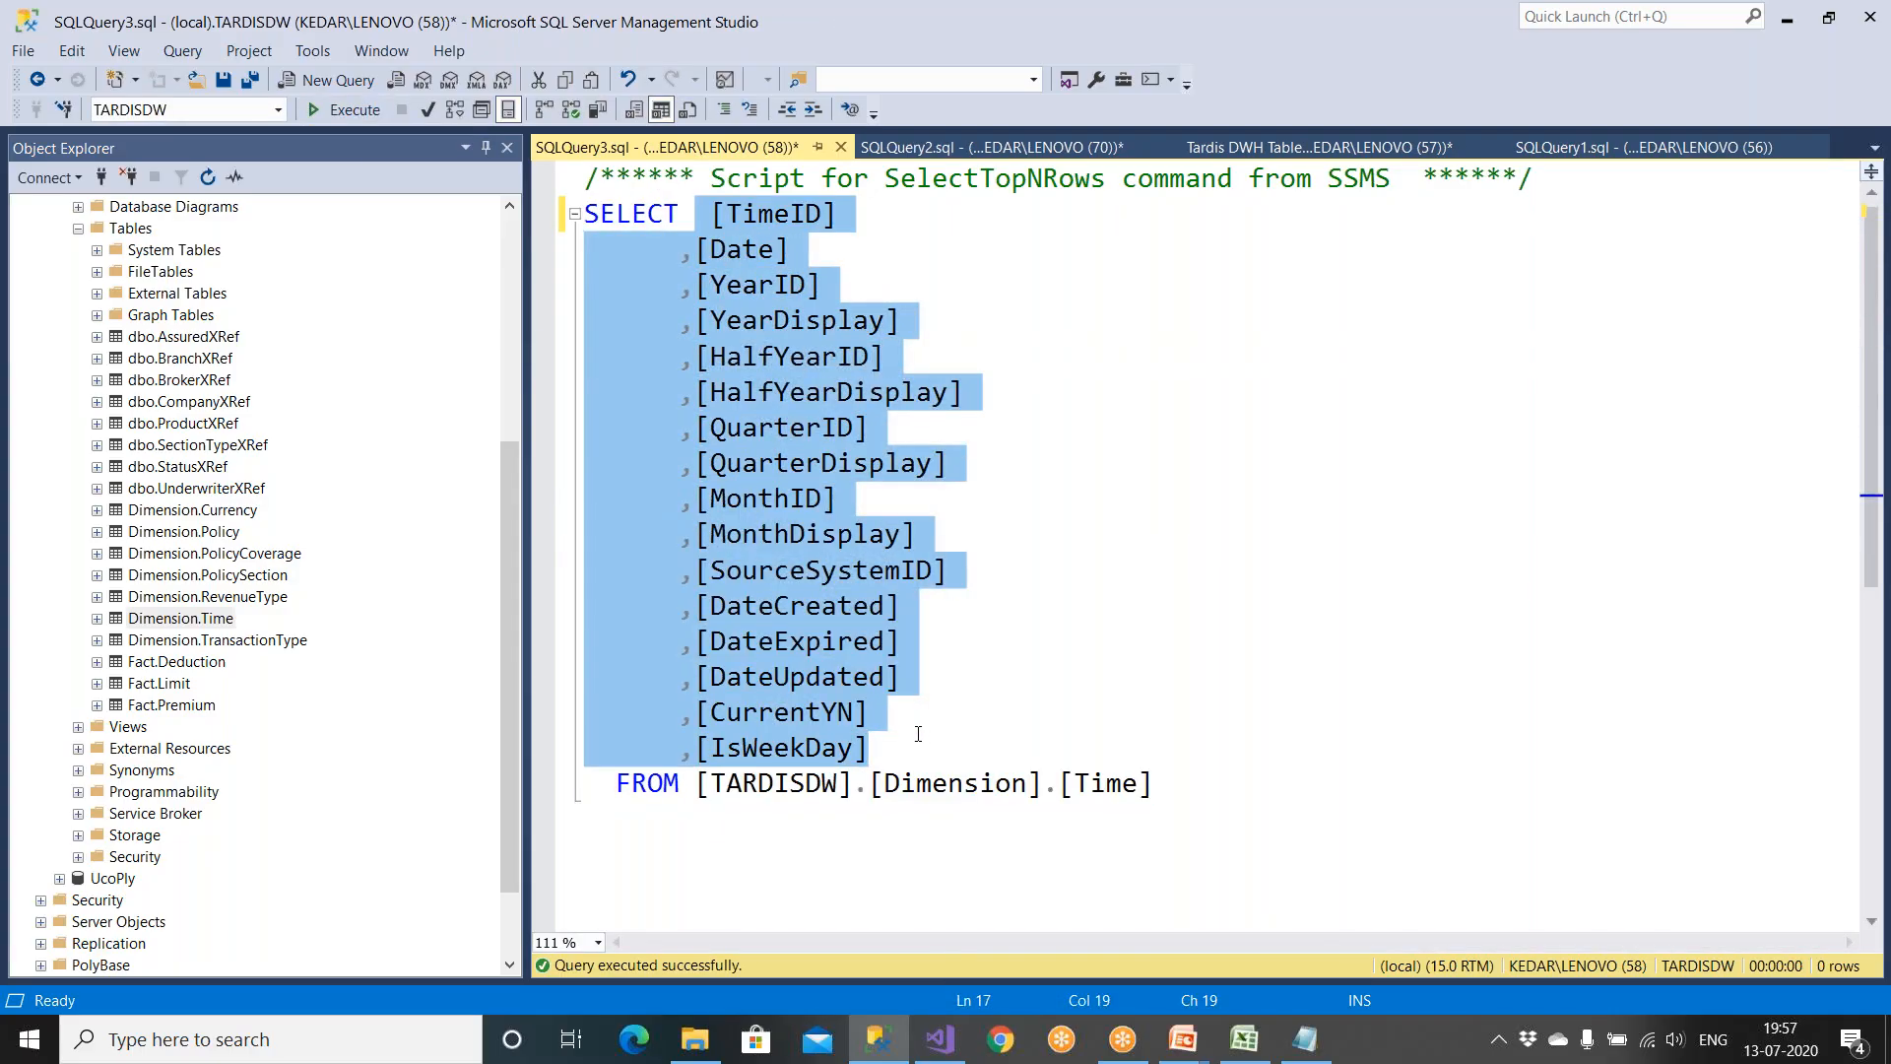
left_click(821, 606)
left_click_drag(594, 214, 945, 463)
left_click_drag(1152, 783, 501, 219)
key("ctrl+c")
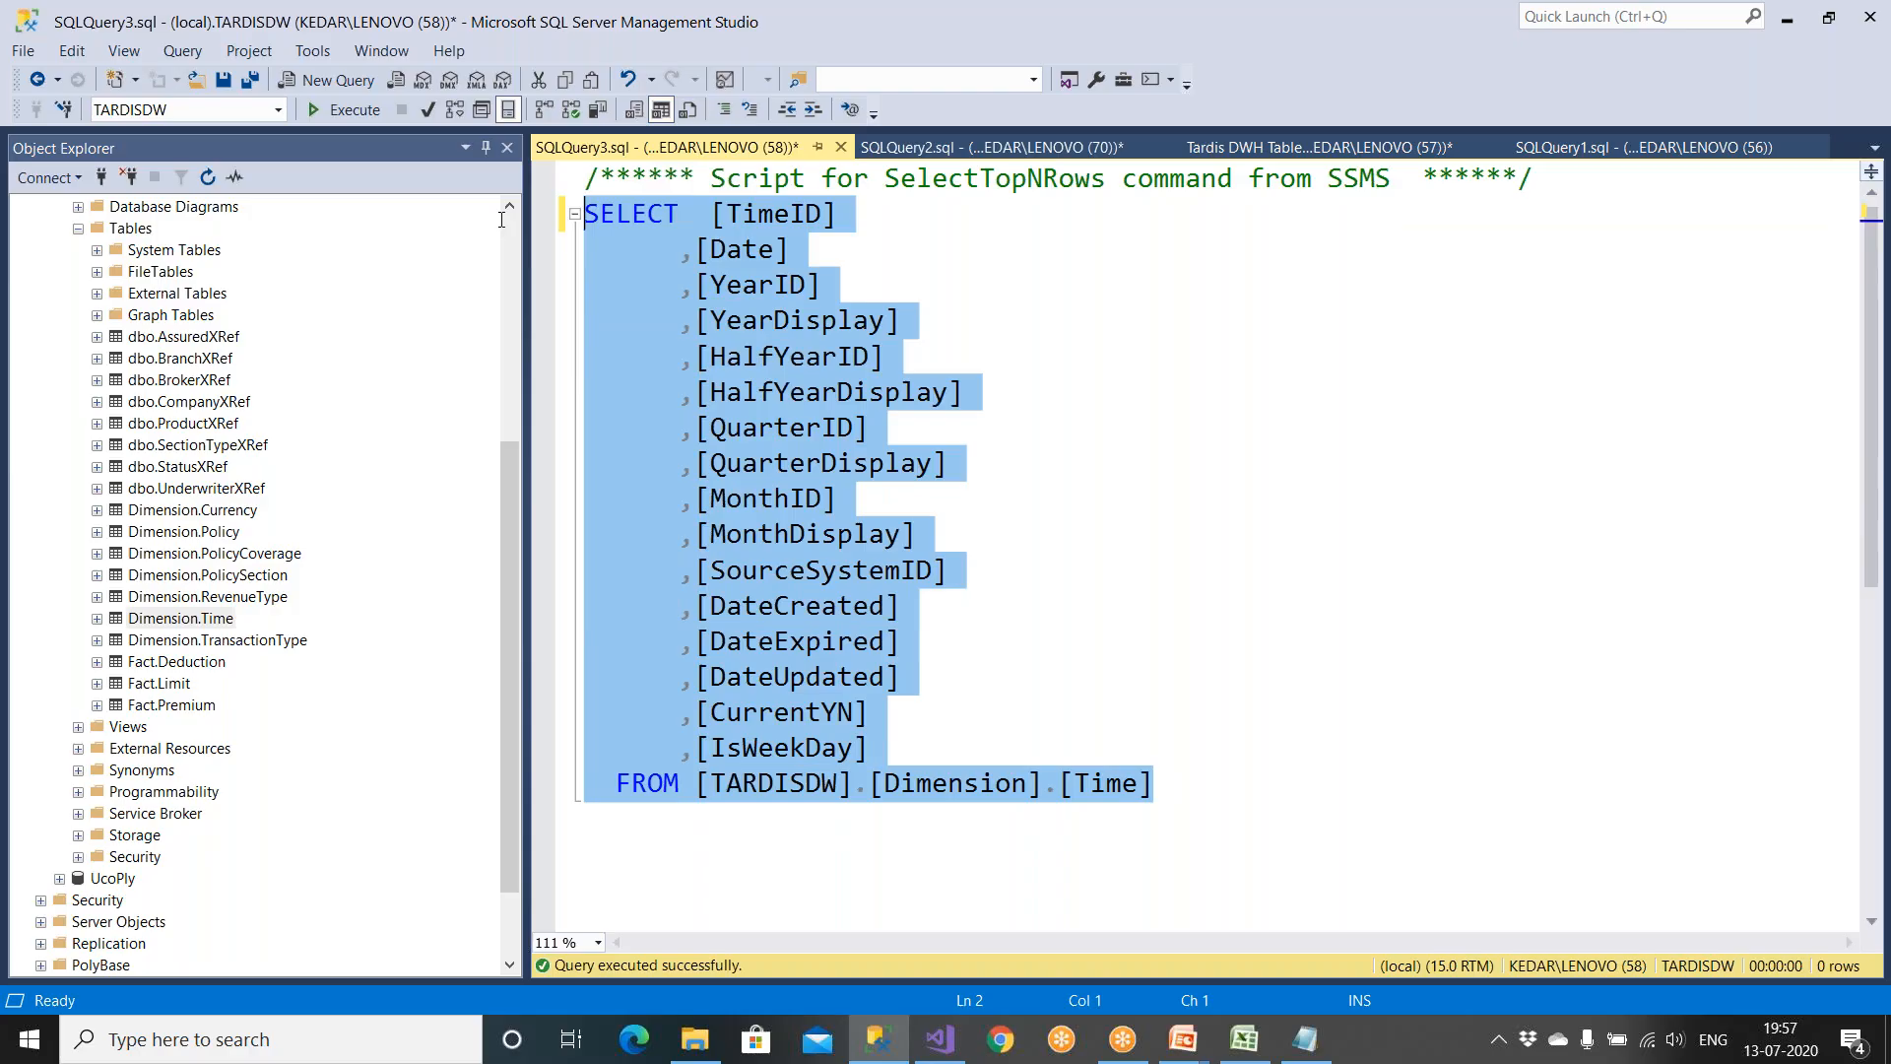
Step: Paste a copy of the full Dimension.Time select statement above the original, separated by a blank line
left_click(589, 226)
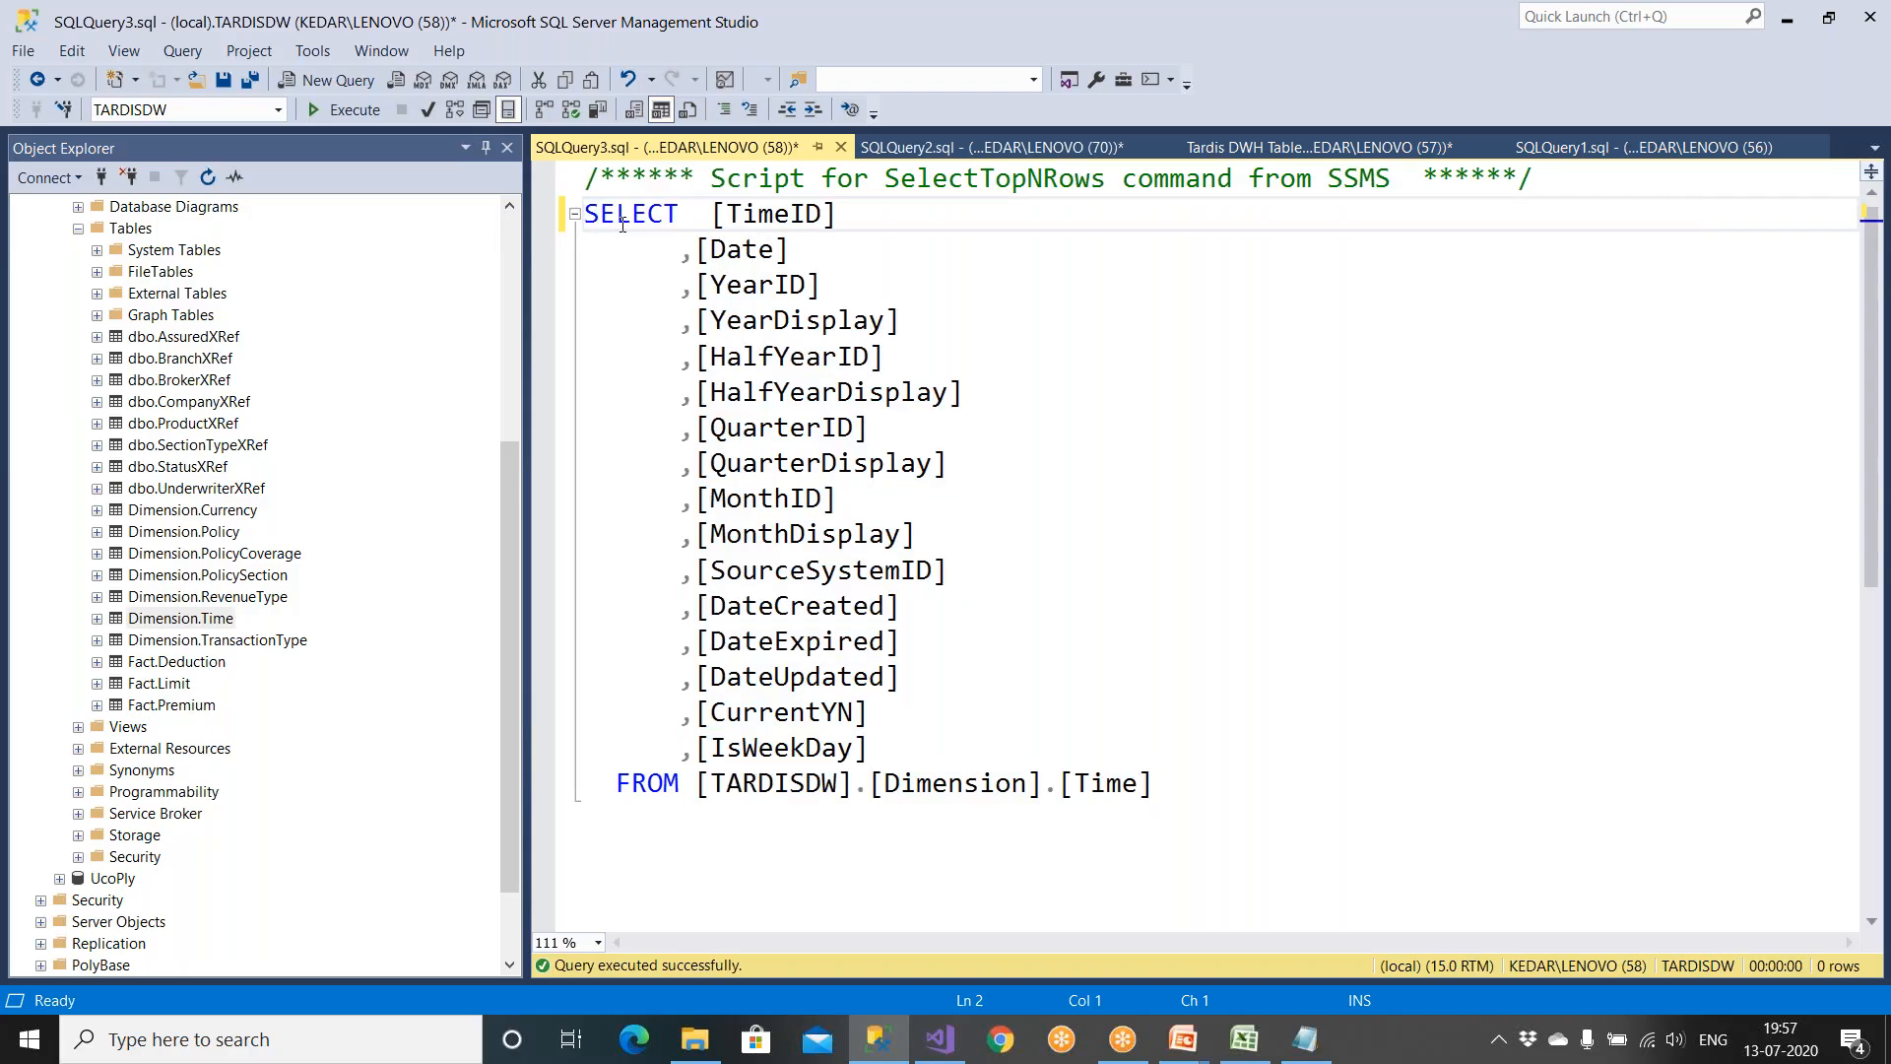
key("Return")
key("Up")
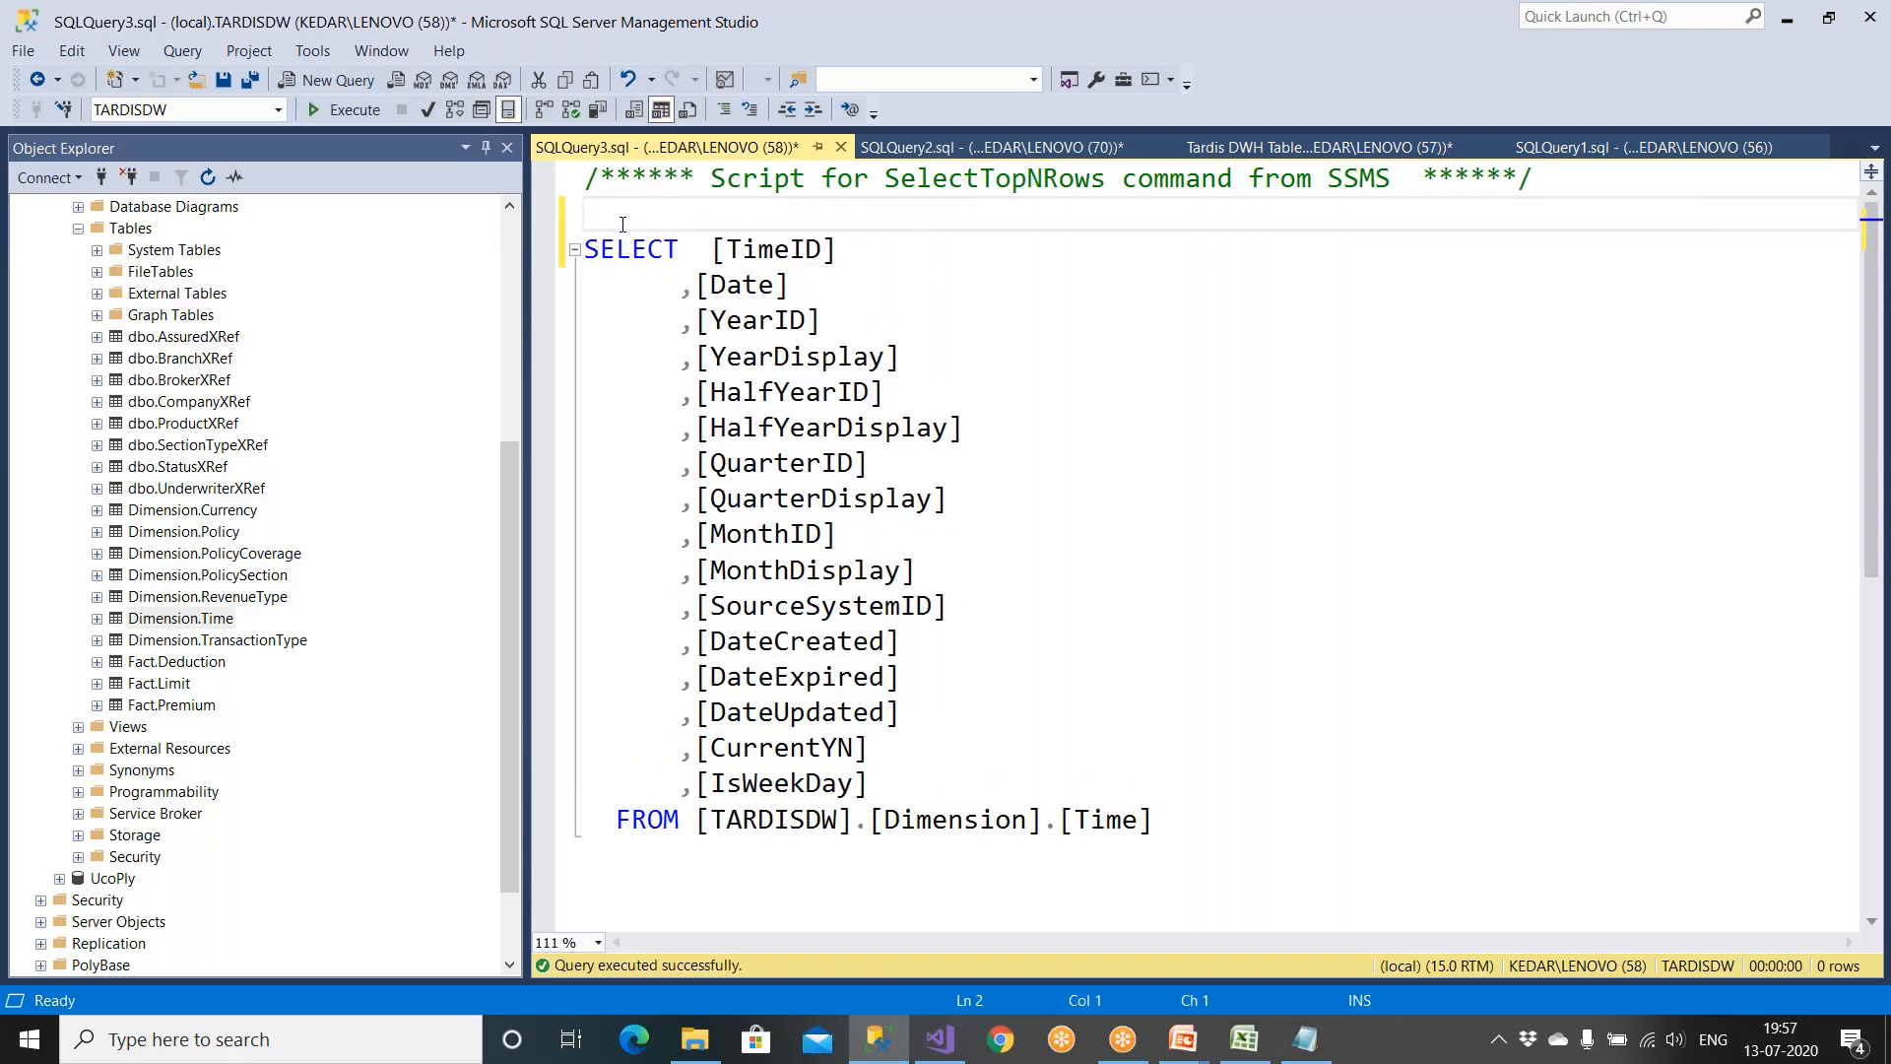
key("ctrl+v")
key("Return")
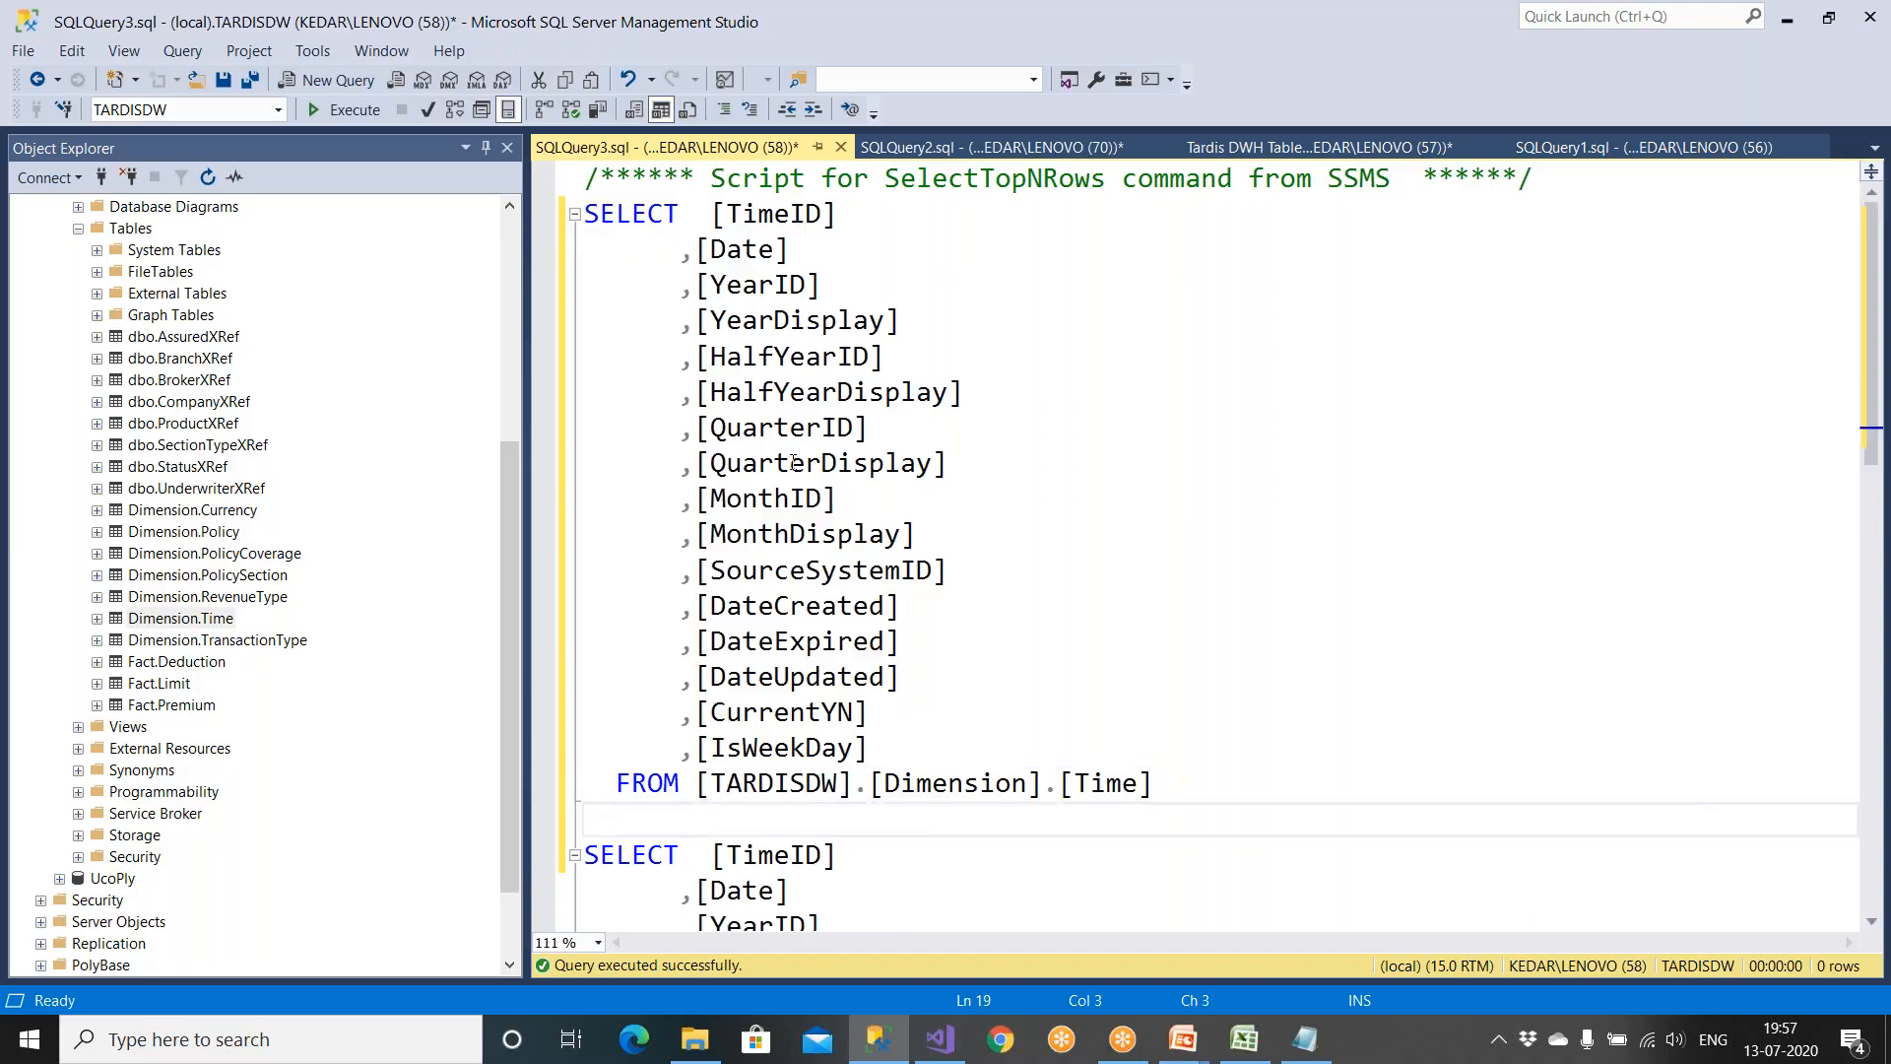
Step: Change the first select's FROM clause to [TARDIS].[Dbo].[Time]
left_click(835, 771)
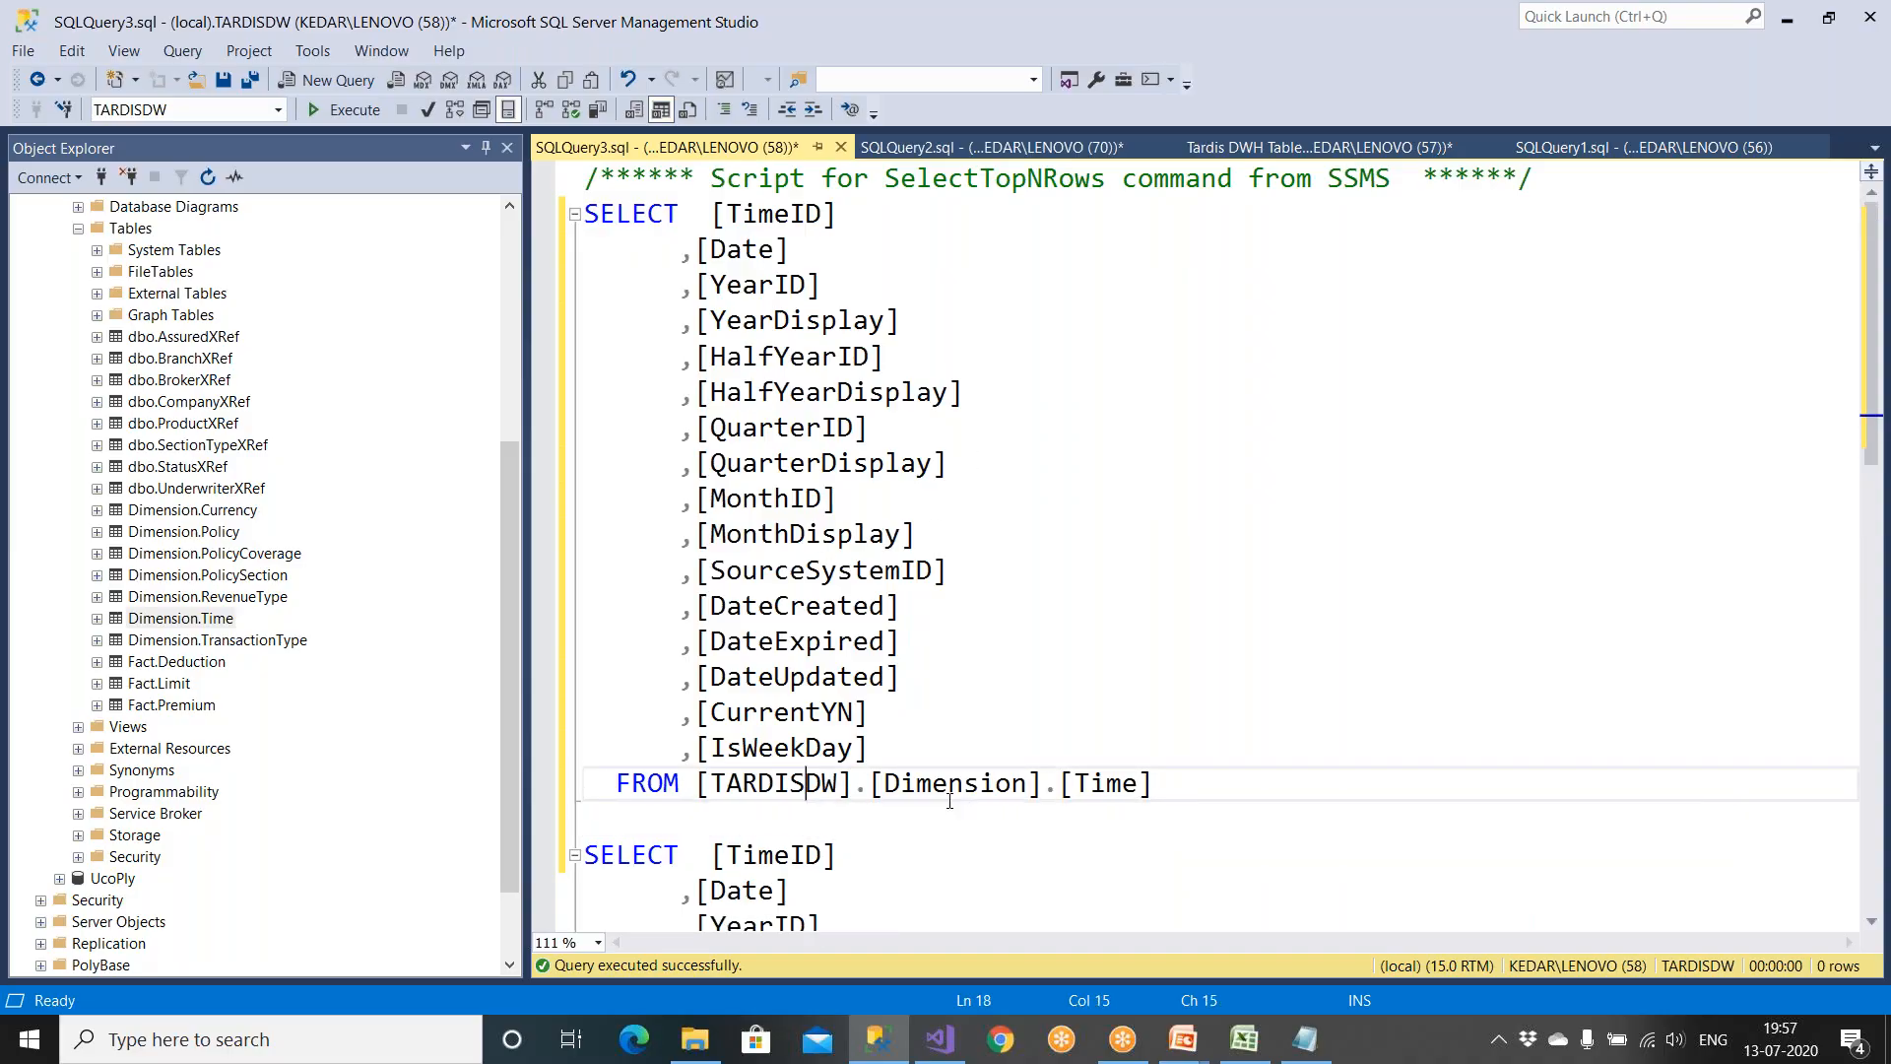
key("BackSpace")
key("BackSpace")
key("Right")
key("Right")
key("Right")
key("Right")
key("shift+Right")
key("shift+Right")
key("shift+Right")
key("shift+Right")
key("shift+Right")
key("shift+Right")
key("shift+Right")
key("shift+Right")
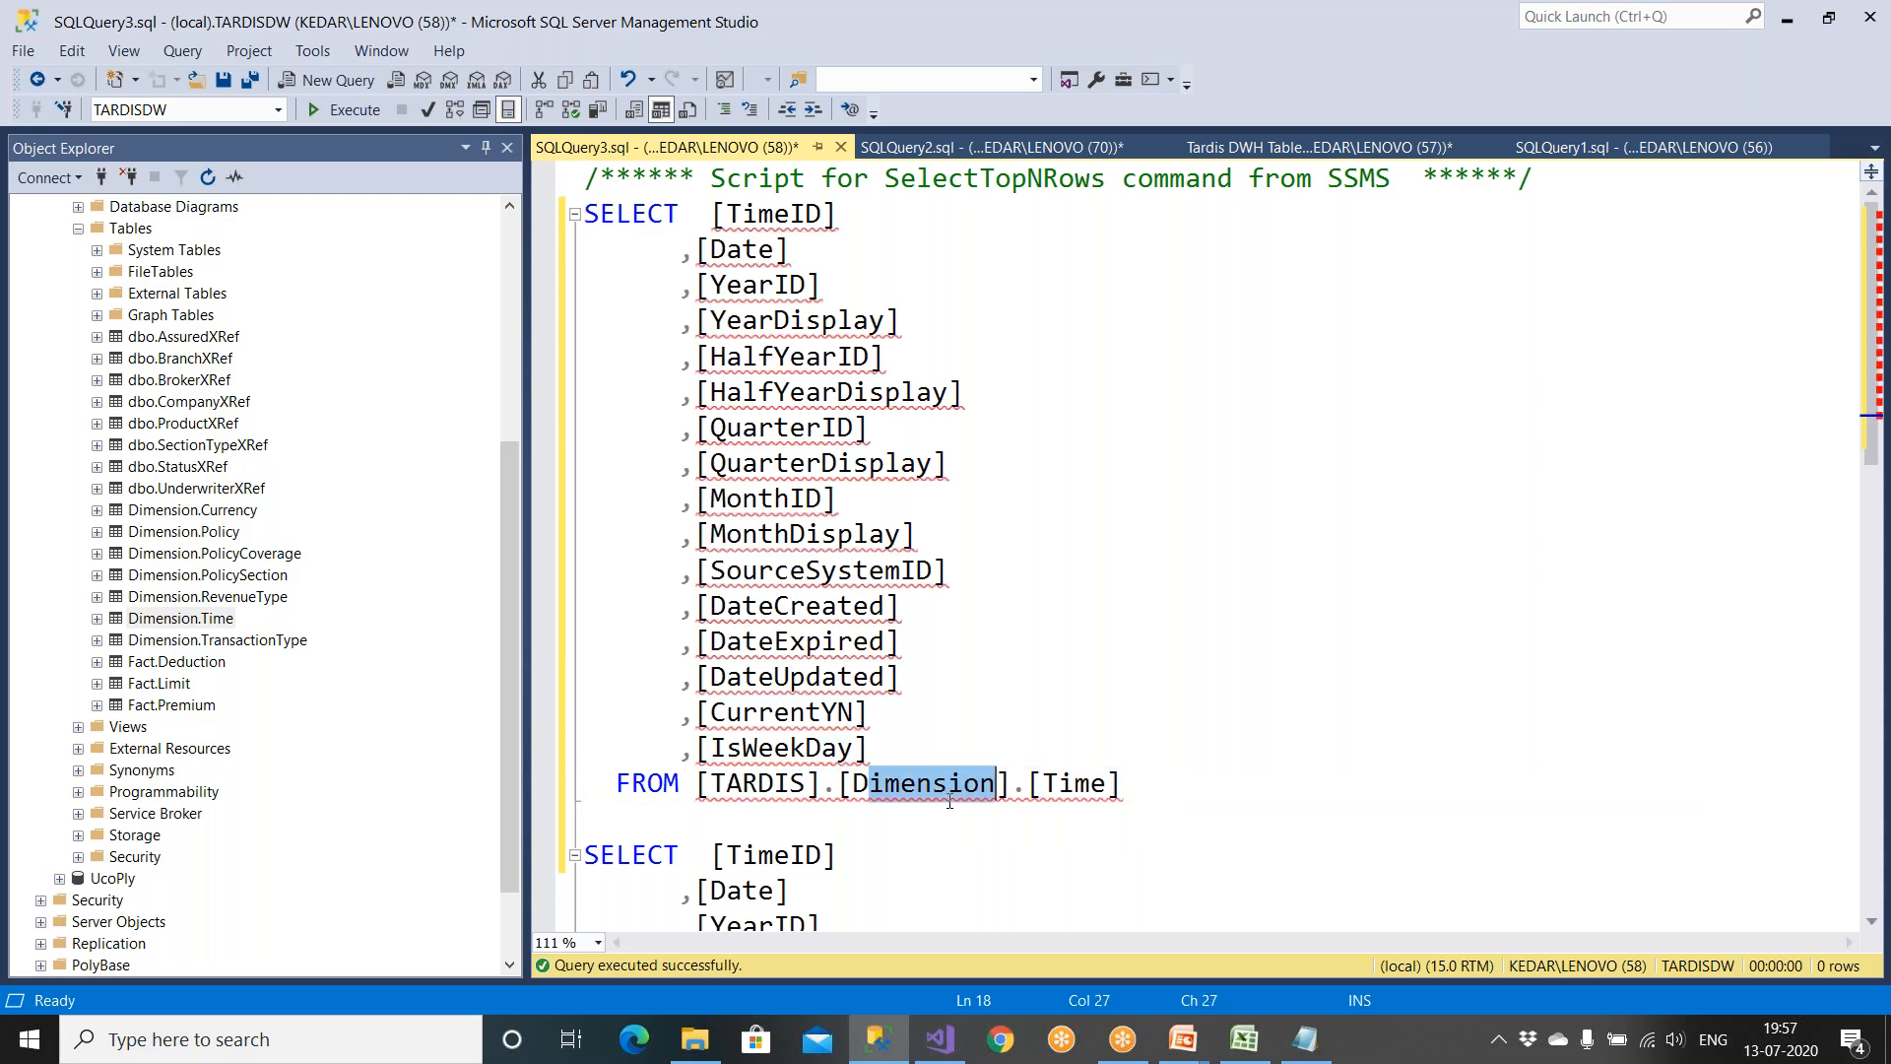
type("bo")
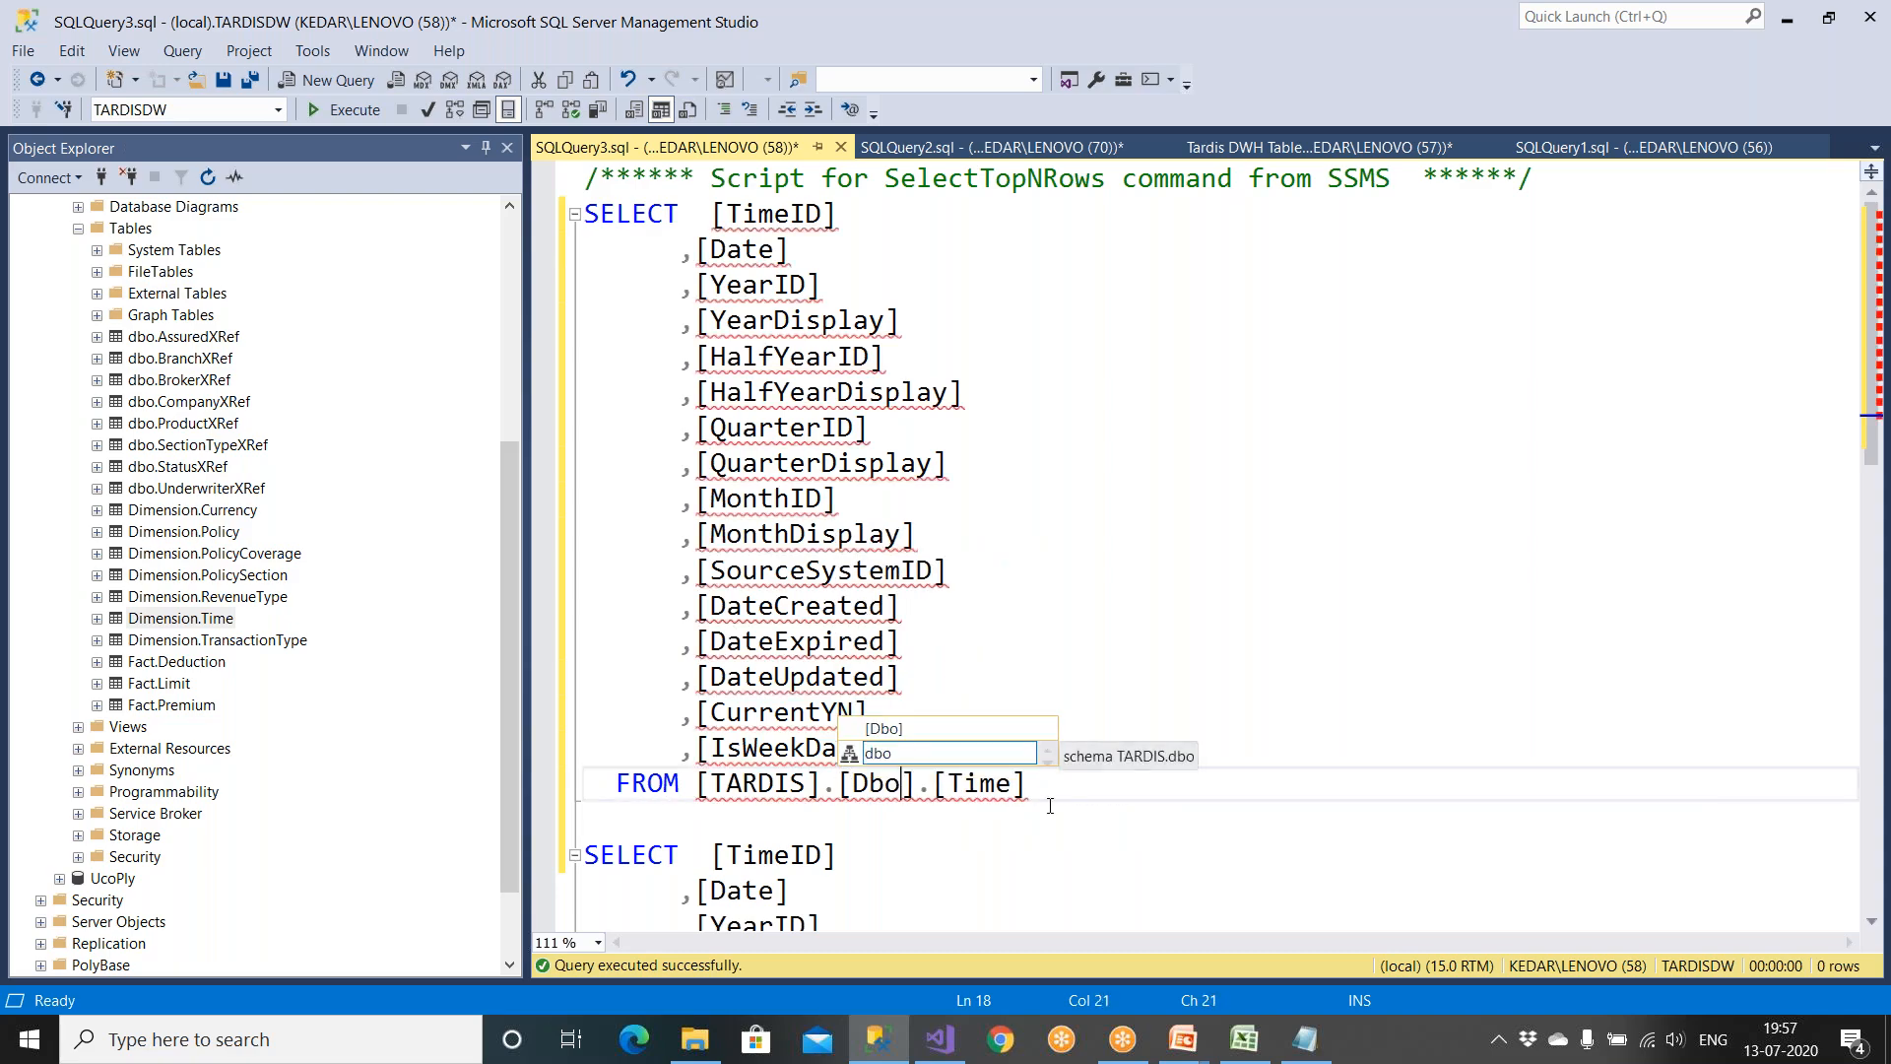
key("End")
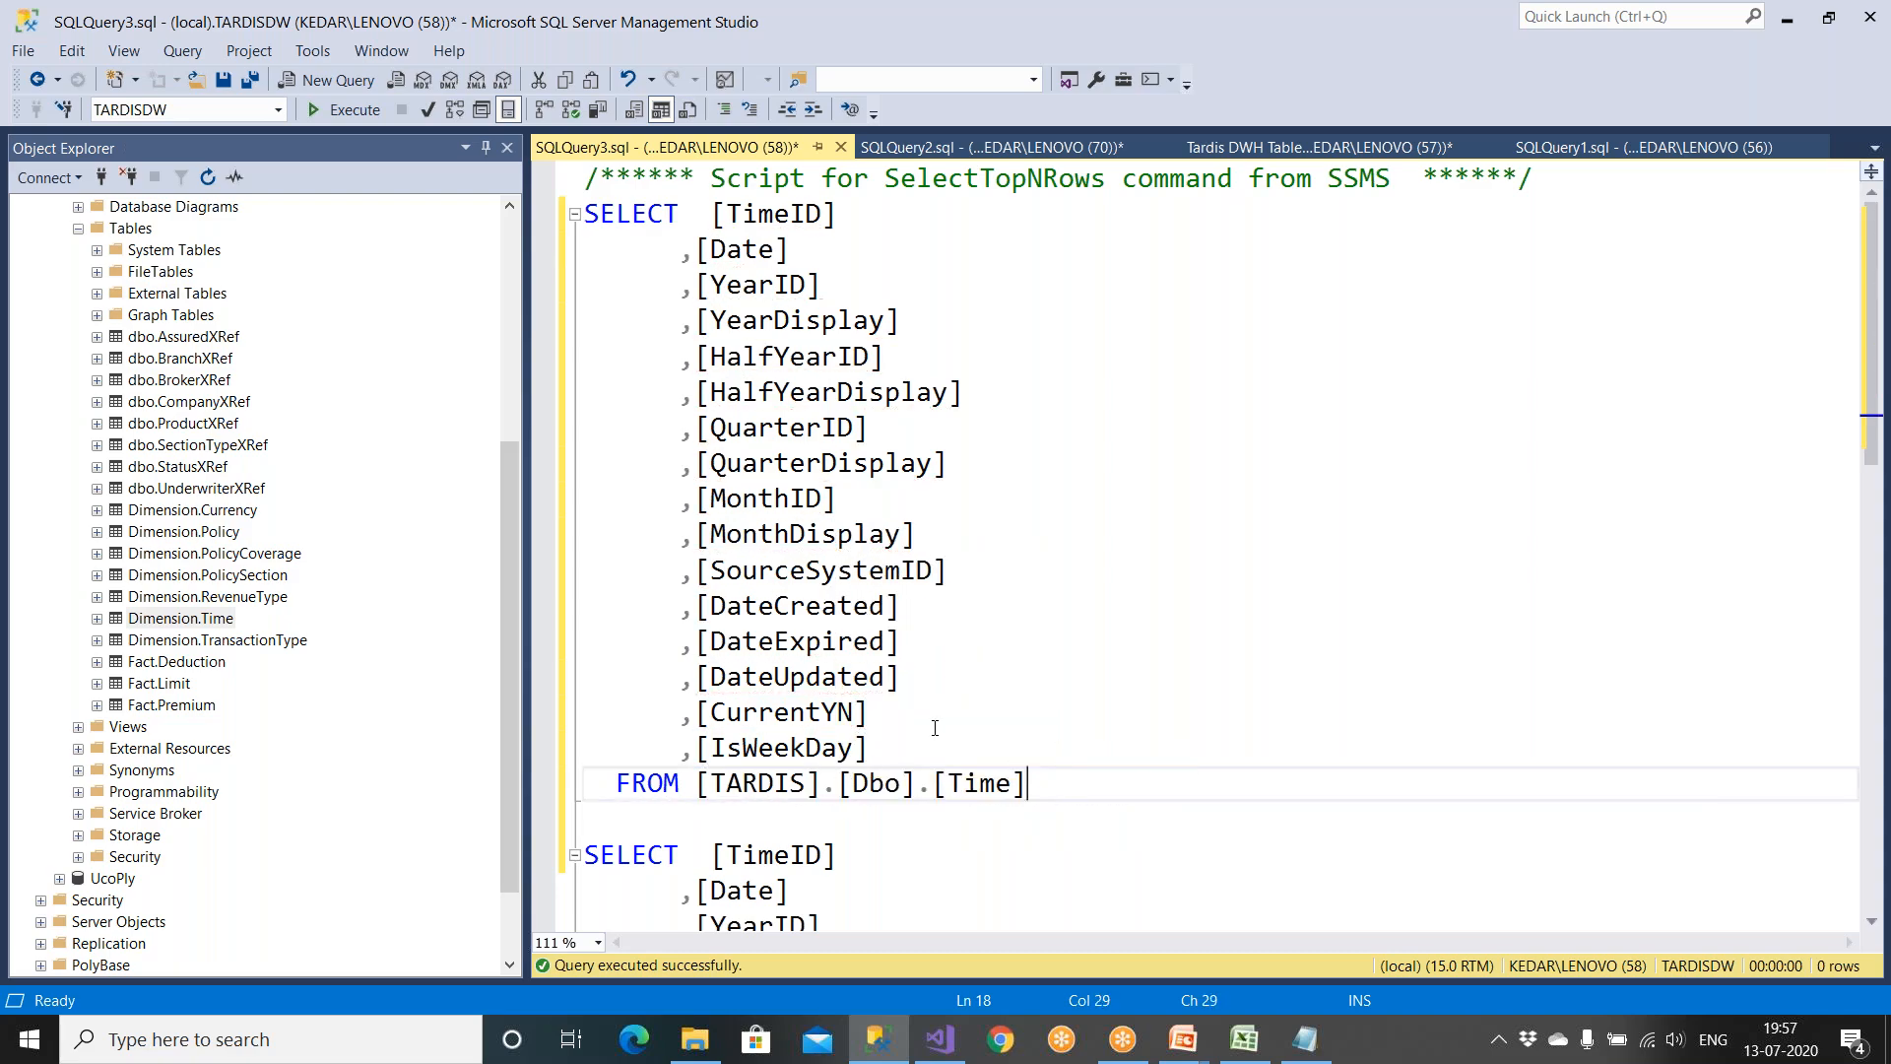
Step: Execute only the select from [TARDIS].[Dbo].[Time] and hide its results
left_click(586, 214, "shift")
key("F5")
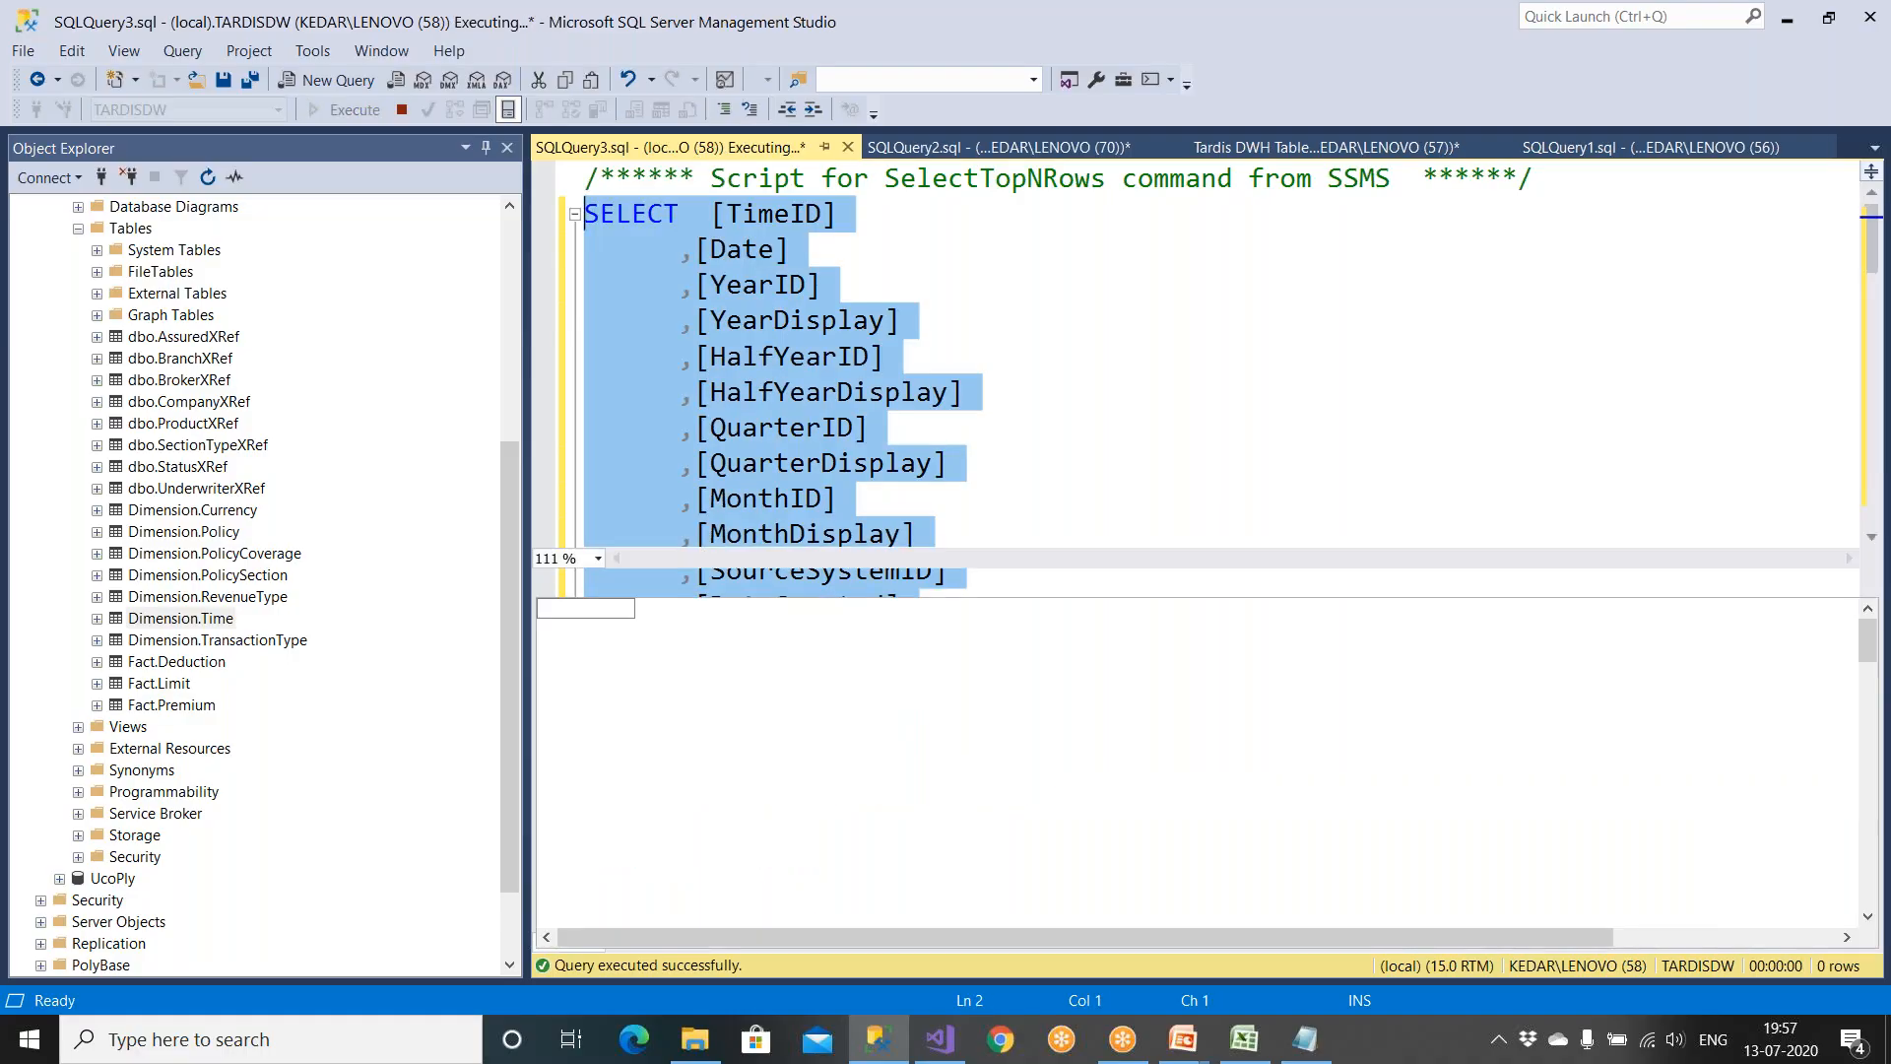
key("ctrl+r")
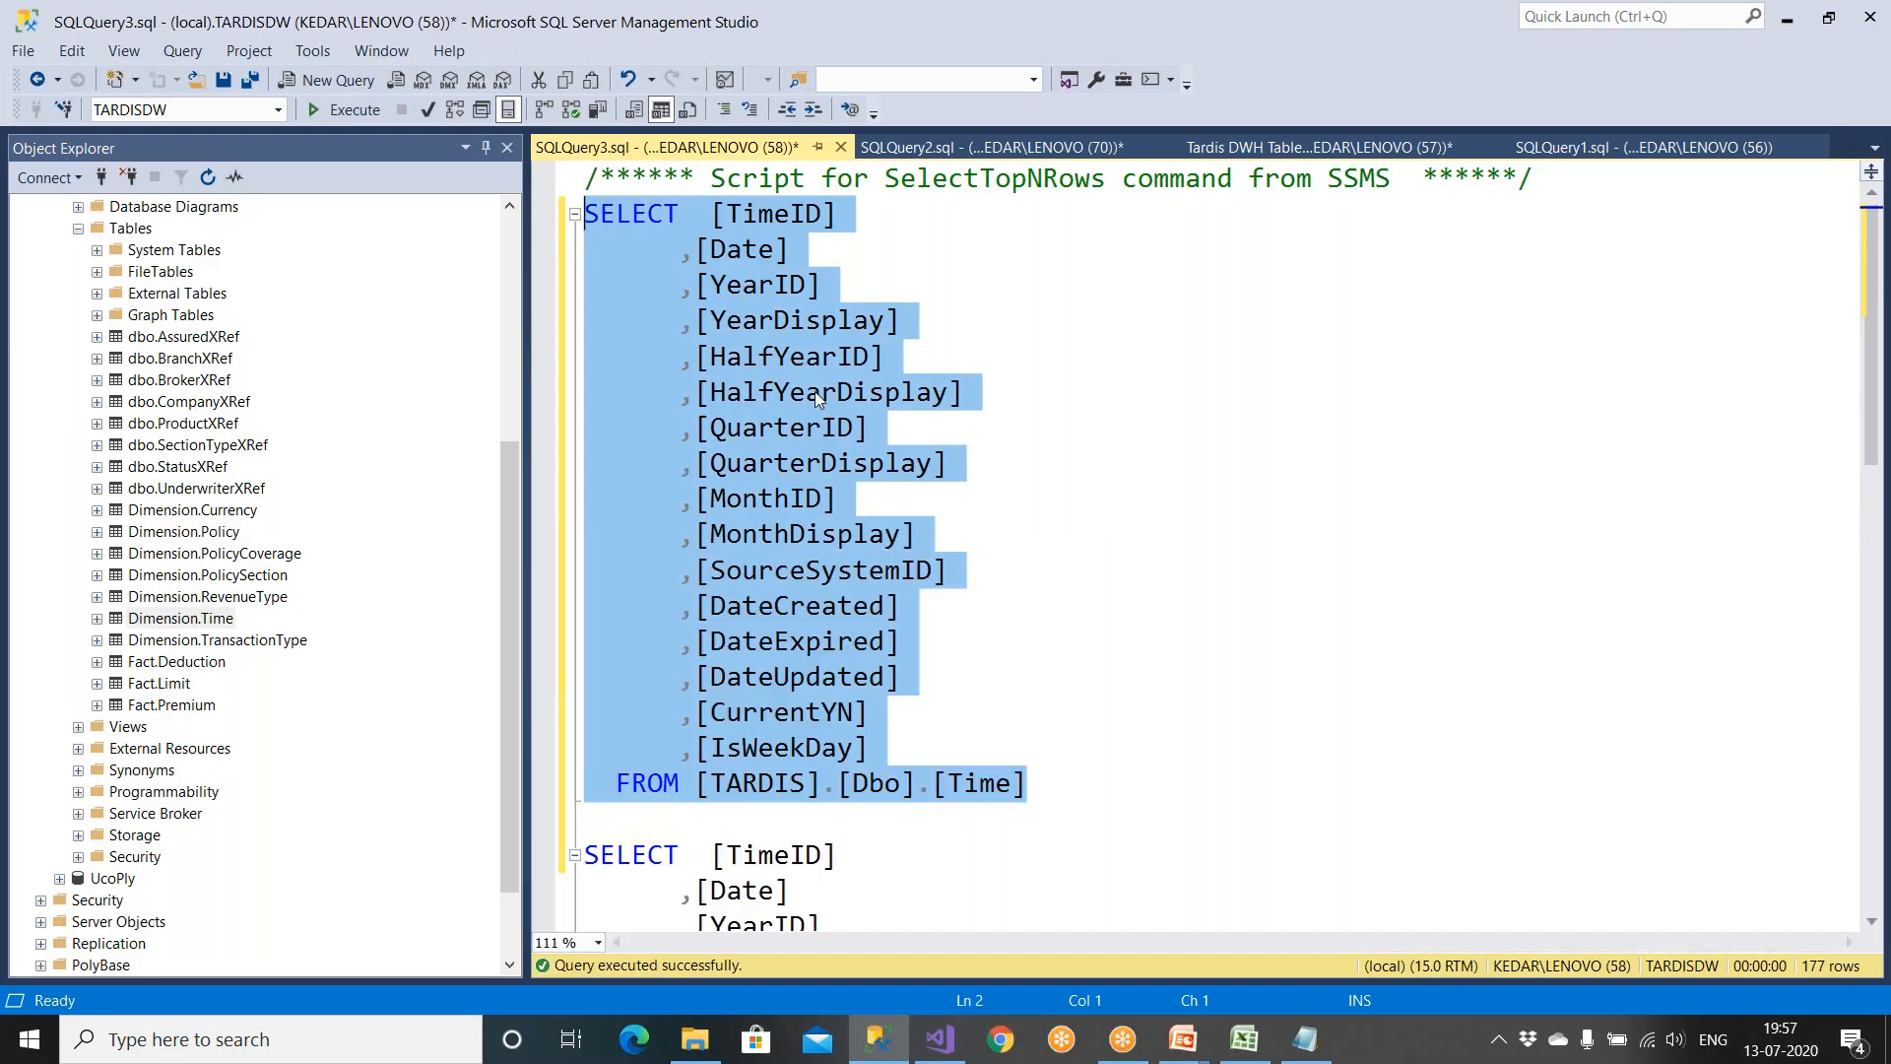
left_click(728, 219)
left_click_drag(739, 233, 585, 215)
Step: Review the dbo.Time query and the Tardis DWH tables script, then return to the explicit-column select from [TARDIS].[Dbo].[Time]
left_click(921, 149)
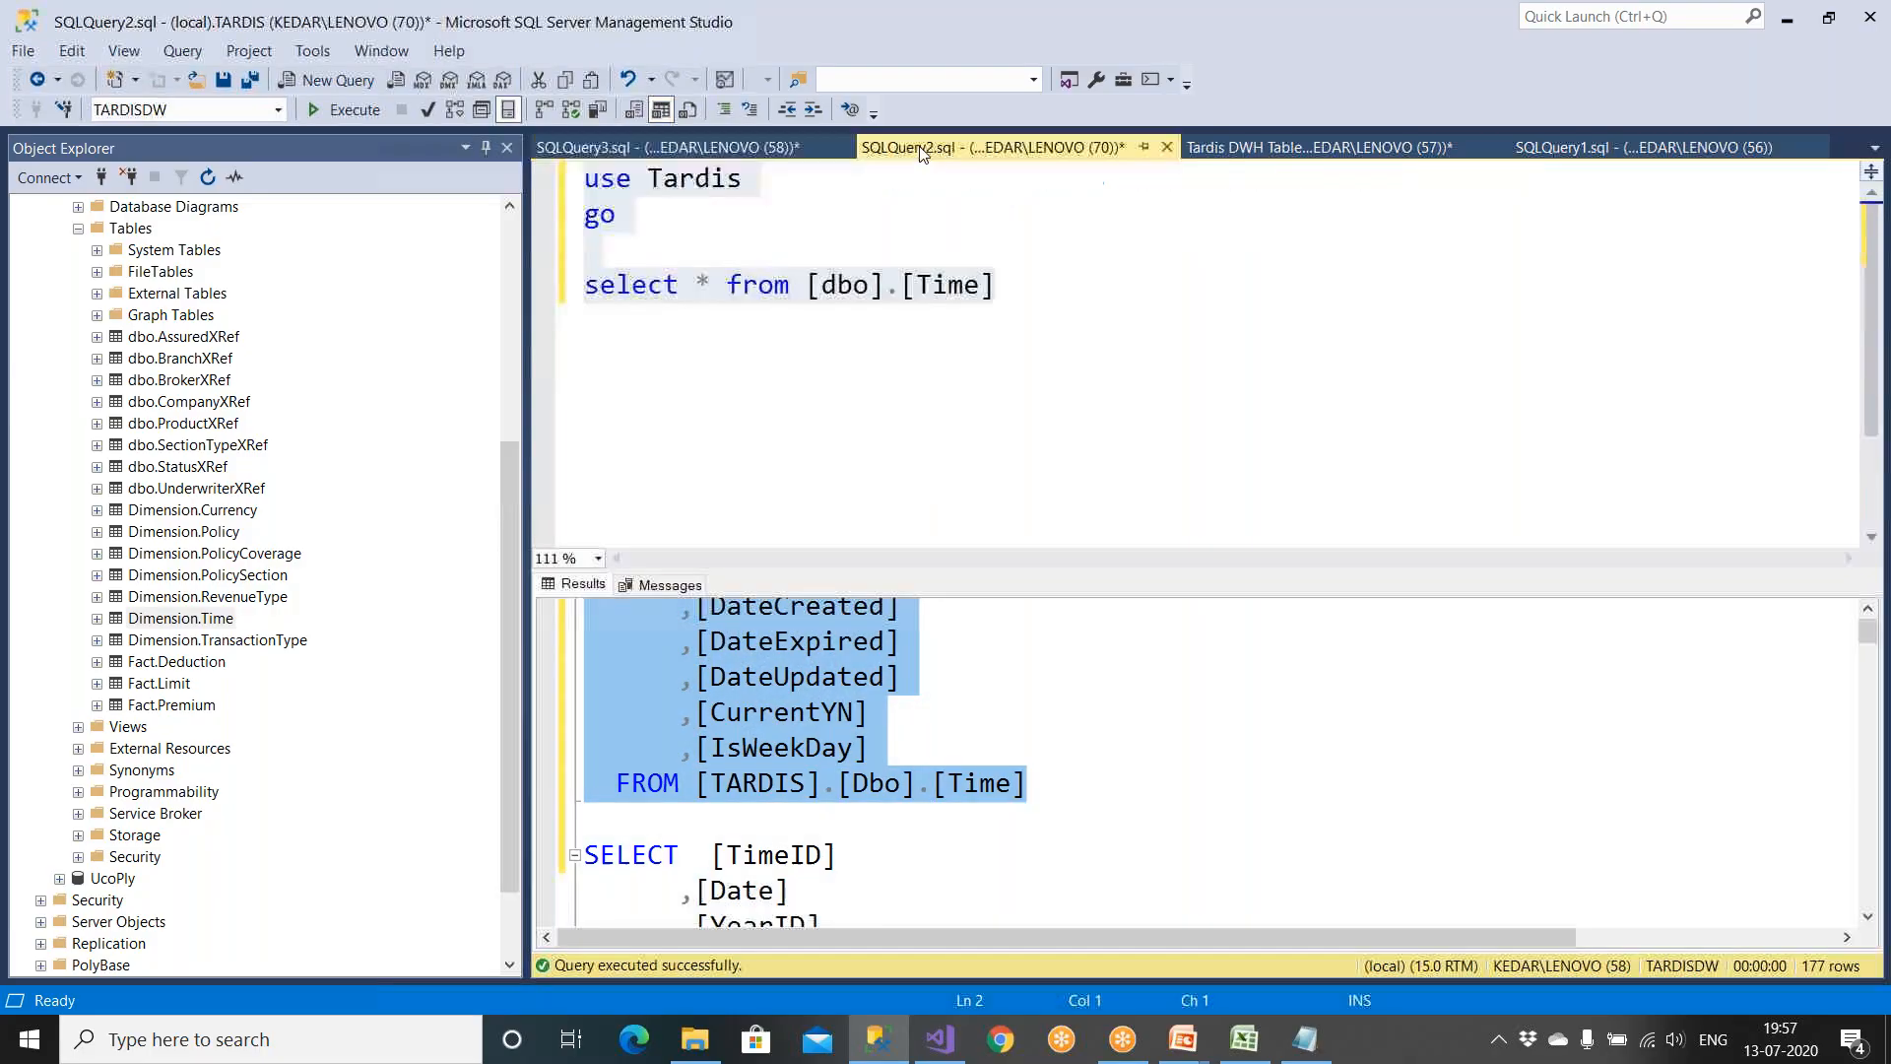
left_click(1024, 302)
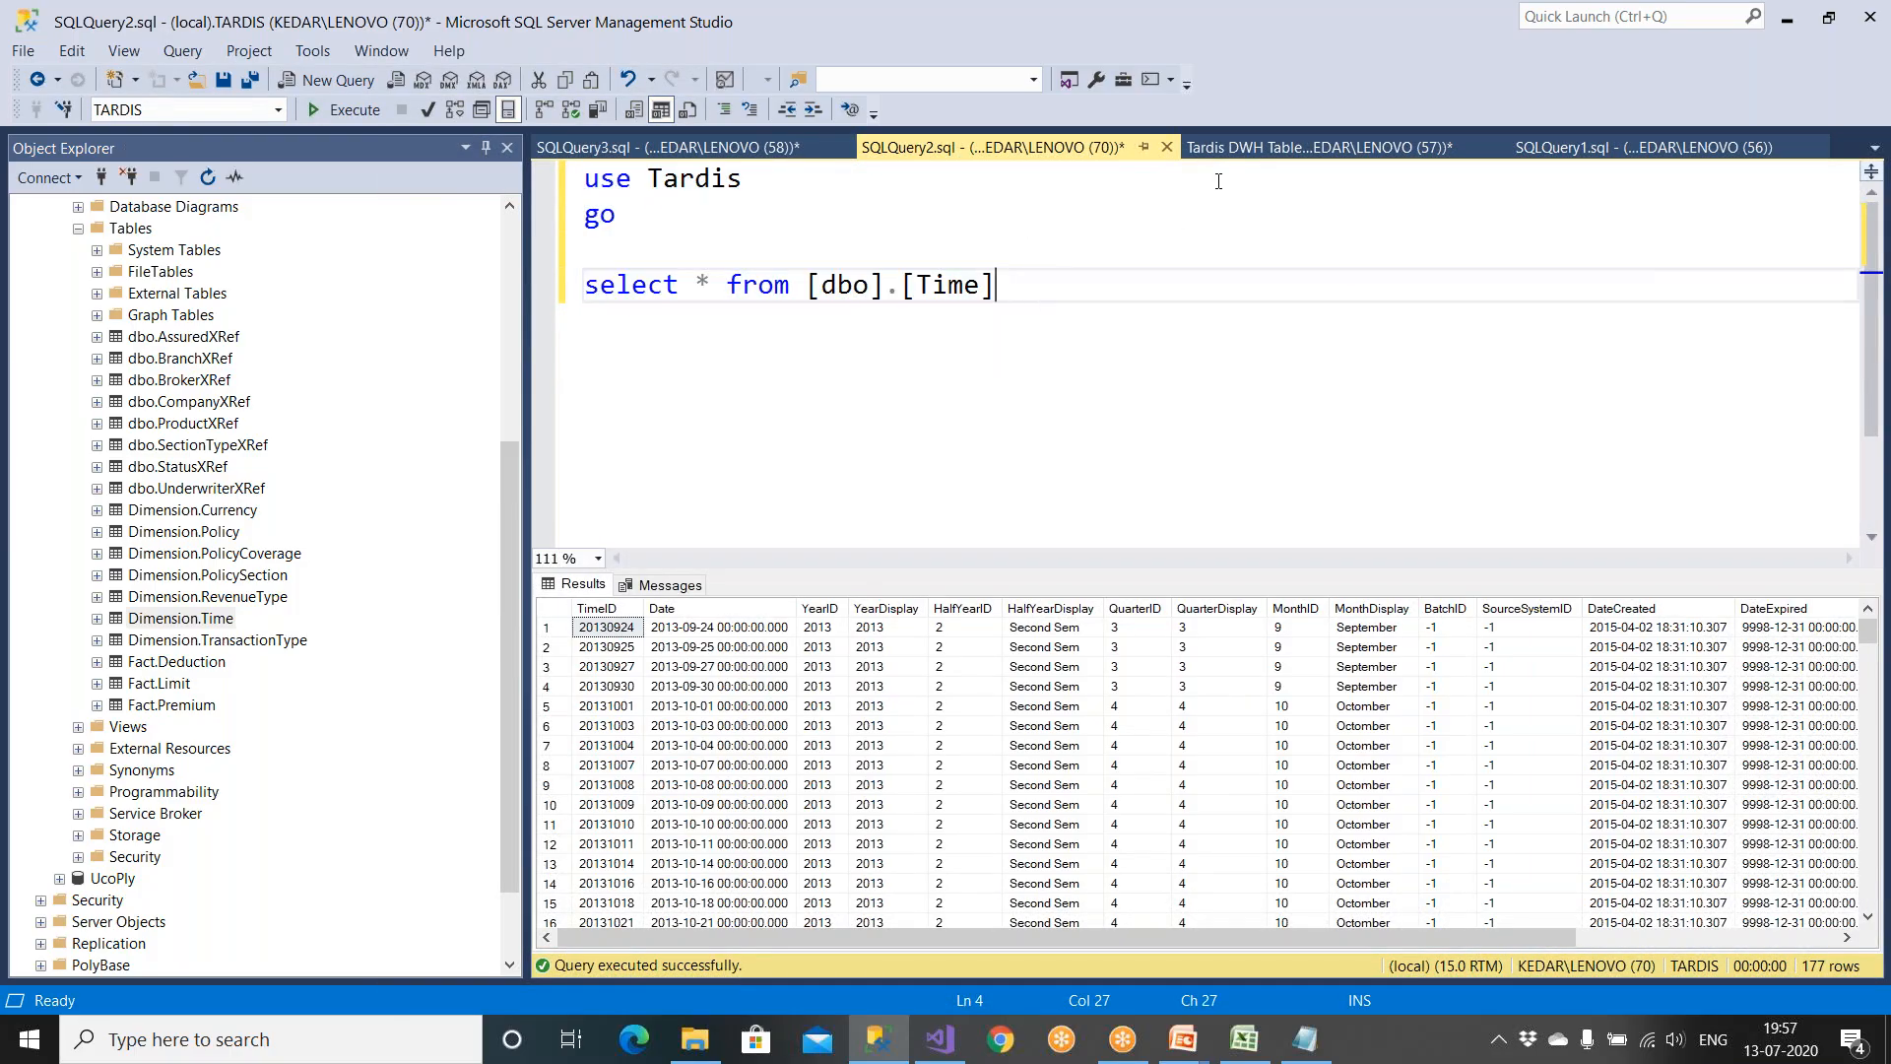
left_click(1320, 146)
scroll(988, 459, "down", 2)
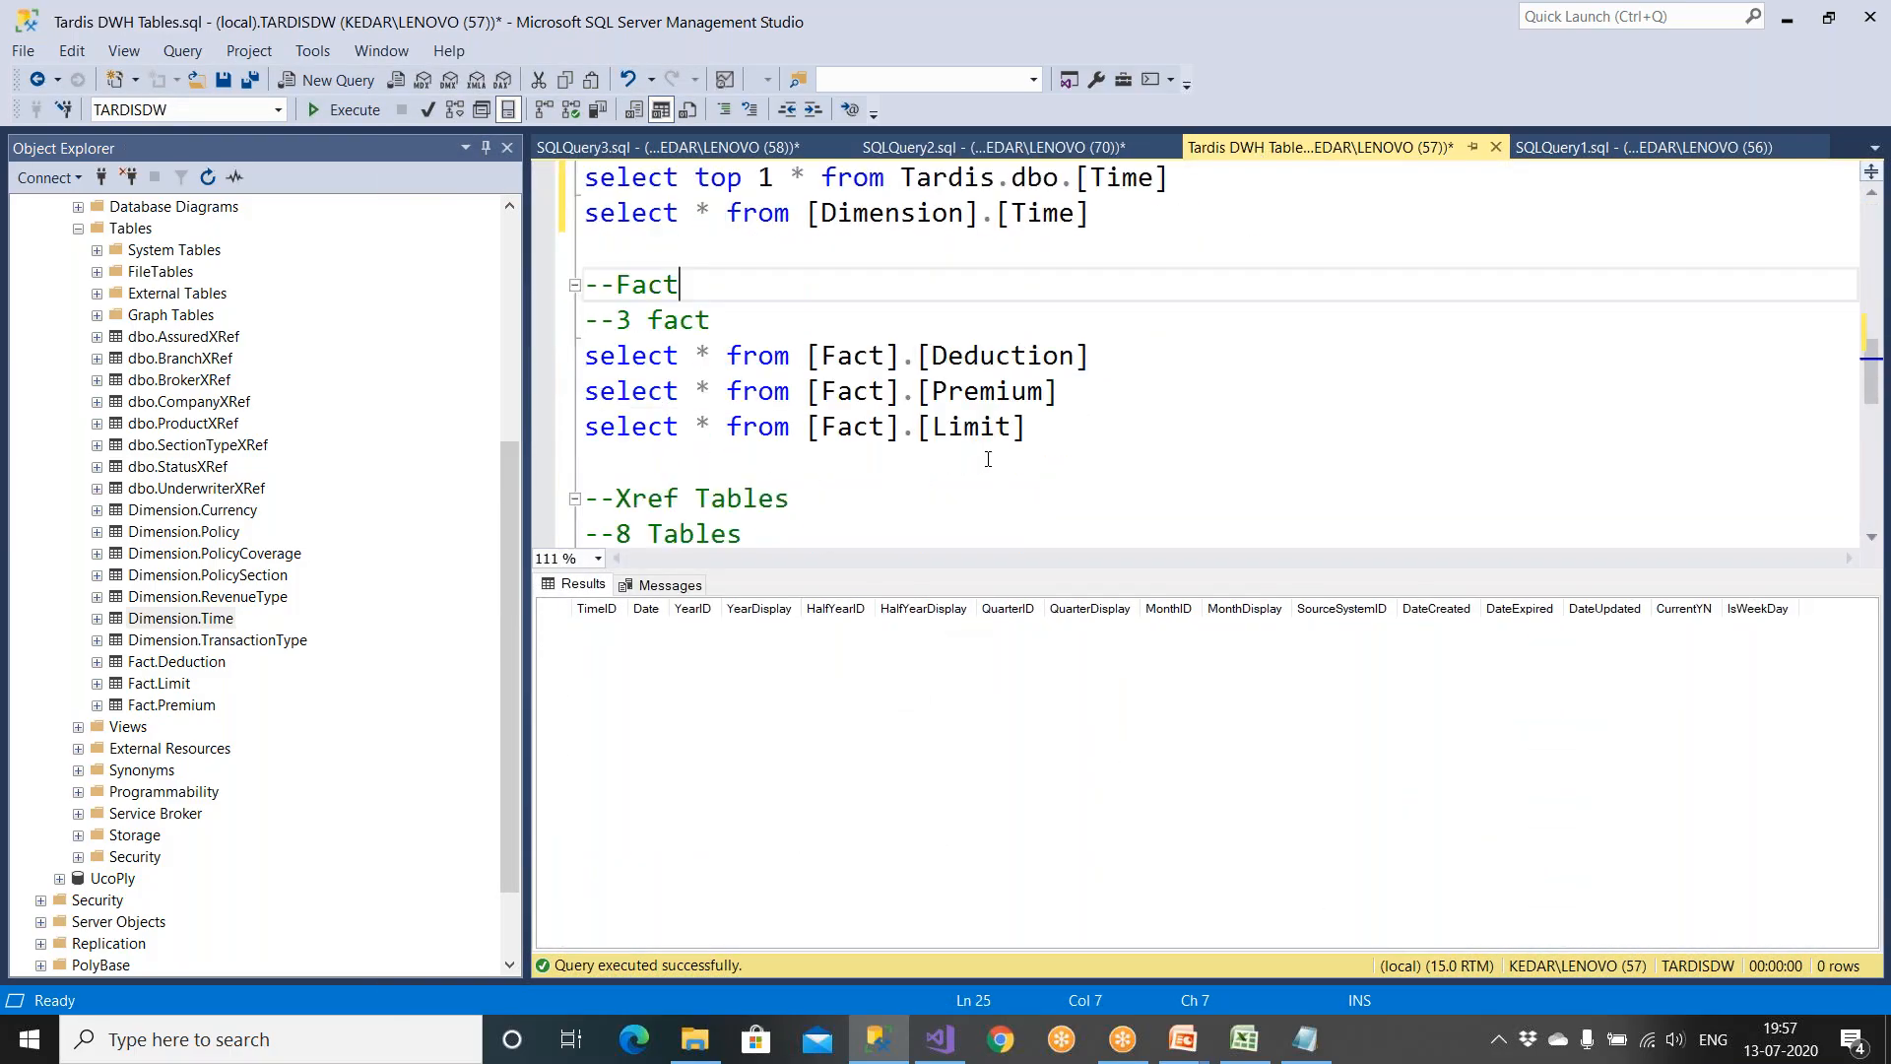
scroll(988, 459, "up", 5)
left_click(730, 150)
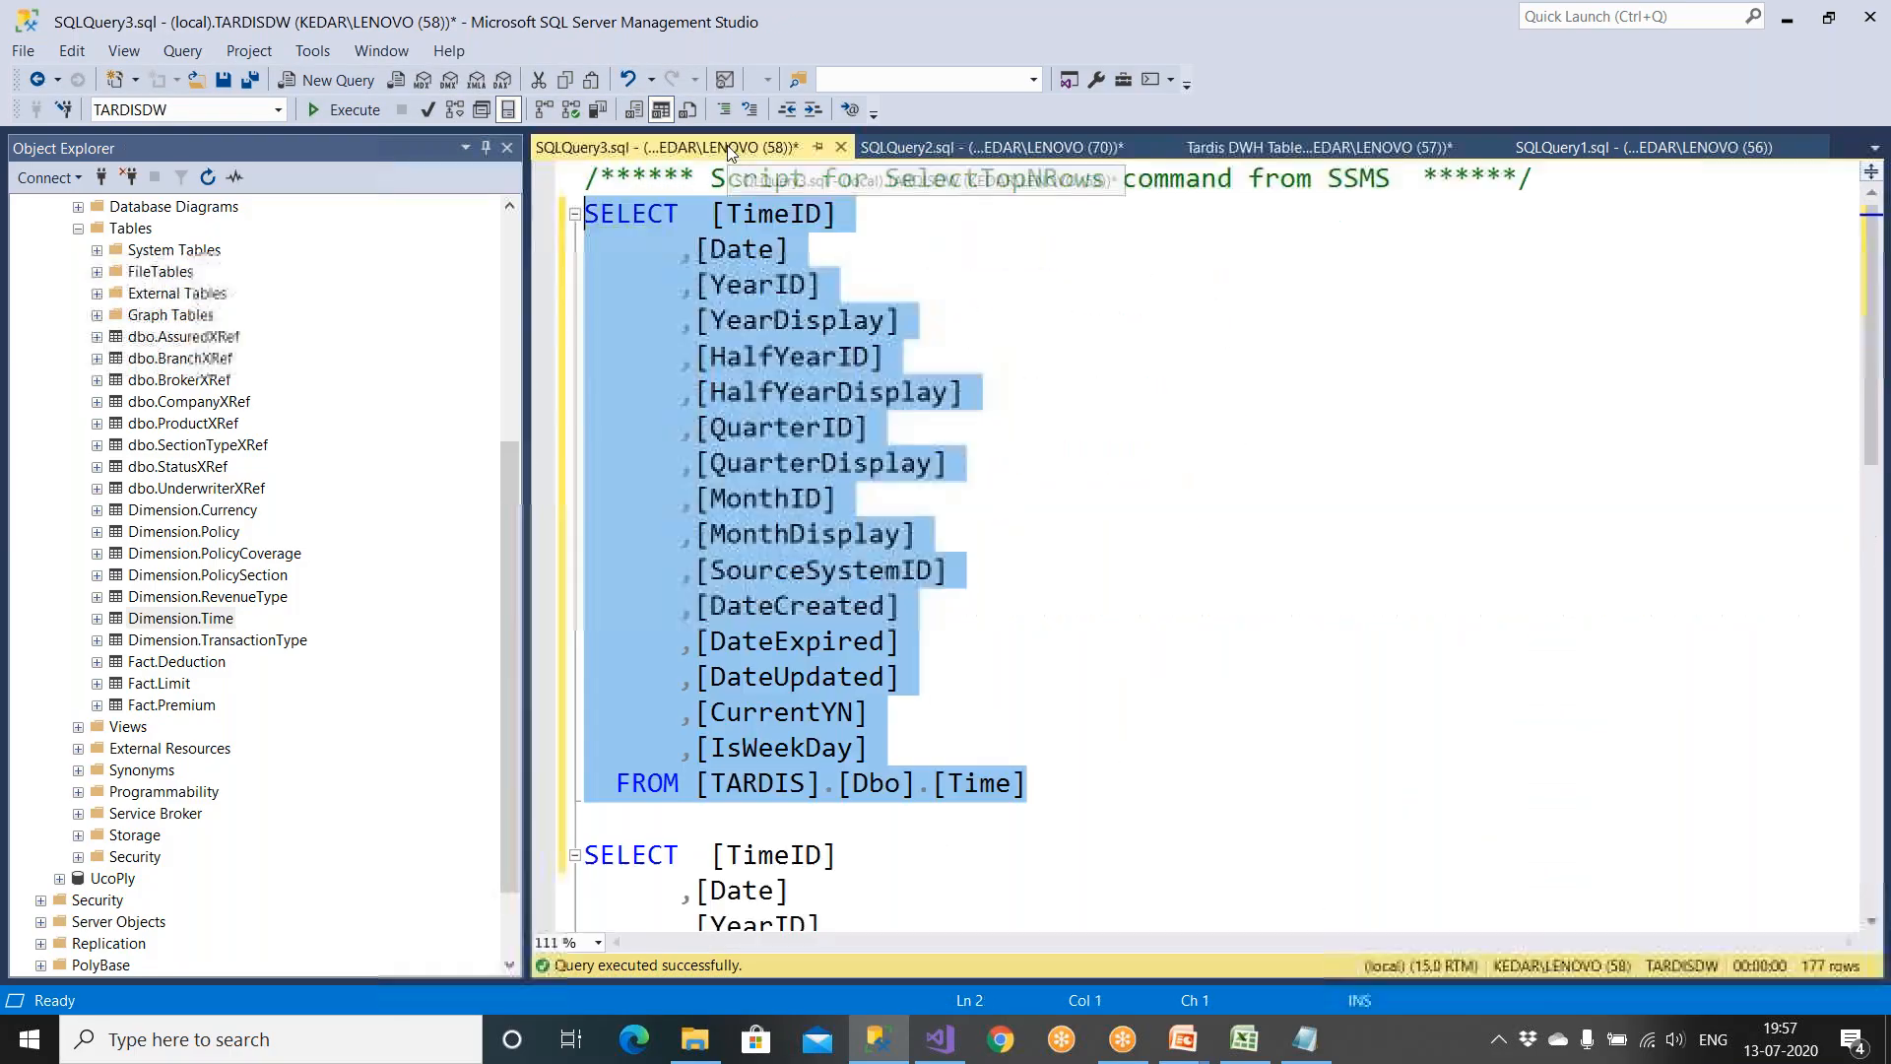
left_click(893, 350)
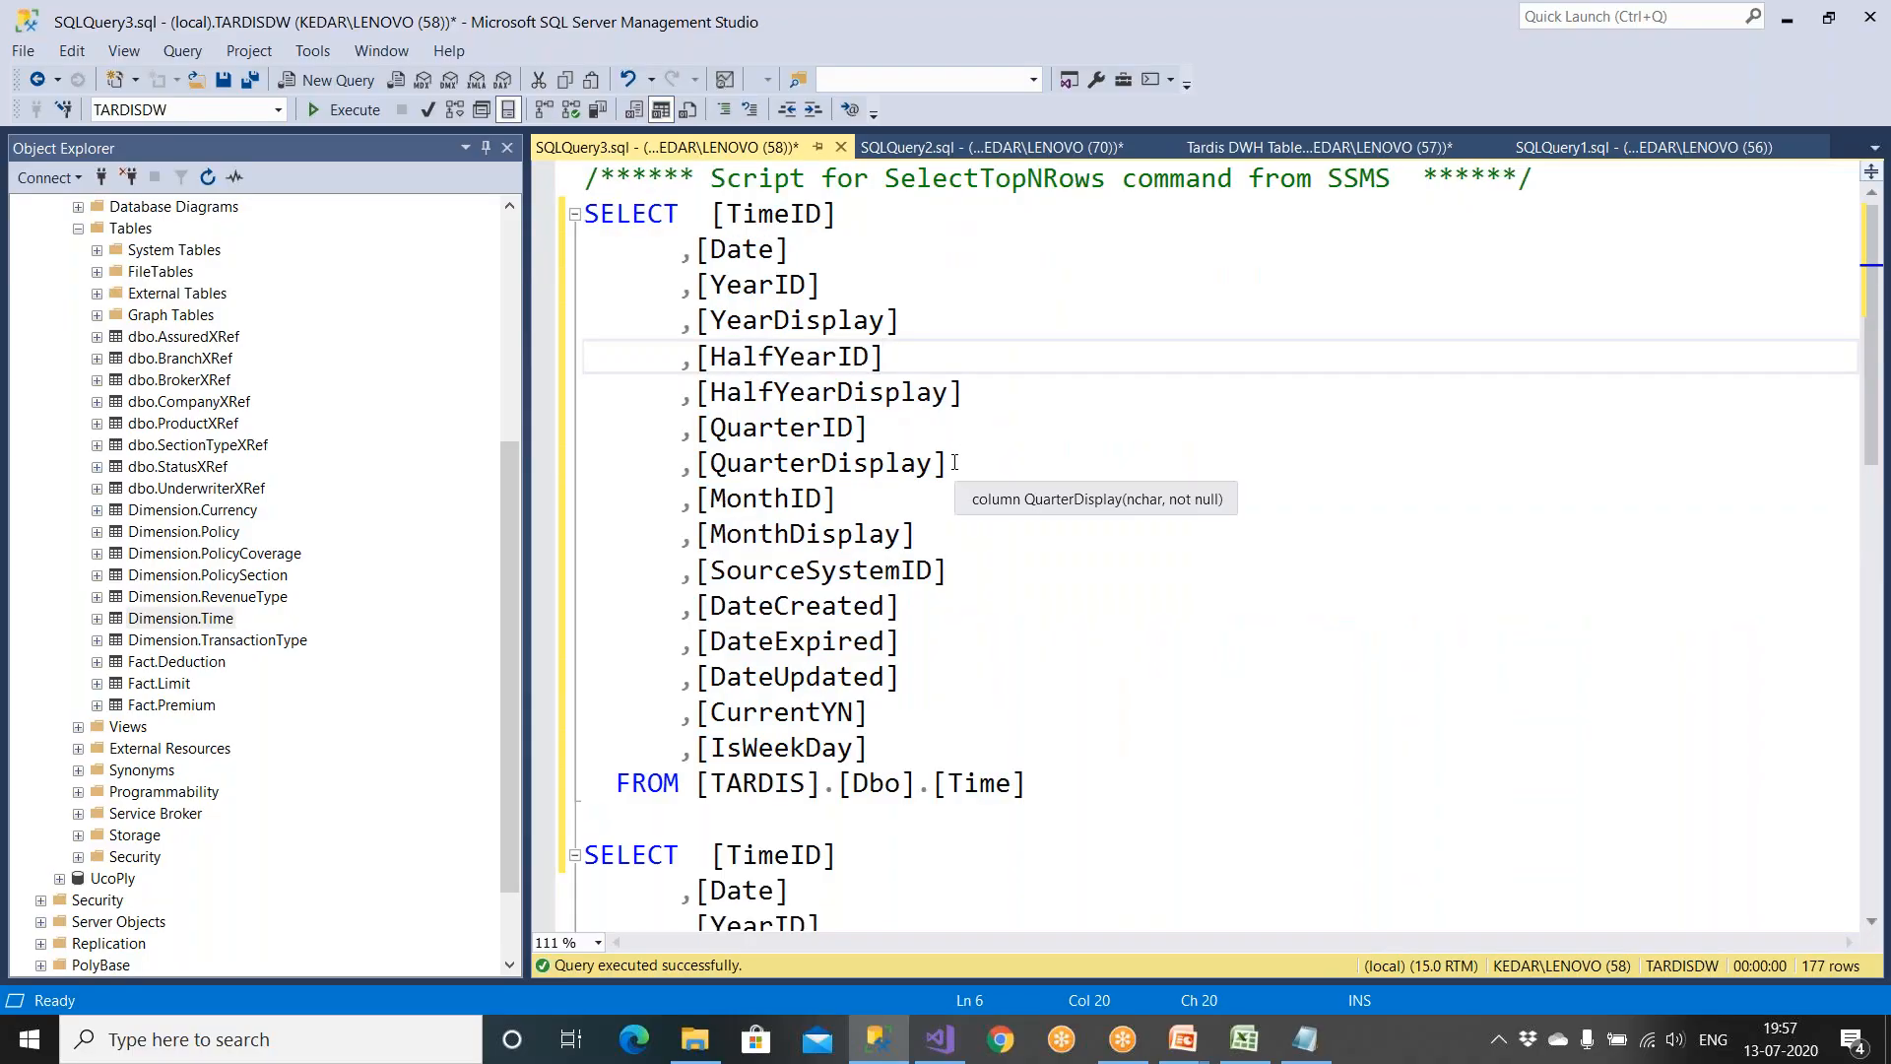
left_click_drag(592, 224, 1027, 785)
left_click(1121, 781)
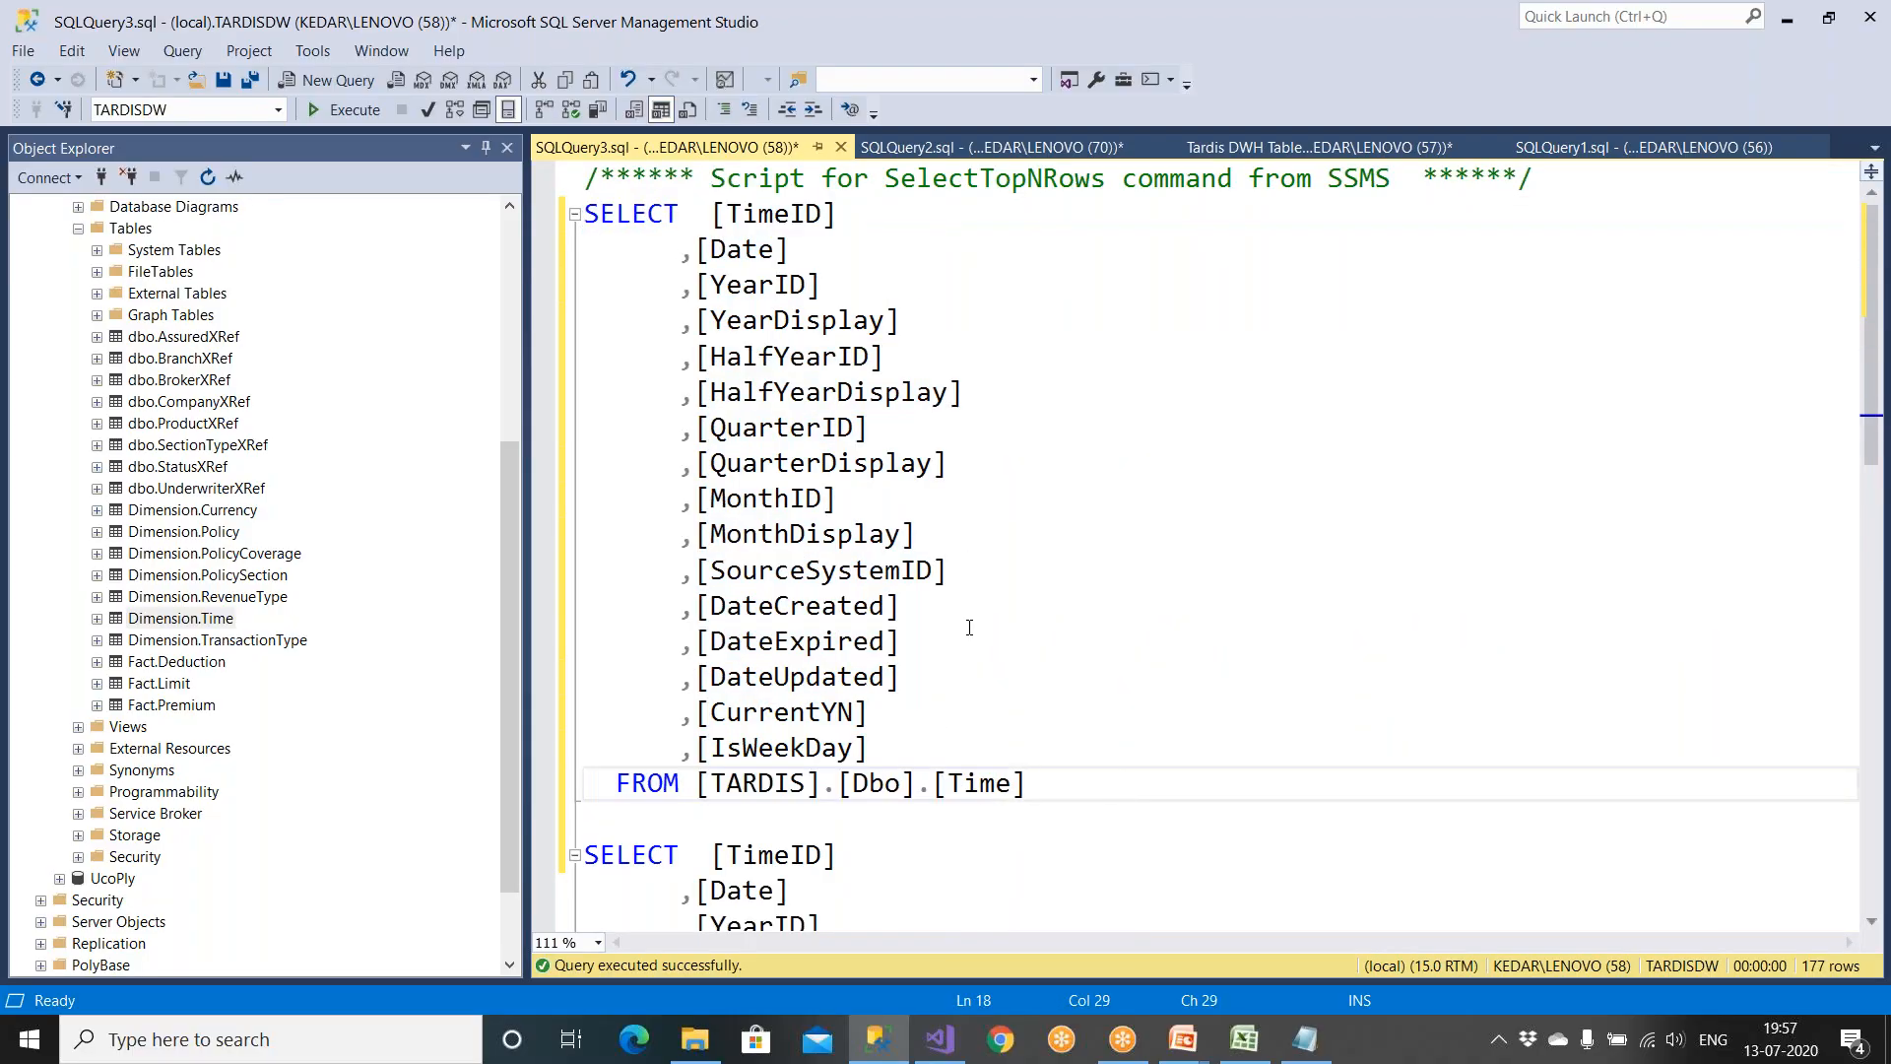
Step: Add an INSERT INTO [Dimension].[Time] line above the first select, copying the table name from the last FROM clause
left_click(1544, 181)
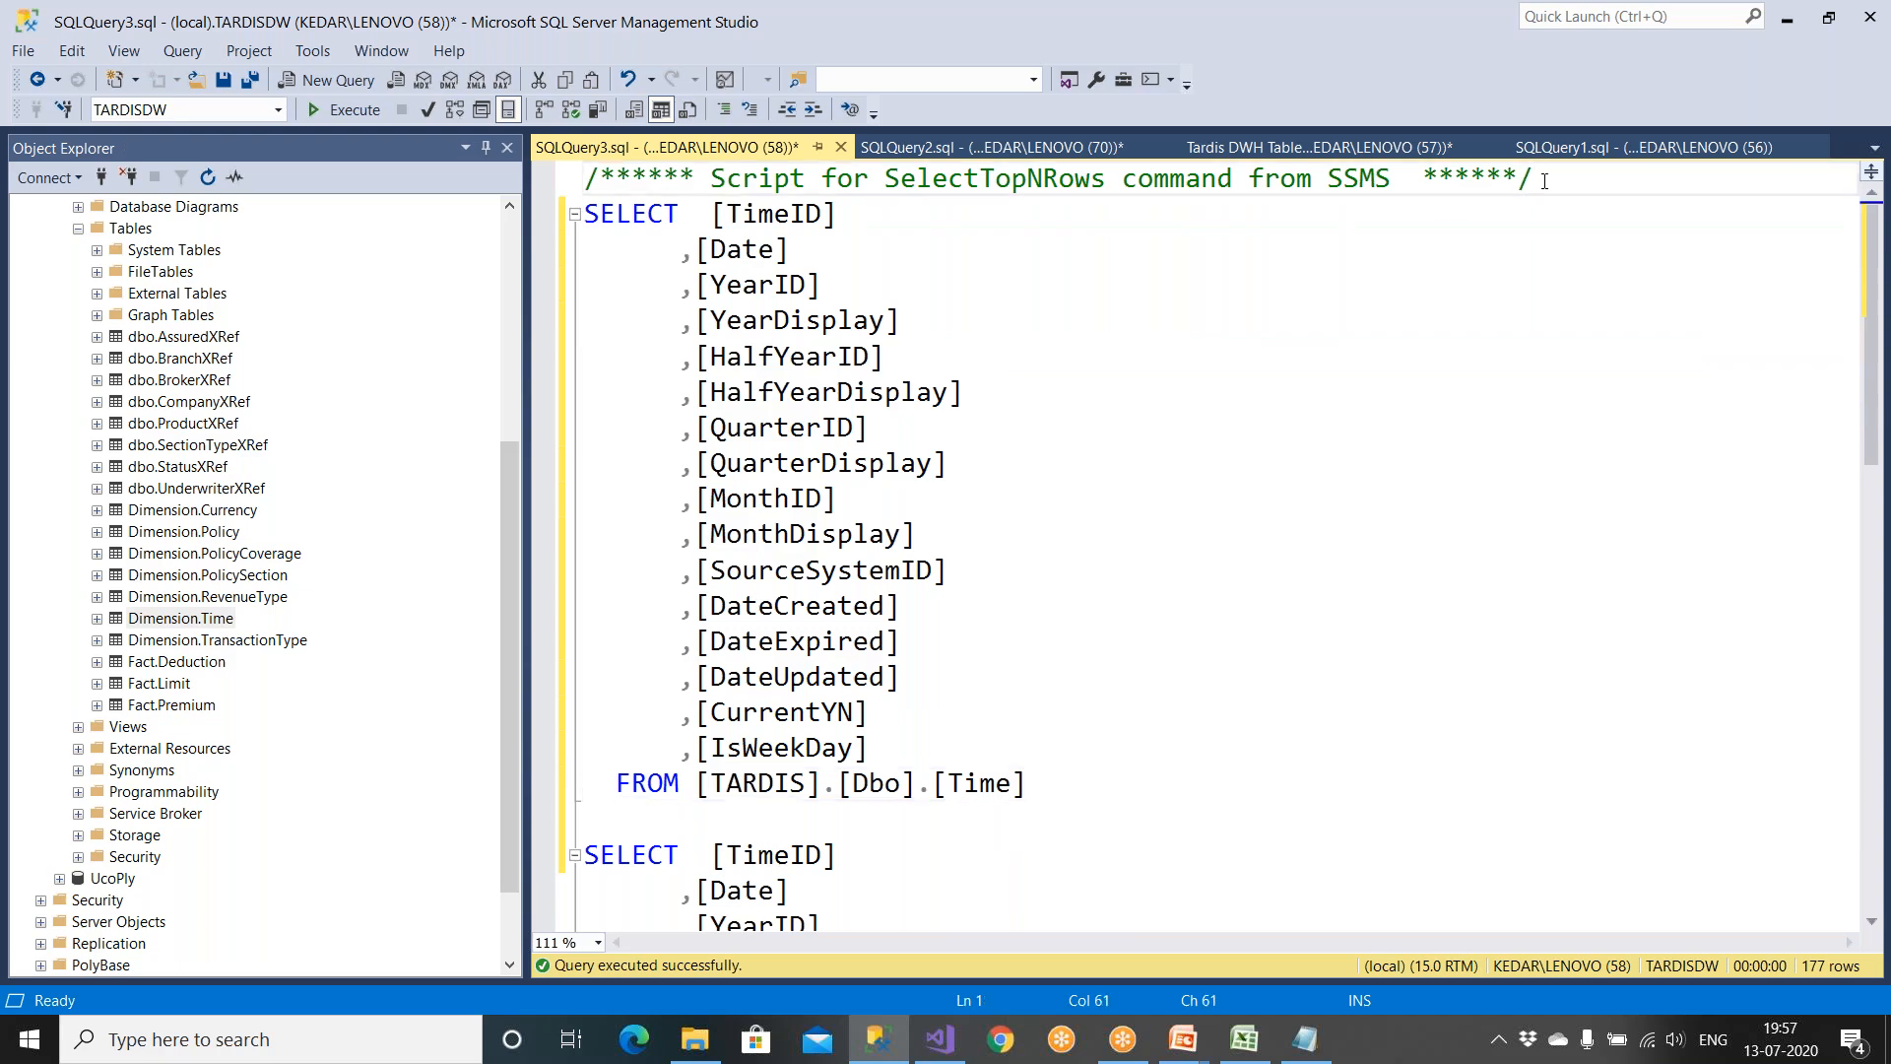
key("Return")
key("Return")
type("INSERT INTO")
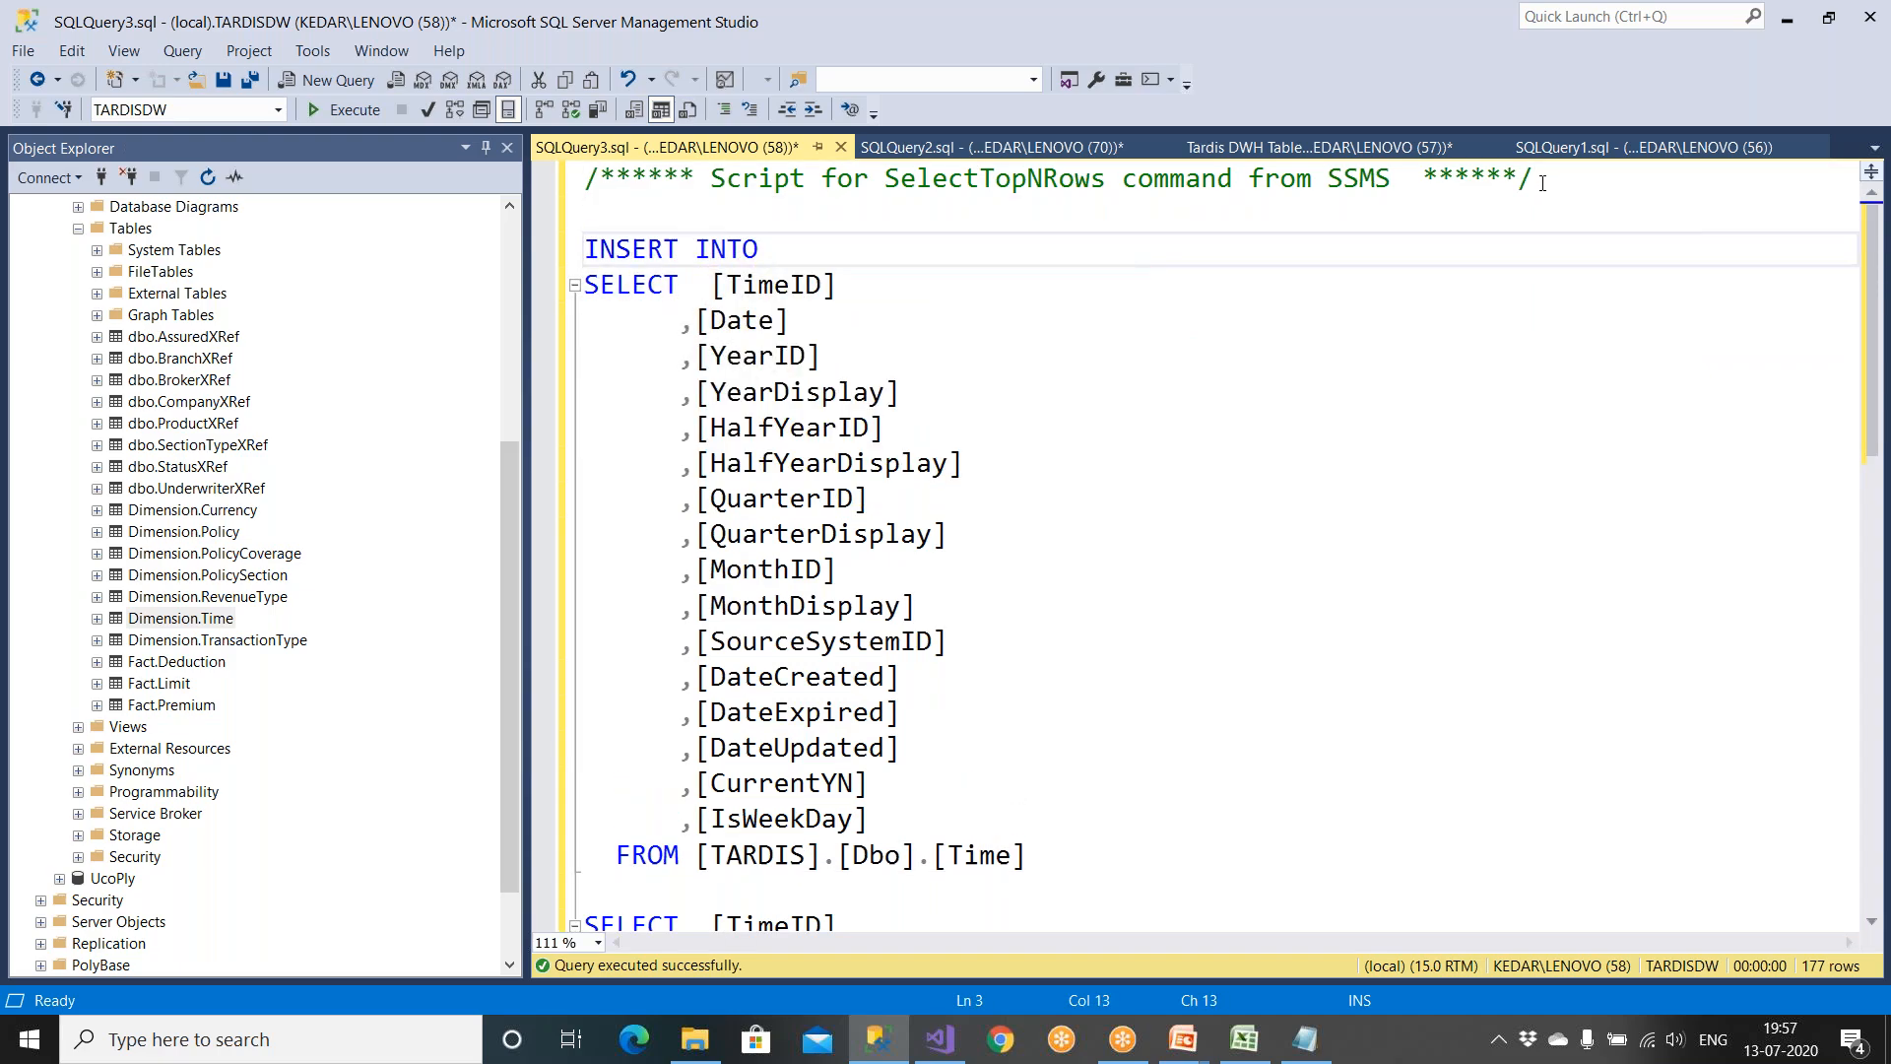
scroll(1536, 311, "down", 9)
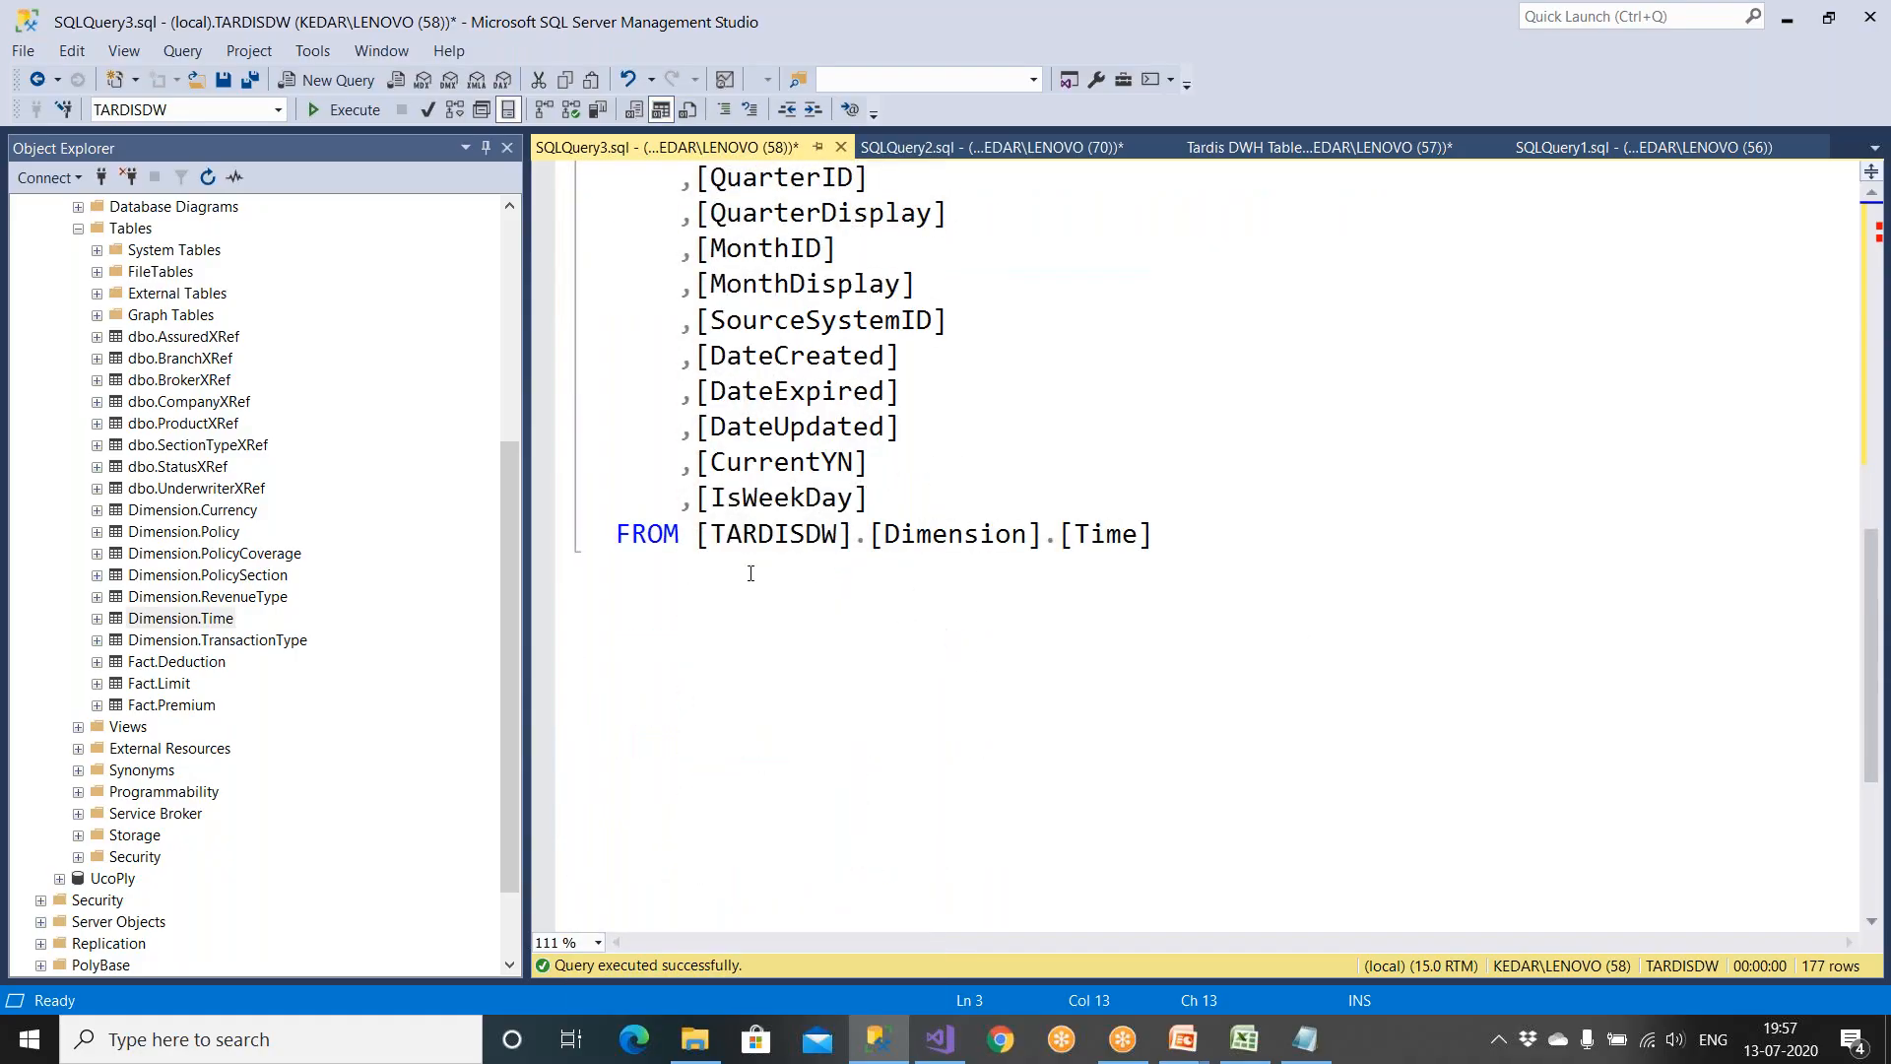
left_click_drag(870, 535, 1152, 534)
key("ctrl+c")
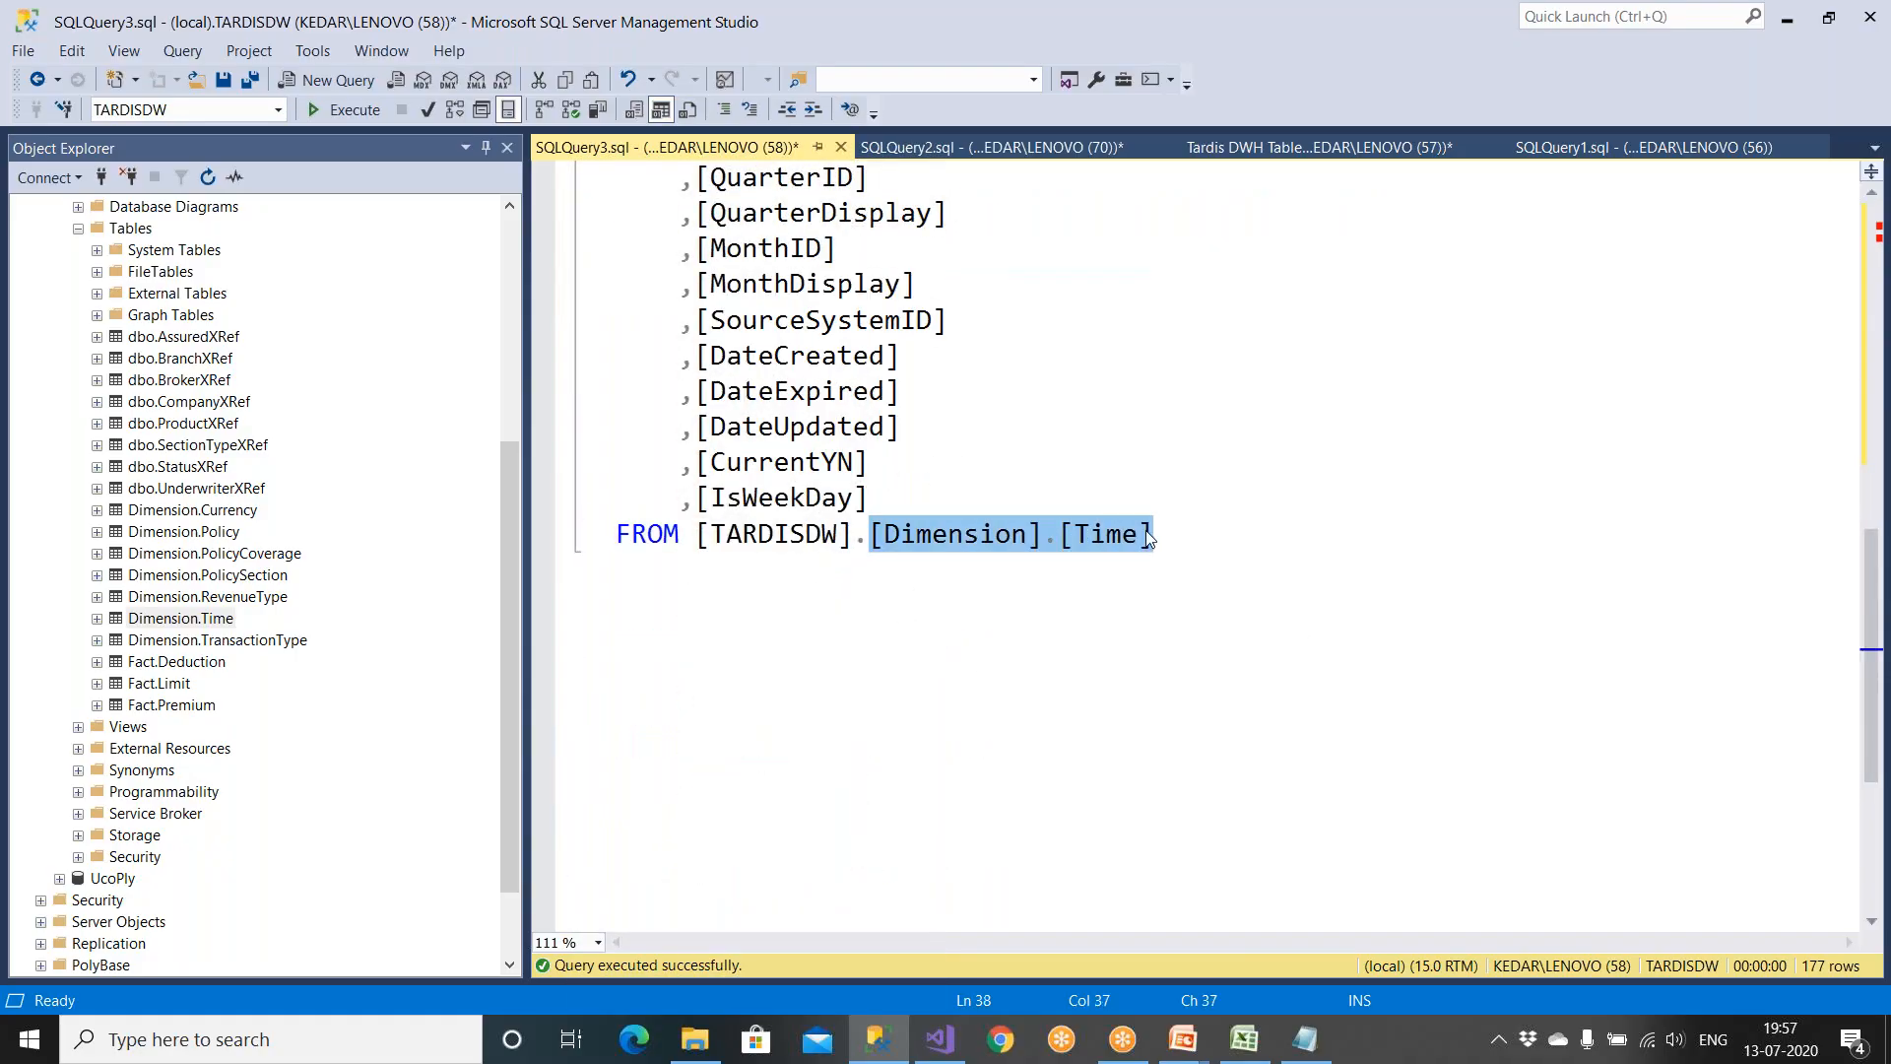
scroll(1001, 381, "up", 9)
left_click(831, 249)
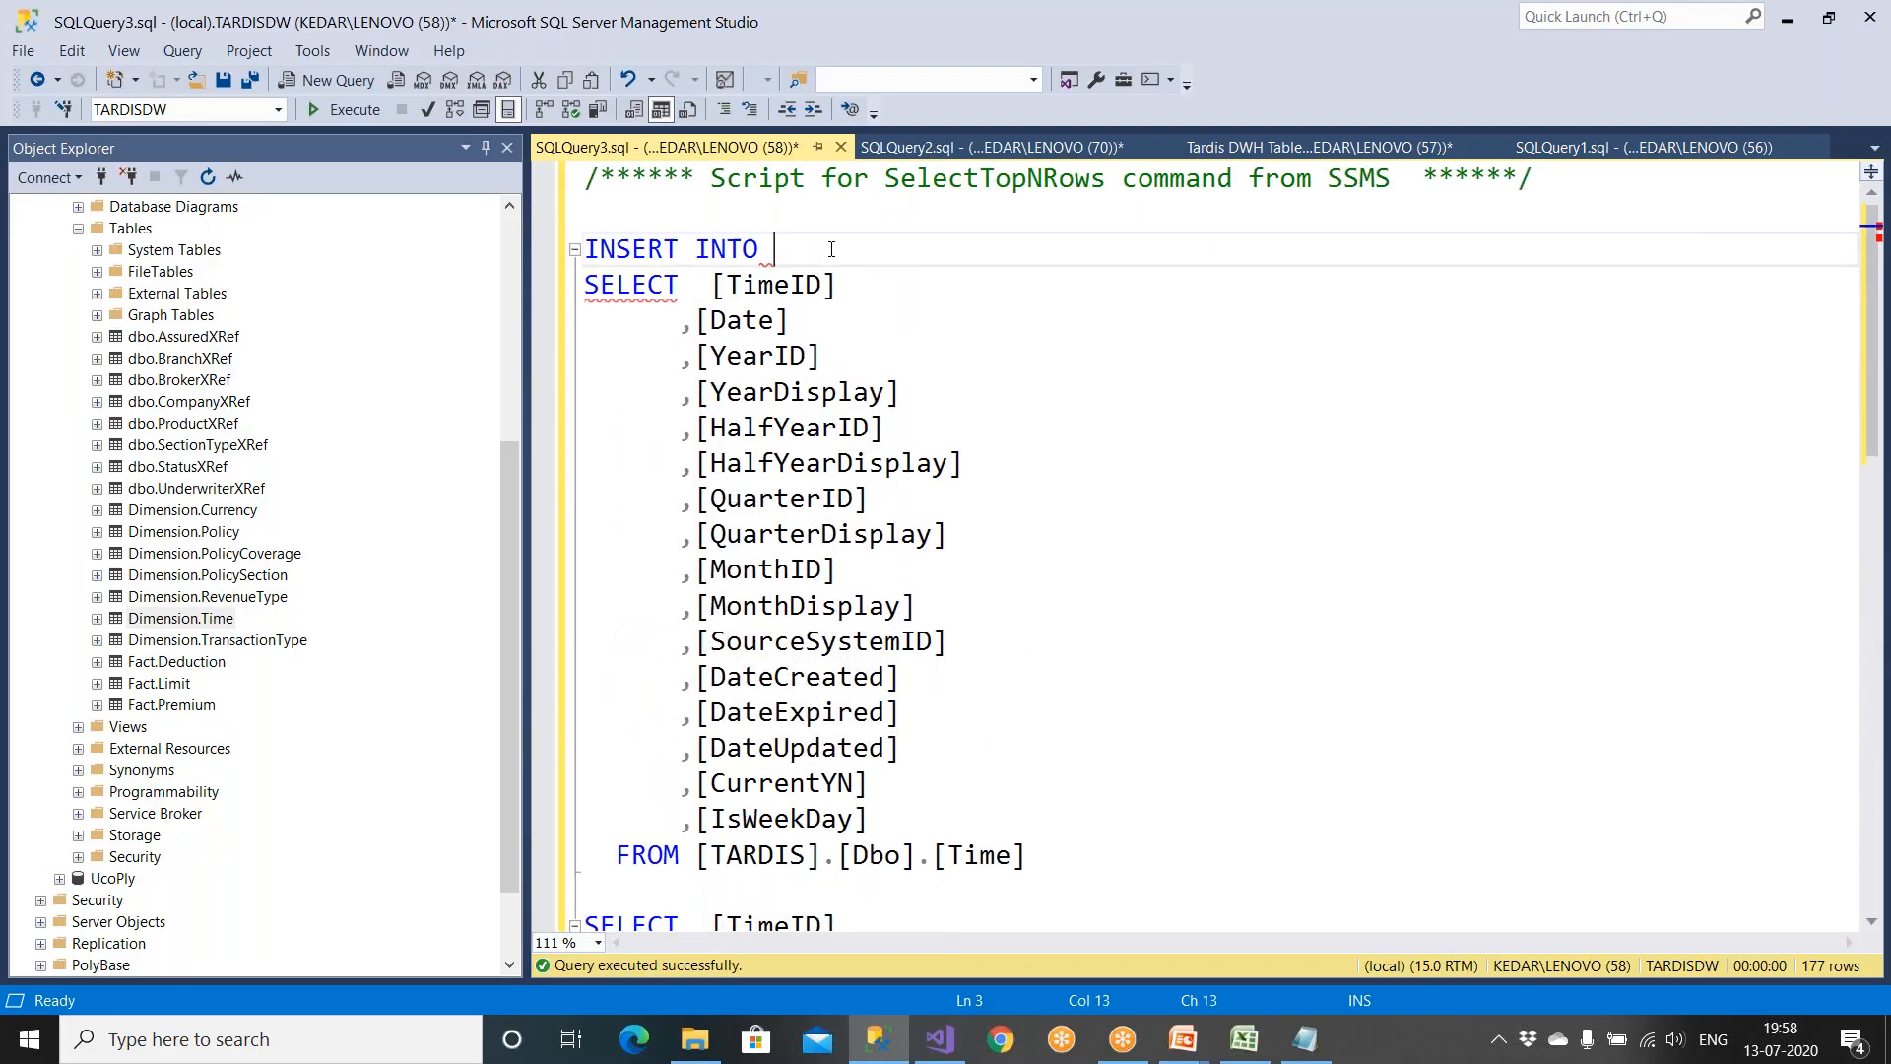
key("ctrl+v")
Step: Add an opening and a closing parenthesis on separate lines after the insert target, with room for a column list
type("(")
key("Return")
key("Return")
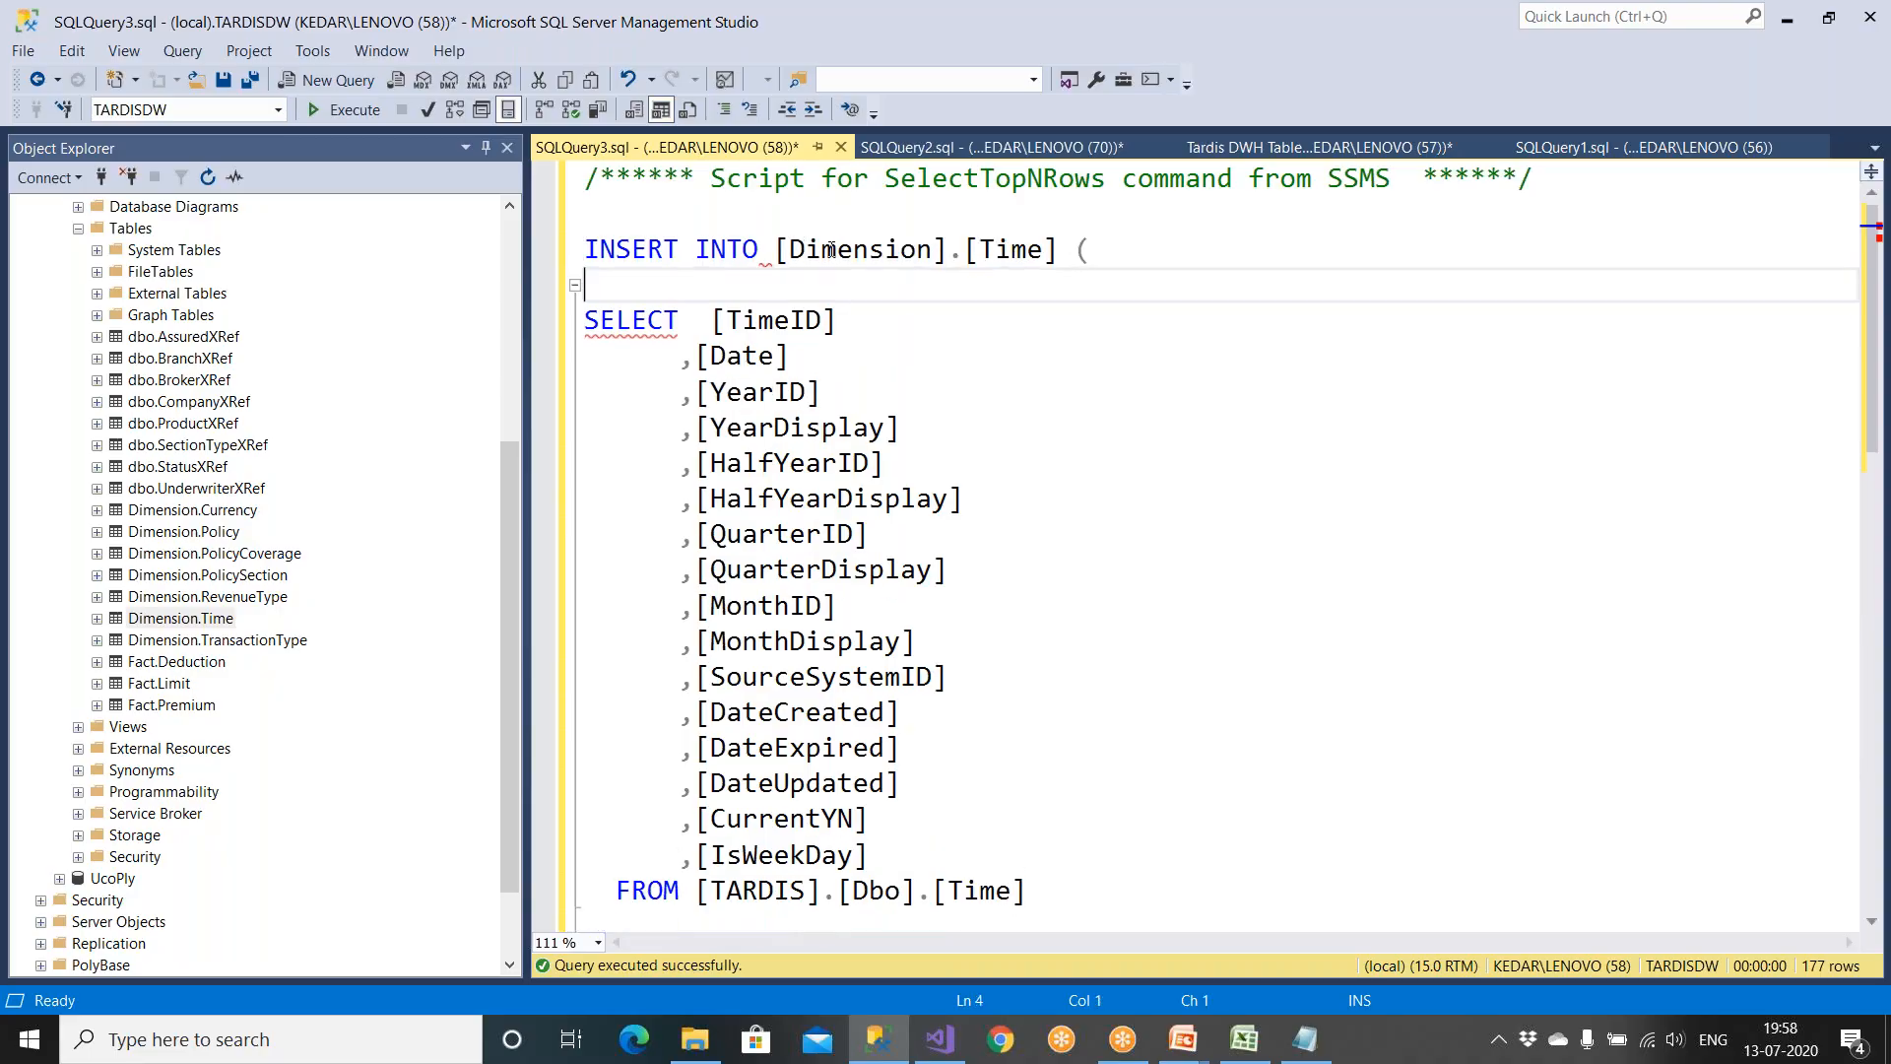
type(")")
key("Return")
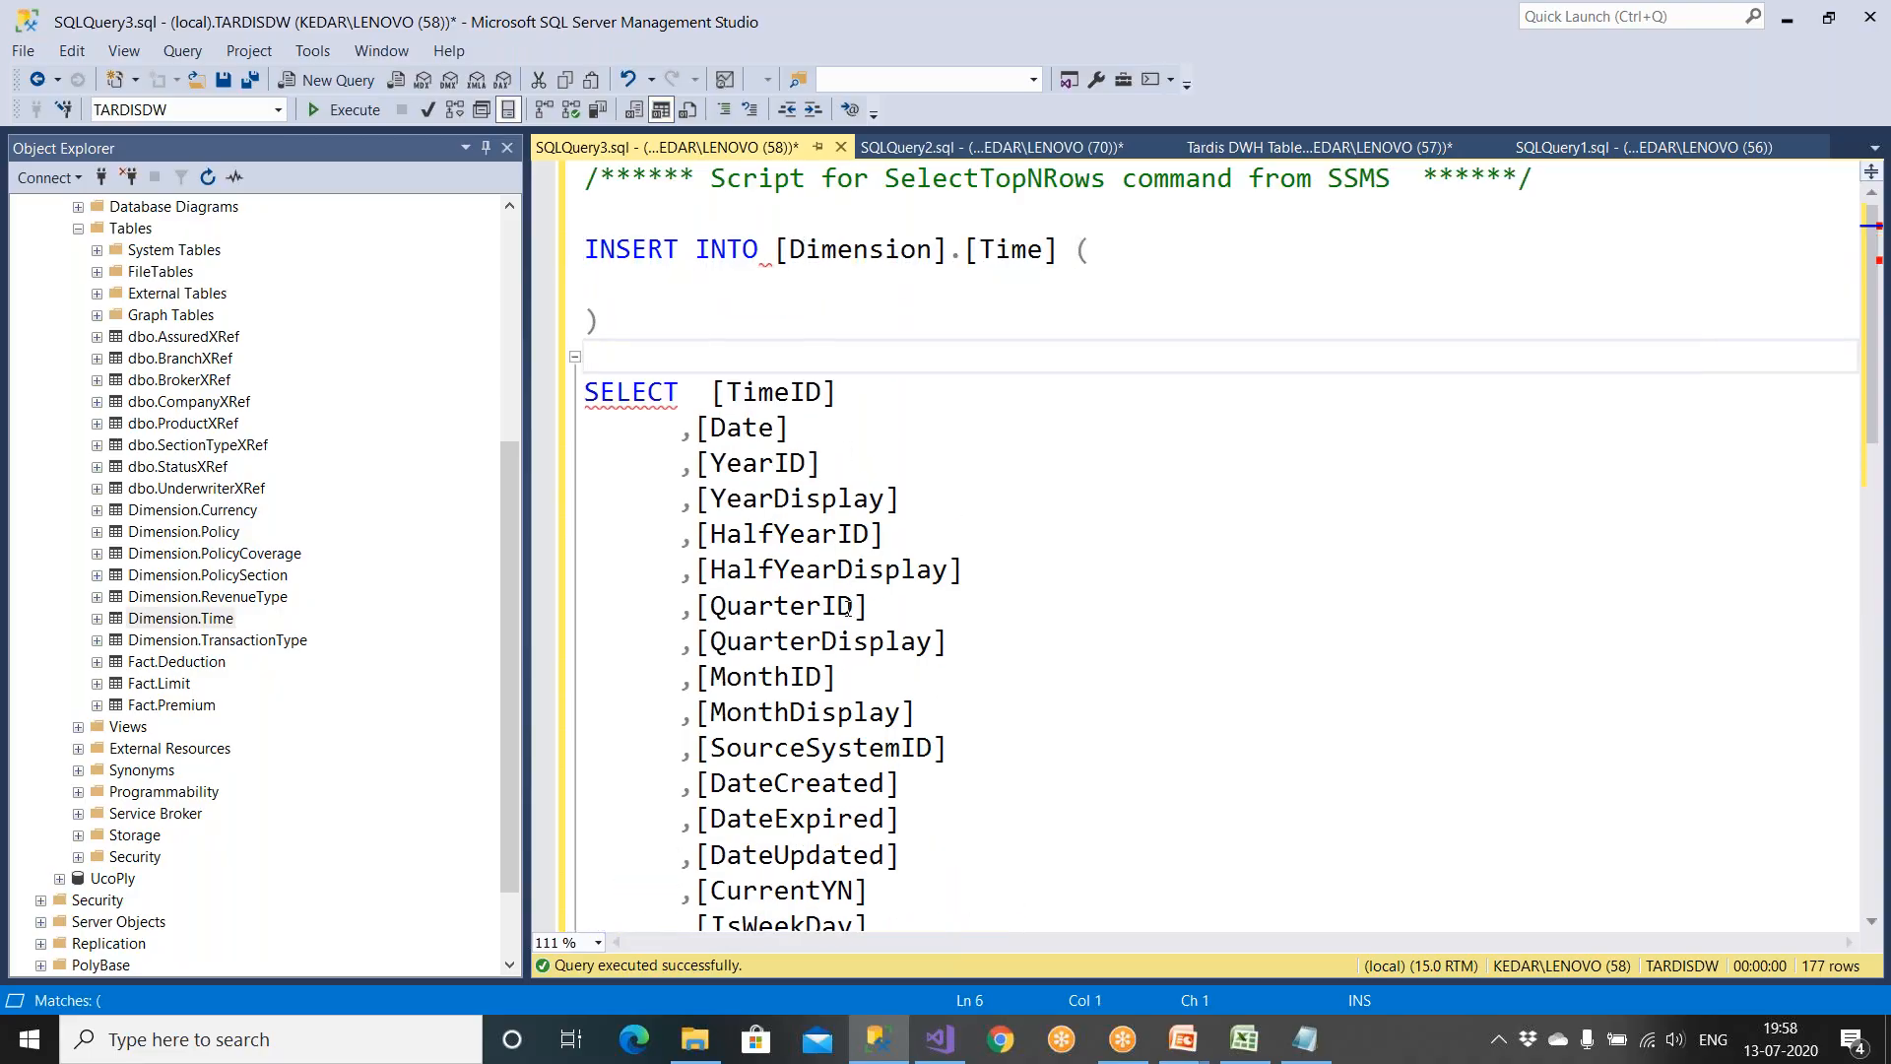
Step: Copy the column list from [TimeID] through [IsWeekDay] into the INSERT parentheses and indent its first line
scroll(847, 606, "down", 7)
left_click_drag(711, 391, 844, 815)
key("ctrl+c")
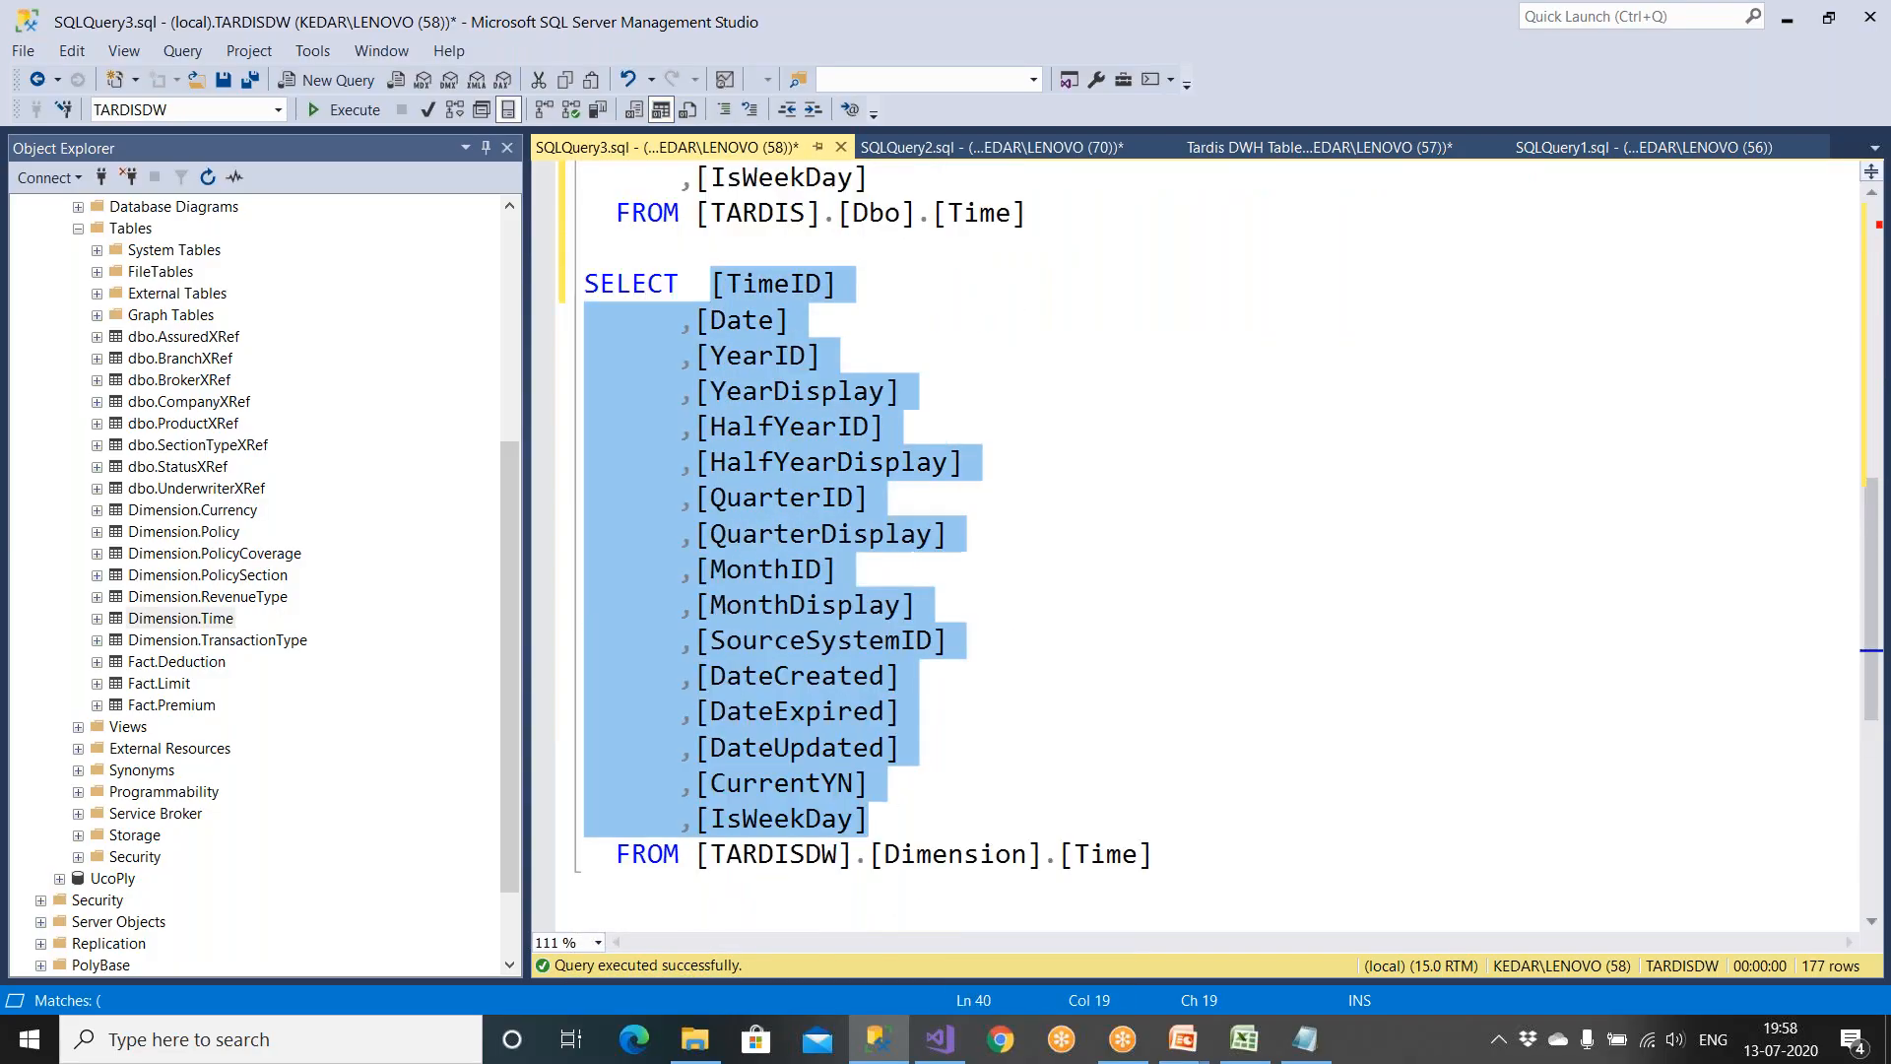
scroll(606, 299, "up", 7)
left_click(606, 294)
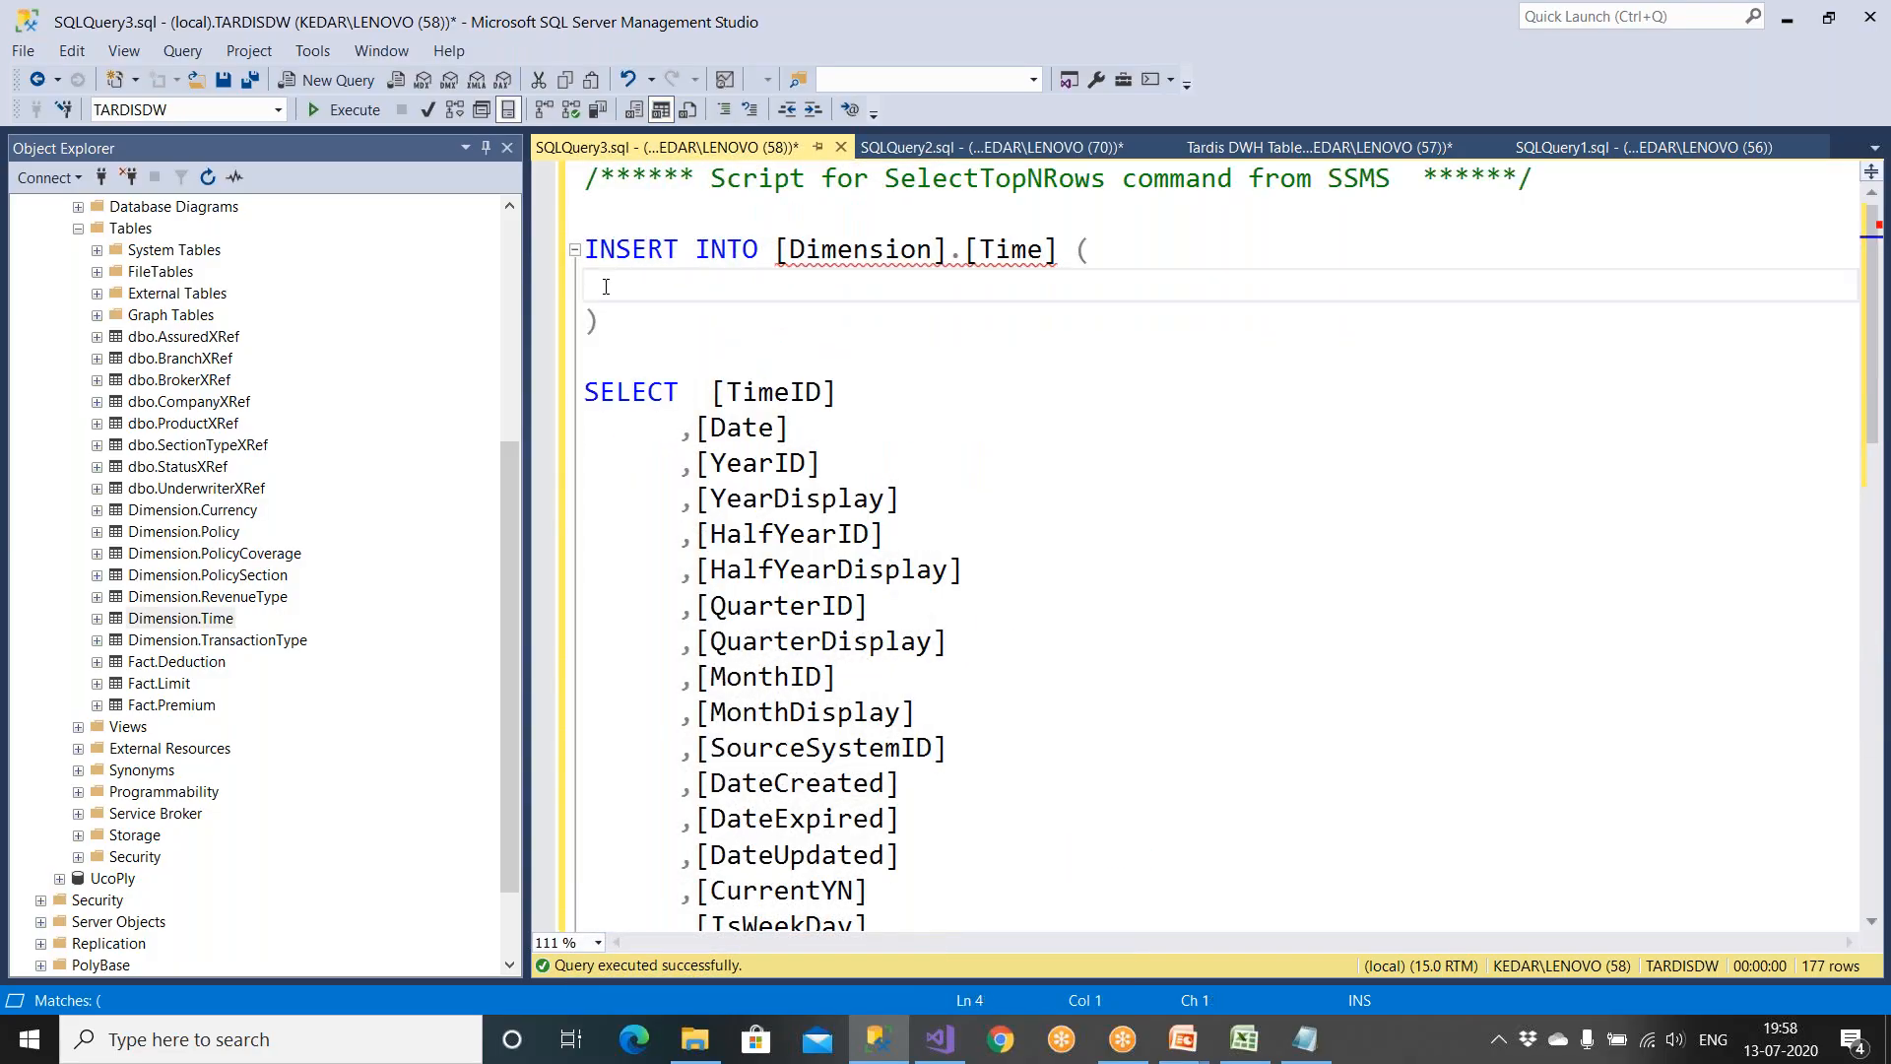
key("ctrl+v")
left_click(594, 292)
key("Tab")
key("Tab")
Step: Execute only the source select from [TARDIS].[Dbo].[Time], hide the results, and check the INSERT column list
scroll(746, 375, "down", 4)
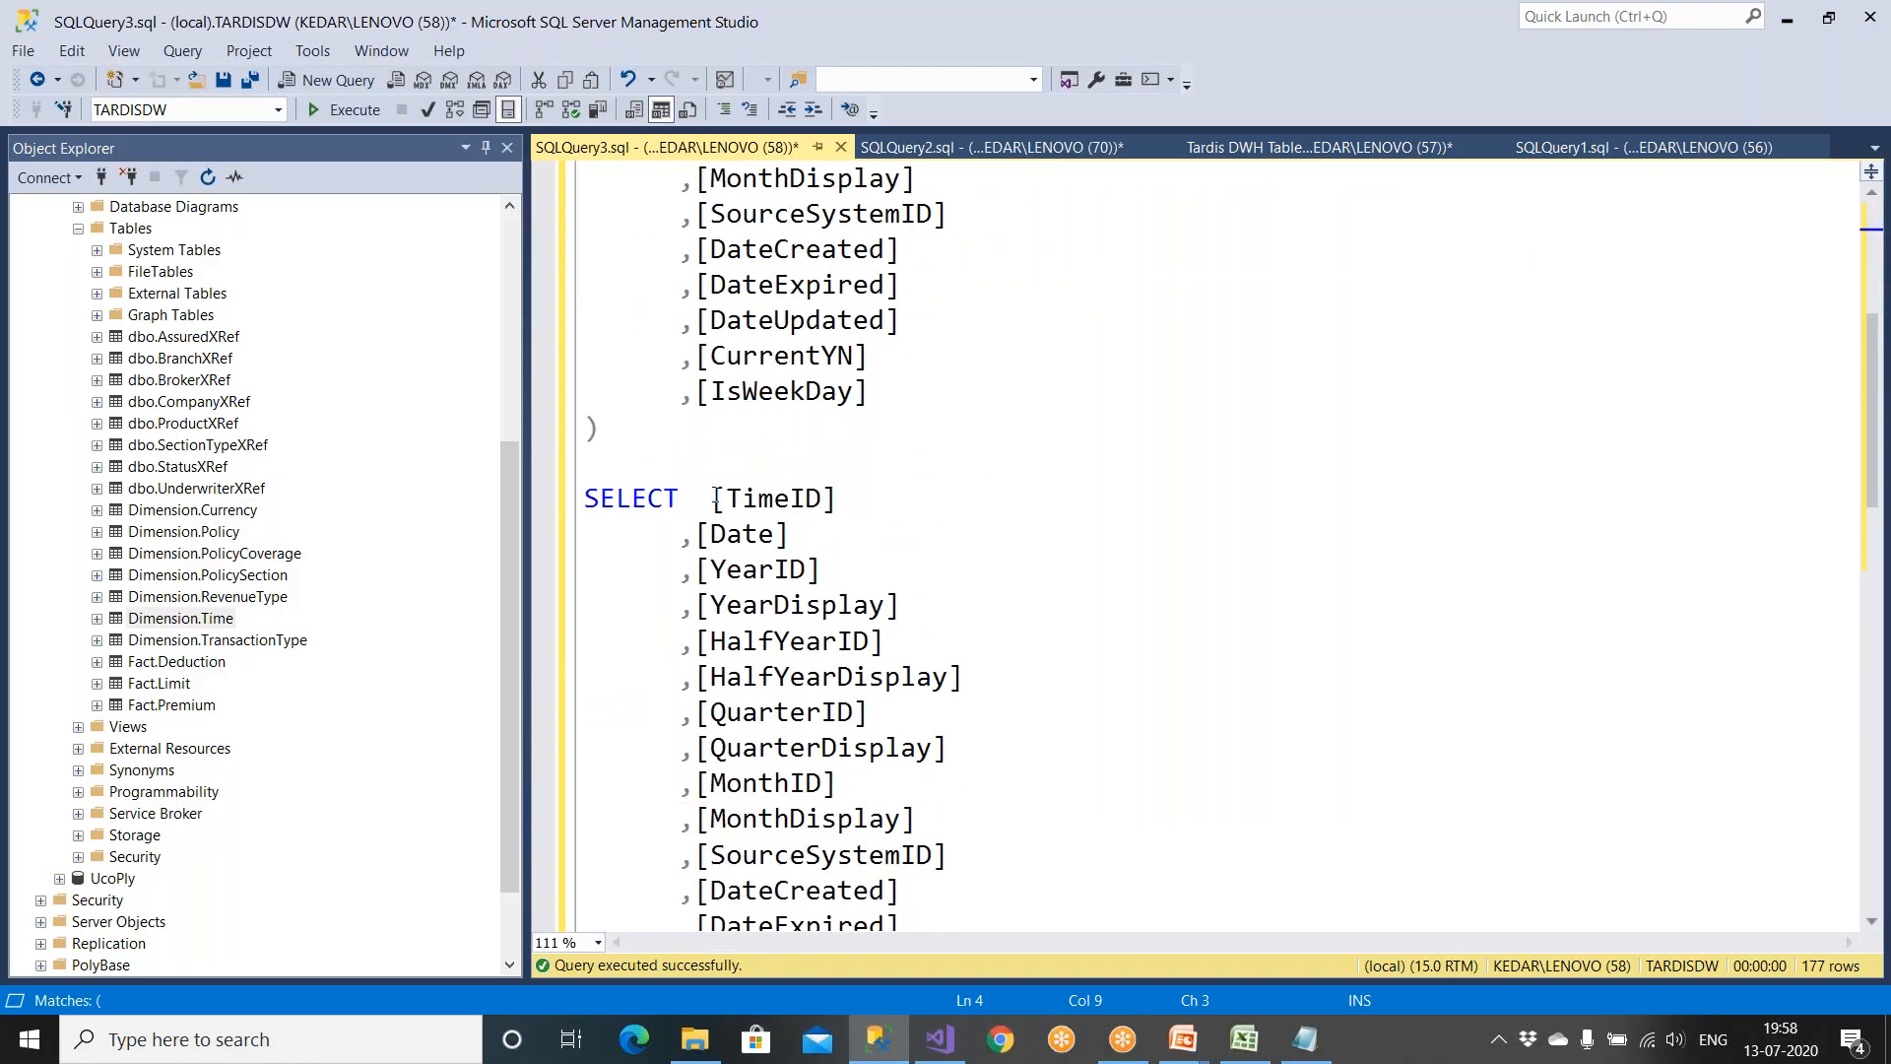
left_click(609, 497)
scroll(608, 497, "down", 4)
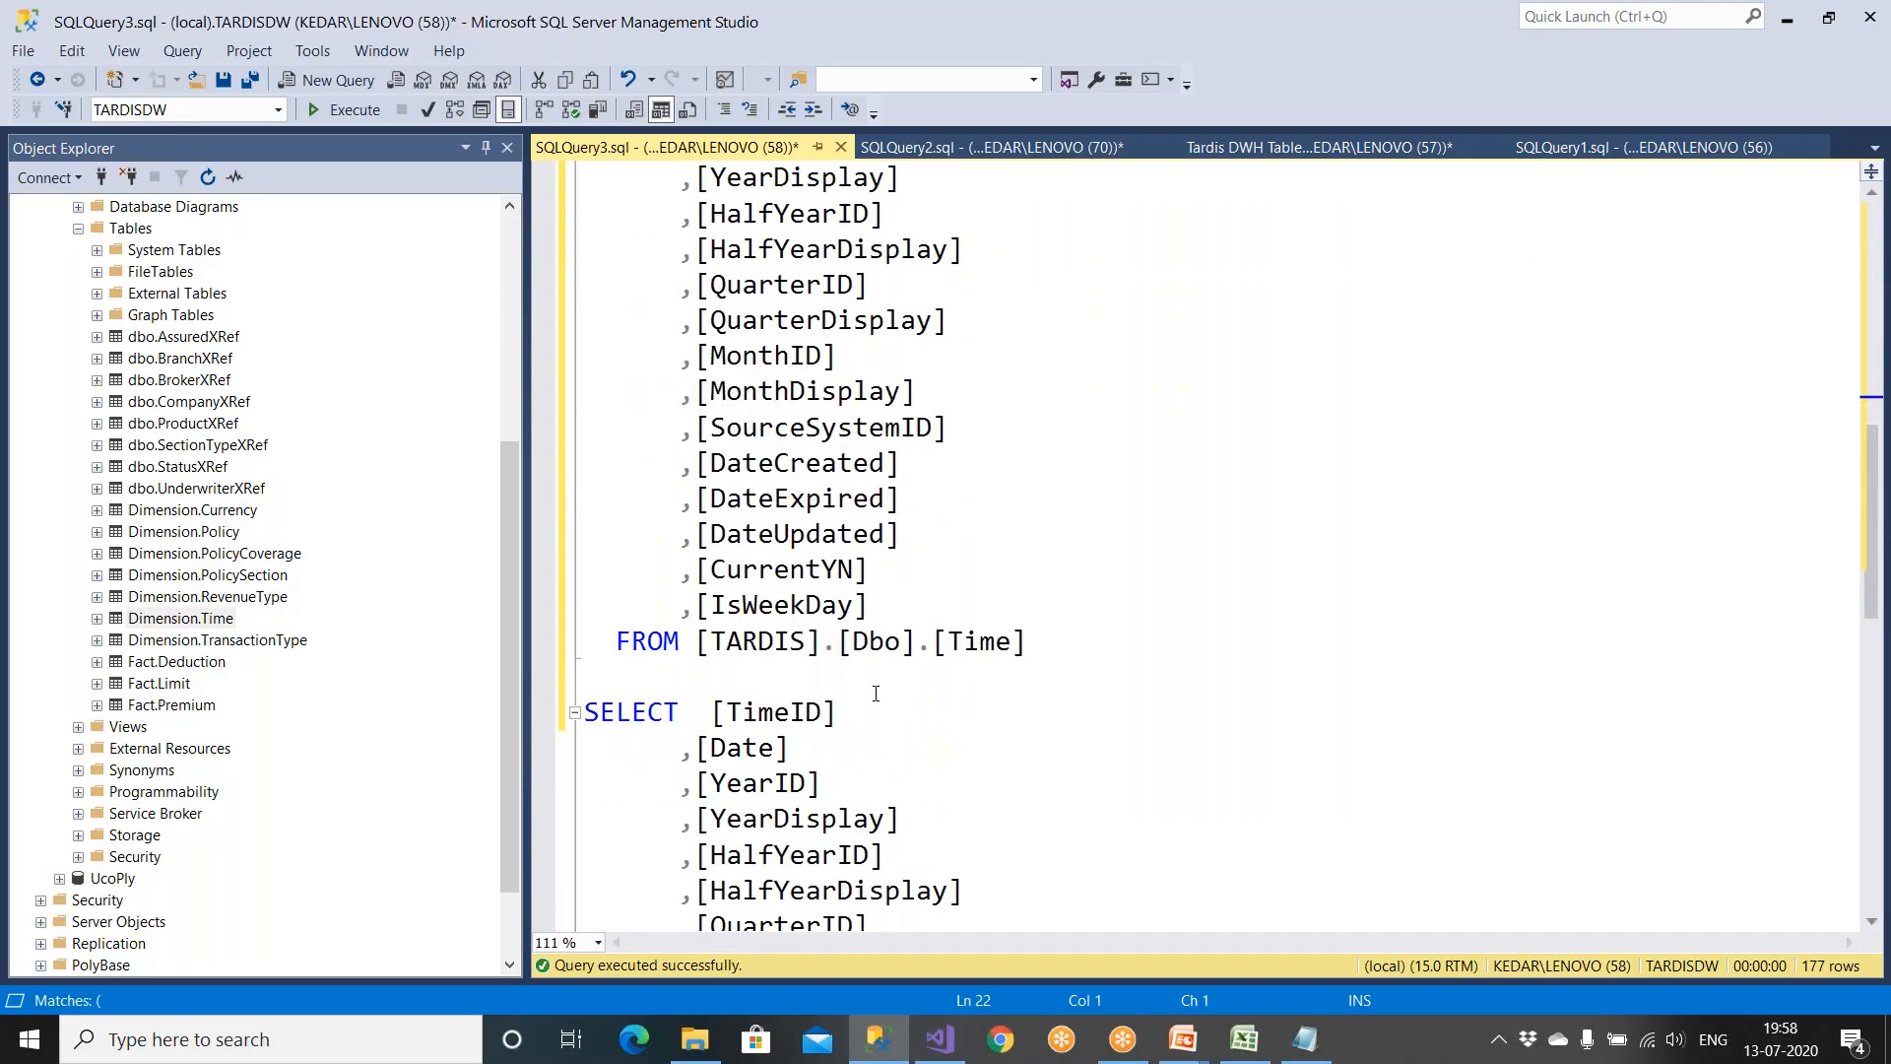
left_click(1054, 645, "shift")
key("F5")
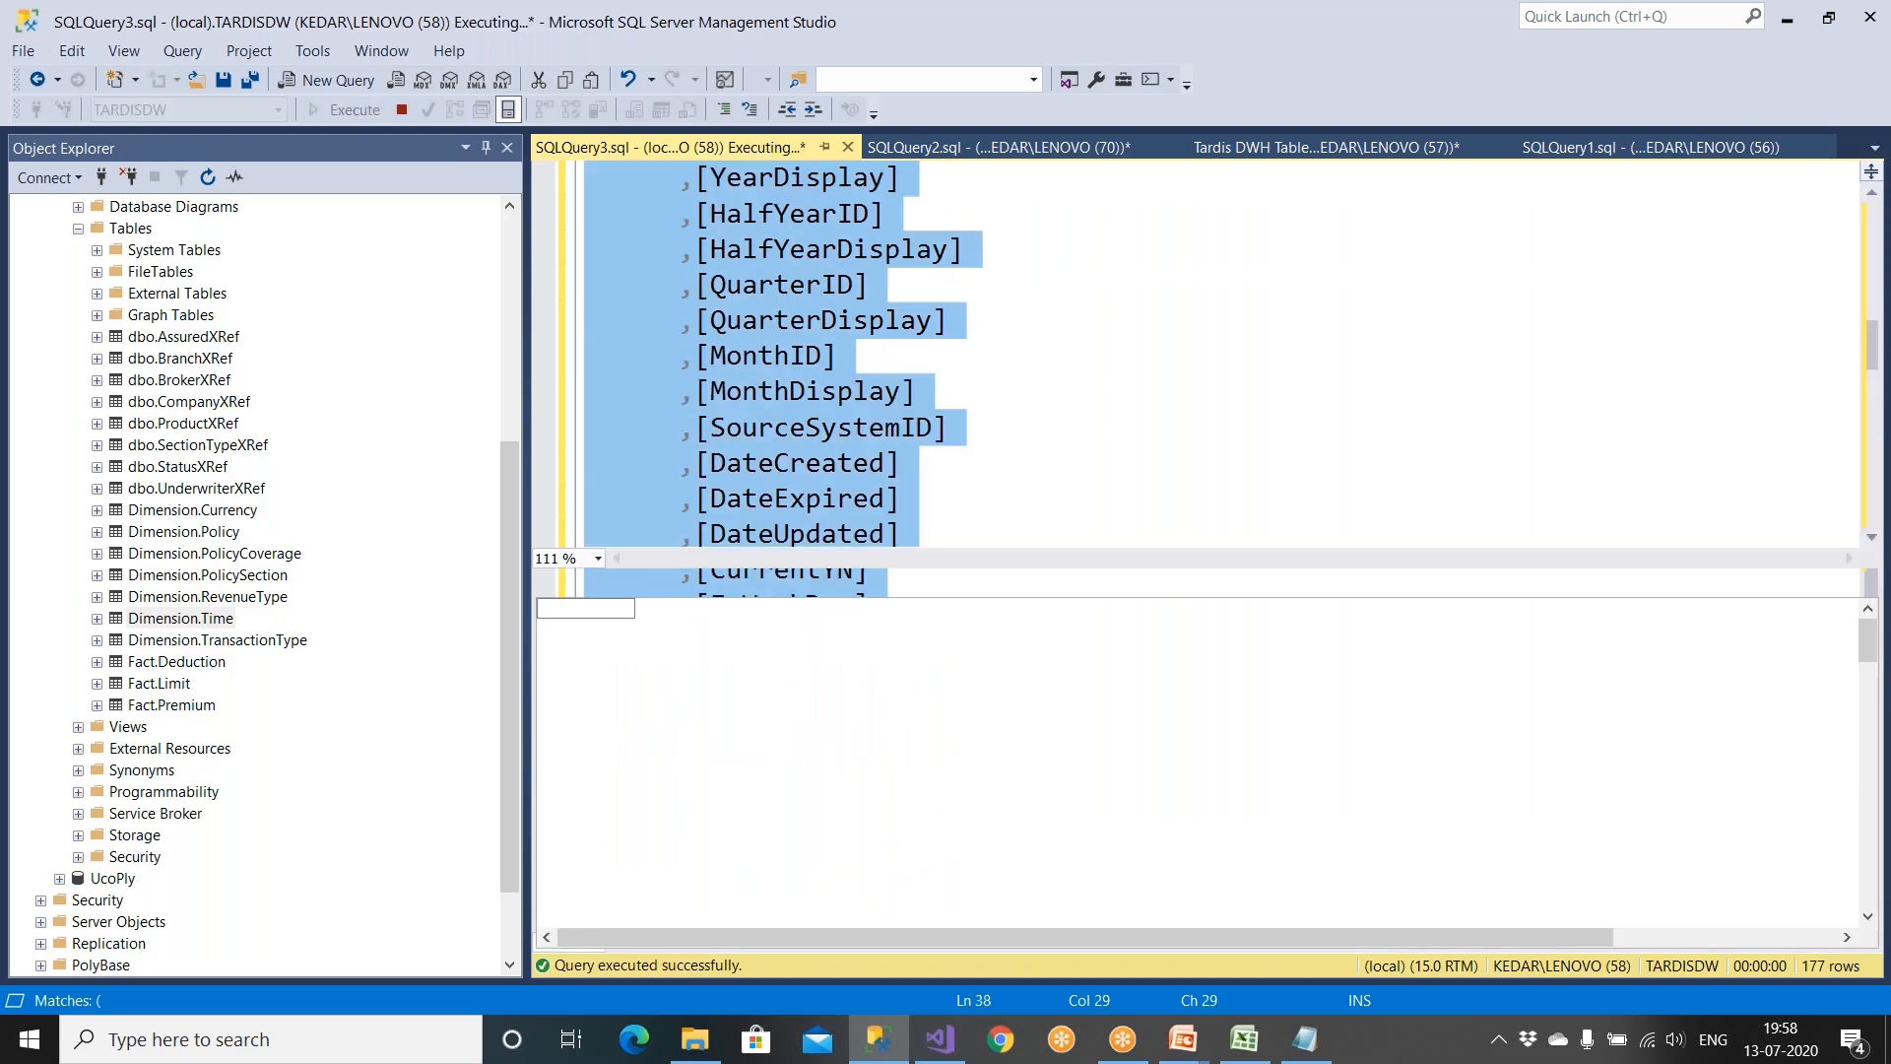
key("ctrl+r")
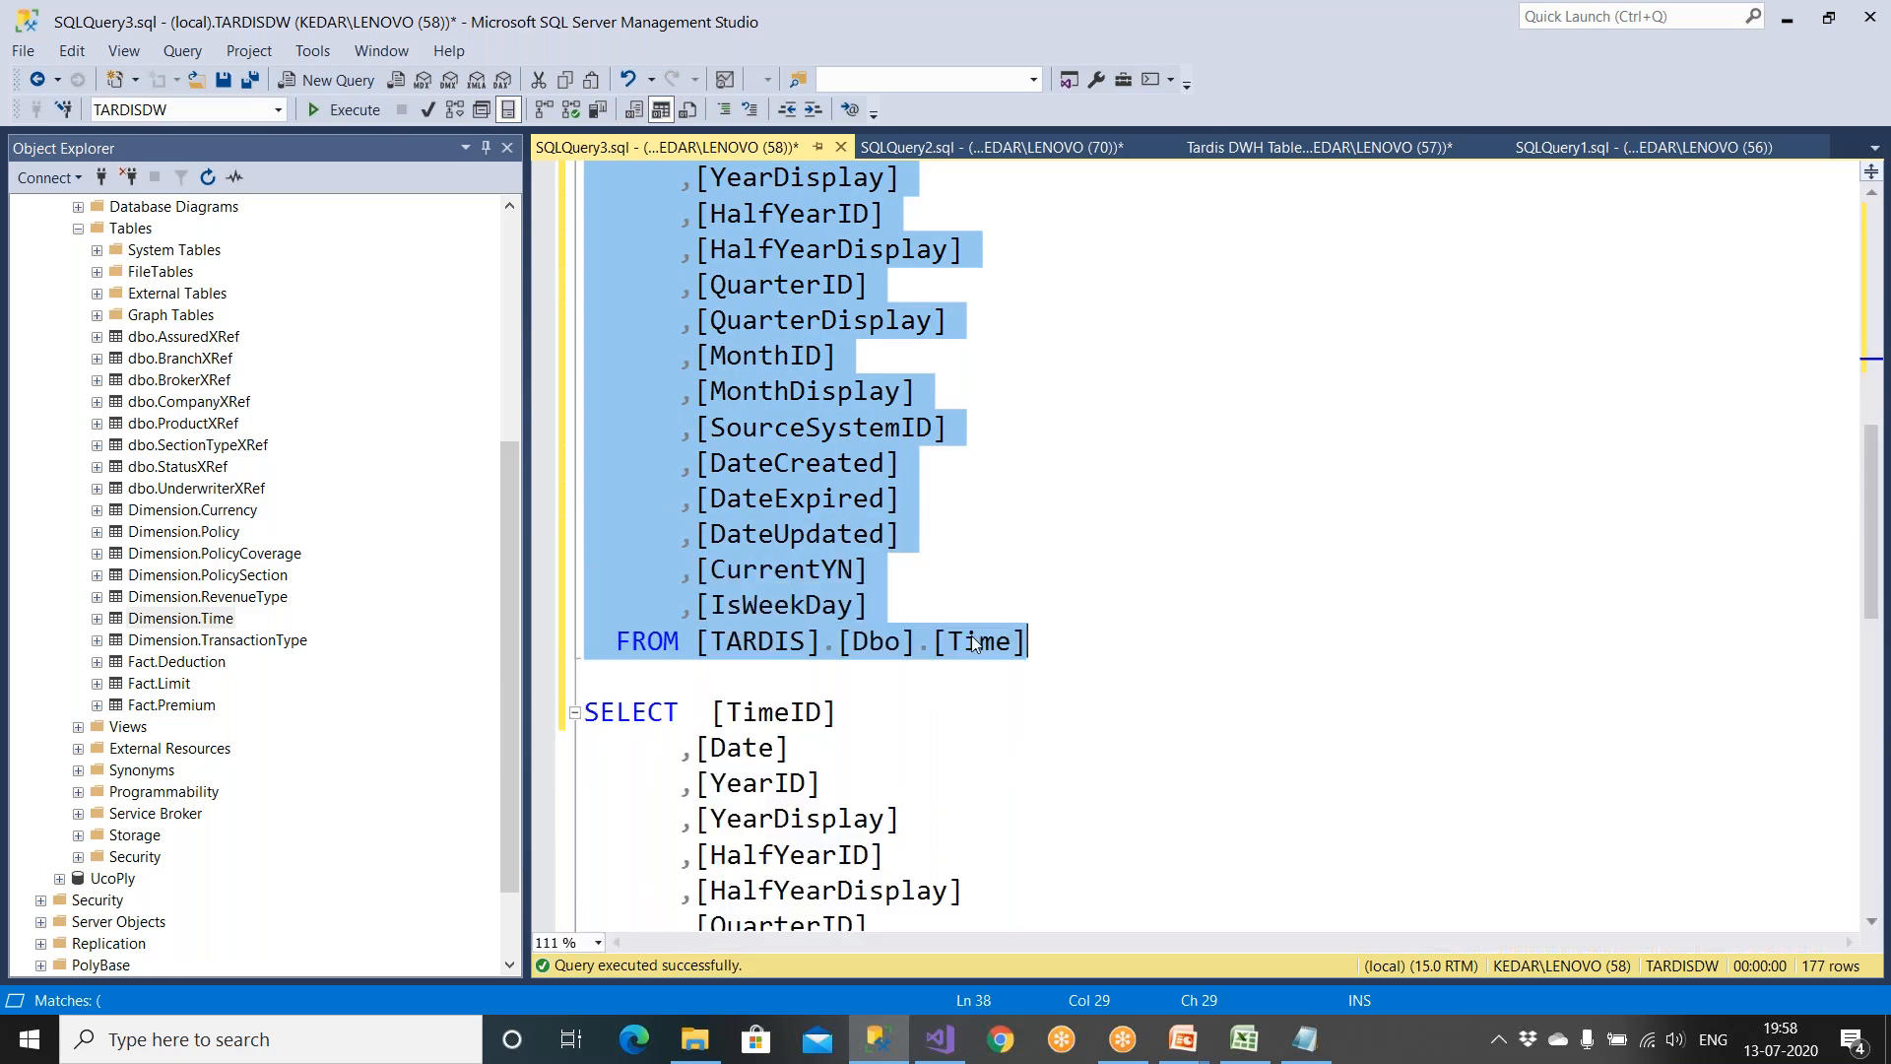
scroll(703, 286, "up", 8)
left_click_drag(704, 286, 822, 499)
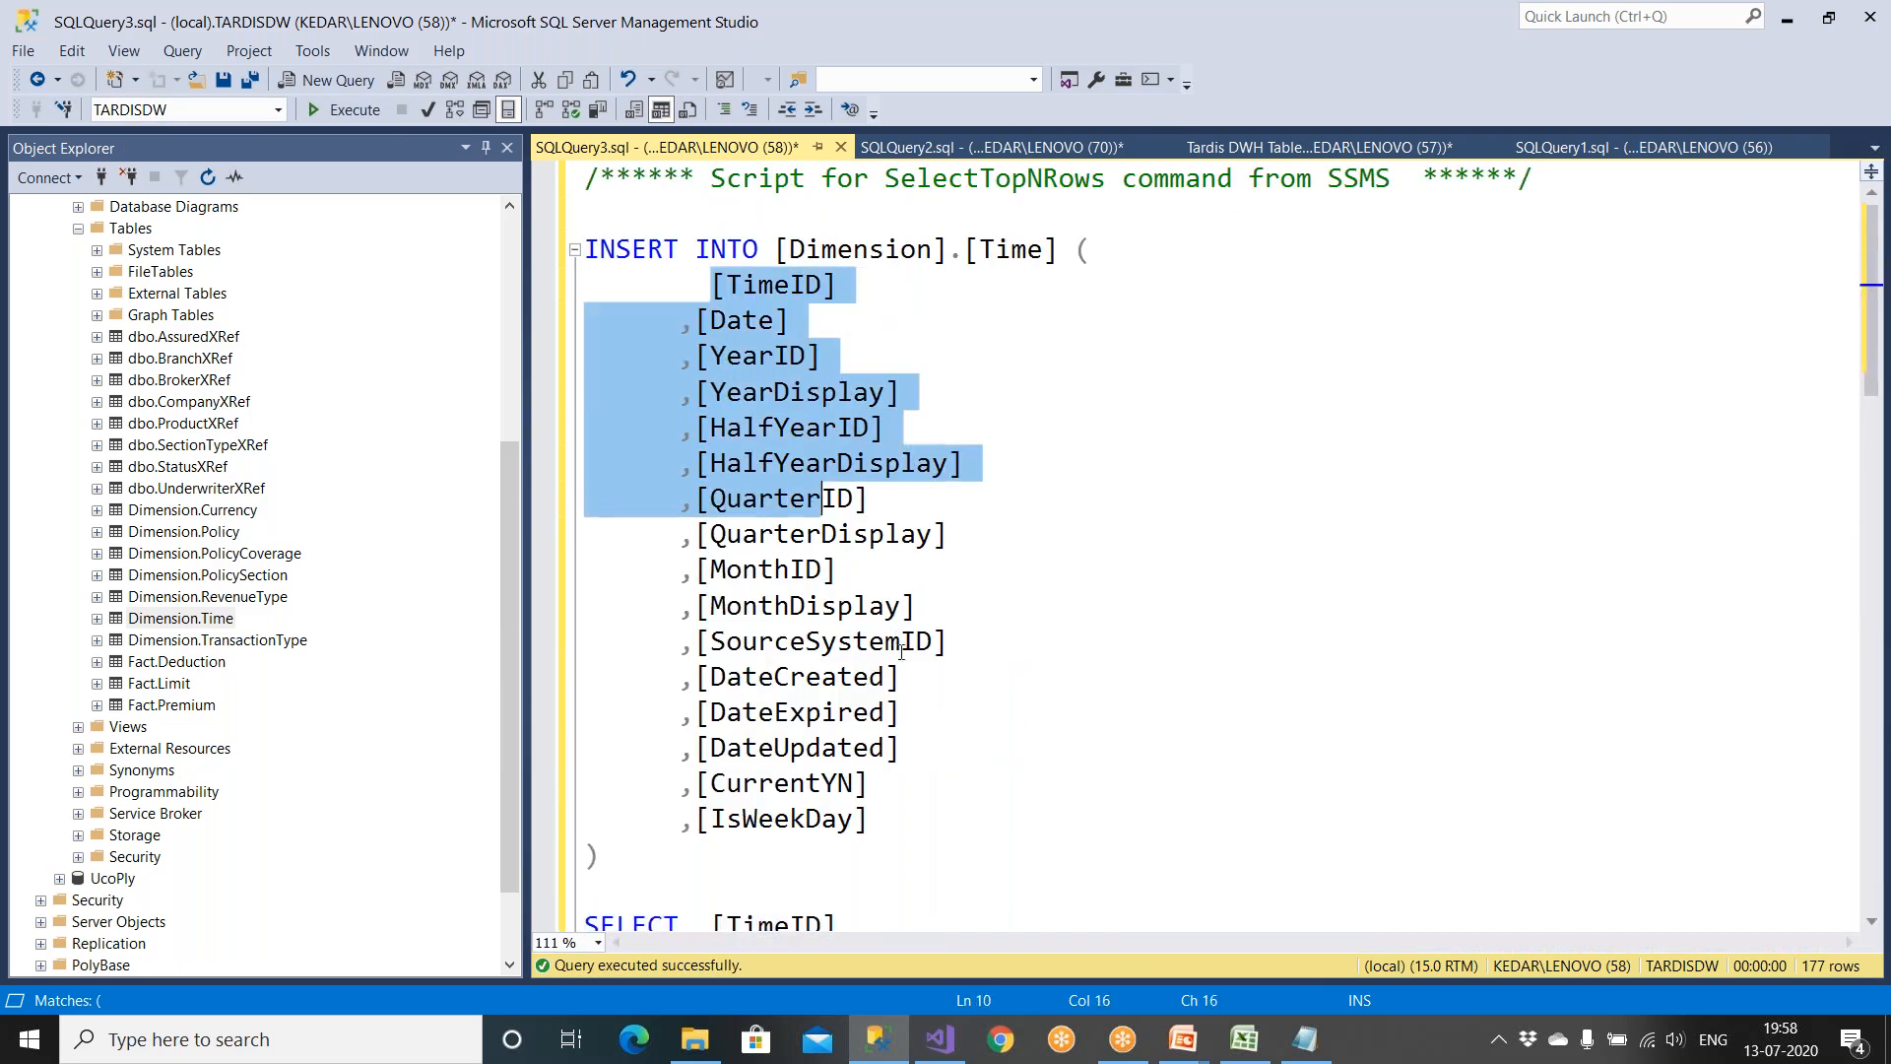
Step: Replace the entire final select from [TARDISDW].[Dimension].[Time] with a go batch separator
scroll(902, 661, "down", 8)
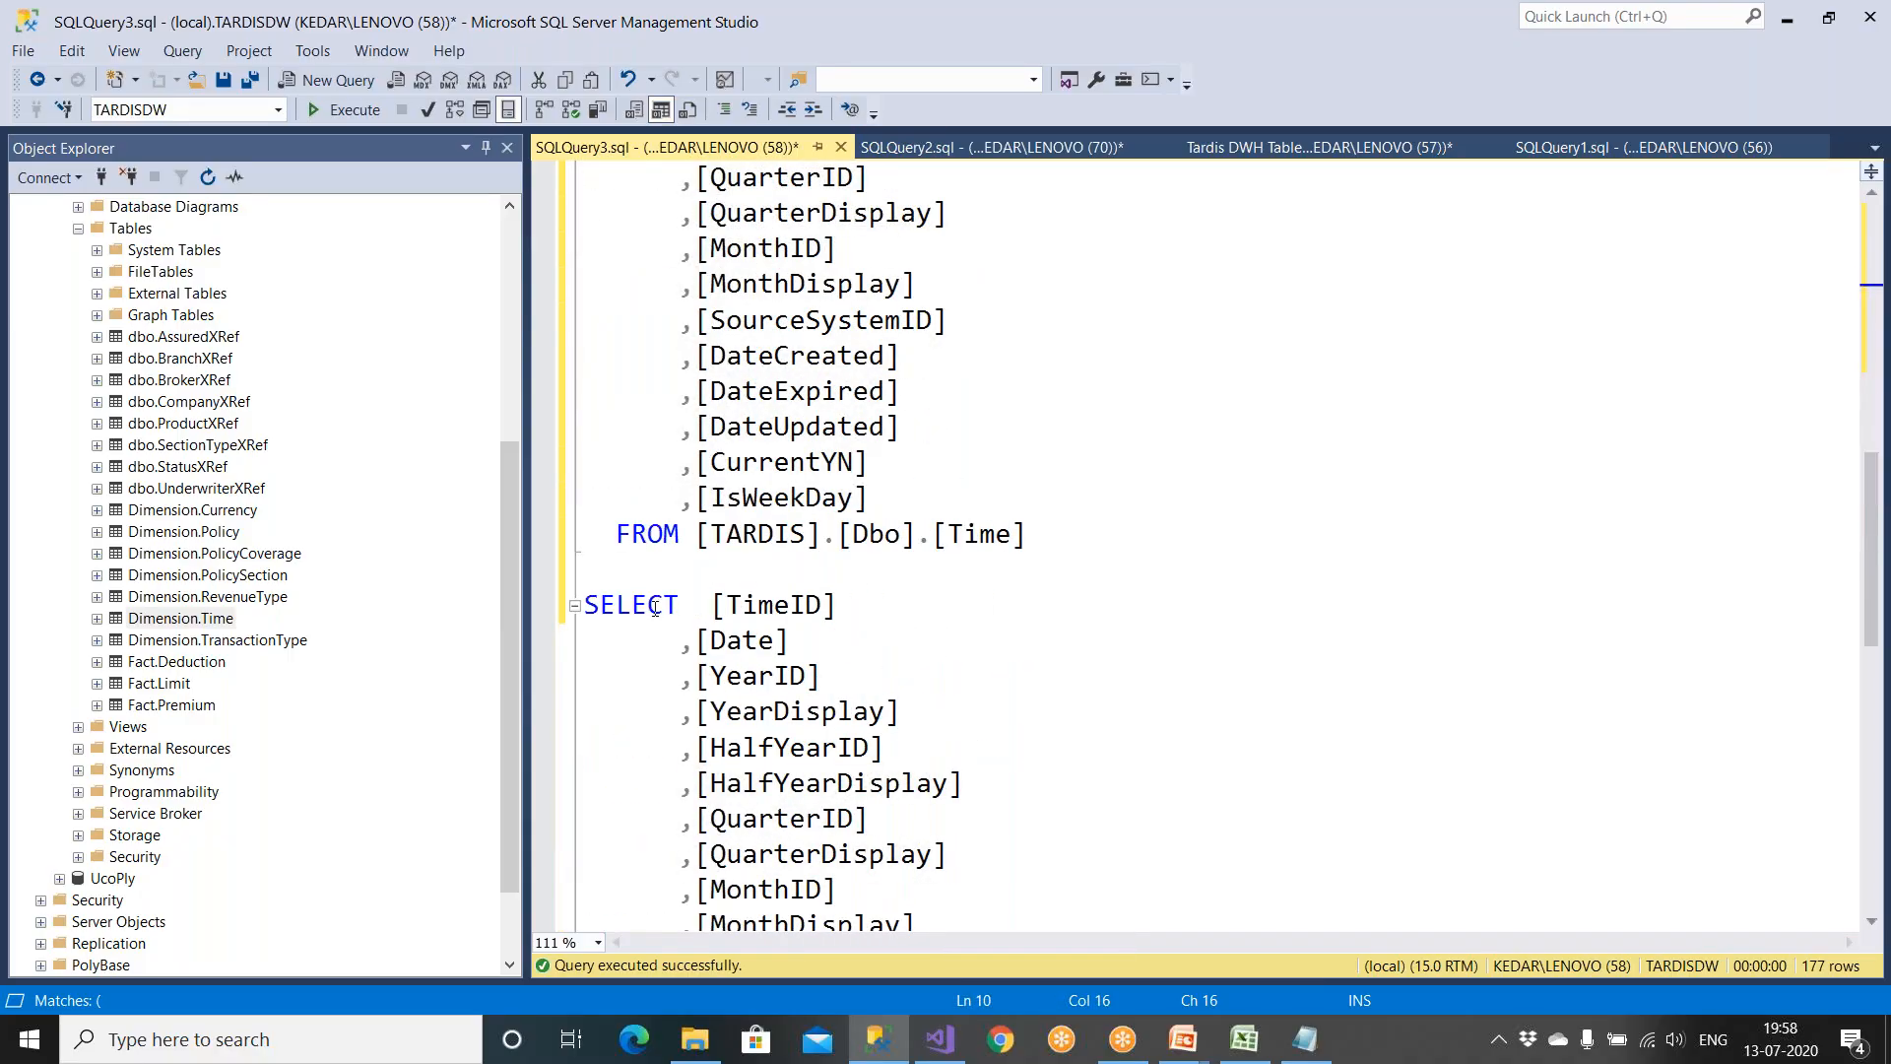
left_click(624, 563)
scroll(635, 601, "down", 5)
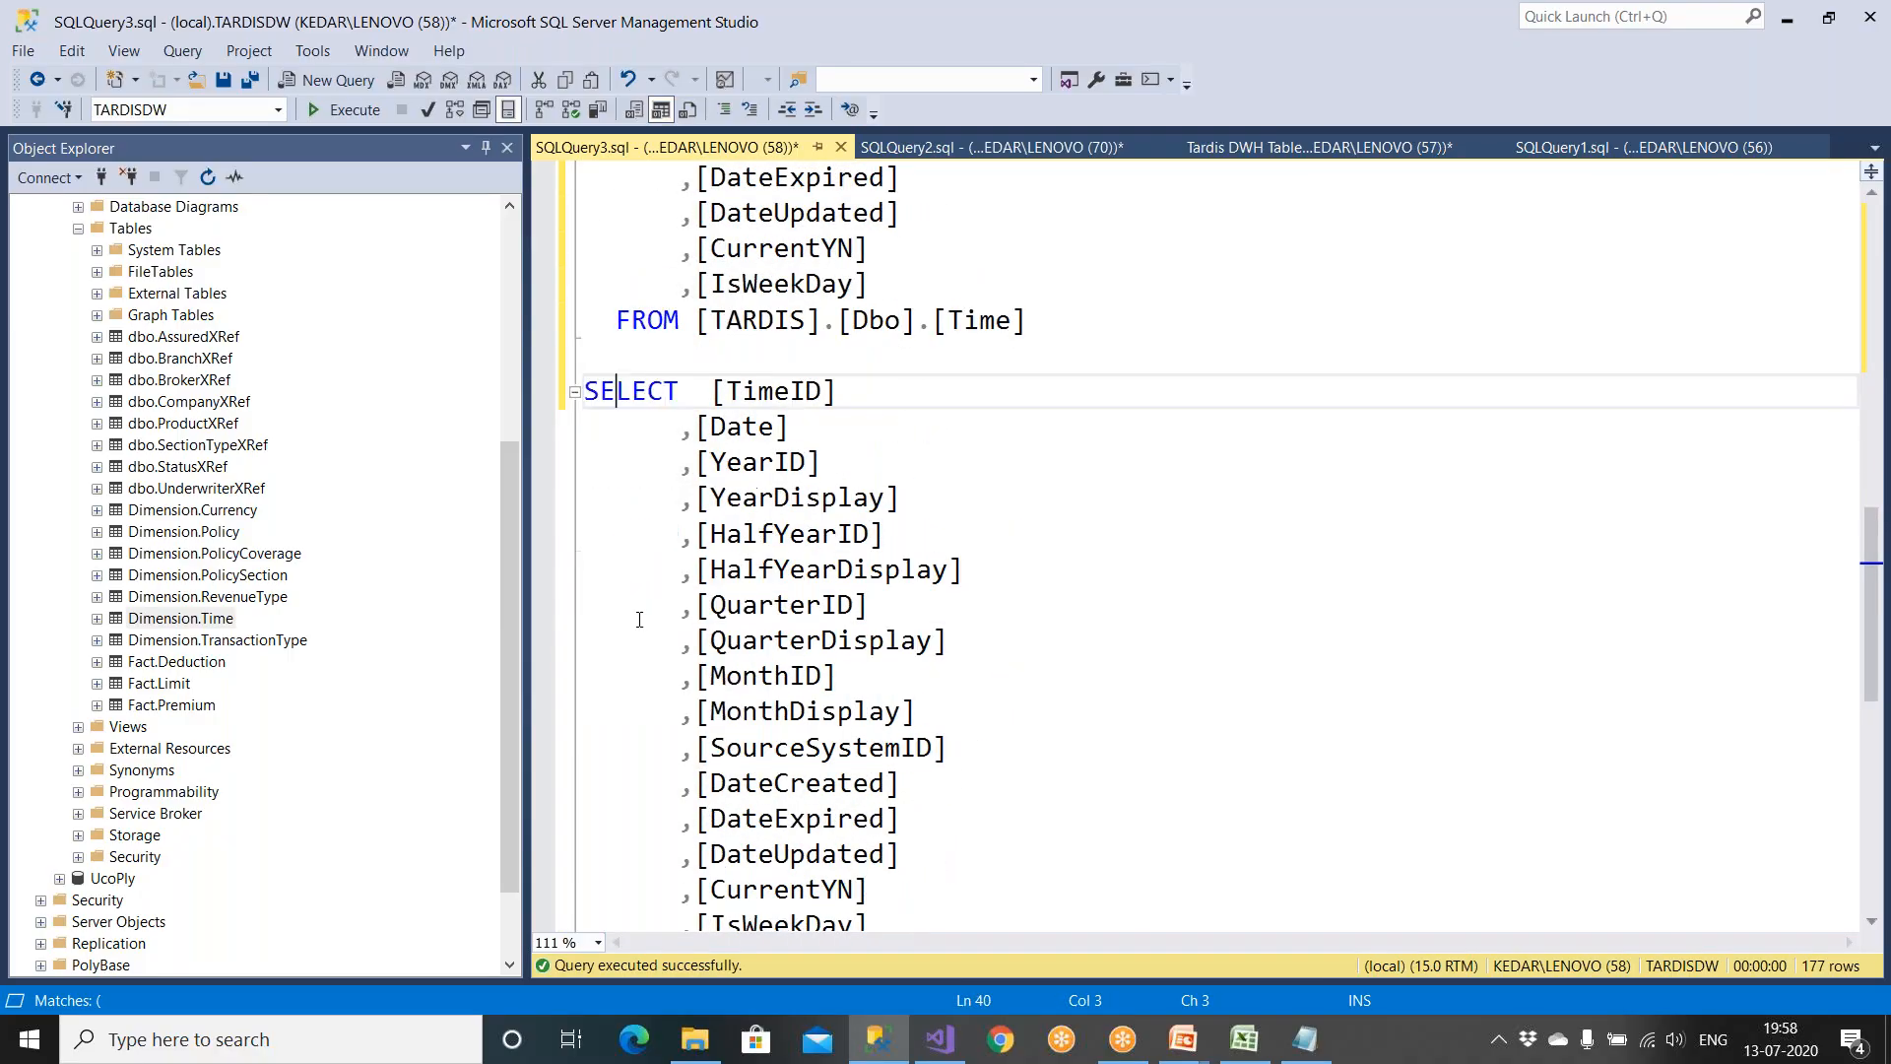
left_click(1188, 657, "shift")
type("SE")
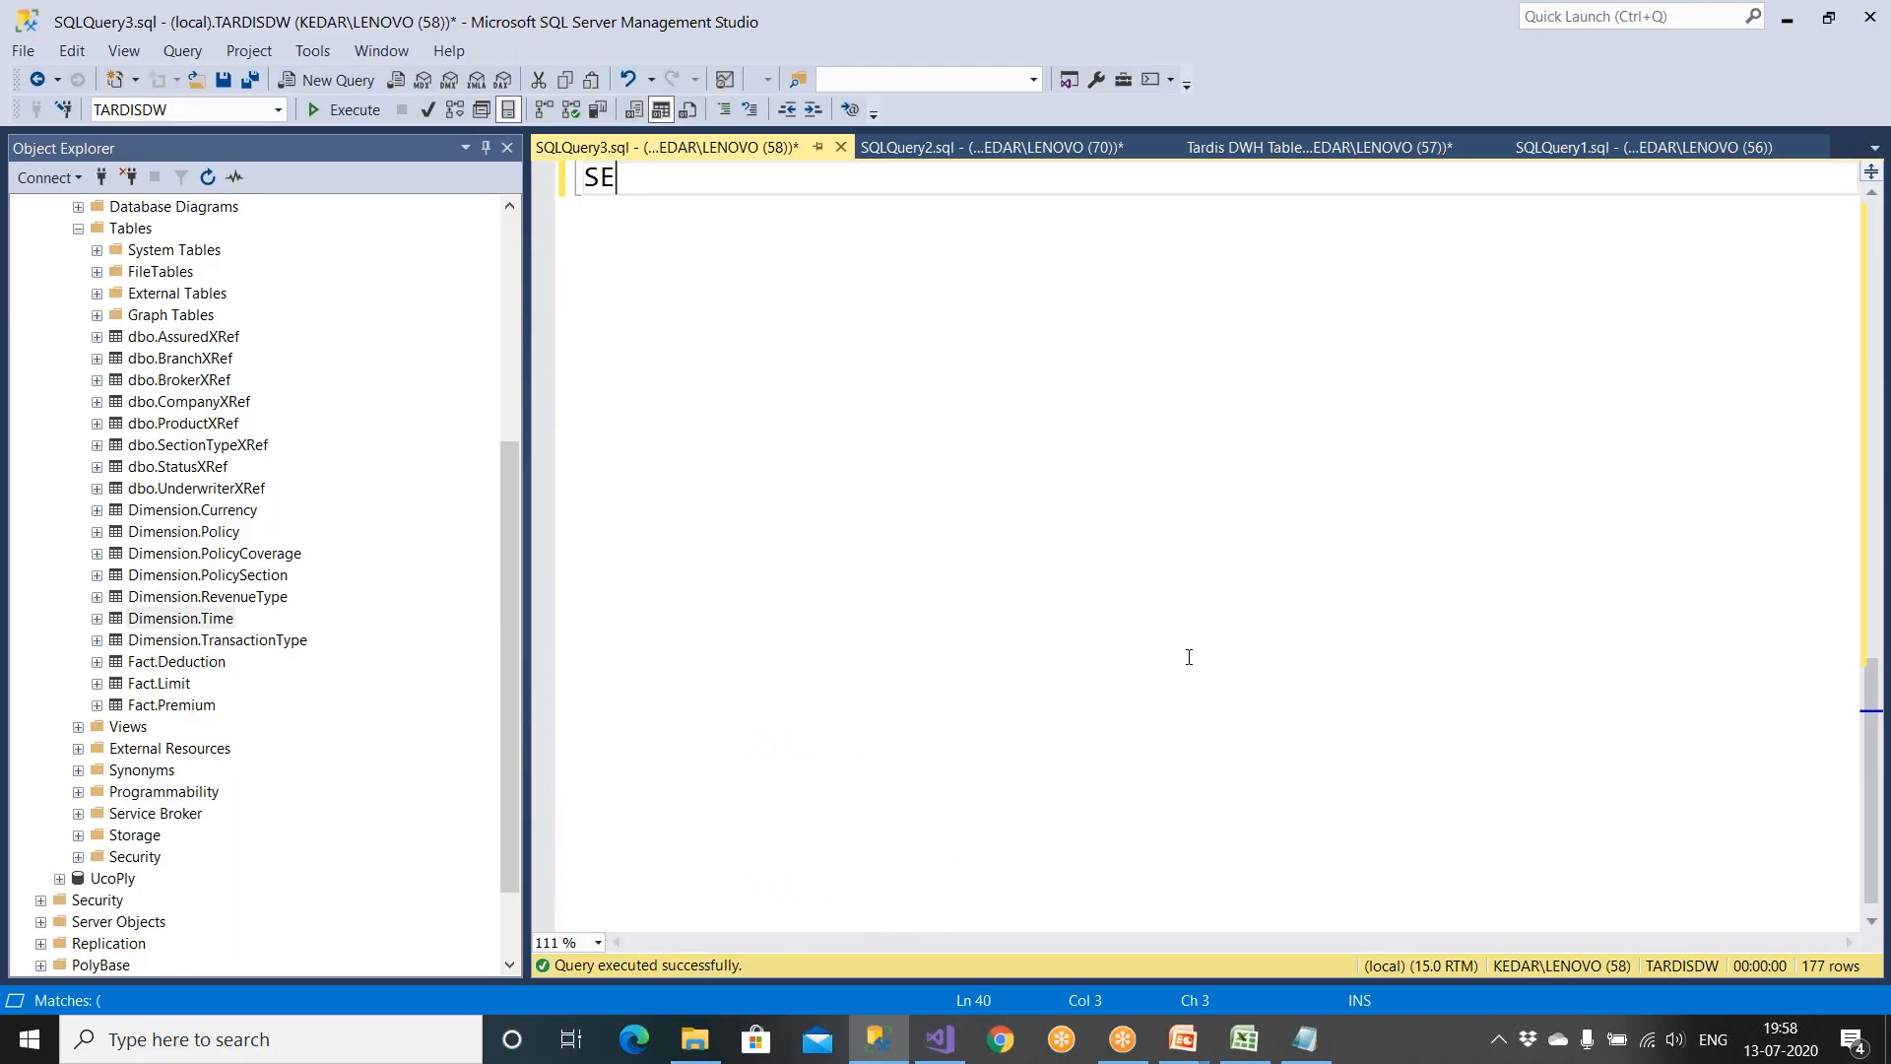
scroll(964, 639, "up", 5)
key("BackSpace")
key("BackSpace")
type("go")
scroll(964, 639, "up", 8)
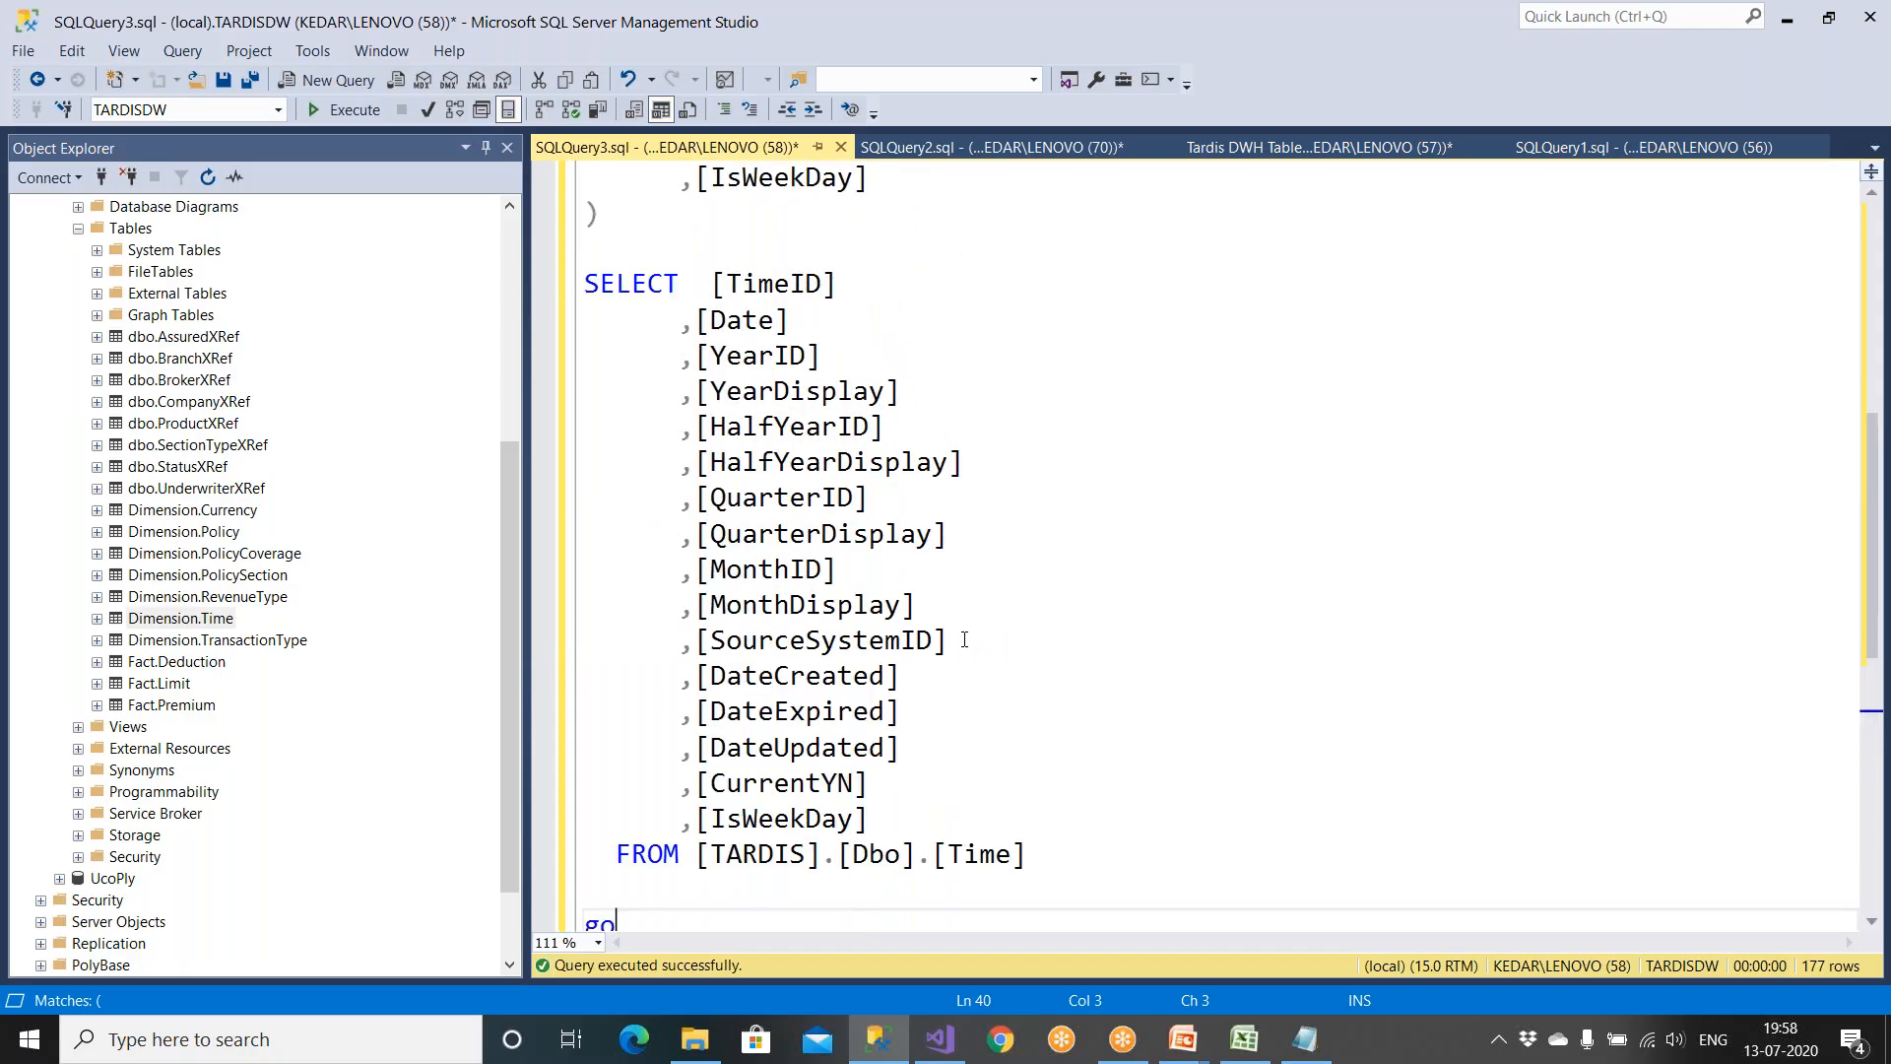
Step: Add "use TARDISDW" and a go batch separator above the INSERT INTO [Dimension].[Time] statement, followed by a blank line
left_click_drag(778, 248, 1074, 249)
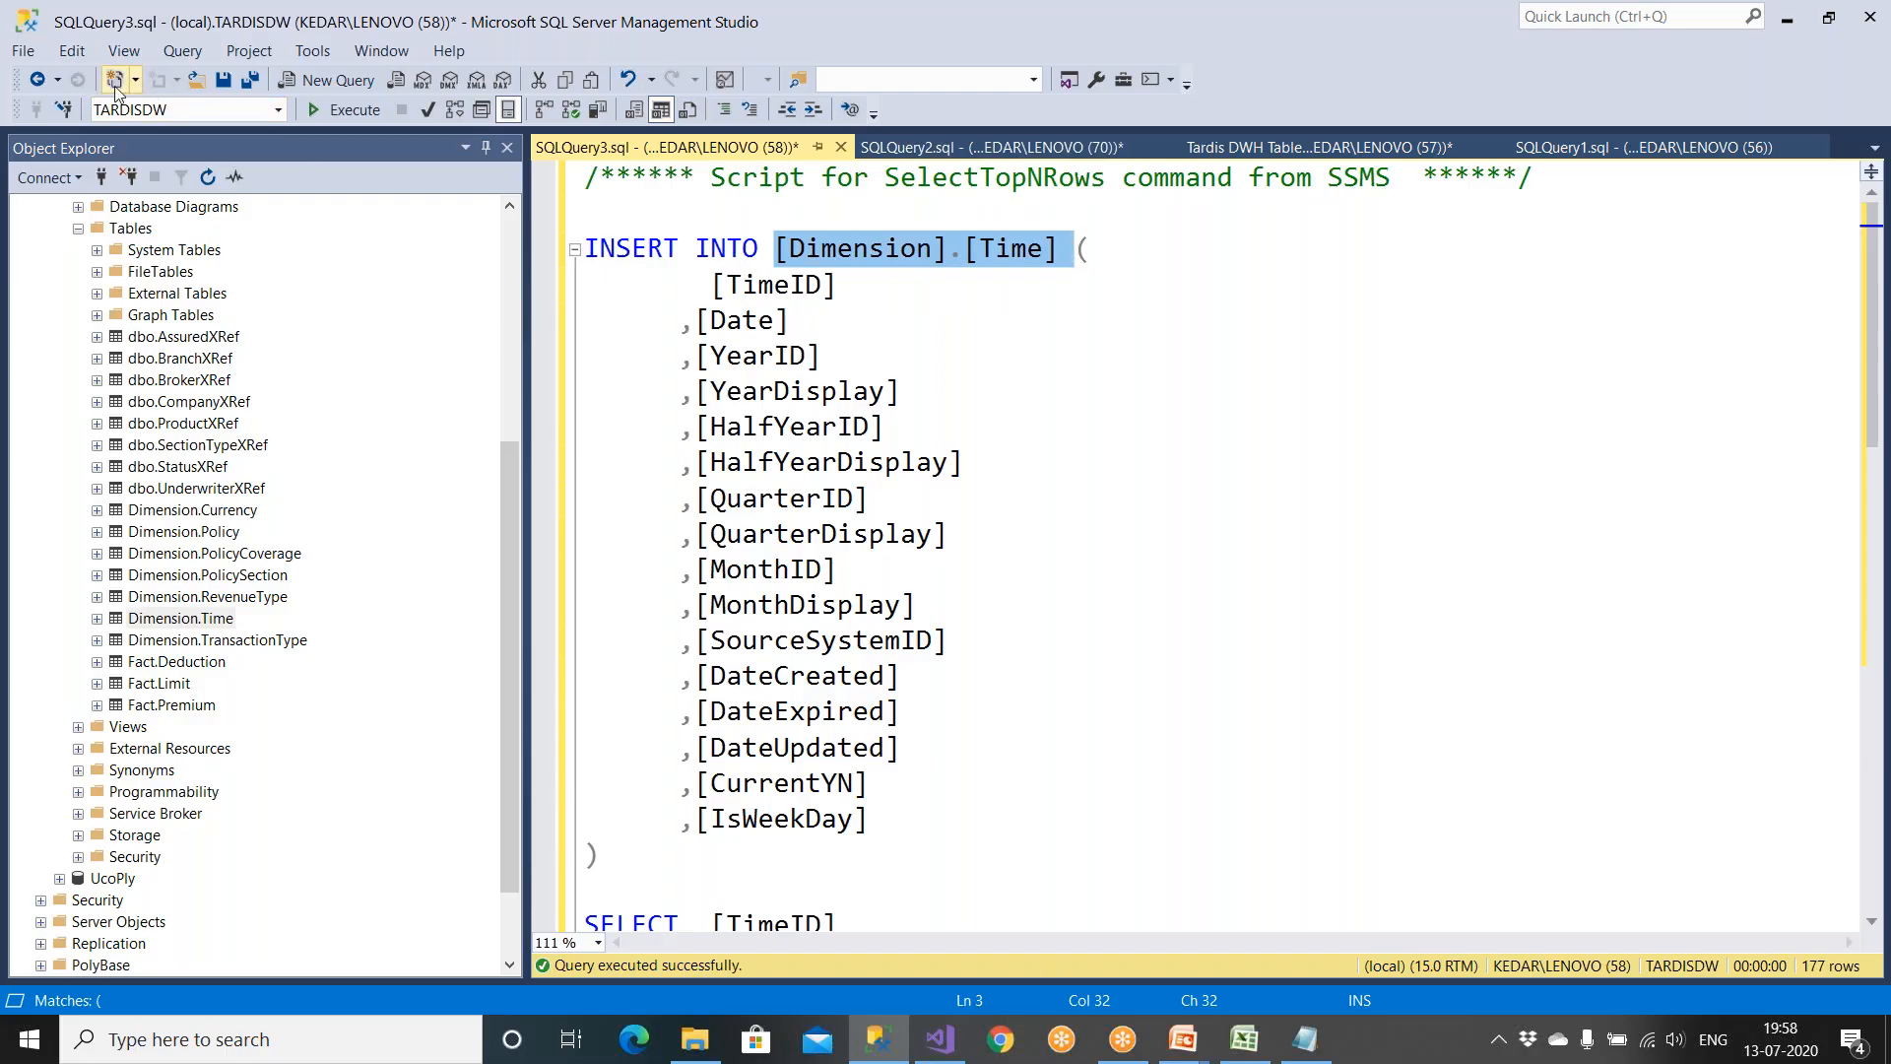
left_click(616, 204)
type("use ")
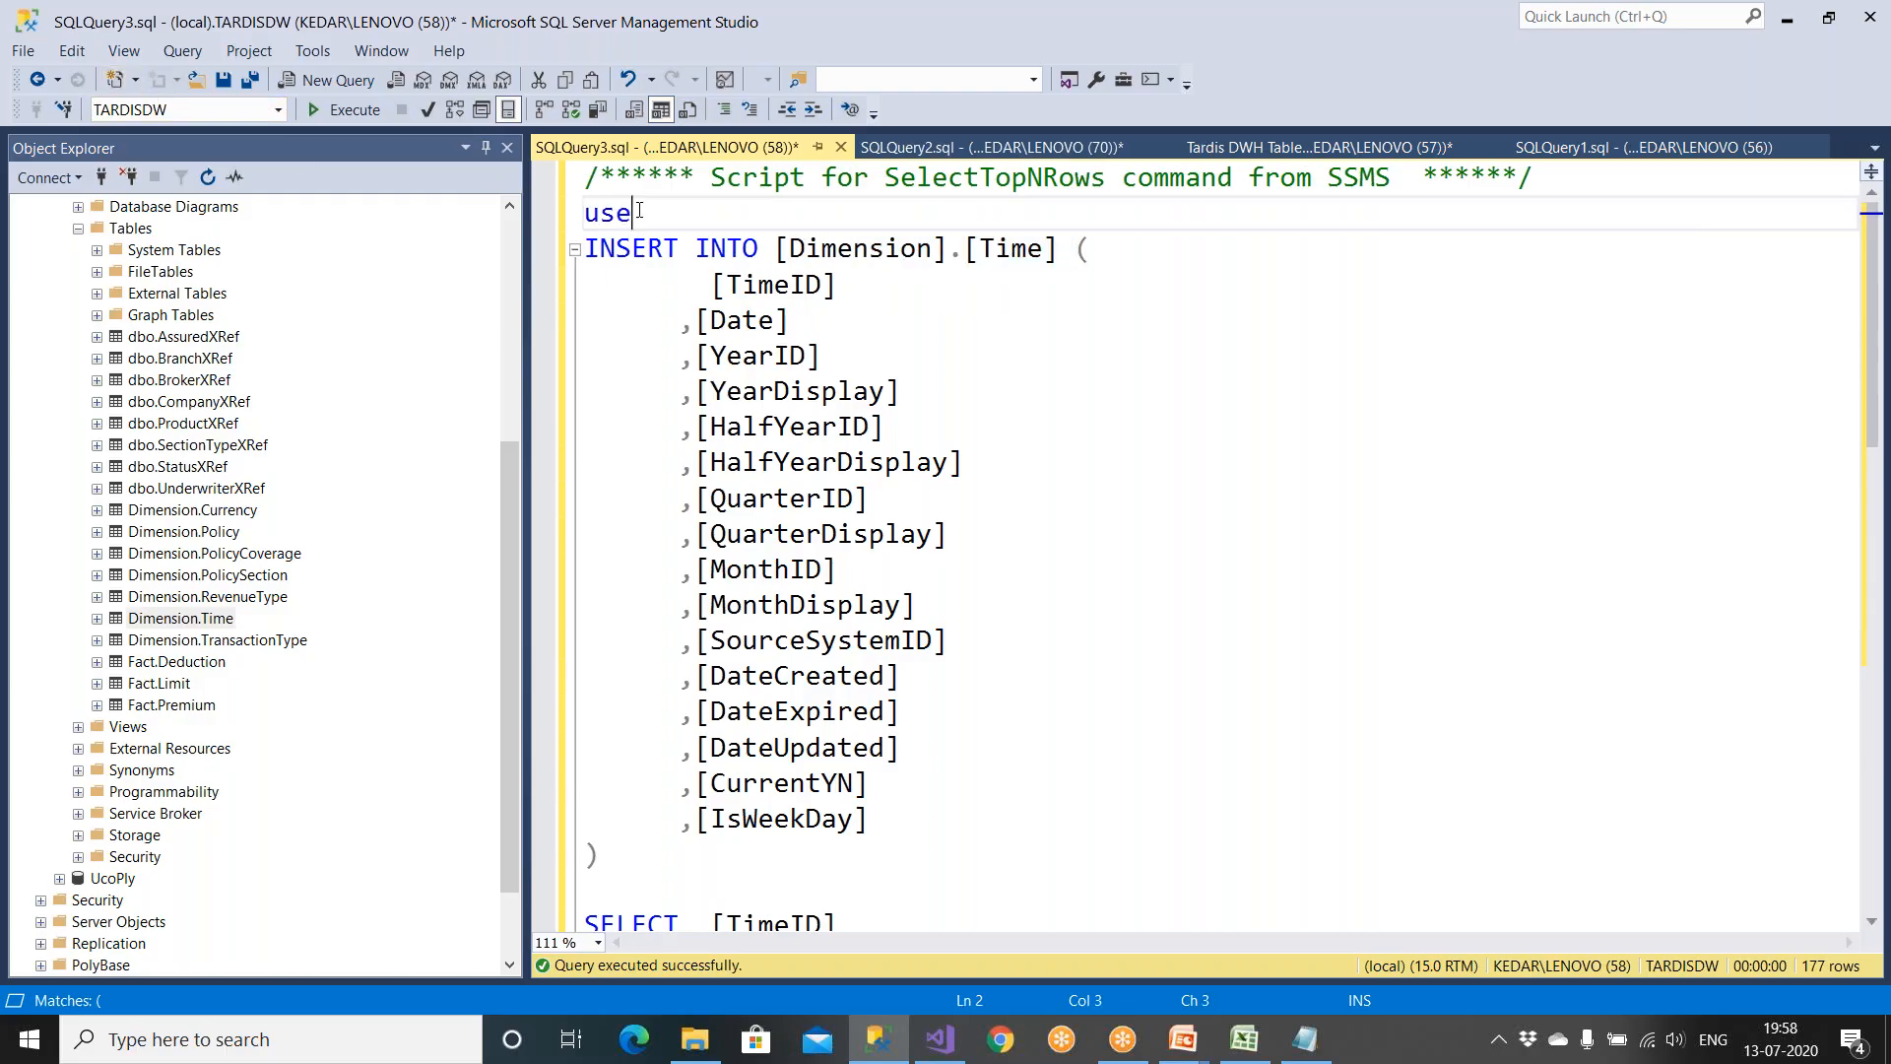
type("Tr")
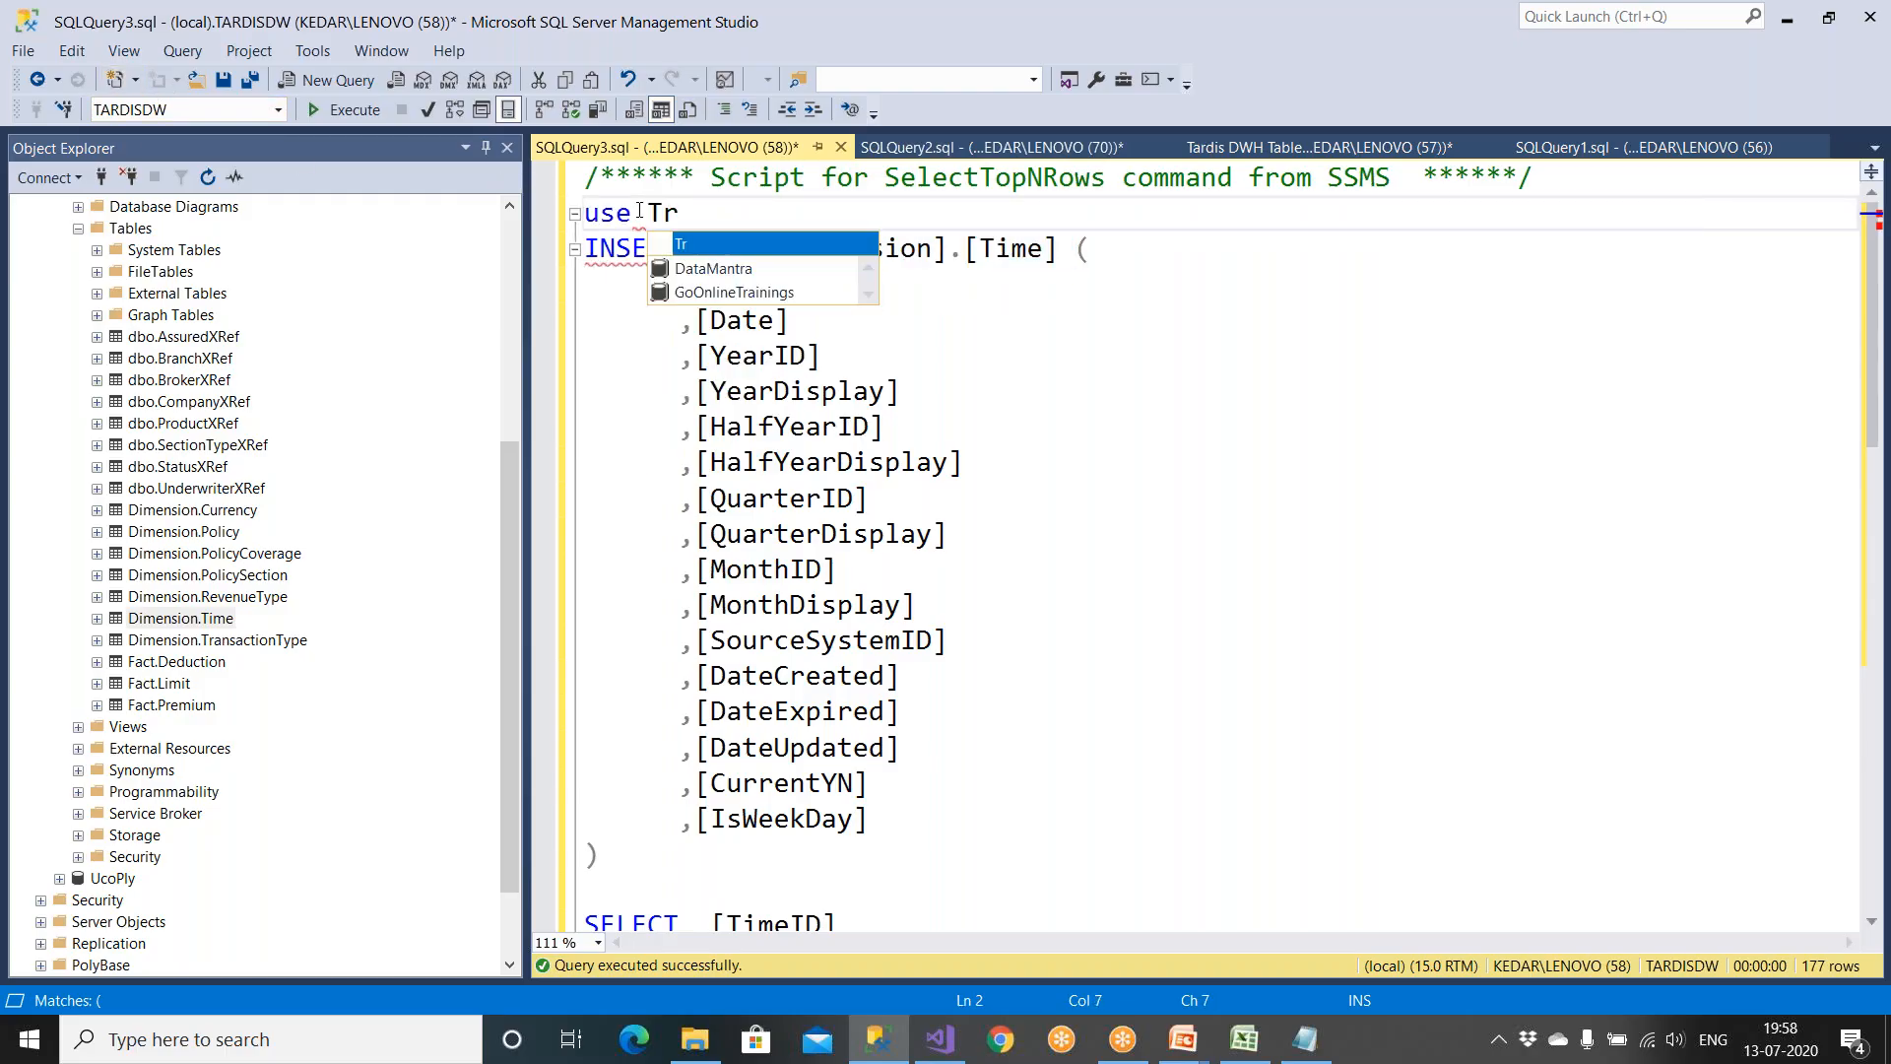
key("BackSpace")
type("ar")
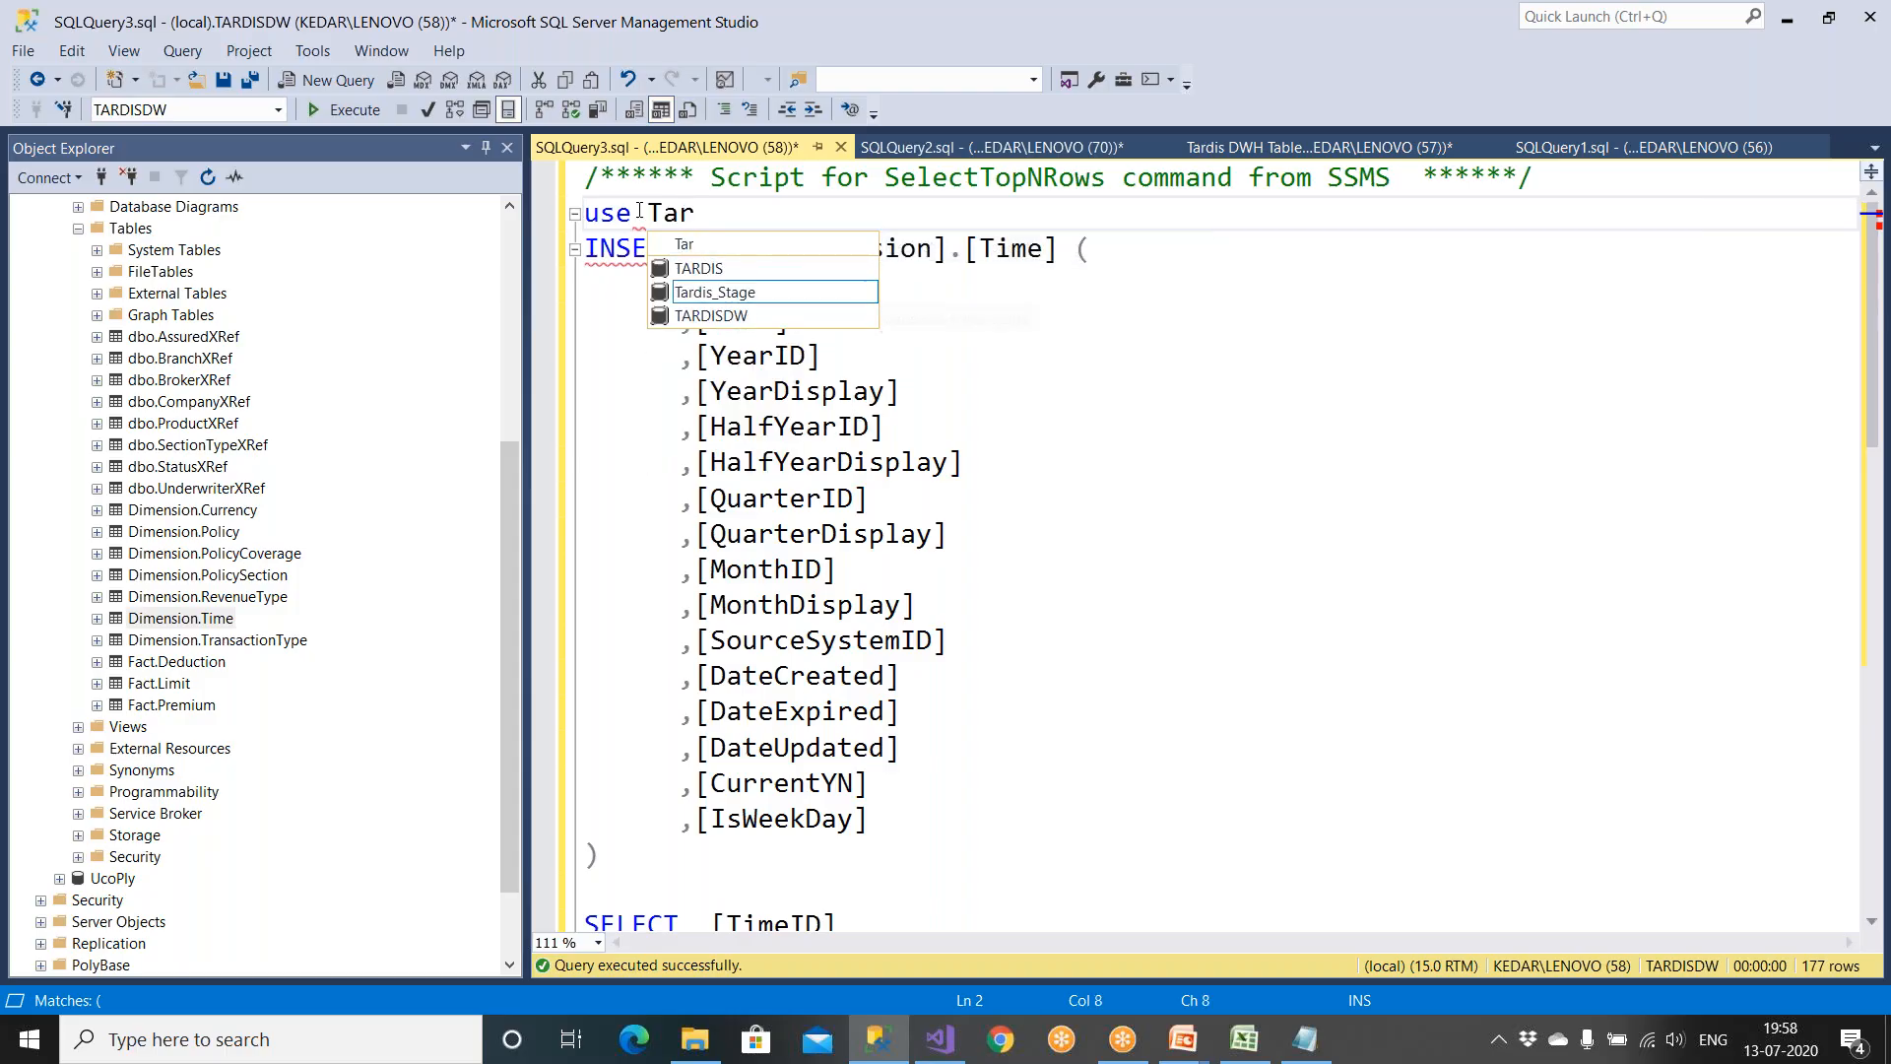
double_click(750, 315)
key("Return")
type("go")
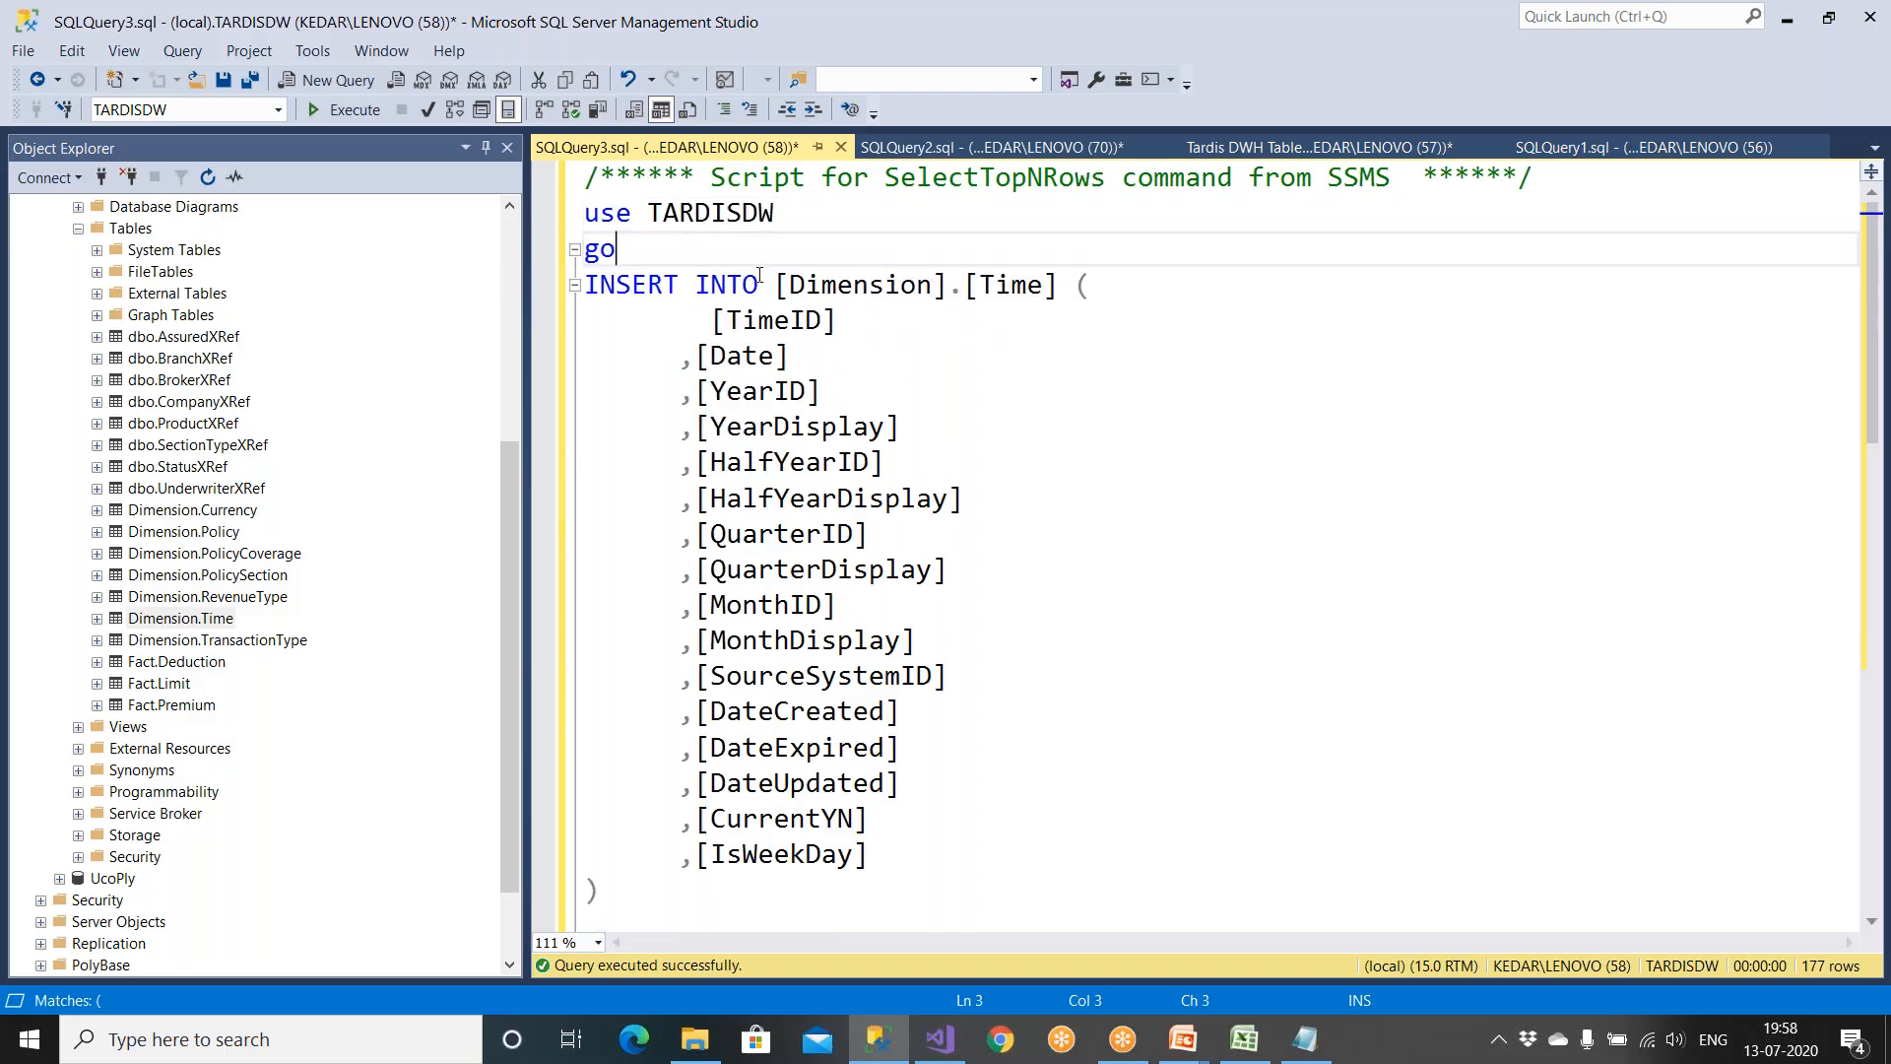
key("Return")
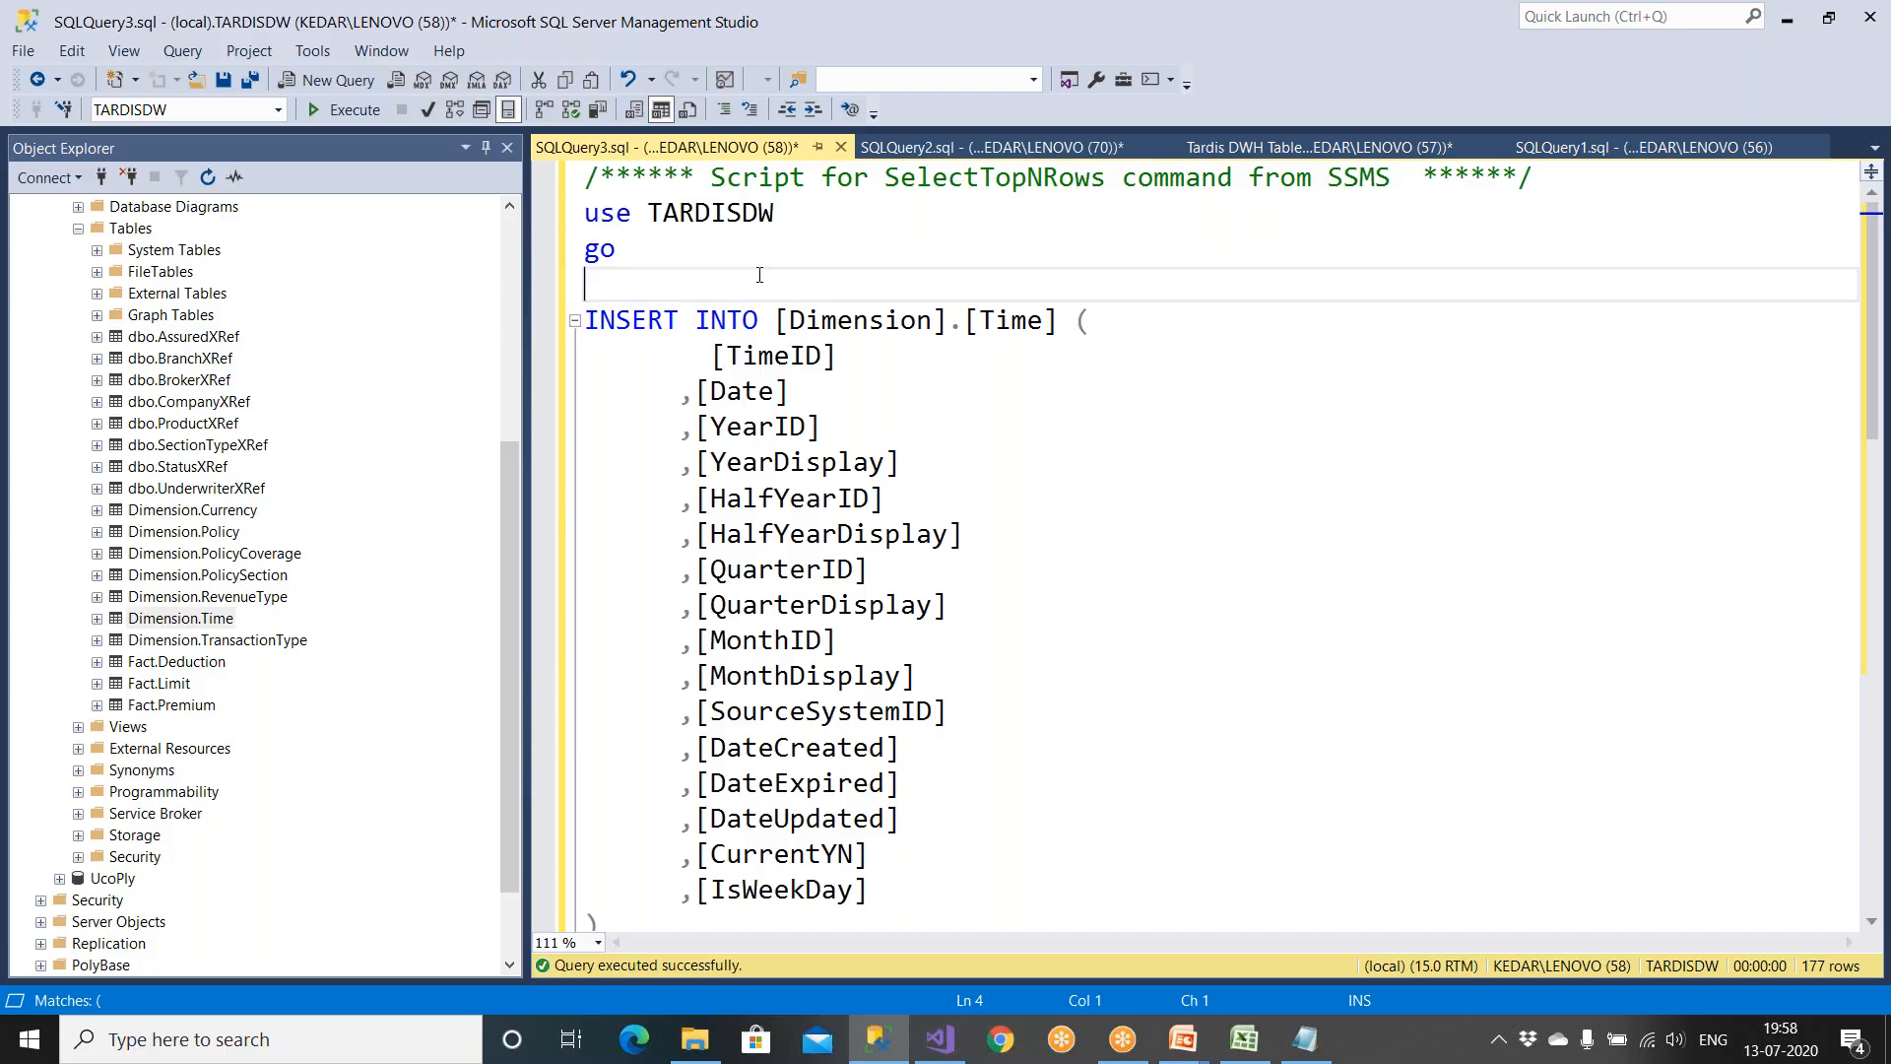
Step: Append a trailing Source comment to the FROM [TARDIS].[Dbo].[Time] line
scroll(938, 655, "down", 7)
scroll(887, 658, "up", 3)
scroll(872, 662, "down", 2)
scroll(872, 662, "down", 3)
left_click_drag(683, 605, 949, 604)
left_click(1144, 605)
type("--")
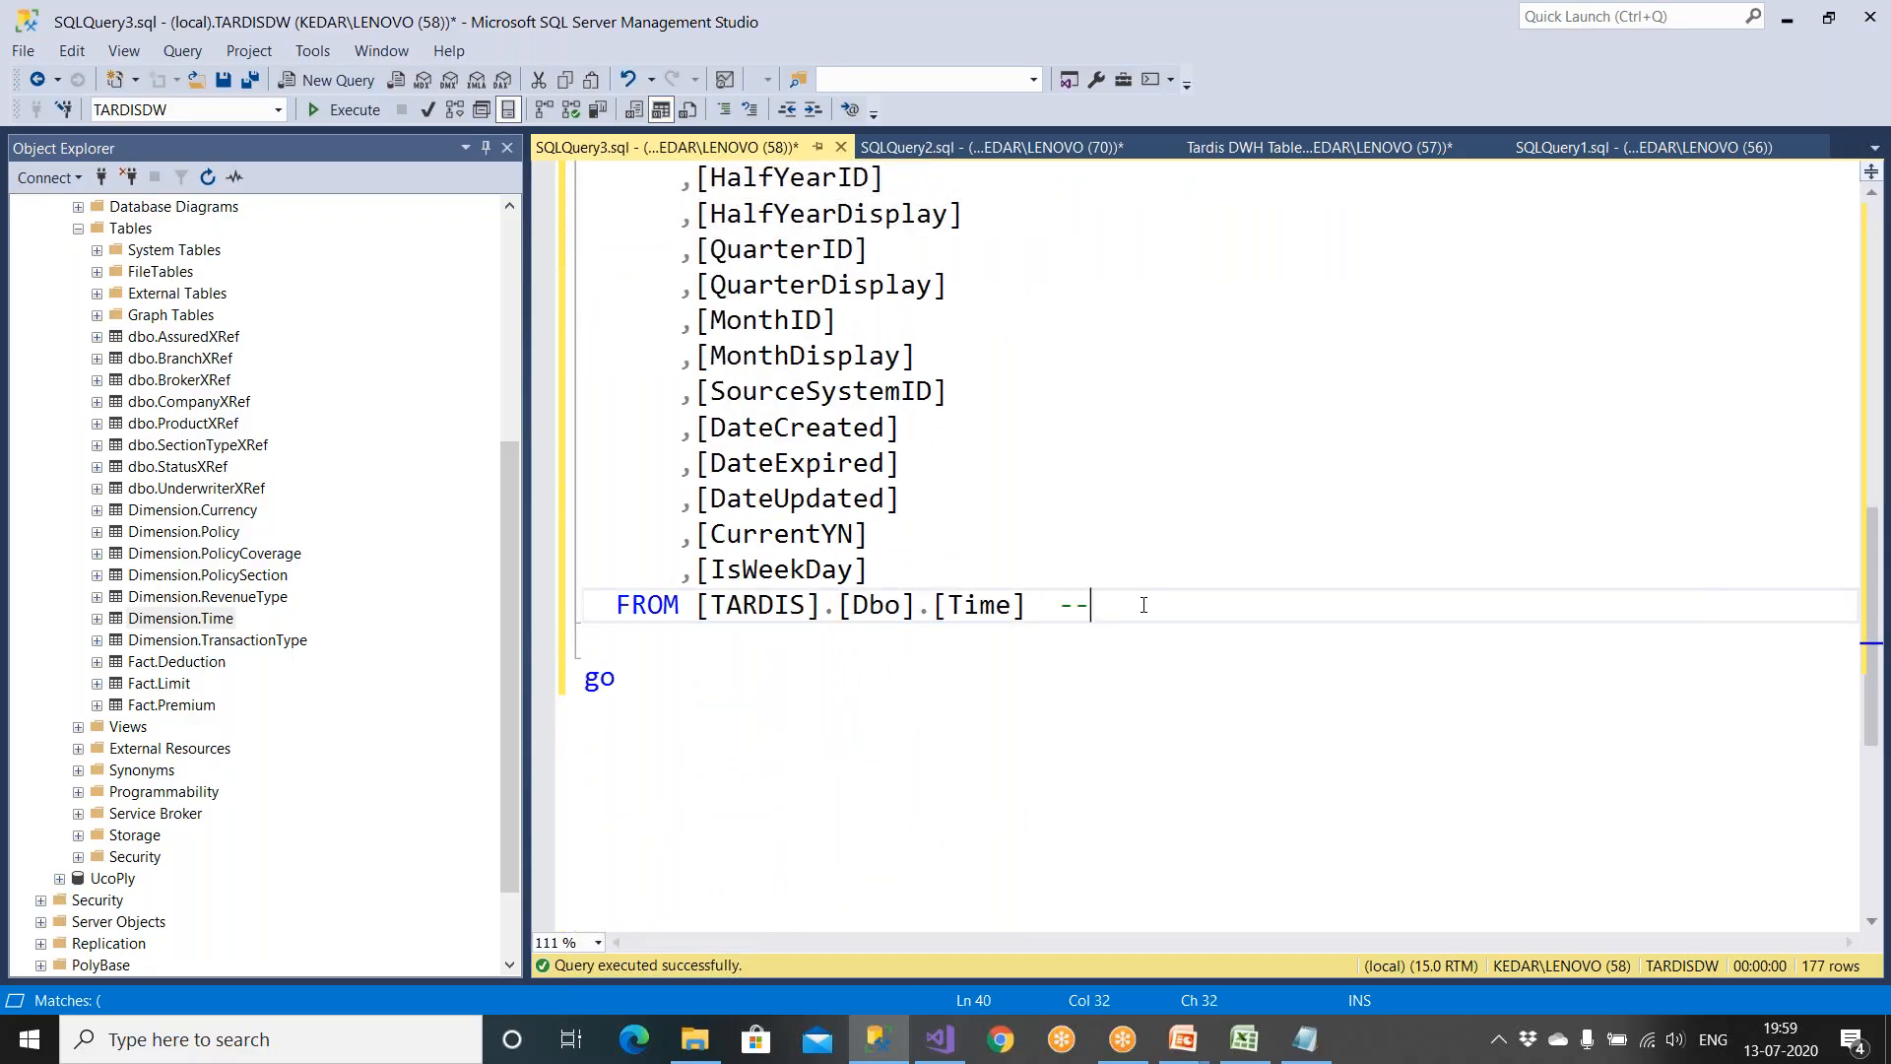
type("- Source")
Step: Add the comment --Dest on its own line directly above INSERT INTO [Dimension].[Time]
scroll(1143, 605, "up", 10)
scroll(1143, 604, "down", 2)
scroll(1144, 605, "up", 1)
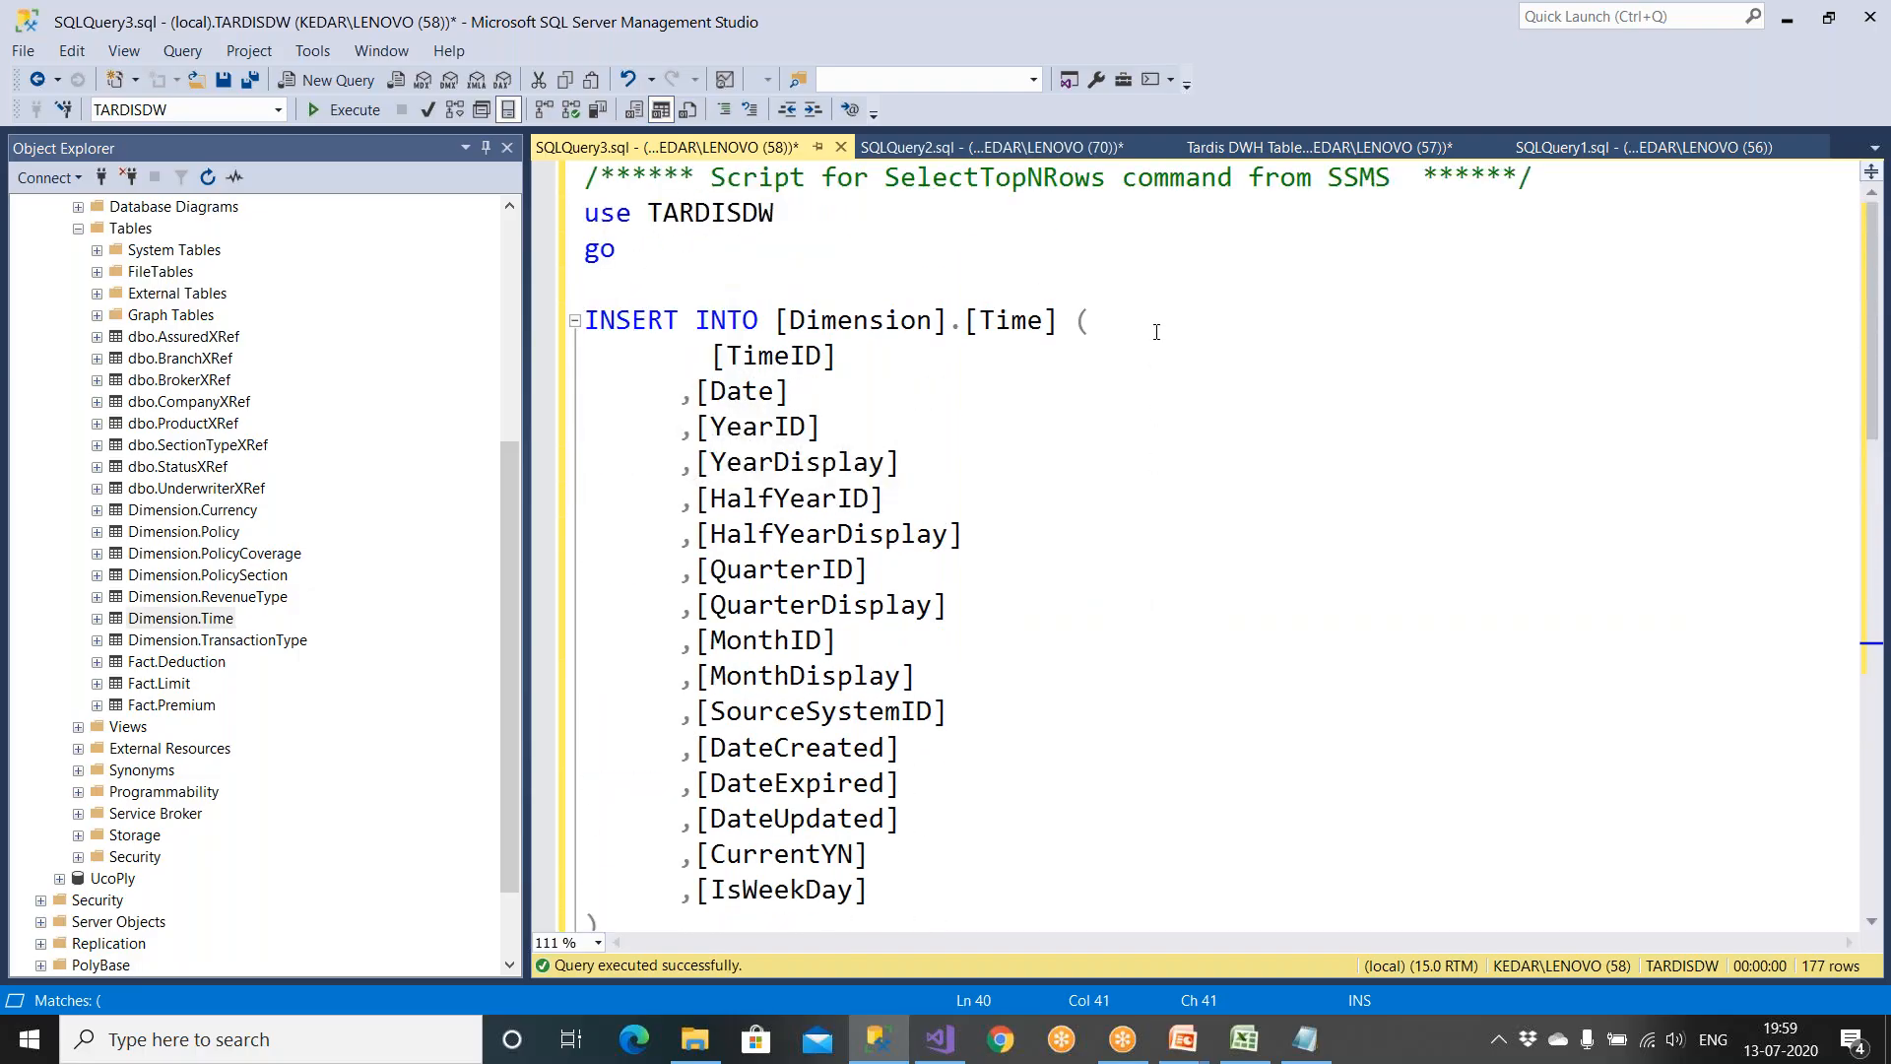
left_click(617, 281)
key("Return")
type("--Dest")
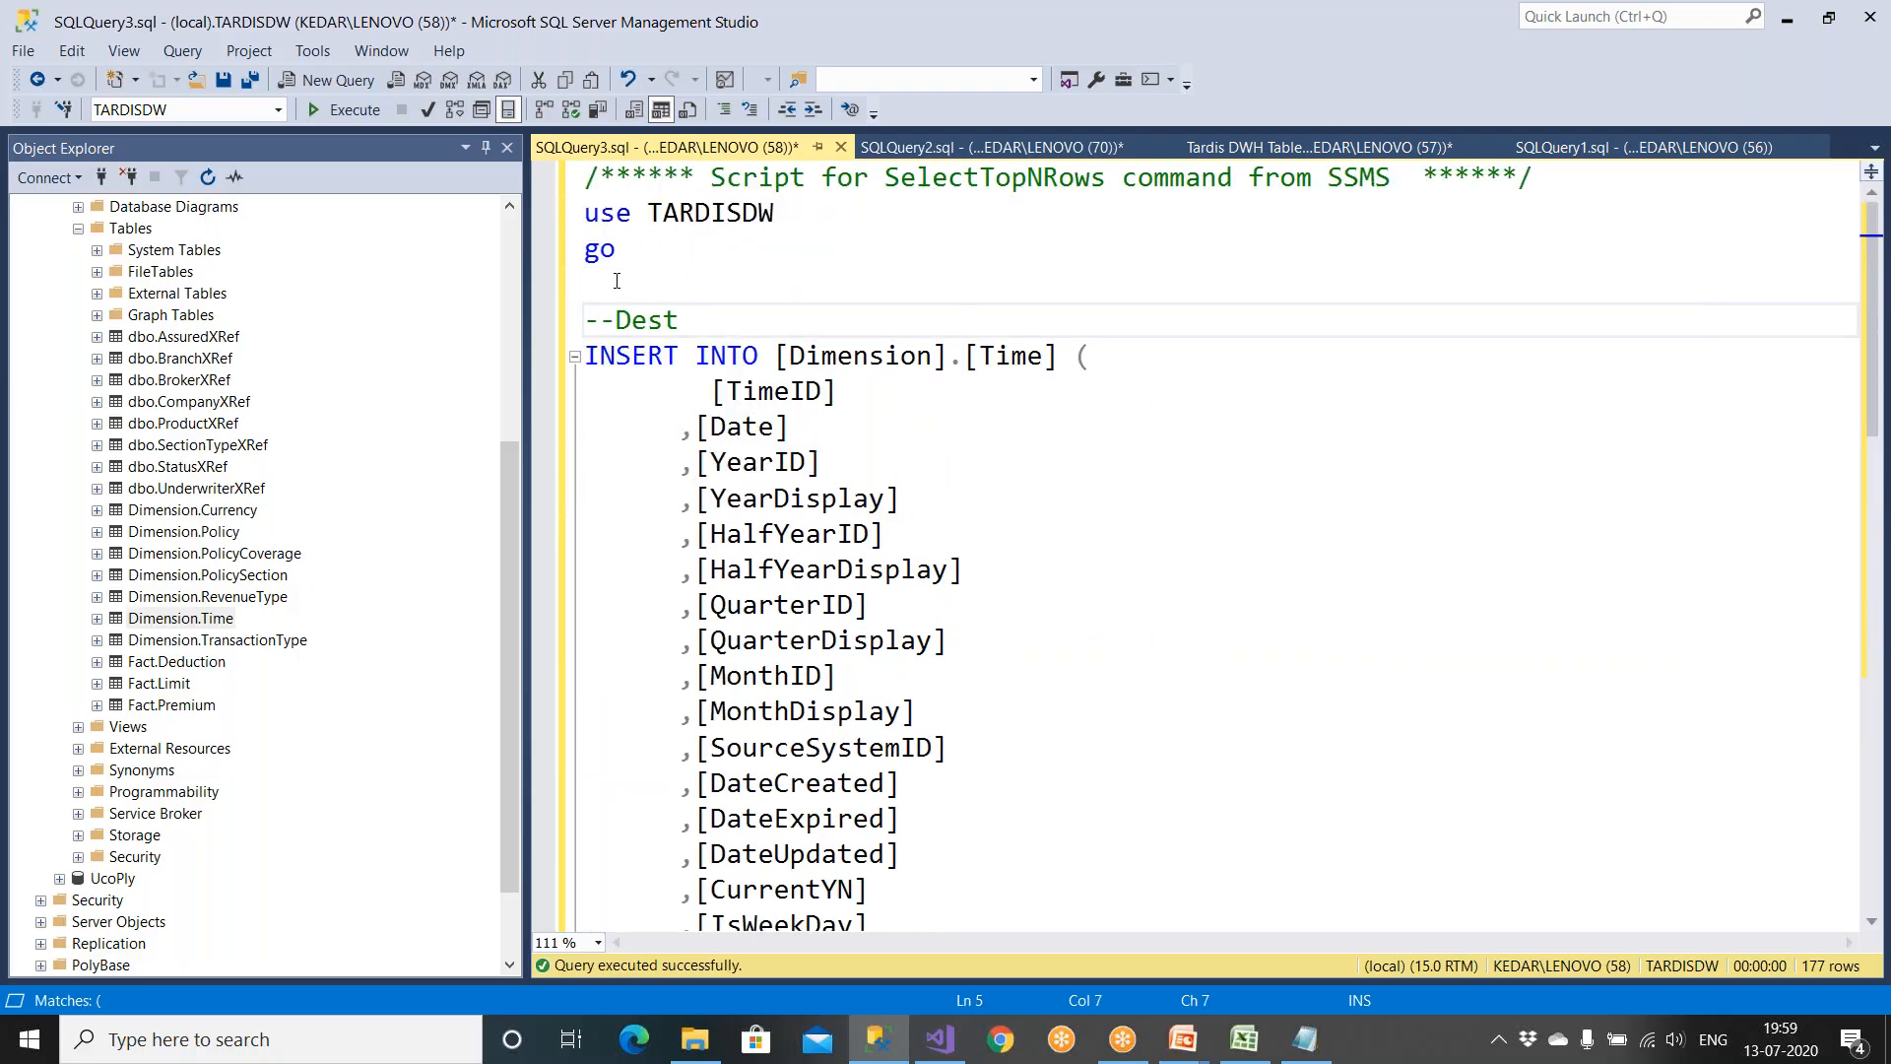
Step: Review the complete script, execute it to load [Dimension].[Time], and read the result message
scroll(616, 280, "down", 4, "ctrl")
scroll(711, 361, "down", 3)
scroll(711, 361, "down", 3)
scroll(768, 394, "up", 6)
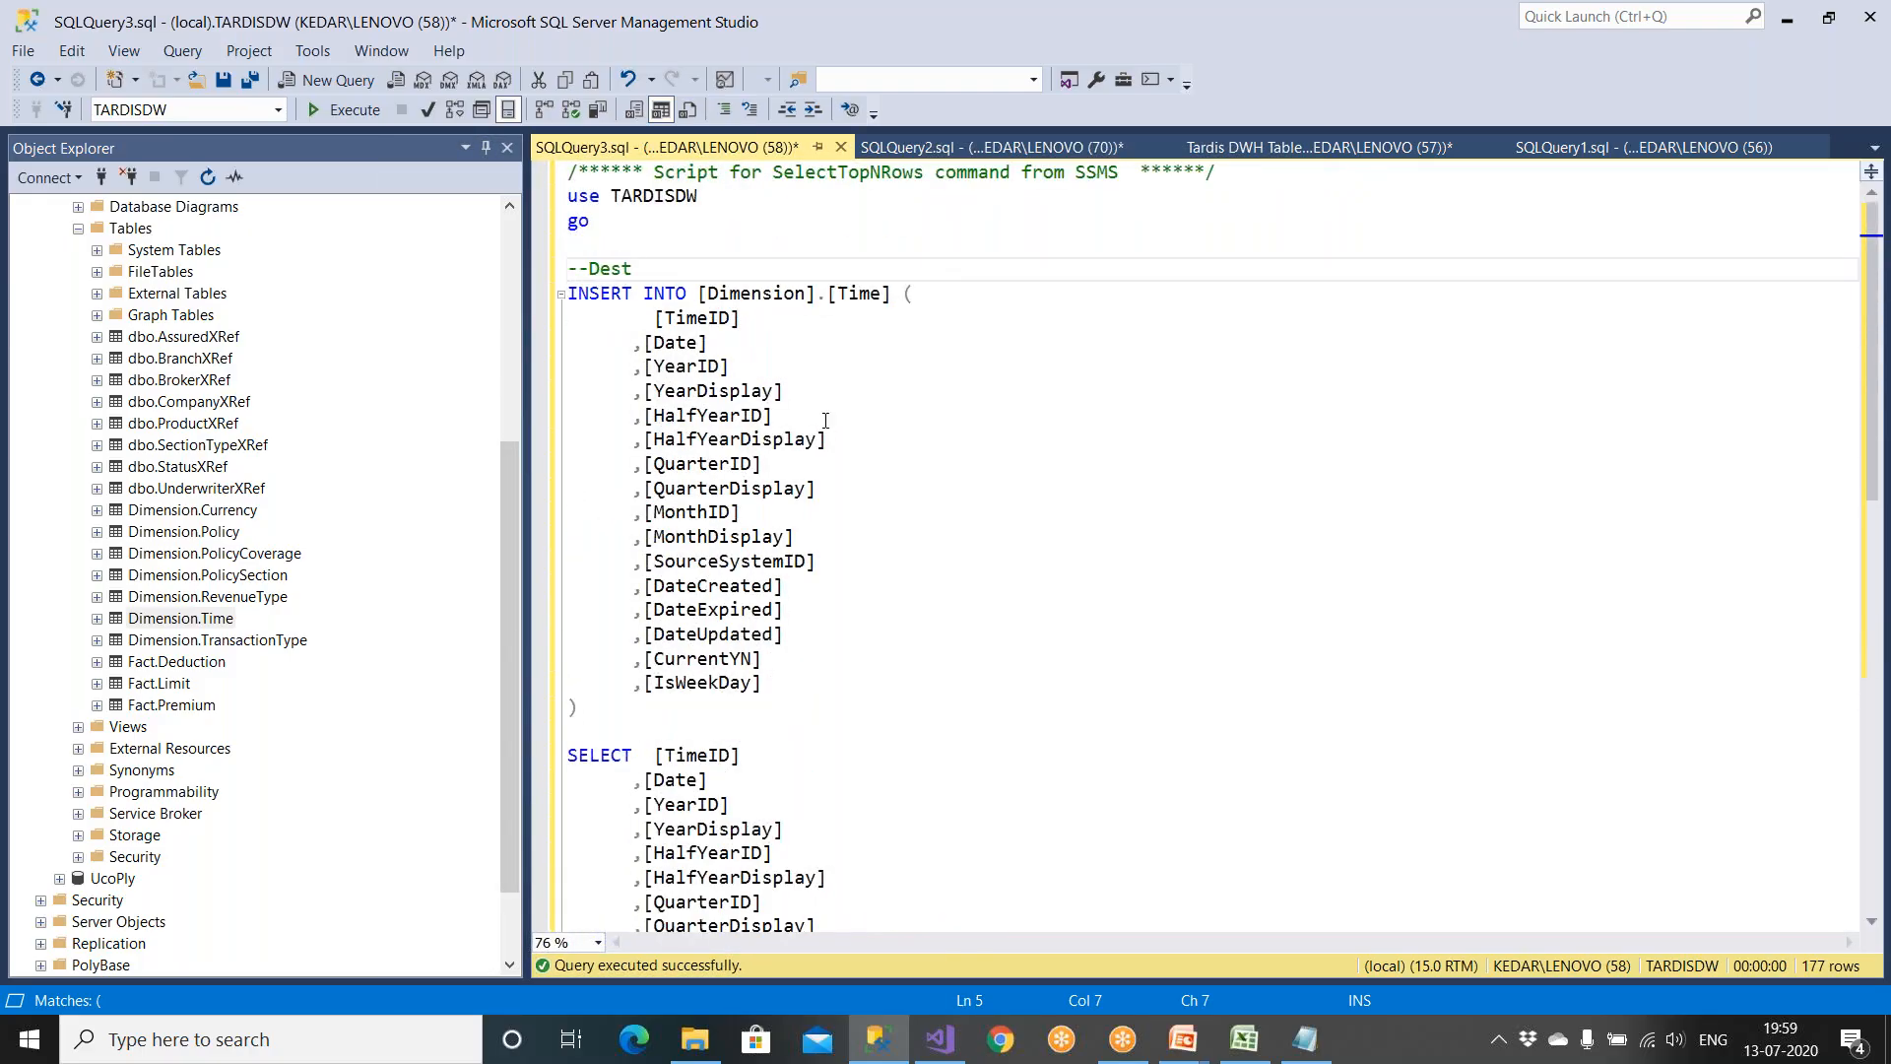
key("F5")
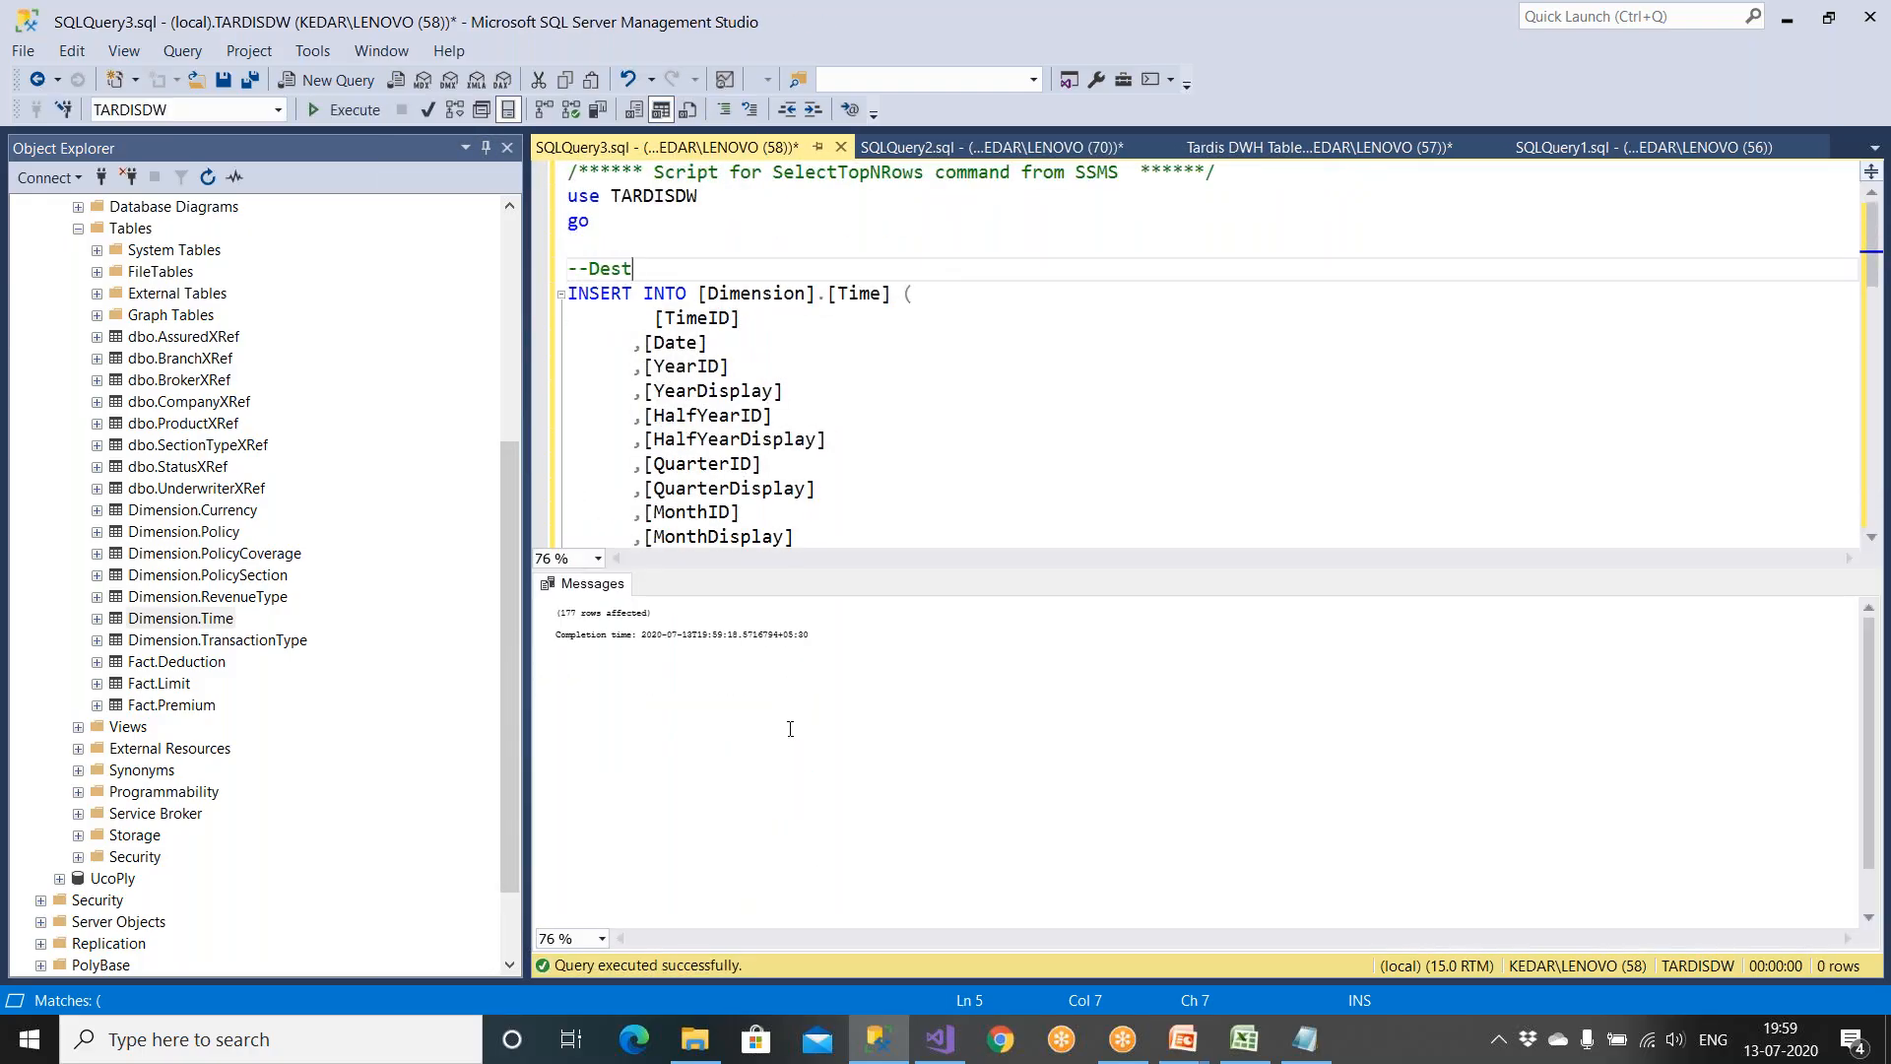
scroll(790, 729, "up", 10, "ctrl")
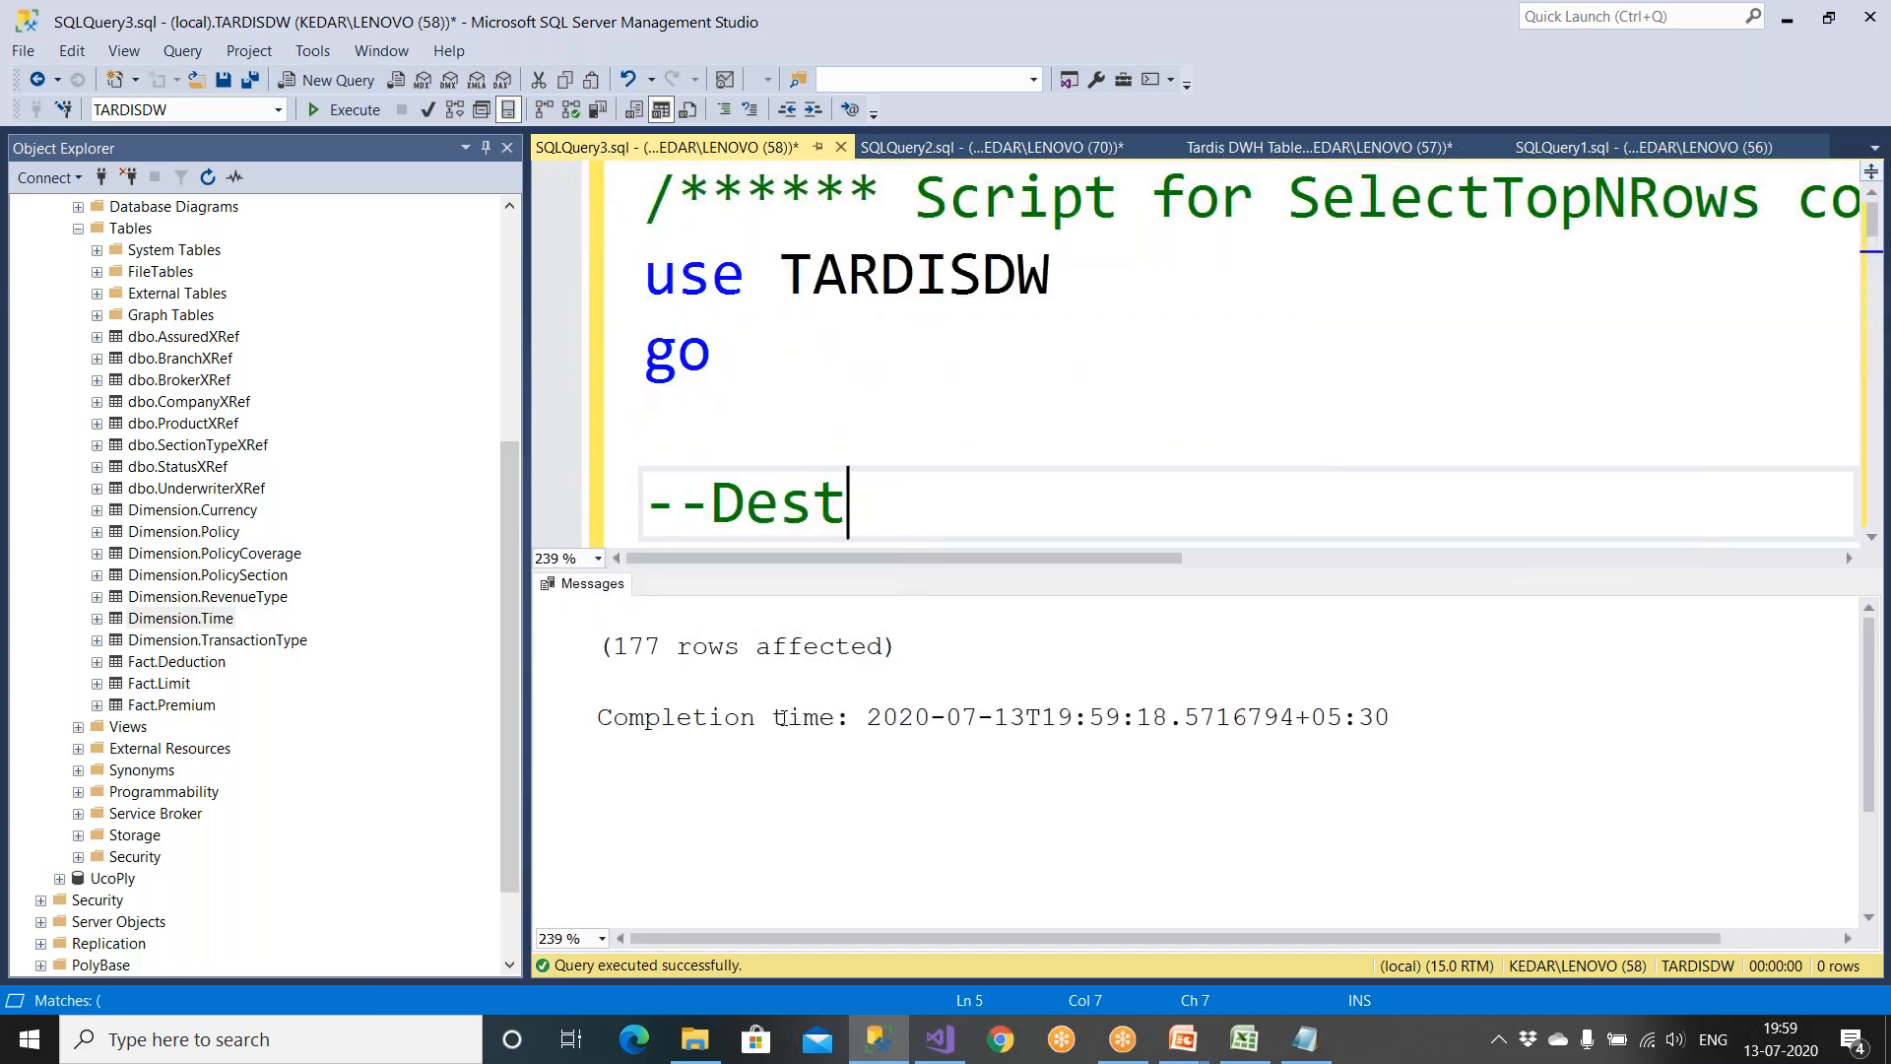
scroll(852, 366, "down", 5, "ctrl")
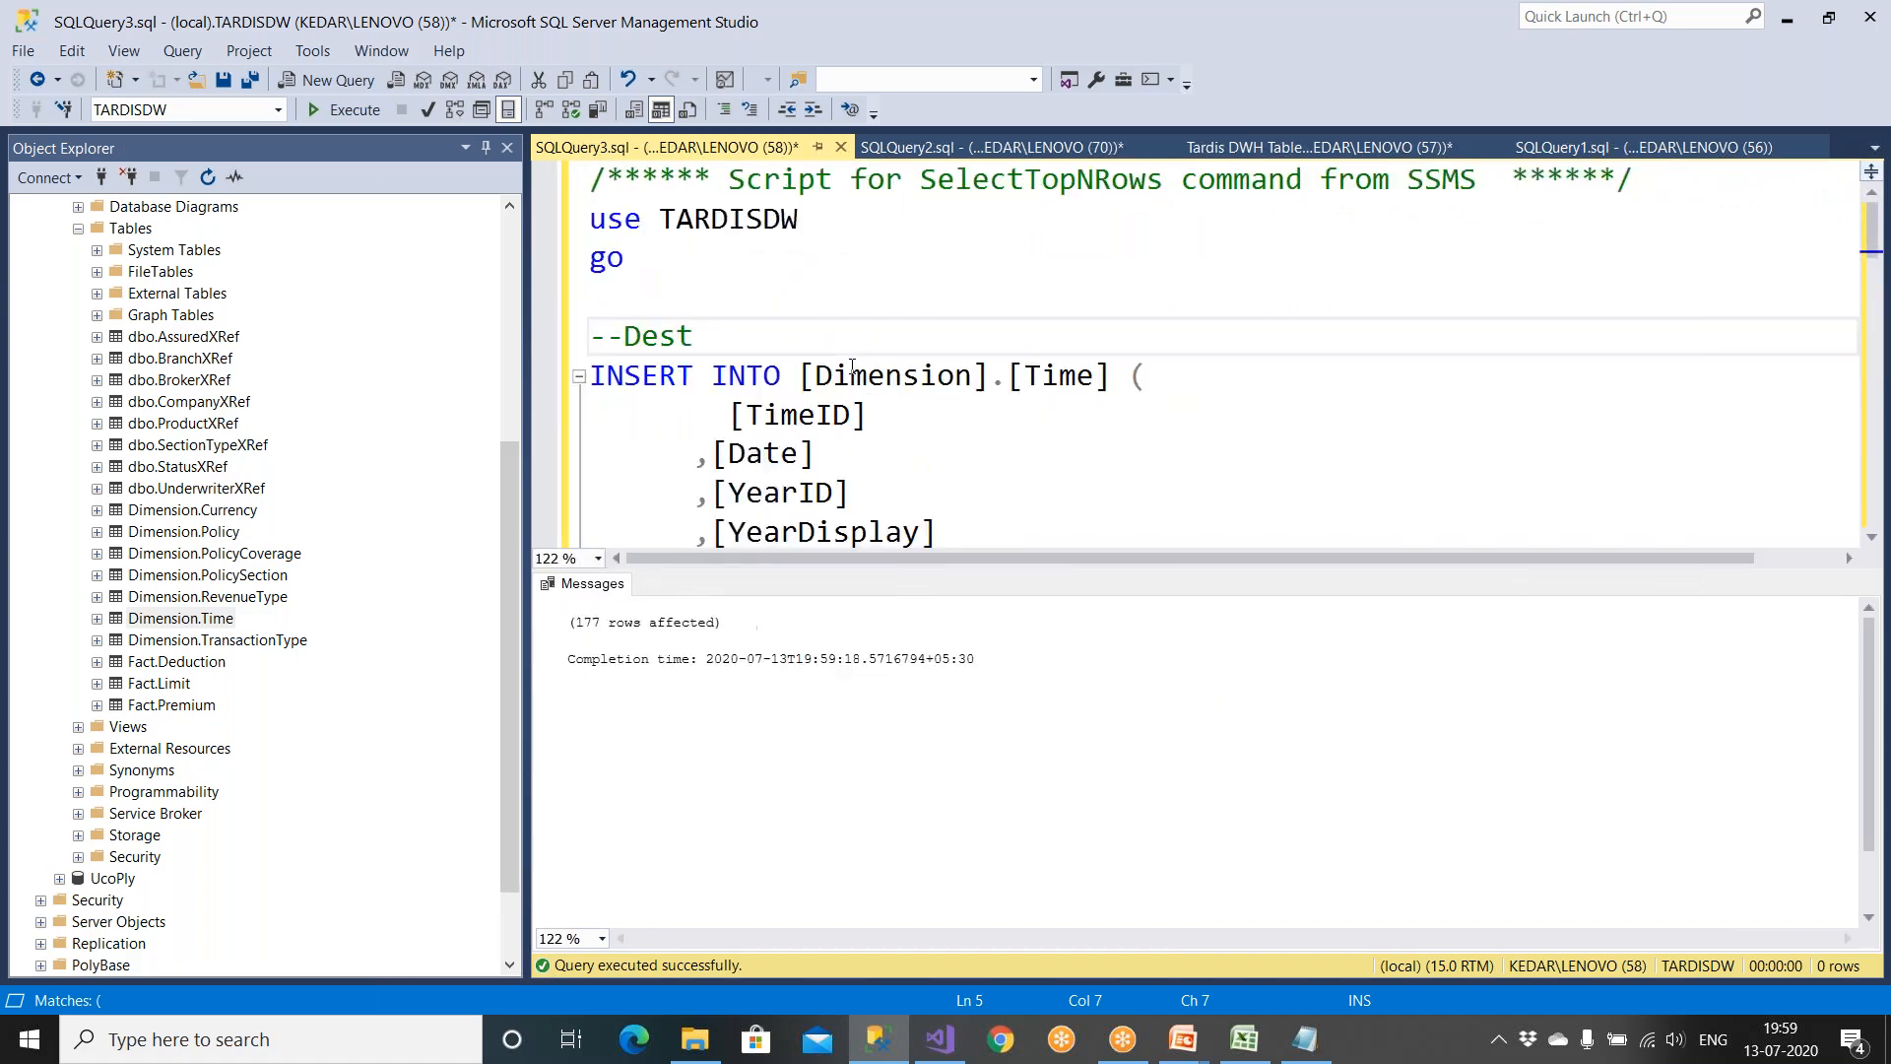
scroll(851, 366, "down", 2, "ctrl")
Step: Save the script as Insert Time Table Script in the C: drive's Tardis folder and close it
key("ctrl+s")
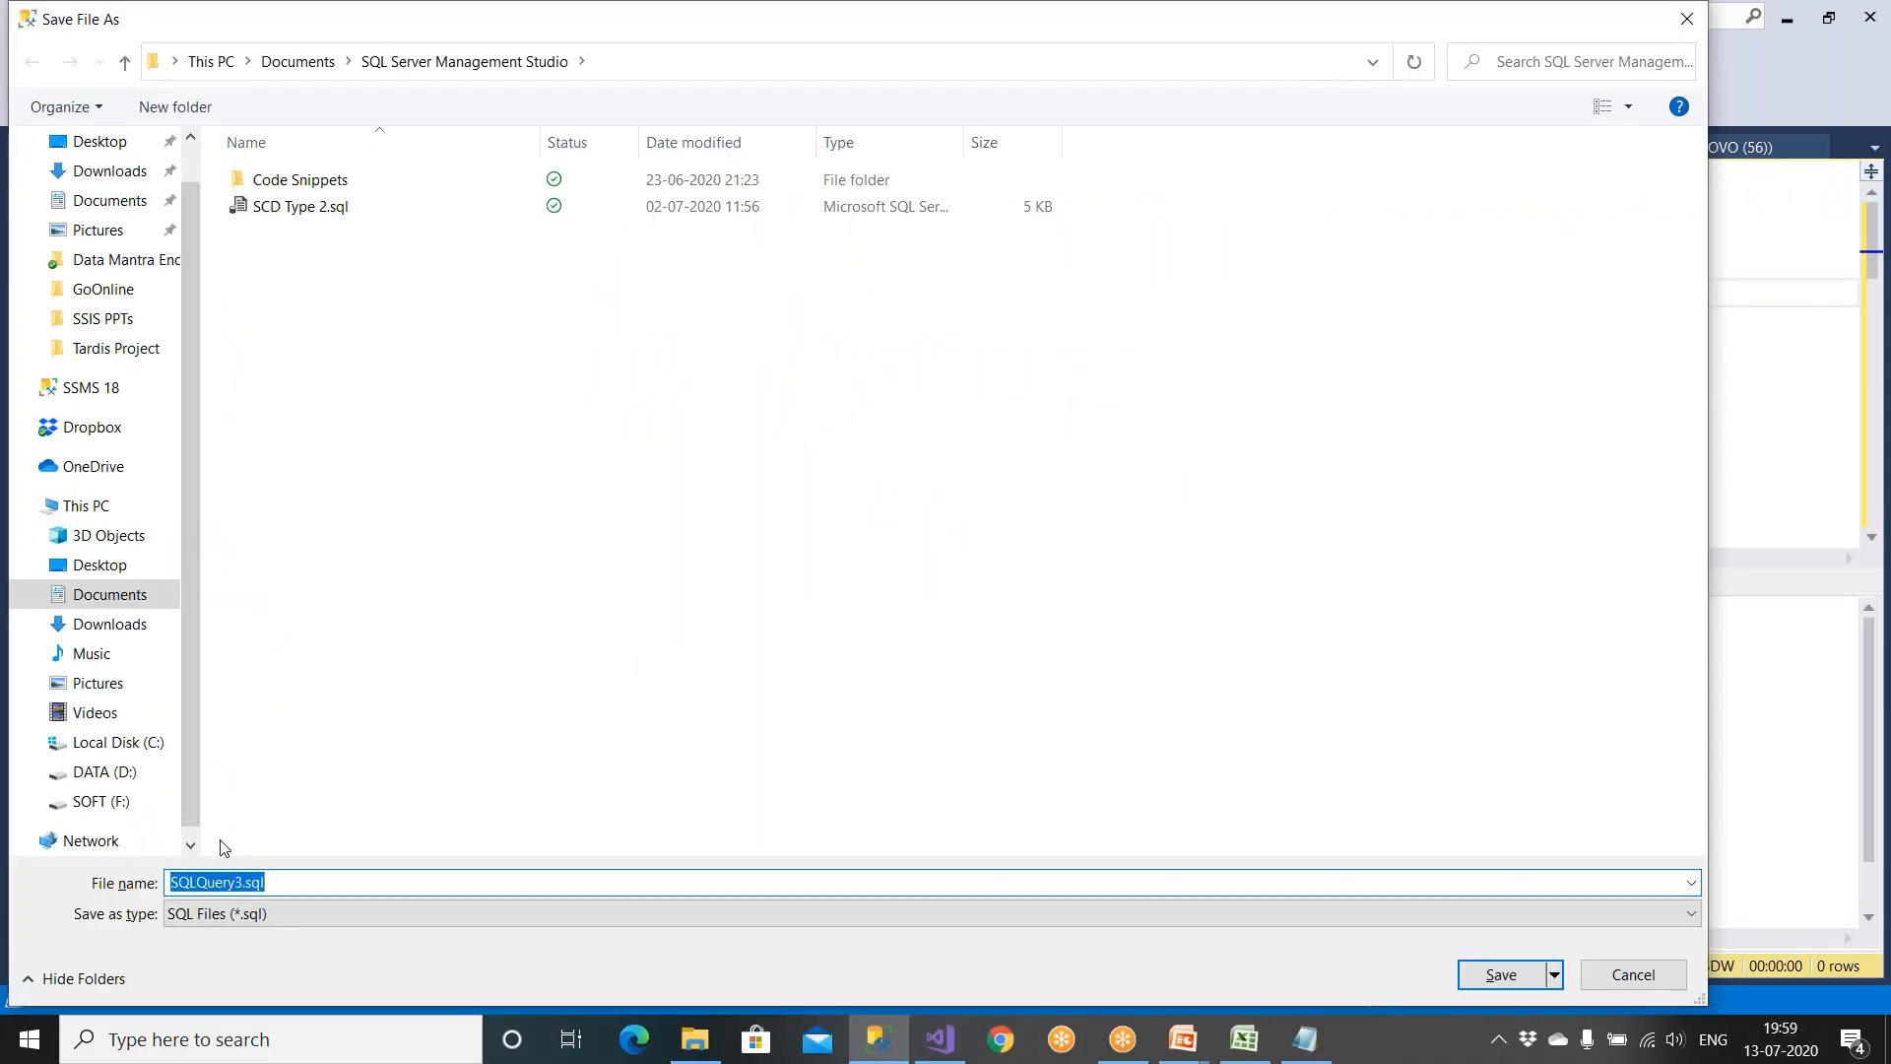
type("Insert Time Tabkble Script")
left_click(132, 747)
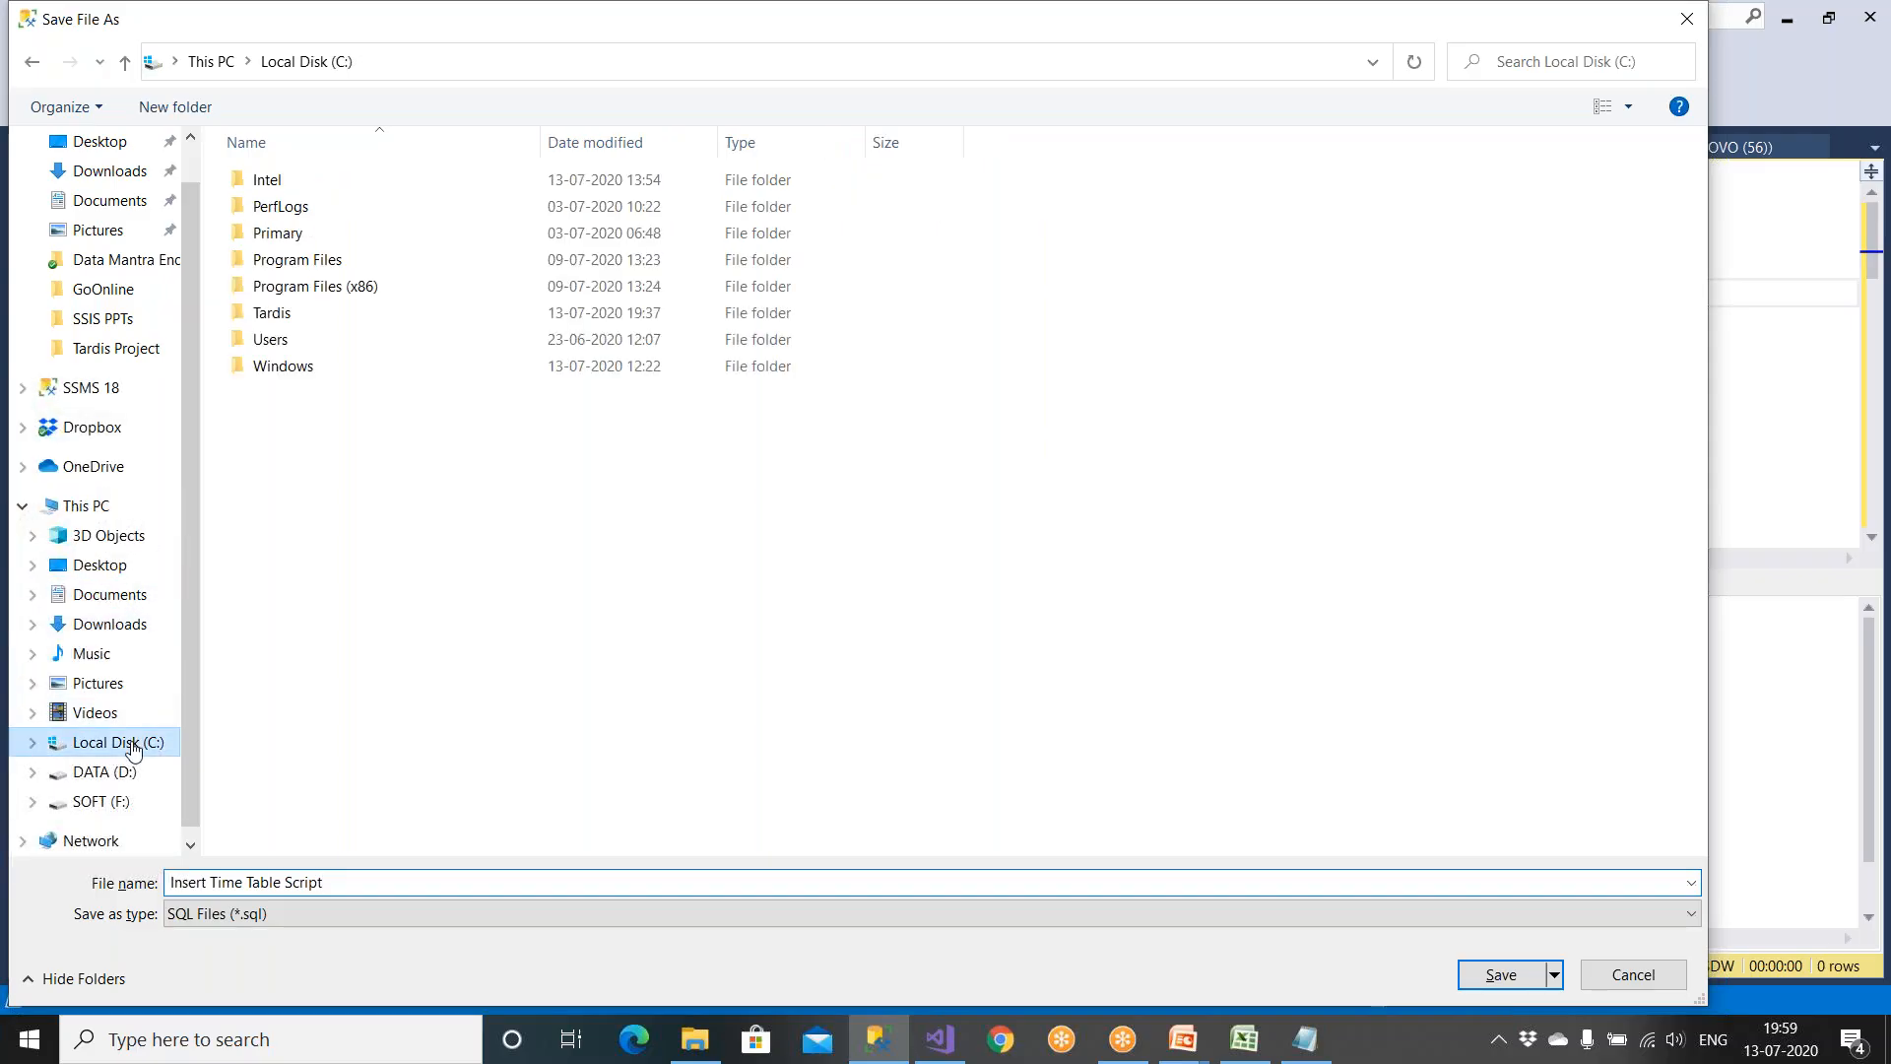
double_click(291, 310)
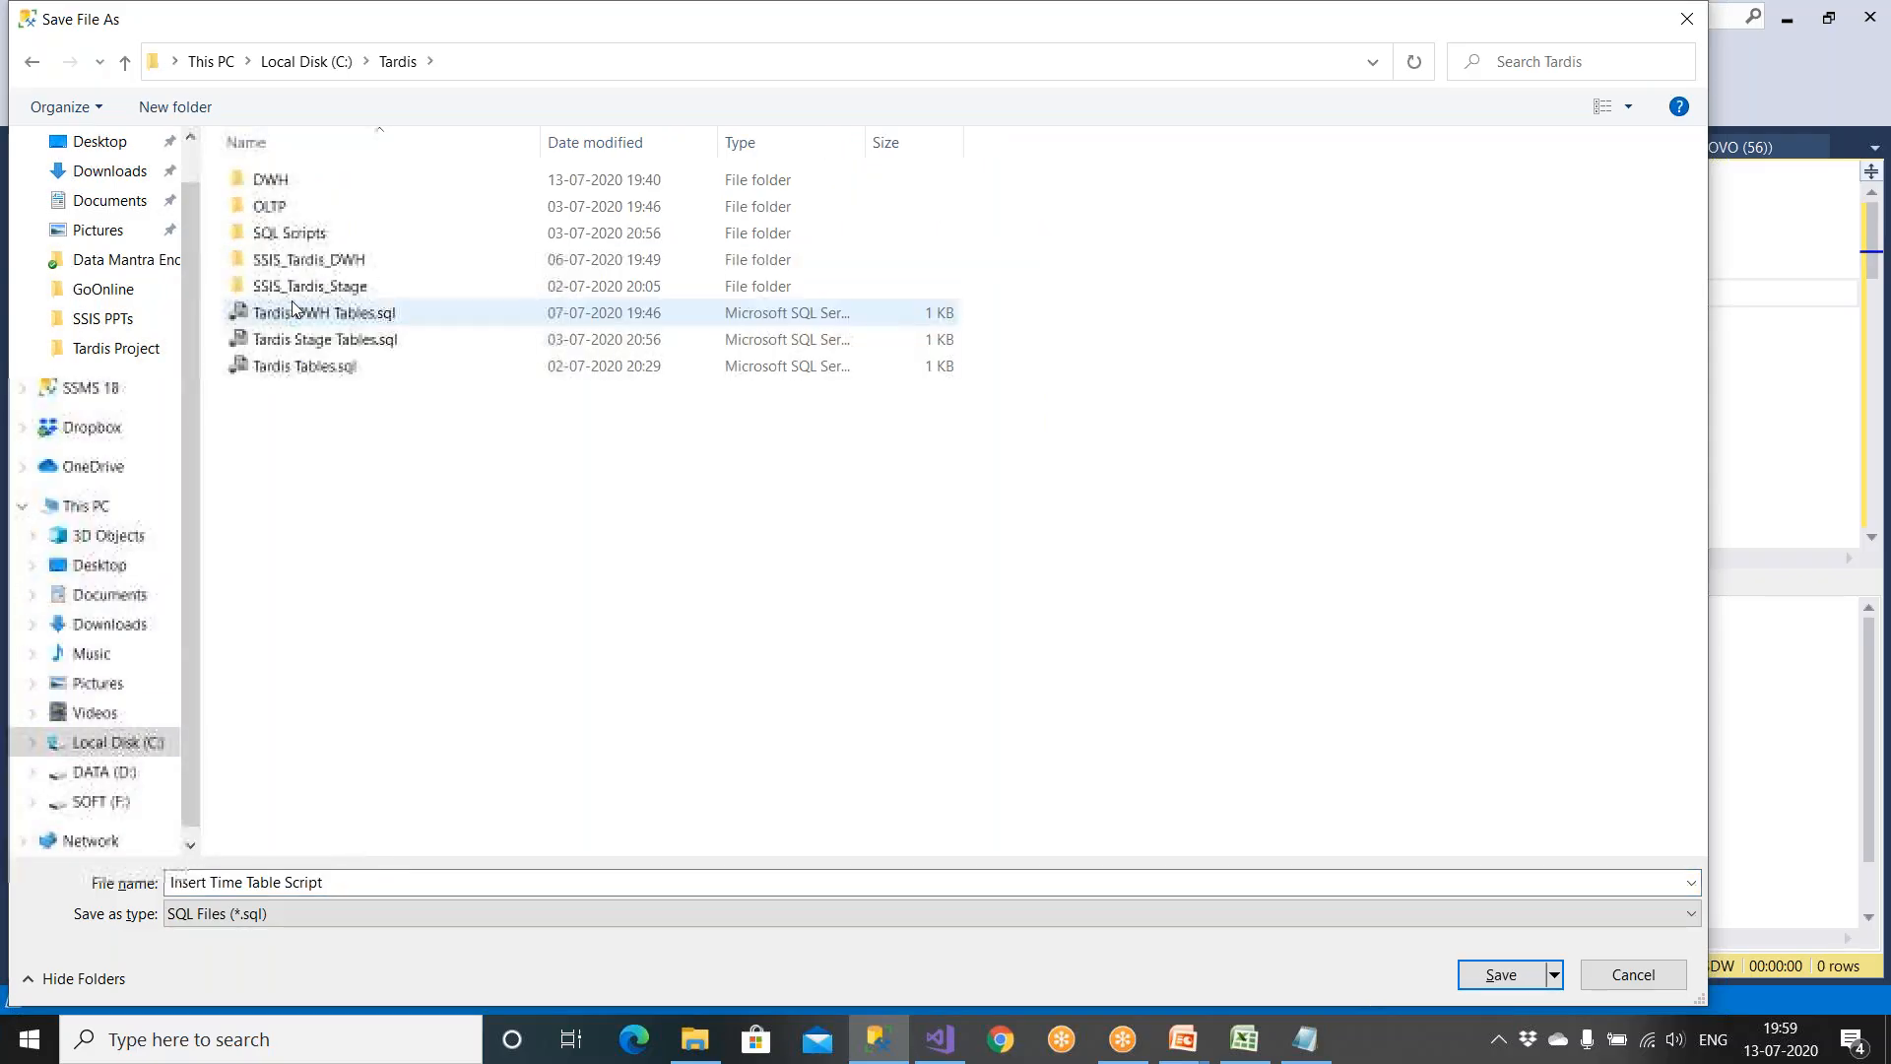
left_click(1502, 976)
left_click(842, 148)
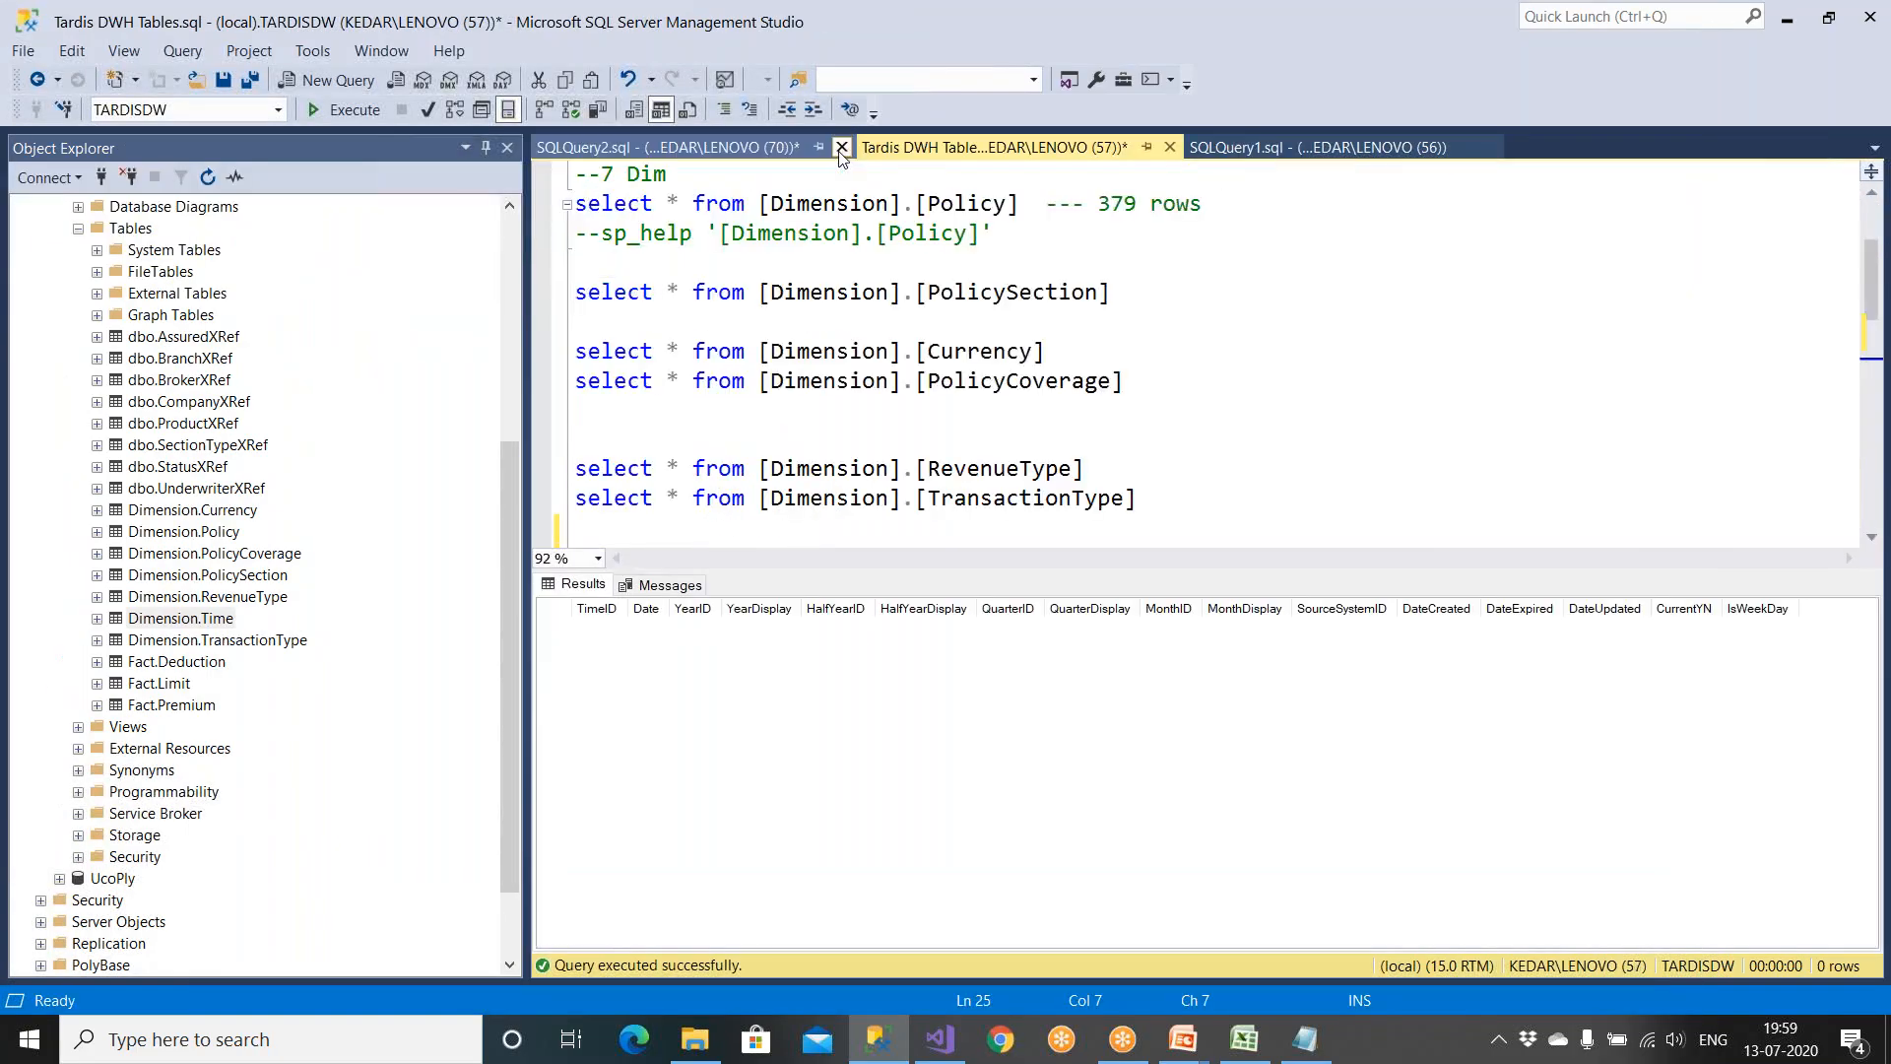
Step: Remove the extra lines directly above the [Dimension].[Time] select and execute only that select
scroll(1022, 491, "down", 3)
left_click_drag(1008, 383, 641, 383)
left_click_drag(1060, 352, 547, 355)
key("Delete")
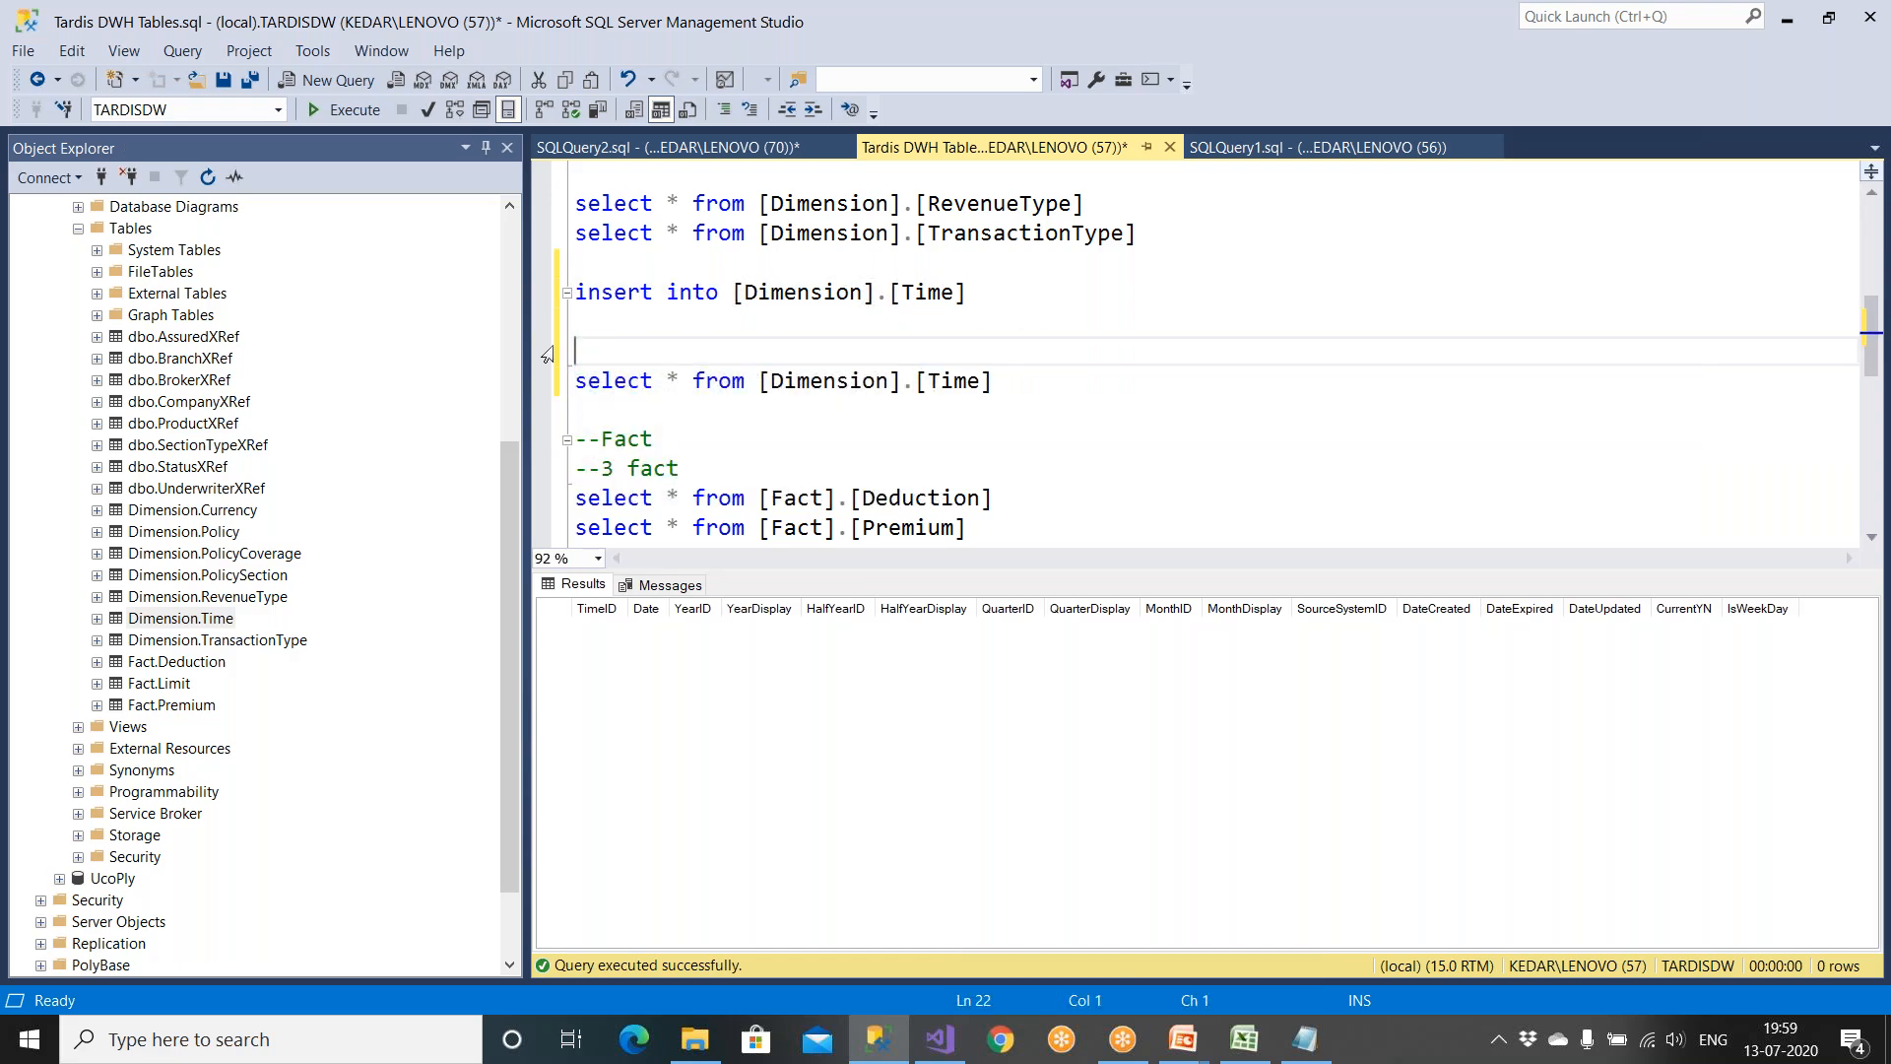
key("Delete")
left_click_drag(1022, 351, 576, 352)
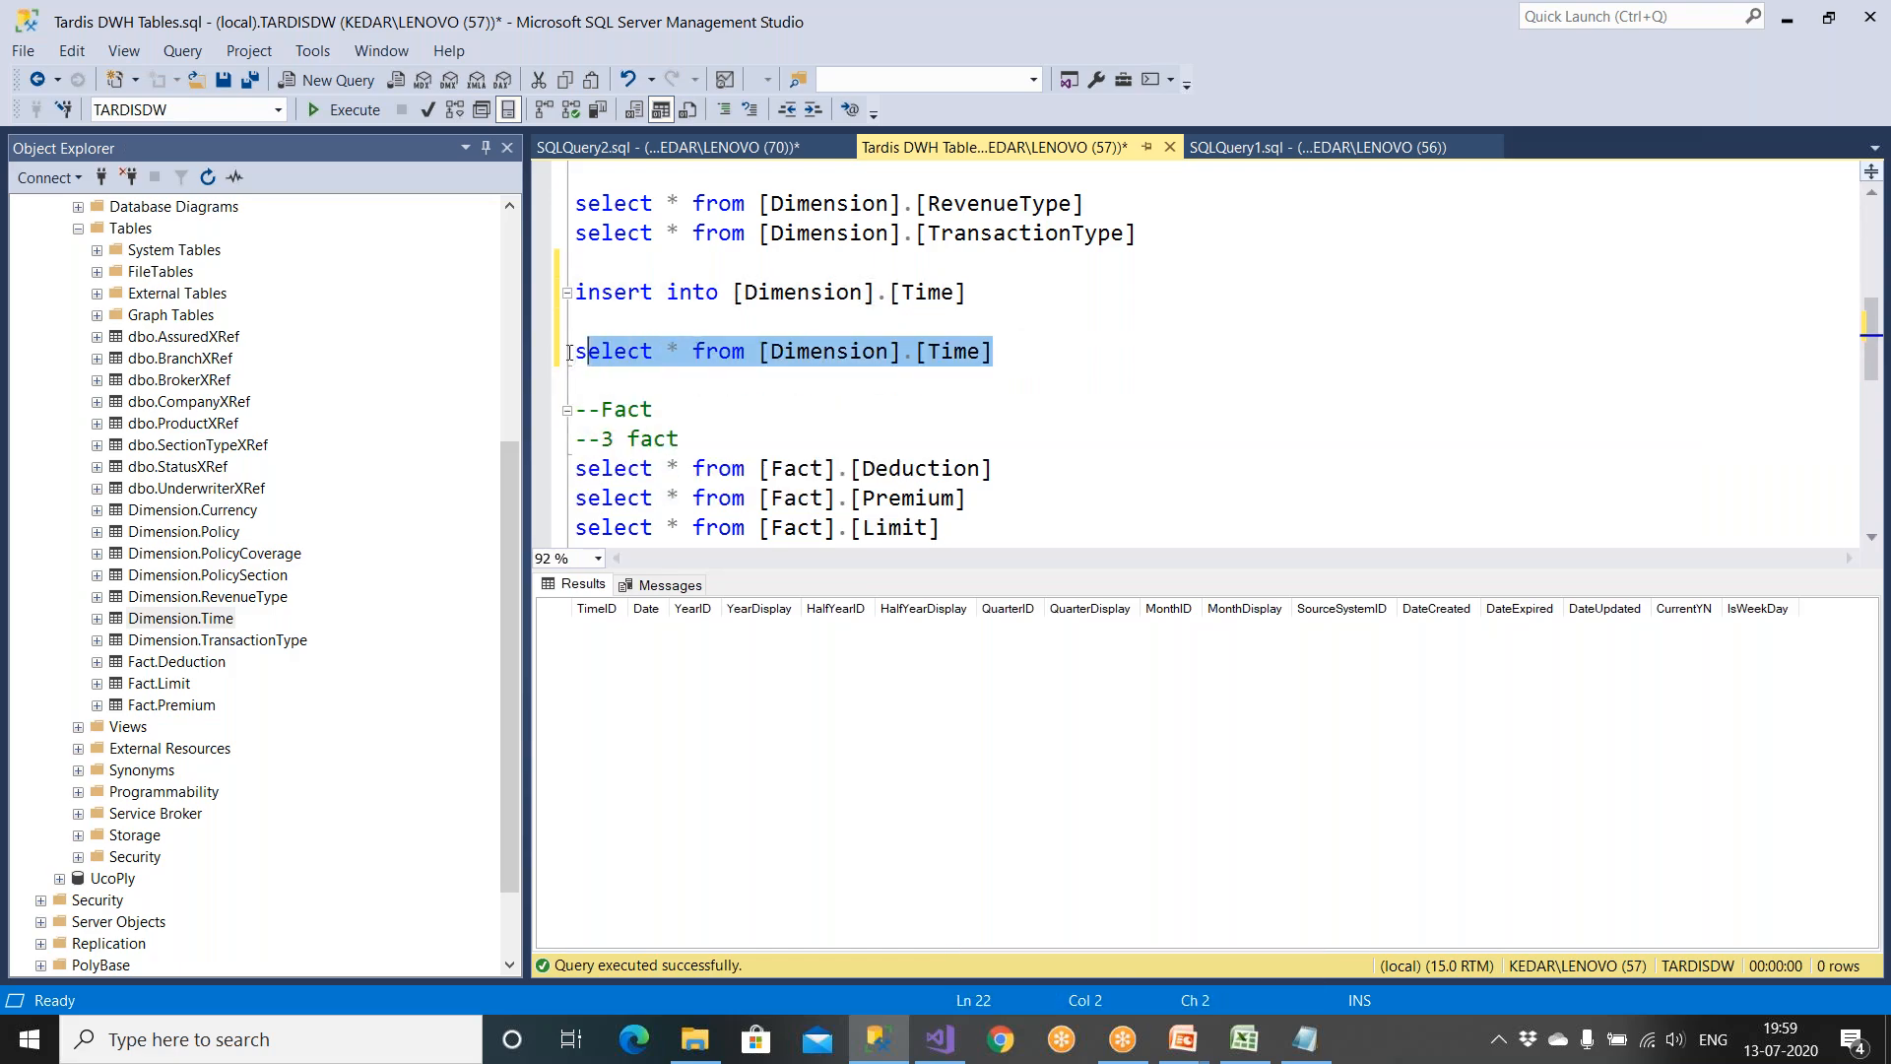
left_click(359, 114)
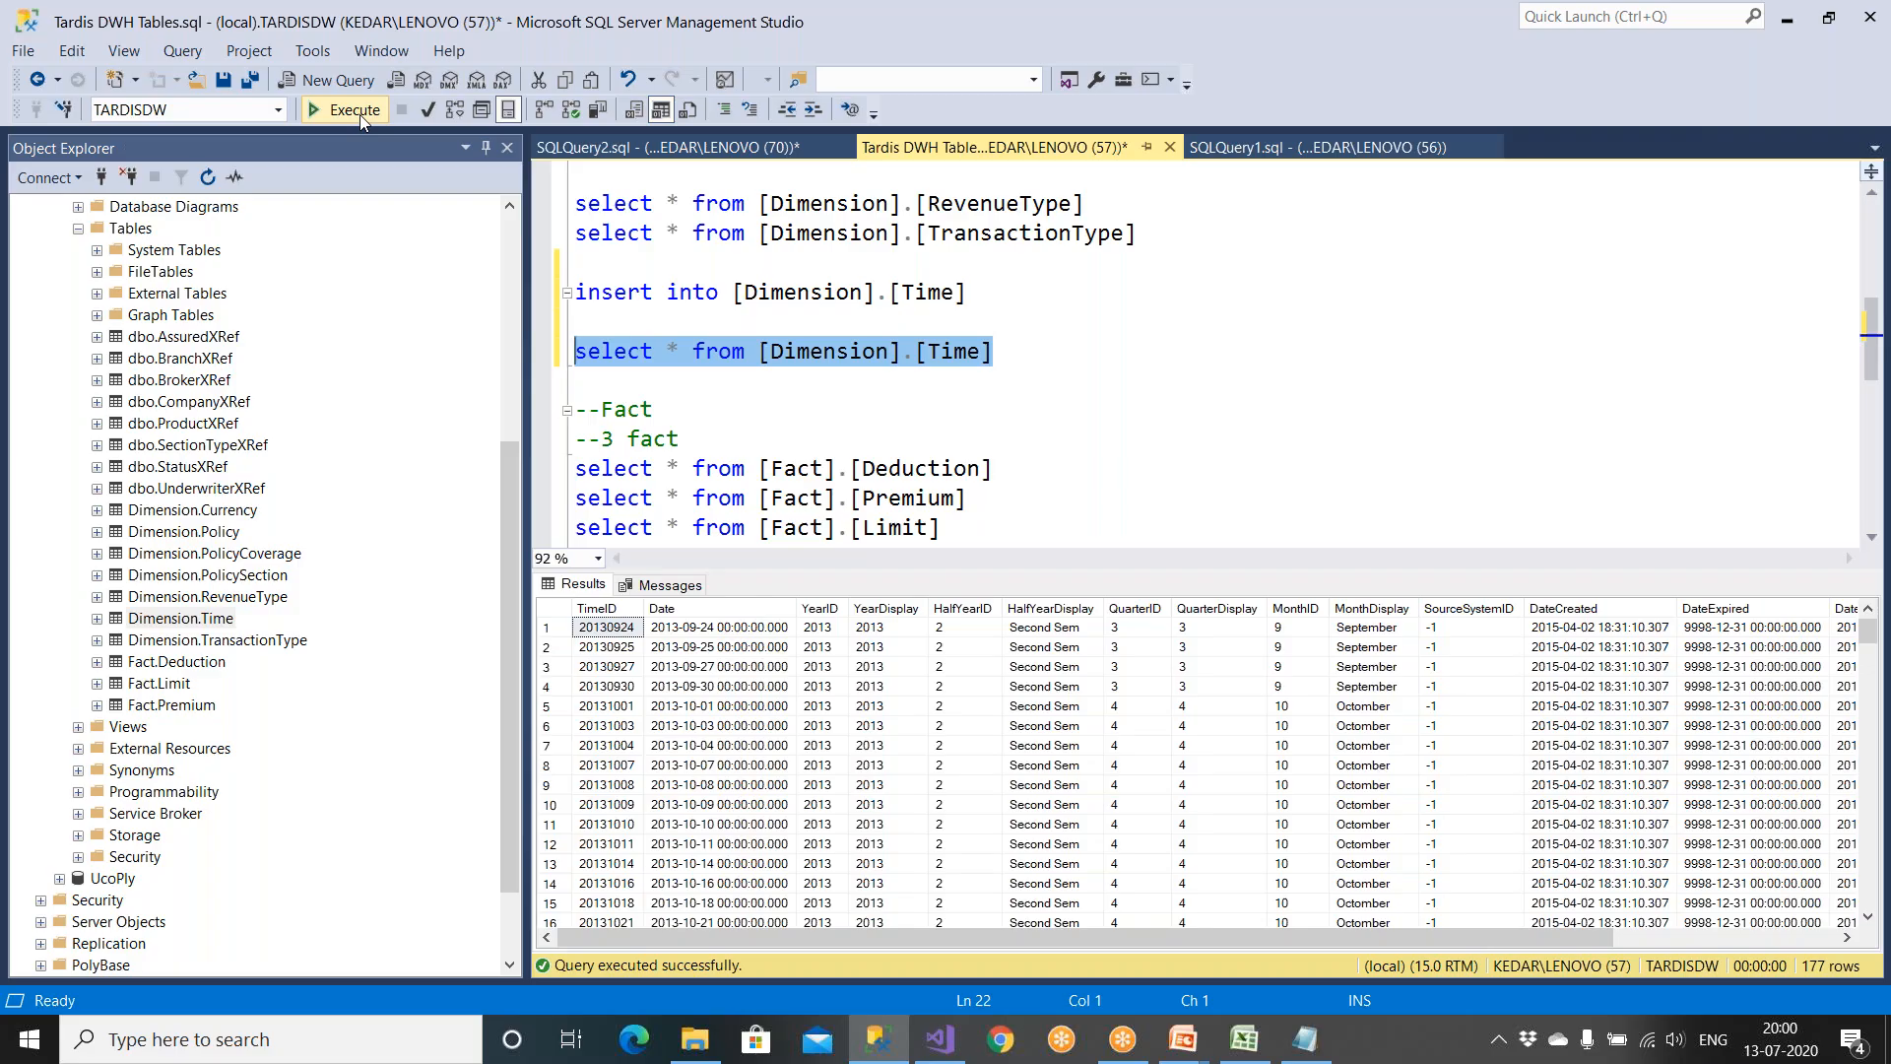
Step: Switch to Notepad and replace all existing notes with the heading "One table to another"
key("super")
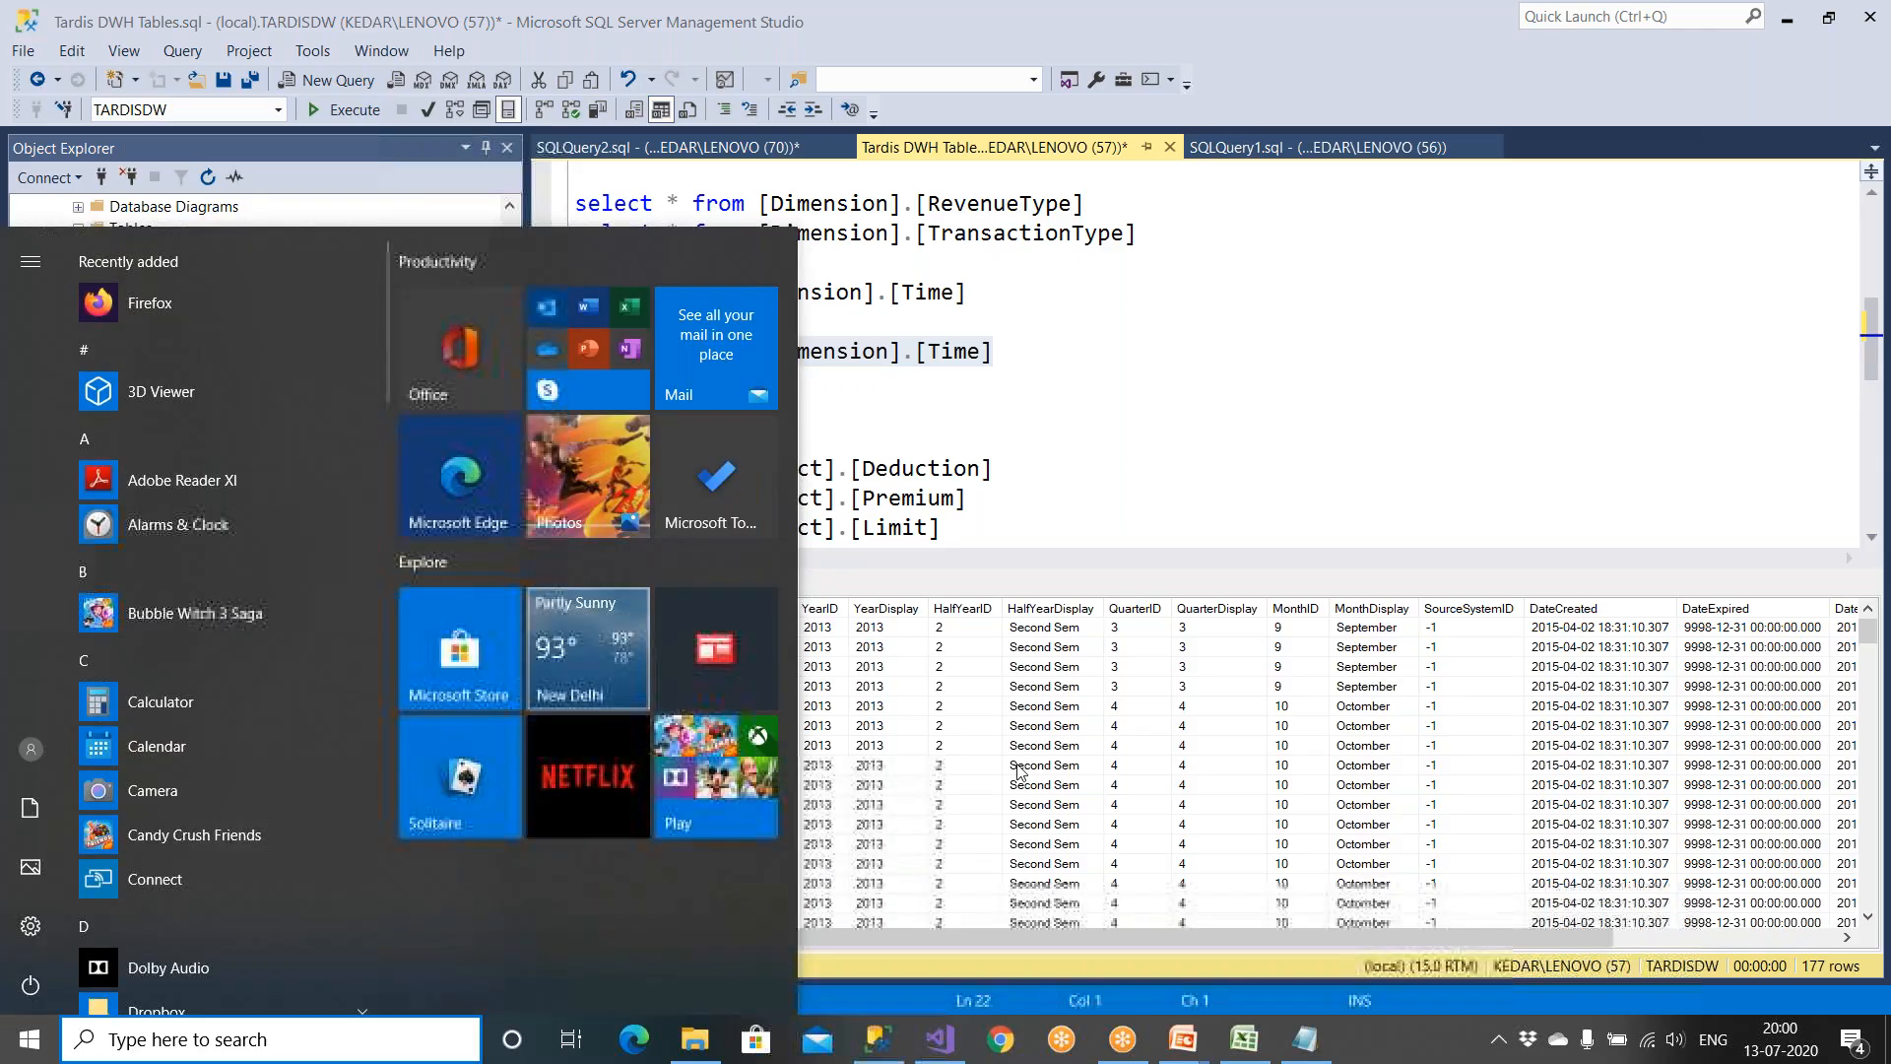
left_click(1307, 1039)
key("ctrl+a")
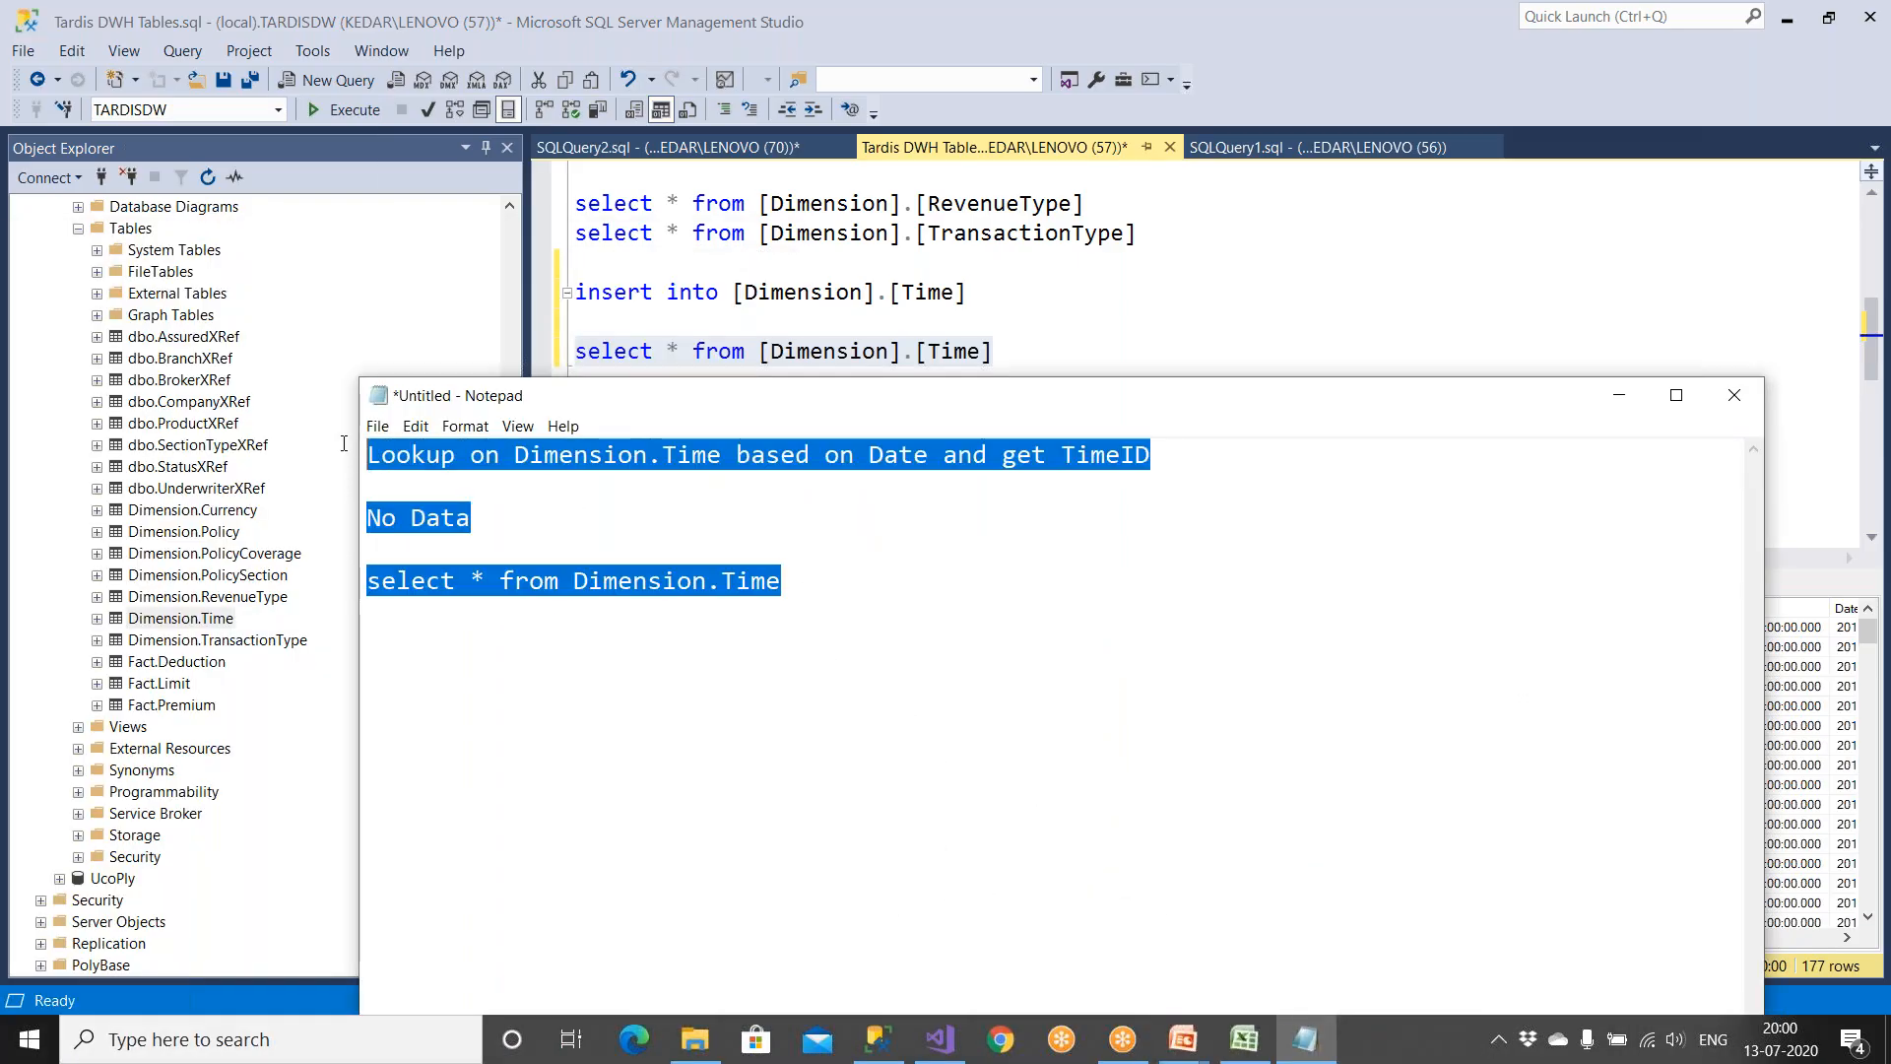
key("Delete")
type("One ta")
type("bke")
key("BackSpace")
key("BackSpace")
type(";e")
key("BackSpace")
key("BackSpace")
type("le to a")
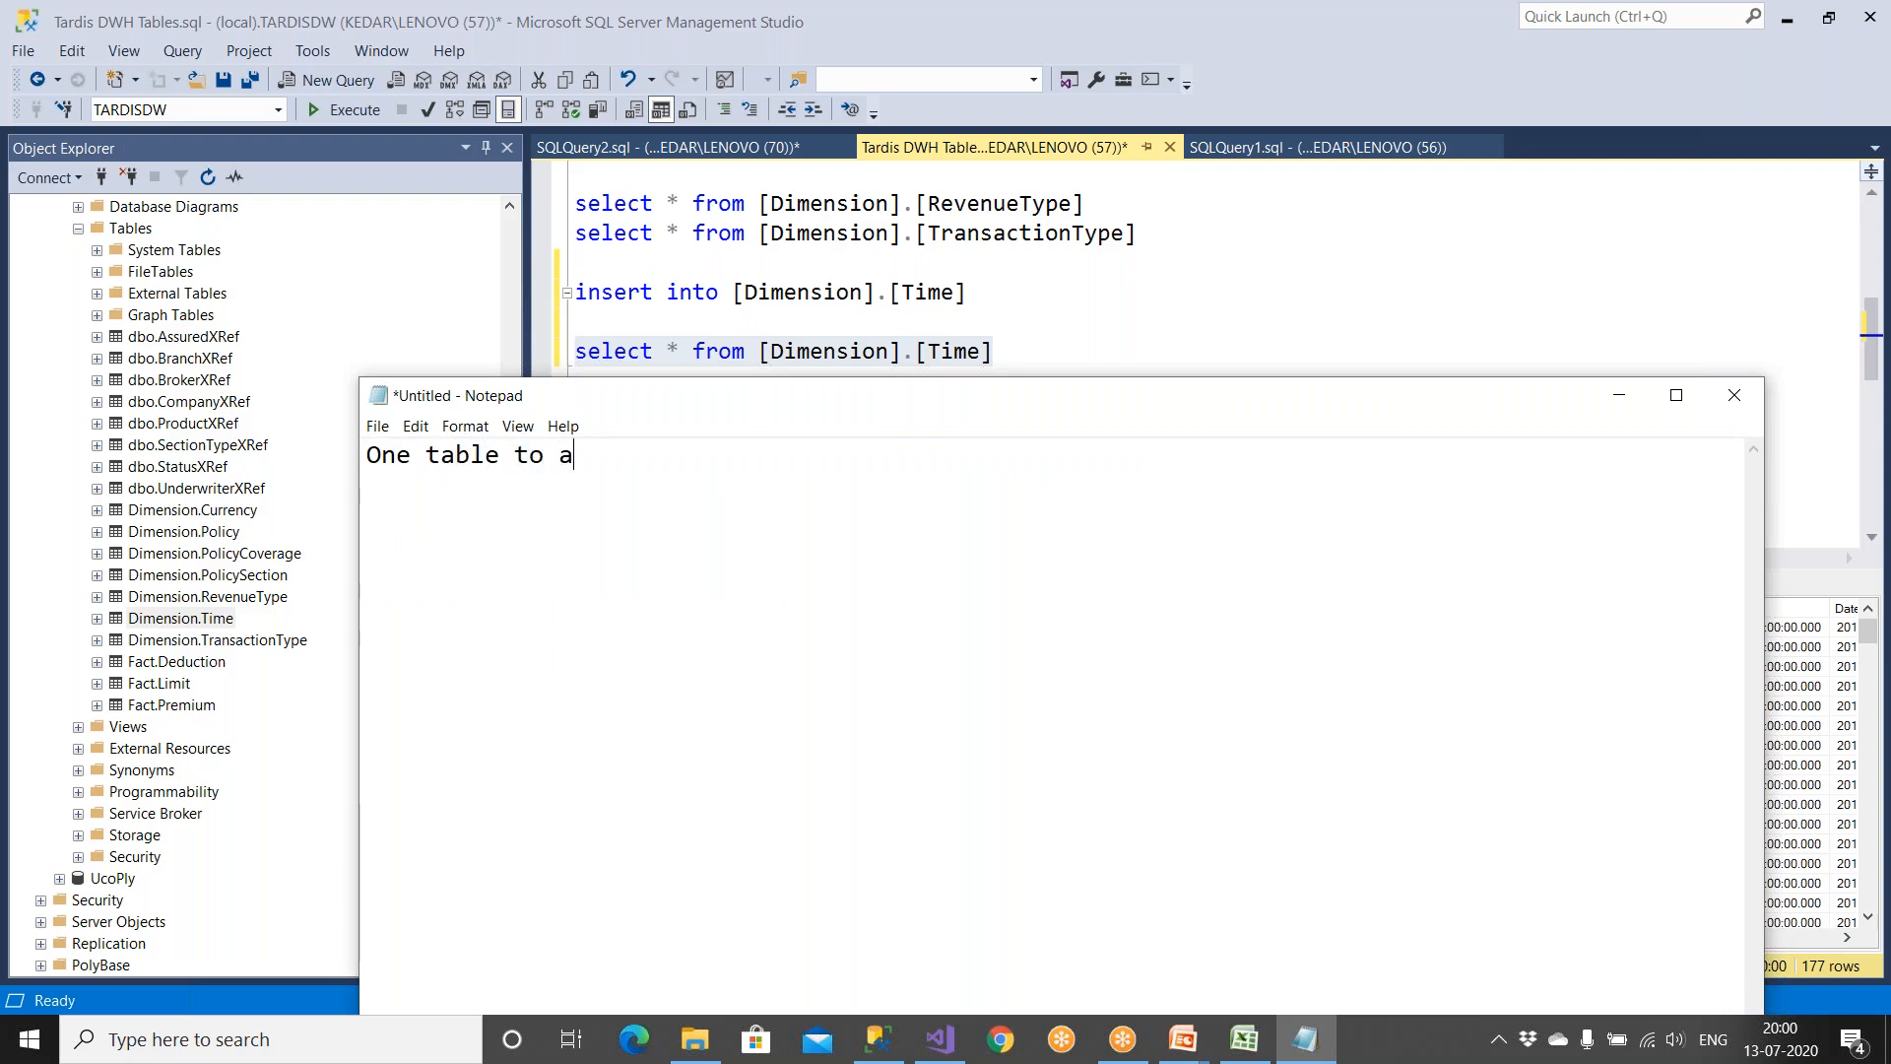
type("nother")
Step: Add a Syntax: heading with a dashed line, followed by "insert into destTable" and "select * from SrcTable"
key("Return")
type("insert into destTable")
left_click(368, 517)
type("Syntax:")
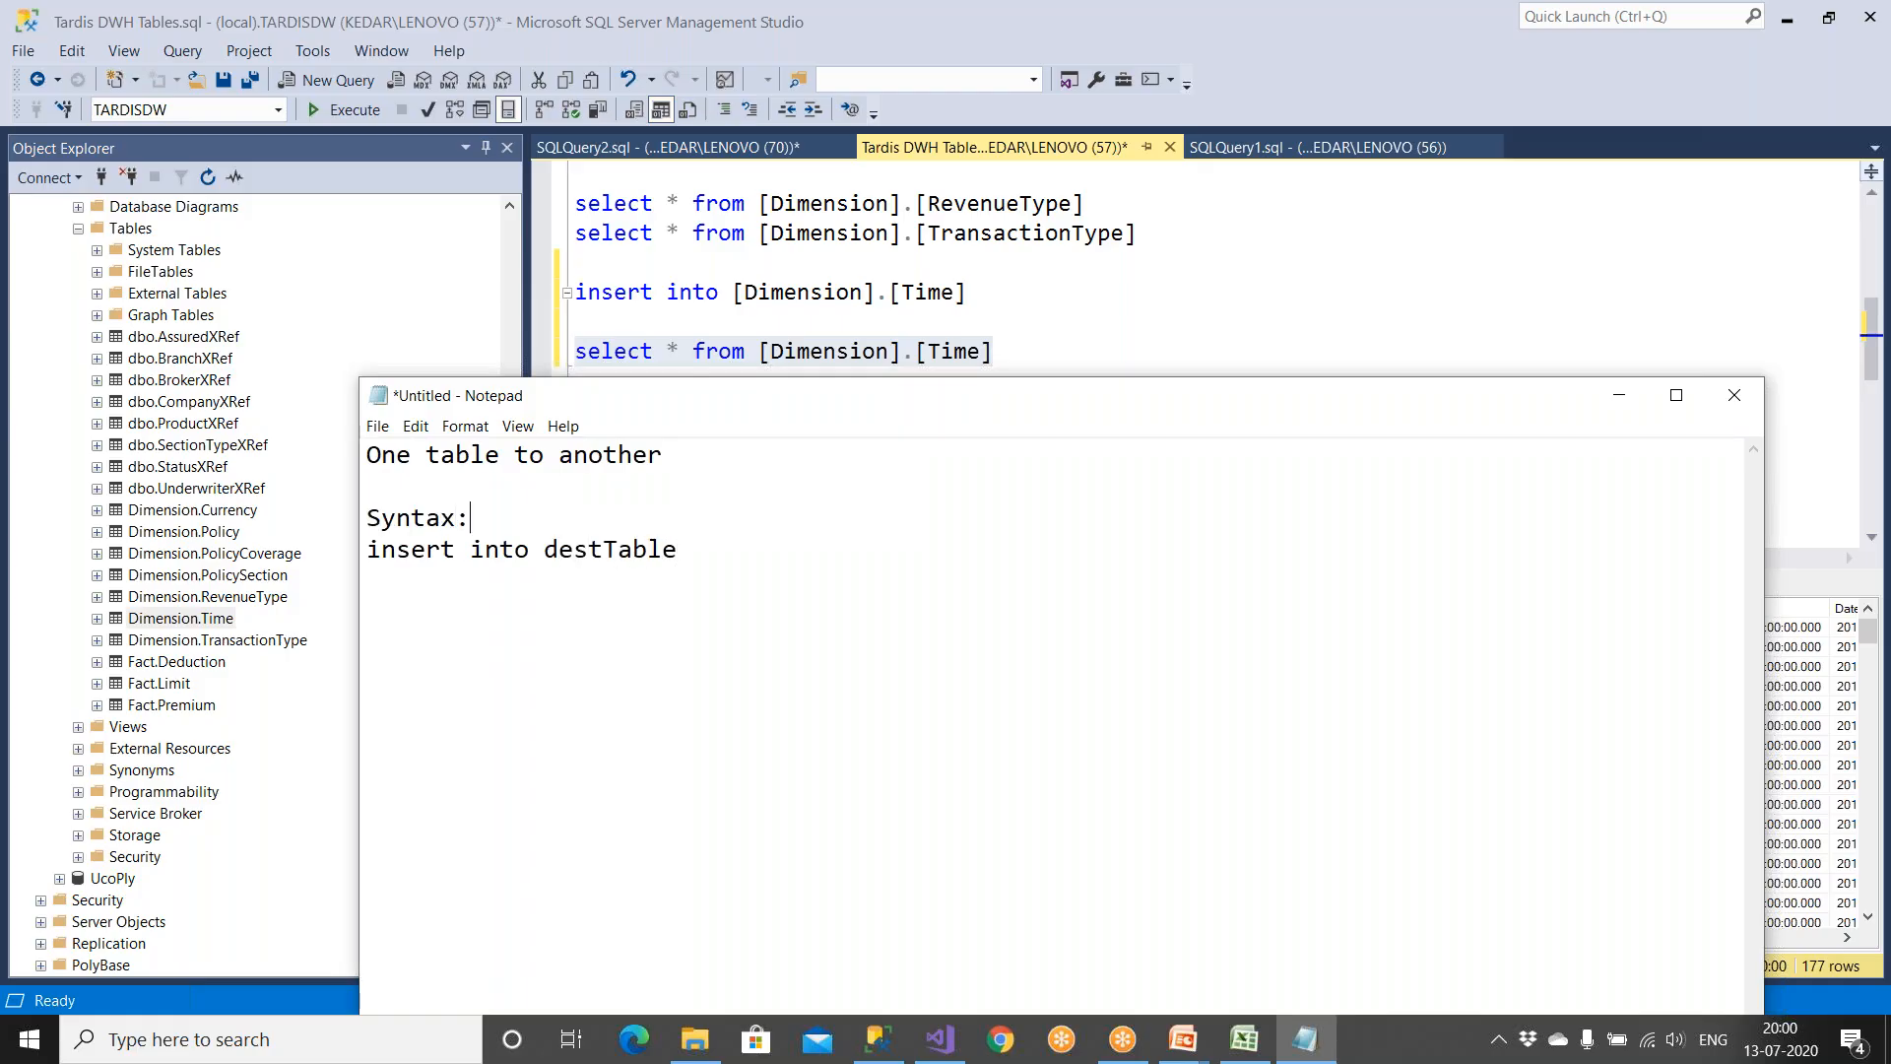
key("Return")
type("-------------------------------")
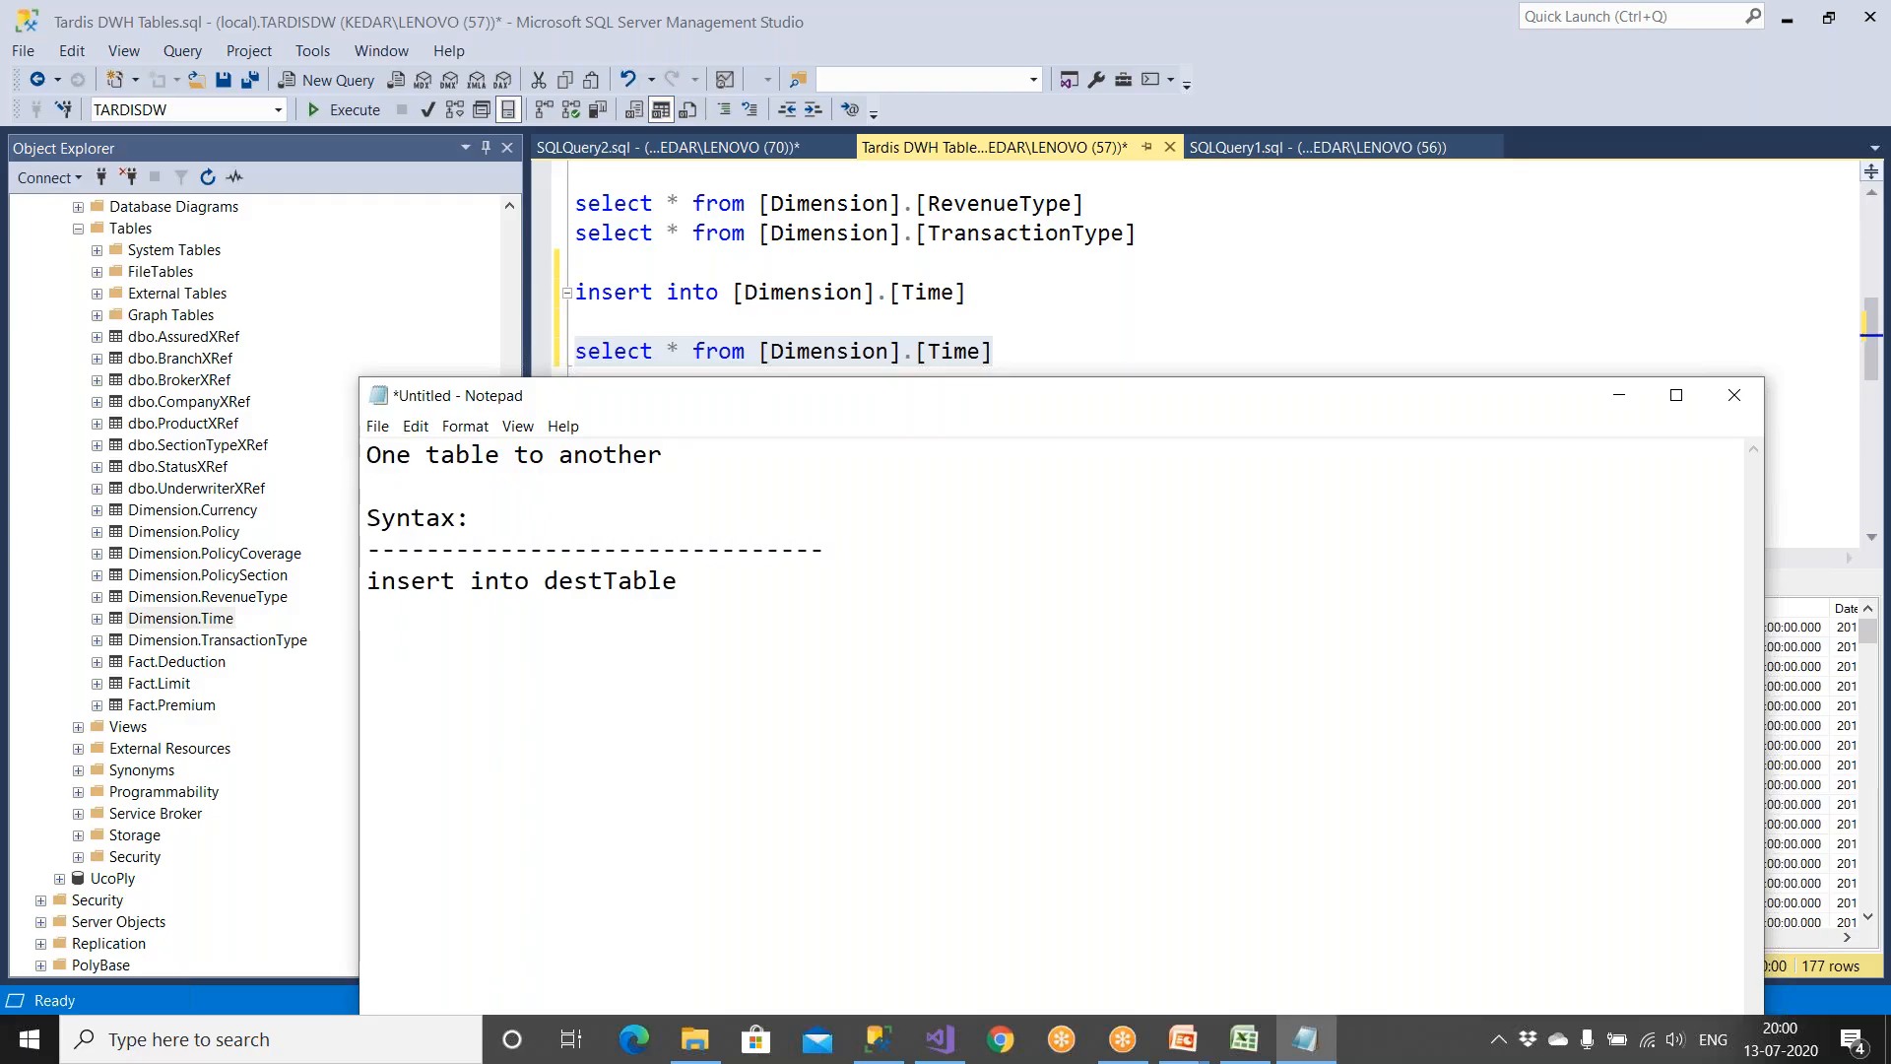
type("select * from SrcTable")
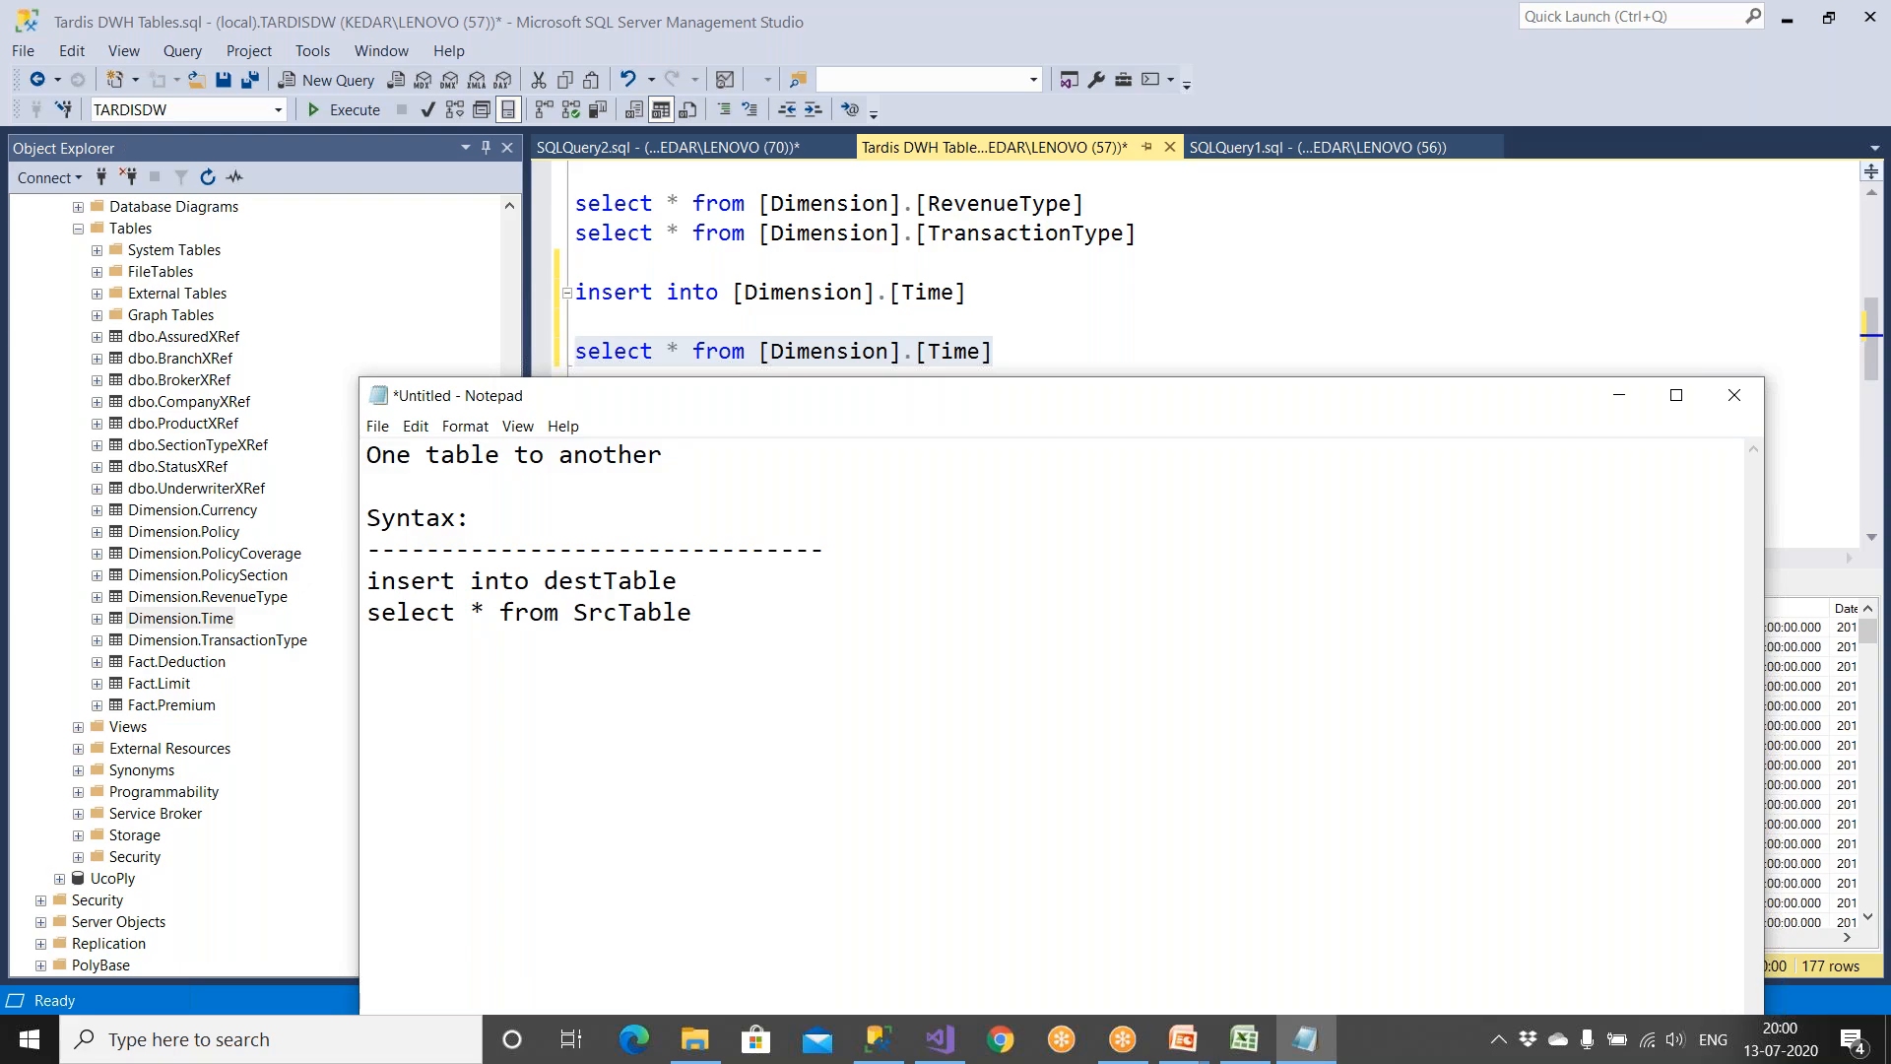
Step: Below the syntax, note the source example on separate lines: src, emp, and the columns eid,name,sal,dob
key("Return")
key("Return")
key("Return")
type("src ")
type("emp")
key("Return")
type("eid,na")
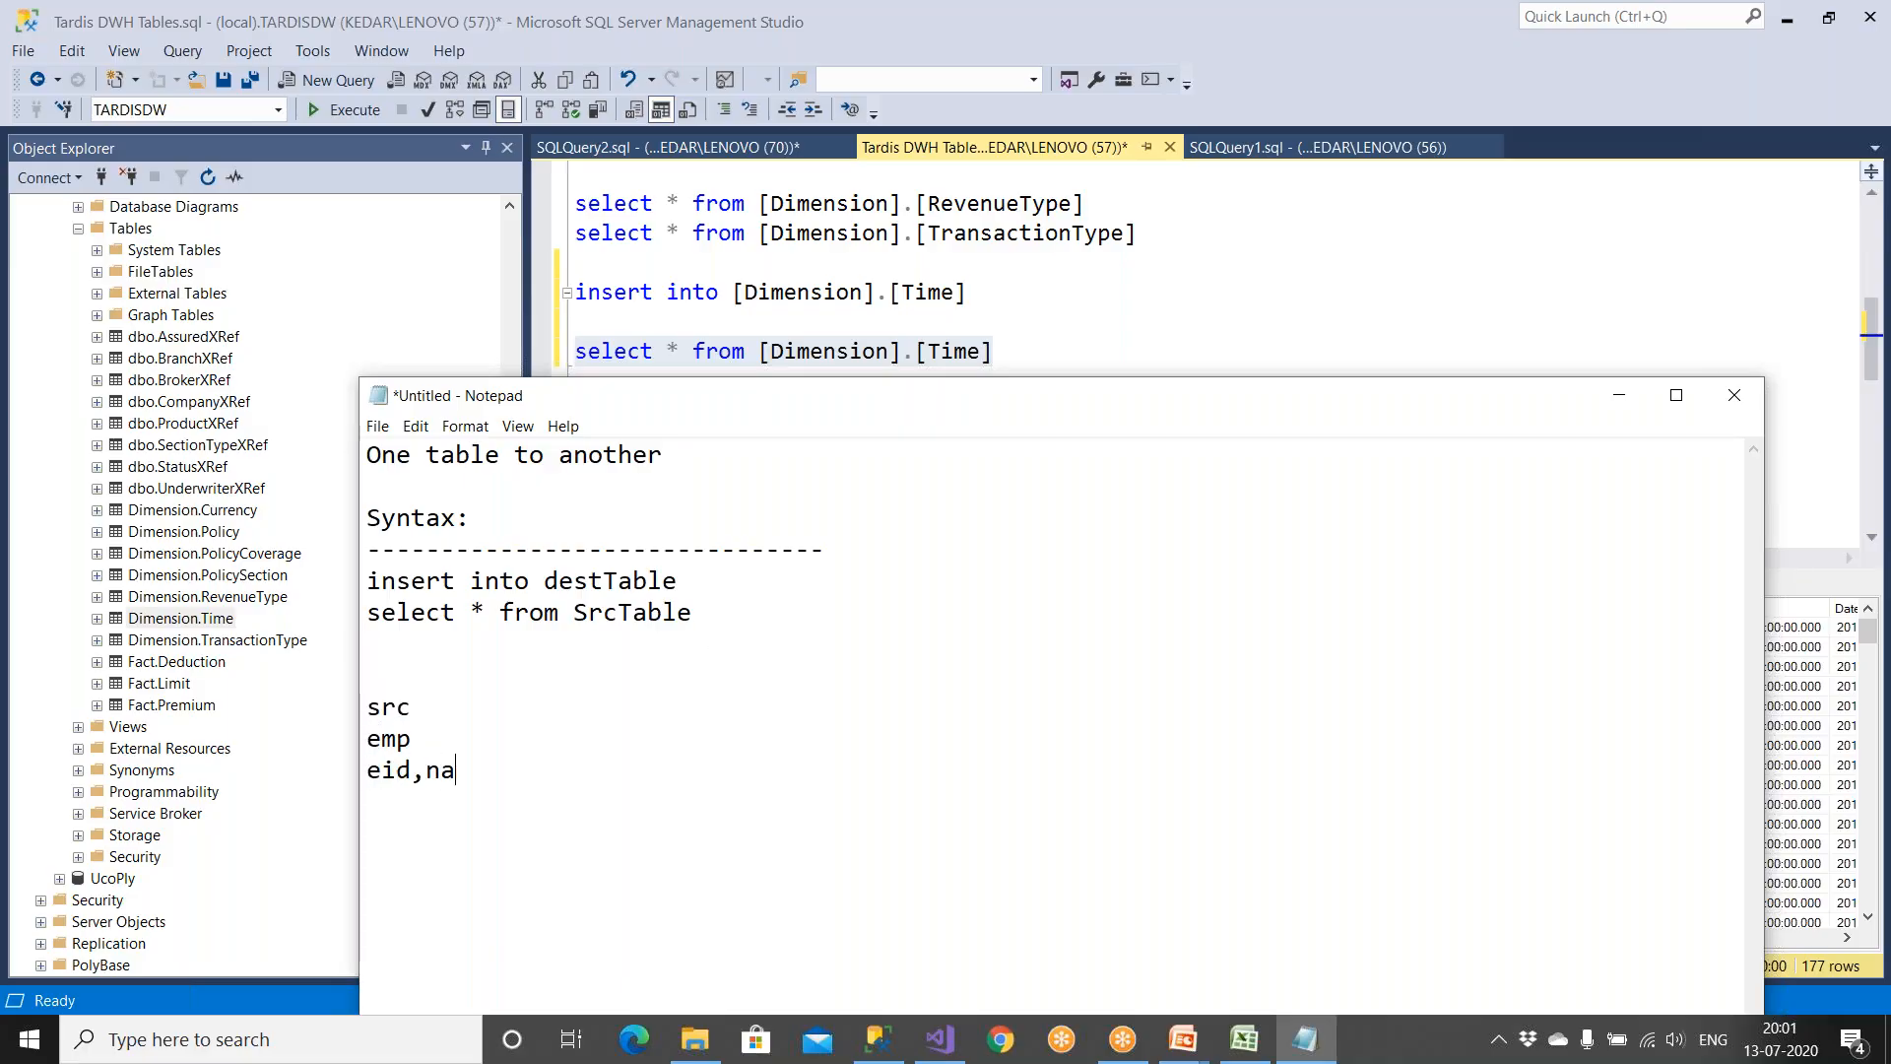
type("me,sal,dob   ")
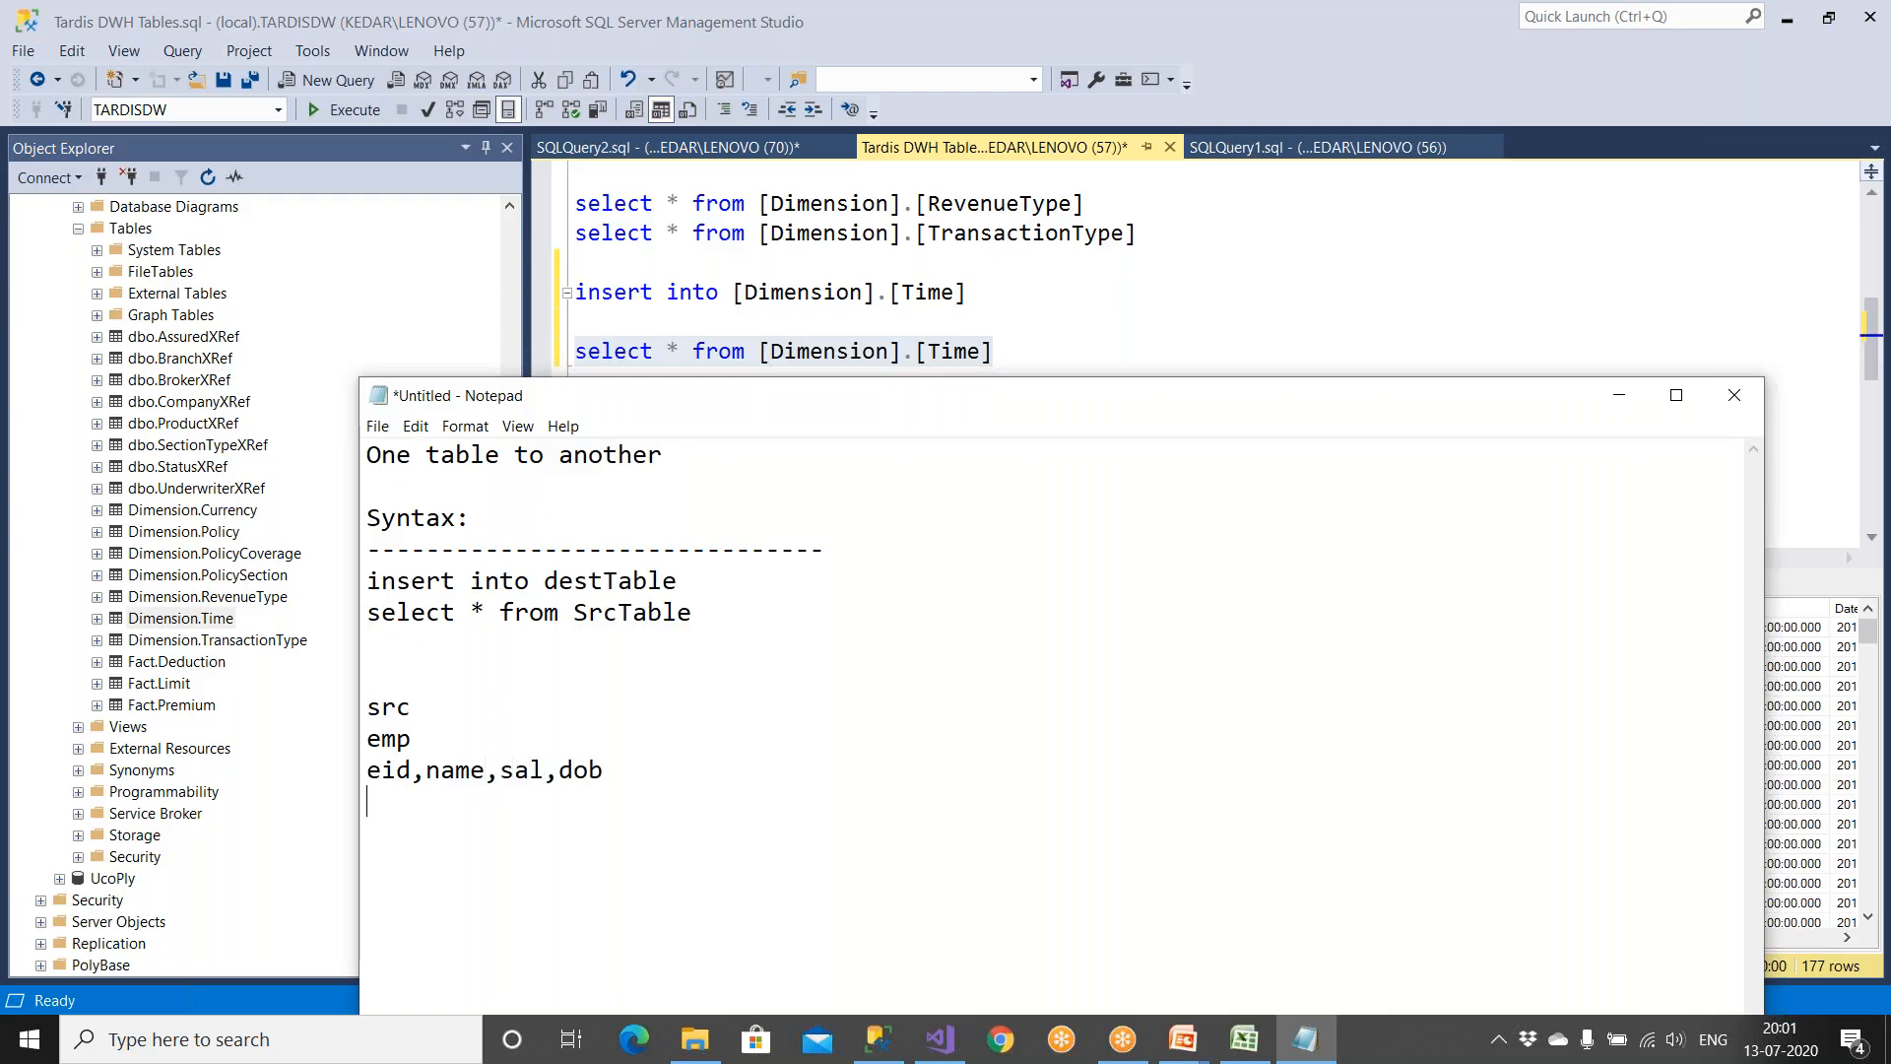
Step: Note the destination example below it on separate lines: dest, DimEmp, and a column list starting with eid
type("dest")
key("Return")
type("di")
key("BackSpace")
key("BackSpace")
type("DimEmp eid")
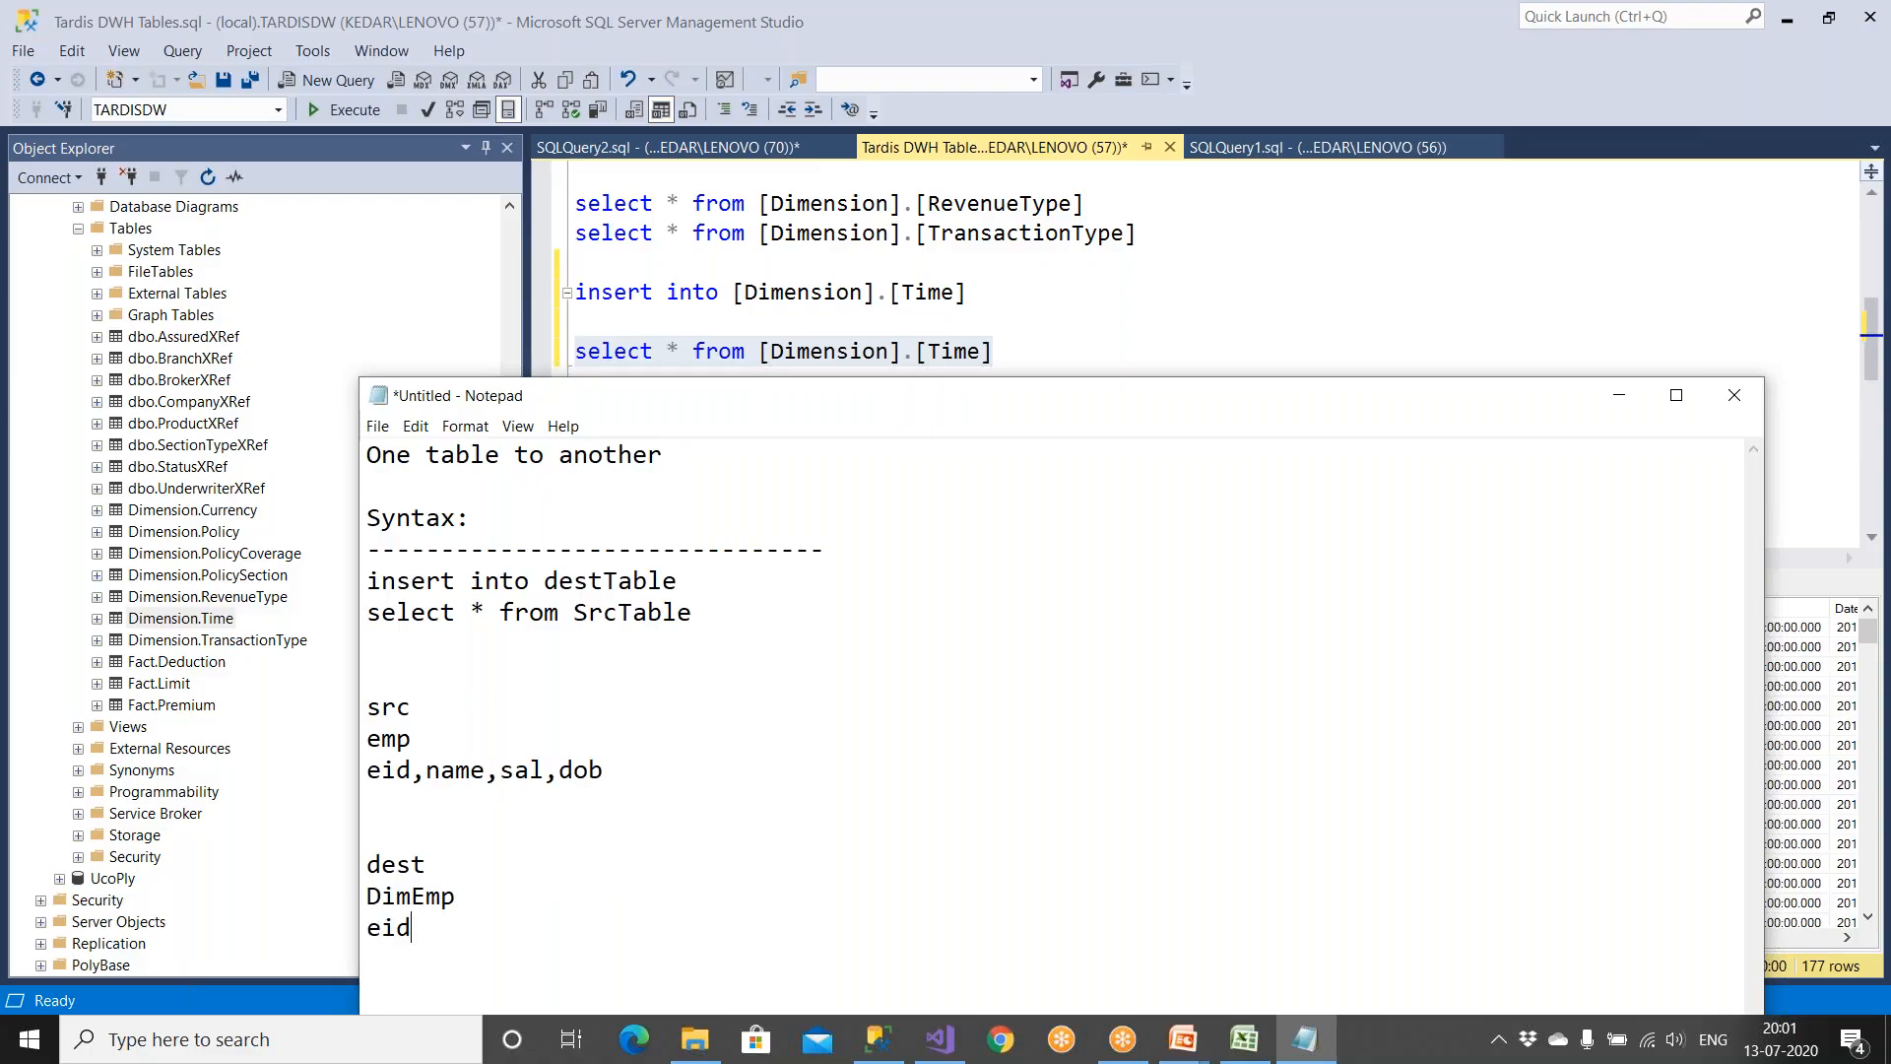
Step: Complete the DimEmp column list as eid,name,sal and compare it with the emp column list
type(",name,sal")
left_click_drag(614, 771, 365, 771)
left_click_drag(554, 932, 332, 933)
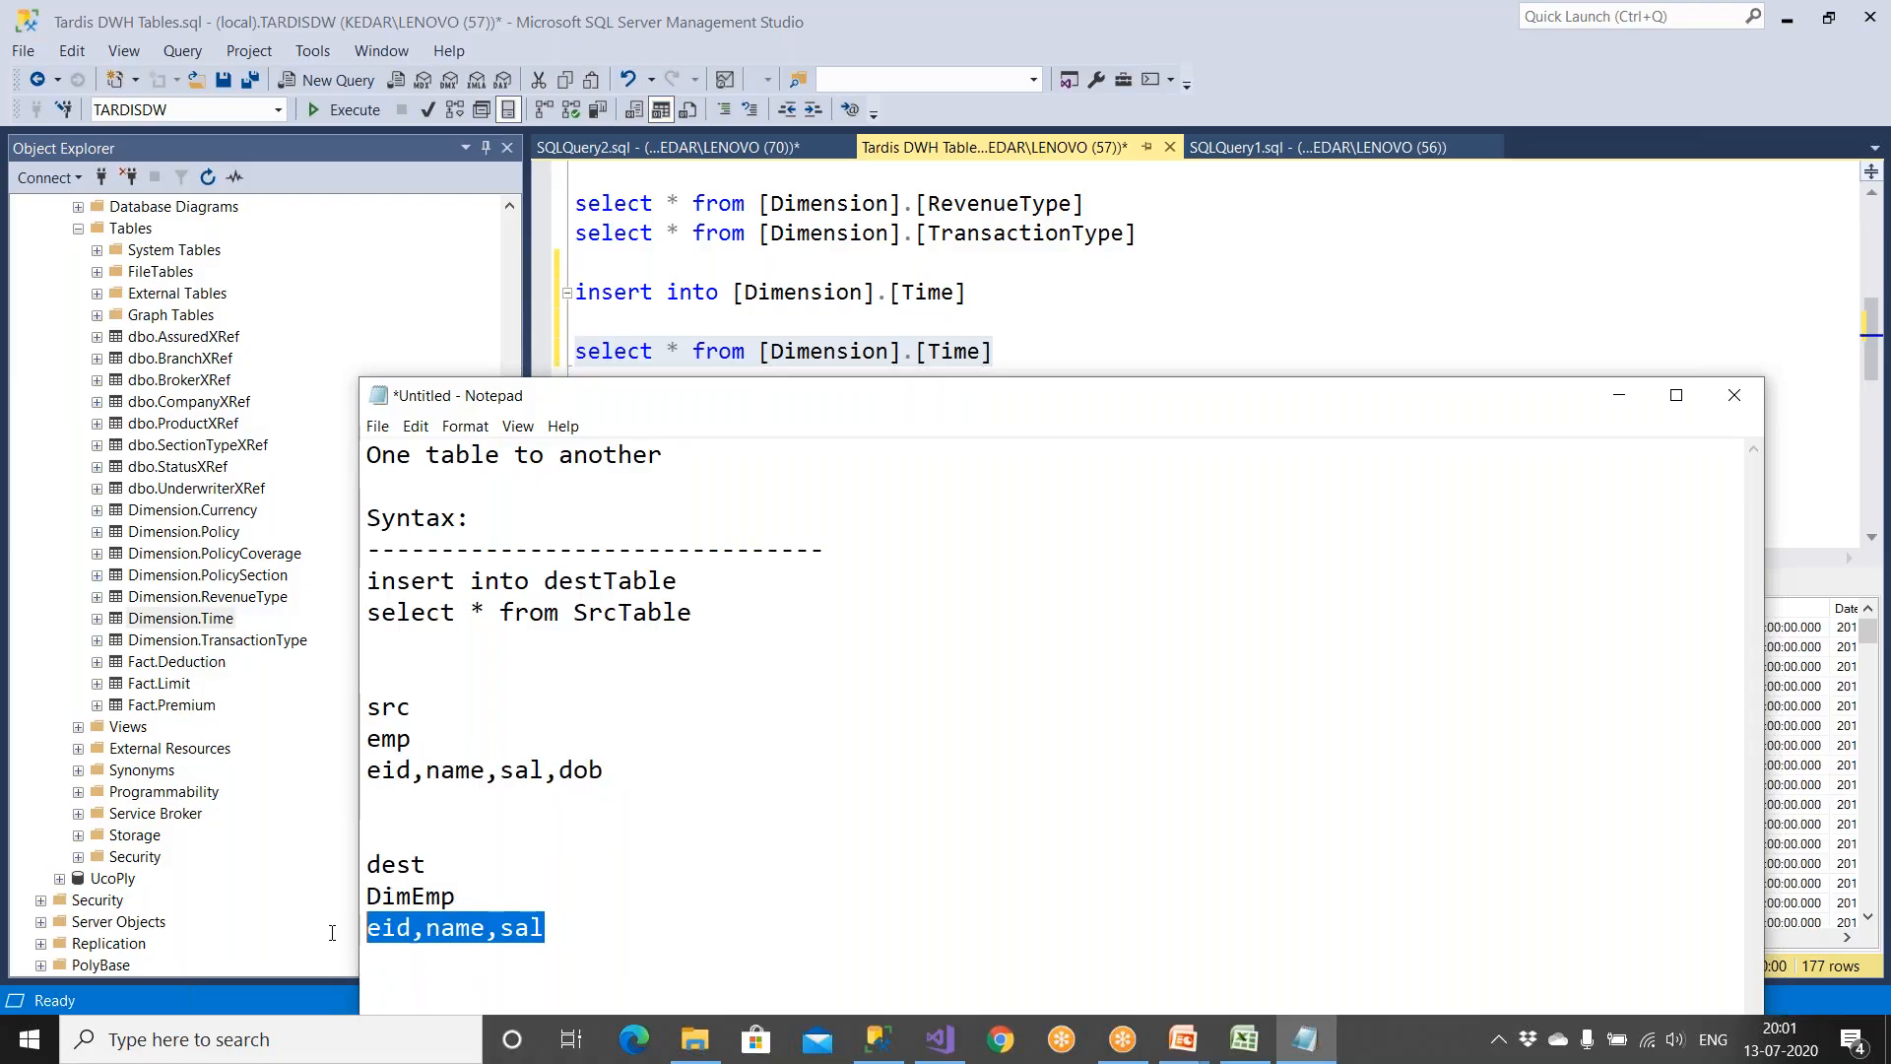
left_click_drag(605, 770, 352, 781)
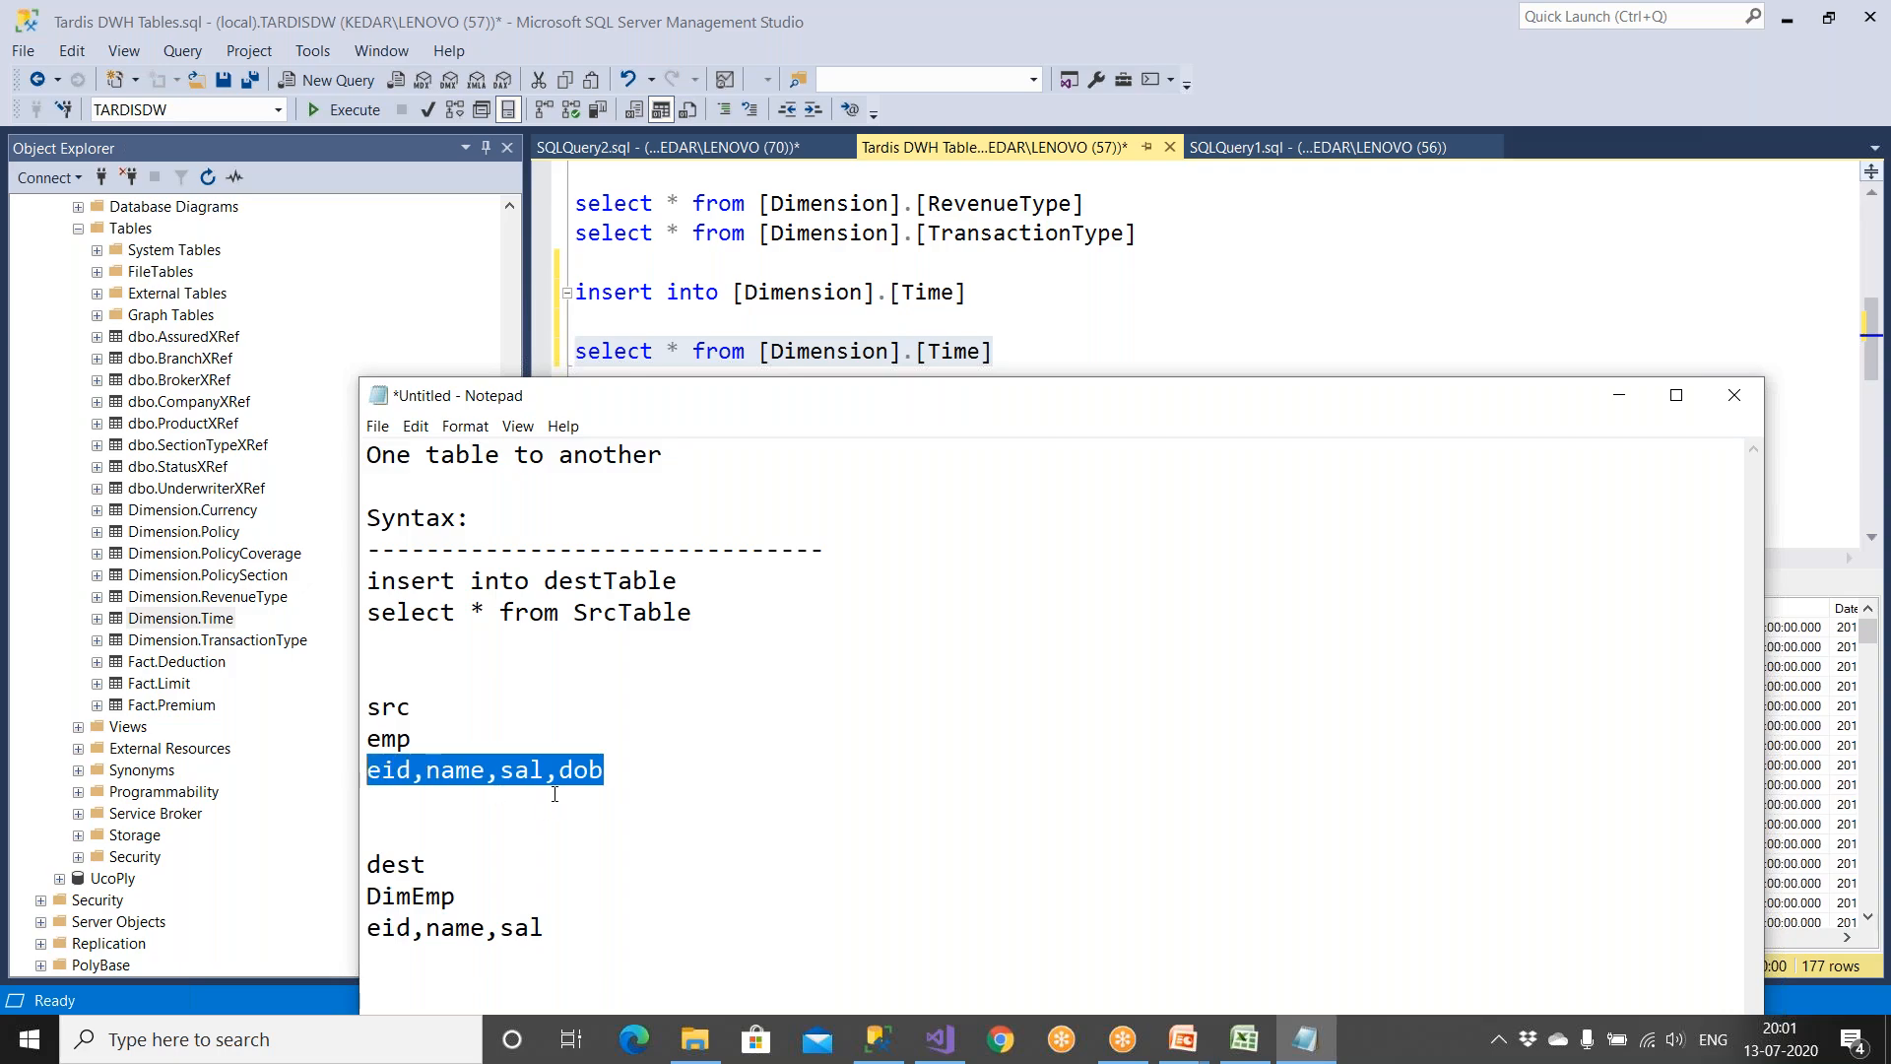
Step: Add the column list (eid,name,sal) after destTable in the insert syntax, copying it from the DimEmp columns
left_click_drag(470, 611, 677, 594)
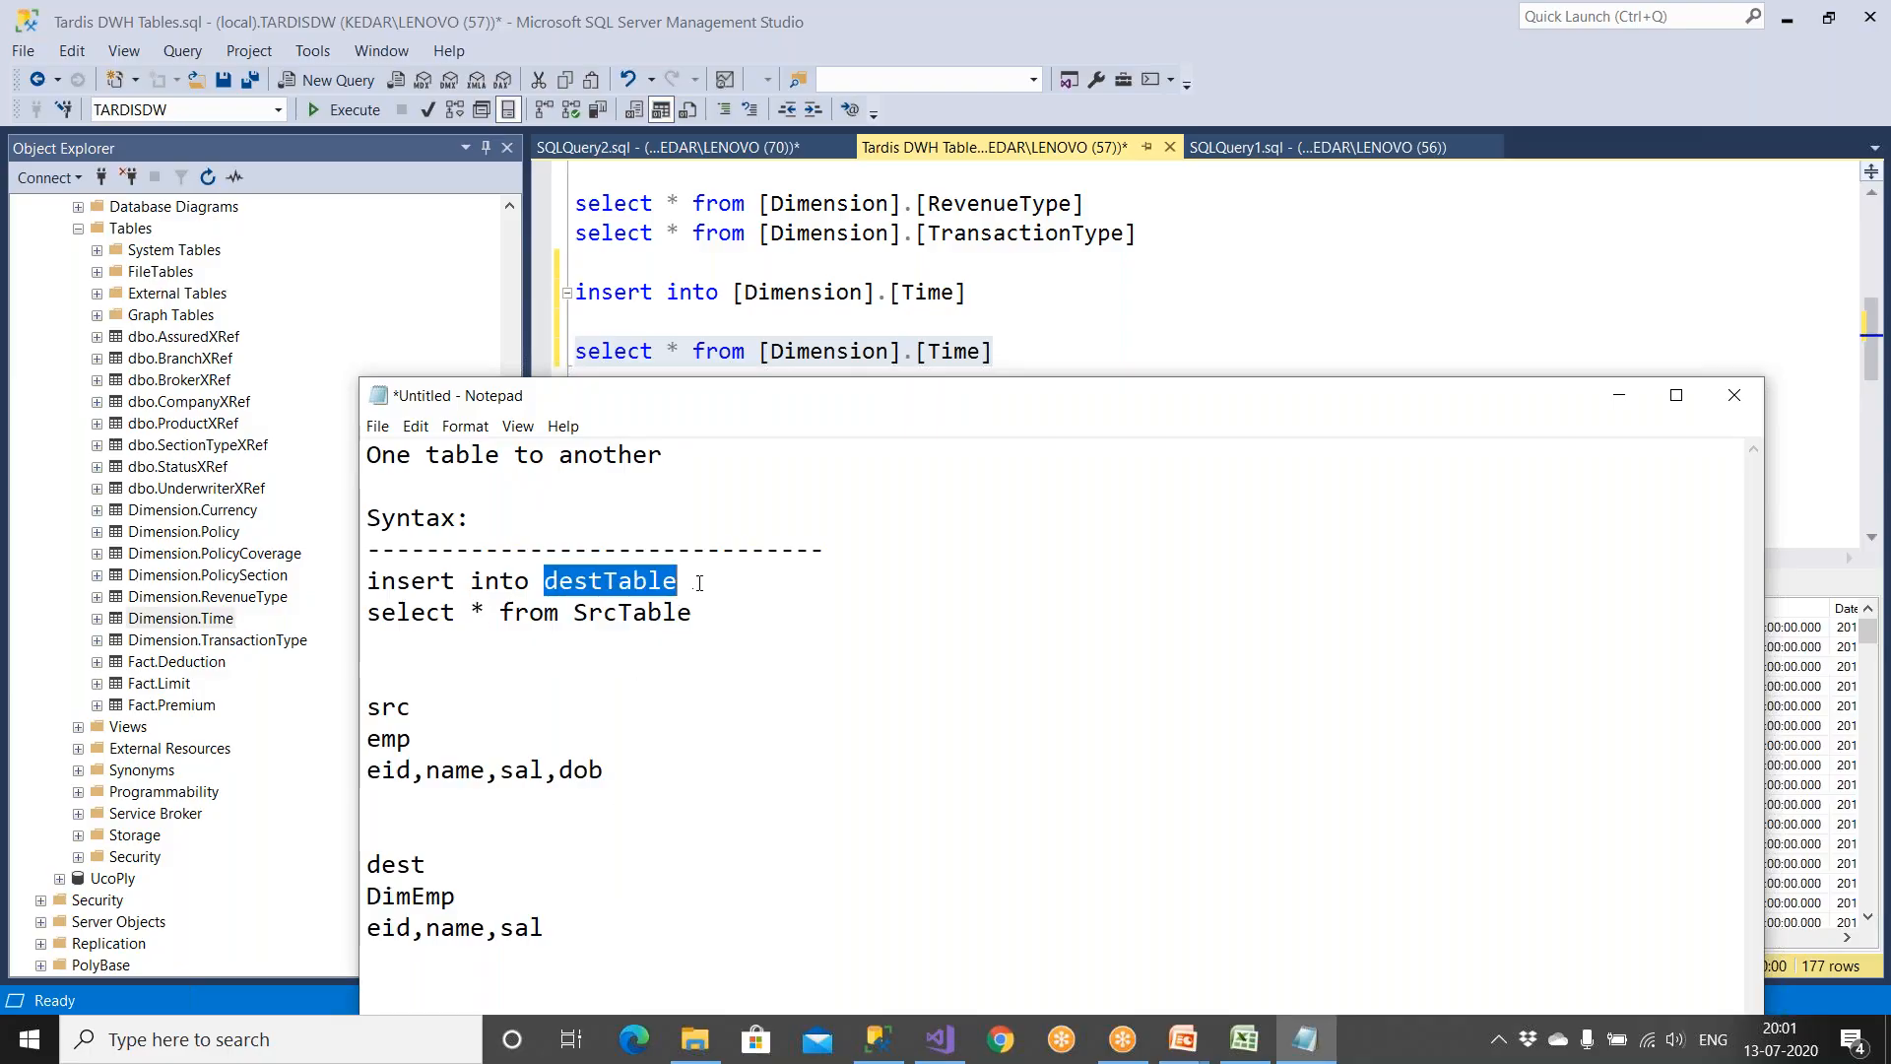
left_click(765, 595)
type("()")
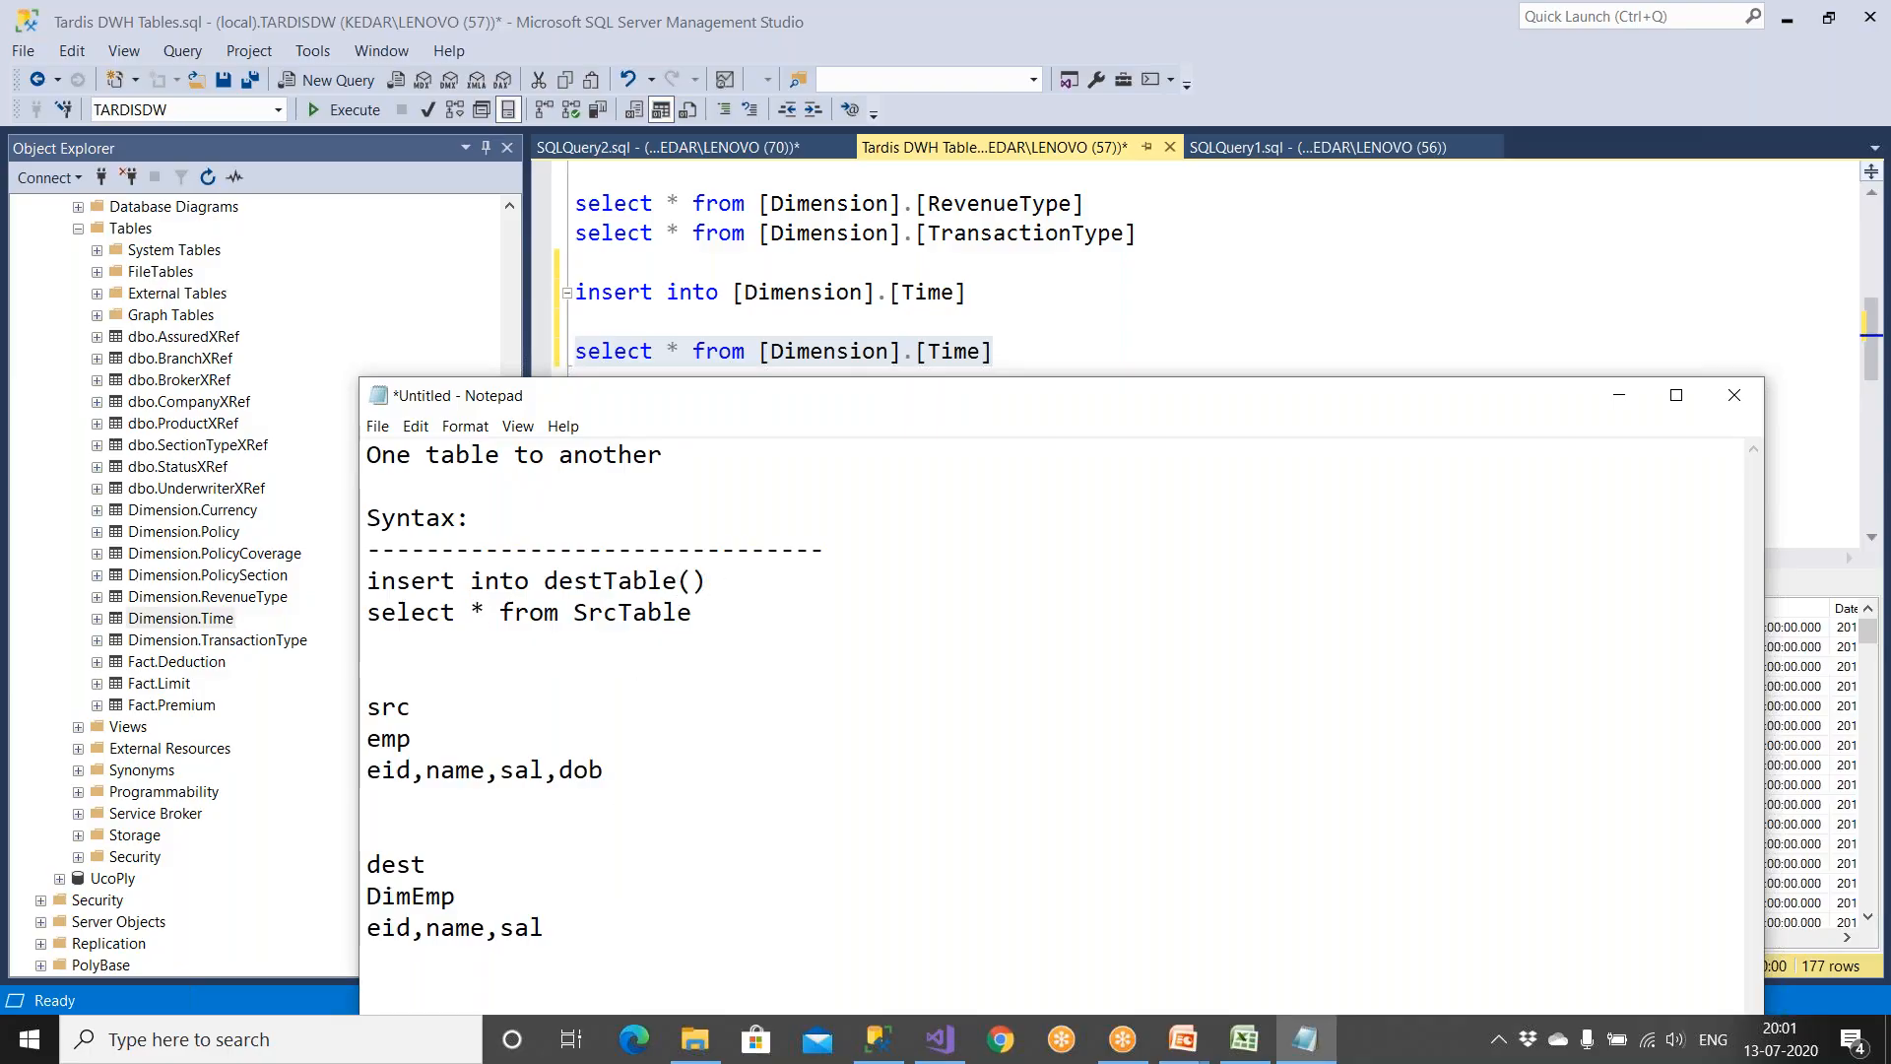
left_click_drag(547, 929, 346, 948)
key("ctrl+c")
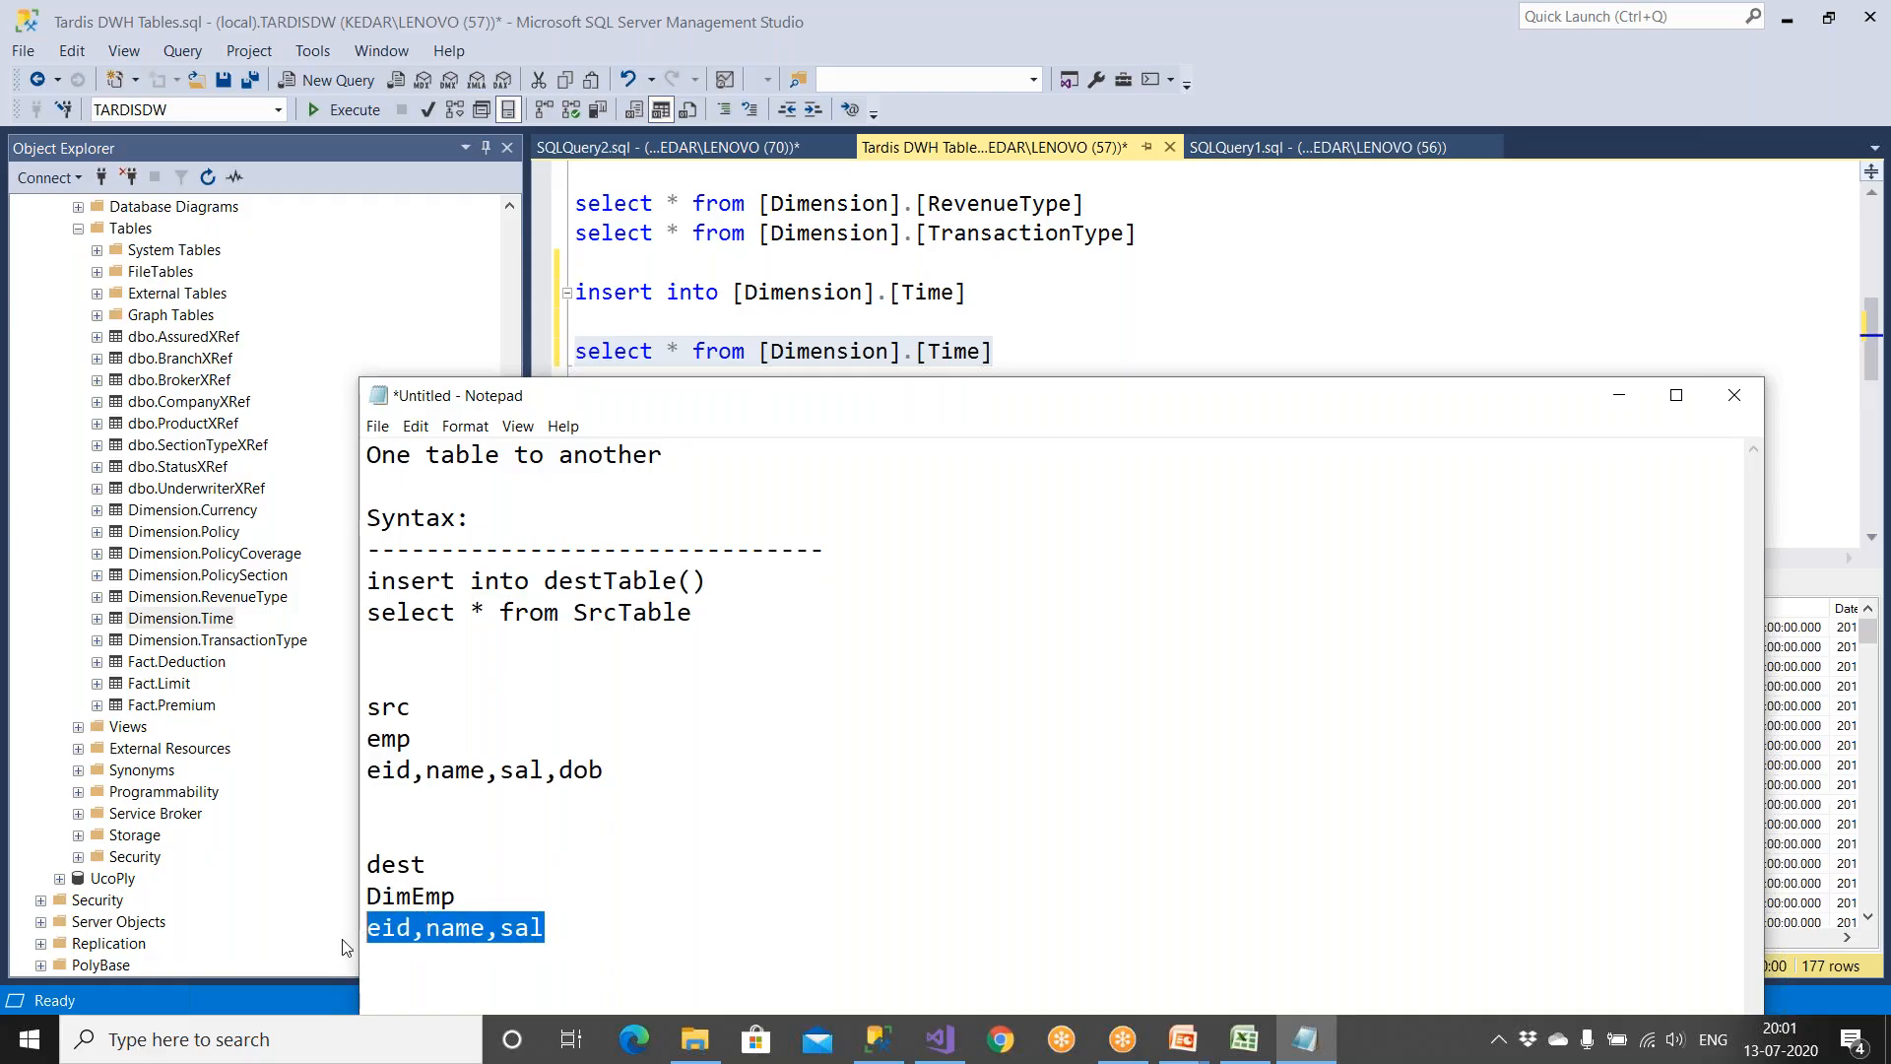
left_click(691, 581)
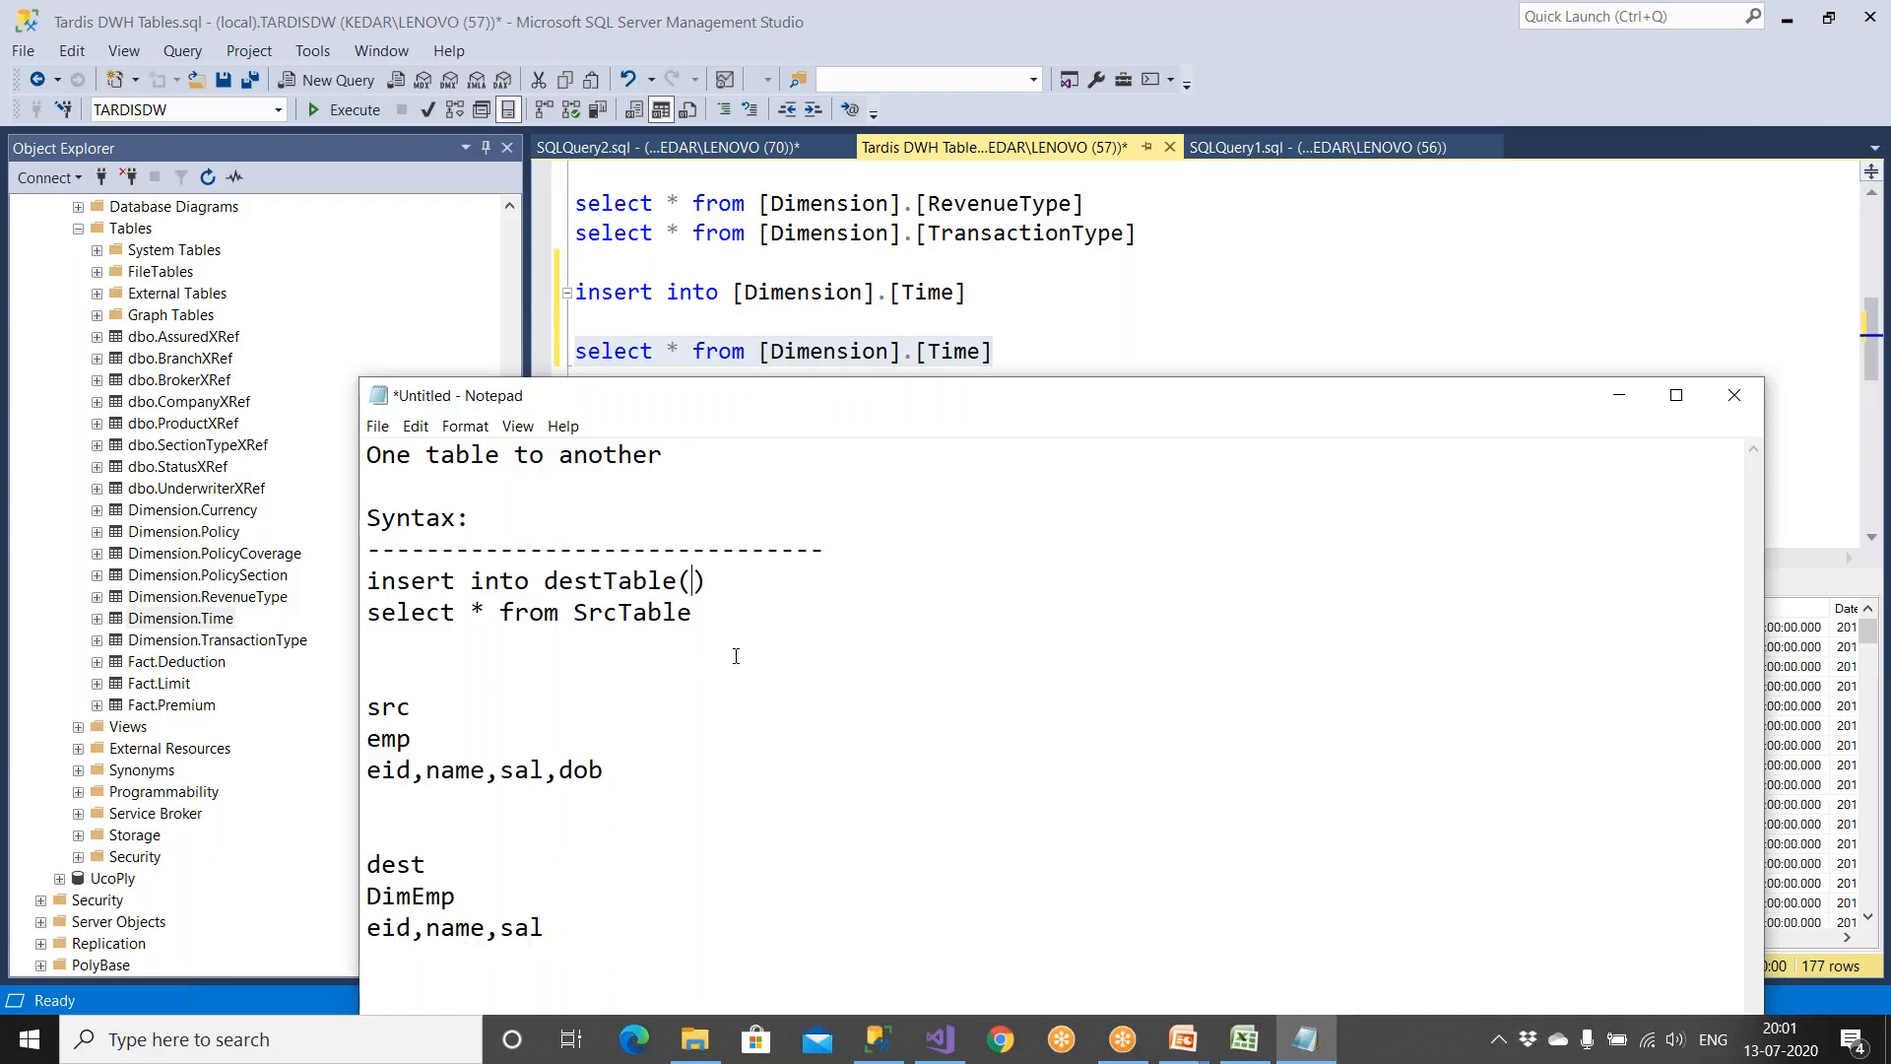
key("ctrl+v")
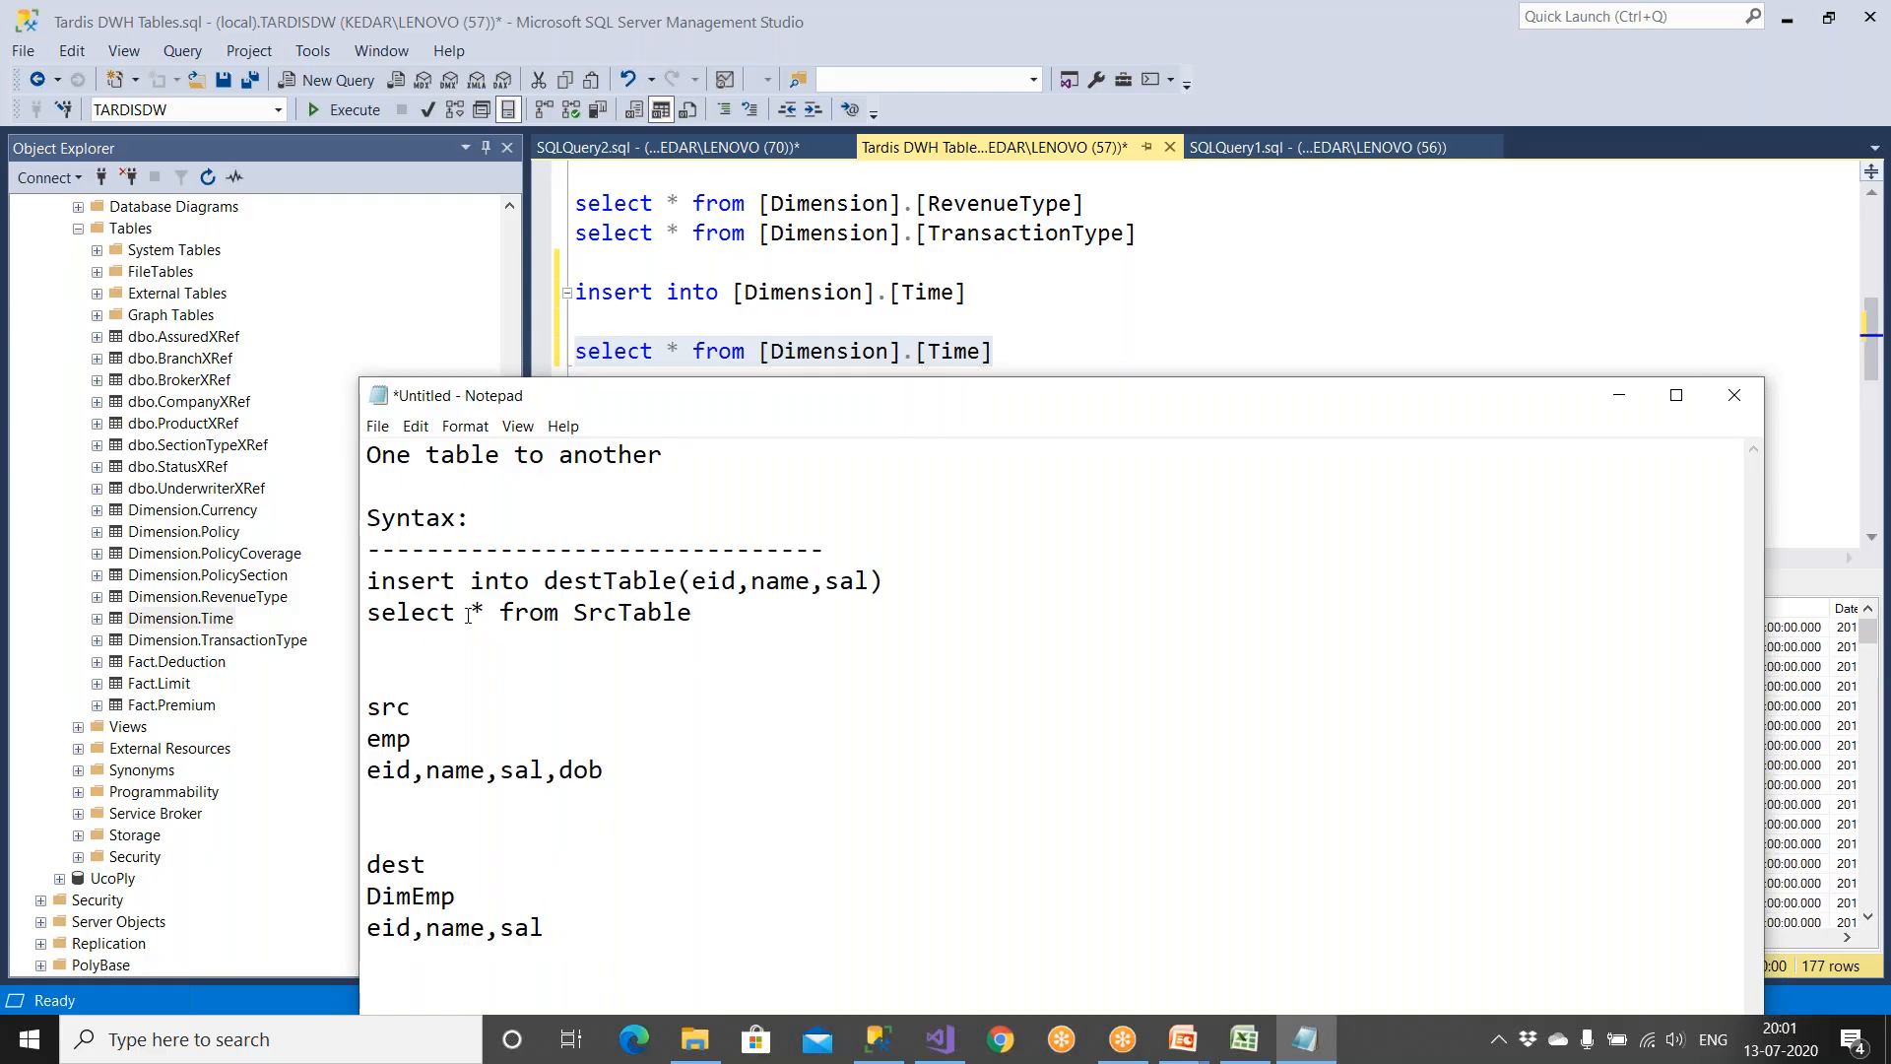
Step: Replace the asterisk in the select line with the emp columns eid,name,sal
left_click_drag(470, 615, 487, 611)
key("Delete")
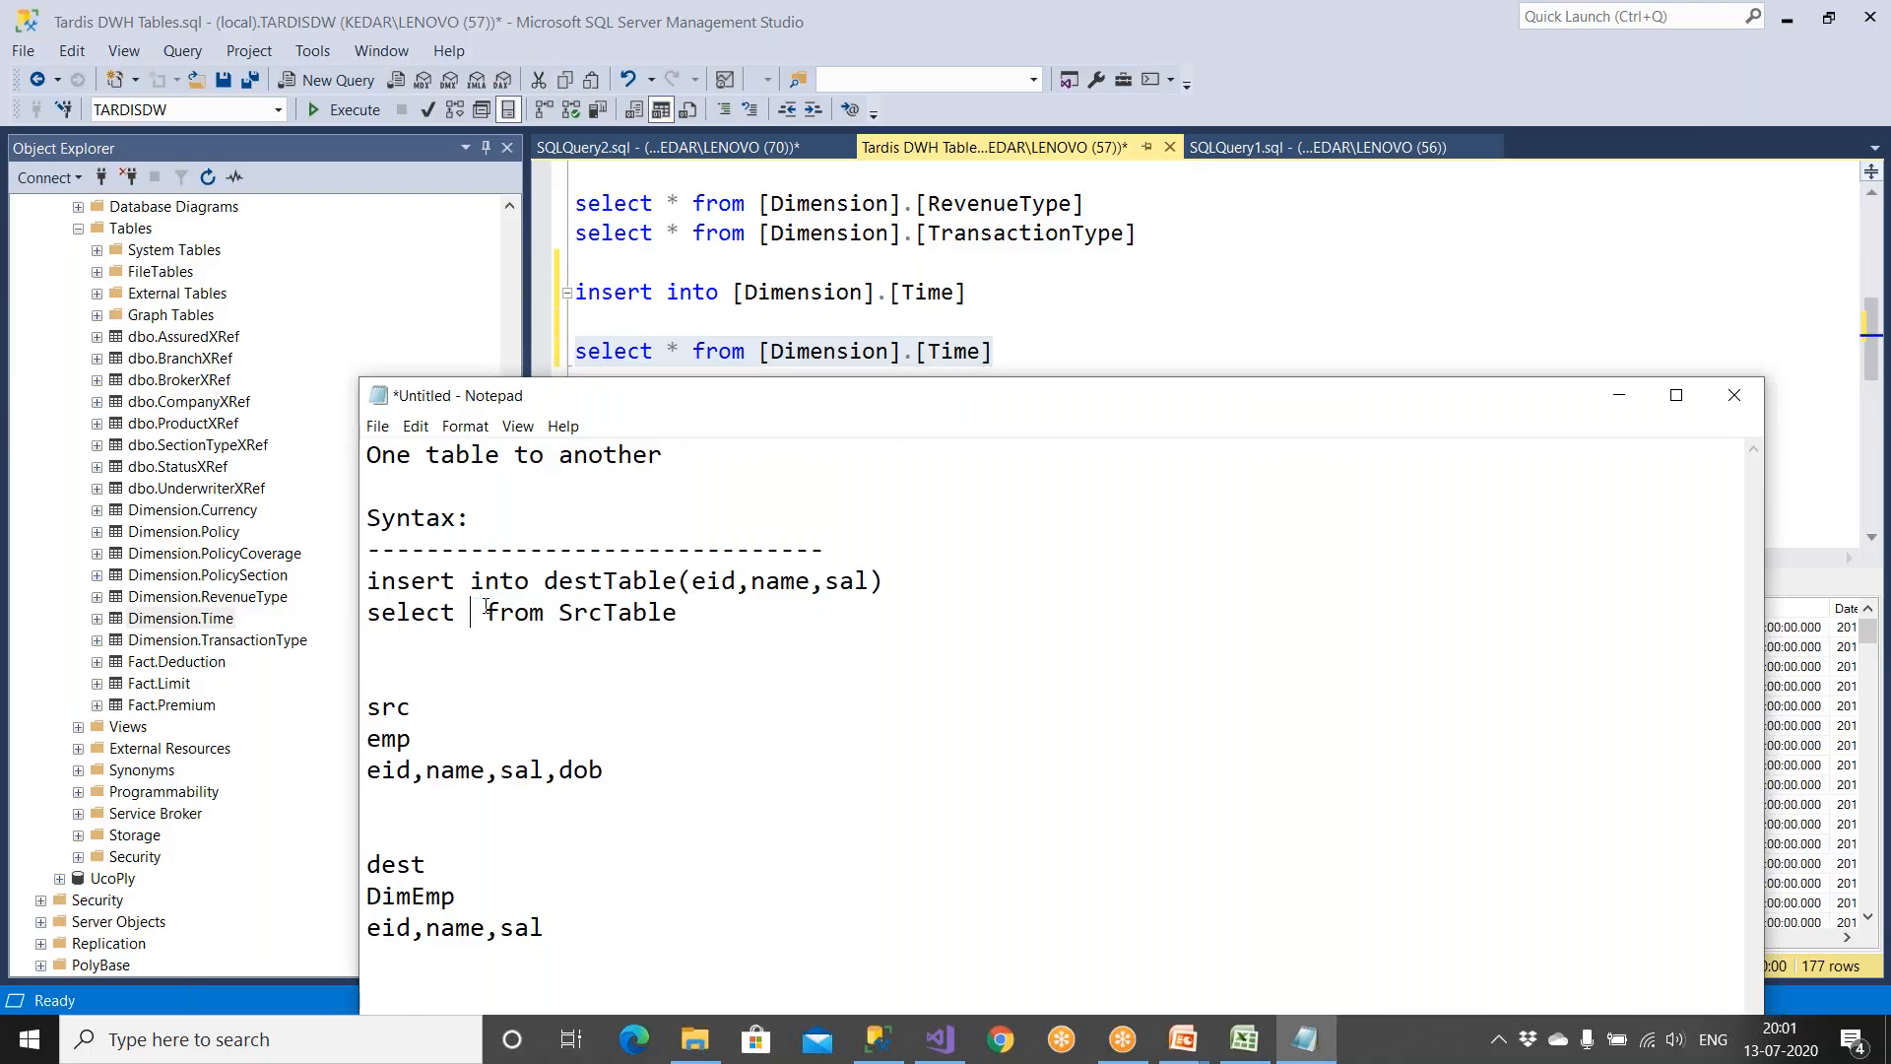
left_click_drag(544, 772, 351, 779)
key("ctrl+c")
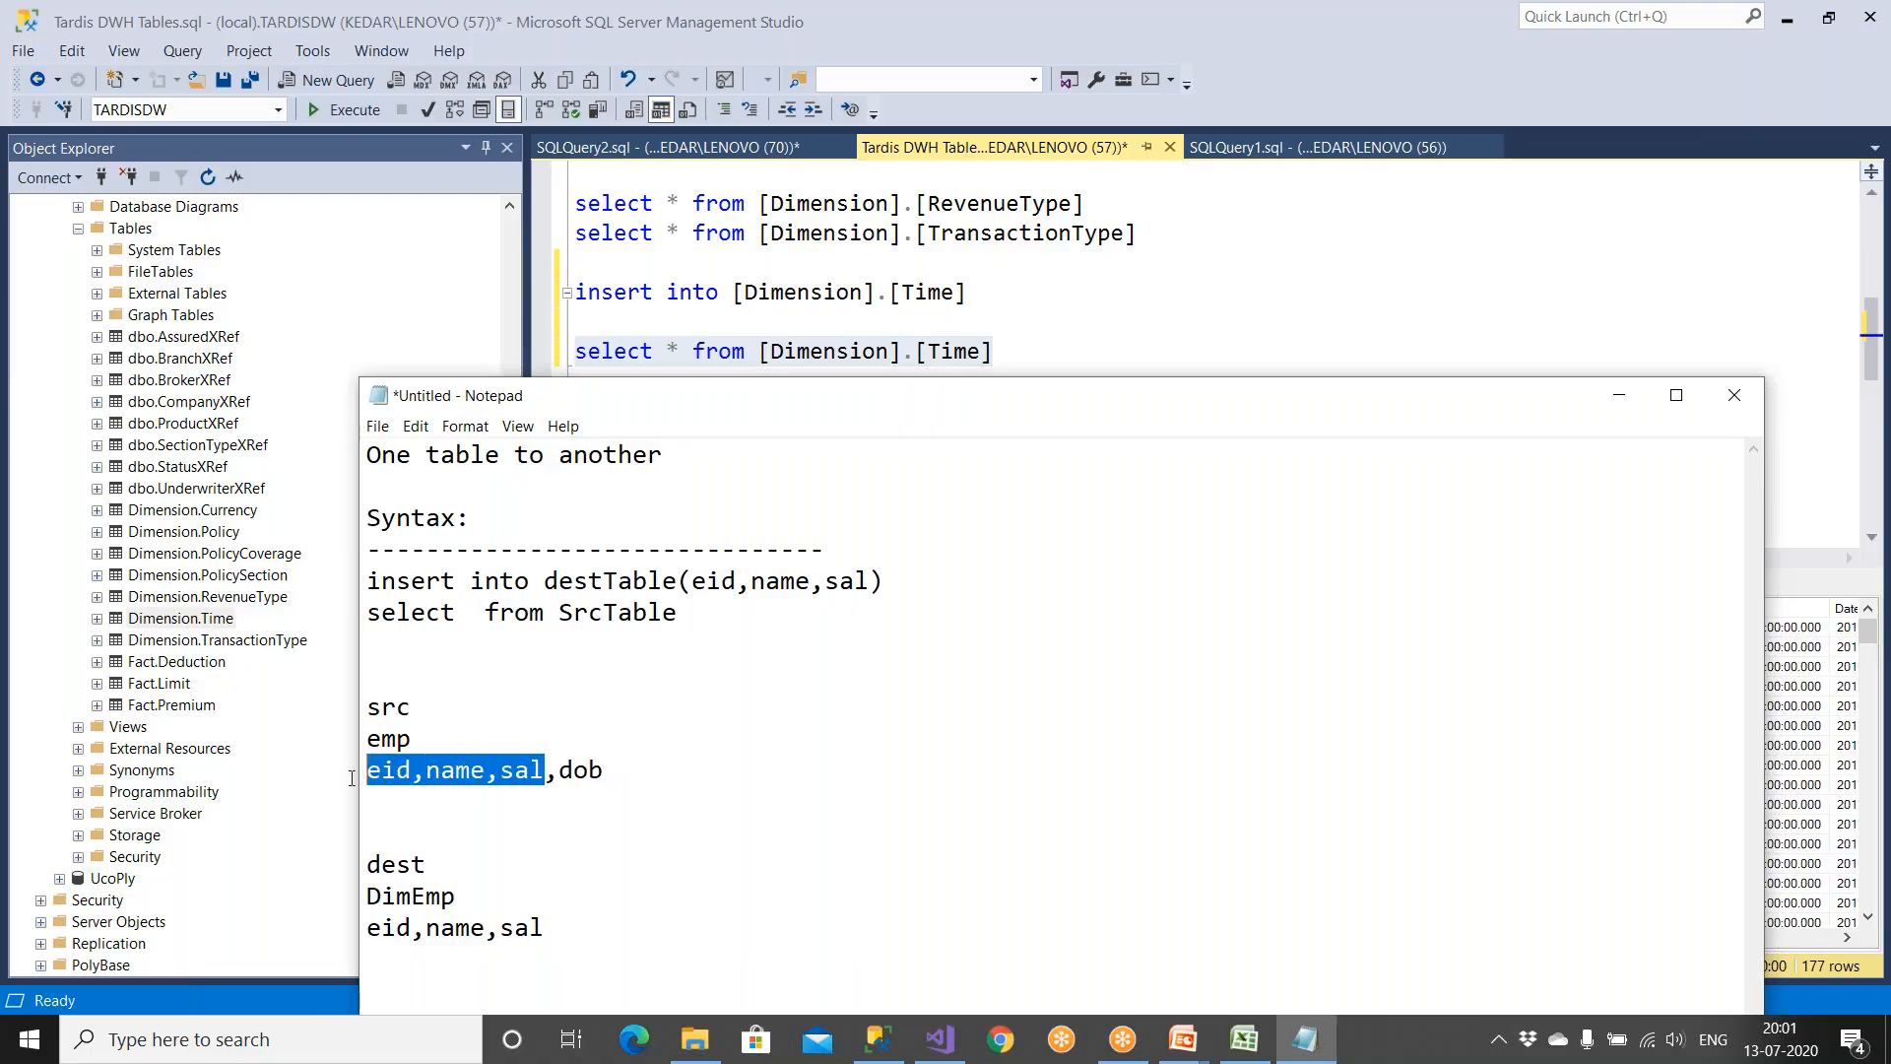
left_click(470, 614)
key("ctrl+v")
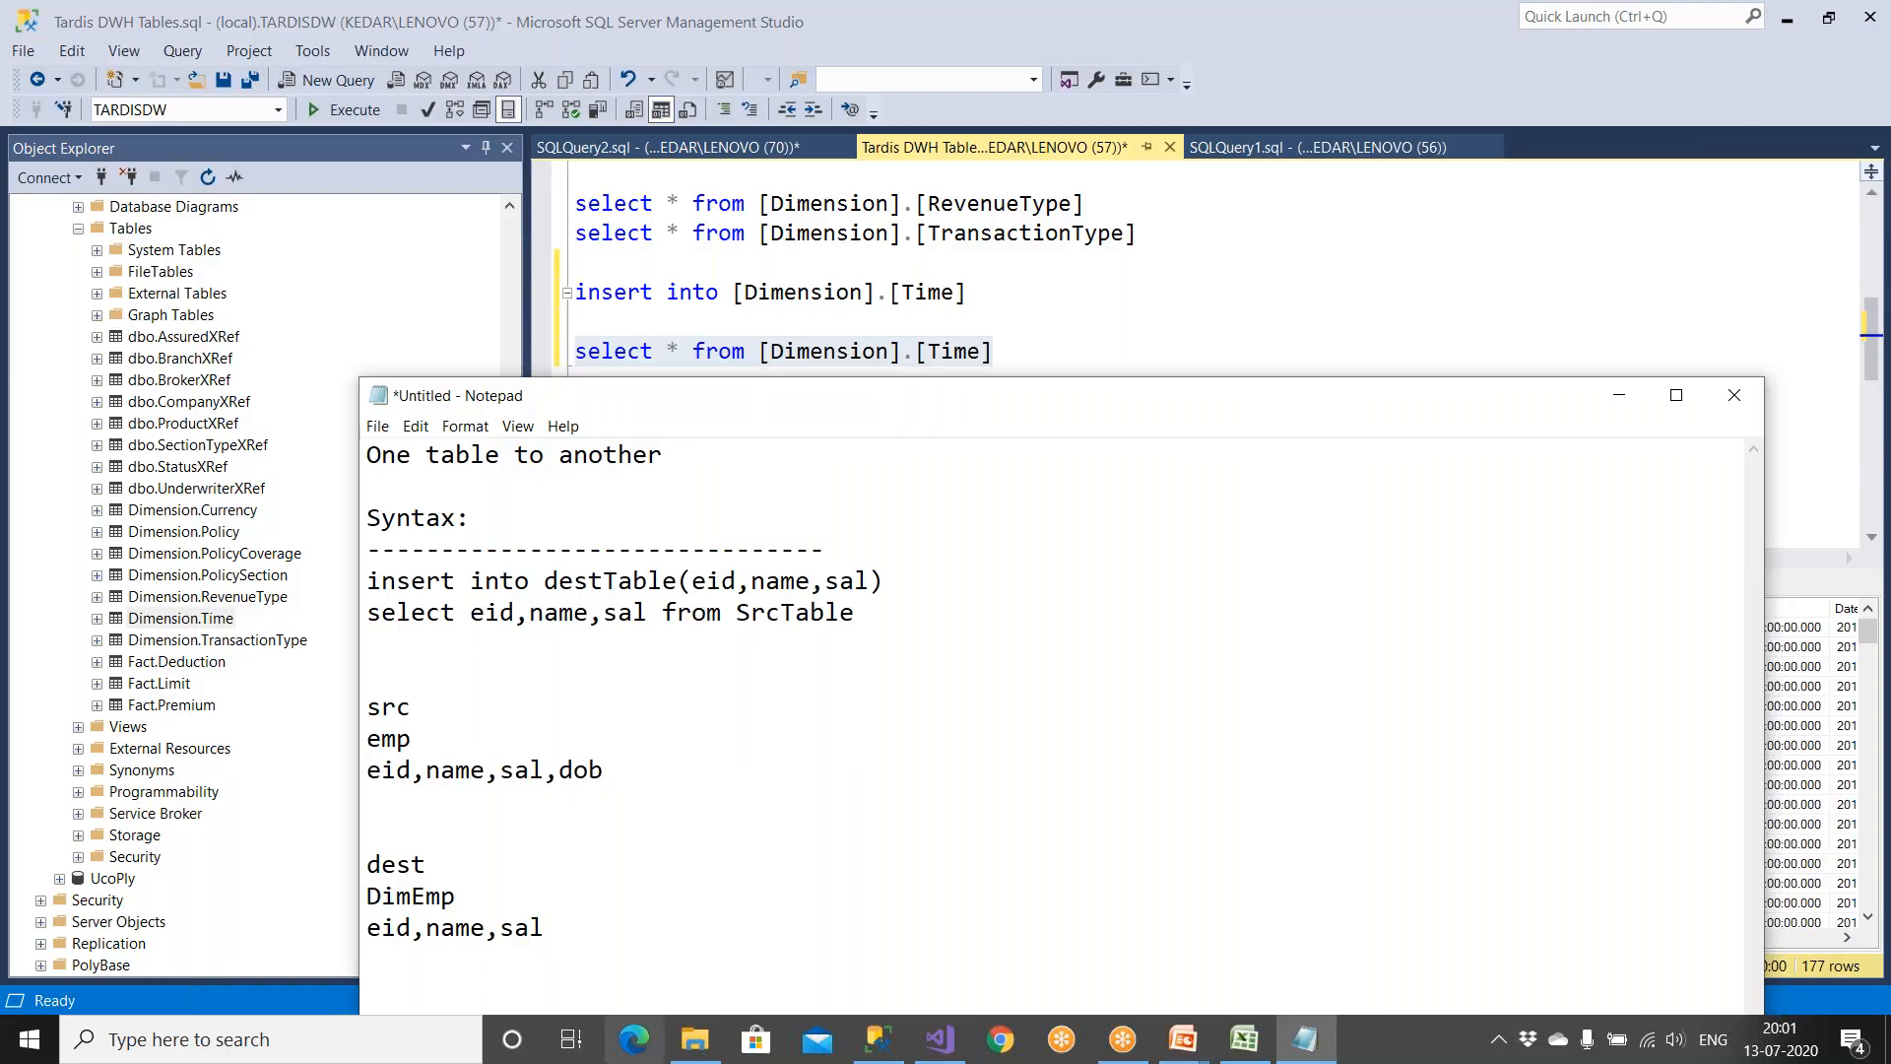
Step: Compare the source and destination columns with the column lists in the insert and select syntax
left_click_drag(543, 772, 349, 780)
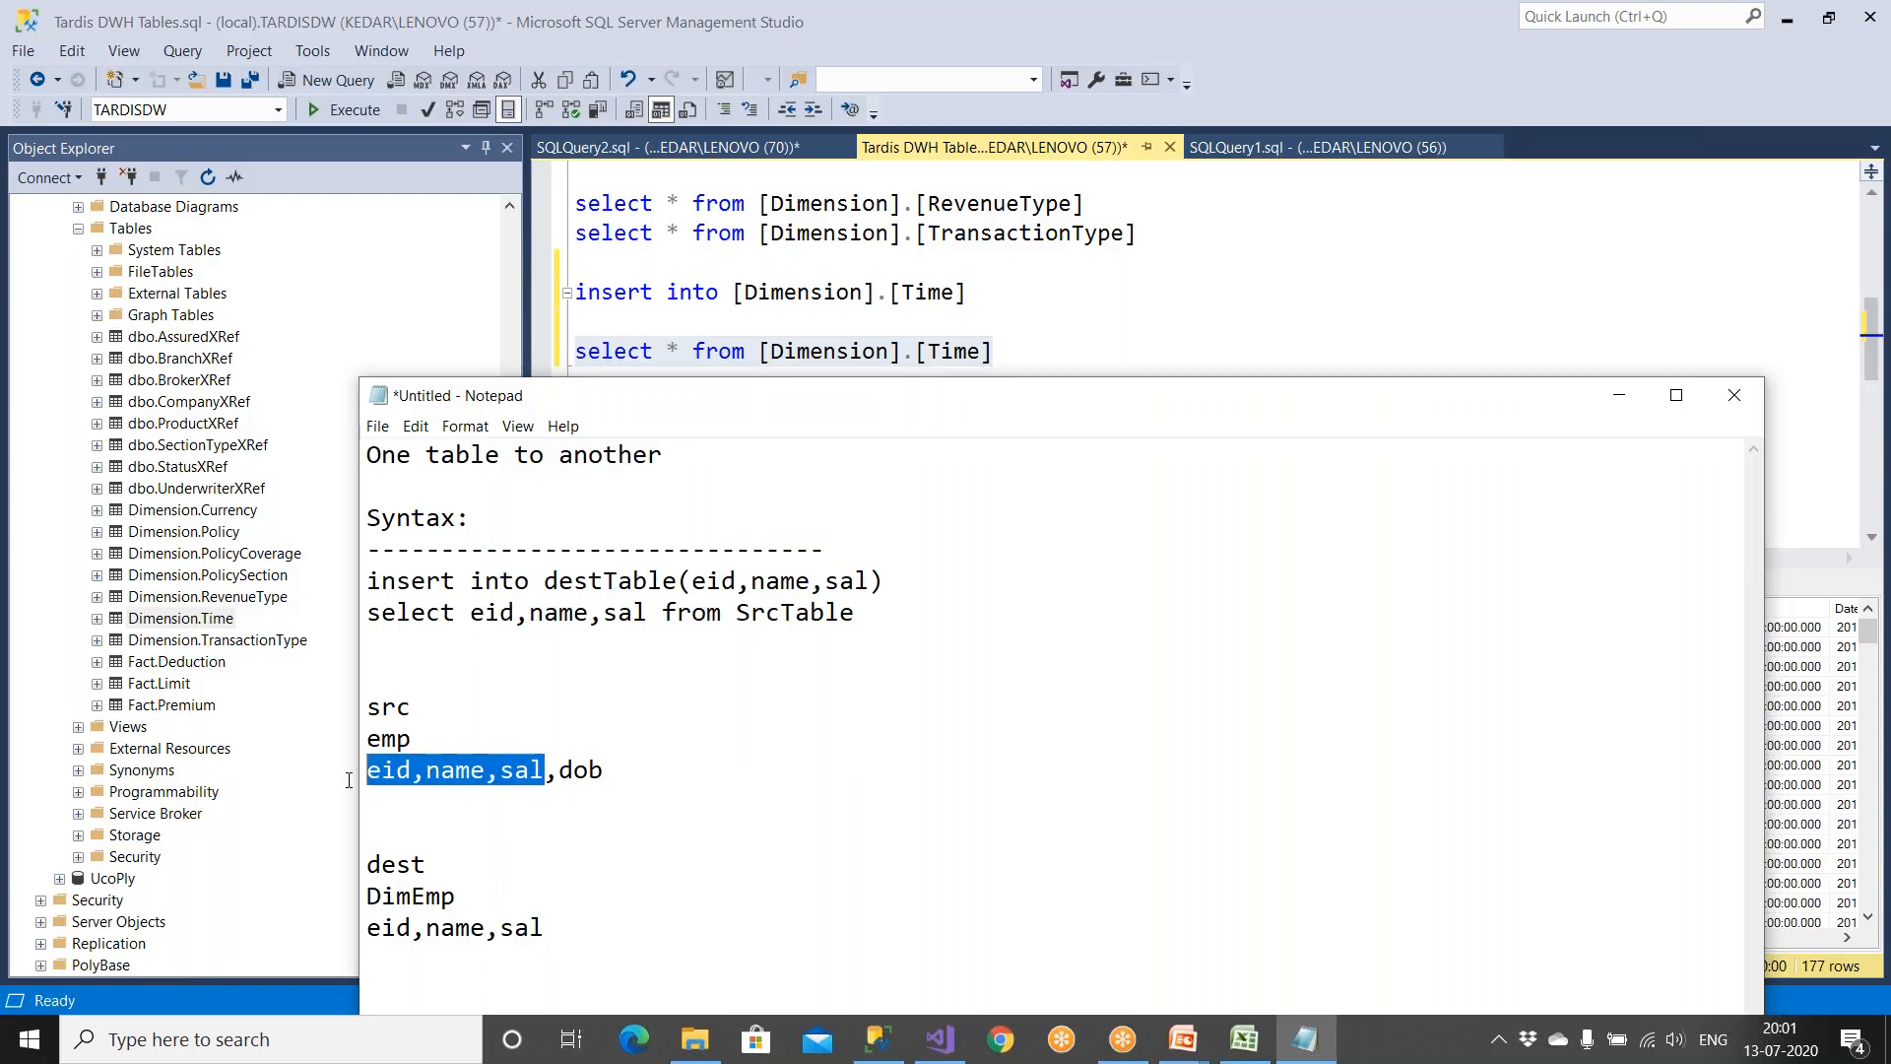
left_click_drag(558, 943, 299, 943)
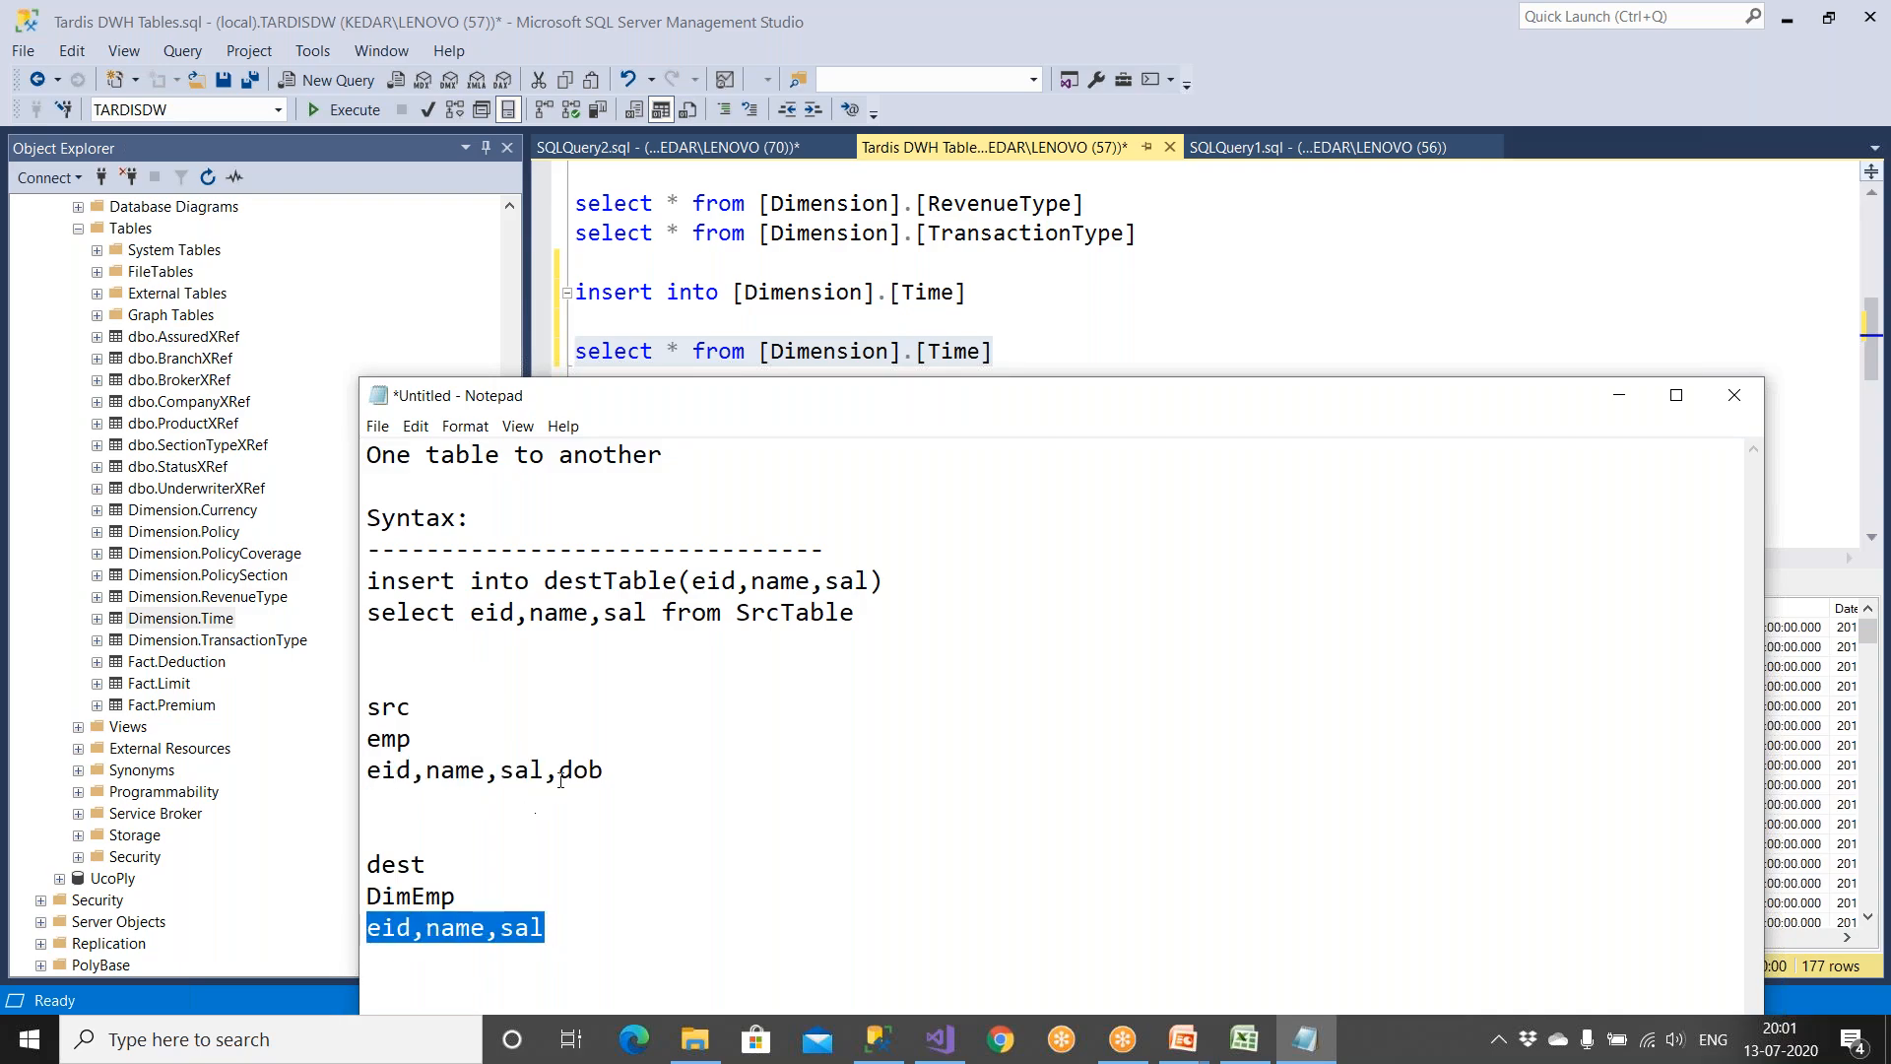
left_click_drag(561, 780, 646, 765)
left_click(648, 946)
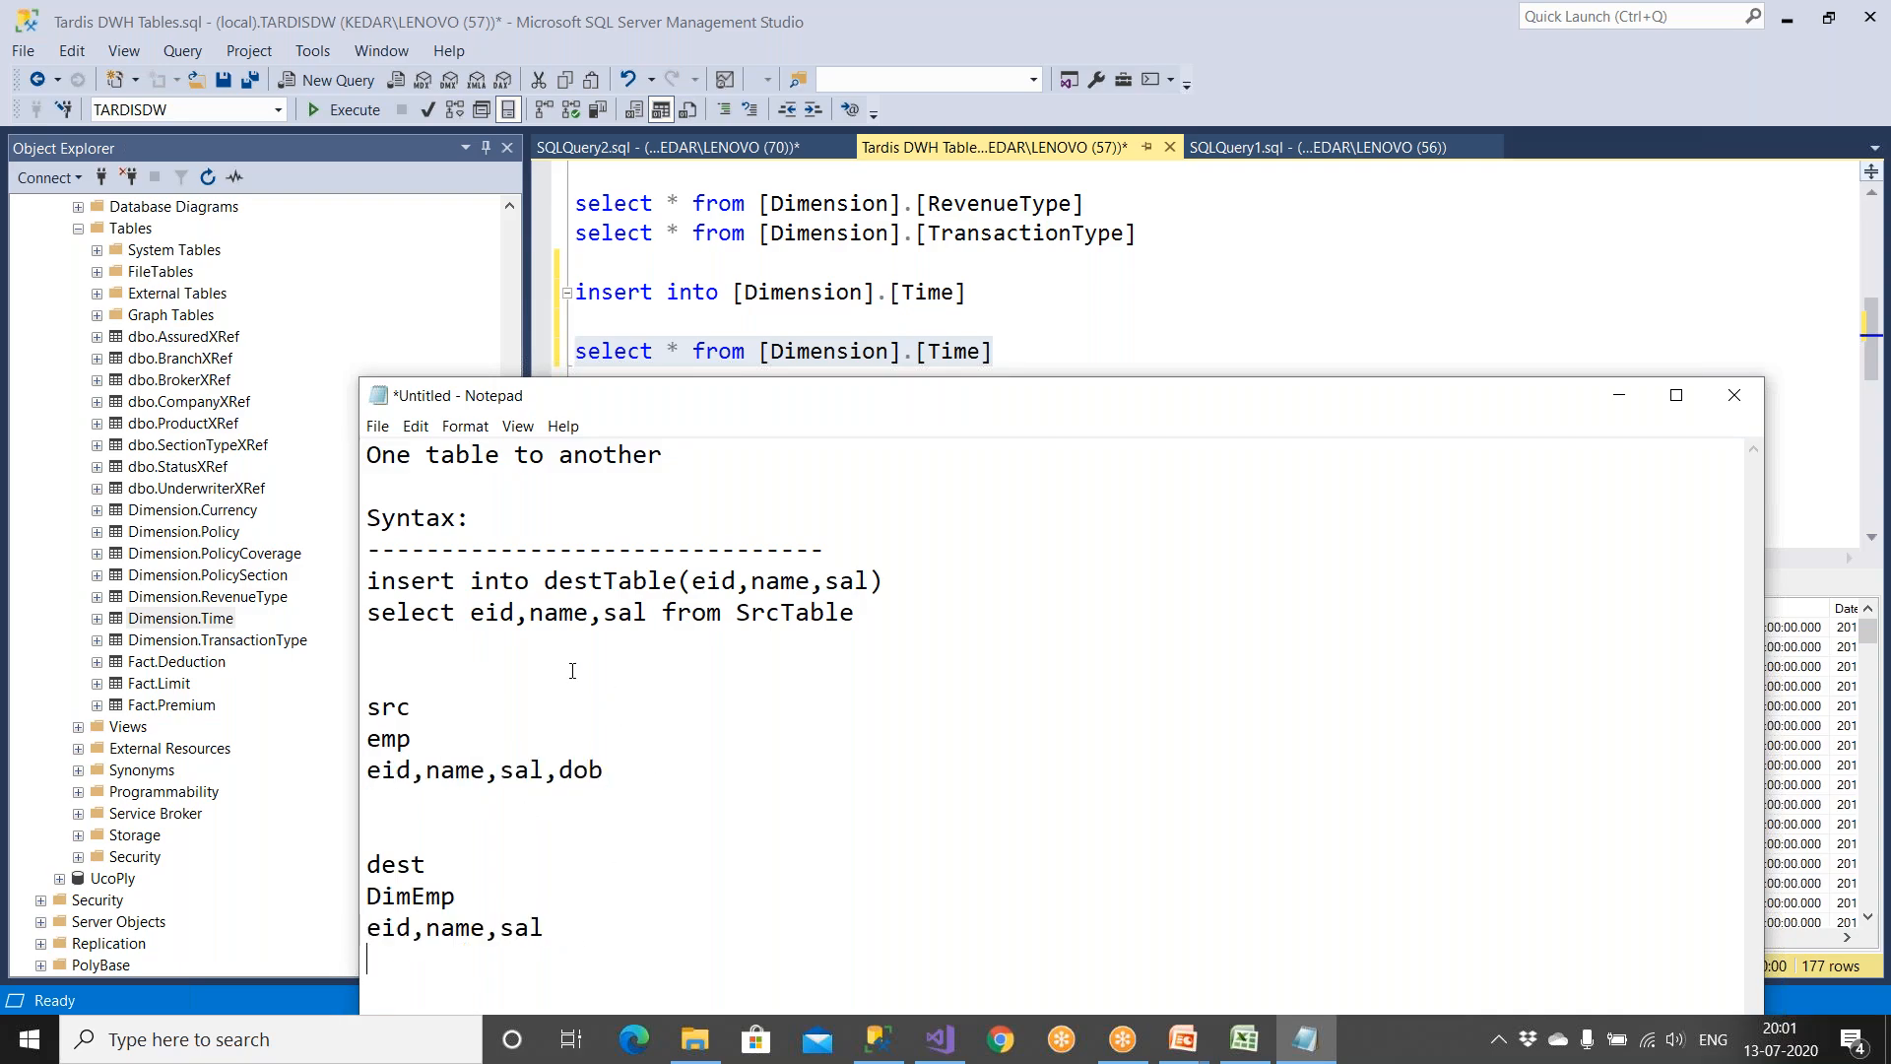
left_click_drag(471, 581, 896, 571)
left_click(899, 589)
left_click_drag(476, 616, 729, 613)
left_click(801, 655)
left_click_drag(886, 581, 351, 581)
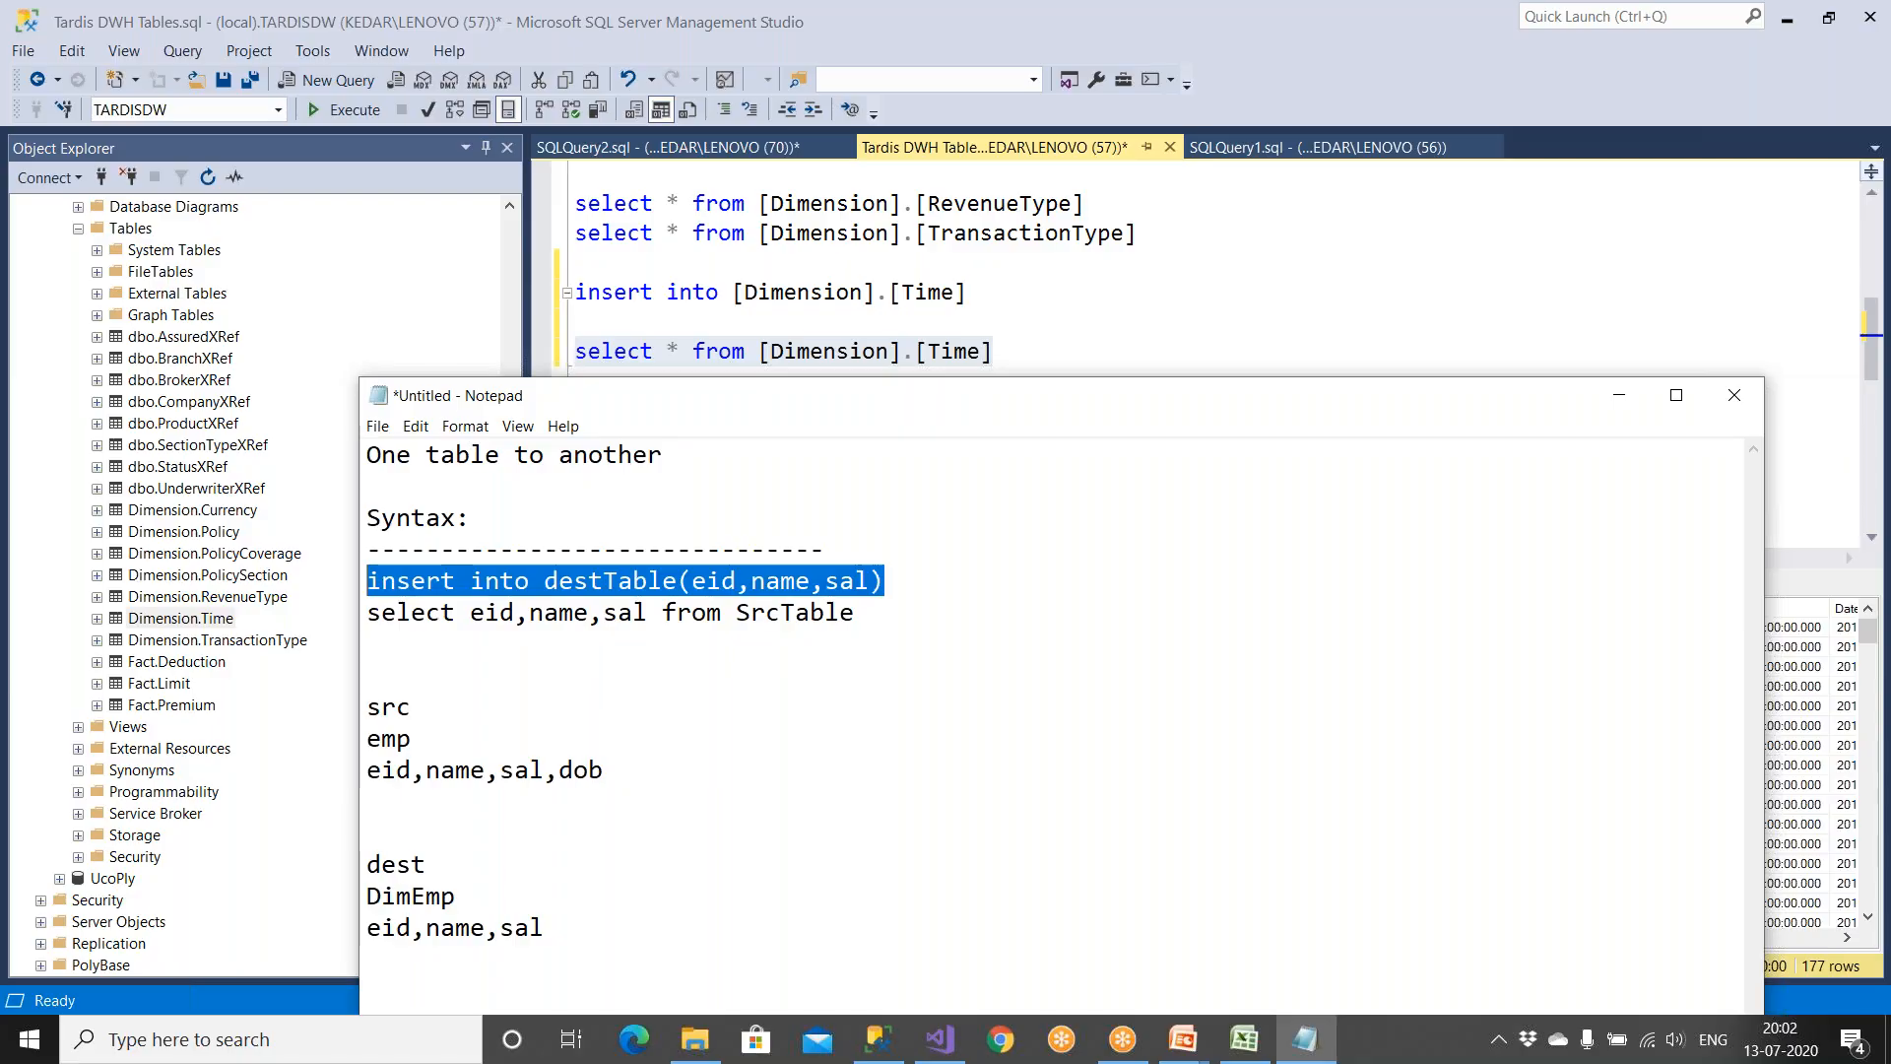
left_click(566, 729)
left_click_drag(544, 581, 665, 581)
Step: Duplicate the two-line insert and select syntax below the original, leaving blank lines between them
left_click_drag(855, 611, 333, 591)
key("ctrl+c")
left_click(934, 617)
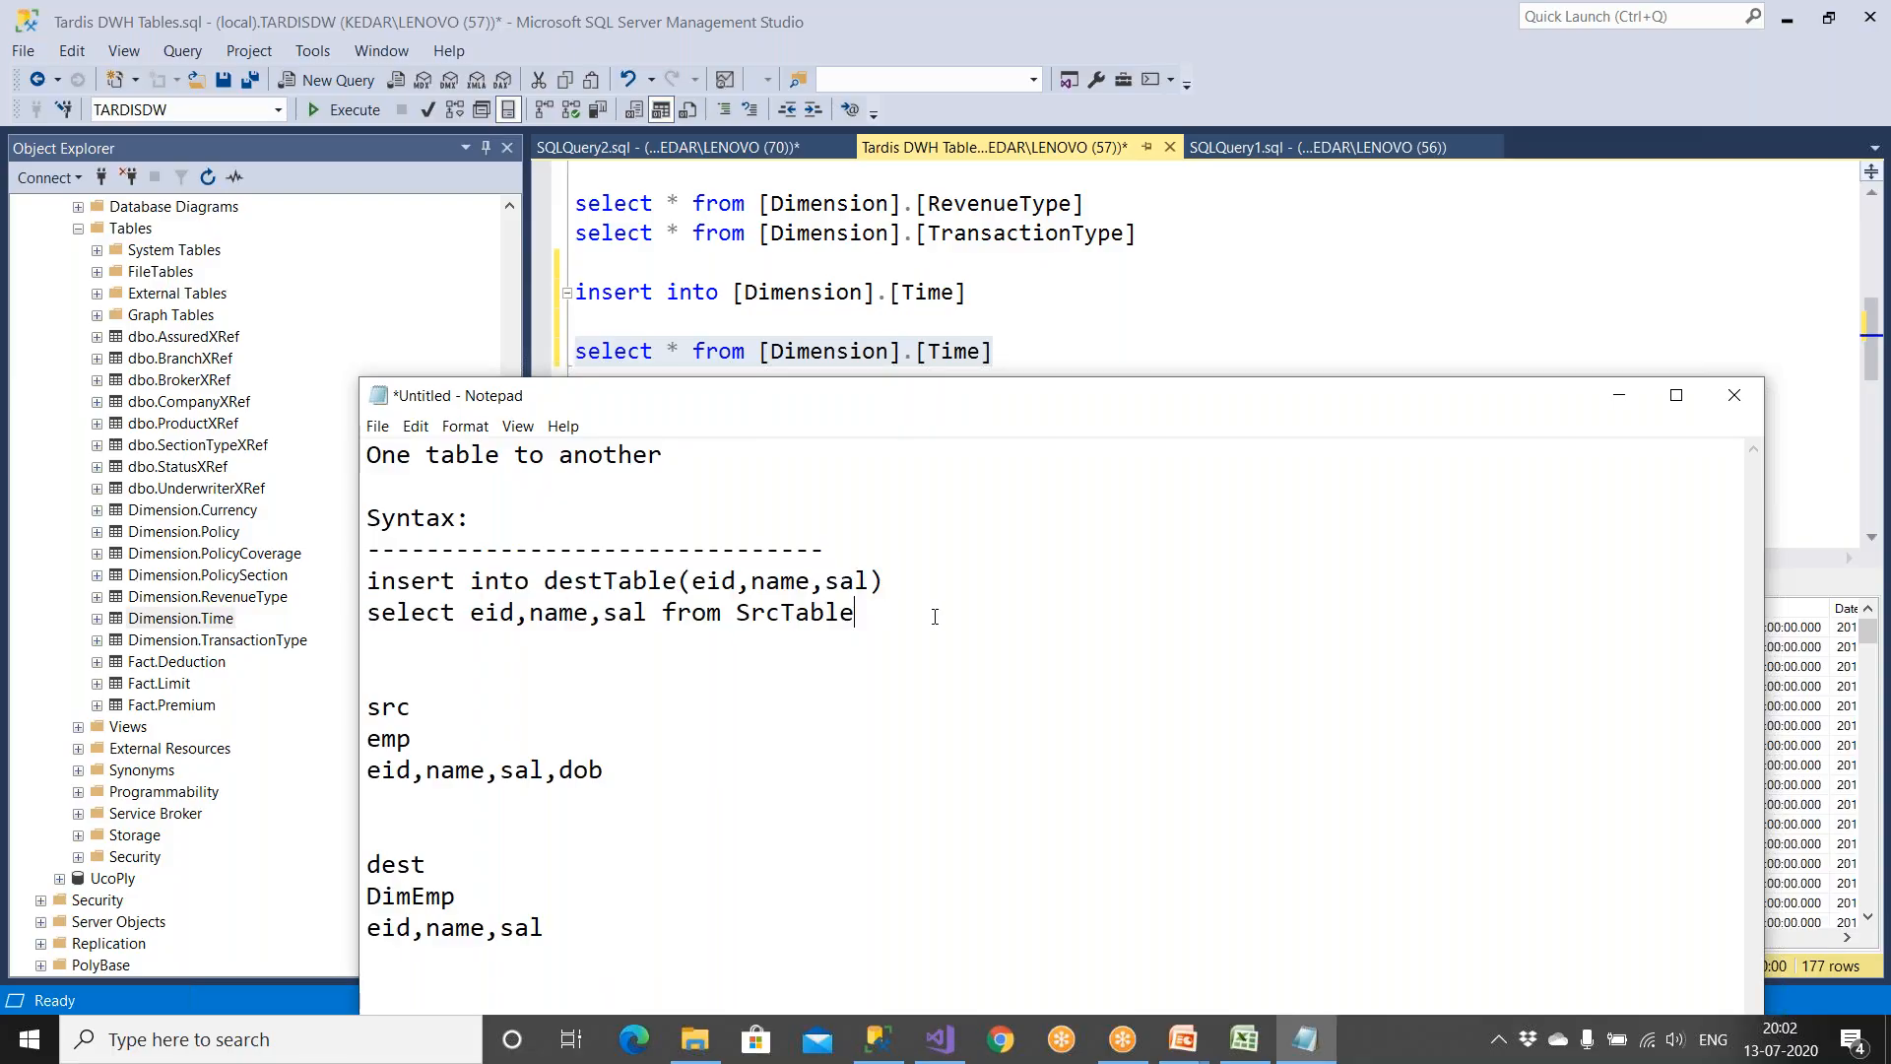
key("Return")
key("Return")
key("Return")
key("ctrl+v")
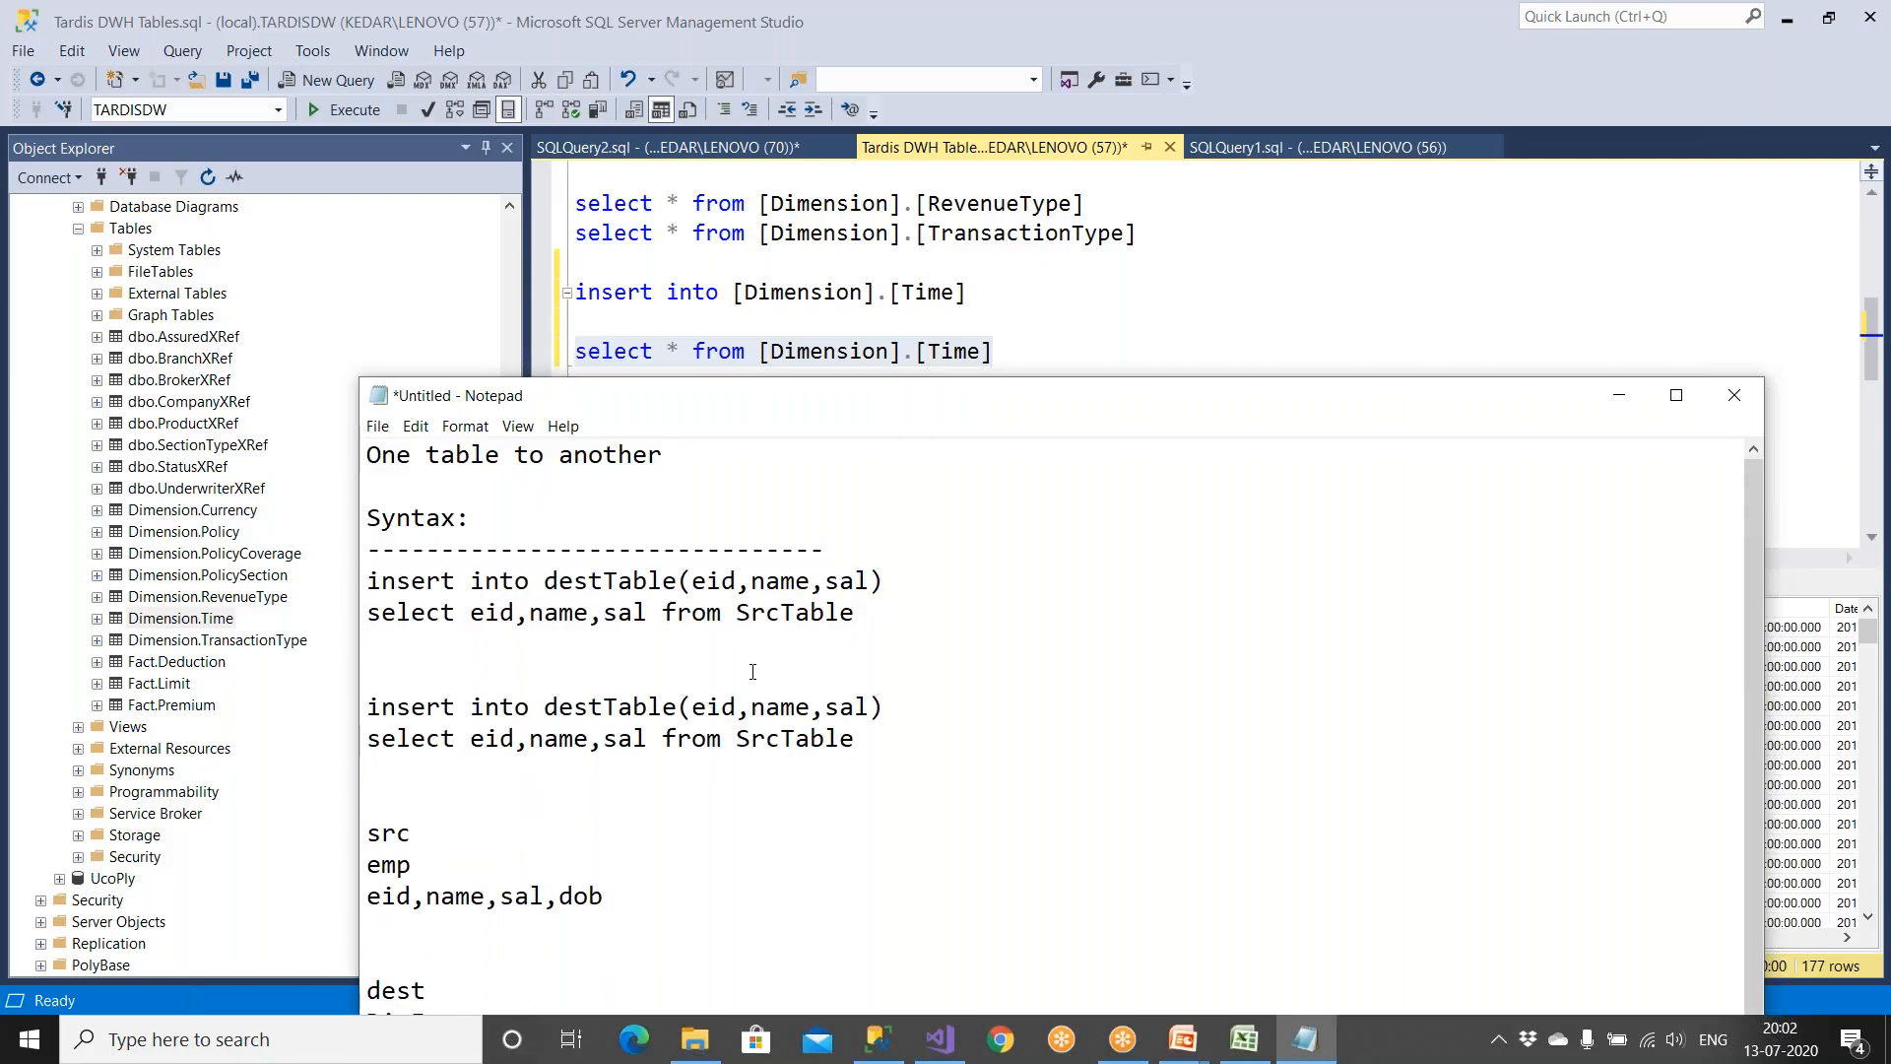
Step: Replace destTable in the copied insert line with Dimension.time
double_click(595, 699)
type("Dim")
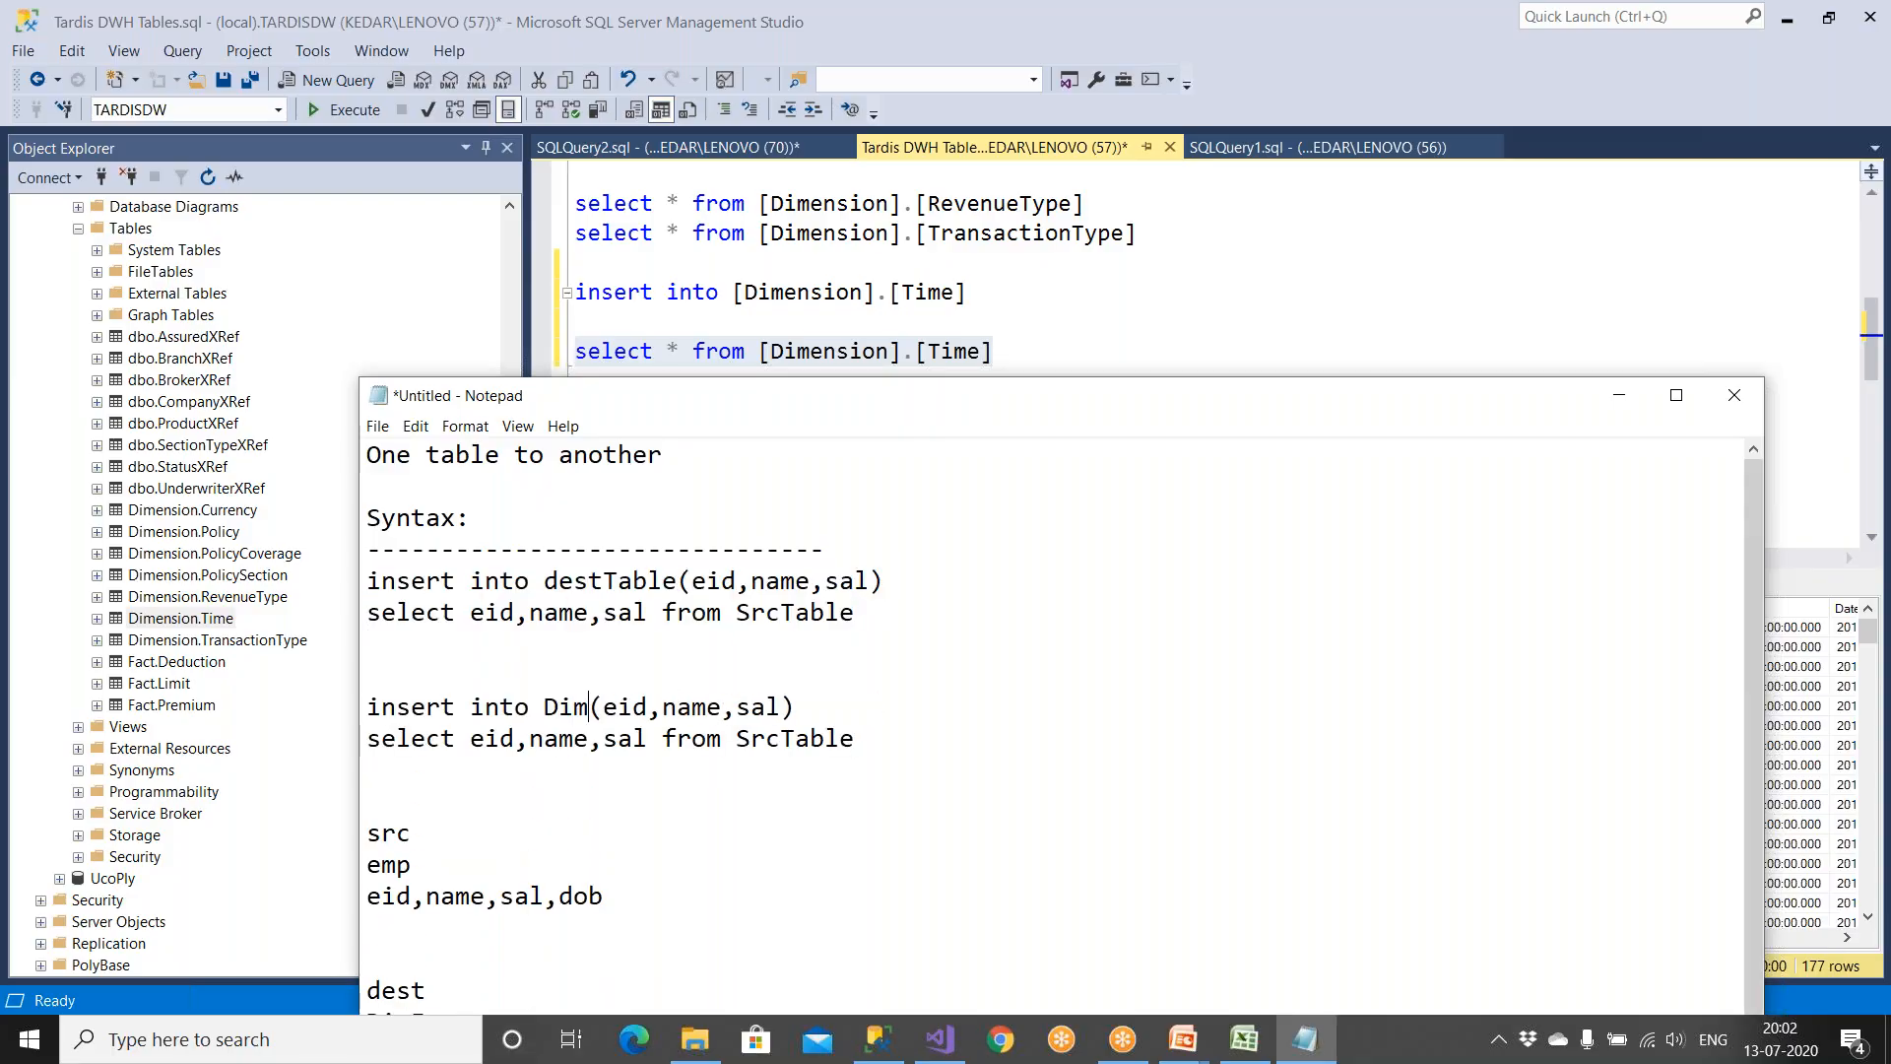
type("ension>time")
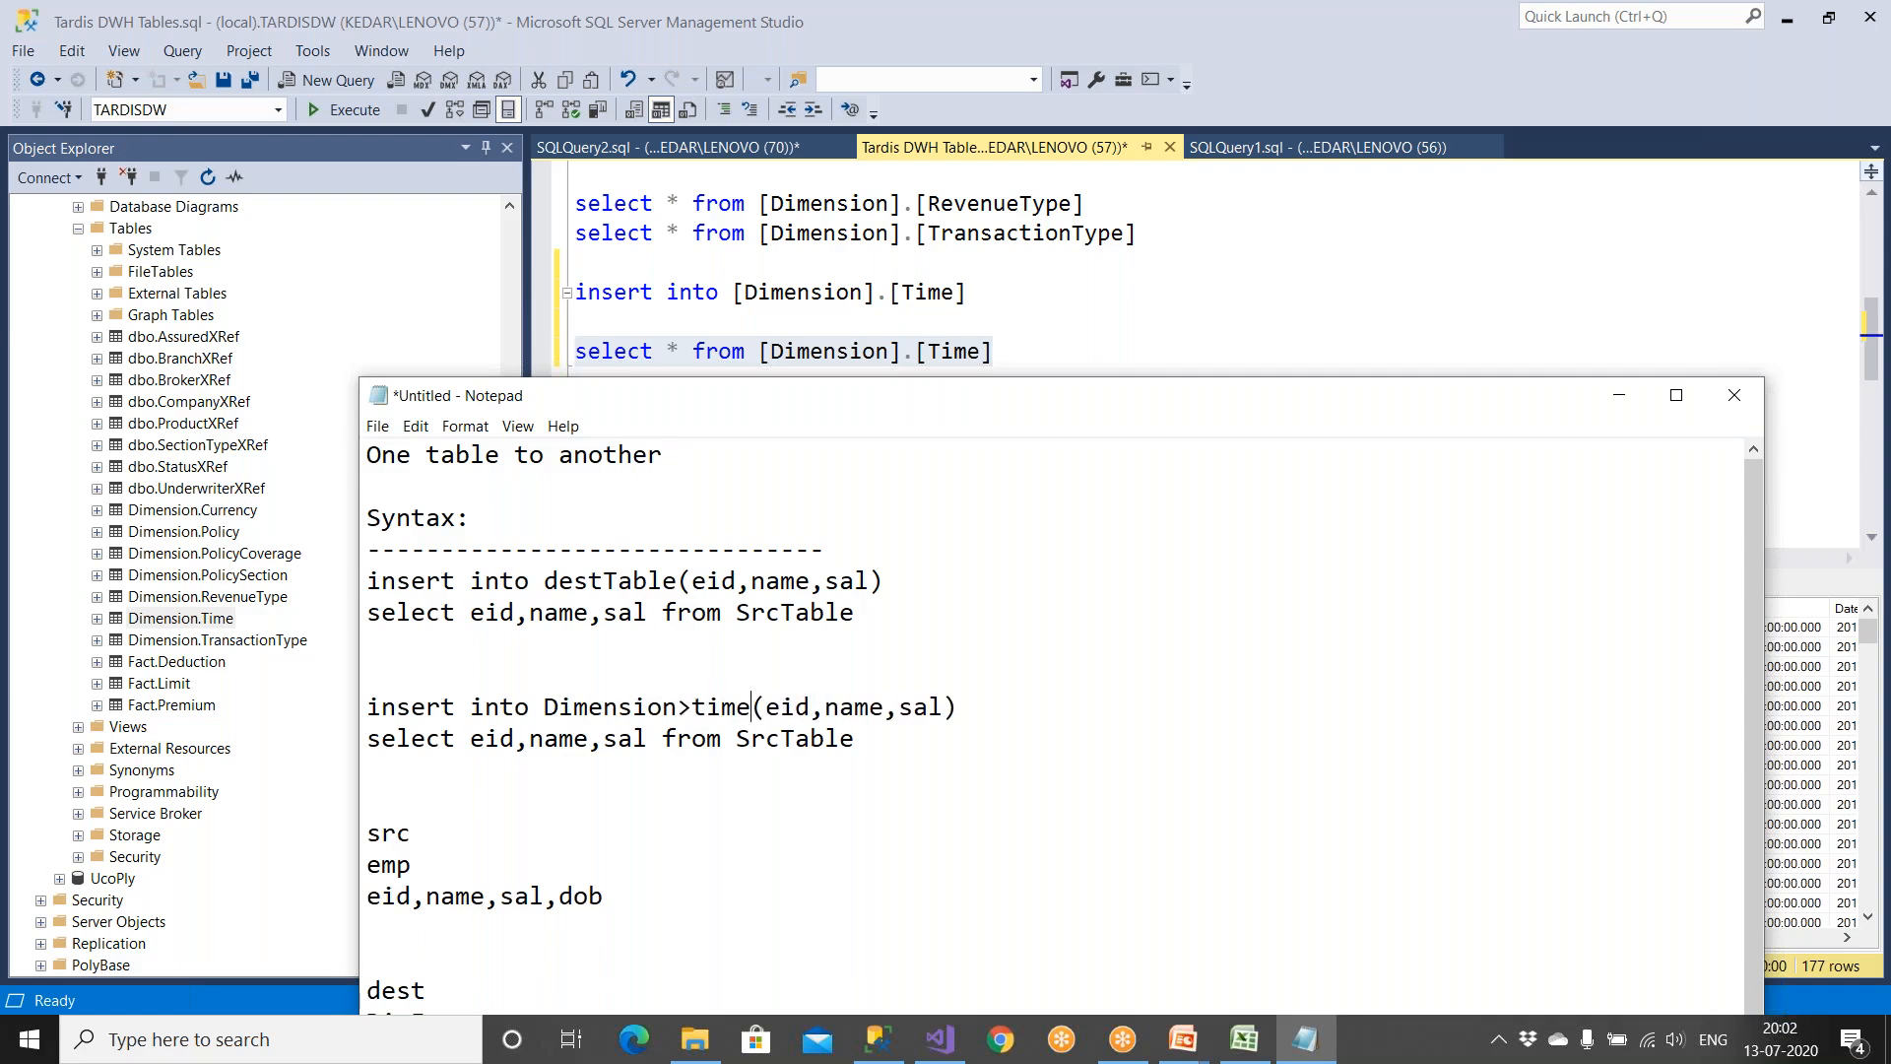
key("Left")
key("Left")
key("shift+Right")
type(".")
Step: Replace SrcTable in the copied select line with Tardis.dbo.Time and review the resulting statement
left_click_drag(780, 707, 957, 707)
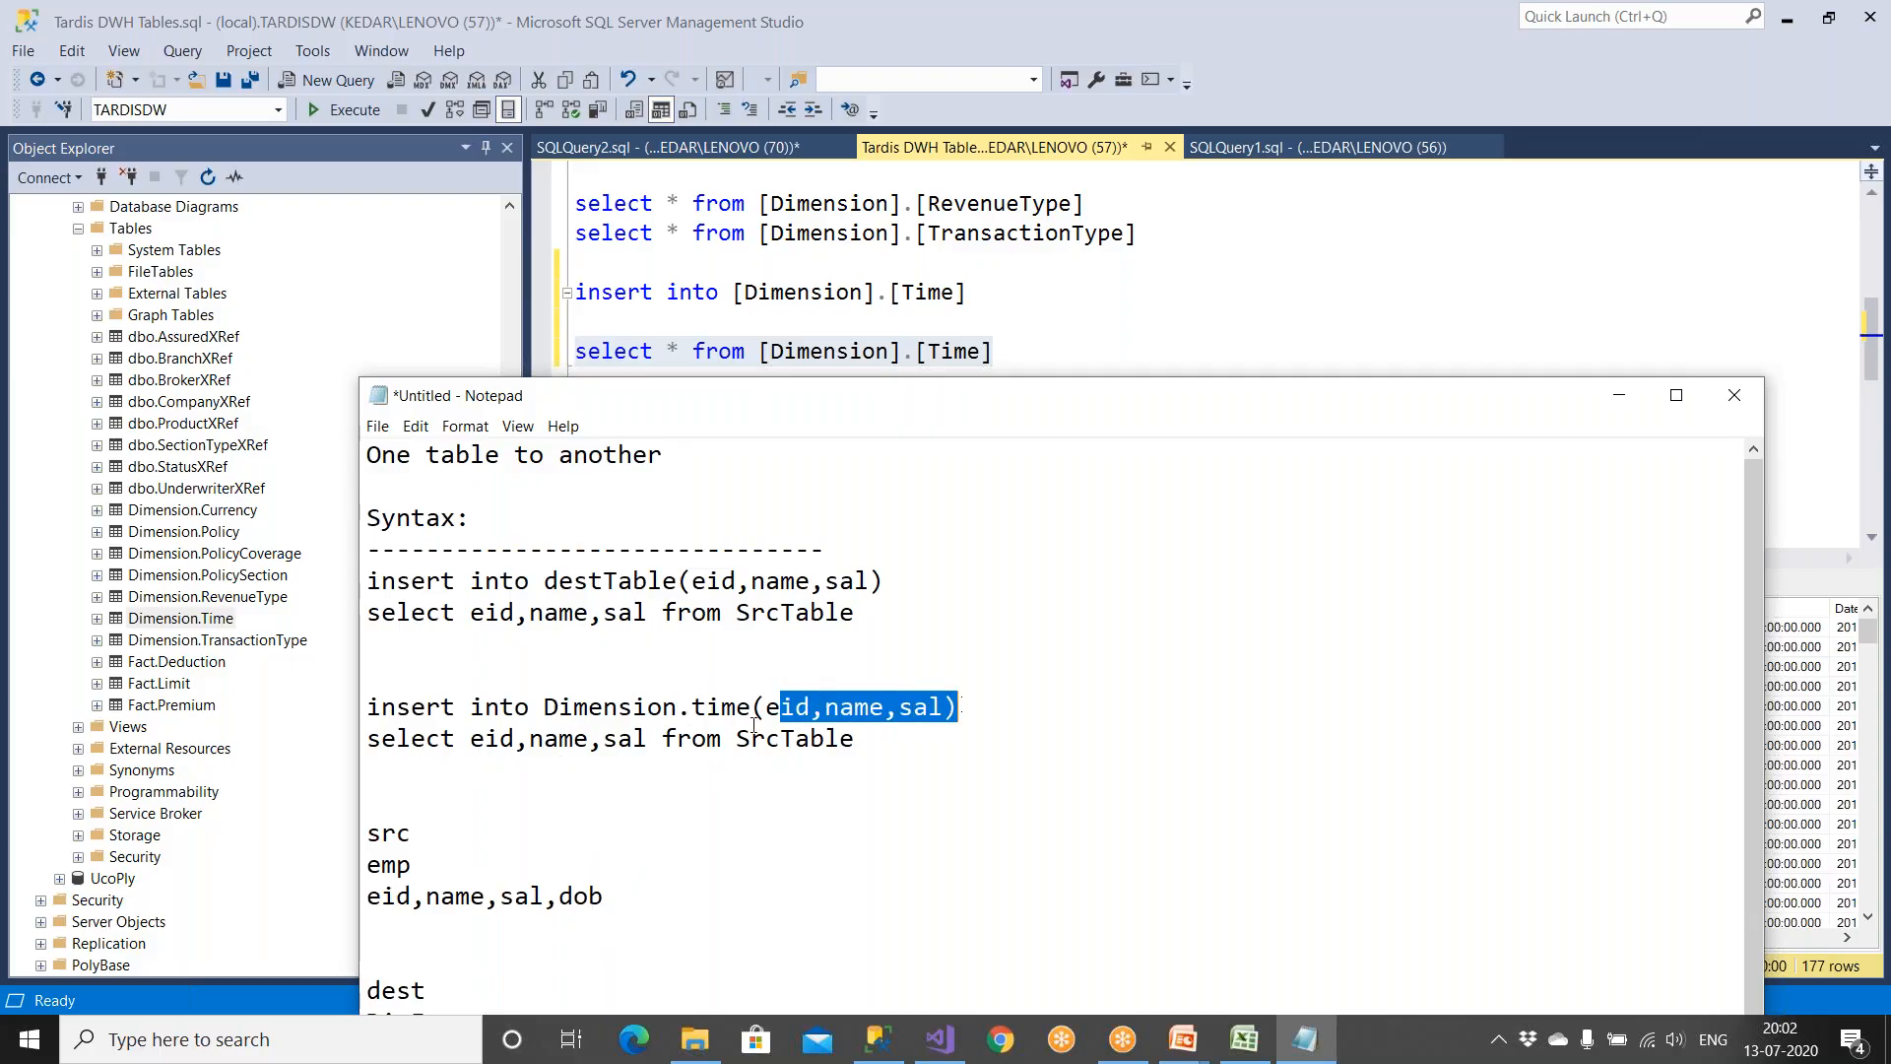
left_click_drag(470, 739, 855, 738)
key("BackSpace")
key("BackSpace")
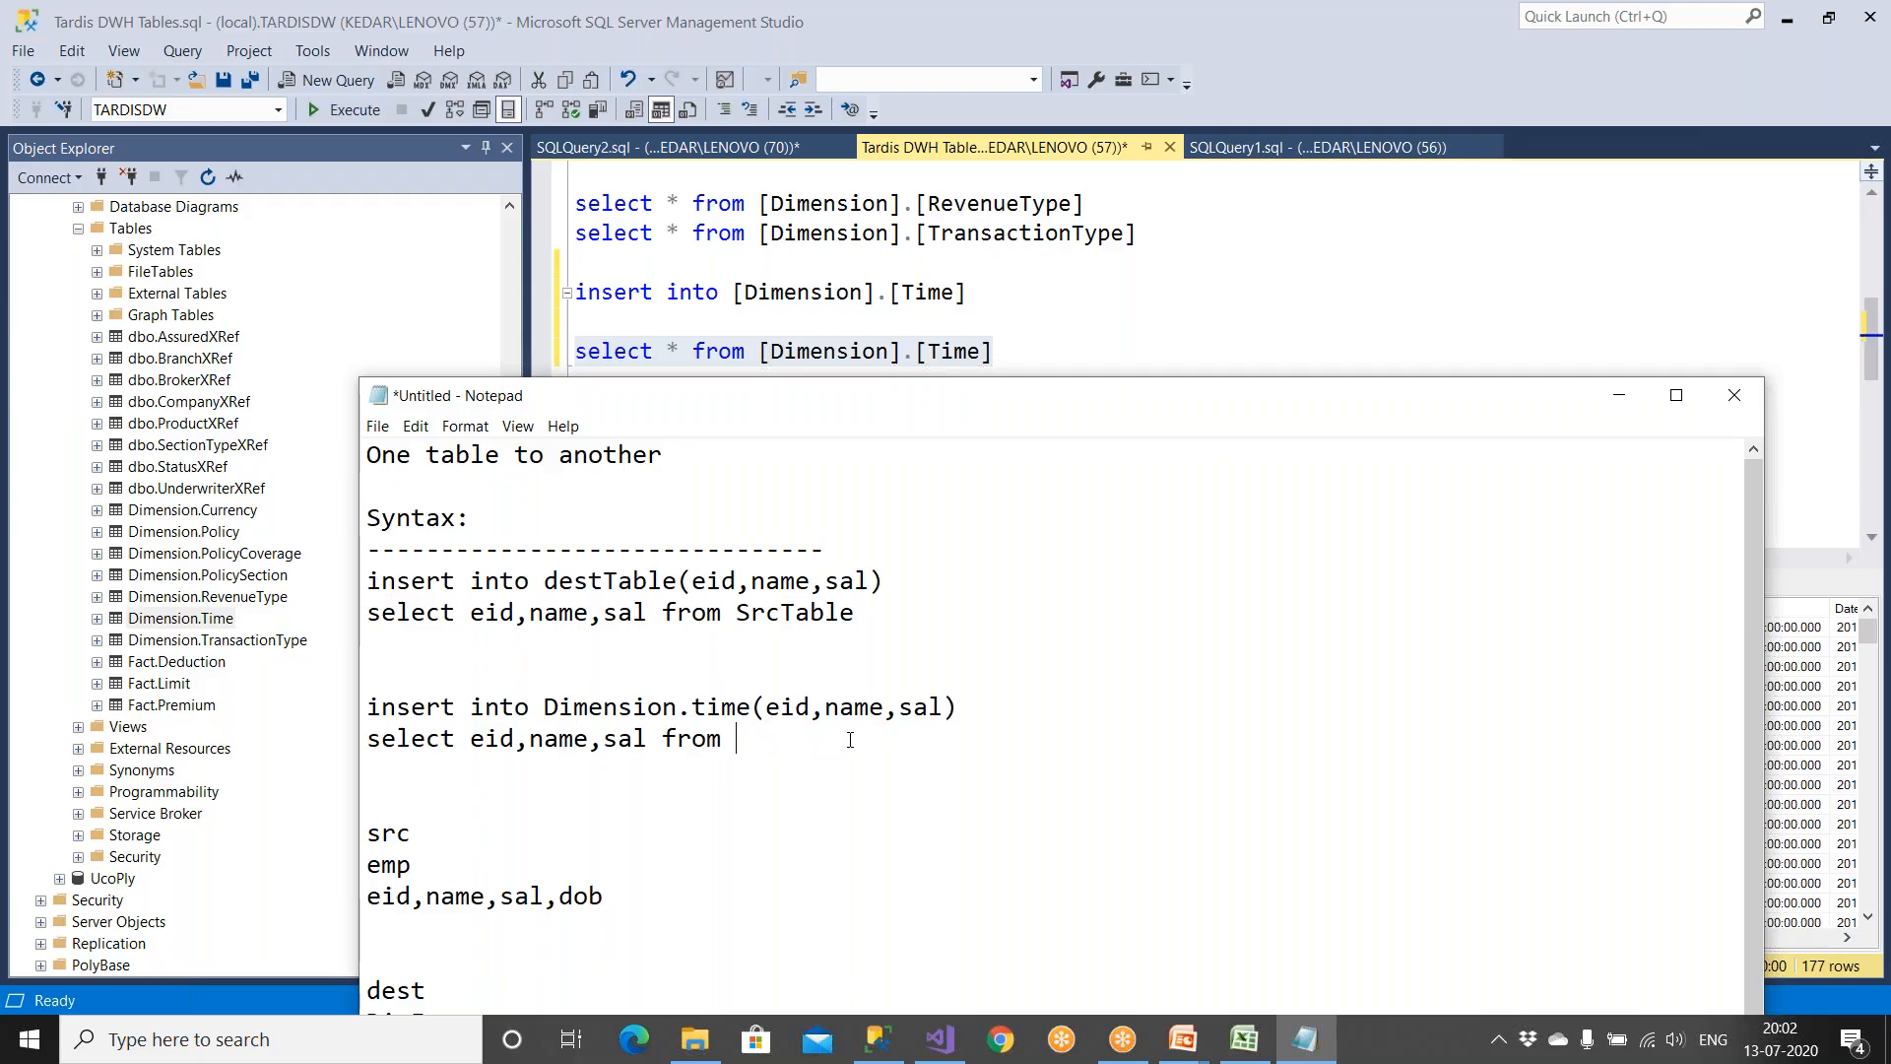
type("Tardis.dbo.Time")
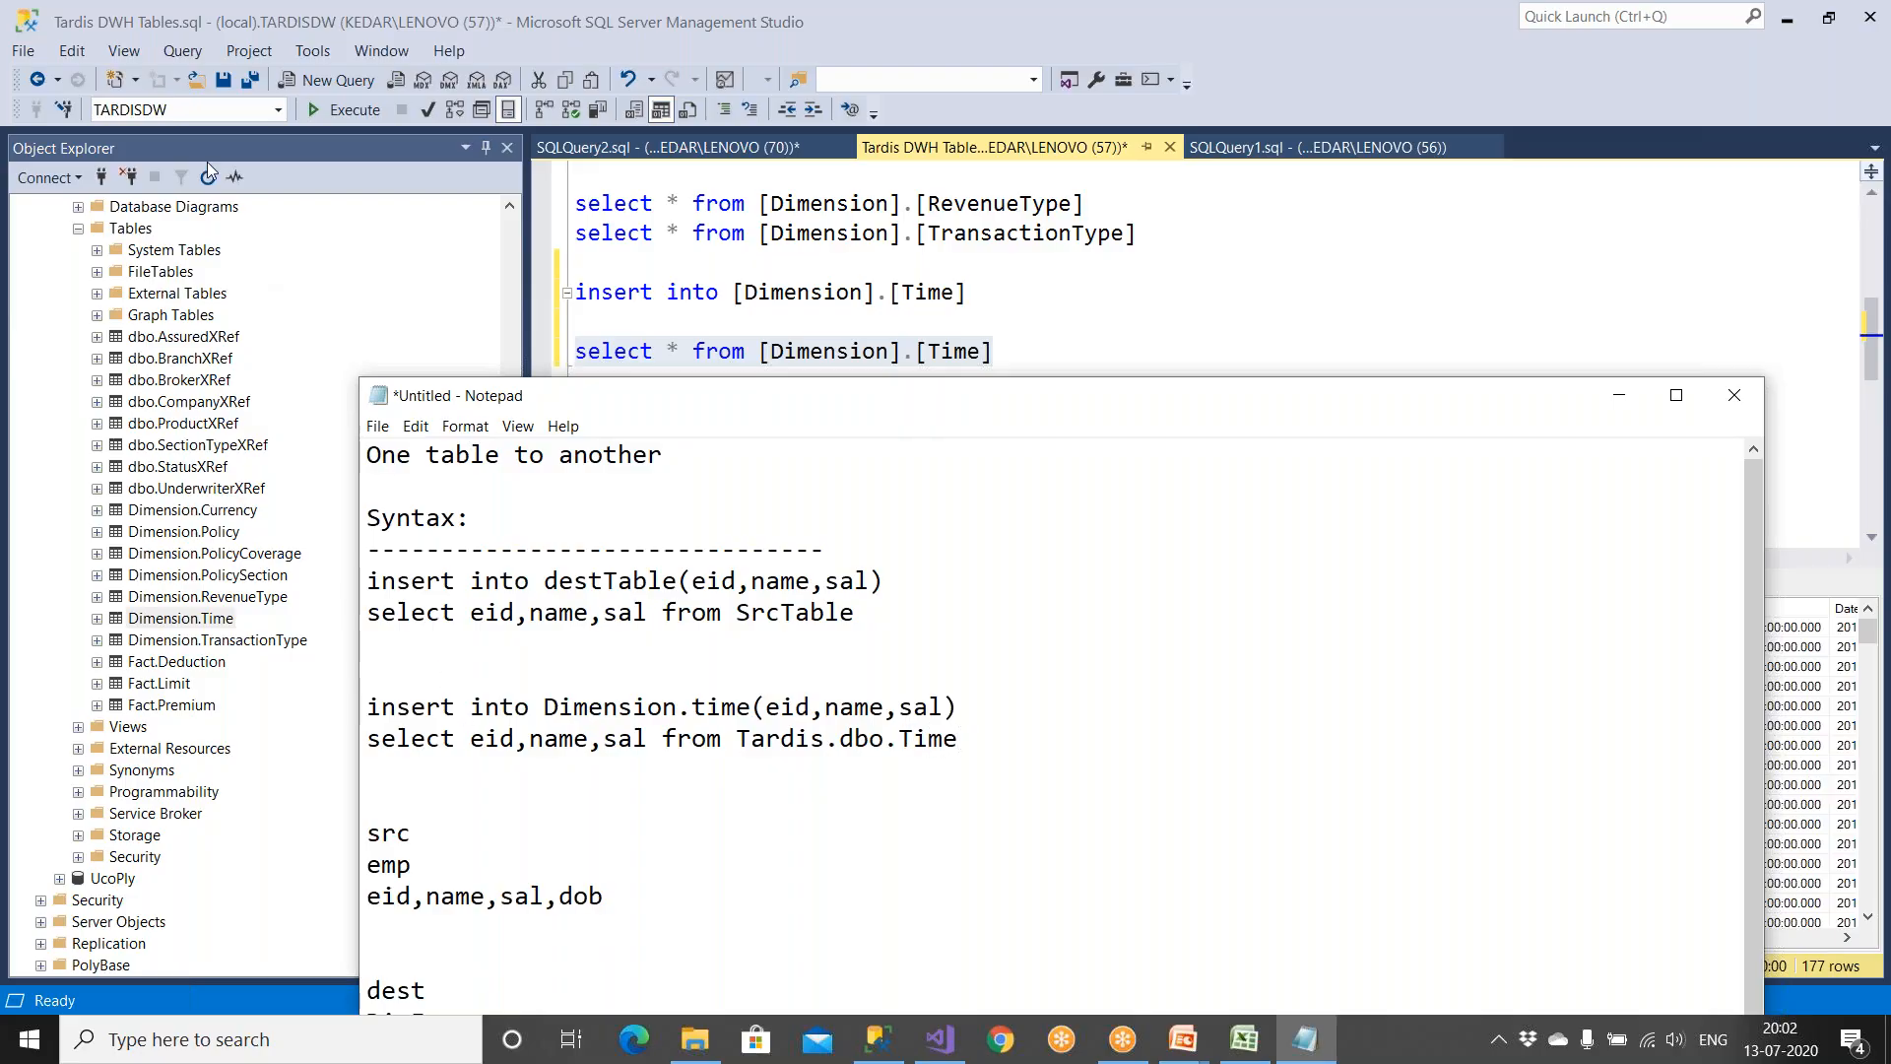
left_click(917, 682)
left_click_drag(895, 744, 1003, 747)
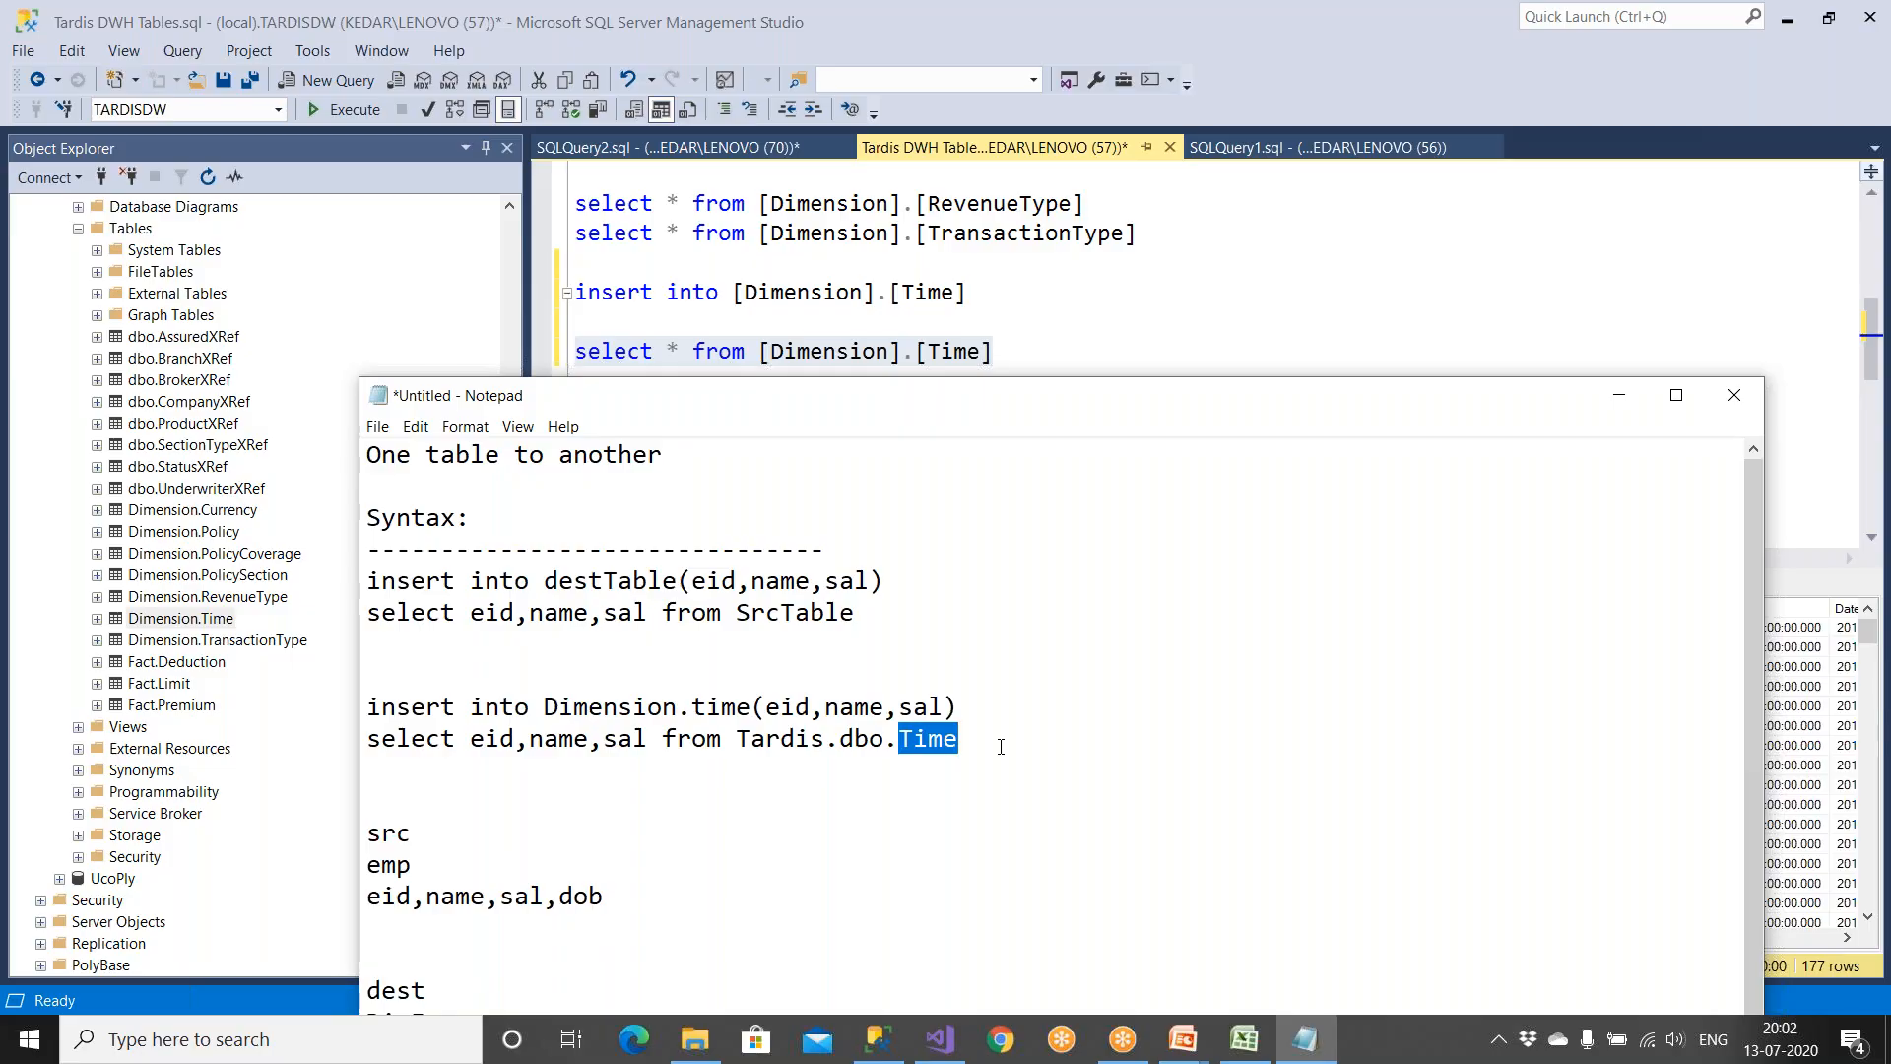
left_click_drag(739, 747, 343, 703)
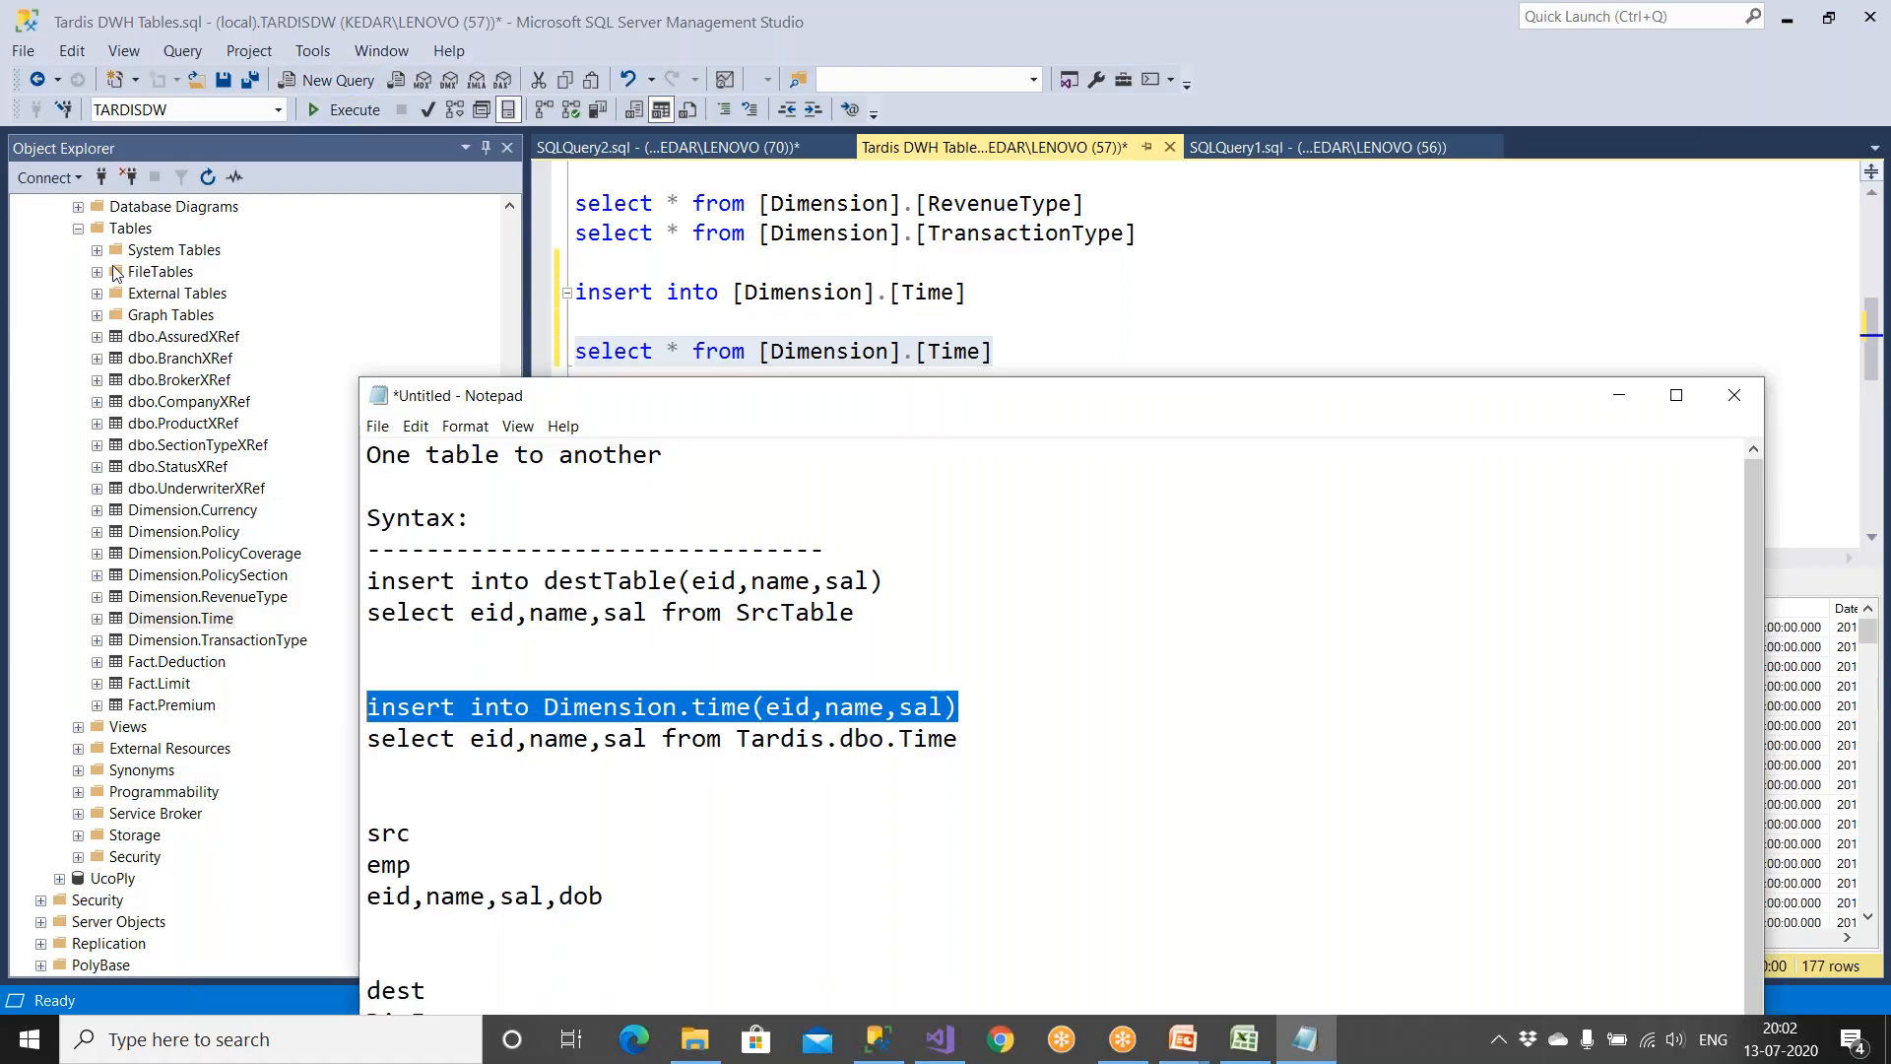
Step: In SQL Server Management Studio, collapse the TARDISDW tree, open a new query and begin it with "select * from"
left_click(78, 228)
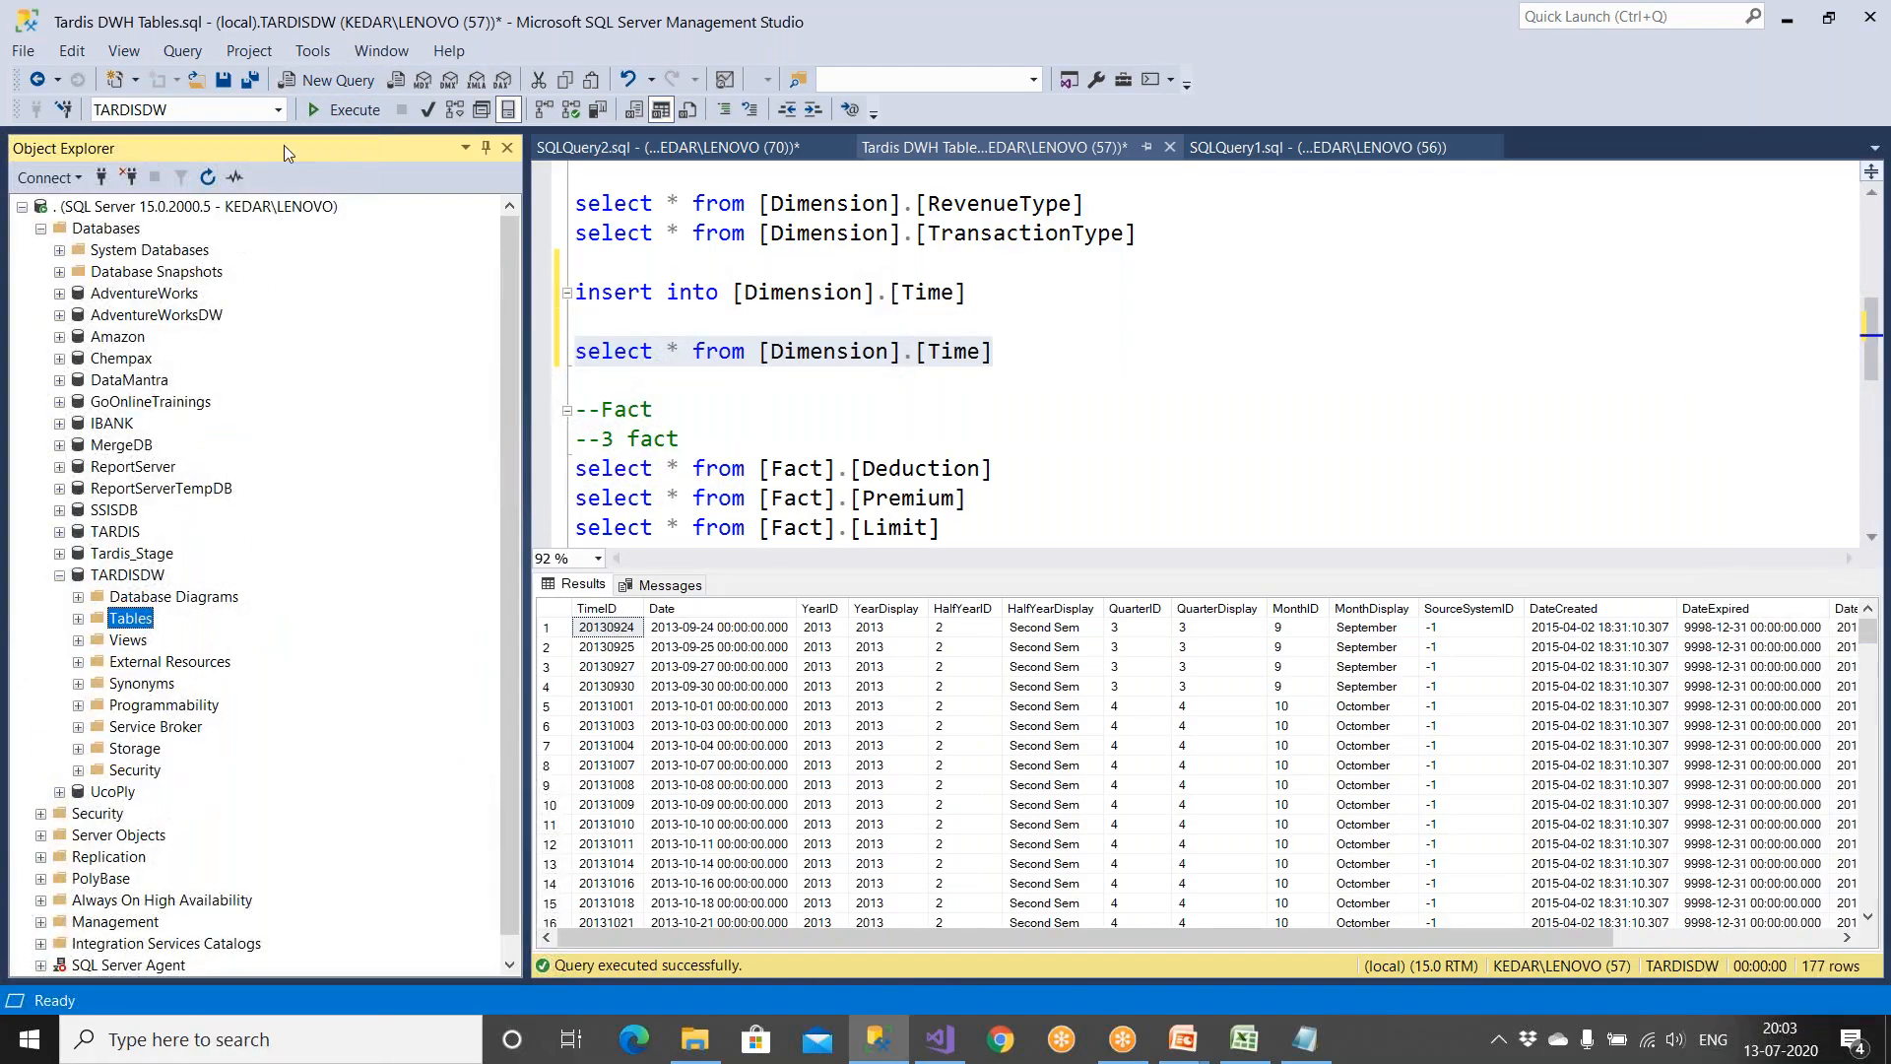
left_click(338, 80)
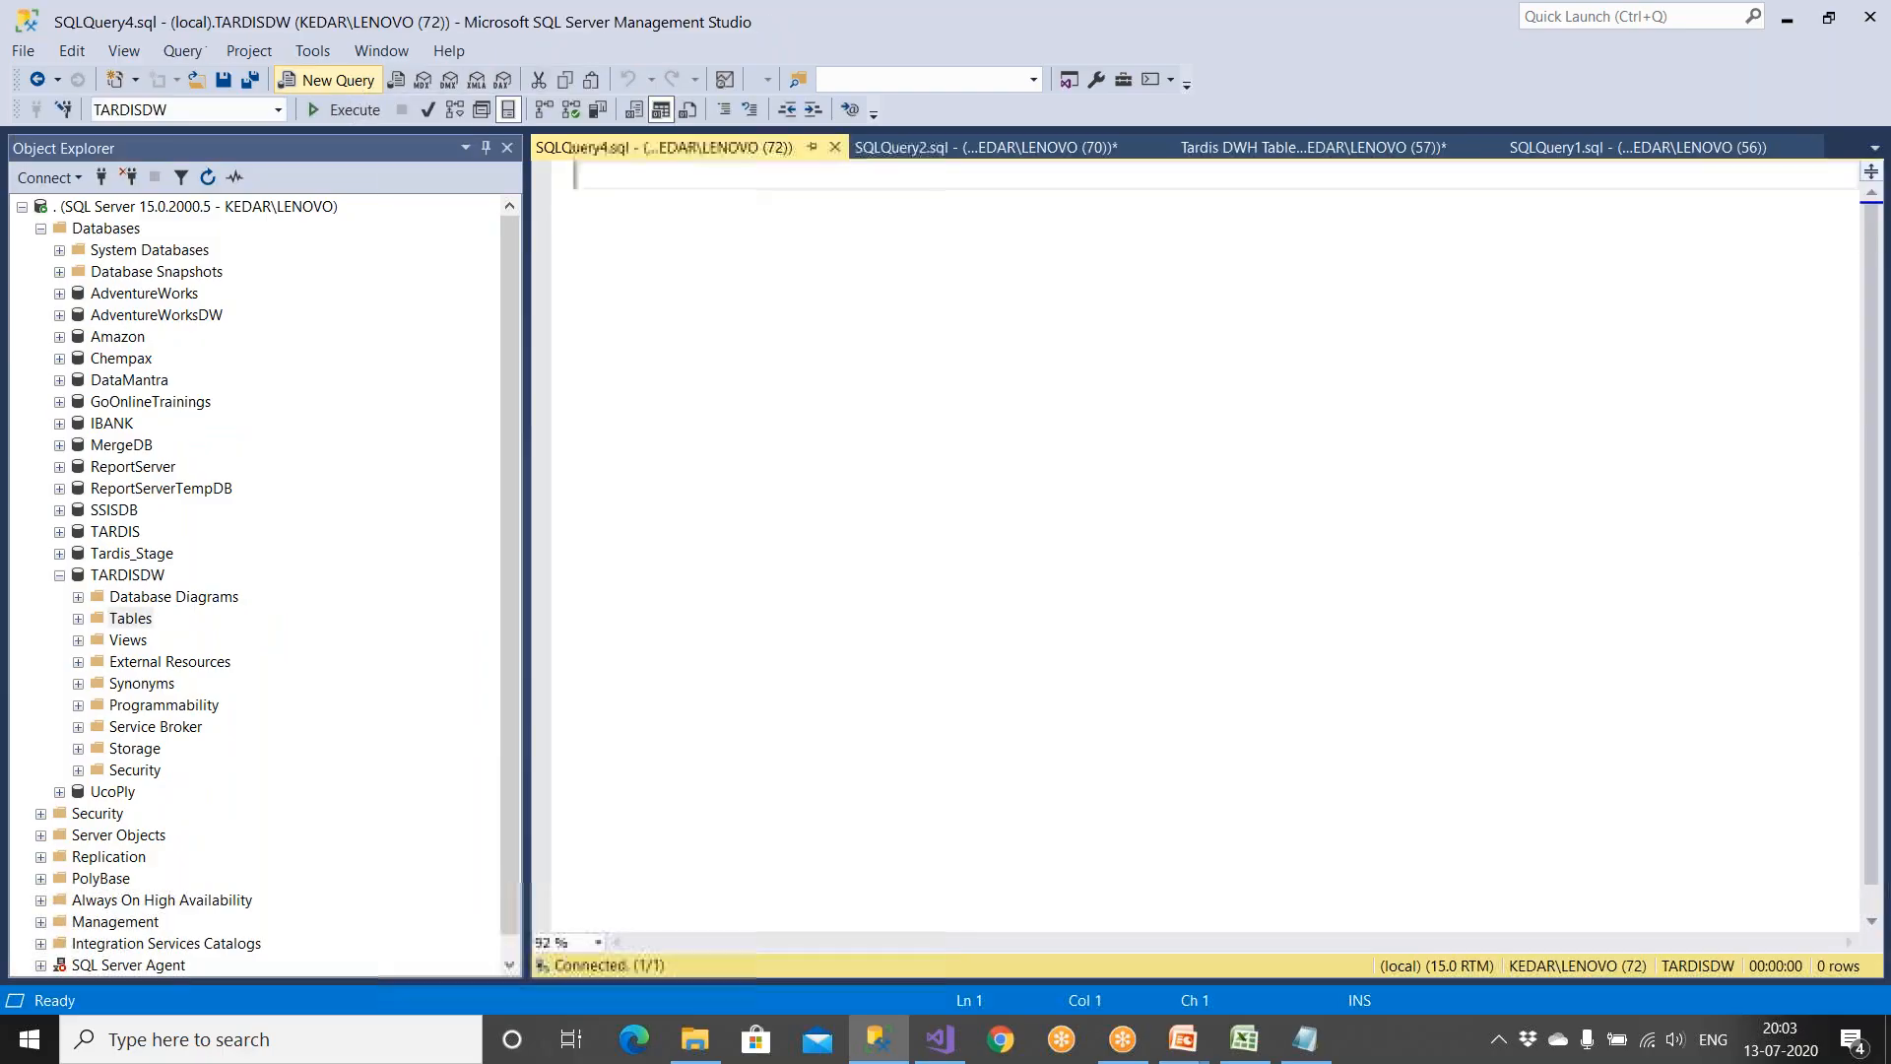
left_click(59, 574)
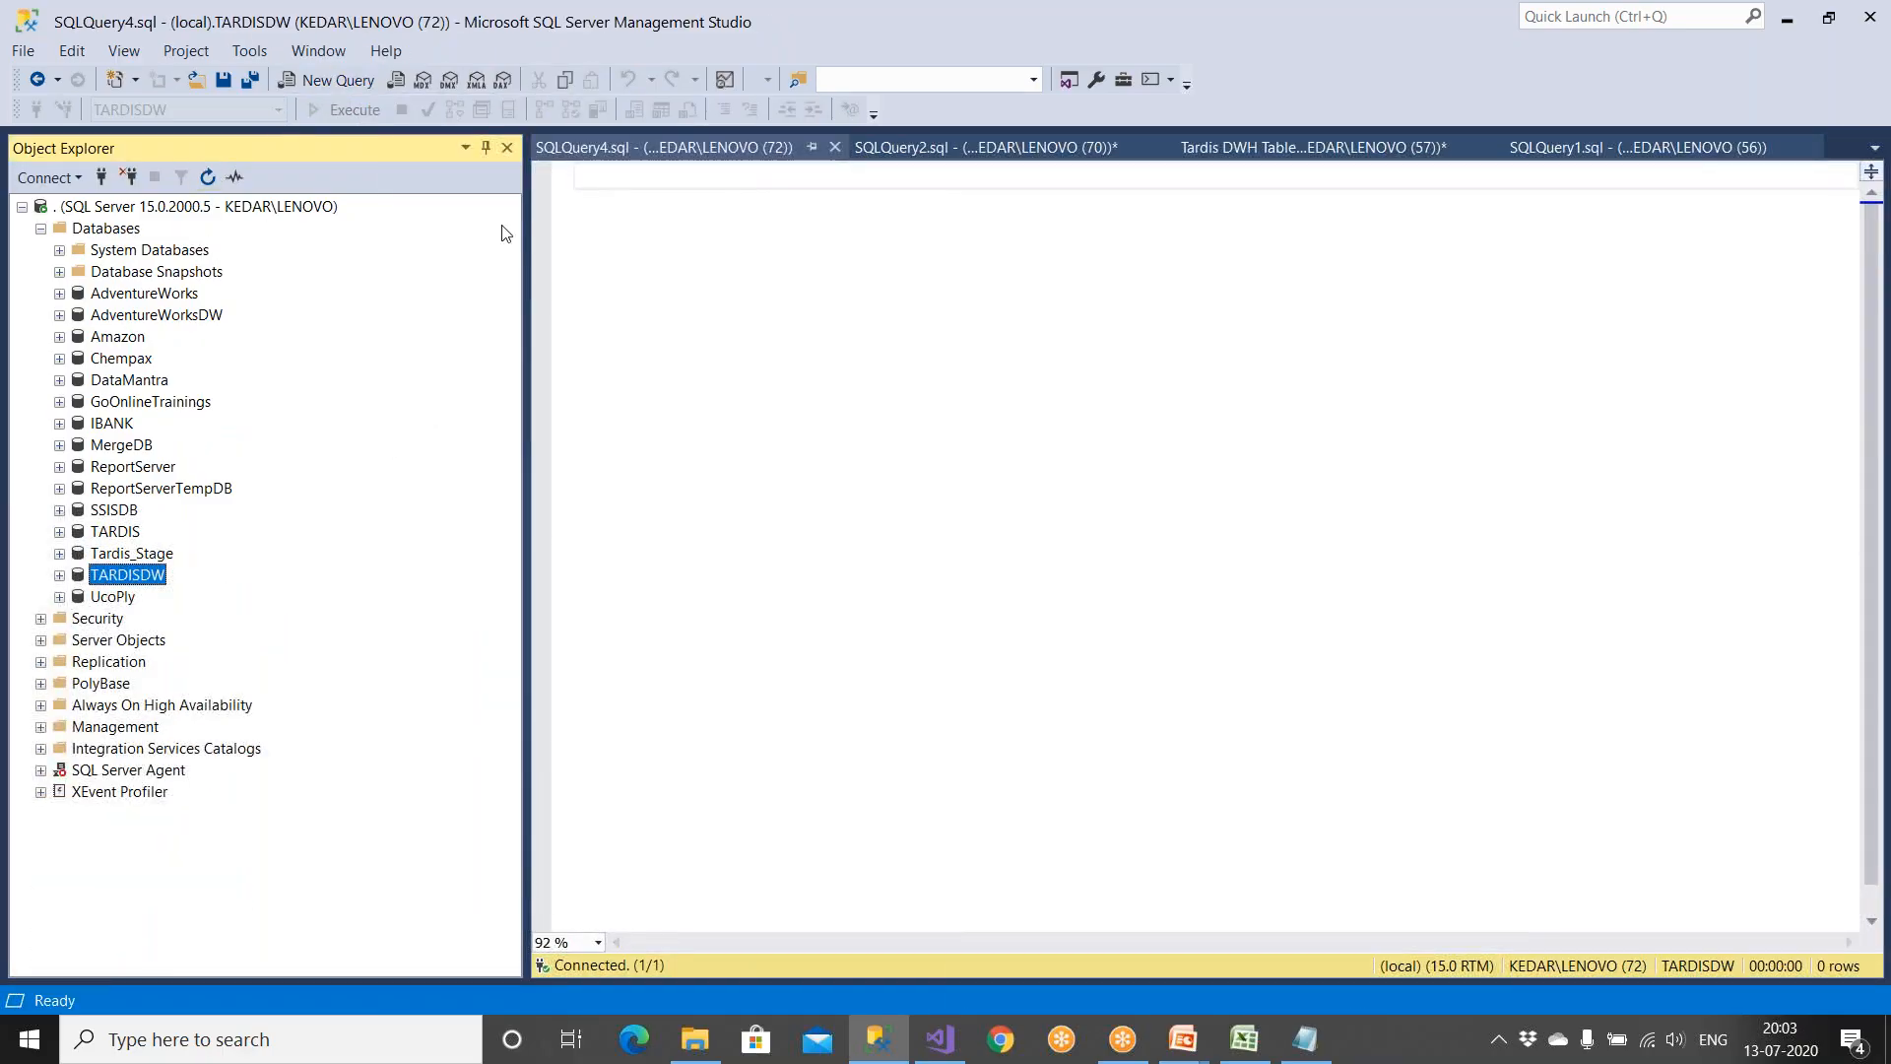
left_click(604, 247)
type("select * from")
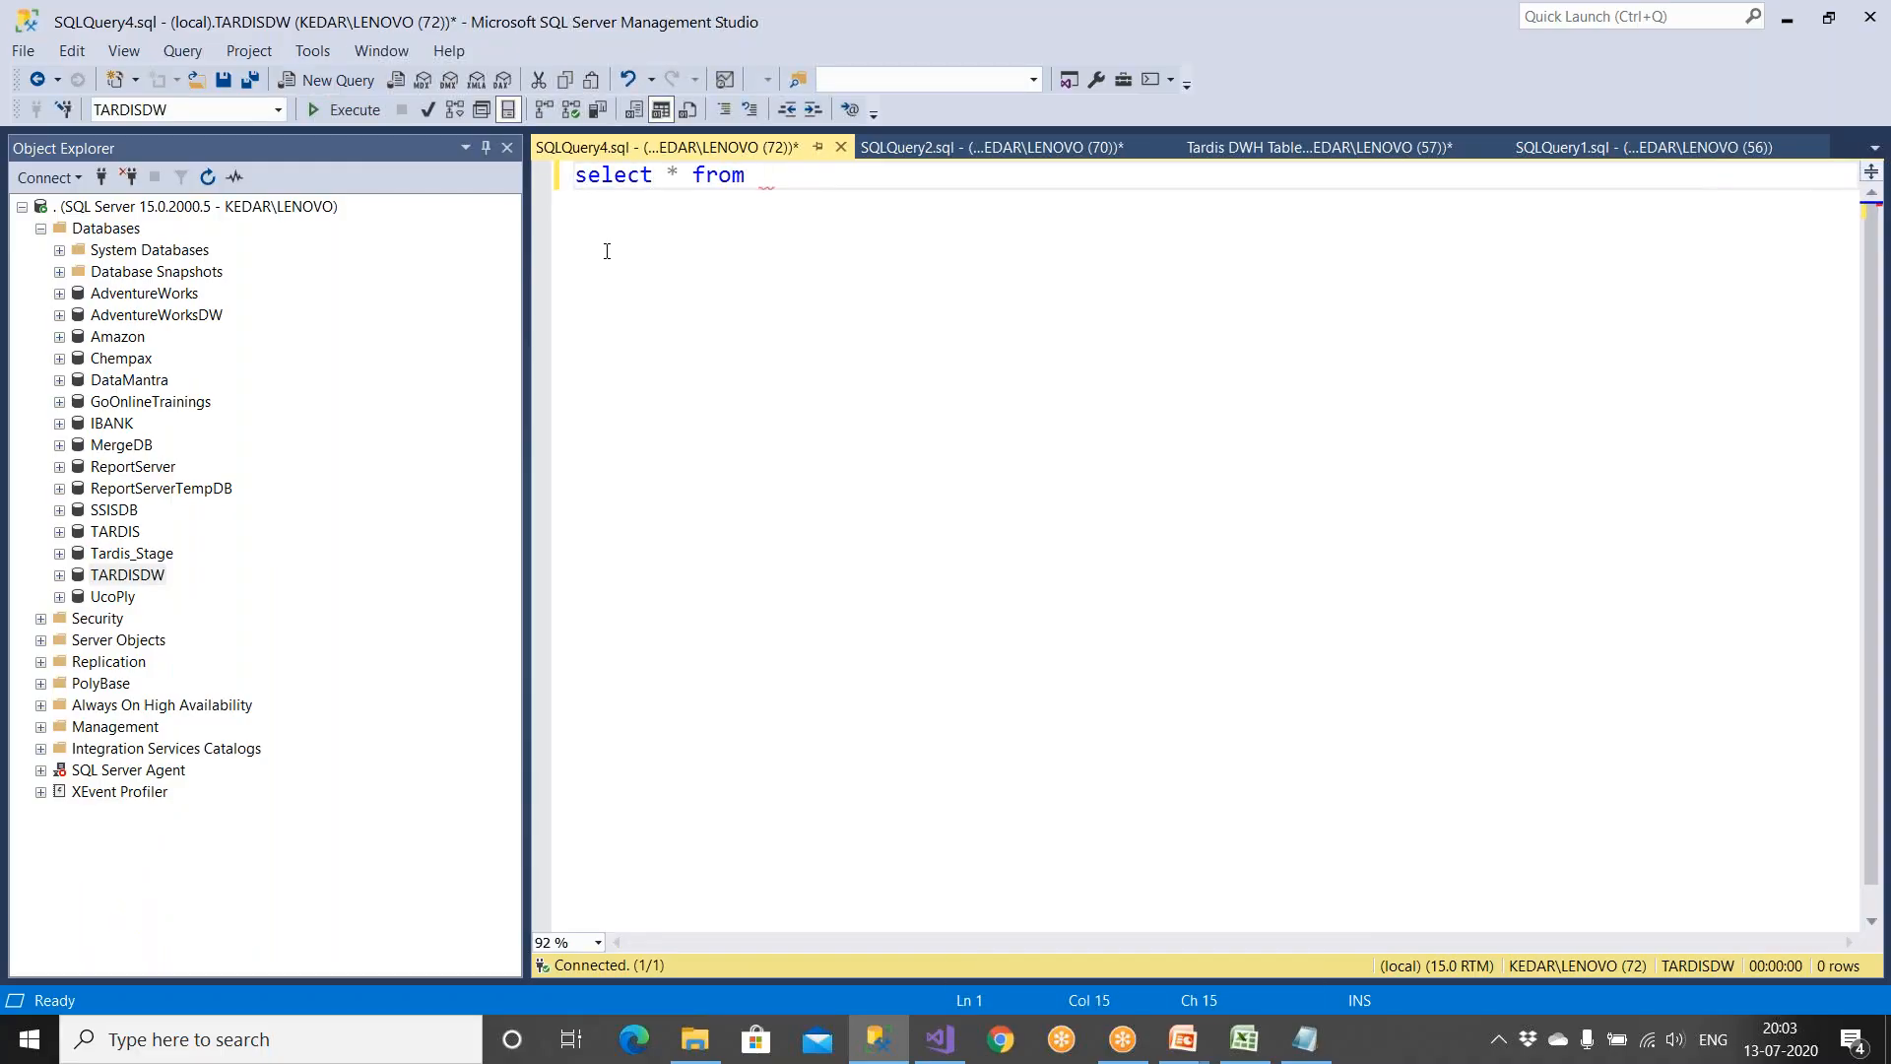
Step: Complete the select statement with the Dimension.Policy table from the TARDISDW tables and run it
left_click(61, 577)
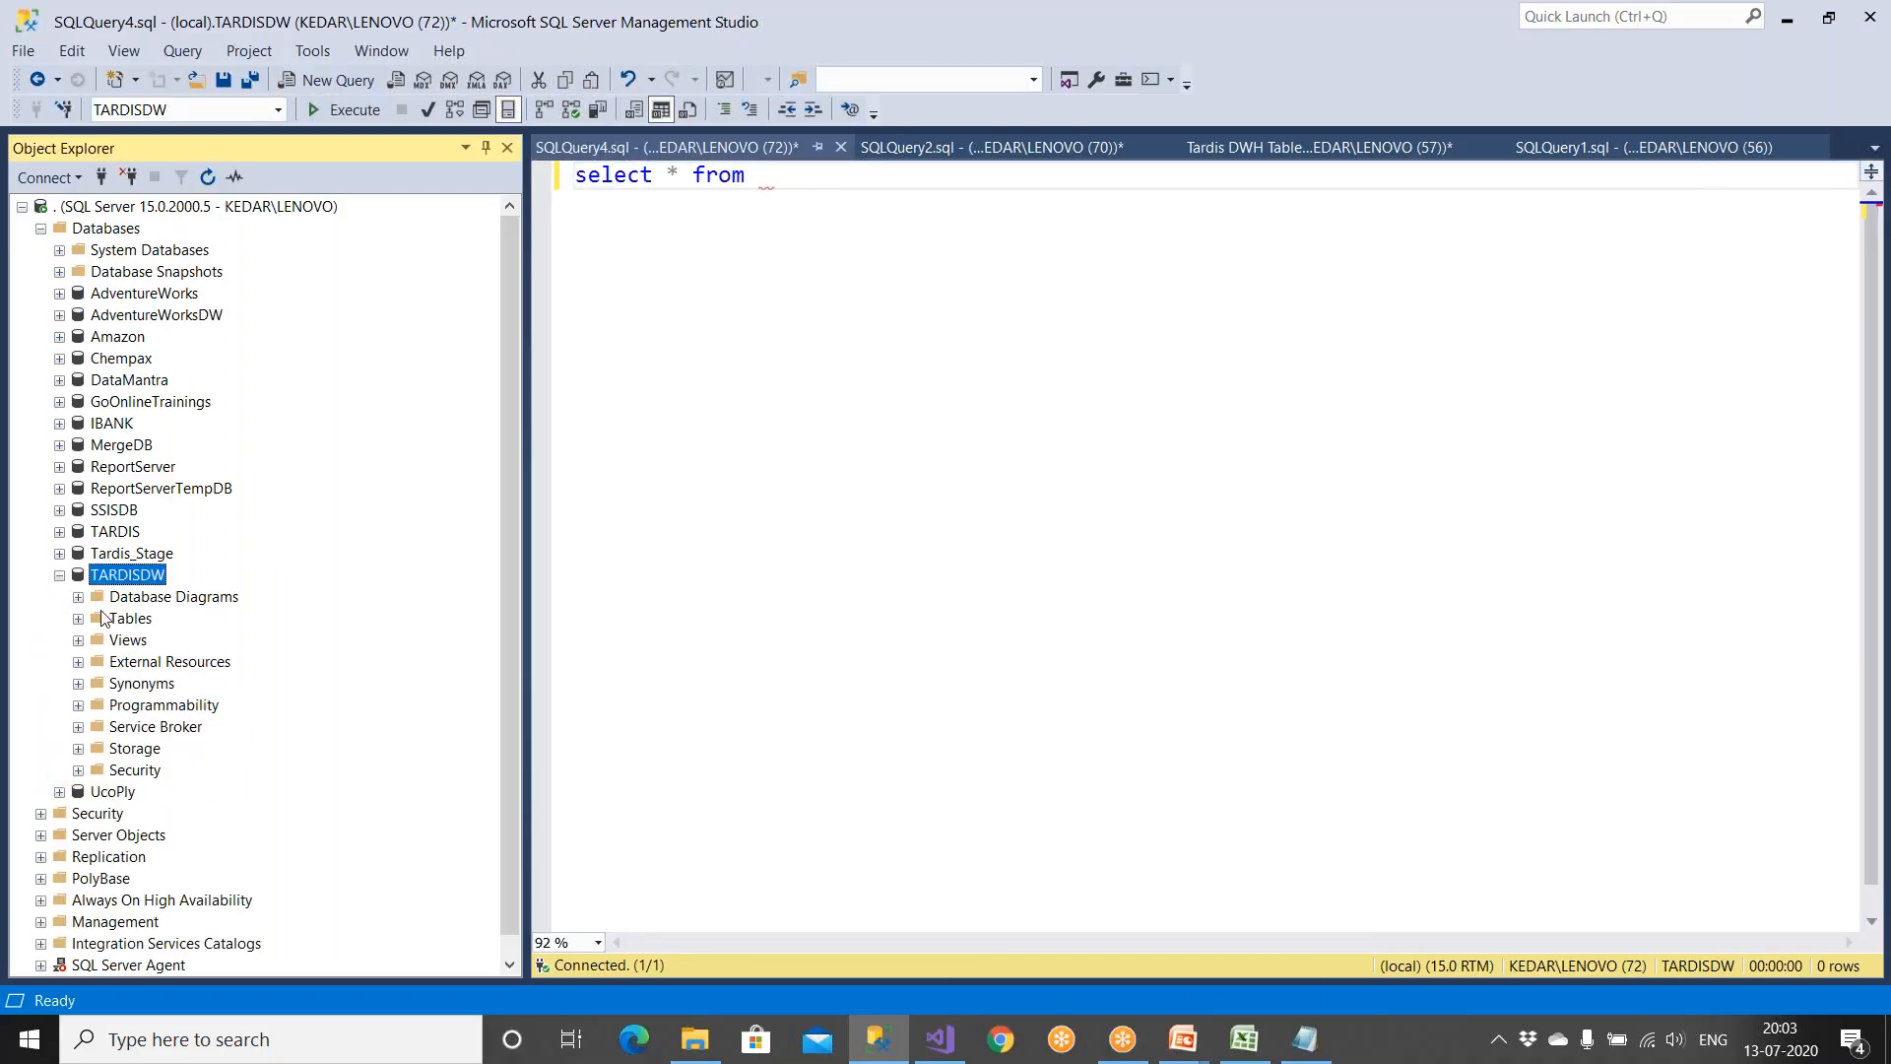
left_click(78, 618)
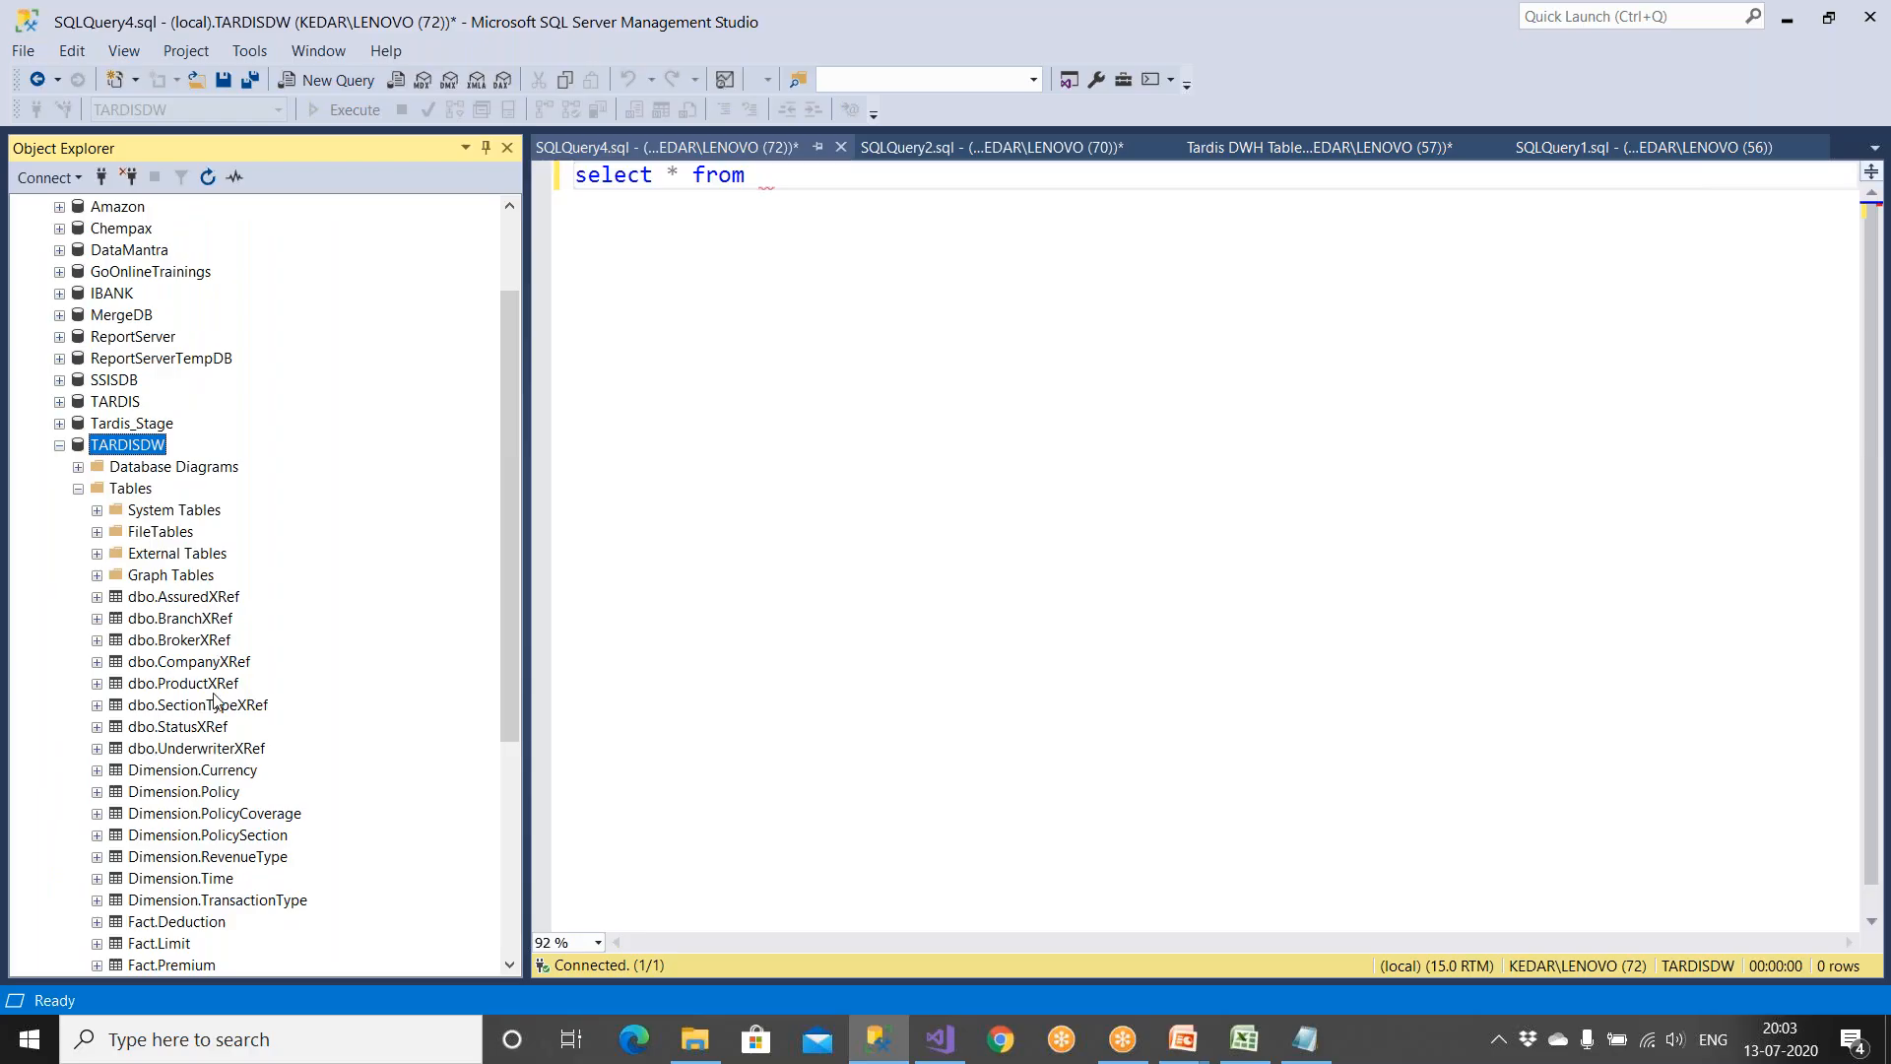
left_click_drag(212, 791, 772, 418)
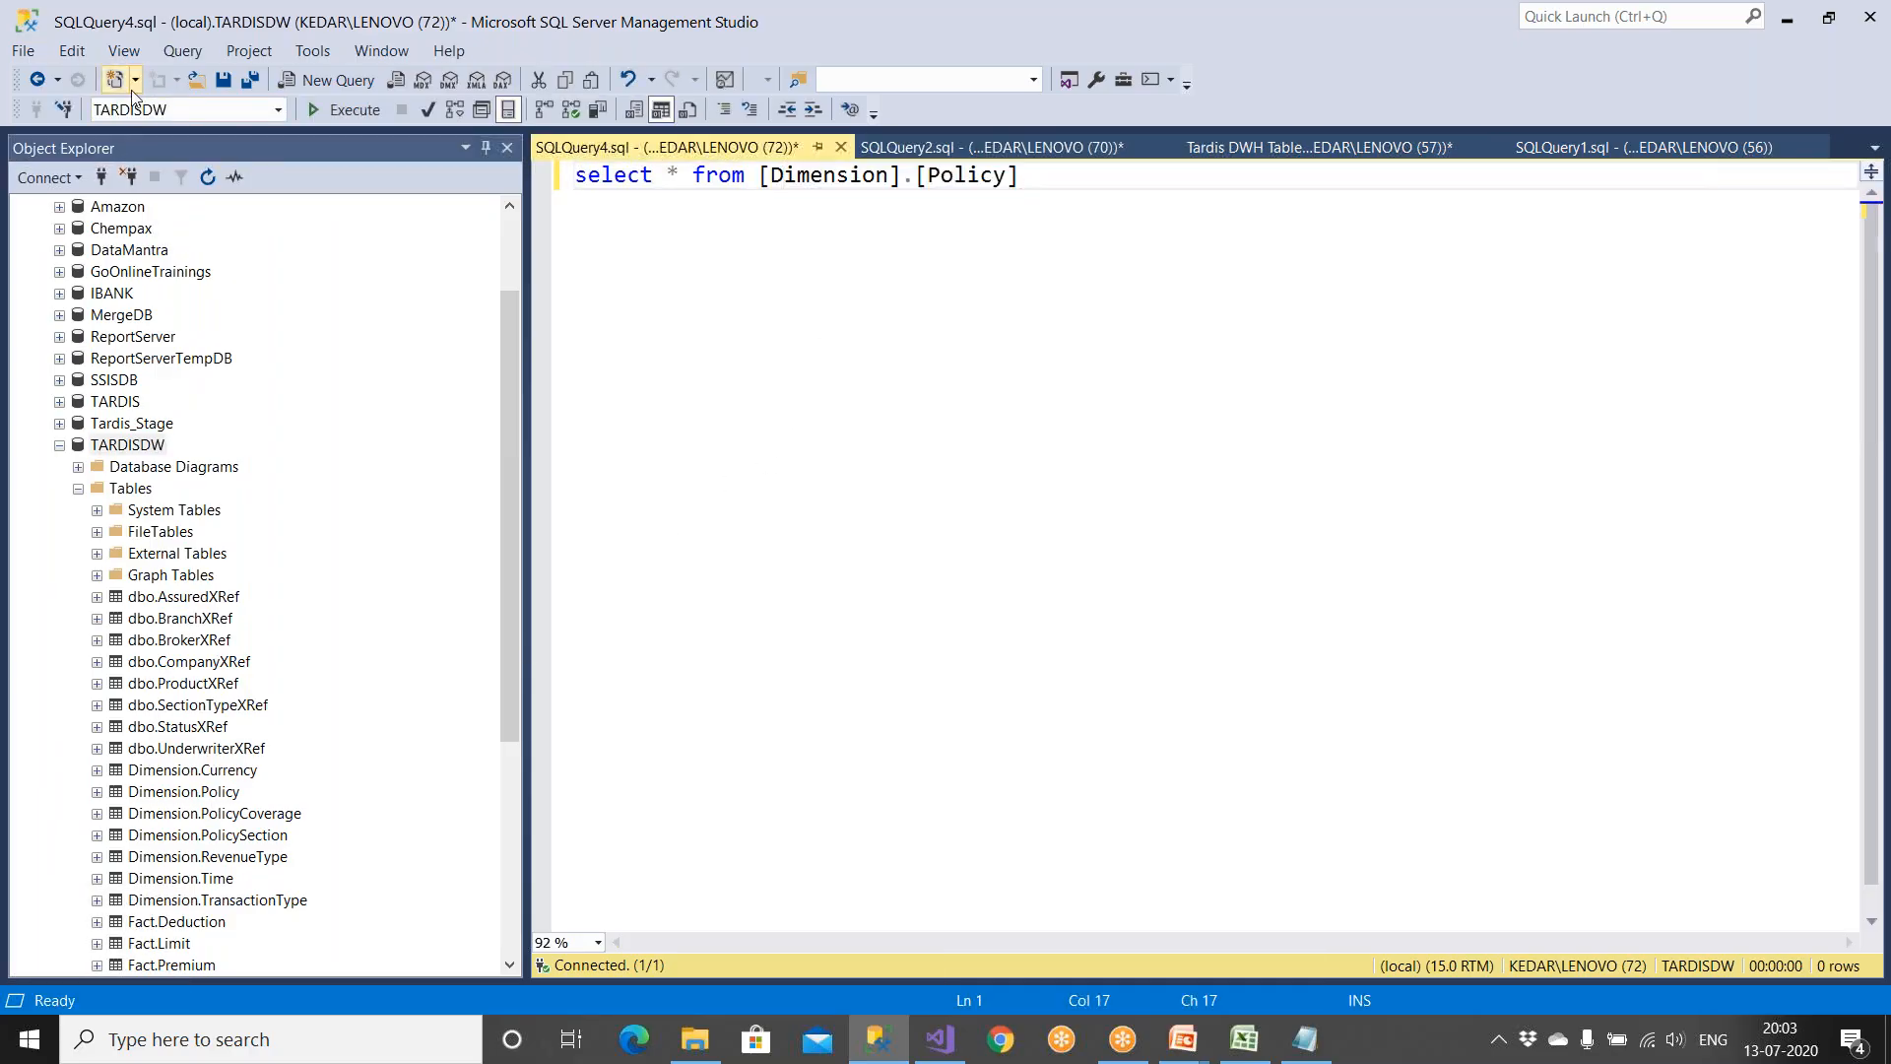
left_click(344, 106)
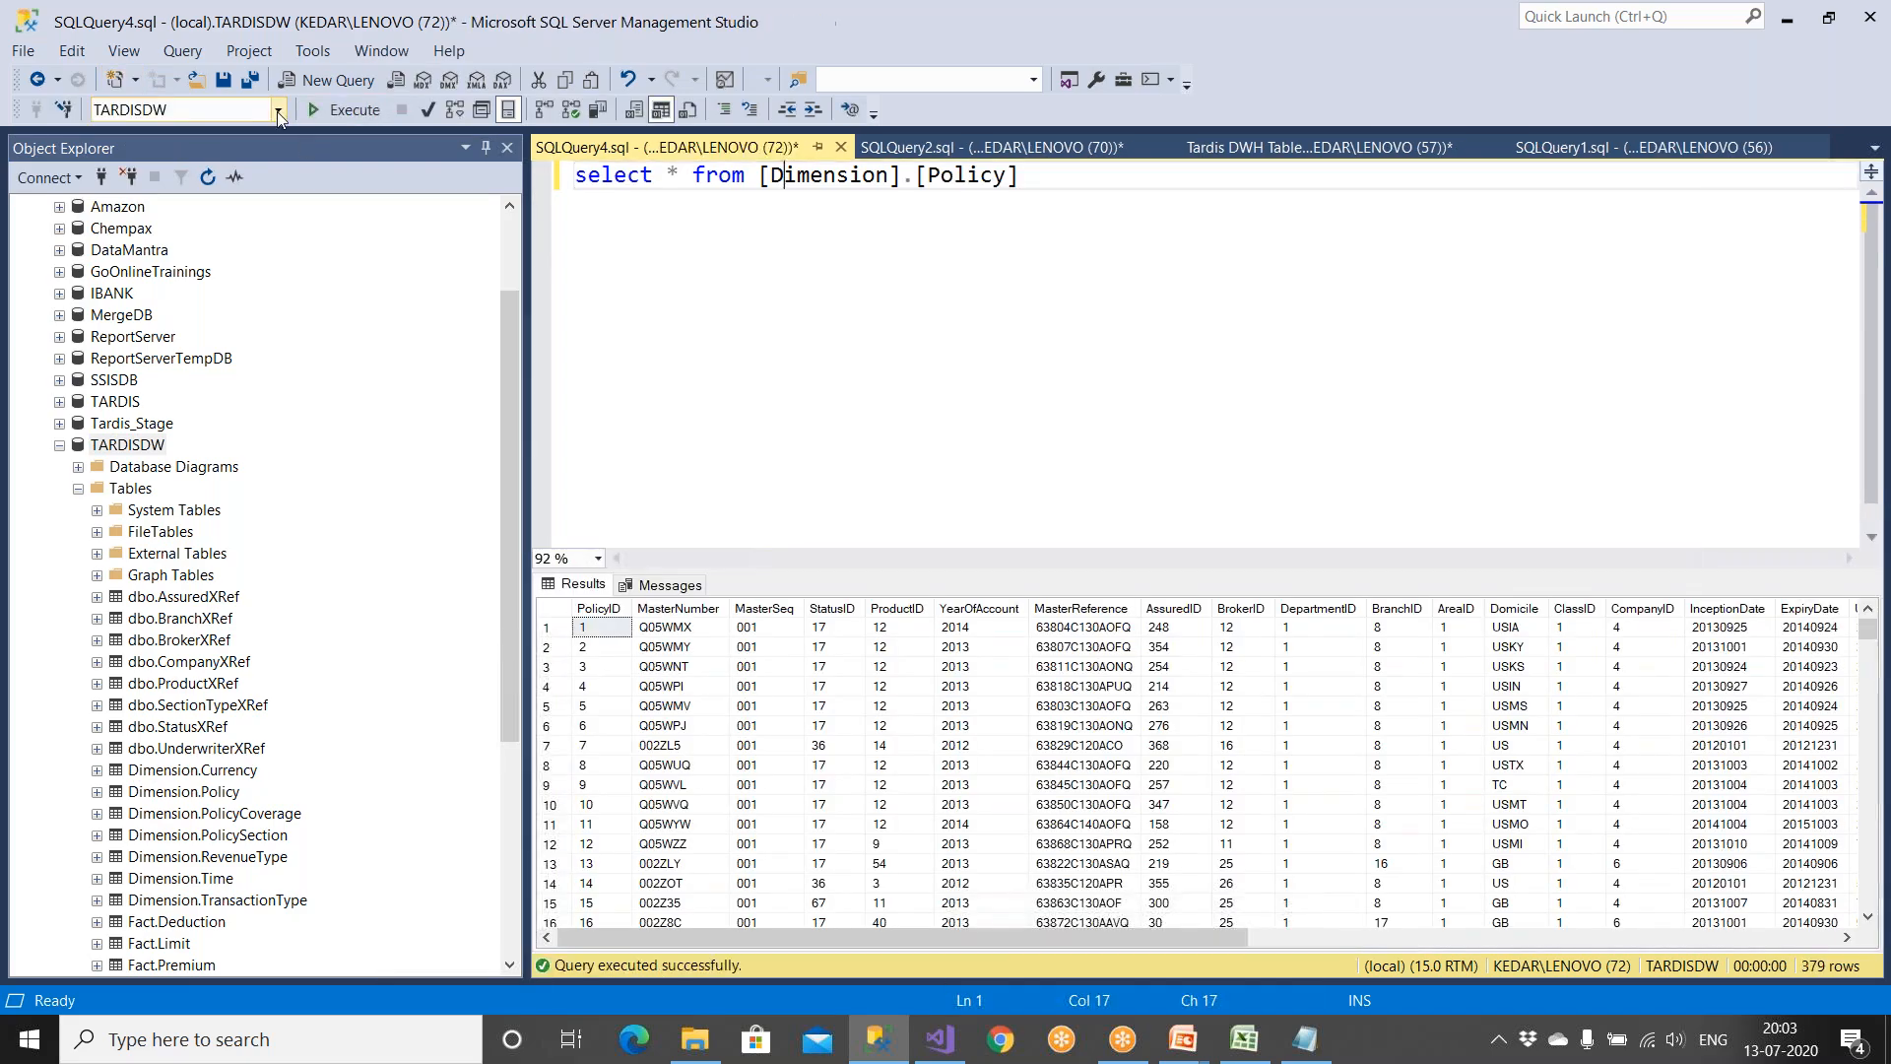
Step: Switch the query's database to IBANK, rerun the Dimension.Policy select statement and read its output message enlarged
left_click(277, 109)
left_click(123, 179)
left_click(679, 175)
left_click(362, 119)
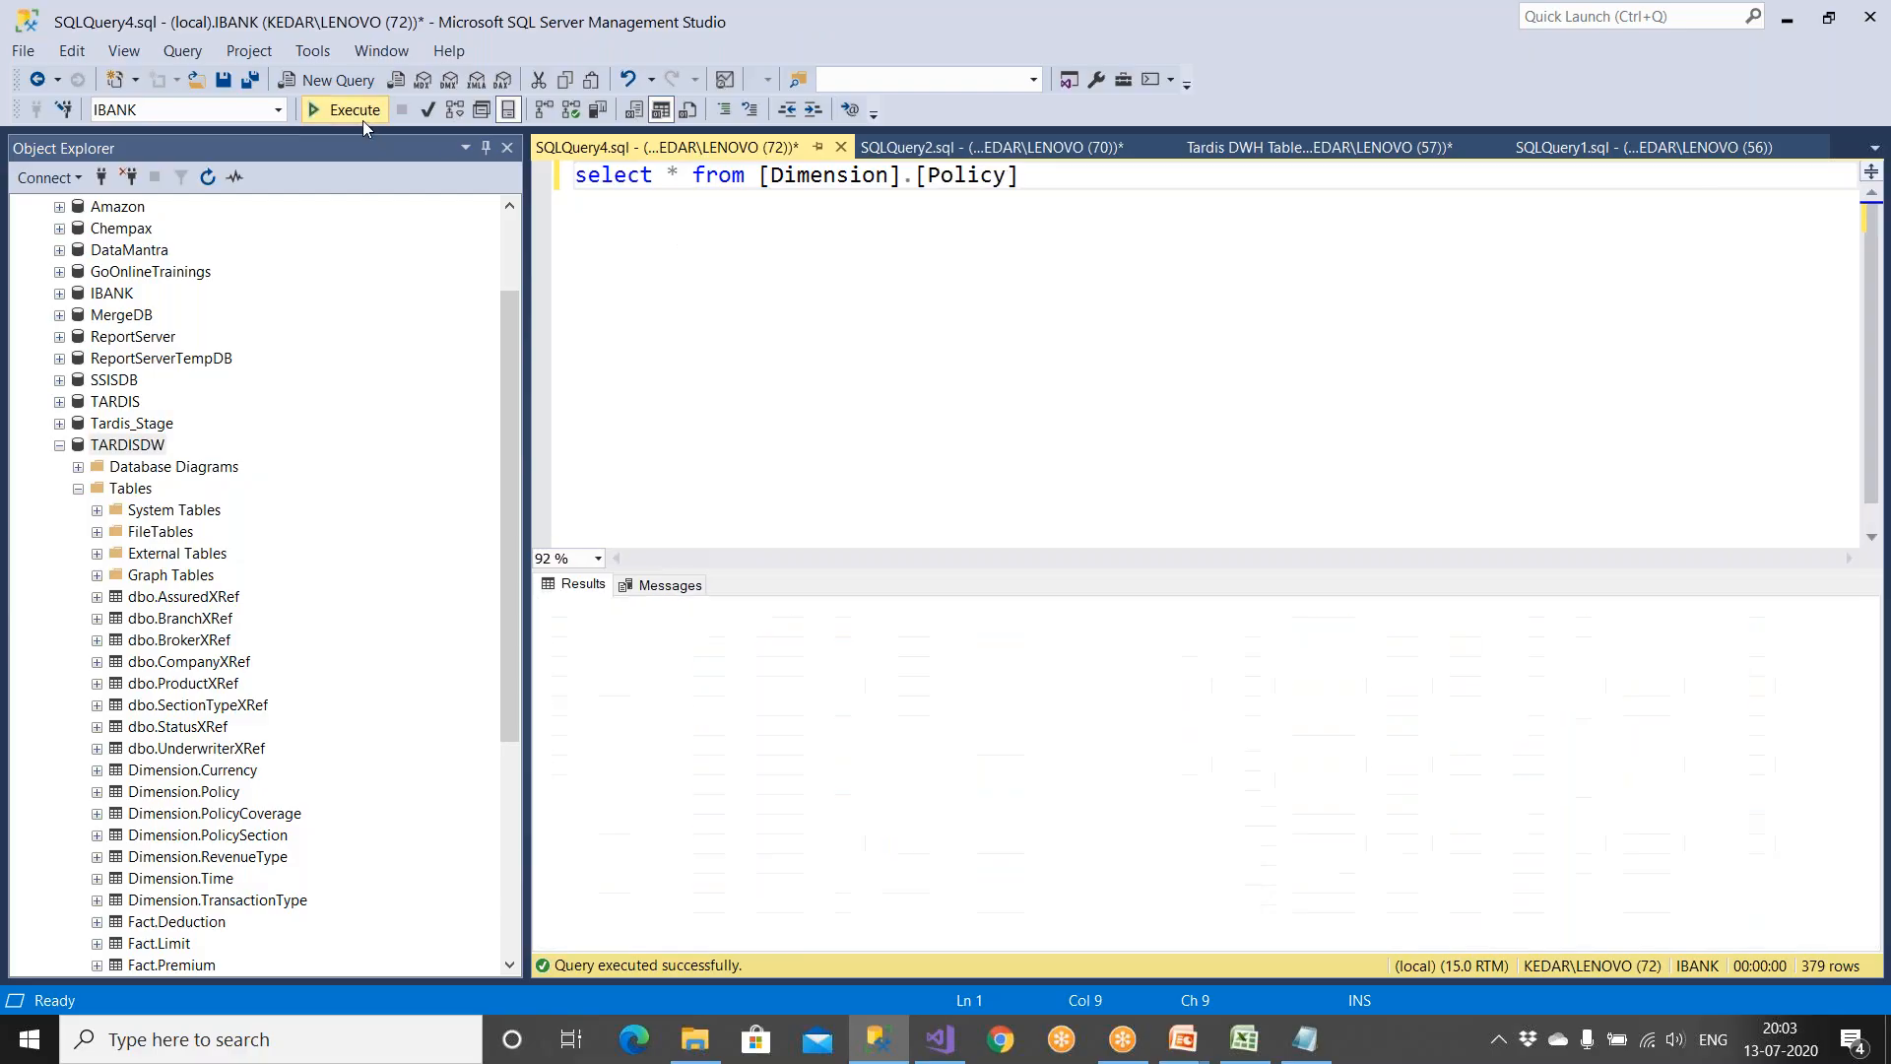
left_click(670, 647)
scroll(671, 648, "up", 3)
left_click_drag(840, 657, 1570, 709)
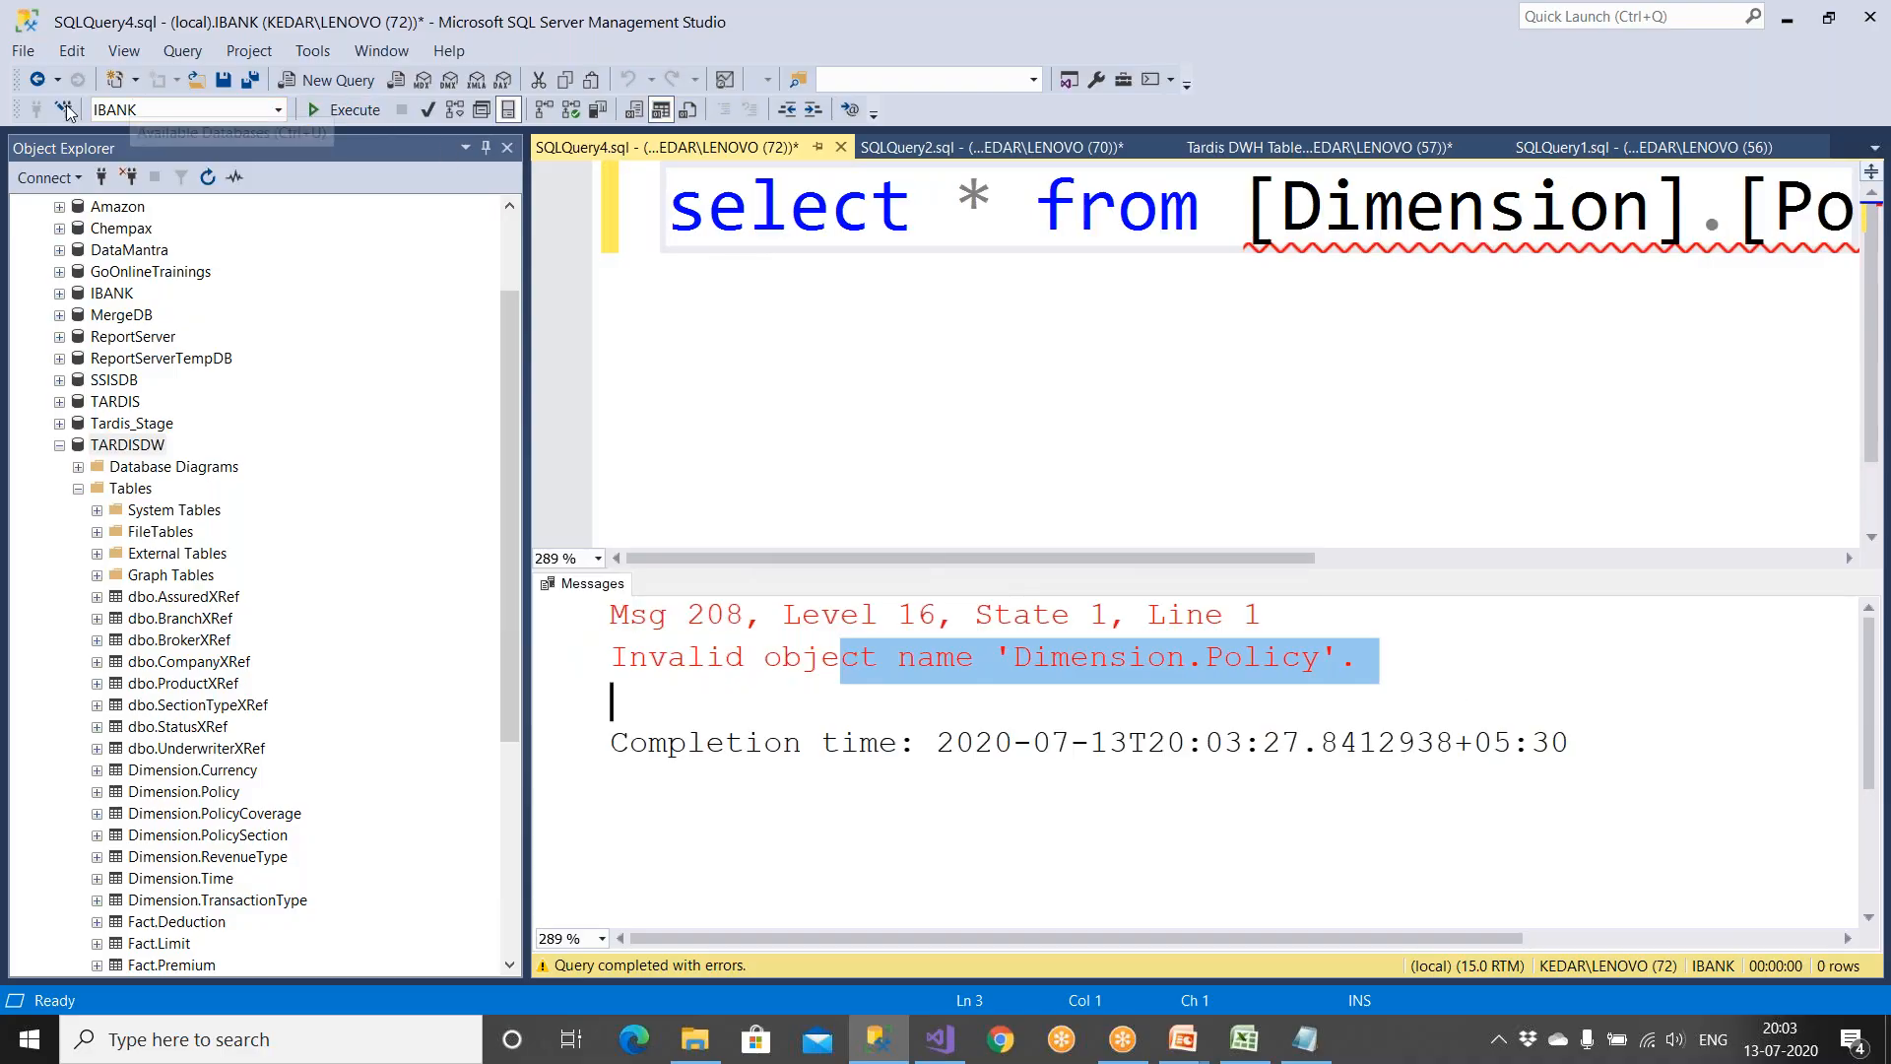
scroll(766, 335, "down", 7, "ctrl")
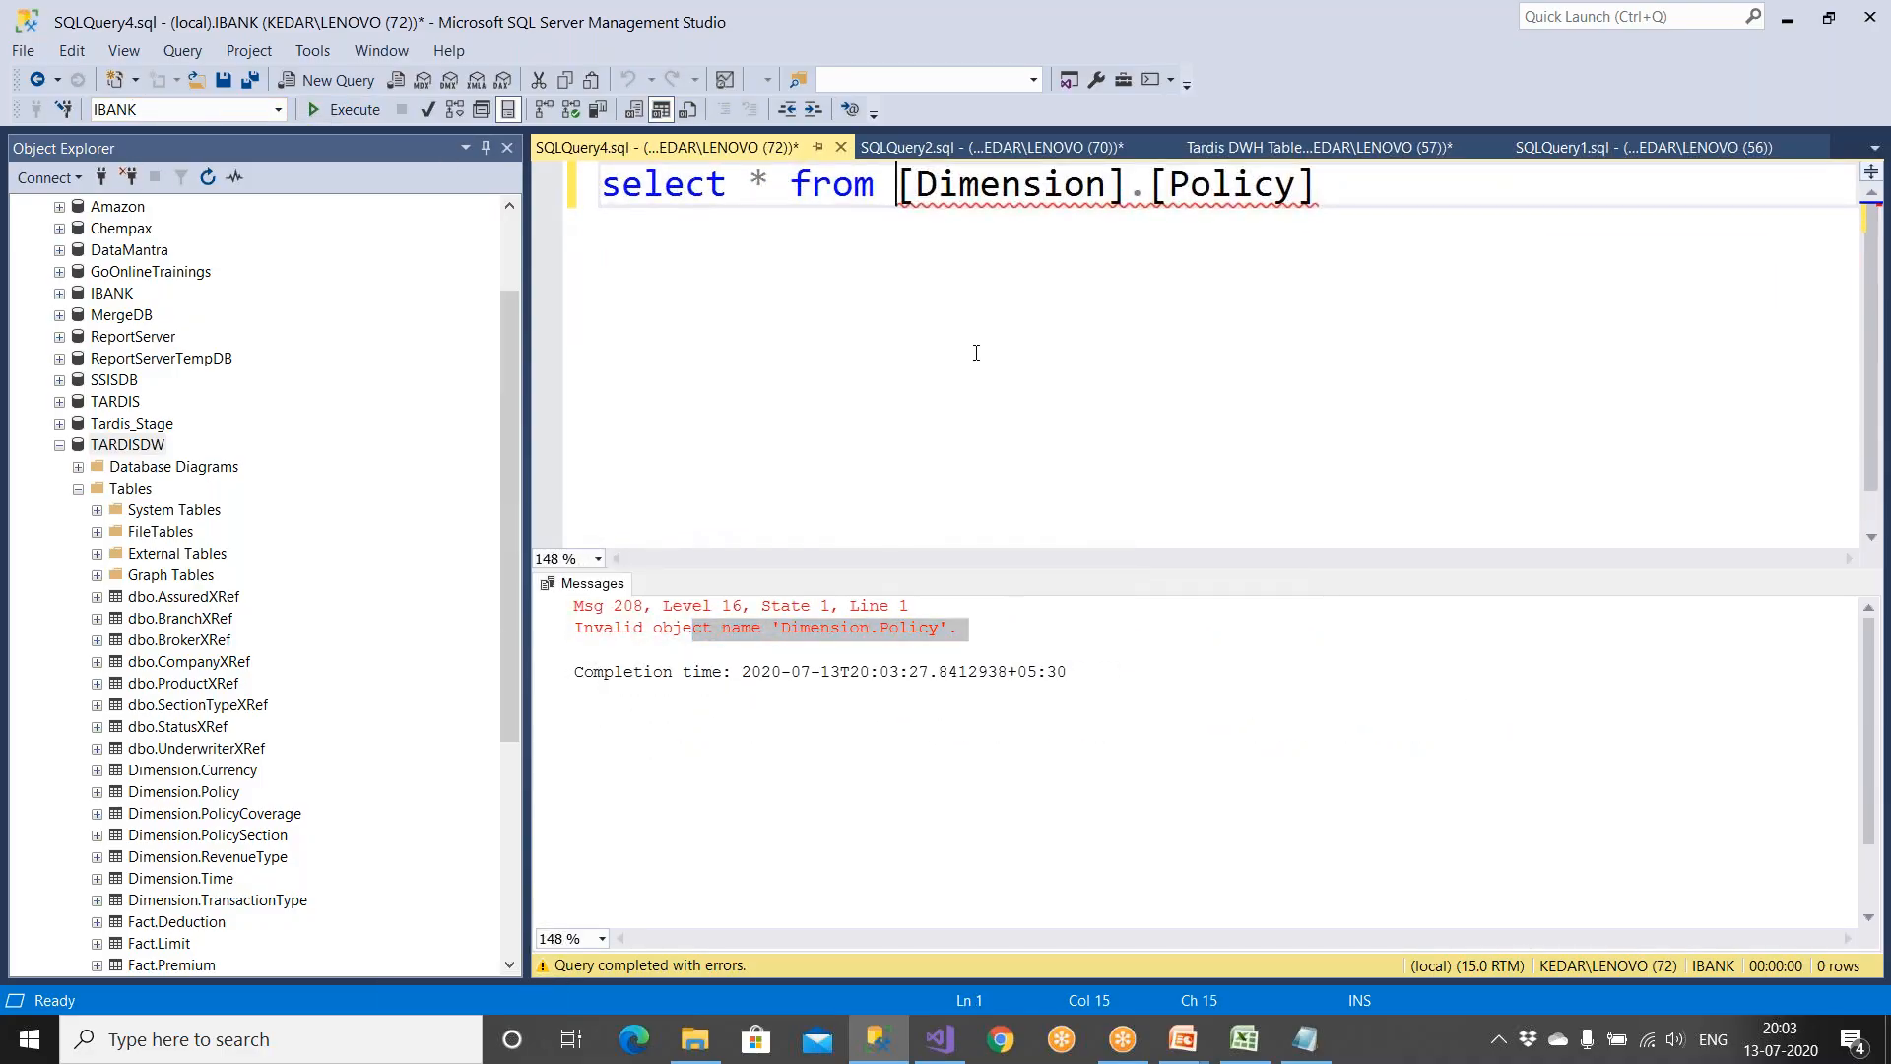
type("Tar")
key("Down")
key("Down")
key("Down")
key("Down")
key("Down")
key("Down")
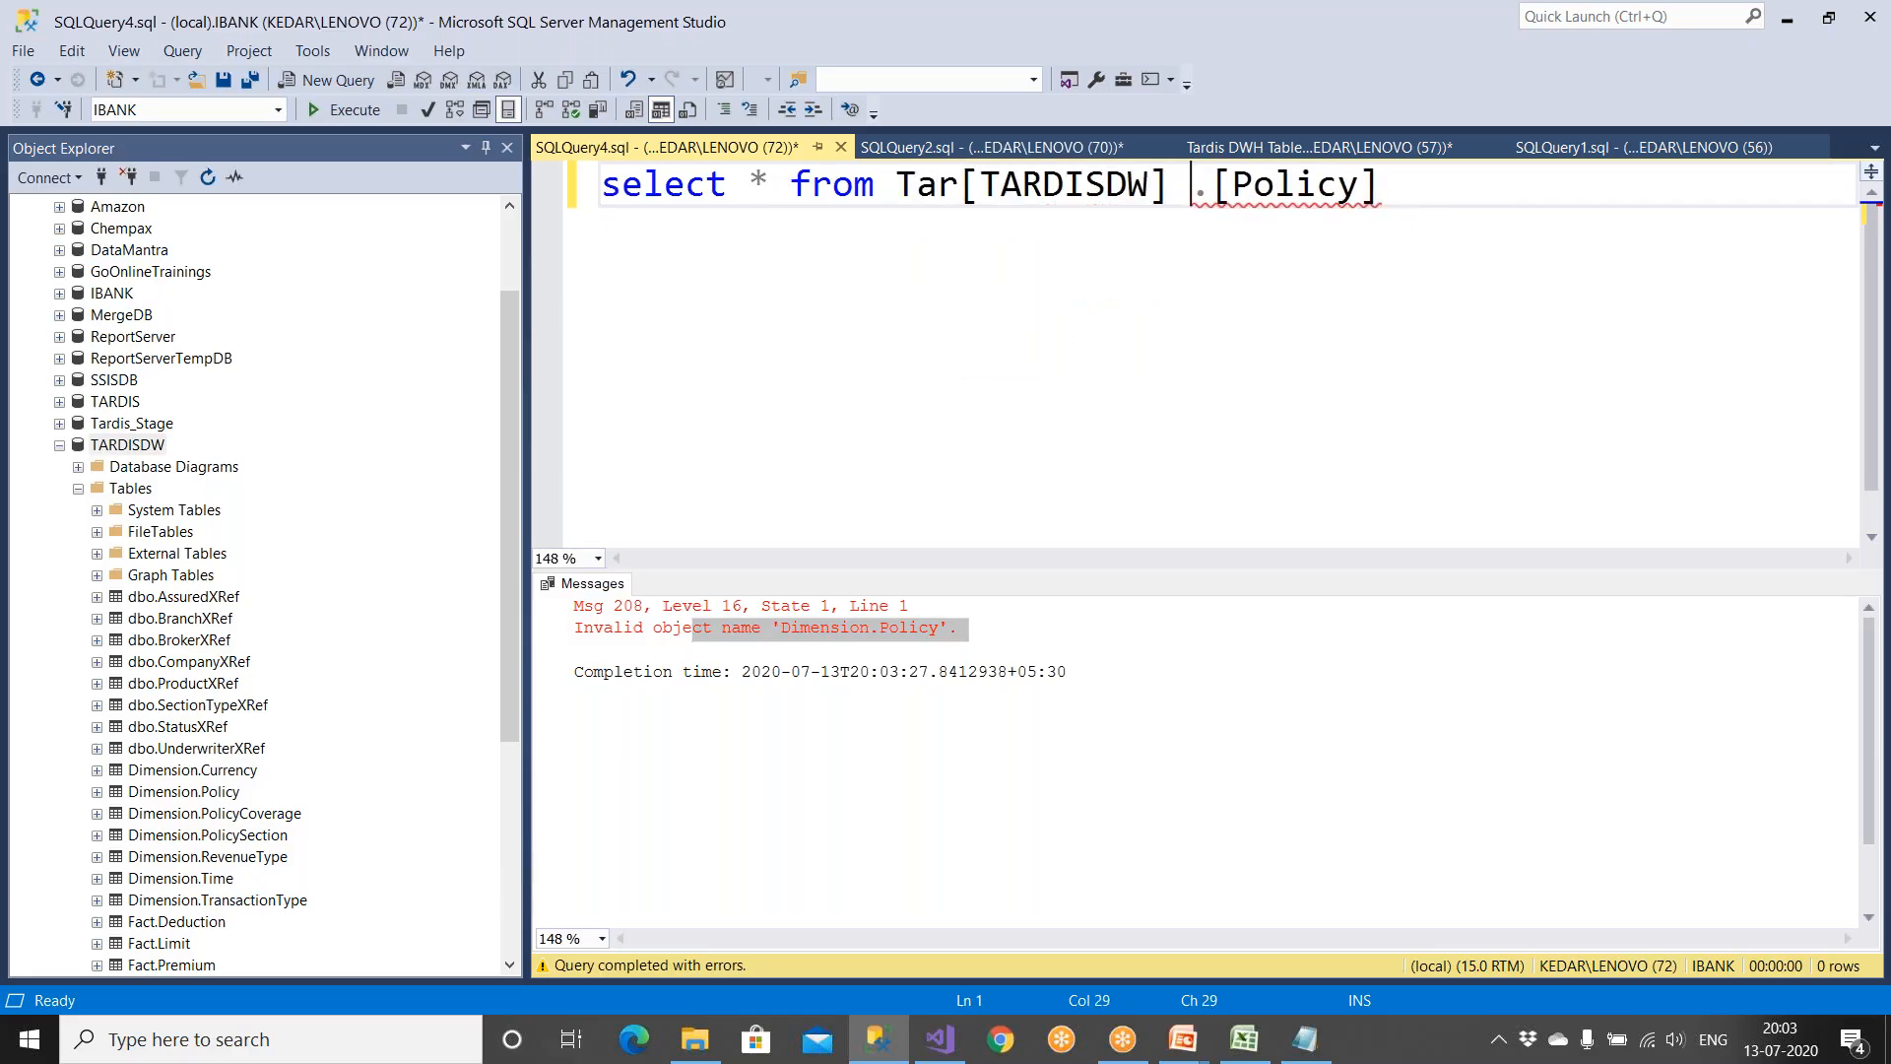
key("ctrl+z")
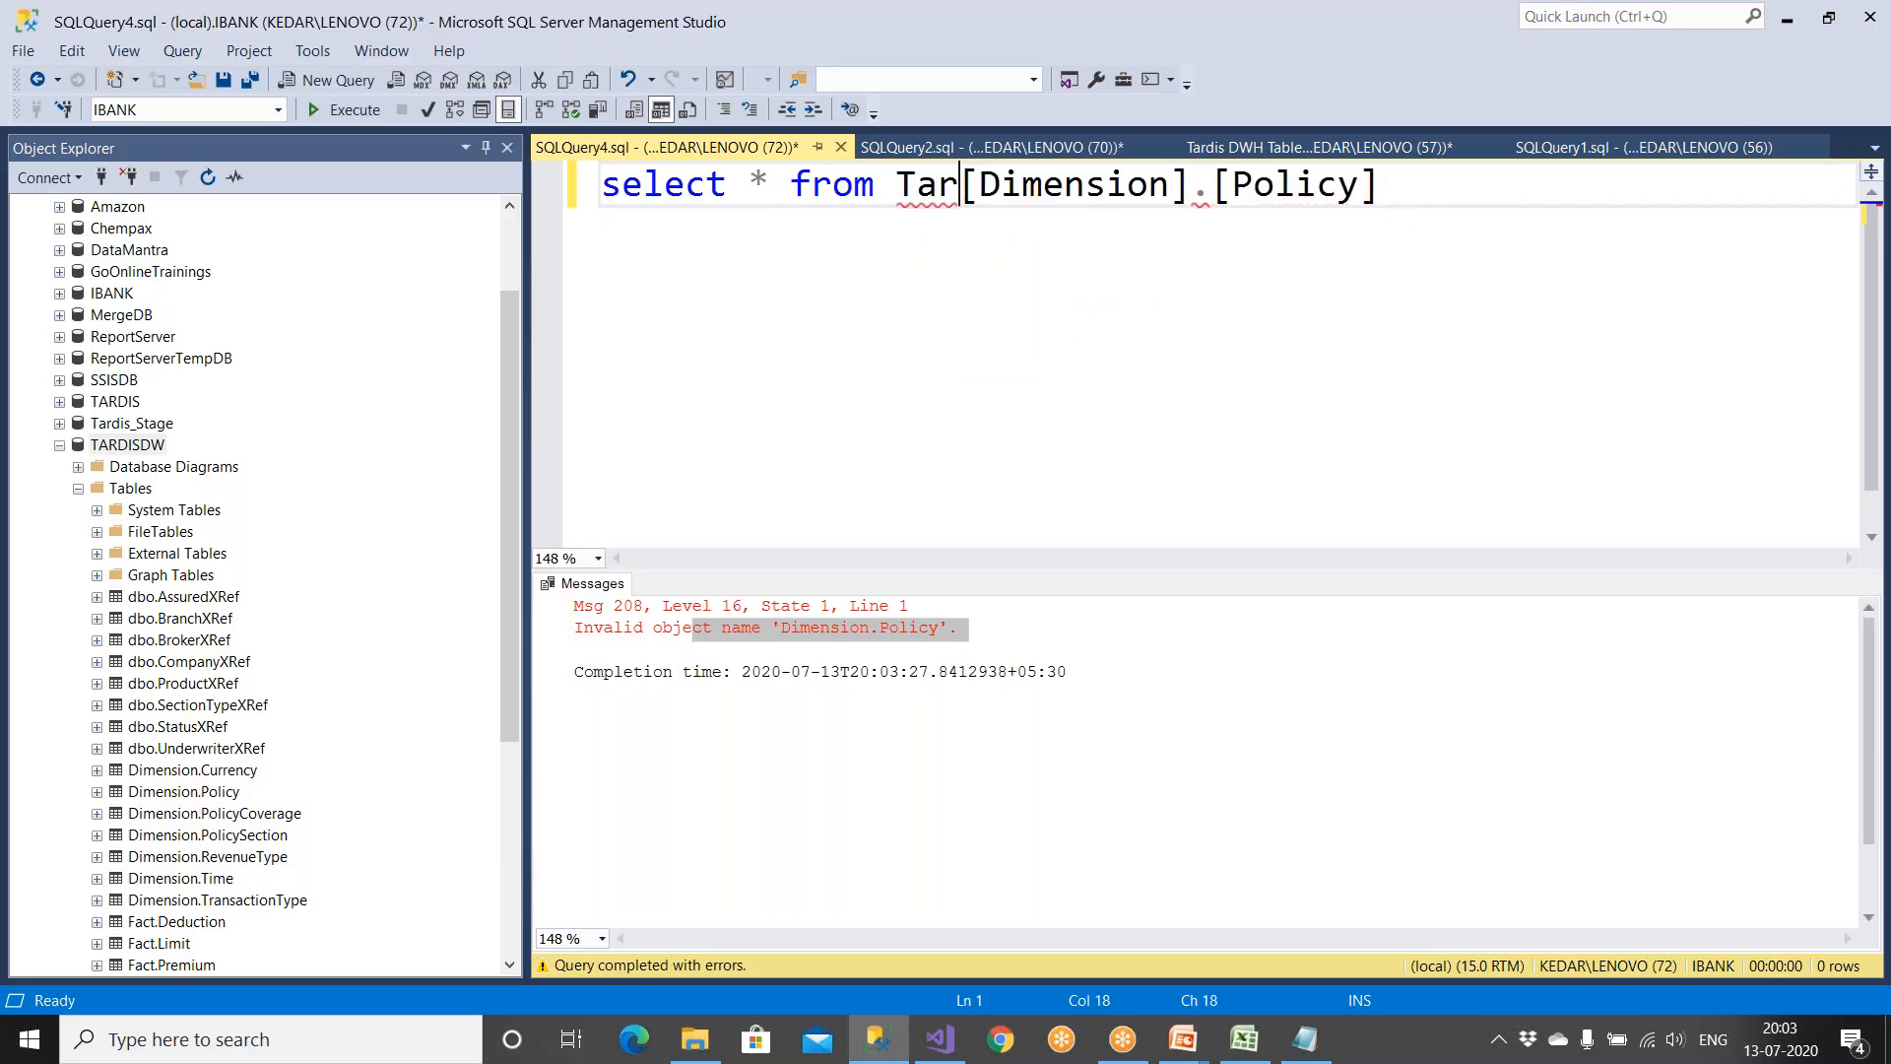
key("ctrl+z")
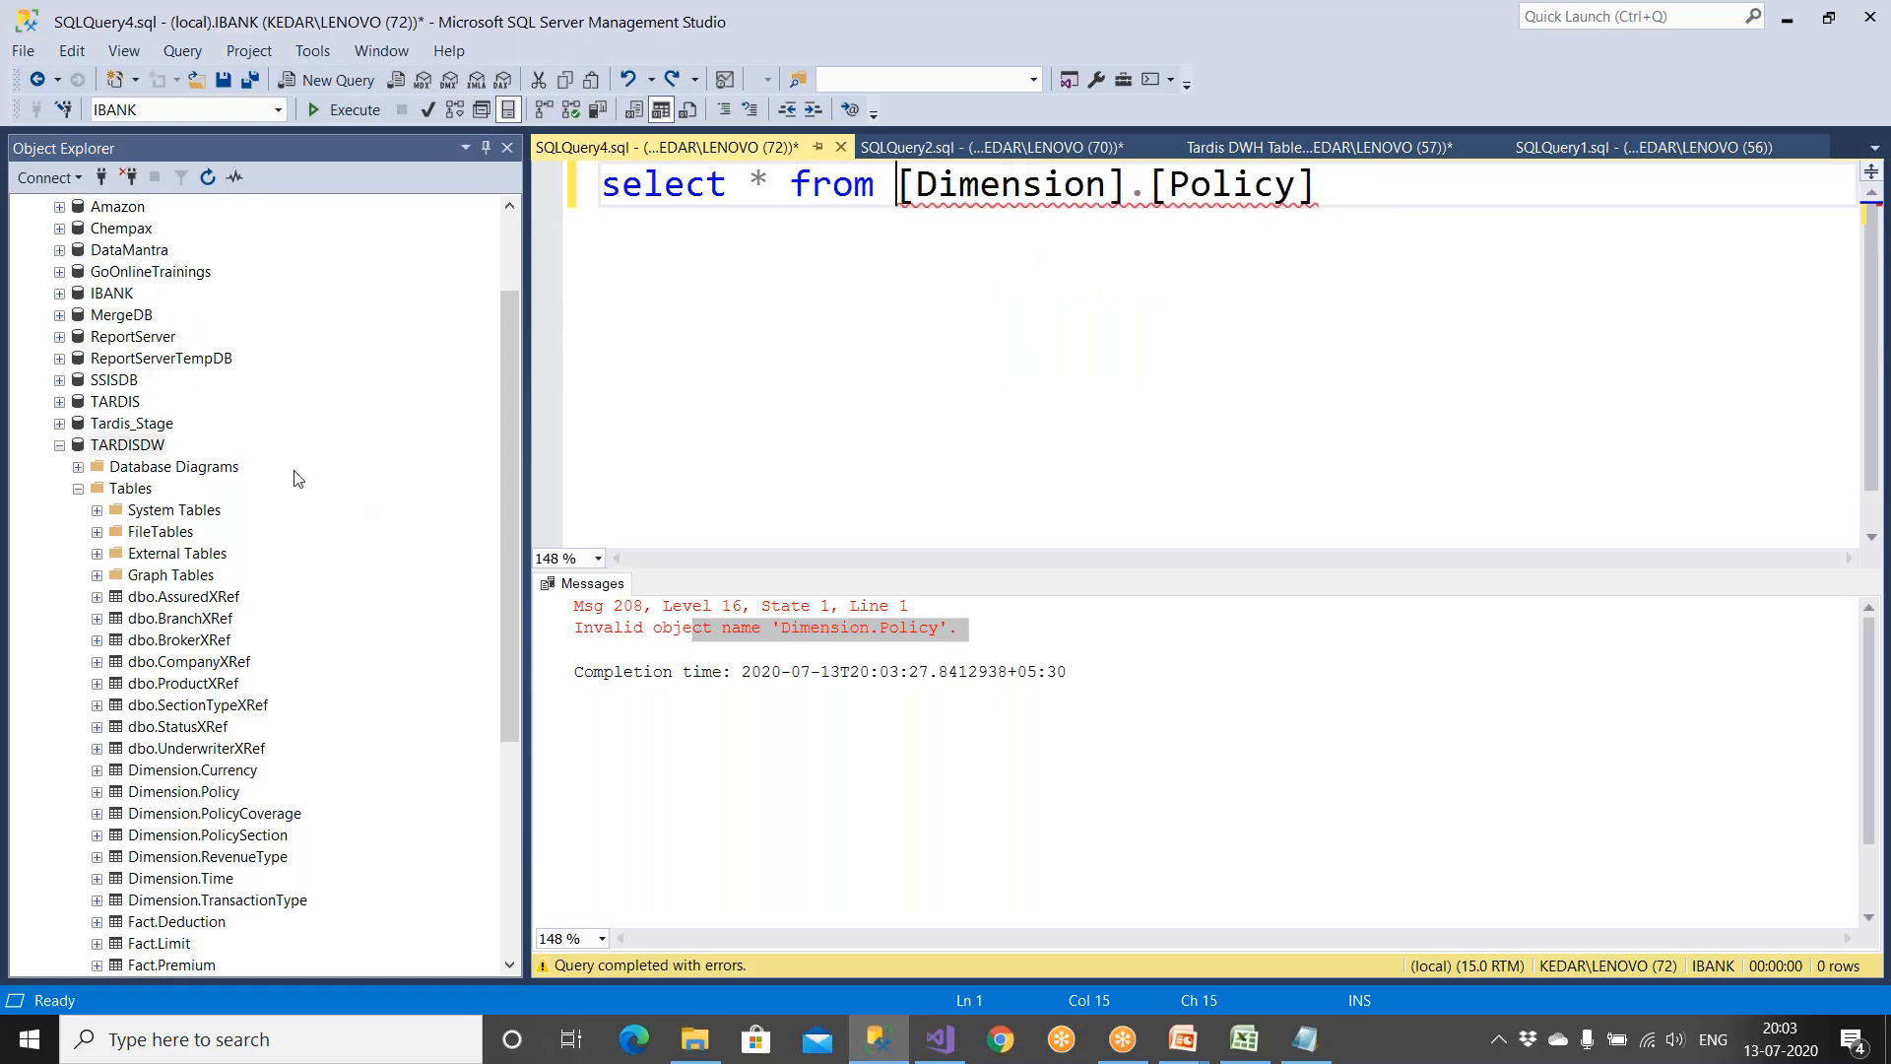
Step: Qualify the select statement's table as [TARDISDW].[Dimension].[Policy] and run the query
left_click_drag(163, 448, 877, 252)
left_click(879, 197)
left_click(1116, 185)
type(".")
key("Delete")
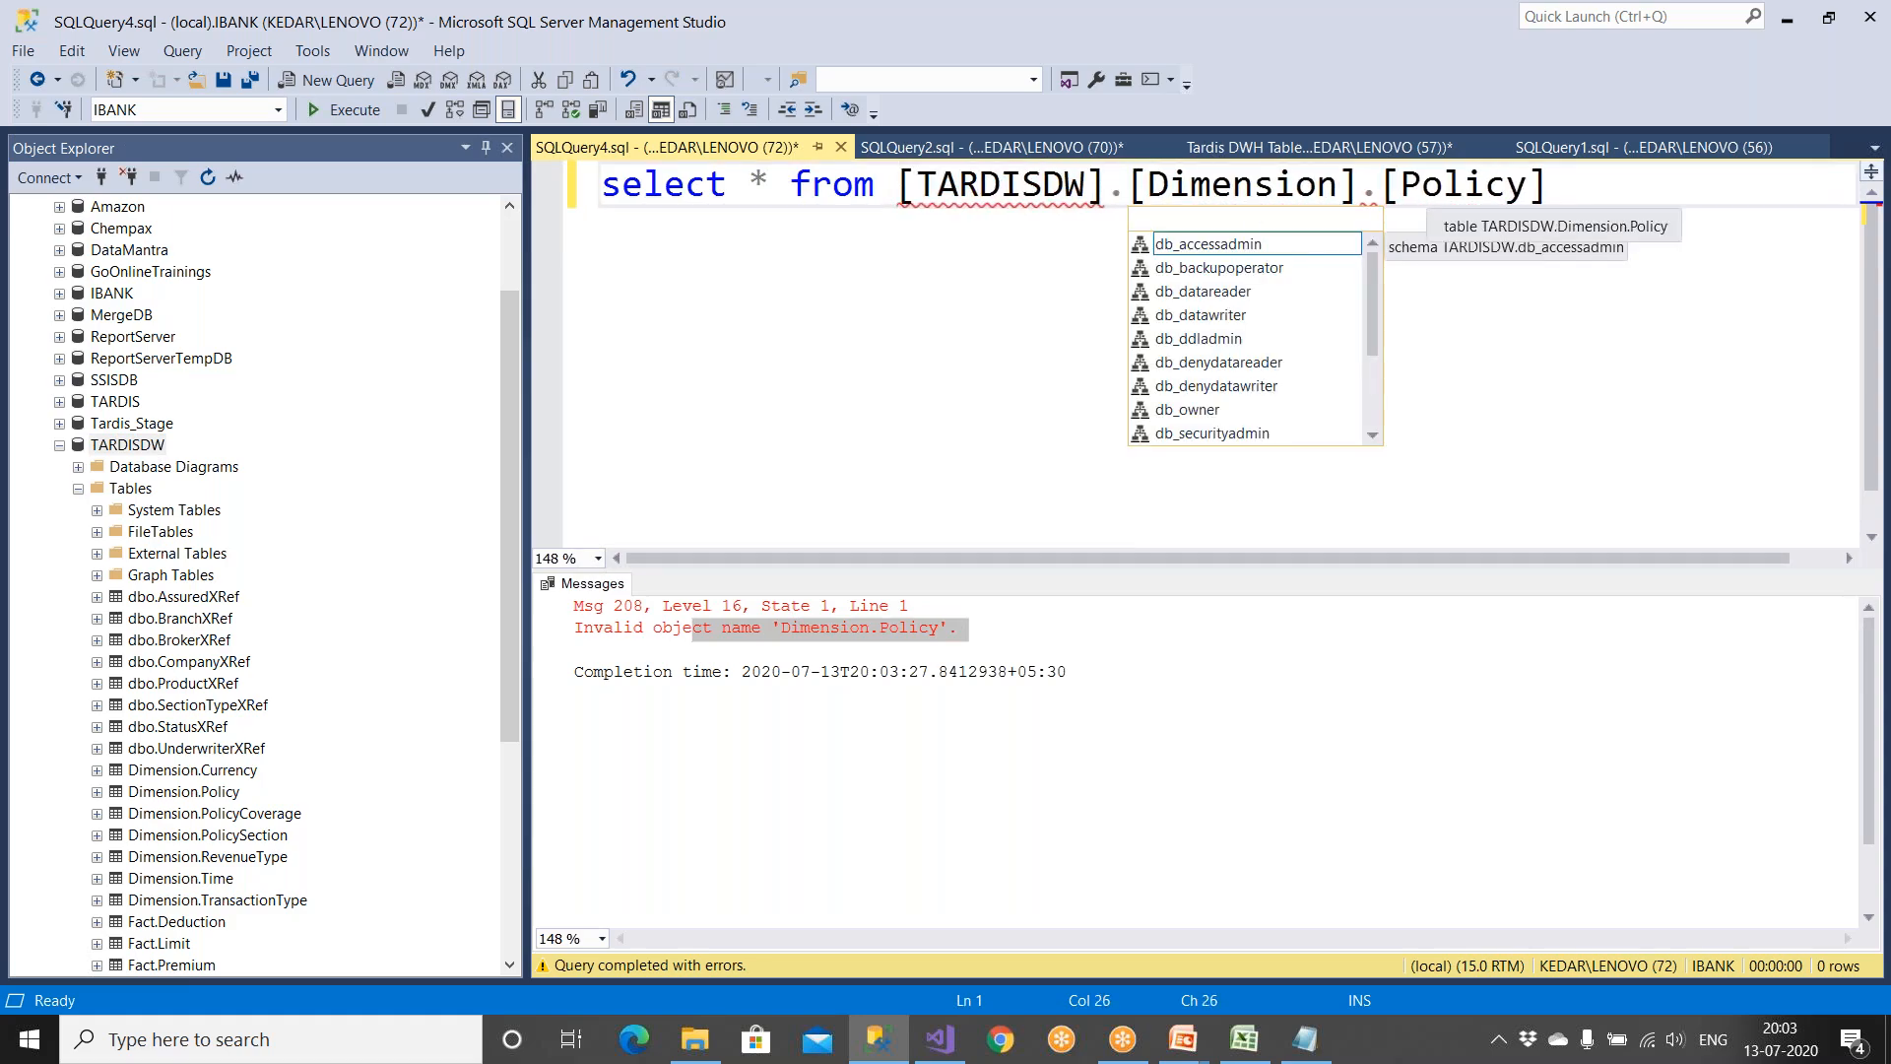
left_click(745, 185)
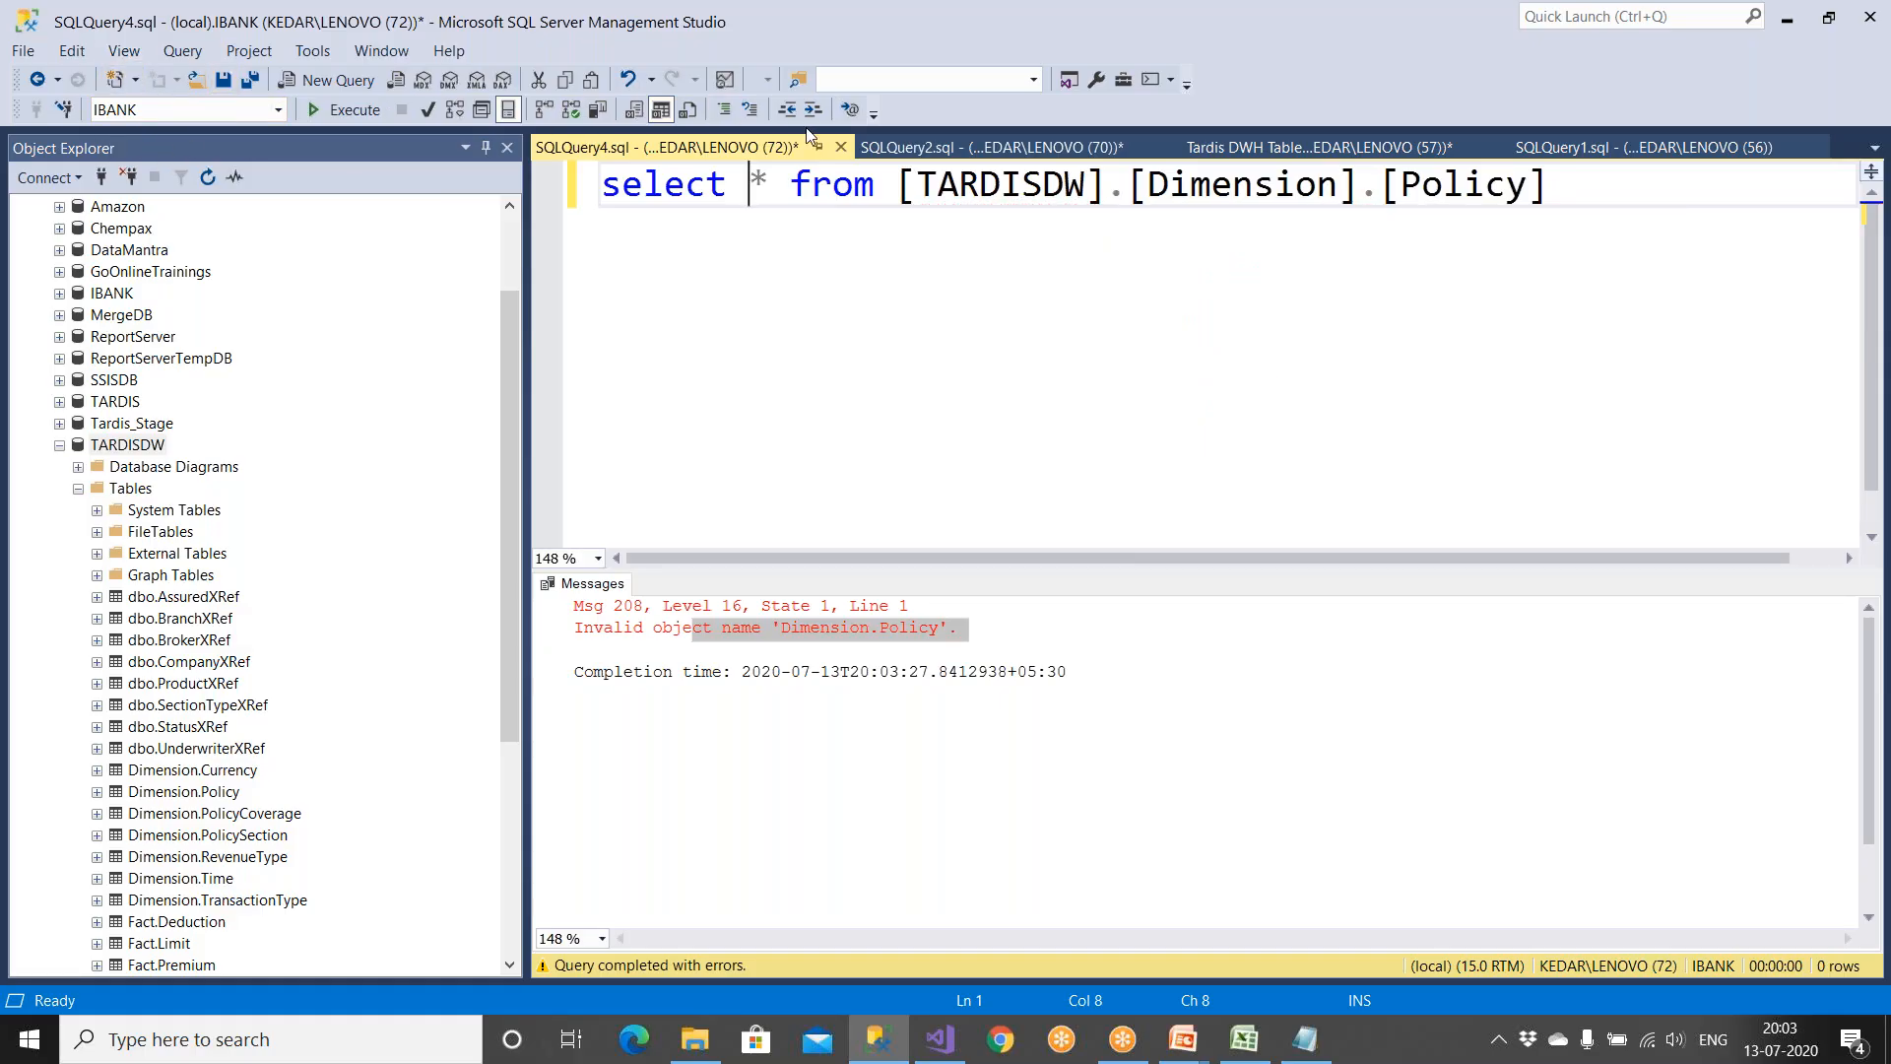
left_click_drag(960, 187, 1451, 303)
left_click(1443, 187)
left_click(352, 116)
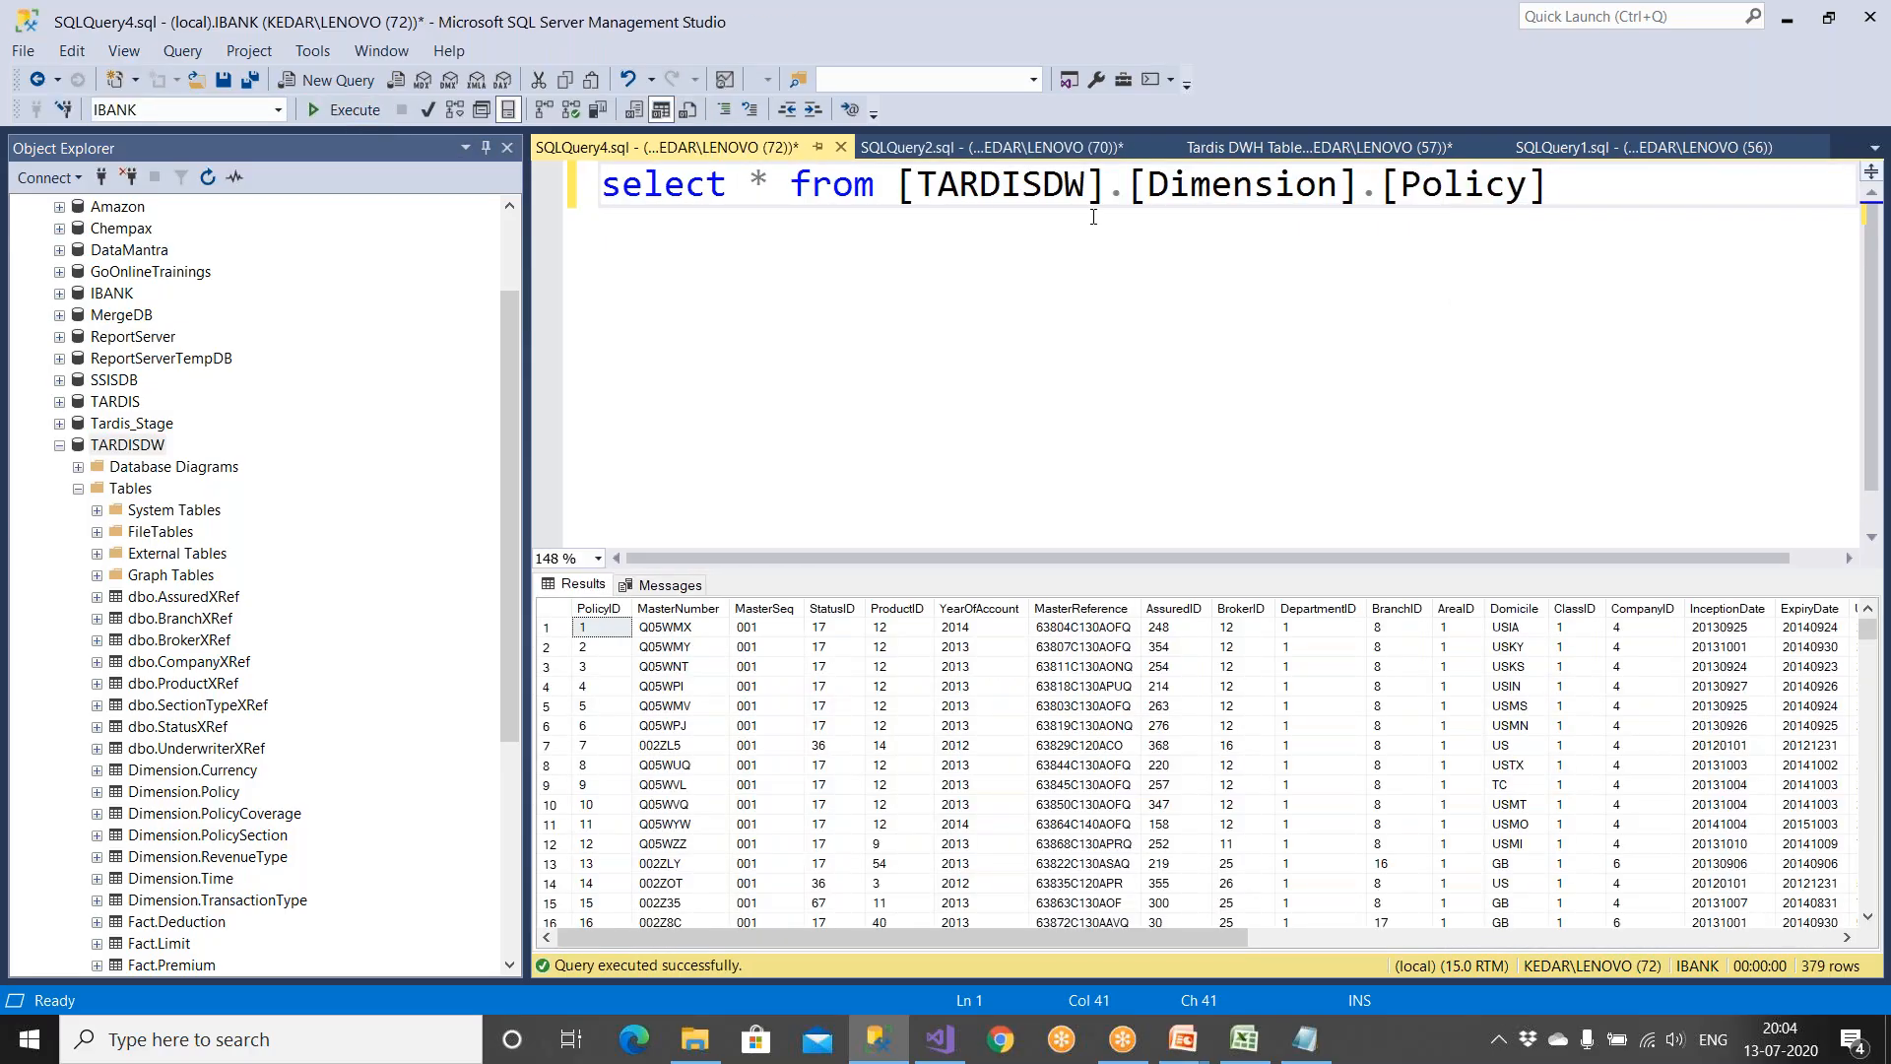
Step: Replace the qualified table name with Time, switch the query's database to TARDISDW and run the statement
left_click_drag(905, 187, 1576, 188)
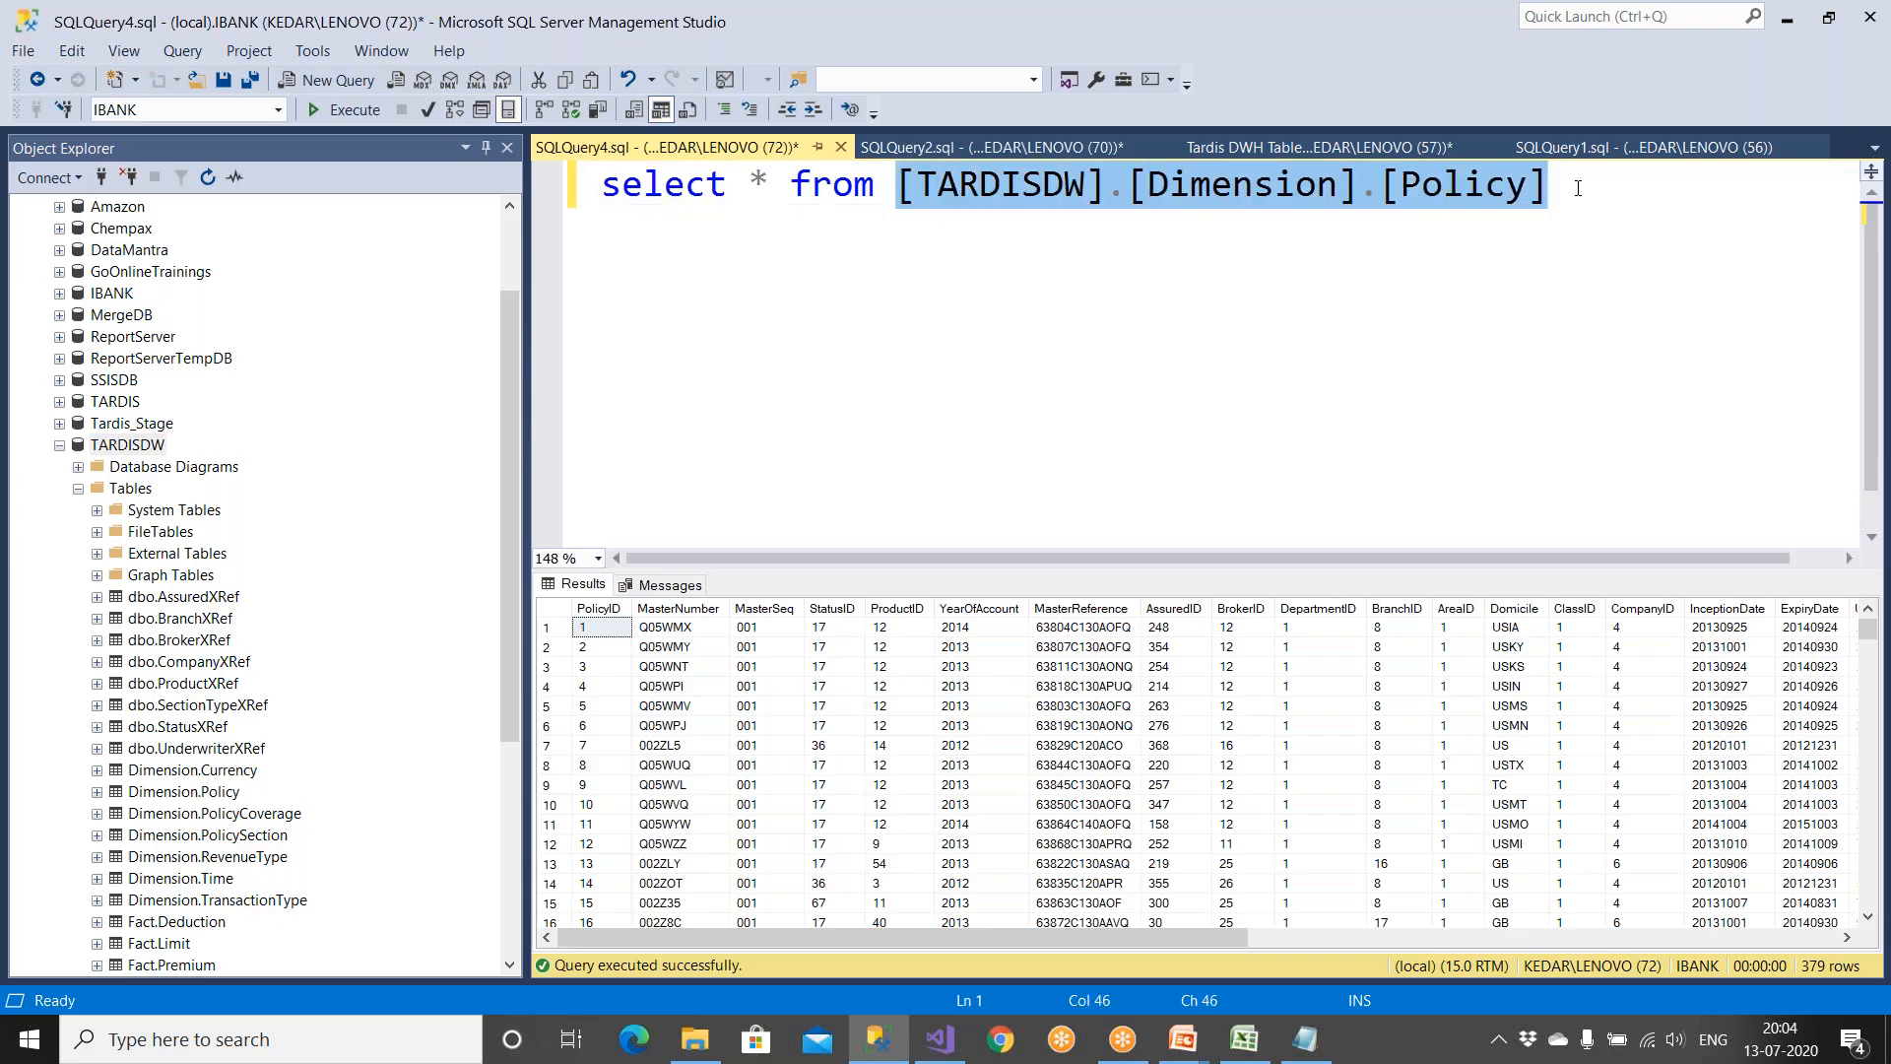
type("Time")
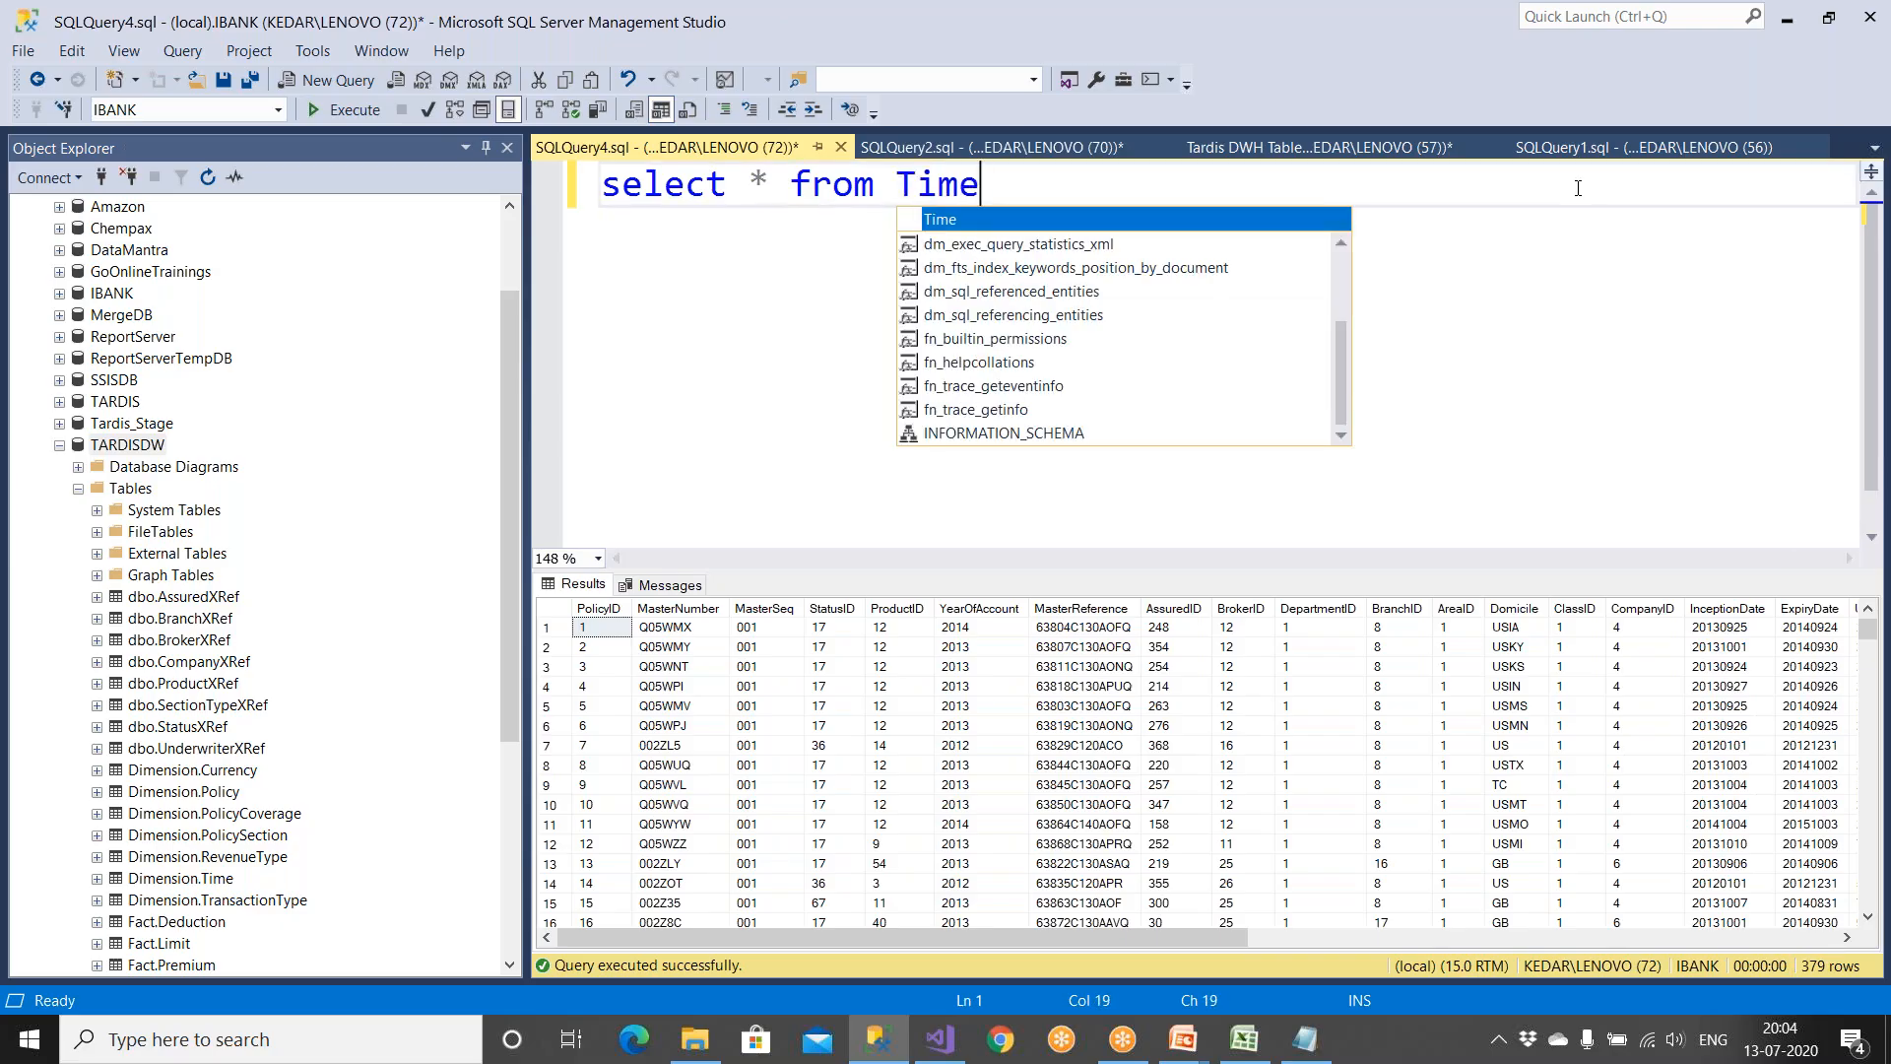
left_click(278, 107)
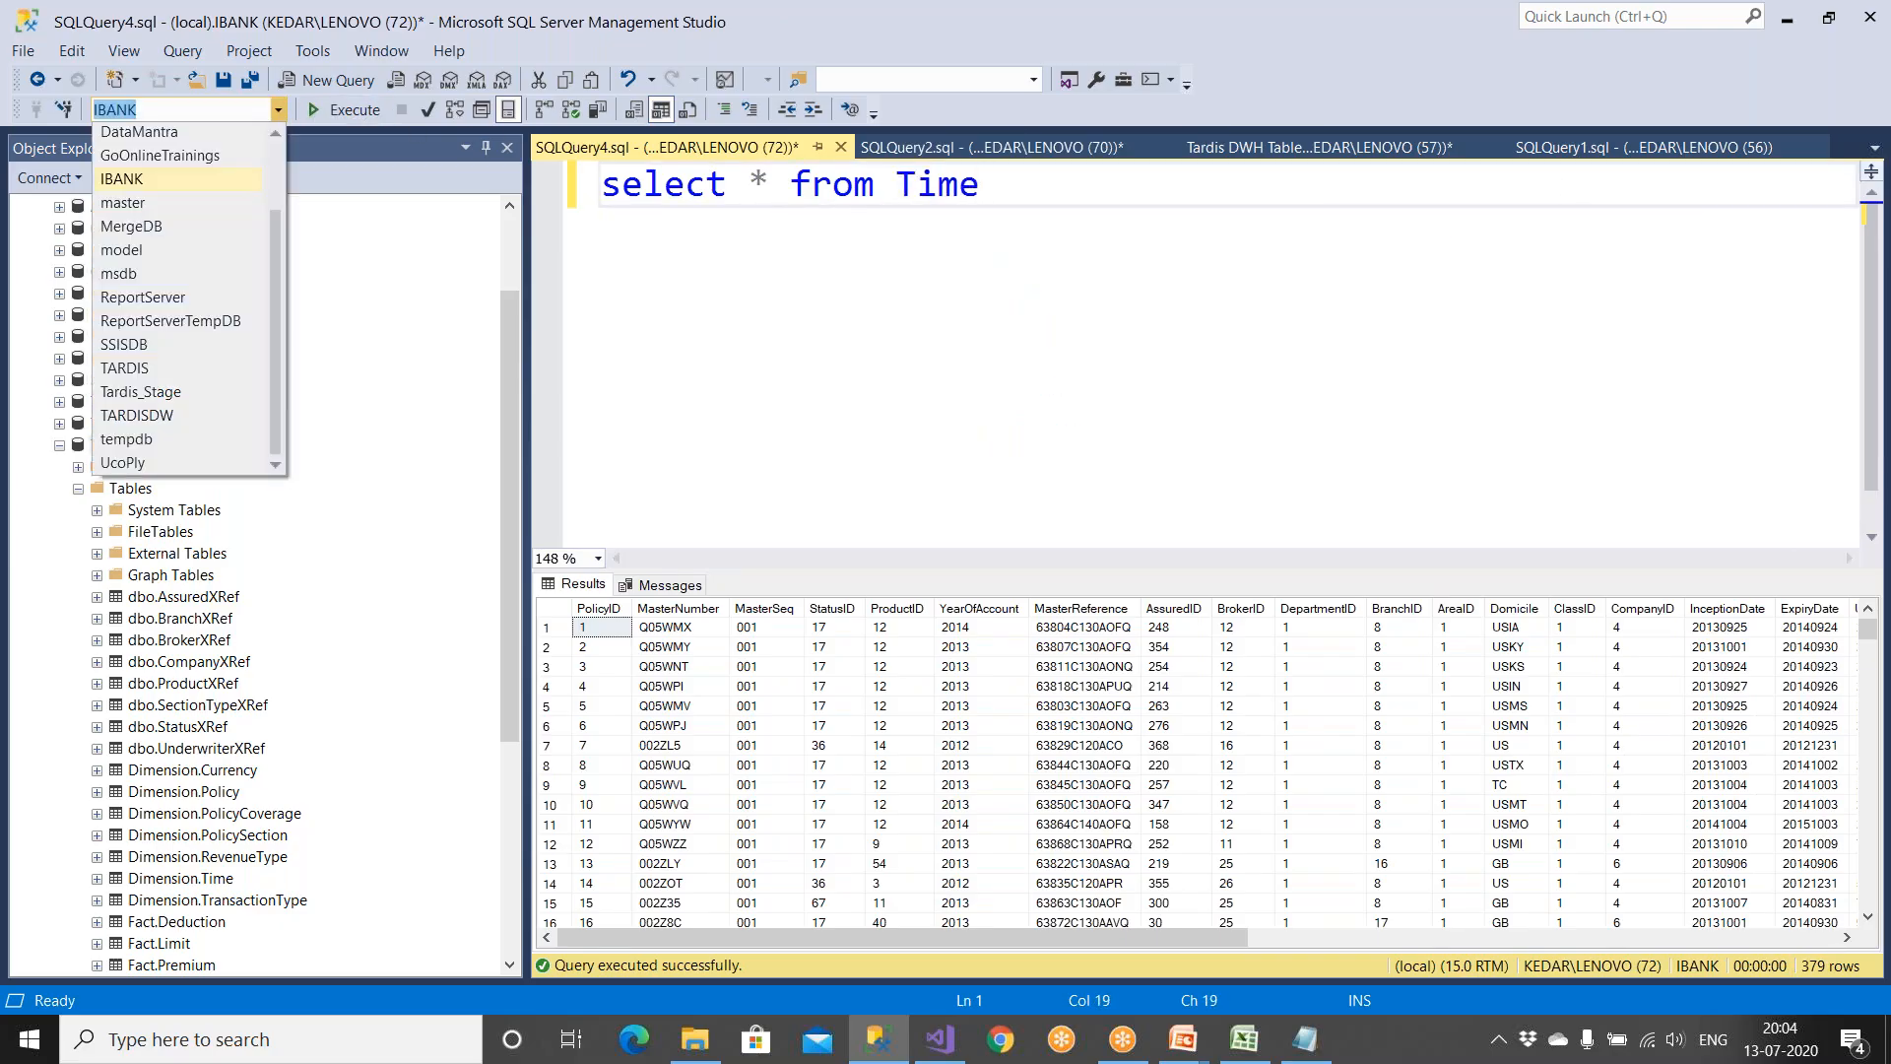
left_click(185, 411)
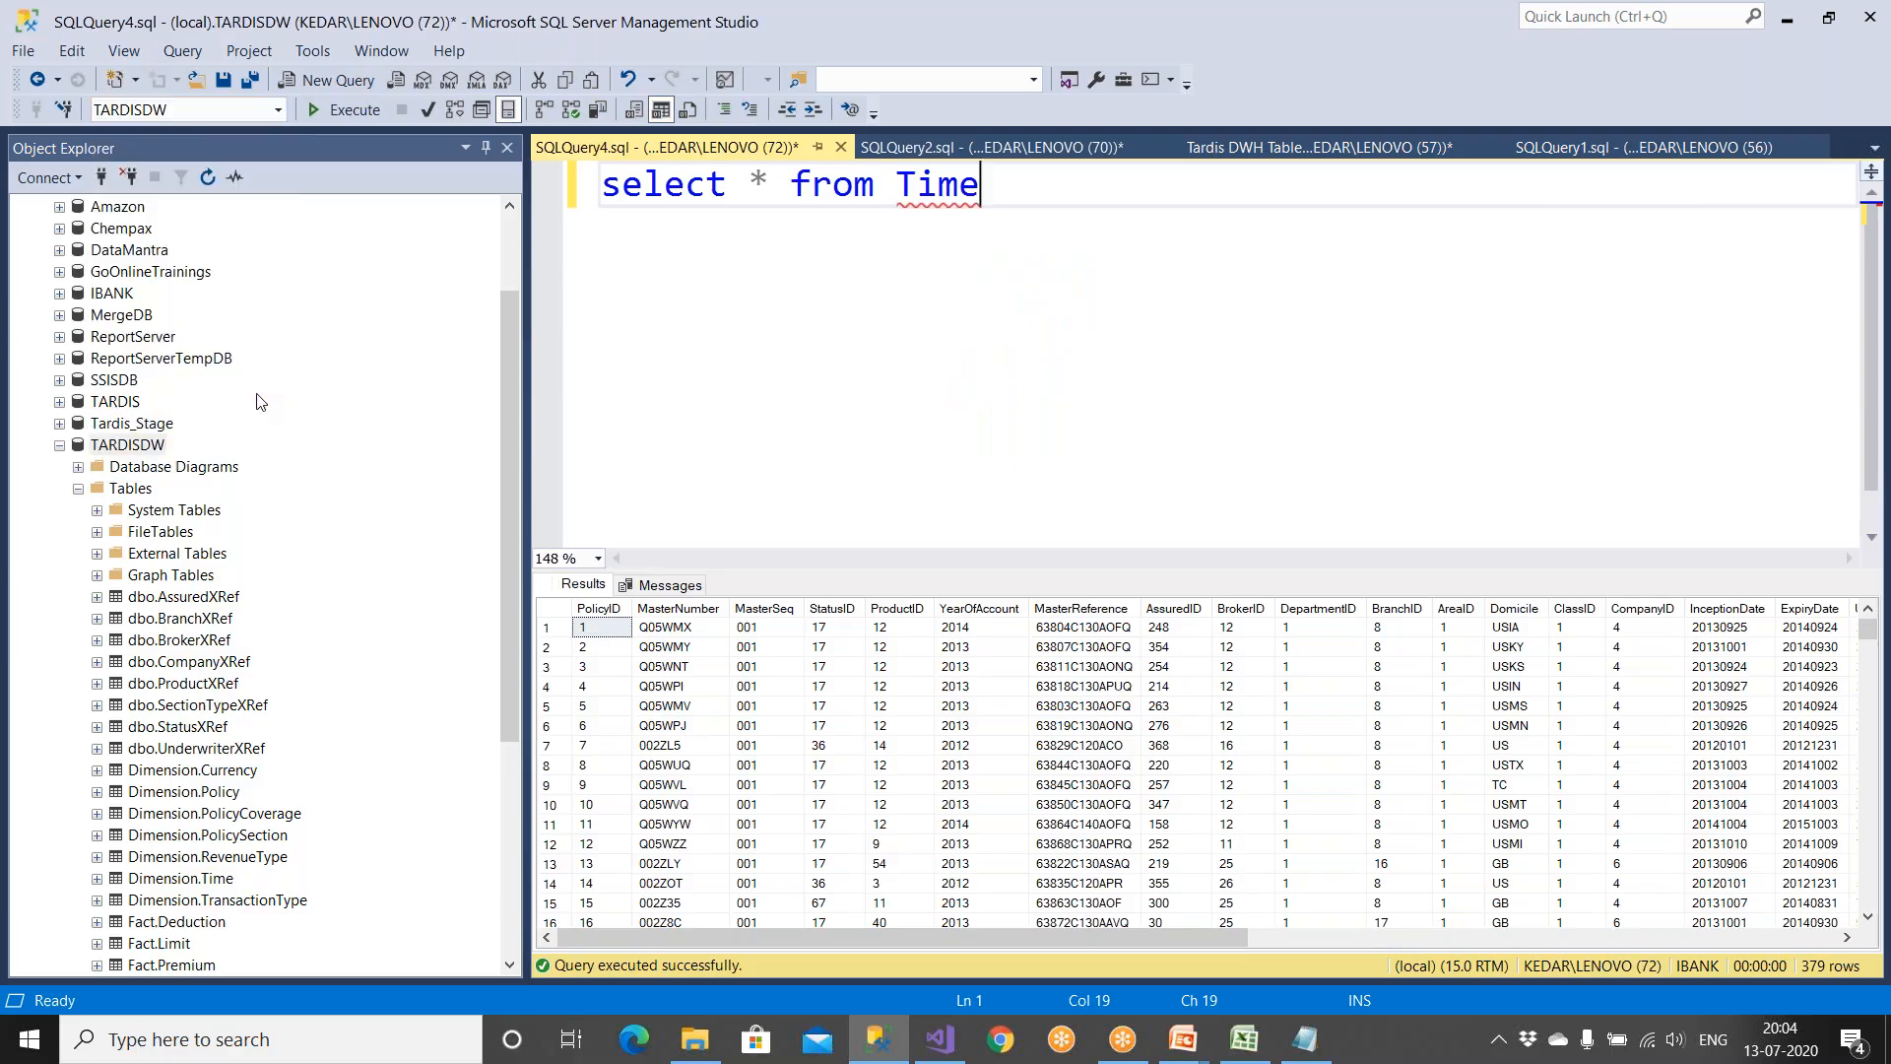
left_click(351, 111)
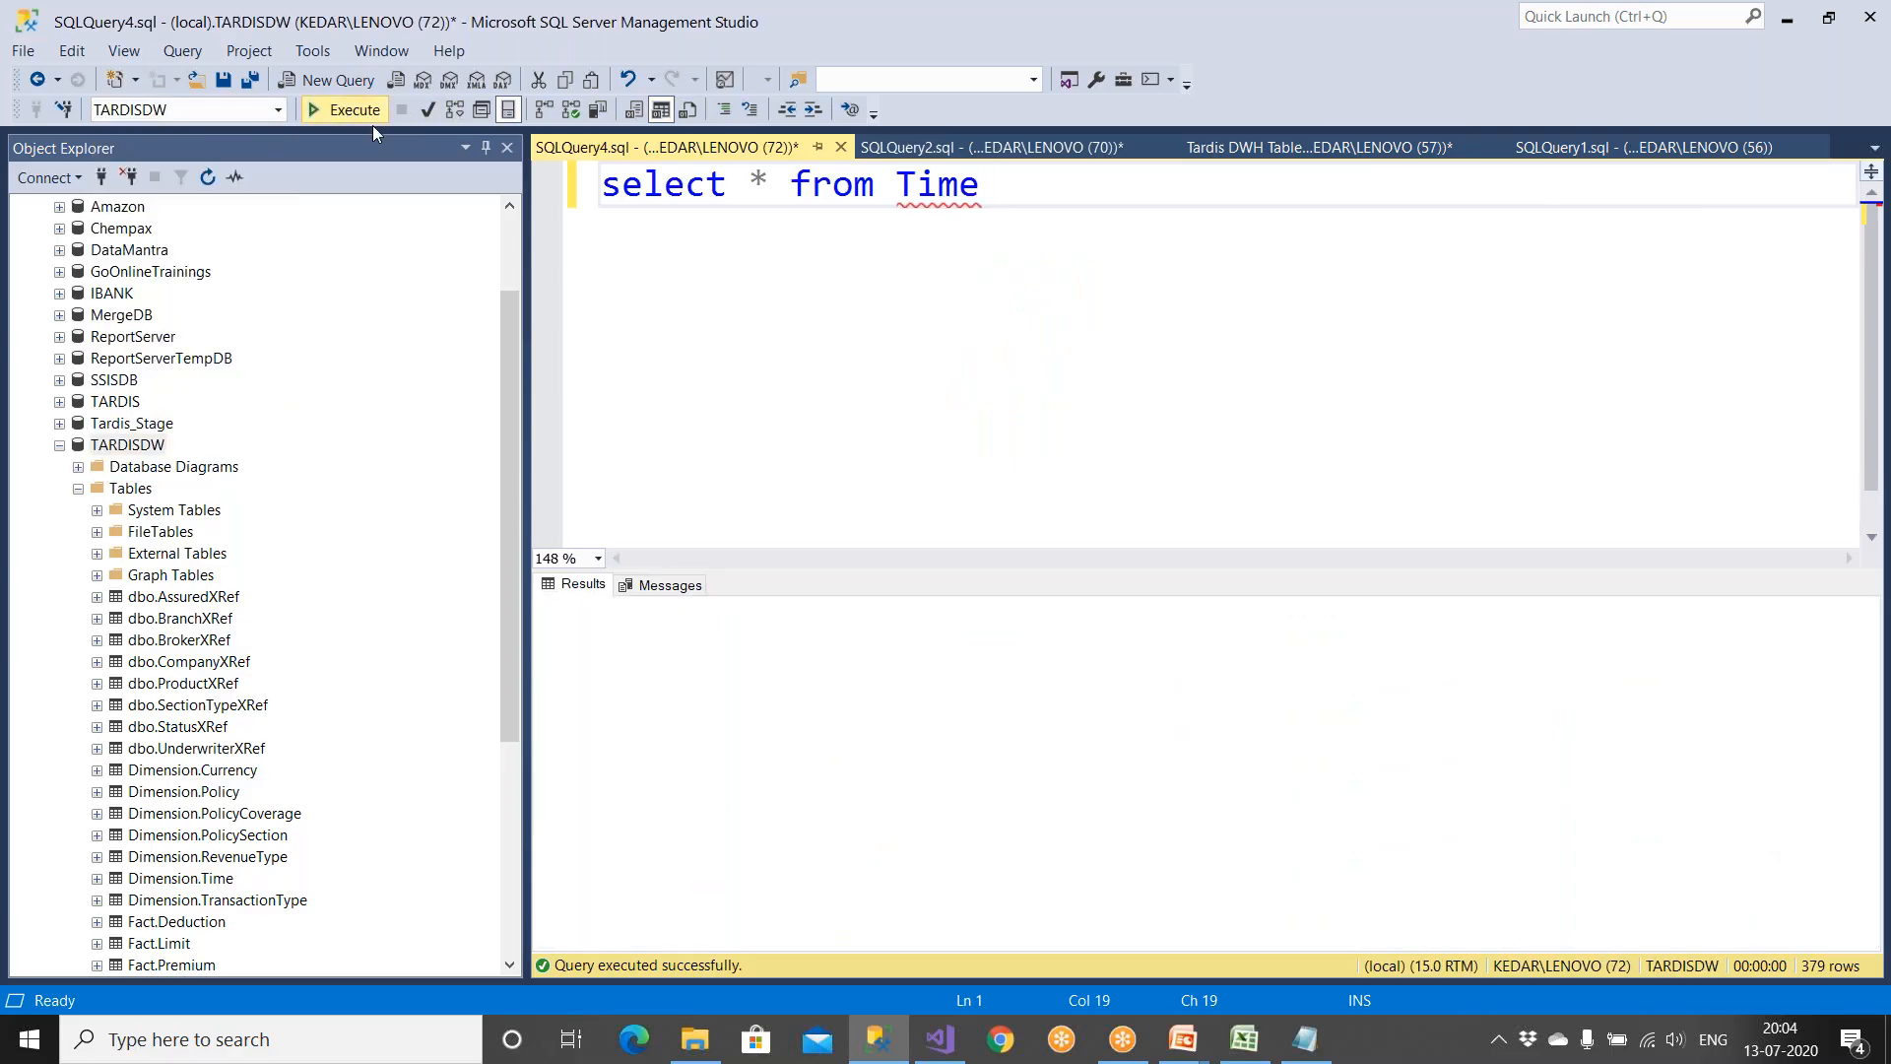
Step: Qualify the Time table as Tardis.dbo.Time in the select statement and rerun it
left_click_drag(899, 202, 1064, 183)
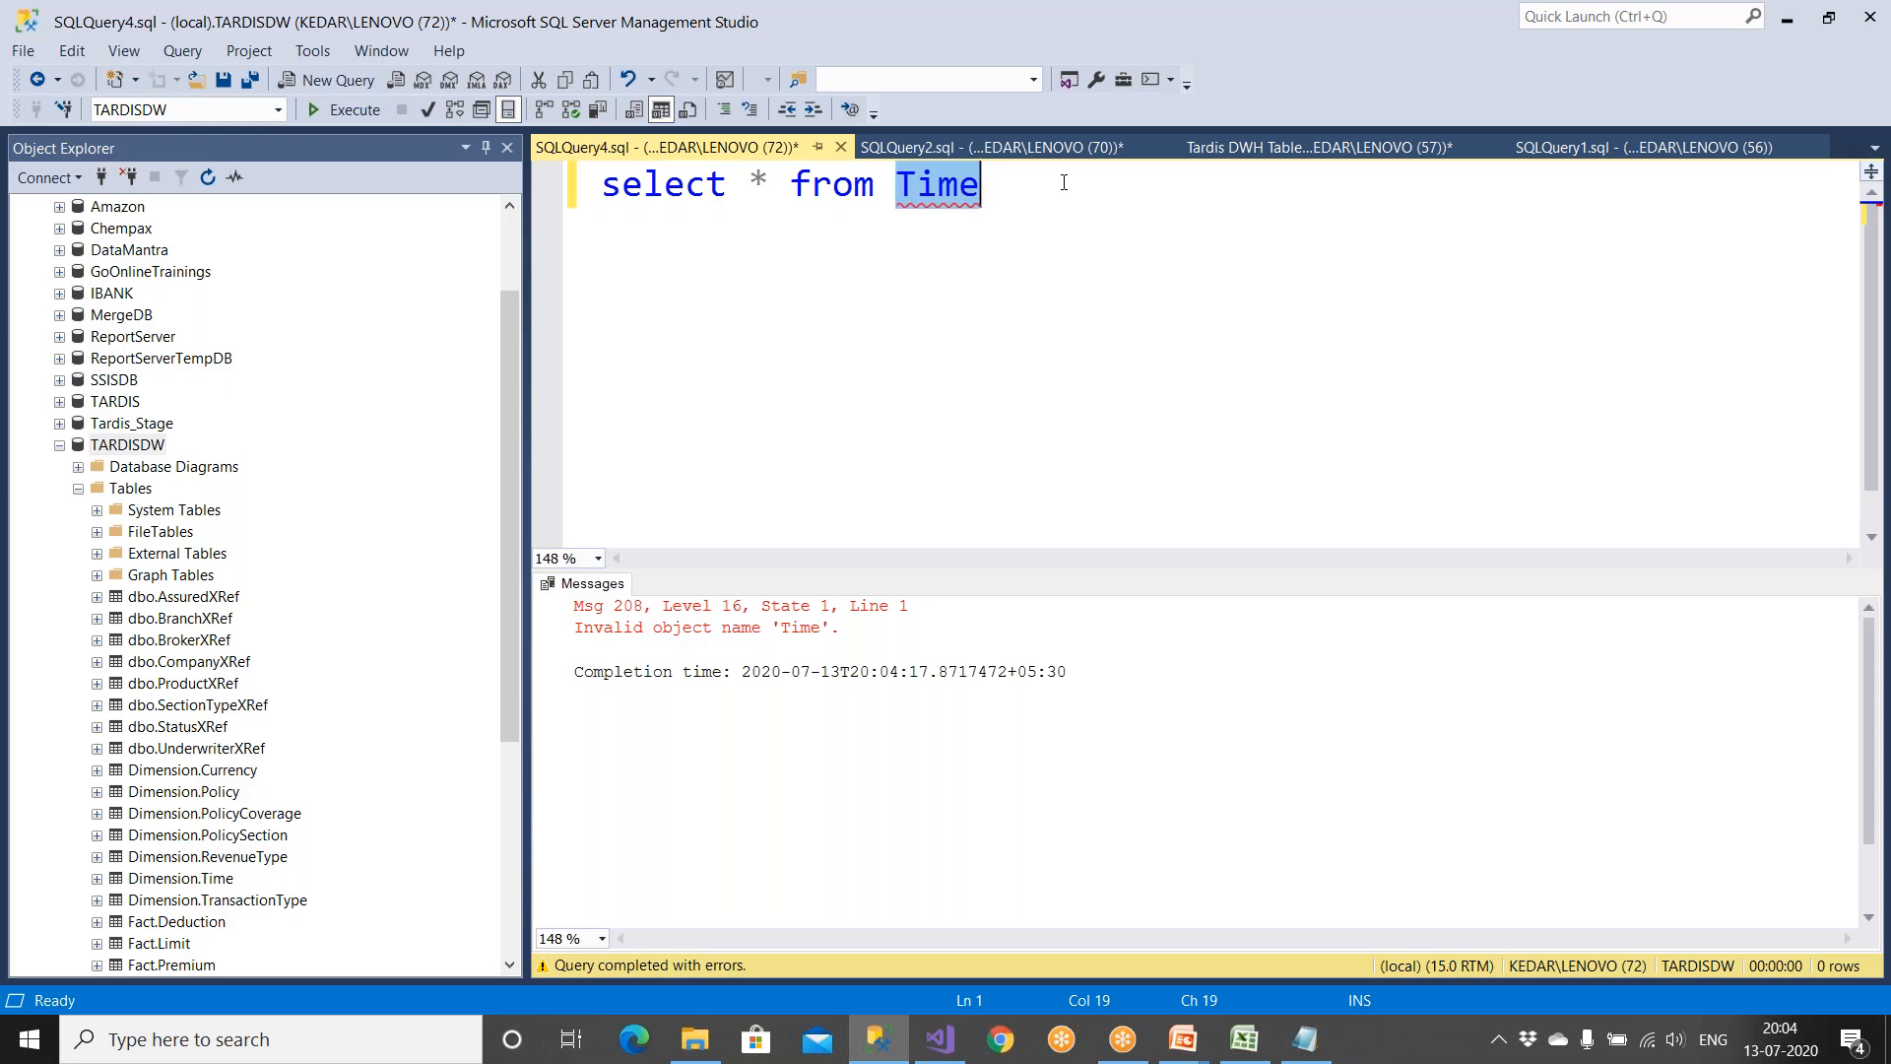
left_click(1064, 182)
left_click(899, 185)
type("Ta")
type("rdis")
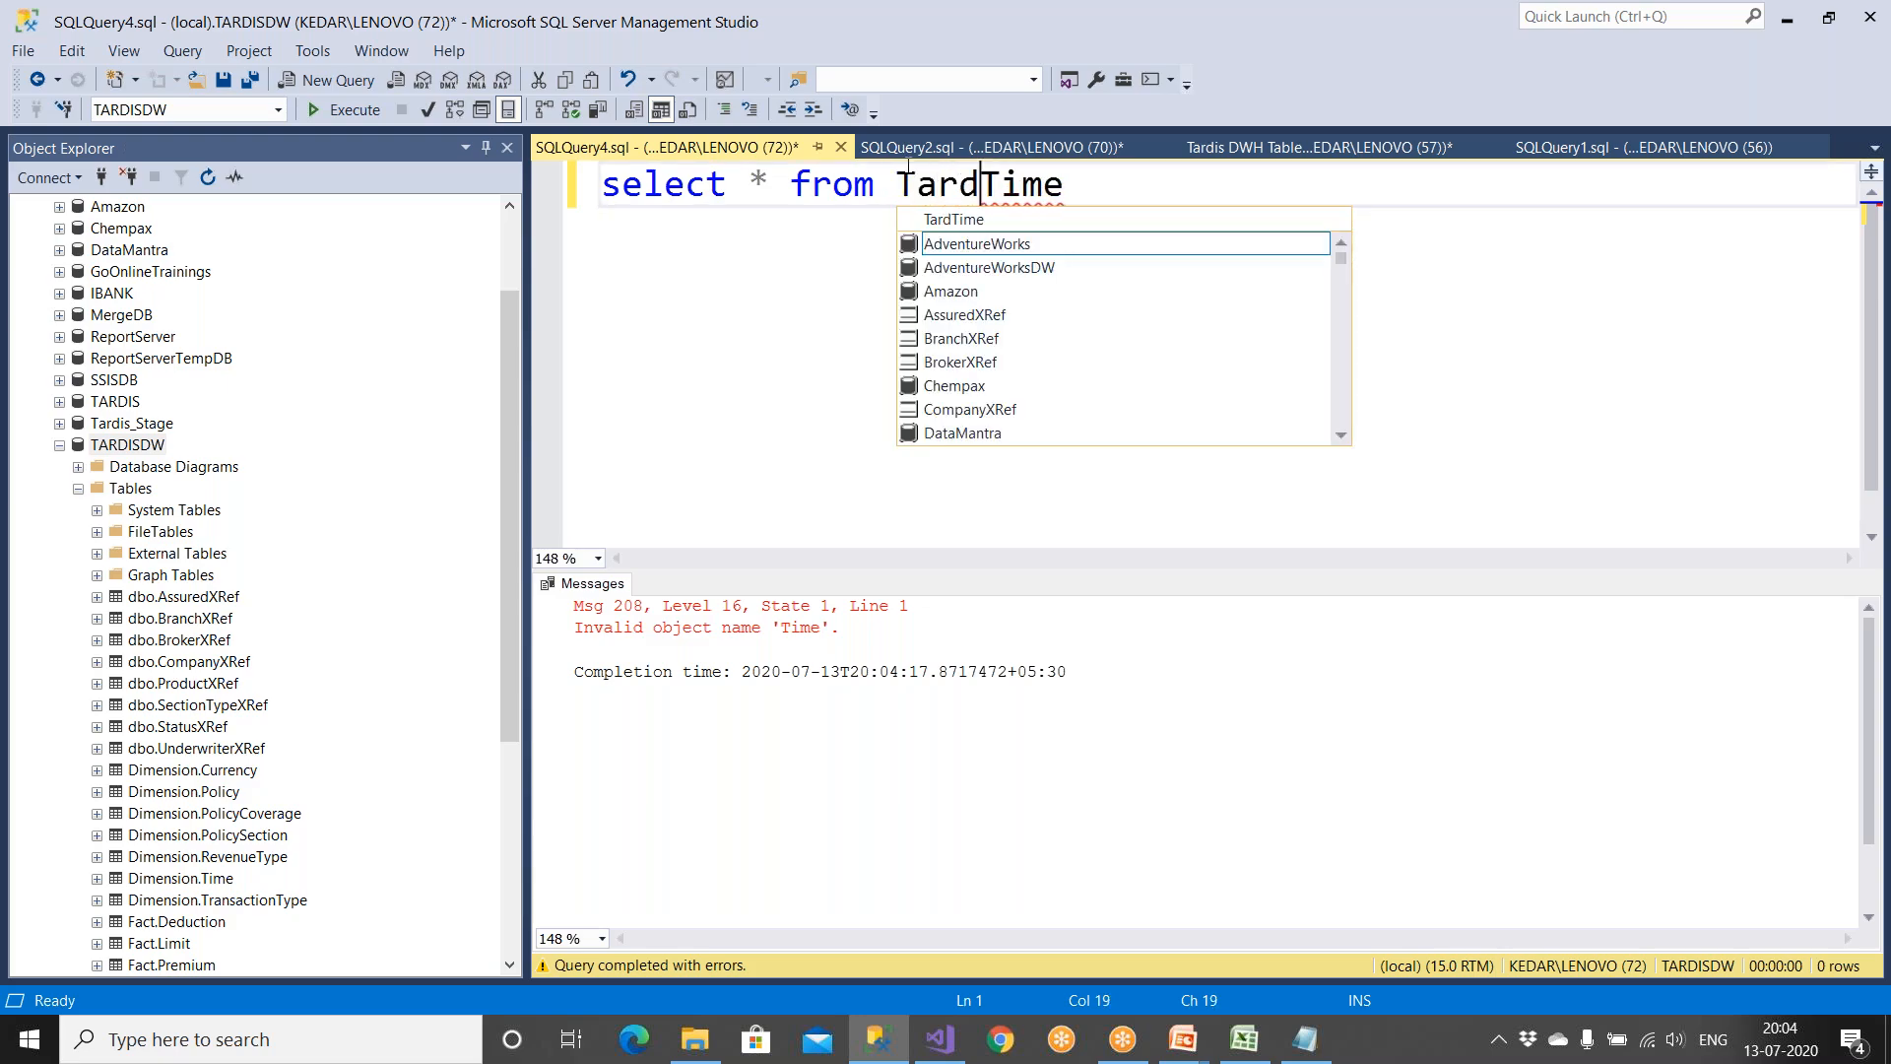
type(".dbo")
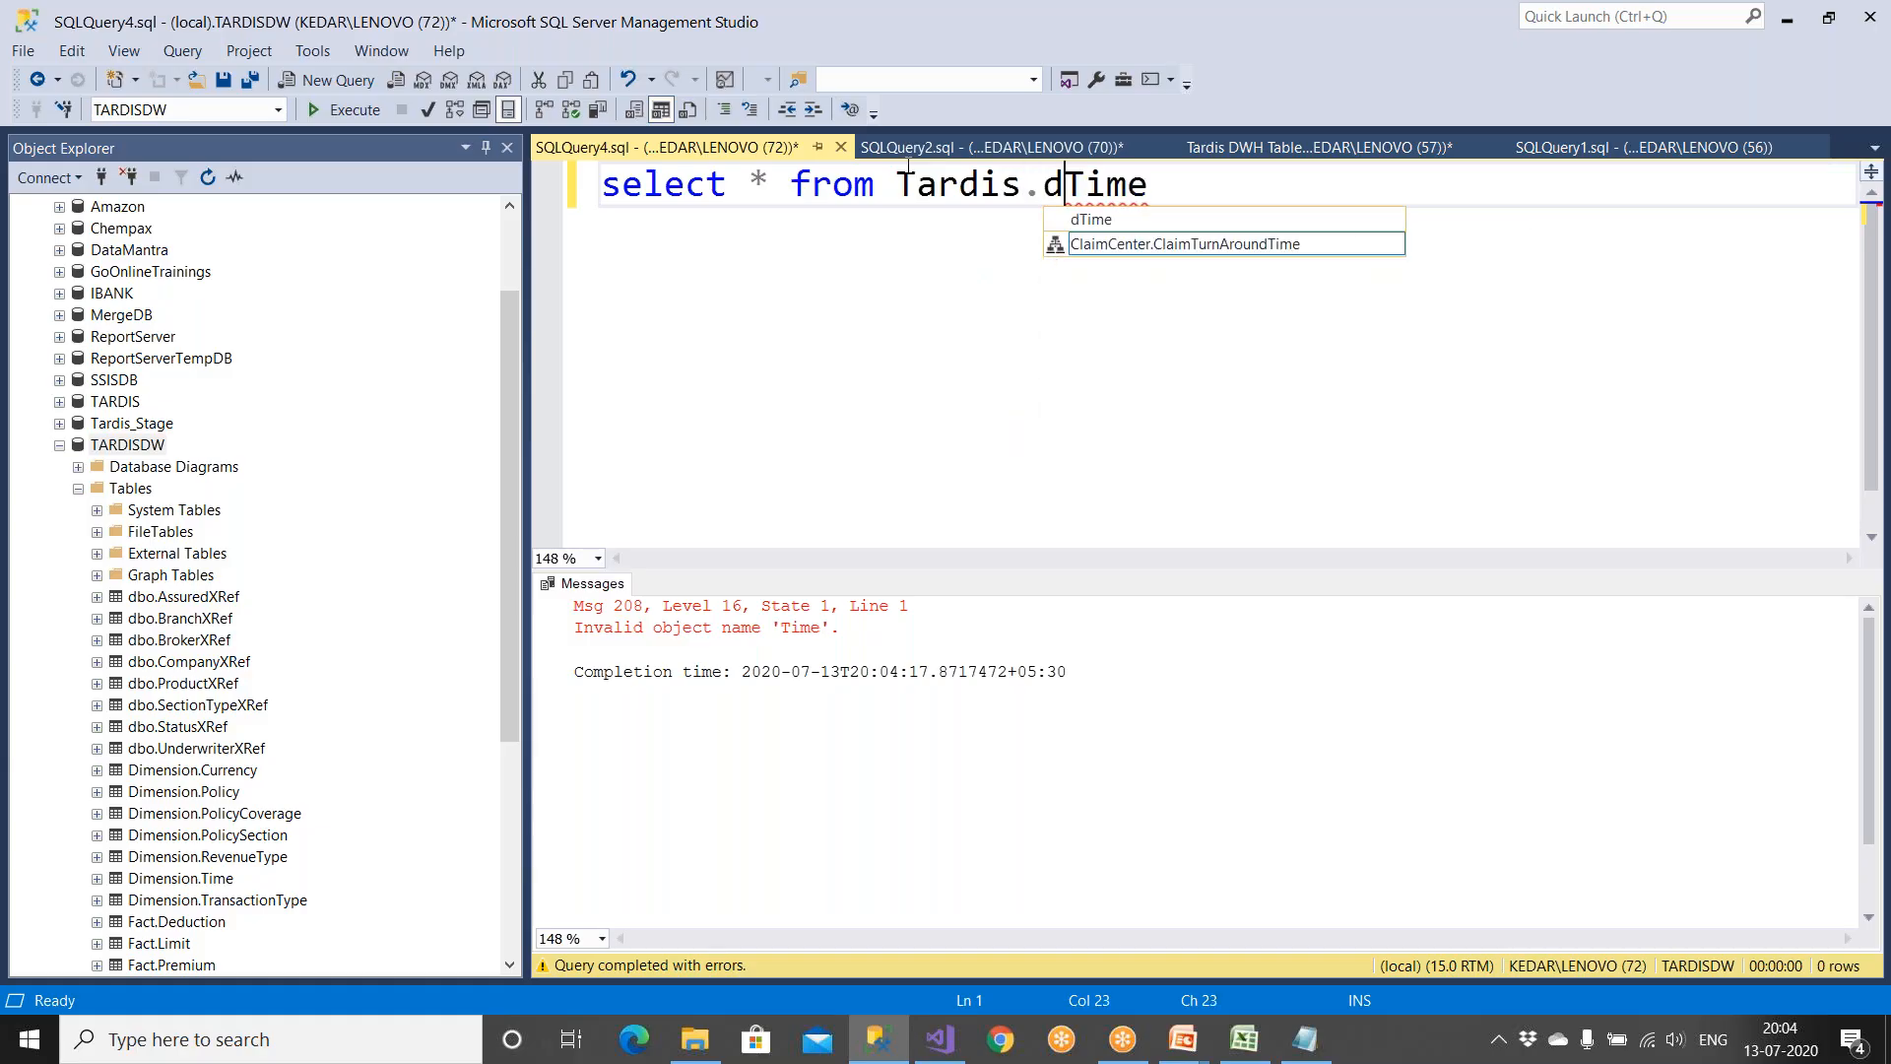
type(".")
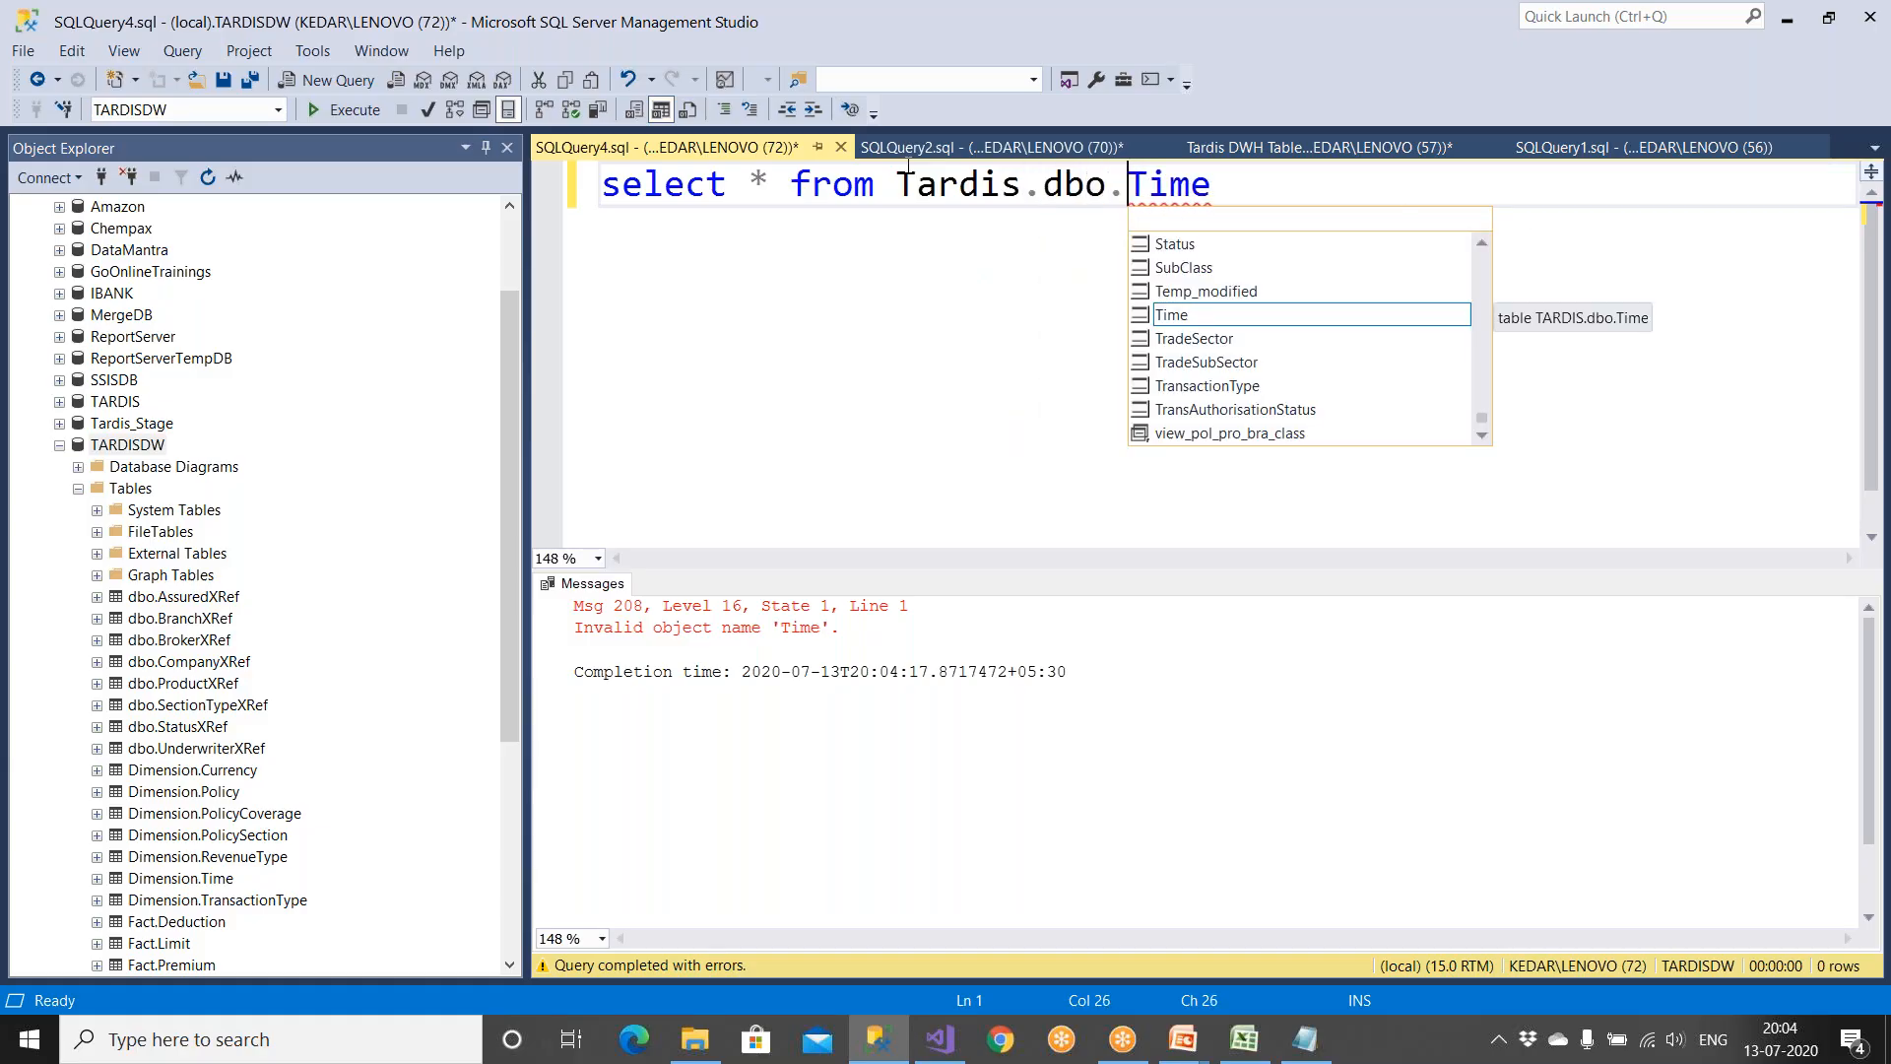
left_click(837, 280)
key("F5")
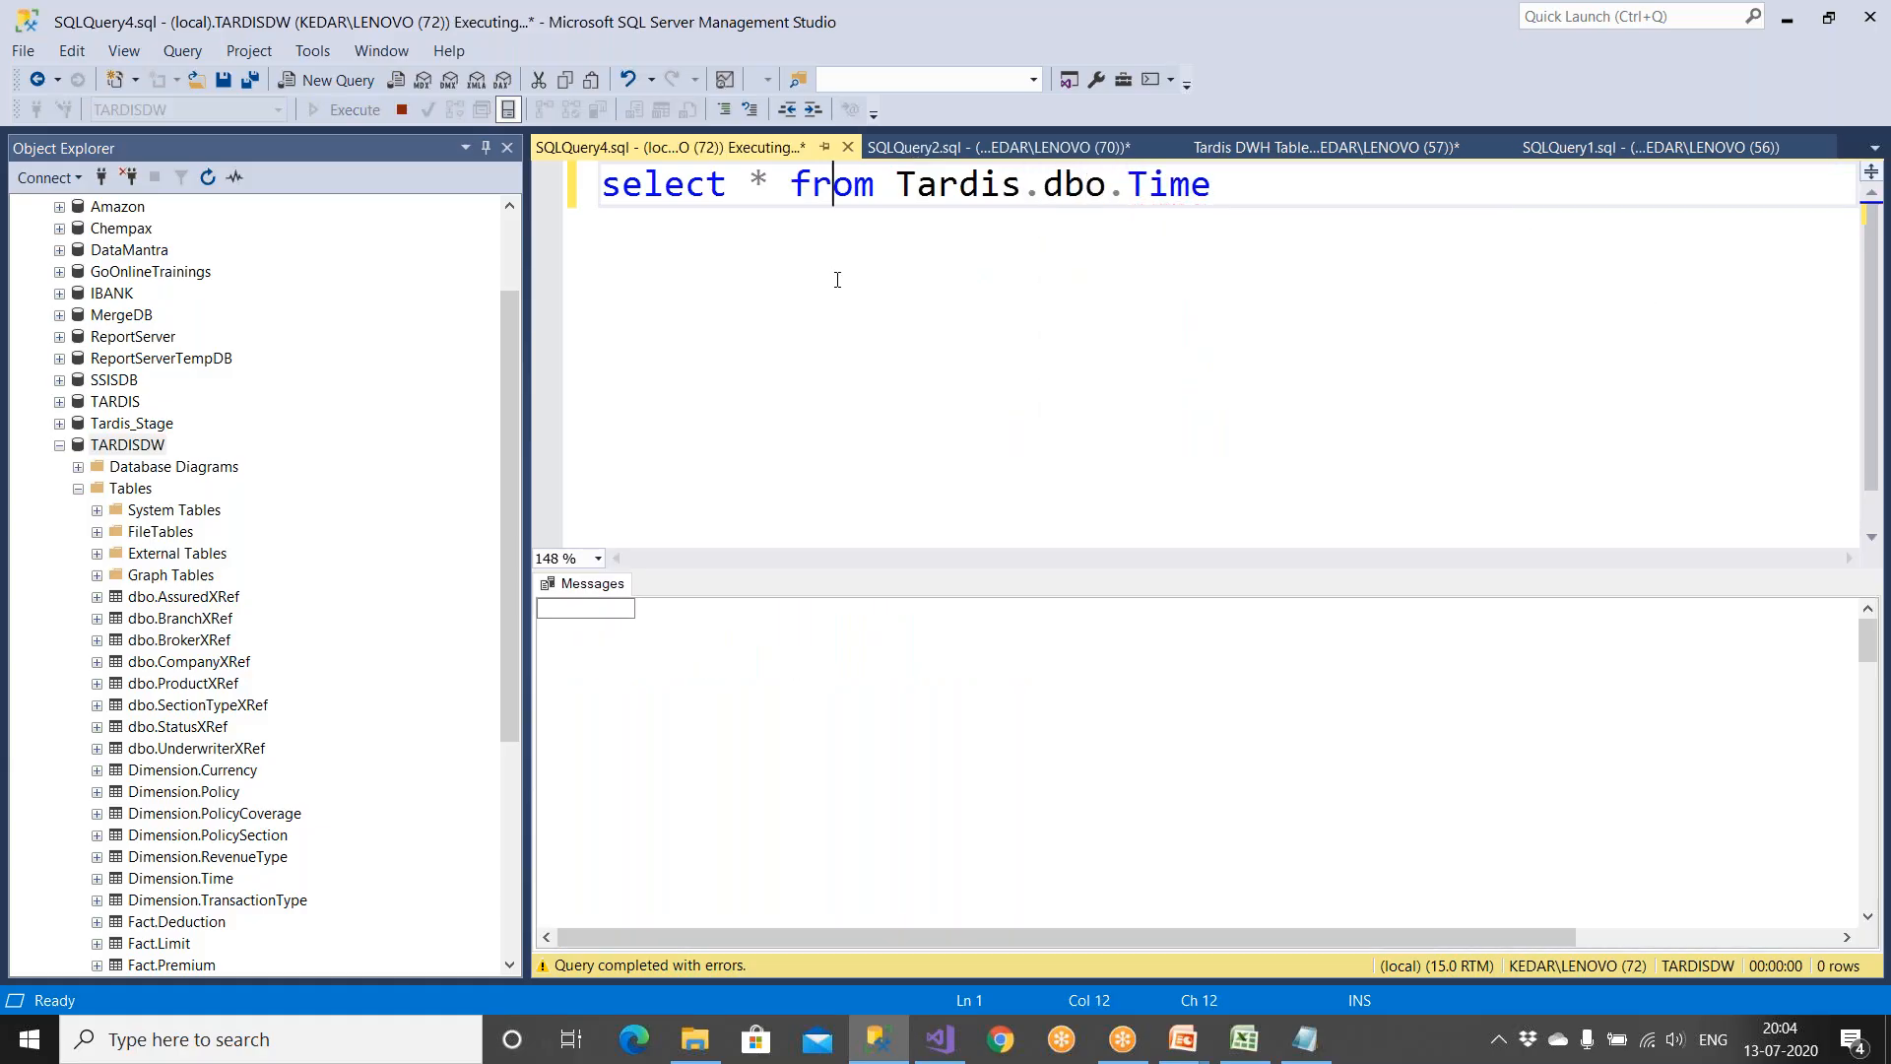
Step: Add "insert into Dimension.Time" on a new line above the select statement, run both lines and read the enlarged output message
left_click(608, 184)
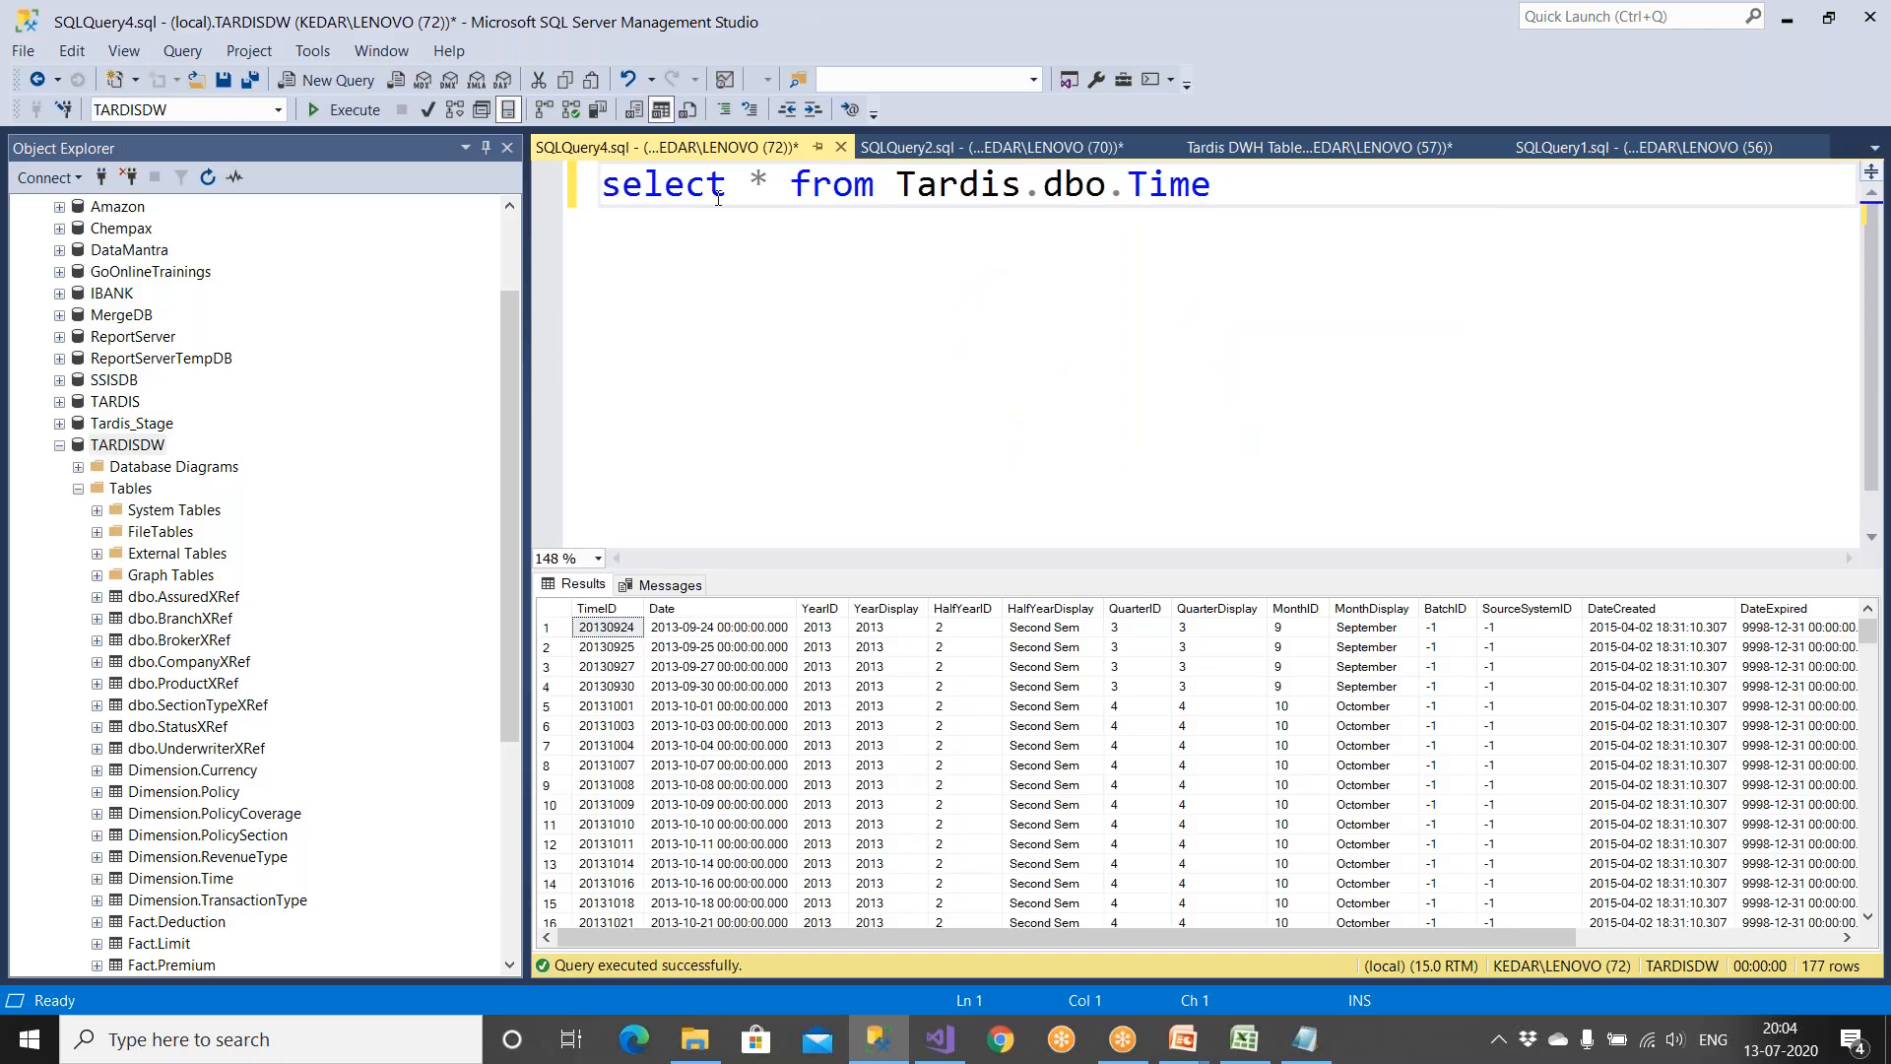
key("Return")
key("Up")
type("i")
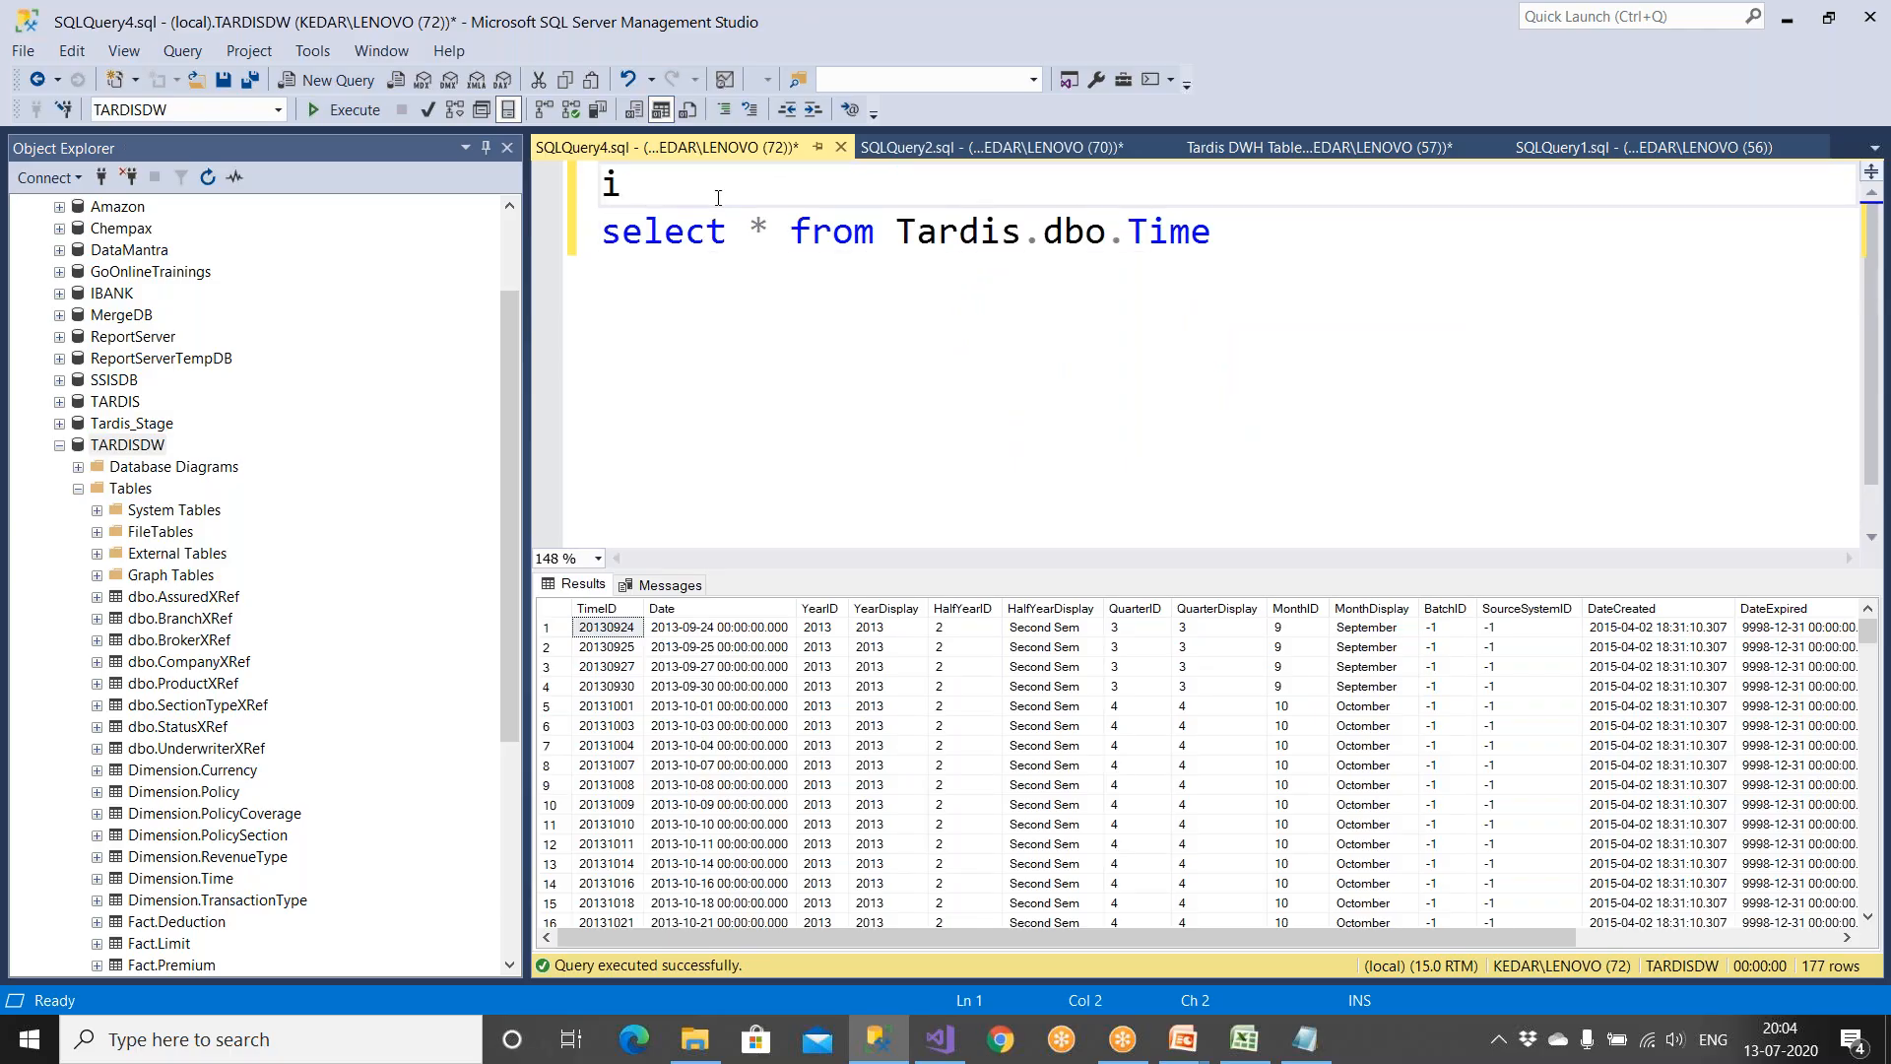
type("nsert into Dim")
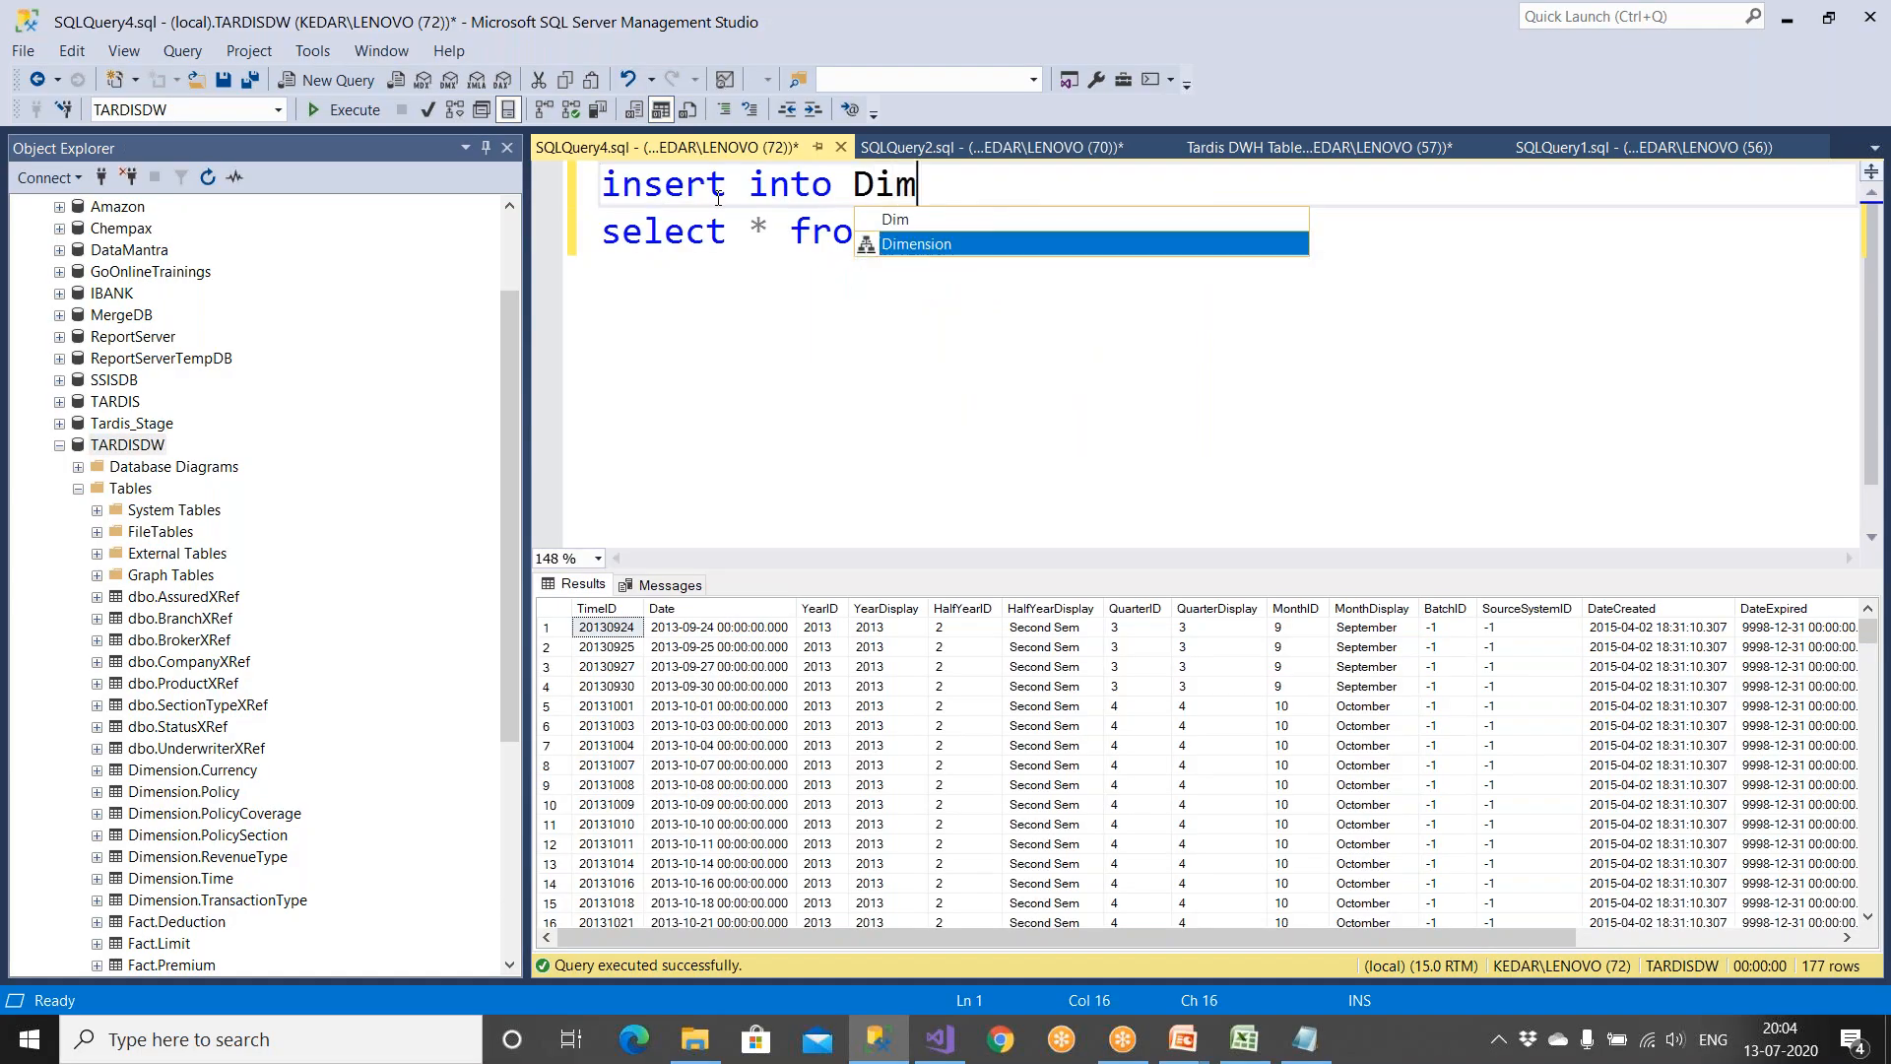
type("ension.Time")
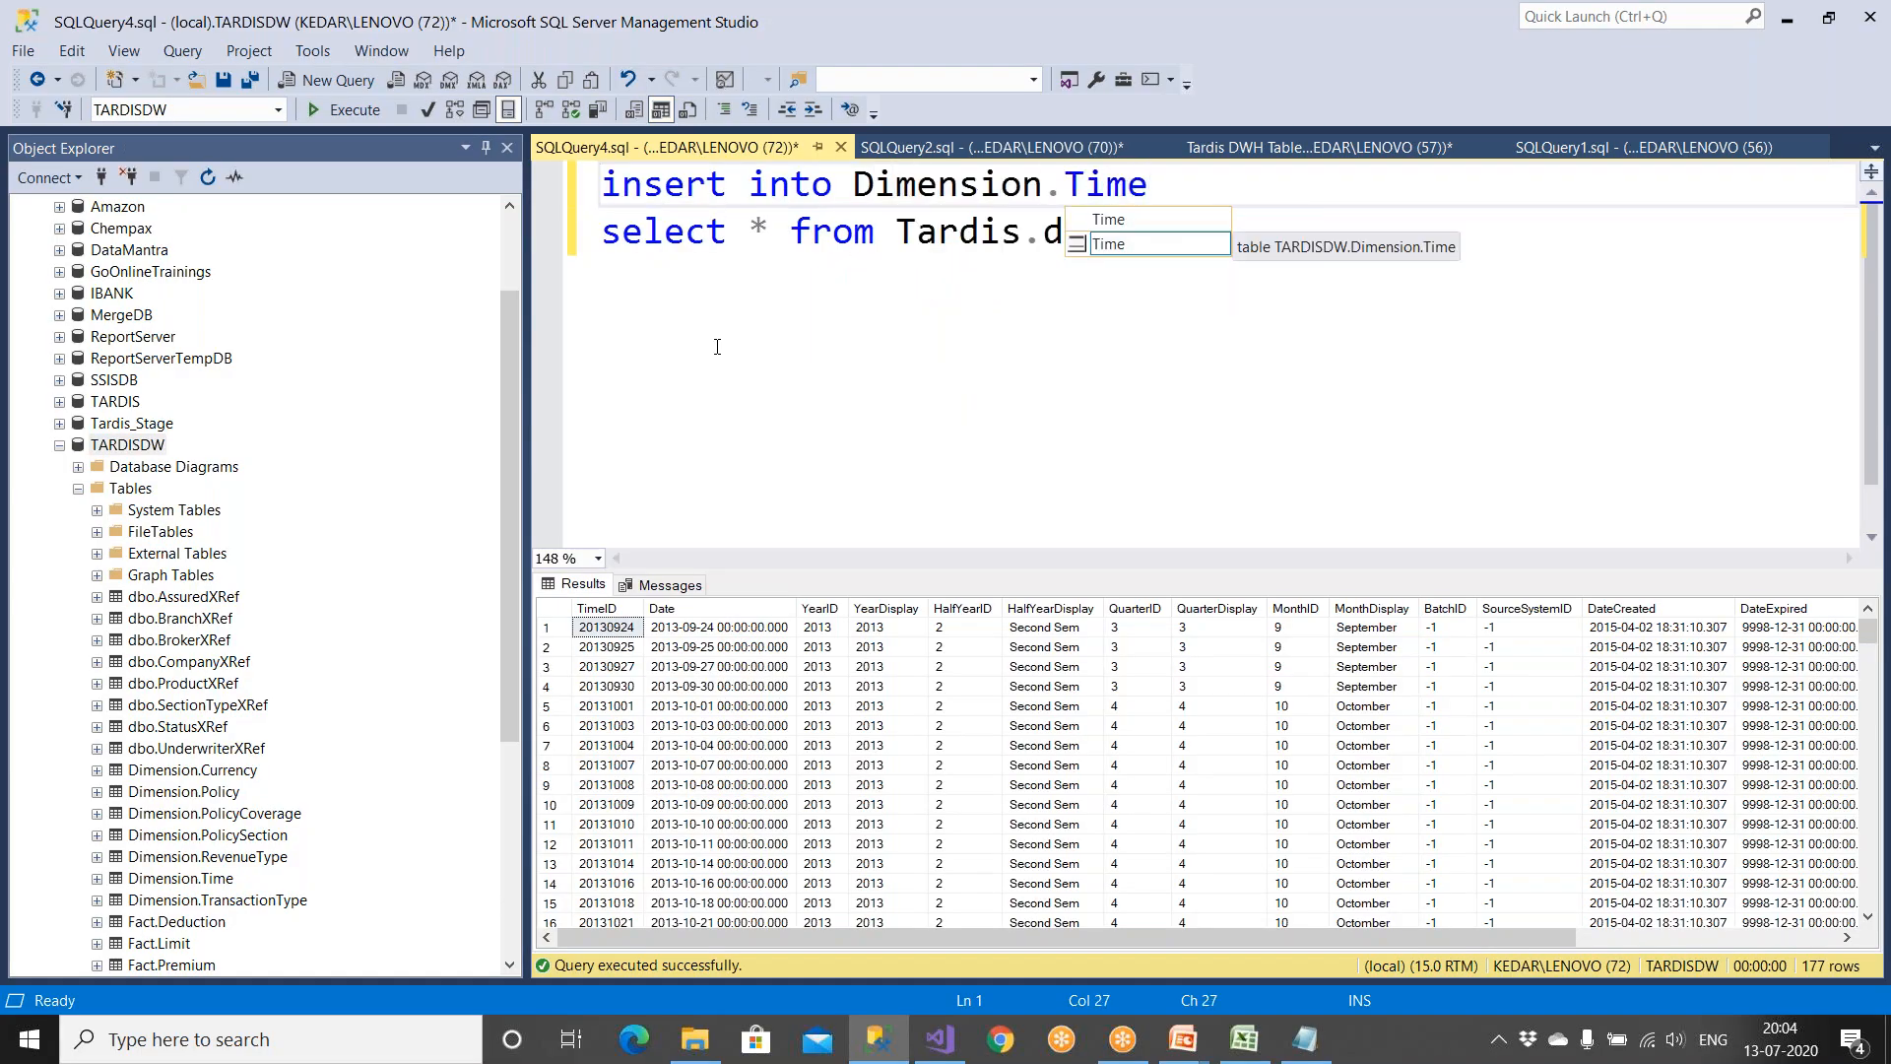
left_click(705, 232)
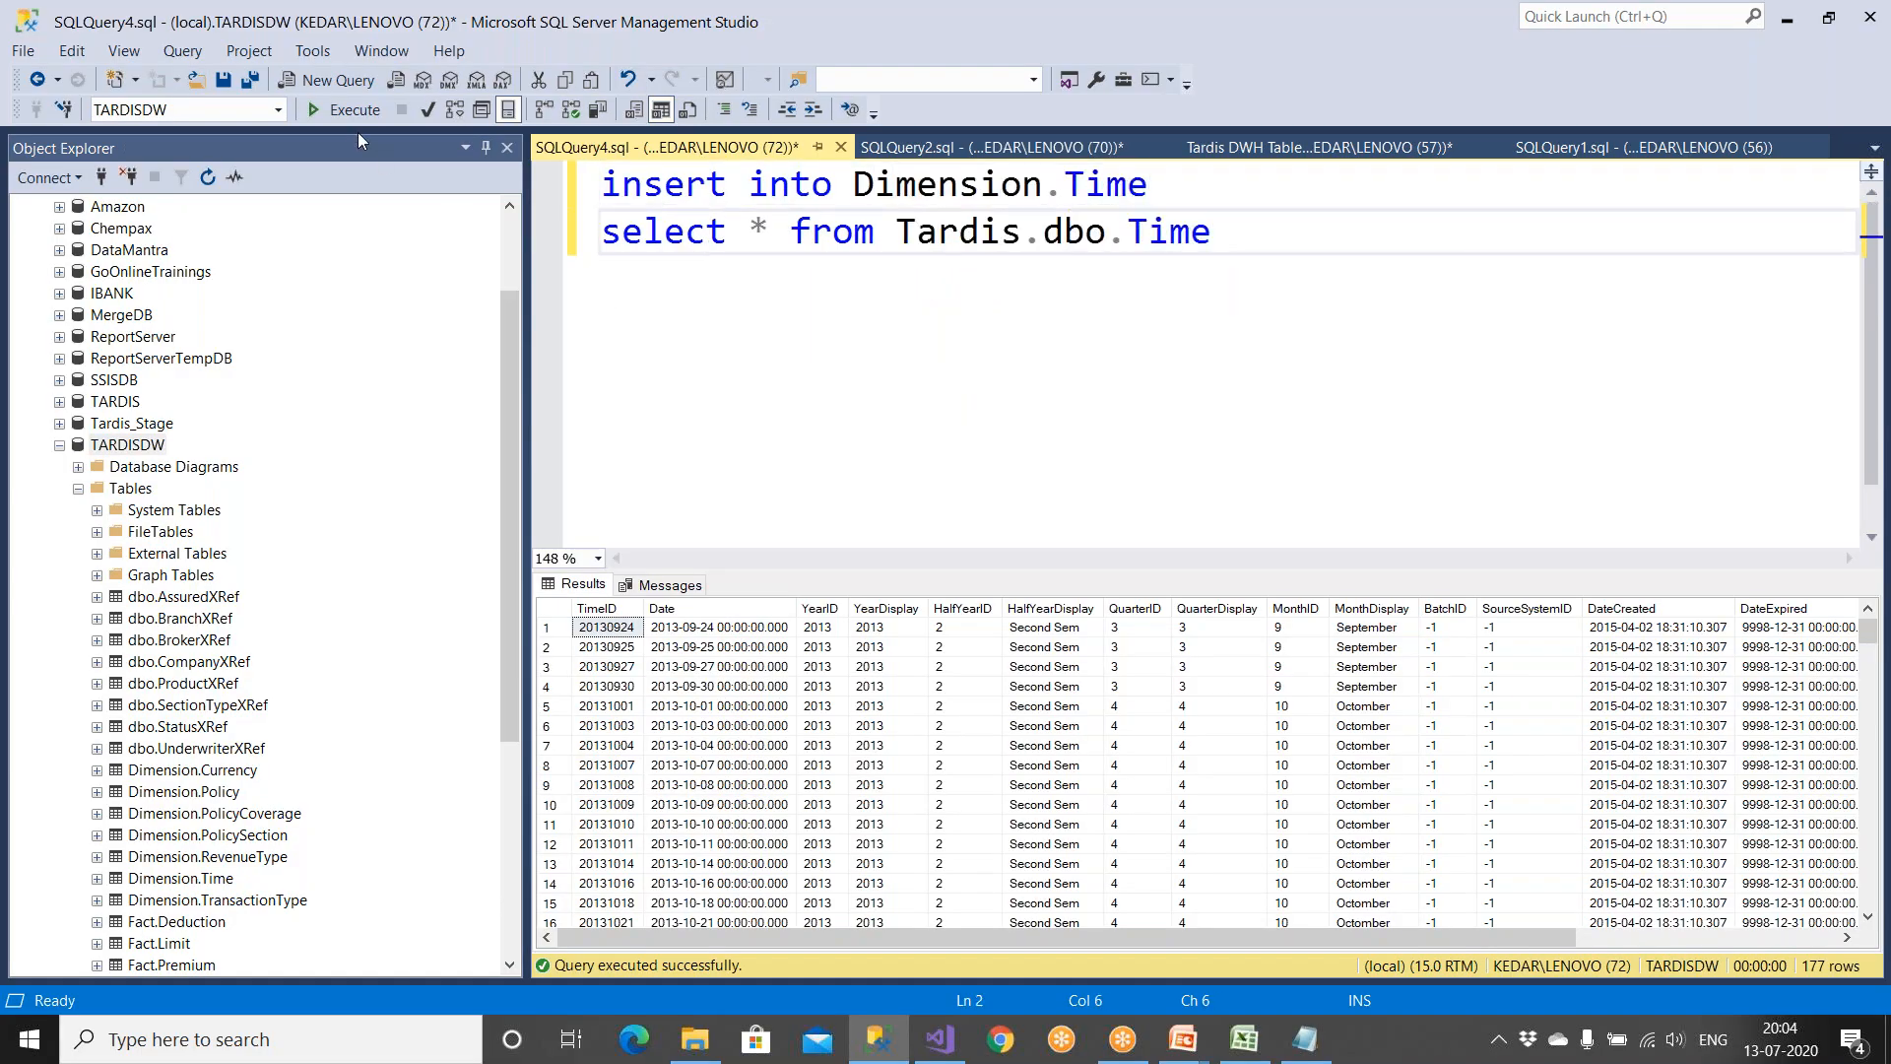
left_click(352, 111)
scroll(943, 683, "up", 4)
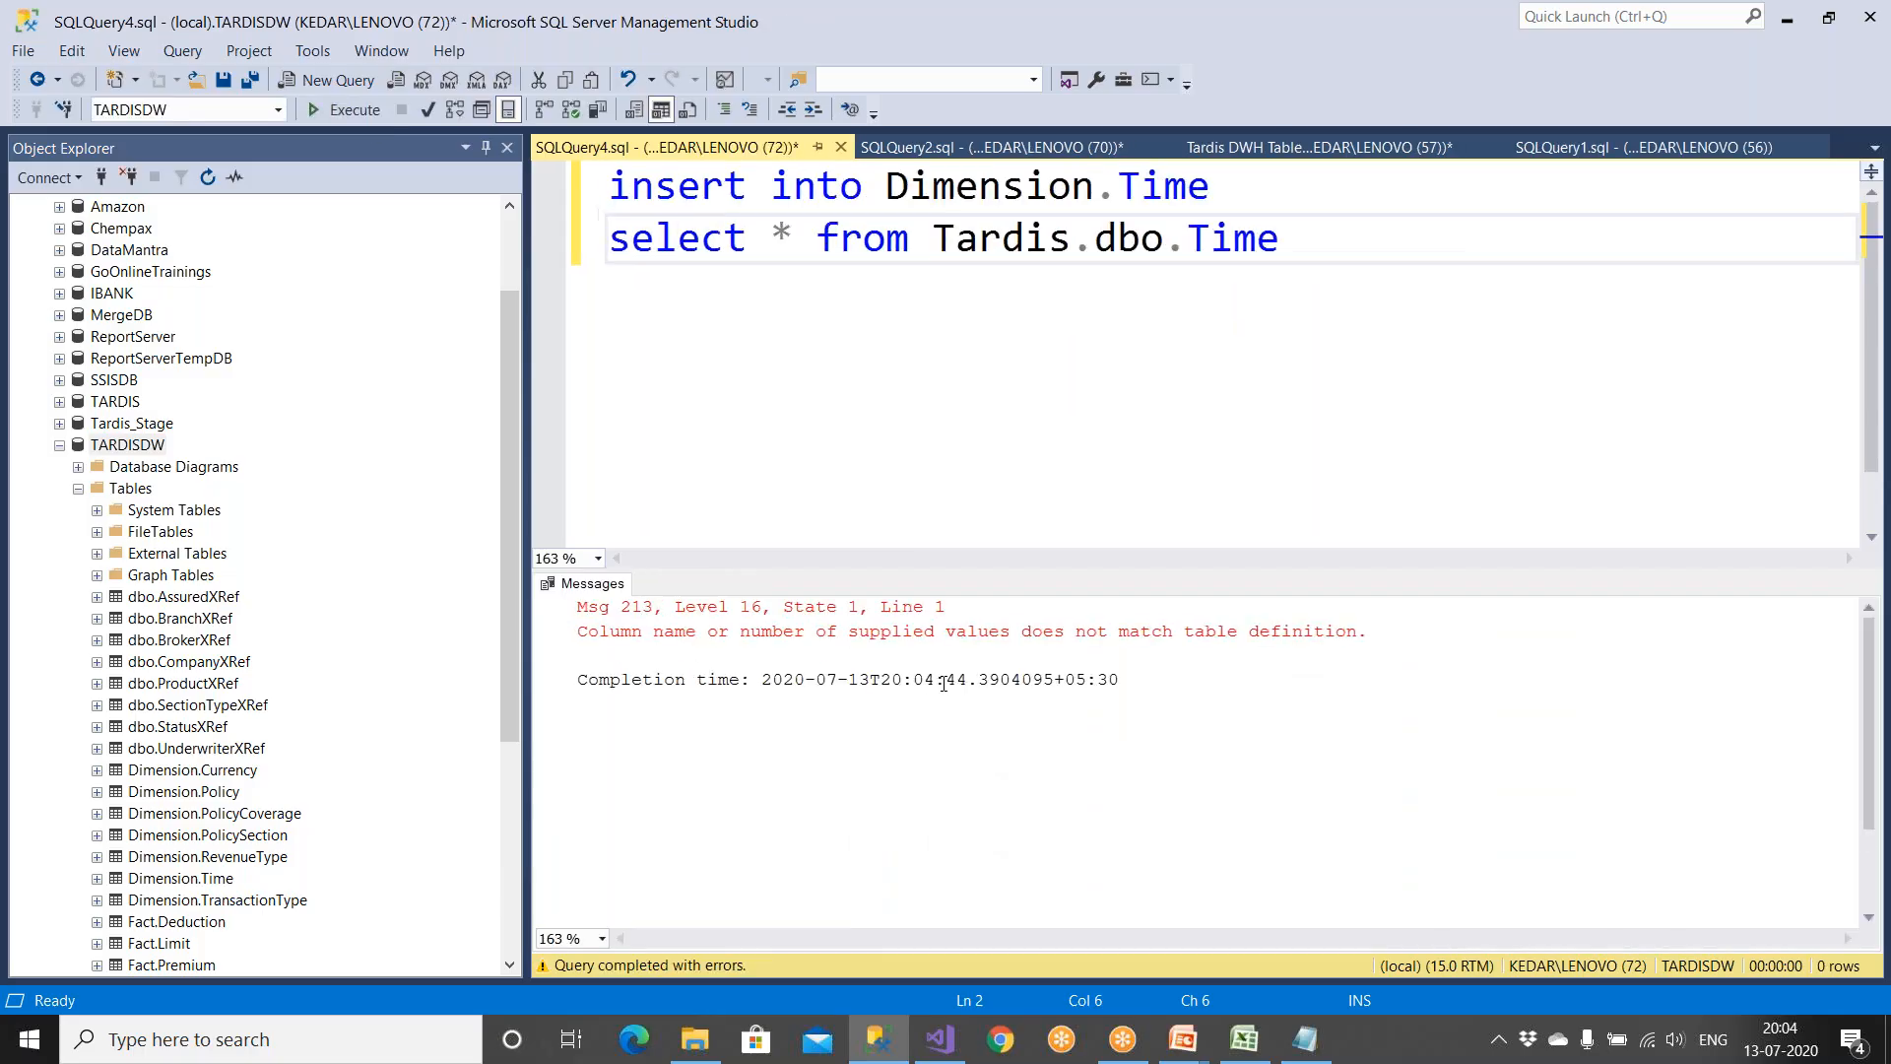
left_click_drag(692, 642, 1595, 660)
left_click(891, 680)
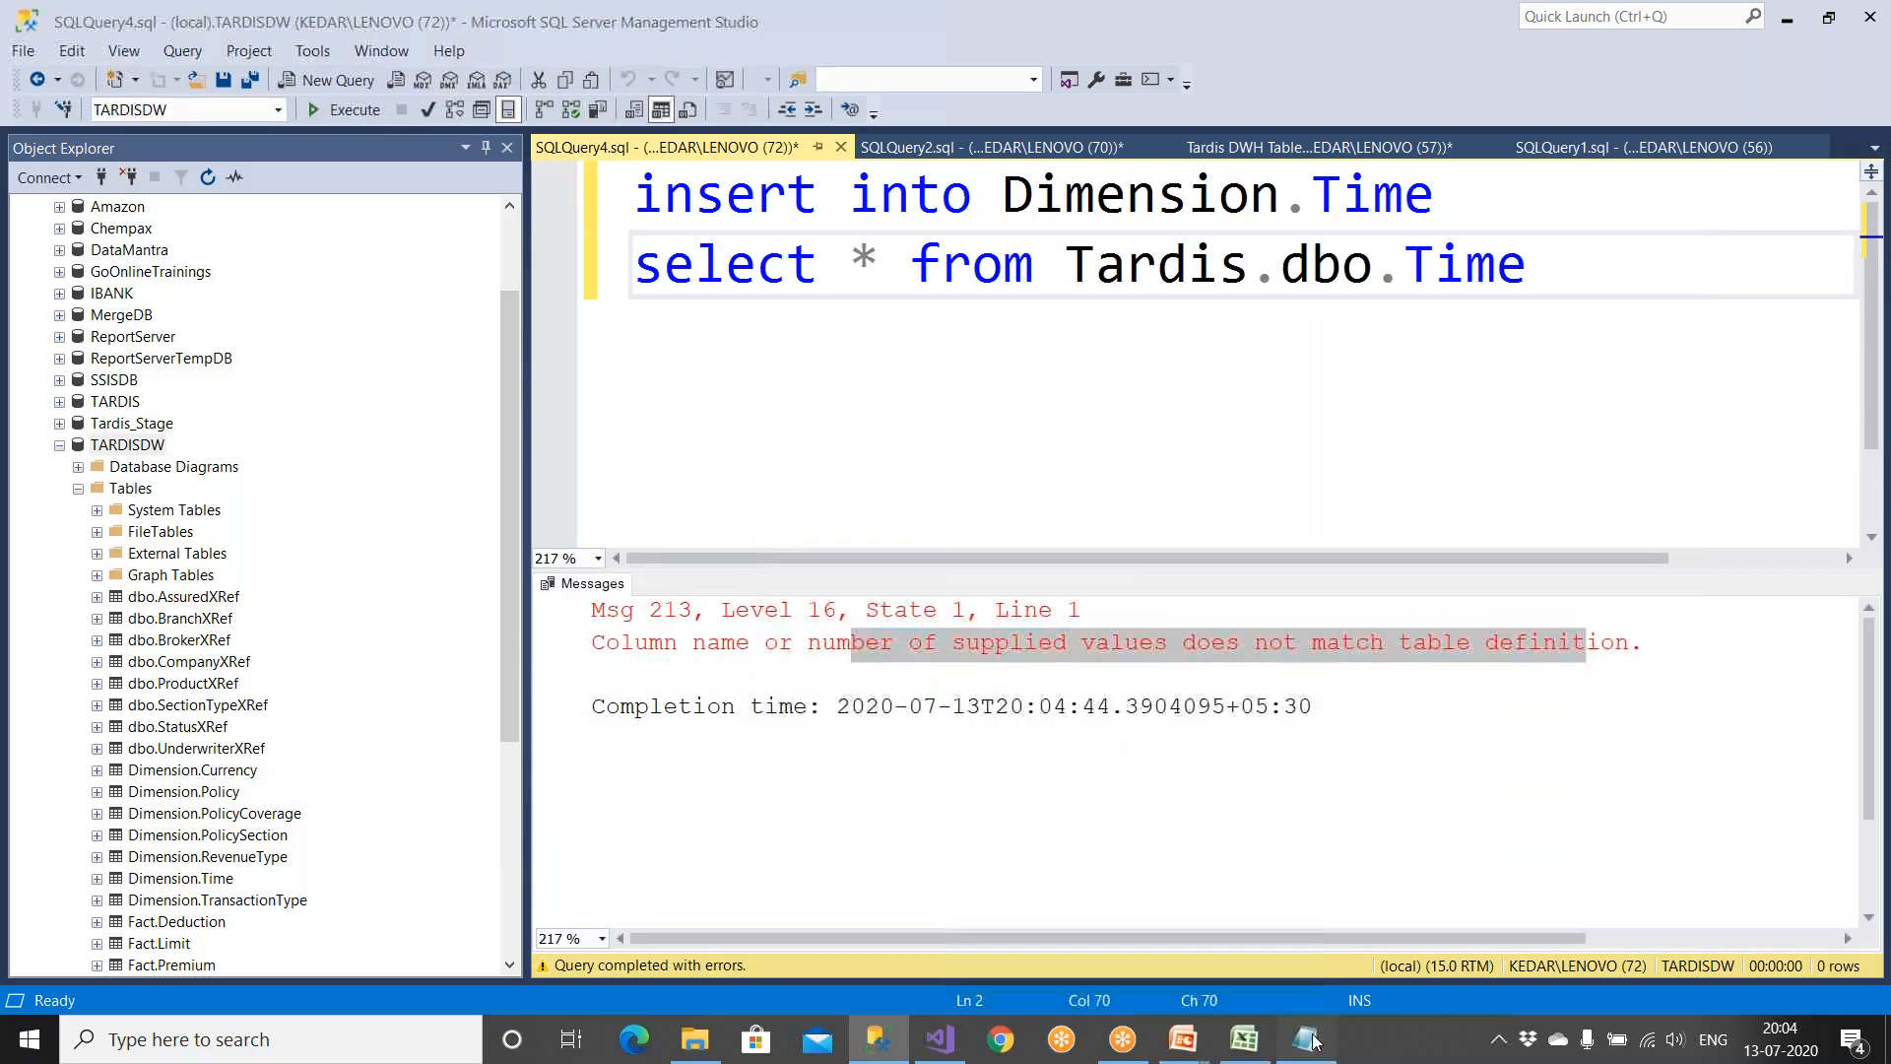
Step: Switch to the Notepad notes, maximize them and compare the src and dest column lists with those in the Dimension.time insert example
left_click(1305, 1039)
scroll(821, 726, "down", 1)
left_click_drag(630, 860, 354, 865)
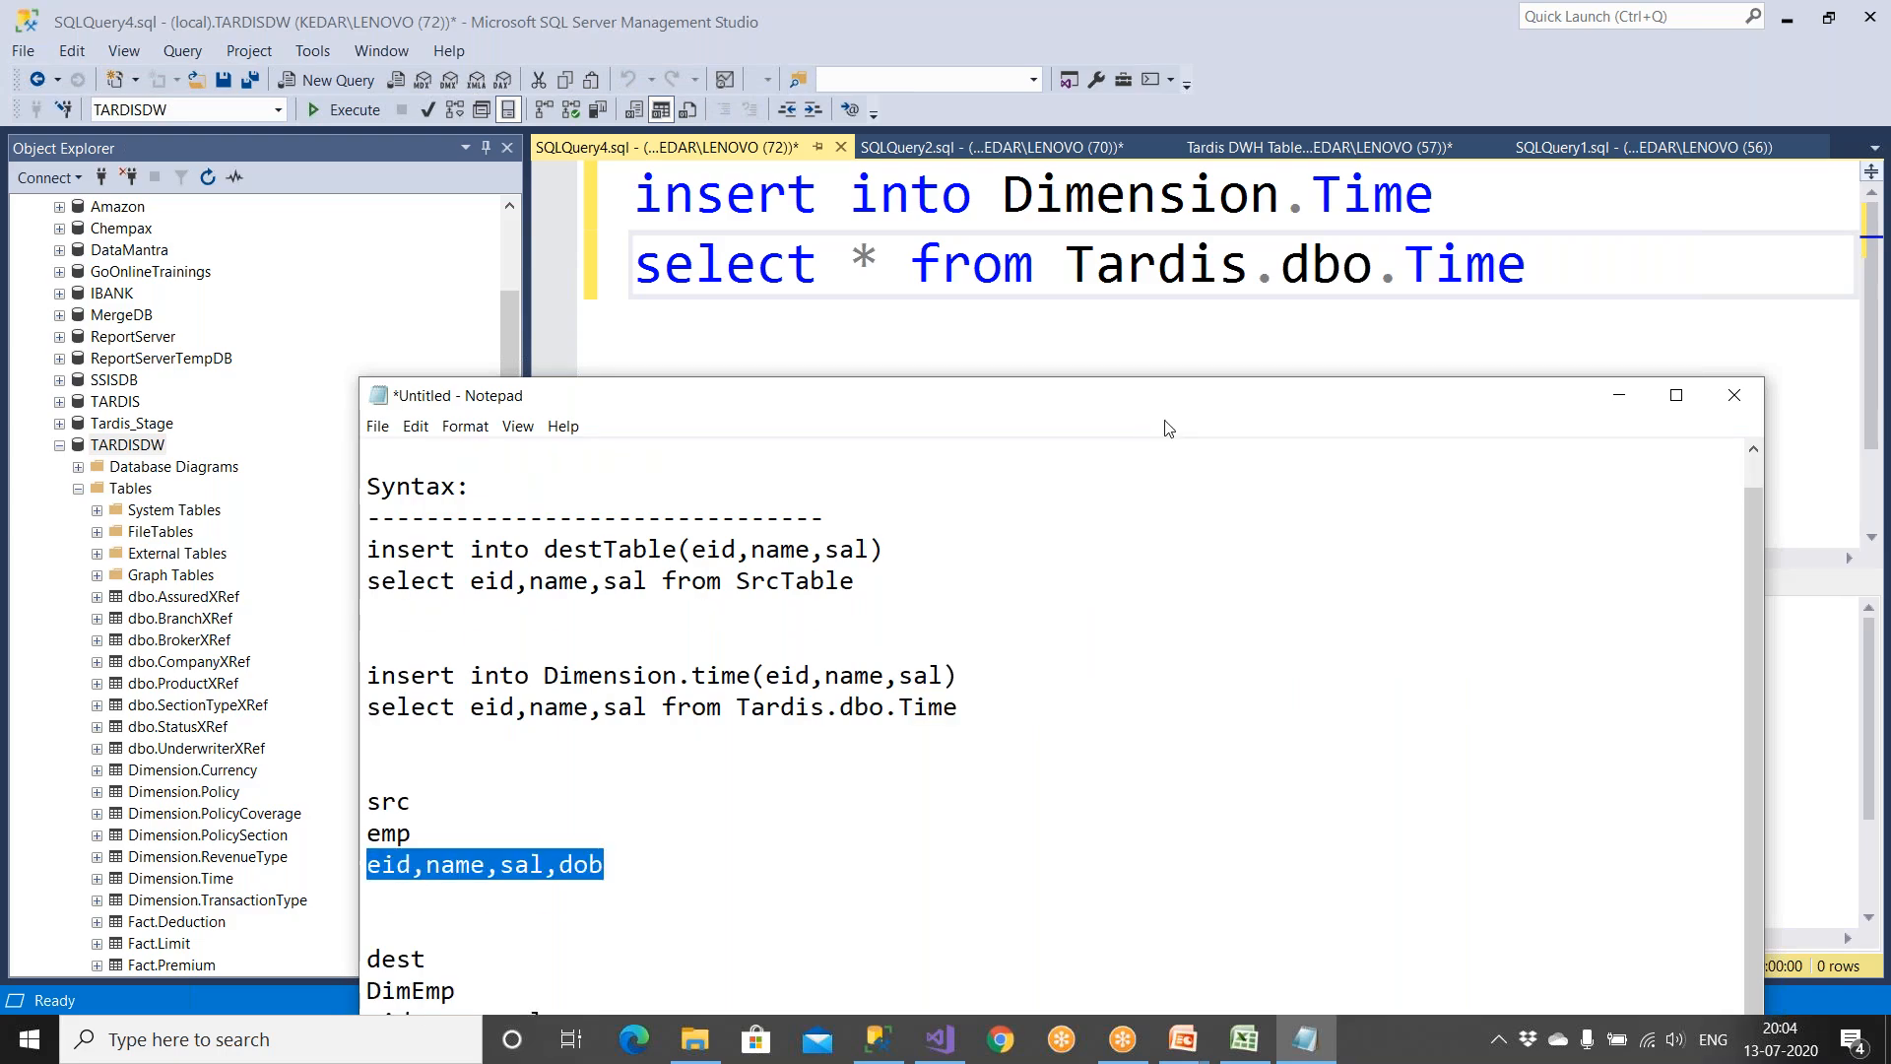
left_click(1674, 401)
left_click_drag(185, 673, 11, 673)
left_click_drag(245, 511, 9, 513)
left_click_drag(111, 353, 283, 355)
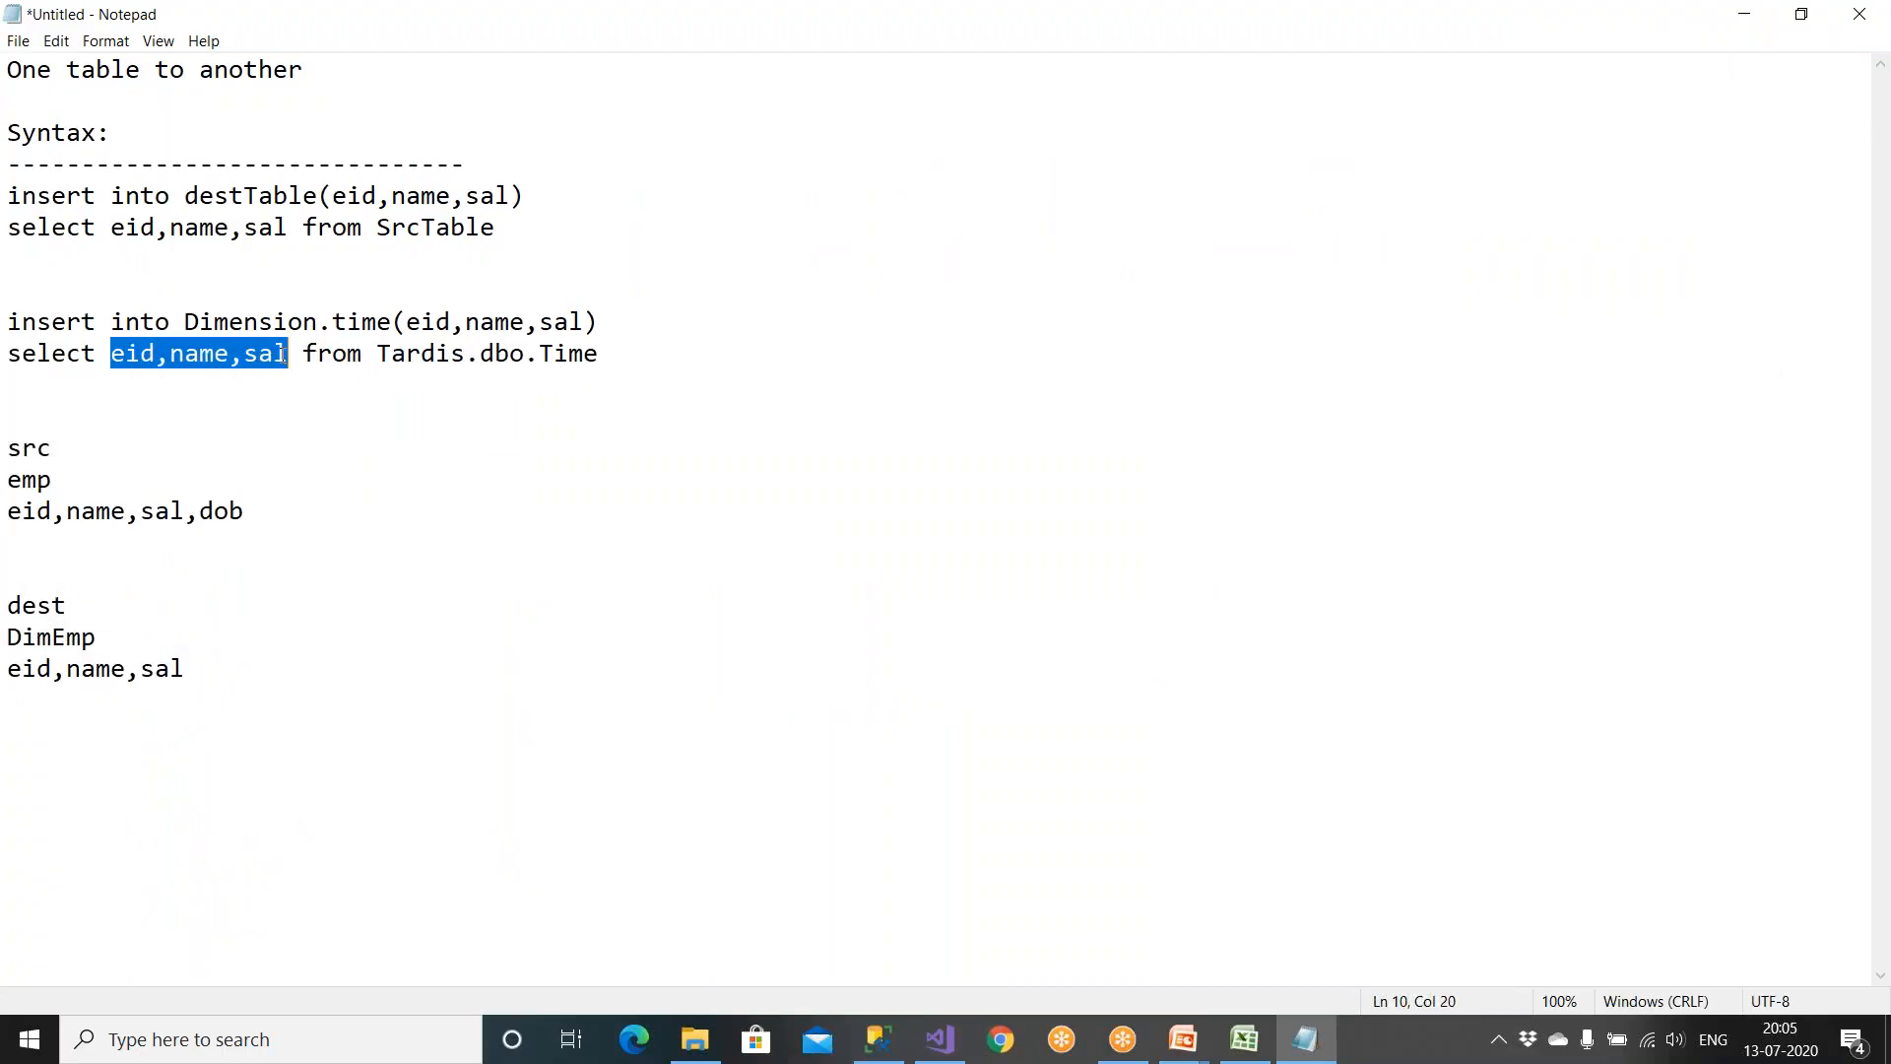
left_click_drag(399, 325, 603, 323)
left_click_drag(190, 505, 9, 541)
left_click(8, 541)
left_click_drag(203, 667, 9, 671)
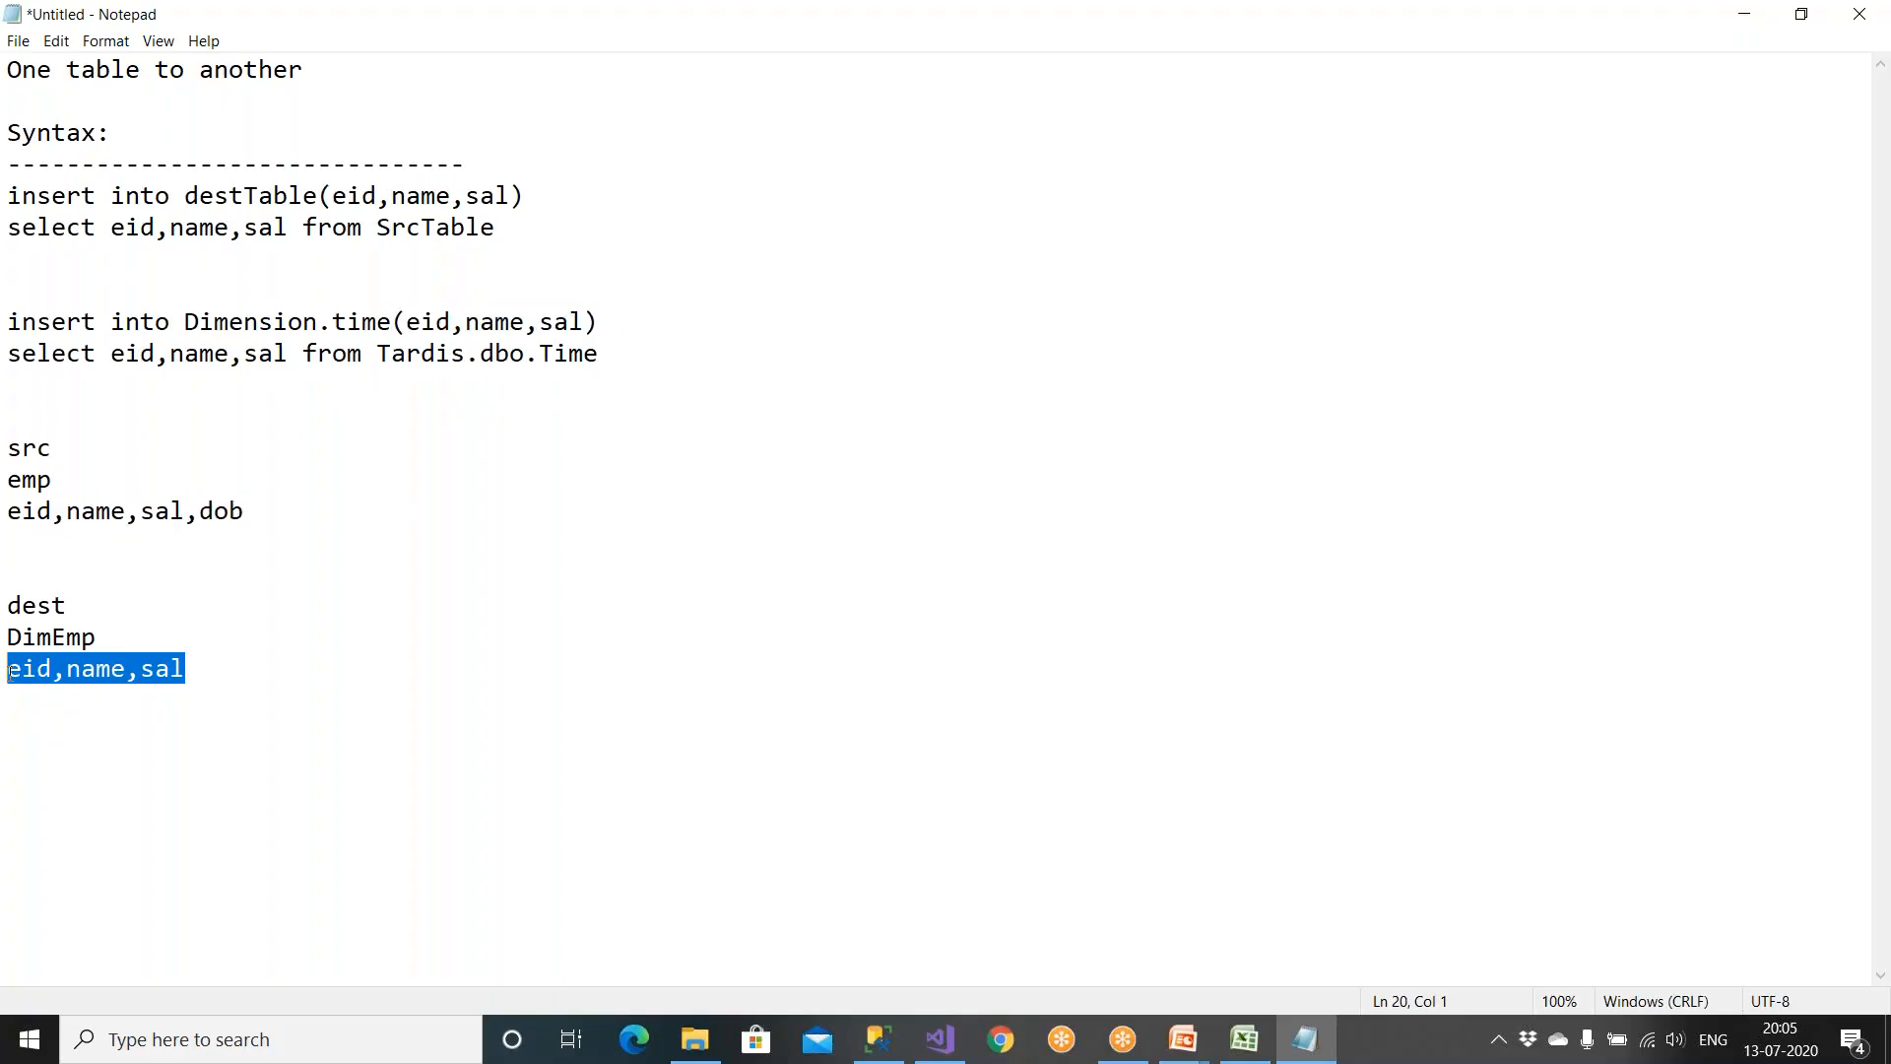
left_click_drag(392, 322, 619, 313)
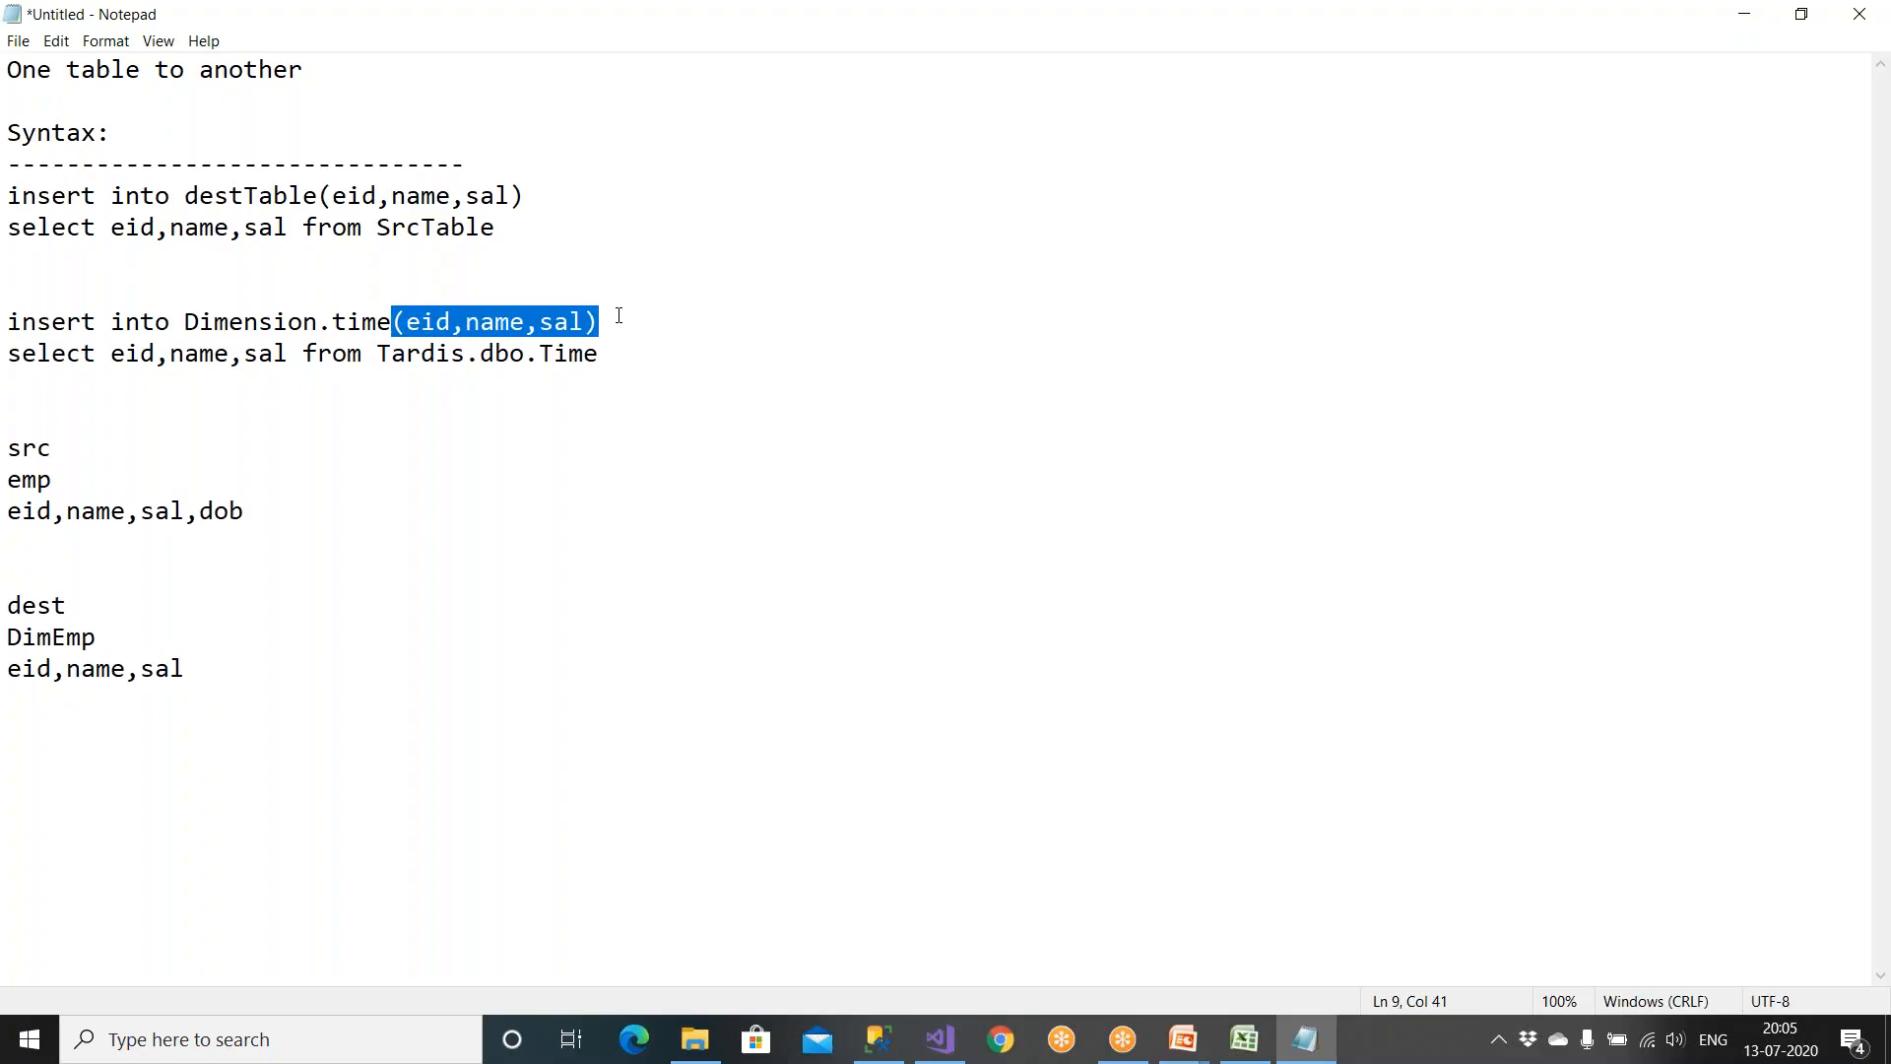
left_click_drag(110, 355, 296, 360)
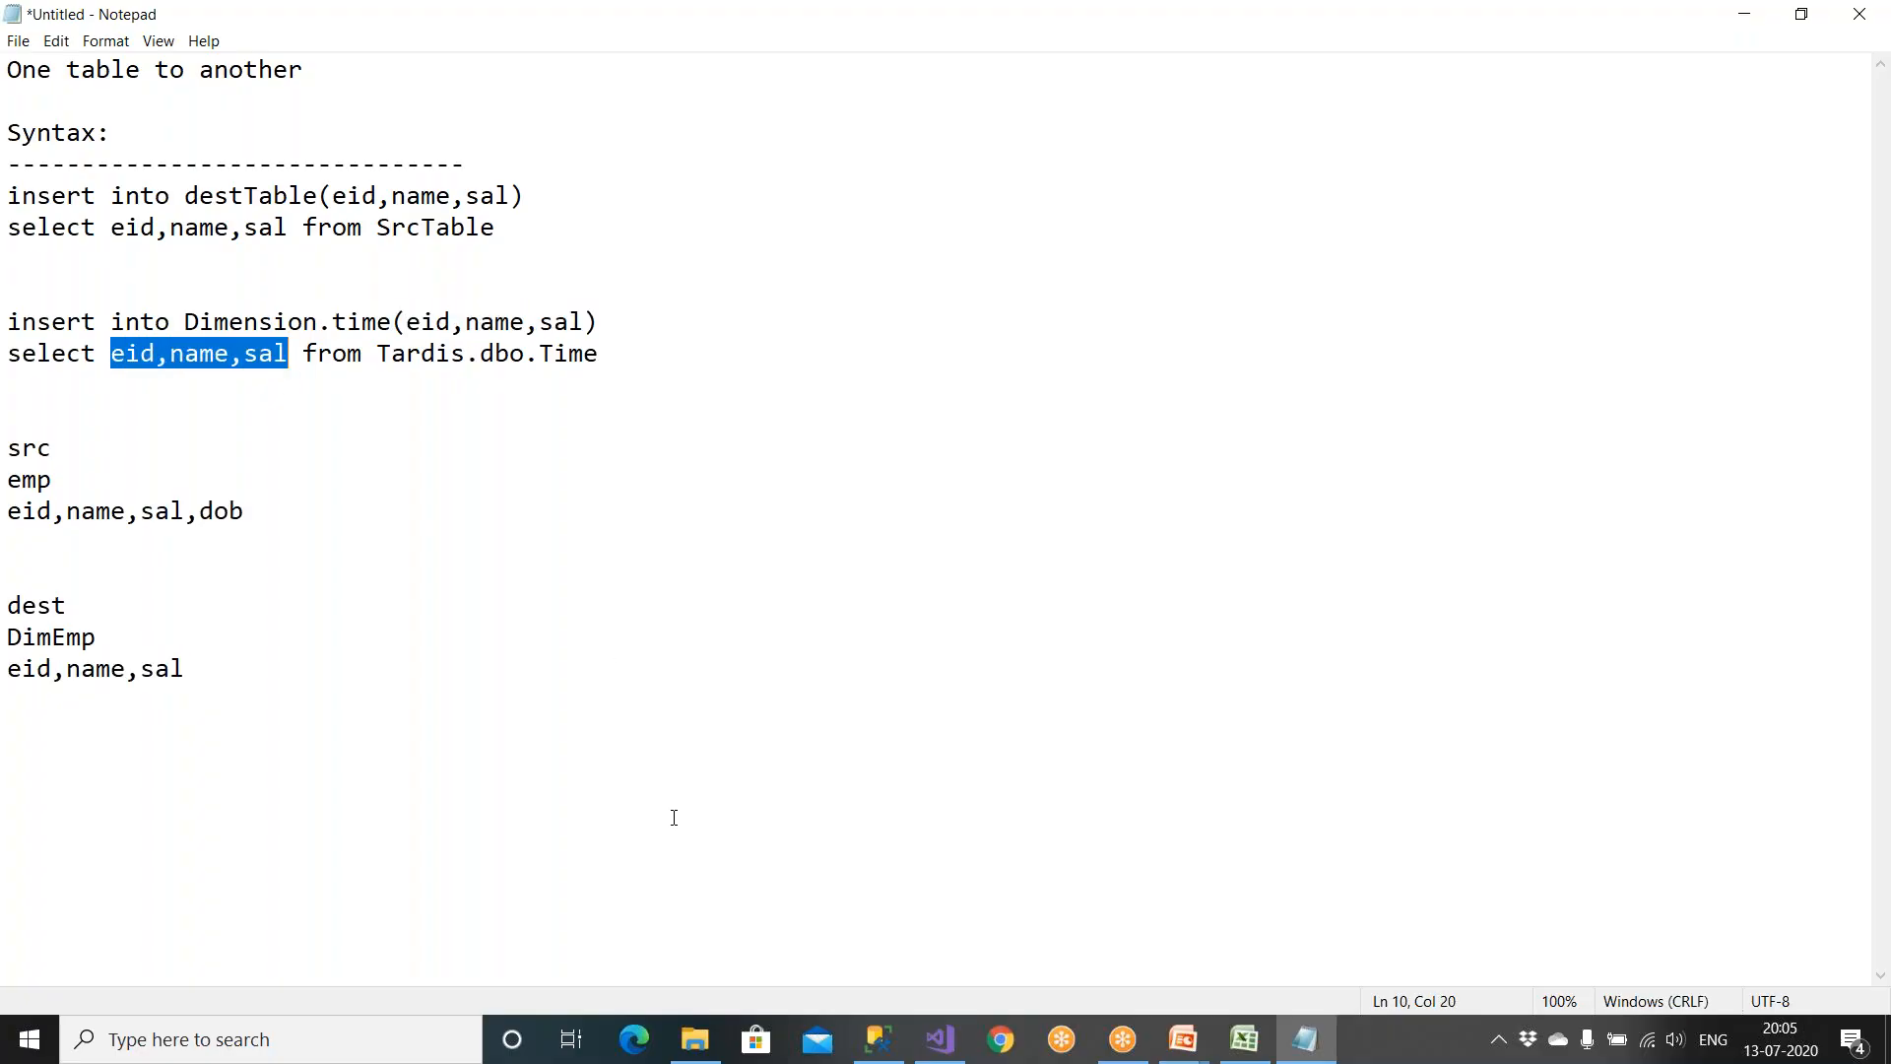
Step: Back in SQL Server Management Studio, add empty parentheses after Dimension.Time and replace the select's asterisk with the placeholder ".."
left_click(878, 1039)
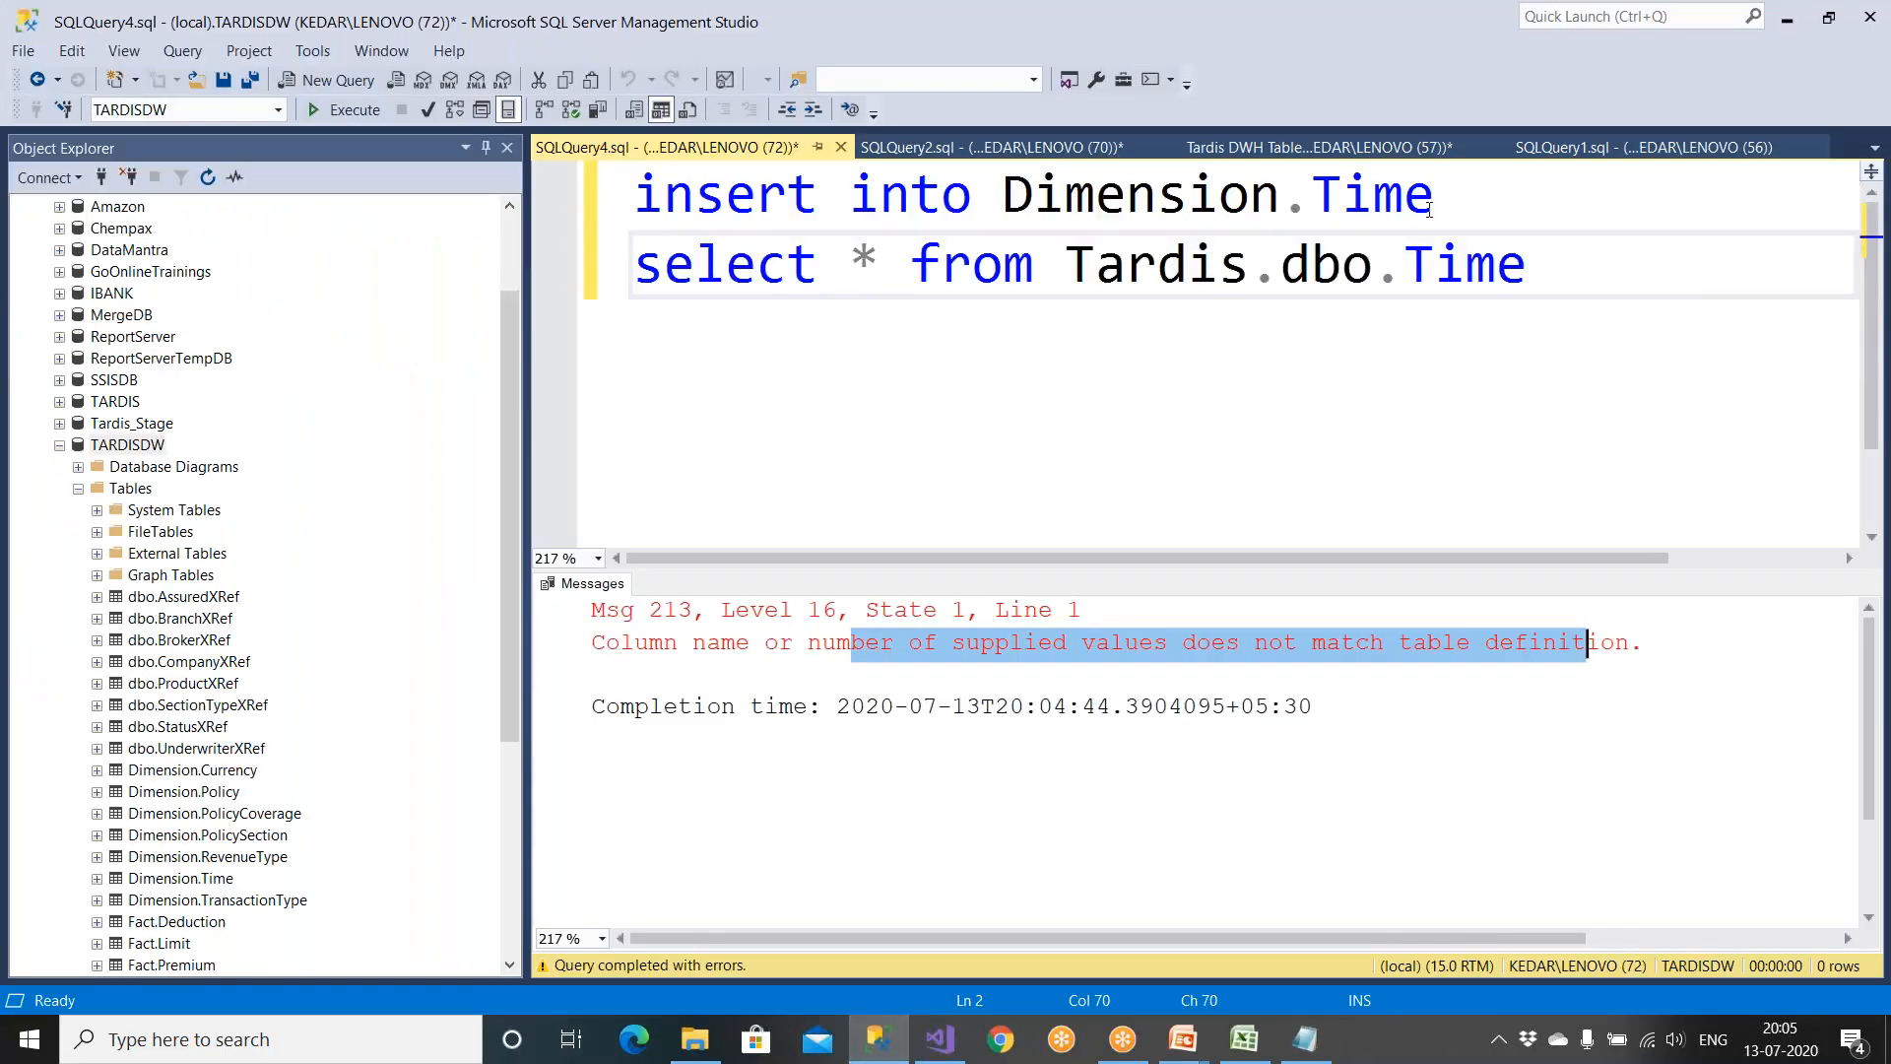
left_click(1459, 202)
scroll(1456, 205, "down", 5)
type("()")
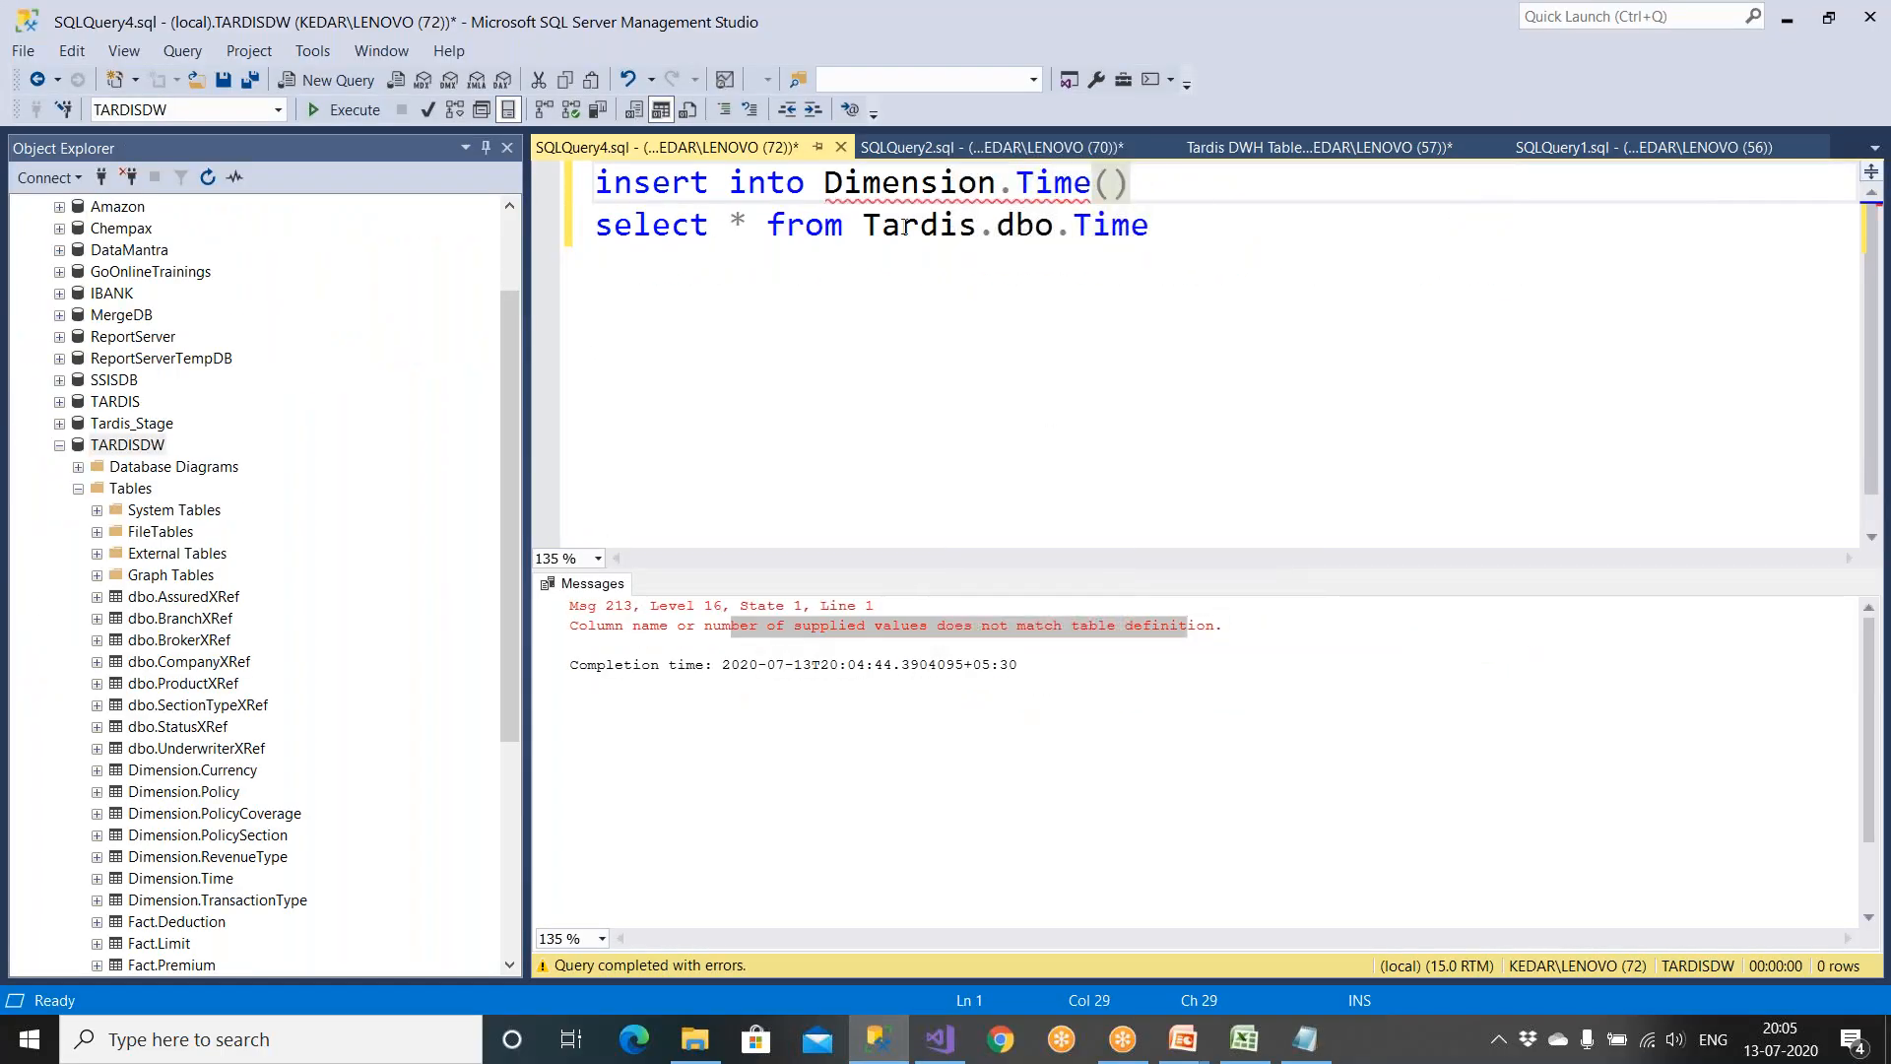
double_click(740, 225)
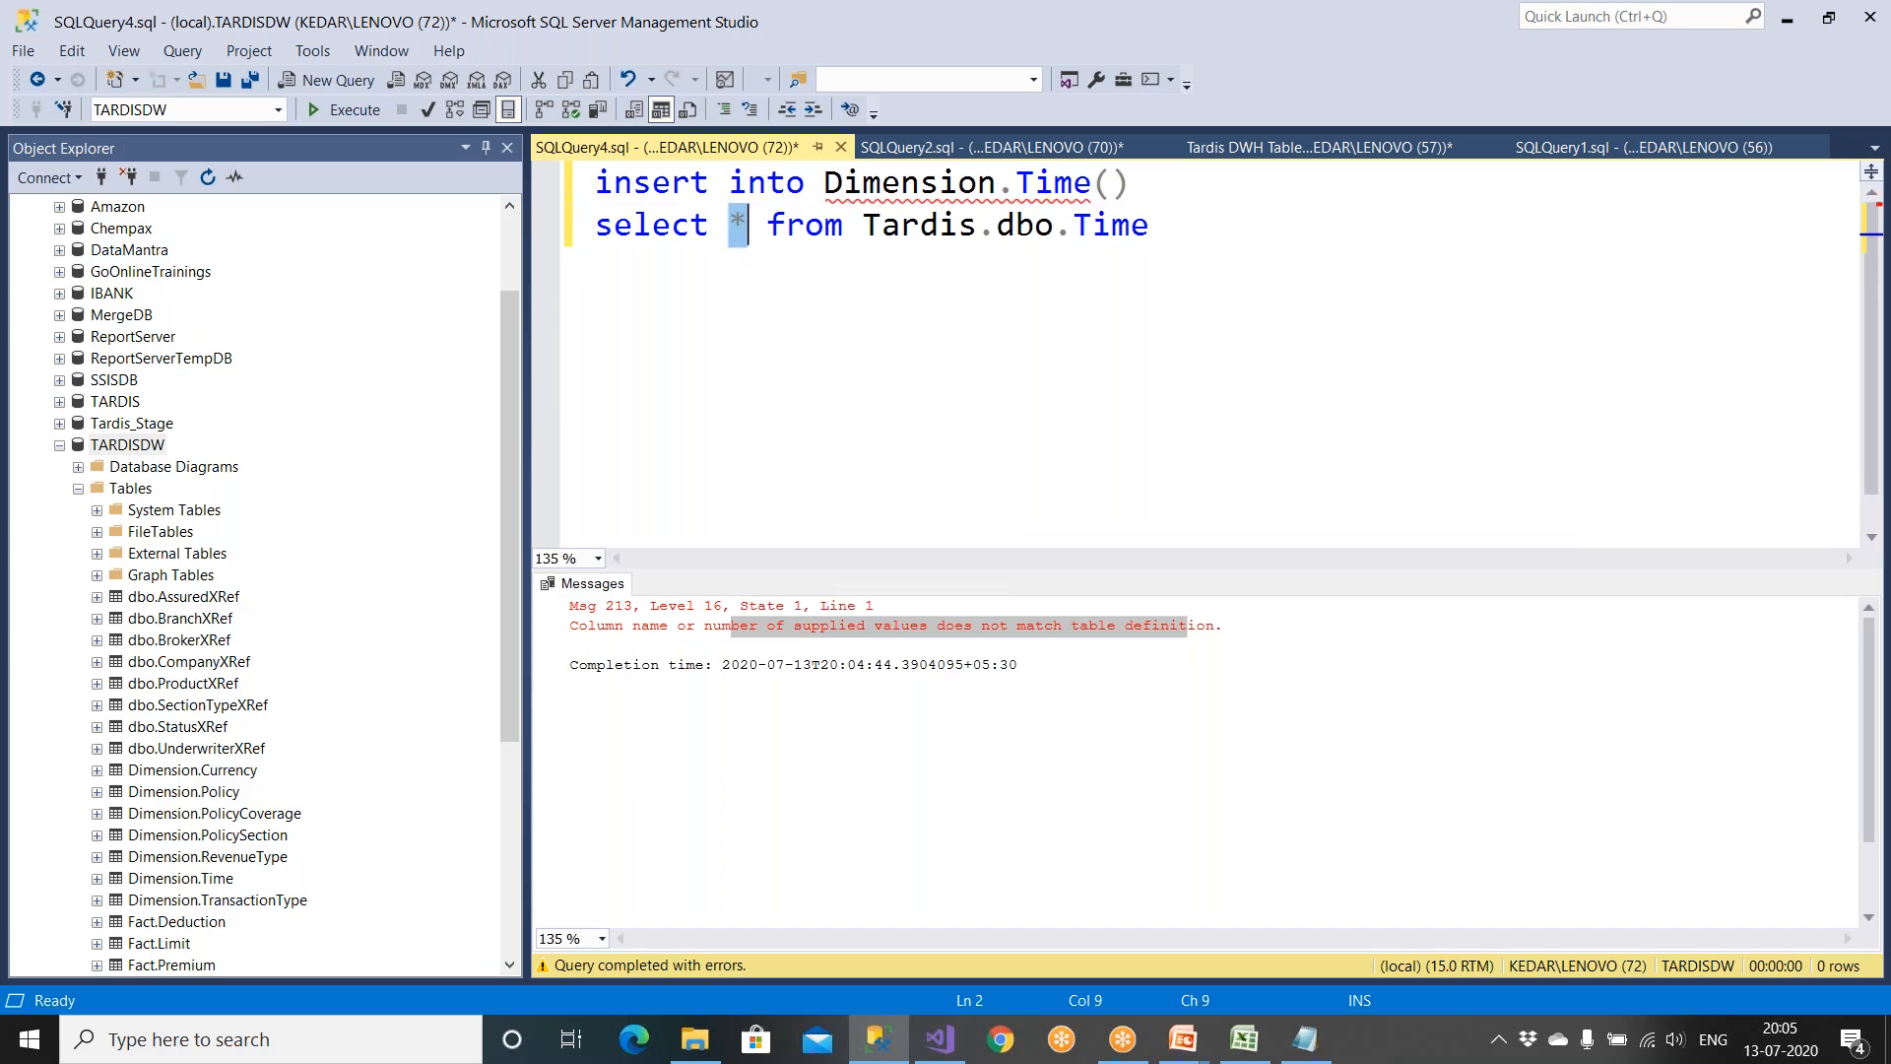
type("..")
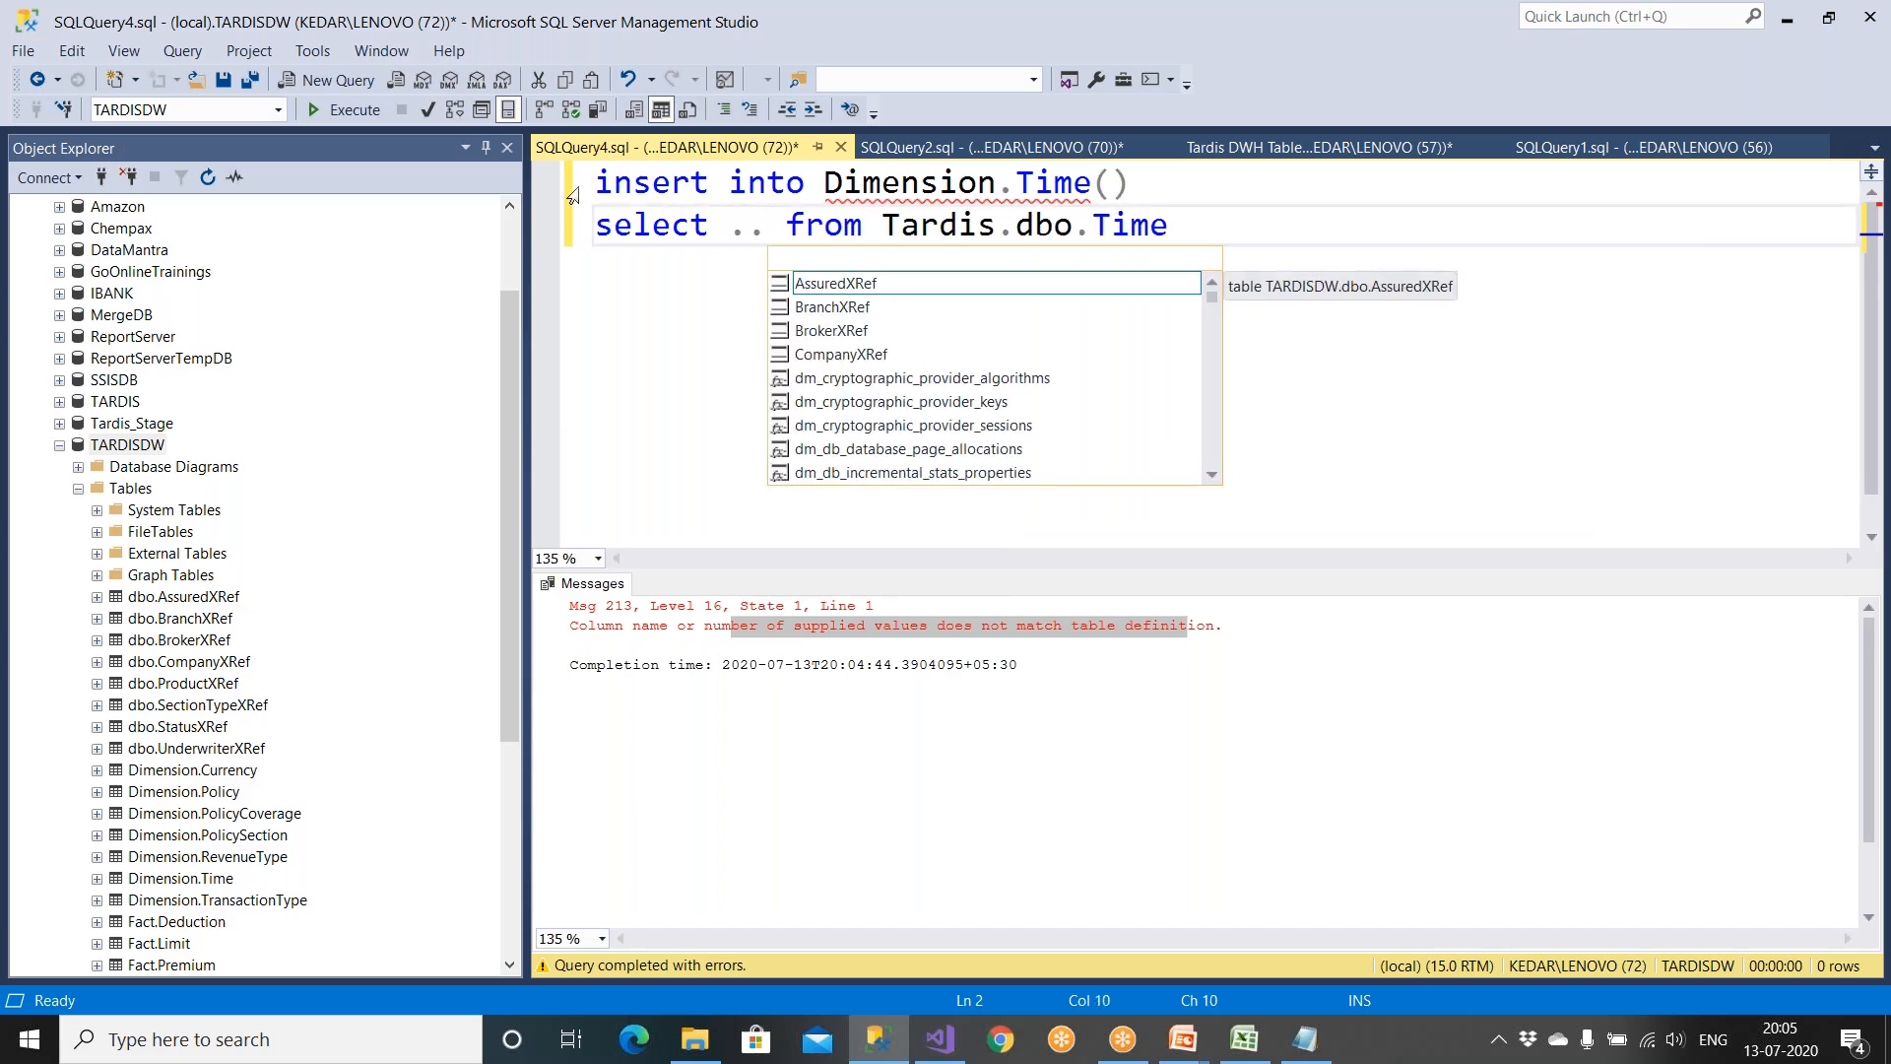
Step: Close SQLQuery4.sql without saving its changes and switch to the SSIS_Tardis_DWH project in Visual Studio
left_click(840, 147)
left_click(1024, 673)
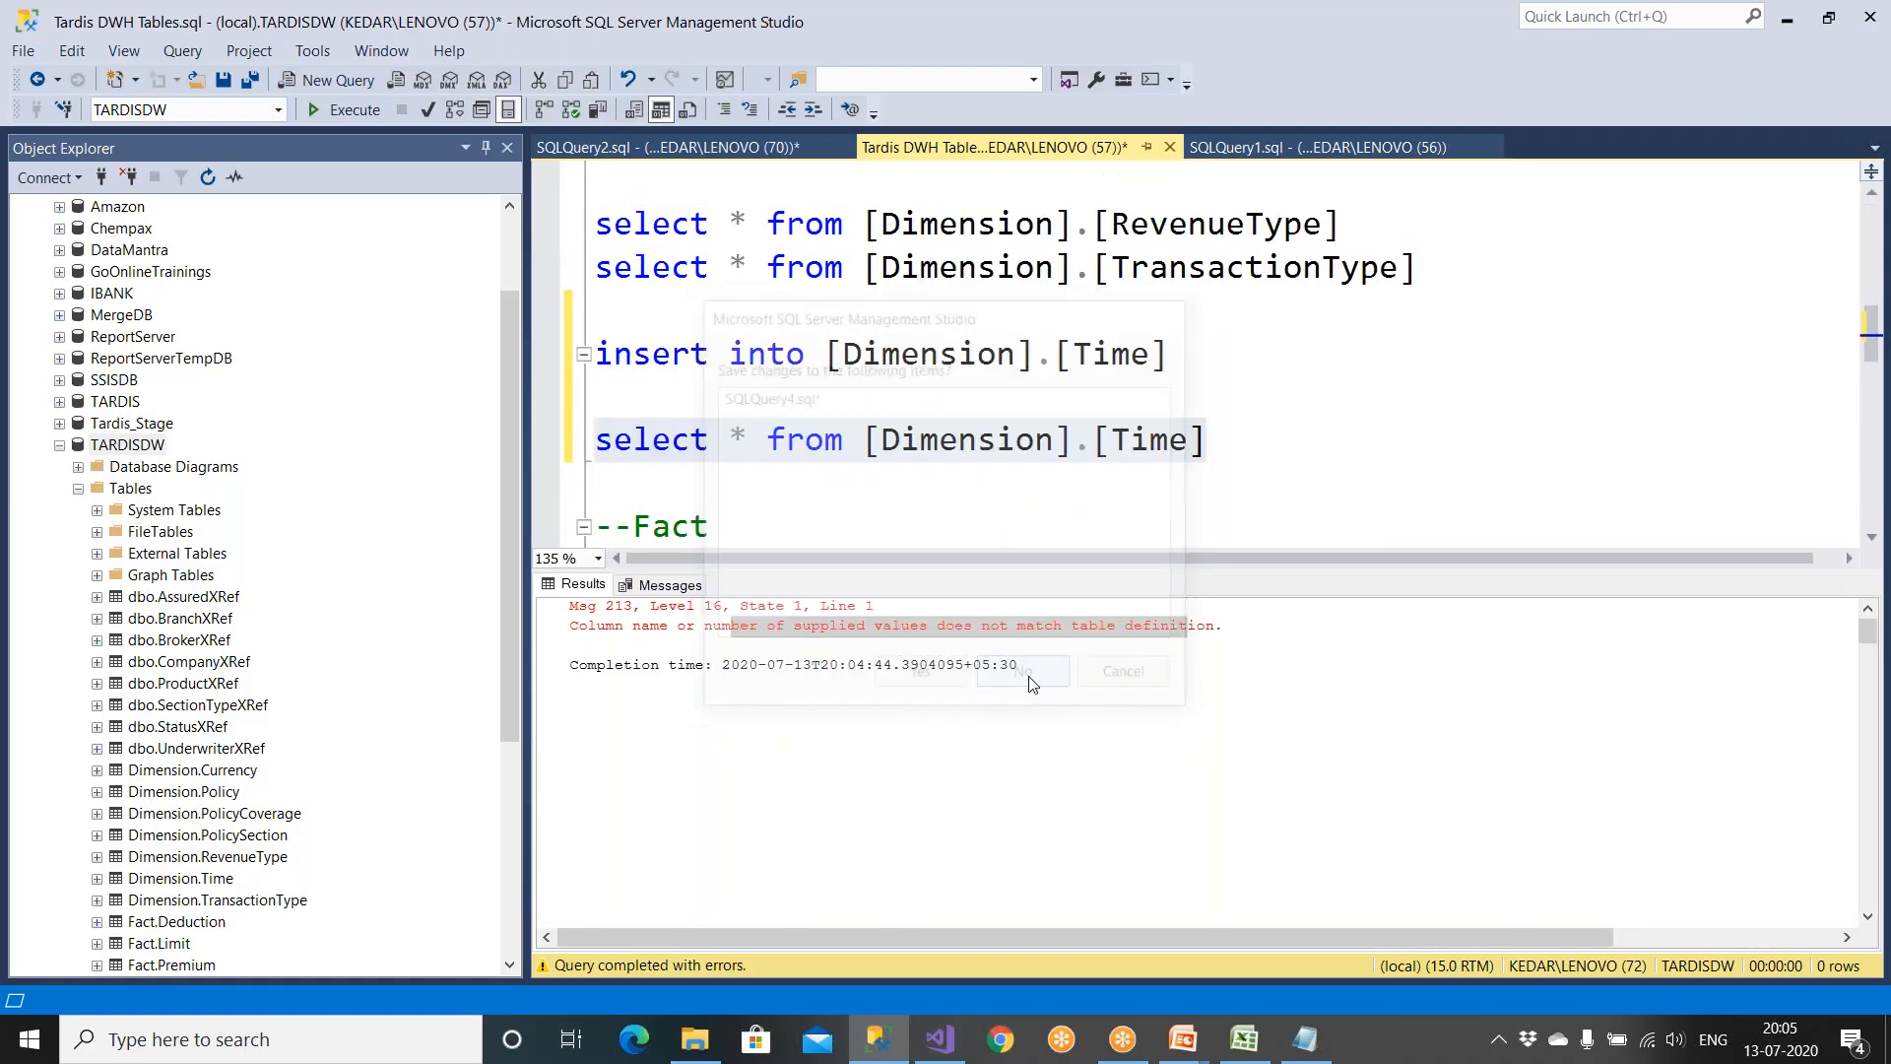
left_click(940, 1039)
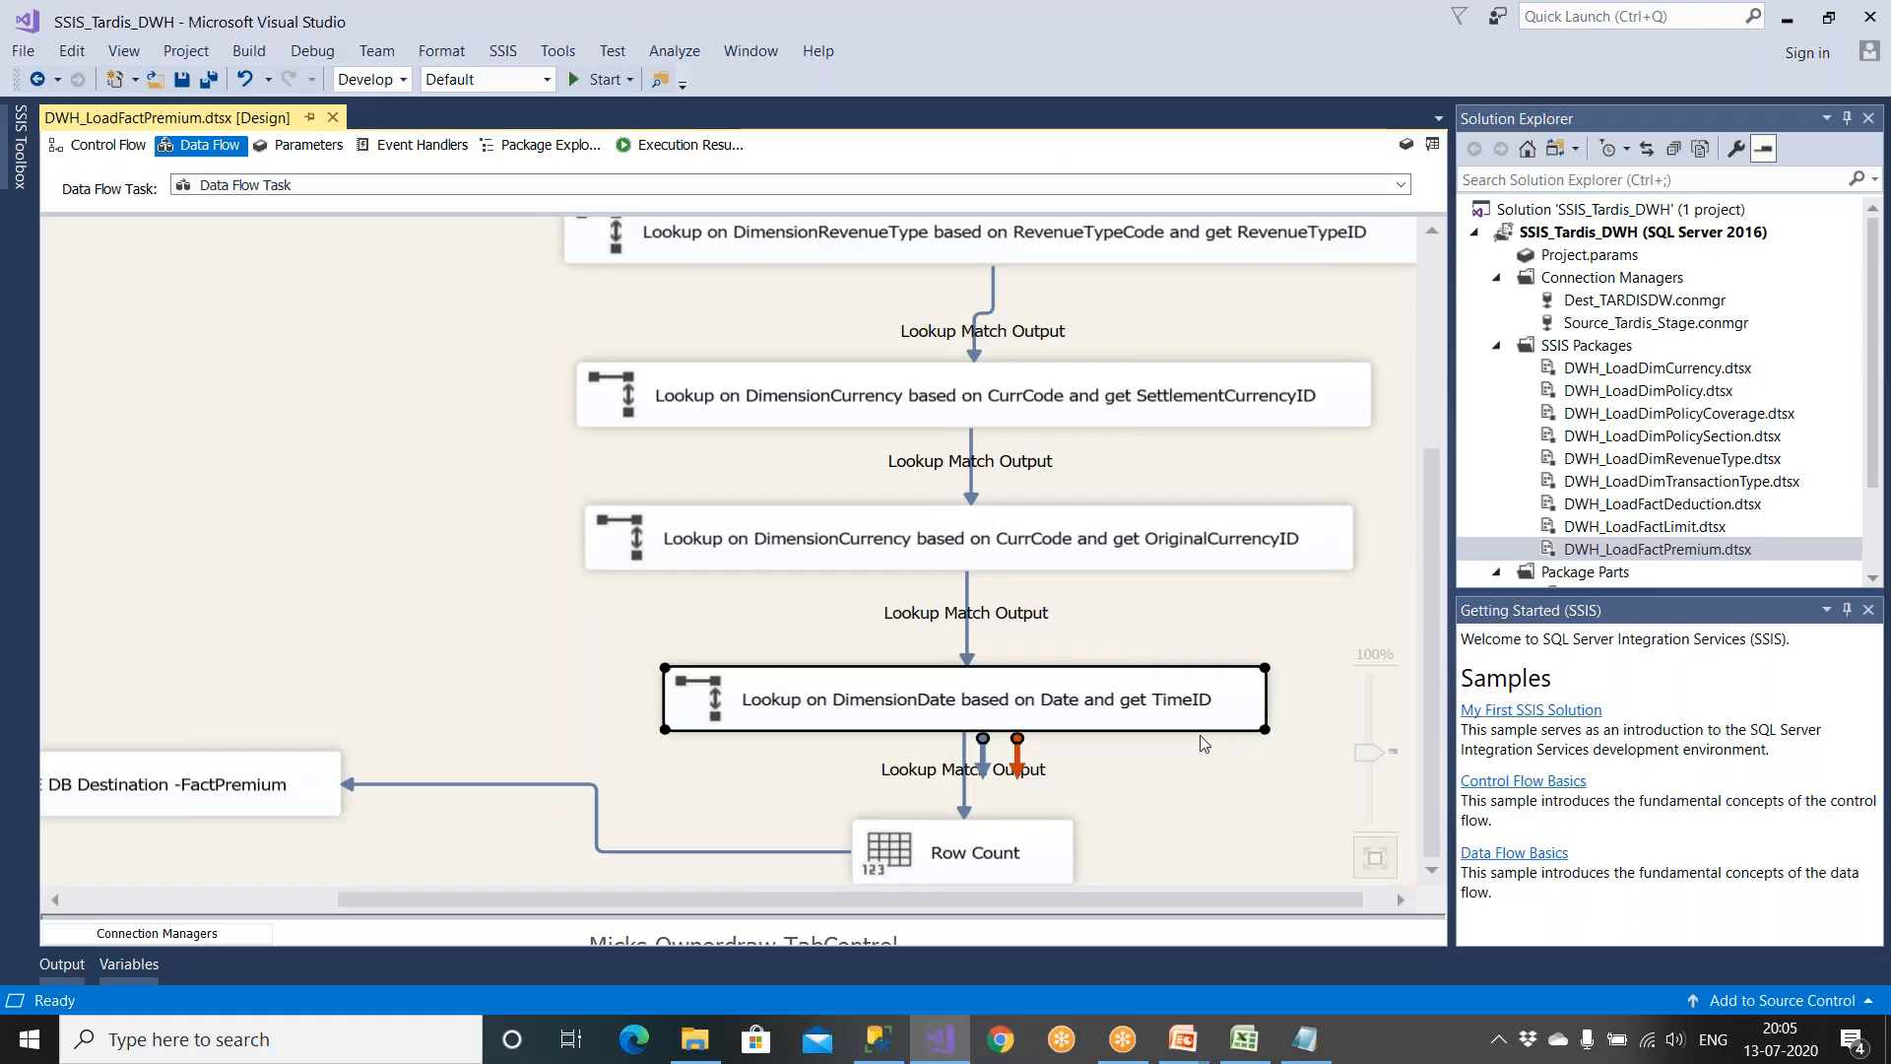
Step: Rename the DimensionDate lookup to "Lookup on DimensionDate based on Time and get TimeID"
double_click(1071, 722)
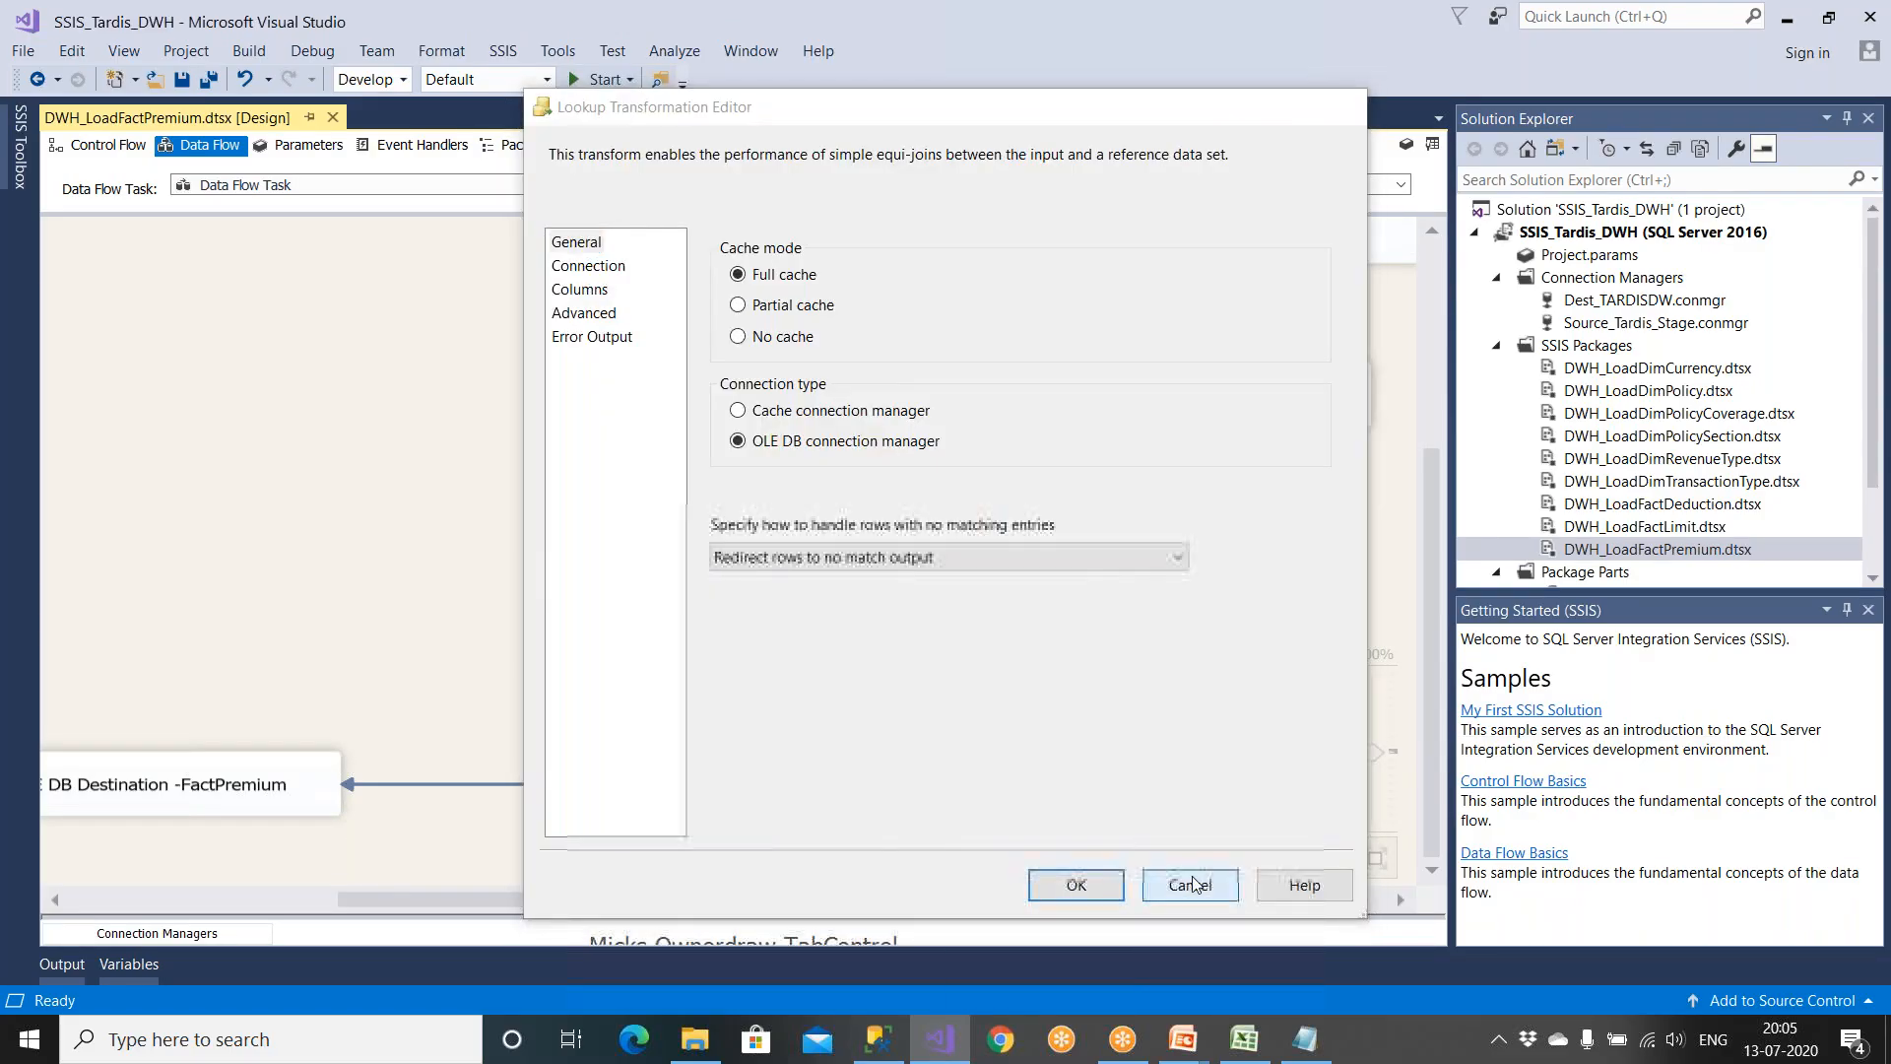
left_click(1189, 885)
right_click(1066, 703)
left_click(1095, 668)
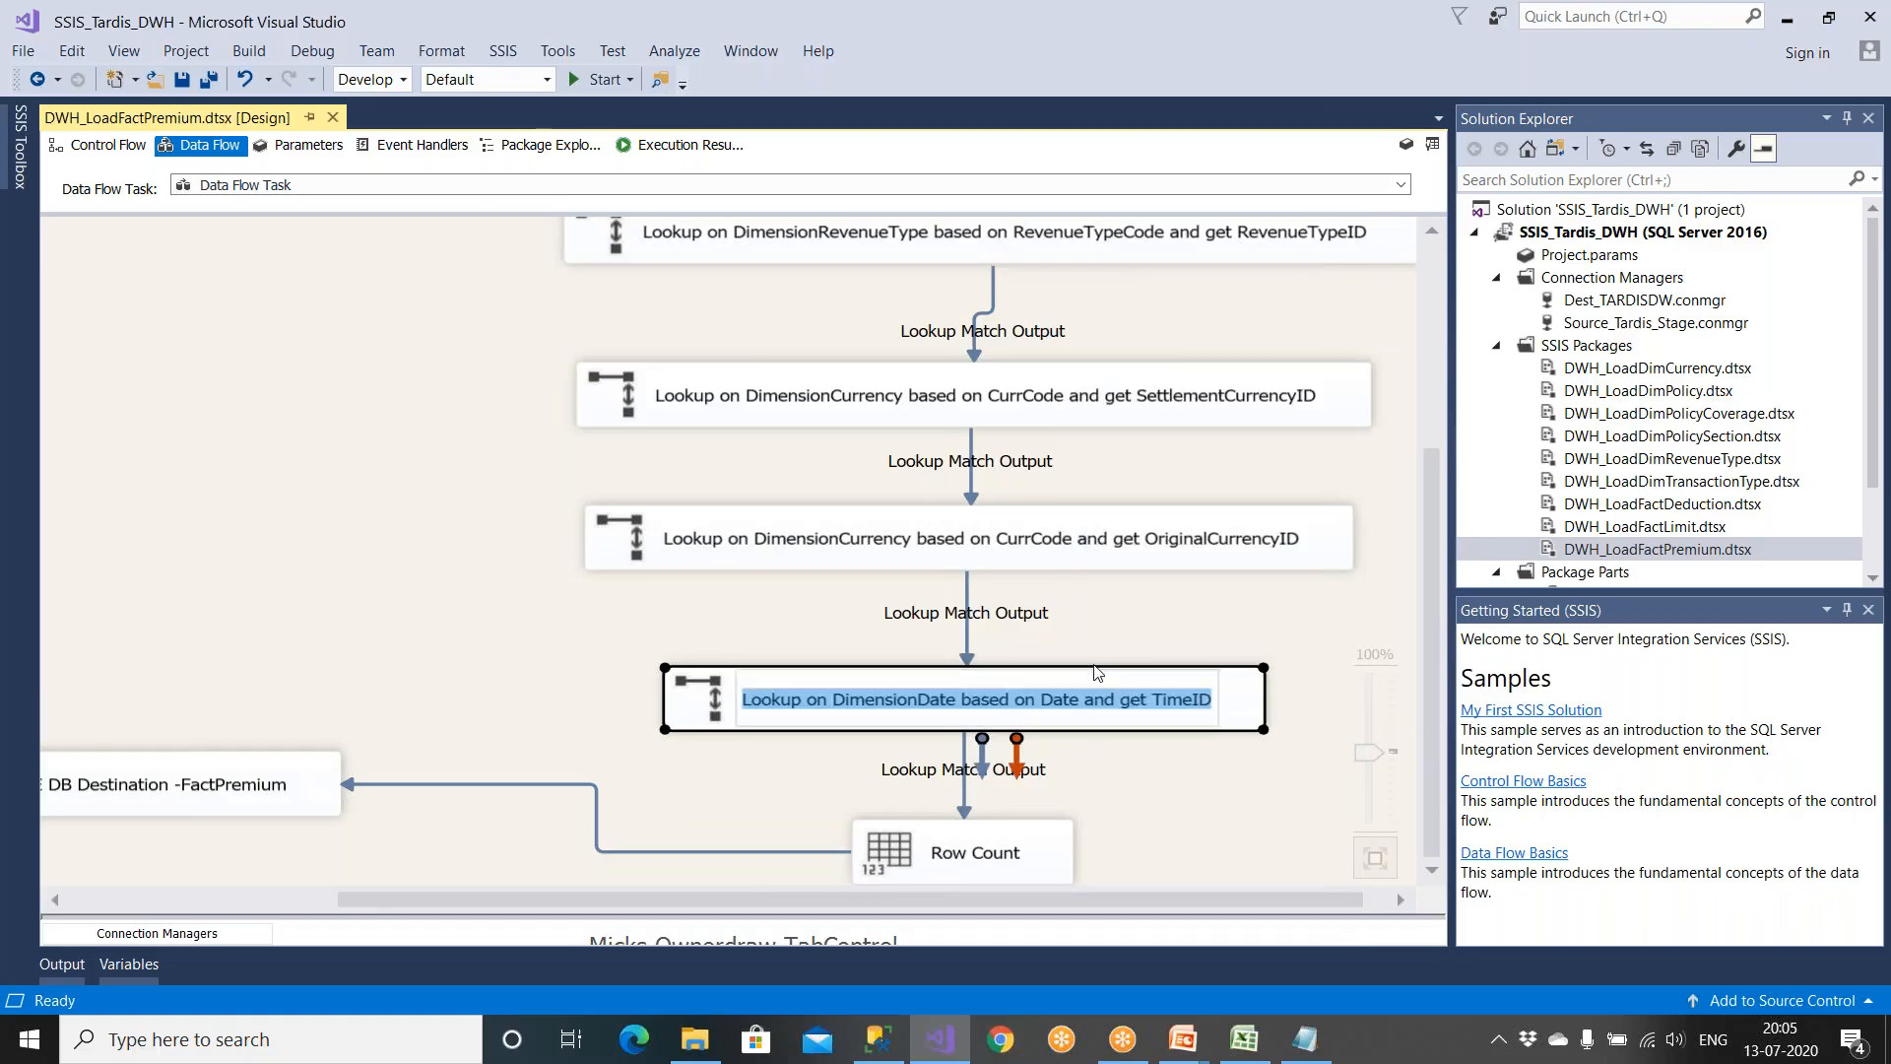
scroll(1044, 680, "down", 1)
left_click(1036, 648)
key("shift+Right")
key("shift+Right")
key("shift+Right")
key("shift+Right")
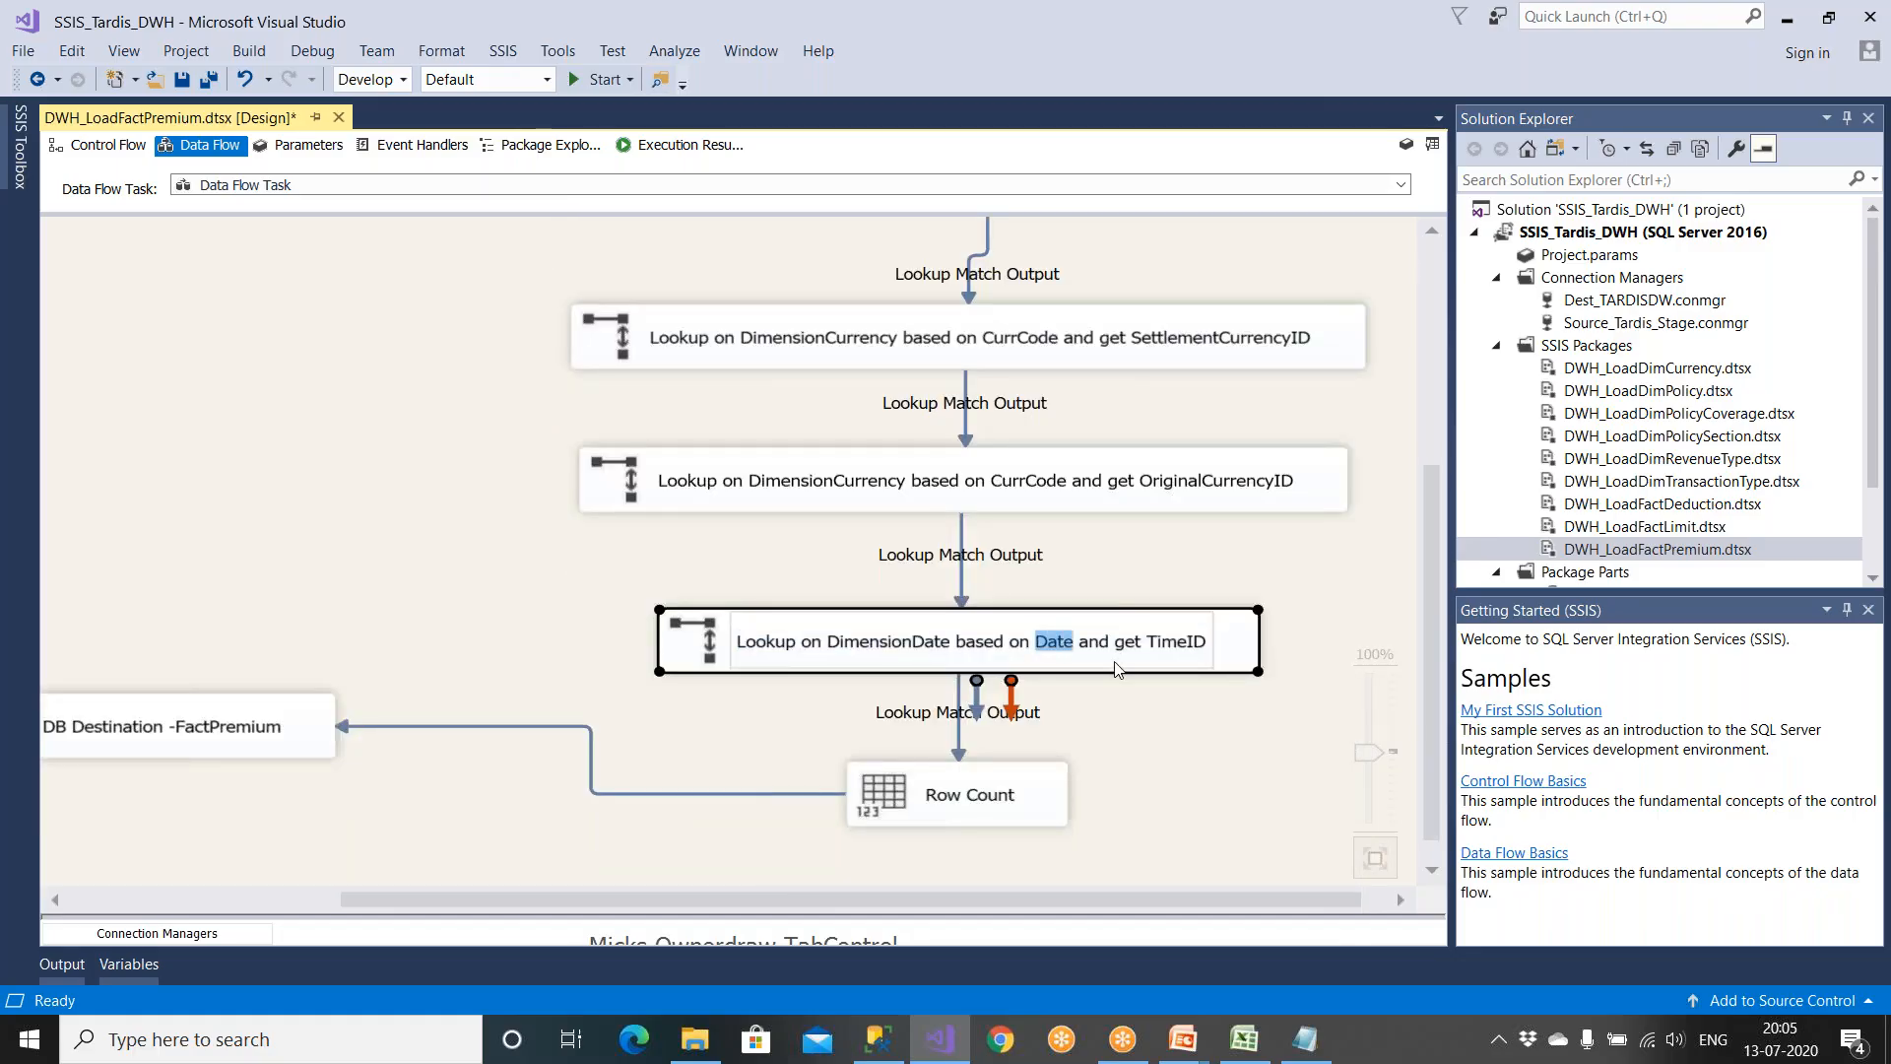
type("Time")
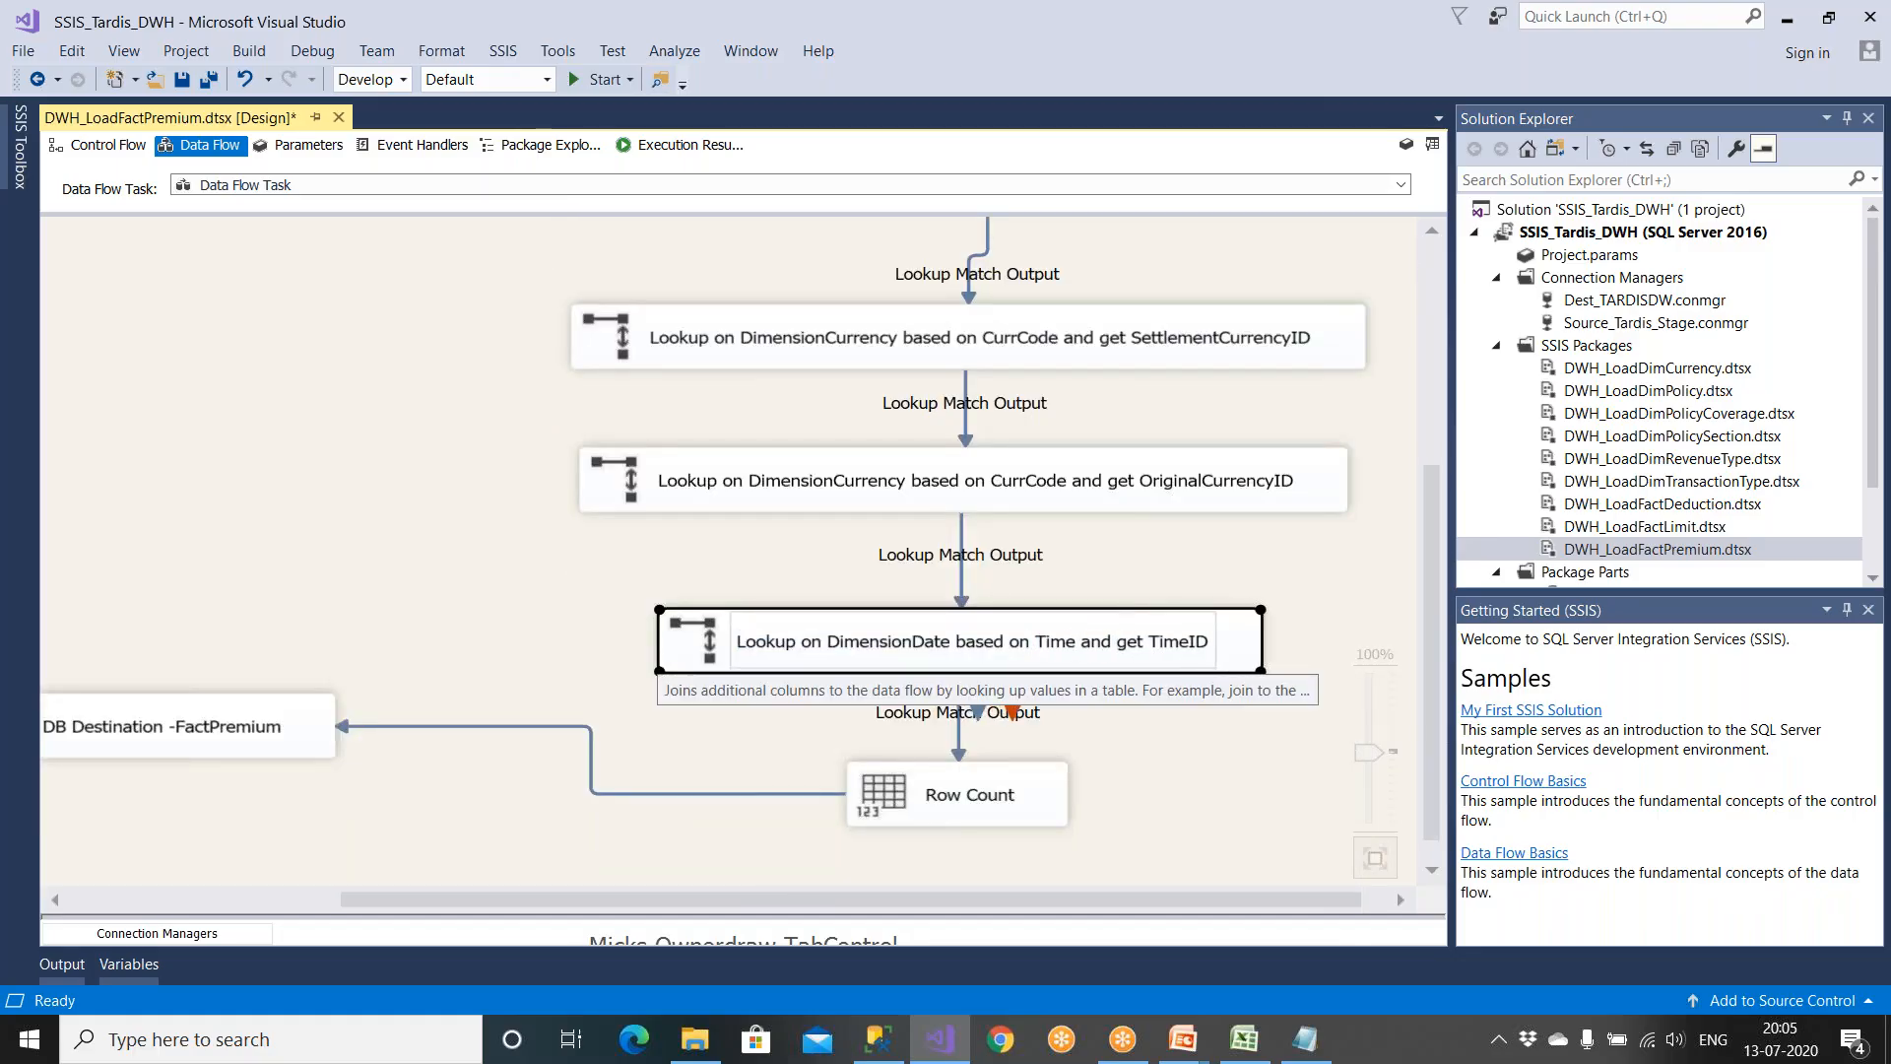
Step: Check the TimeID lookup's connection to [Dimension].[Time], preview the table's rows and view its column settings
double_click(1183, 670)
left_click(588, 265)
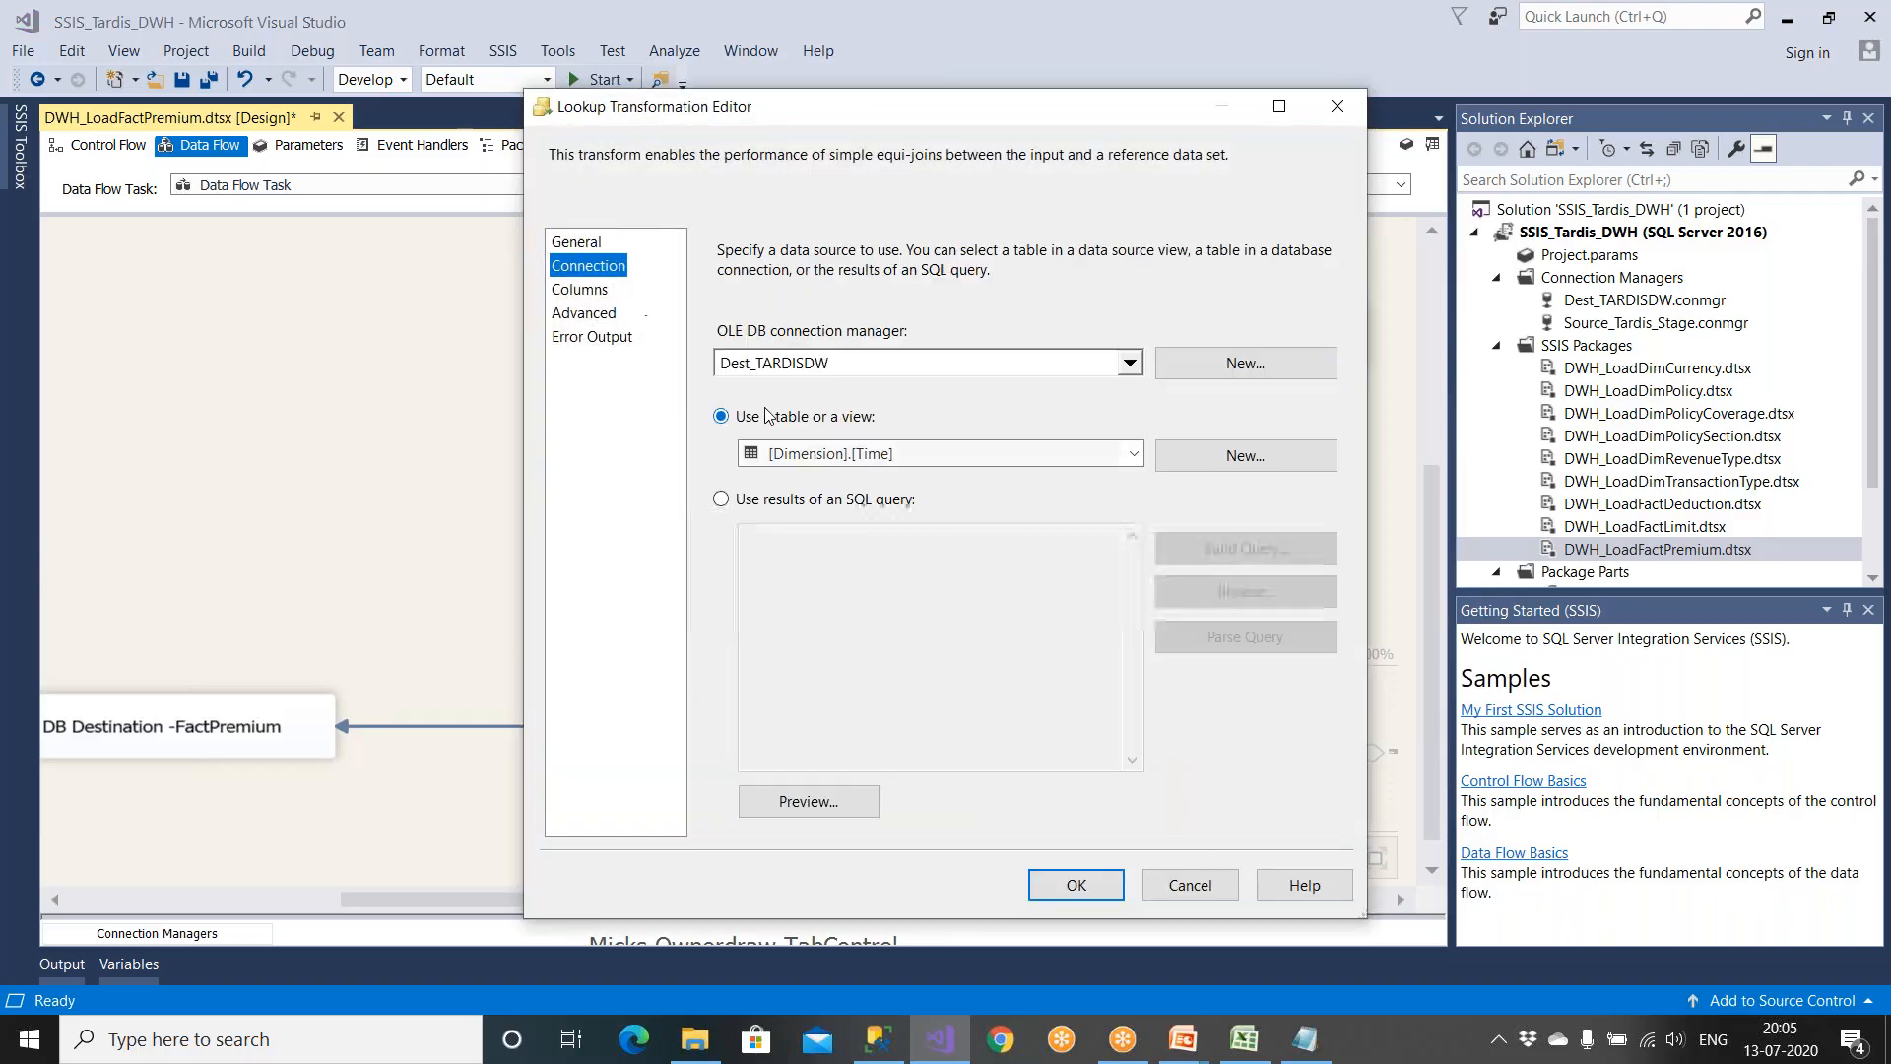
left_click(843, 804)
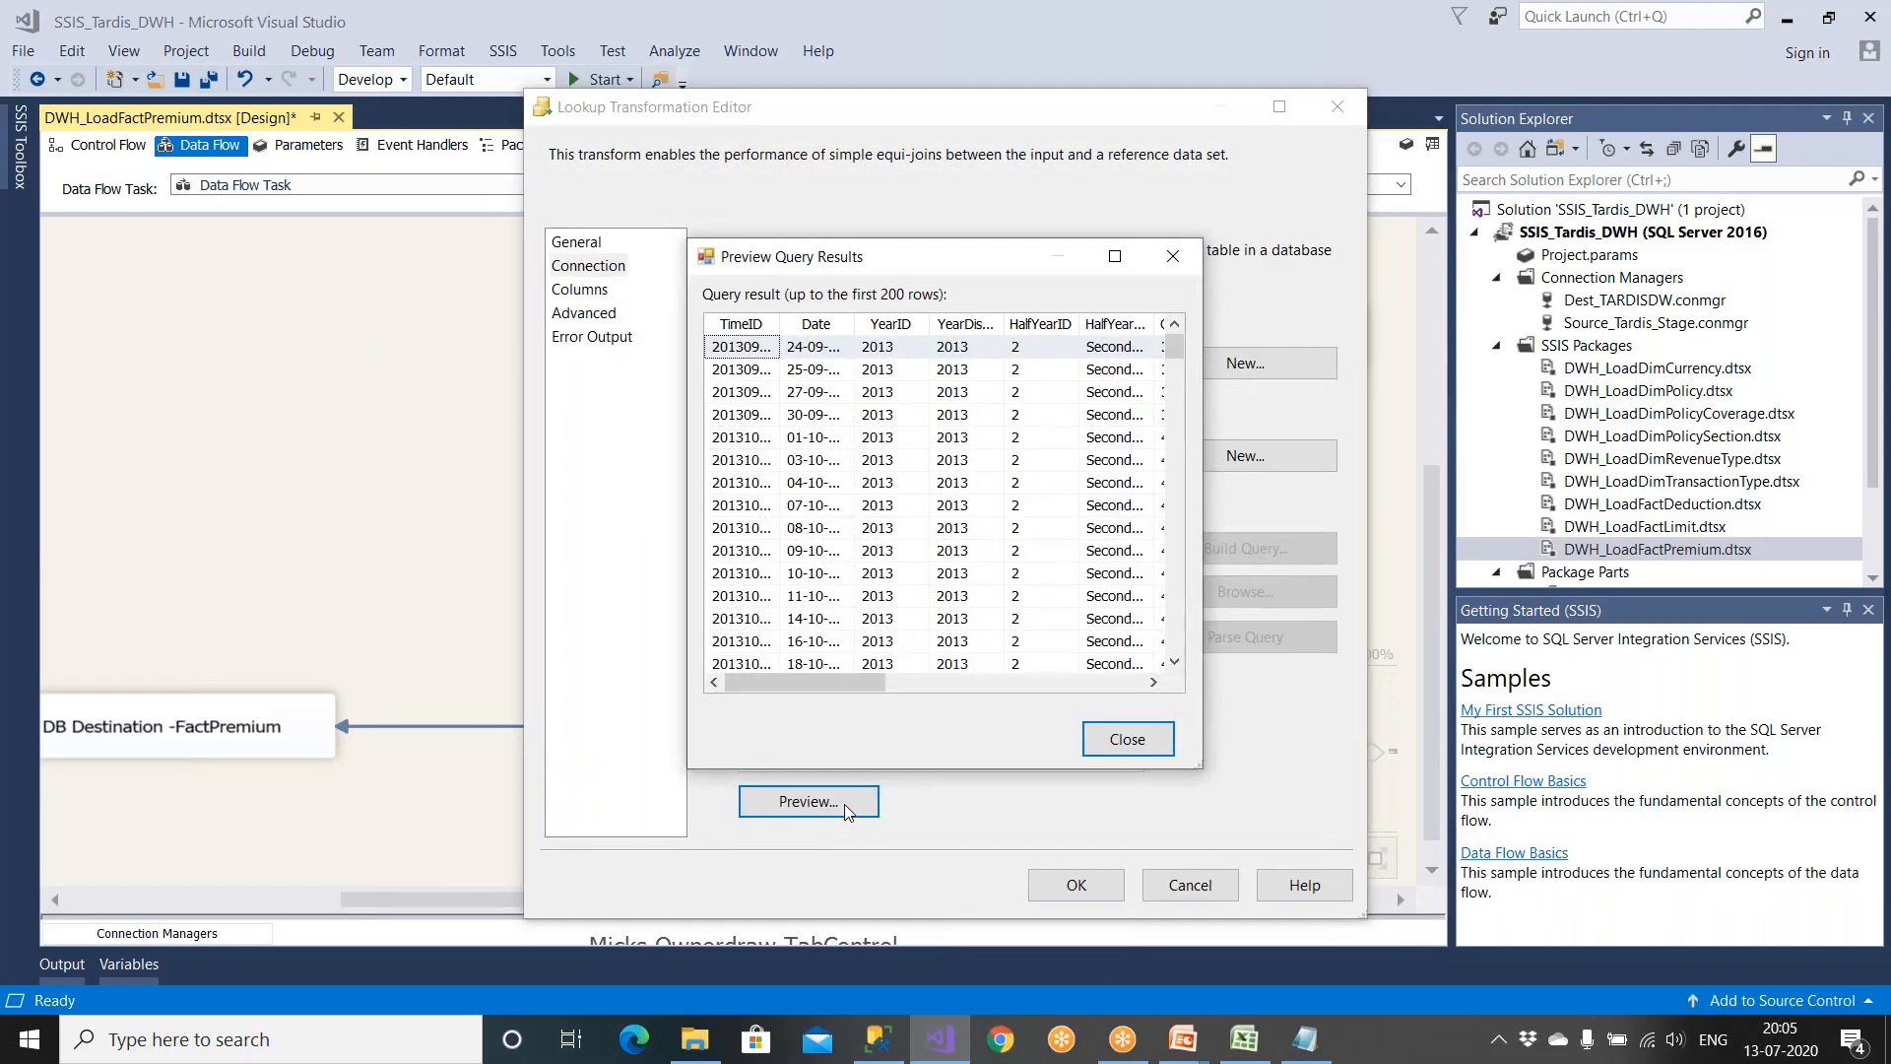
left_click(1127, 741)
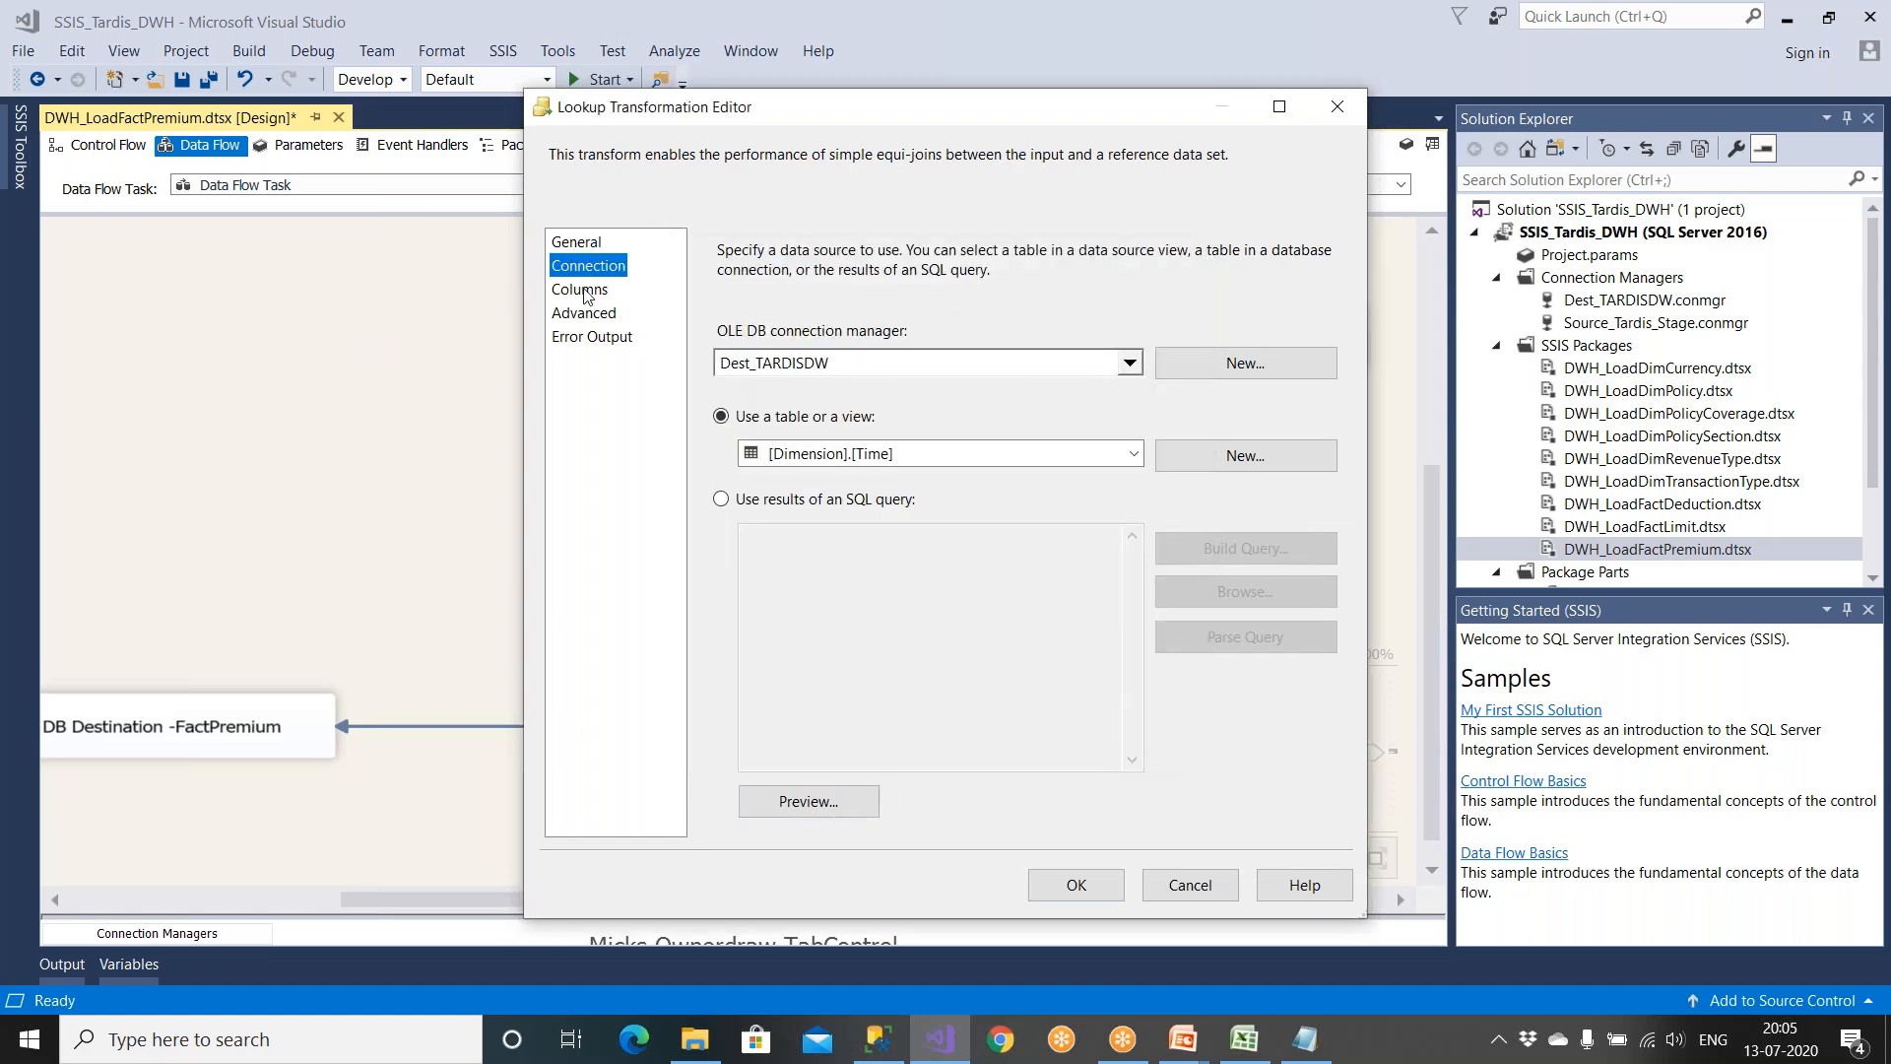
left_click(580, 289)
left_click(1095, 885)
Step: Save DWH_LoadFactPremium.dtsx, run the package, review the data flow and return to design mode
left_click(182, 79)
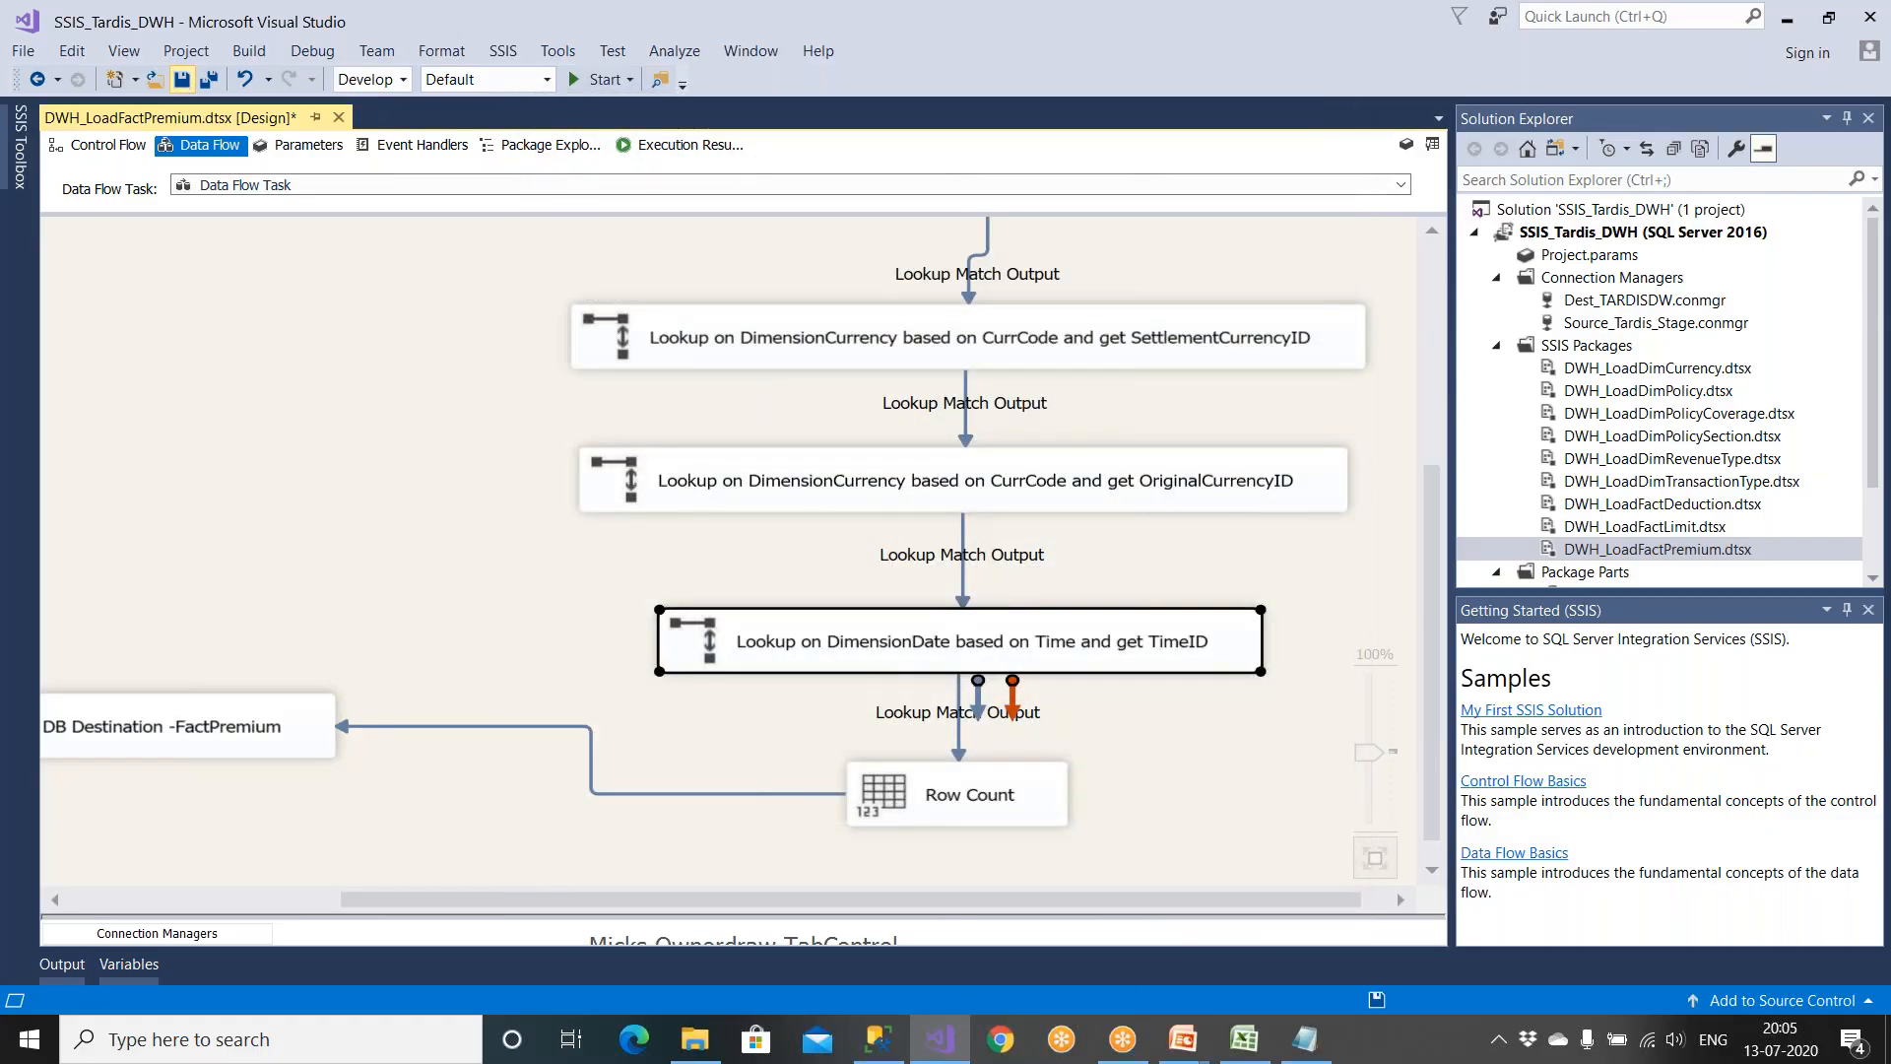
left_click(595, 82)
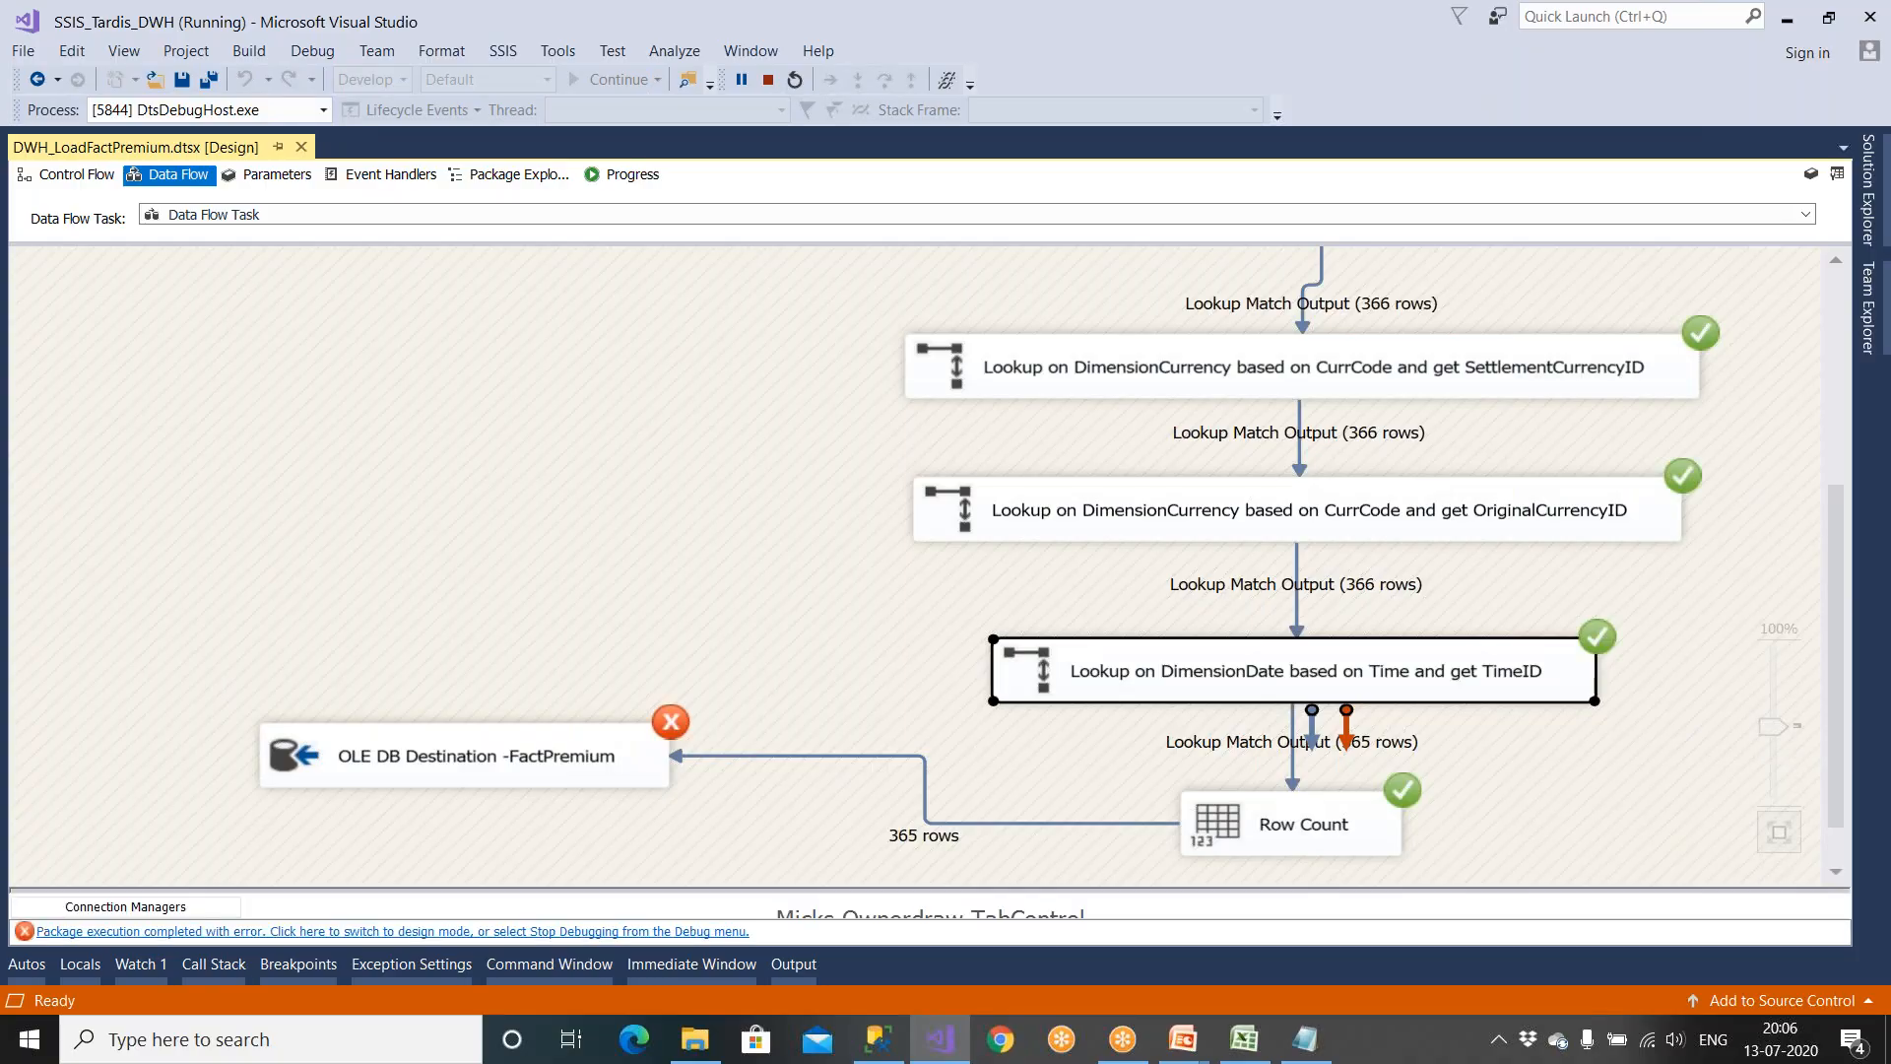
scroll(1310, 758, "down", 1)
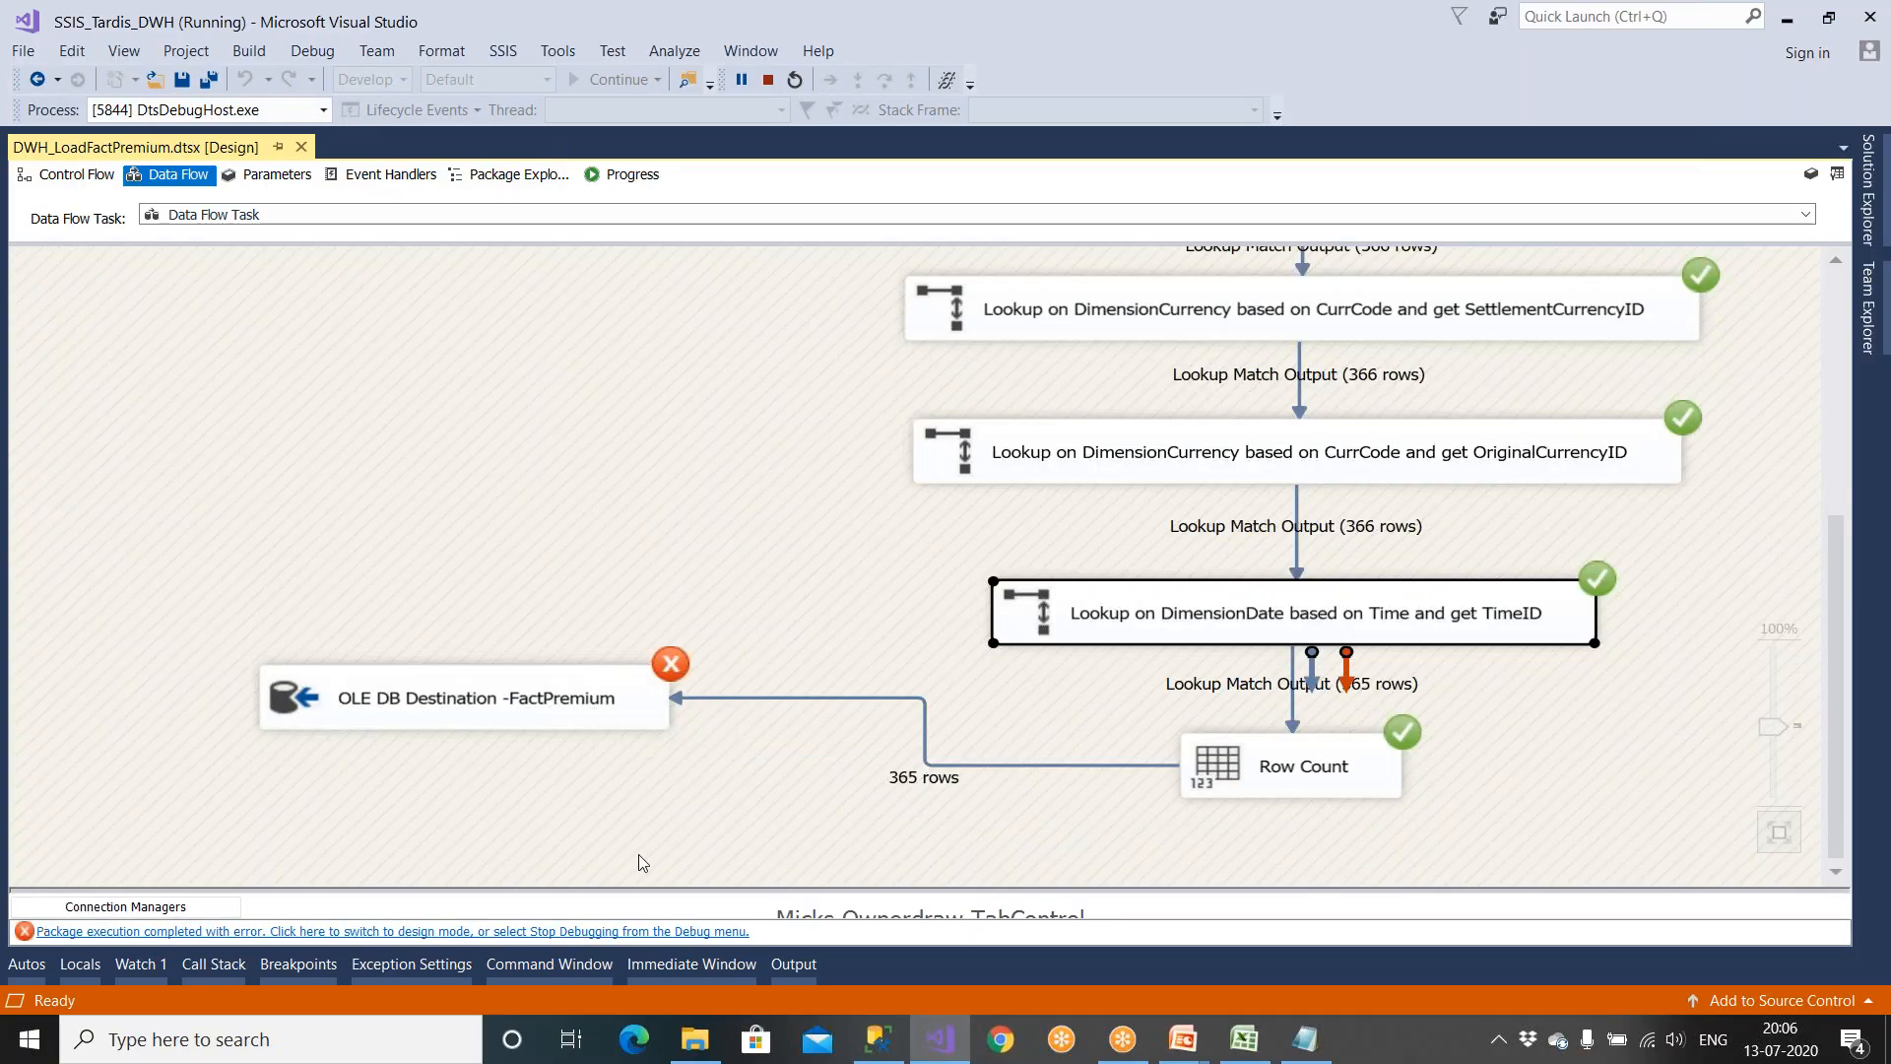
left_click(658, 932)
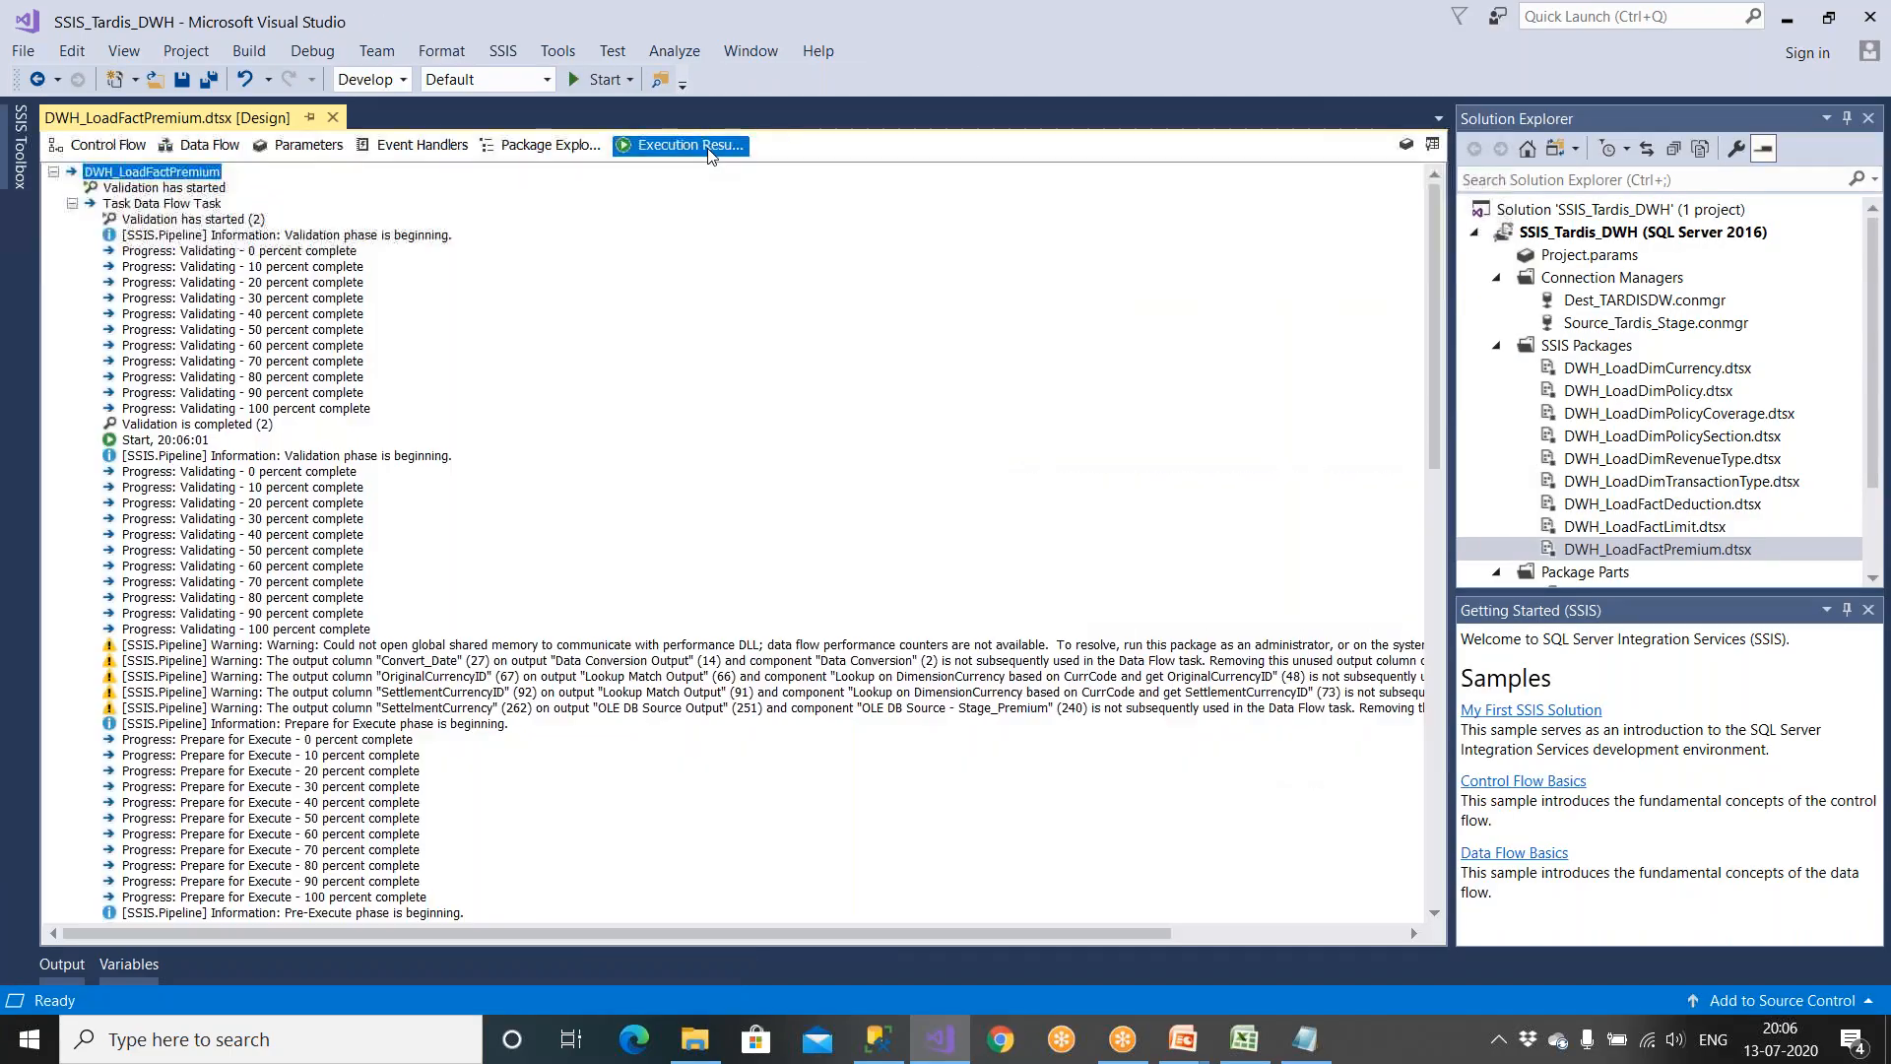
Step: Find the first OLE DB Destination -FactPremium error in the execution results and copy its message text
scroll(594, 597, "down", 12)
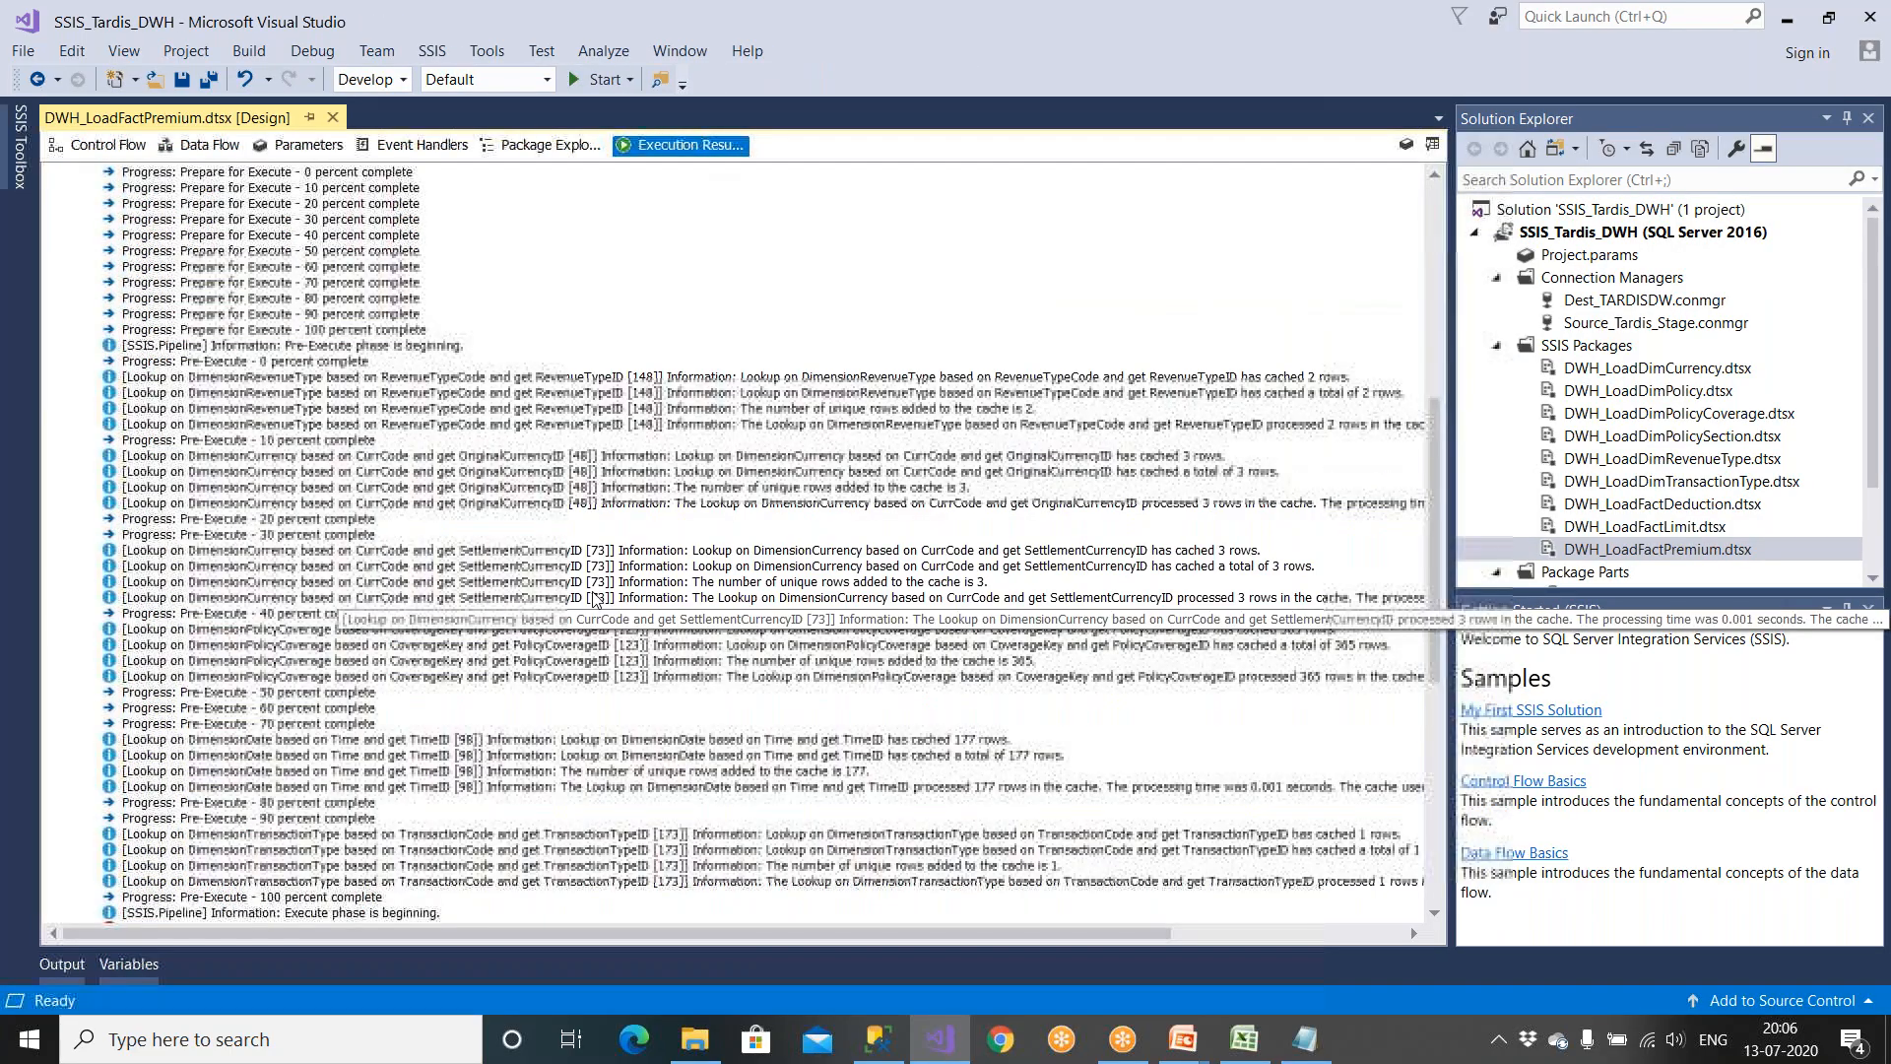
scroll(594, 597, "down", 11)
left_click(236, 408)
right_click(236, 407)
left_click(296, 424)
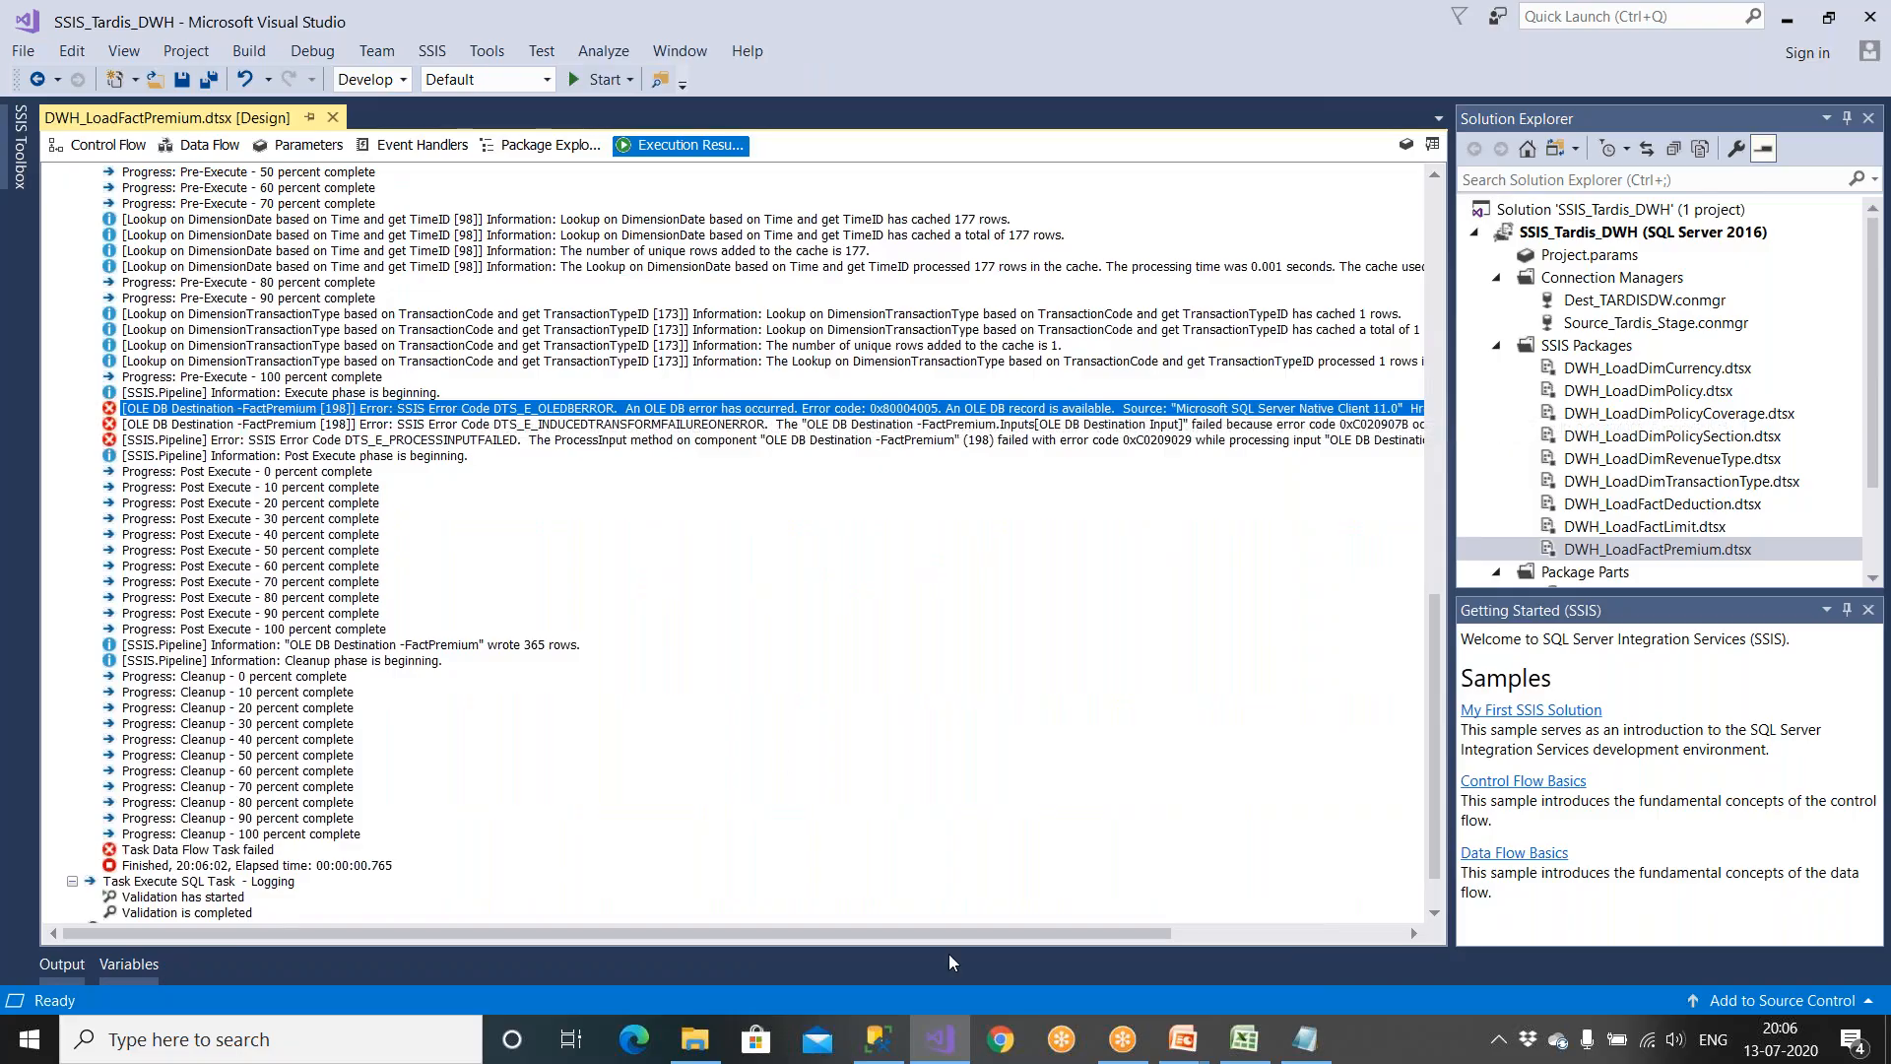
Step: Switch to Notepad, replace all the notes with the copied error message and highlight its description naming the OriginalCurrencyID column
left_click(1305, 1039)
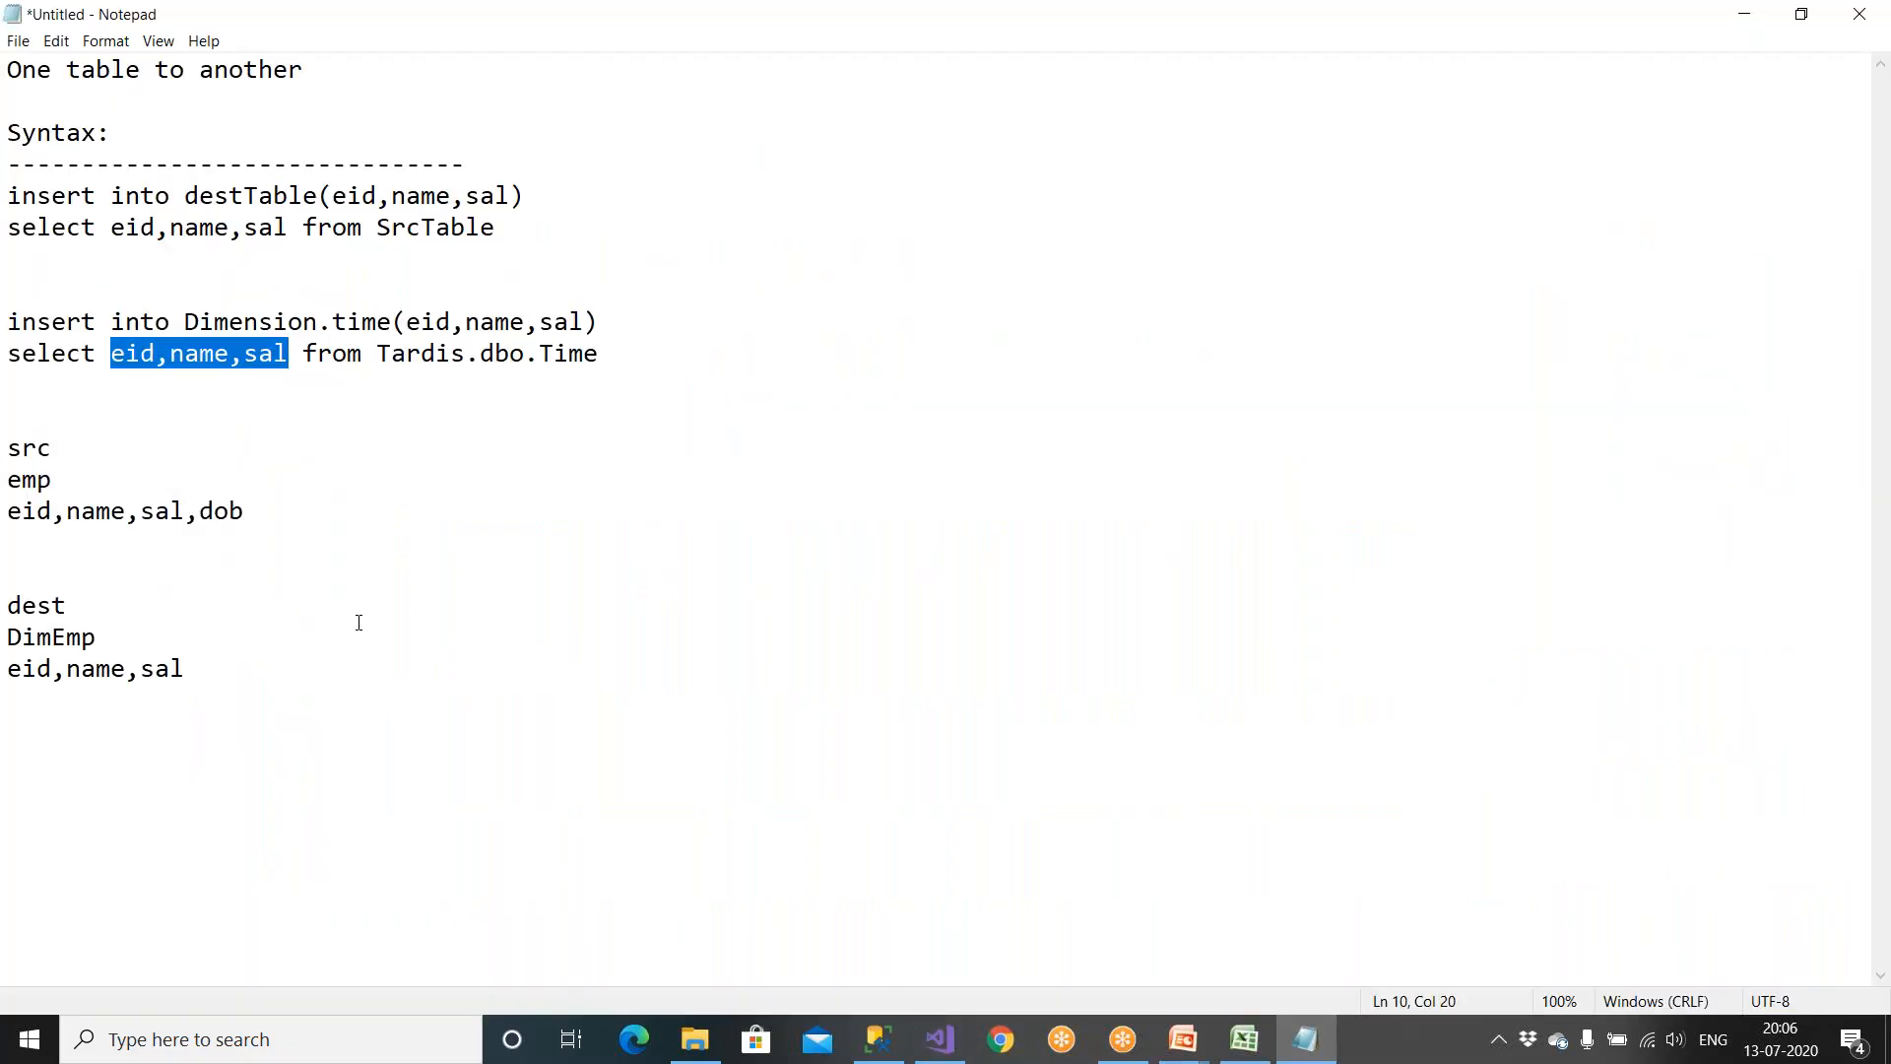
key("ctrl+a")
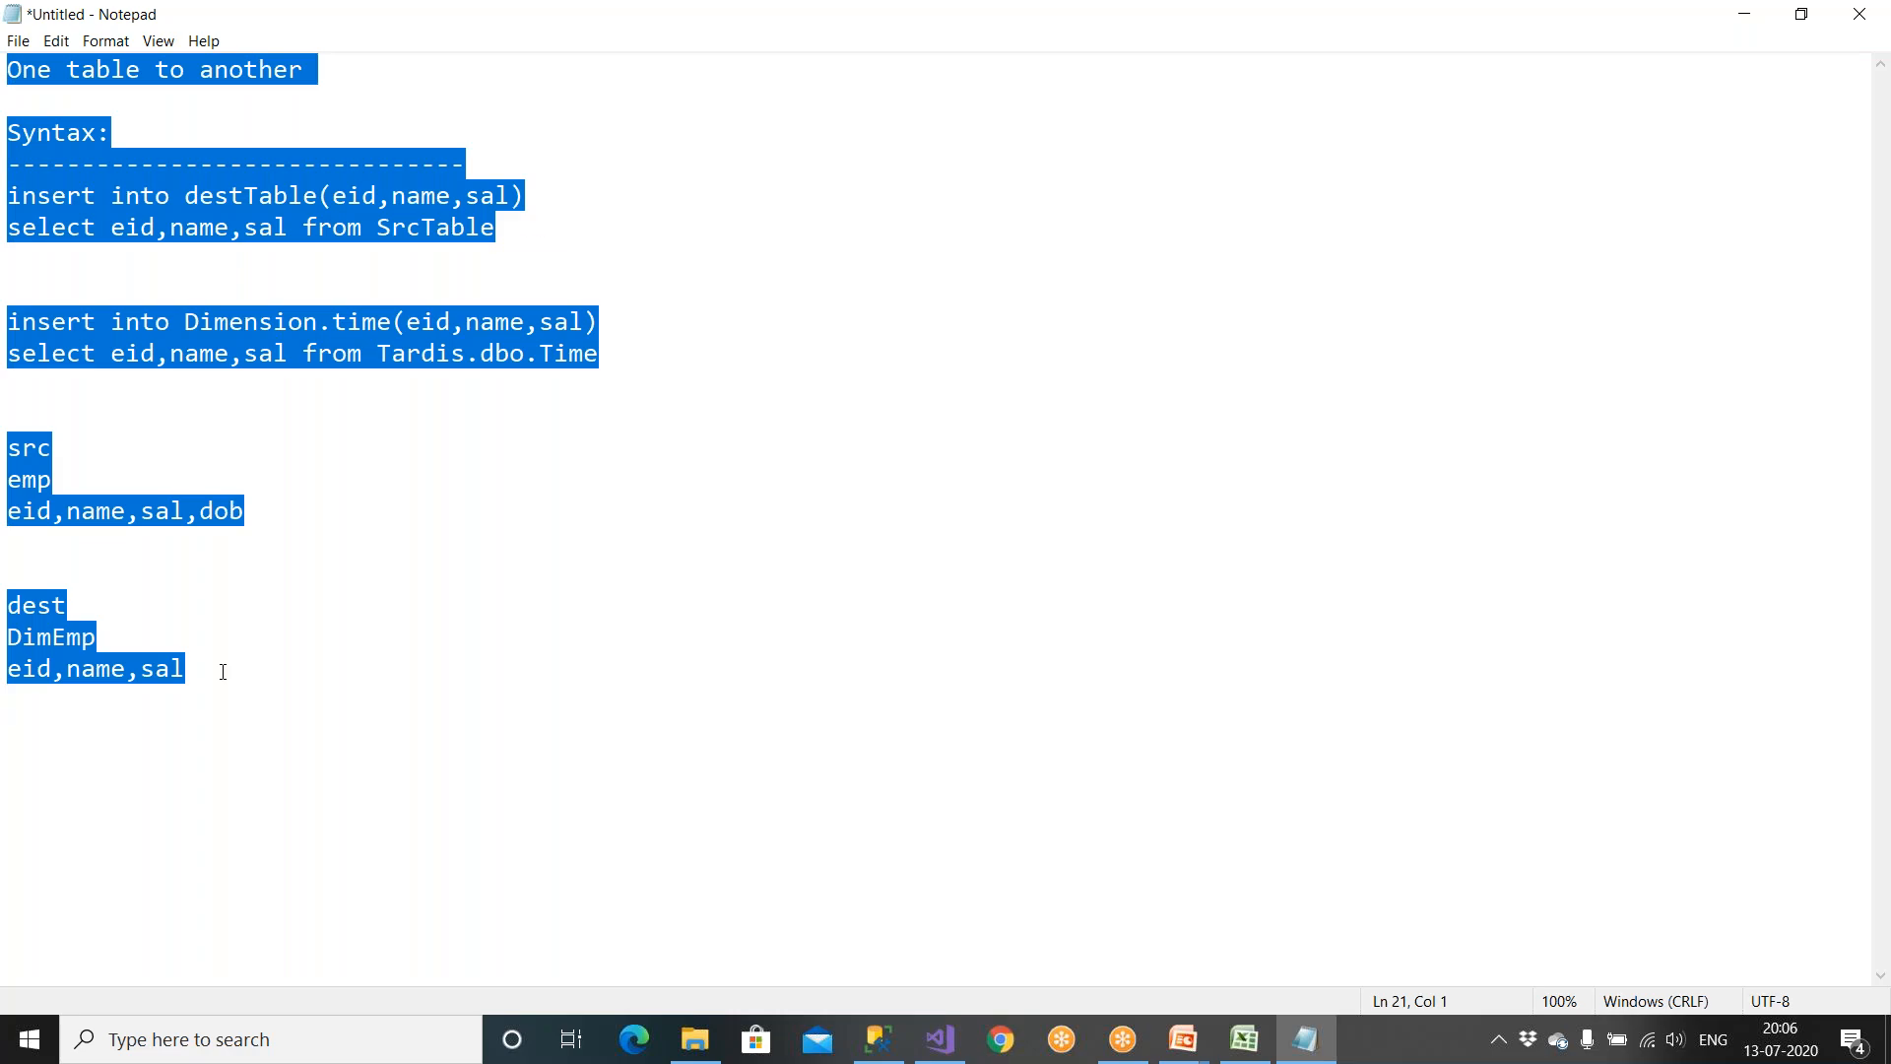
key("ctrl+v")
double_click(788, 227)
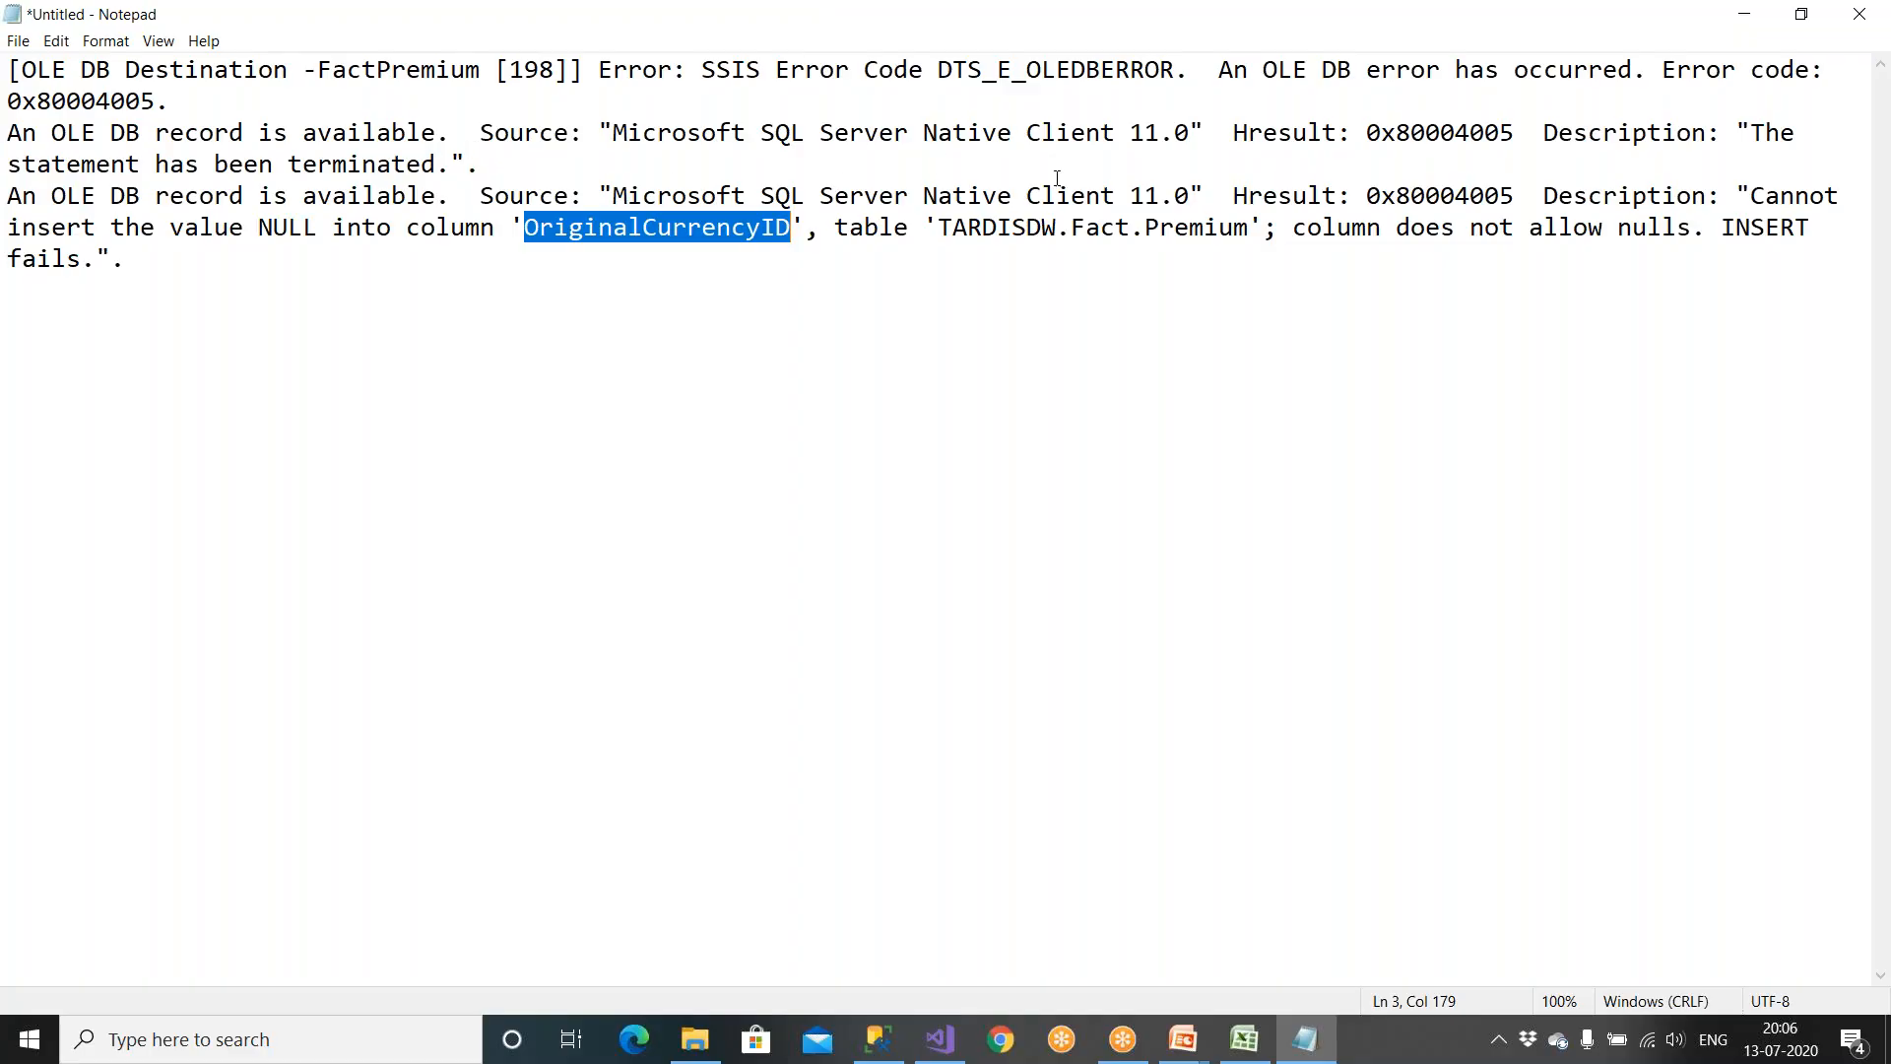
left_click_drag(1542, 195, 822, 215)
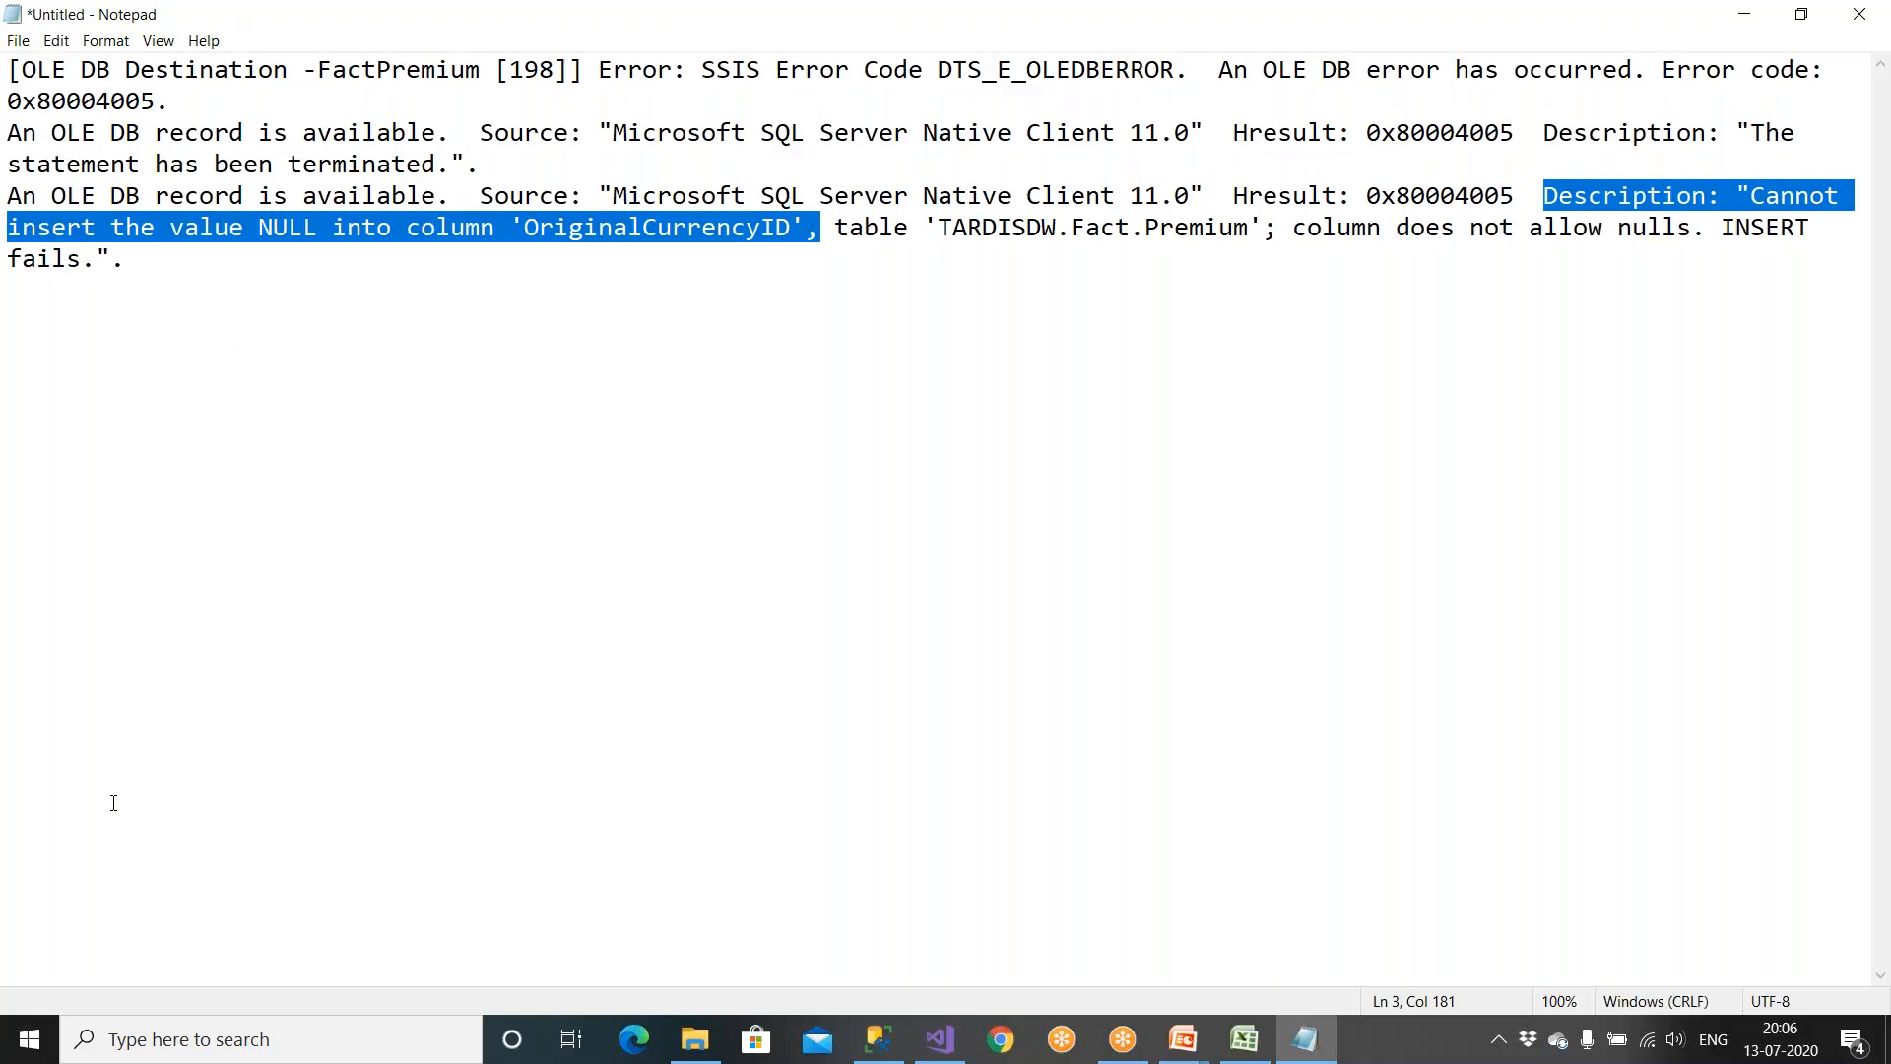
Step: Back in Visual Studio, open the column mappings of OLE DB Destination -FactPremium and look through the ignored columns
left_click(941, 1039)
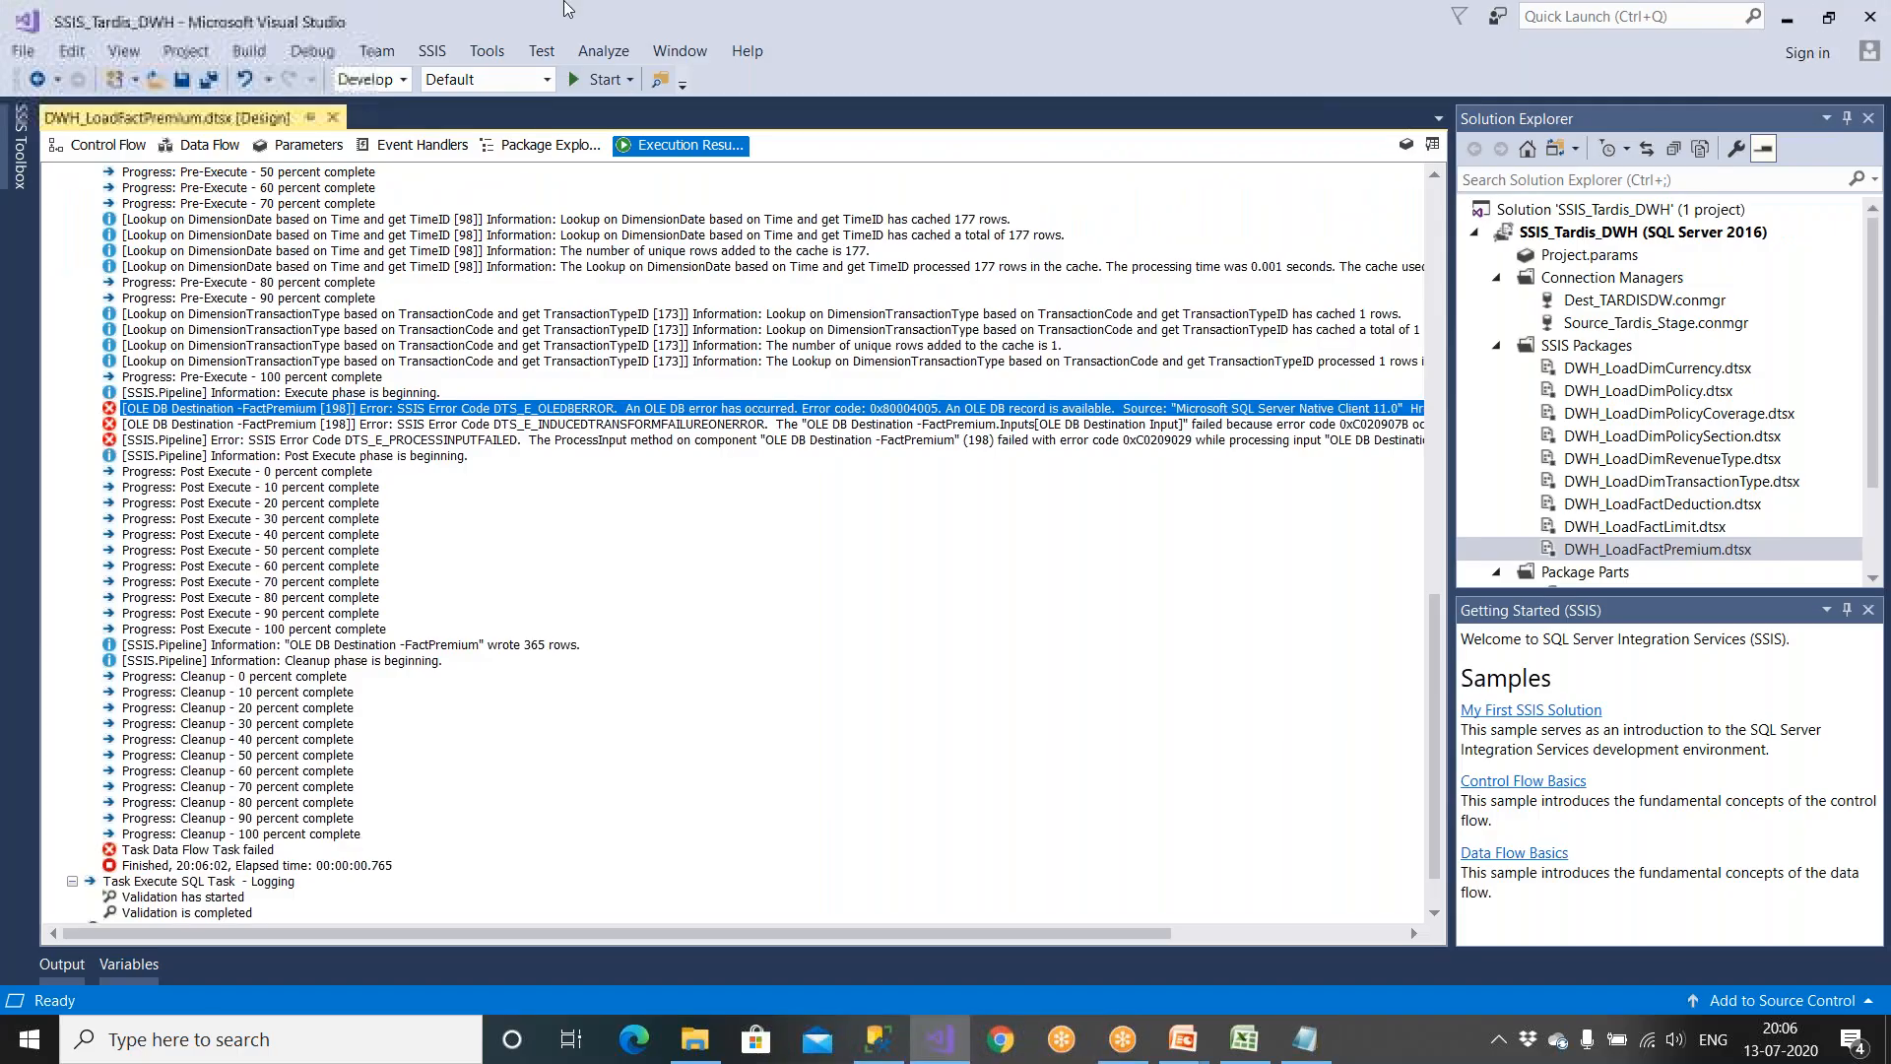
left_click(201, 145)
double_click(279, 729)
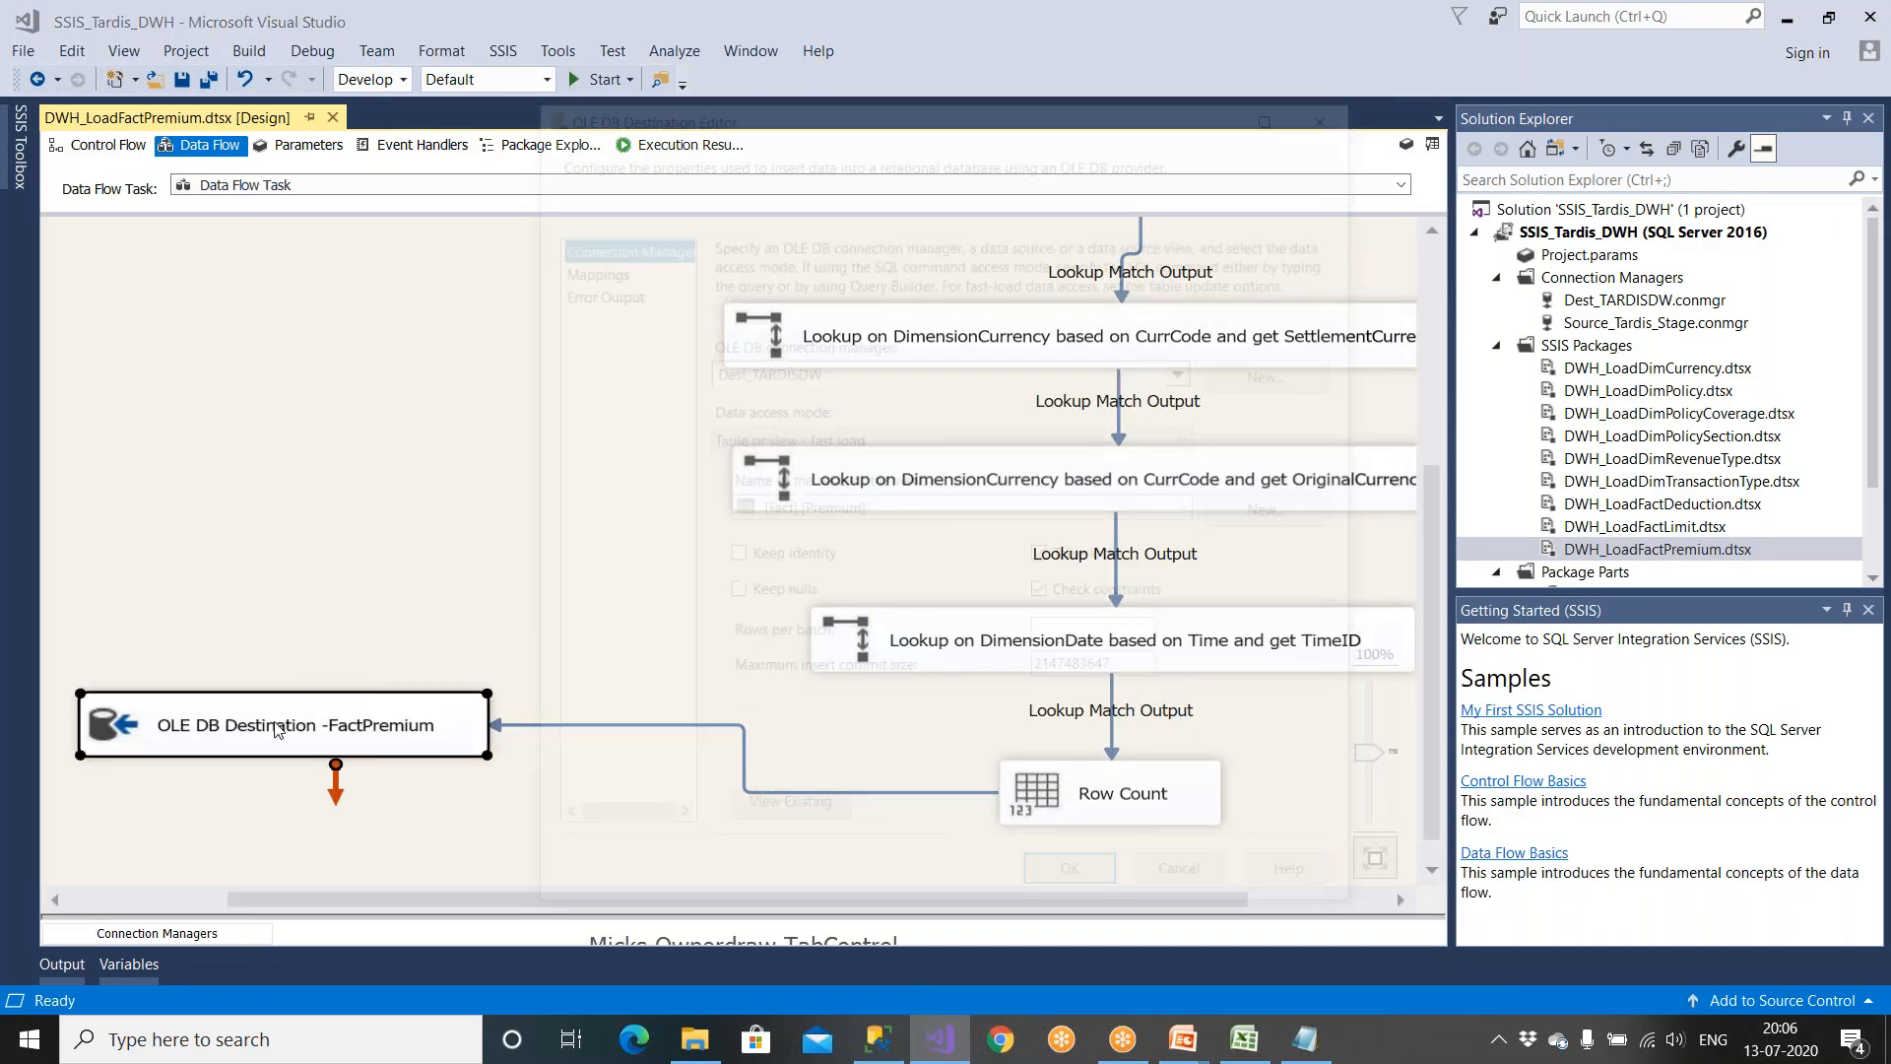
left_click(584, 265)
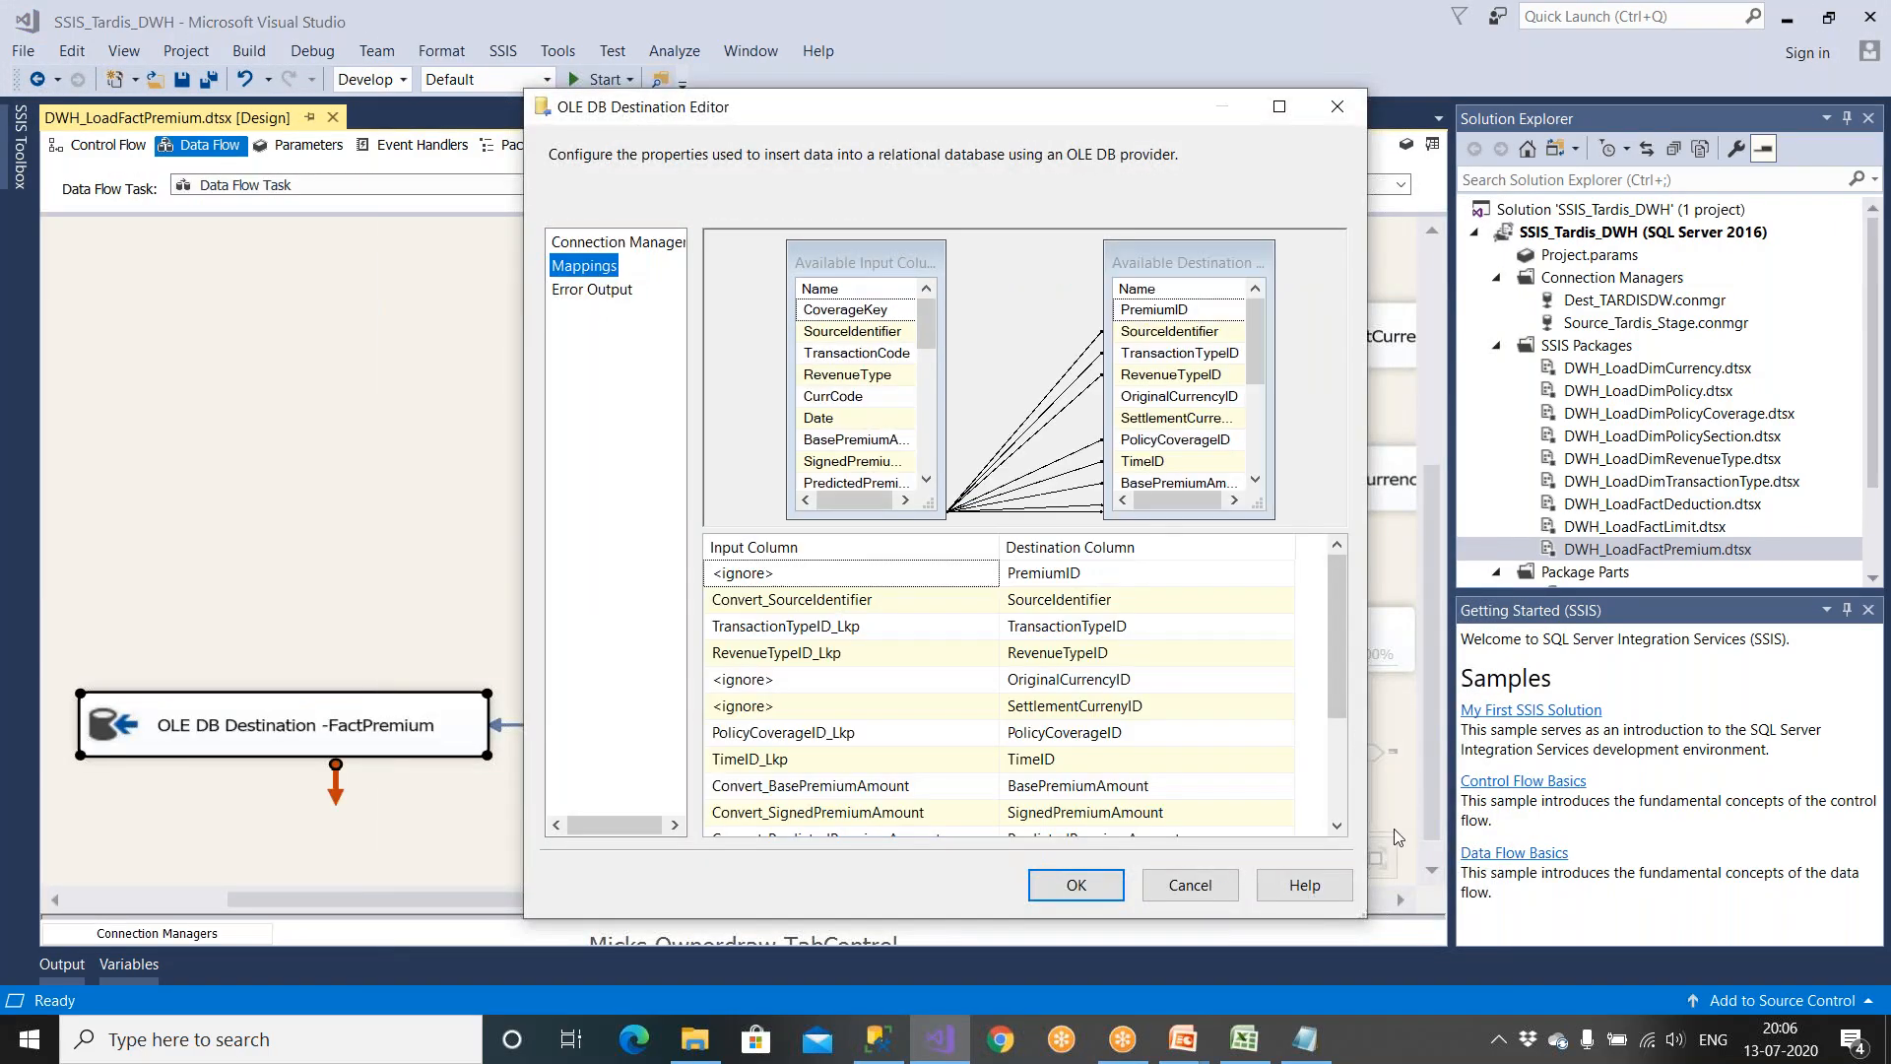
scroll(1340, 830, "down", 2)
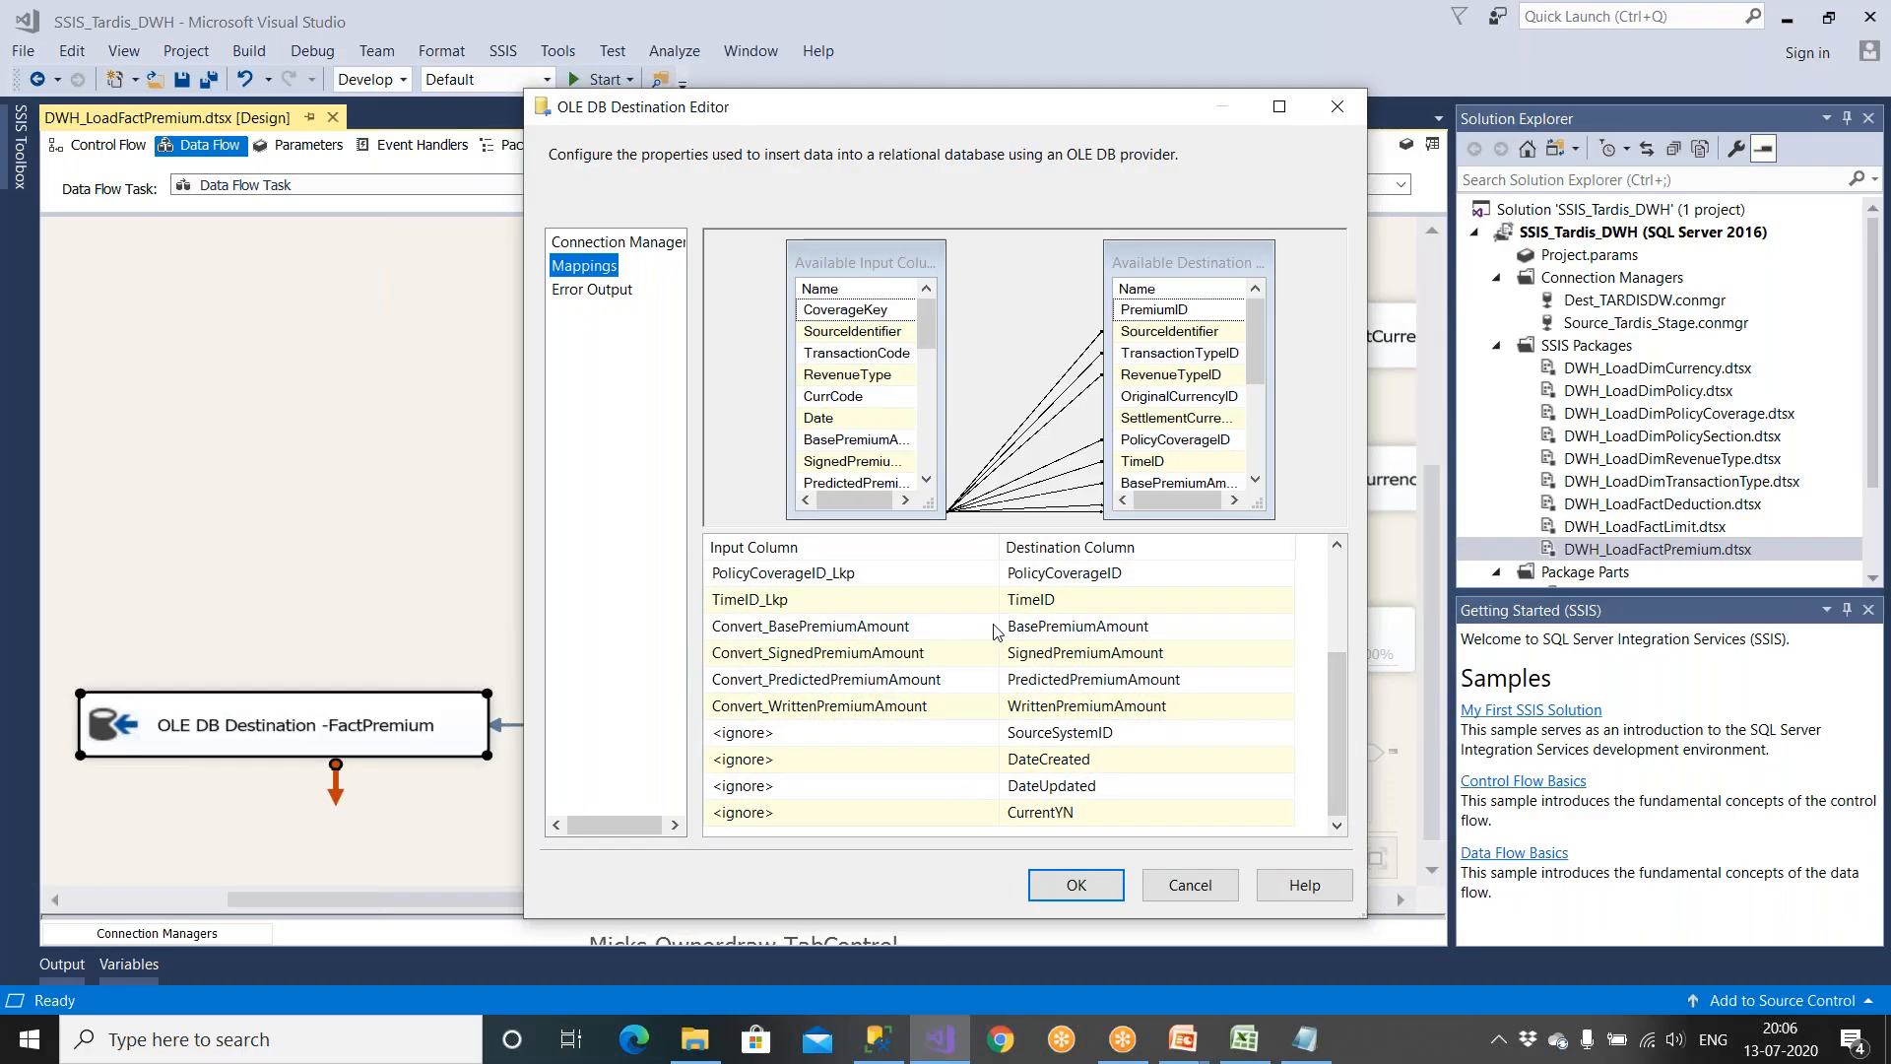
left_click(1336, 546)
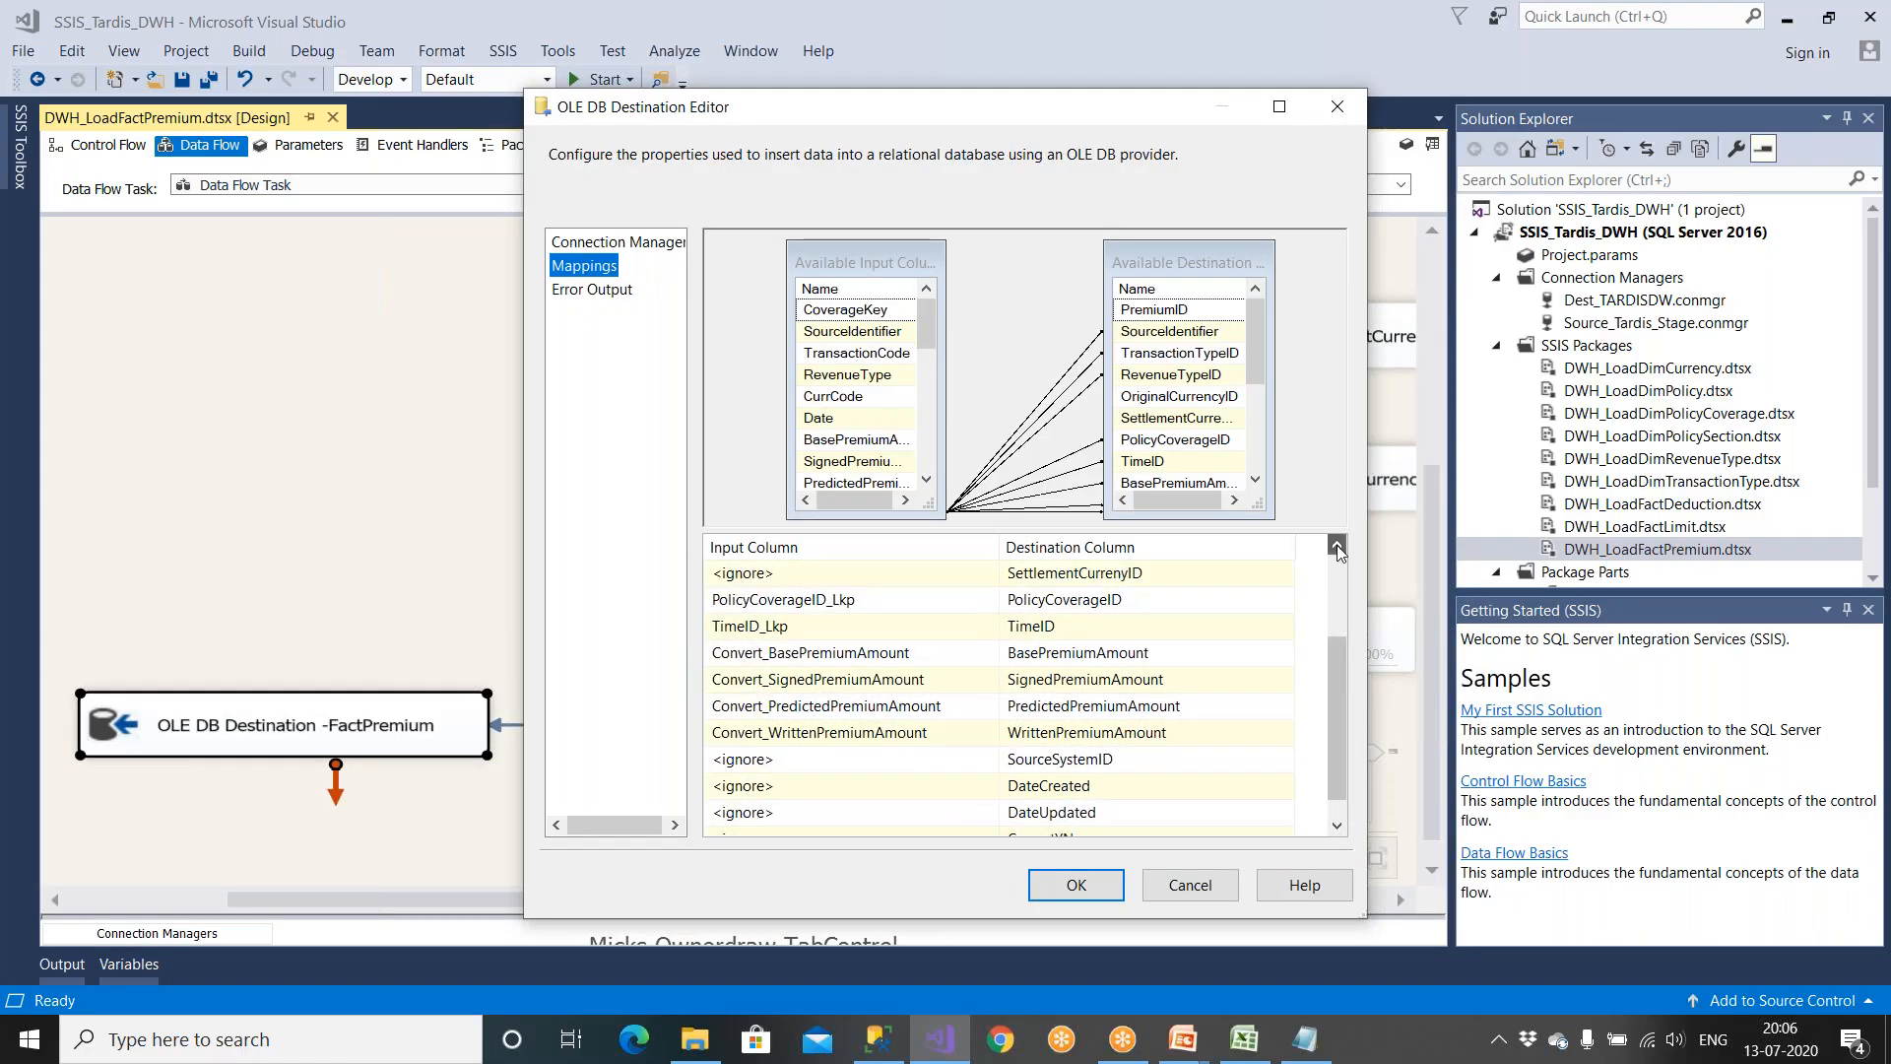
left_click(1336, 545)
Step: Map the input columns OriginalCurrencyID and SettlementCurrencyID to the destination columns OriginalCurrencyID and SettlementCurrenyID
left_click(807, 575)
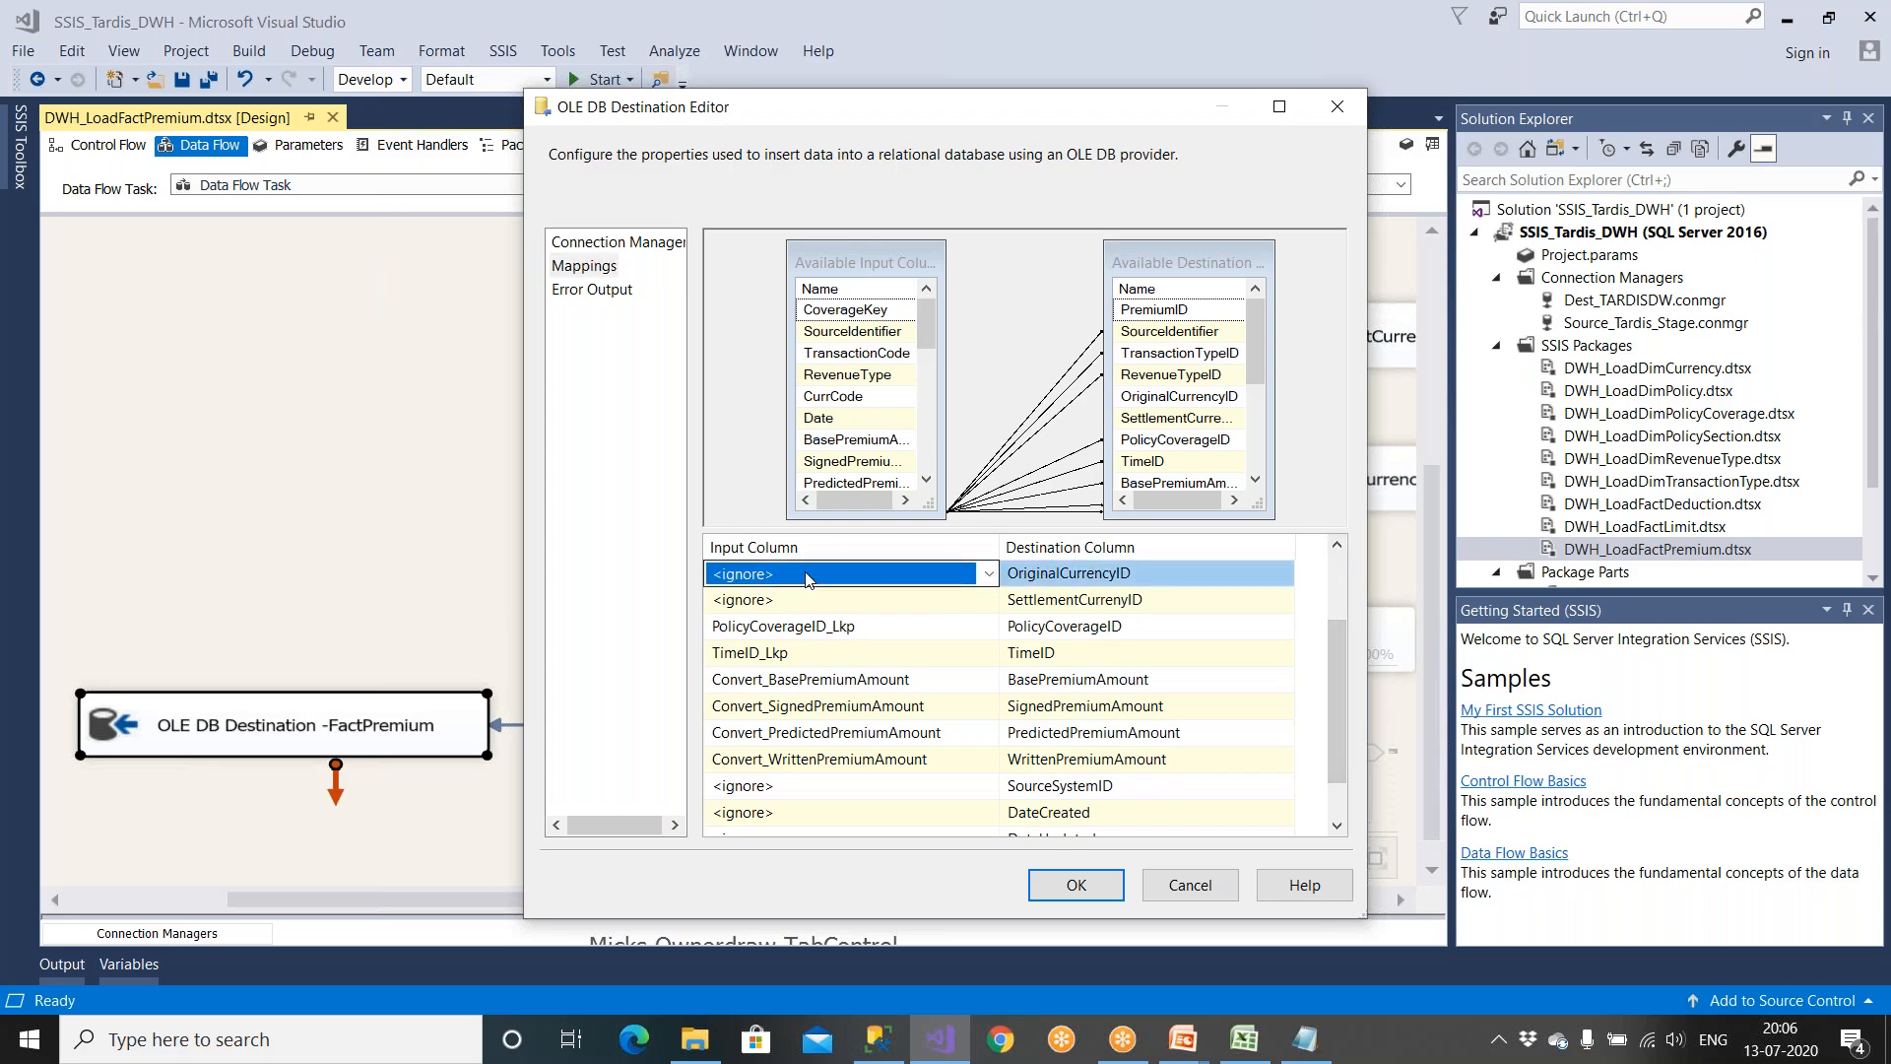
left_click(807, 575)
left_click(988, 751)
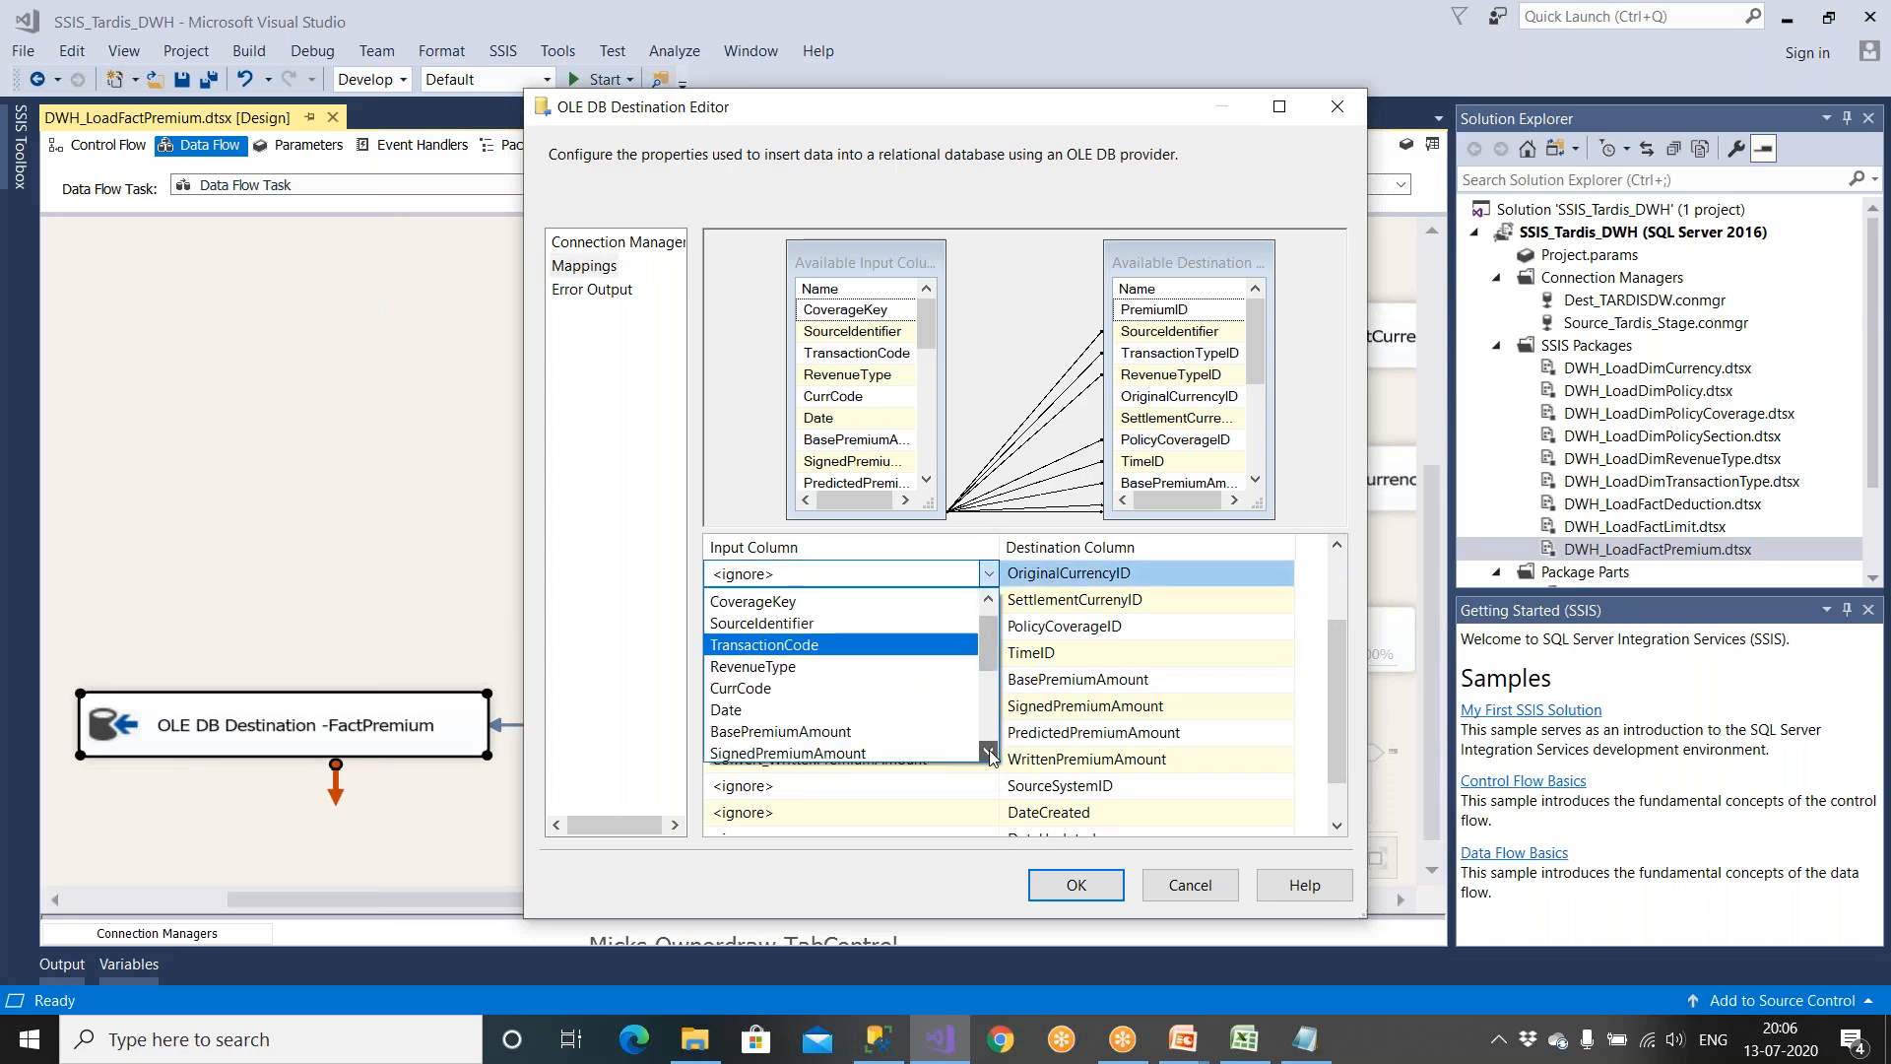
left_click(988, 751)
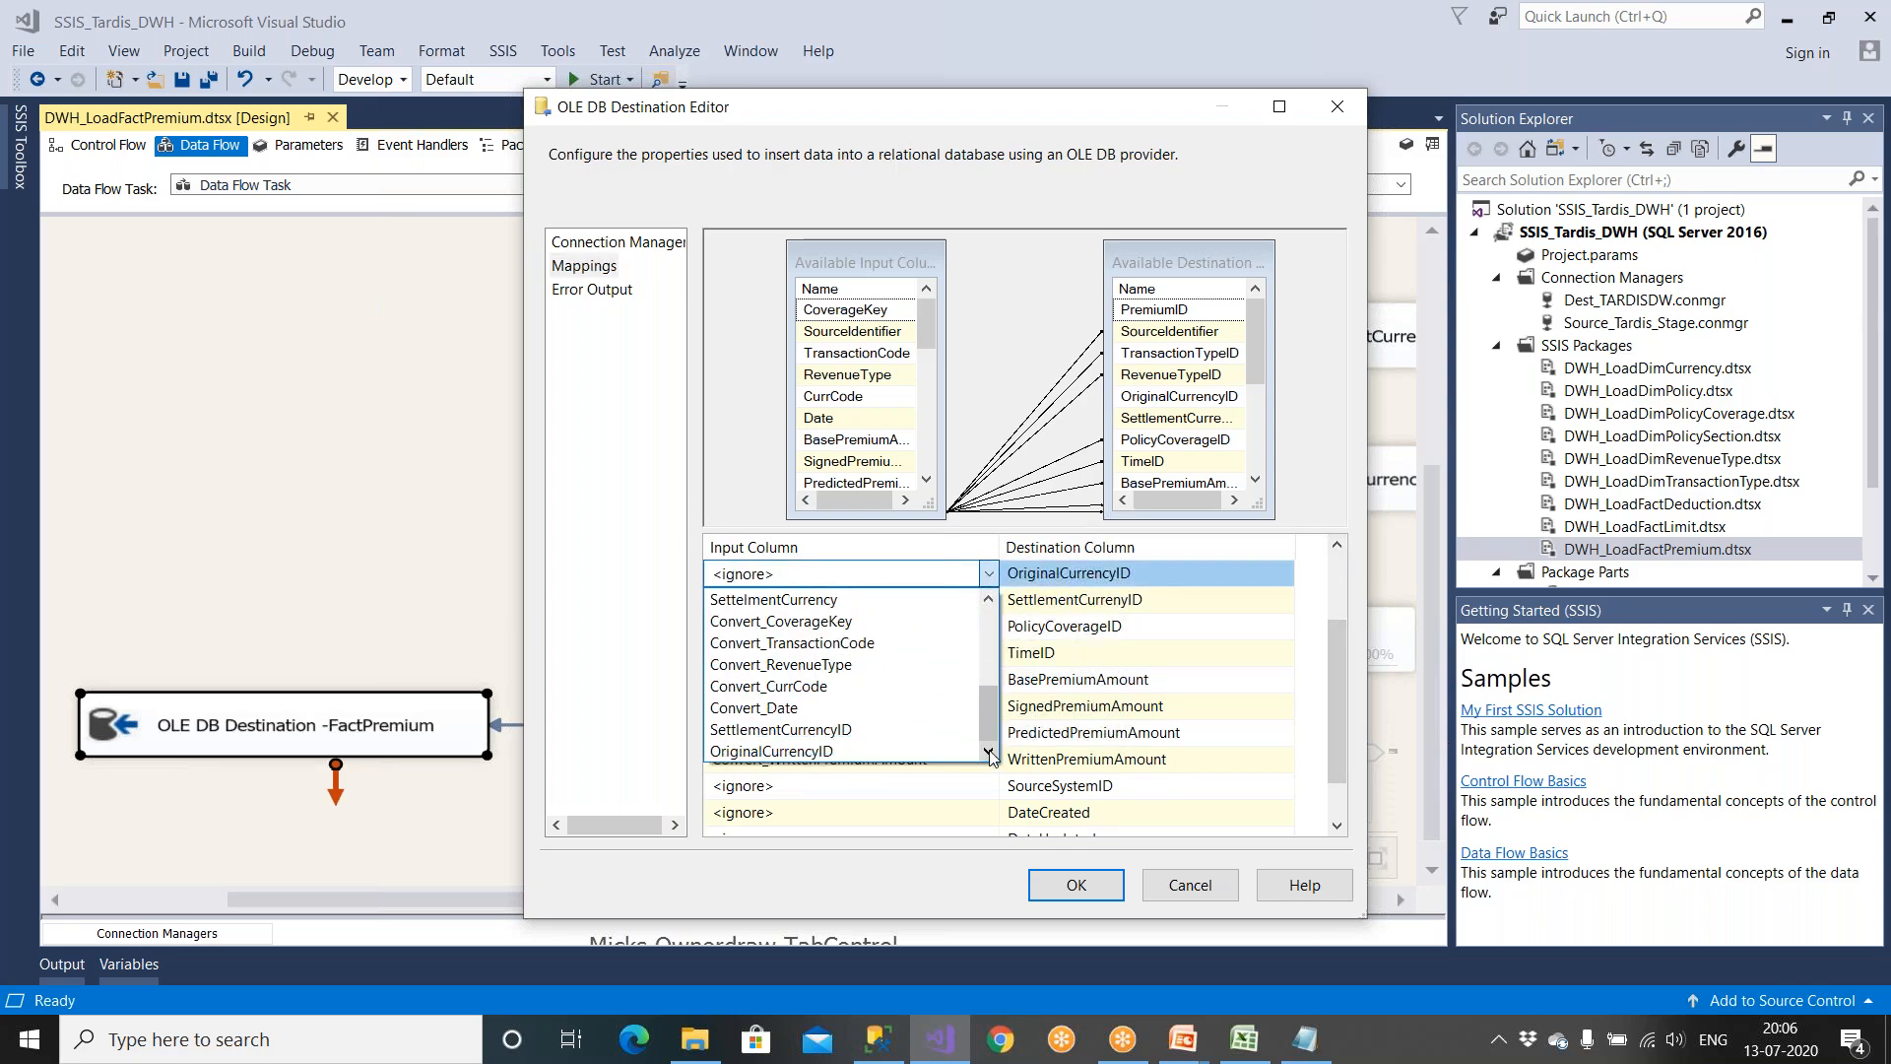
left_click(898, 752)
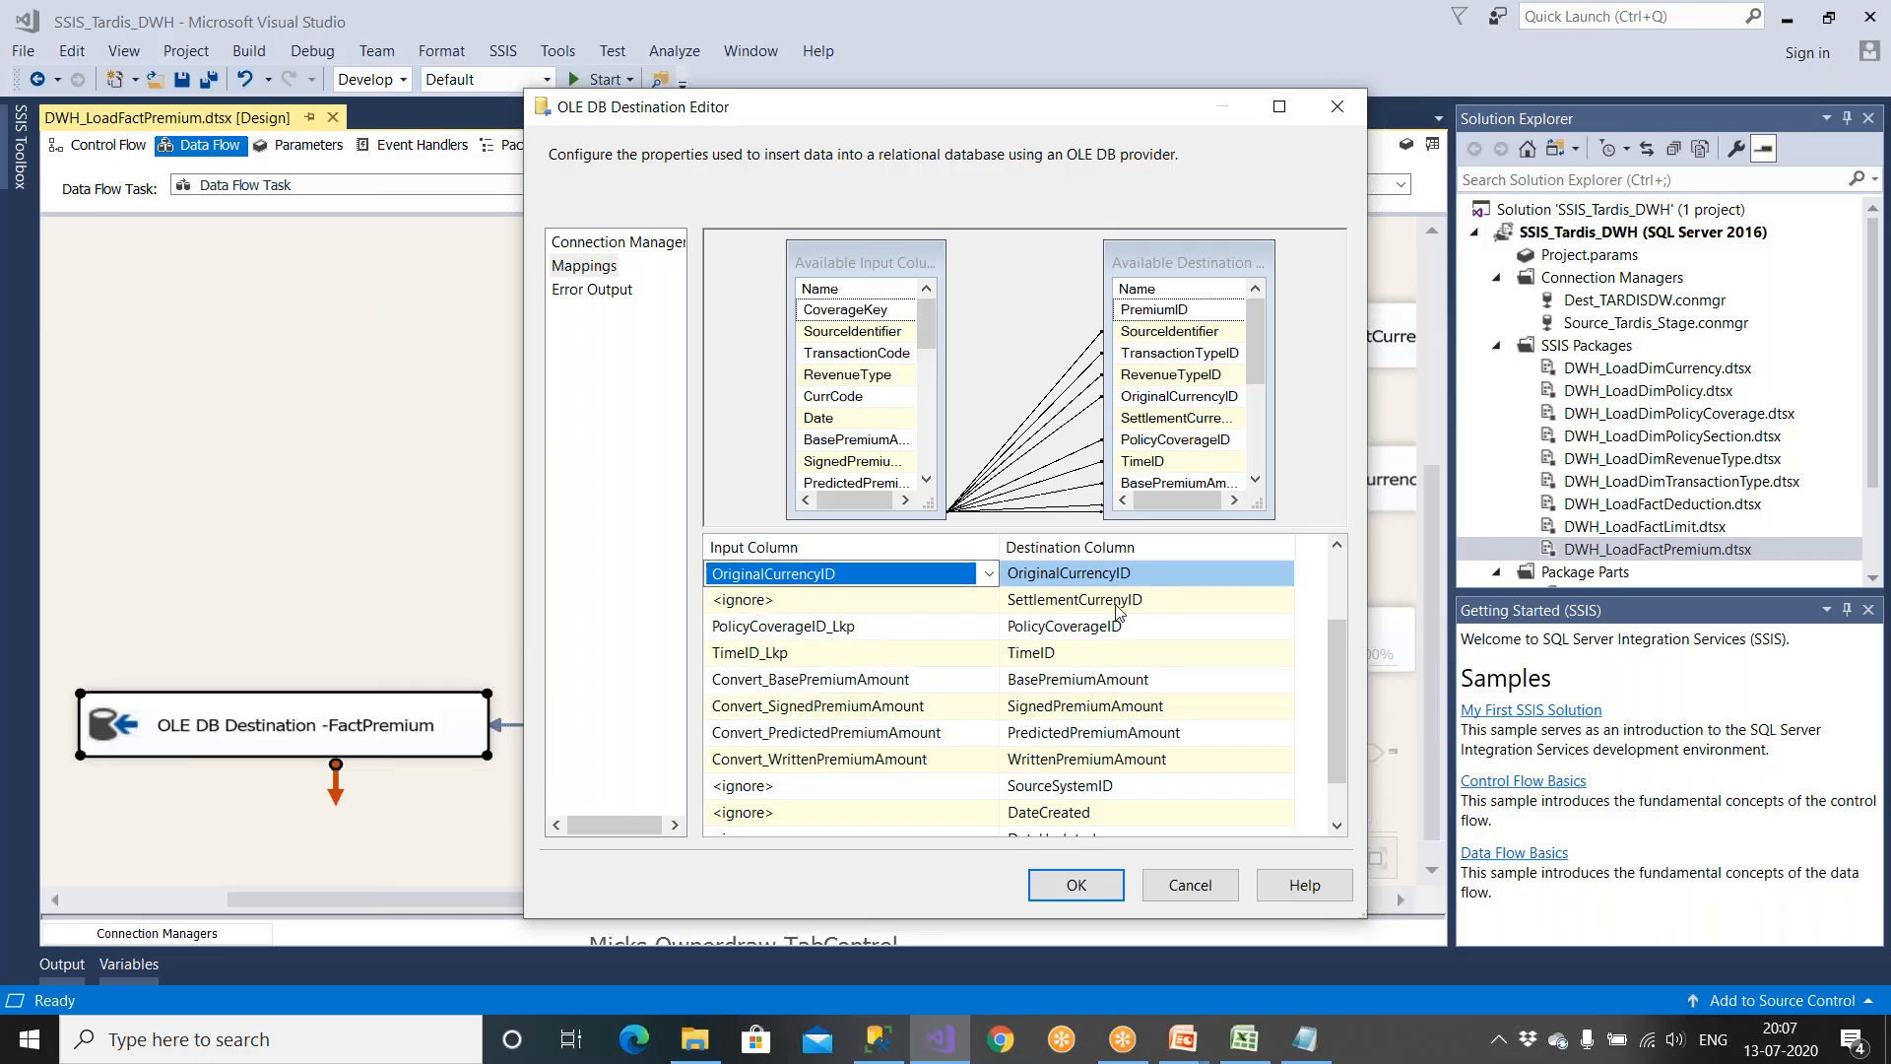
left_click(977, 608)
left_click(987, 600)
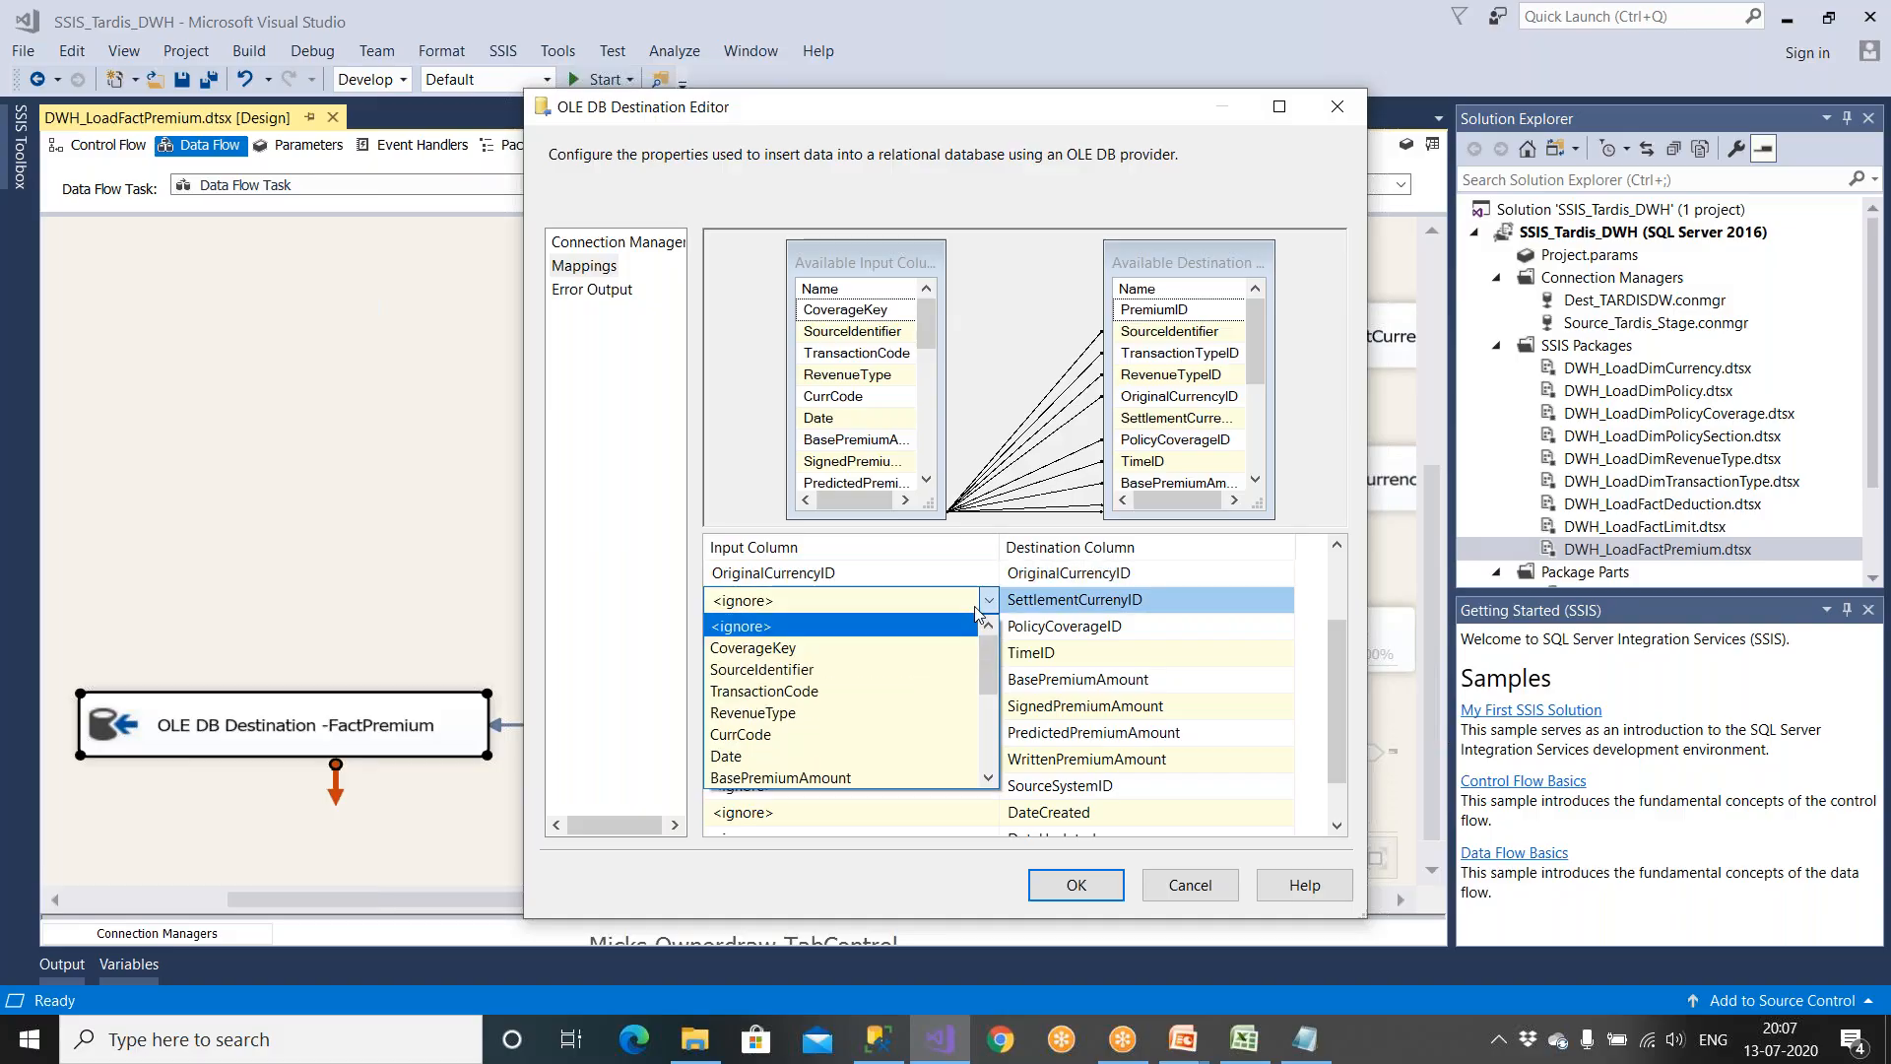
left_click_drag(990, 695, 990, 783)
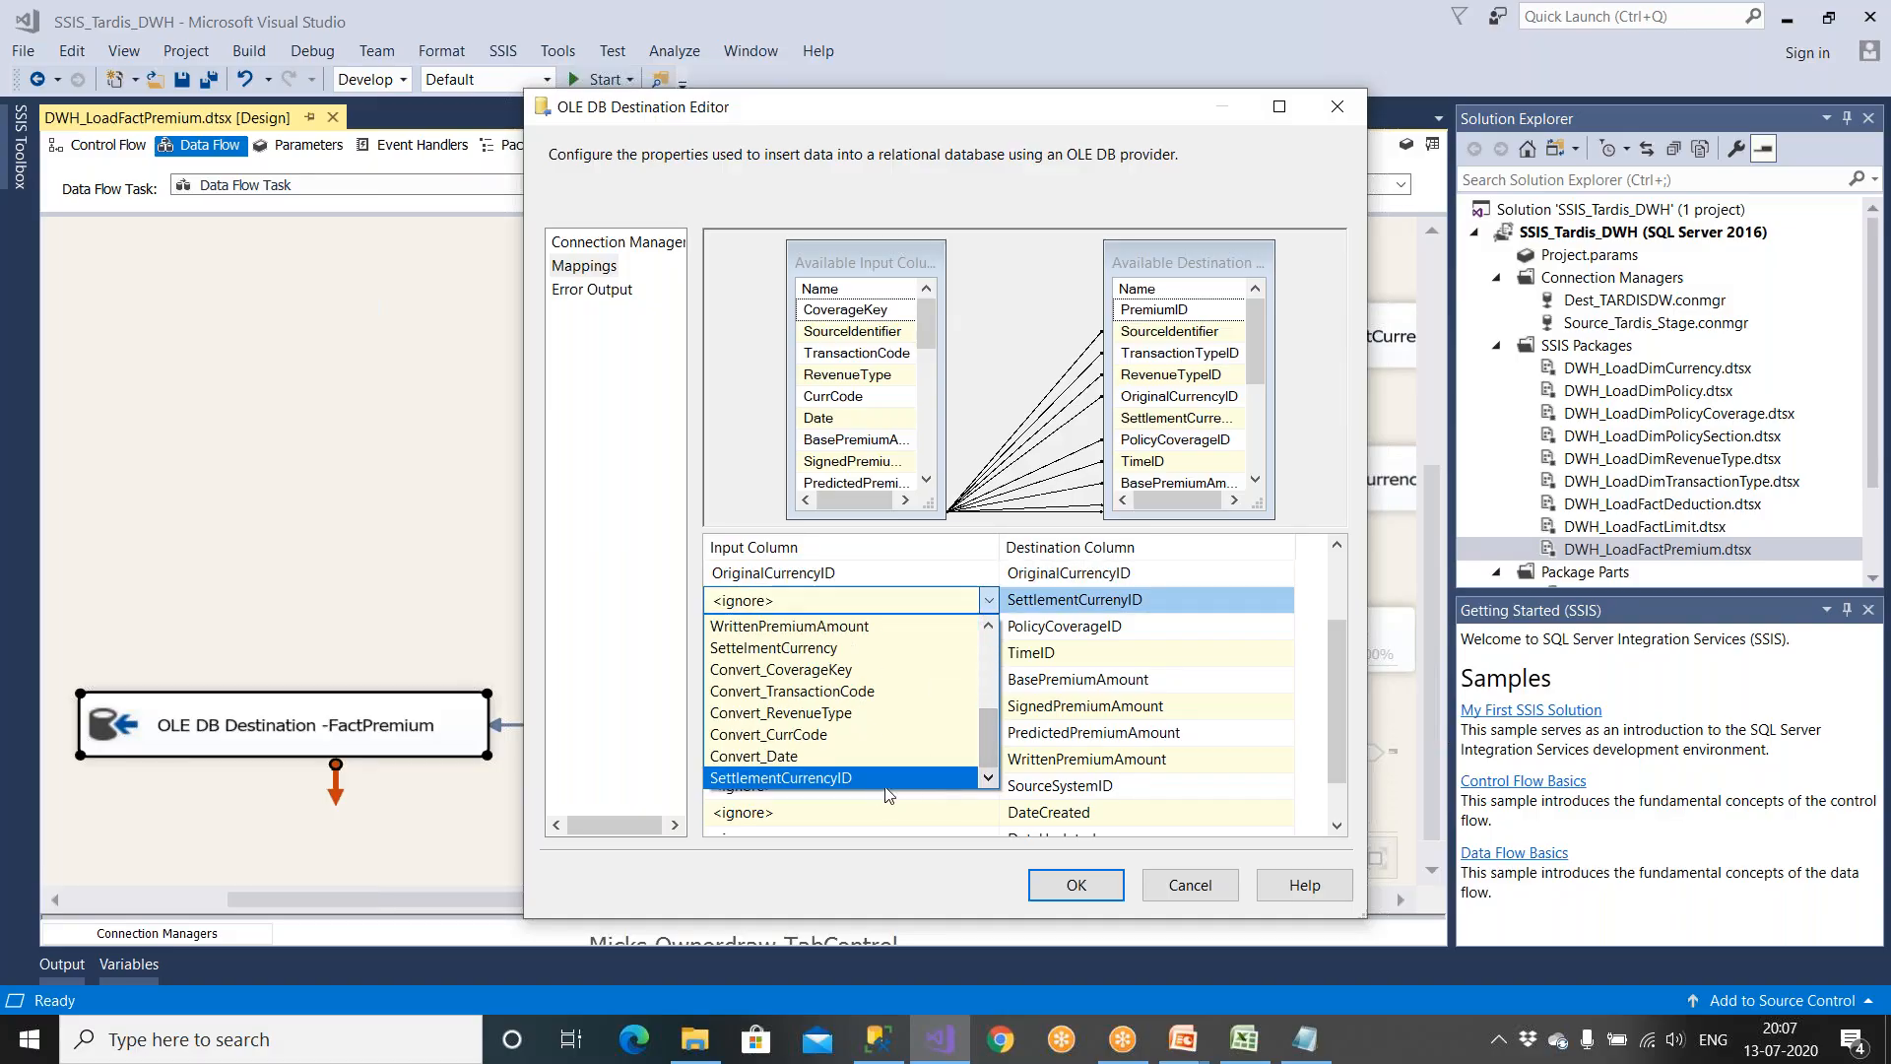
left_click(867, 778)
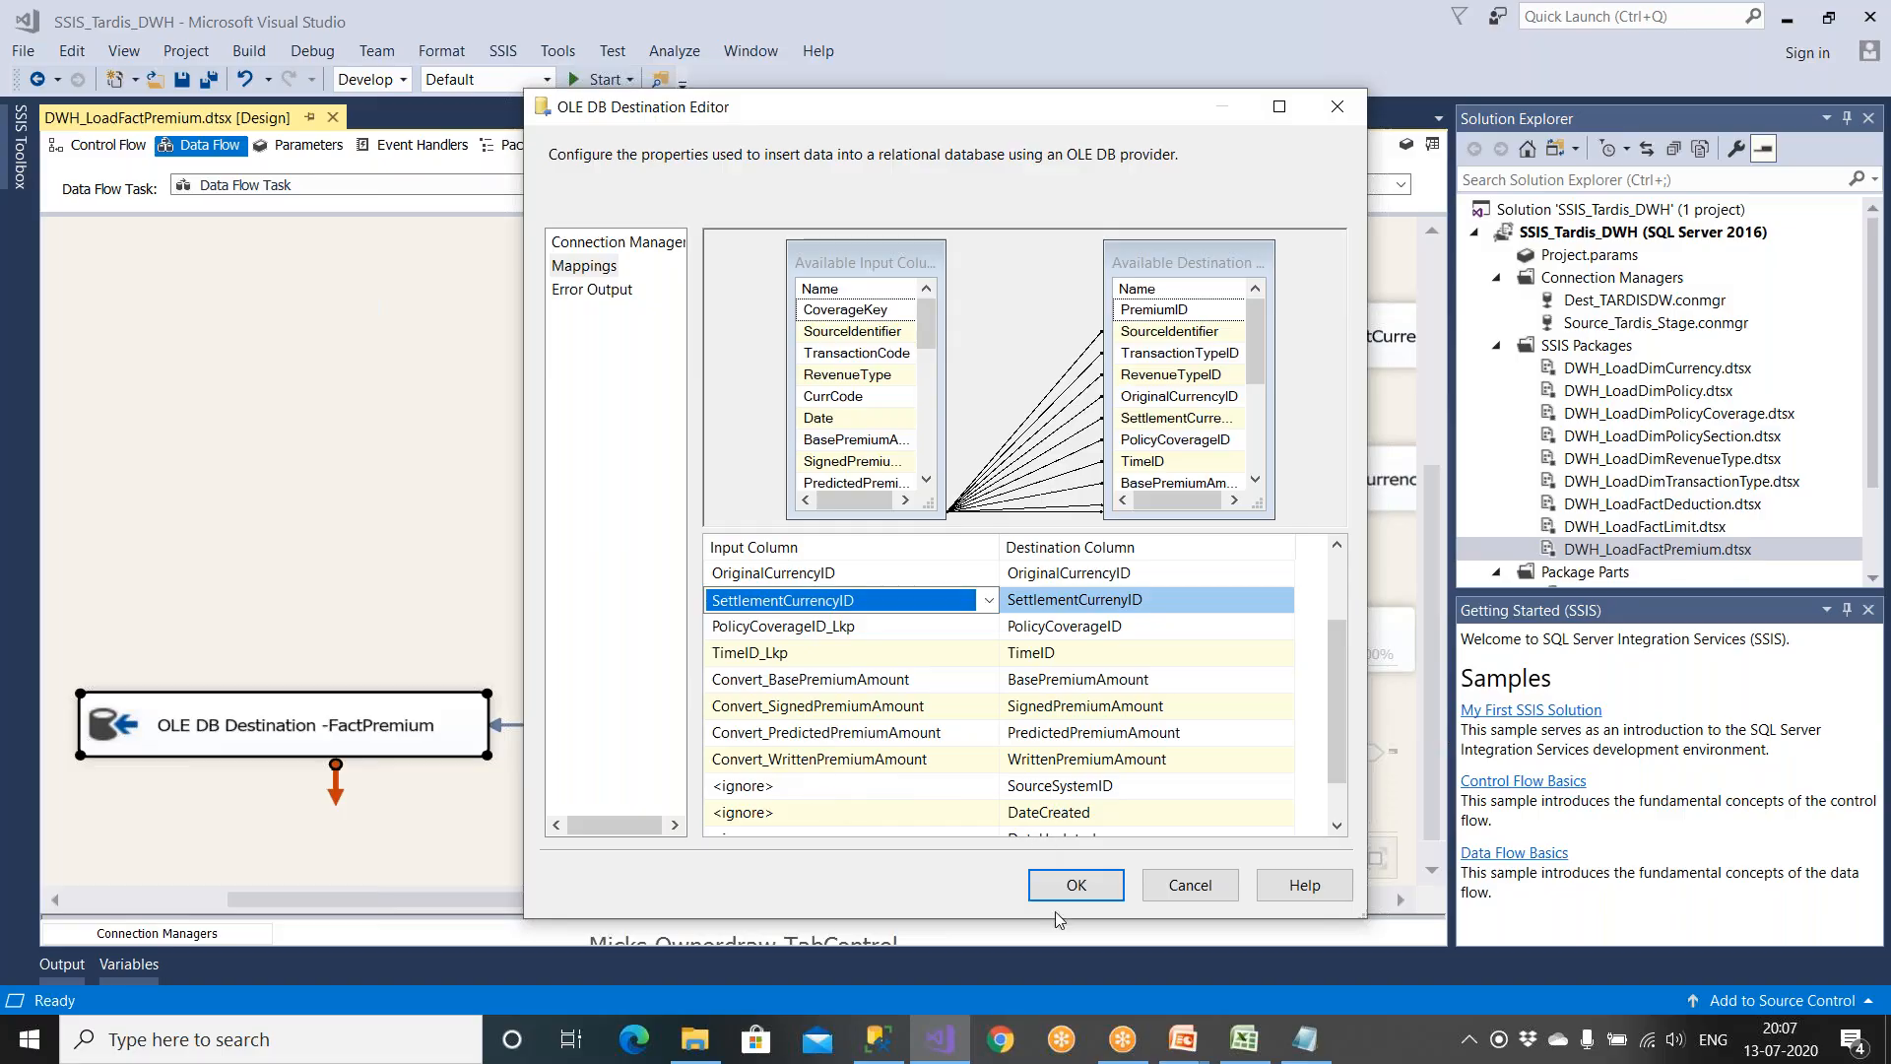
Step: Switch to ETL Mapping doc.xlsx and check the Fact.Premium target attributes on the FactPremium sheet down to BasePremiumAmount
left_click(1244, 1046)
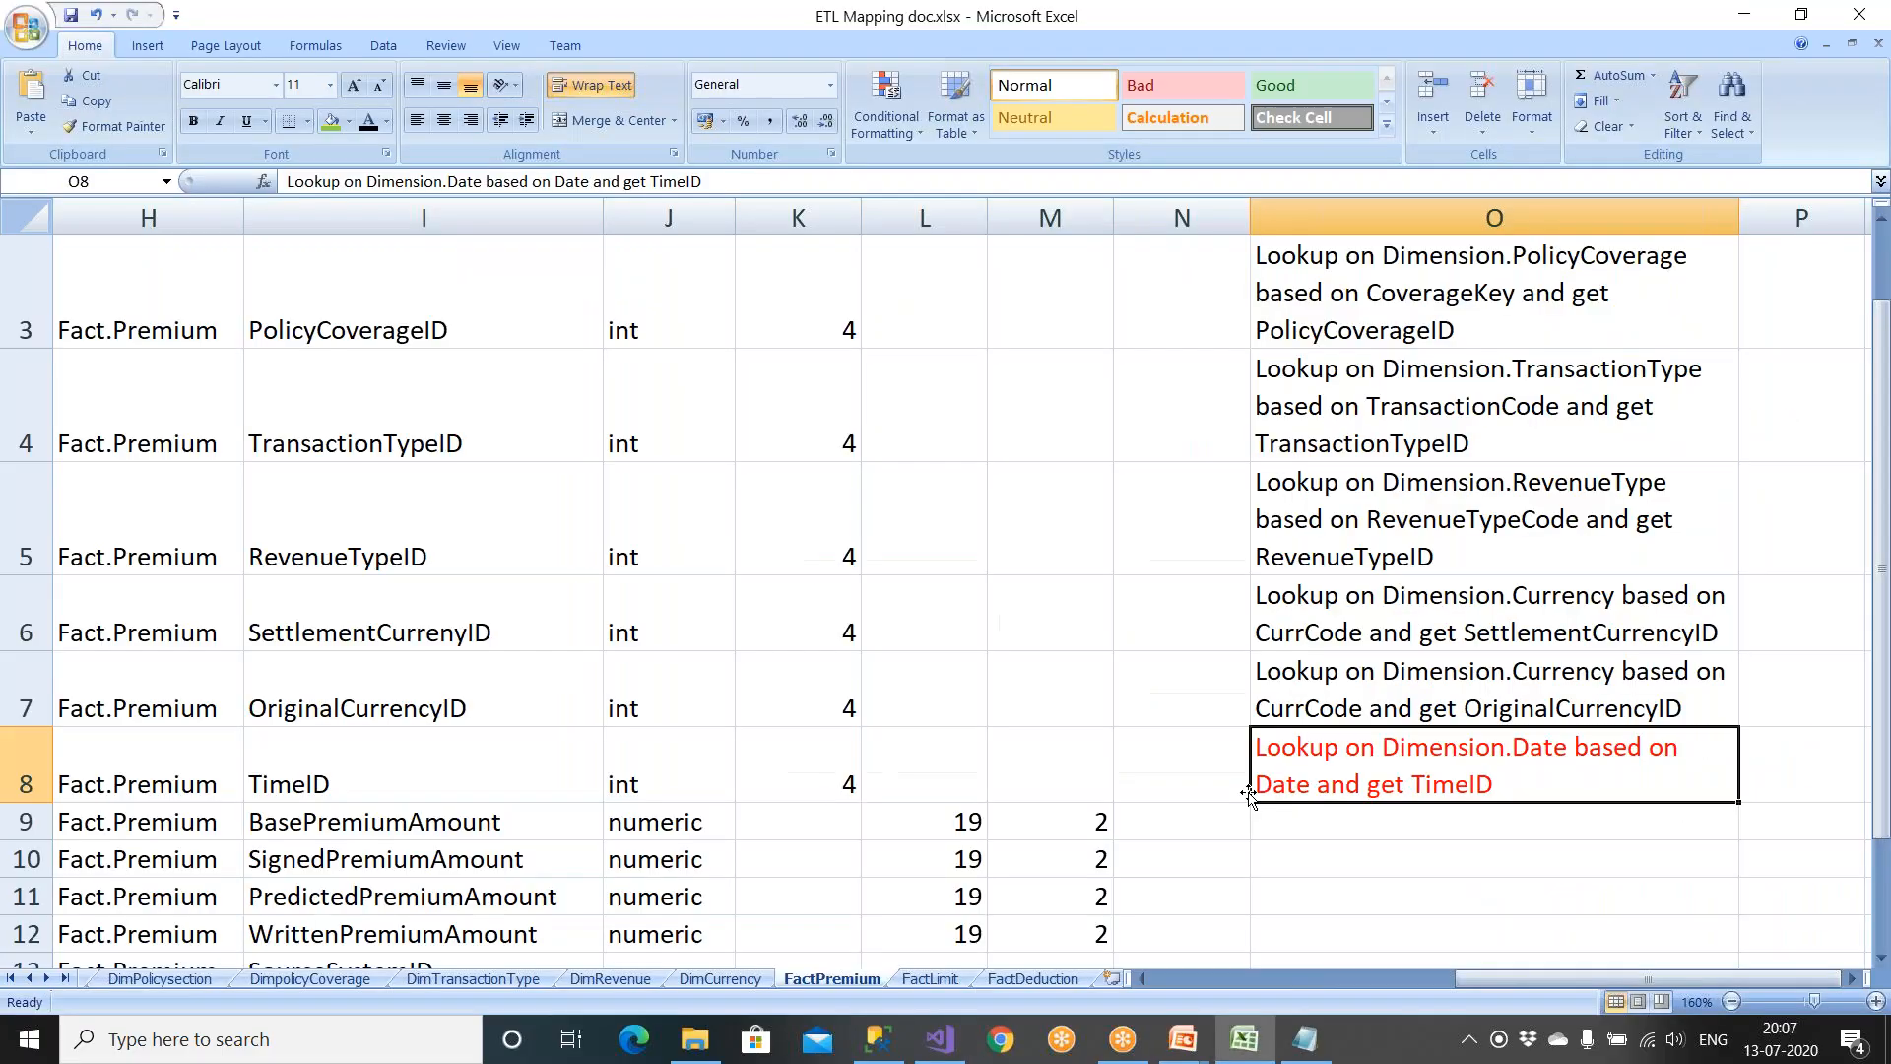
left_click(1282, 983)
scroll(1089, 656, "down", 4)
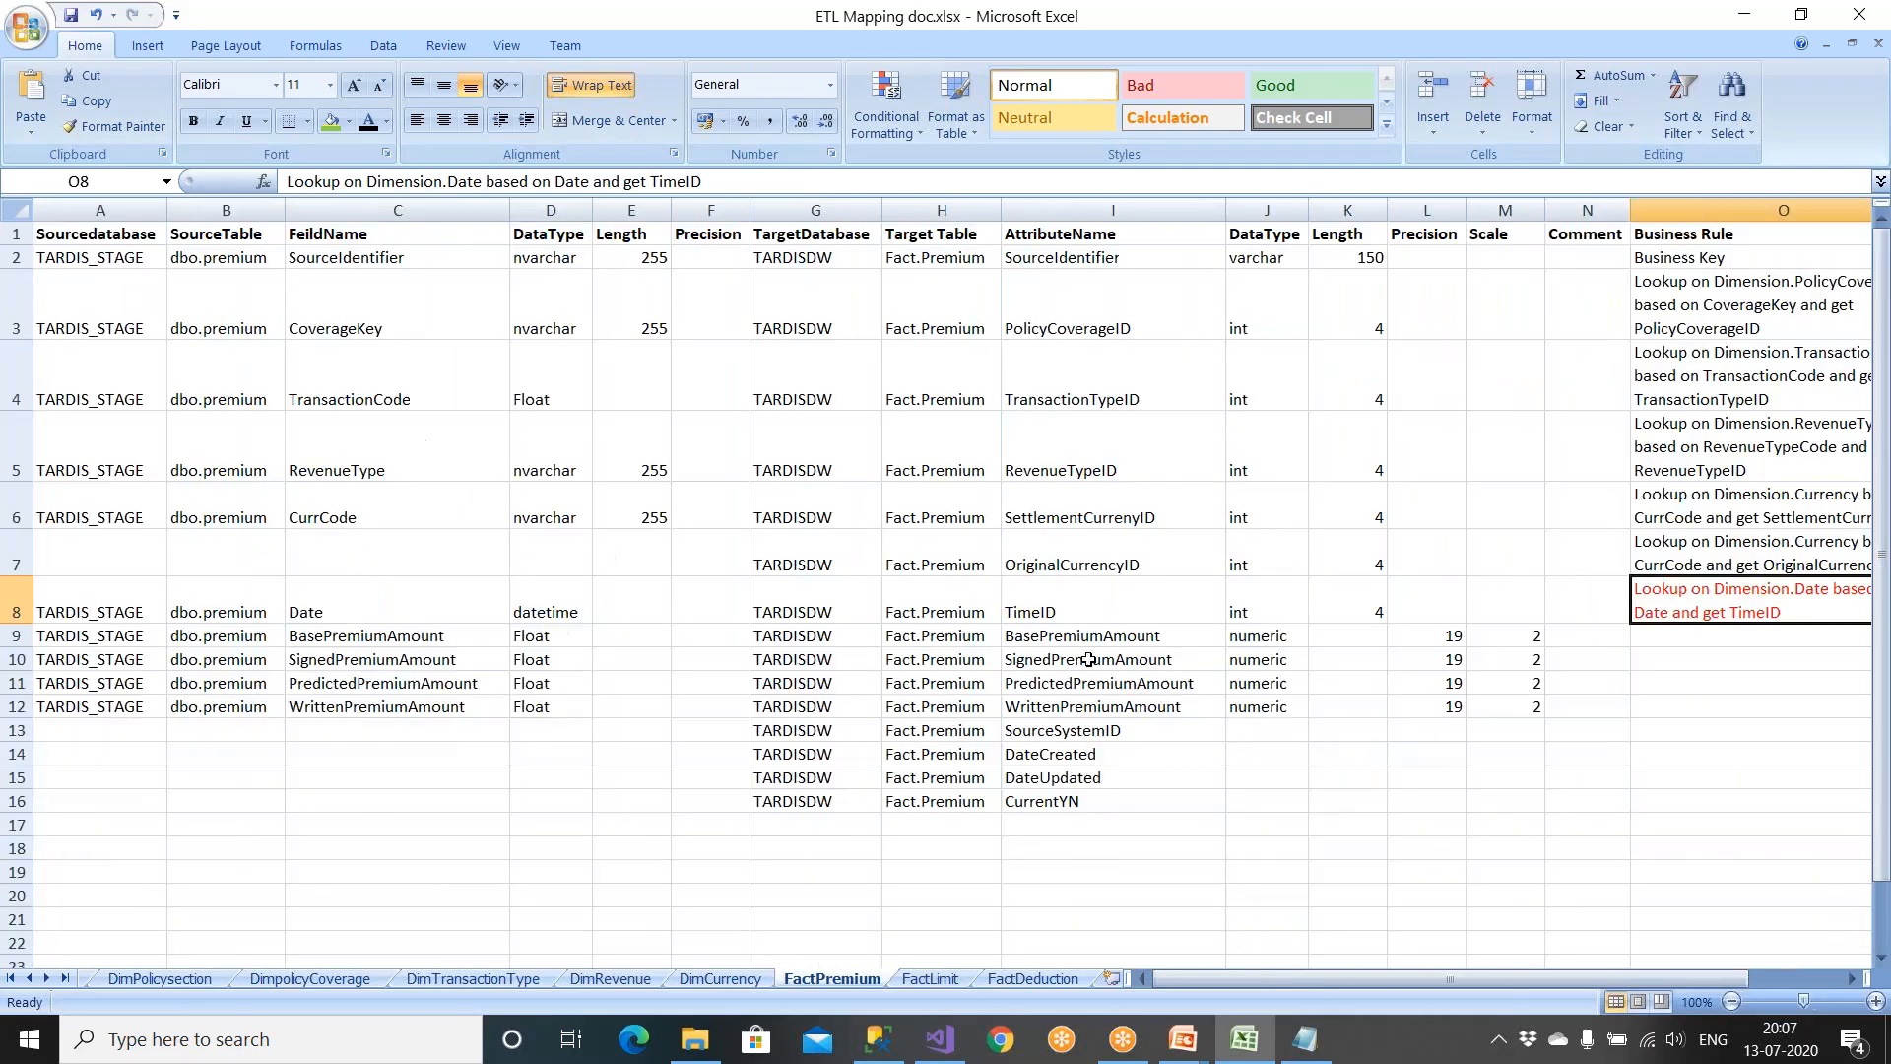
left_click(1054, 608)
left_click(1087, 640)
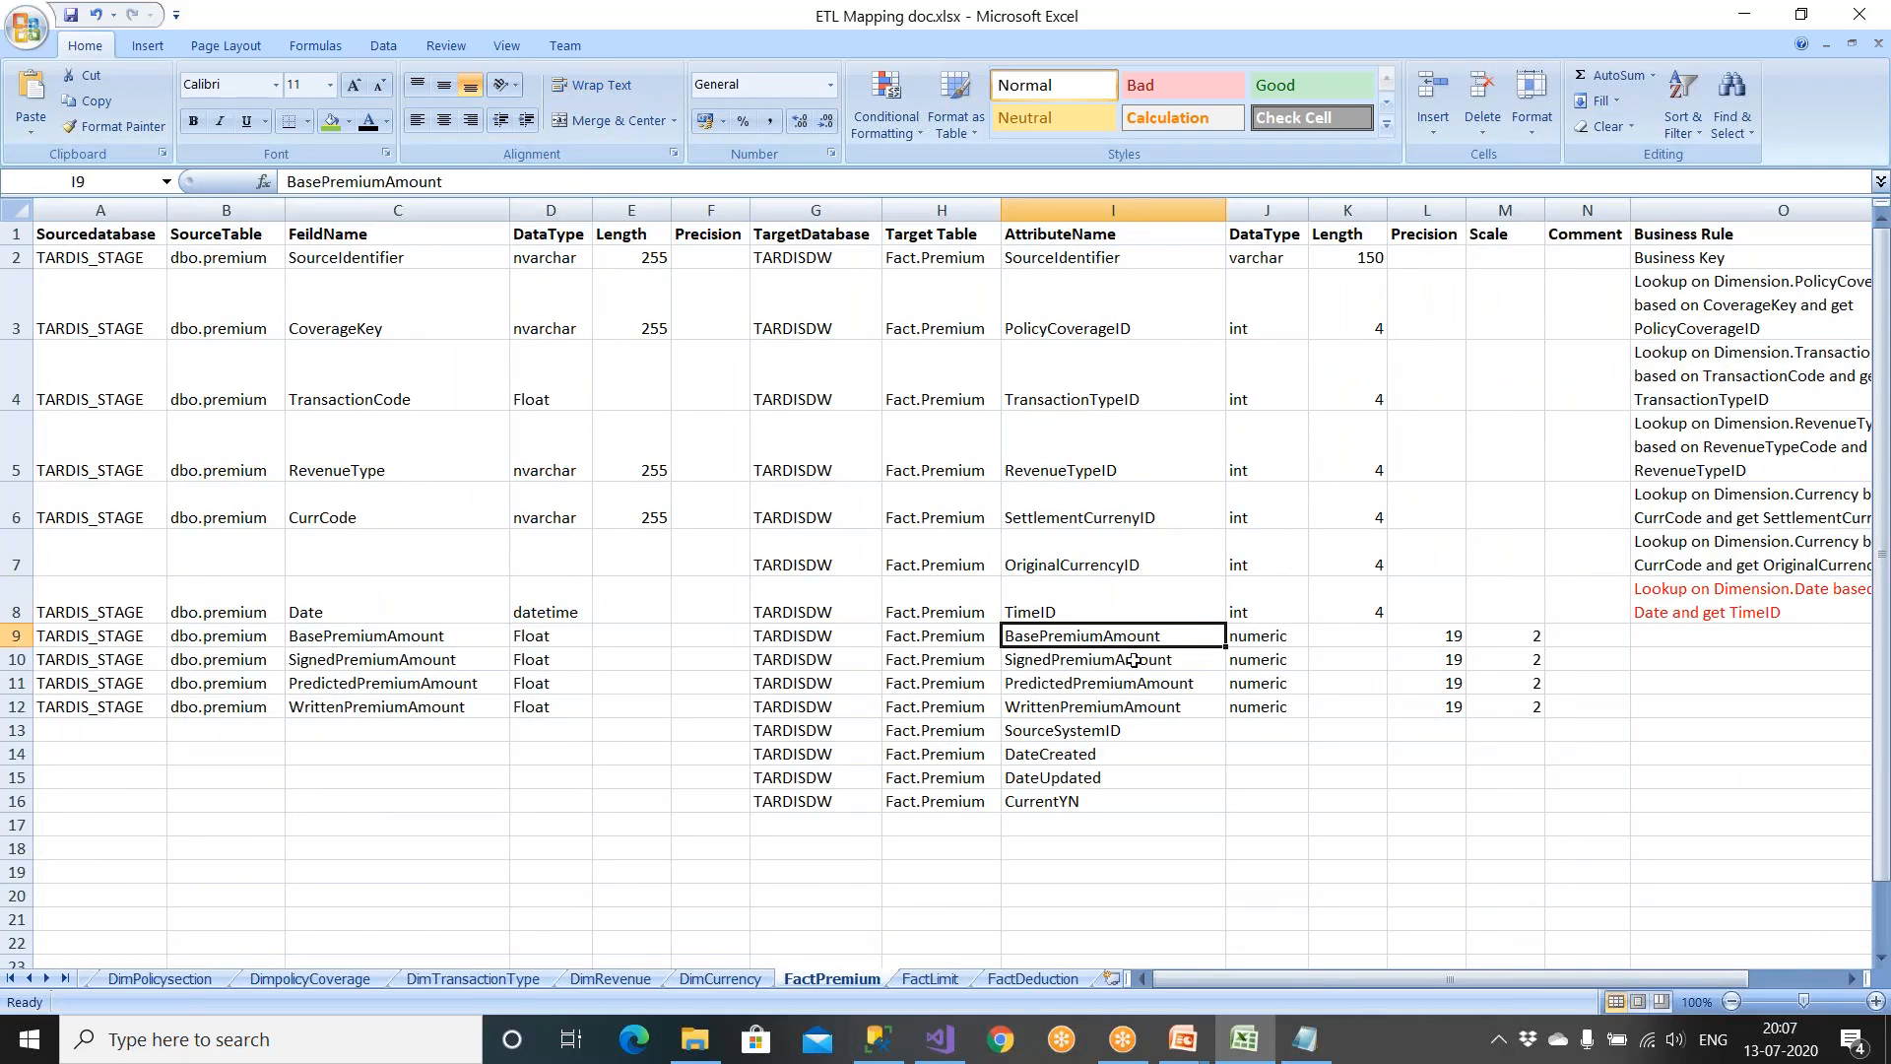
Step: Examine the SourceSystemID row for source and target details, and return to the destination editor in Visual Studio
left_click(1060, 732)
key("Left")
key("Left")
key("Left")
key("Left")
key("Left")
key("Left")
key("Left")
key("Left")
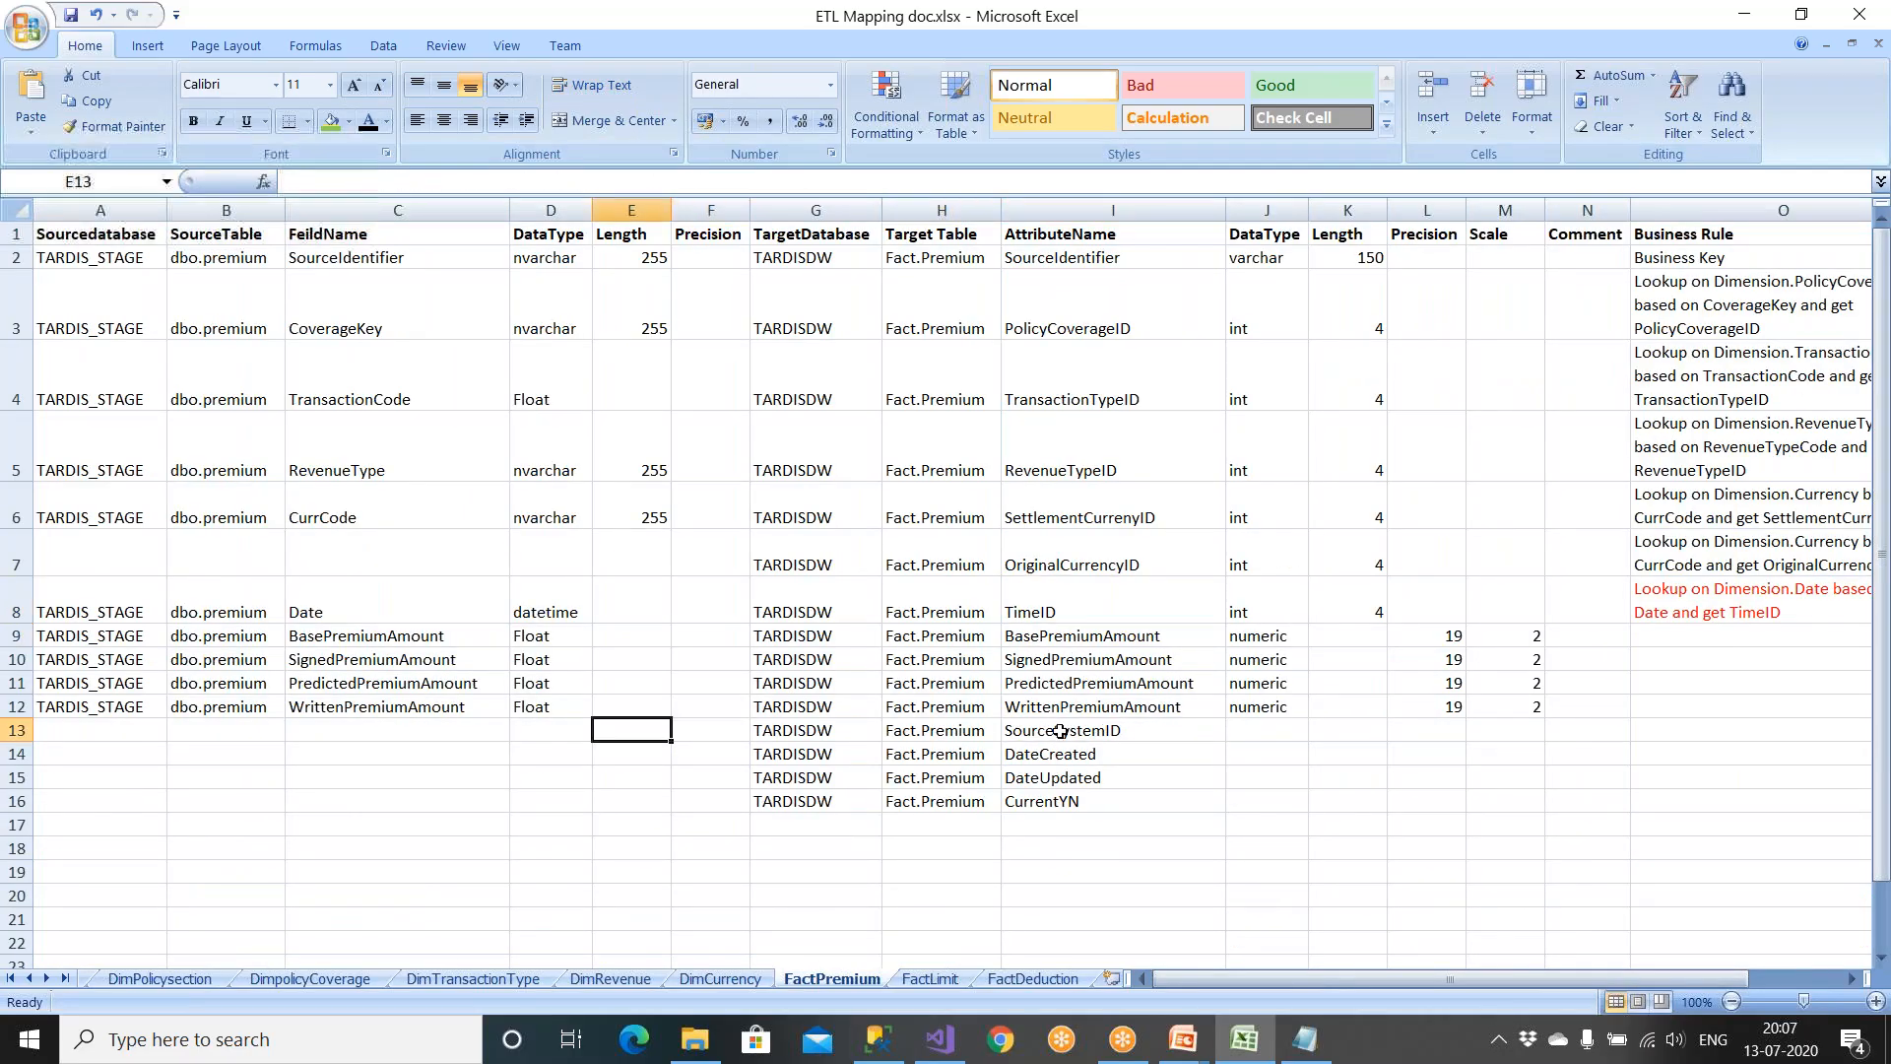
key("Right")
key("Right")
key("Right")
key("Right")
key("Right")
key("Right")
key("Right")
key("Right")
key("Right")
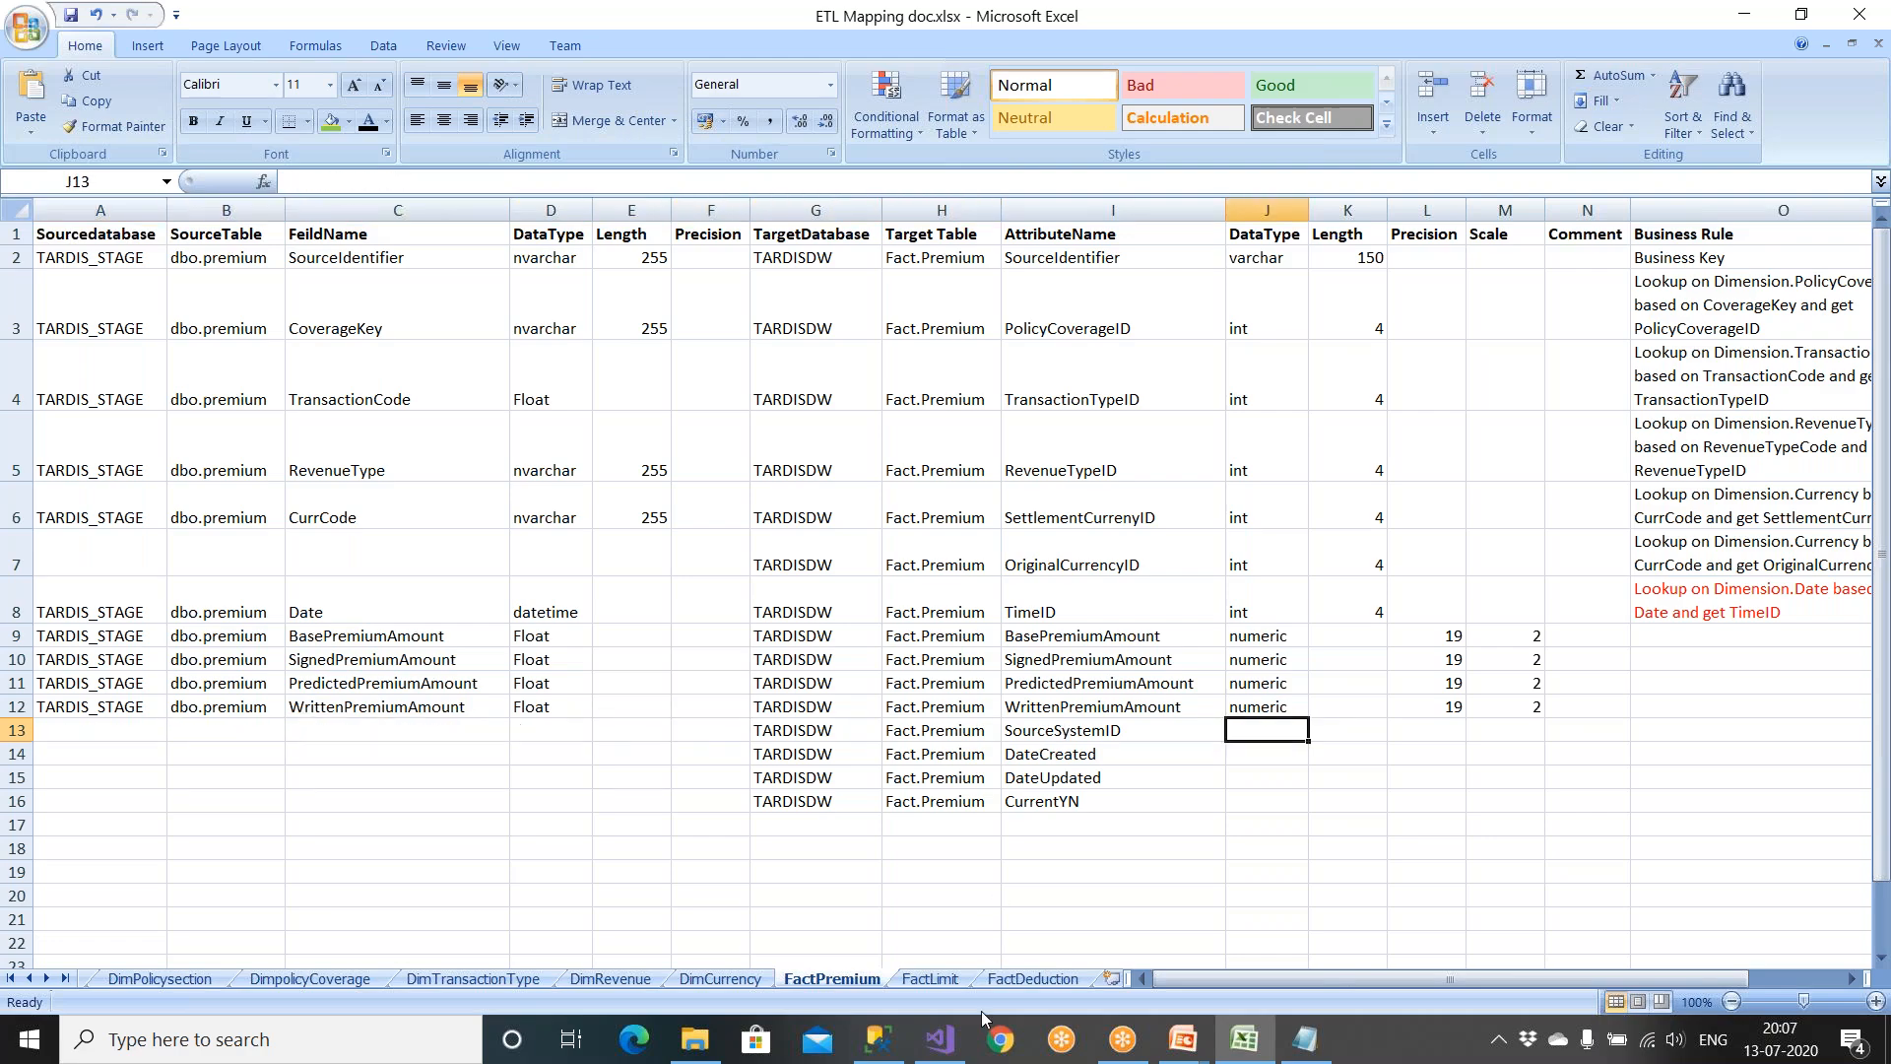
left_click(941, 1039)
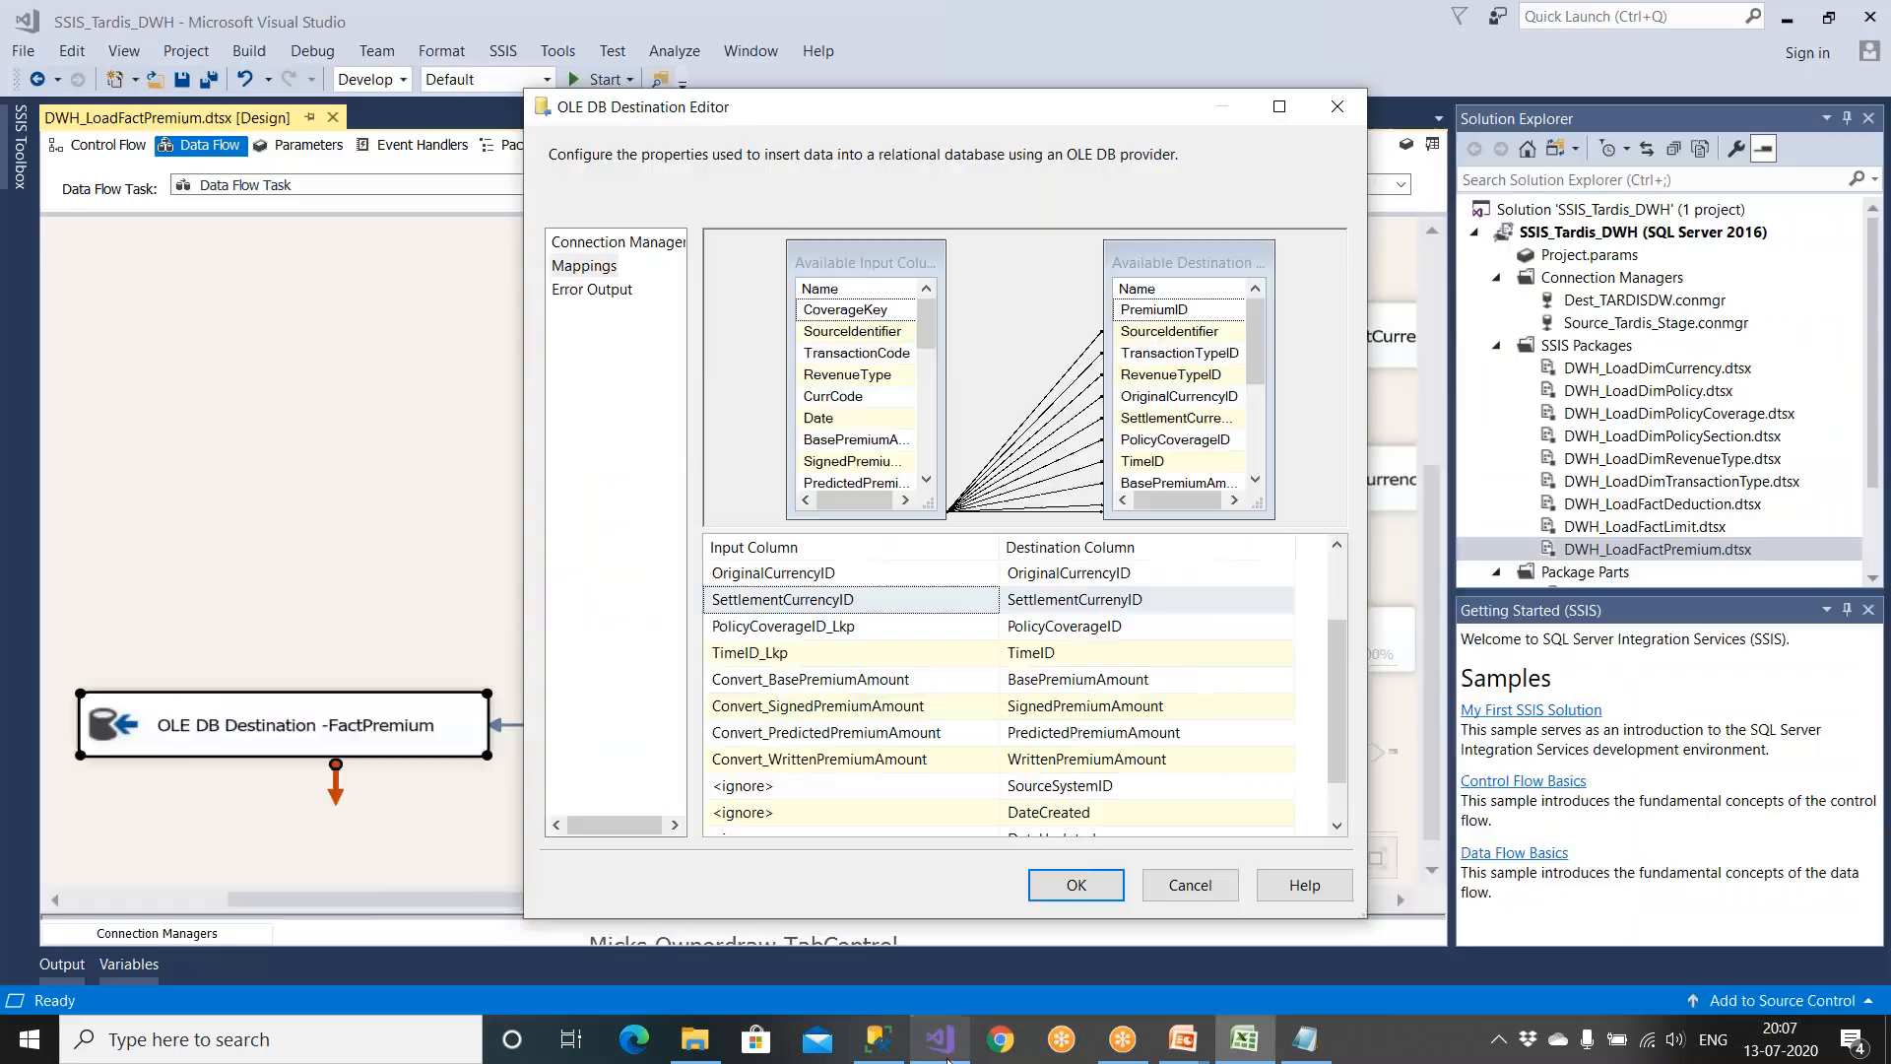
Step: Review the remaining column mappings and the connection settings of the FactPremium destination, accept the mappings and save the package
left_click(1336, 828)
left_click(1337, 828)
left_click(1341, 577)
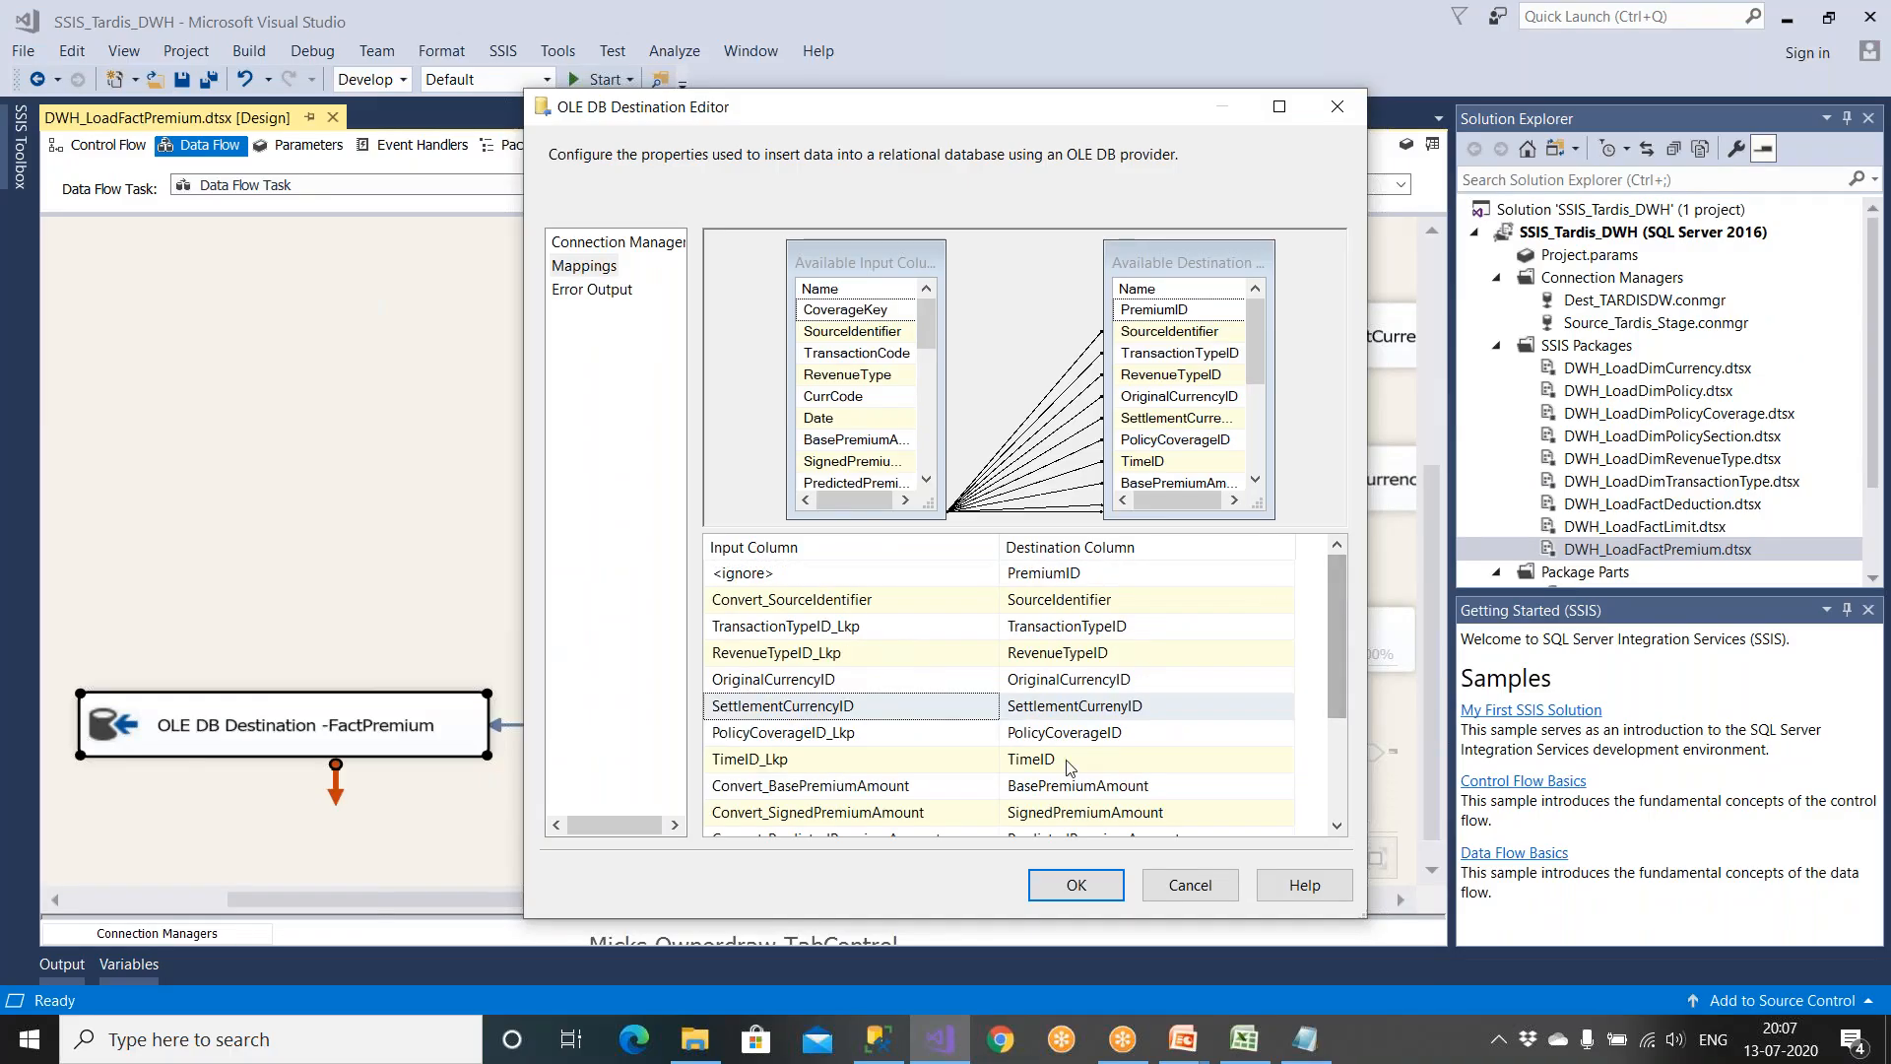
left_click(604, 244)
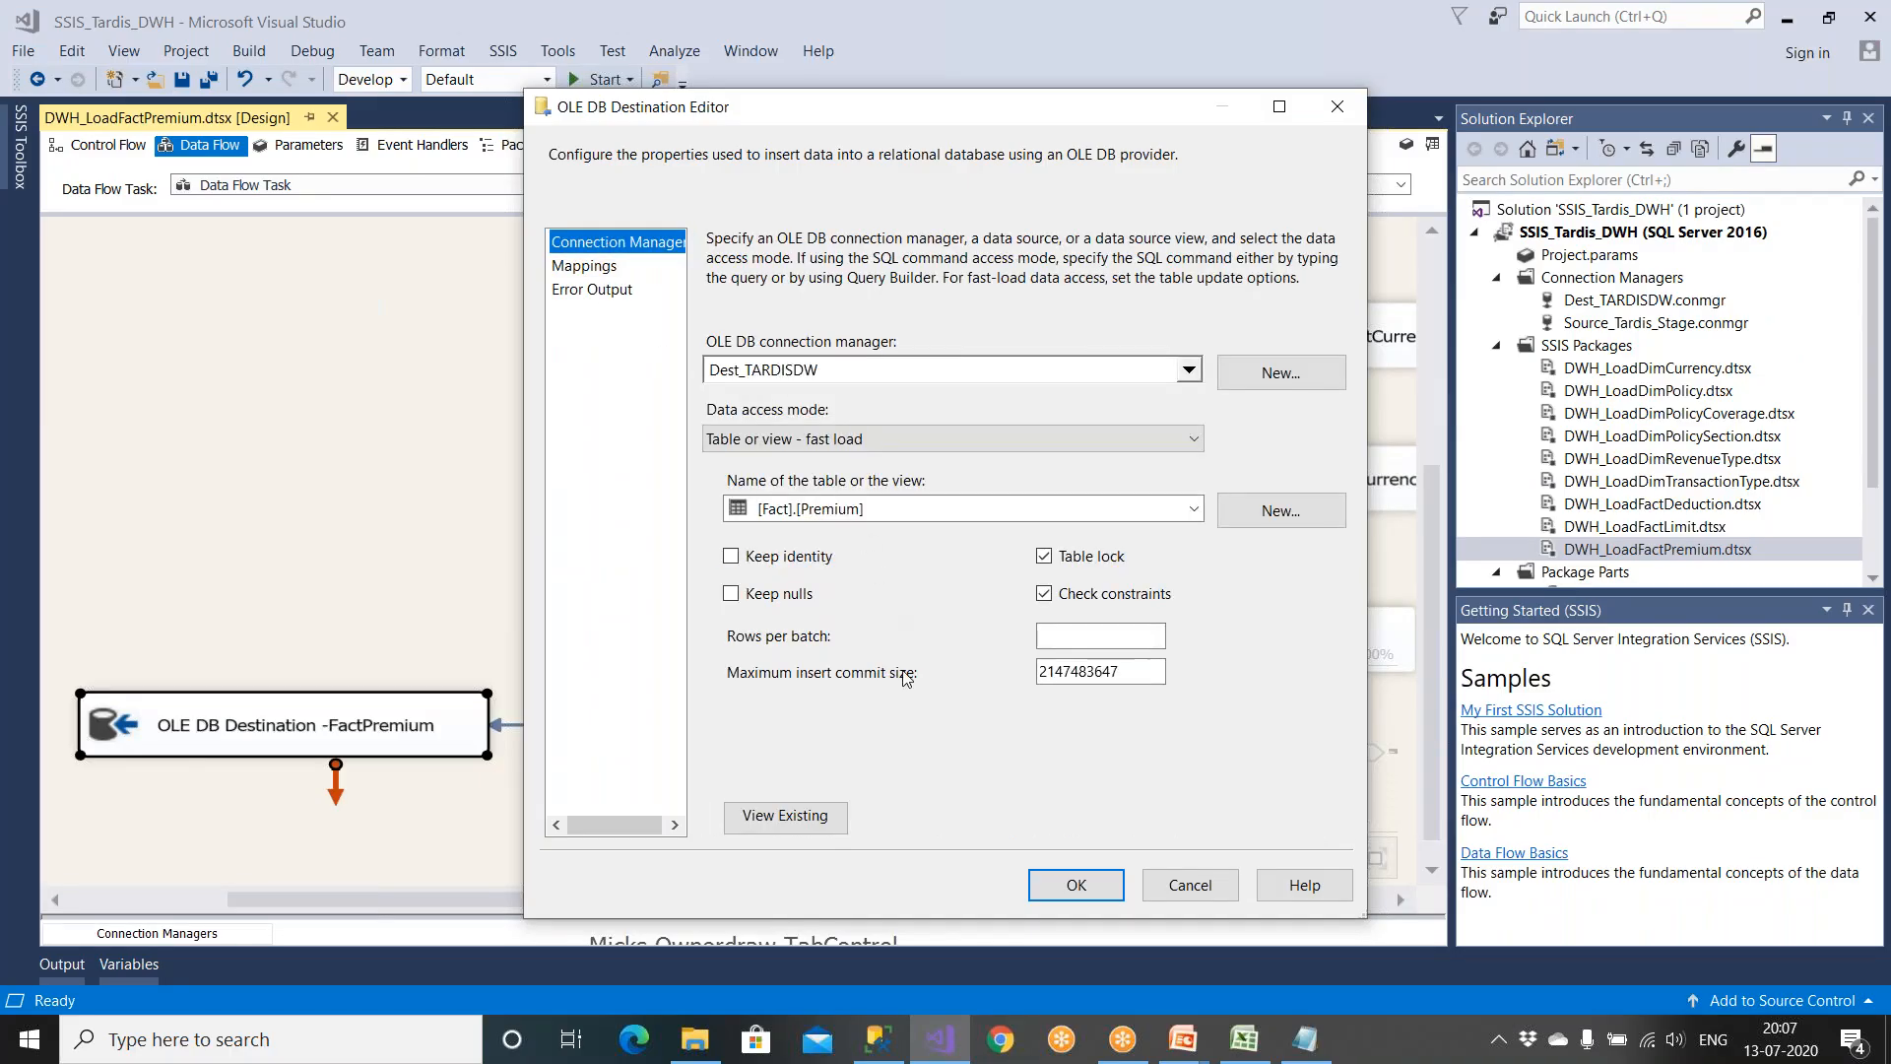
left_click(1052, 873)
left_click(204, 82)
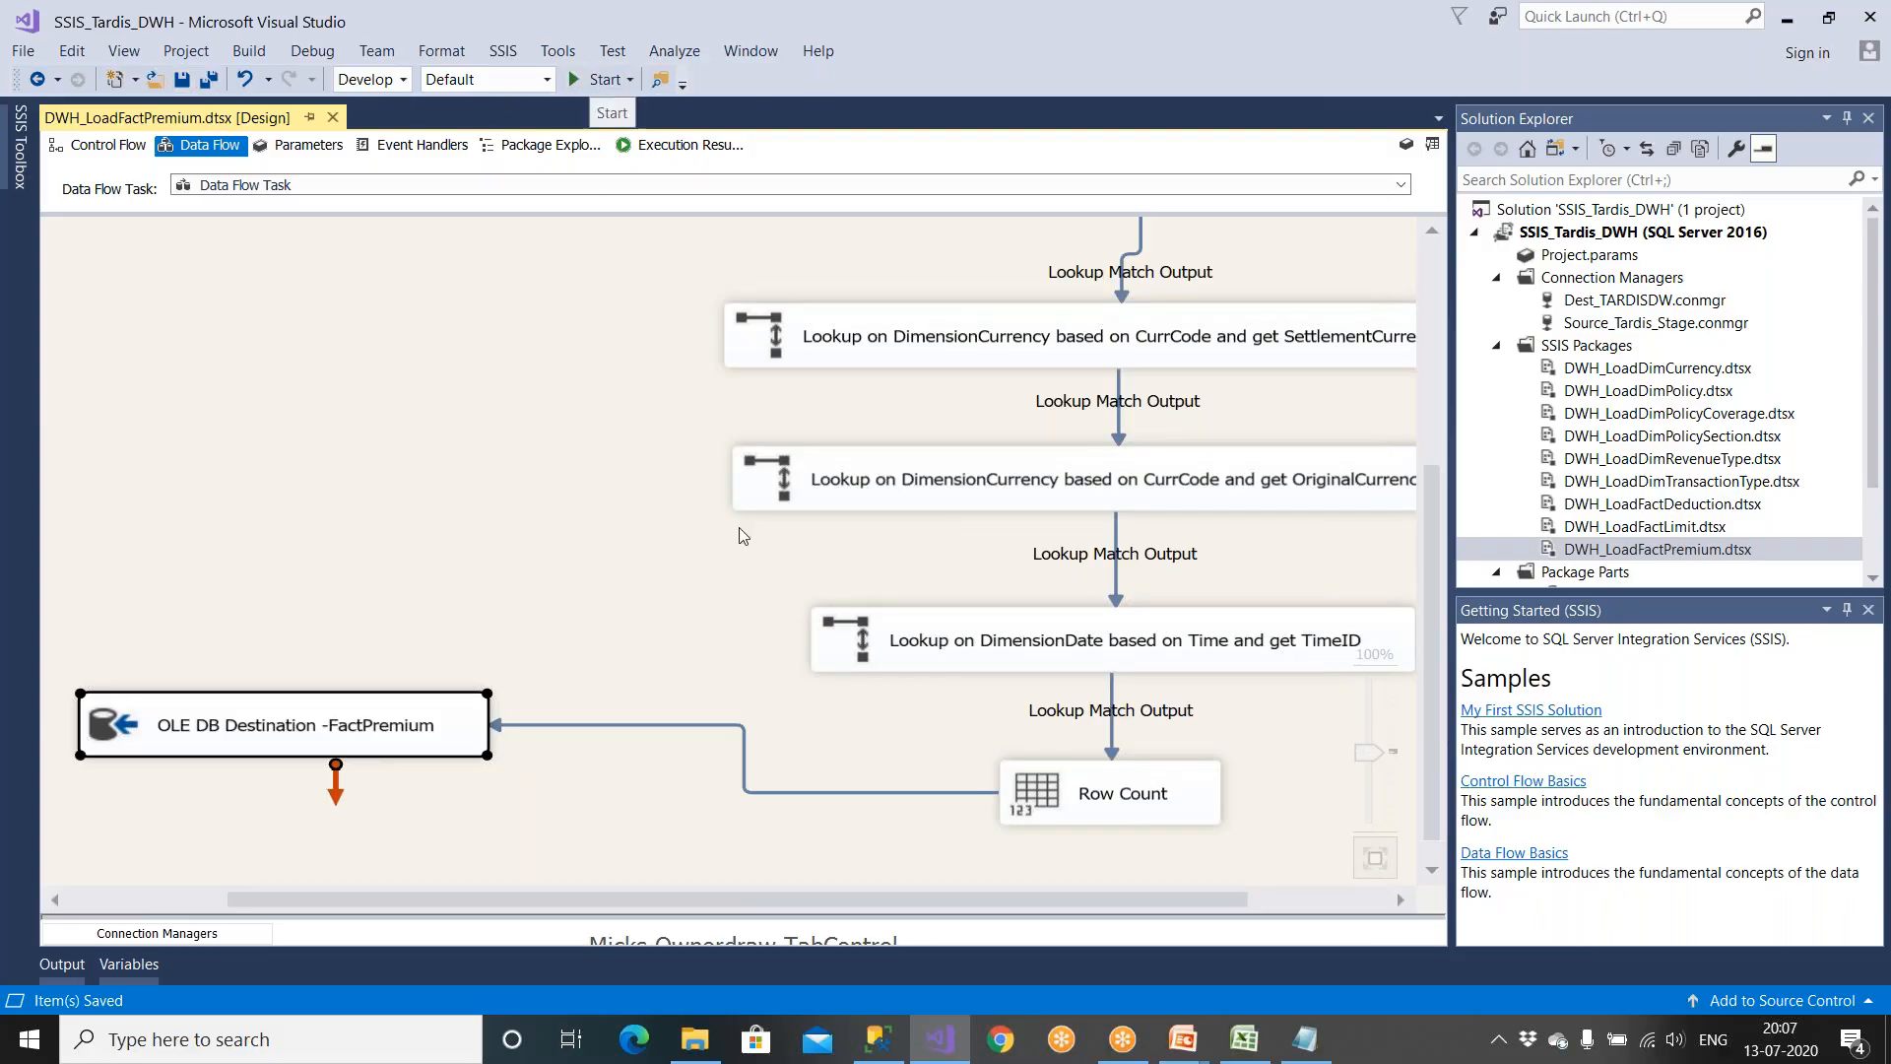
Step: Switch to SQL Server Management Studio and run the select statement on [Fact].[Premium]
left_click(877, 1040)
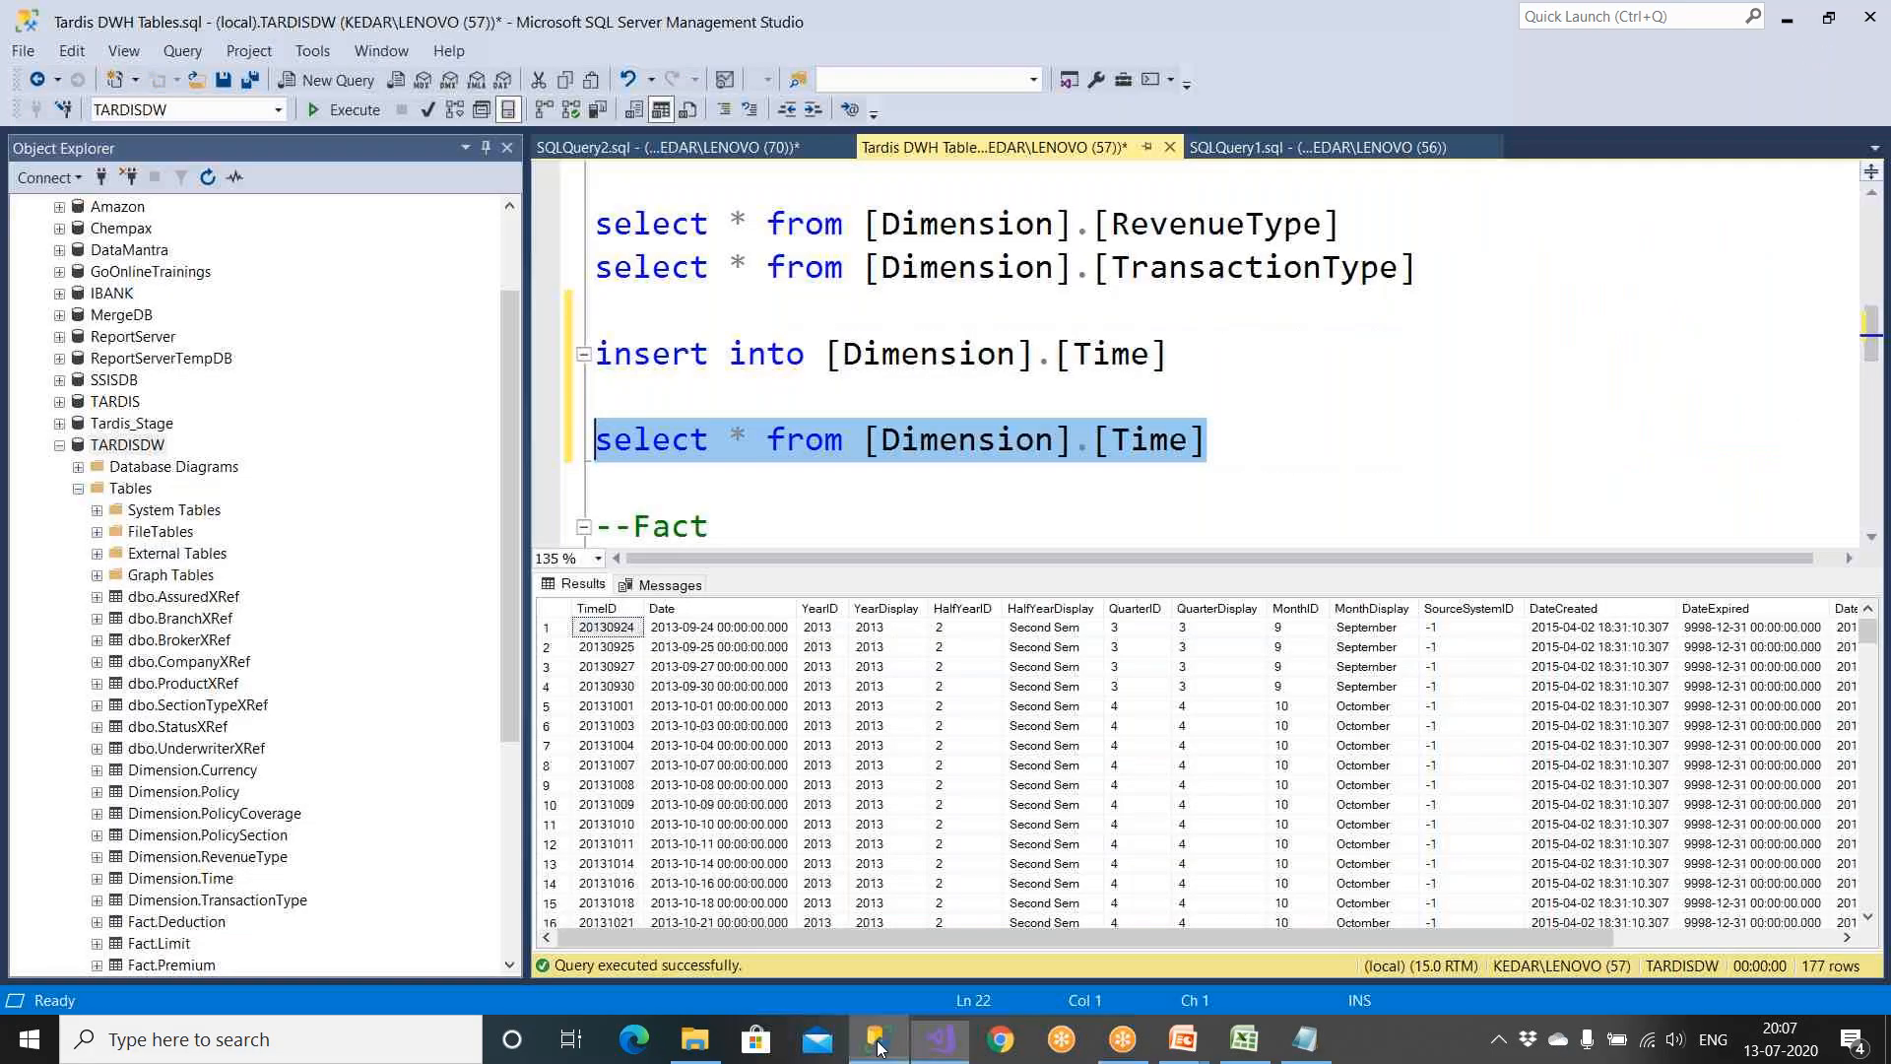
left_click(909, 475)
scroll(909, 469, "down", 2)
left_click_drag(1177, 405, 595, 399)
key("ctrl+c")
left_click(325, 111)
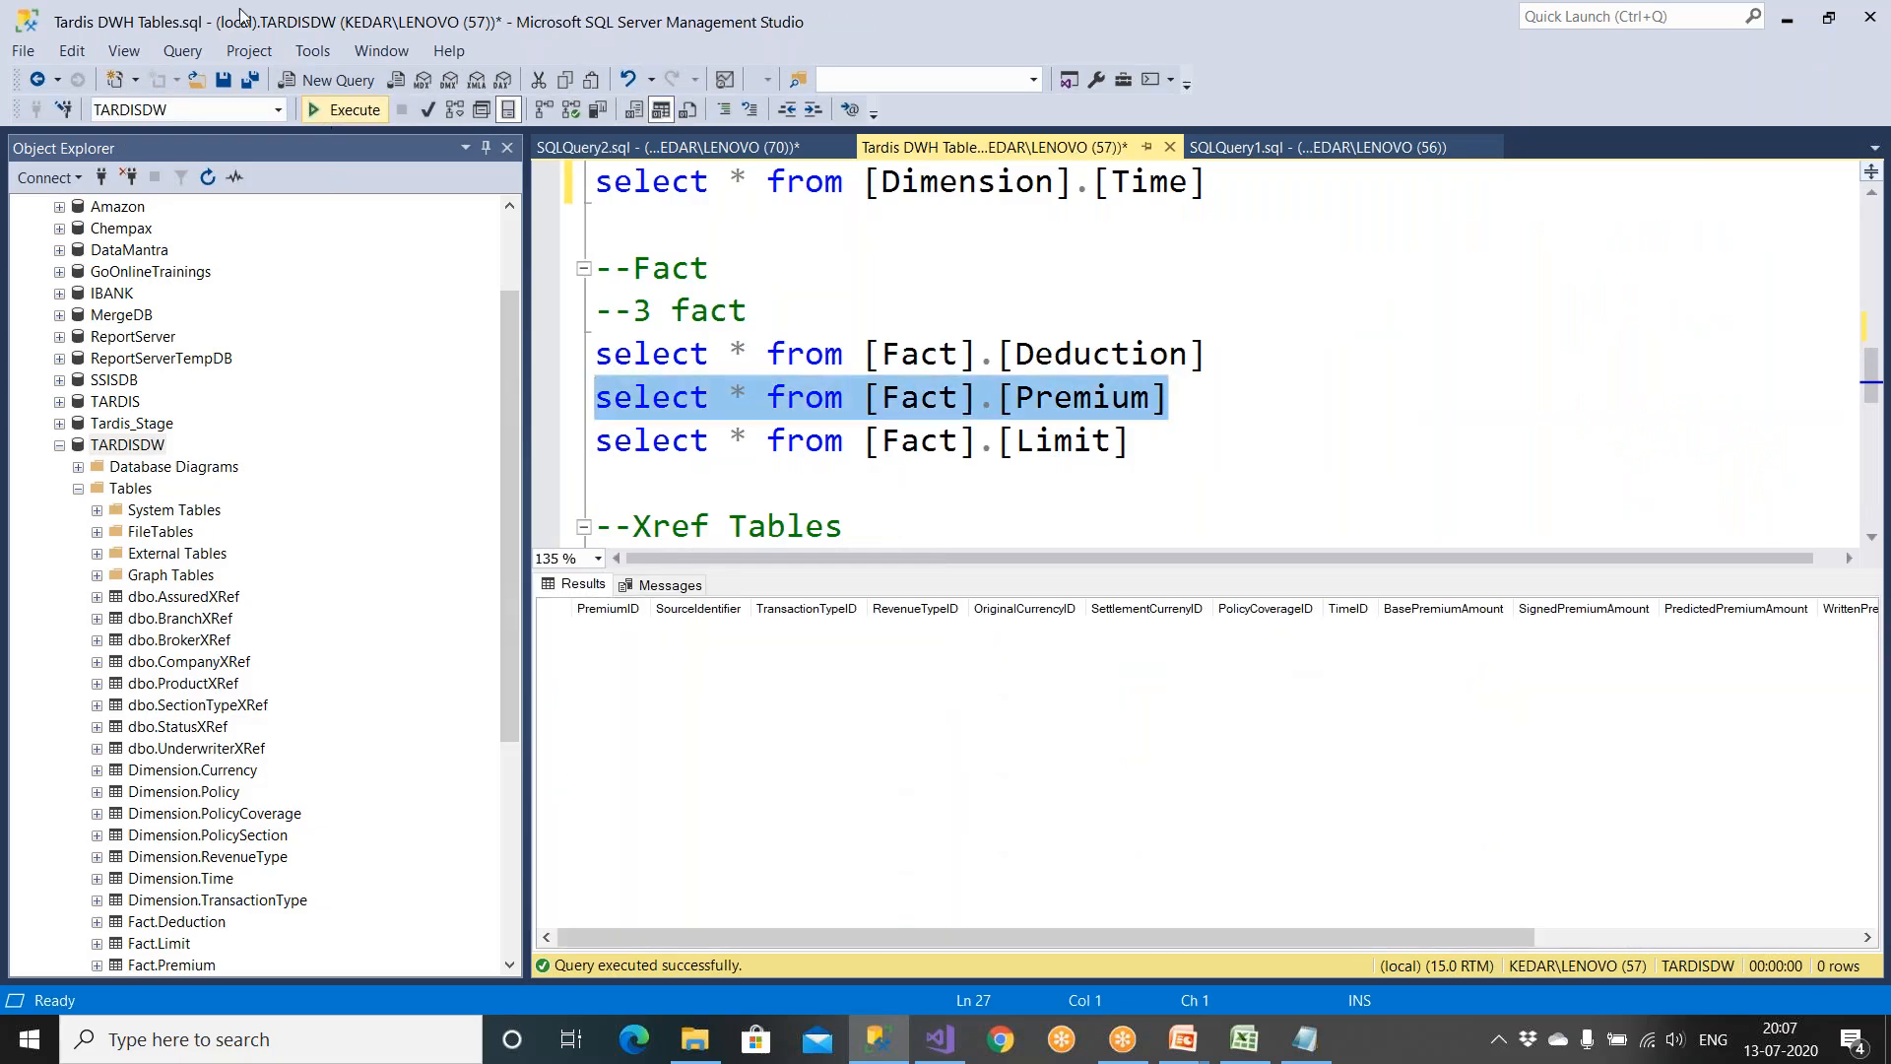
Step: Move the [Fact].[Premium] select statement above the [Fact].[Deduction] one without leaving a blank line, and run it again
key("Delete")
left_click(751, 307)
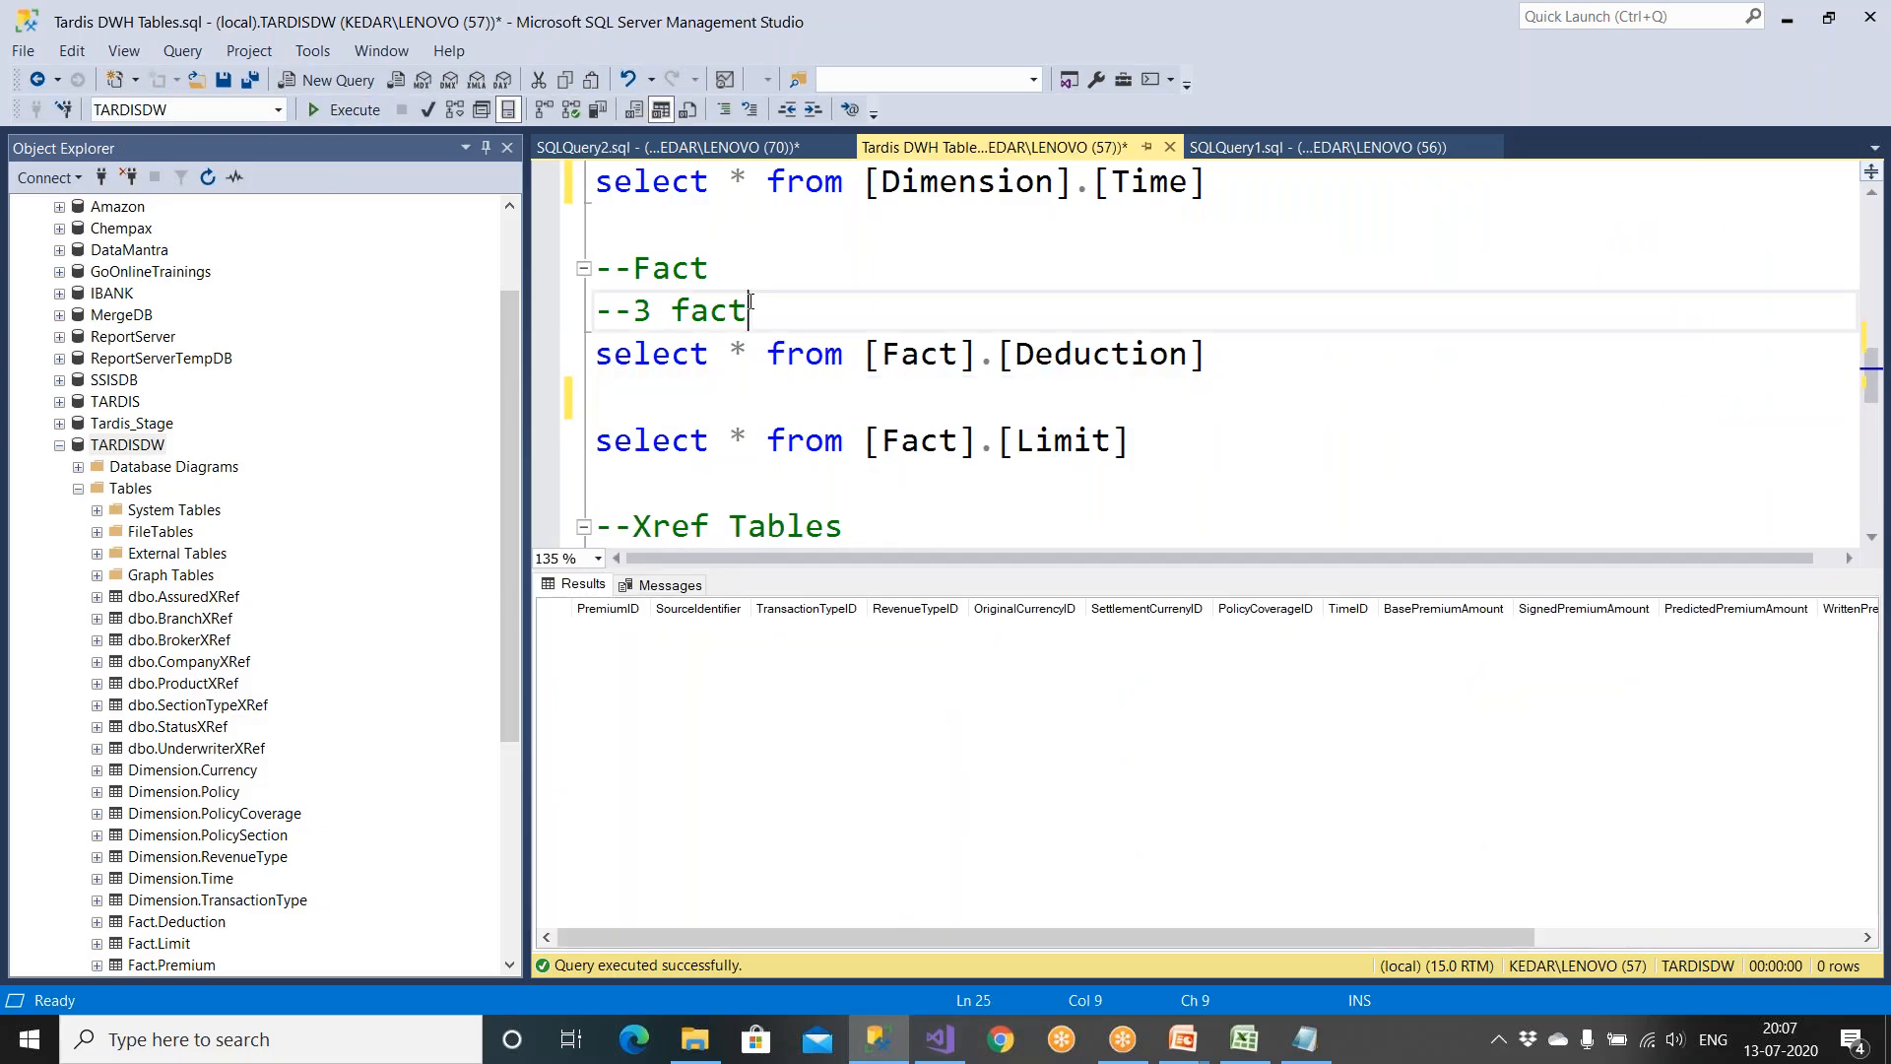
key("Return")
key("ctrl+v")
left_click(631, 429)
key("Delete")
left_click_drag(1170, 356, 491, 339)
left_click(351, 111)
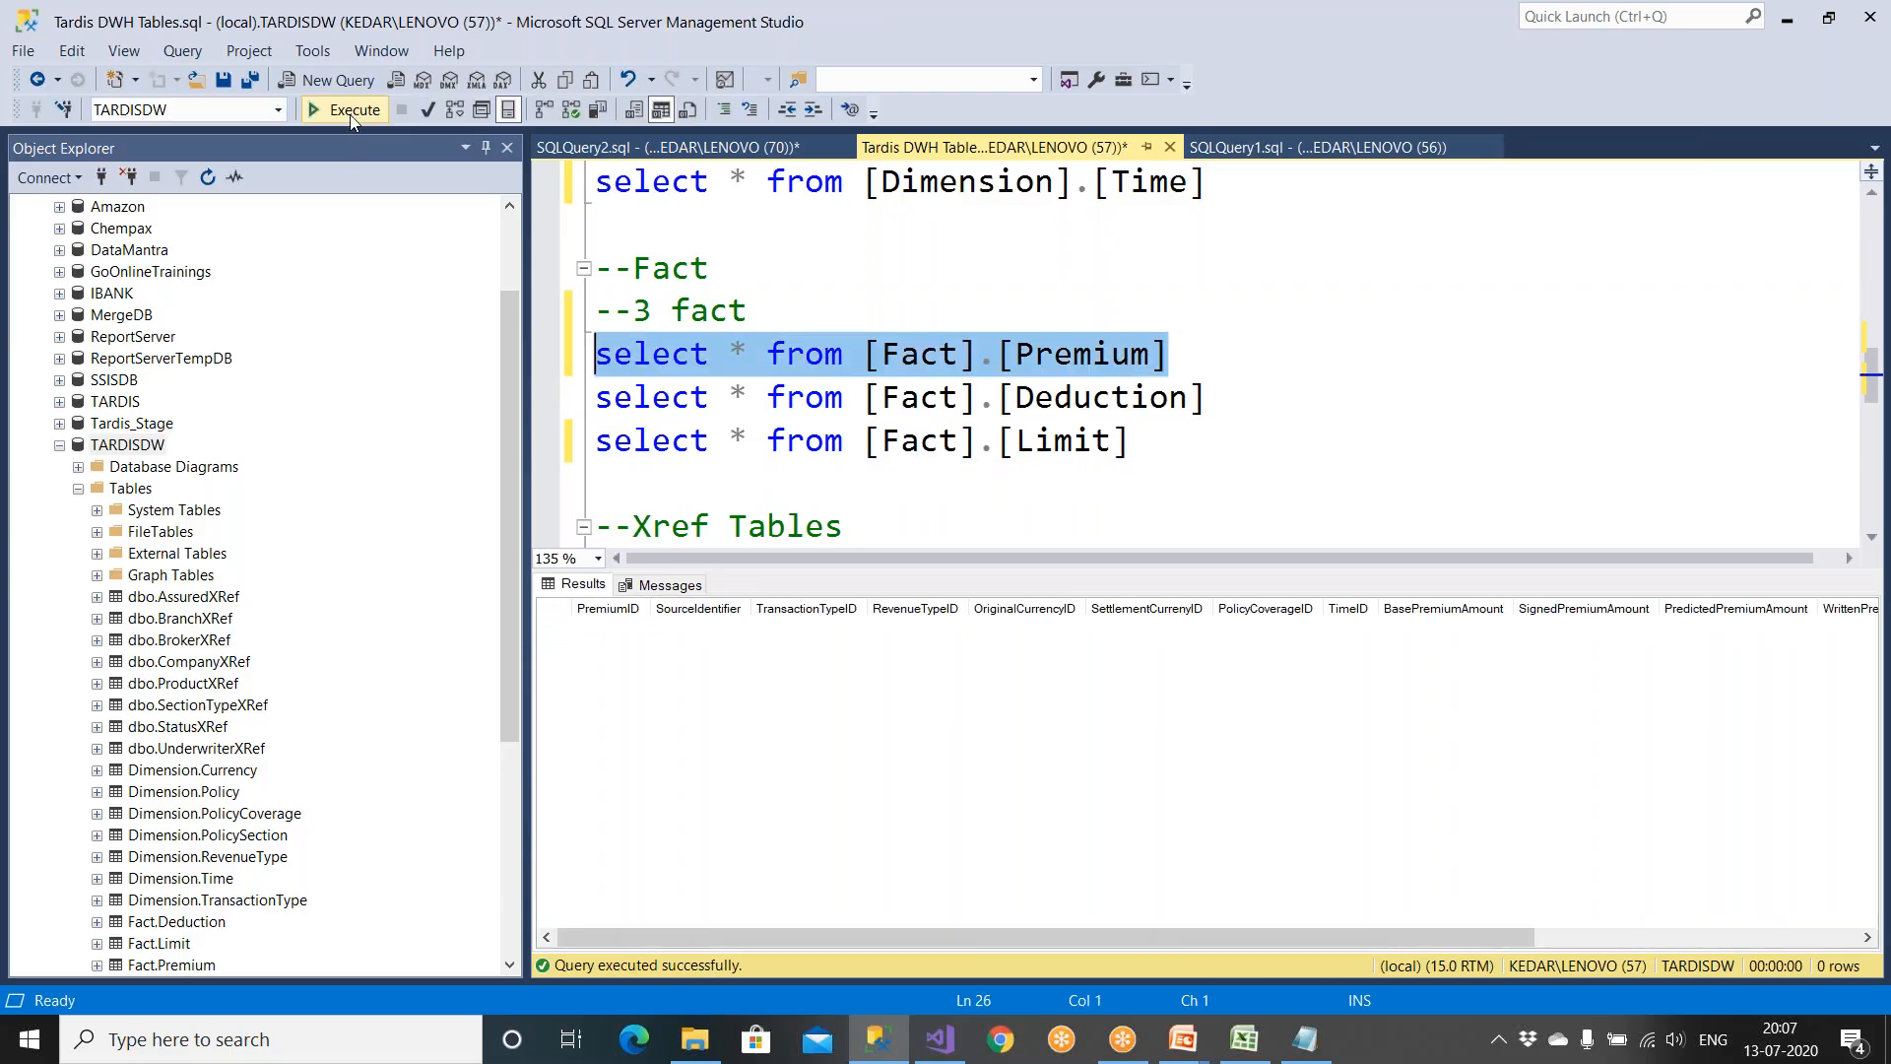
Step: Switch to Notepad and examine which column and table the saved OLE DB error message refers to
left_click(1305, 1039)
left_click(531, 334)
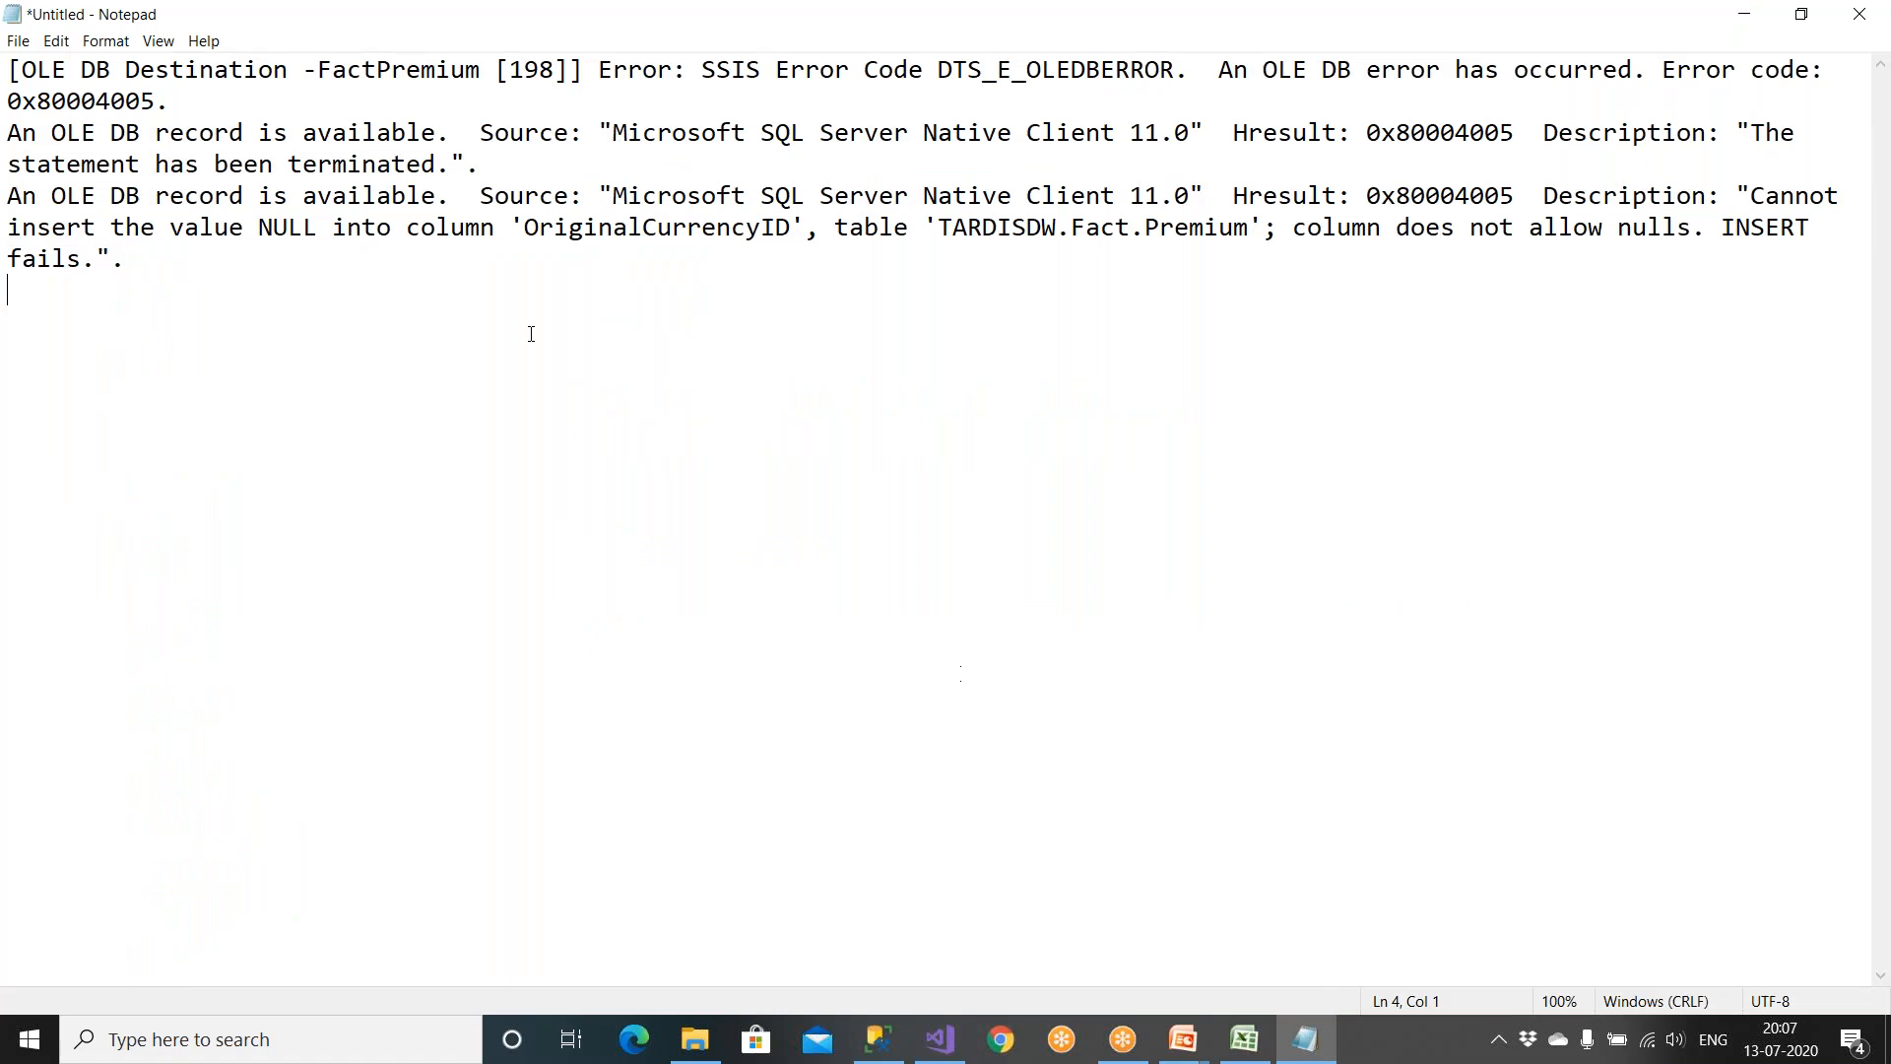
double_click(288, 228)
left_click_drag(523, 228, 794, 228)
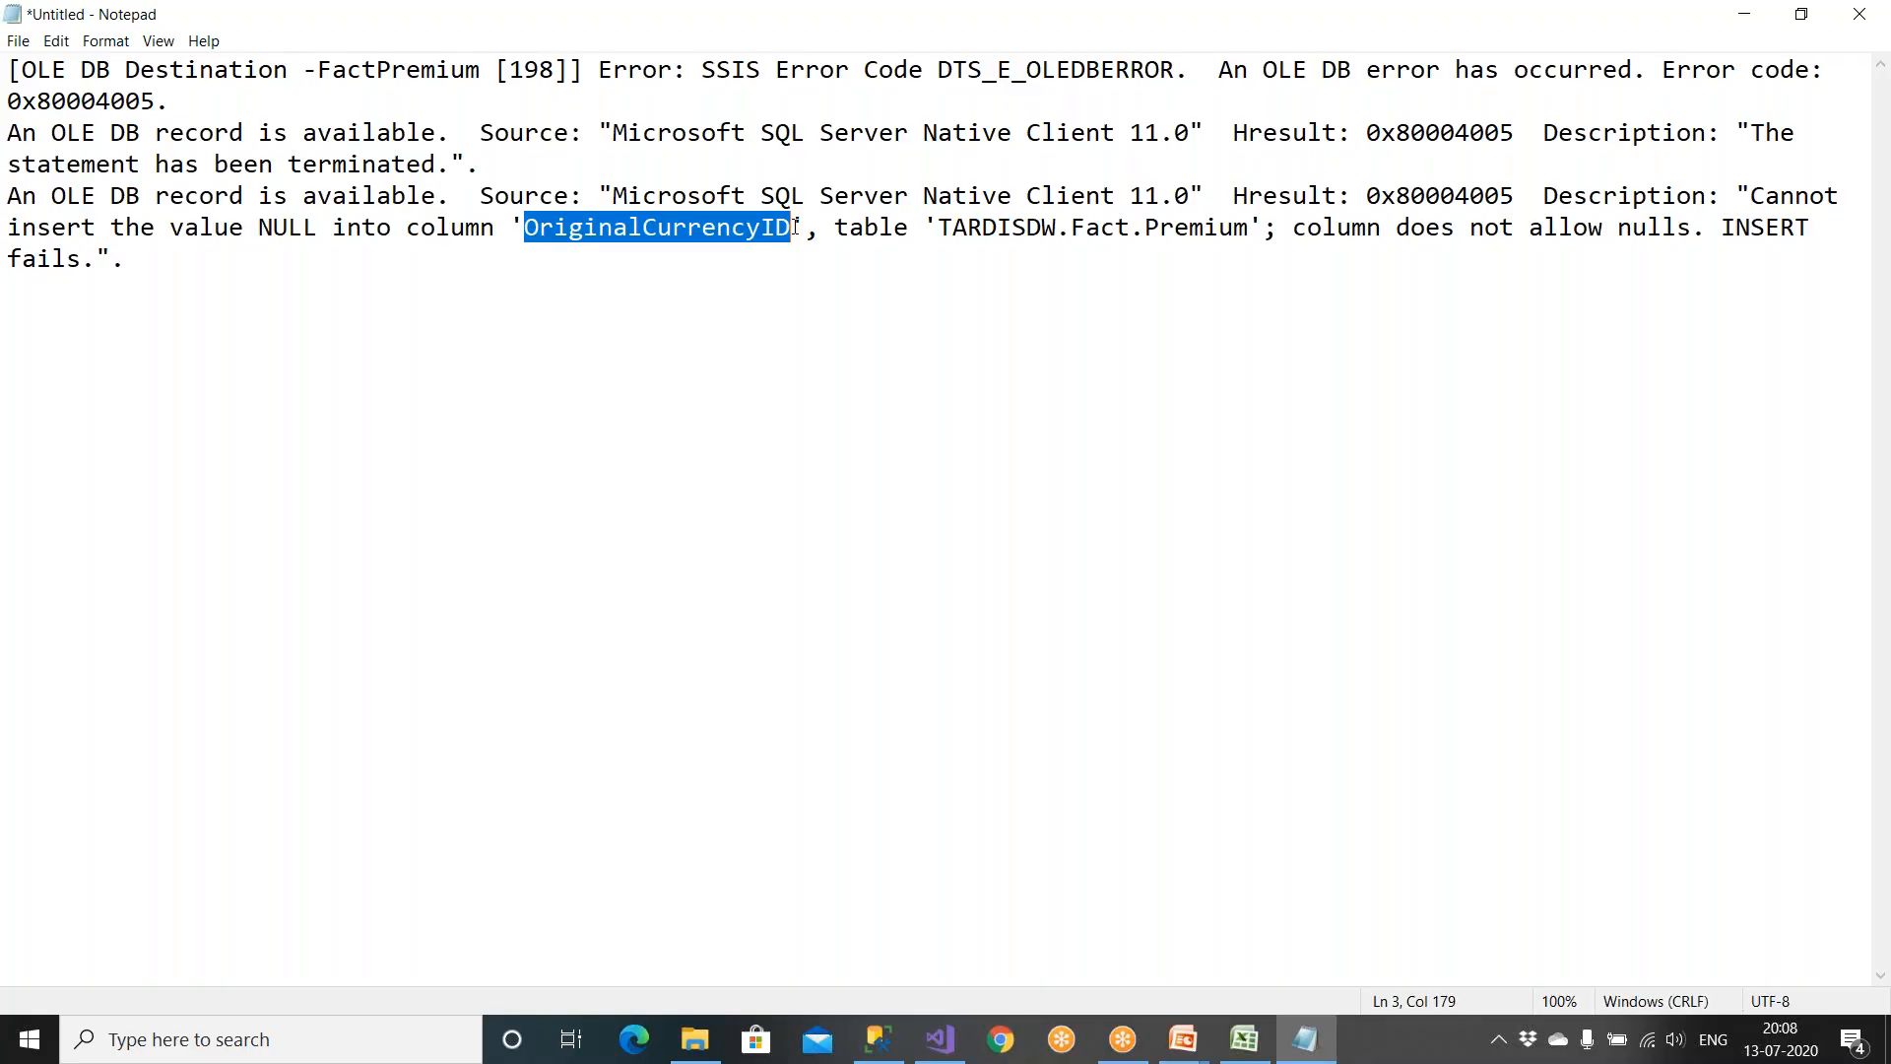
left_click(941, 1040)
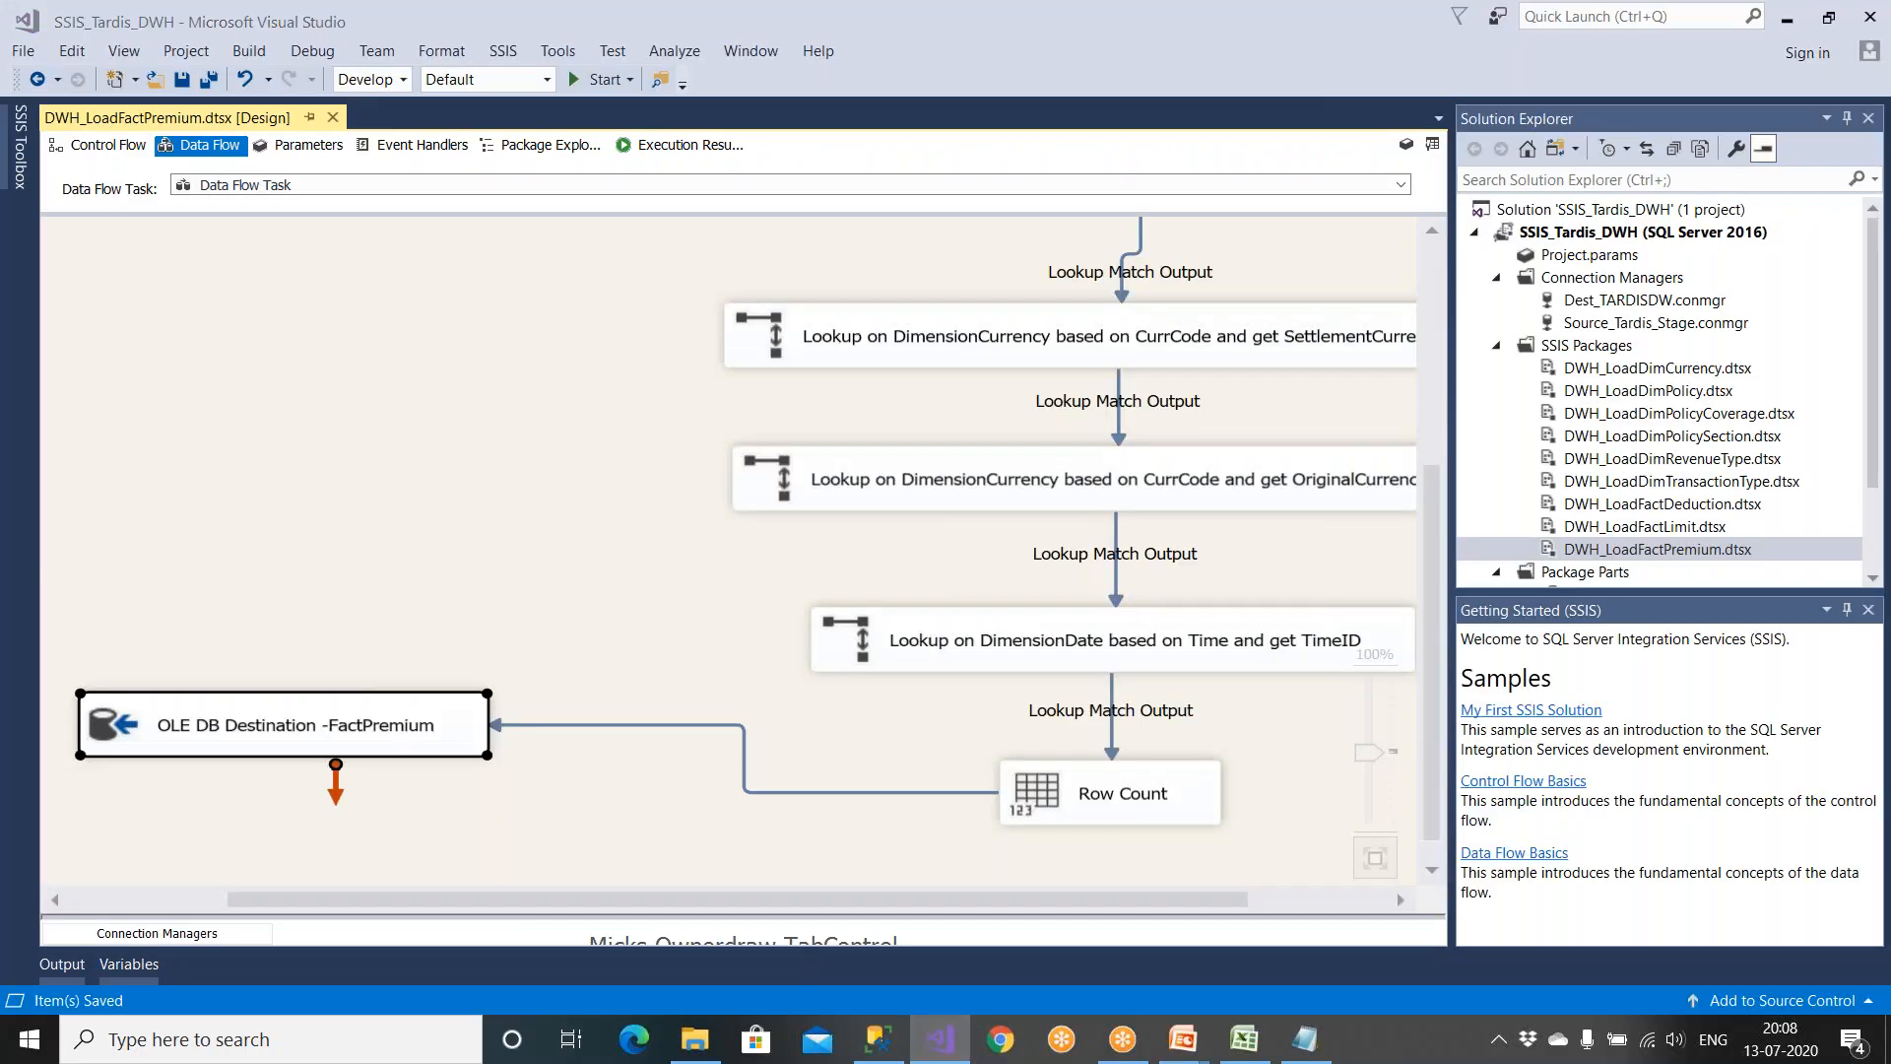
left_click(1305, 1039)
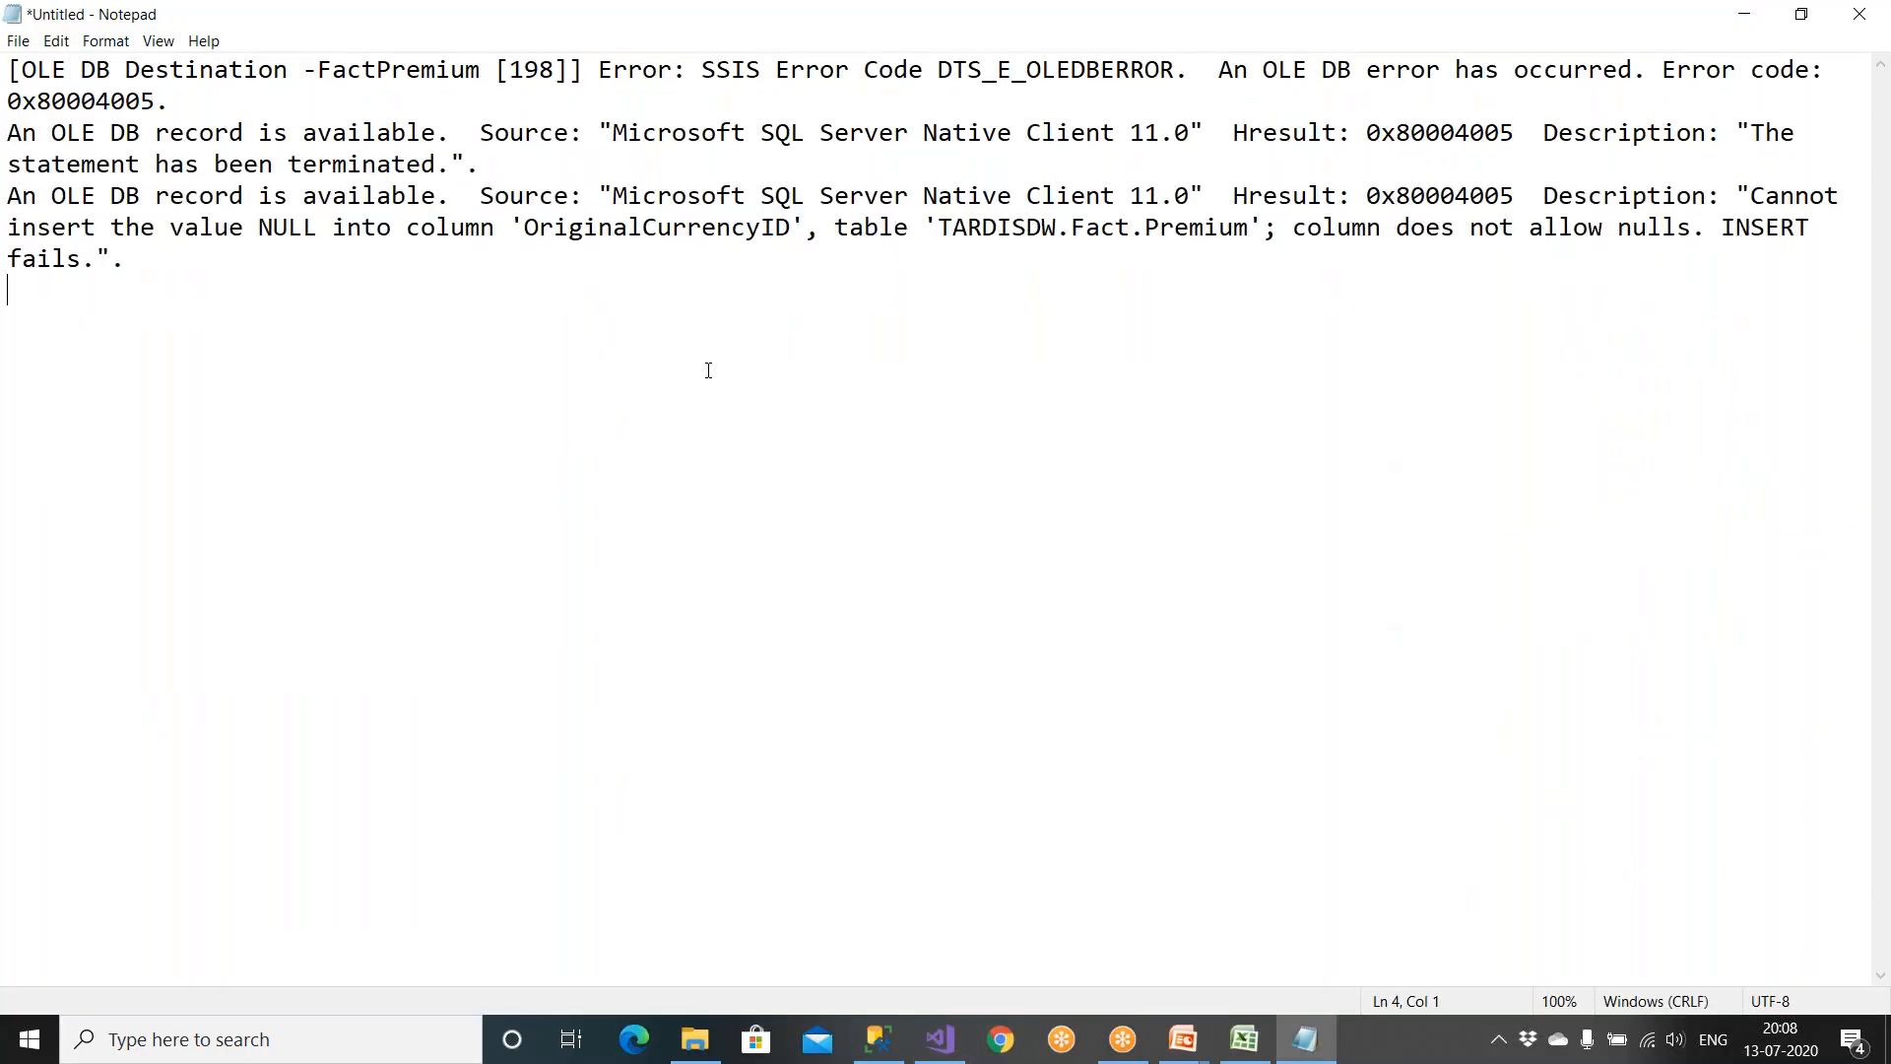
left_click_drag(535, 232, 791, 230)
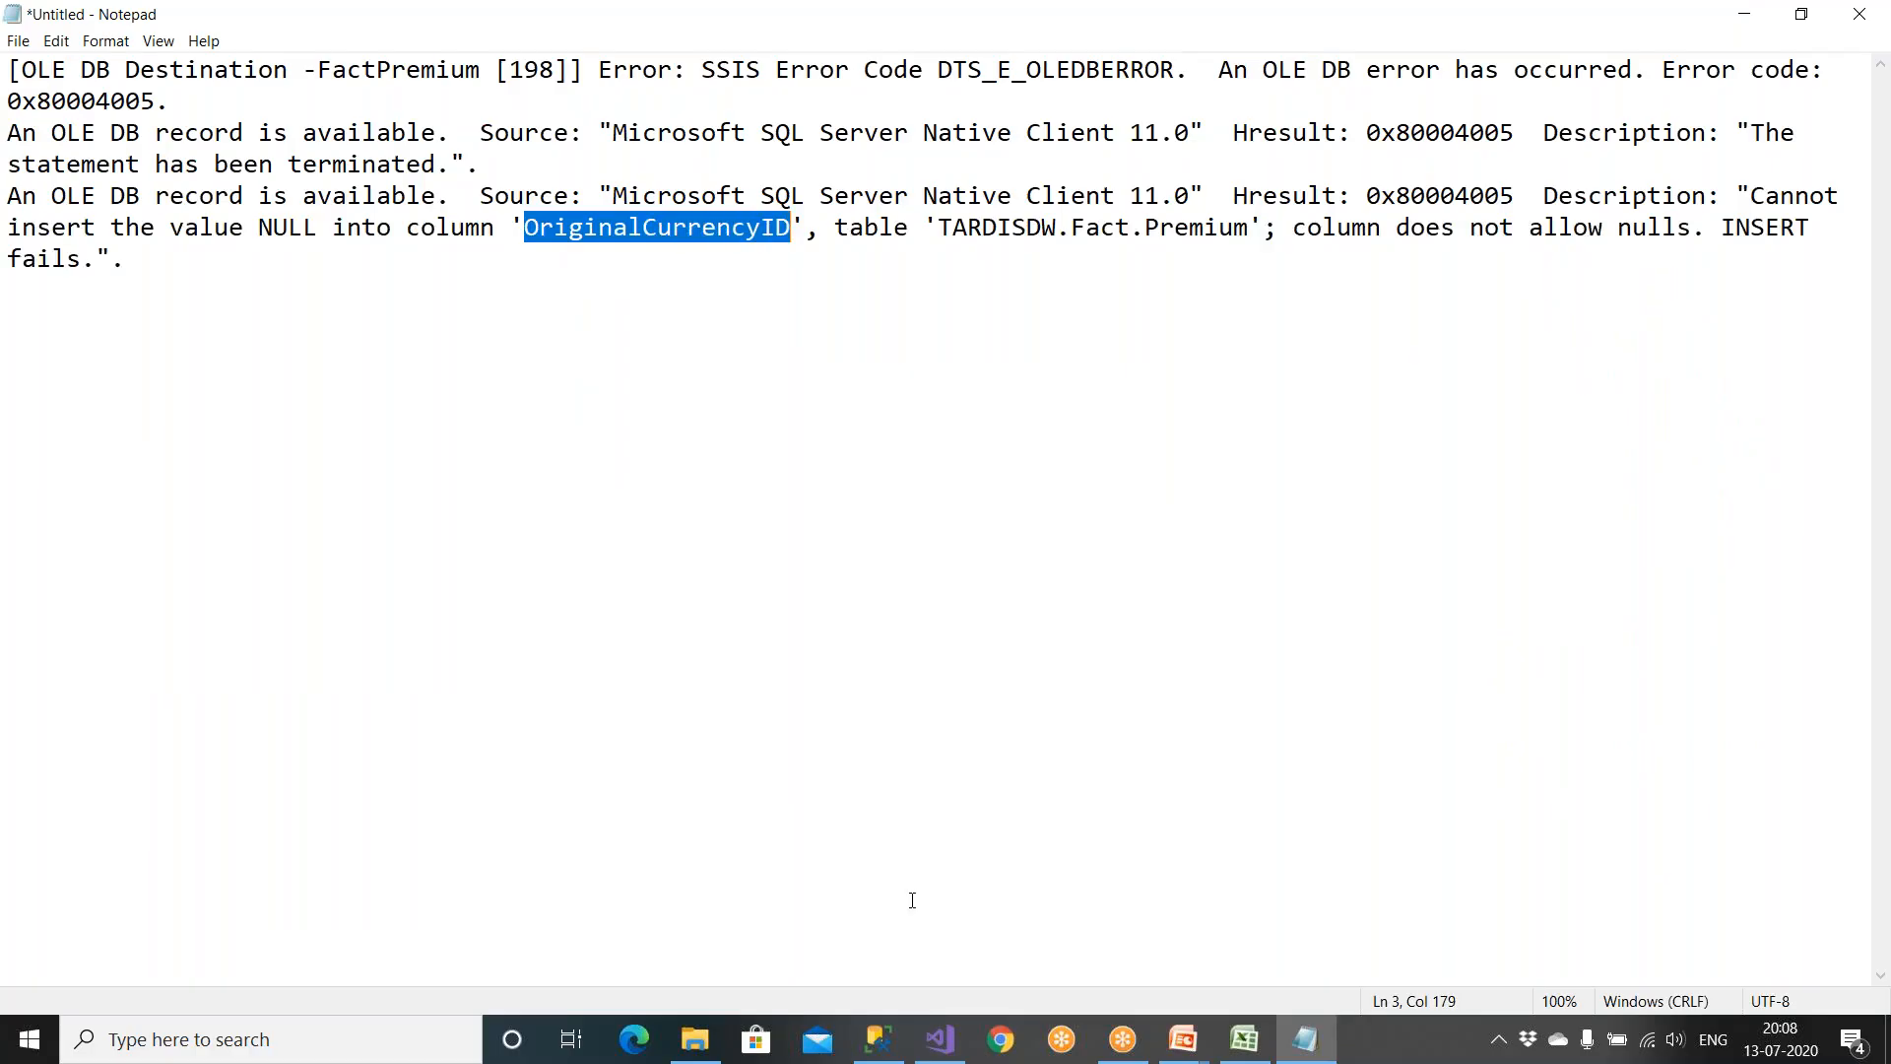
Step: In Visual Studio, reopen the FactPremium destination mappings, enlarge the editor and set the input for OriginalCurrencyID to <ignore>
left_click(943, 1044)
left_click(588, 266)
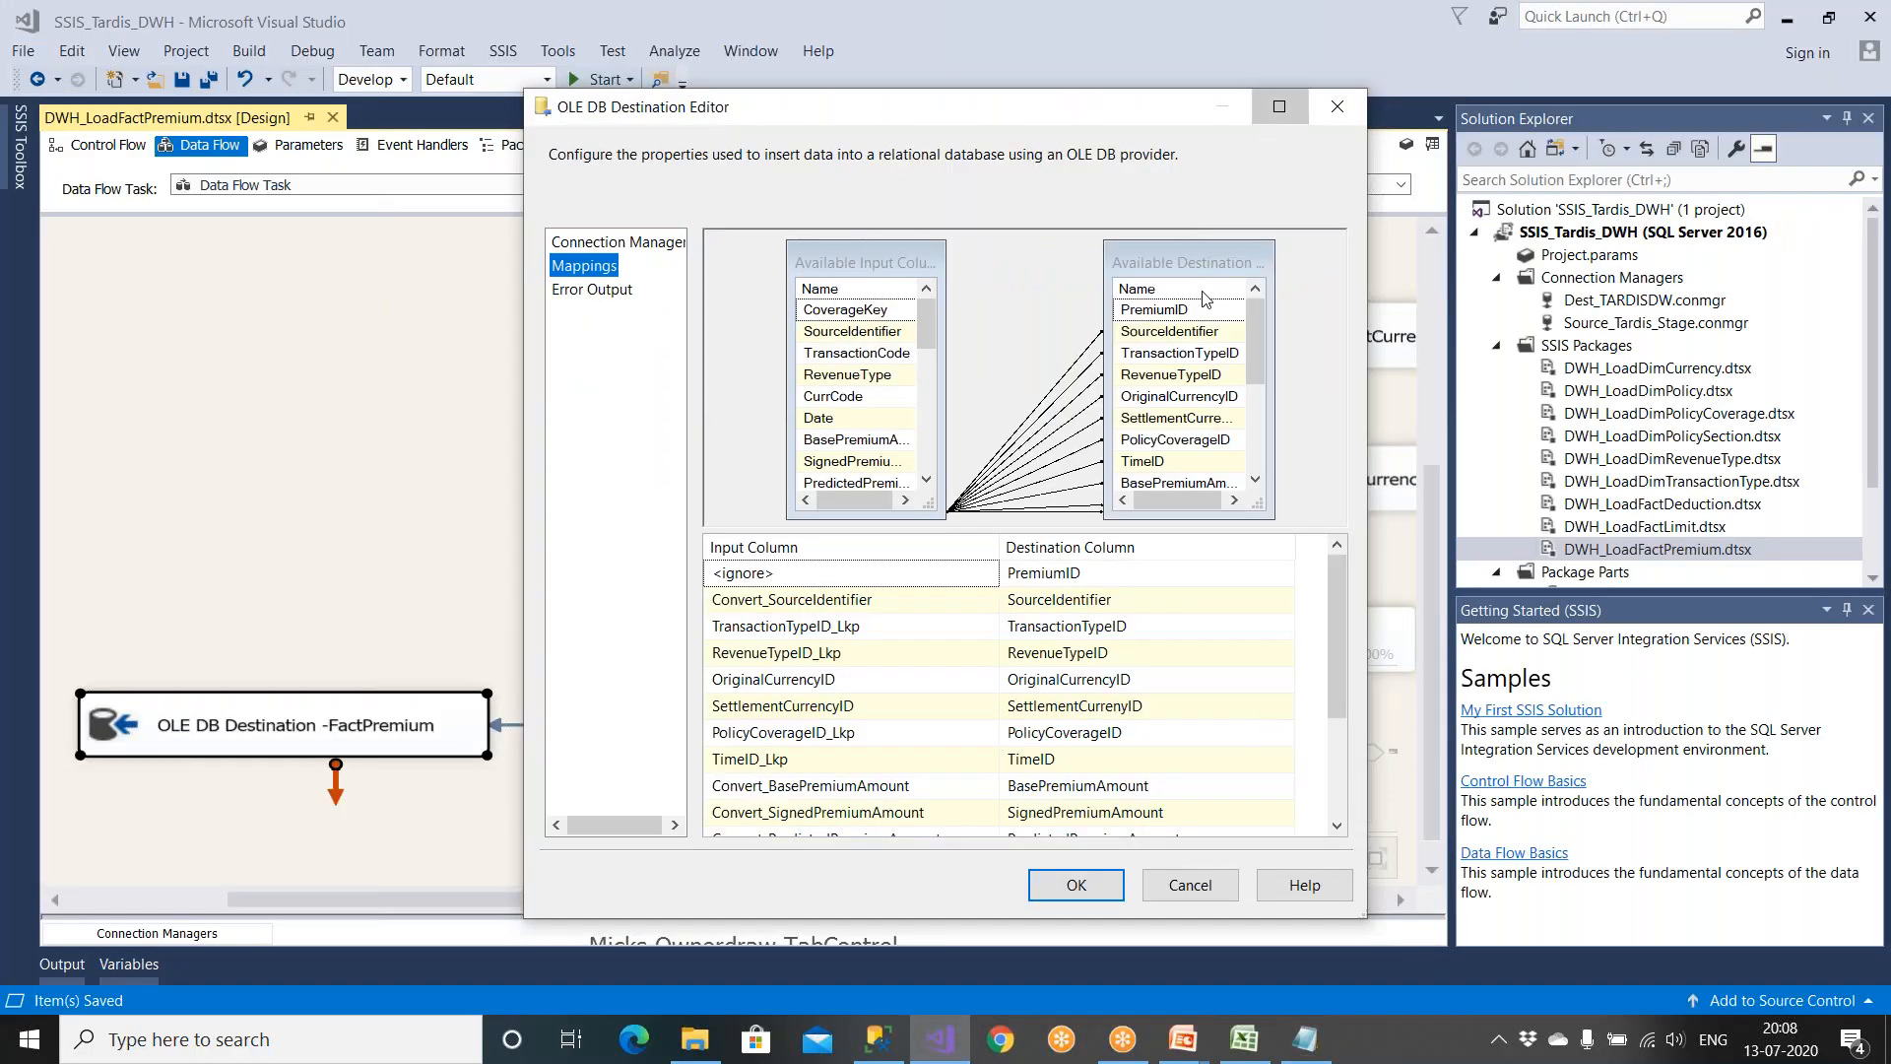
left_click(1279, 106)
left_click(810, 586)
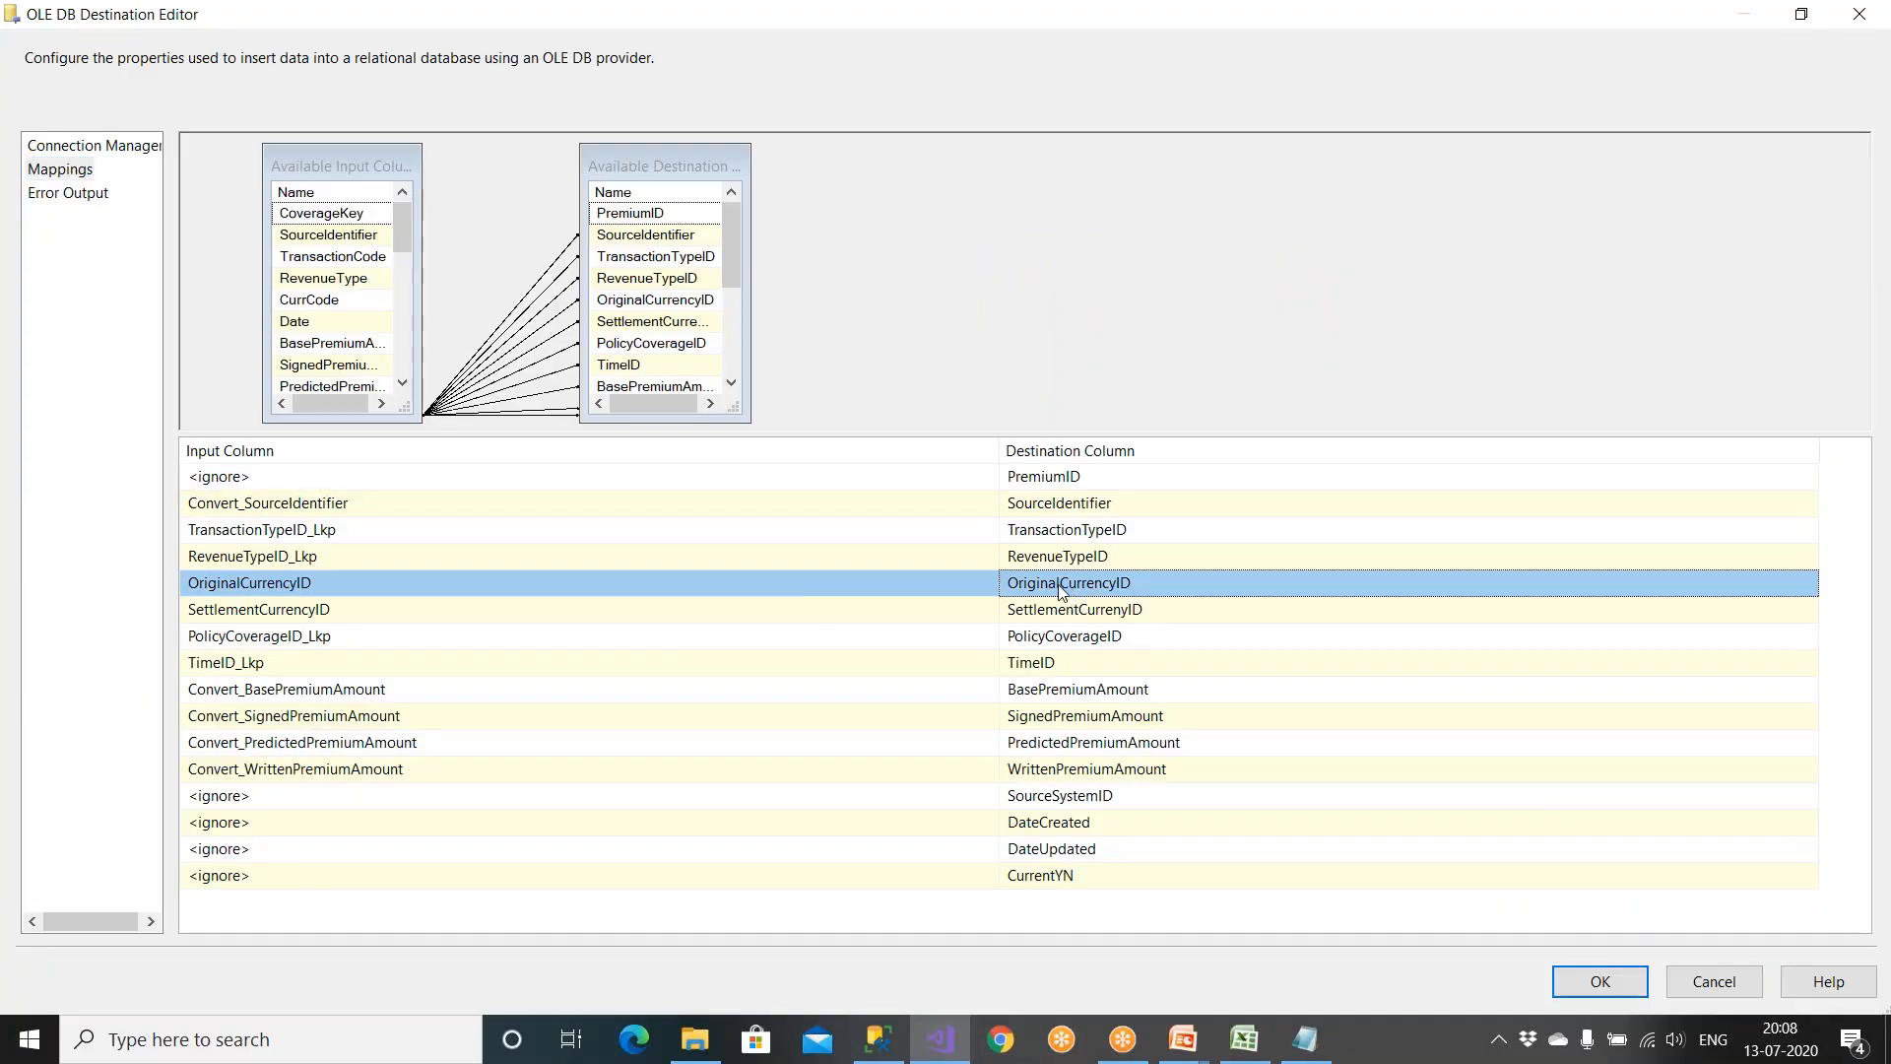
left_click(808, 587)
scroll(308, 606, "up", 10)
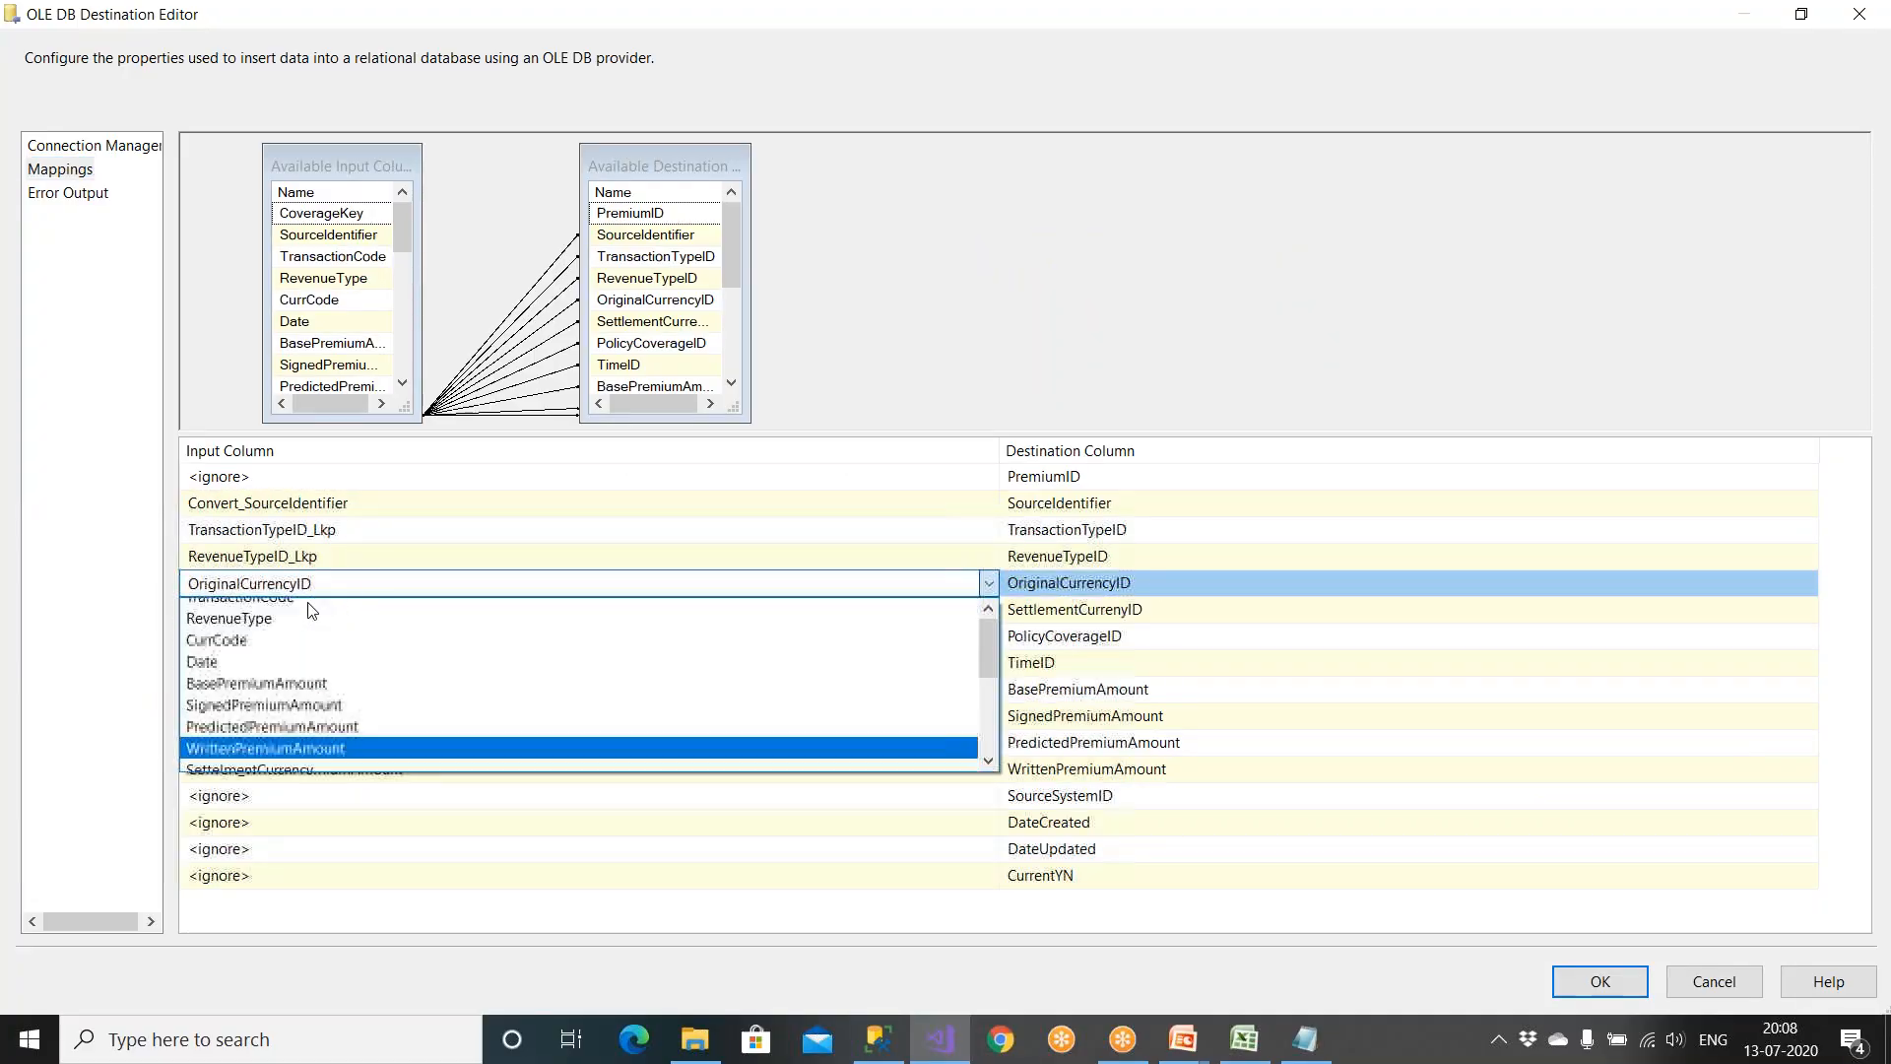
left_click(246, 611)
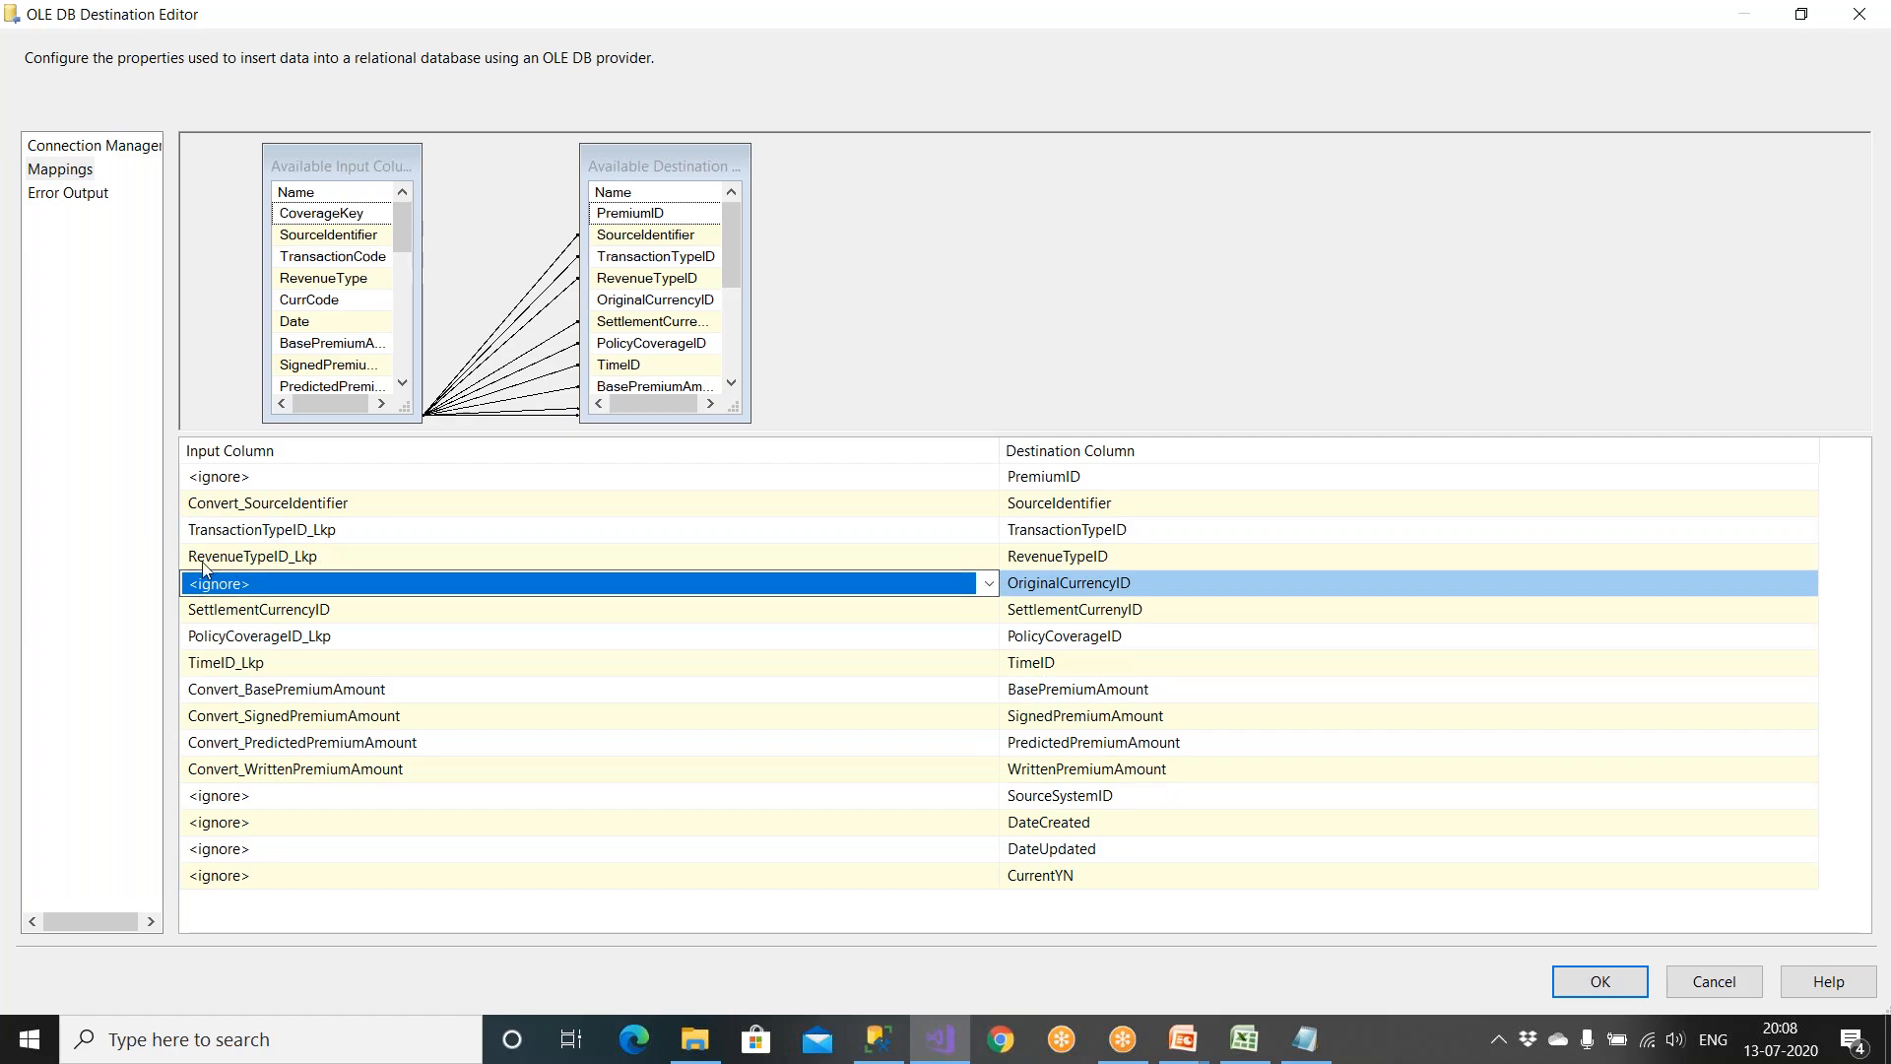
Step: Reread the NULL insert part of the error message in Notepad and close the note without saving
left_click(1305, 1039)
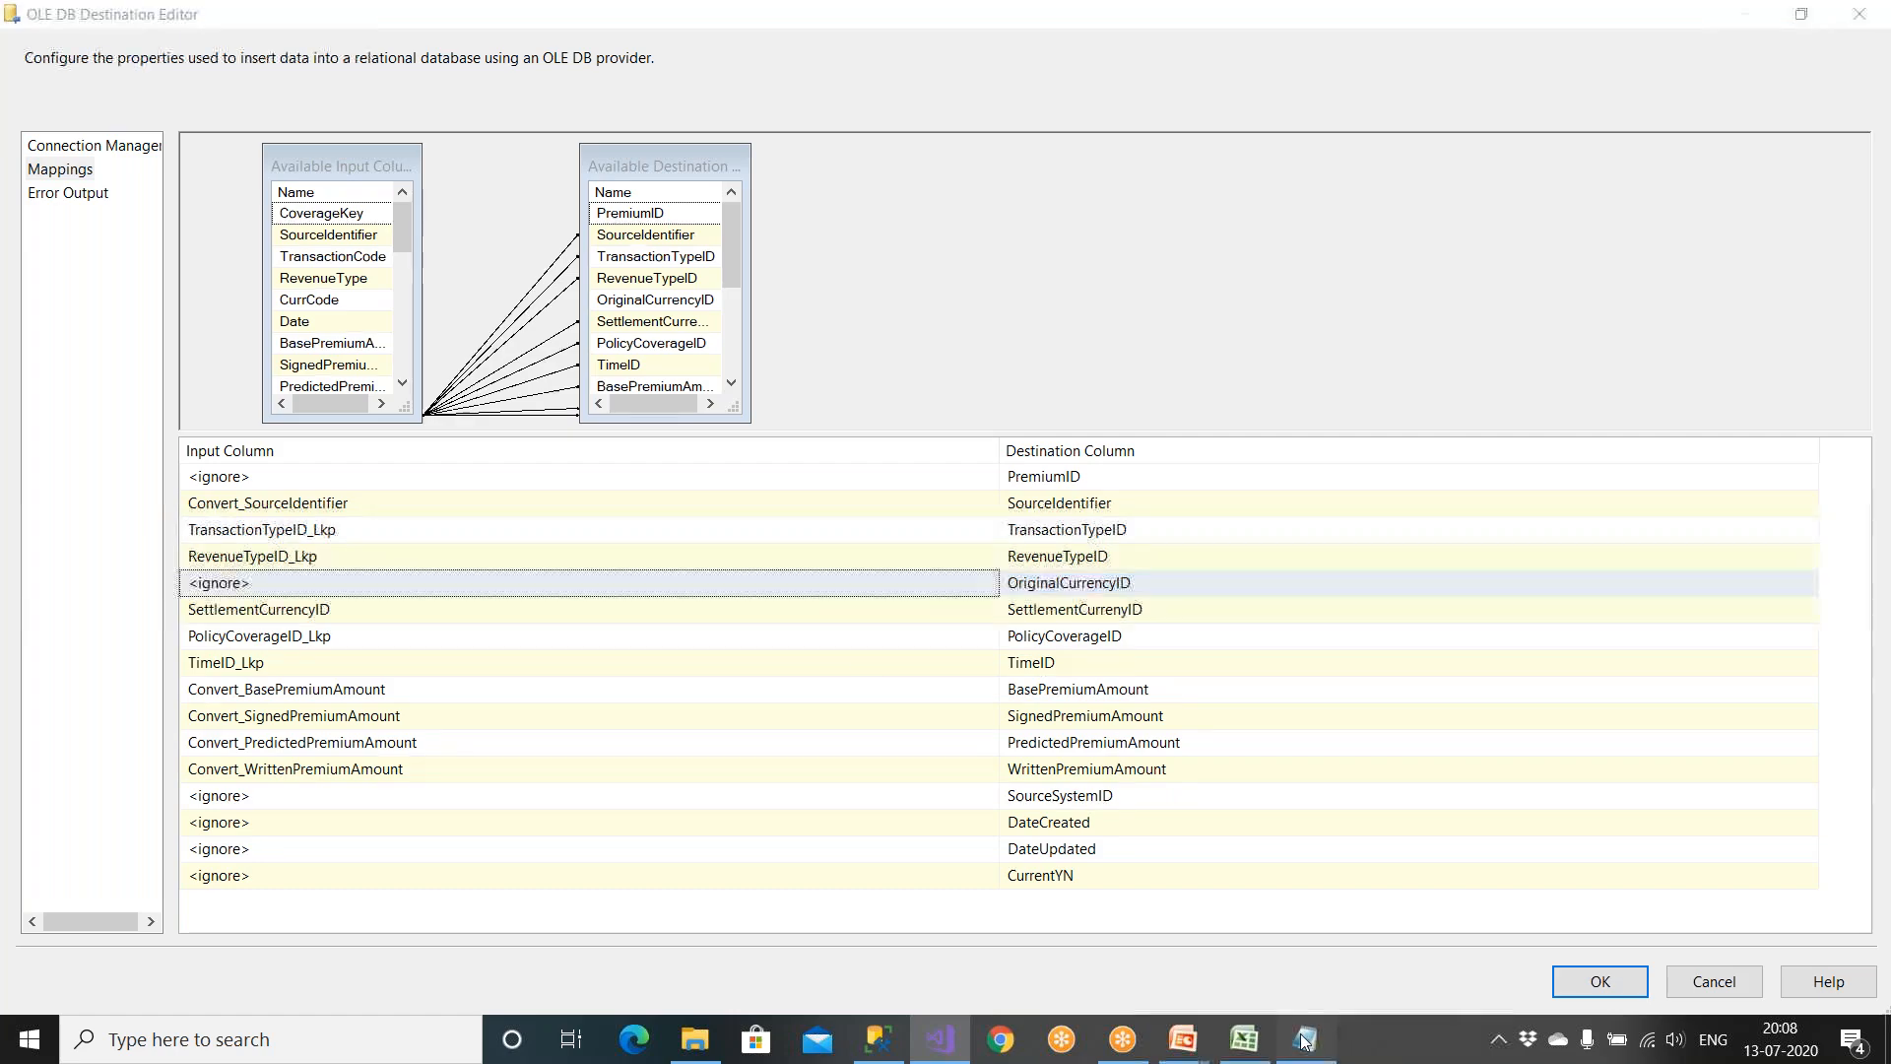
left_click_drag(254, 227, 490, 225)
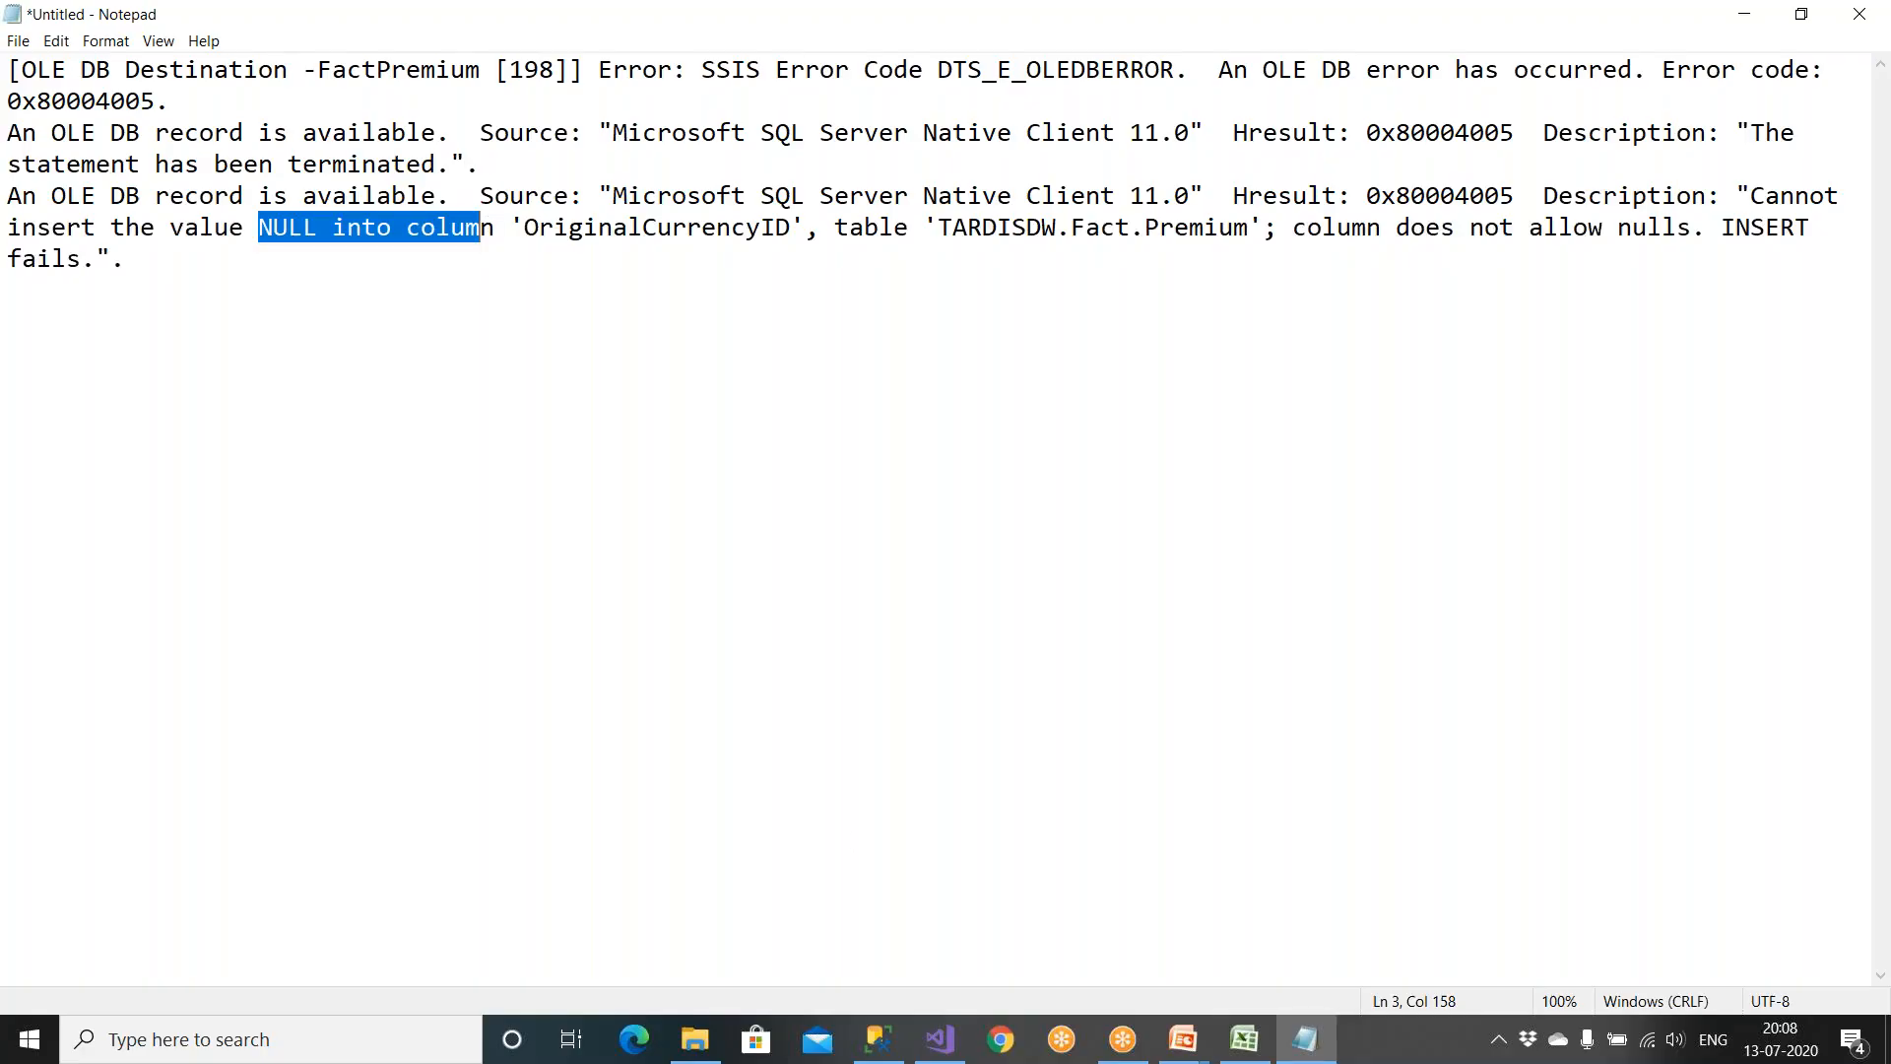
left_click(1860, 14)
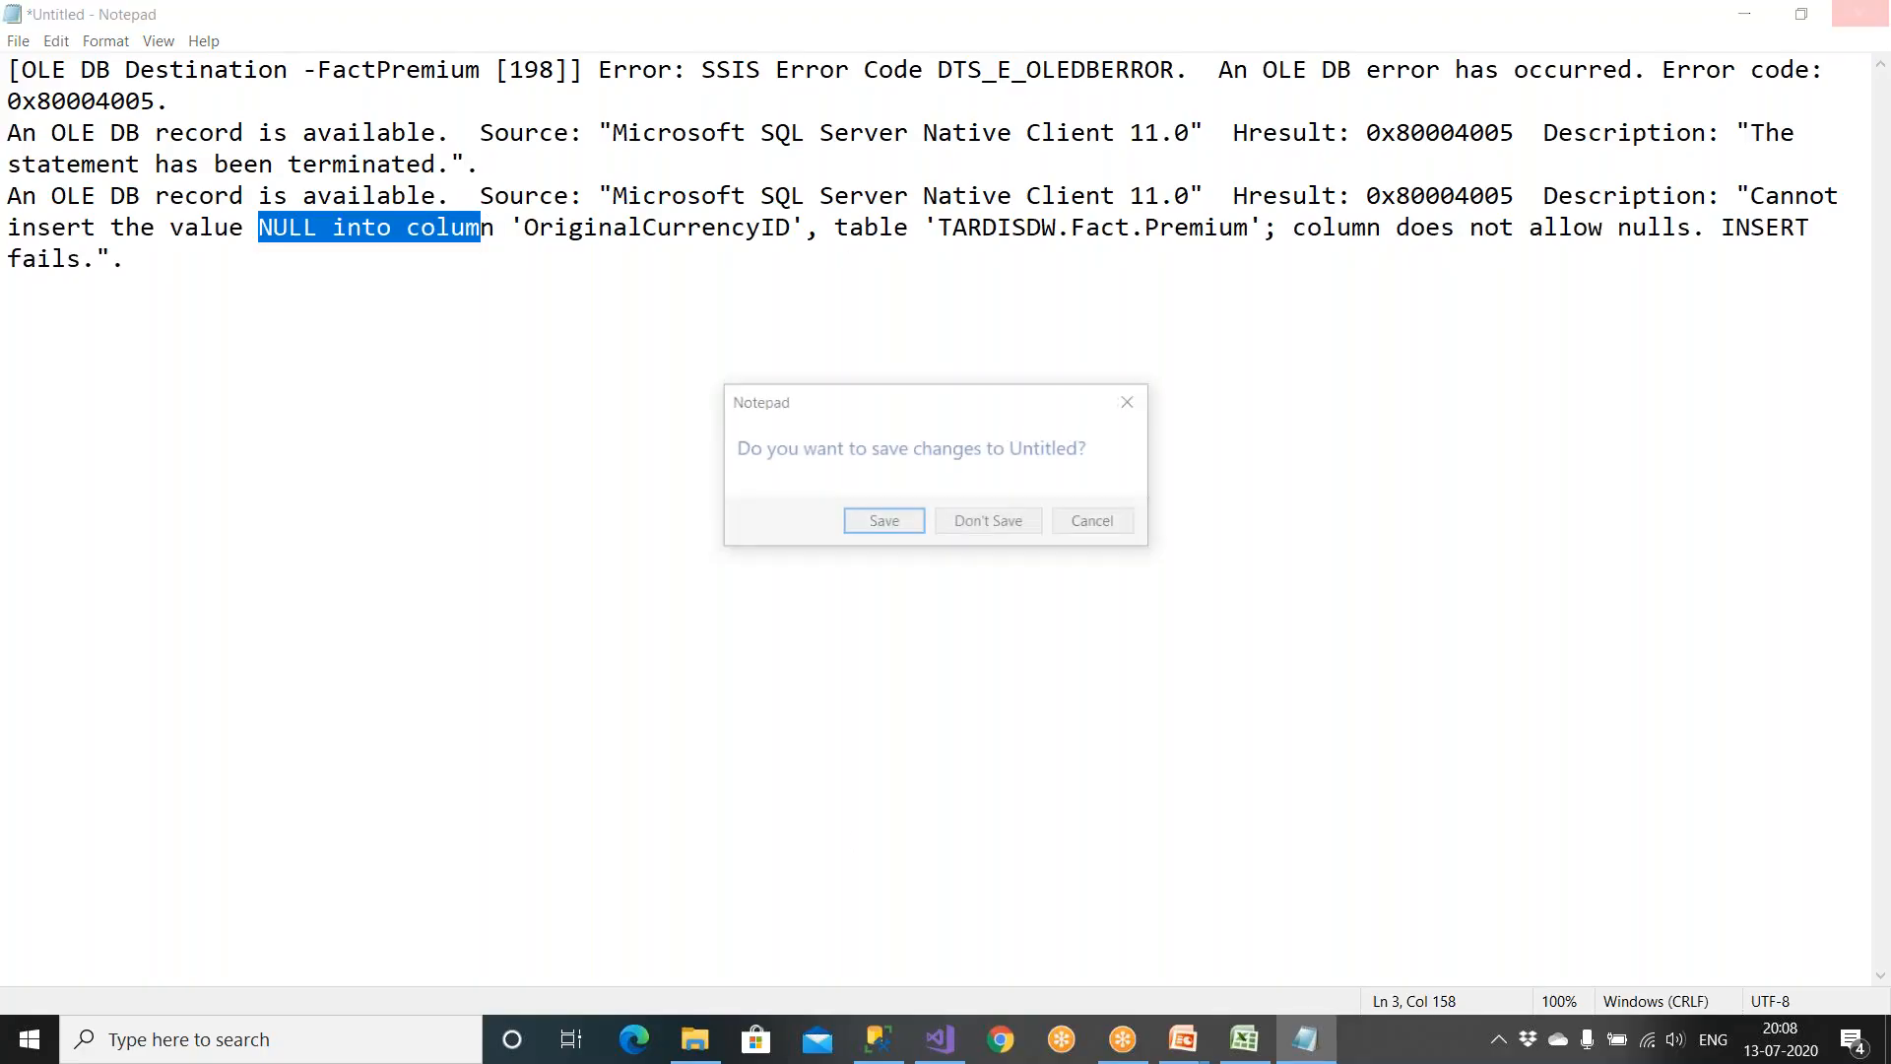
left_click(1032, 524)
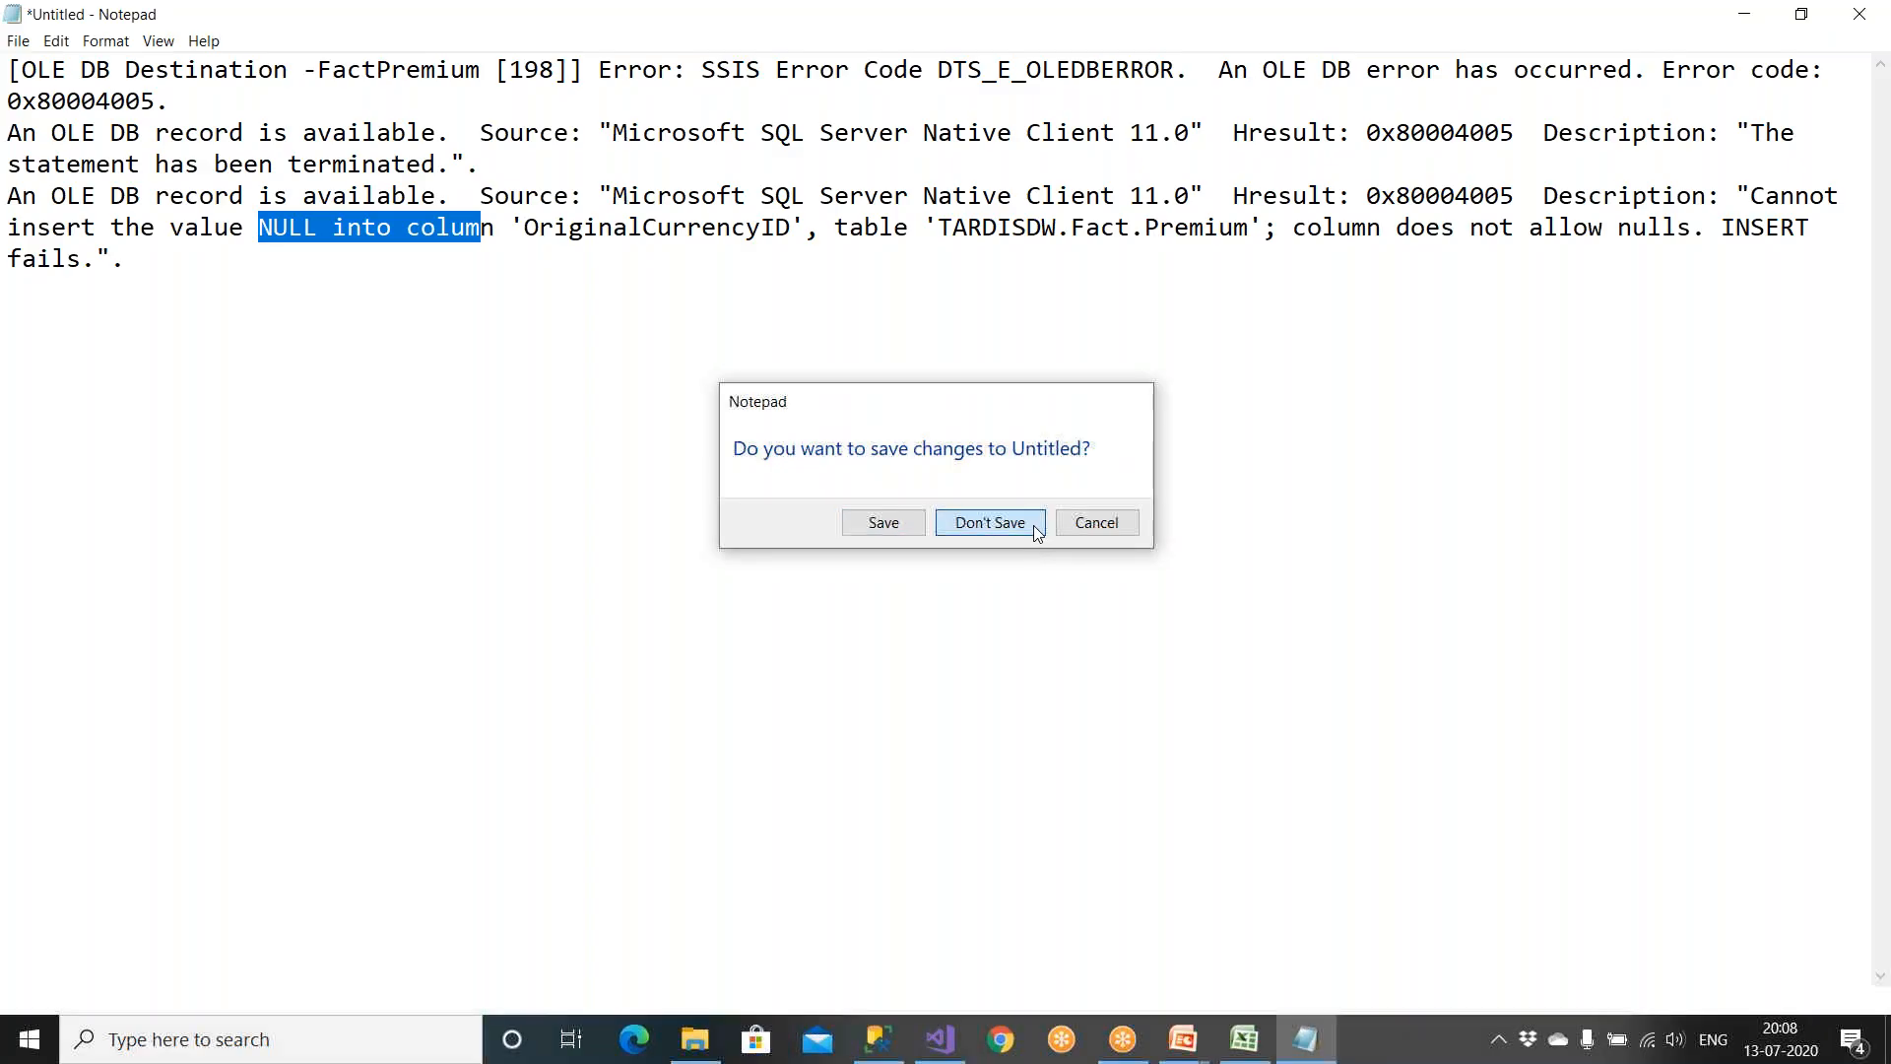
Step: Map the input column OriginalCurrencyID to the destination column OriginalCurrencyID, accept the mappings and save the package
left_click(275, 589)
left_click(275, 589)
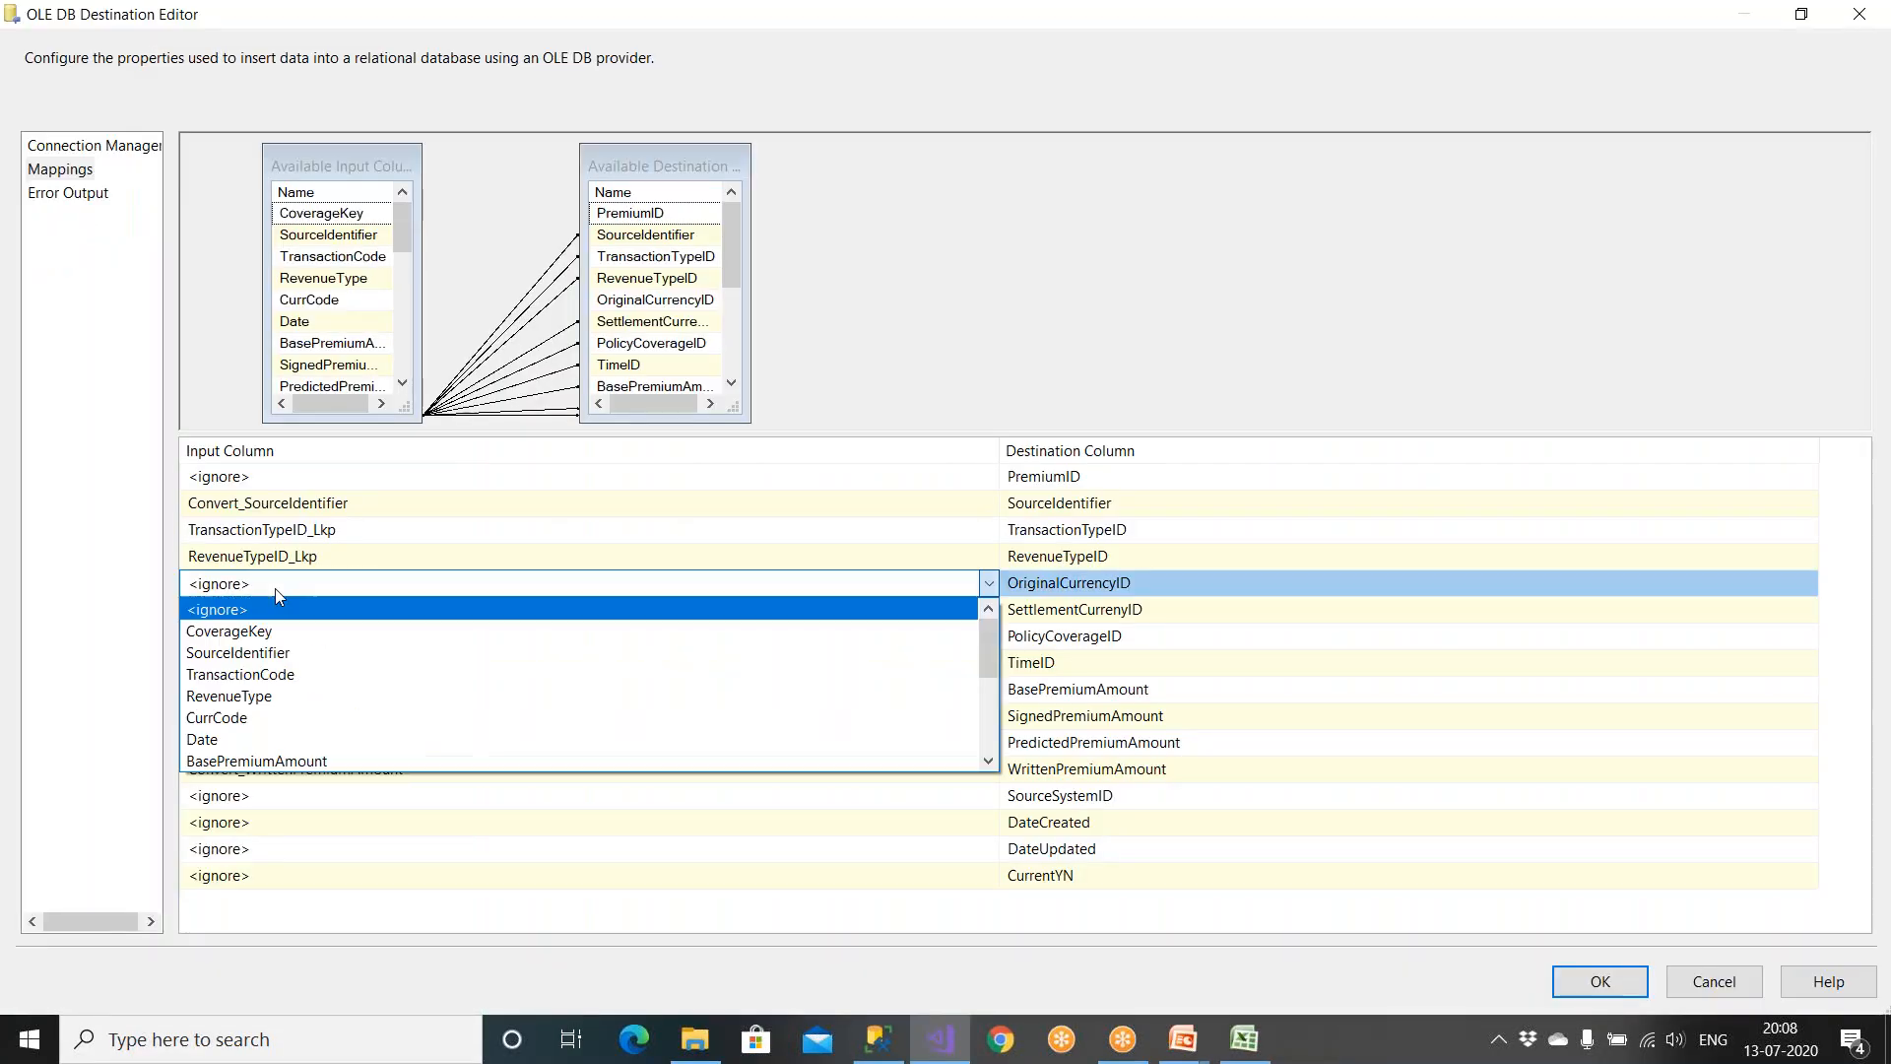
scroll(300, 669, "down", 3)
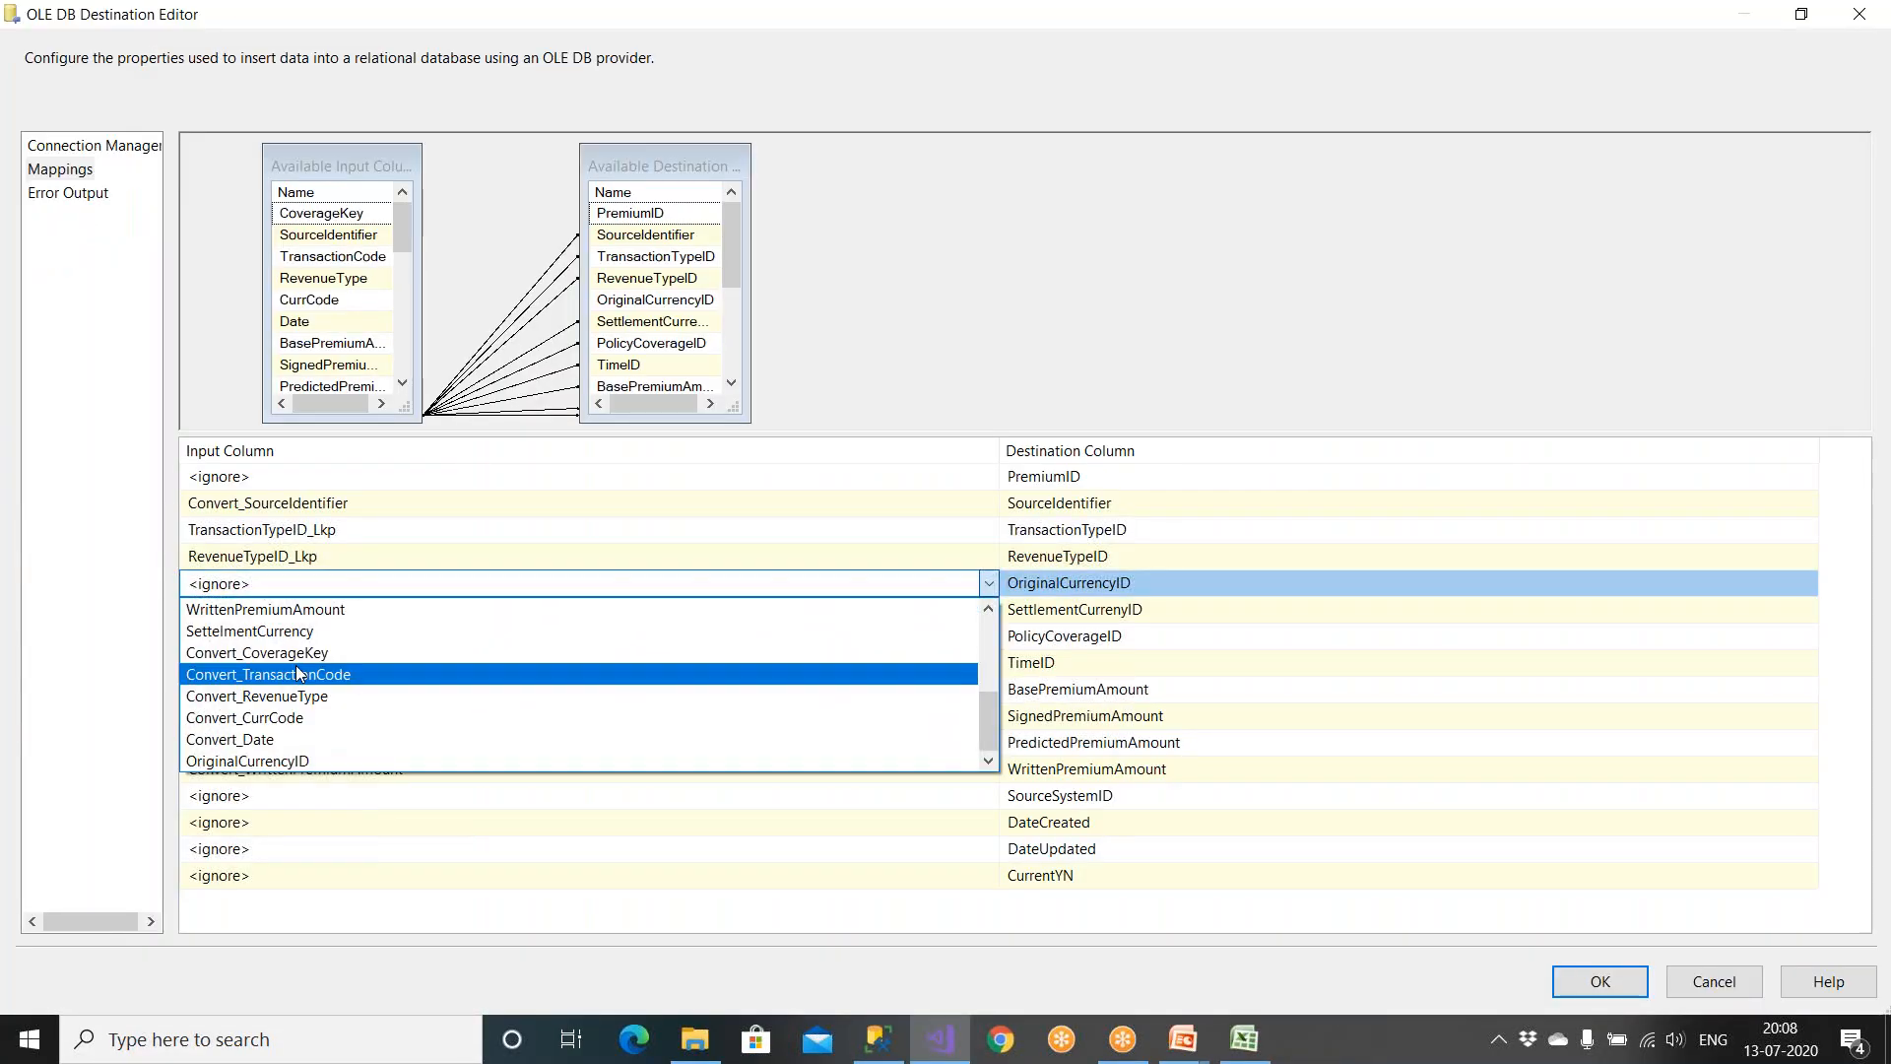
left_click(310, 760)
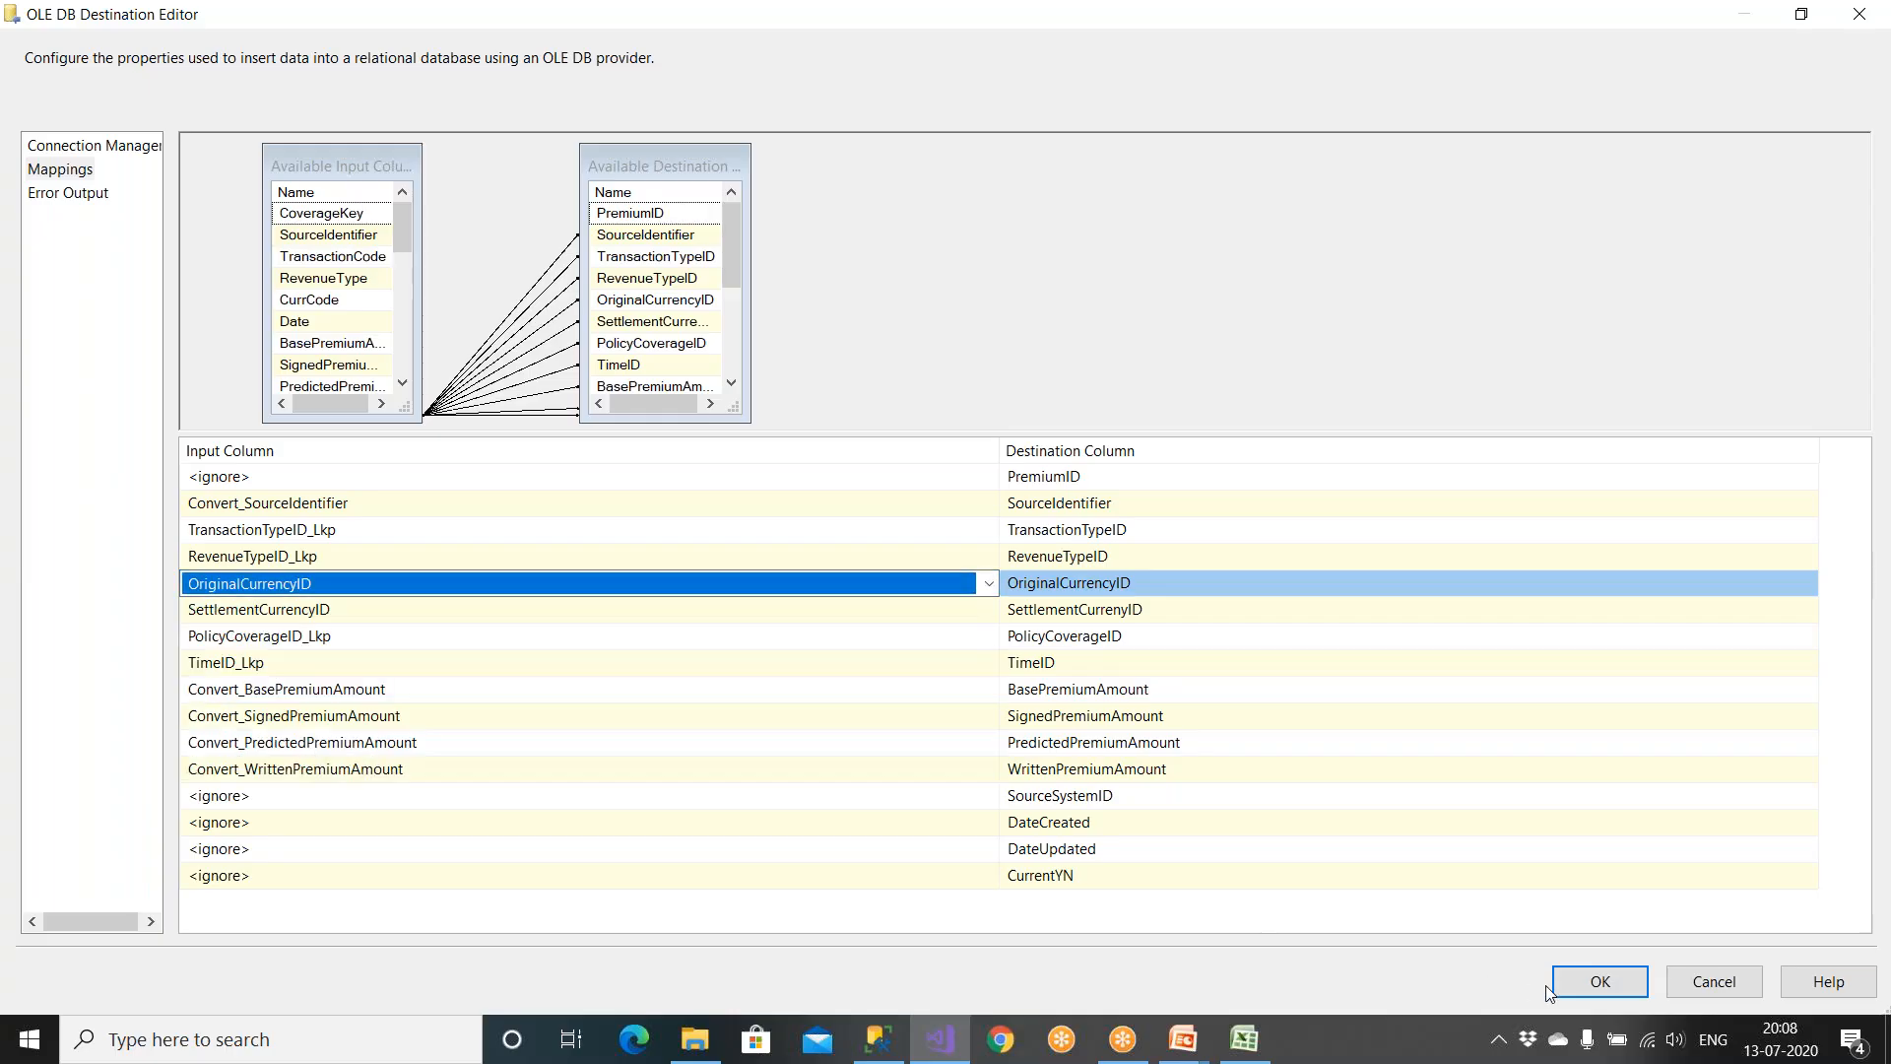
left_click(1597, 981)
left_click(208, 81)
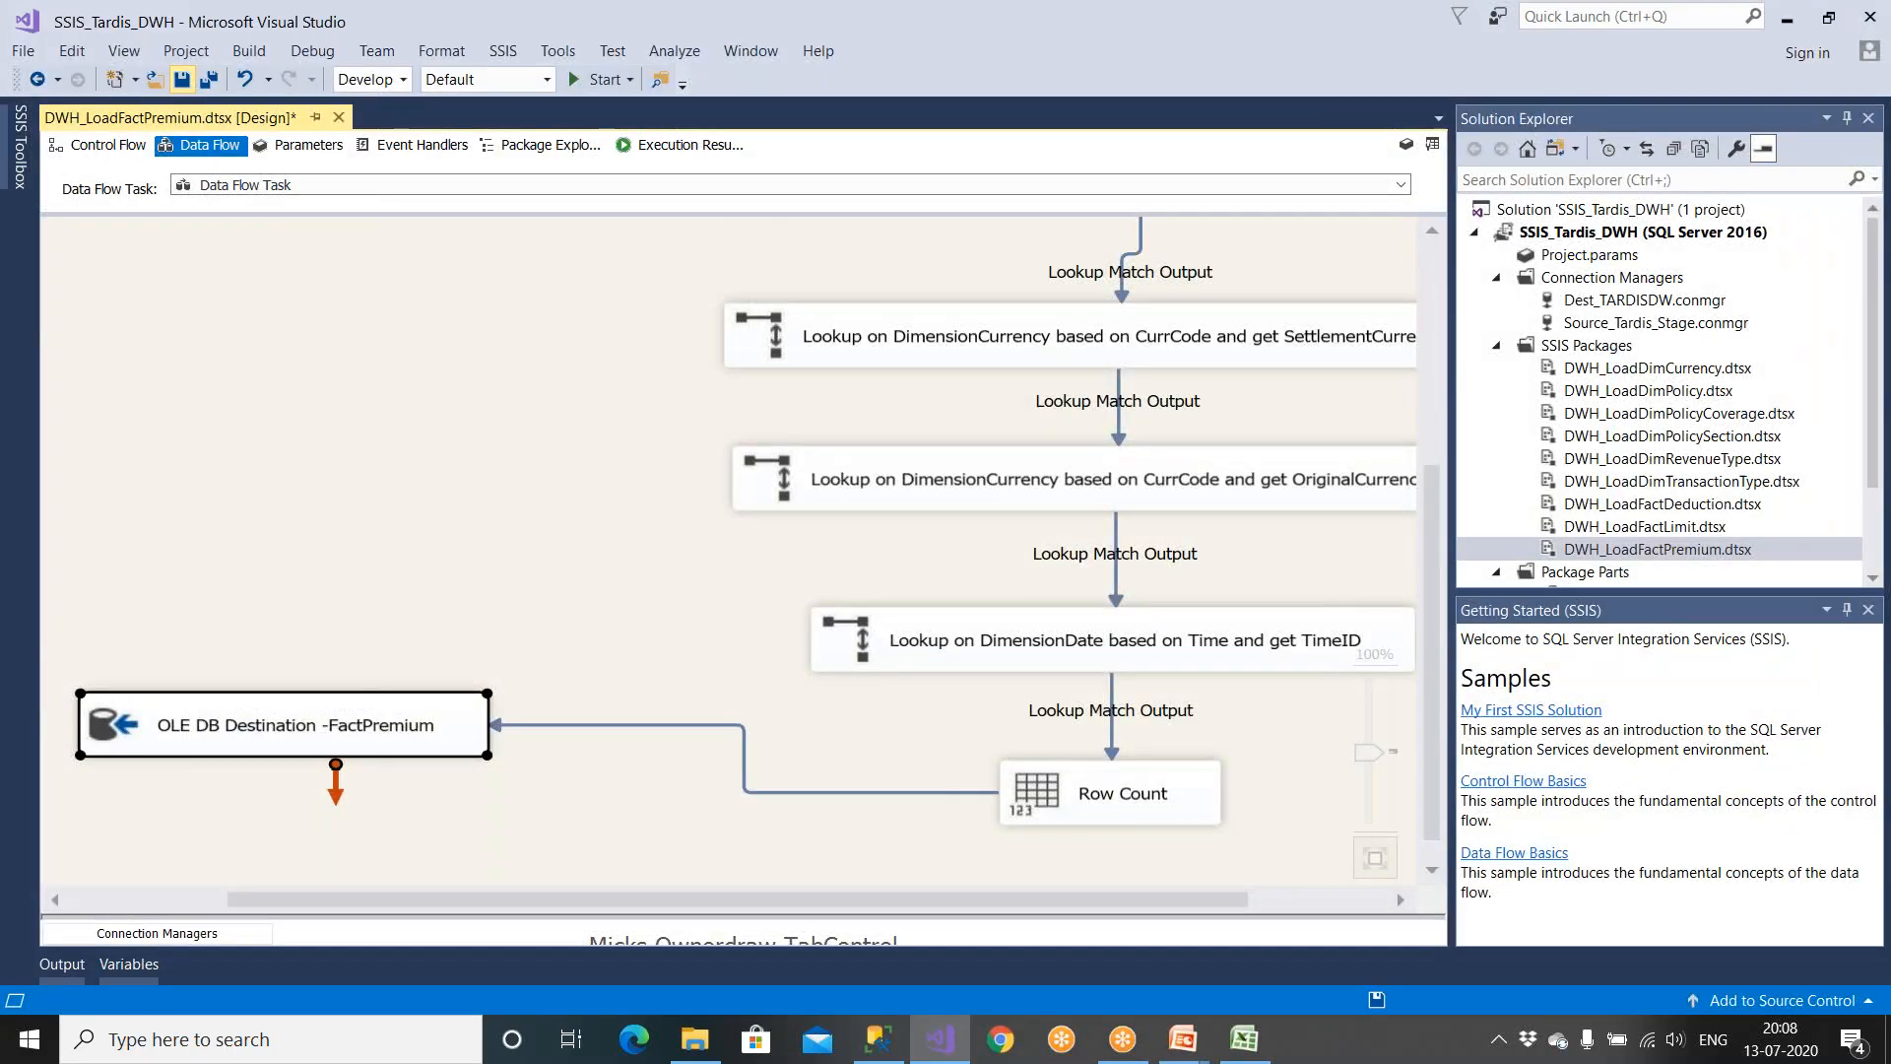
Step: Run the DWH_LoadFactPremium package and check the loaded rows in SQL Server Management Studio by querying [Fact].[Premium] across all columns
left_click(599, 79)
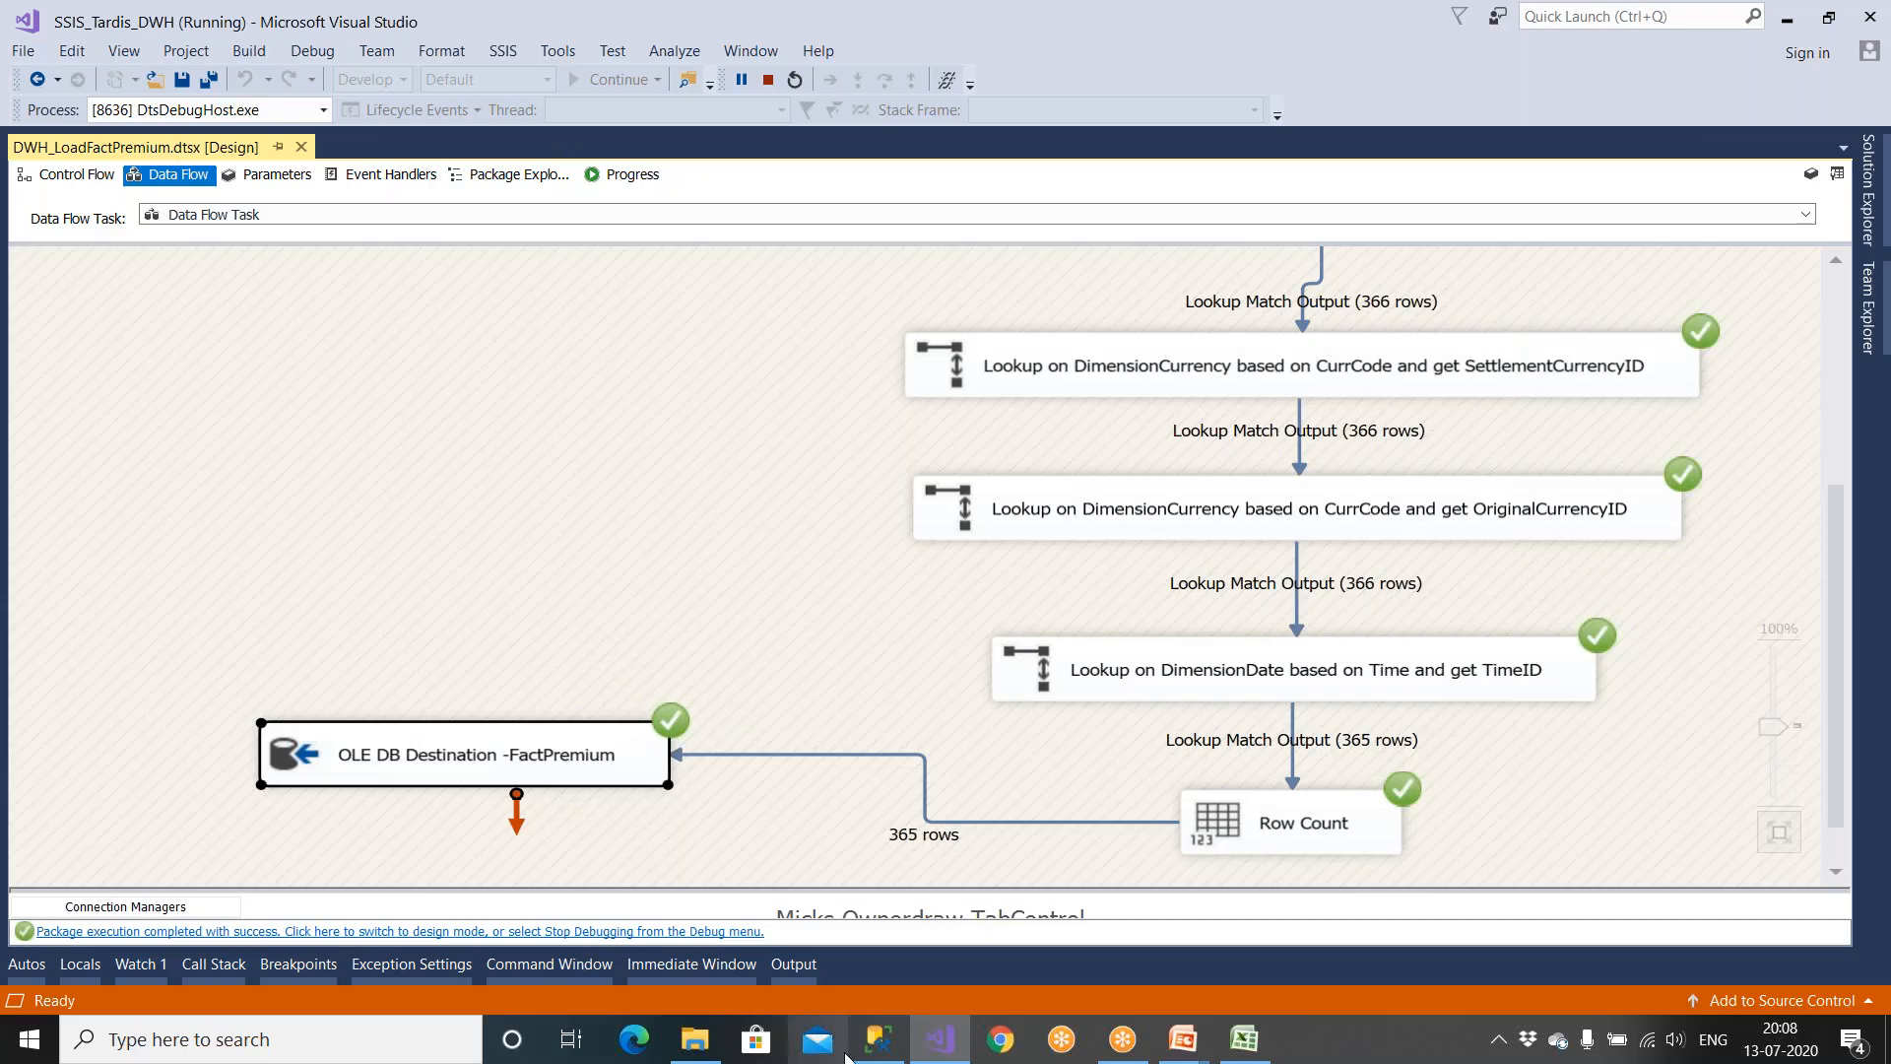
left_click(877, 1039)
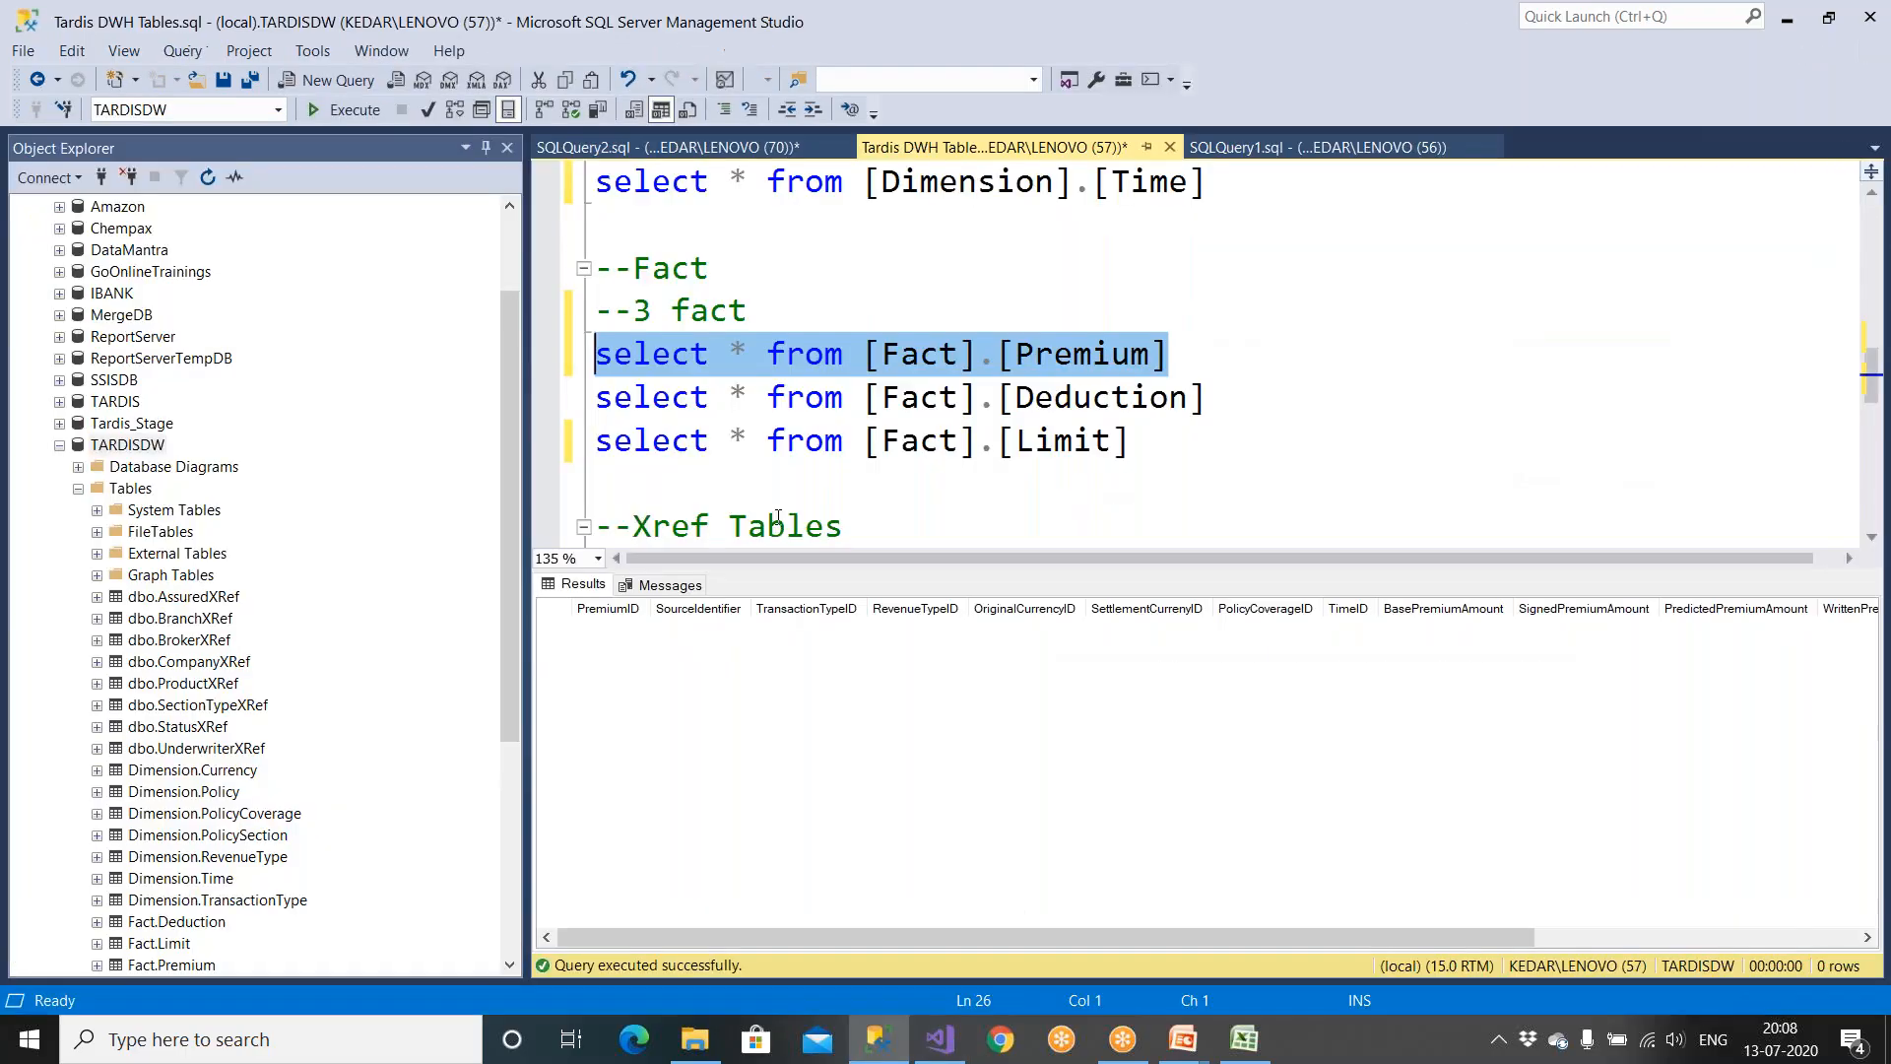
left_click(362, 115)
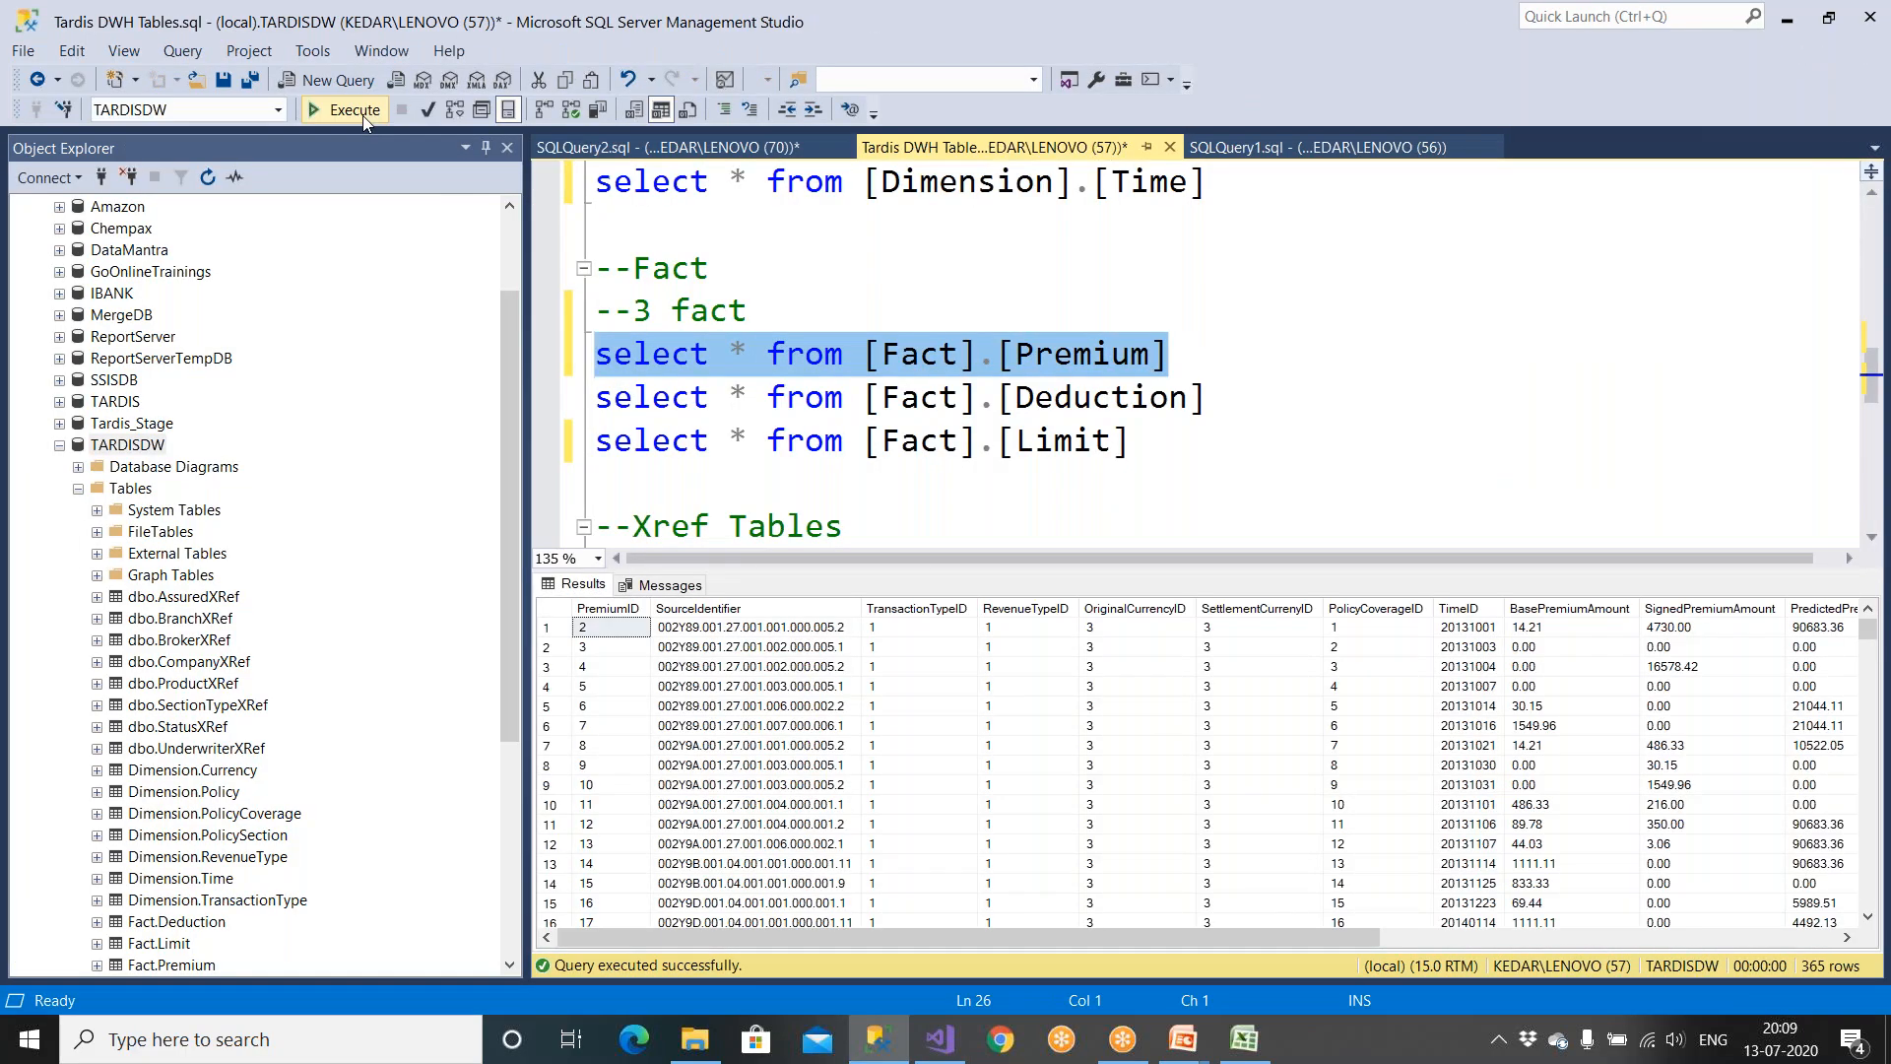
left_click(1797, 941)
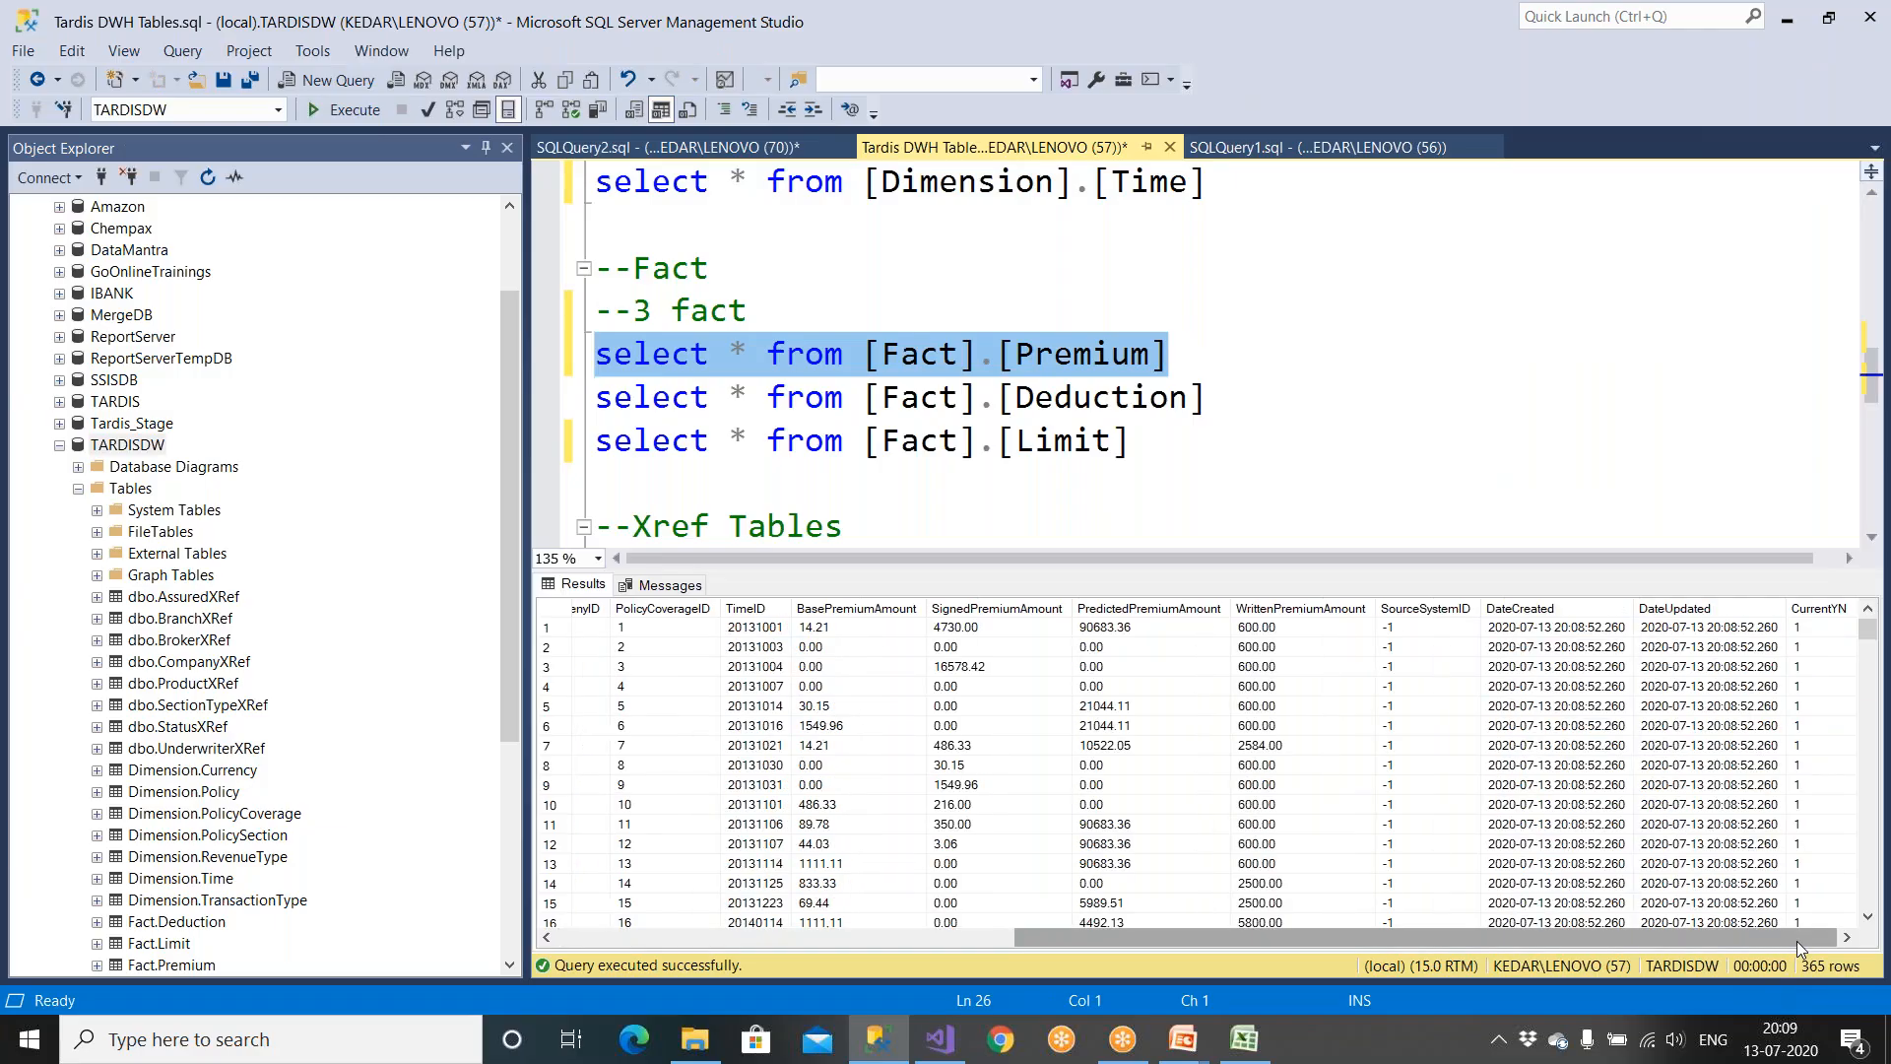
Step: Switch to the PowerPoint slide show and go back to the Tables in DWH slide to check the expected fact table row counts
left_click(1182, 1039)
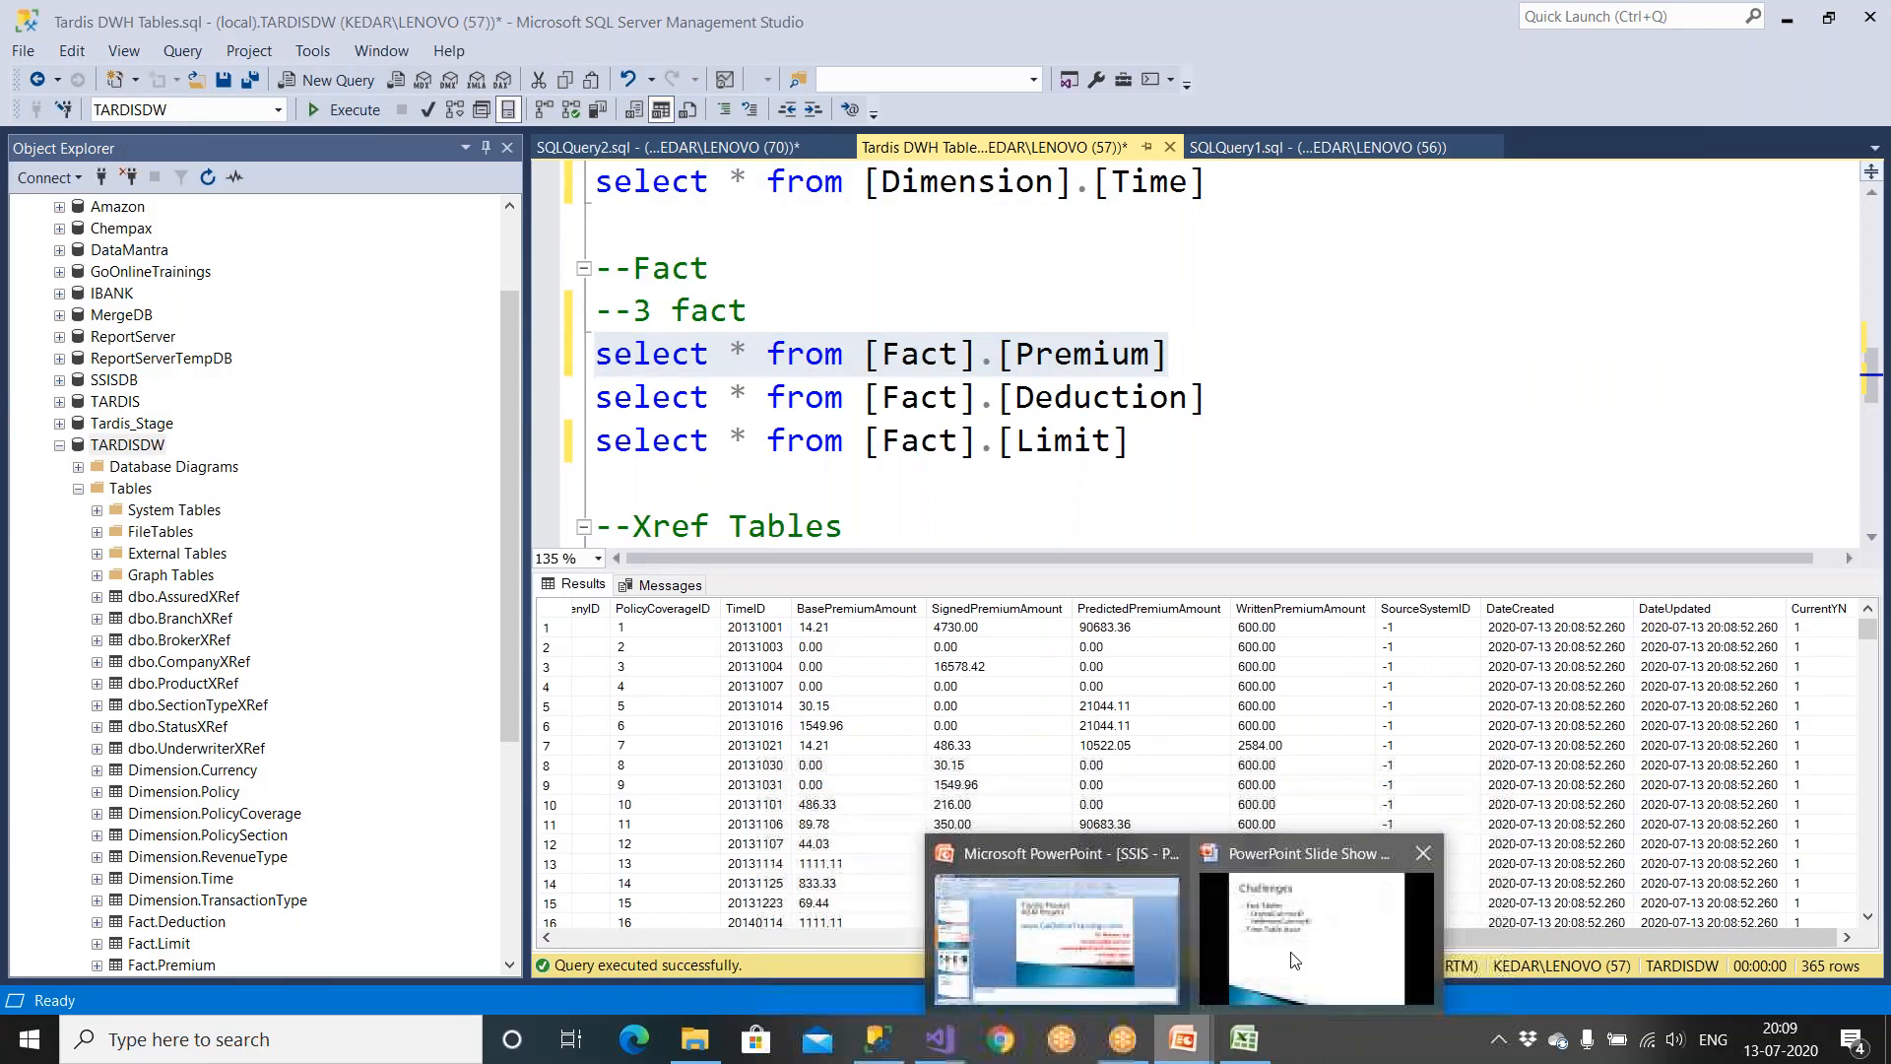
left_click(1294, 961)
key("Up")
key("Up")
key("Up")
key("Up")
key("Up")
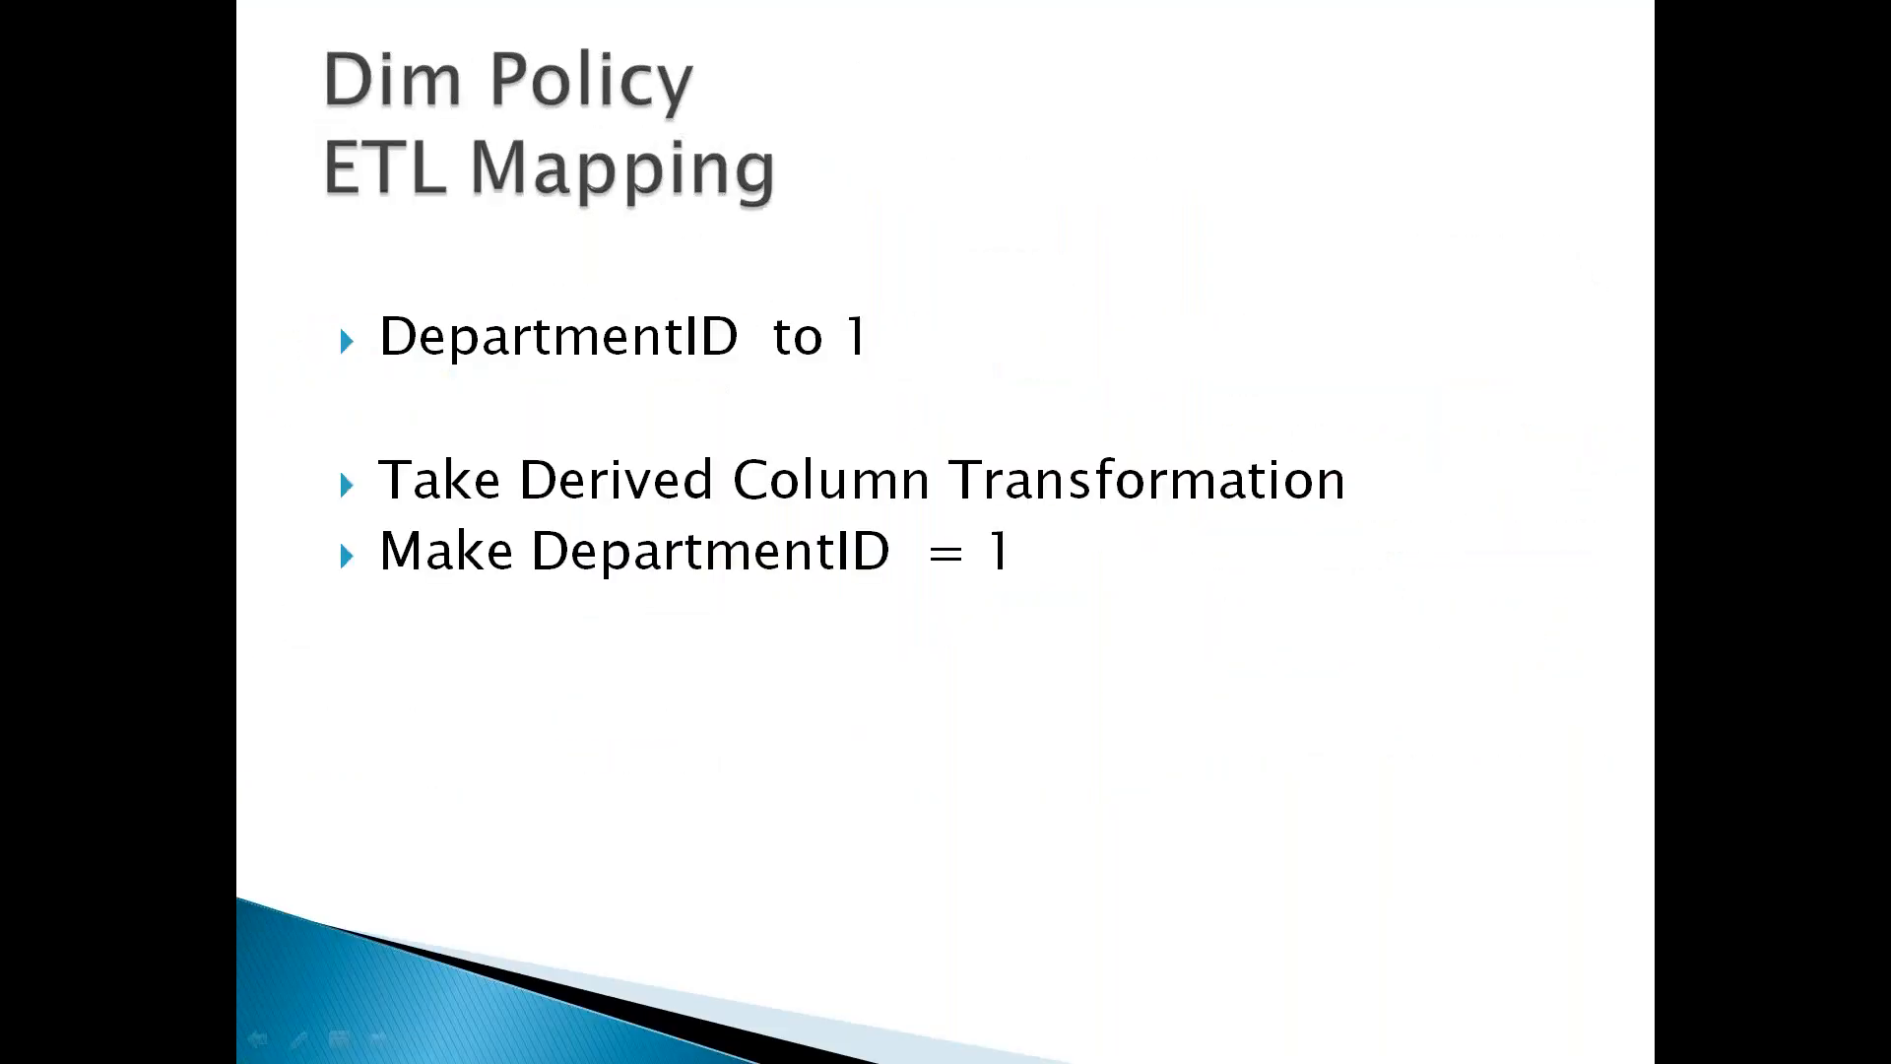
key("Up")
key("Up")
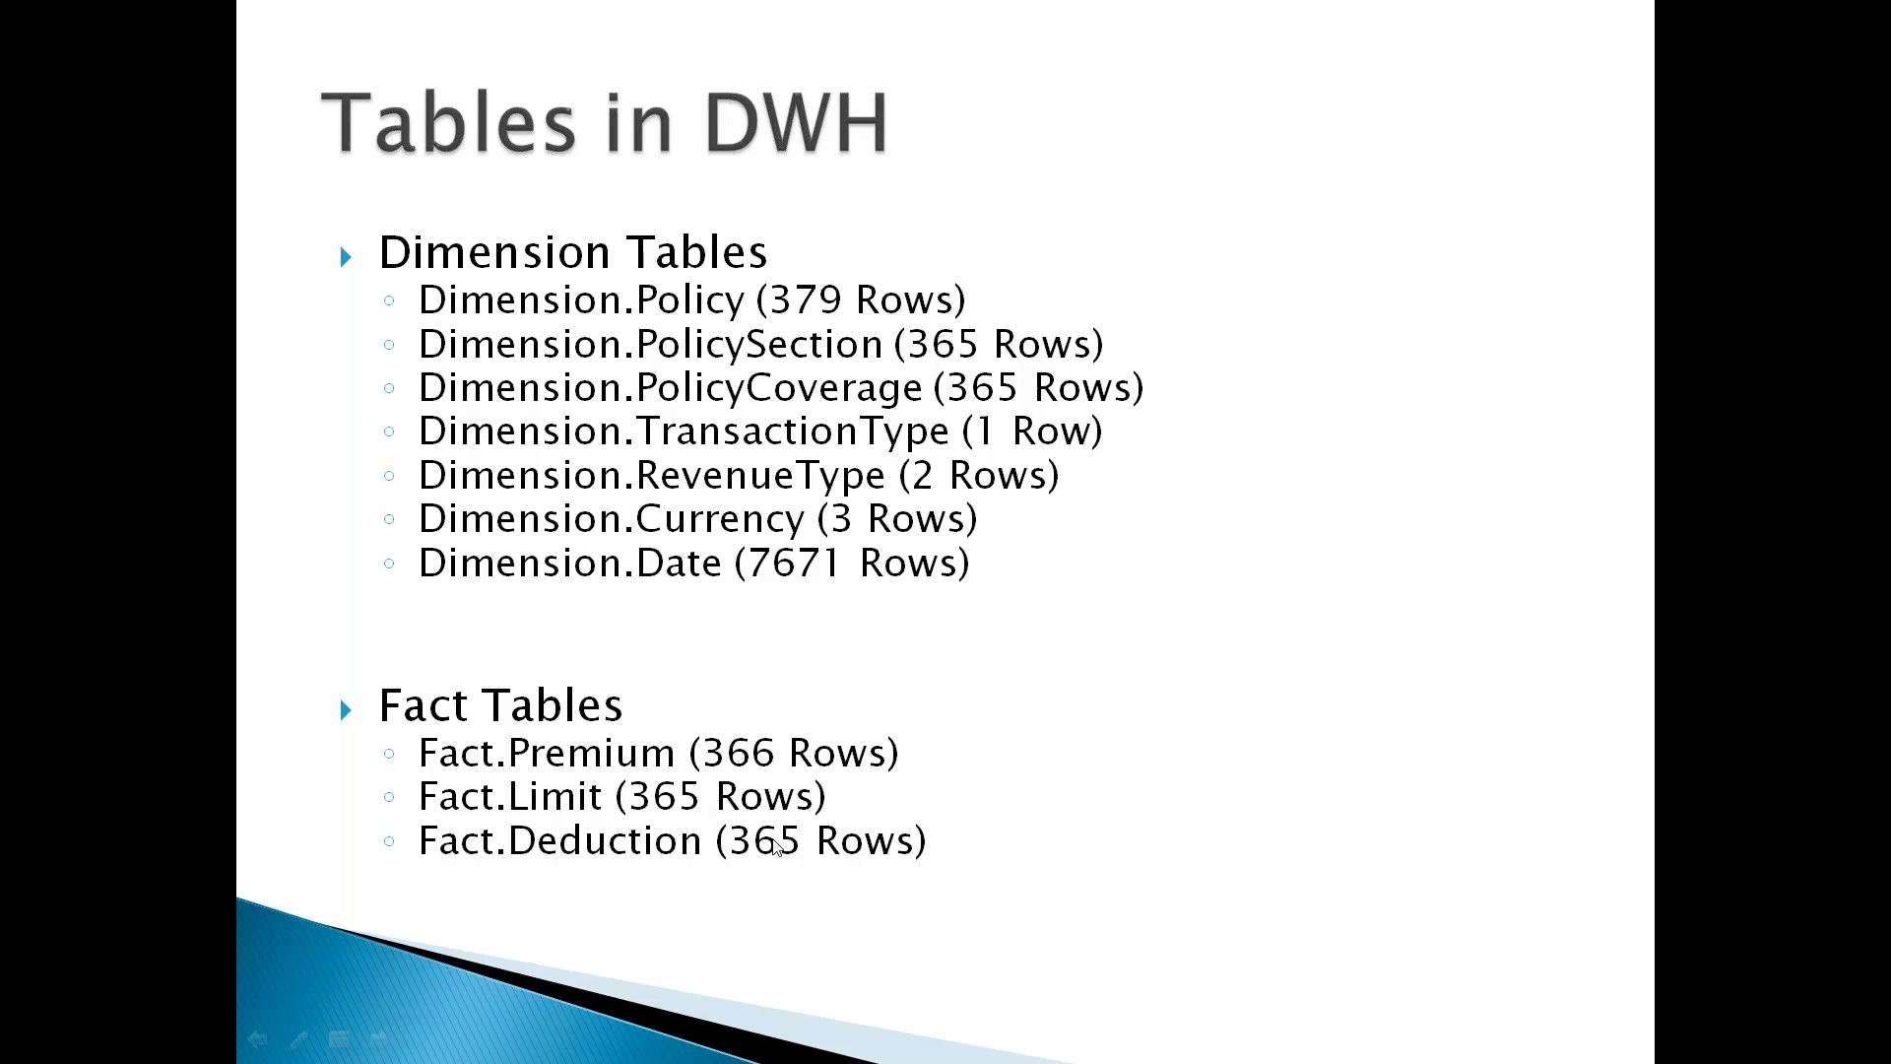
Step: Return to SQL Server Management Studio and run the select statement on [Fact].[Deduction]
key("alt+Tab")
left_click_drag(1205, 397, 596, 397)
left_click(362, 122)
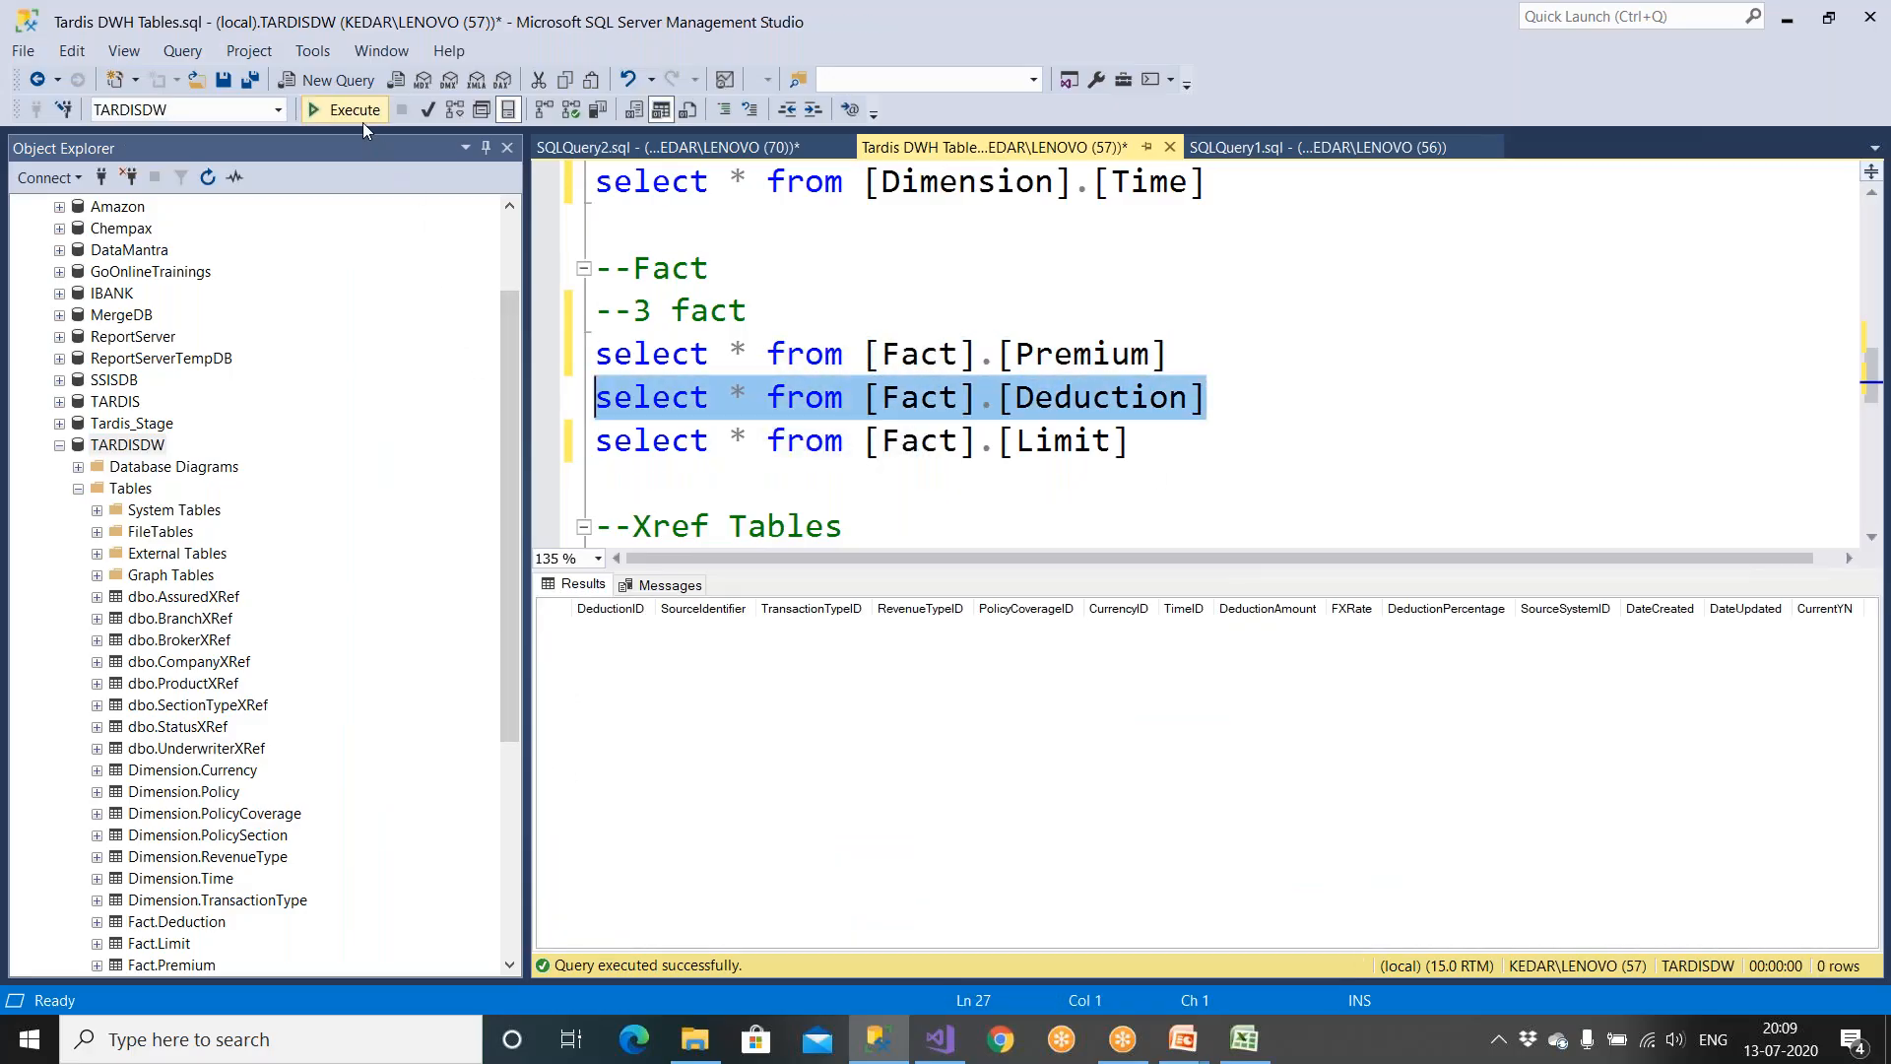
Step: Switch to Visual Studio, end the package's debug run to return to design mode, and go back to SQL Server Management Studio
left_click(941, 1039)
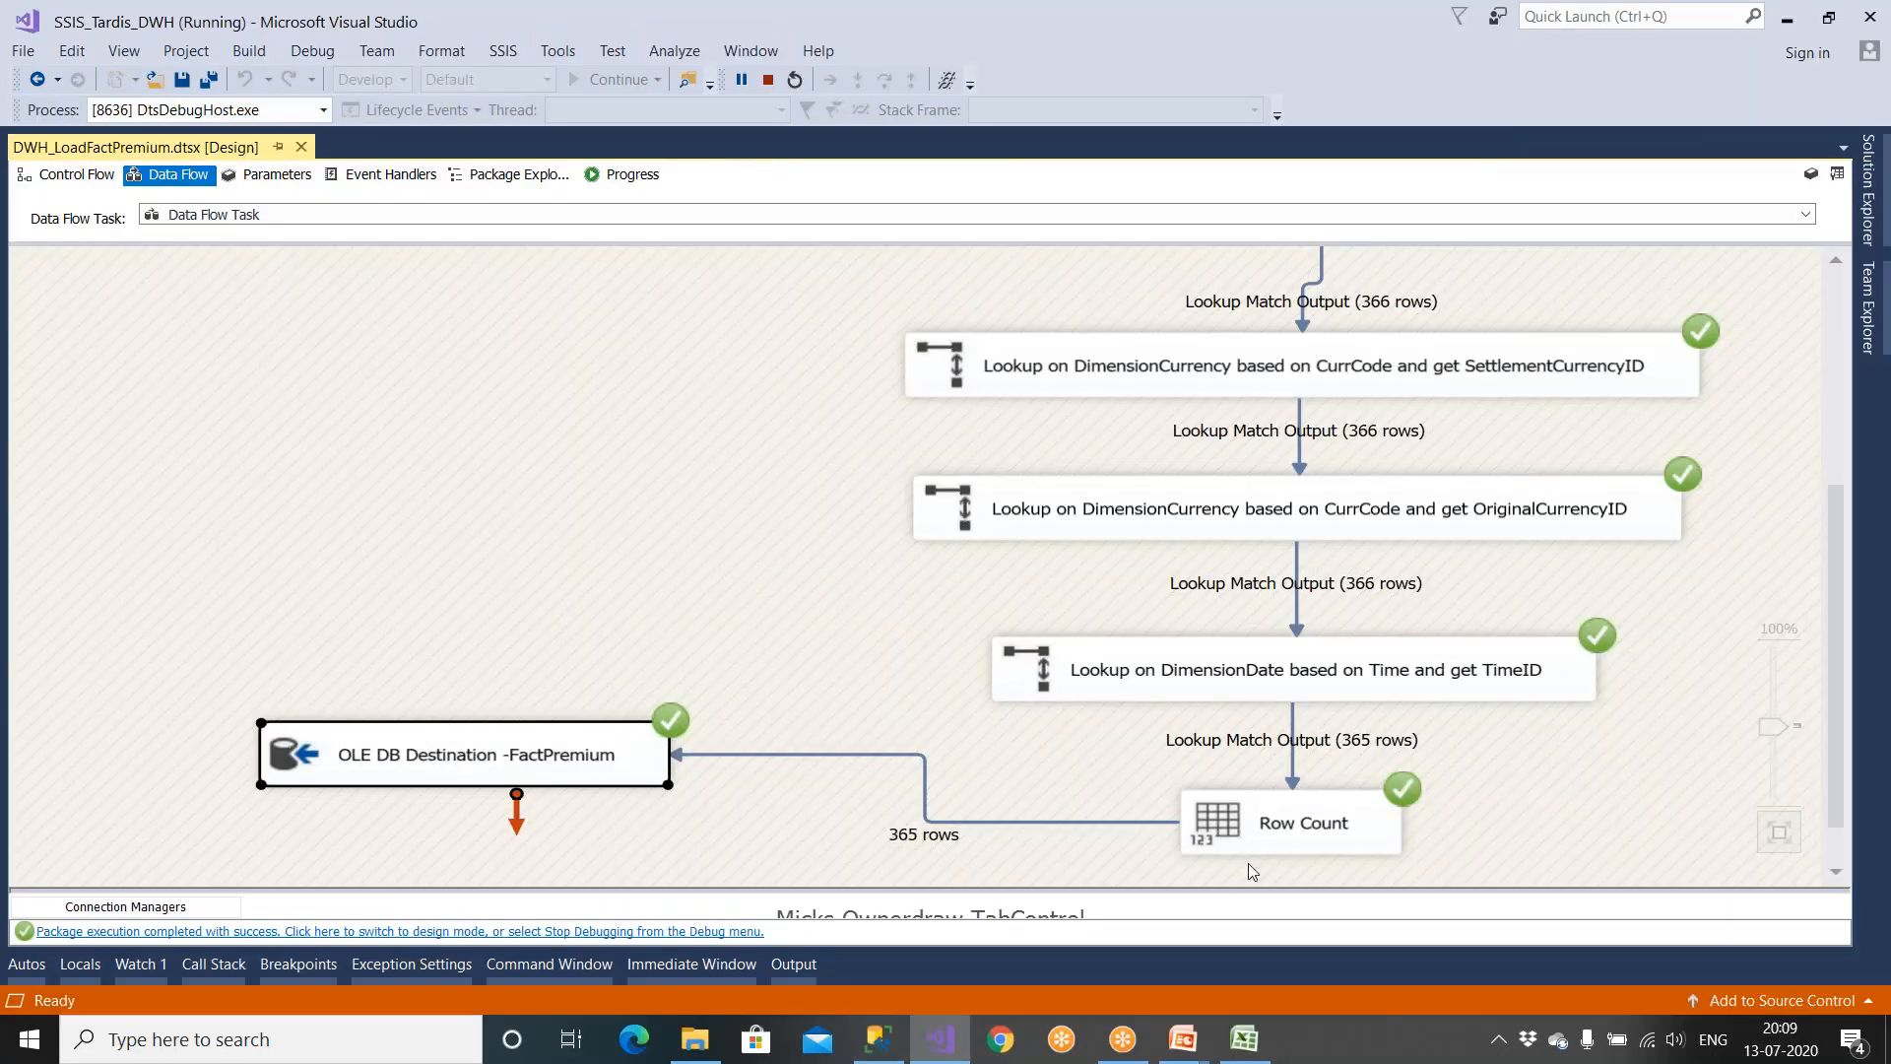
left_click(734, 931)
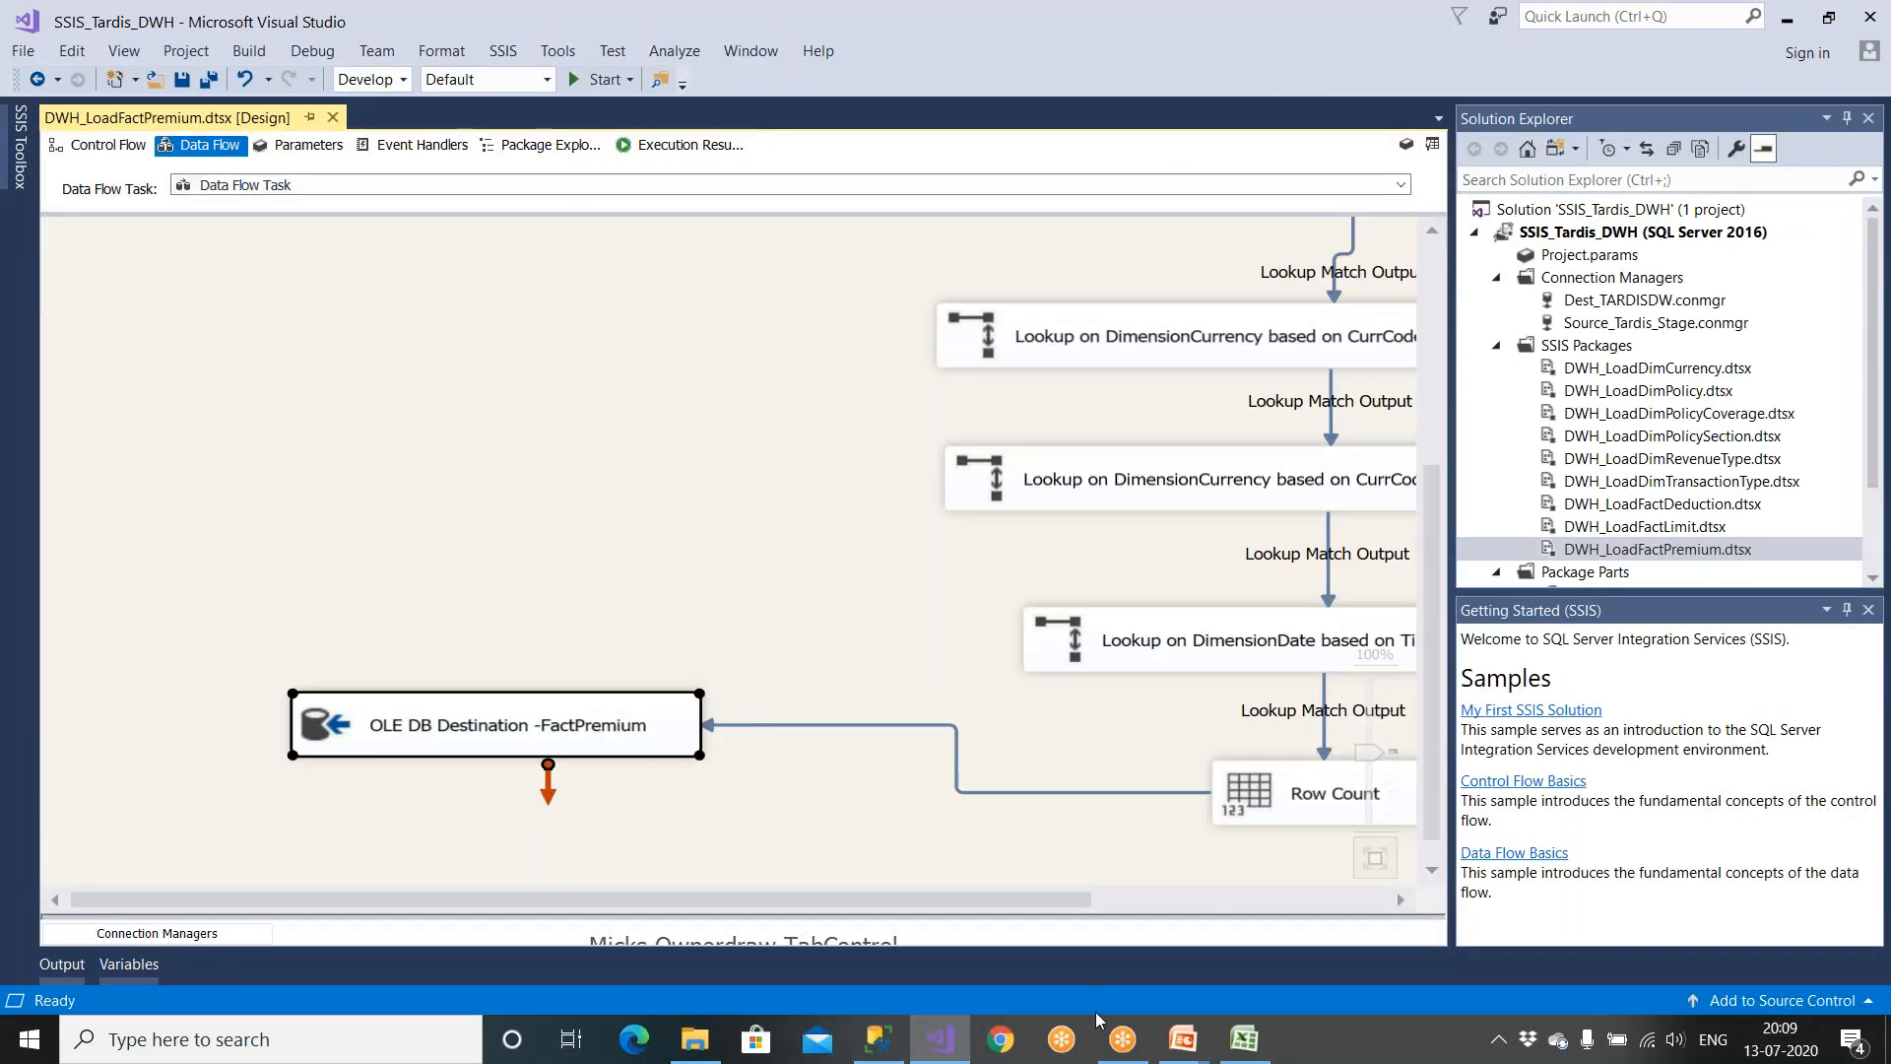
left_click(877, 1039)
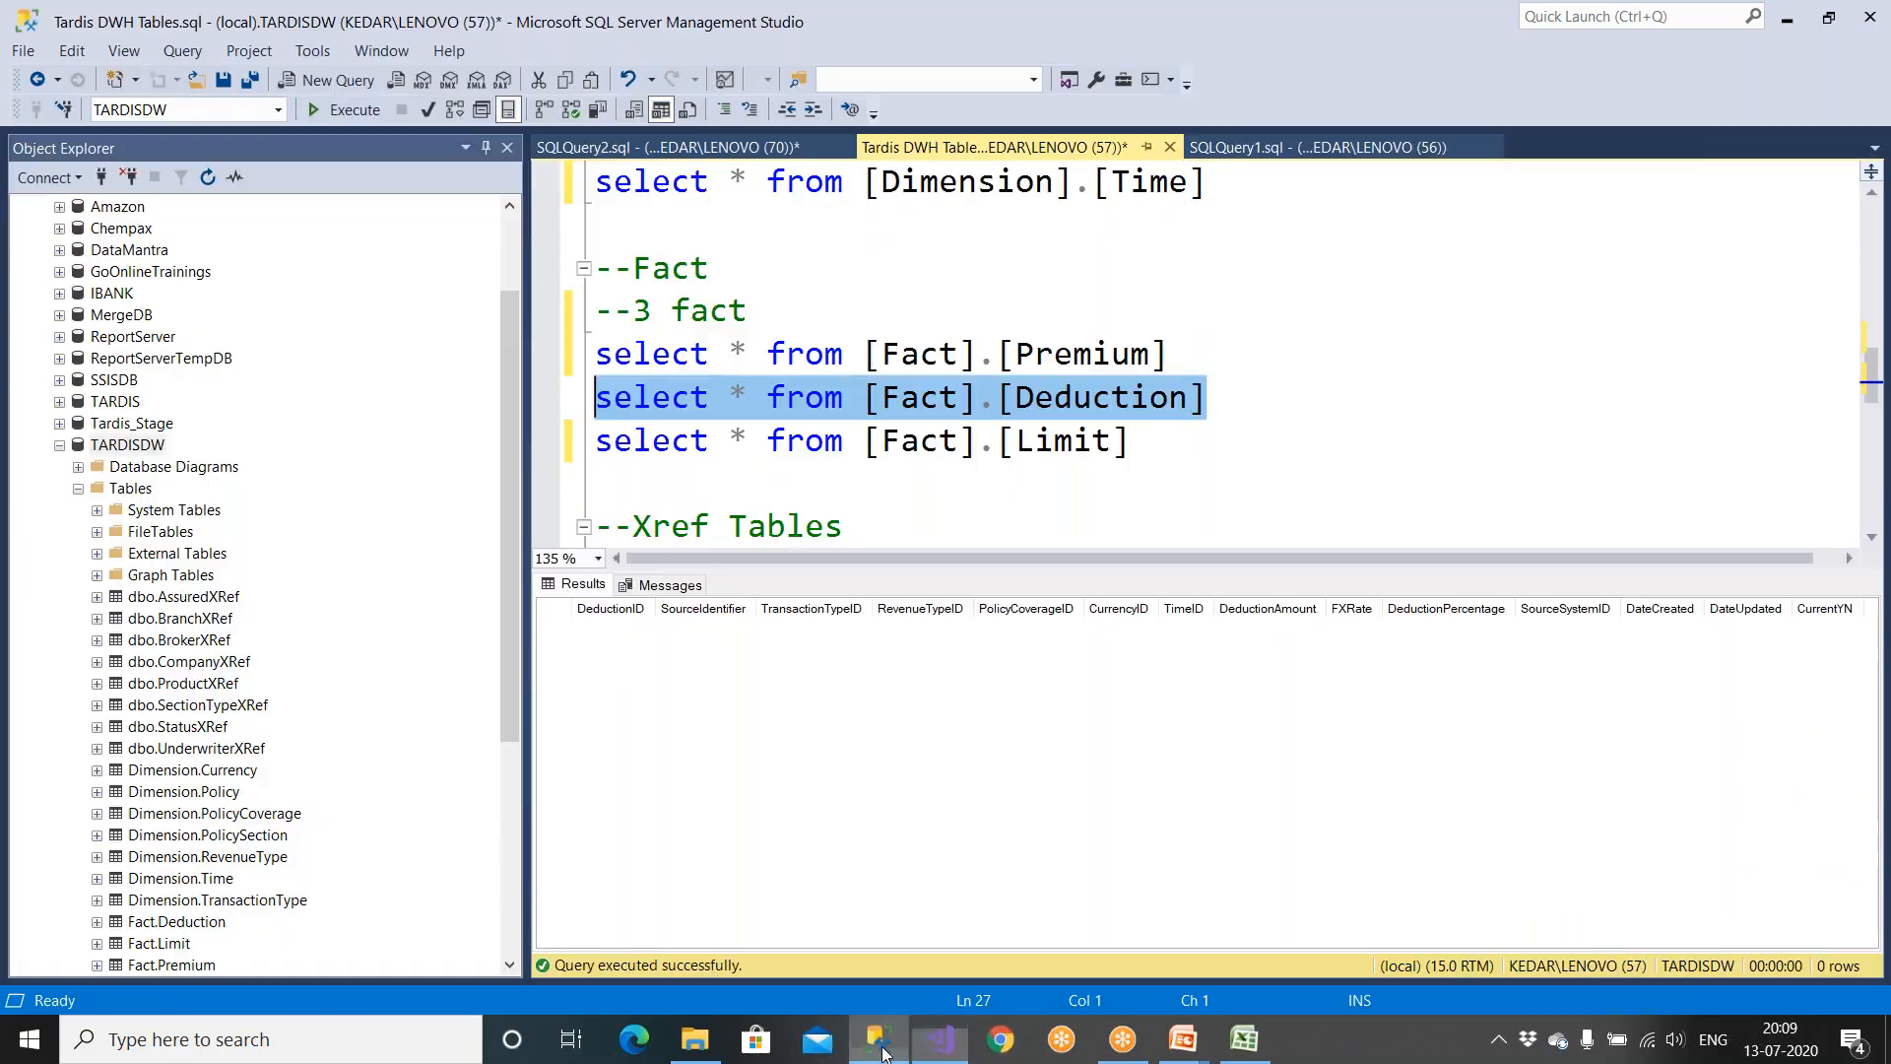
Step: Switch to Visual Studio and preview the reference data of the Lookup on DimensionDate that gets TimeID, leaving its settings as they are
left_click(1134, 439)
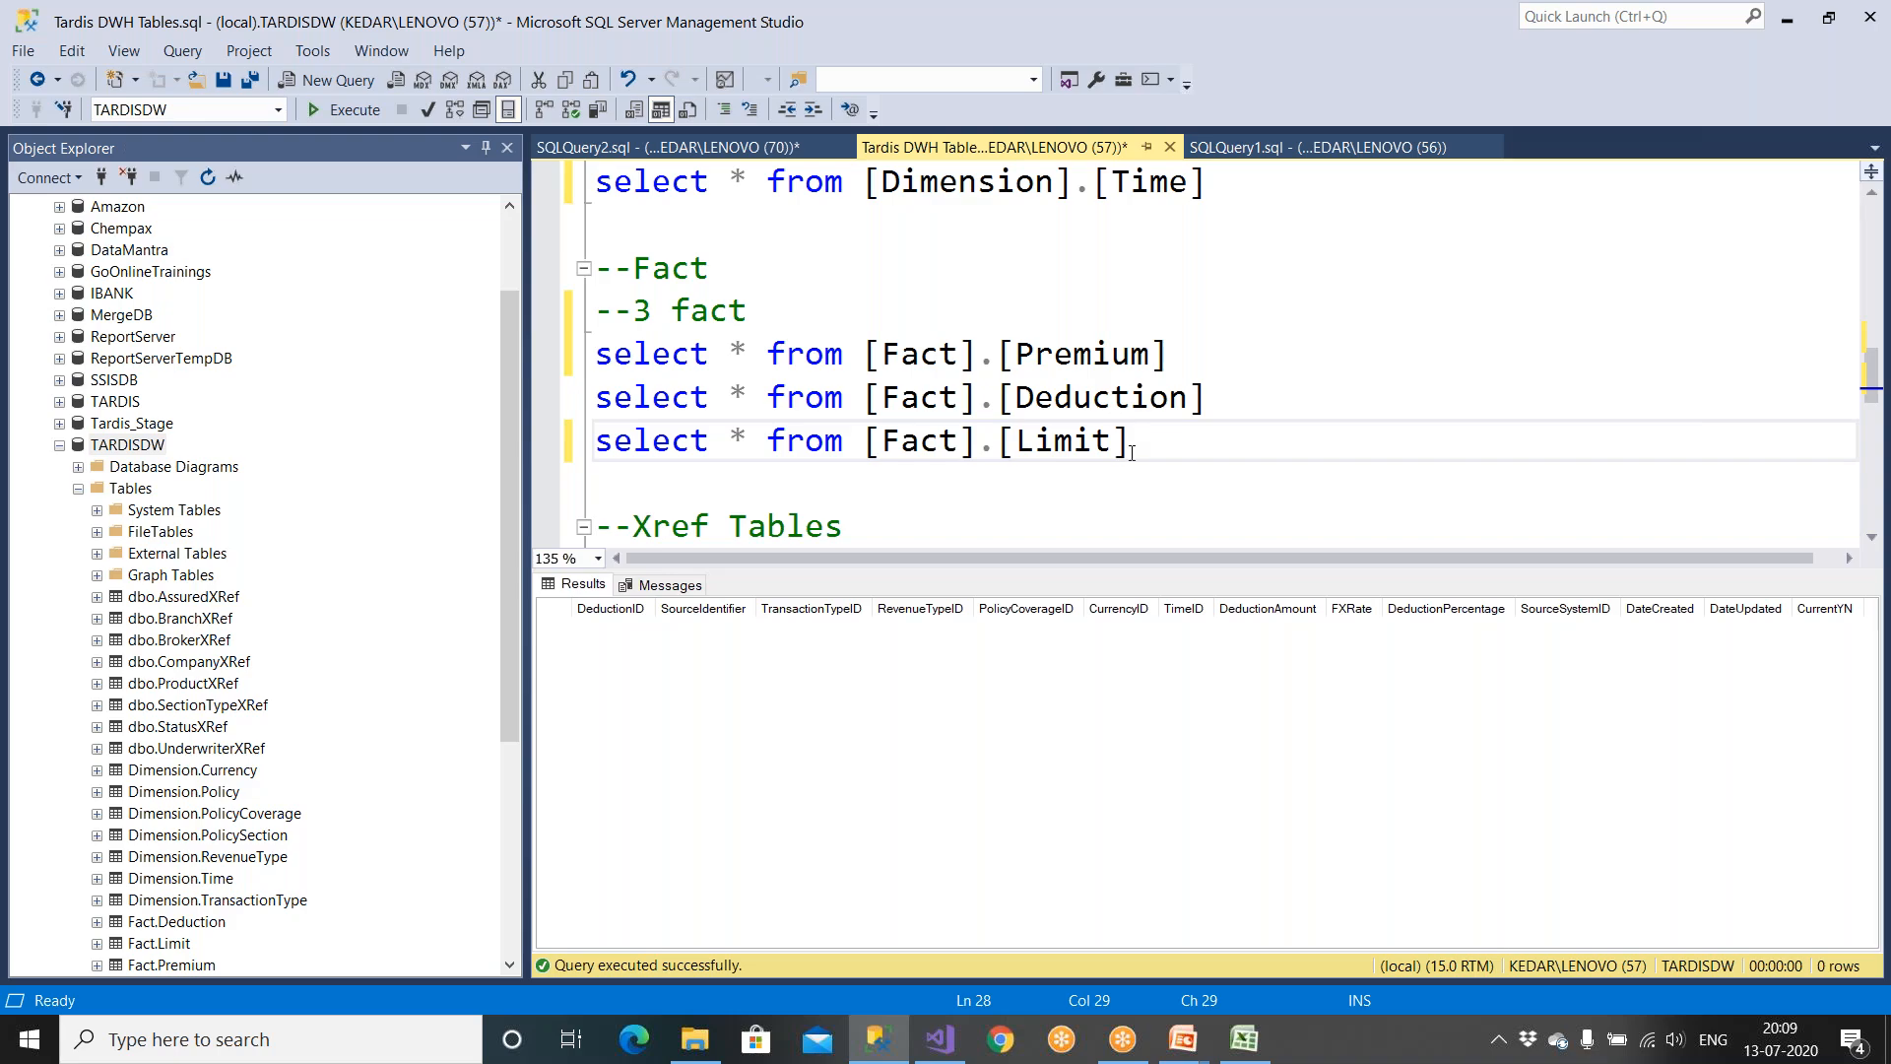
left_click(940, 1036)
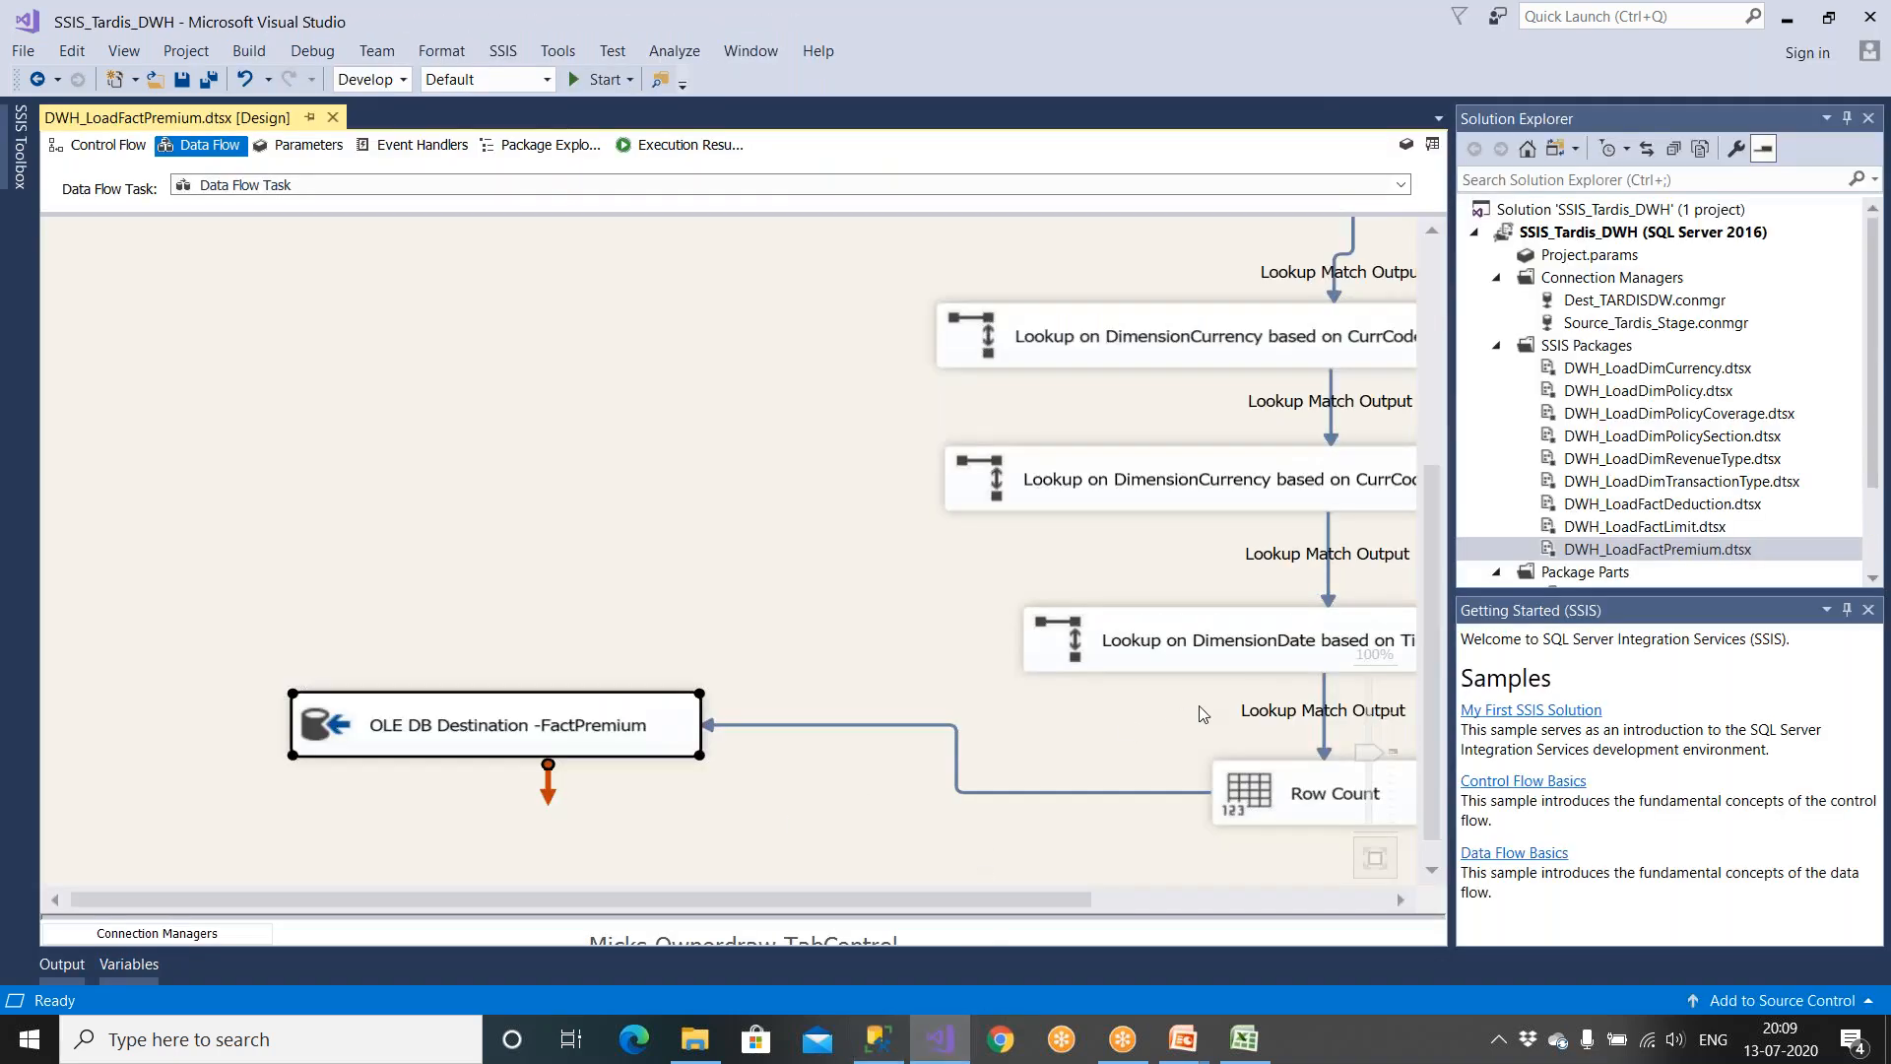
double_click(1228, 669)
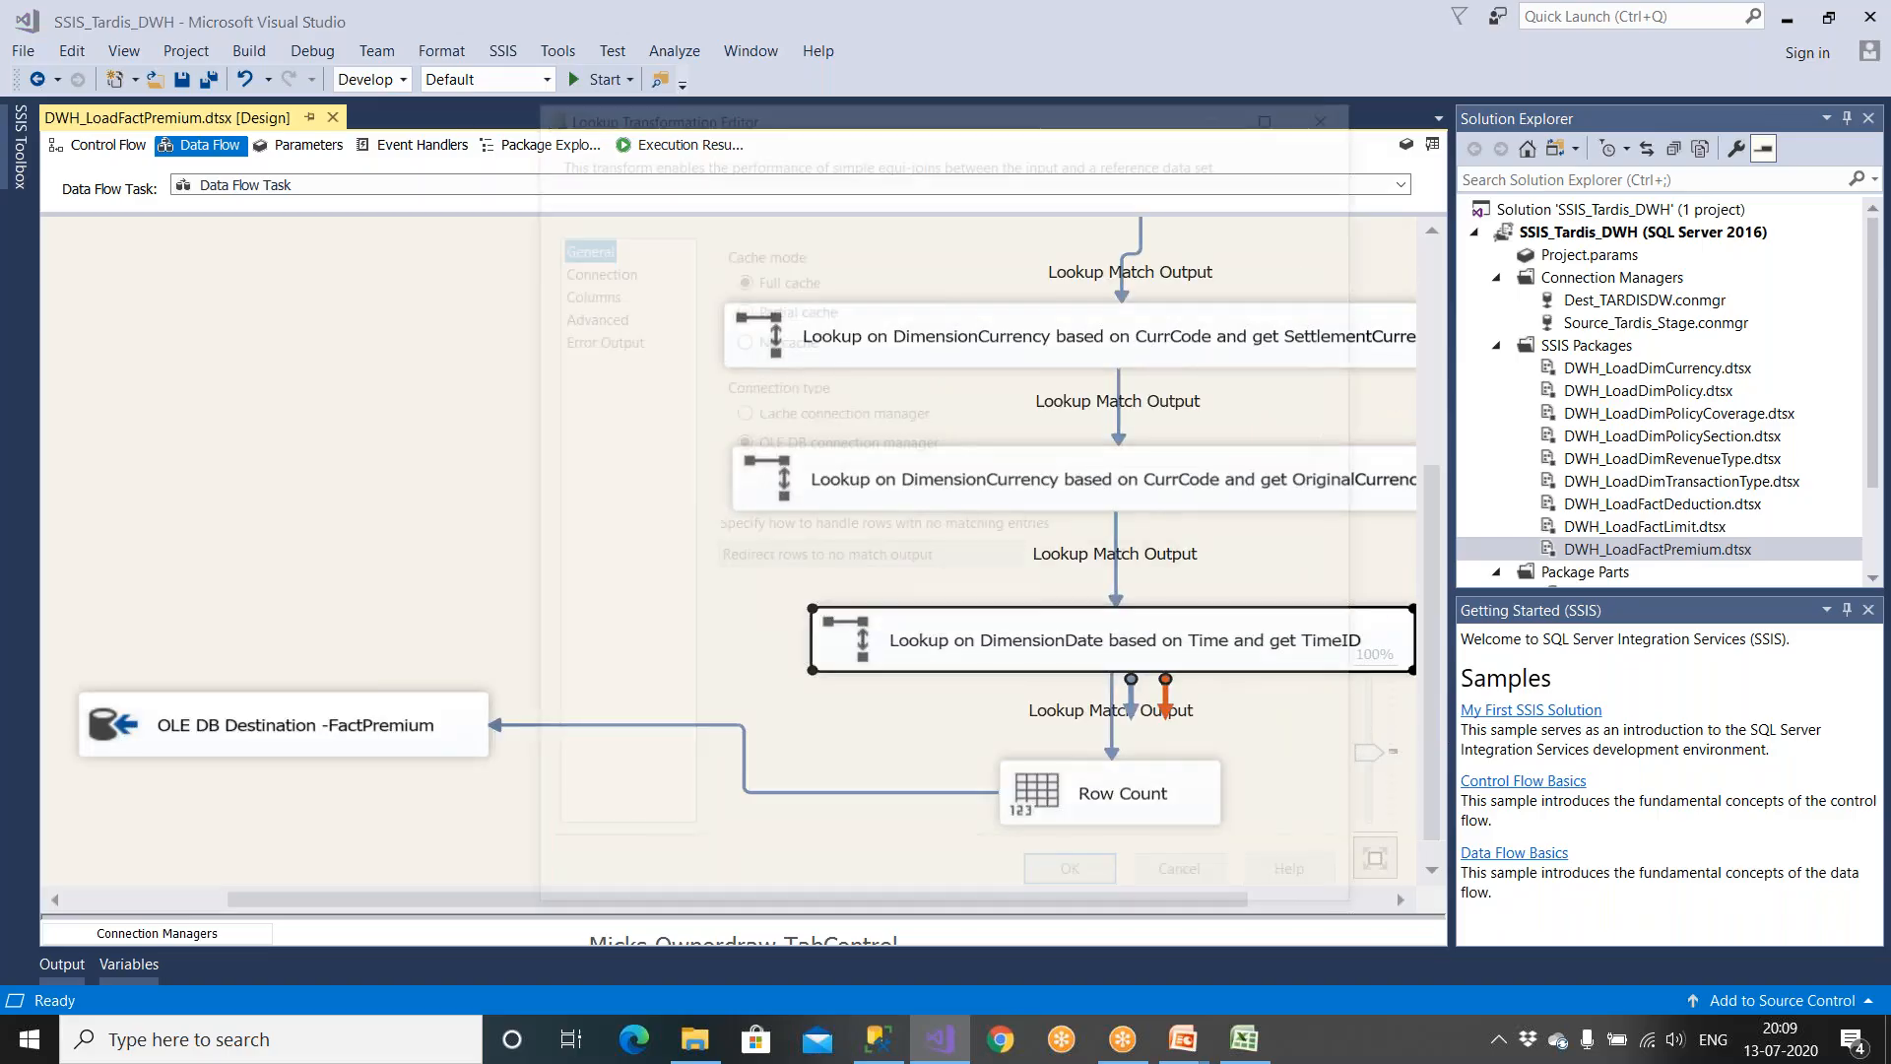
left_click(802, 808)
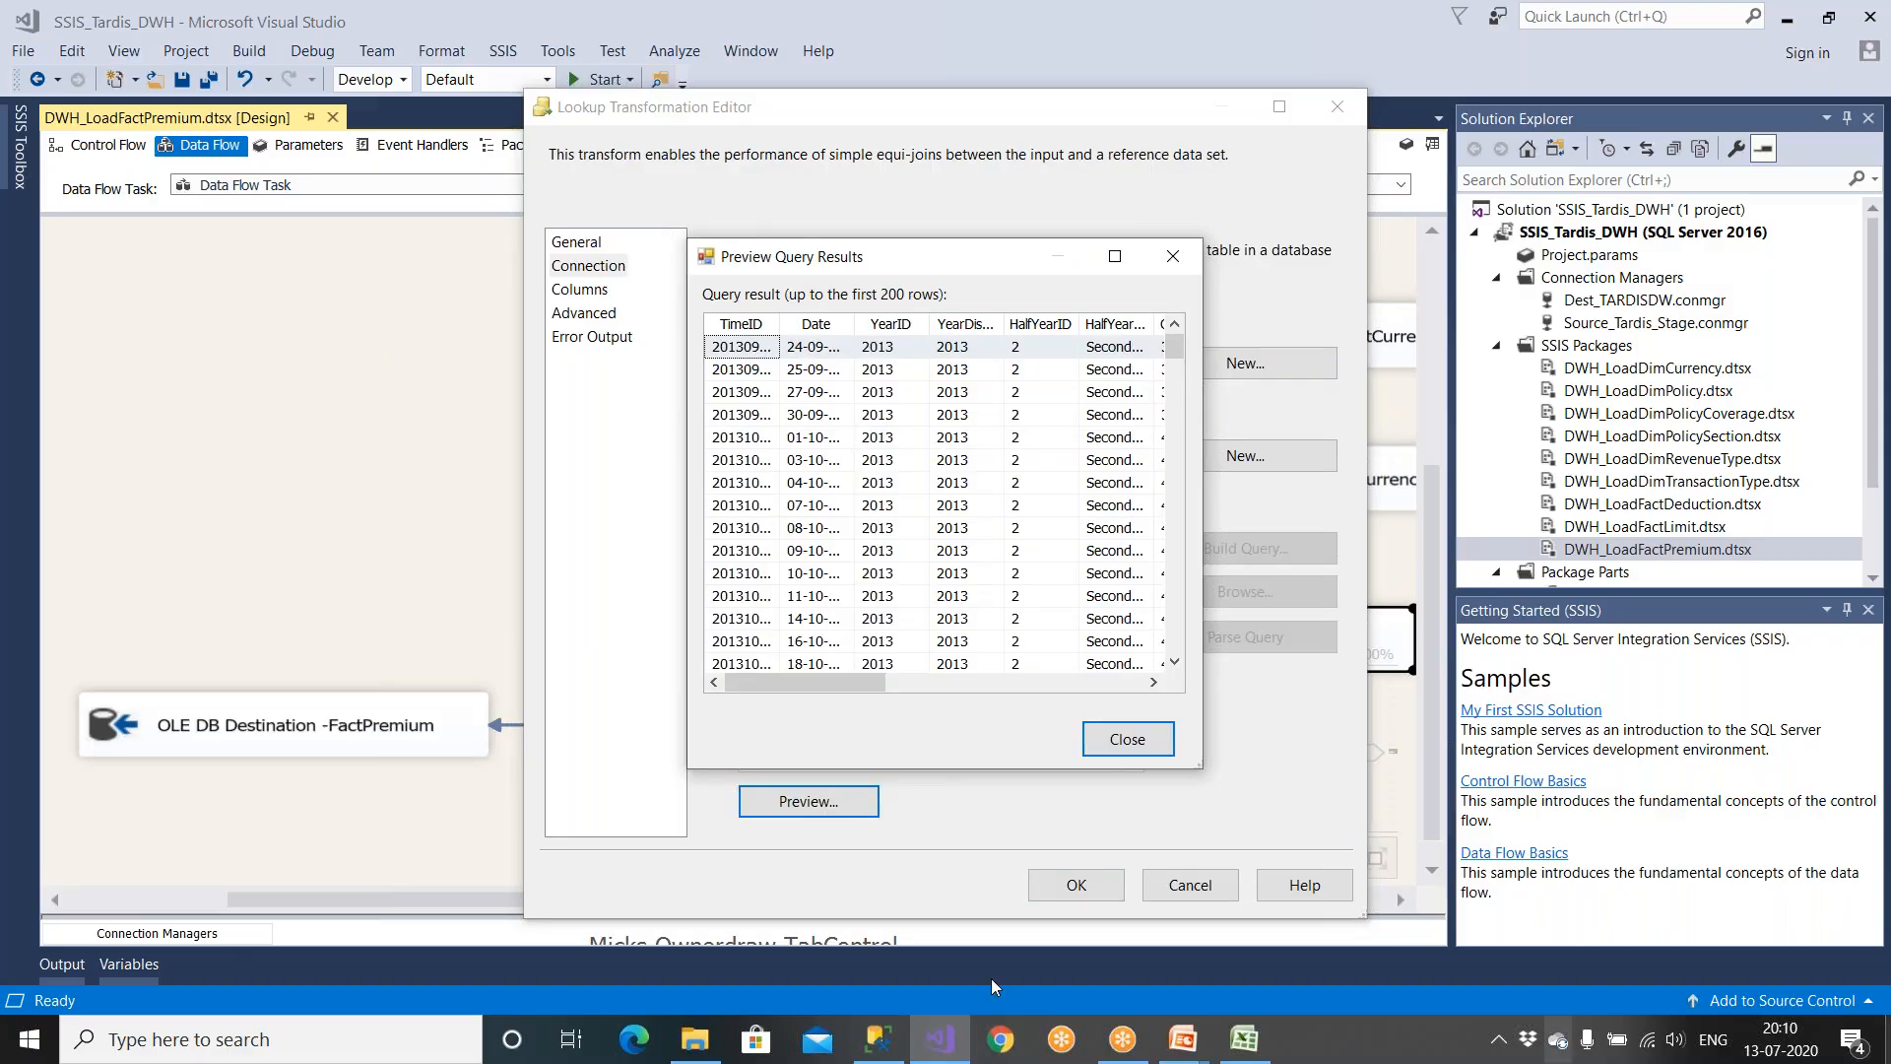
left_click(1131, 740)
left_click(1194, 884)
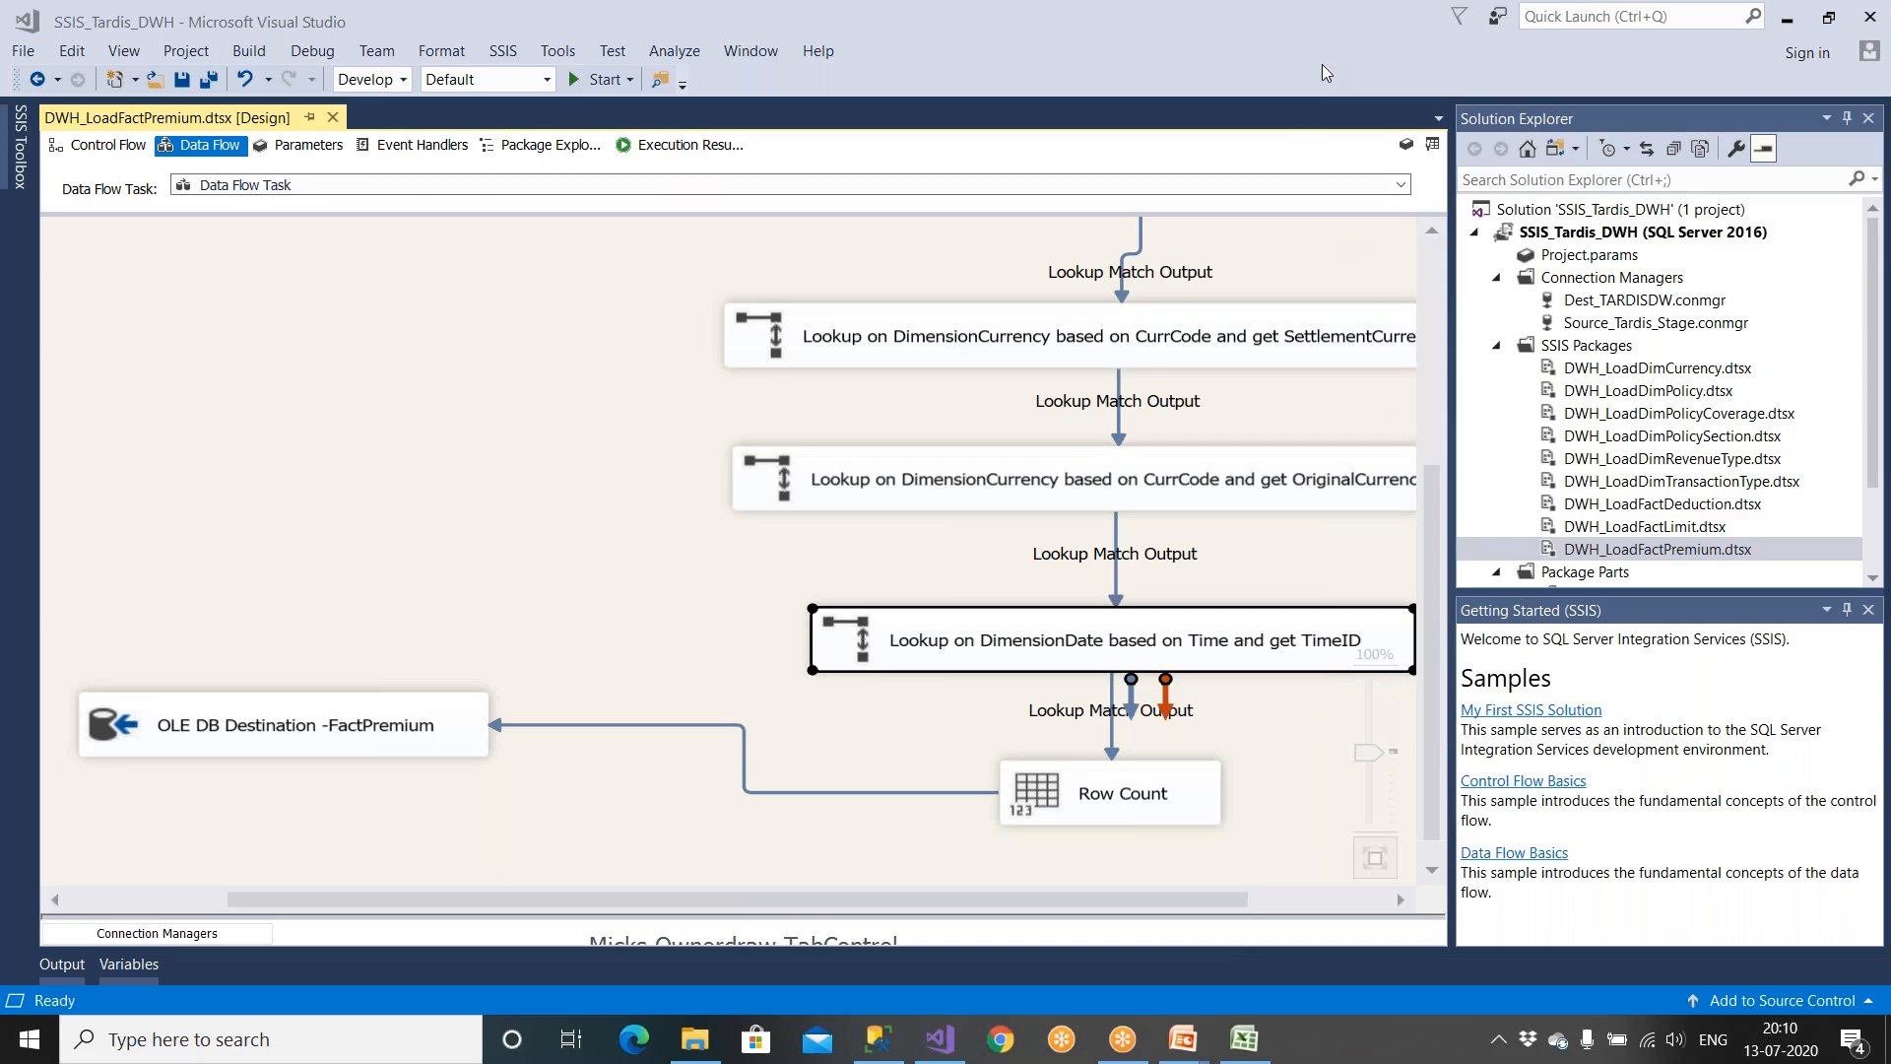
left_click(1246, 1041)
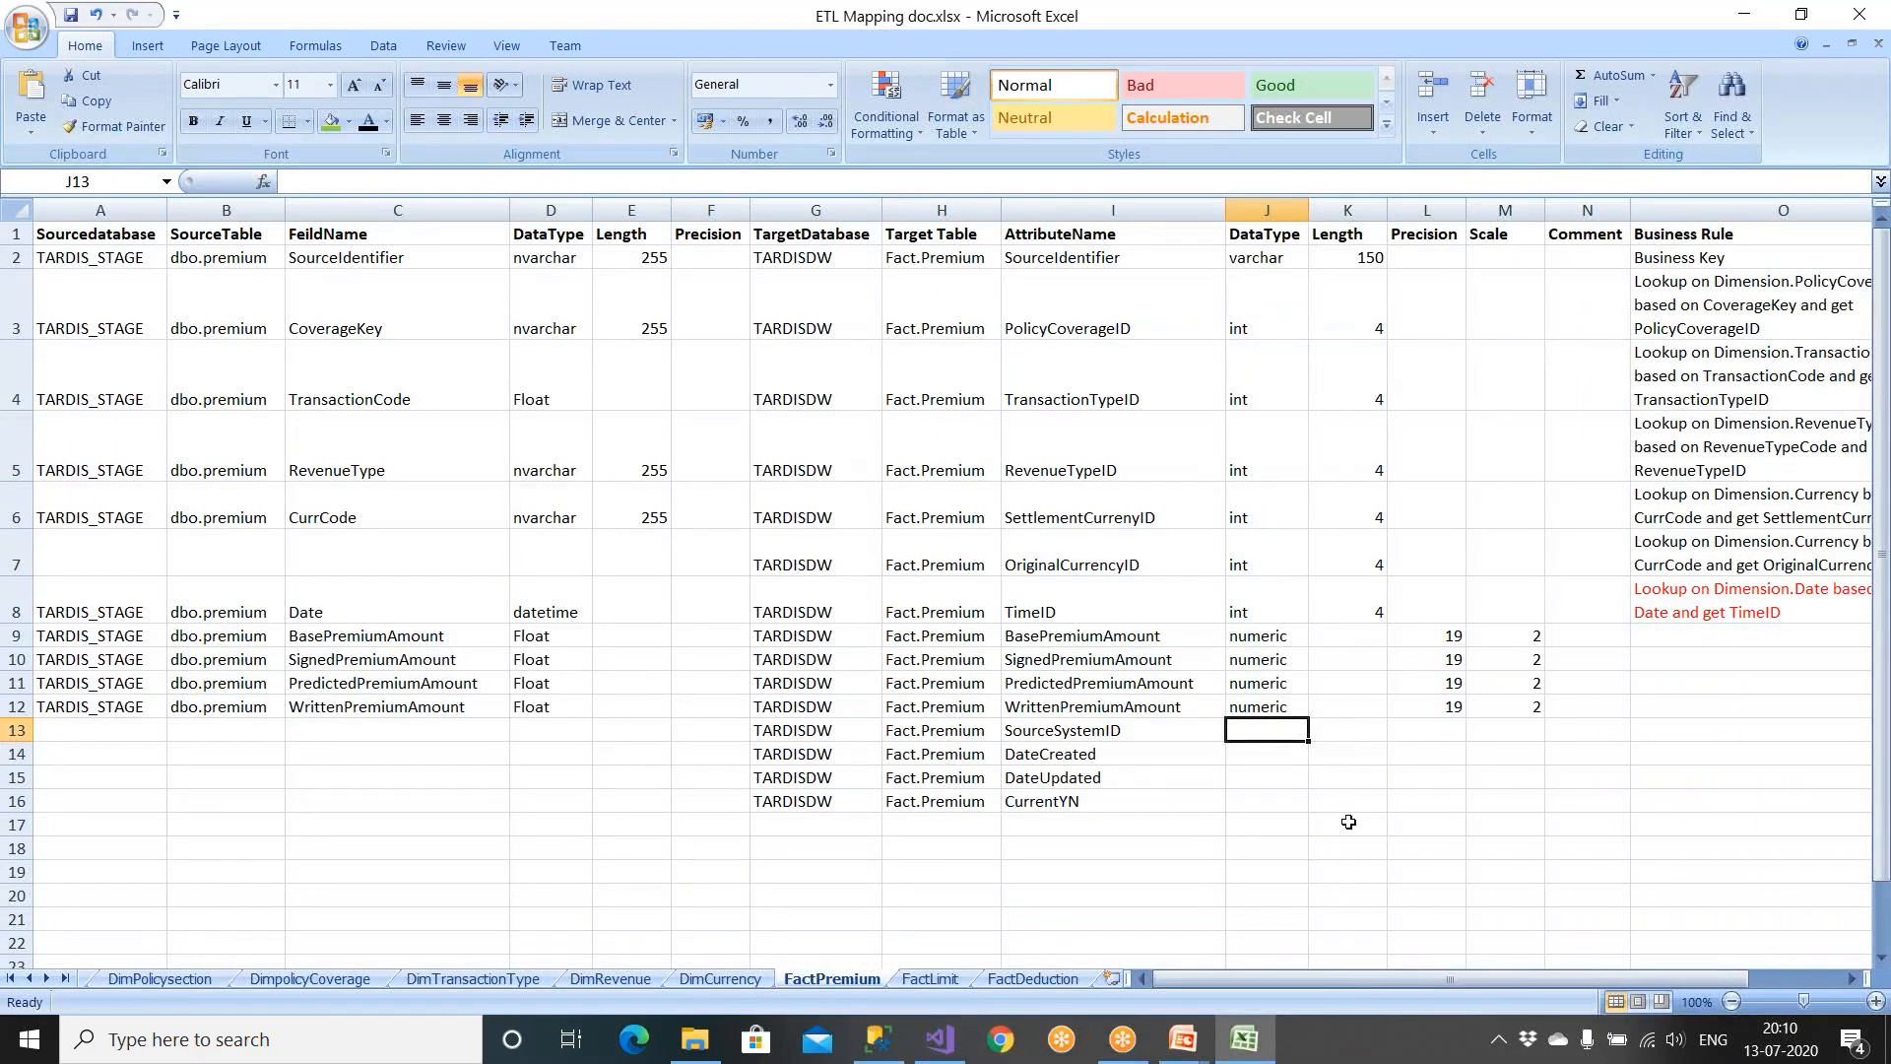
left_click(877, 1040)
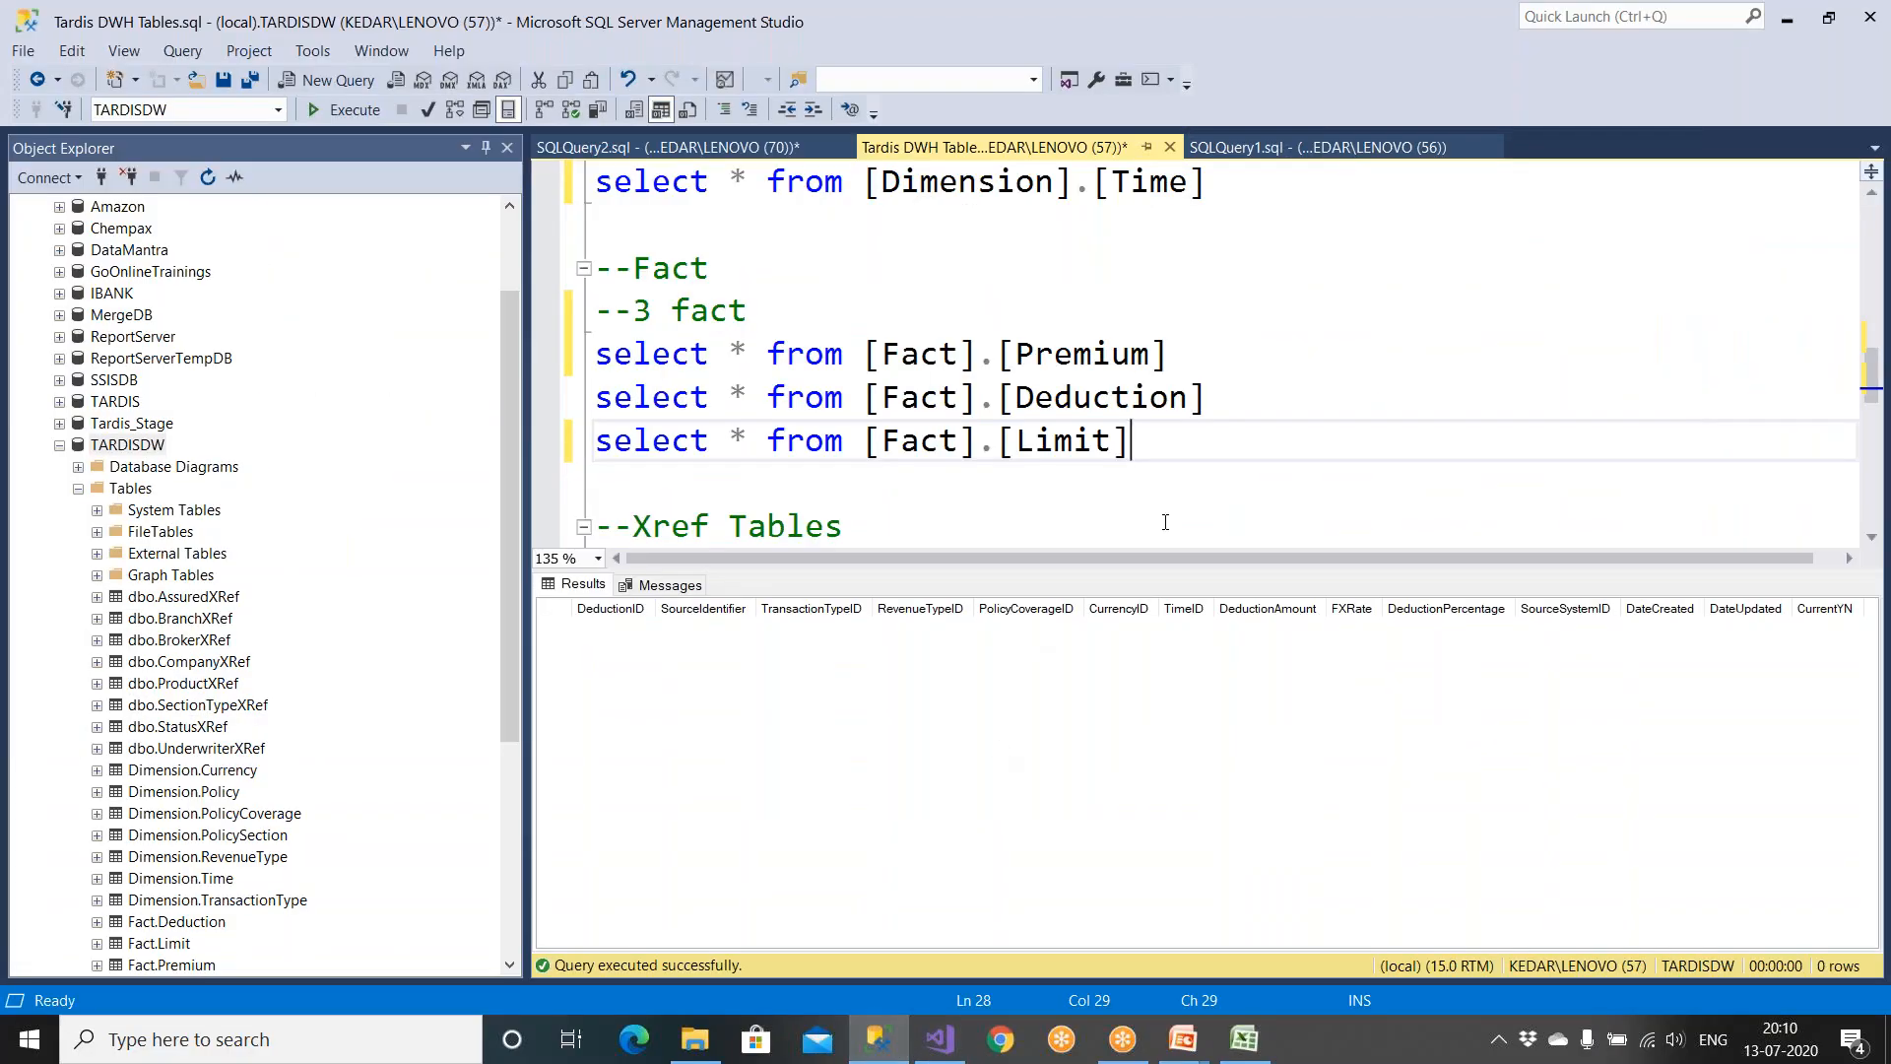
left_click_drag(1235, 394, 528, 429)
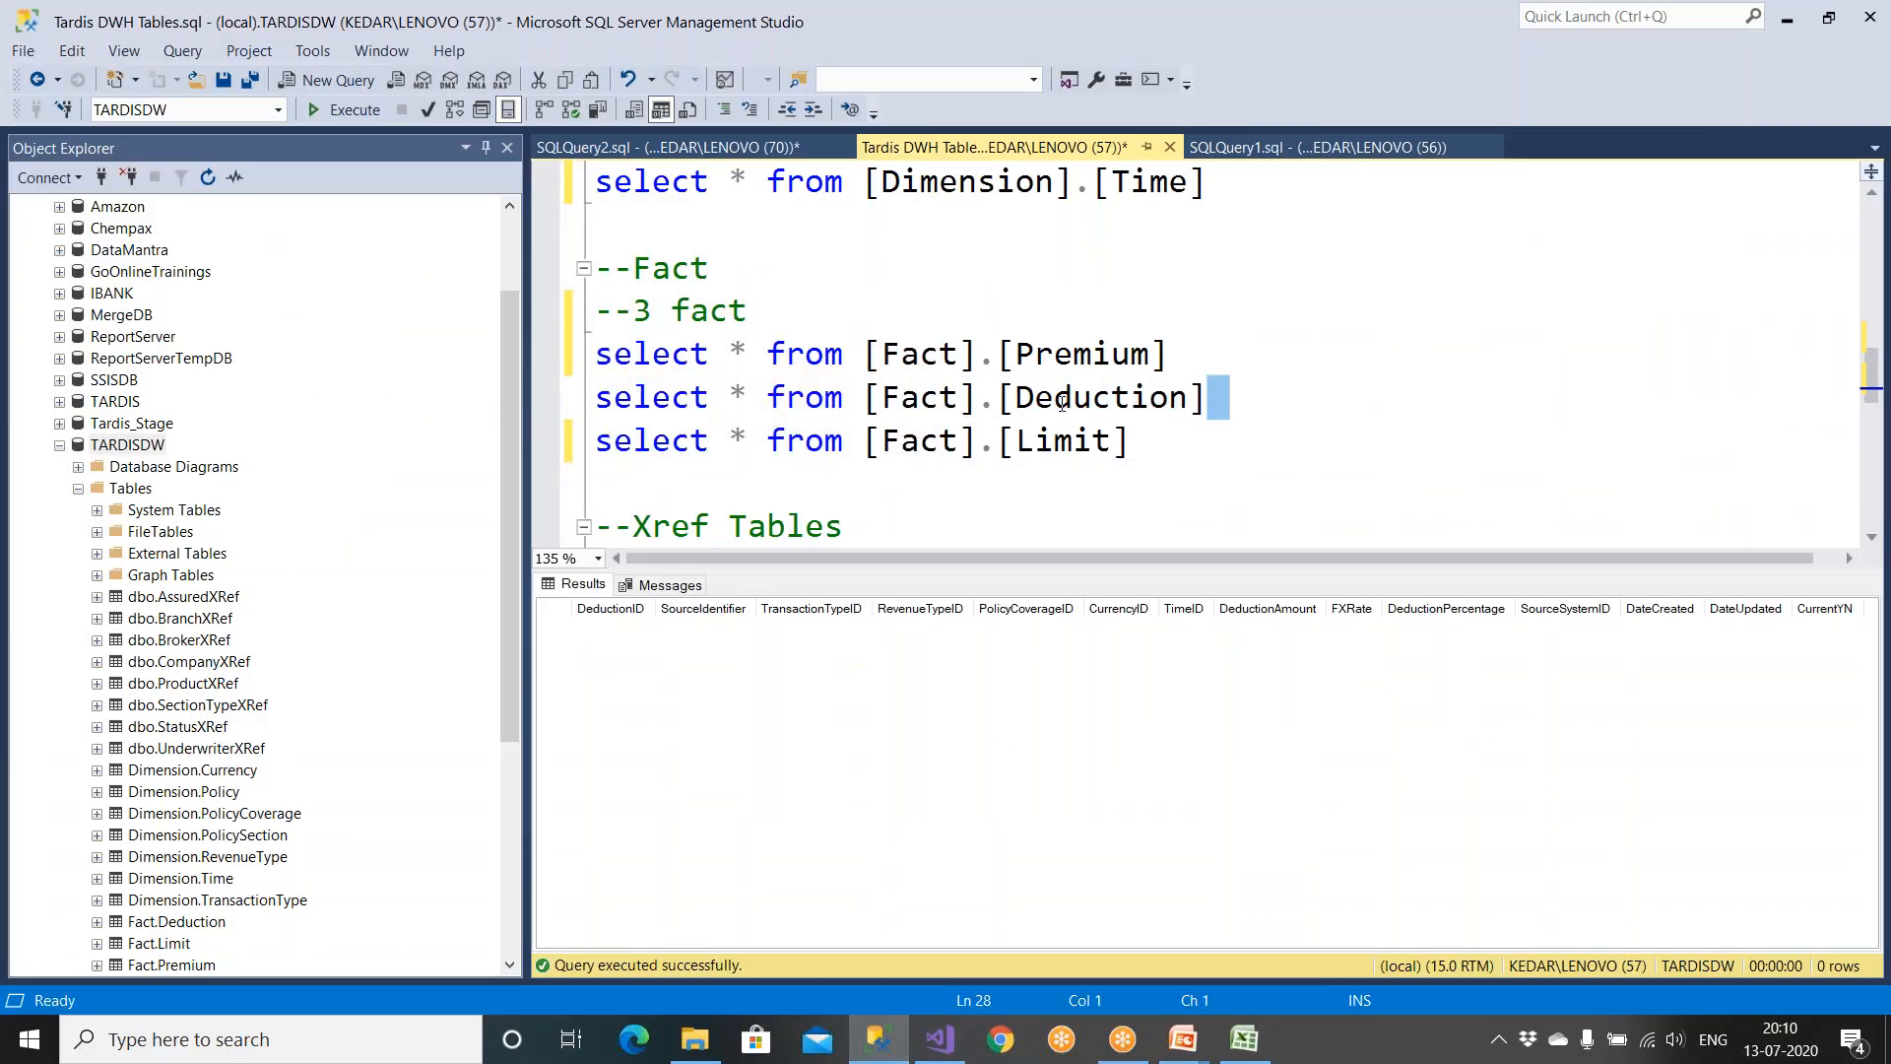
left_click_drag(1221, 404, 1100, 399)
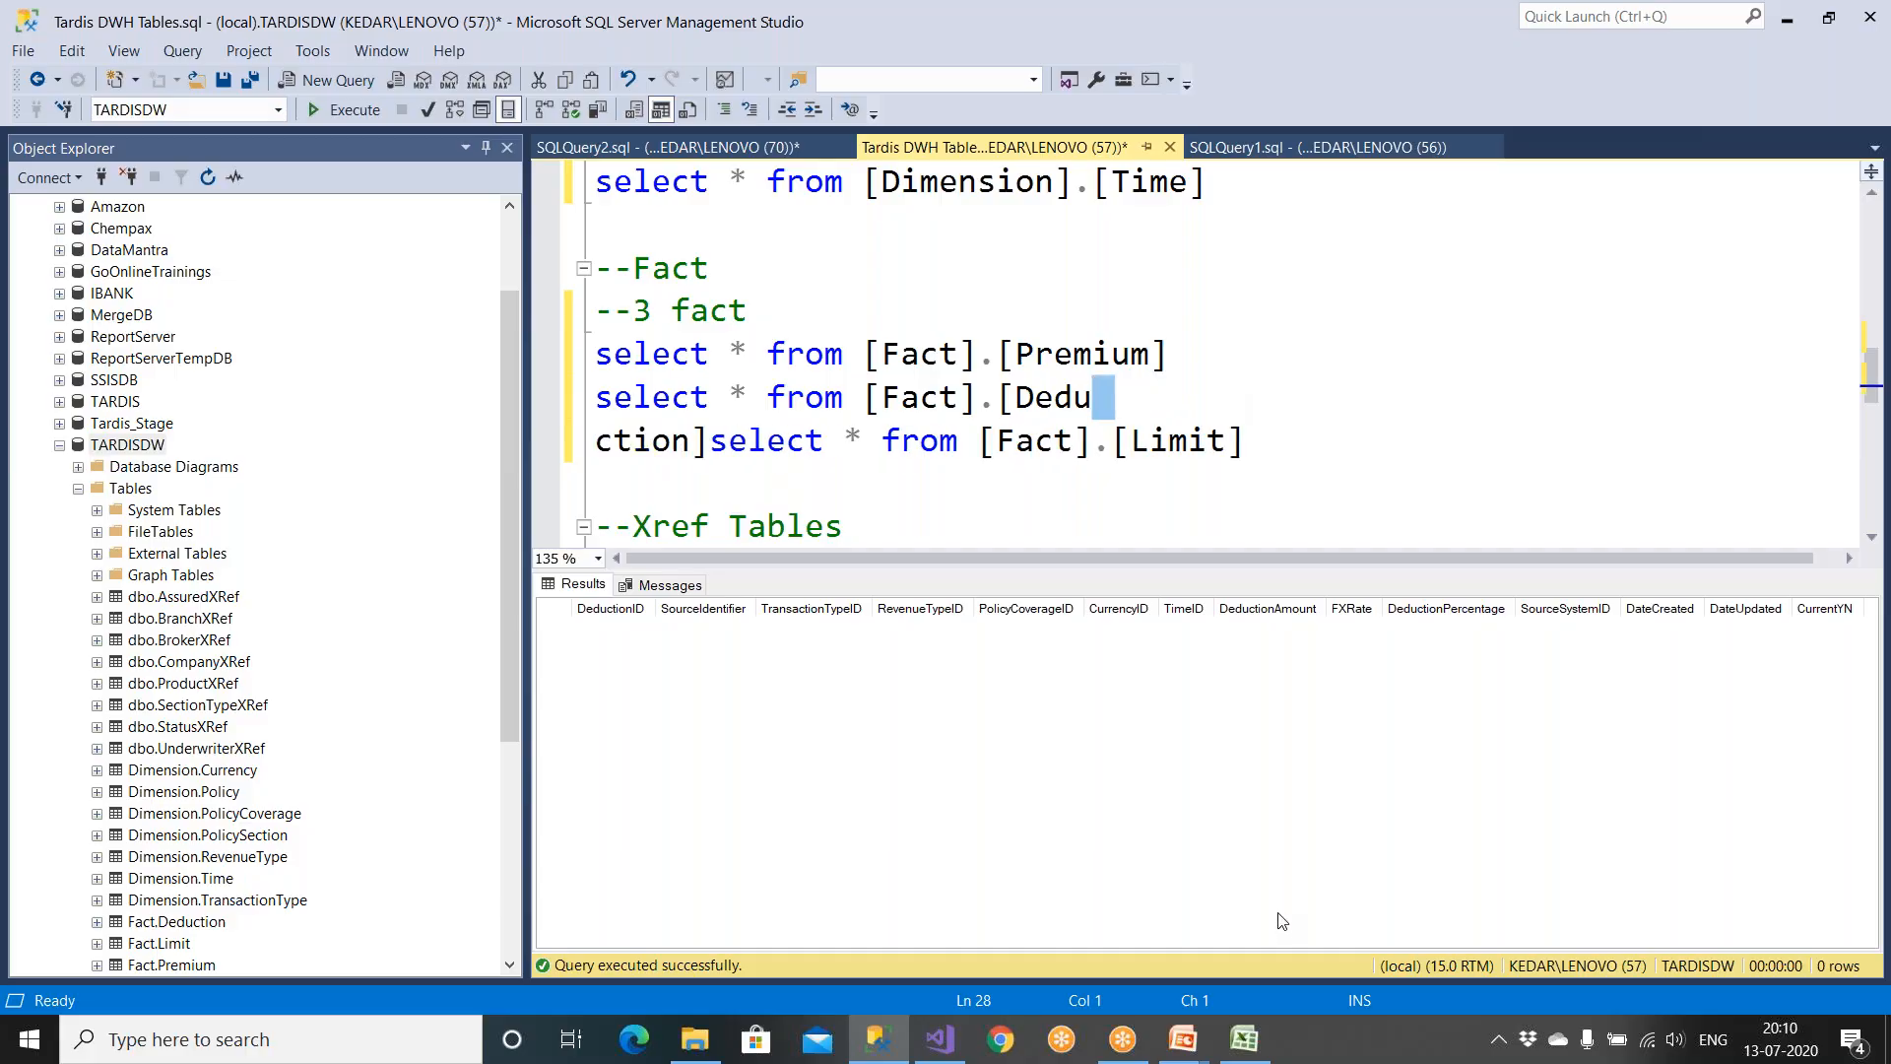
key("ctrl+z")
Step: Switch to the ETL mapping workbook in Excel and examine the TimeID business rule's Dimension.Date reference on the FactDeduction sheet
left_click(1244, 1039)
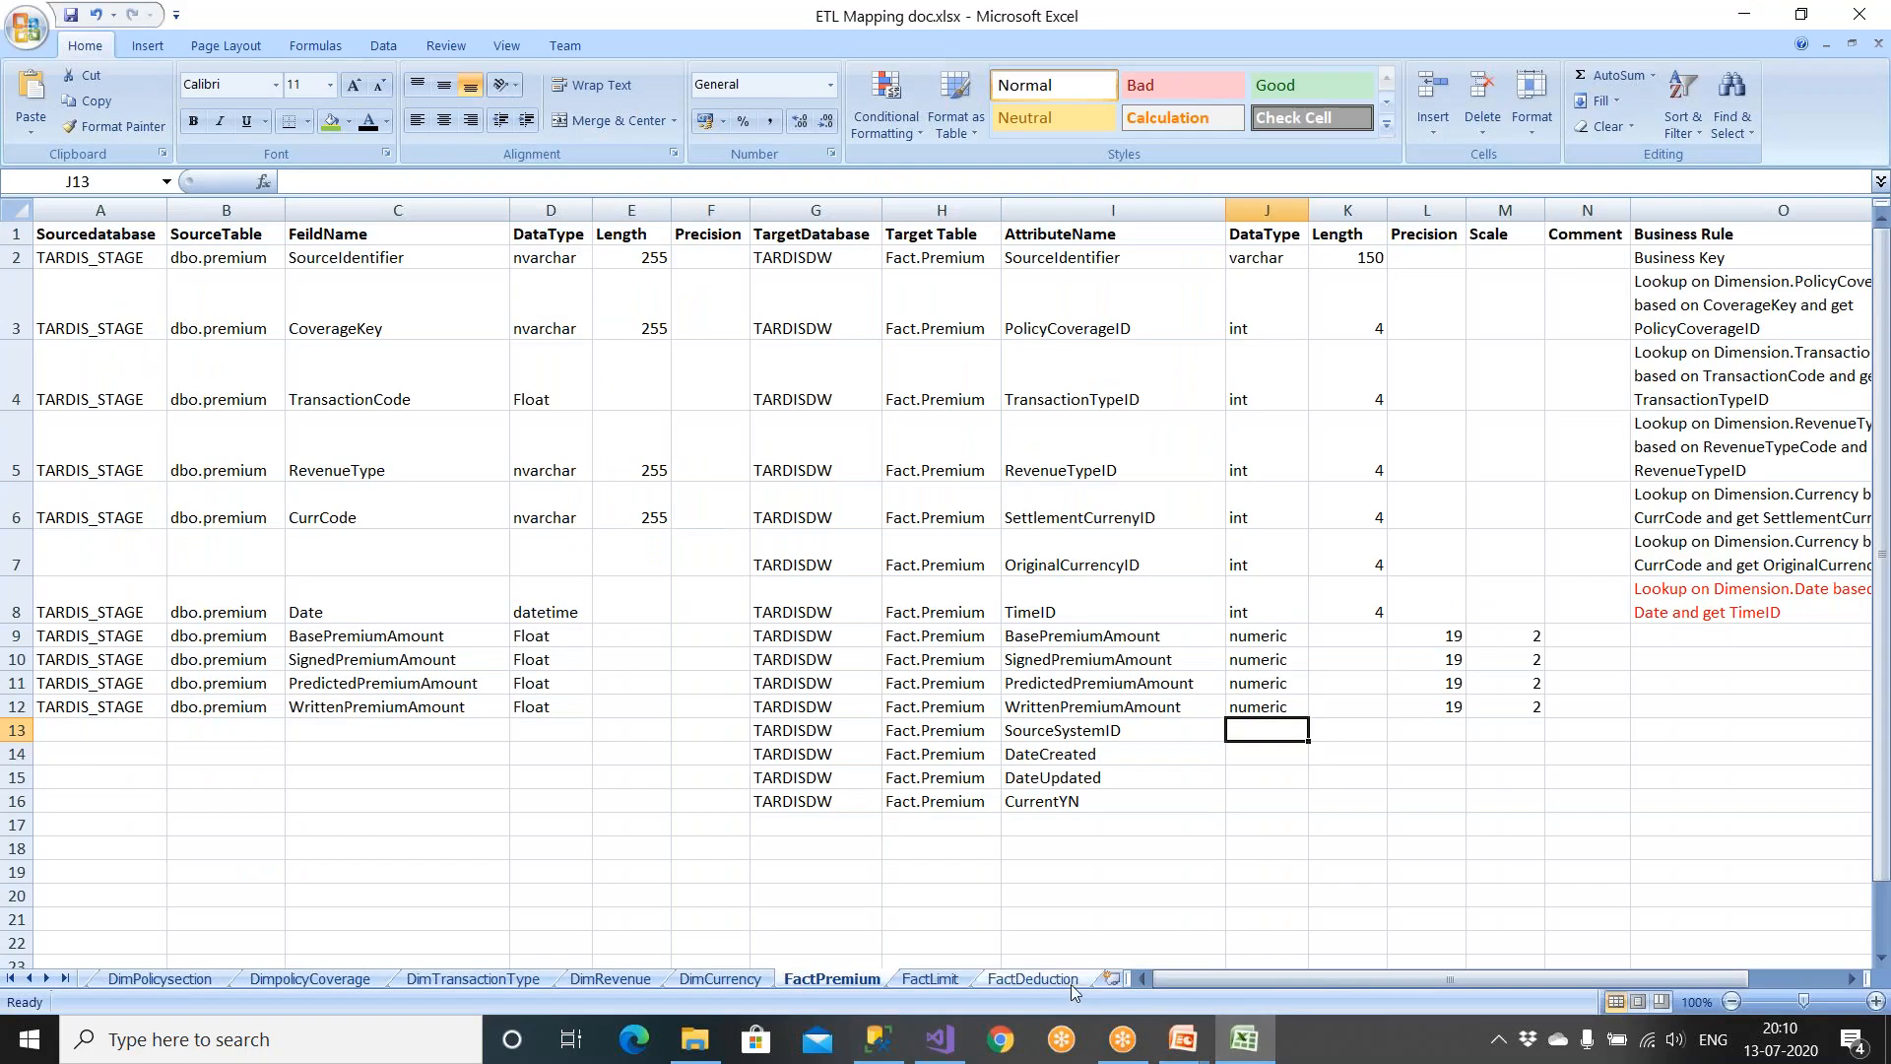
left_click(1034, 978)
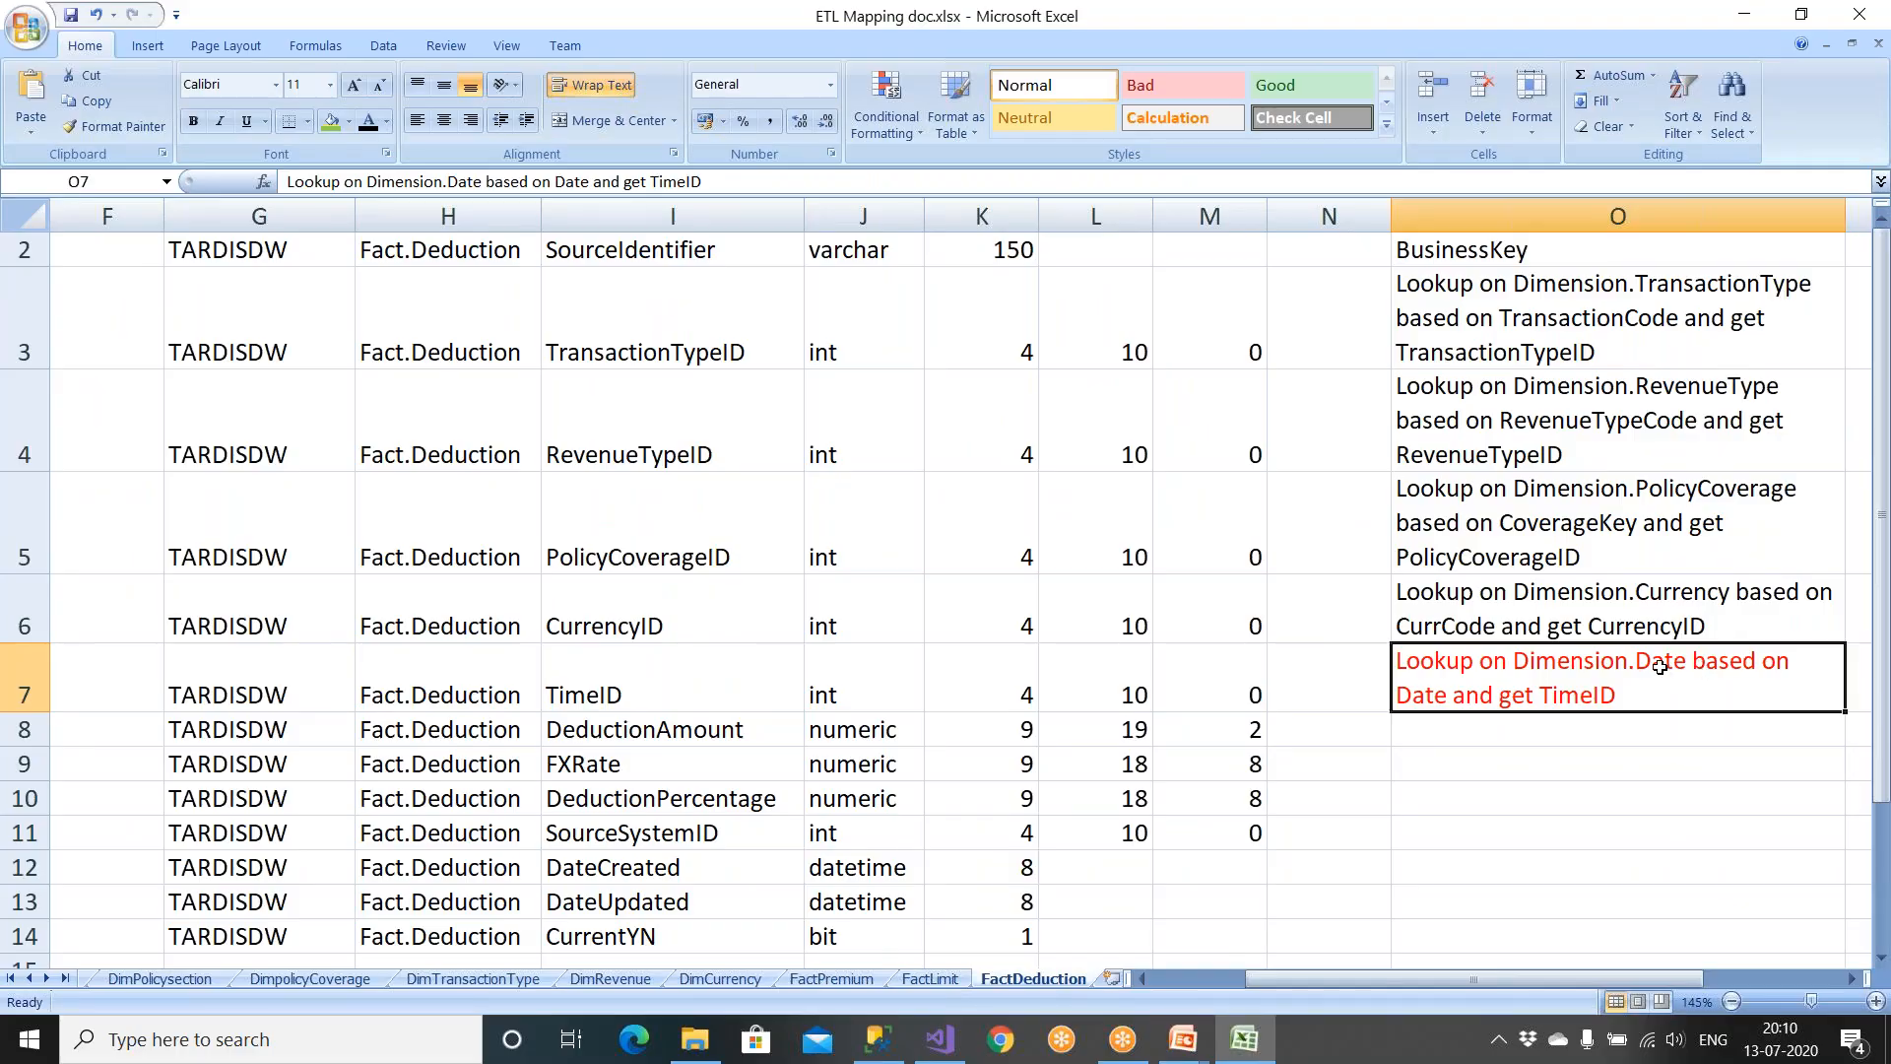
double_click(1512, 661)
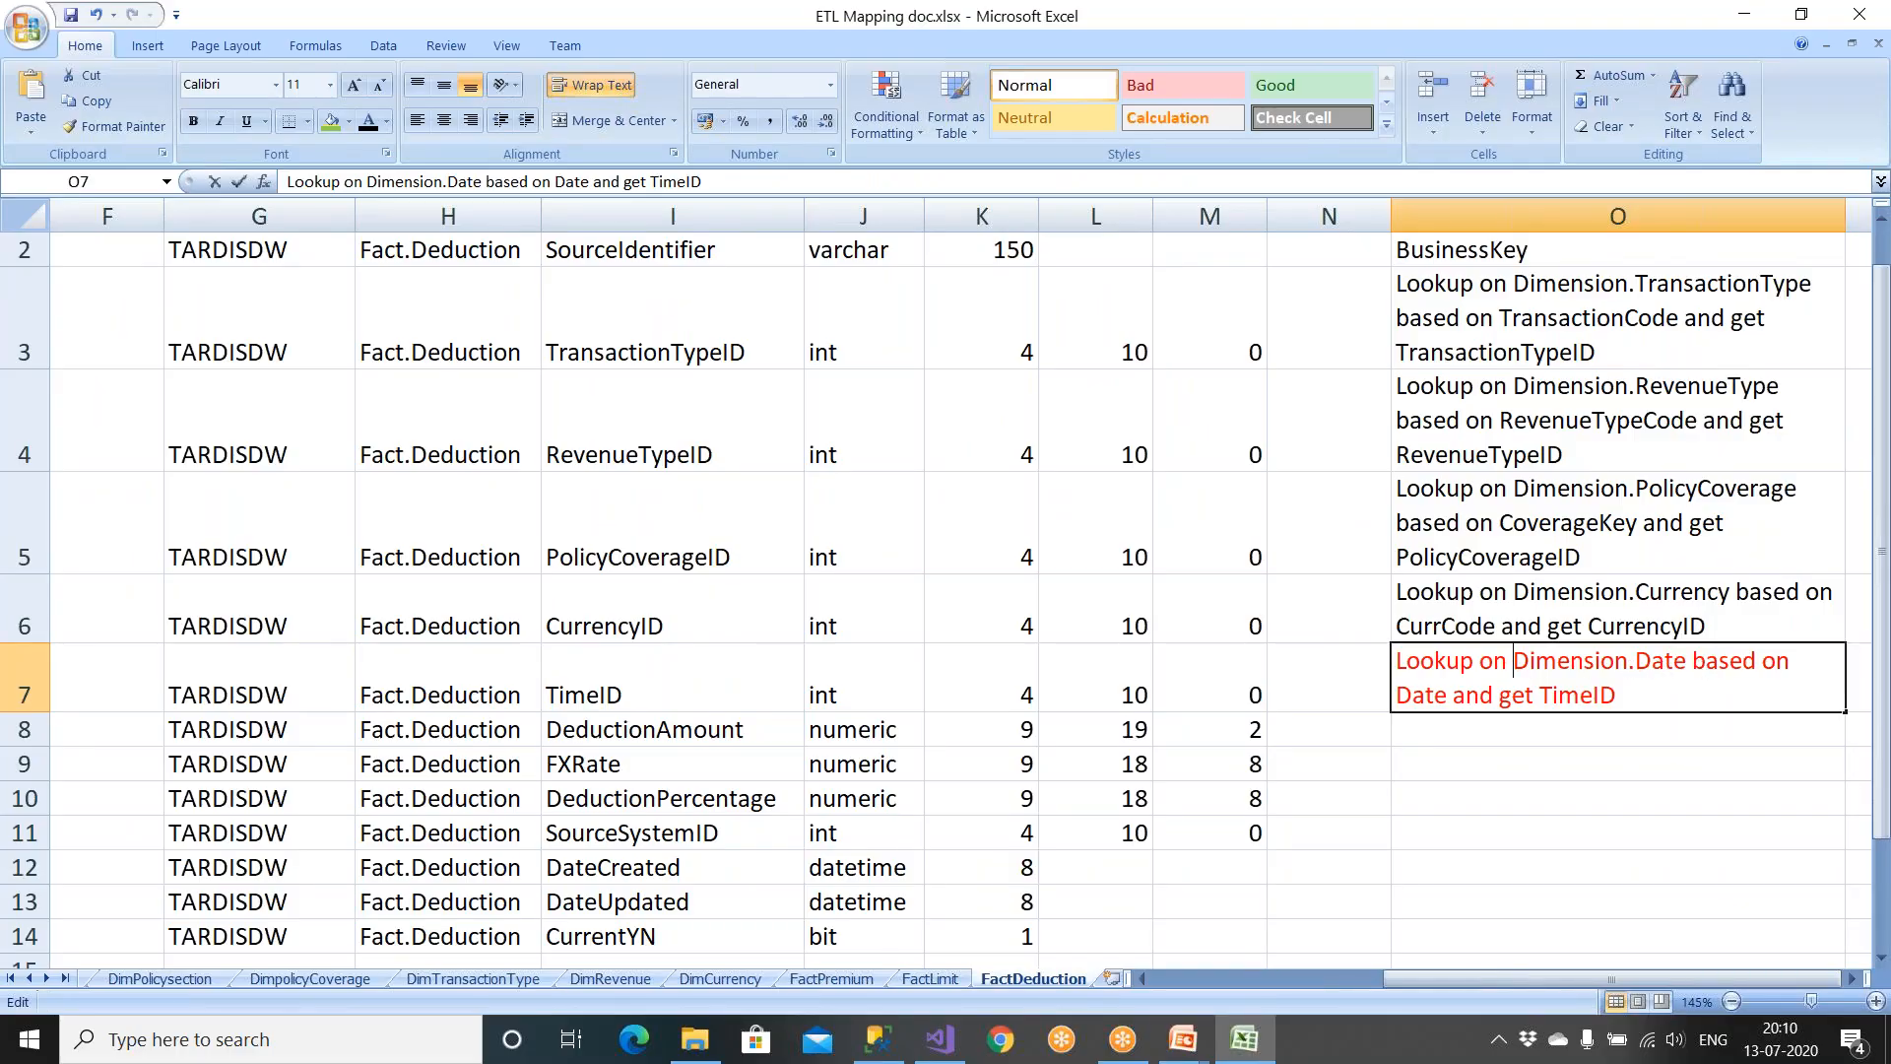
left_click(1686, 662, "shift")
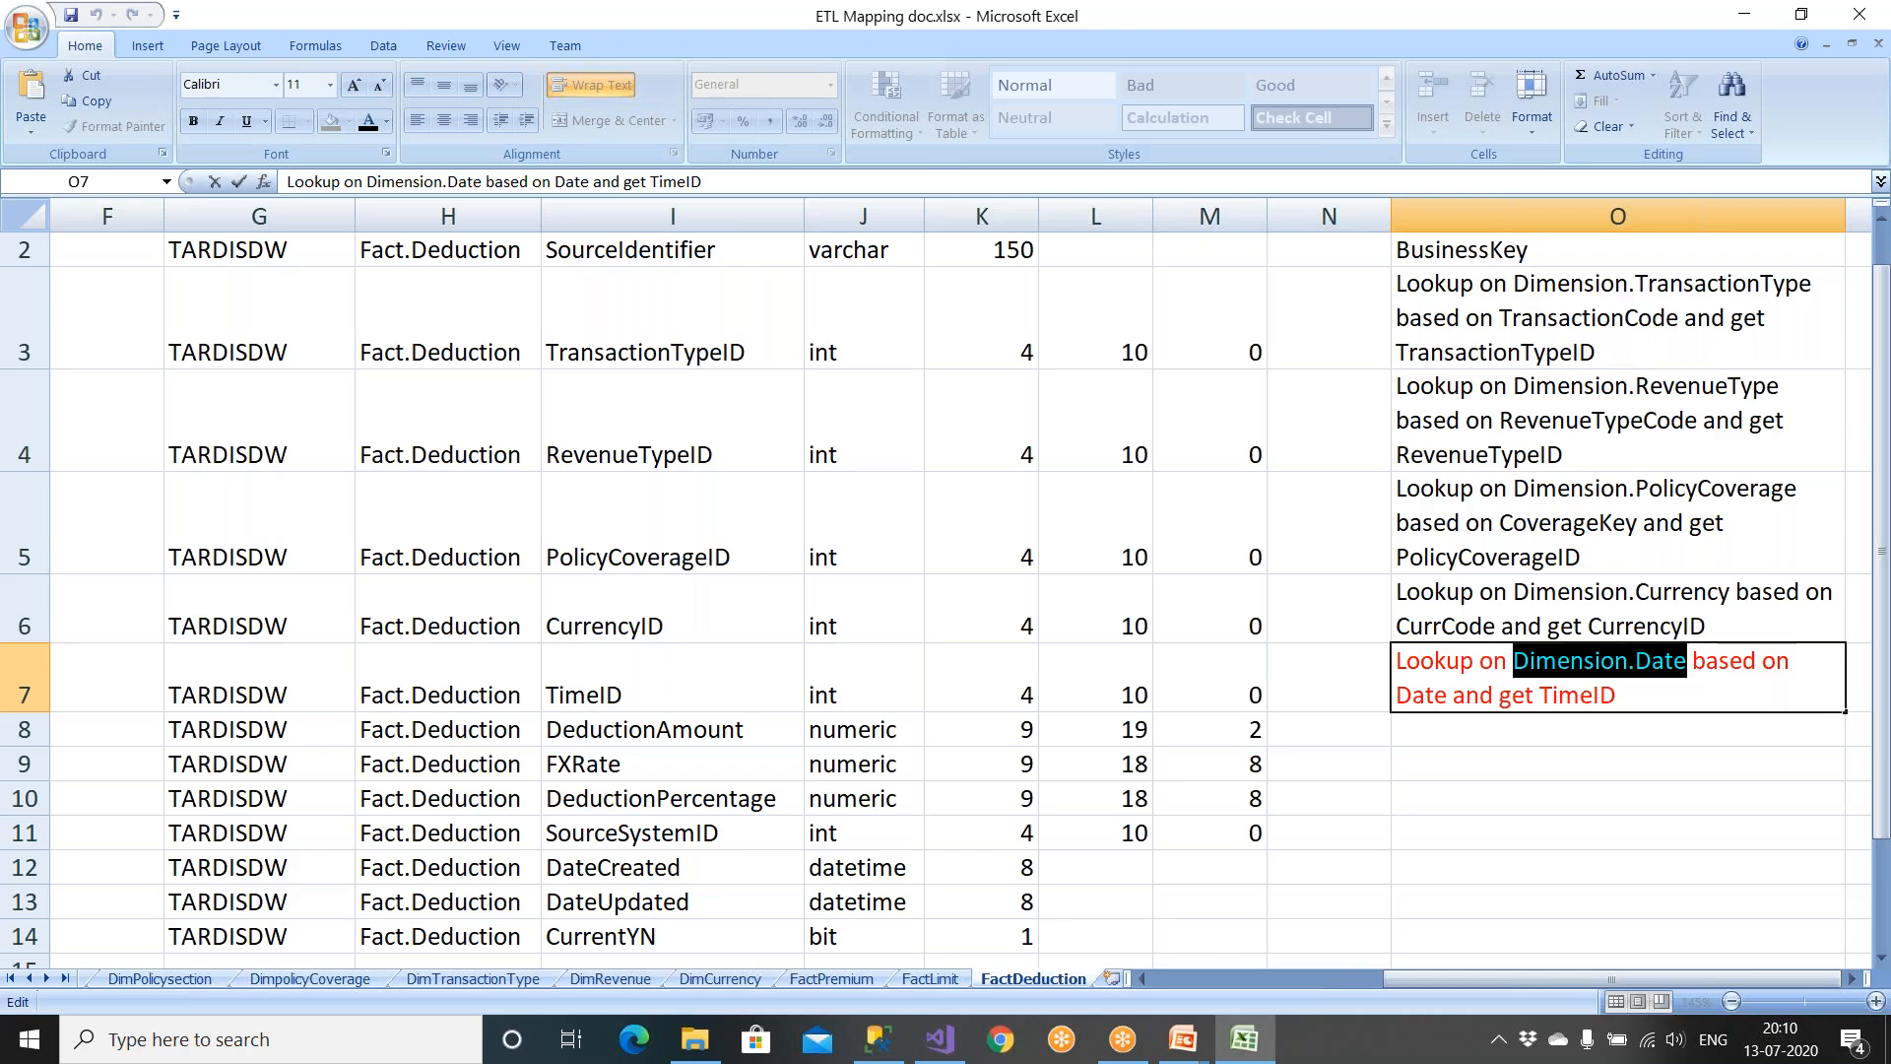
left_click(1556, 733)
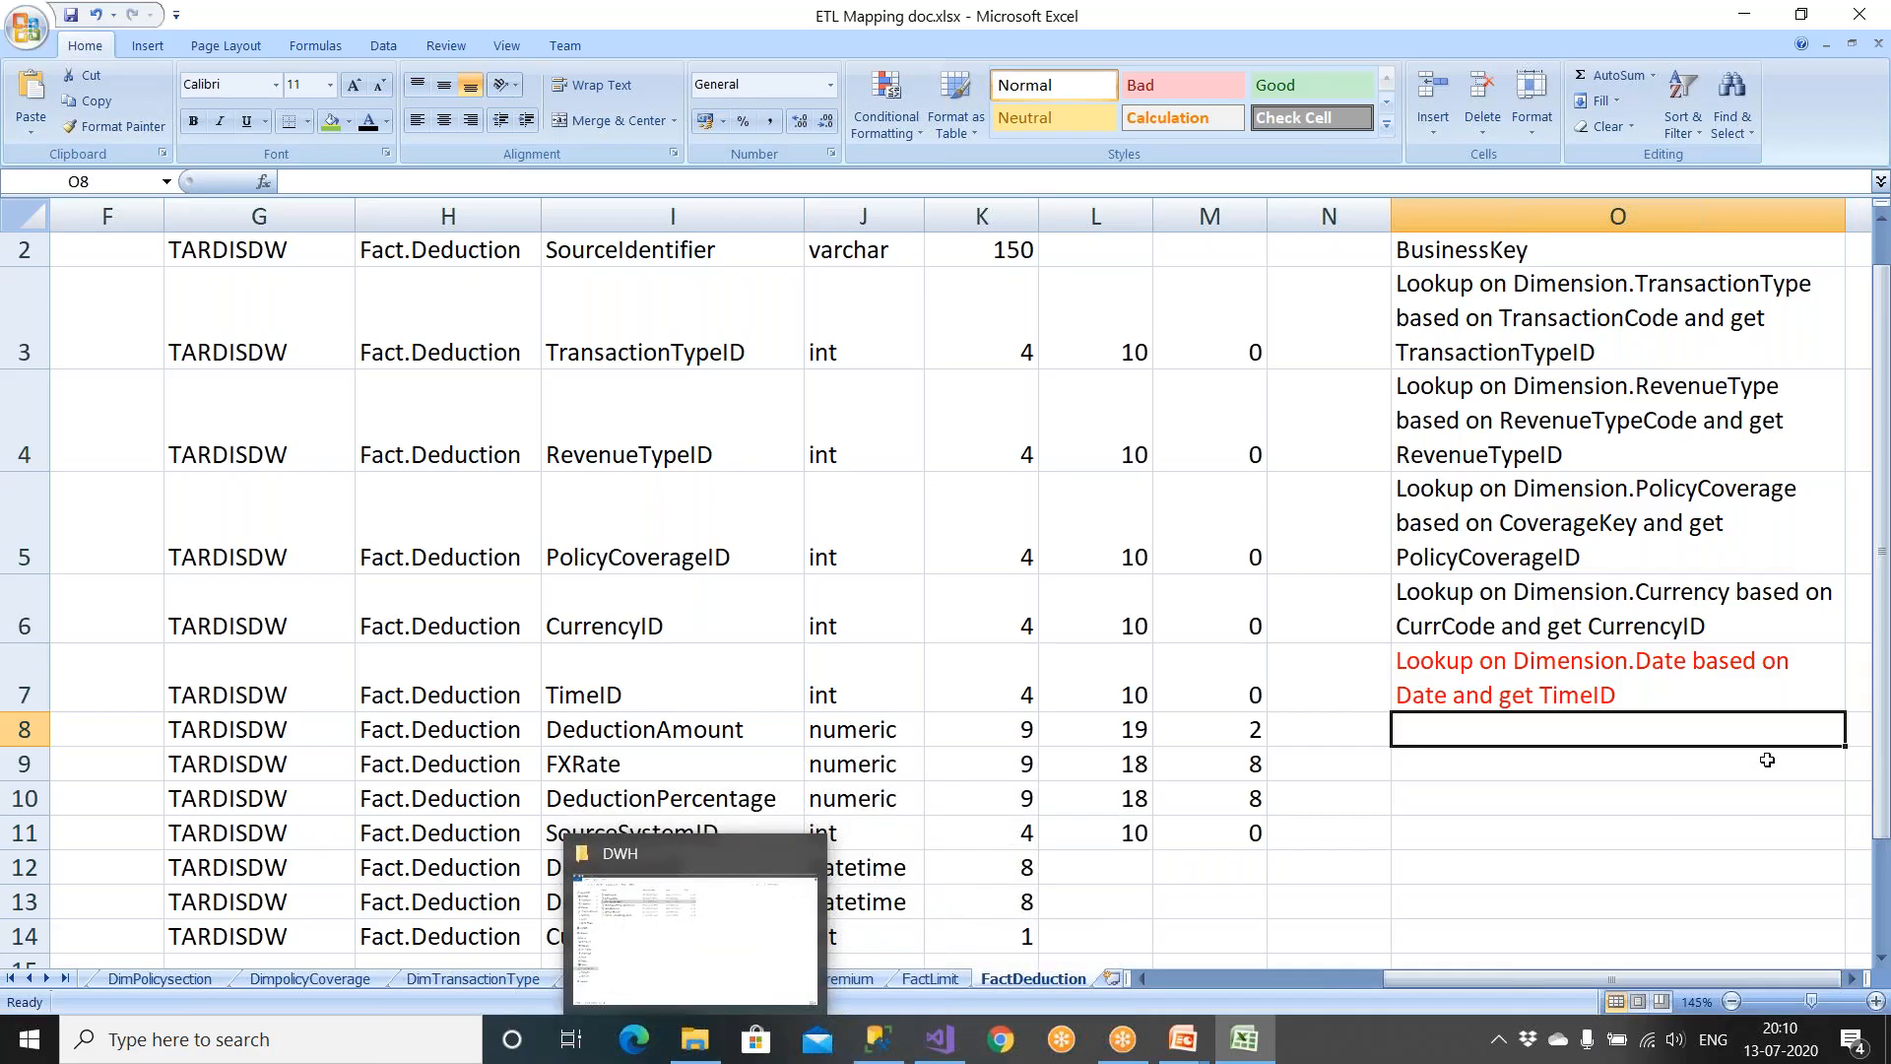
Step: Return to SQL Server Management Studio and run the select statement on [Dimension].[Time]
left_click(878, 1039)
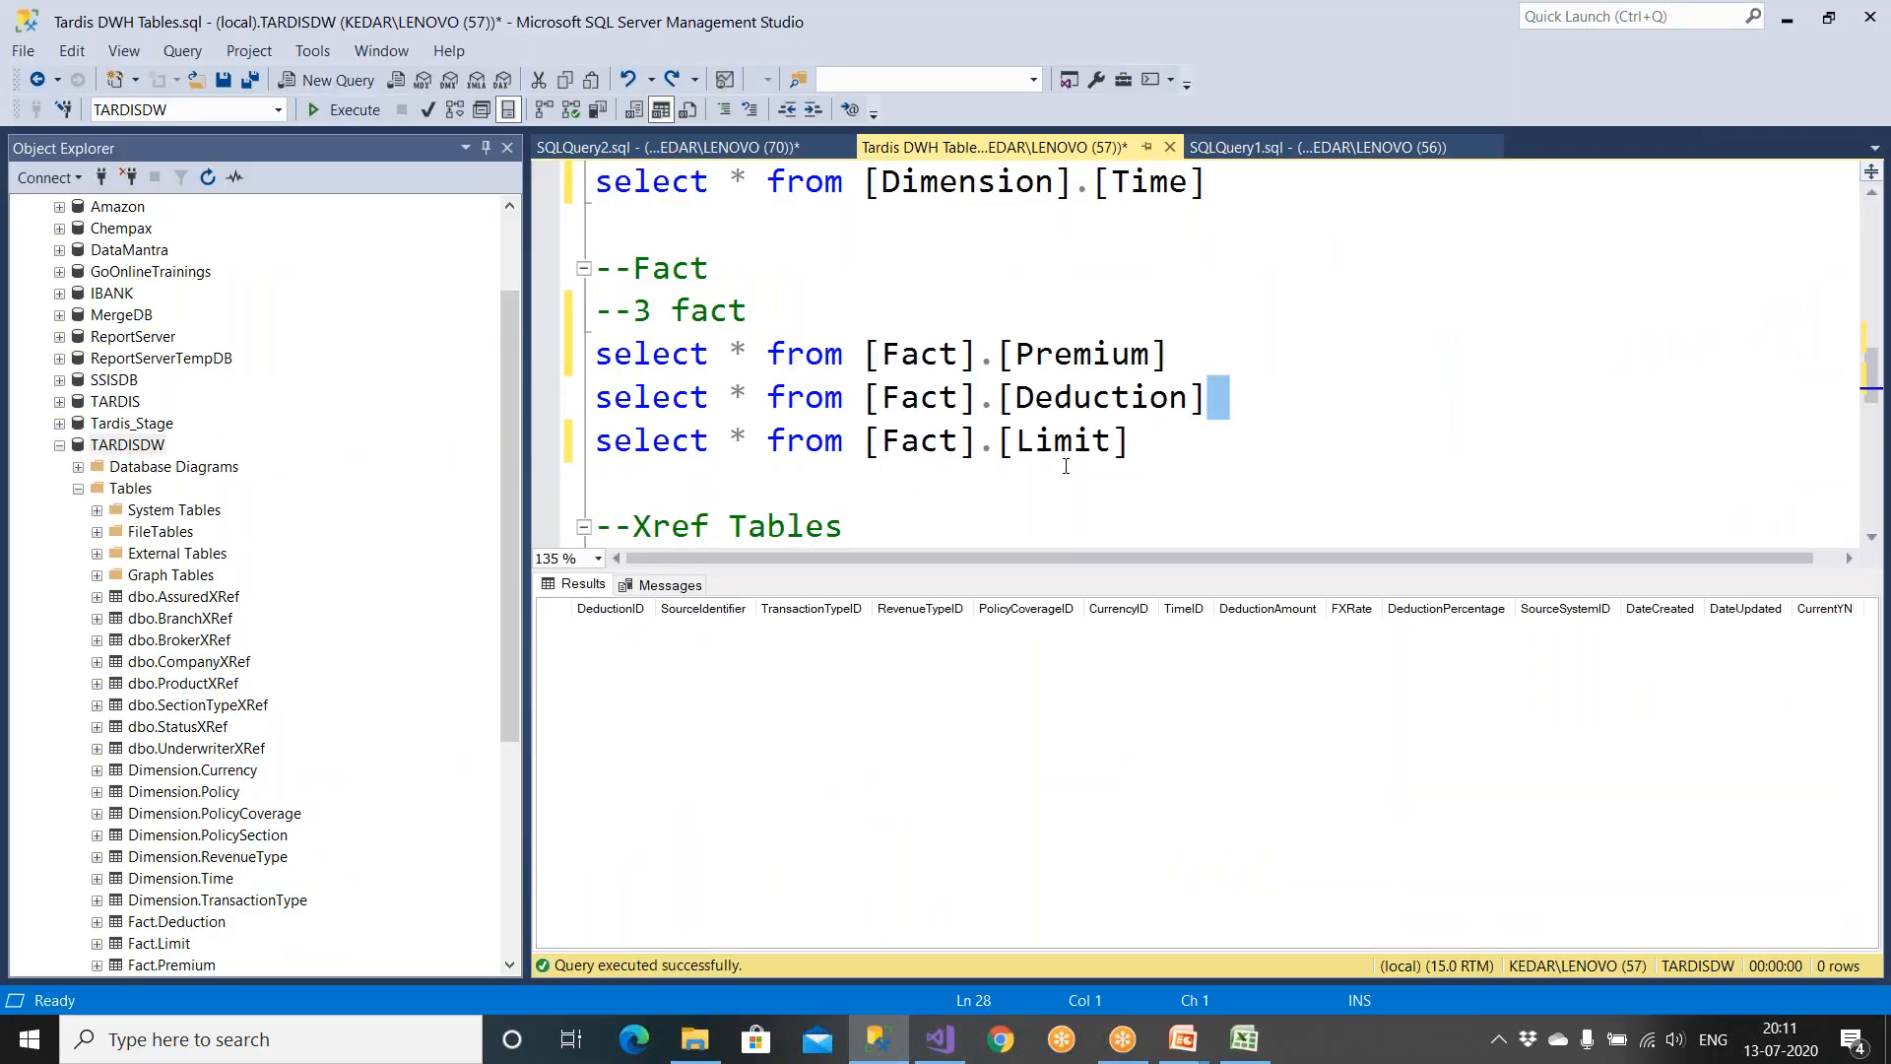
scroll(1066, 466, "up", 2)
left_click_drag(1217, 444, 594, 443)
left_click(347, 110)
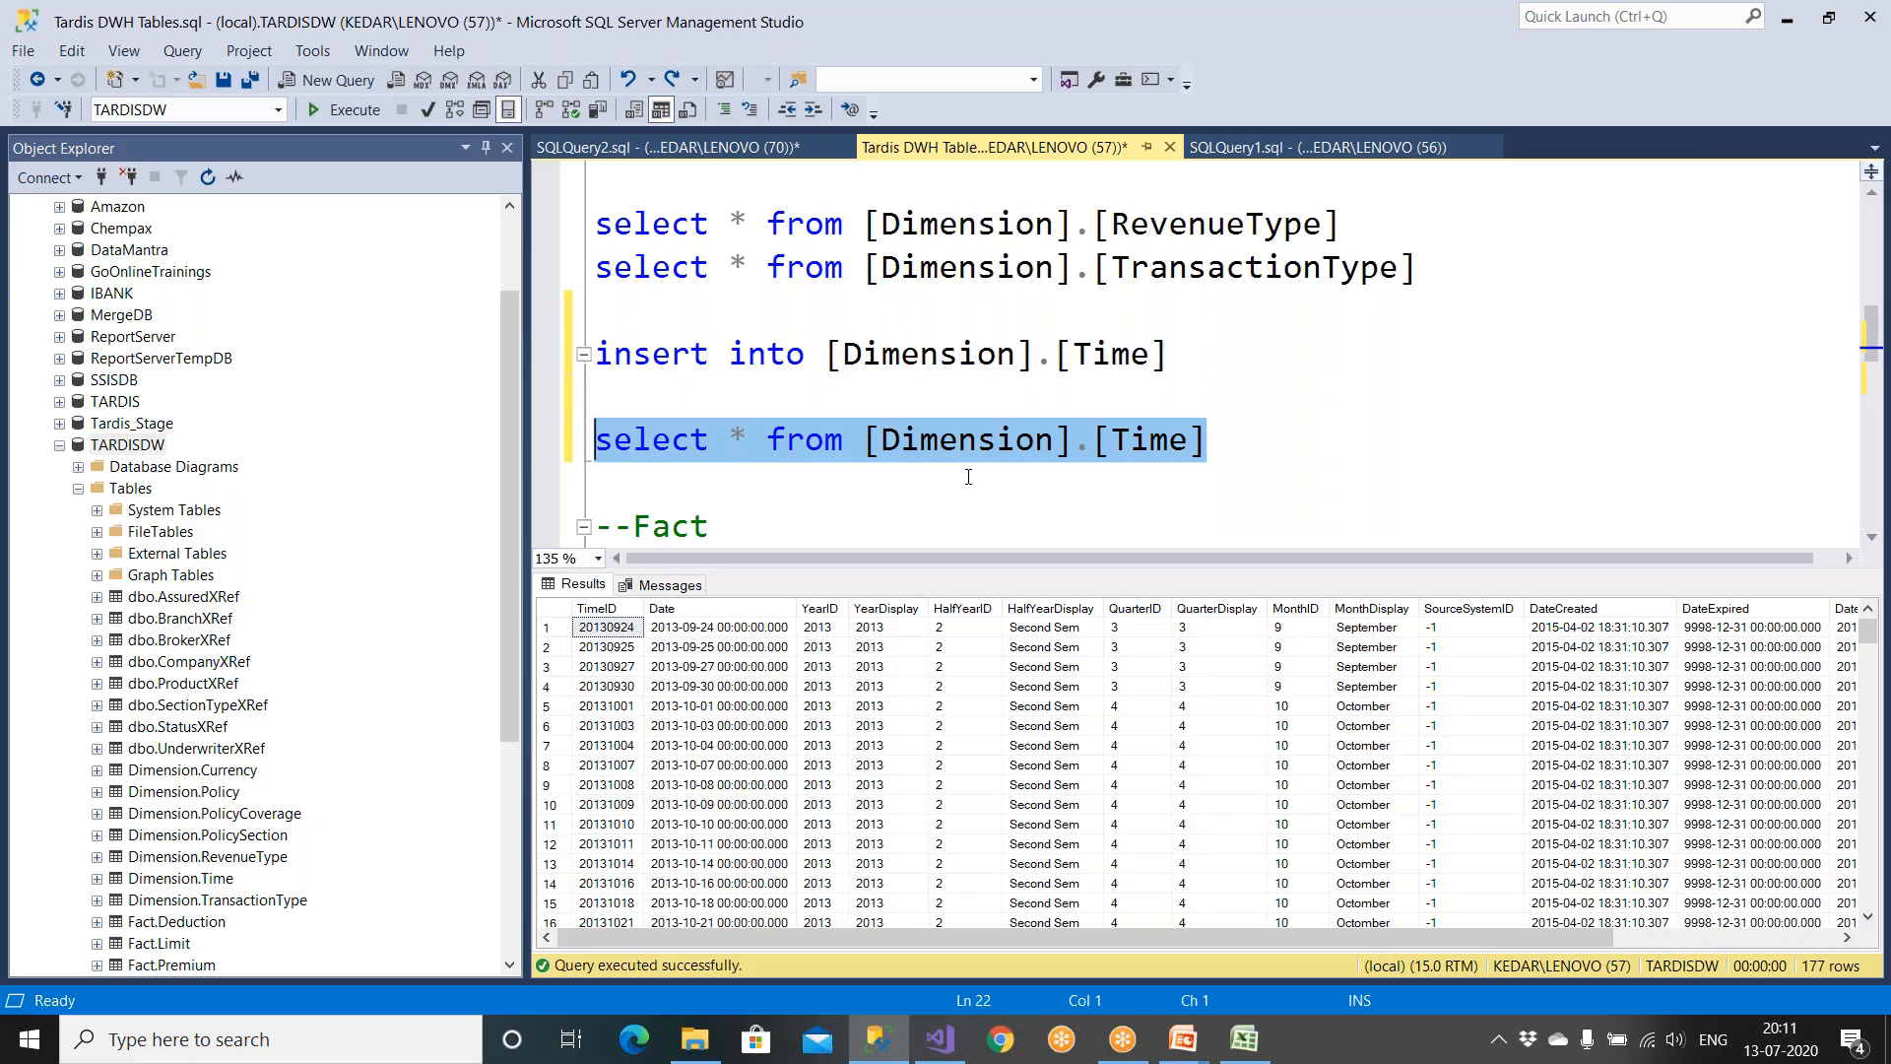
Step: Open NewTimeDimScripts - Dim_Date.txt from the C:\Tardis\DWH folder in File Explorer and review its Create Table Dimension.Date statement in Notepad
left_click(714, 1050)
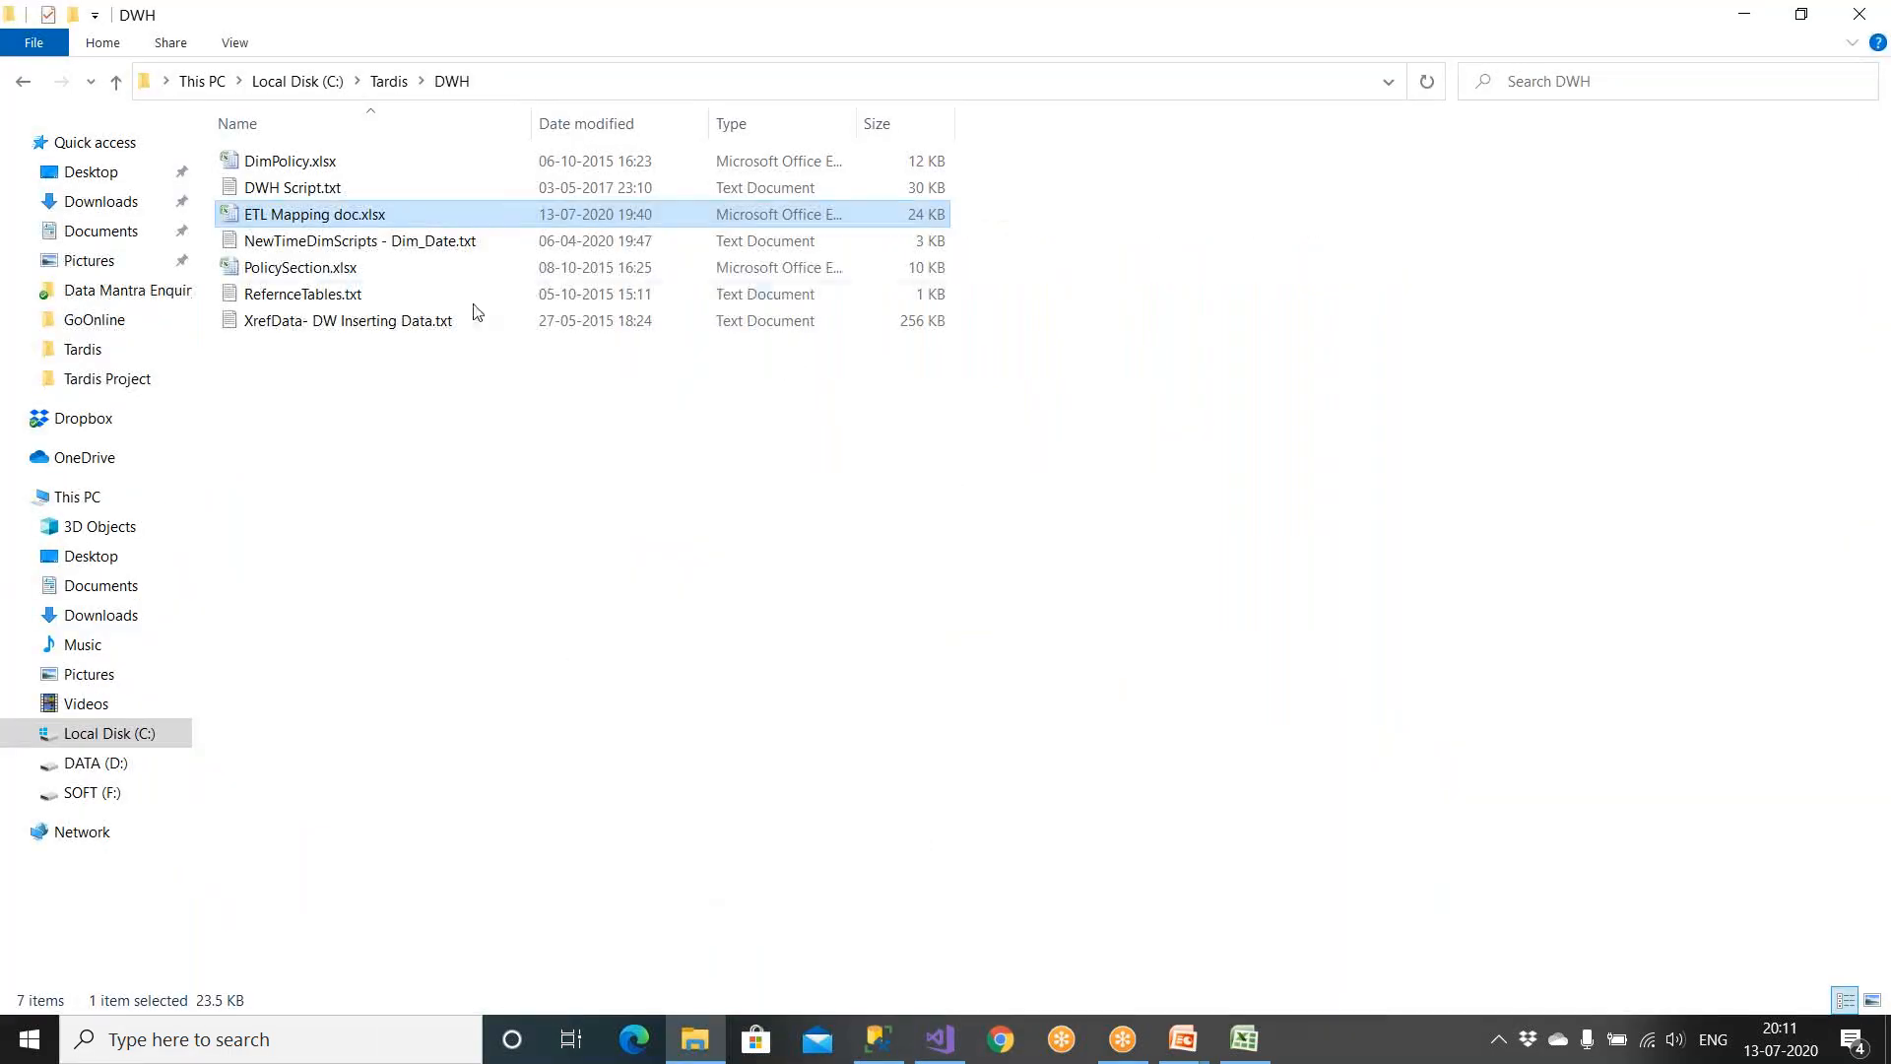
left_click(511, 86)
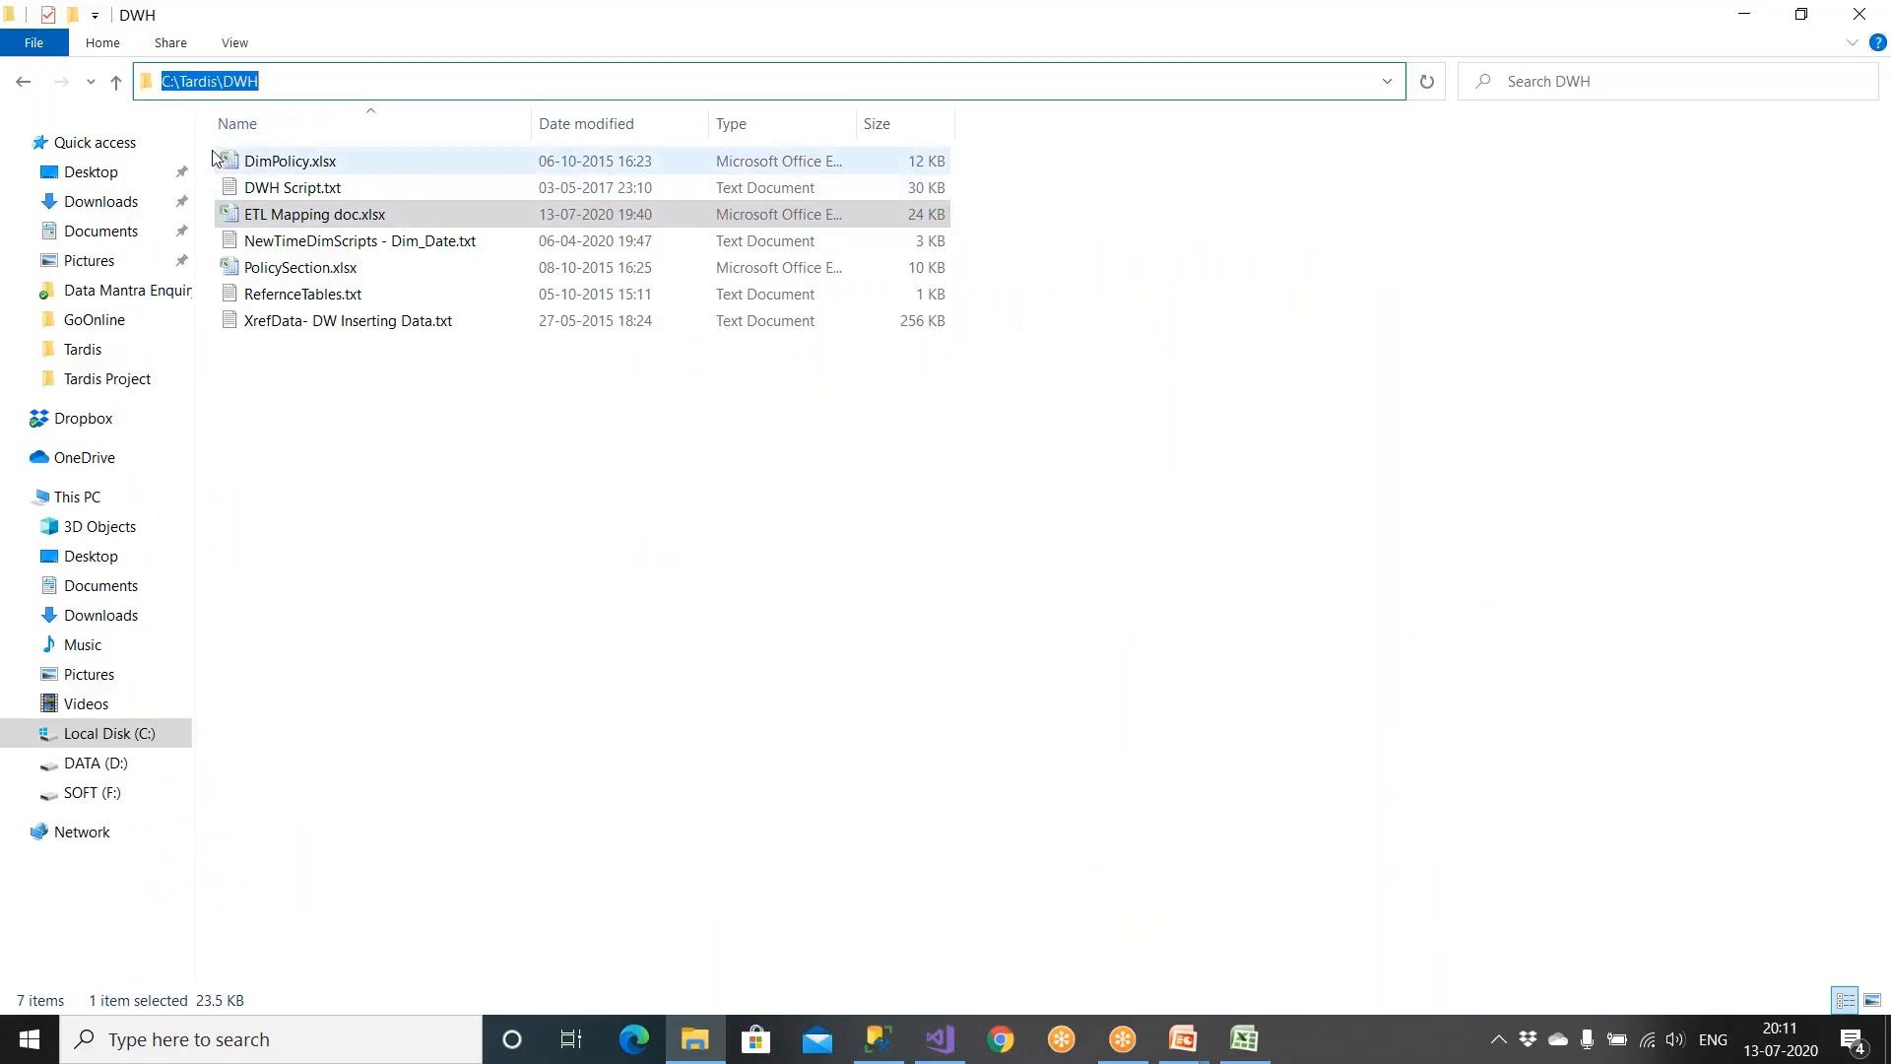
left_click(117, 83)
left_click(277, 189)
left_click(282, 163)
double_click(289, 165)
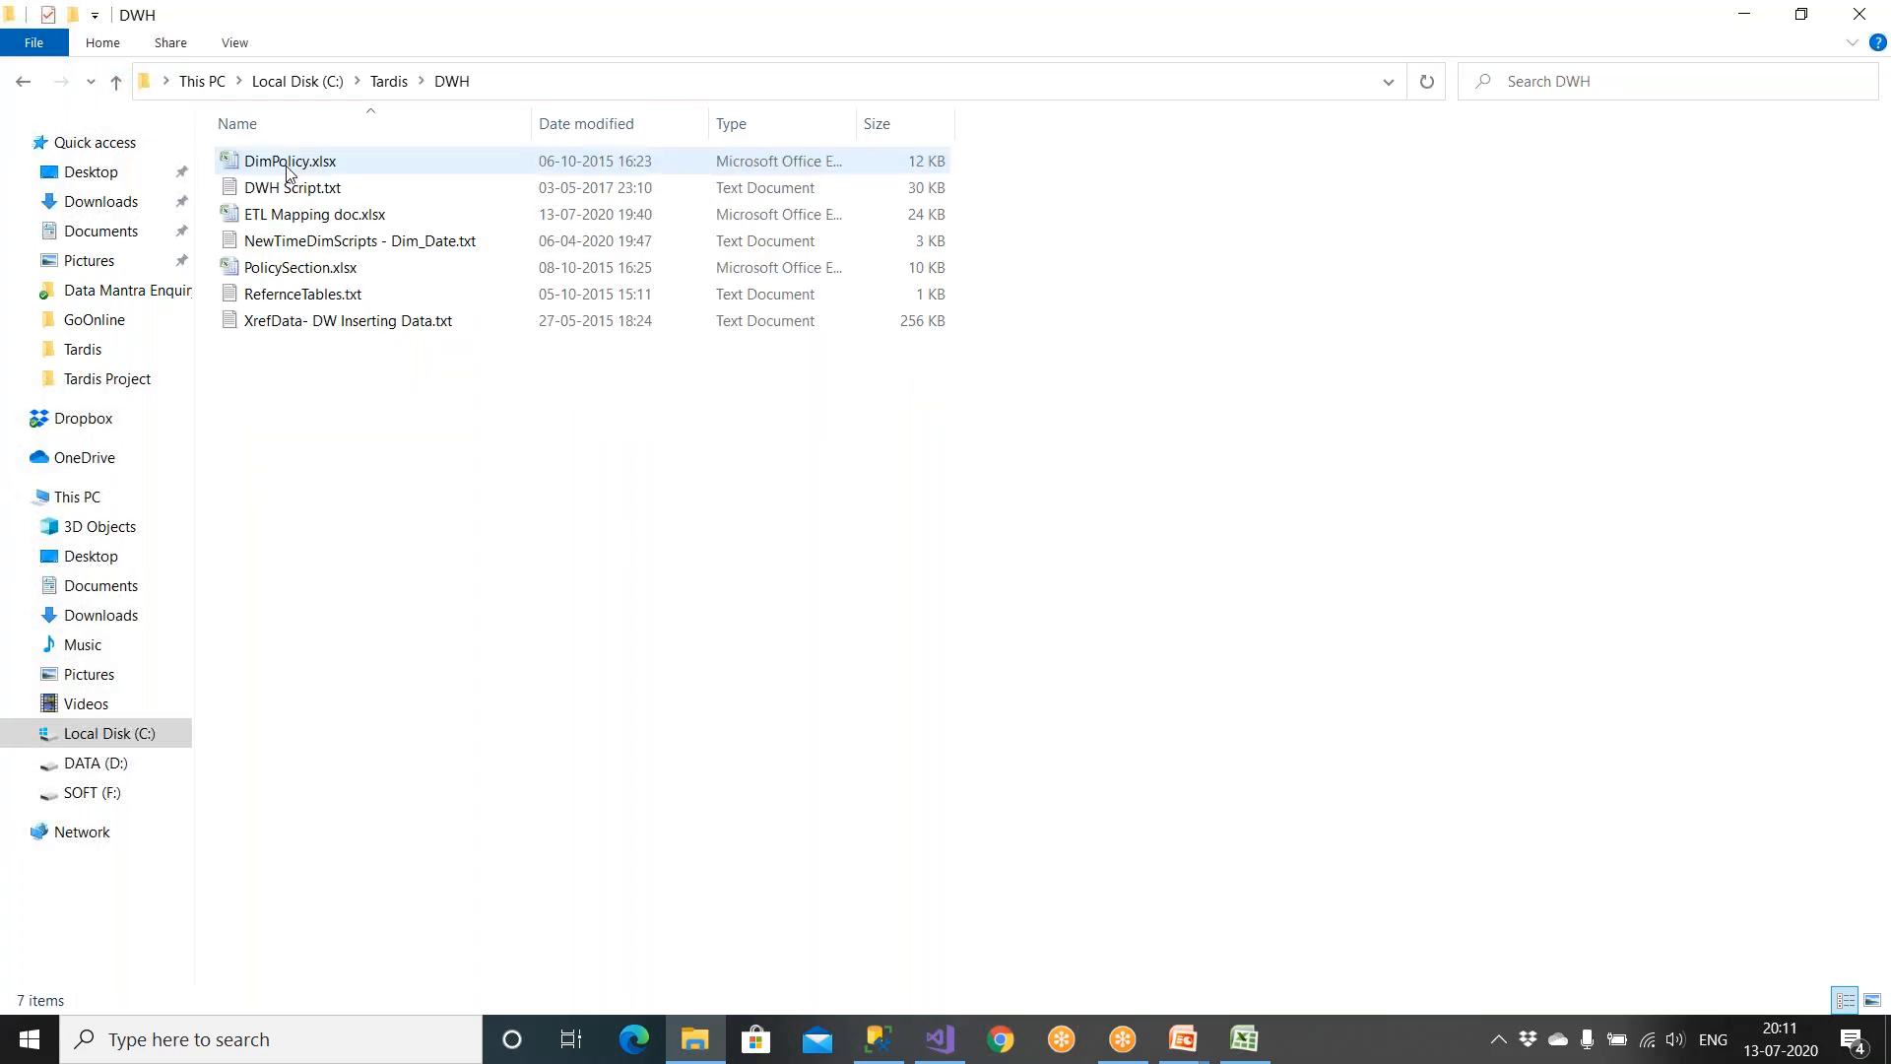
left_click(328, 255)
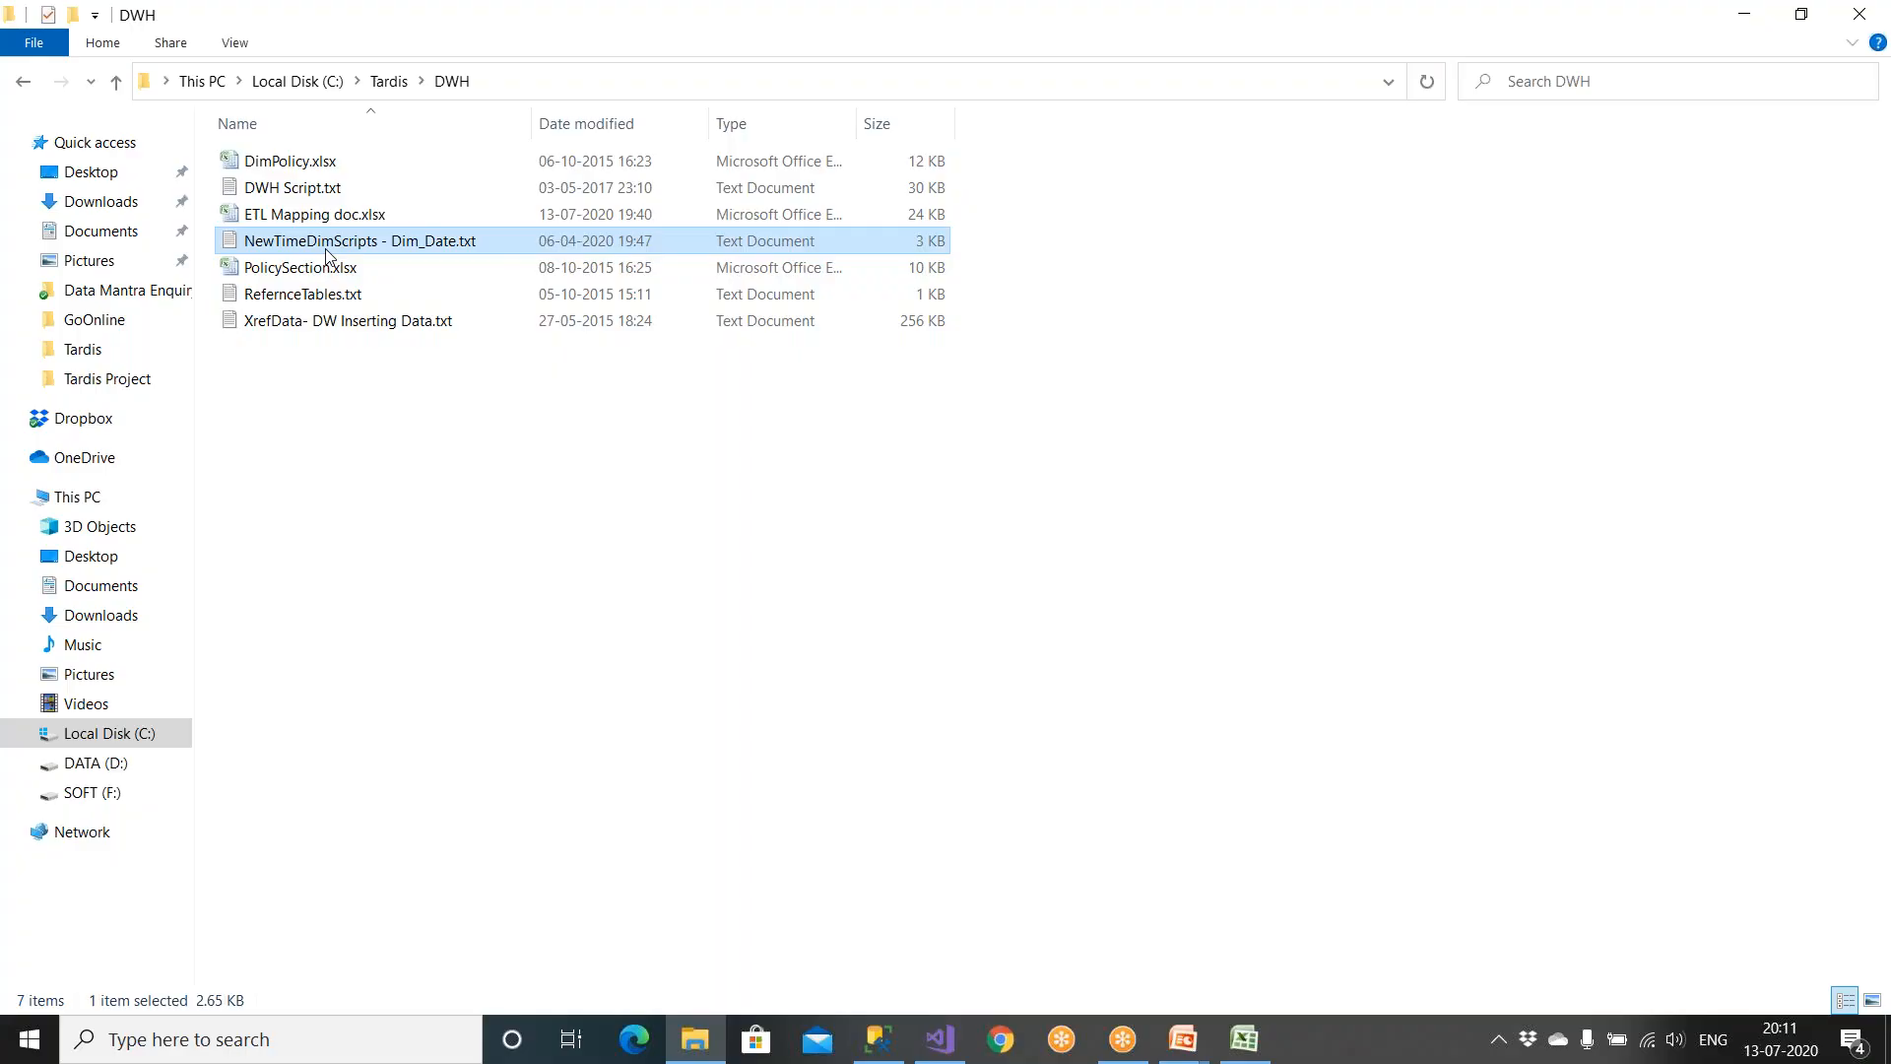
double_click(328, 255)
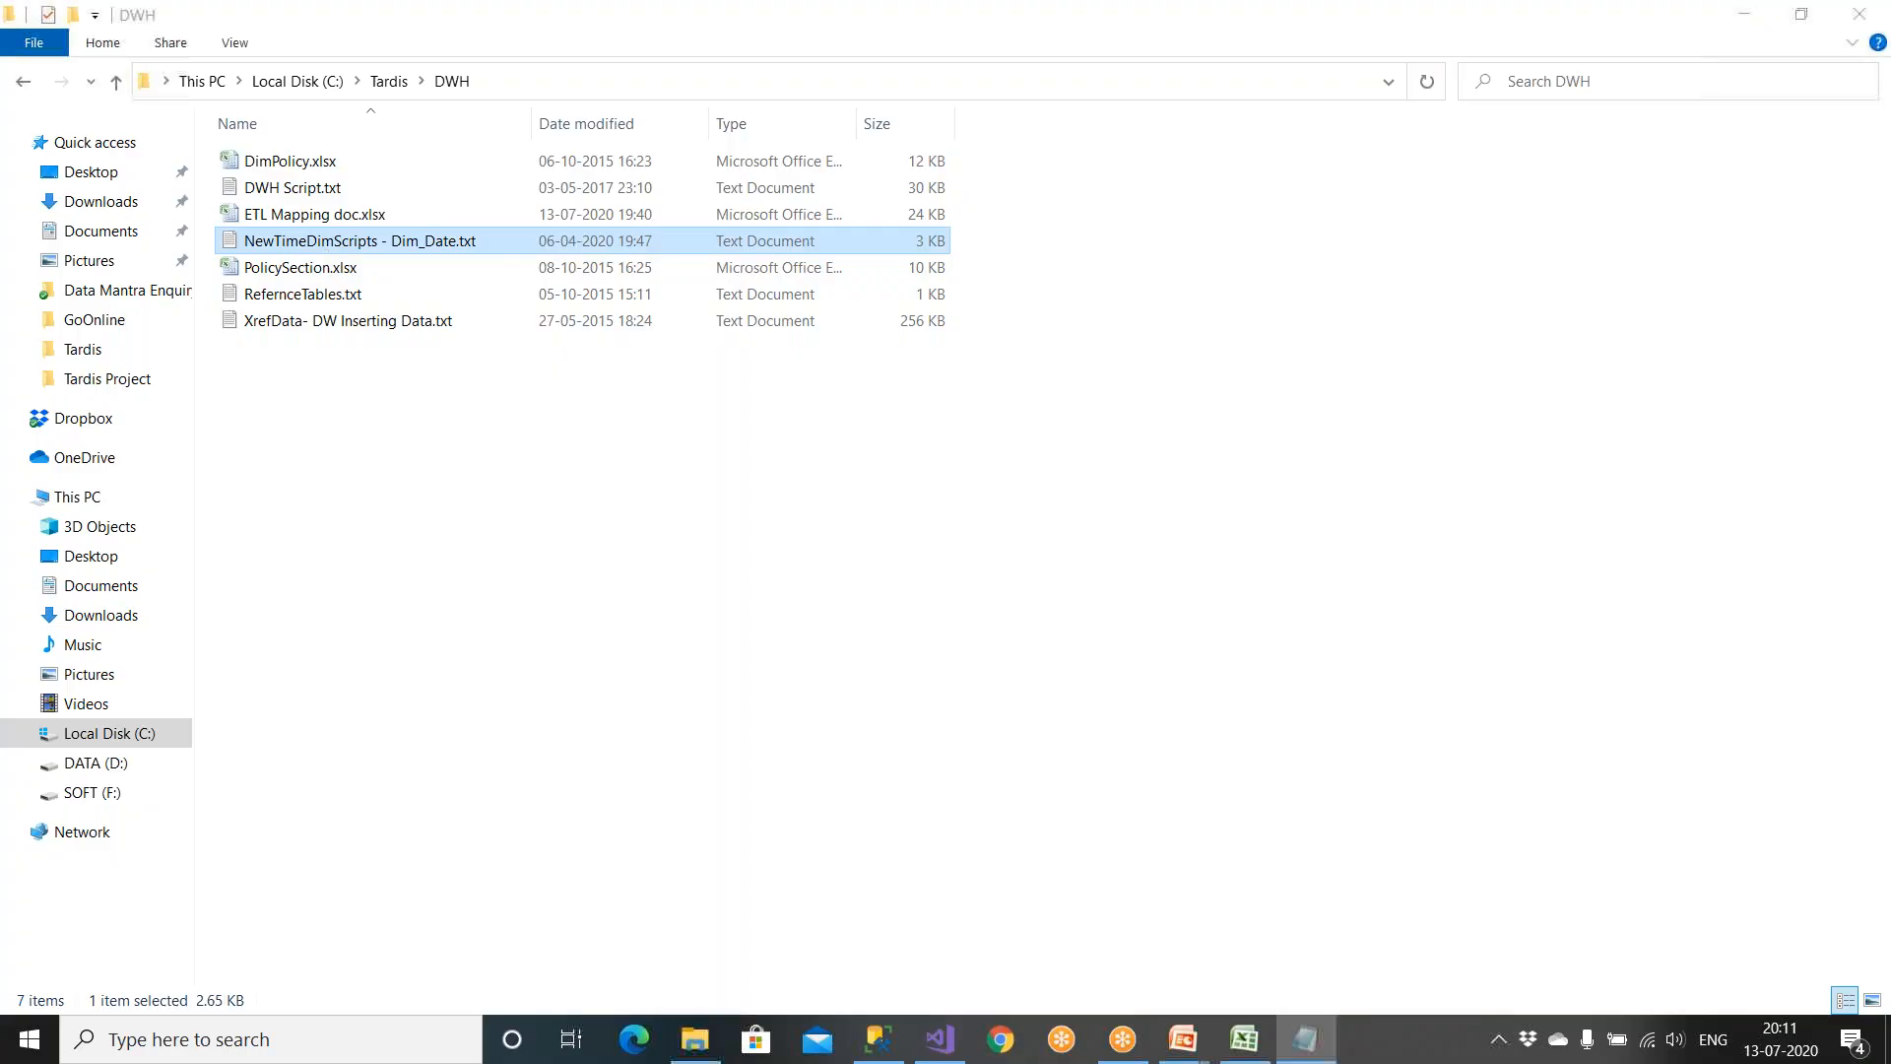
left_click(1677, 398)
left_click_drag(200, 202, 414, 206)
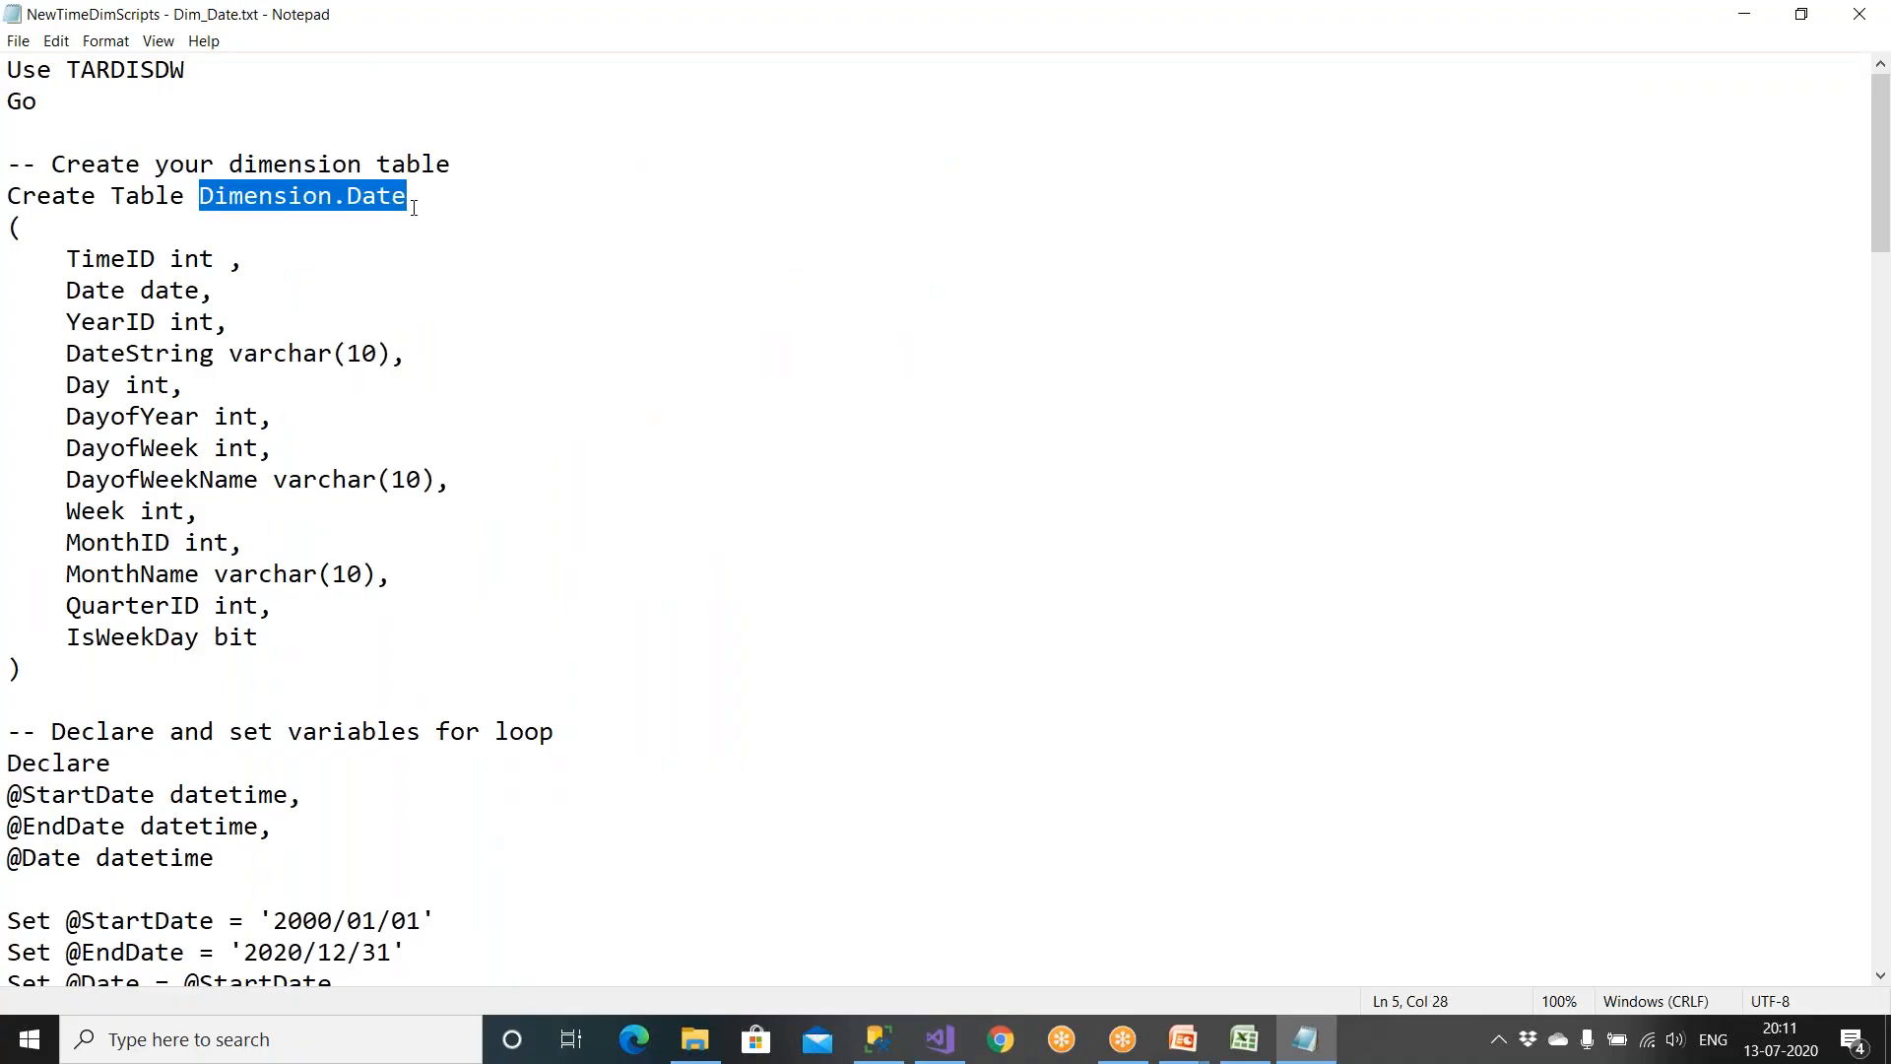
left_click_drag(8, 699, 8, 197)
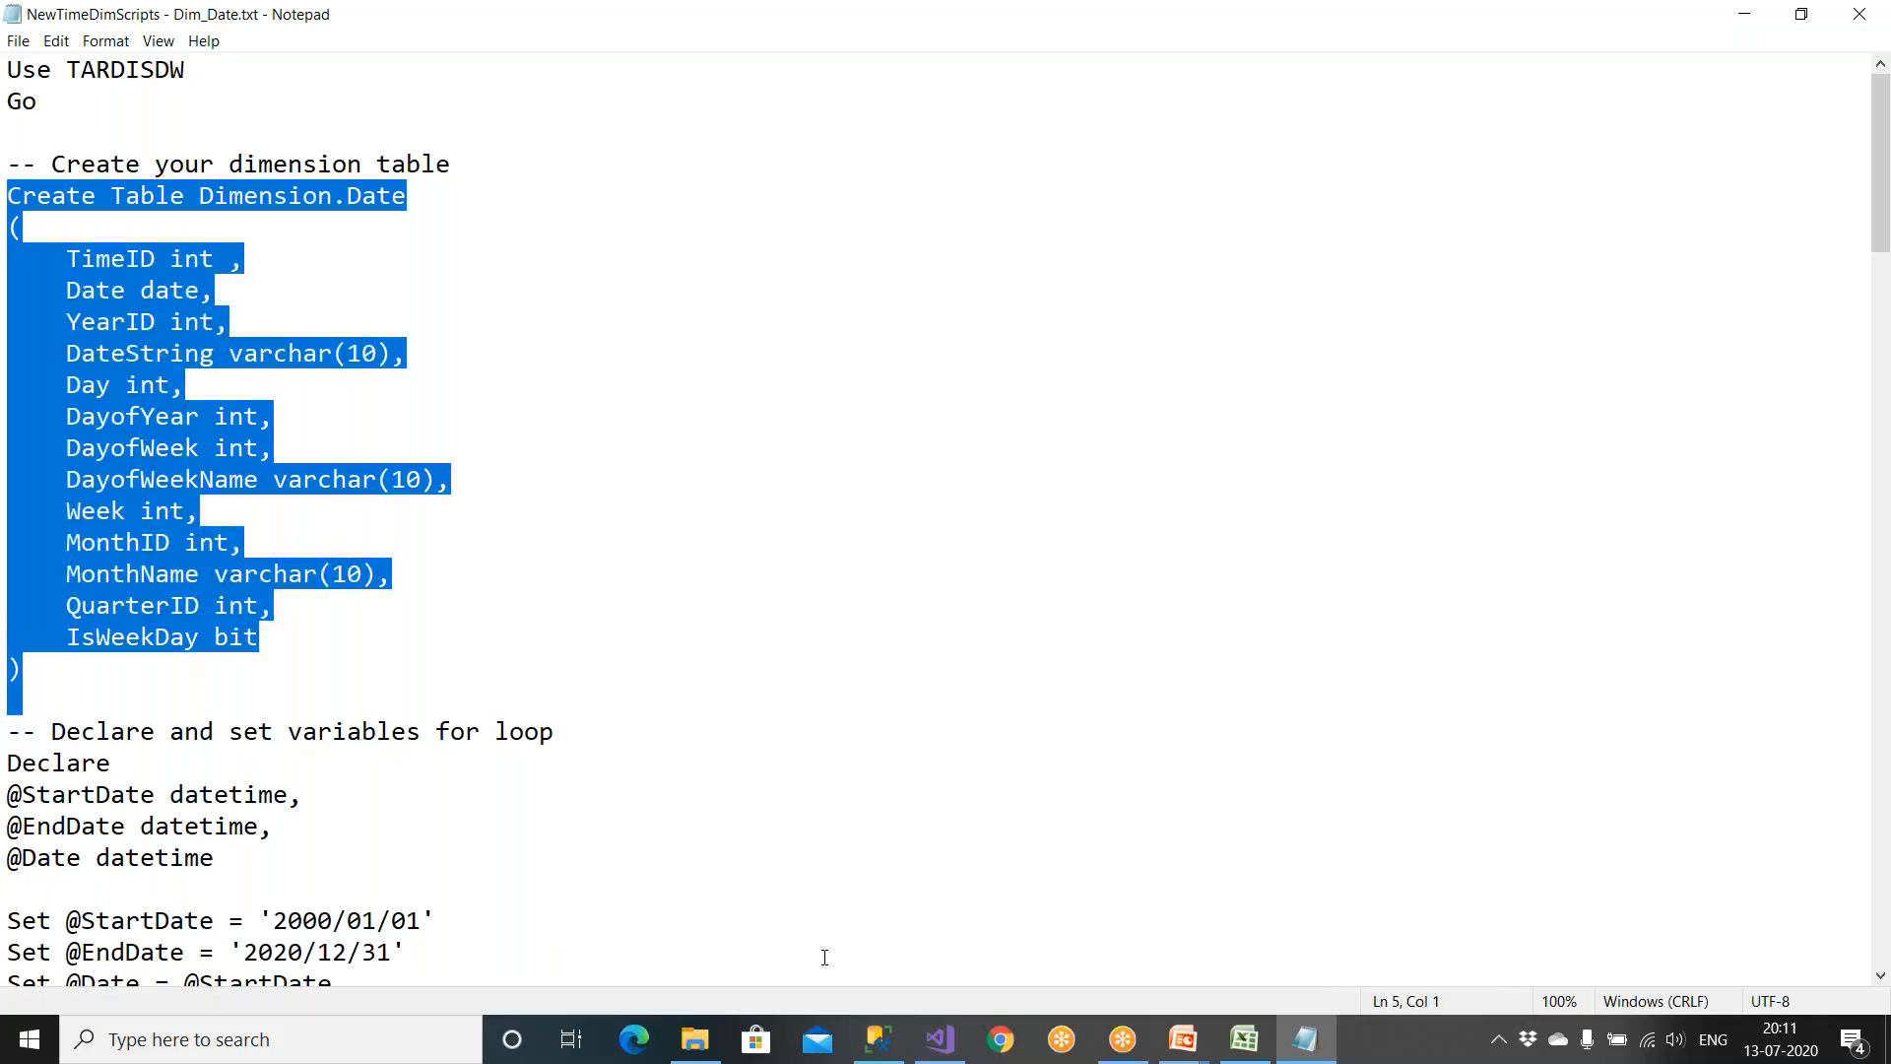
Step: In SQL Server Management Studio, duplicate the select statement on [Dimension].[Time] below the original, separated by a blank line
left_click(878, 1039)
left_click(1074, 481)
left_click_drag(1077, 447, 556, 432)
left_click(1241, 432)
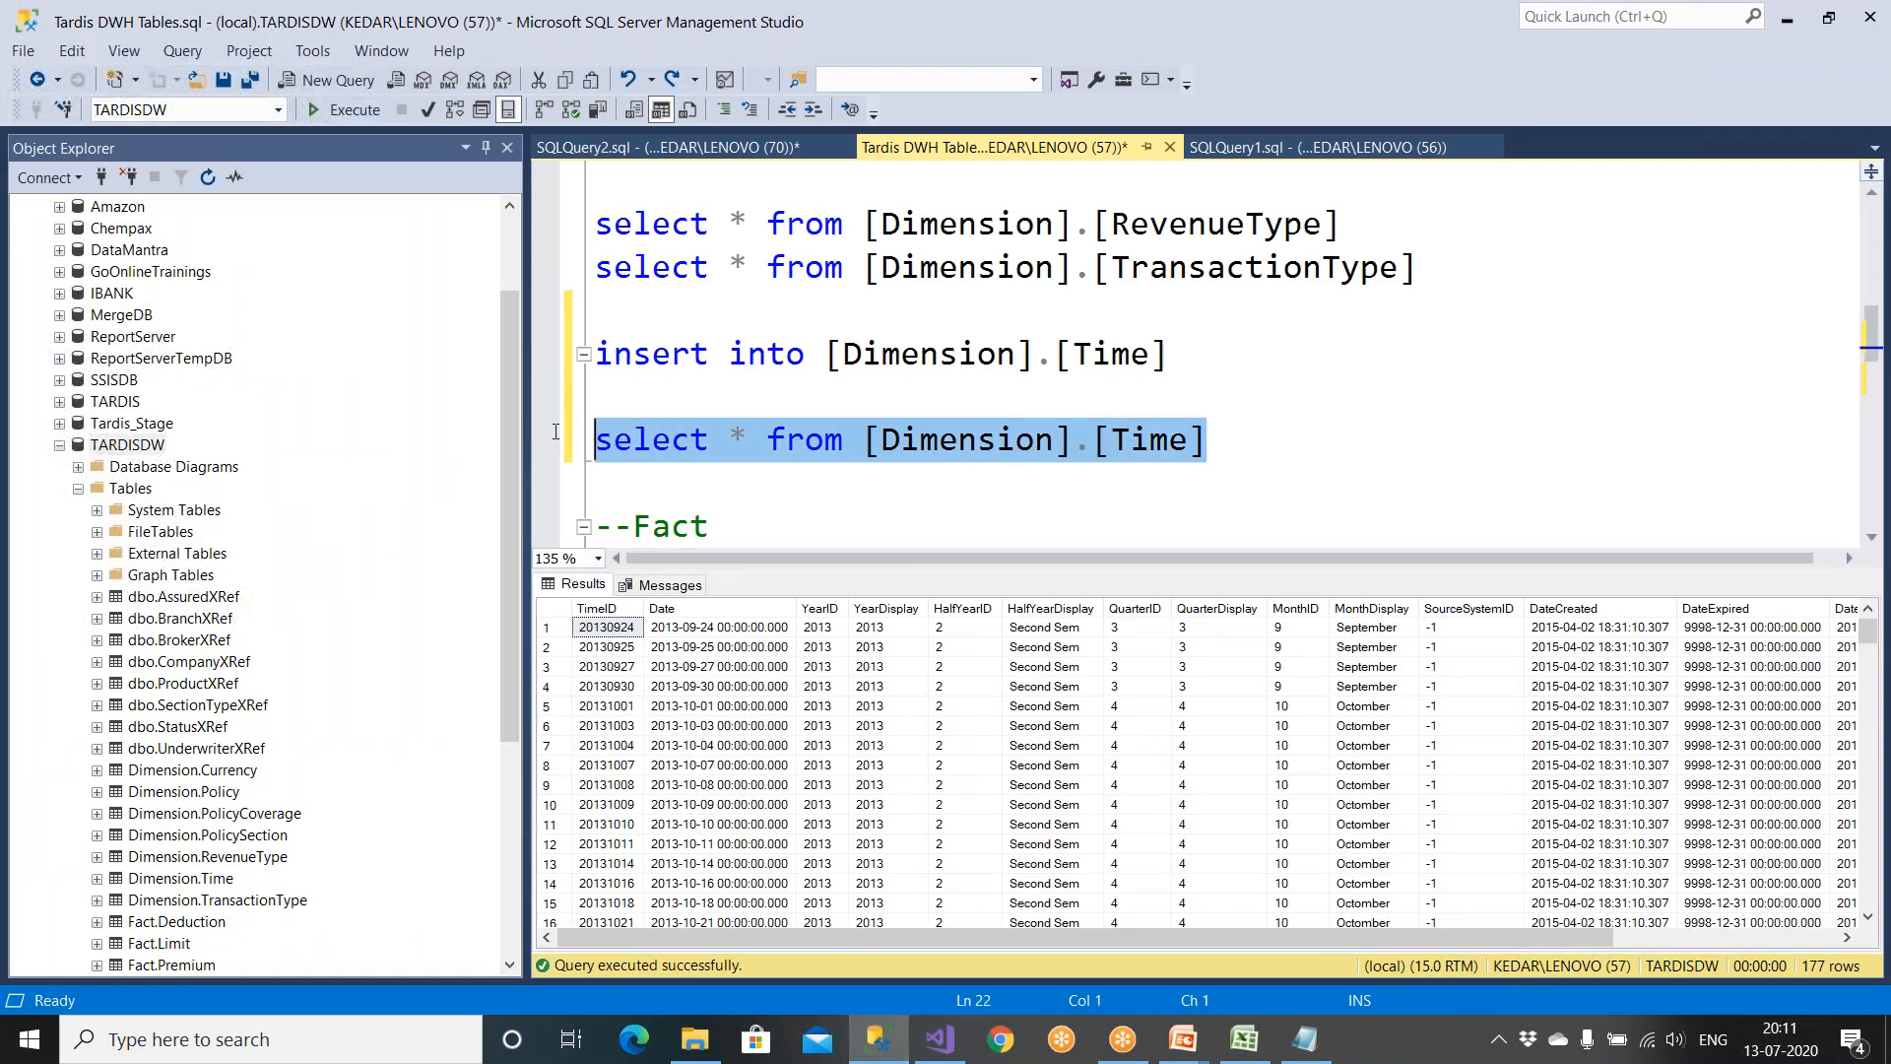
key("ctrl+c")
left_click(1239, 441)
key("Return")
key("Return")
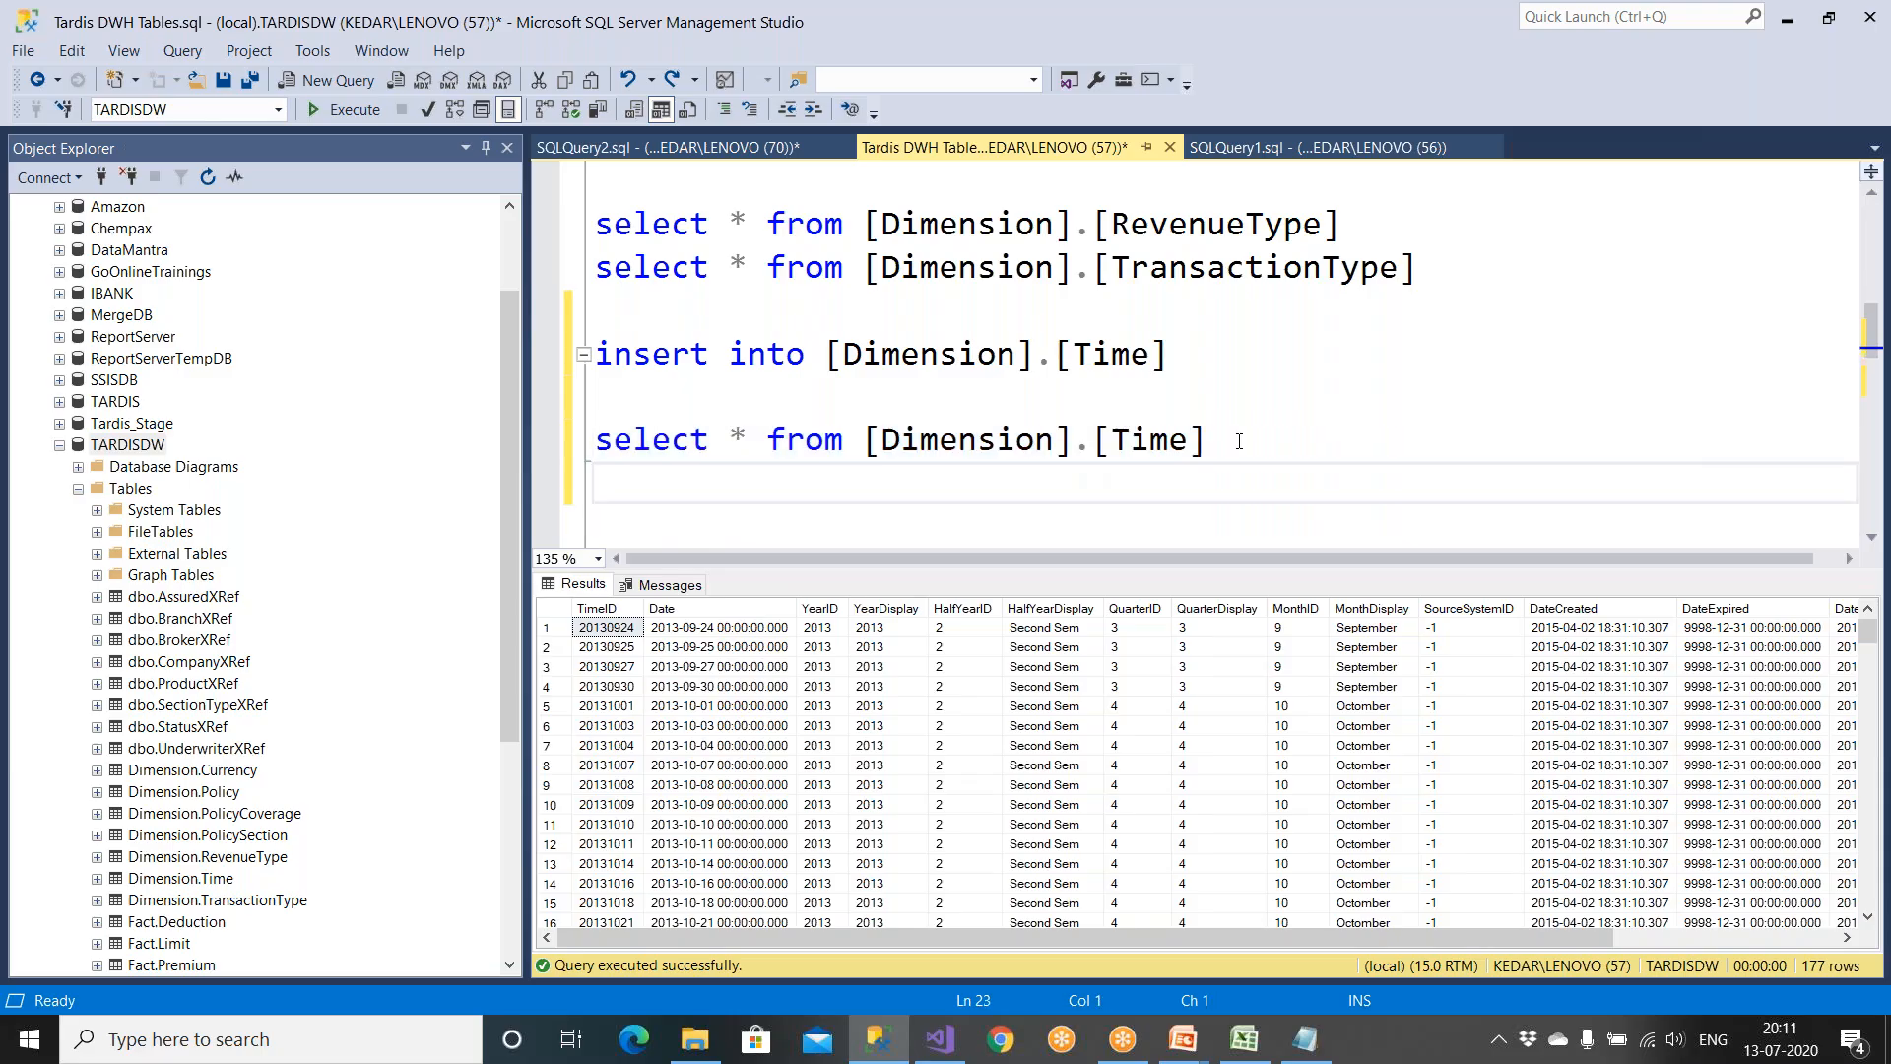
key("ctrl+v")
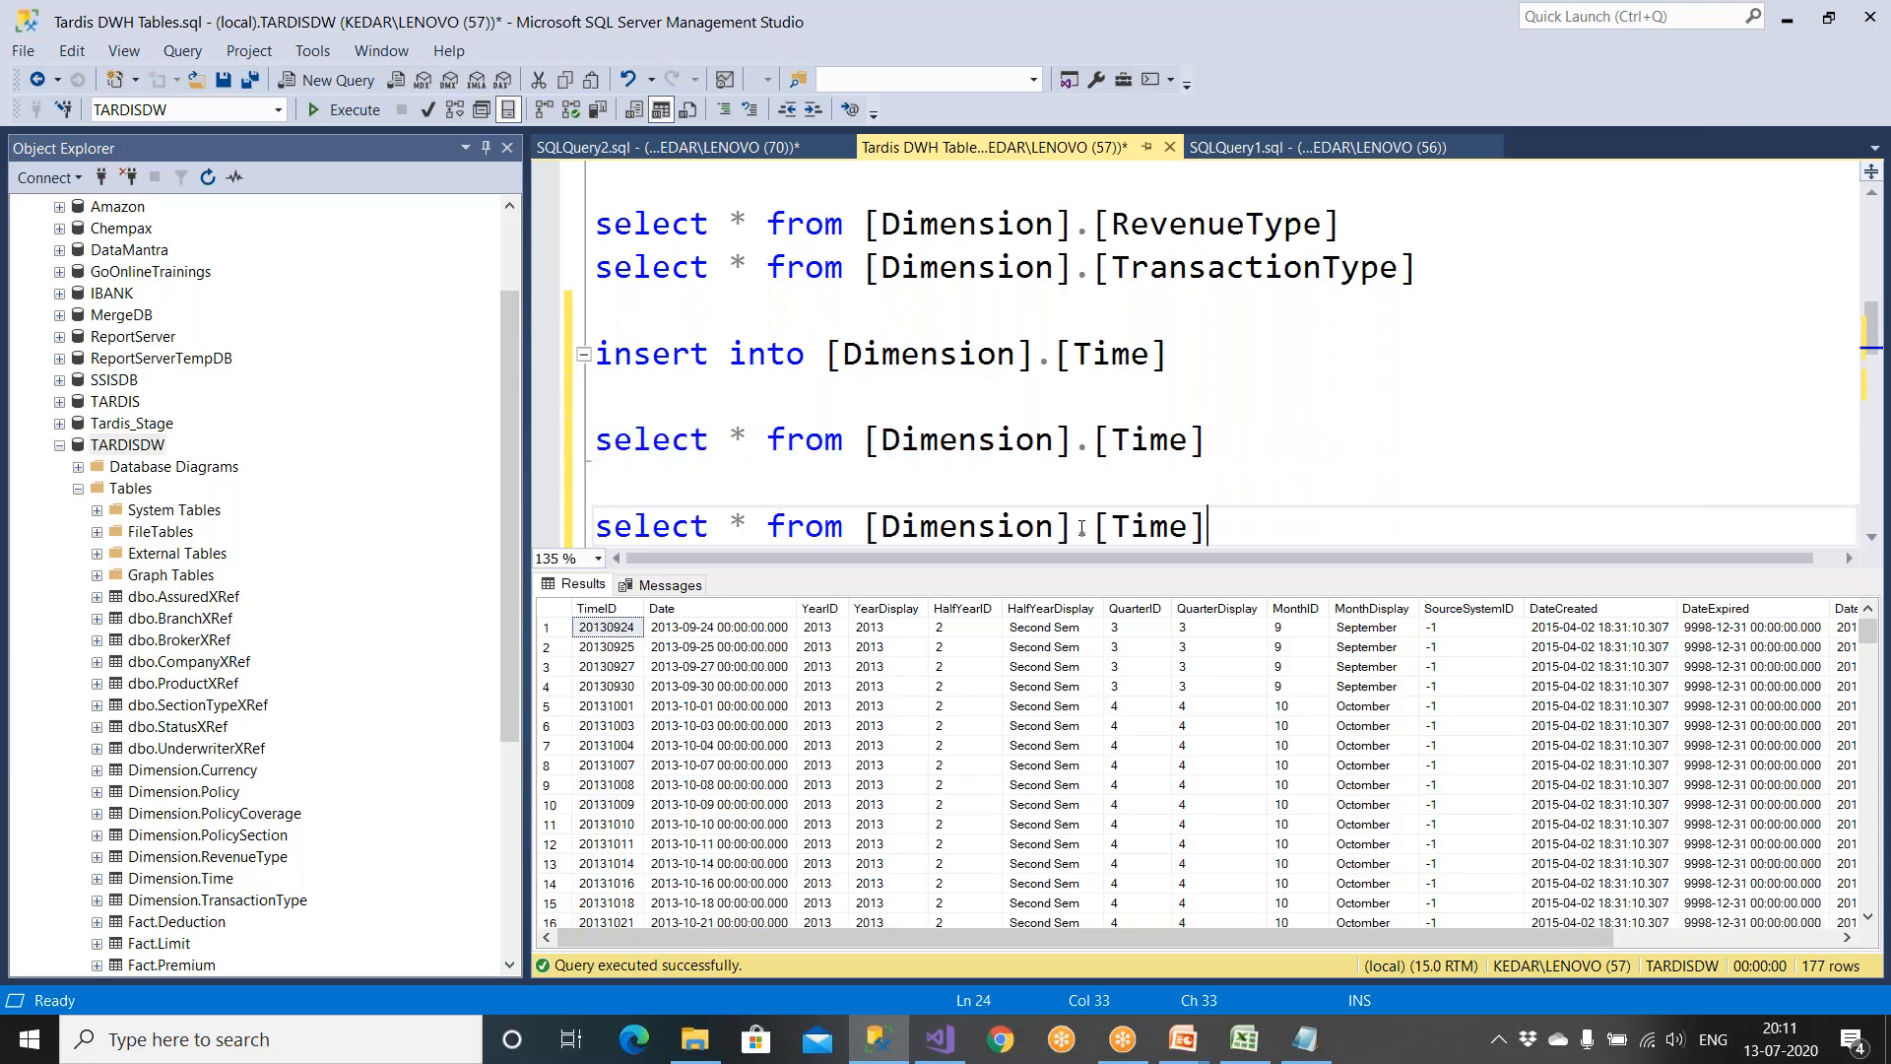
Step: Change the table in the duplicated select statement to [Date] and run that statement
left_click_drag(1107, 529, 1188, 529)
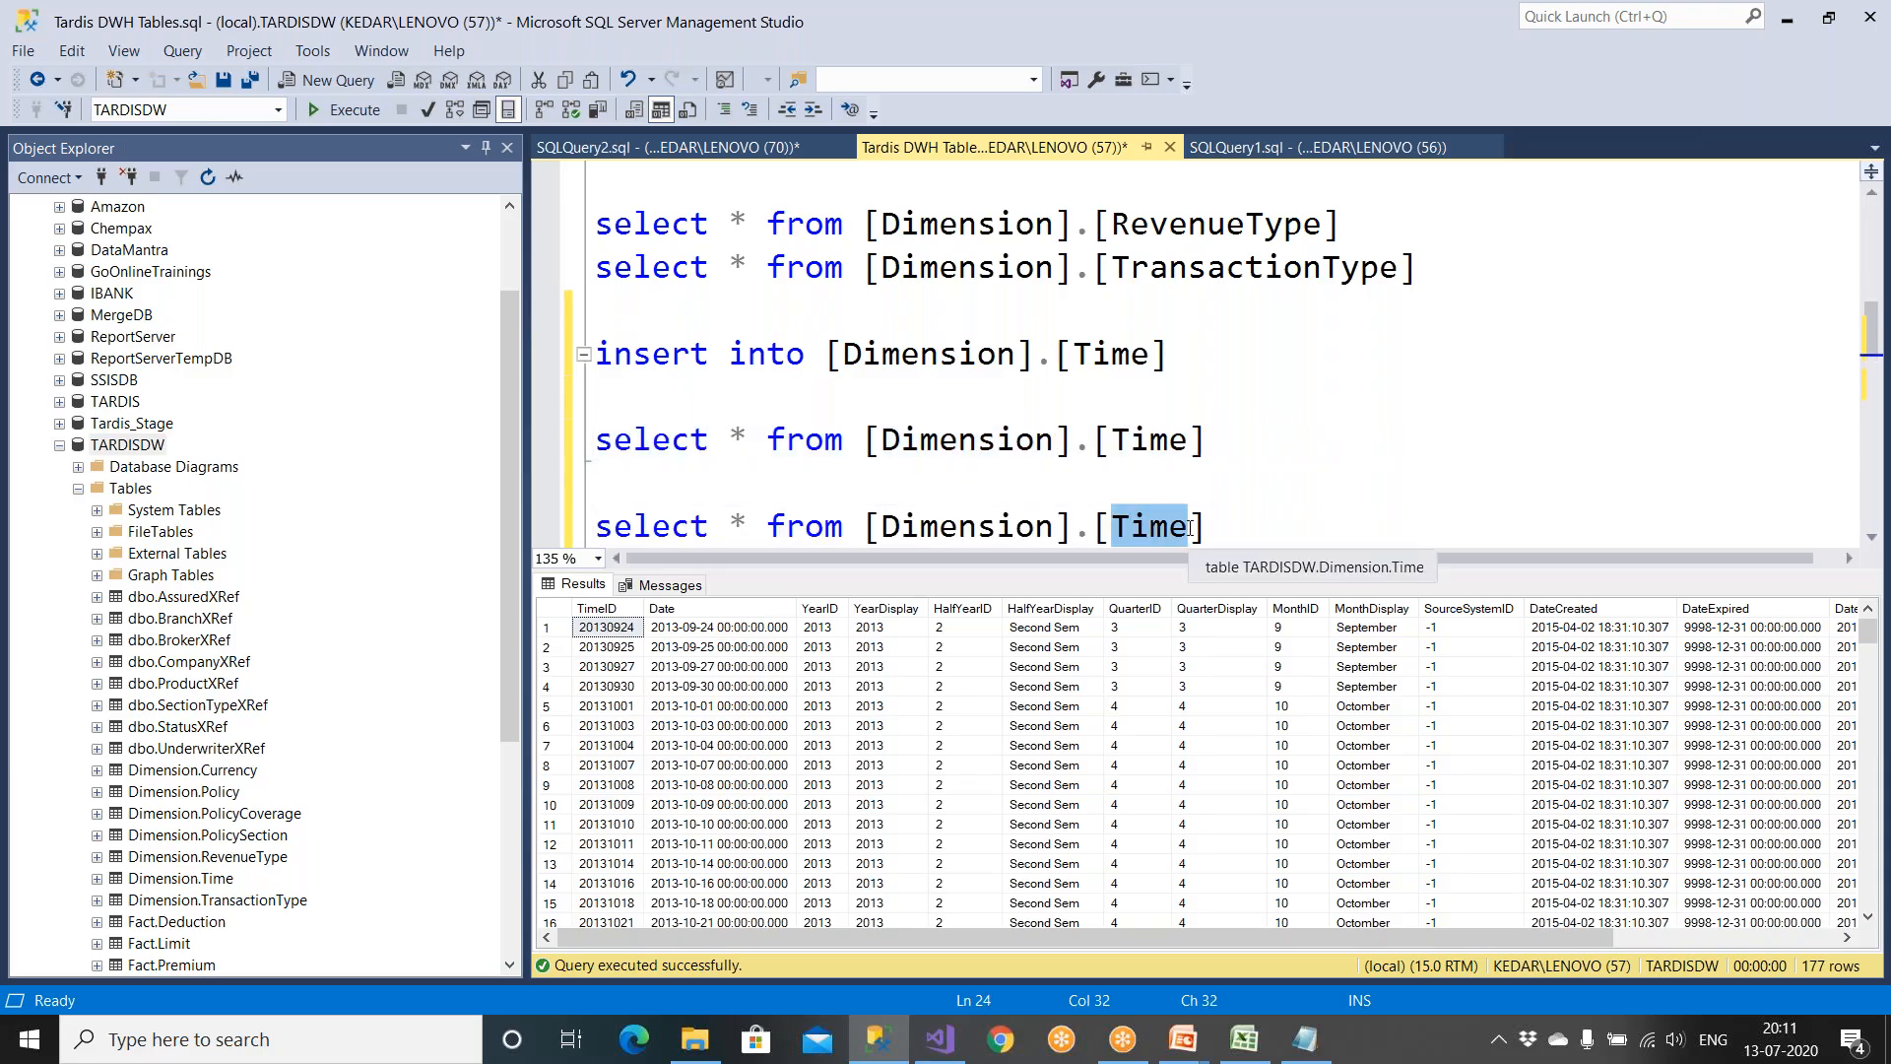
type("Date")
left_click_drag(1214, 529, 597, 483)
left_click(365, 112)
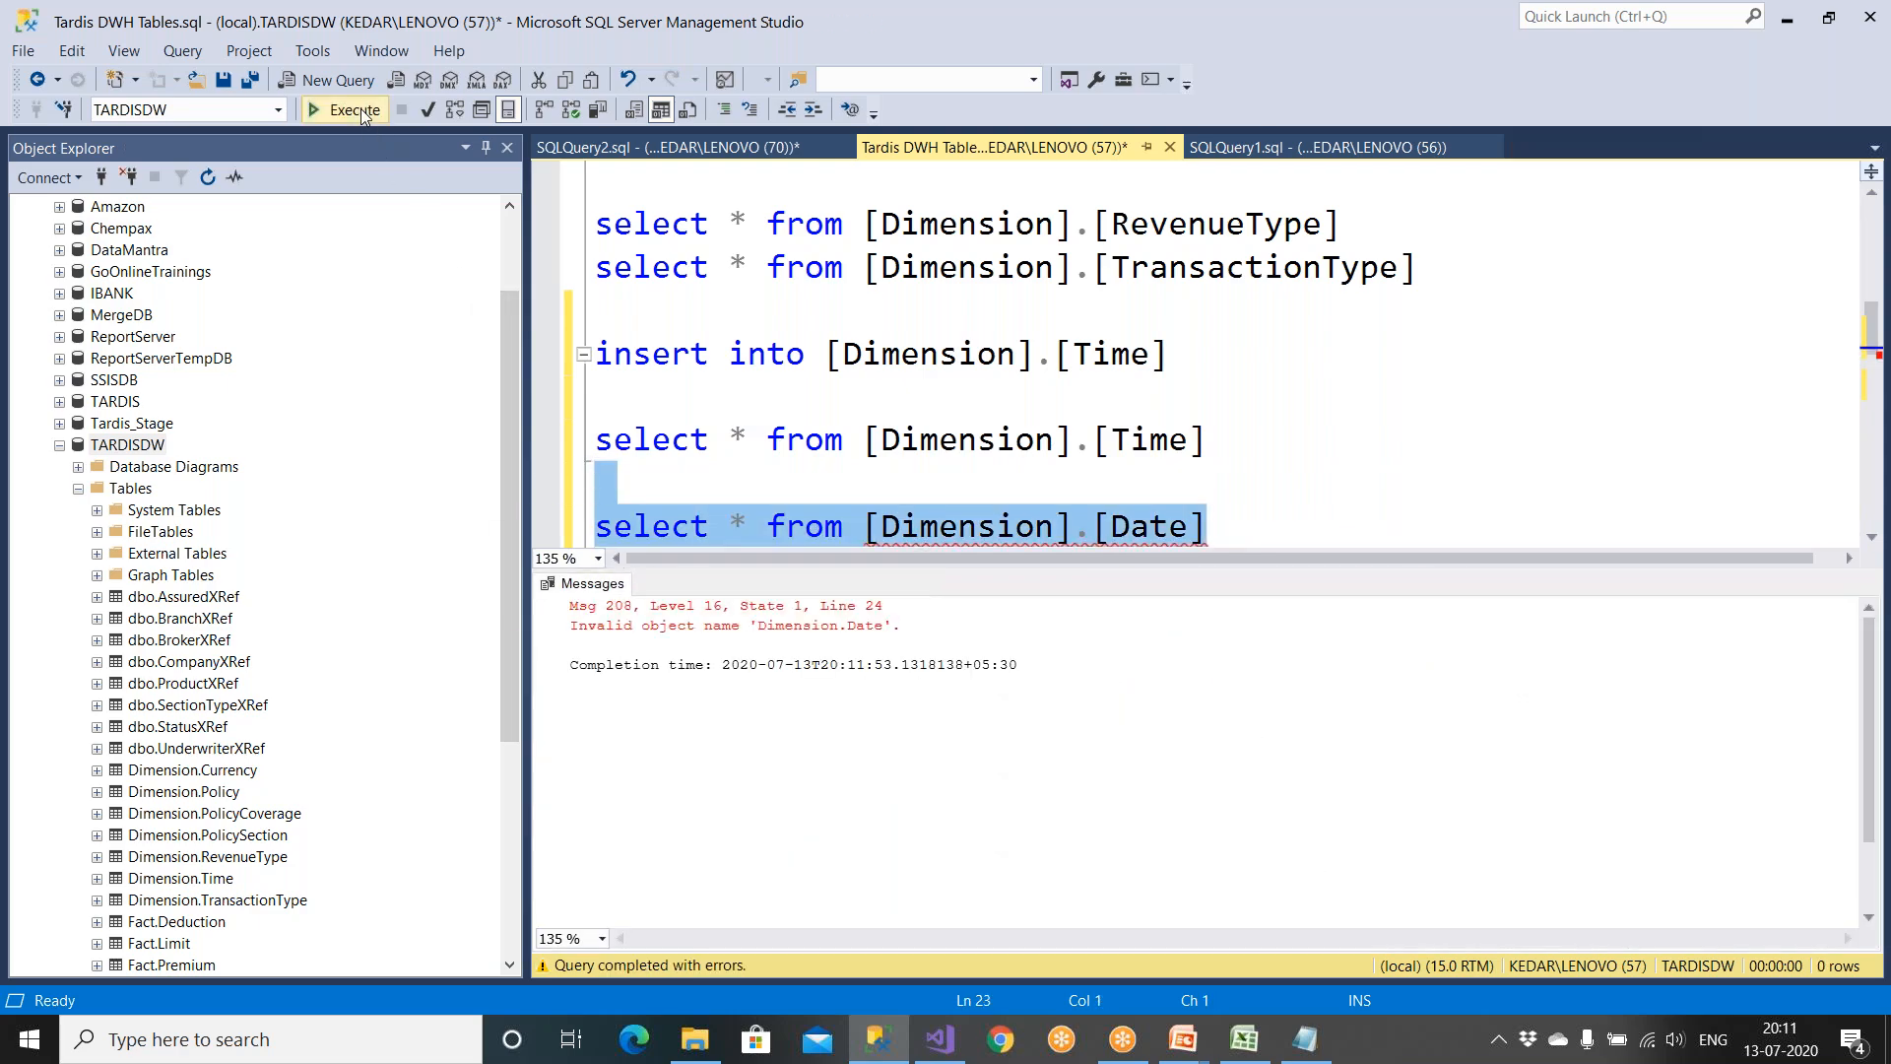
Step: Switch to Notepad and close the Dim_Date script file
left_click_drag(1062, 446, 1210, 446)
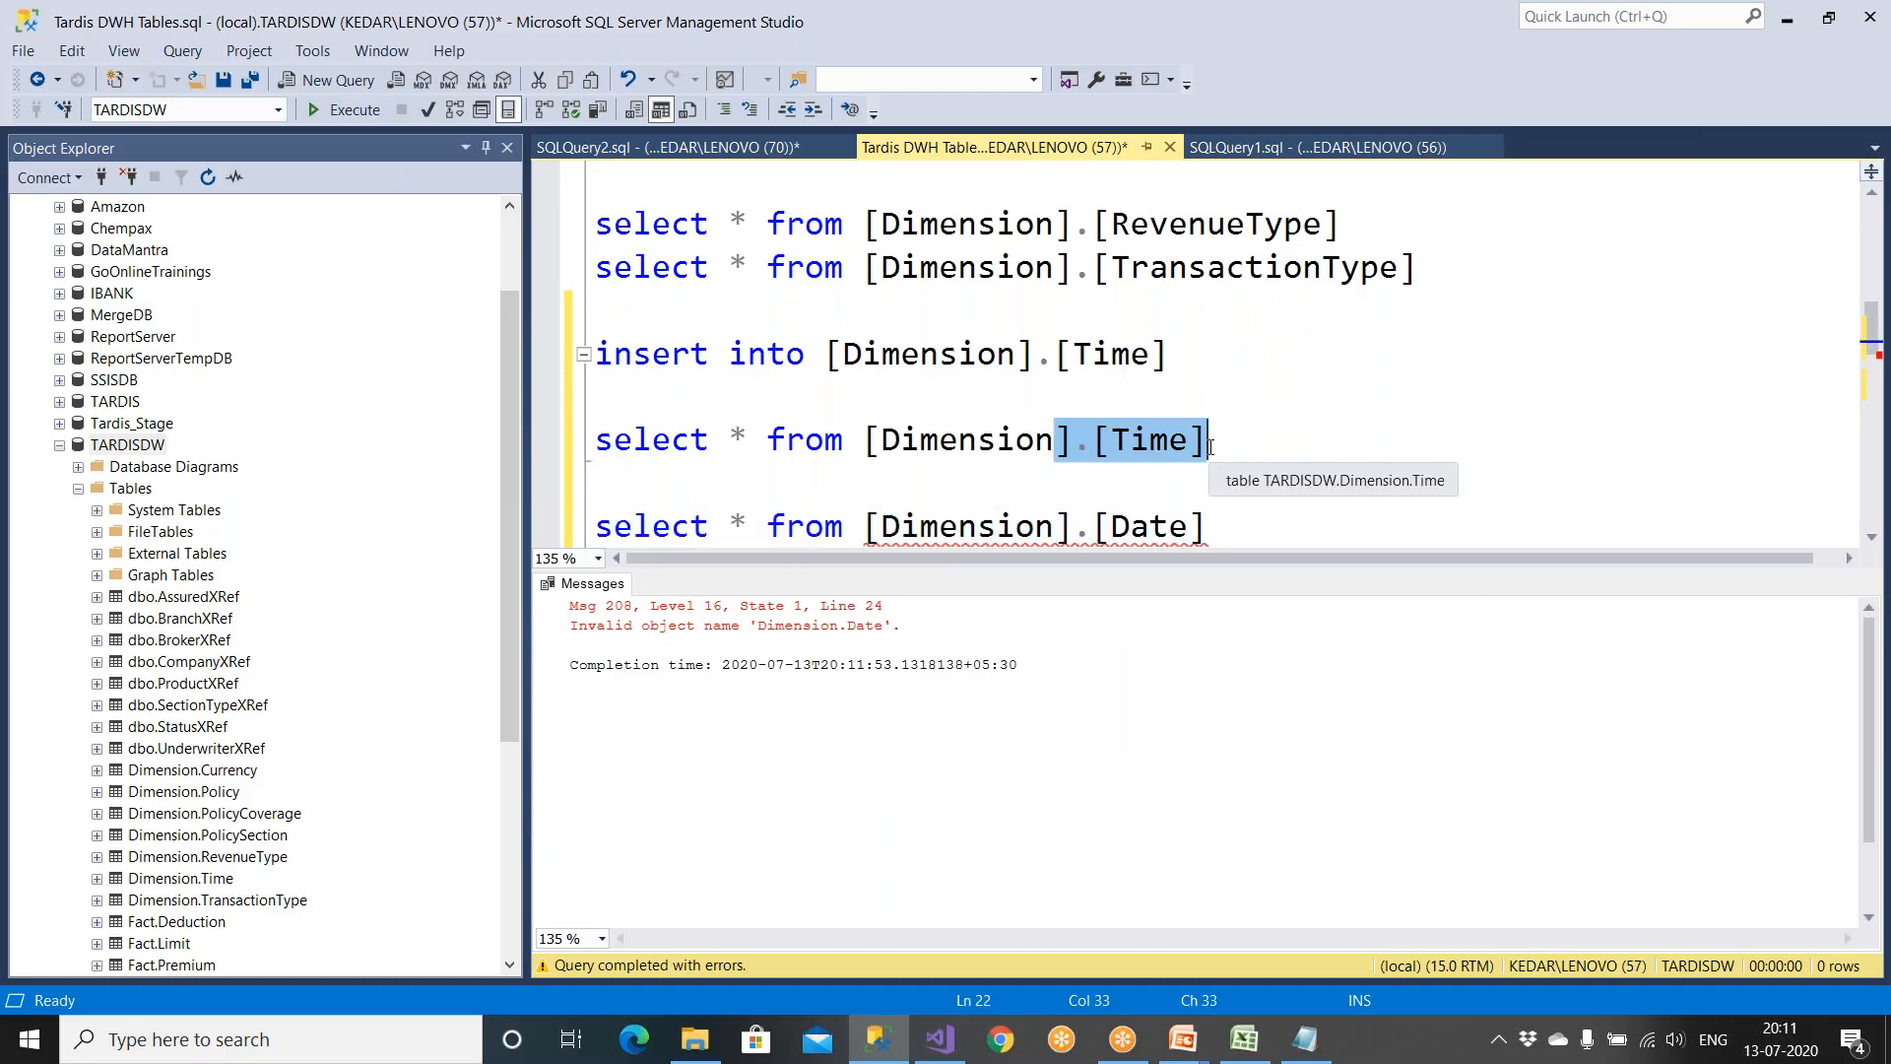
key("alt")
key("alt+Tab")
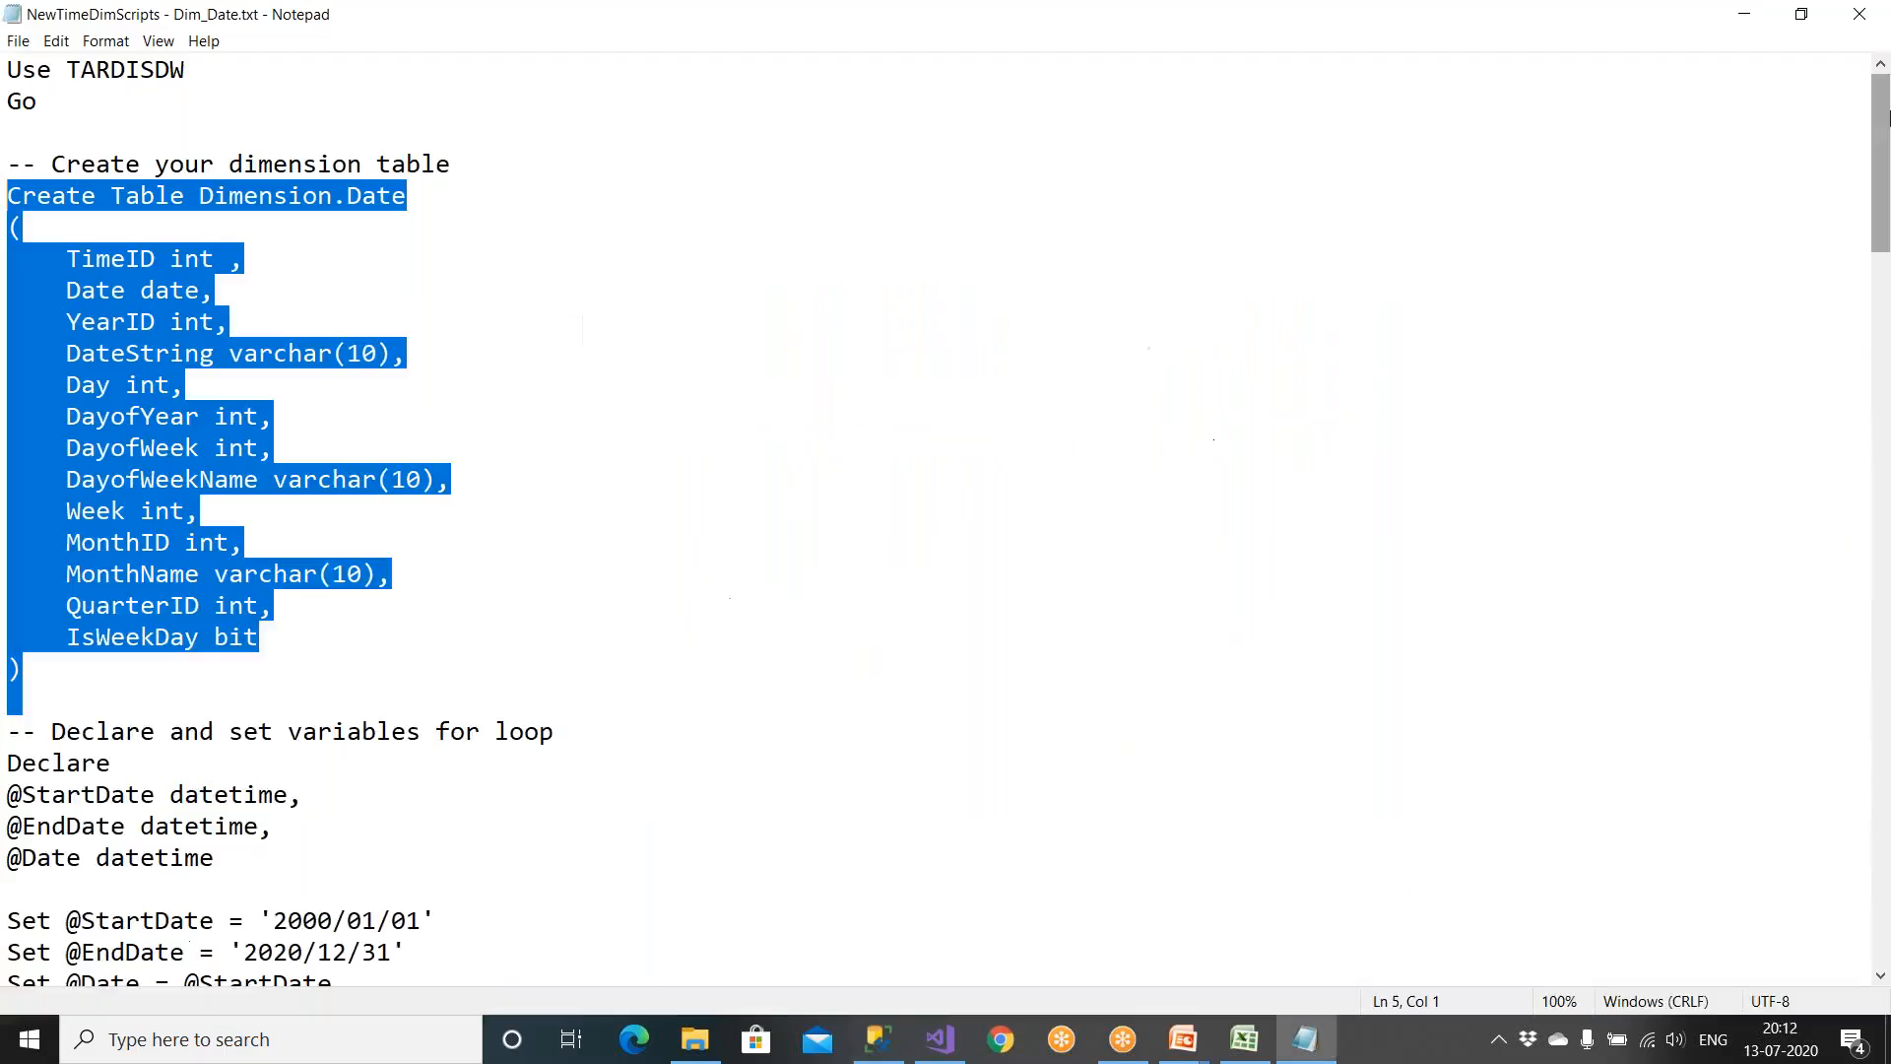
left_click(1871, 18)
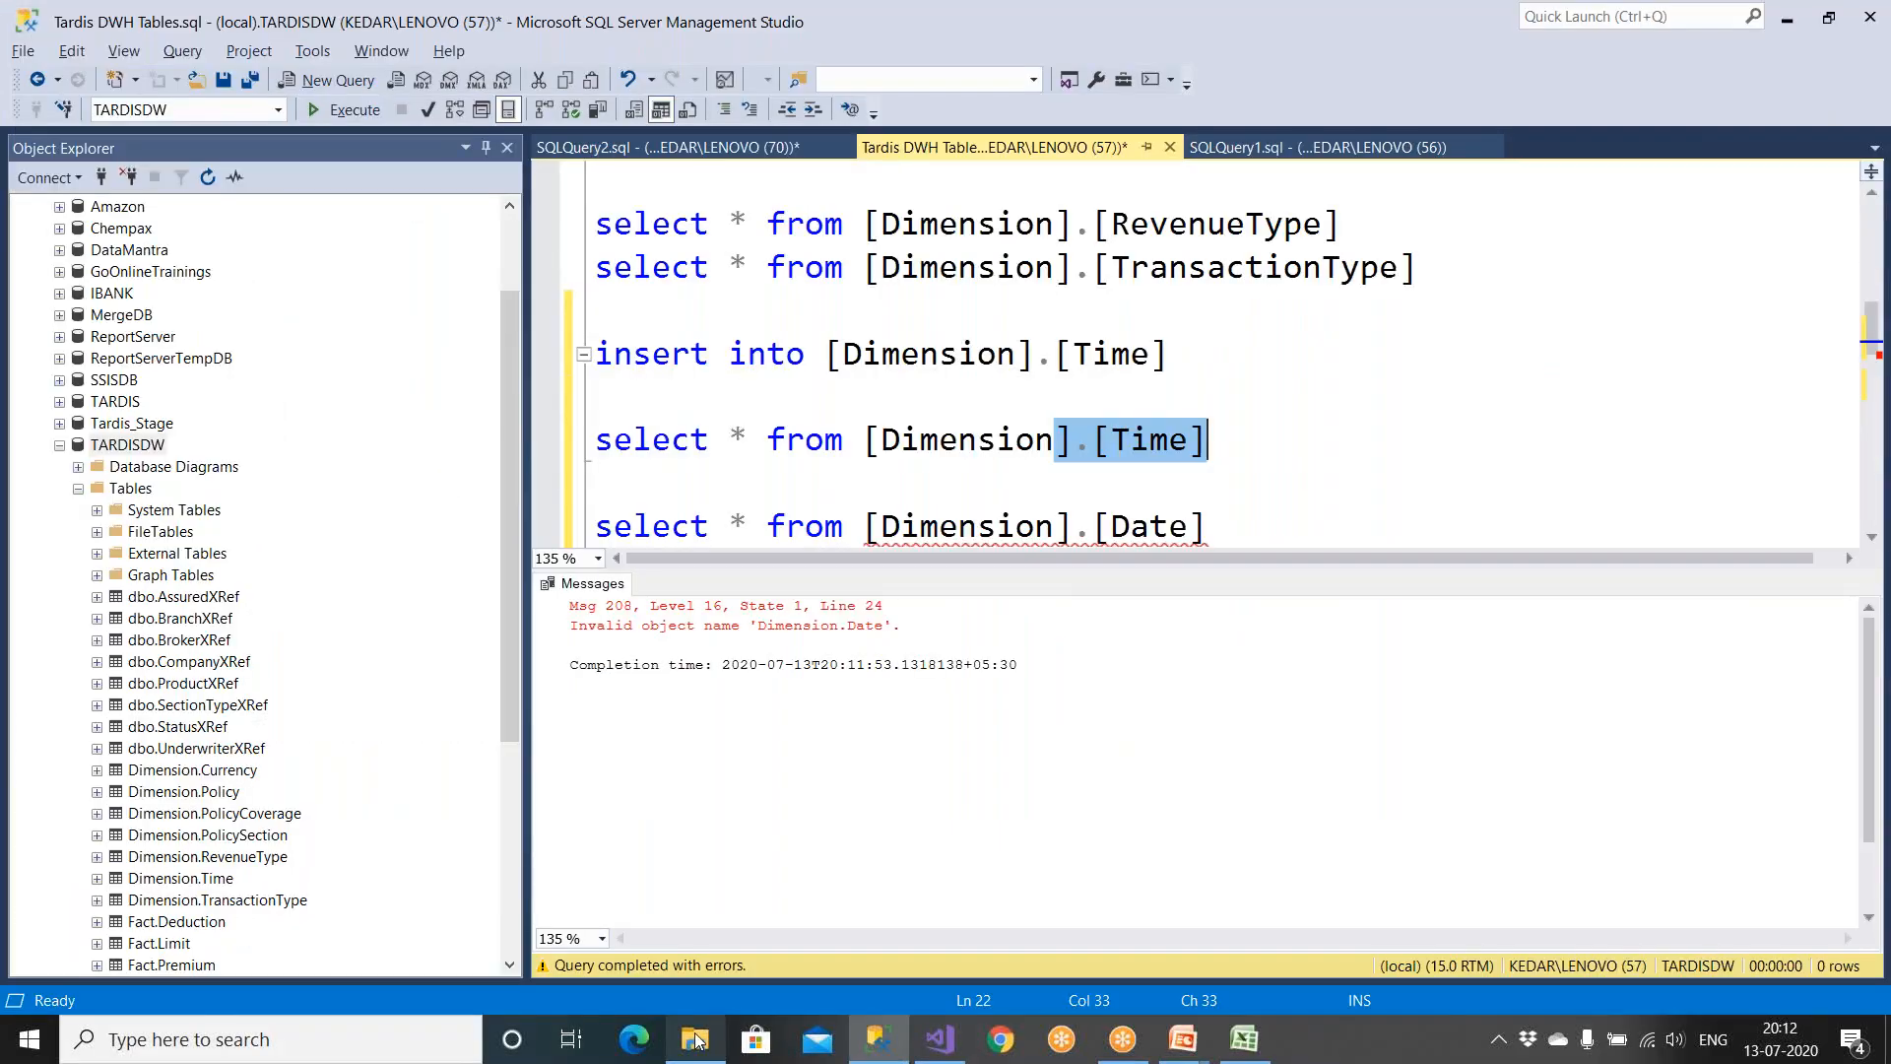
Step: Copy the entire contents of NewTimeDimScripts - Dim_Date.txt from the DWH folder into a new query in SQL Server Management Studio
left_click(694, 1039)
double_click(375, 241)
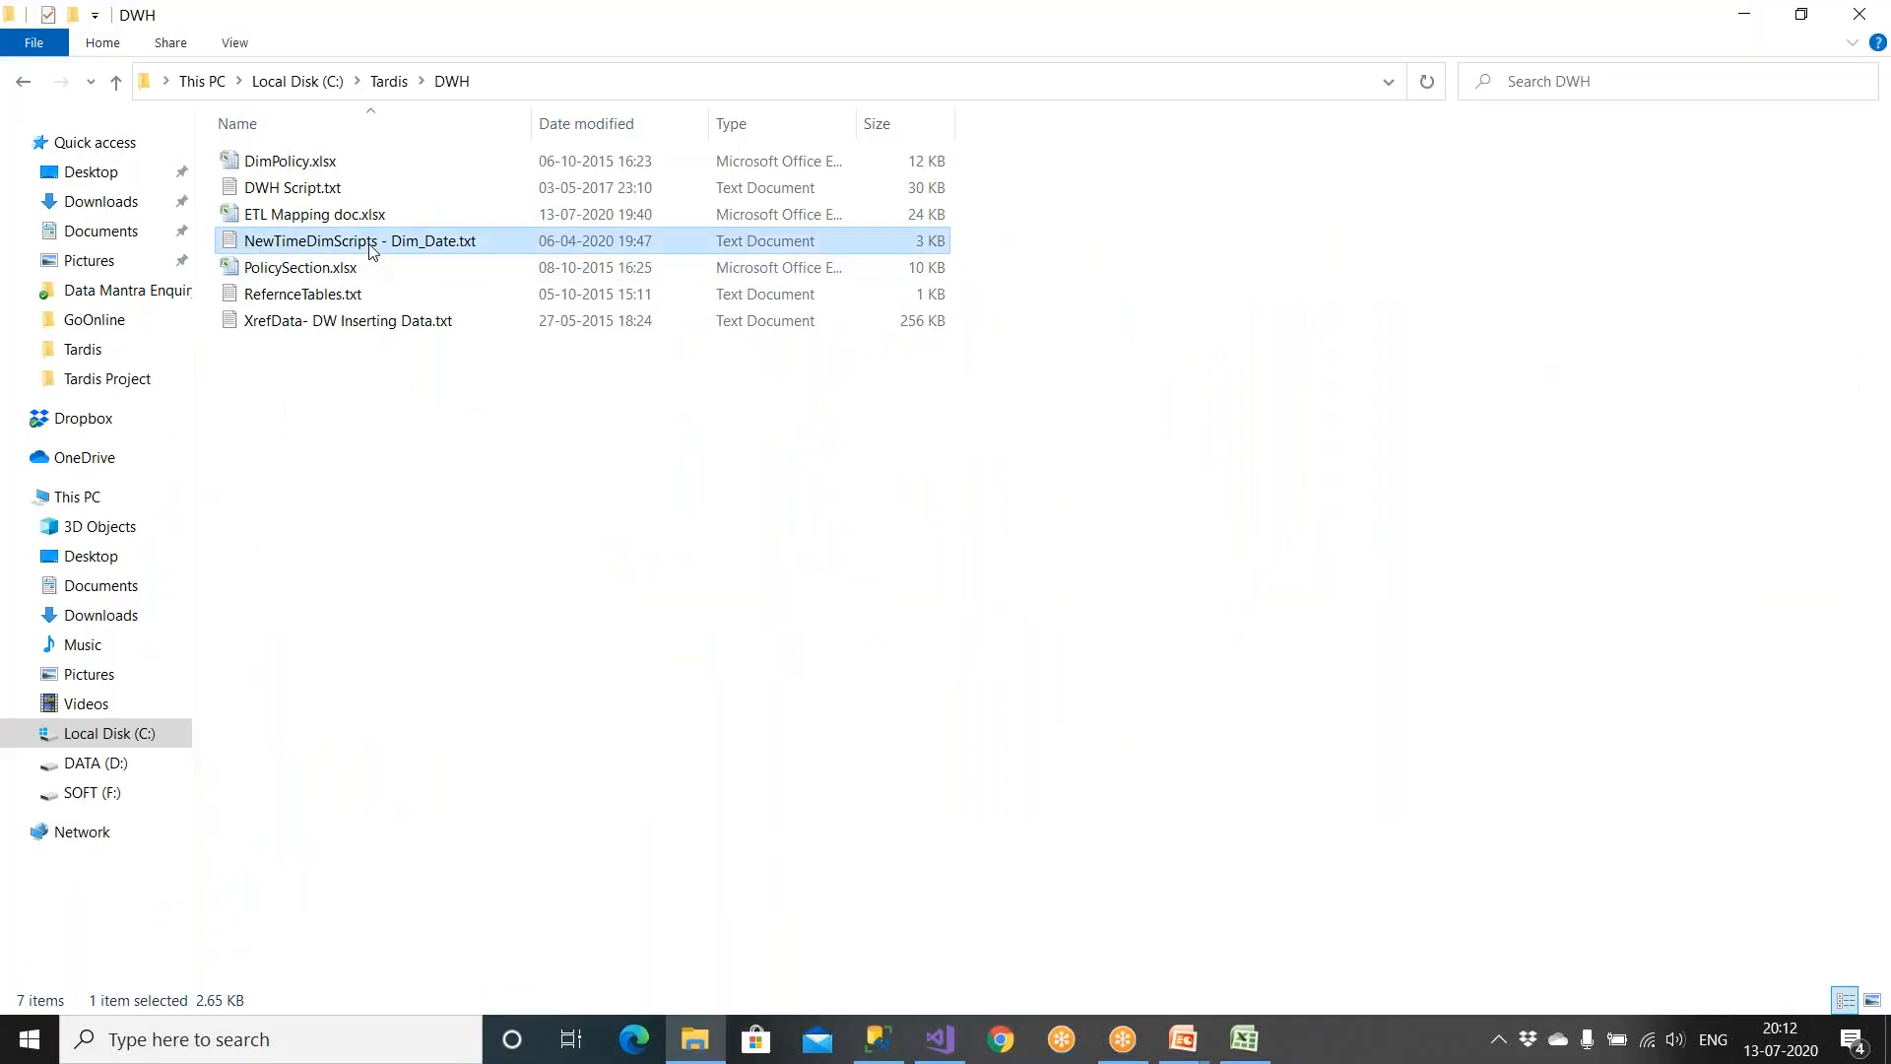
key("ctrl+a")
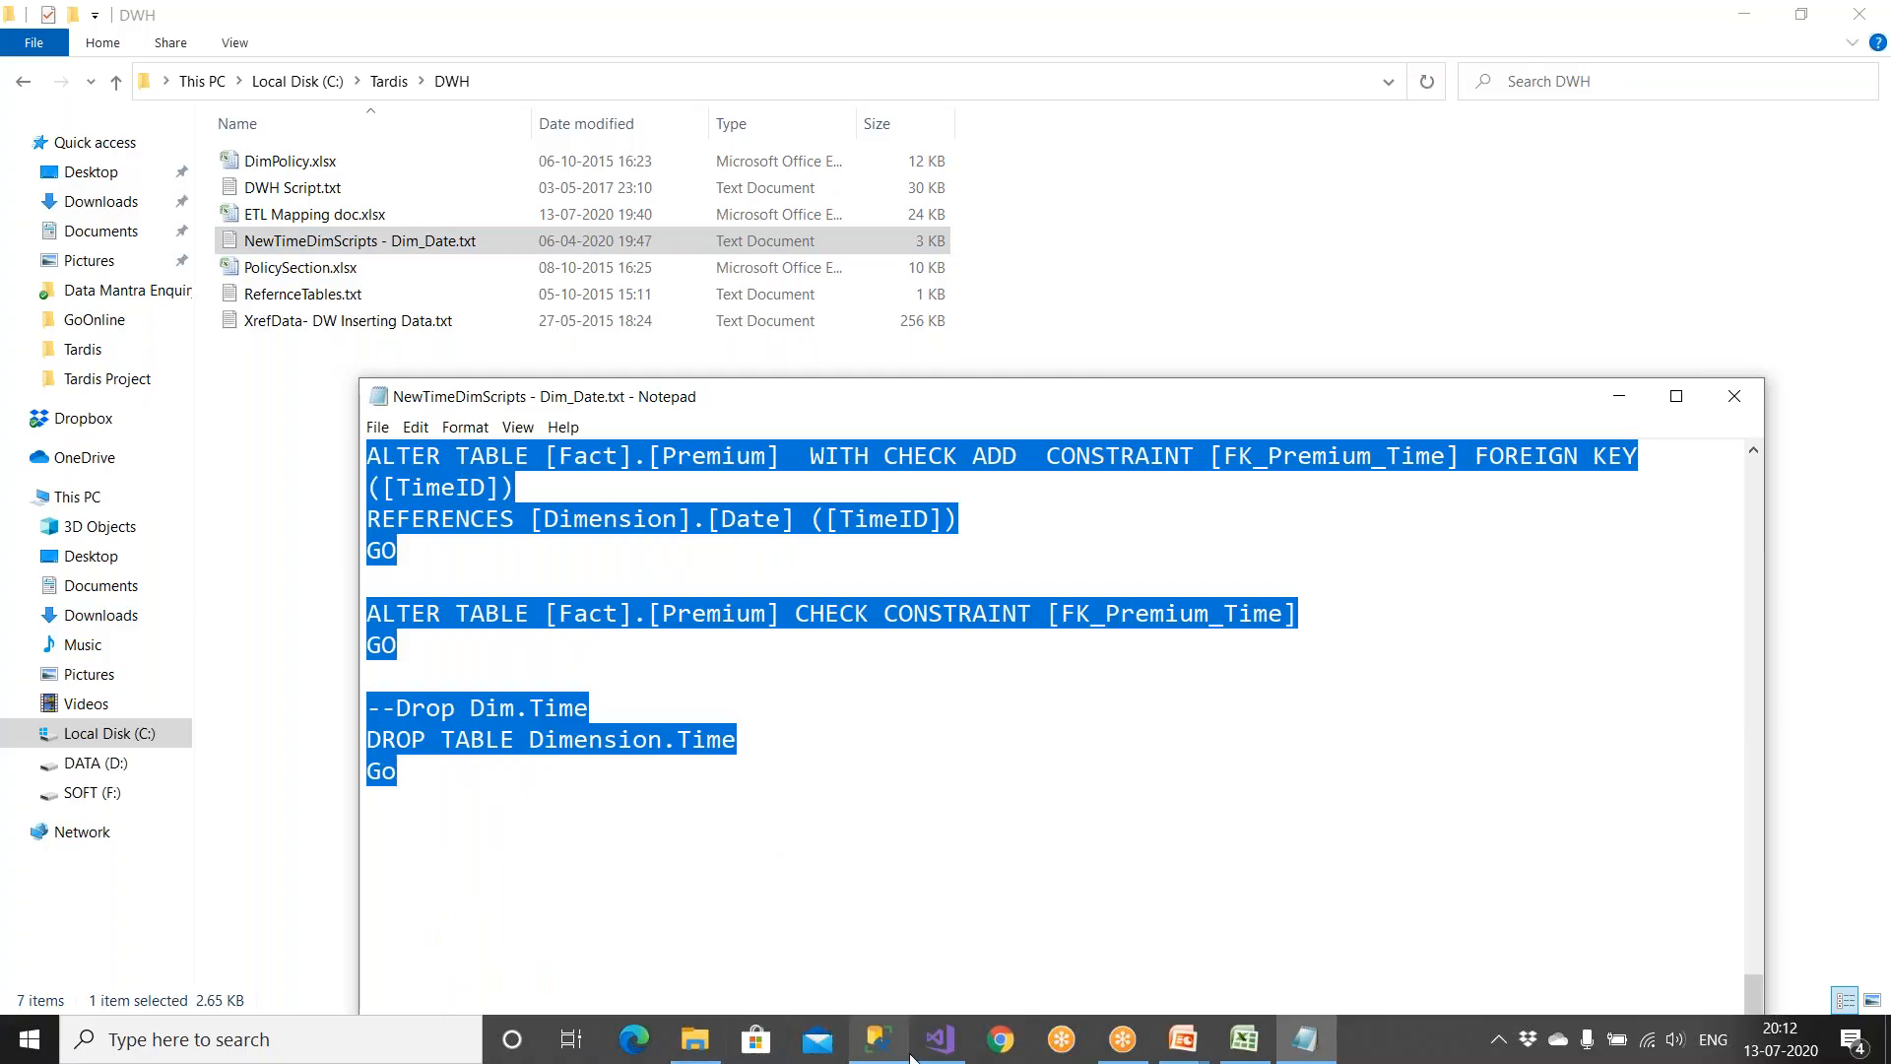
left_click(879, 1052)
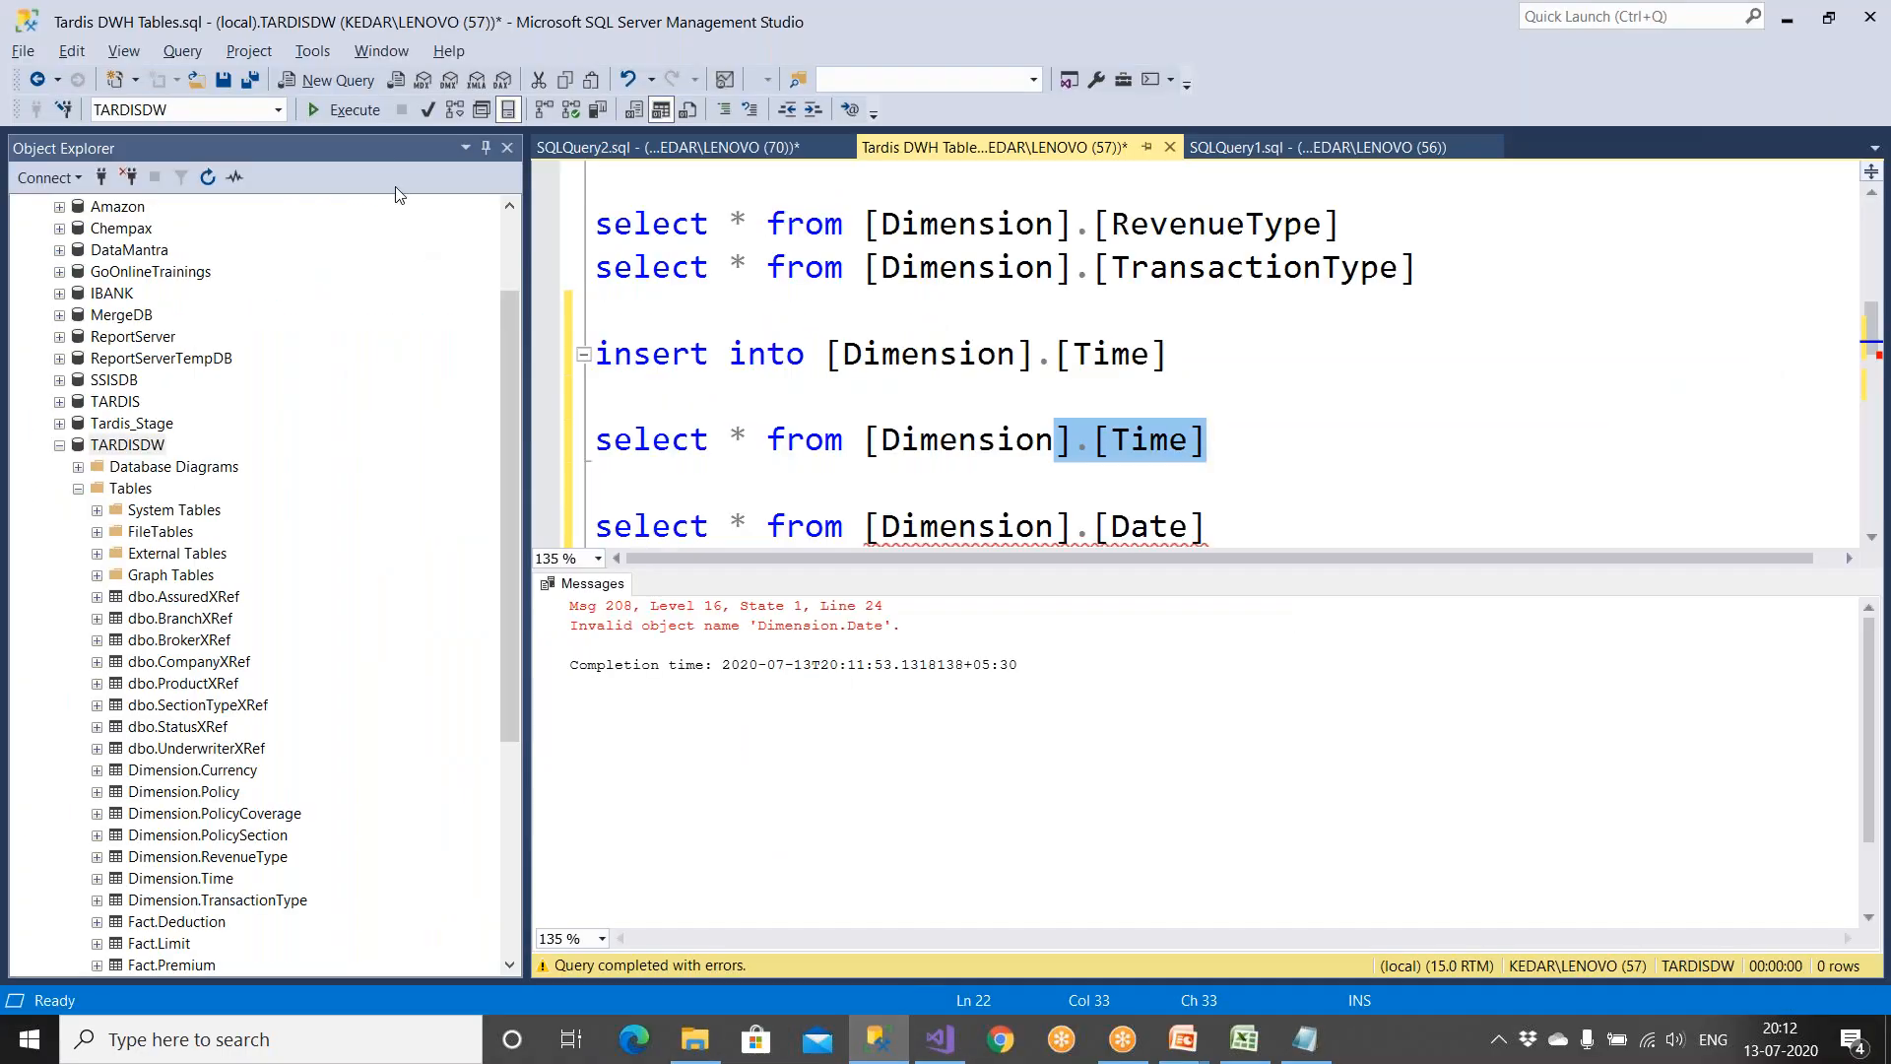
left_click(359, 85)
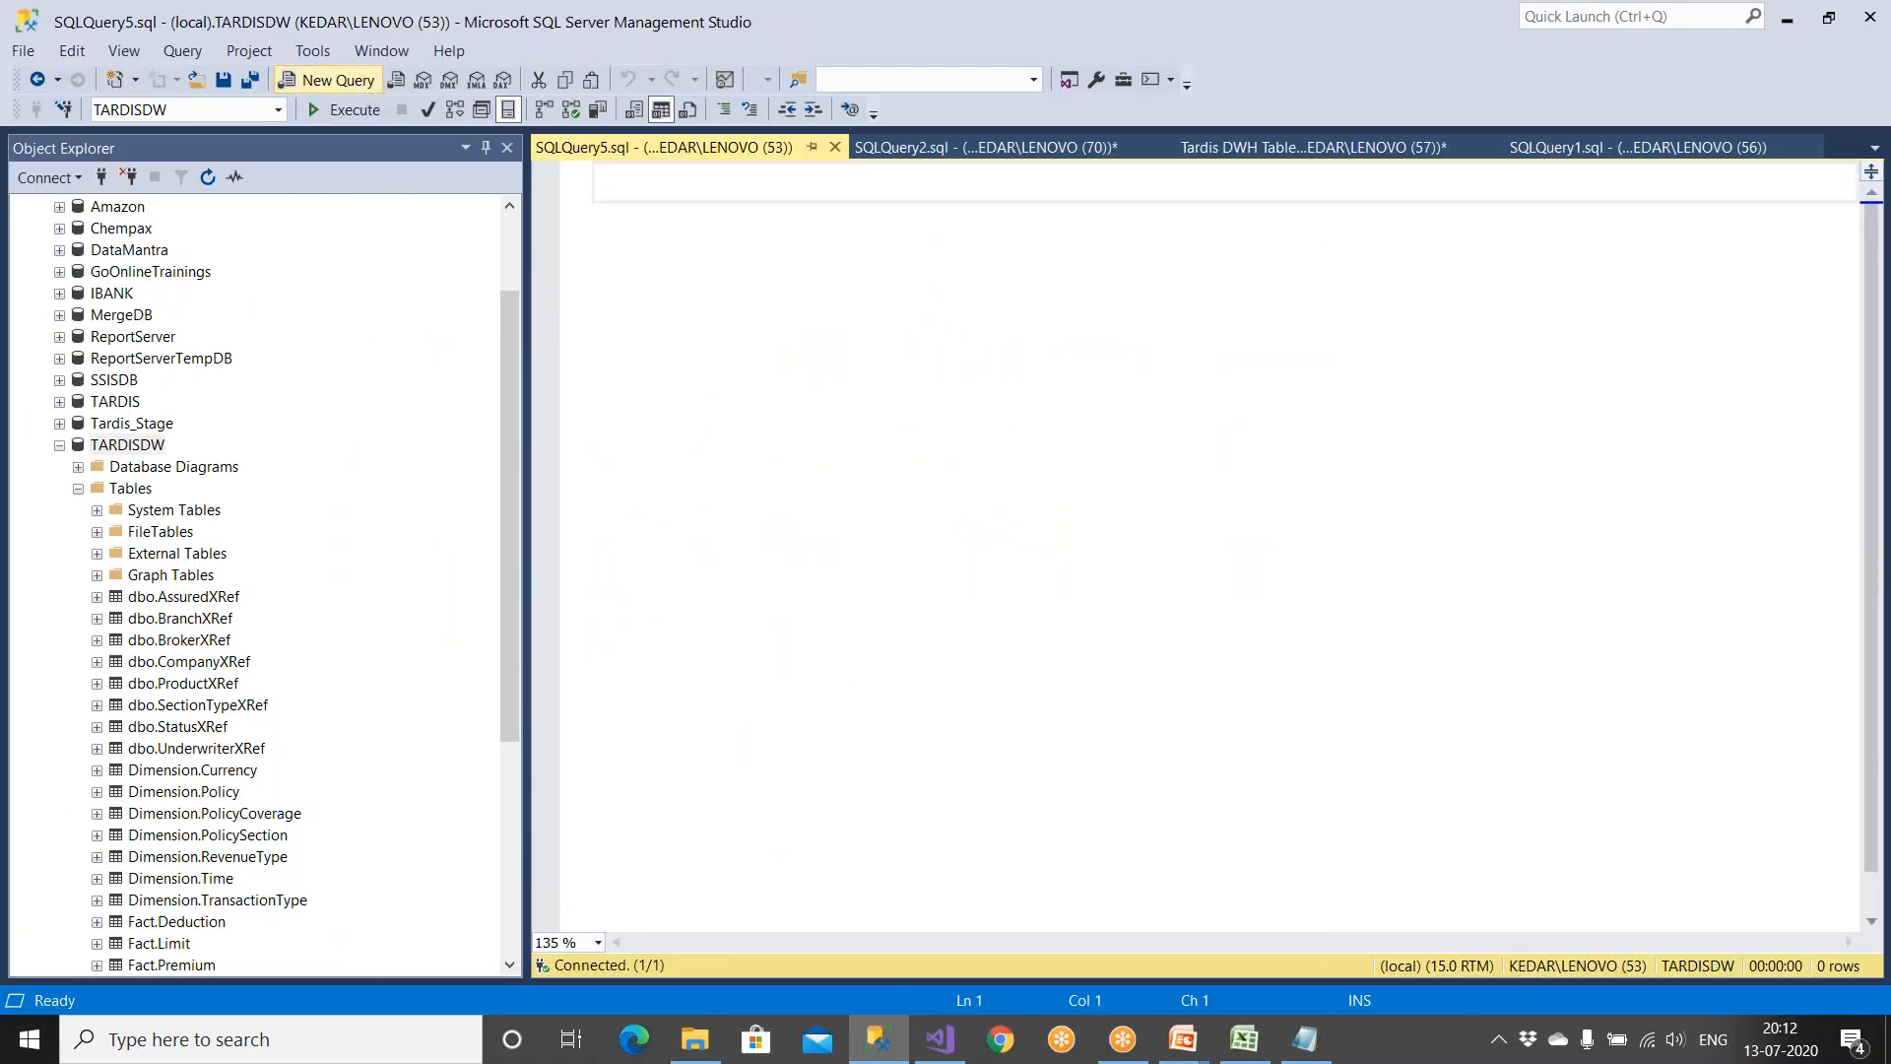
key("ctrl+v")
scroll(764, 505, "up", 20)
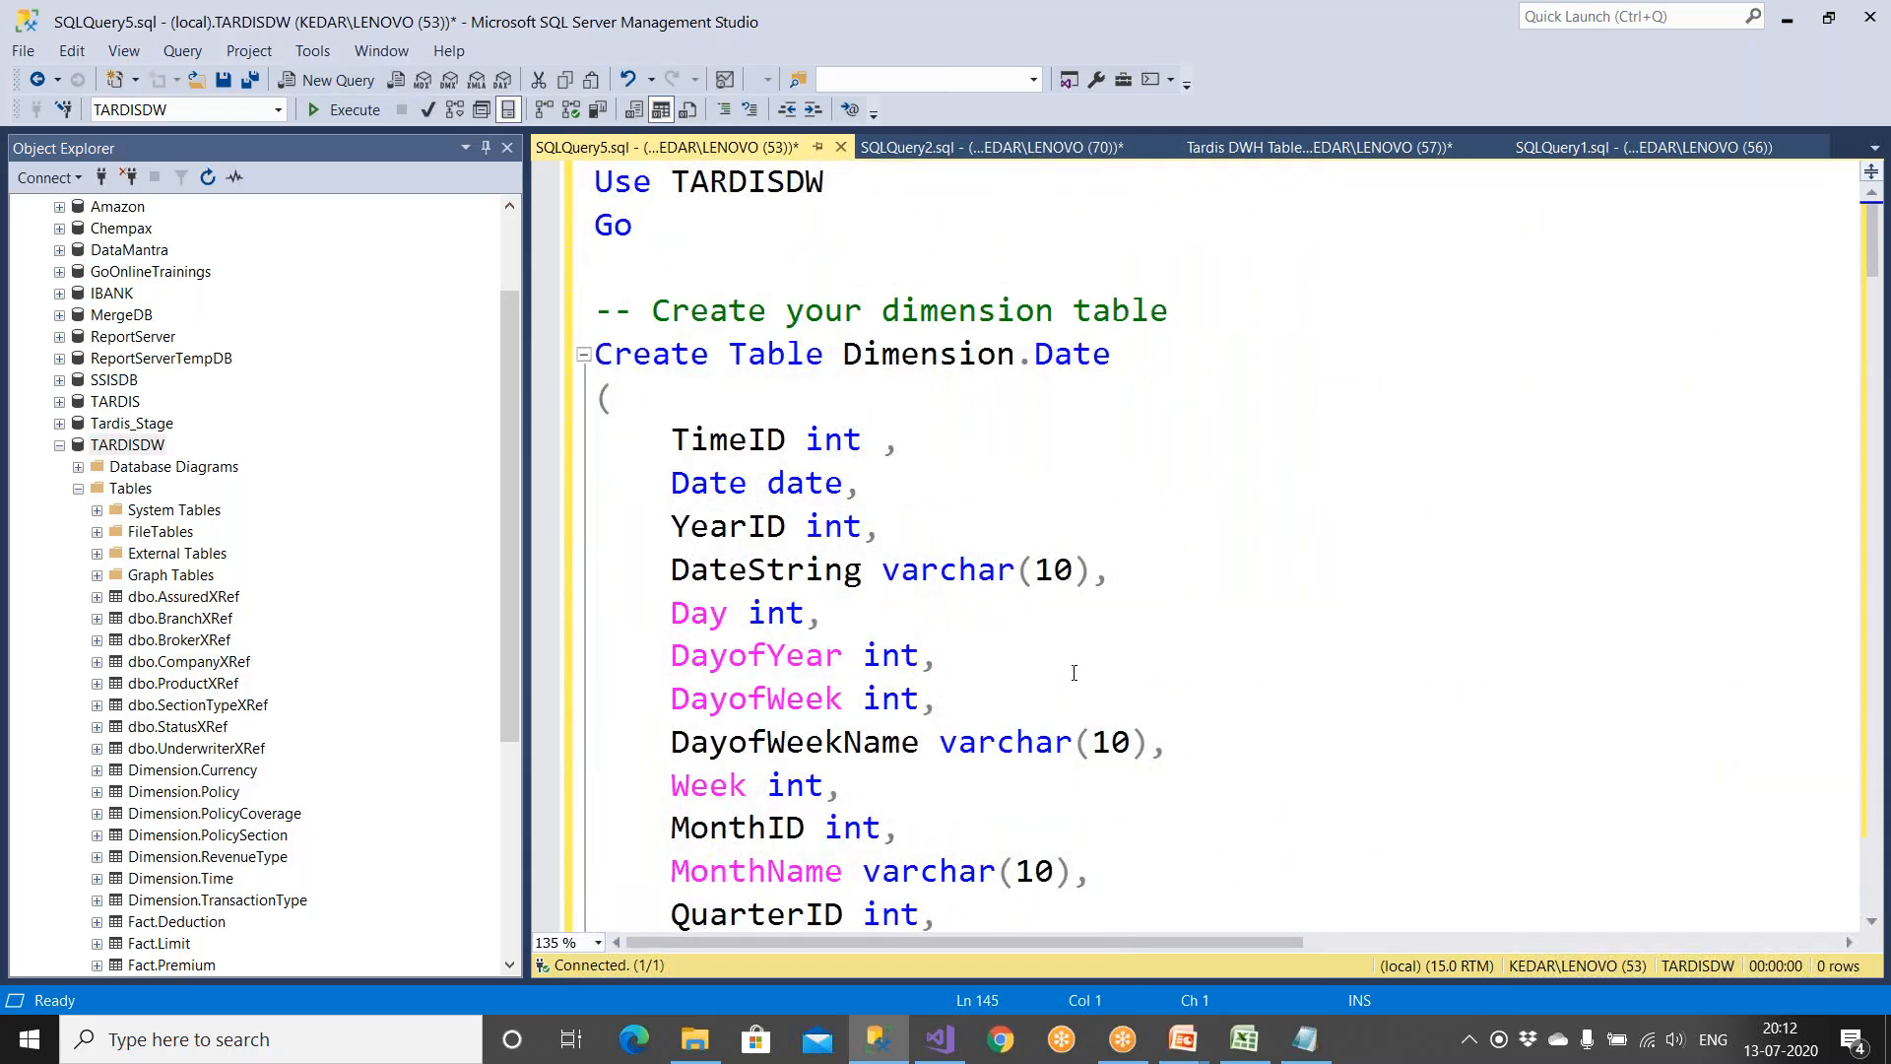
Step: Review the pasted script's date range variables, fact table constraints and the final DROP TABLE Dimension.Time statement
scroll(1092, 668, "down", 5)
left_click_drag(731, 280, 866, 461)
scroll(914, 302, "down", 8)
left_click_drag(760, 253, 916, 285)
left_click(909, 276)
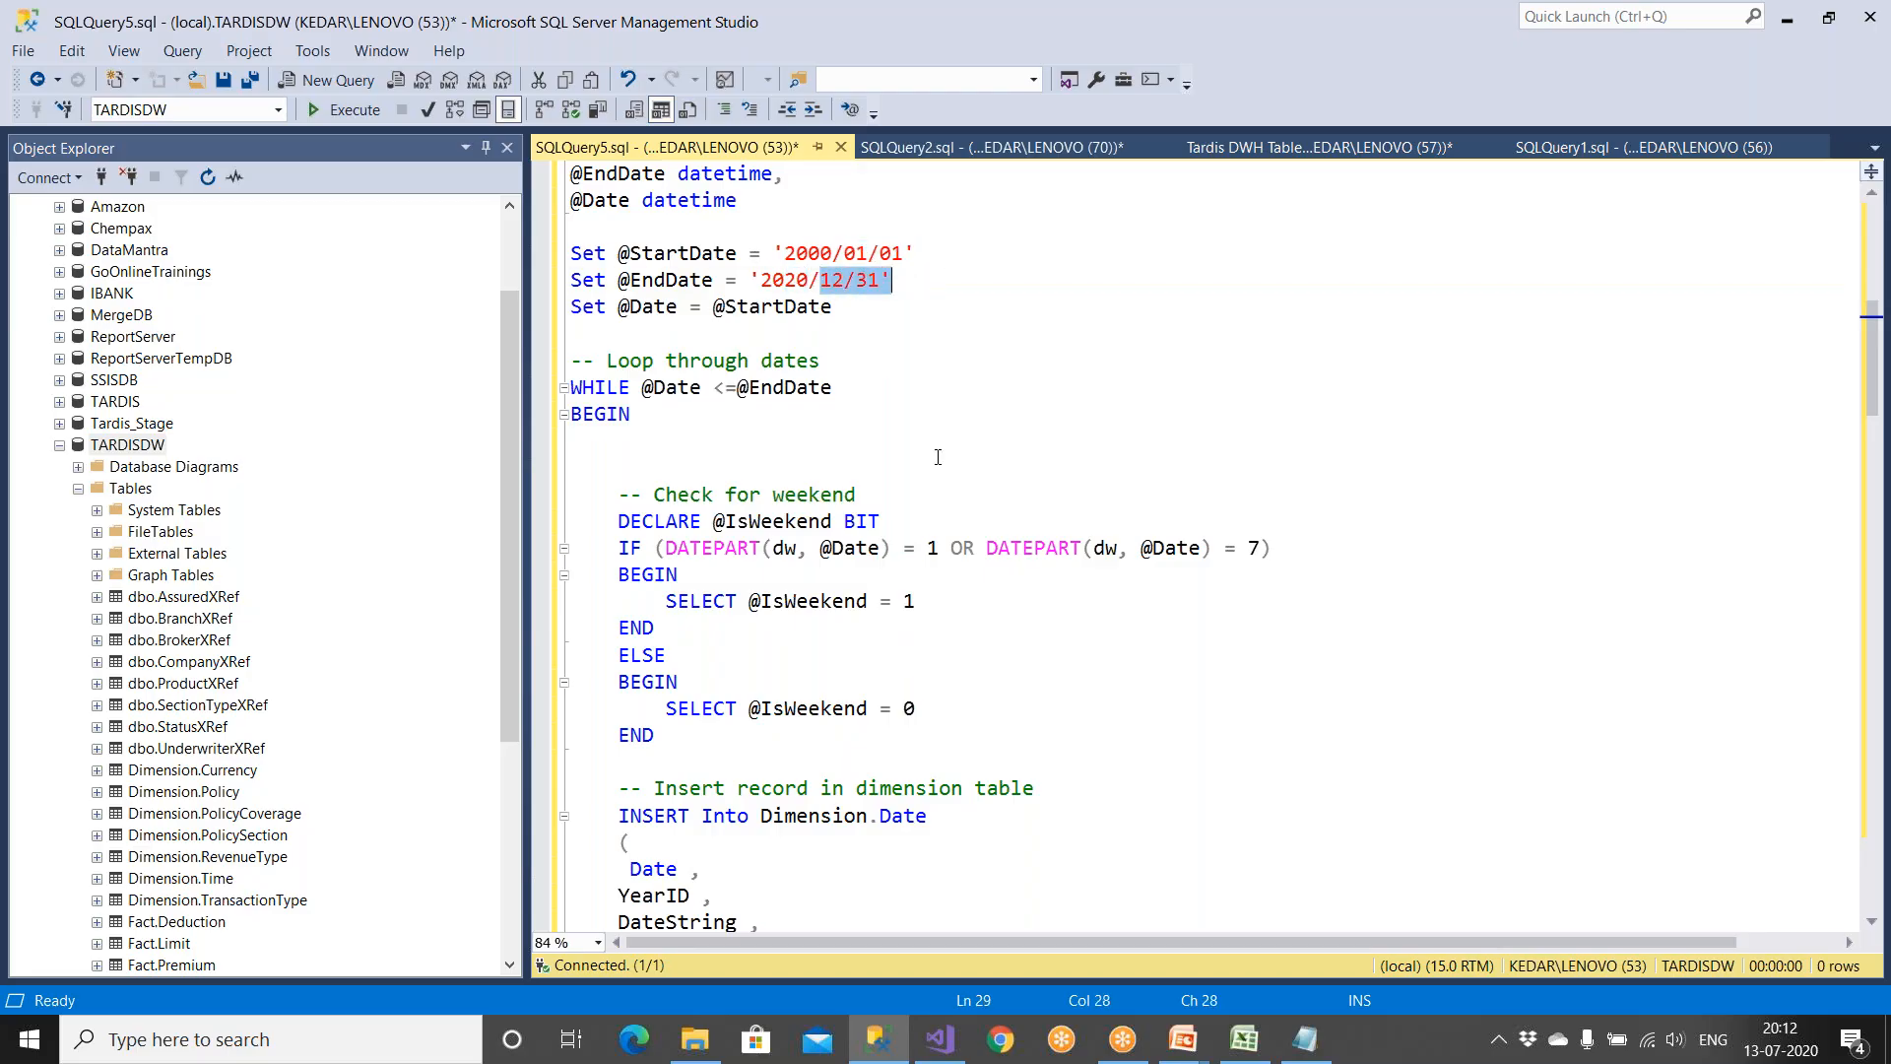
scroll(938, 457, "down", 18)
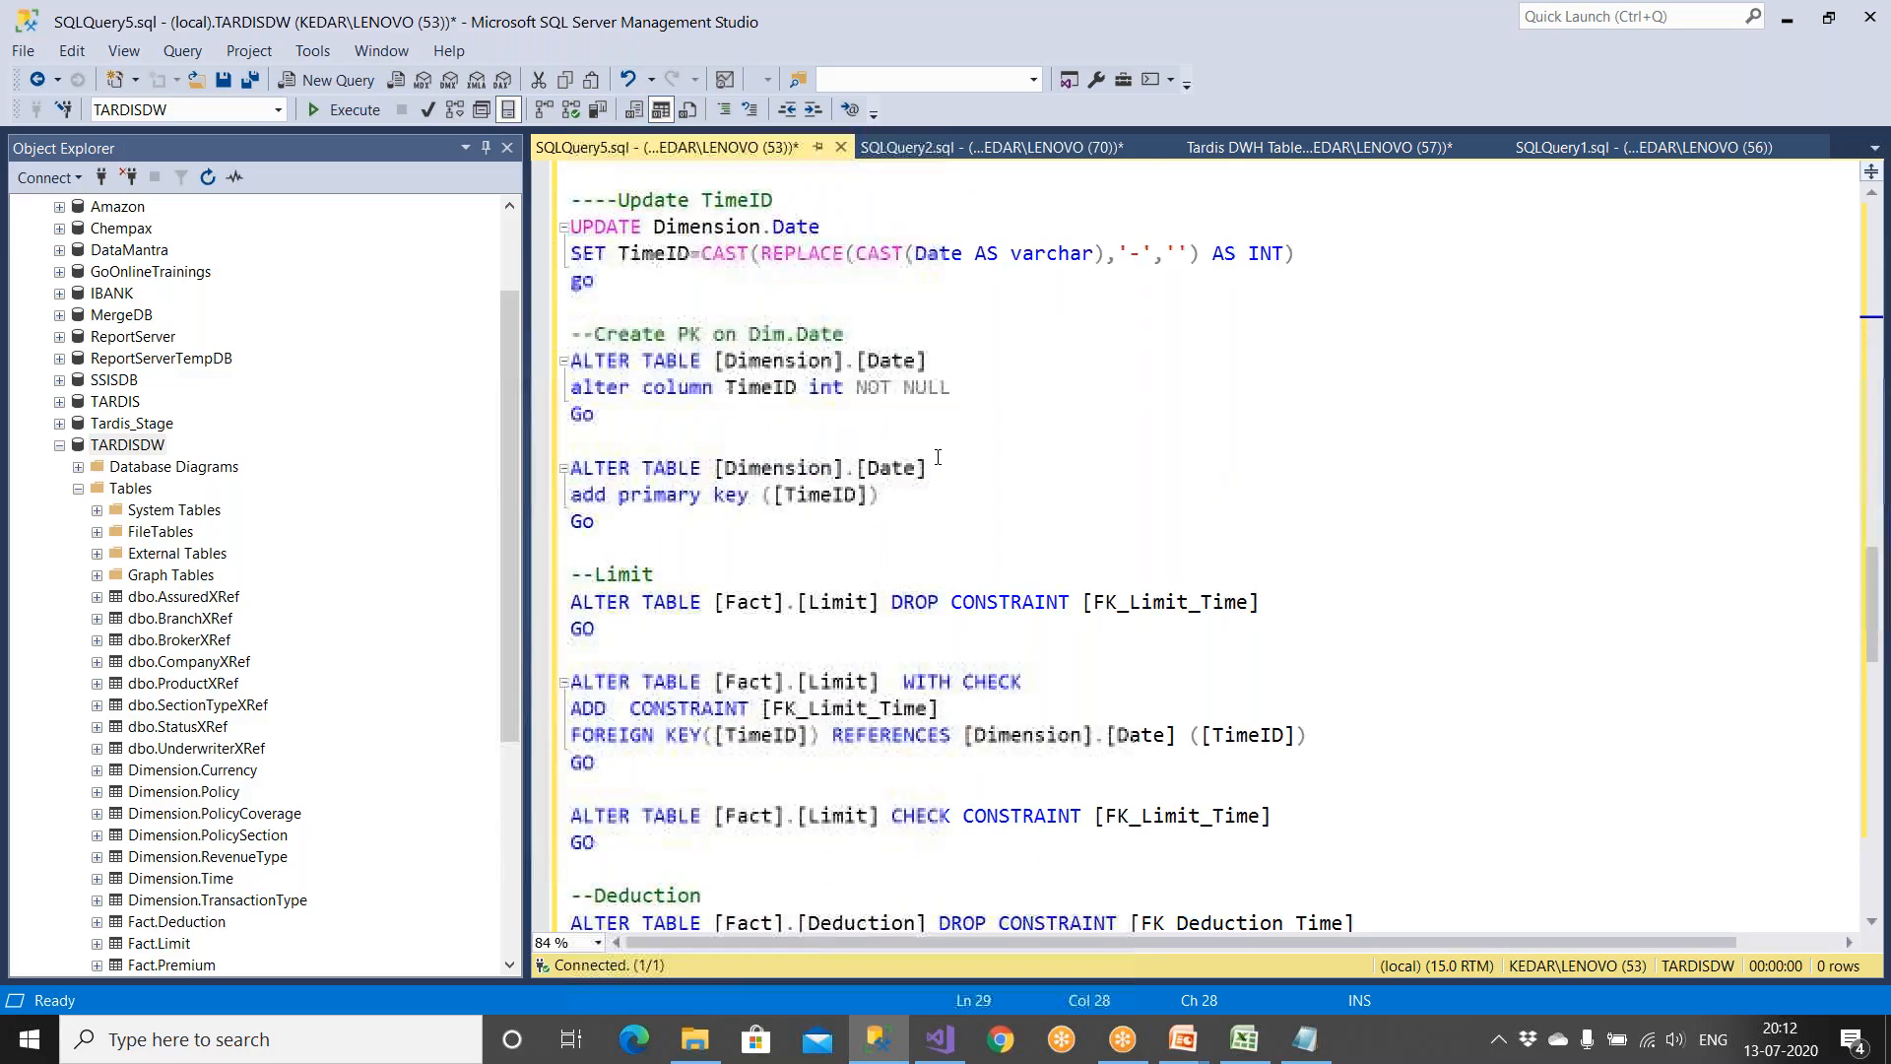
scroll(937, 457, "down", 10)
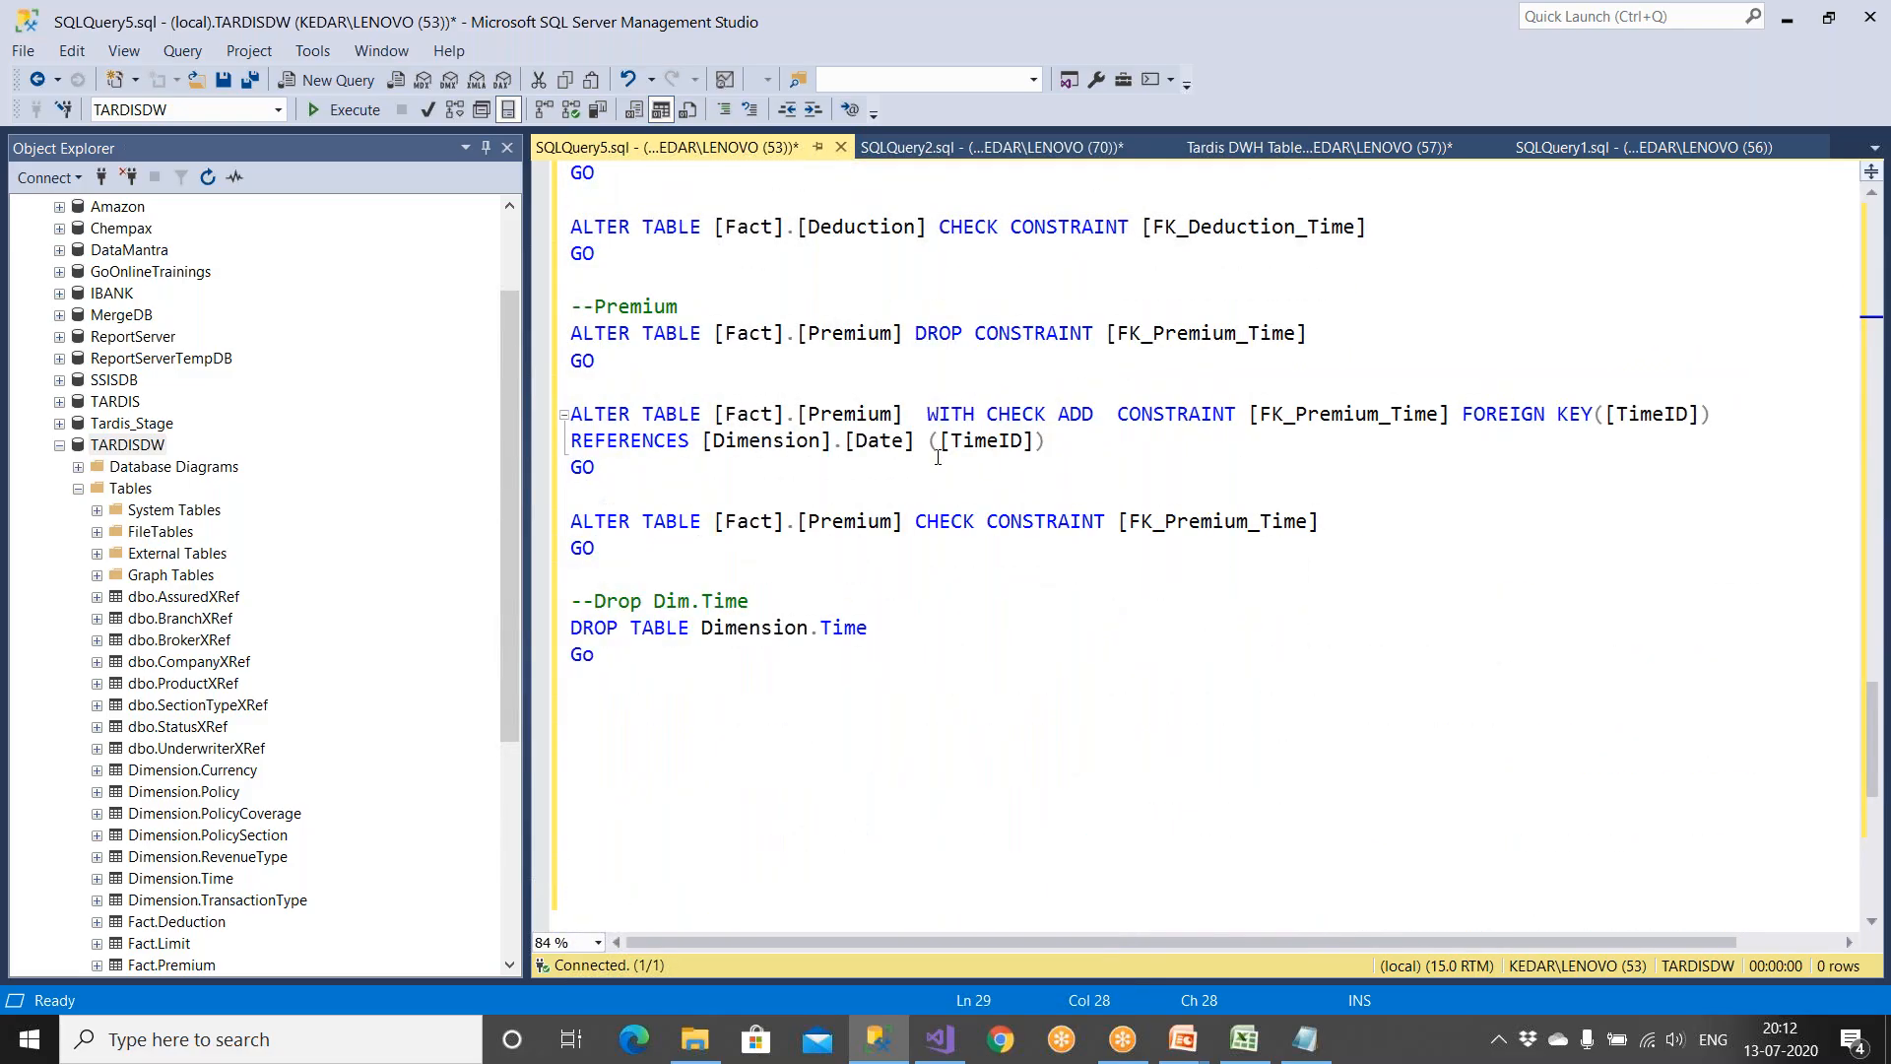
left_click_drag(703, 638, 906, 640)
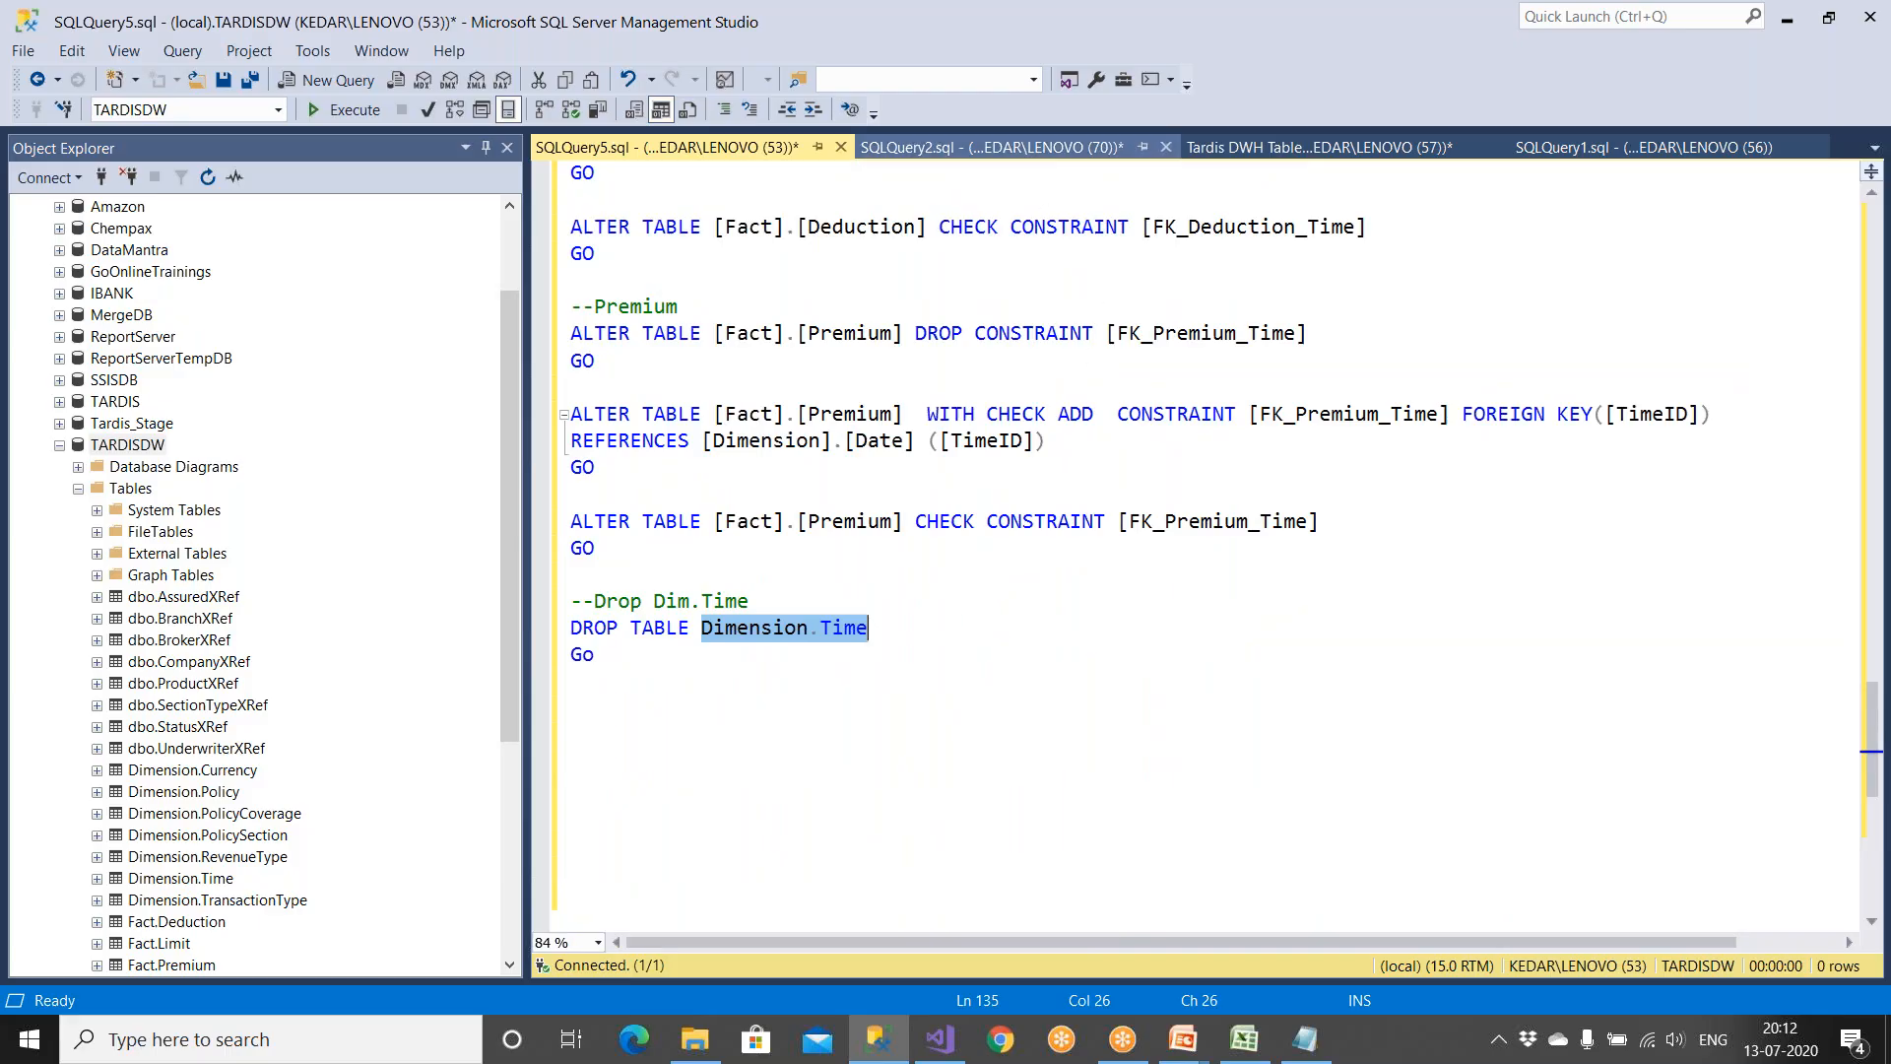
left_click(1035, 148)
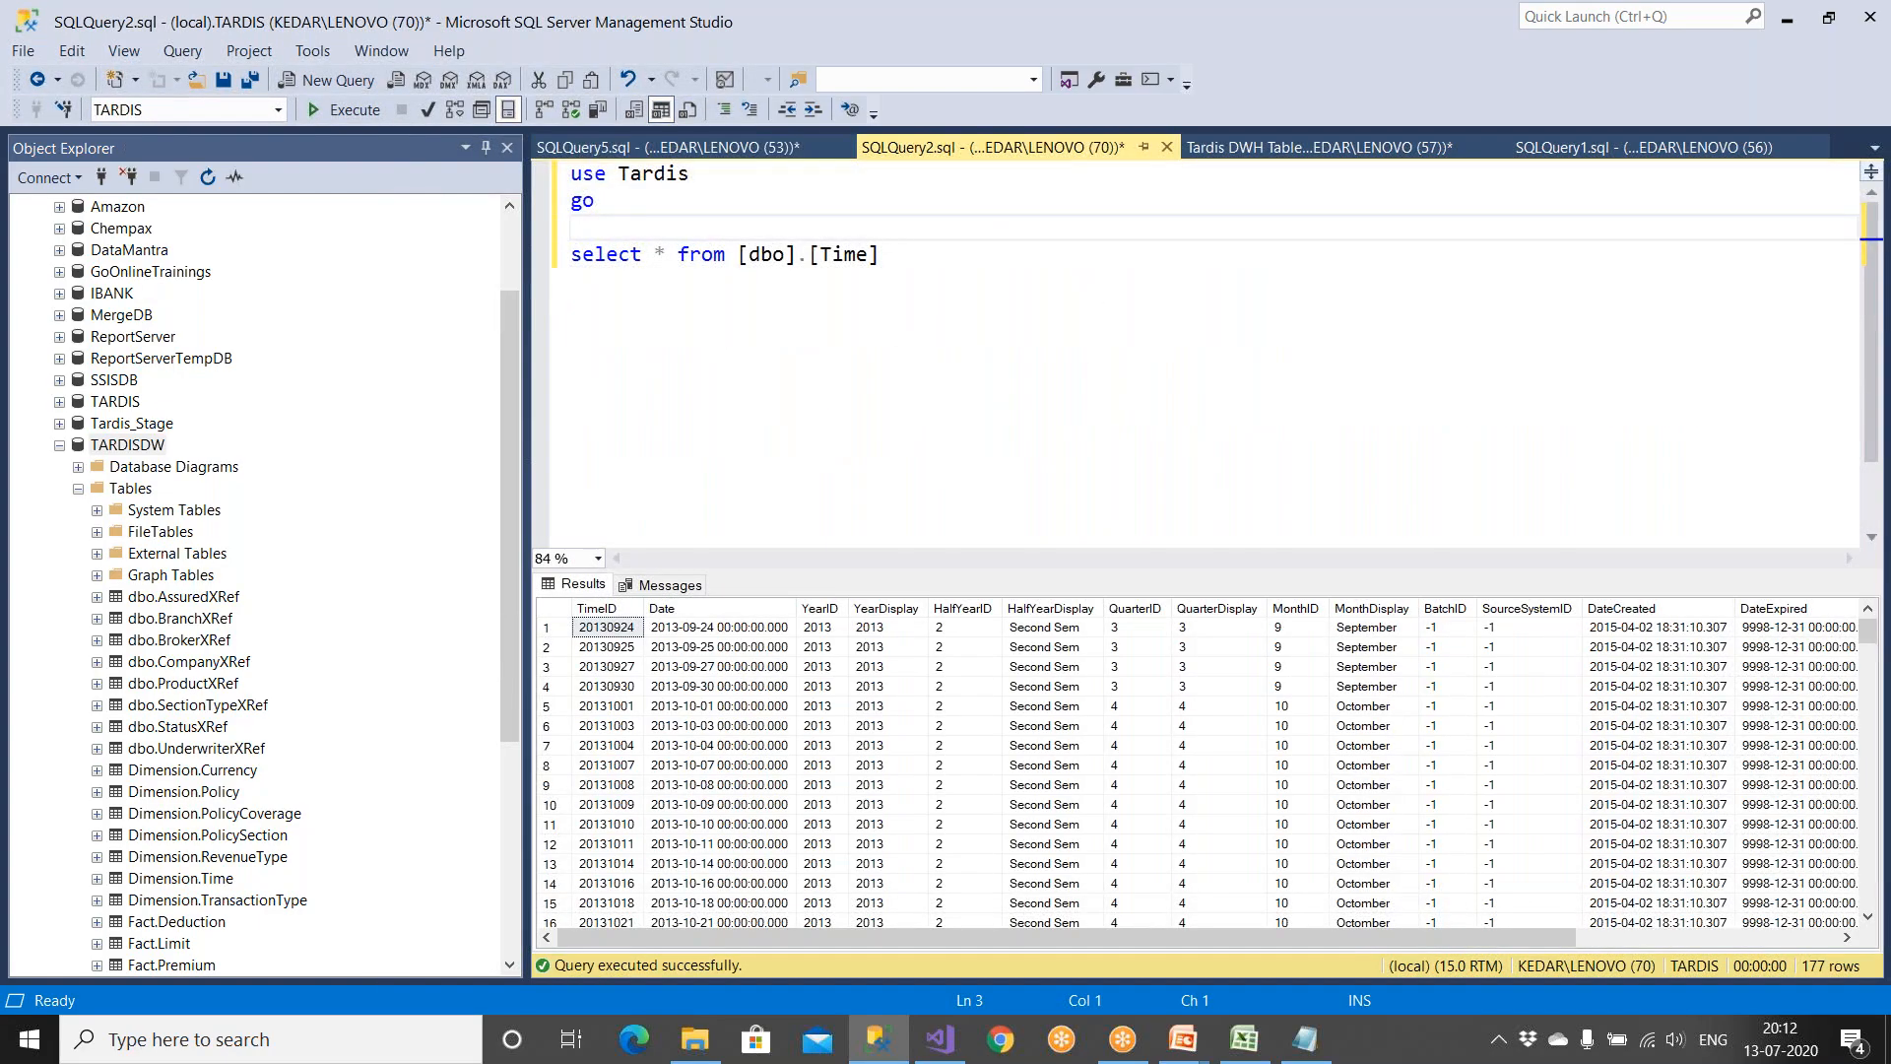
left_click(751, 148)
left_click(726, 701)
Step: Try to execute the query with only Dimension.Time selected in the DROP TABLE statement, and read the message
left_click(693, 627)
left_click(958, 637, "shift")
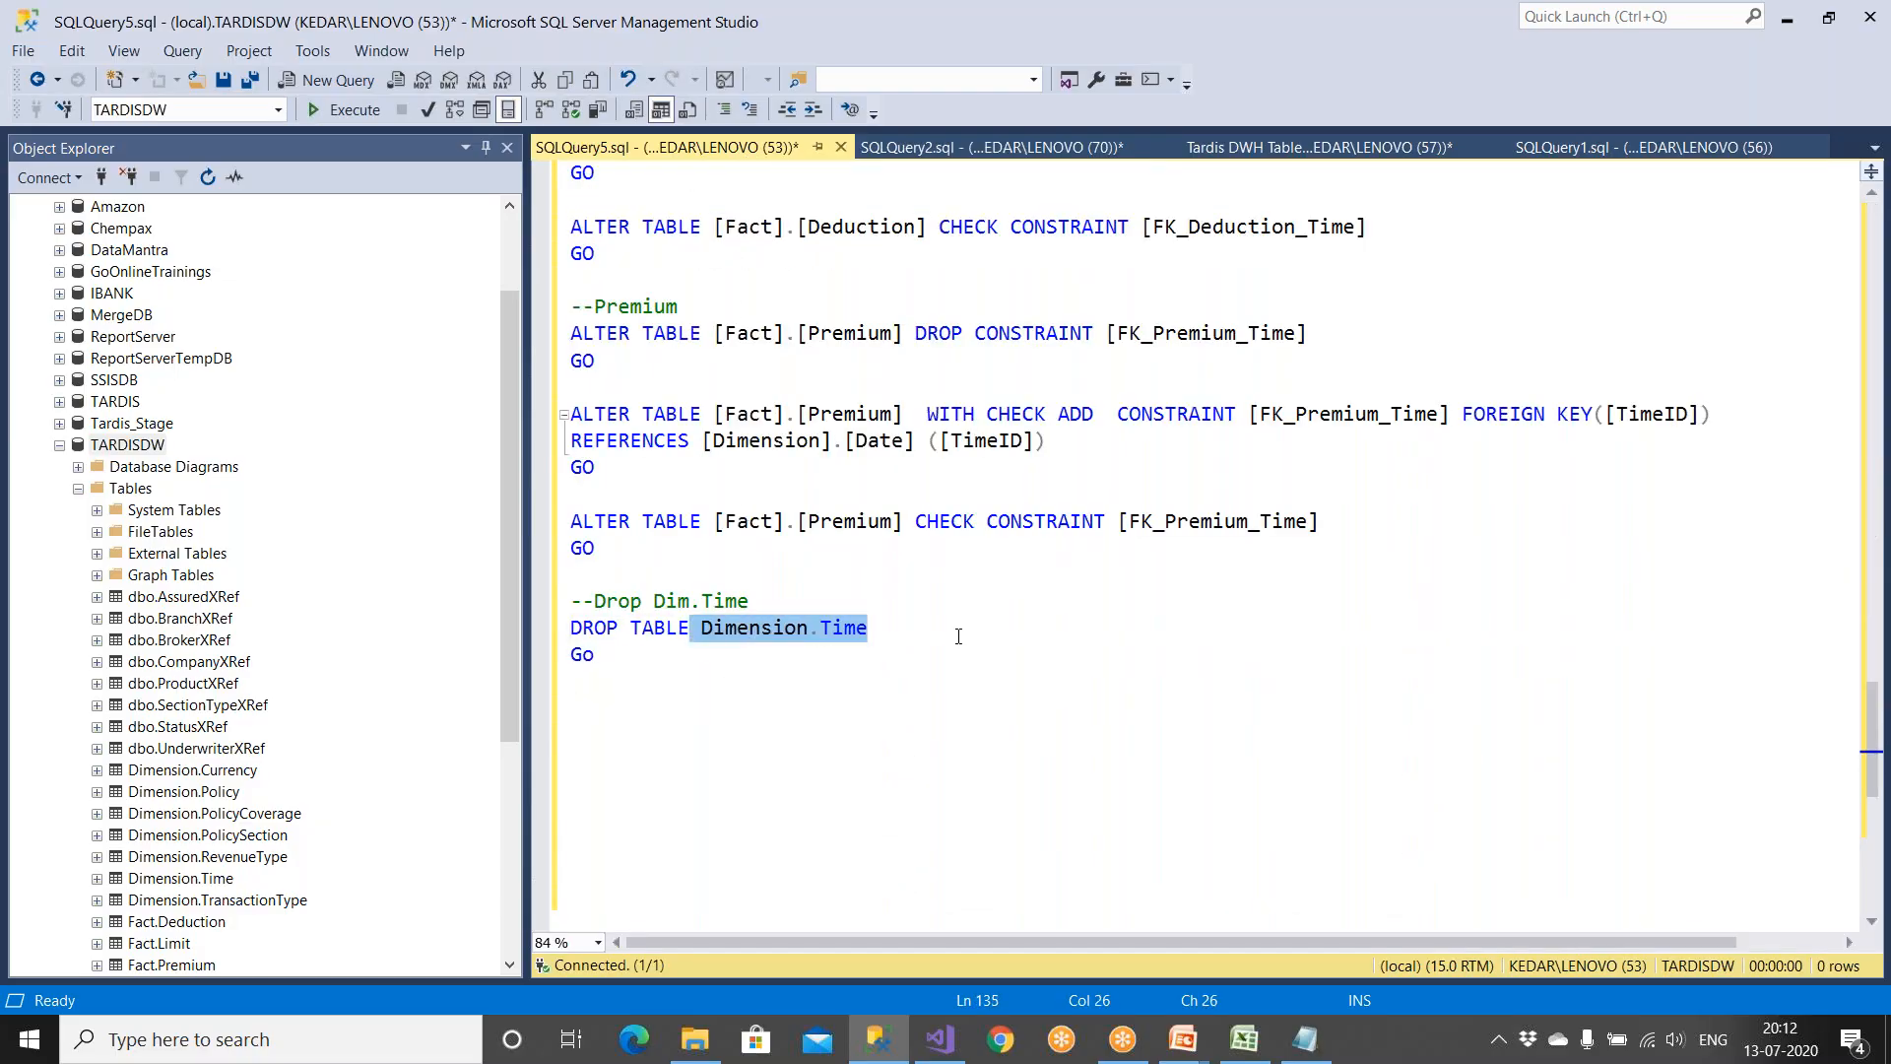
scroll(959, 636, "up", 20)
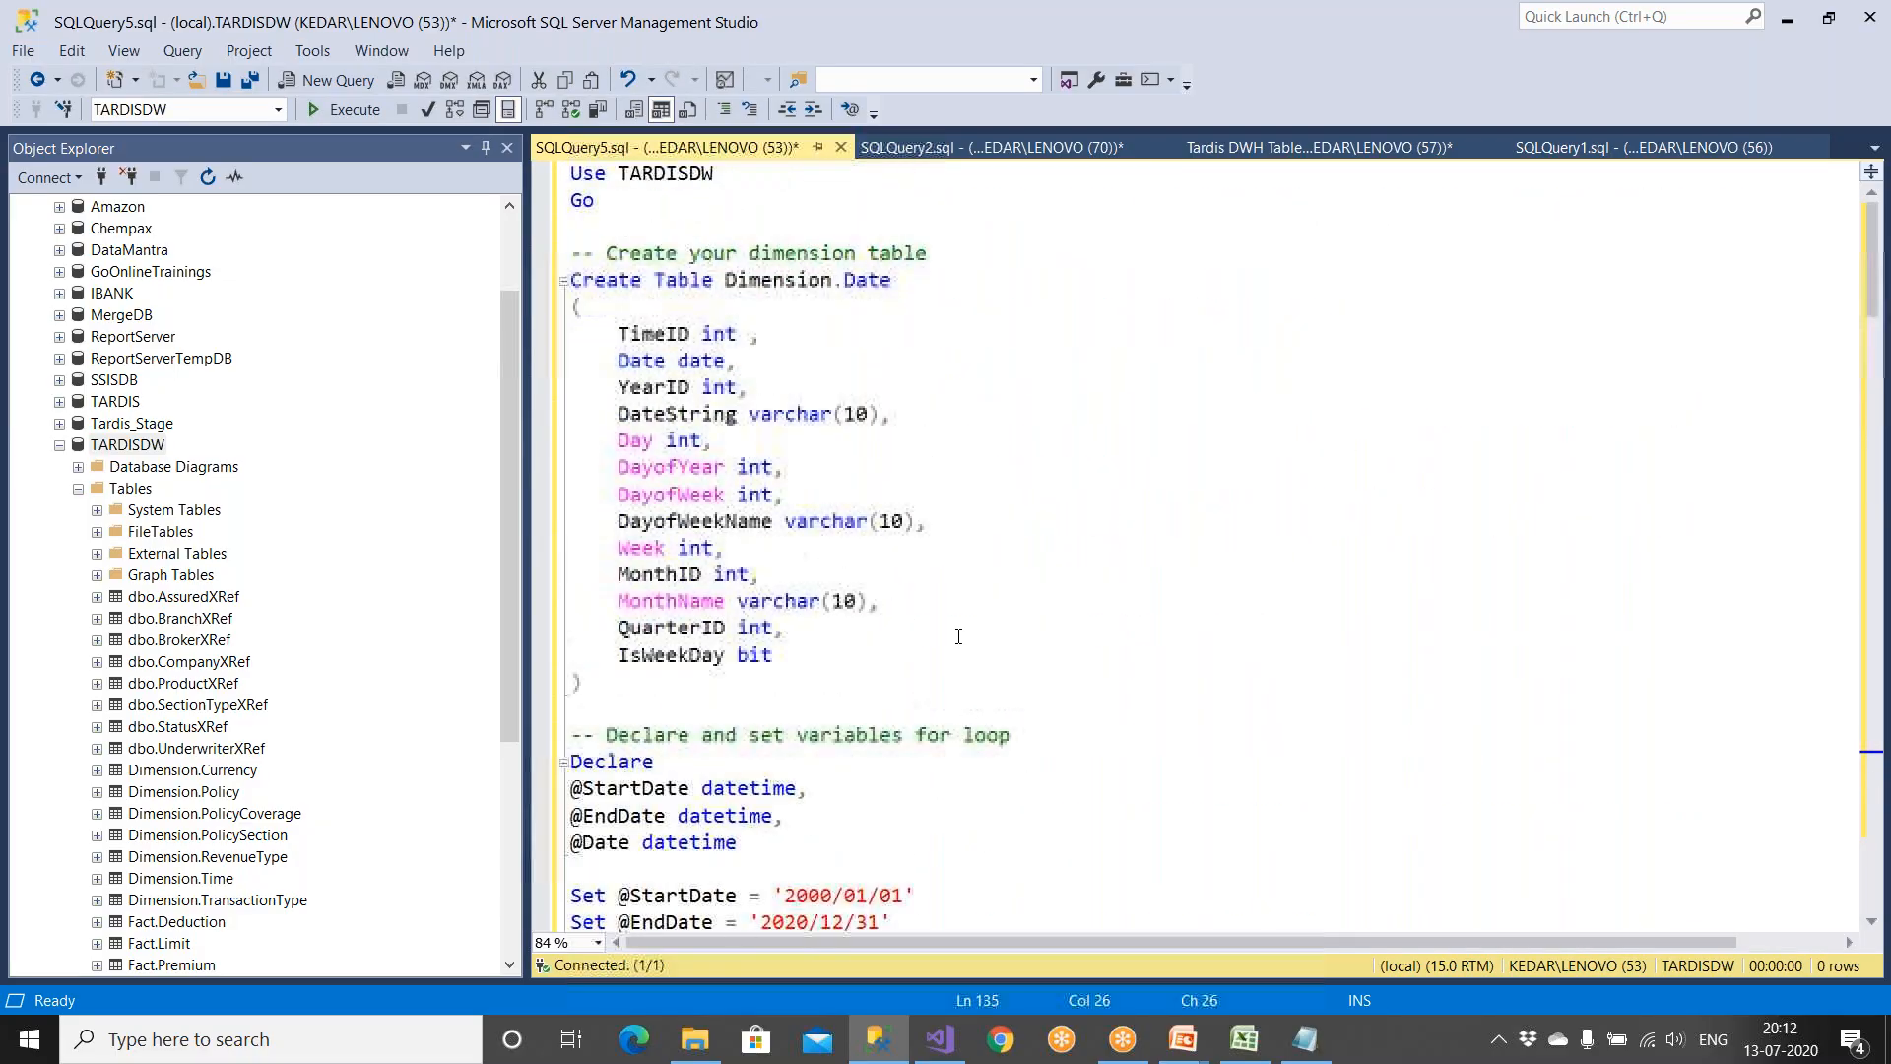
left_click(359, 117)
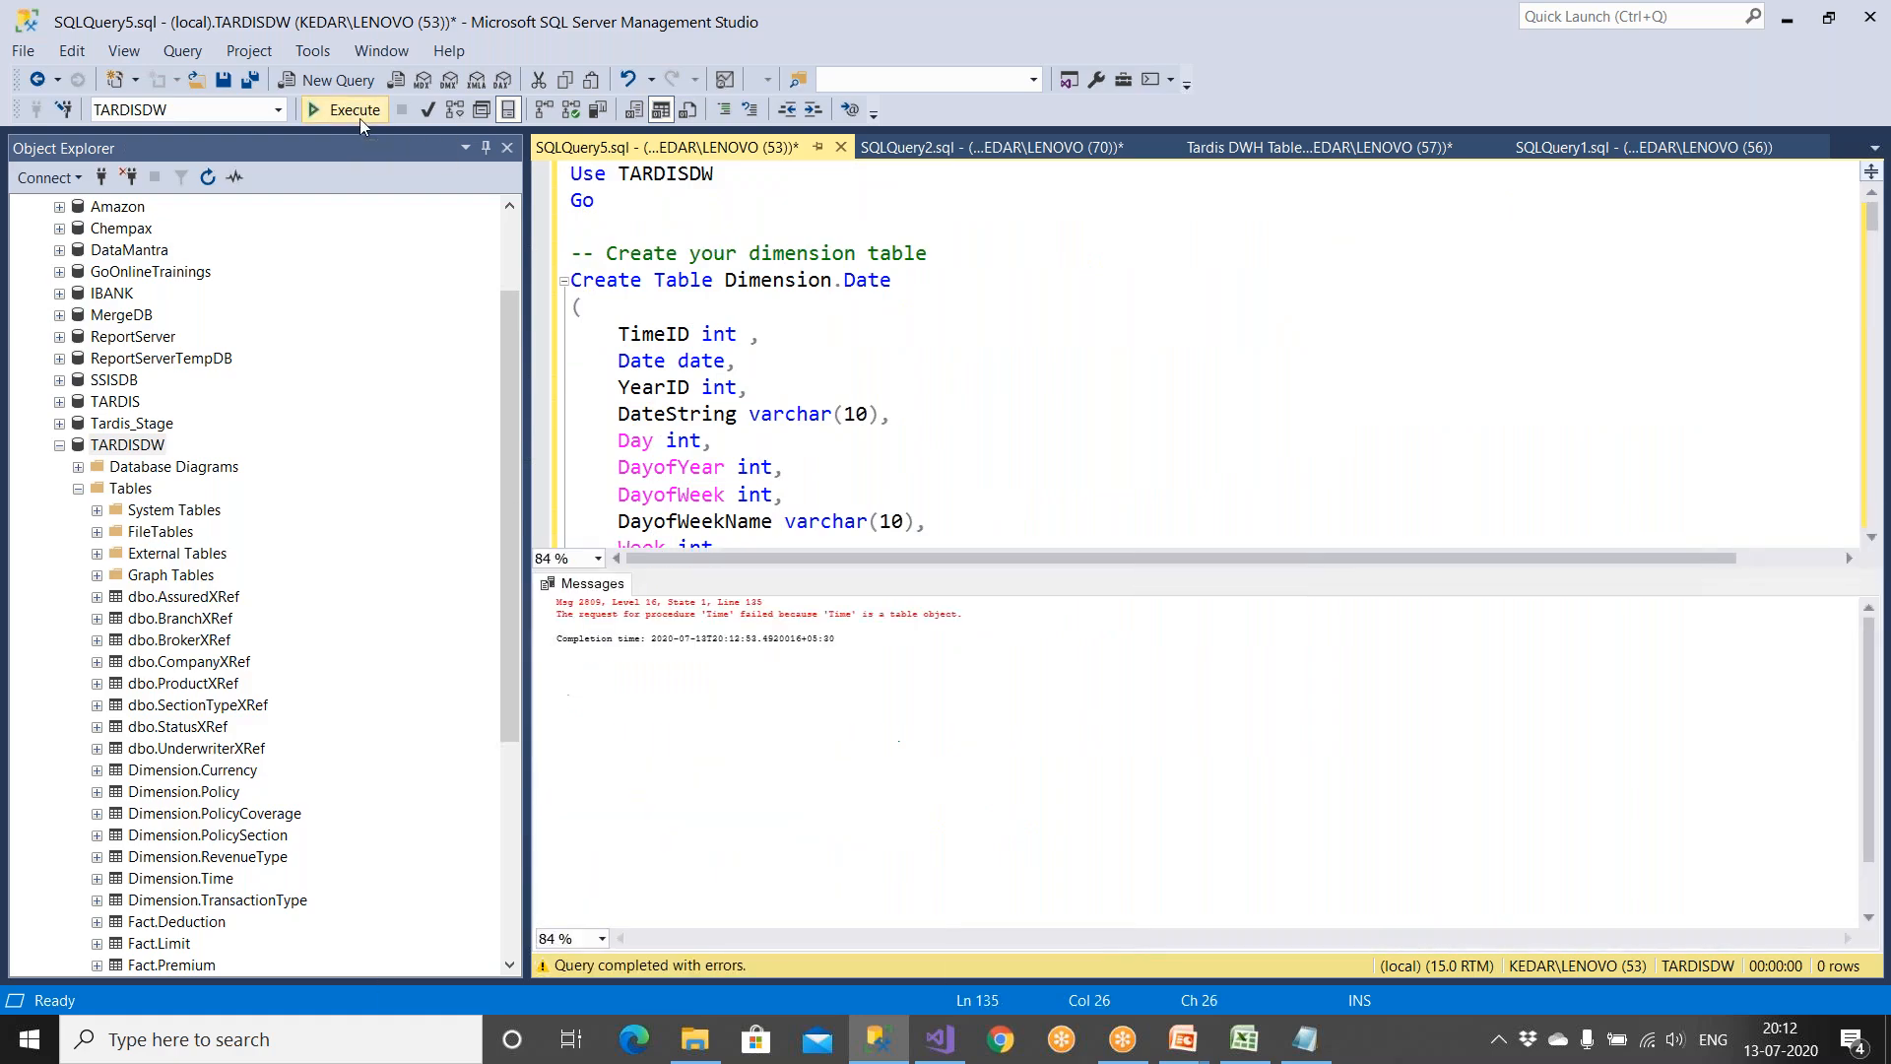
left_click(1216, 696)
scroll(911, 695, "up", 4, "ctrl")
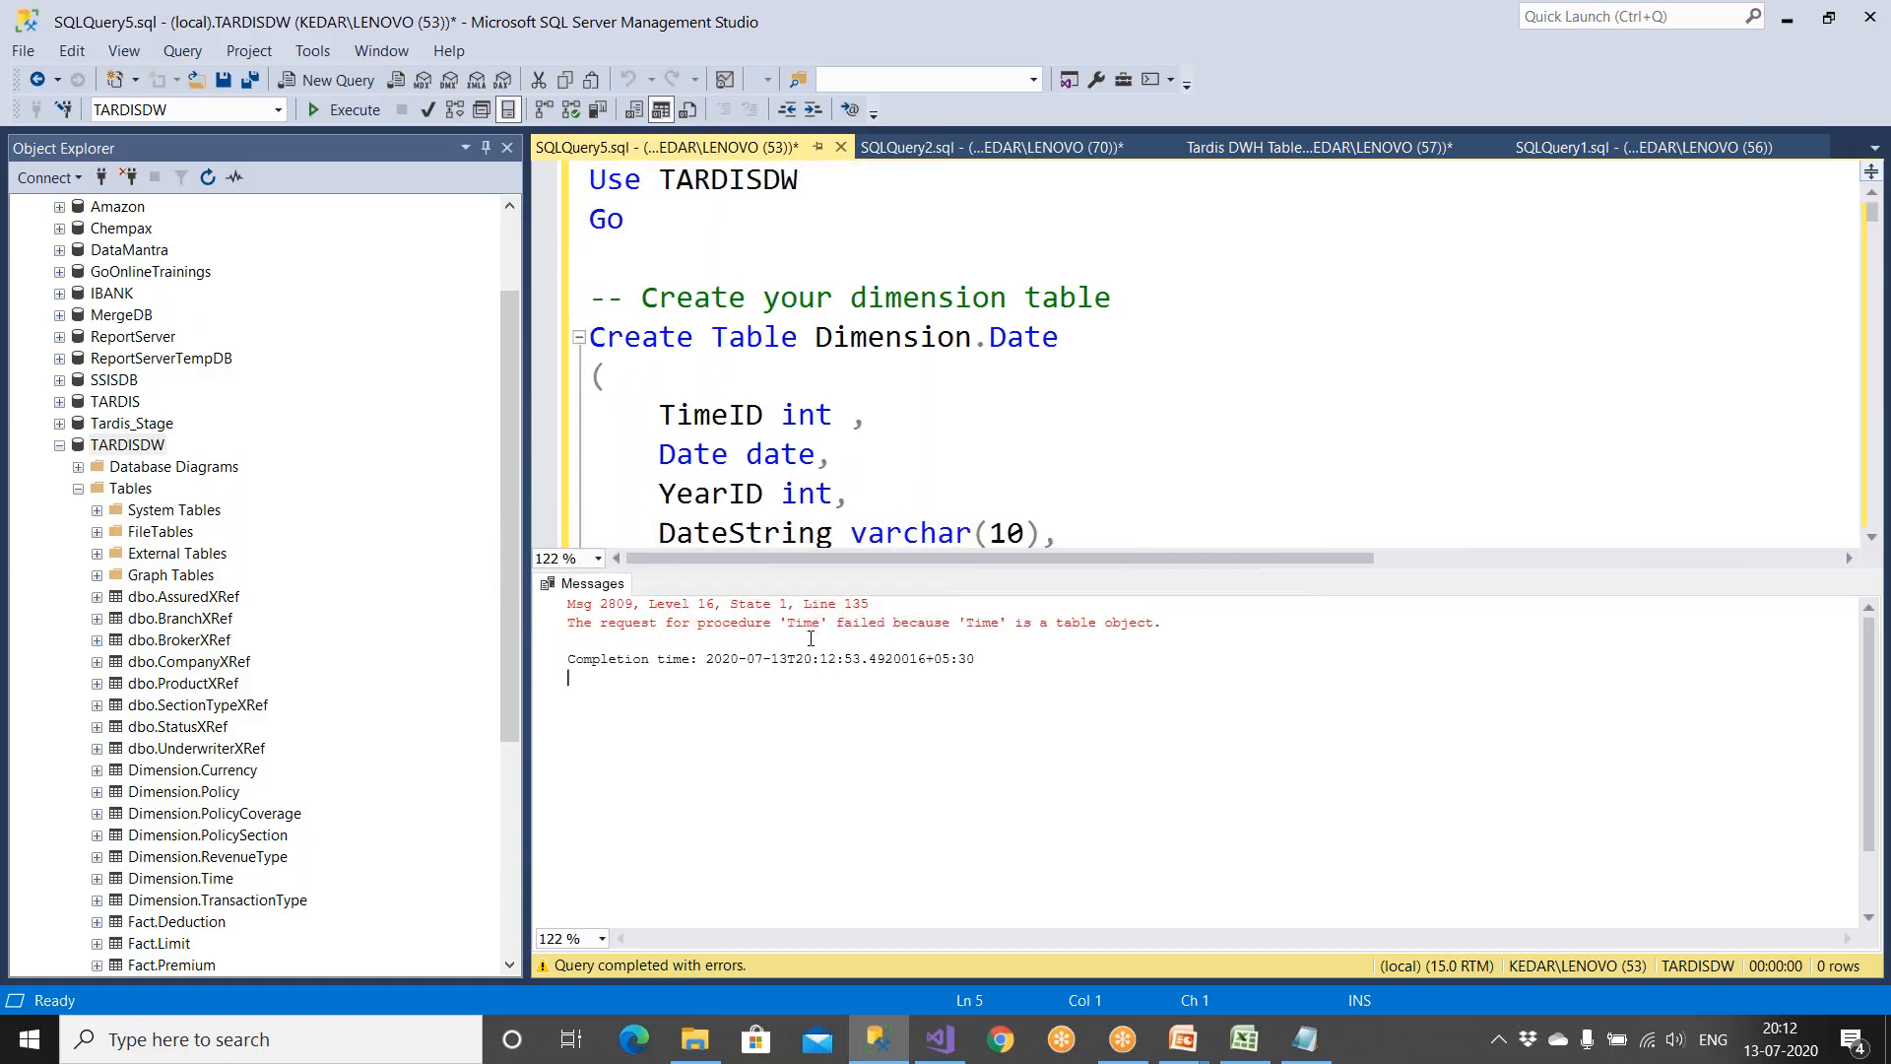
left_click_drag(804, 624, 957, 623)
Step: Clear the selection and execute the whole script to create and fill Dimension.Date and drop Dimension.Time
left_click(1006, 422)
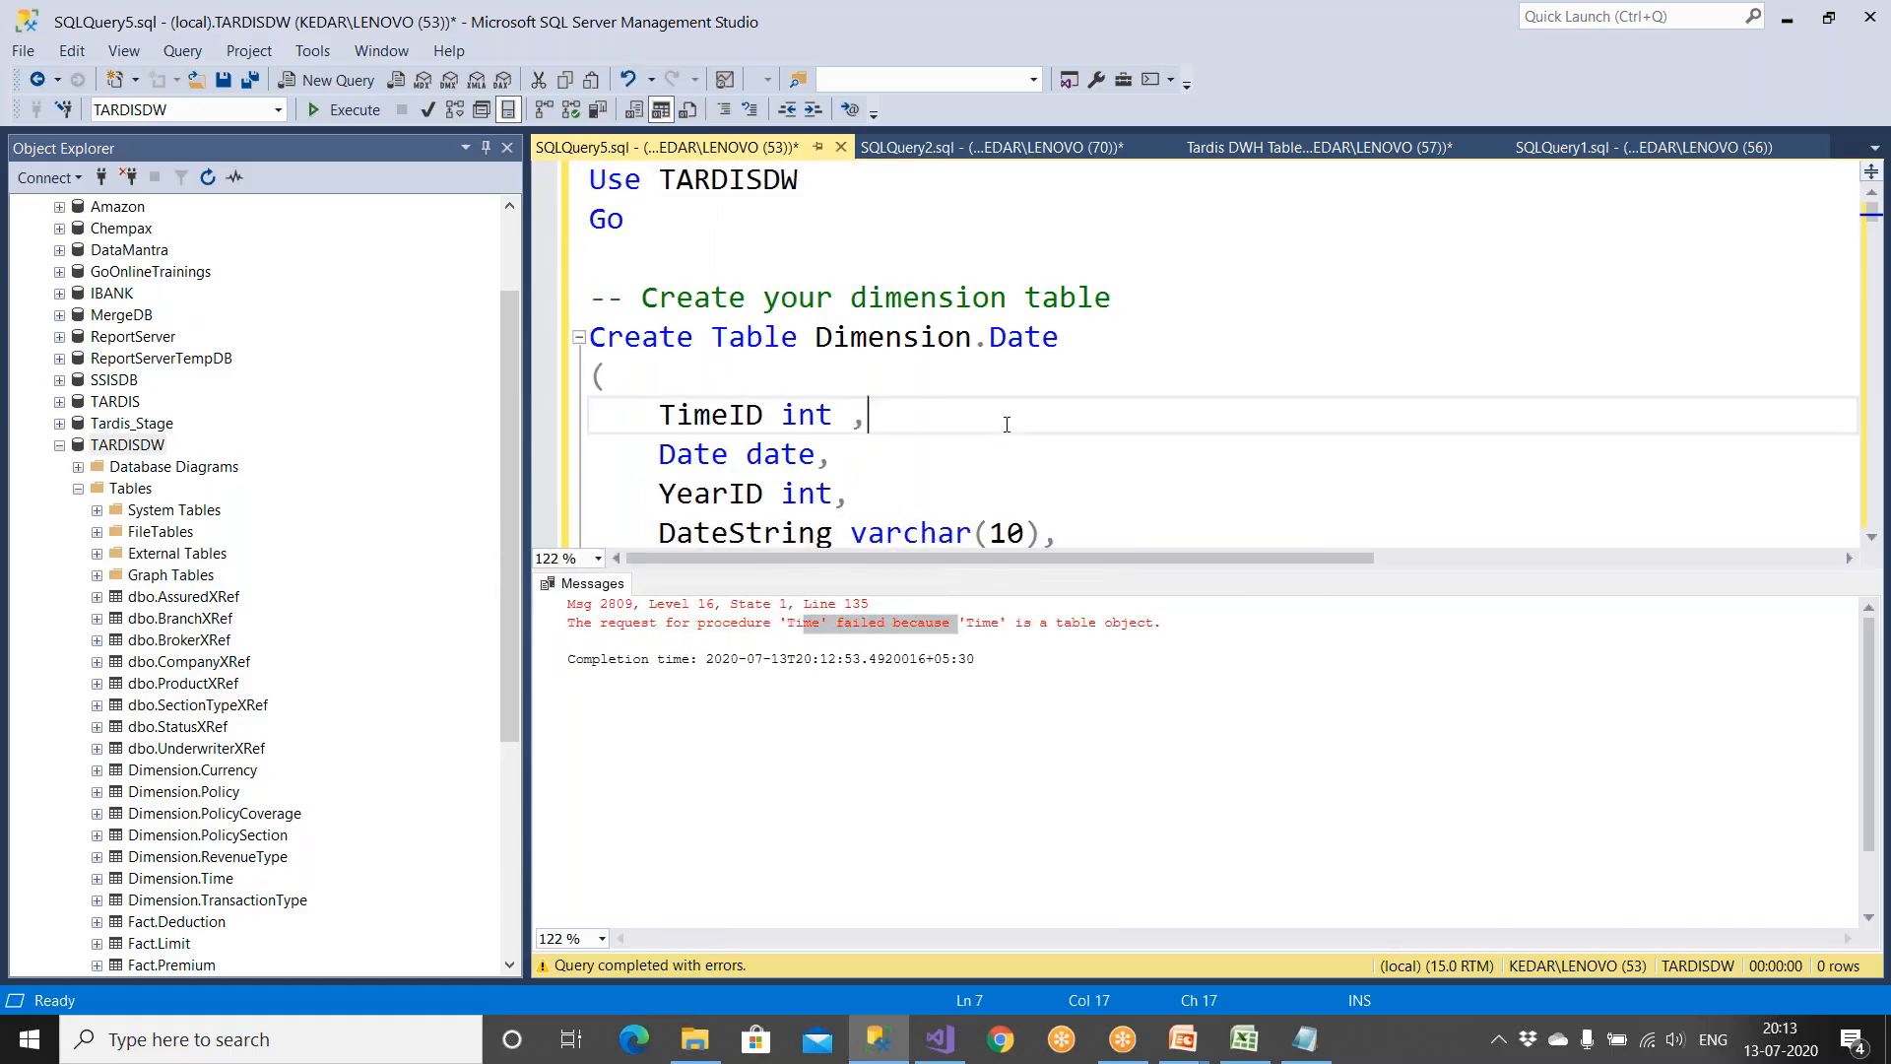
scroll(1007, 424, "down", 2, "ctrl")
left_click(1007, 424)
key("F5")
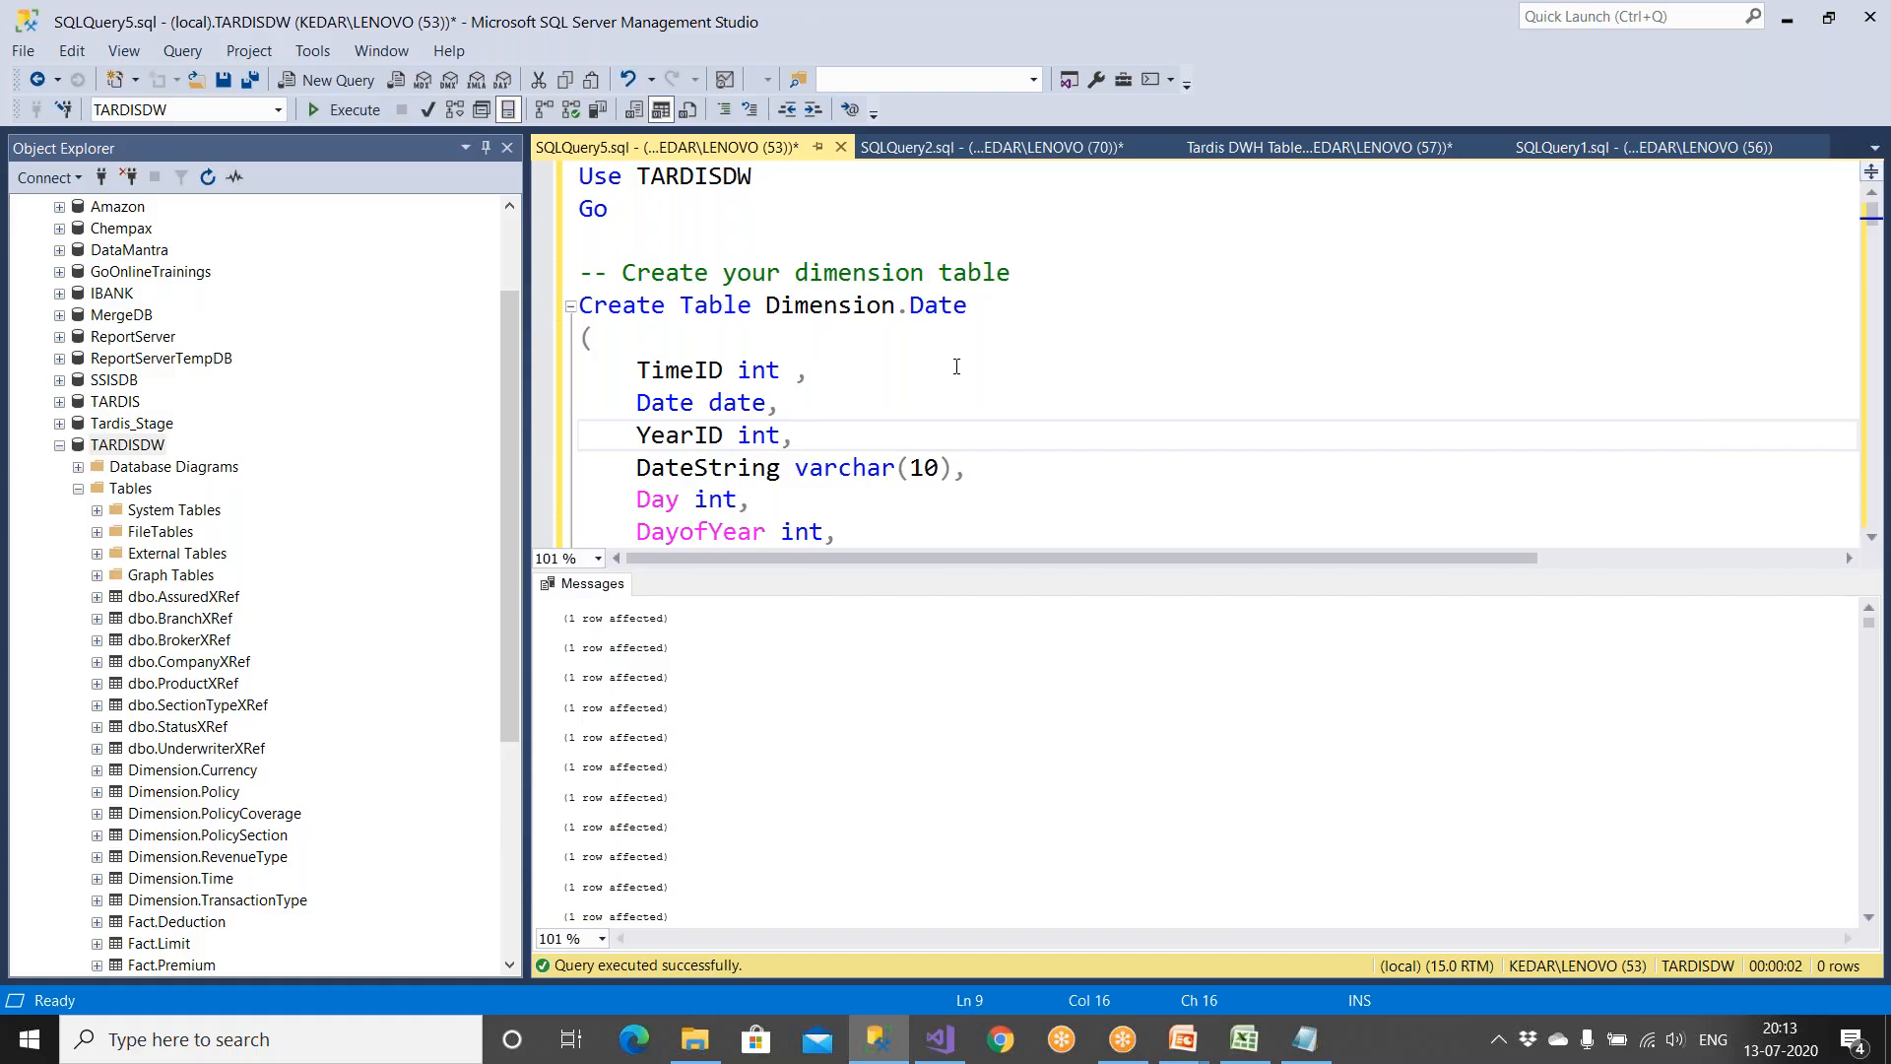
Step: Close the Dim_Date script query and SQLQuery2.sql without saving either of them
left_click(841, 148)
left_click(1024, 673)
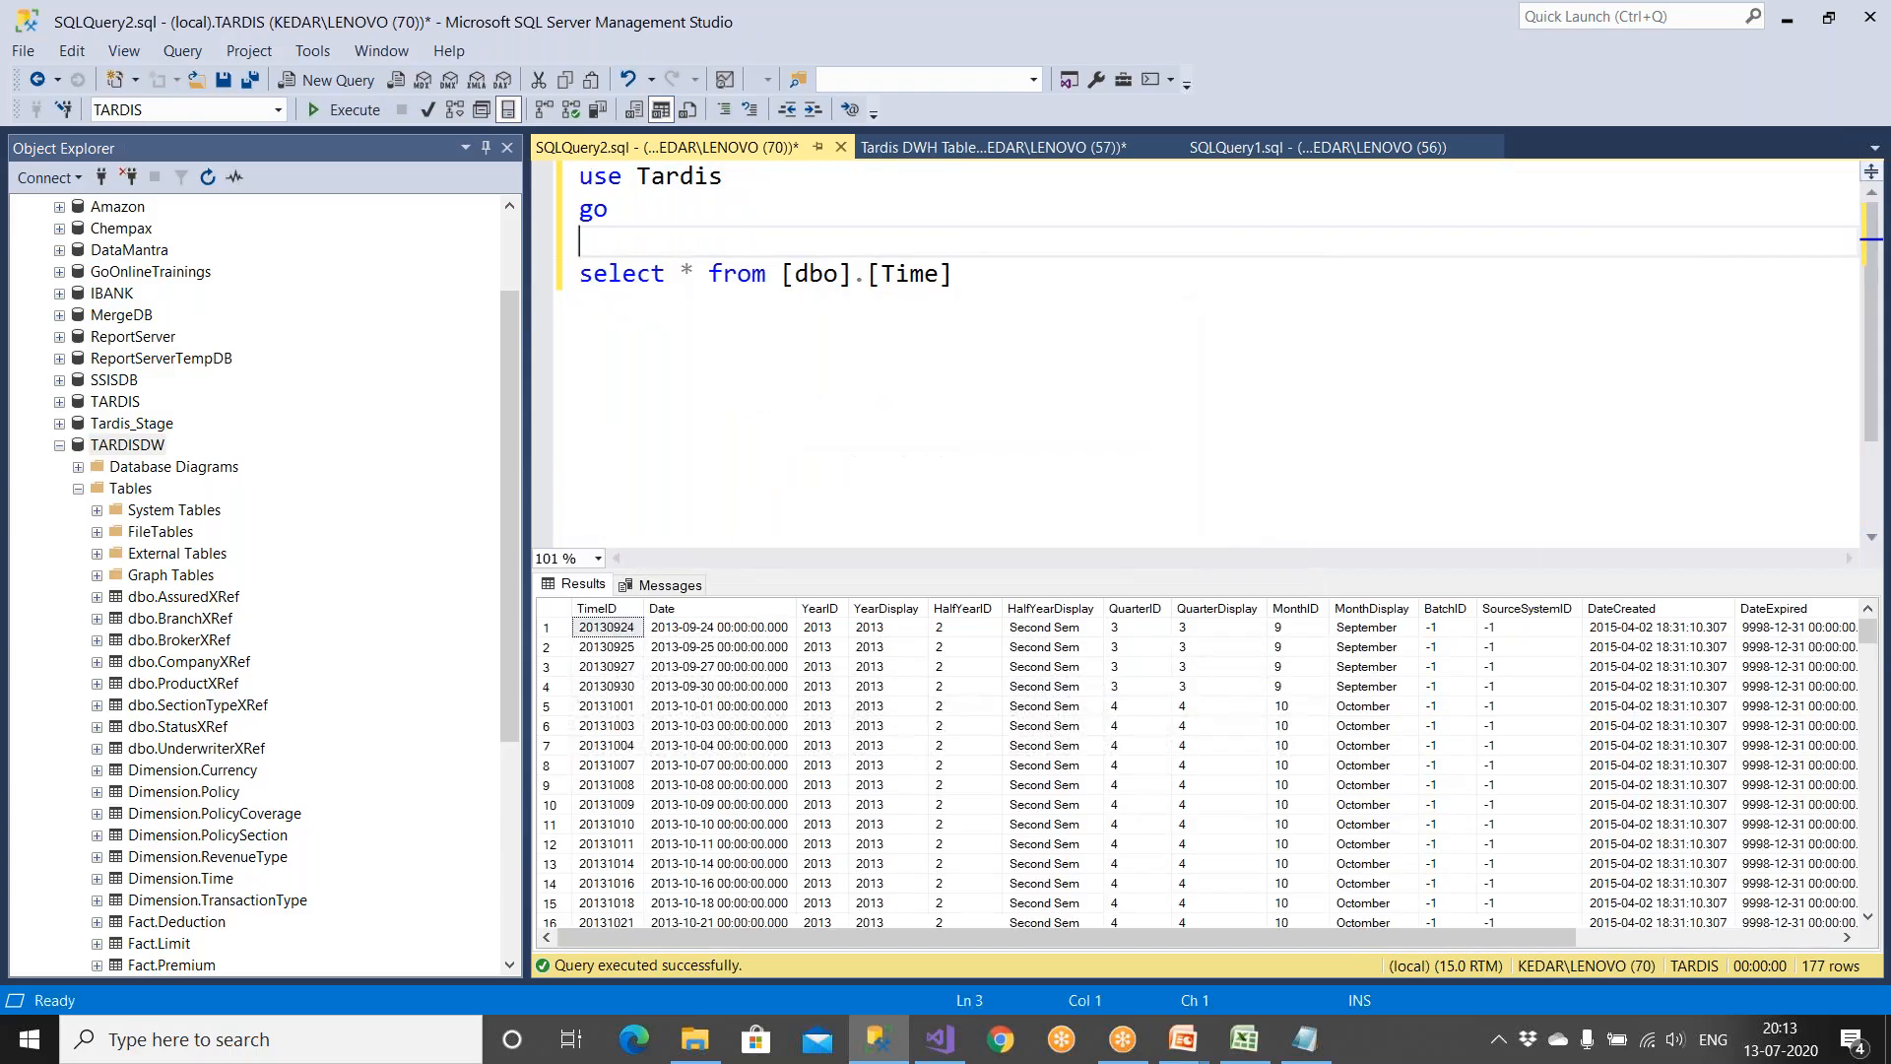
key("shift+Home")
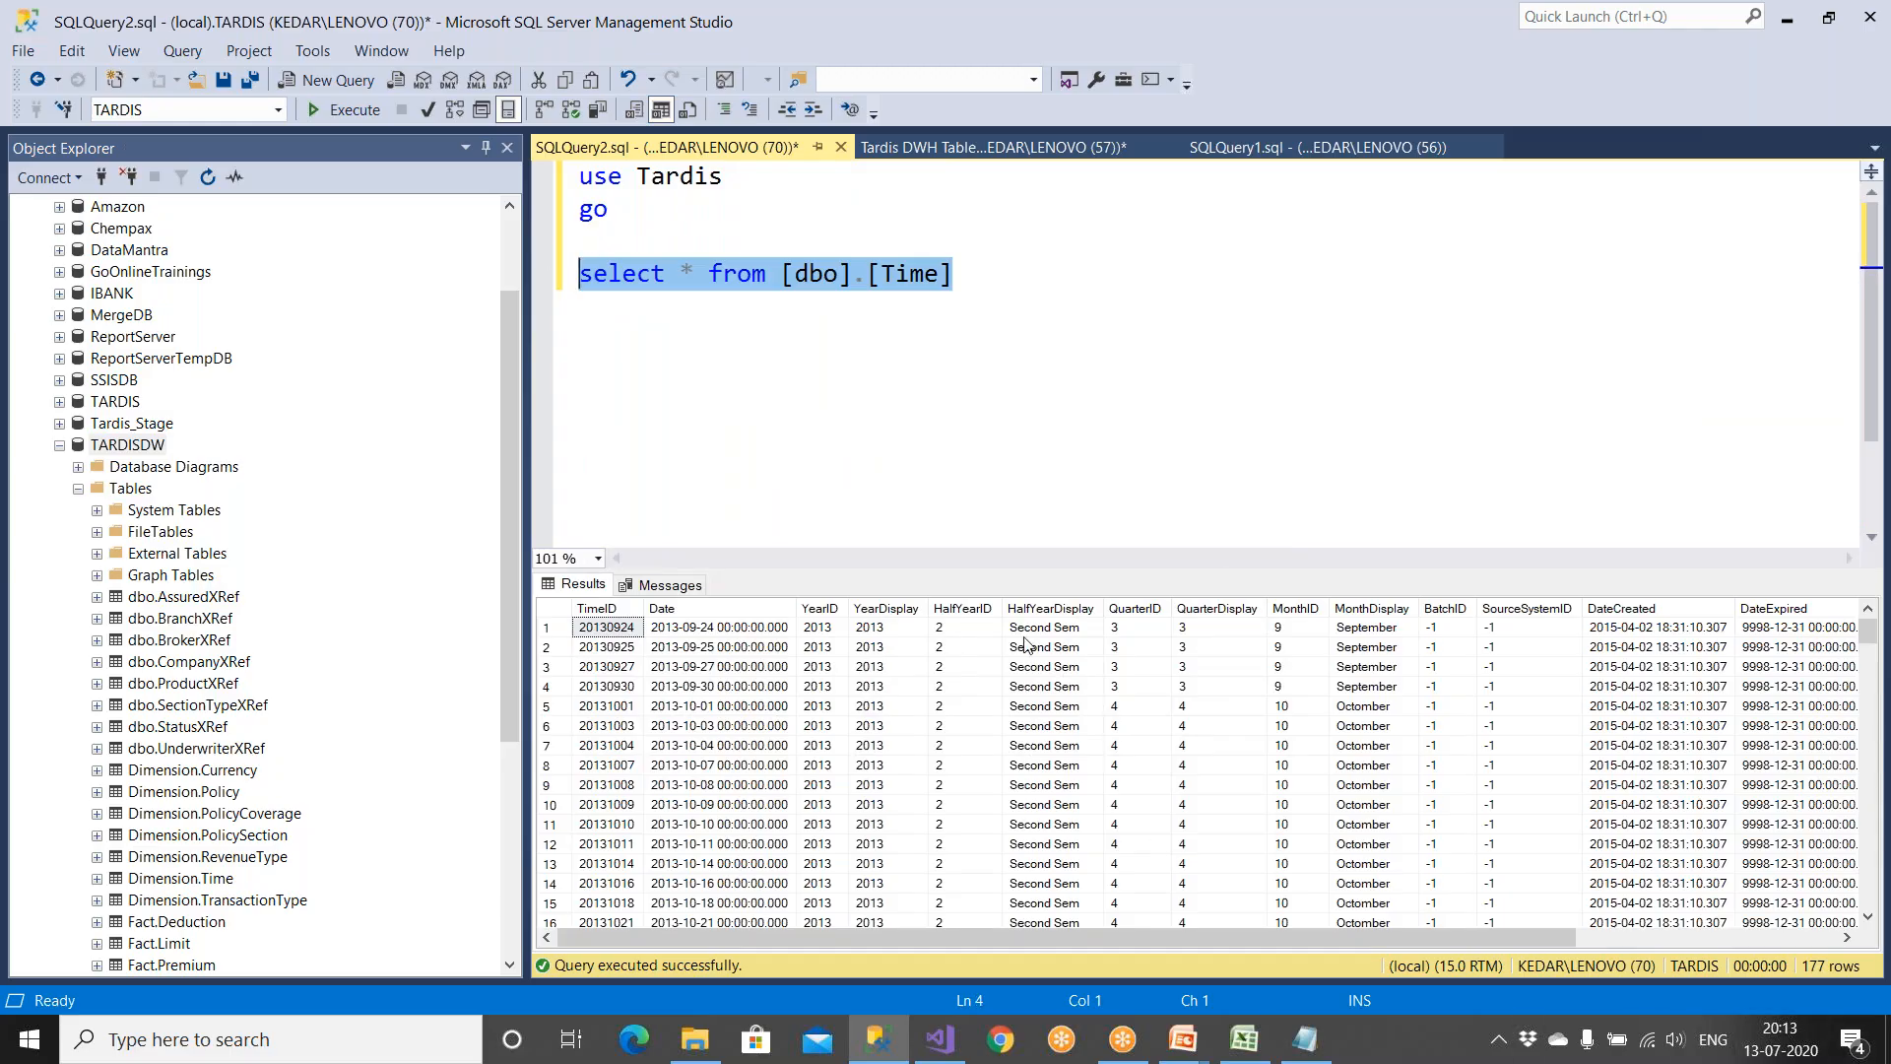
left_click(841, 148)
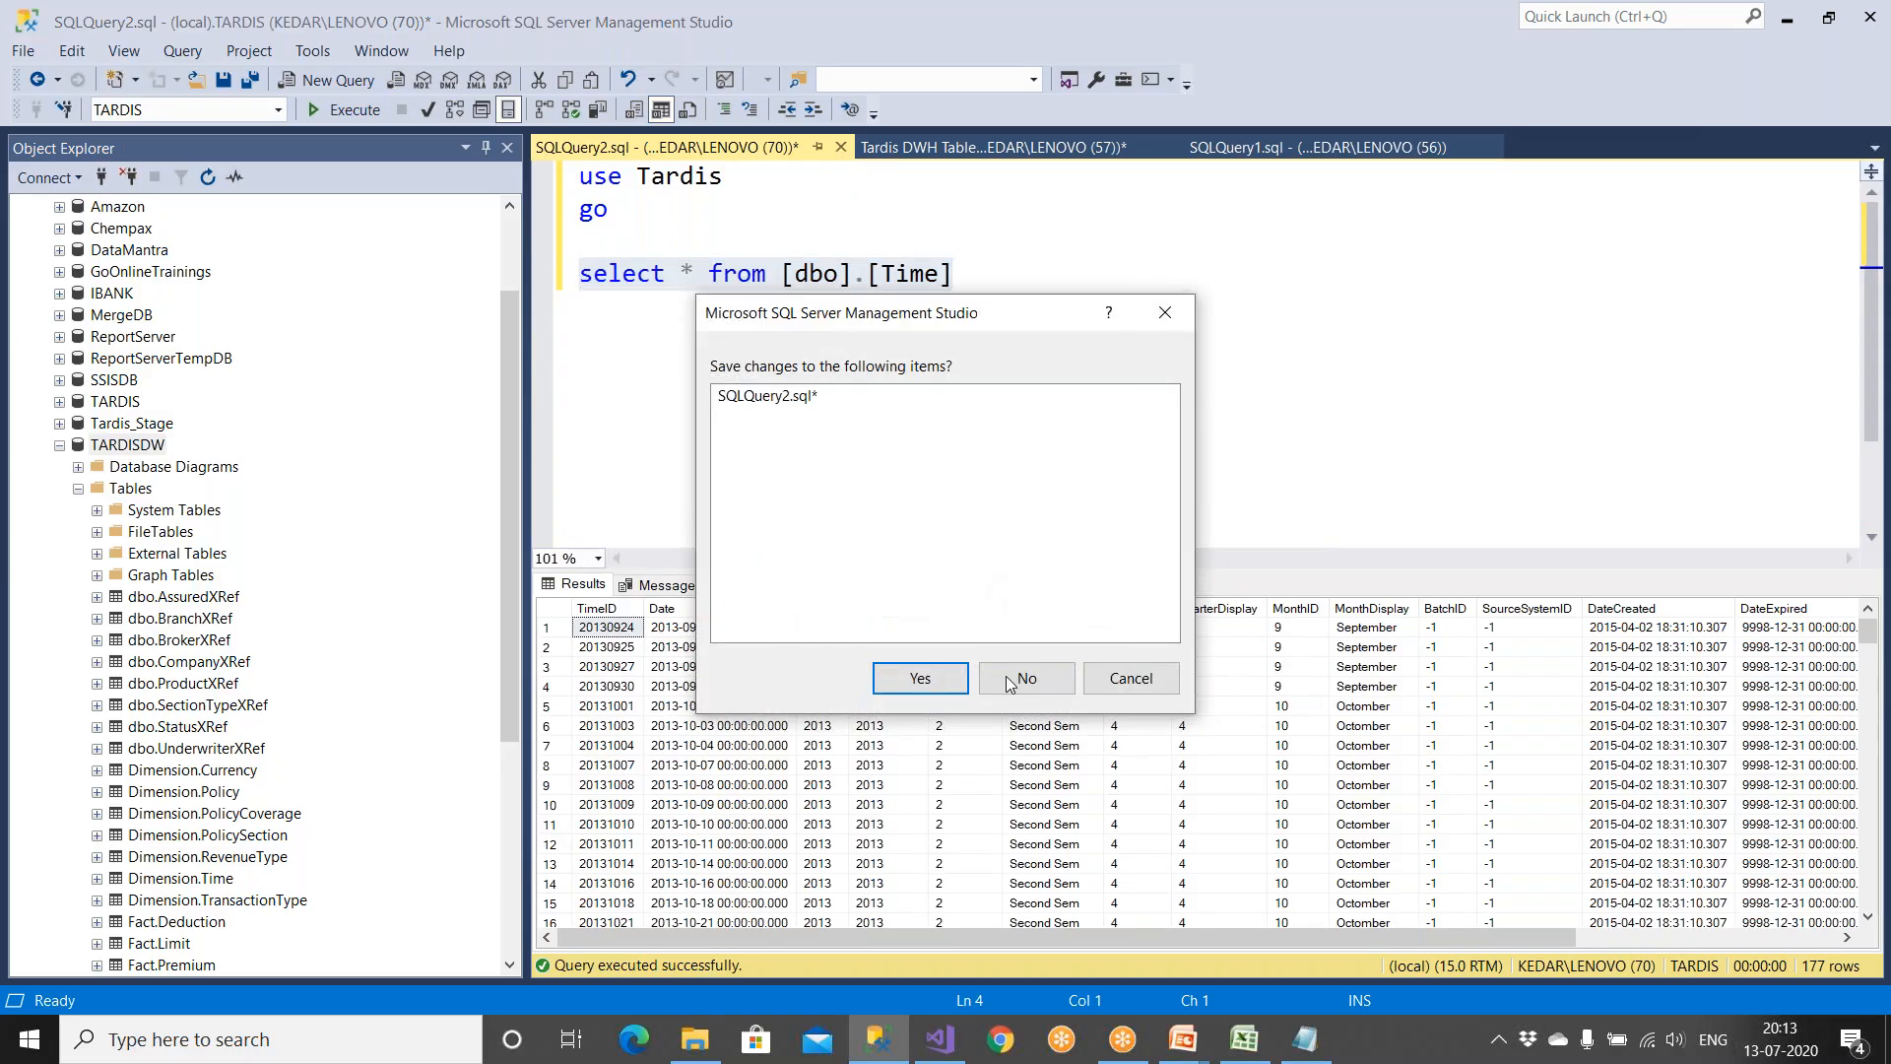
left_click(1026, 674)
Step: In the Tardis DWH Tables query, run the select on [Dimension].[Time] and the select on [Dimension].[Date] separately
left_click(996, 435)
left_click_drag(1066, 372, 580, 371)
left_click(360, 109)
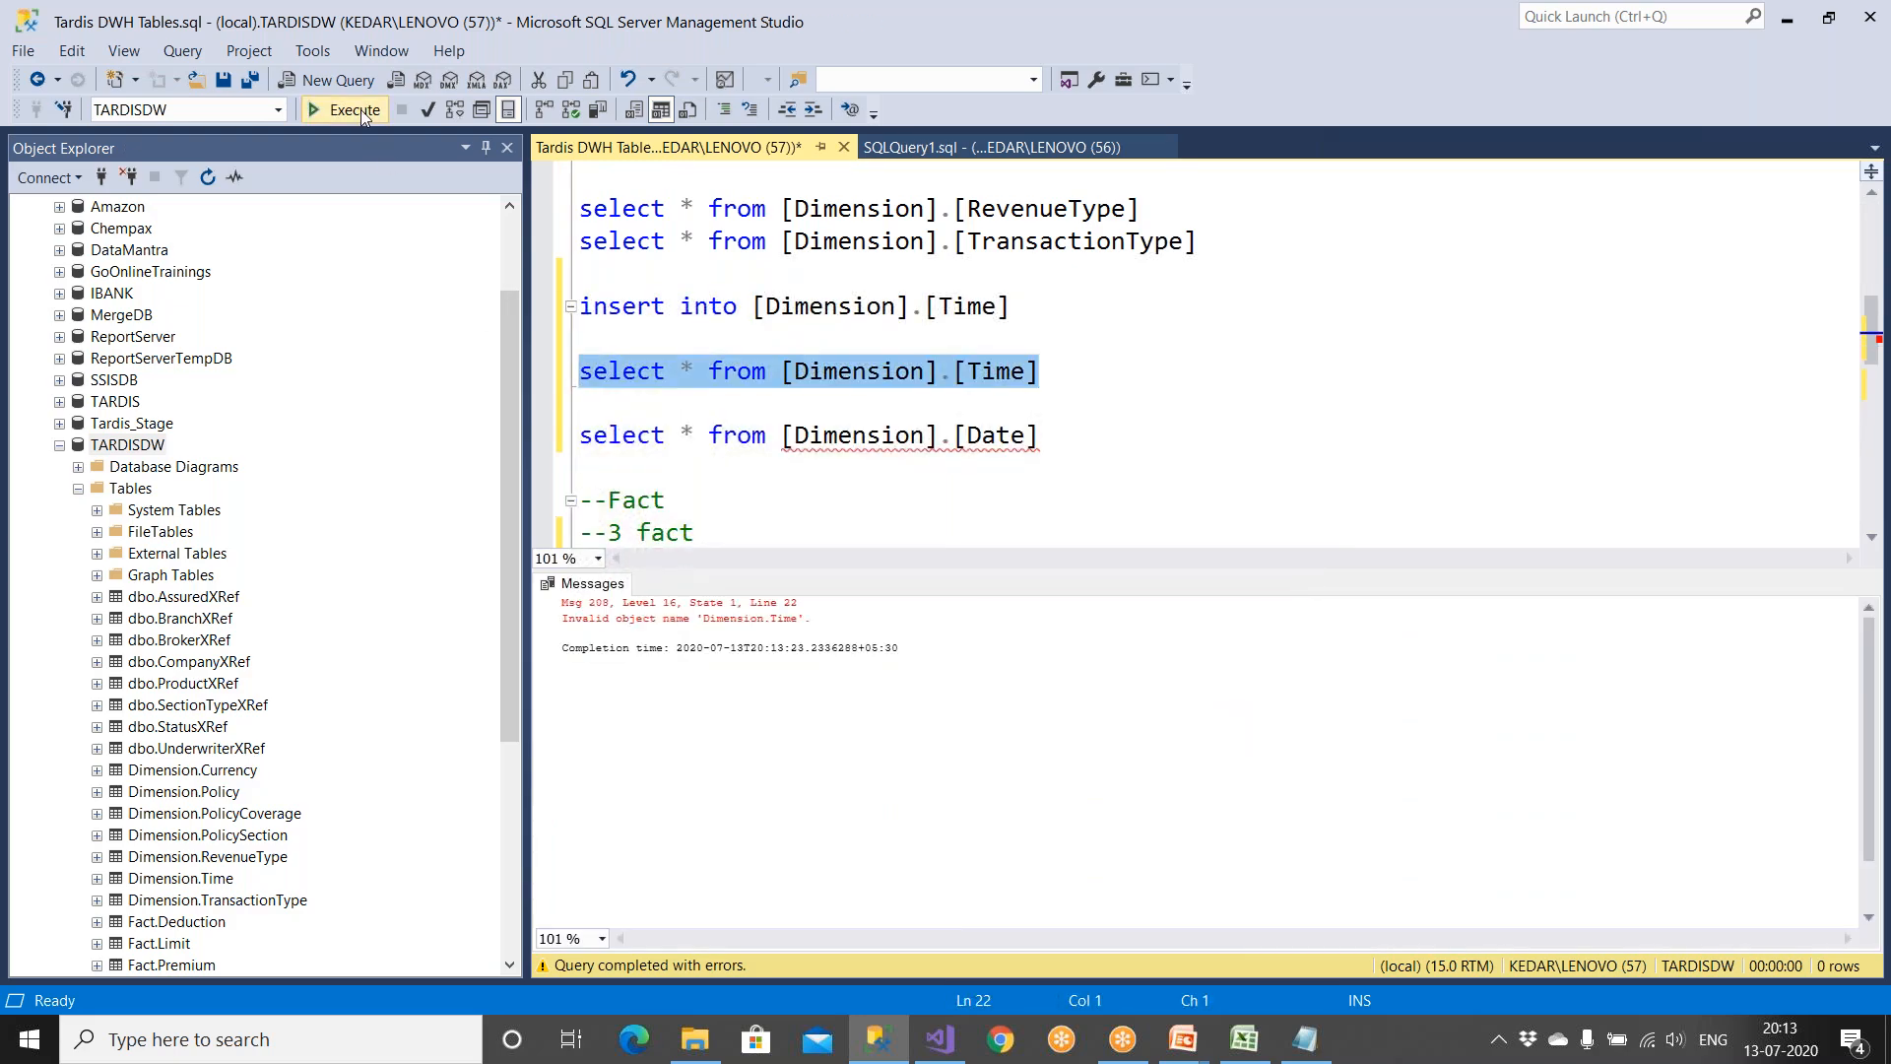
left_click_drag(1069, 436, 544, 445)
key("F5")
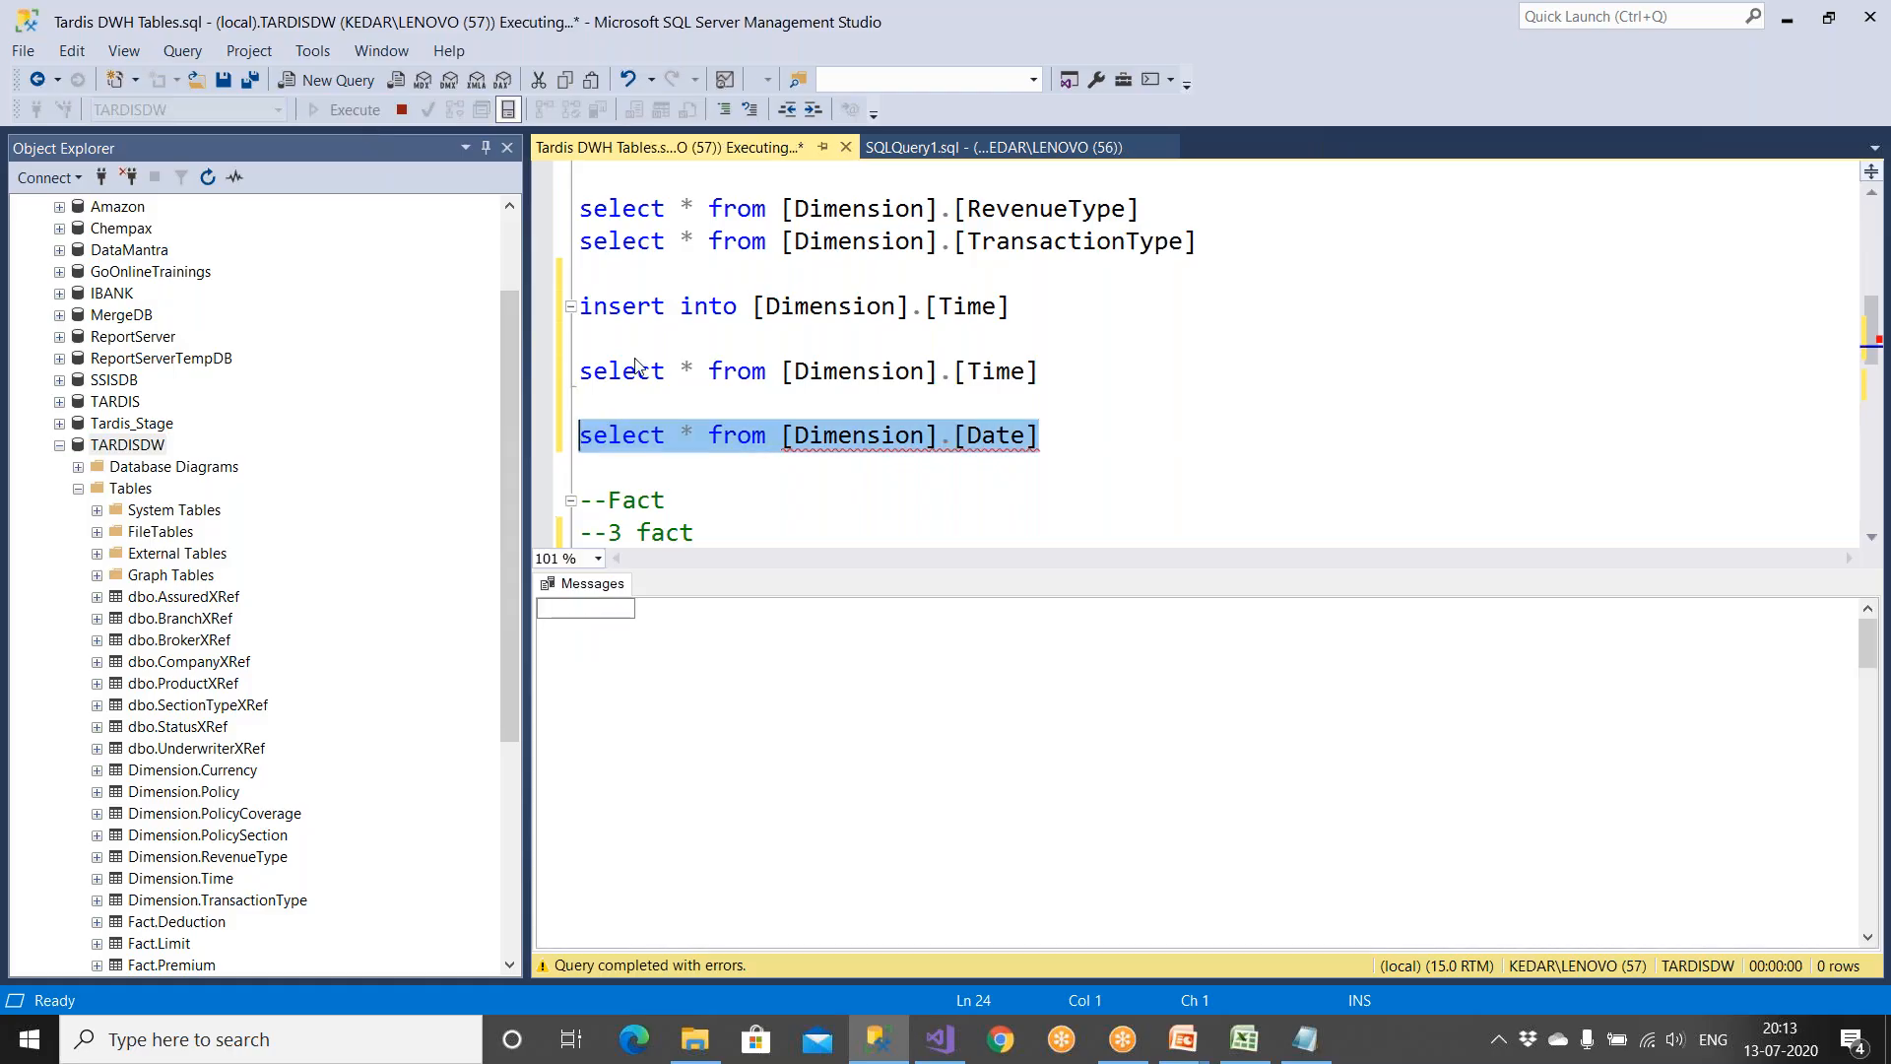
Step: Delete the select statement on [Dimension].[Time] together with its line
left_click_drag(1132, 371, 529, 375)
key("Delete")
key("Delete")
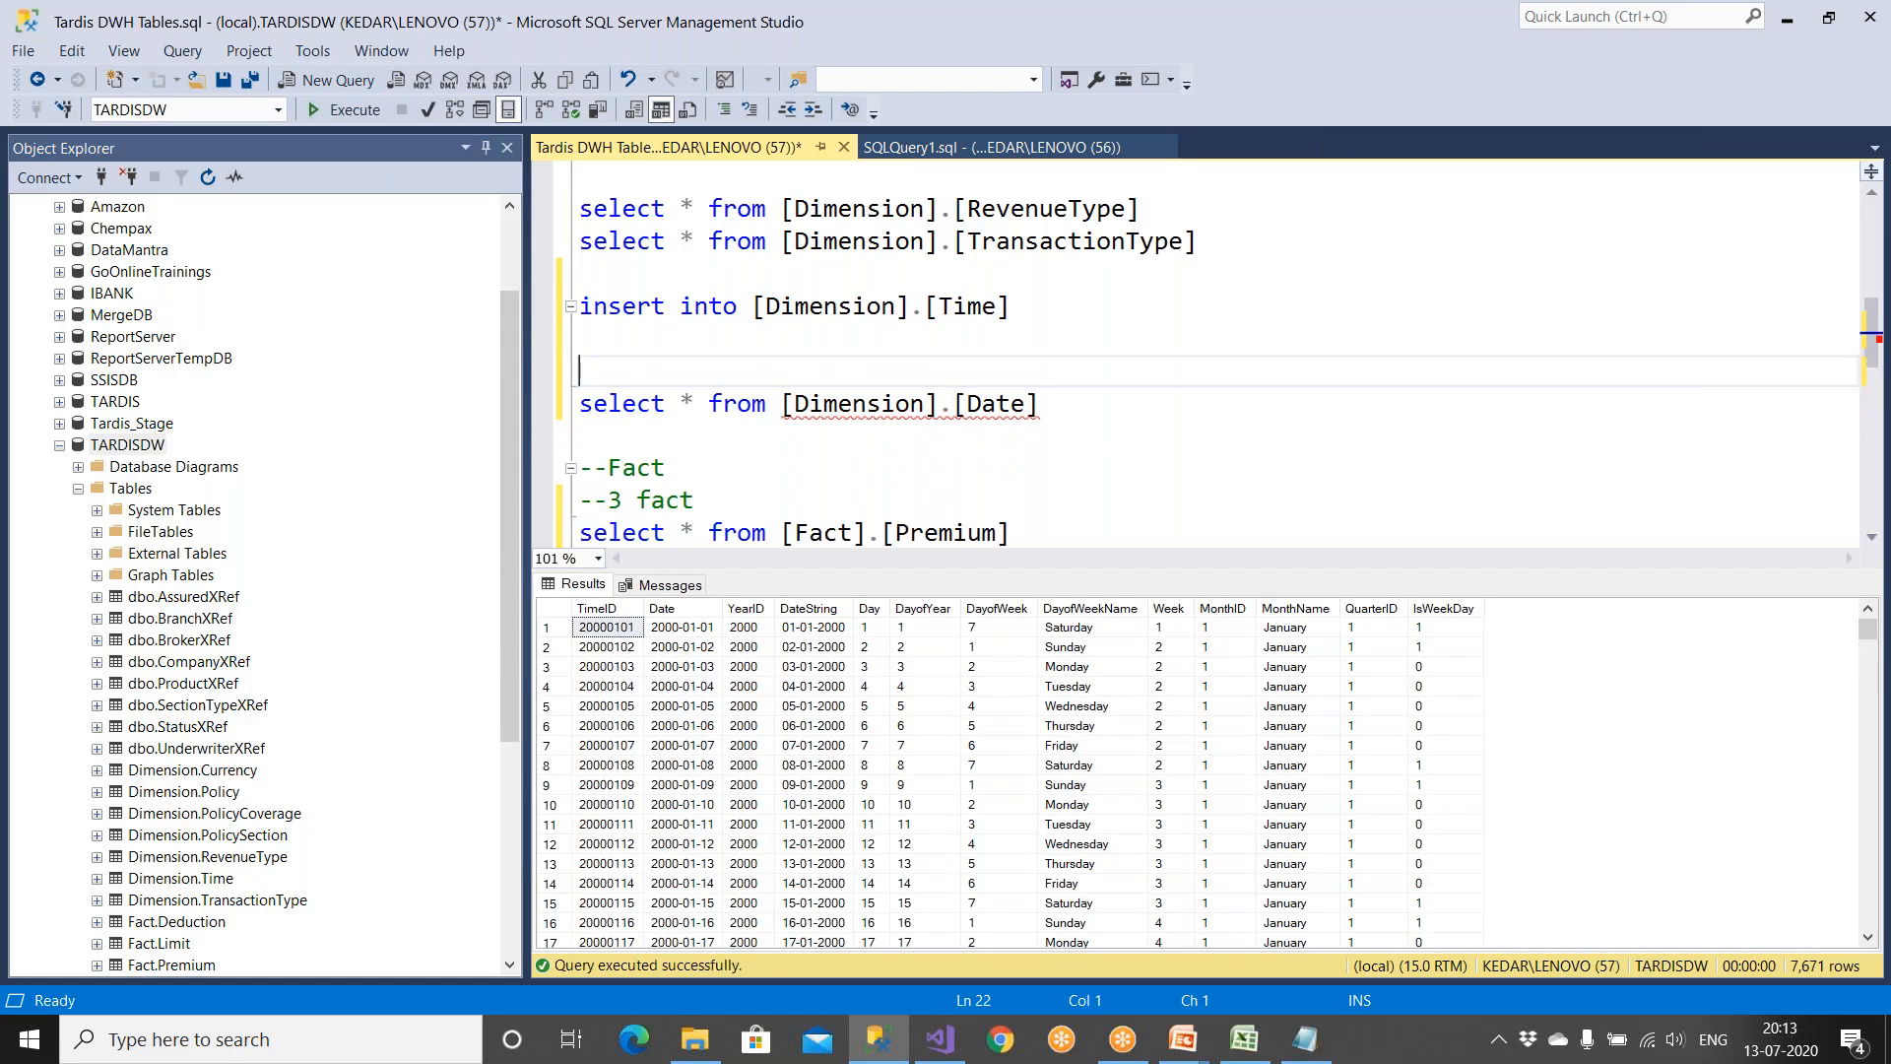
left_click(670, 687)
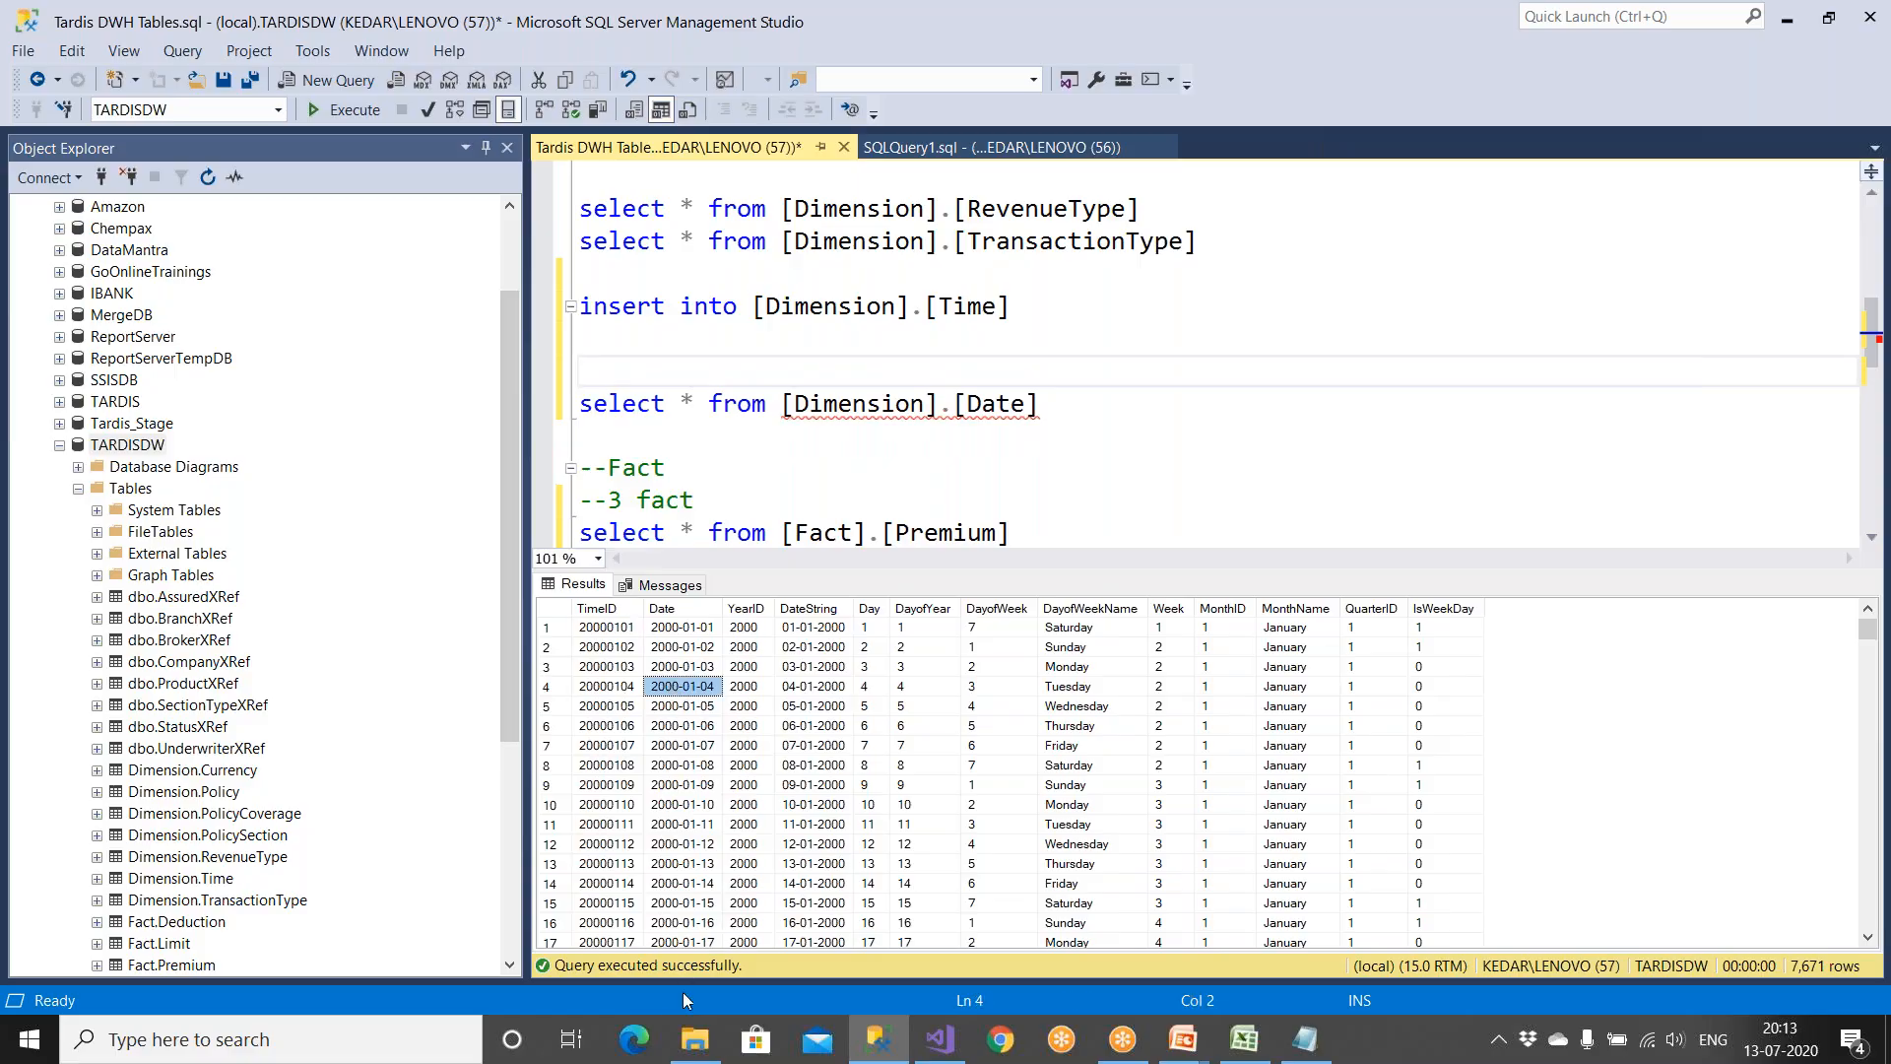
left_click(694, 1039)
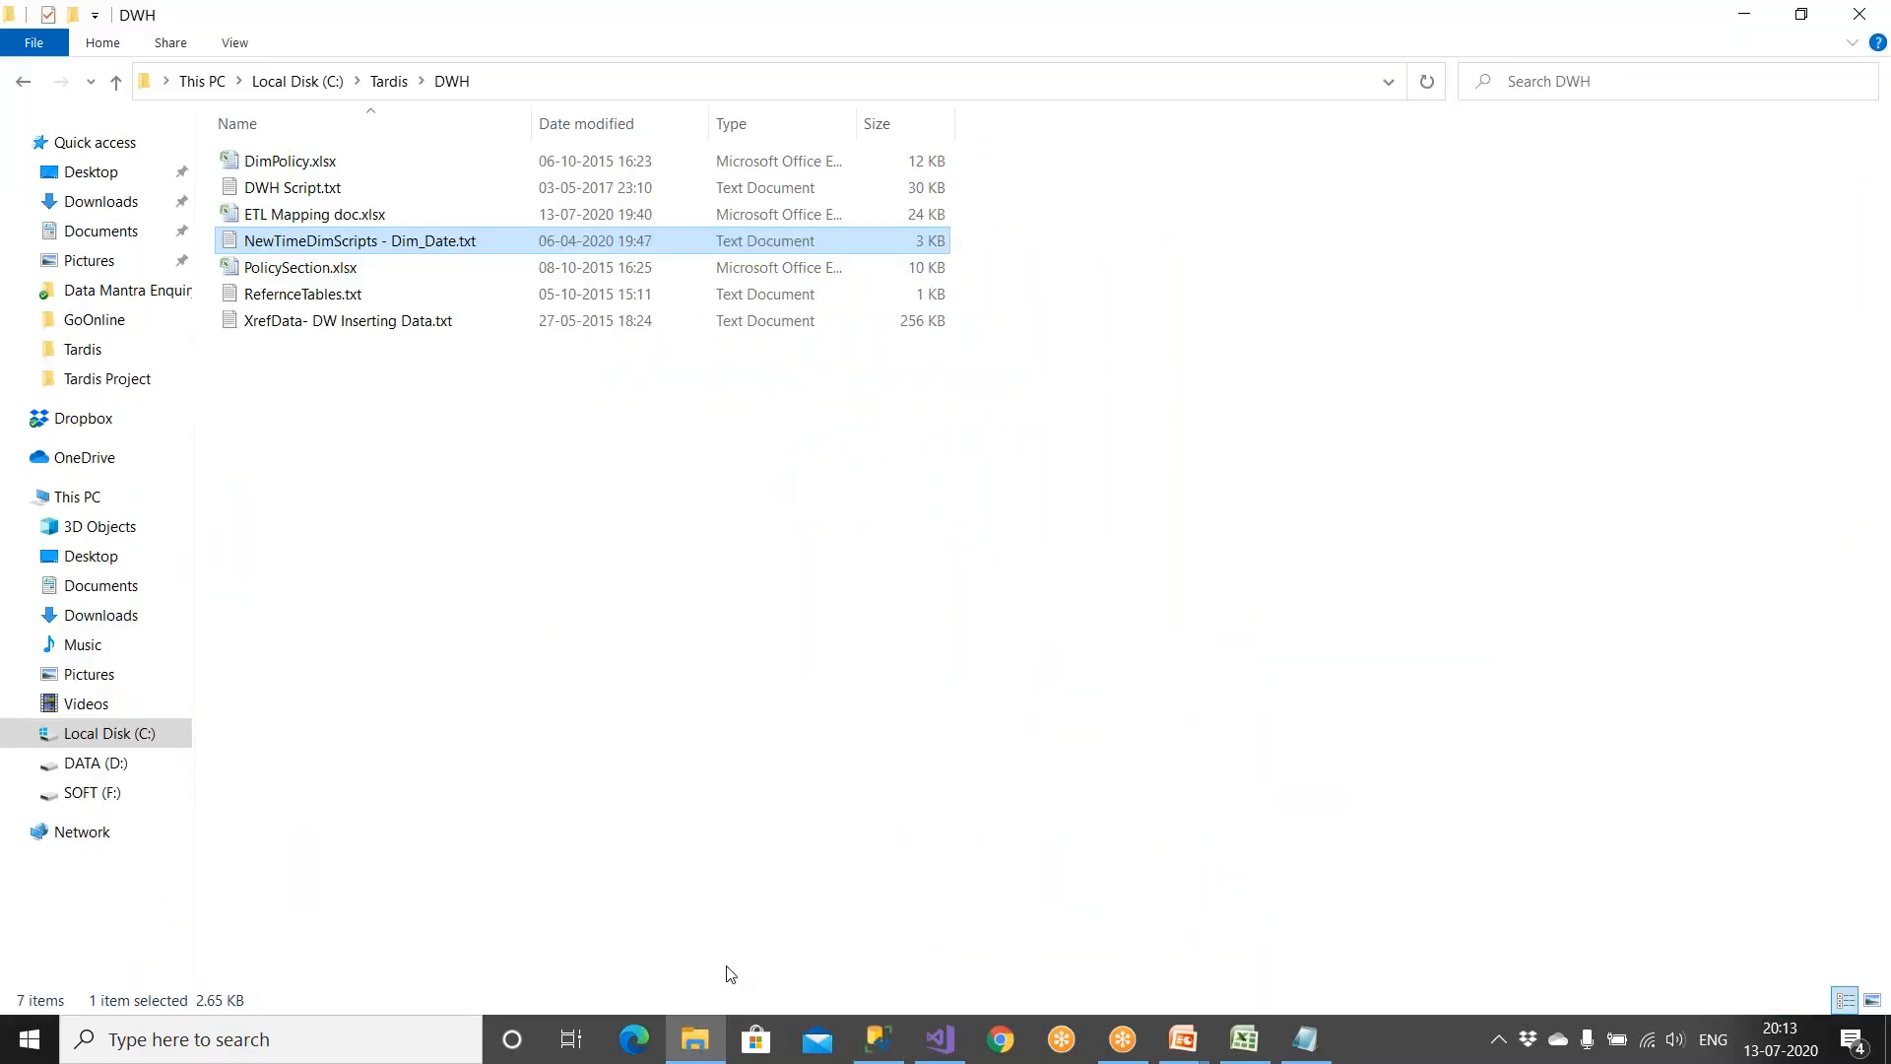
left_click(694, 1039)
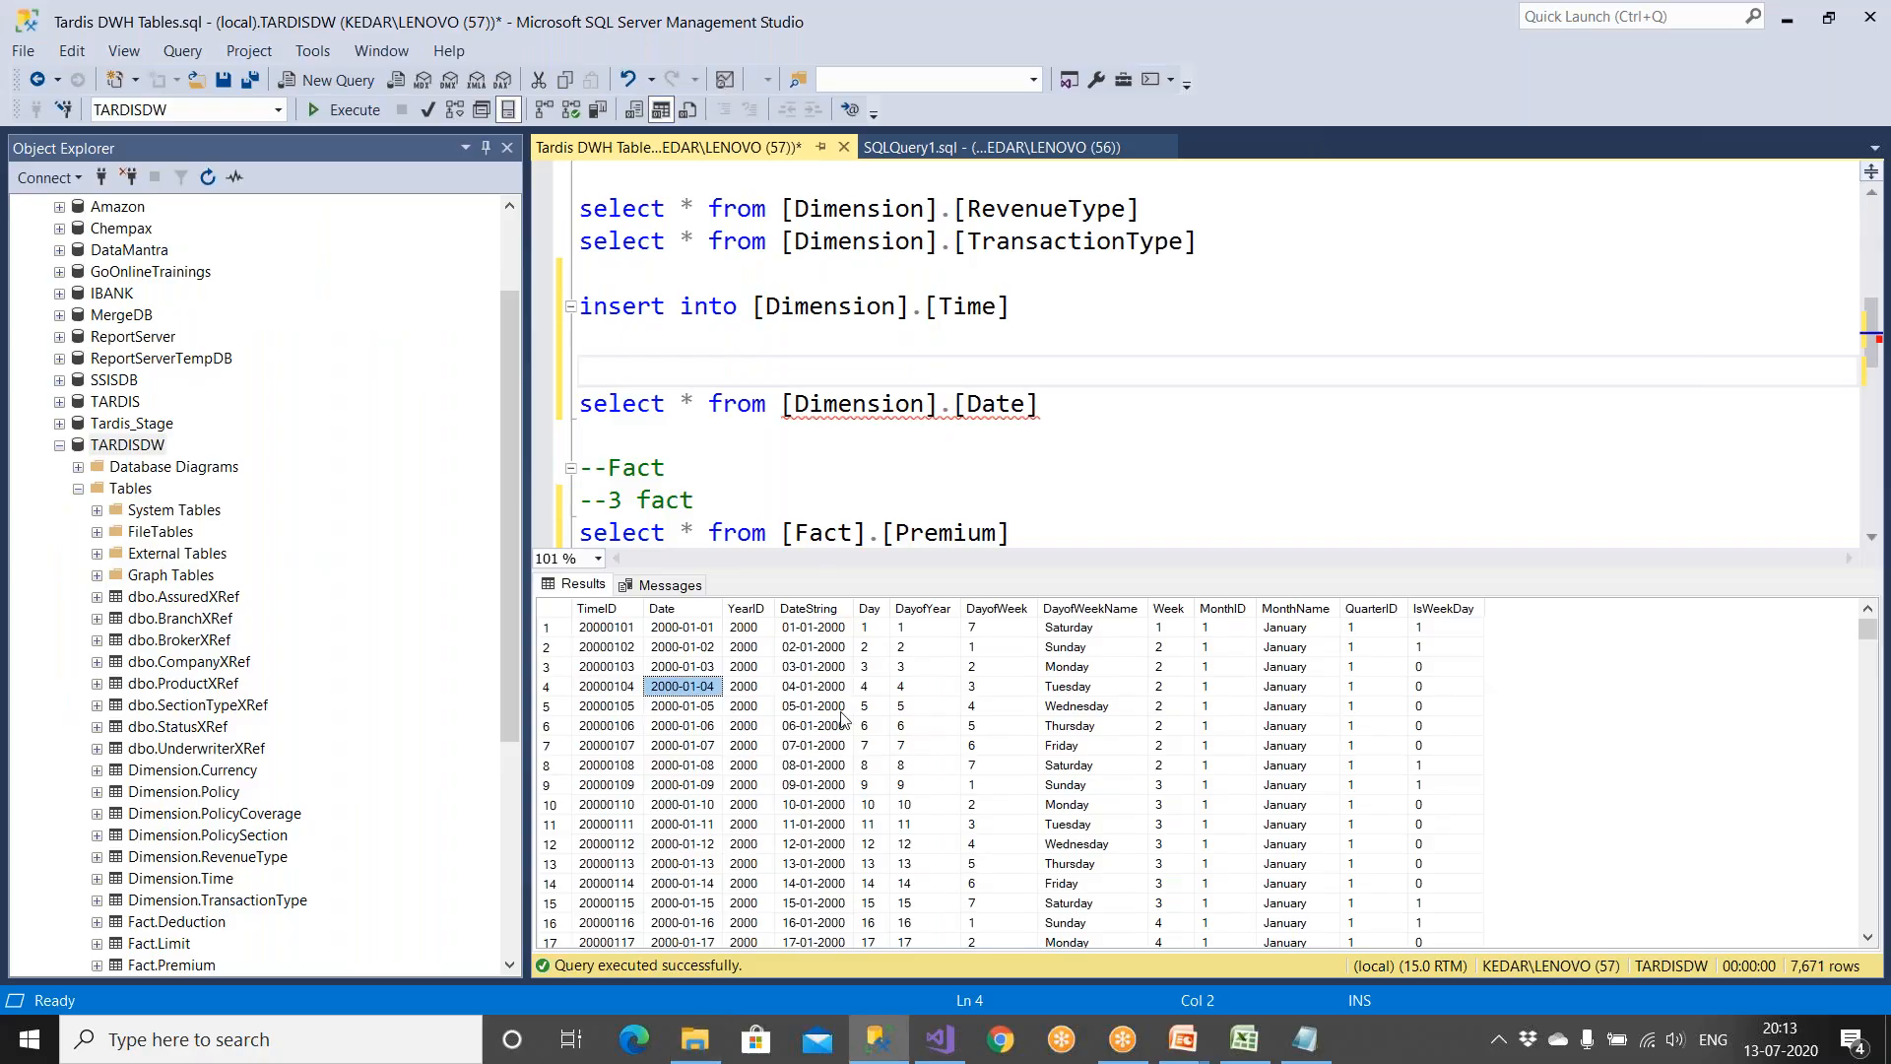
left_click(948, 410)
left_click_drag(1044, 404, 579, 405)
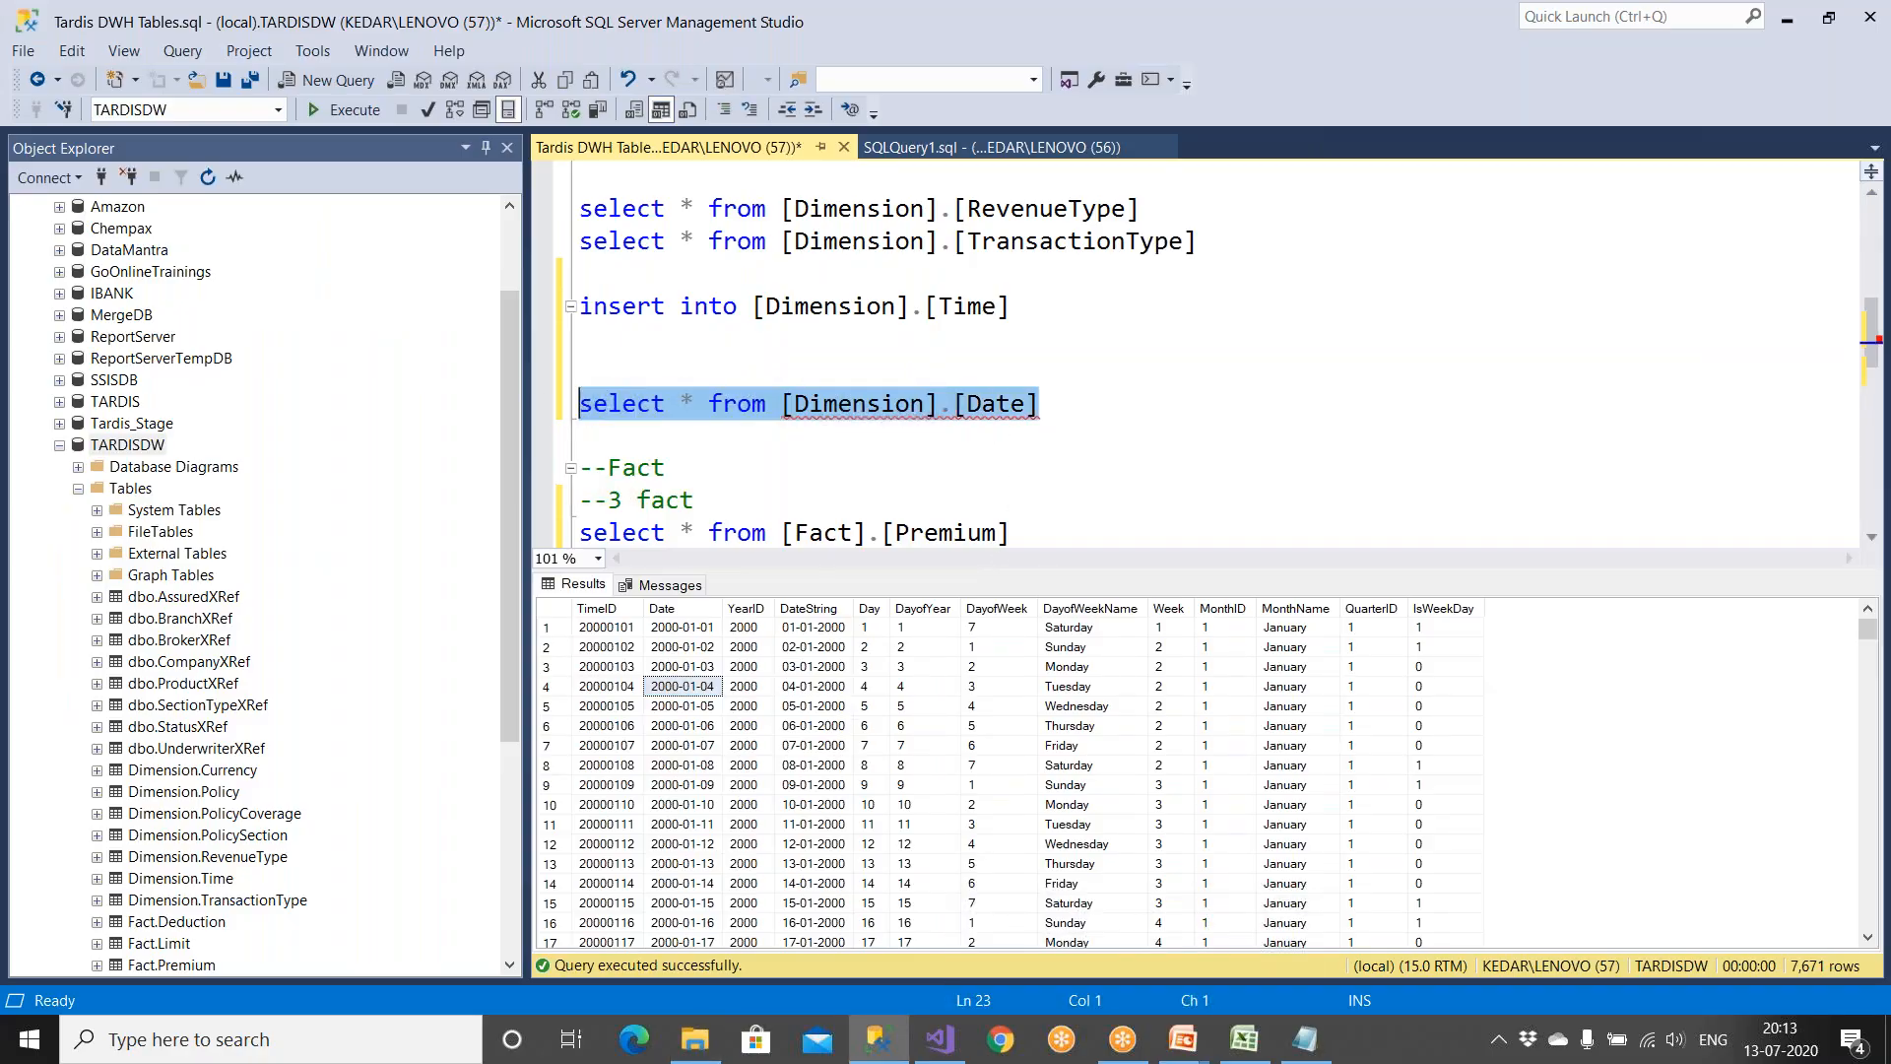
Step: In Visual Studio, change the reference table of the DimensionDate TimeID lookup in DWH_LoadFactPremium to [Dimension].[Date]
left_click(941, 1044)
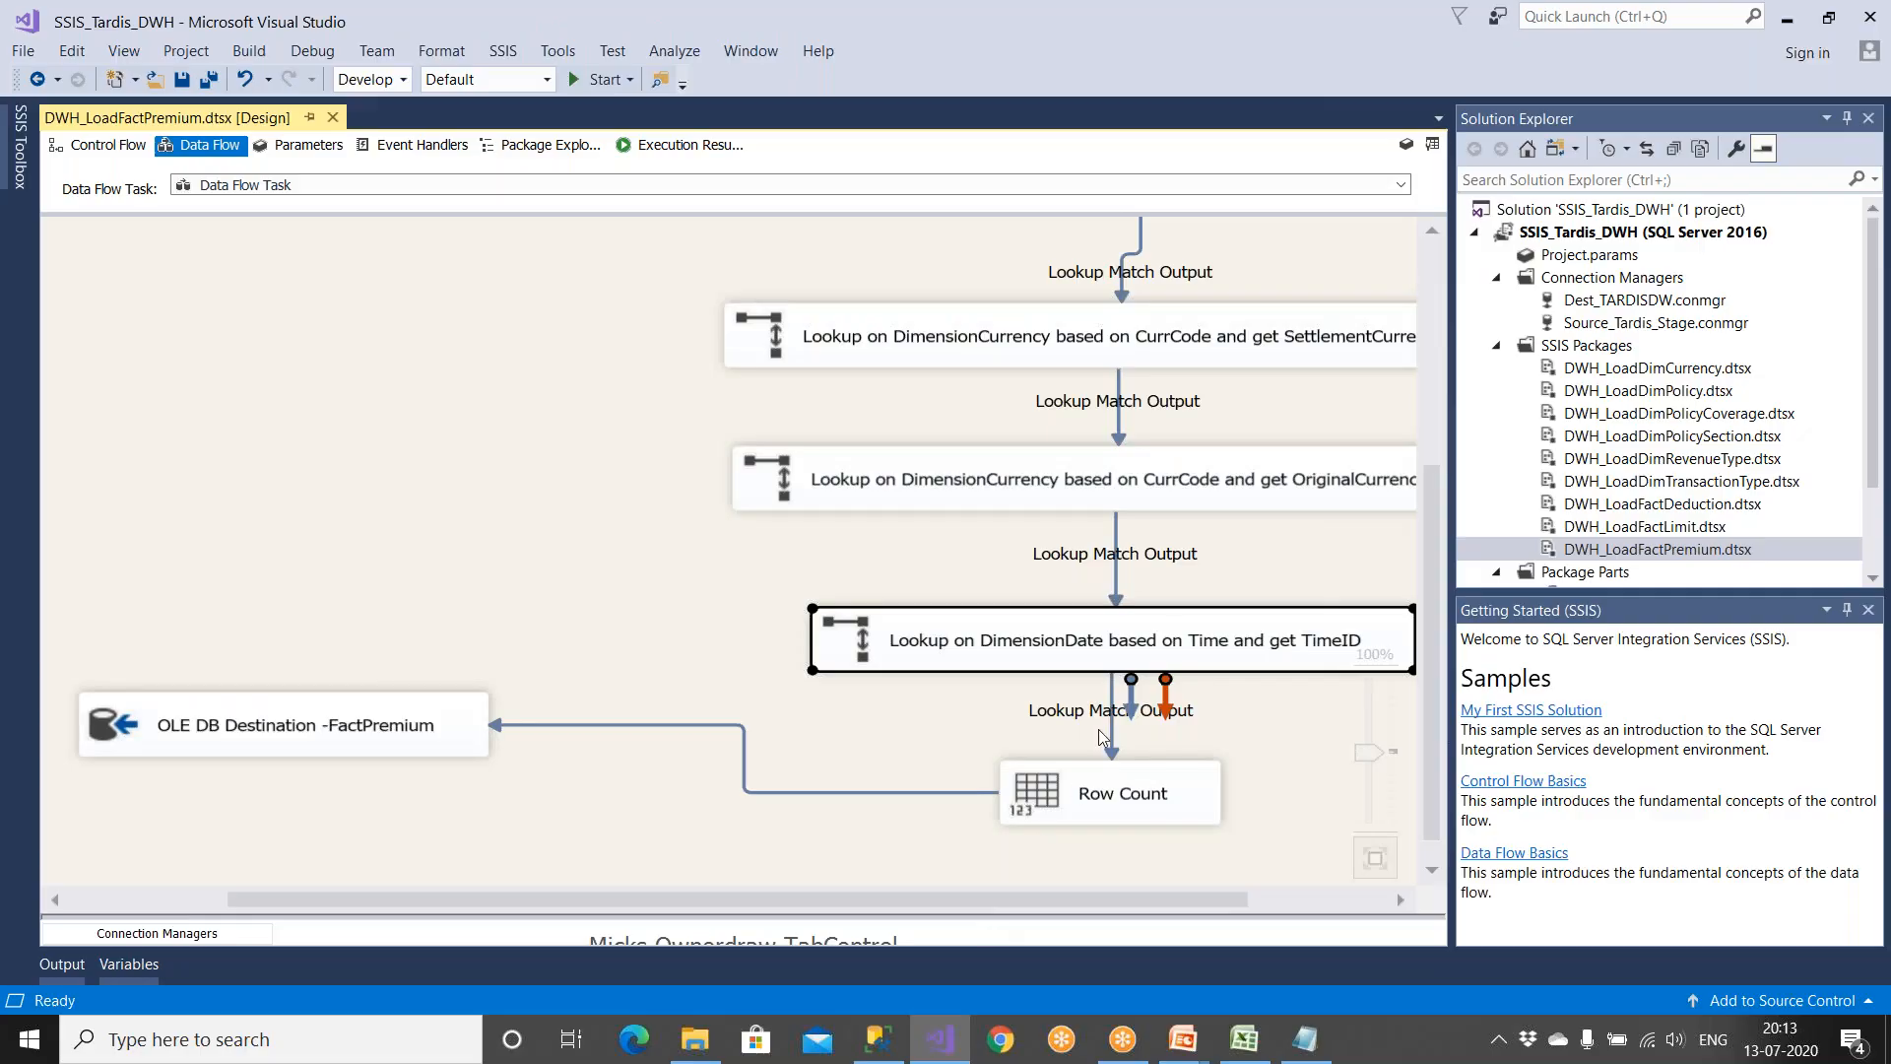
double_click(1172, 635)
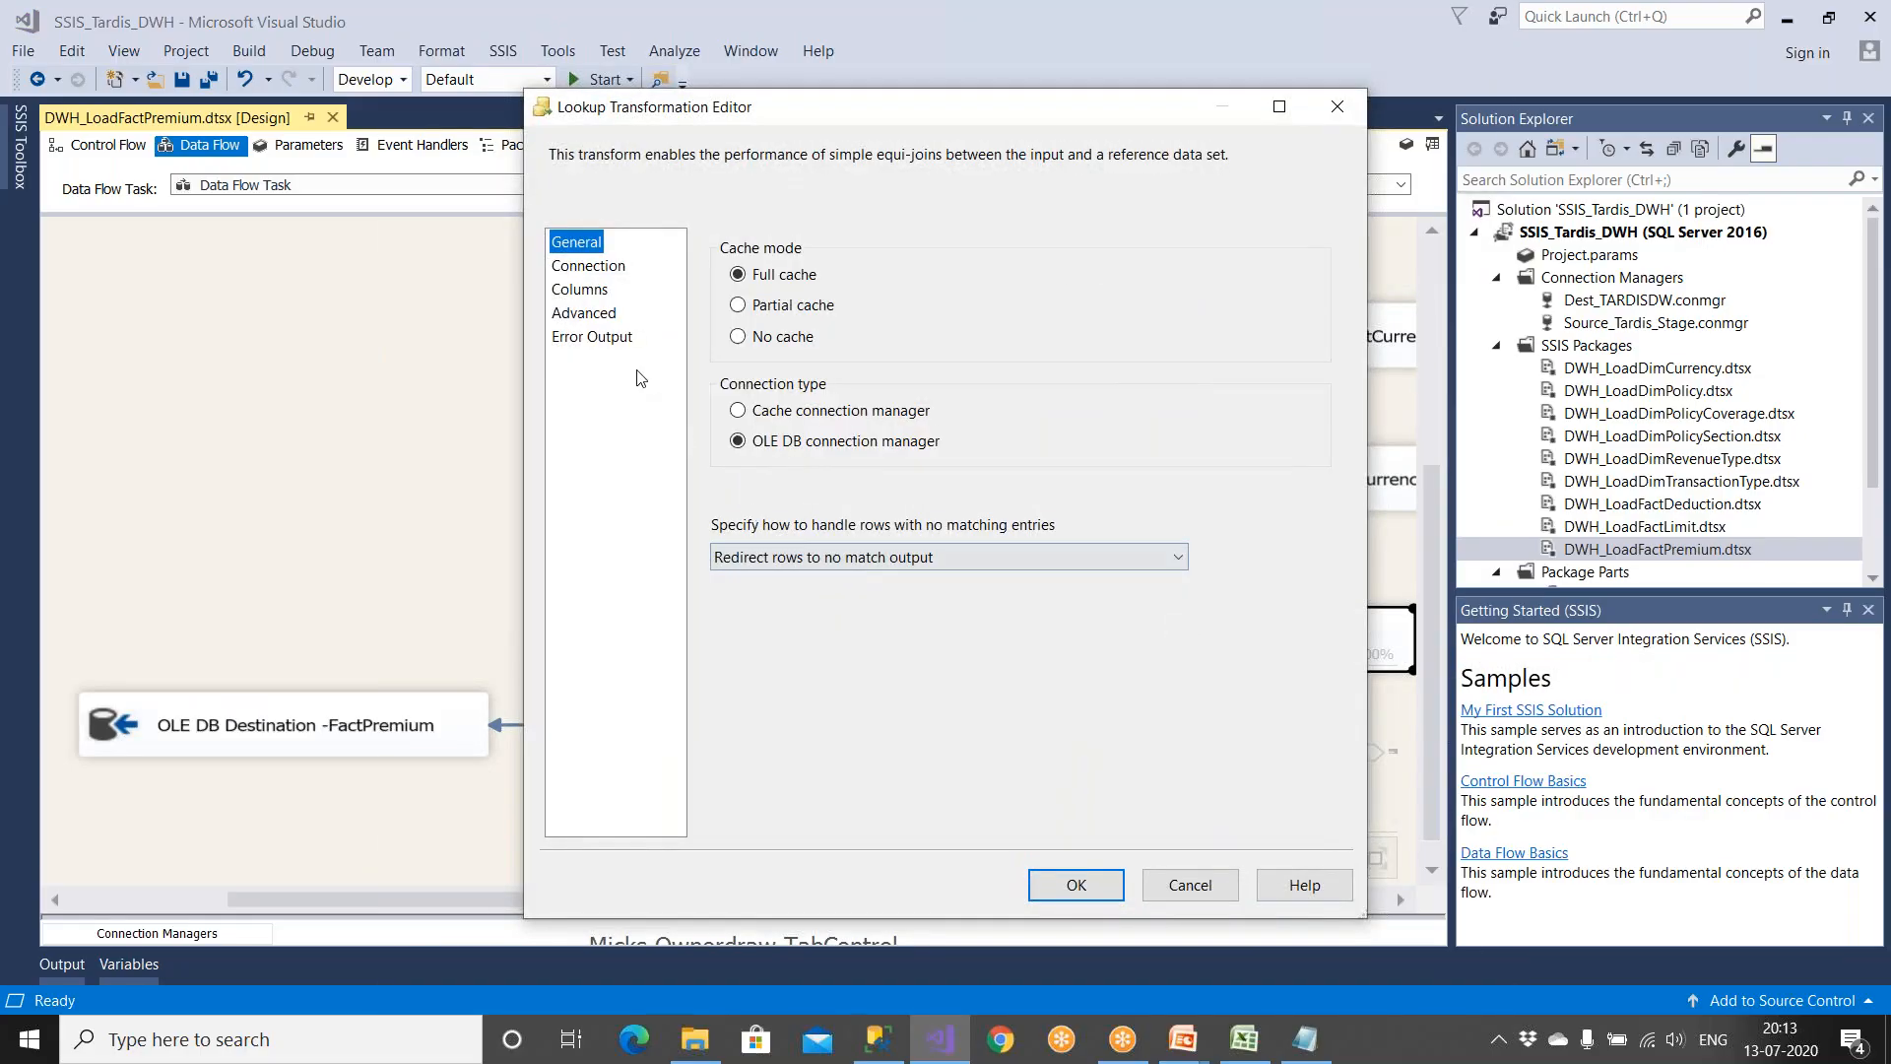
left_click(607, 268)
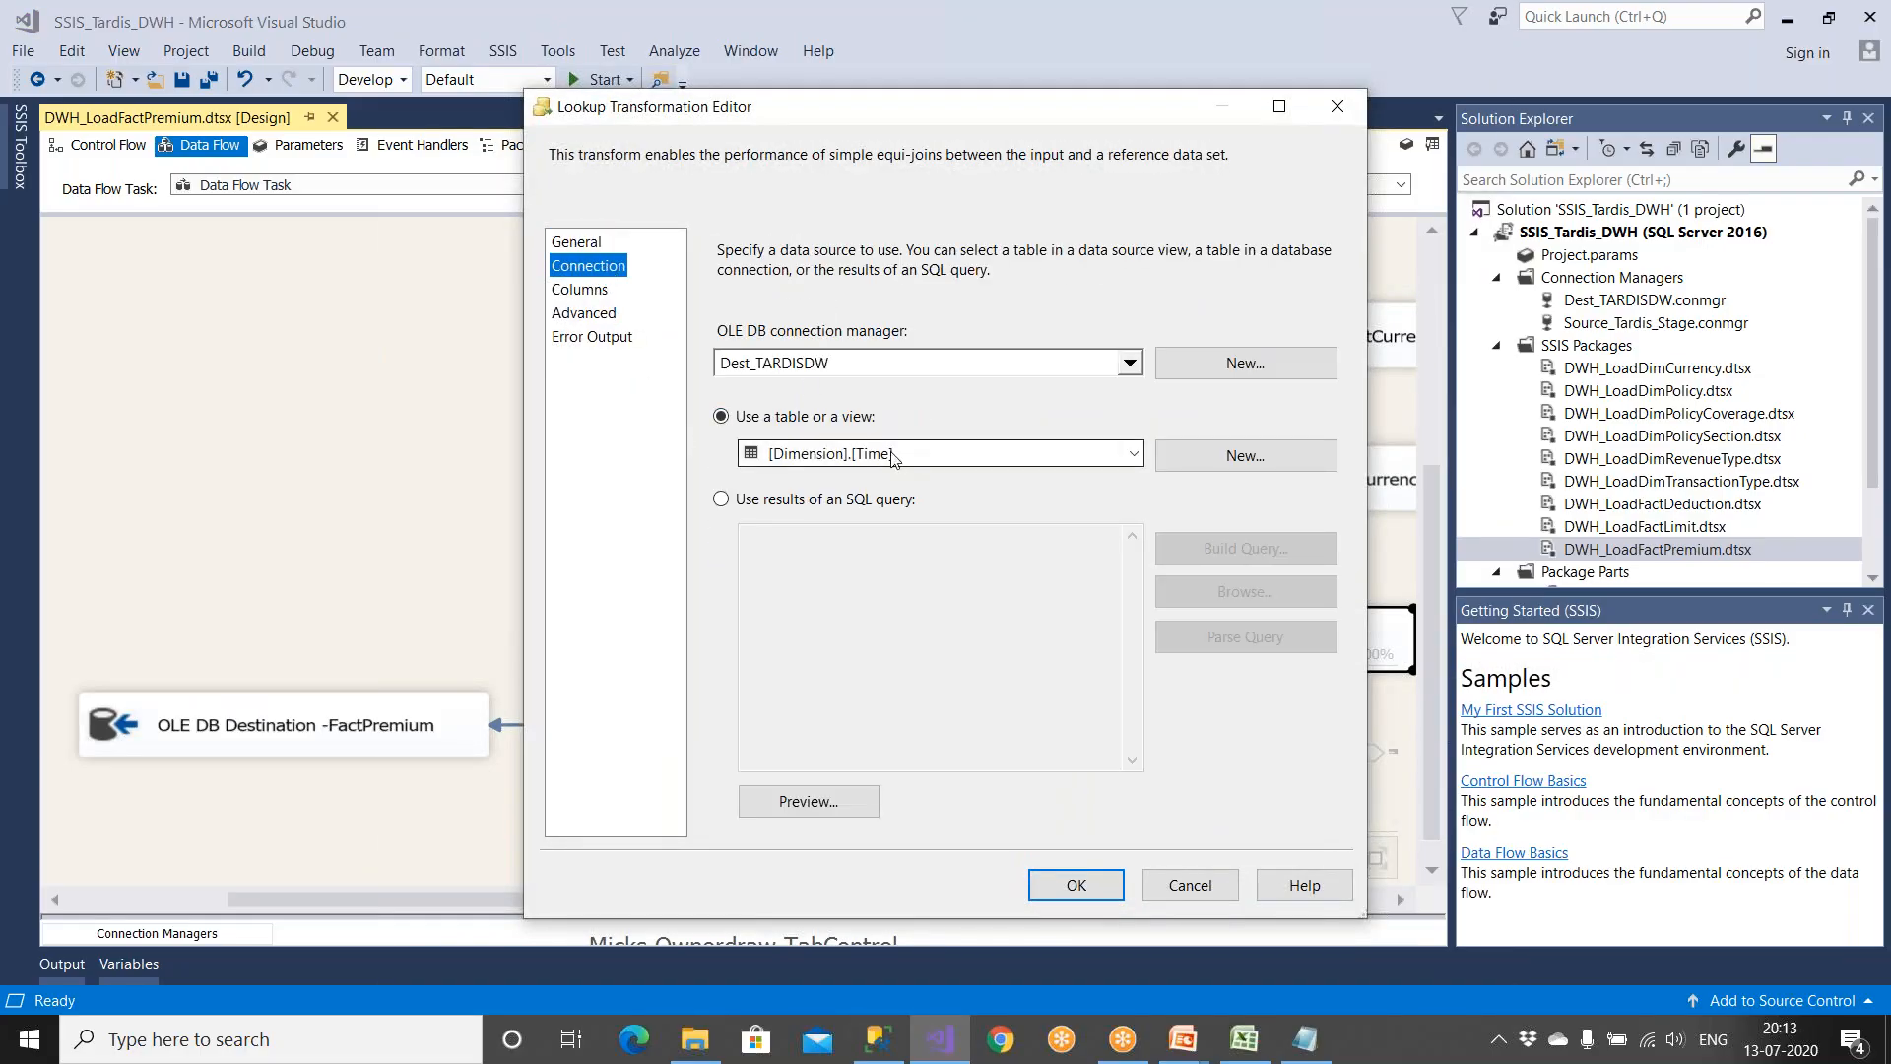
left_click(903, 455)
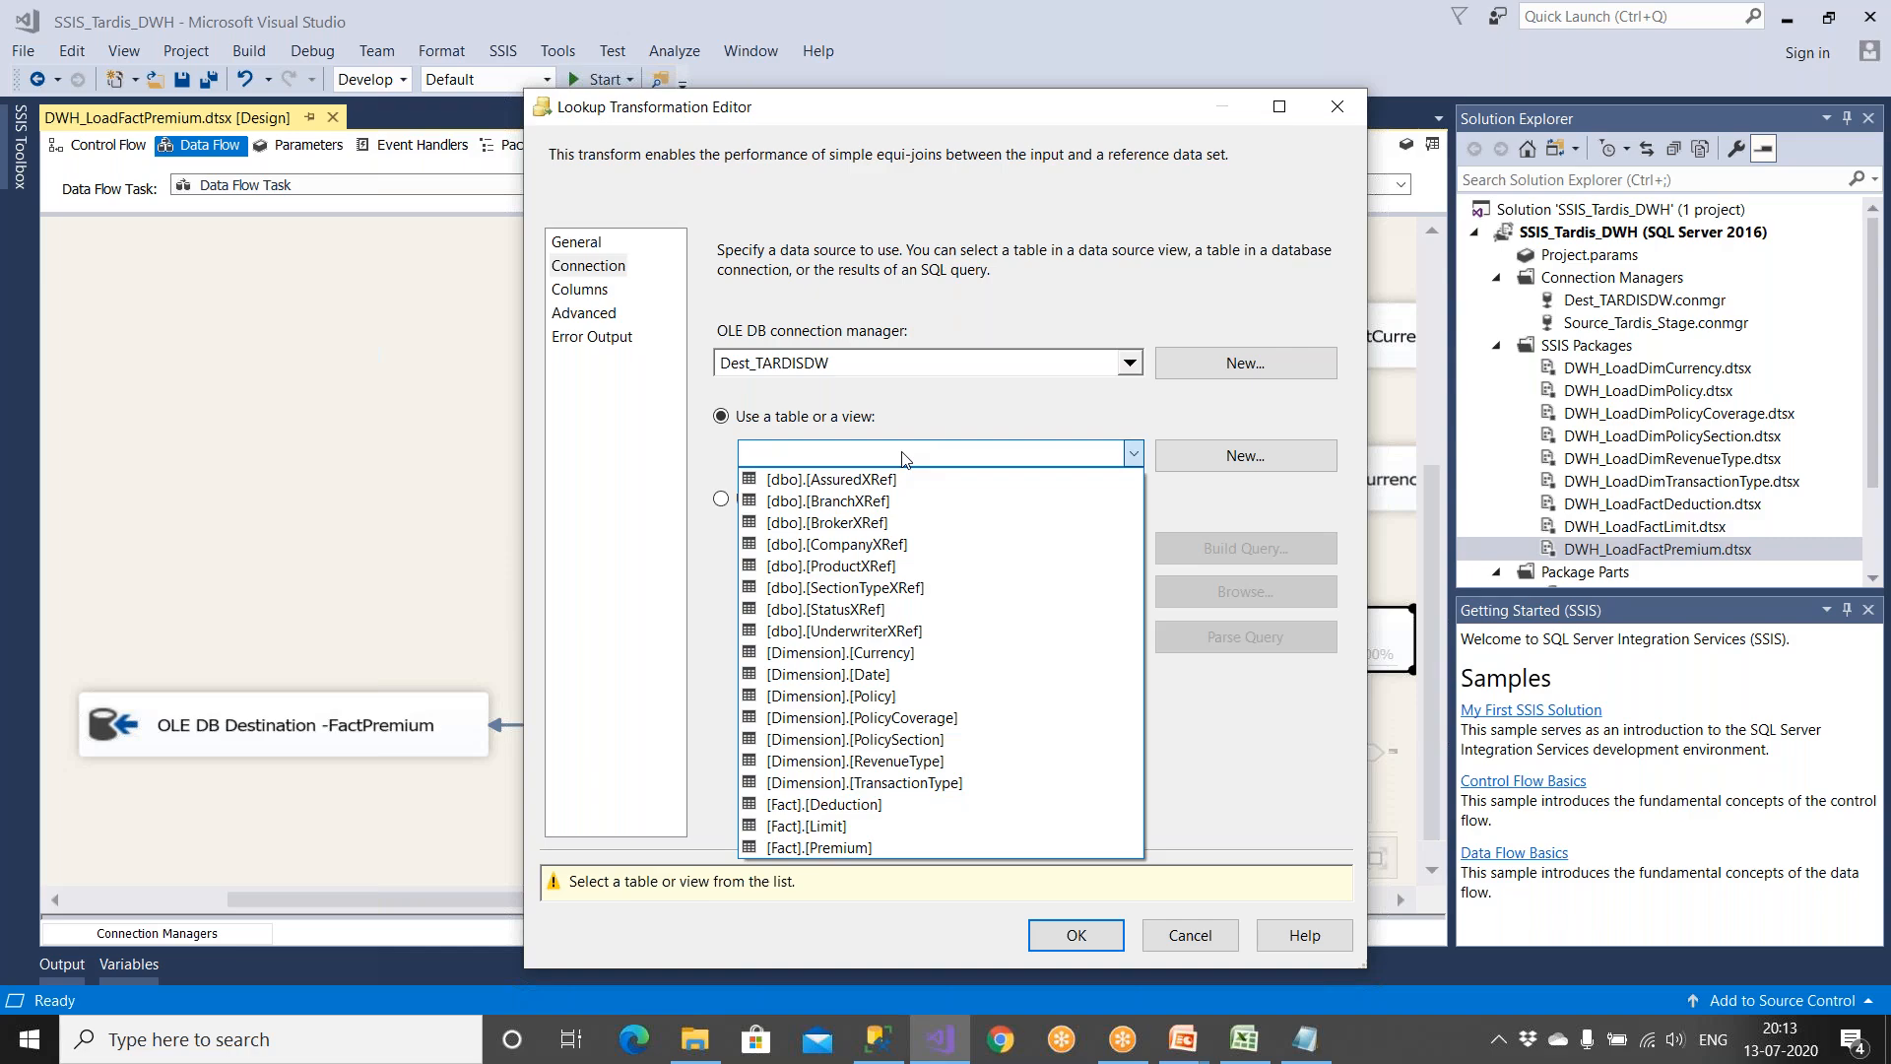
left_click(903, 674)
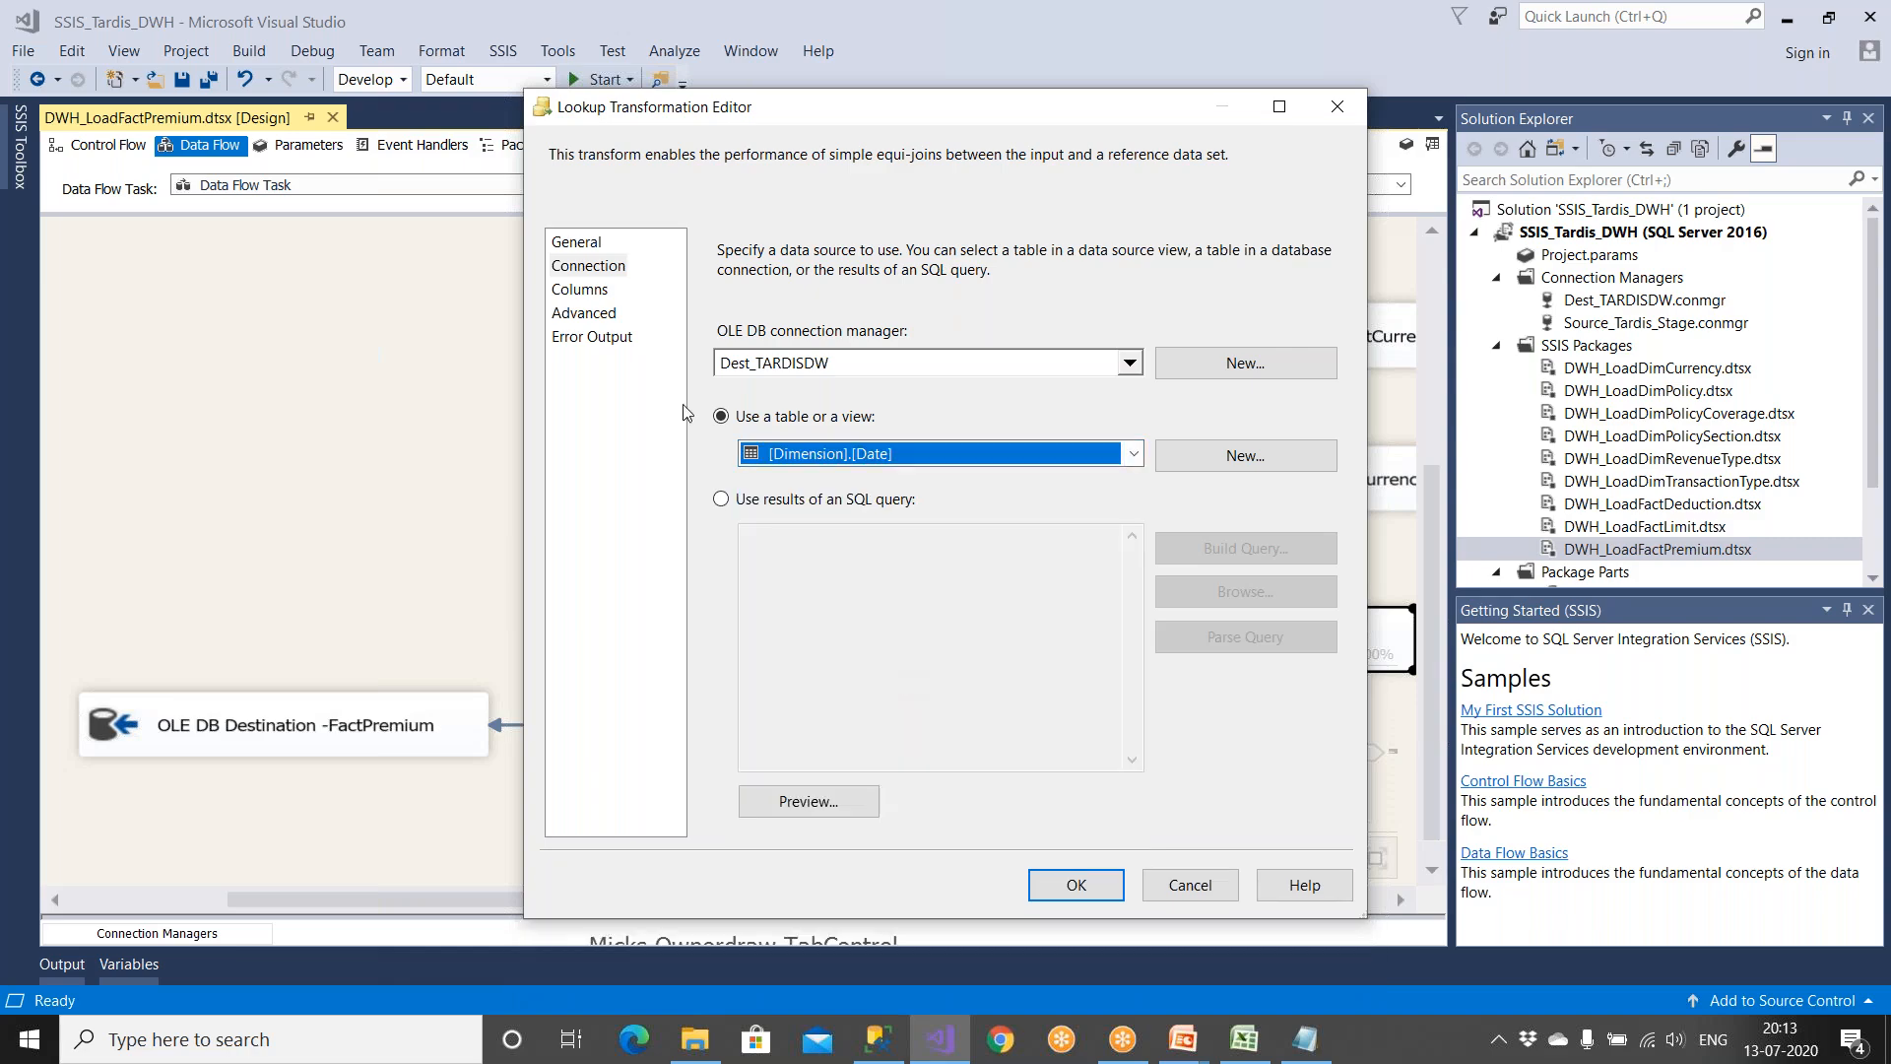
Step: Try to map the input column Date to the lookup column Date, and check the input column's data type
left_click(598, 291)
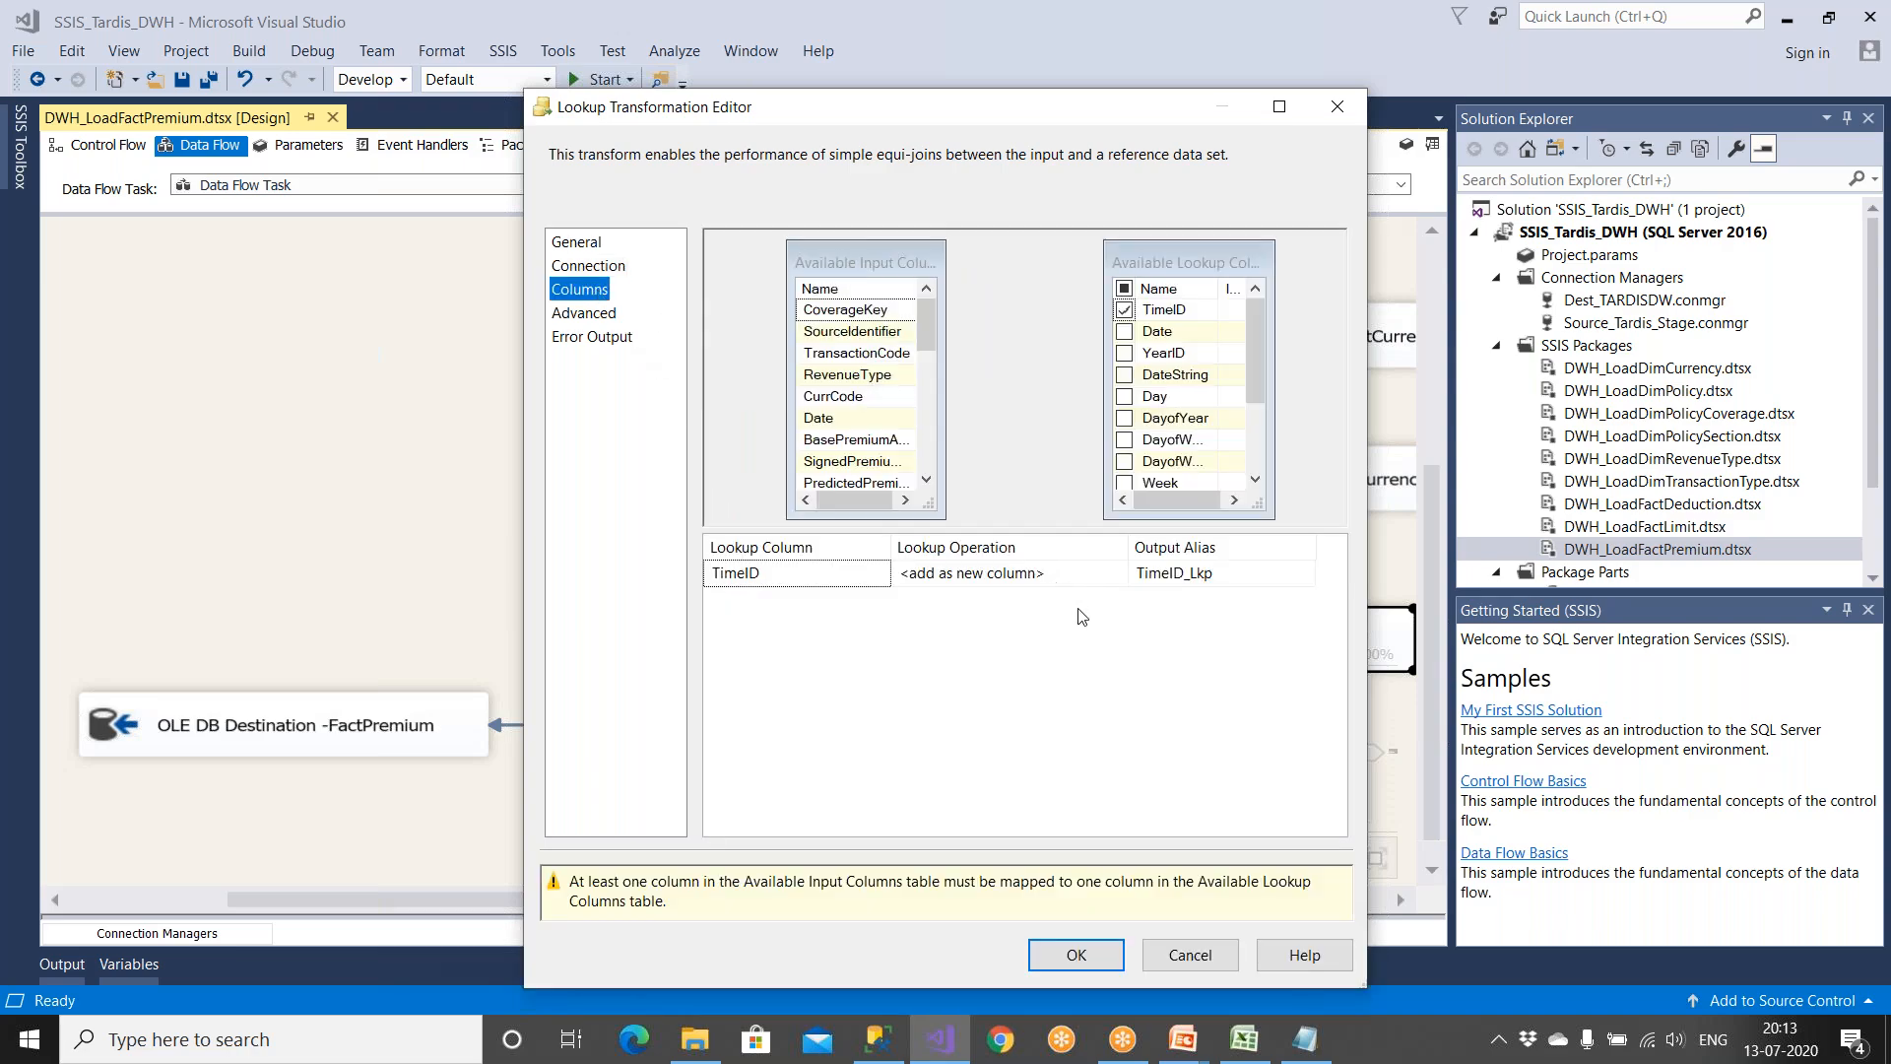
left_click_drag(867, 421, 1168, 332)
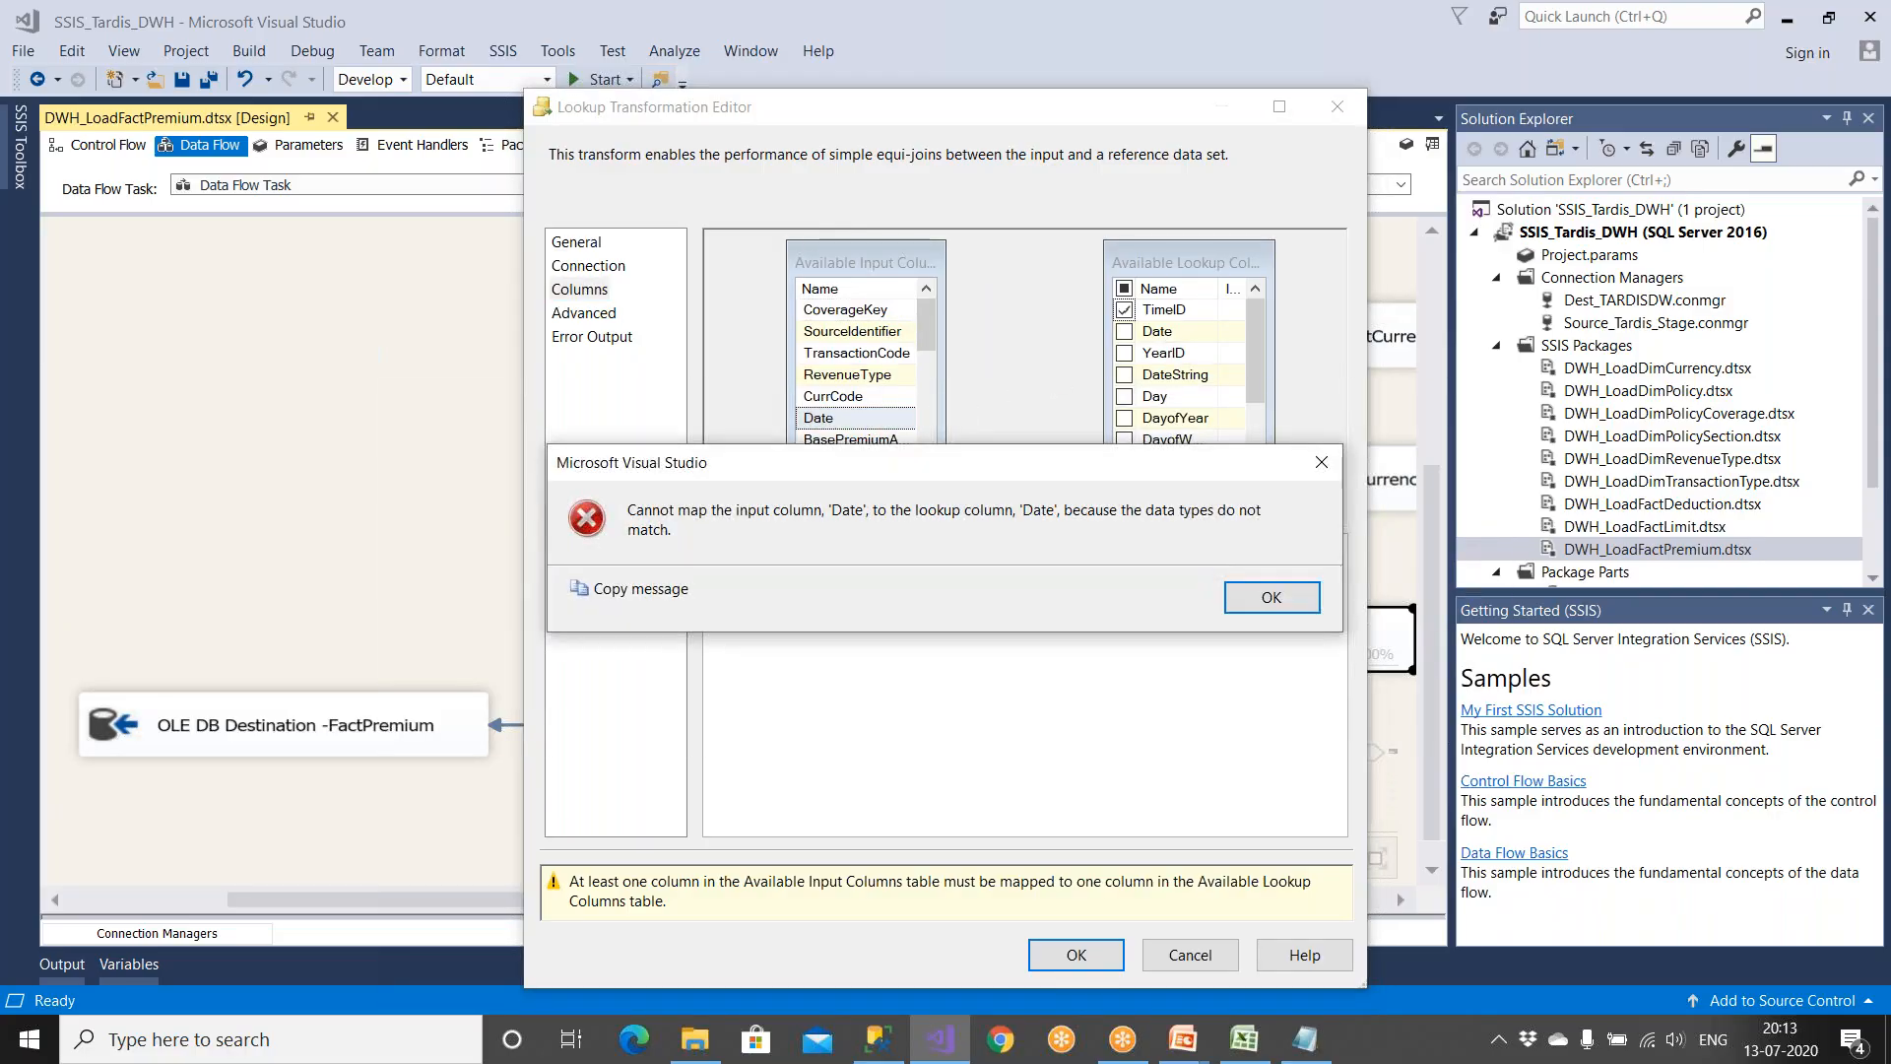
left_click(1269, 595)
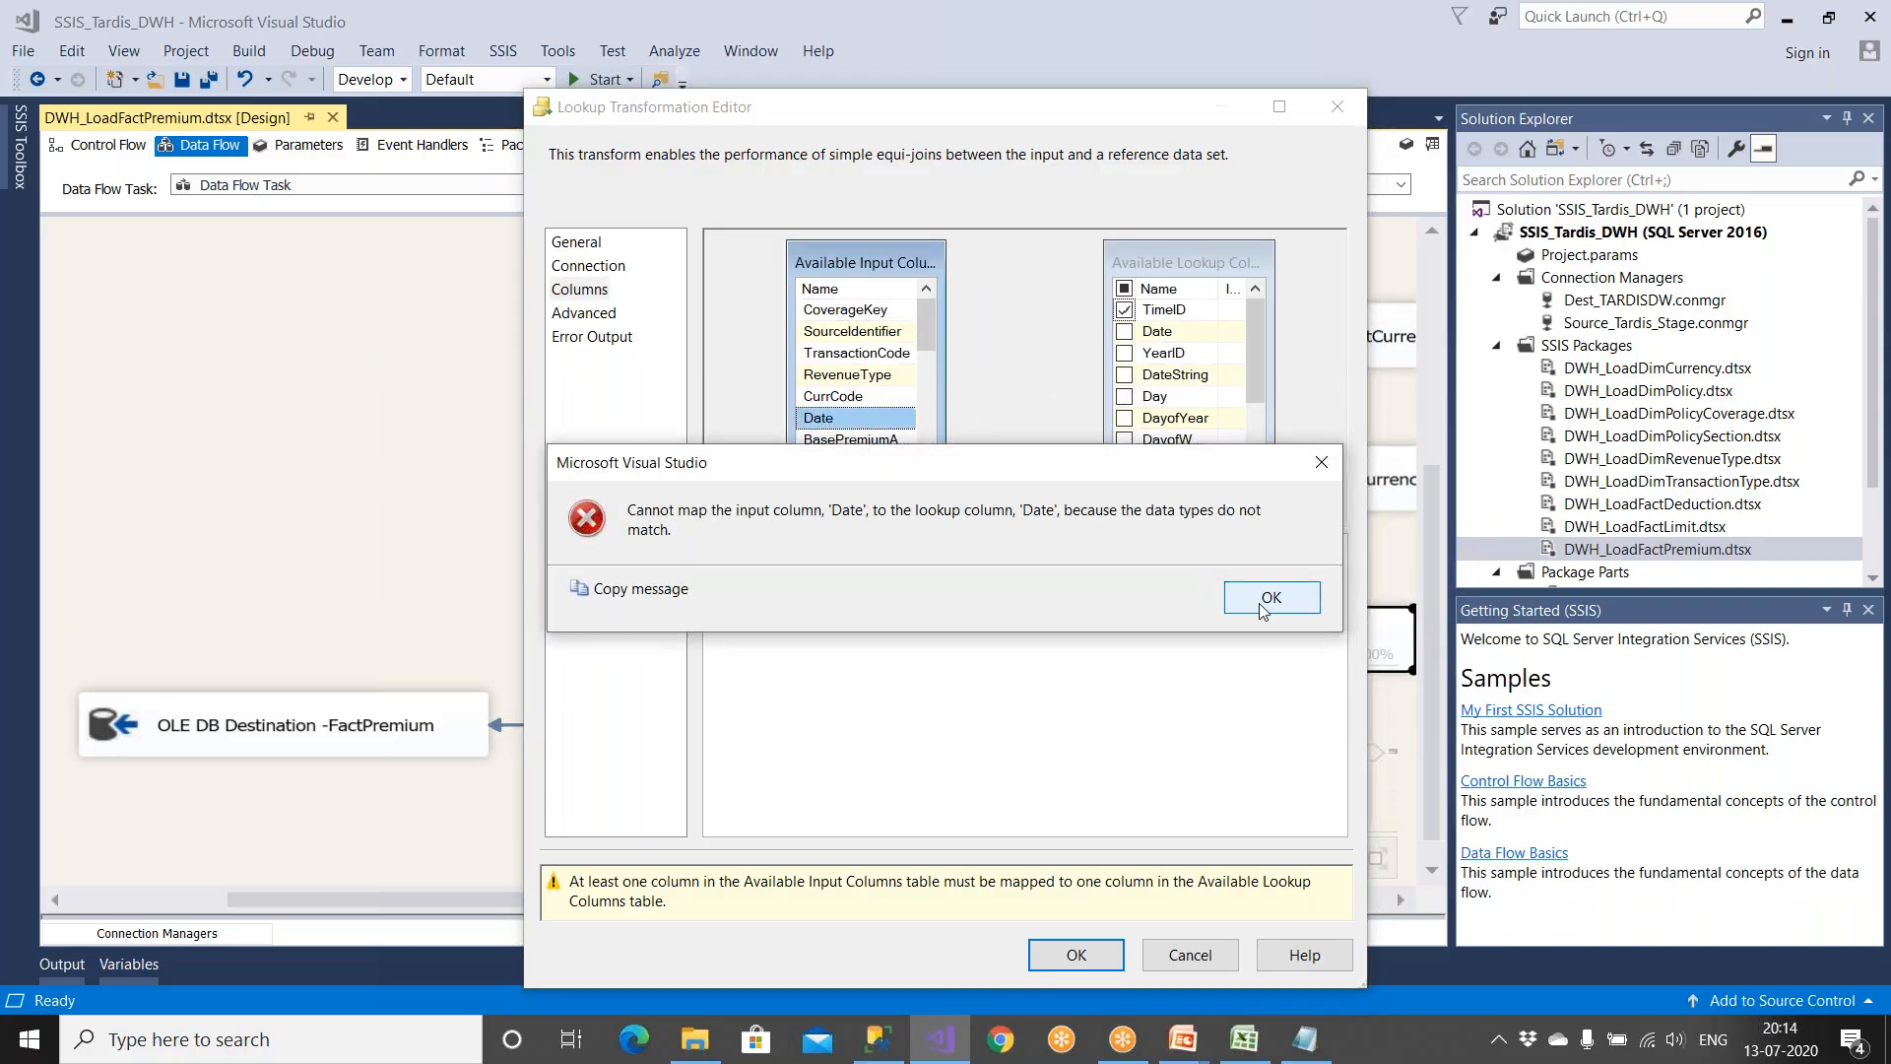
mouse_move(844, 425)
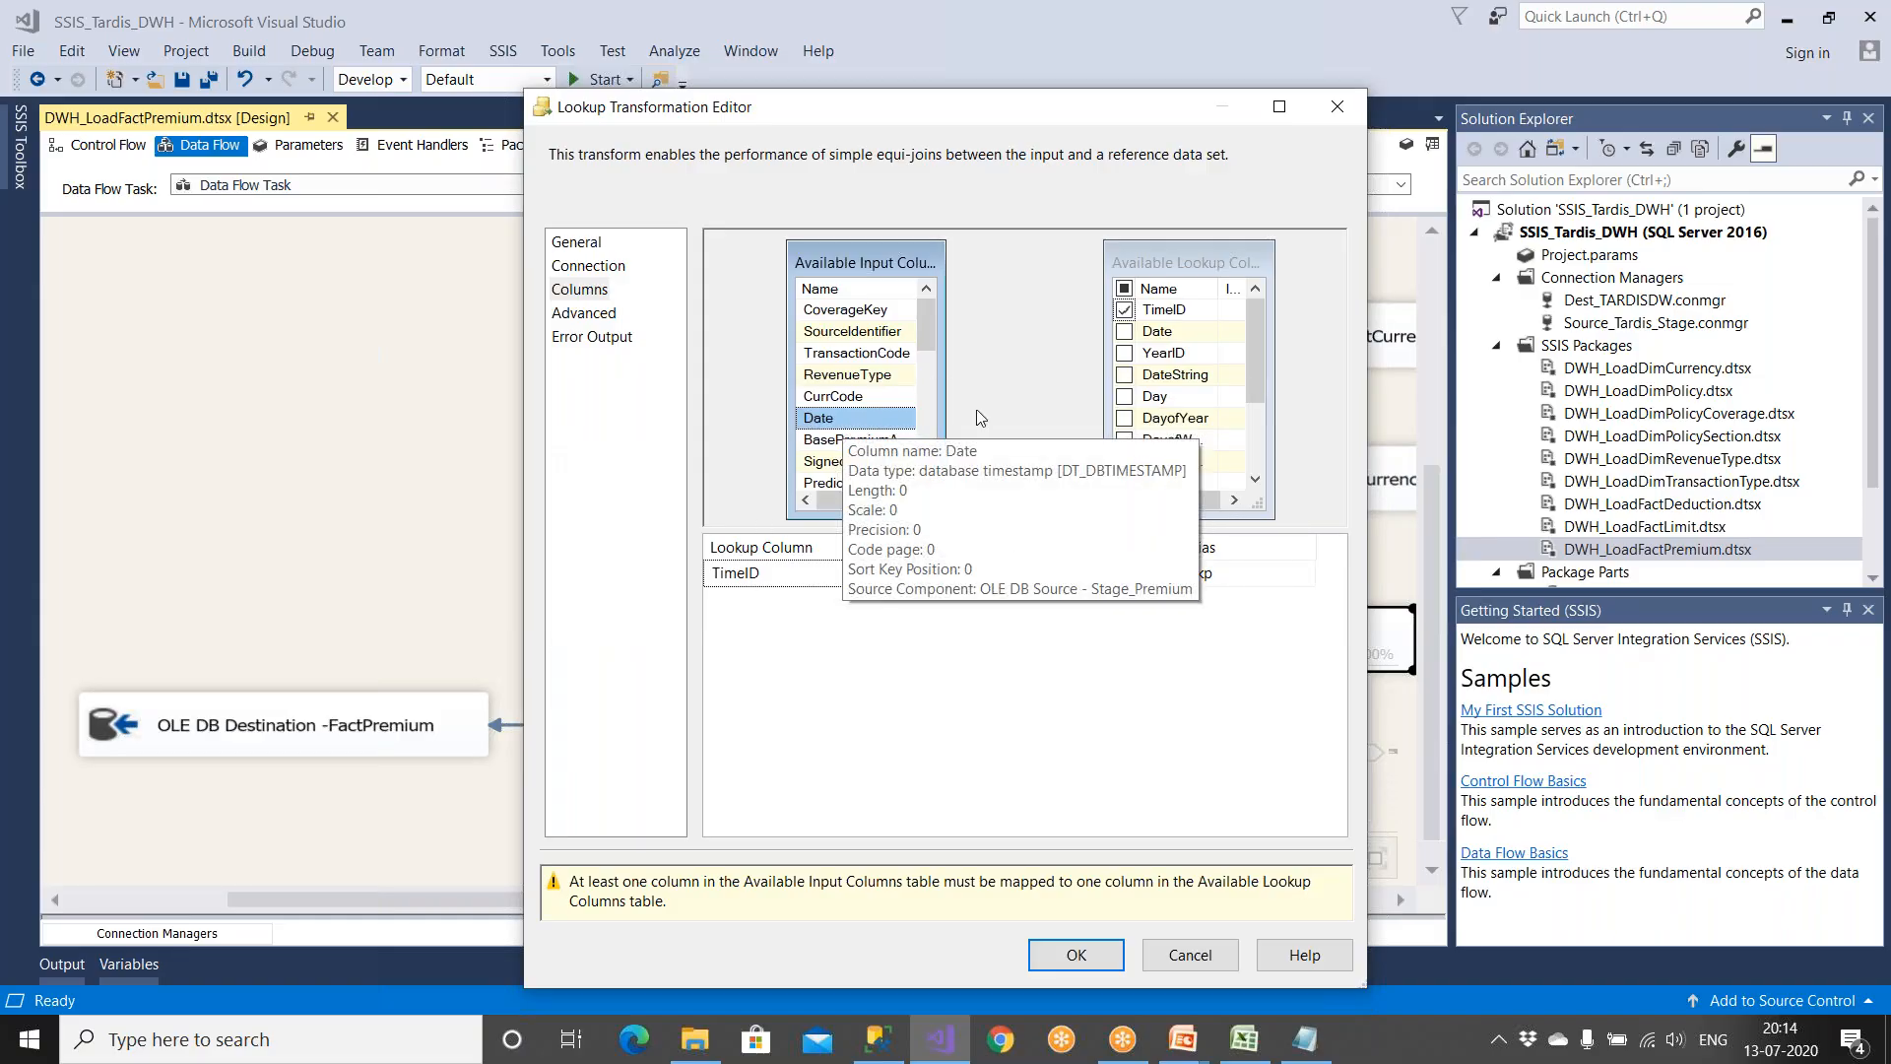
Step: Cancel the lookup edit and check the data type that the Data Conversion transformation gives the Date column
mouse_move(1164, 335)
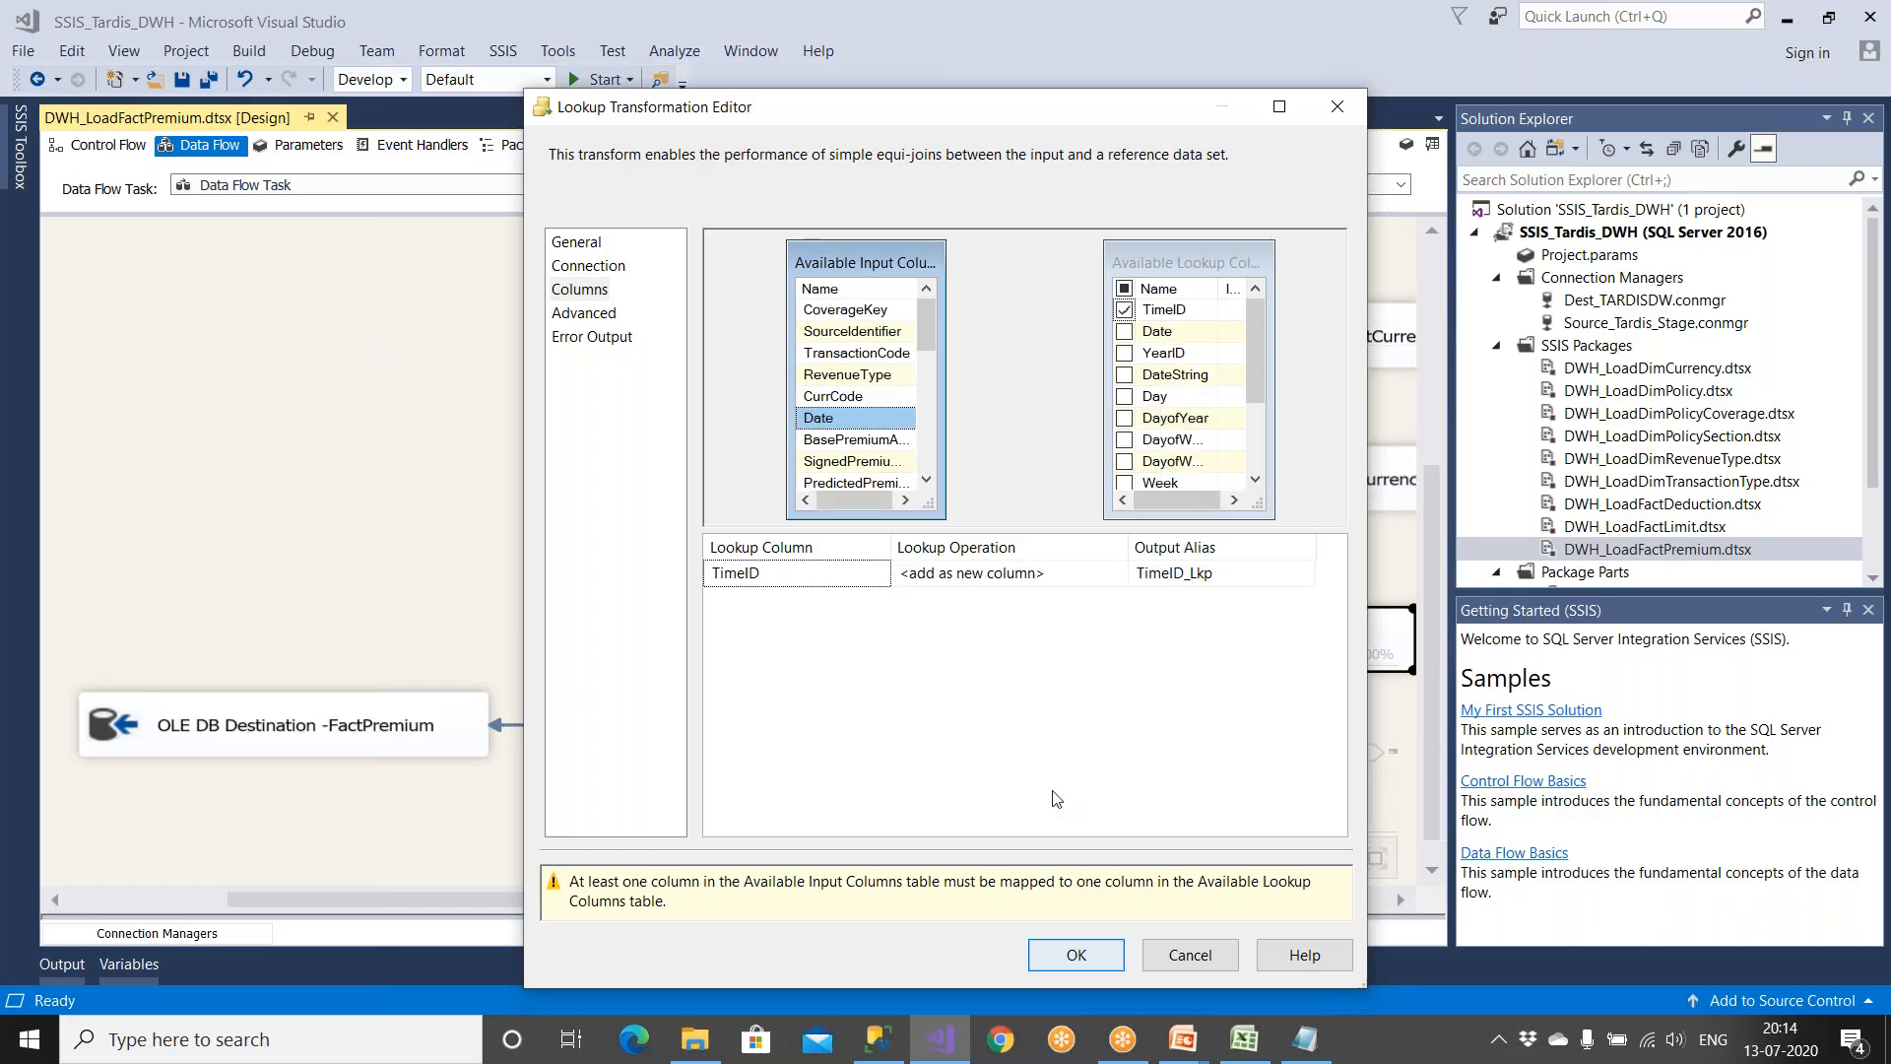
left_click(1182, 957)
scroll(942, 545, "up", 10)
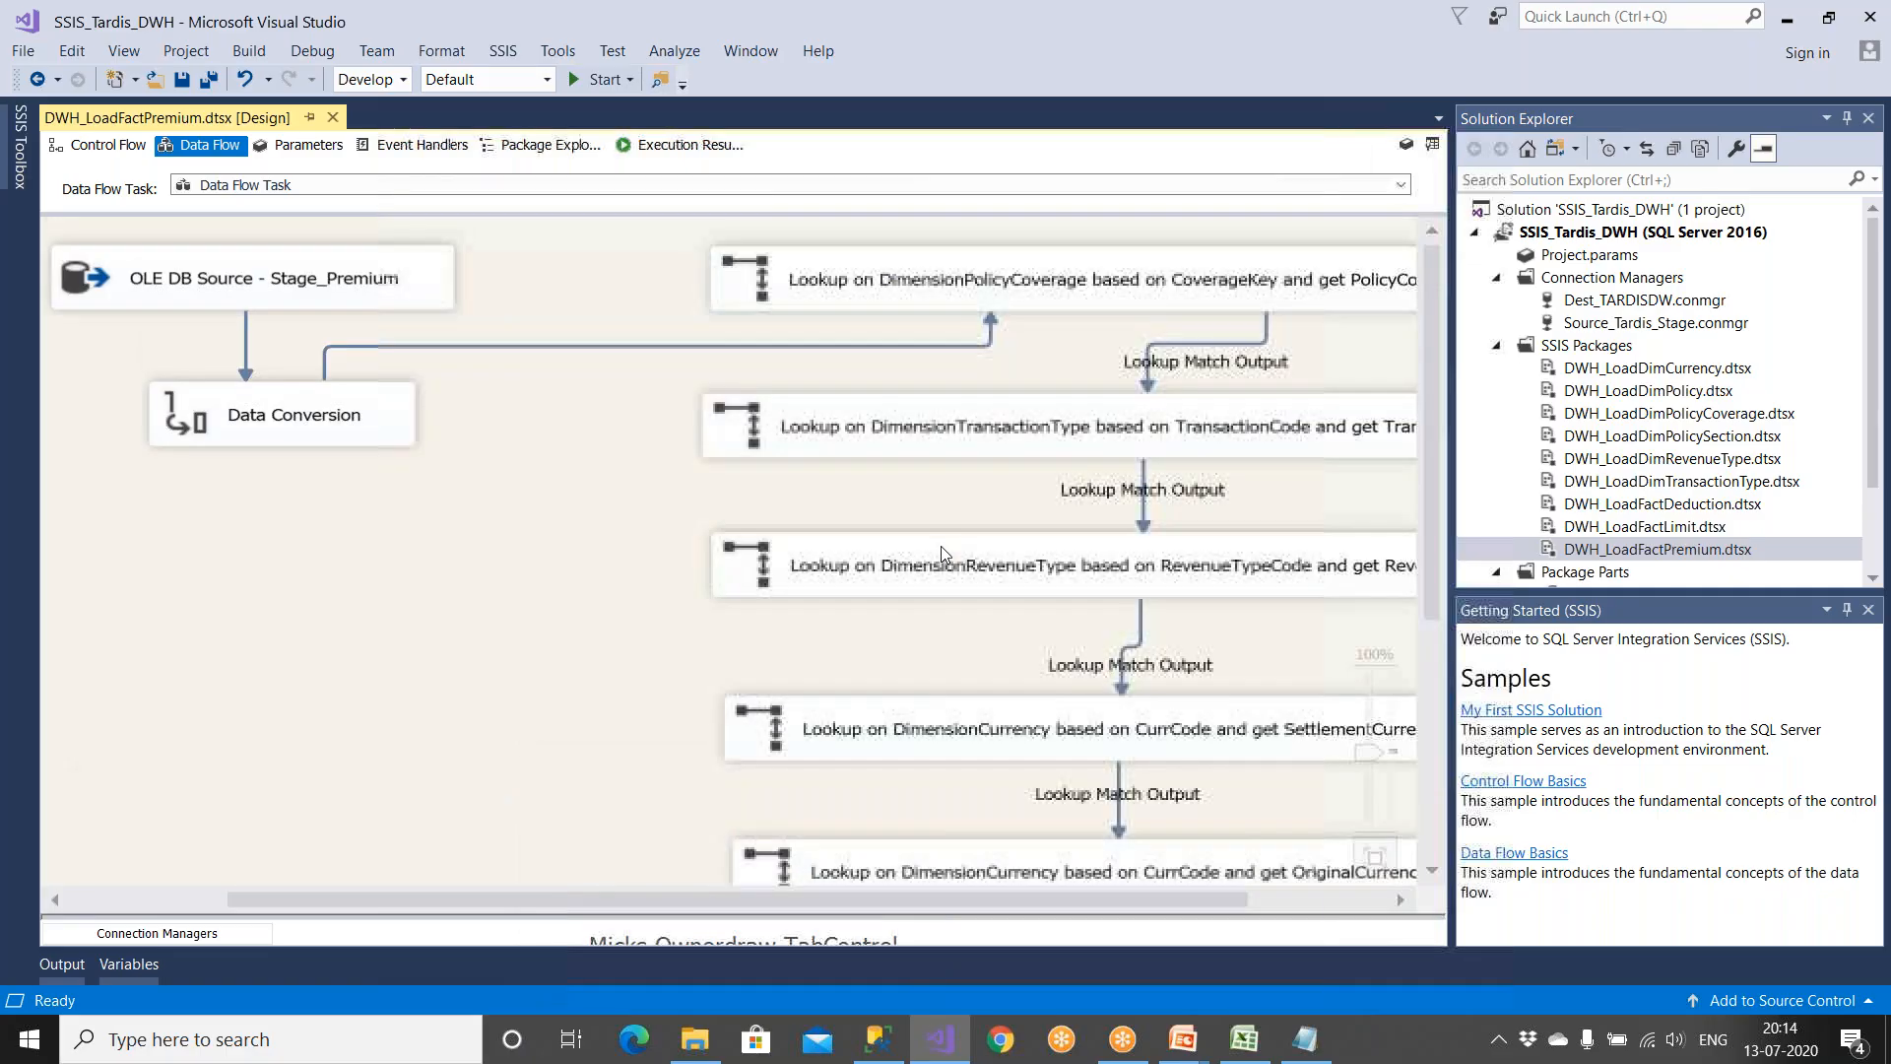
left_click(305, 436)
double_click(305, 437)
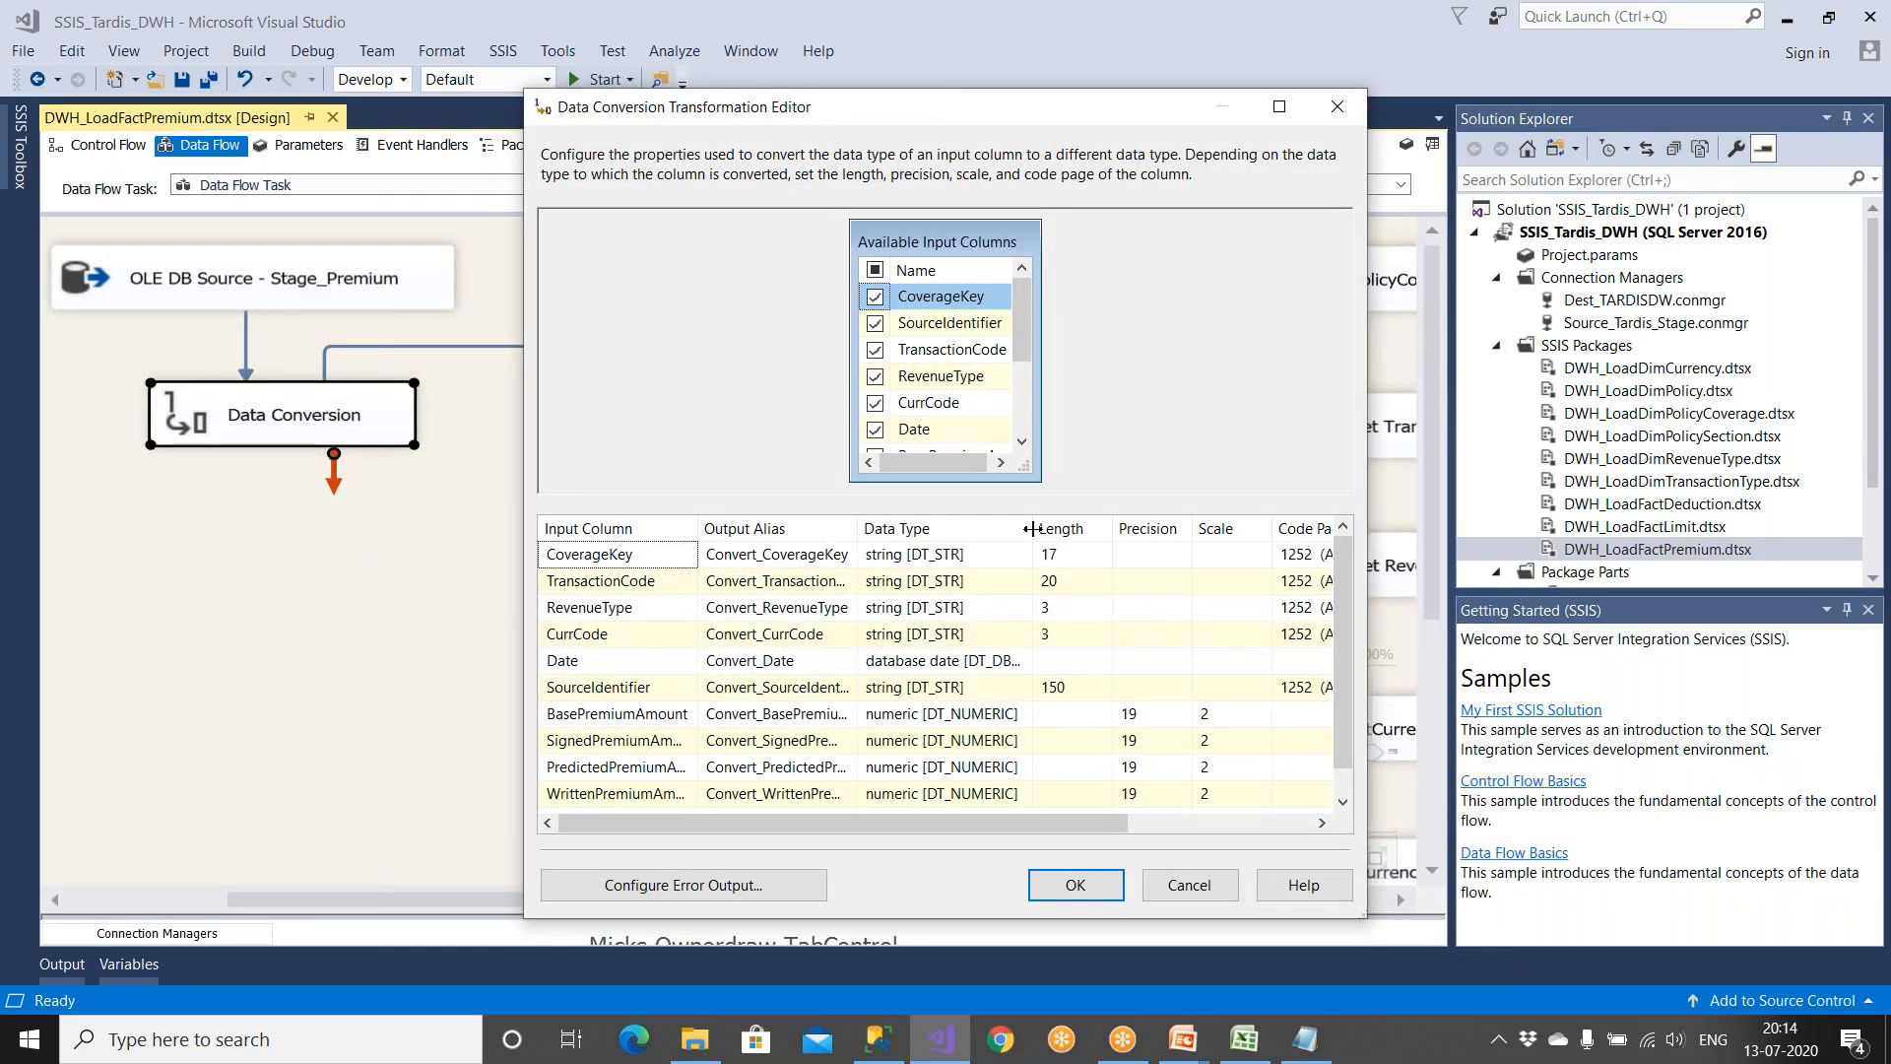
left_click_drag(1032, 529, 1121, 529)
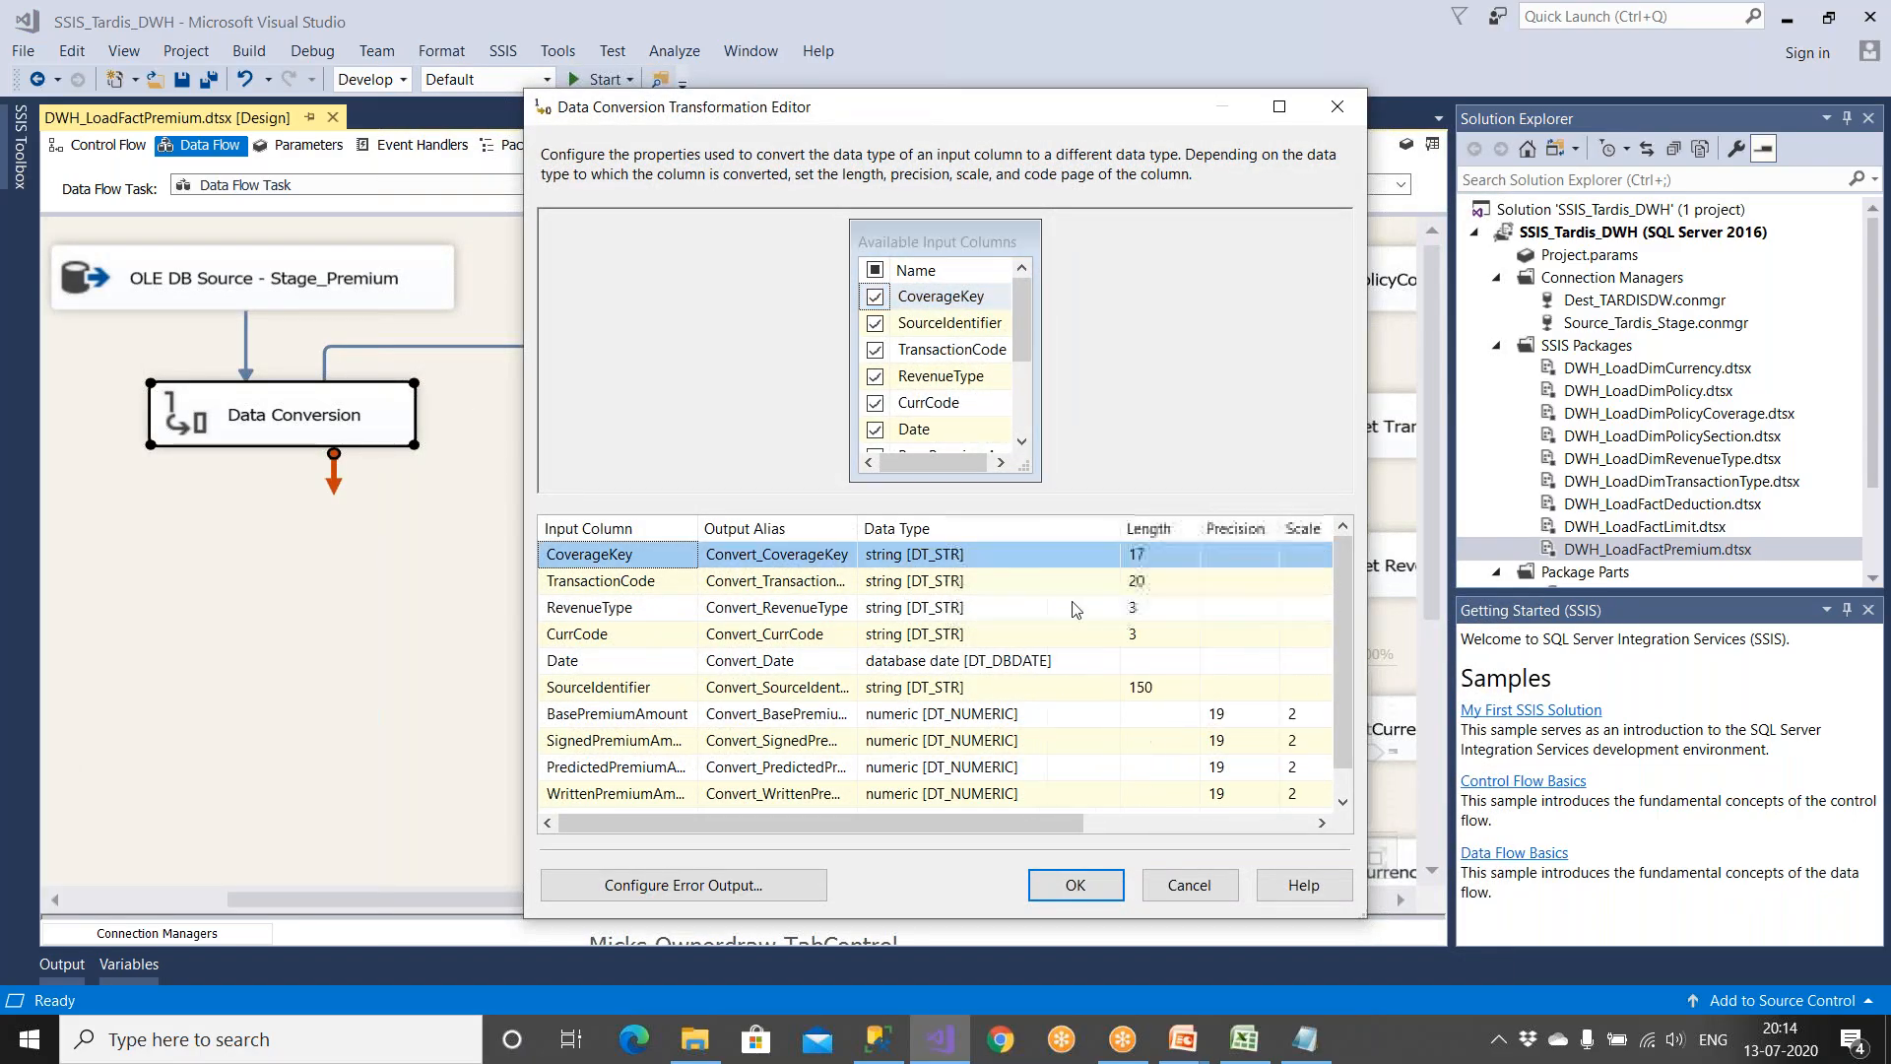
left_click(1162, 881)
Step: Set the reference table of the DimensionDate TimeID lookup to [Dimension].[Date] and open its column mappings
scroll(1005, 664, "down", 5)
scroll(1012, 641, "up", 3)
scroll(1013, 641, "up", 3)
scroll(1013, 645, "down", 7)
left_click_drag(1132, 898, 1308, 897)
left_click(1138, 619)
double_click(1139, 618)
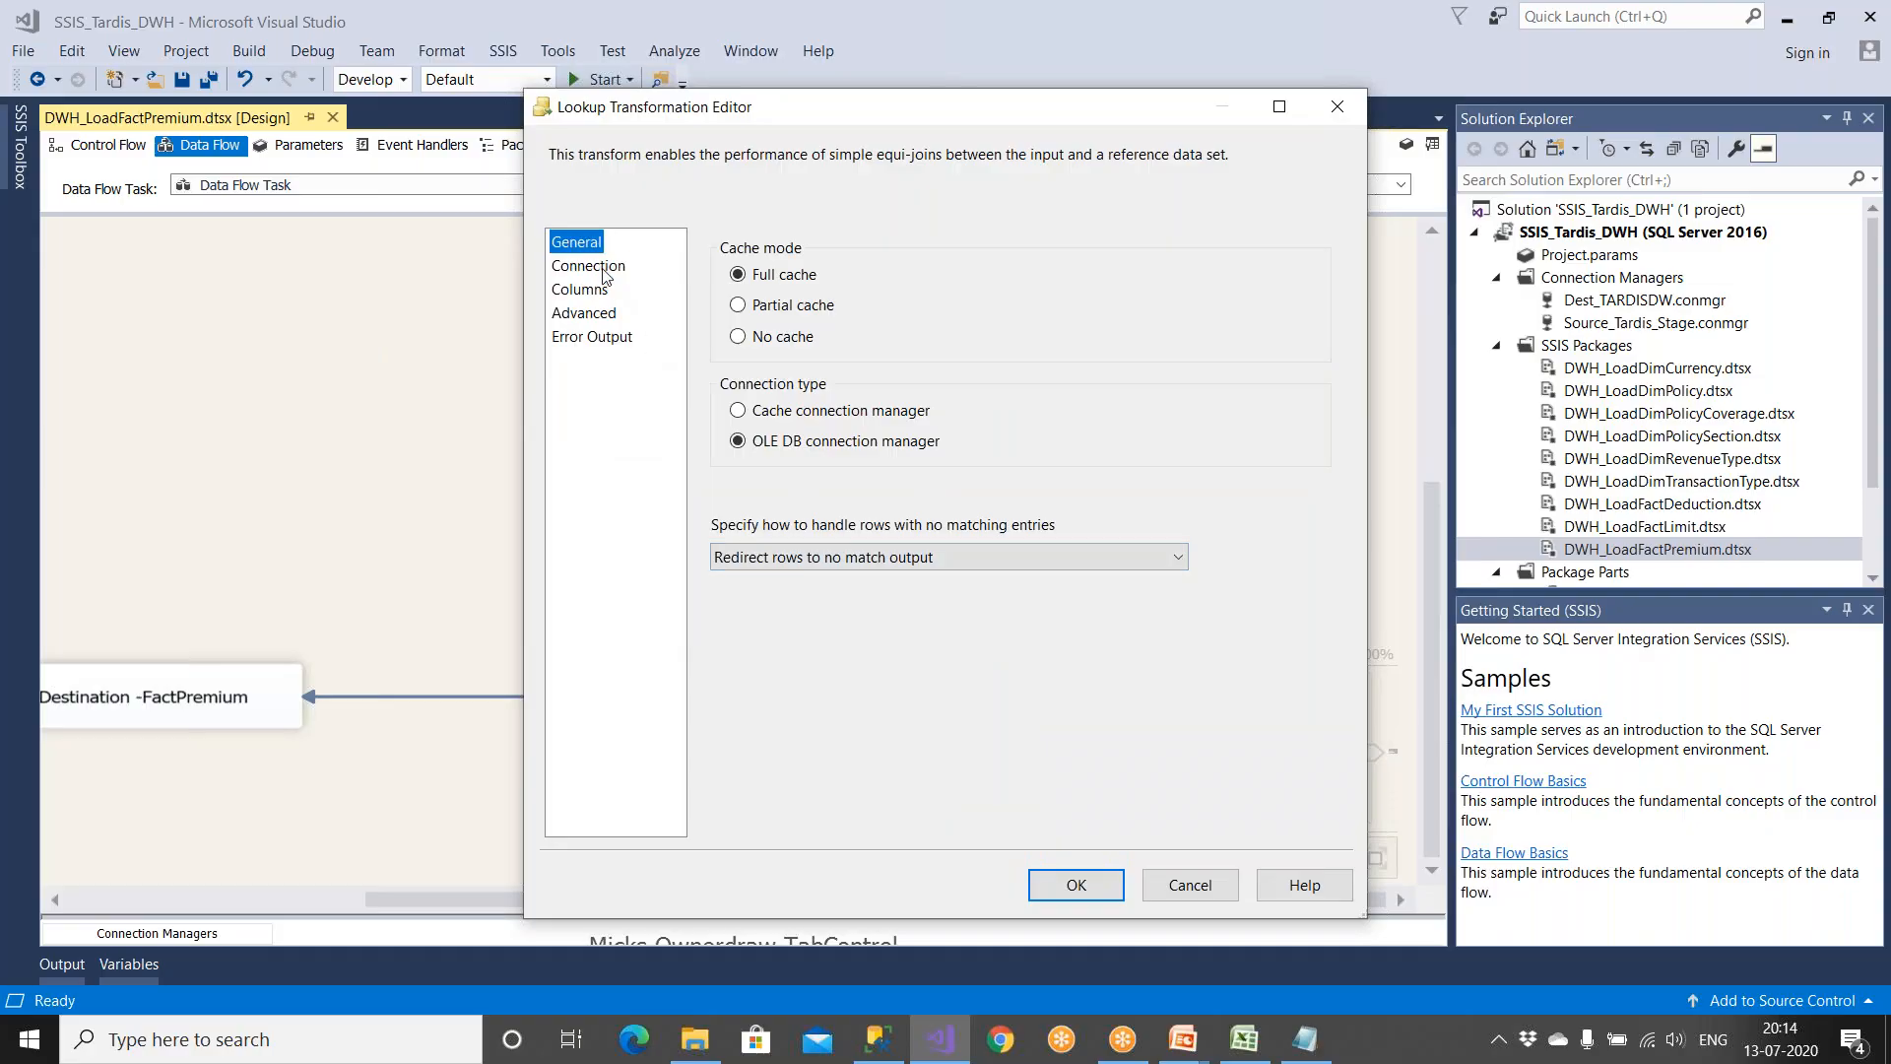
left_click(603, 274)
left_click(862, 453)
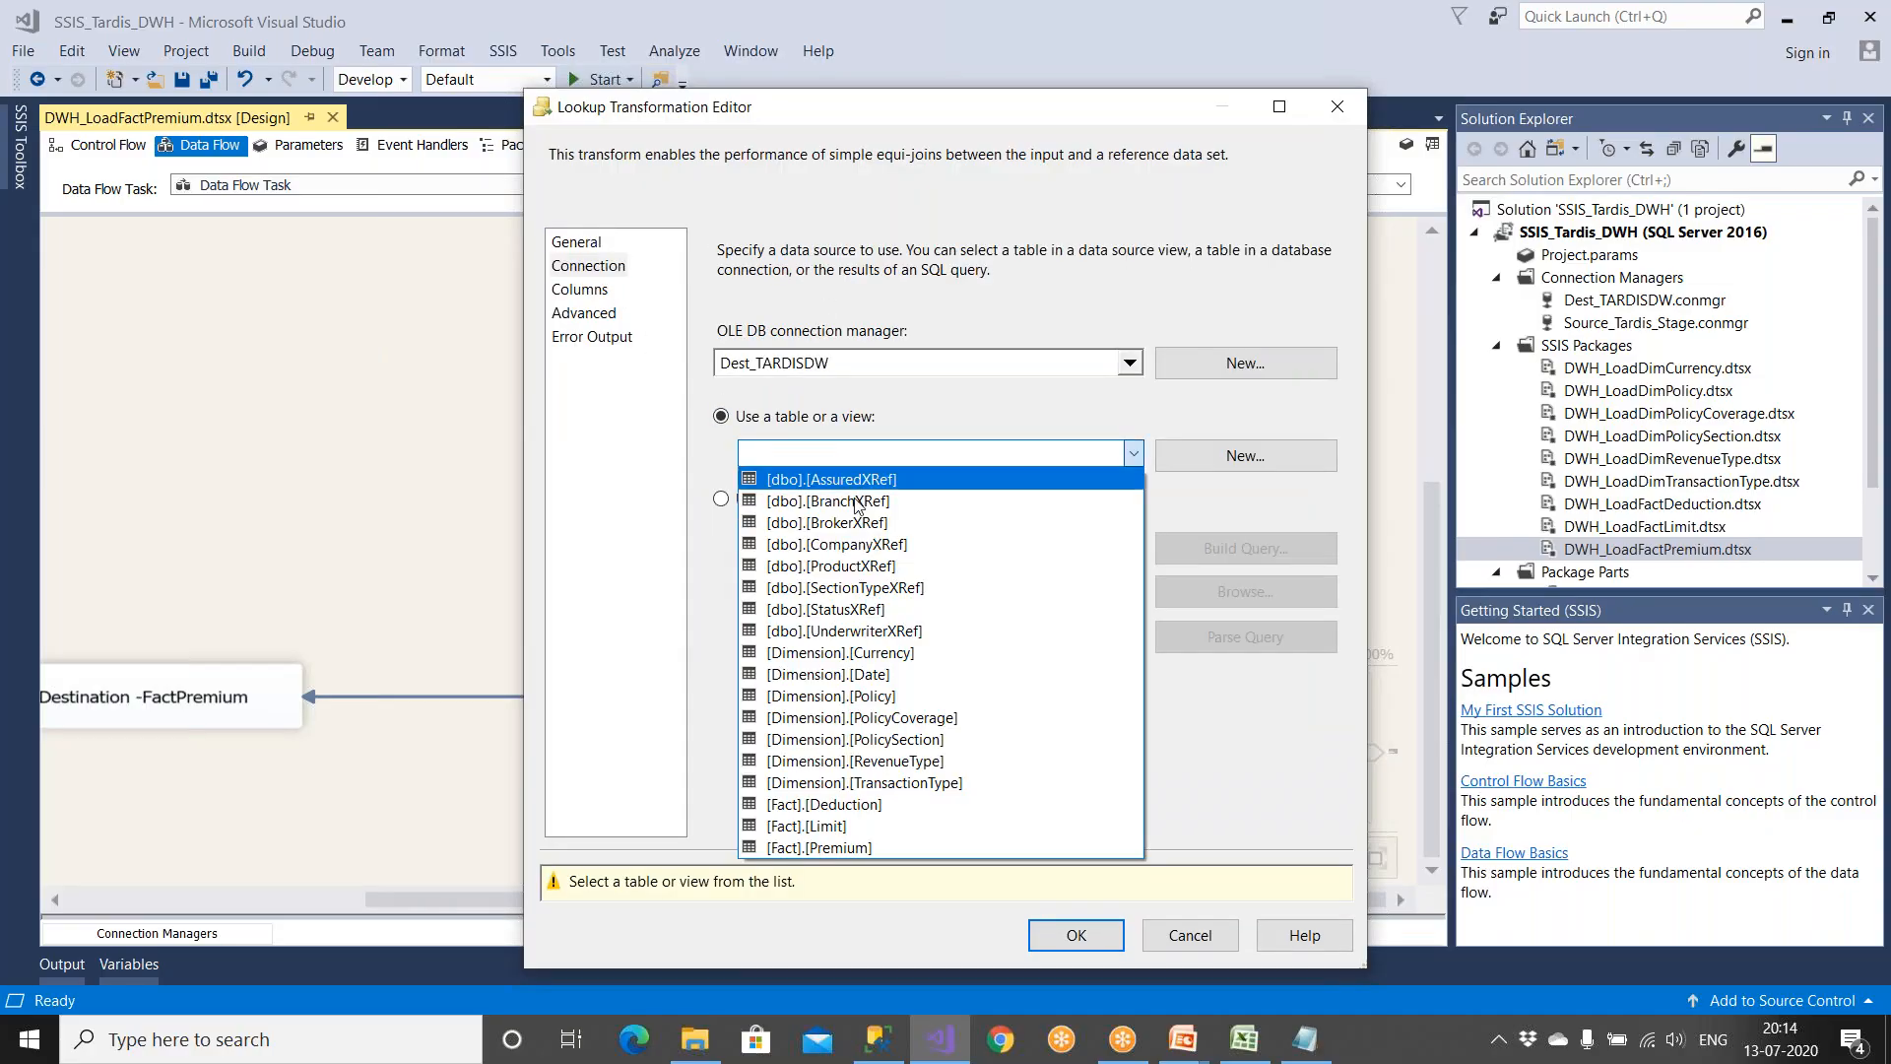
left_click(837, 673)
left_click(581, 289)
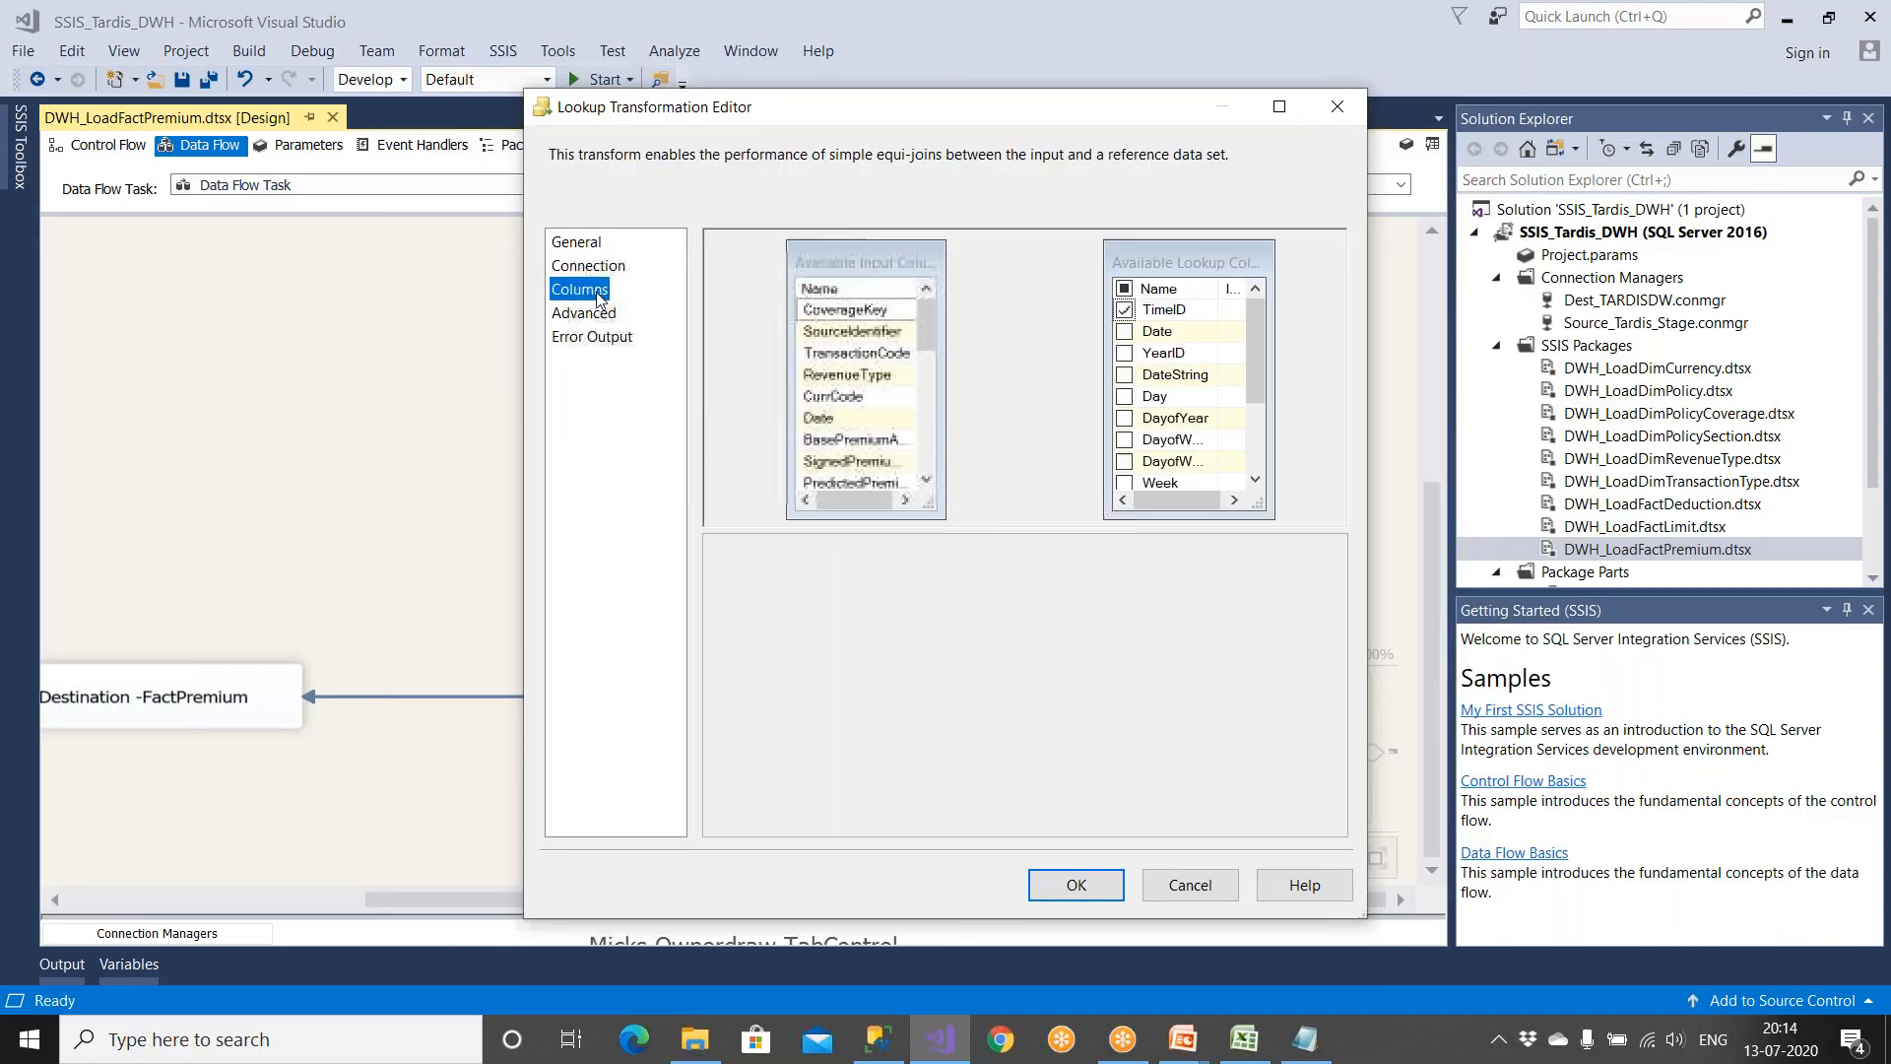
Step: Map the input column Convert_Date to the lookup column Date, accept the lookup and save the DWH_LoadFactPremium package
left_click(925, 482)
left_click(925, 482)
left_click(924, 483)
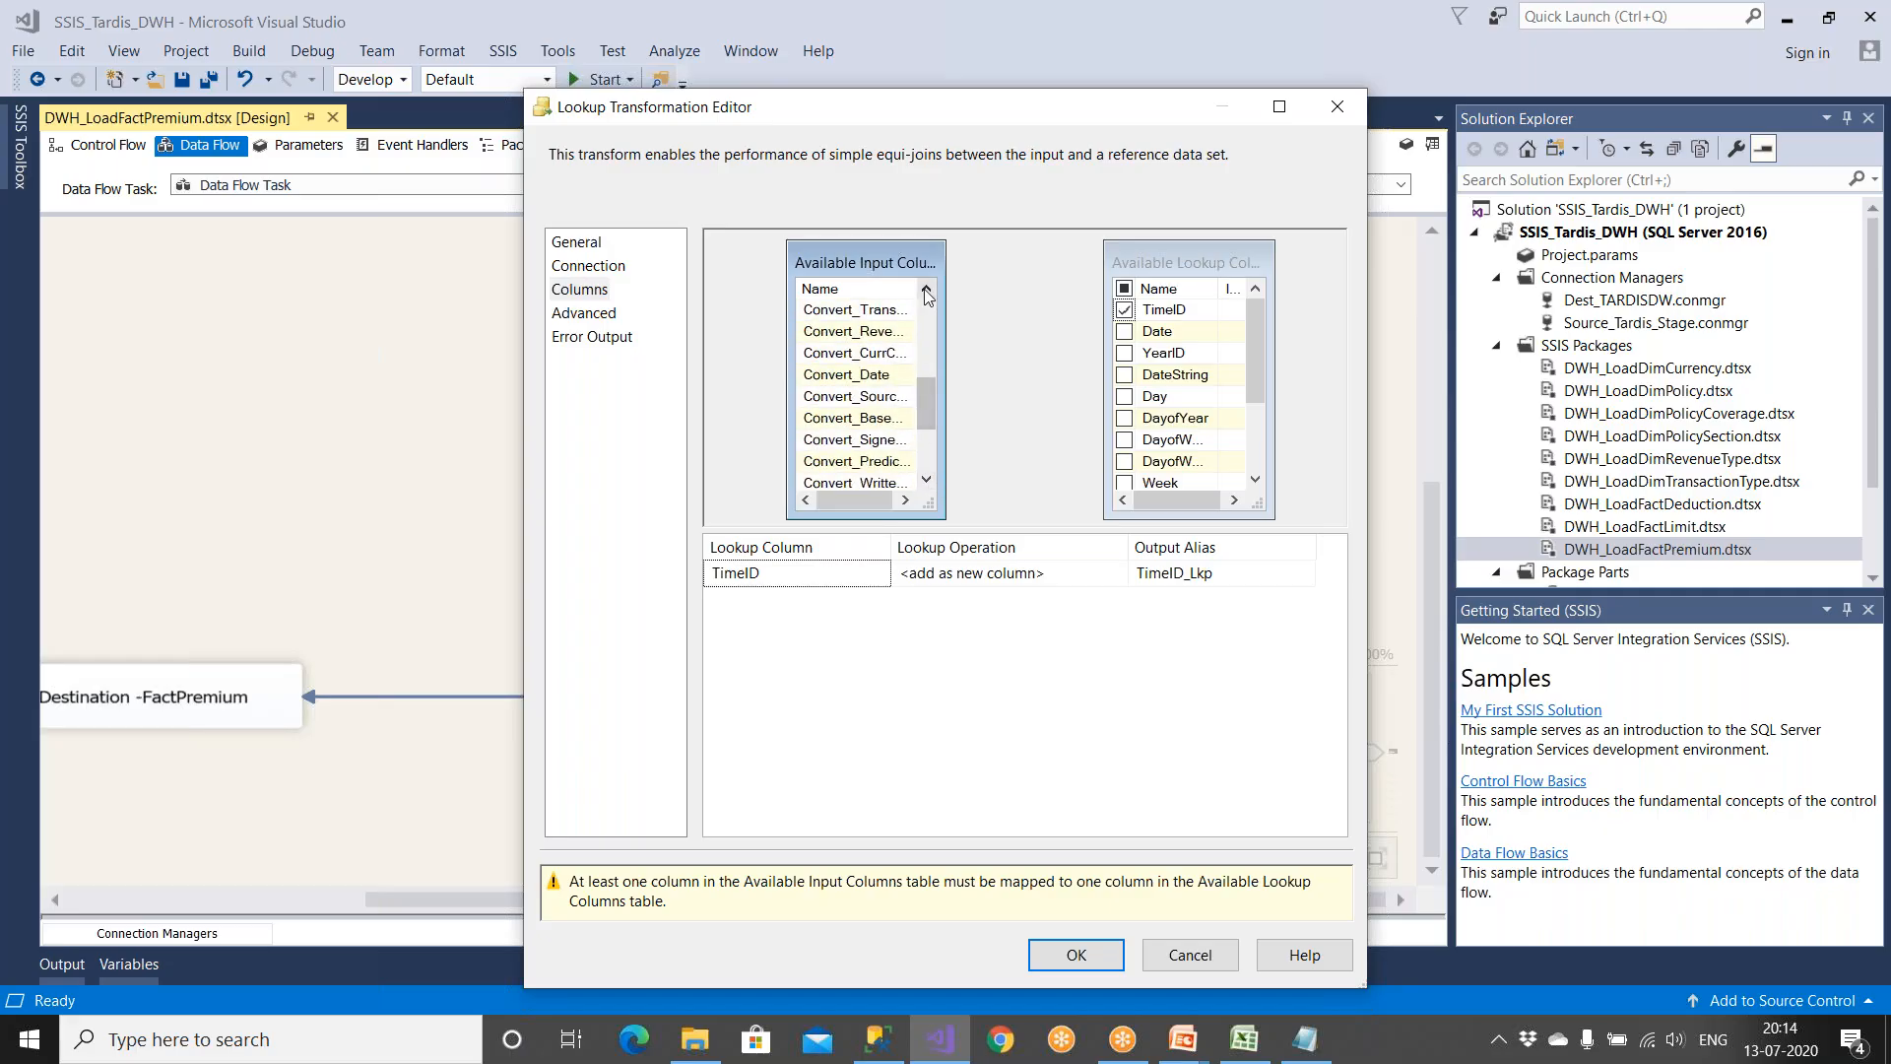
mouse_move(945, 309)
left_mouse_down()
mouse_move(997, 314)
mouse_move(977, 297)
left_mouse_up()
left_click_drag(888, 377, 1160, 335)
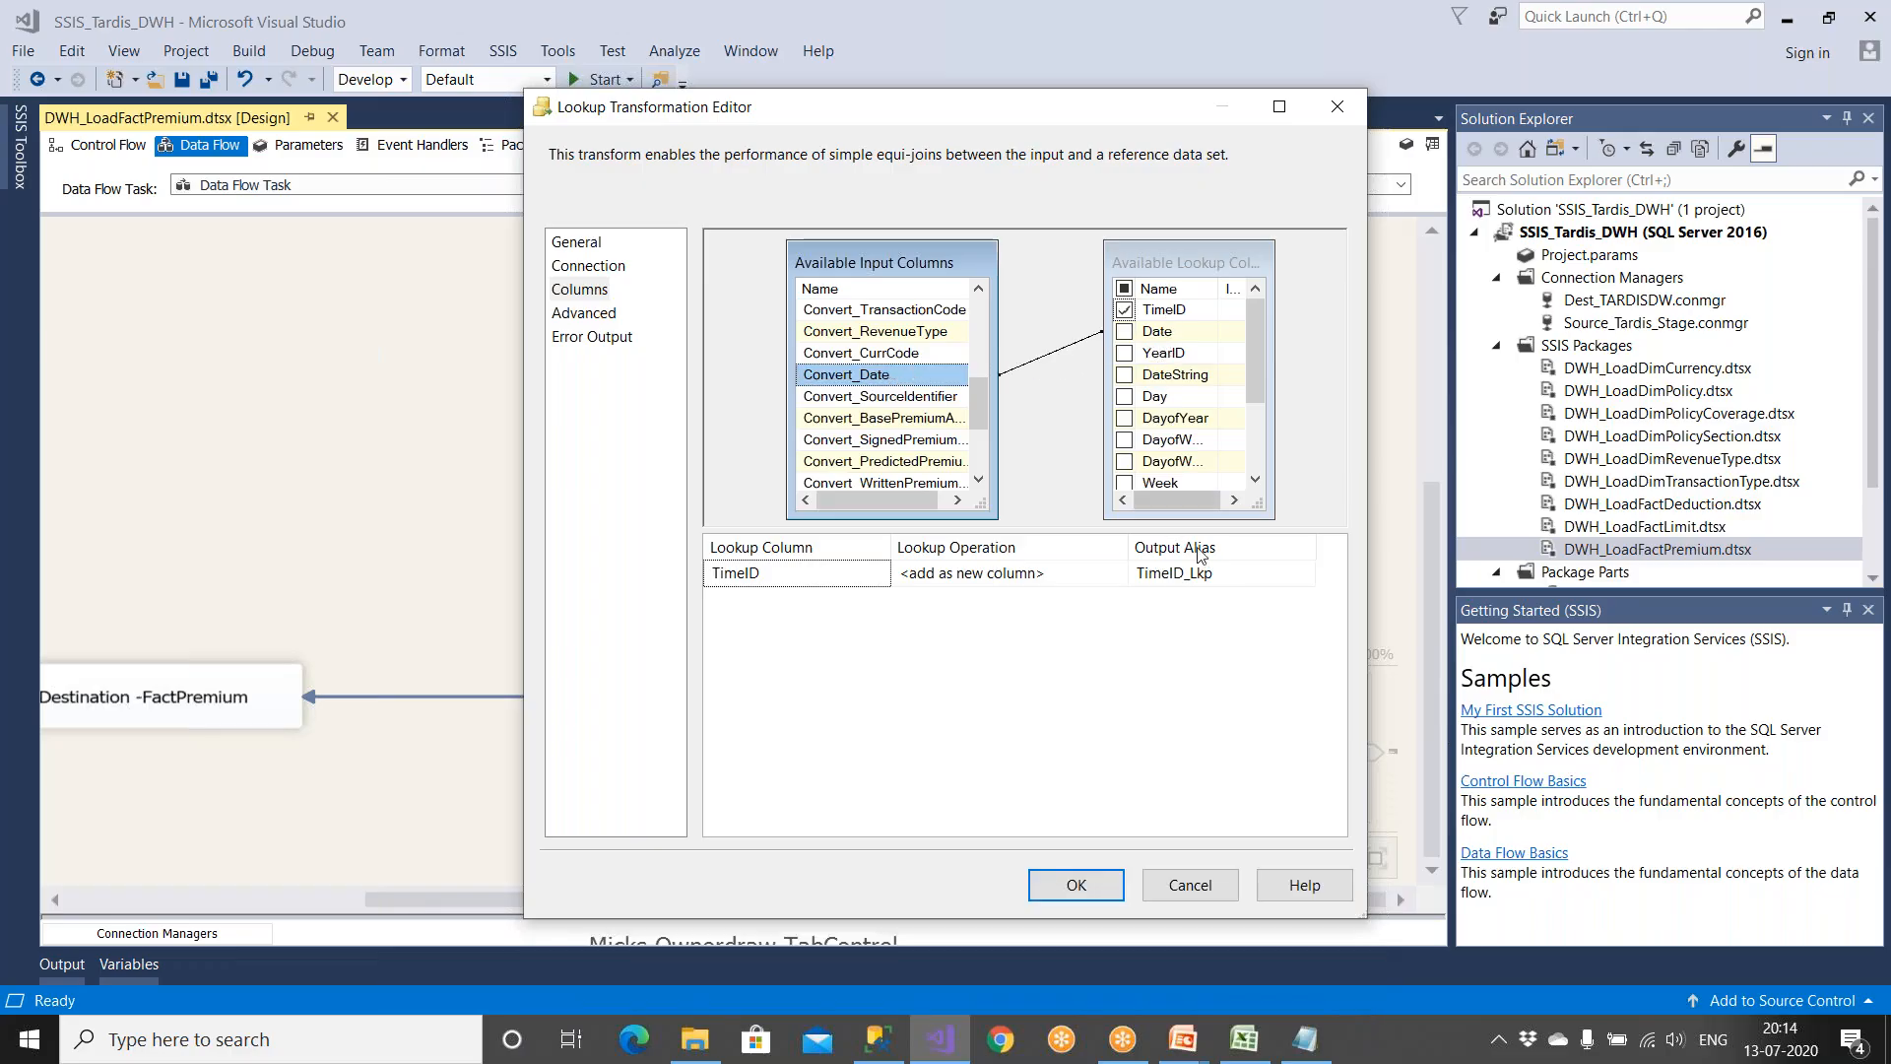
left_click(1080, 891)
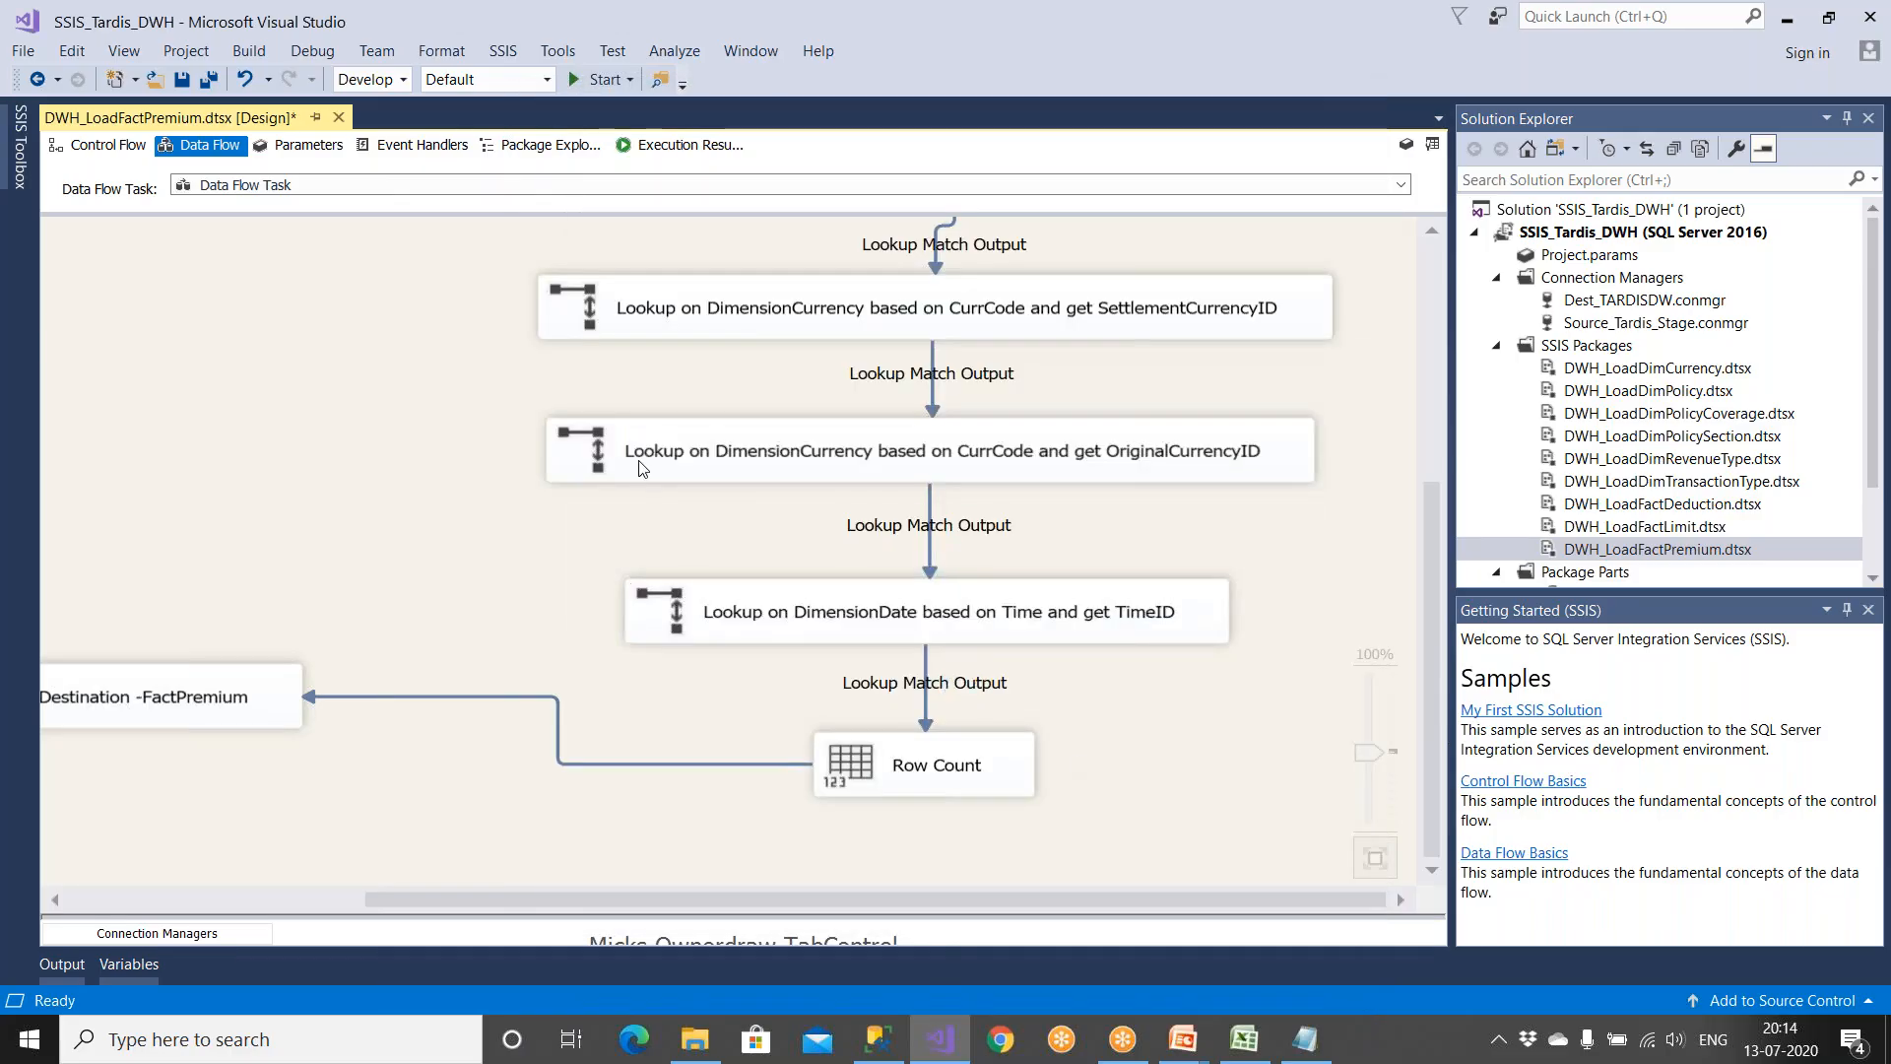
key("ctrl+s")
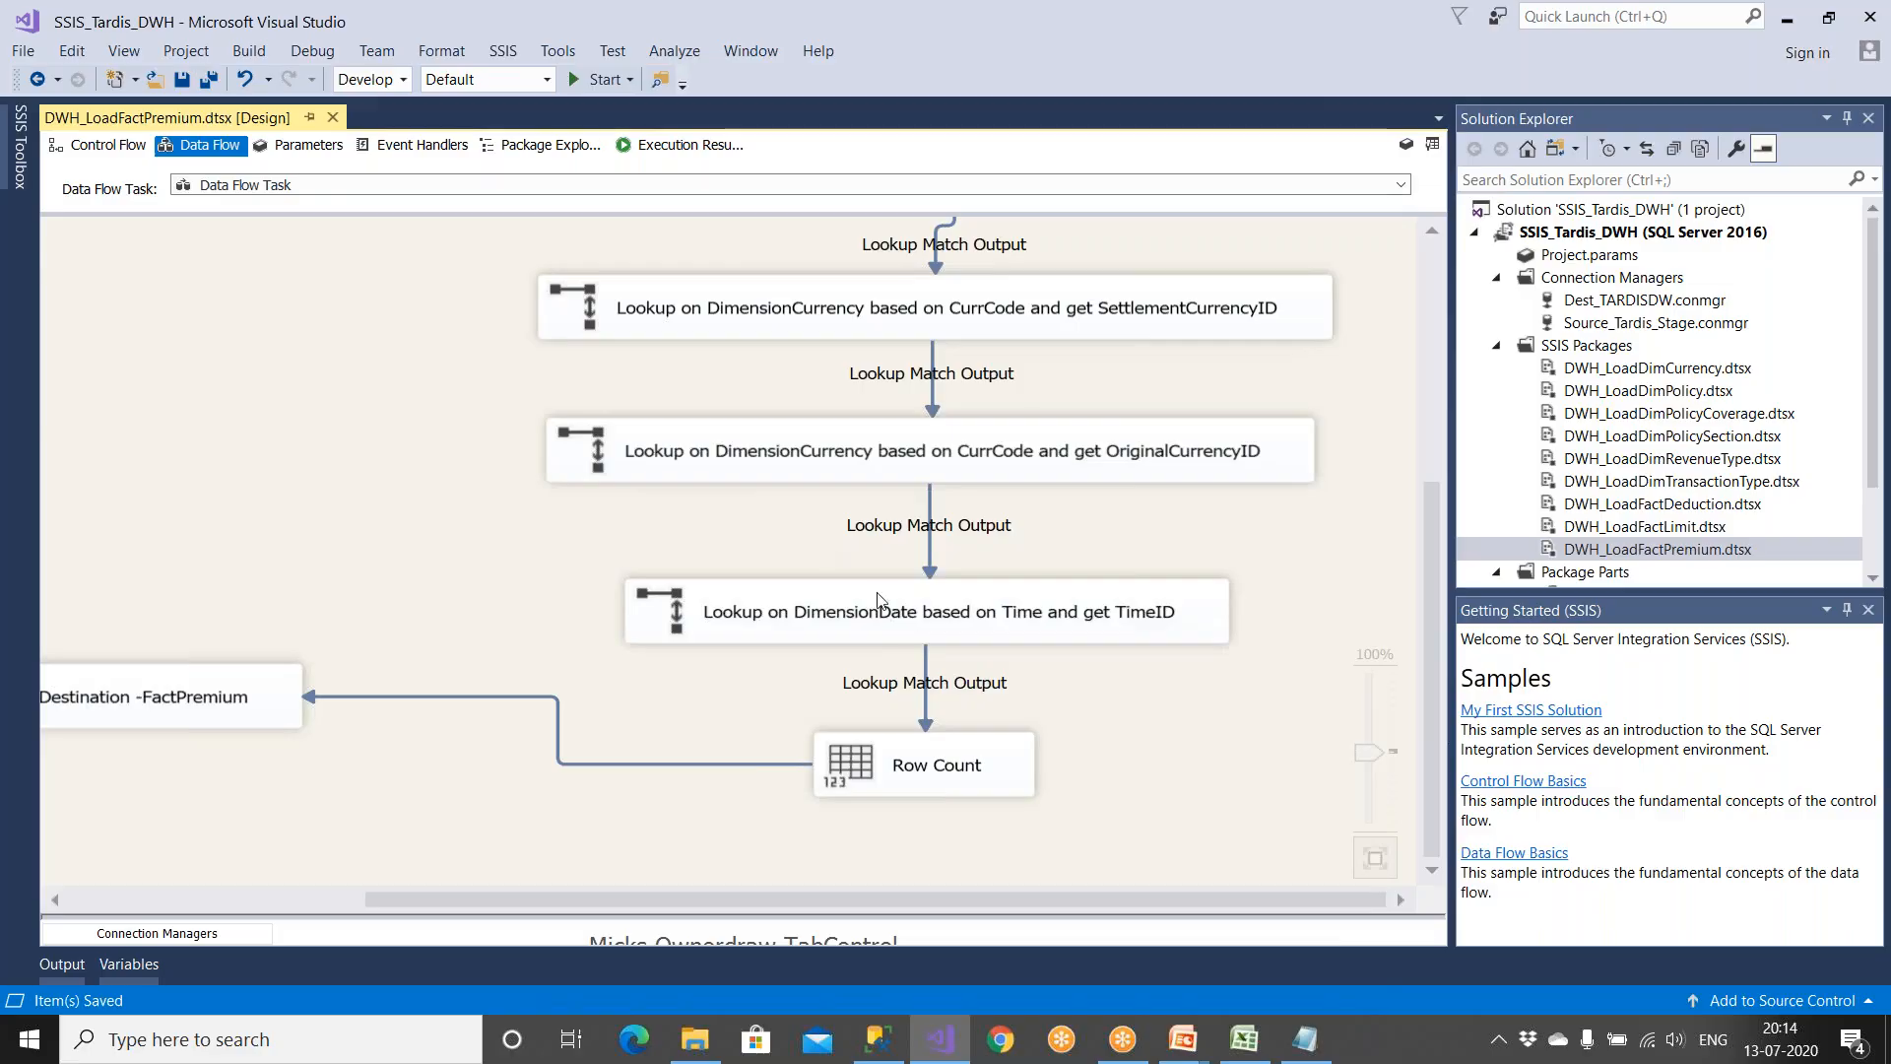
Step: Rename the DimensionDate lookup as "Lookup on DimensionDate based on Date and get TimeID"
left_click(1010, 620)
double_click(1010, 625)
left_click(1190, 883)
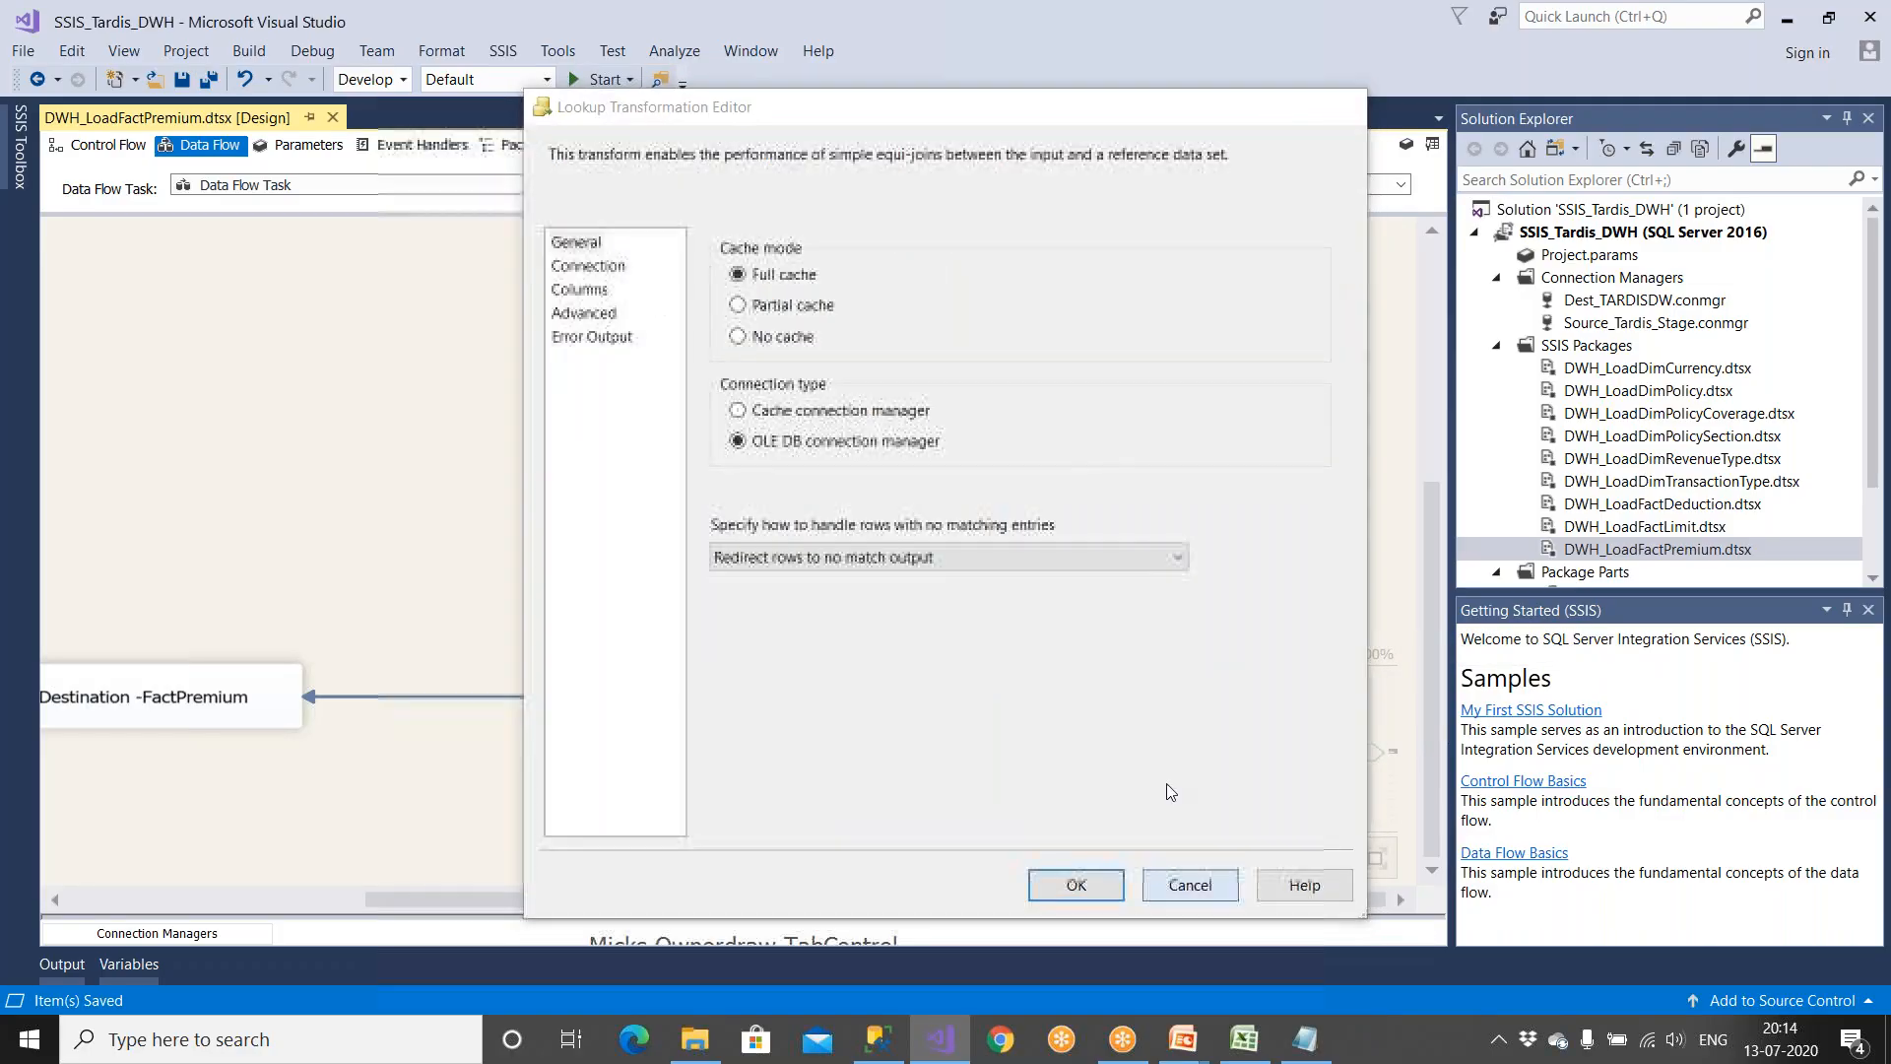
left_click(1047, 626)
right_click(1047, 626)
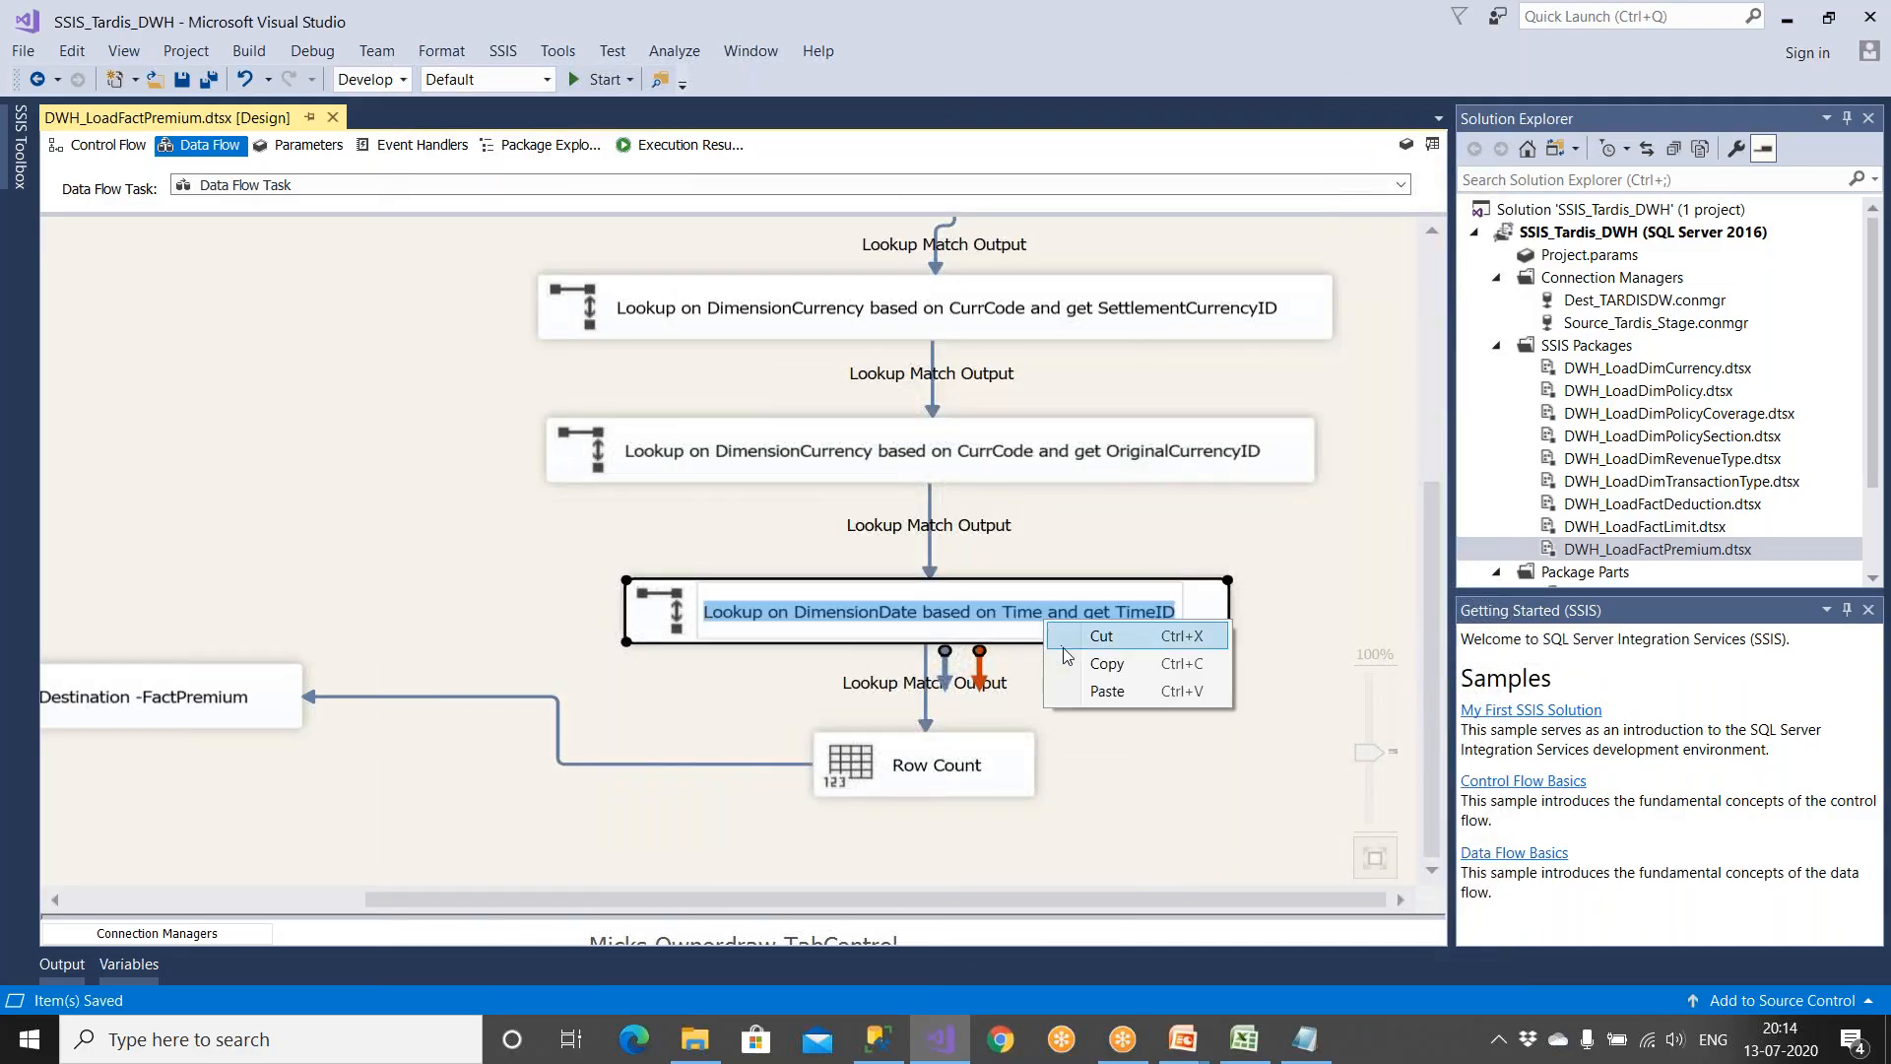
left_click(1000, 624)
key("shift+Right")
key("shift+Right")
key("shift+Right")
key("shift+Right")
type("DAte")
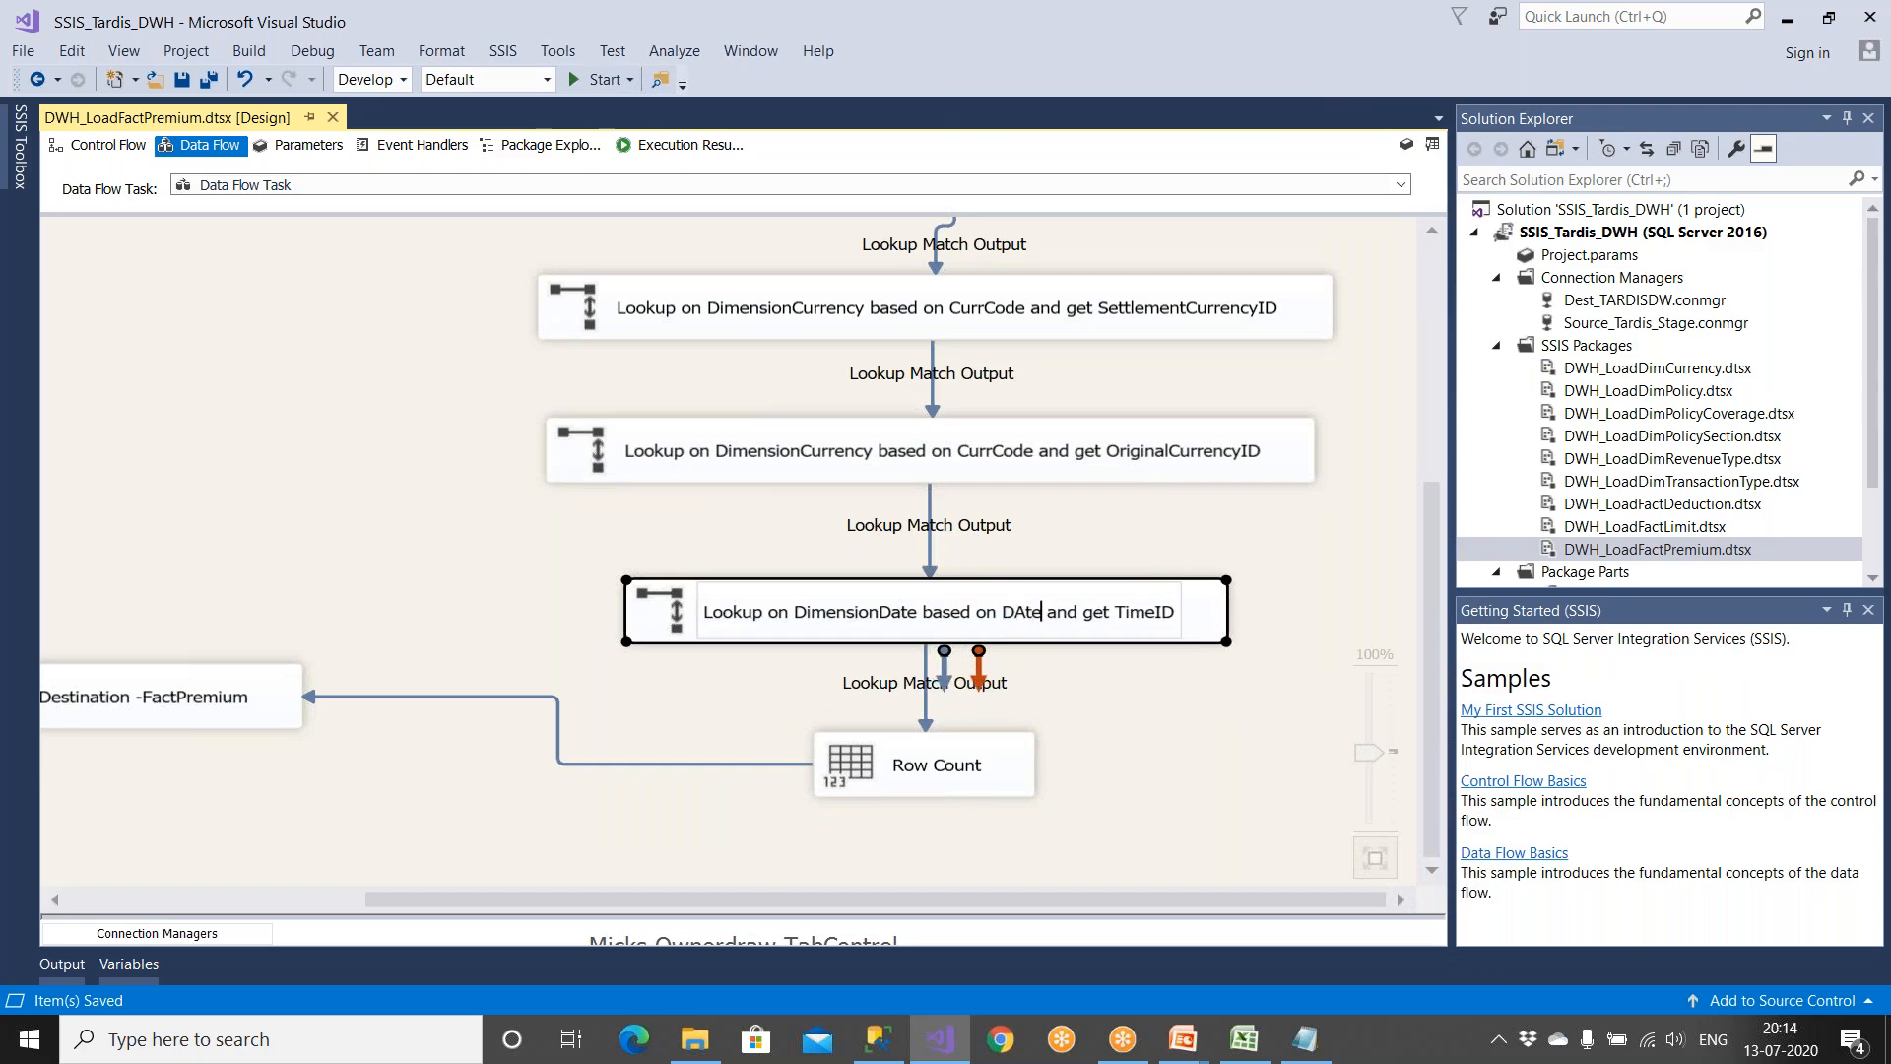
key("BackSpace")
key("BackSpace")
key("BackSpace")
type("ate")
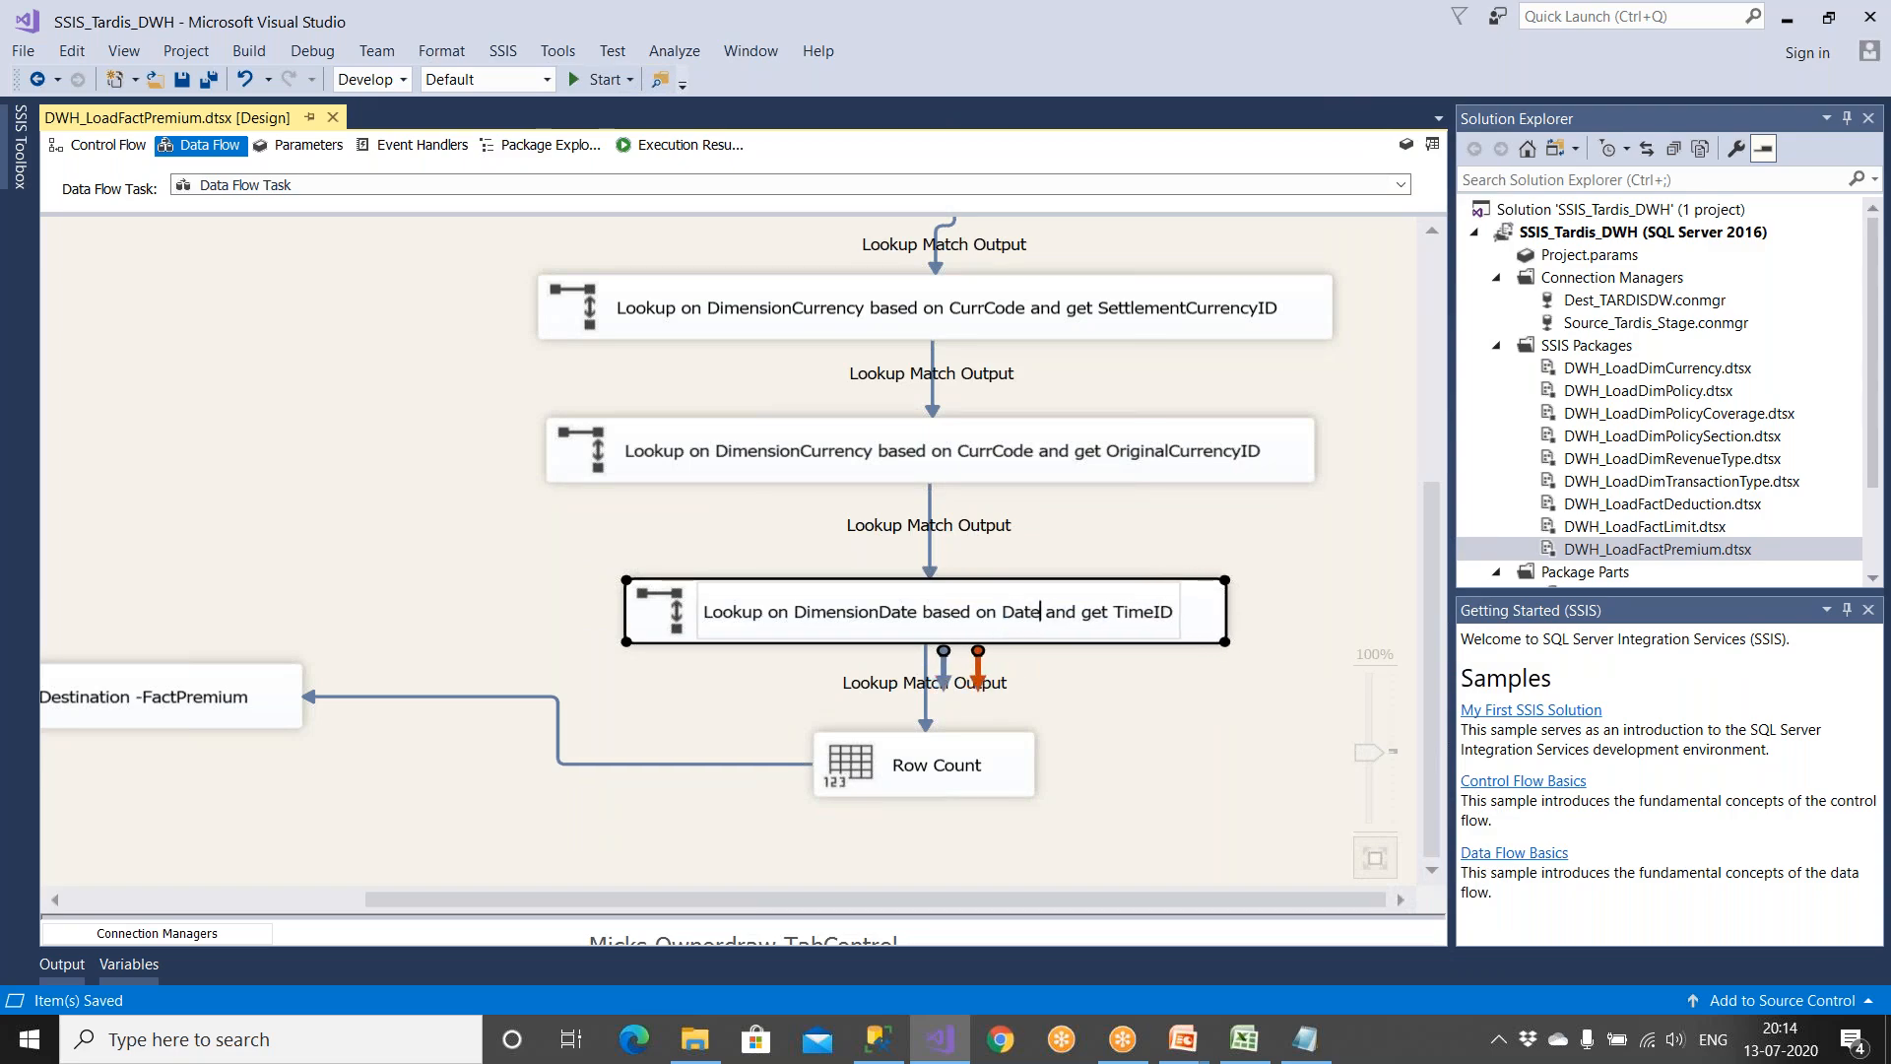
left_click(1138, 691)
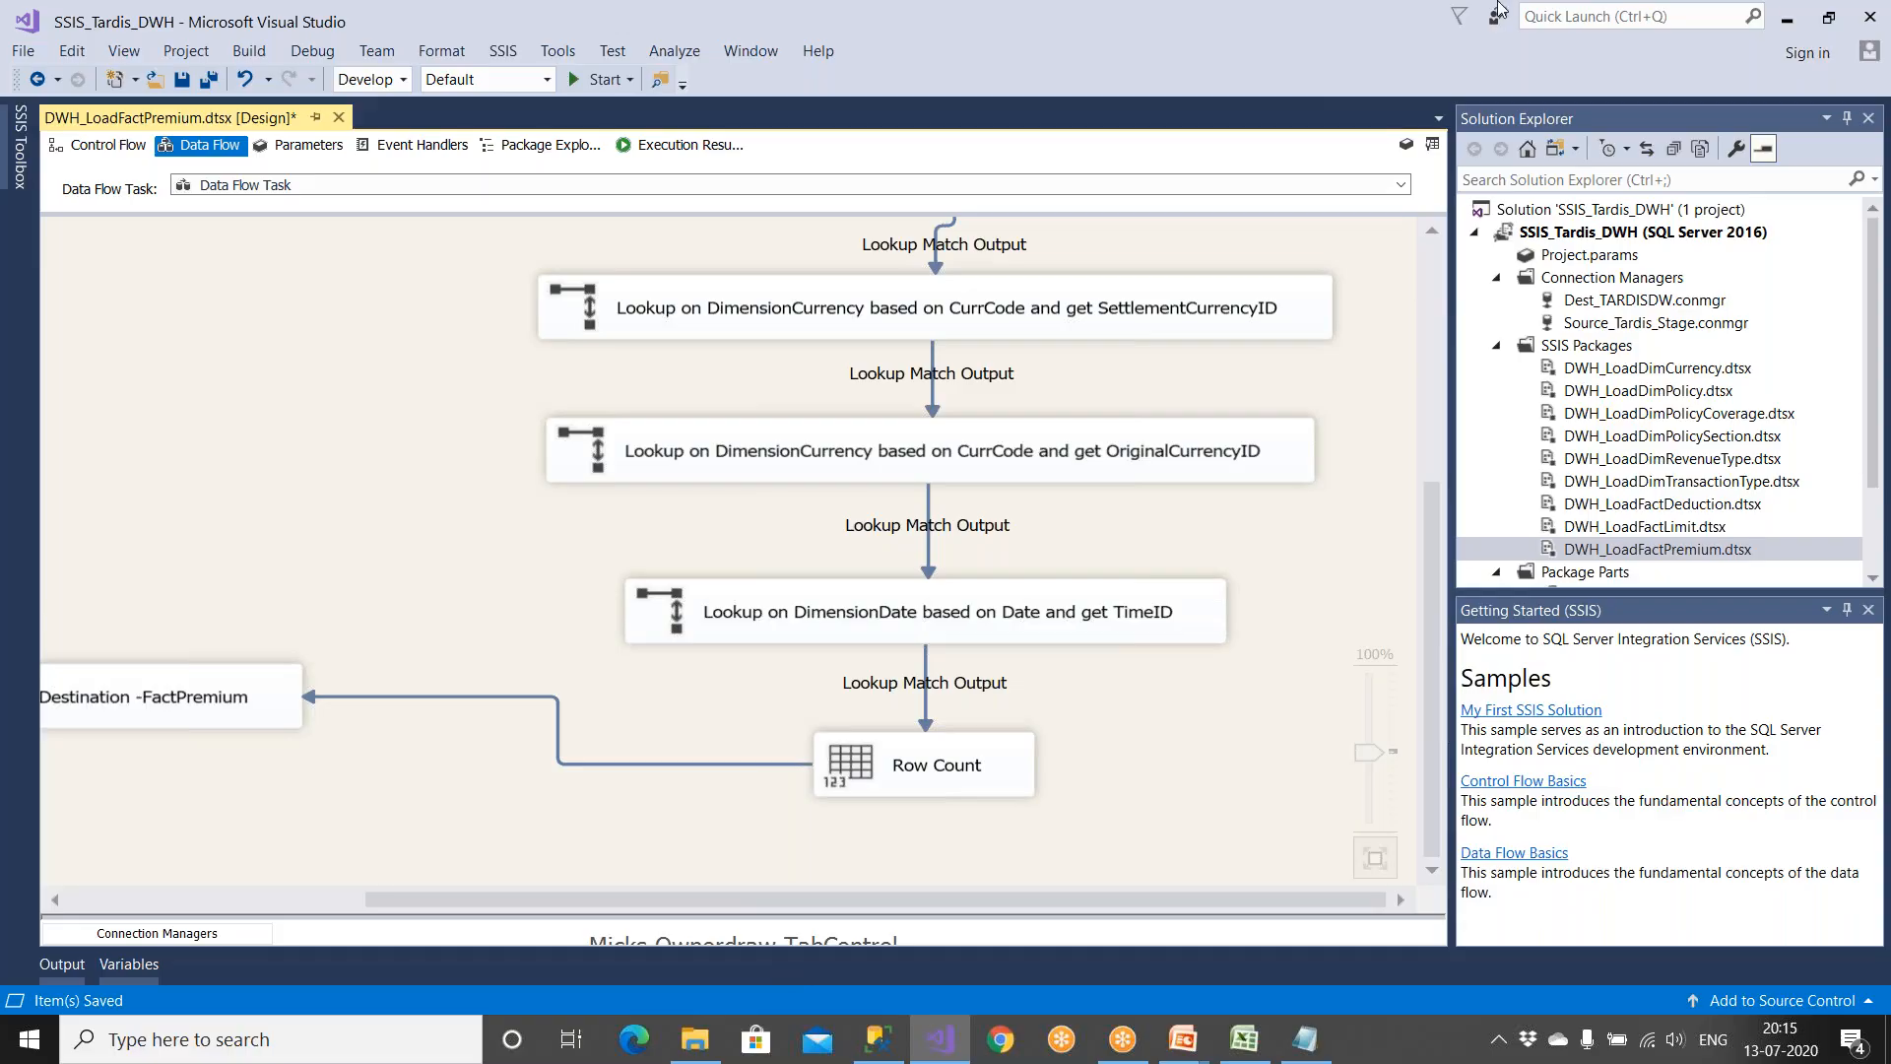
Step: In File Explorer, open NewTimeDimScripts - Dim_Date.txt from C:\Tardis\DWH in a maximized window and examine the Create Table Dimension.Date statement
left_click(694, 1034)
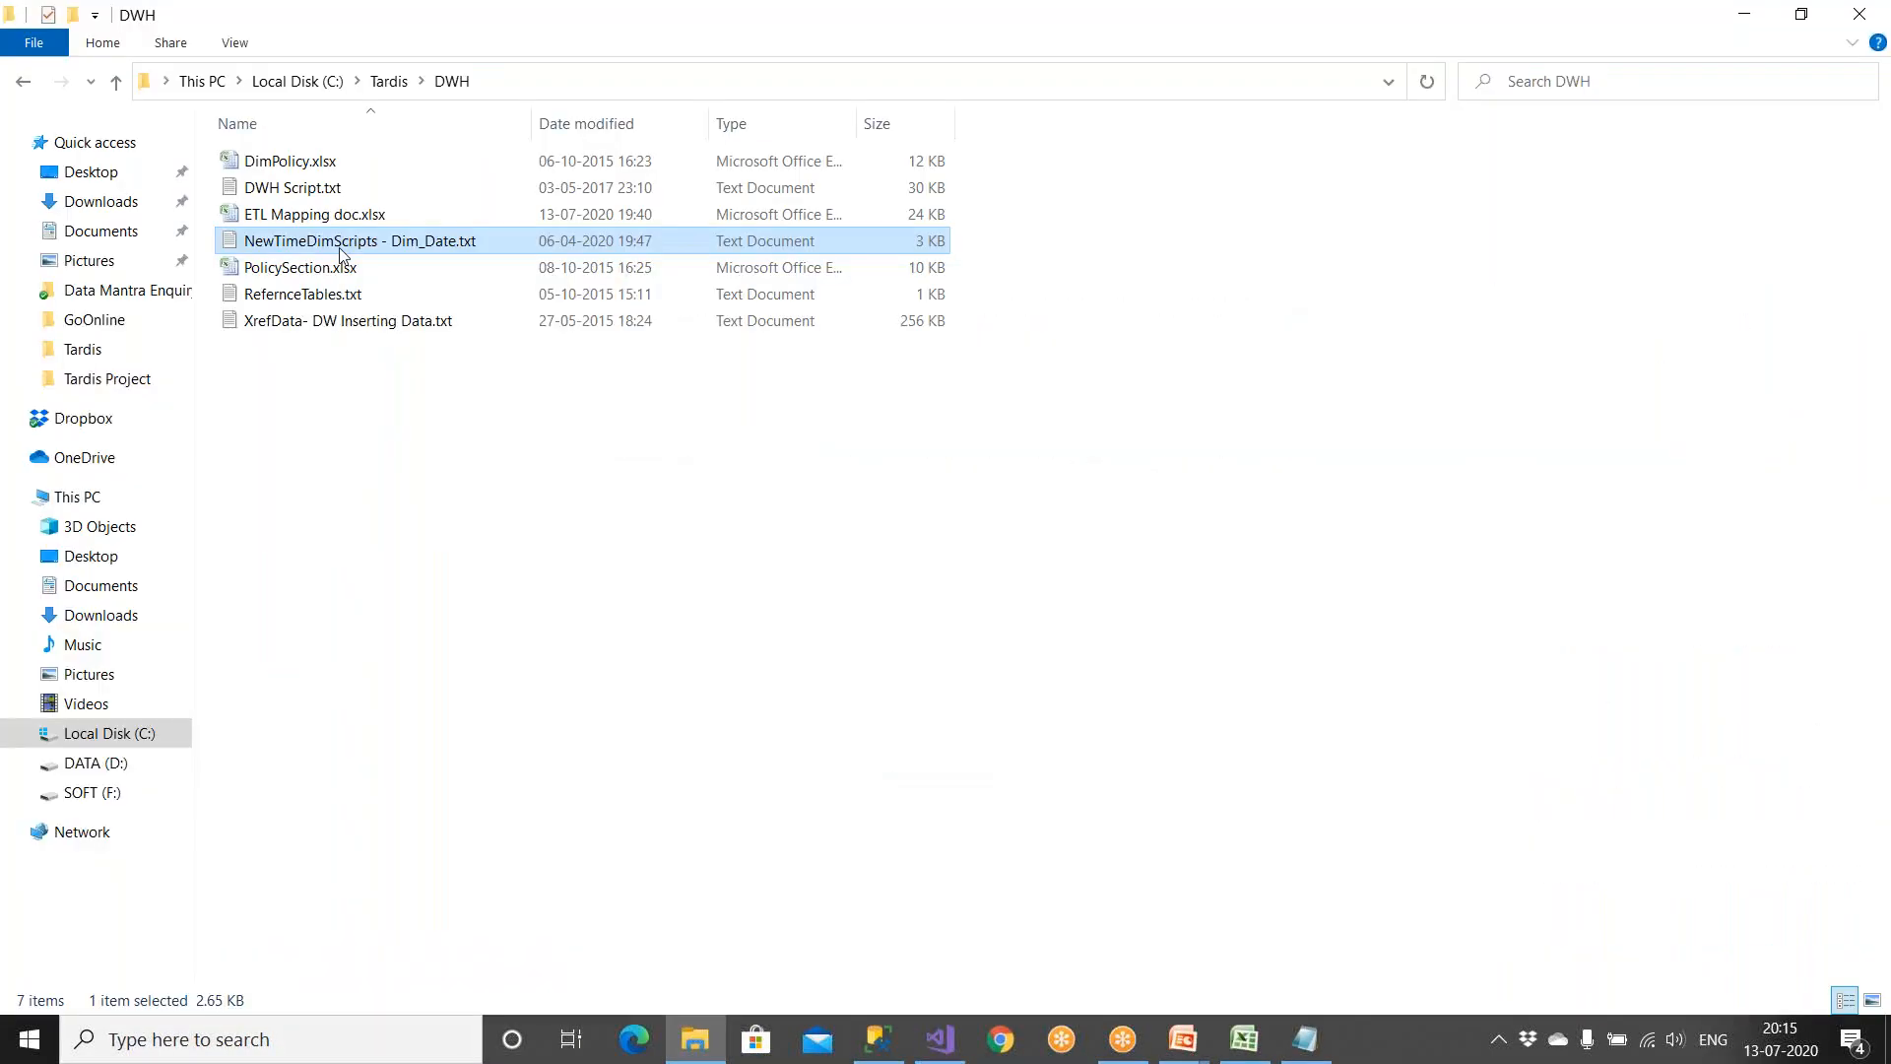
left_click(340, 248)
left_click(410, 389)
left_click(412, 390)
left_click(434, 243)
double_click(434, 242)
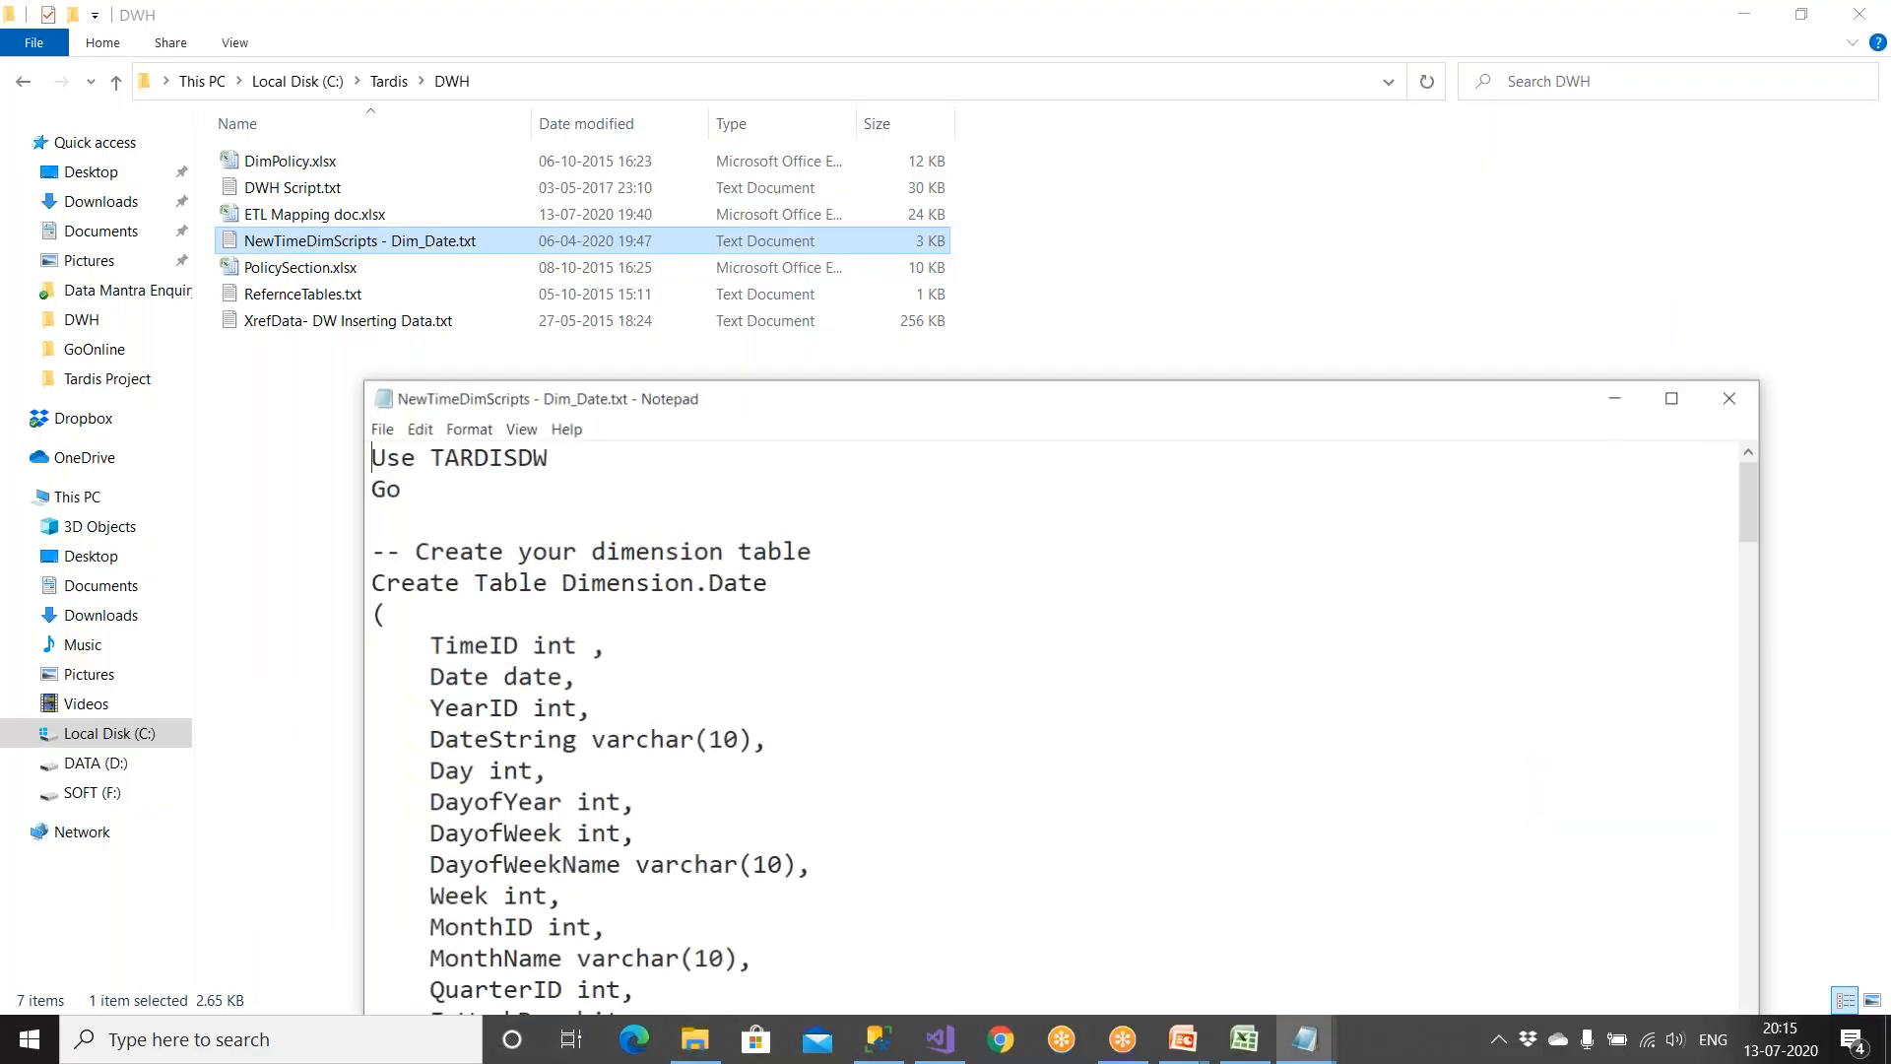
left_click_drag(373, 582, 558, 739)
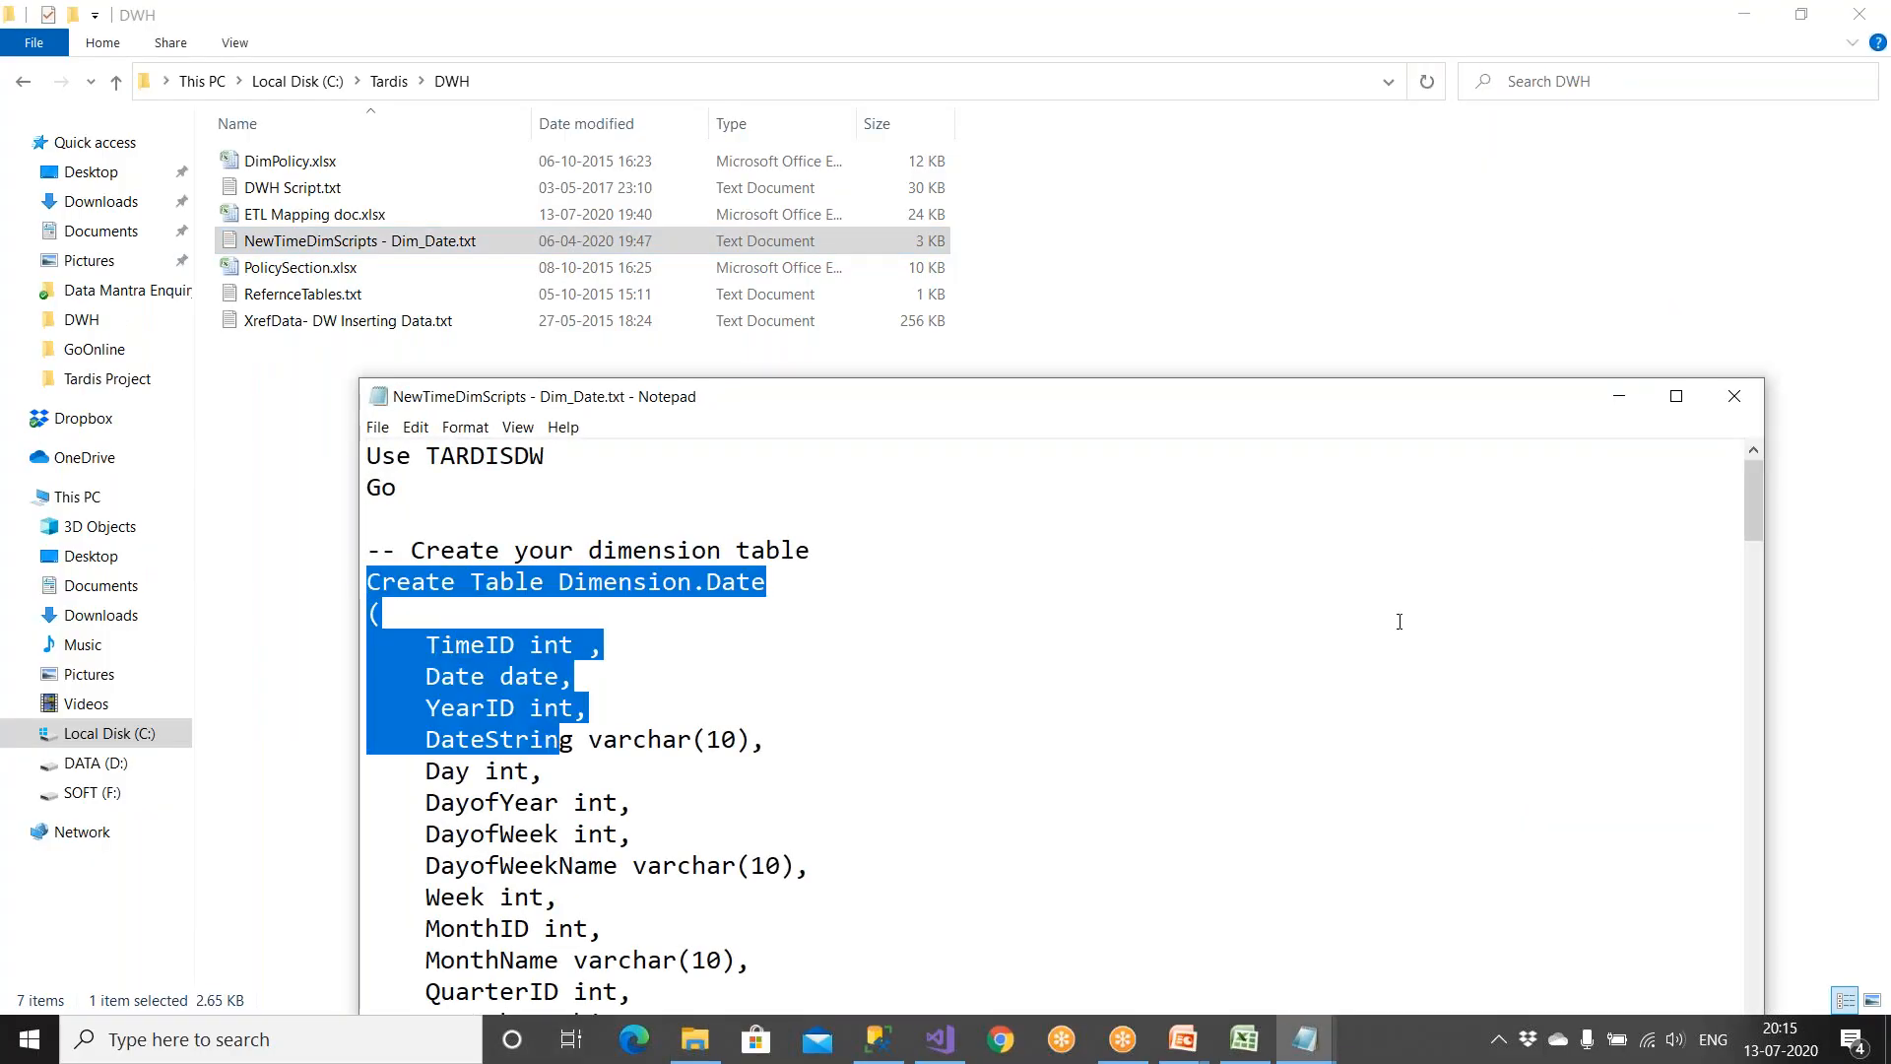
left_click(1676, 396)
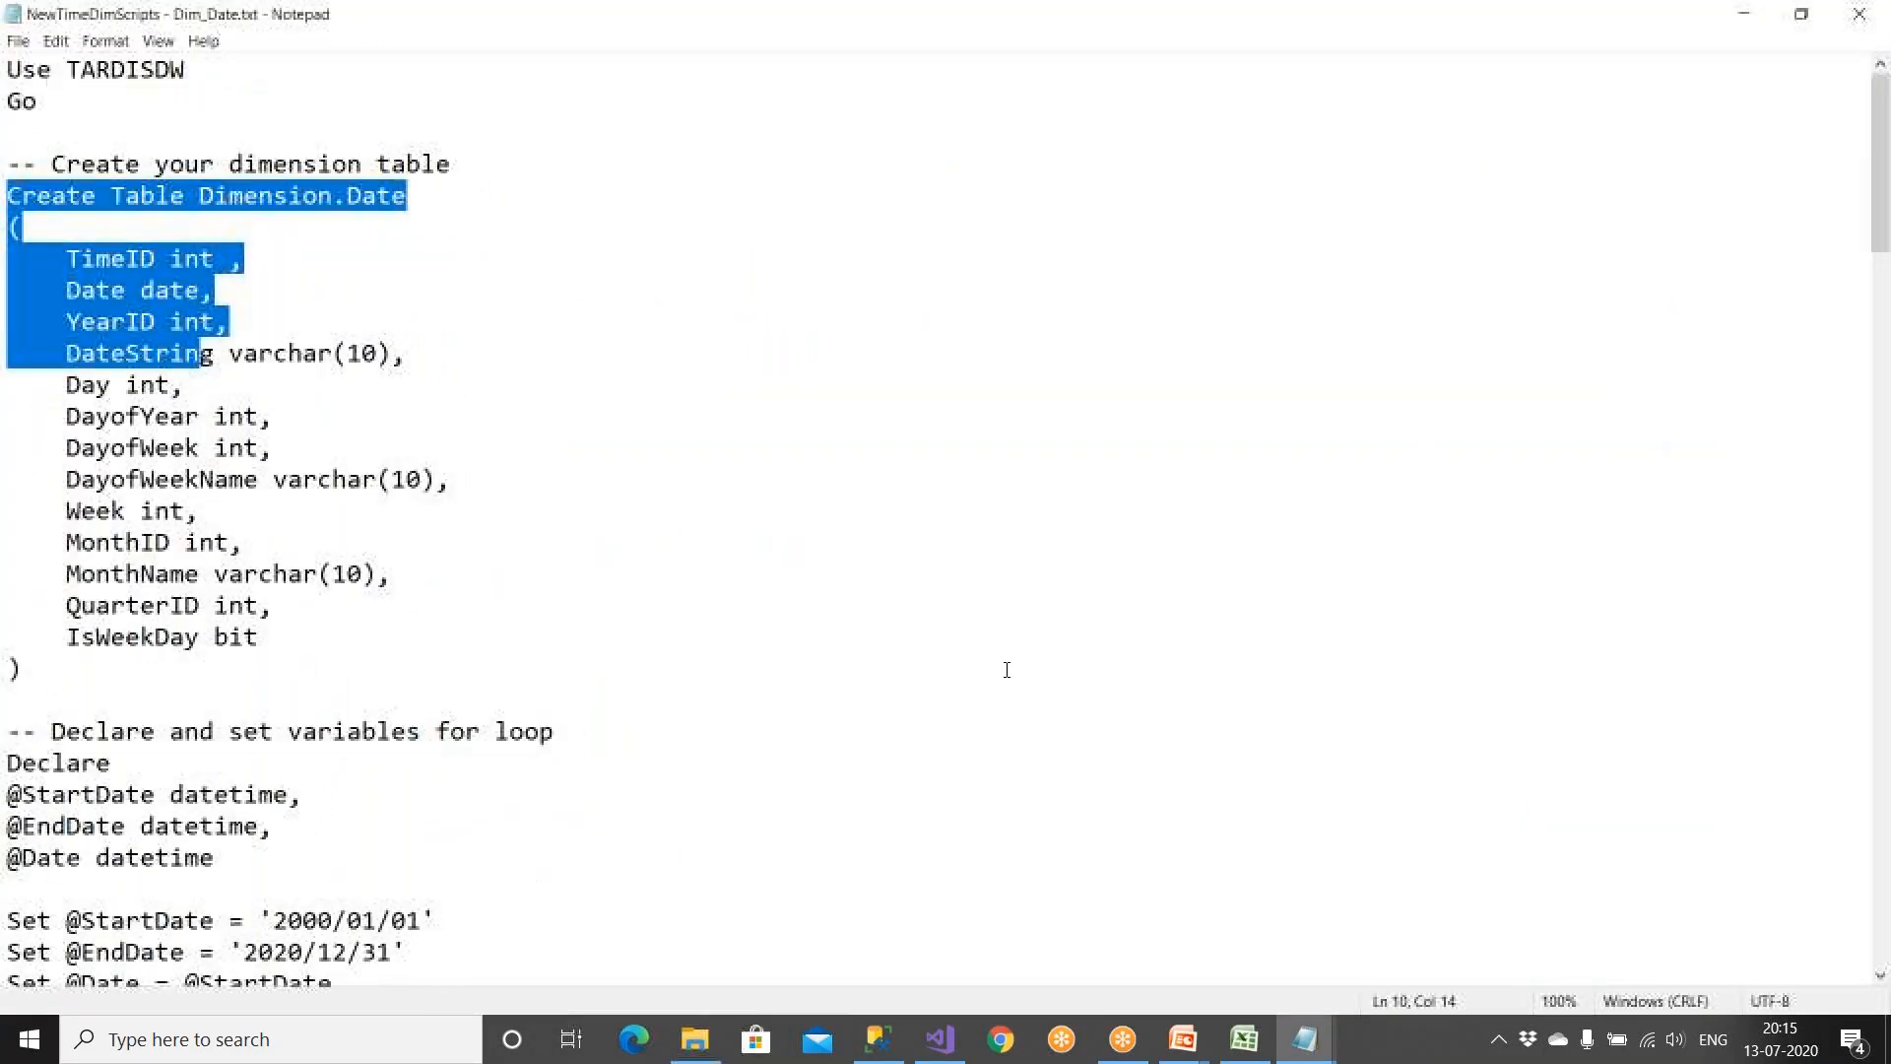
Step: Review the script's date loop, TimeID update, primary key, fact table constraints and Dimension.Time drop, and close the file and its folder
scroll(192, 572, "down", 2)
left_click_drag(49, 527, 20, 701)
scroll(132, 717, "down", 13)
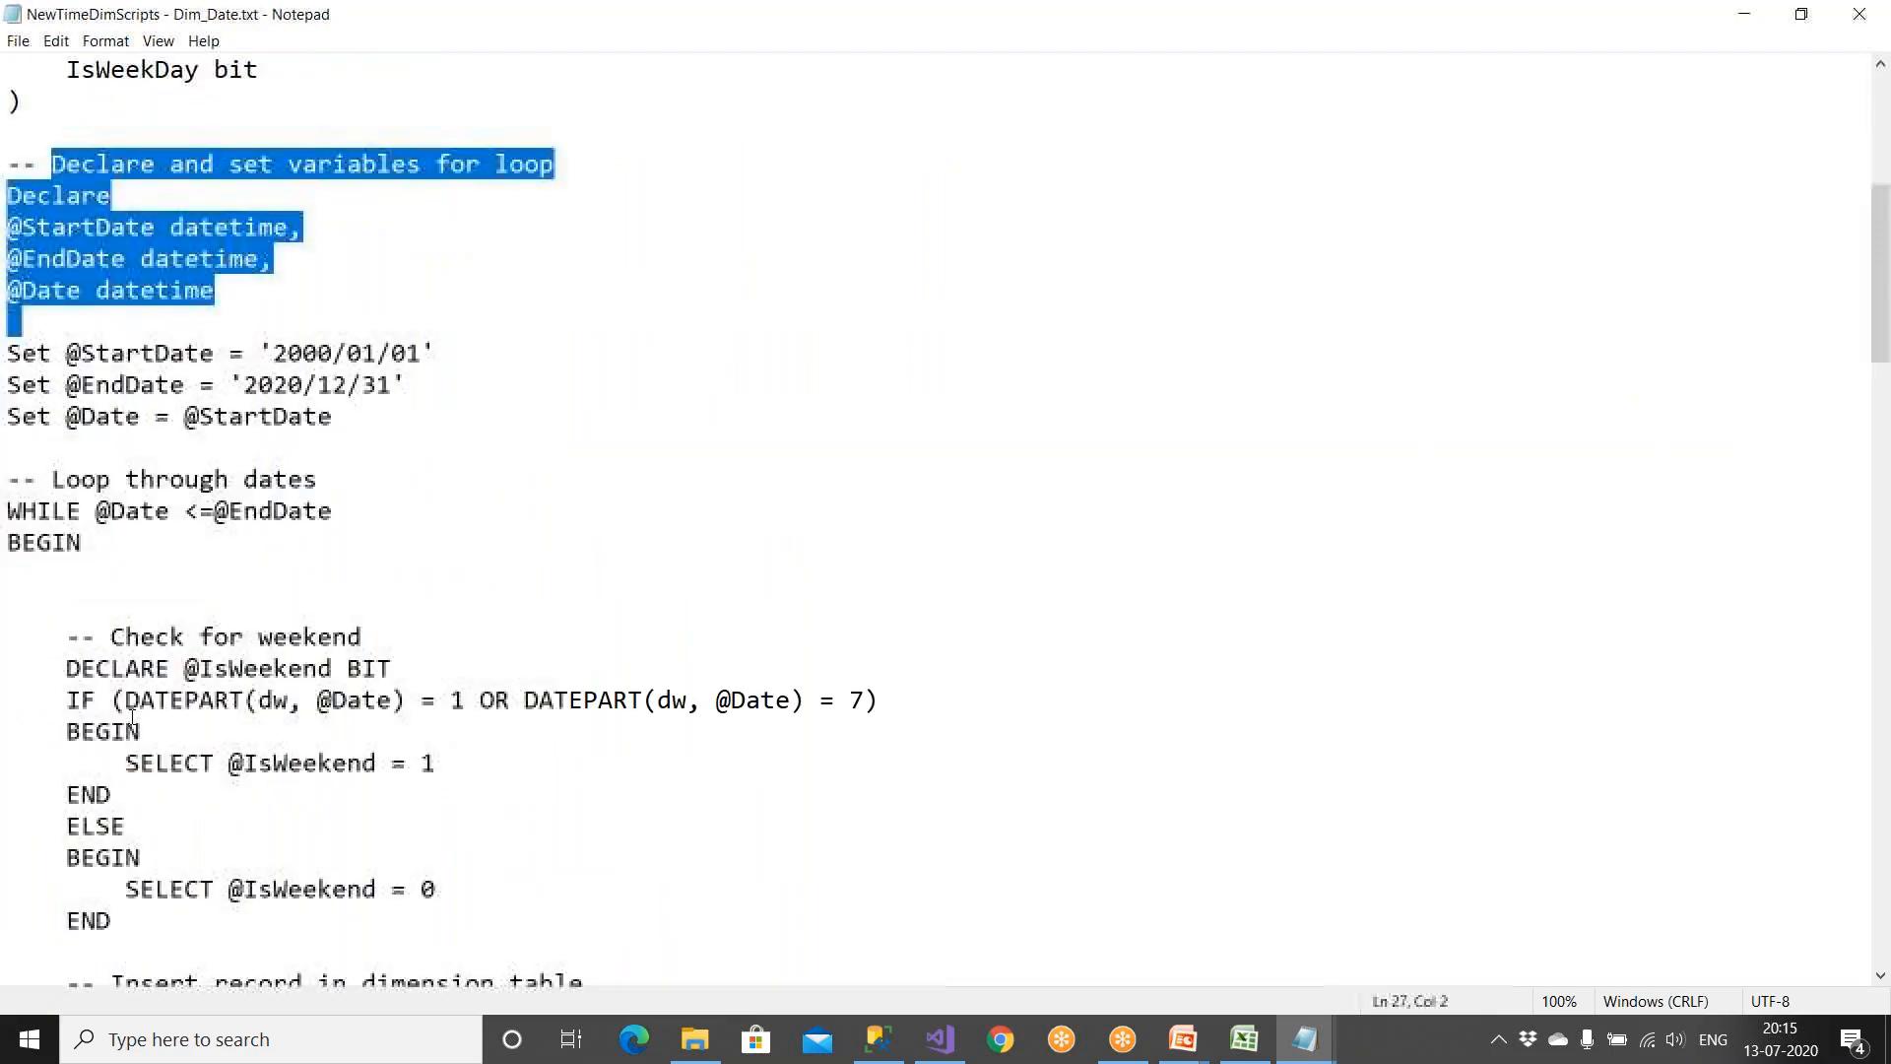
scroll(132, 717, "down", 9)
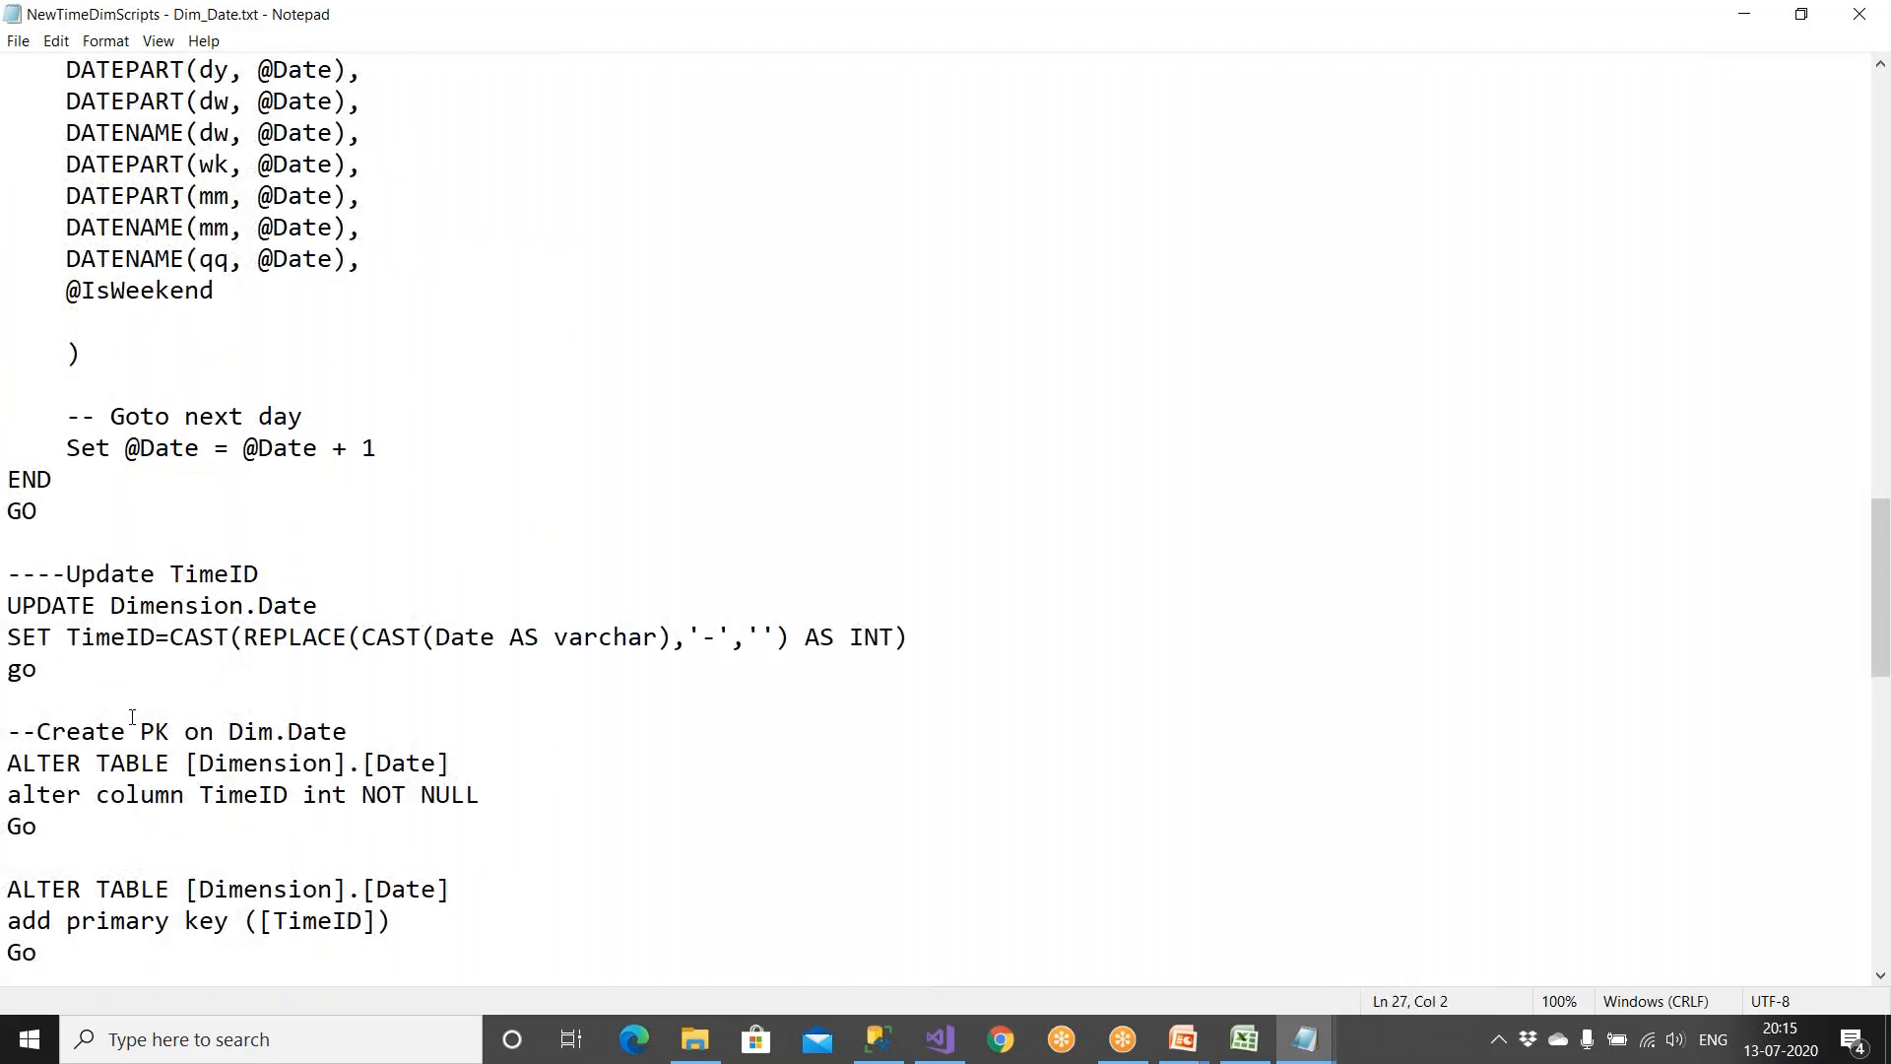
left_click(54, 532, "shift")
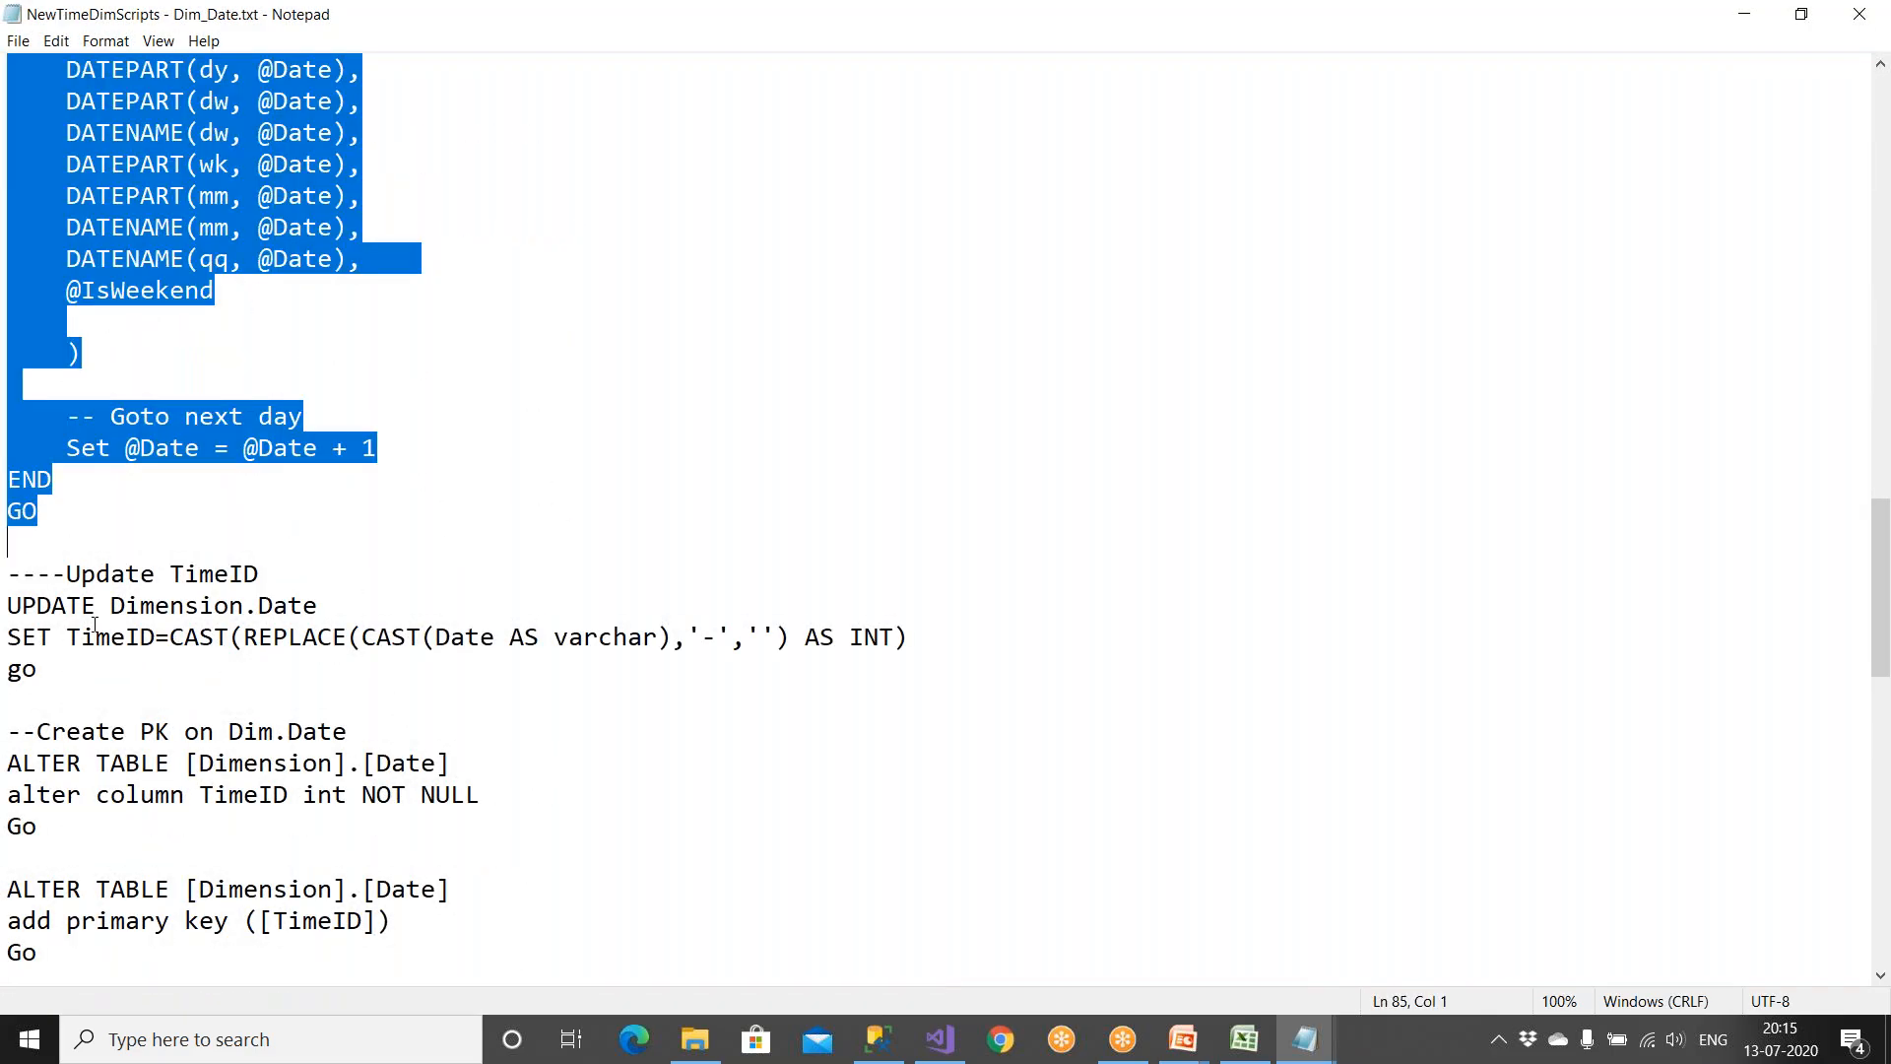
scroll(87, 604, "down", 4)
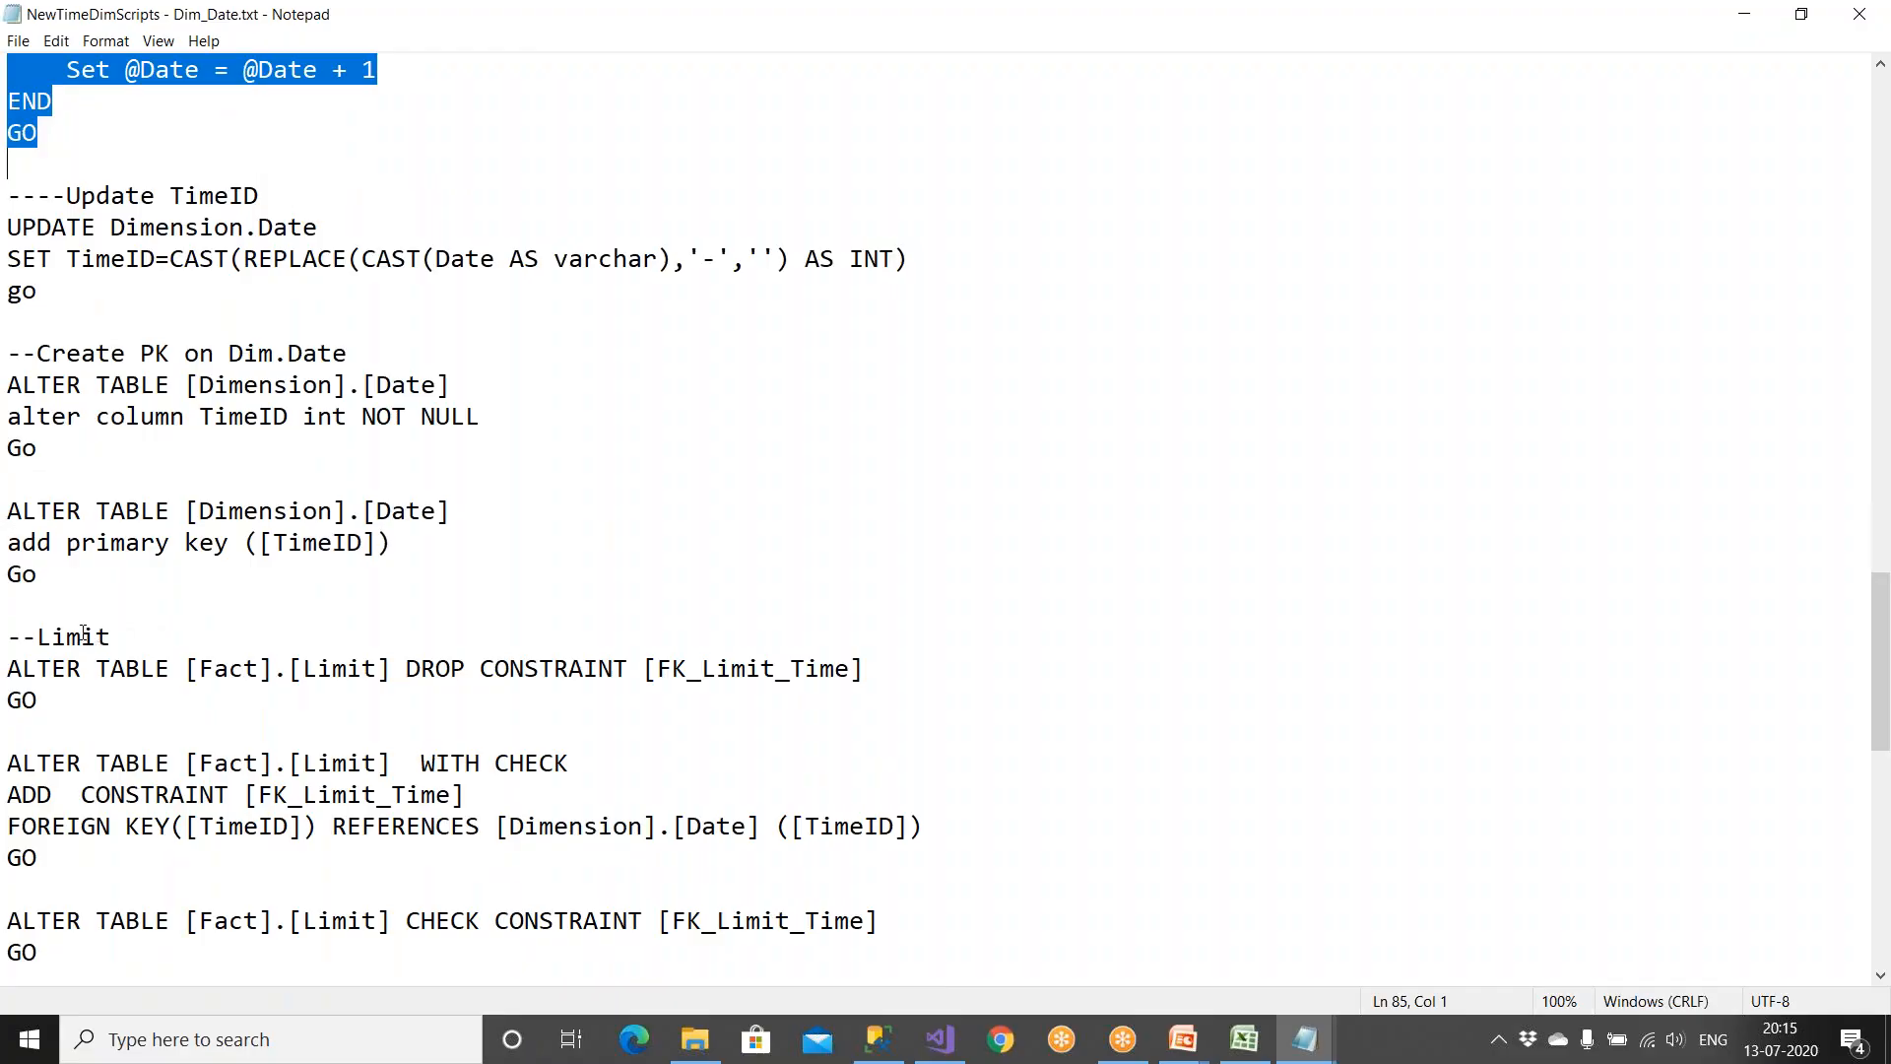
left_click_drag(7, 353, 173, 627)
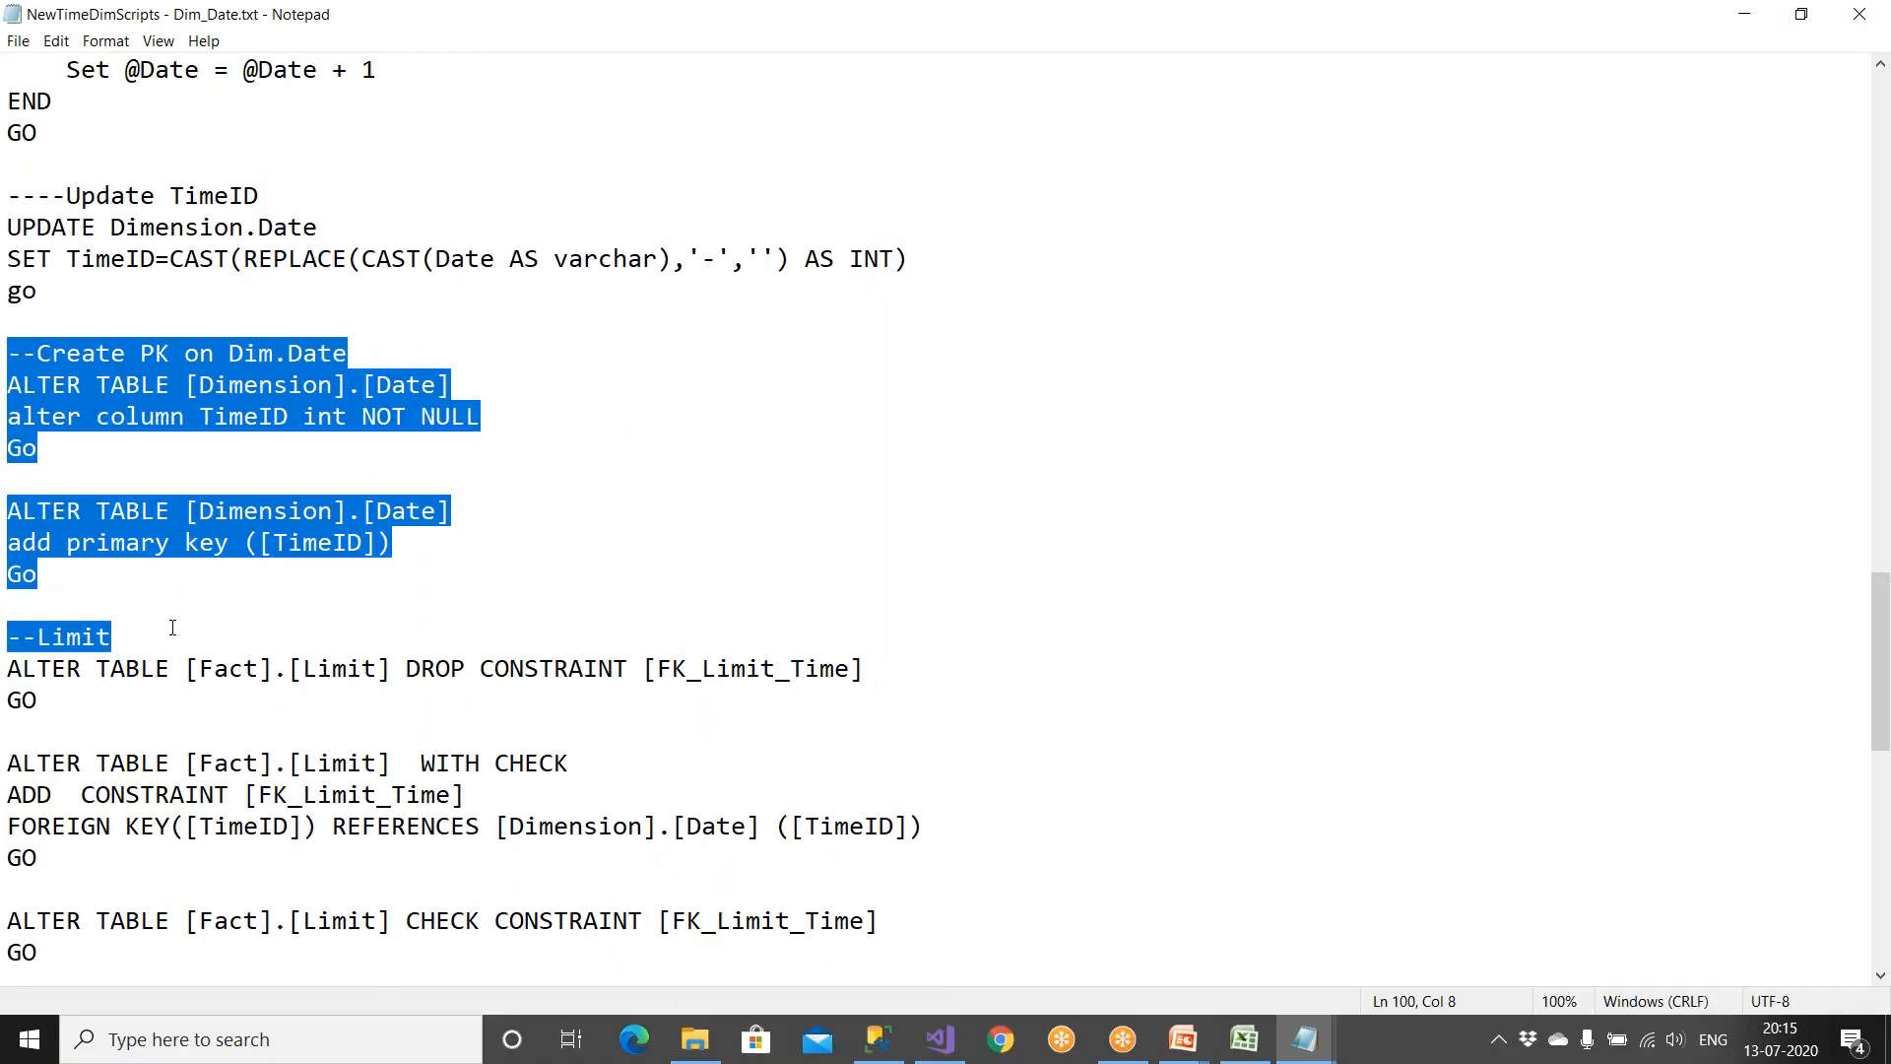
scroll(172, 627, "down", 6)
scroll(172, 628, "down", 7)
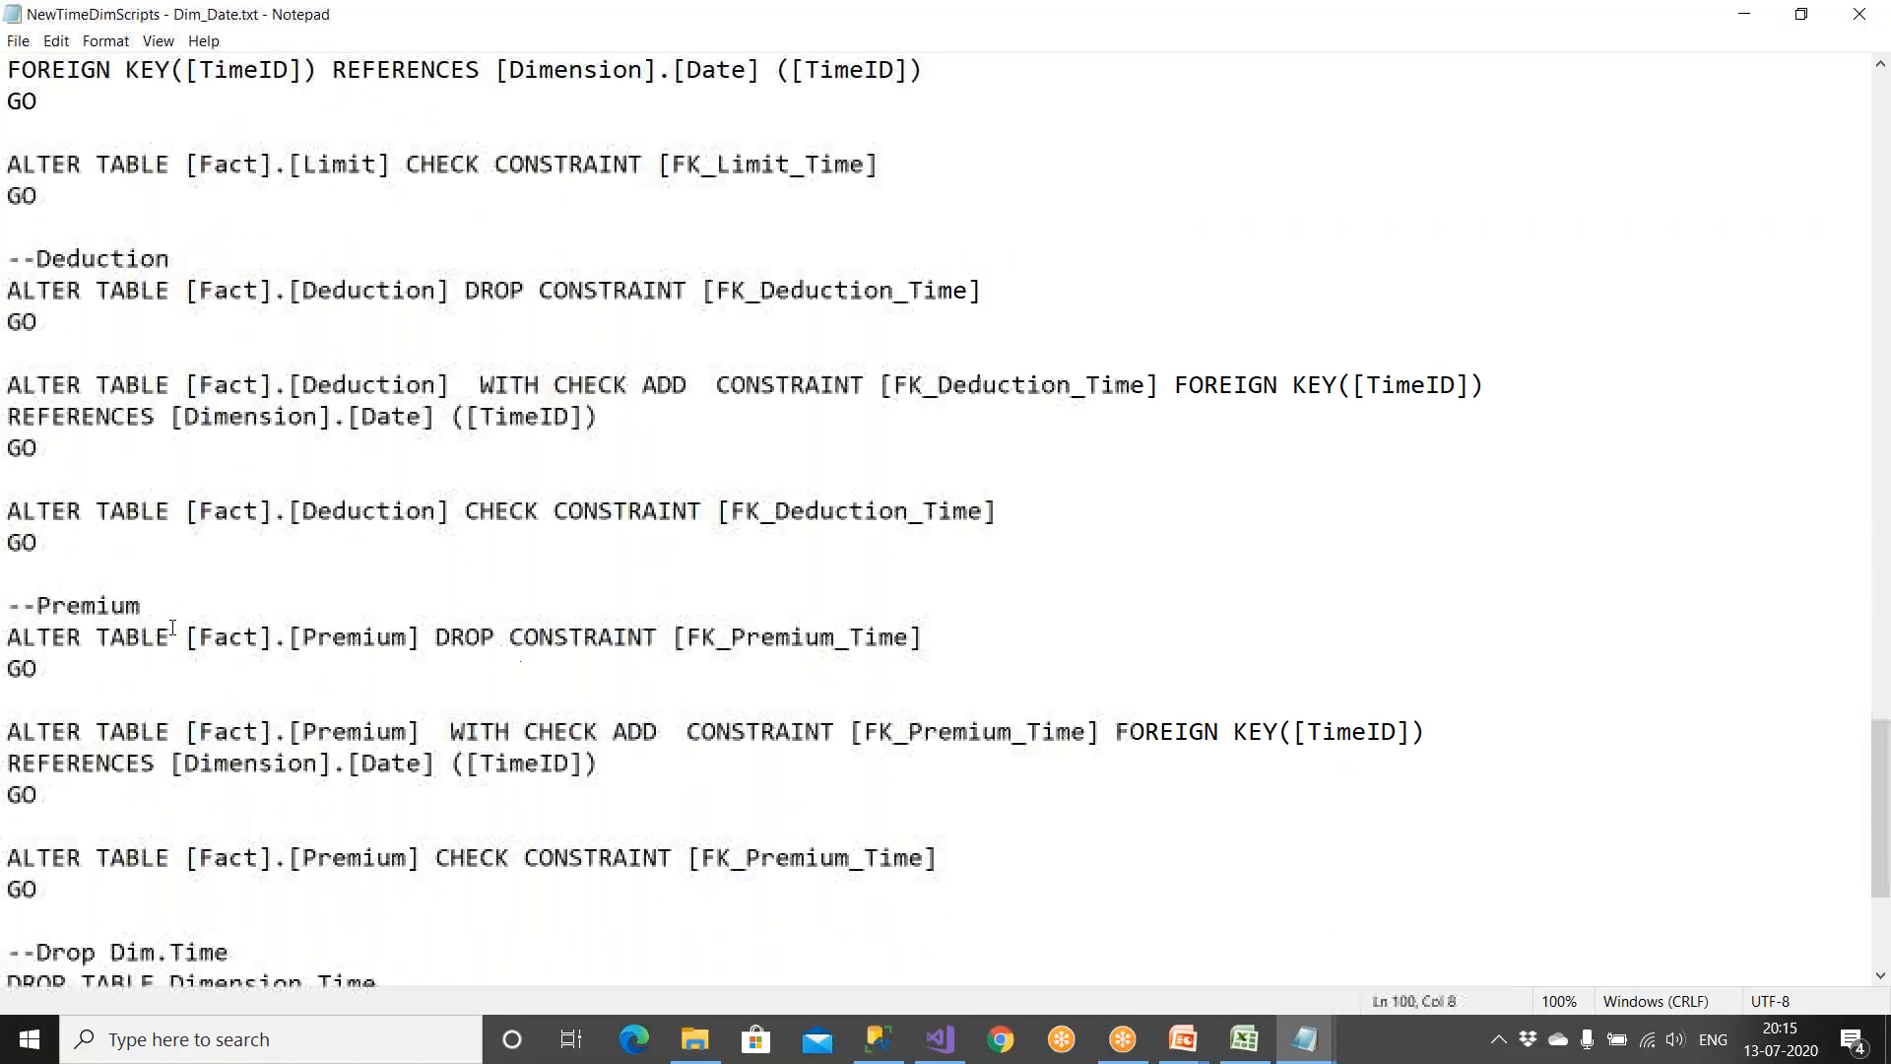
left_click_drag(102, 760, 9, 669)
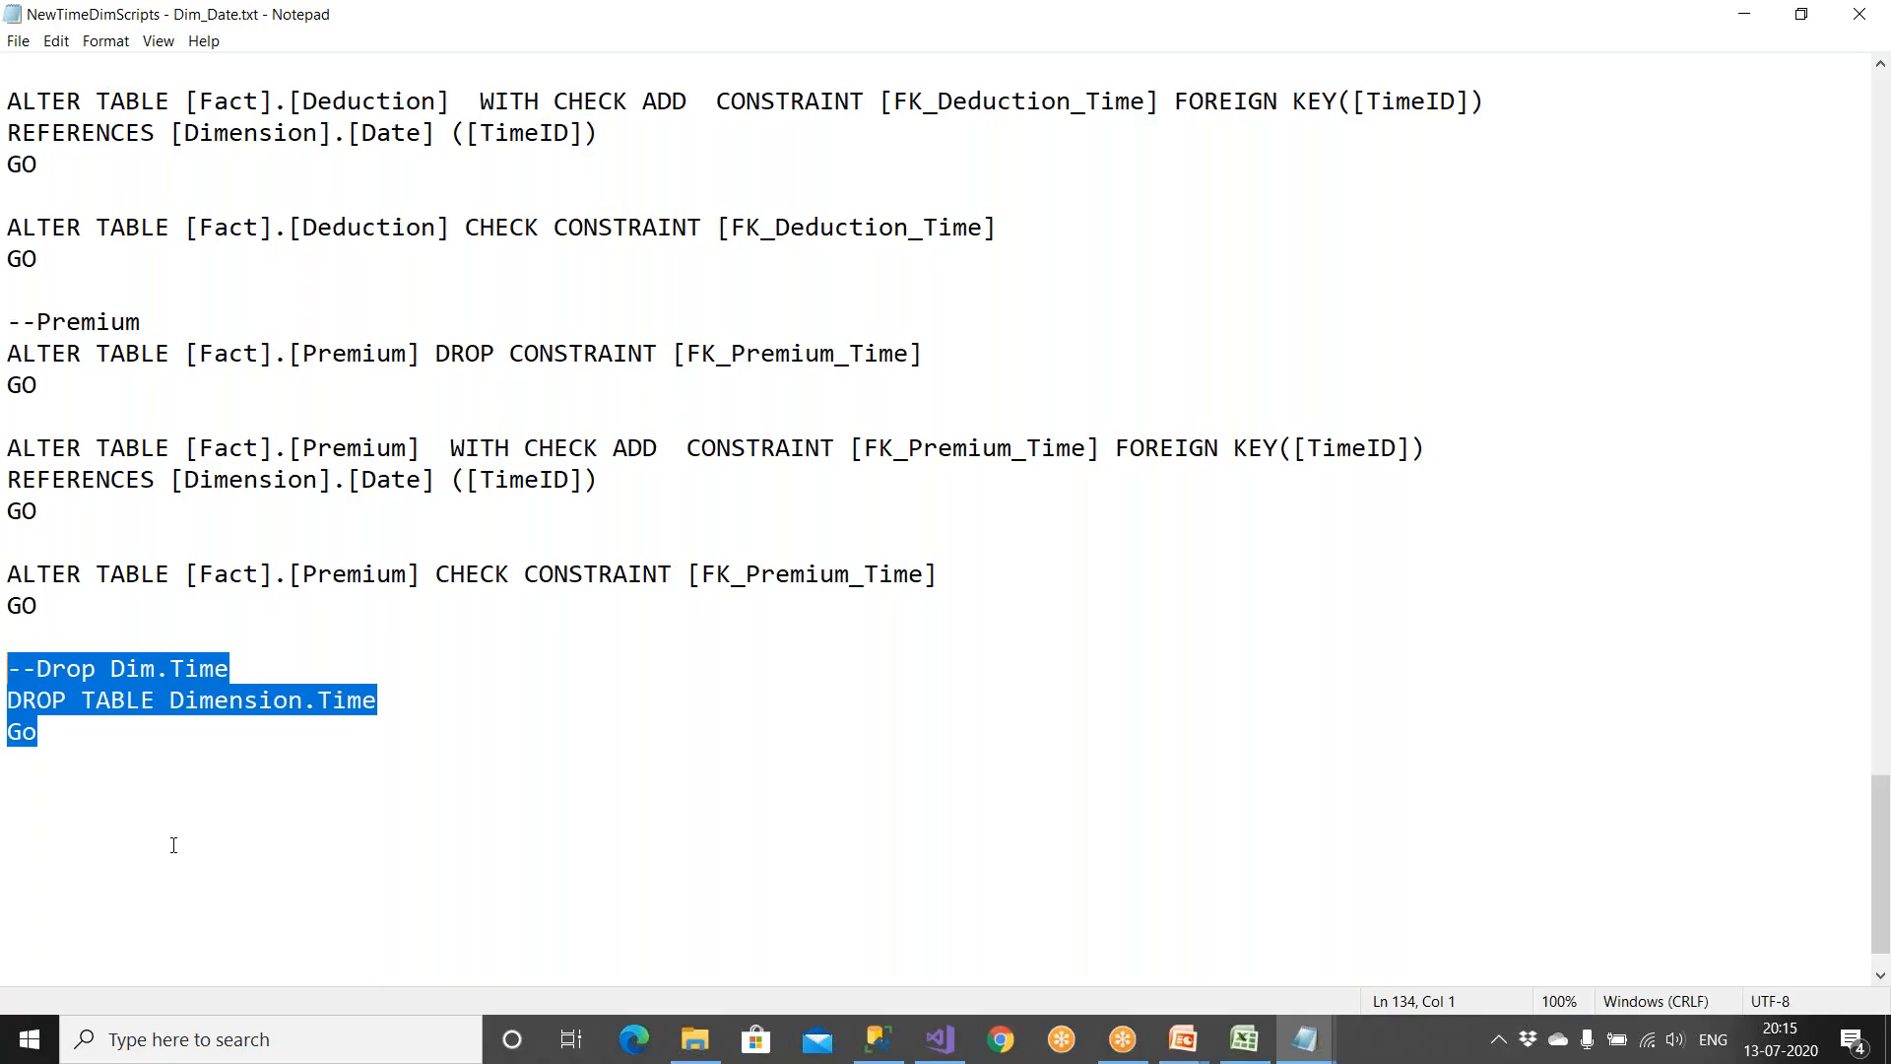
scroll(173, 845, "up", 20)
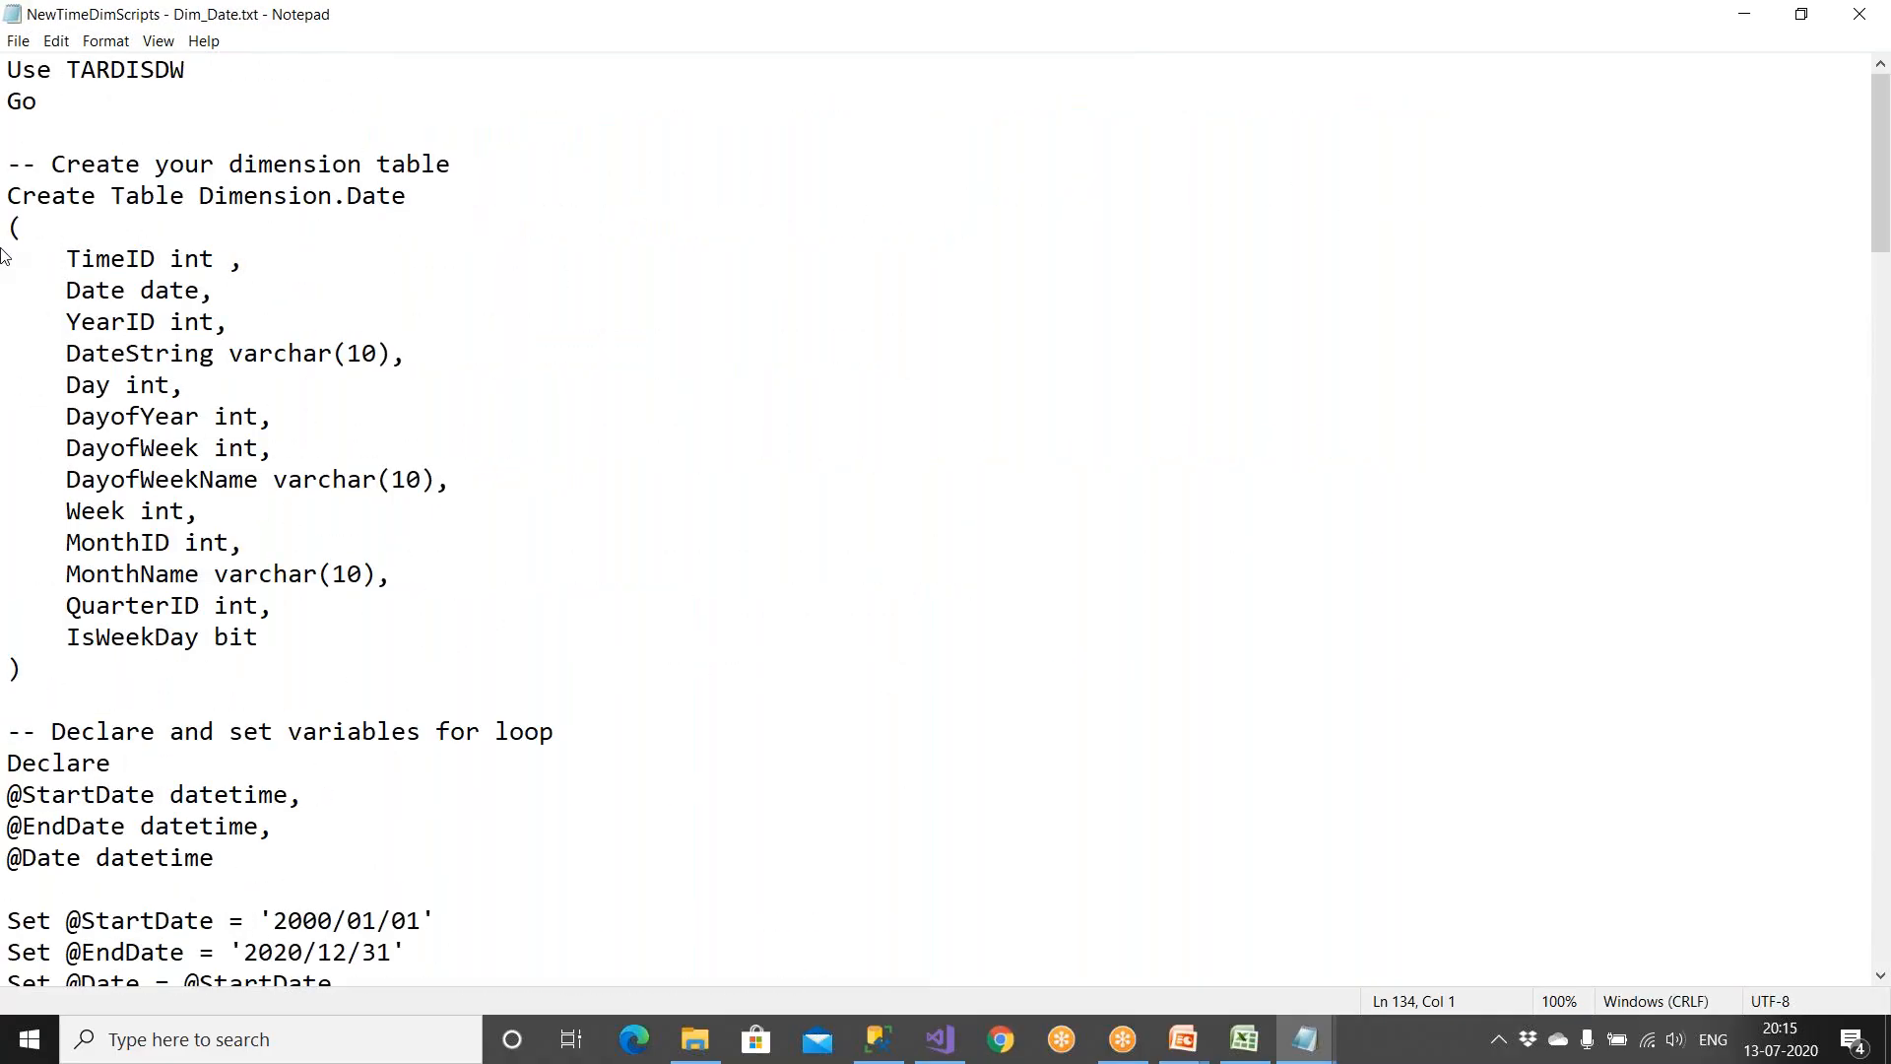
left_click_drag(190, 200, 523, 233)
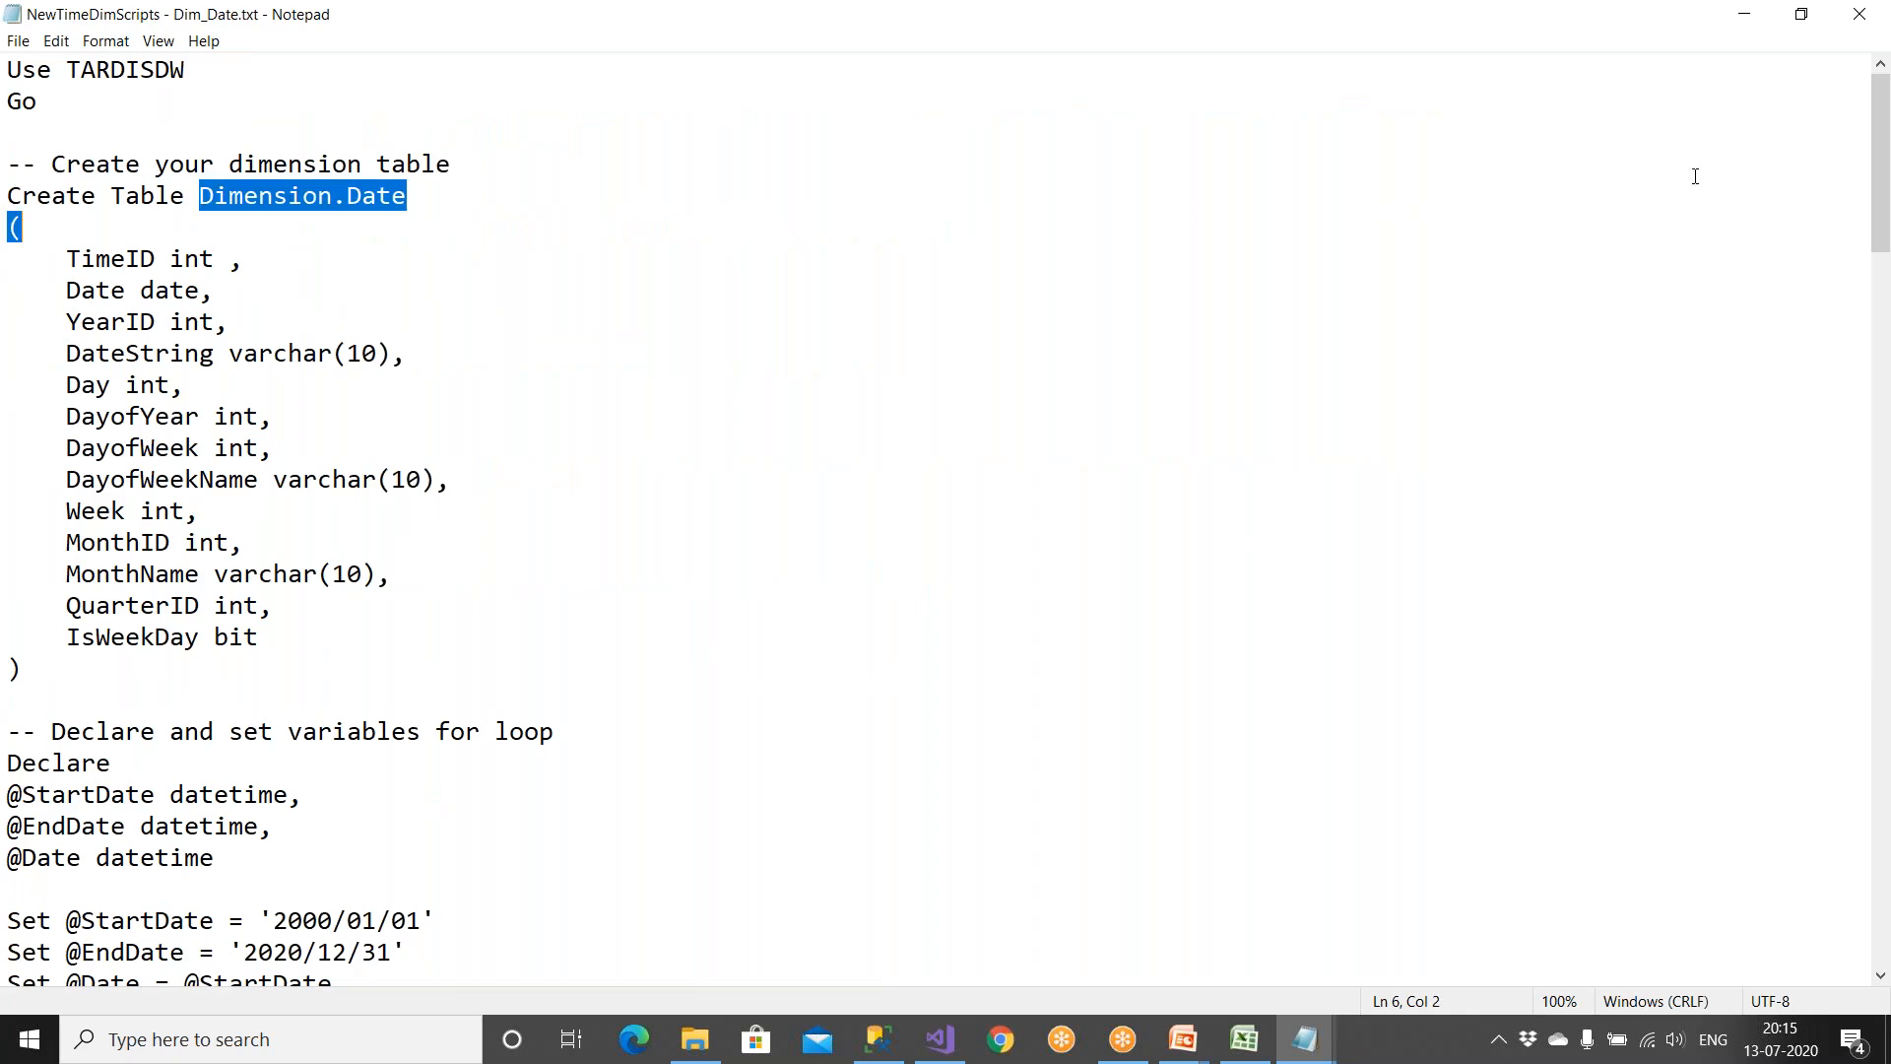
left_click(1860, 16)
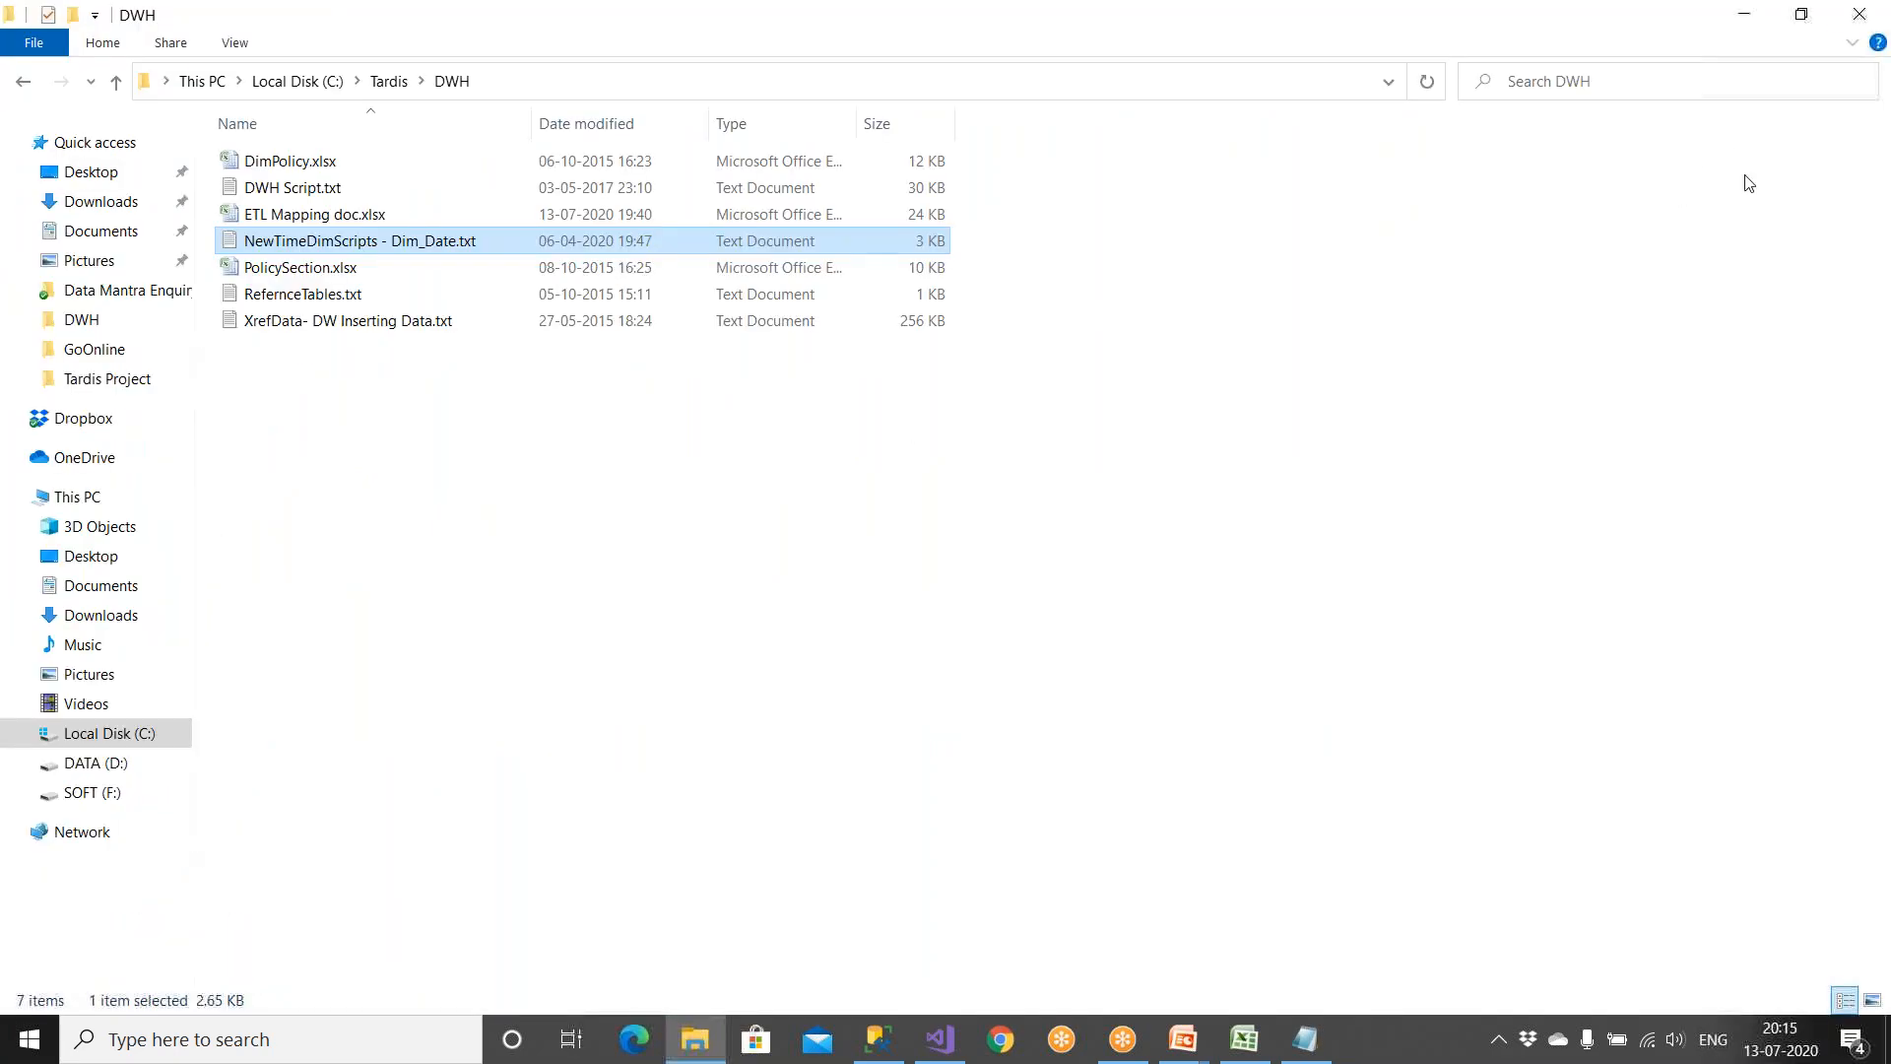
left_click(1859, 15)
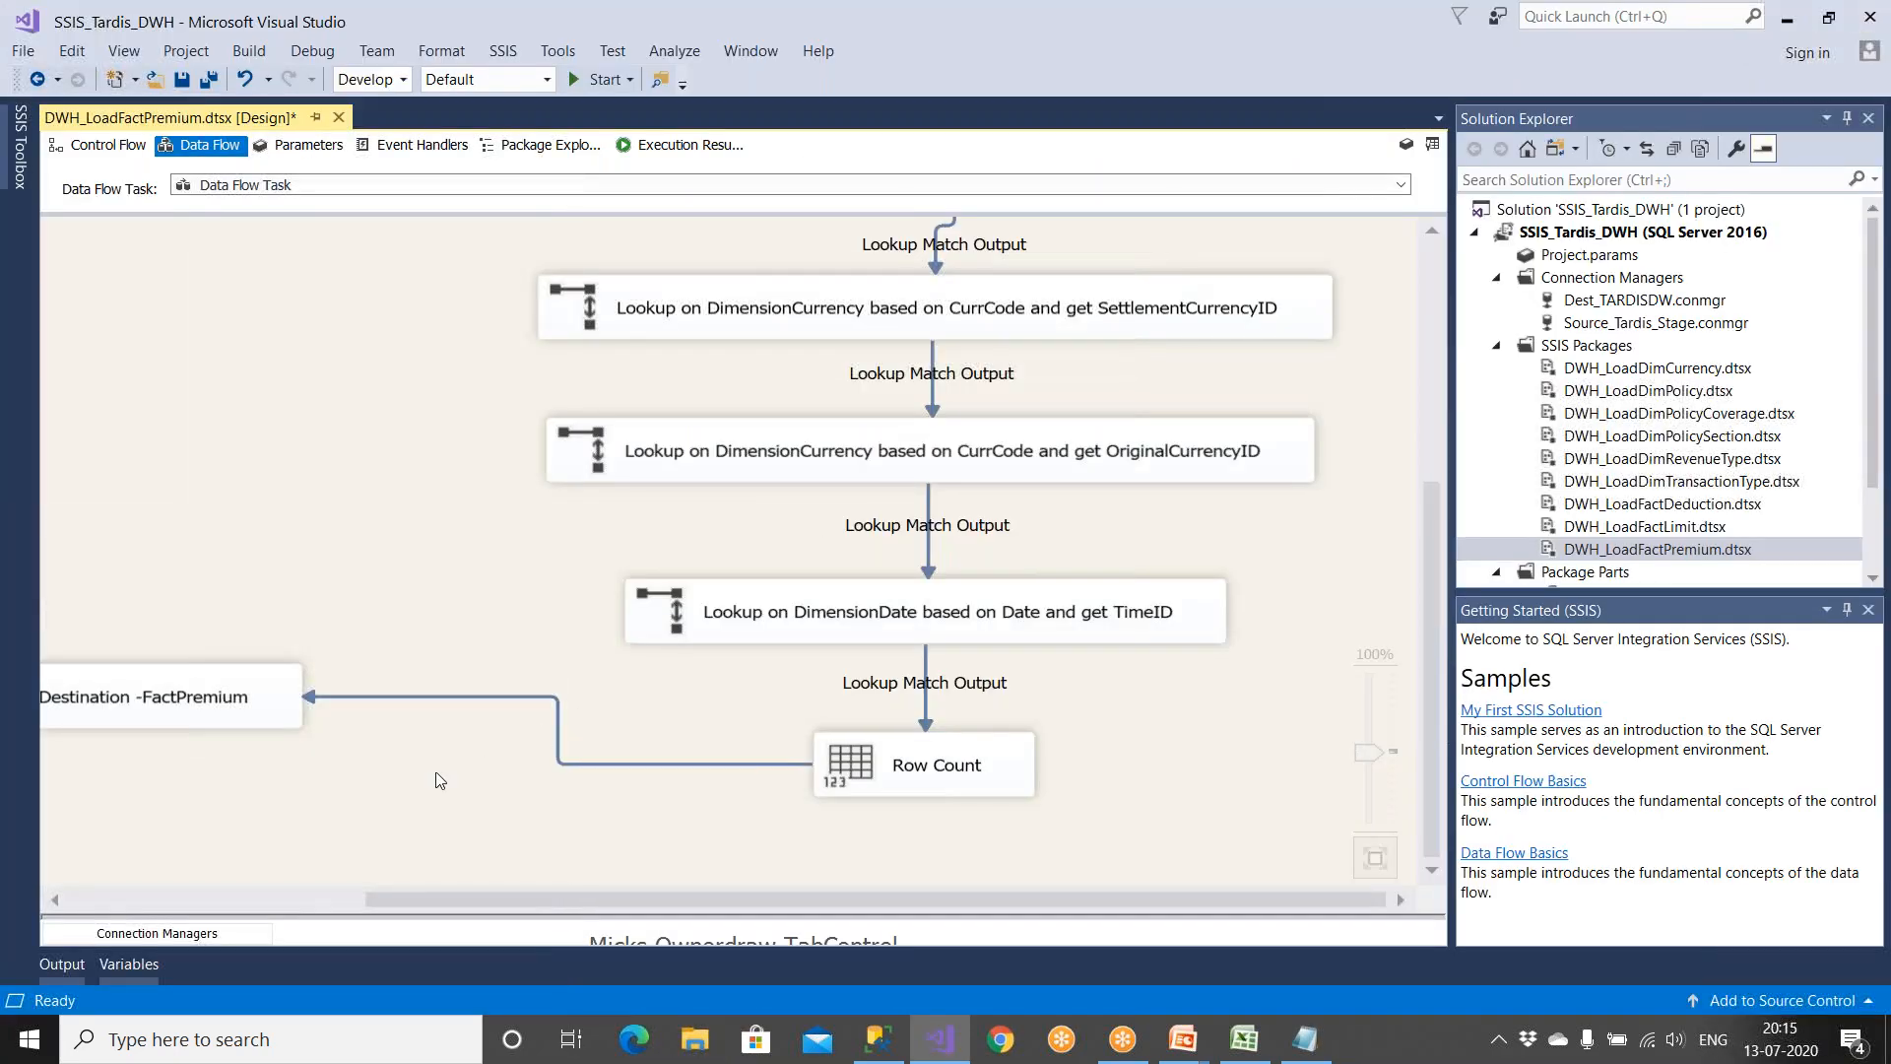
Step: Switch to Excel and check the lookup rules on the FactDeduction sheet of ETL Mapping doc.xlsx
left_click(278, 896)
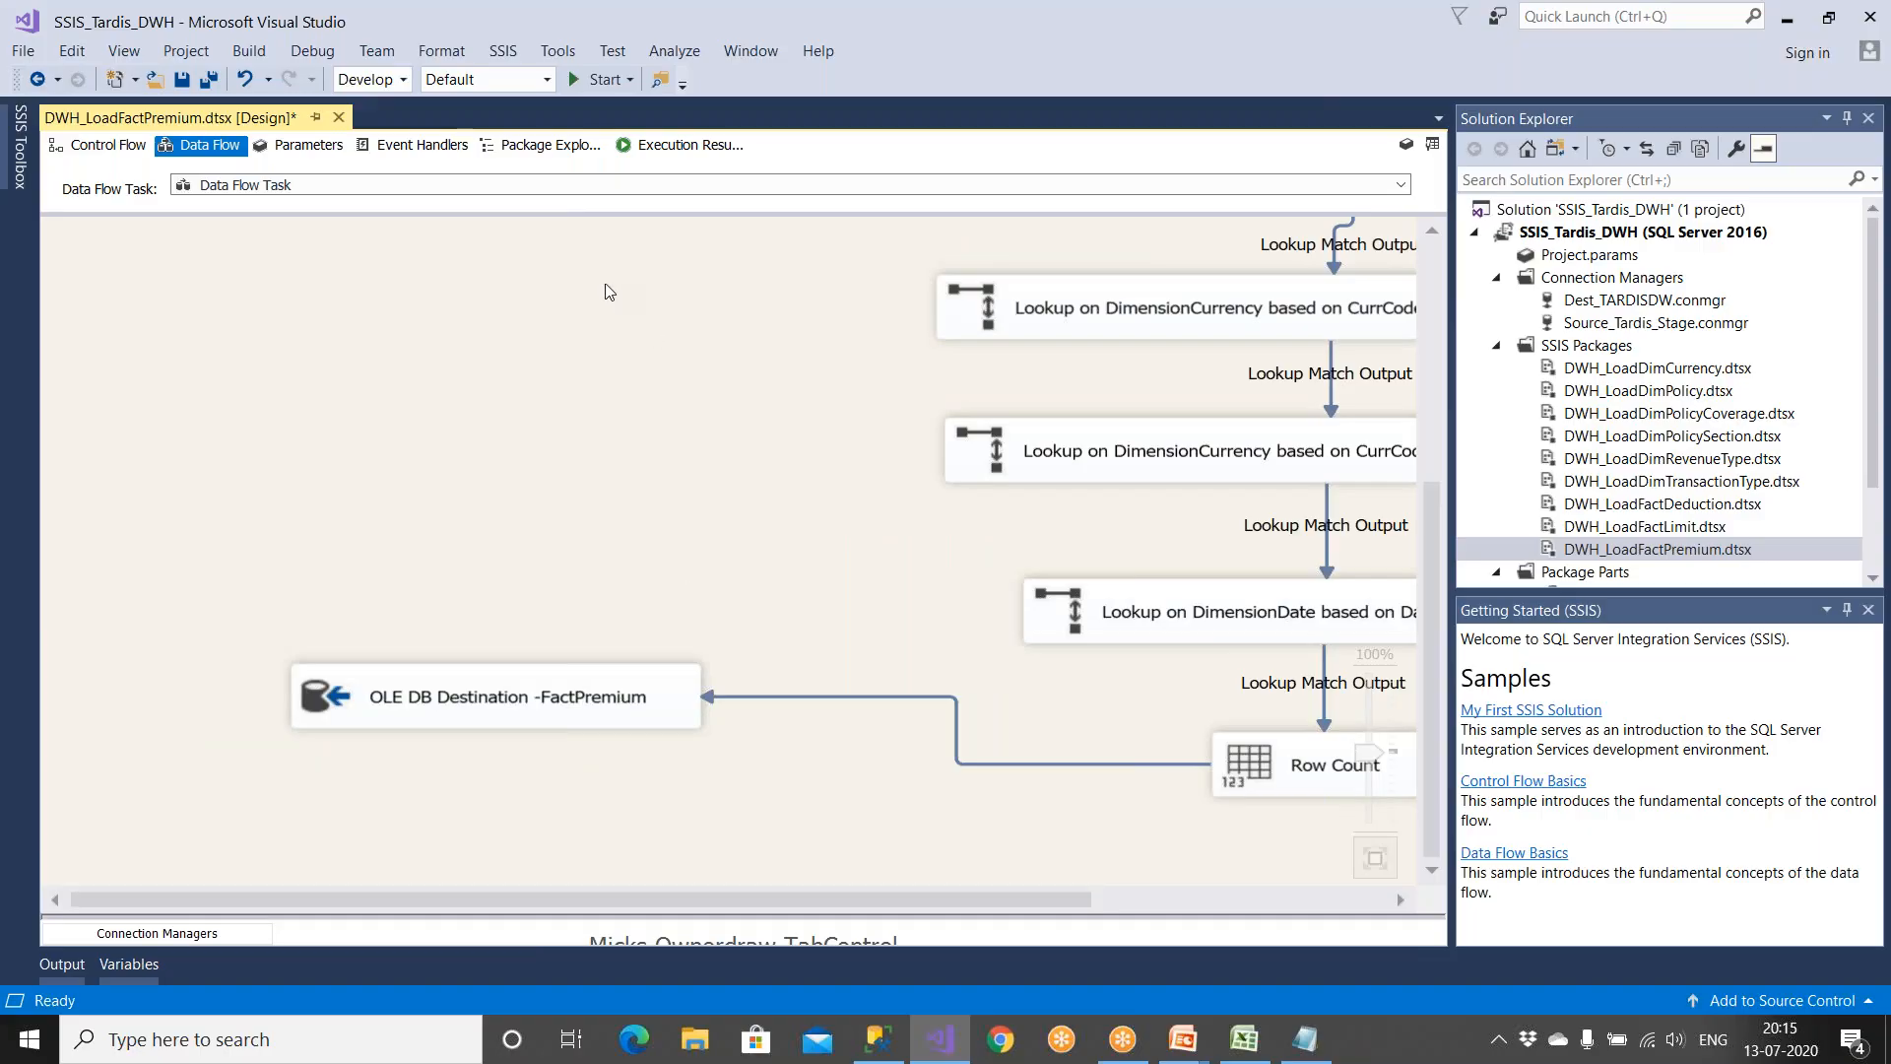
left_click(1244, 1039)
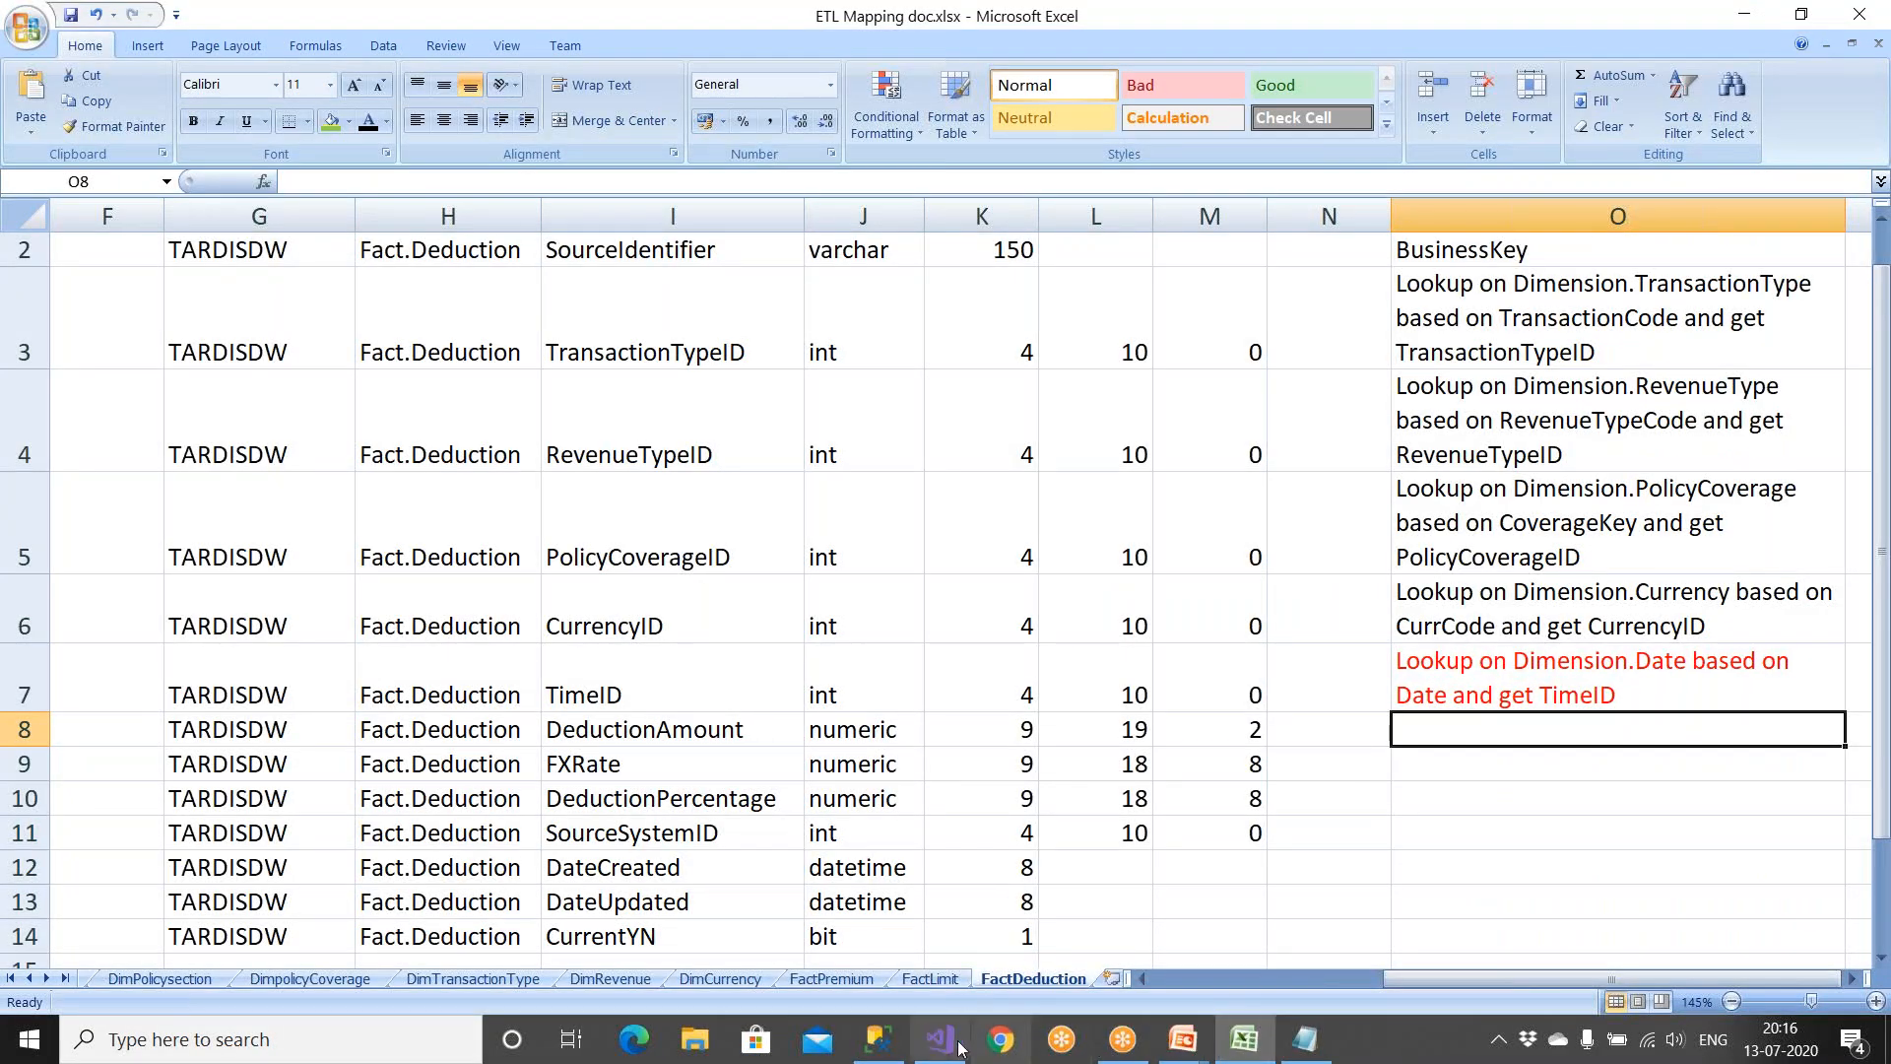
Step: Switch to SQL Server Management Studio and query all rows of Fact.Premium and Fact.Deduction
left_click(878, 1039)
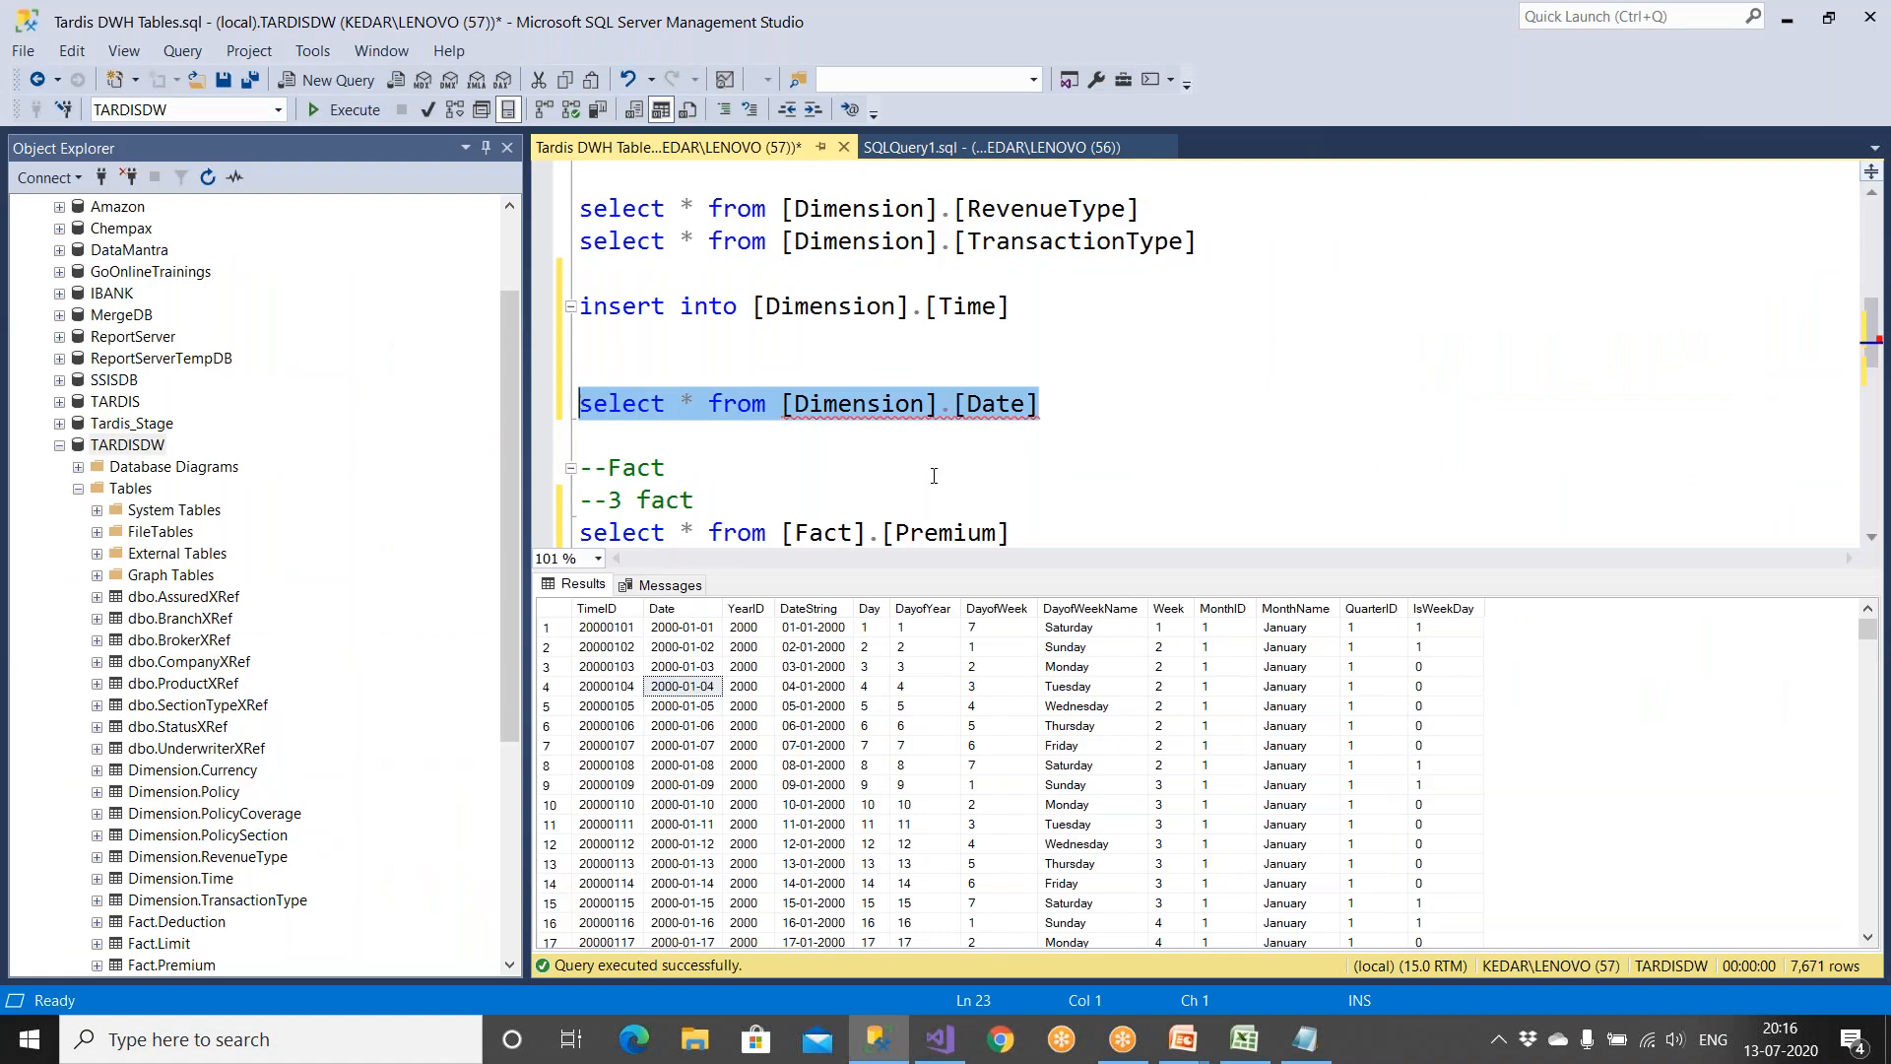
scroll(934, 475, "down", 1)
left_click_drag(1029, 437, 580, 435)
left_click(342, 109)
left_click_drag(1039, 468, 516, 458)
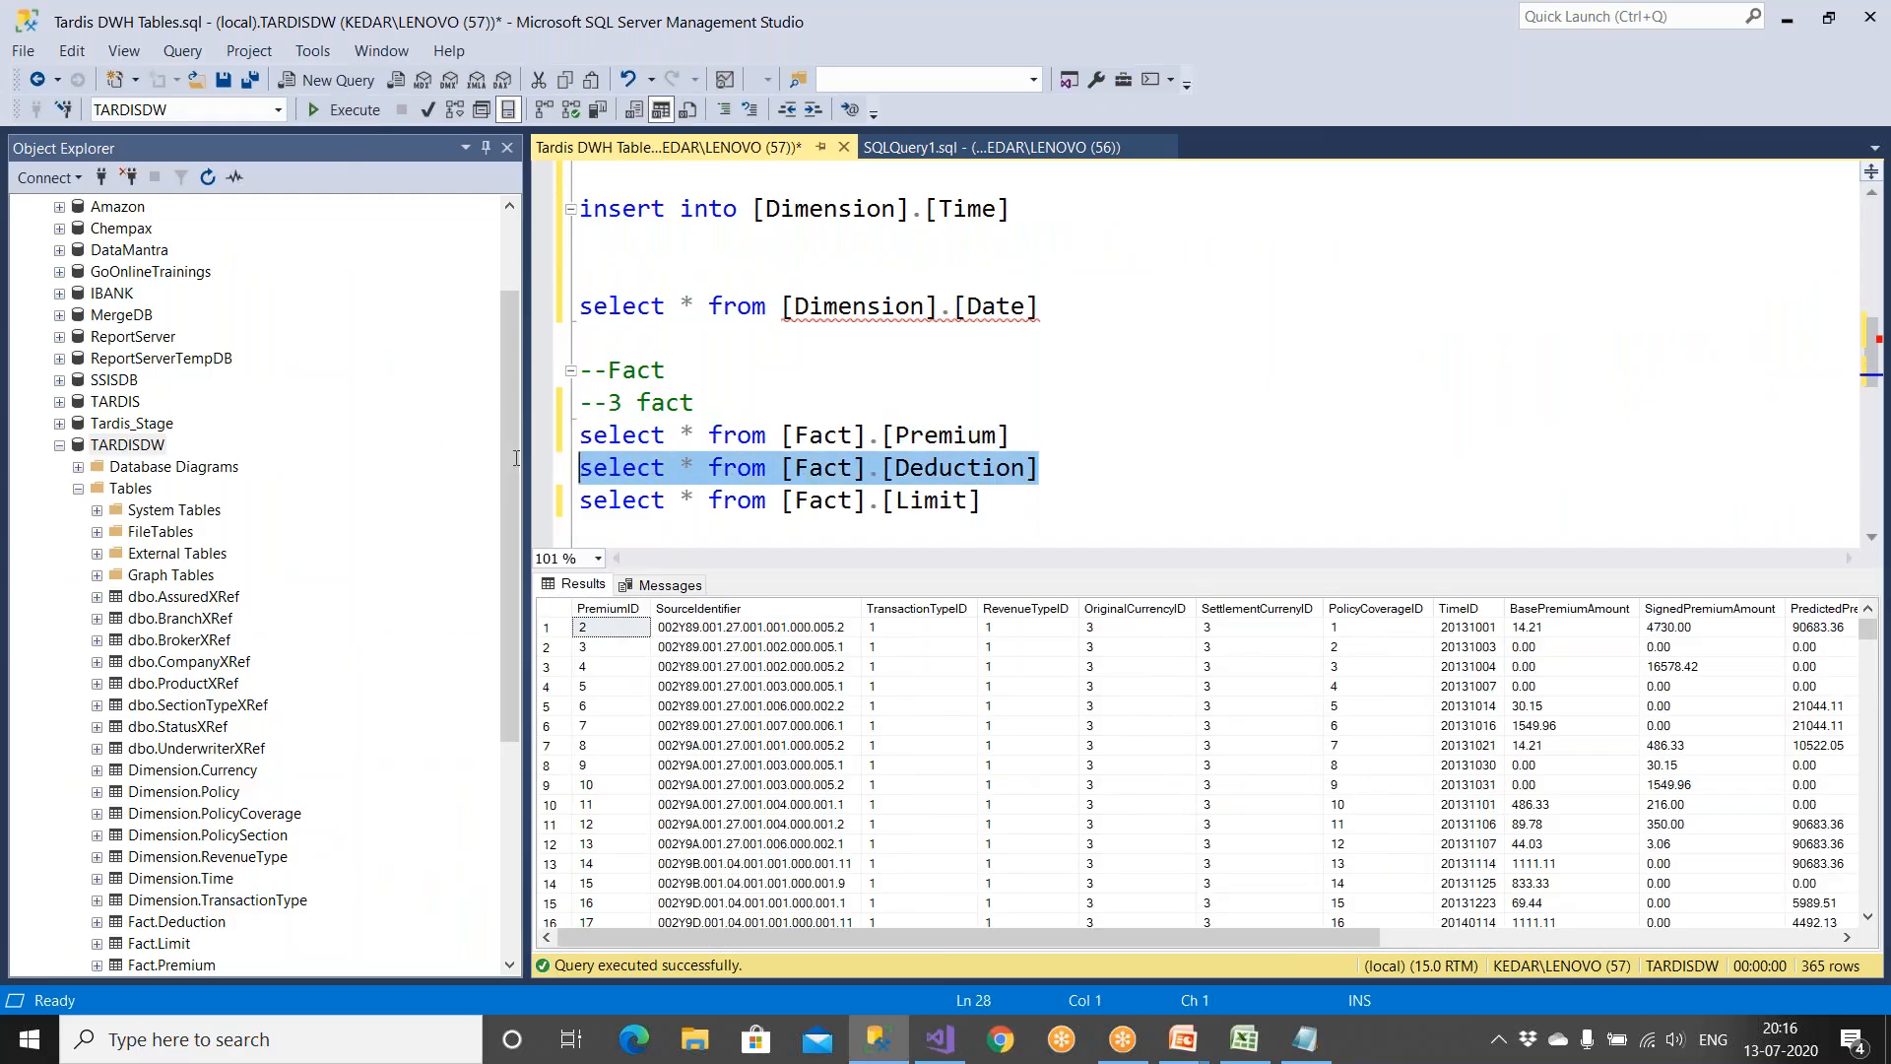
left_click(345, 119)
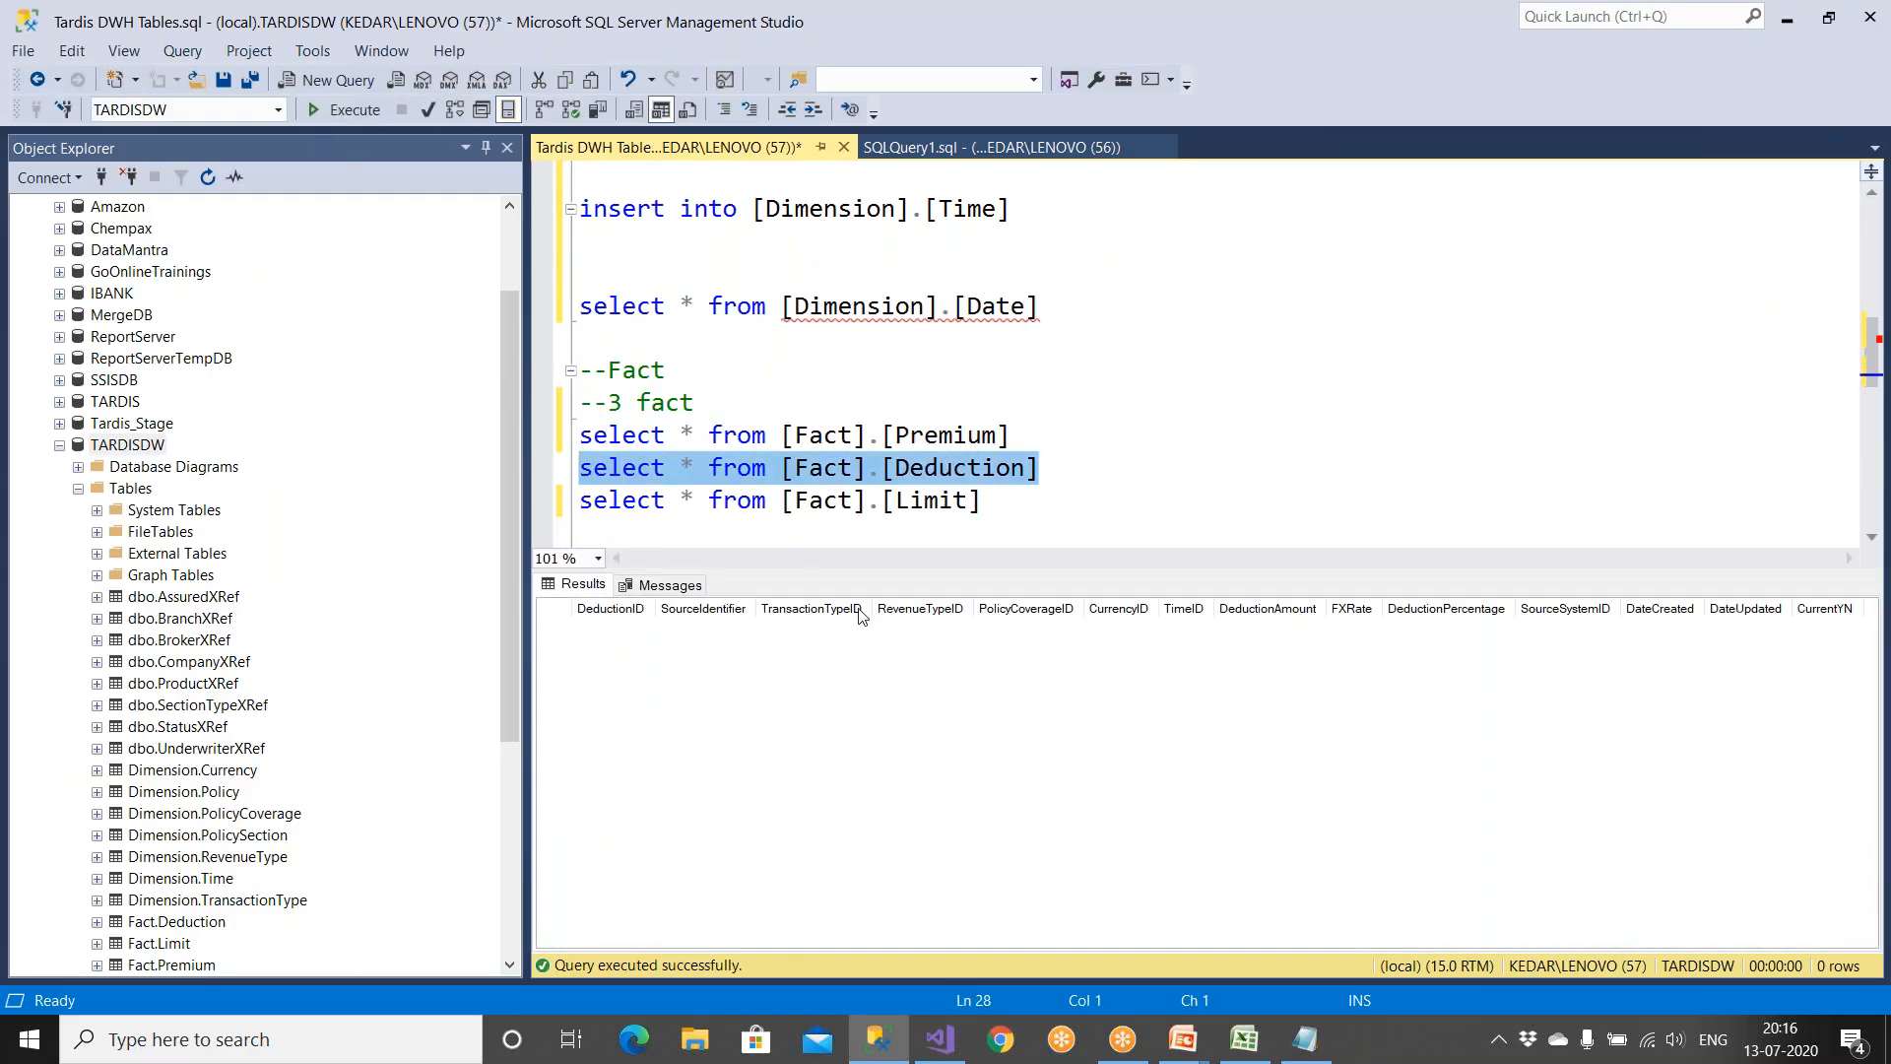
Step: Return to Visual Studio and review the connection, data preview and column mapping of the FactPremium package's DimensionDate lookup
left_click(939, 1039)
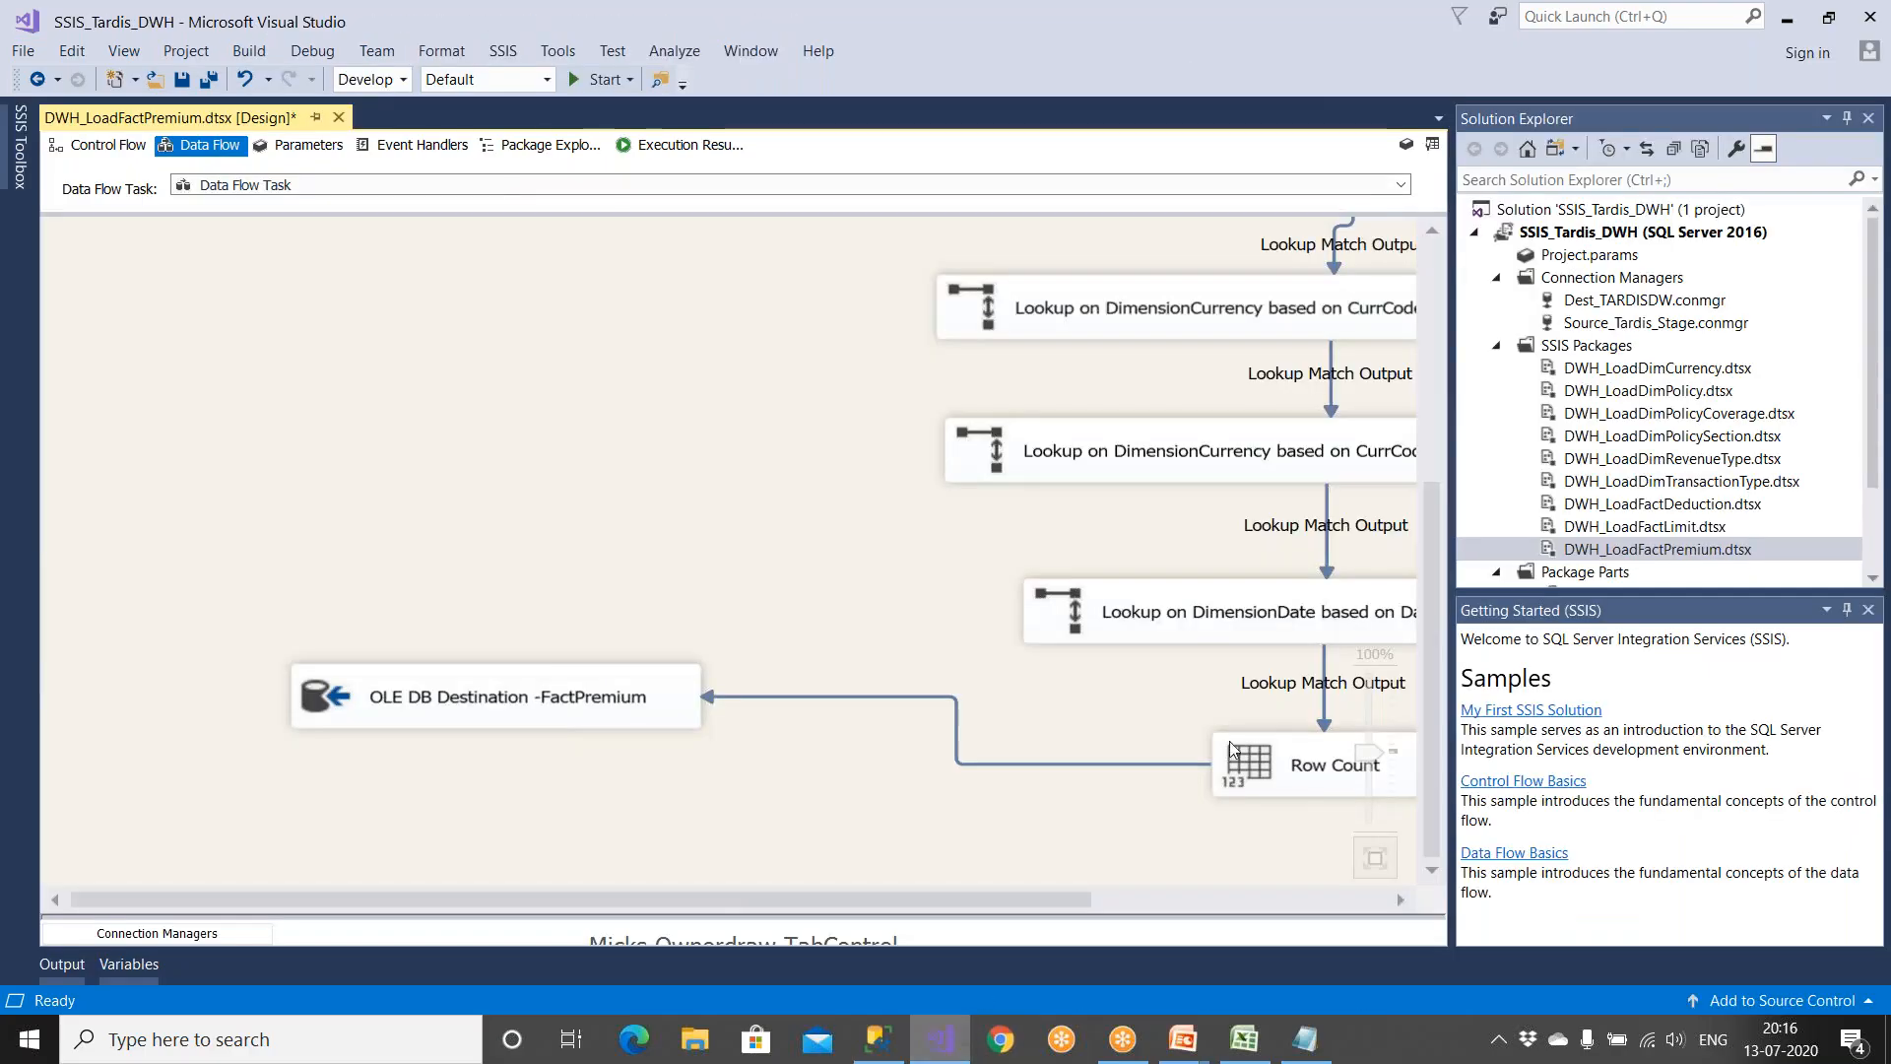
left_click(1246, 898)
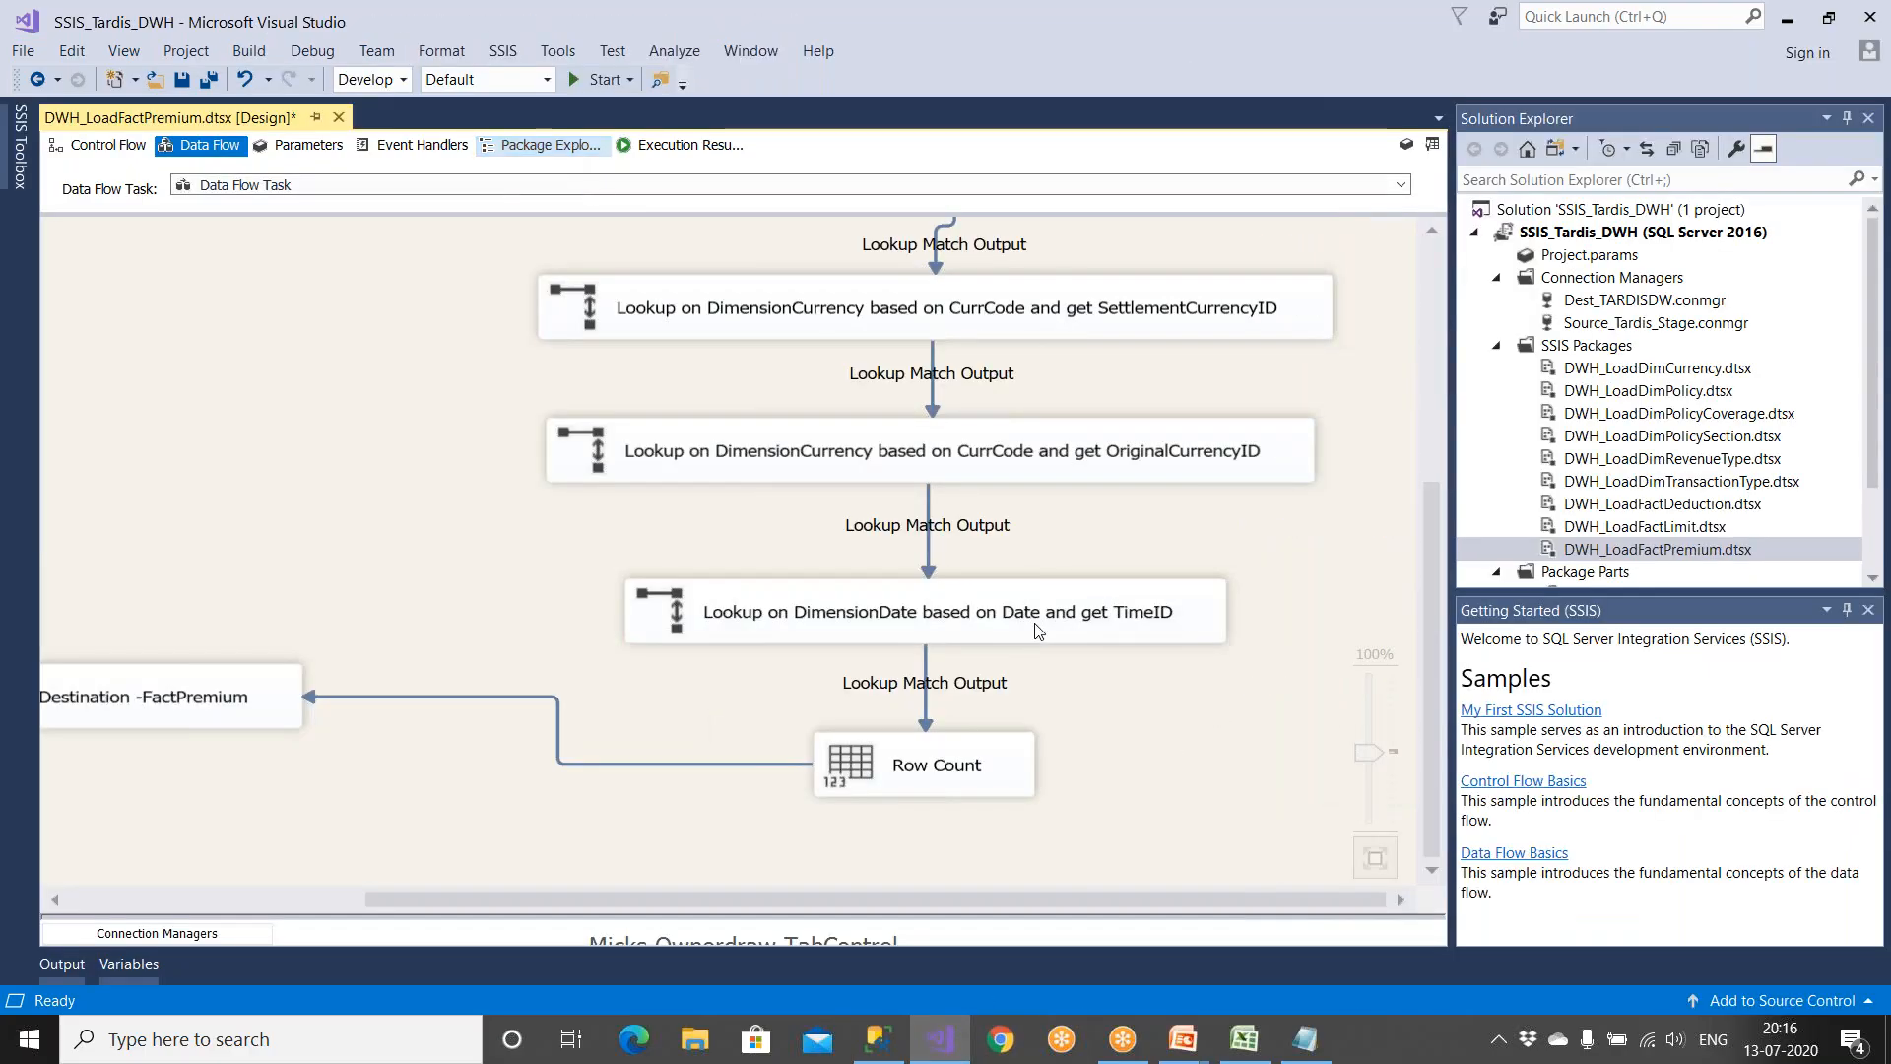
double_click(1109, 625)
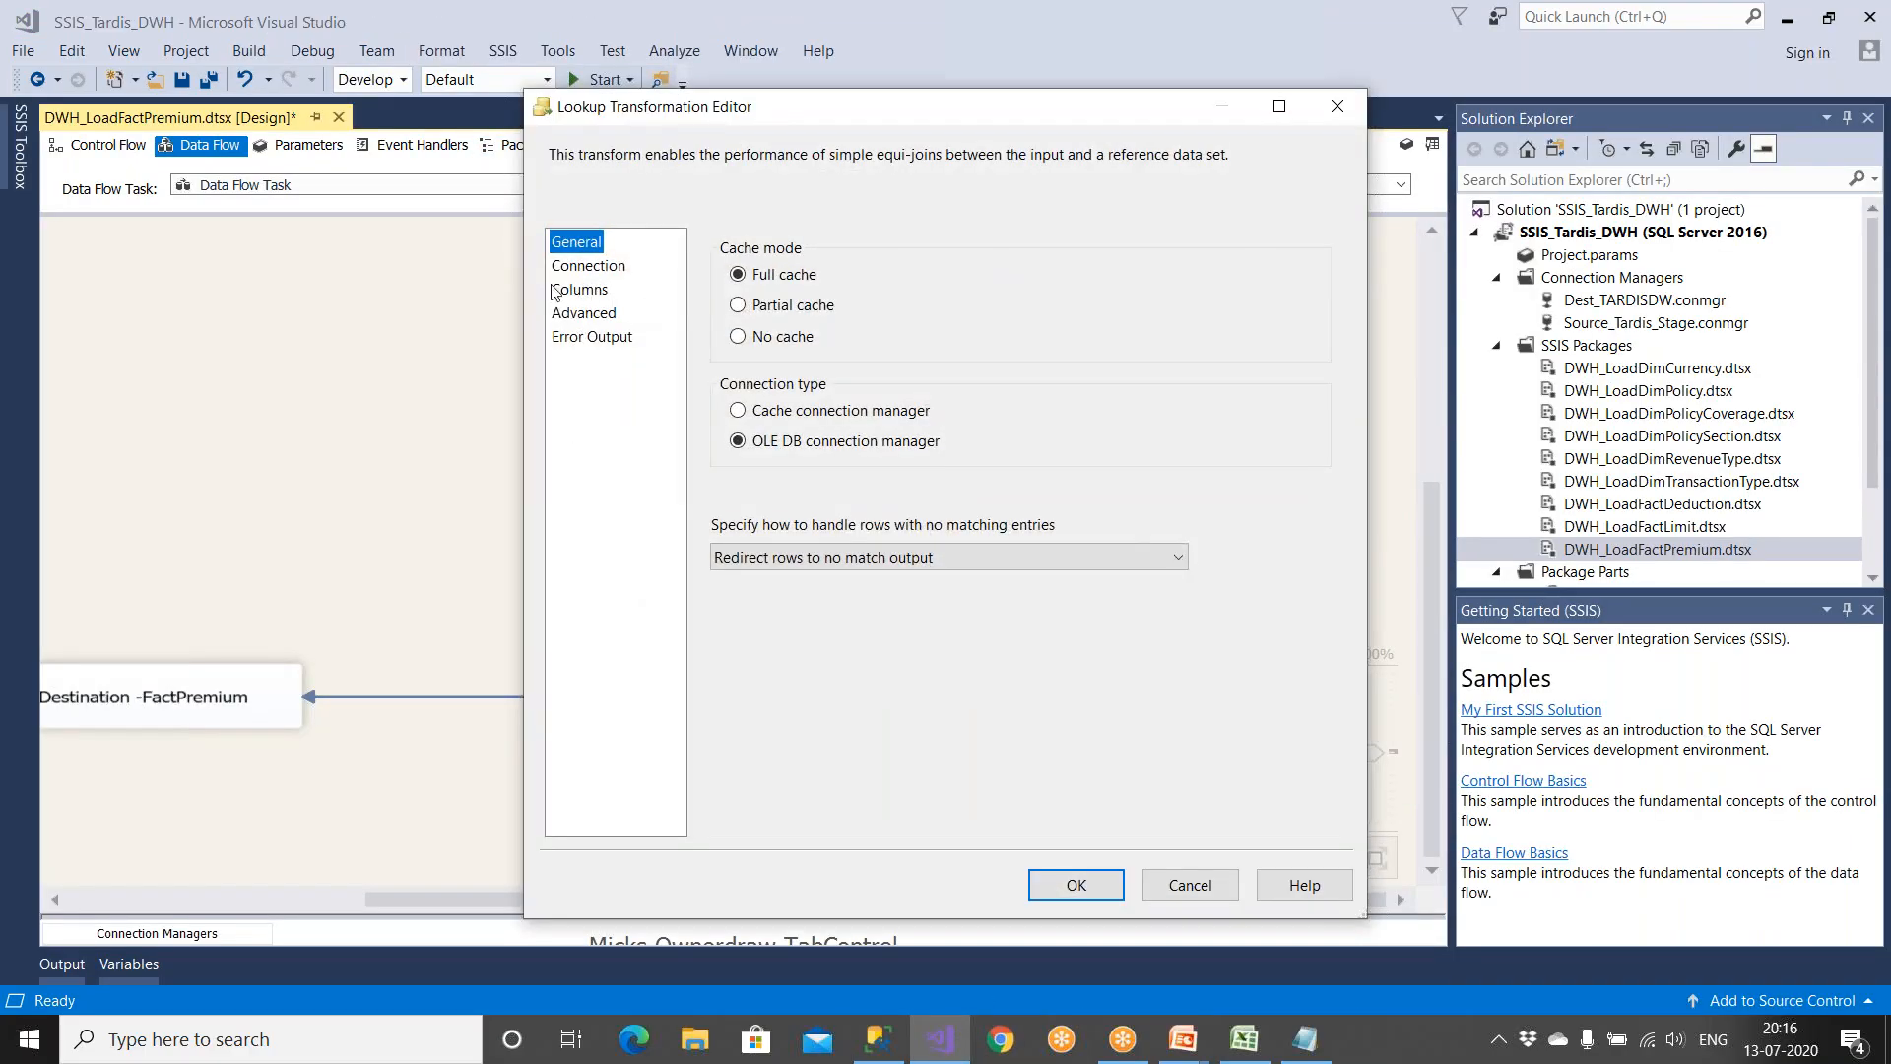
left_click(571, 265)
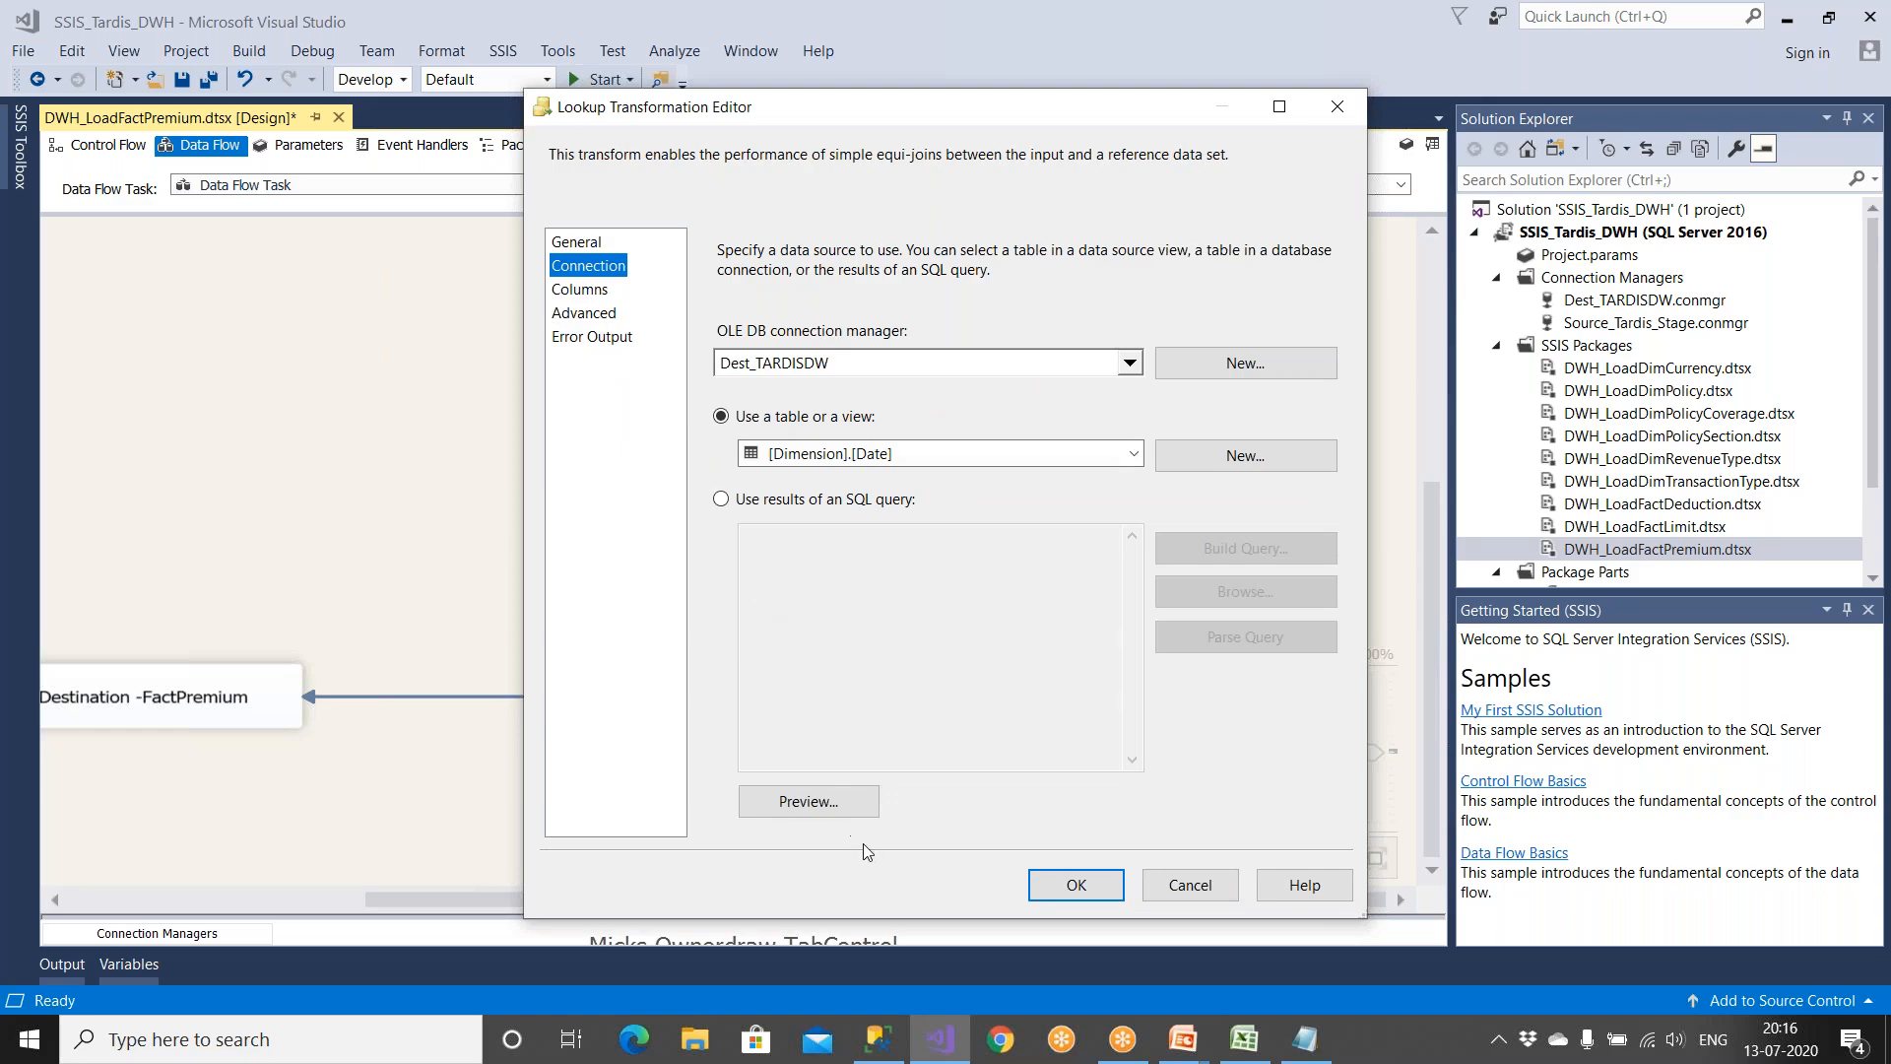
left_click(837, 802)
left_click(1128, 739)
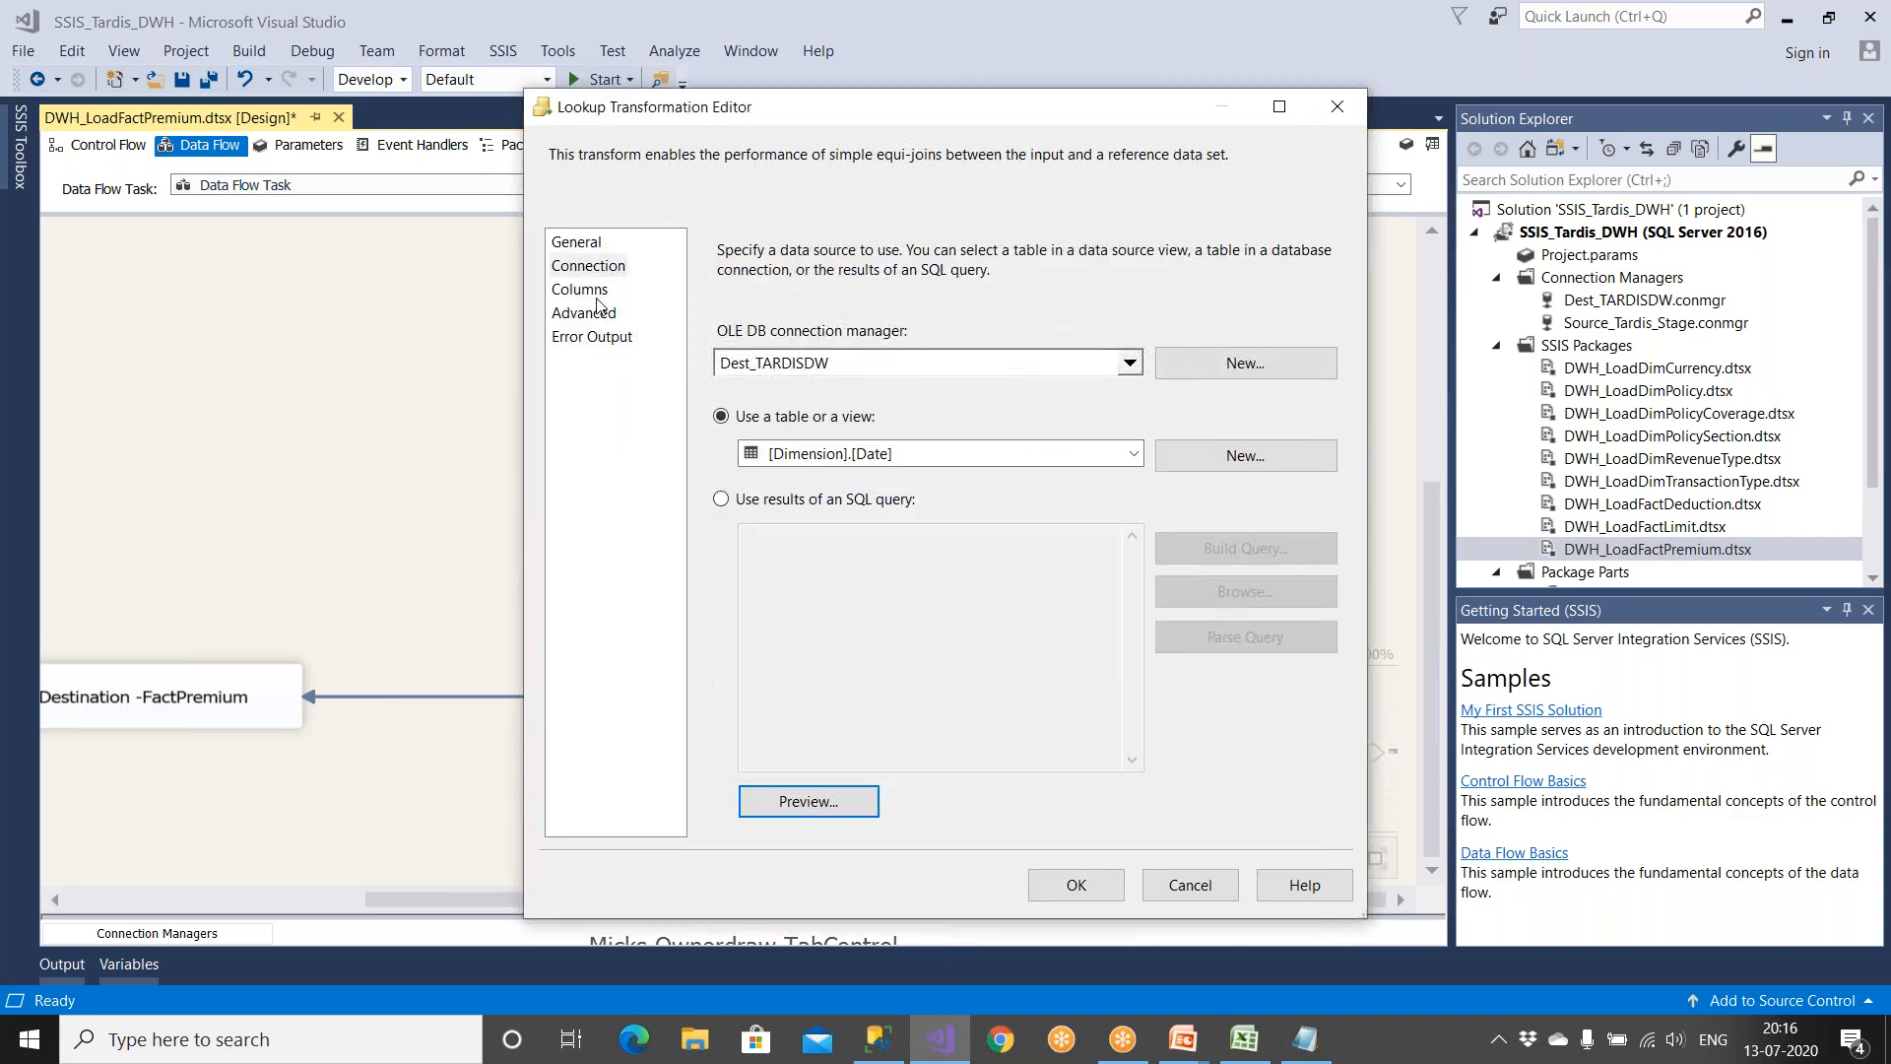
left_click(580, 289)
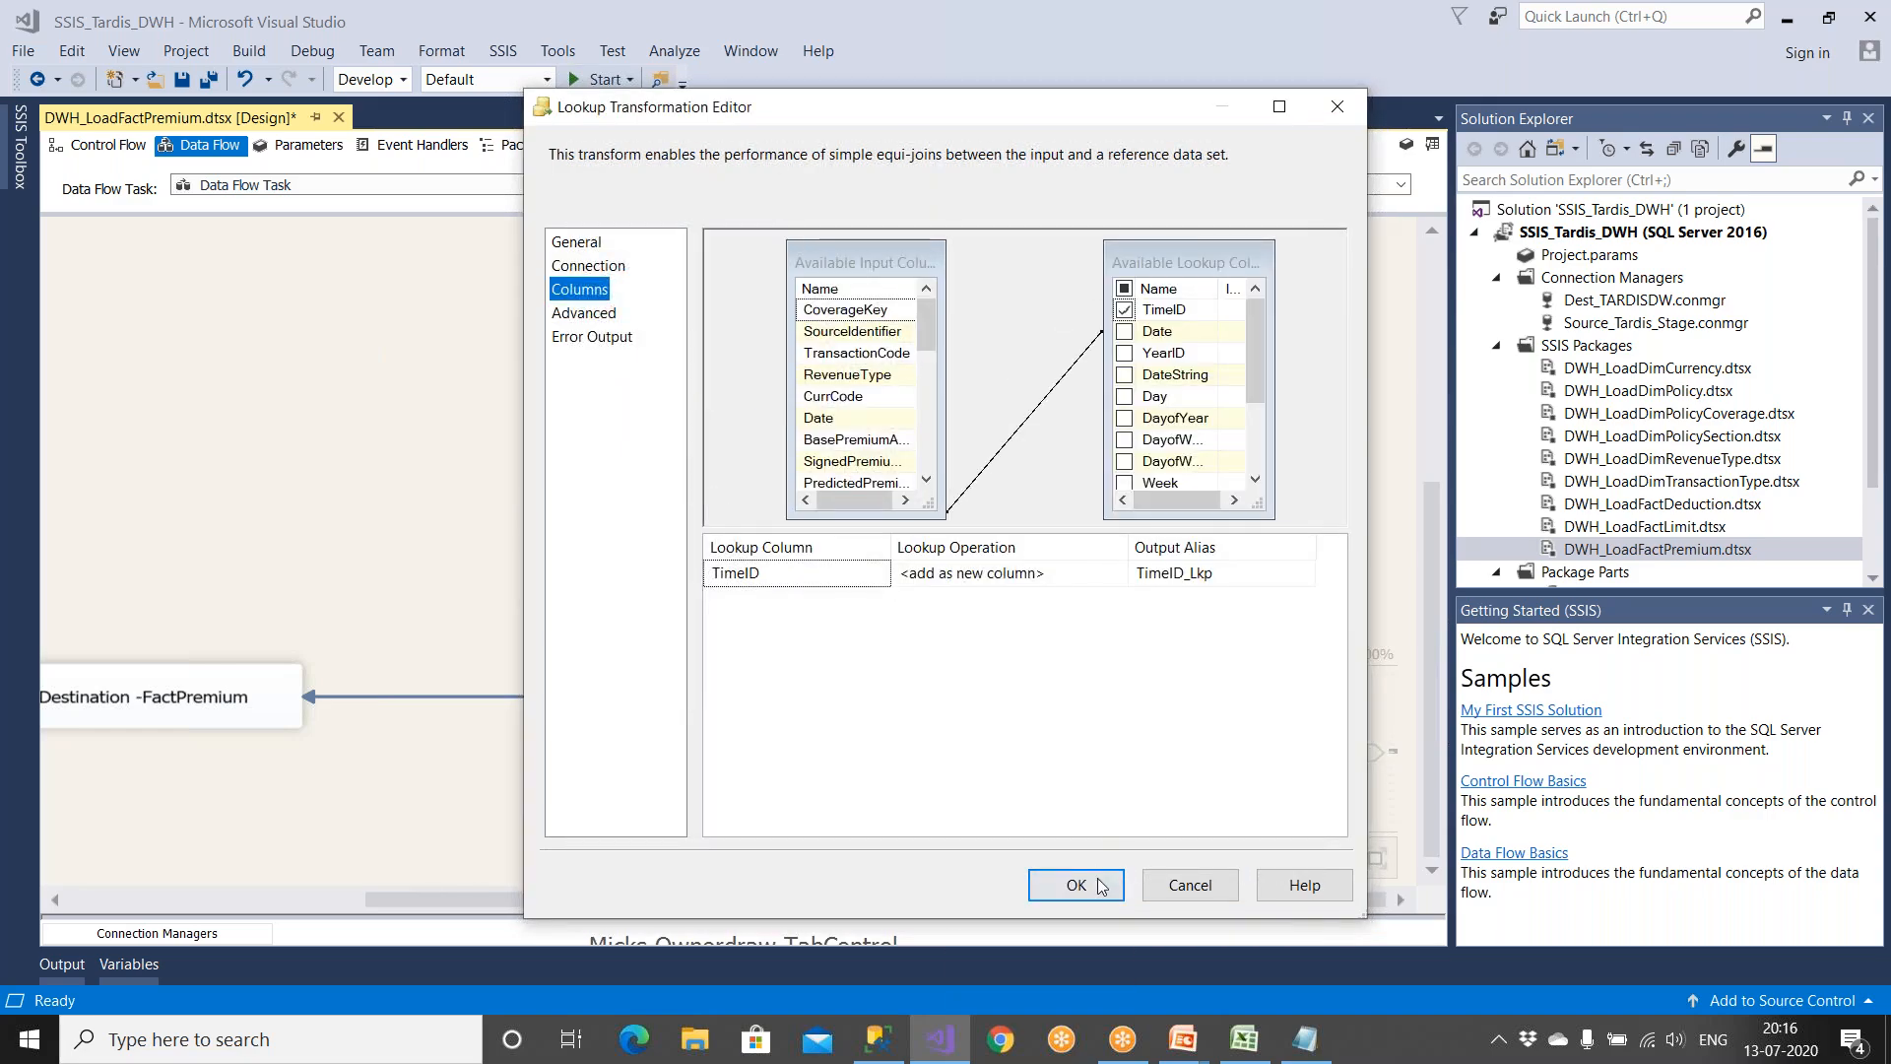
left_click(1058, 883)
Step: Save the DWH_LoadFactPremium package and run it
left_click(181, 80)
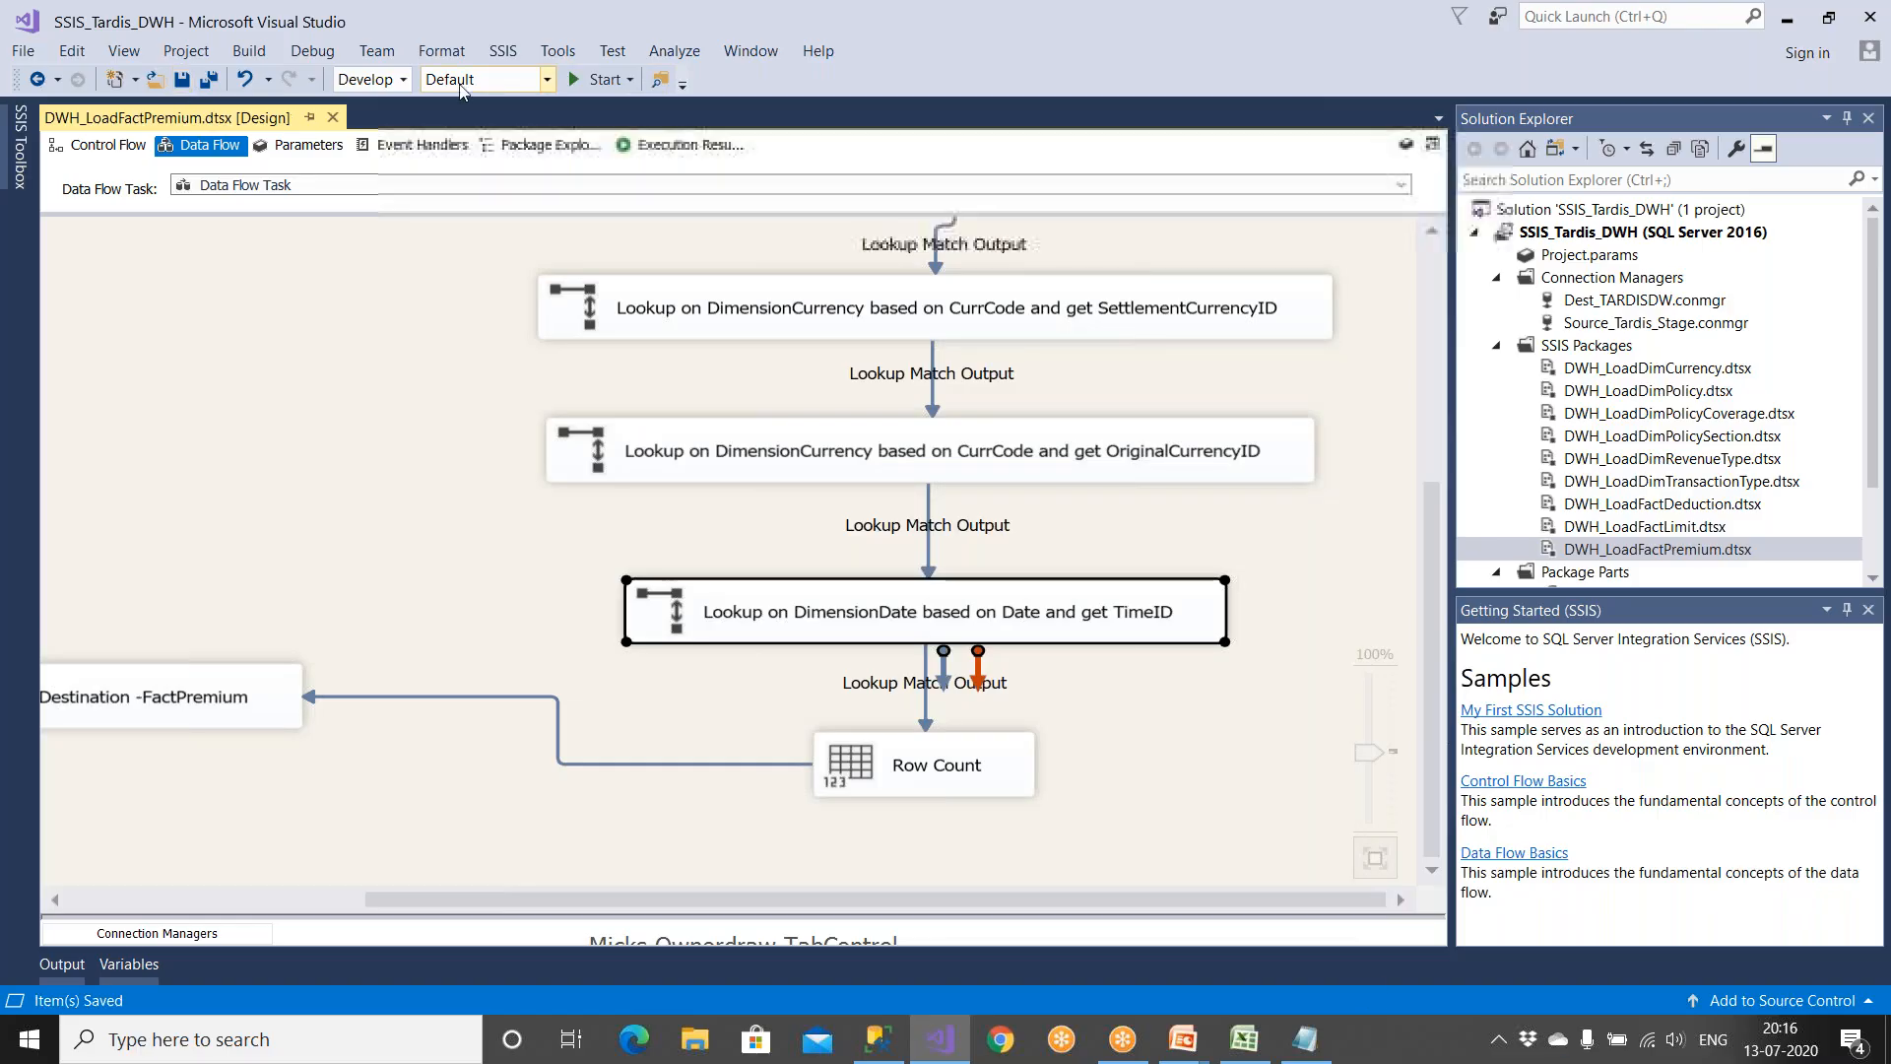
left_click(596, 80)
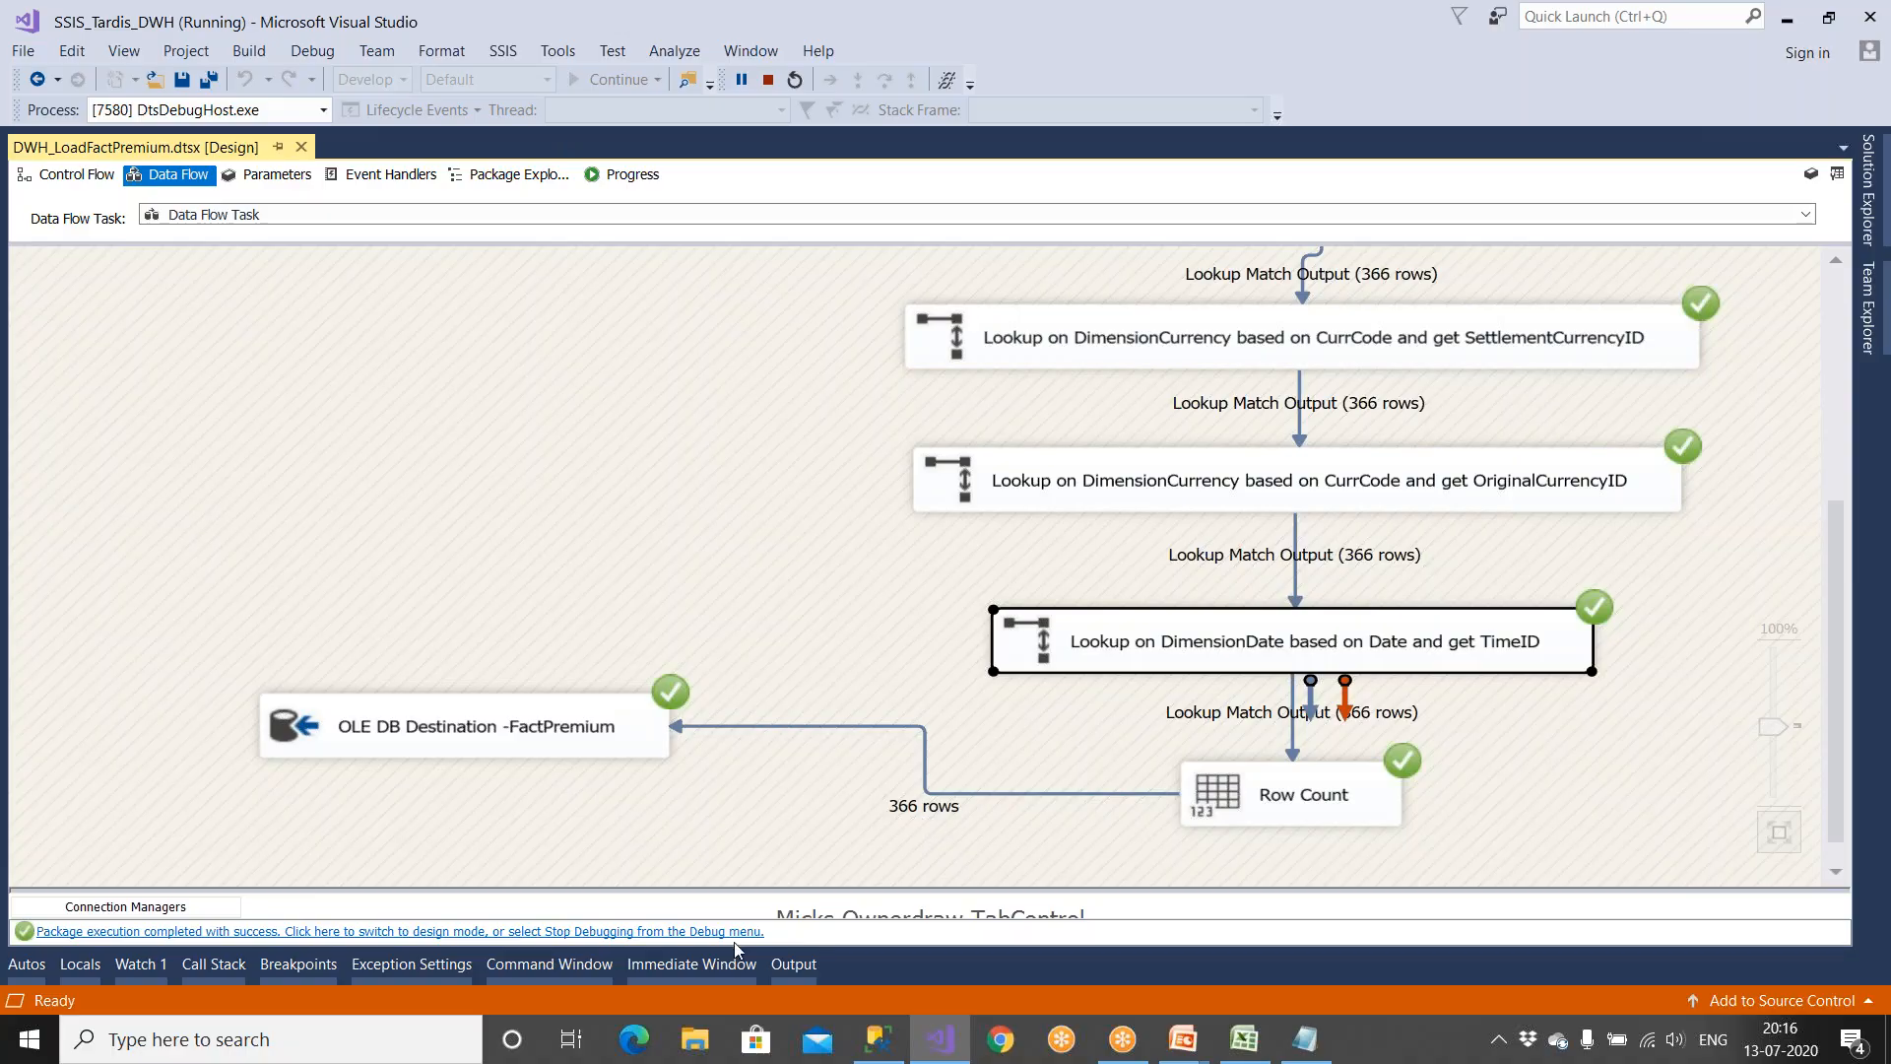
Step: Switch to SQL Server Management Studio, rerun the Fact.Deduction query, and return to Visual Studio with the package run stopped
left_click(878, 1039)
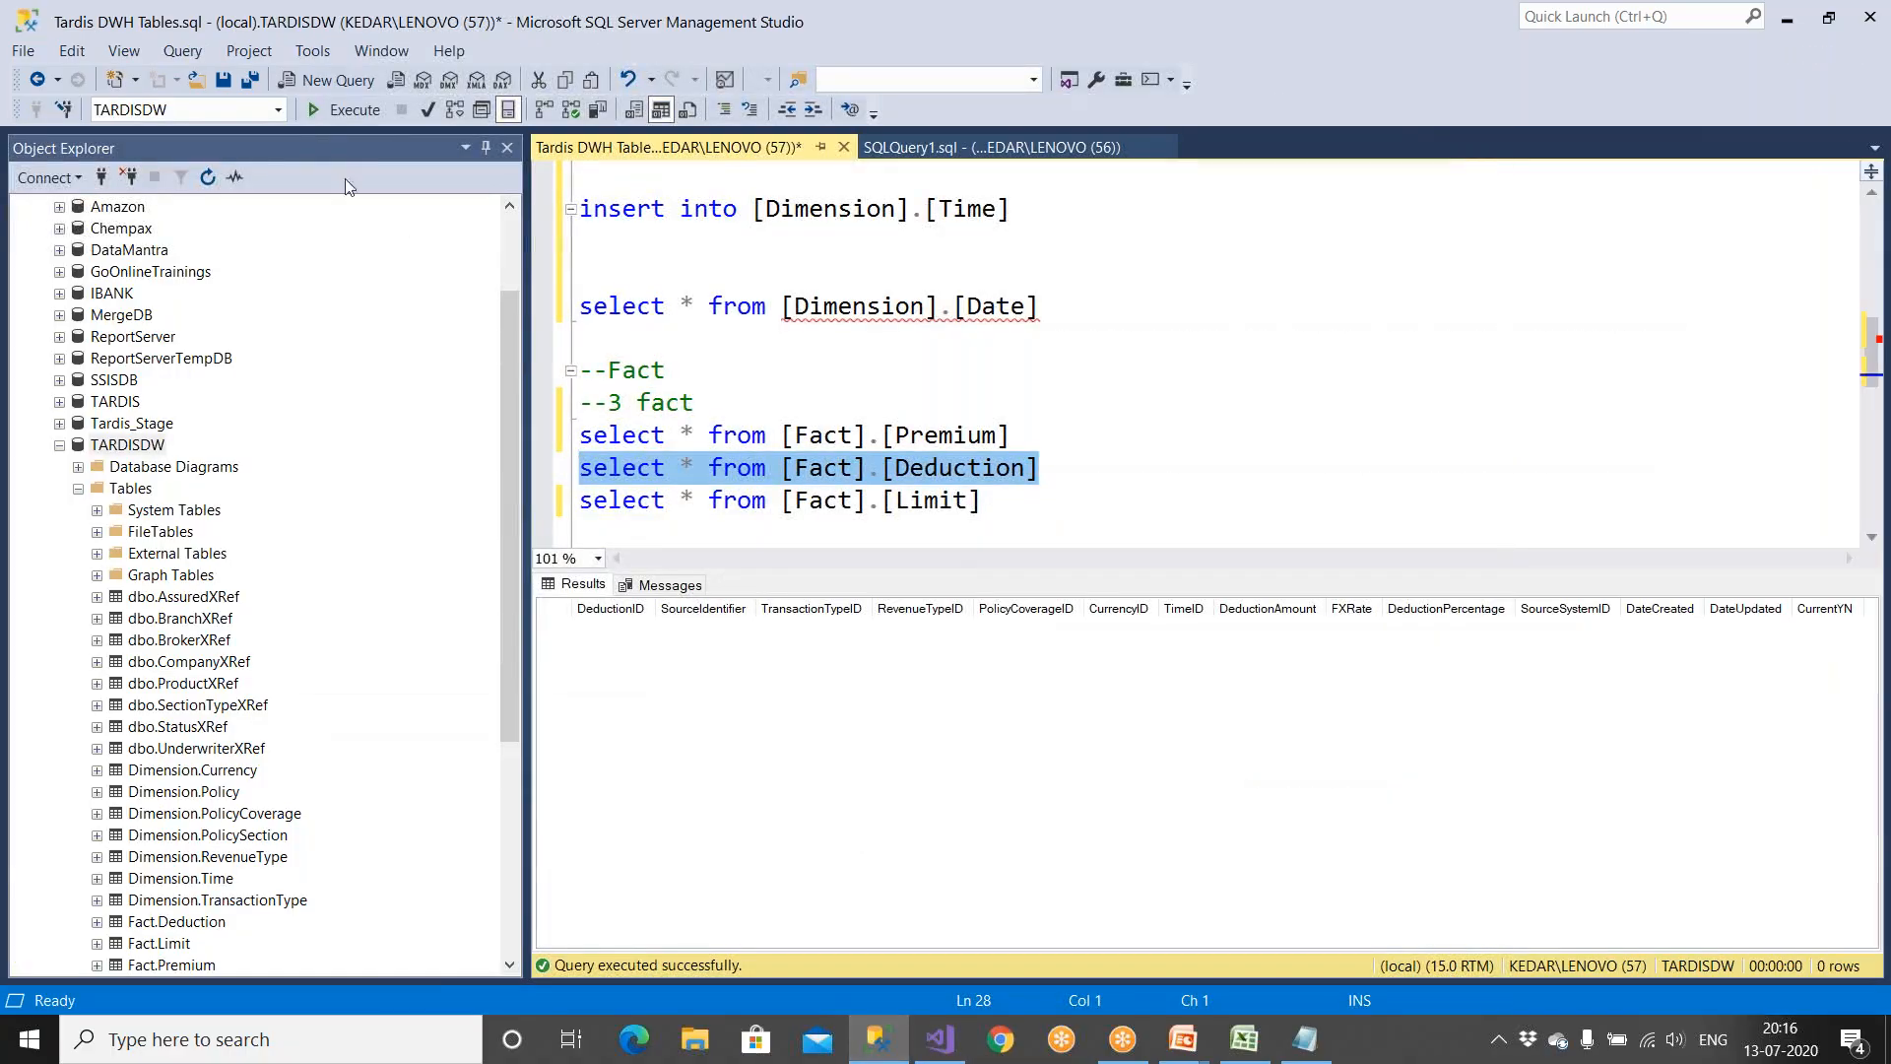
left_click(351, 115)
left_click(873, 498)
left_click_drag(1066, 474, 577, 469)
left_click(370, 118)
left_click(940, 1039)
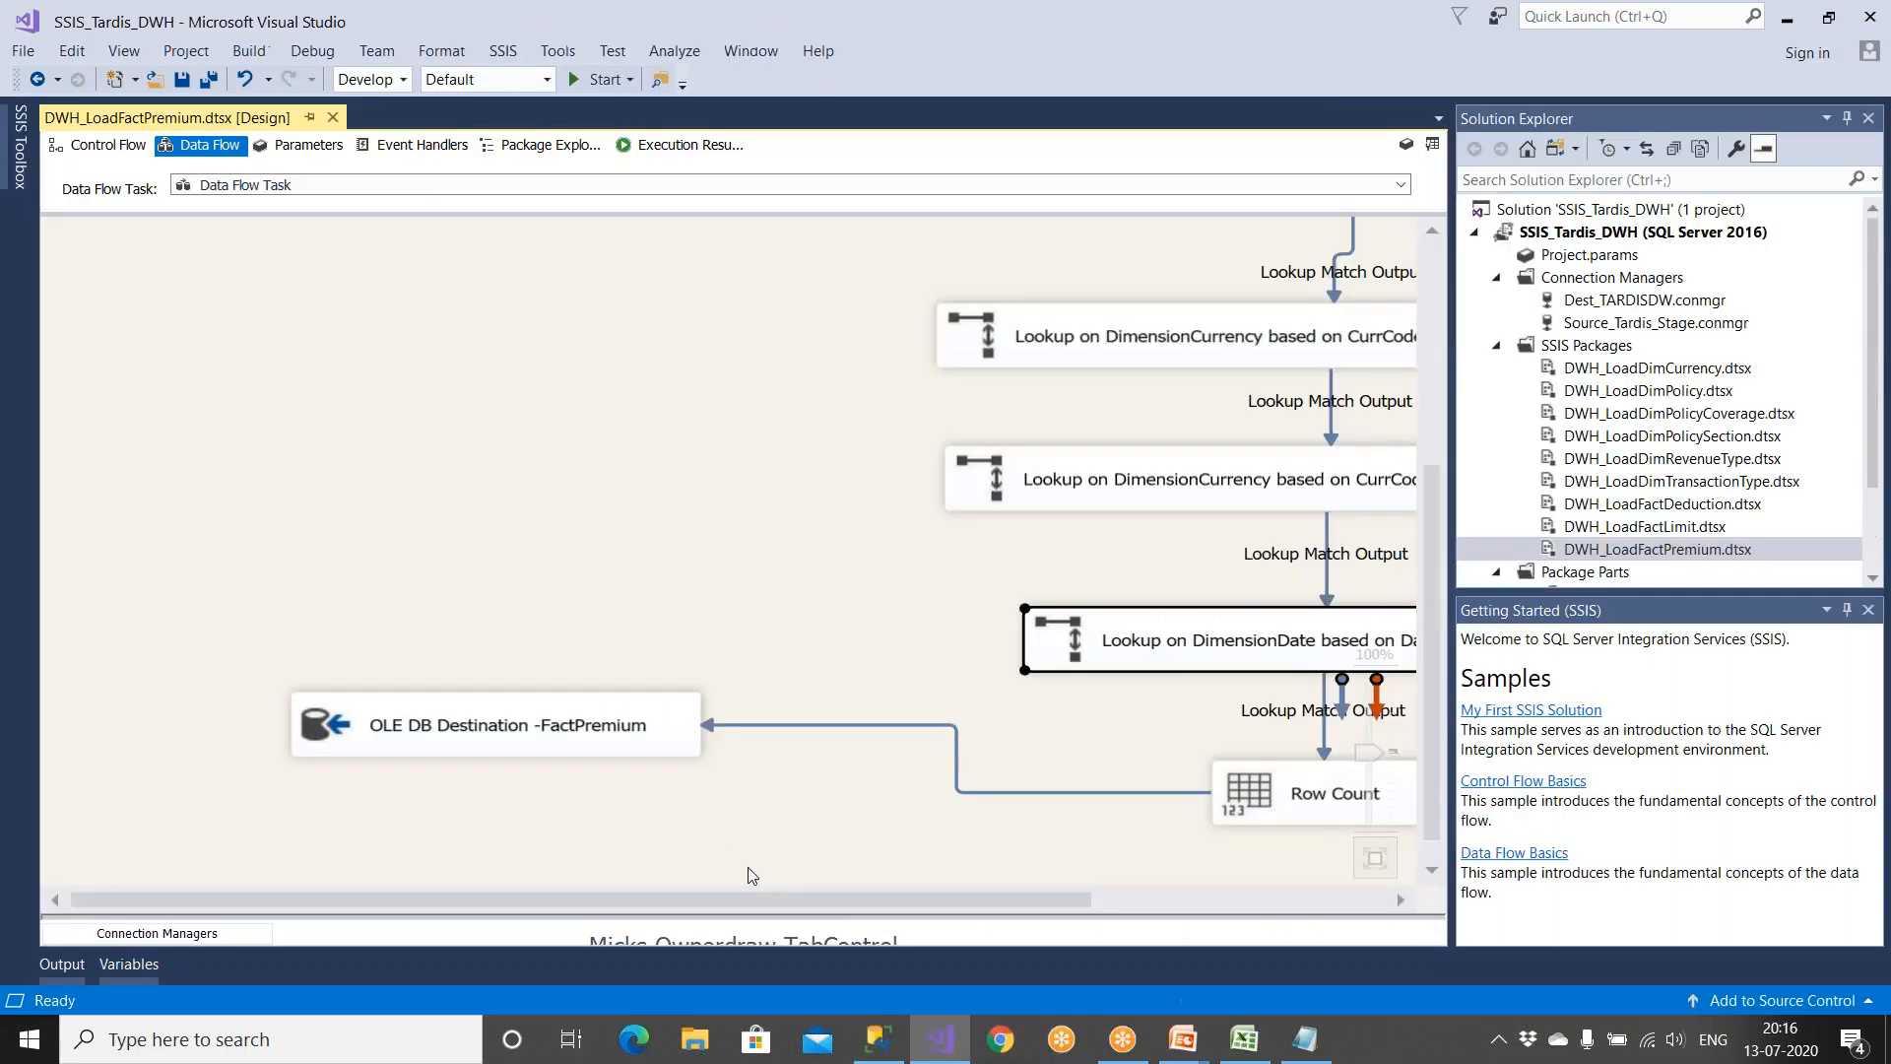
Step: In SQL Server Management Studio, query Fact.Premium and check its row count, amount columns and date columns
left_click(877, 1039)
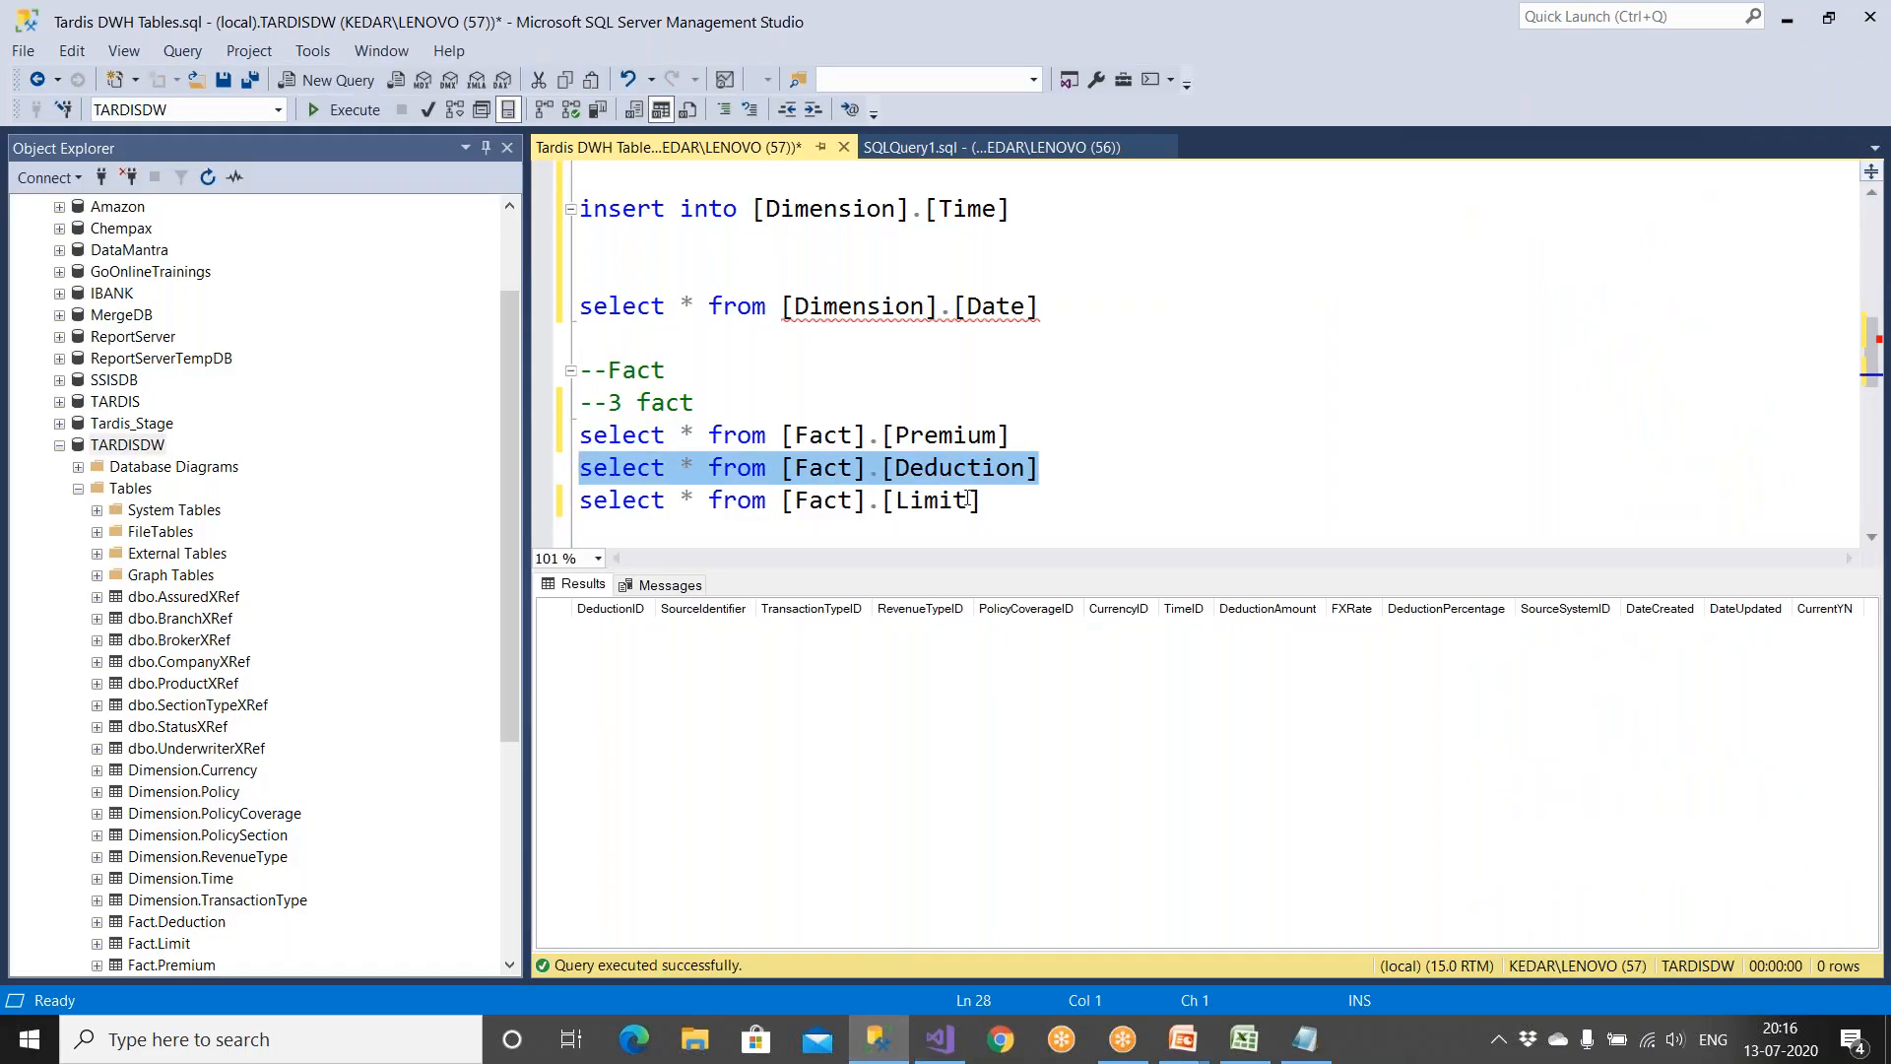
left_click_drag(999, 449, 579, 434)
left_click(349, 110)
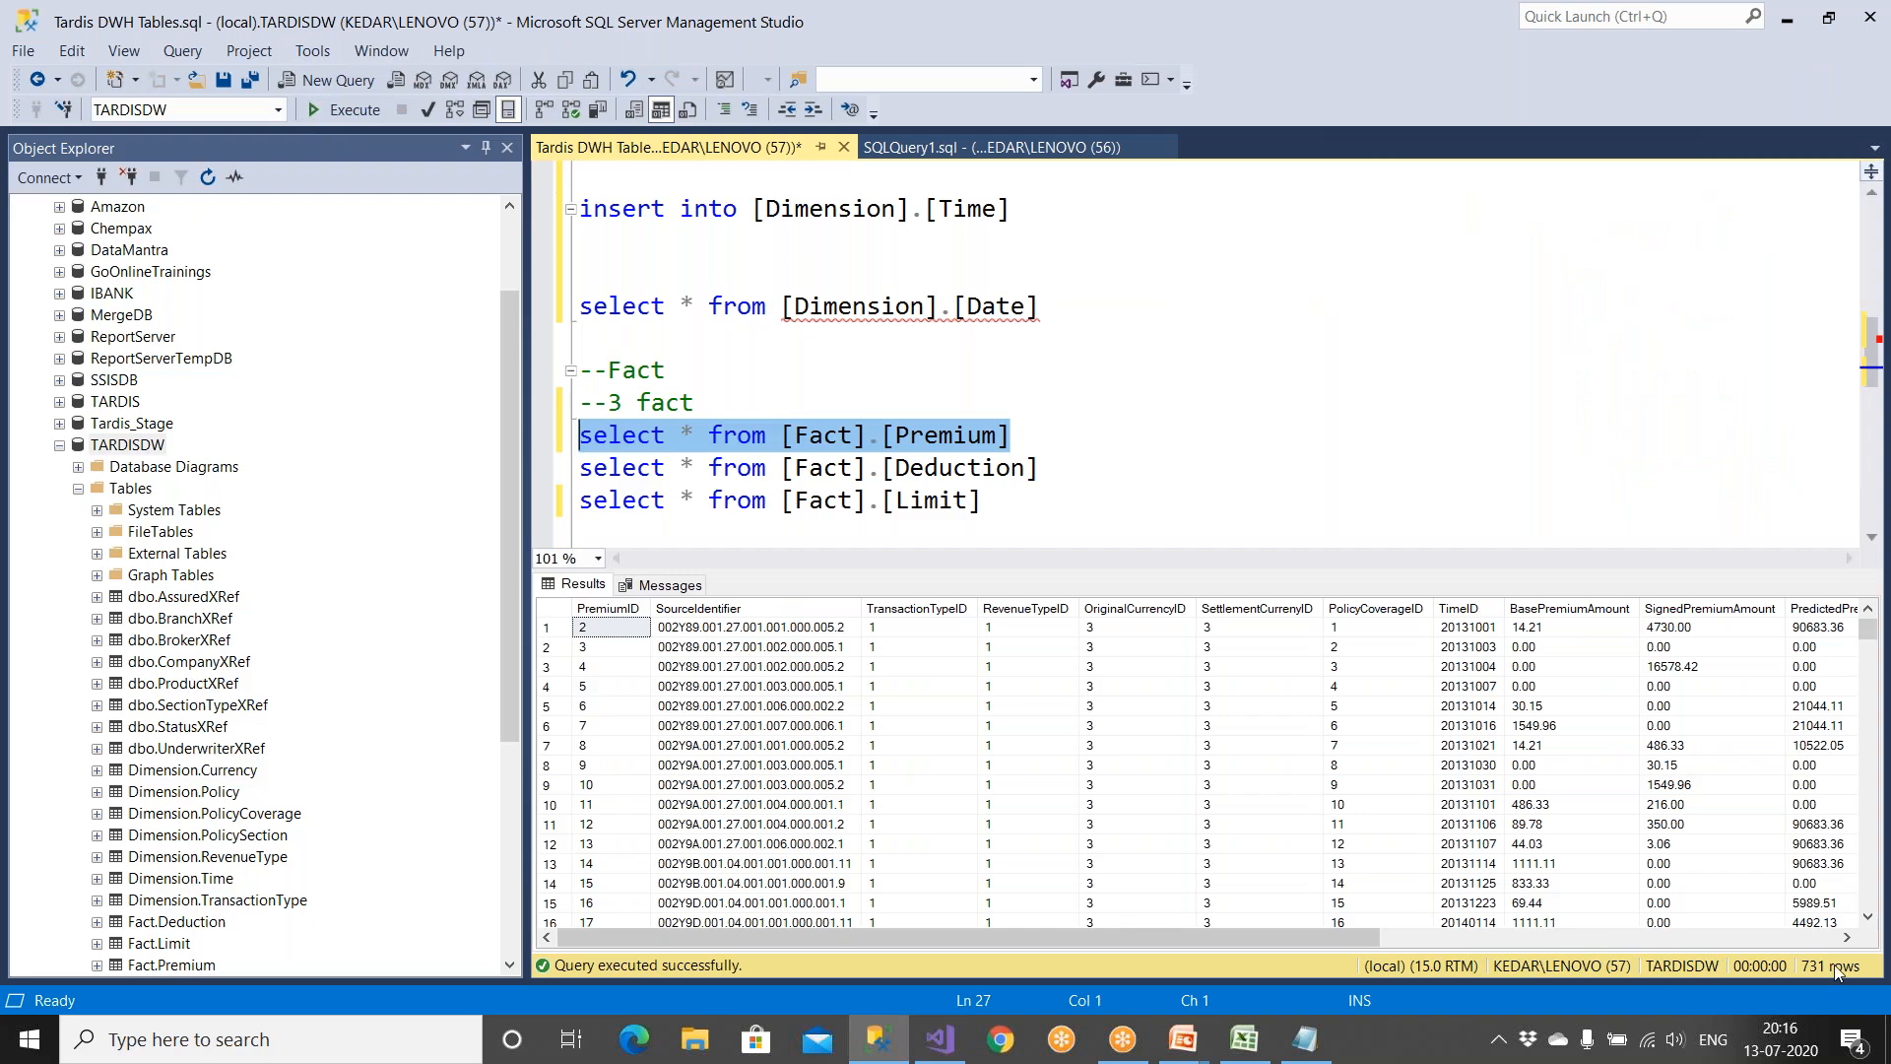
left_click(1822, 941)
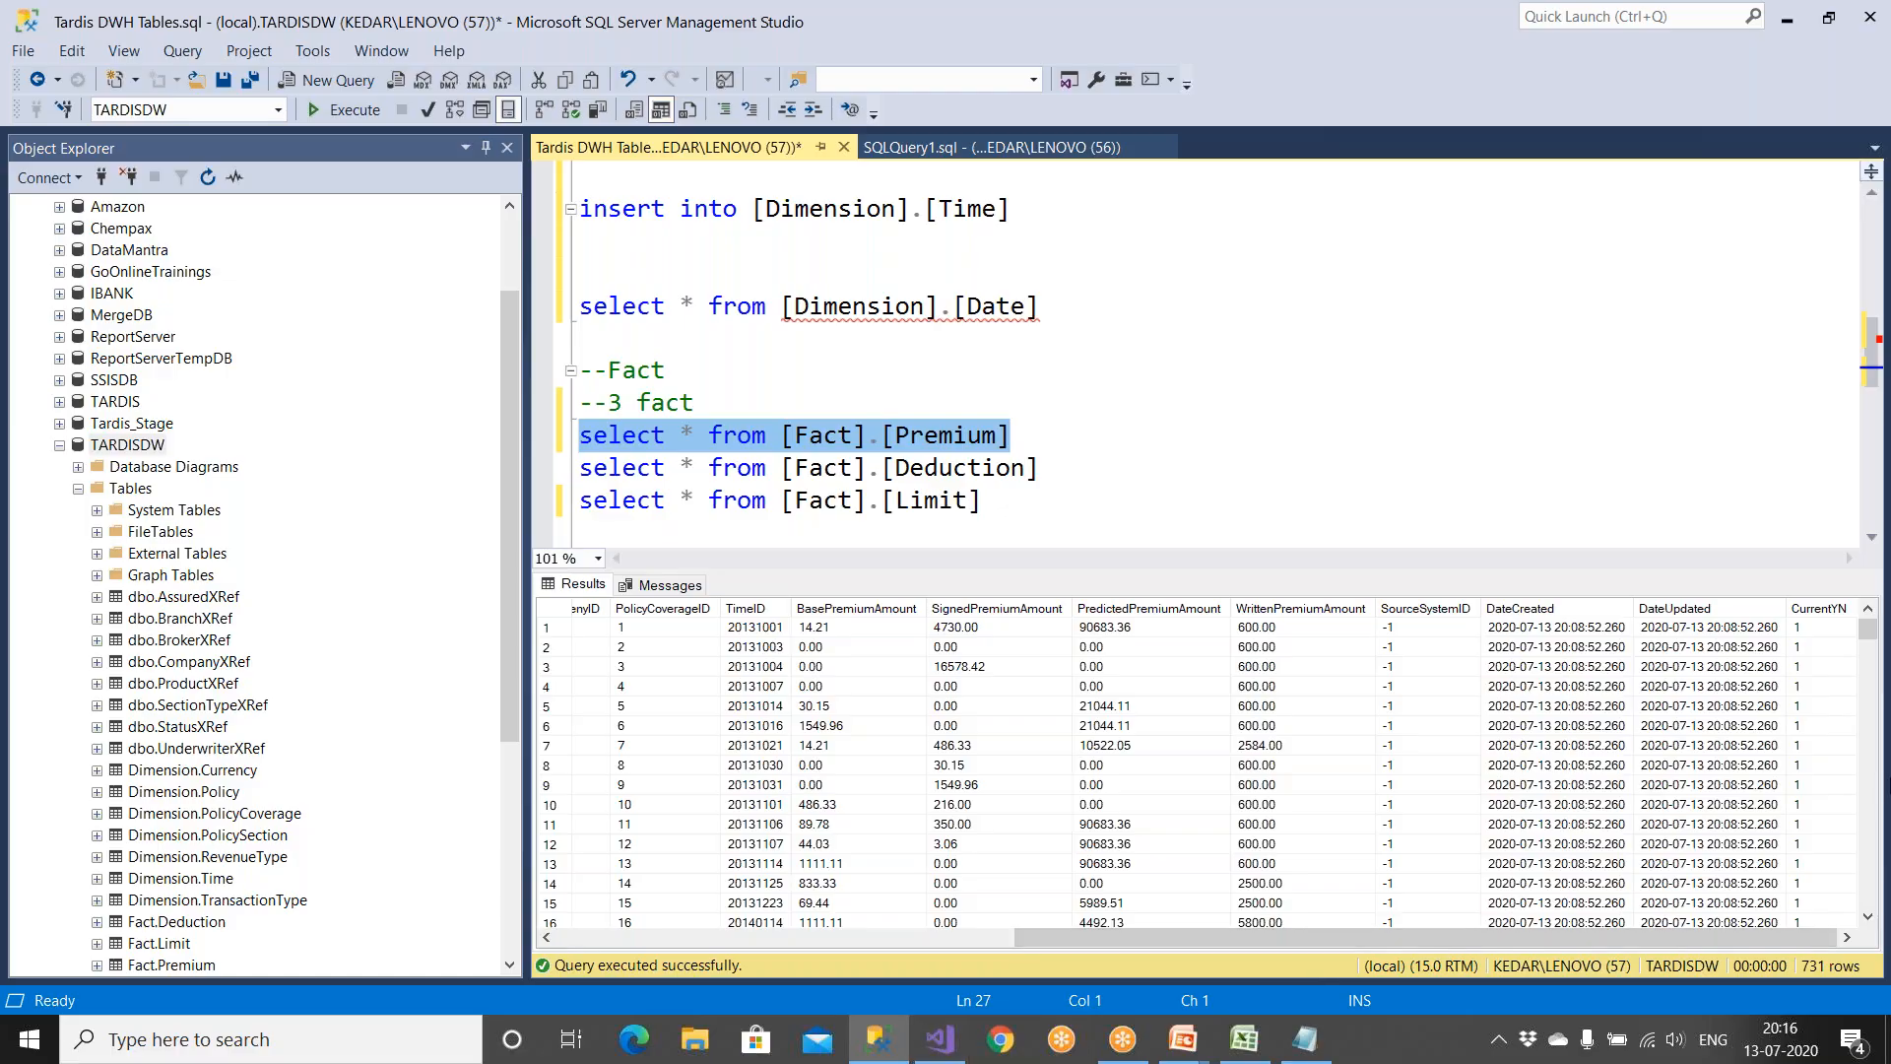
Step: Switch to Visual Studio and open the Data Flow Task of the DWH_LoadFactDeduction.dtsx package
left_click(937, 1048)
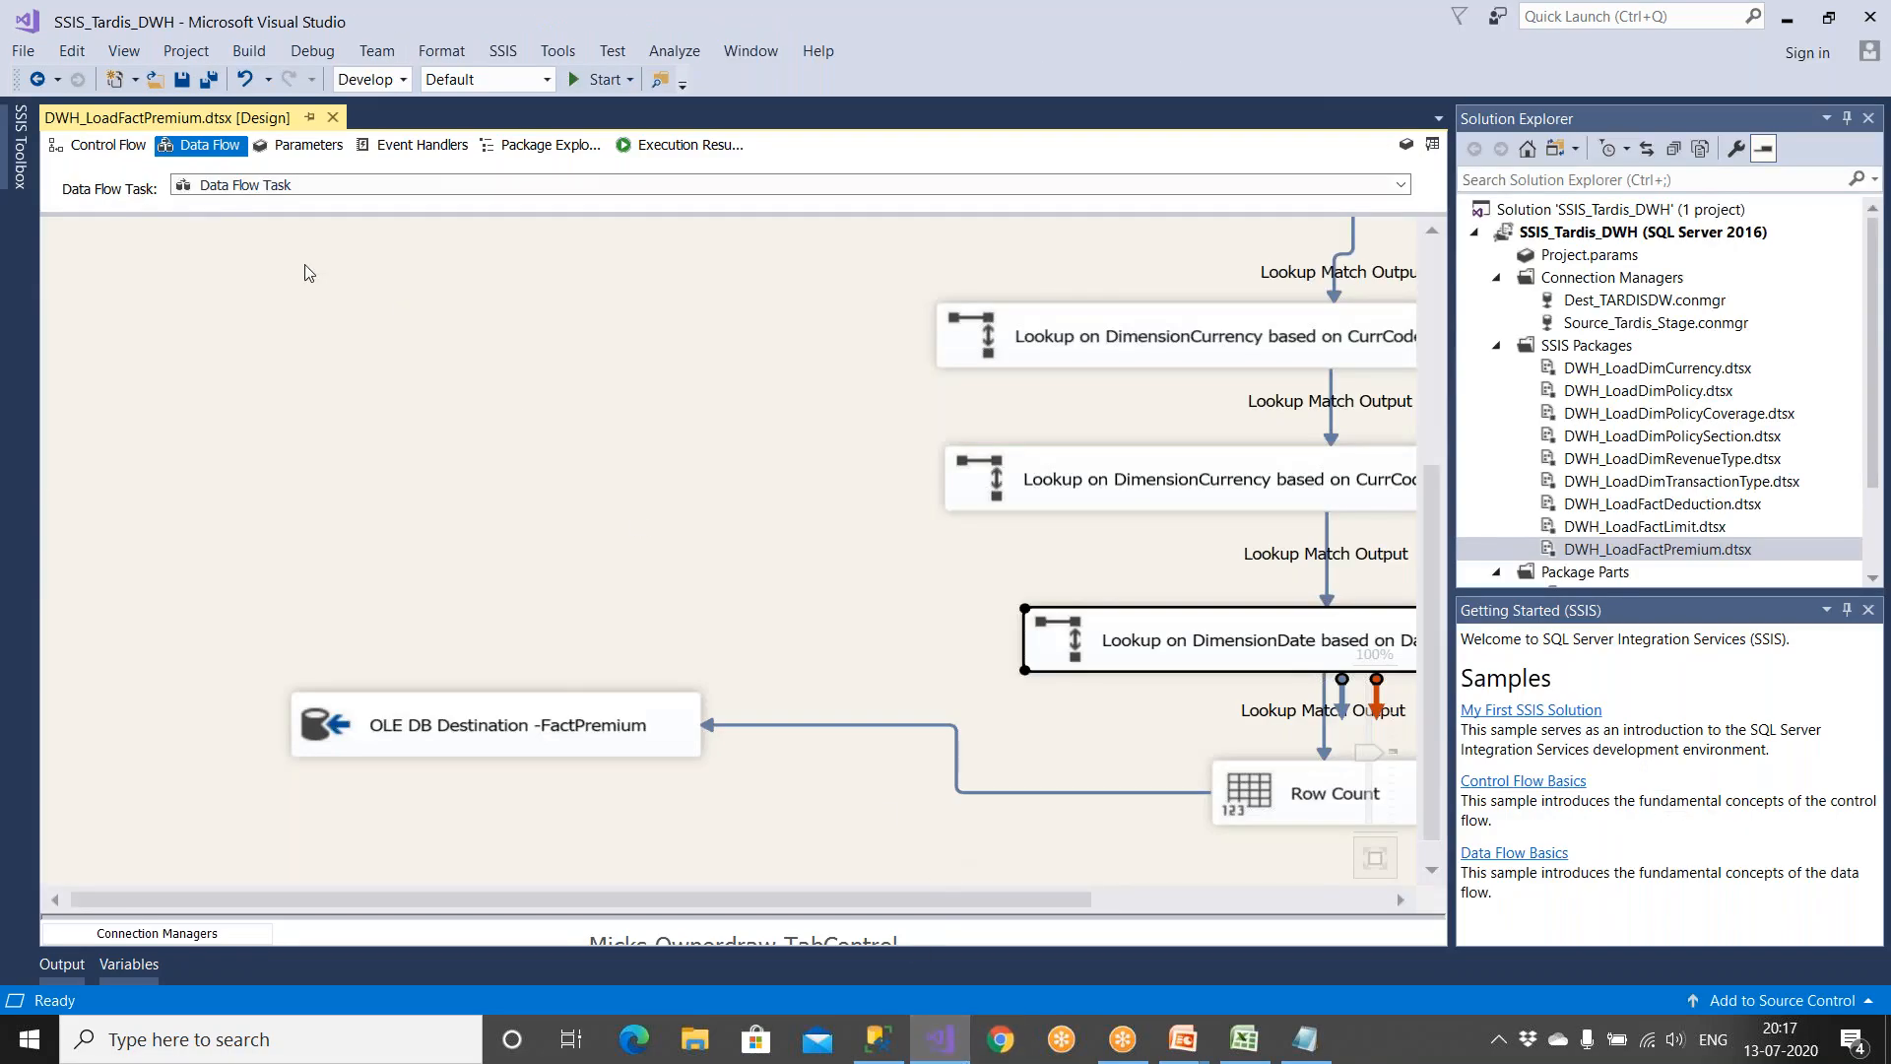
left_click(1674, 504)
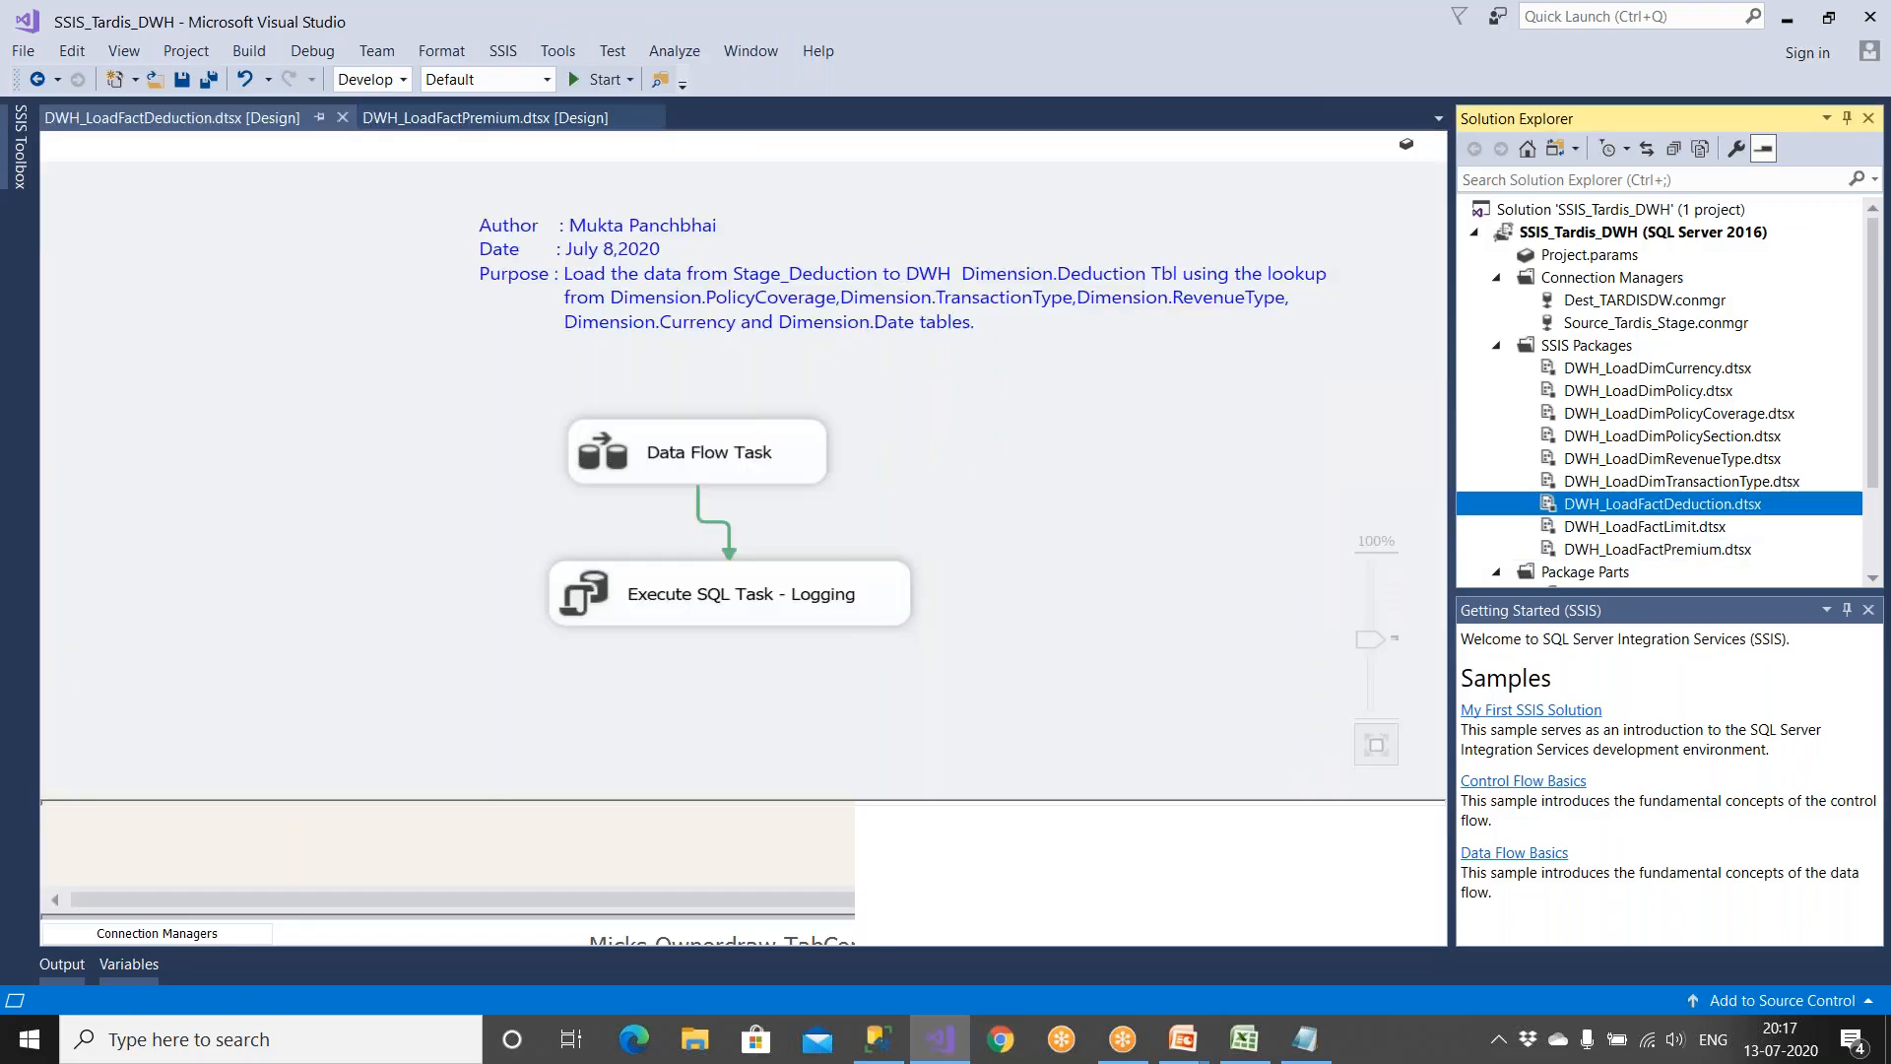
double_click(778, 469)
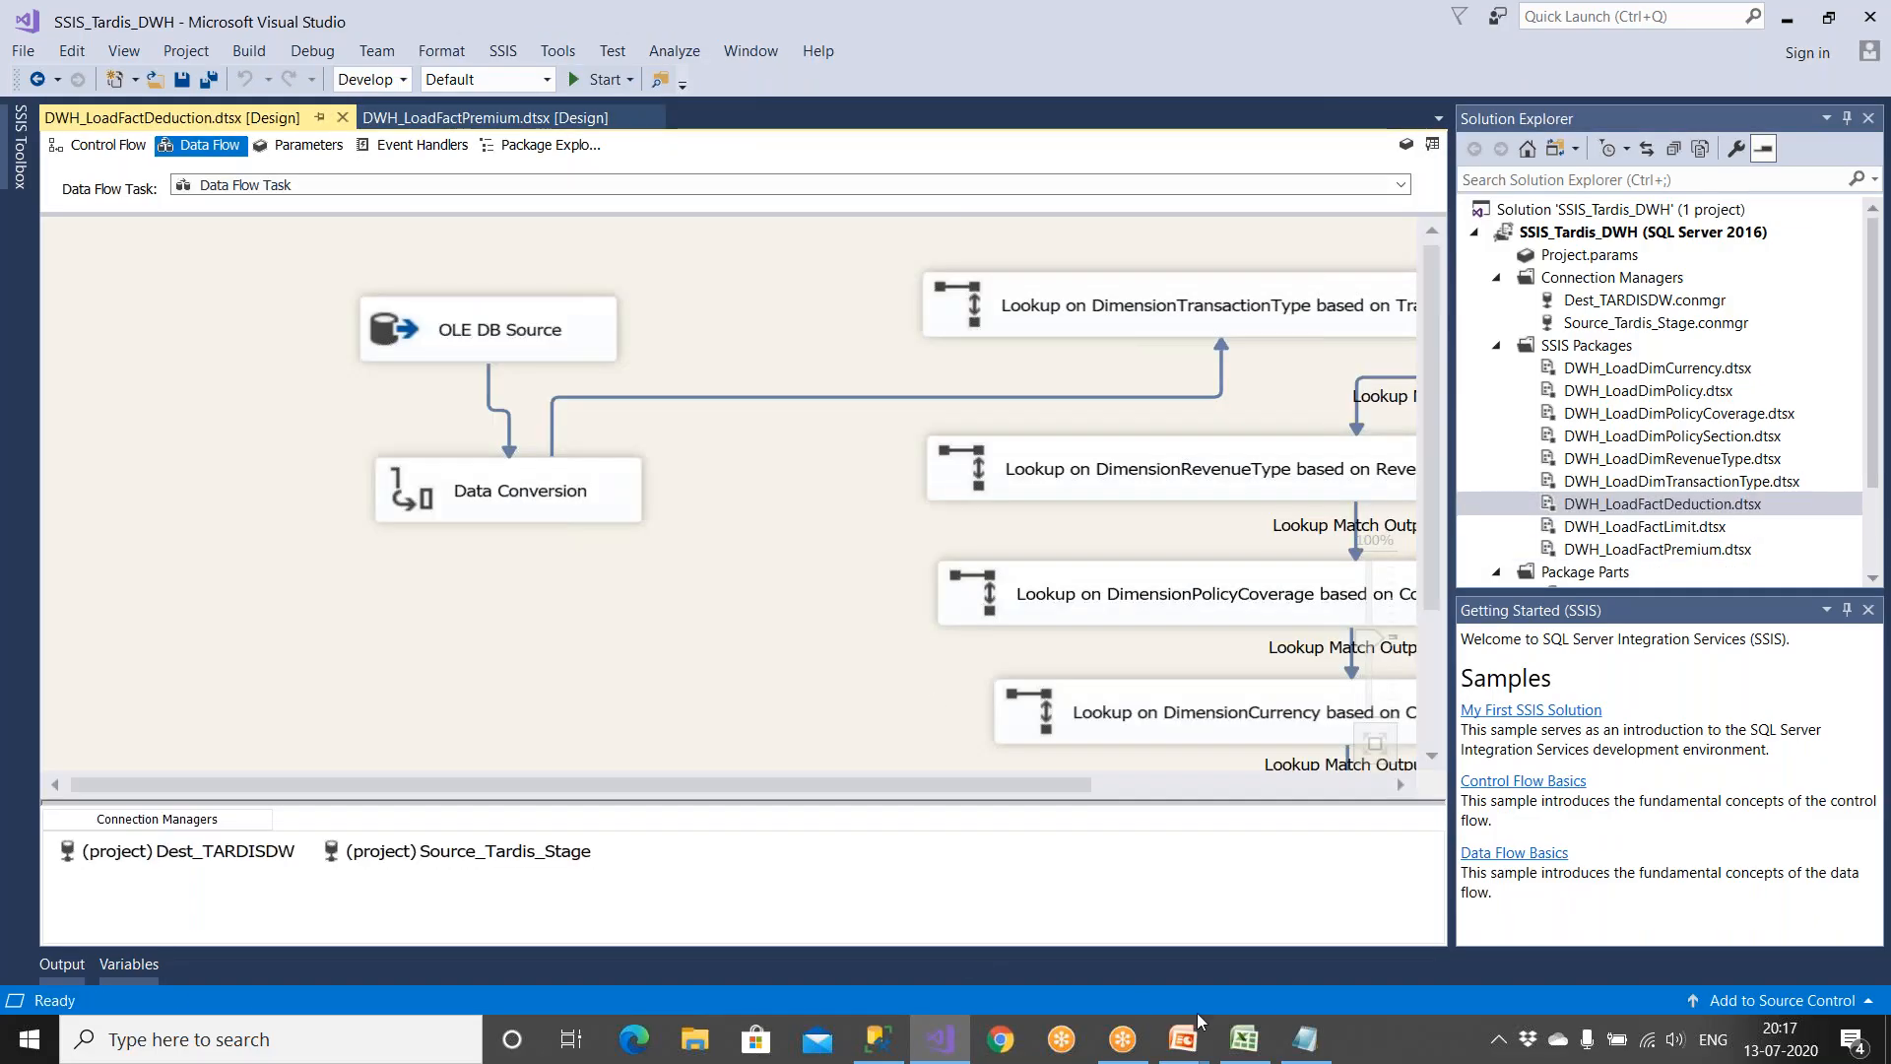
left_click(1244, 1039)
left_click(940, 1039)
left_click(877, 1039)
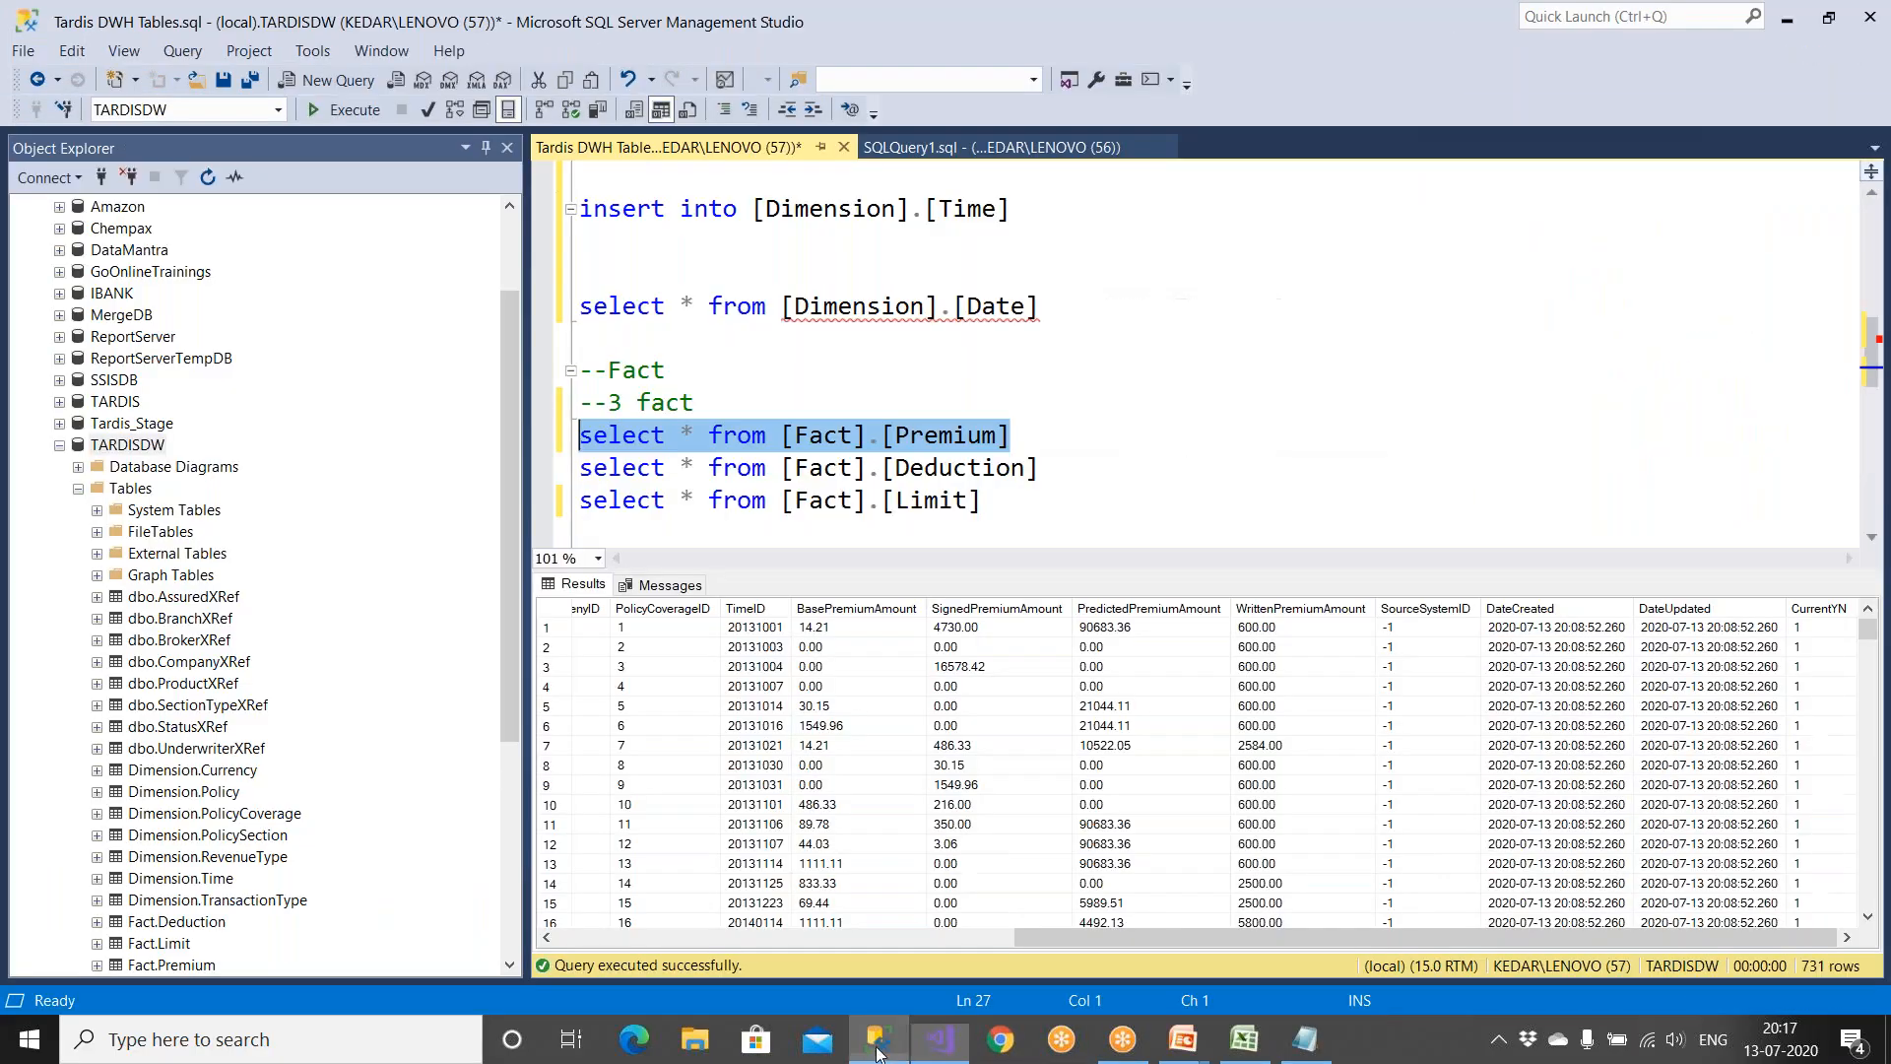
left_click(941, 1044)
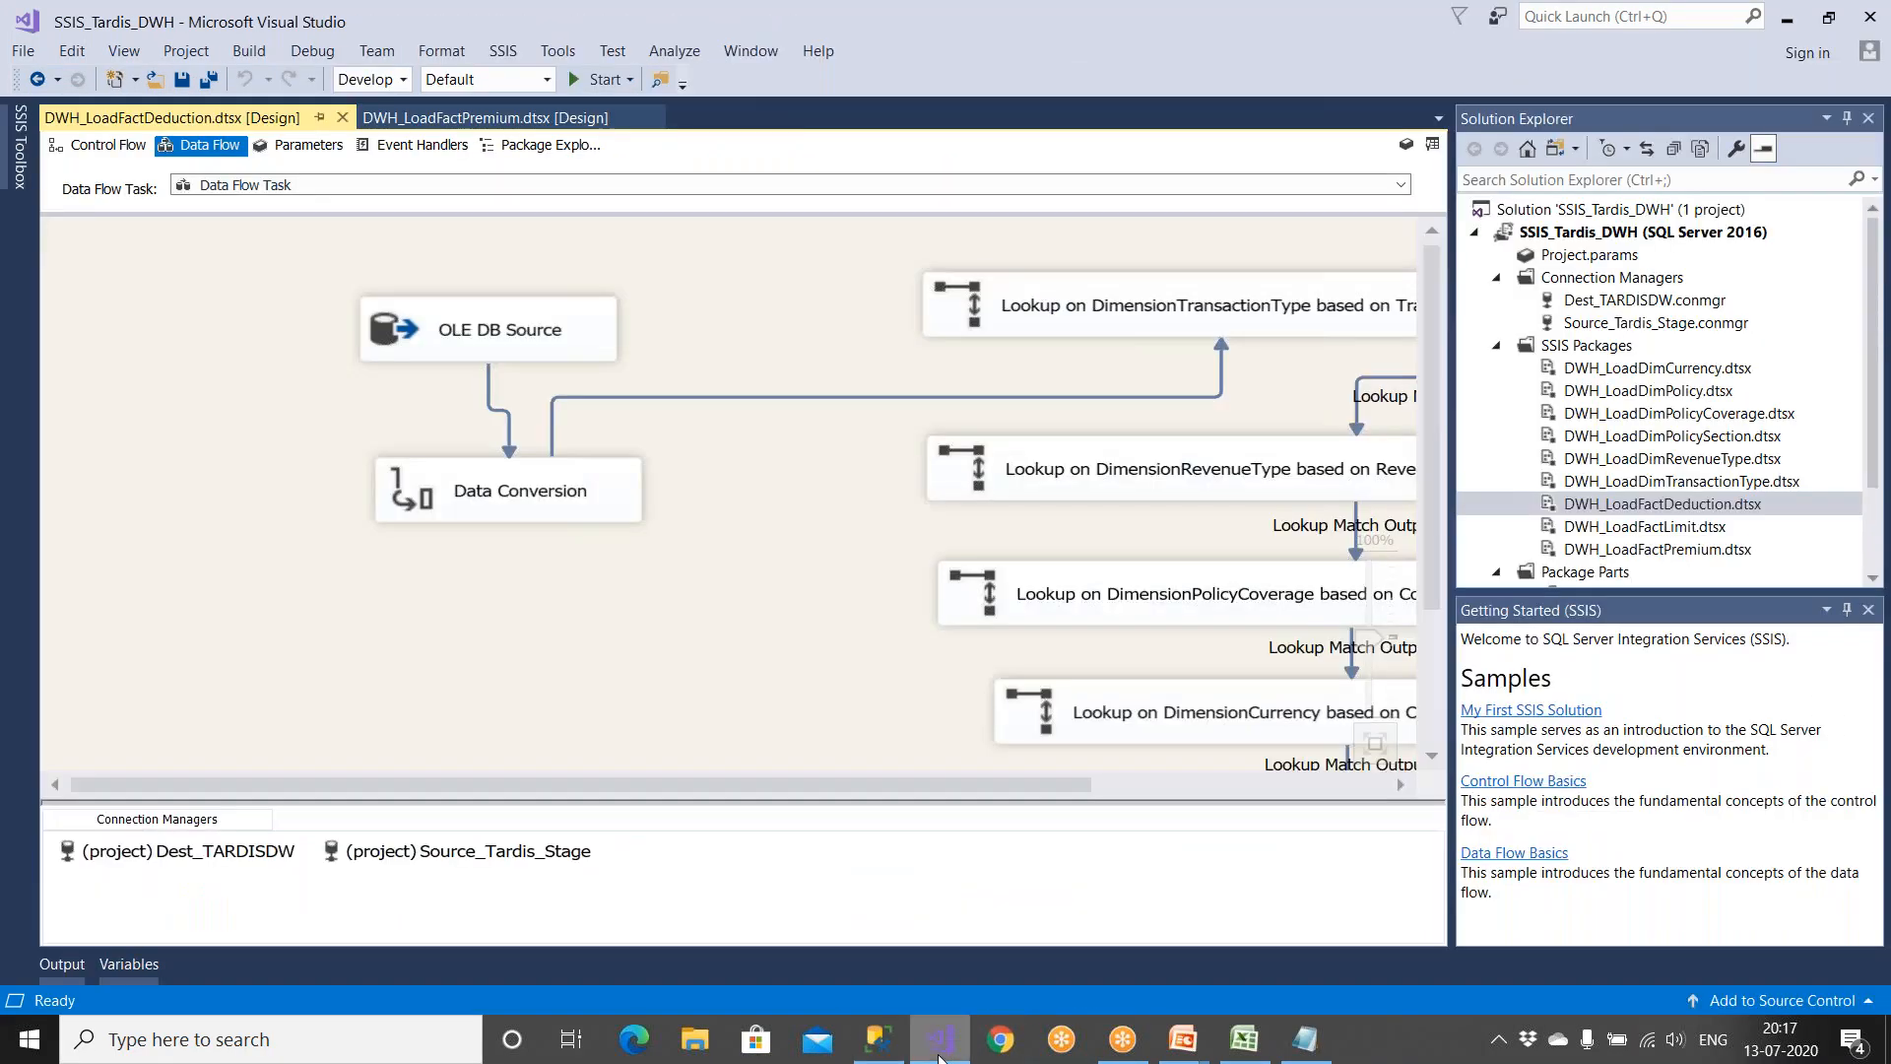
left_click(1154, 784)
left_click(889, 1044)
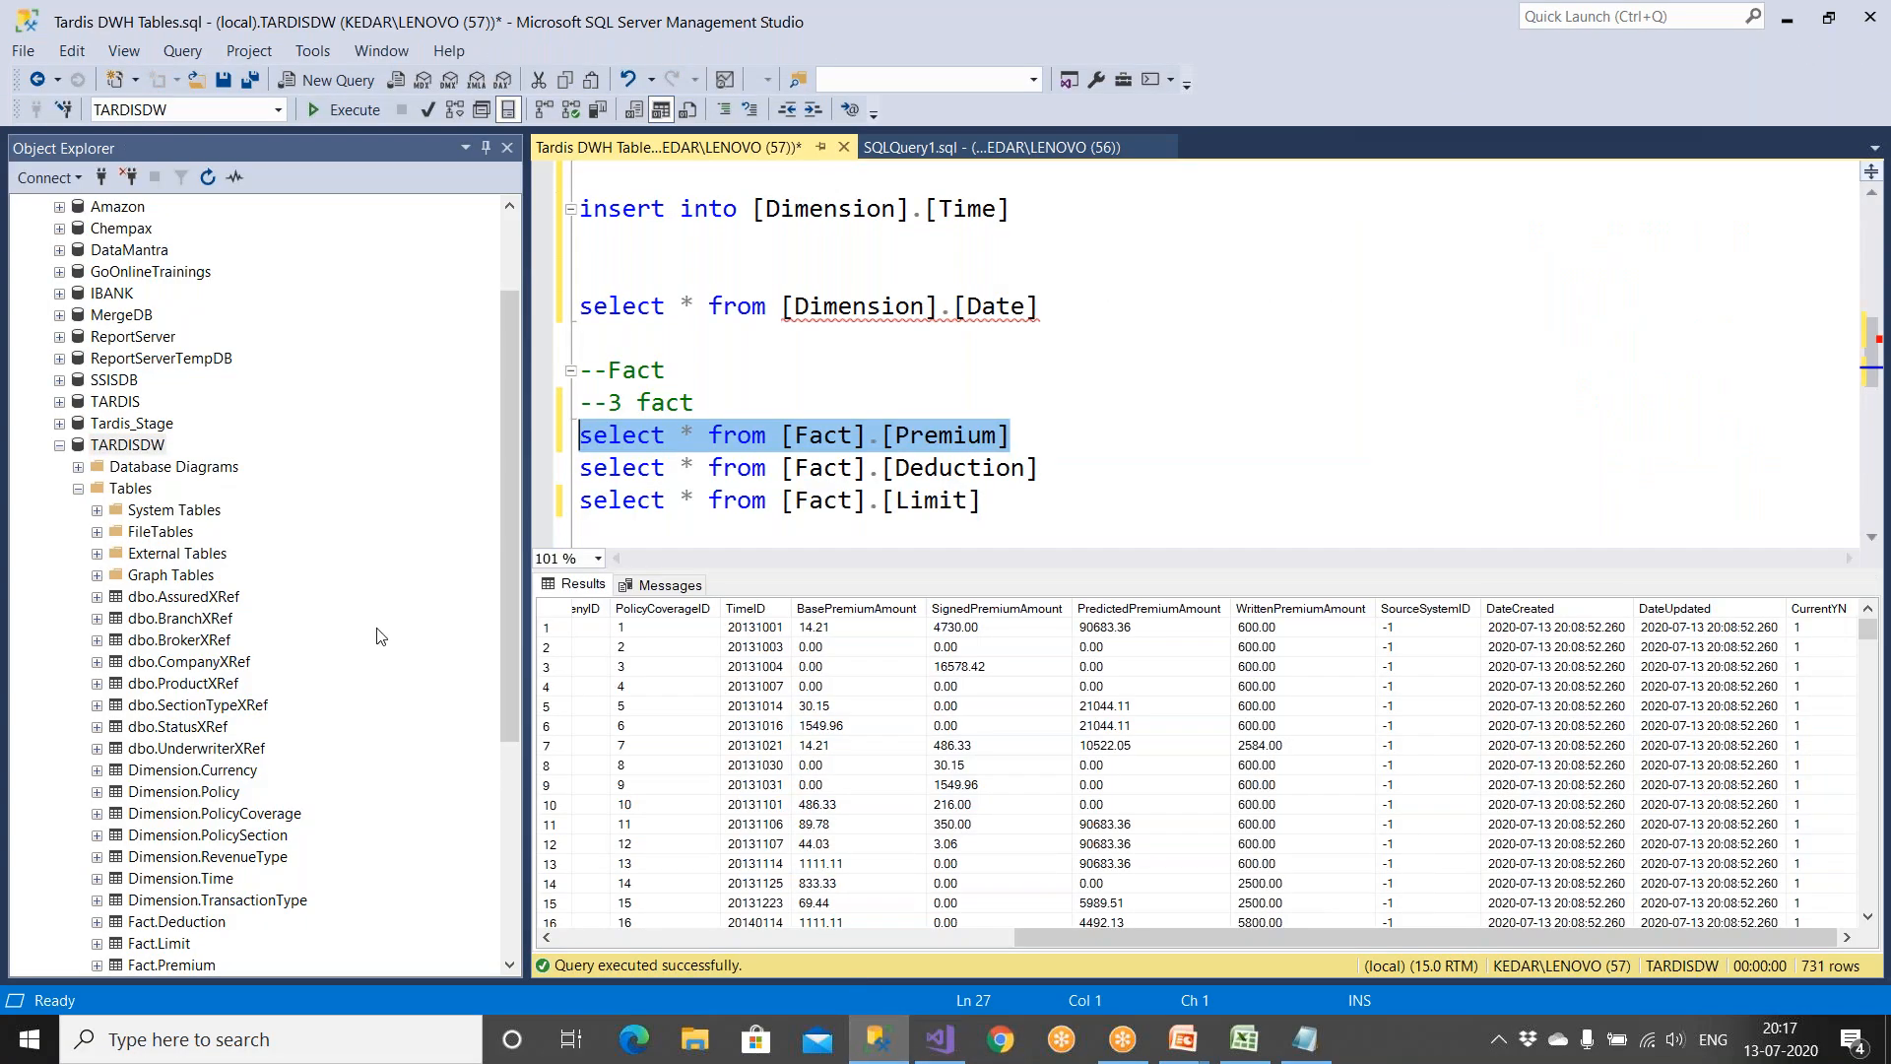
left_click(940, 1042)
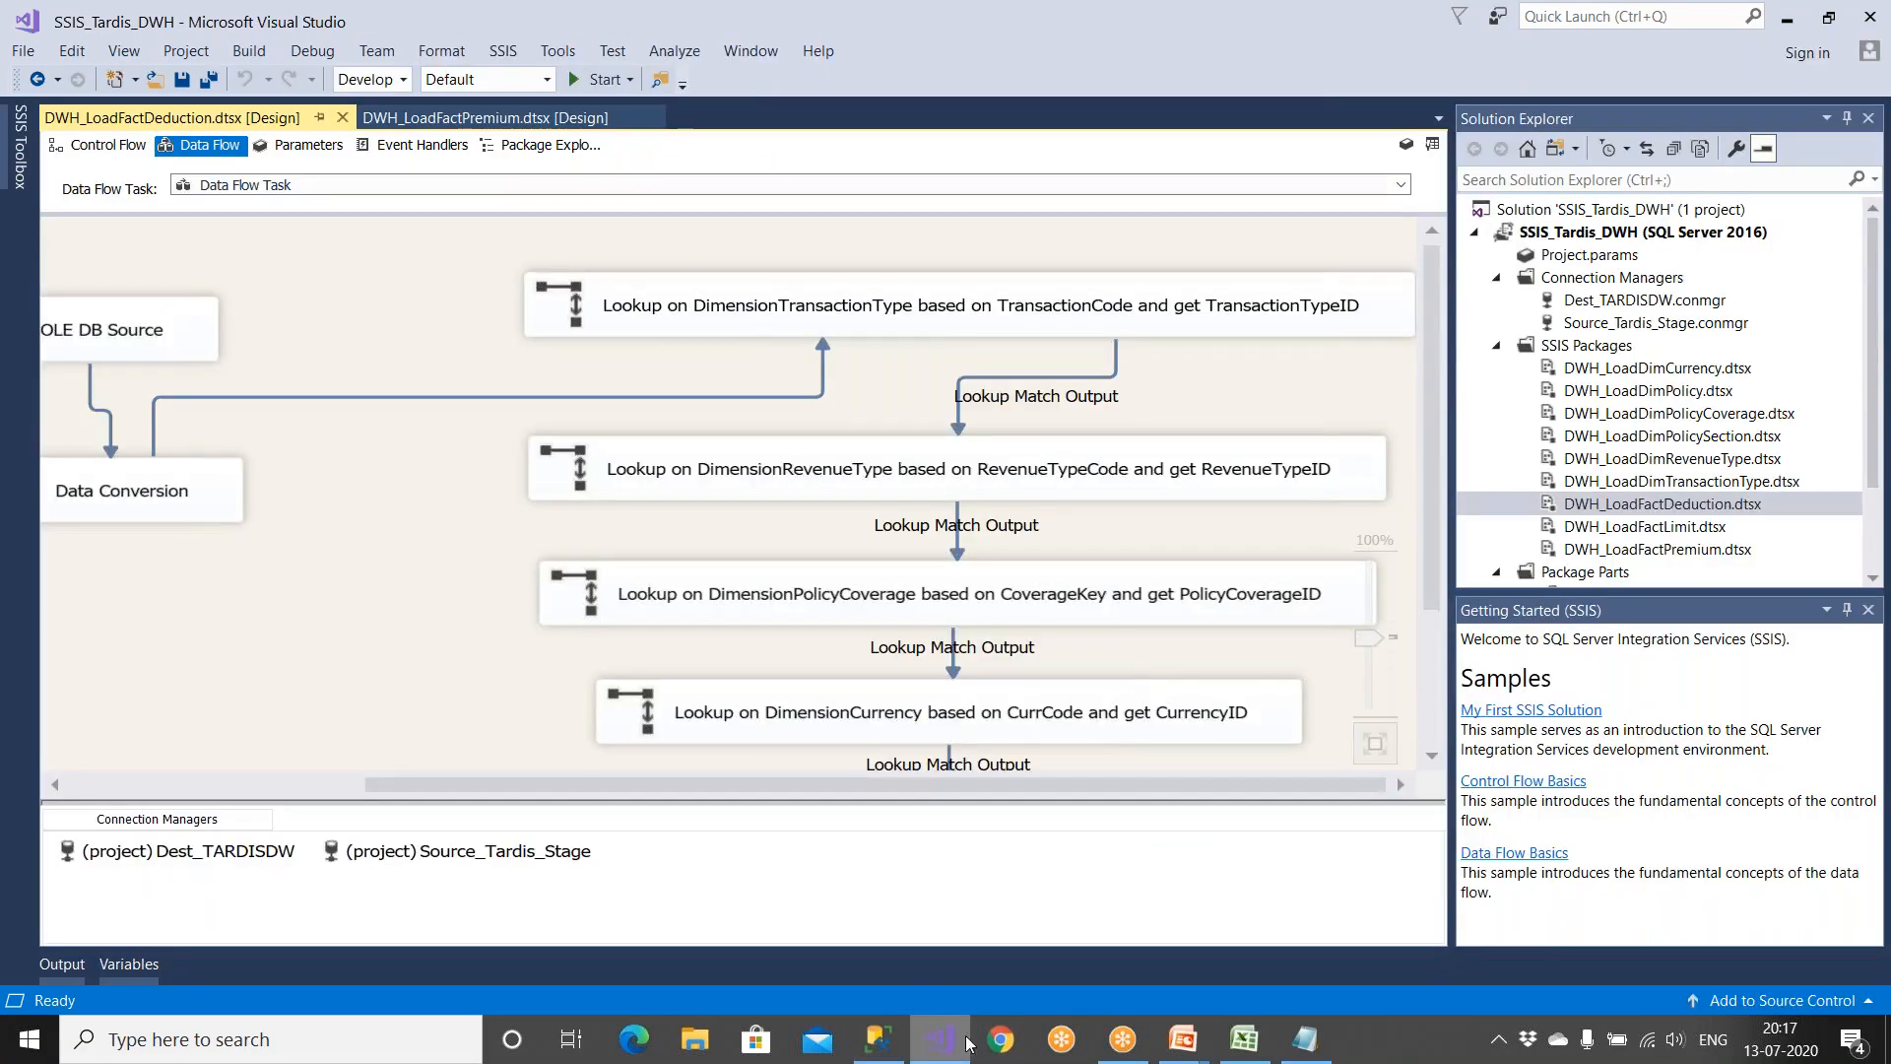
Step: Set the reference table of the DimensionDate lookup in the FactDeduction data flow to [Dimension].[Date]
left_click(1427, 731)
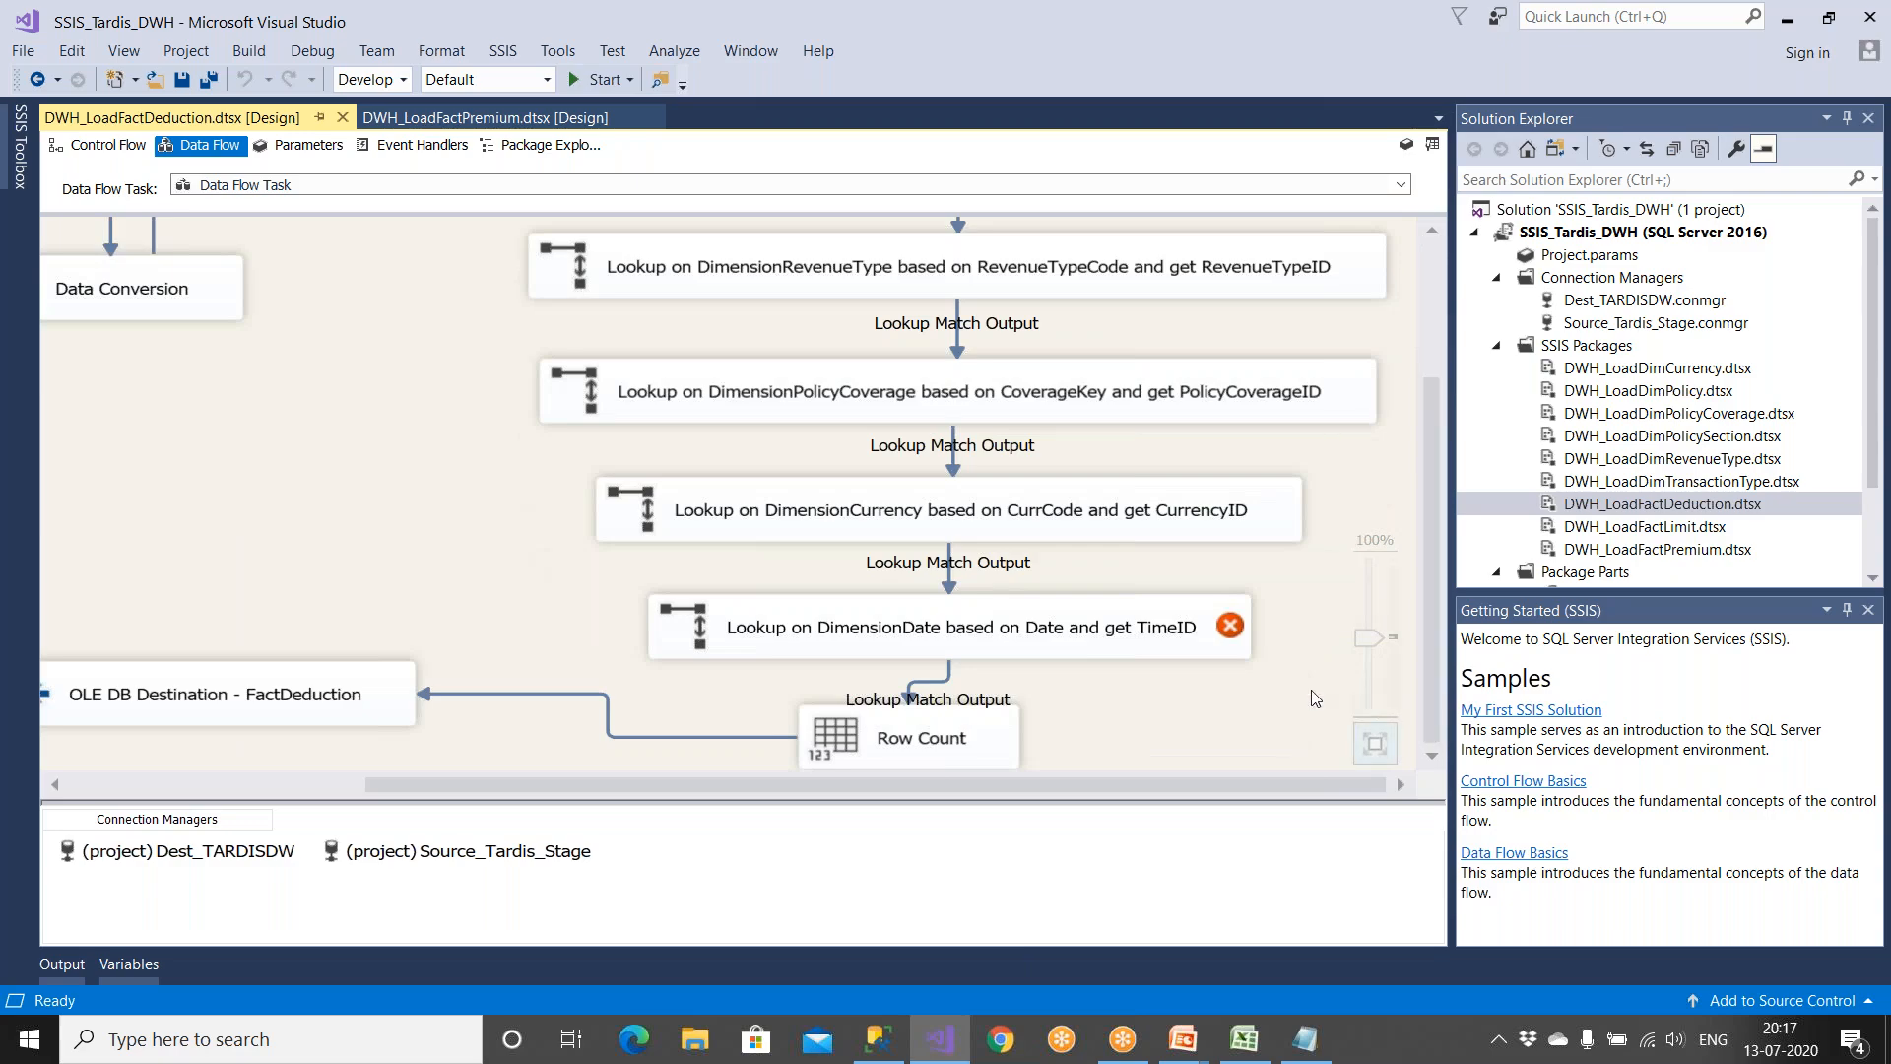
double_click(1200, 634)
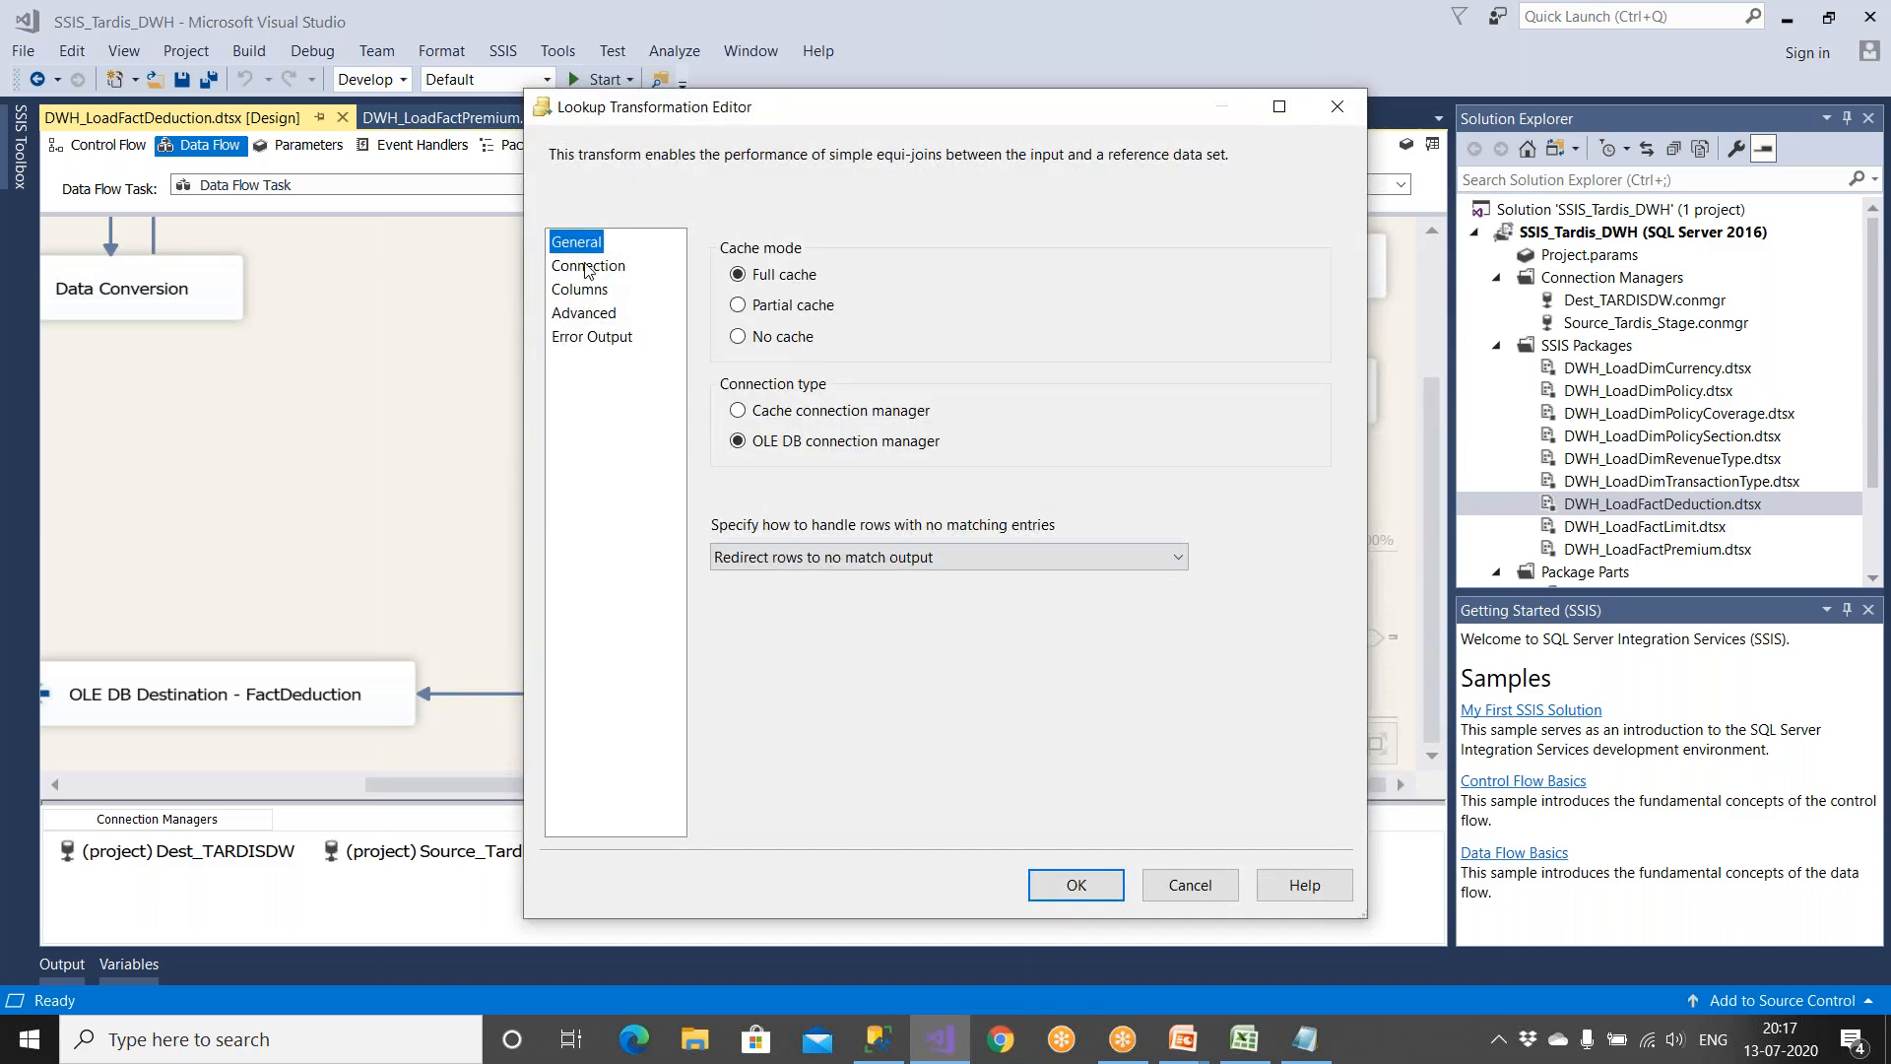
left_click(847, 456)
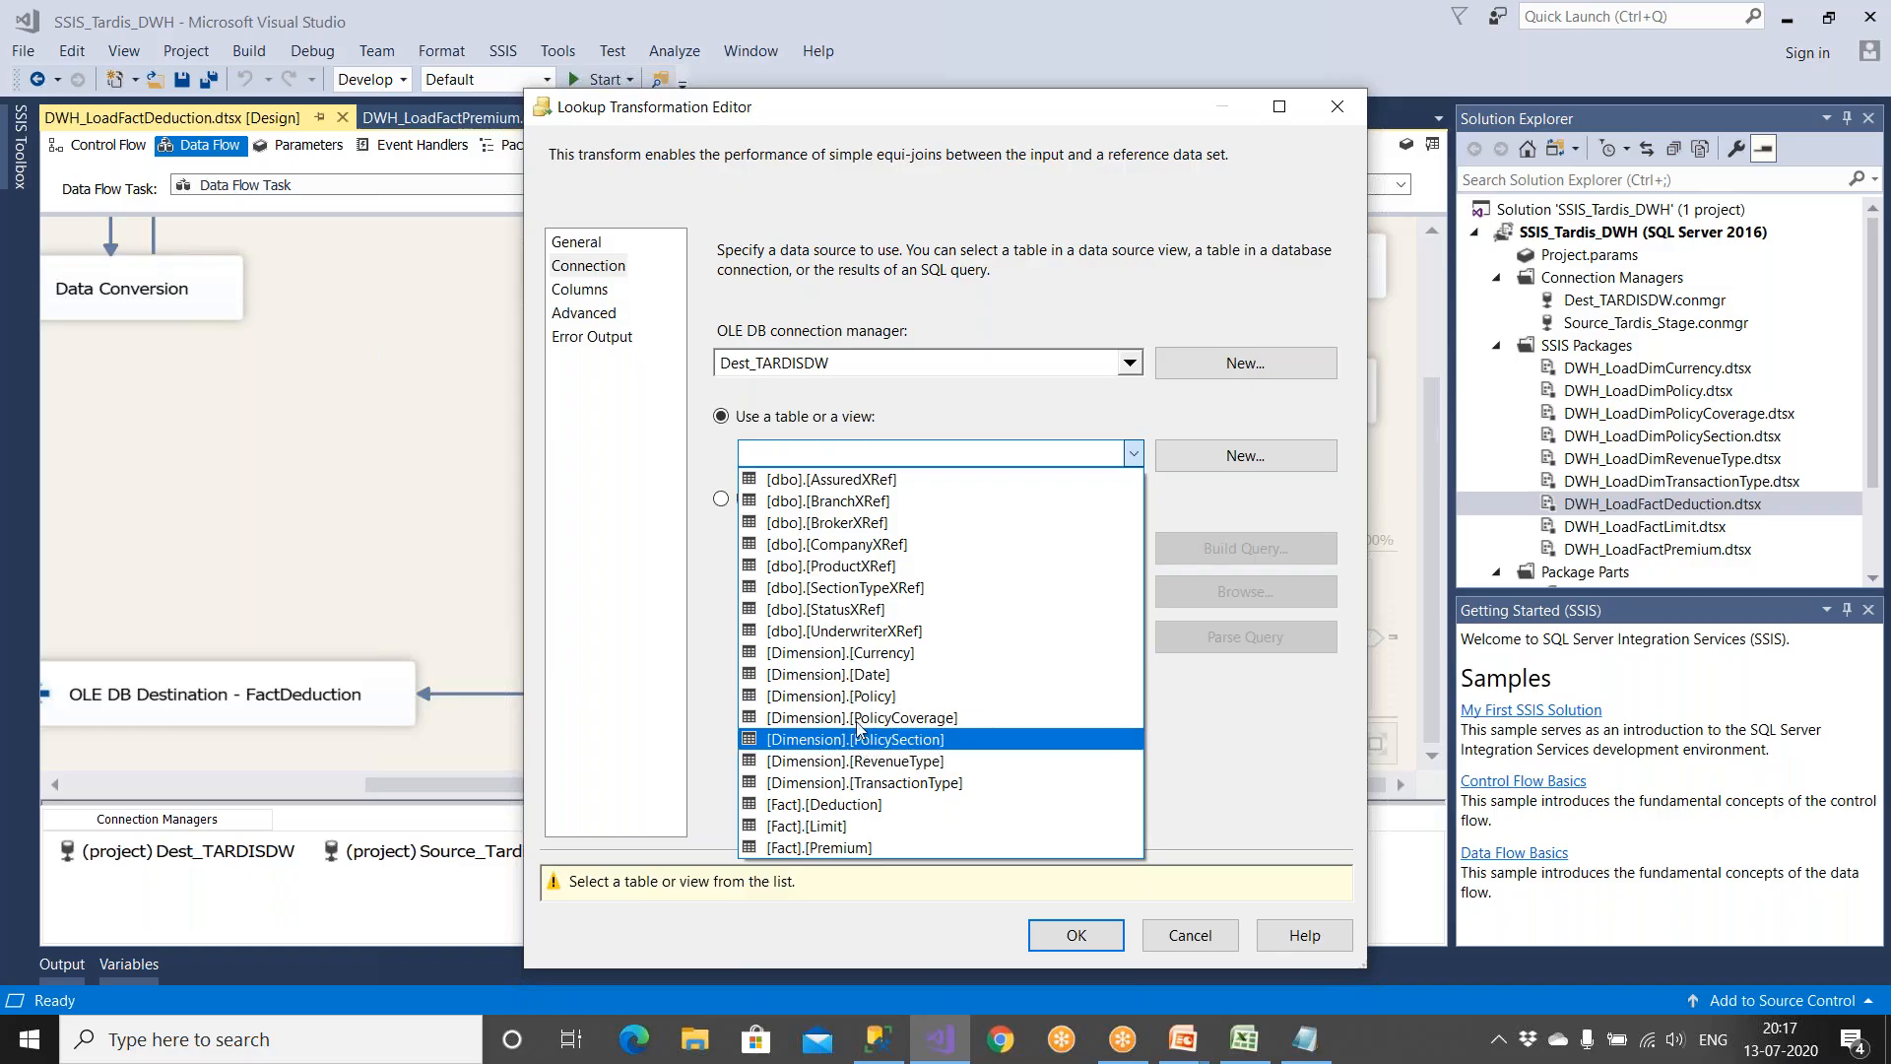
left_click(861, 674)
Step: Map the input date column to the lookup table's Date column and accept the lookup settings
left_click(586, 295)
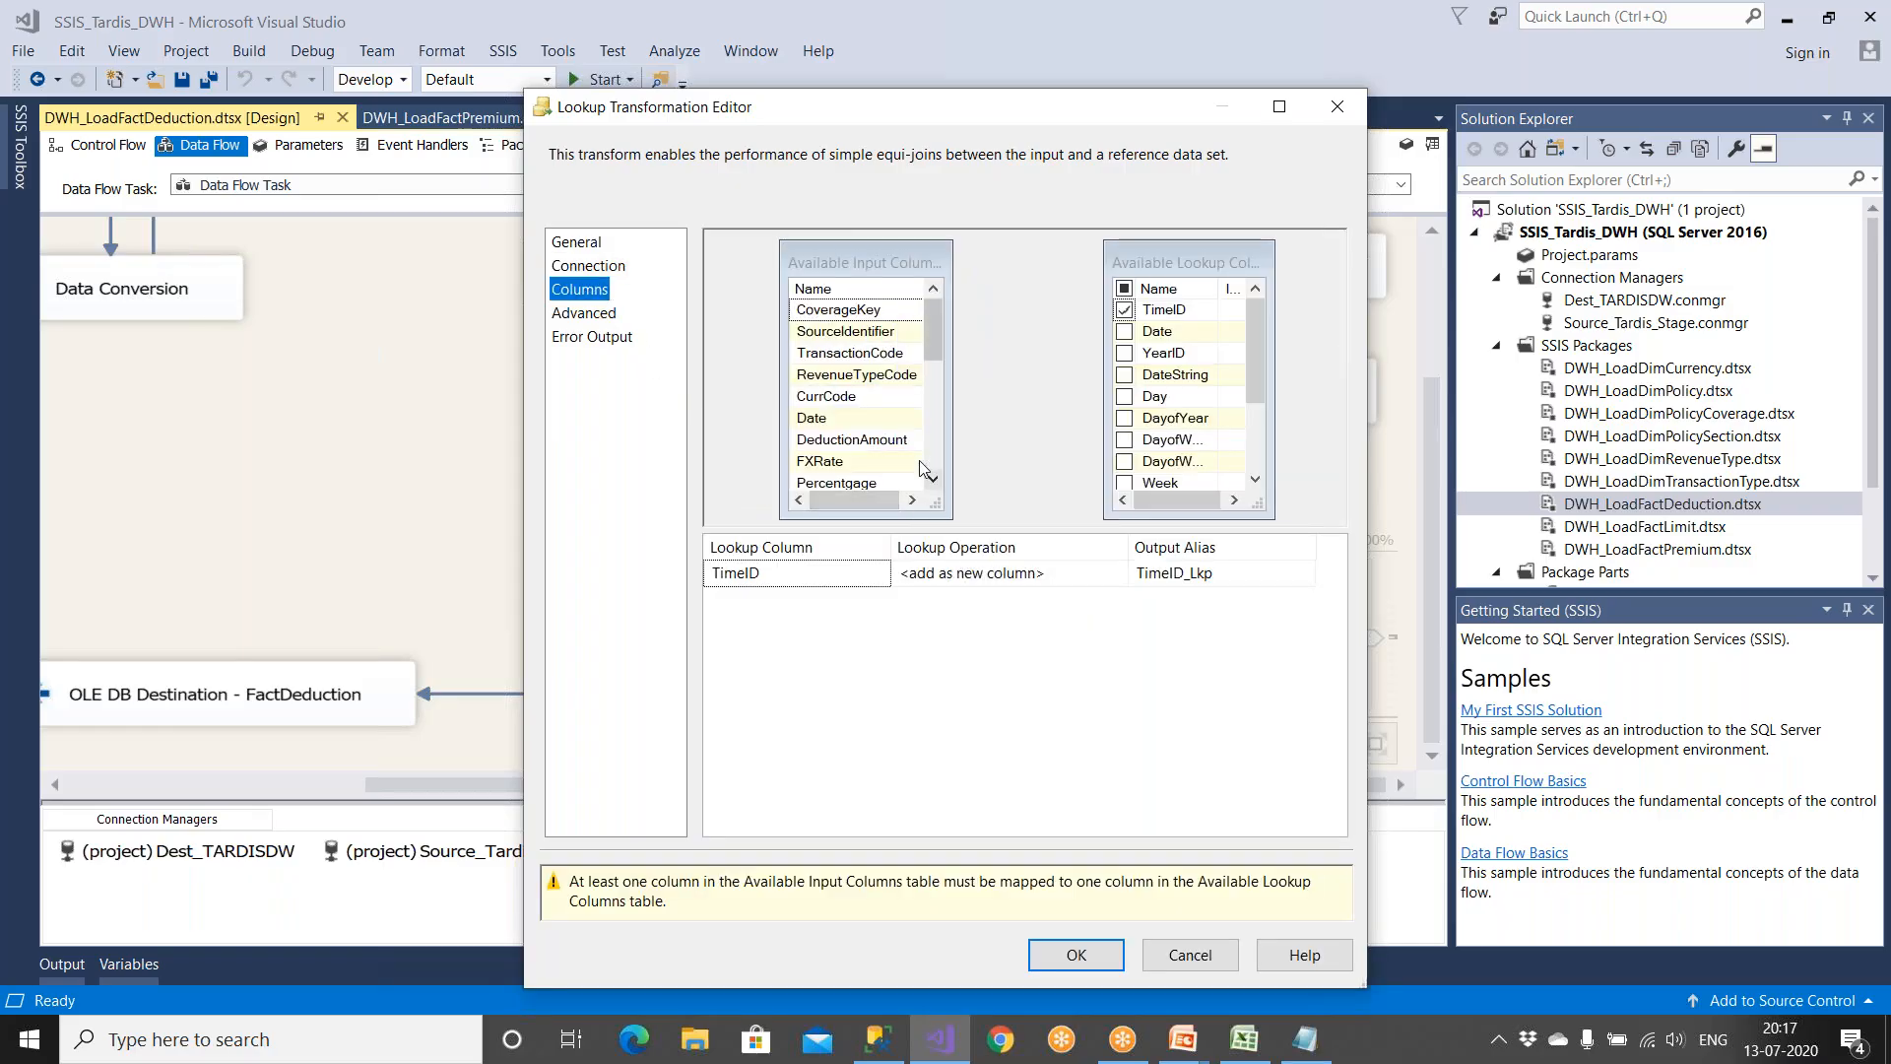
scroll(936, 482, "down", 5)
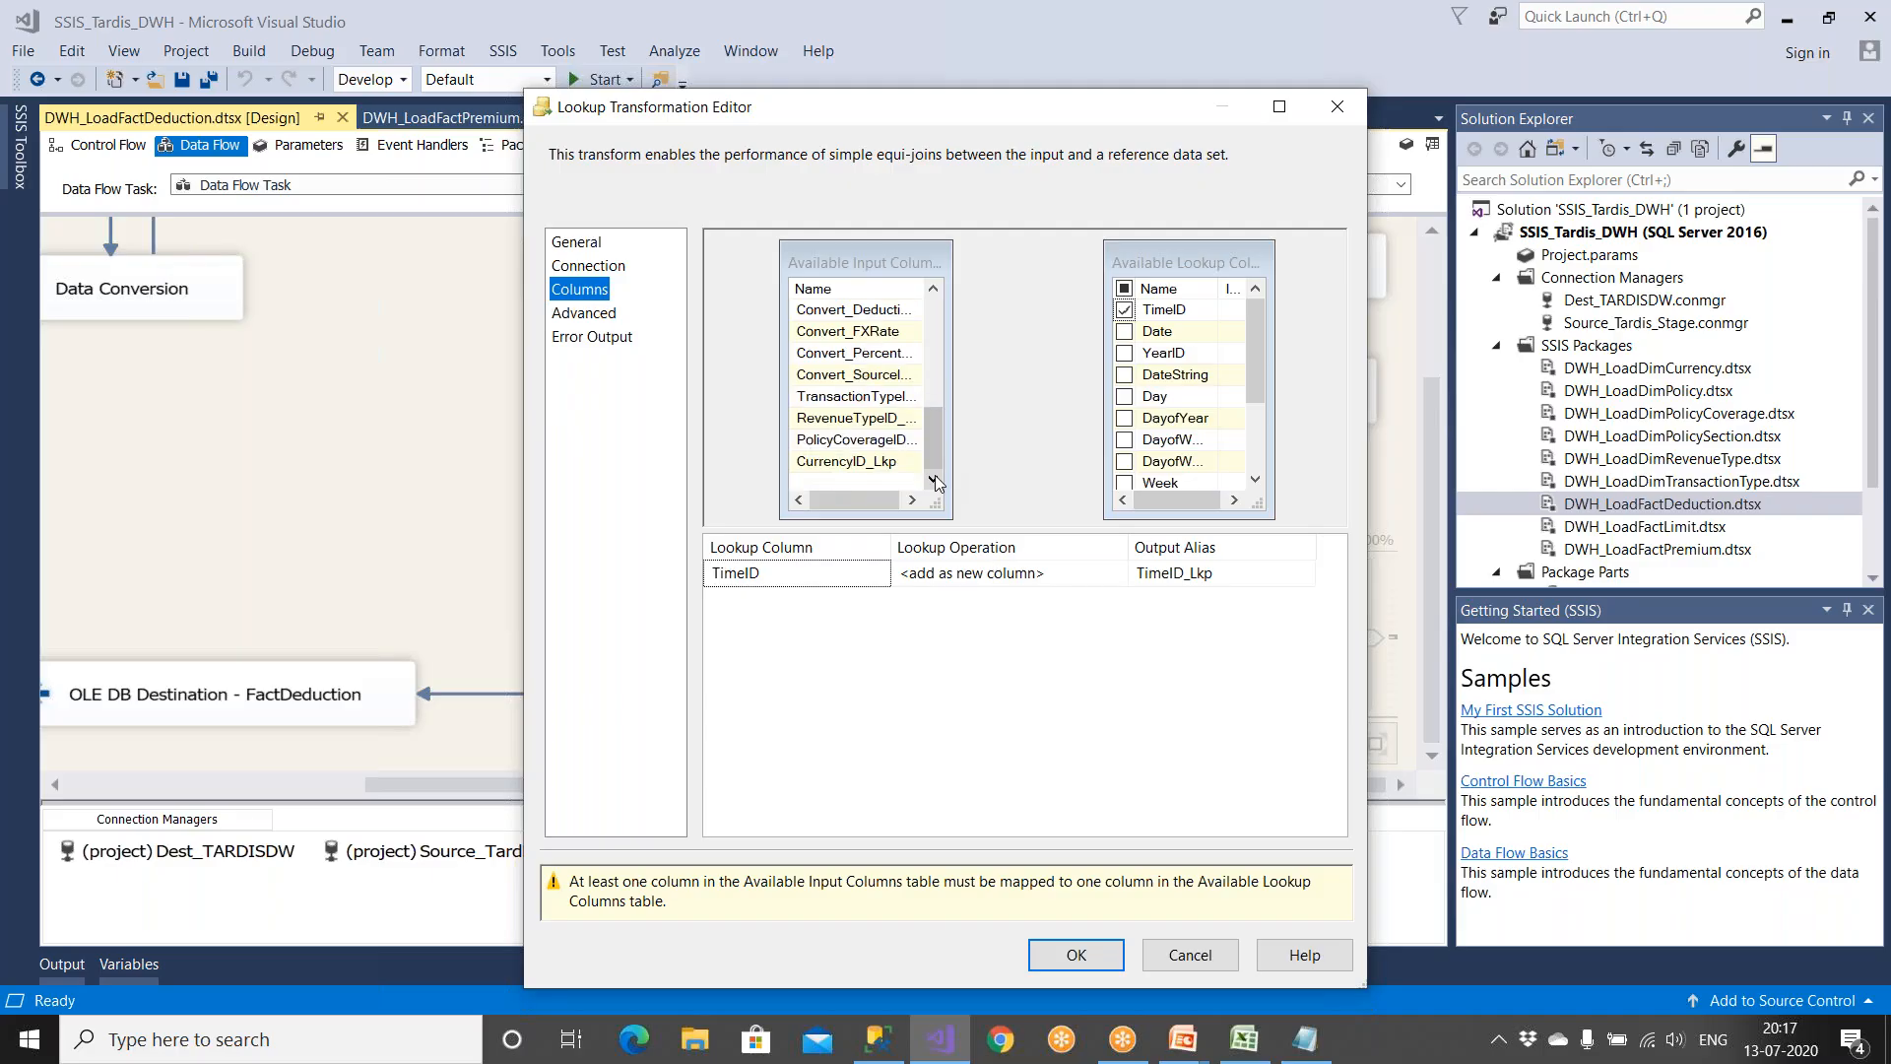
left_click_drag(951, 316, 1162, 340)
left_click(952, 289)
left_click(1078, 884)
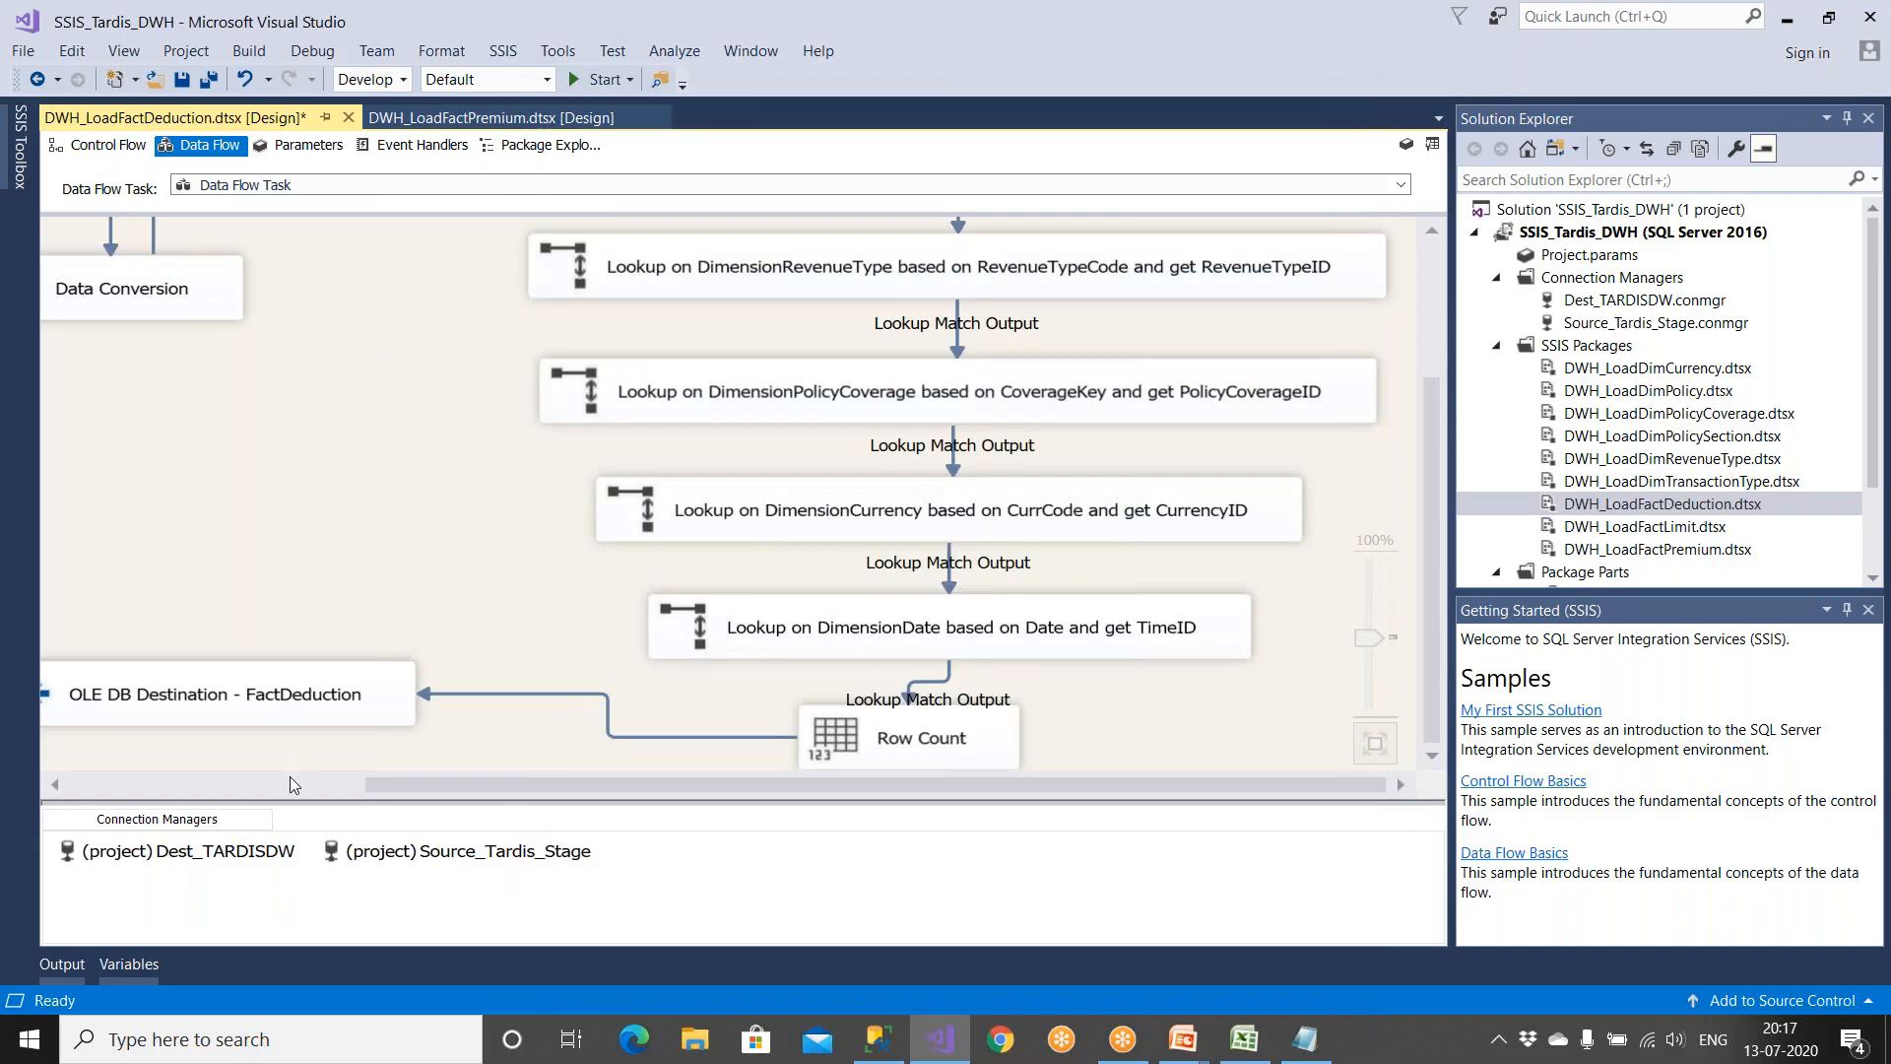
Step: Open the OLE DB Destination - FactDeduction for editing
left_click(290, 784)
double_click(463, 694)
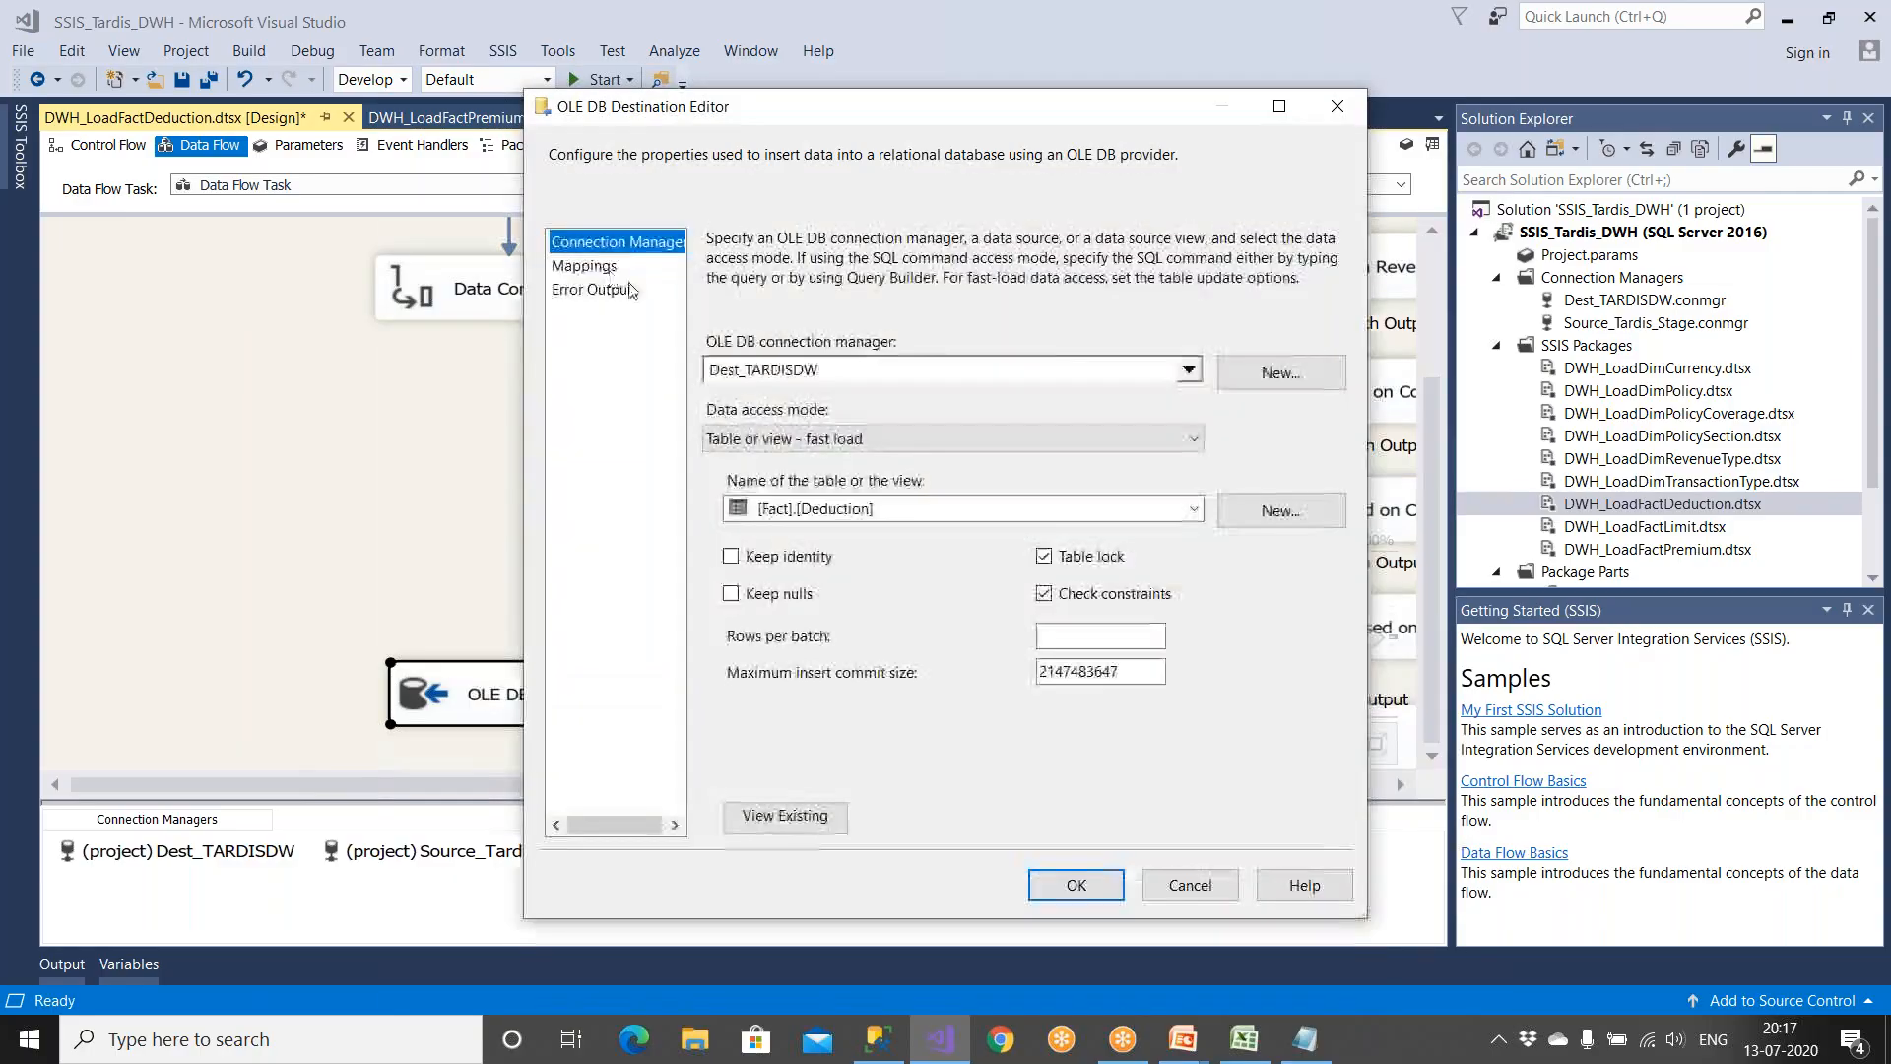
Step: Review the column mappings of the FactDeduction OLE DB destination, accept them and save the DWH_LoadFactDeduction package
left_click(587, 266)
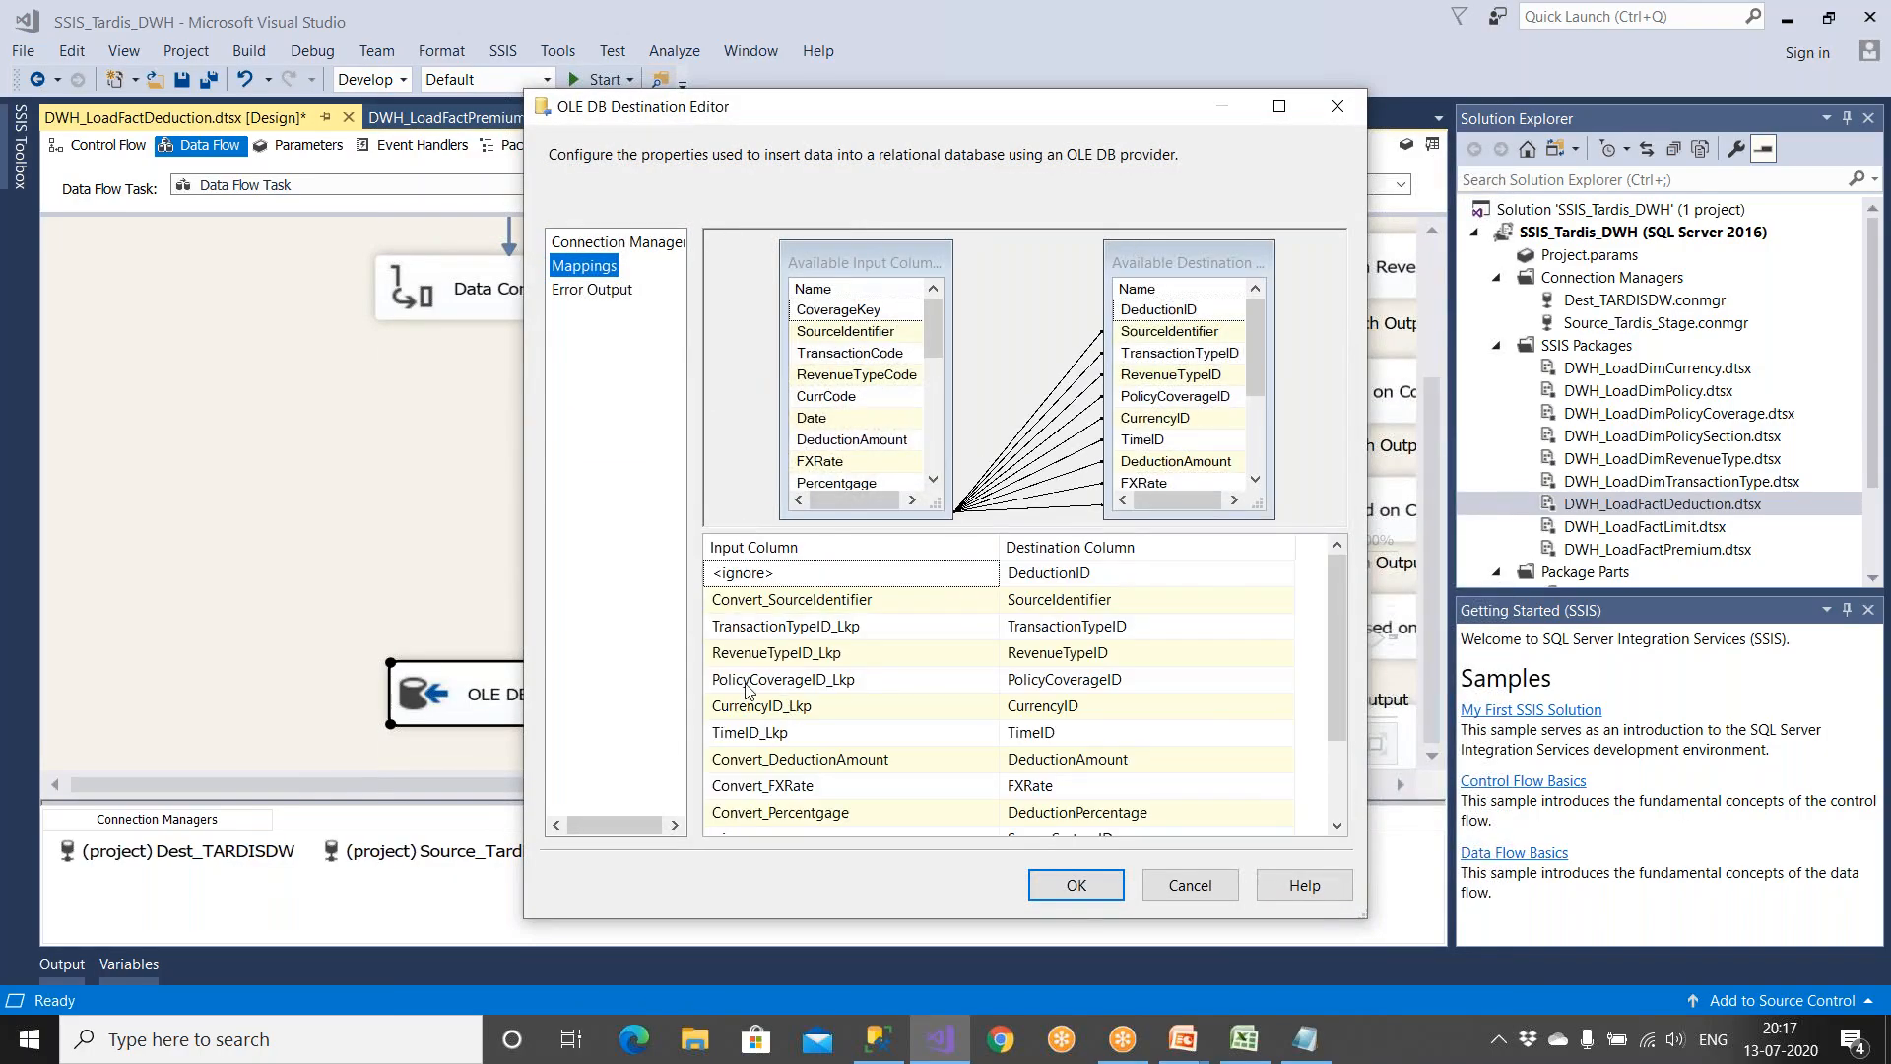
left_click(1077, 884)
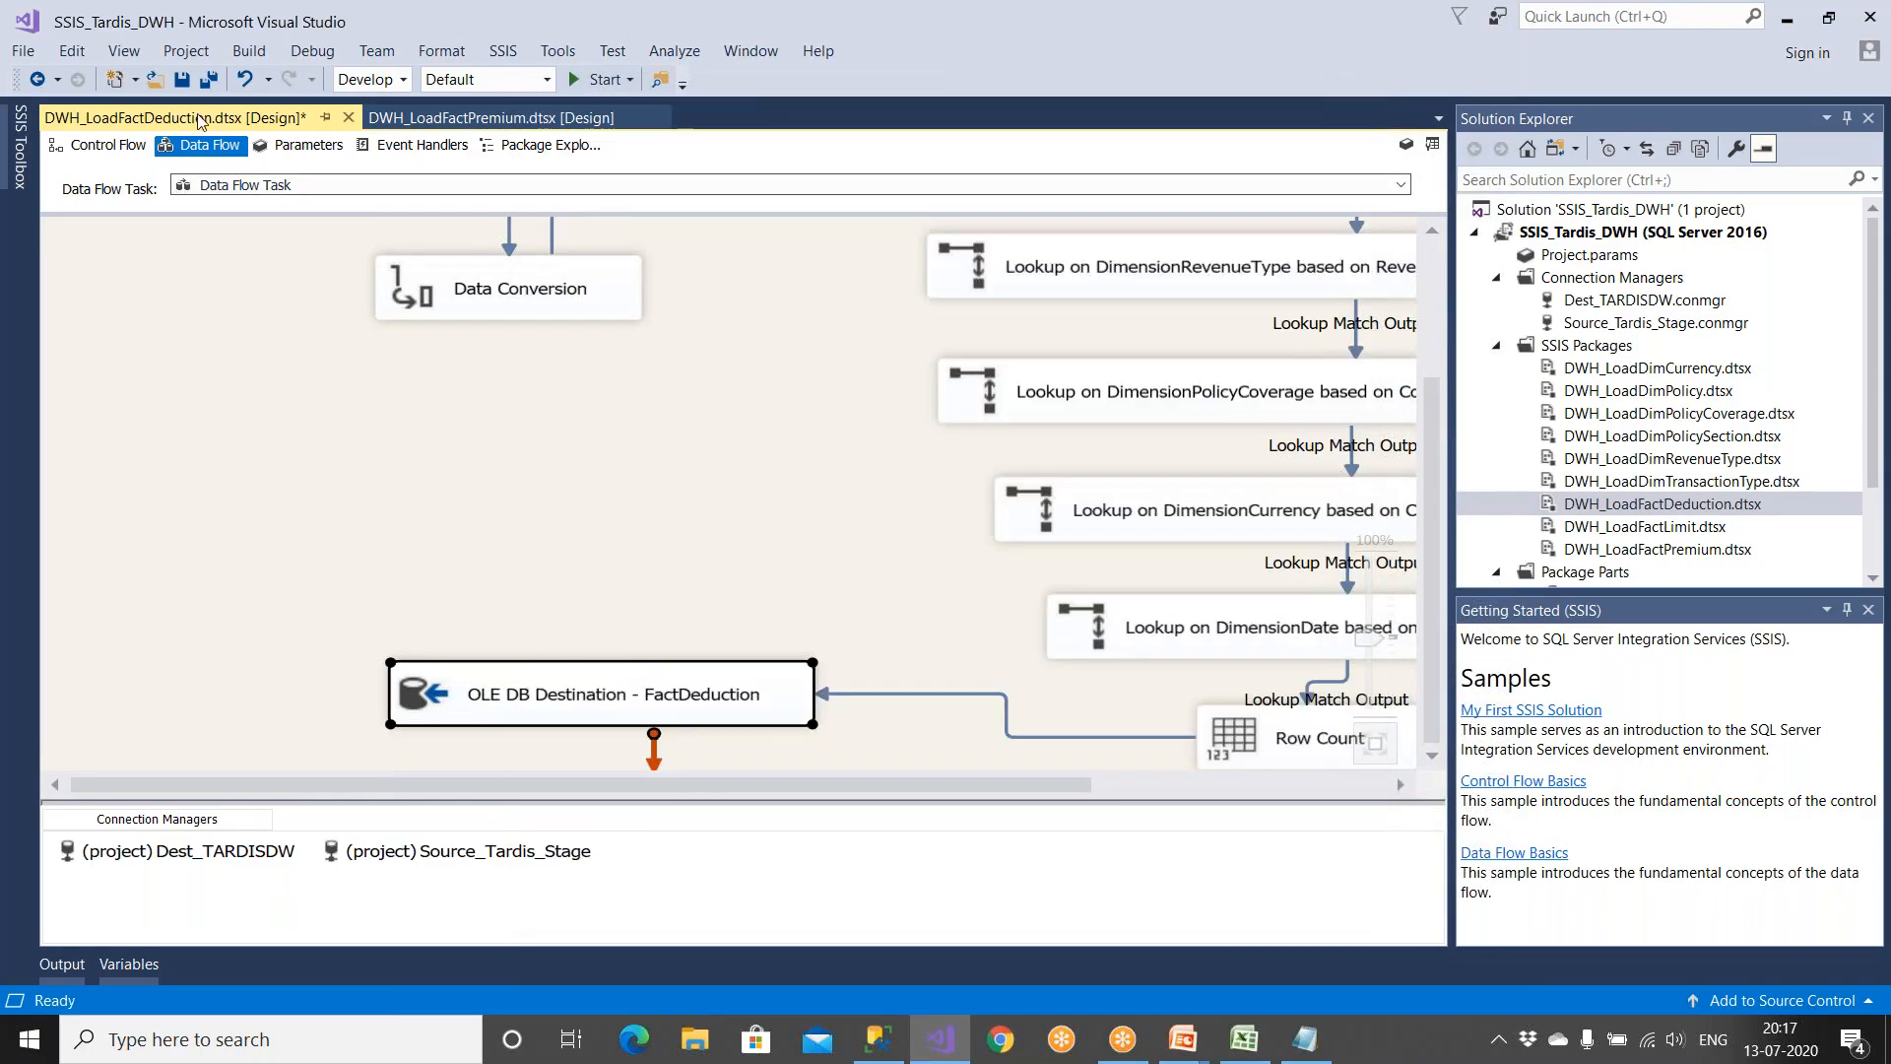
left_click(183, 79)
Step: Close every open package except DWH_LoadFactDeduction.dtsx and run it
right_click(261, 119)
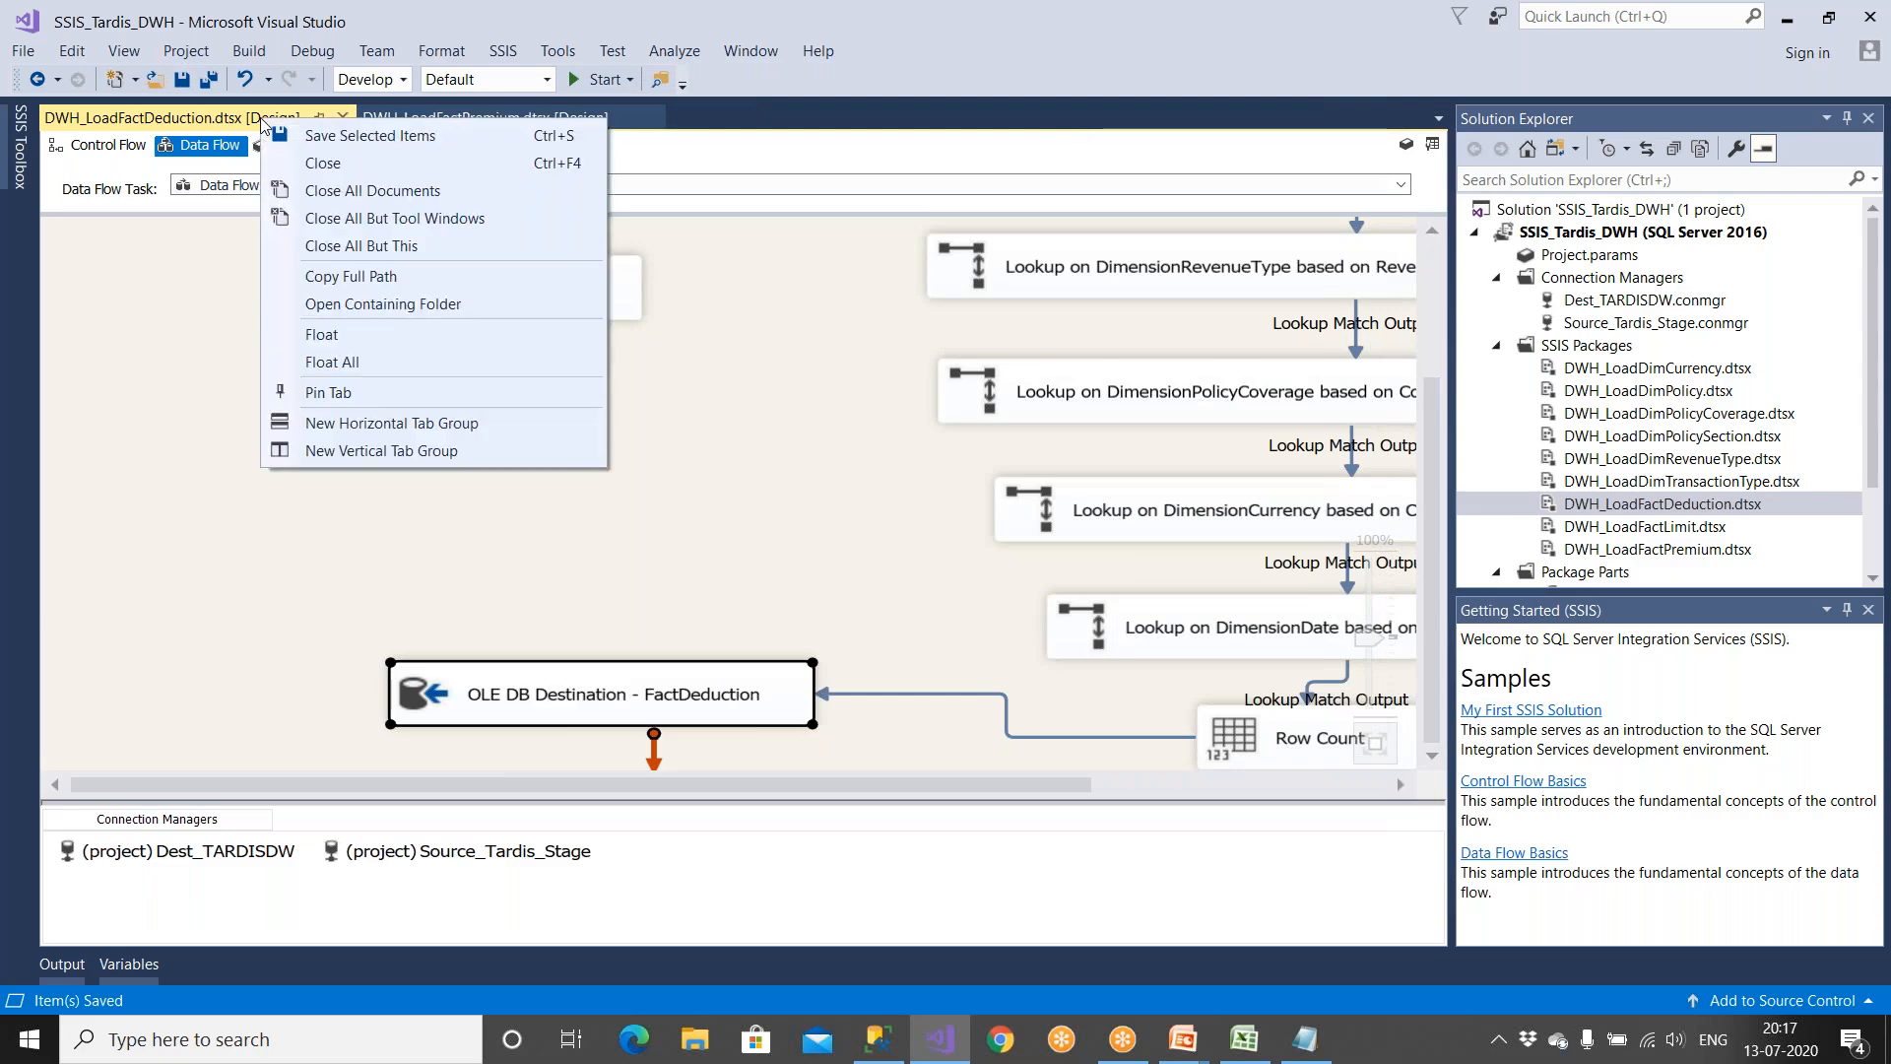
left_click(355, 247)
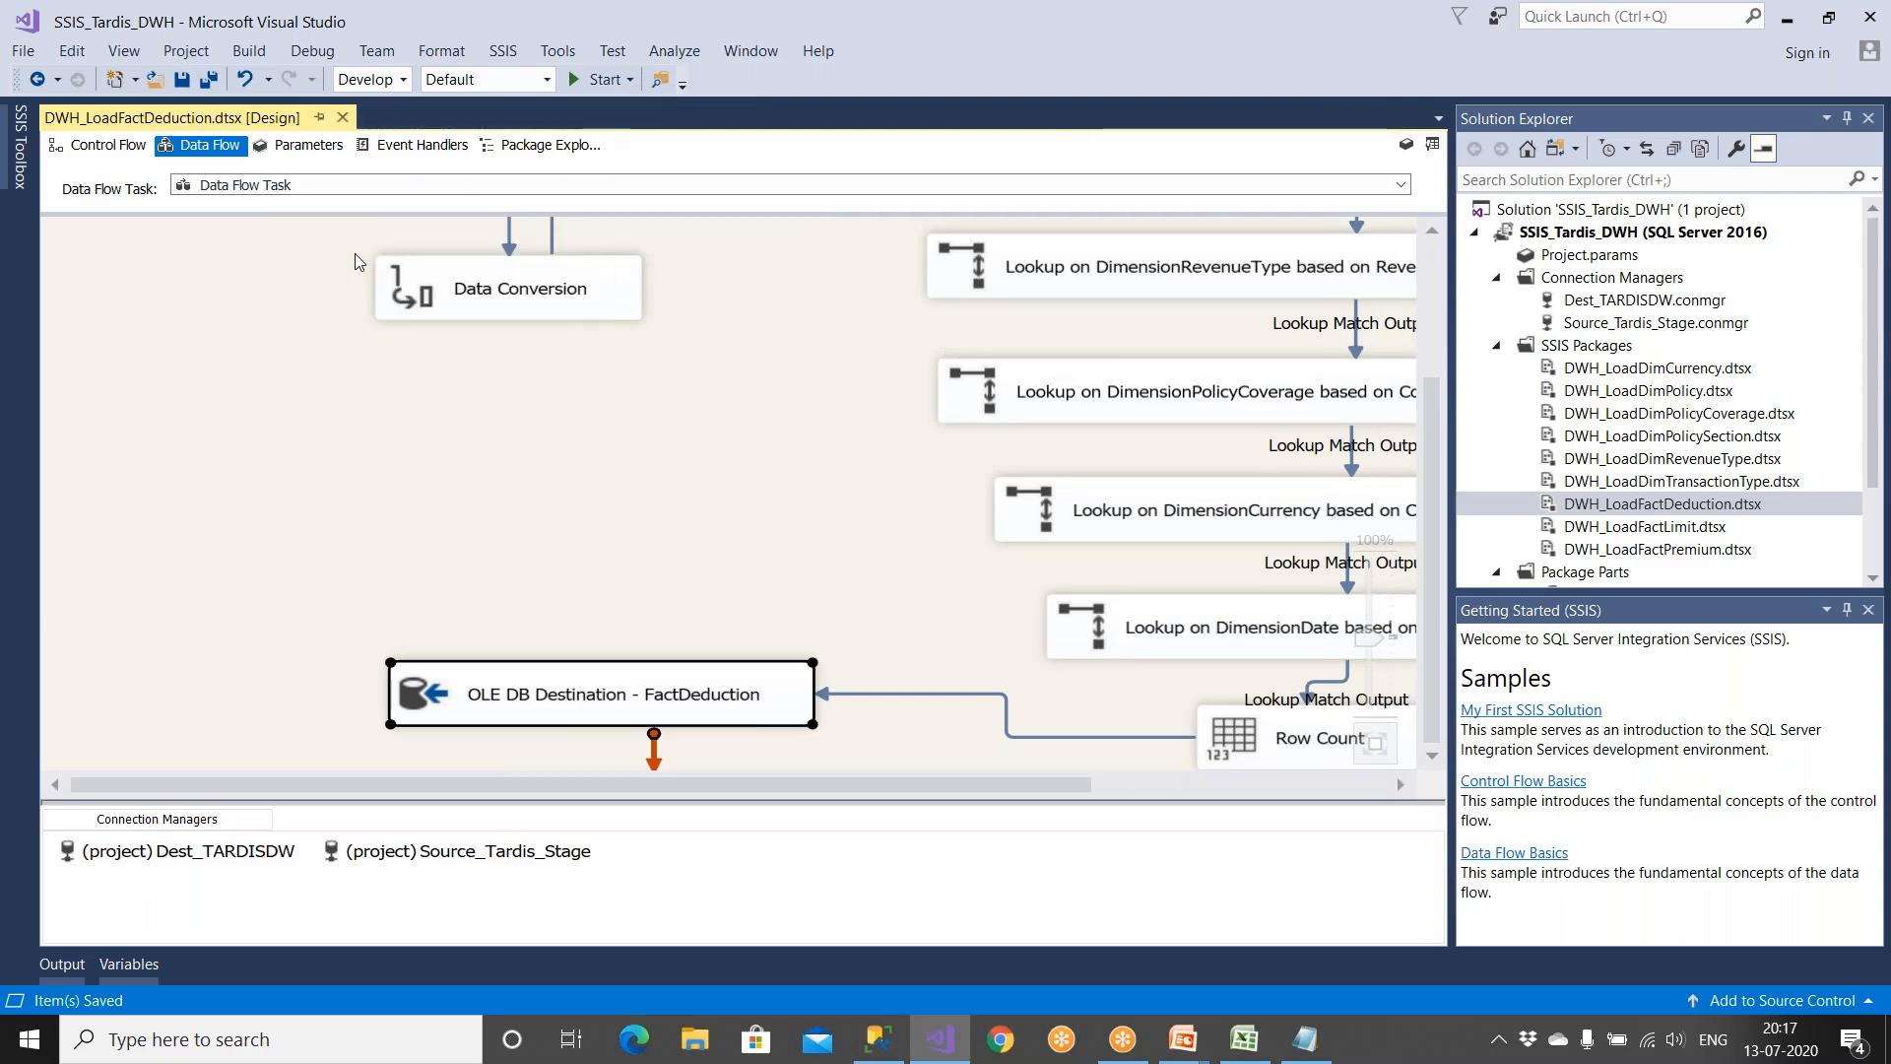
left_click(596, 79)
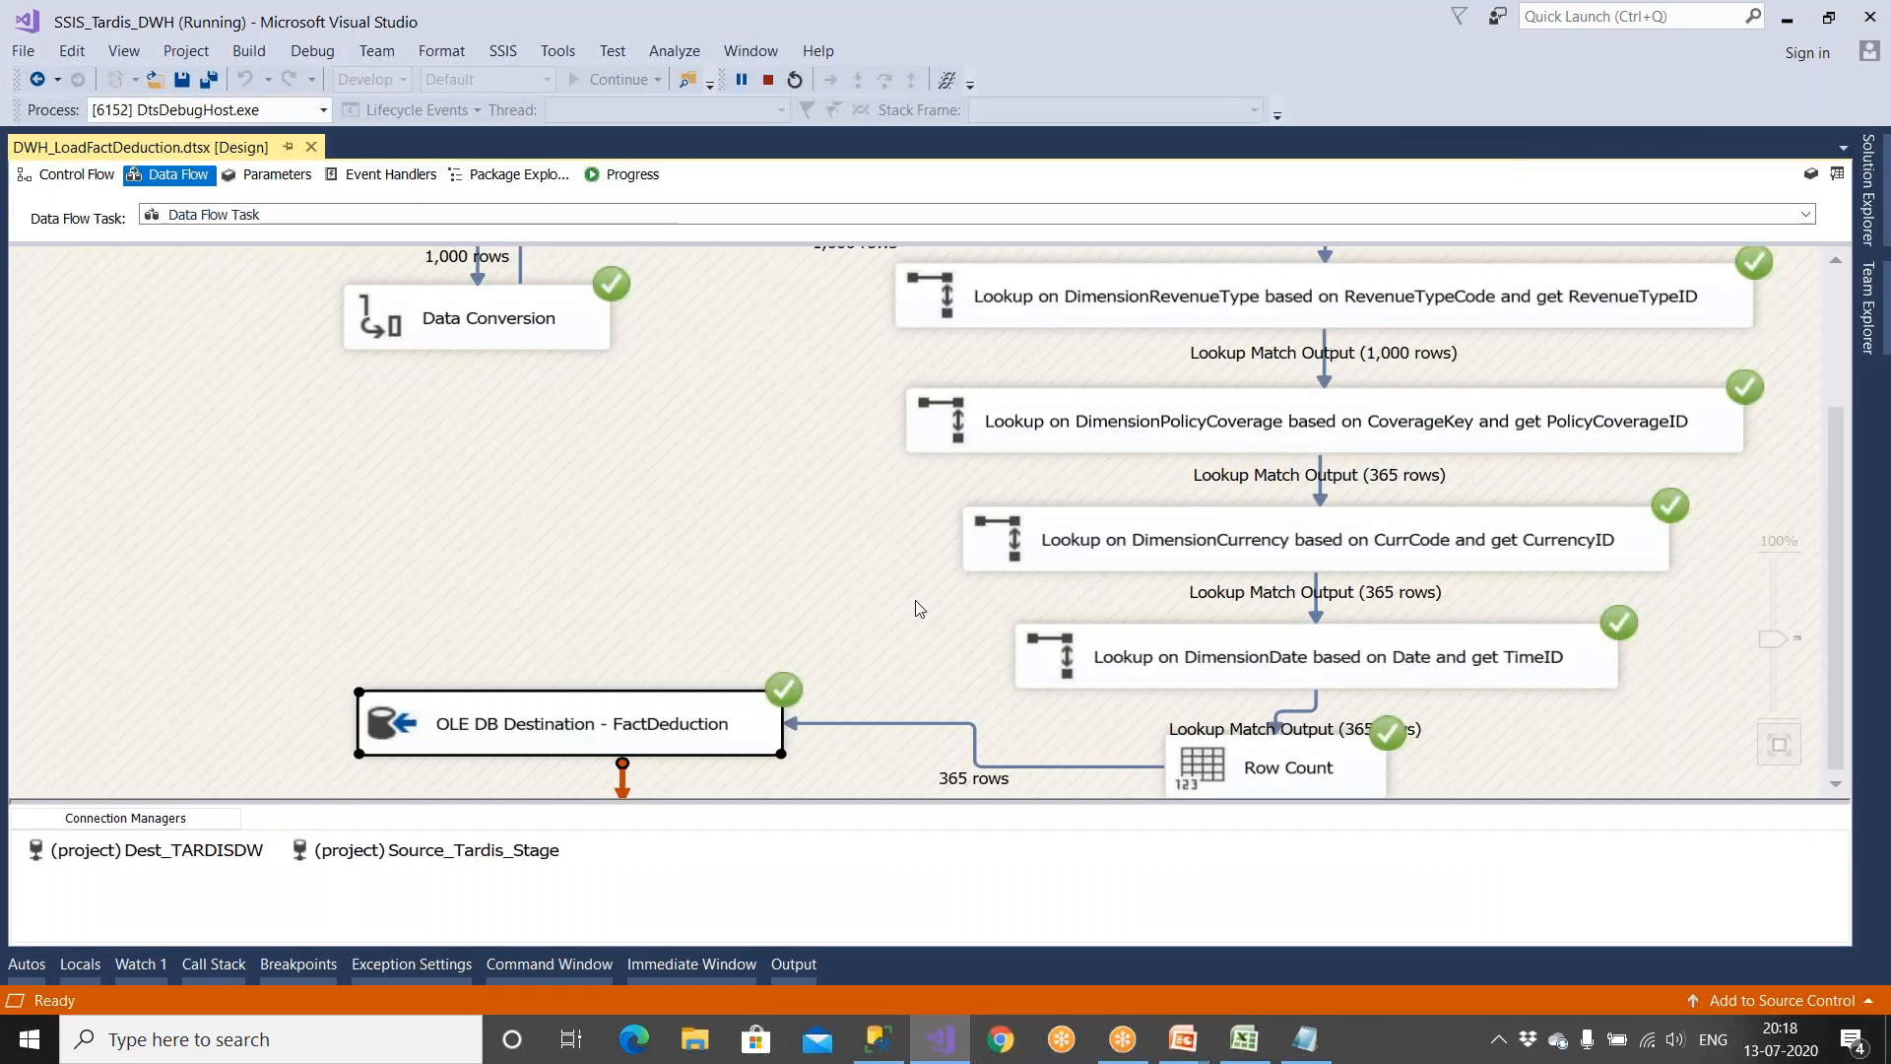
scroll(920, 609, "down", 1)
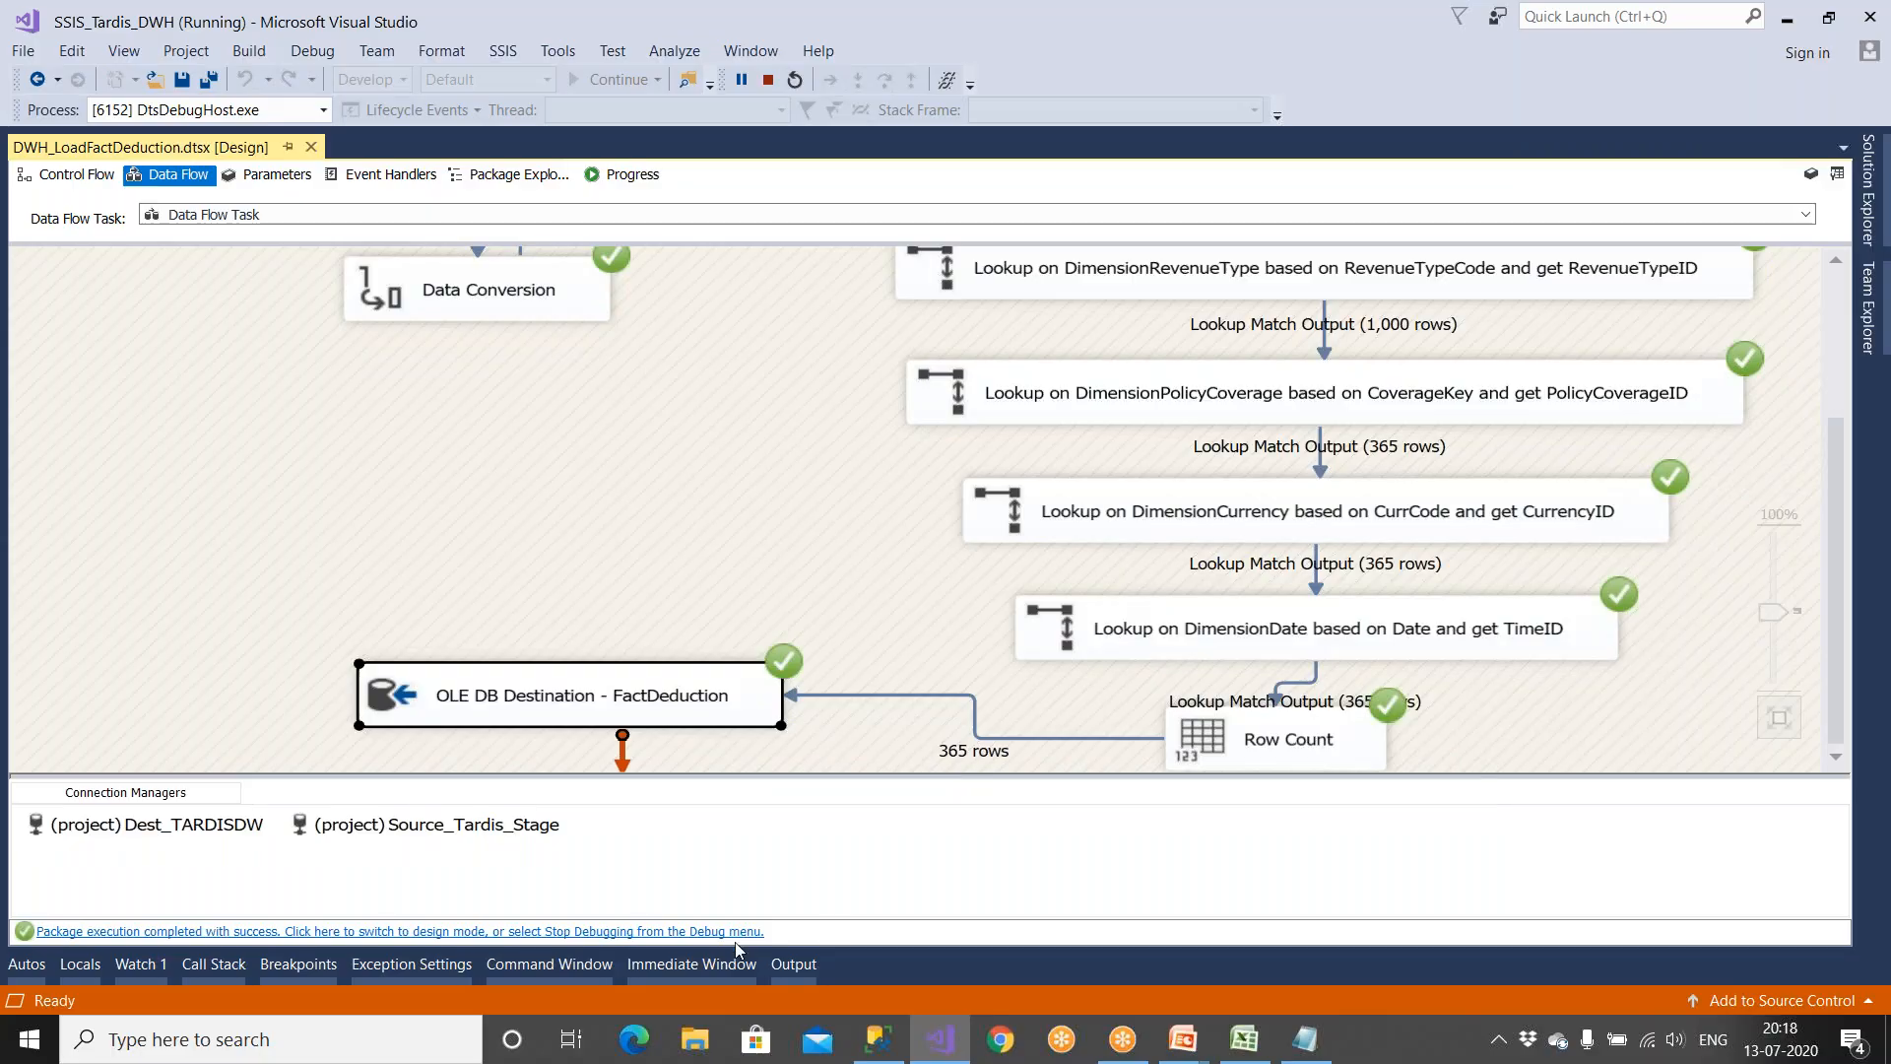
Step: Switch to SQL Server Management Studio and run the select queries on [Fact].[Deduction] and [Fact].[Limit]
left_click(879, 1039)
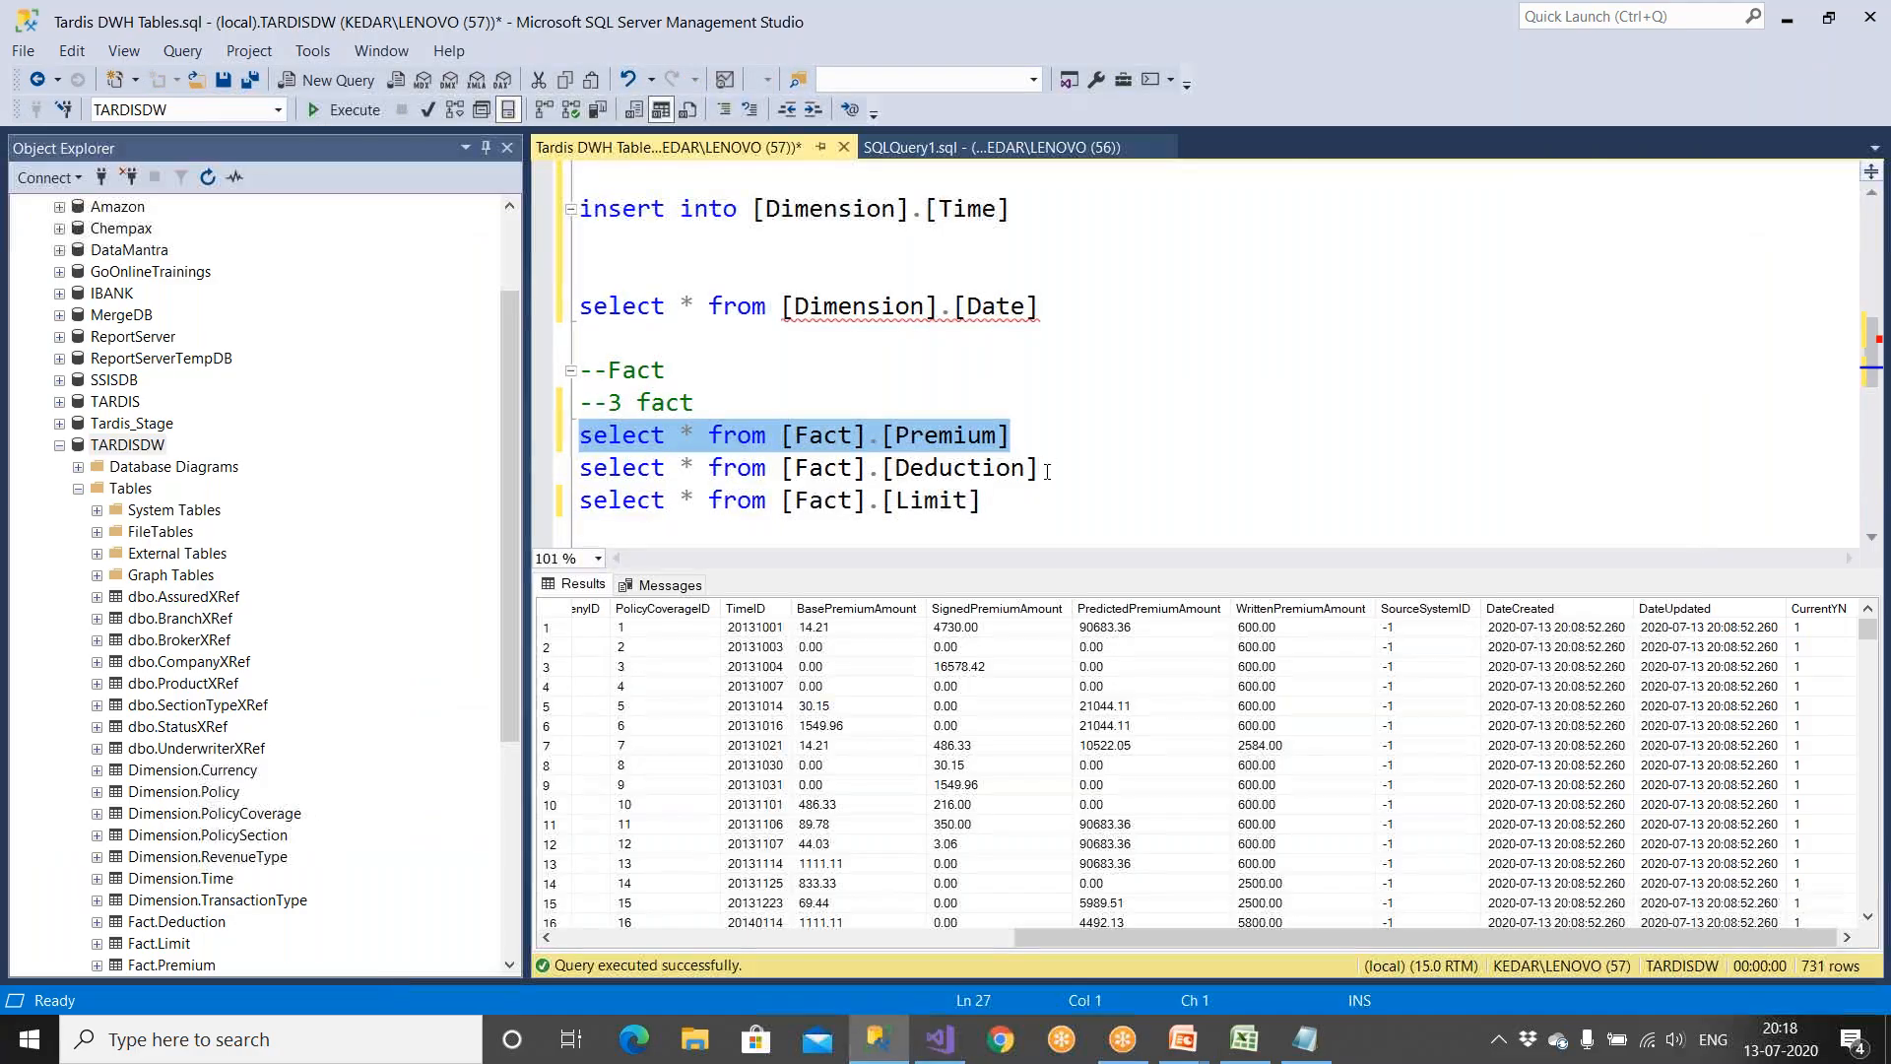
left_click(334, 109)
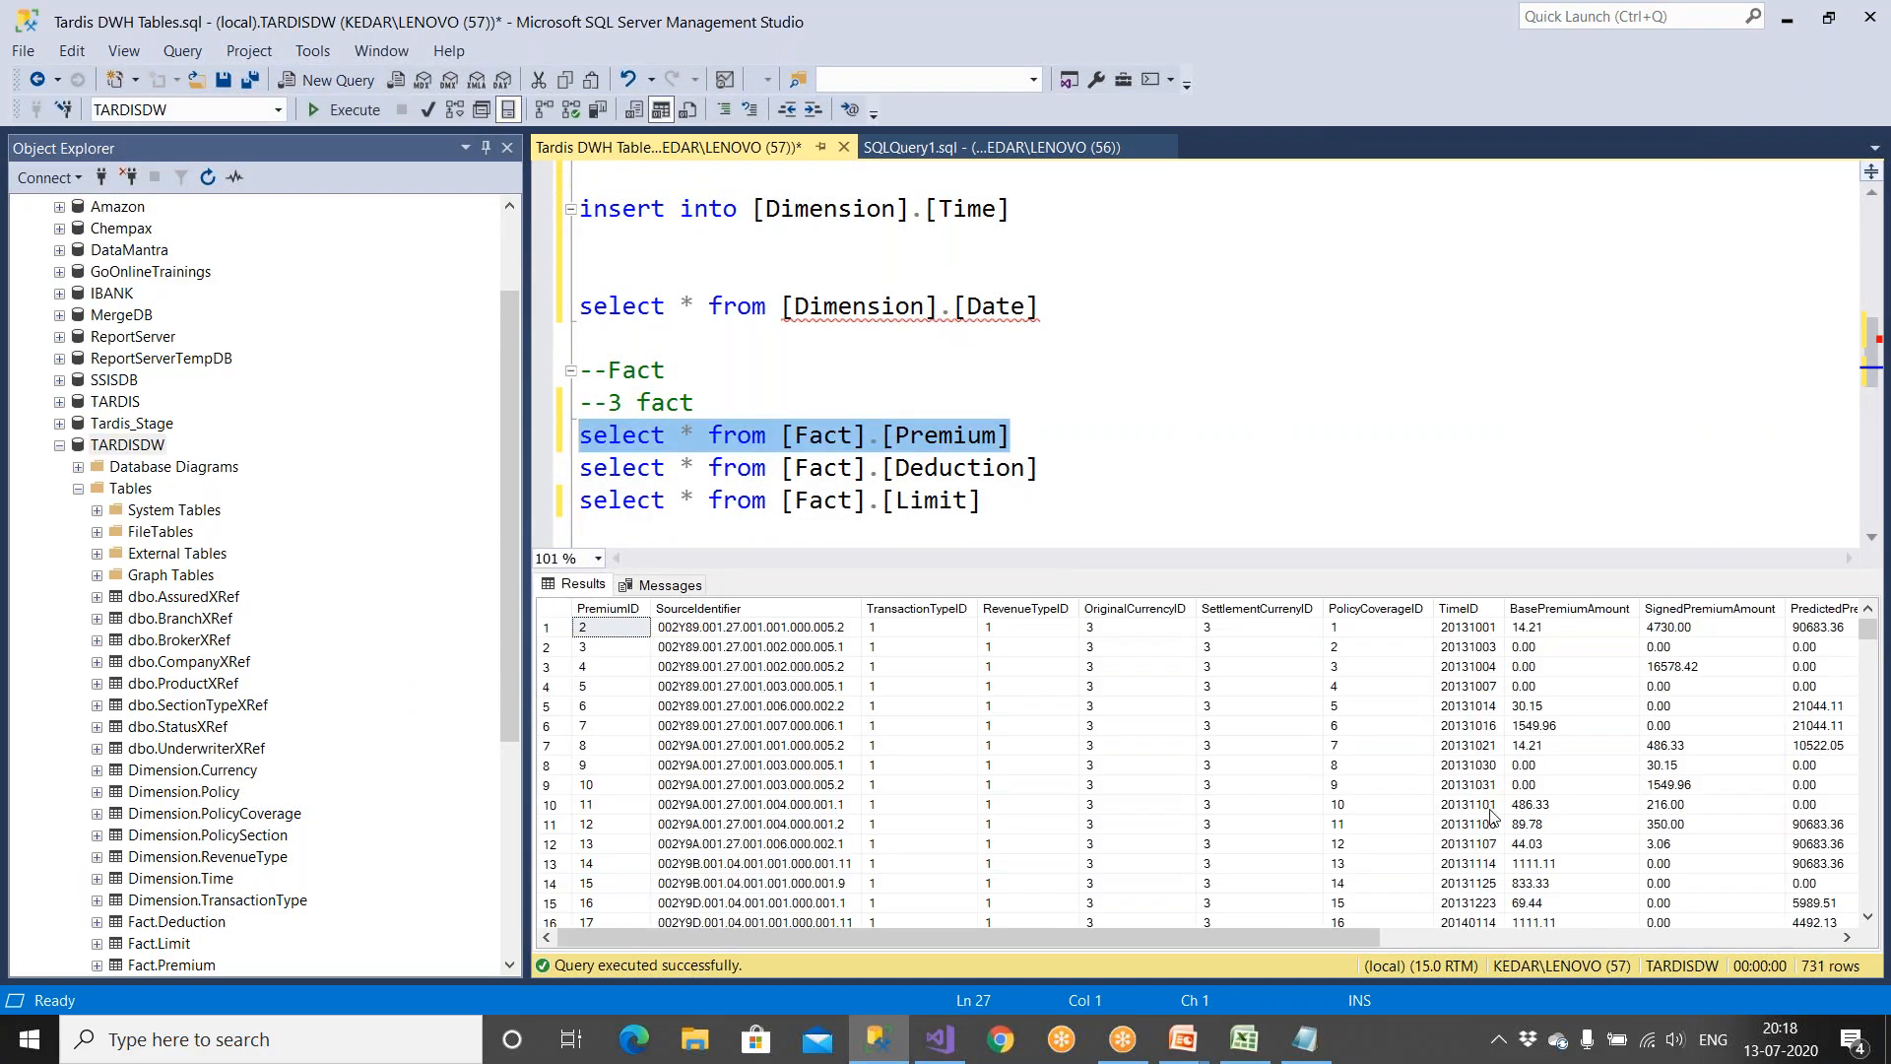
left_click_drag(1056, 471, 478, 472)
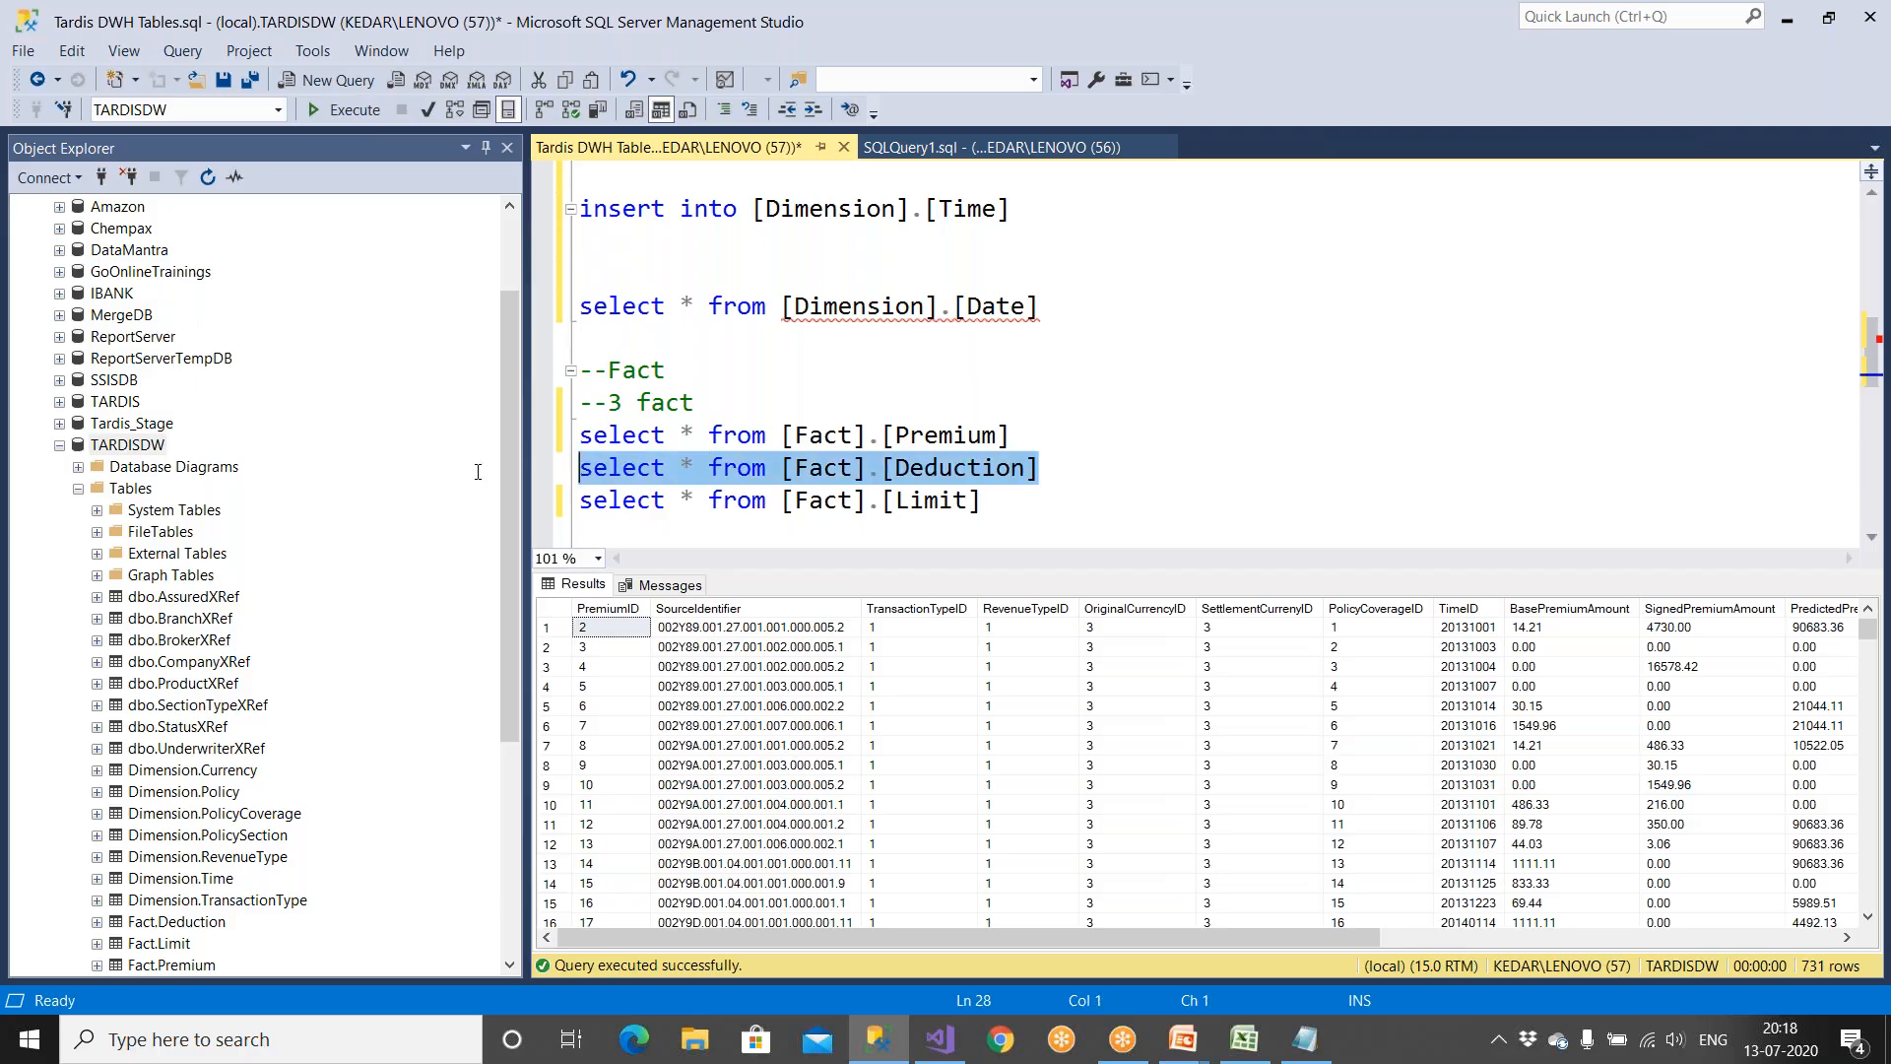
left_click(360, 110)
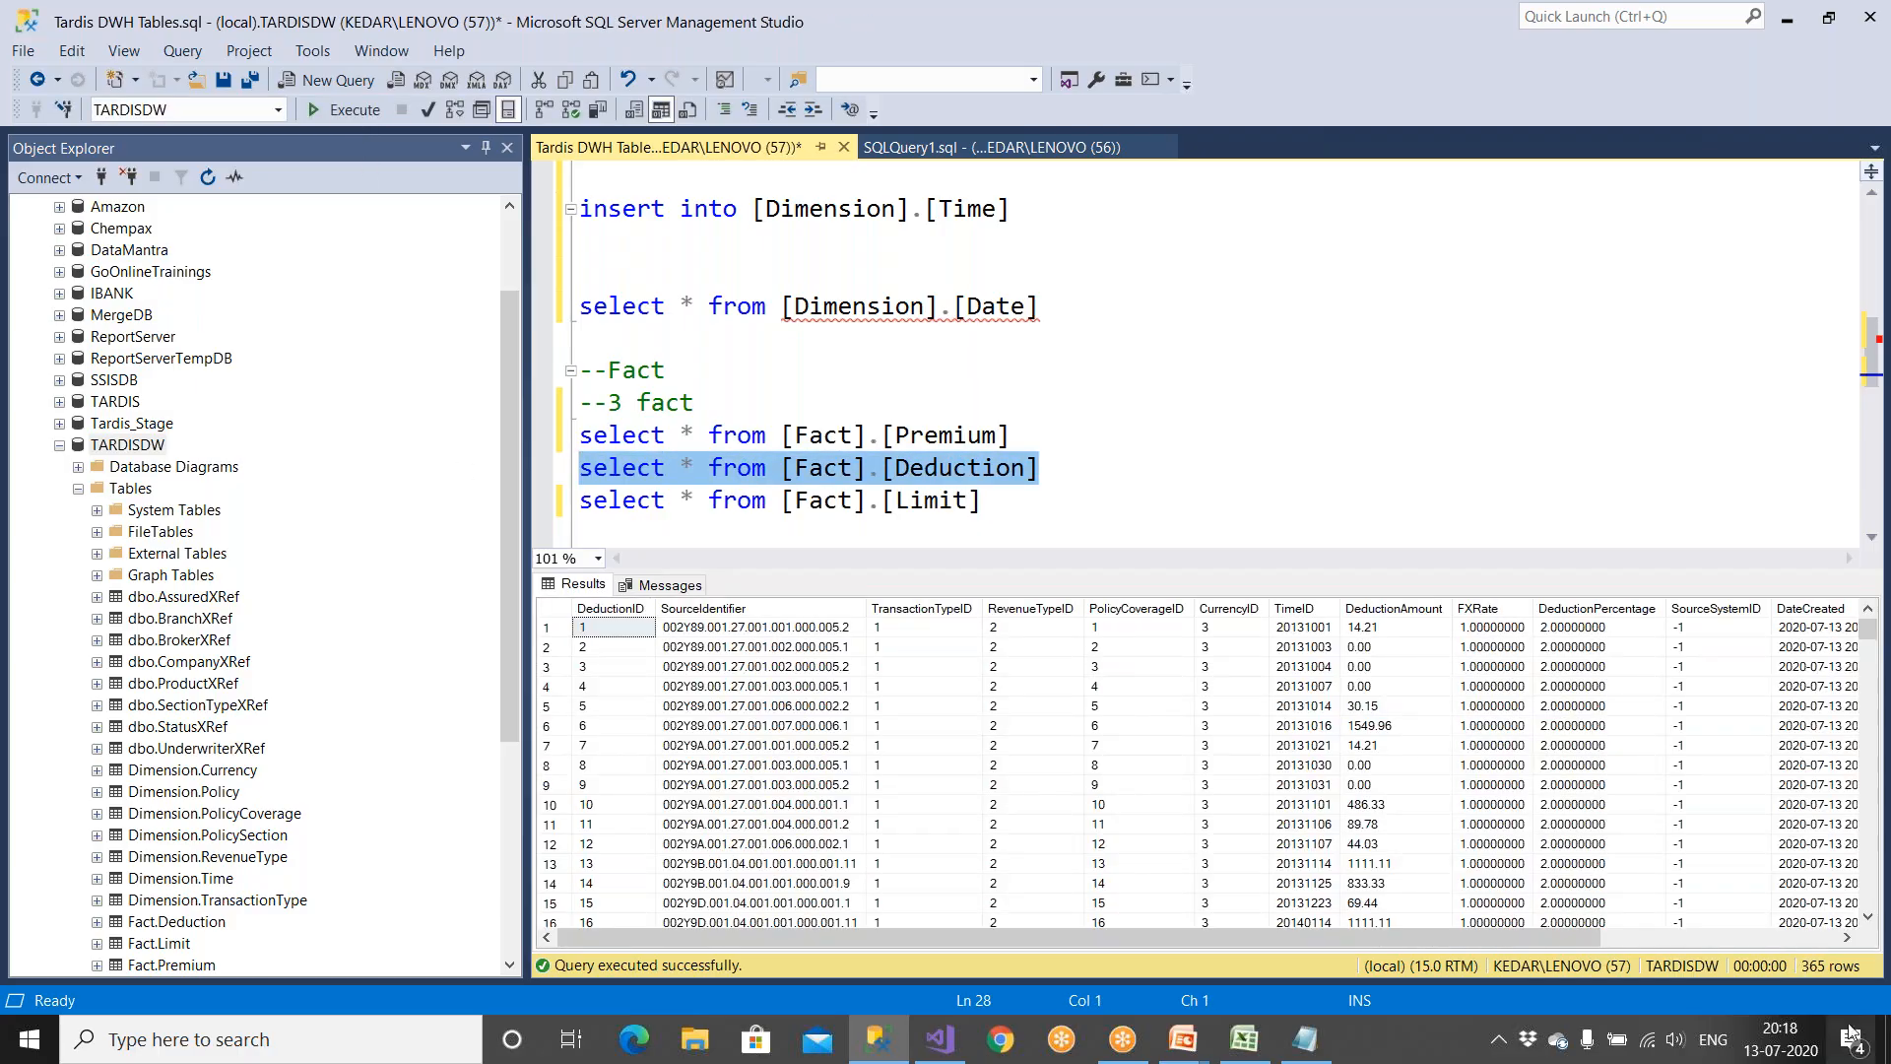
left_click_drag(1002, 508, 473, 504)
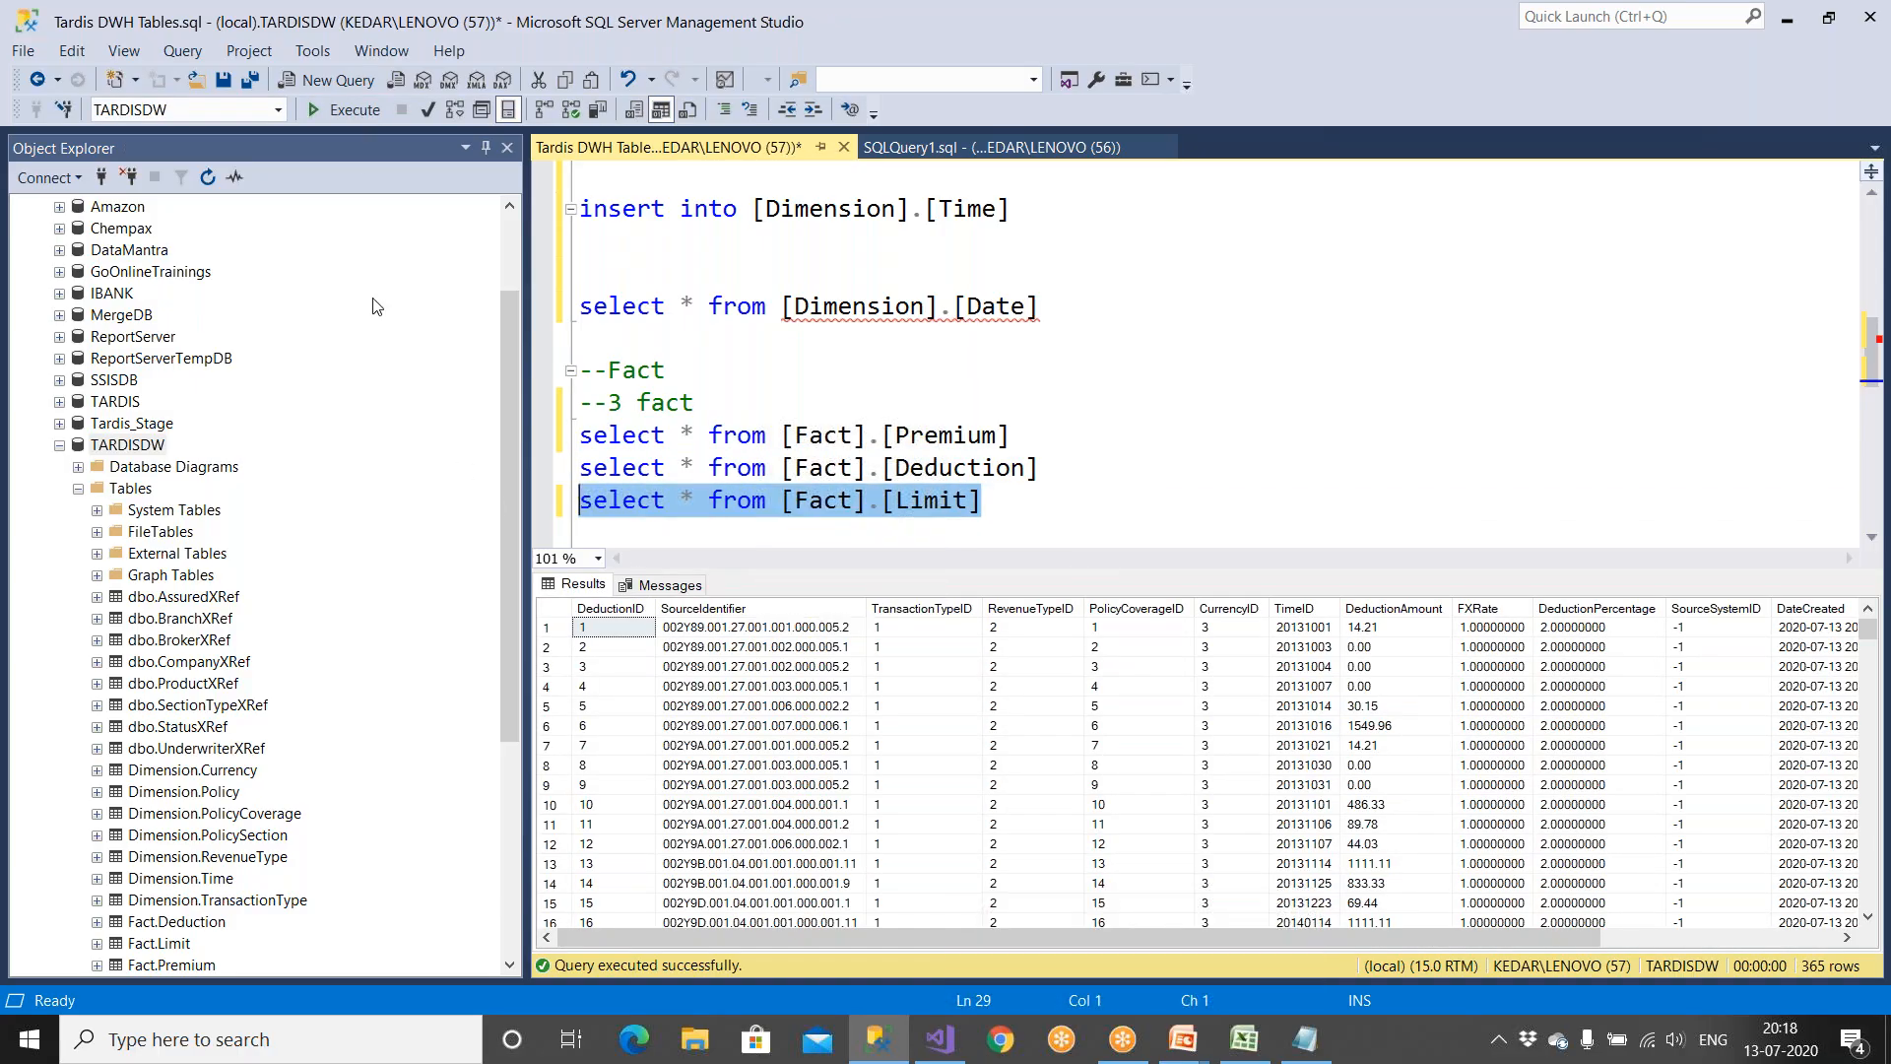
left_click(360, 111)
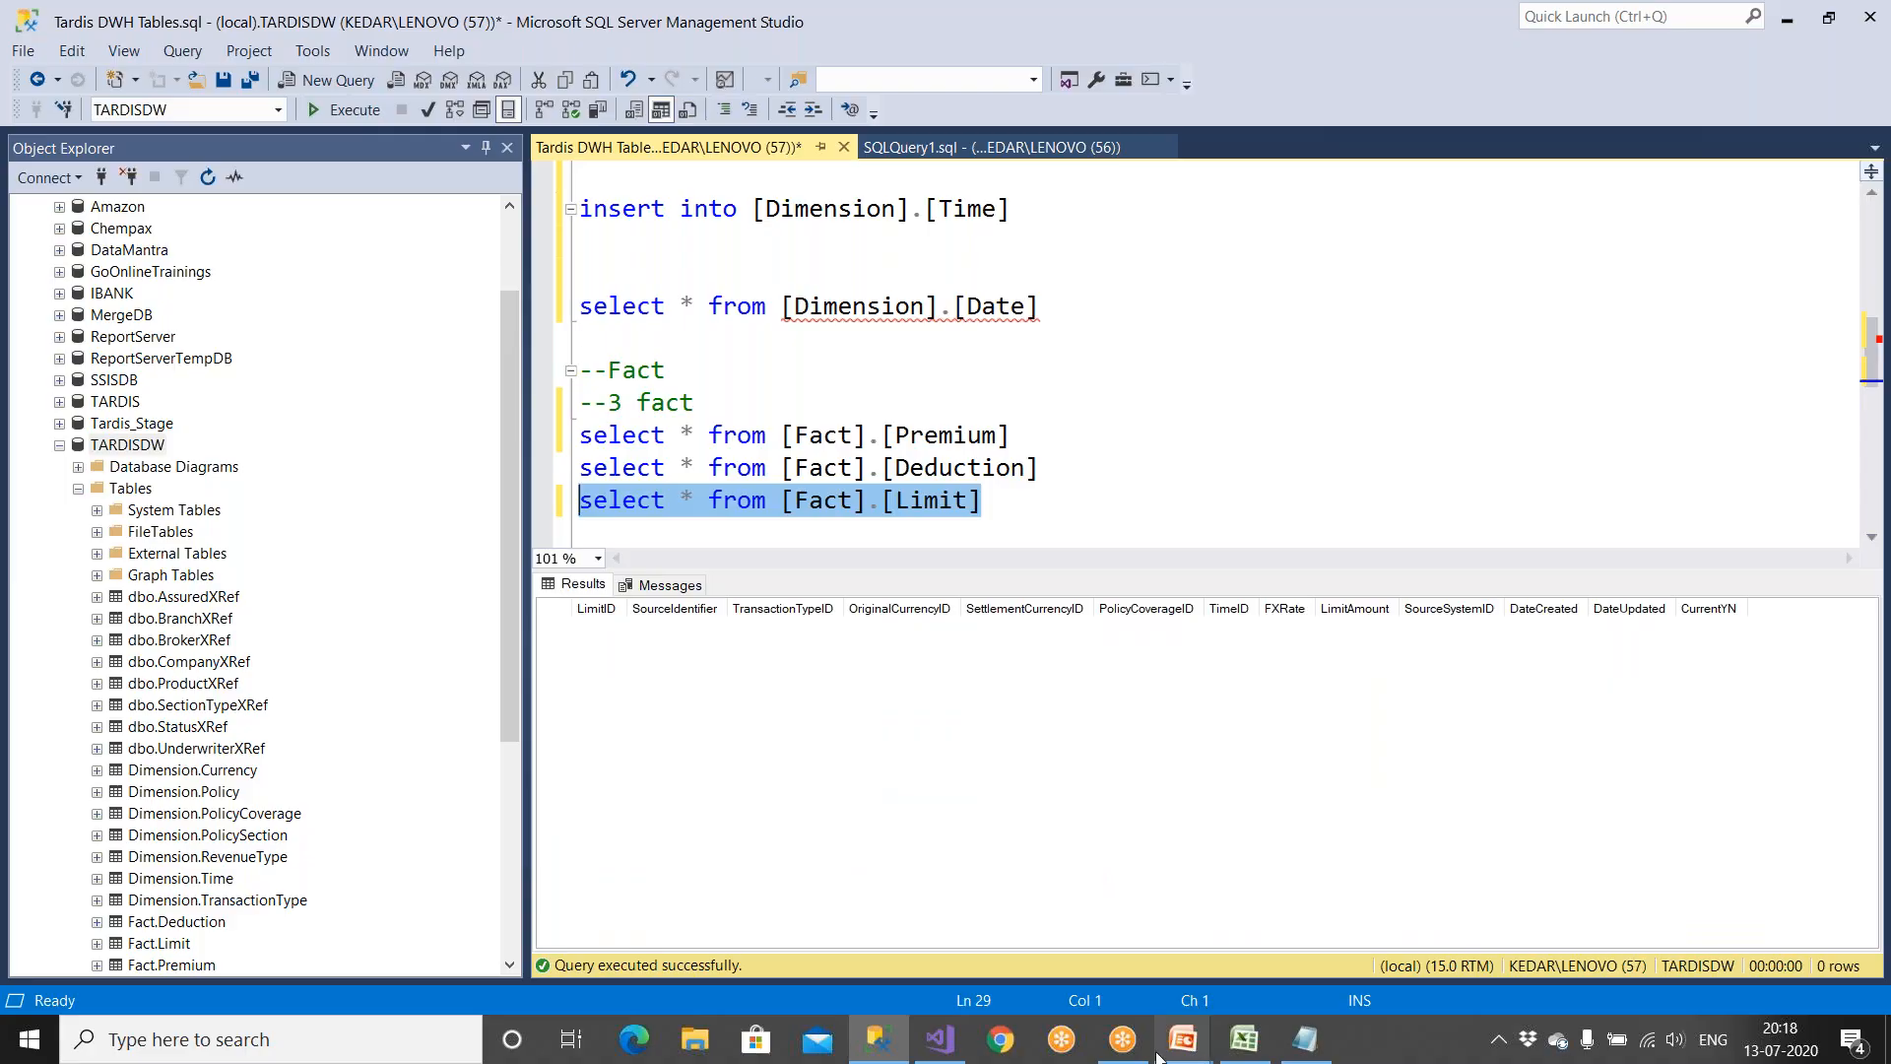
Step: Switch to Visual Studio, open DWH_LoadFactLimit.dtsx and close the DWH_LoadFactDeduction package
left_click(941, 1039)
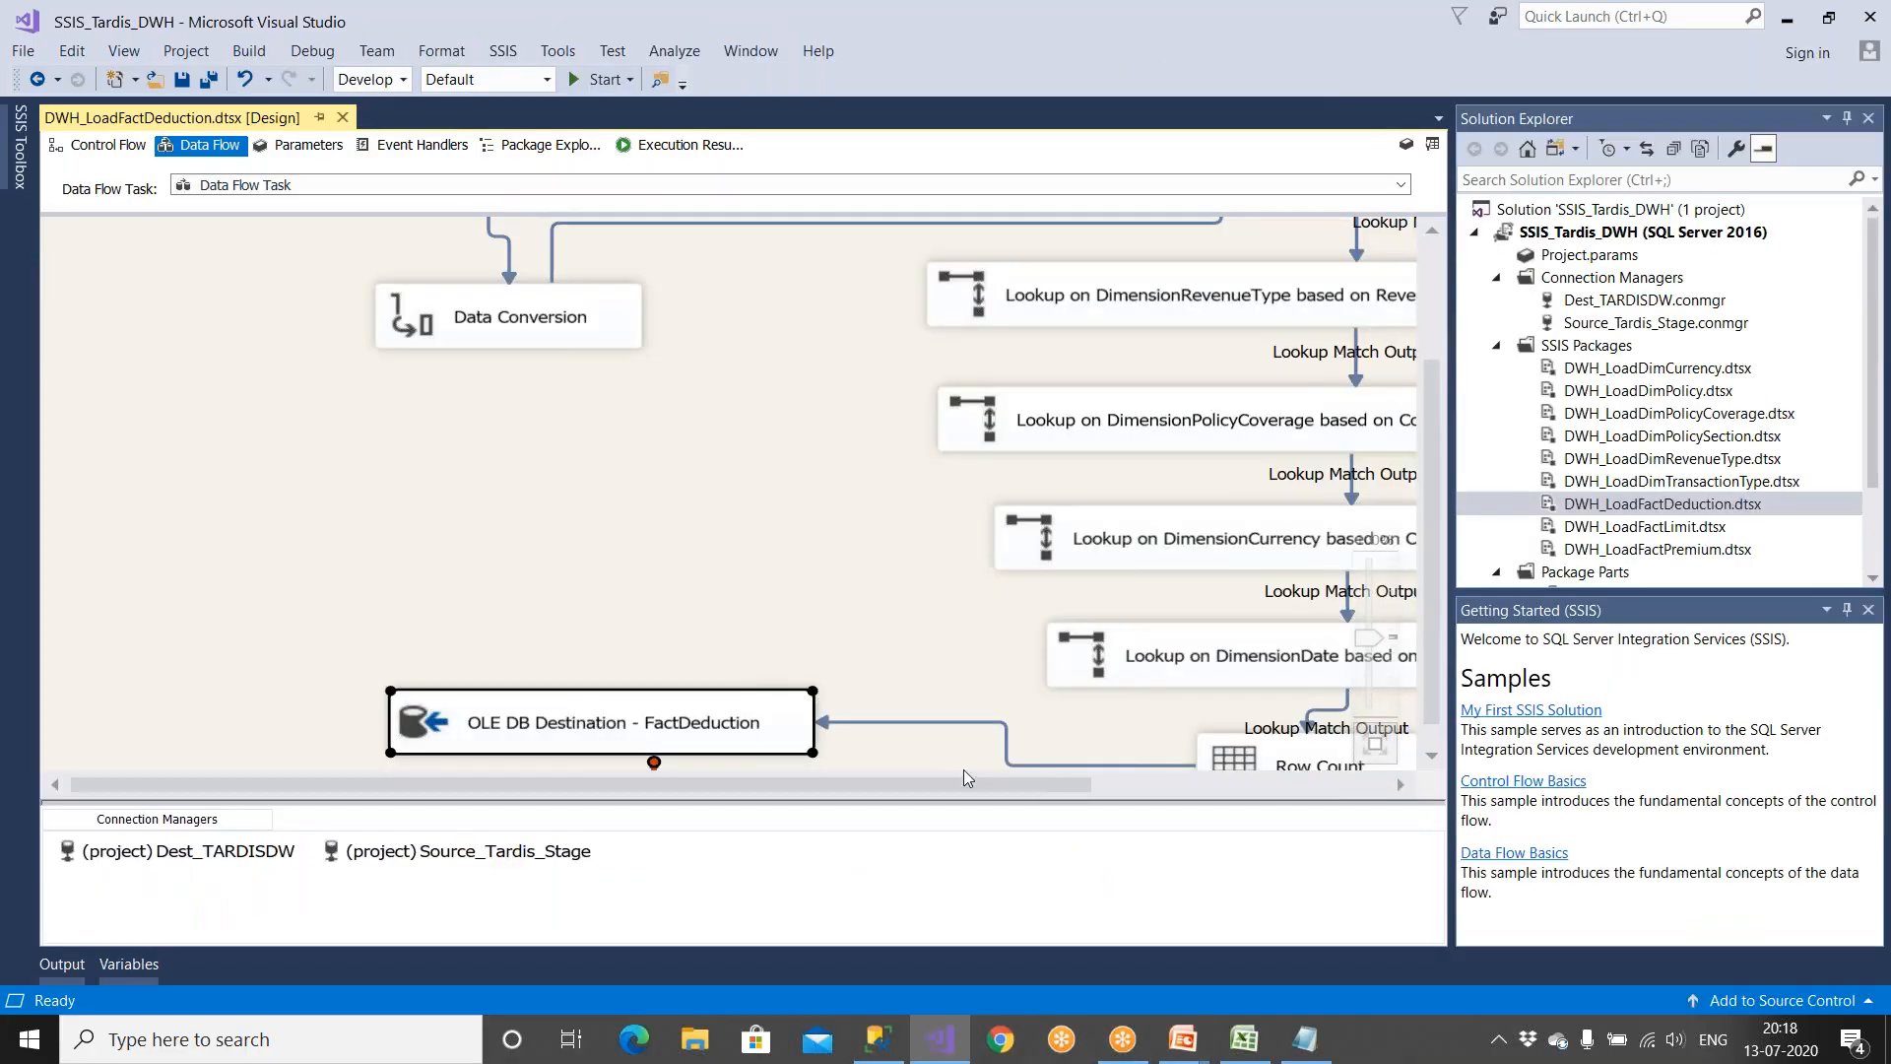
double_click(1652, 529)
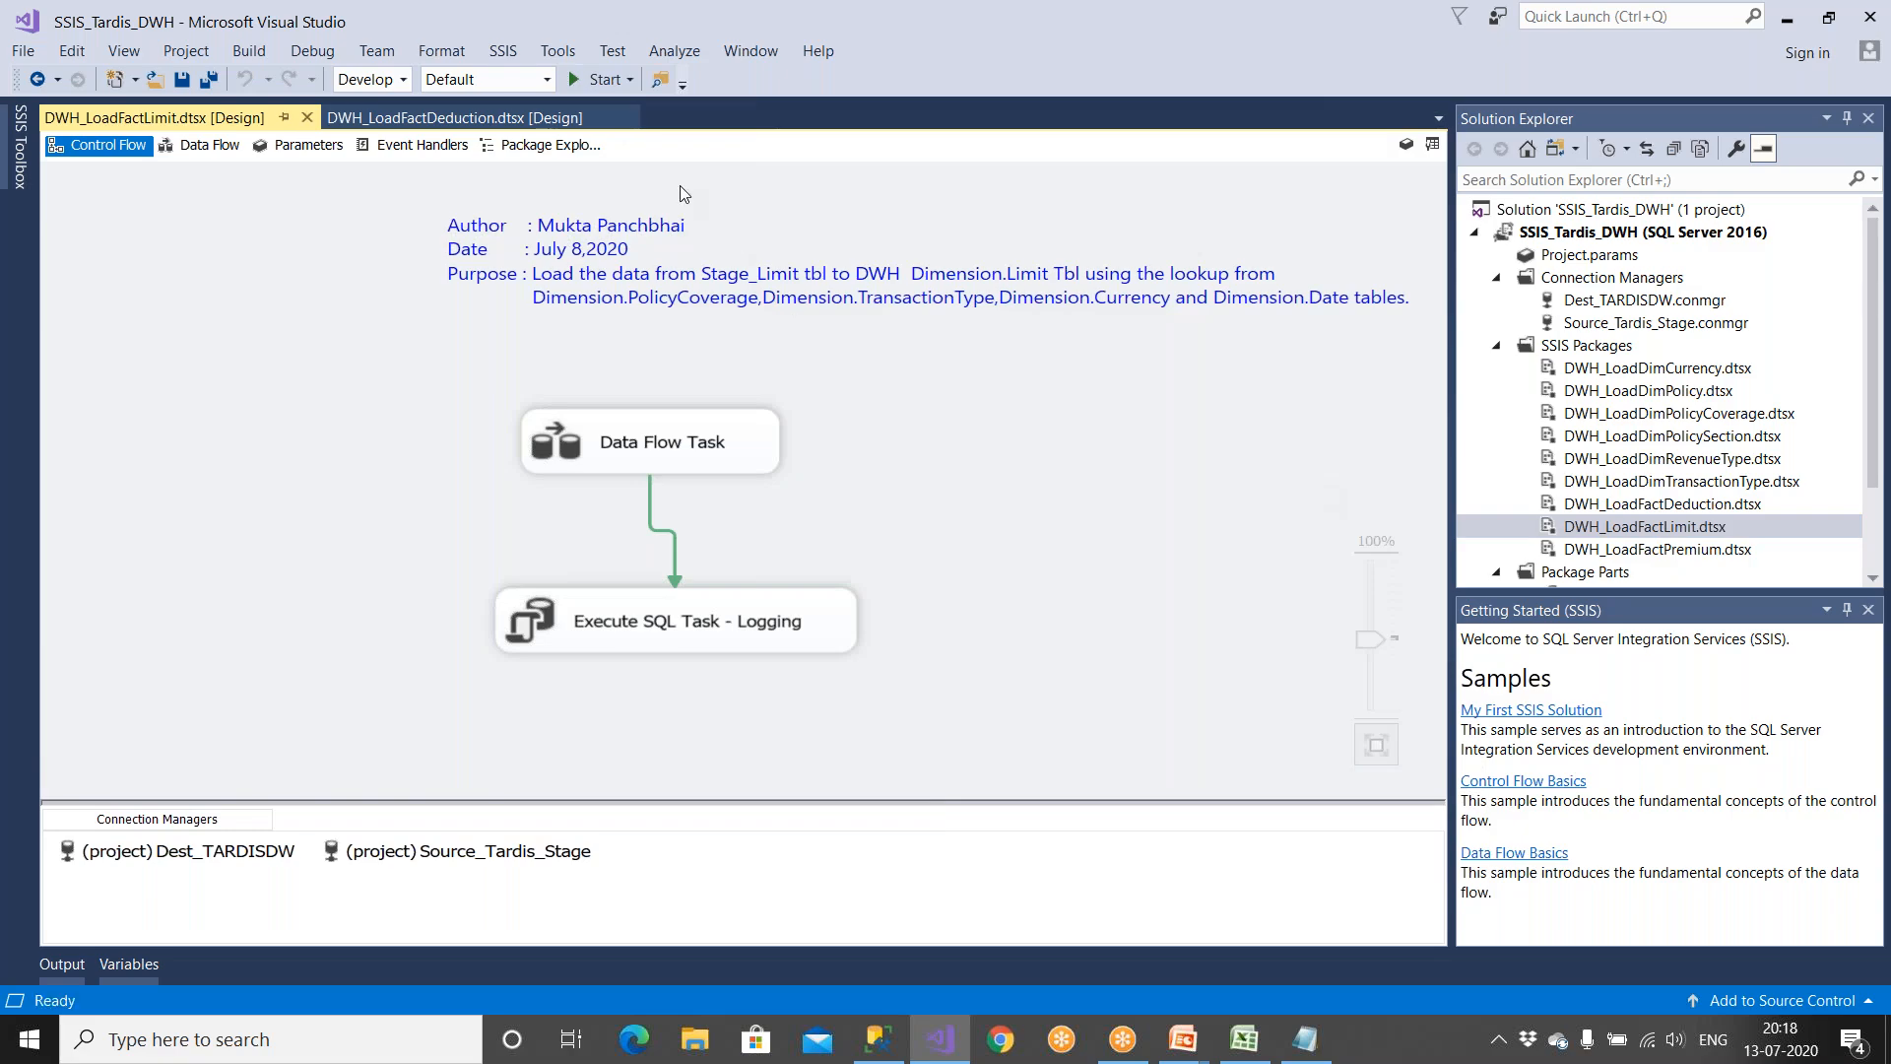
left_click(527, 118)
left_click(626, 119)
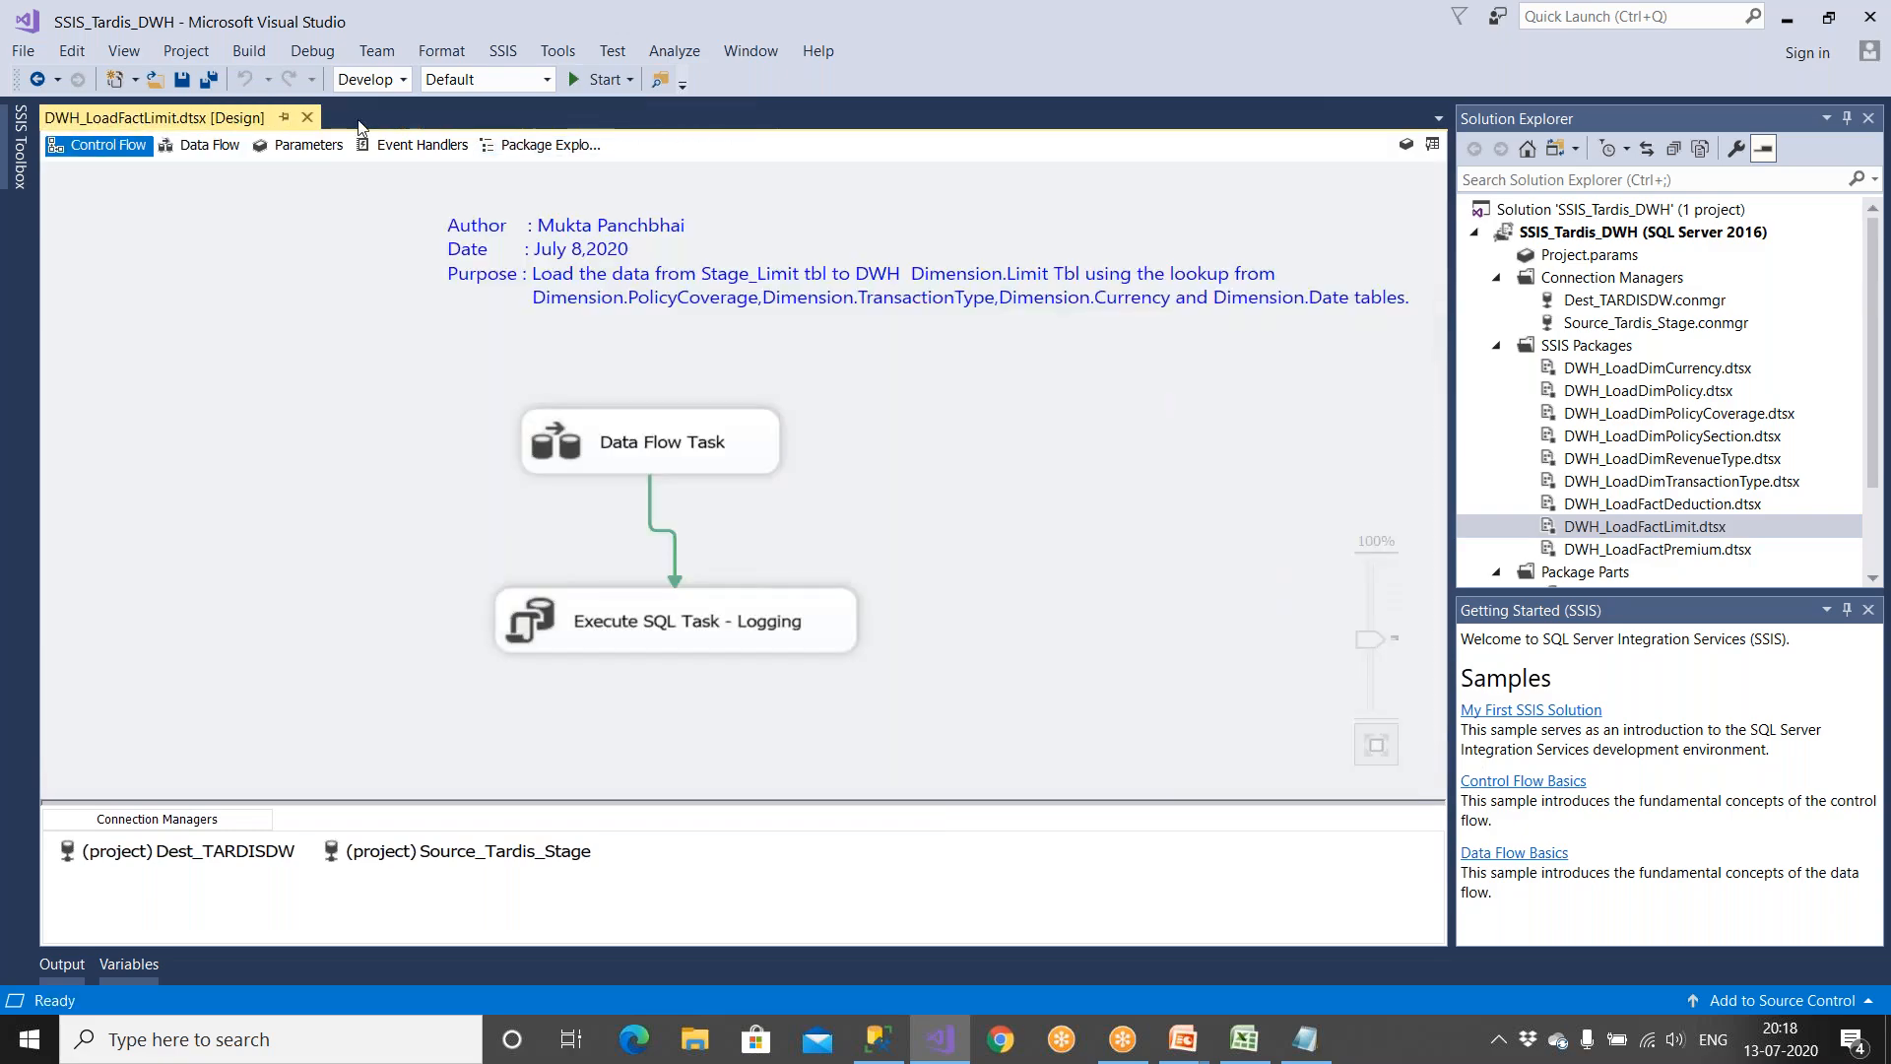
Step: Open the Data Flow Task and review the connection and column mapping of the lookup on DimensionDate, accepting its settings
double_click(652, 440)
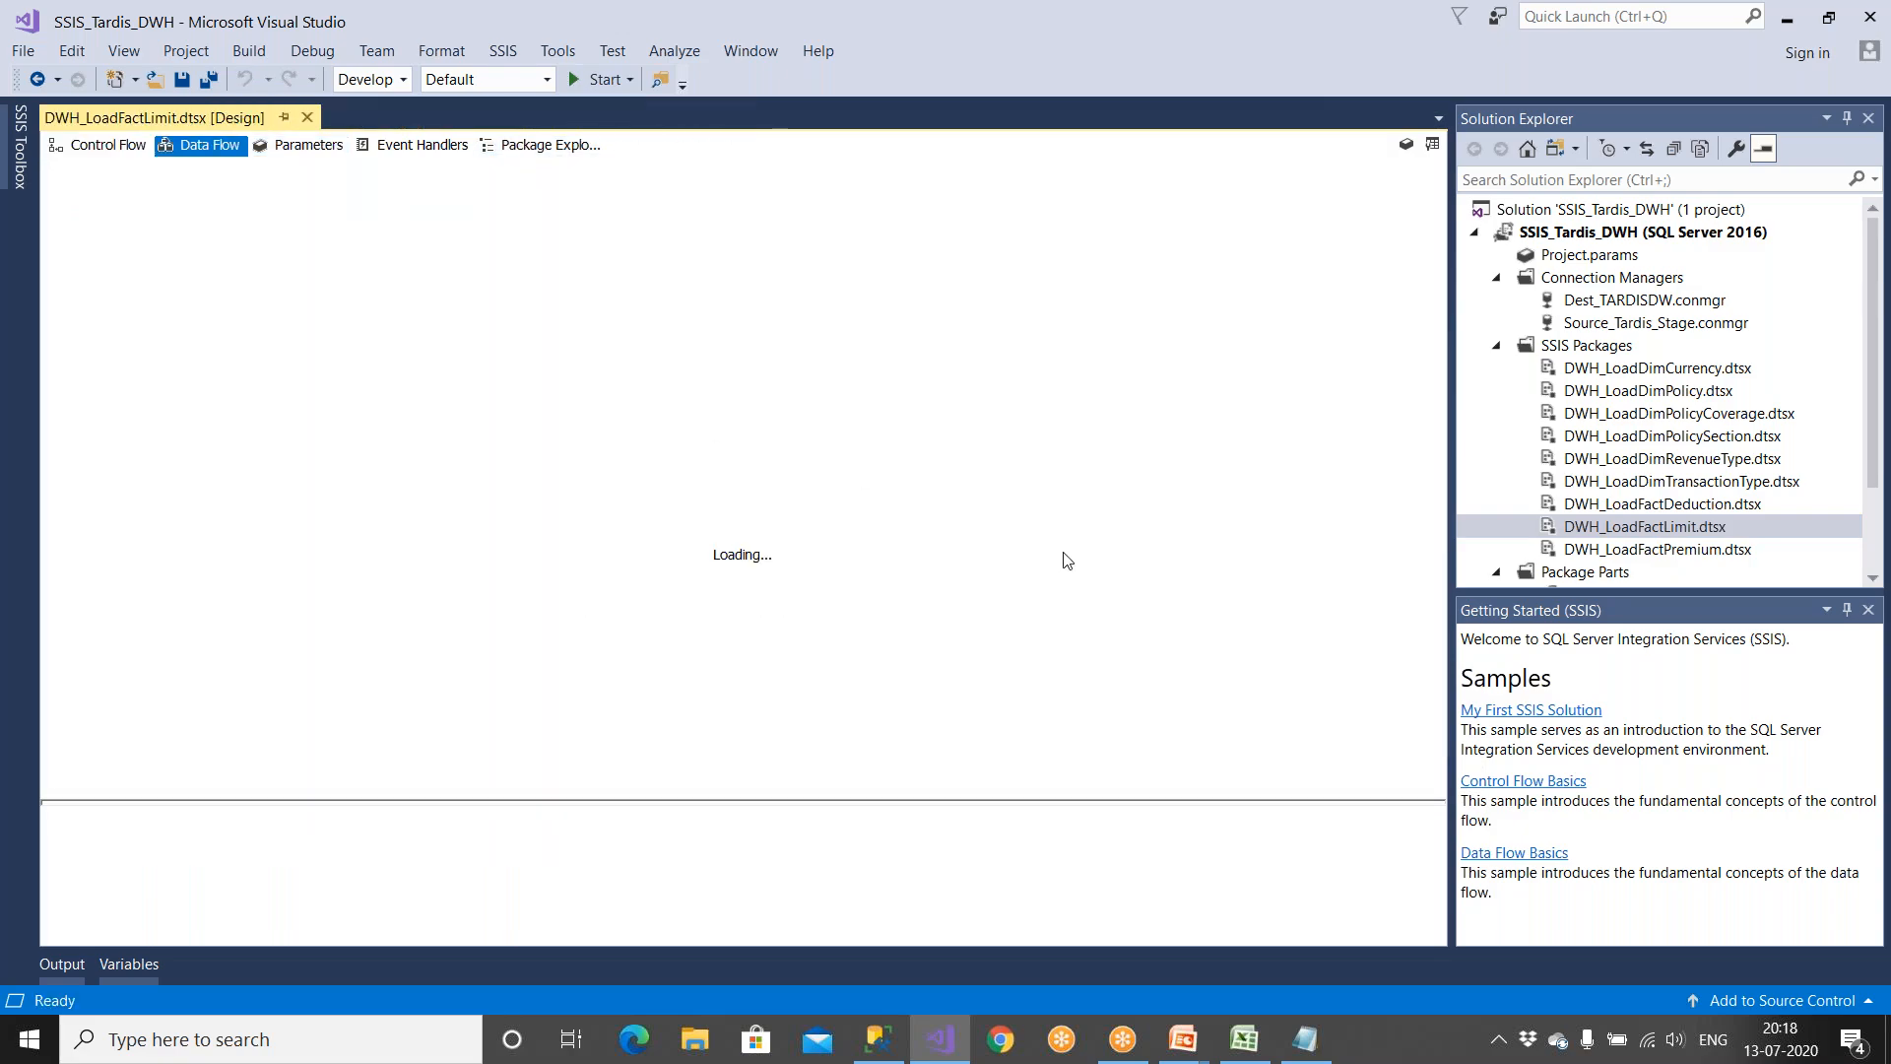
scroll(1086, 602, "down", 3)
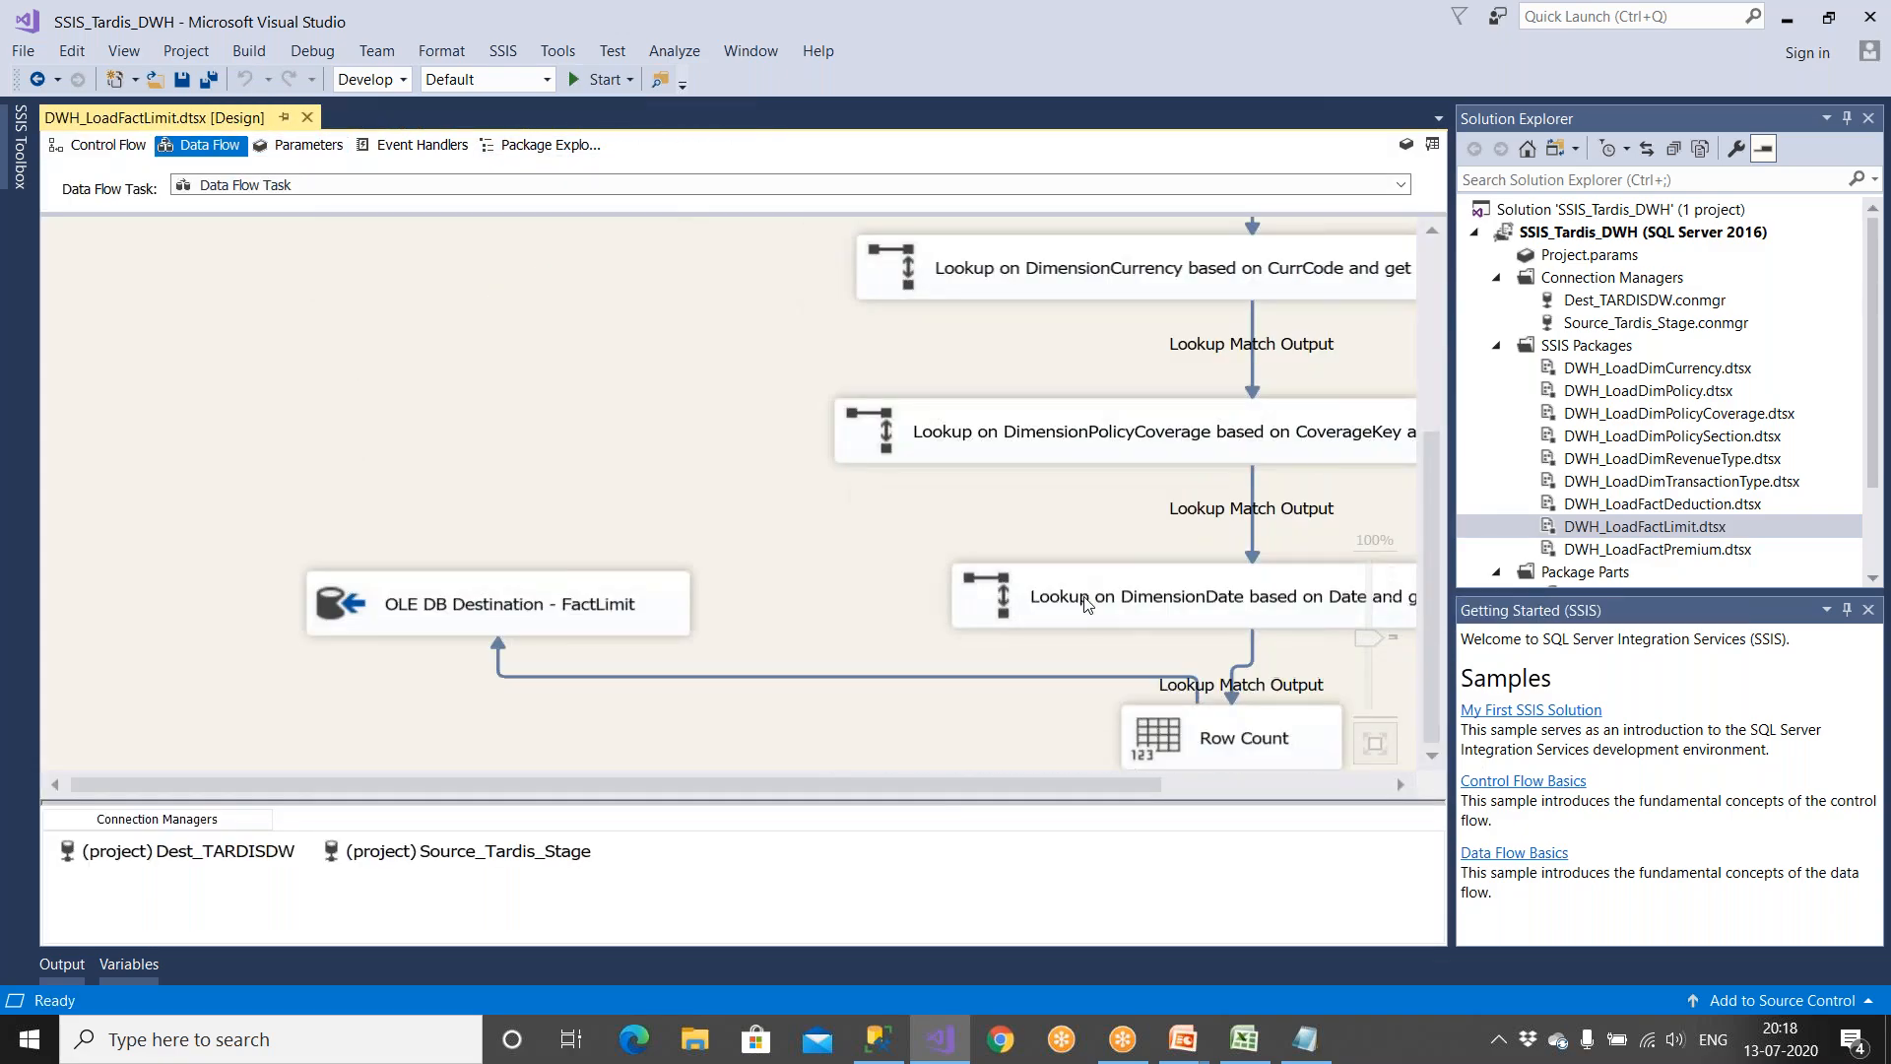
left_click(1202, 782)
left_click(1197, 620)
double_click(1197, 621)
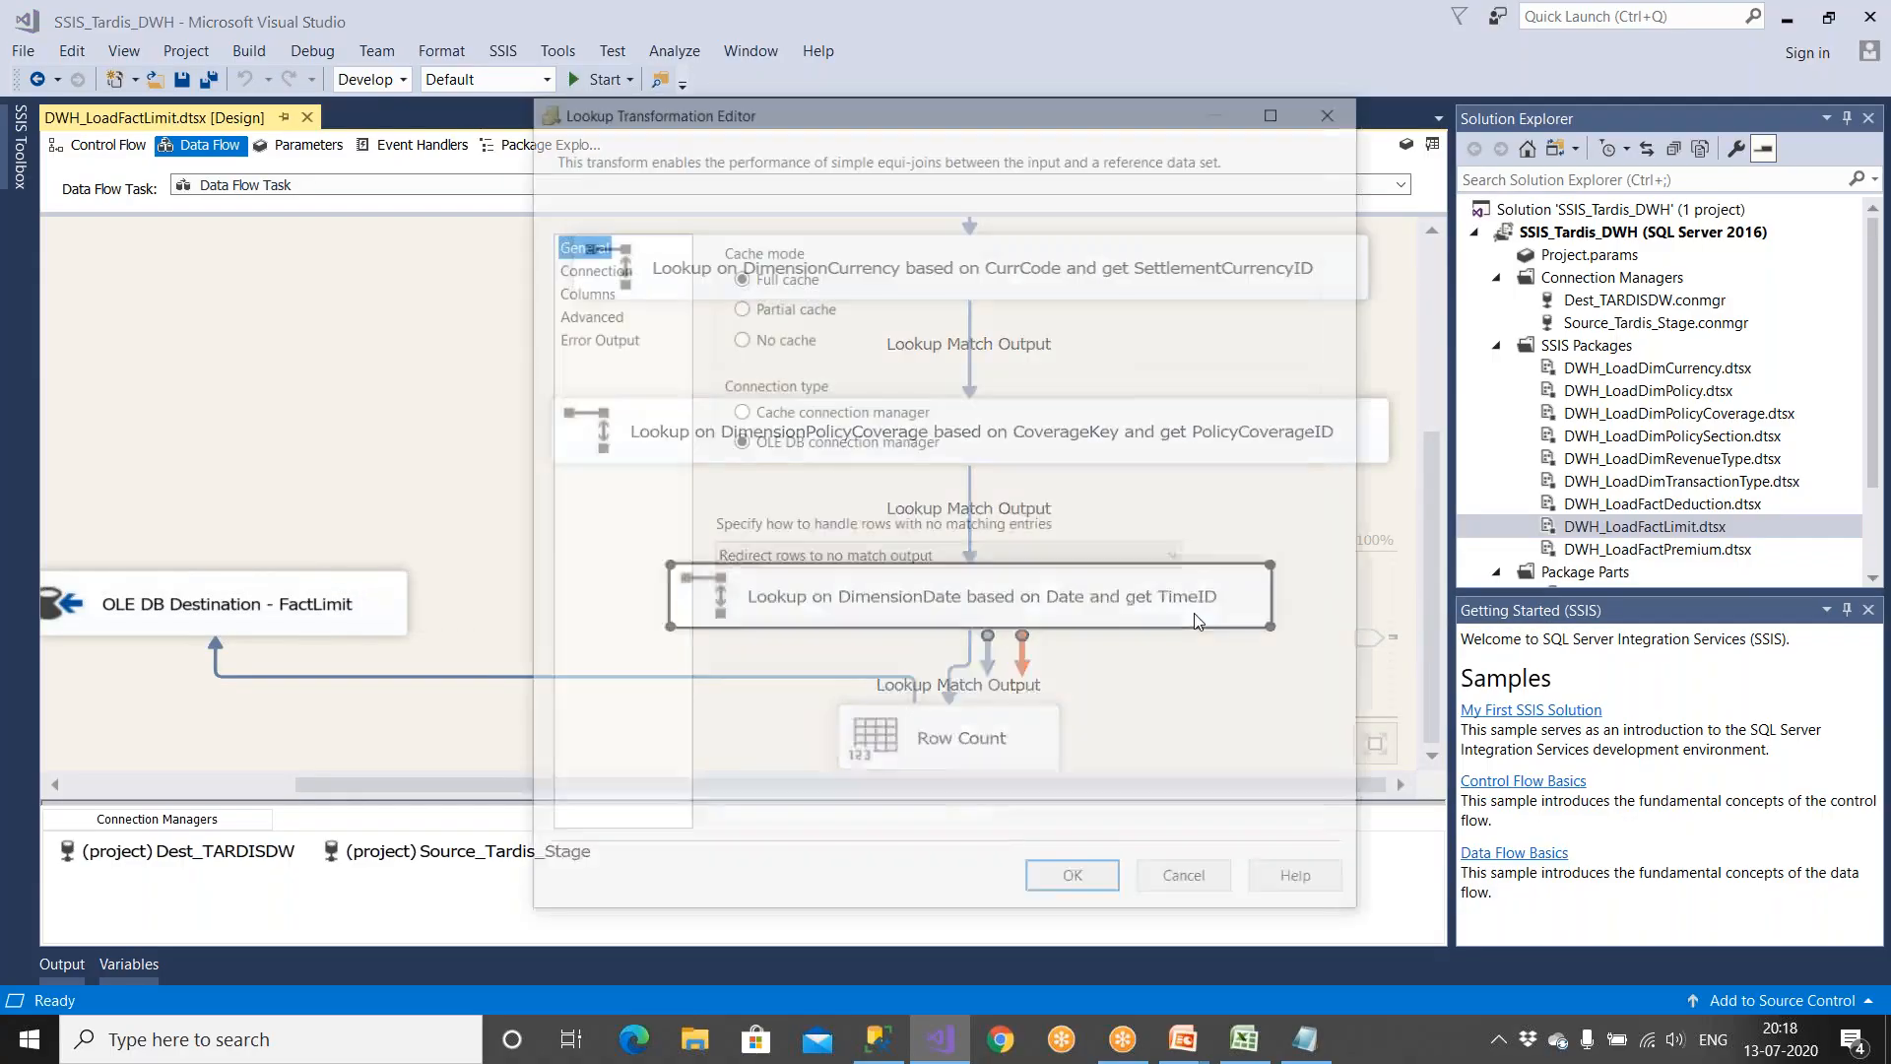
left_click(595, 266)
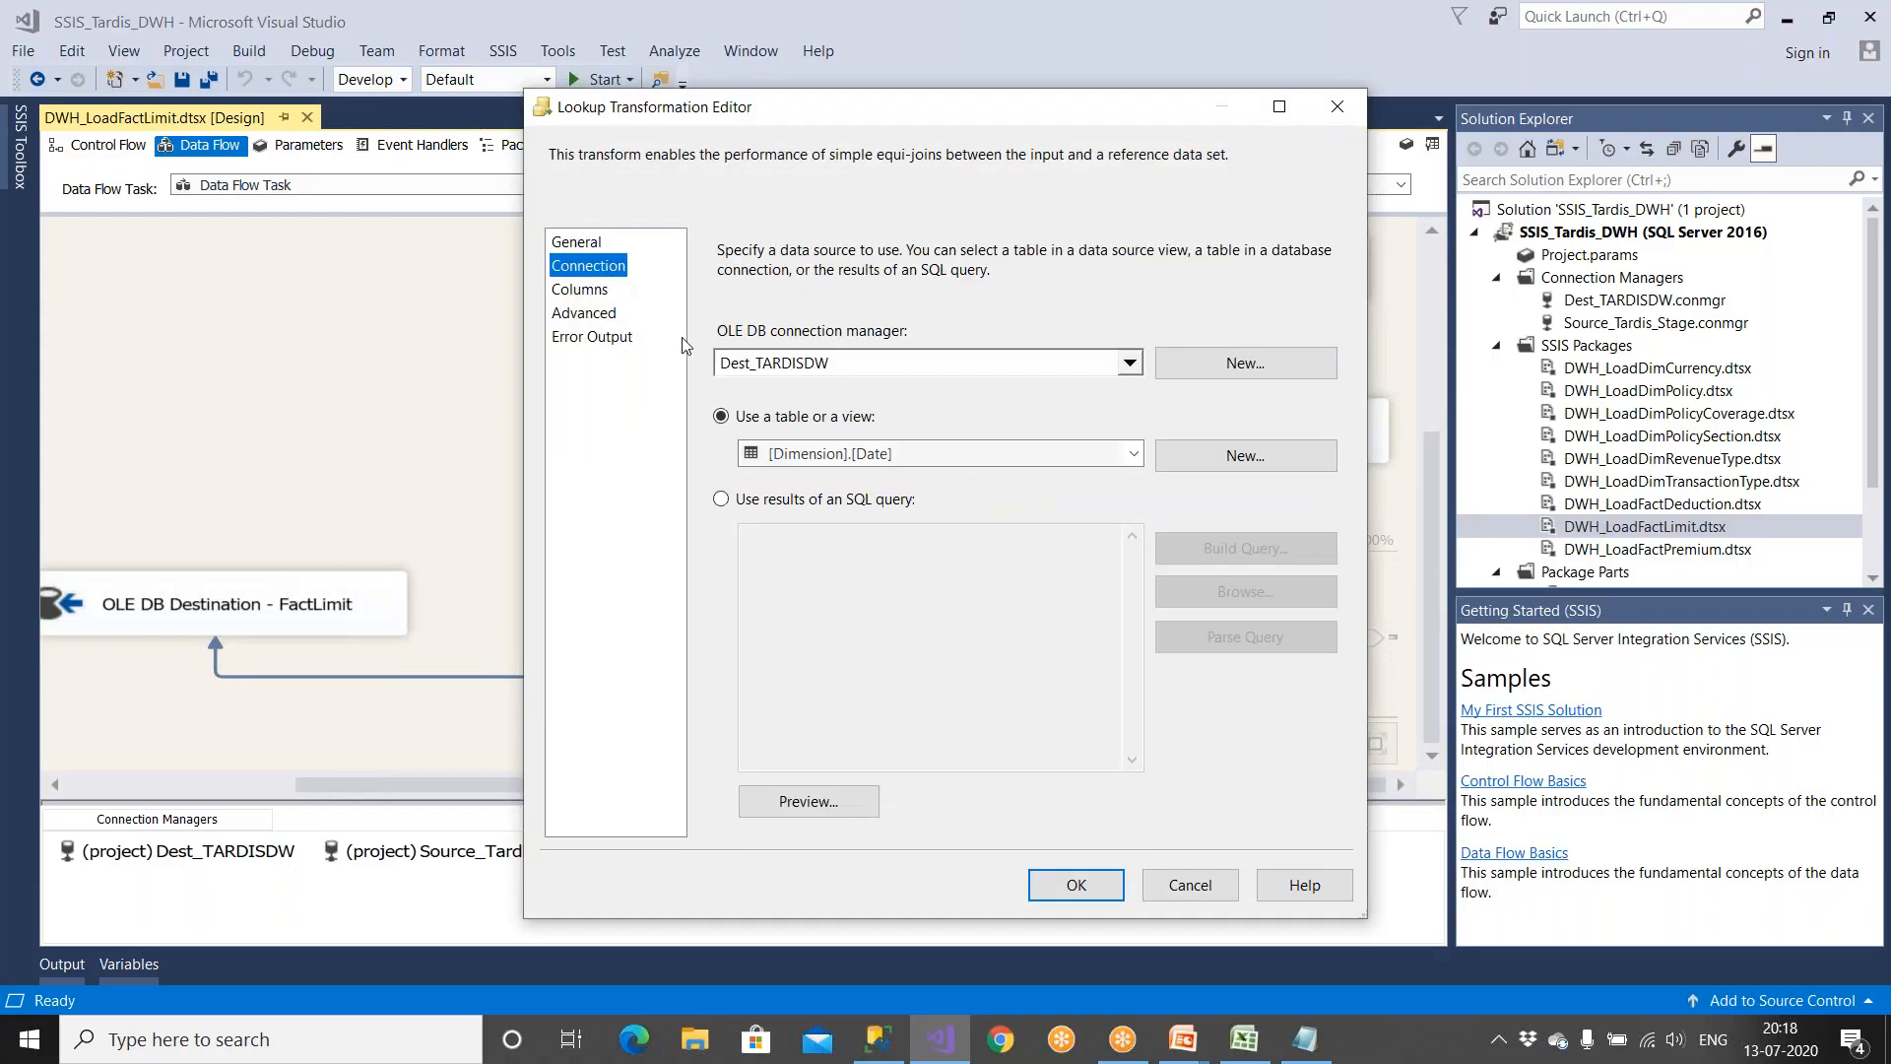
left_click(589, 289)
left_click(1076, 884)
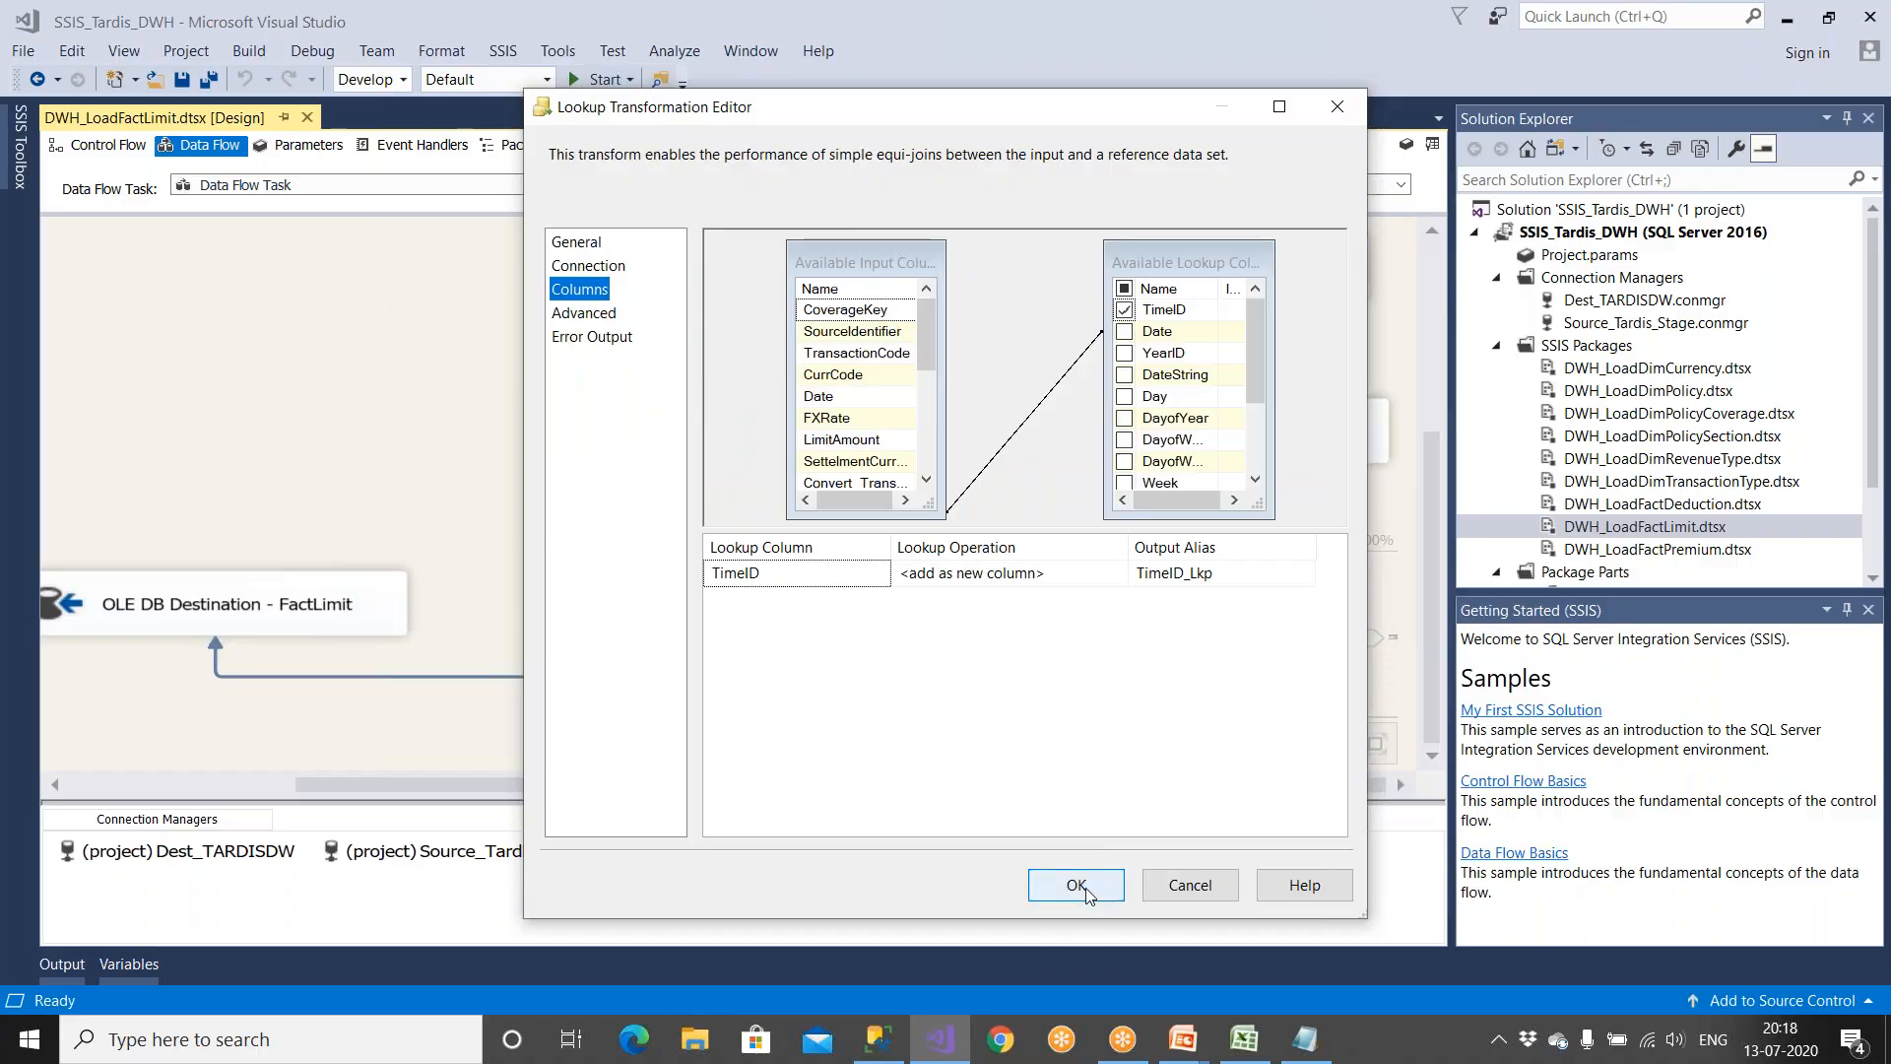
Step: Save the DWH_LoadFactLimit package and run it, checking the data flow down to the FactLimit destination
scroll(504, 499, "up", 5)
left_click(207, 79)
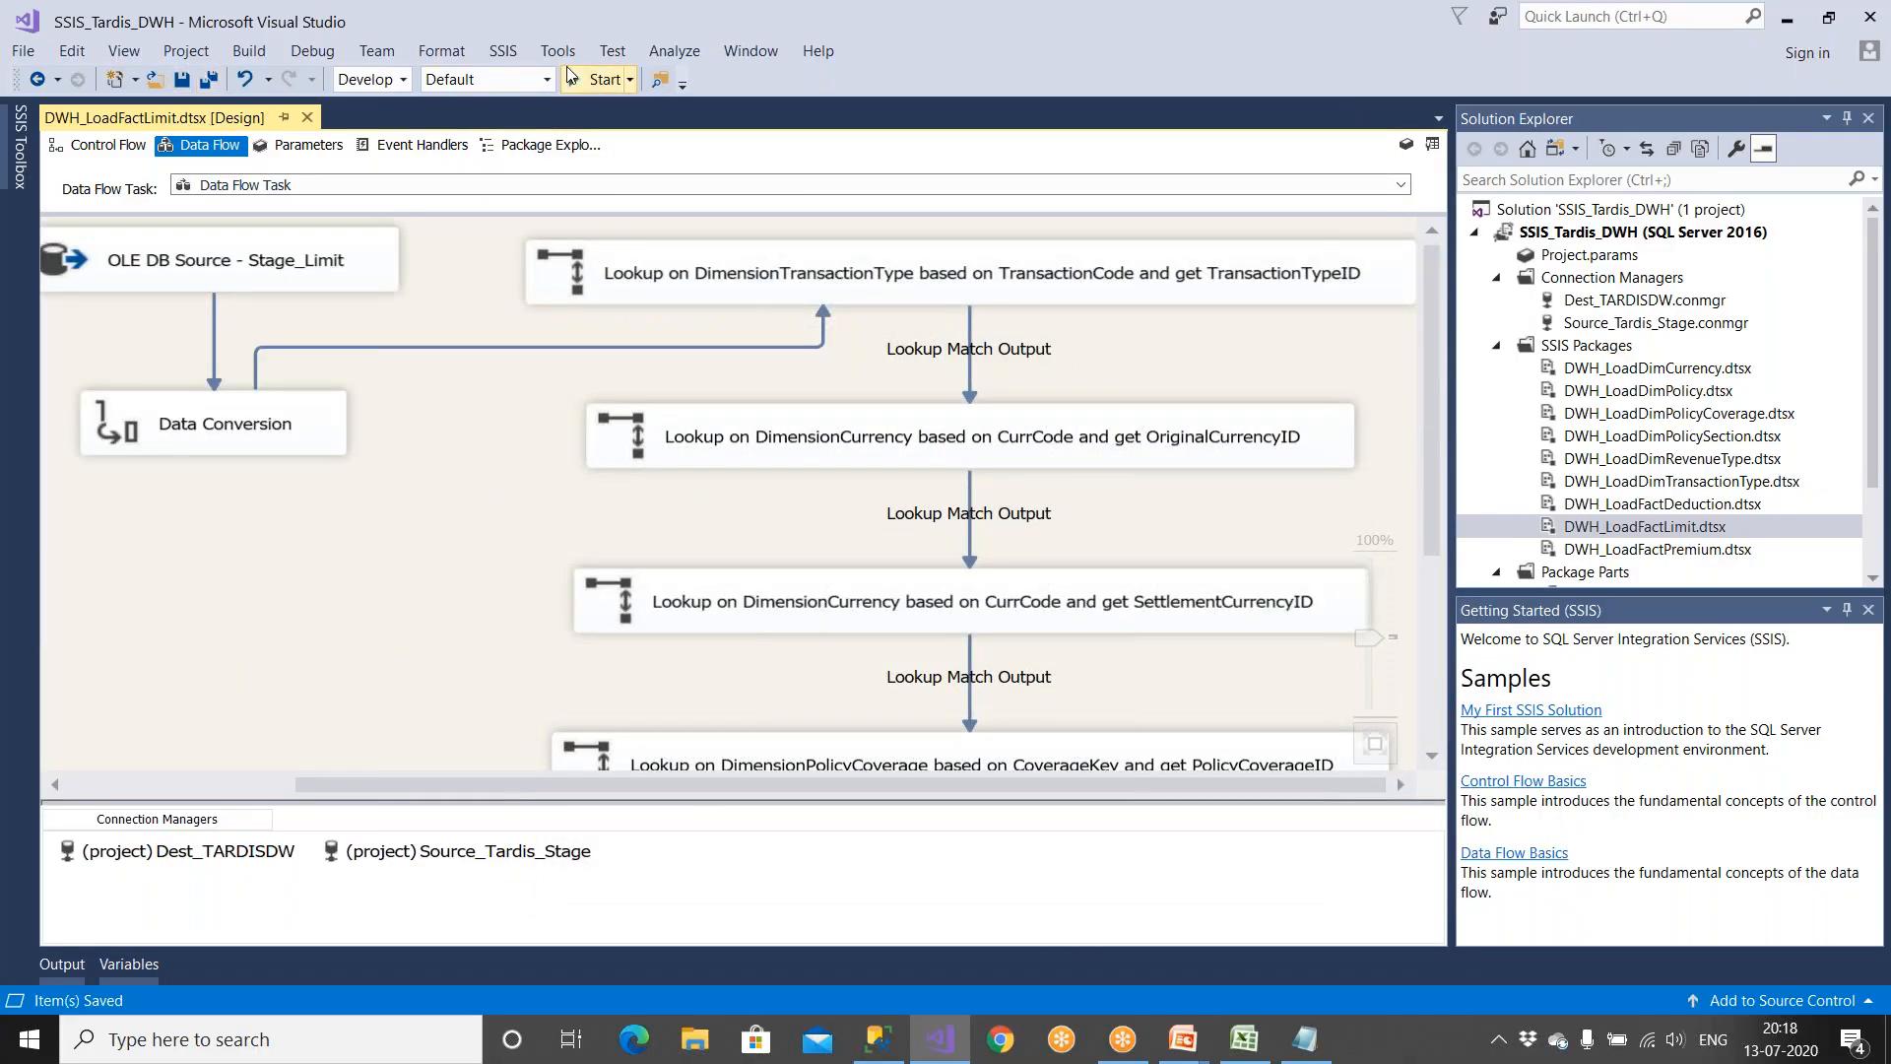
left_click(576, 81)
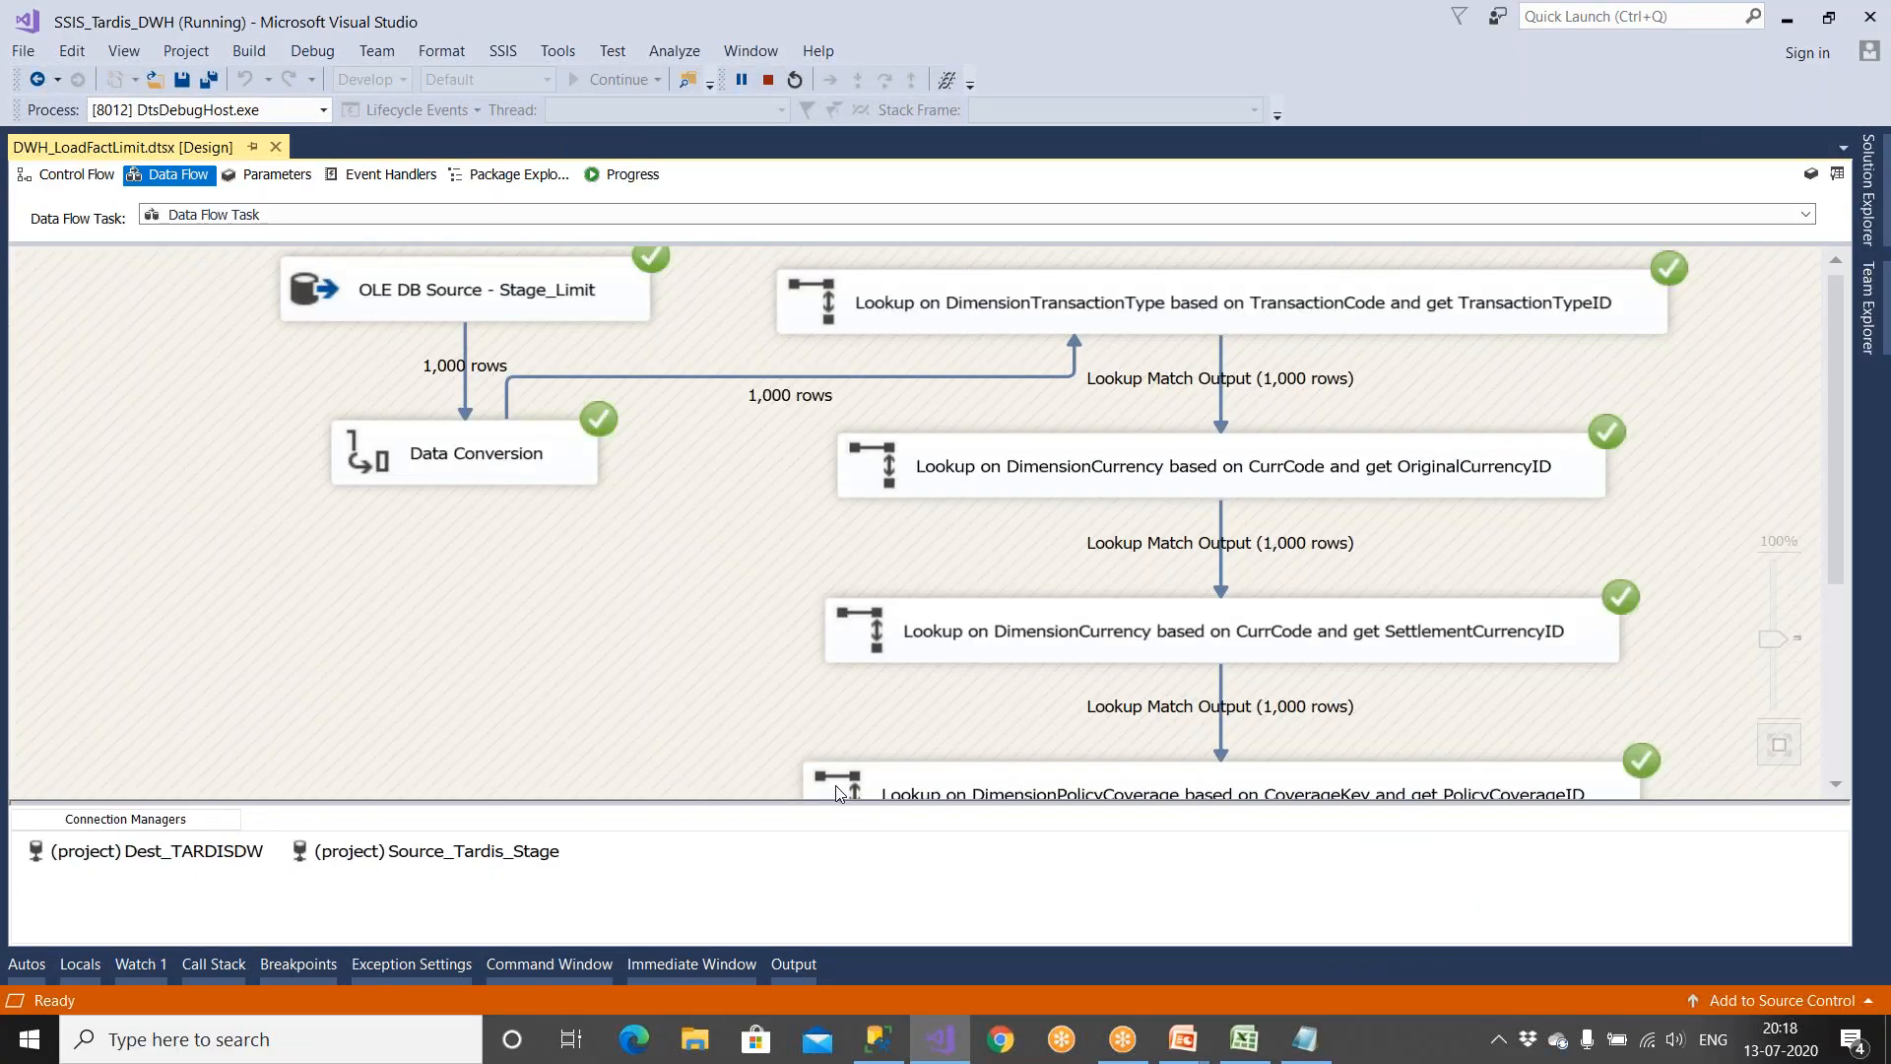
scroll(893, 738, "down", 2)
scroll(895, 747, "down", 2)
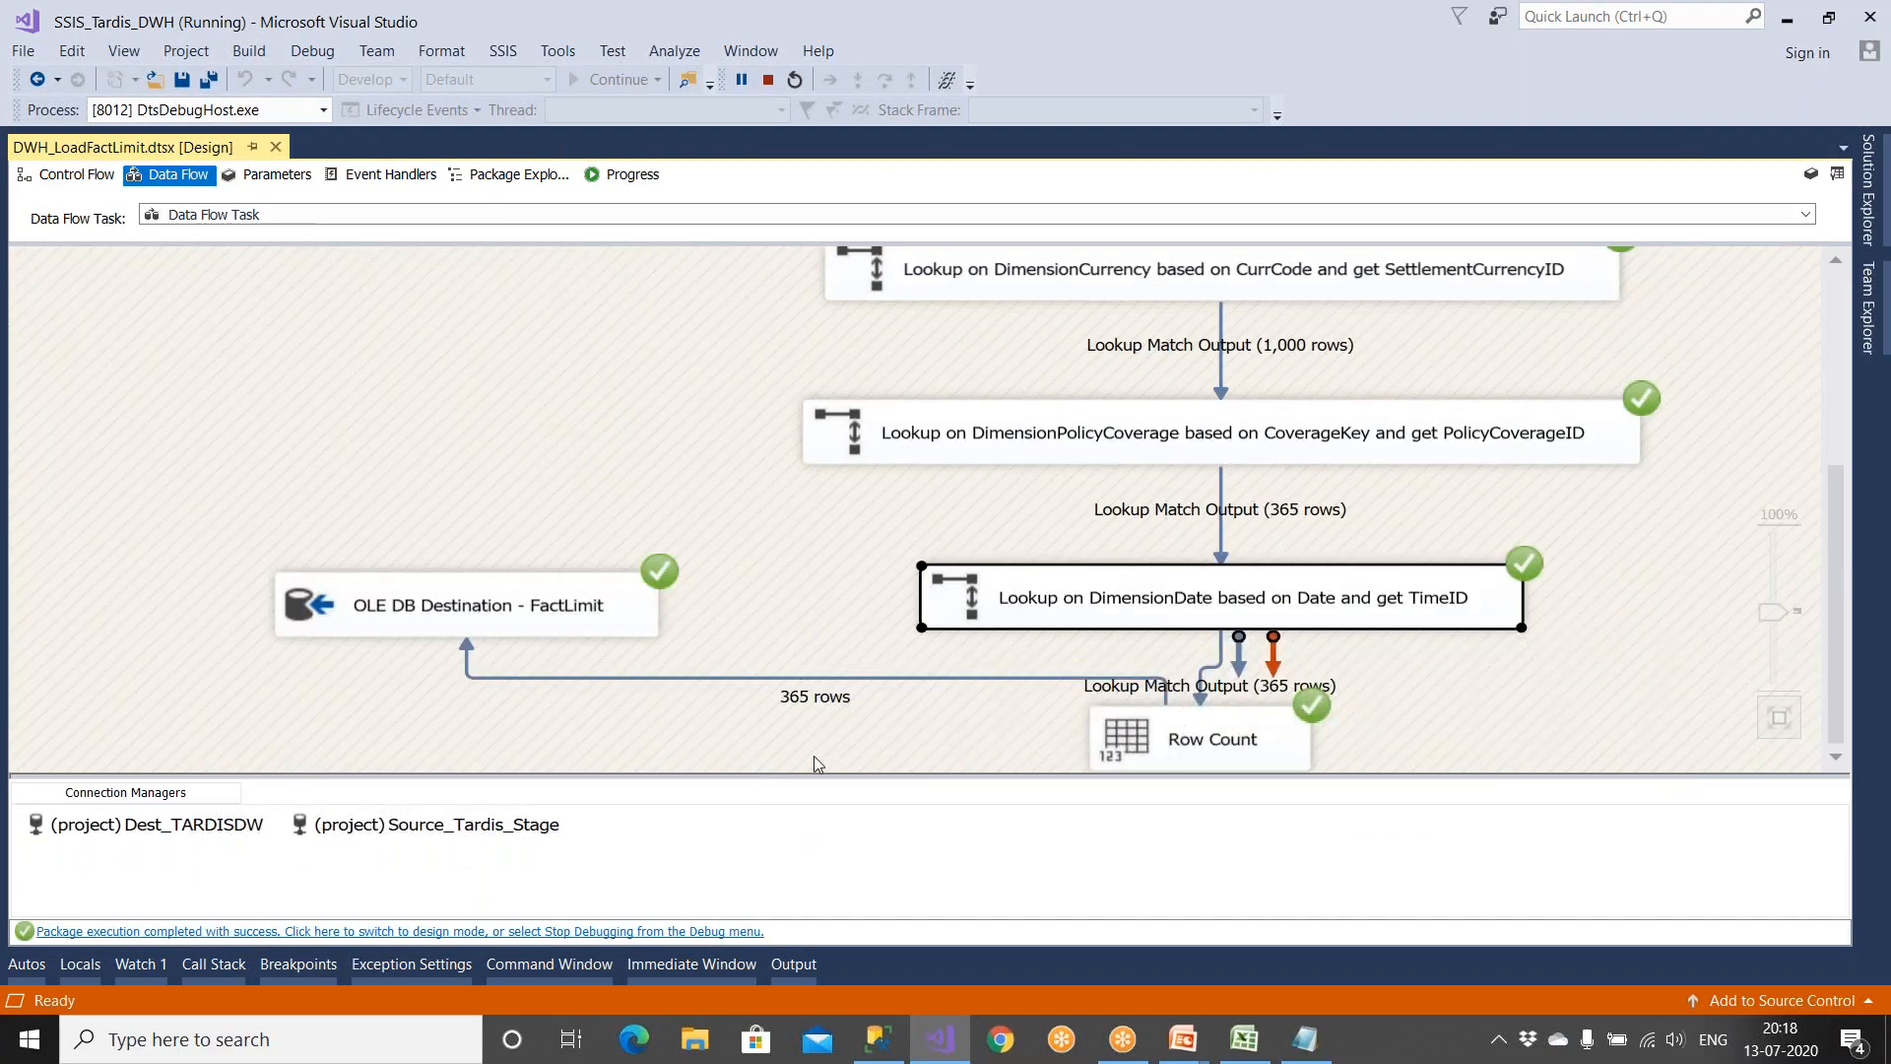
Step: Switch to SQL Server Management Studio and run the select queries on [Fact].[Limit] and [Fact].[Premium]
left_click(878, 1039)
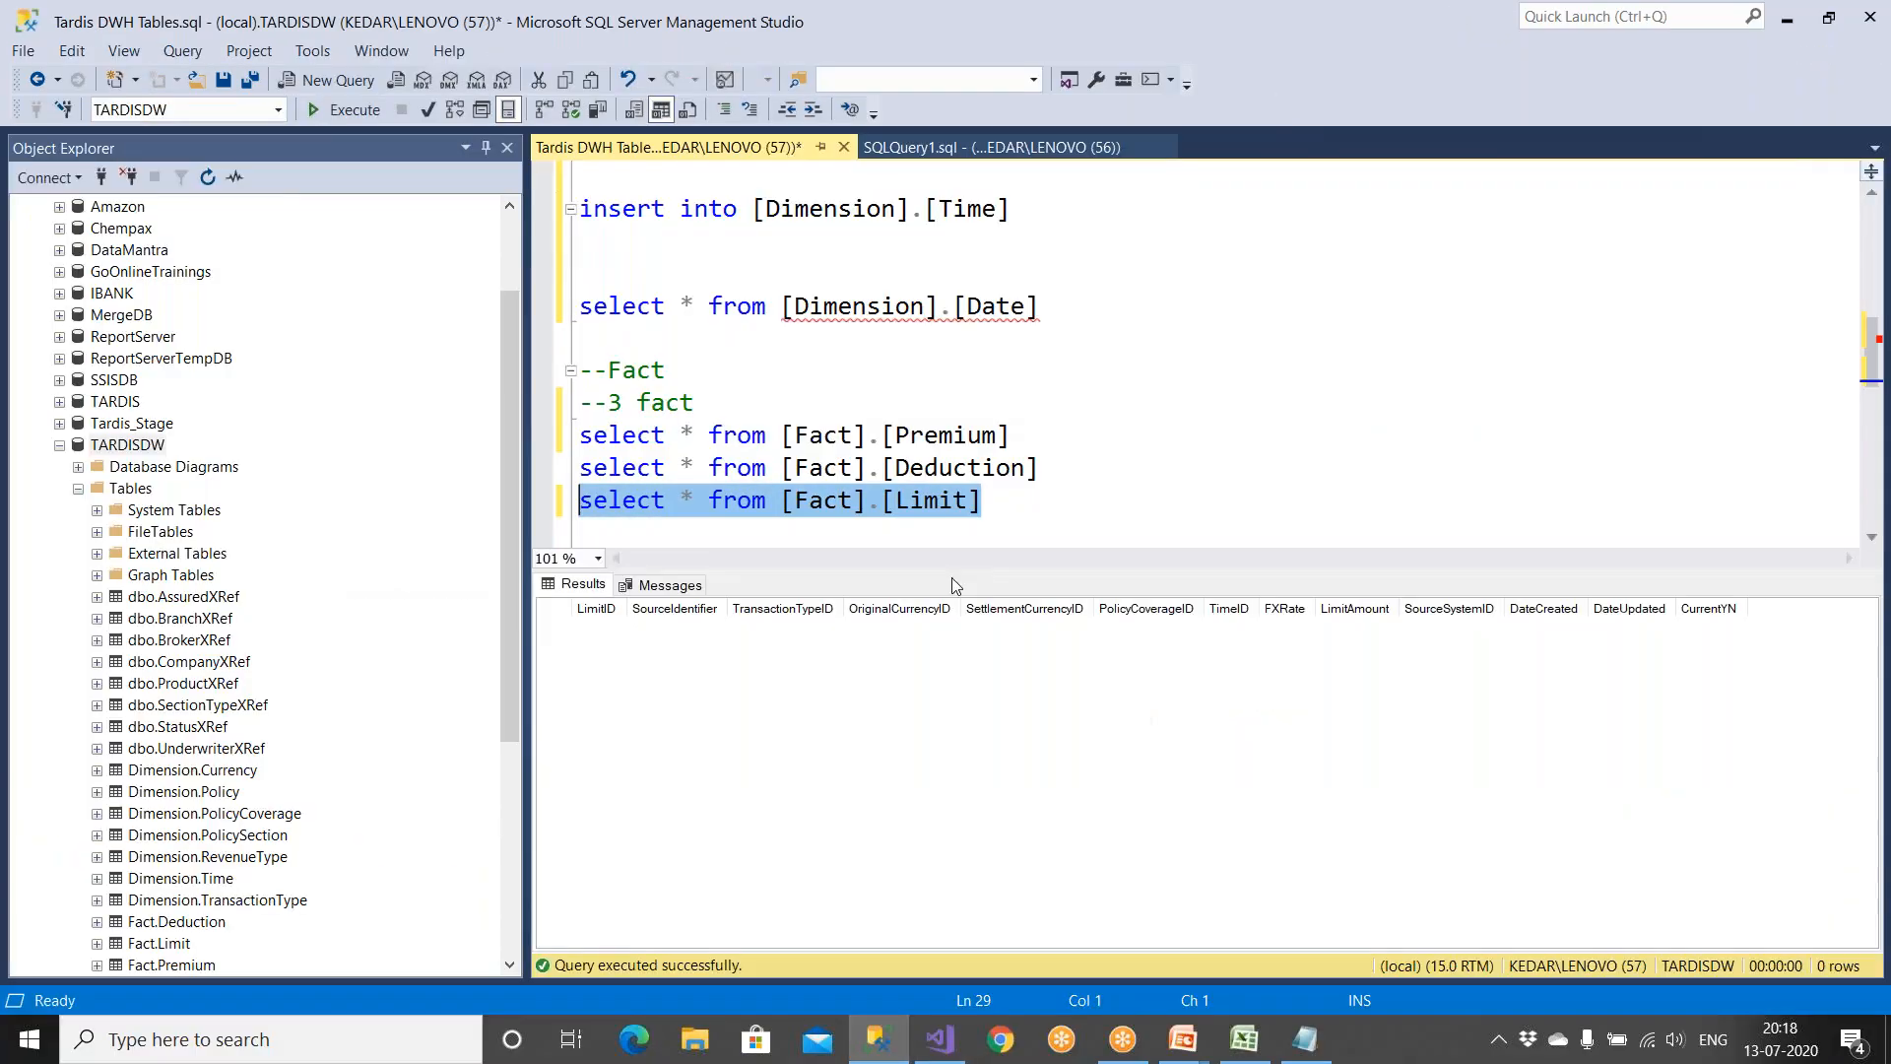
left_click(333, 110)
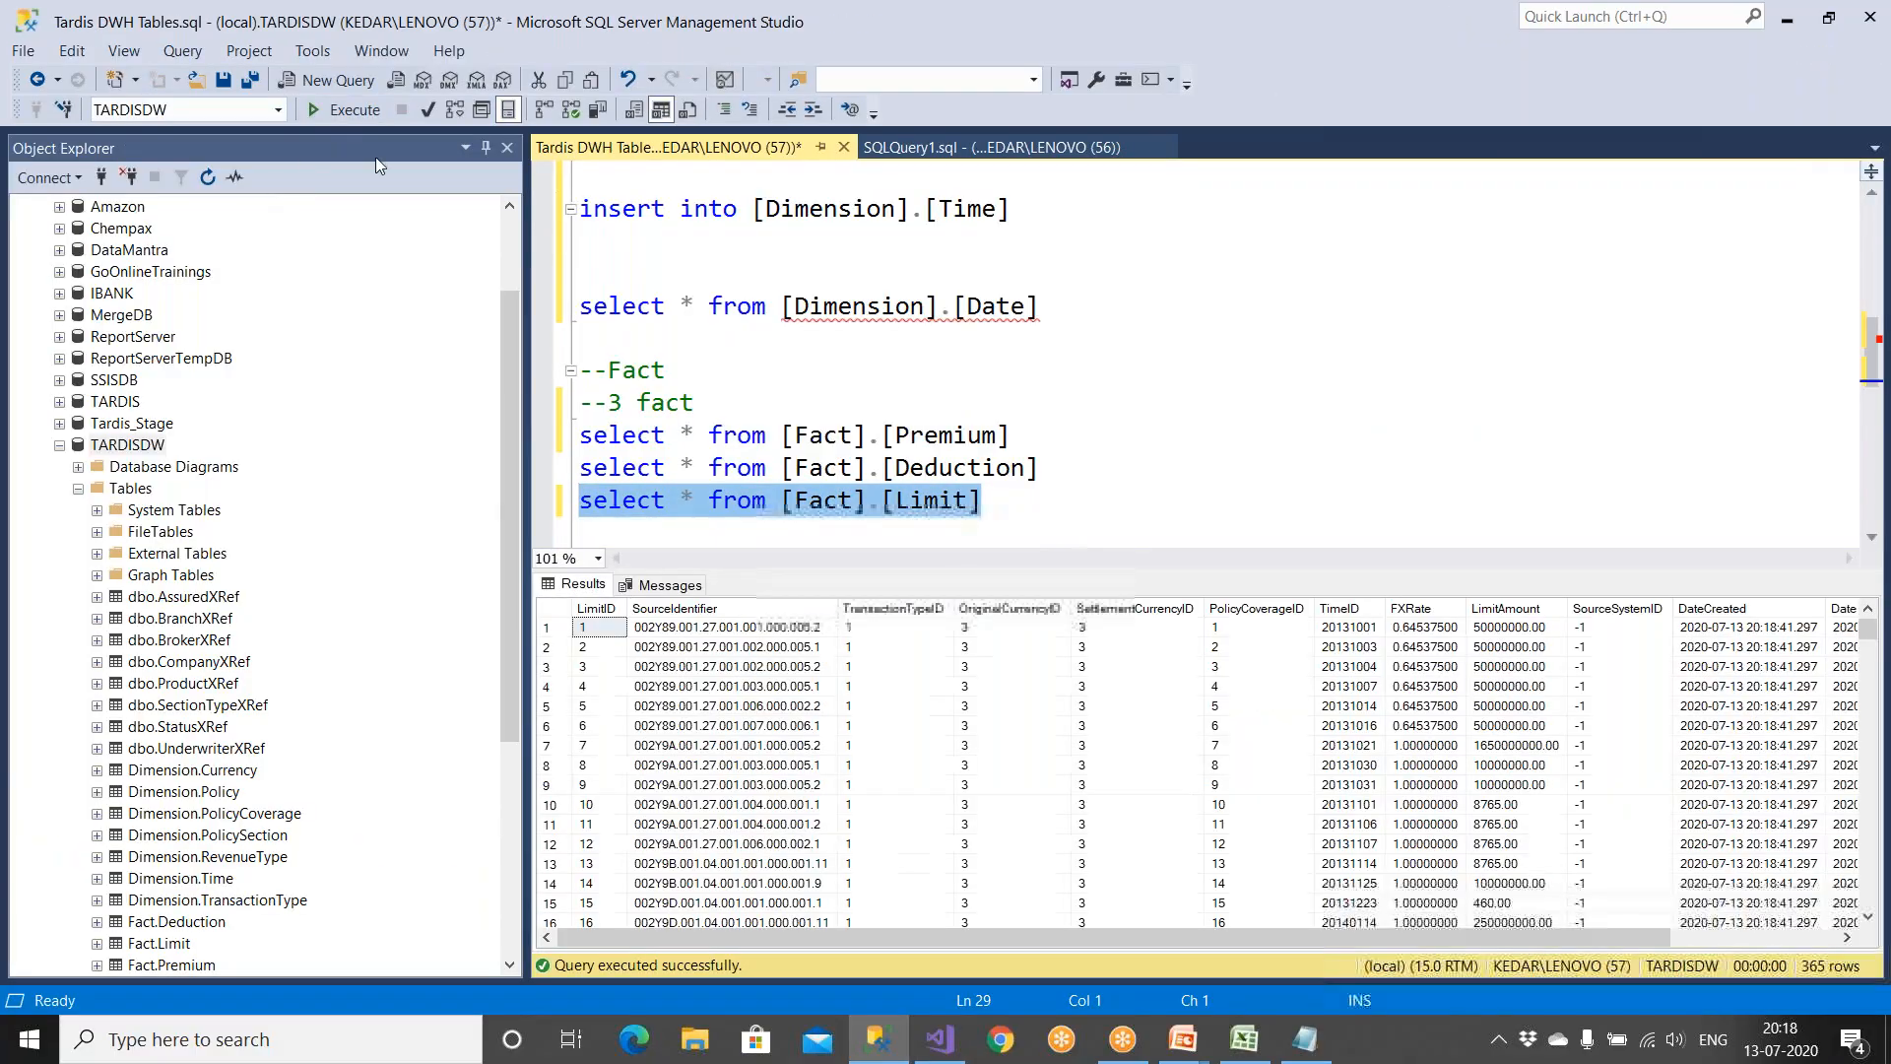
left_click_drag(1027, 443, 577, 435)
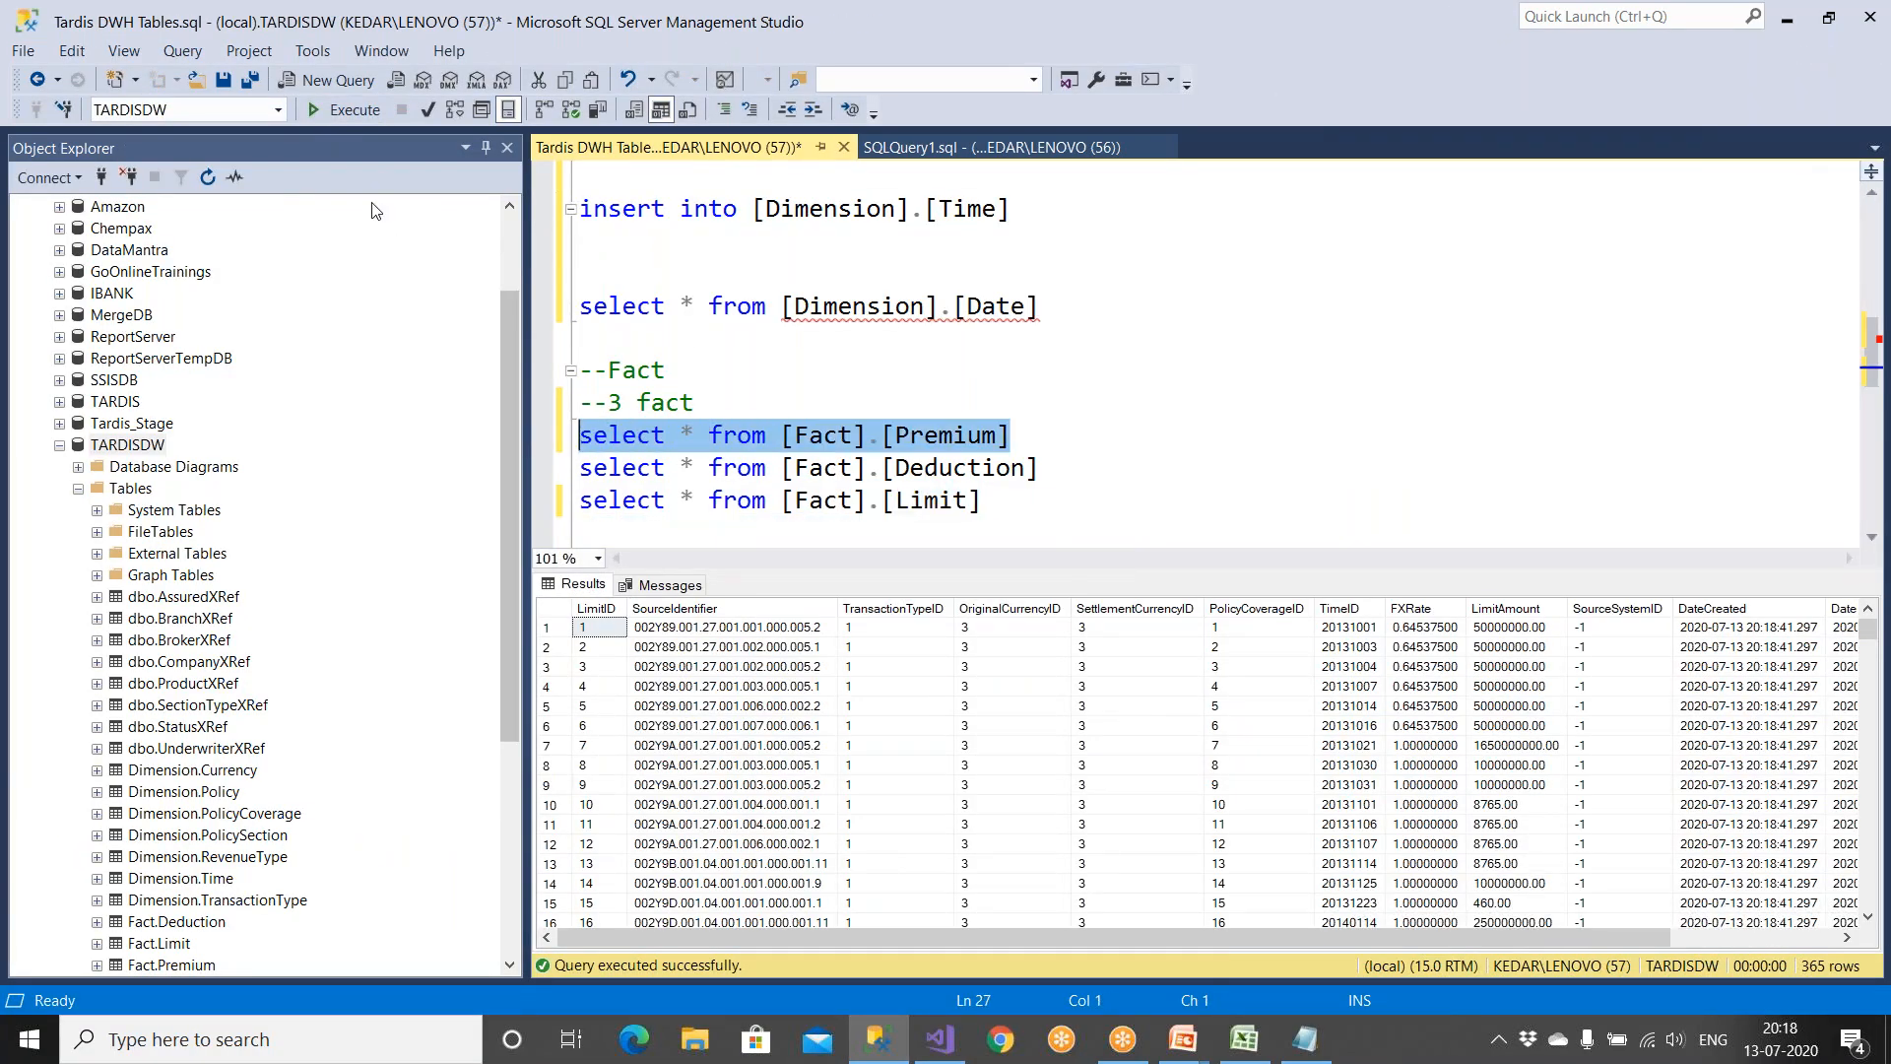
left_click(346, 110)
Step: Add the statement "delete from [Fact].[Premium]" below the "--3 fact" comment and execute only that statement
left_click(721, 404)
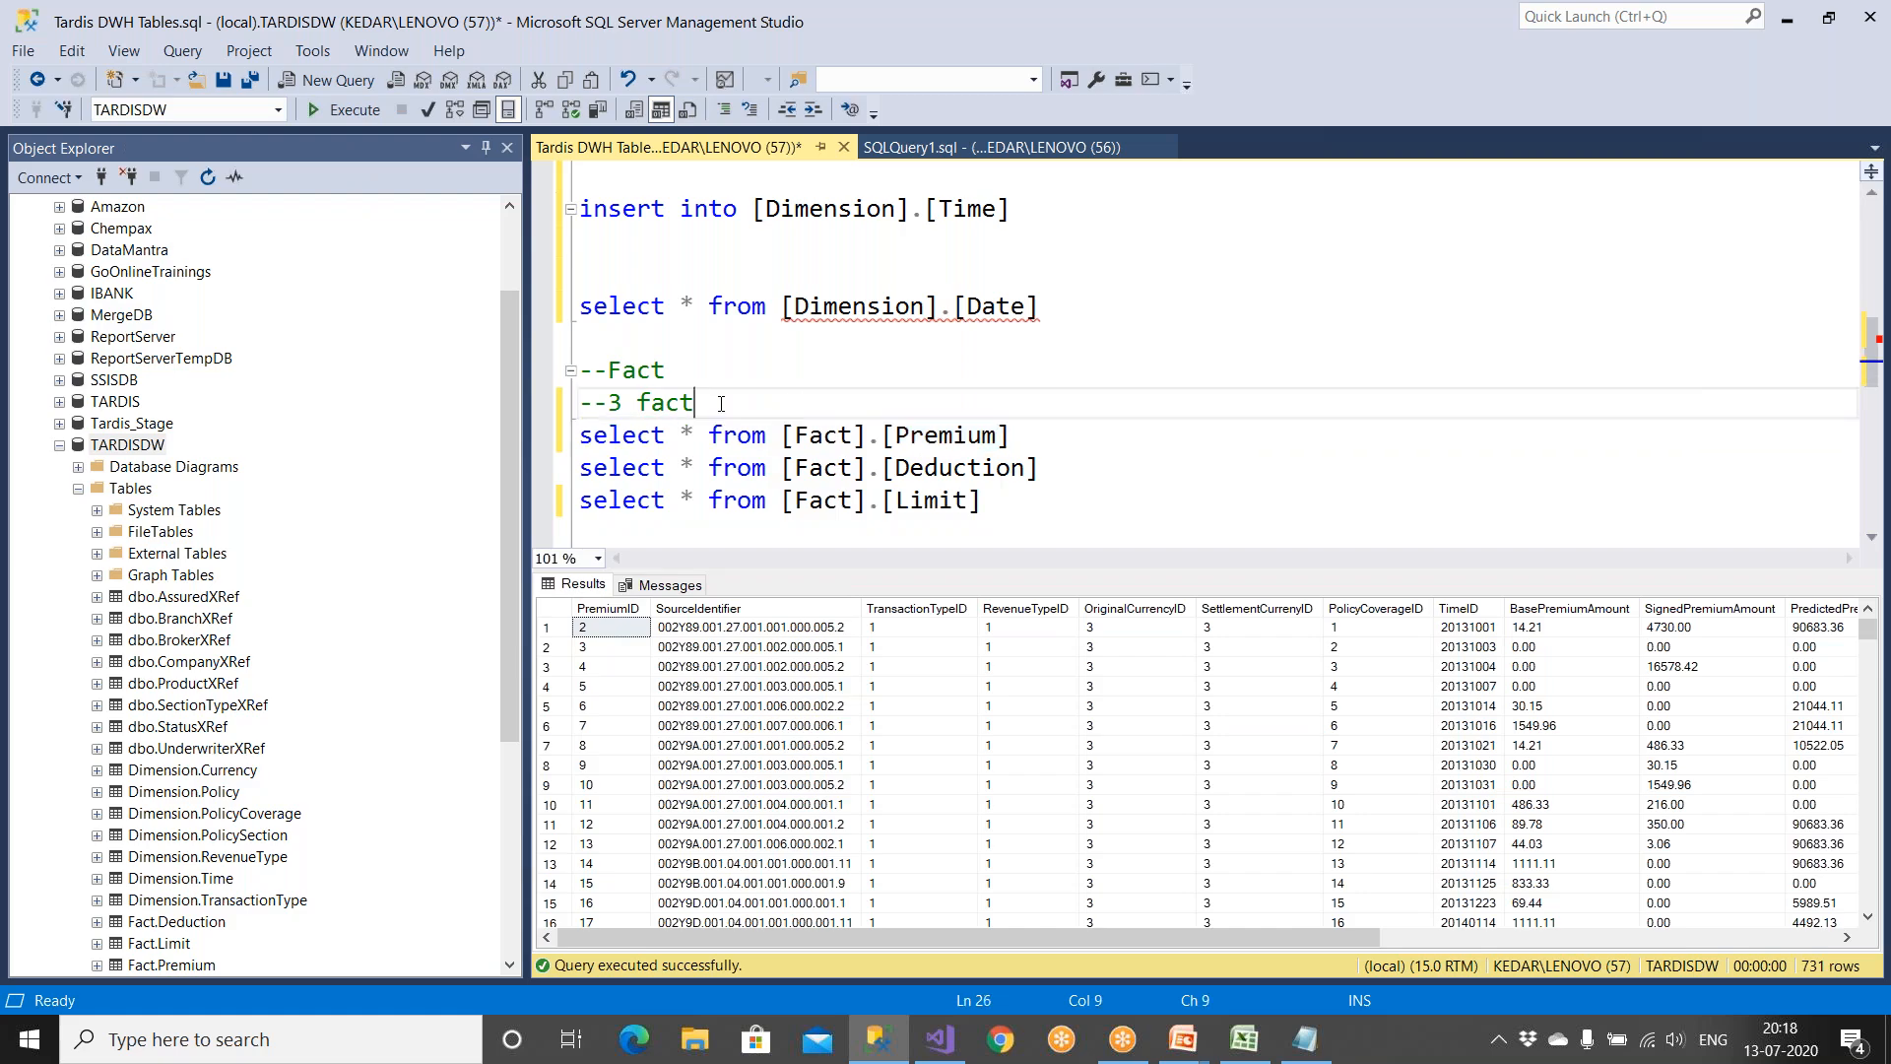
key("Return")
key("Return")
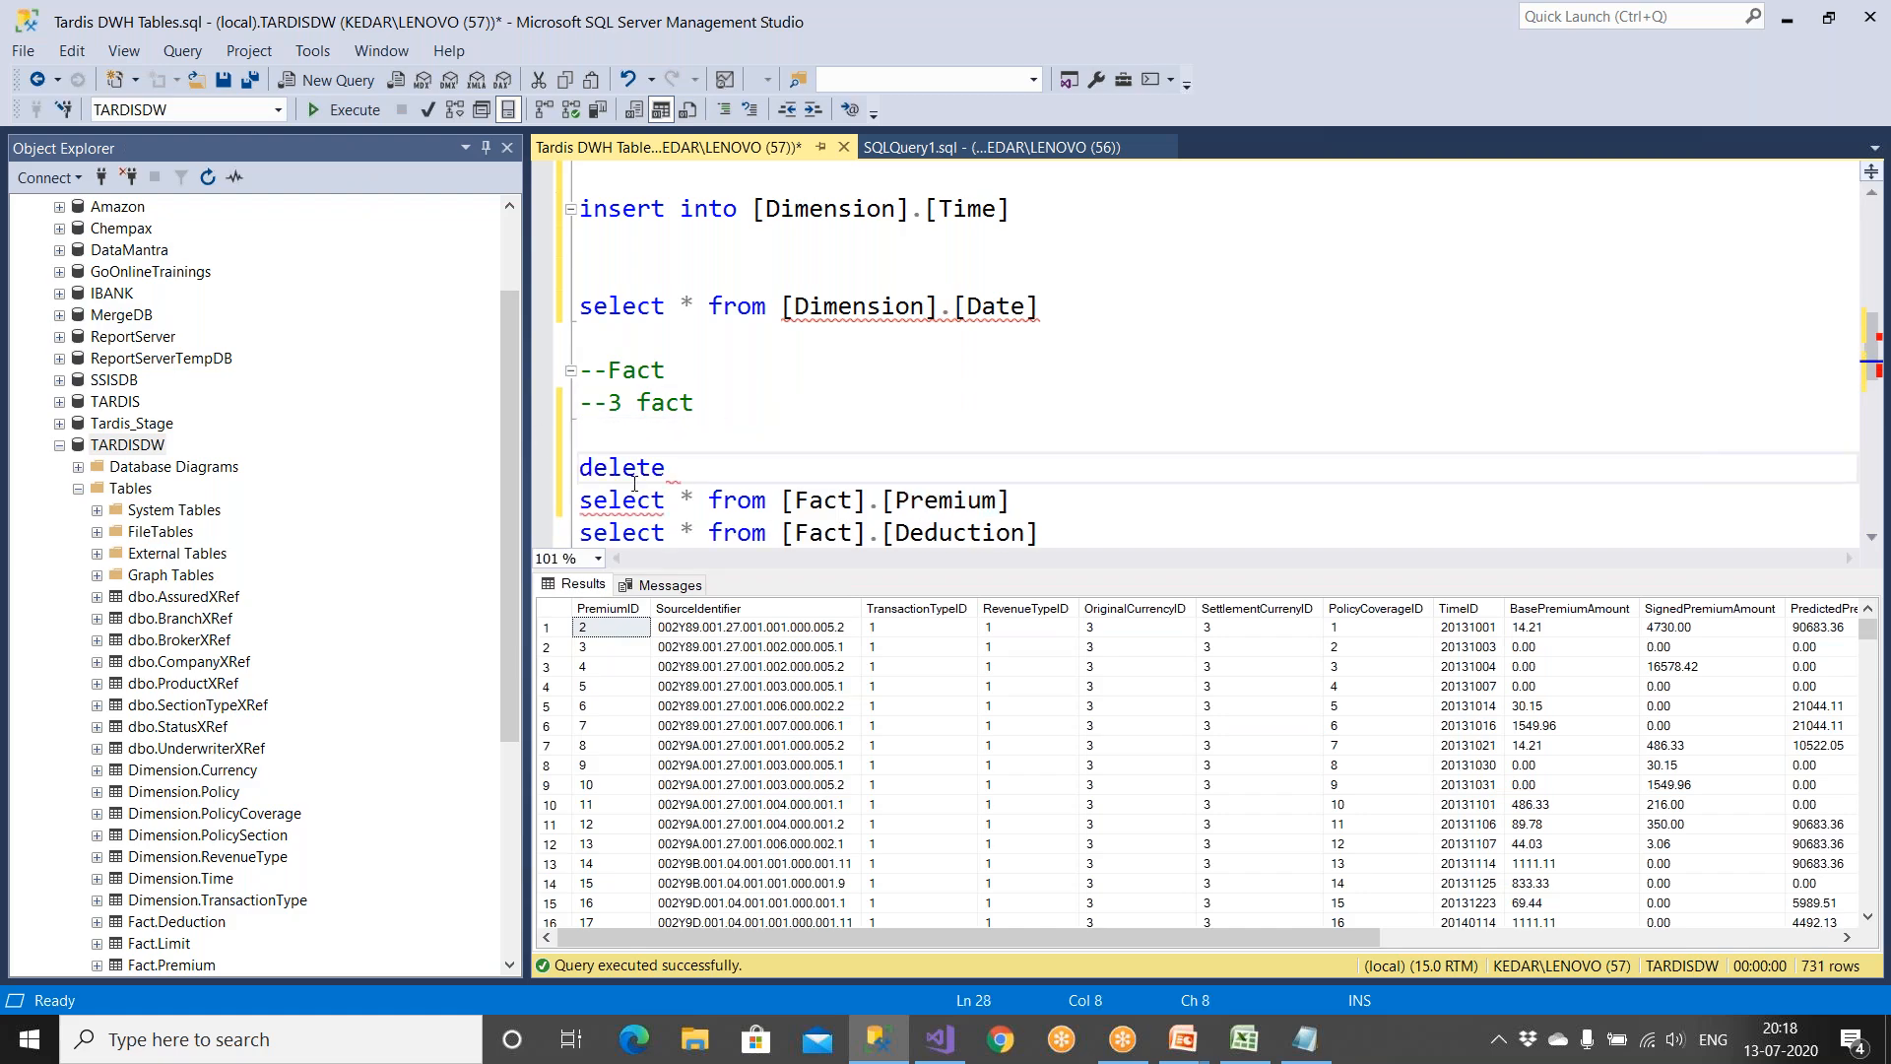
left_click_drag(710, 499, 1014, 501)
key("ctrl+c")
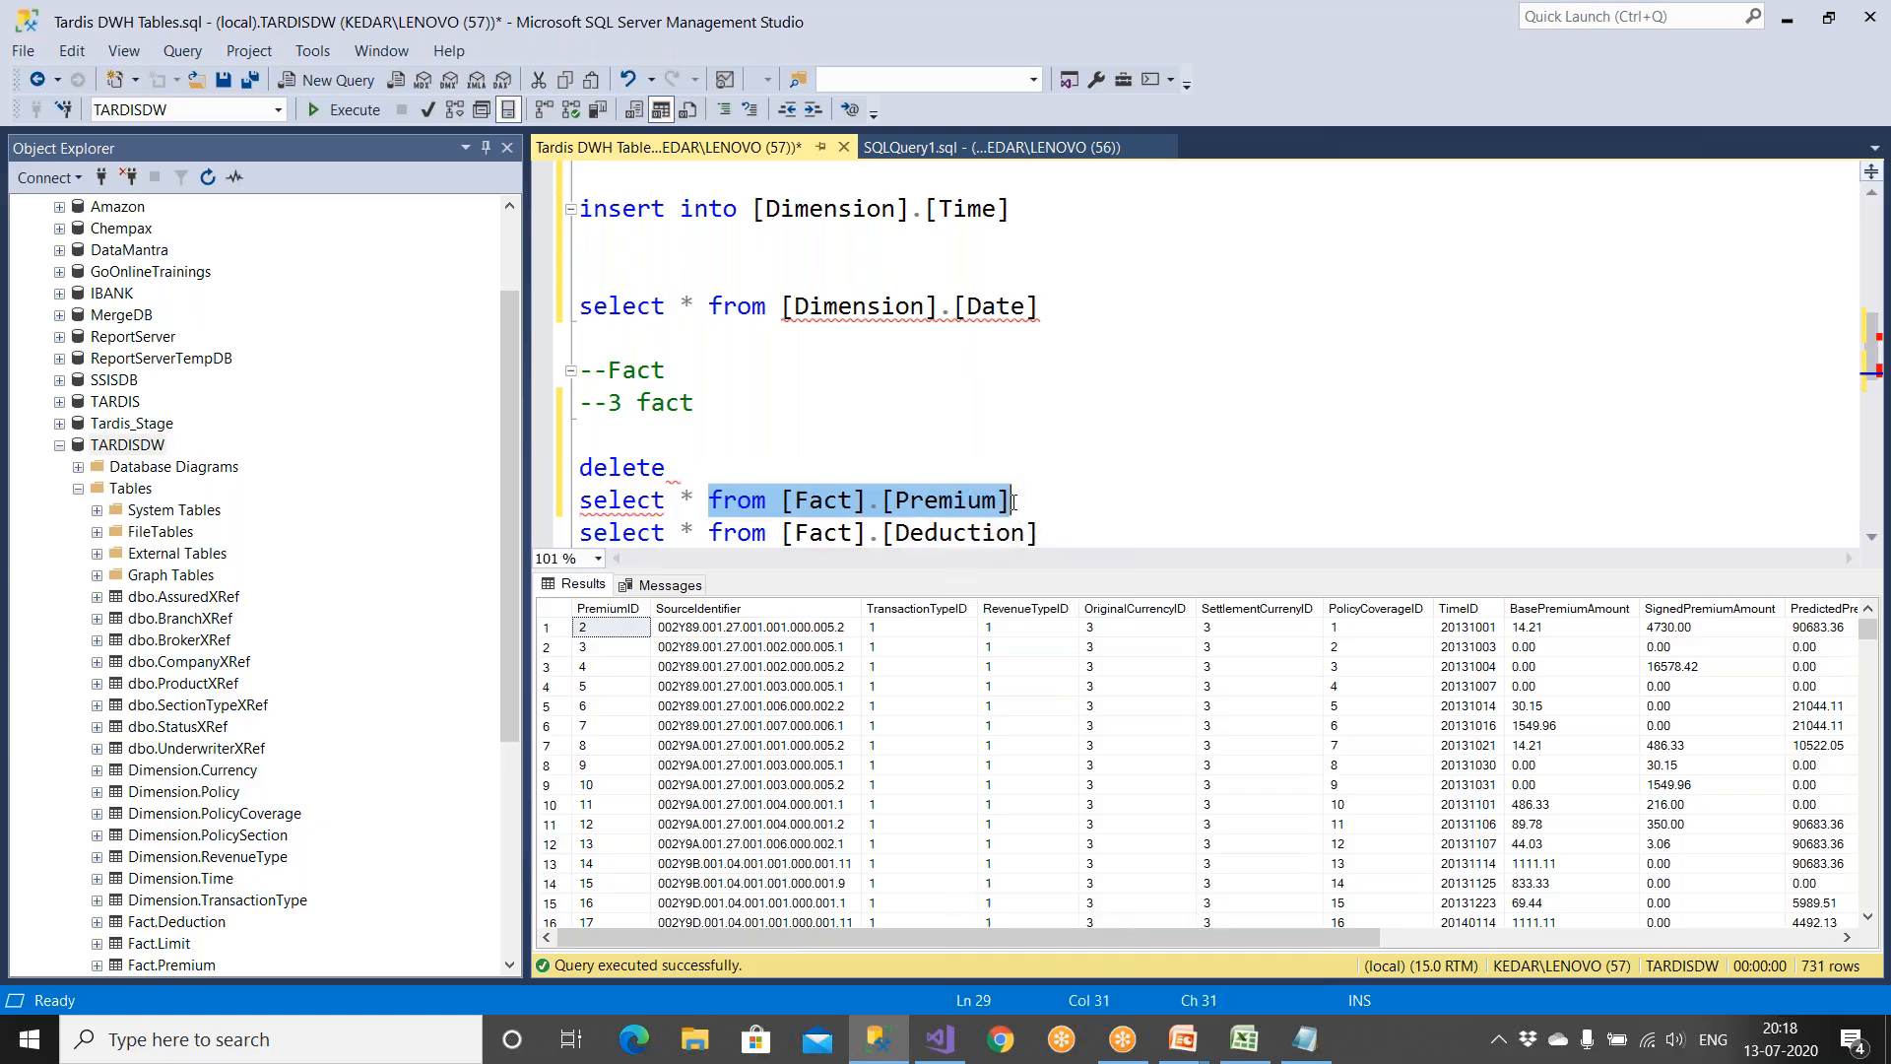
left_click(711, 465)
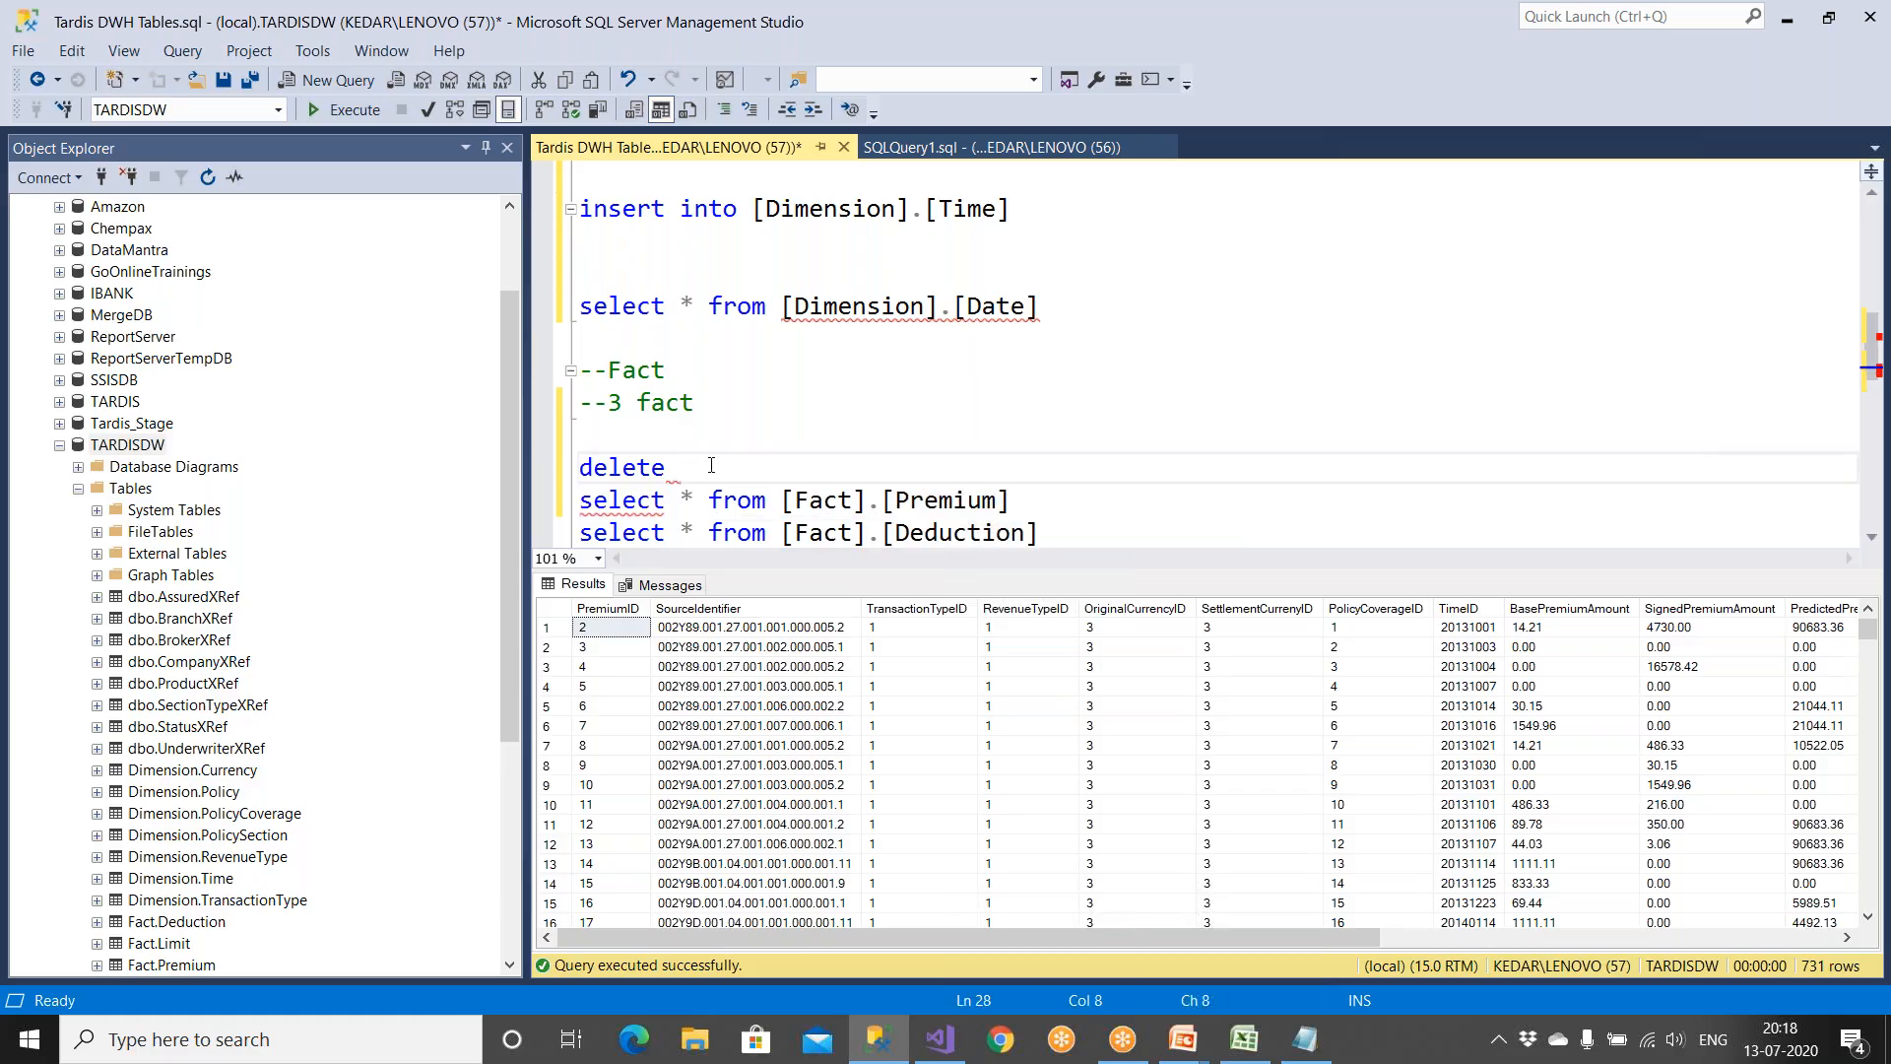
key("ctrl+v")
key("shift+Home")
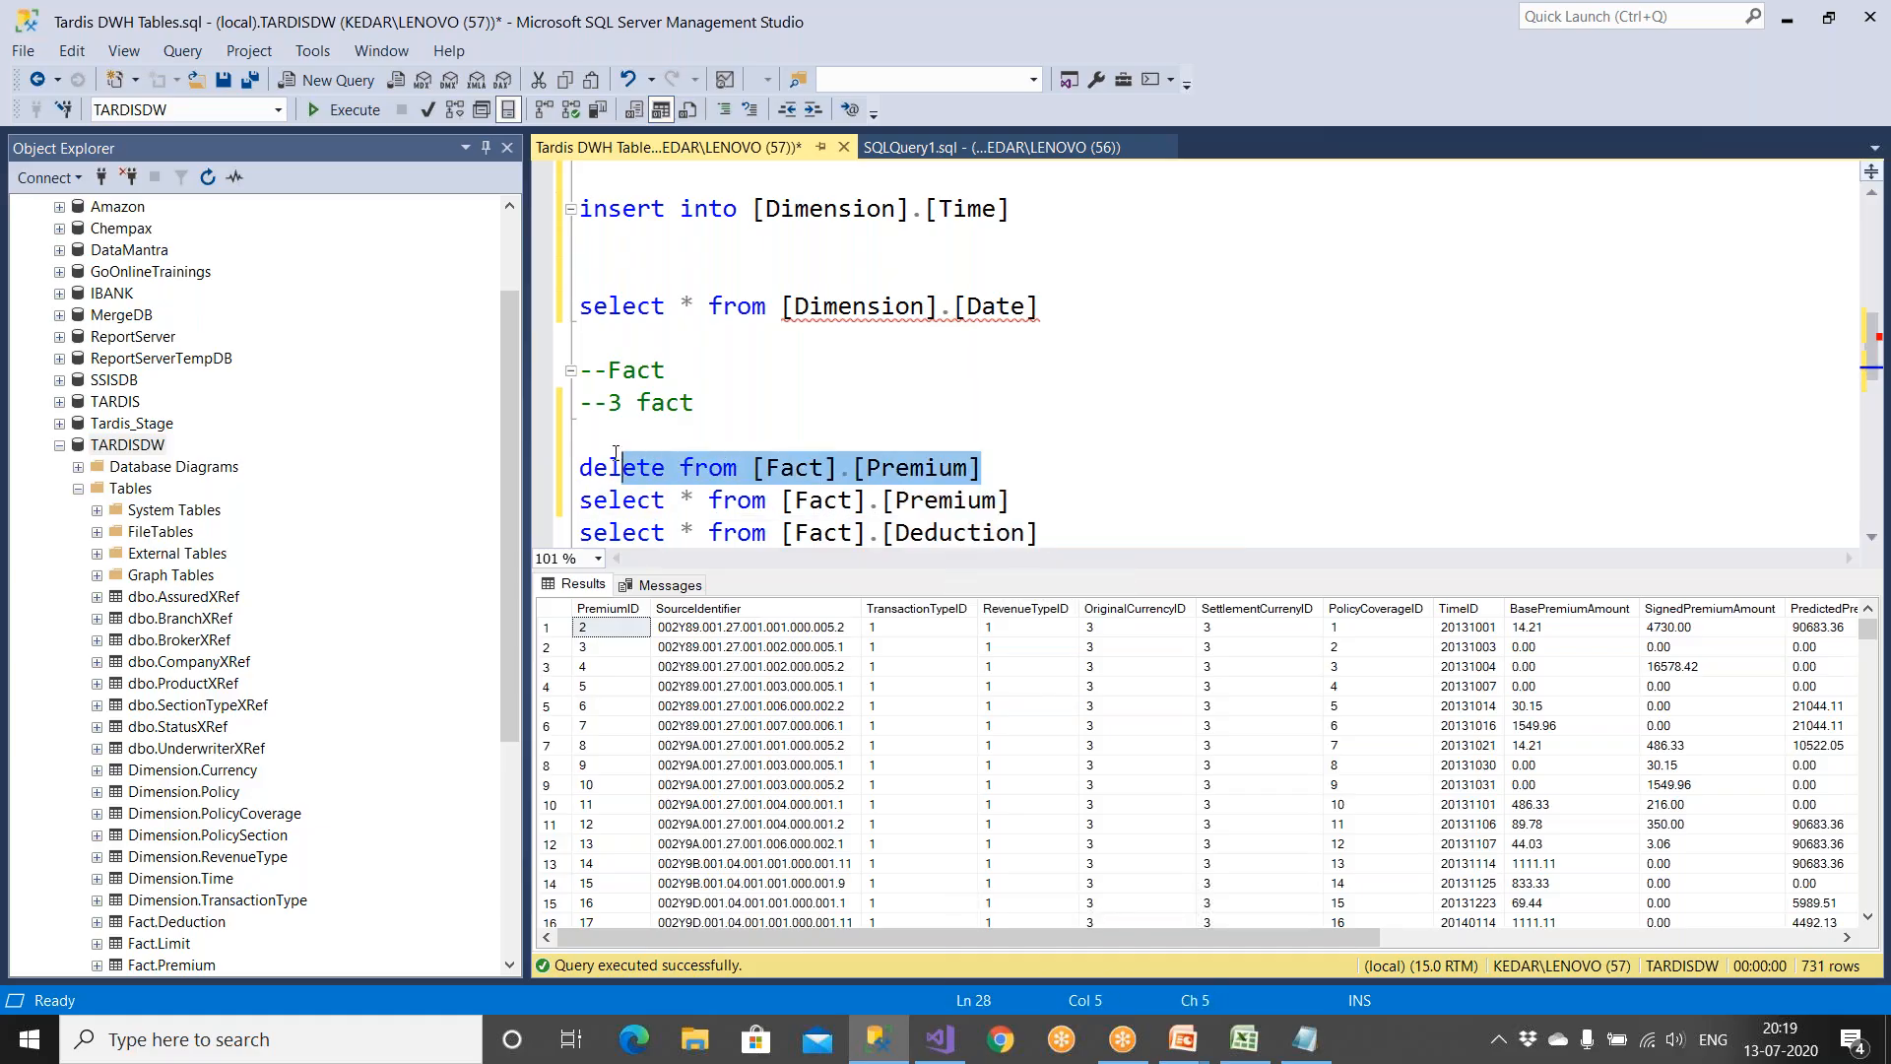
key("shift+Up")
left_click(349, 117)
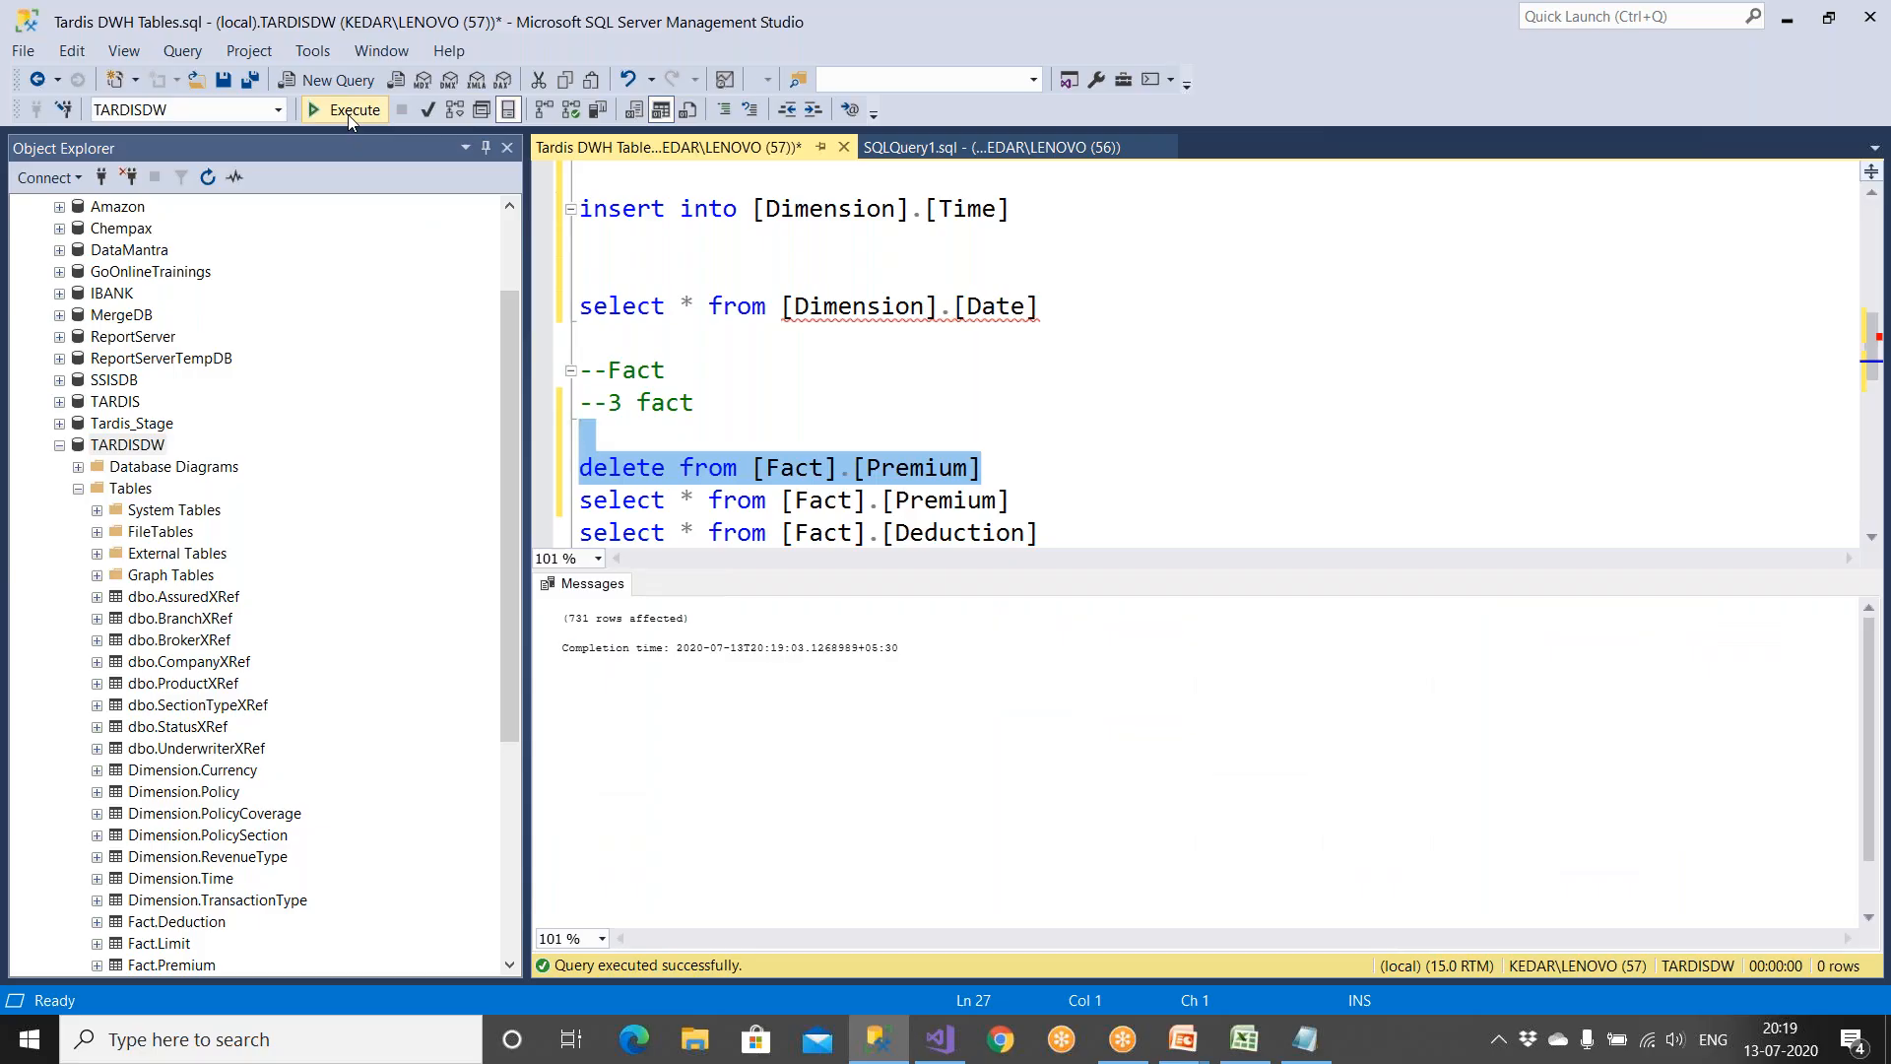
Step: Remove the delete statement from the script and run the select query on [Fact].[Premium]
scroll(1017, 436, "up", 4)
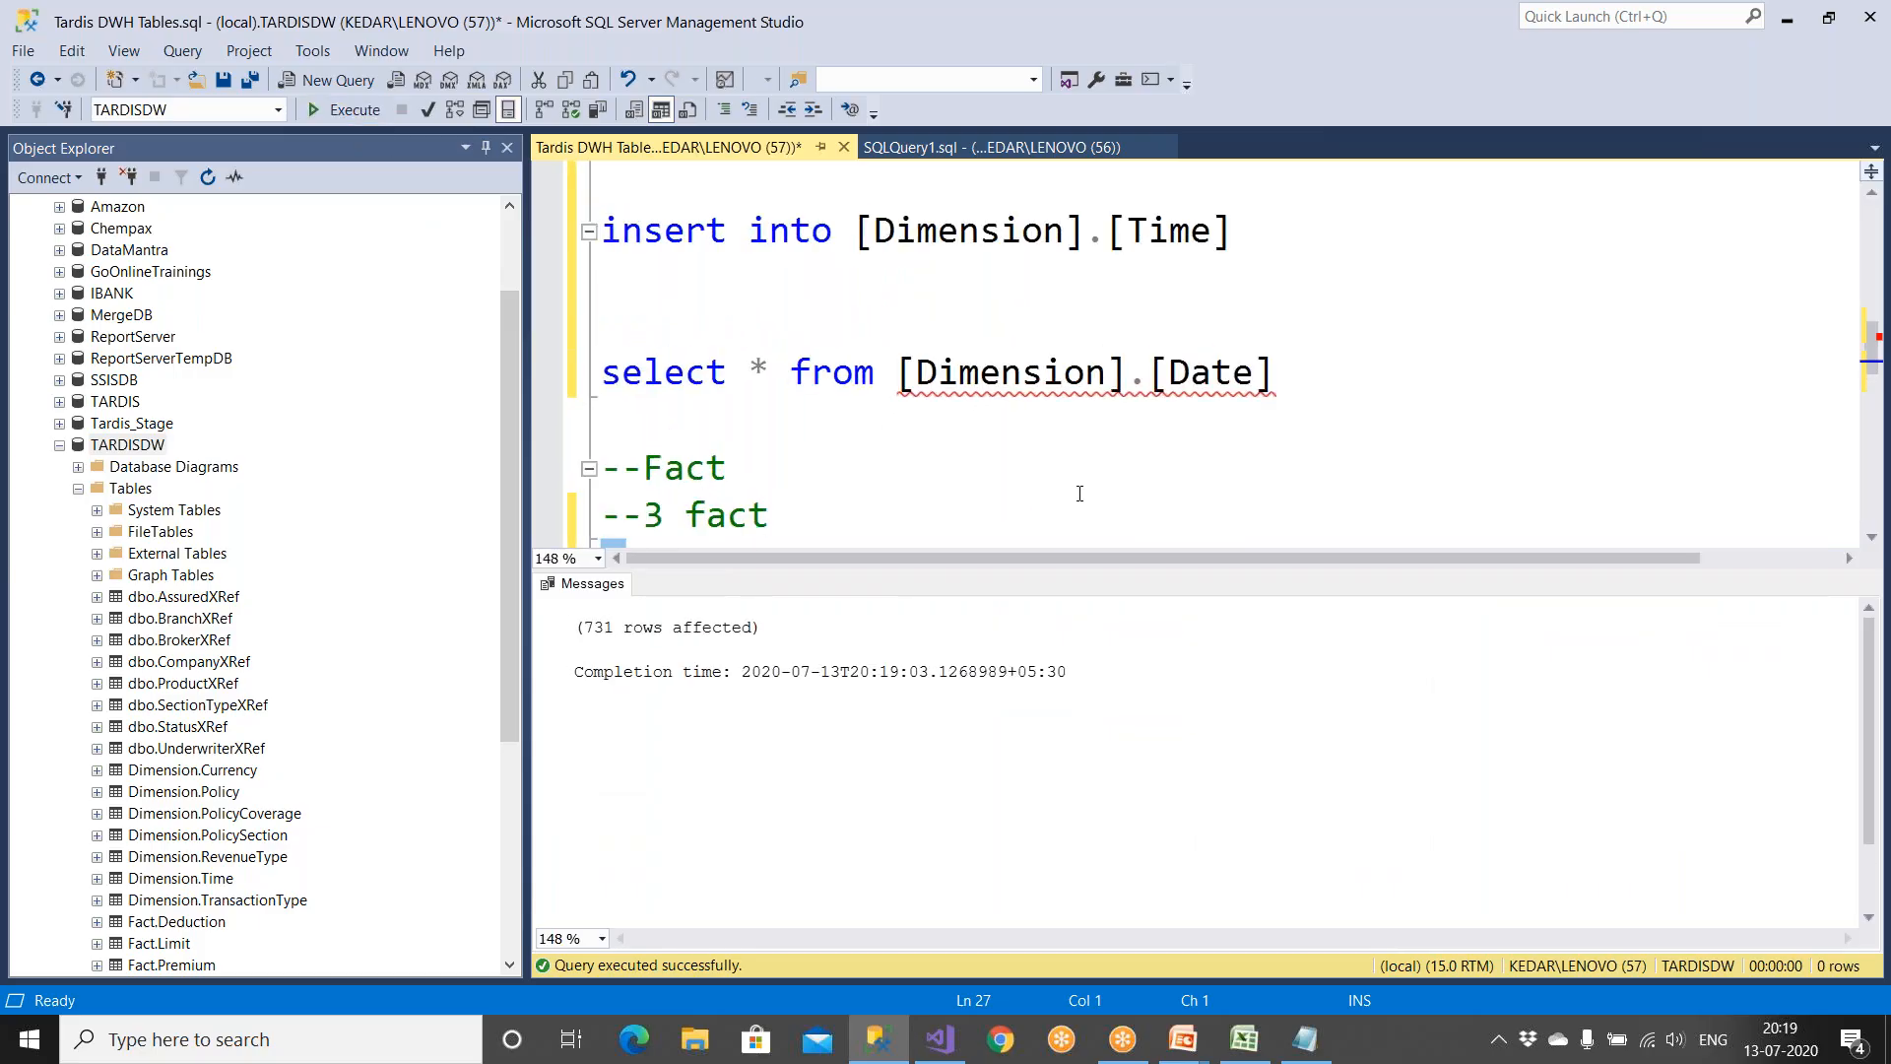
scroll(1073, 485, "down", 1)
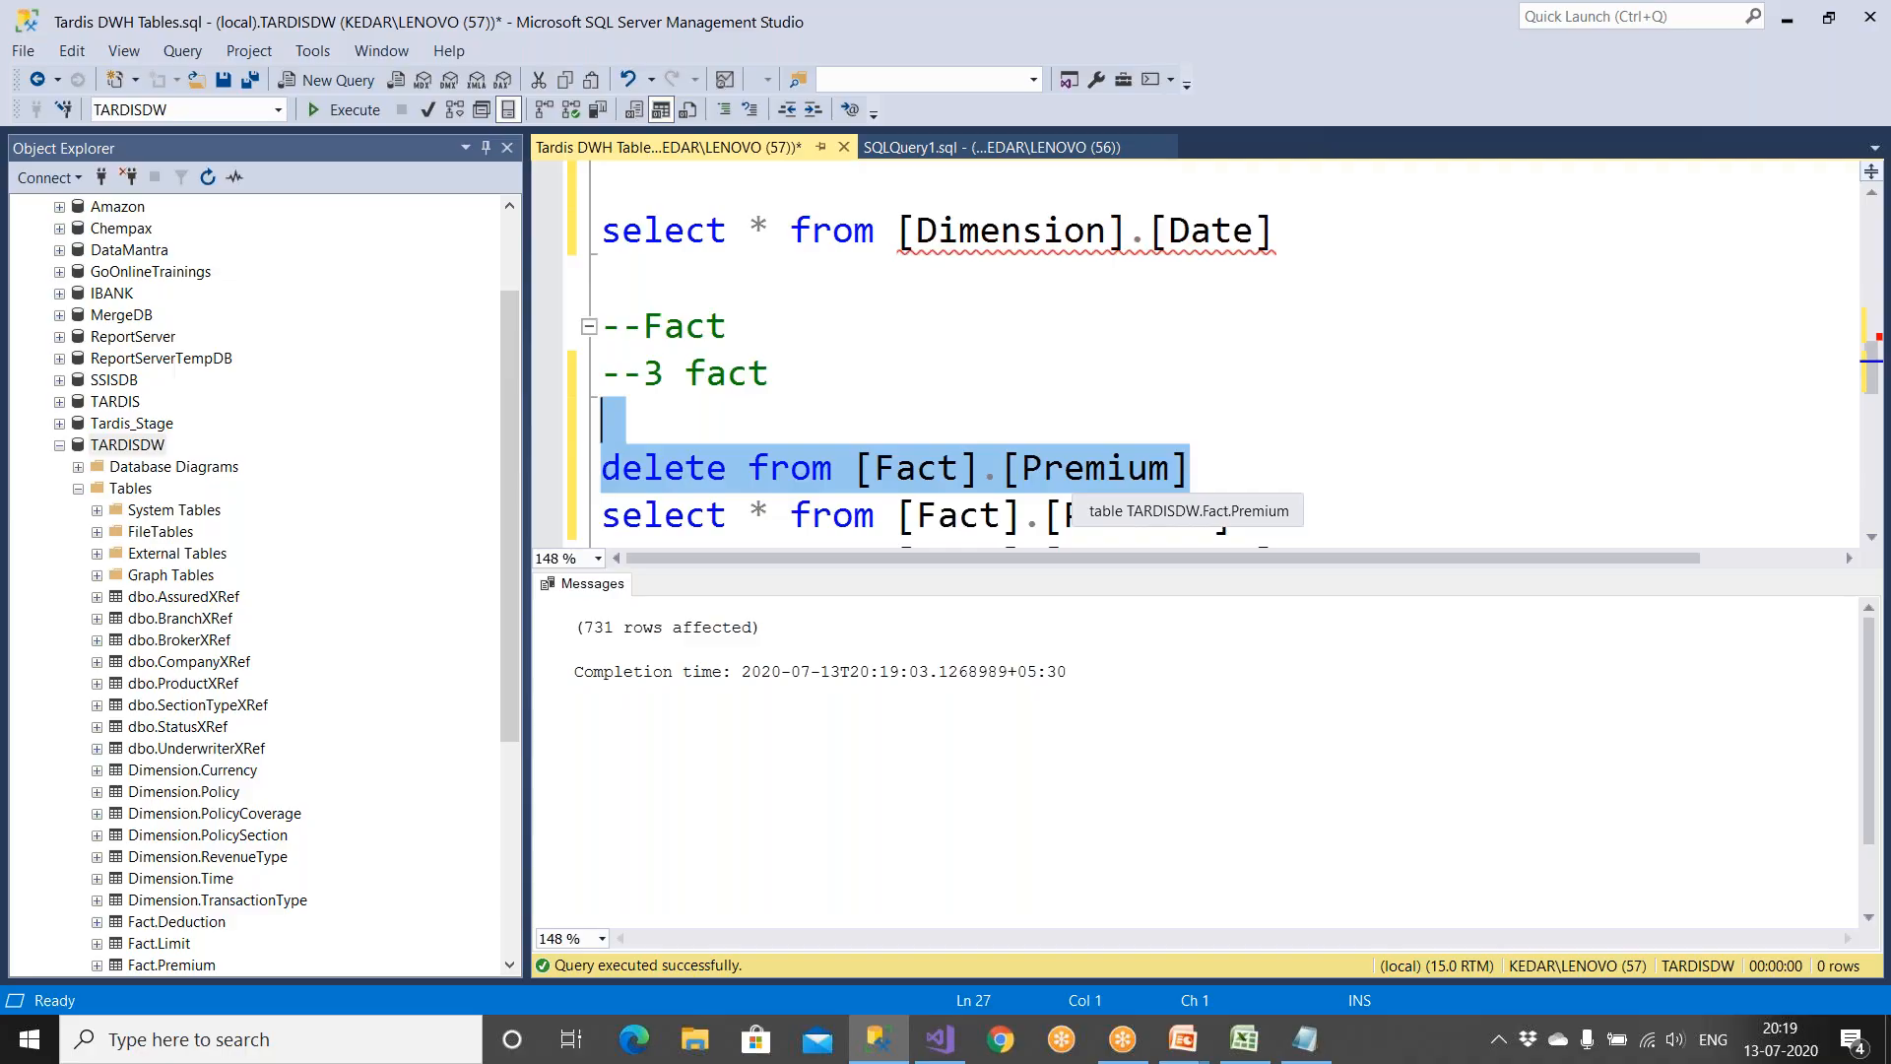
key("Delete")
left_click_drag(1232, 482, 602, 475)
left_click(359, 118)
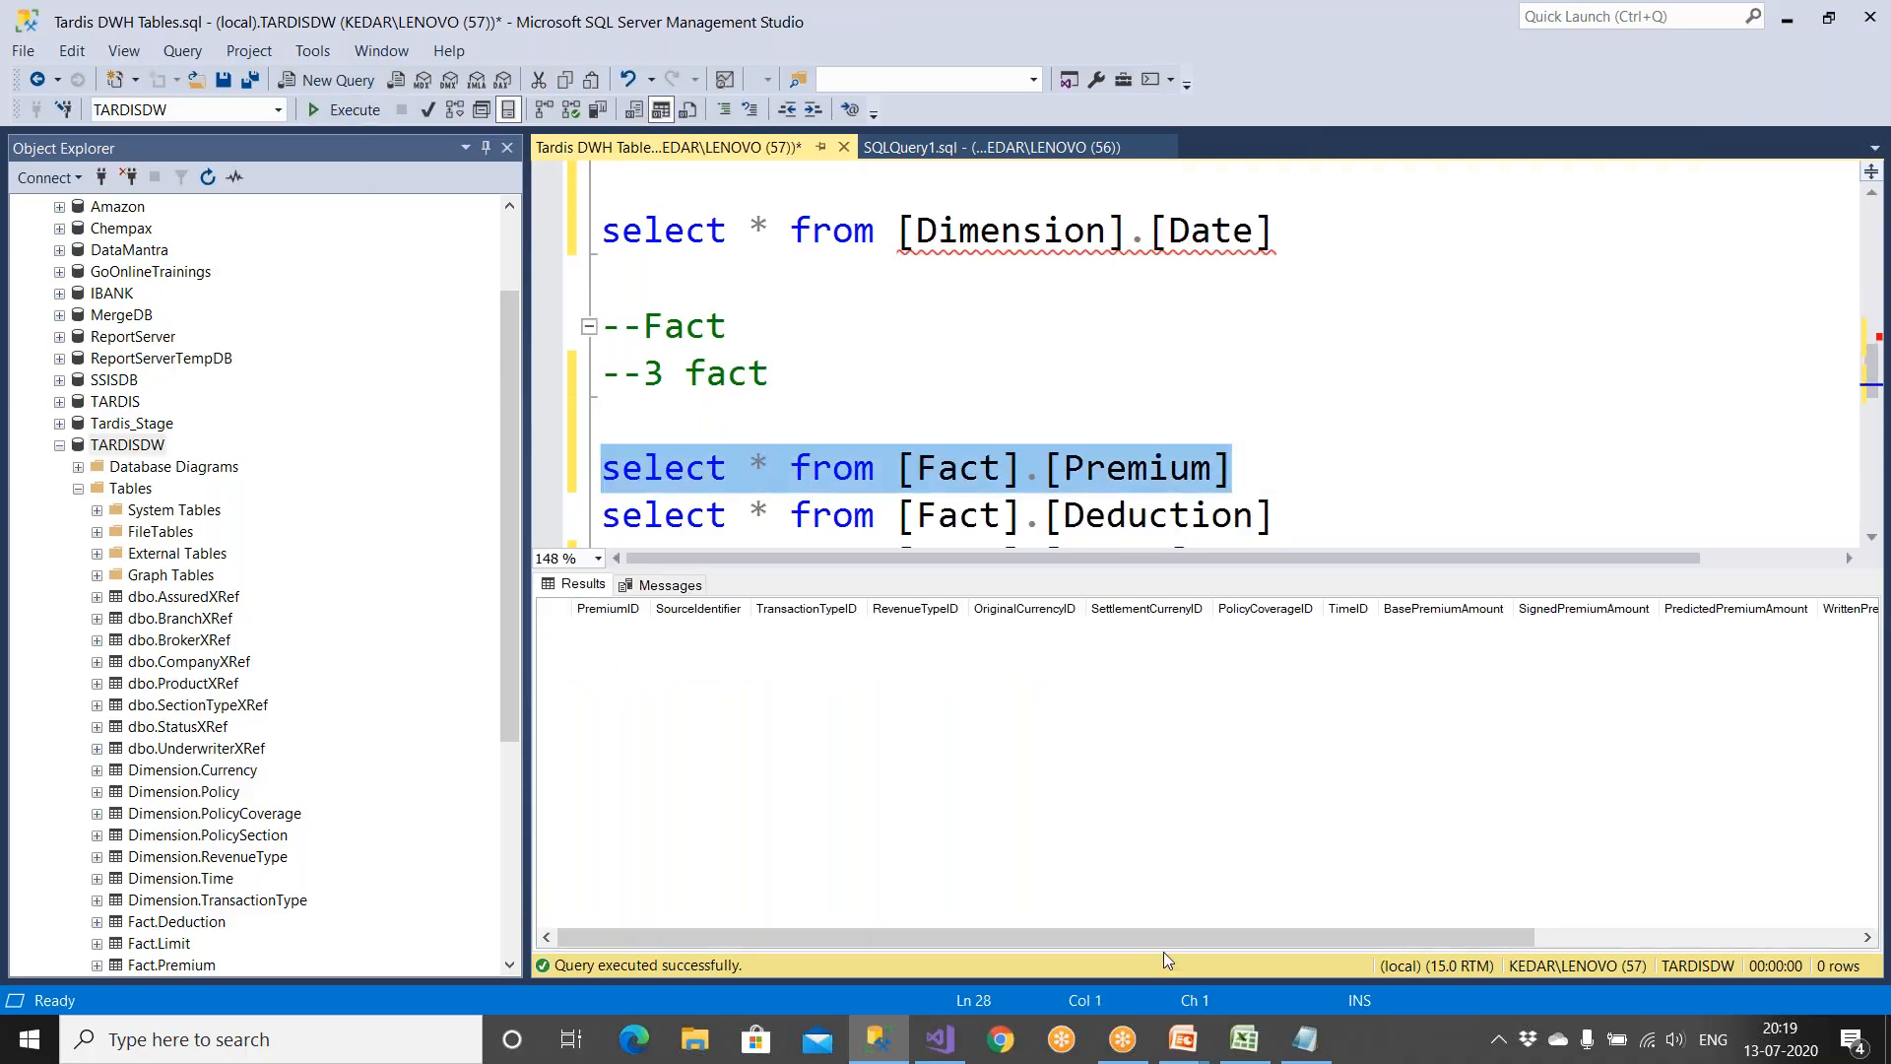
Step: Run the select queries on [Fact].[Limit] and [Fact].[Deduction] one after the other
left_click(1282, 504)
scroll(1282, 505, "down", 1)
left_click_drag(1192, 422, 602, 423)
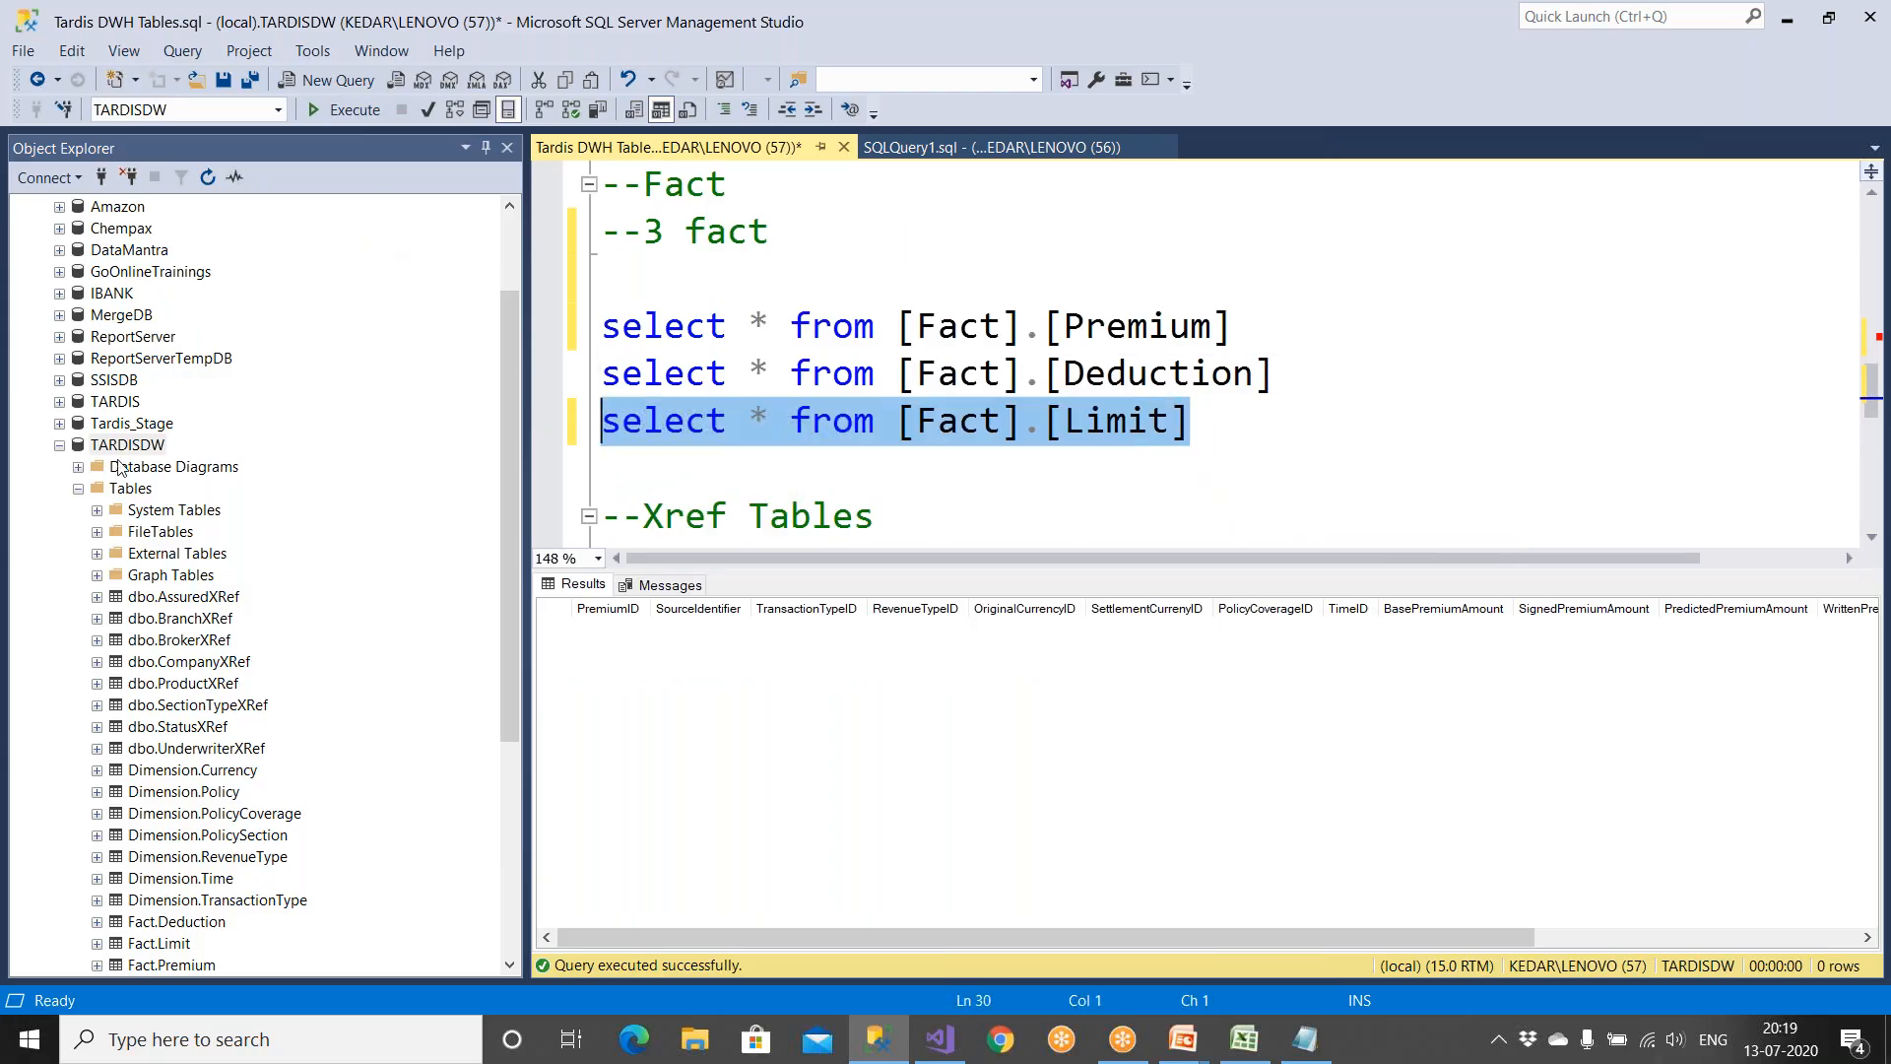
left_click(340, 115)
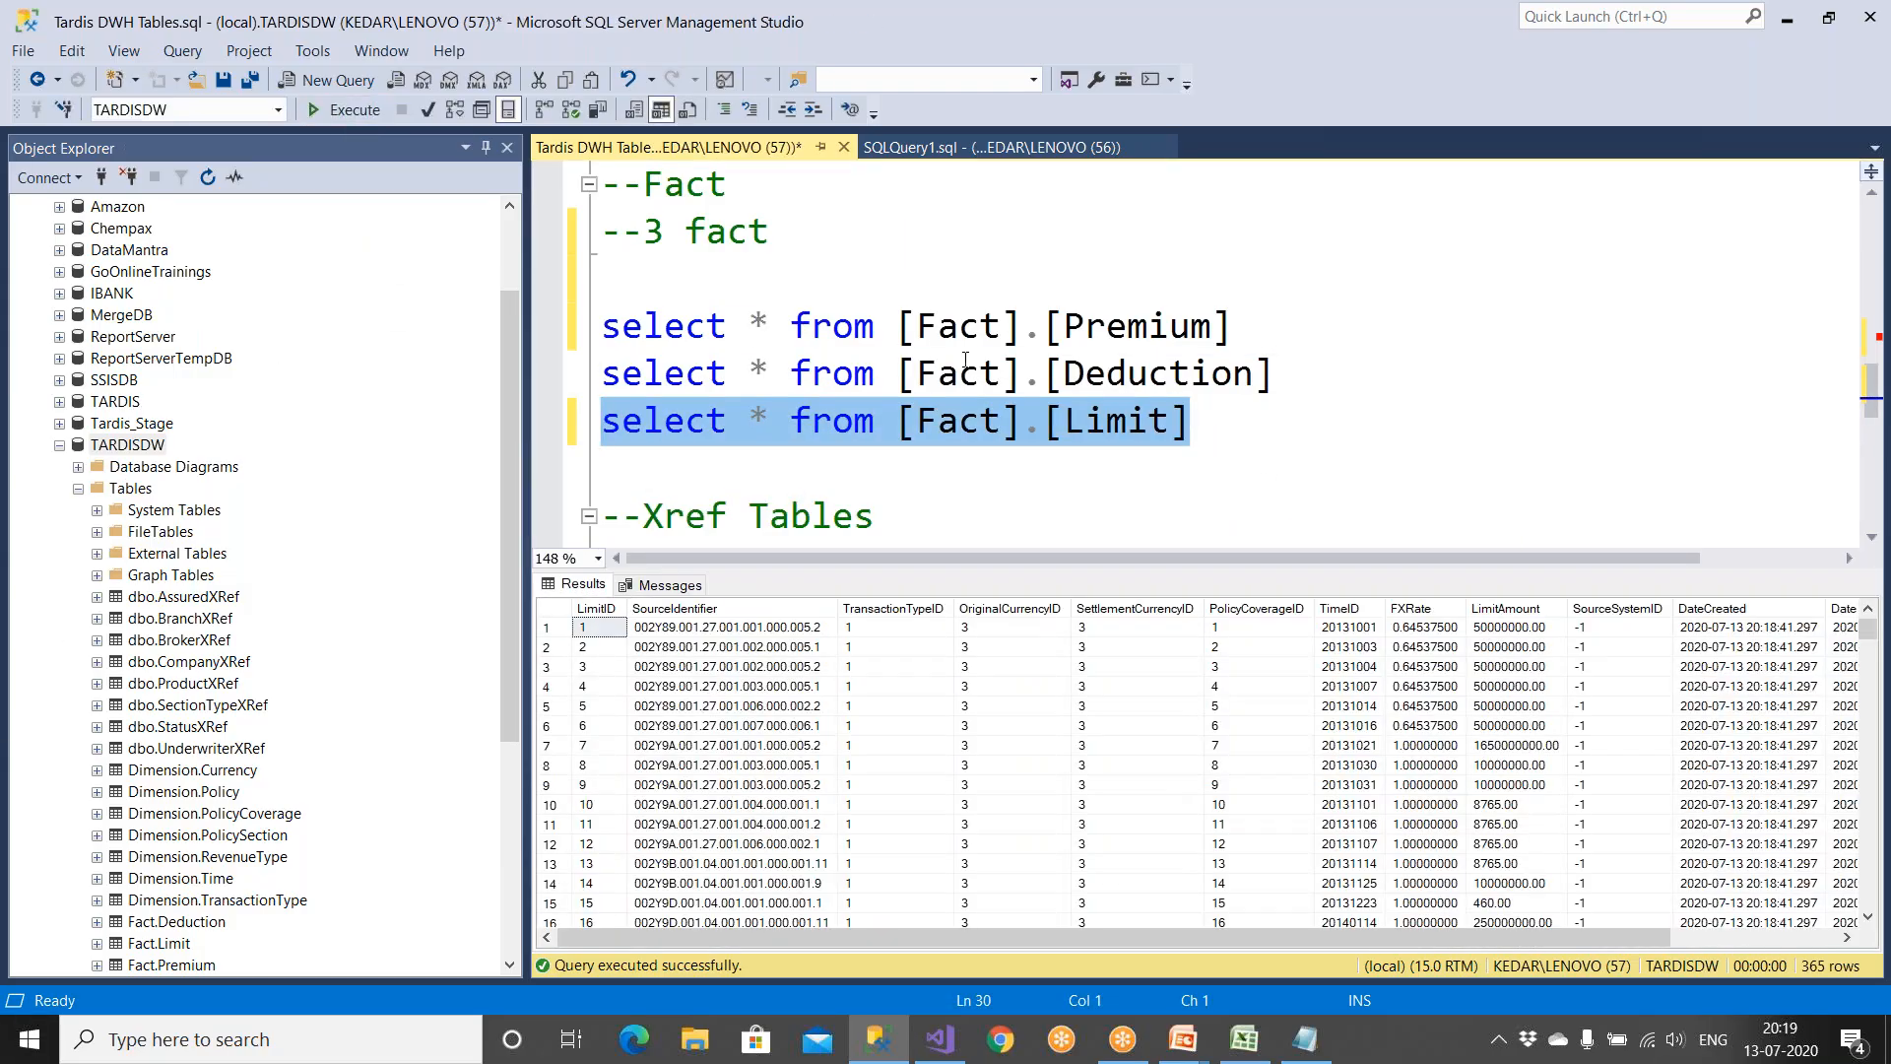
left_click_drag(1276, 374, 601, 375)
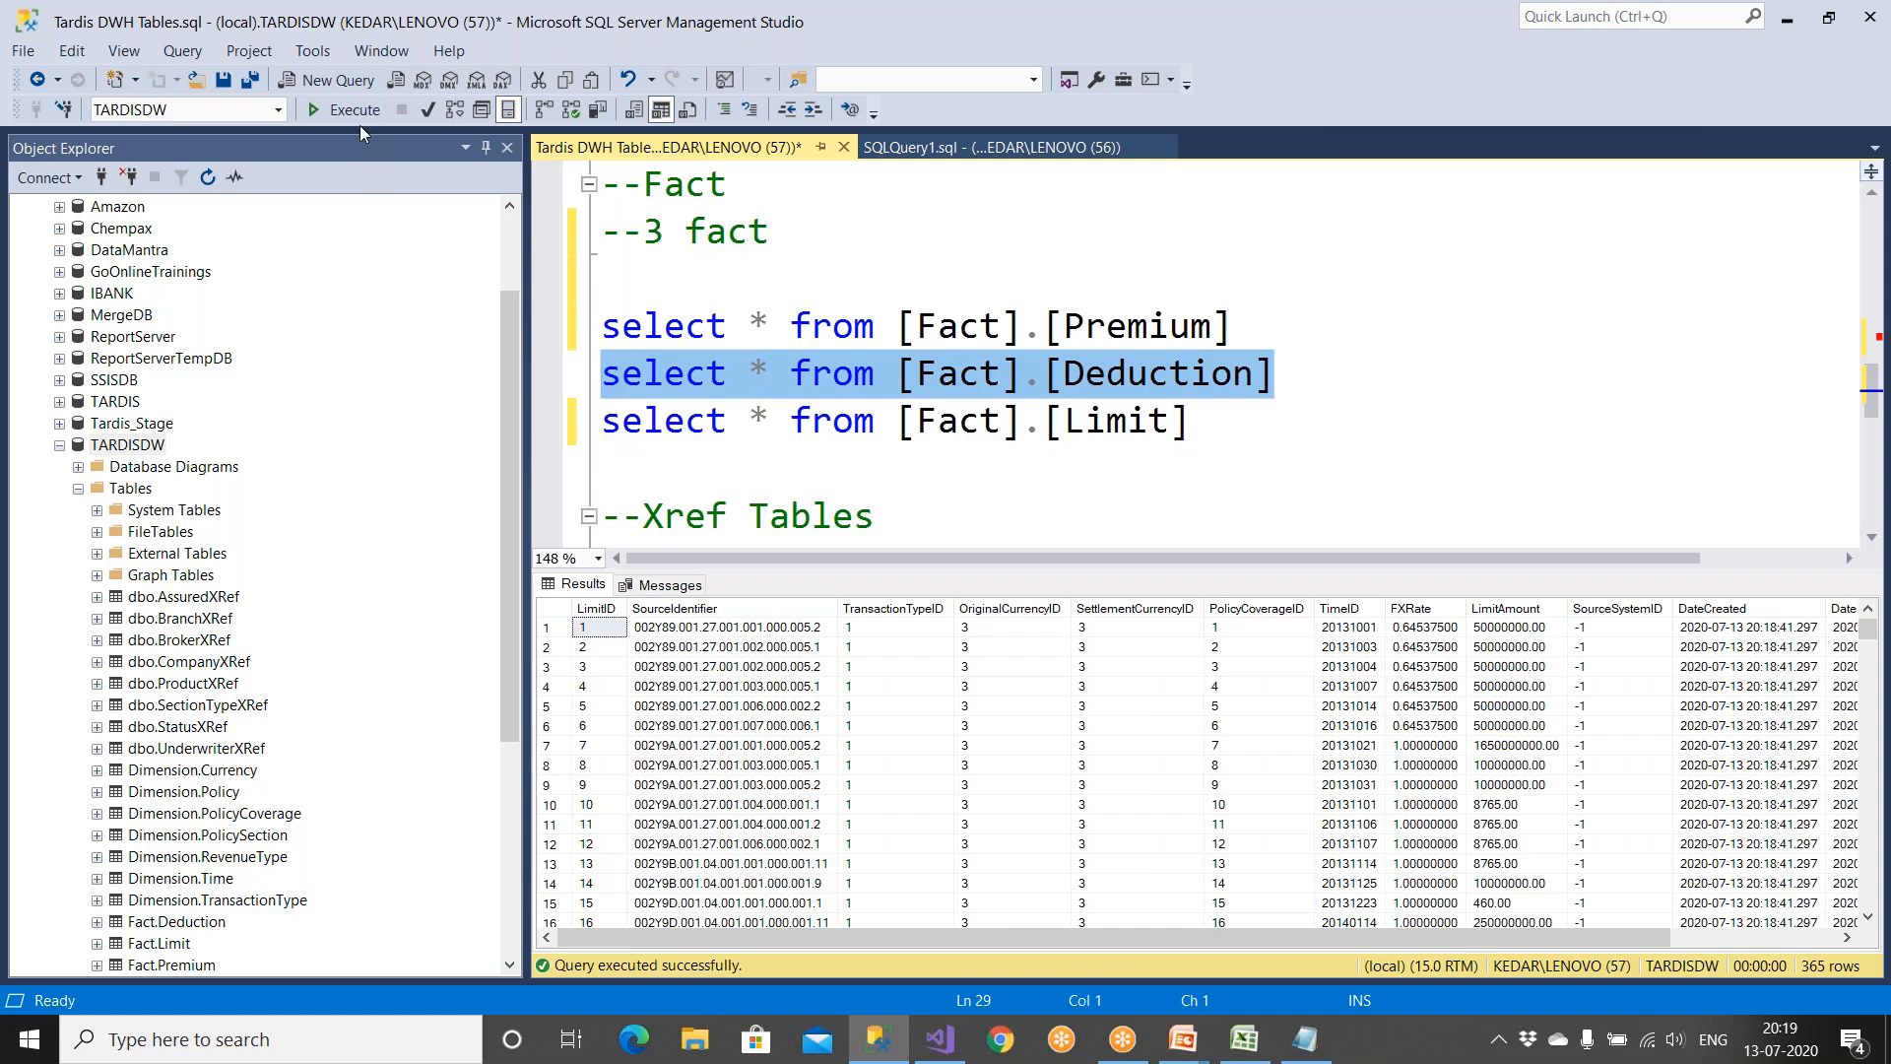
left_click(340, 109)
Step: Add the comment "--Truncate Table [Fact].[Premium]" below "--3 fact", execute only its truncate statement, and hide the results
left_click_drag(897, 326, 1236, 327)
key("ctrl+c")
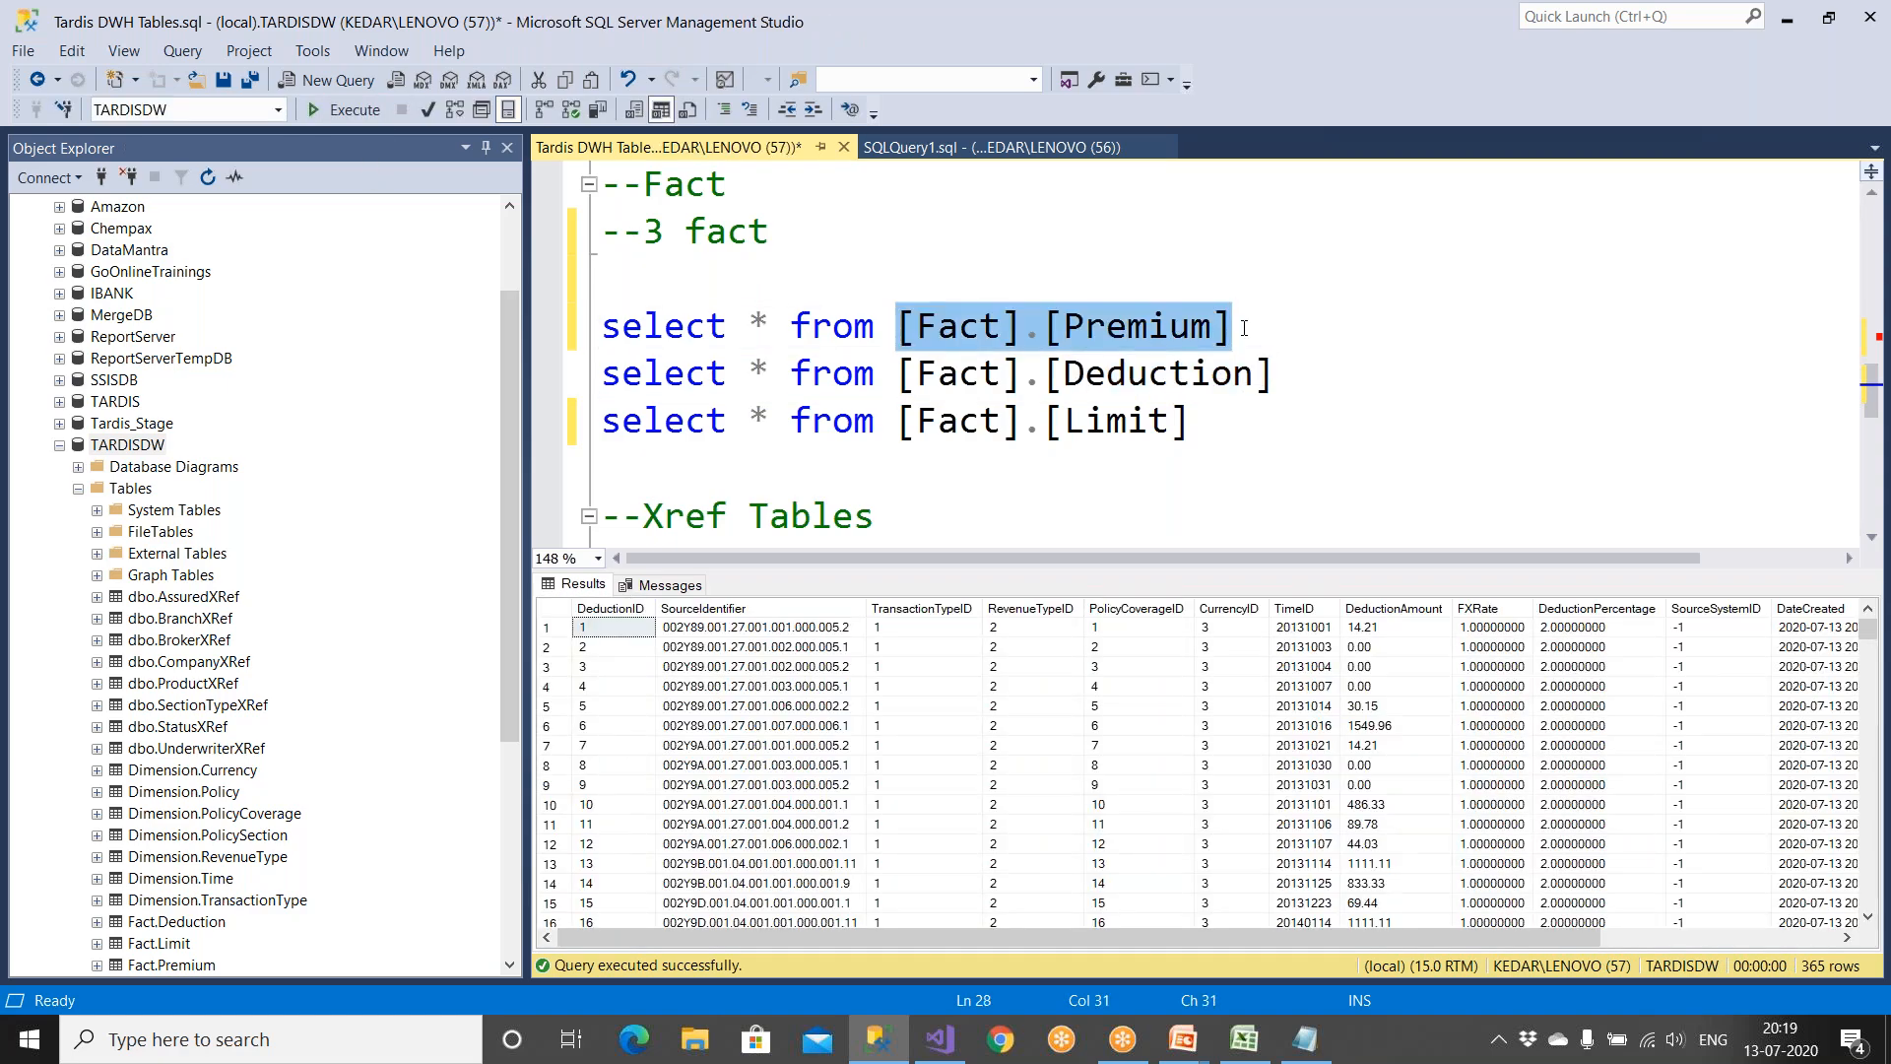
left_click(755, 301)
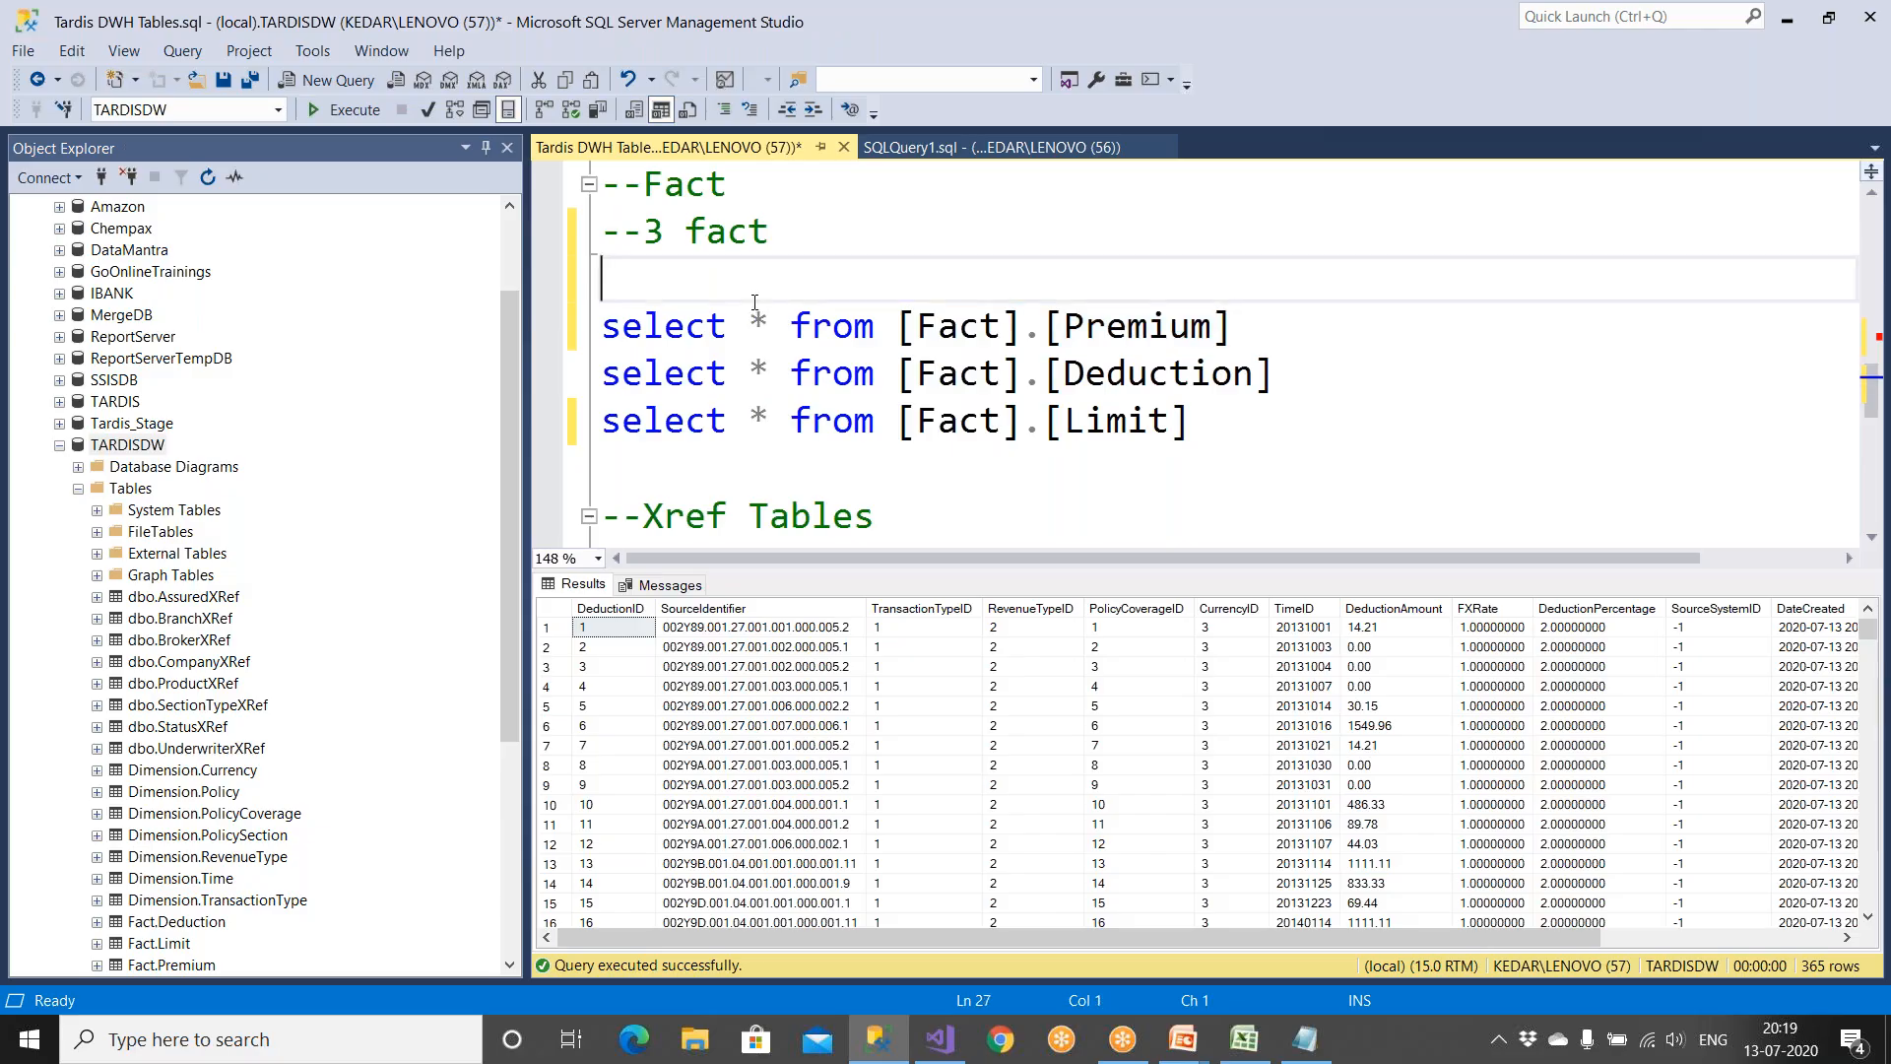
type("--Truncate Table")
key("ctrl+v")
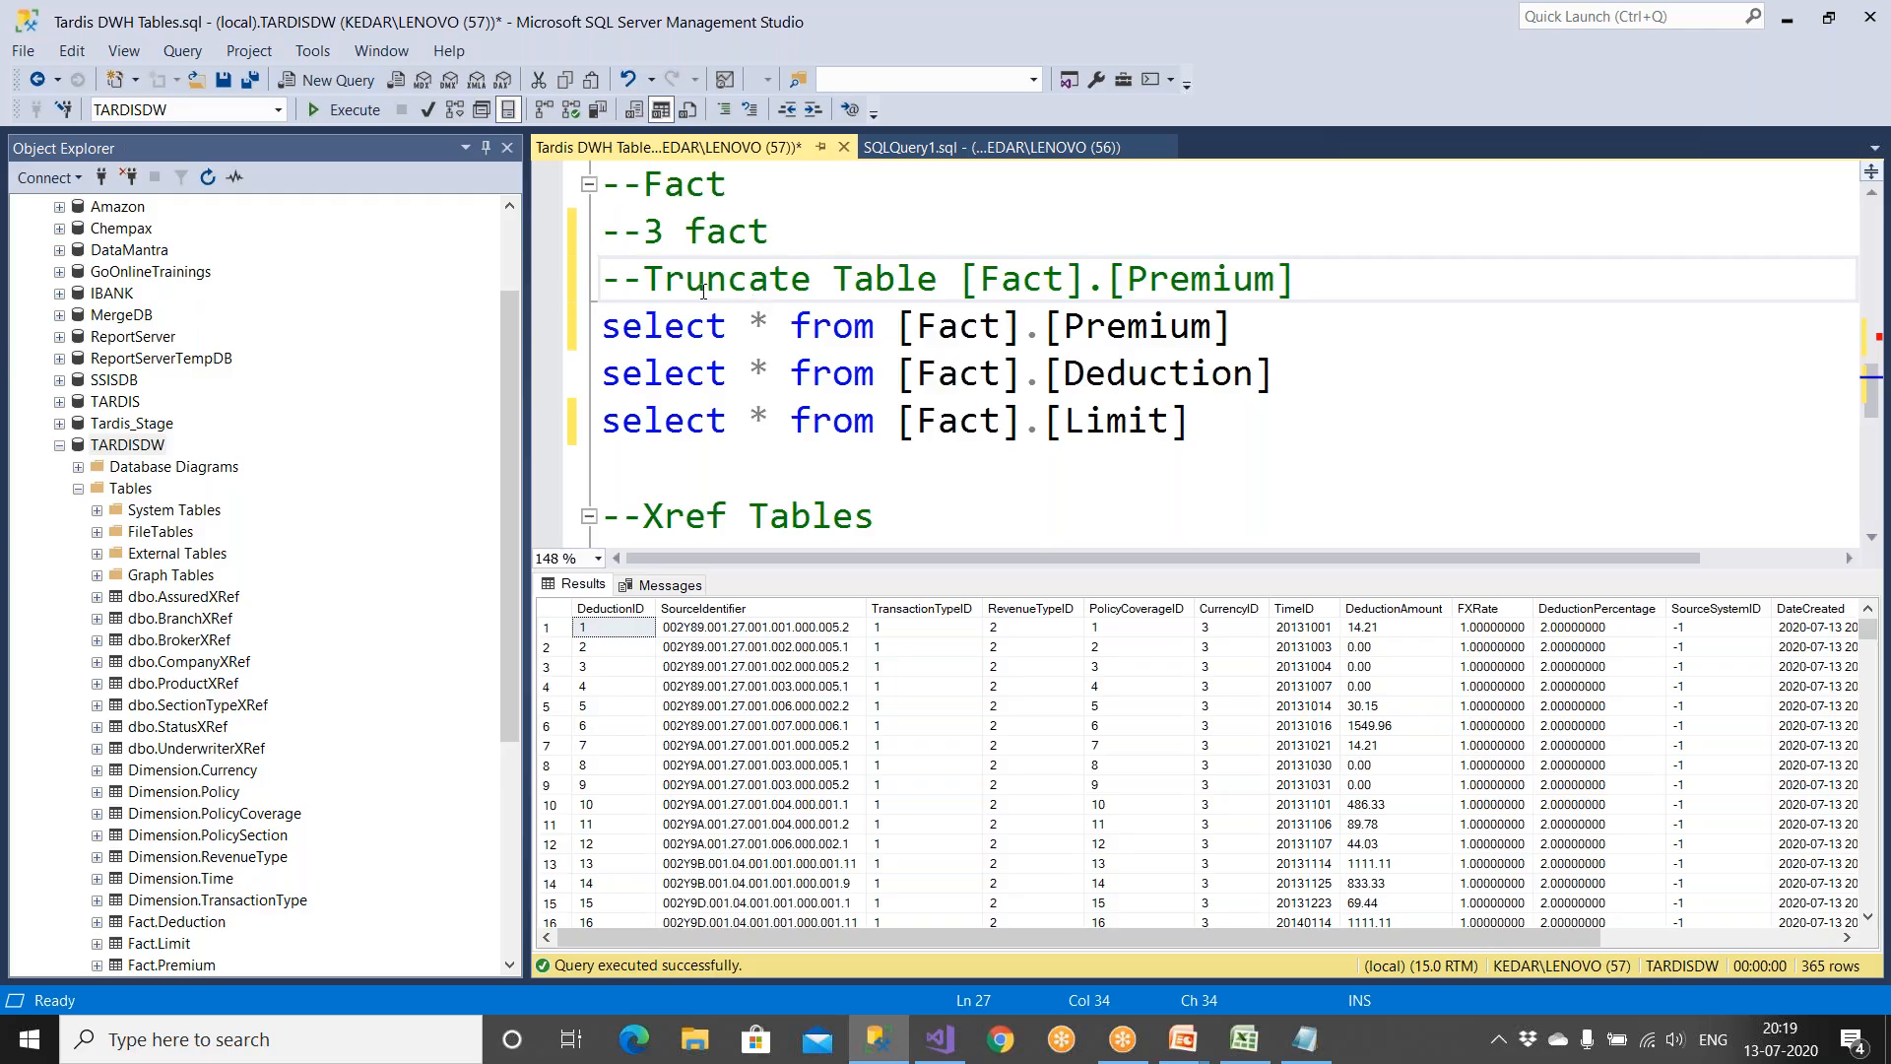
left_click_drag(648, 281, 1307, 273)
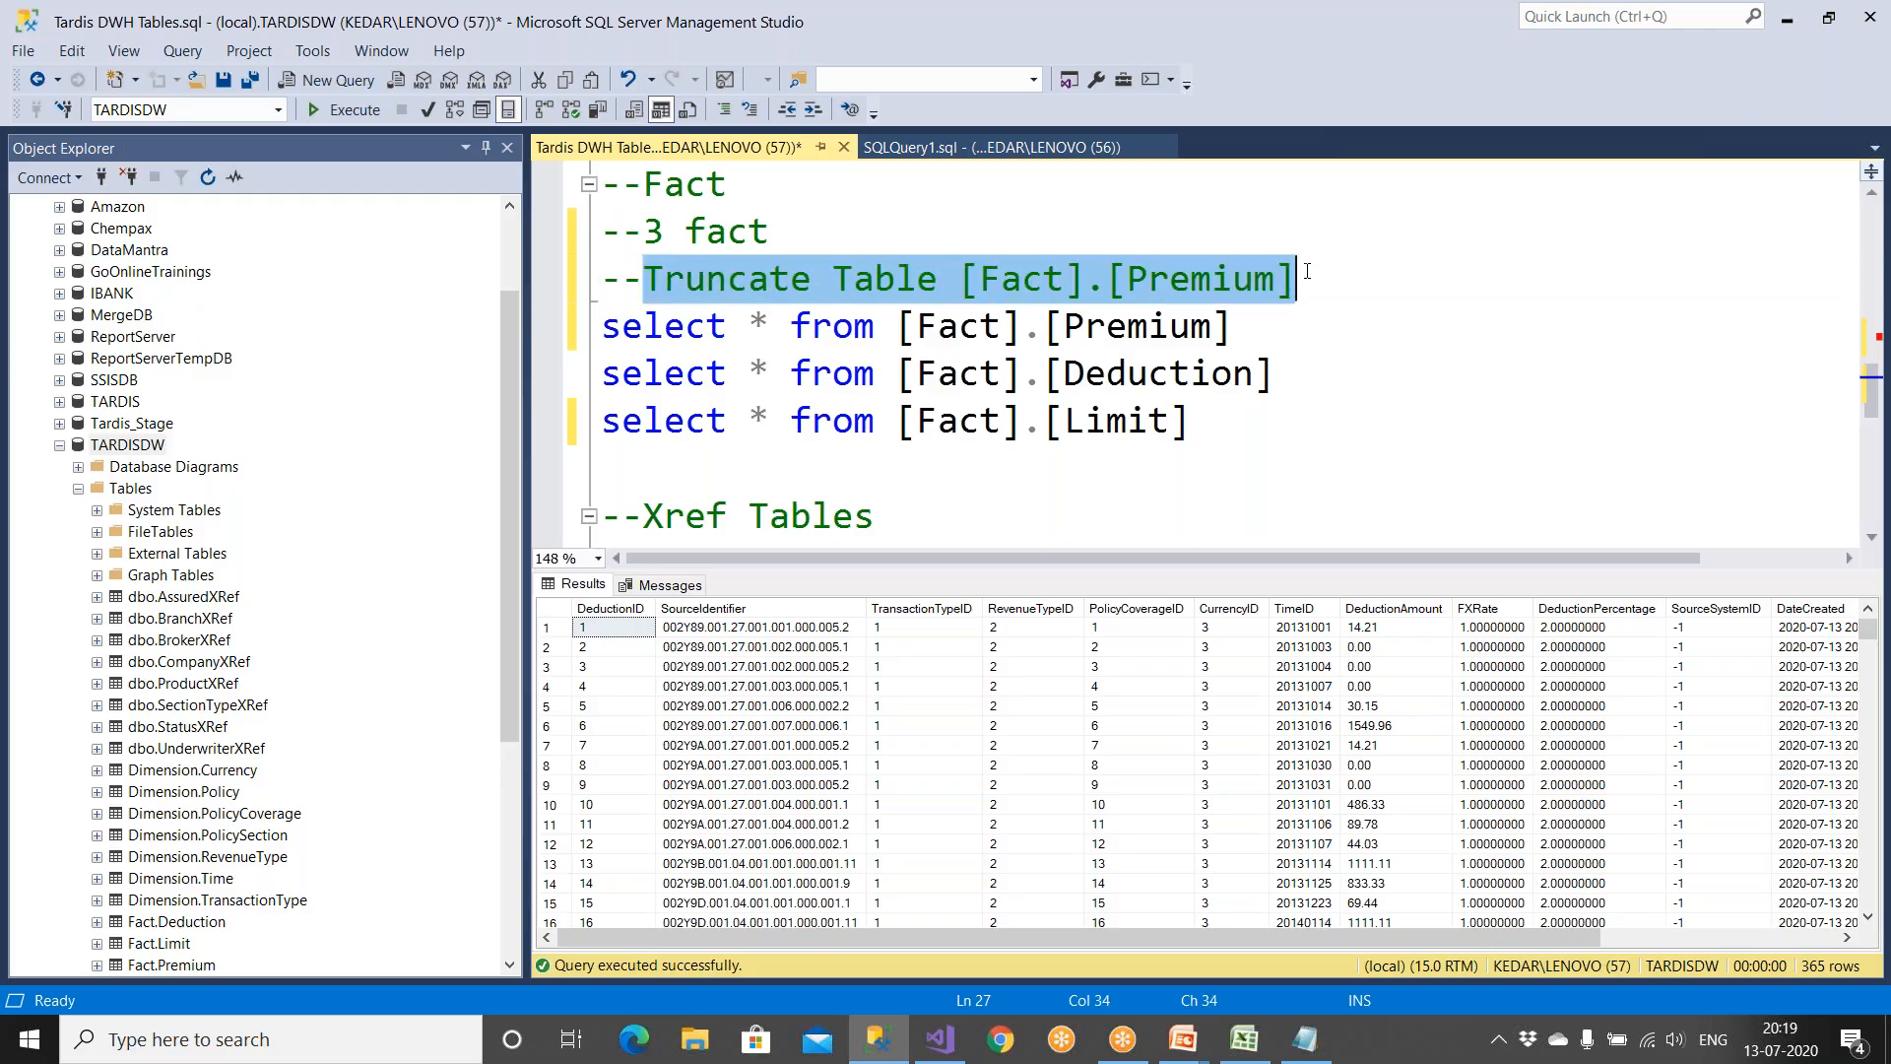
key("F5")
key("ctrl+r")
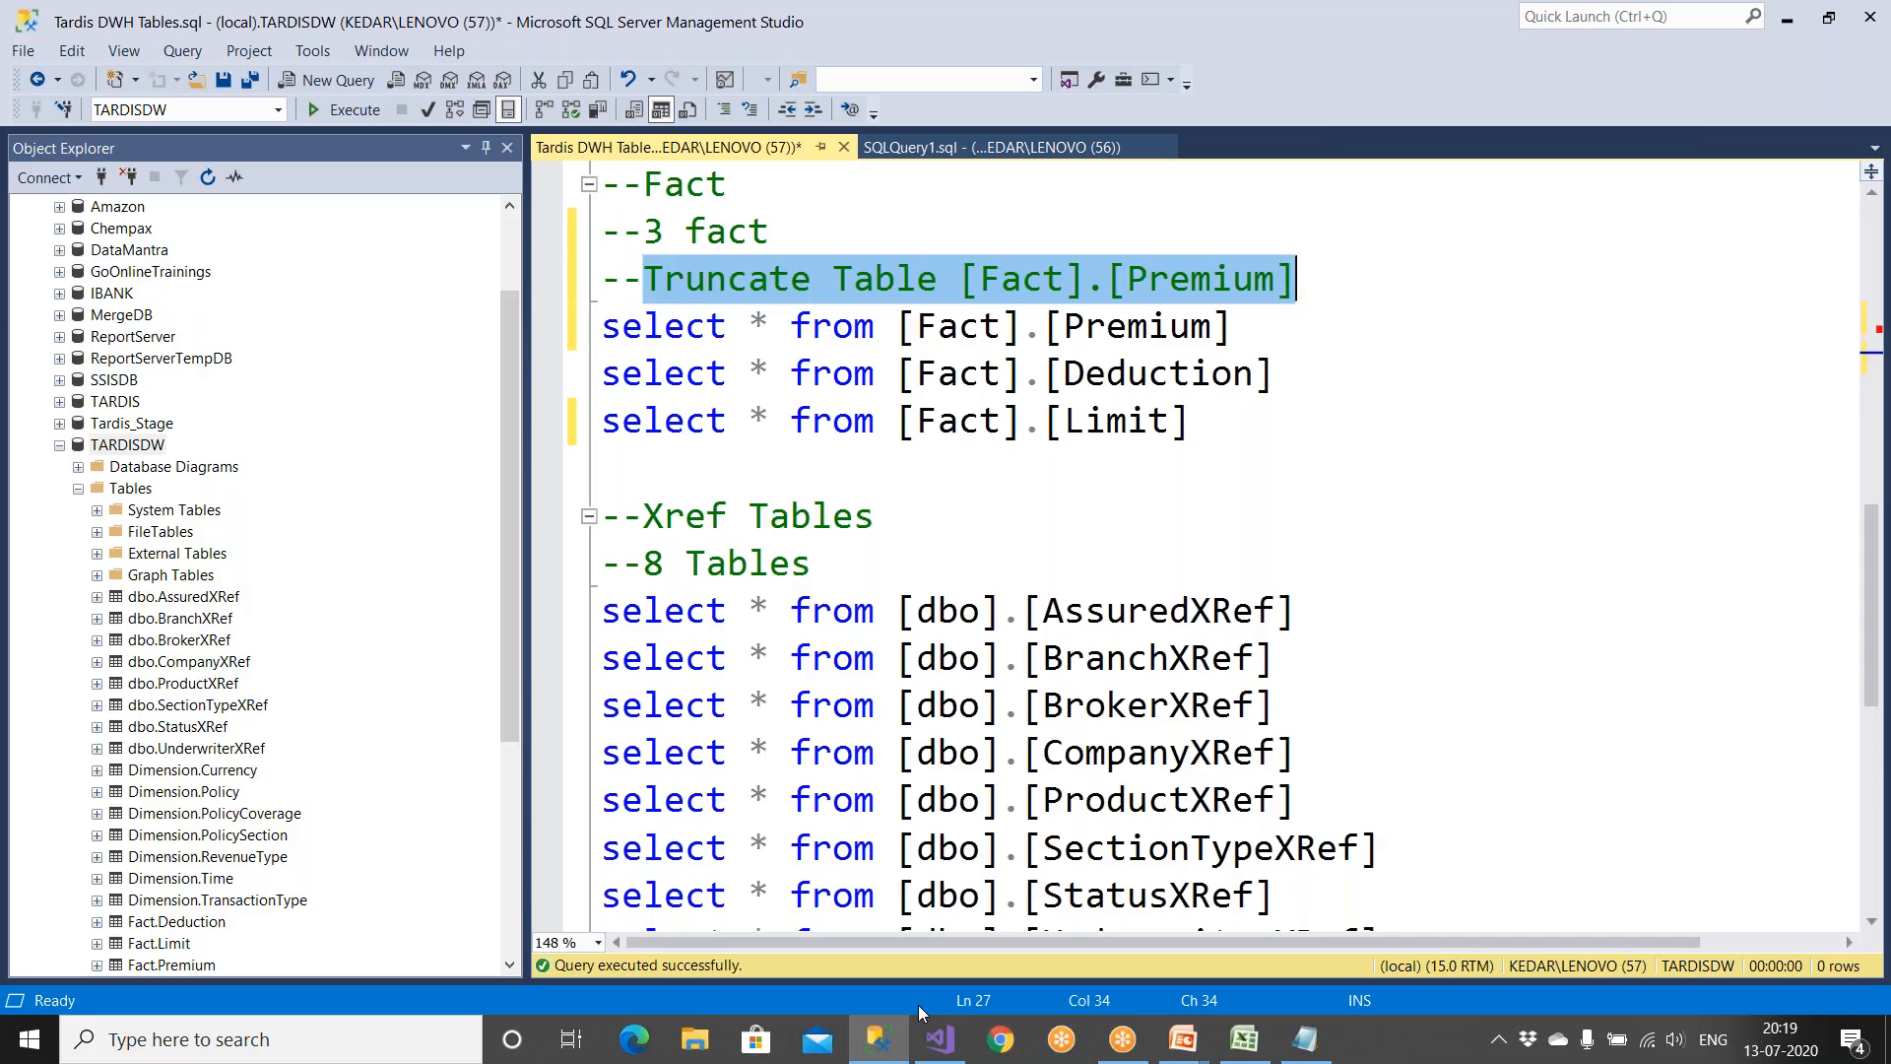
Step: Switch to Visual Studio, open the DWH_LoadFactPremium package, close DWH_LoadFactLimit and save
left_click(941, 1039)
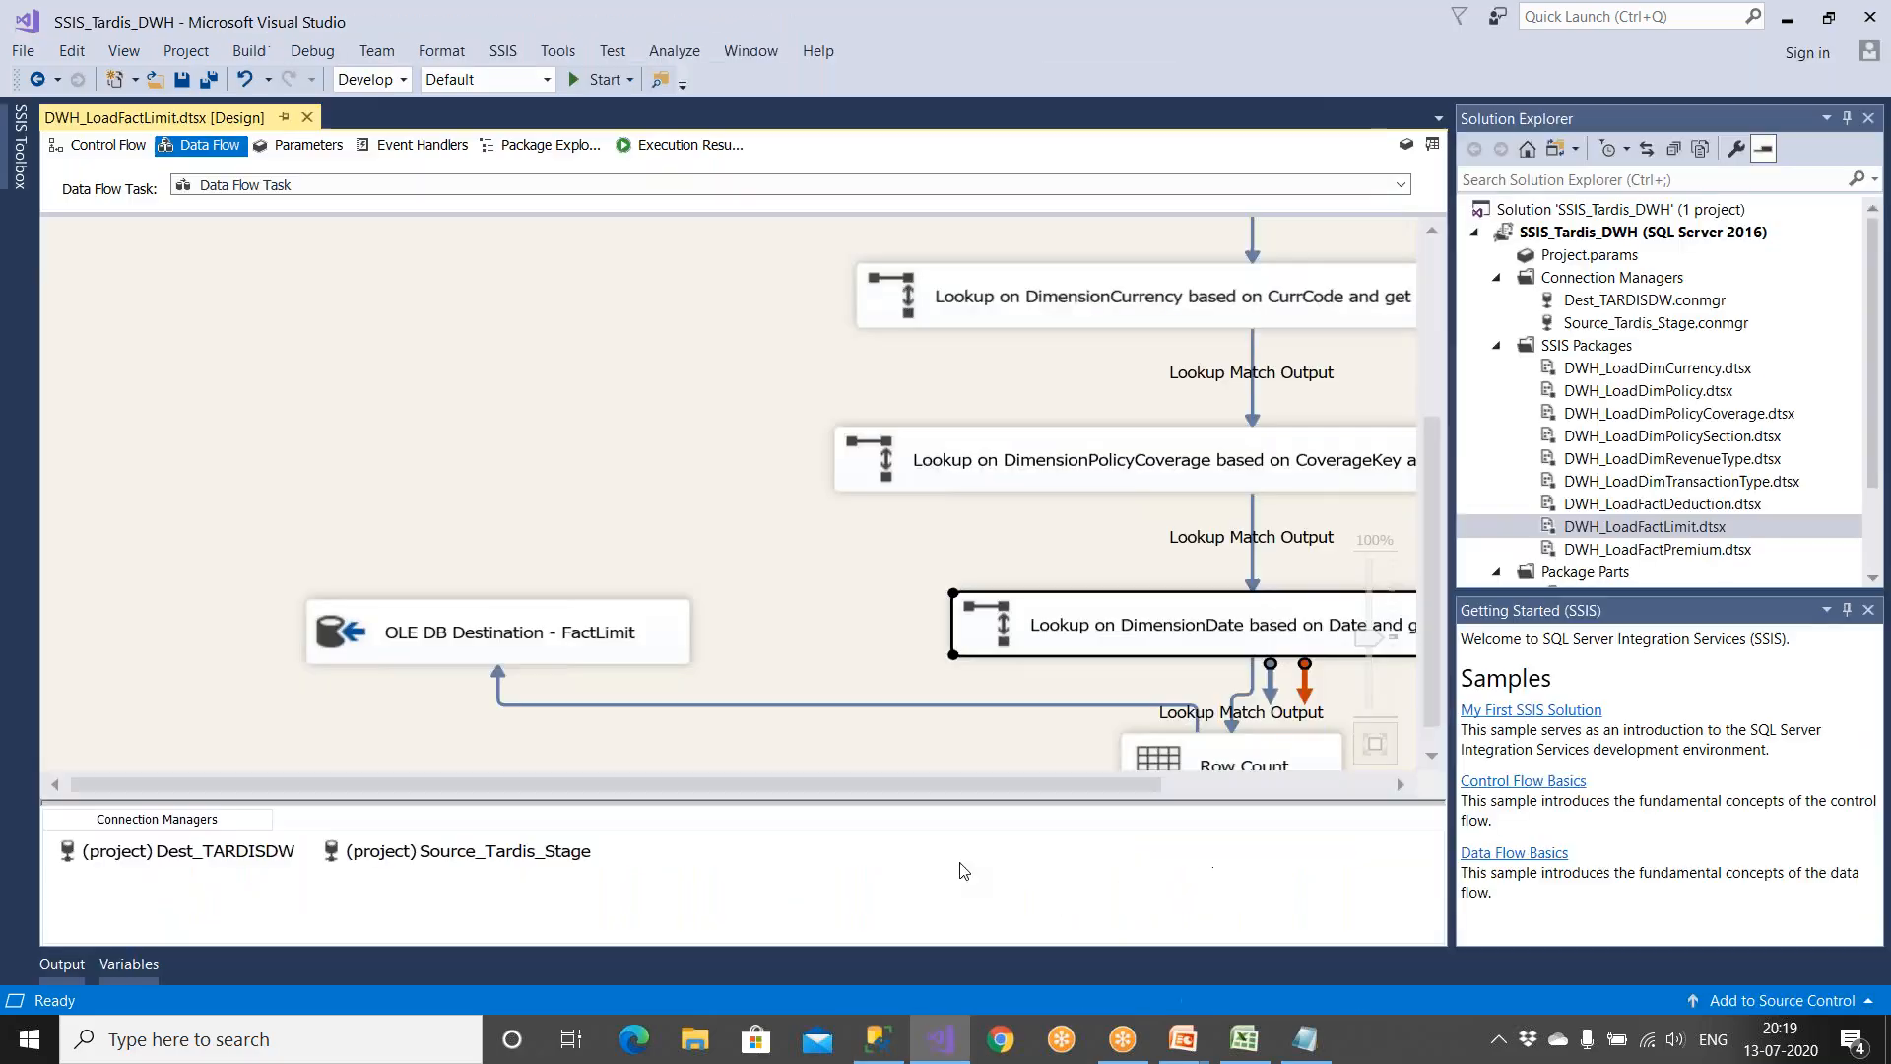
double_click(1698, 554)
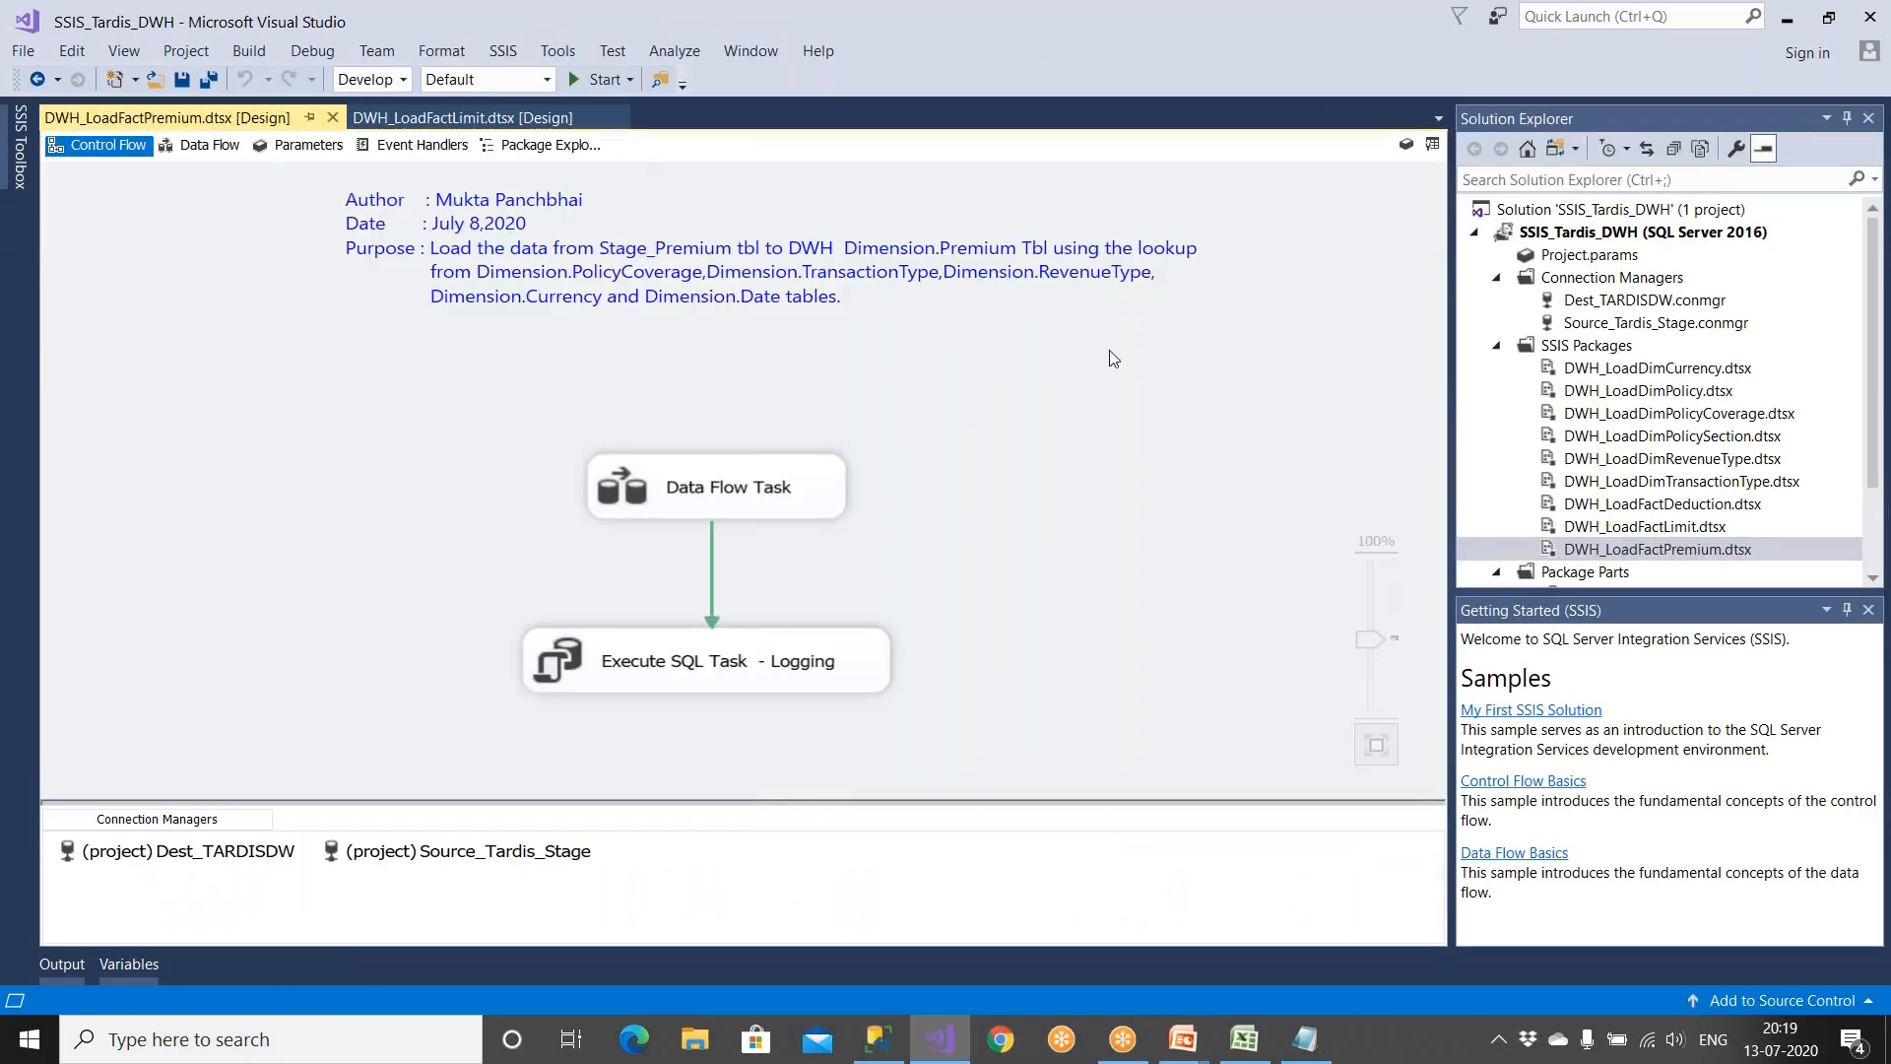
left_click(461, 117)
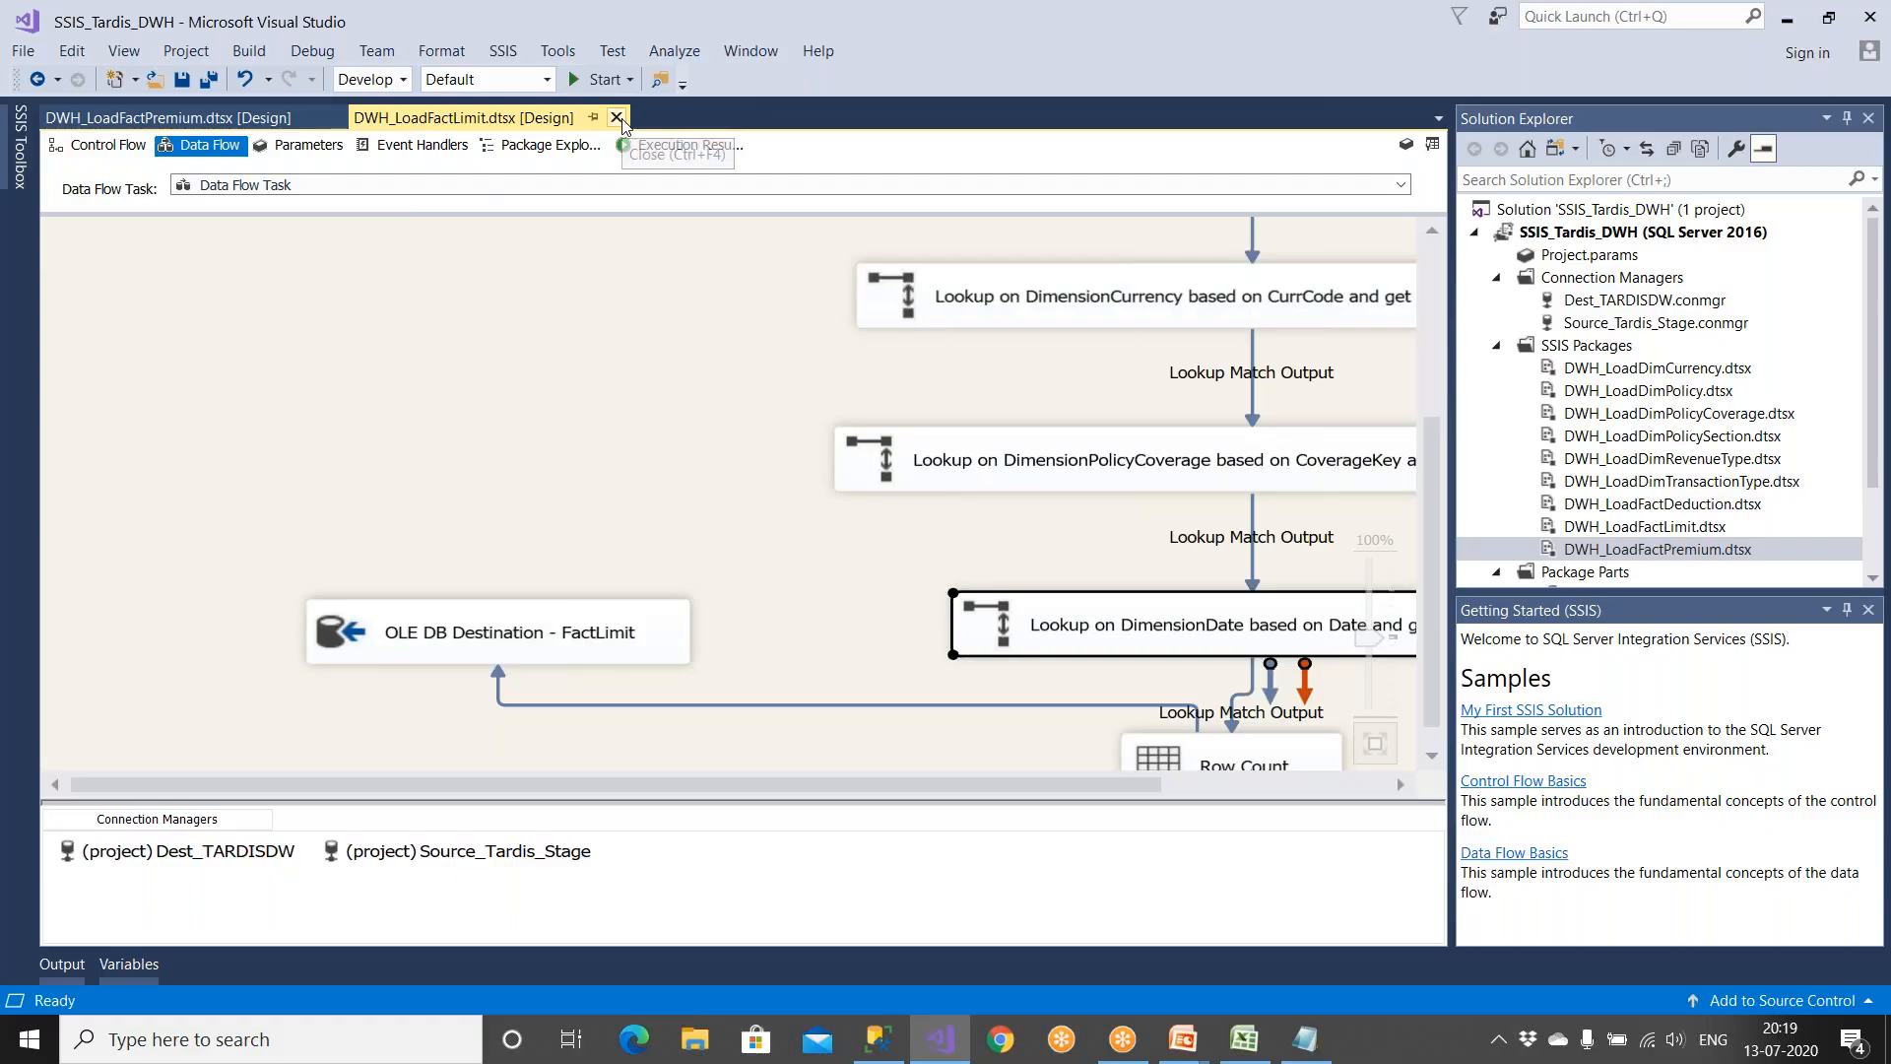
left_click(616, 118)
key("ctrl+s")
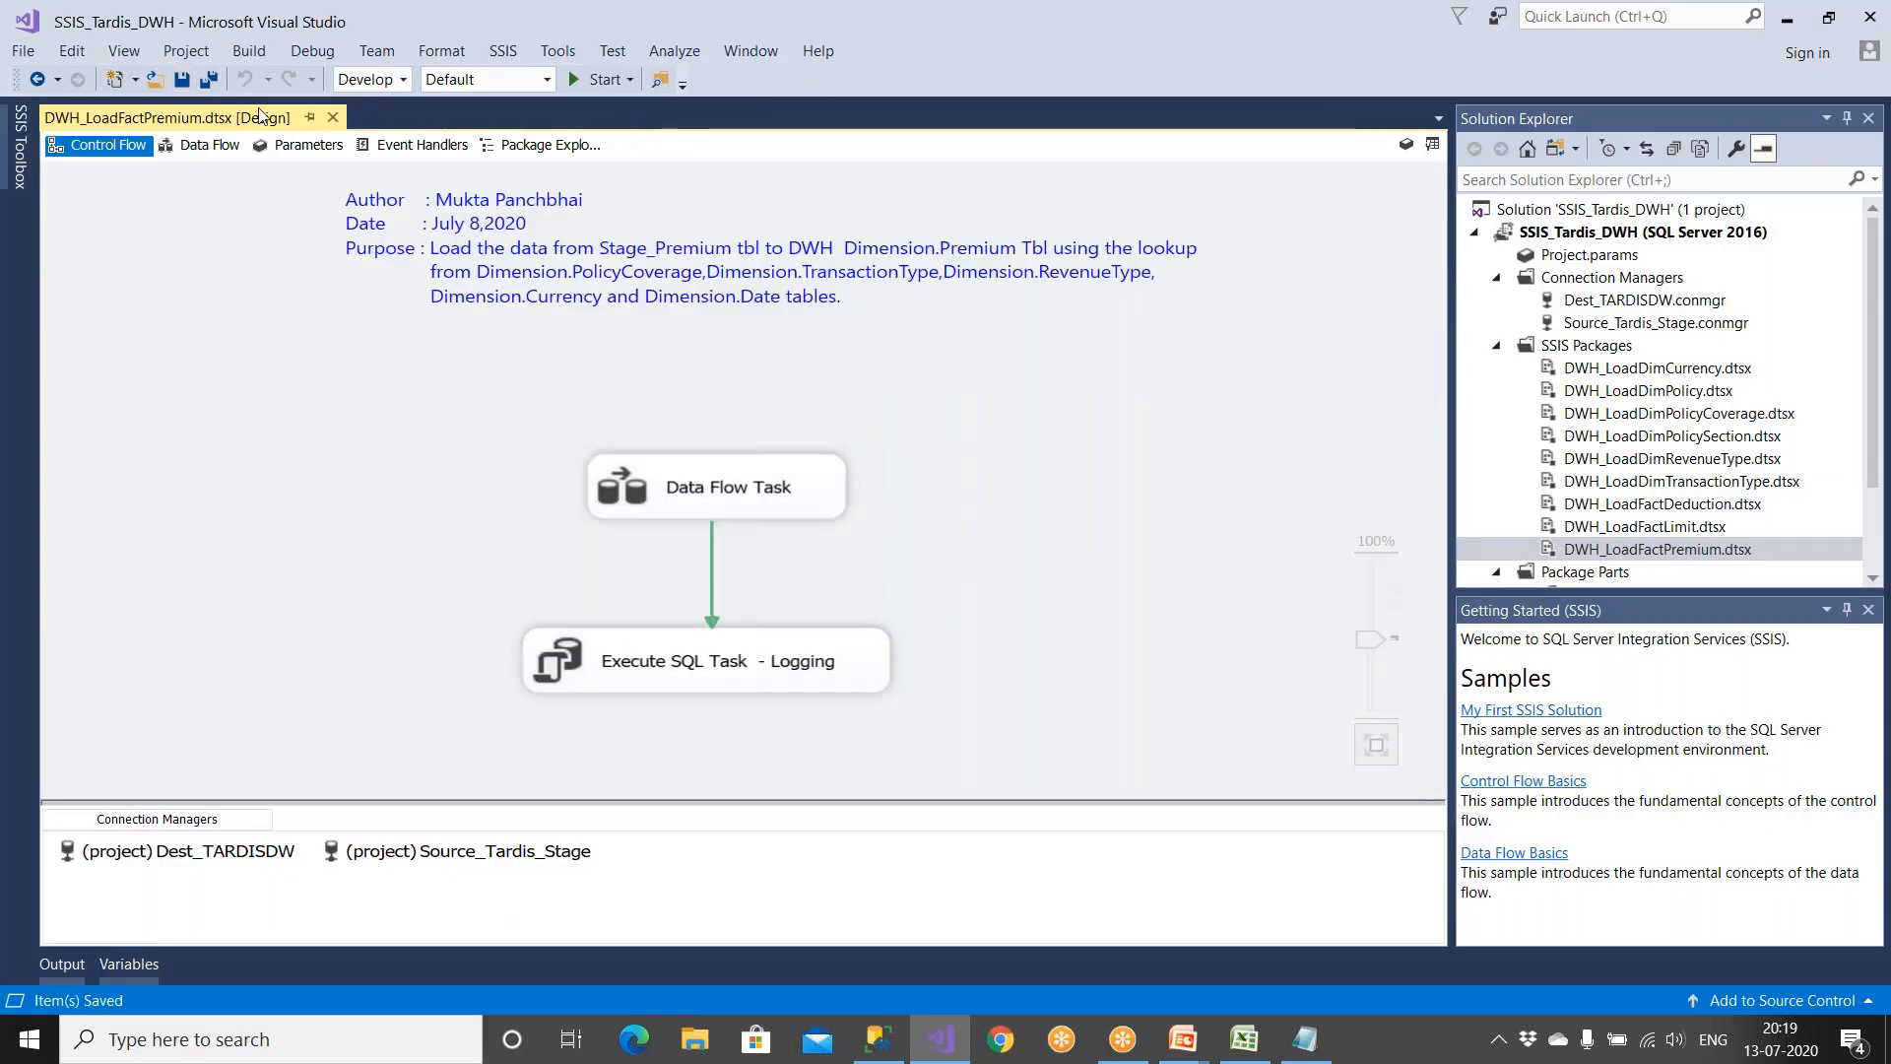
Step: Run the DWH_LoadFactPremium package, check its data flow down to the FactPremium destination, and return to design mode
left_click(598, 79)
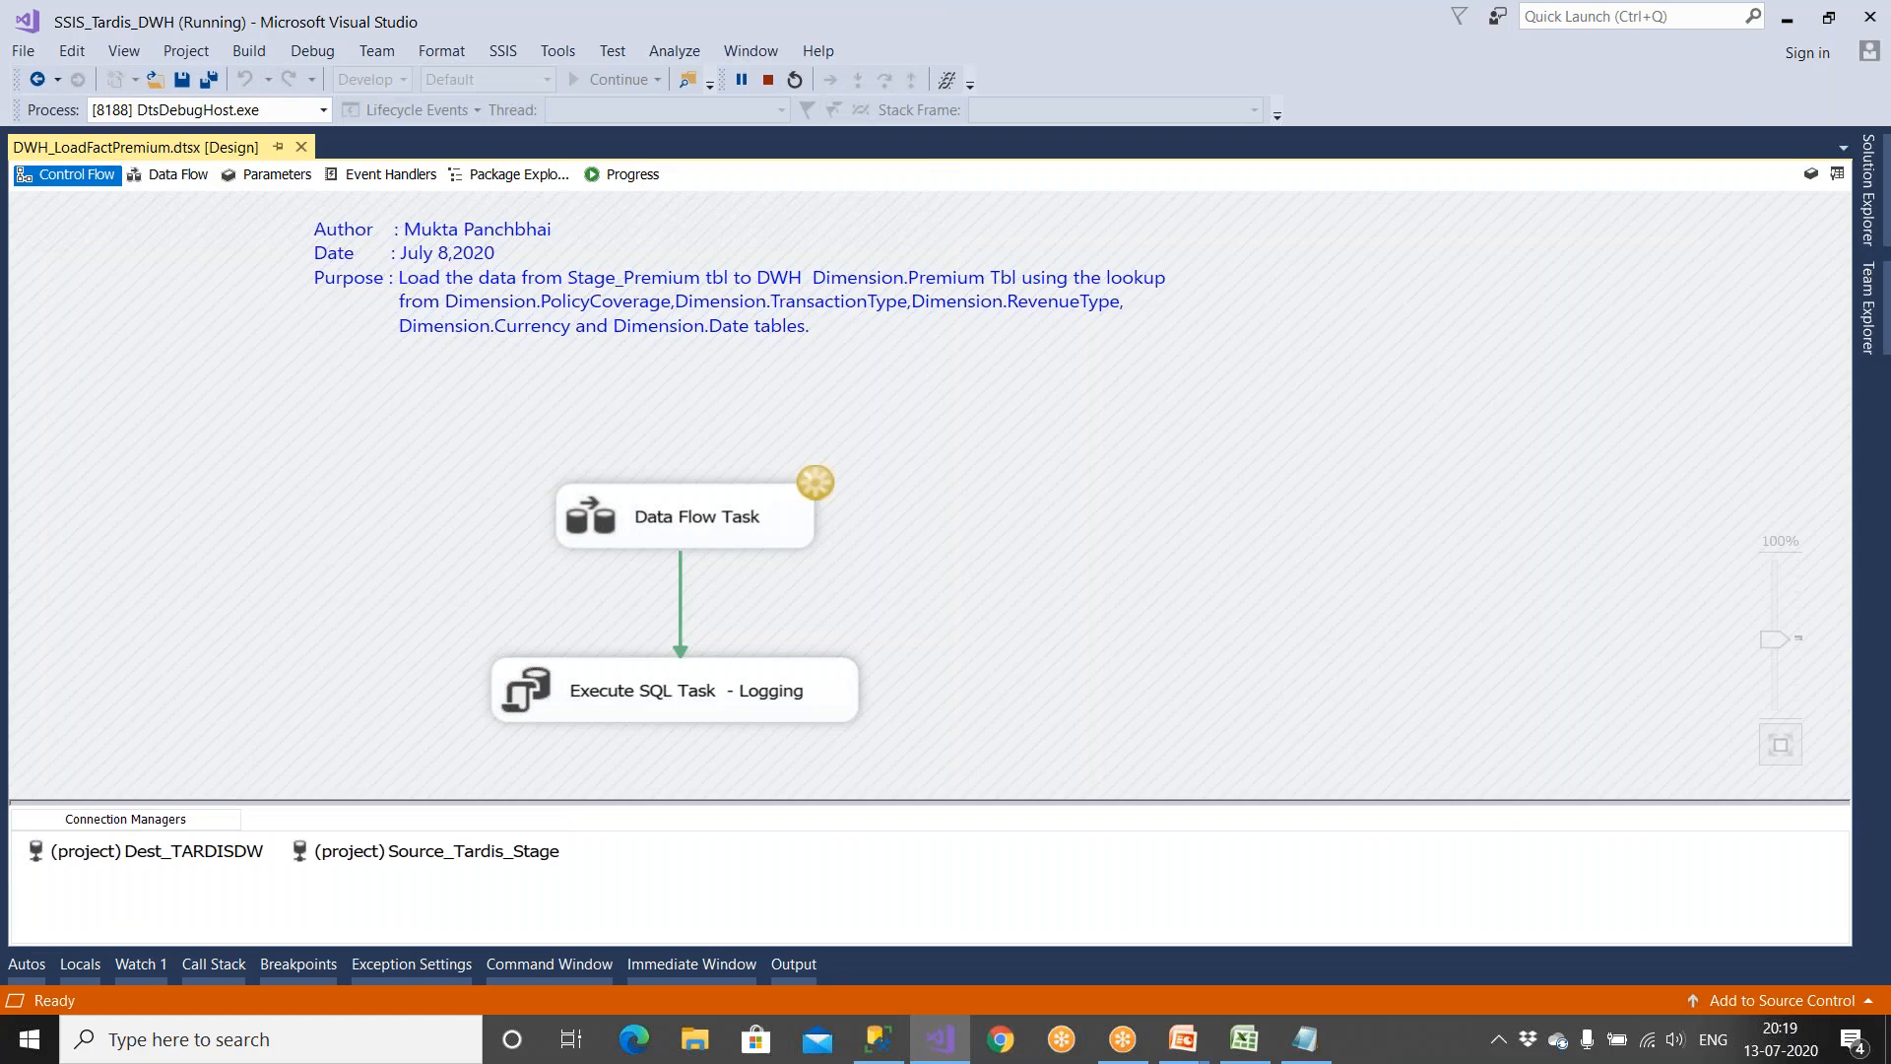
left_click(176, 183)
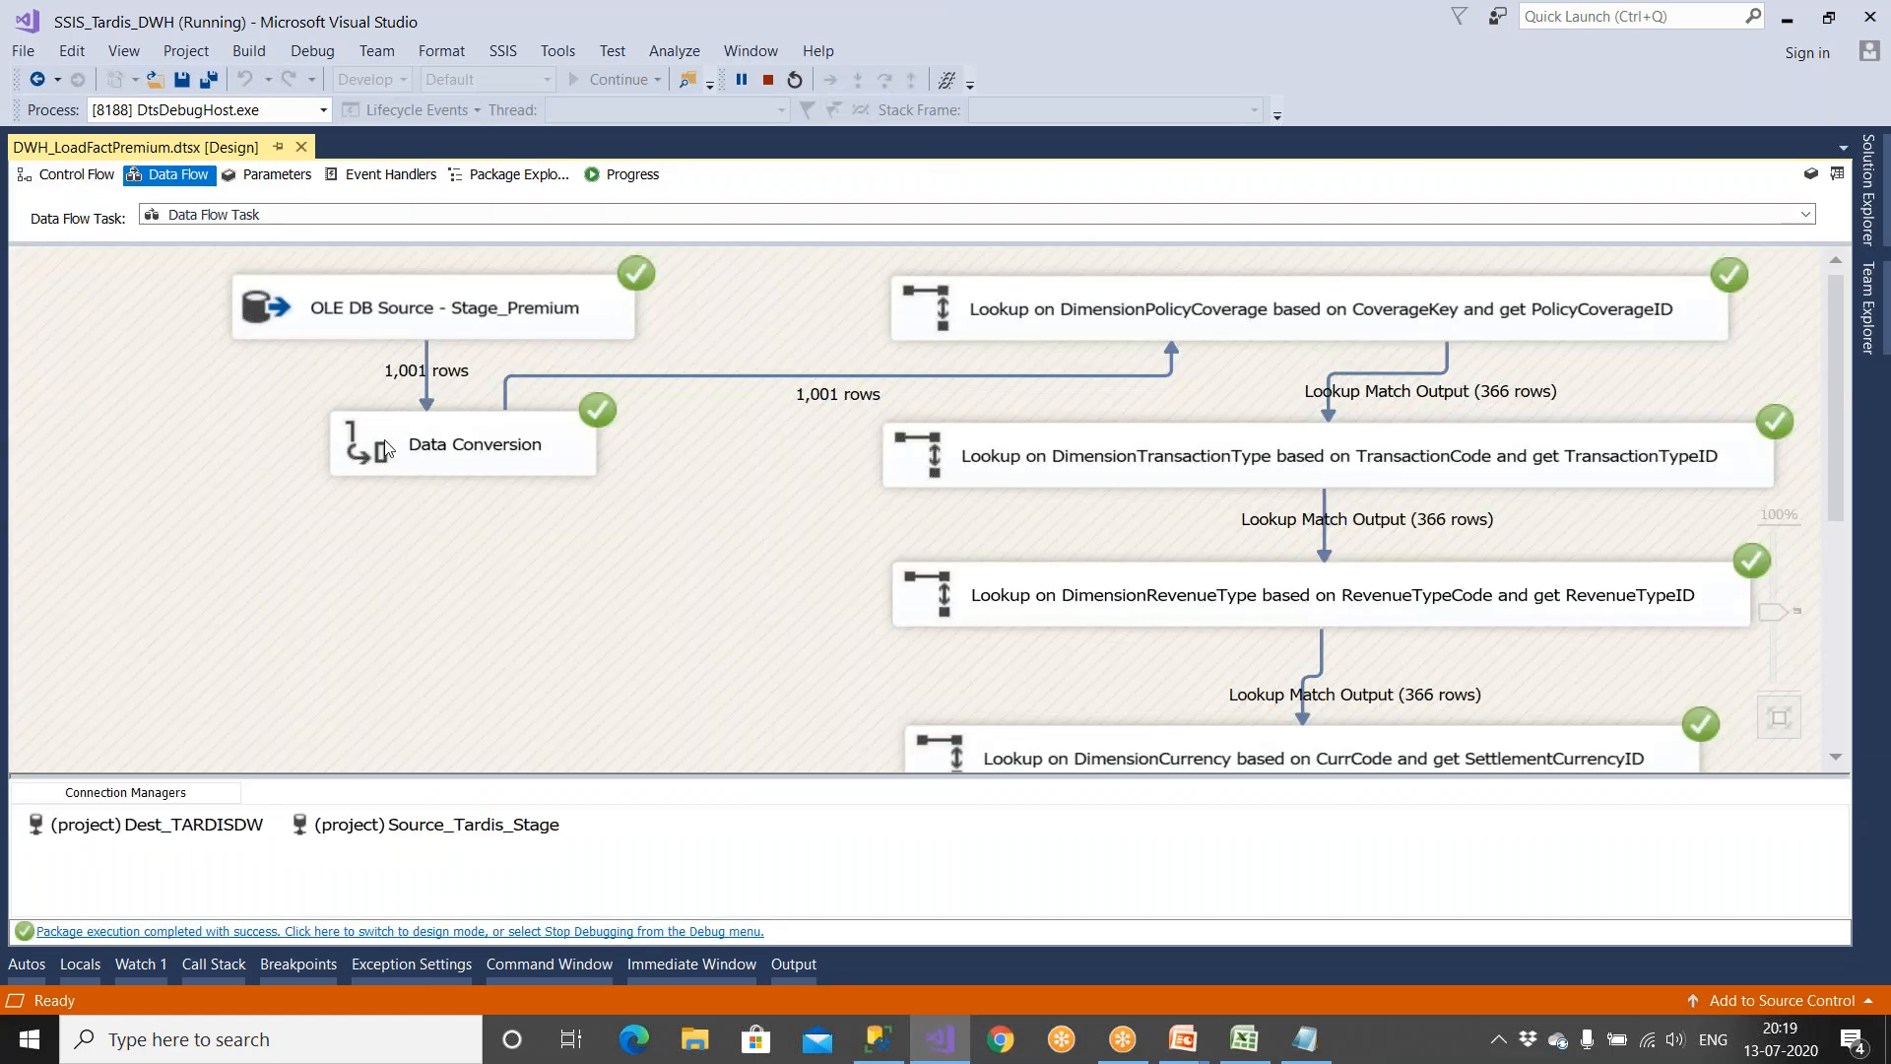
scroll(1073, 483, "down", 5)
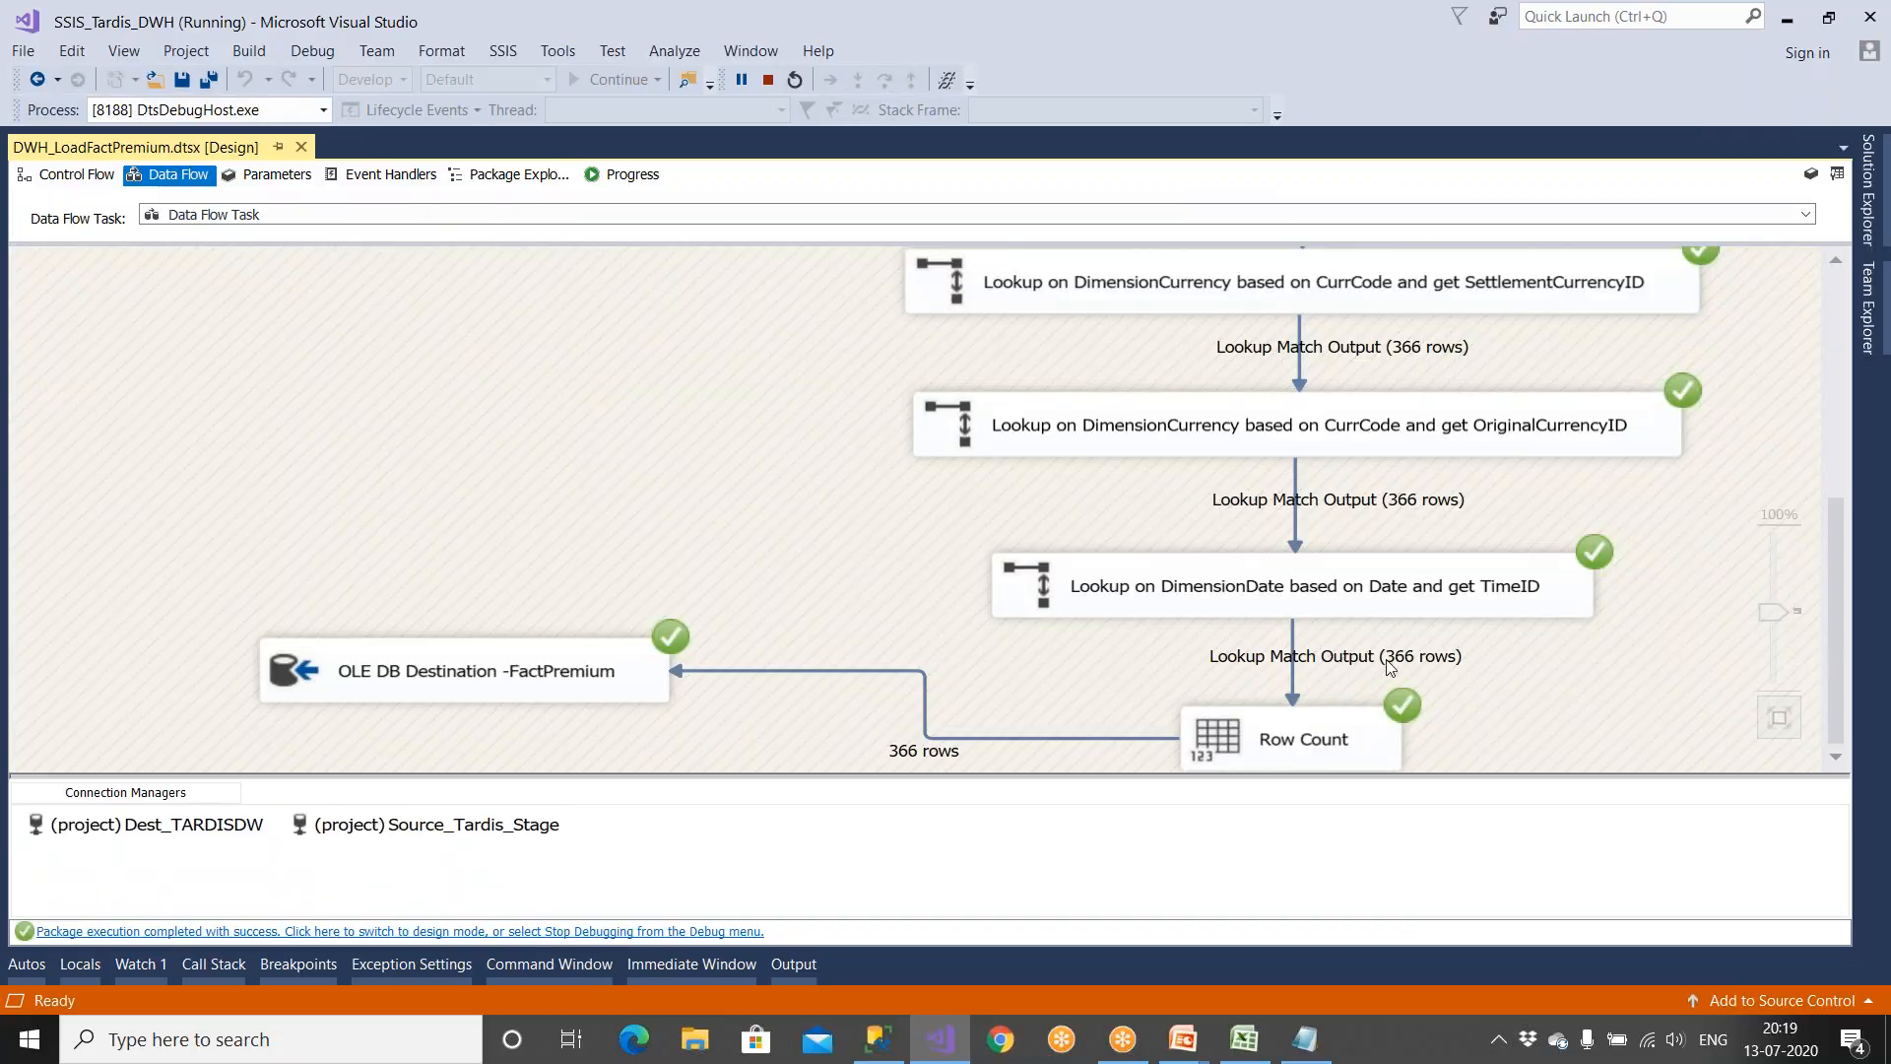
left_click(741, 929)
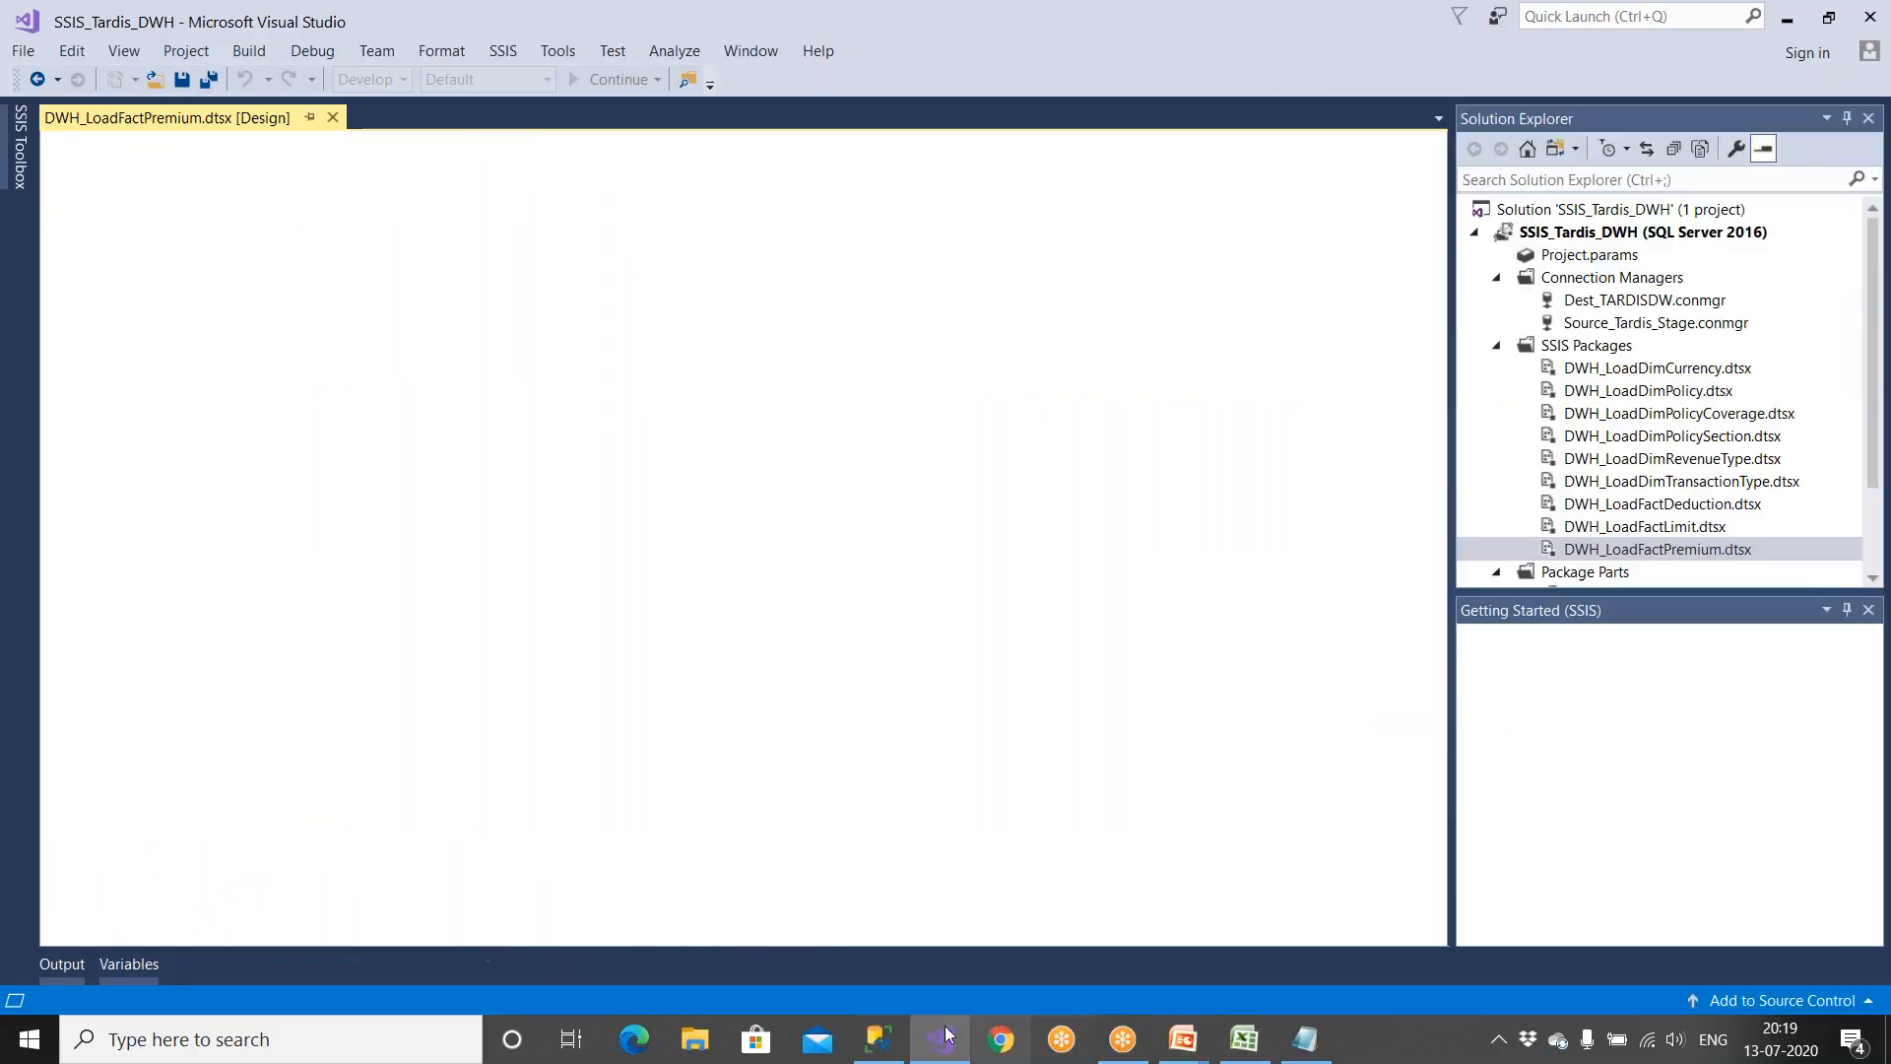
Step: Switch to SQL Server Management Studio, execute the truncate statement on [Fact].[Premium] again, and run the select query on that table
left_click(943, 1036)
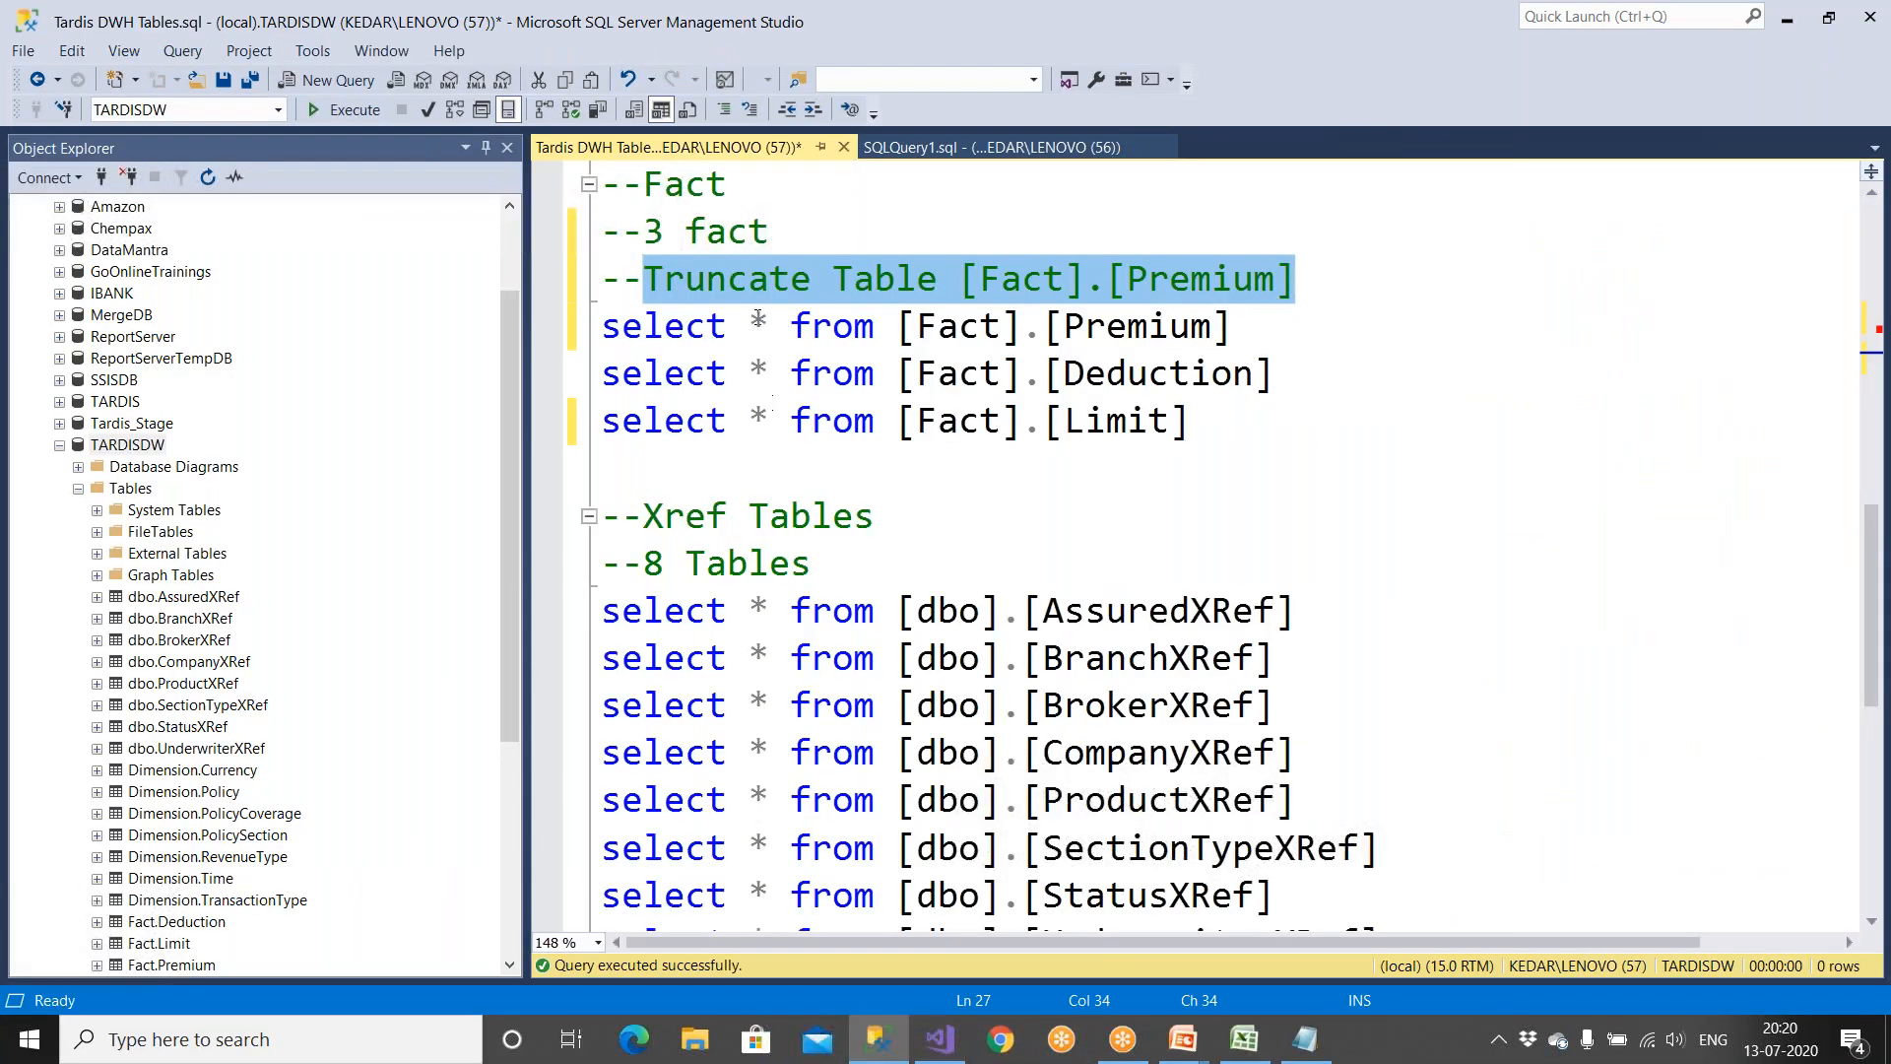
left_click(363, 111)
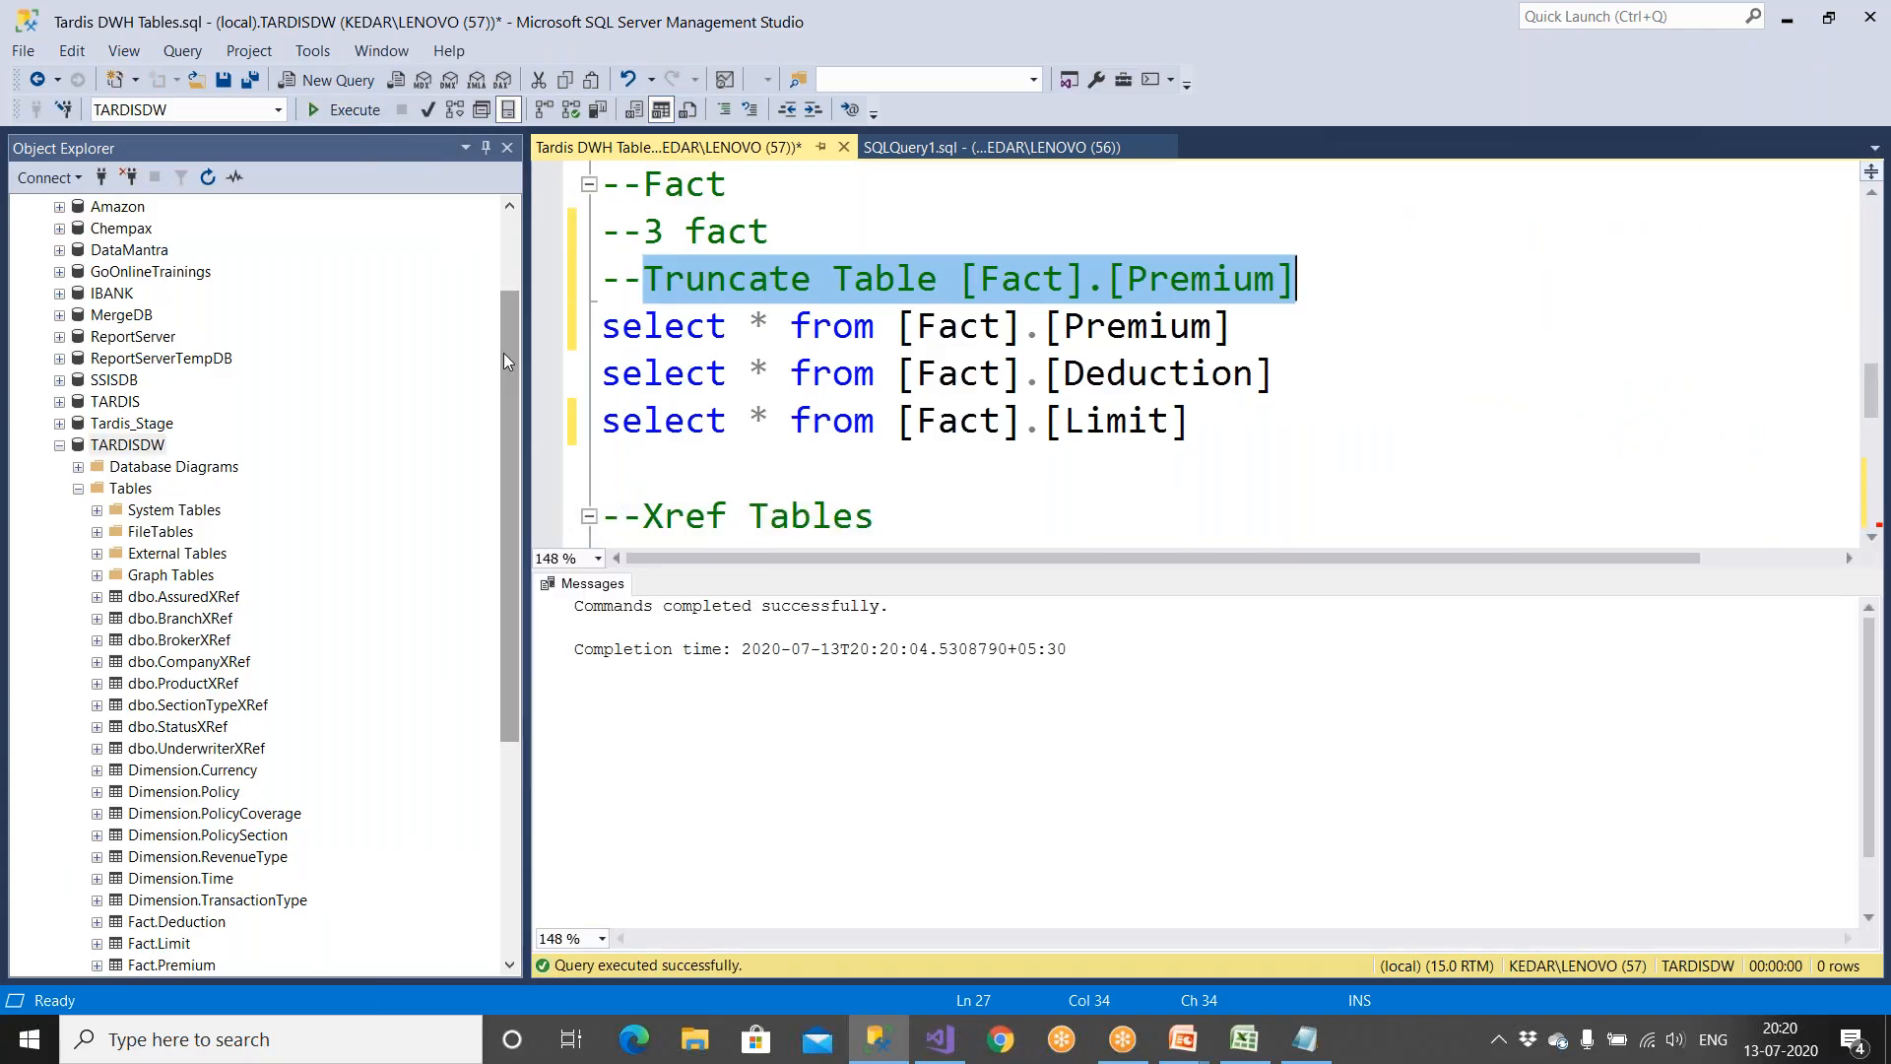
left_click_drag(1232, 326, 600, 330)
left_click(347, 110)
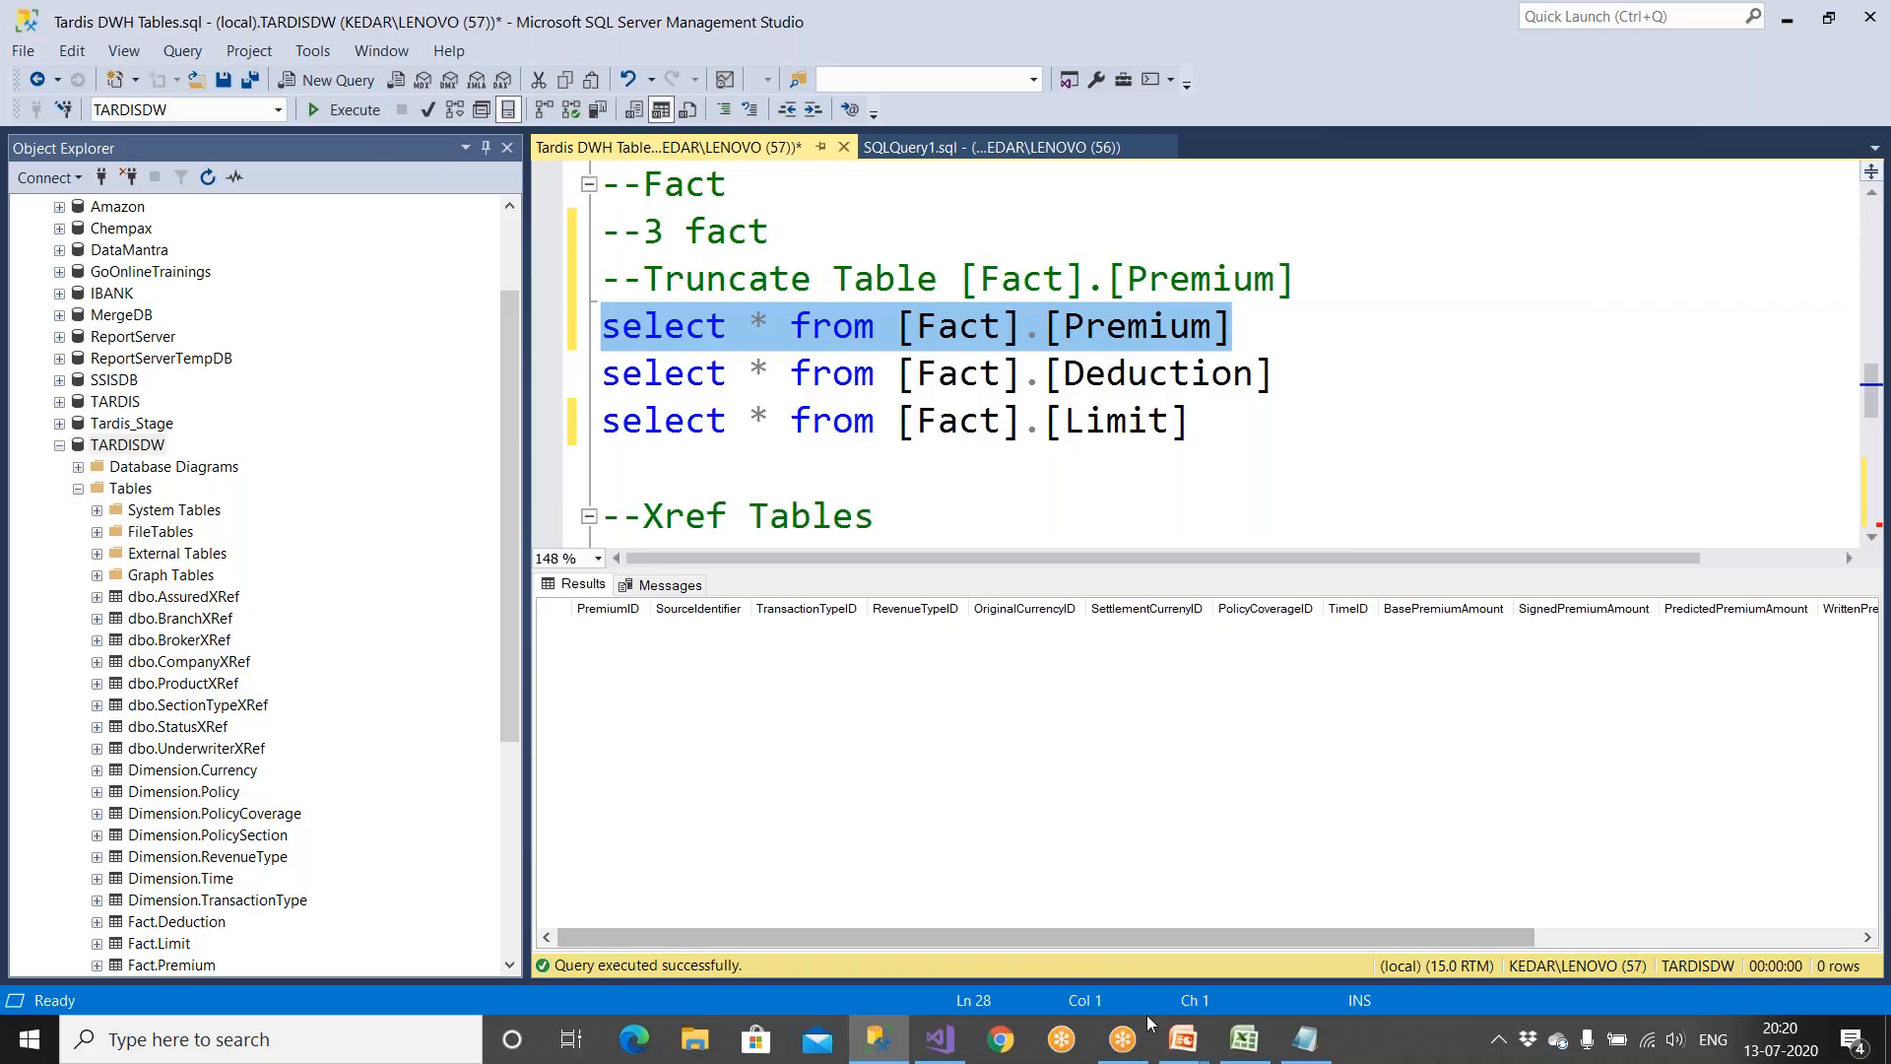
Step: Rerun the DWH_LoadFactPremium package in Visual Studio, and check the loaded rows with the [Fact].[Premium] query in SQL Server Management Studio
left_click(939, 1039)
left_click(598, 79)
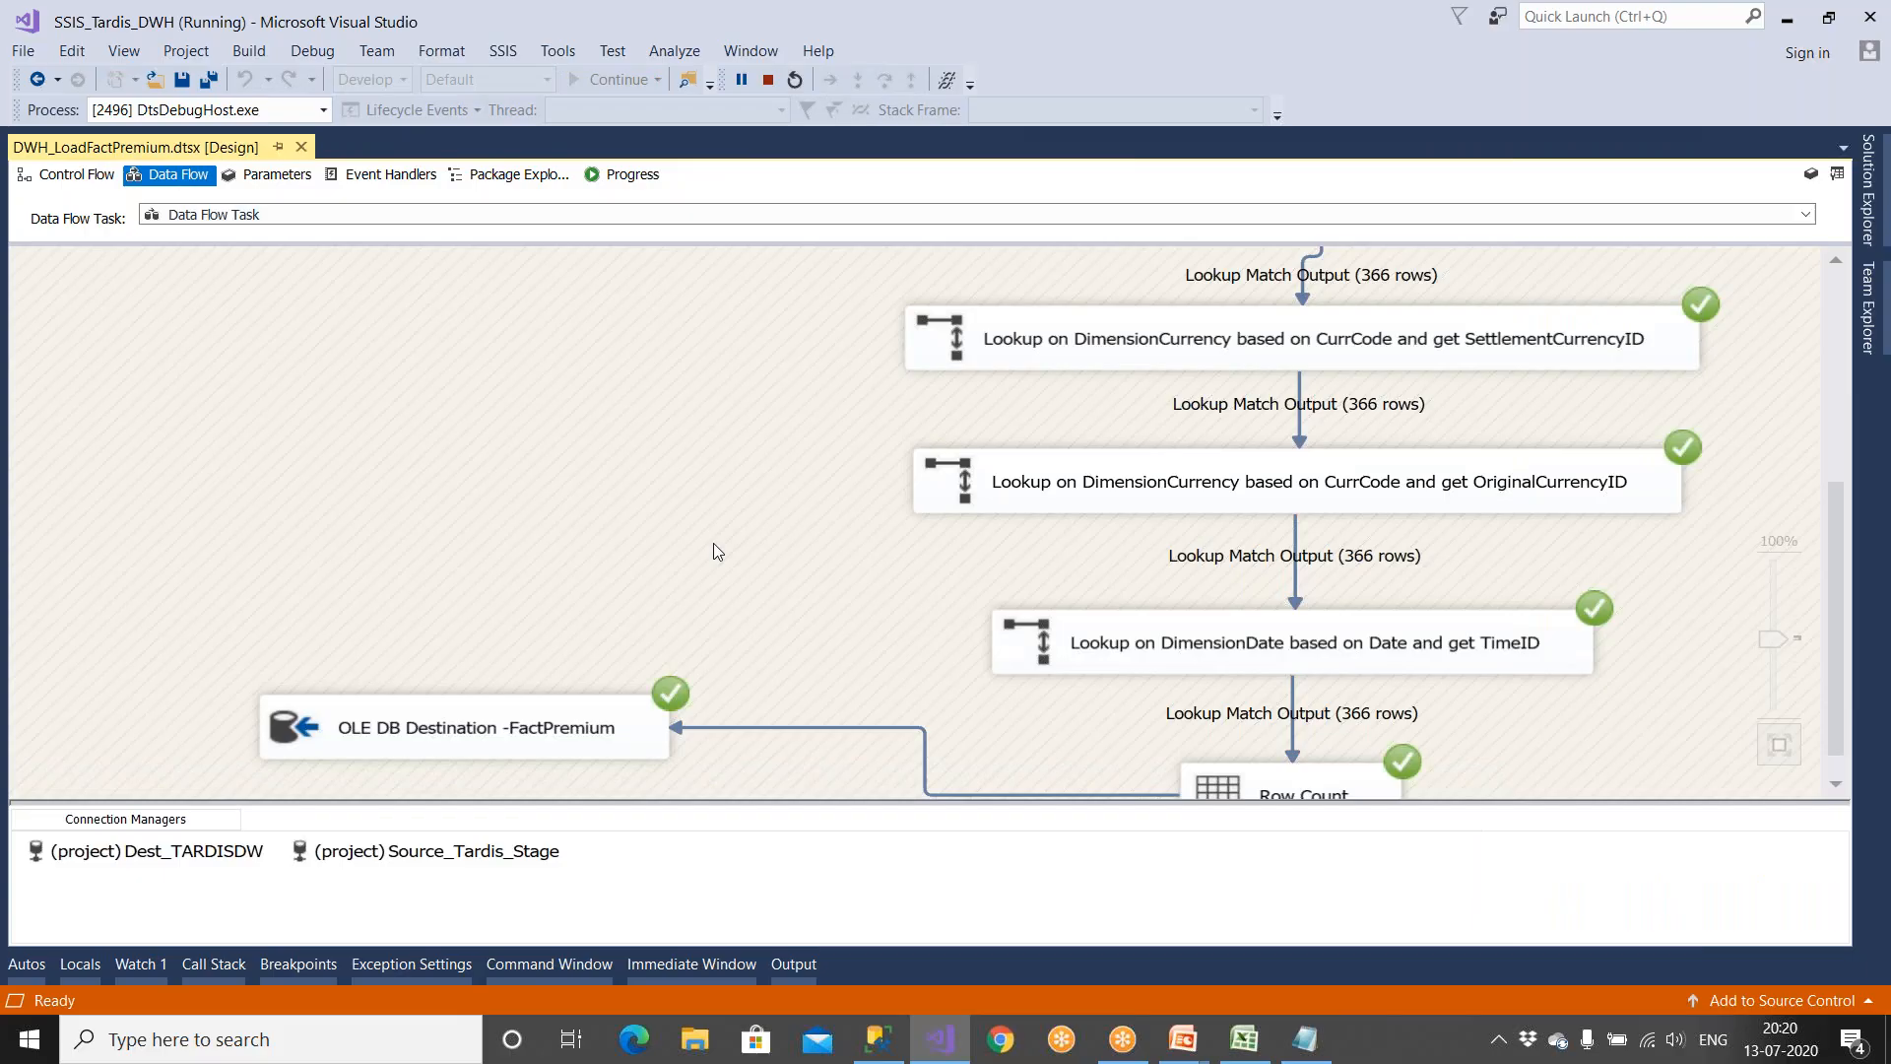
left_click(879, 1039)
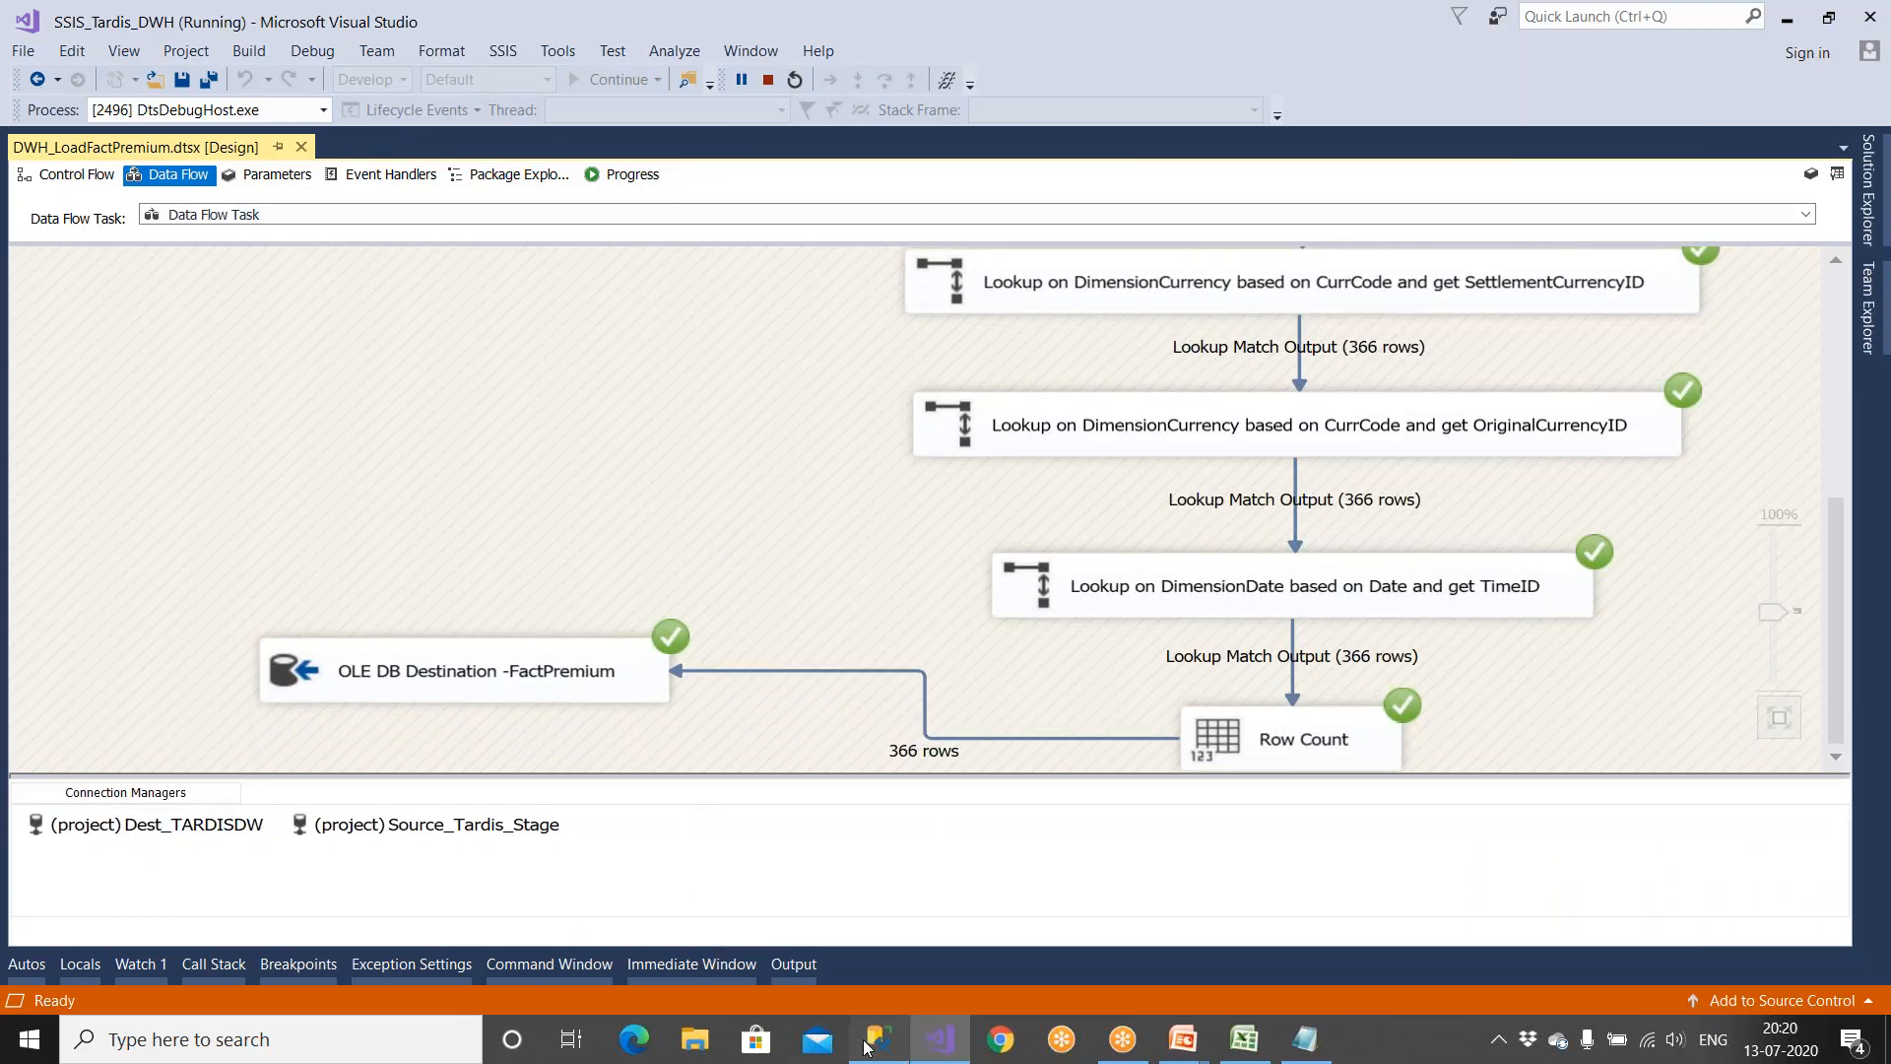
left_click(360, 112)
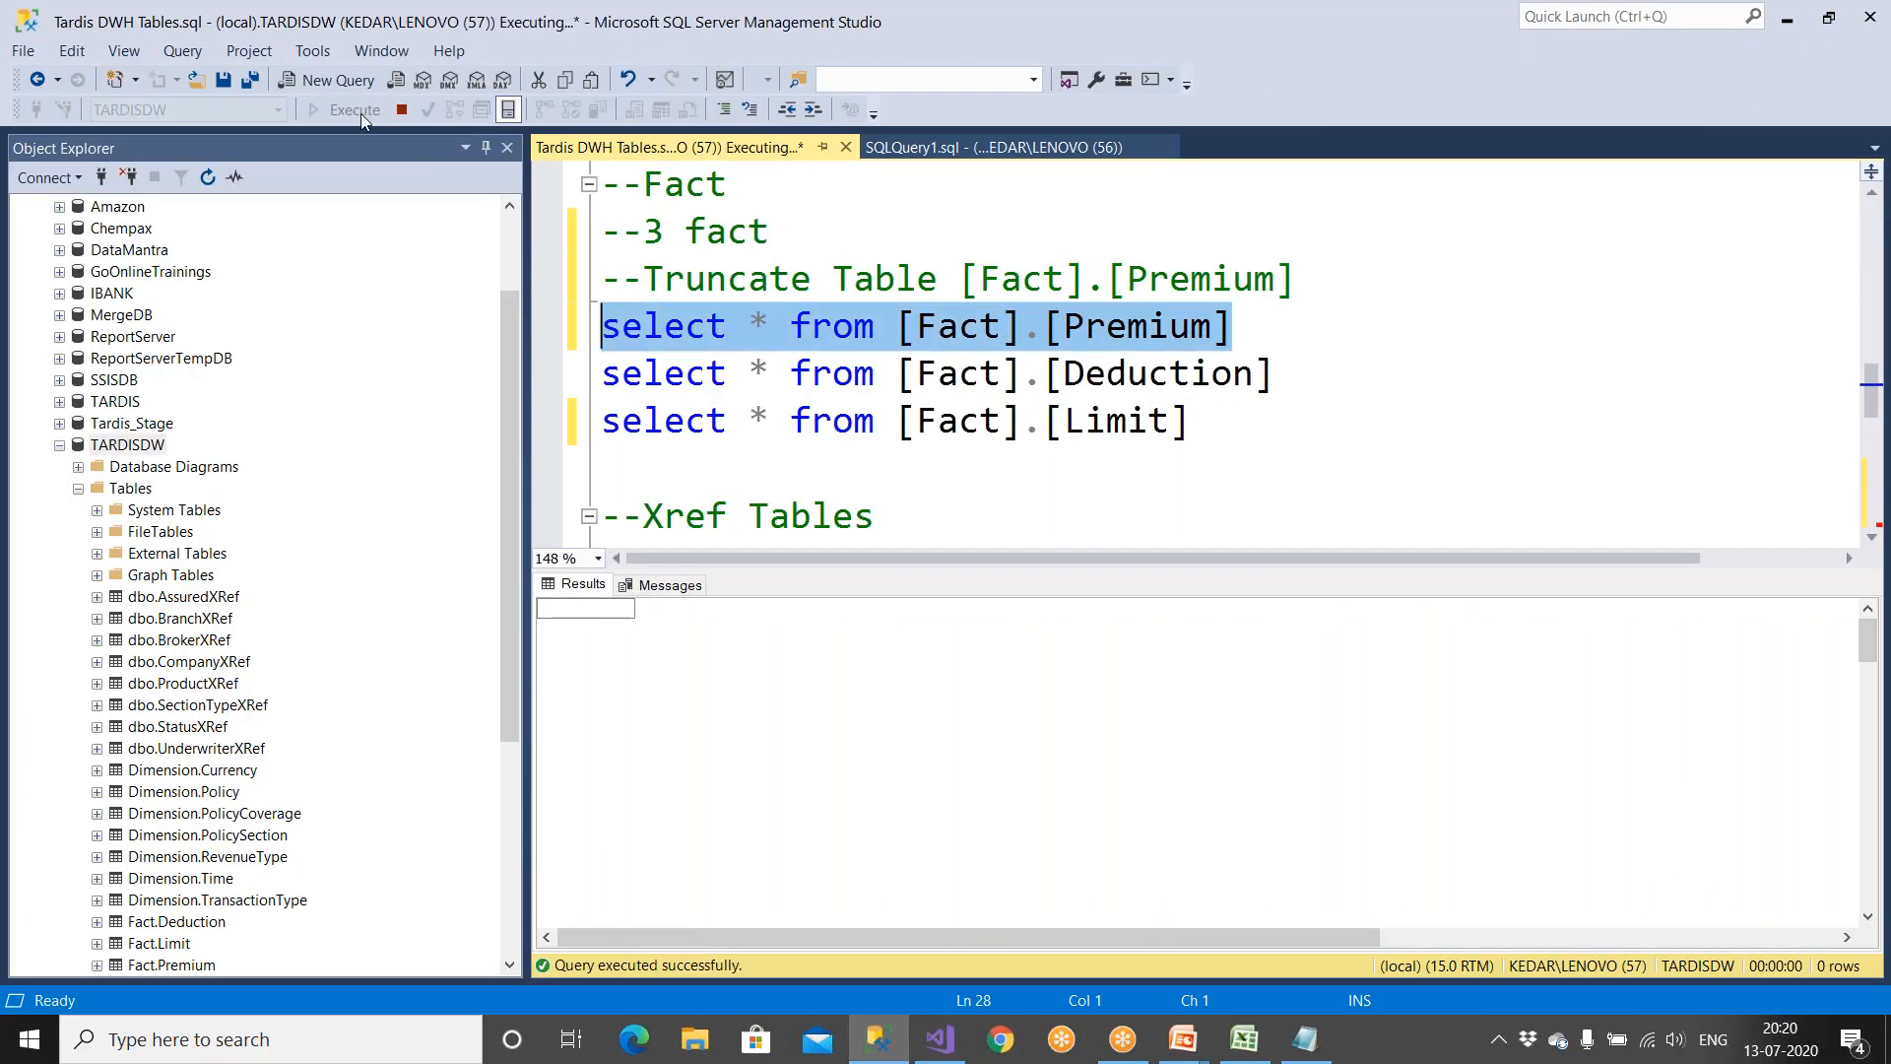
left_click(1588, 935)
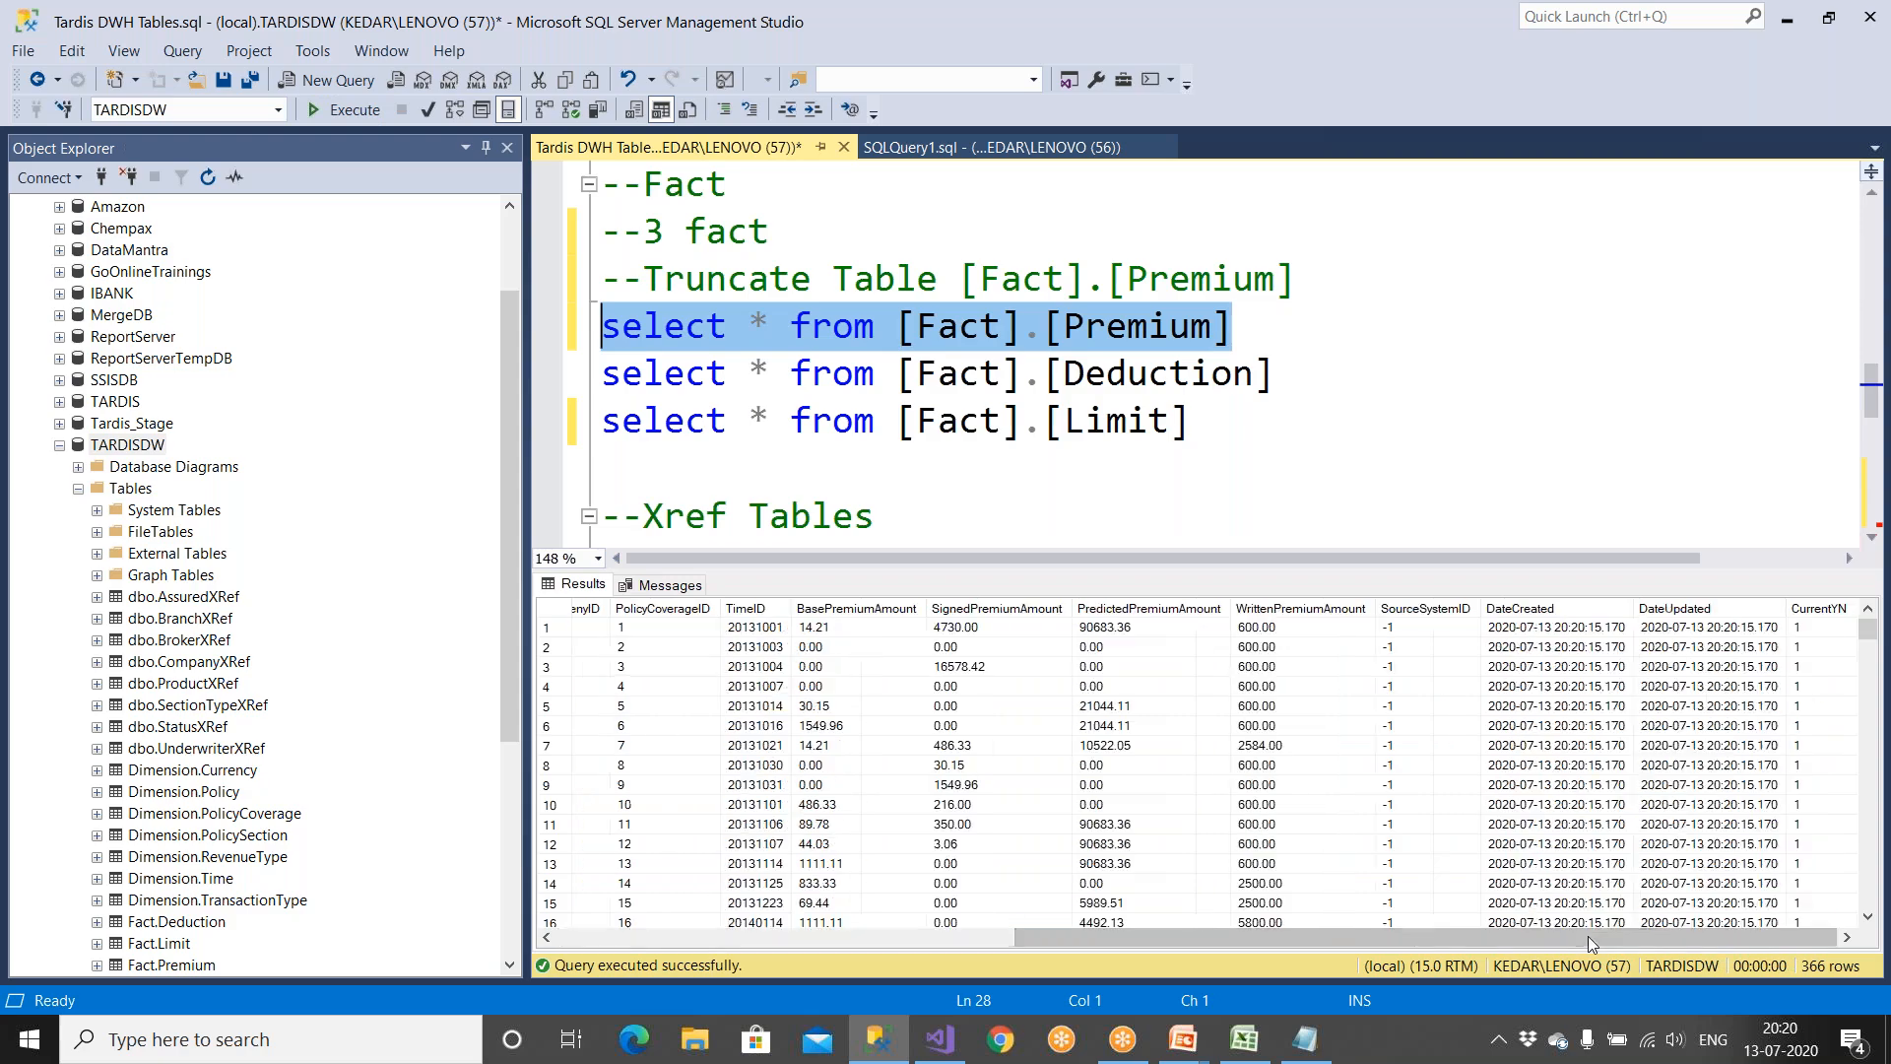
Step: Hide the results and delete the sp_help '[Dimension].[Policy]' comment below the [Dimension].[Policy] query
left_click(1133, 372)
scroll(1133, 372, "up", 8)
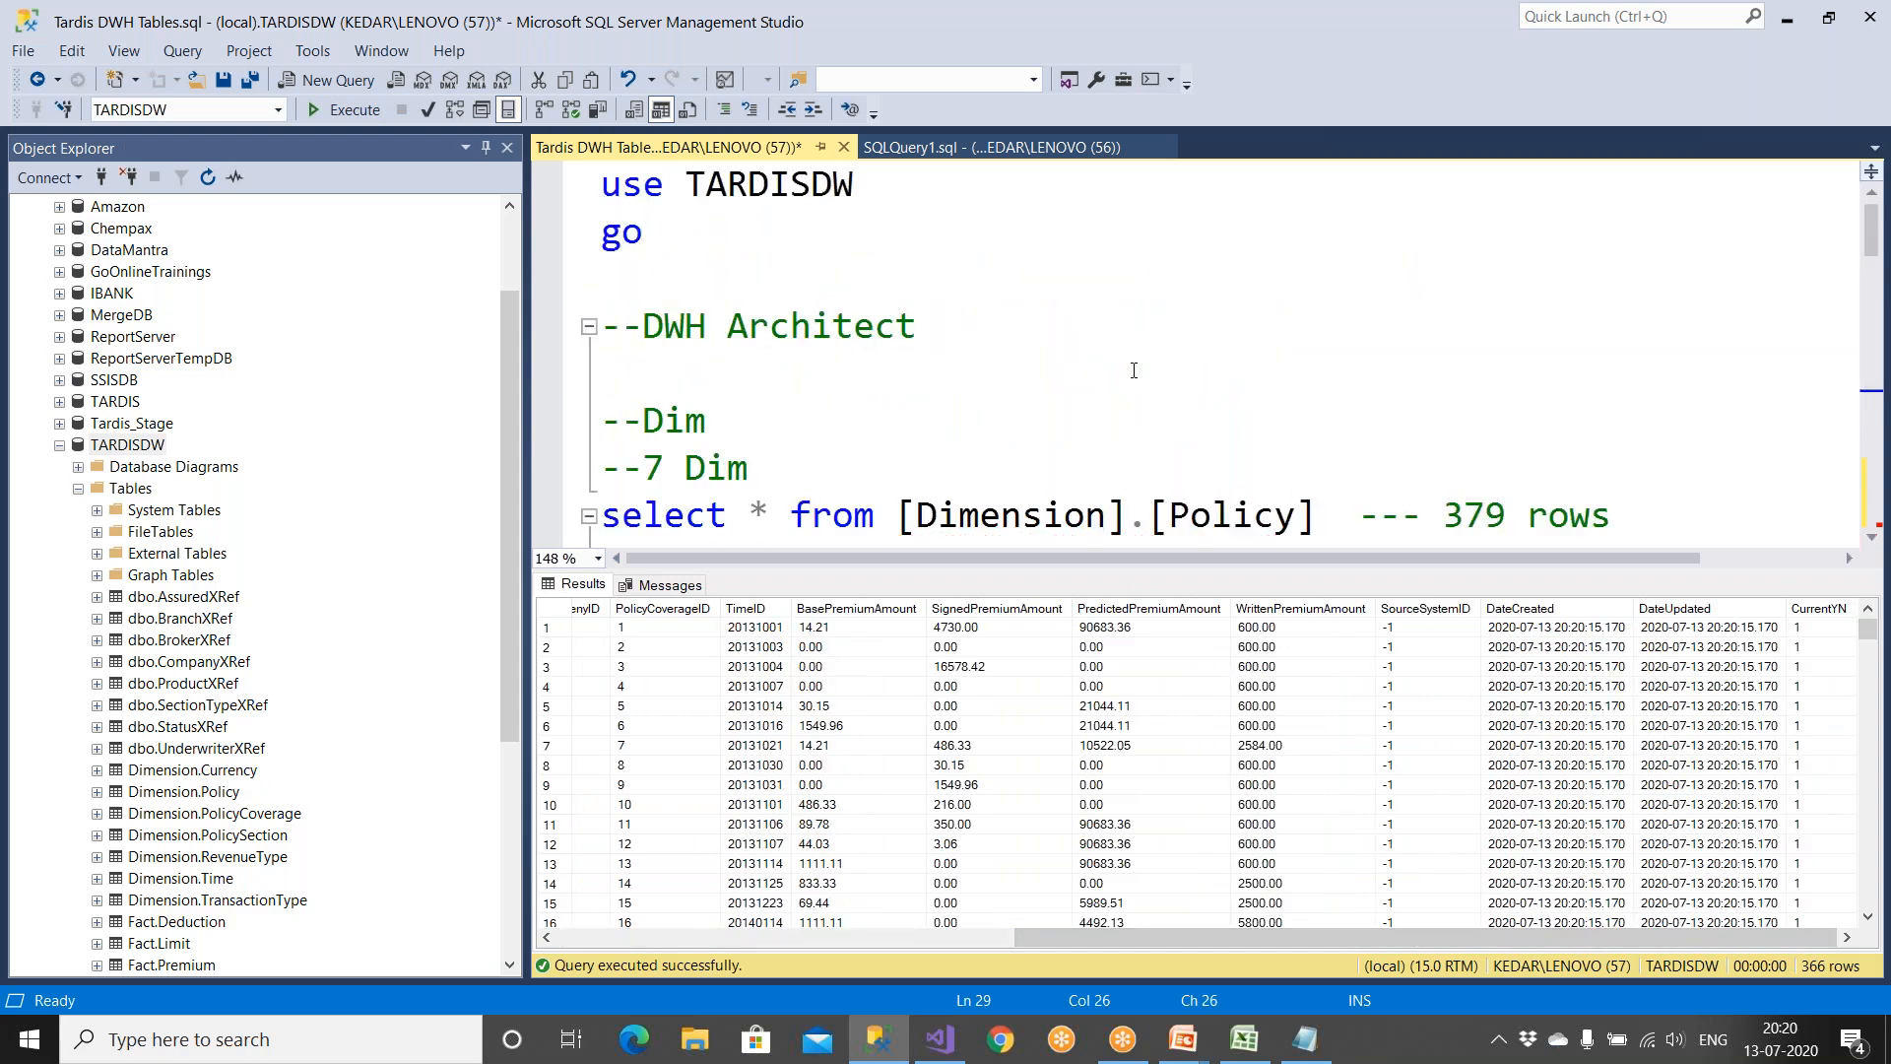
key("ctrl+r")
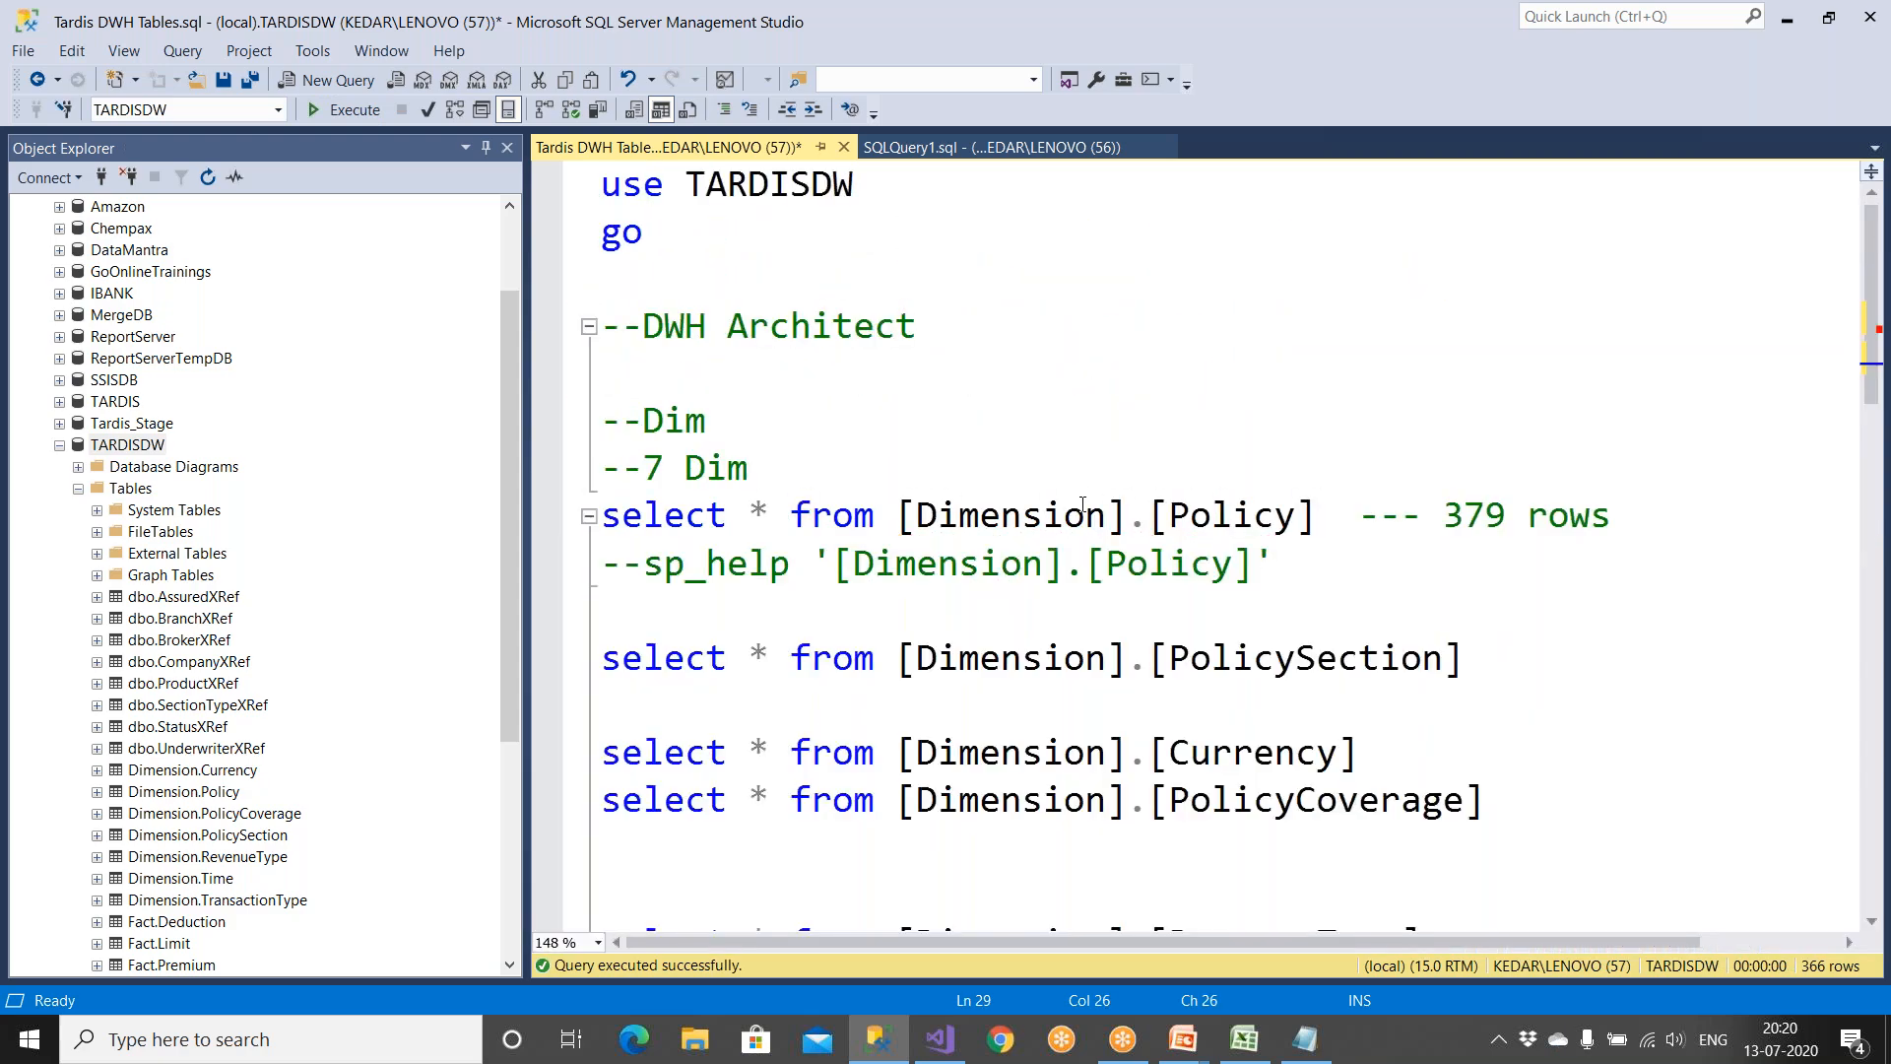
left_click_drag(612, 564, 1276, 563)
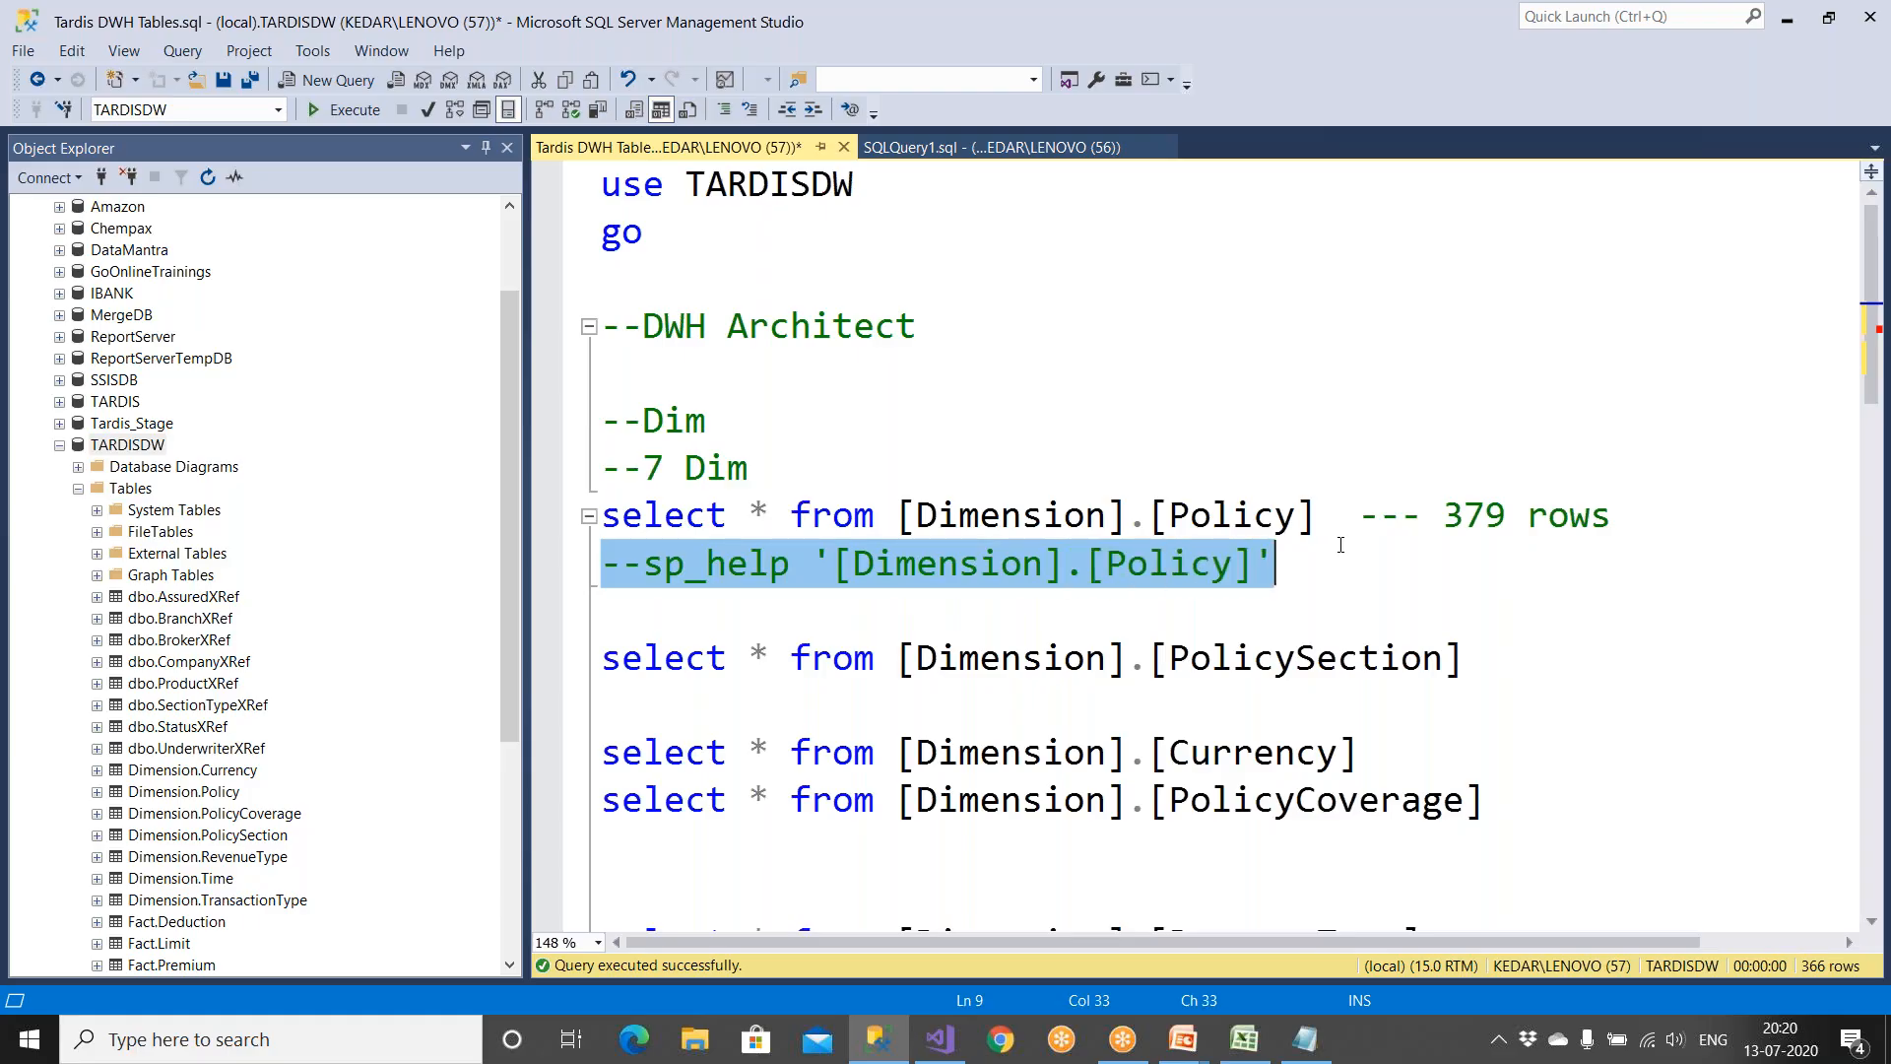
key("Delete")
left_click_drag(1317, 517, 602, 518)
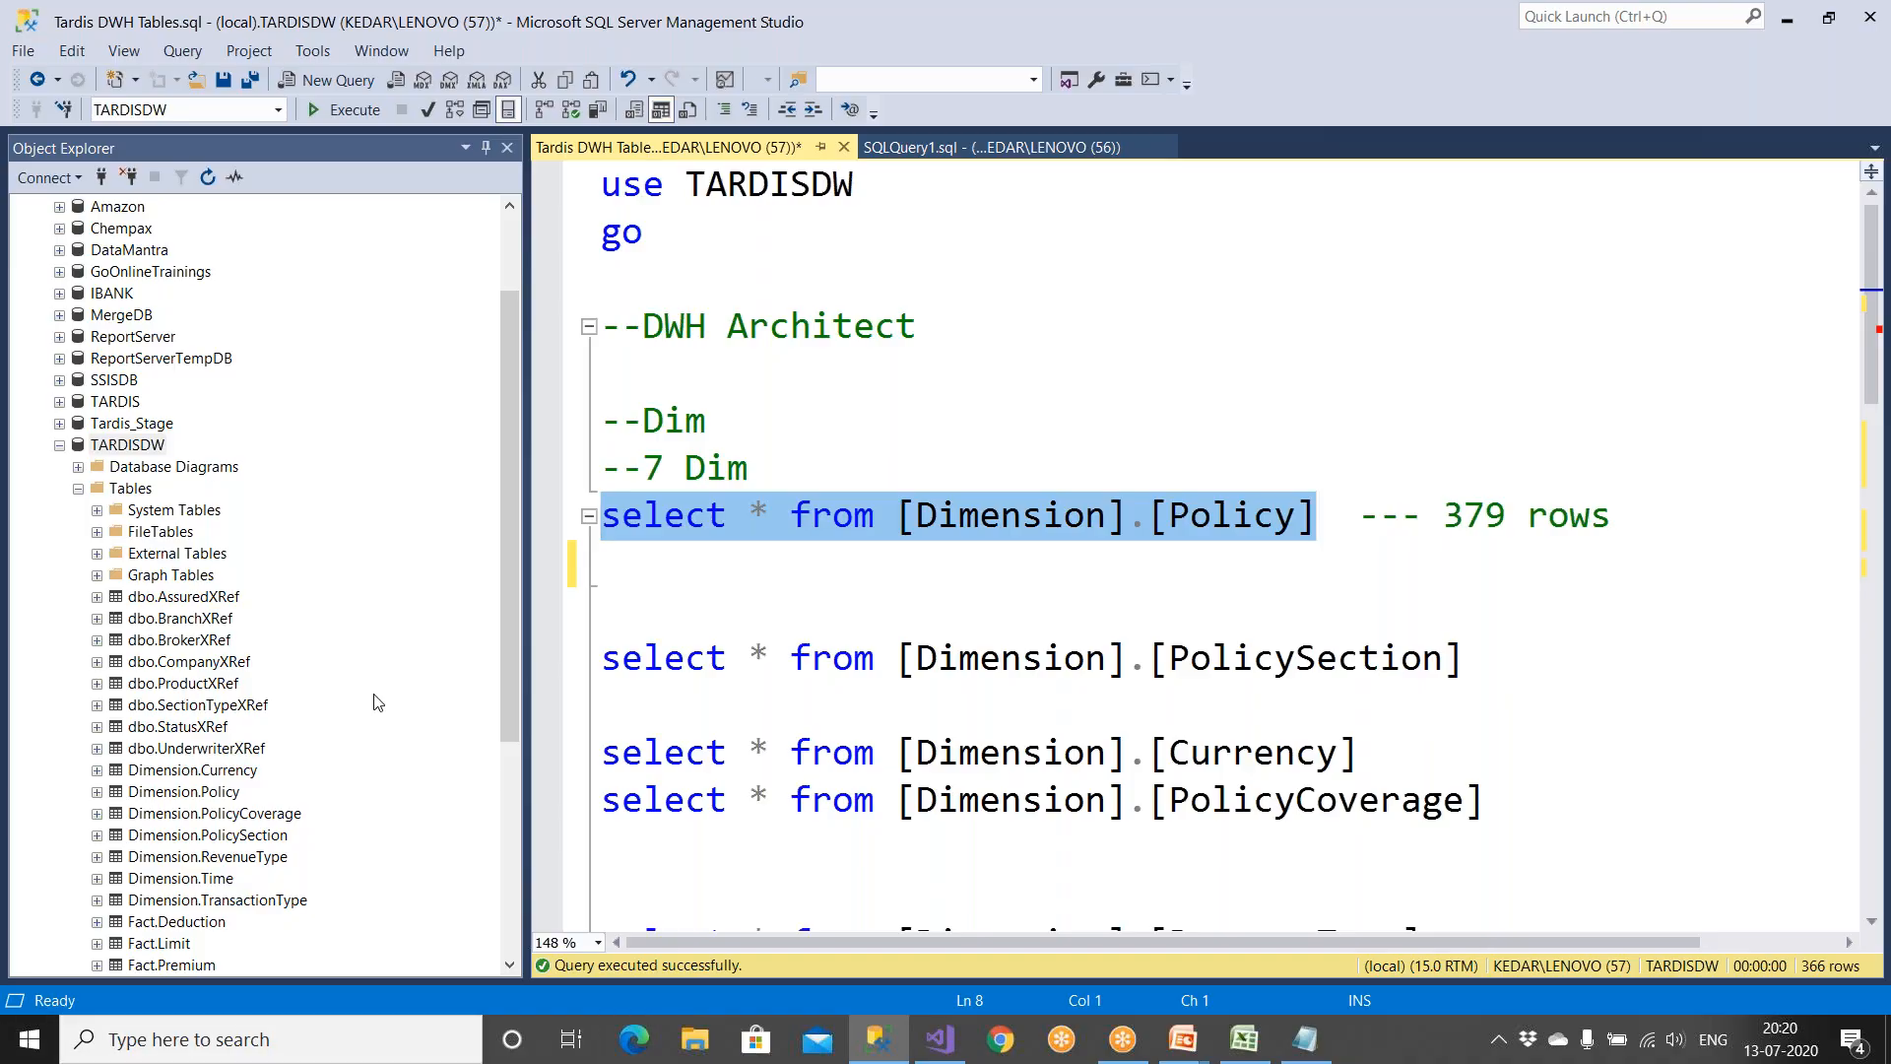
Step: Remove the blank lines between the dimension select queries from [Dimension].[Policy] down to [Dimension].[RevenueType]
left_click(628, 579)
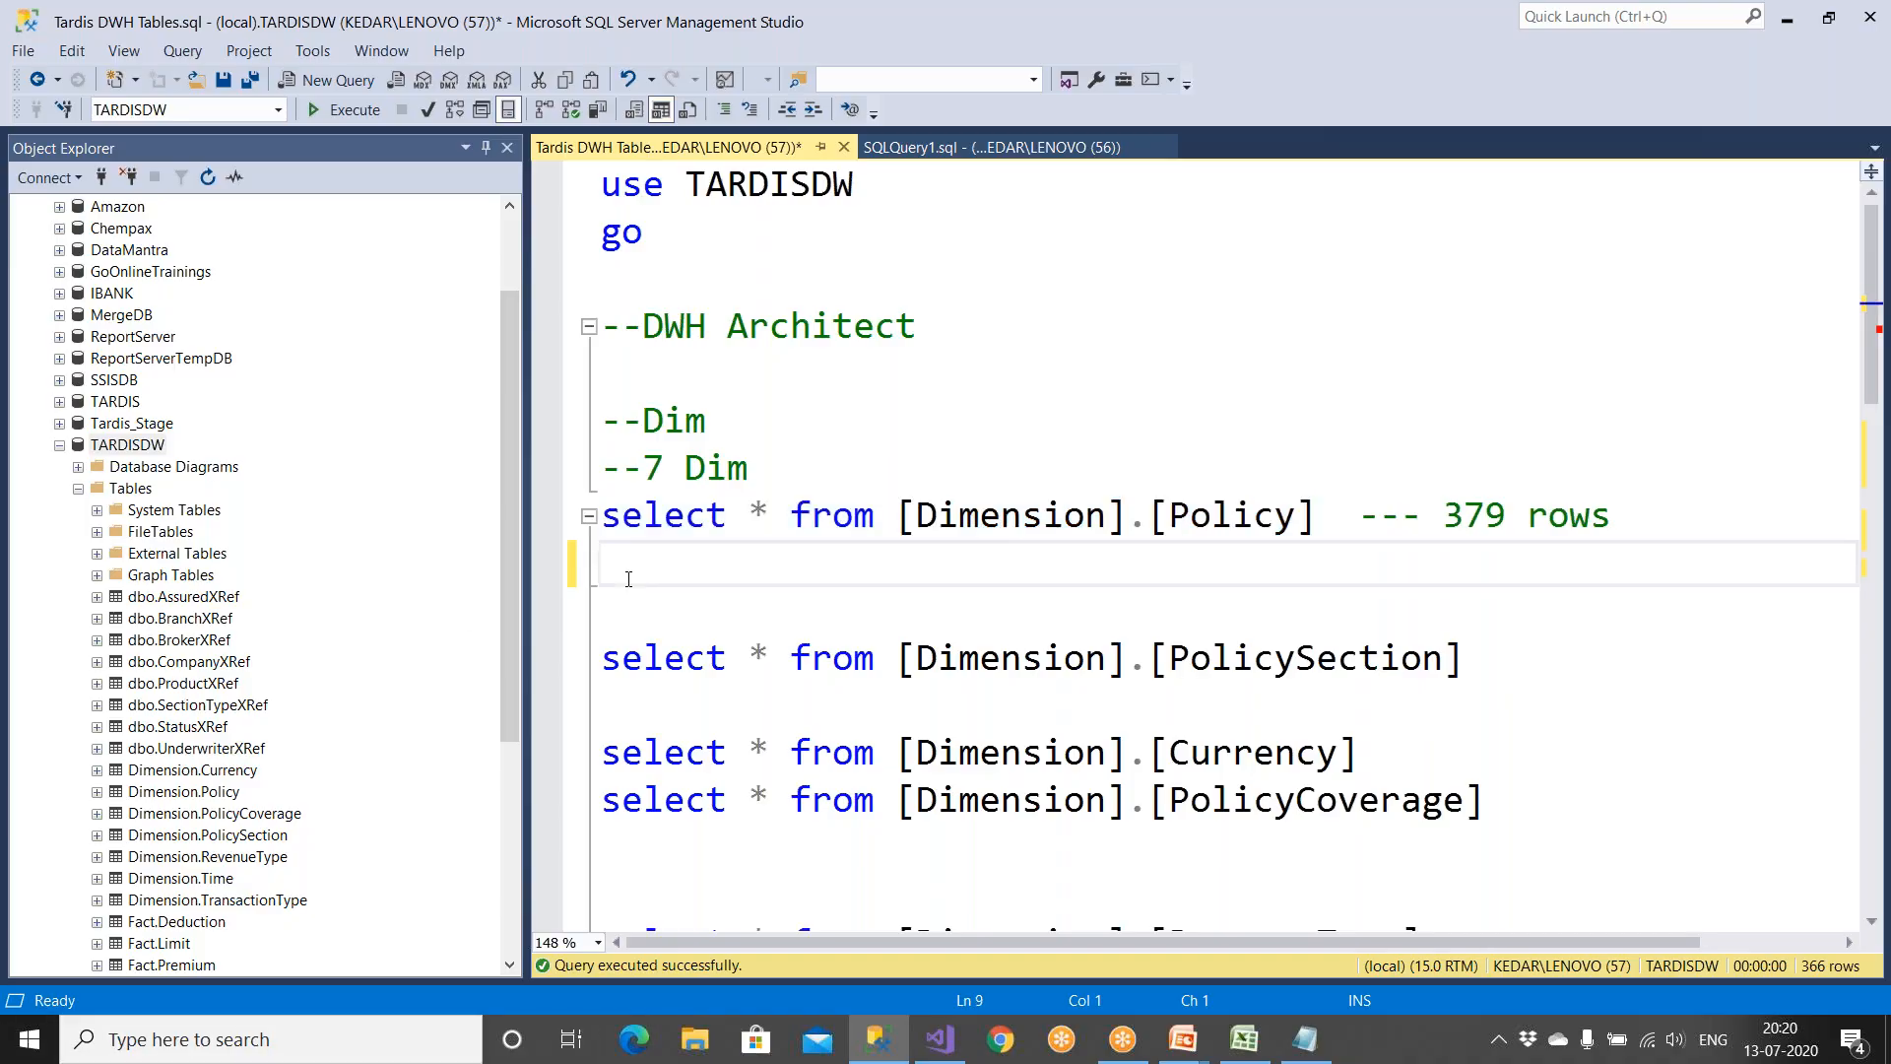
key("Delete")
key("Delete")
left_click(622, 588)
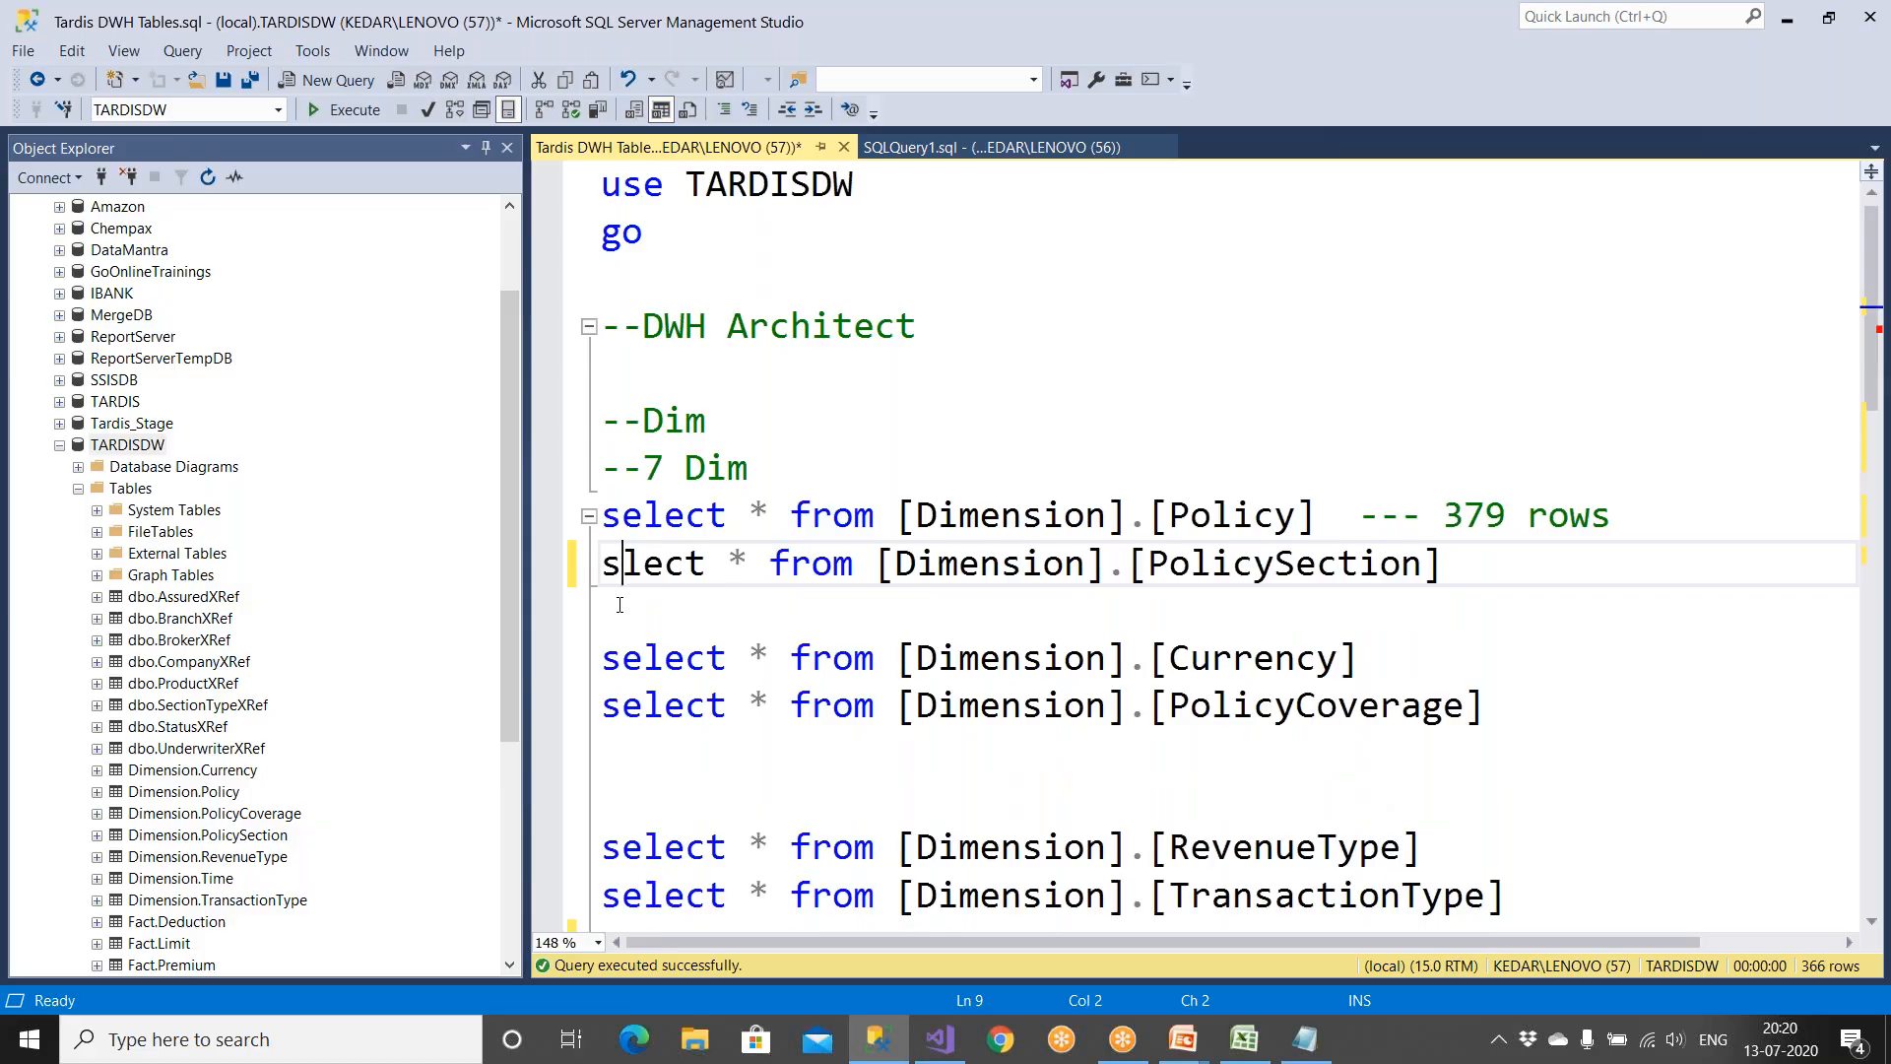
left_click(618, 605)
key("Delete")
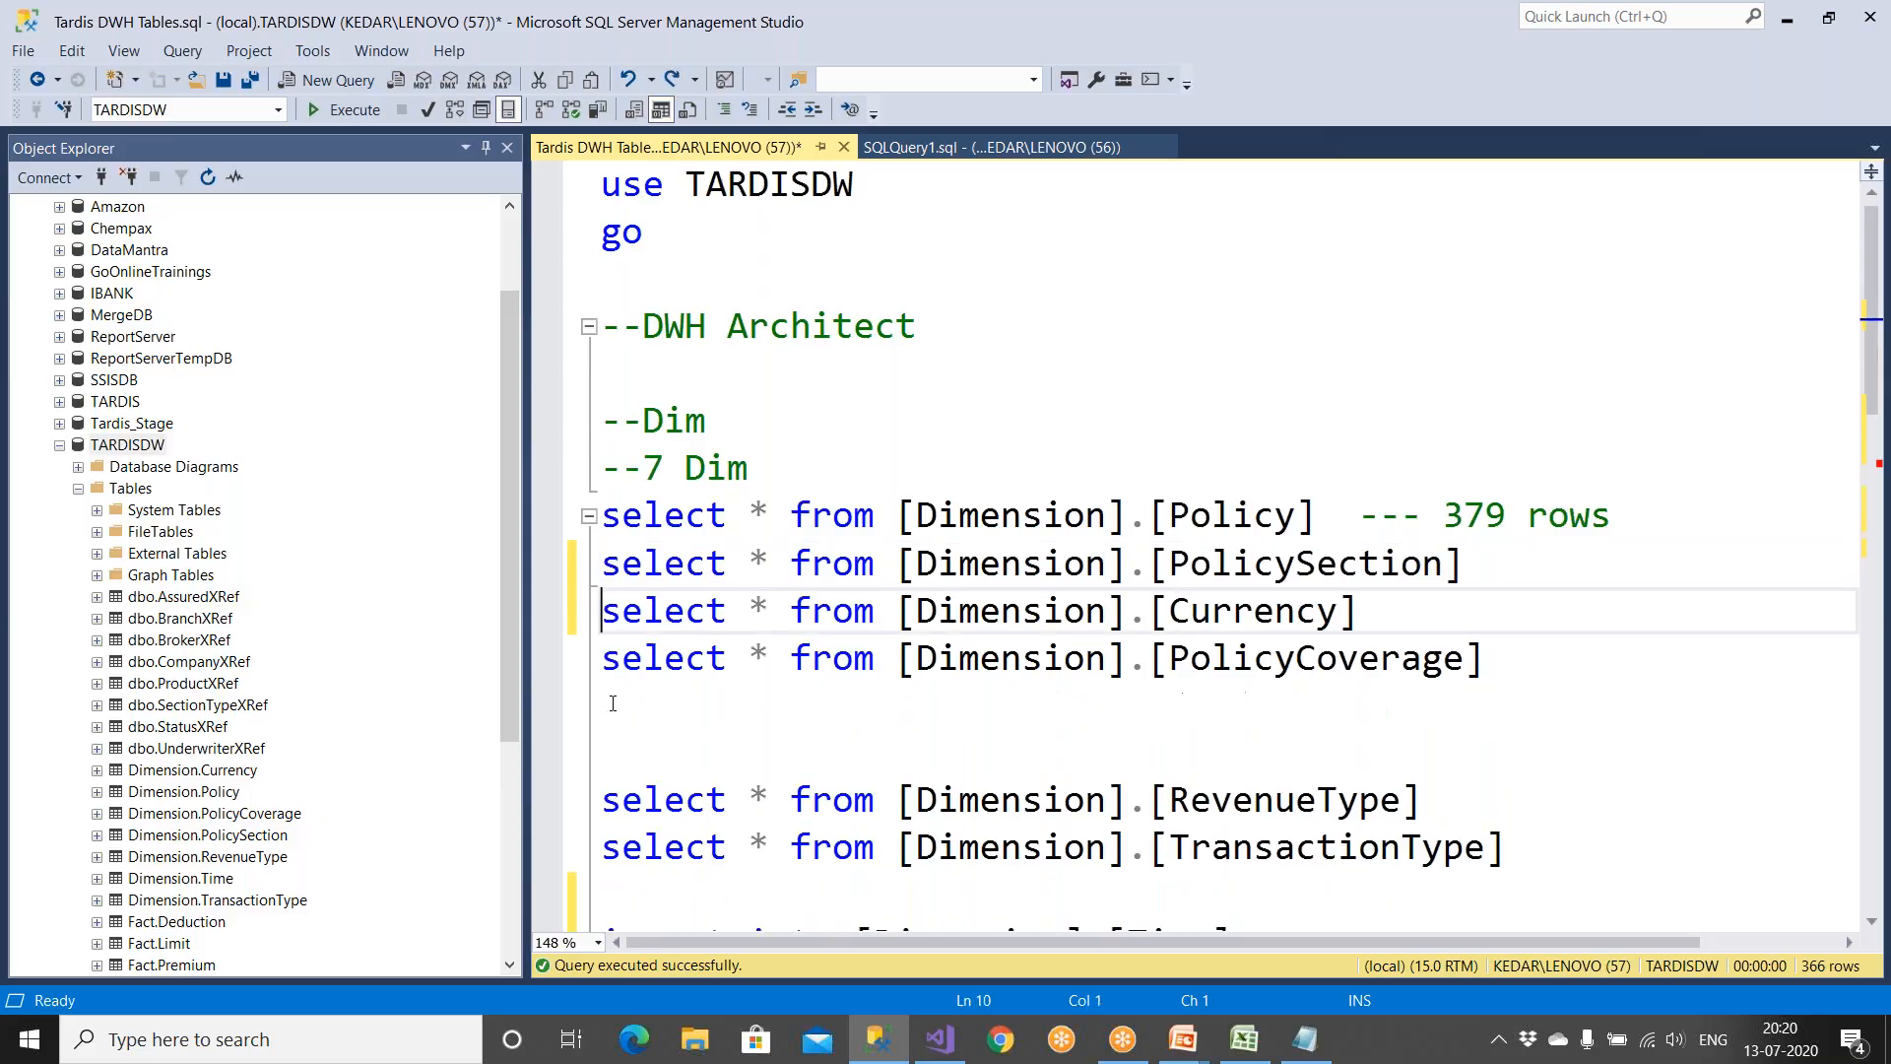
left_click(612, 703)
key("Delete")
key("Delete")
Step: Delete the "insert into [Dimension].[Time]" statement and the blank lines between the [Dimension].[TransactionType] and [Dimension].[Date] queries
left_click(612, 783)
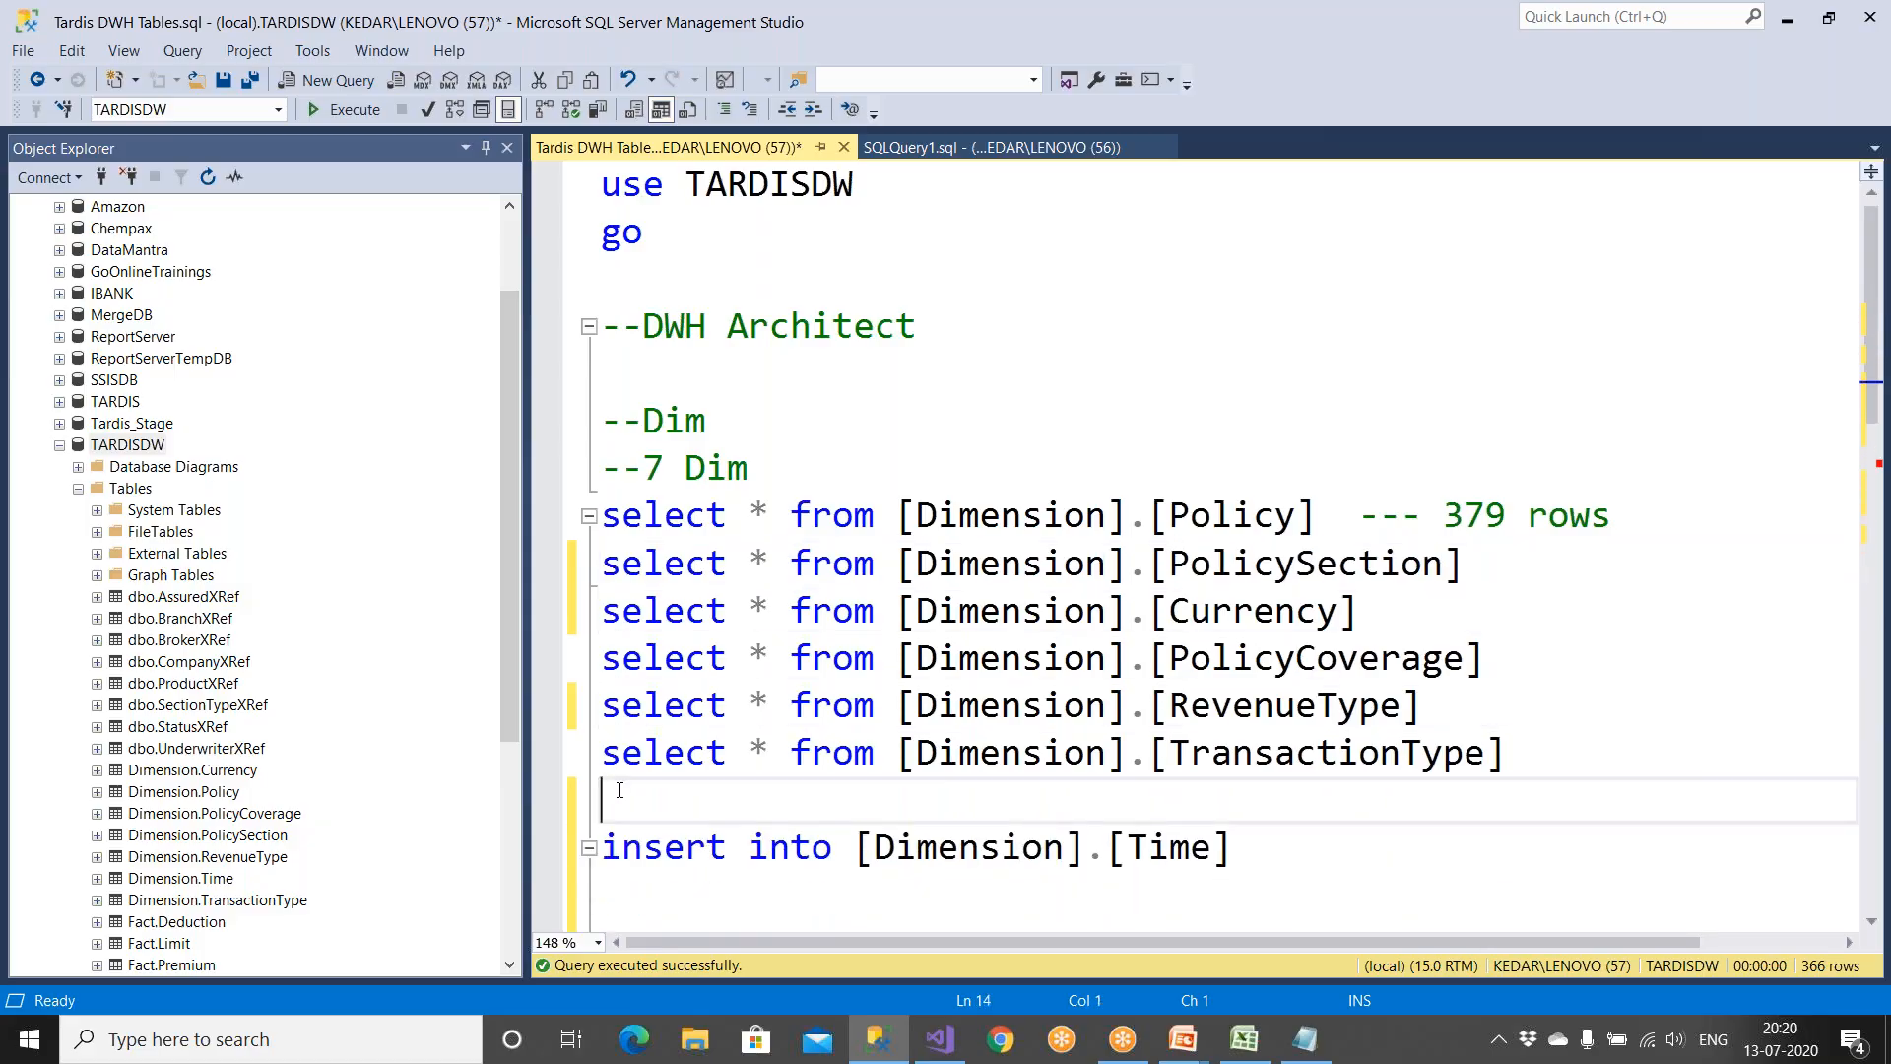
scroll(619, 790, "down", 2)
left_click(1246, 578, "shift")
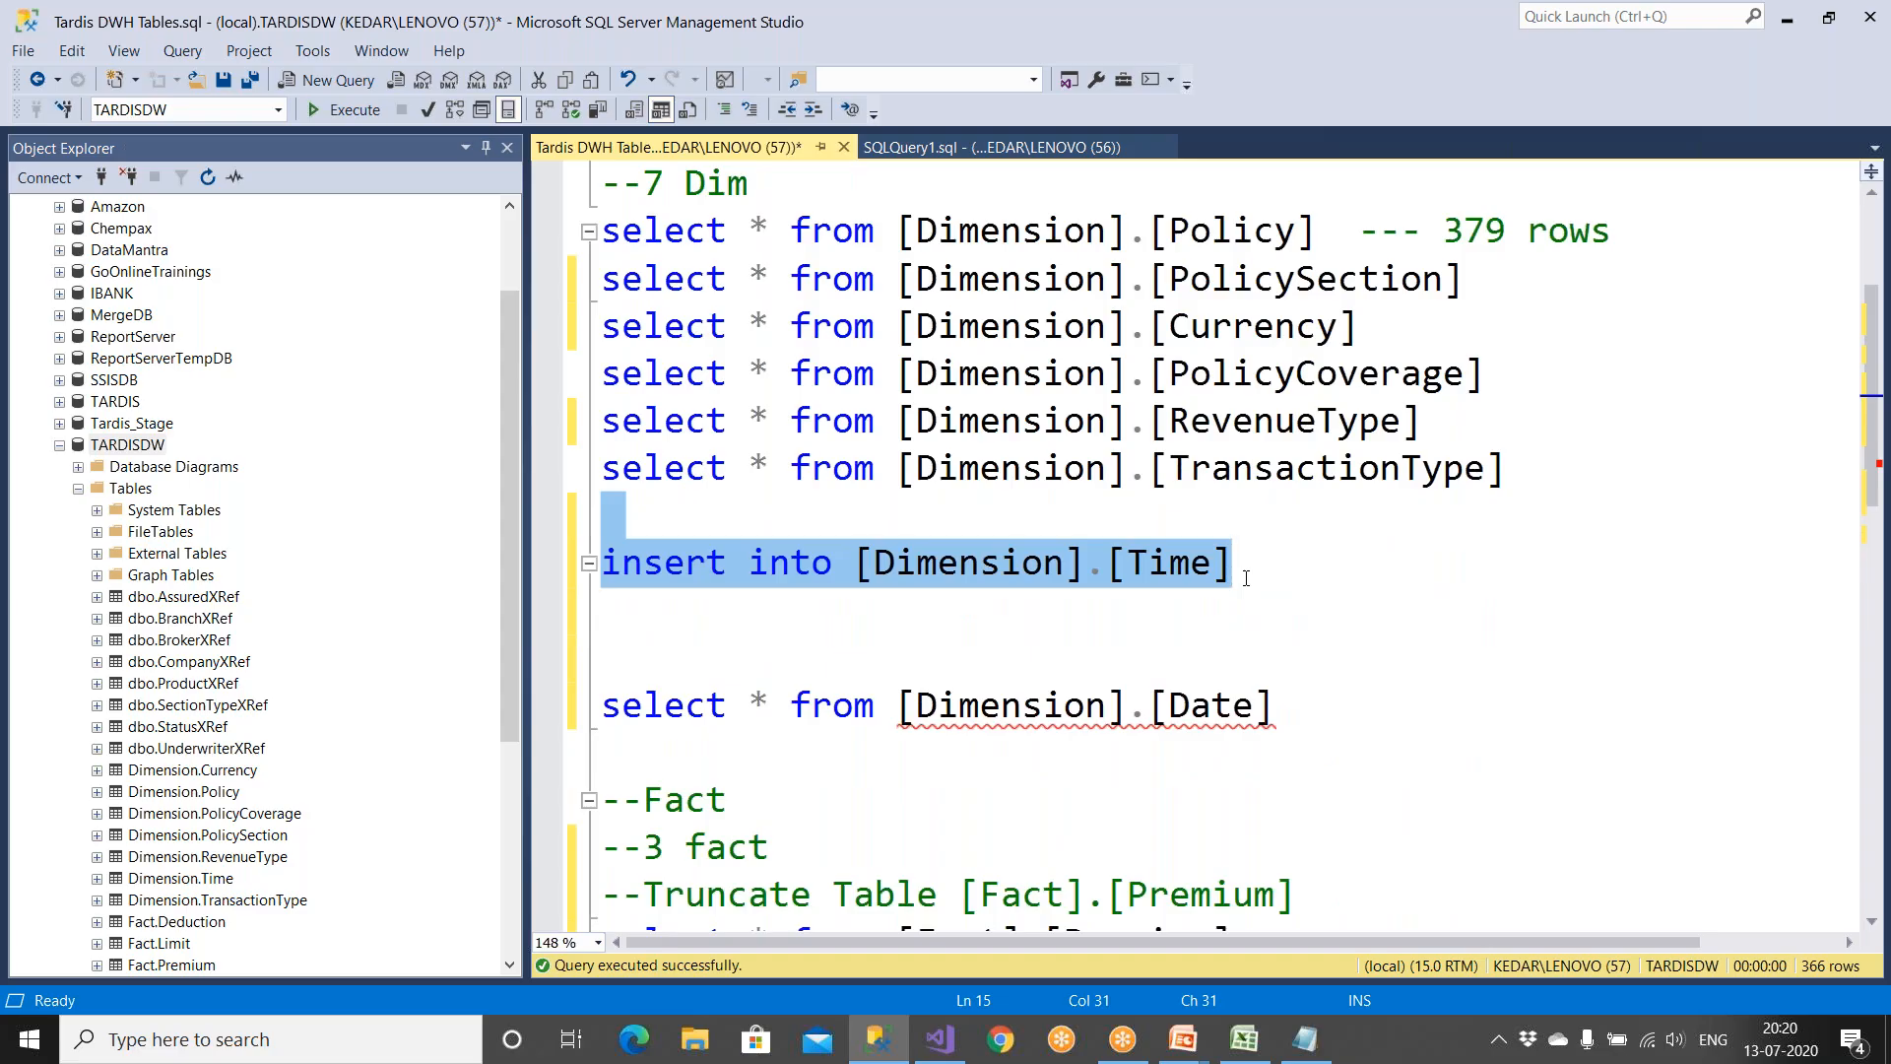
key("Delete")
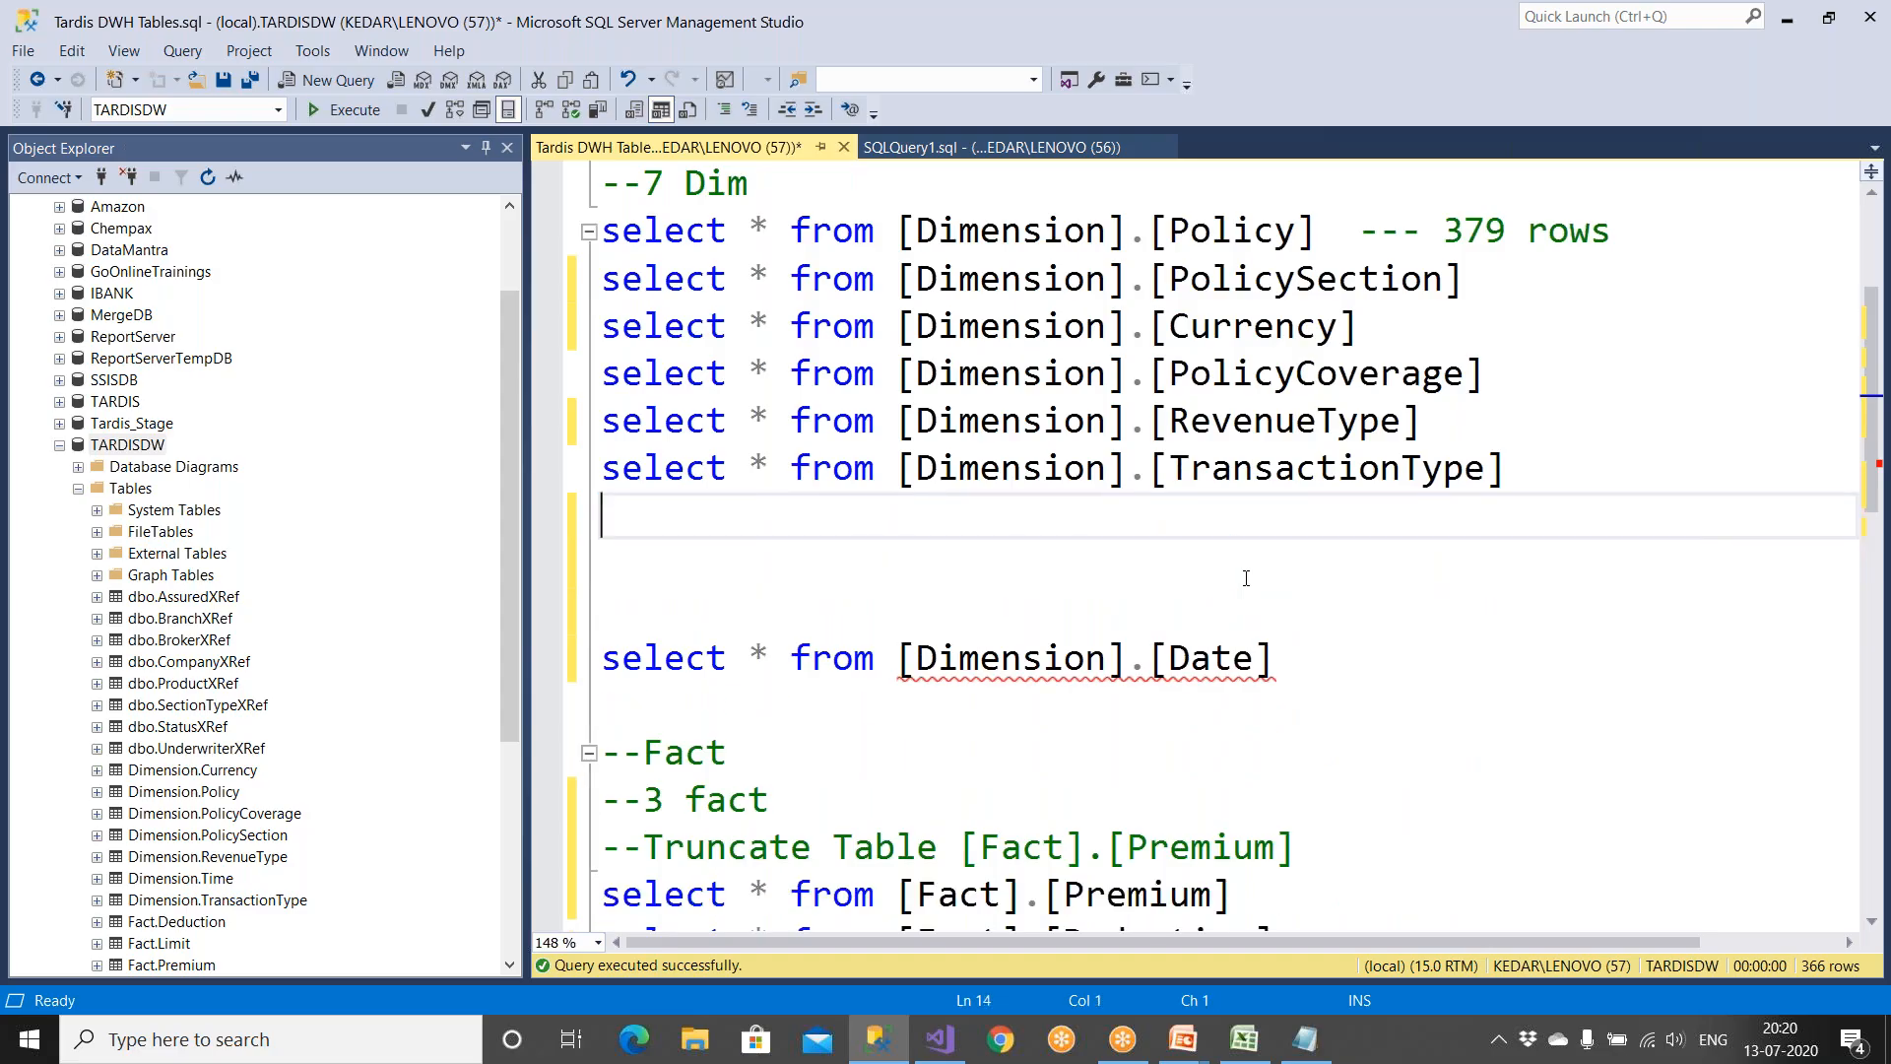
key("Delete")
key("Delete")
key("Delete")
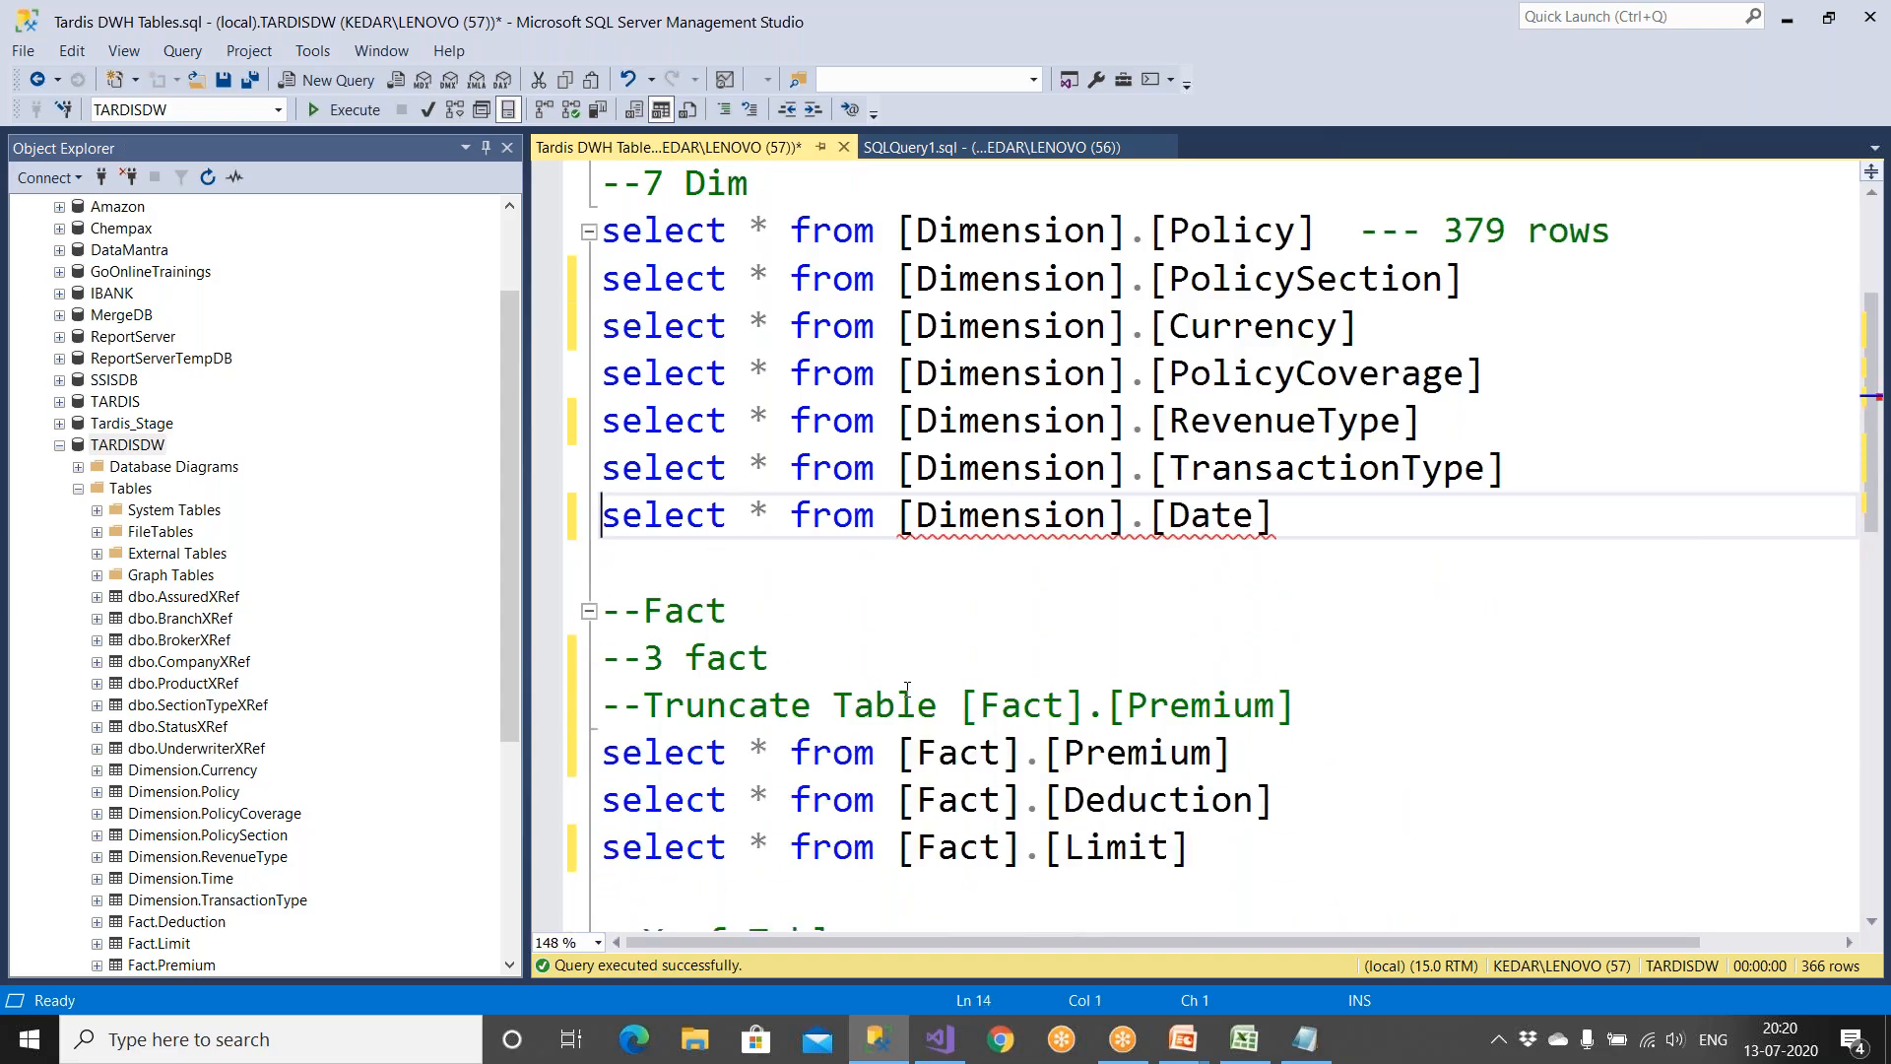
Step: Run the [Dimension].[Policy] and [Dimension].[PolicySection] select queries one at a time to check their rows
scroll(1335, 481, "up", 1)
left_click_drag(1316, 375, 602, 374)
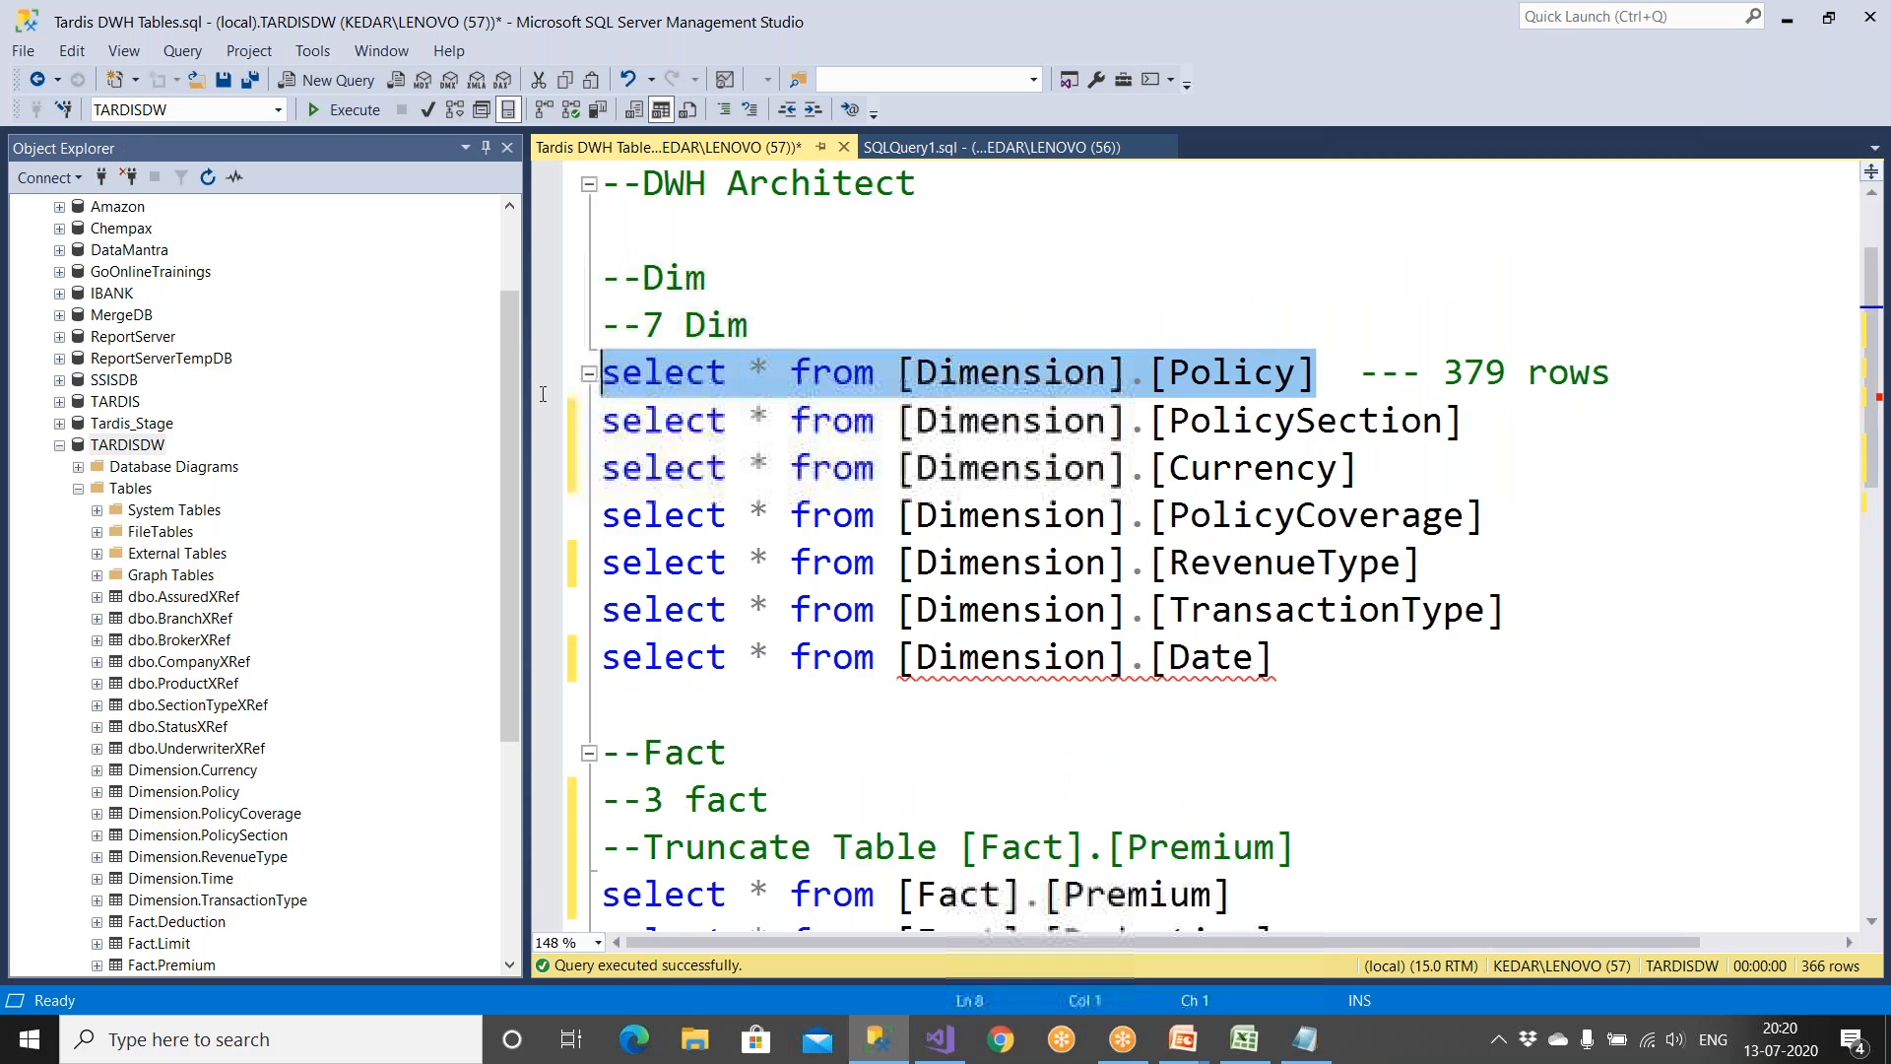
left_click(360, 110)
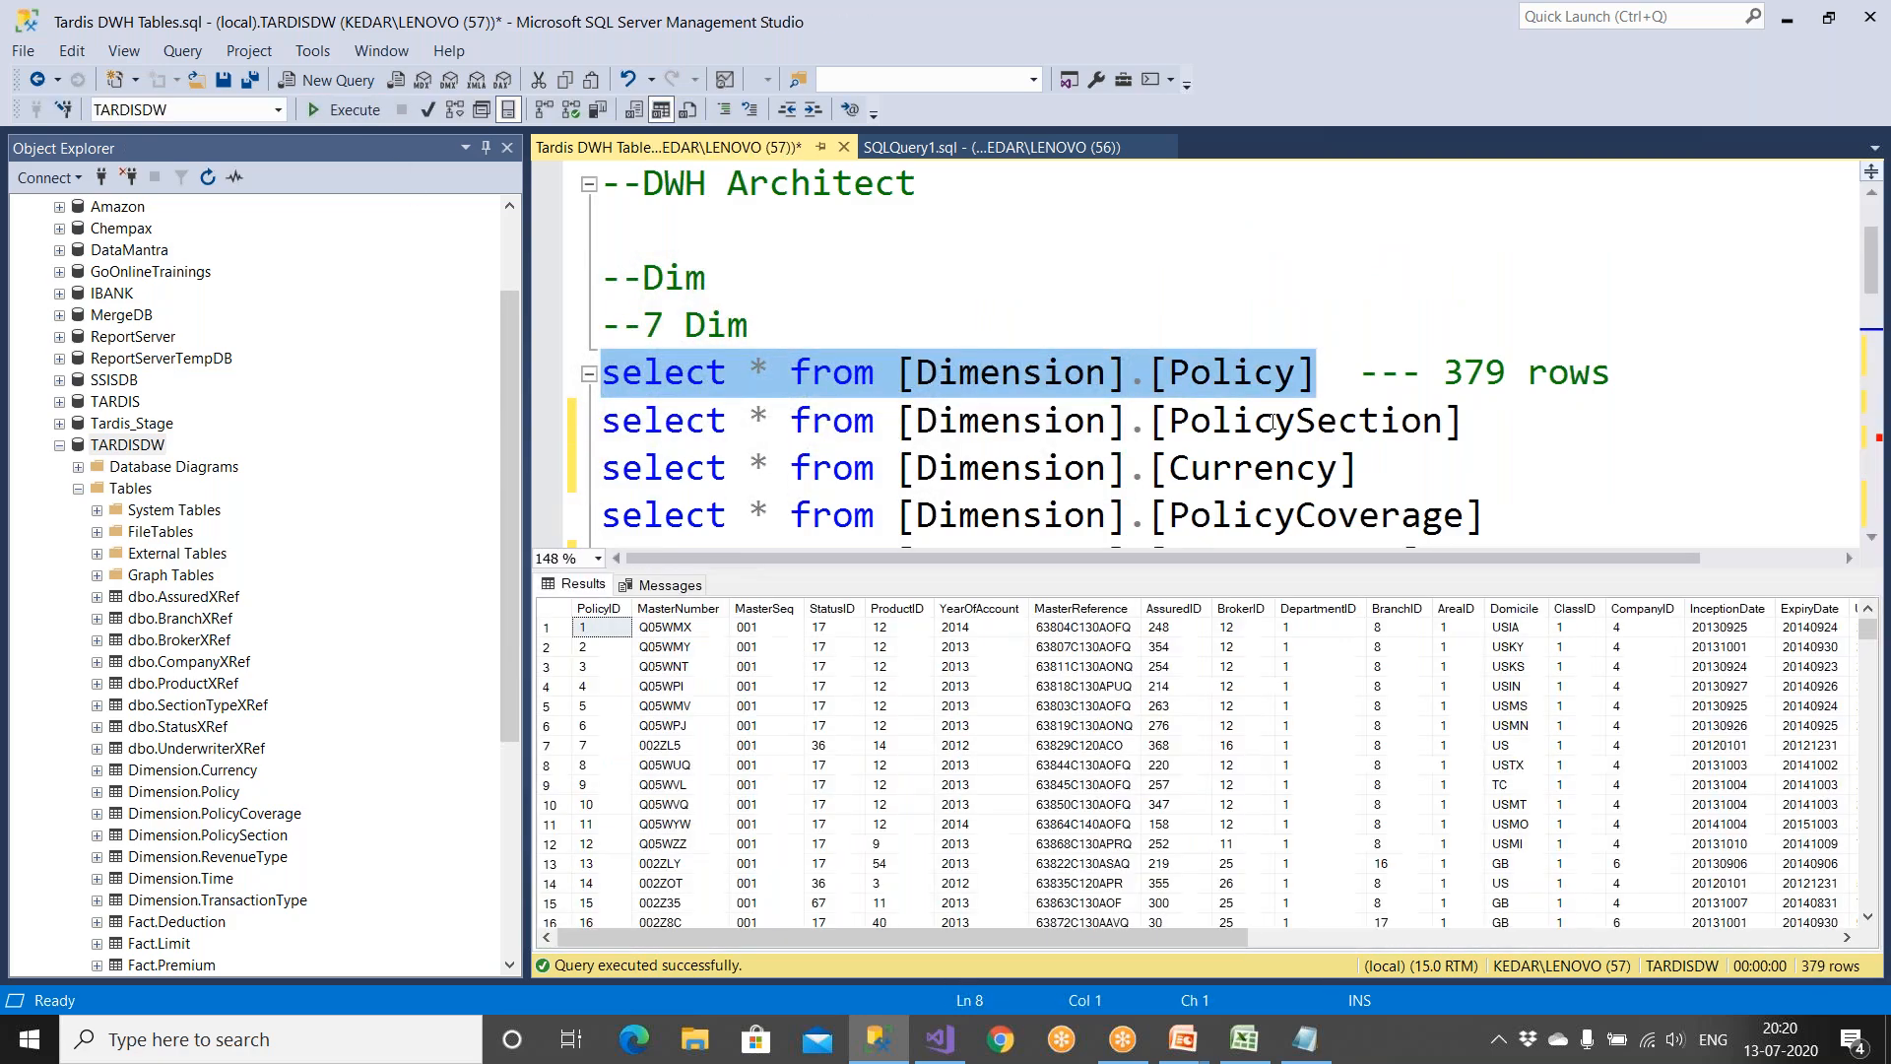
left_click_drag(1465, 420, 536, 421)
left_click(345, 109)
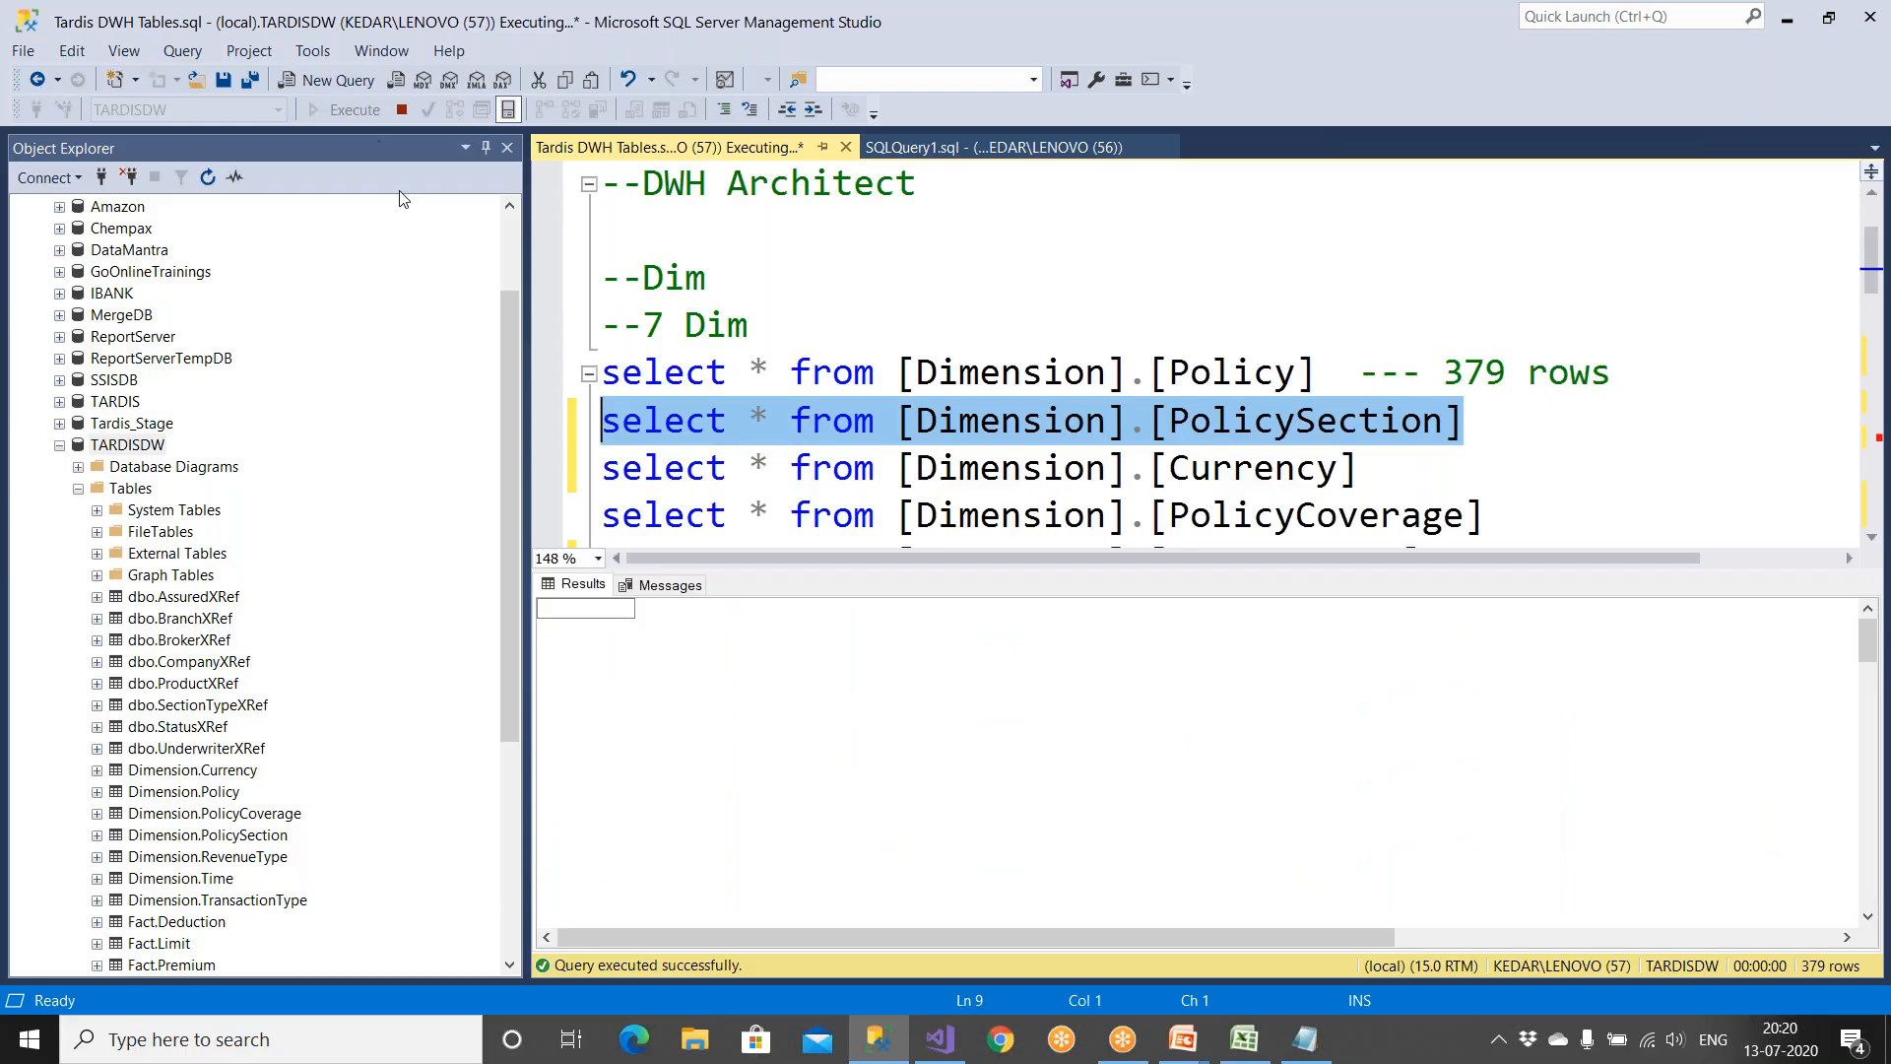
Step: Run the [Dimension].[Currency] and [Dimension].[PolicyCoverage] select queries one at a time to check their rows
scroll(1083, 355, "down", 1)
scroll(1084, 355, "down", 2)
left_click_drag(1154, 391, 583, 391)
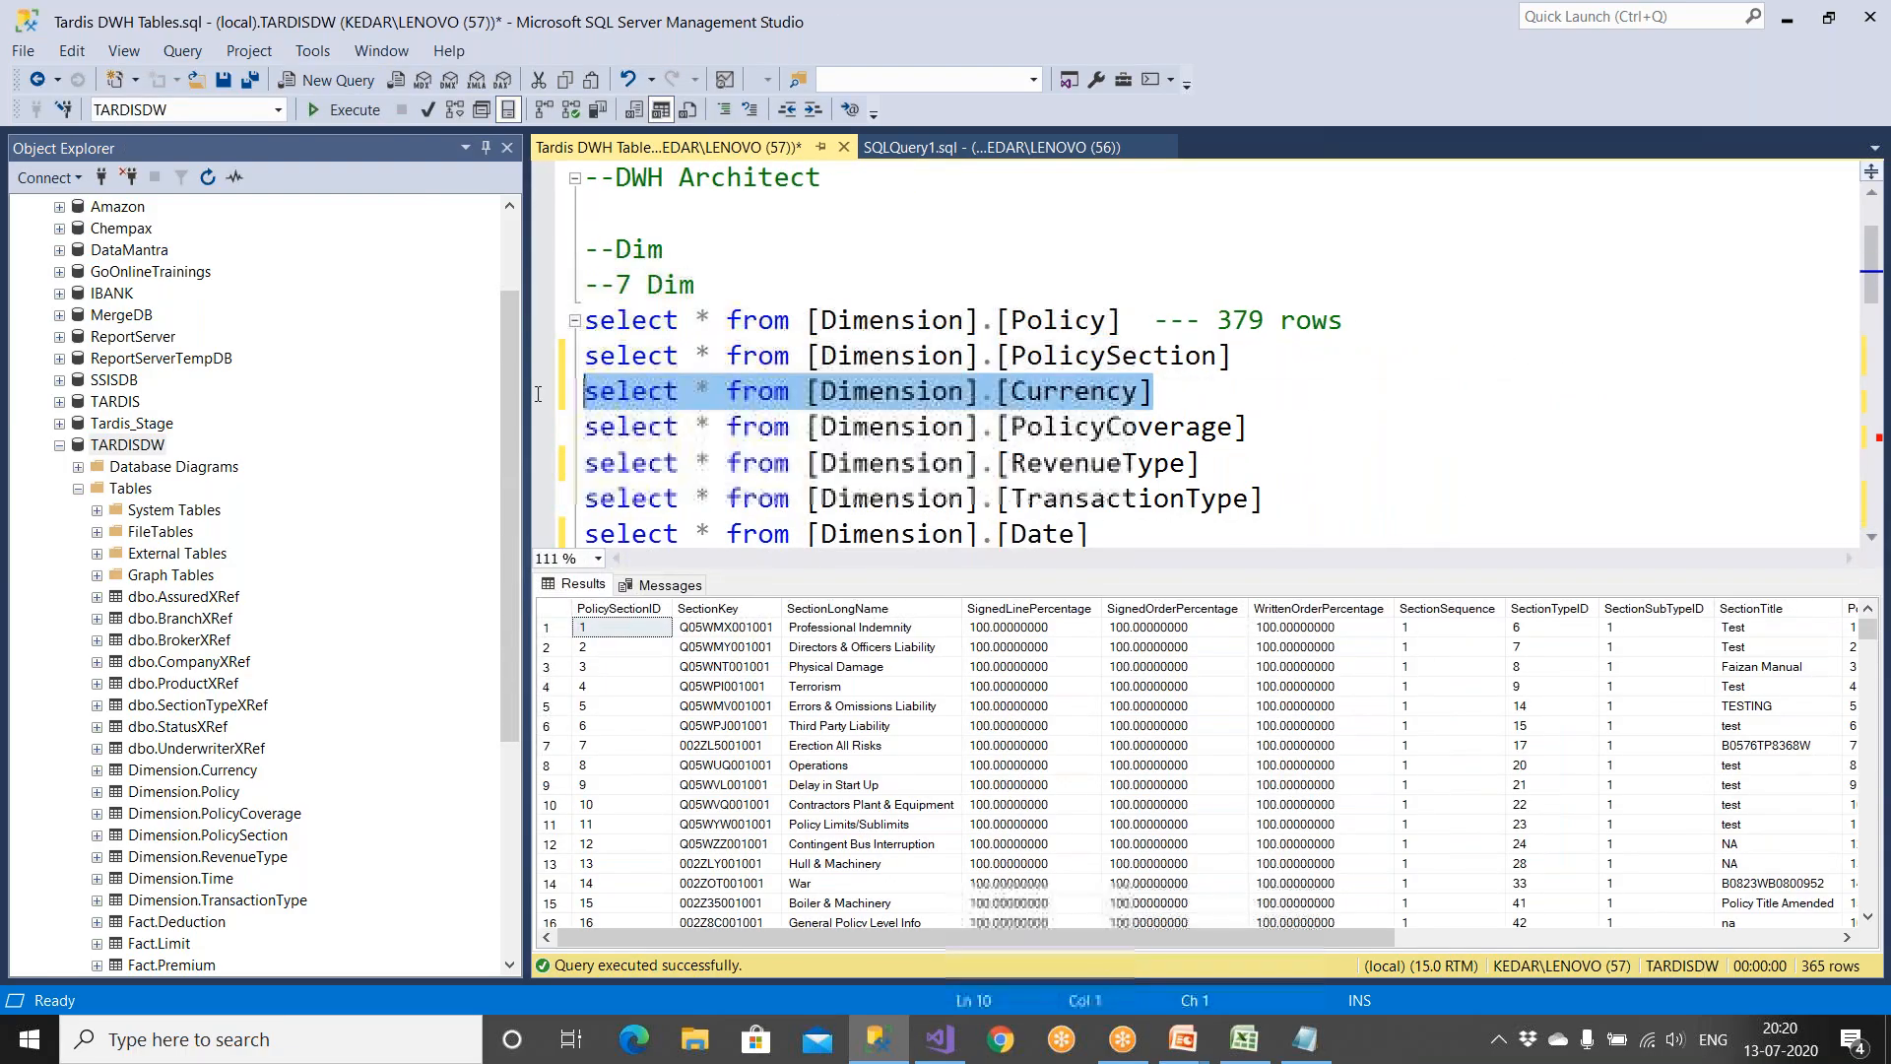
left_click(361, 111)
left_click_drag(1247, 426, 583, 426)
left_click(361, 110)
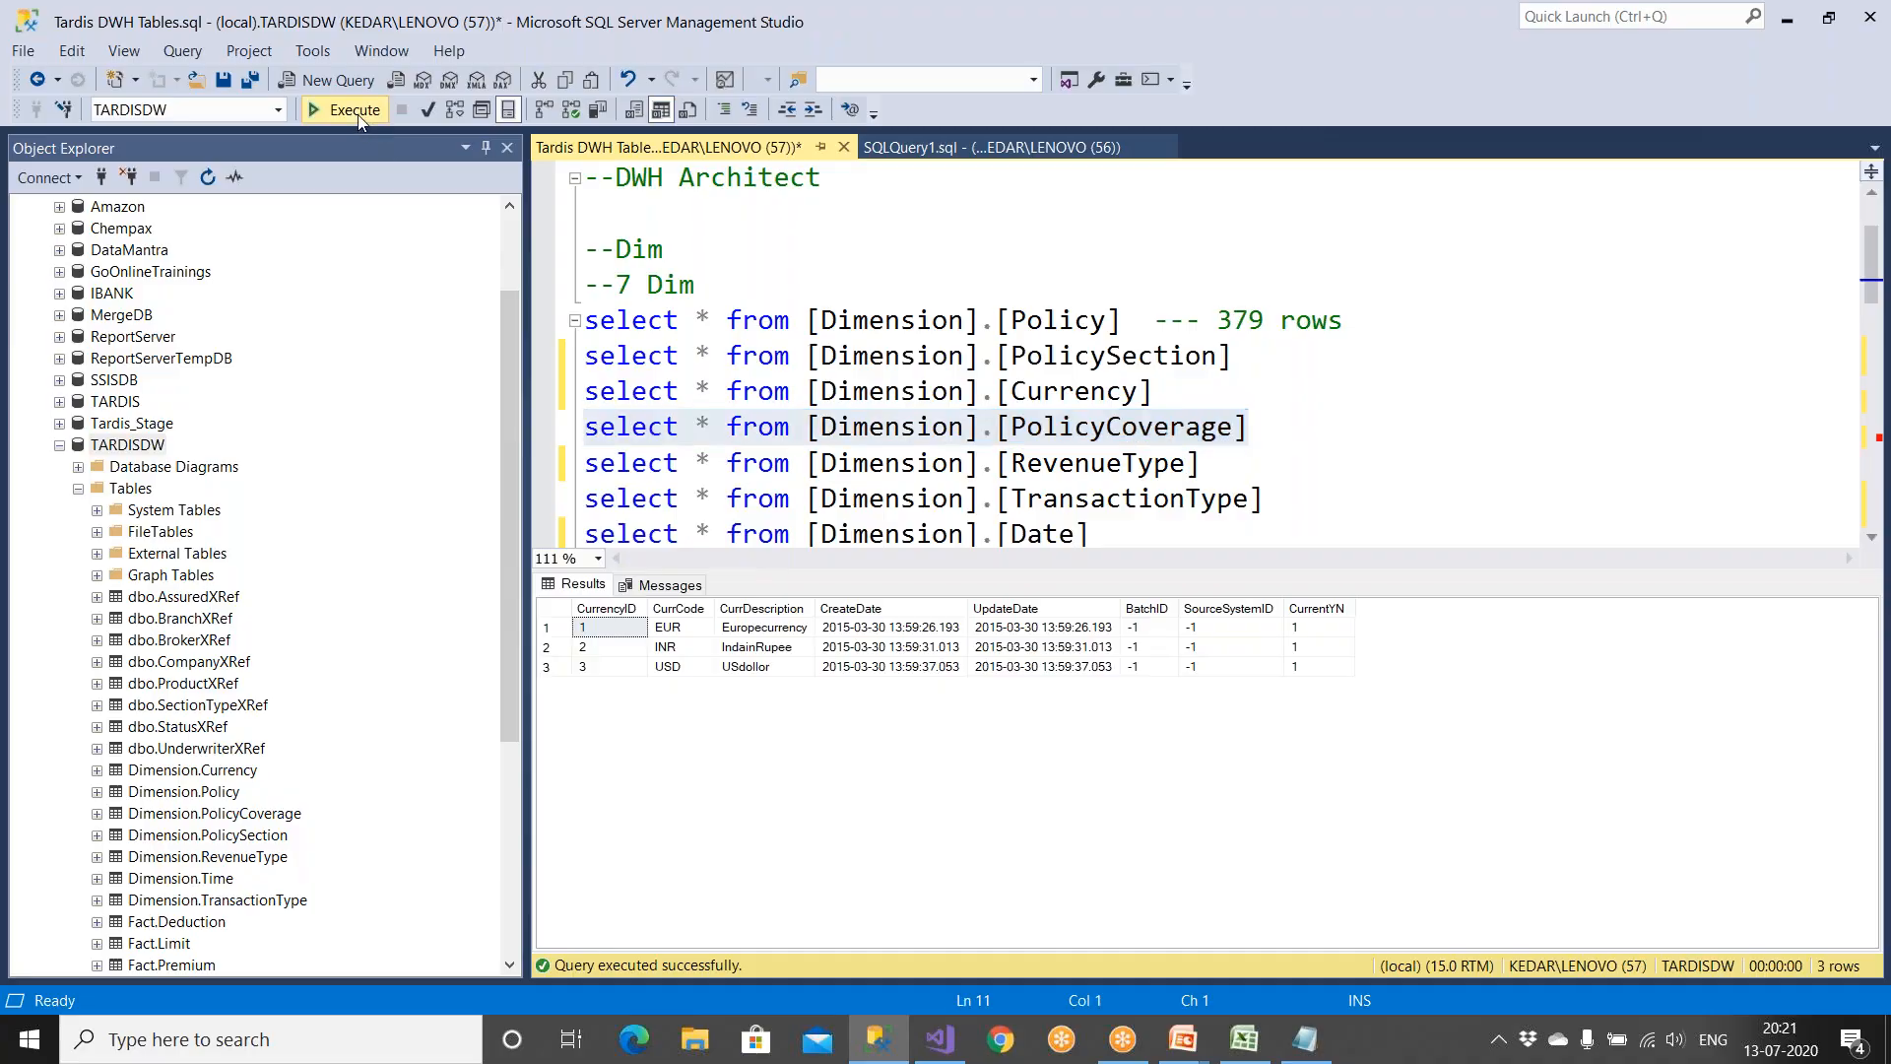
Step: Run the [Dimension].[RevenueType], [Dimension].[TransactionType] and [Dimension].[Date] select queries one at a time to check their rows
left_click_drag(1200, 463, 563, 470)
key("F5")
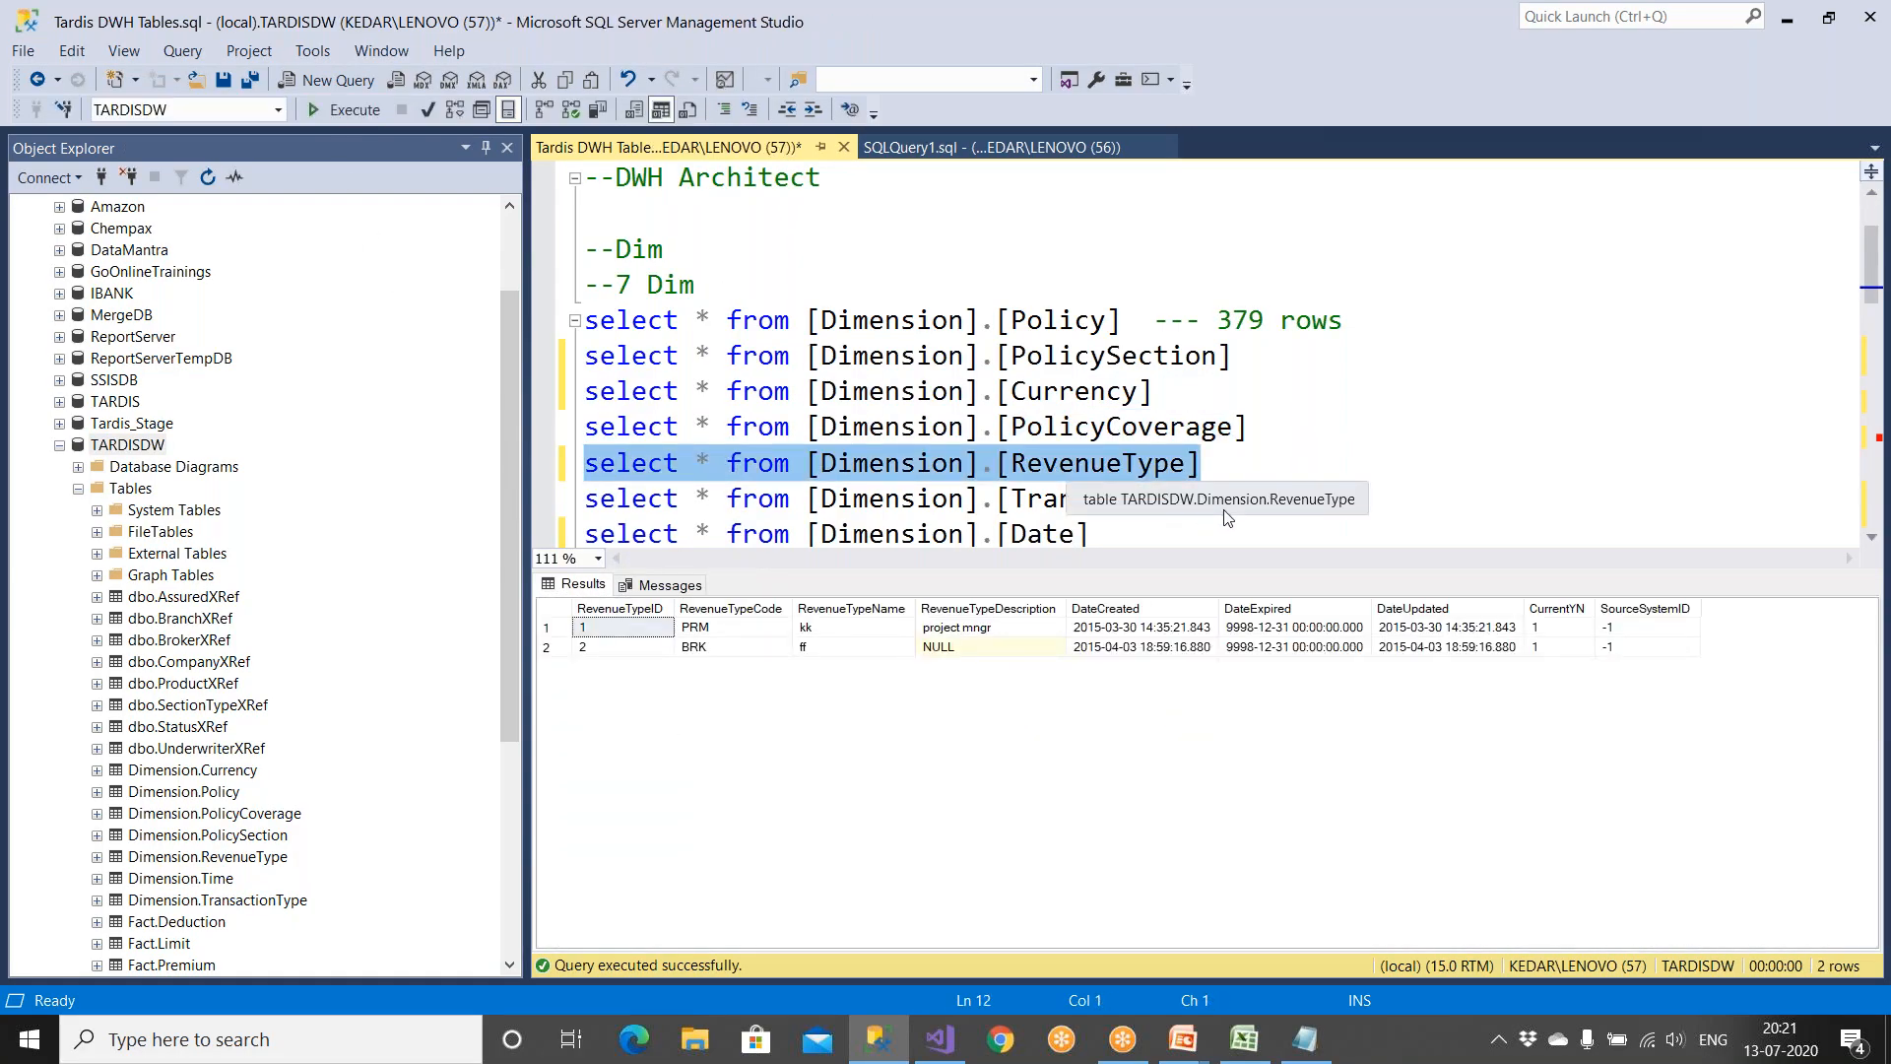
left_click_drag(1264, 498, 515, 489)
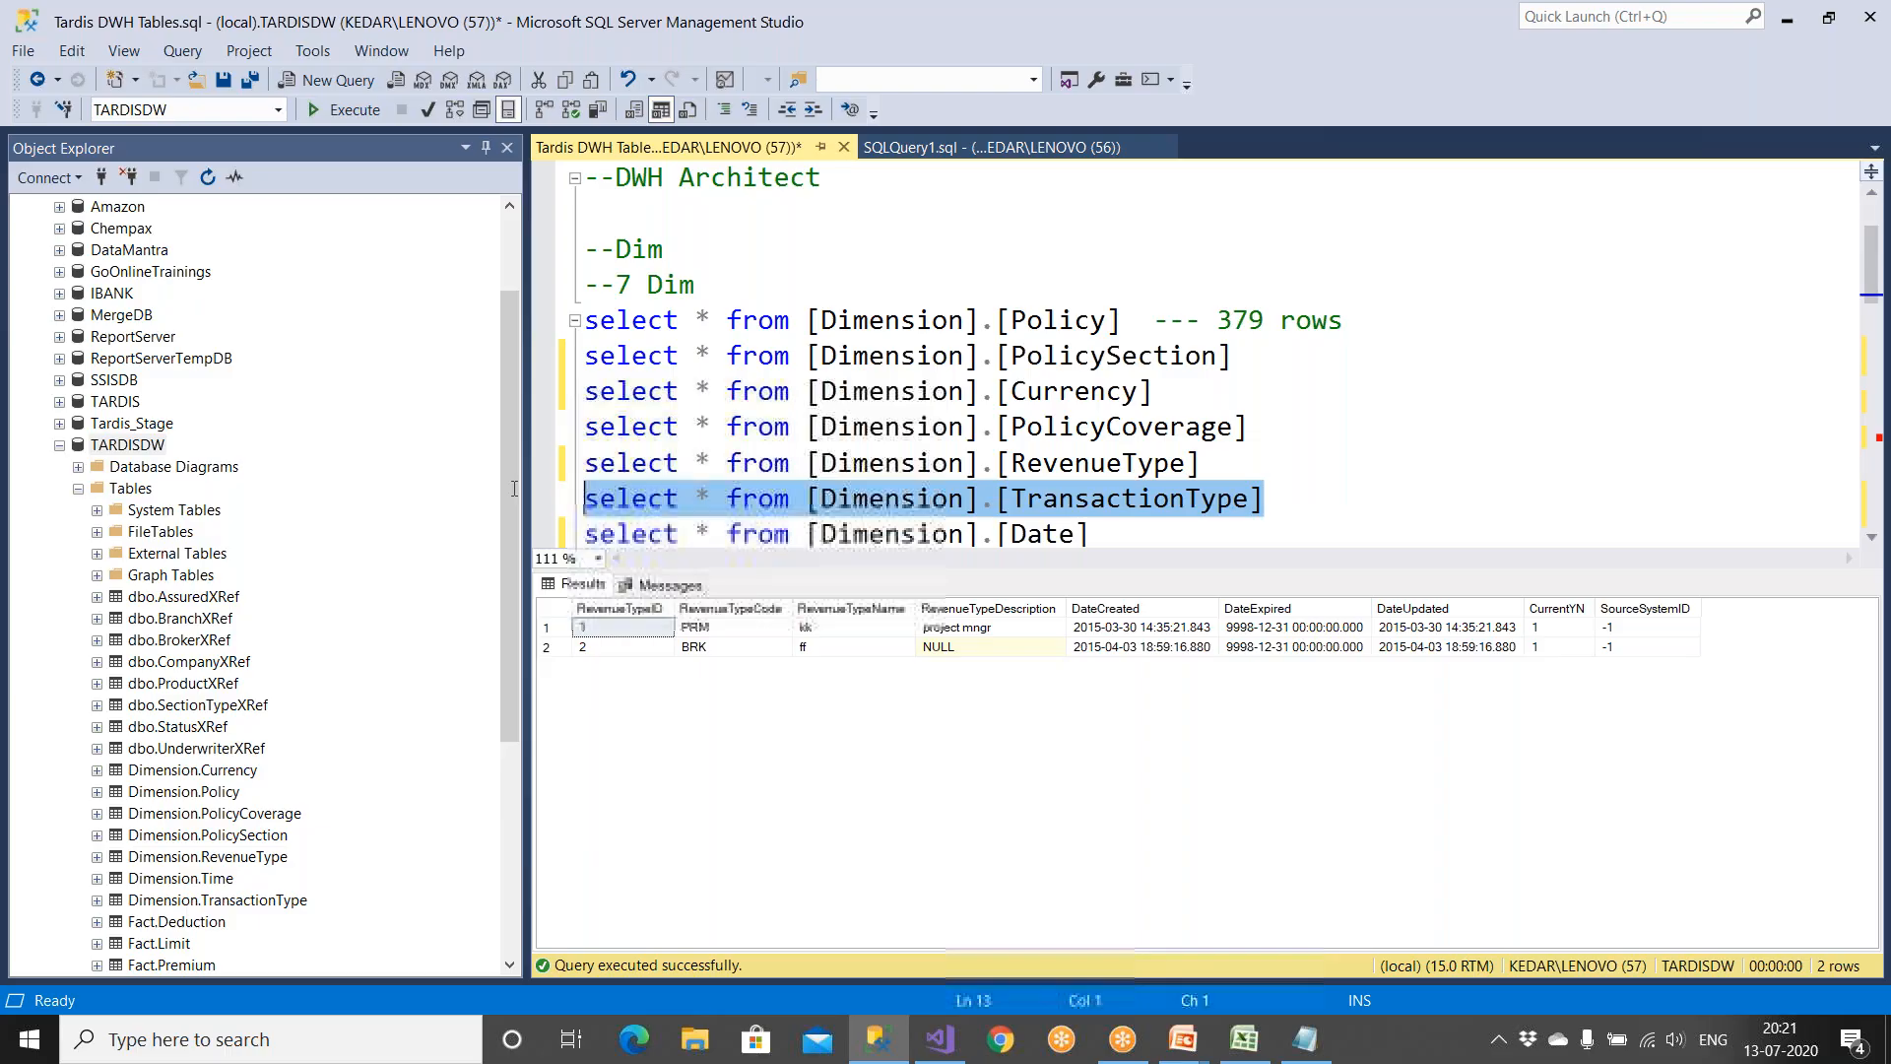
left_click(342, 109)
scroll(1055, 400, "down", 2)
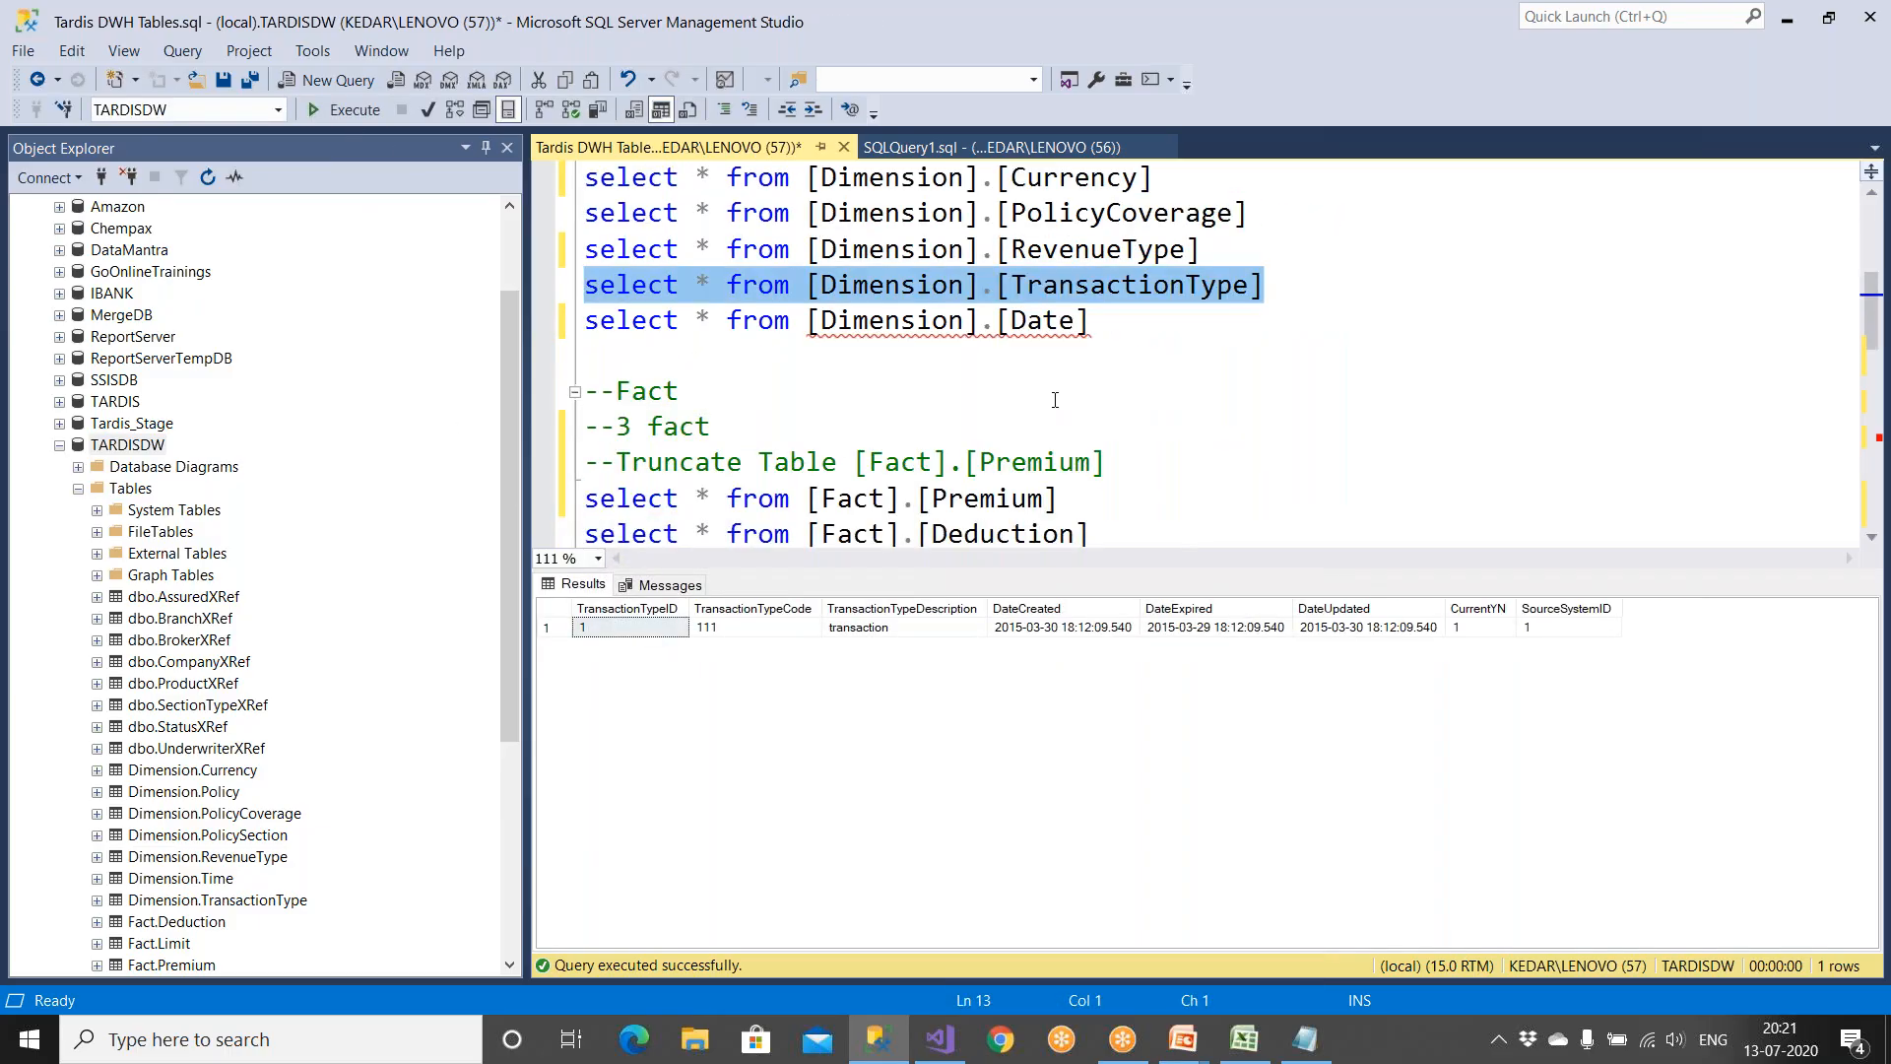
left_click_drag(1123, 326, 581, 321)
left_click(342, 109)
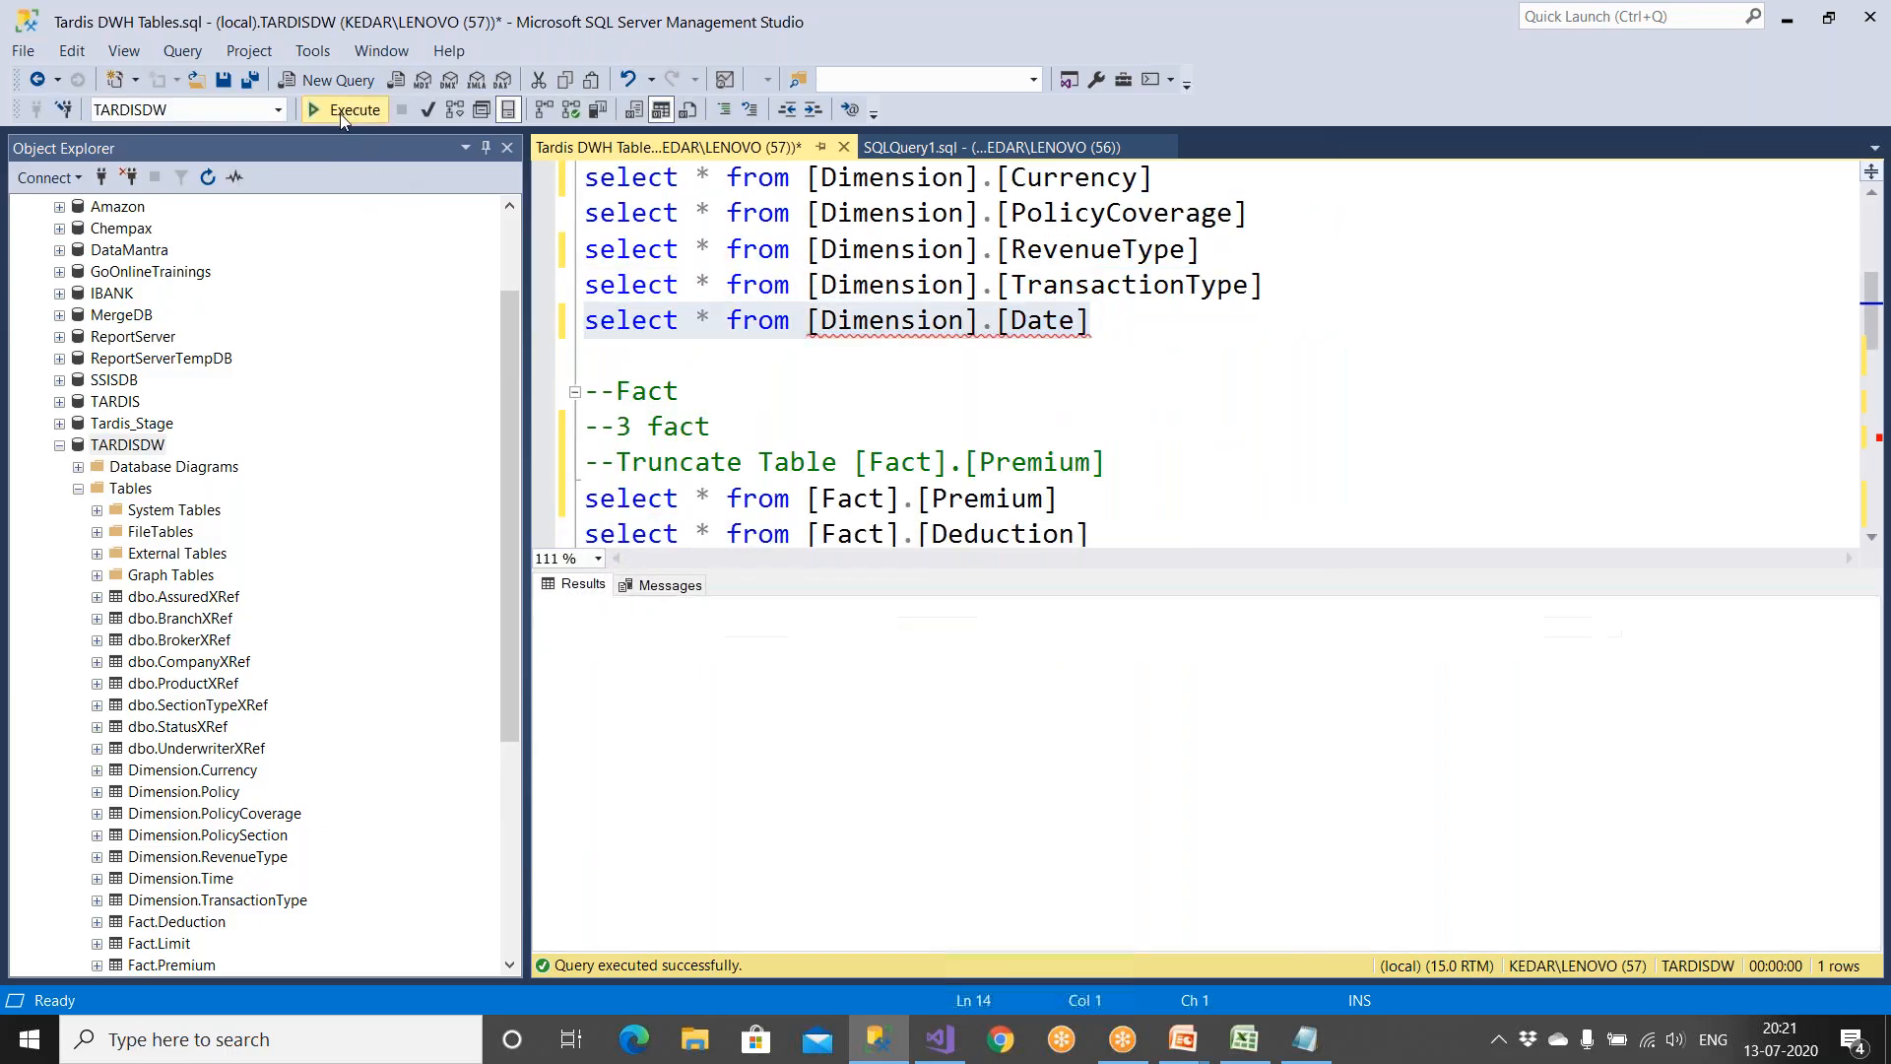
Step: Run the [Fact].[Premium], [Fact].[Deduction] and [Fact].[Limit] select queries one at a time to check the loaded rows
scroll(798, 356, "down", 2)
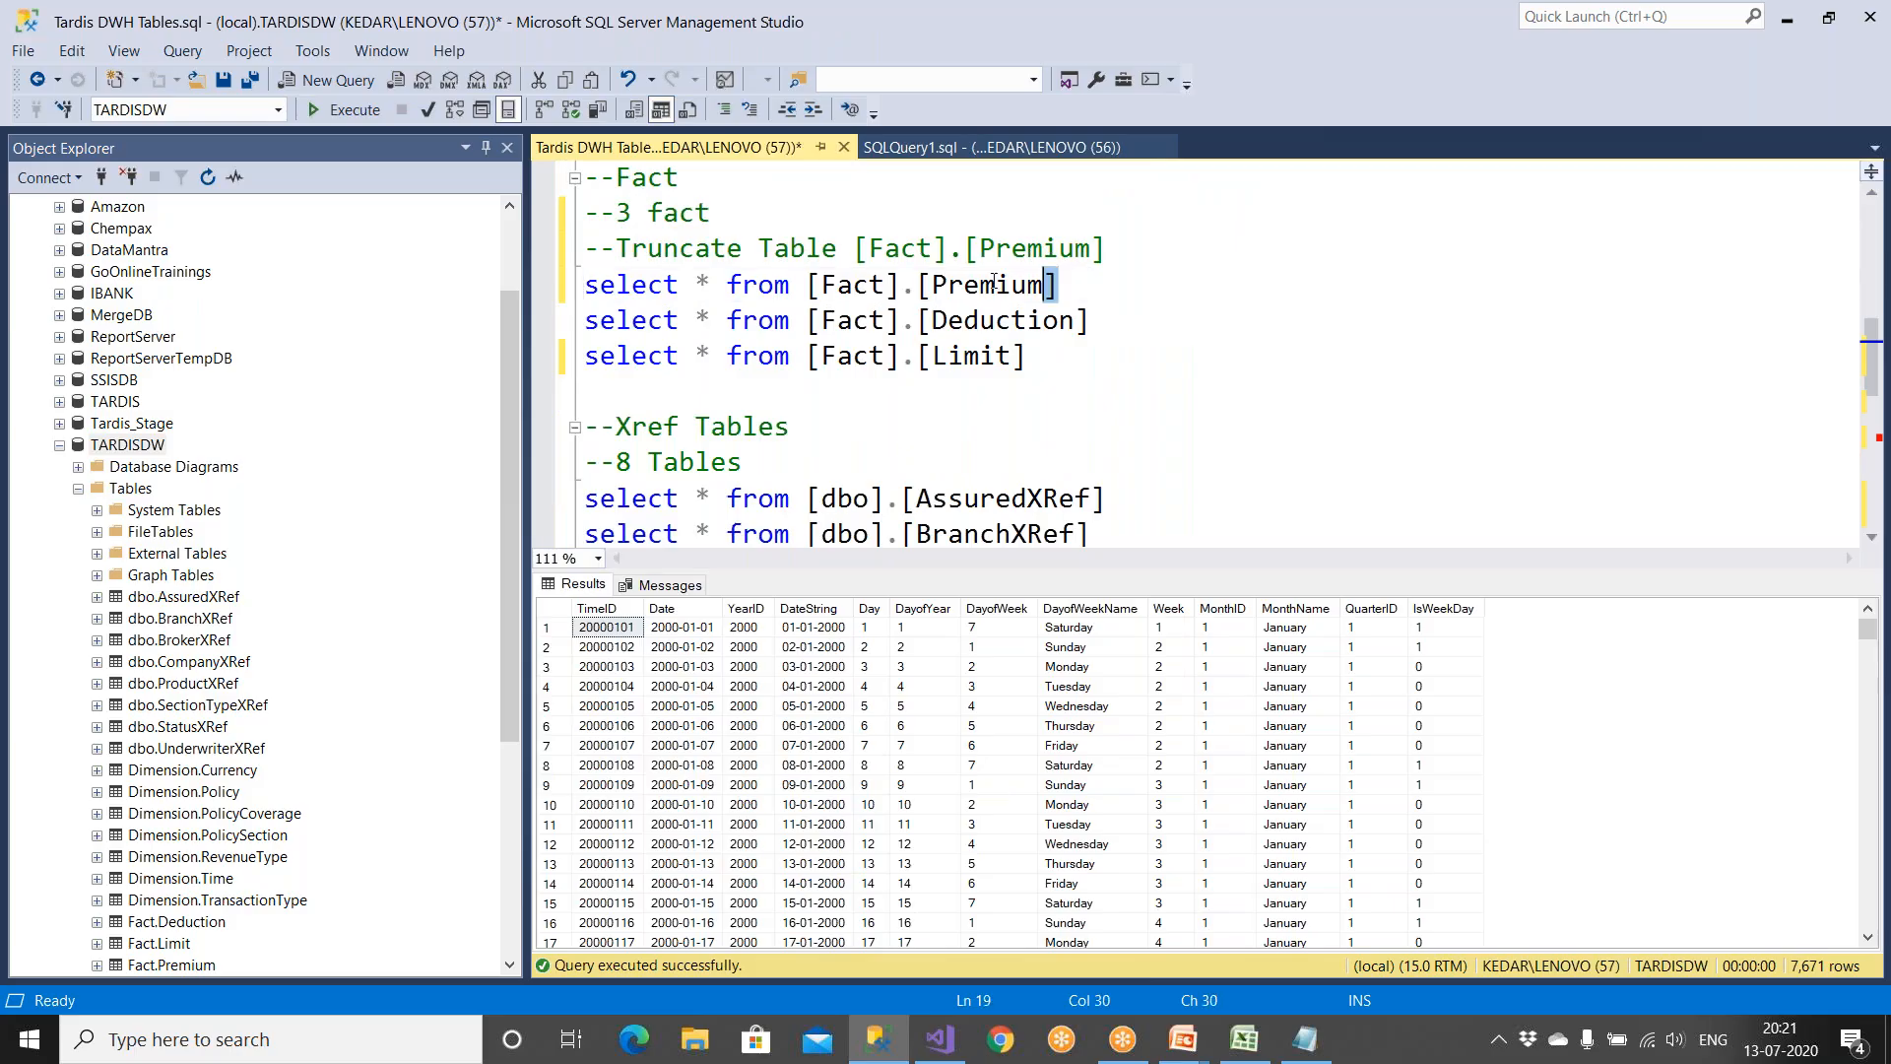
left_click_drag(1052, 285, 583, 285)
left_click(342, 110)
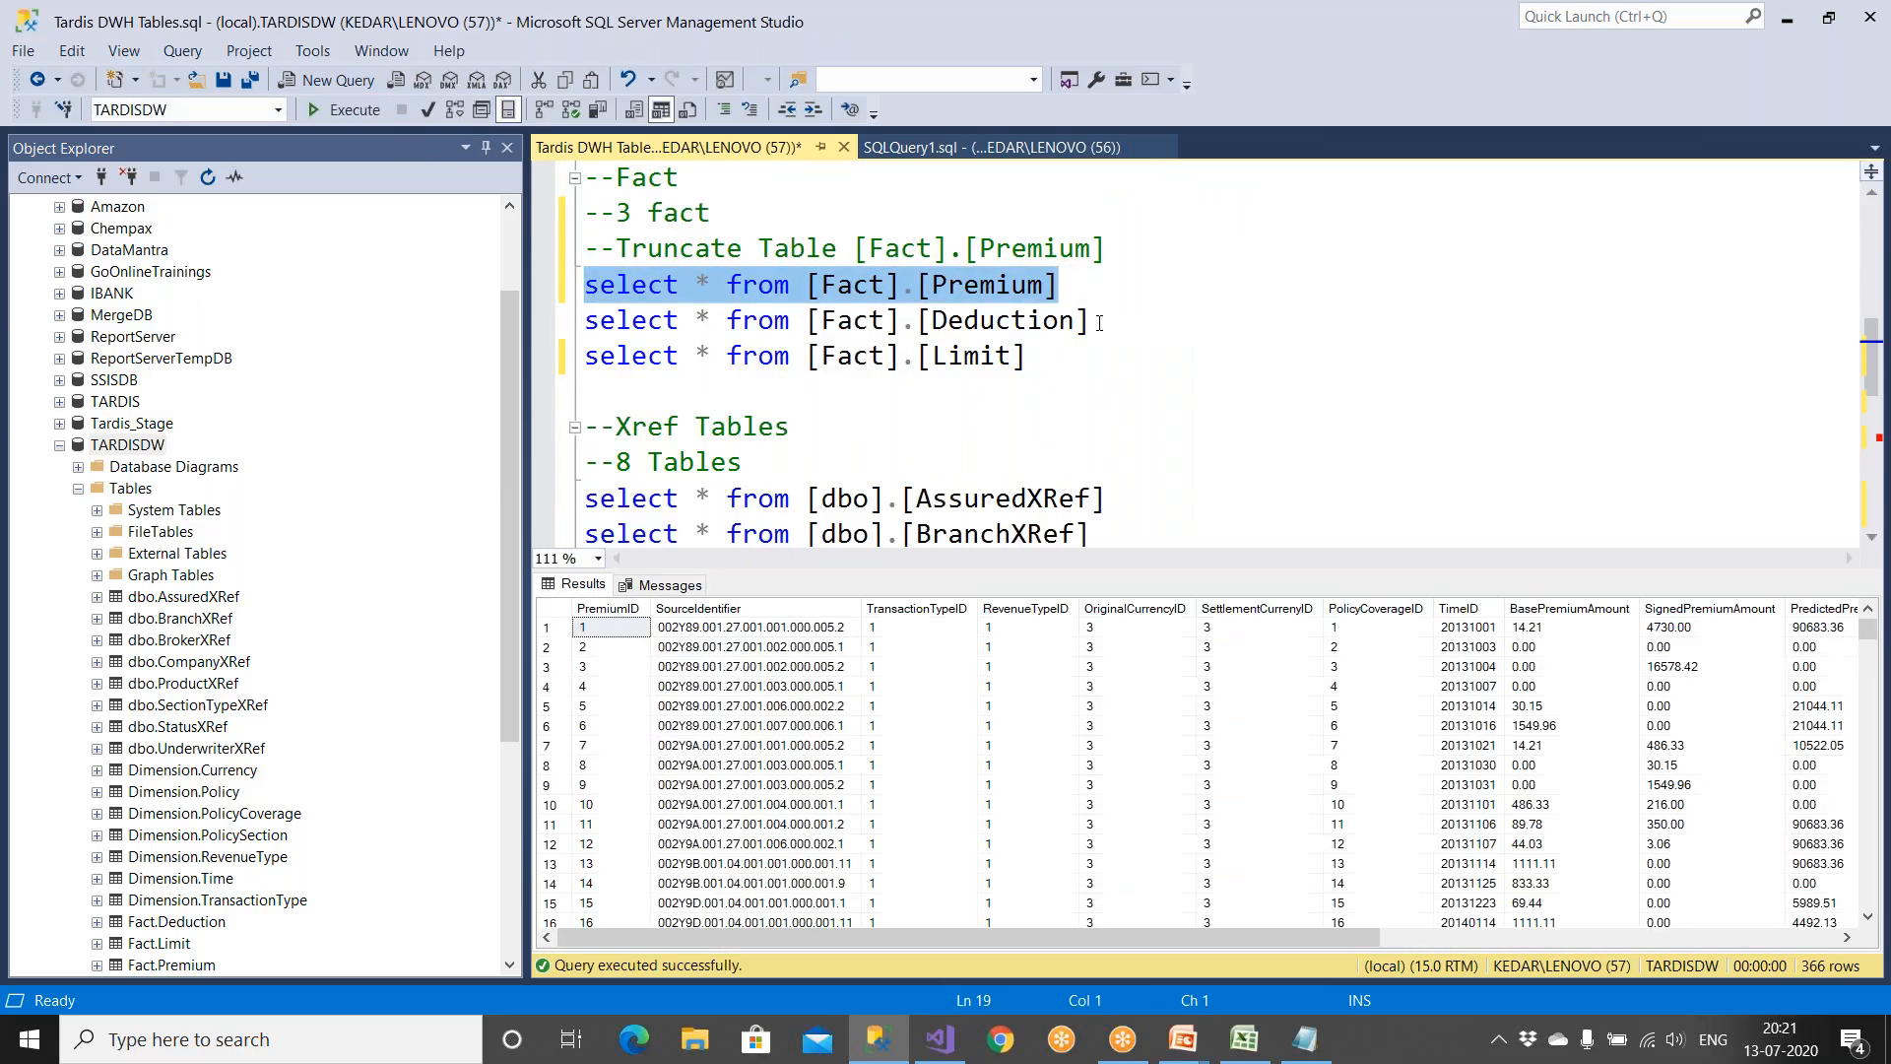
left_click_drag(1088, 320, 583, 320)
left_click(362, 118)
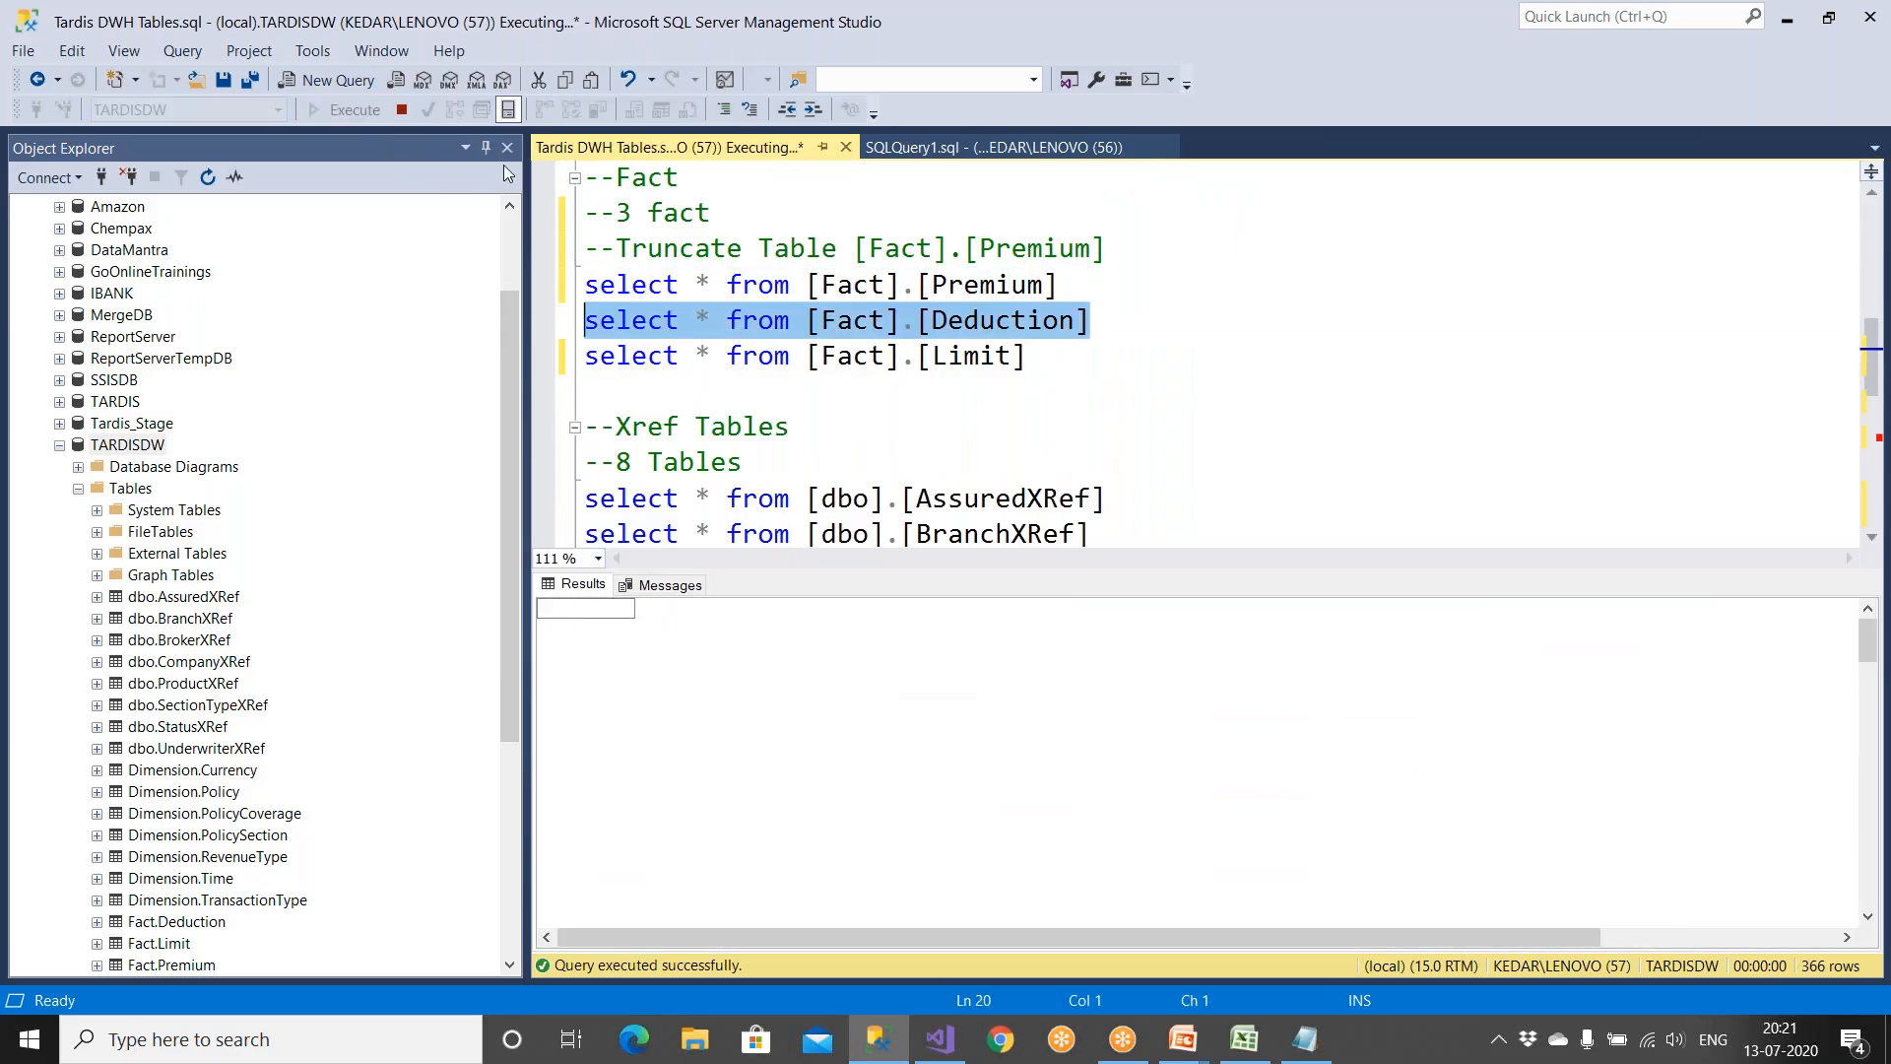
left_click_drag(1027, 355, 583, 355)
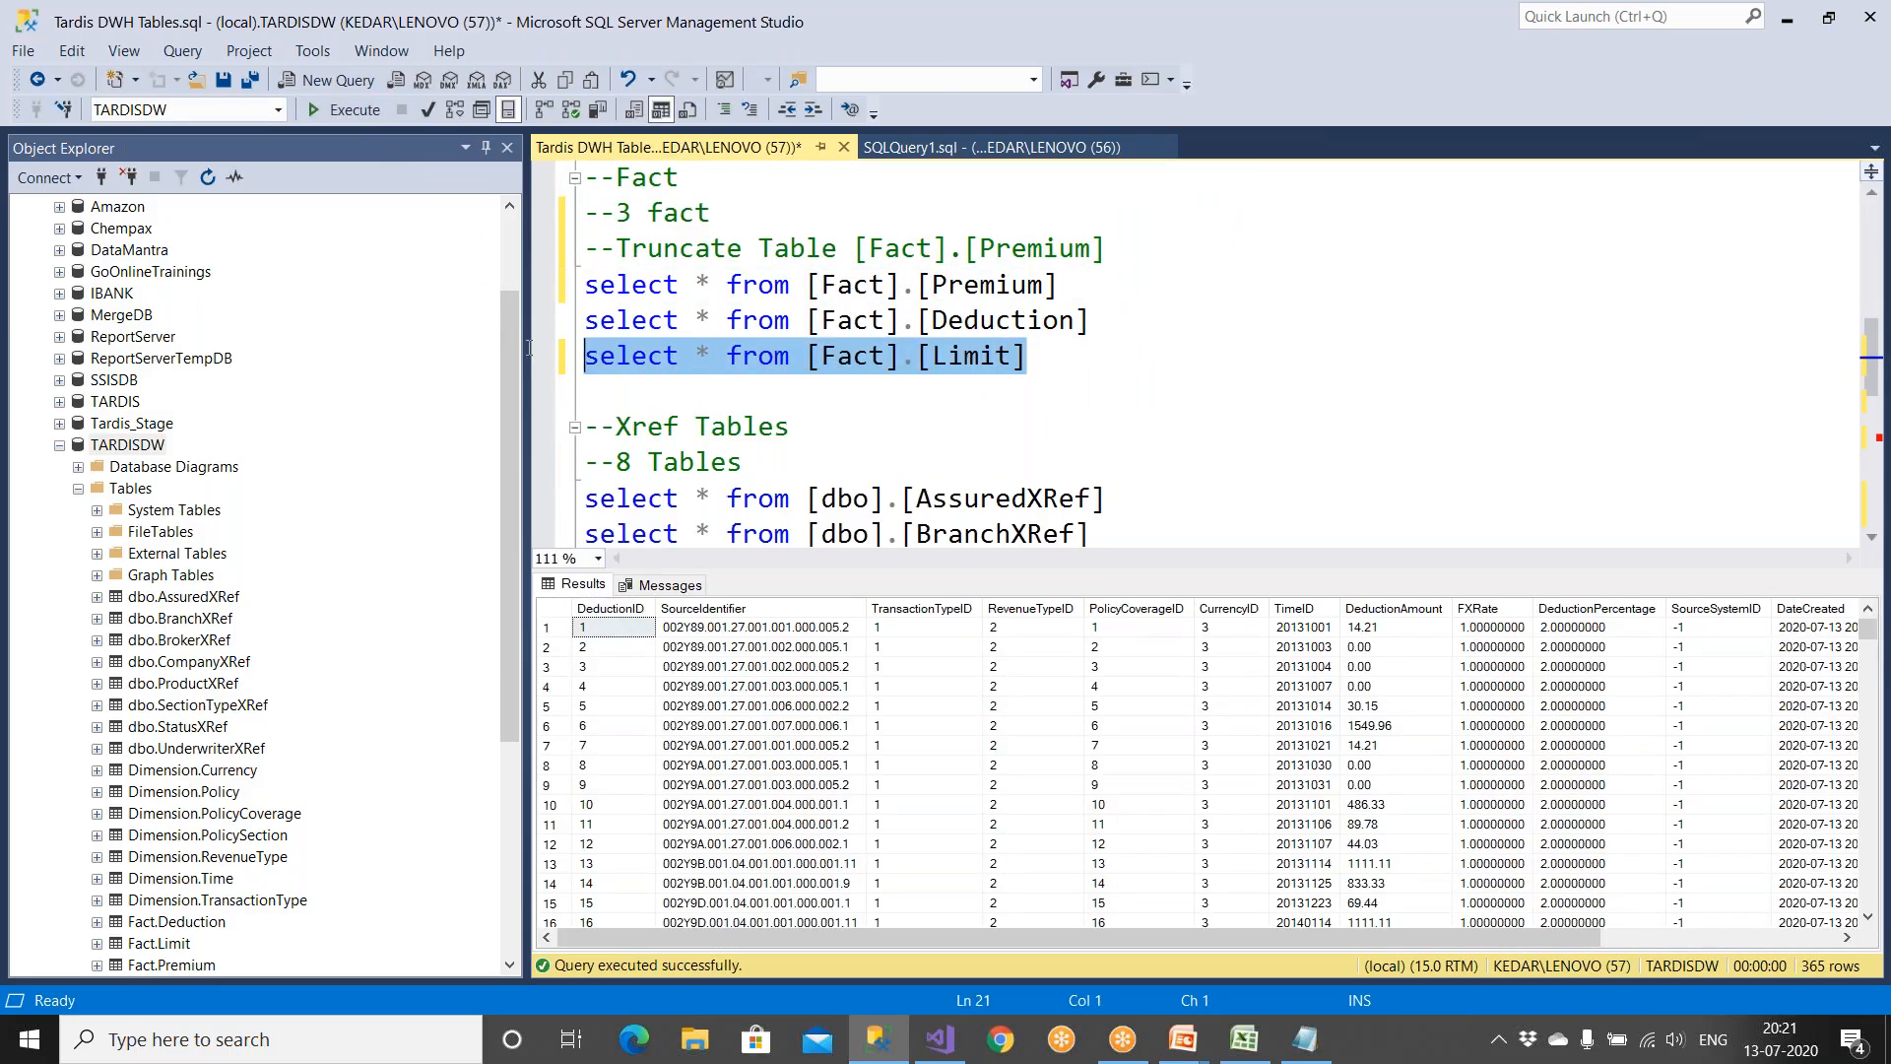
left_click(363, 116)
Step: Start a full backup of the TARDISDW database and remove the default backup file from the destination list
left_click(126, 445)
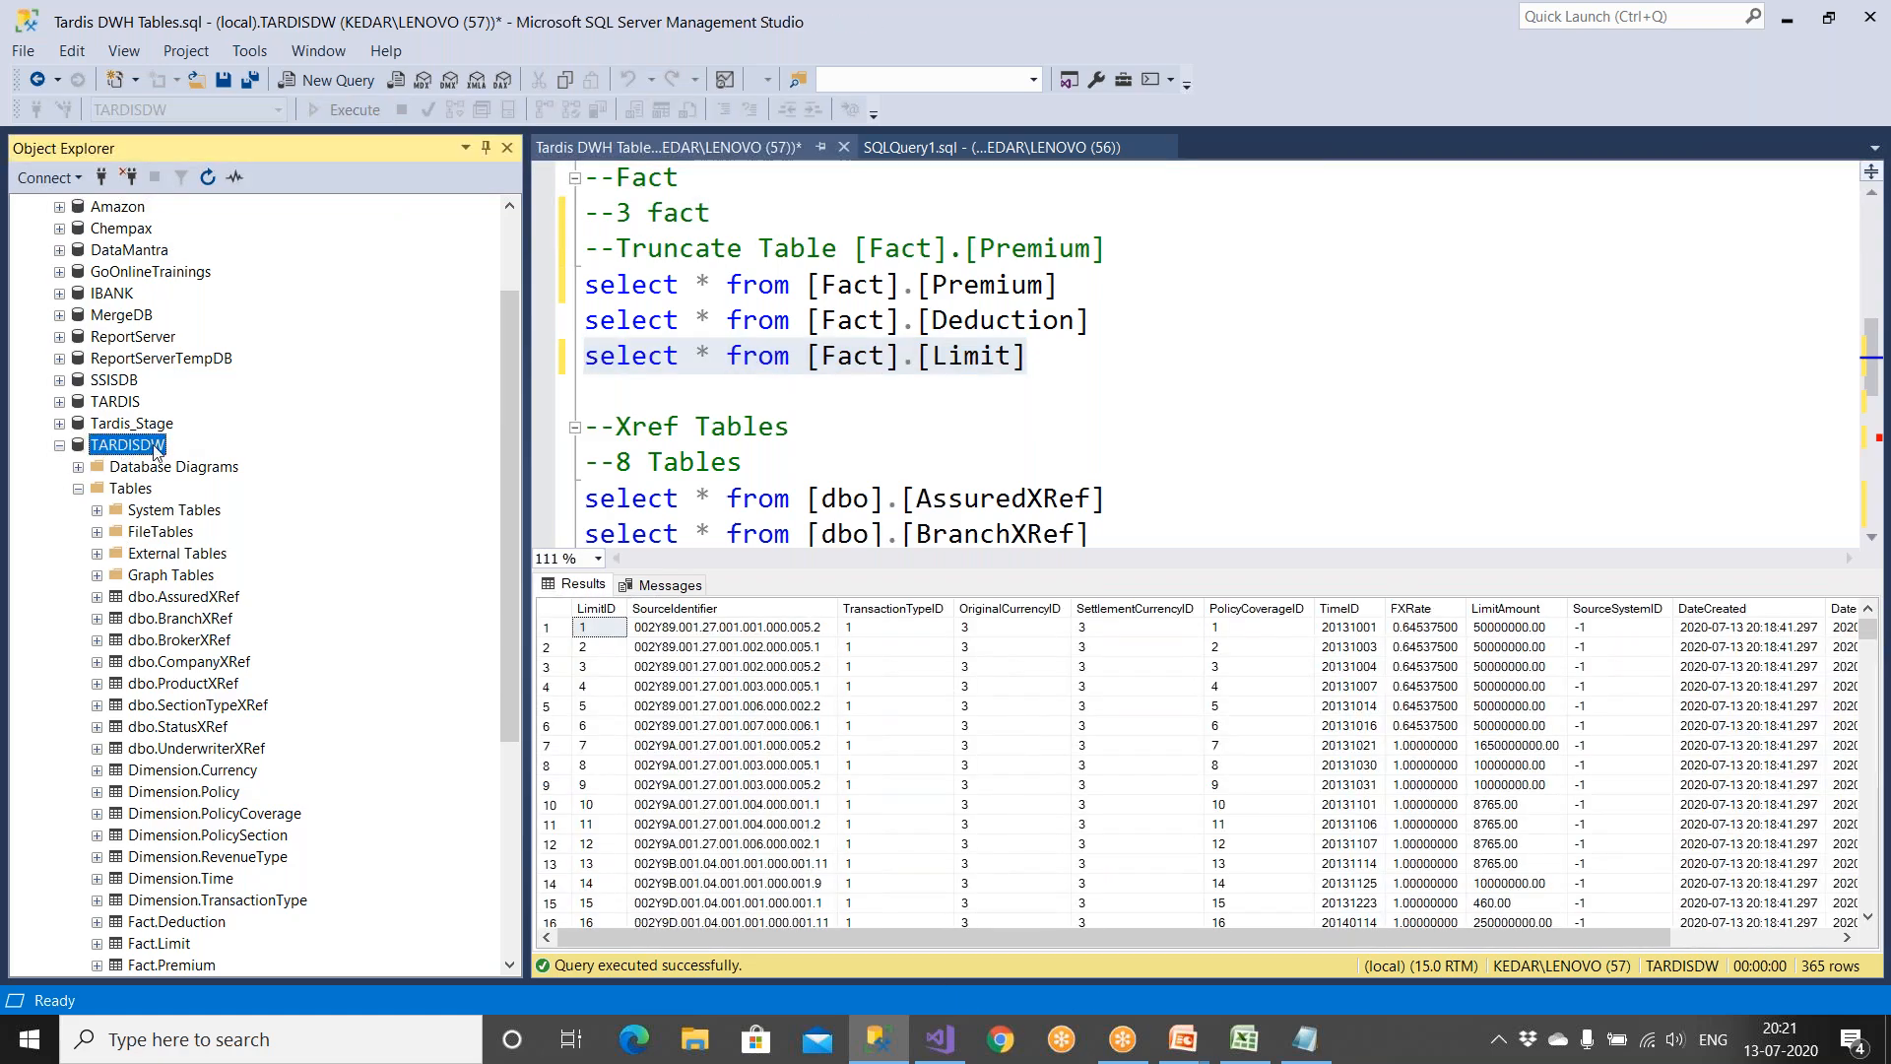
right_click(154, 451)
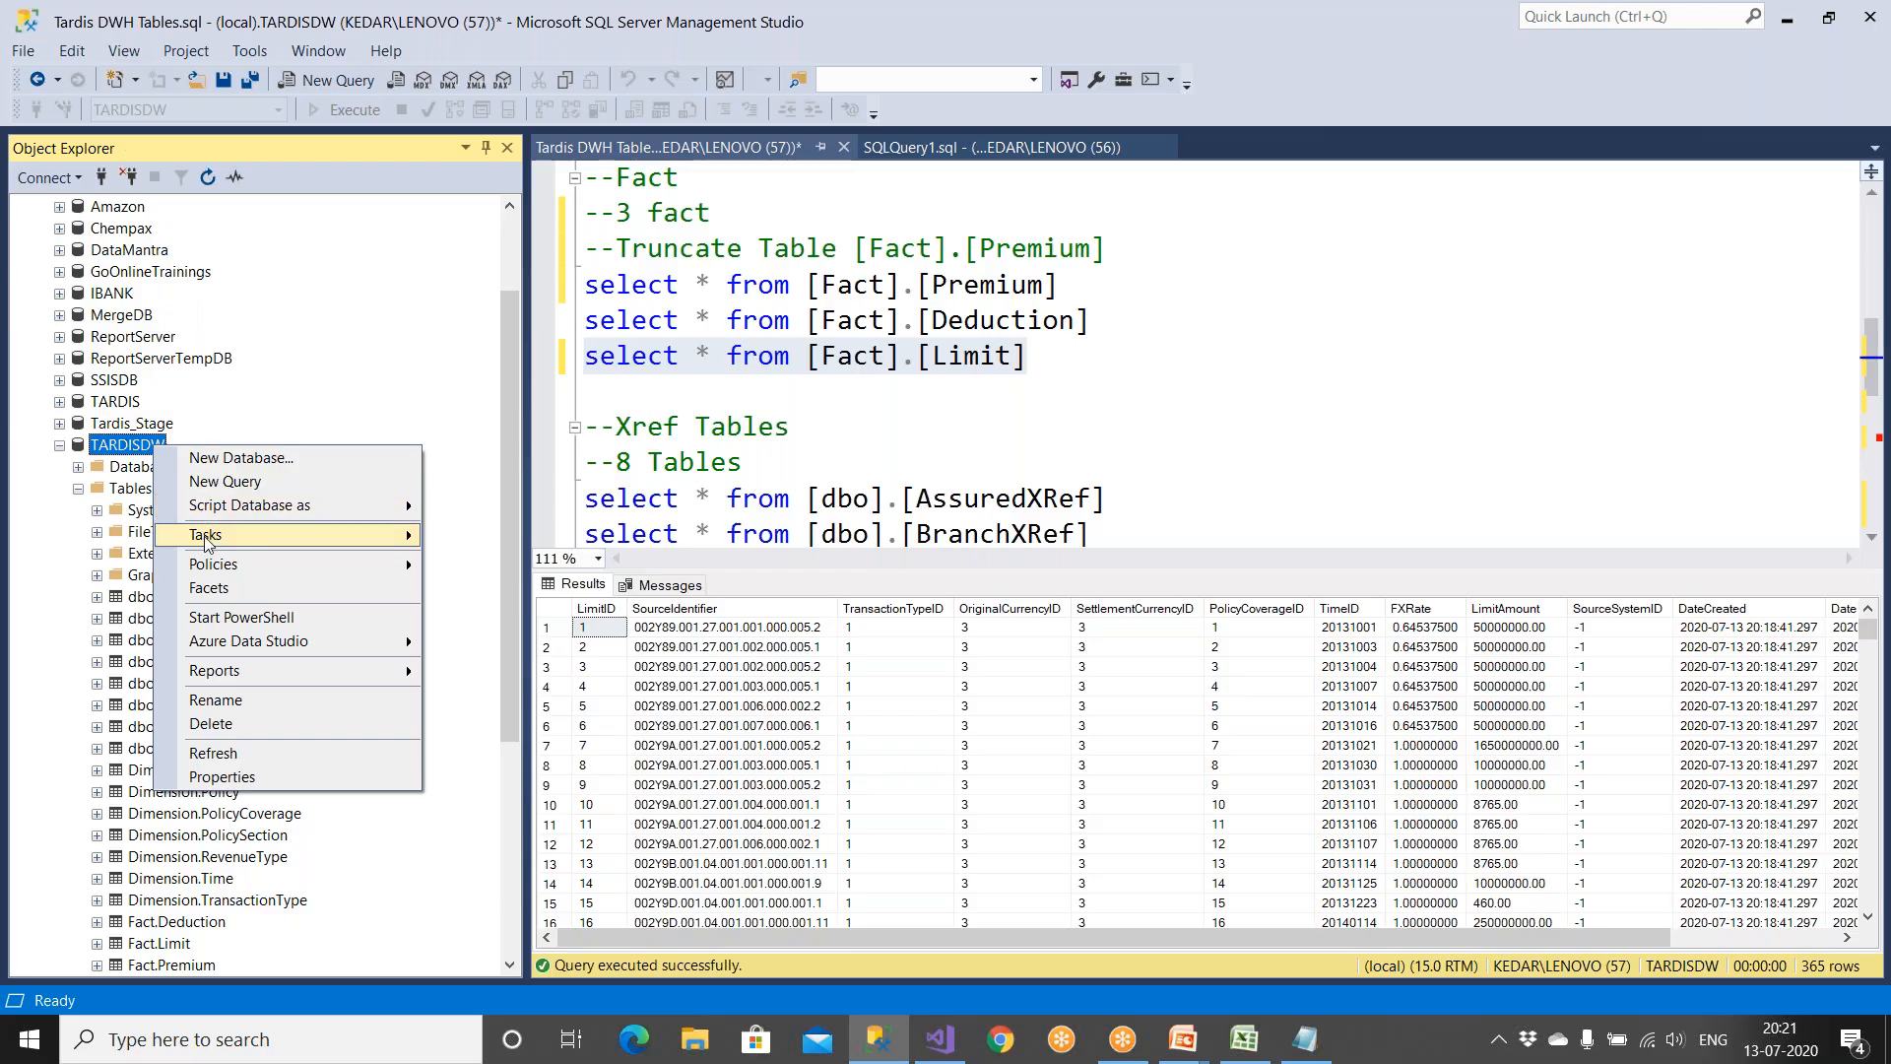
mouse_move(221, 539)
left_click(503, 506)
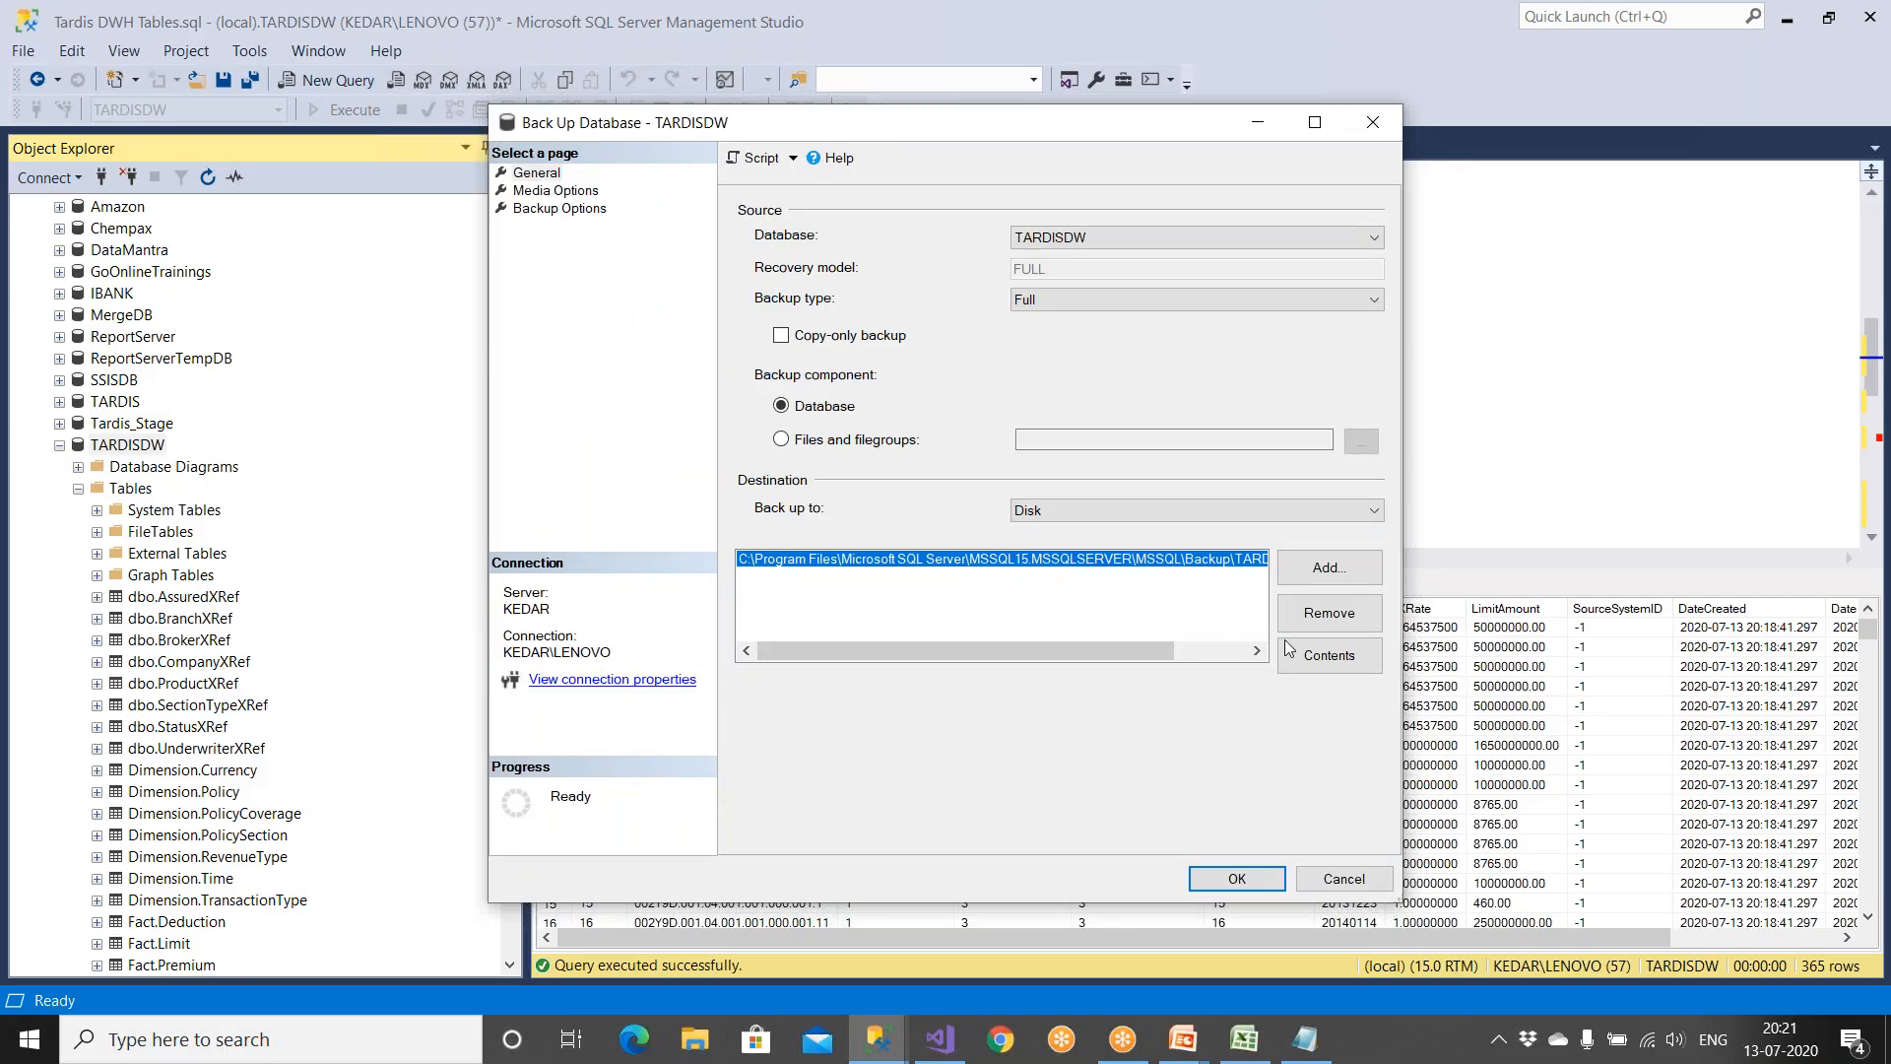
left_click(1312, 616)
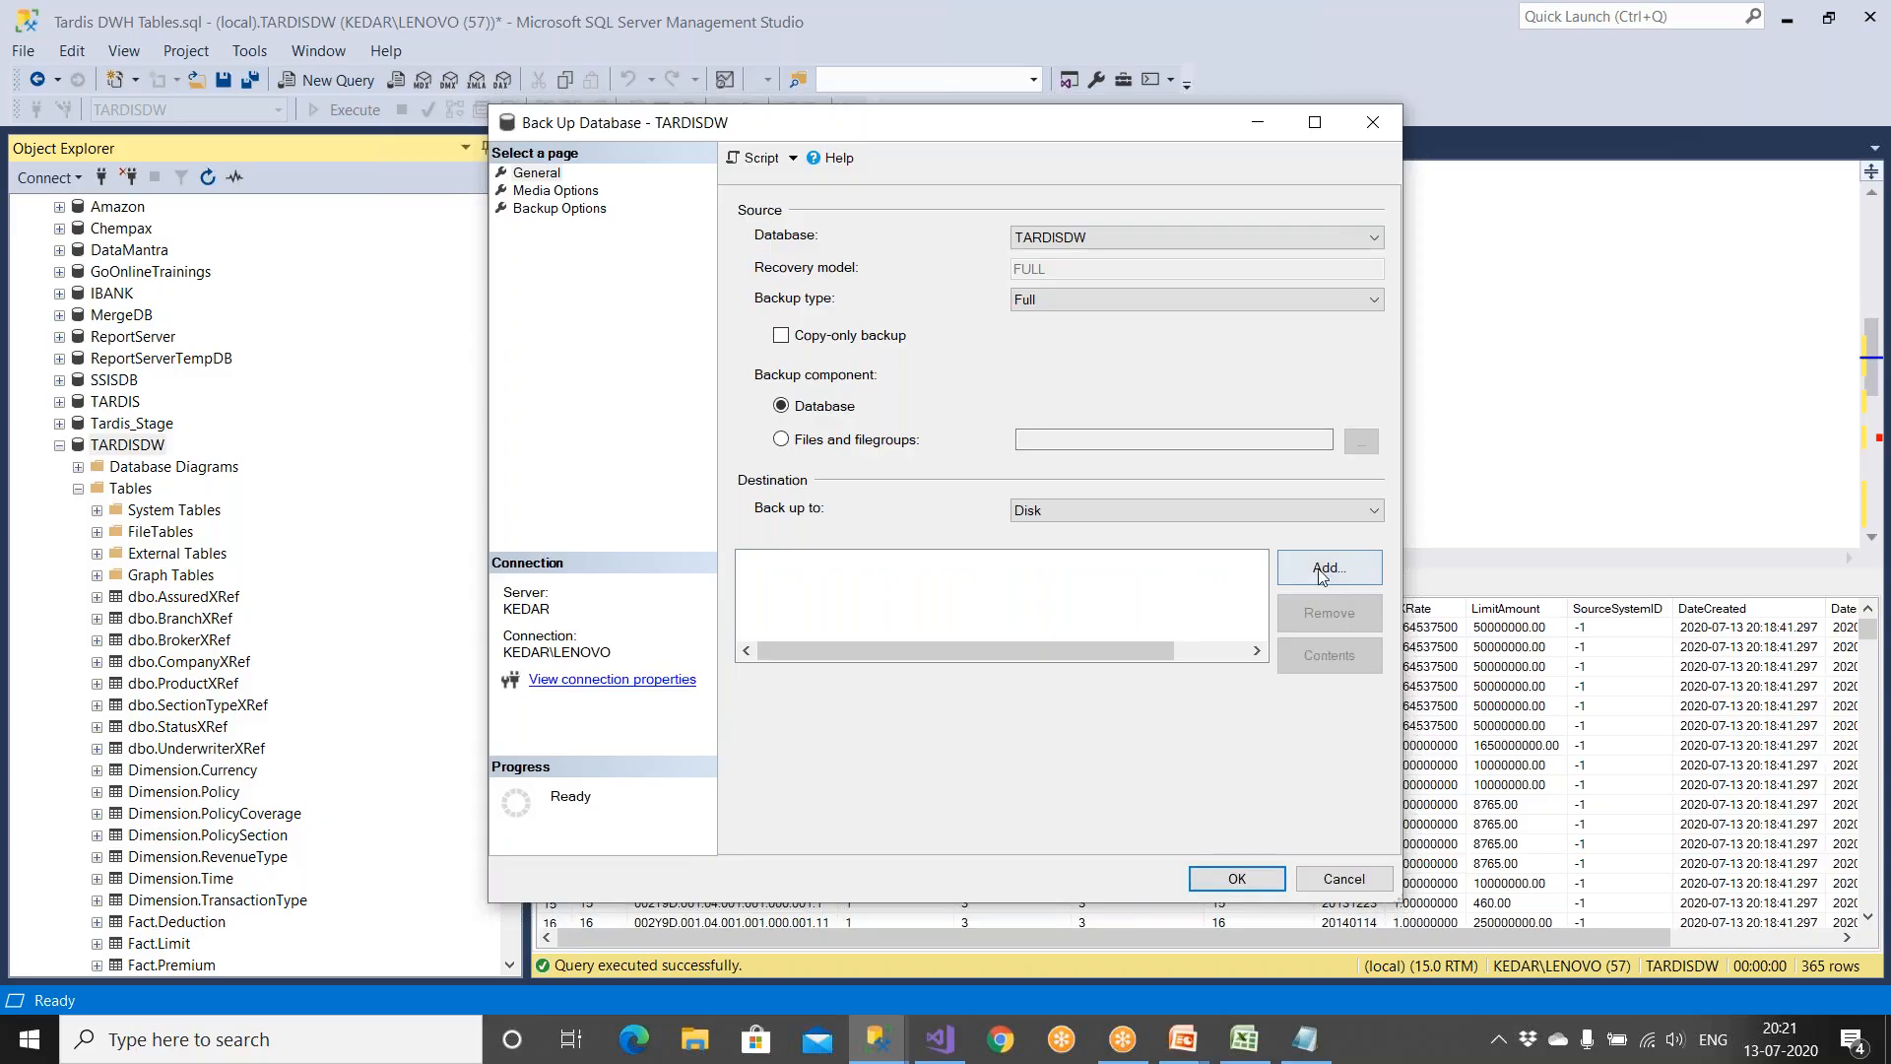
Step: Add a backup destination on drive D: with the file name TardisDW_July13th2020.bak
left_click(1323, 570)
left_click(1171, 518)
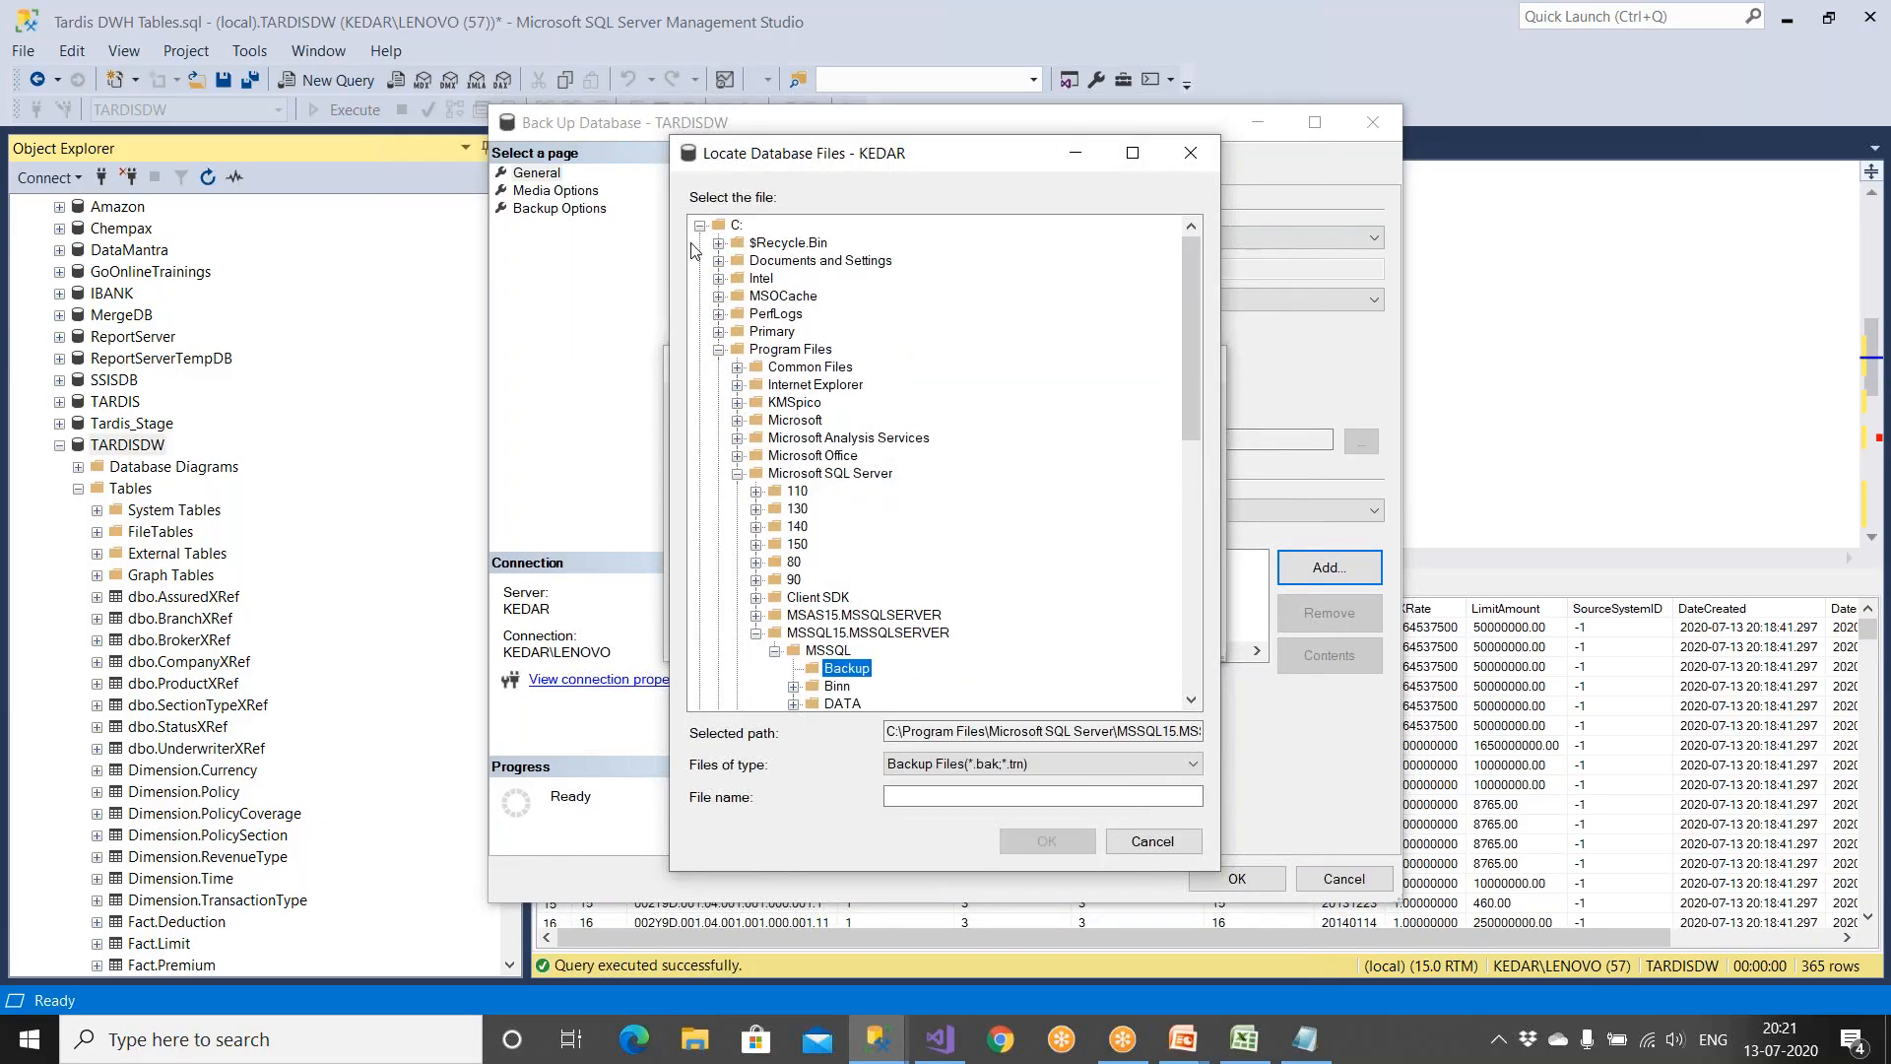
left_click(700, 226)
left_click(734, 242)
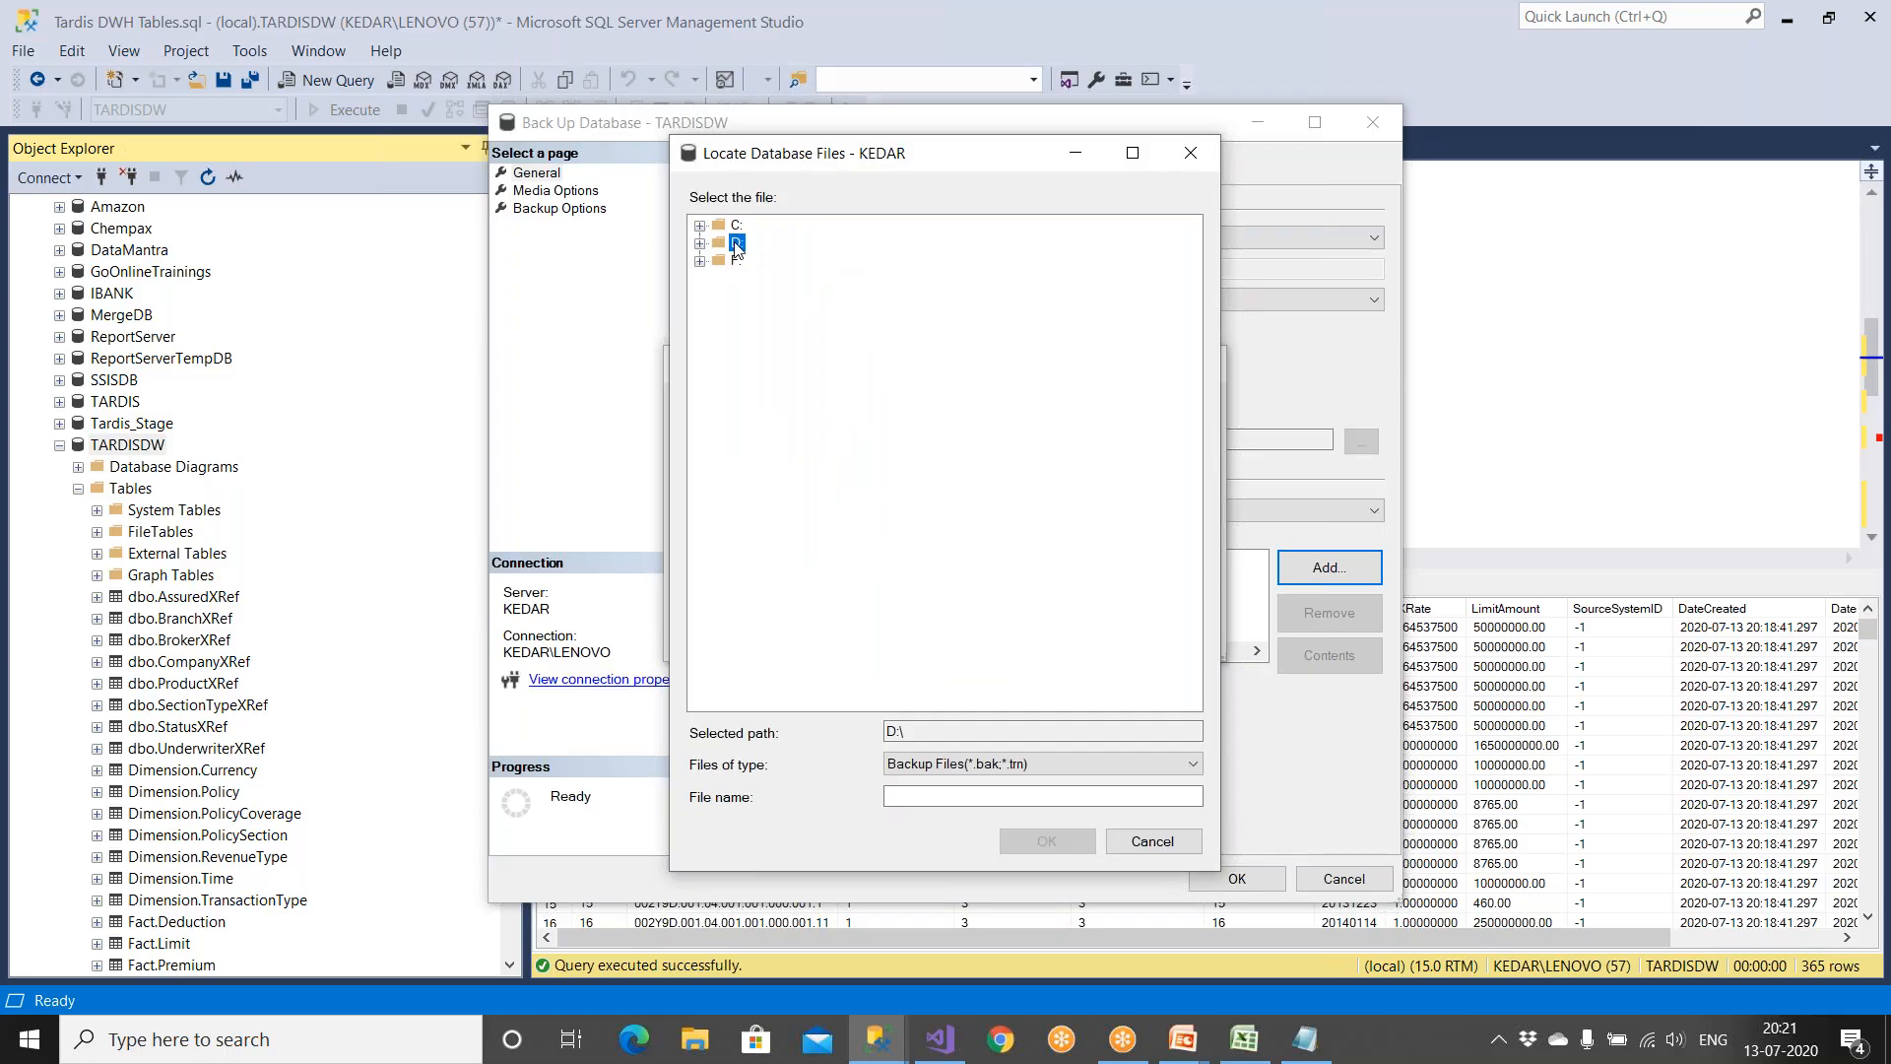
type("Ama")
key("BackSpace")
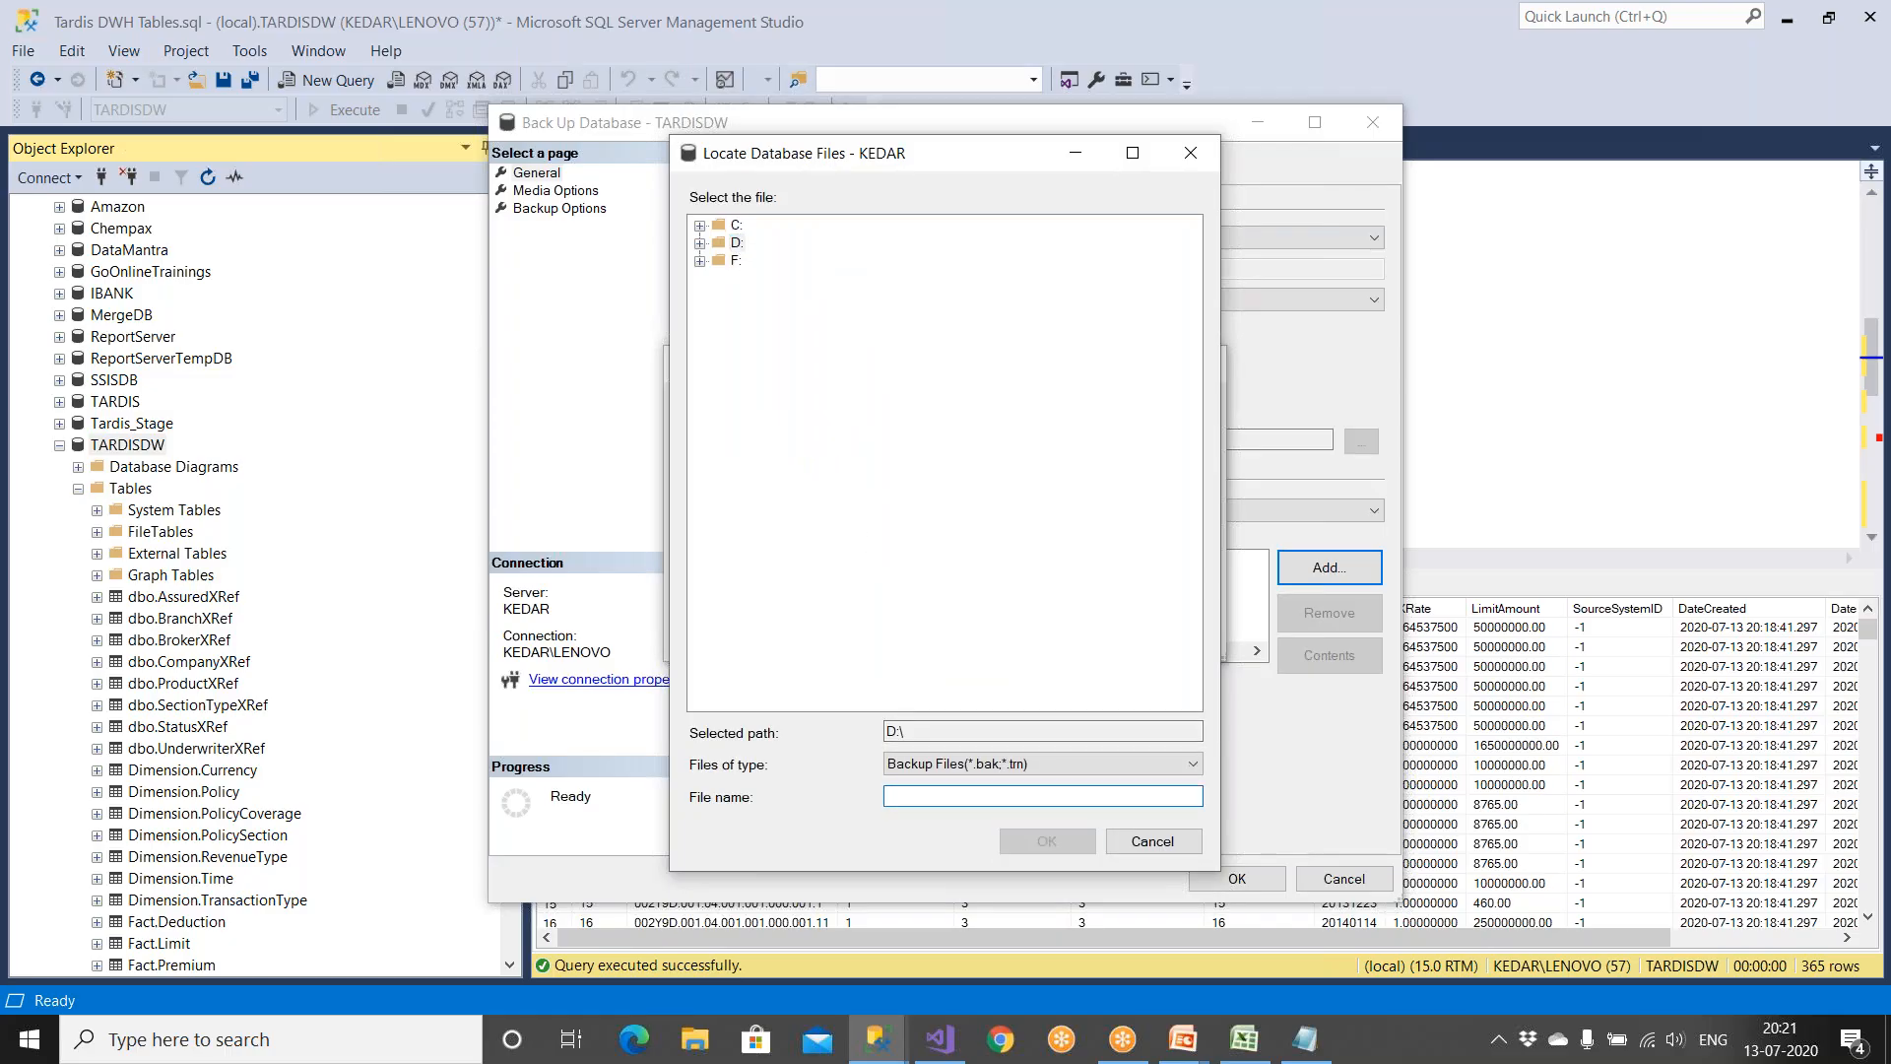
type("TardisDW_July13th2020.bak")
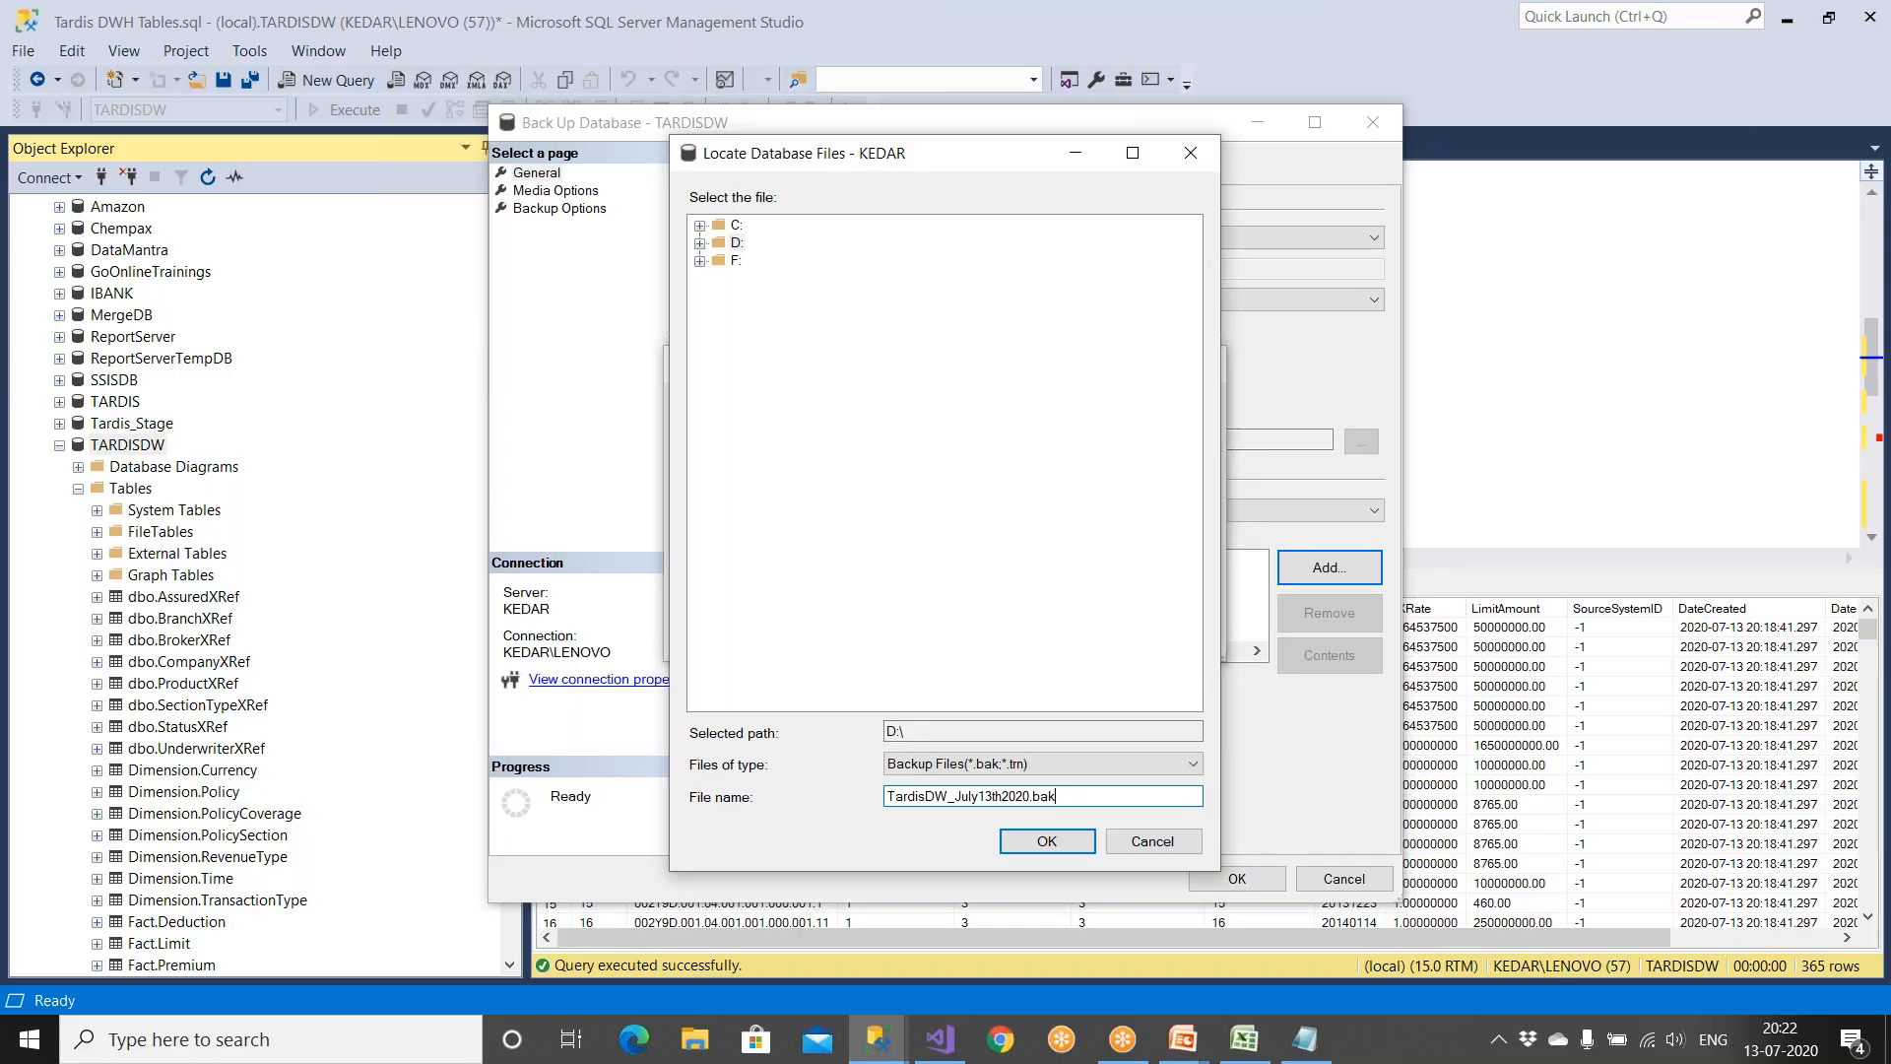
Step: Copy the entered backup file name and close the NewTimeDimScripts - Dim_Date.txt document in Notepad
key("shift+Left")
key("shift+Left")
key("shift+Left")
key("shift+Left")
key("shift+Left")
key("shift+Left")
key("shift+Left")
key("shift+Left")
key("shift+Left")
key("shift+Left")
key("shift+Left")
key("shift+Left")
key("shift+Left")
key("shift+Left")
key("shift+Left")
key("shift+Left")
key("shift+Left")
key("shift+Left")
key("shift+Left")
key("shift+Left")
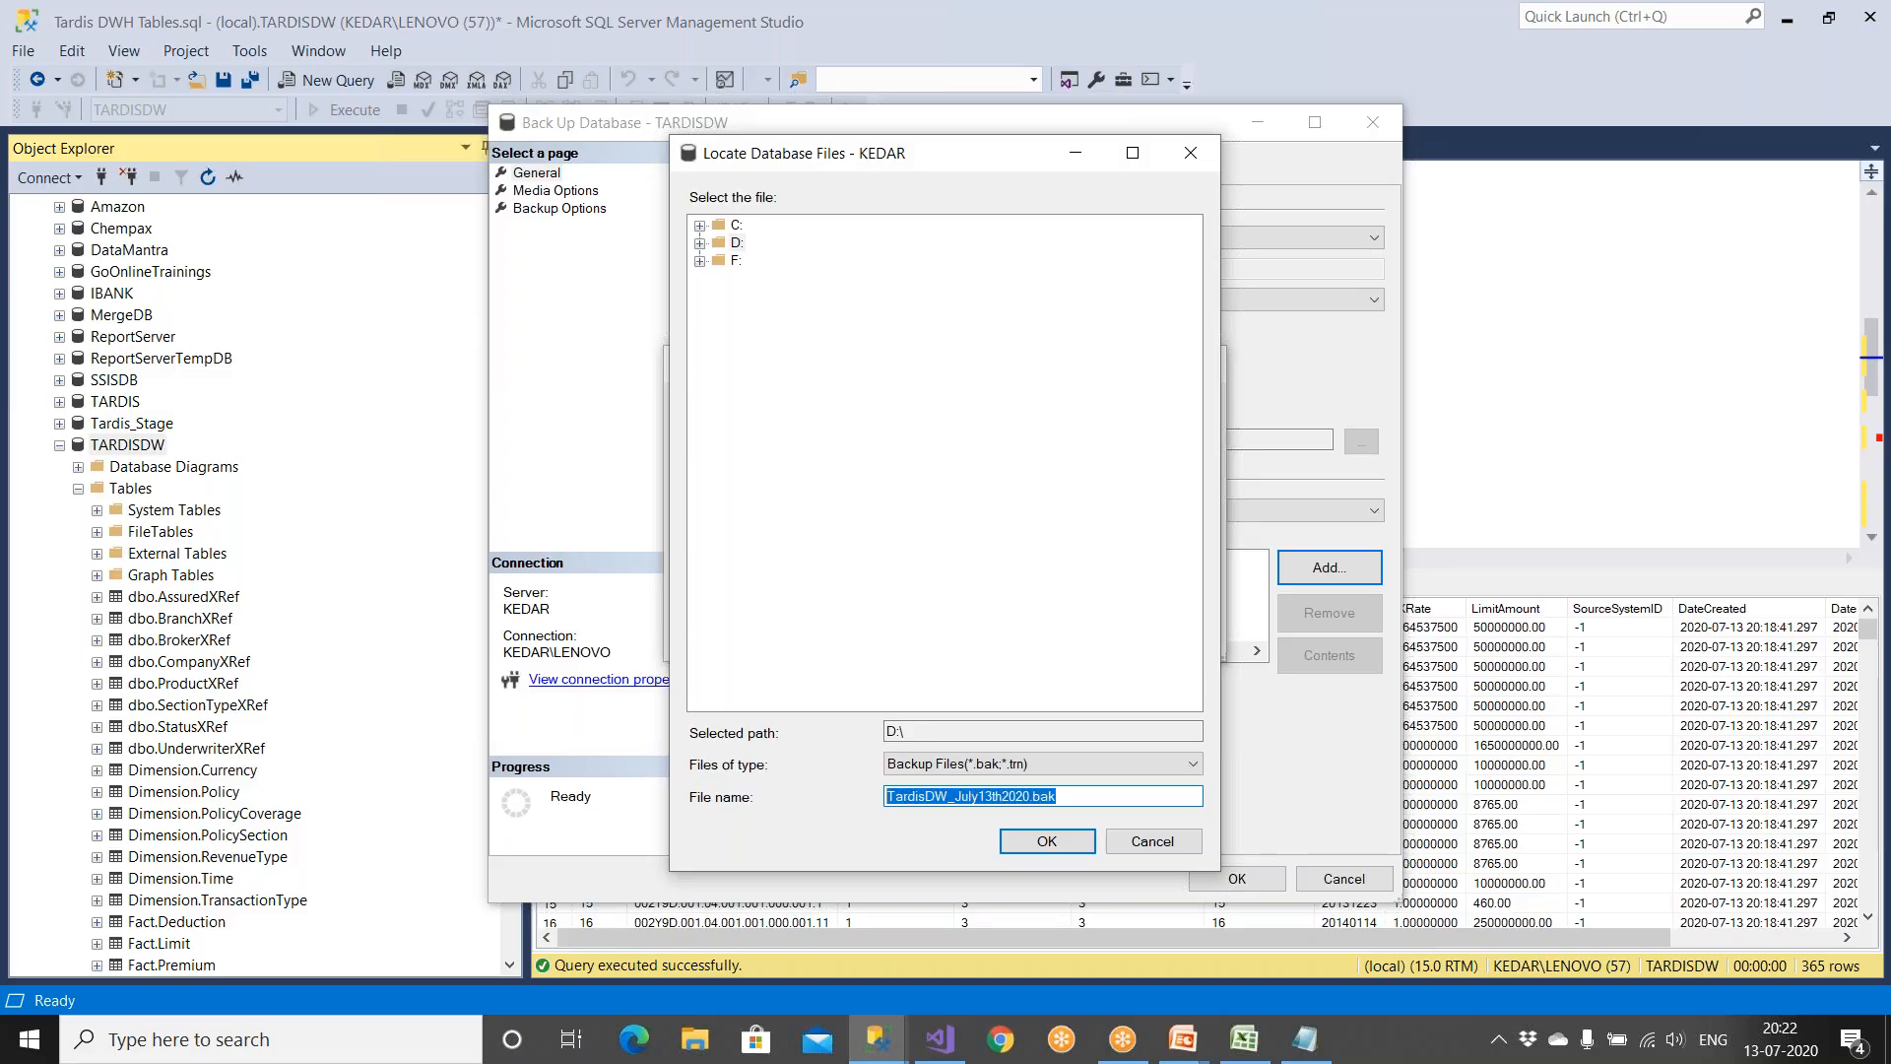
key("super")
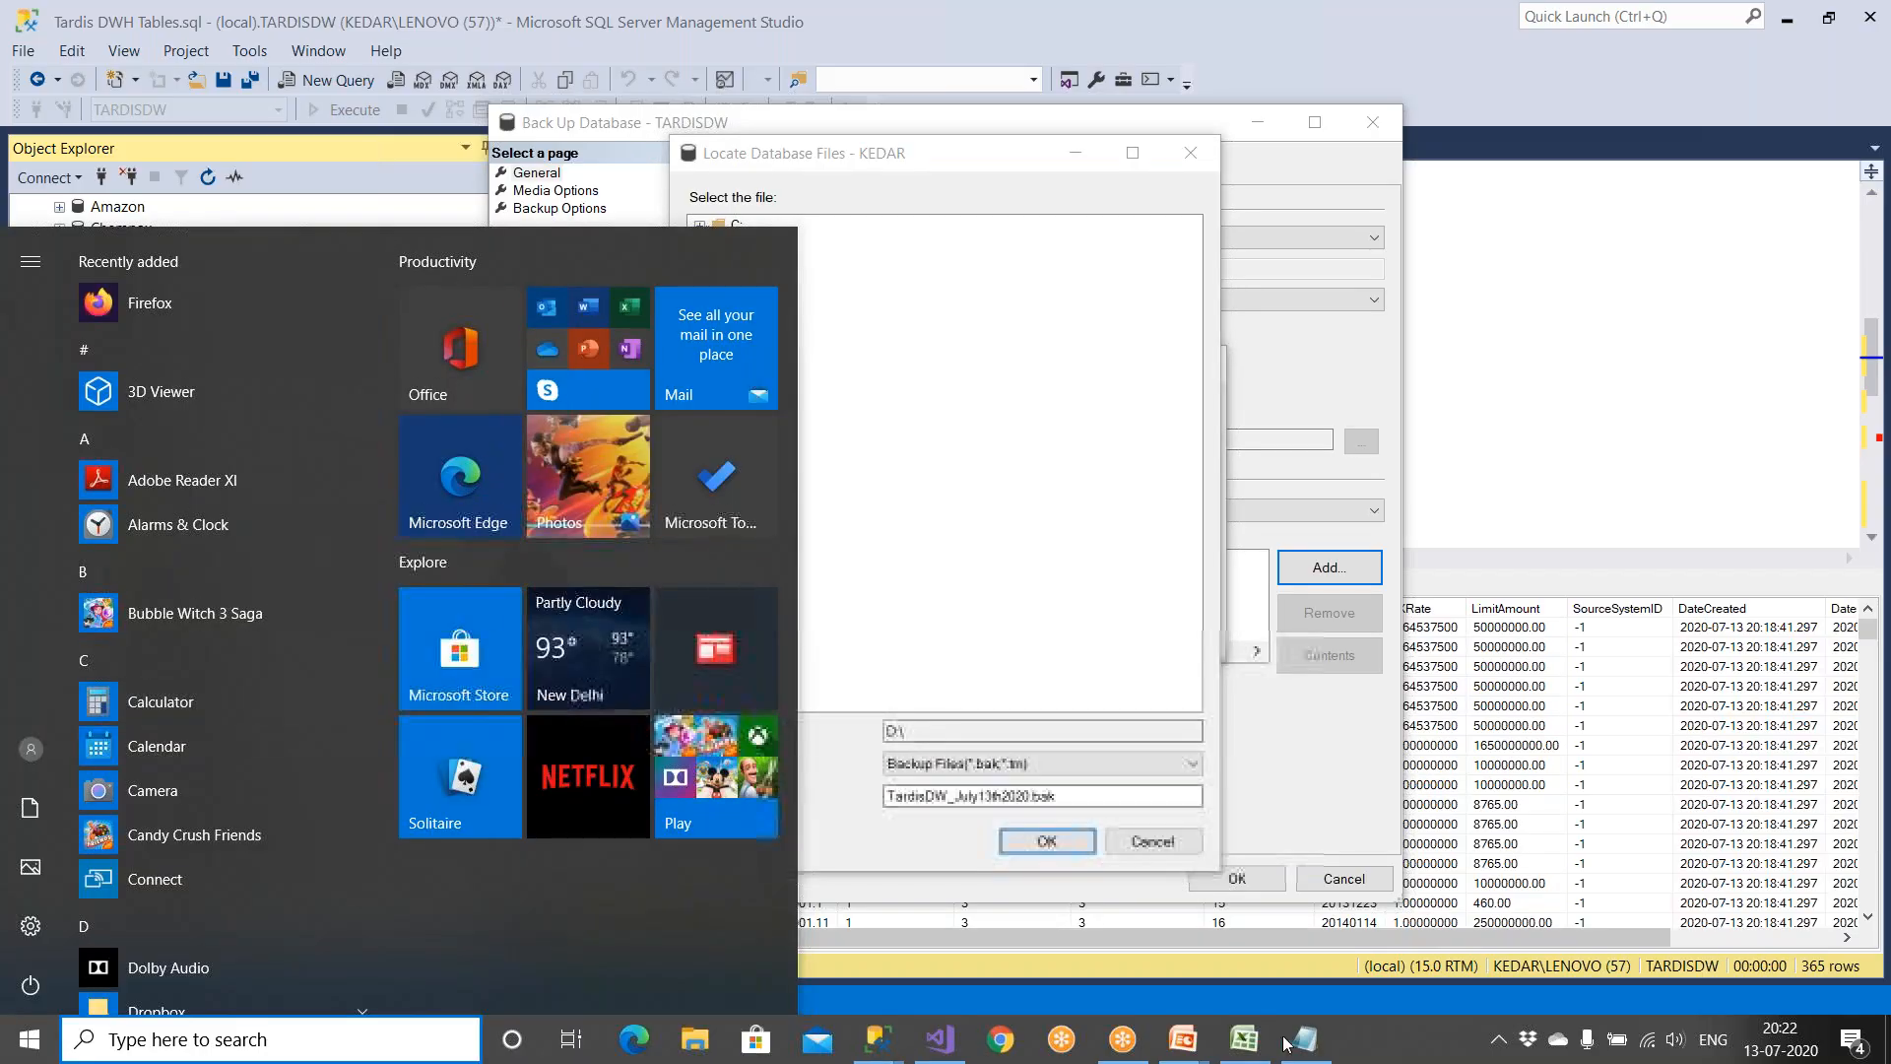
left_click(1288, 1041)
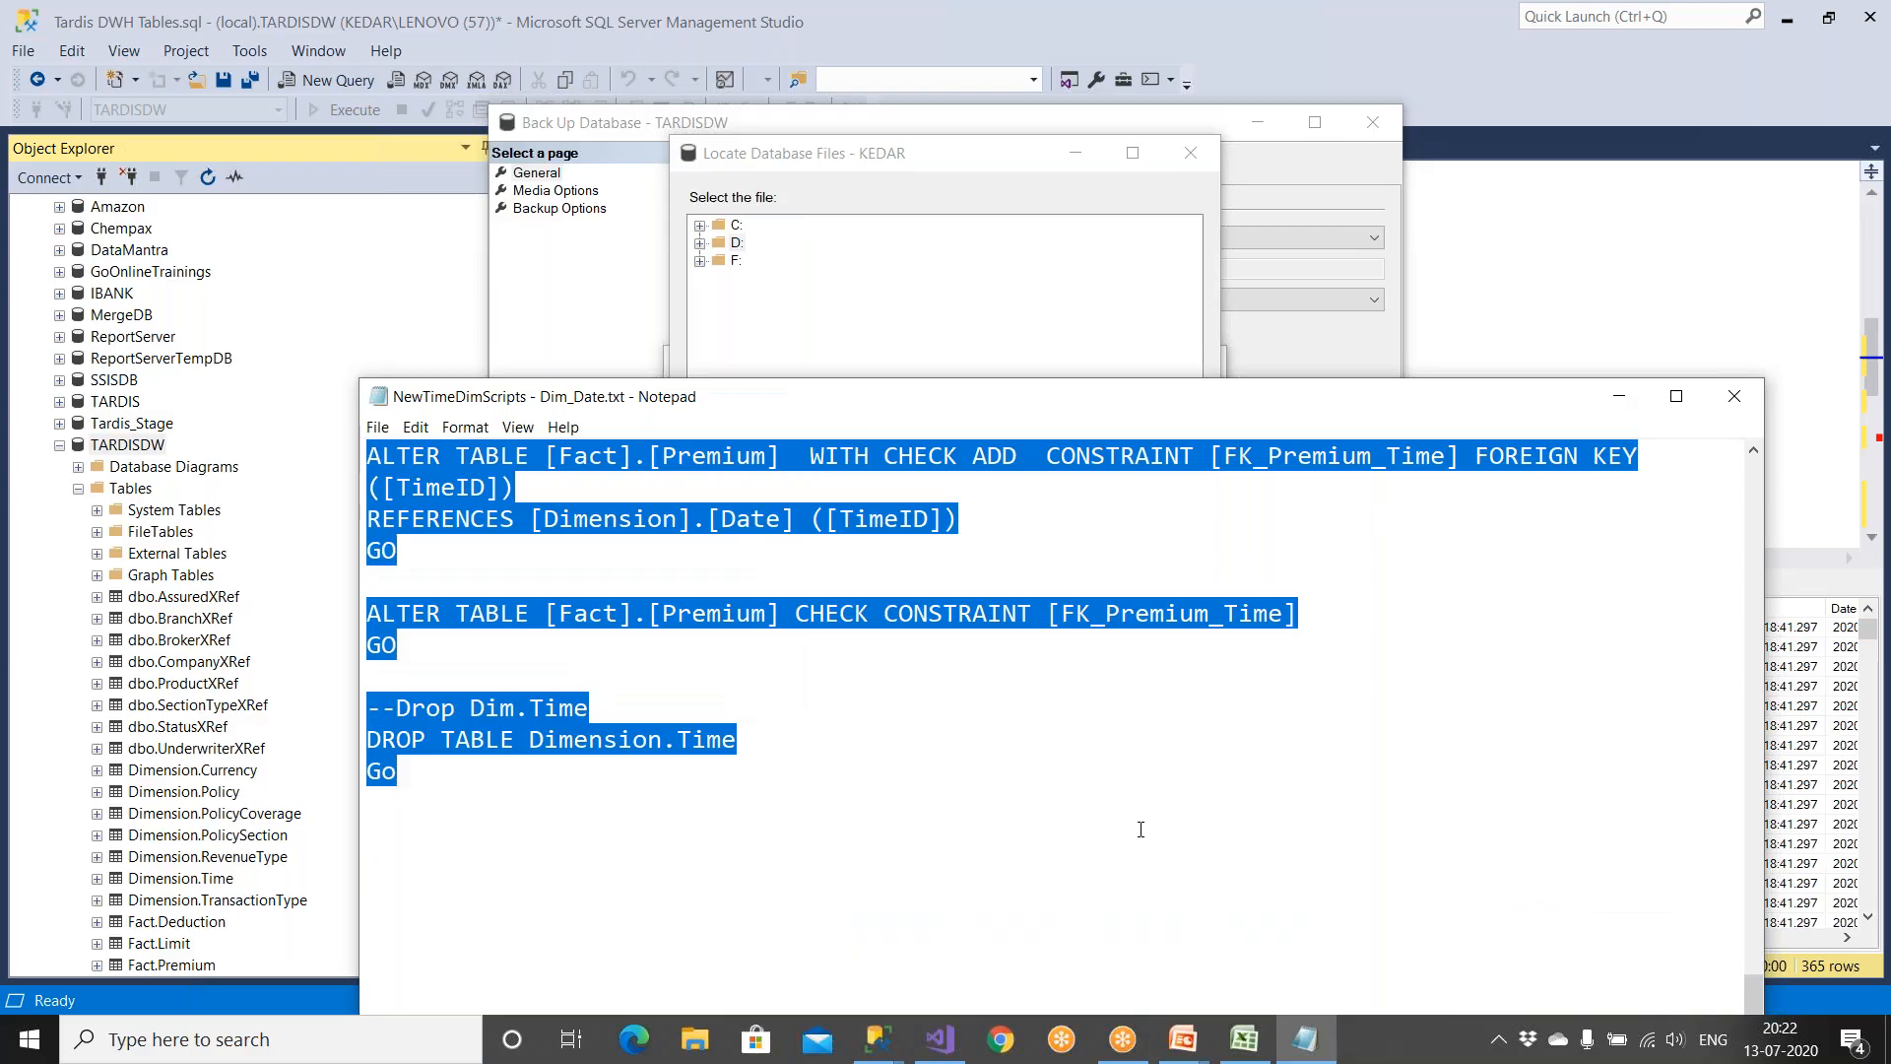
left_click(1735, 395)
Step: Put the name TardisDW_July13th2020.bak into a new Notepad document and highlight its .bak extension
key("super")
type("note")
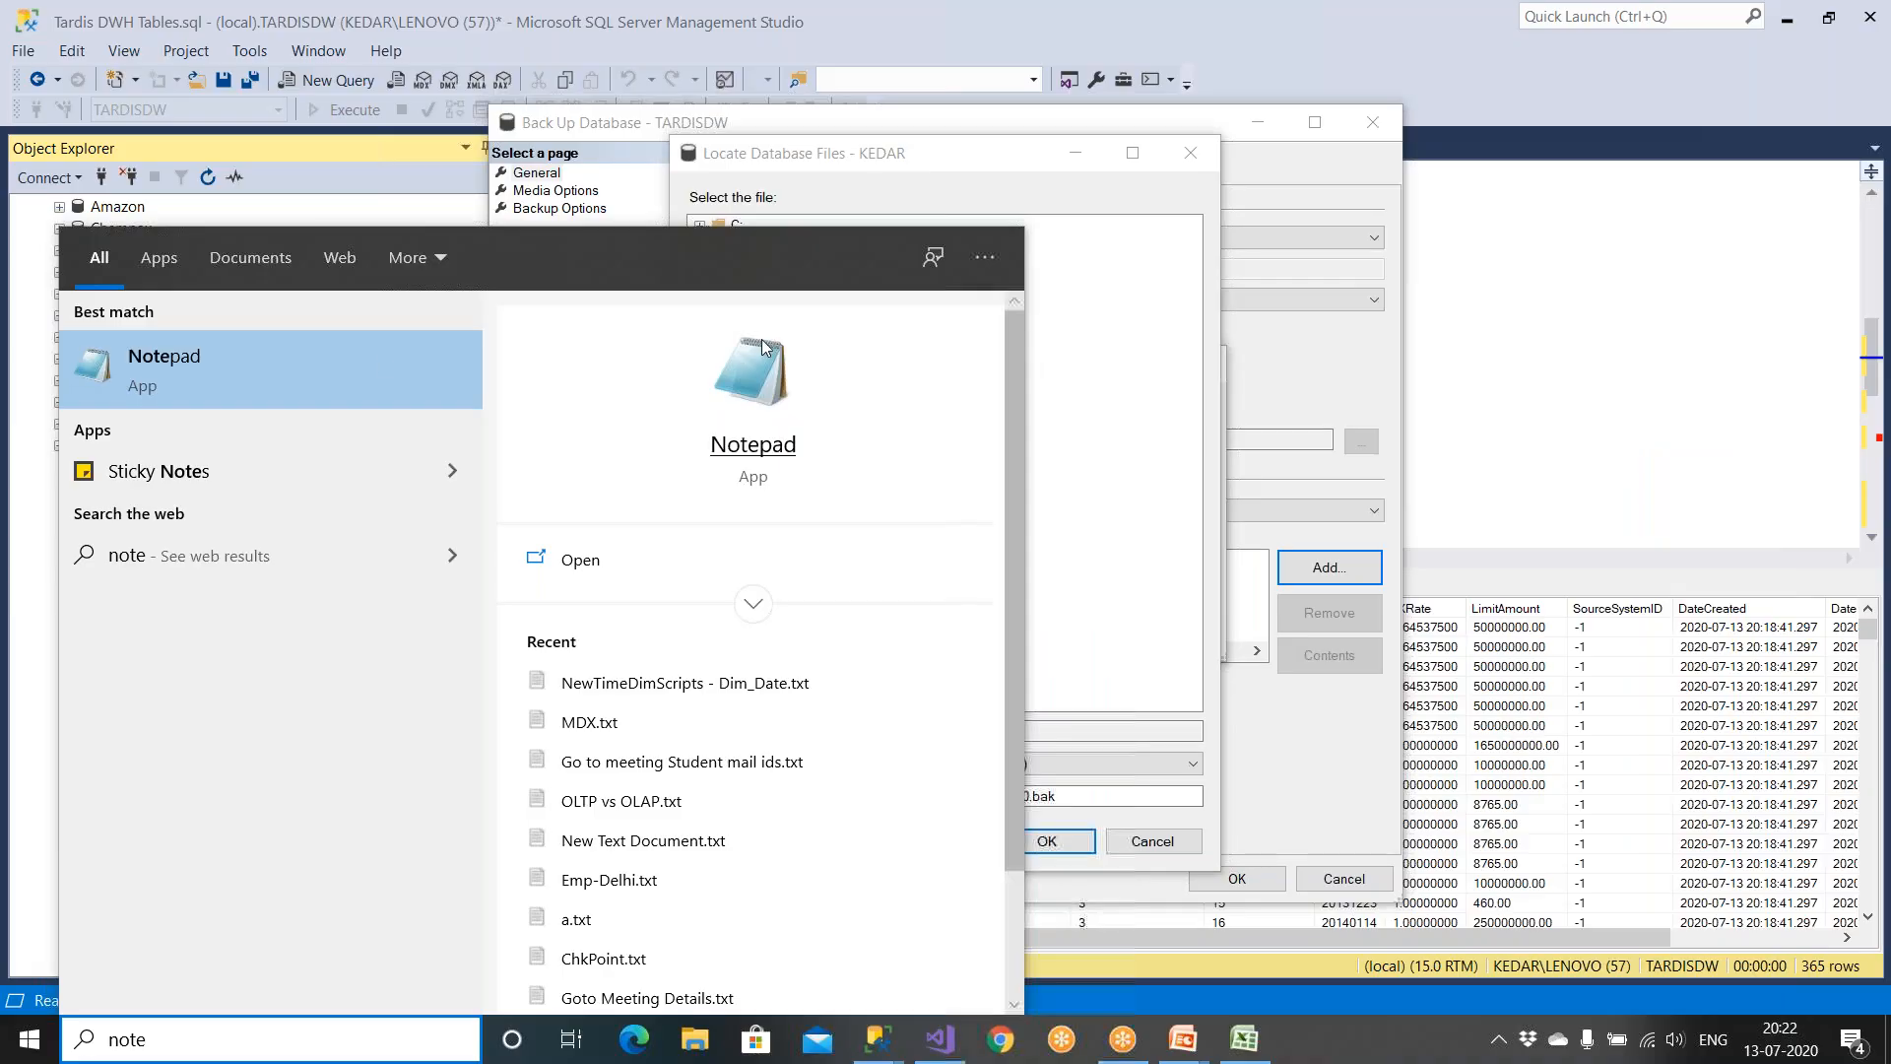
left_click(240, 370)
type("TardisDW_July13th2020.bak")
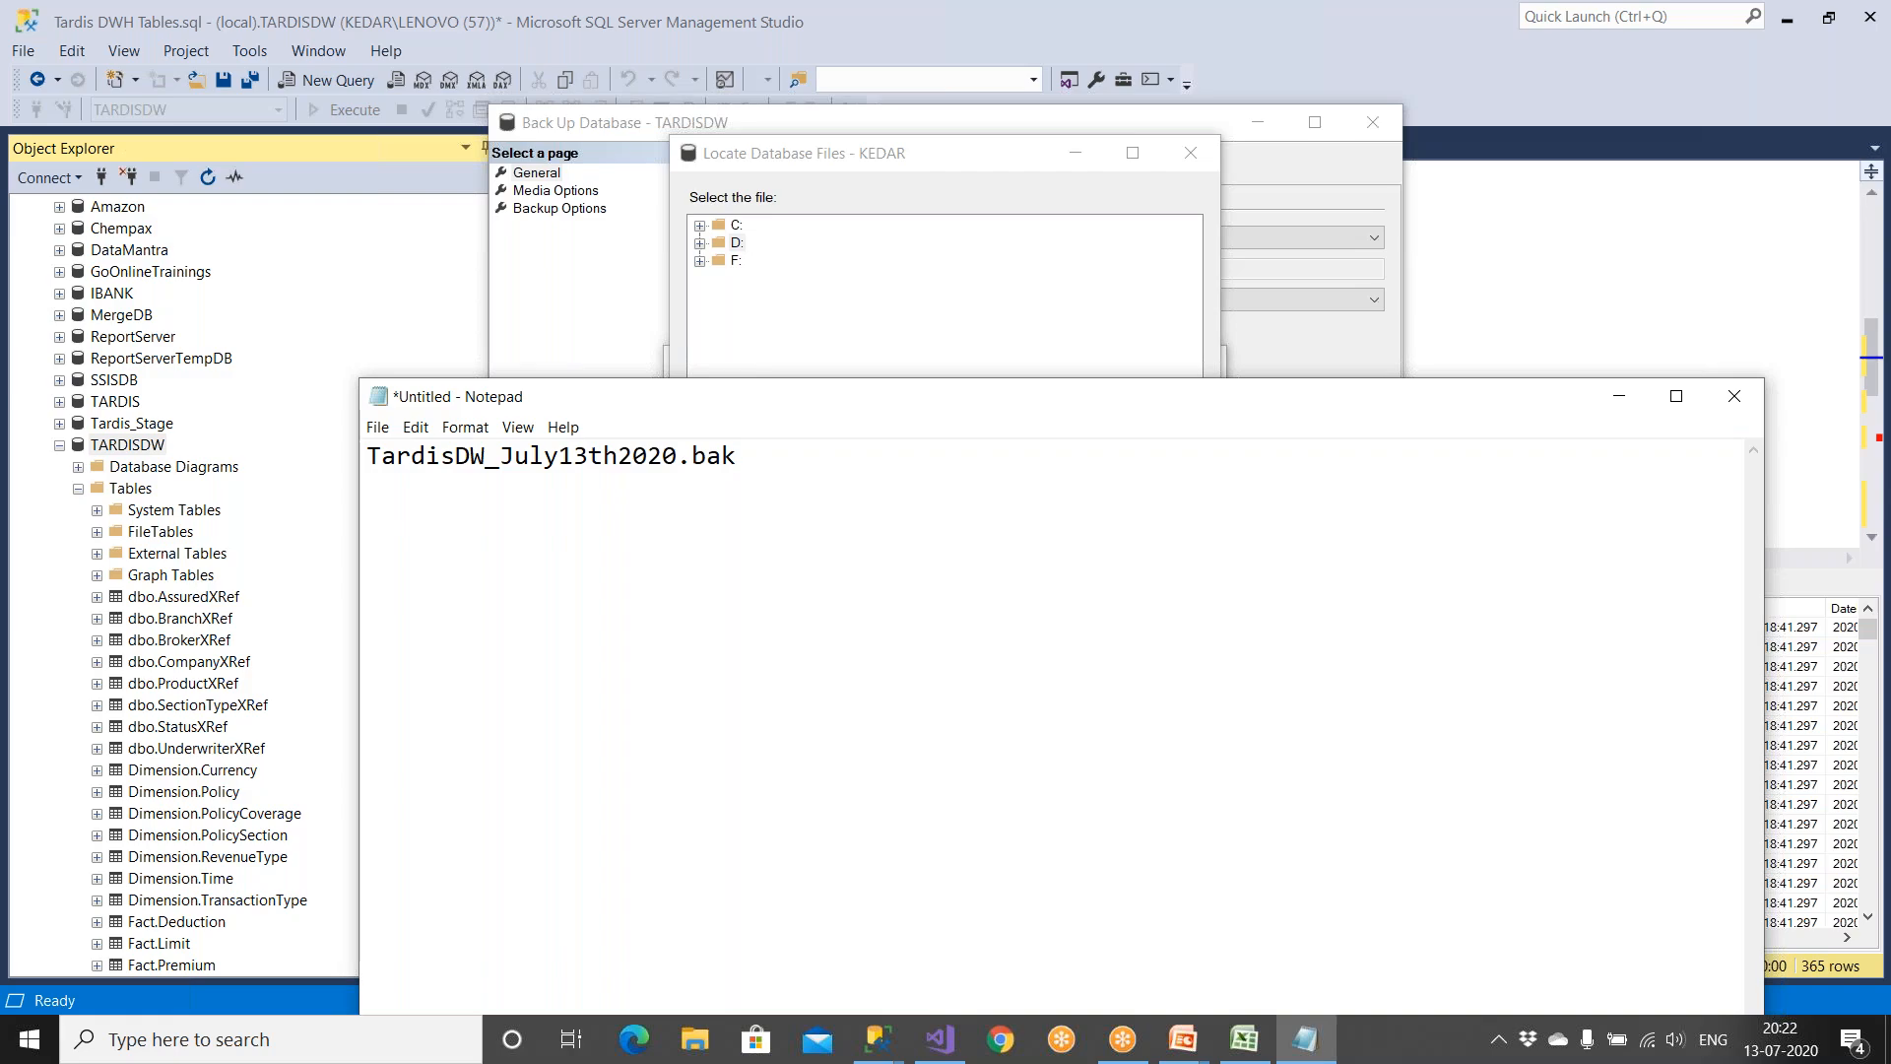
left_click_drag(679, 455, 778, 460)
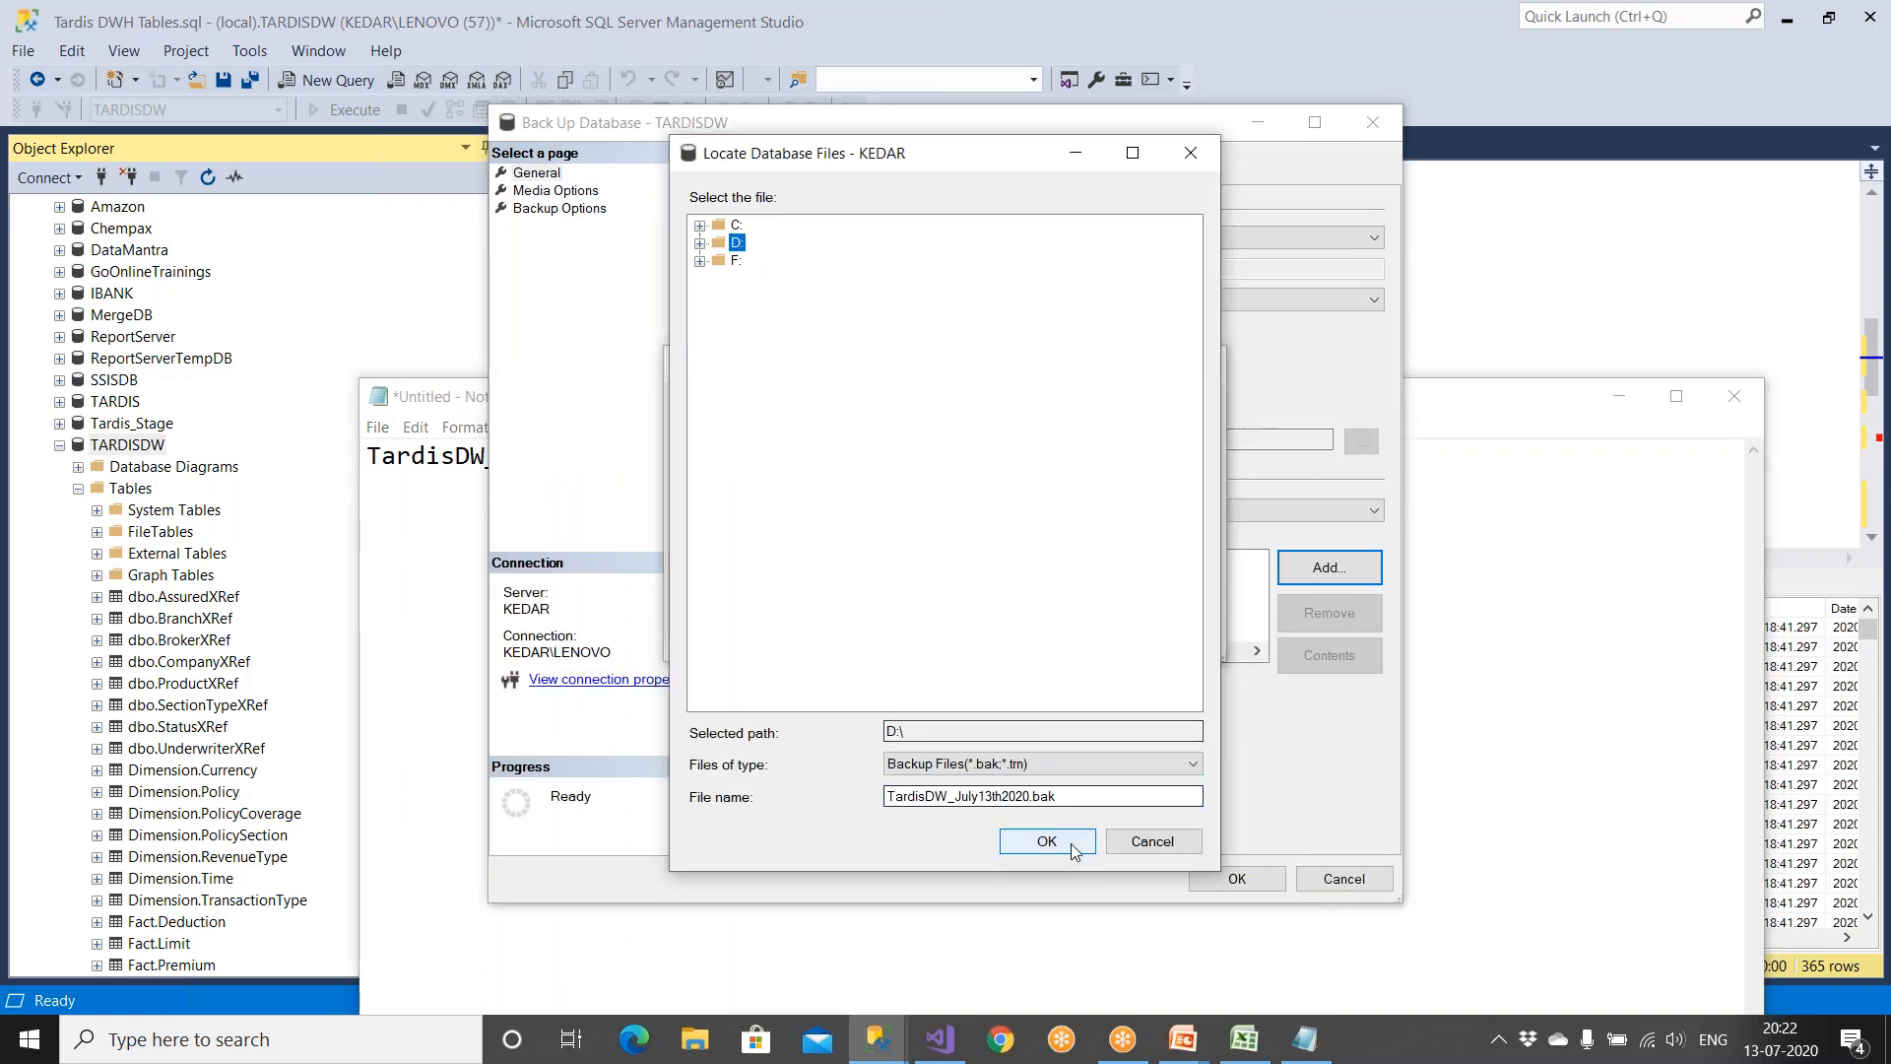
Step: Confirm D:\TardisDW_July13th2020.bak as the backup destination, run the TARDISDW backup, and return to the query script
left_click(1070, 843)
left_click(1036, 622)
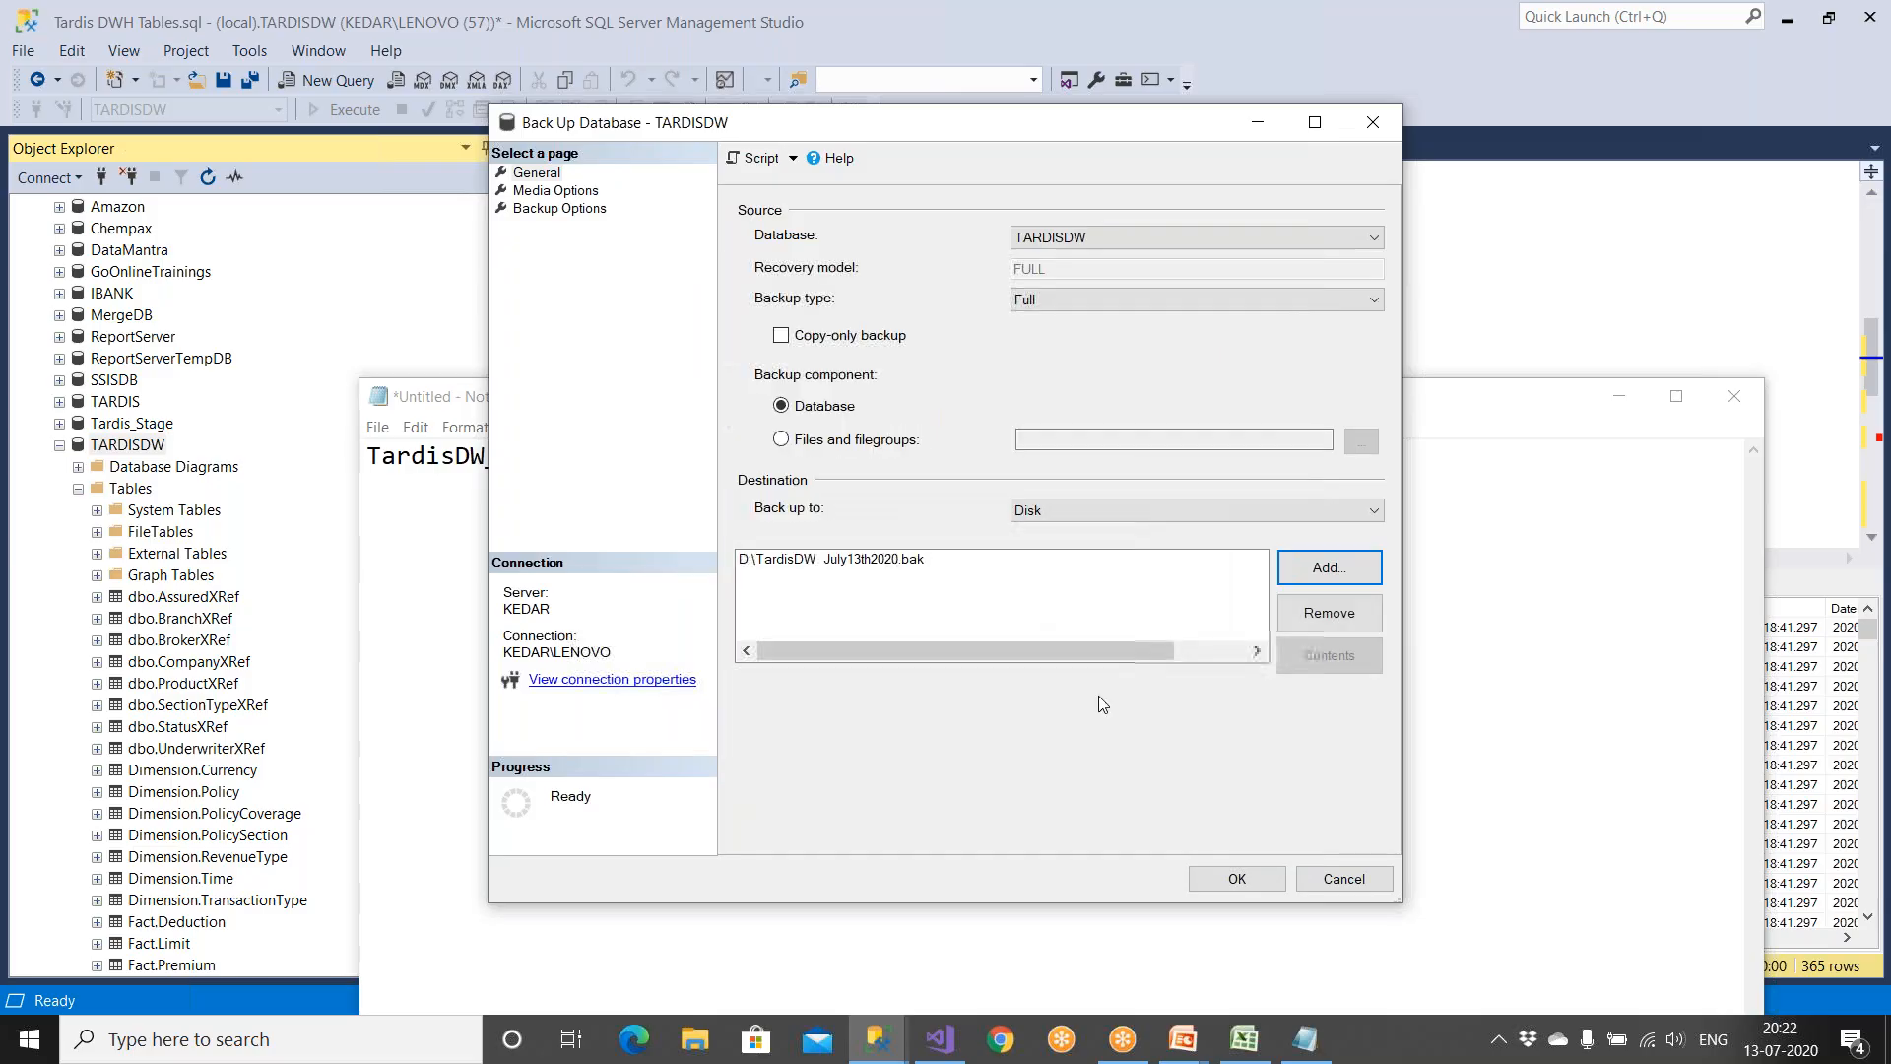
left_click(1237, 879)
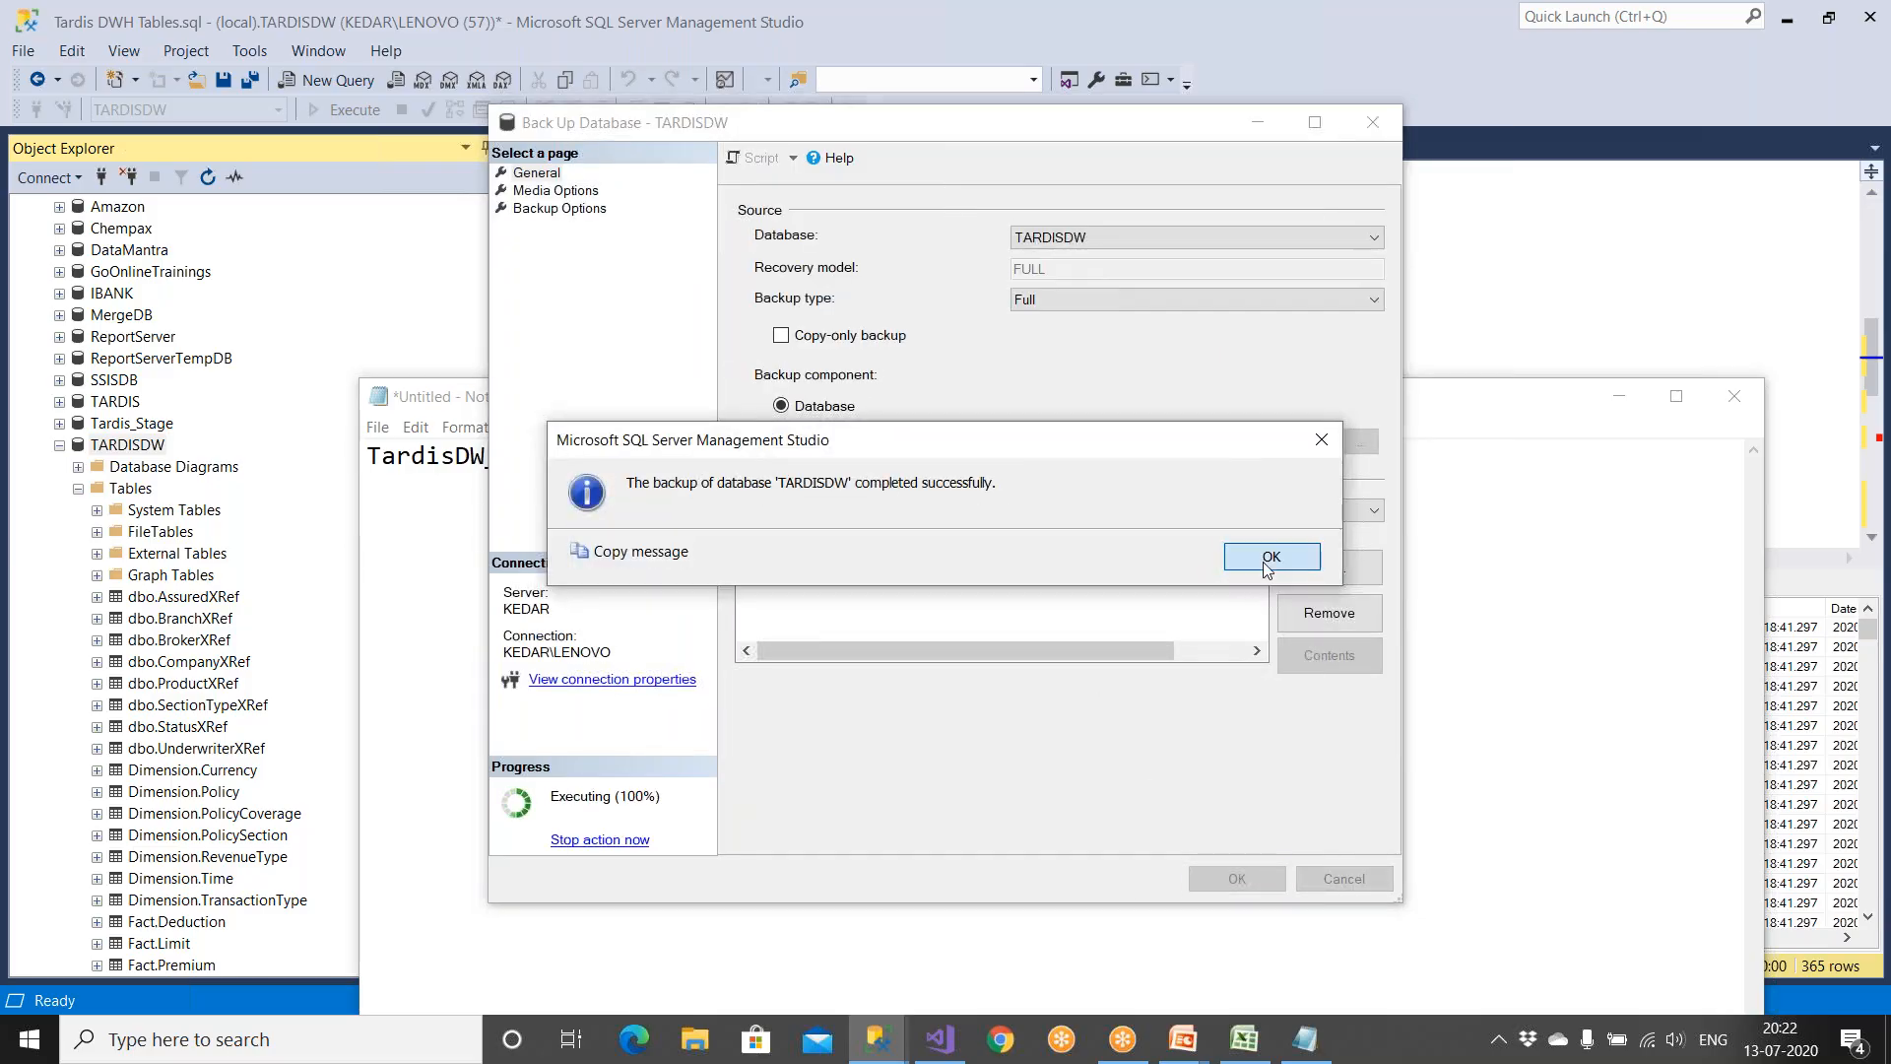
left_click(1271, 557)
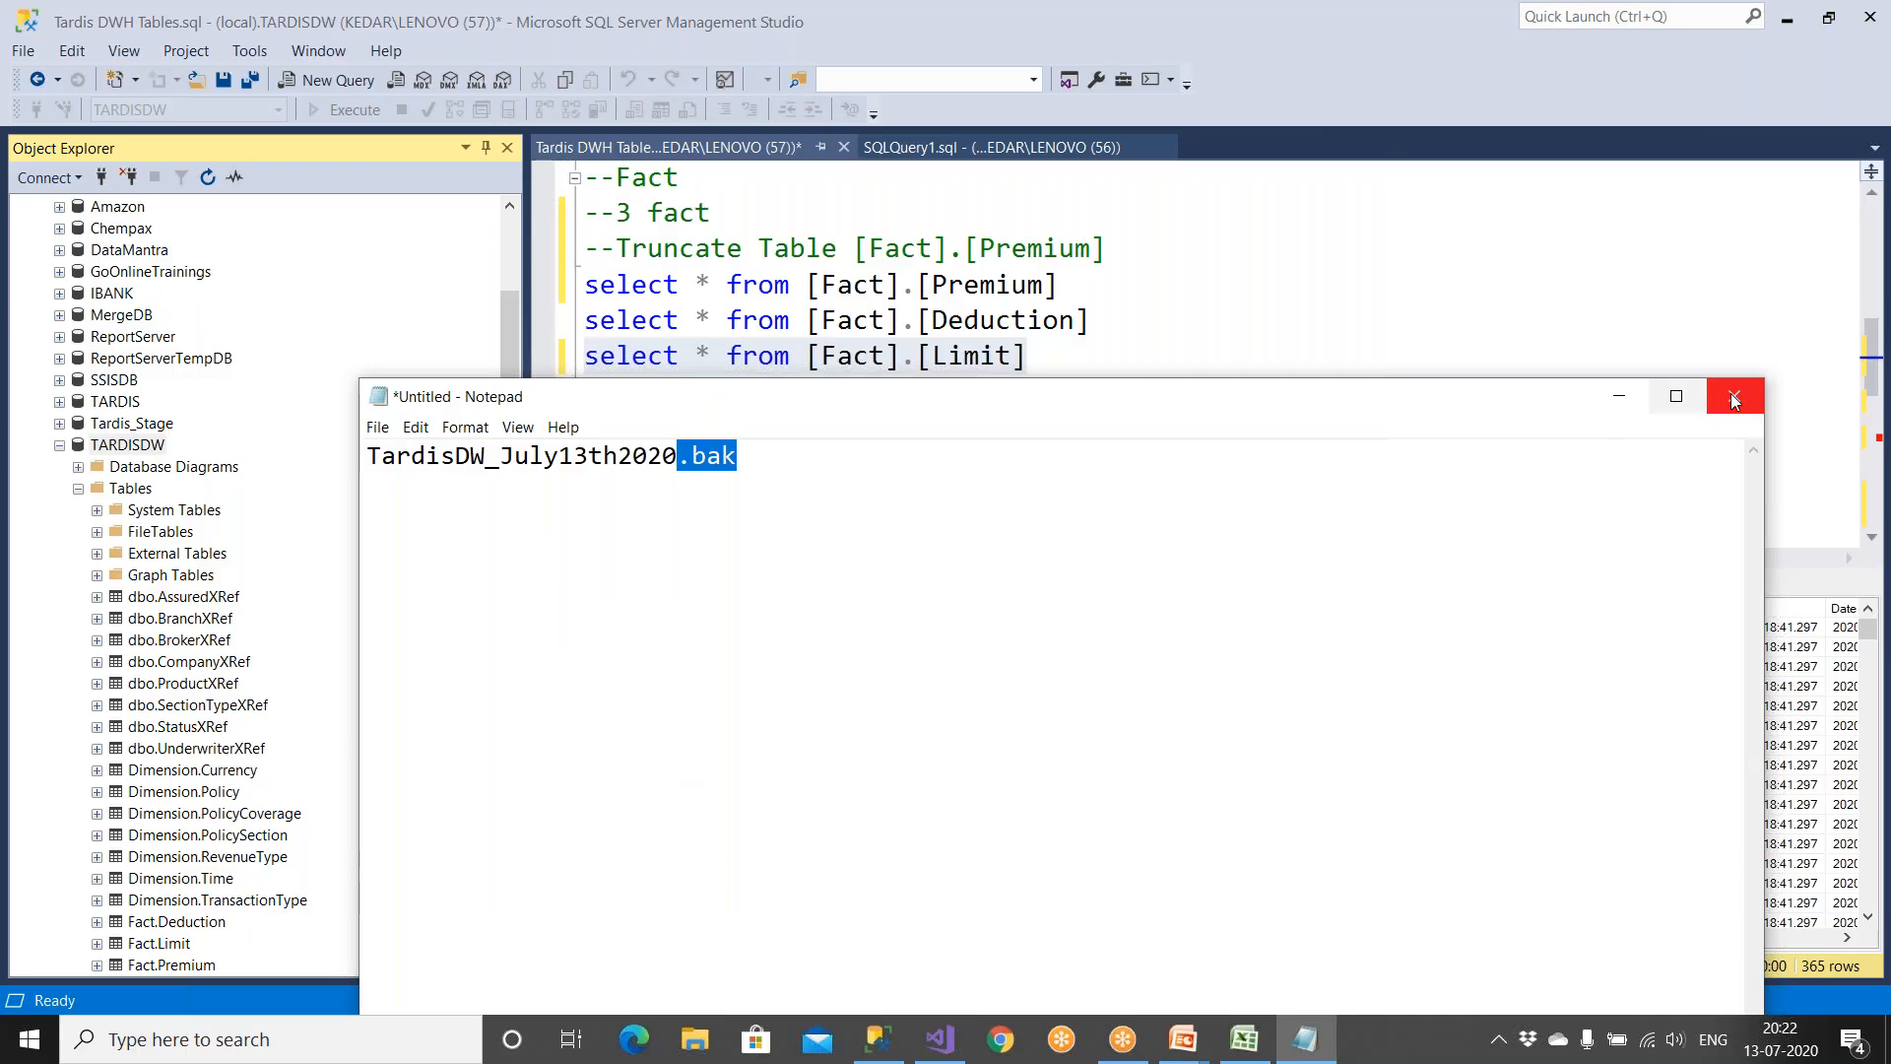
left_click(1733, 311)
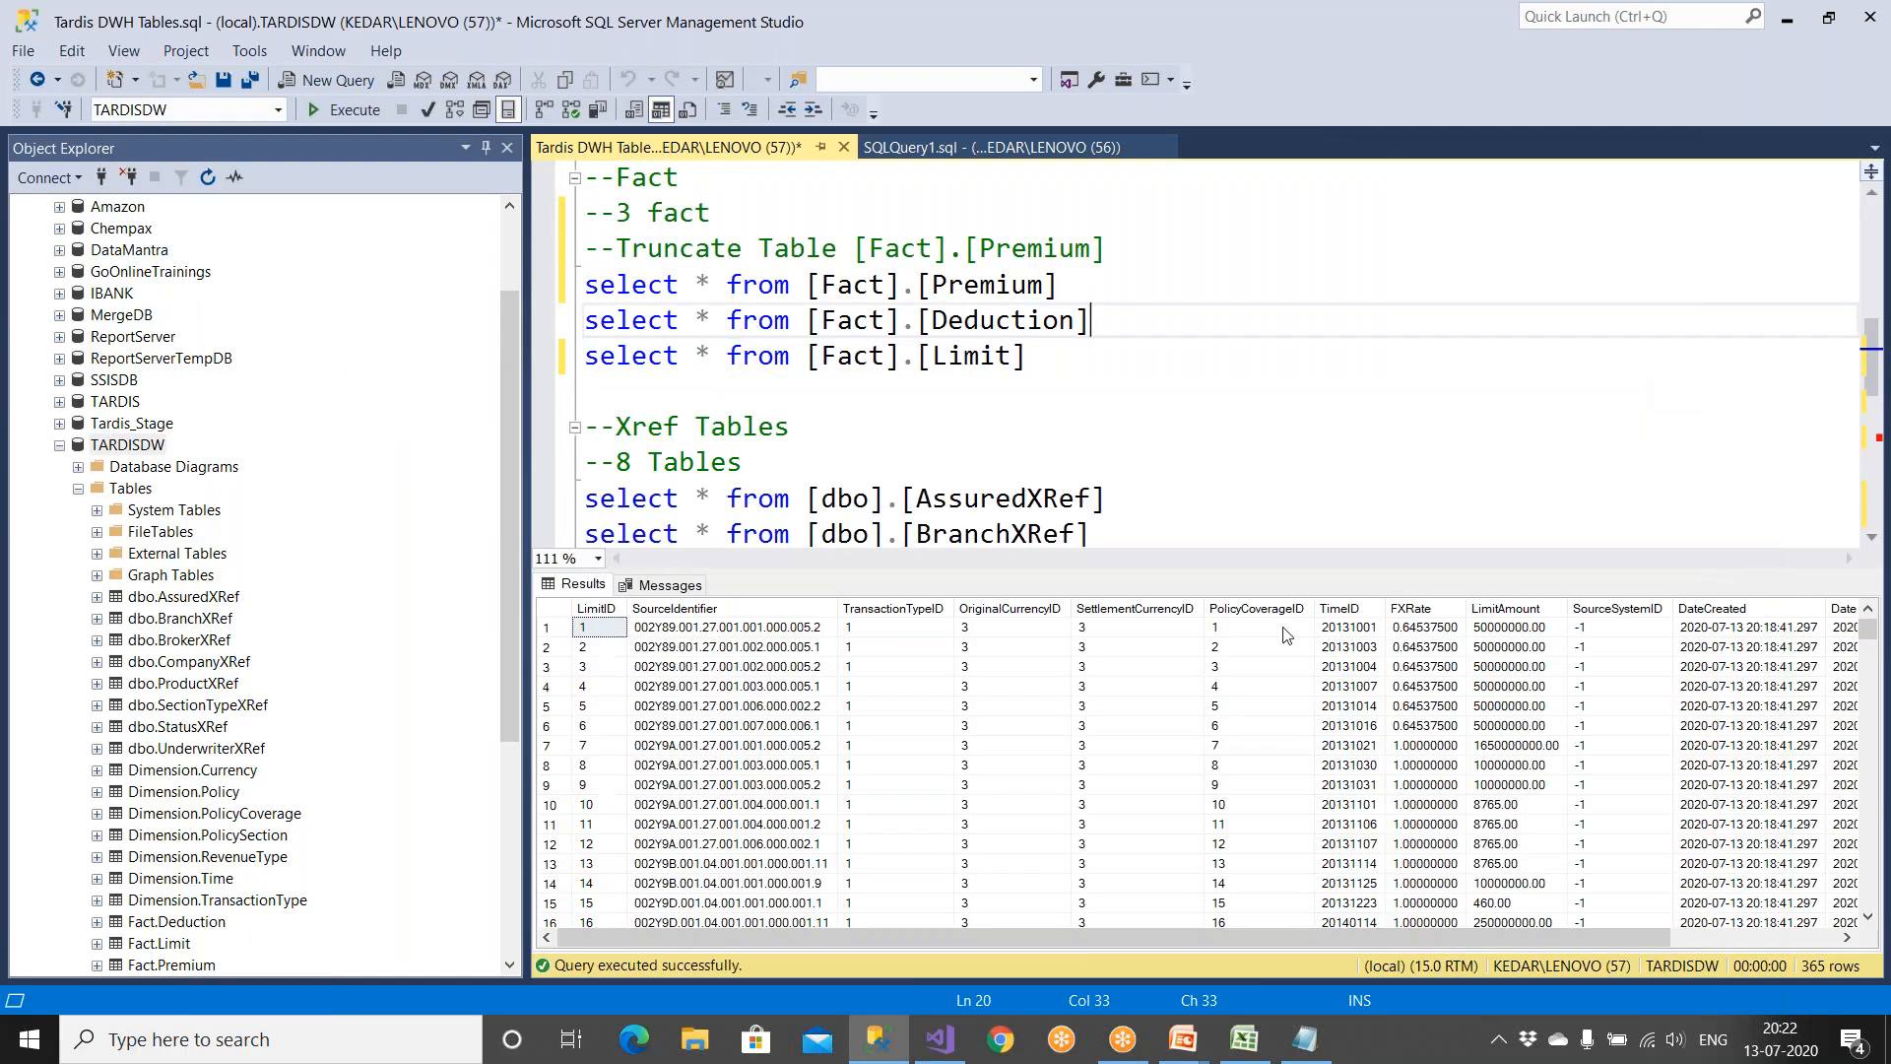
Step: Switch to Visual Studio and open the DWH_LoadDimPolicy package to view the contents of its Data Flow Task
left_click(941, 1039)
left_click(1669, 394)
double_click(1668, 392)
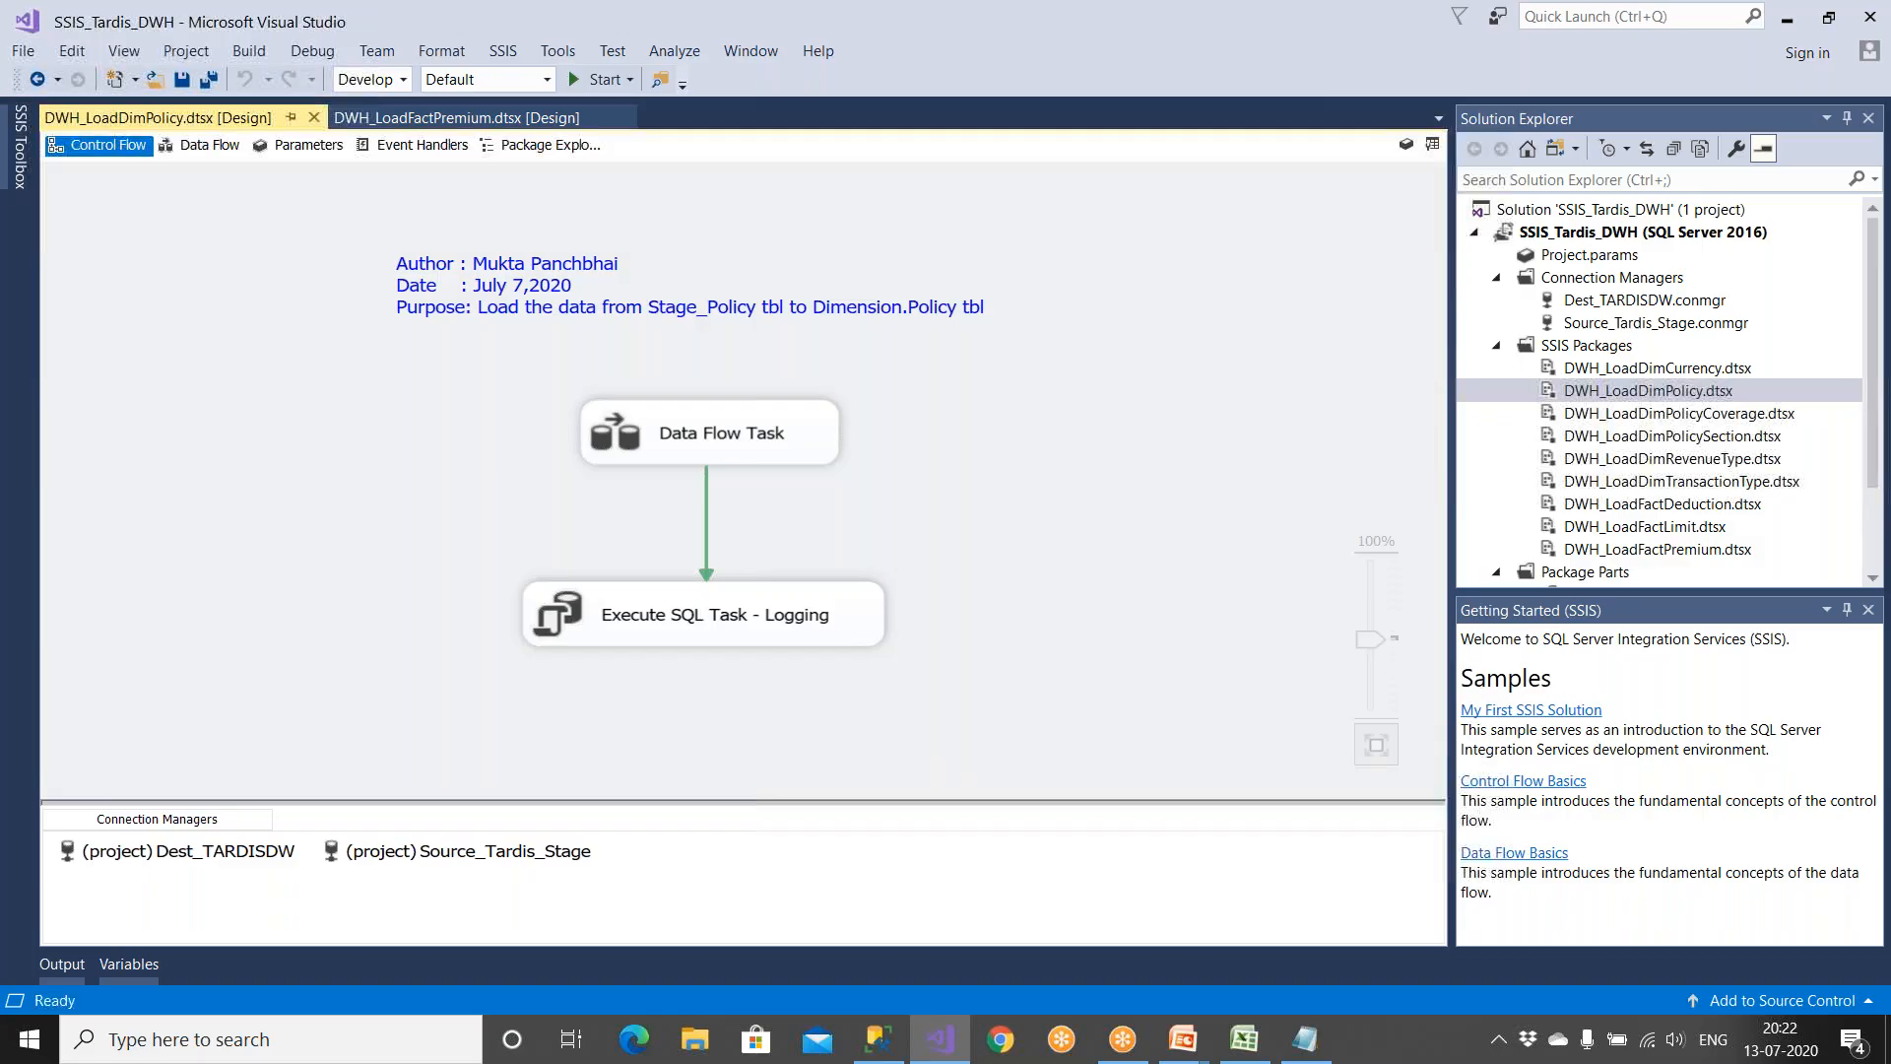
double_click(825, 455)
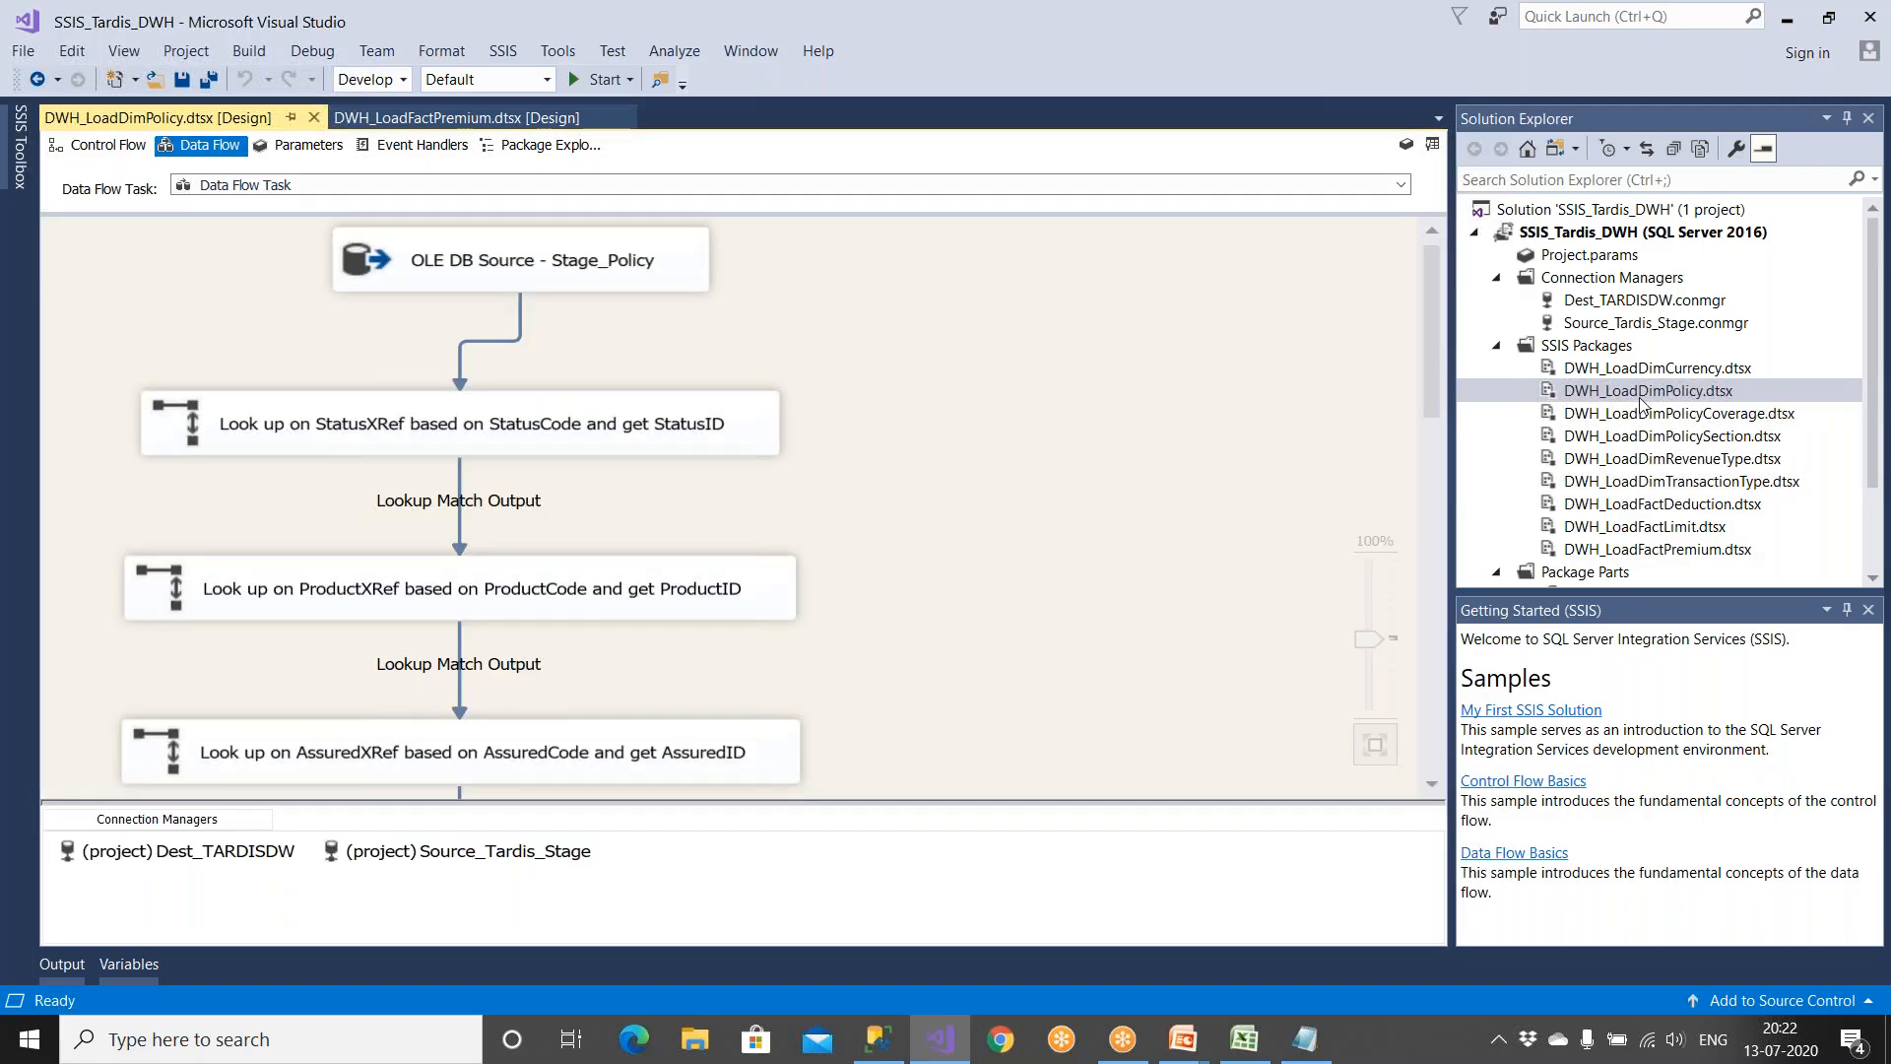
Step: Close every open document except DWH_LoadDimPolicy.dtsx, run the package, and review its data flow down to the DimPolicy load
left_click(1645, 391)
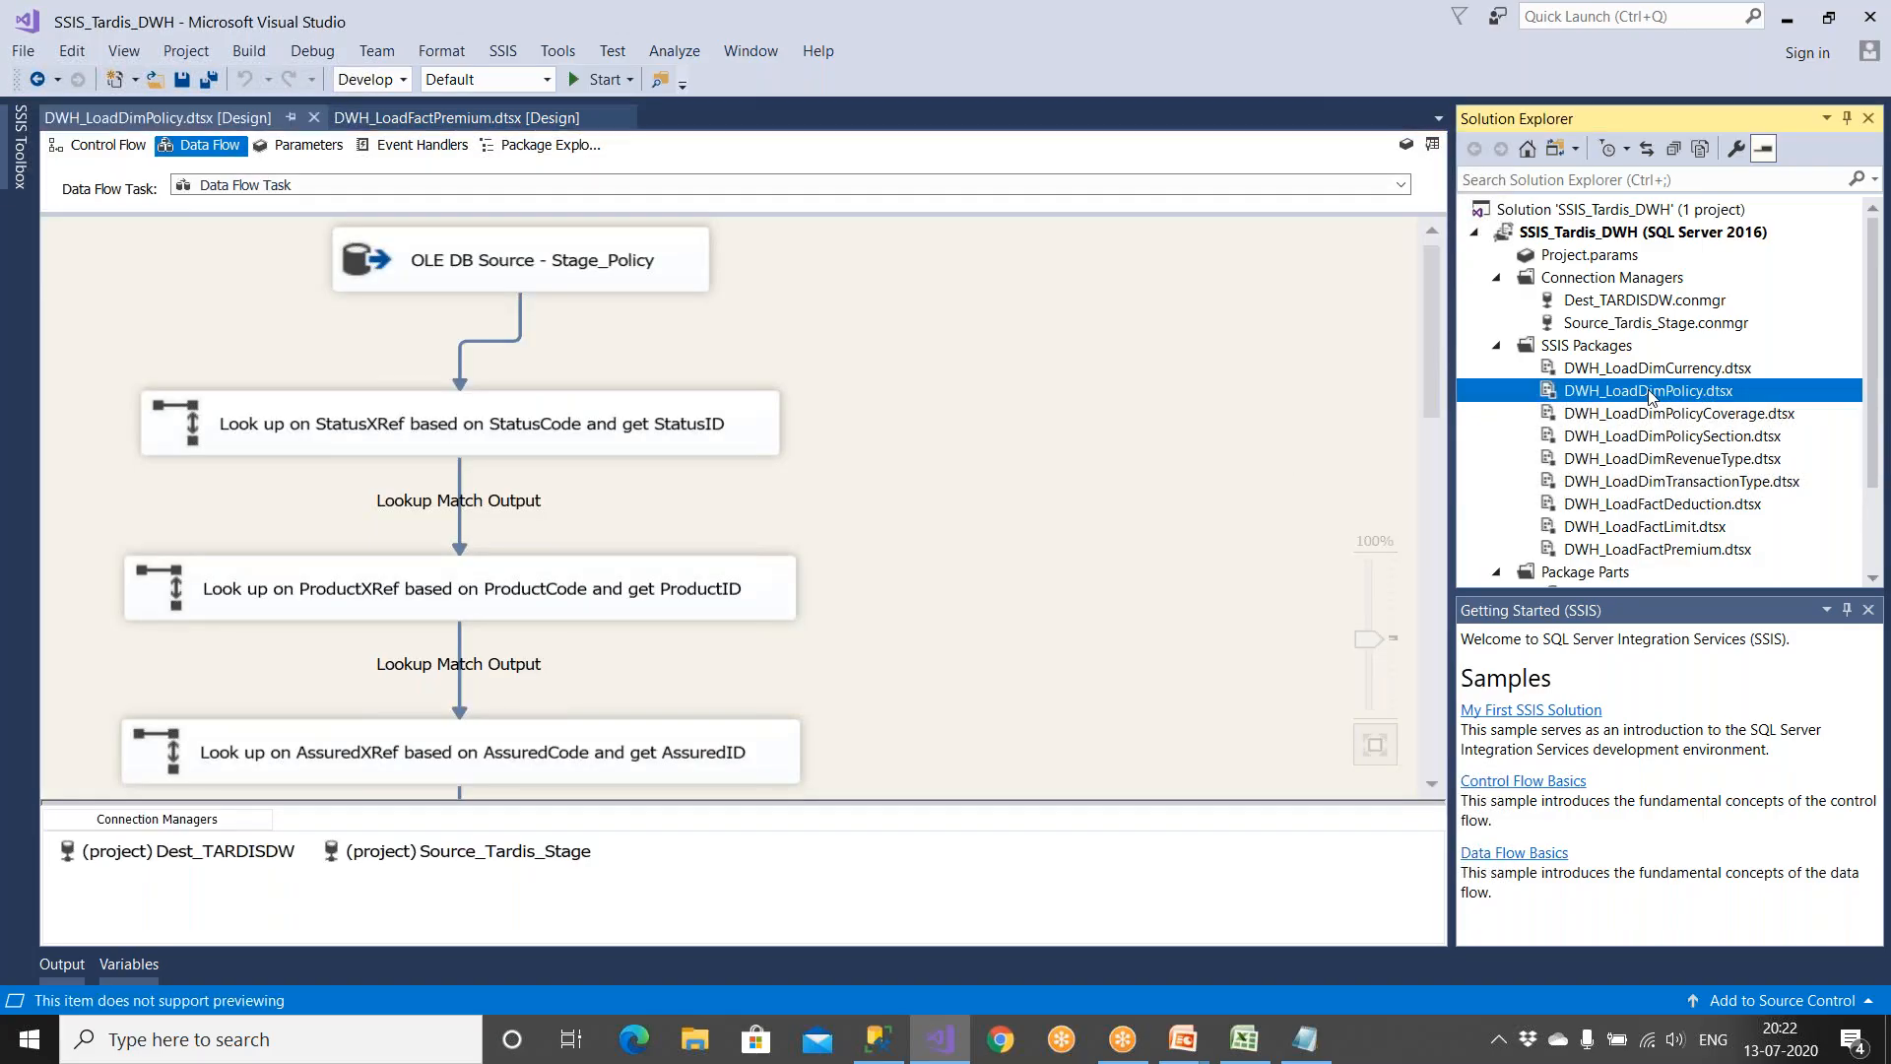
left_click(151, 114)
right_click(153, 120)
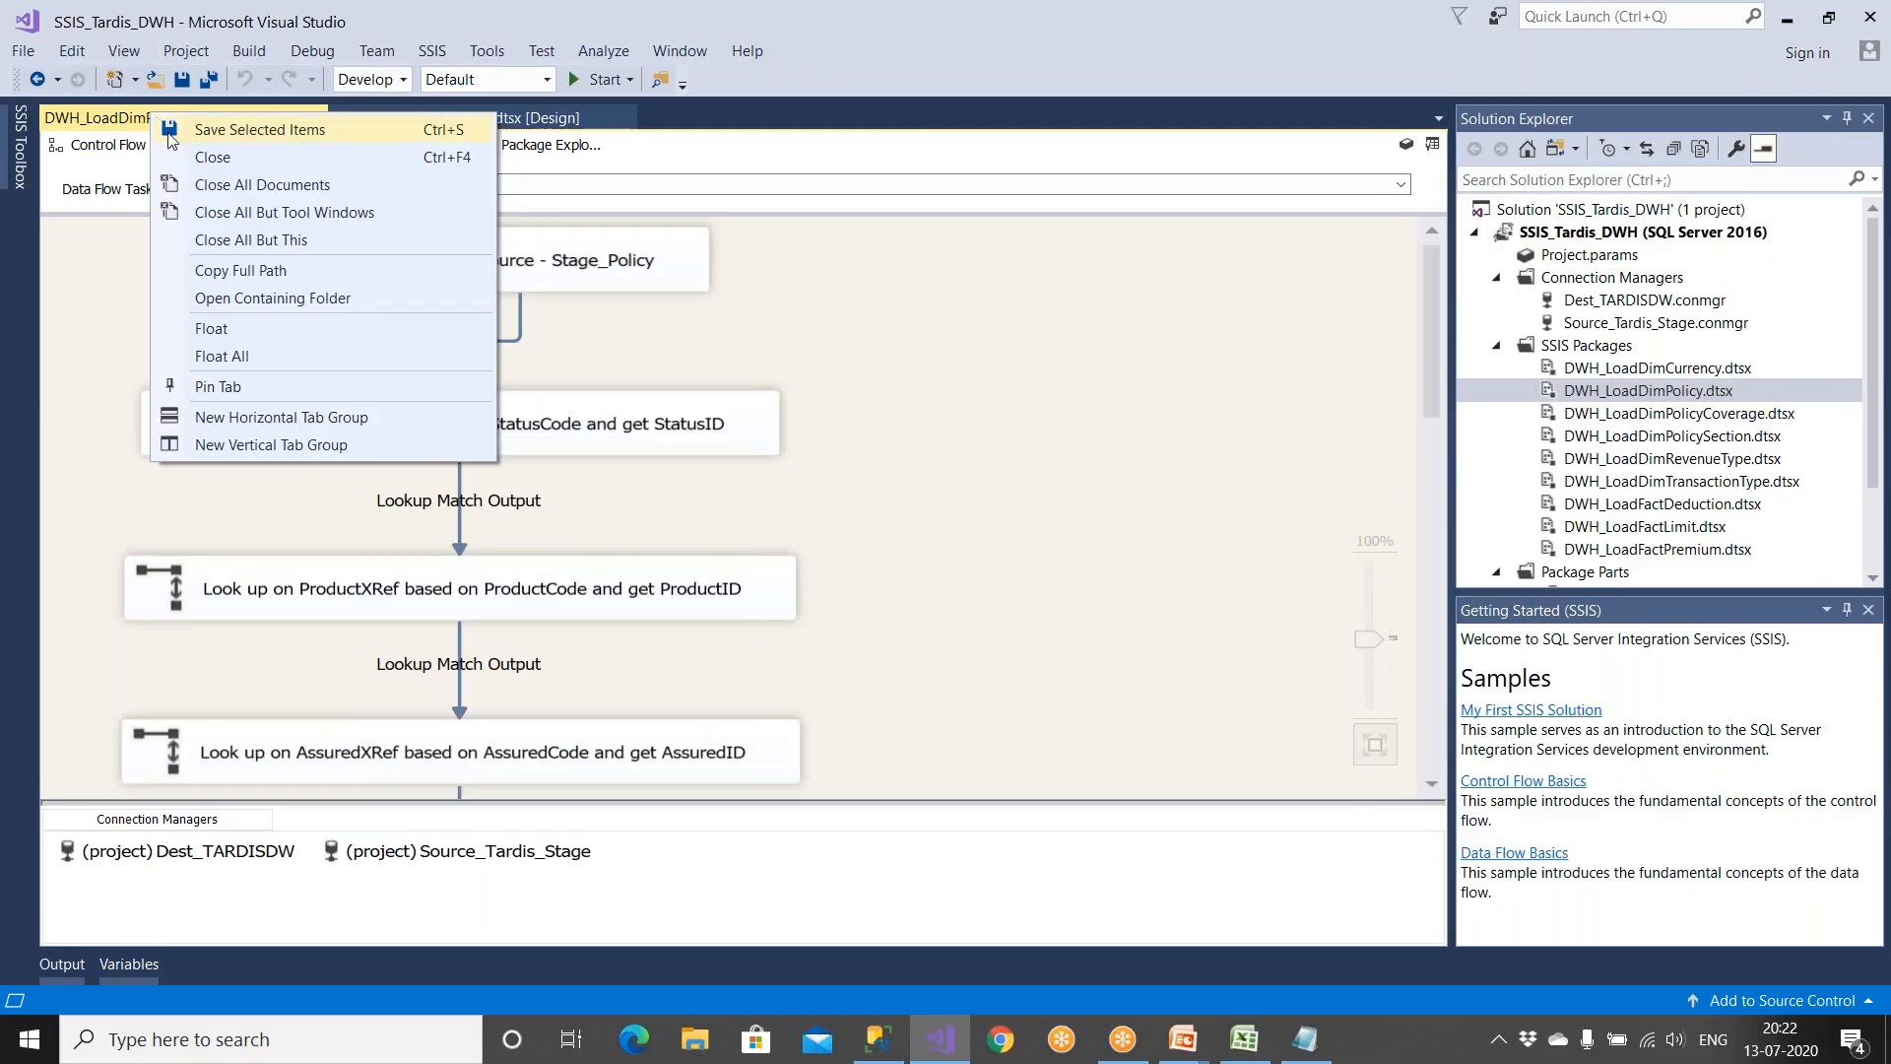
left_click(219, 242)
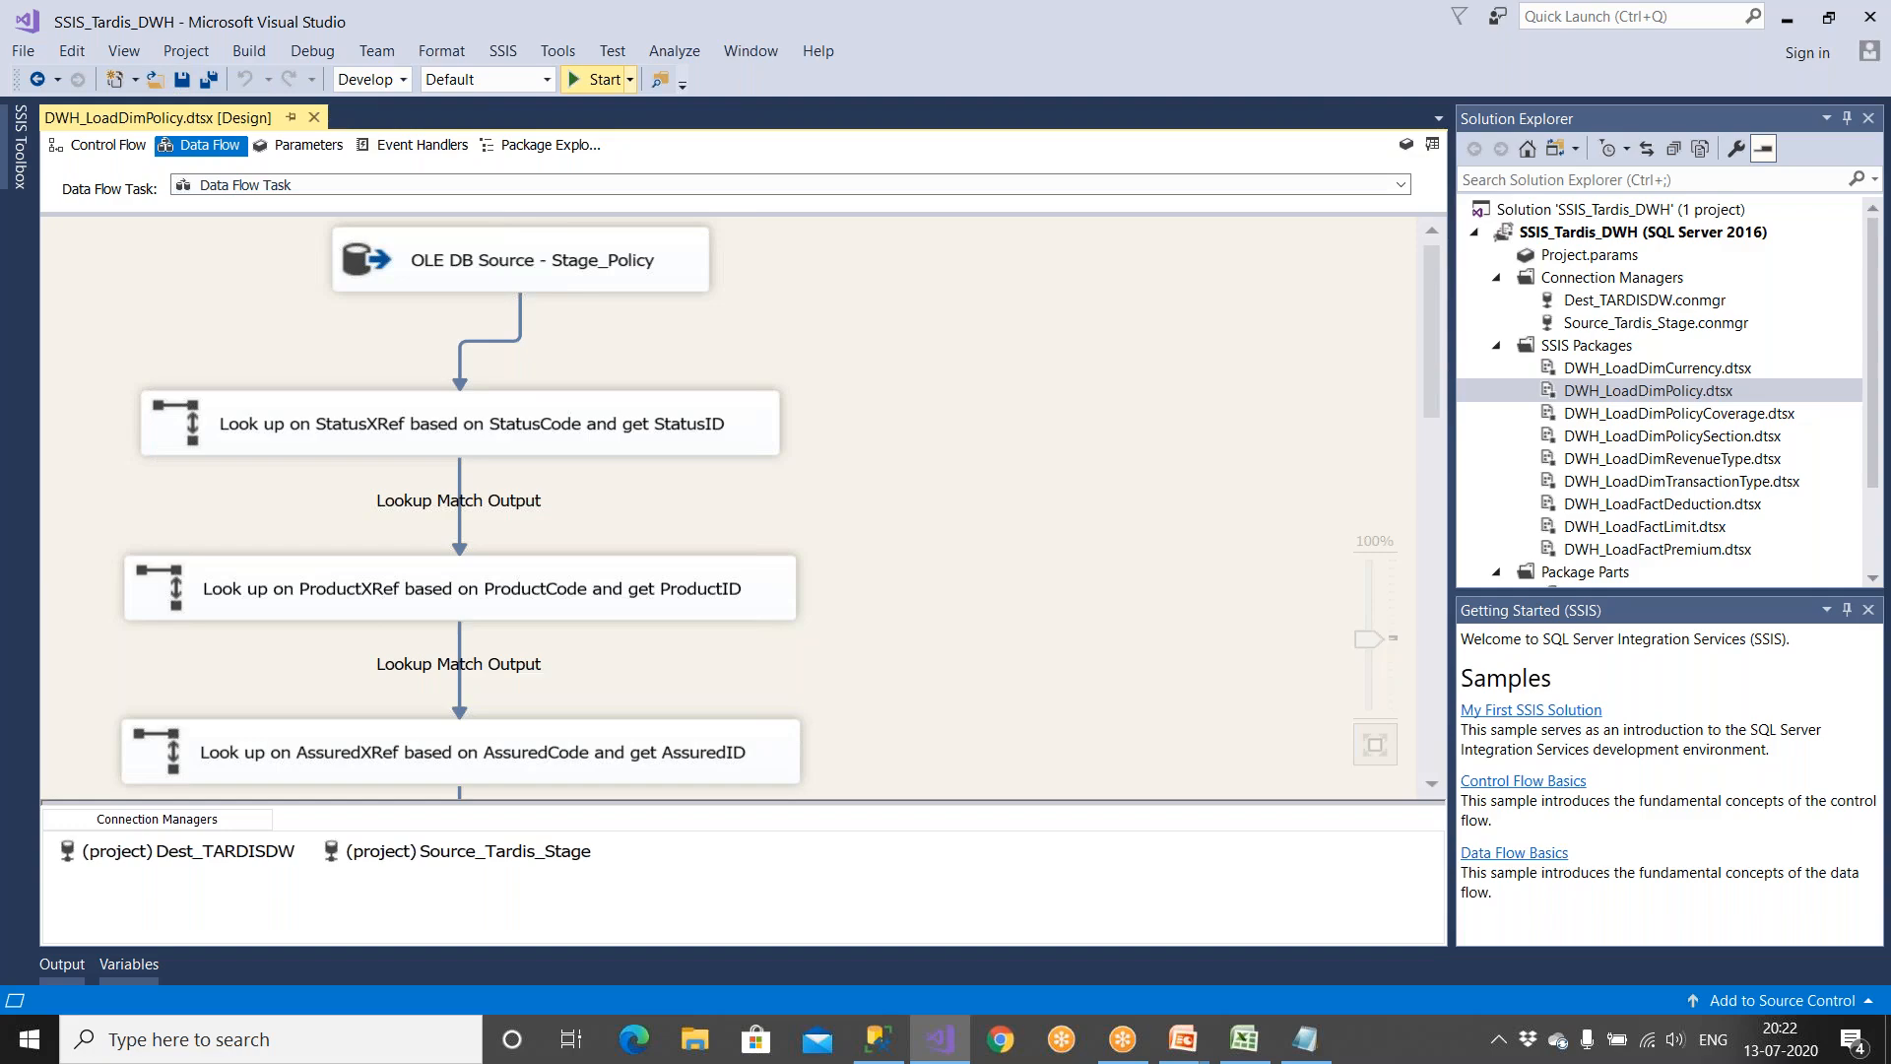
left_click(596, 79)
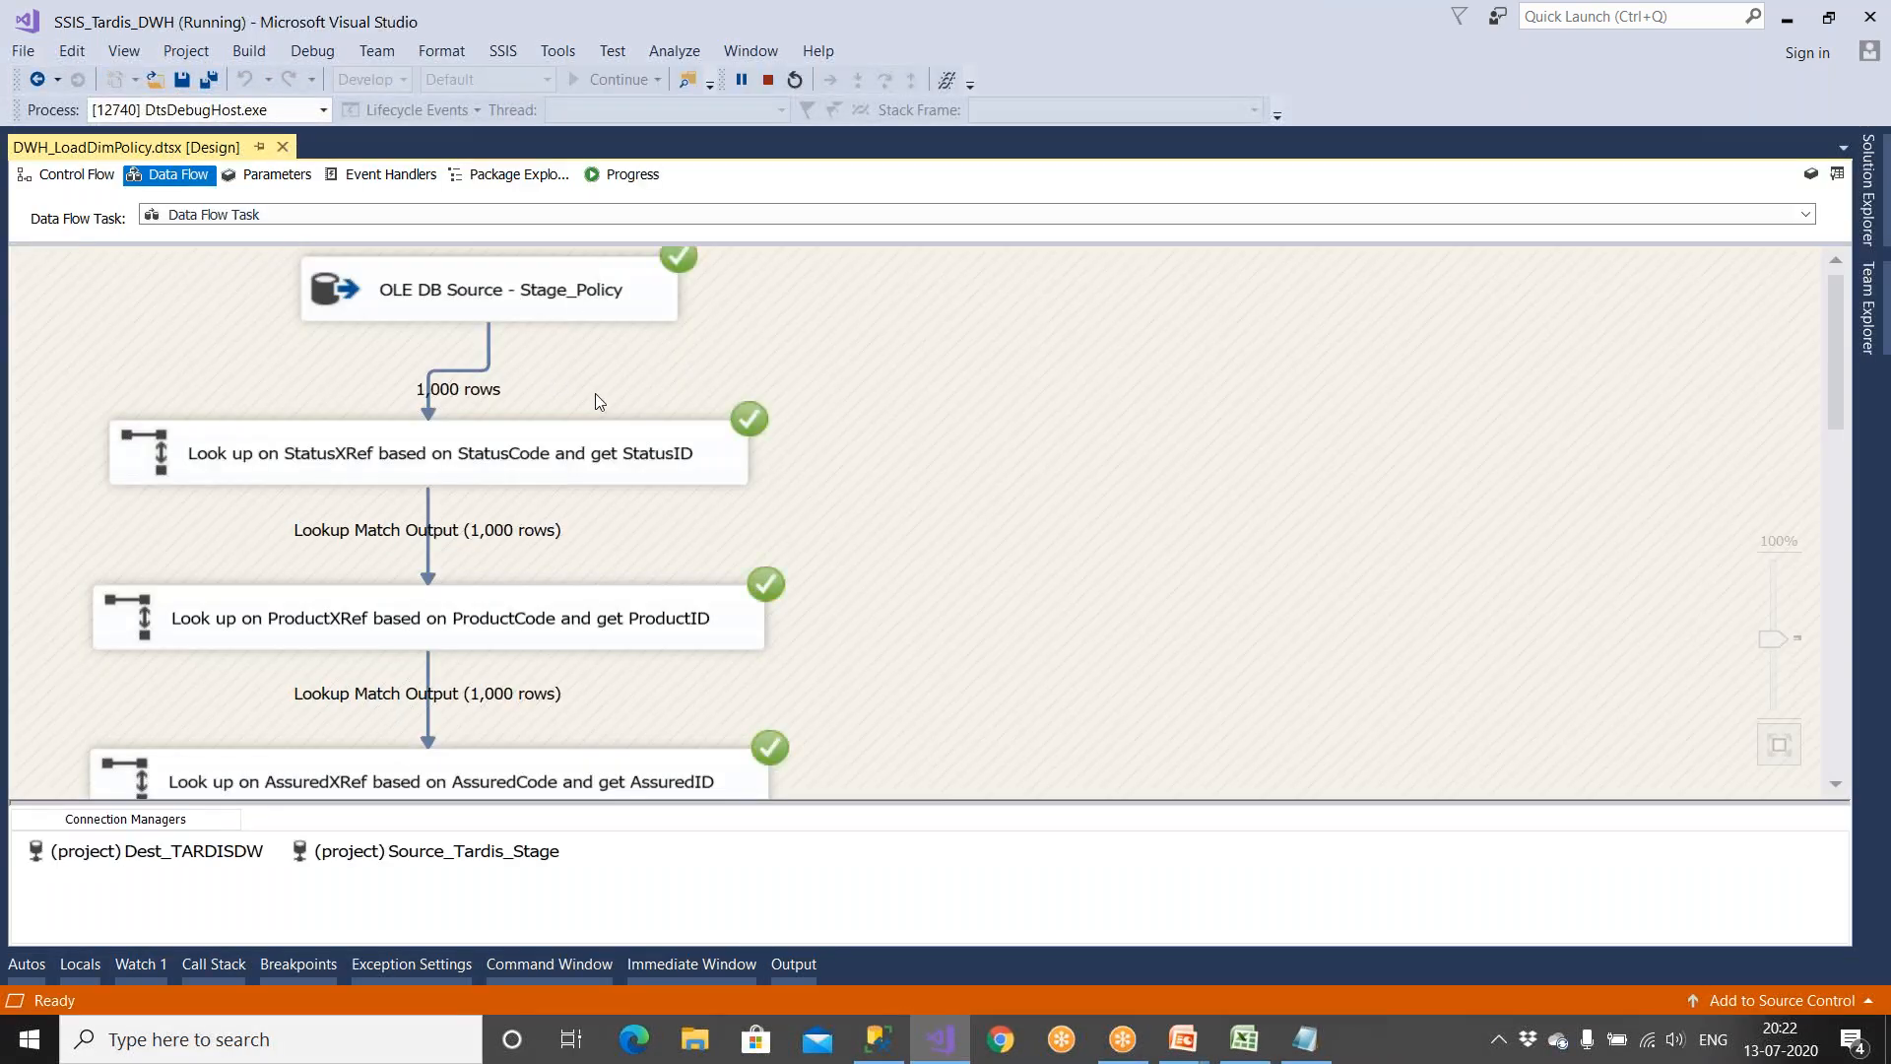
scroll(642, 463, "down", 15)
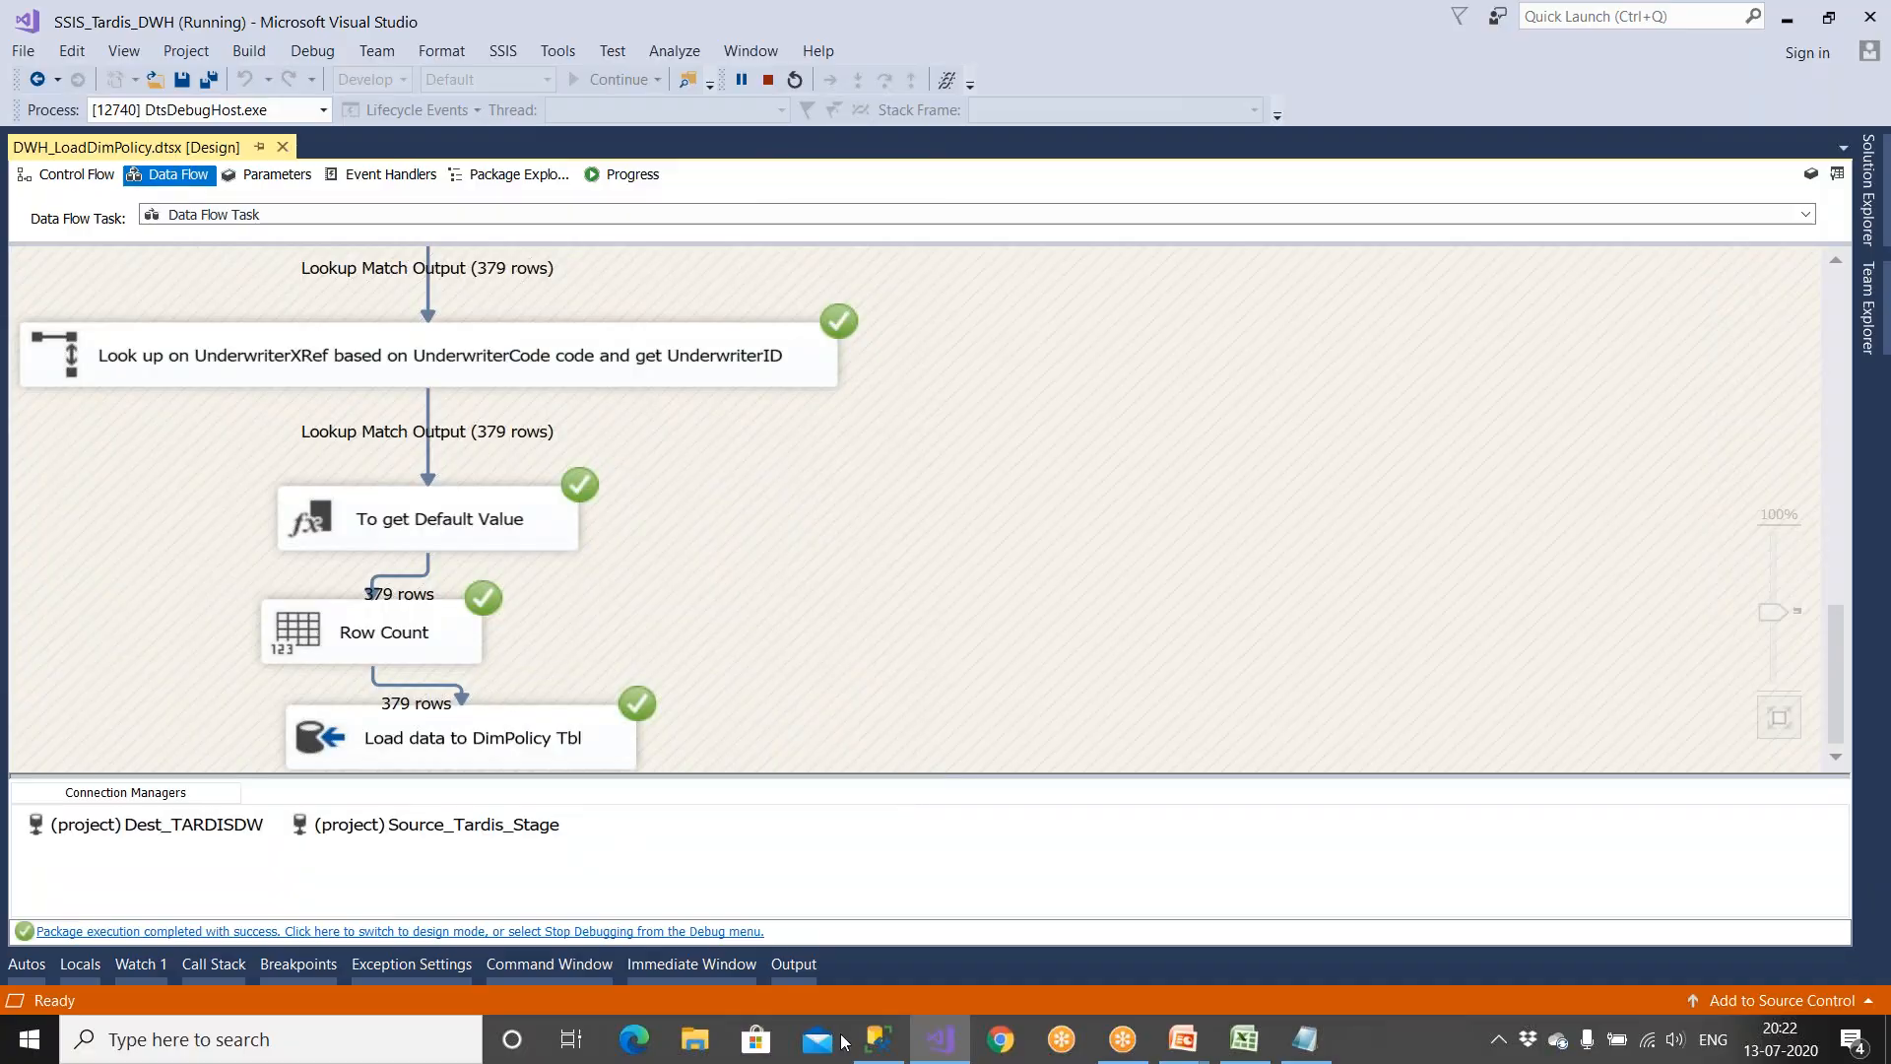
Step: Switch to SQL Server Management Studio and run the select query on [Dimension].[Policy]
left_click(879, 1040)
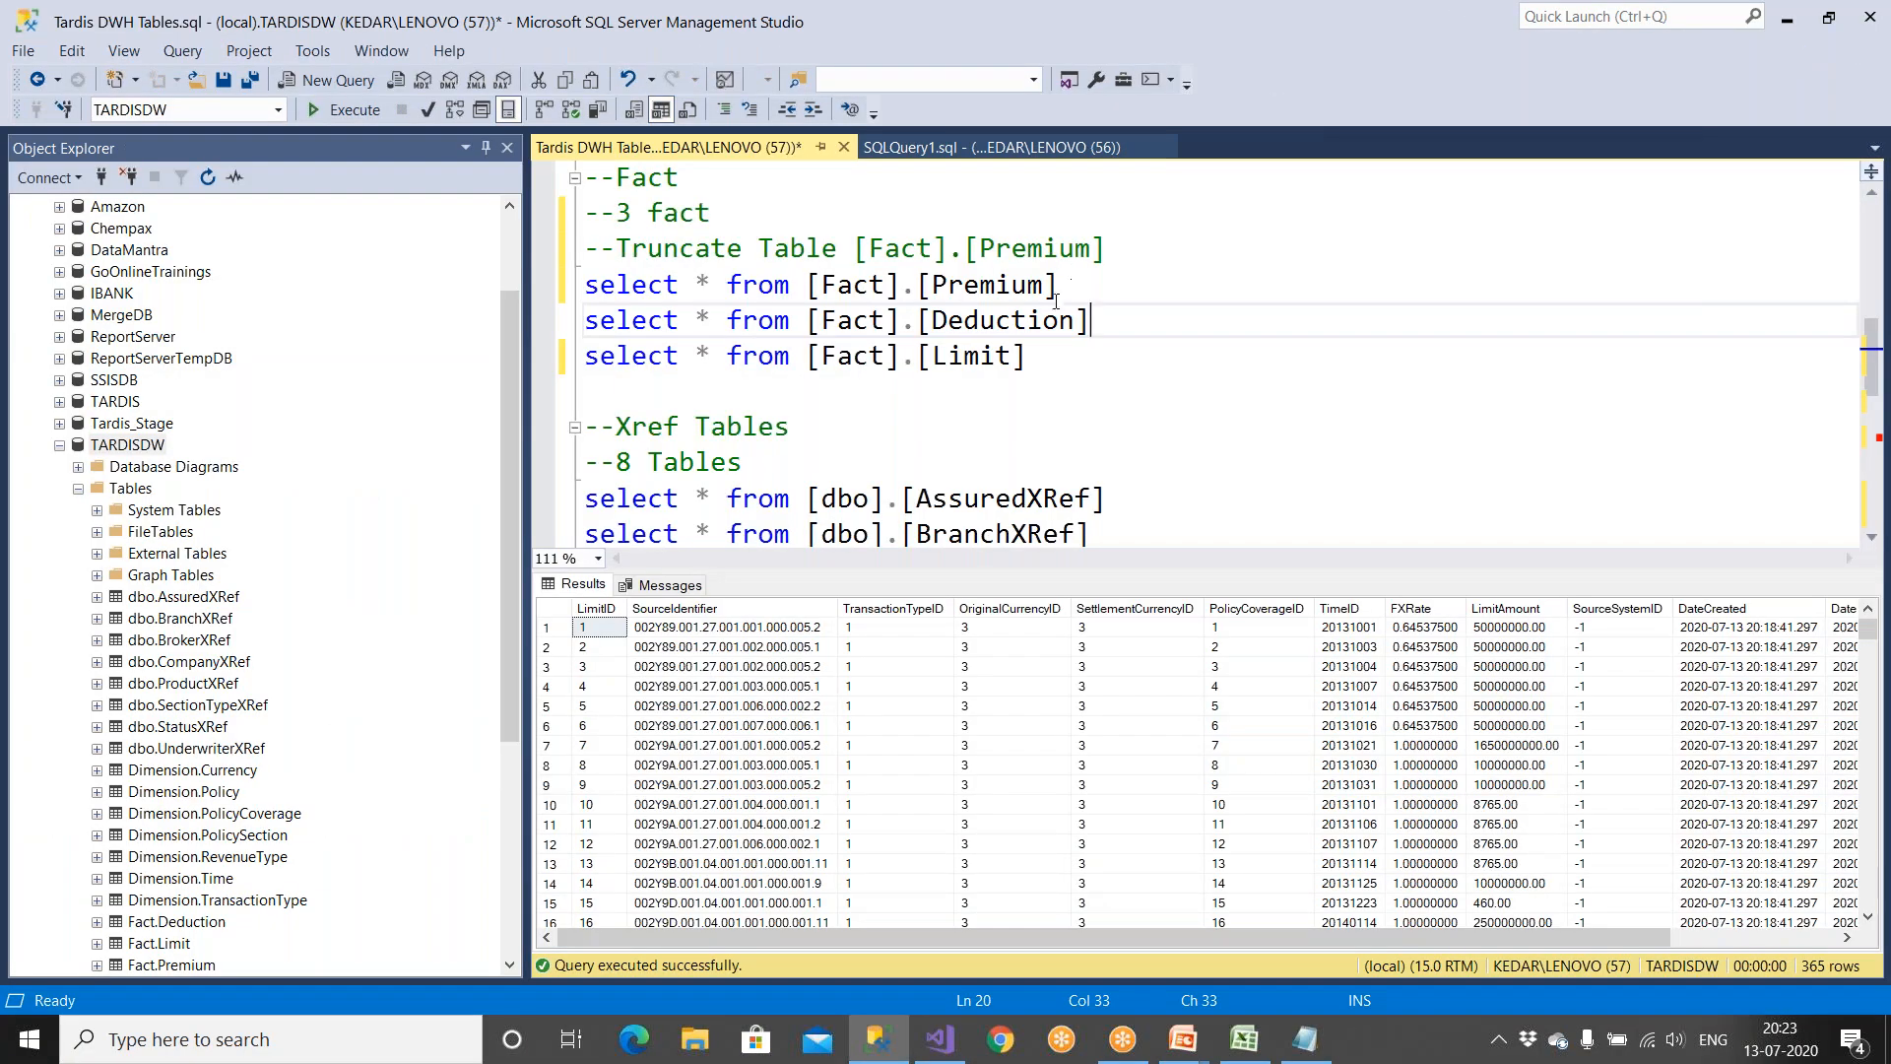
scroll(1056, 301, "up", 4)
left_click_drag(1218, 320, 1353, 316)
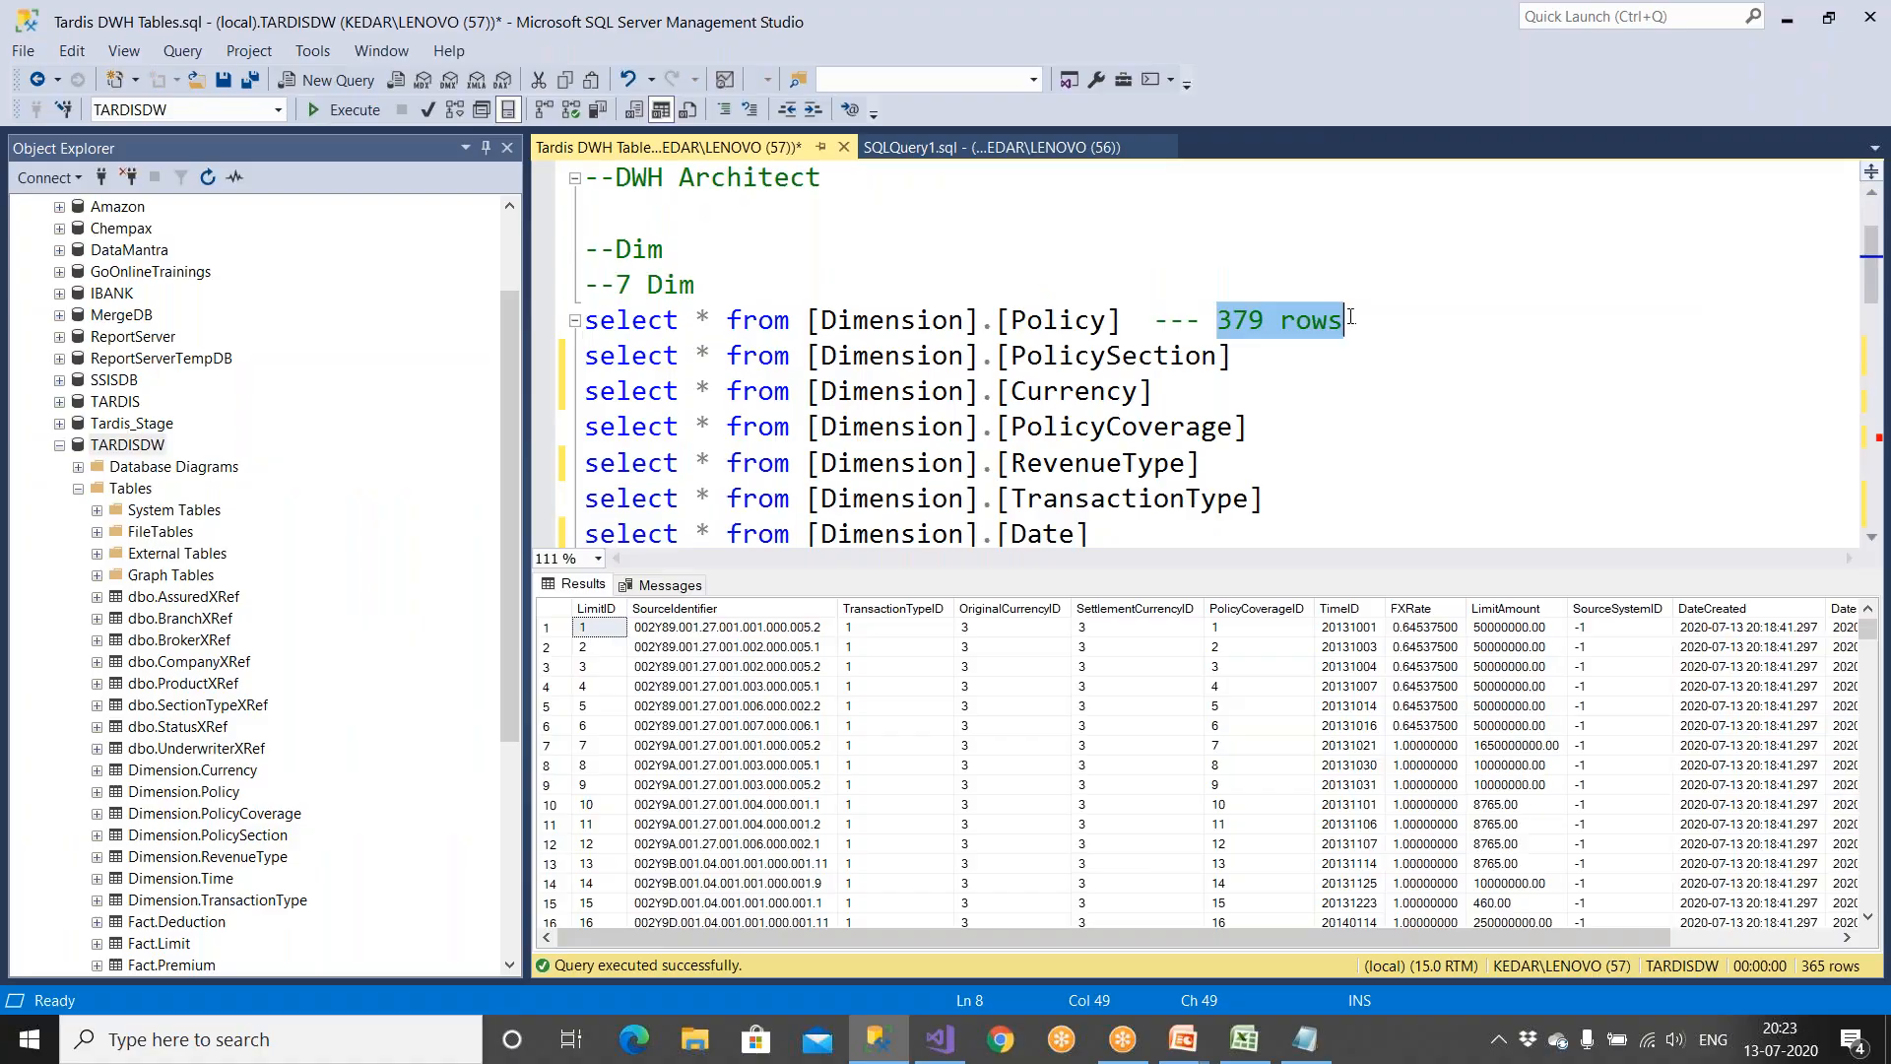
left_click_drag(1140, 323, 584, 321)
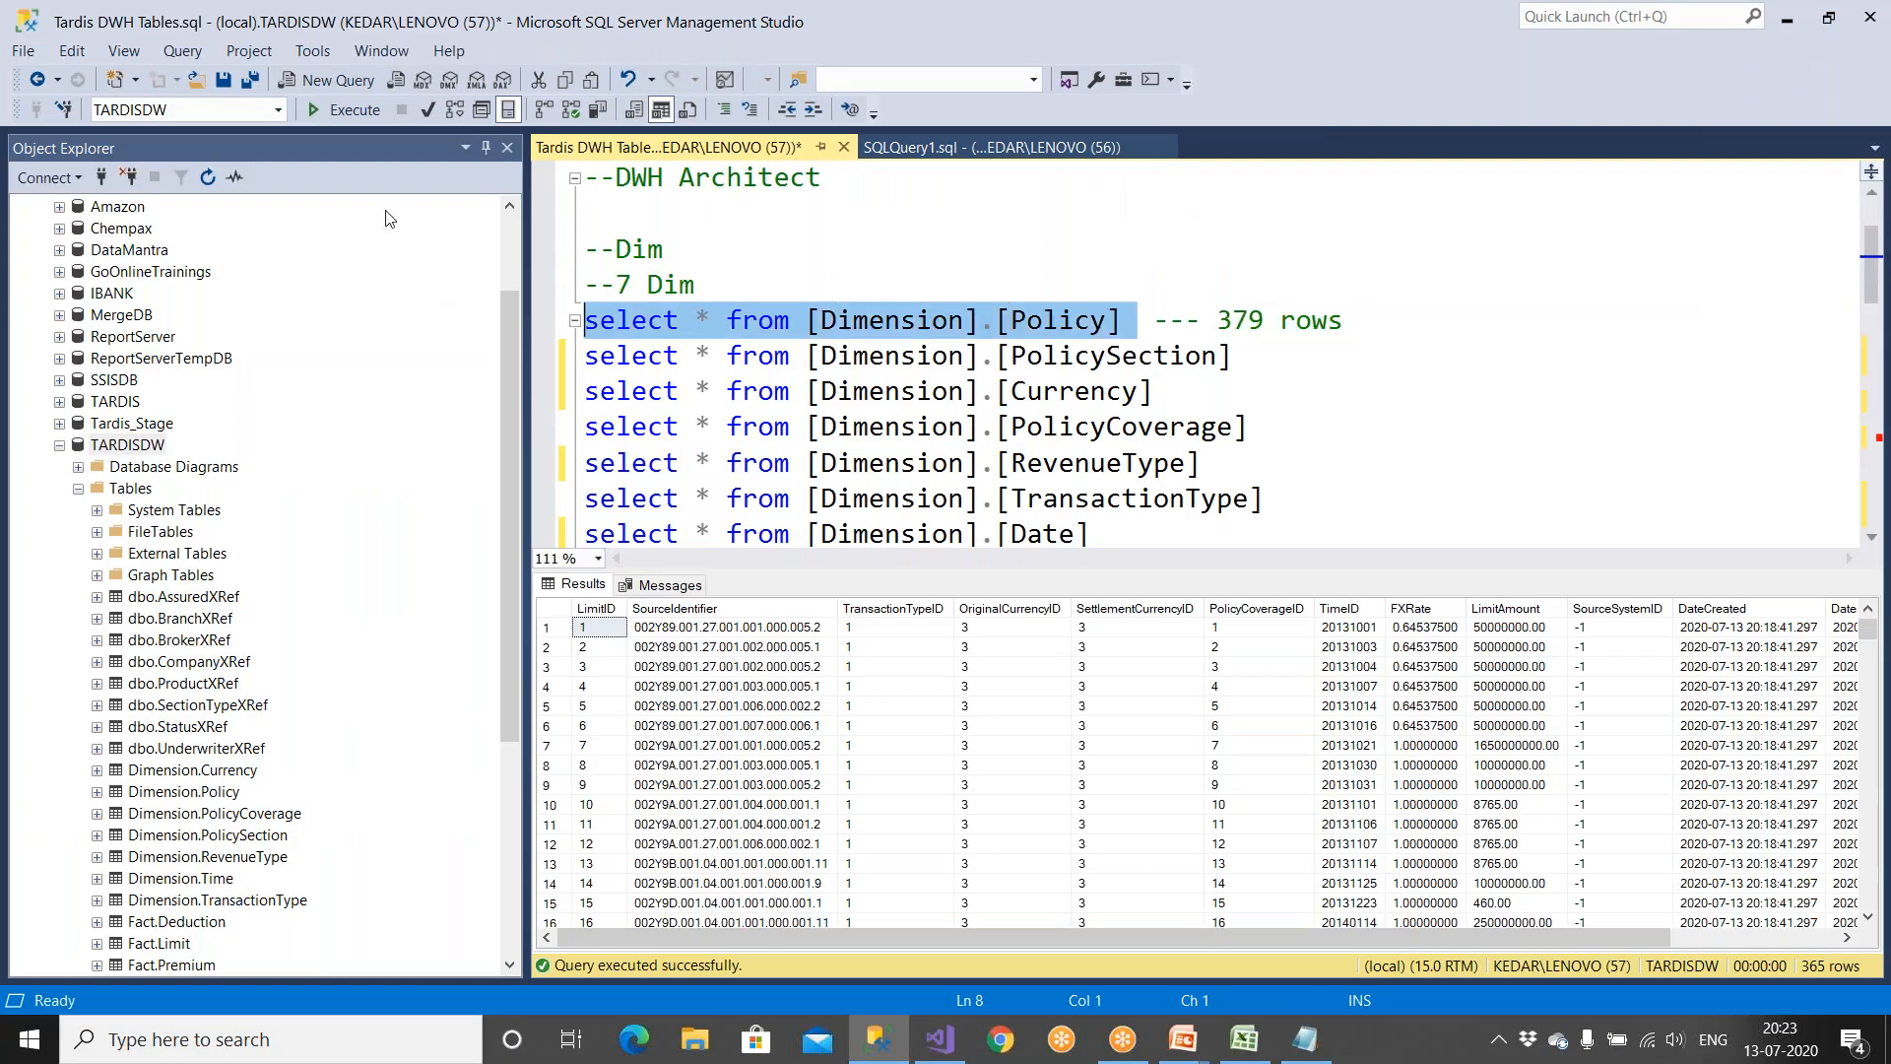
left_click(351, 116)
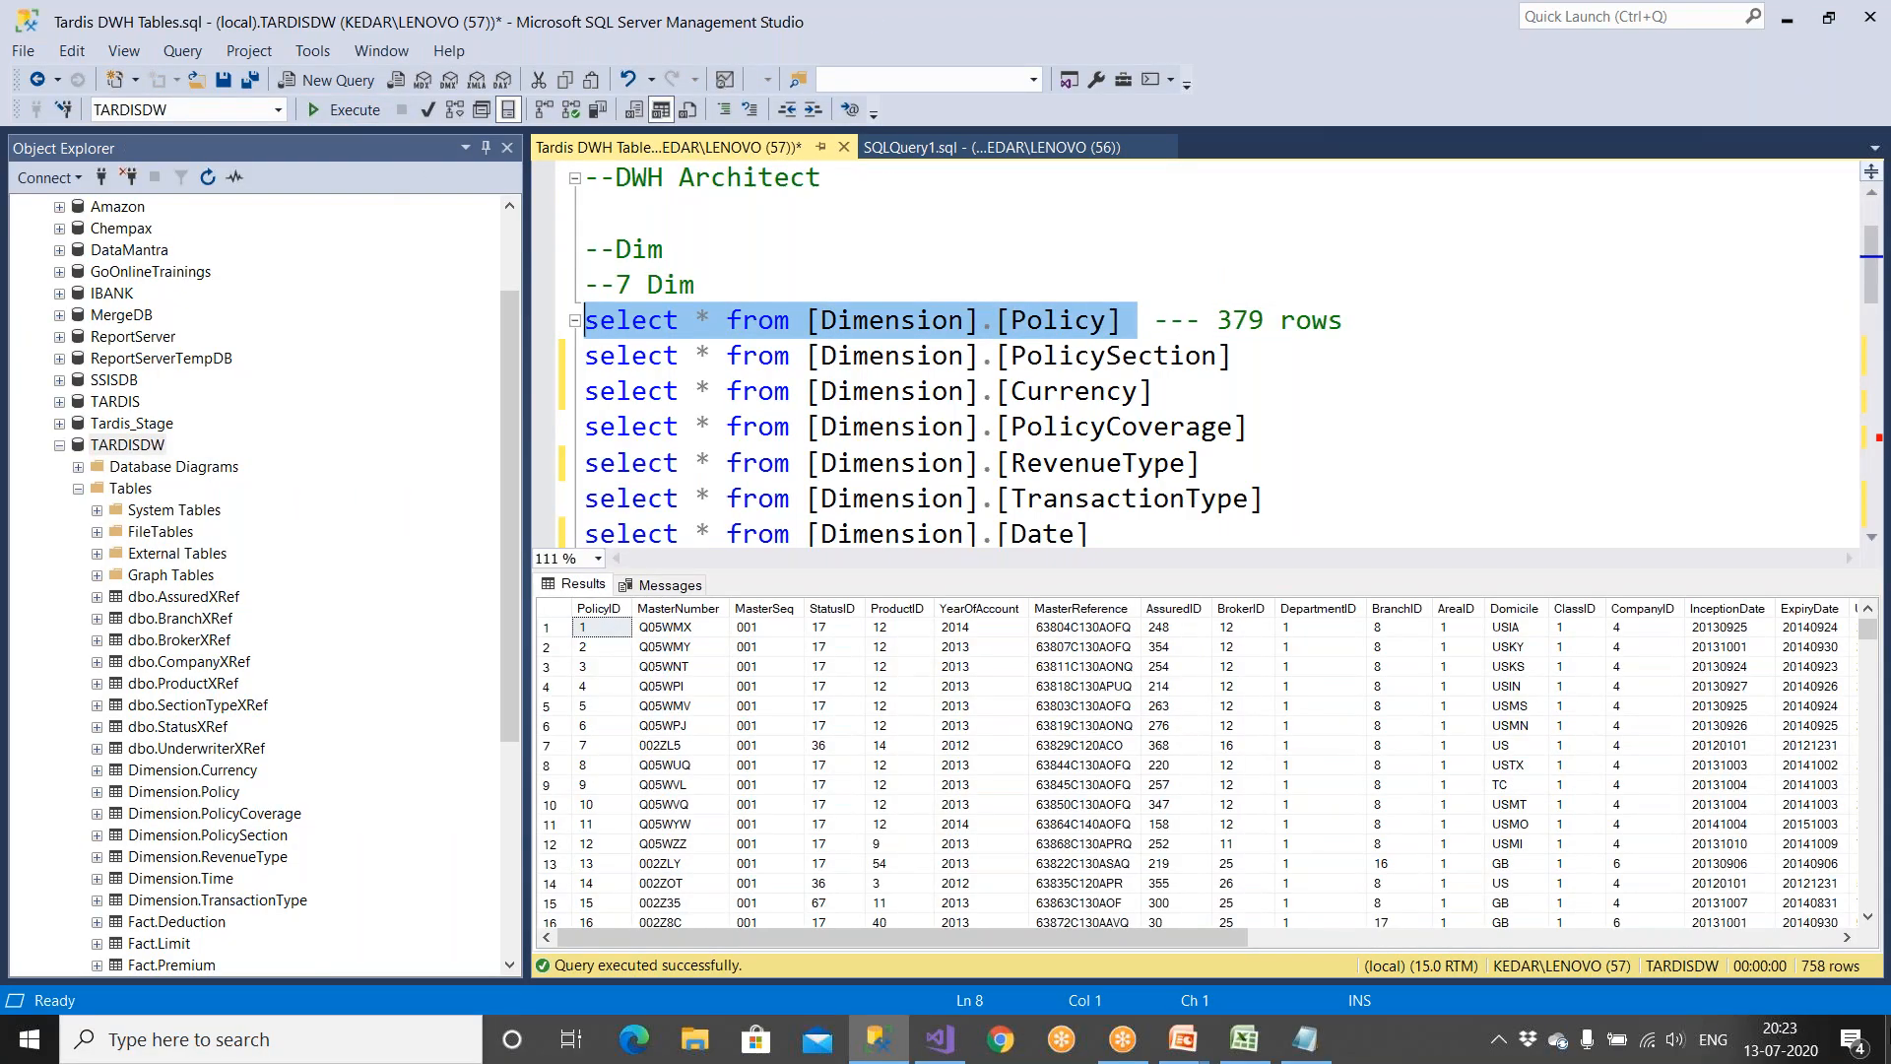
Step: Run the [Dimension].[Policy] query as select count(*) to count its rows, and undo the query edit
left_click(869, 426)
double_click(703, 320)
type("count")
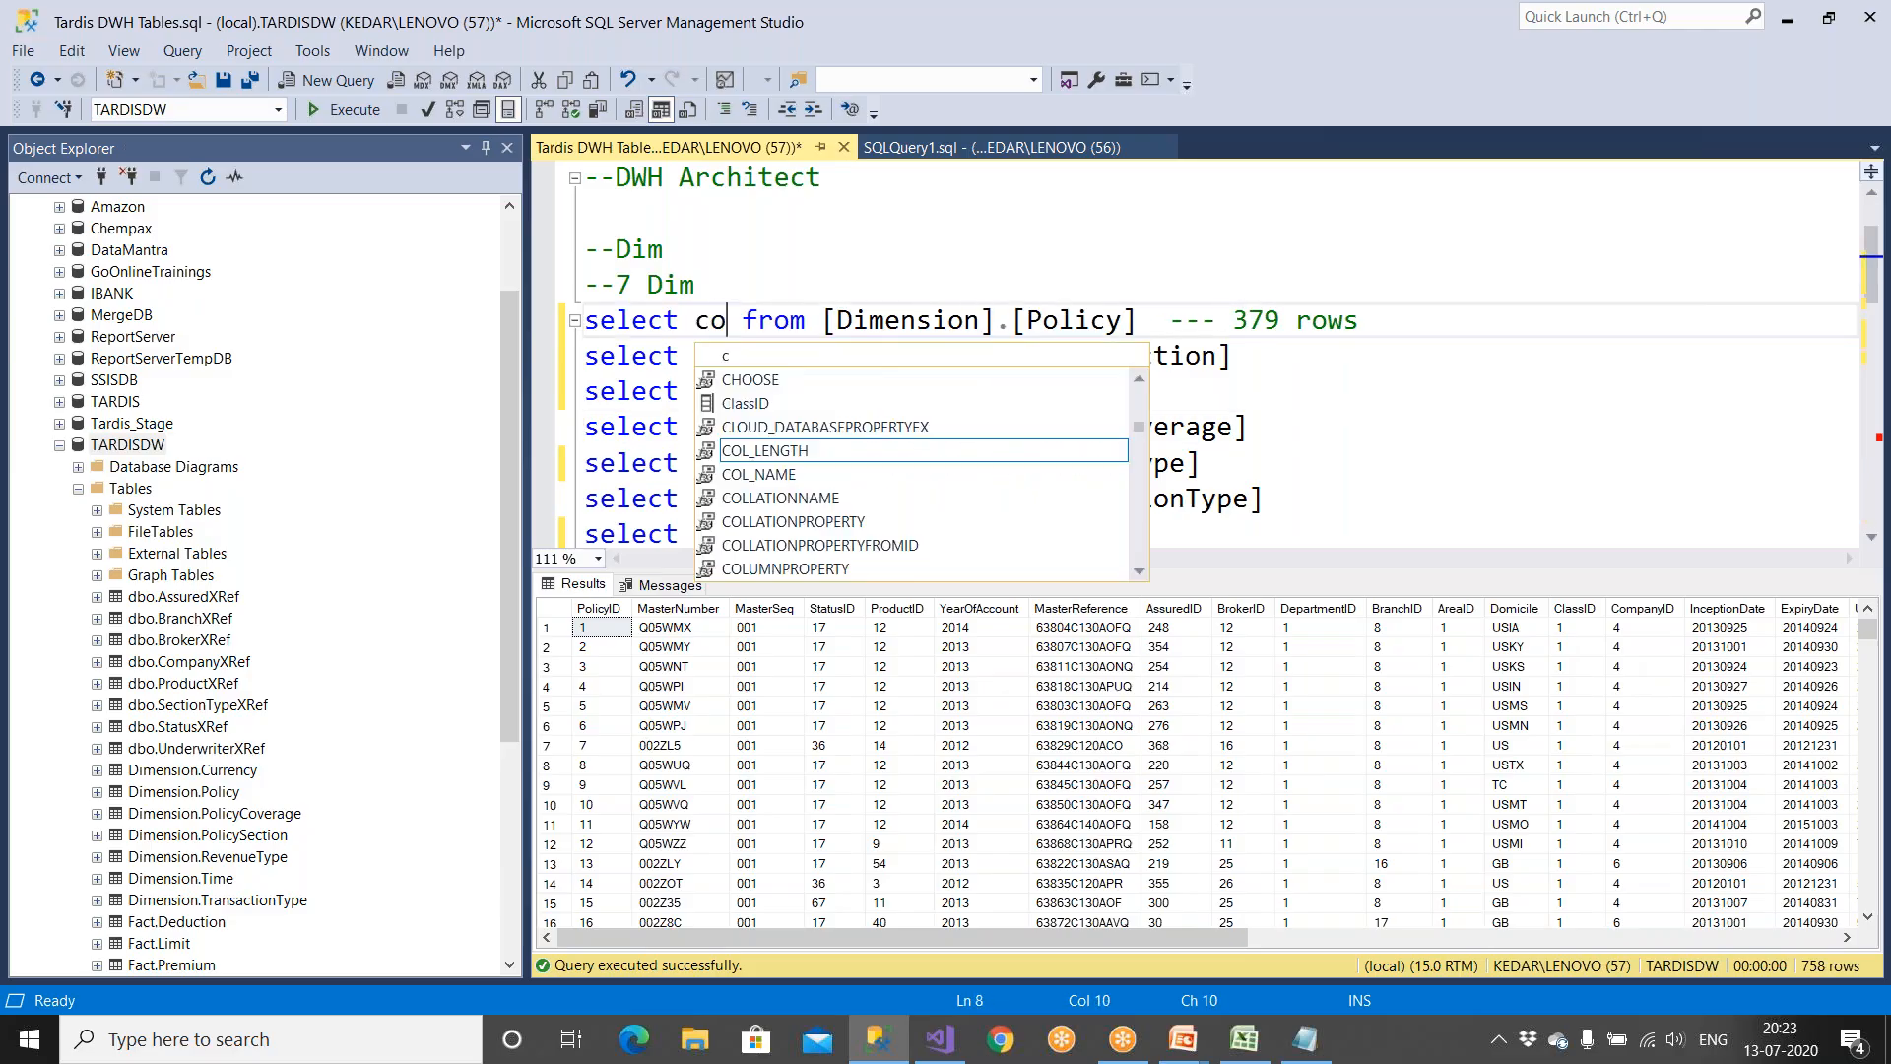
type("(*(")
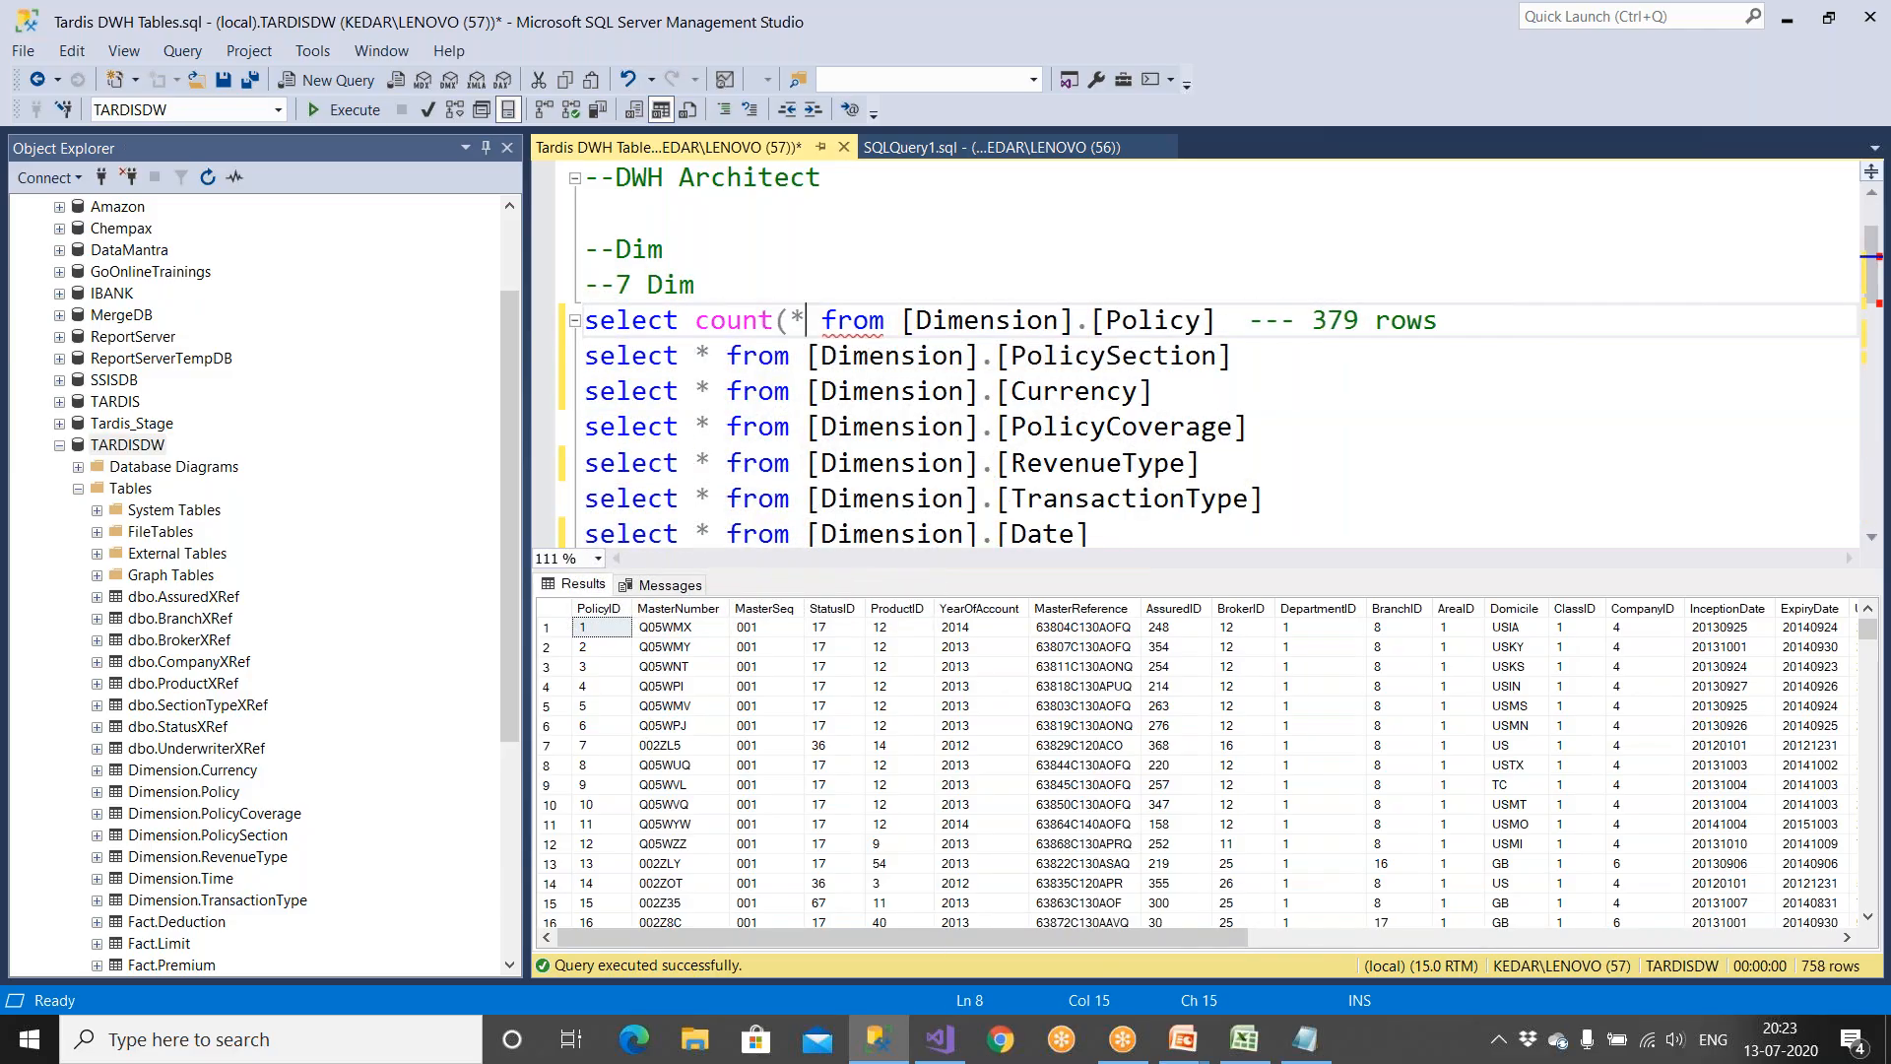
key("BackSpace")
type(")")
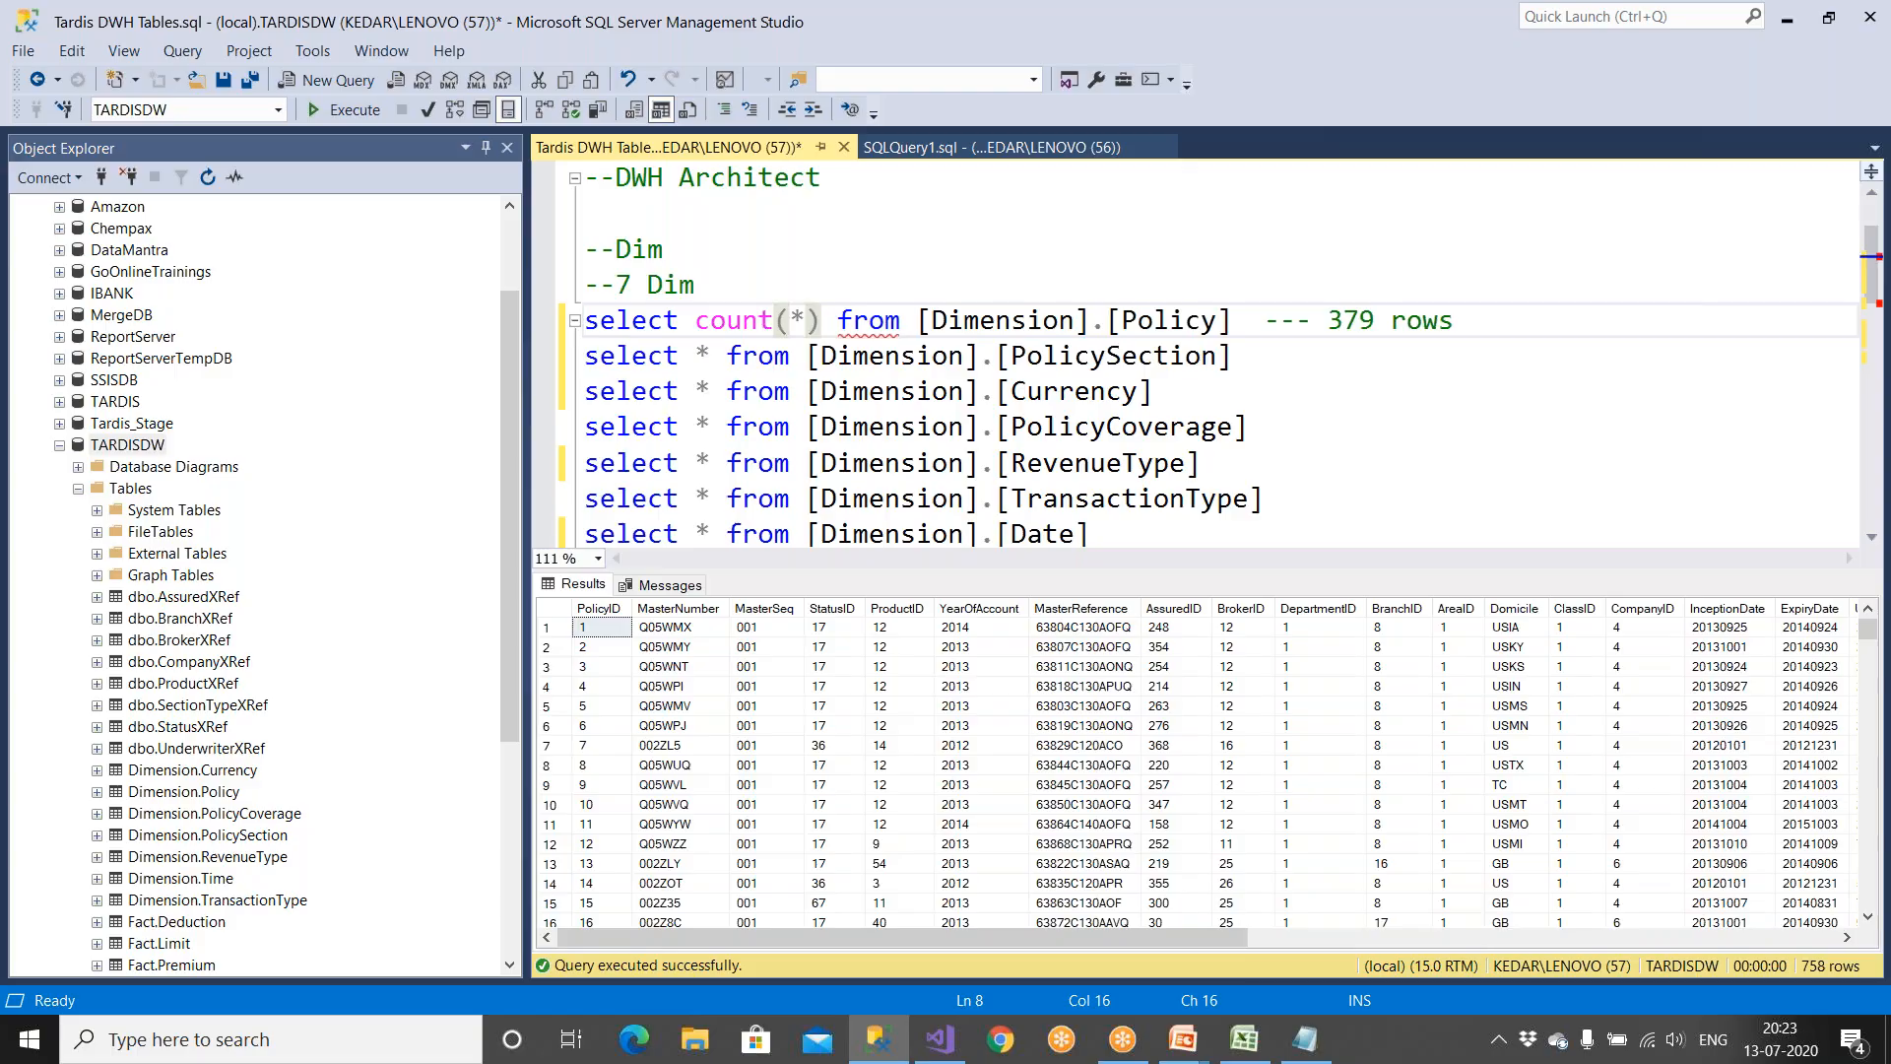
left_click_drag(1232, 320, 584, 320)
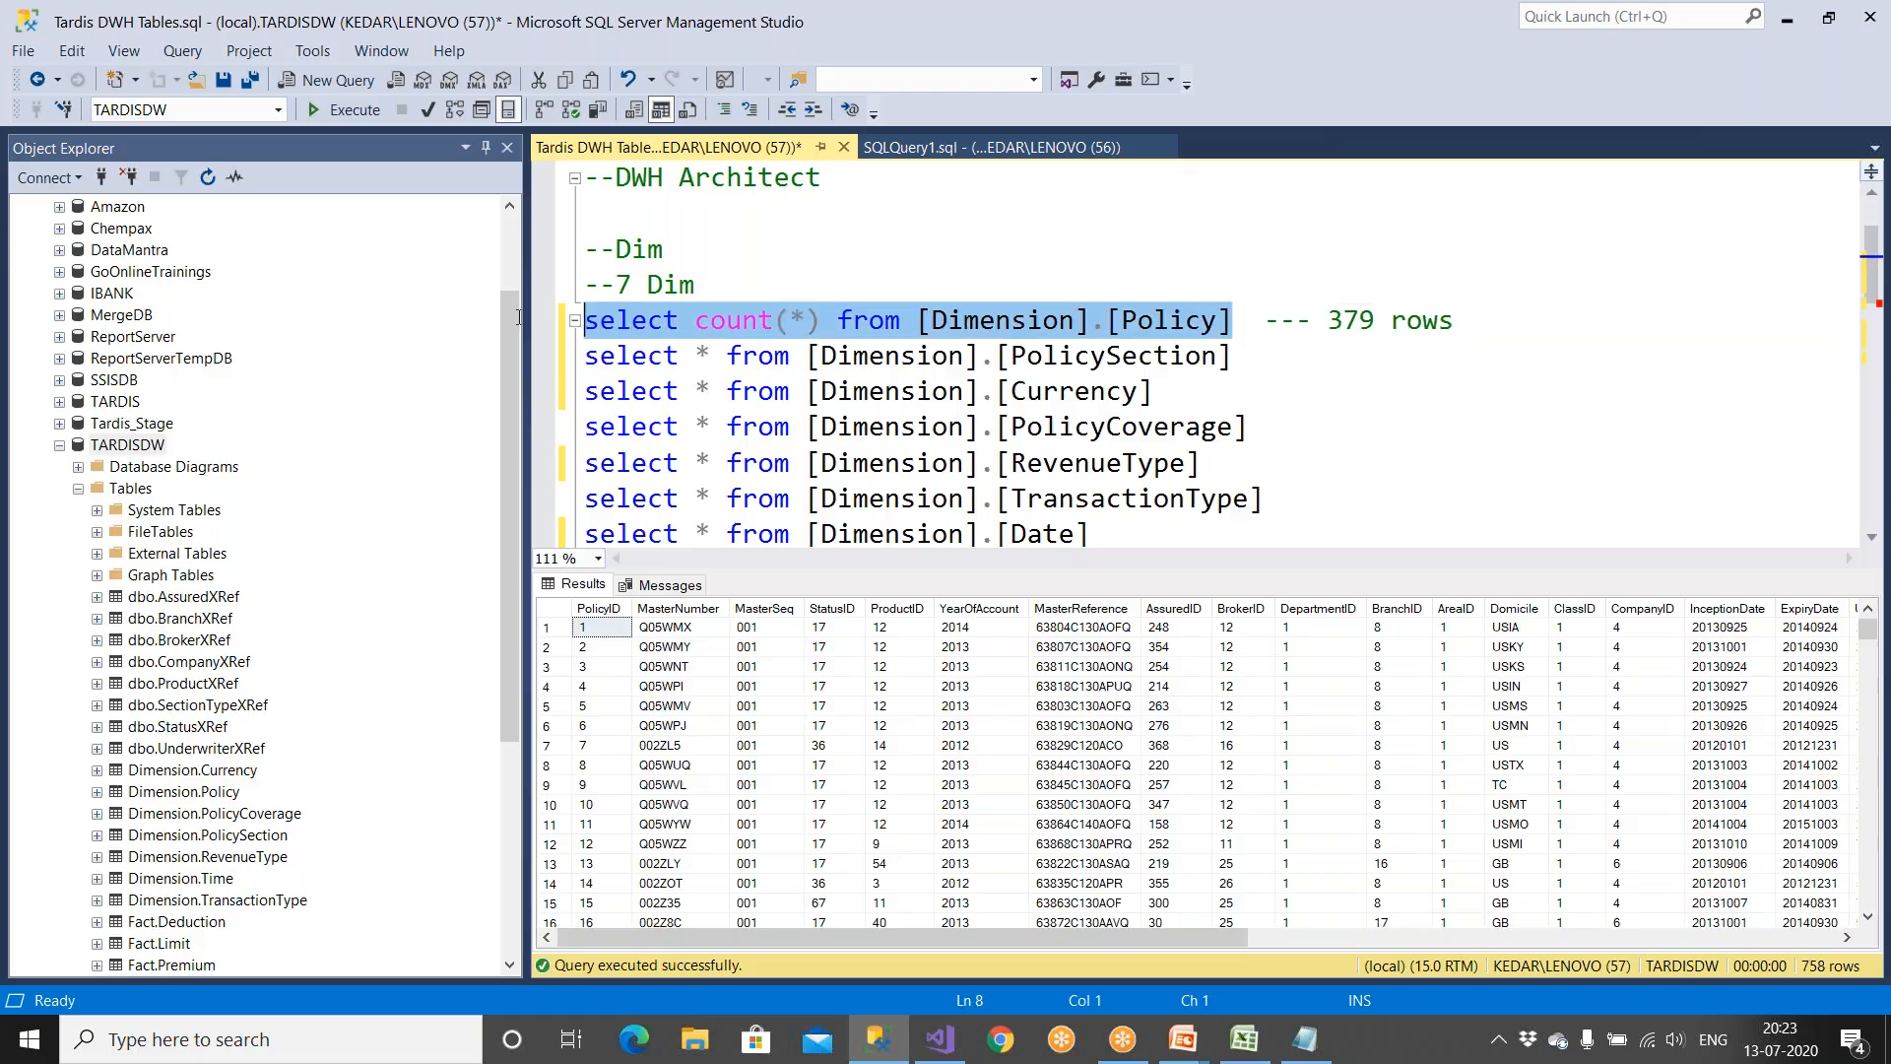
left_click(346, 109)
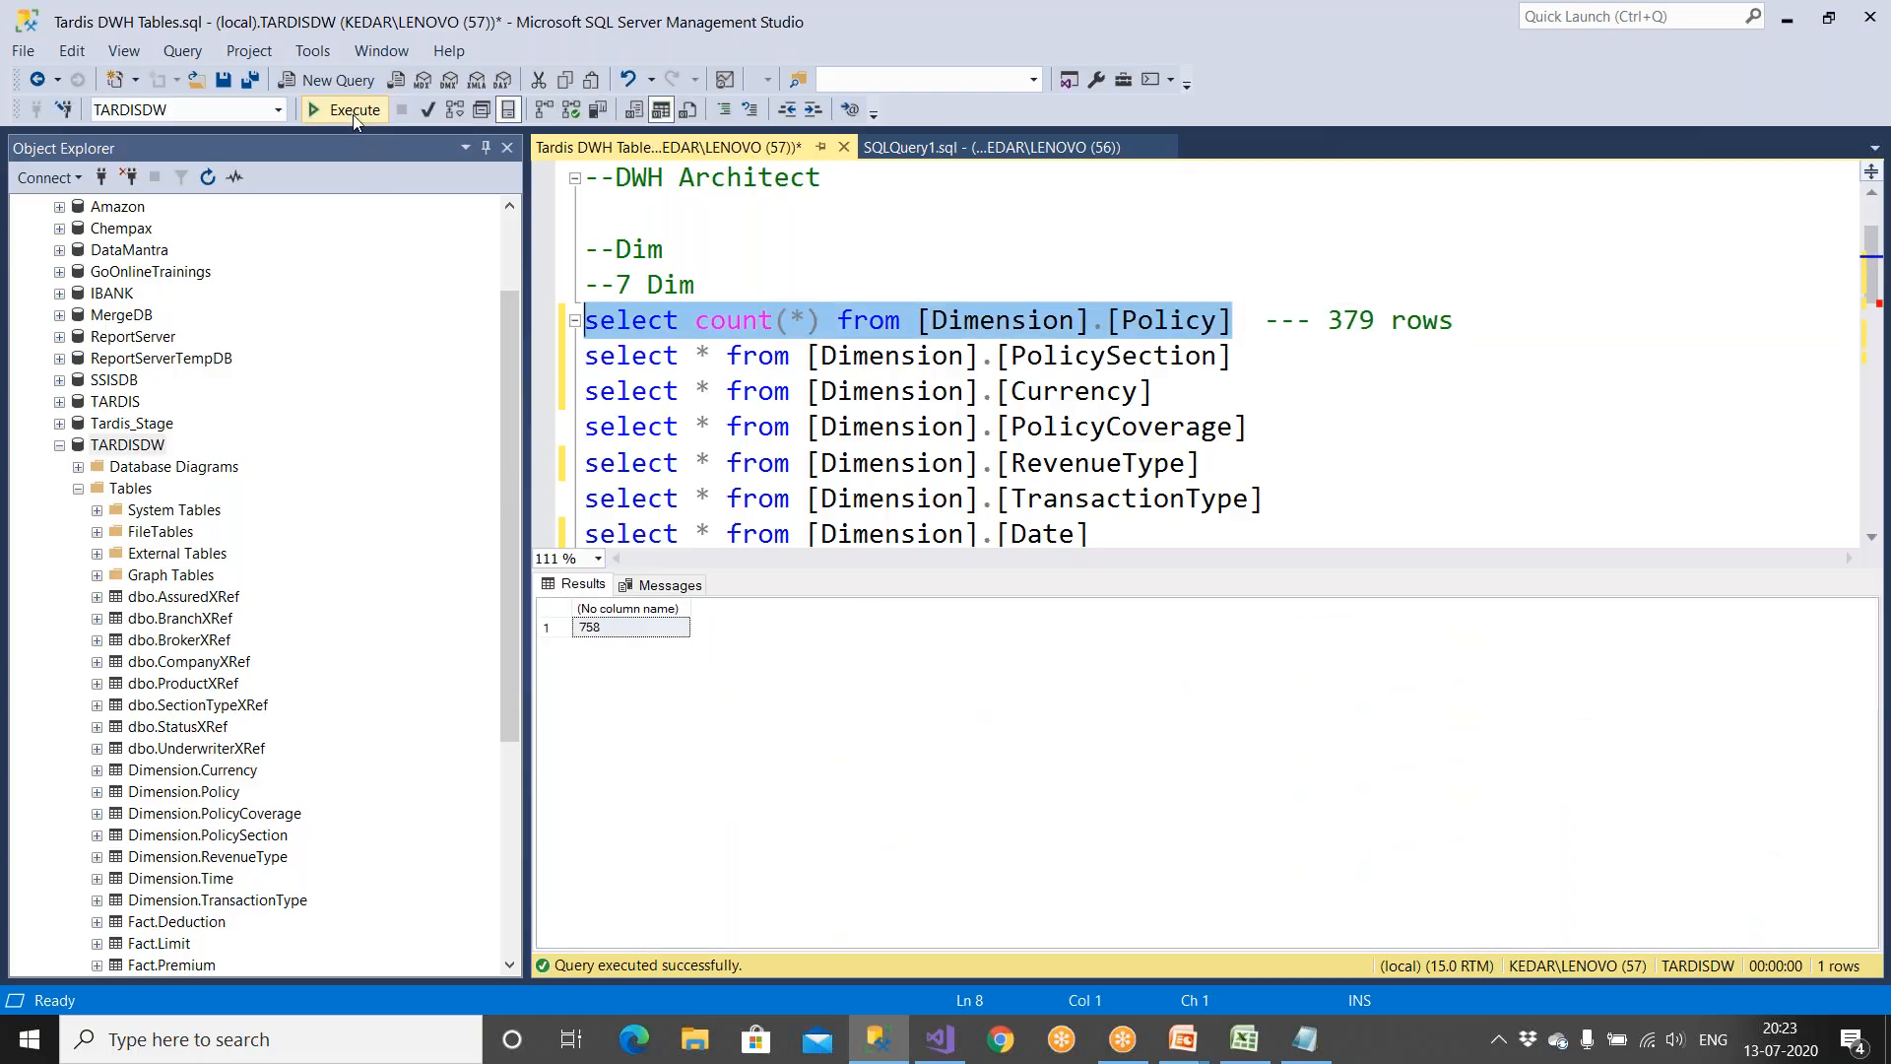
key("ctrl+z")
key("ctrl+z")
key("ctrl+z")
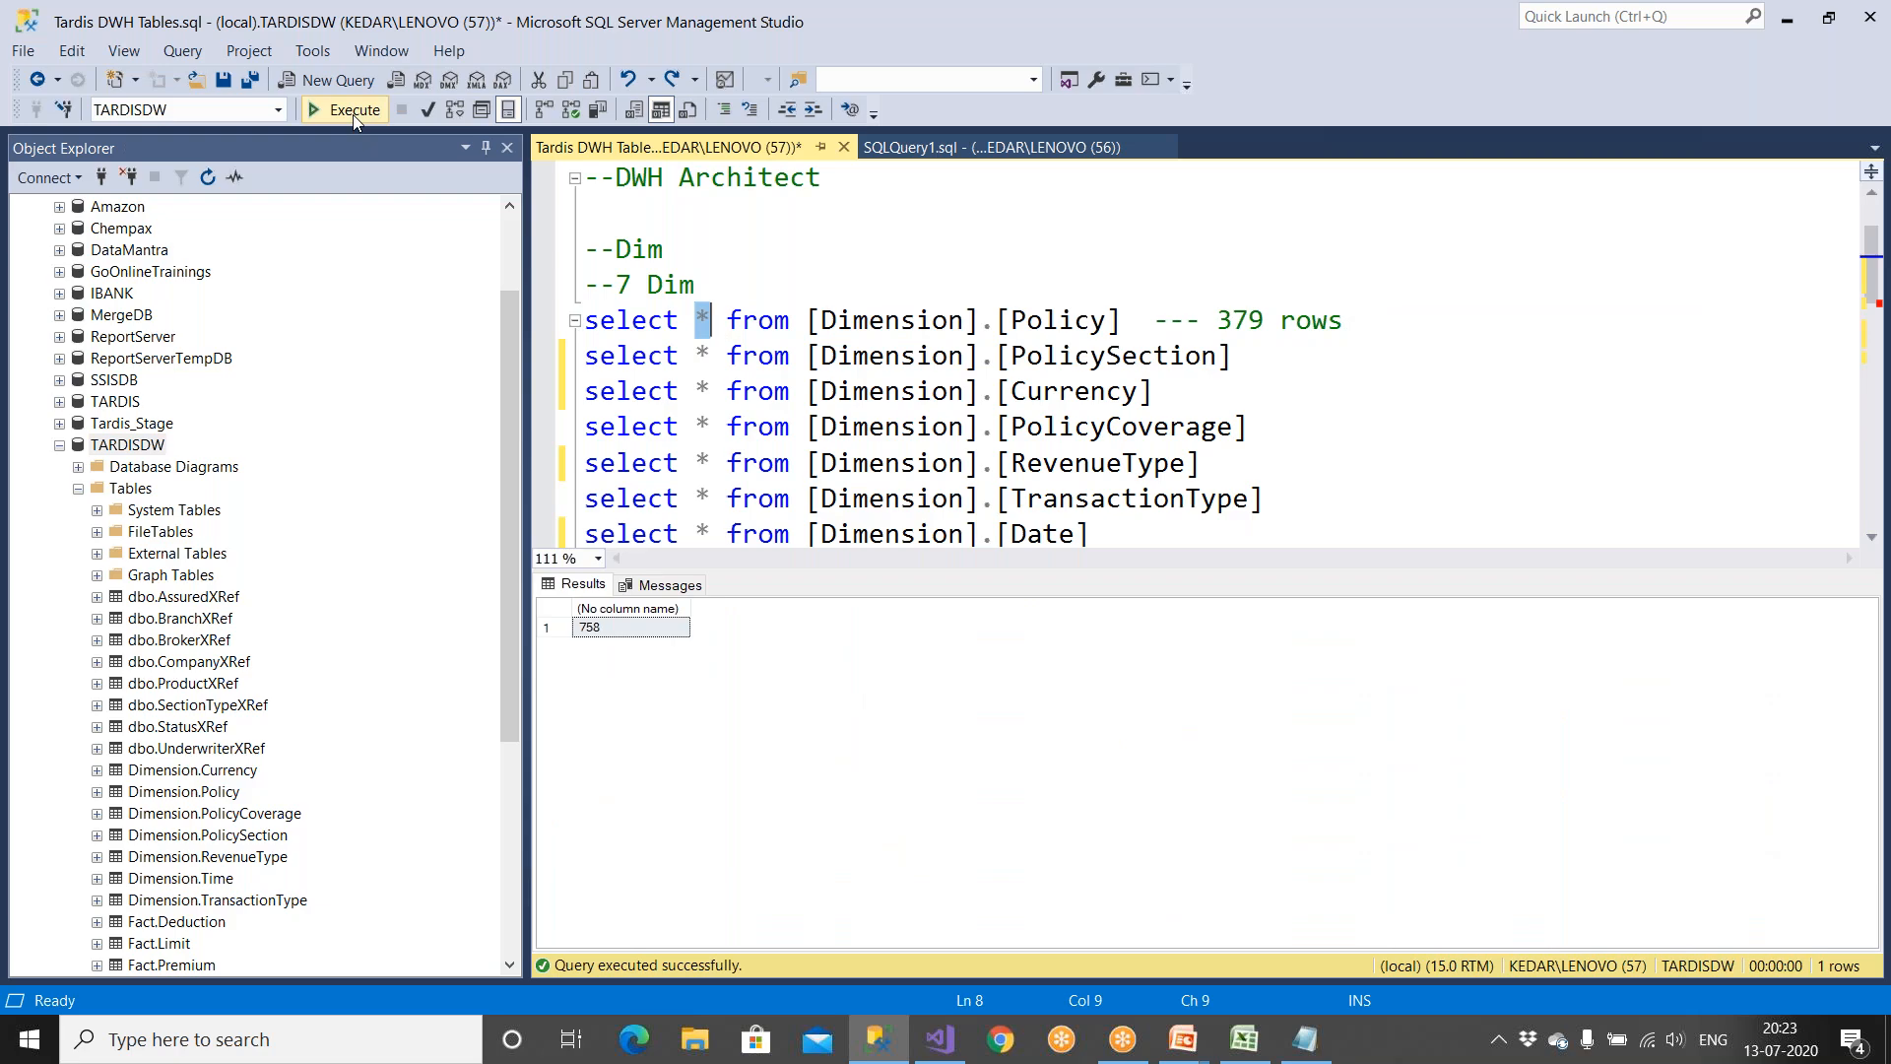
key("ctrl+z")
Step: Add the statement delete from [Dimension].[Policy] on a new line below the --7 Dim comment and highlight it
left_click(743, 288)
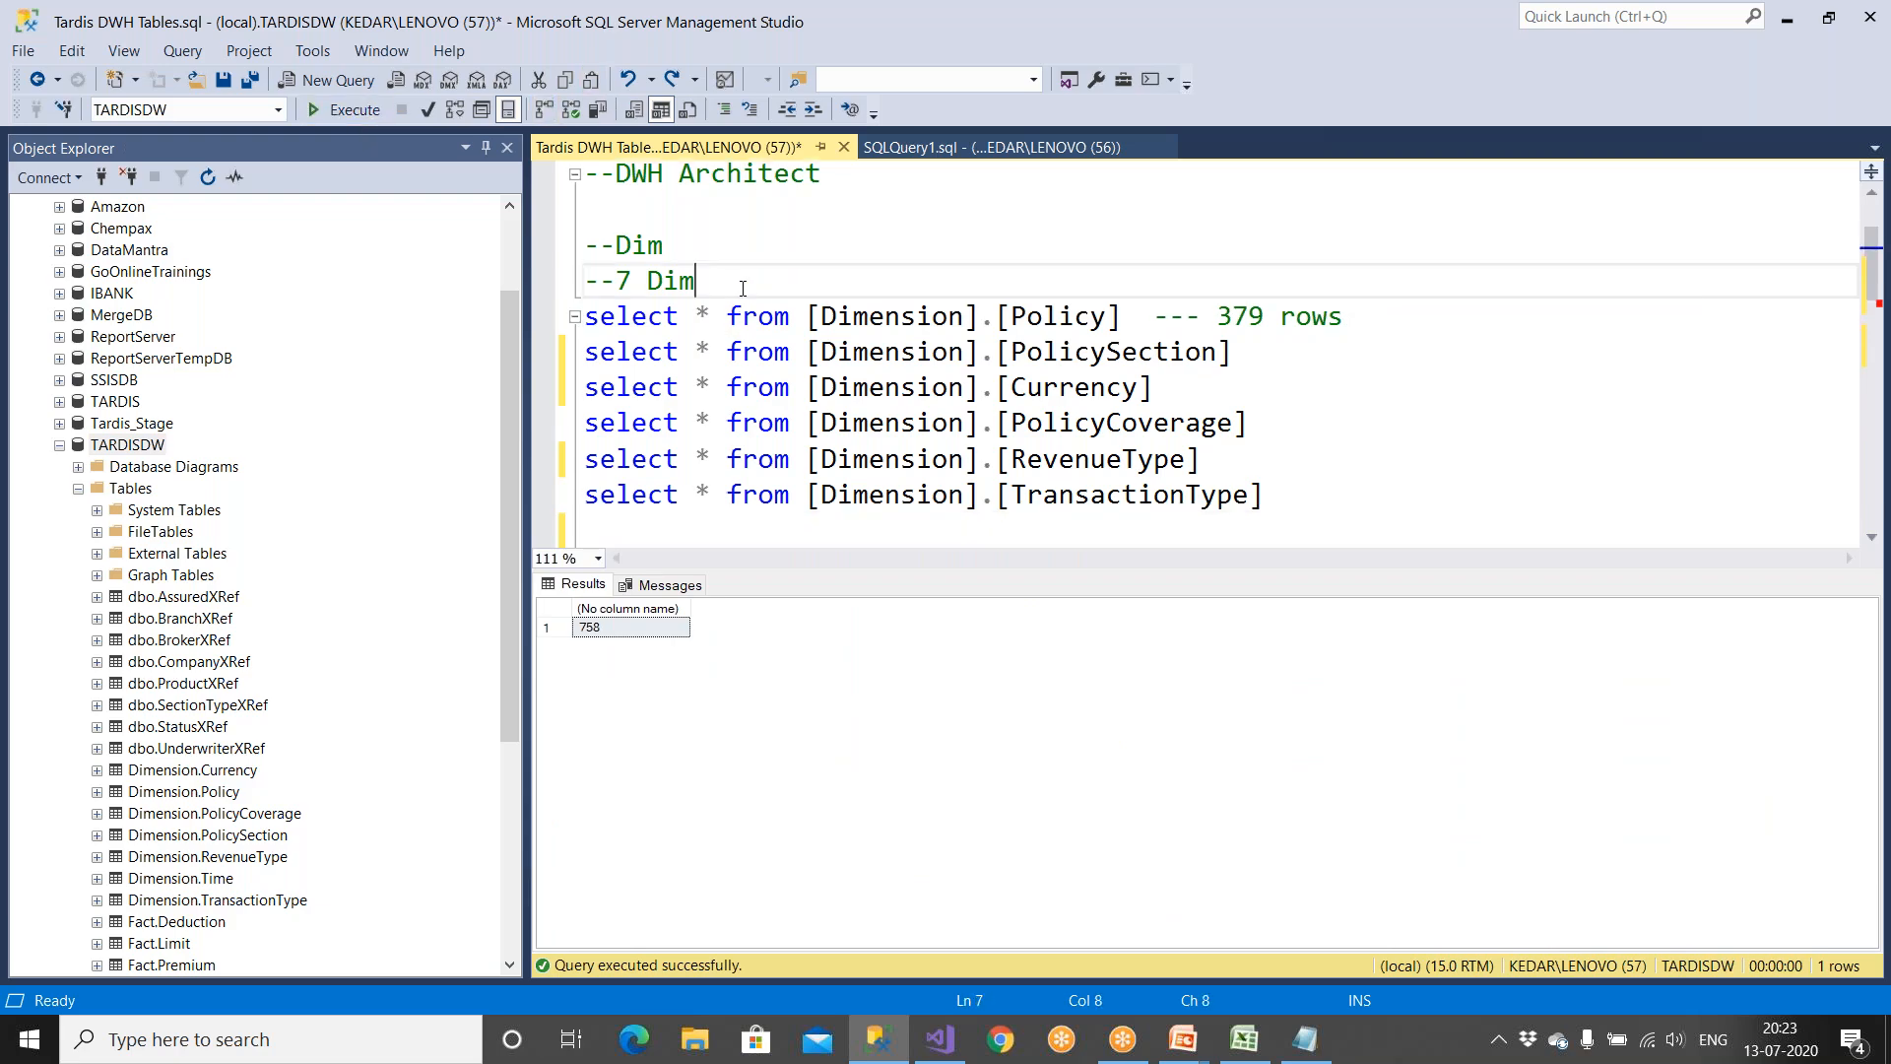
key("Return")
type("delete from")
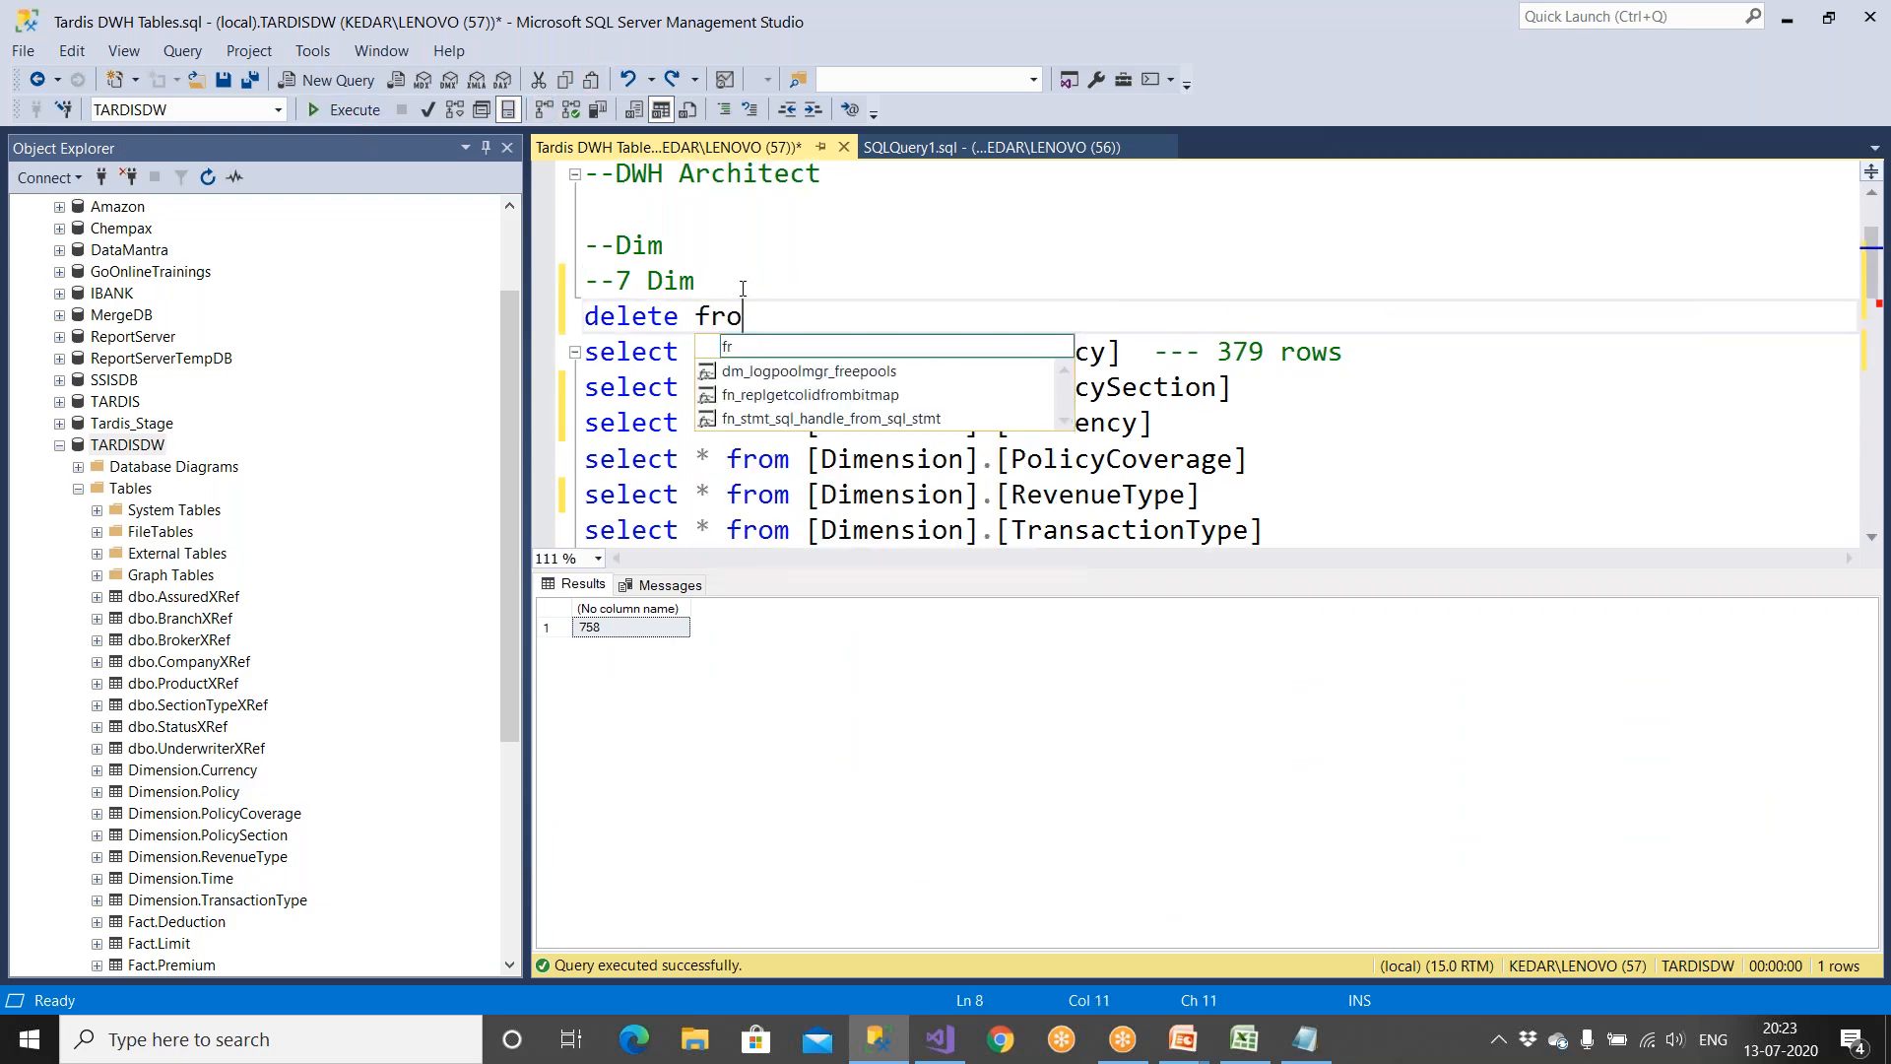
left_click_drag(807, 352, 1123, 348)
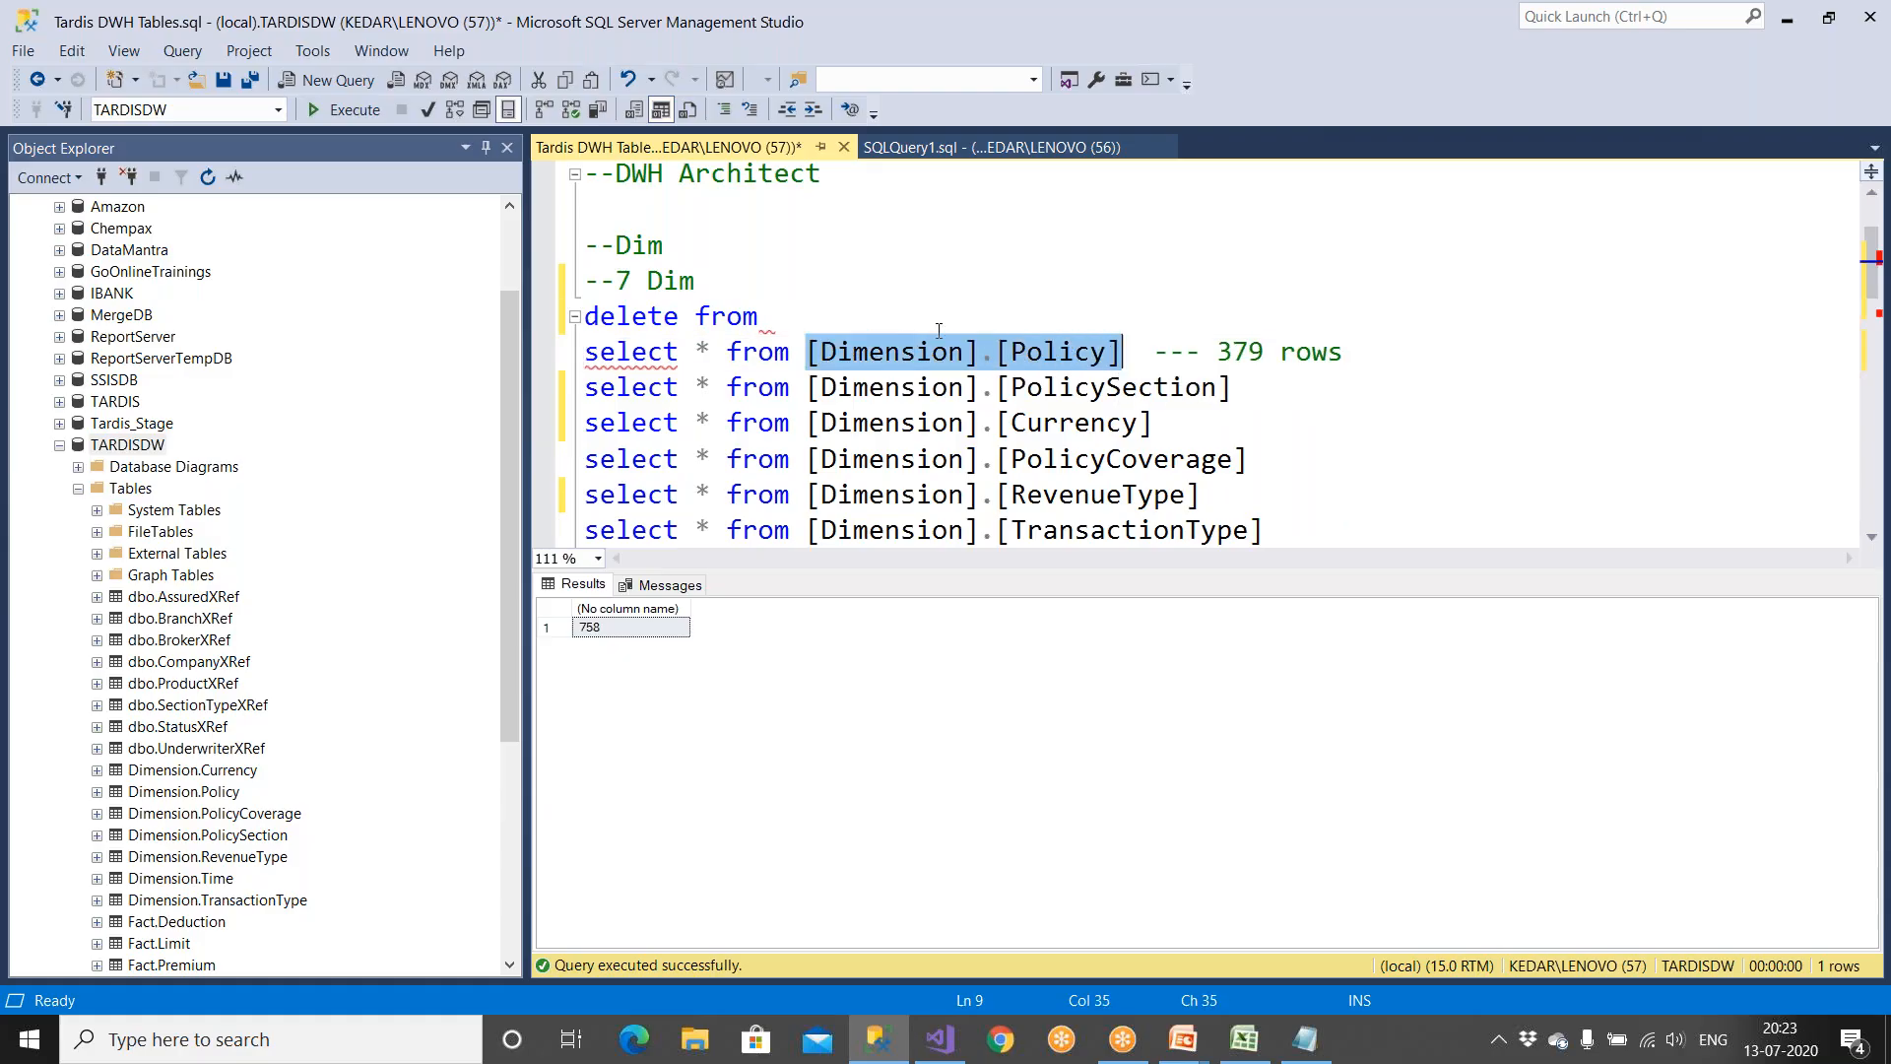
left_click(837, 318)
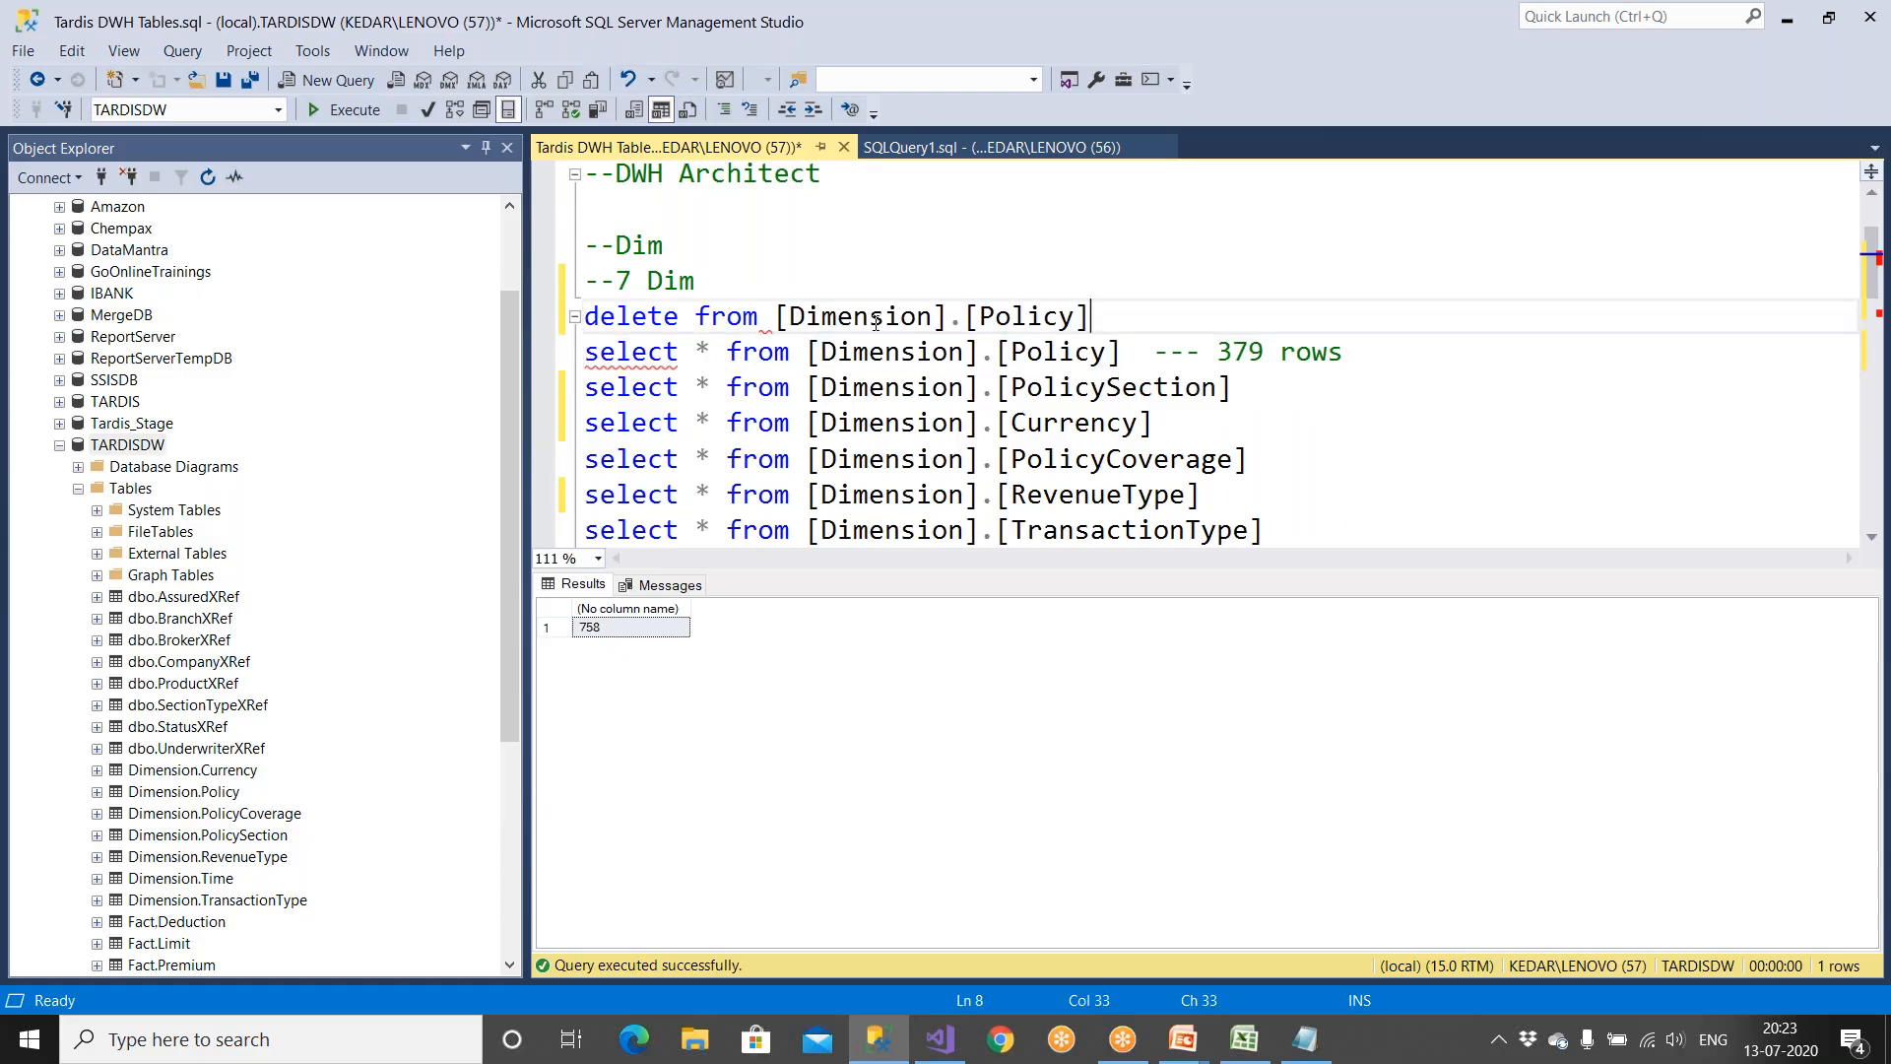
key("shift+ctrl+Left")
key("shift+ctrl+Left")
key("shift+ctrl+Left")
key("shift+ctrl+Left")
key("shift+ctrl+Left")
key("shift+ctrl+Left")
key("shift+ctrl+Left")
key("shift+ctrl+Left")
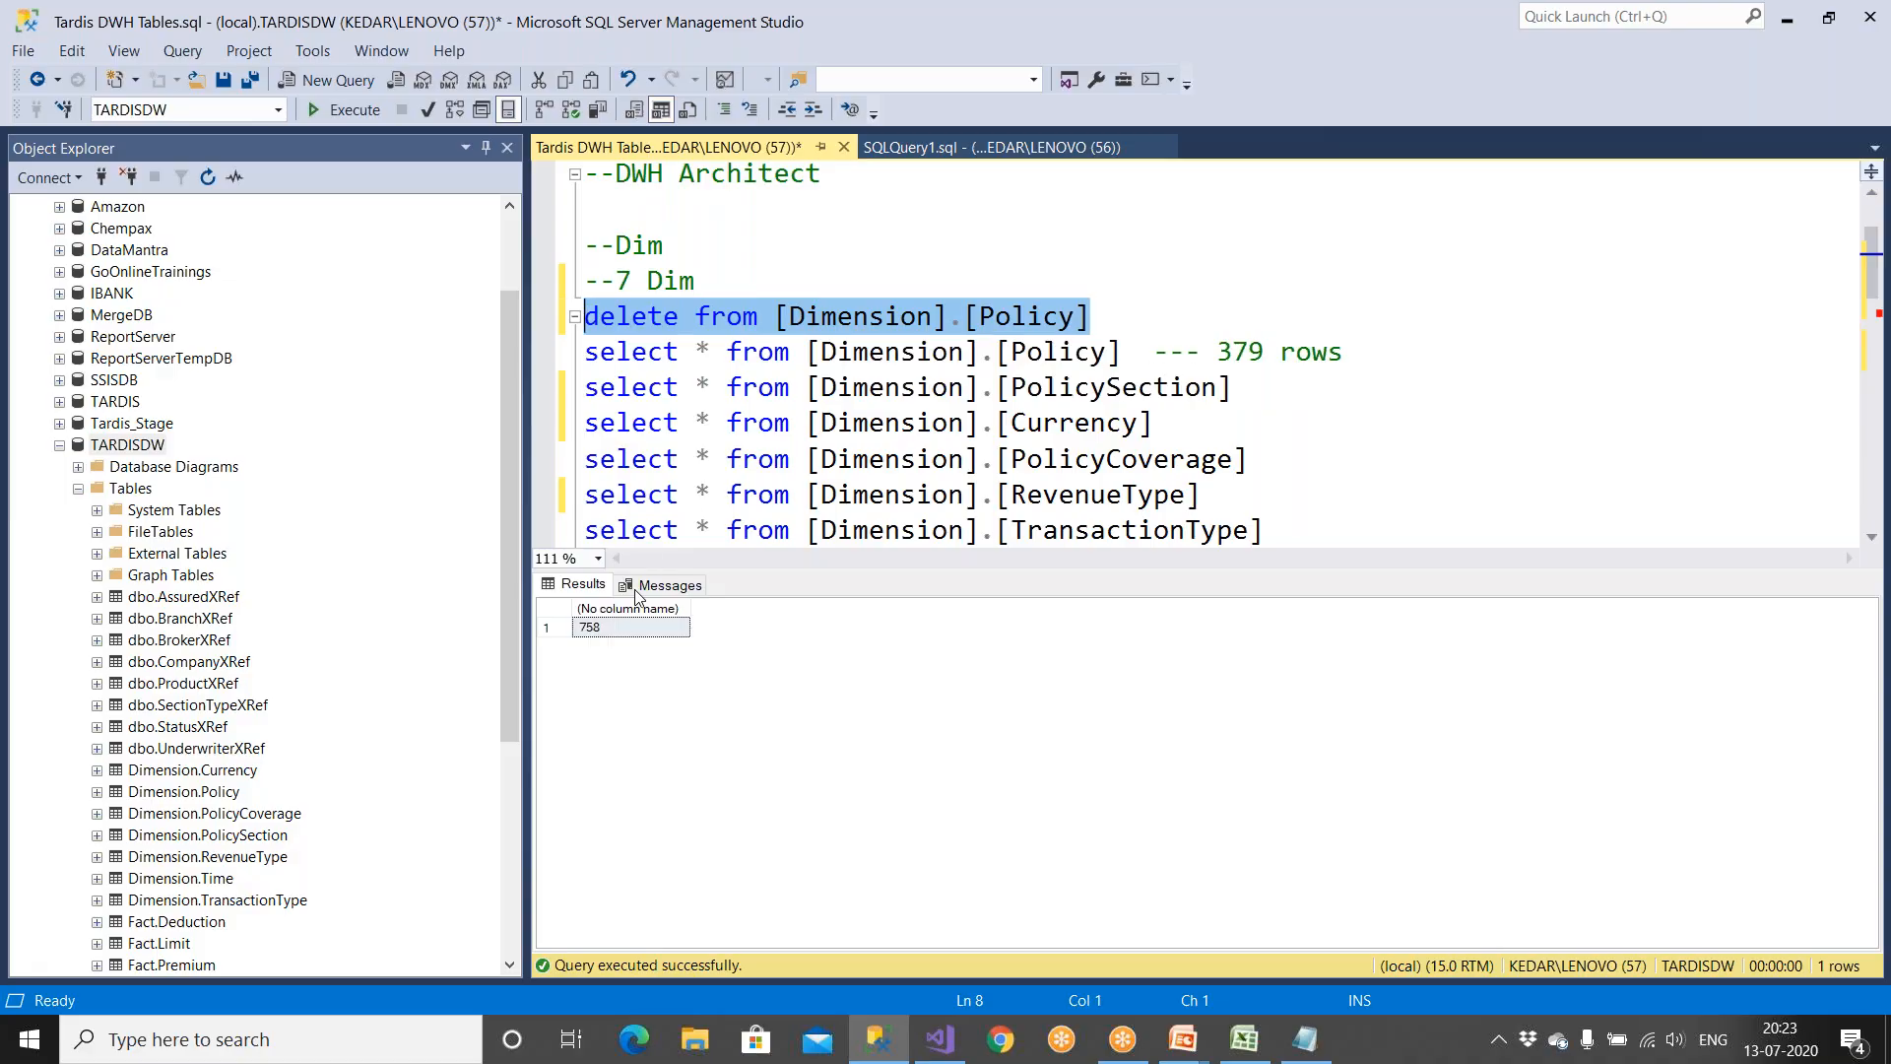
Step: Append the comment --758 after the 379 rows note on the [Dimension].[Policy] select line
left_click(626, 632)
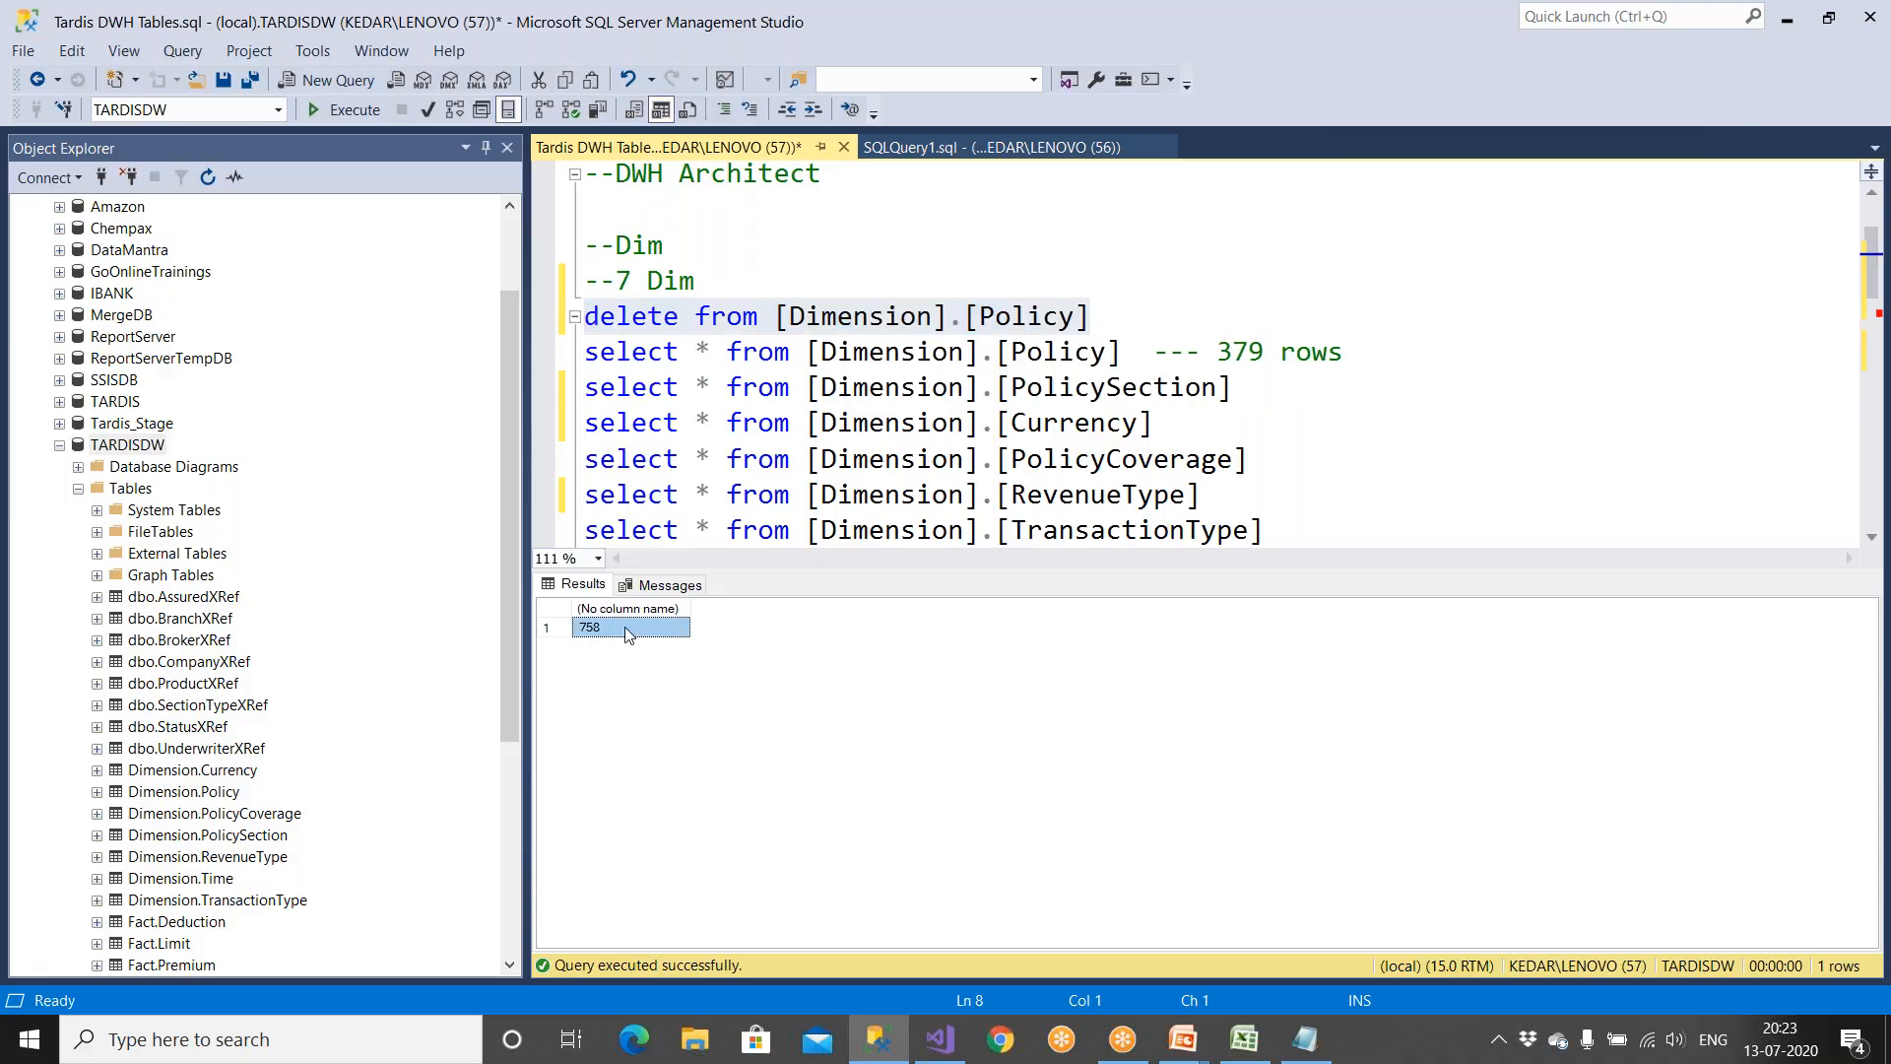
left_click(1376, 369)
type("--758")
Step: Try to run delete from [Dimension].[Policy] and examine the returned message, splitting its long line and enlarging the text
left_click_drag(1093, 316, 488, 328)
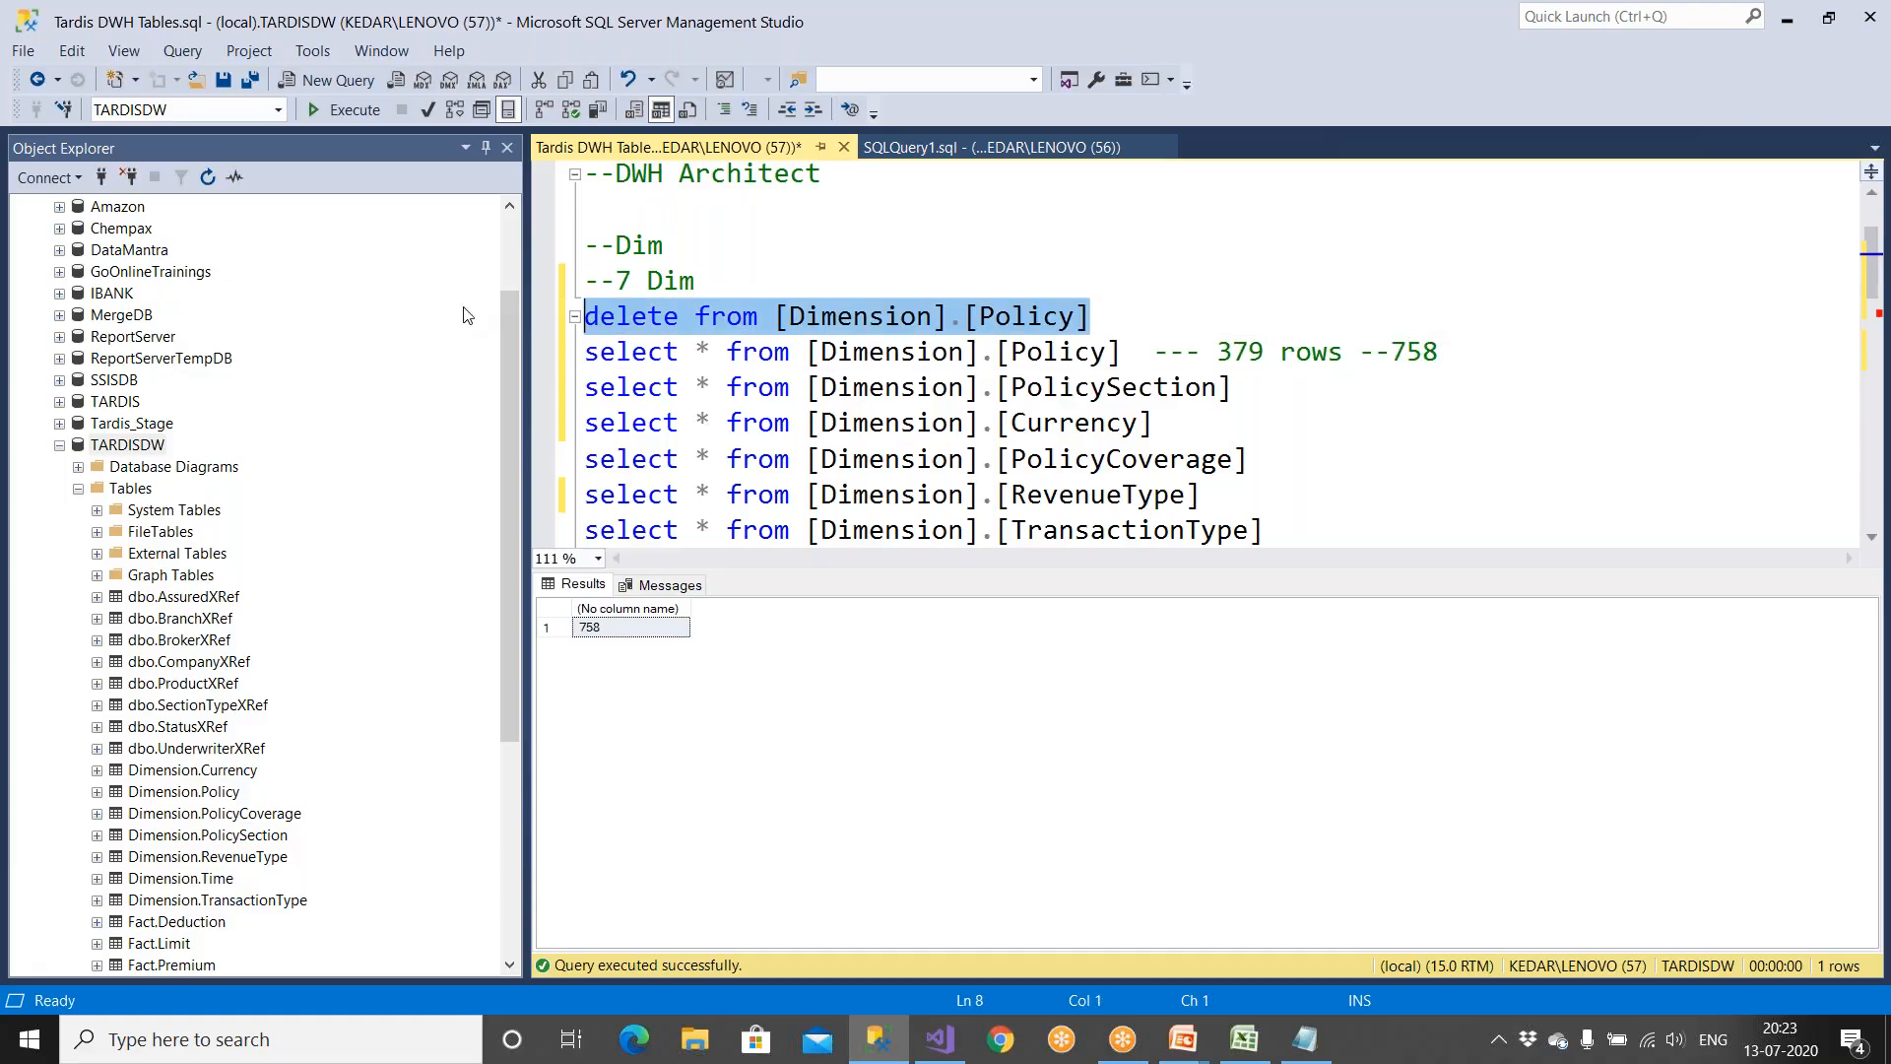
left_click(359, 117)
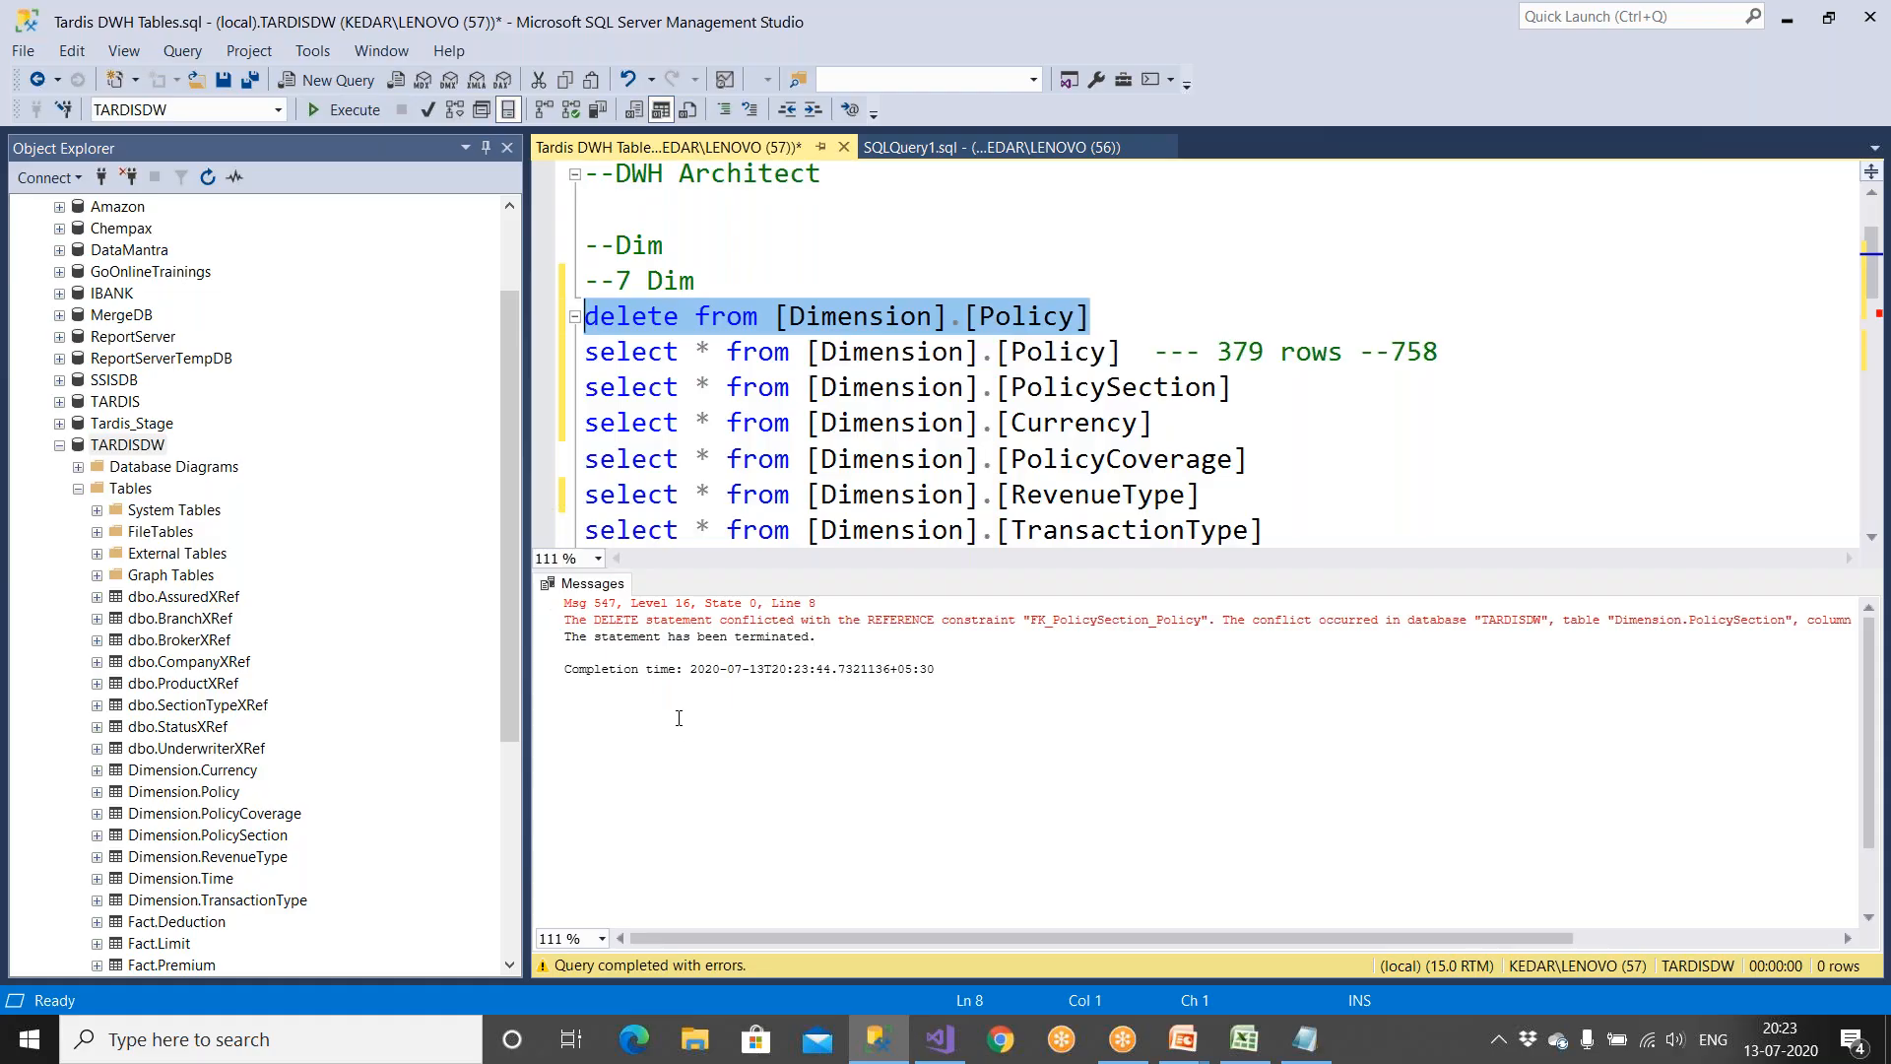
scroll(679, 718, "up", 8, "ctrl")
left_click_drag(803, 662, 1282, 670)
scroll(1282, 669, "down", 8, "ctrl")
left_click(1218, 621)
key("Return")
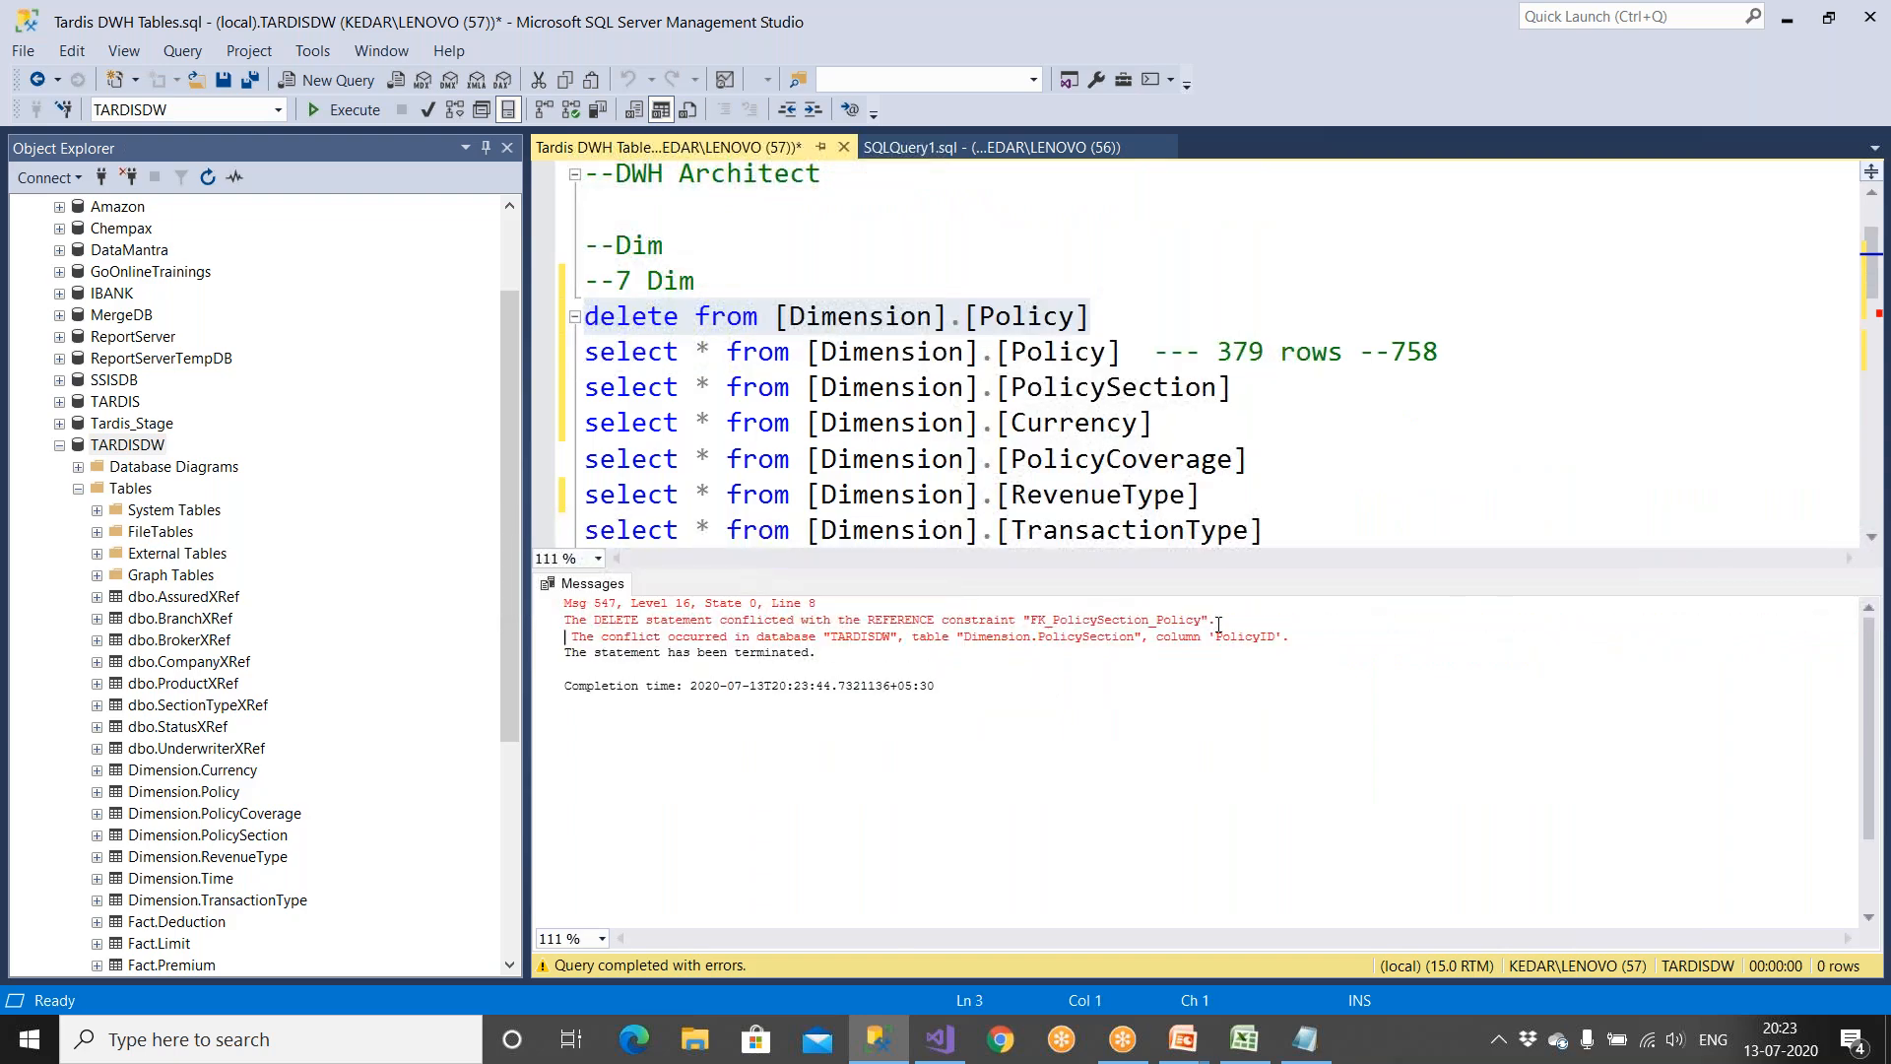
scroll(1218, 665, "up", 5, "ctrl")
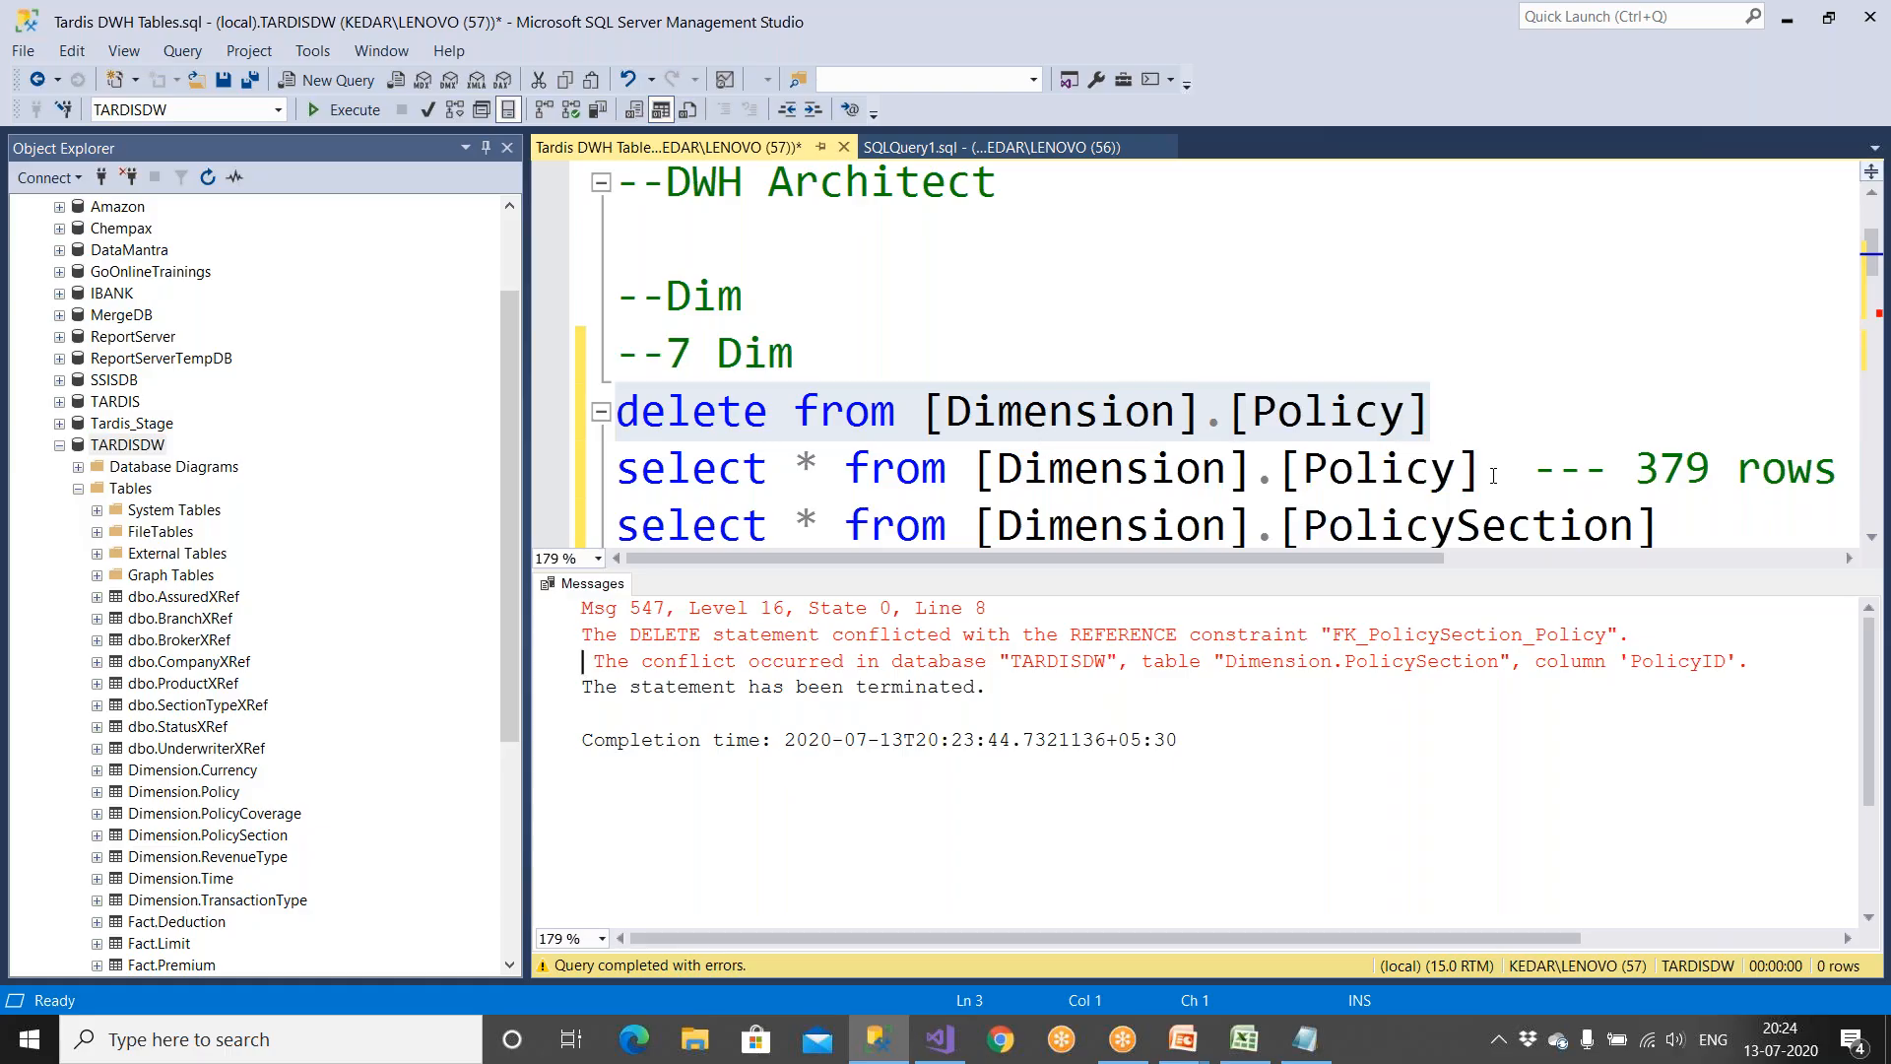
Step: Rerun the select on [Dimension].[Policy] and highlight the from [Dimension].[Policy] part of the delete statement
left_click_drag(1487, 471, 616, 469)
left_click(339, 110)
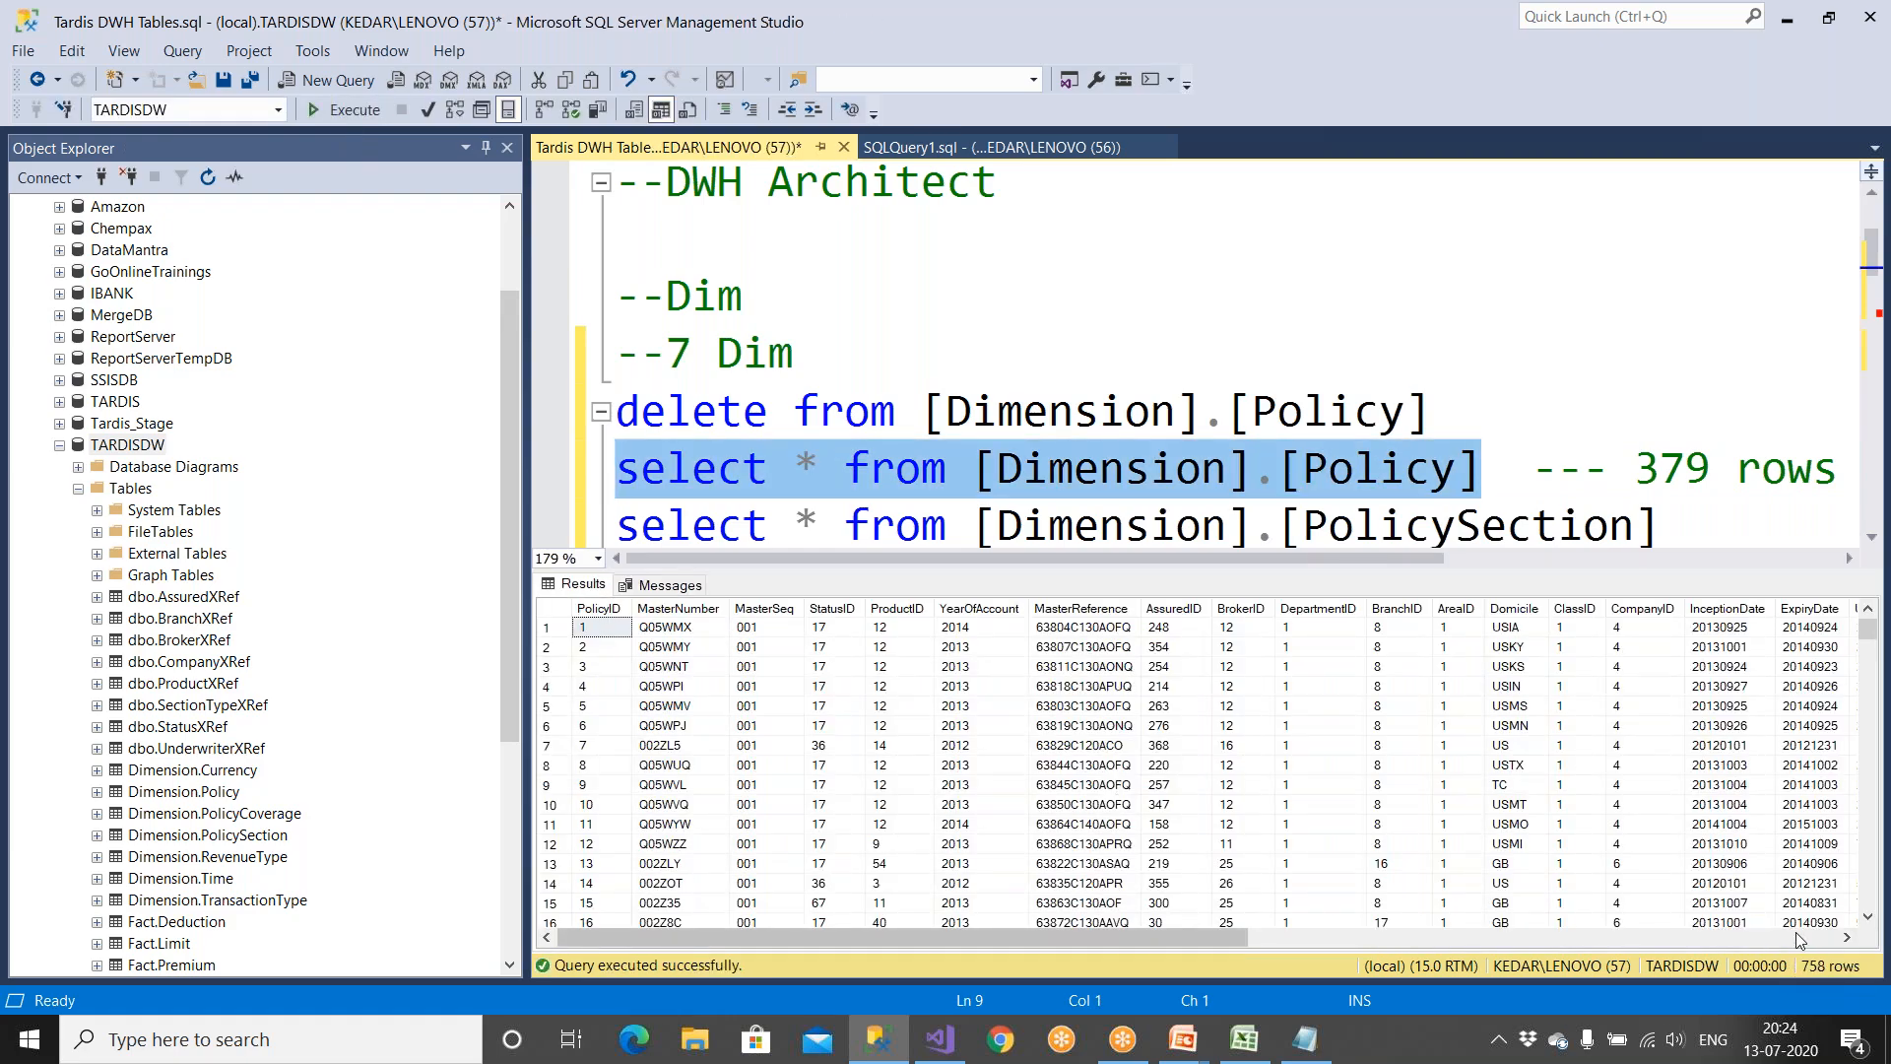
left_click(1049, 413)
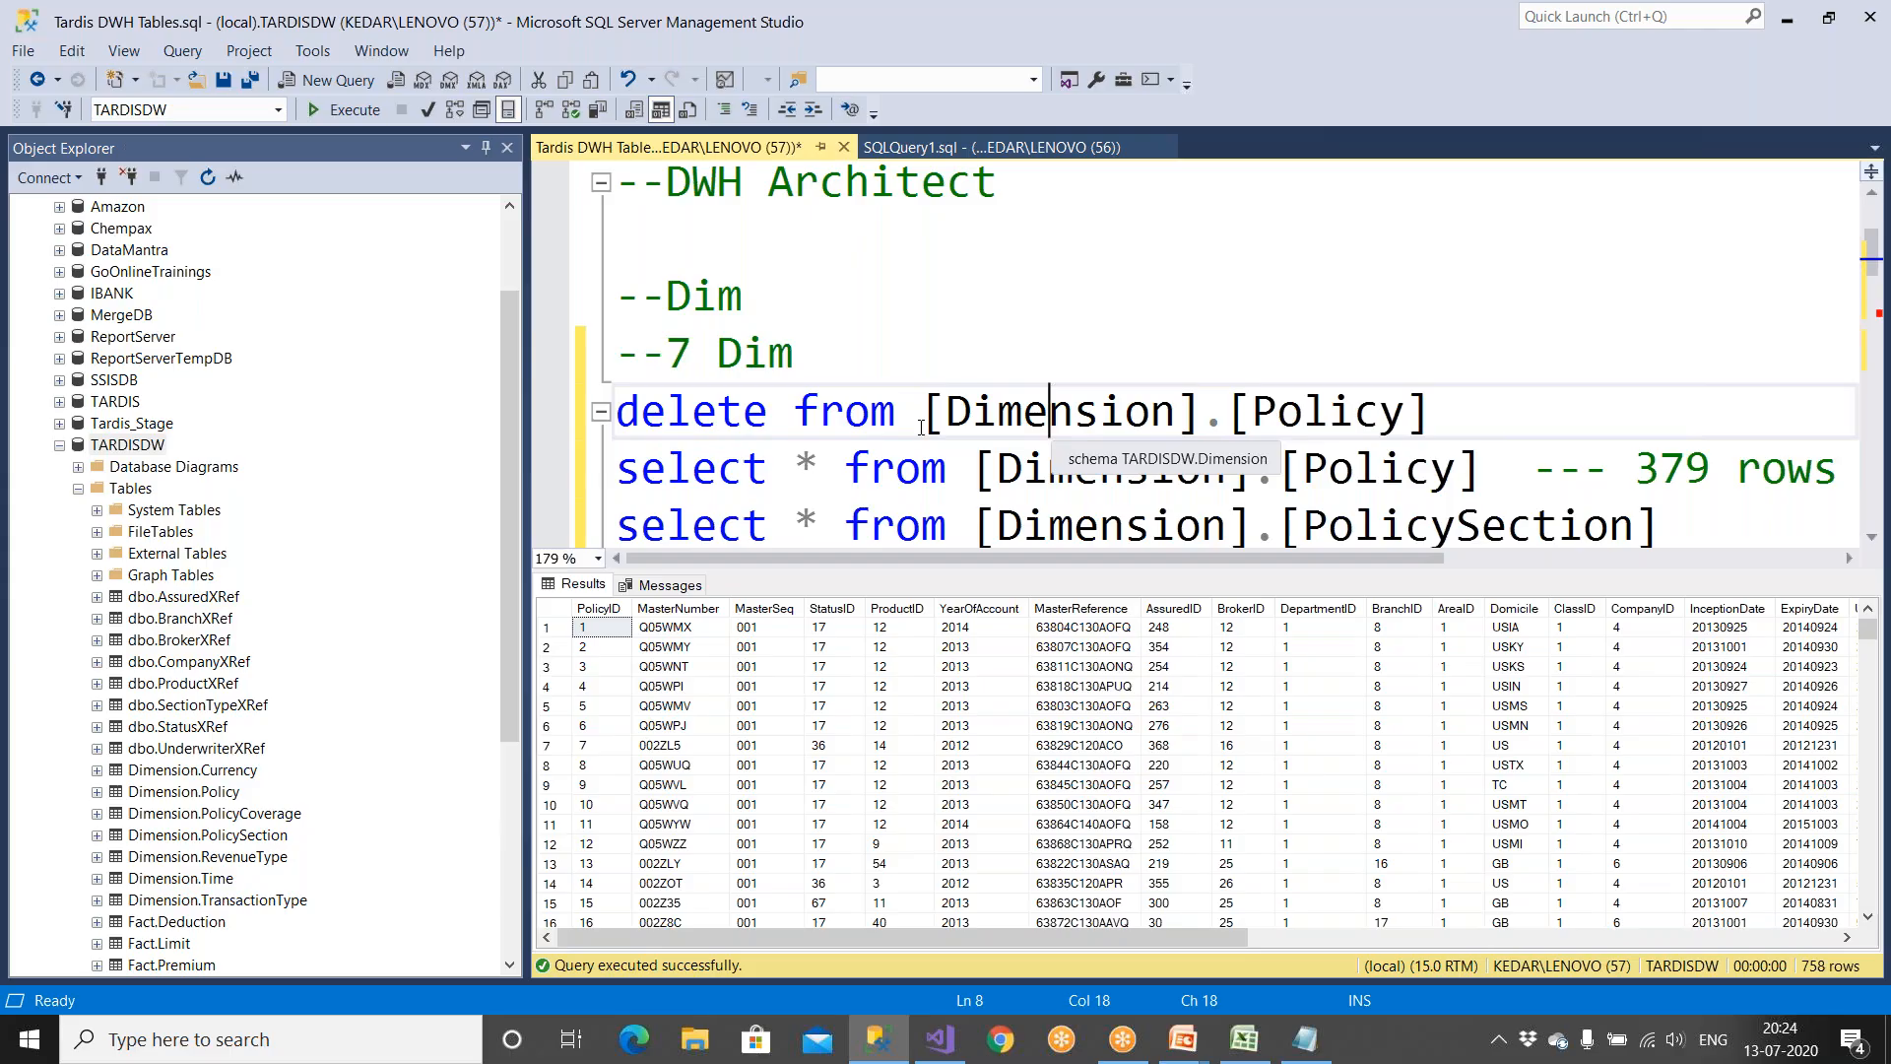
left_click_drag(792, 419, 1449, 431)
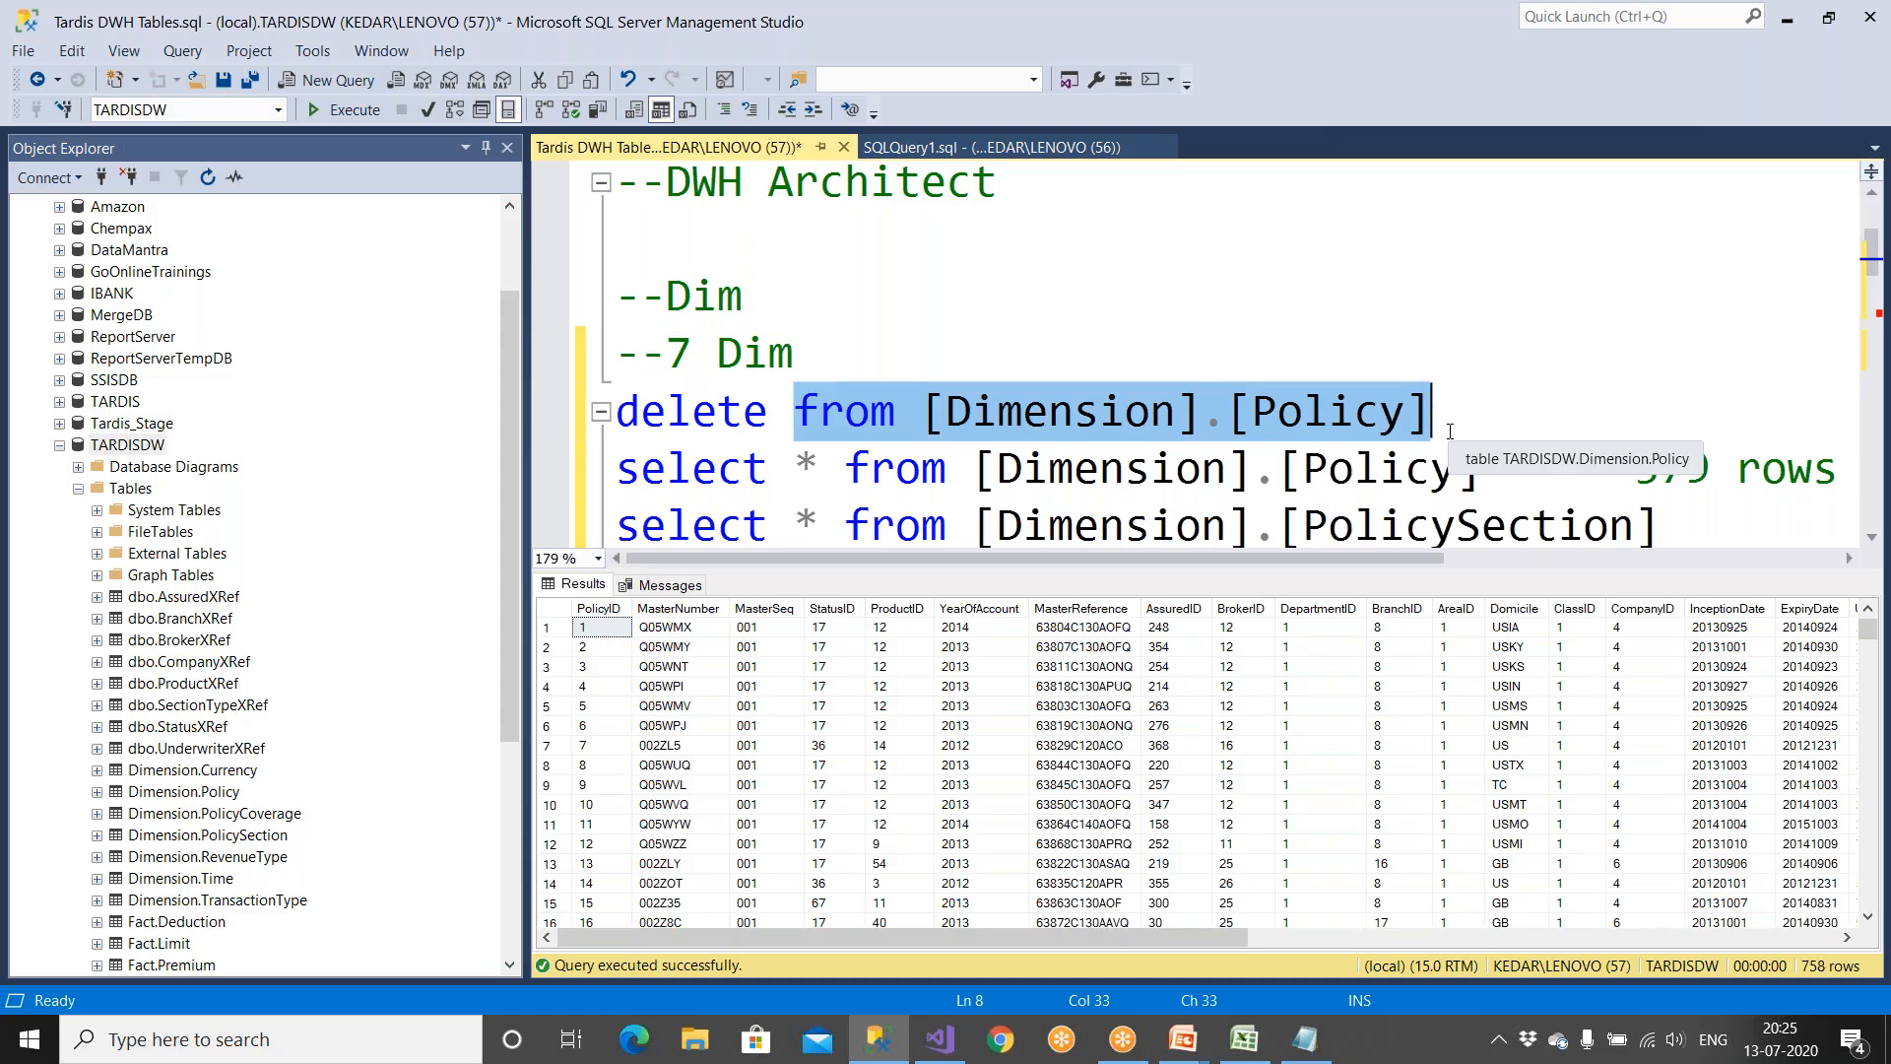
Step: Save the Tardis DWH Tables.sql script and close both open query documents
left_click(139, 449)
left_click(934, 249)
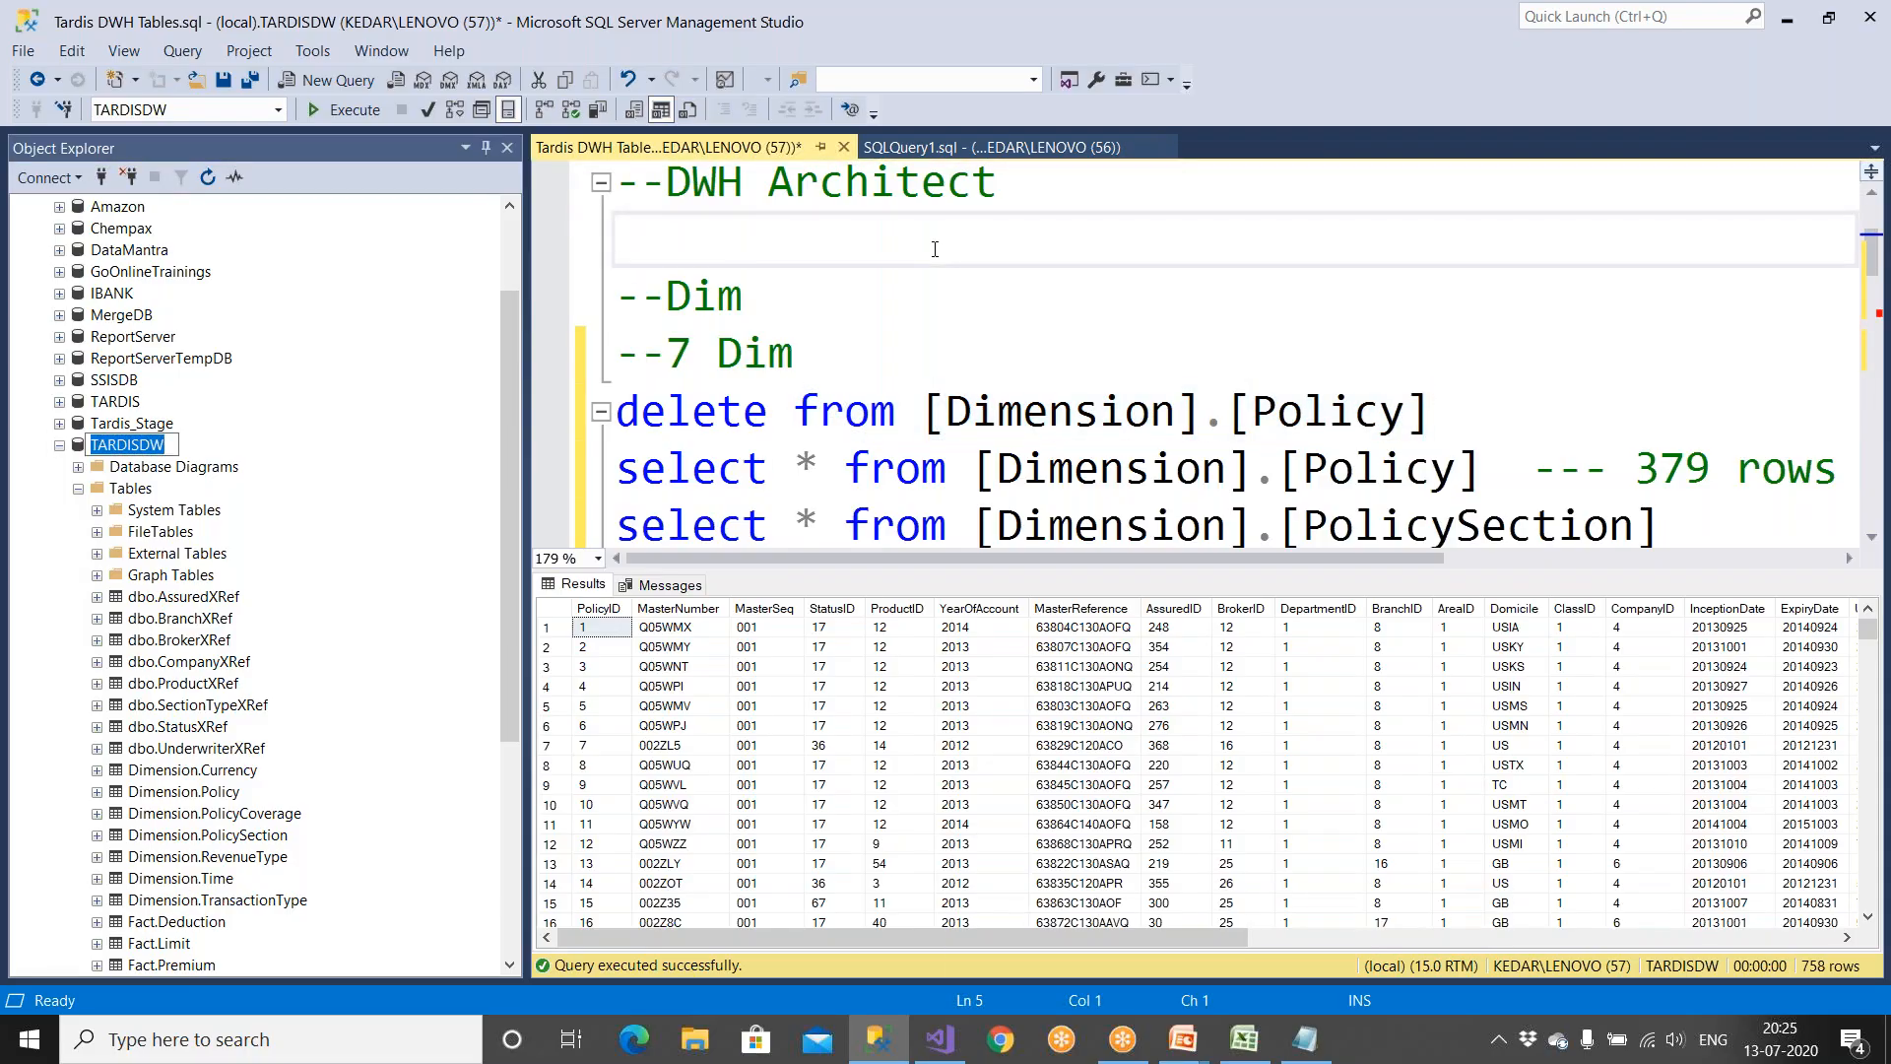
key("ctrl+s")
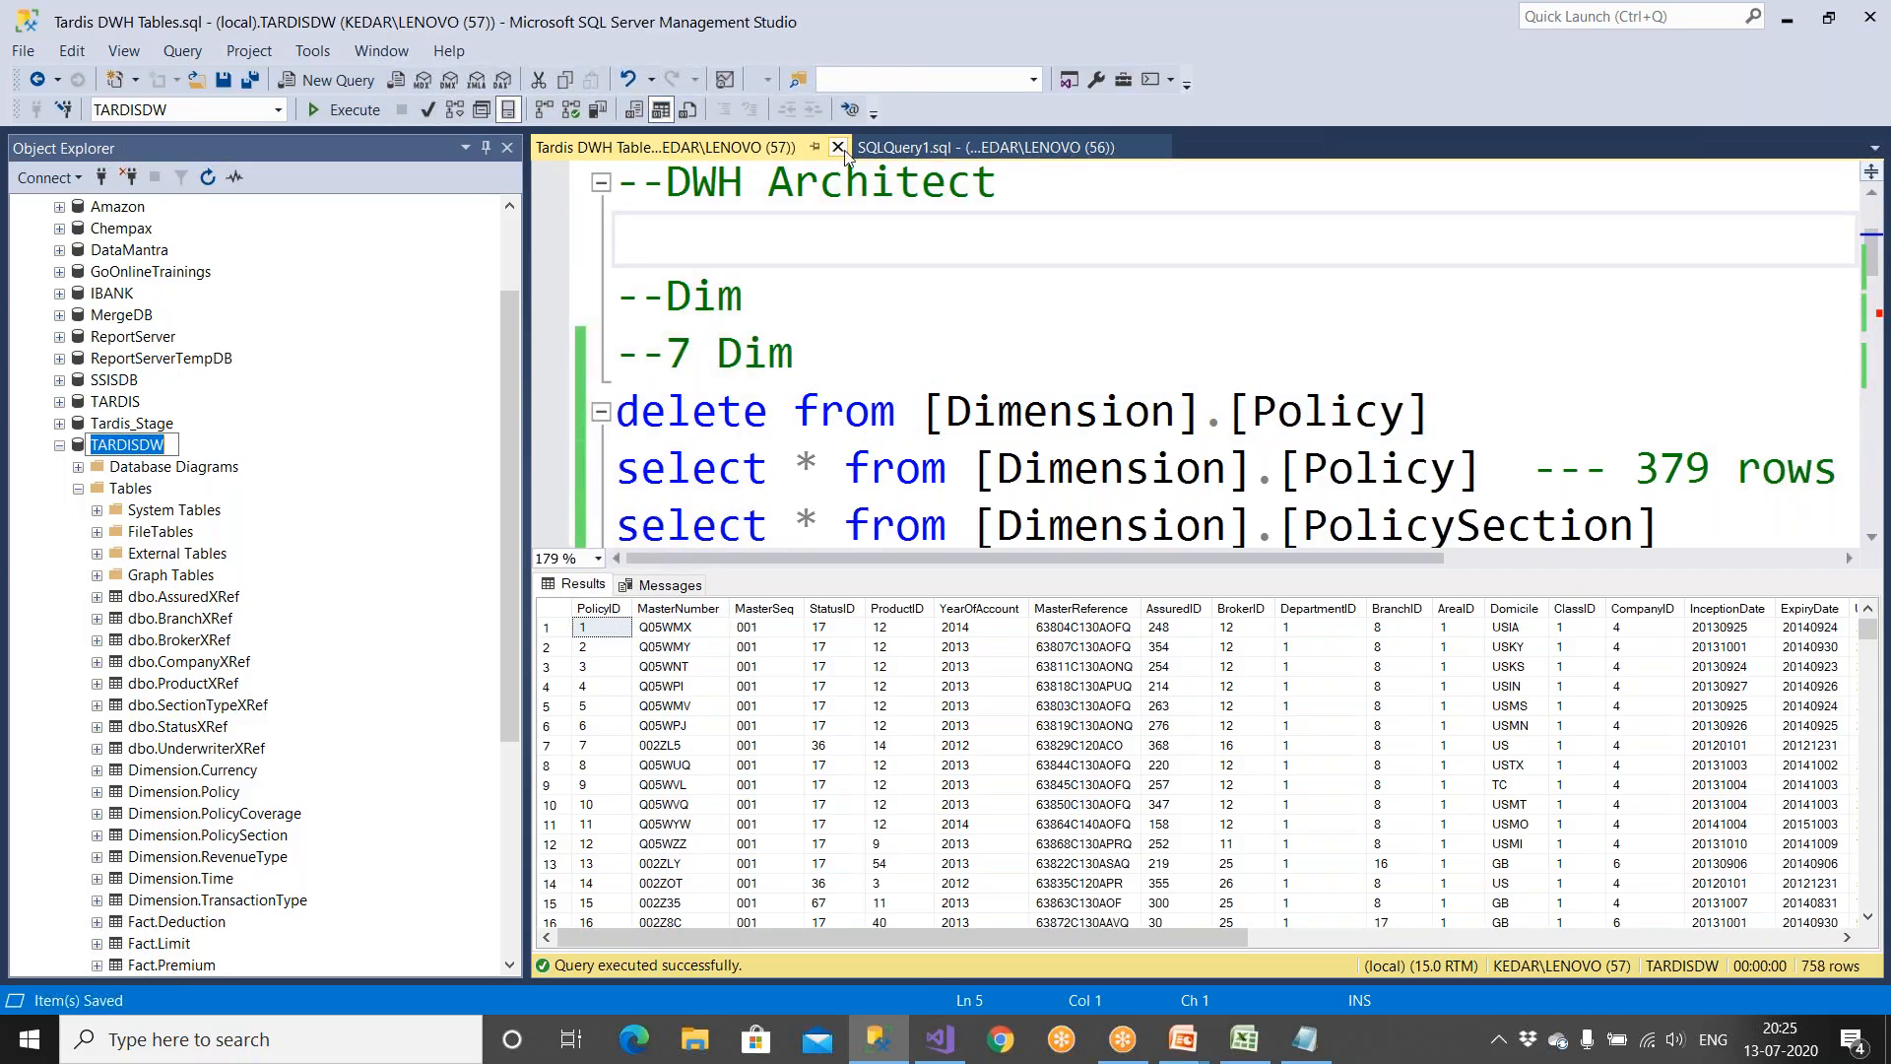
left_click(843, 147)
left_click(835, 147)
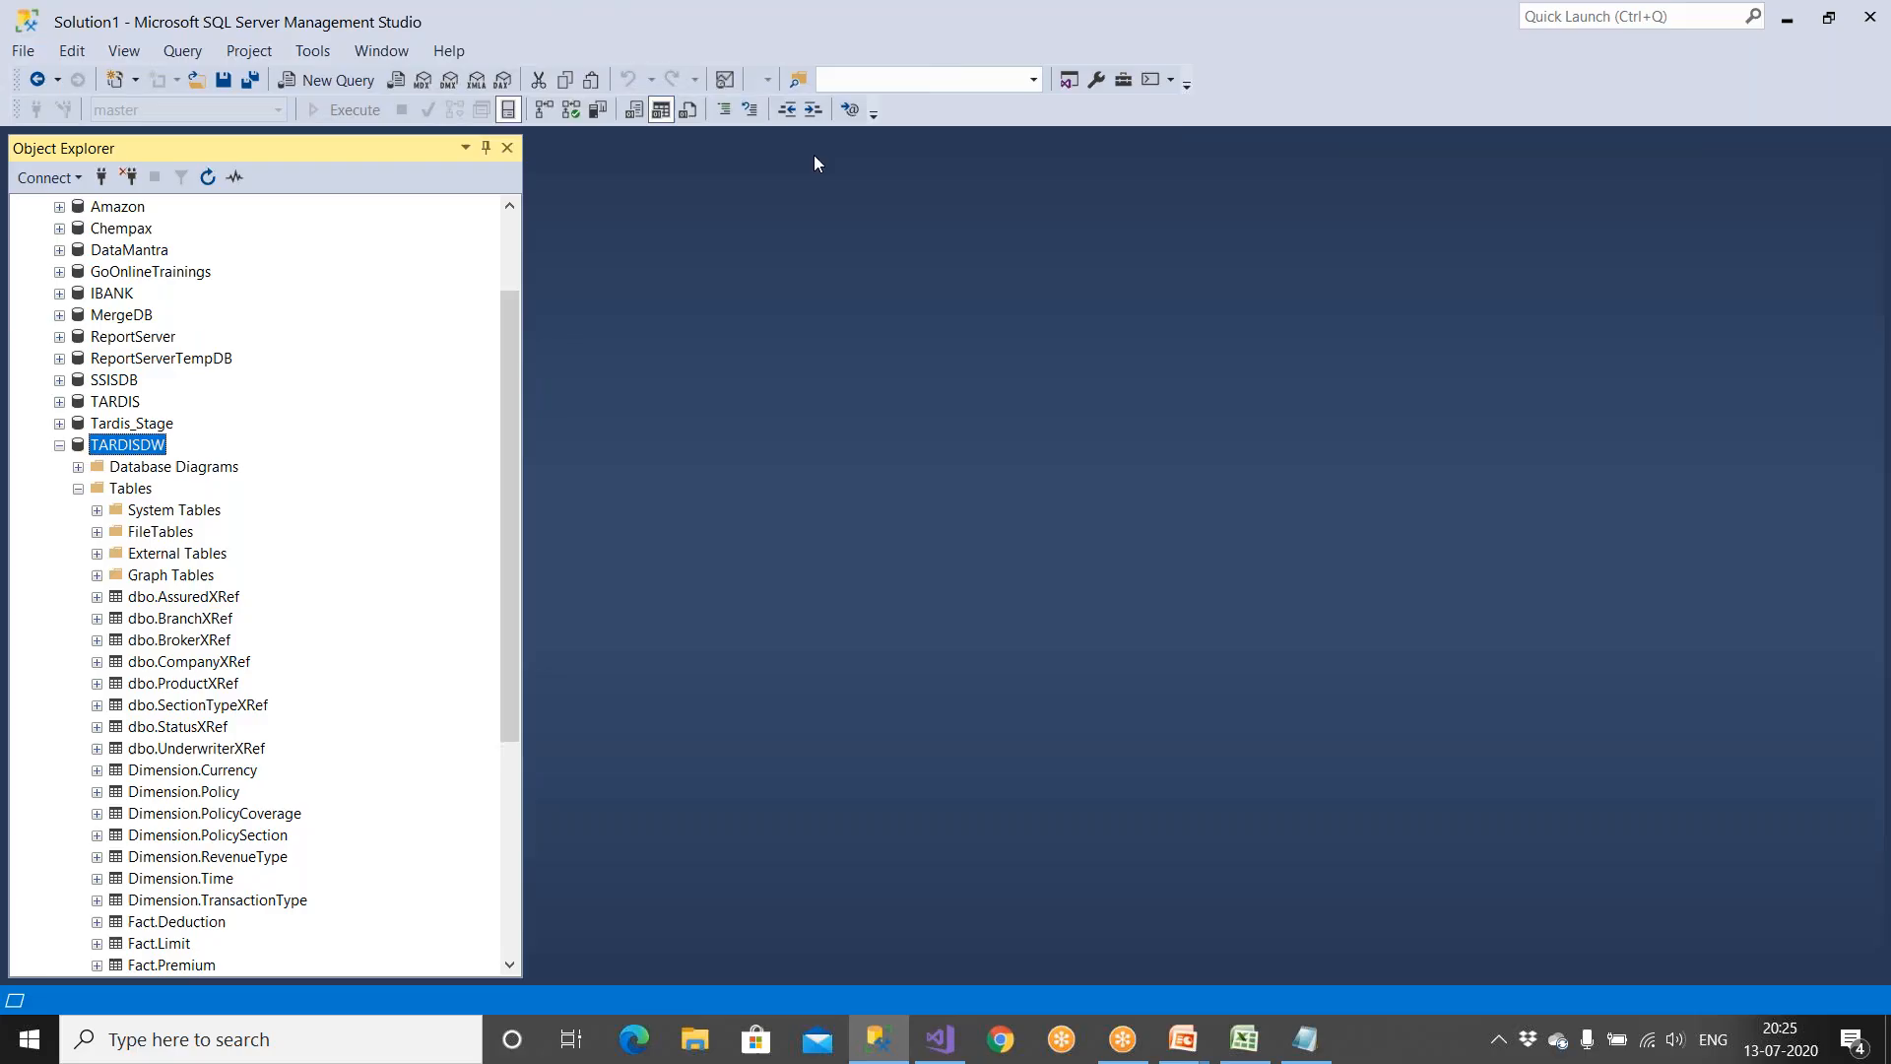
Step: Delete the TARDISDW database with the option to close existing connections enabled
left_click(60, 446)
right_click(117, 579)
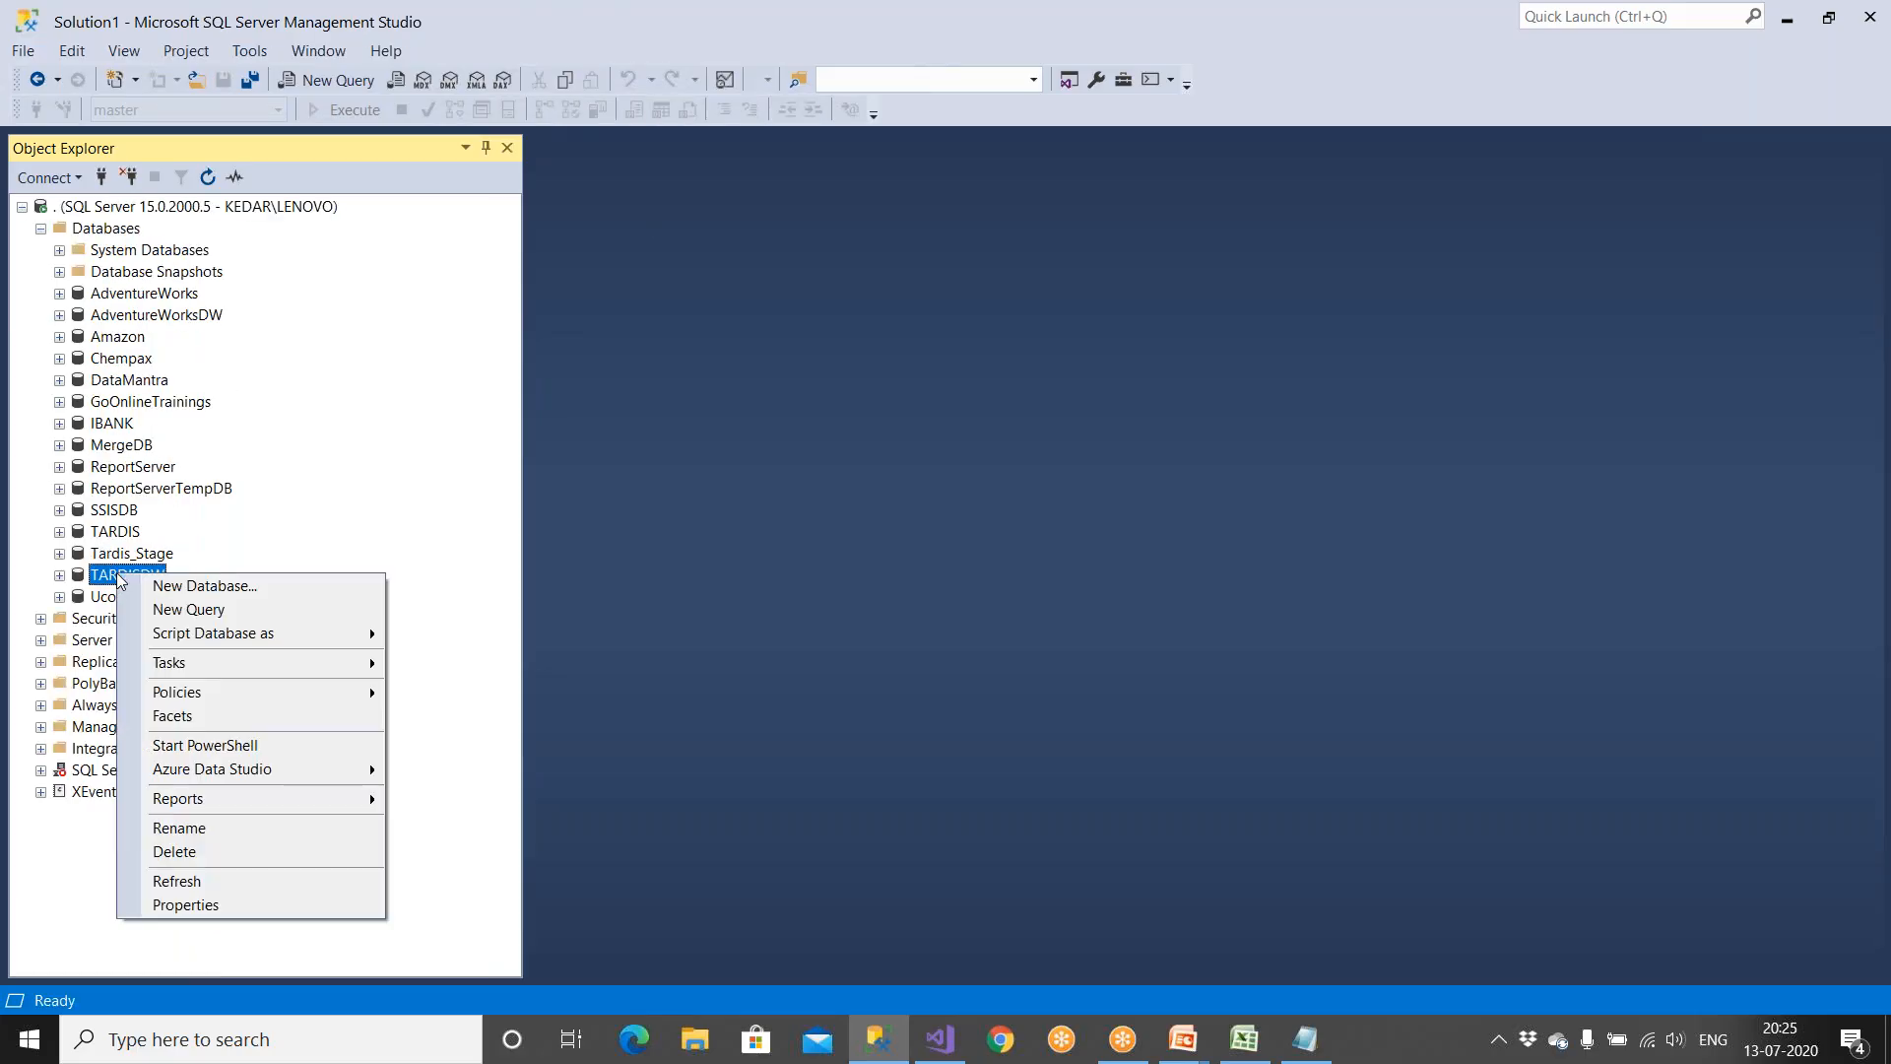
left_click(202, 849)
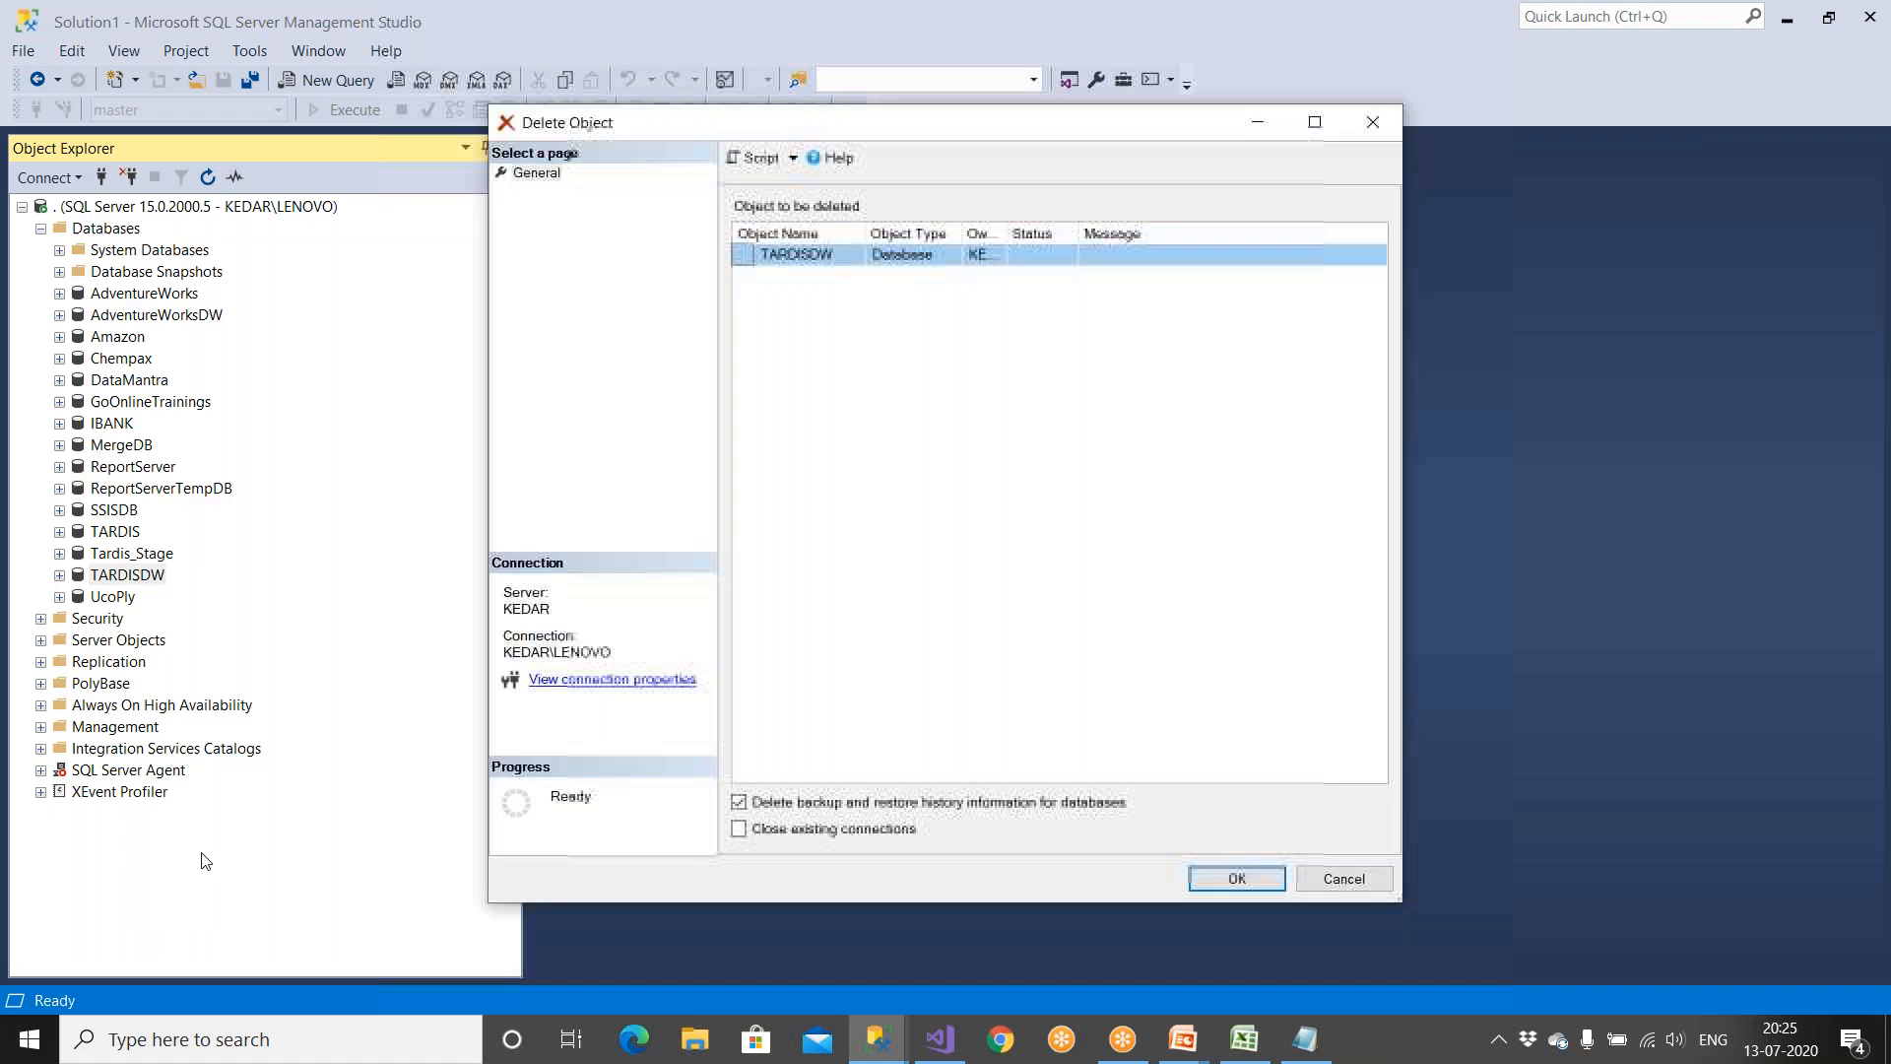
left_click(877, 832)
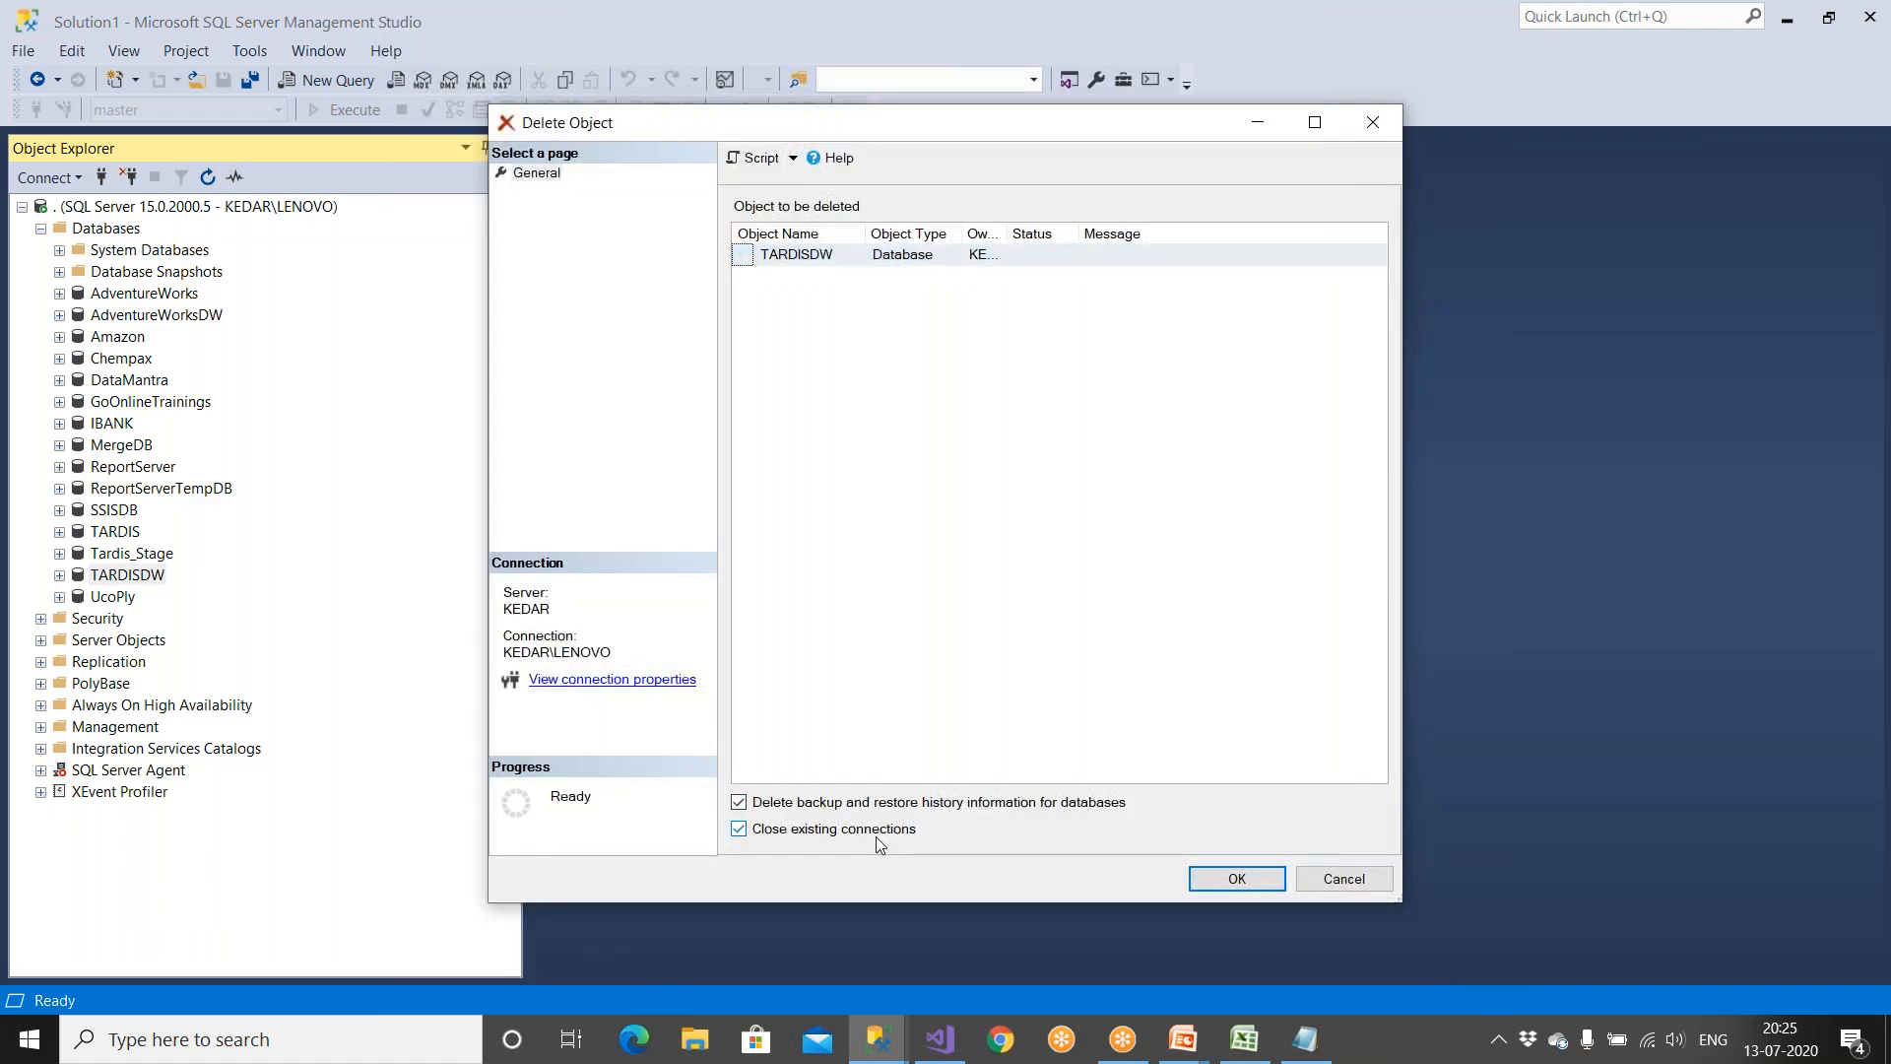
left_click(1217, 876)
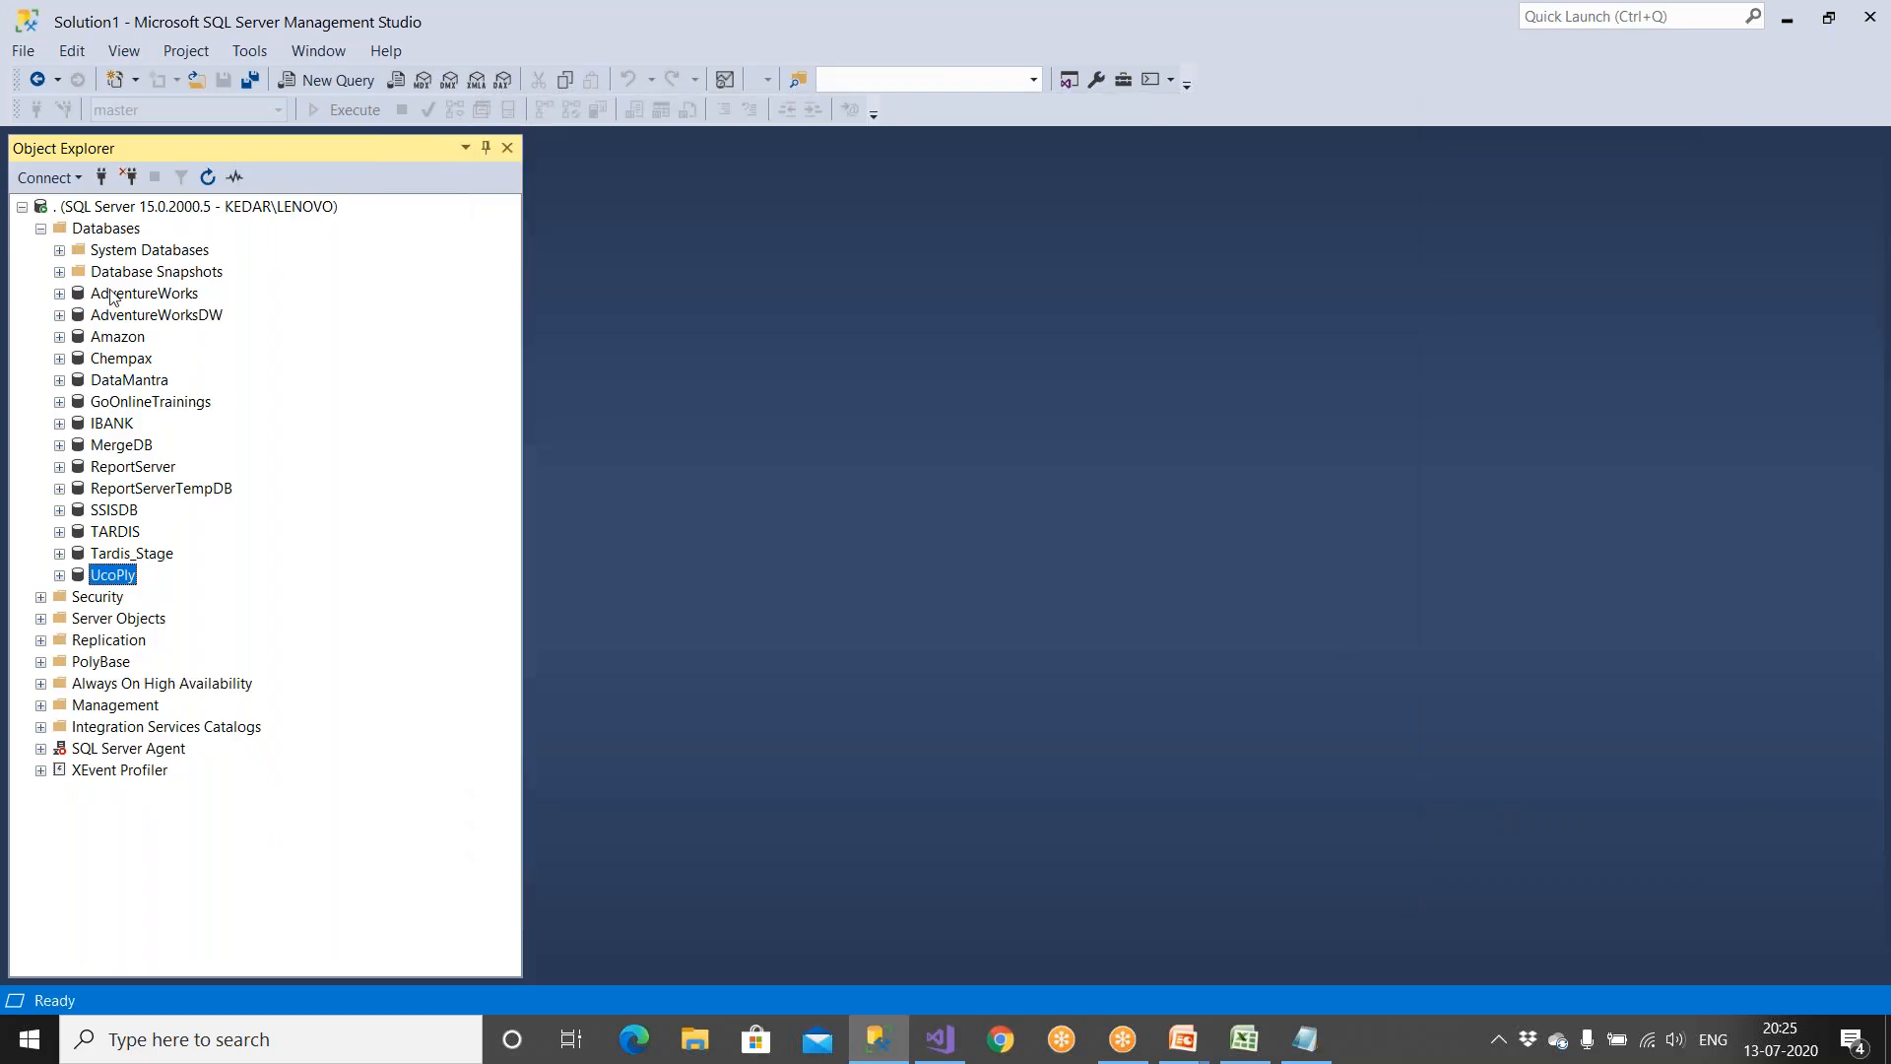
Step: Start a database restore with a device as the source and begin adding a backup file to its backup media
left_click(115, 231)
right_click(116, 234)
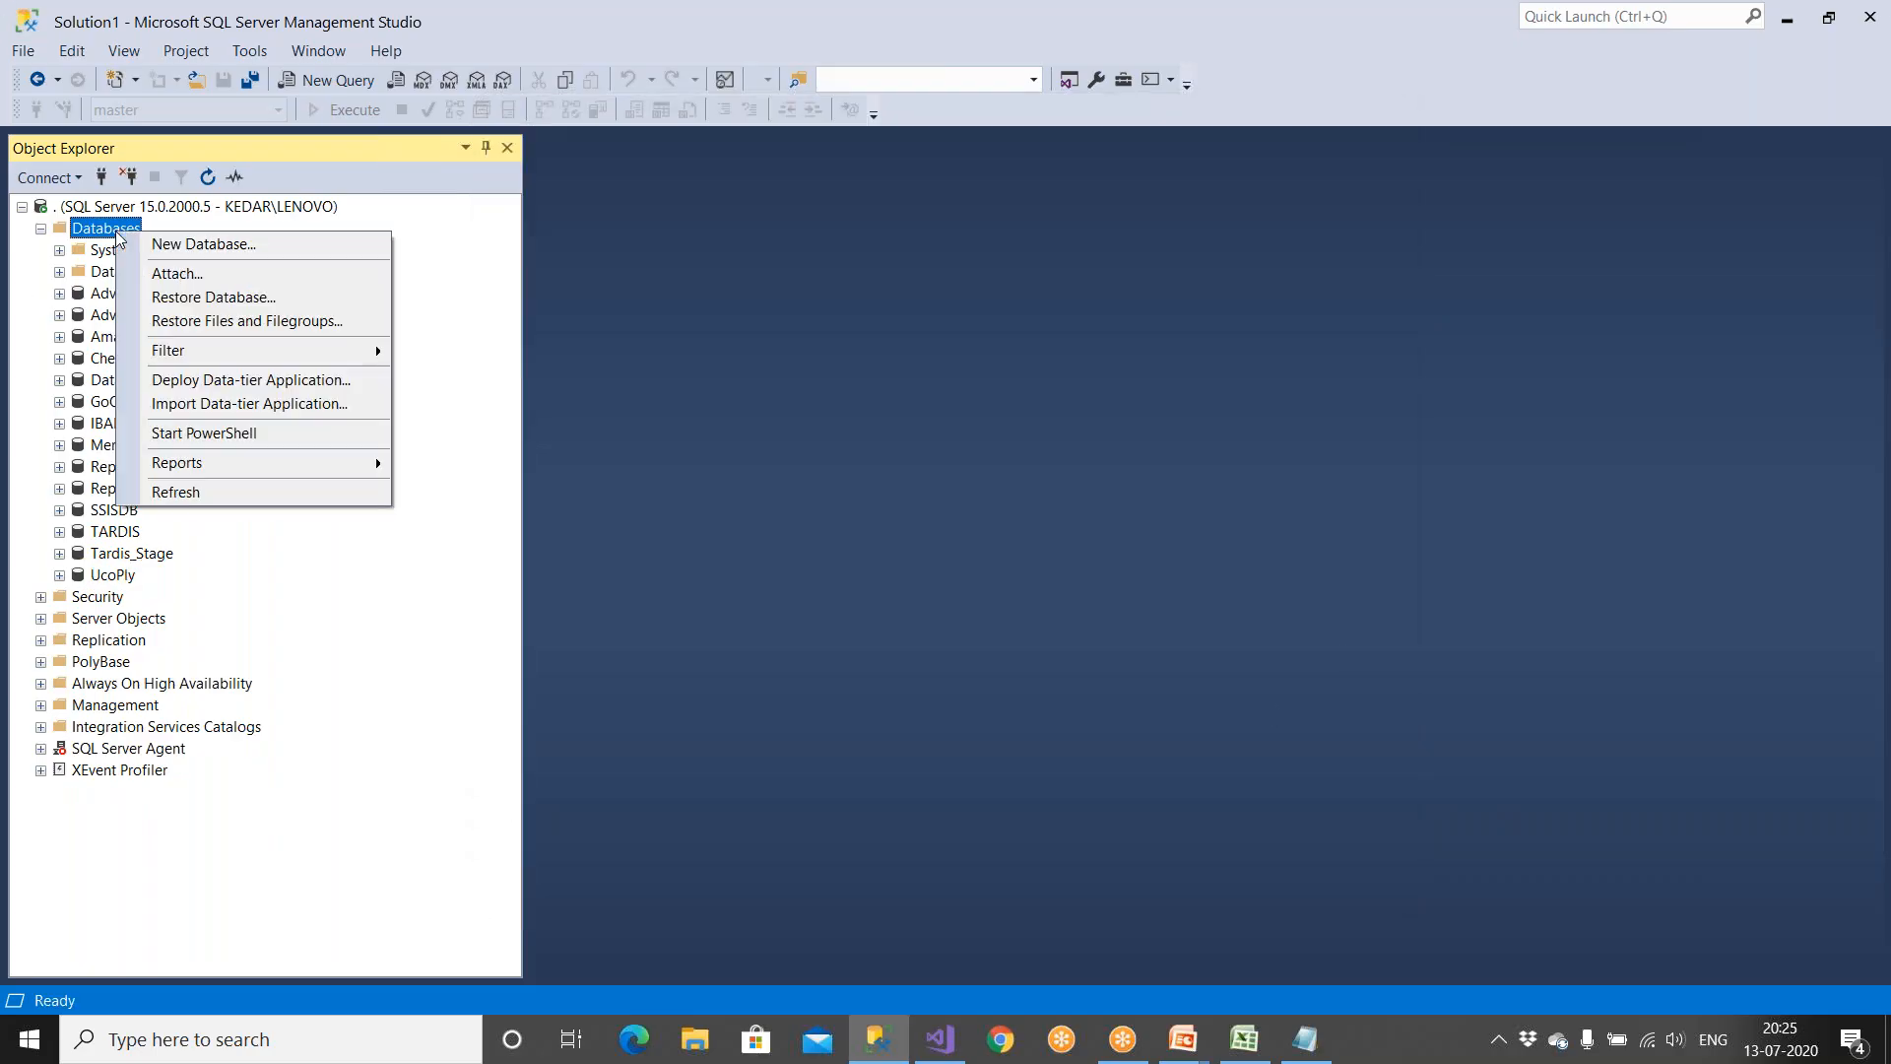
left_click(177, 294)
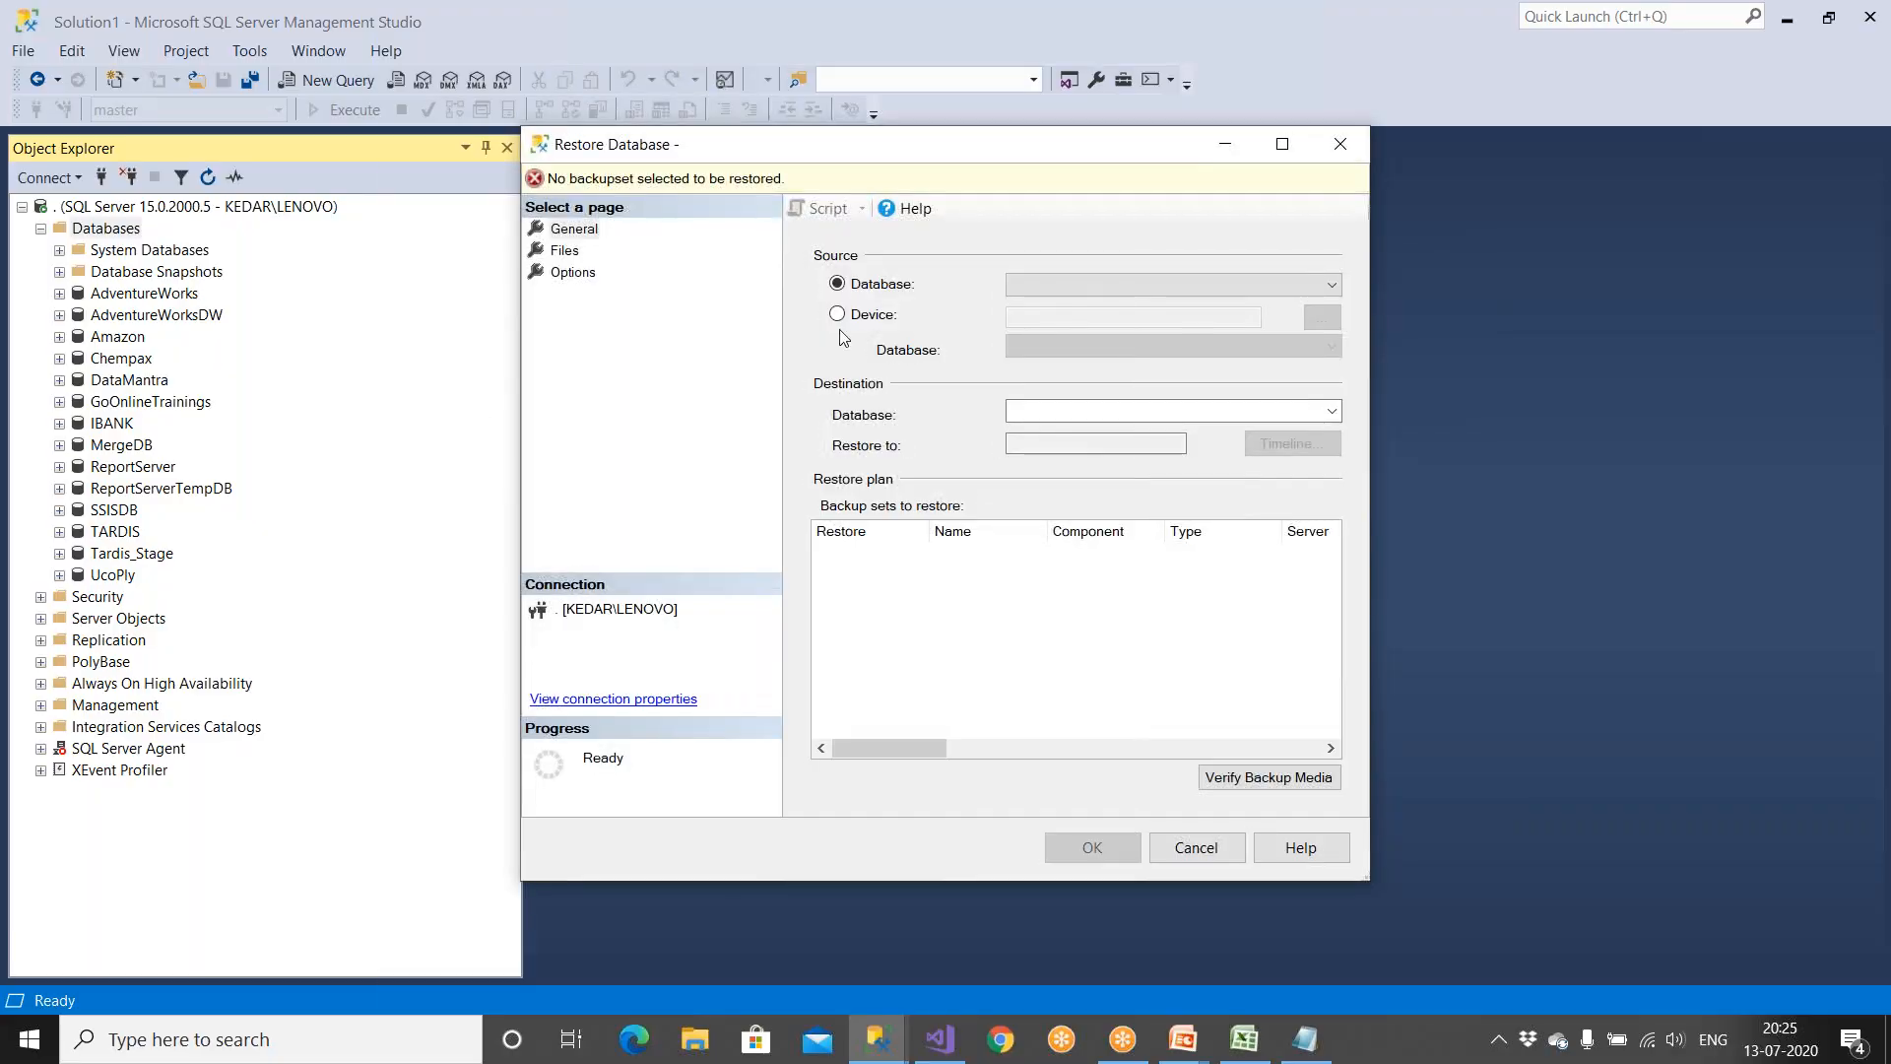
left_click(866, 313)
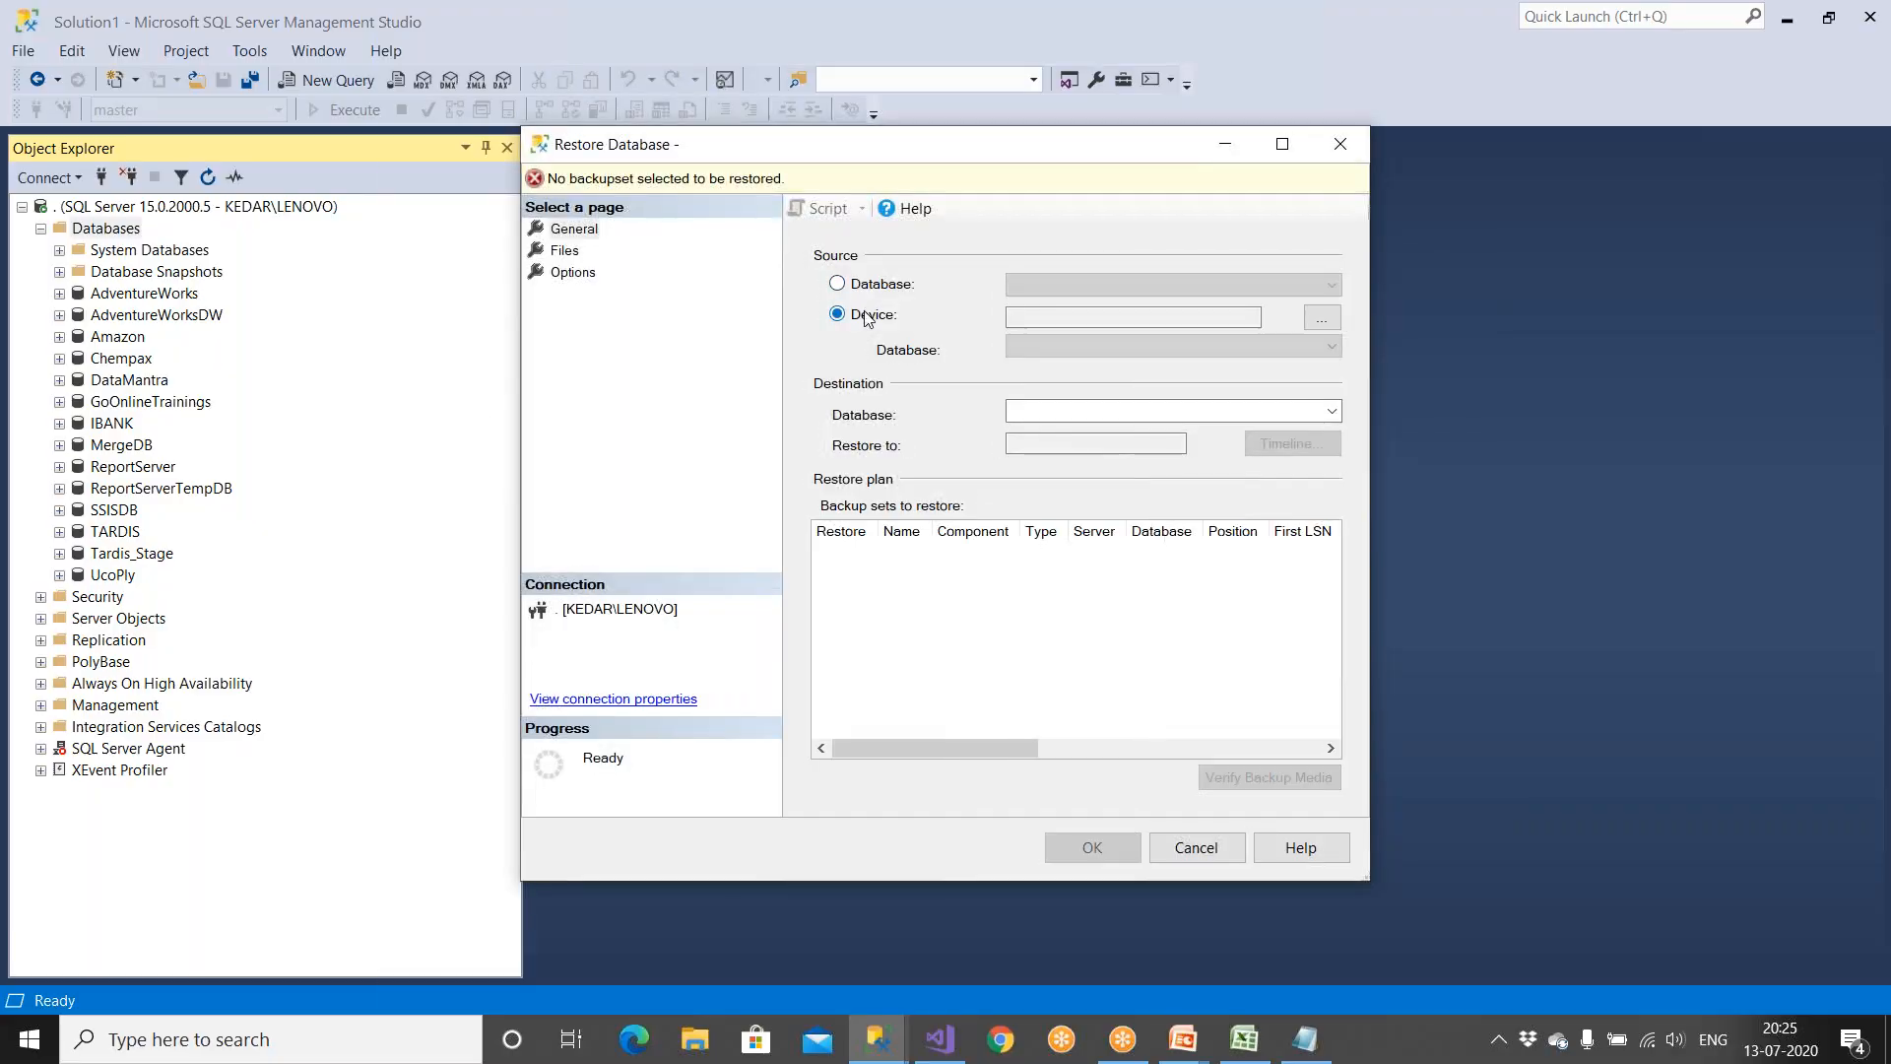
left_click(1320, 318)
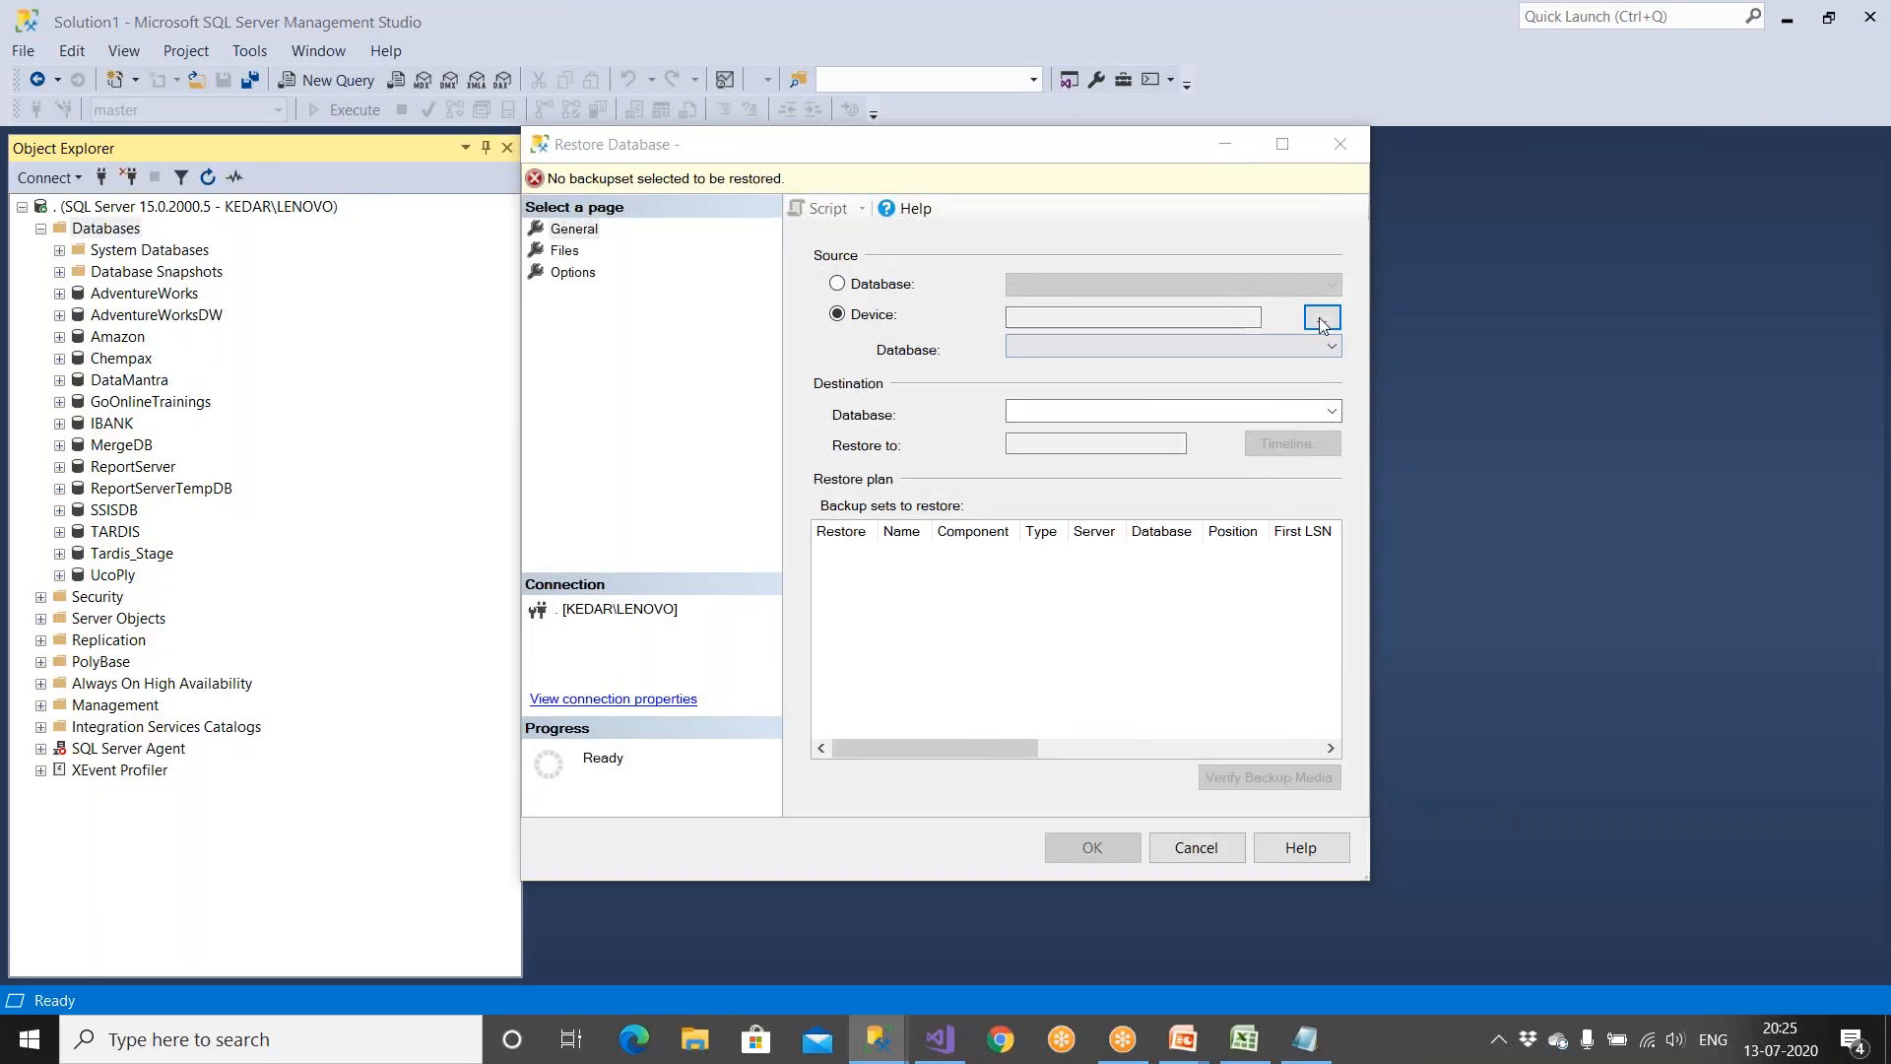
left_click(1132, 439)
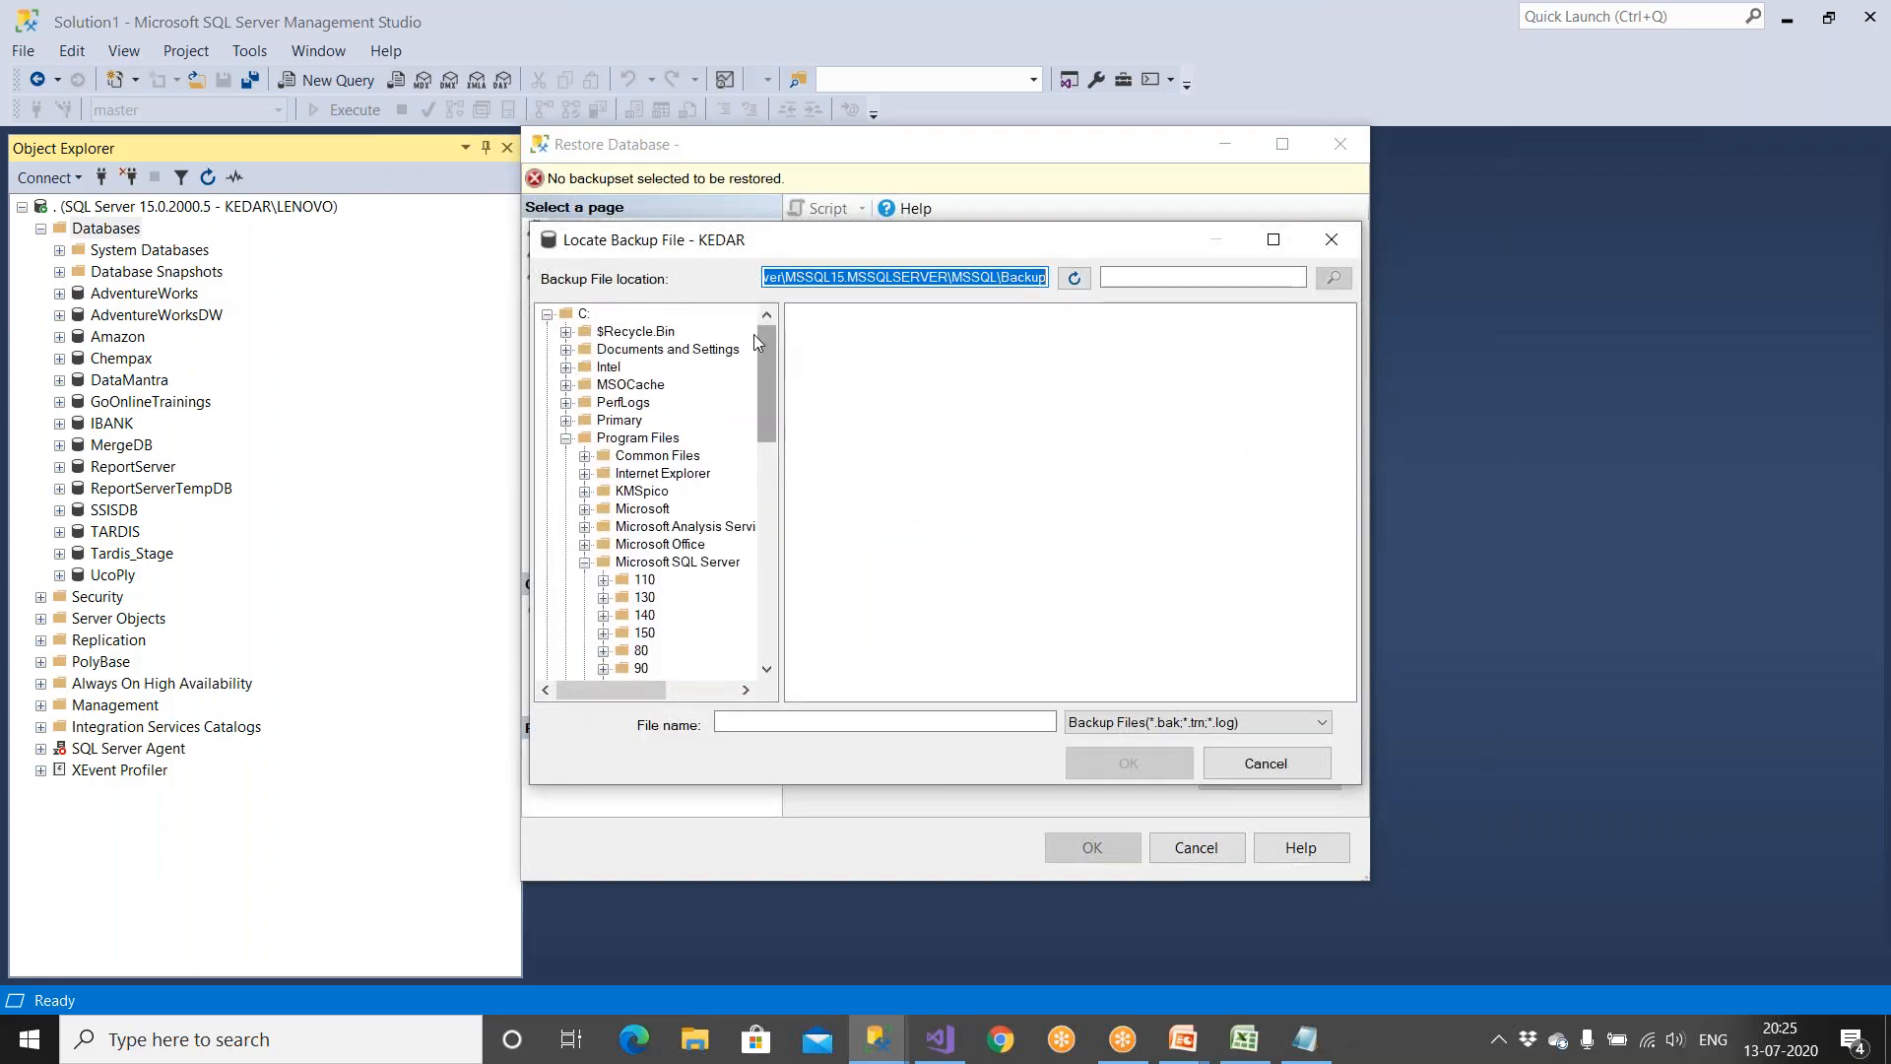
Step: Choose TardisDW_July13th2020.bak from the D: drive as the backup file and restore the TARDISDW database from it
left_click(546, 313)
left_click(584, 331)
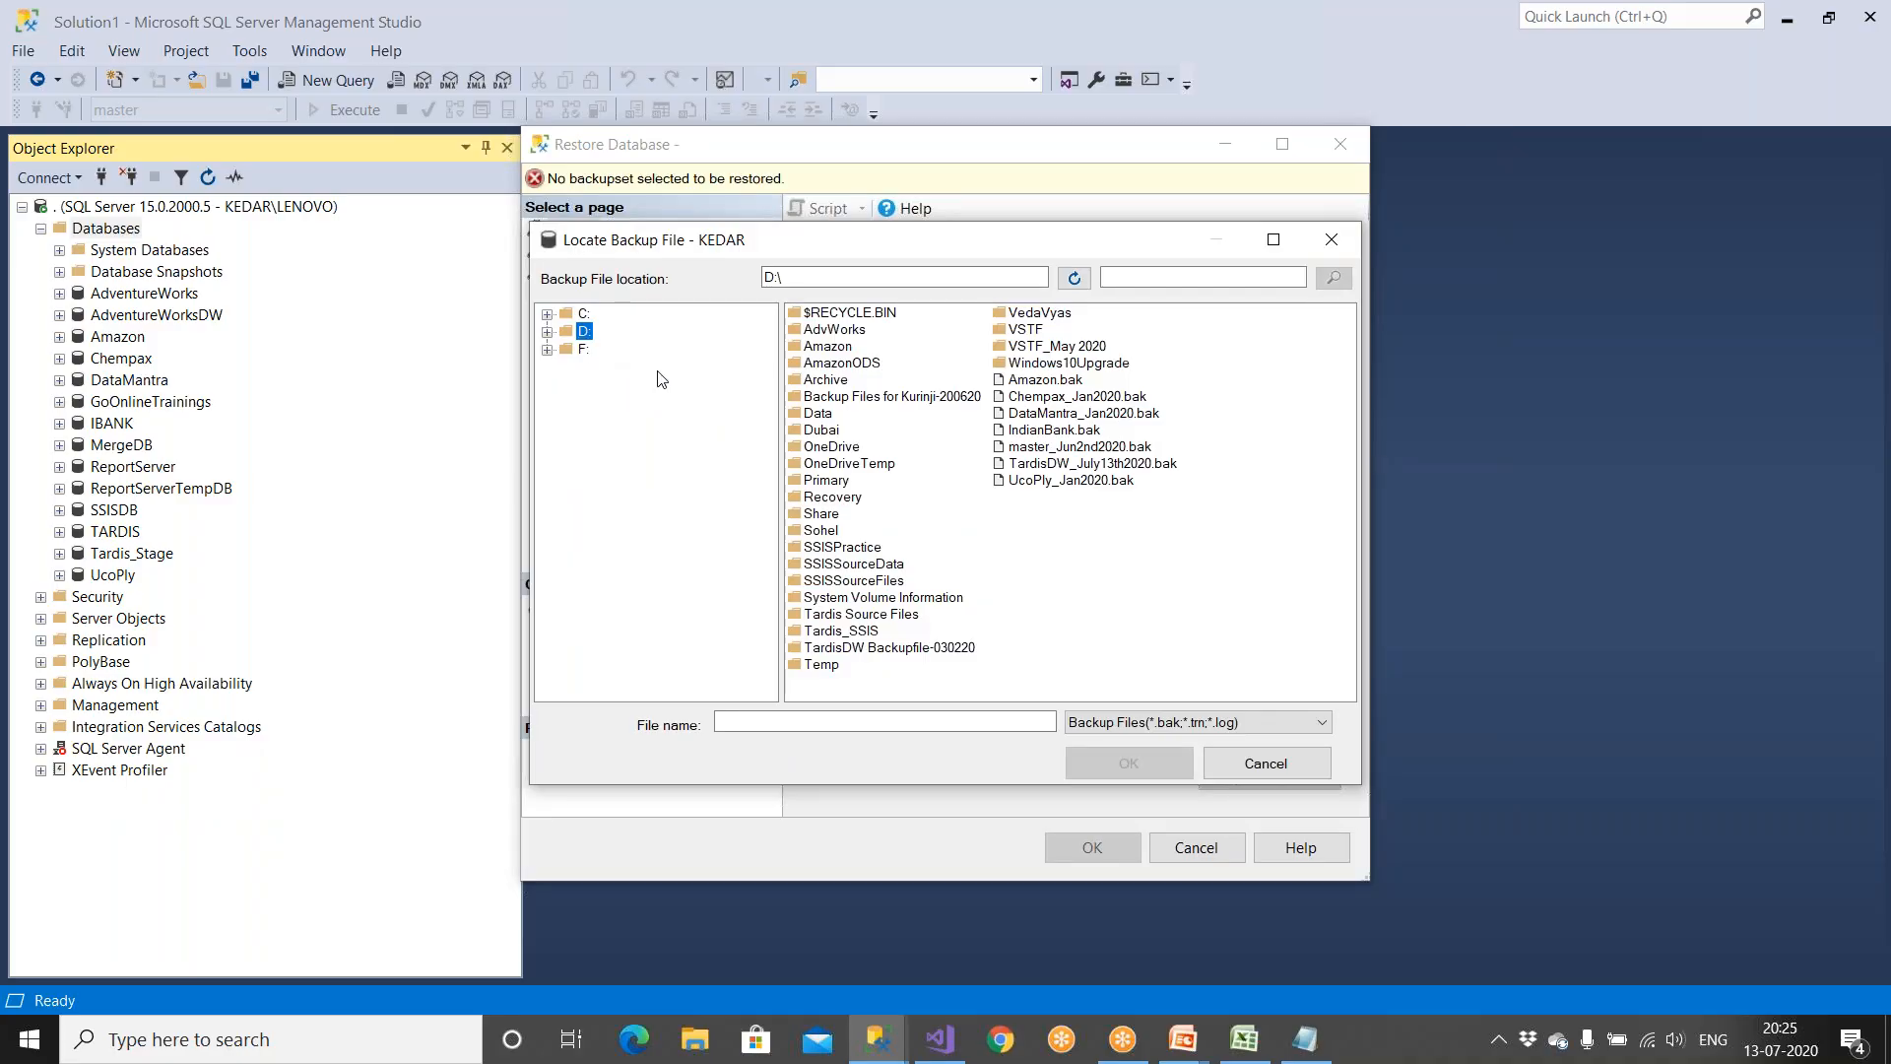
left_click(1073, 469)
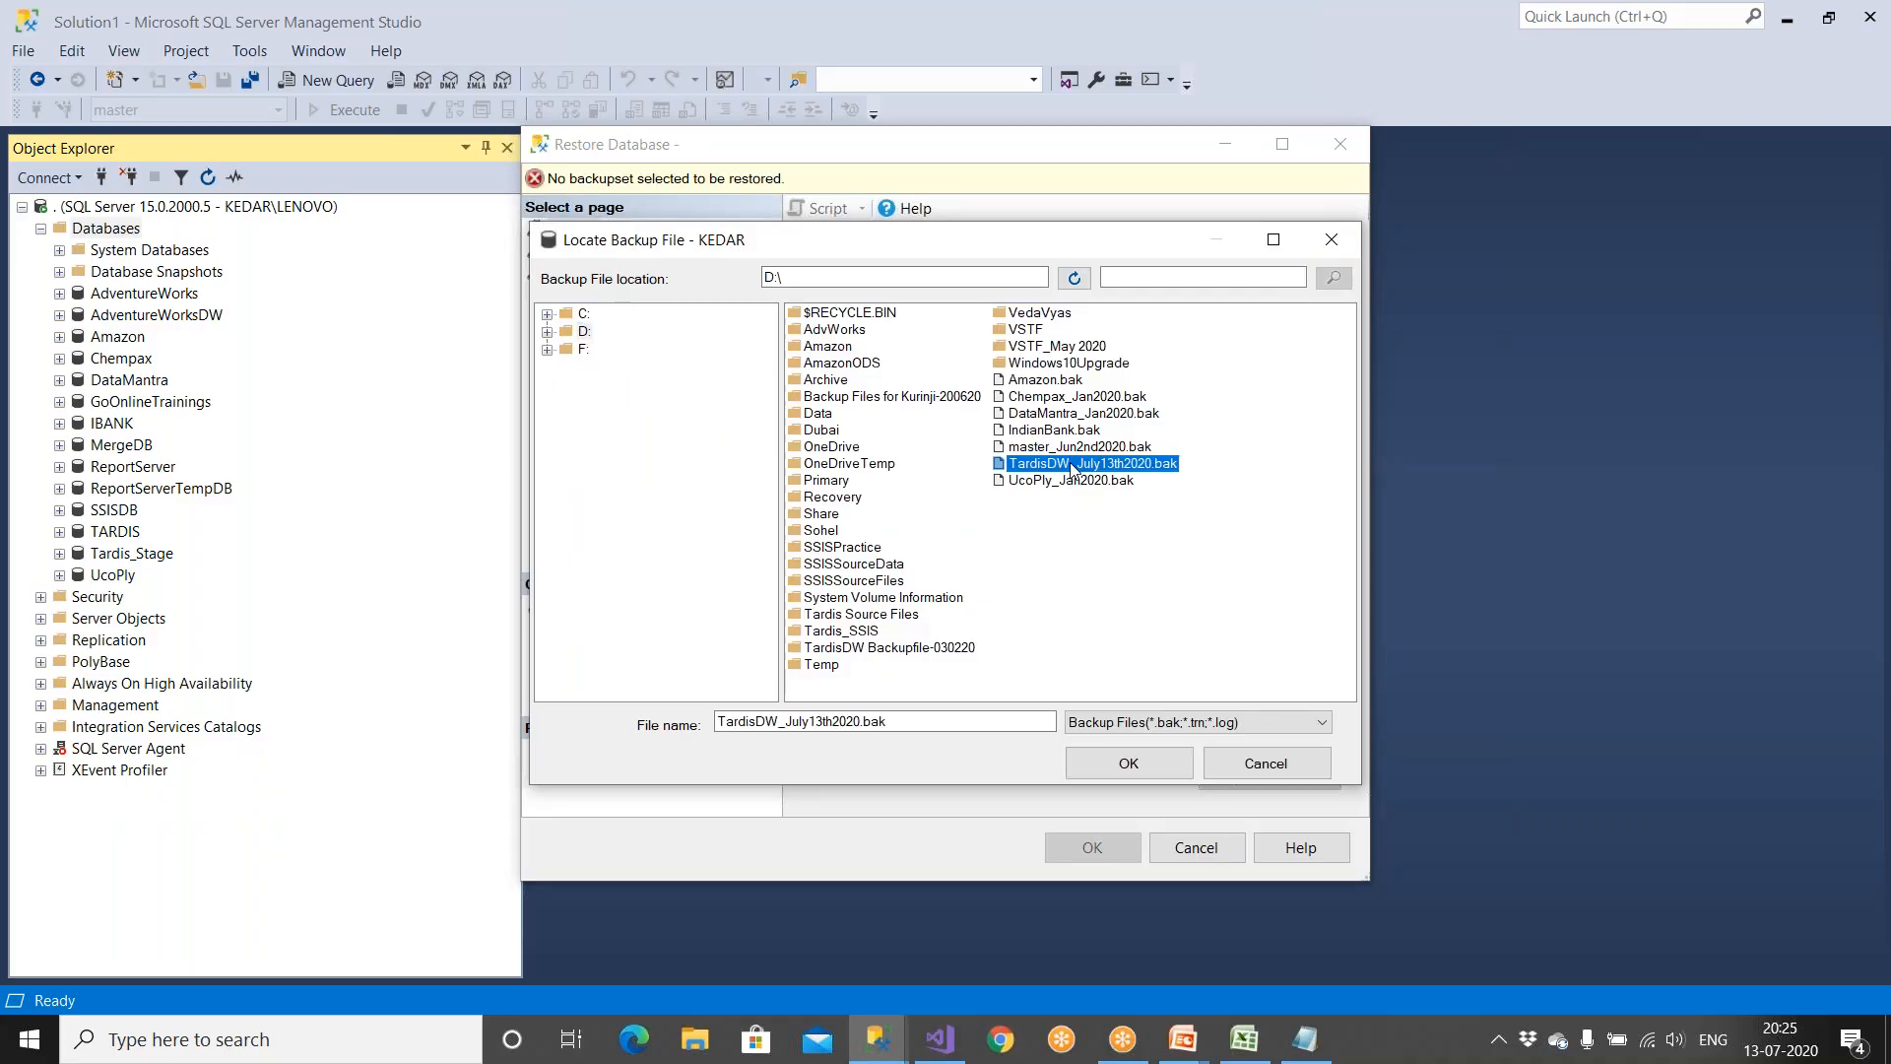
left_click(1113, 757)
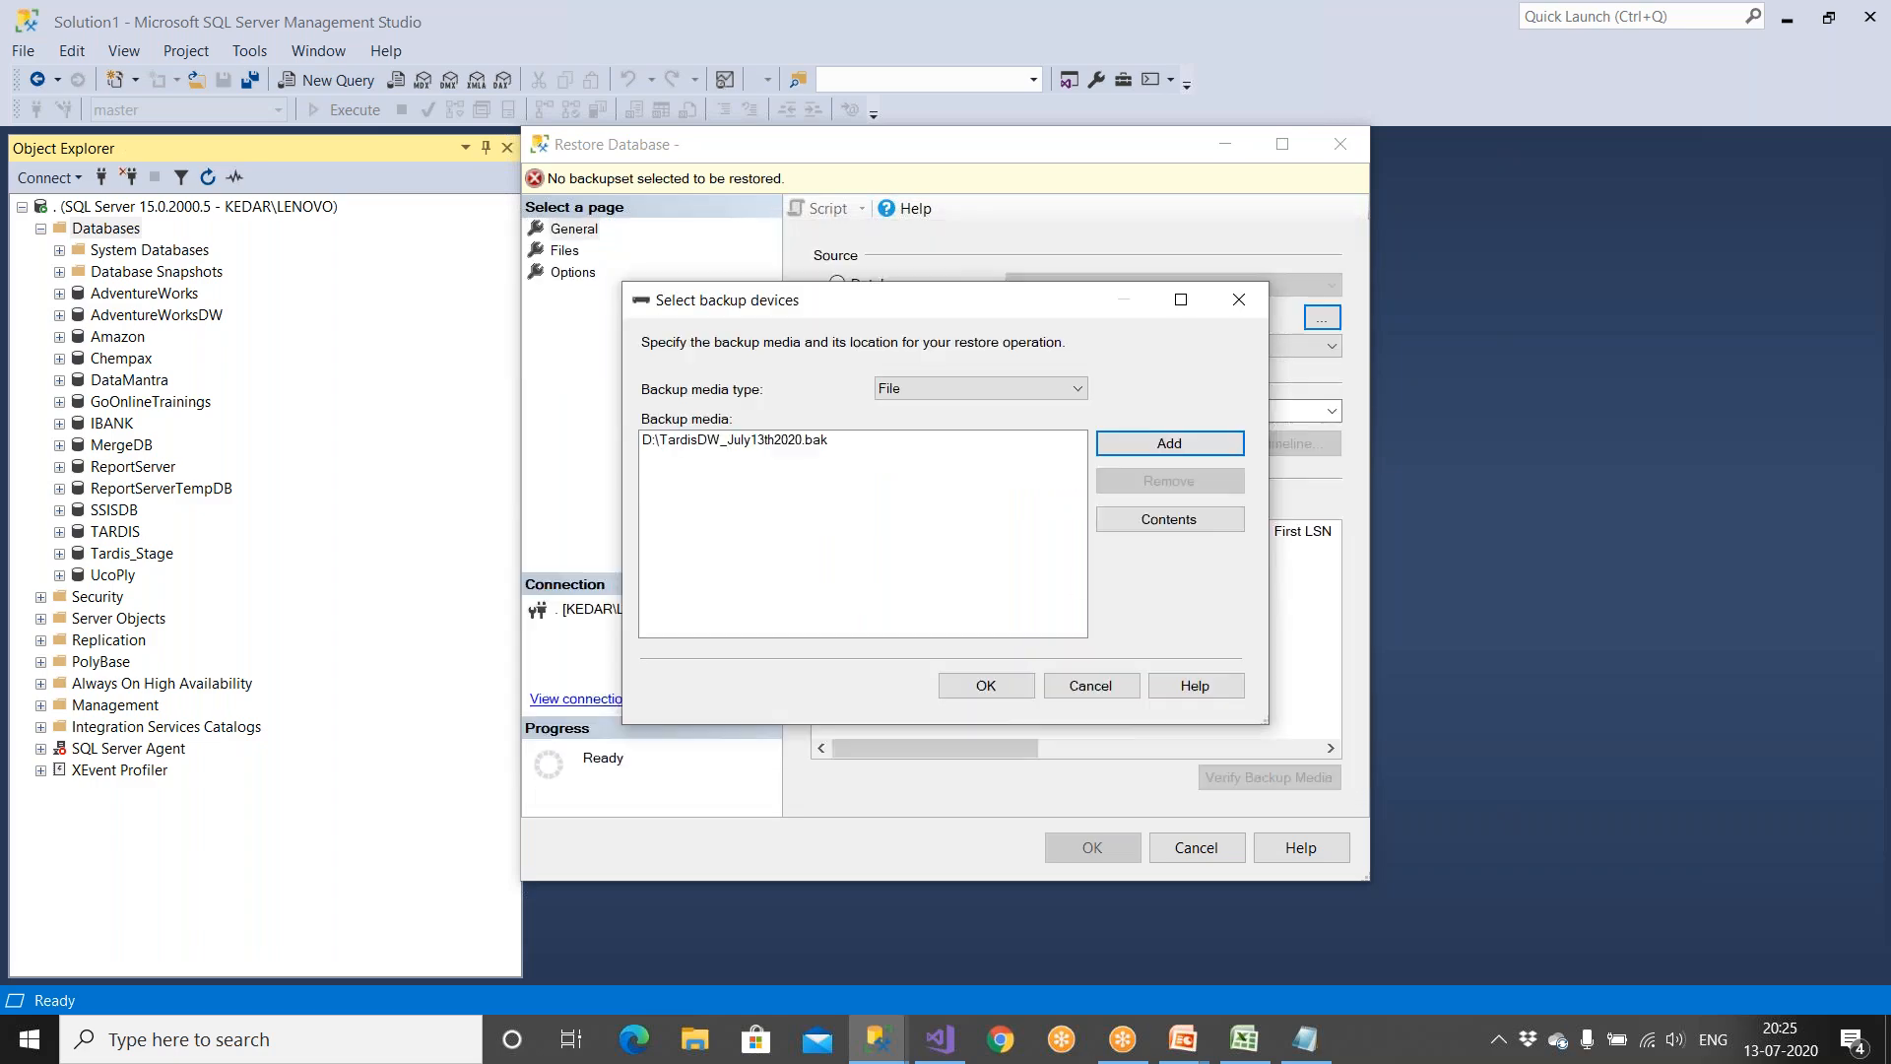
left_click(996, 691)
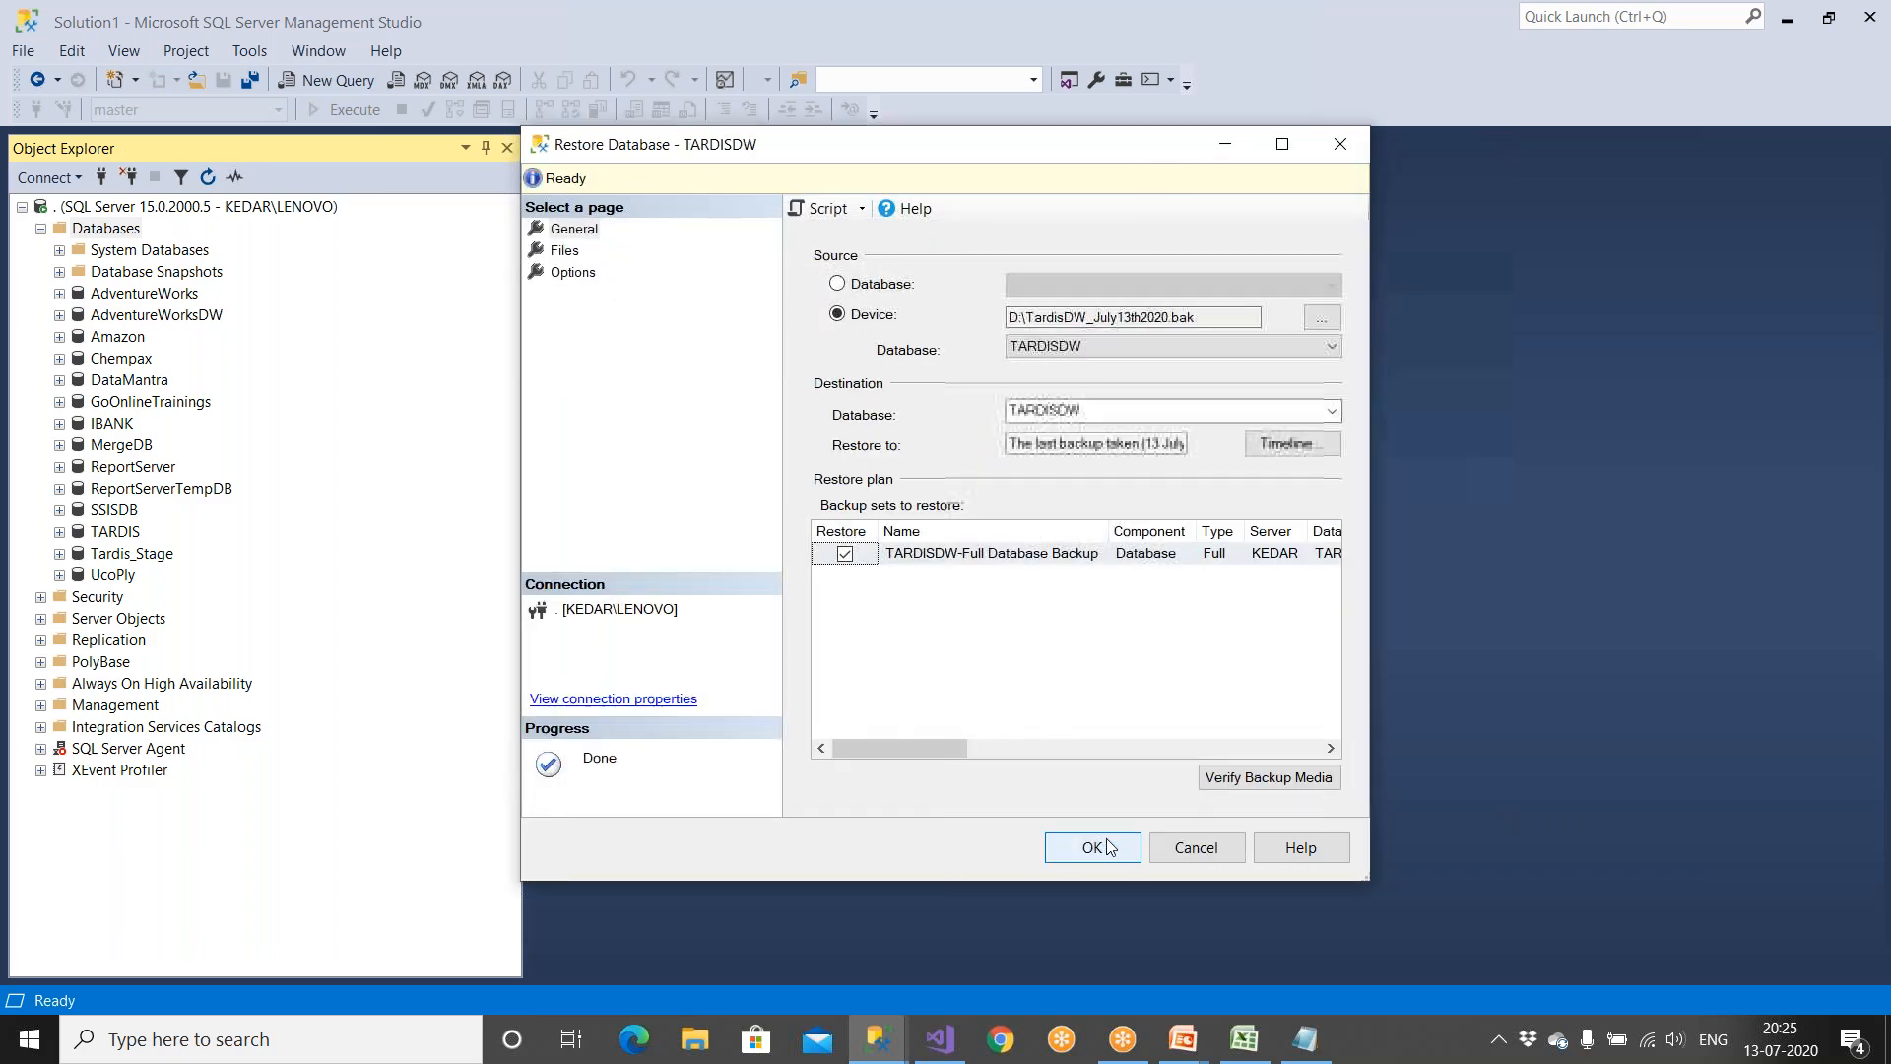
left_click(1102, 844)
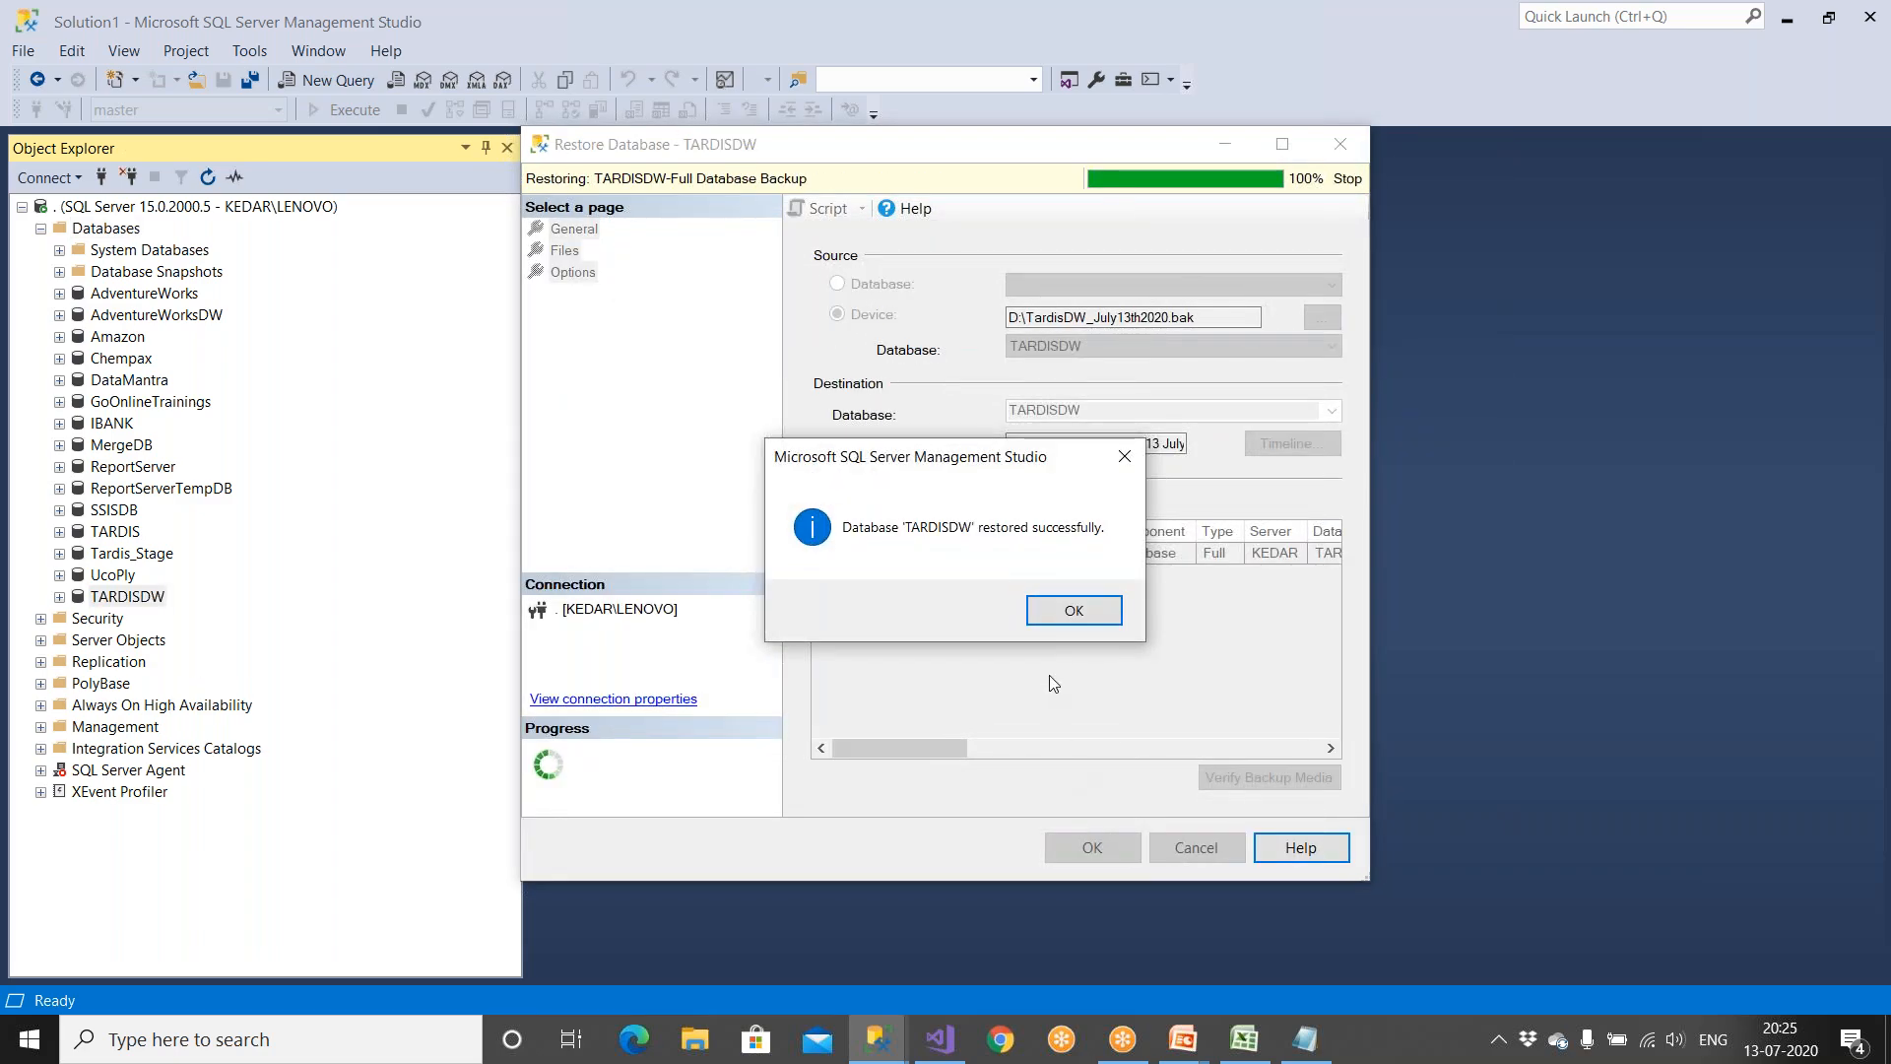
left_click(1071, 610)
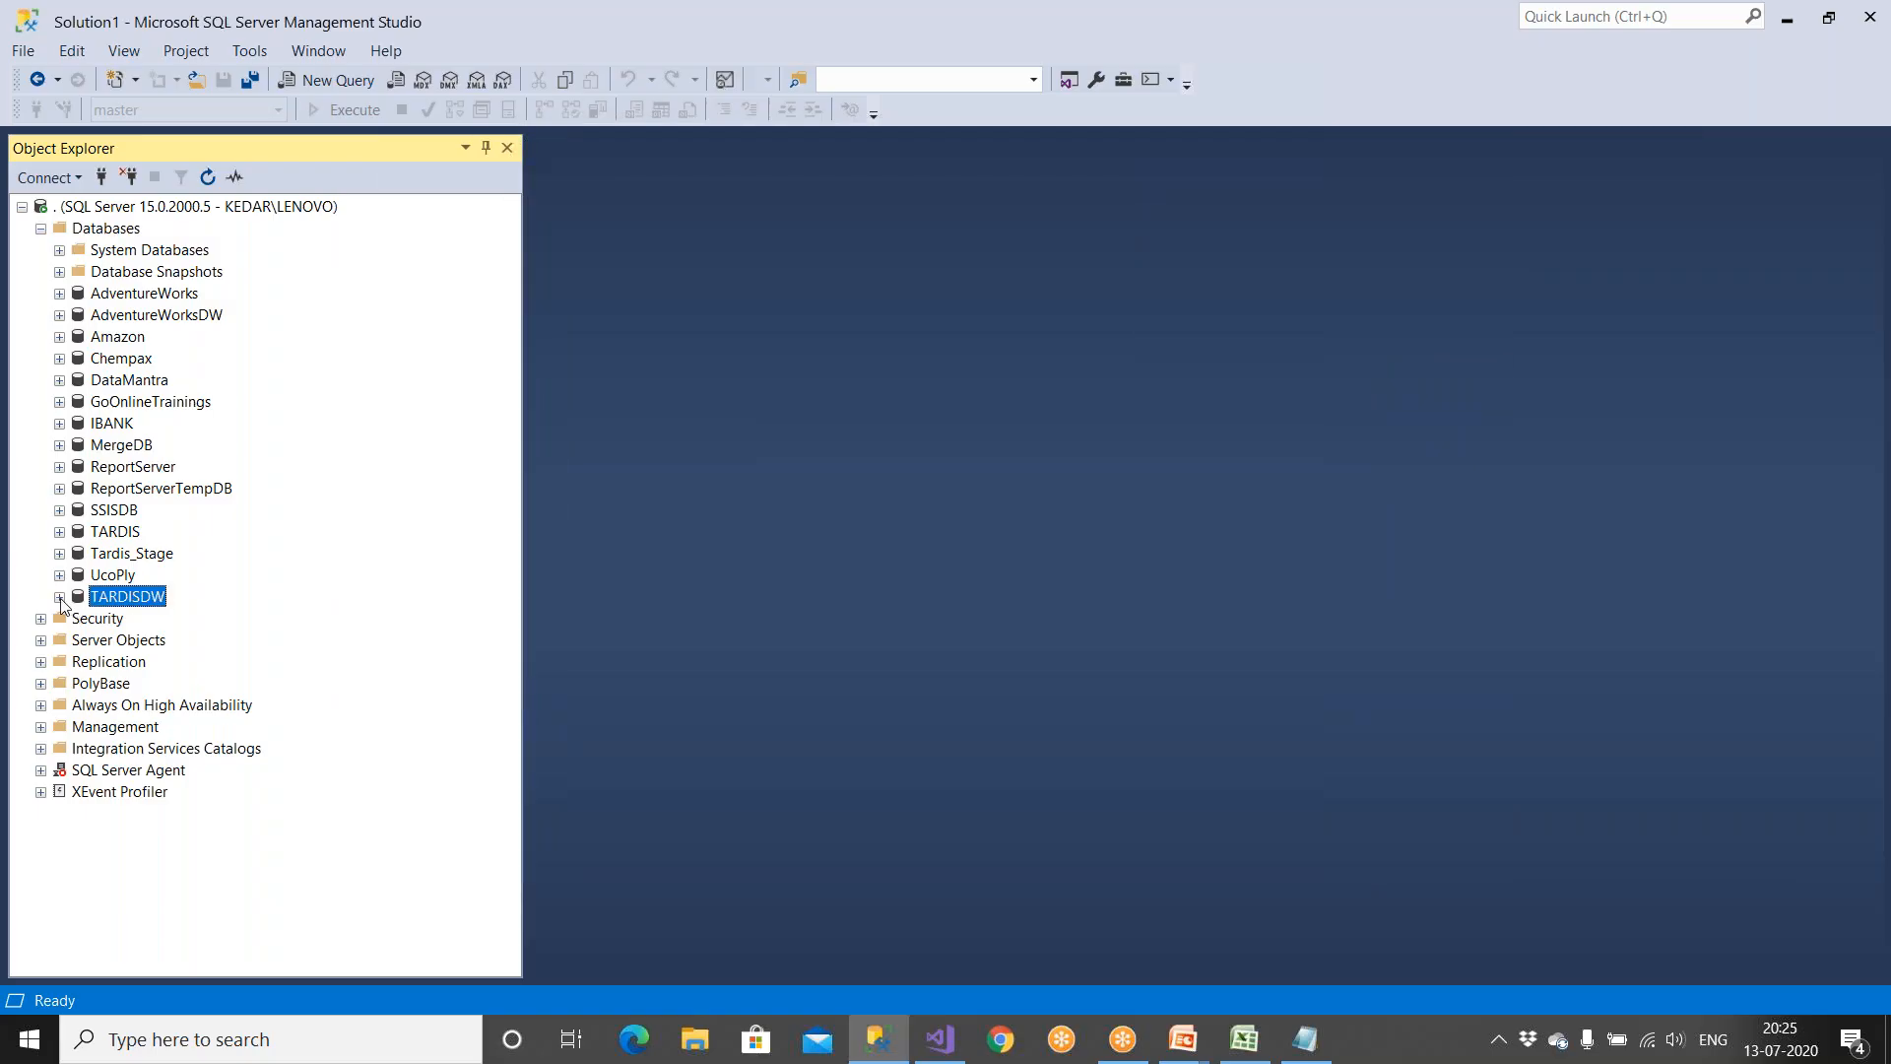
Step: Check the top 1000 rows of Dimension.Policy in the restored TARDISDW database, closing the query when done
left_click(59, 596)
left_click(79, 640)
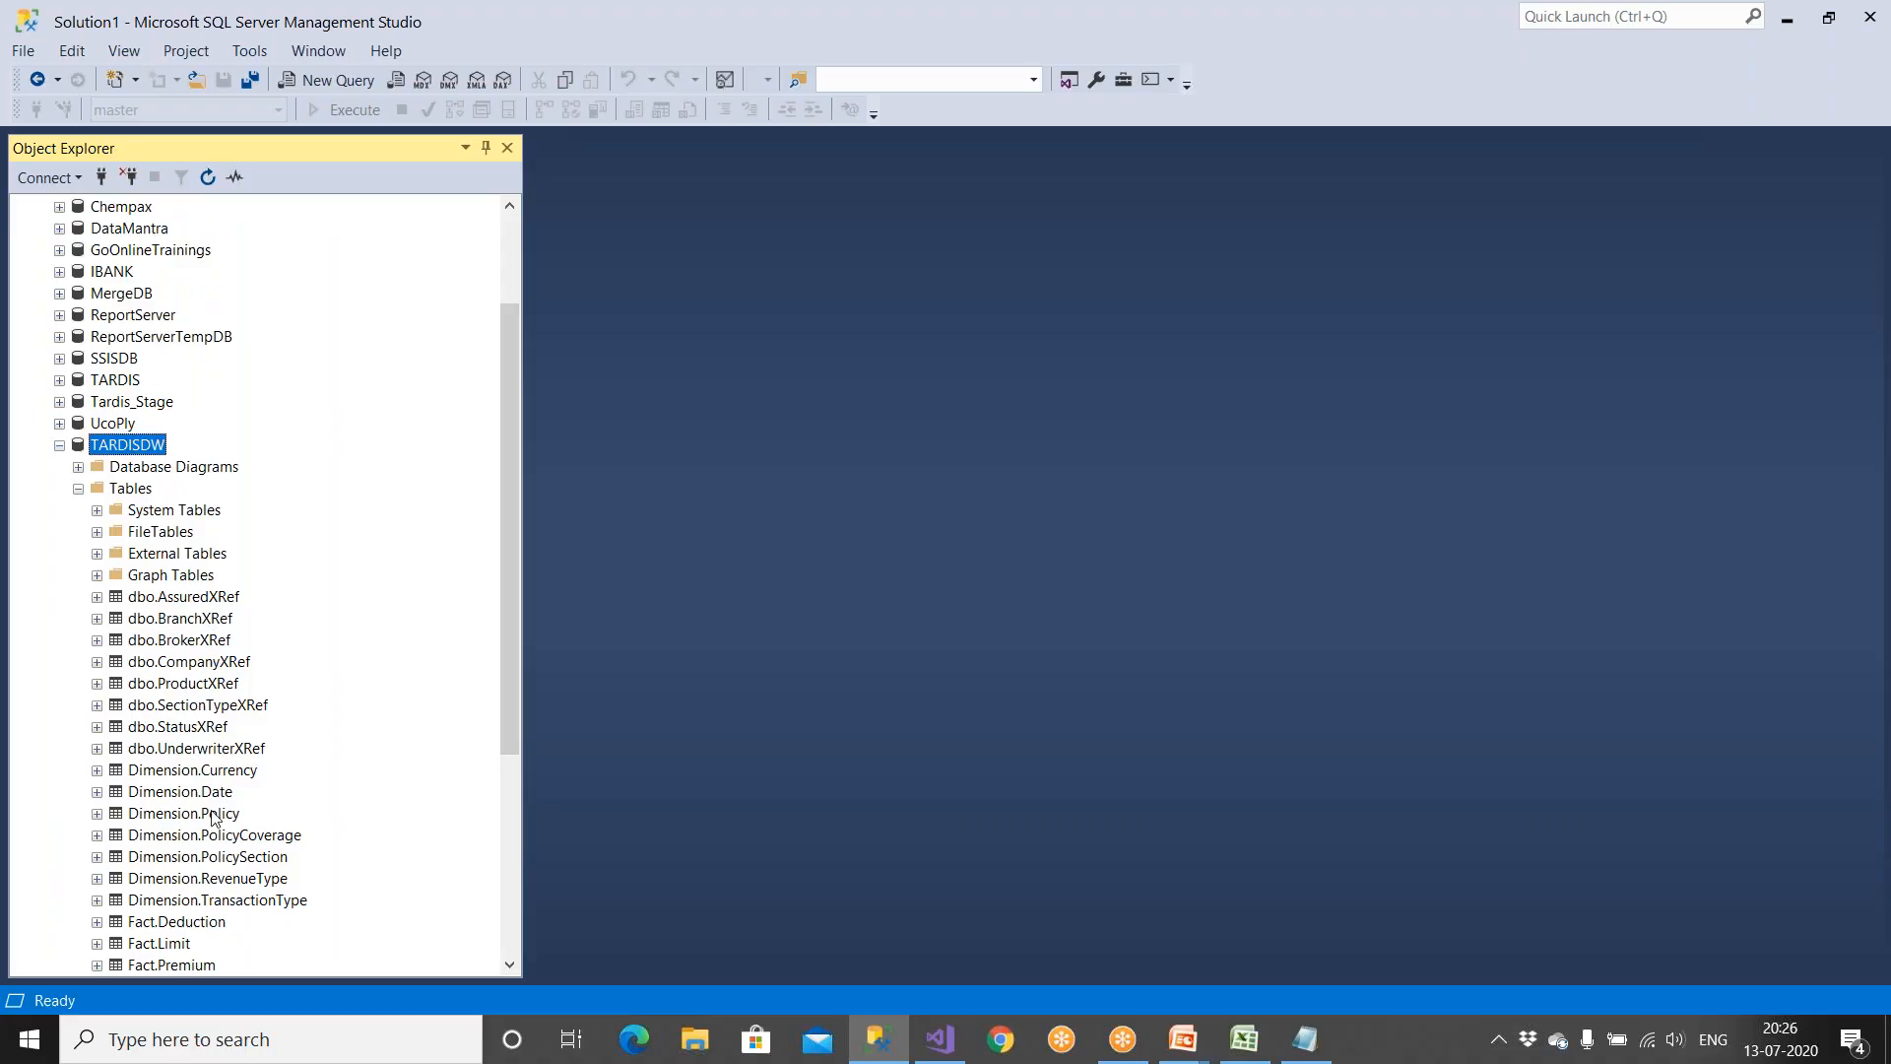
right_click(212, 813)
left_click(282, 577)
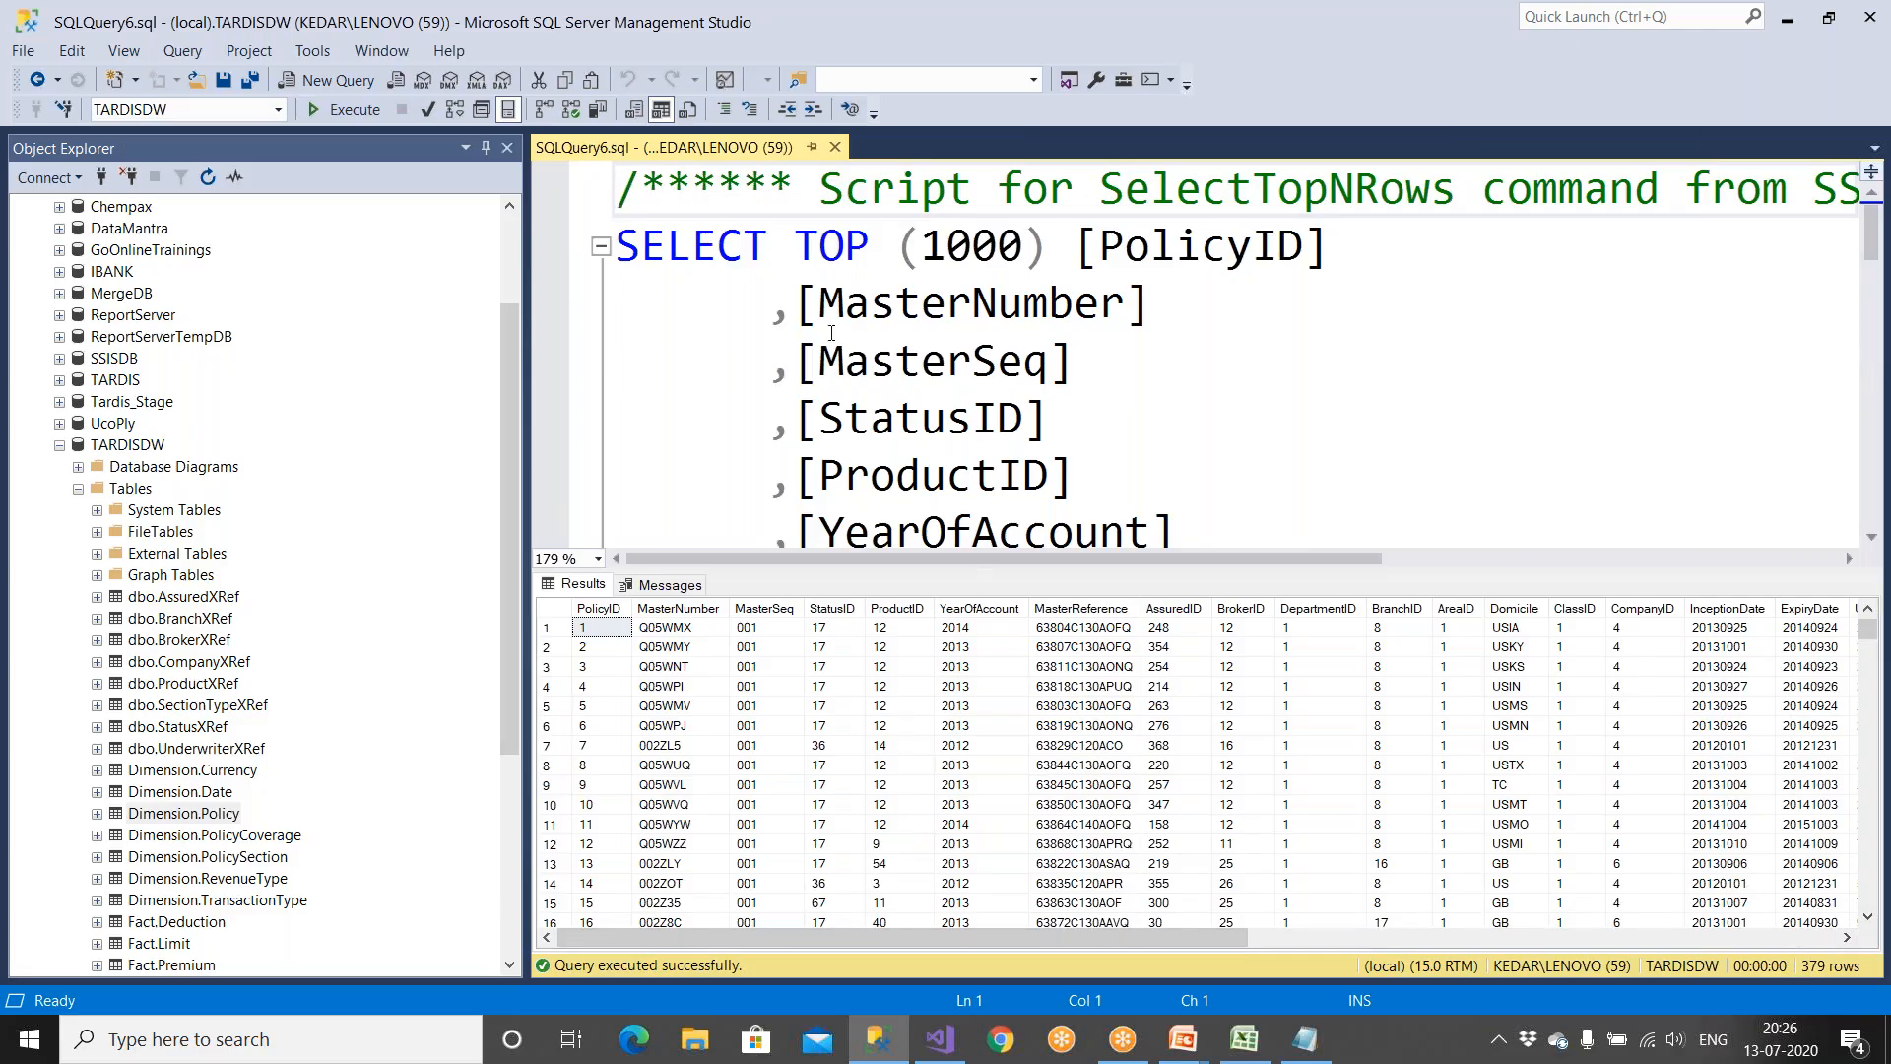
left_click(834, 148)
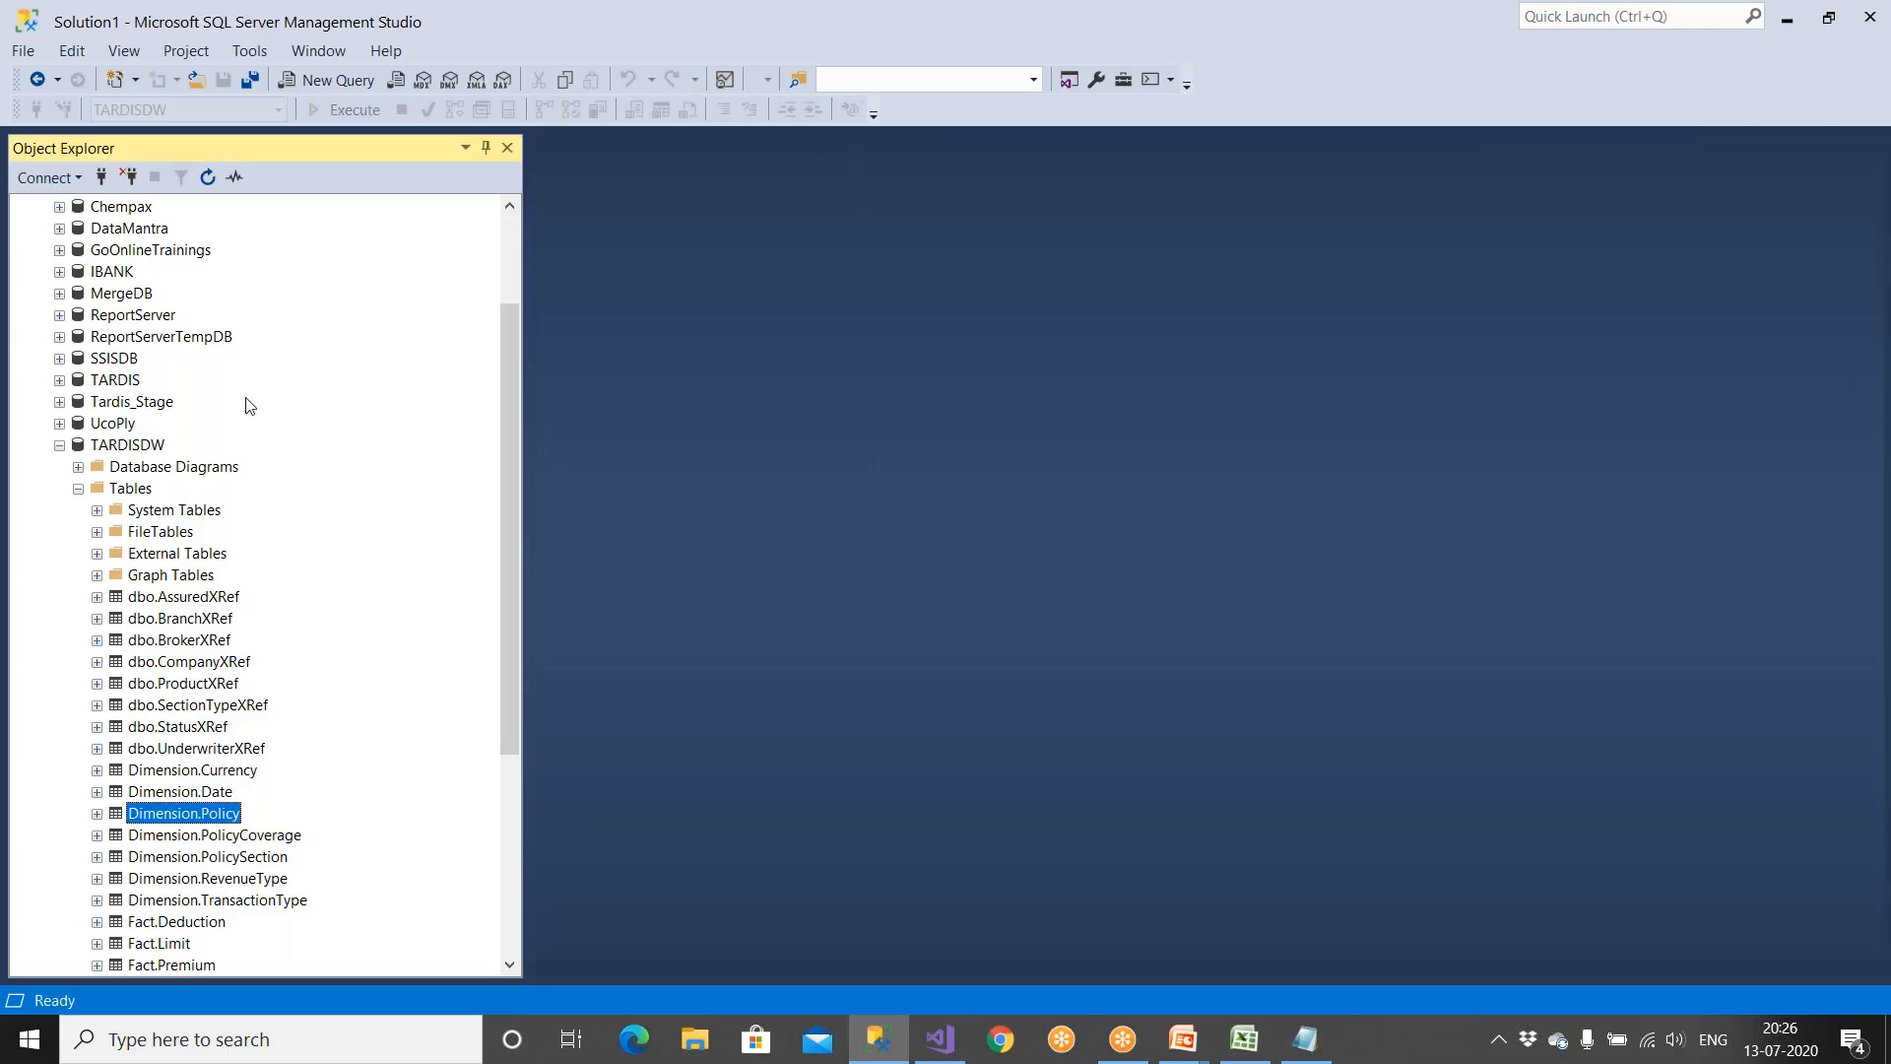
left_click(138, 449)
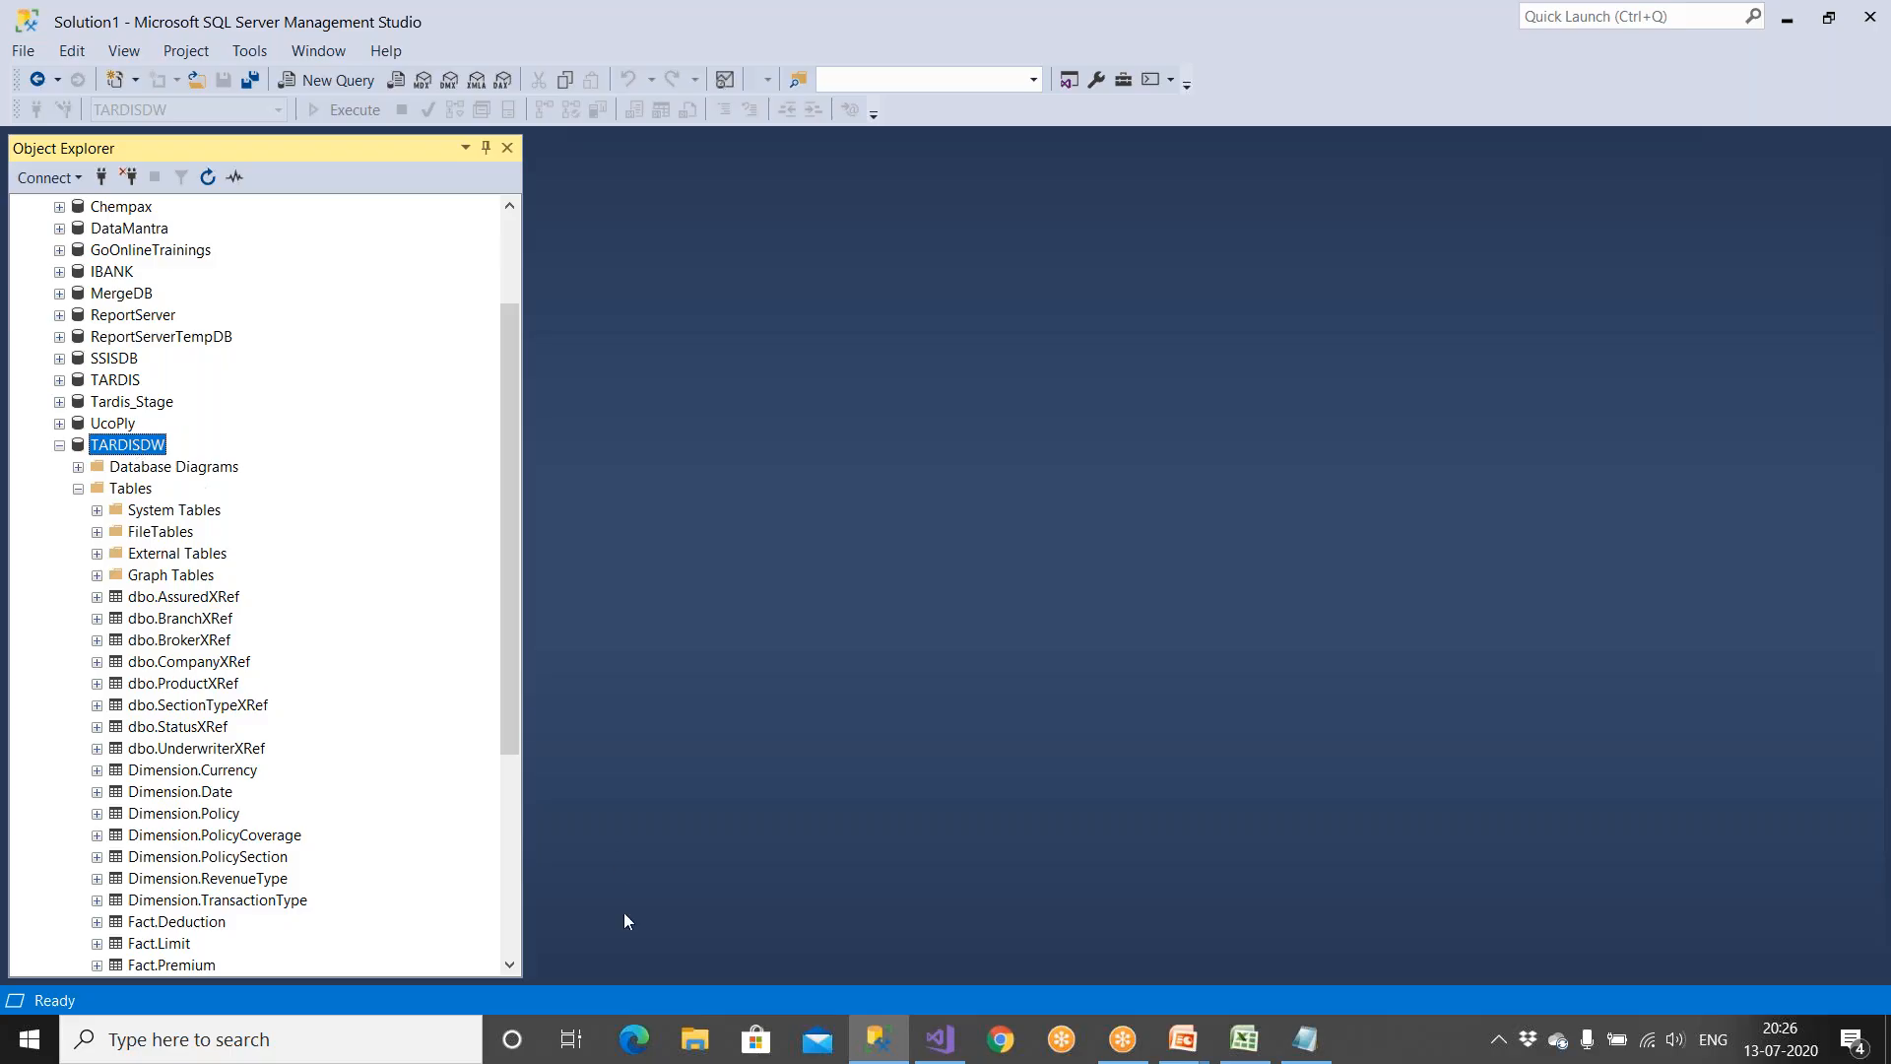
Step: Switch to File Explorer and copy TardisDW_July13th2020.bak from the D: drive into the C:\Tardis folder
left_click(695, 1039)
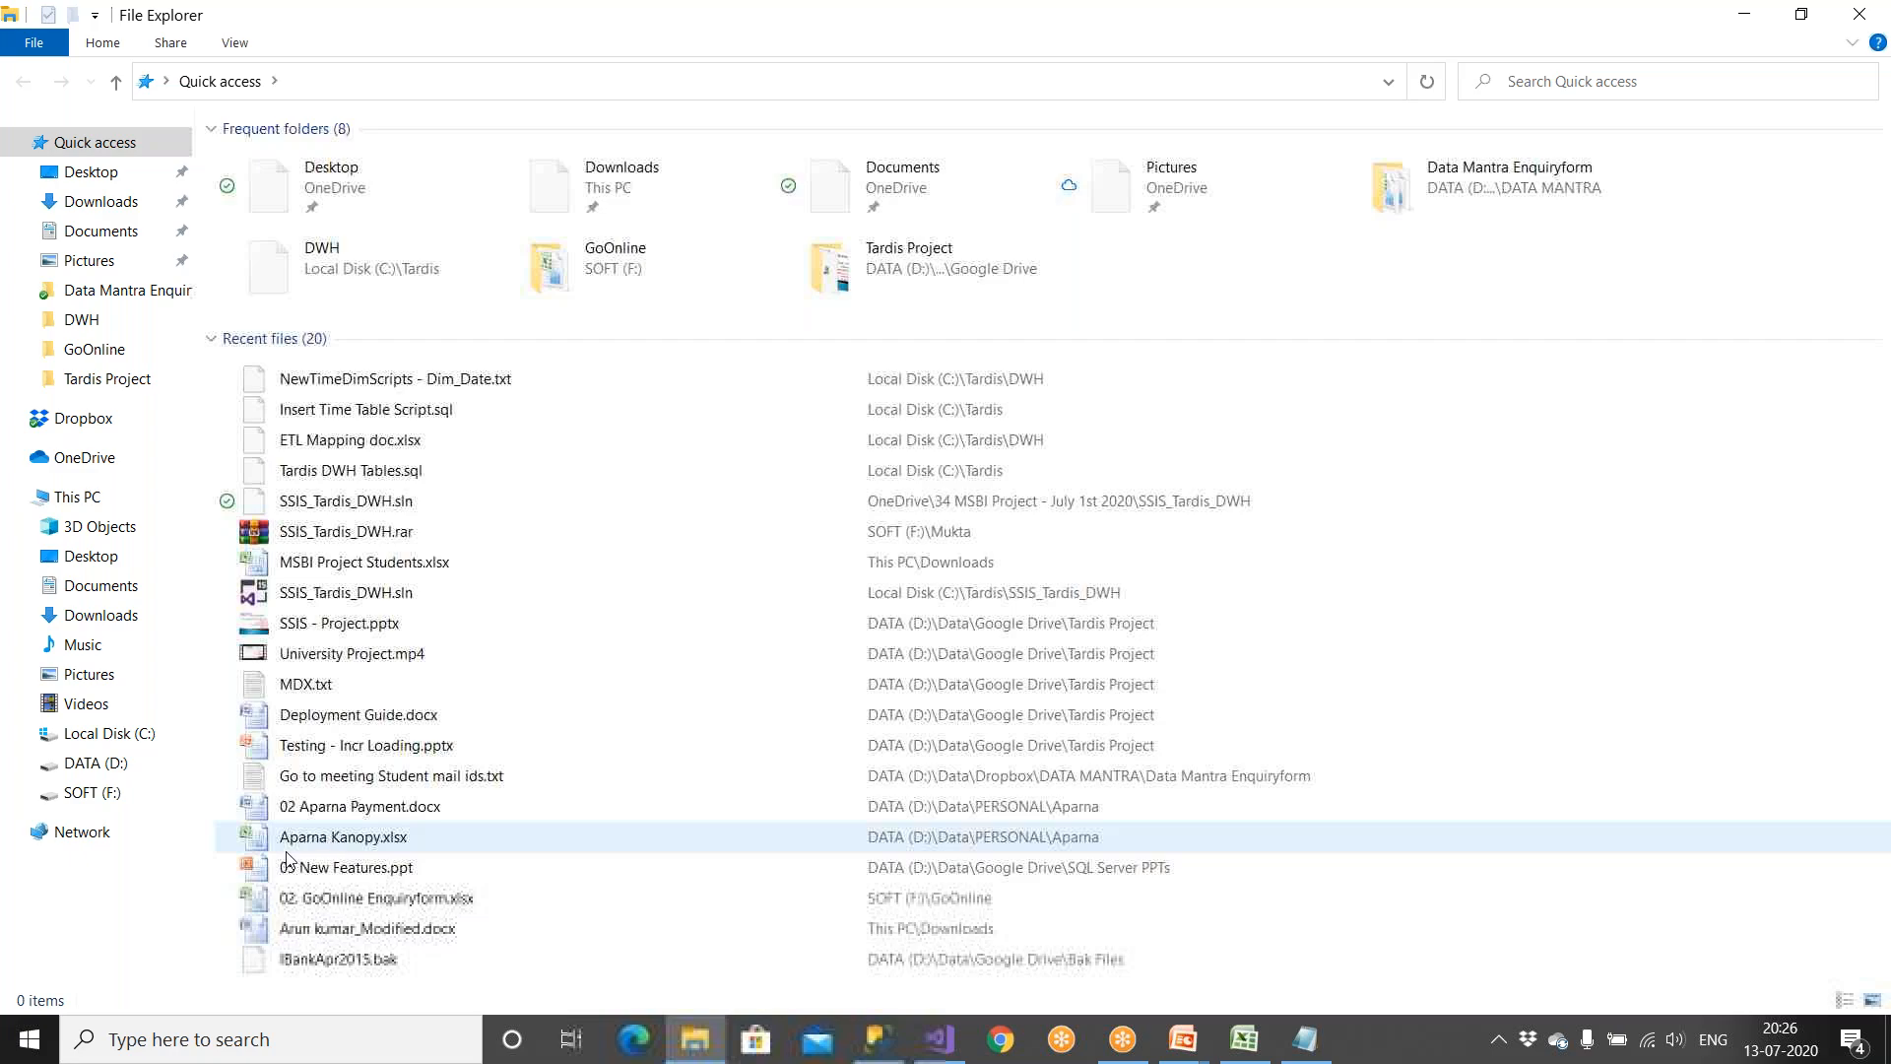
left_click(96, 763)
scroll(324, 734, "down", 3)
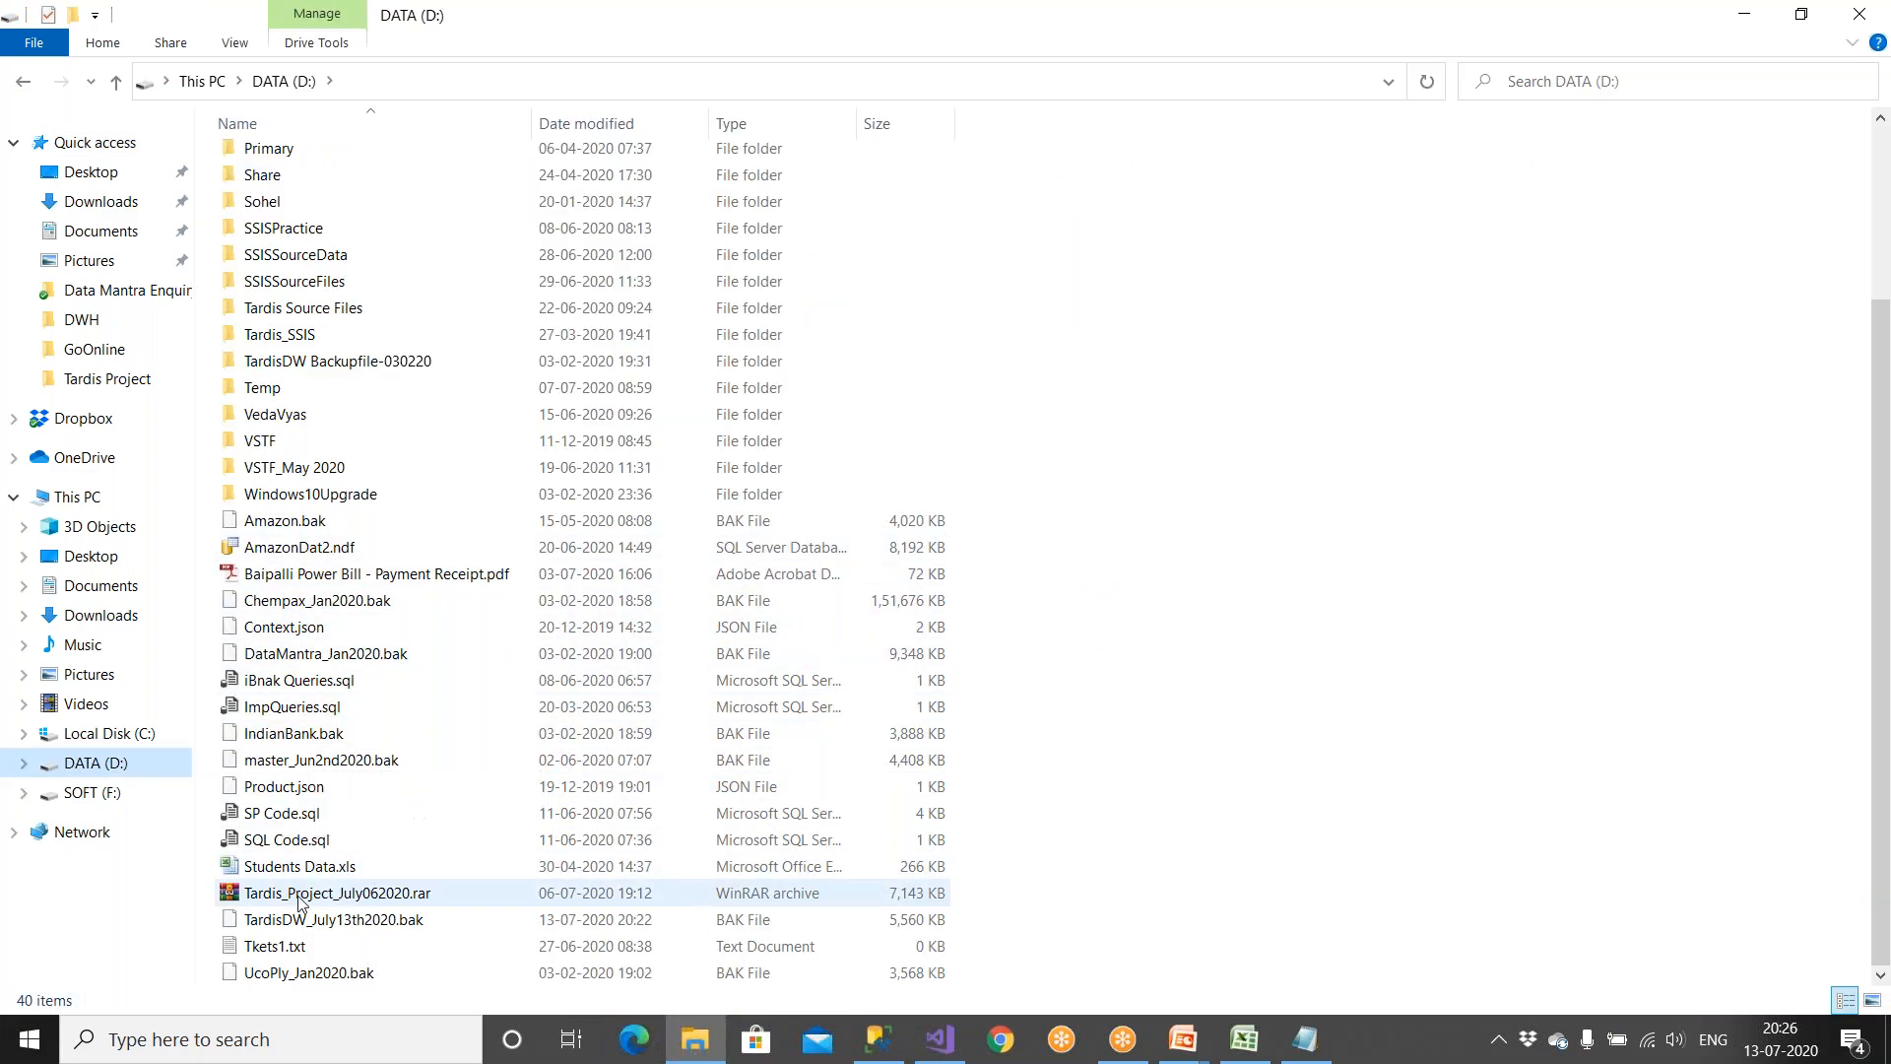
left_click(315, 926)
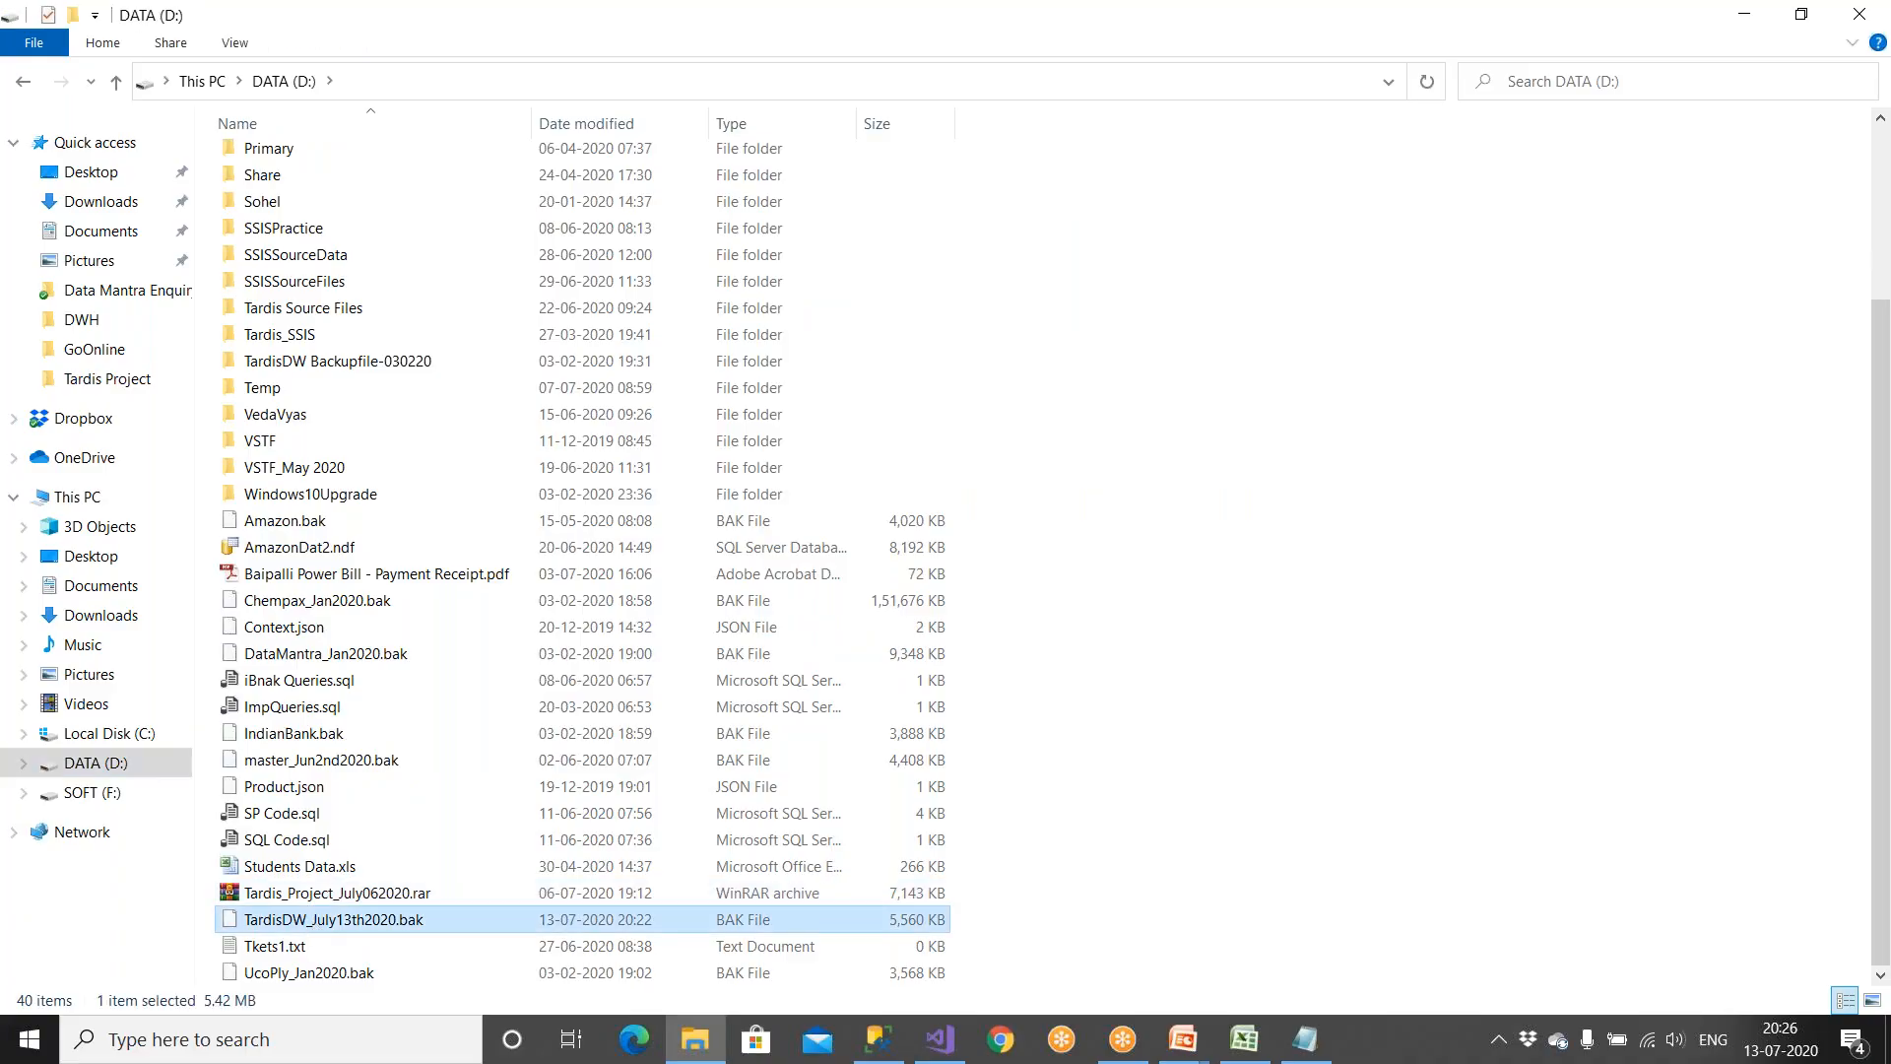
right_click(313, 923)
left_click(382, 774)
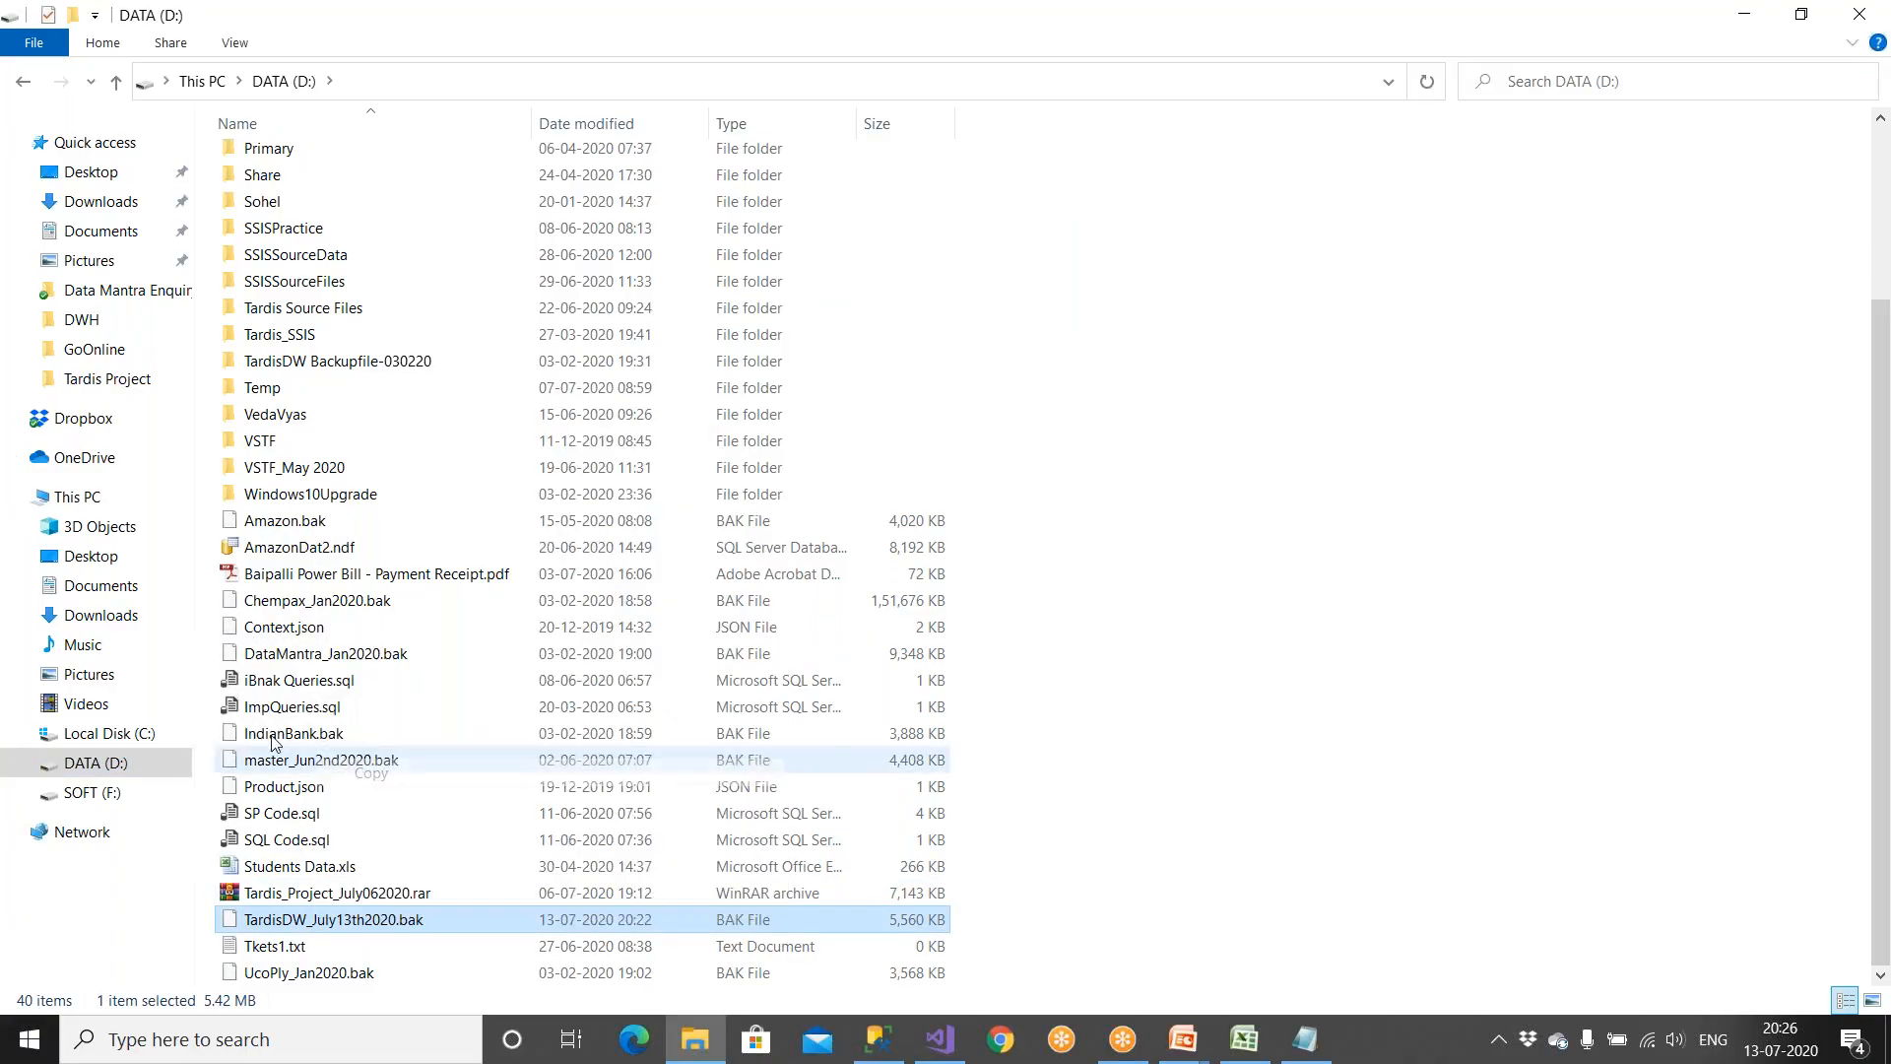
left_click(169, 731)
double_click(264, 296)
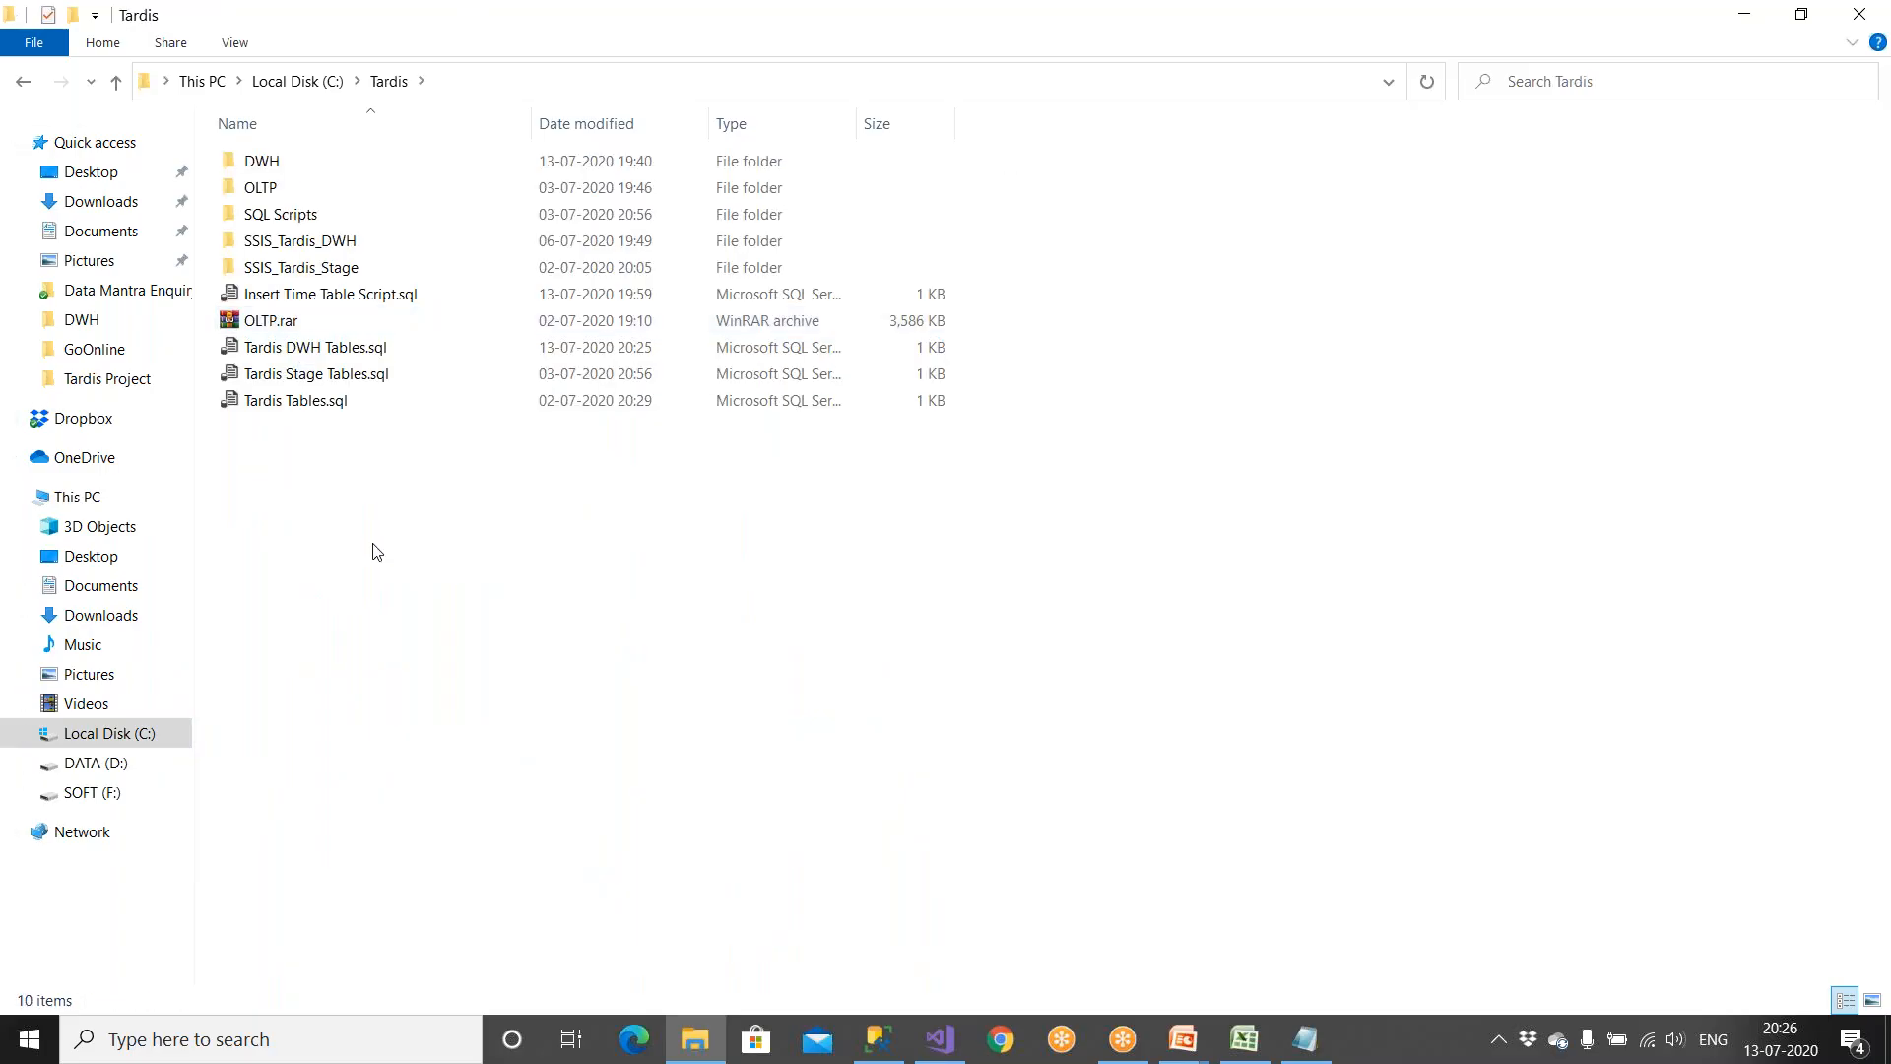
key("ctrl+v")
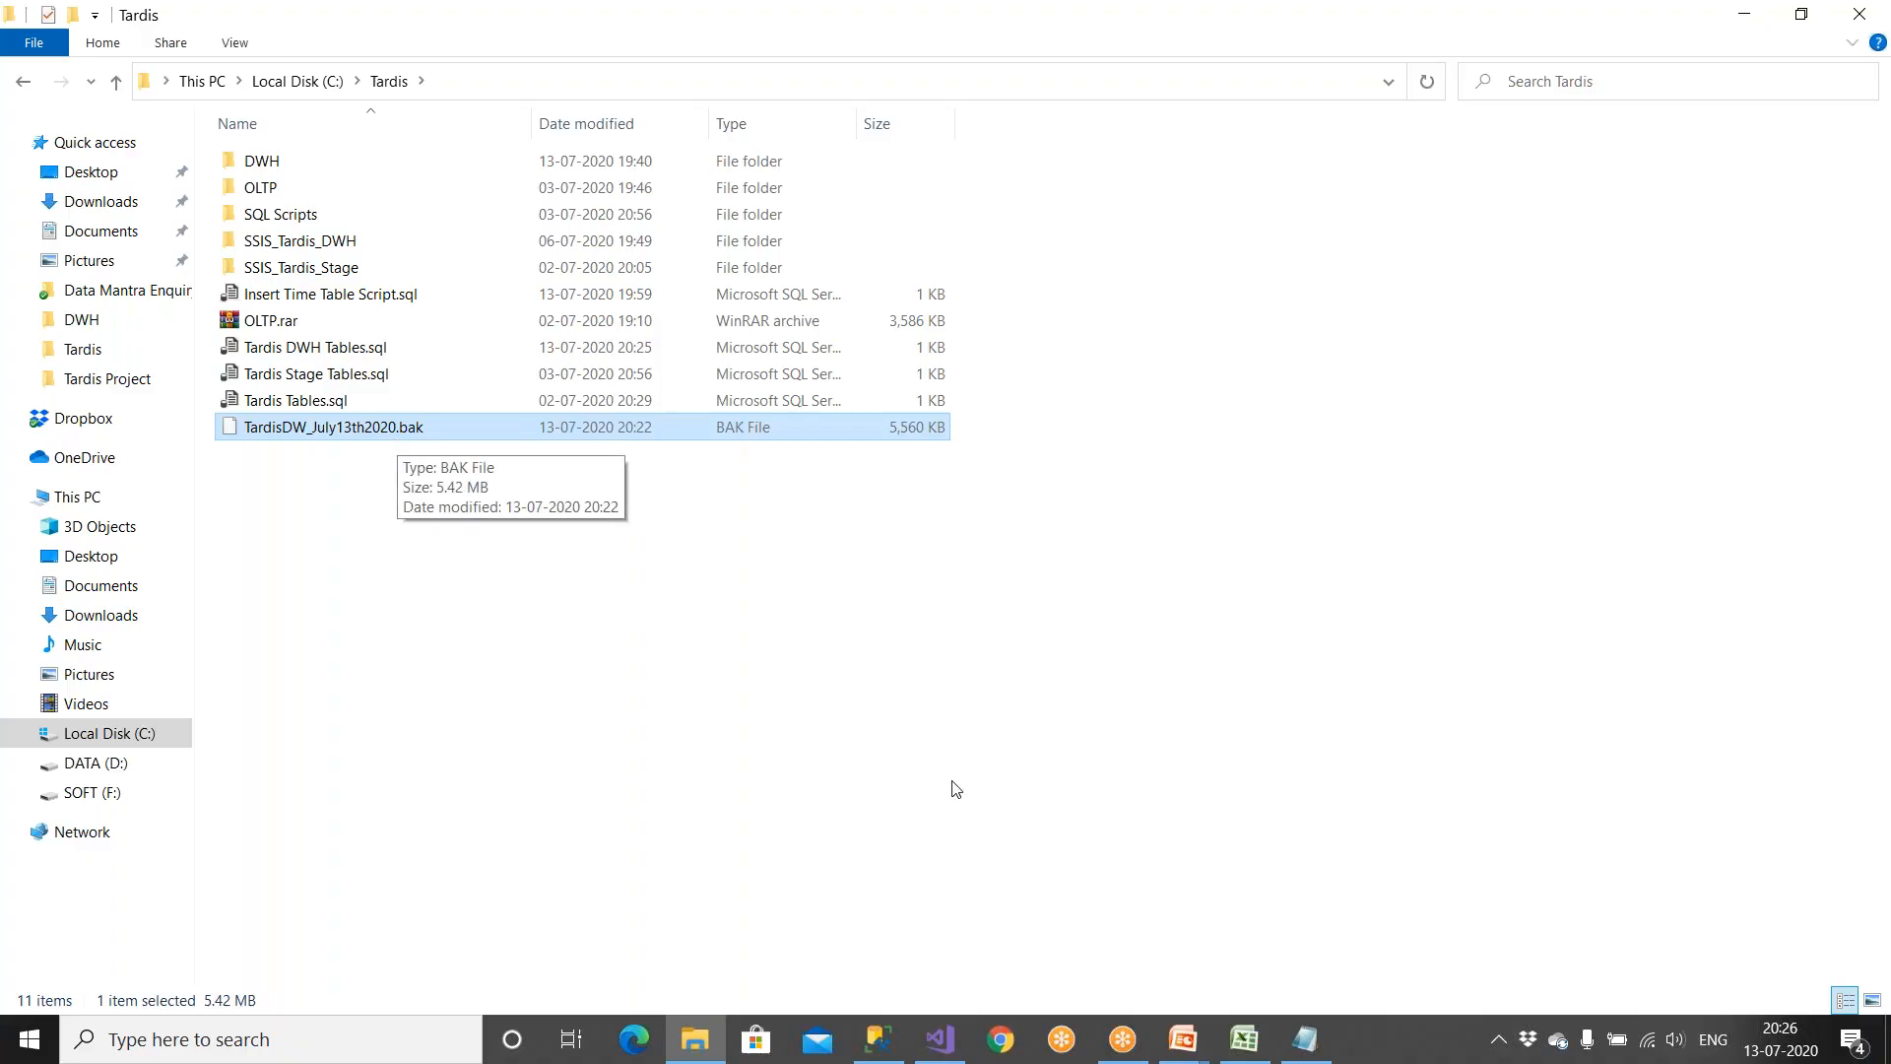
Step: Switch to the running PowerPoint slide show and review the slides from Tables in DWH through to Challenges
left_click(1246, 1039)
mouse_move(1184, 1039)
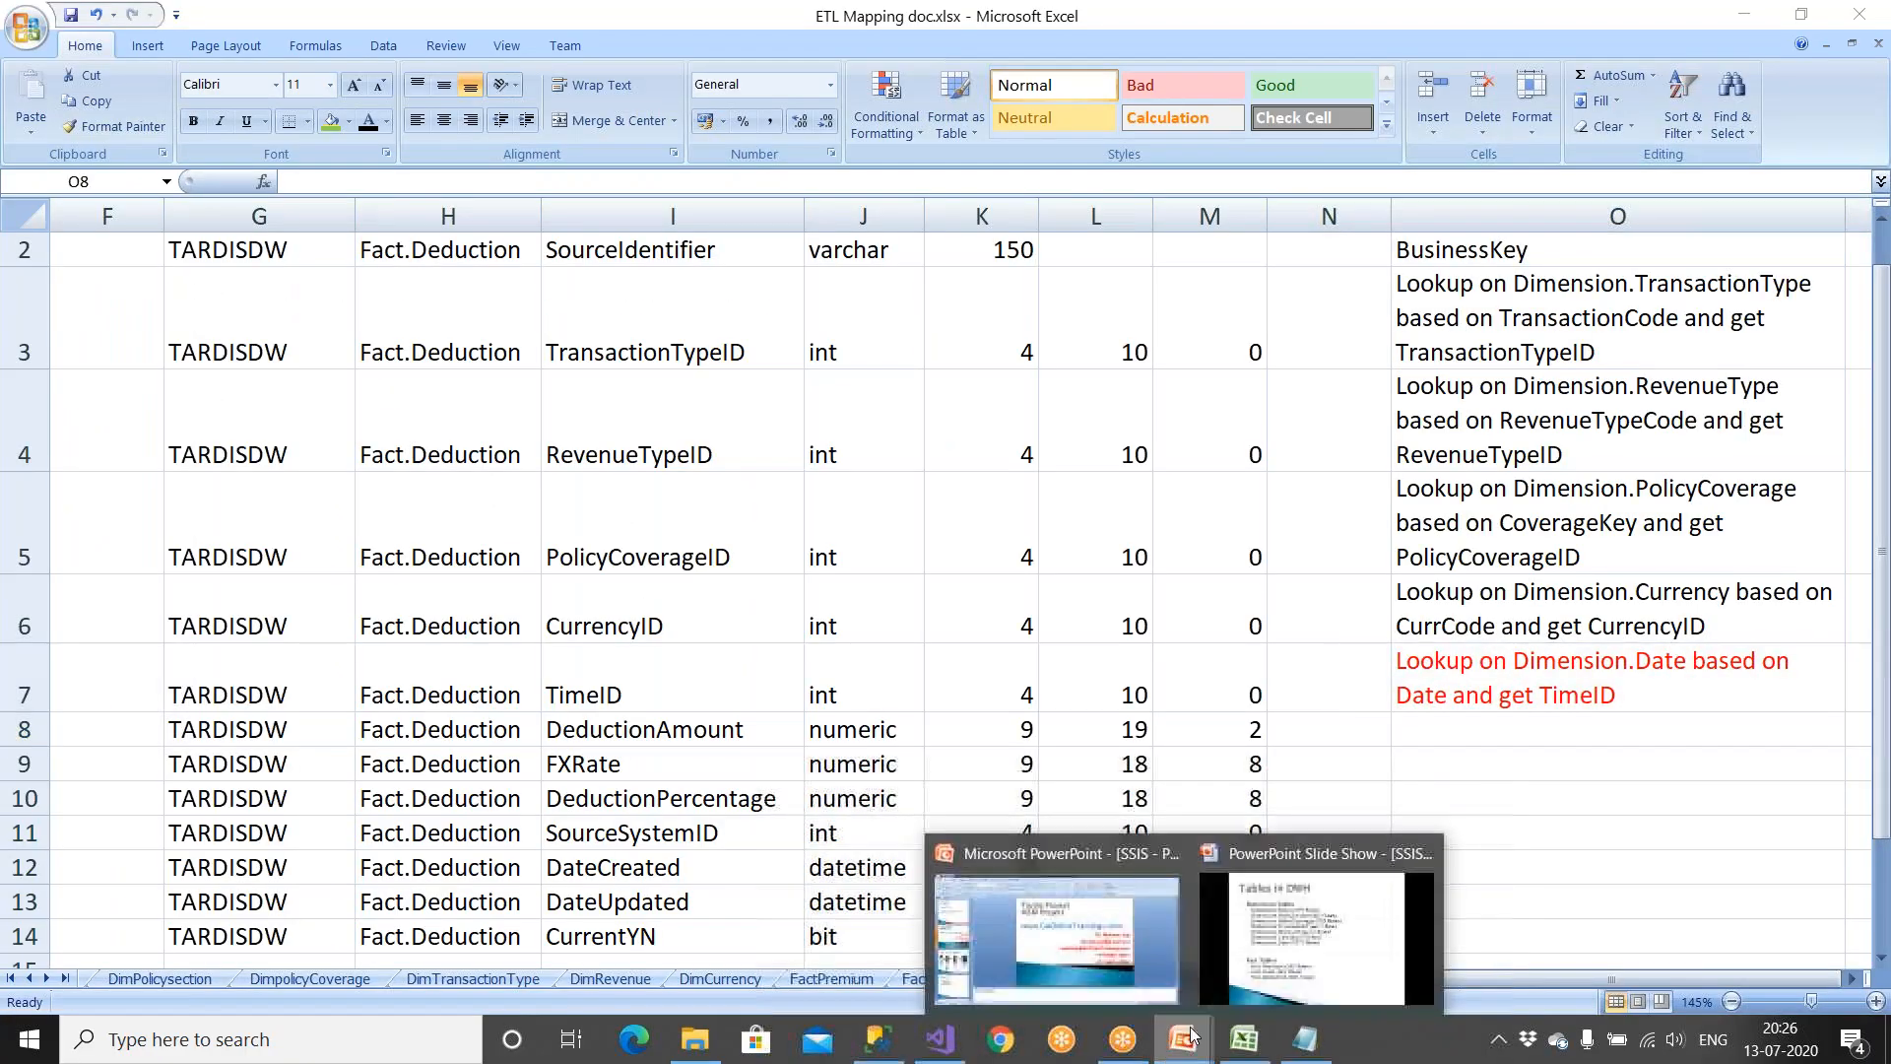
left_click(1280, 931)
left_click(854, 908)
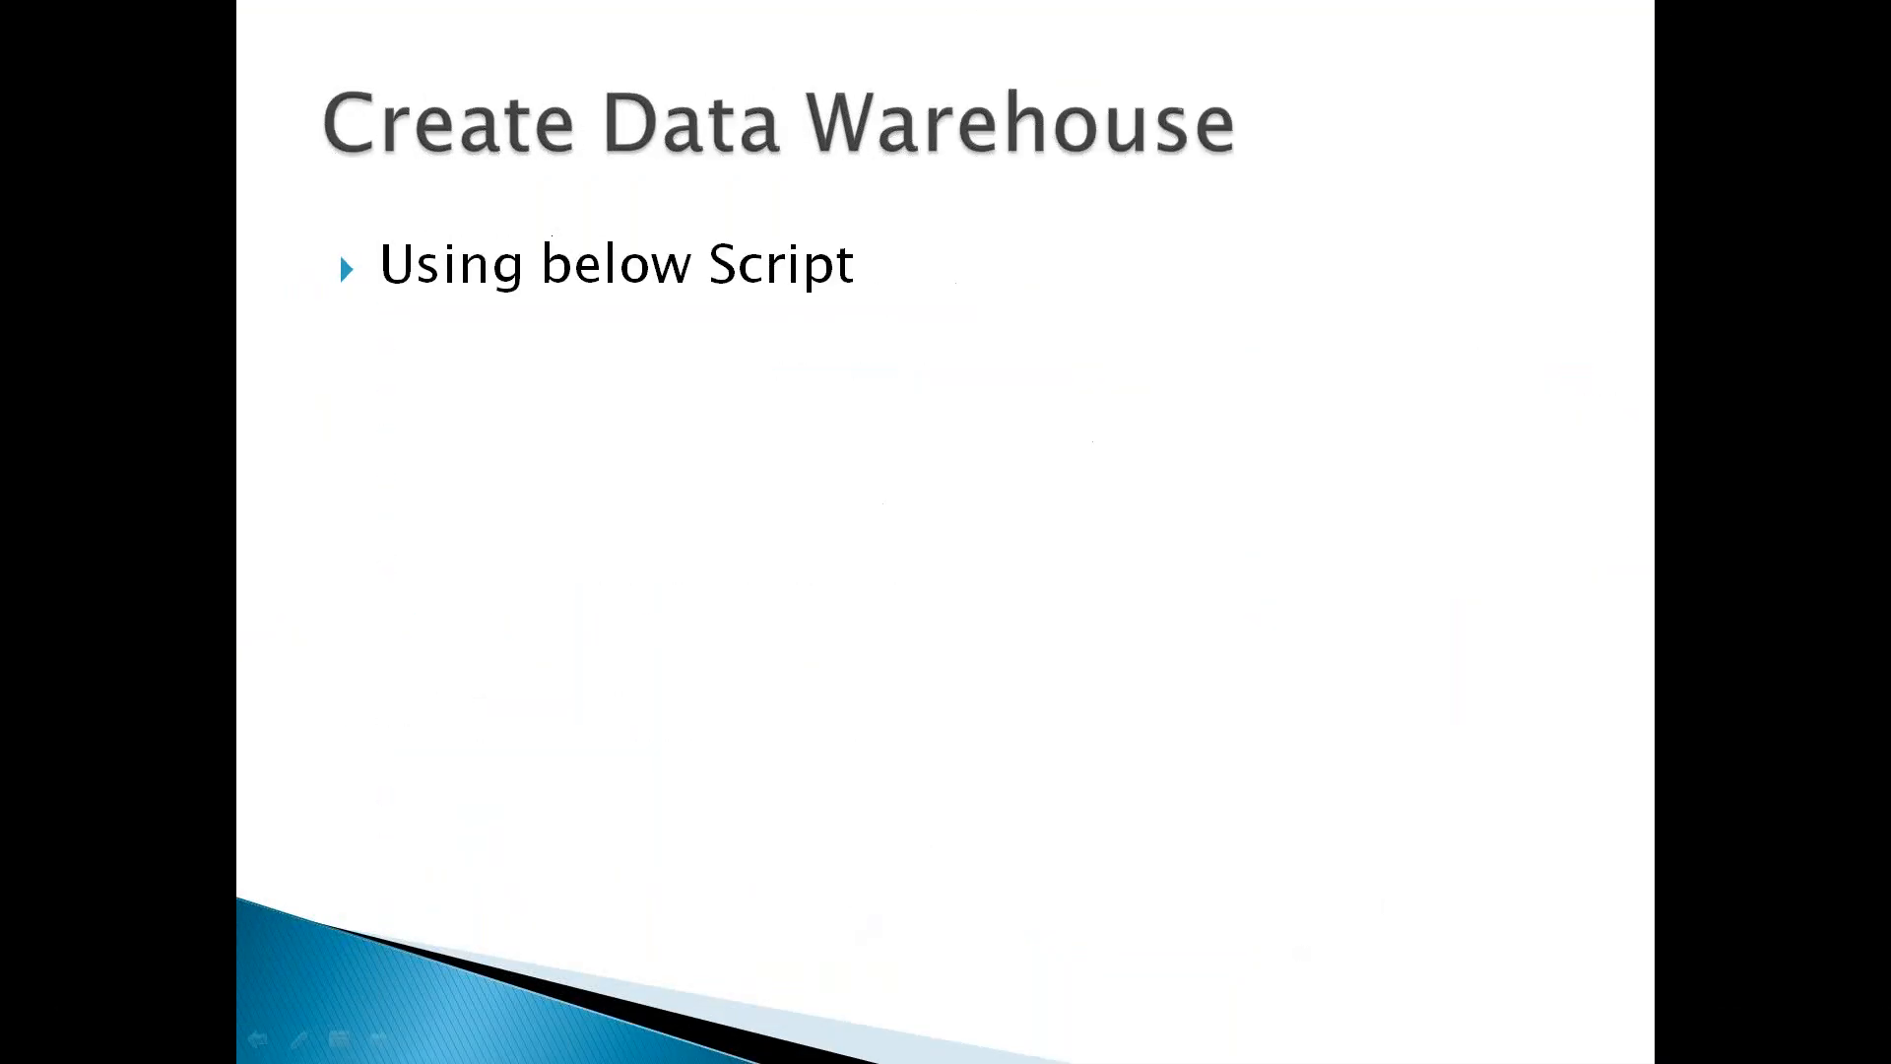
left_click(863, 914)
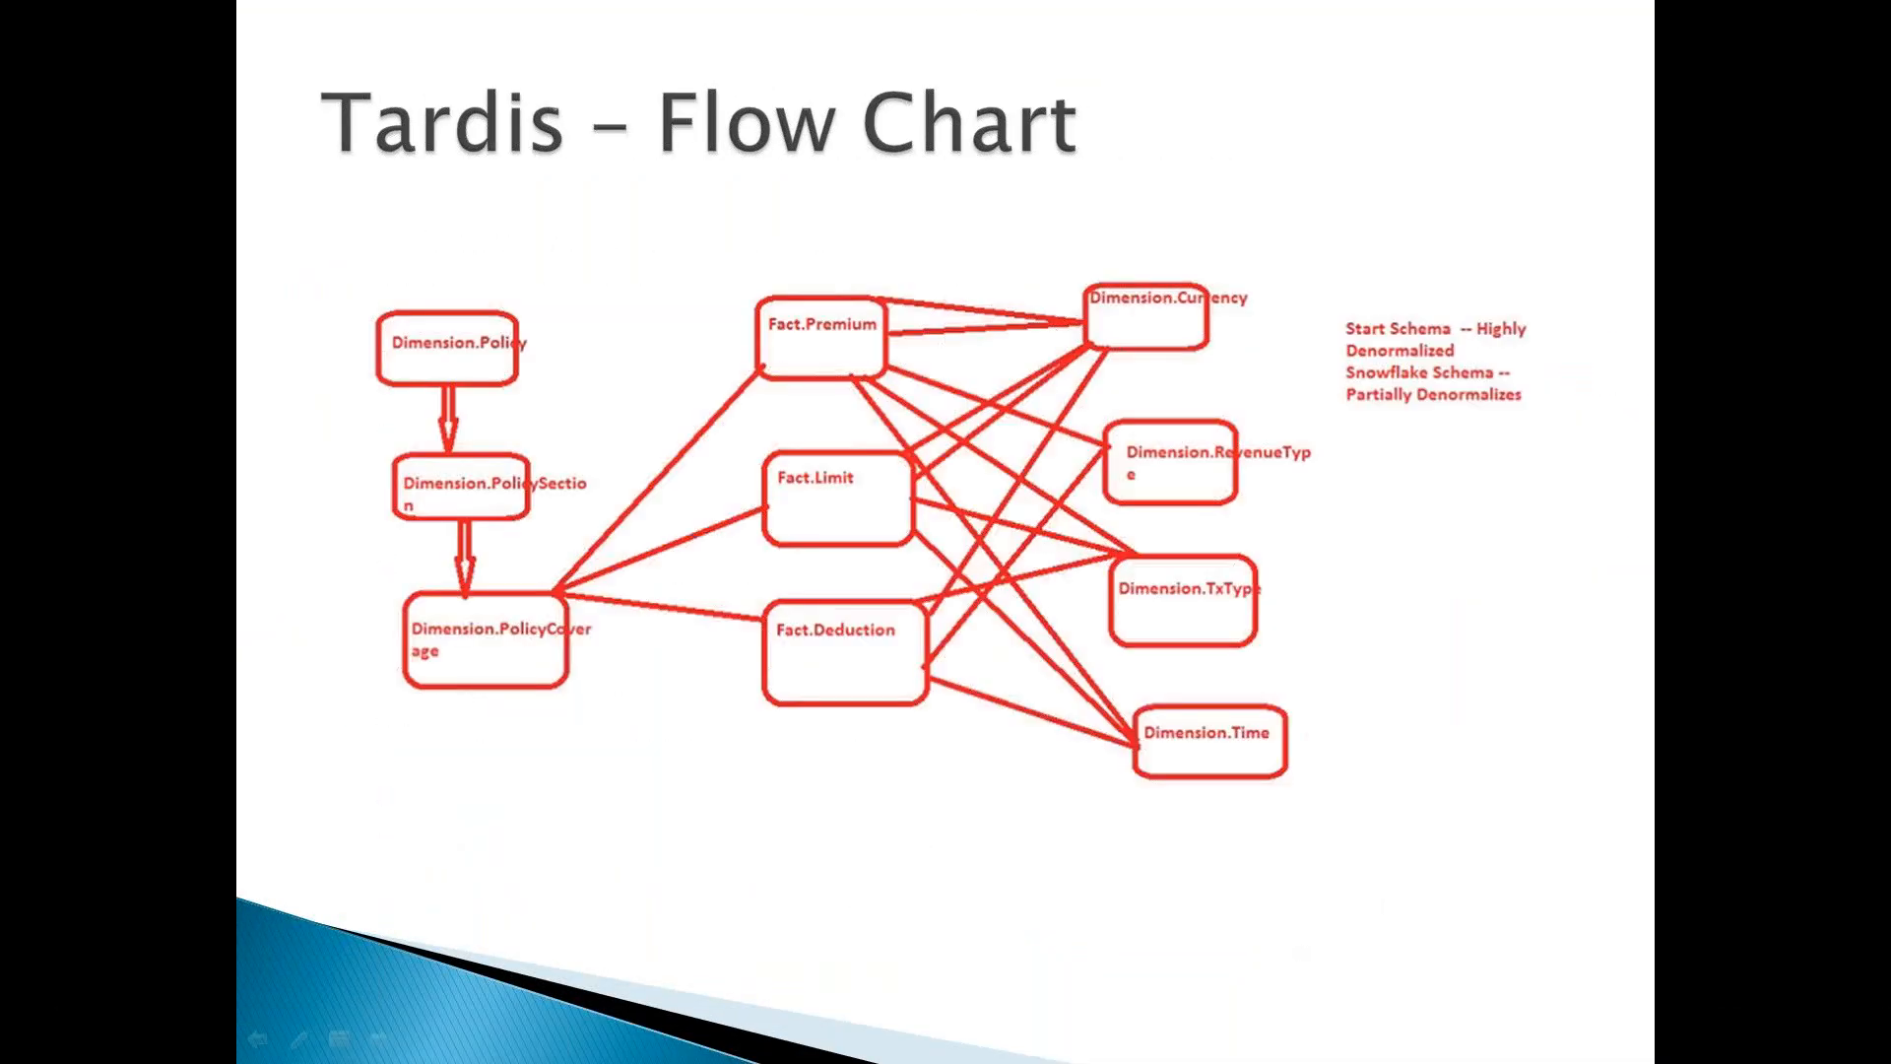
key("Left")
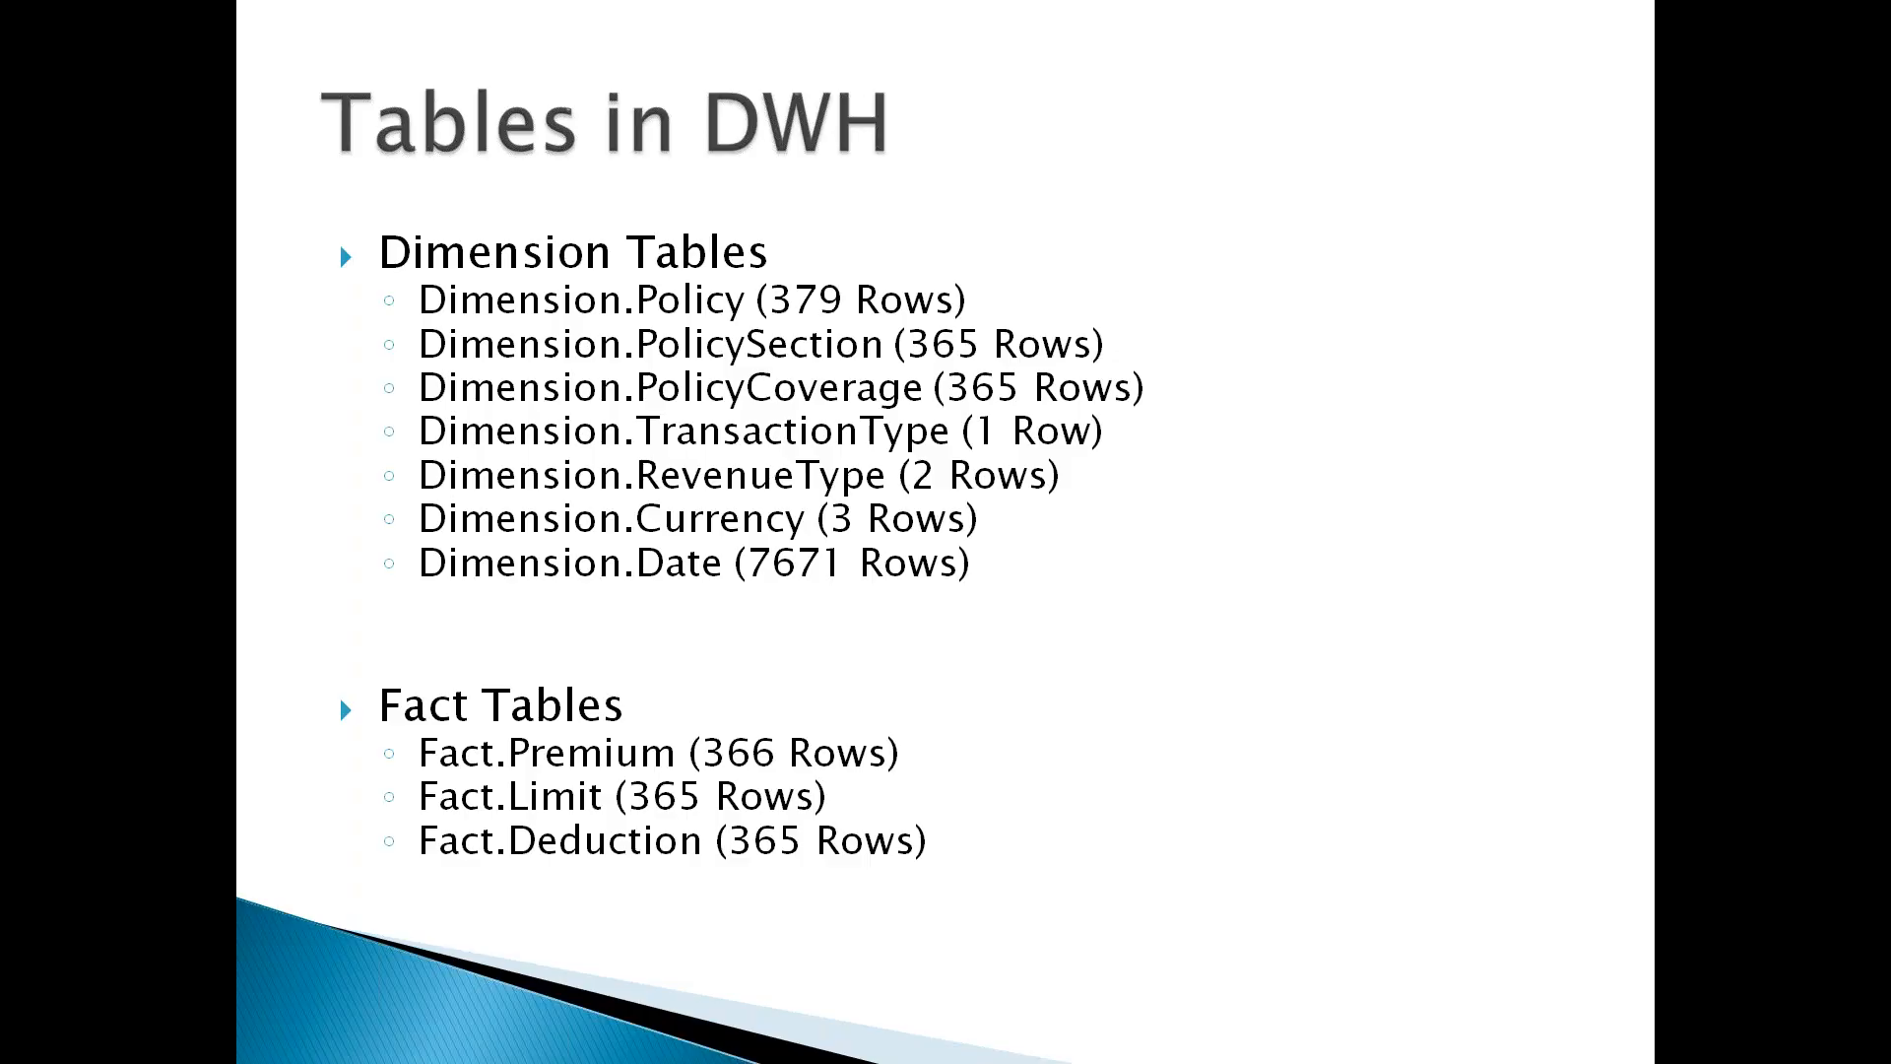
key("Right")
key("Right")
key("Right")
key("Right")
key("Right")
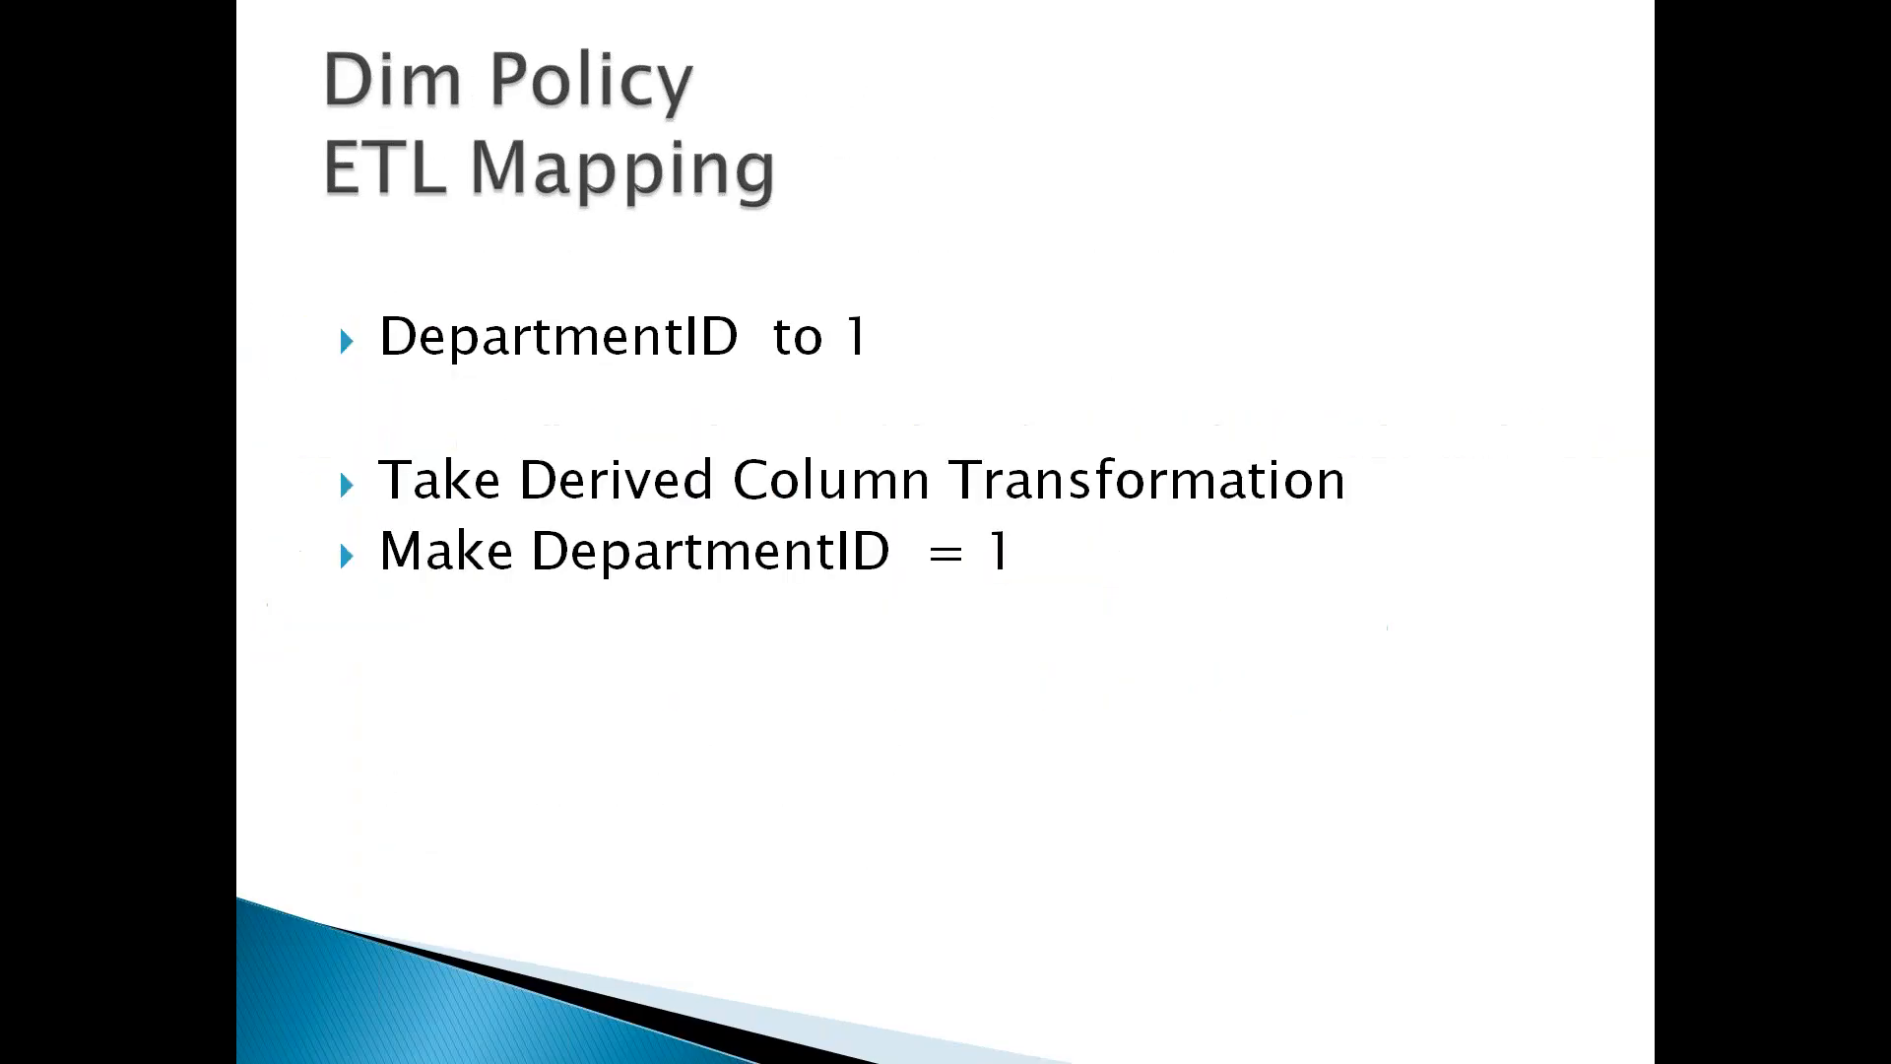
key("Right")
key("Right")
key("Right")
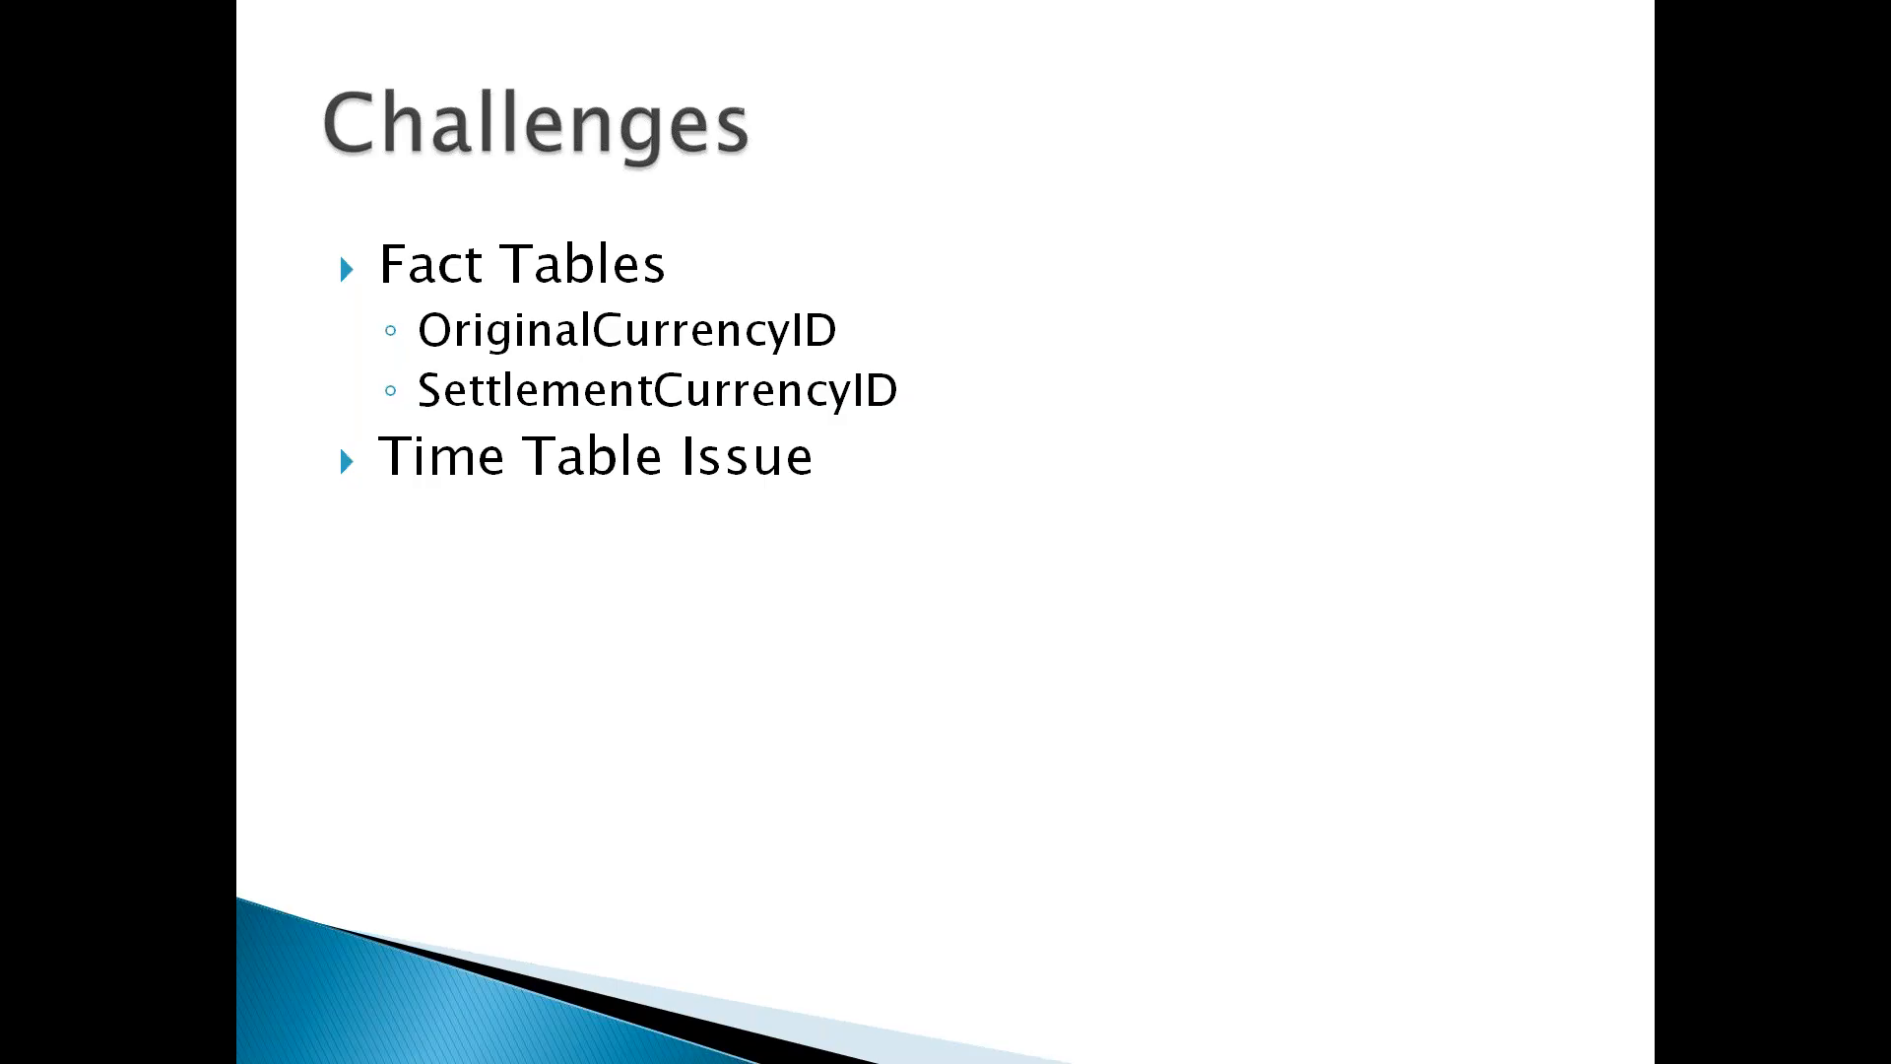
Step: Copy the full script of NewTimeDimScripts - Dim_Date.txt from C:\Tardis\DWH into a new TARDISDW query in SQL Server Management Studio
key("super")
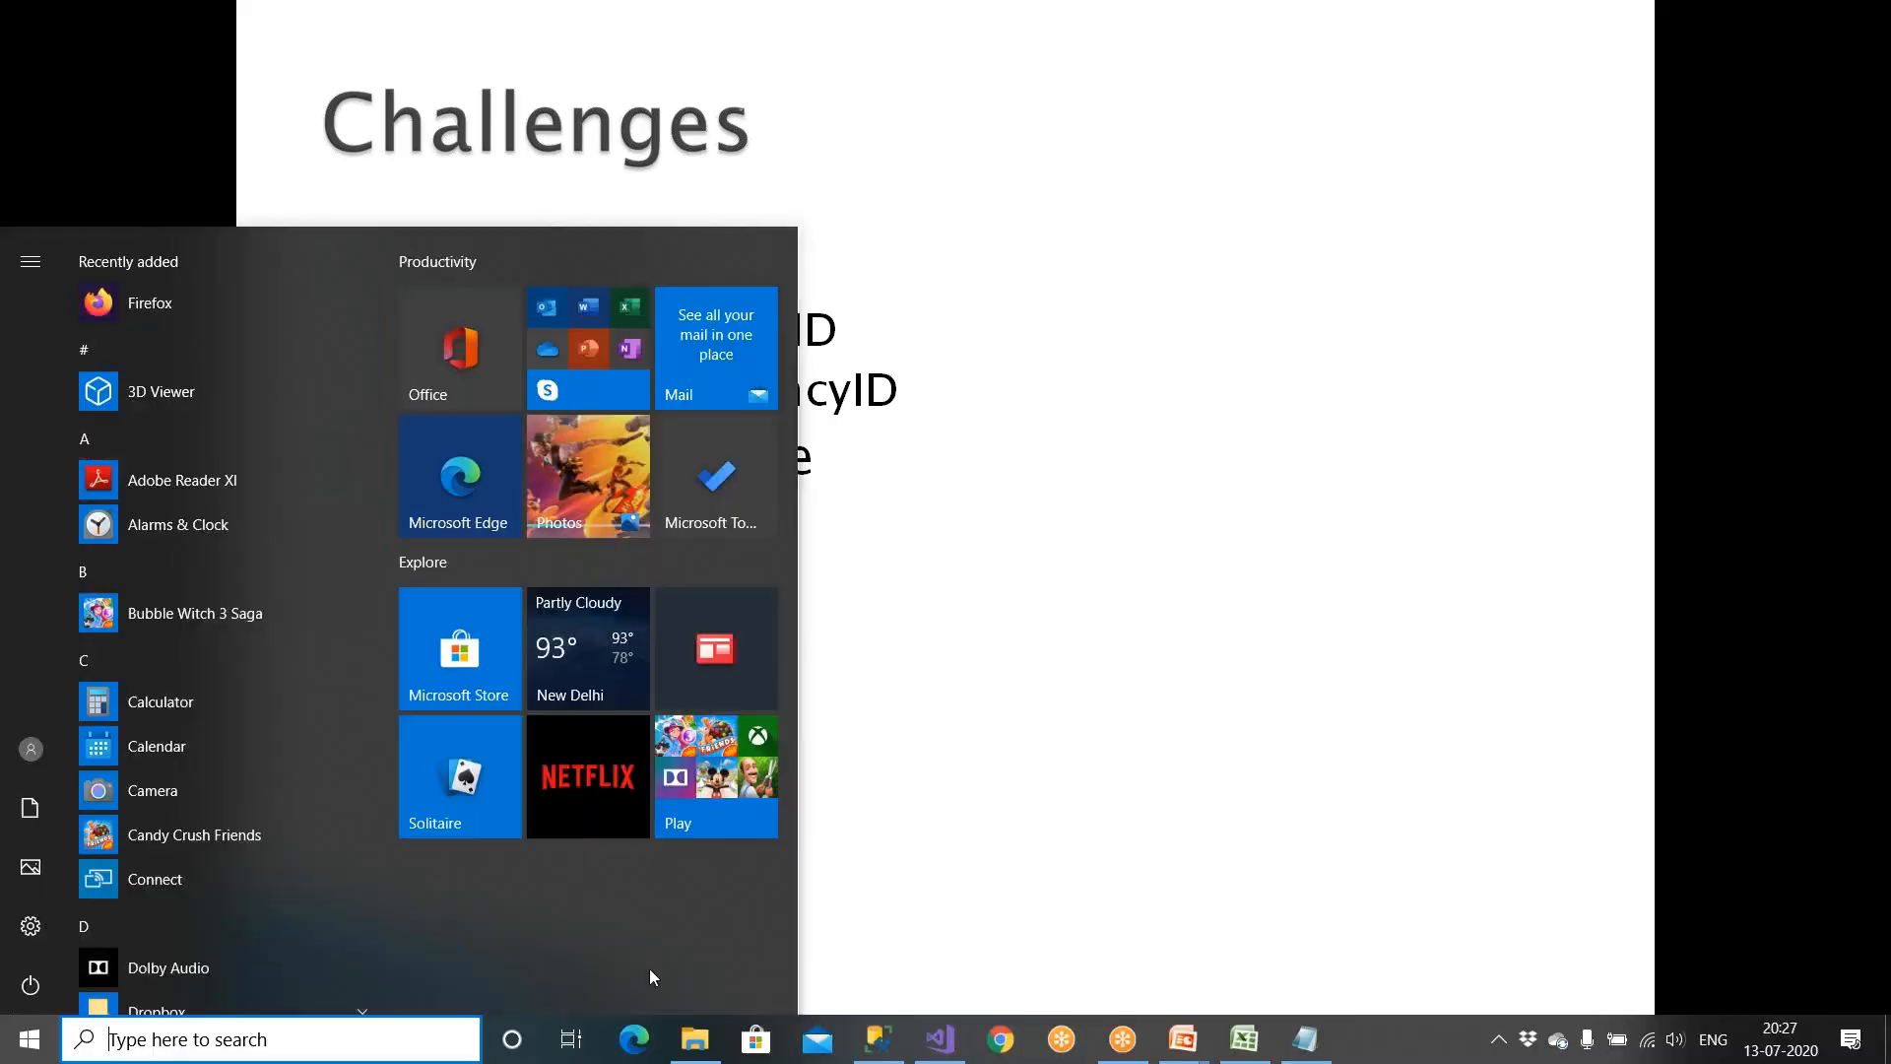
left_click(695, 1040)
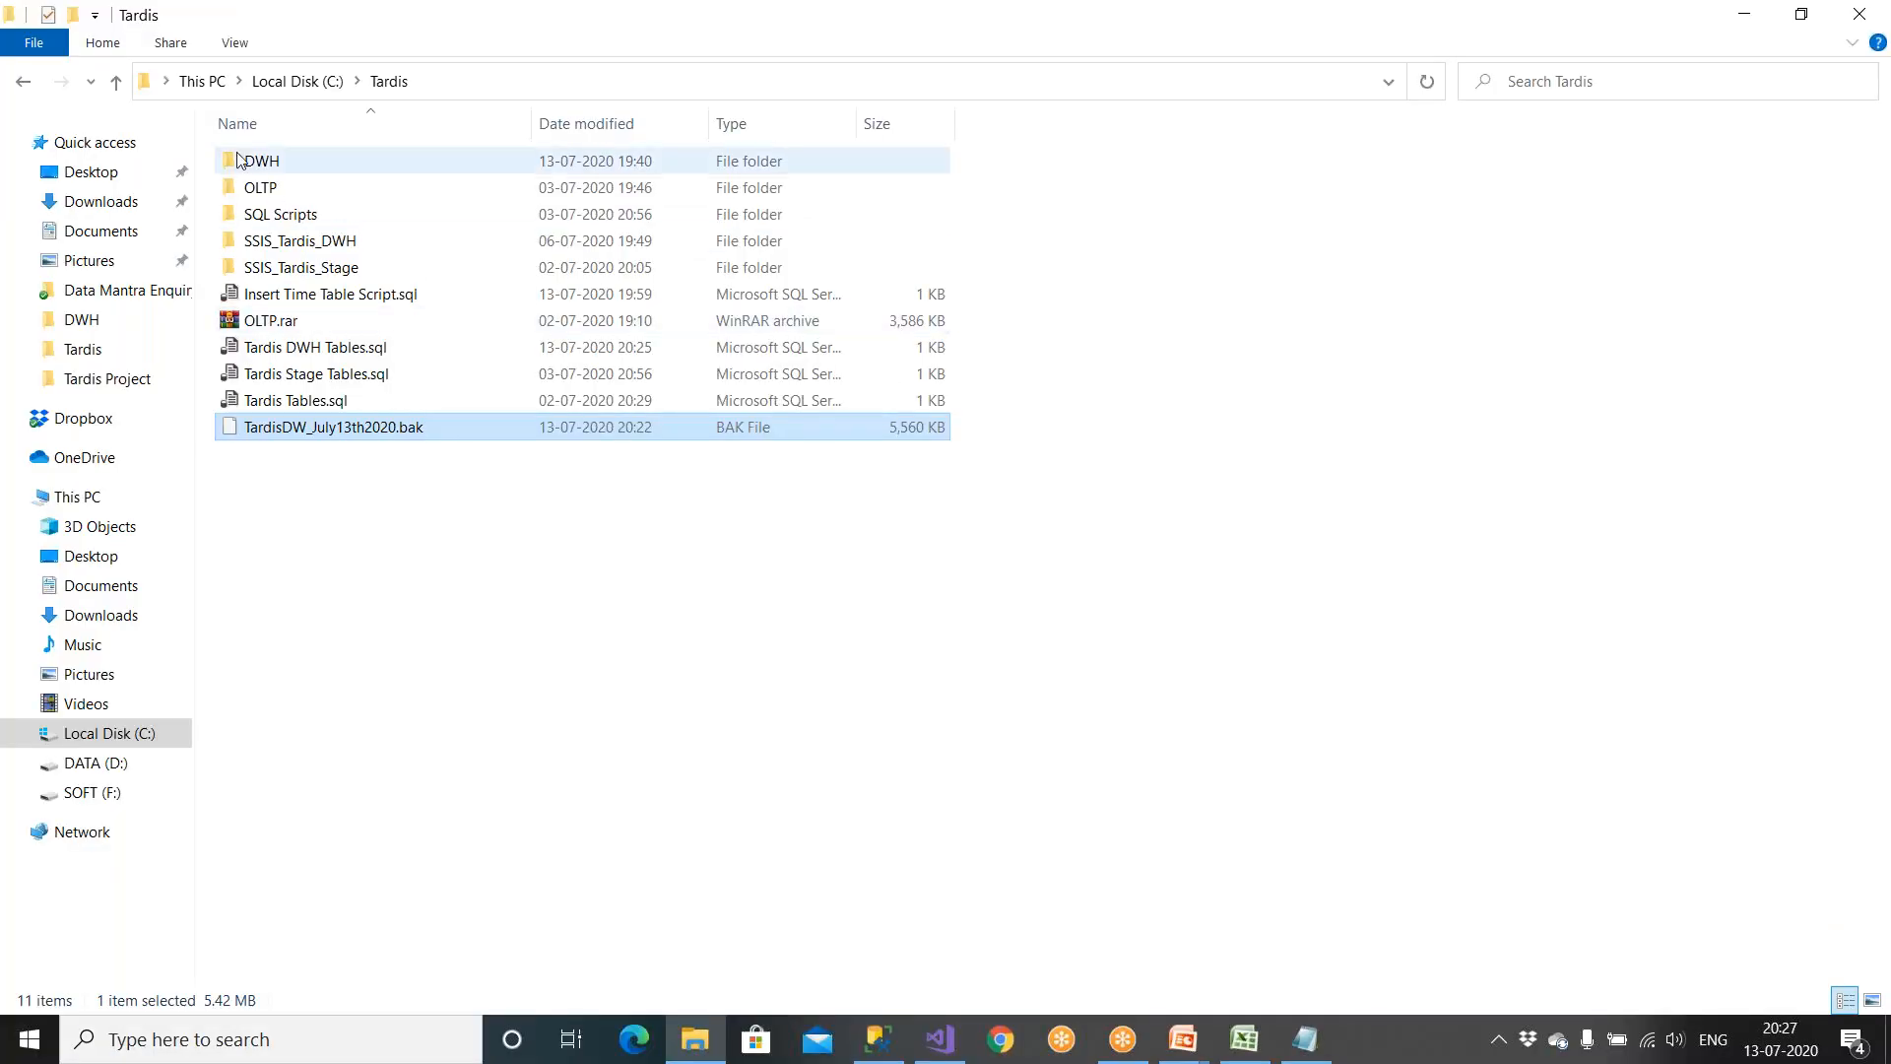
double_click(239, 160)
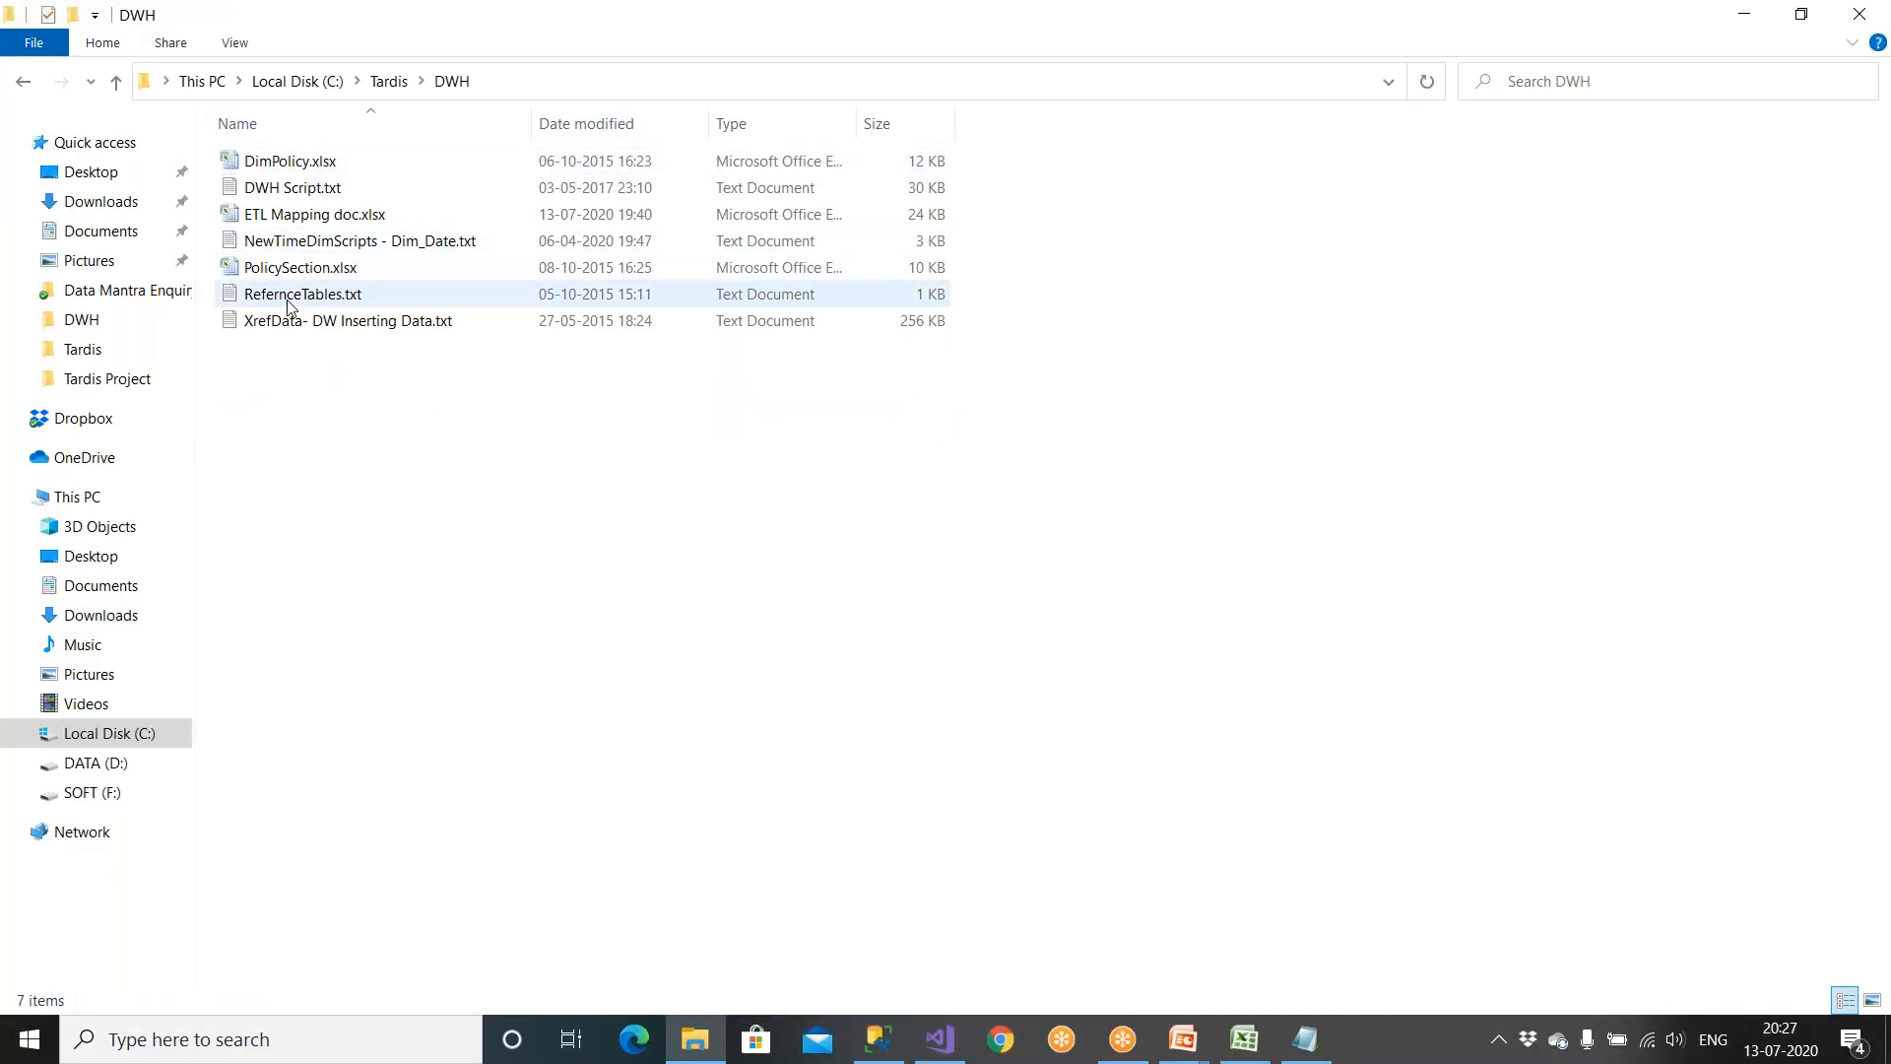
left_click(296, 244)
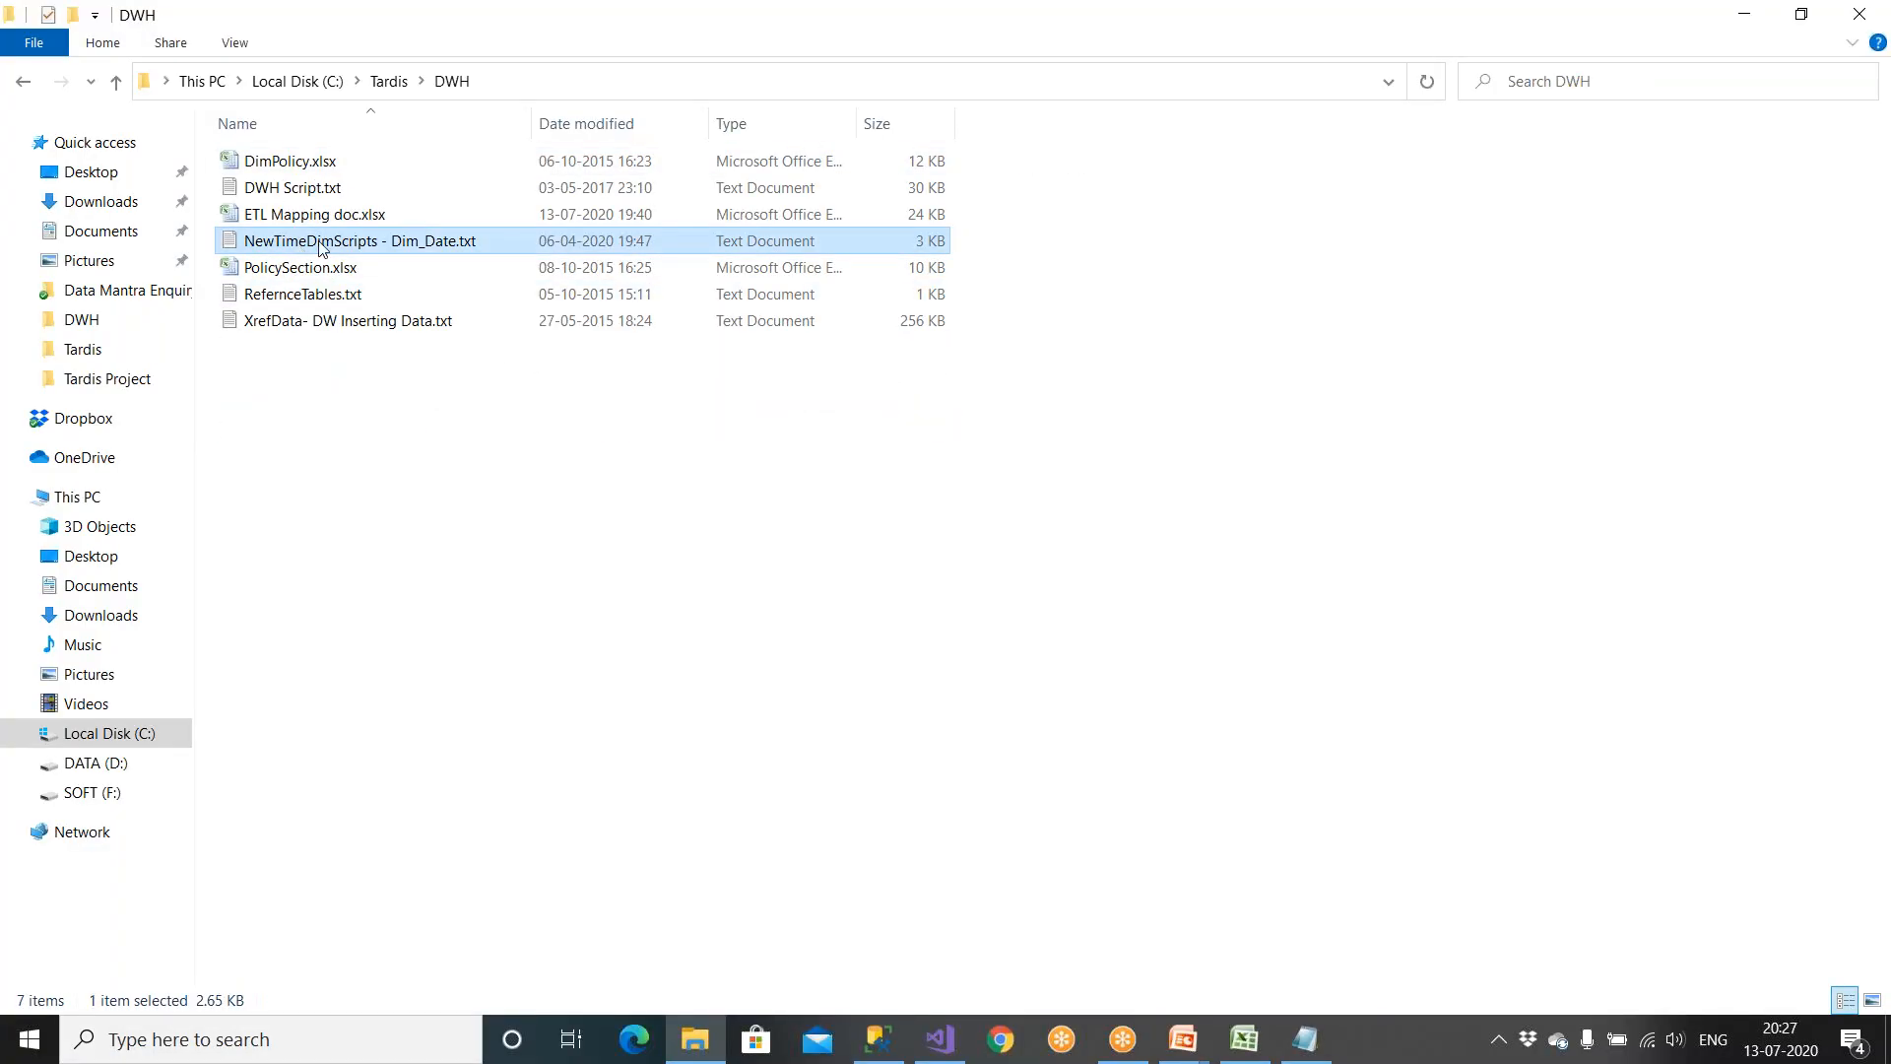
double_click(413, 247)
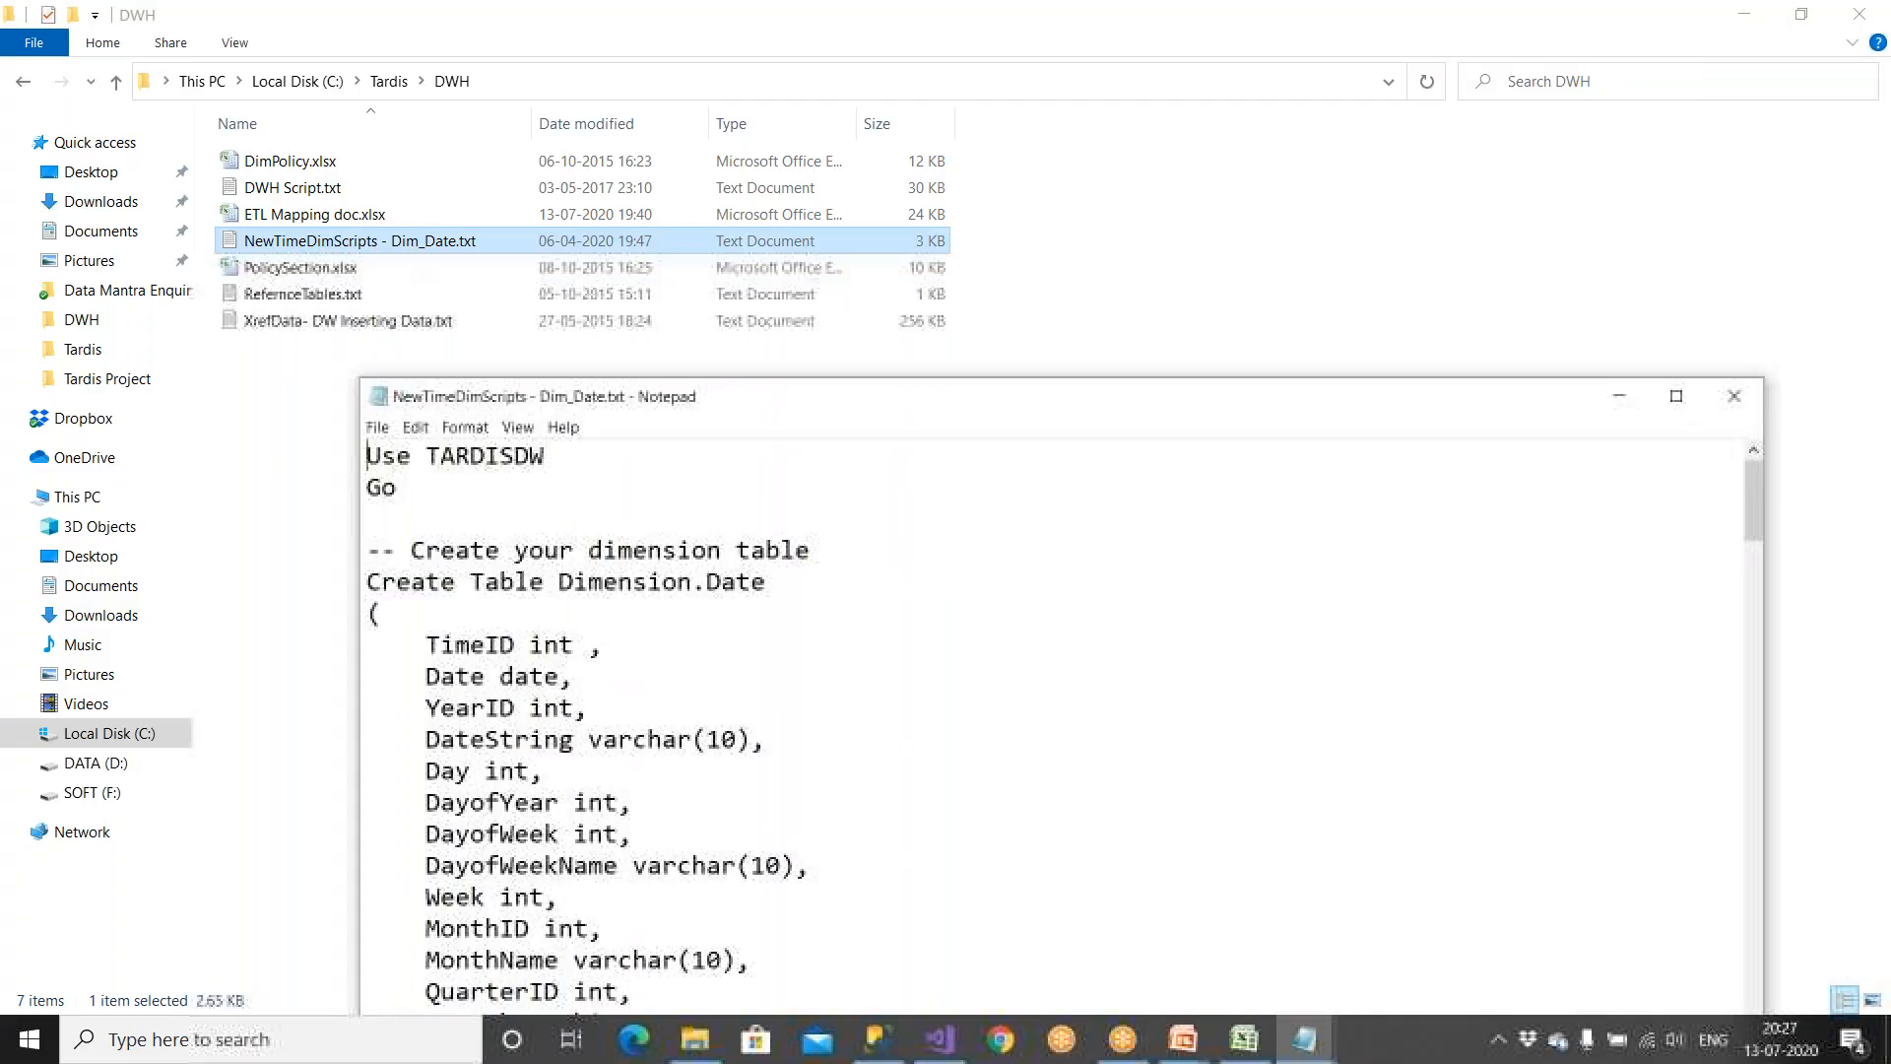
key("ctrl+a")
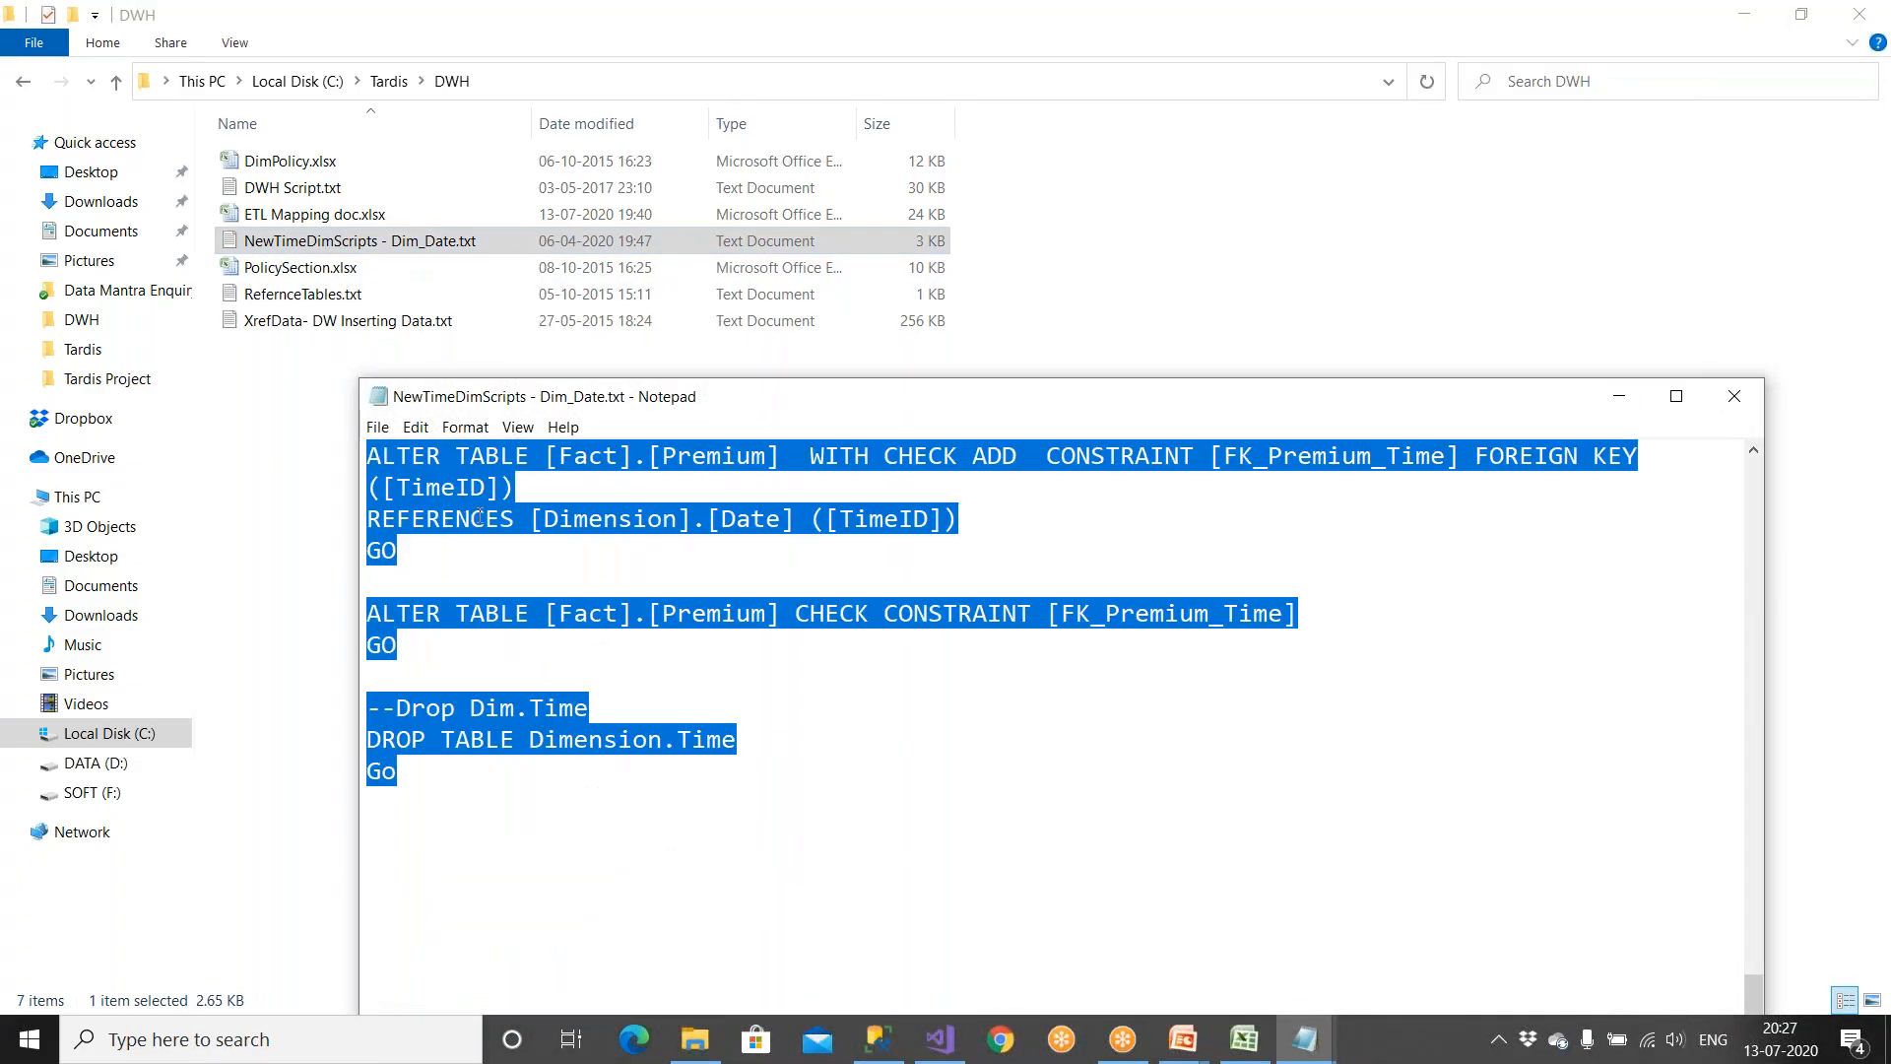
left_click(879, 1039)
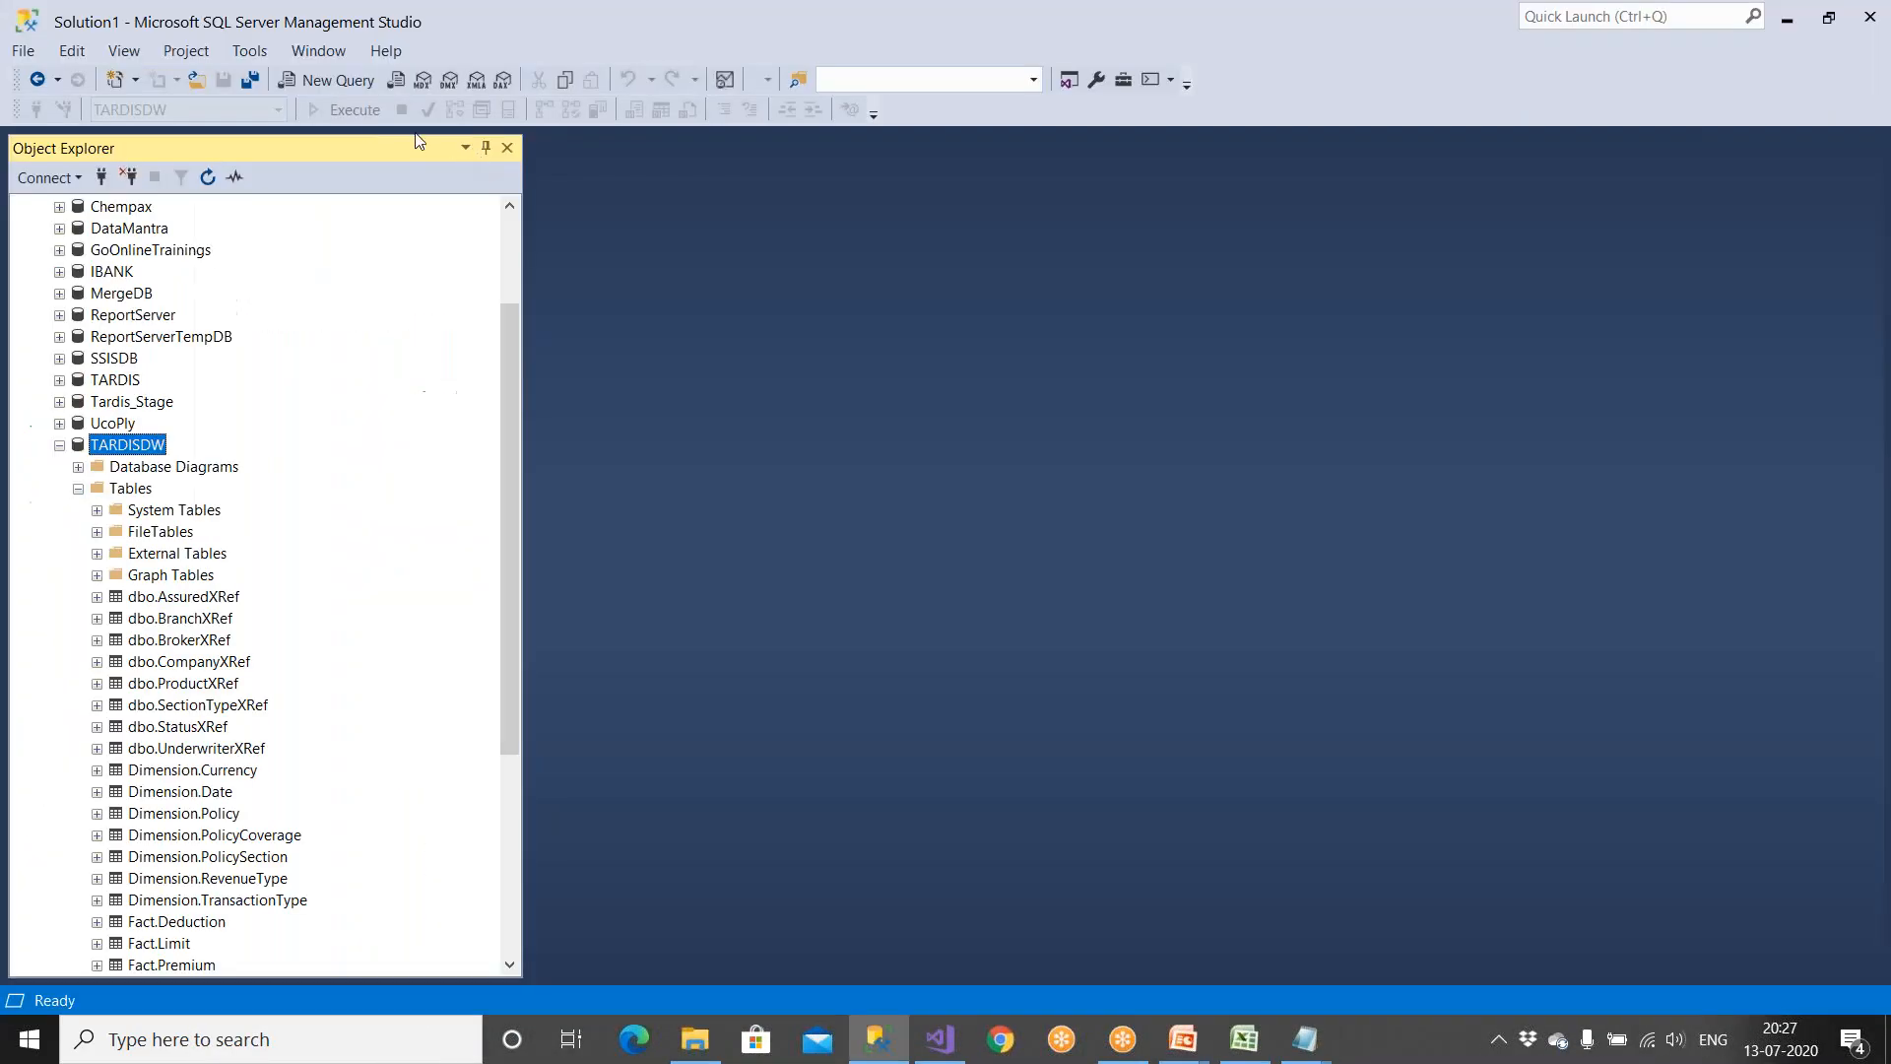
left_click(338, 80)
key("ctrl+v")
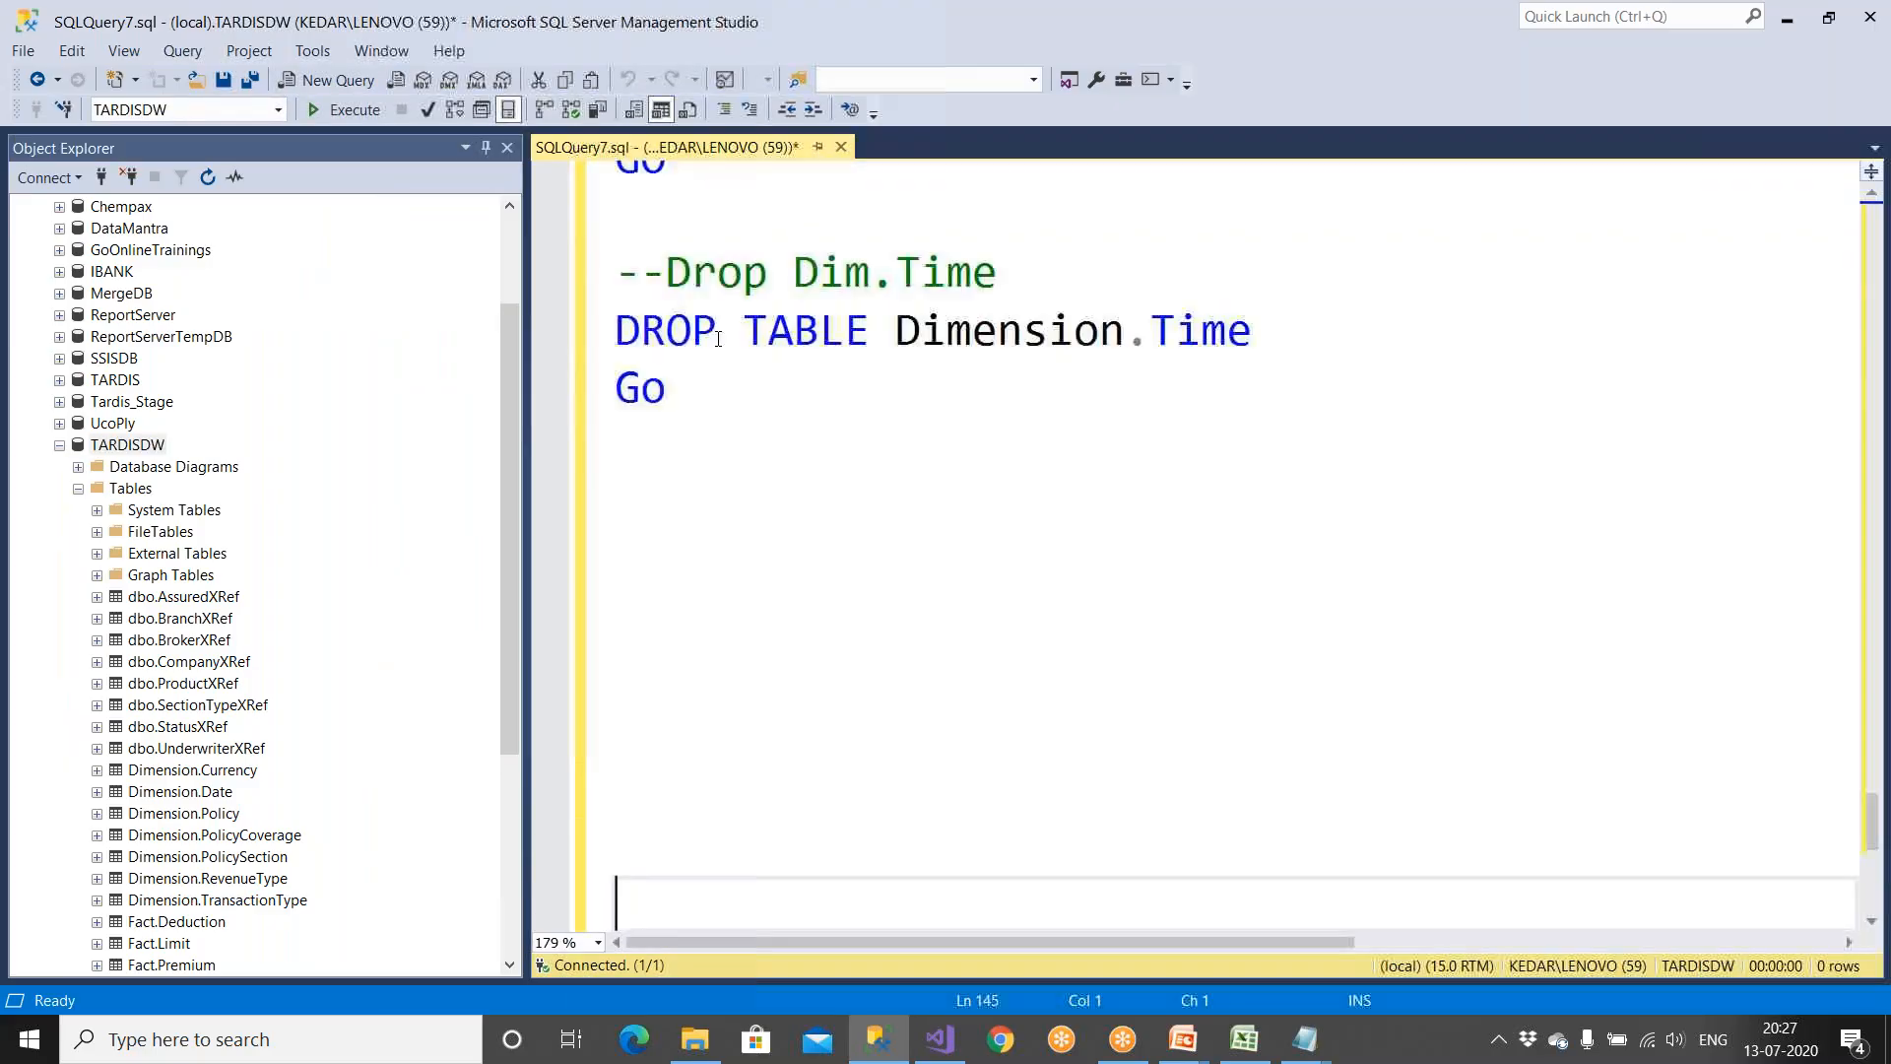
Step: Close the Dimension.Date script query SQLQuery7.sql without saving it
scroll(735, 525, "up", 20)
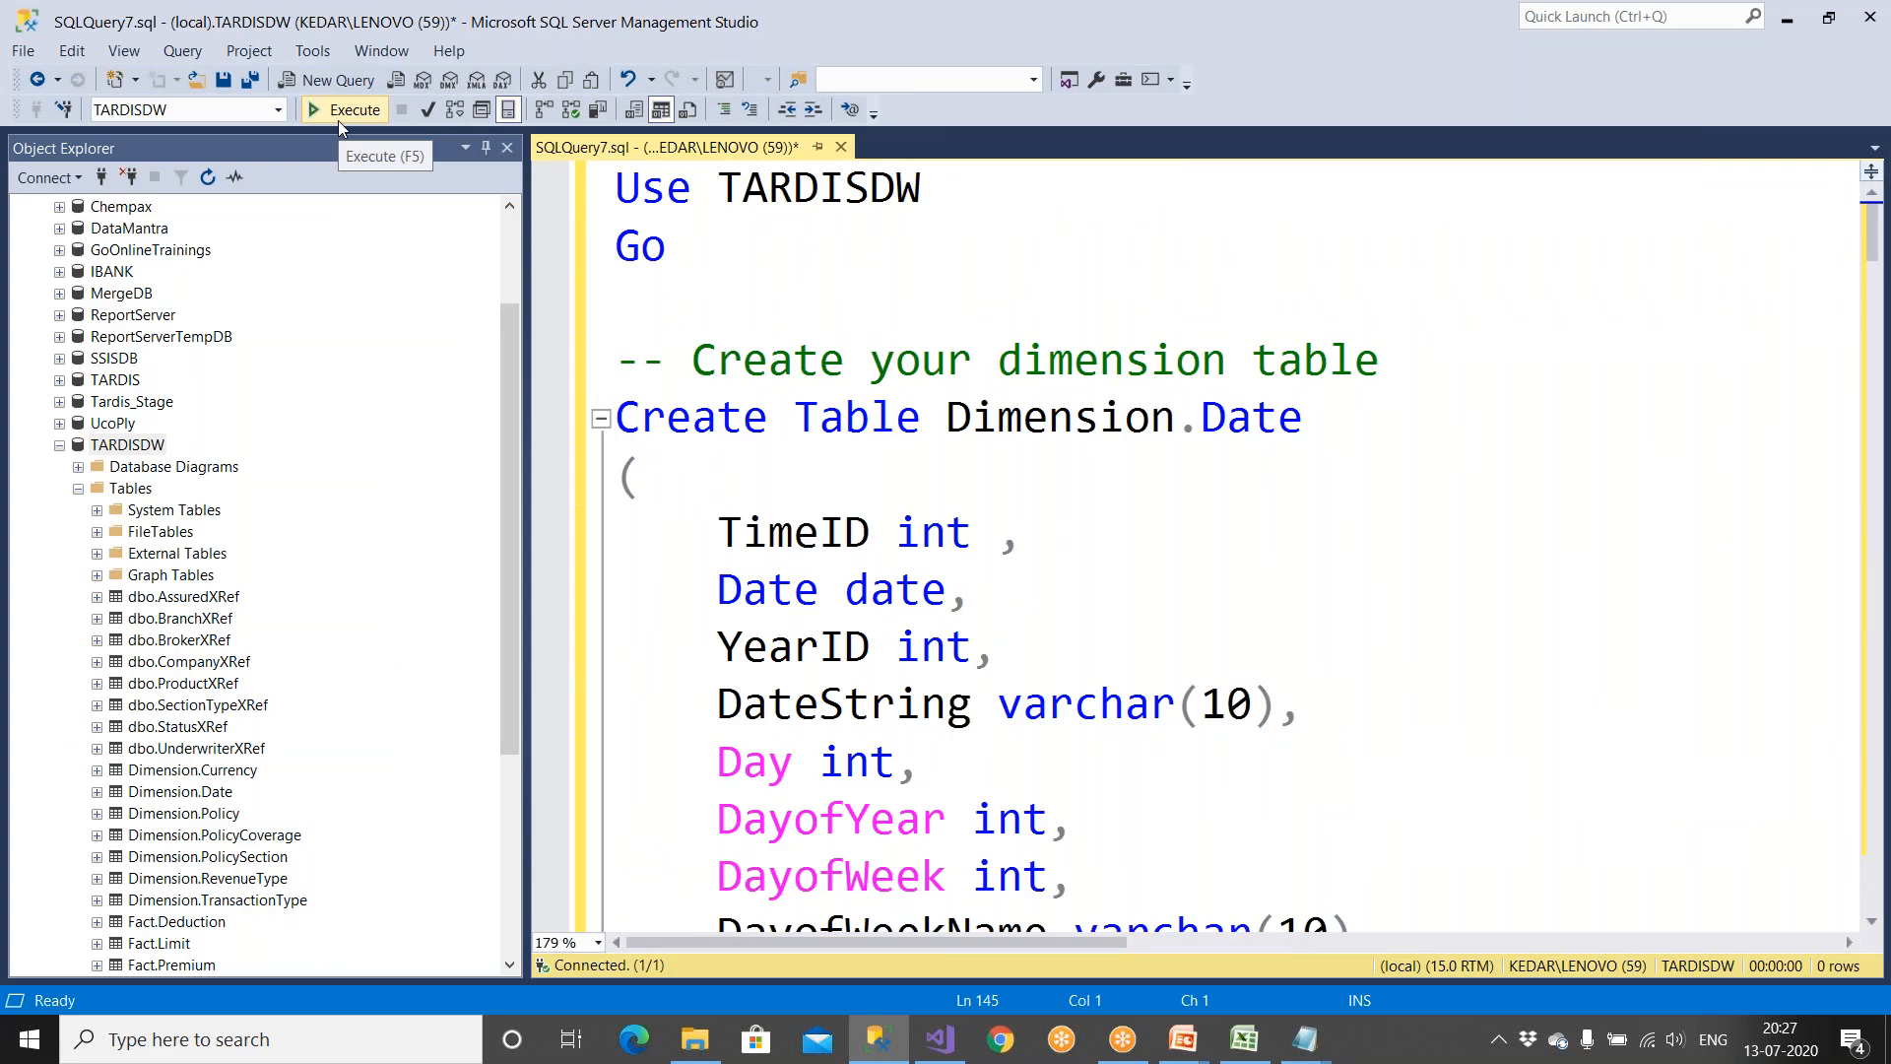
left_click(840, 147)
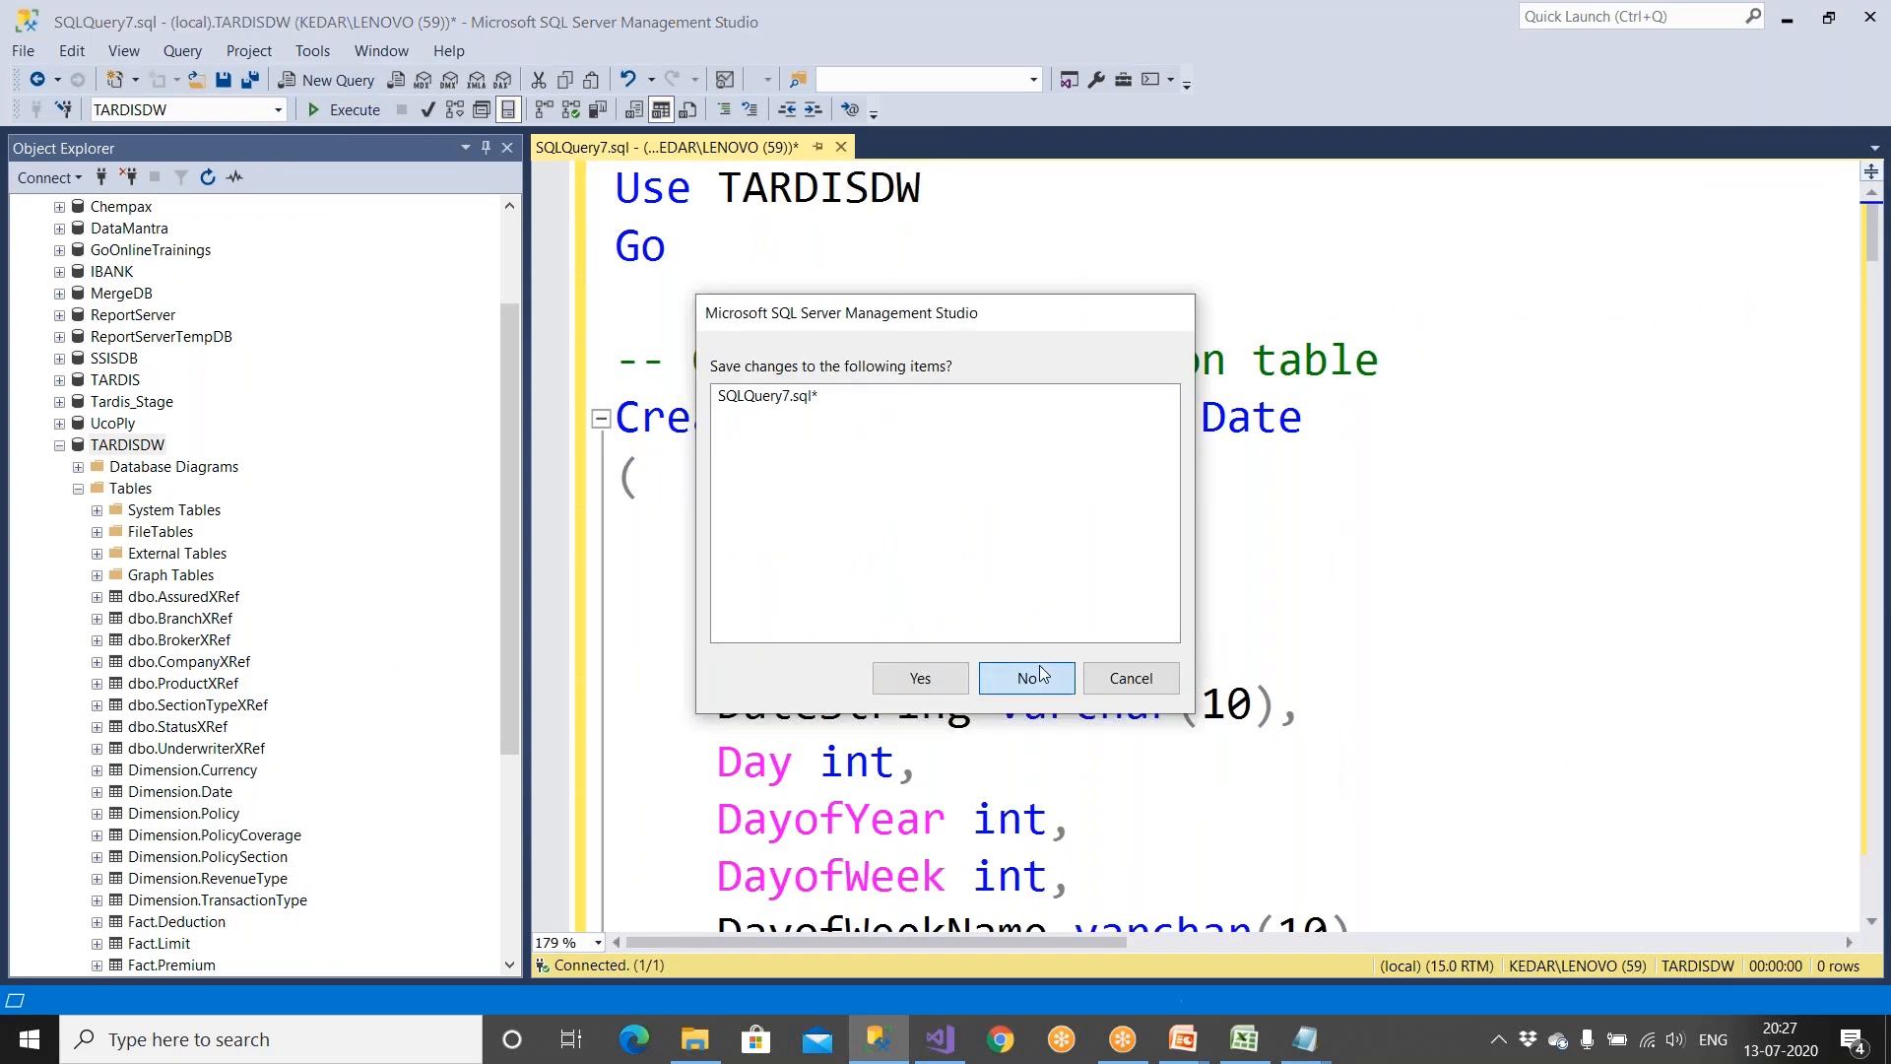
left_click(1036, 674)
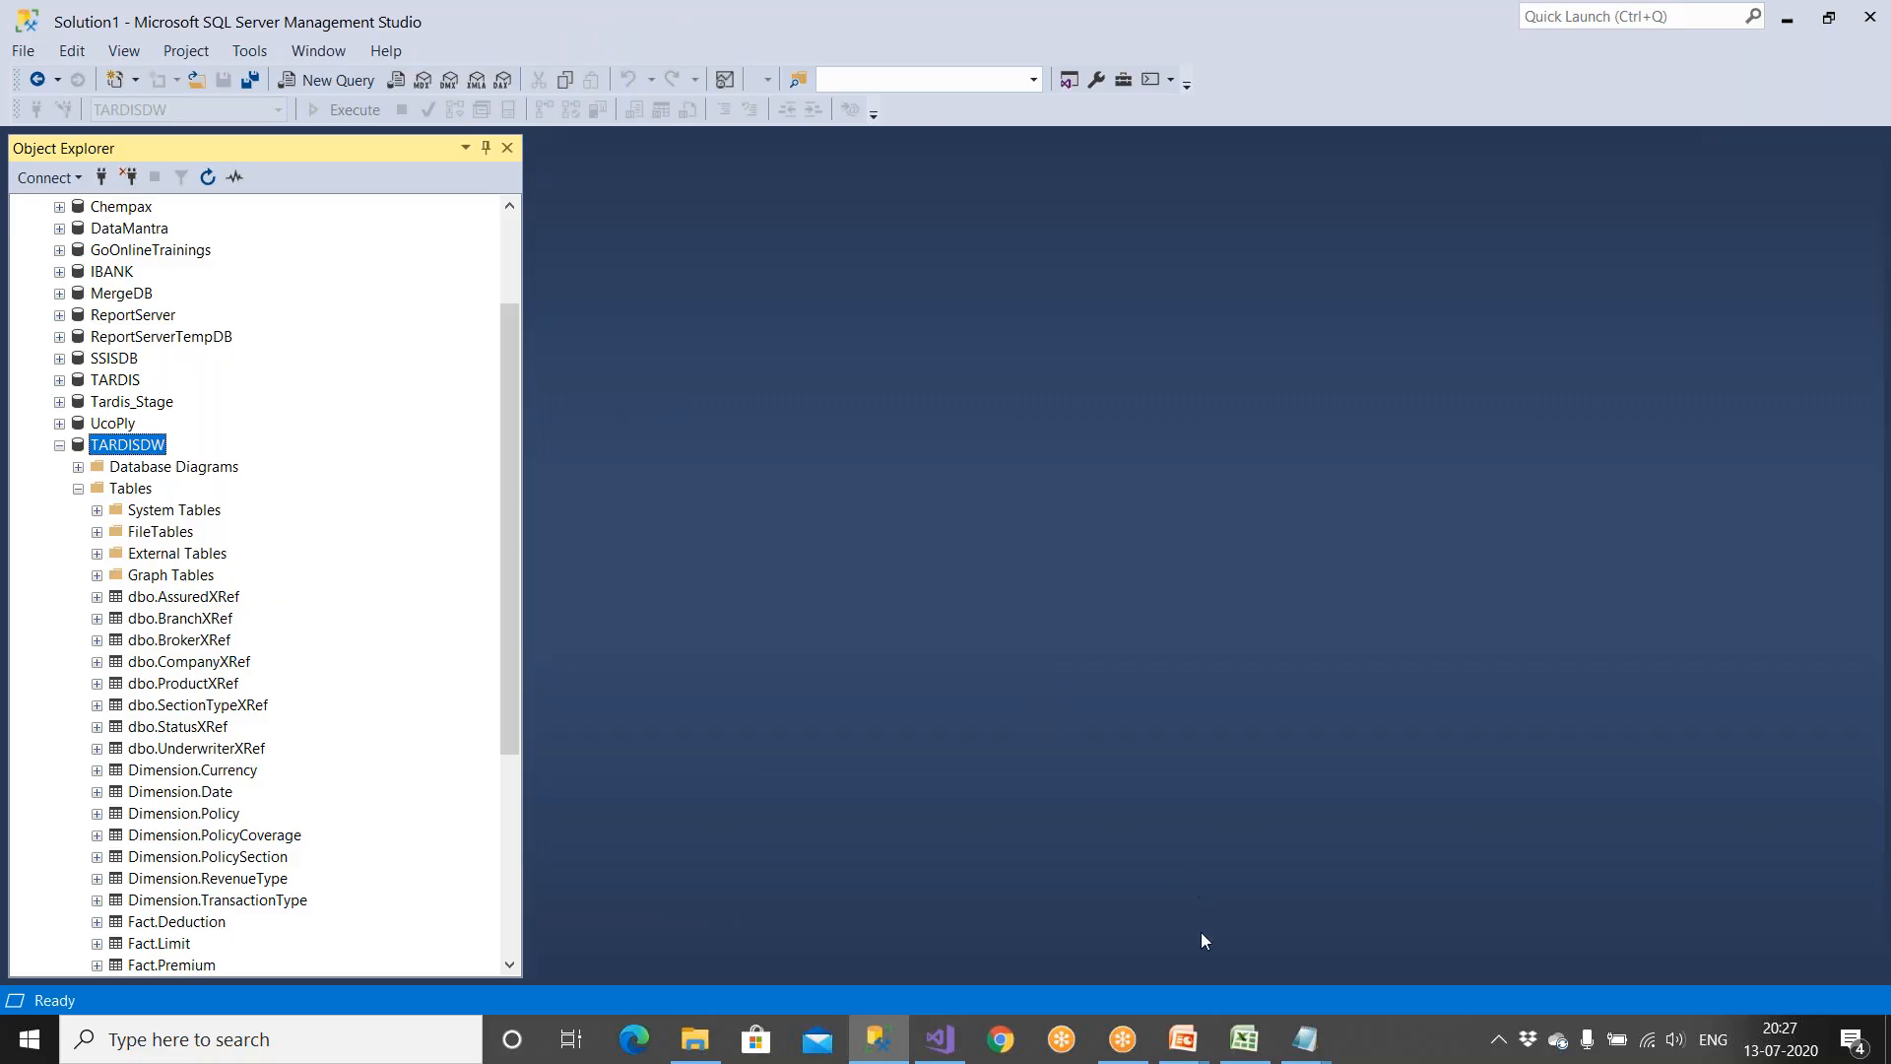
Step: Switch to the running PowerPoint slide show and advance from Challenges to the Tardis Project Incr /Delta Loading slide
mouse_move(1183, 1039)
left_click(1202, 890)
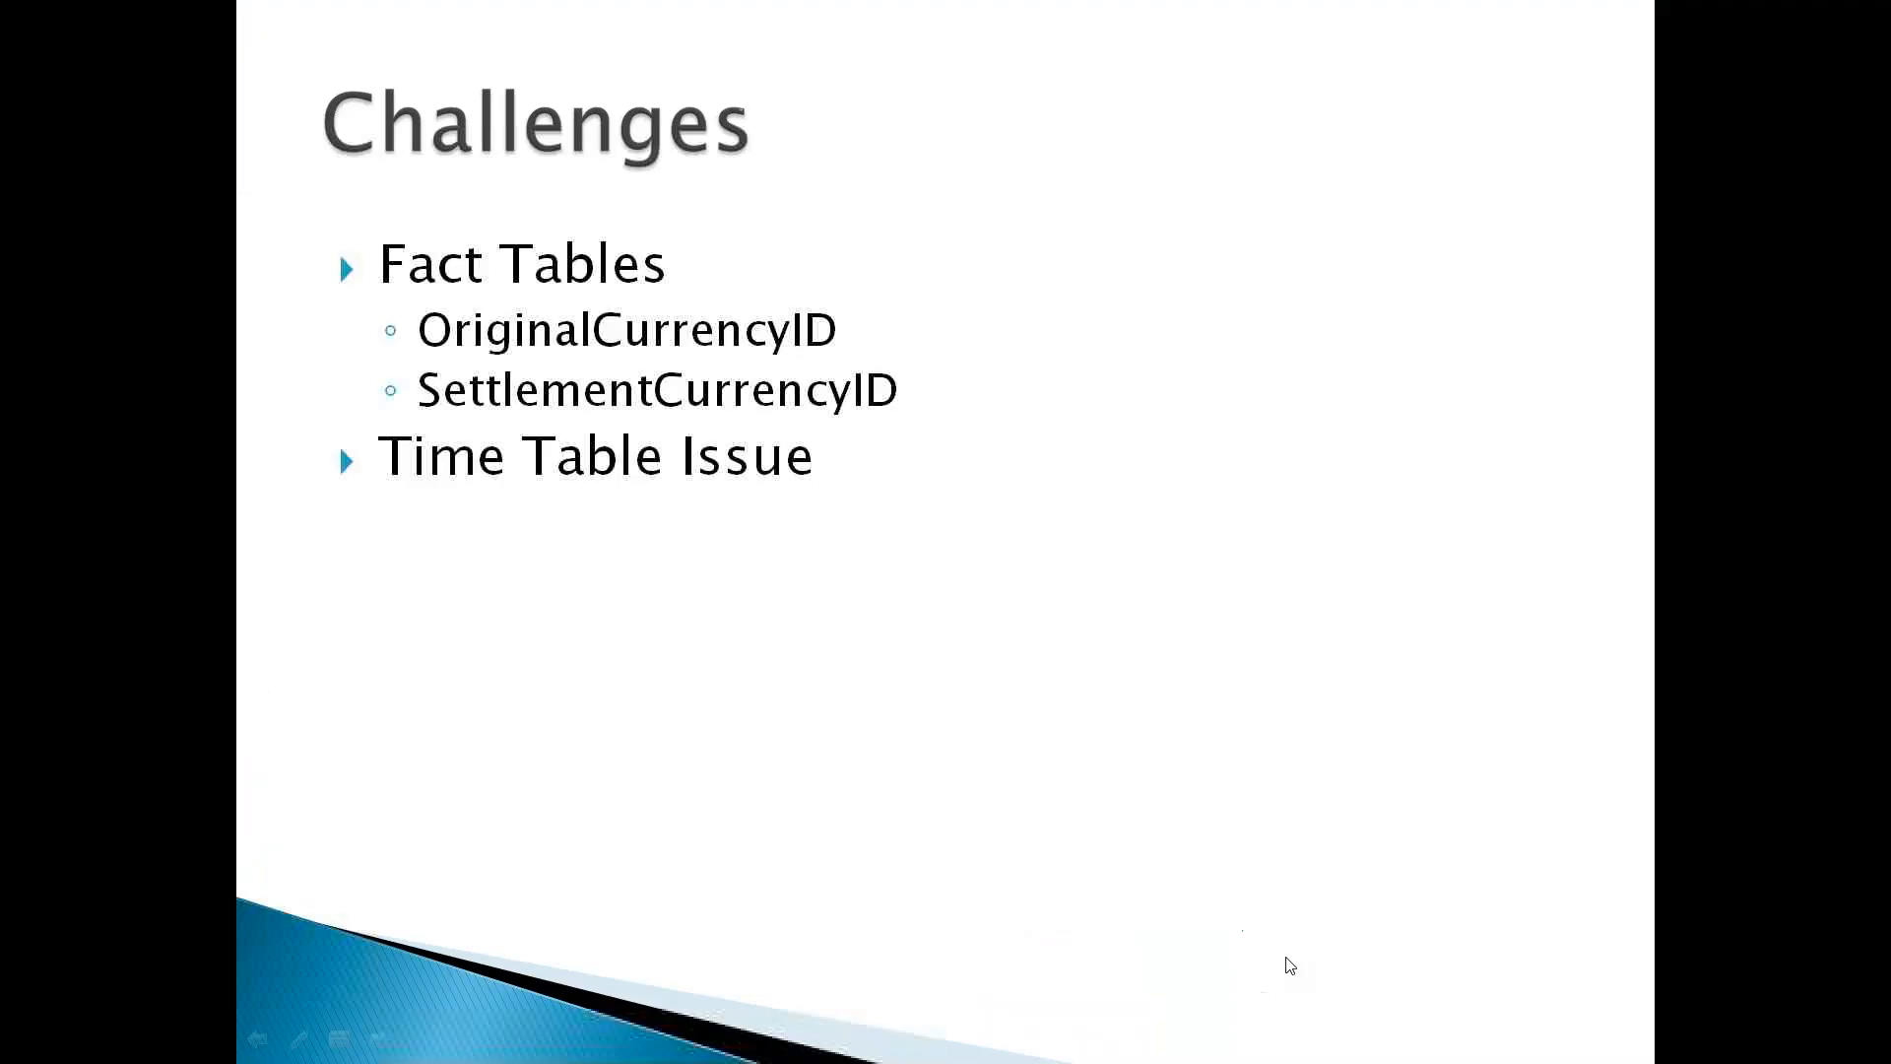
left_click(1202, 889)
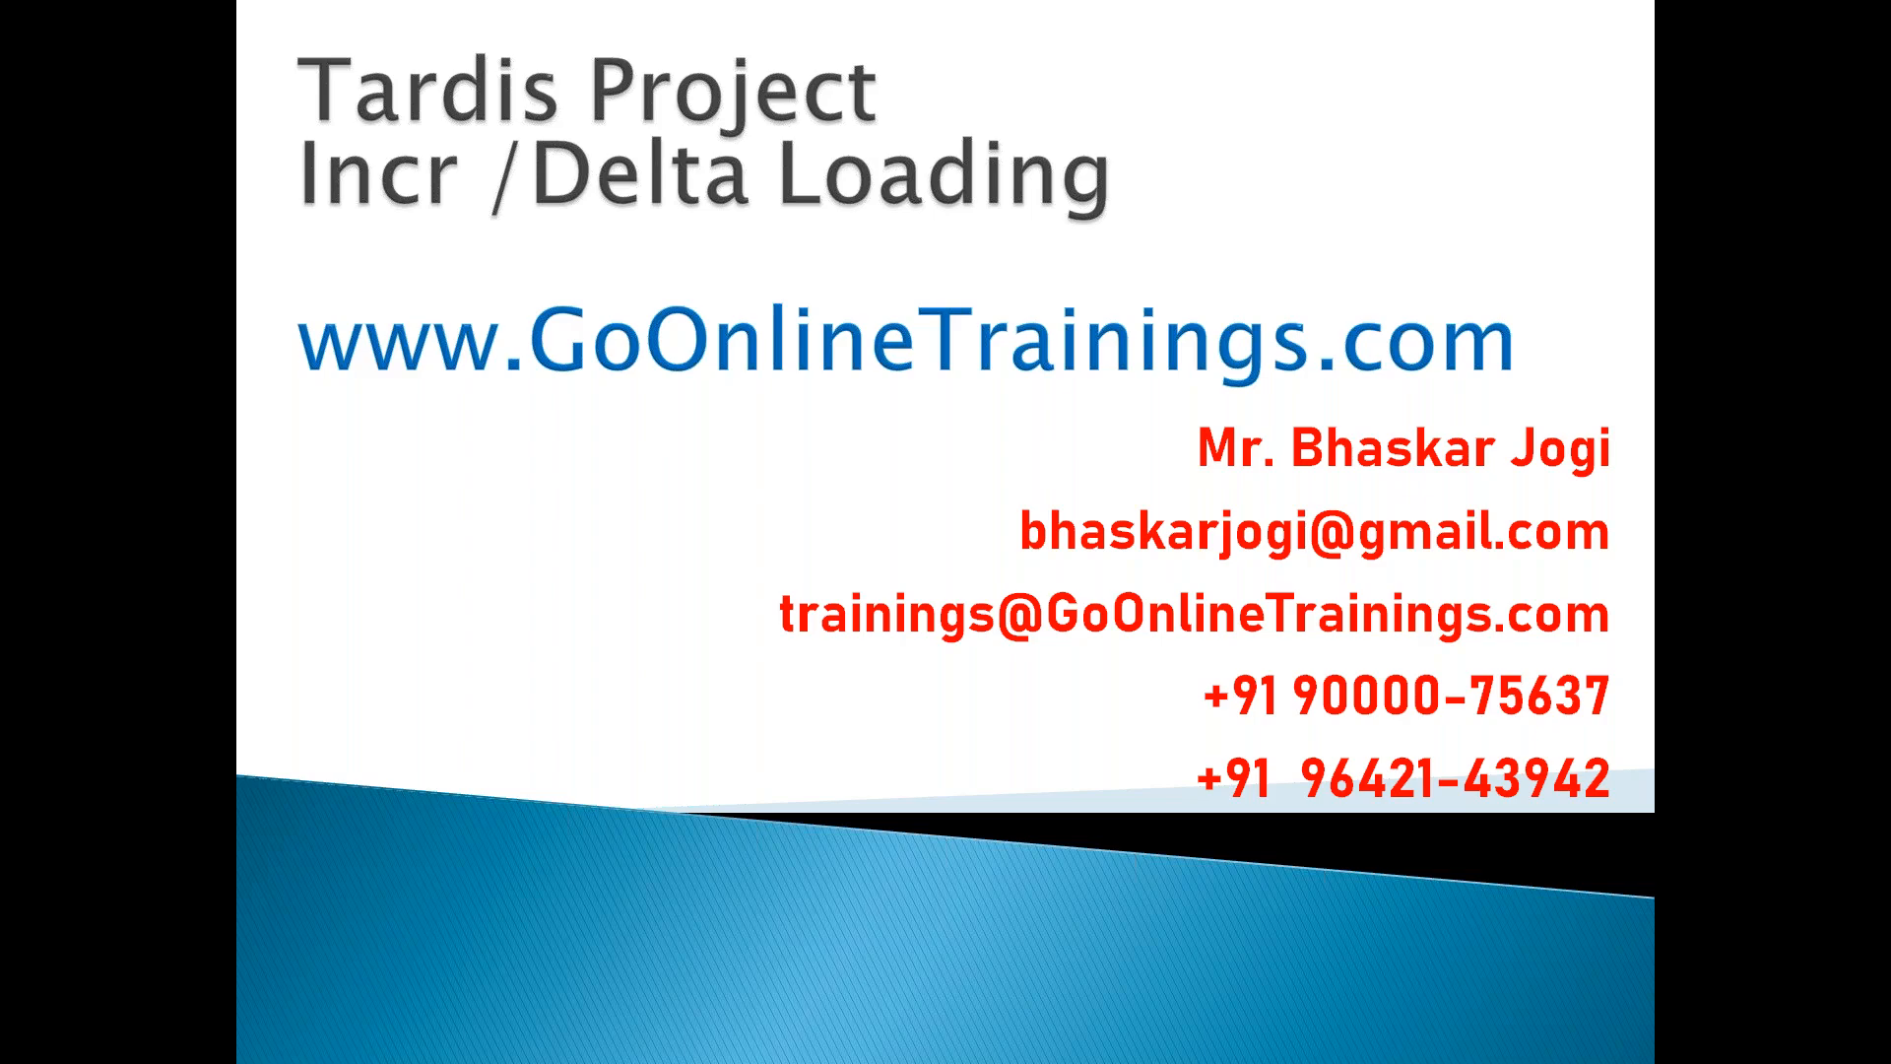
Step: Switch to ETL Mapping doc.xlsx in Excel and close it without saving the changes
key("super")
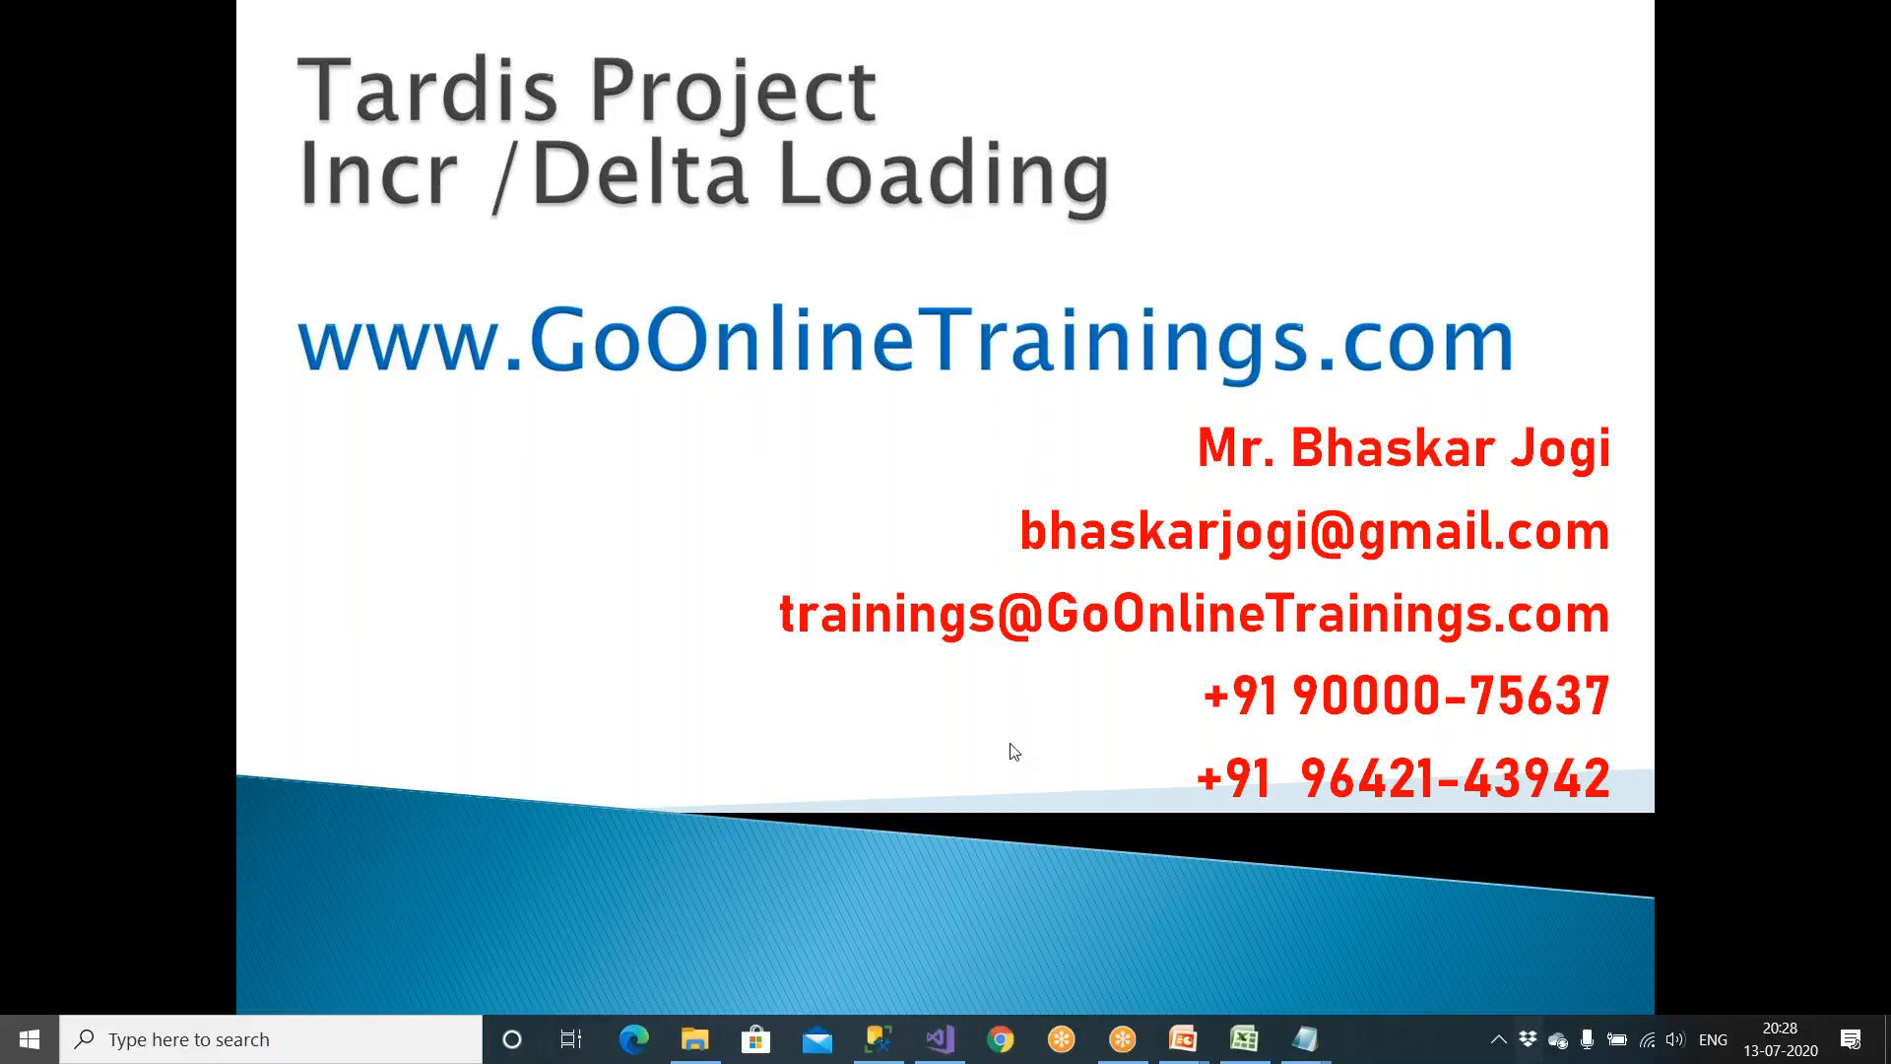
key("super")
left_click(1245, 1042)
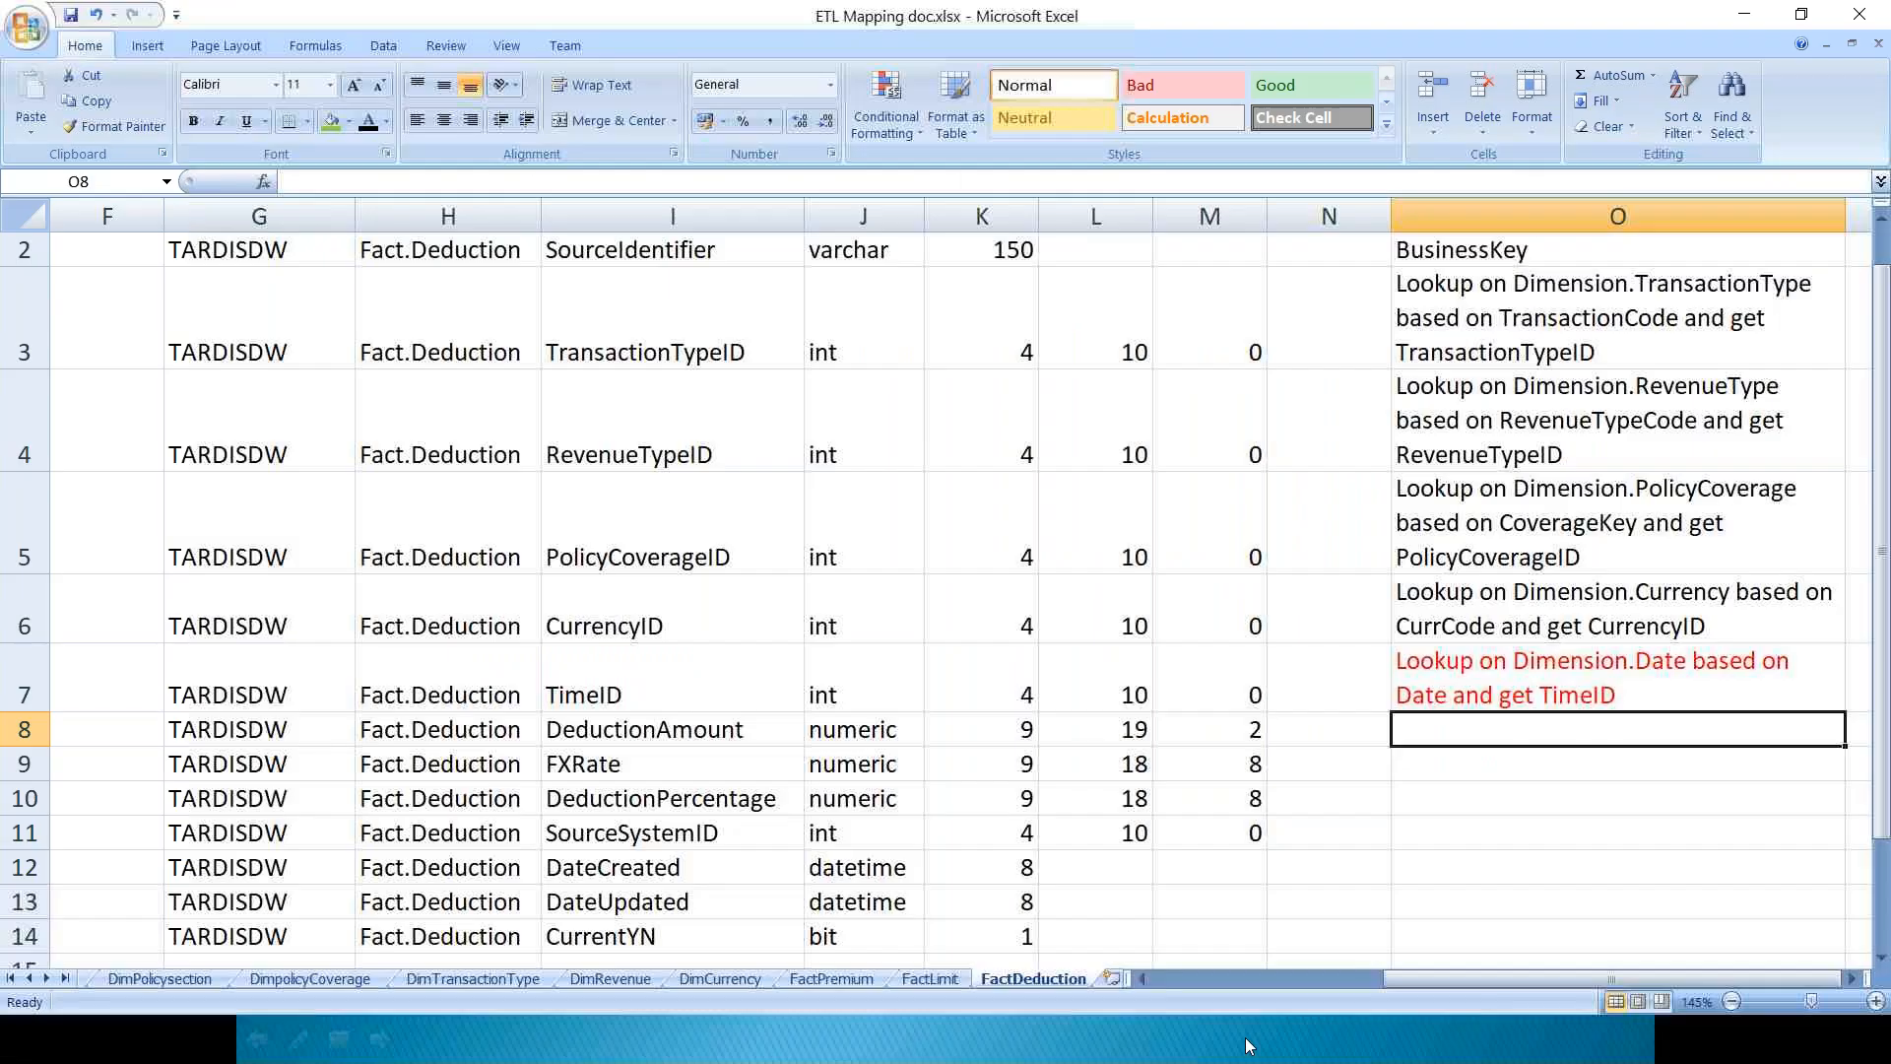
key("alt+F4")
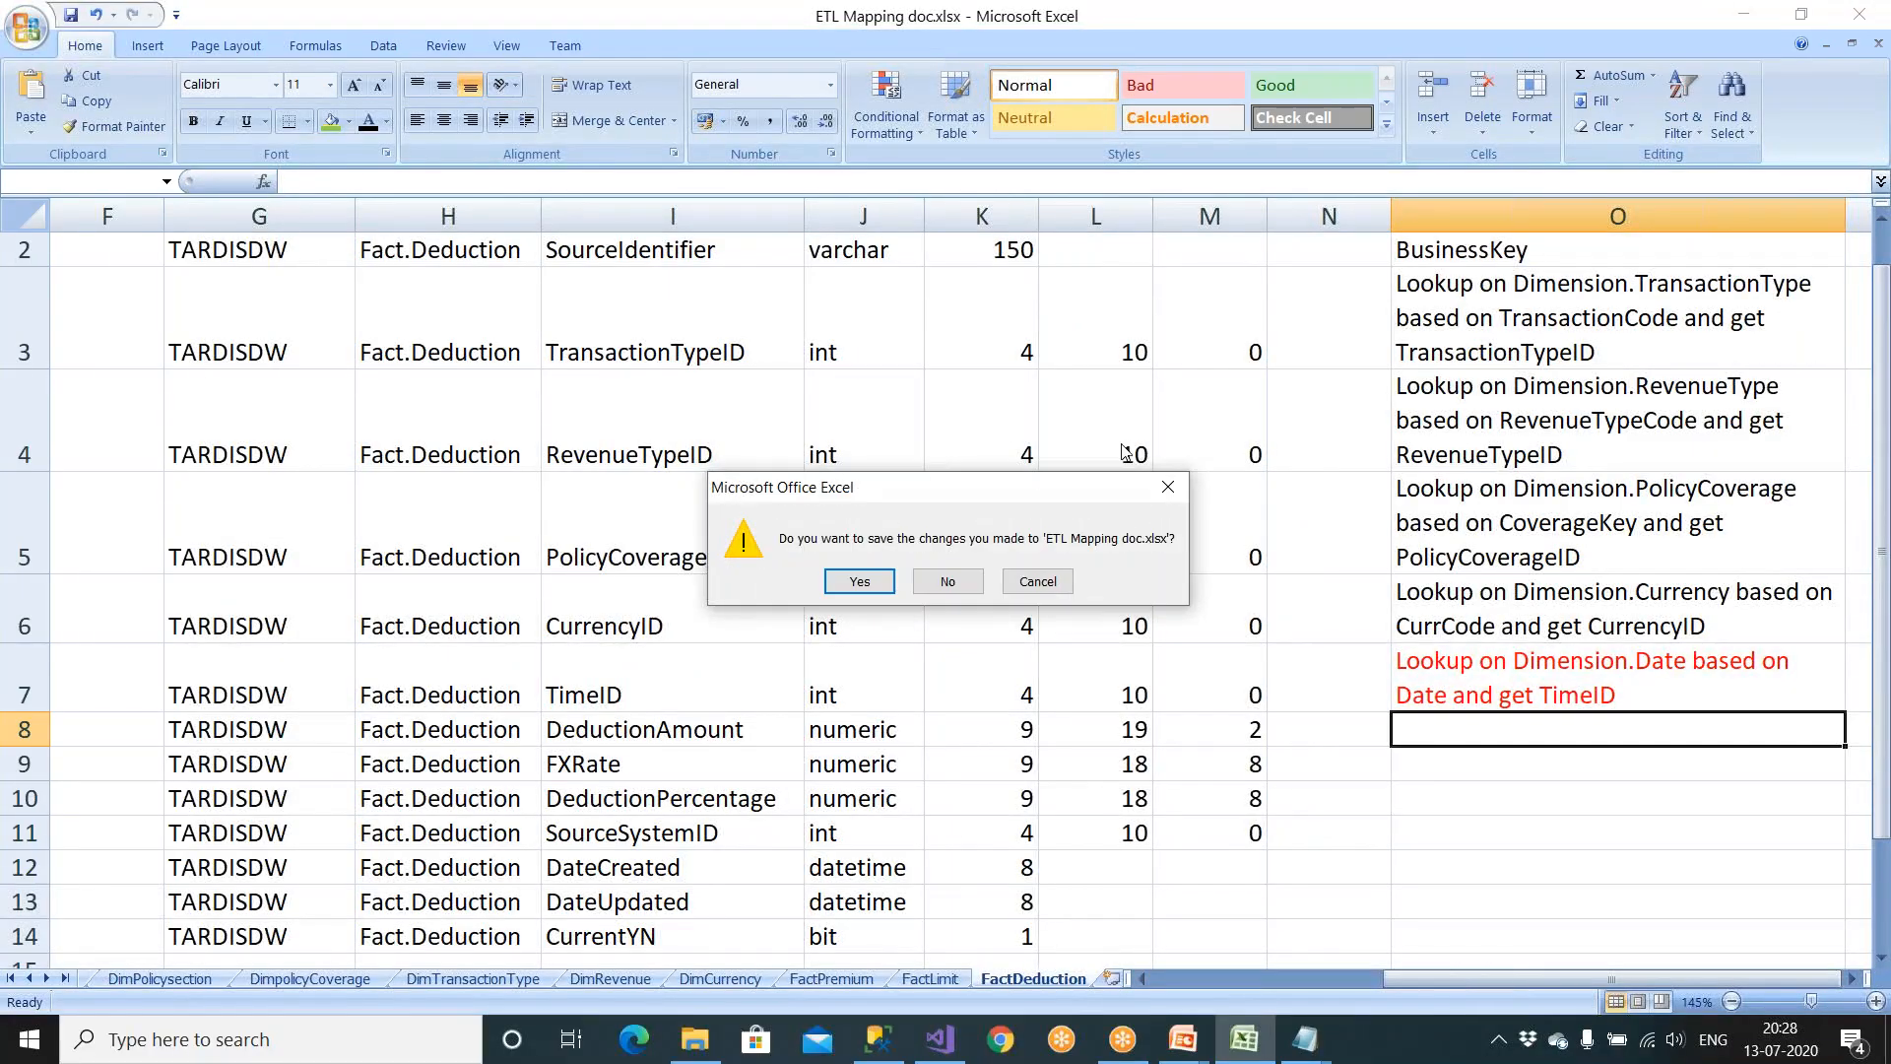
left_click(947, 583)
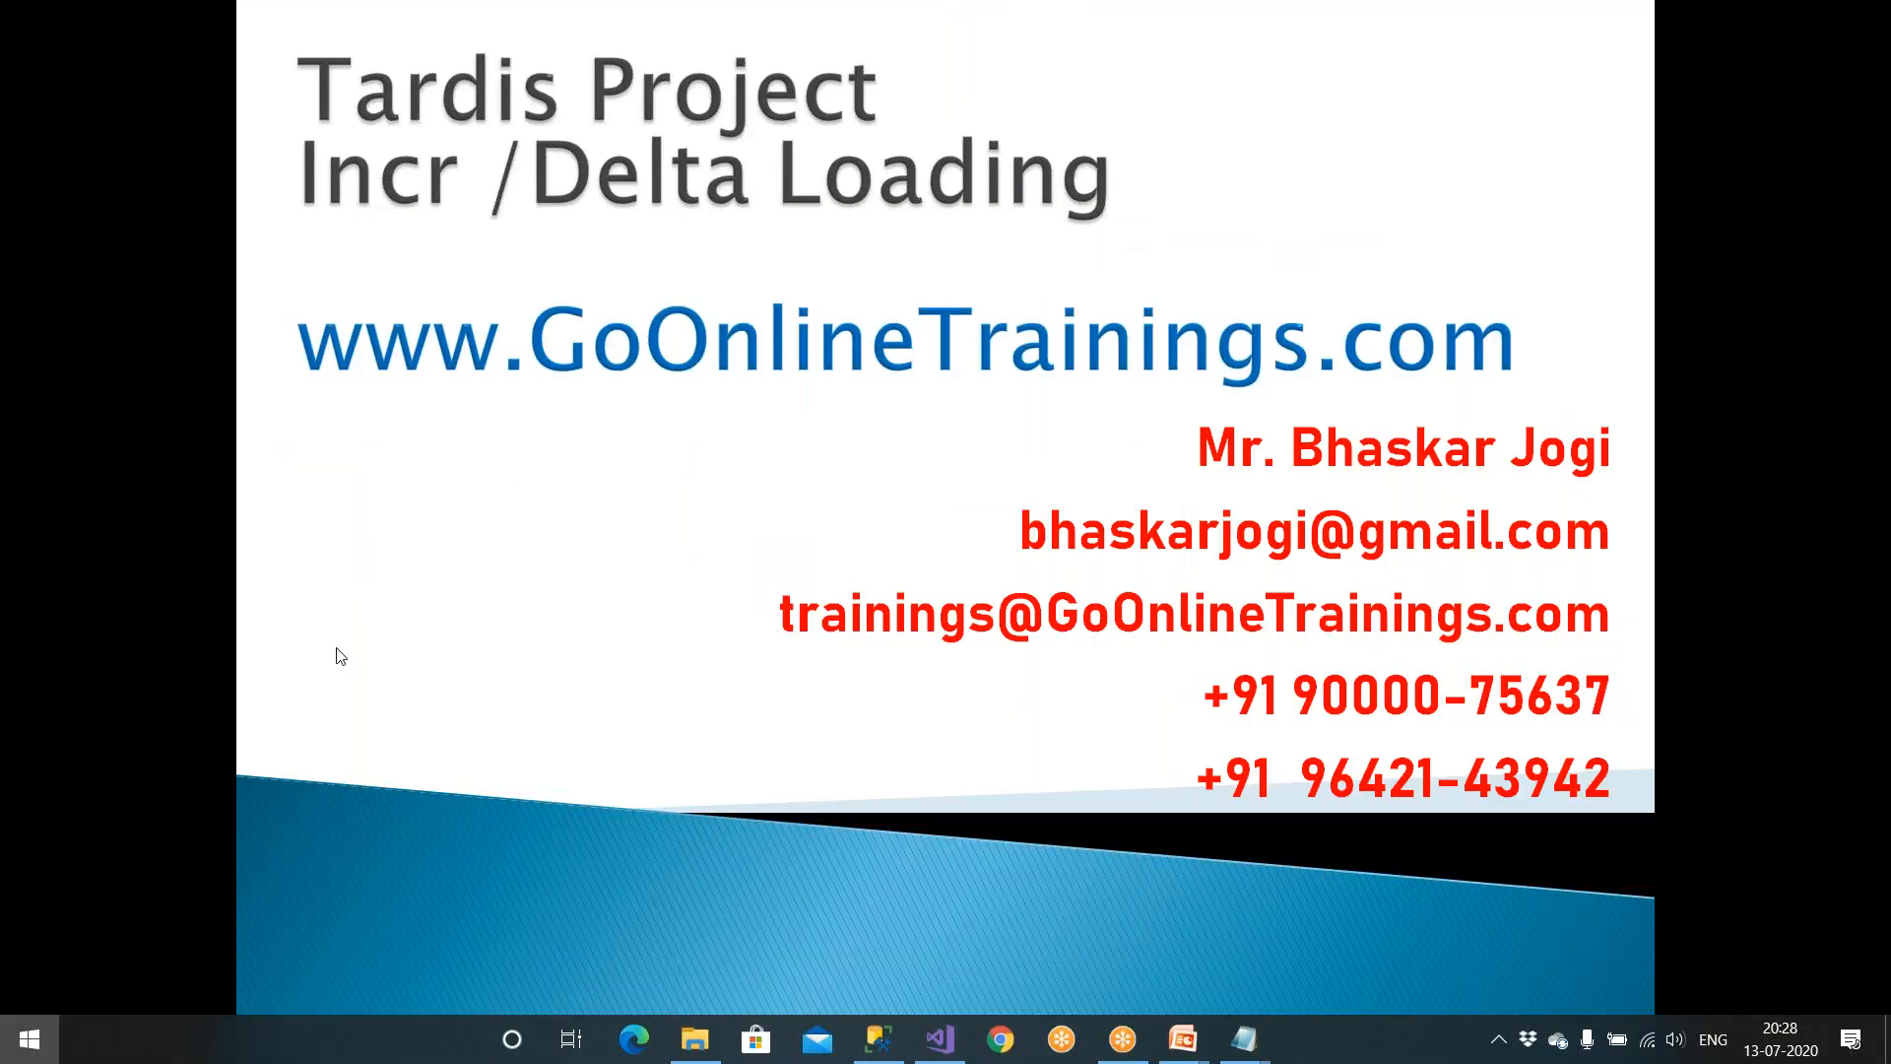
Step: Find Microsoft Office Excel 2007 through the Windows search and start it with a blank workbook
key("super")
type("note")
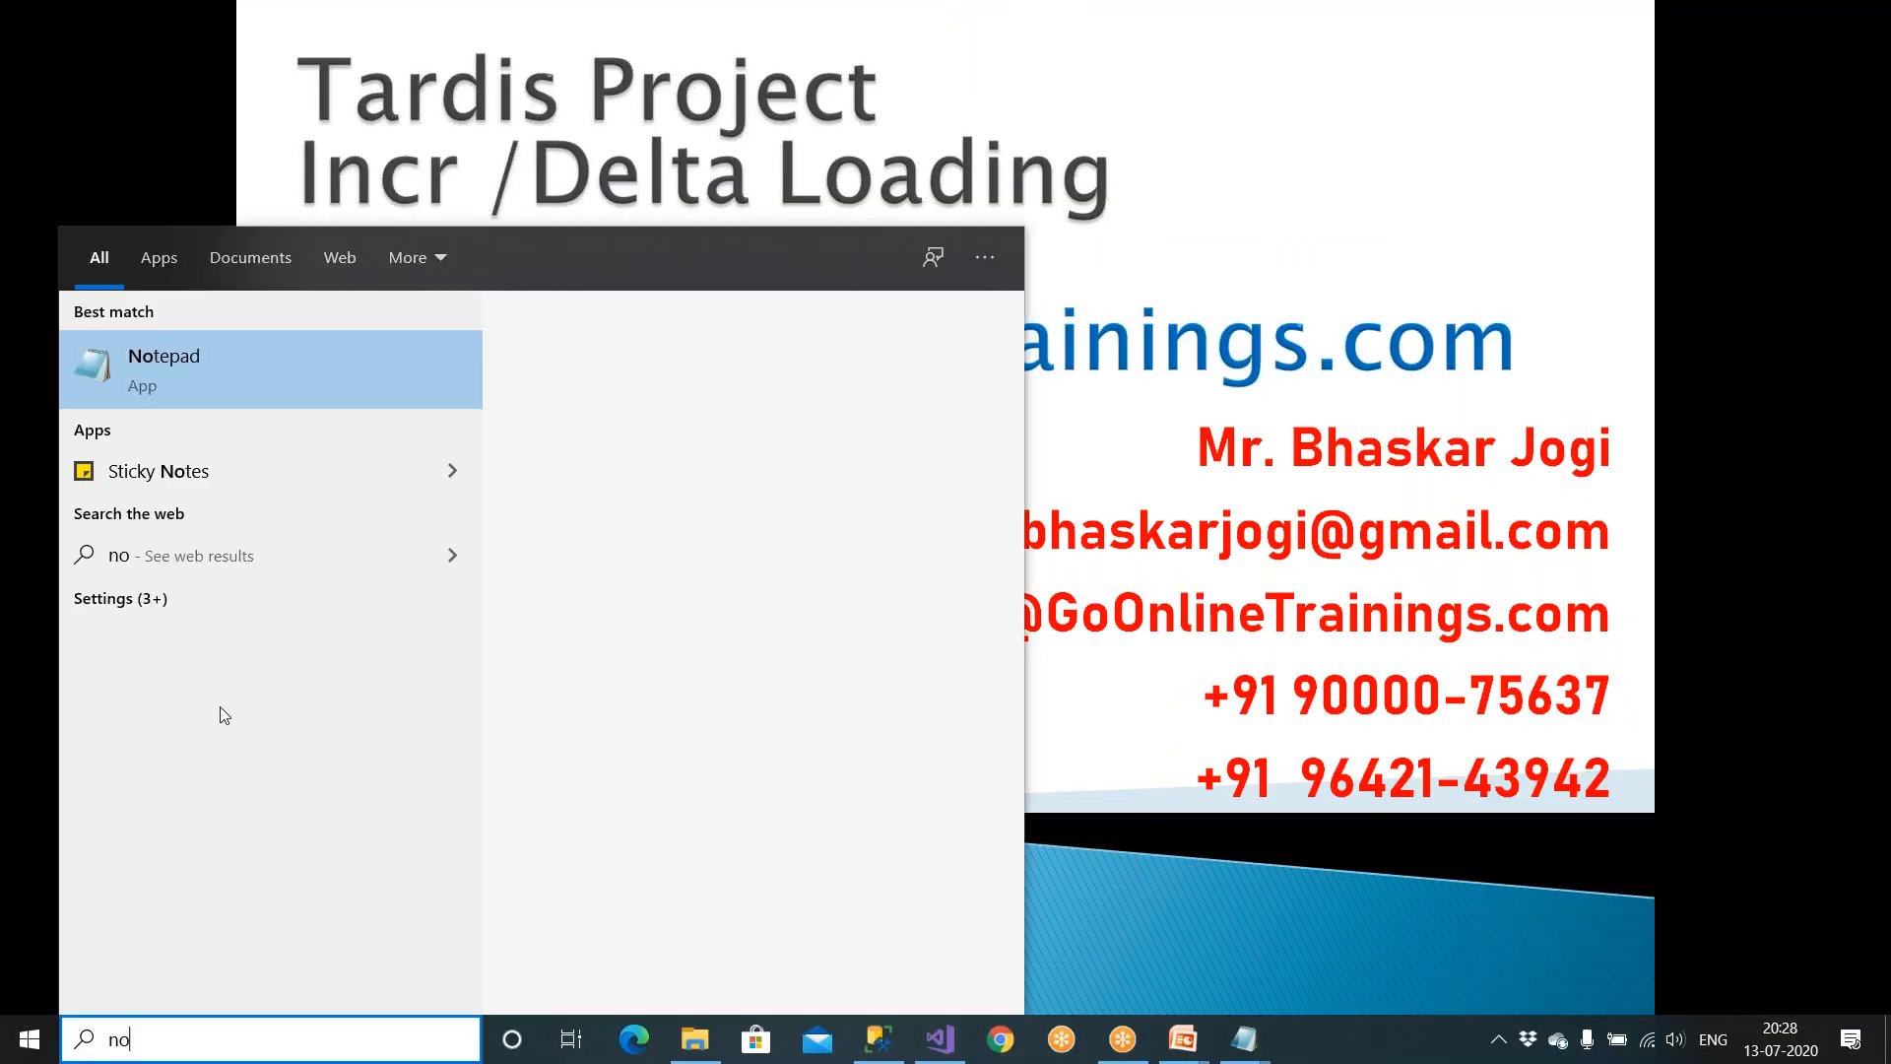
key("BackSpace")
key("BackSpace")
key("BackSpace")
type("exc")
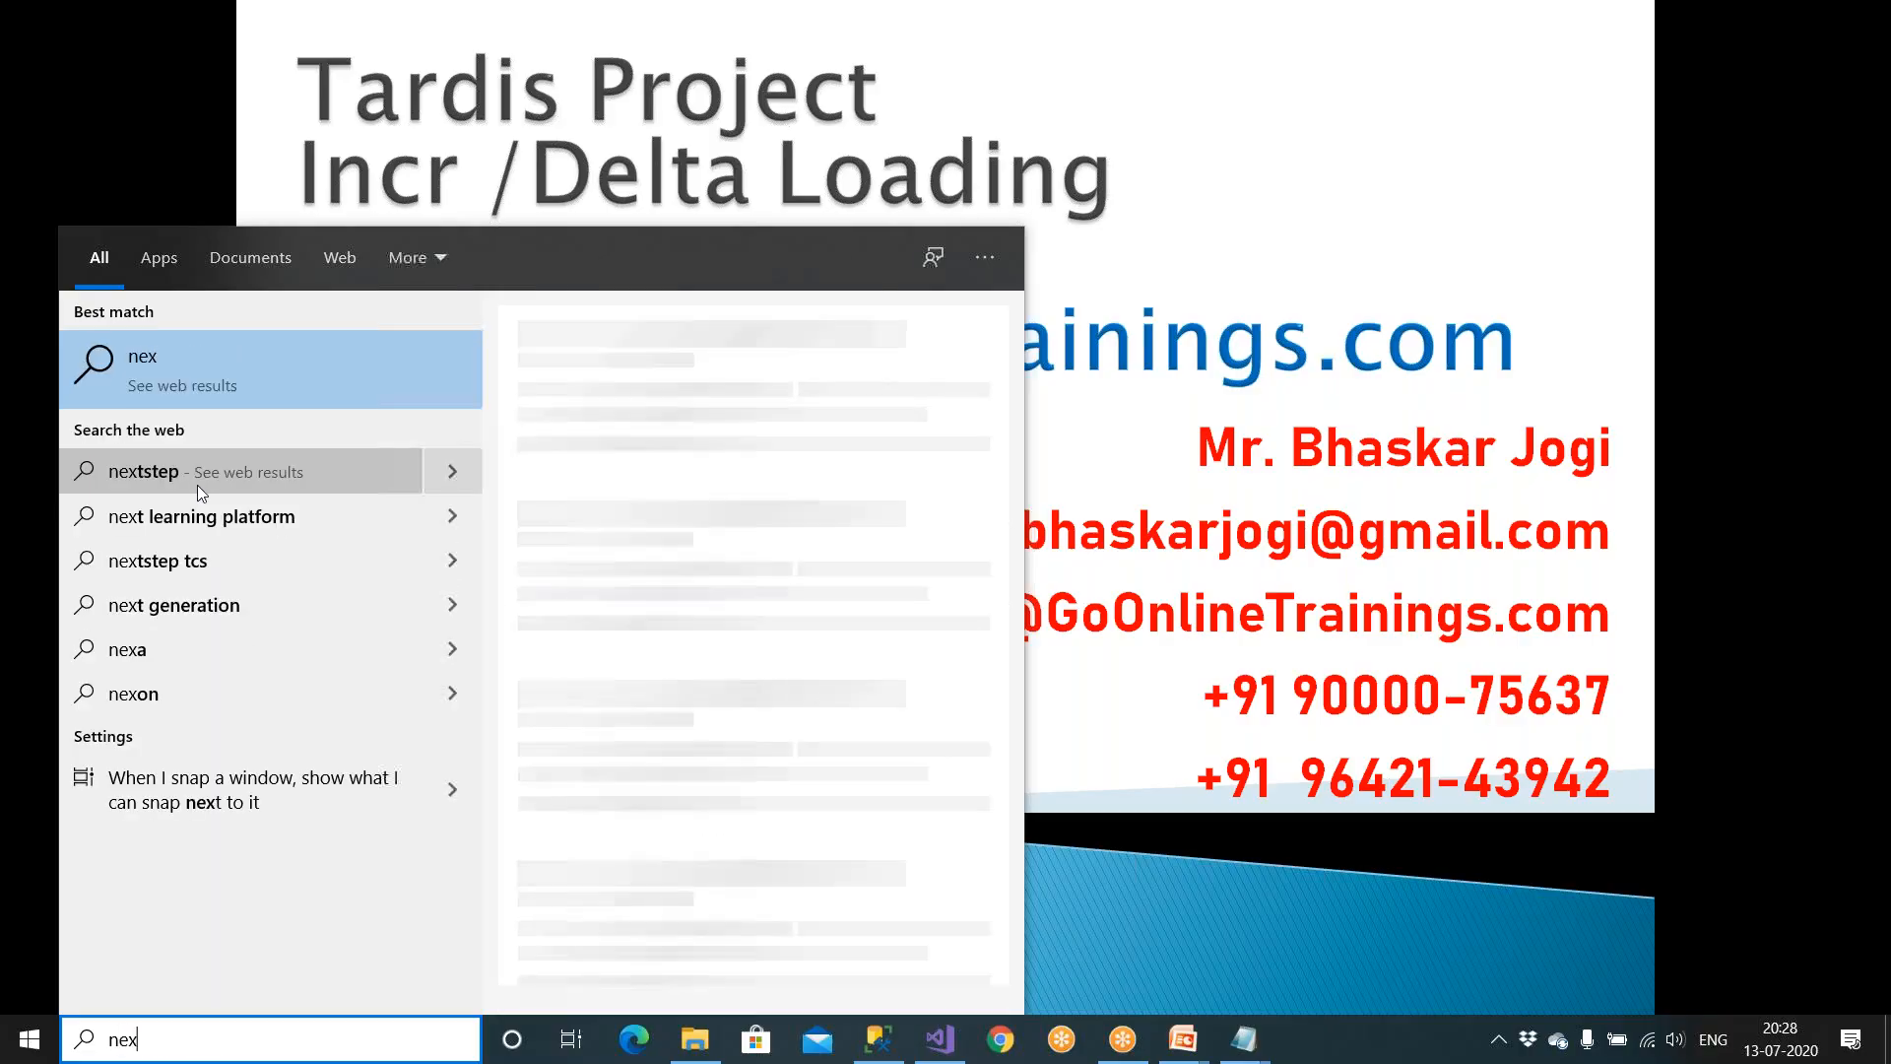
key("BackSpace")
key("BackSpace")
key("BackSpace")
key("BackSpace")
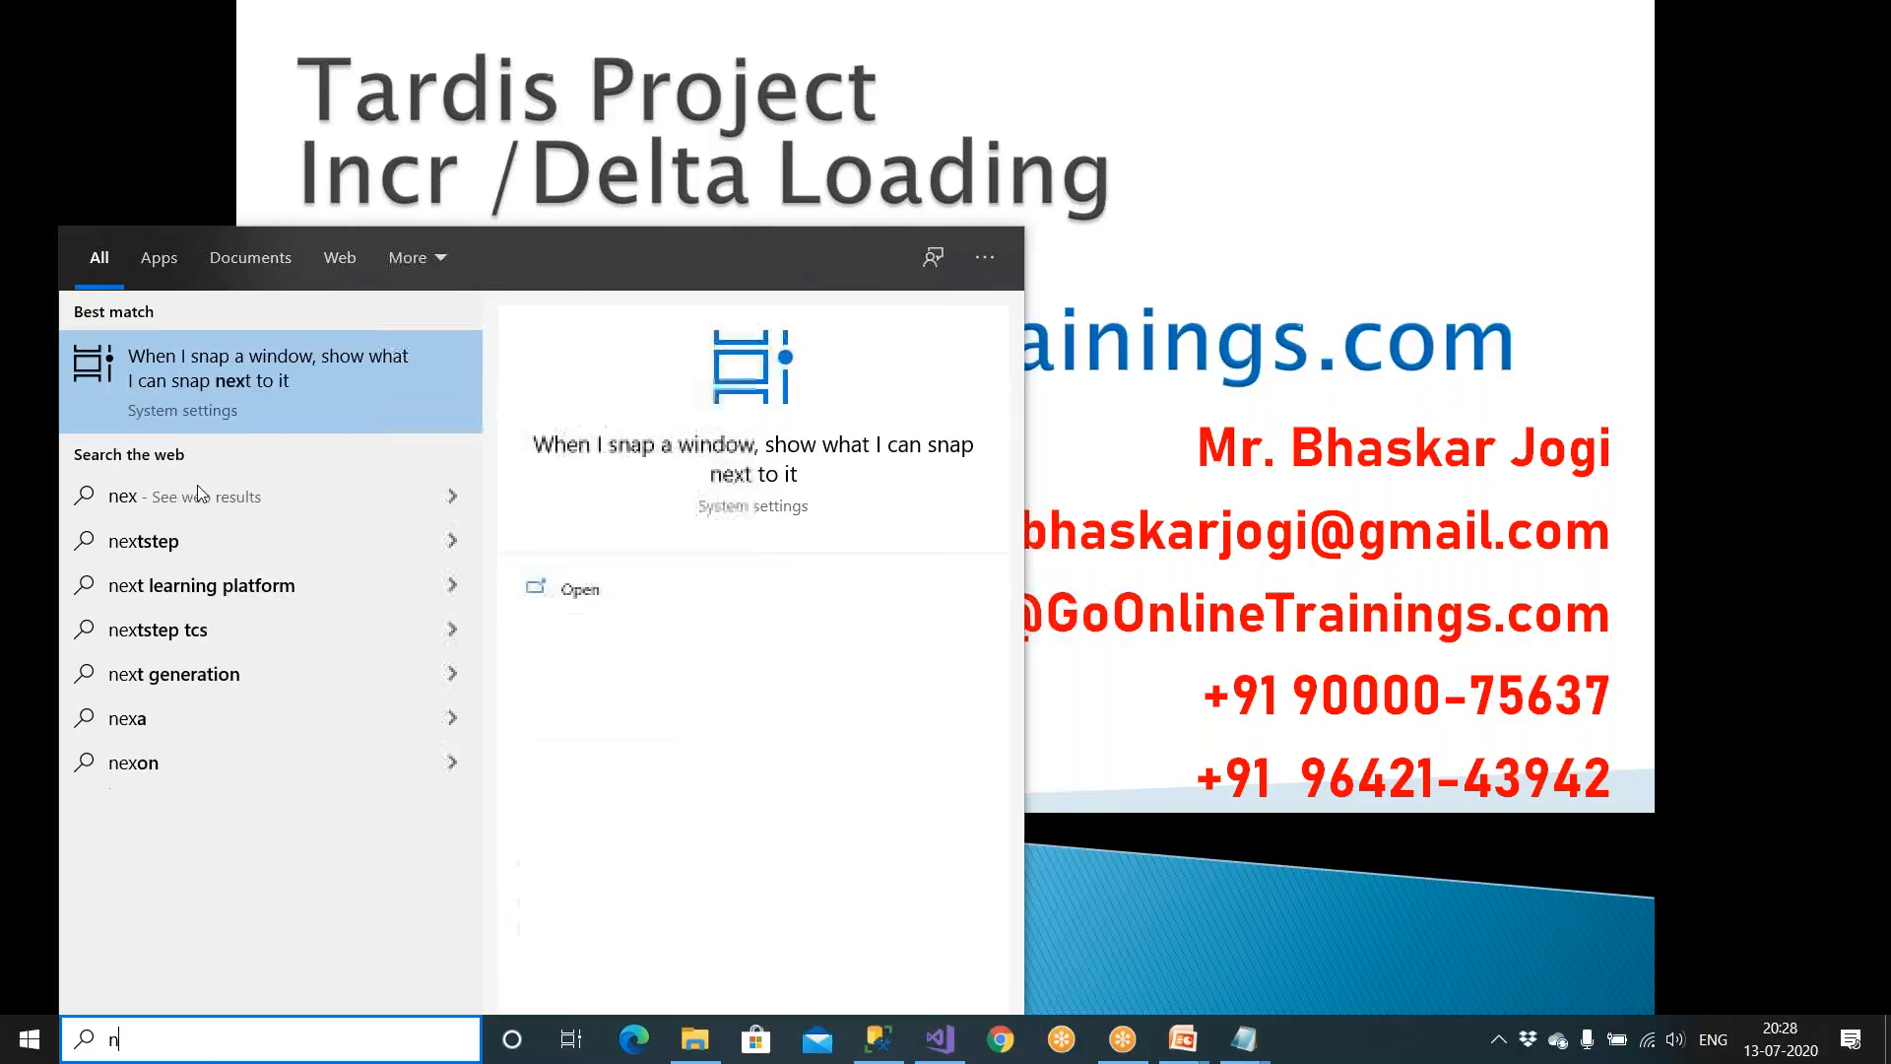
type("exc")
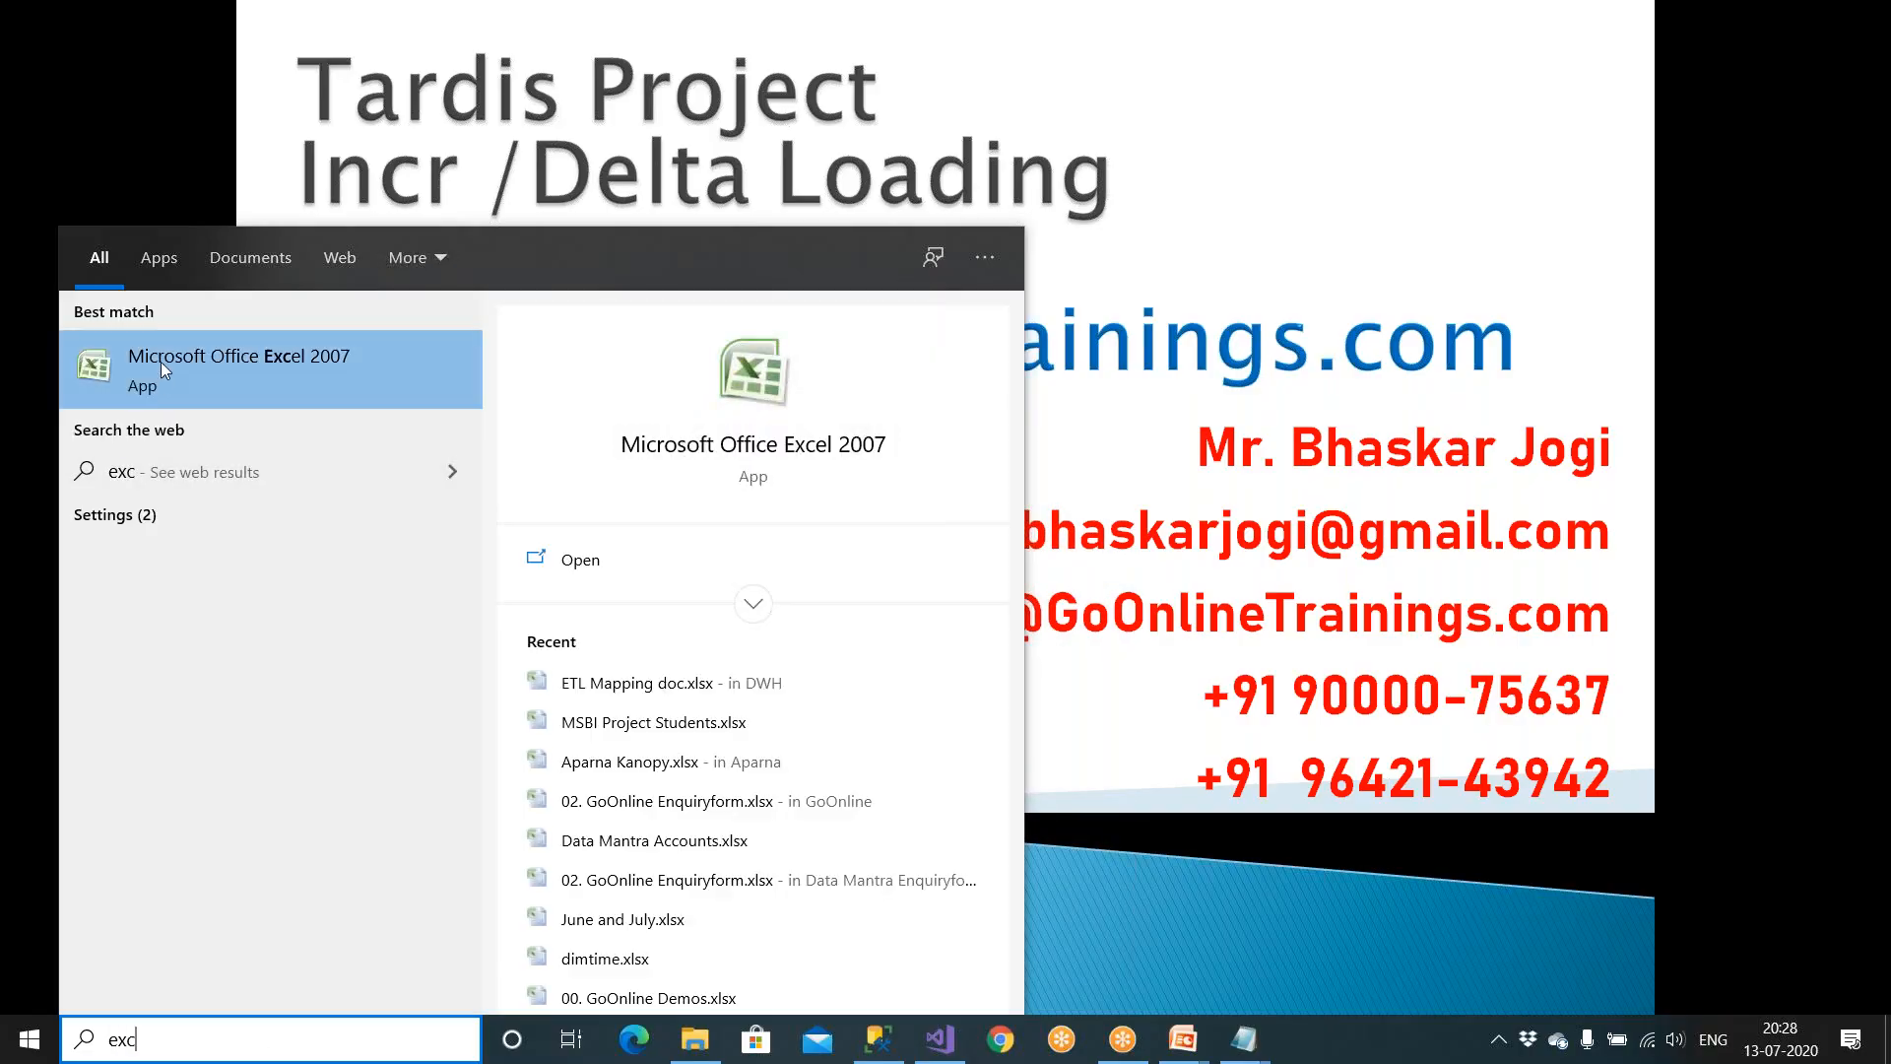
key("Return")
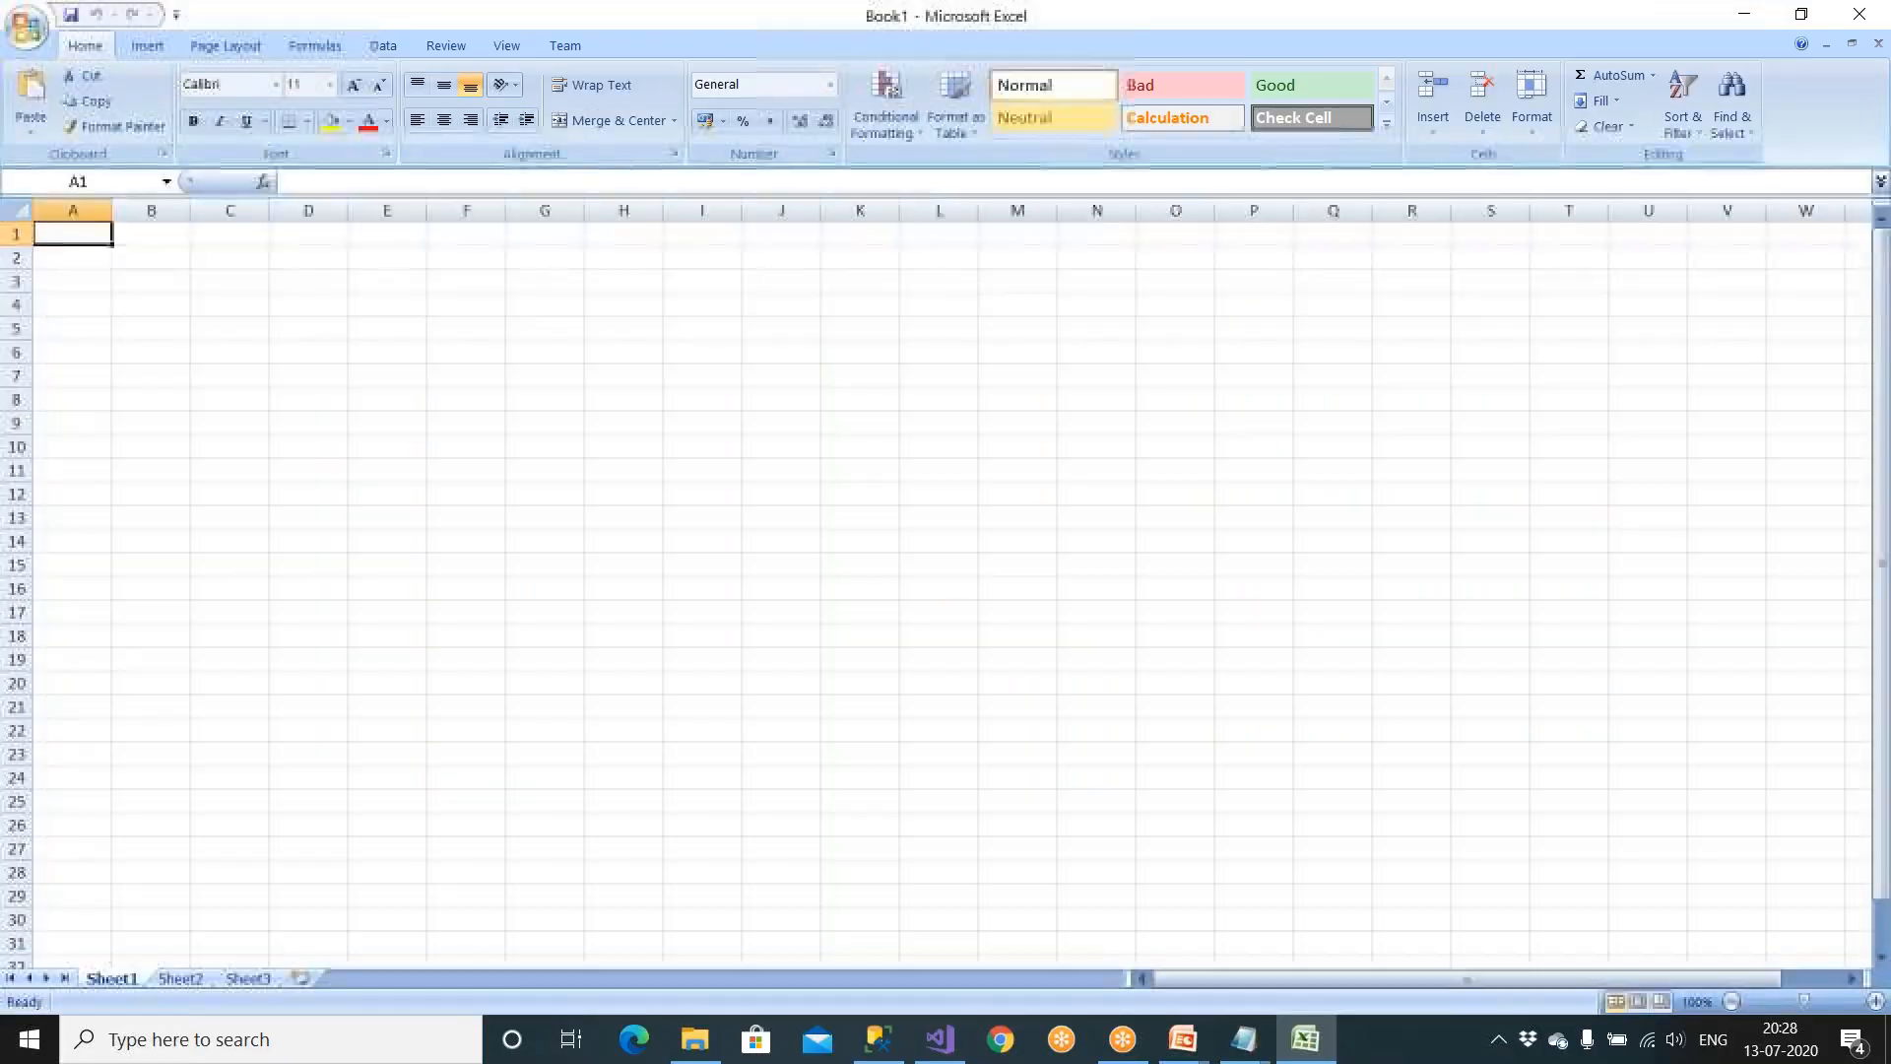
Step: Lay out the source table on Sheet1: Tardis in B4, Emp in C5, and the headings EID, Name and Sal in D6:F6
left_click(27, 212)
scroll(198, 321, "up", 3)
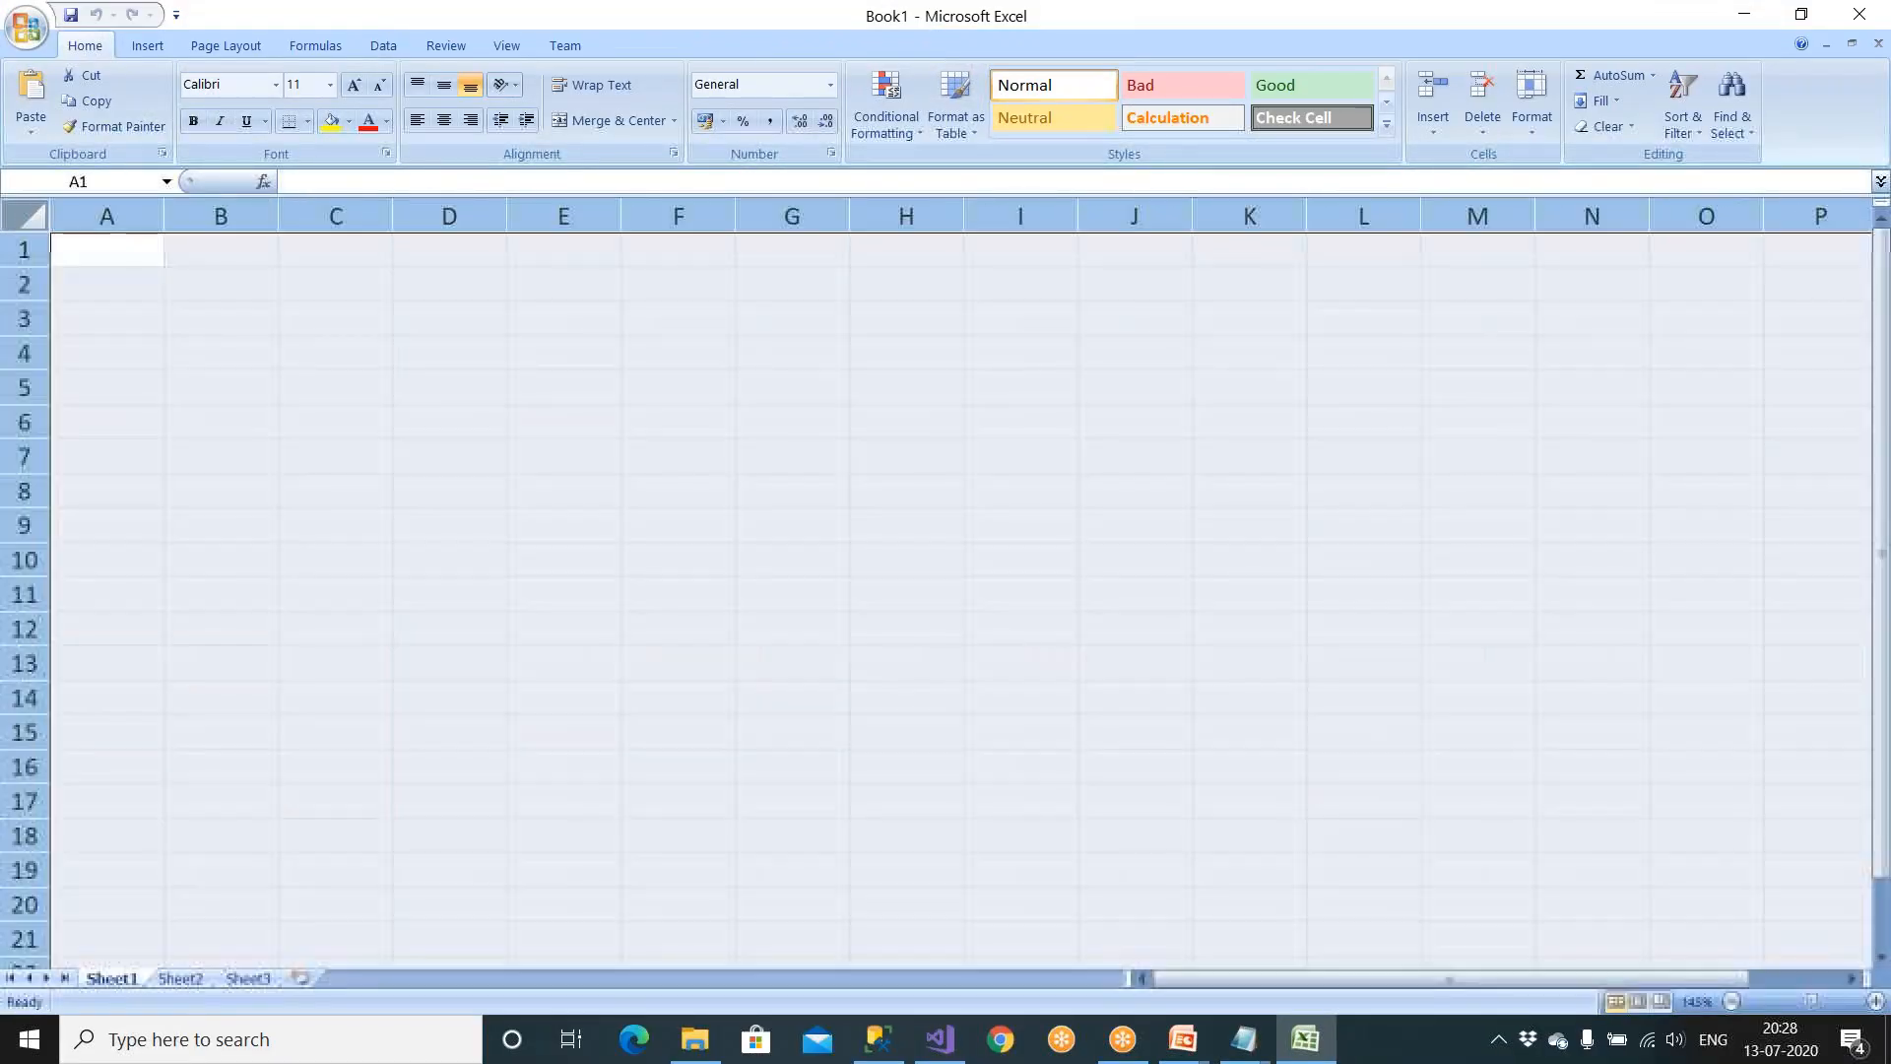
left_click(269, 342)
type("Ok")
key("BackSpace")
key("BackSpace")
type("Tardis")
left_click(308, 382)
type("Emp")
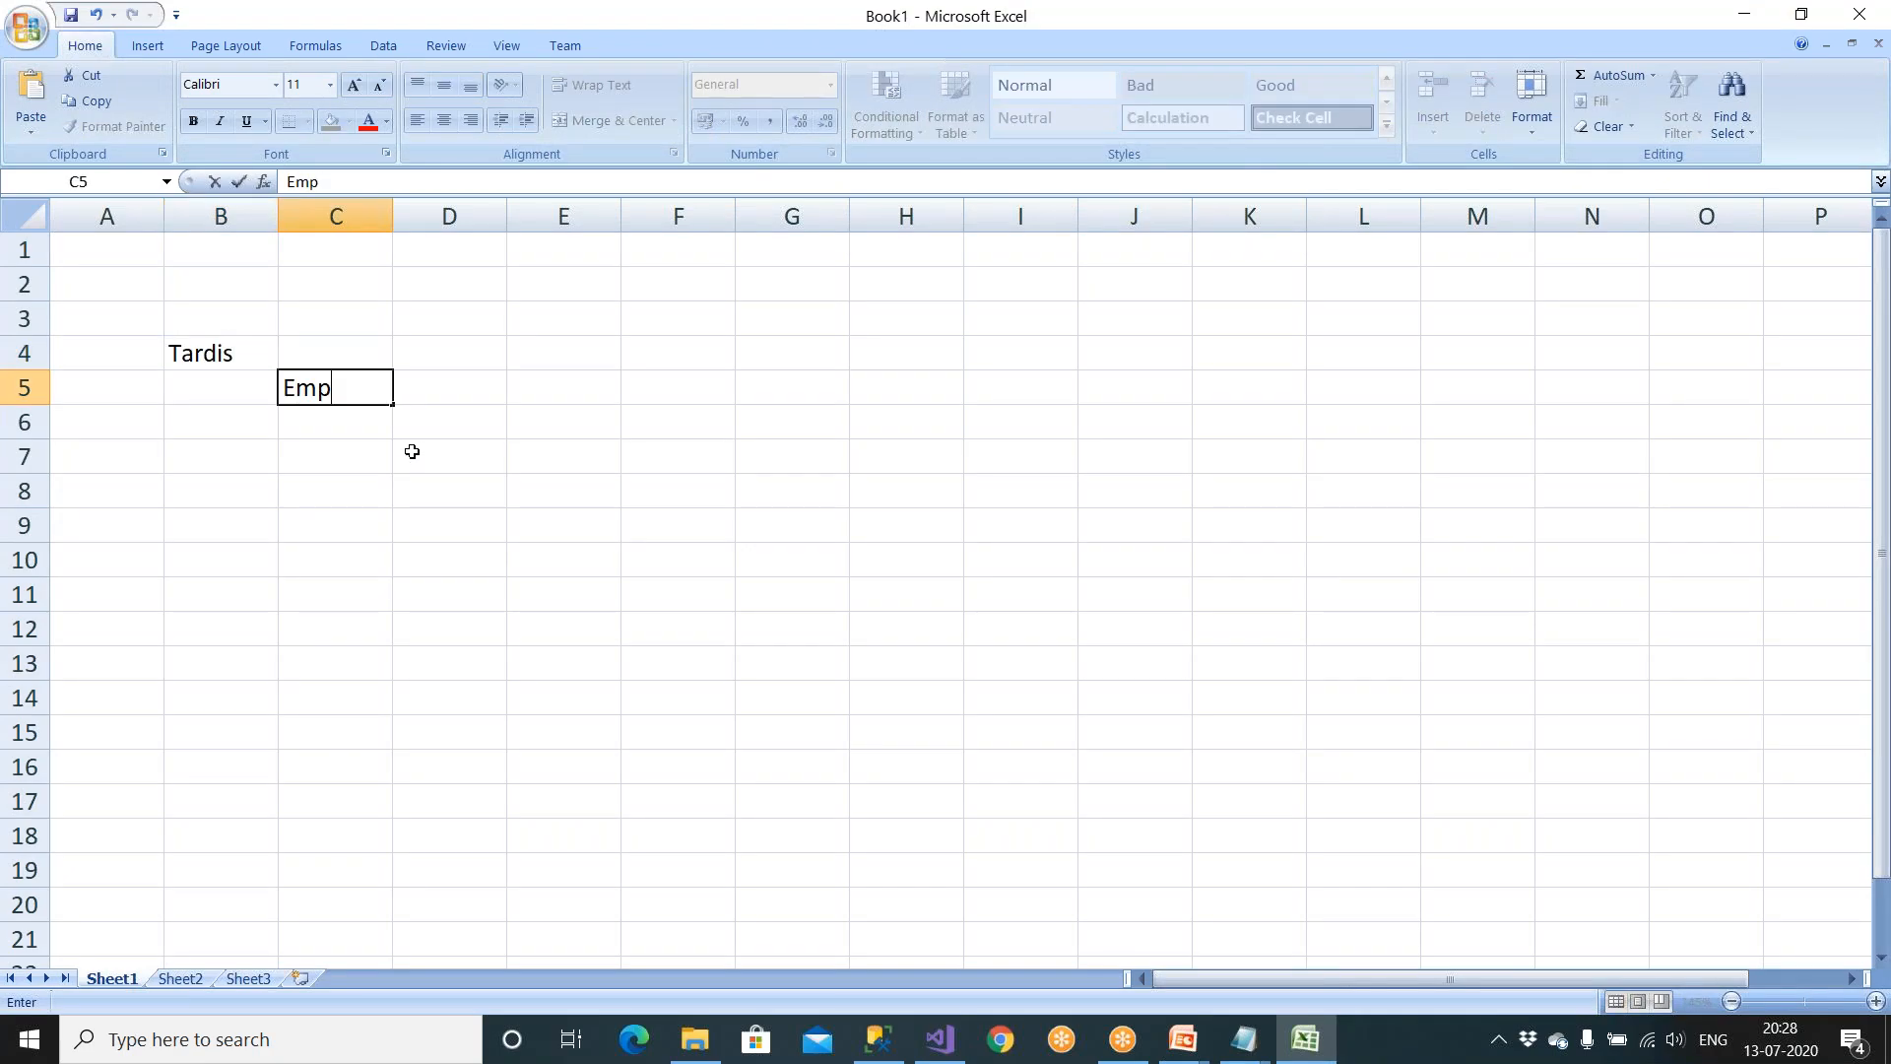
left_click(410, 422)
type("EID")
key("Tab")
type("Name")
key("Tab")
type("Sal")
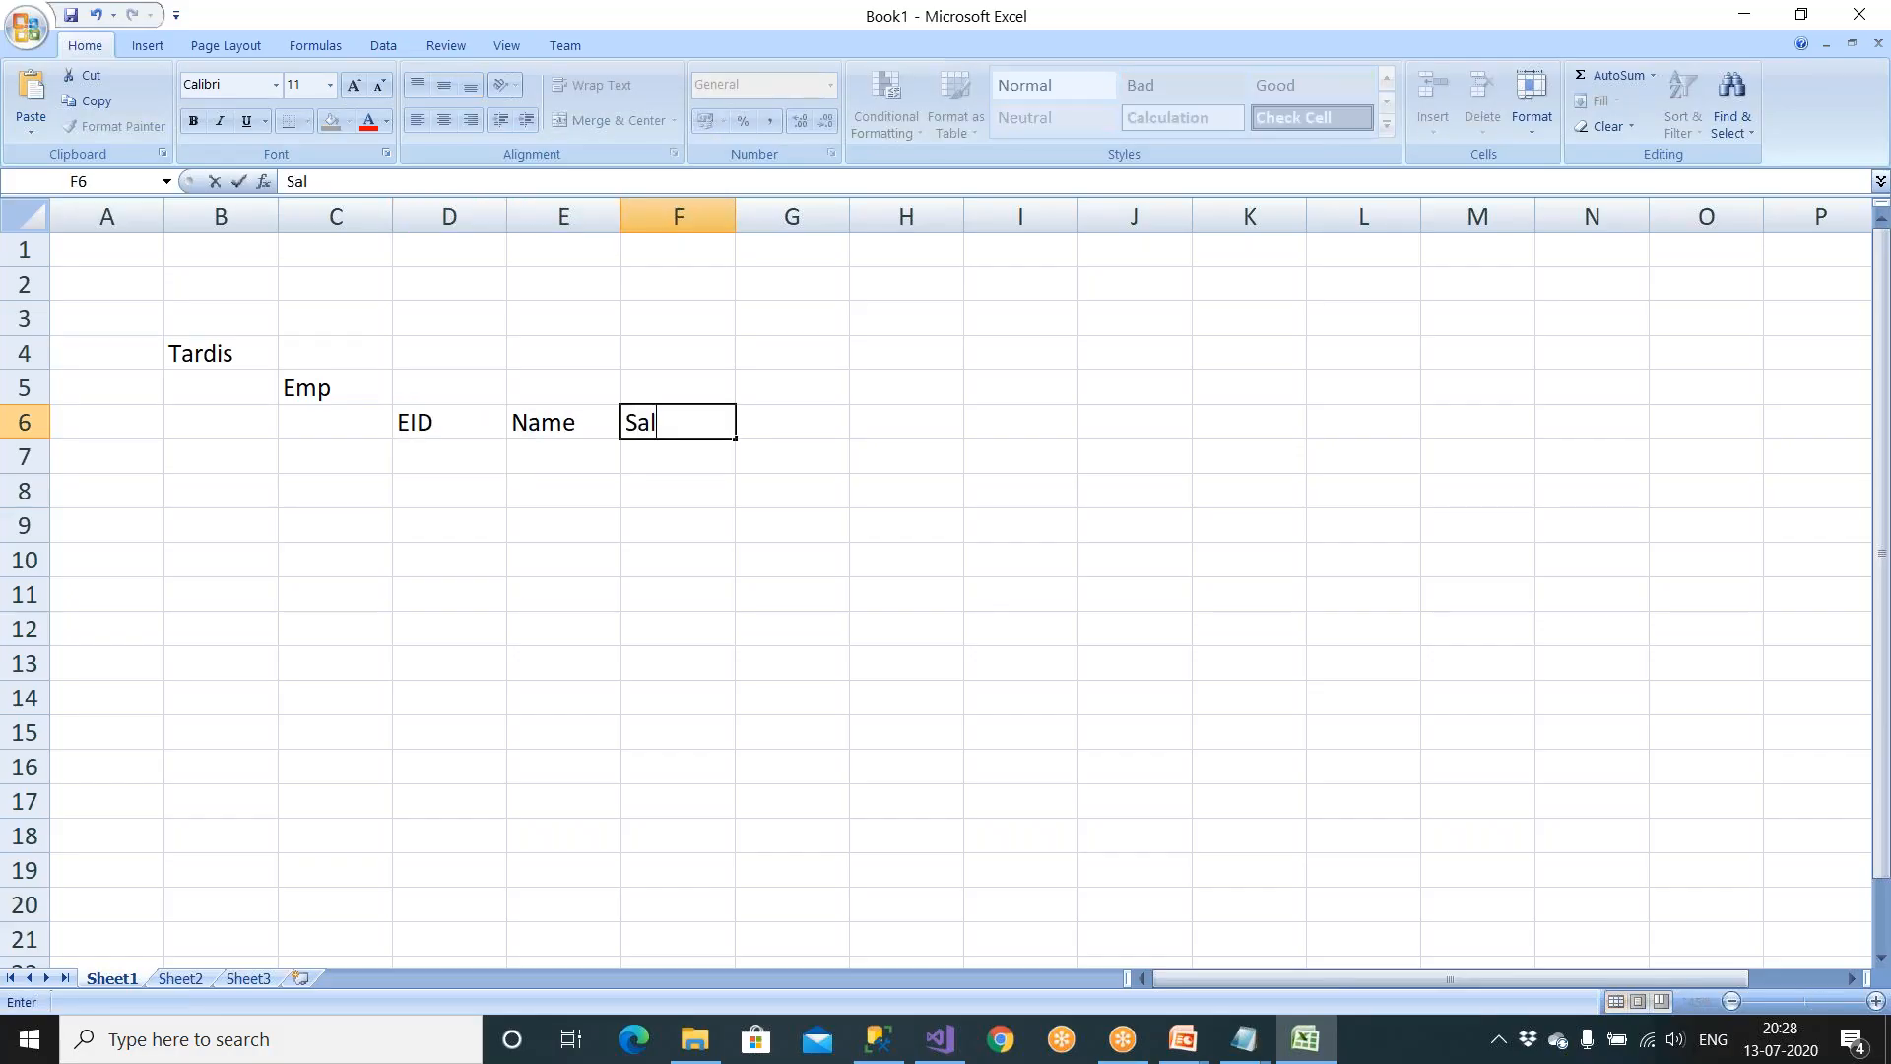
left_click(460, 587)
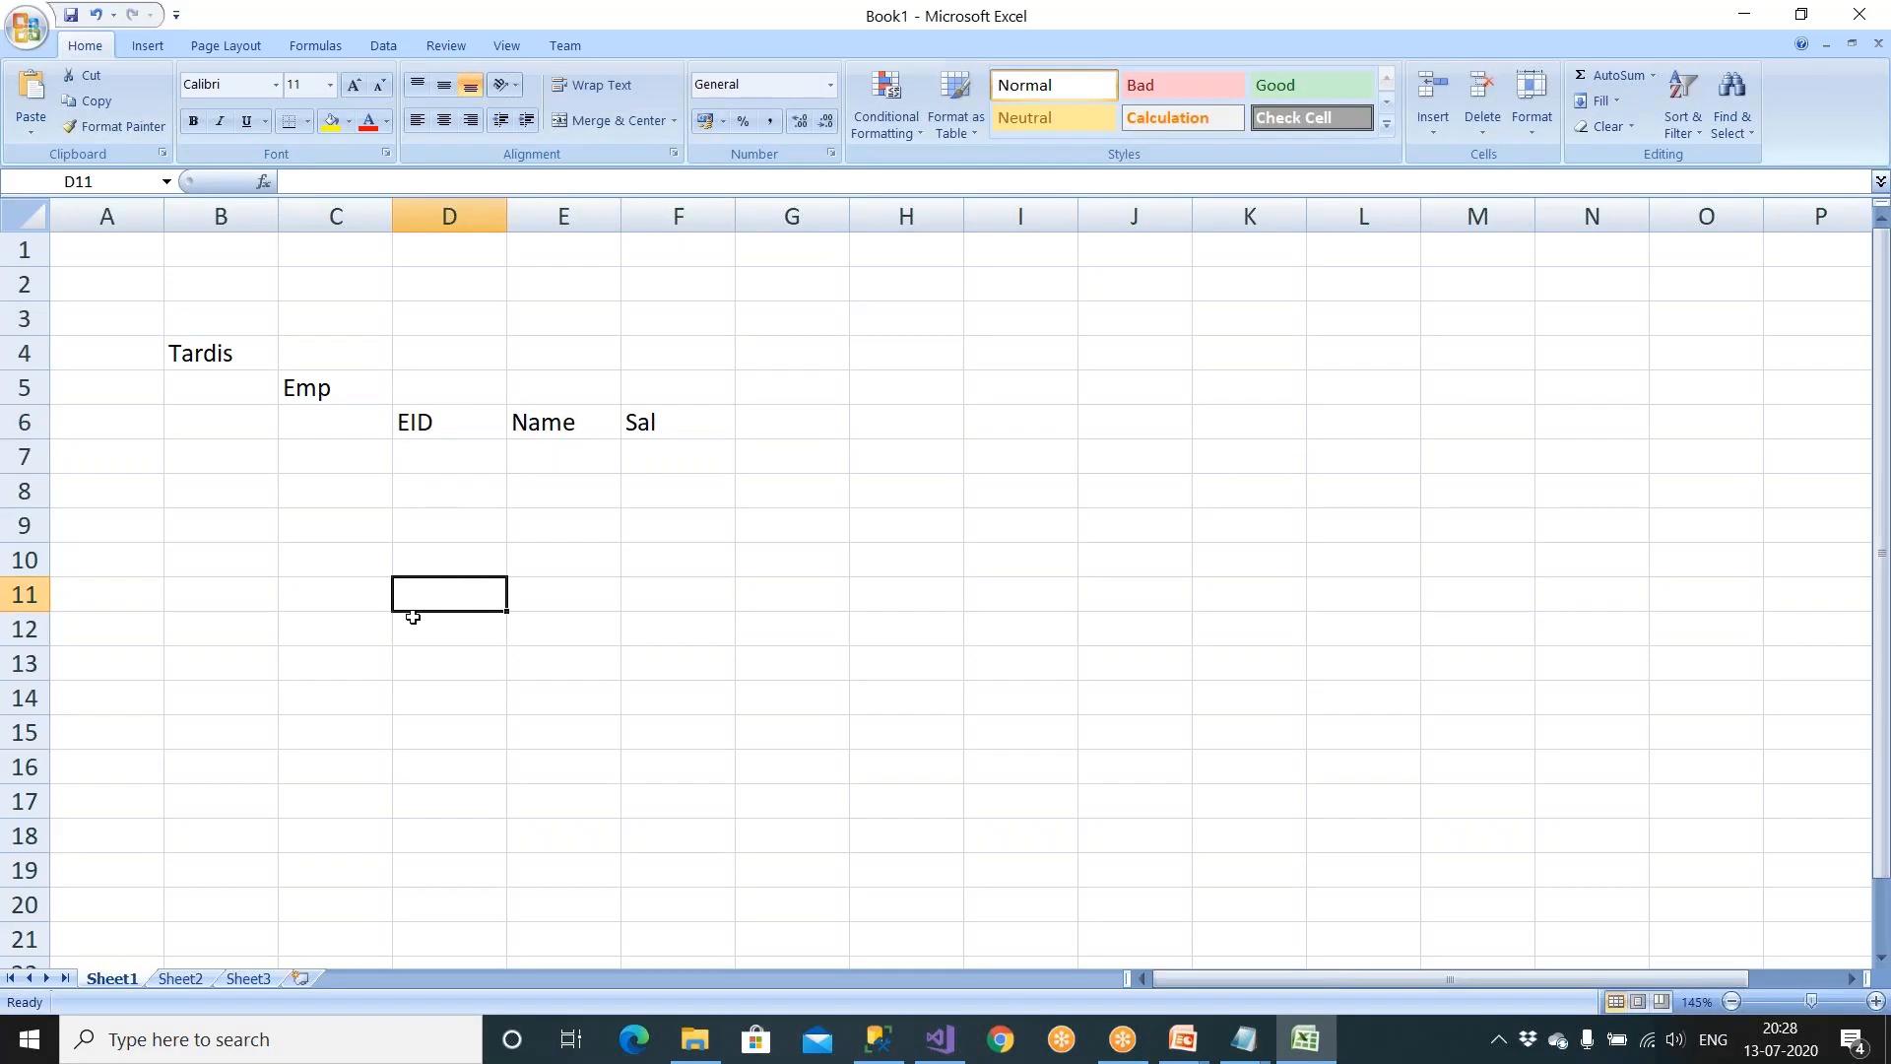
Step: Enter the warehouse label TardisDW in cell B13
left_click(239, 676)
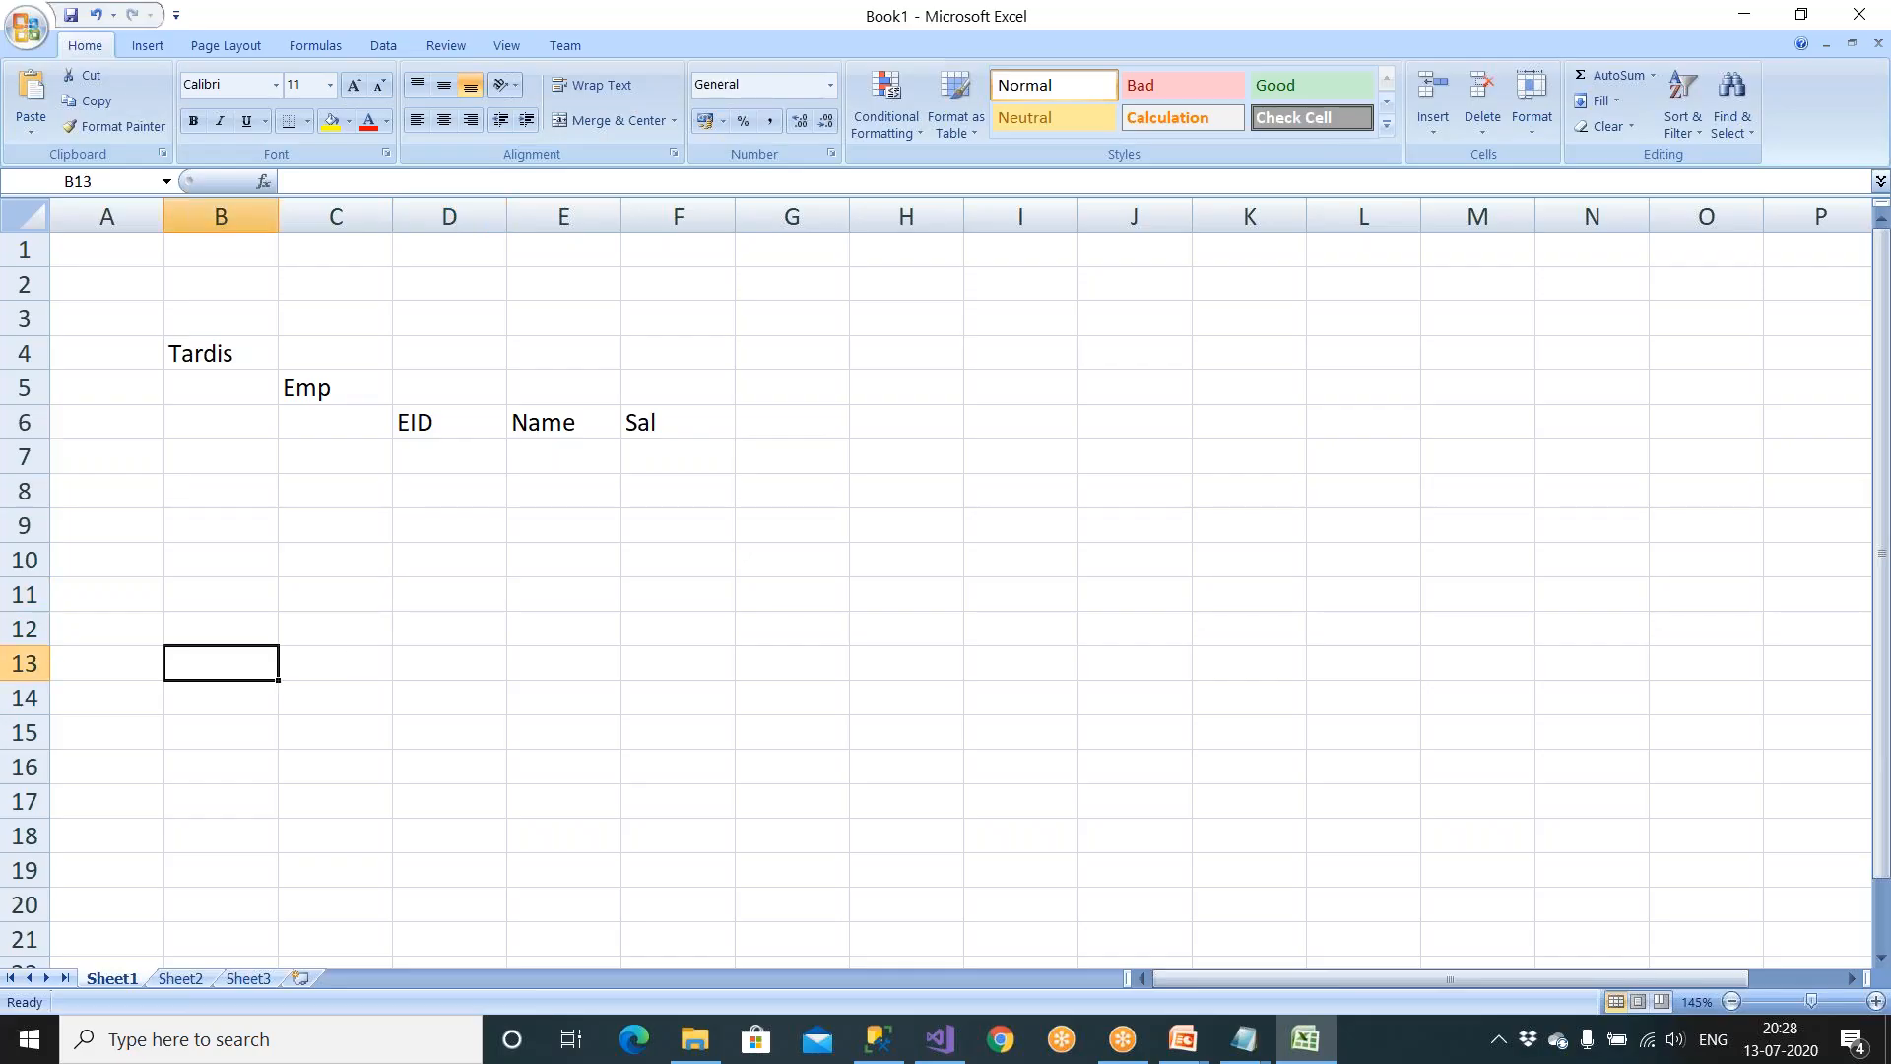
type("Tard")
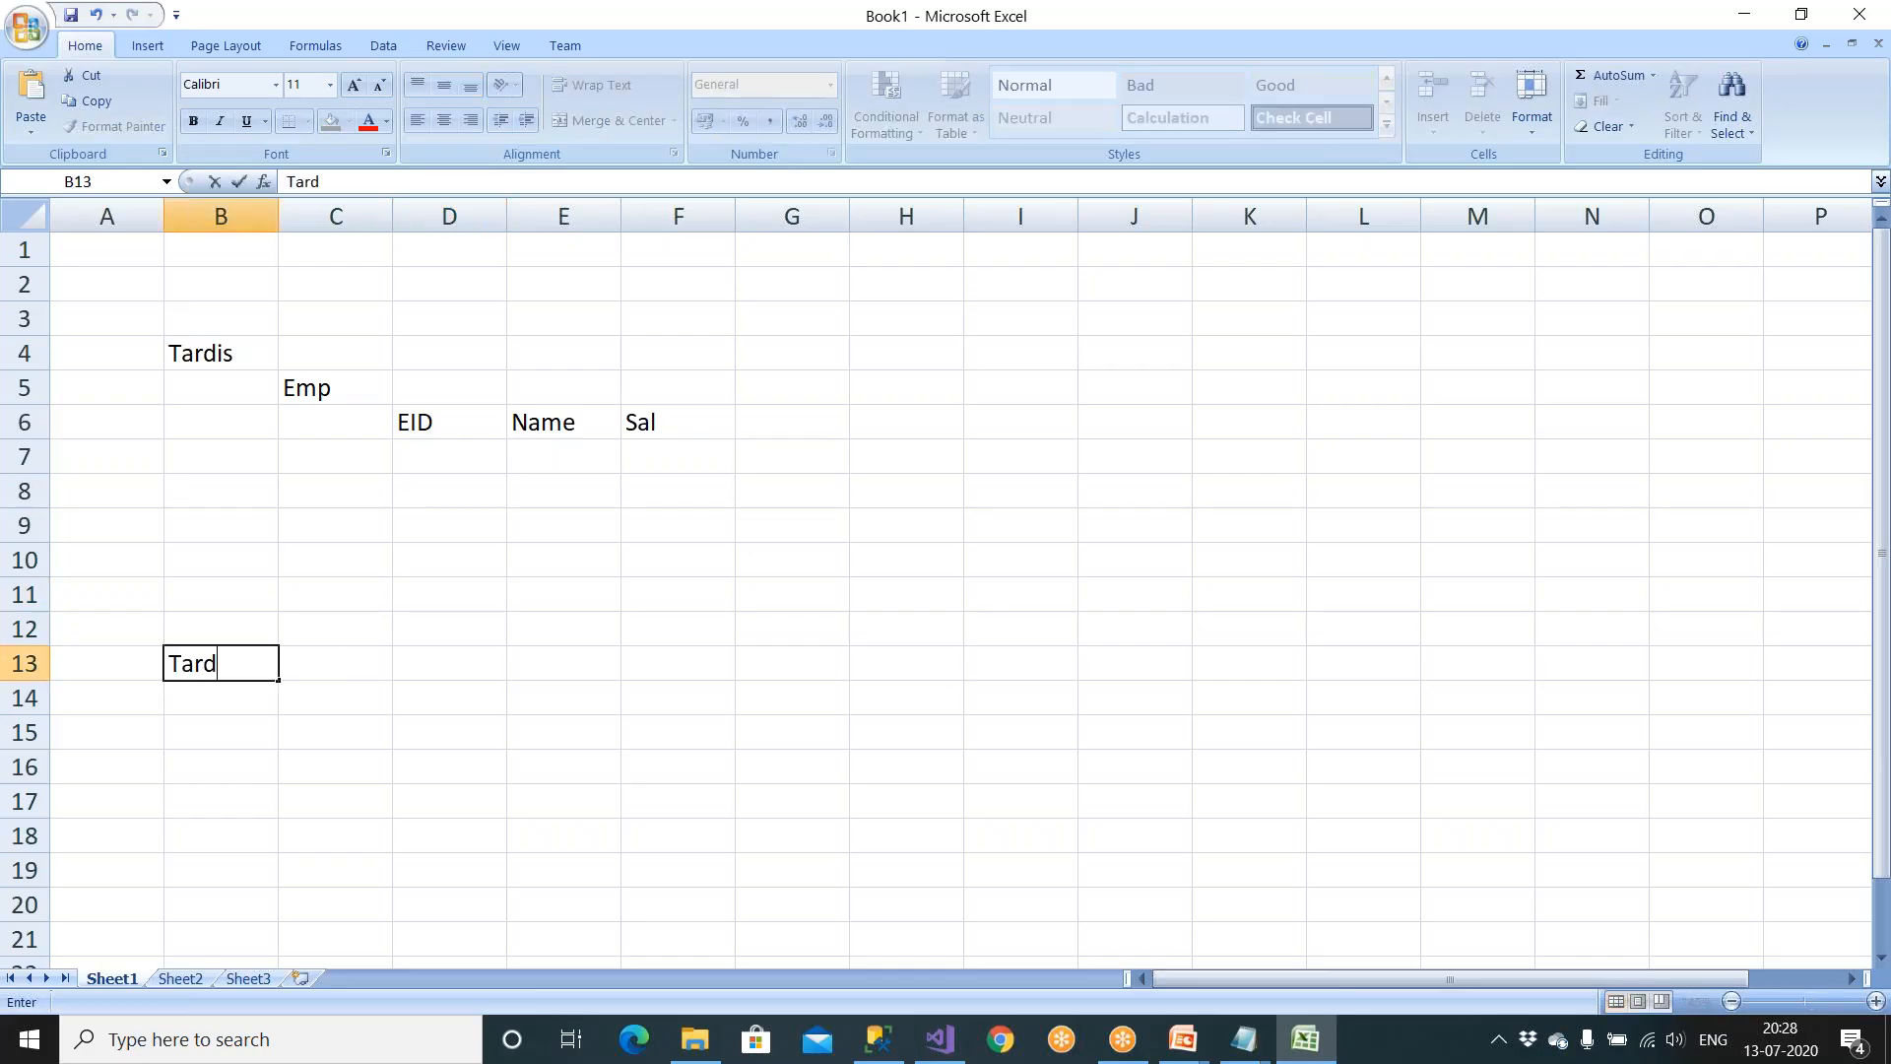
type("isDW")
left_click(396, 754)
Step: Copy the Emp label and its headings from C5:F6 to C14 under TardisDW, and rename the copied label DimEmp
left_click_drag(313, 401, 683, 427)
key("ctrl+c")
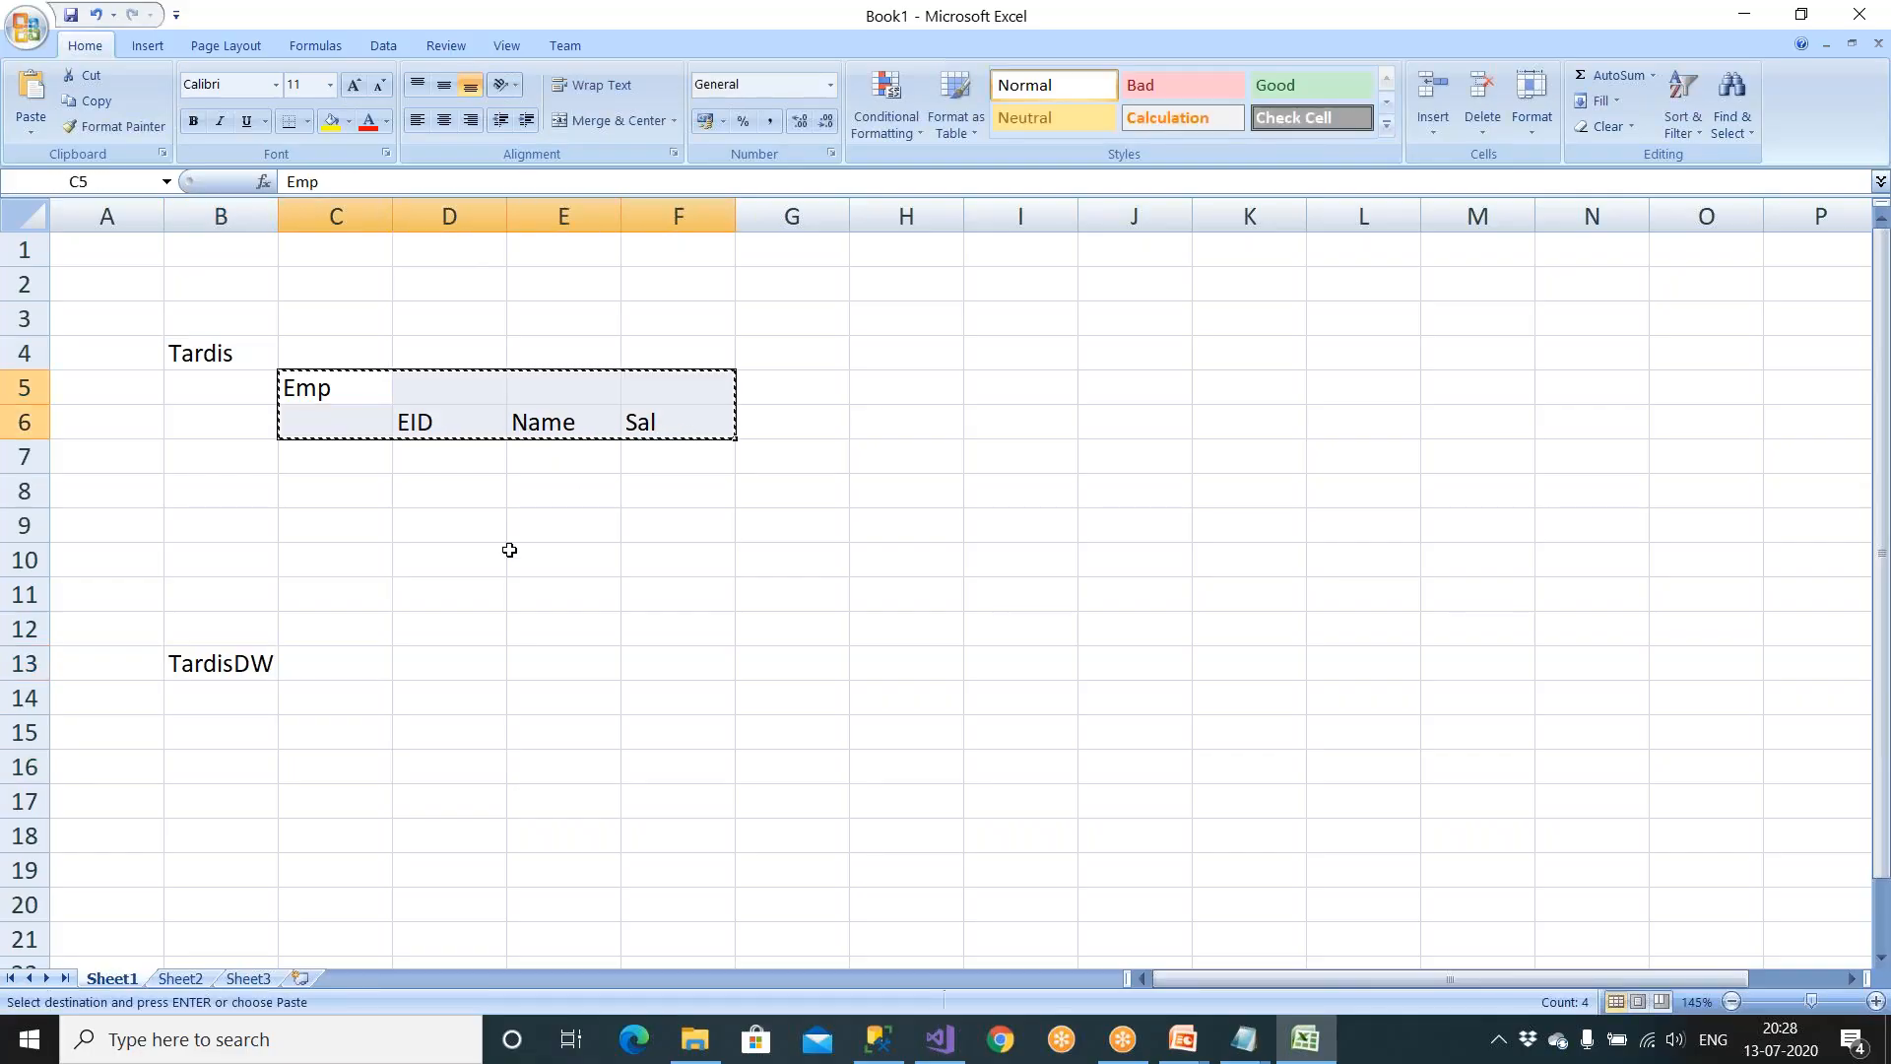
left_click(351, 702)
key("ctrl+v")
left_click(346, 700)
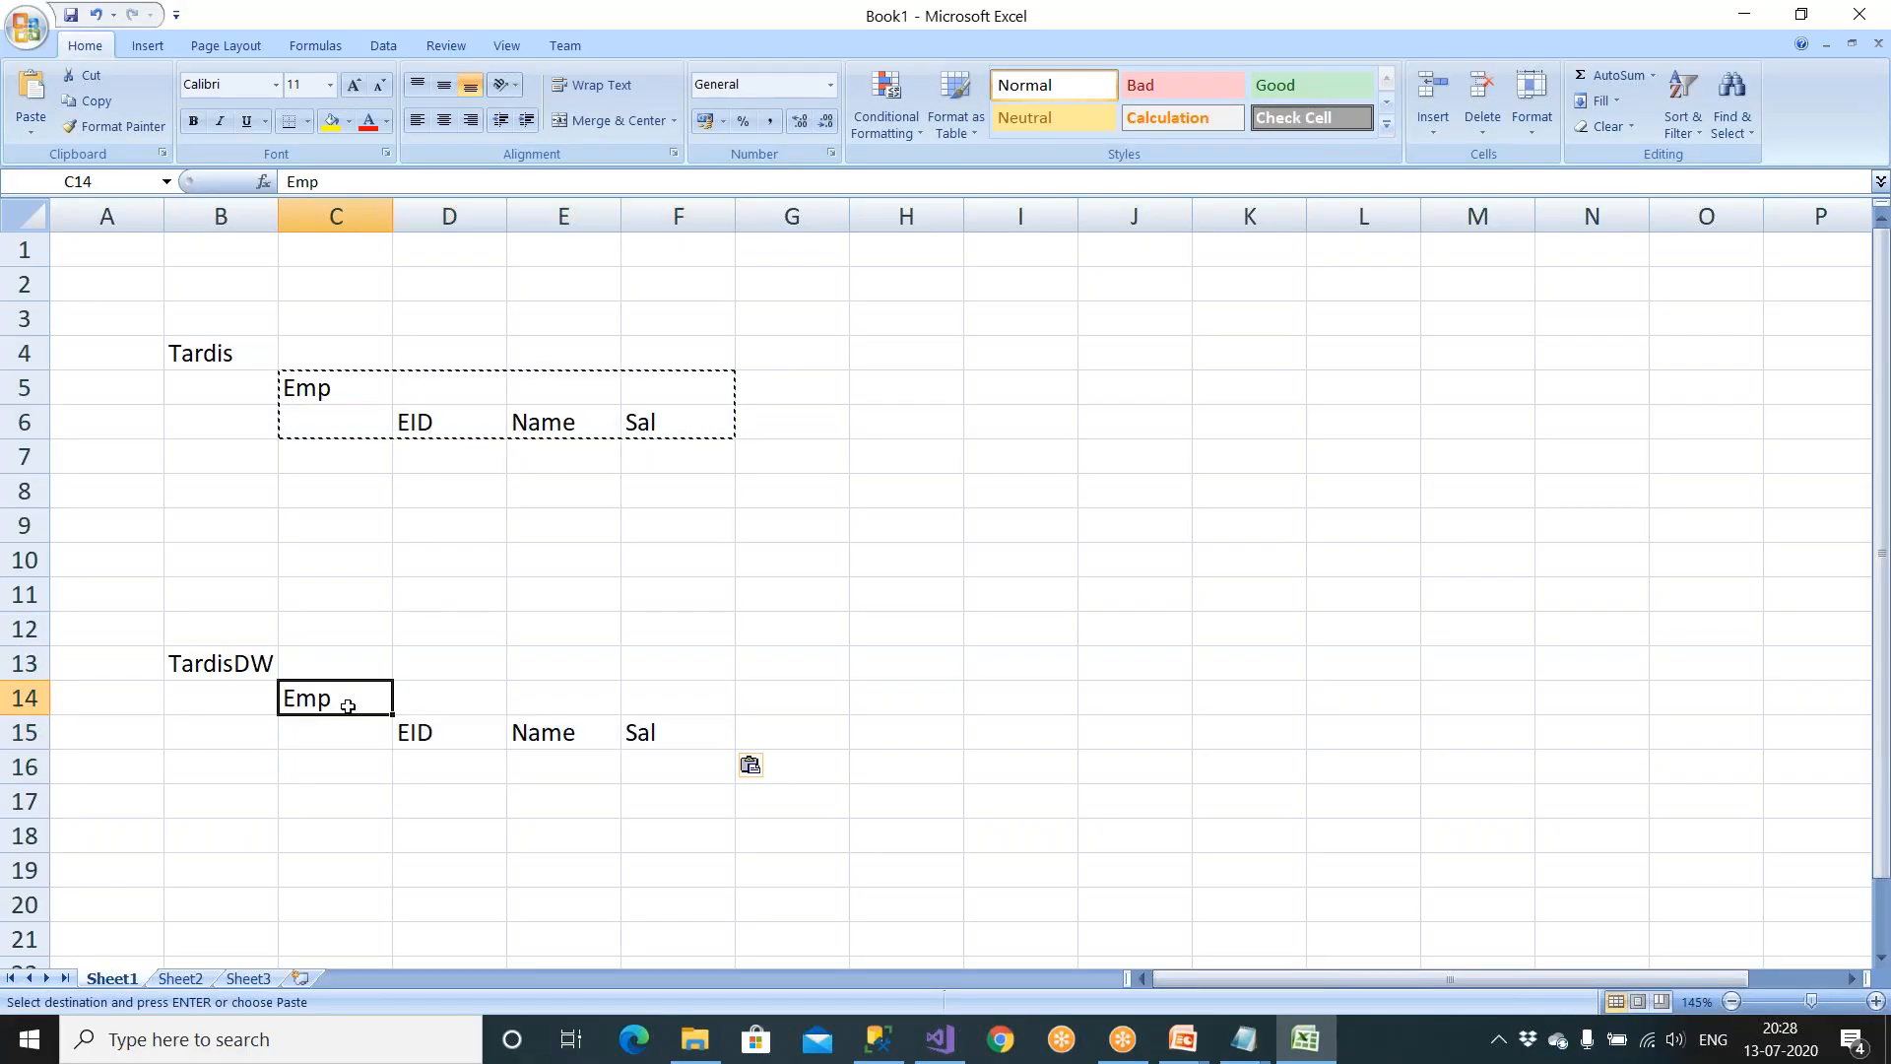
key("F2")
key("Home")
type("Dim")
left_click(467, 561)
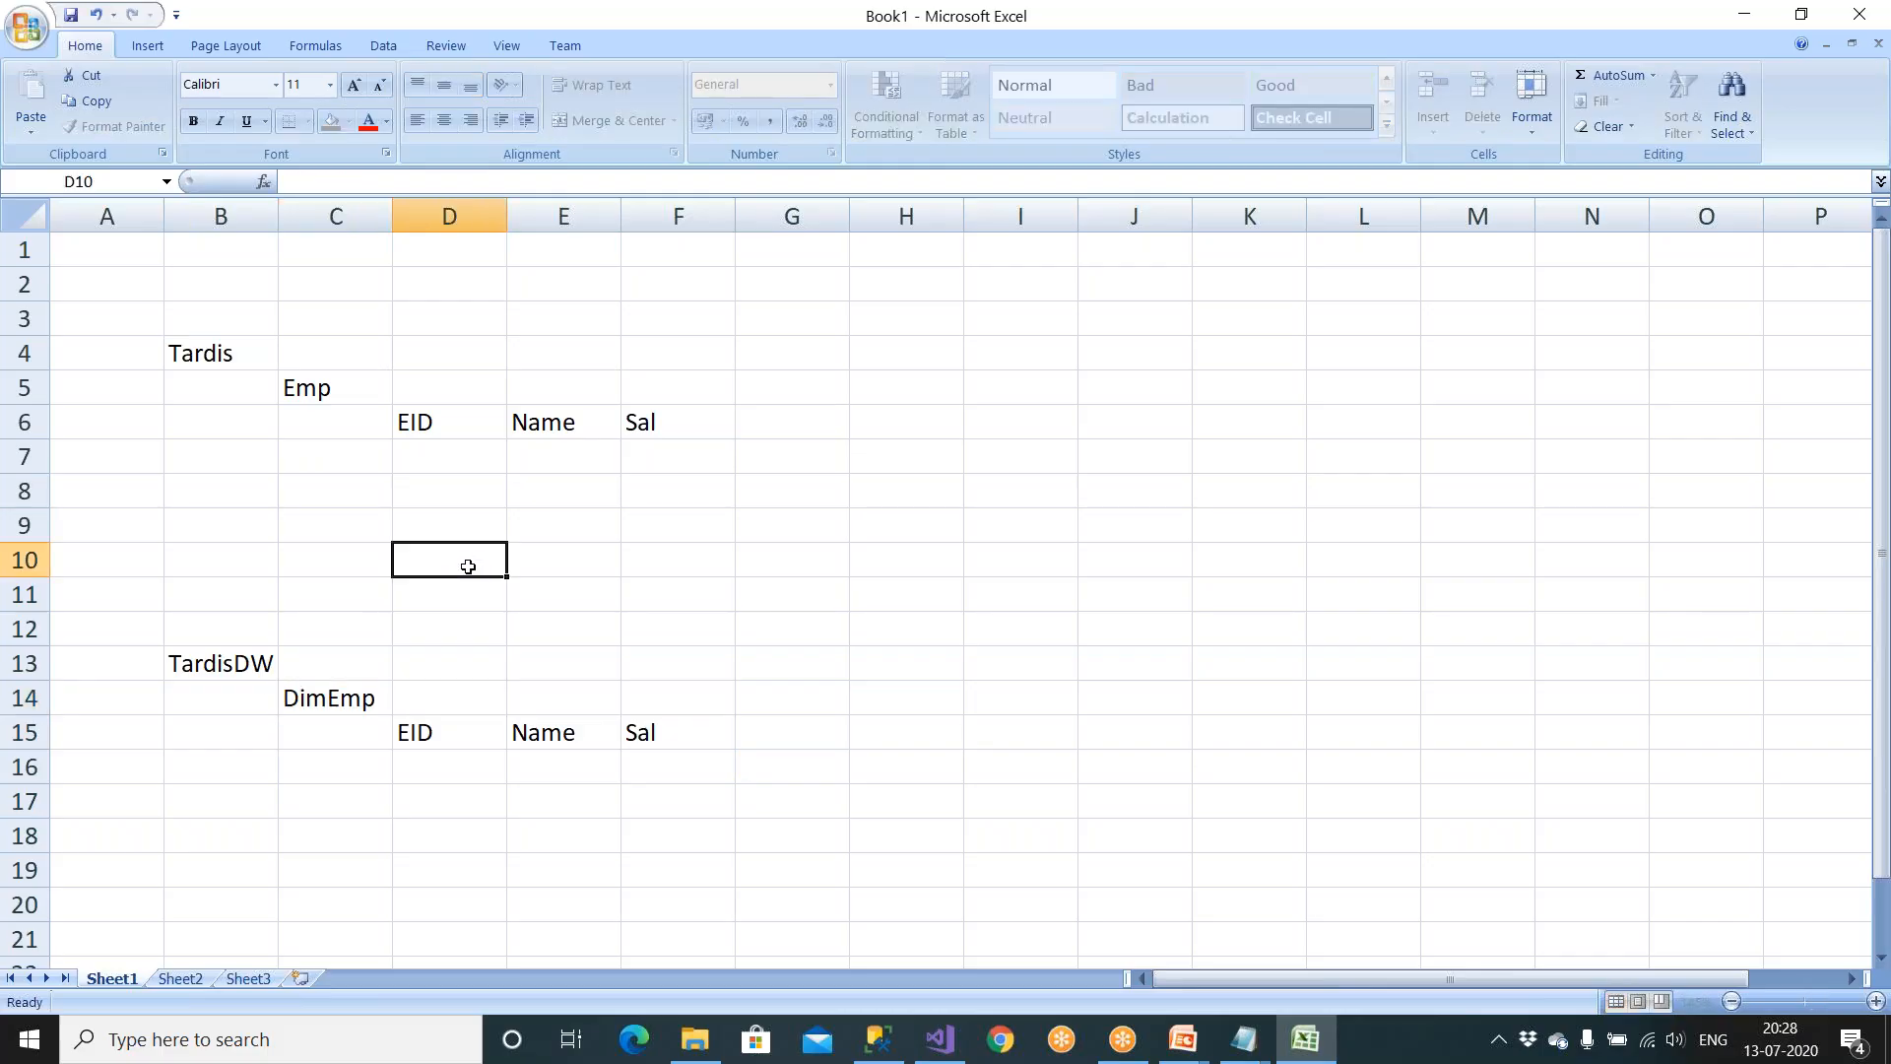
Step: Fill the heading cells D6:F6 of Emp and D15:F15 of DimEmp with yellow
left_click_drag(434, 431, 637, 422)
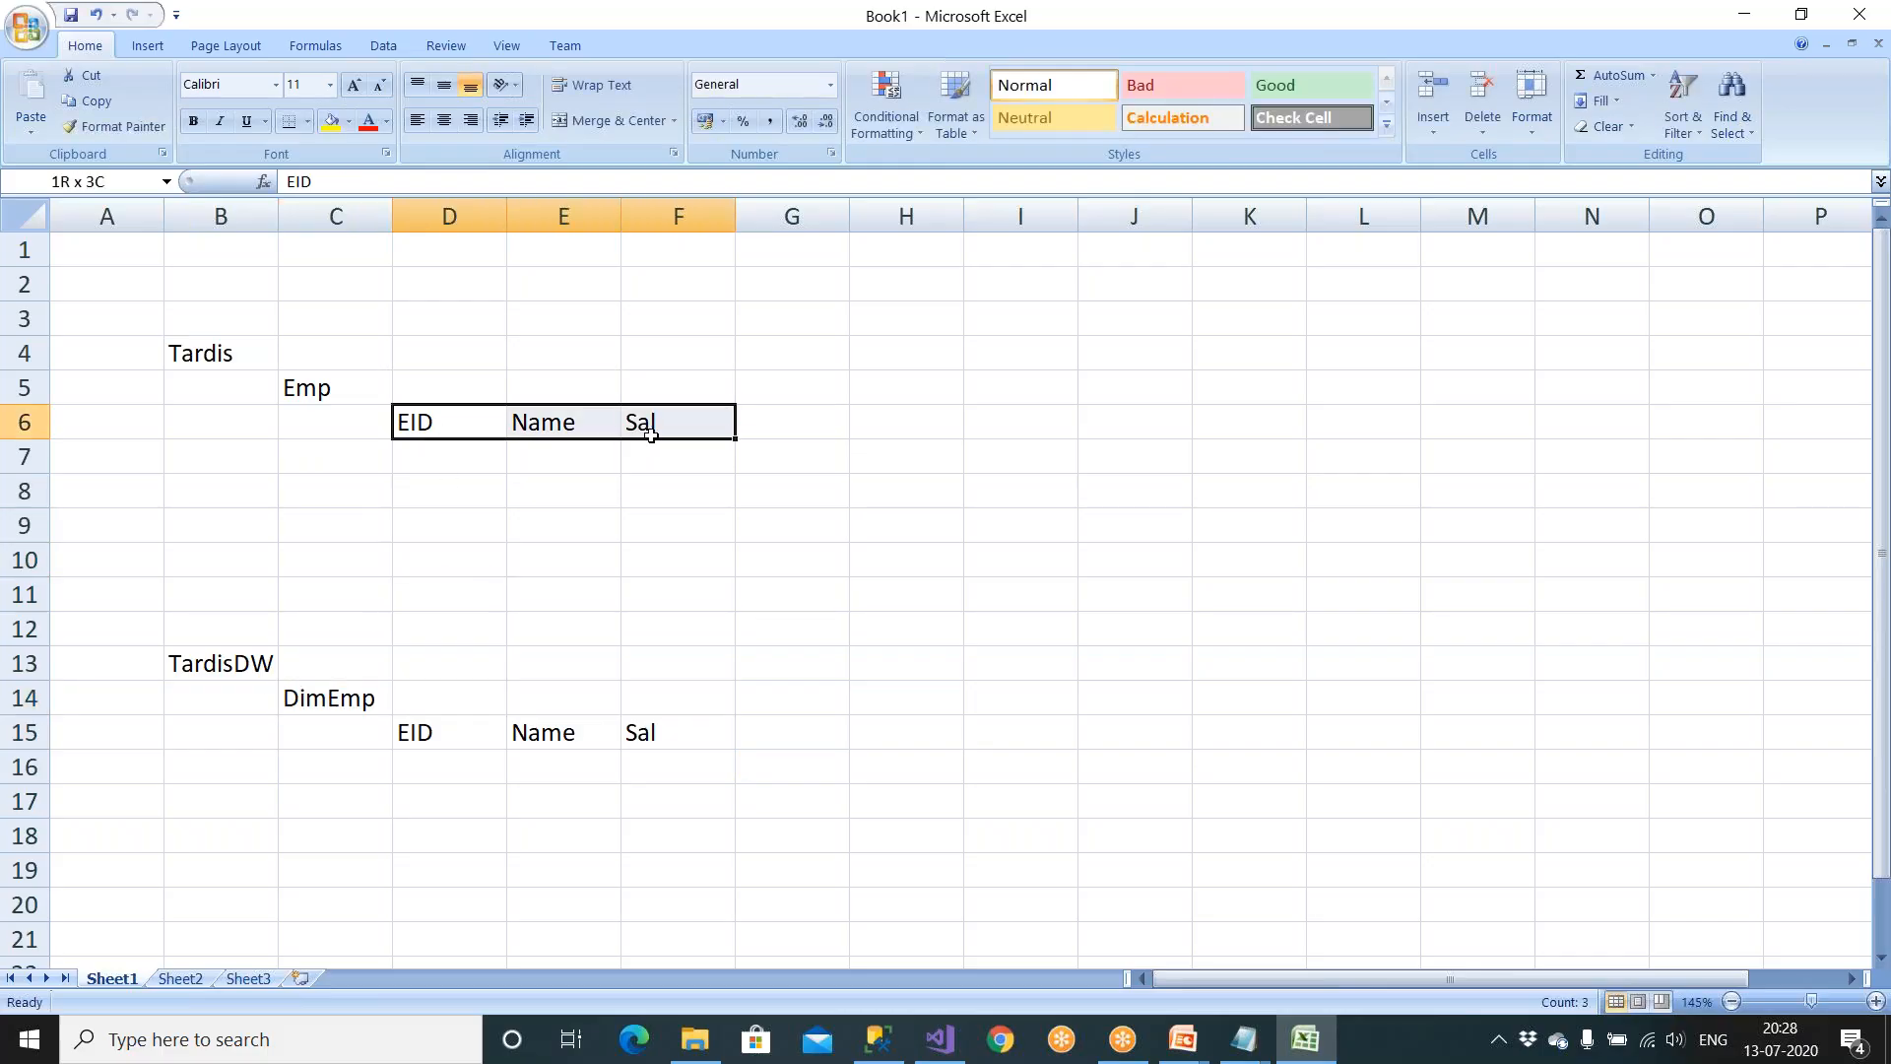
left_click(331, 120)
left_click_drag(424, 731, 640, 731)
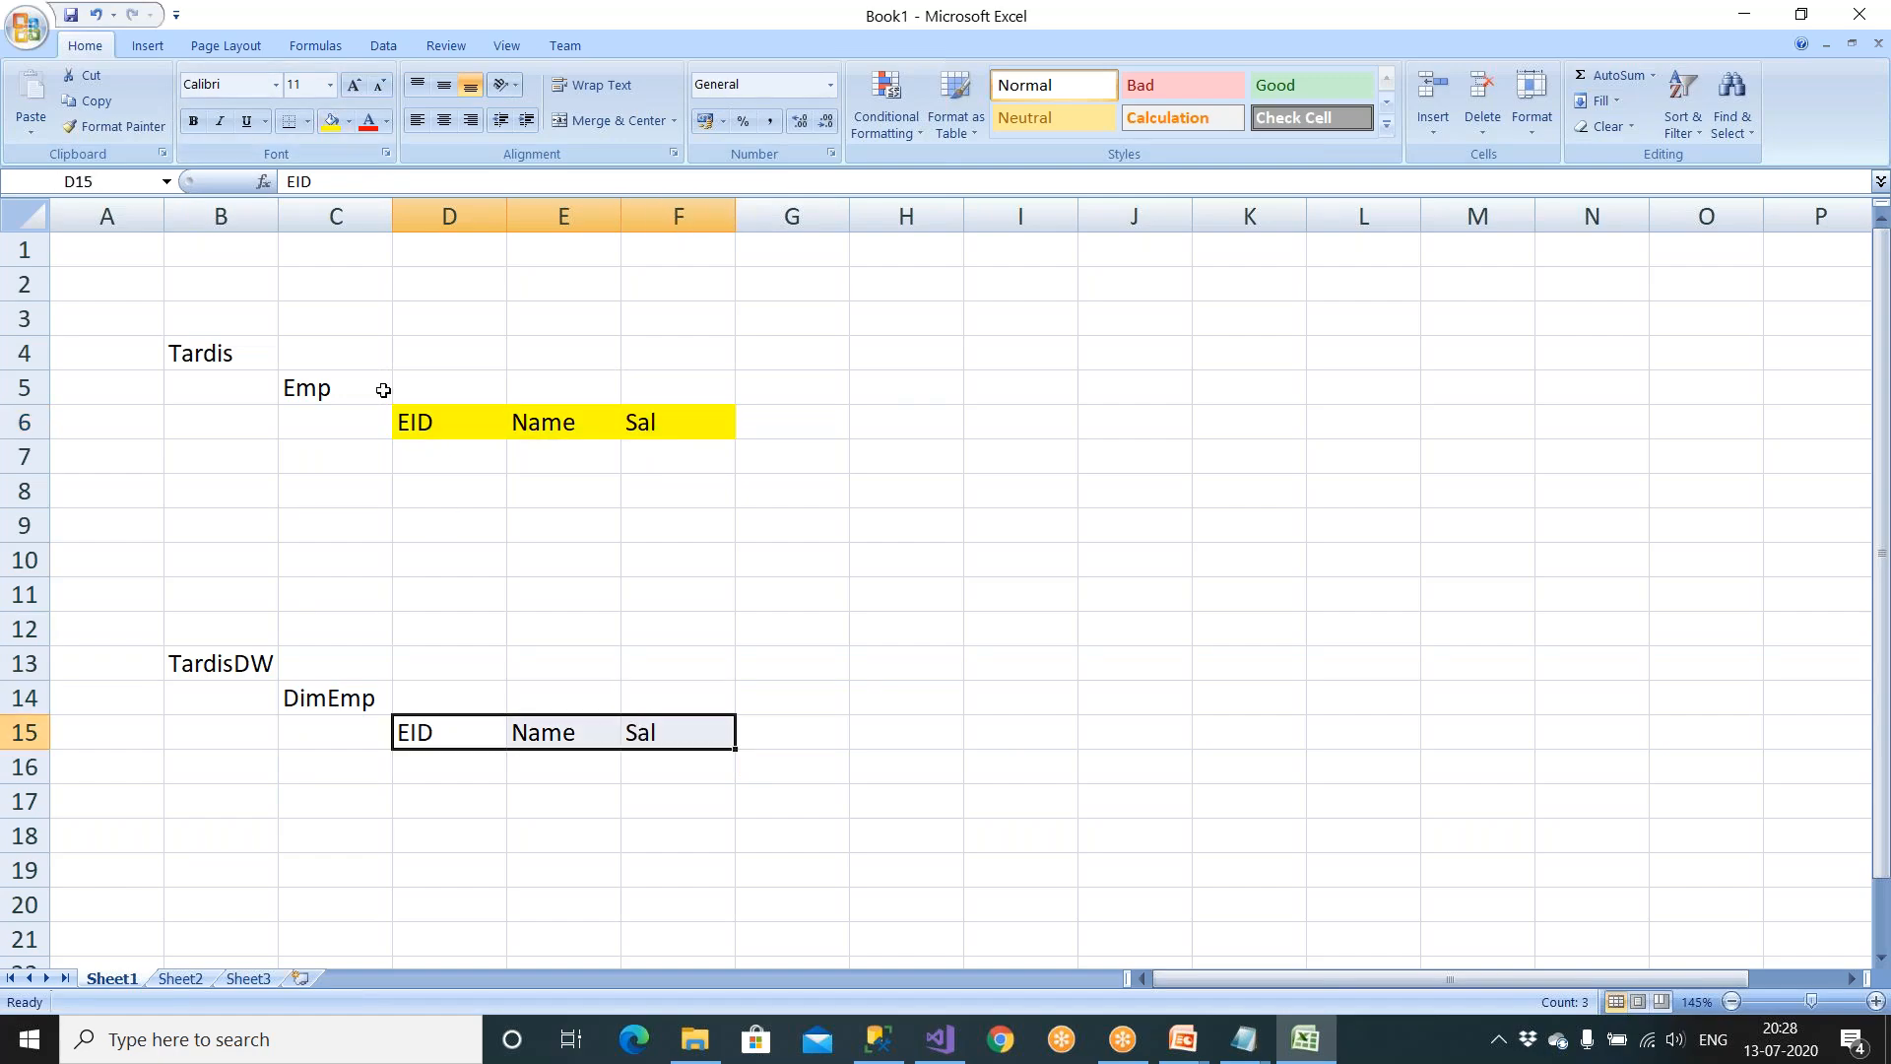
left_click(331, 121)
Step: Enter two employees with their names in the Emp table: EID 1 with Sal 1000 and EID 2 with Sal 2000
left_click(435, 453)
type("1")
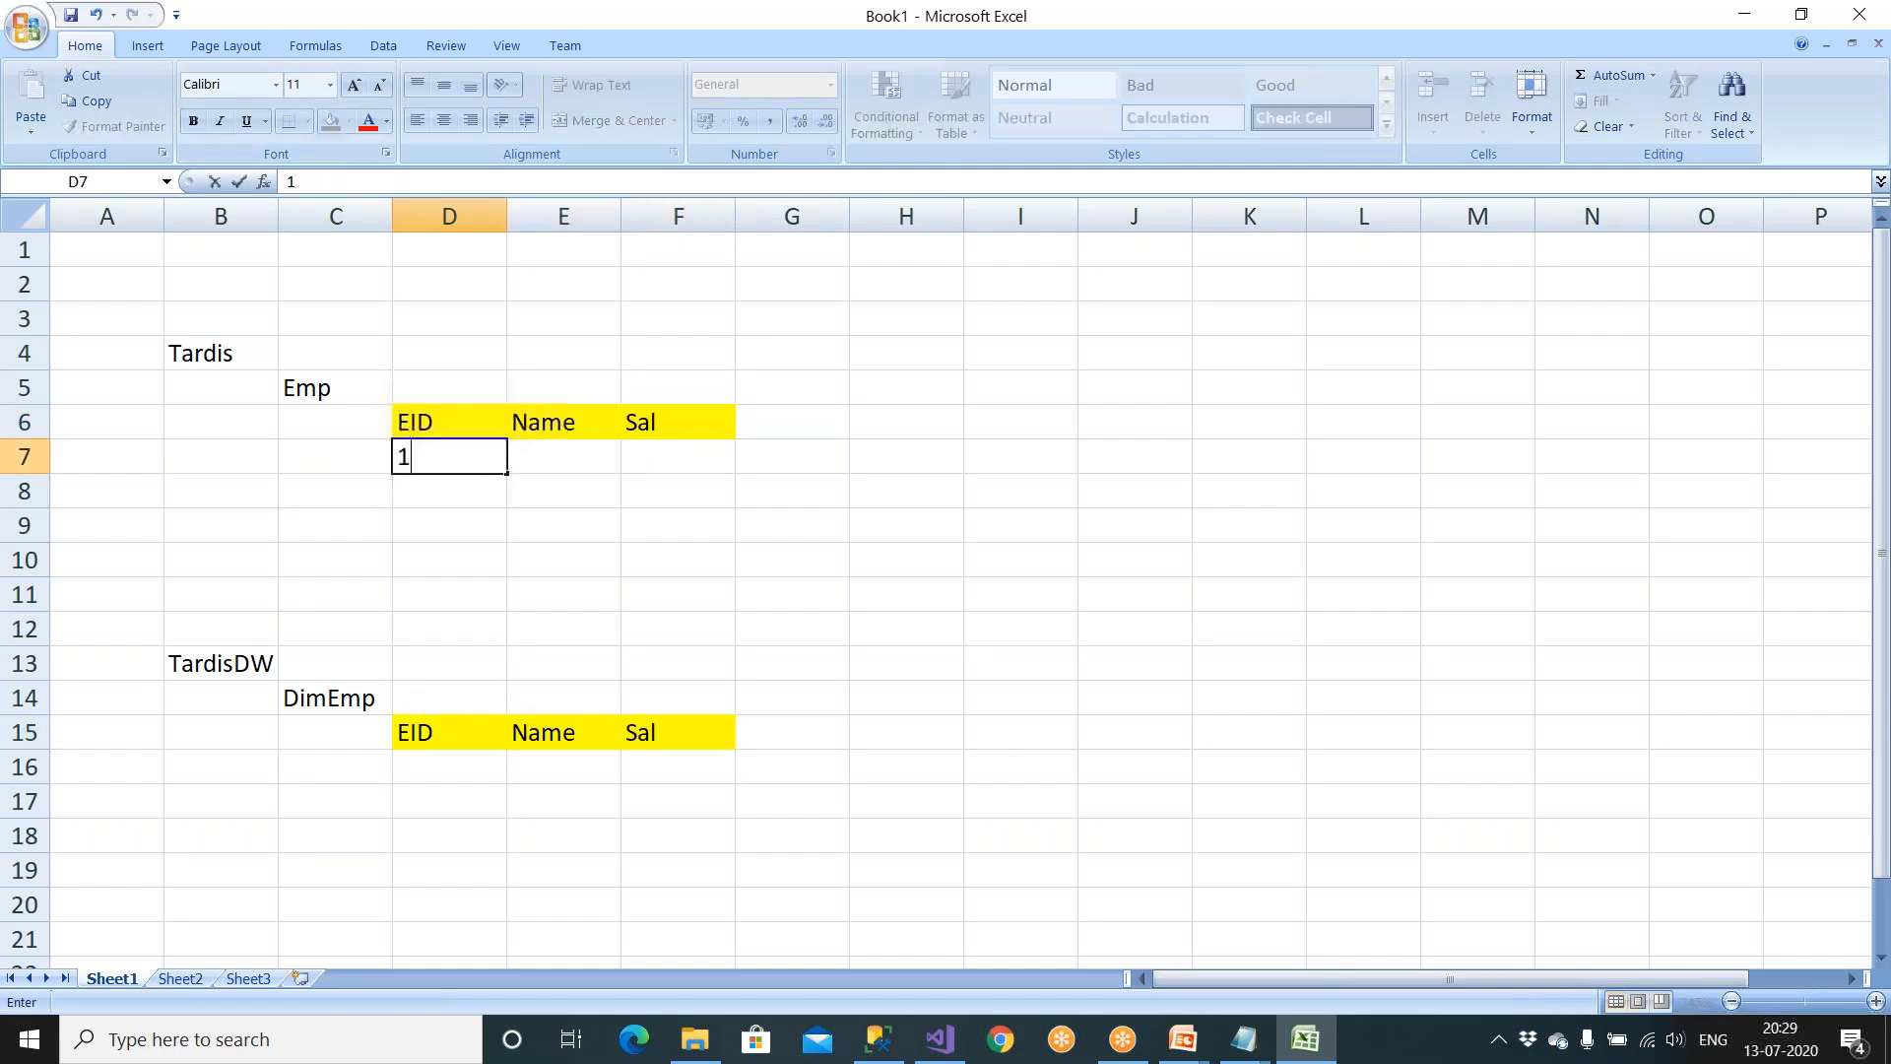
key("Tab")
type("John")
key("Tab")
type("1000")
key("Return")
type("2")
key("Tab")
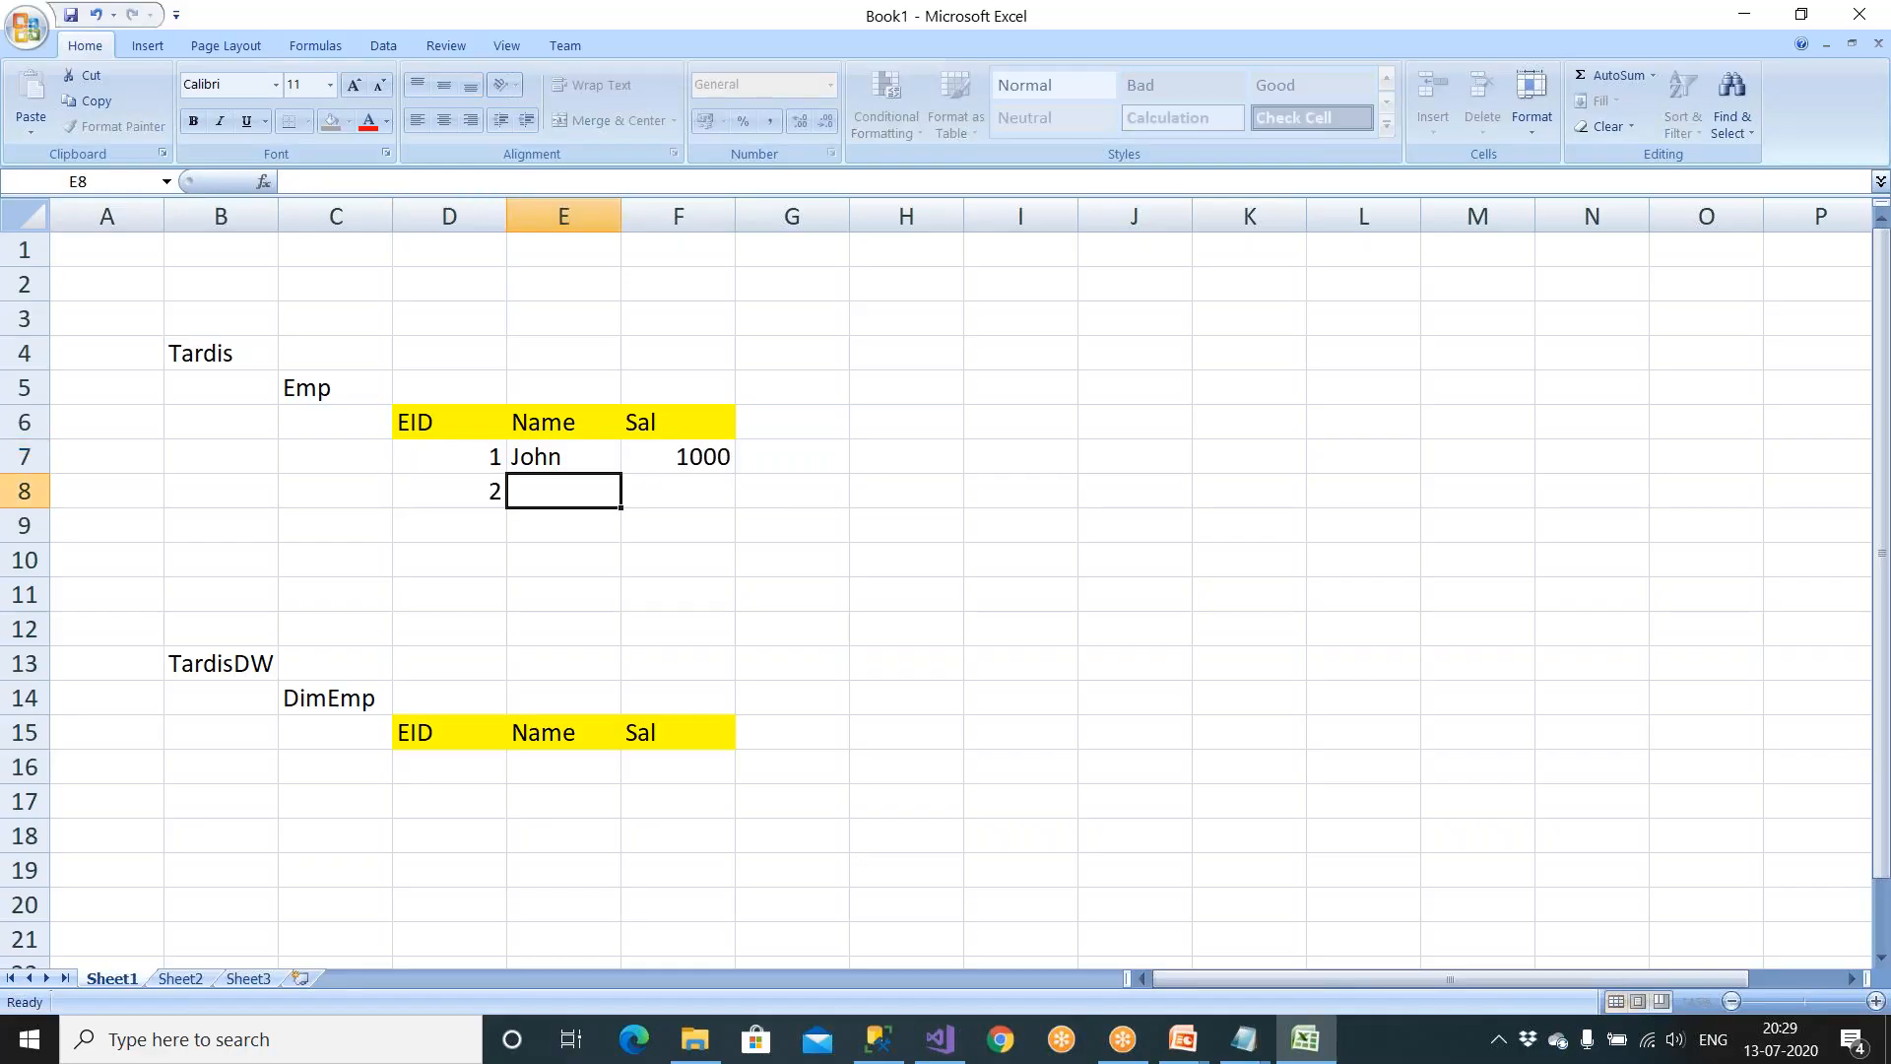
type("Salma")
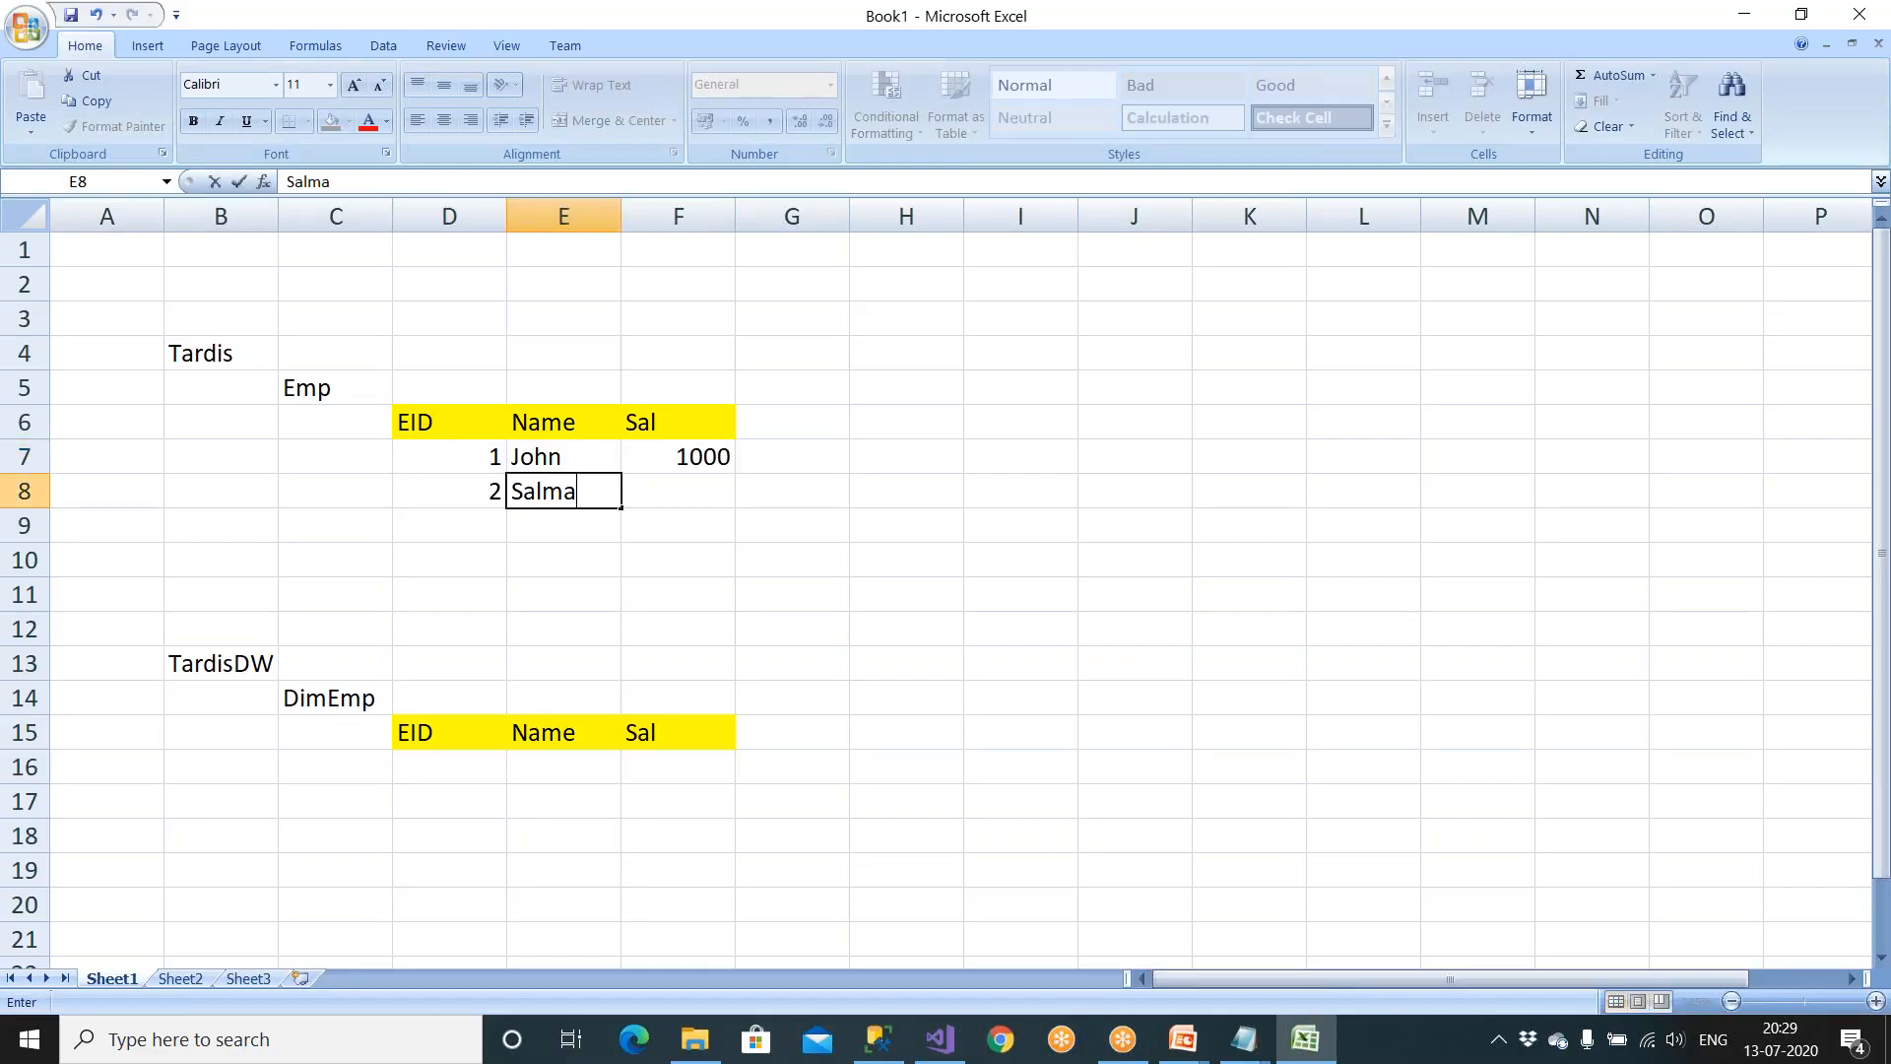
type("n")
key("Tab")
type("2000")
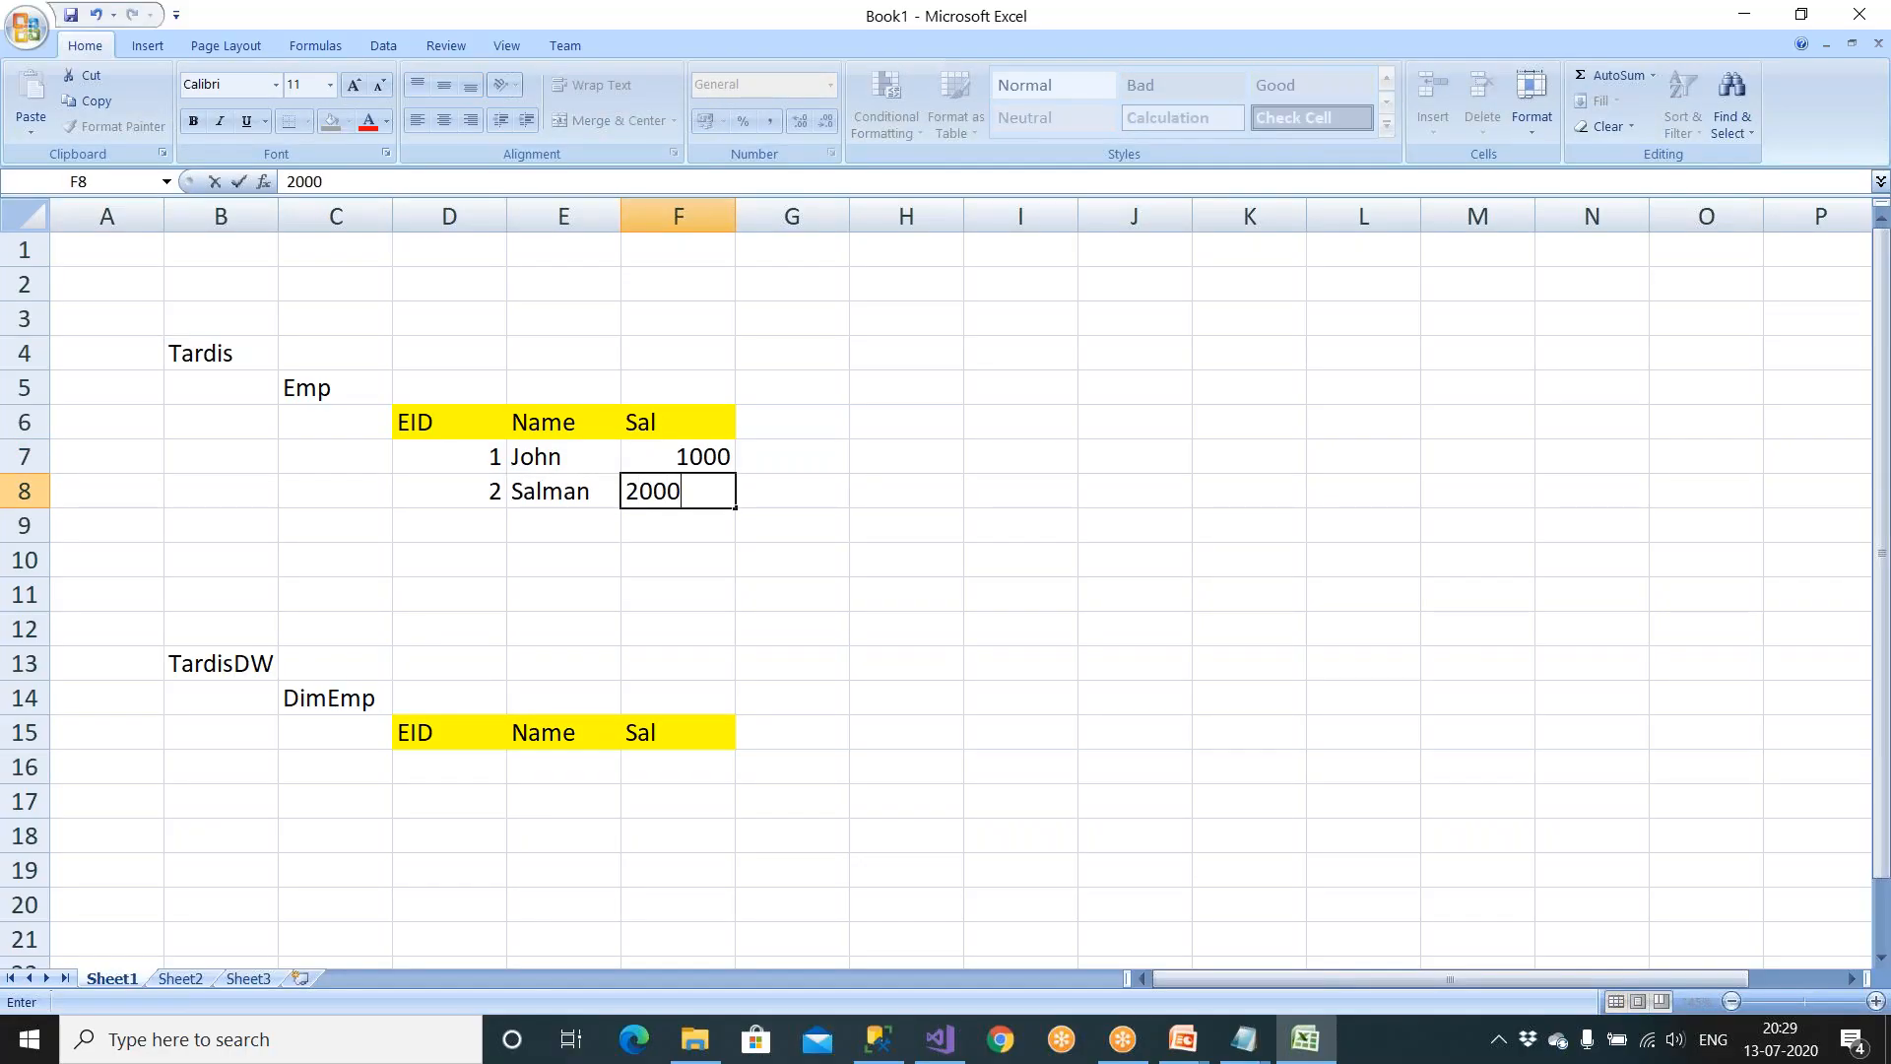
Step: Center the contents of the EID column D and the Sal column F
left_click(450, 216)
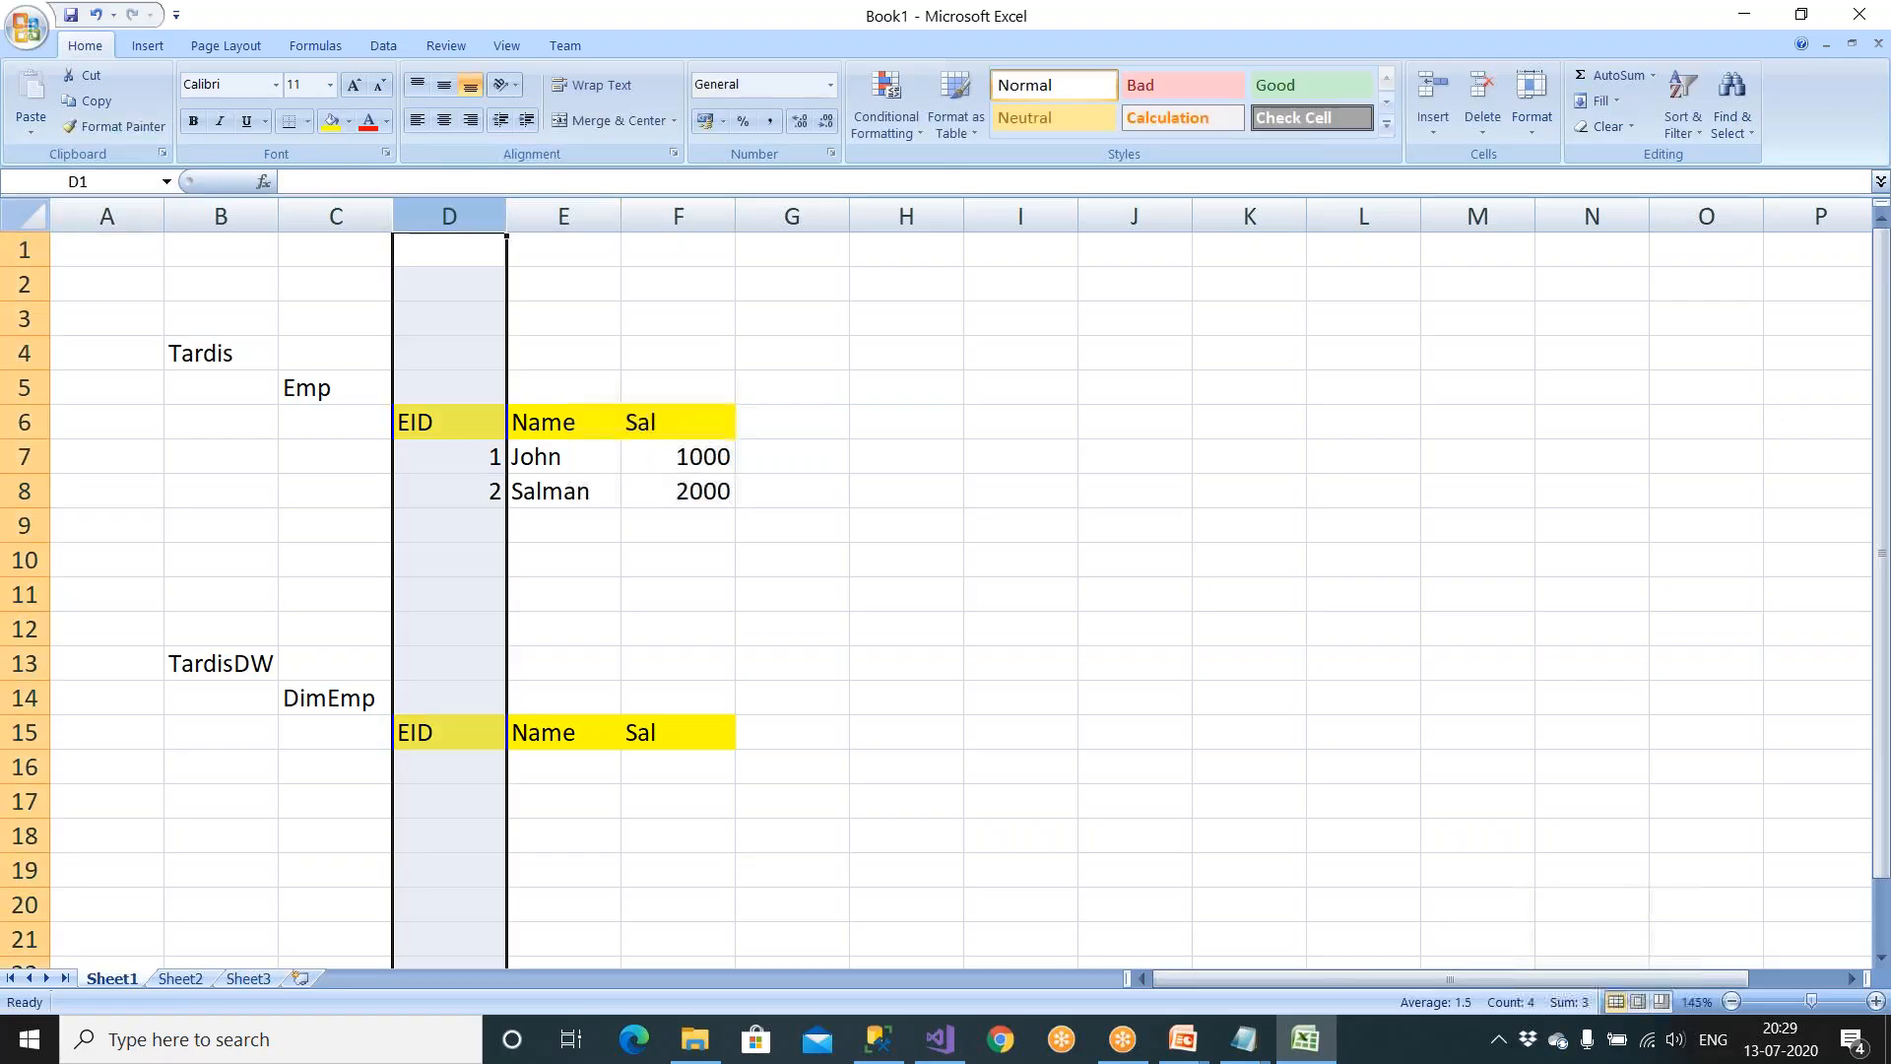
left_click(449, 125)
left_click(678, 216)
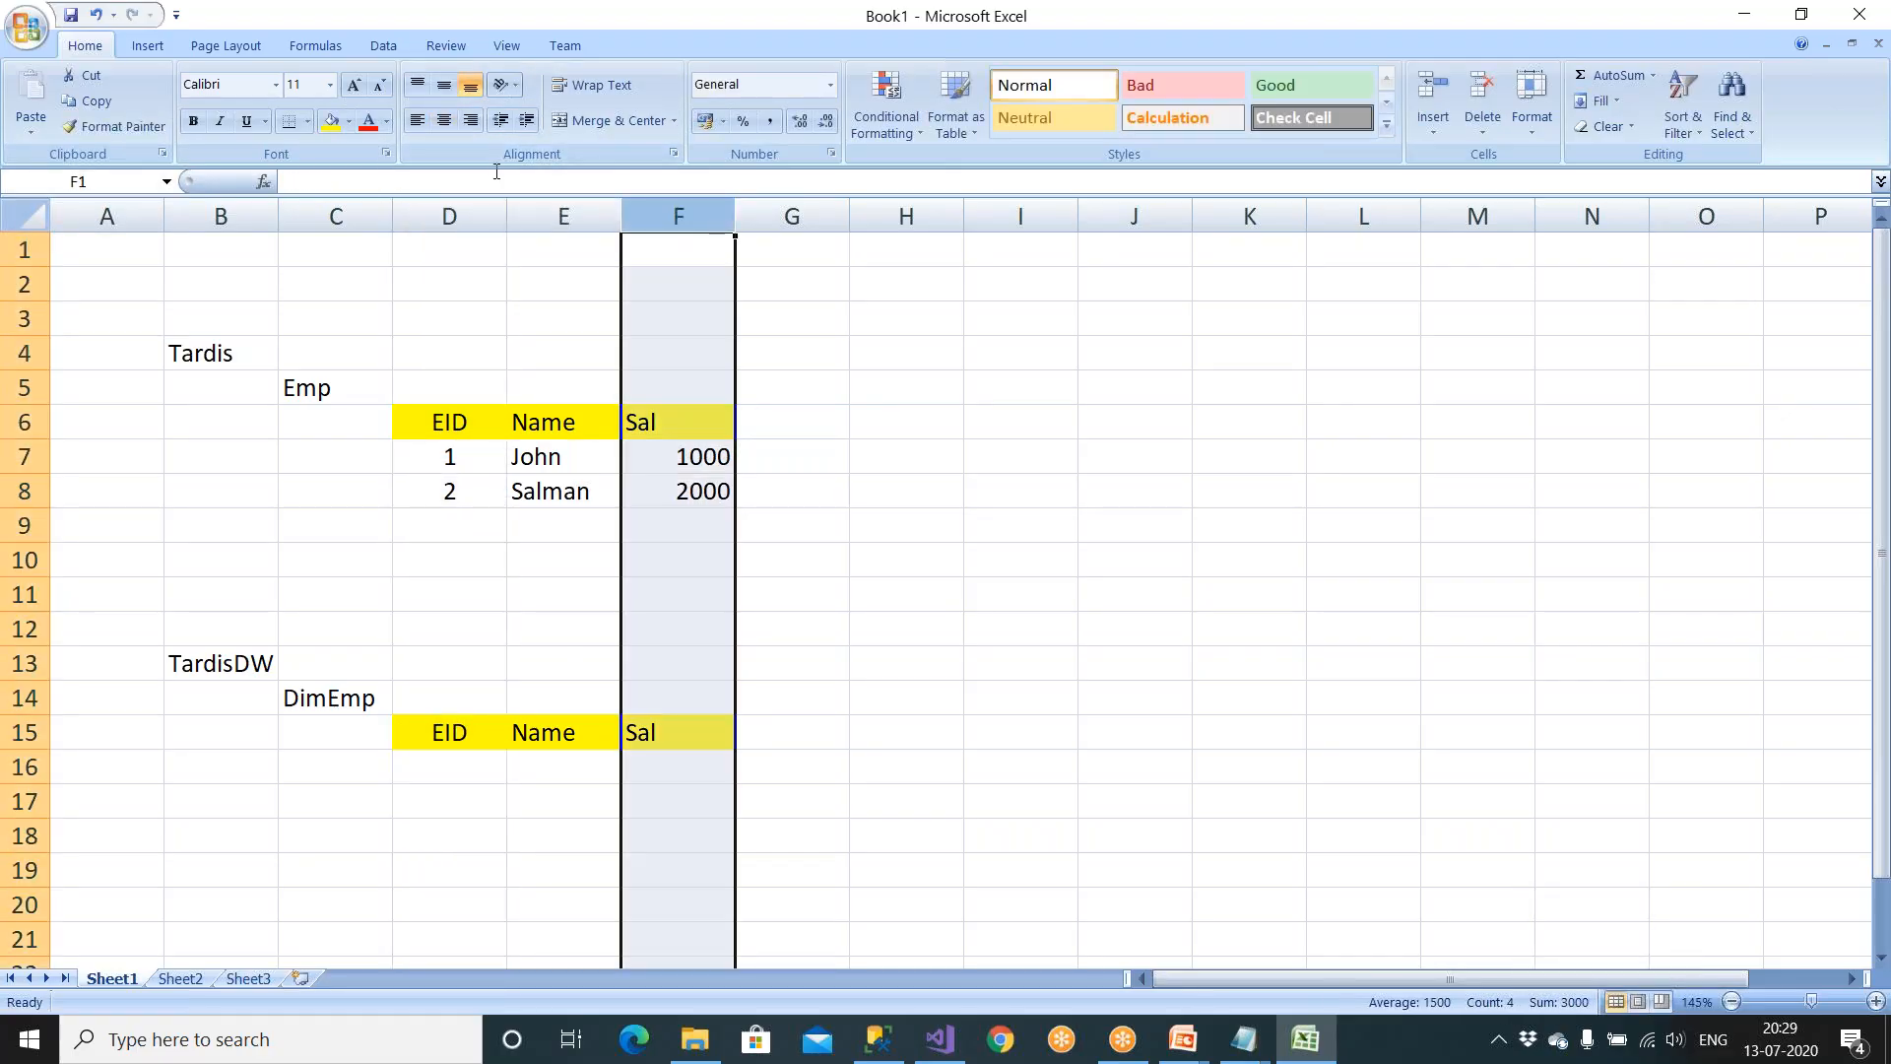
left_click(444, 120)
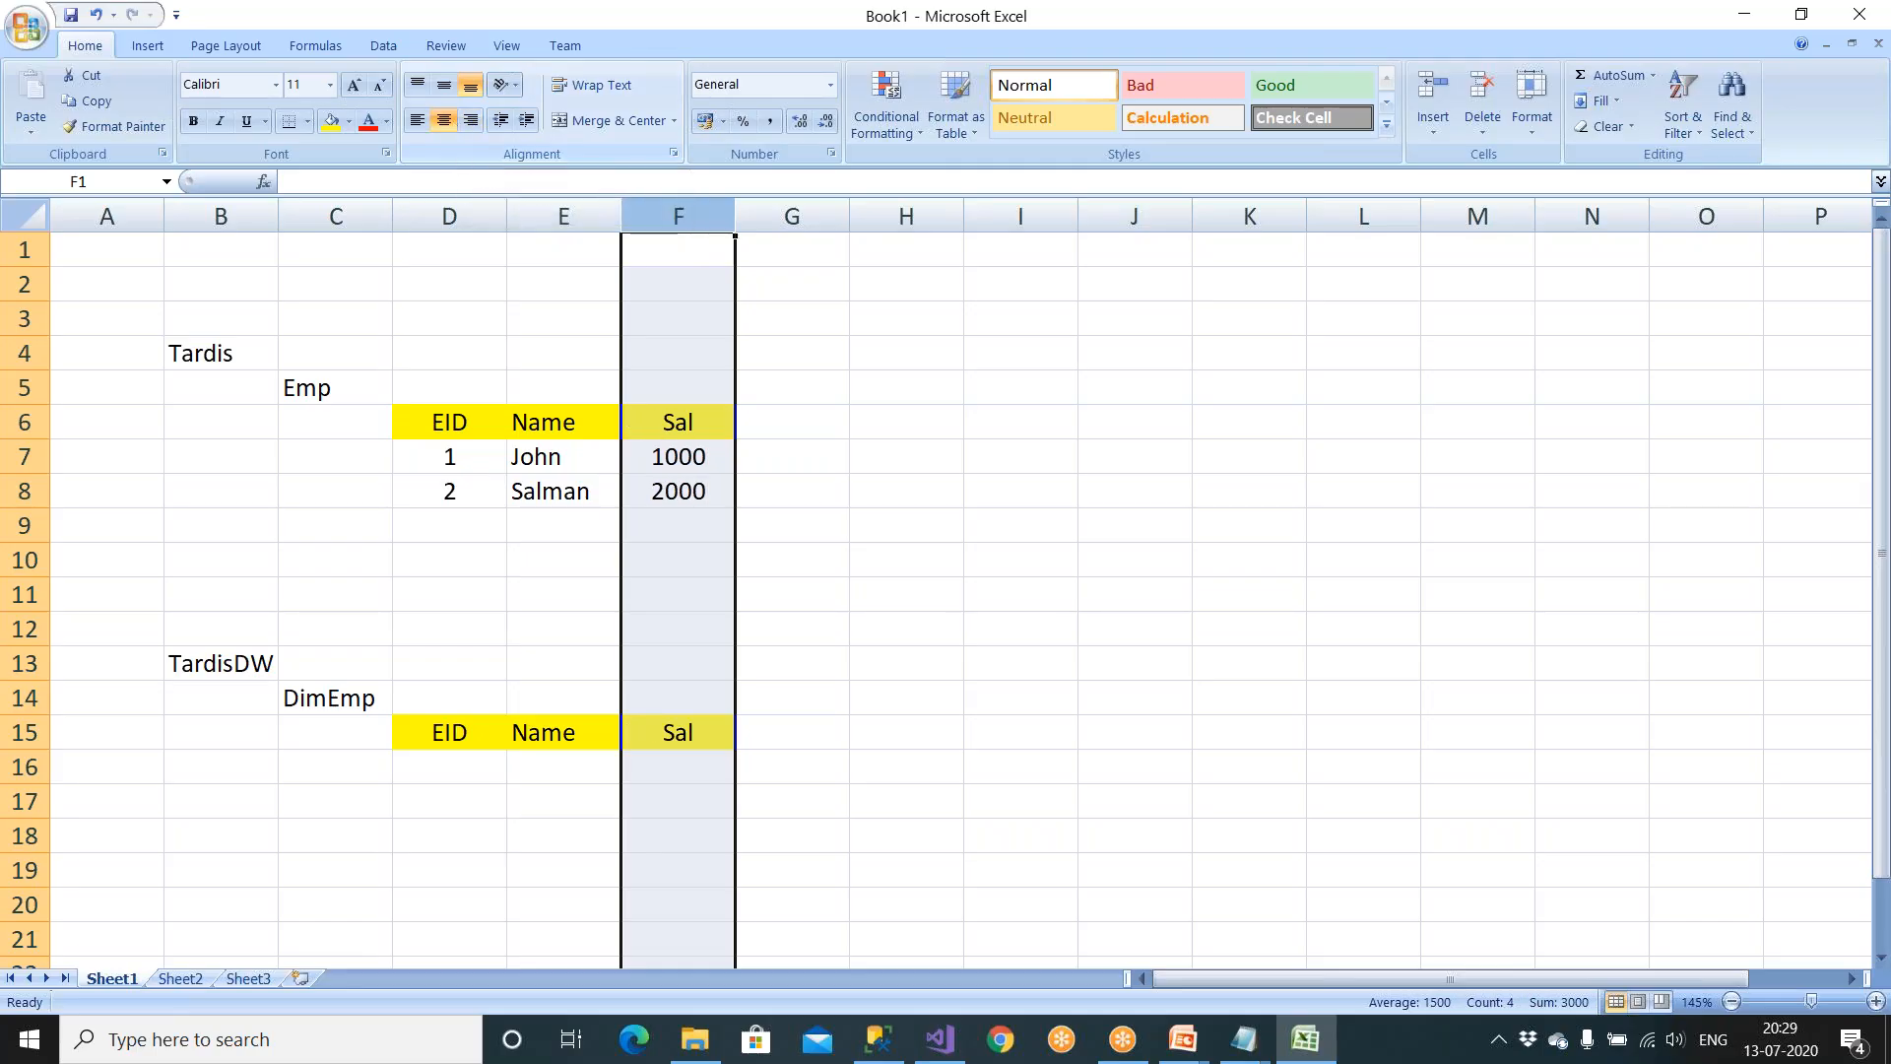
Step: Enter SSIS in cell E11, between the Tardis and TardisDW tables
left_click(557, 576)
left_click(559, 596)
type("SSIS")
key("Return")
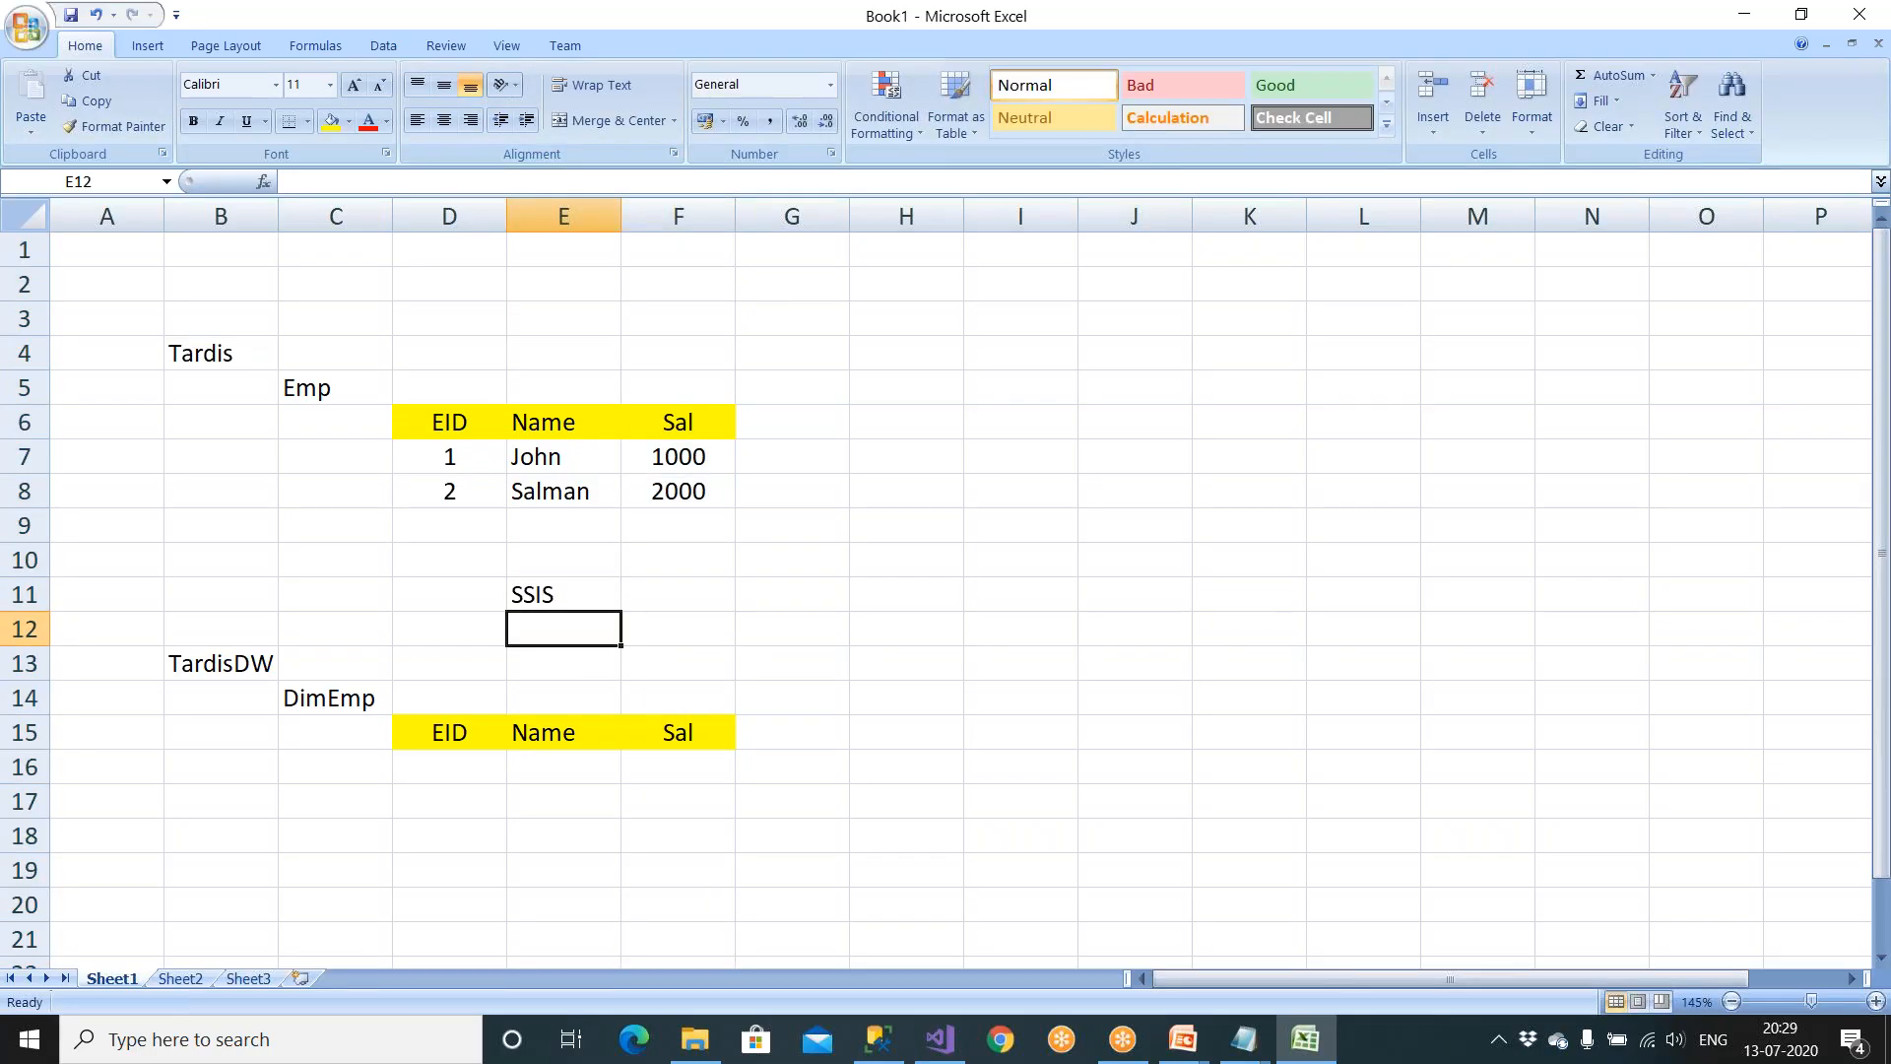
Step: Copy the two employee rows D7:F8 from Emp into DimEmp, starting at D16
left_click_drag(448, 458, 682, 491)
key("ctrl+c")
left_click(482, 763)
key("ctrl+v")
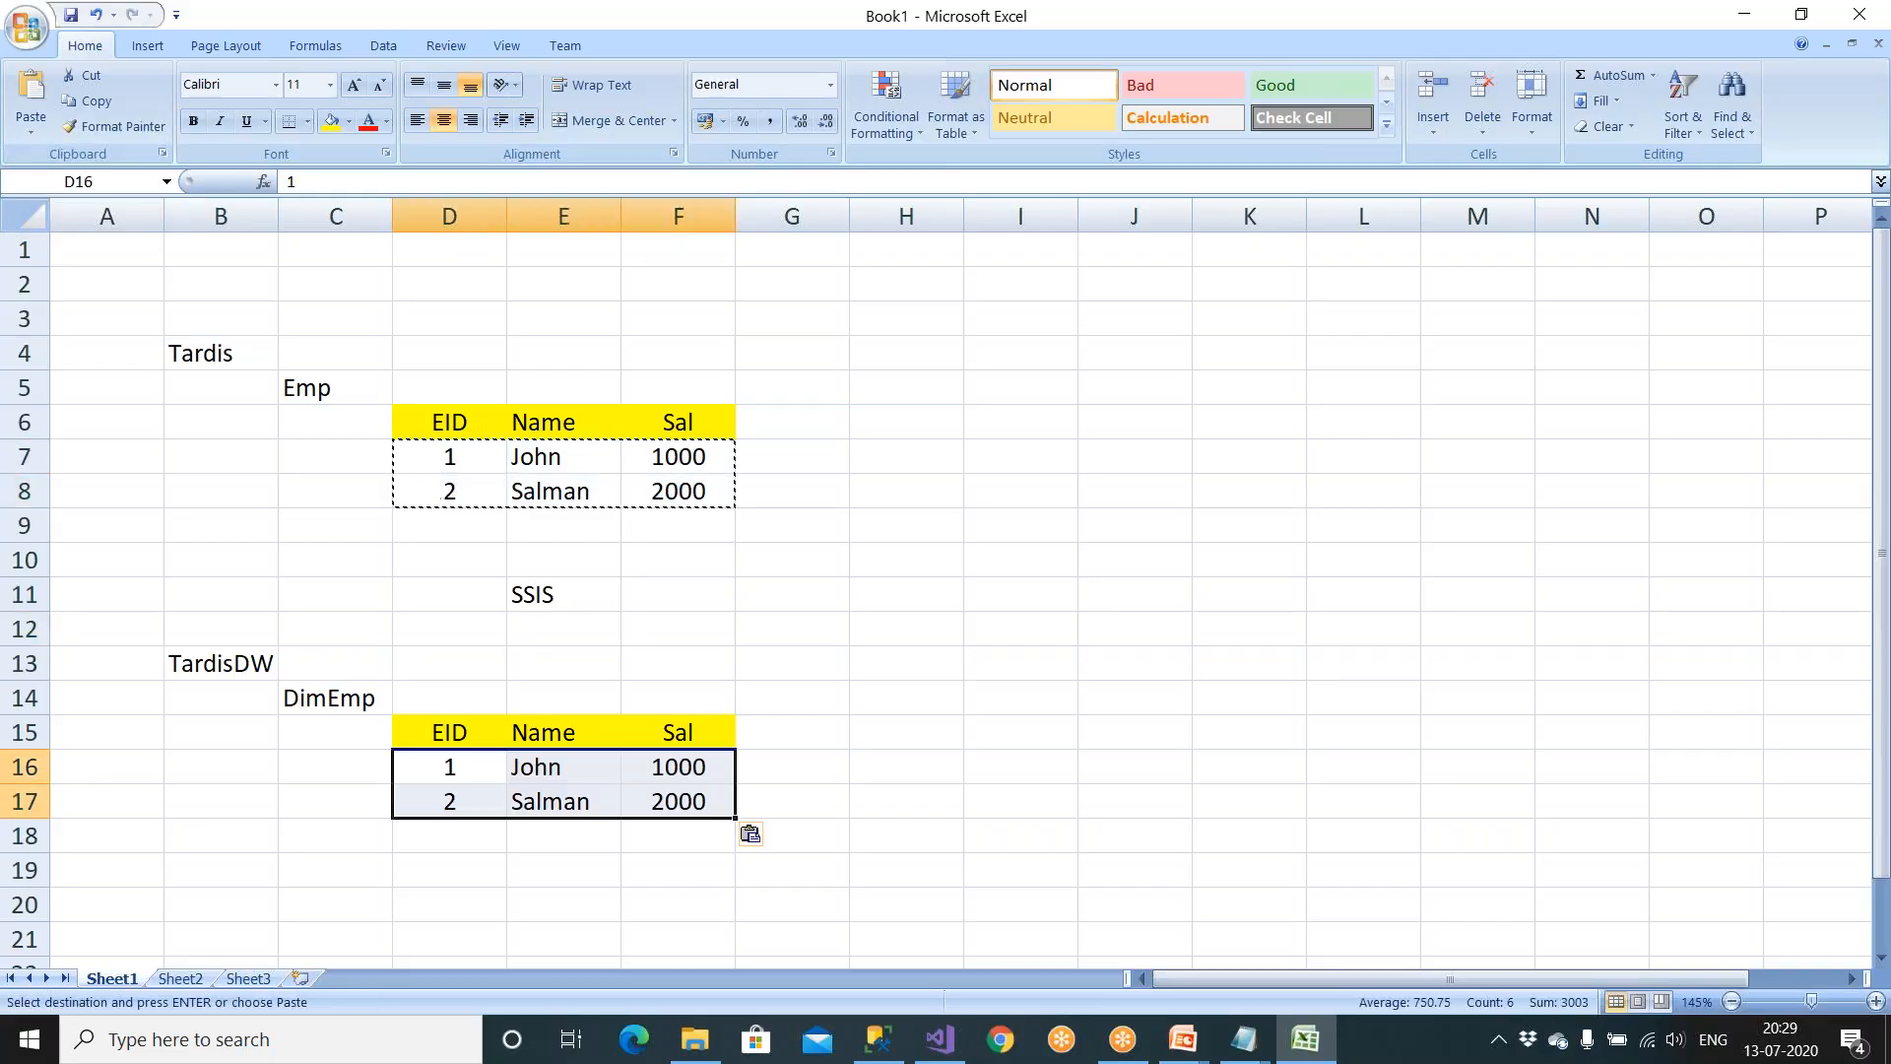
left_click(555, 599)
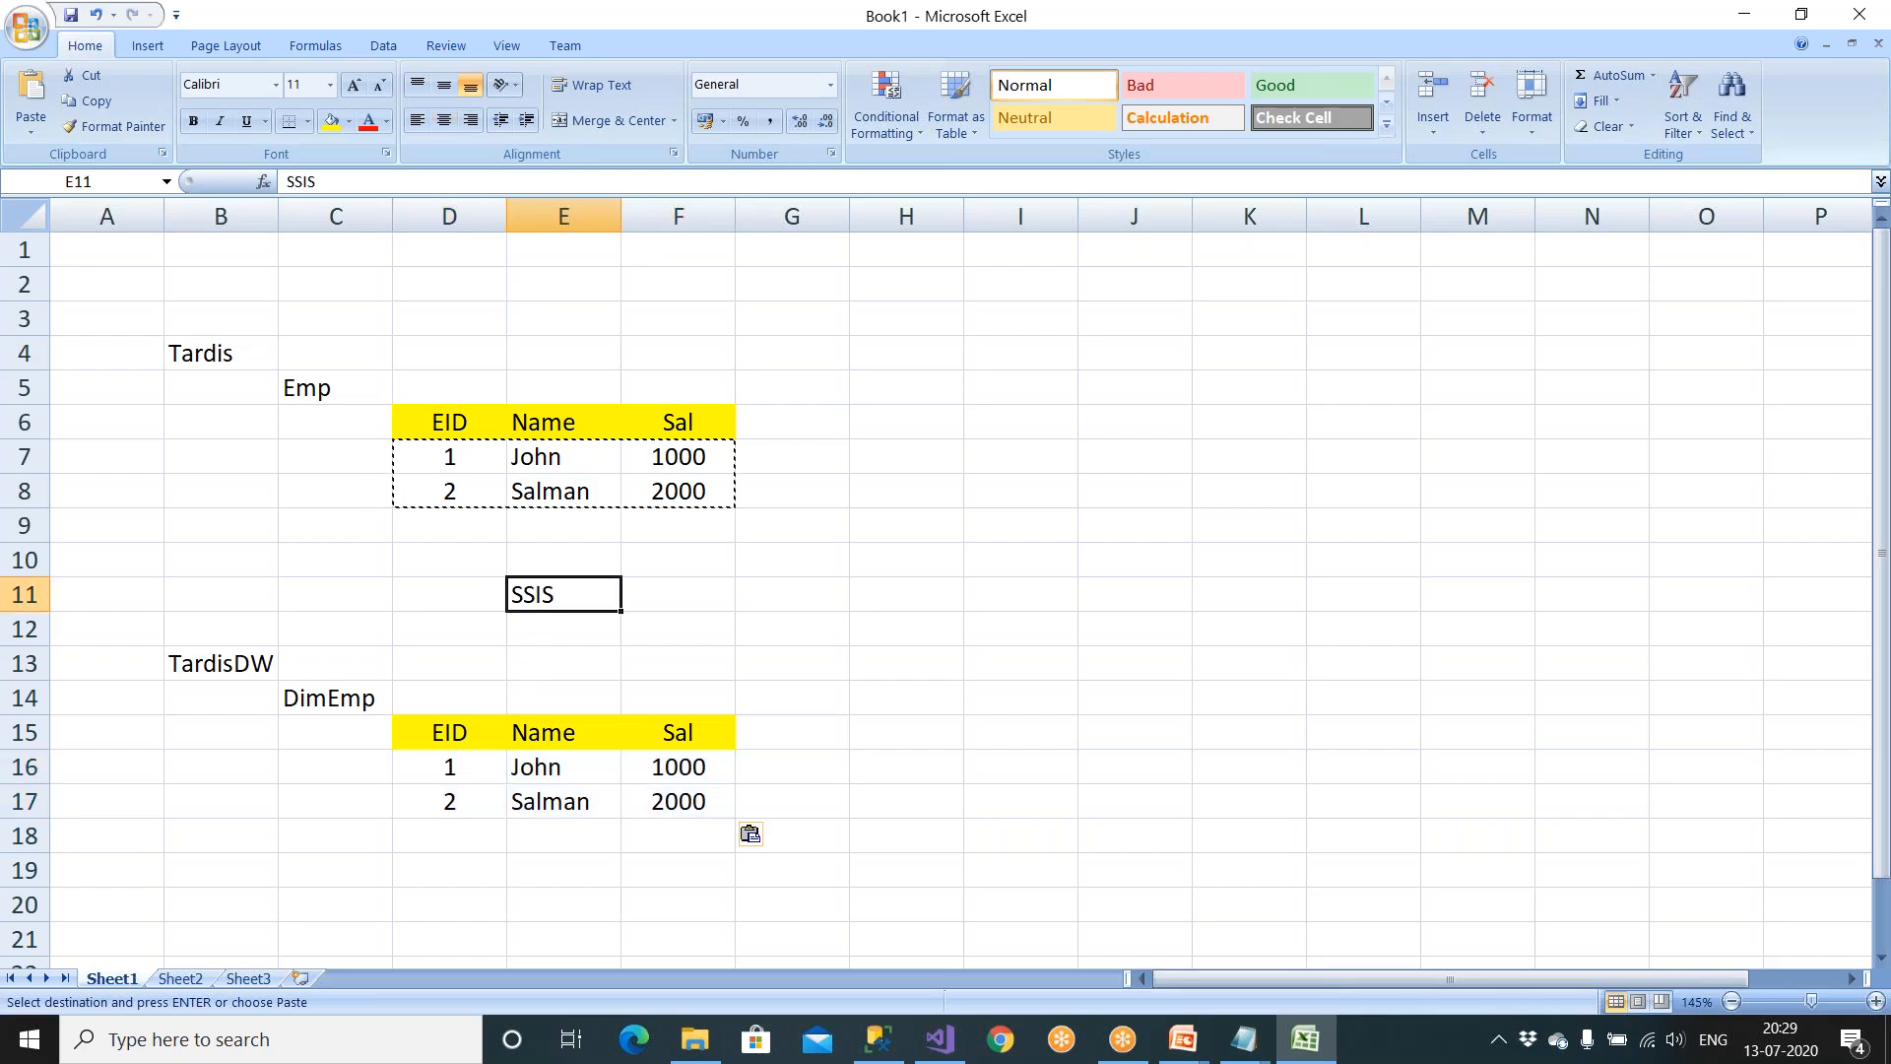
left_click_drag(436, 838, 679, 883)
key("Escape")
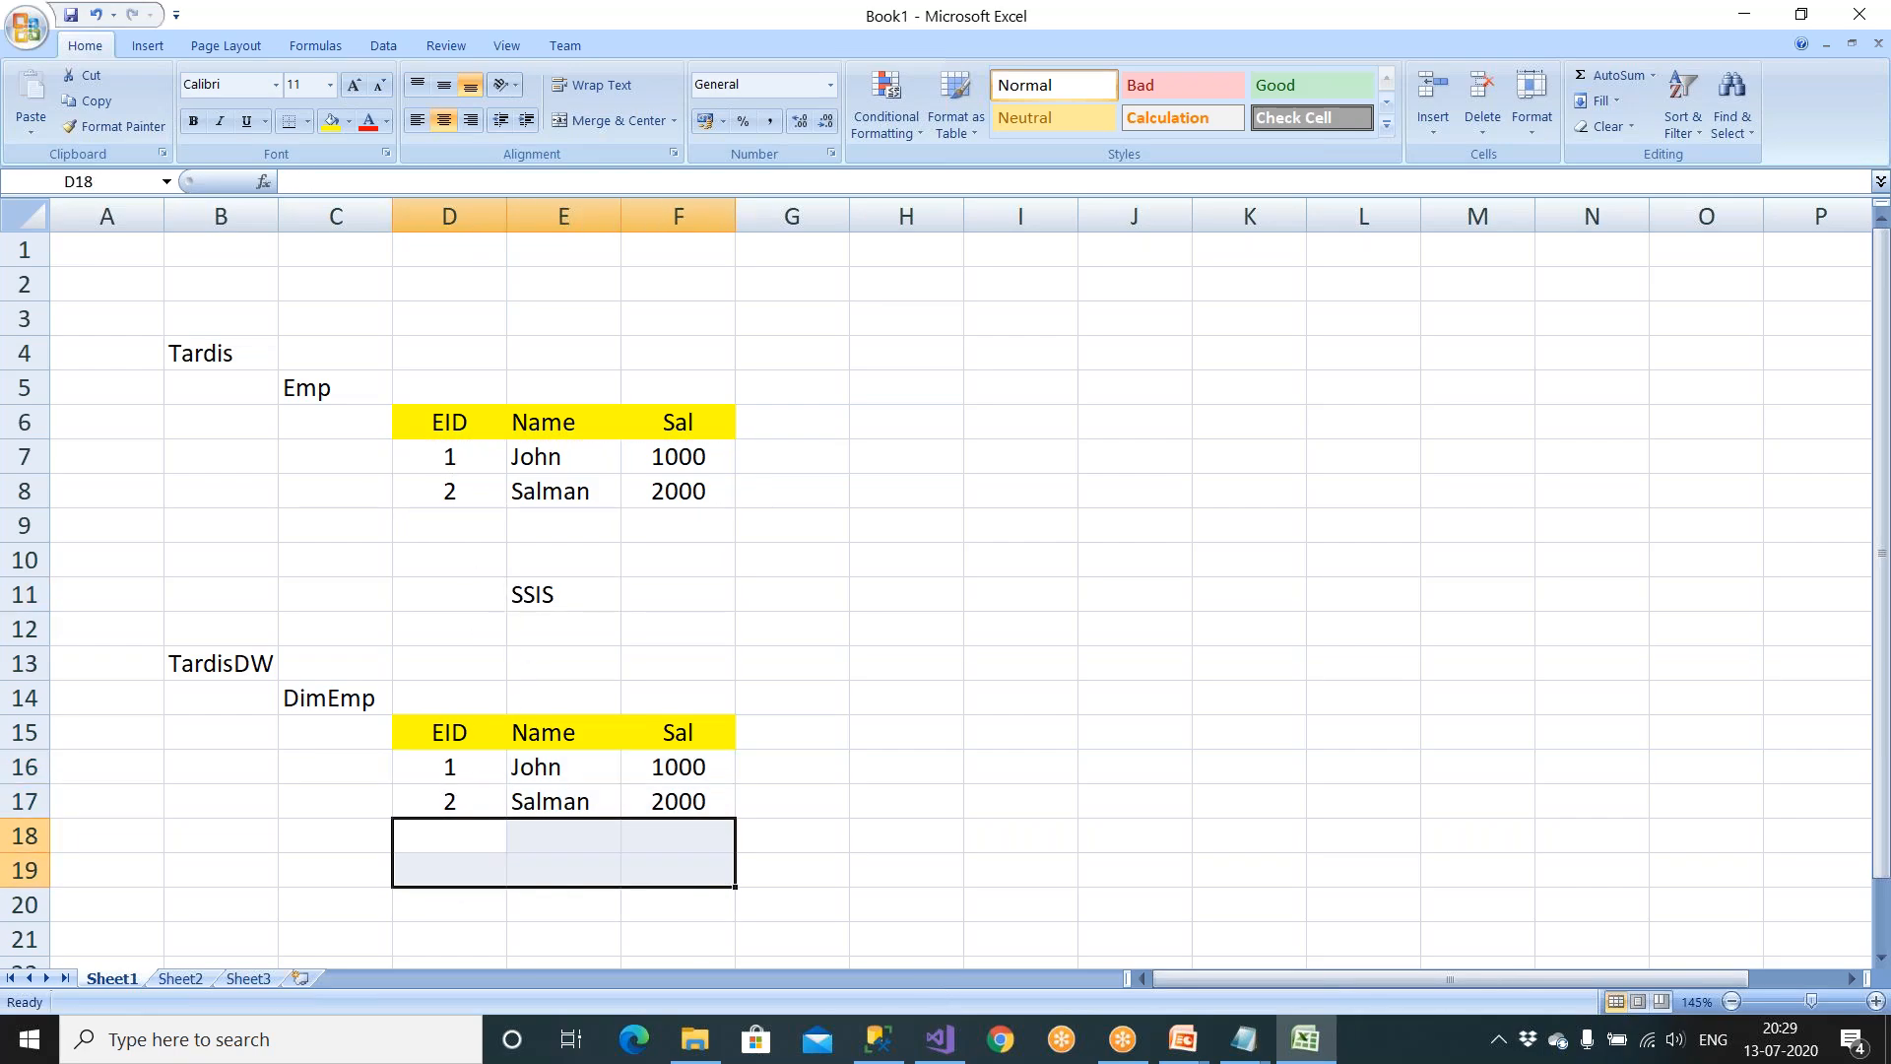
left_click(582, 593)
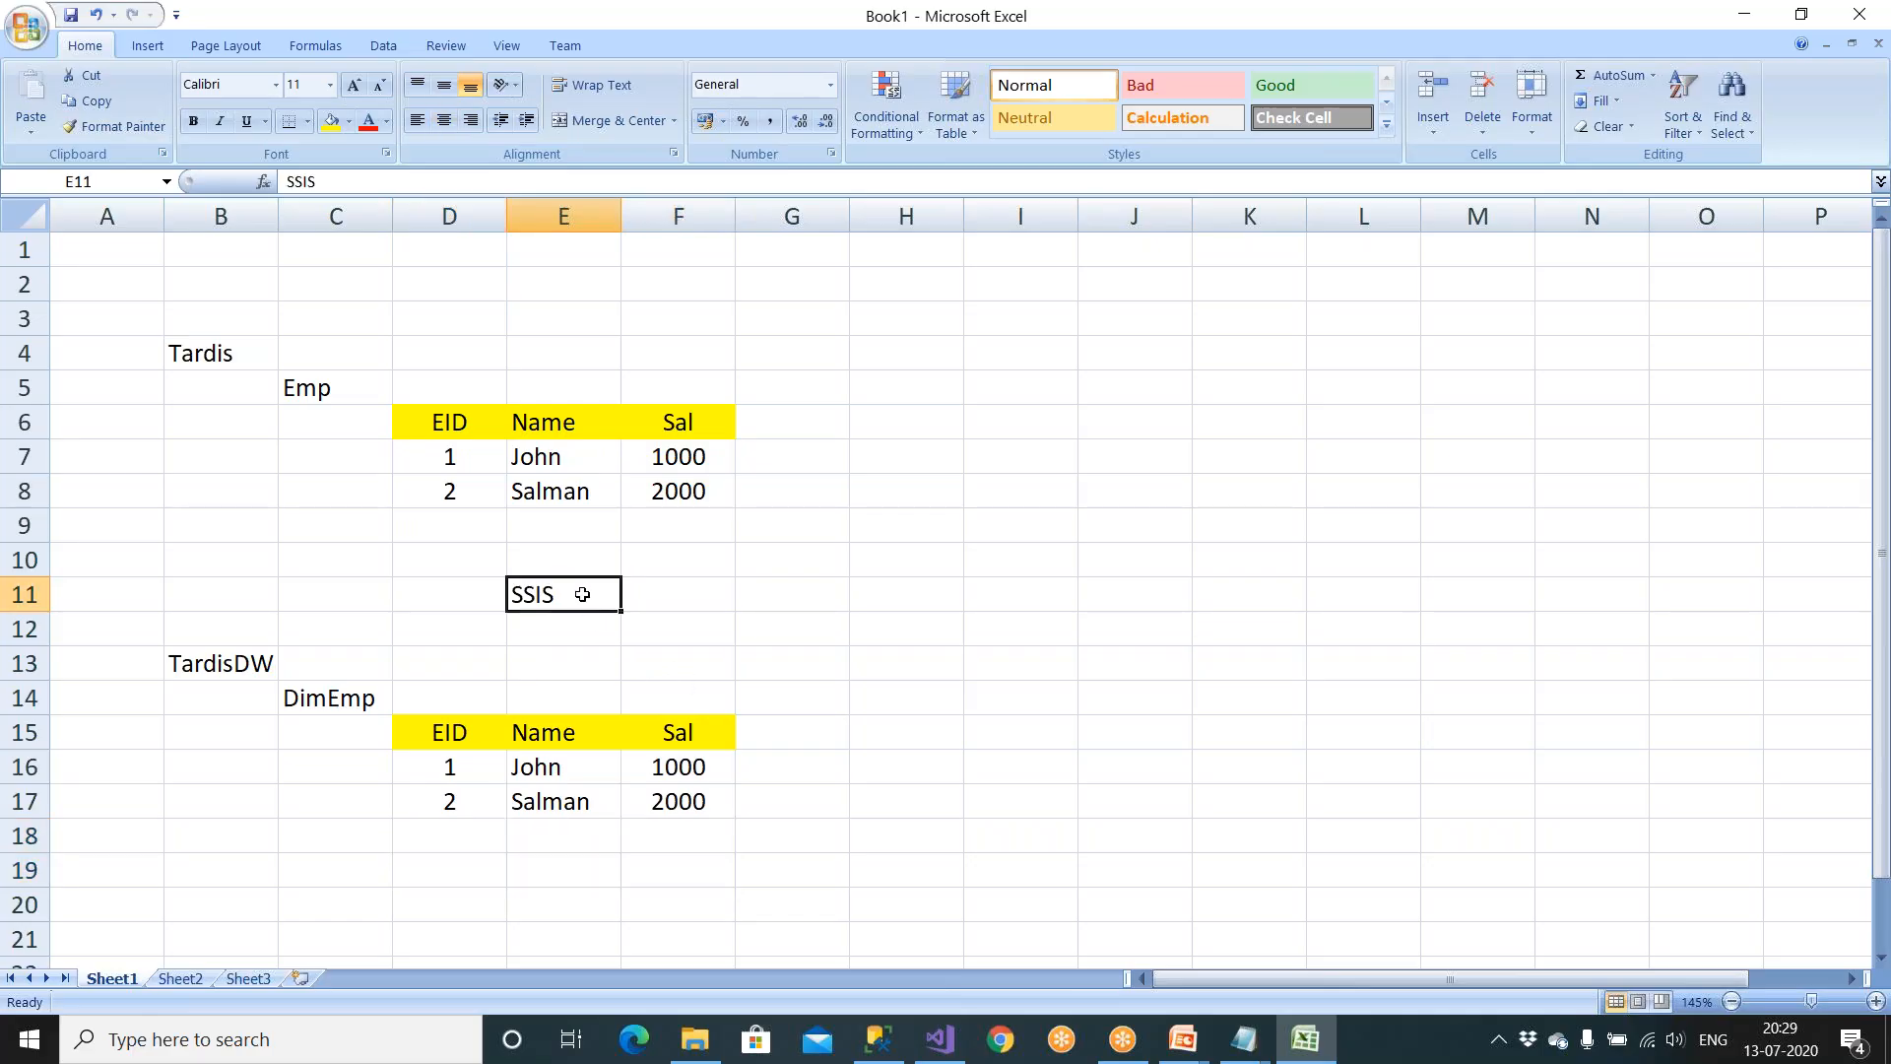
left_click_drag(478, 459, 678, 492)
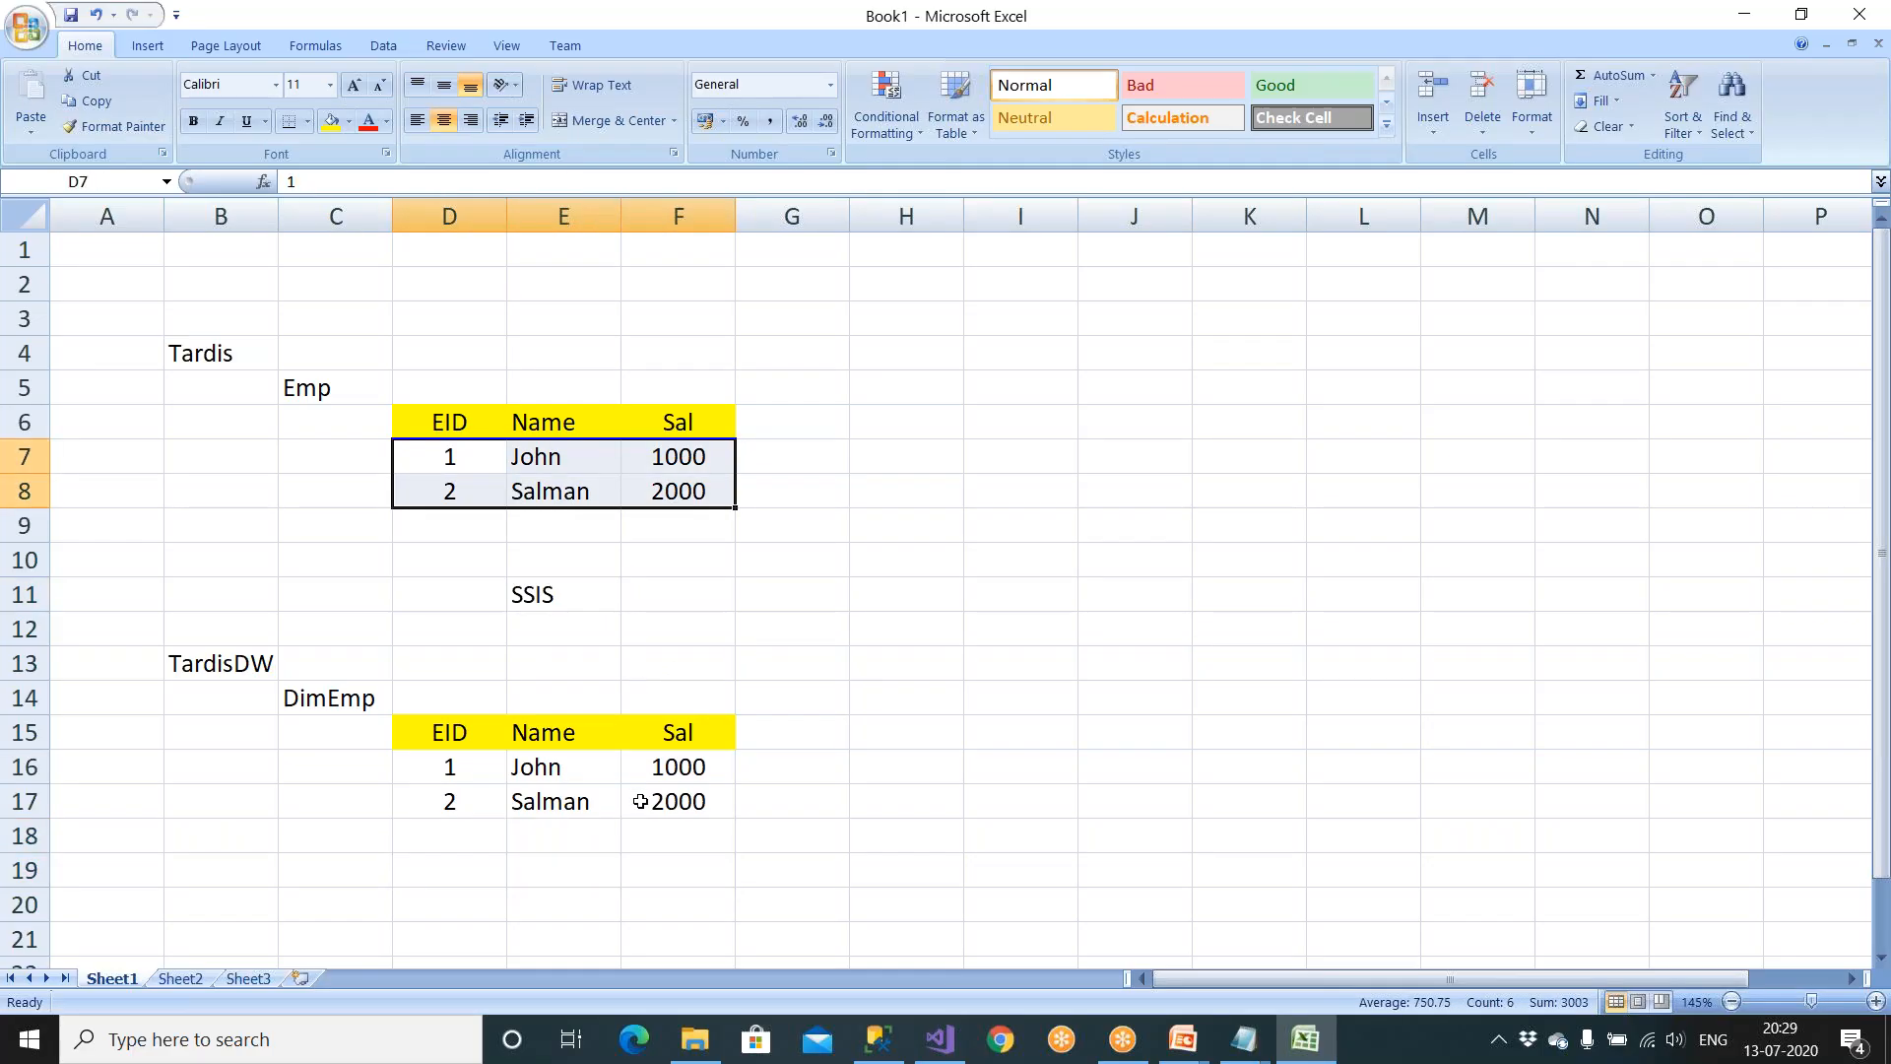
left_click(654, 619)
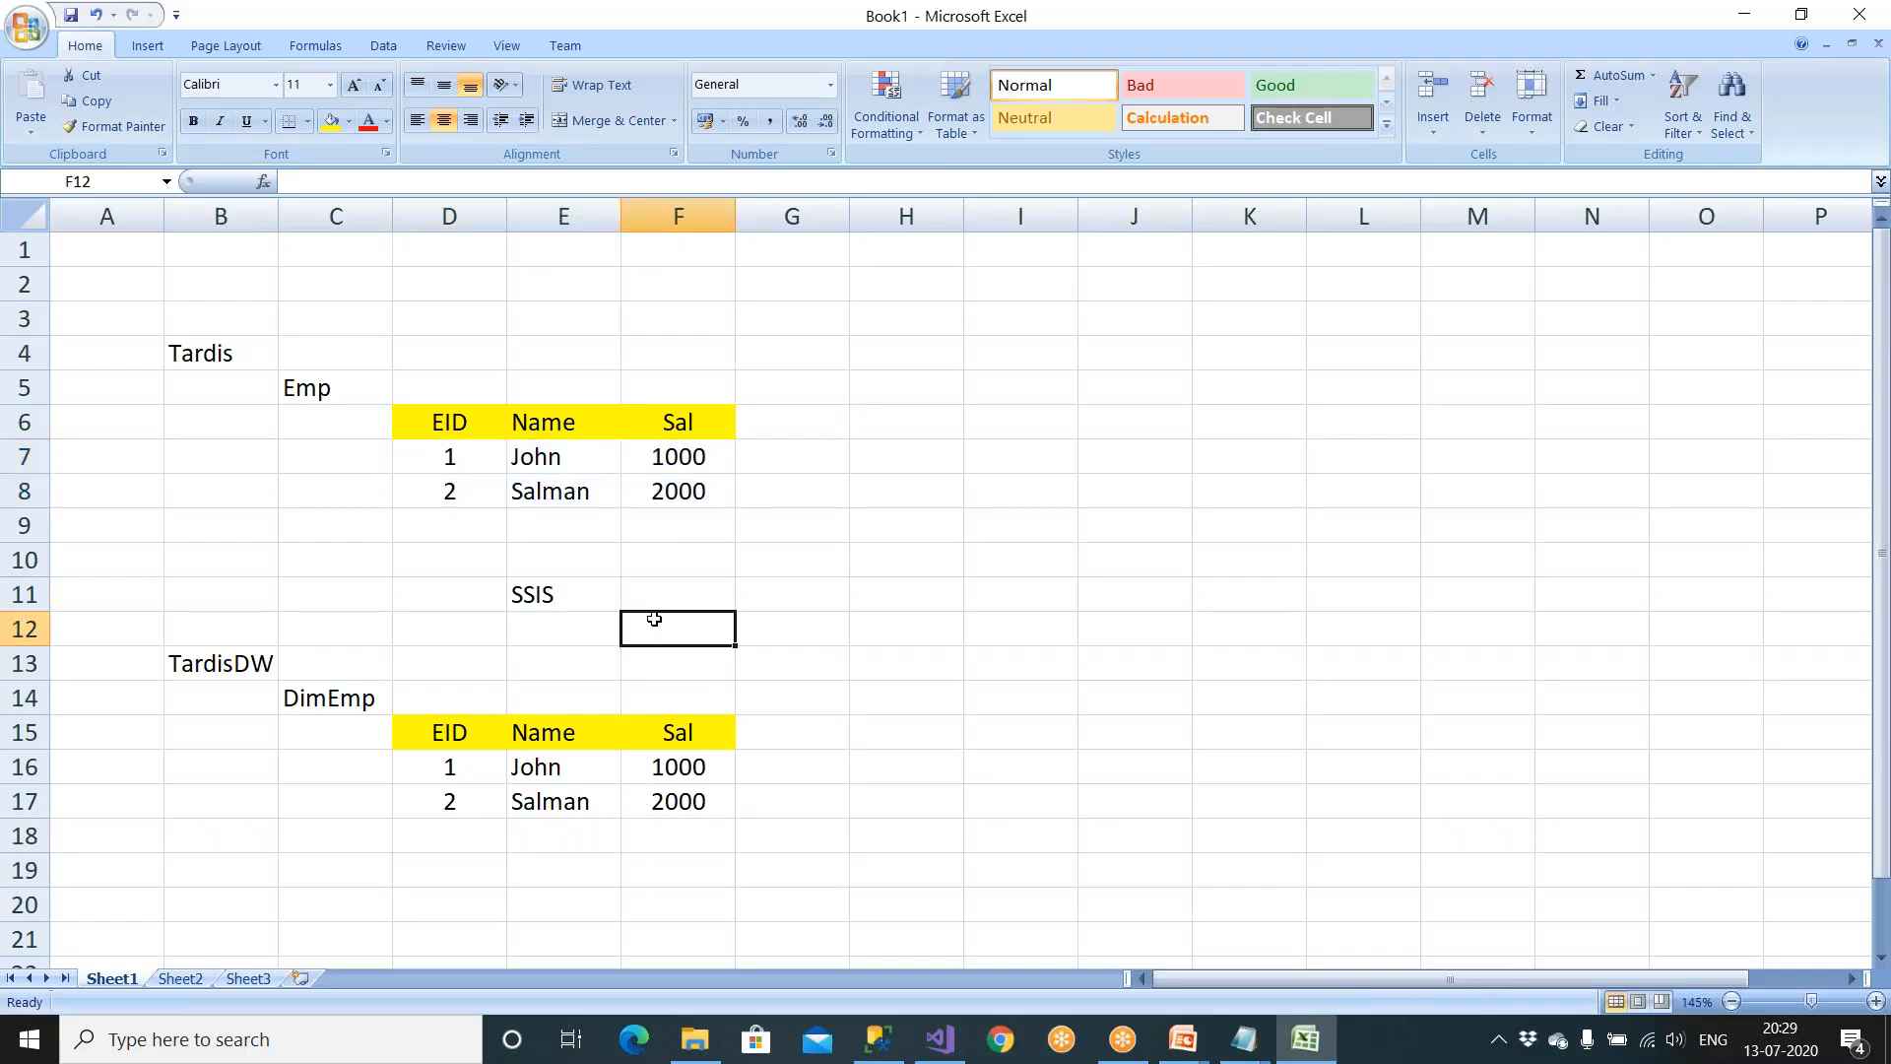
Step: Label the Tardis database as OLTP in cell B3 and the TardisDW database as DWH in cell B12
left_click(191, 339)
left_click(229, 310)
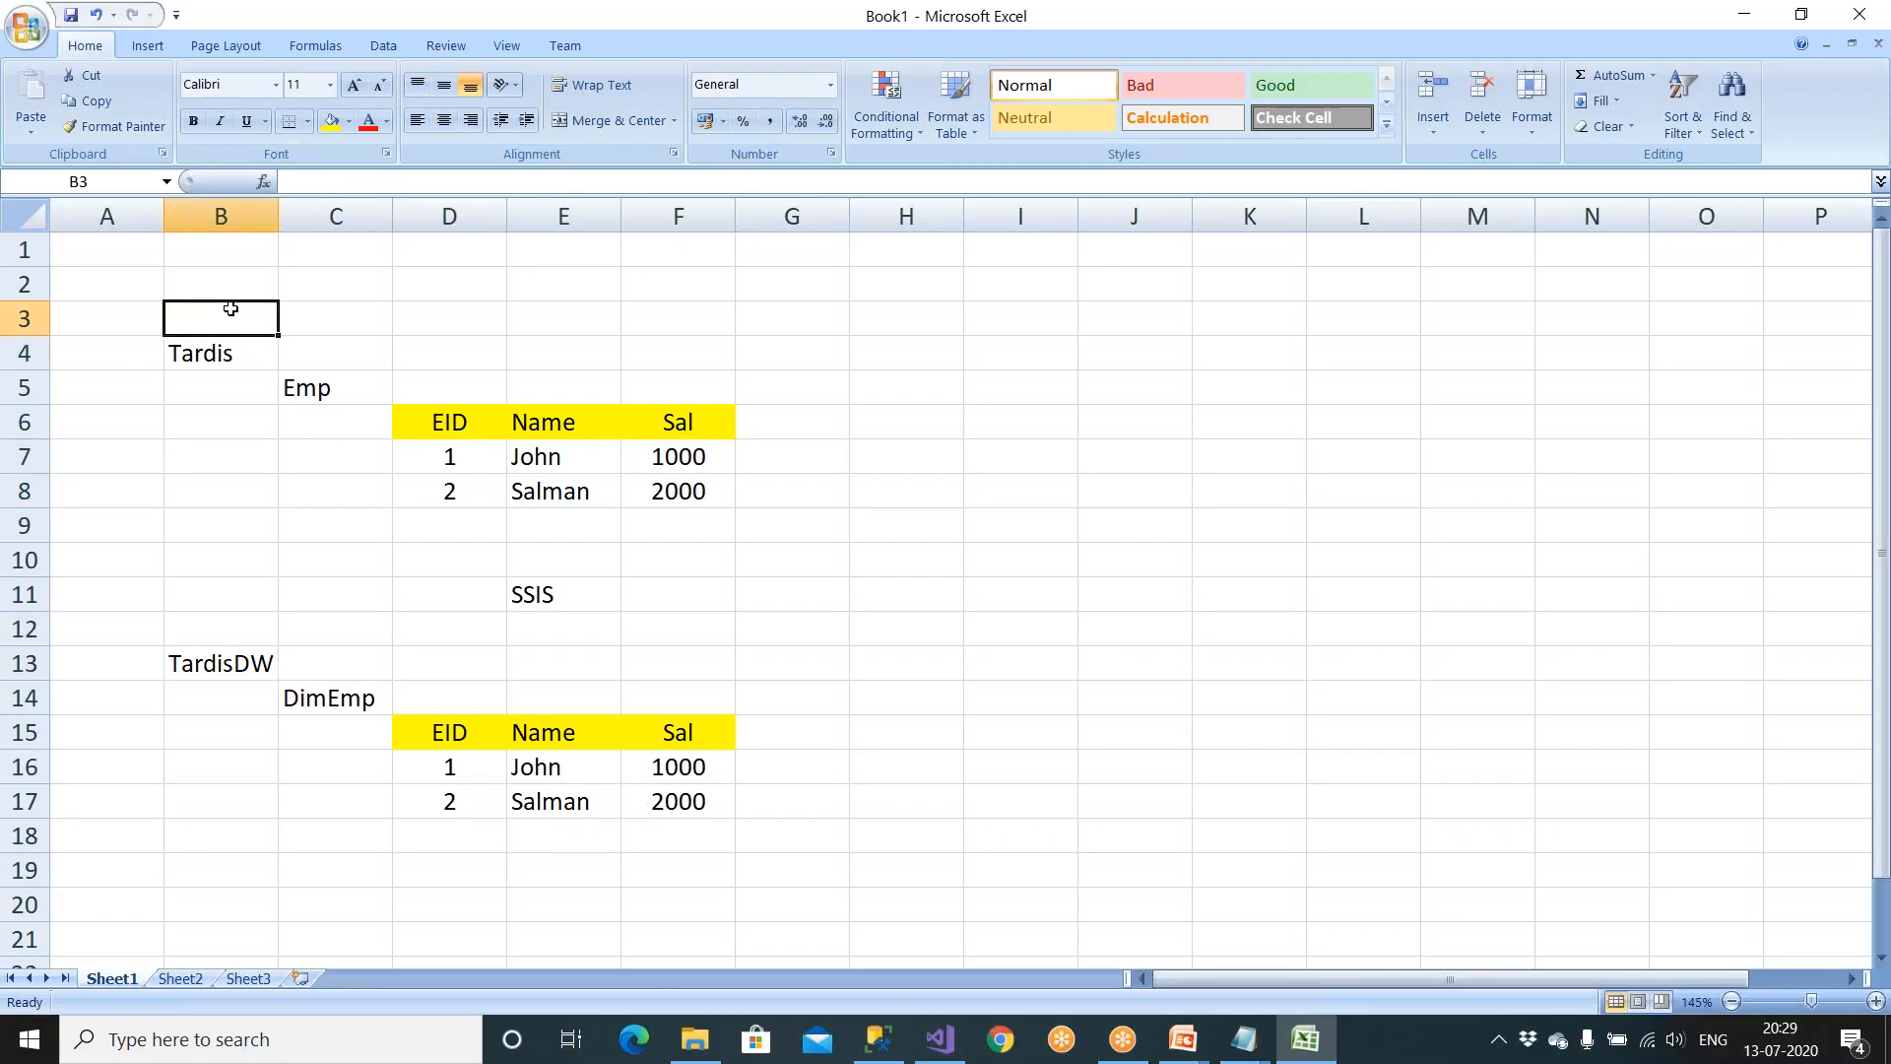
type("OLTP")
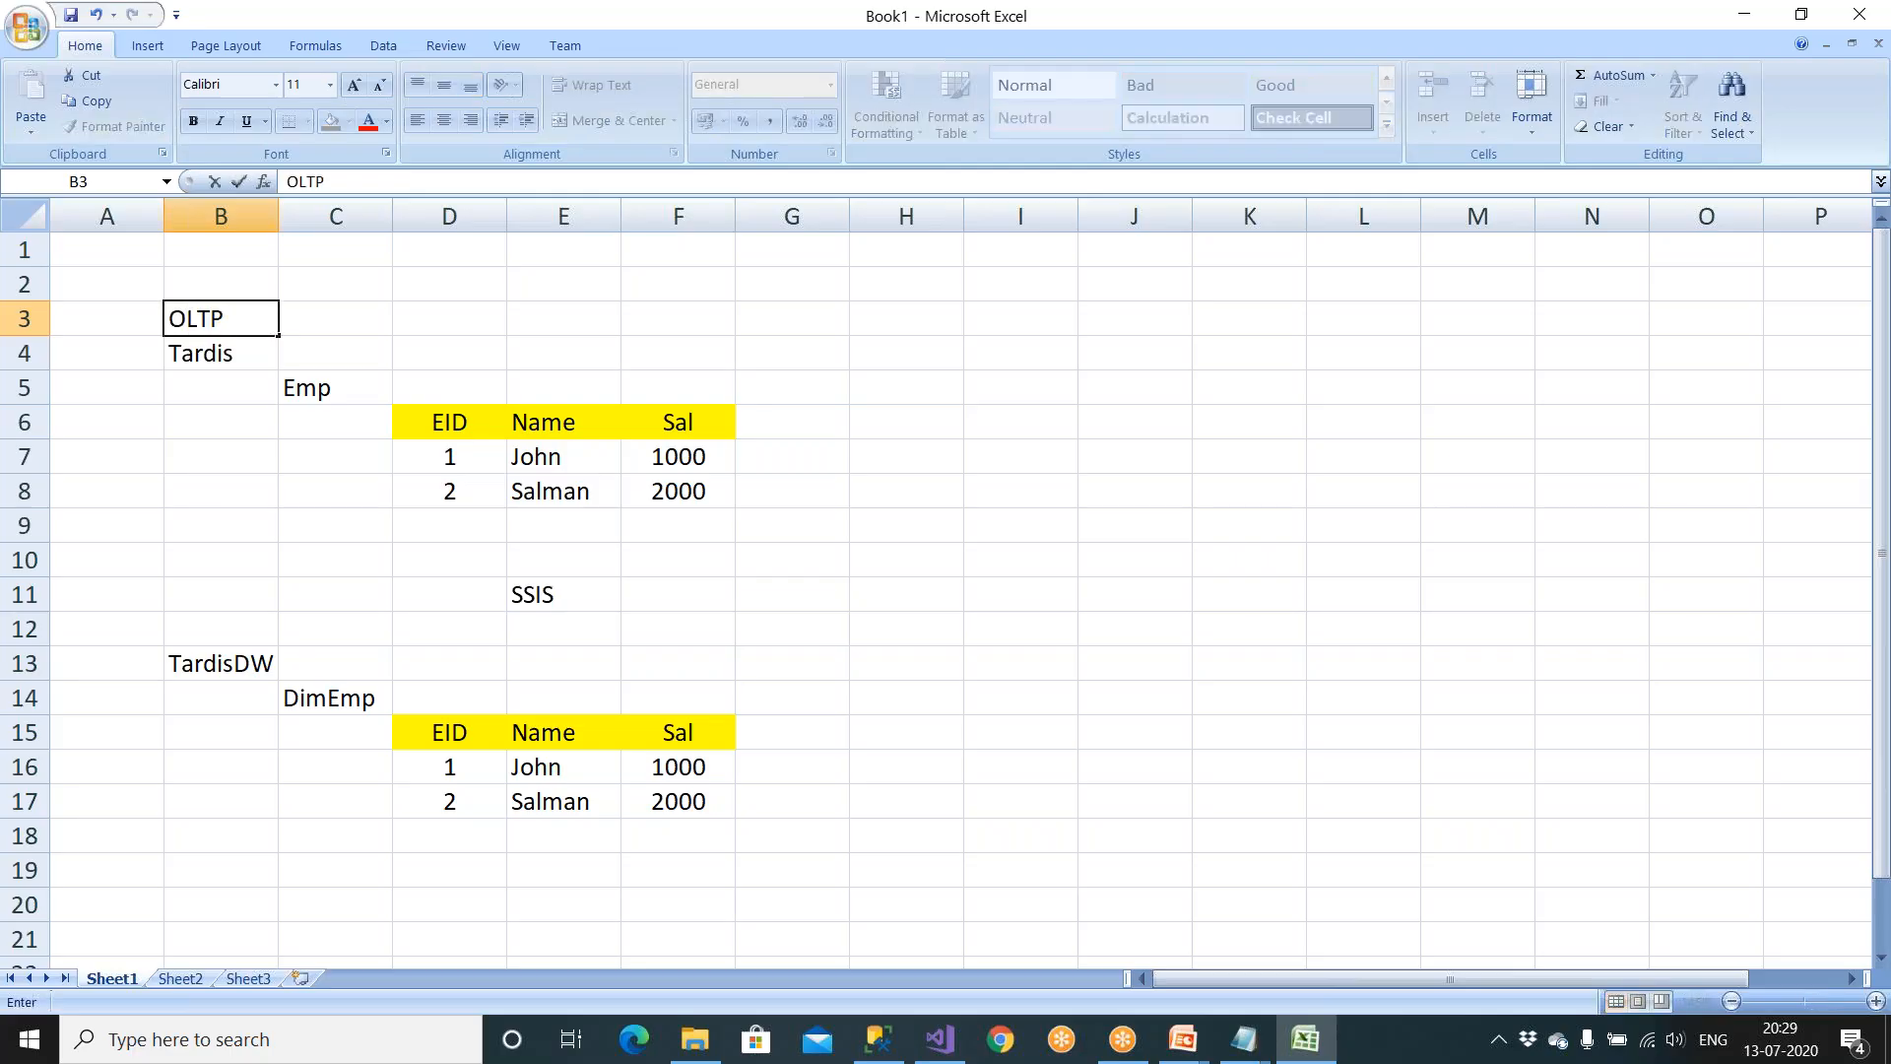
left_click(211, 624)
type("DWH")
Step: List the operations Insert, Update and Delete in cells J4 to J6
left_click(1131, 353)
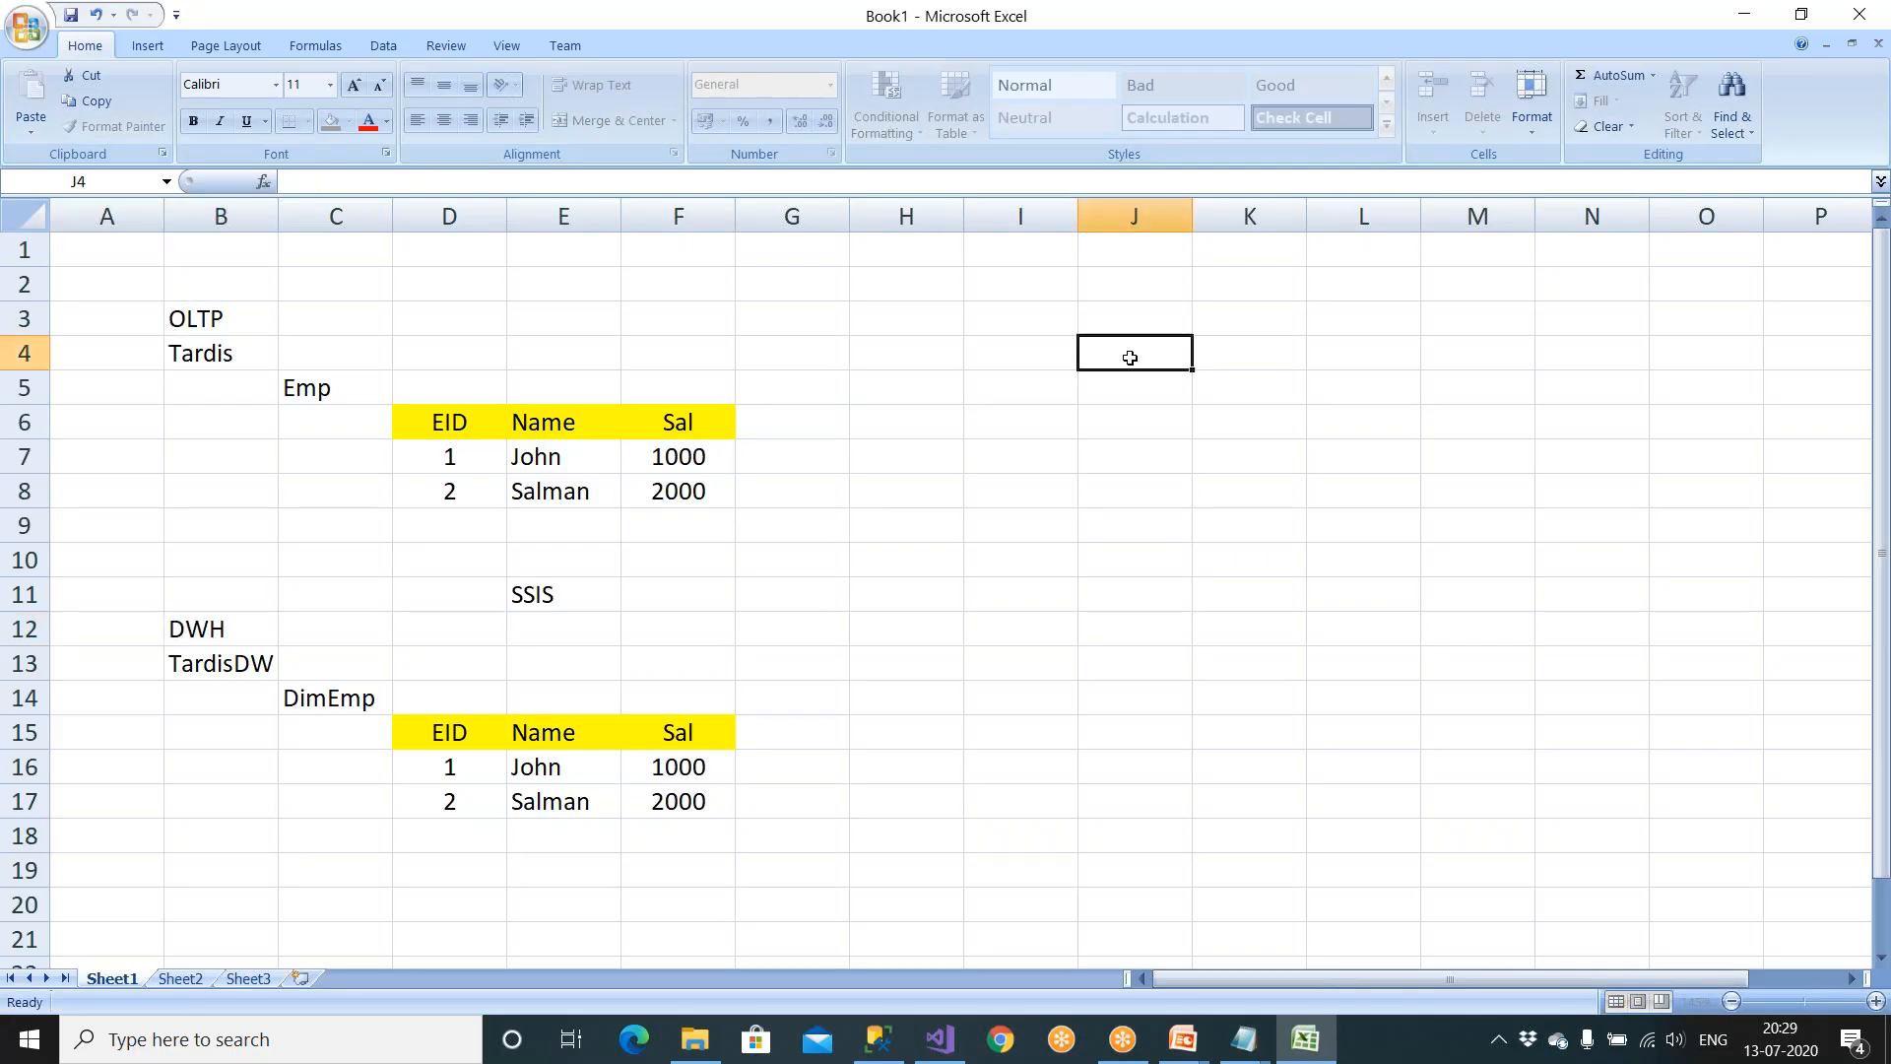
type("Insert")
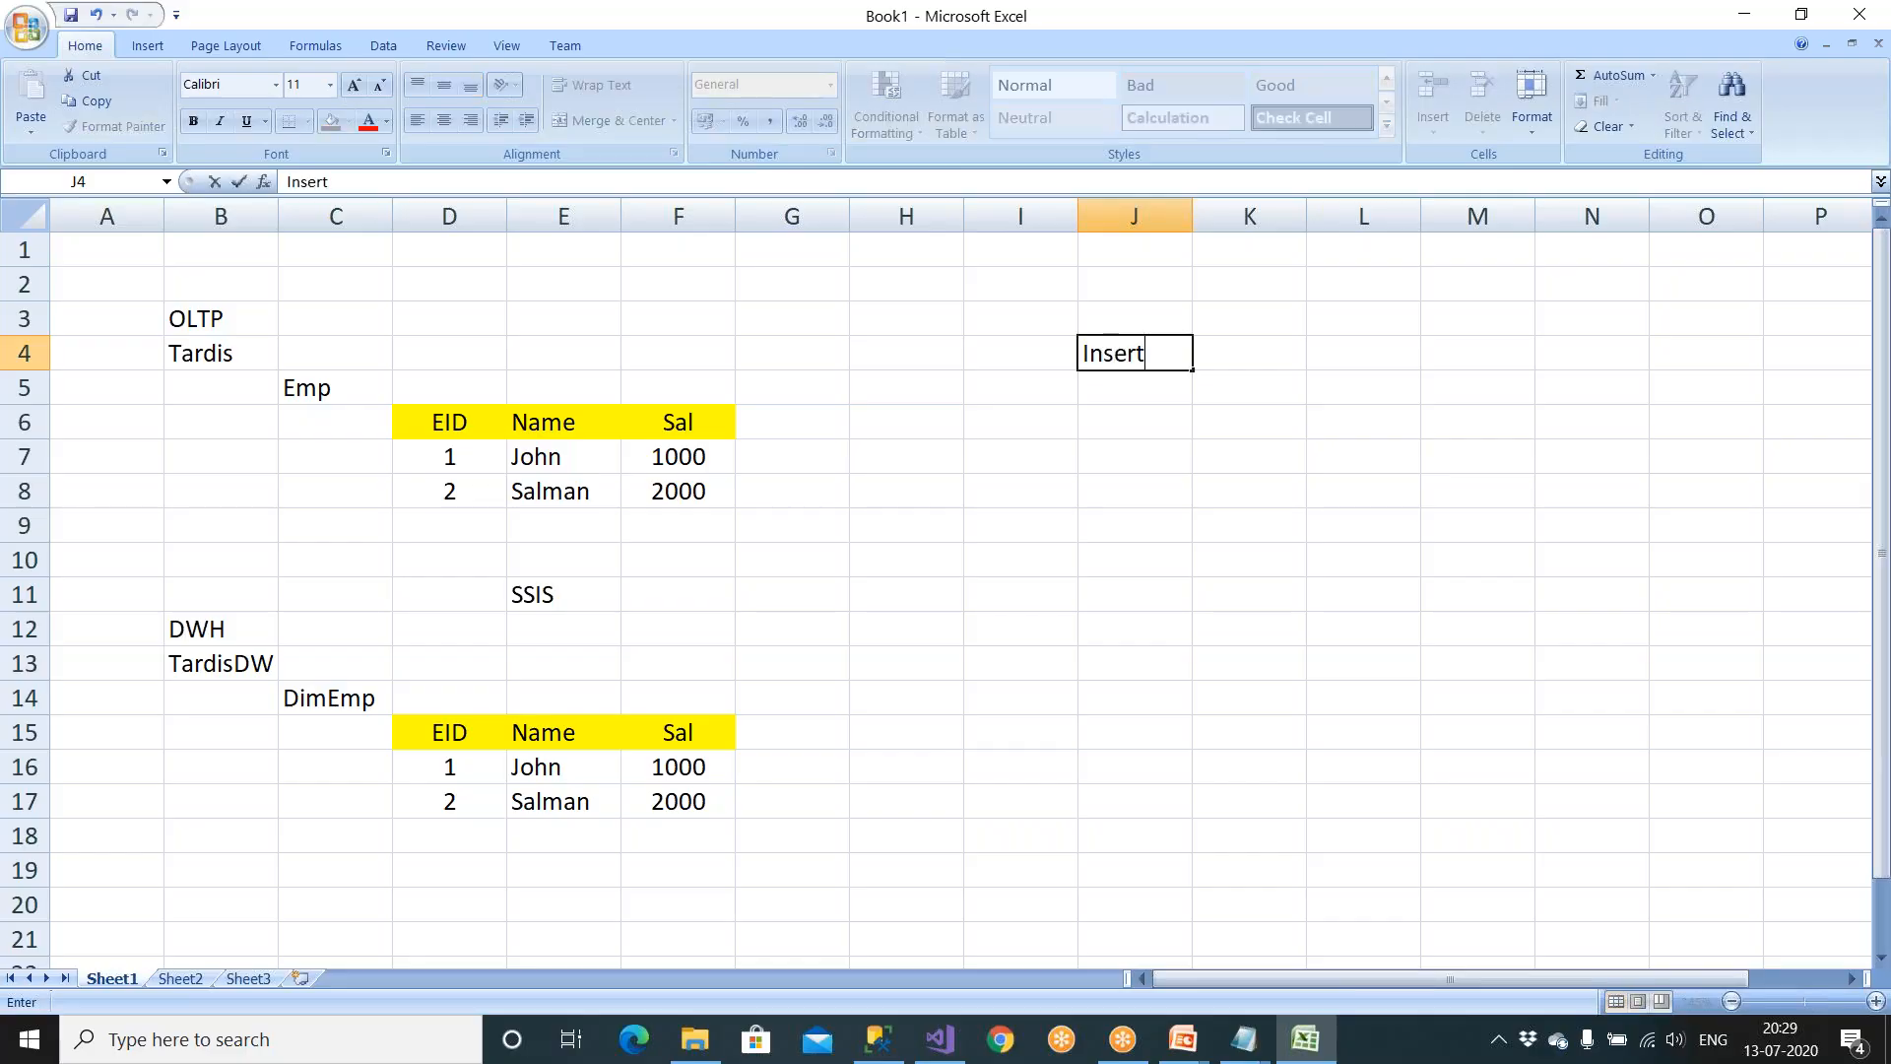
key("Return")
type("Update")
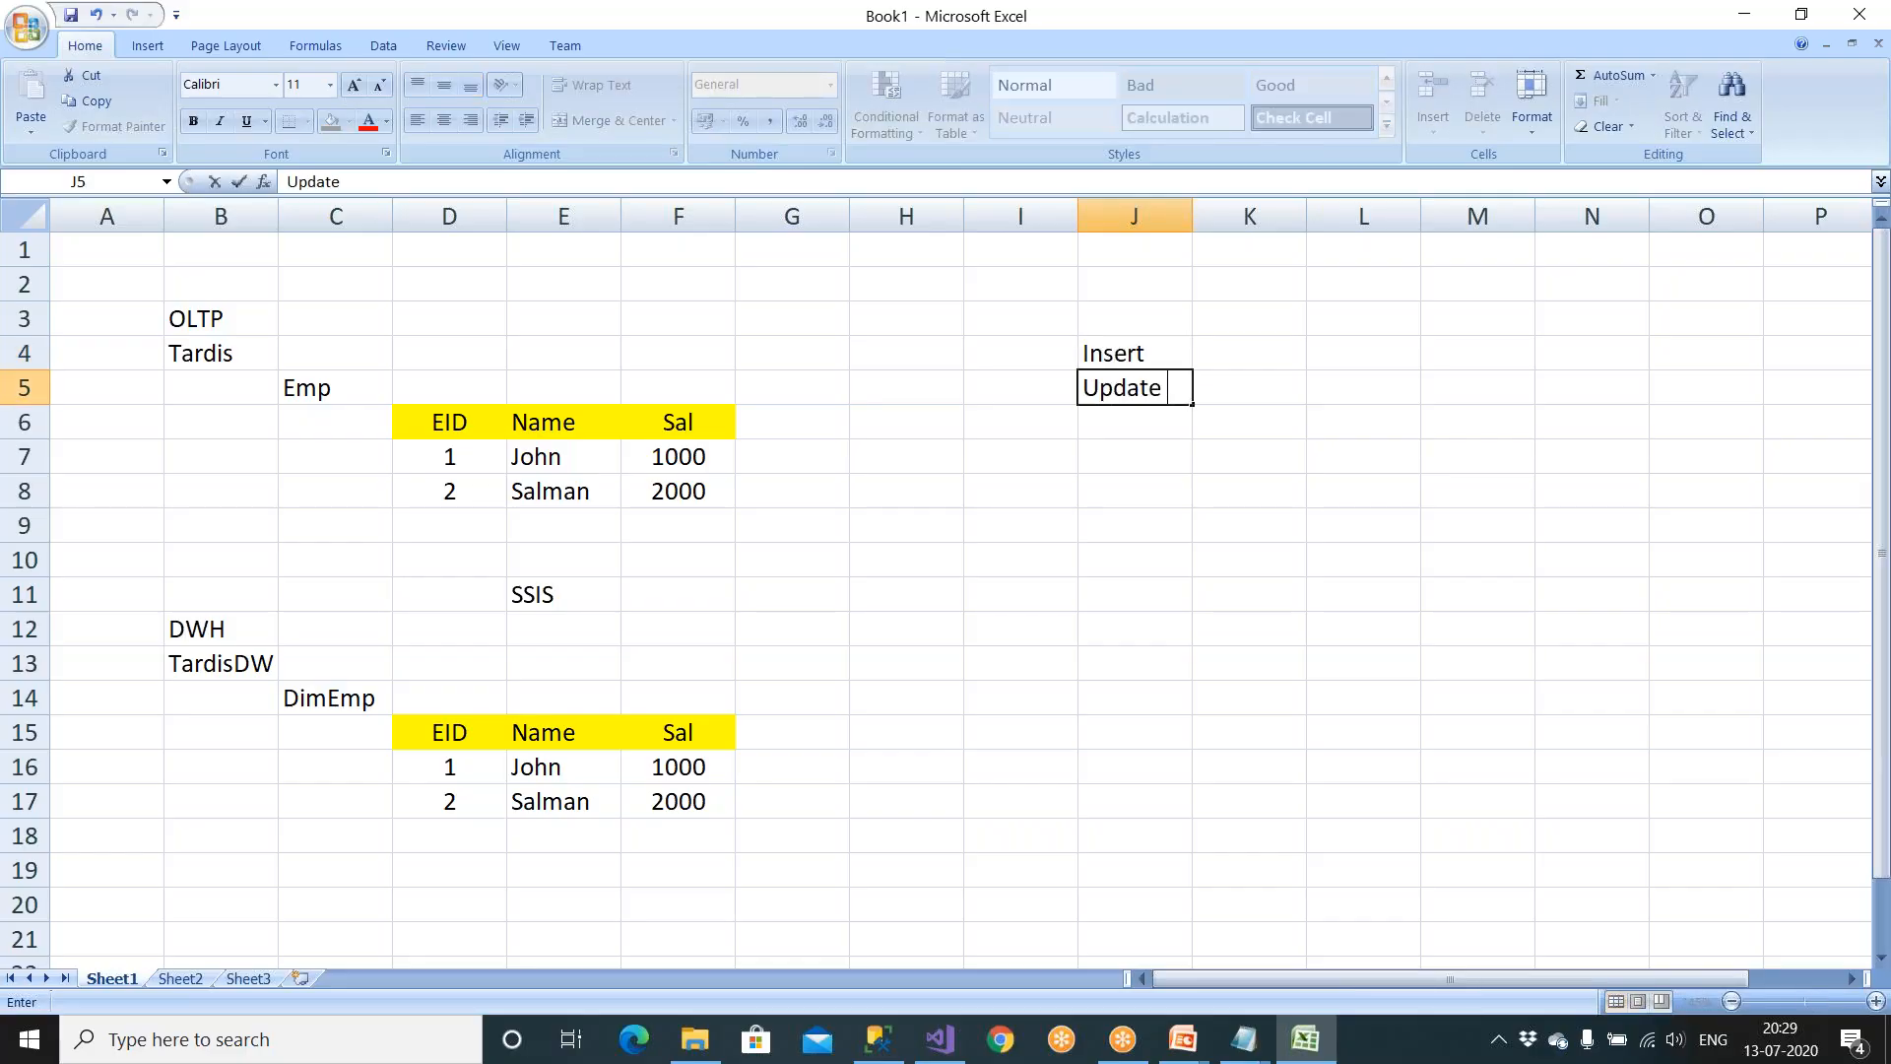
key("Return")
type("Delete")
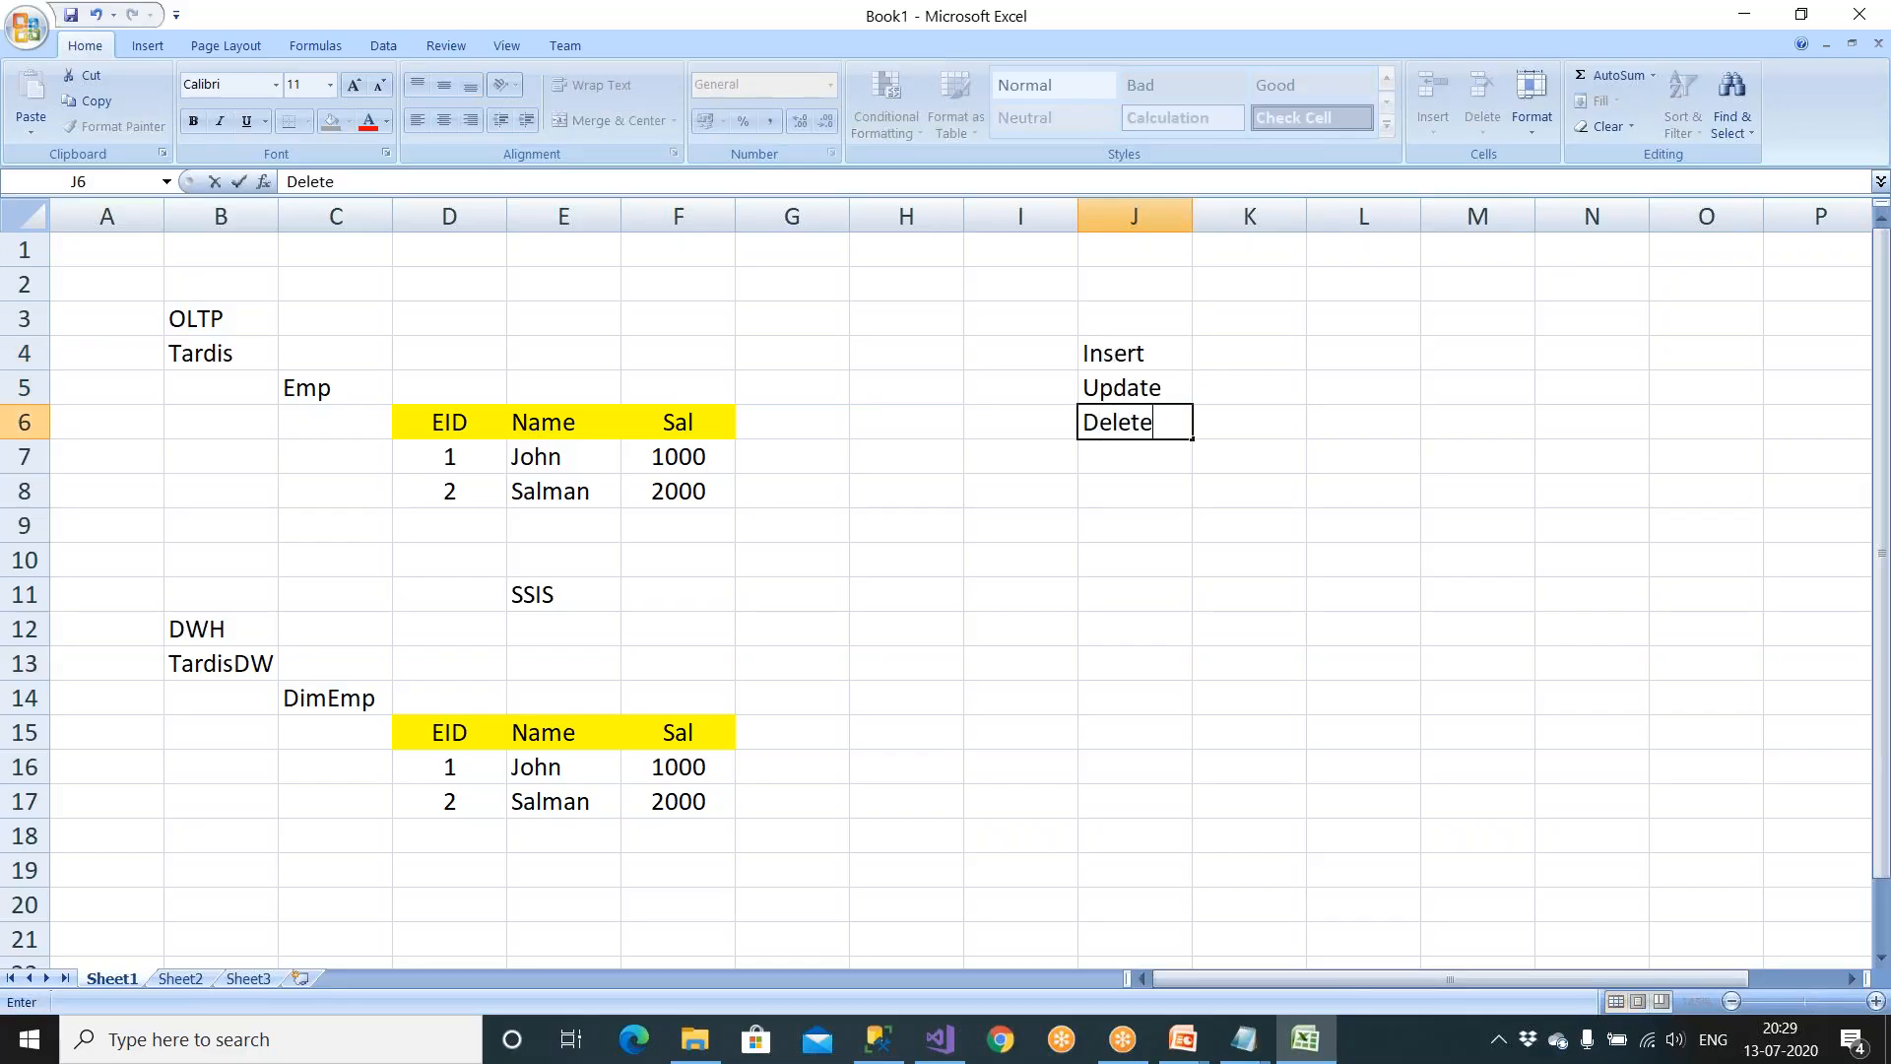
left_click(1143, 514)
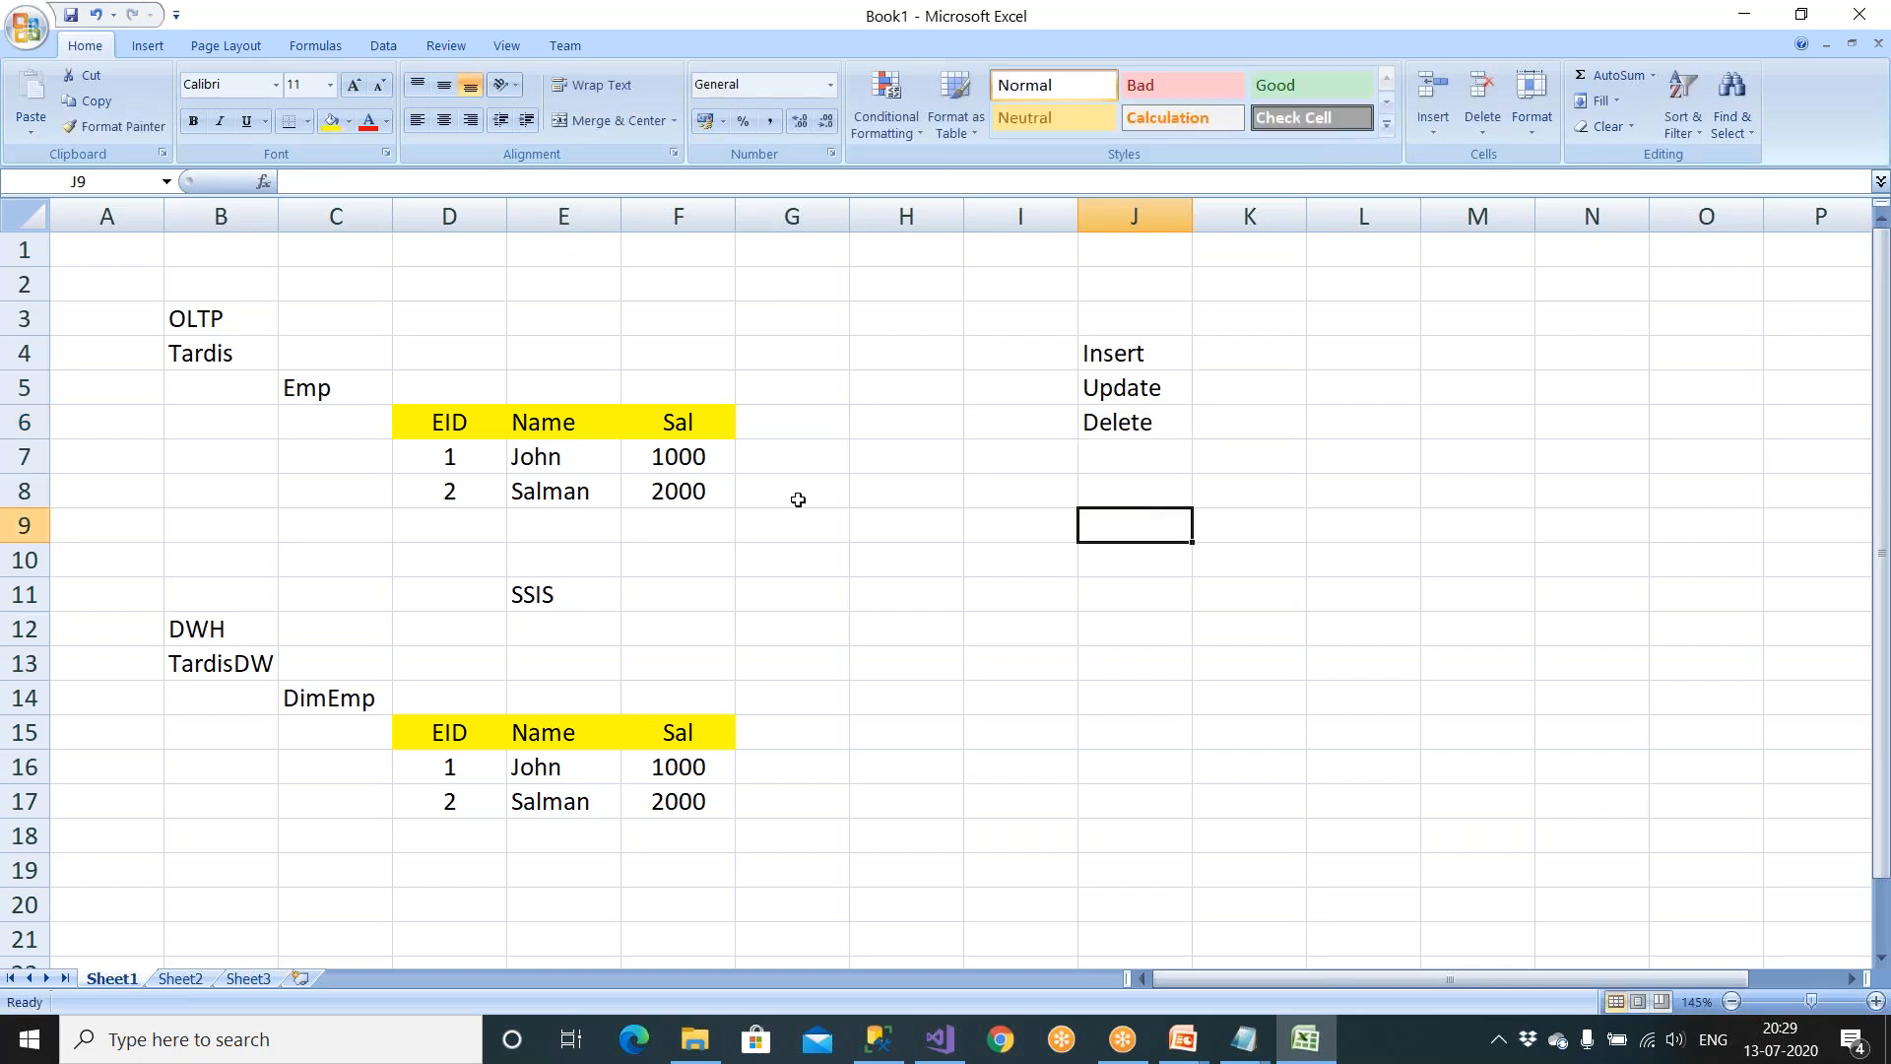
Step: Add a third employee with a name to the Emp table in row 9, using EID 3 and Sal 3000
left_click(474, 520)
type("3")
key("Tab")
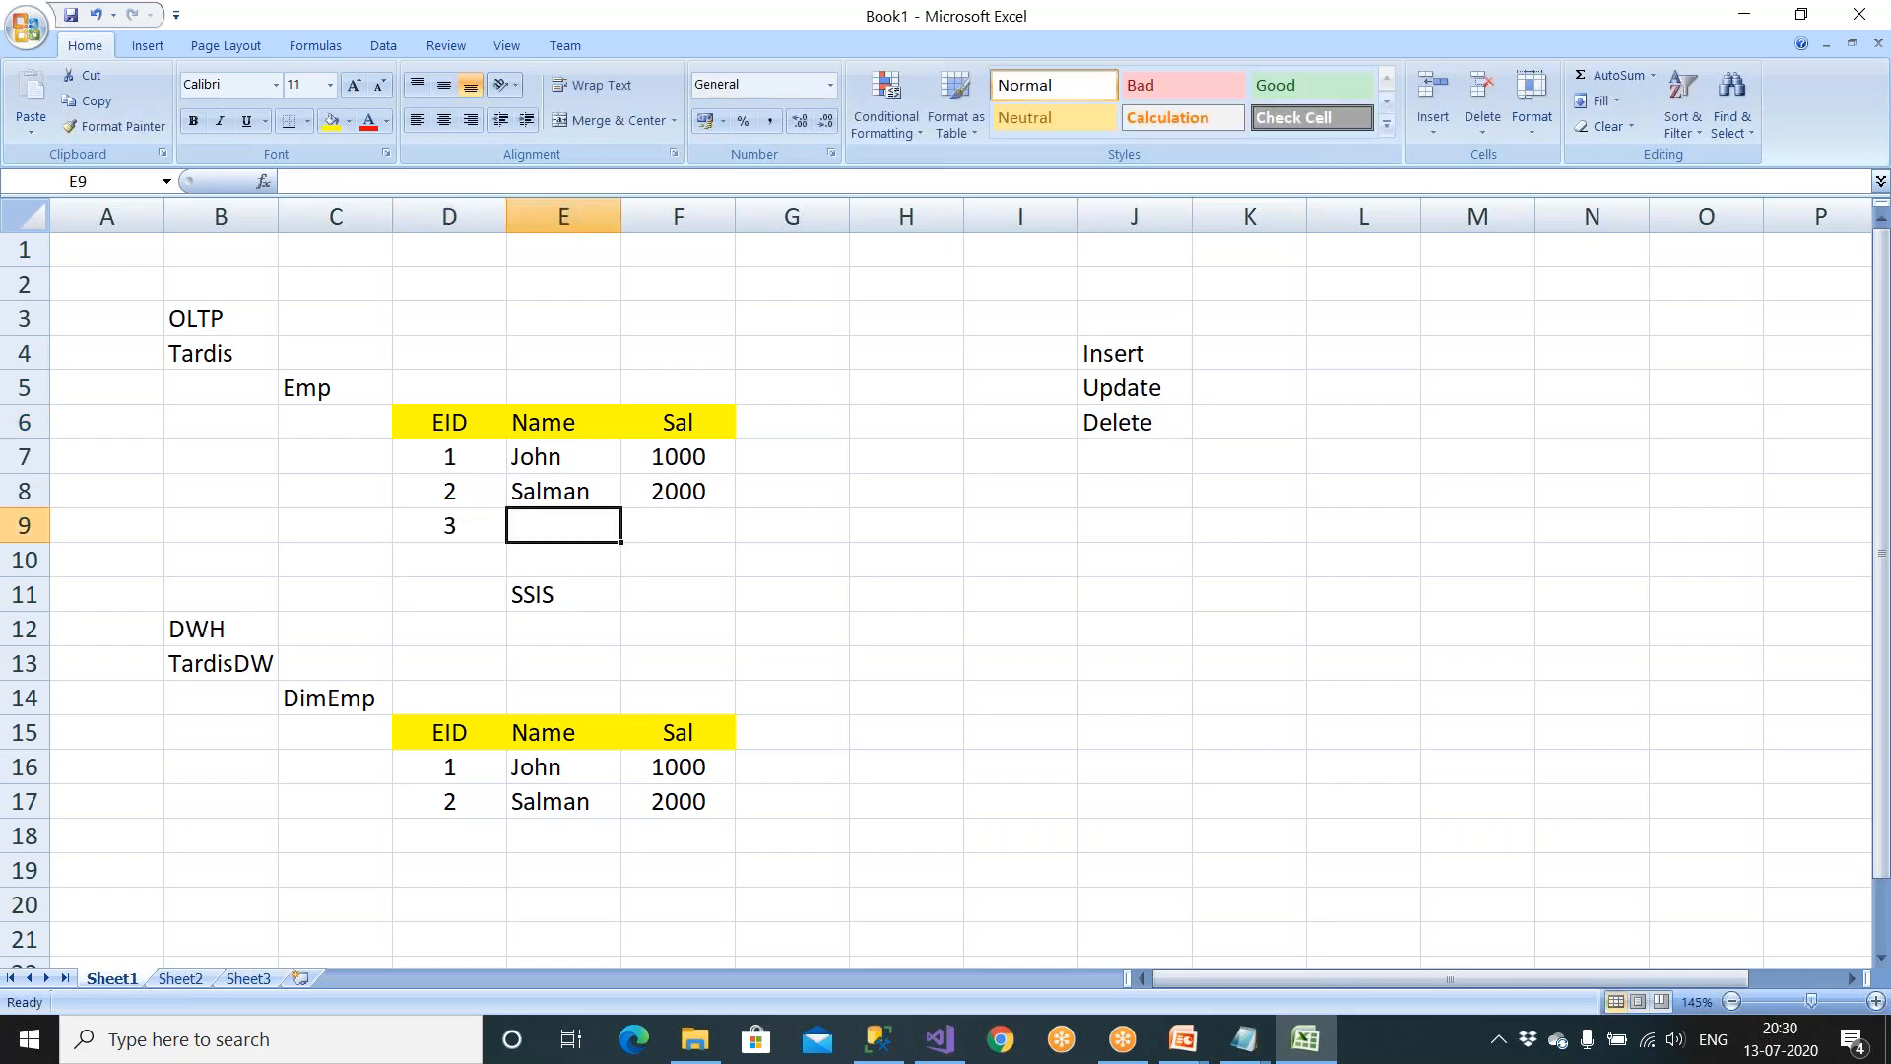
type("Ravi")
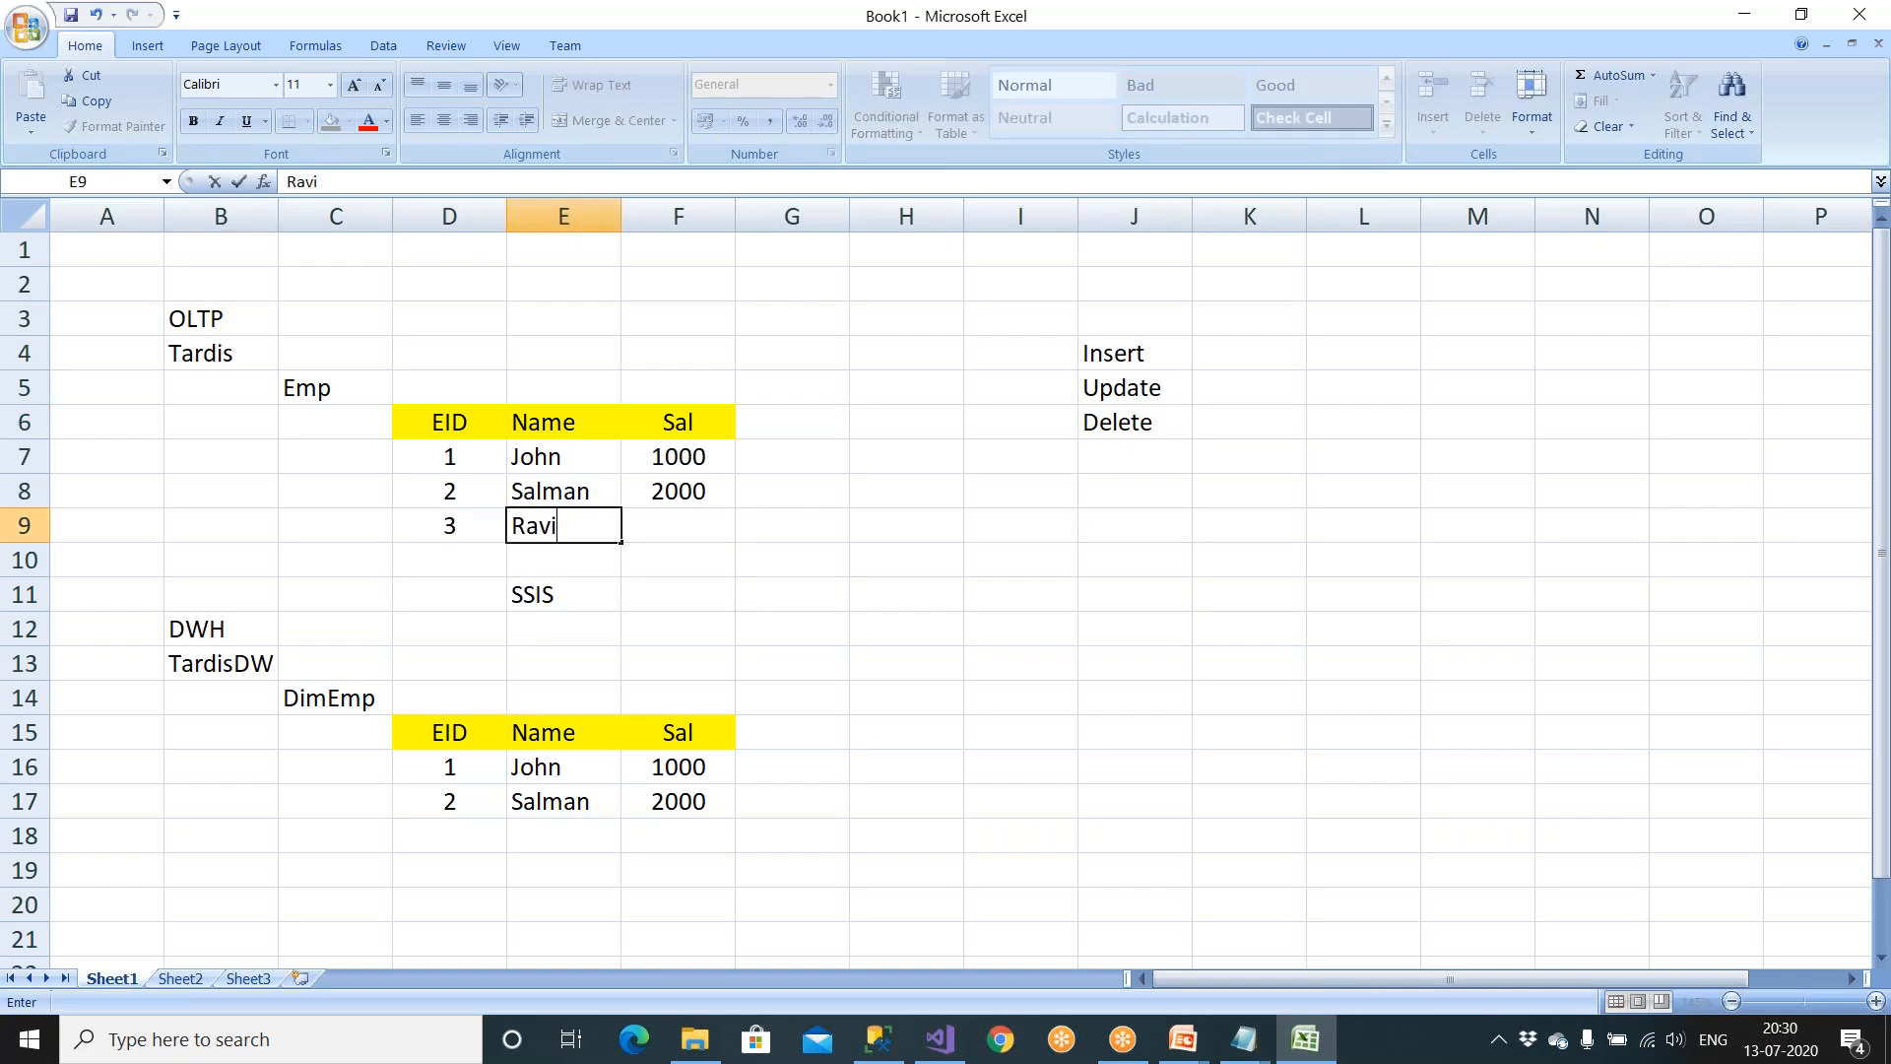
key("Tab")
type("3000")
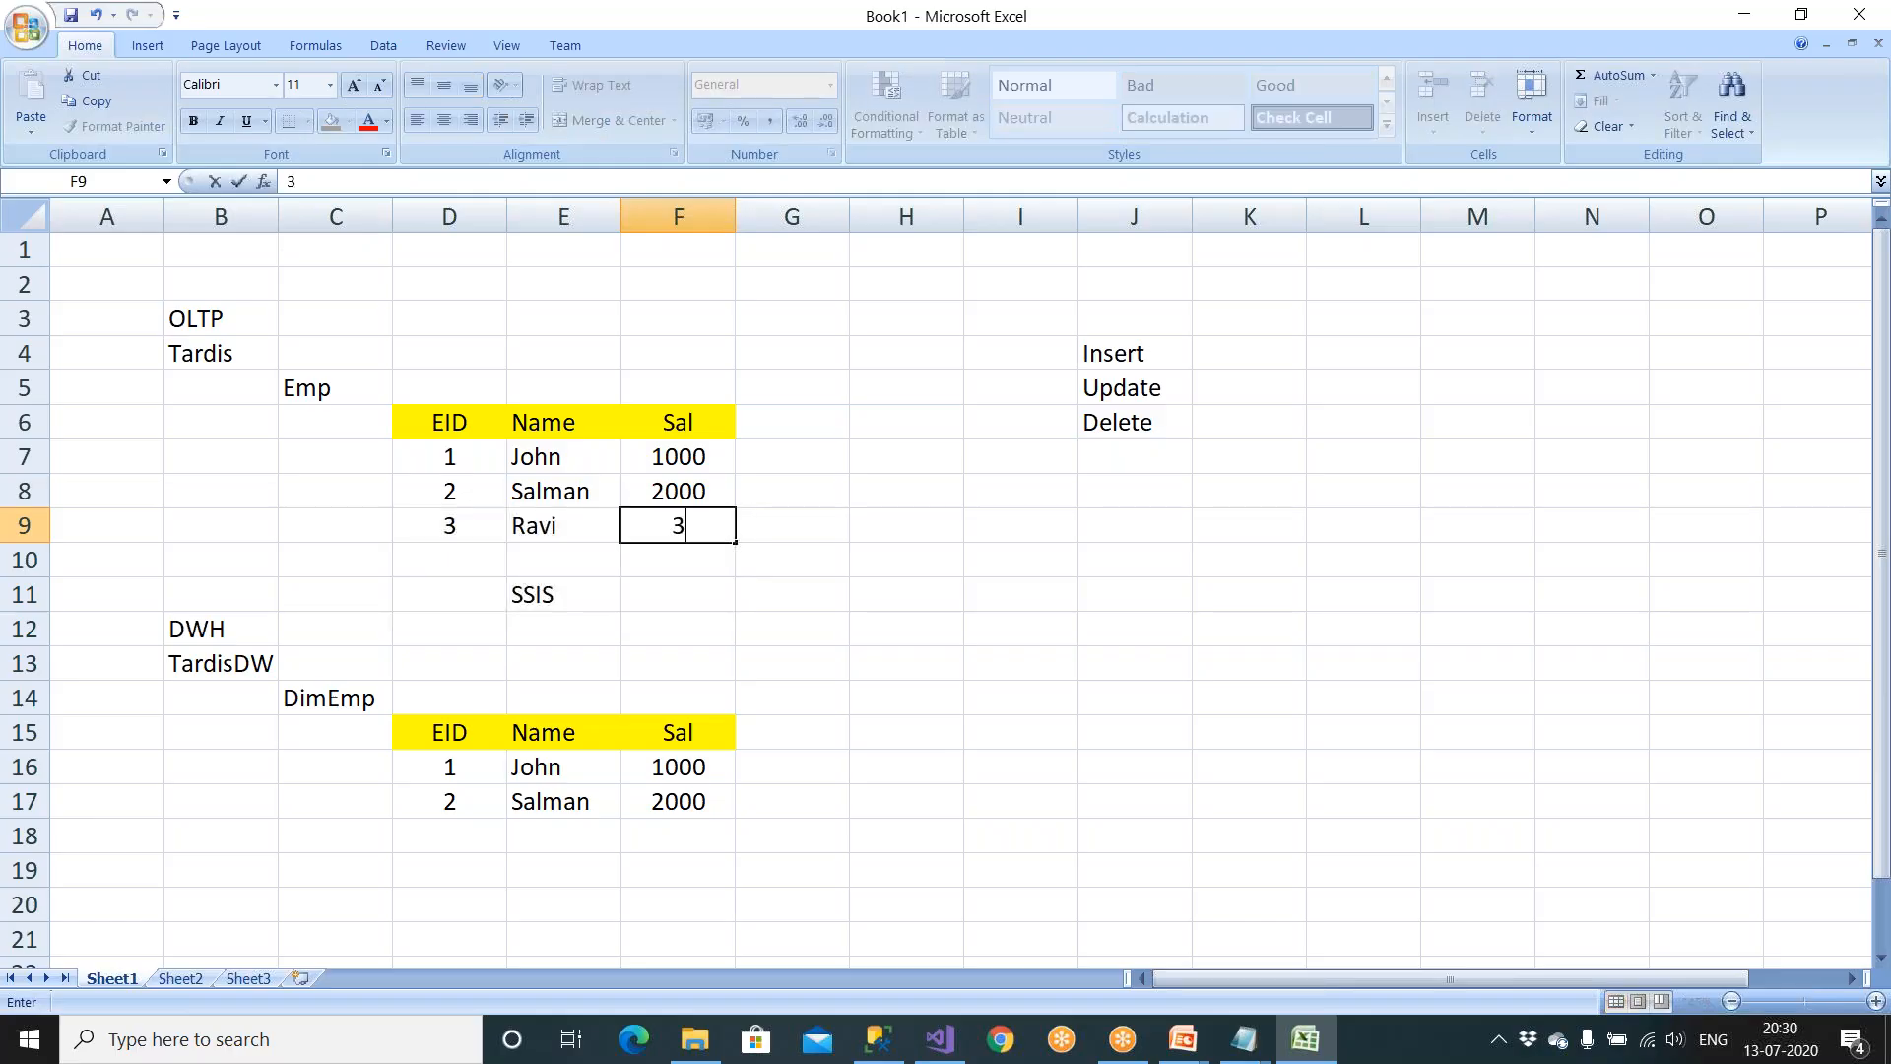
left_click(564, 591)
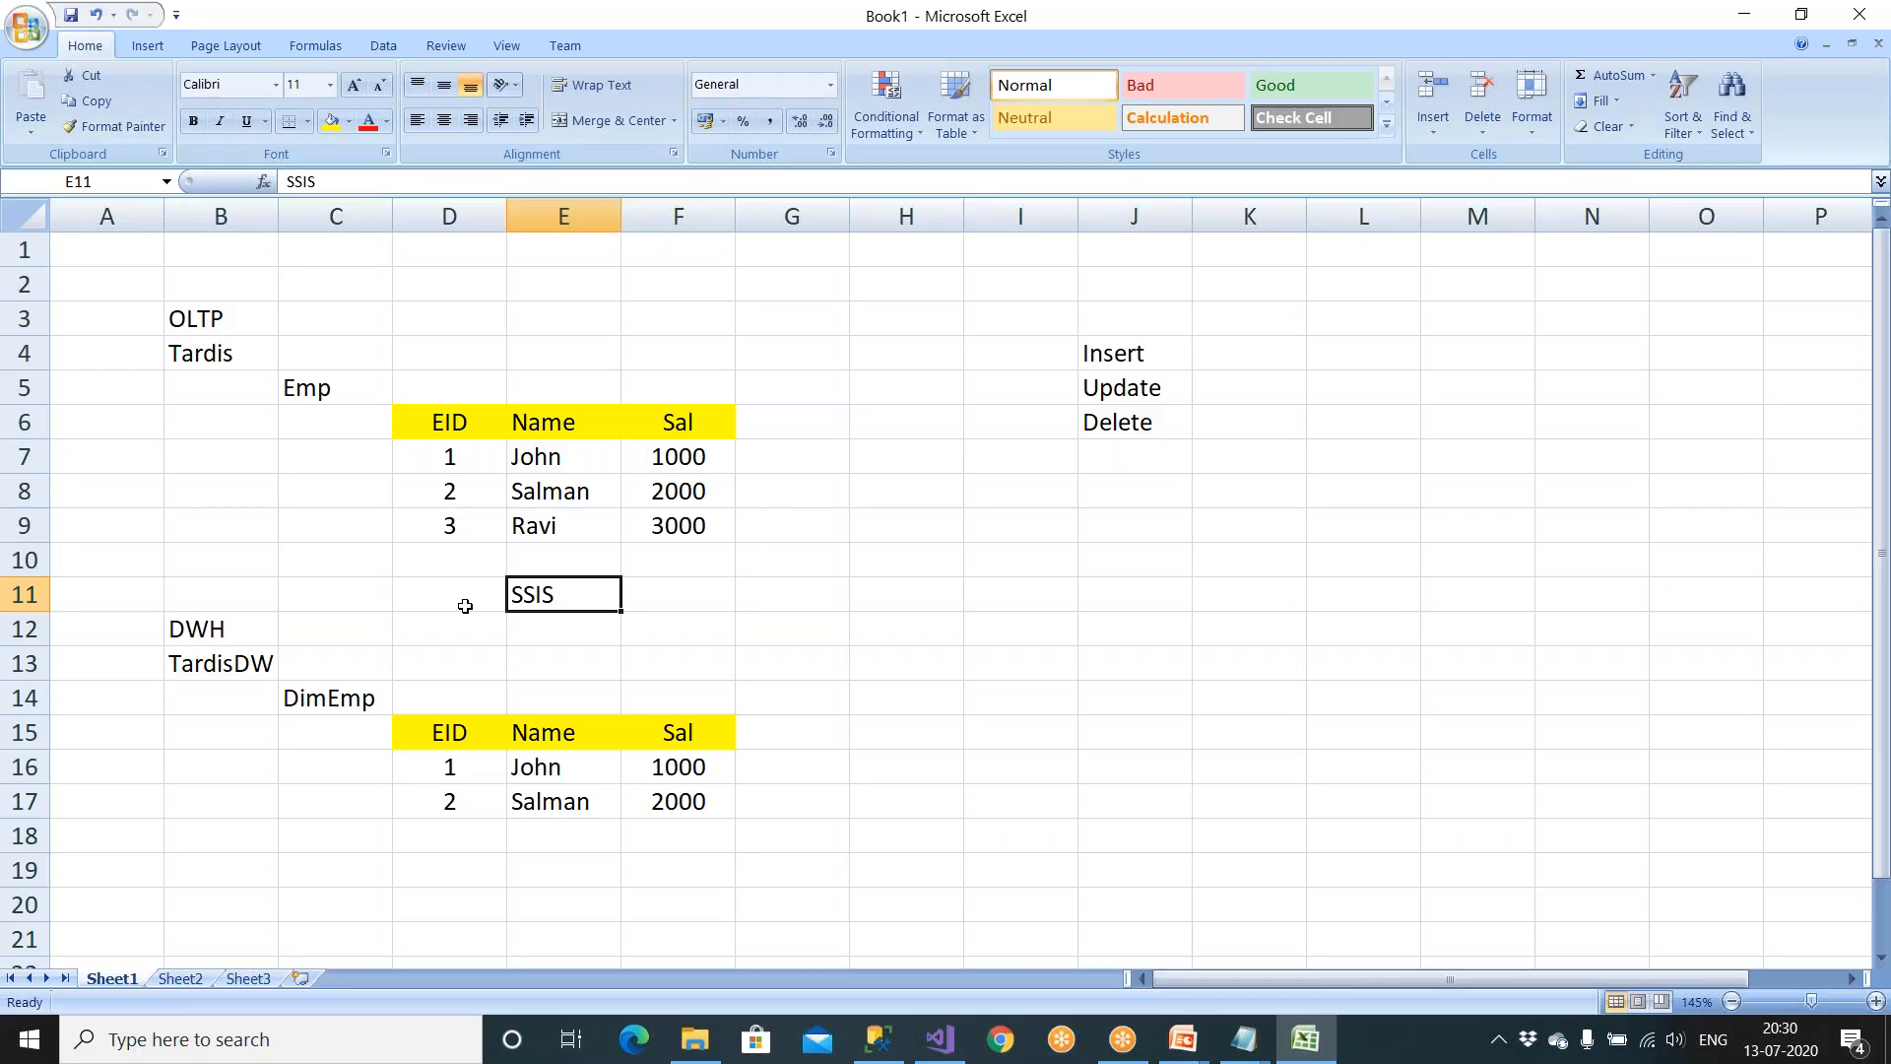
Step: Copy the three employee rows D7:F9 from Emp into DimEmp below its existing rows, starting at D18
left_click_drag(445, 458, 645, 529)
key("ctrl+c")
left_click(498, 839)
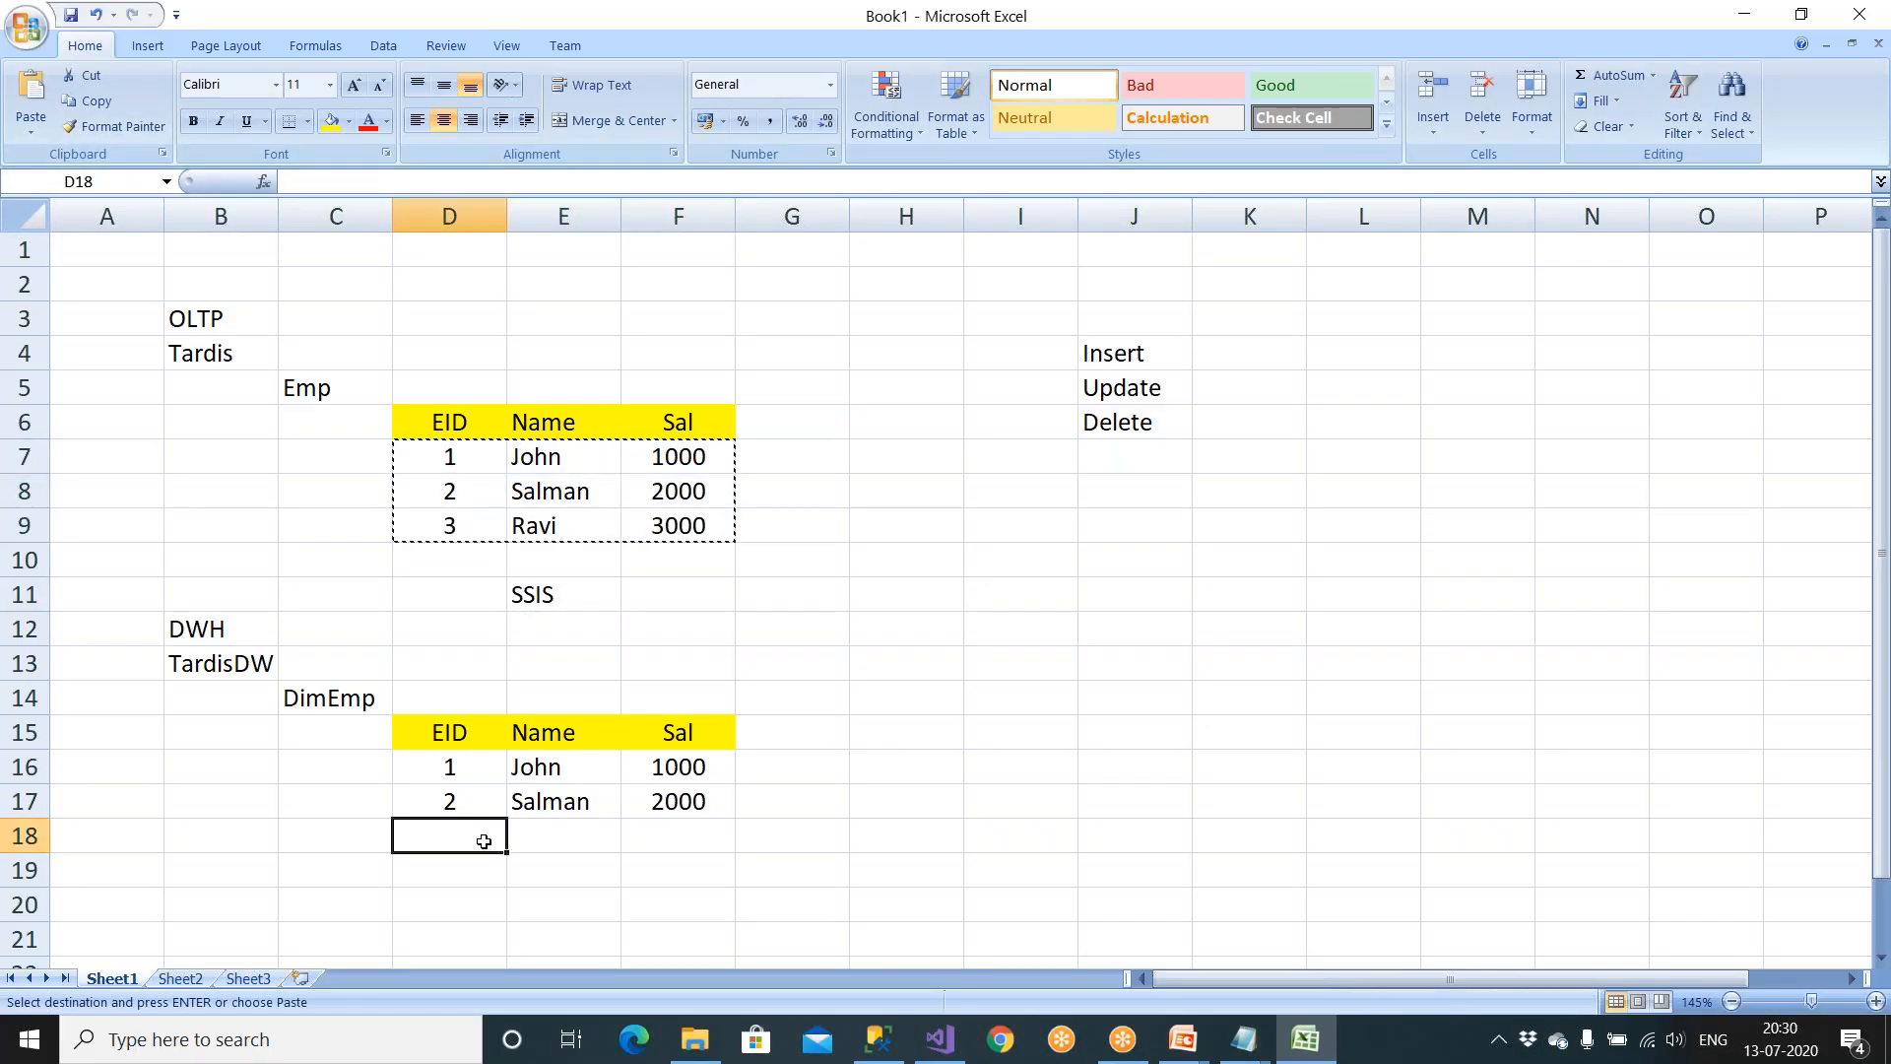
key("ctrl+v")
left_click(479, 841)
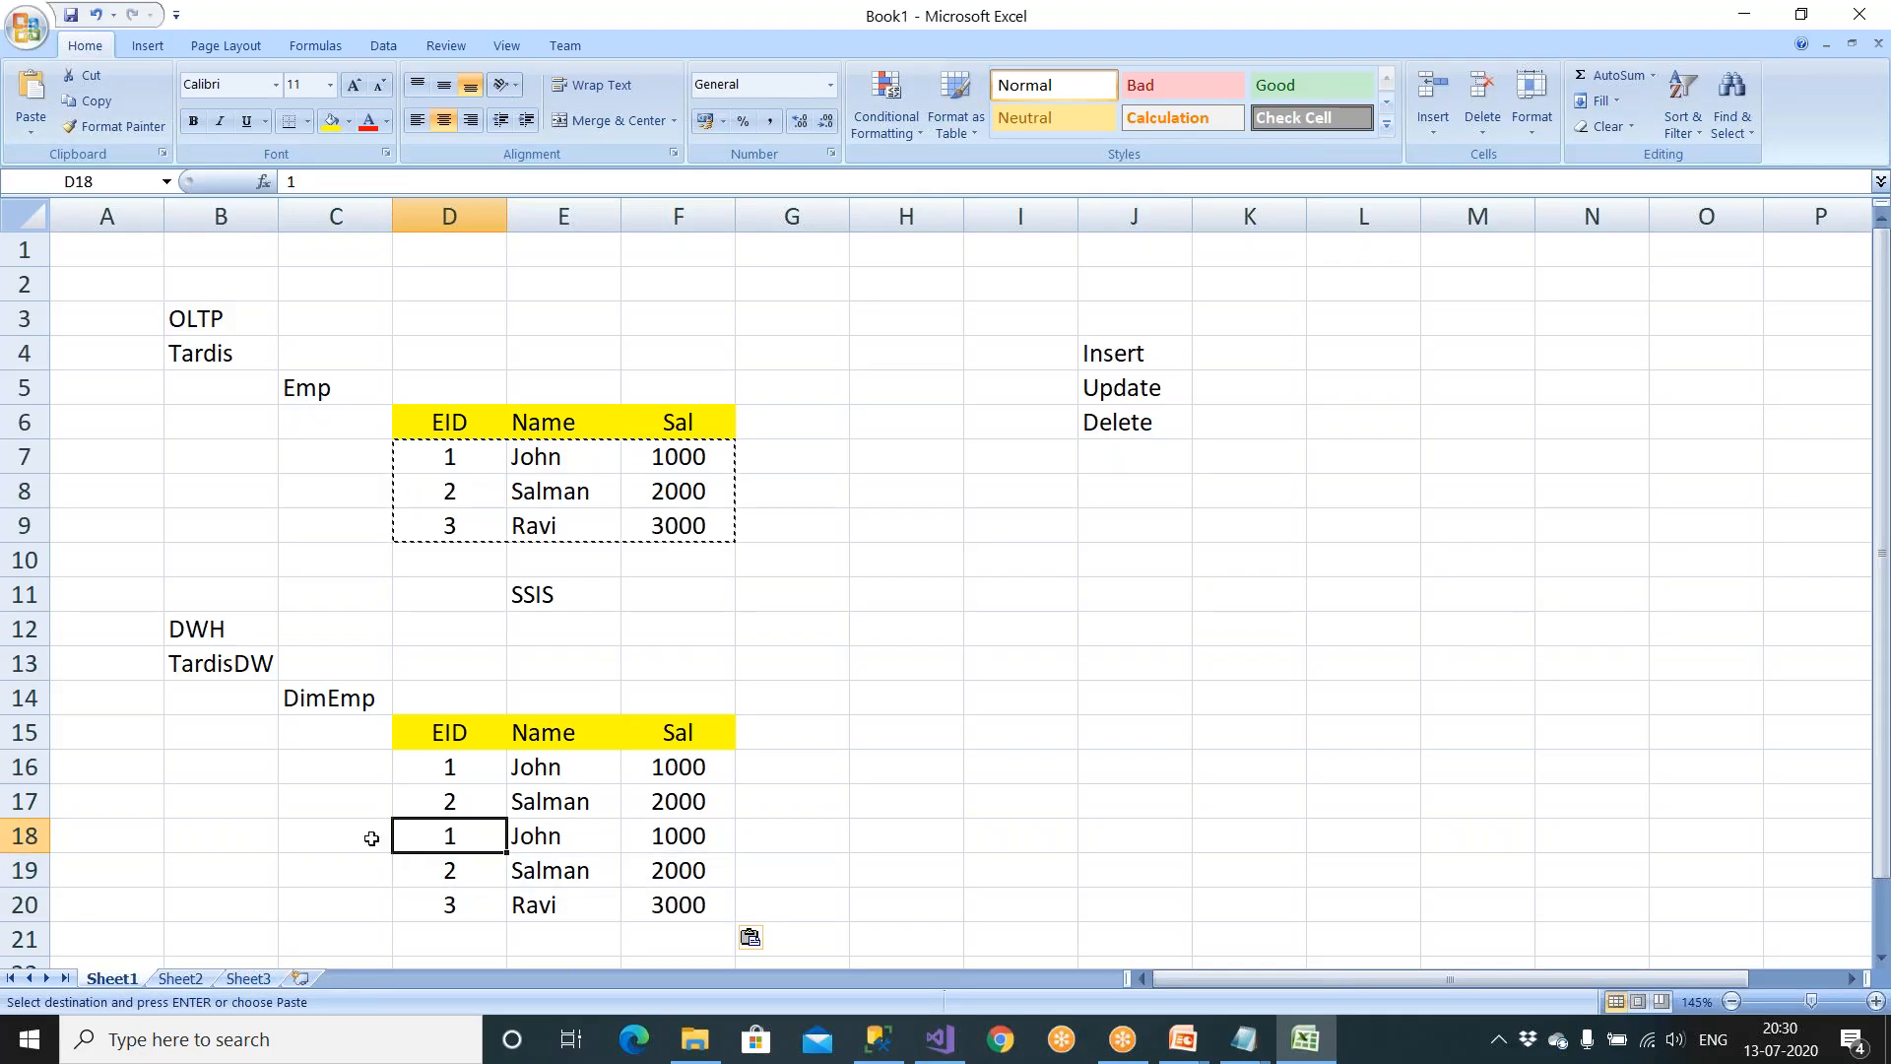
Step: Clear all employee rows from DimEmp in D16:F20, leaving only the headers
left_click_drag(482, 773, 726, 903)
key("Delete")
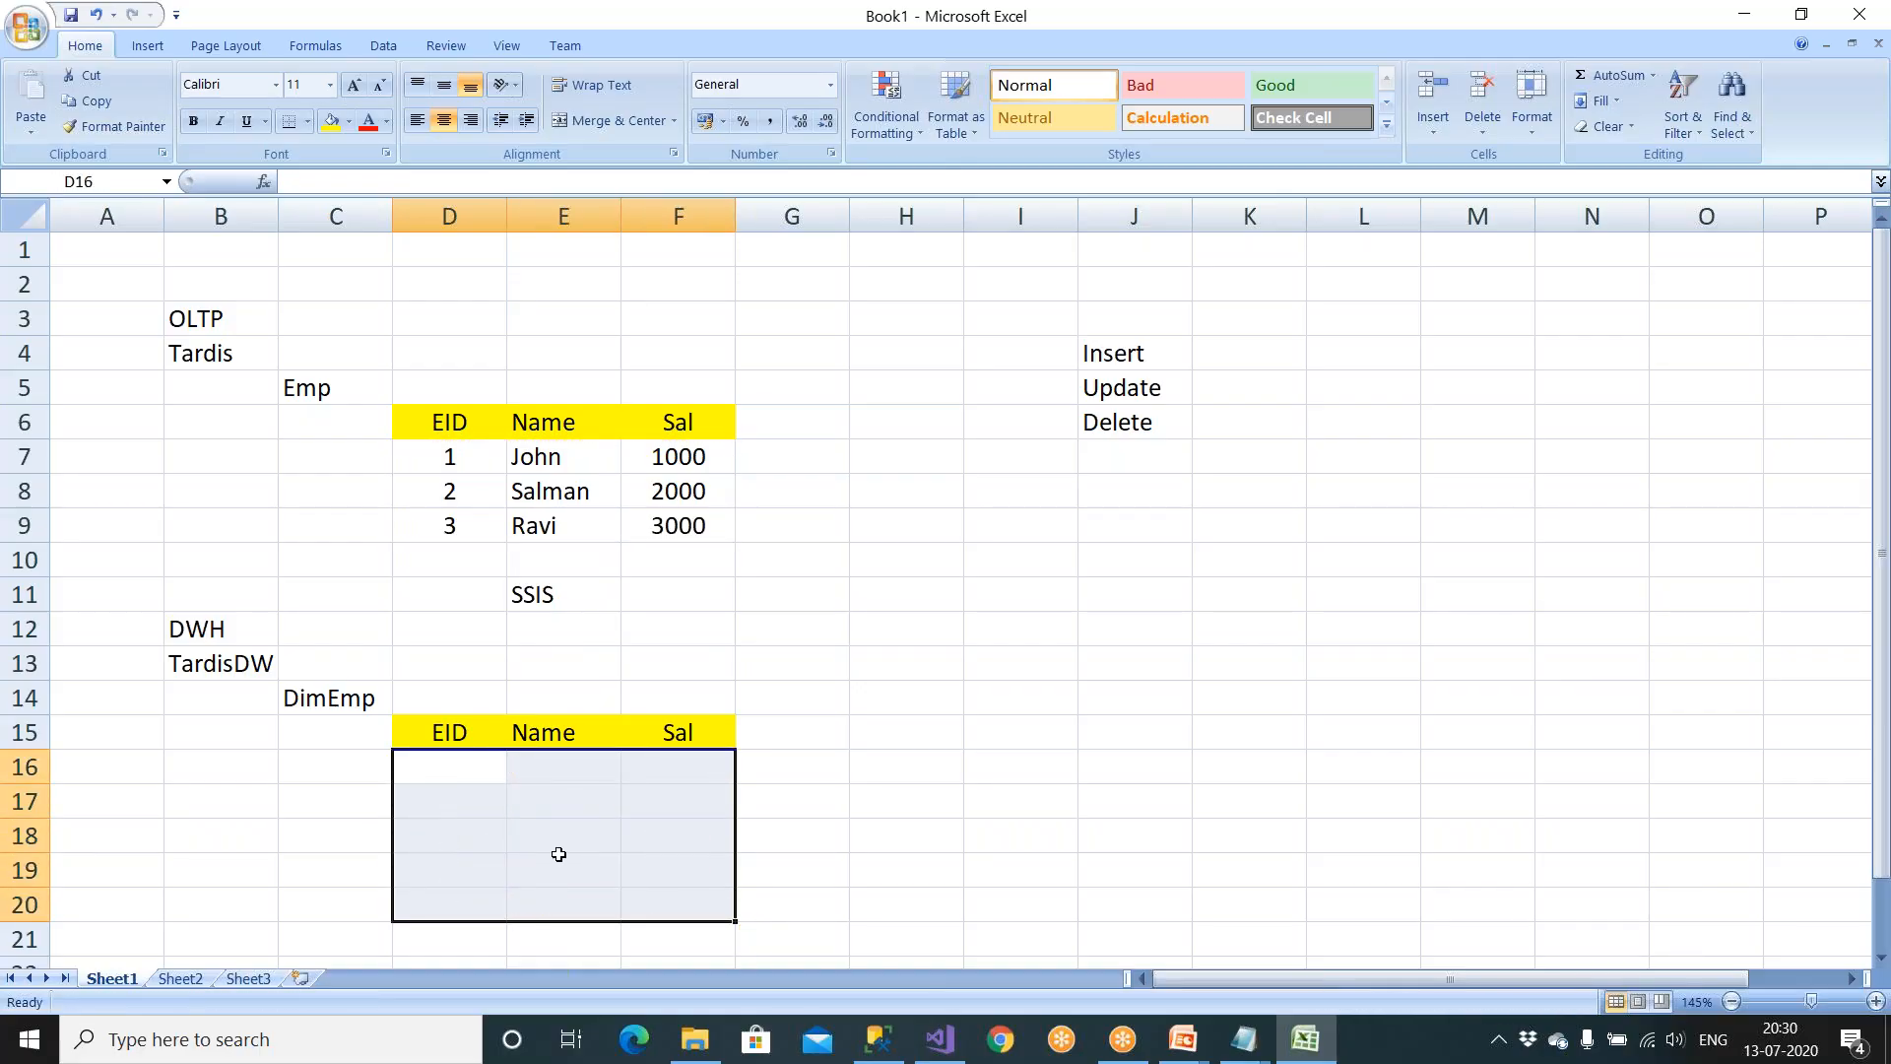
key("ctrl+v")
key("Delete")
Step: Copy the three employee rows D7:F9 from Emp into the emptied DimEmp table, starting at D16
left_click_drag(451, 471, 658, 531)
key("ctrl+c")
left_click(481, 776)
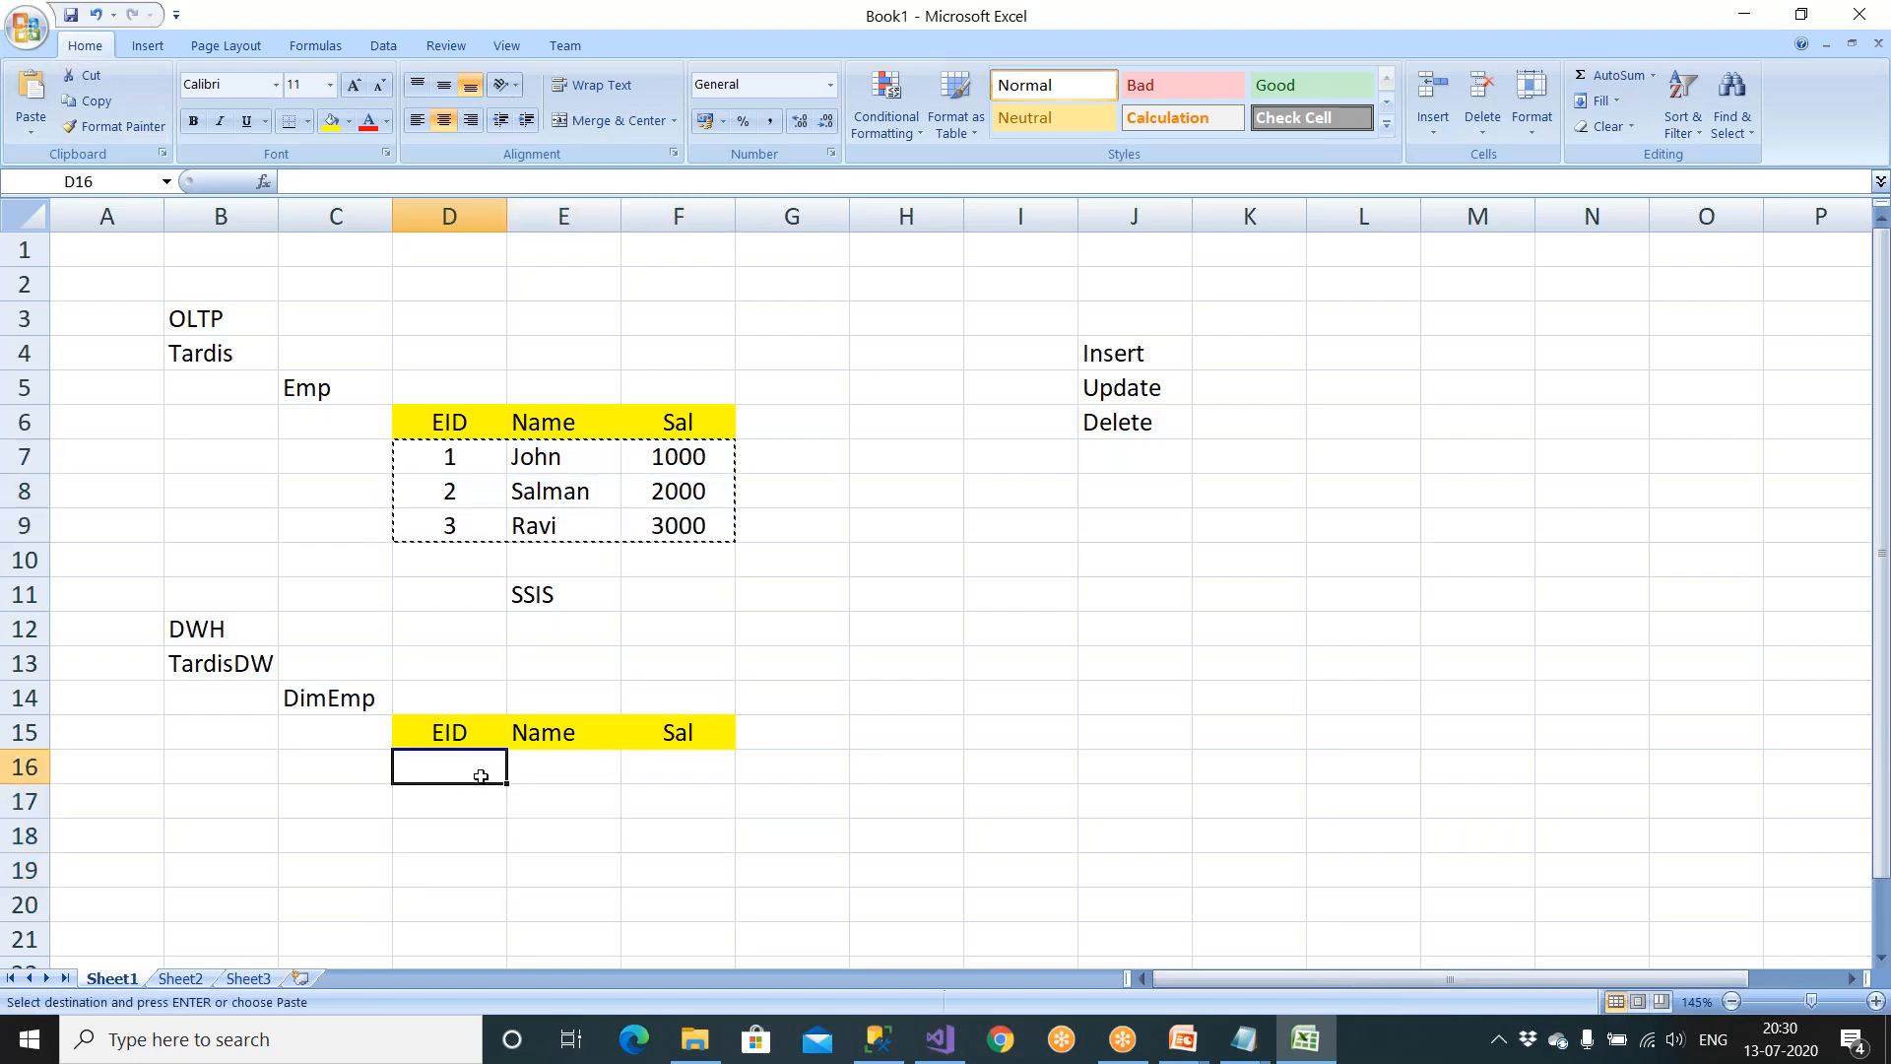
key("ctrl+v")
left_click(980, 761)
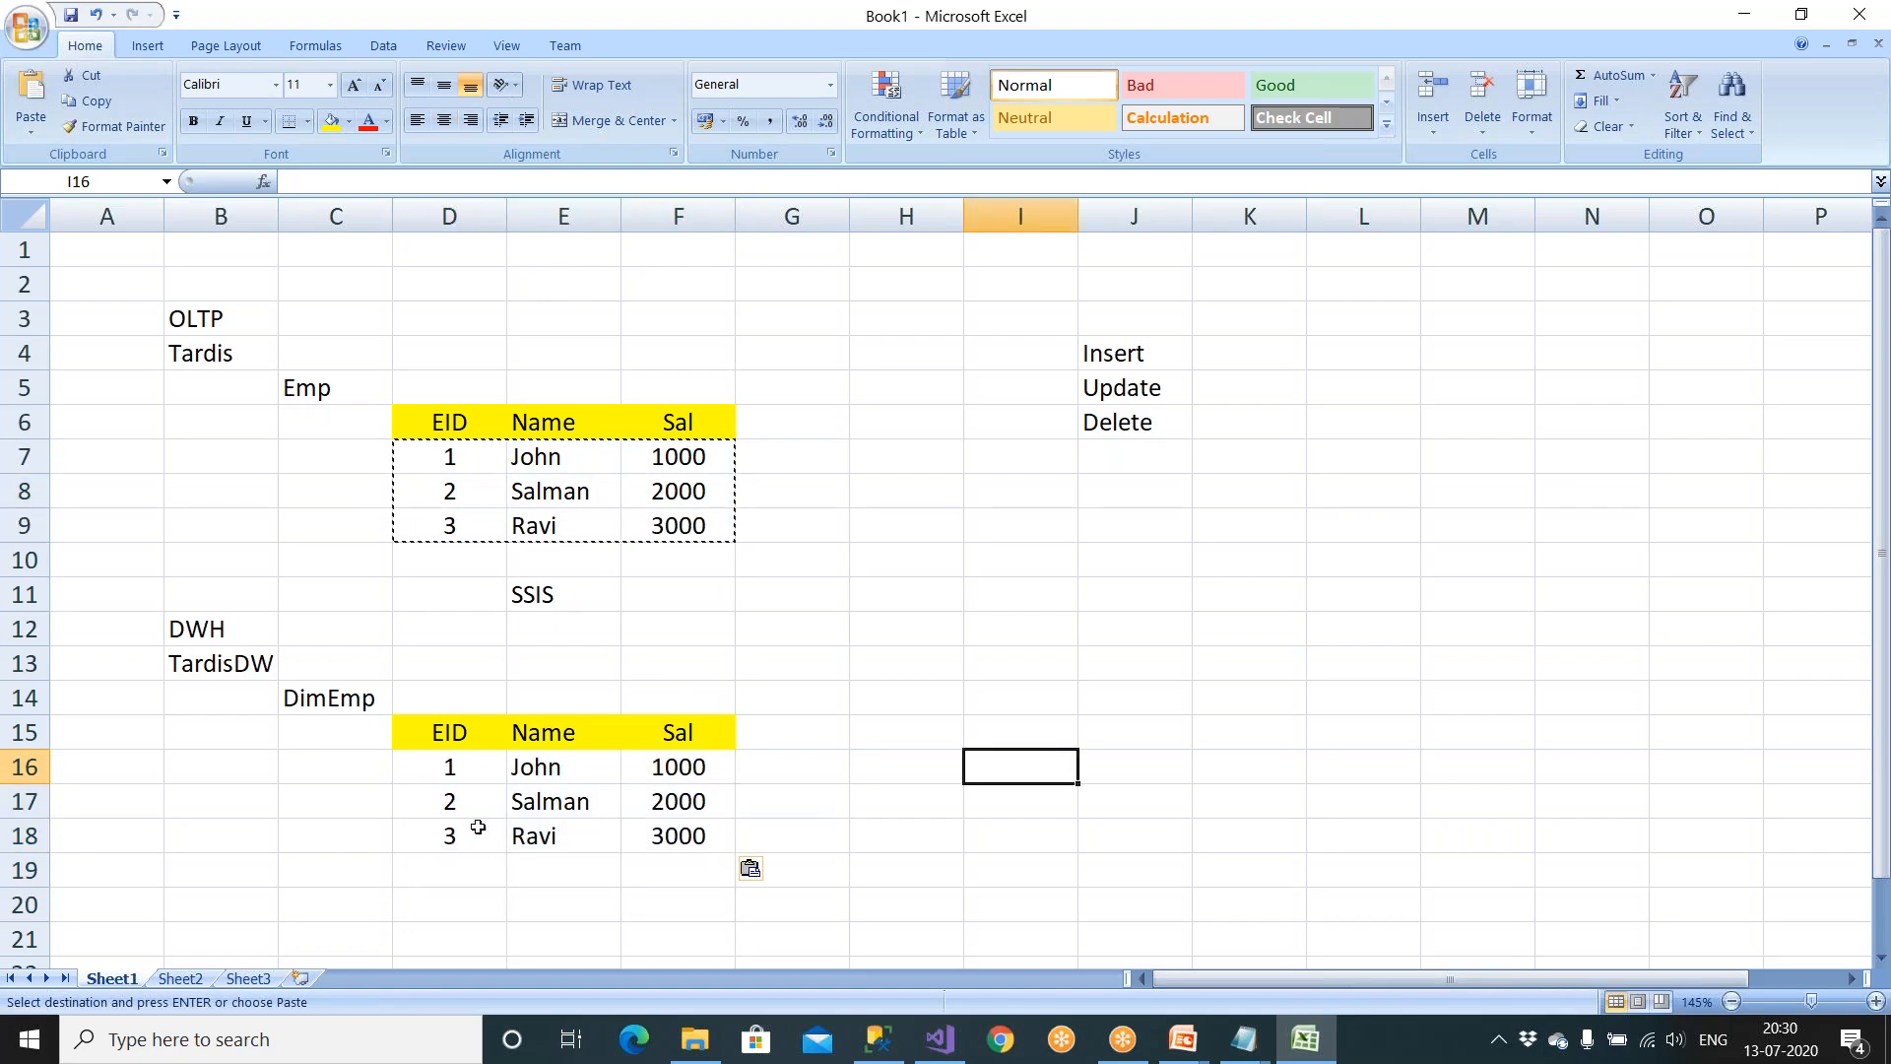
Step: Replace the DimEmp rows with only the first two employee rows D7:F8 from Emp, pasted at D16
left_click_drag(470, 769, 780, 865)
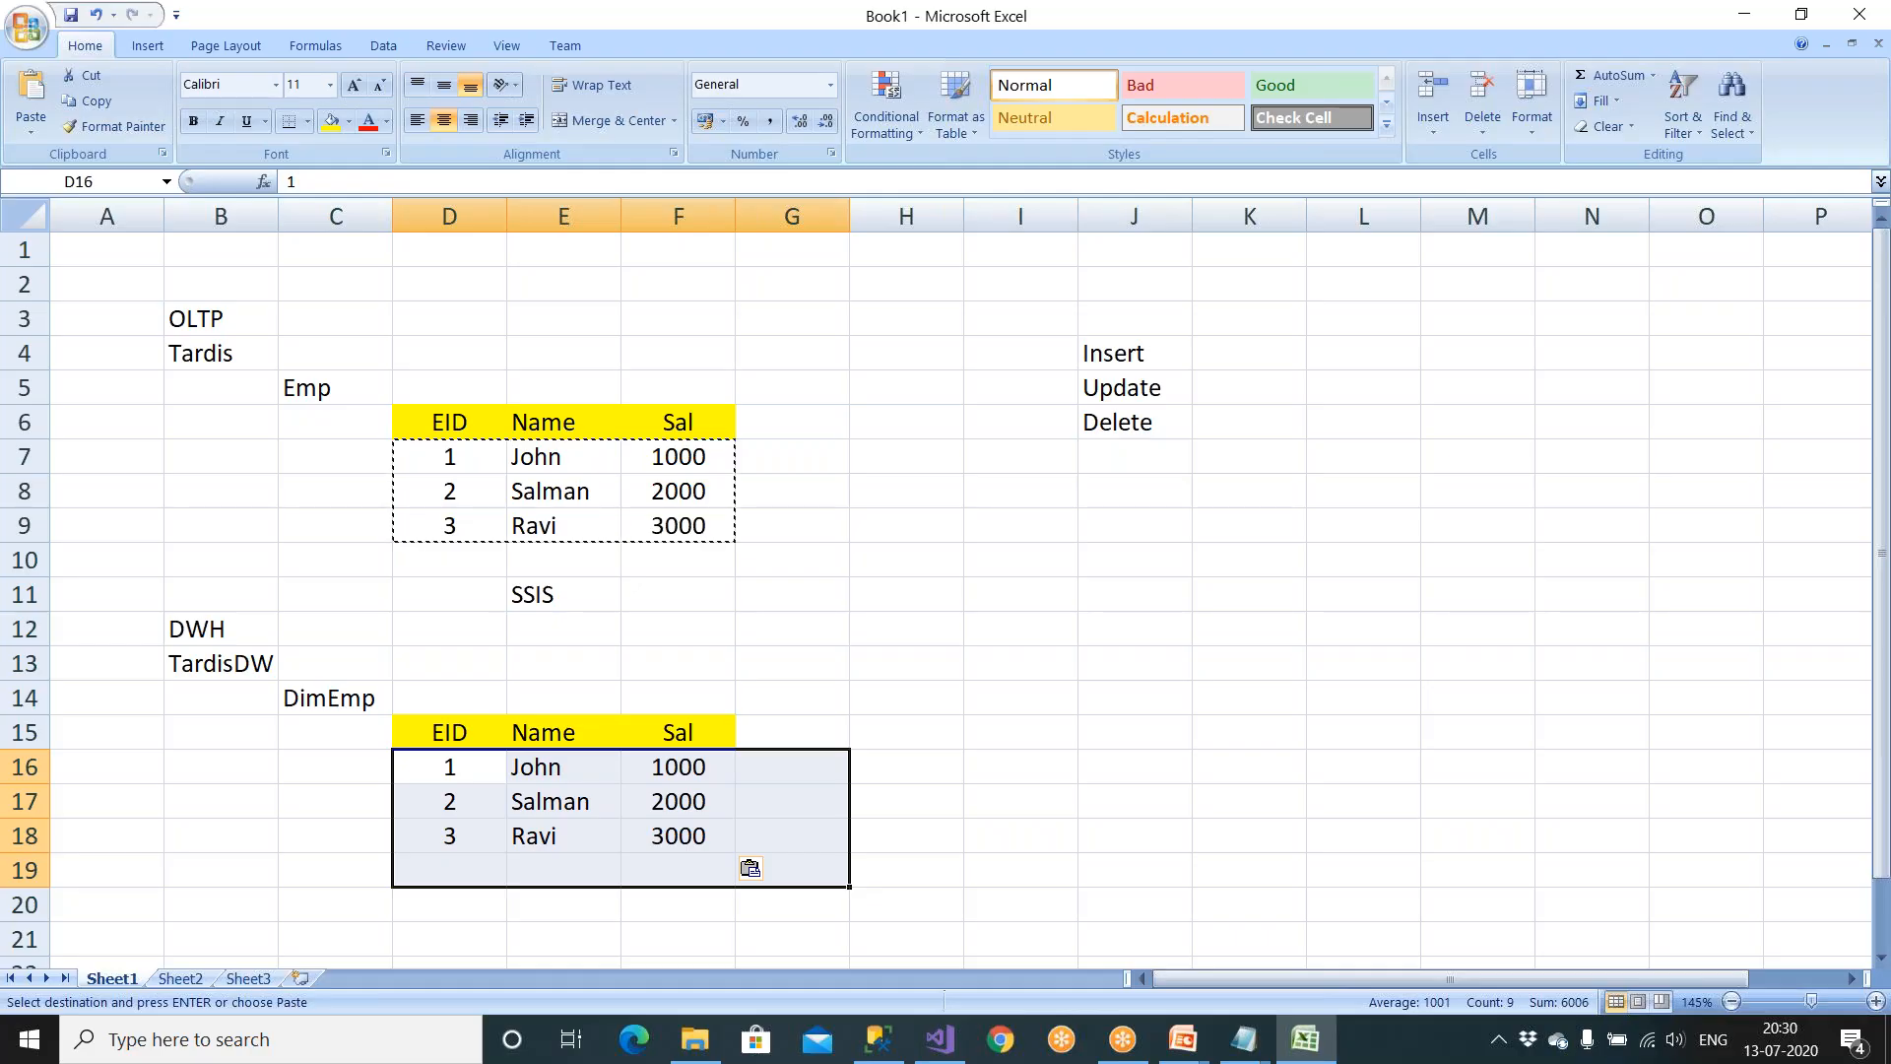
key("Delete")
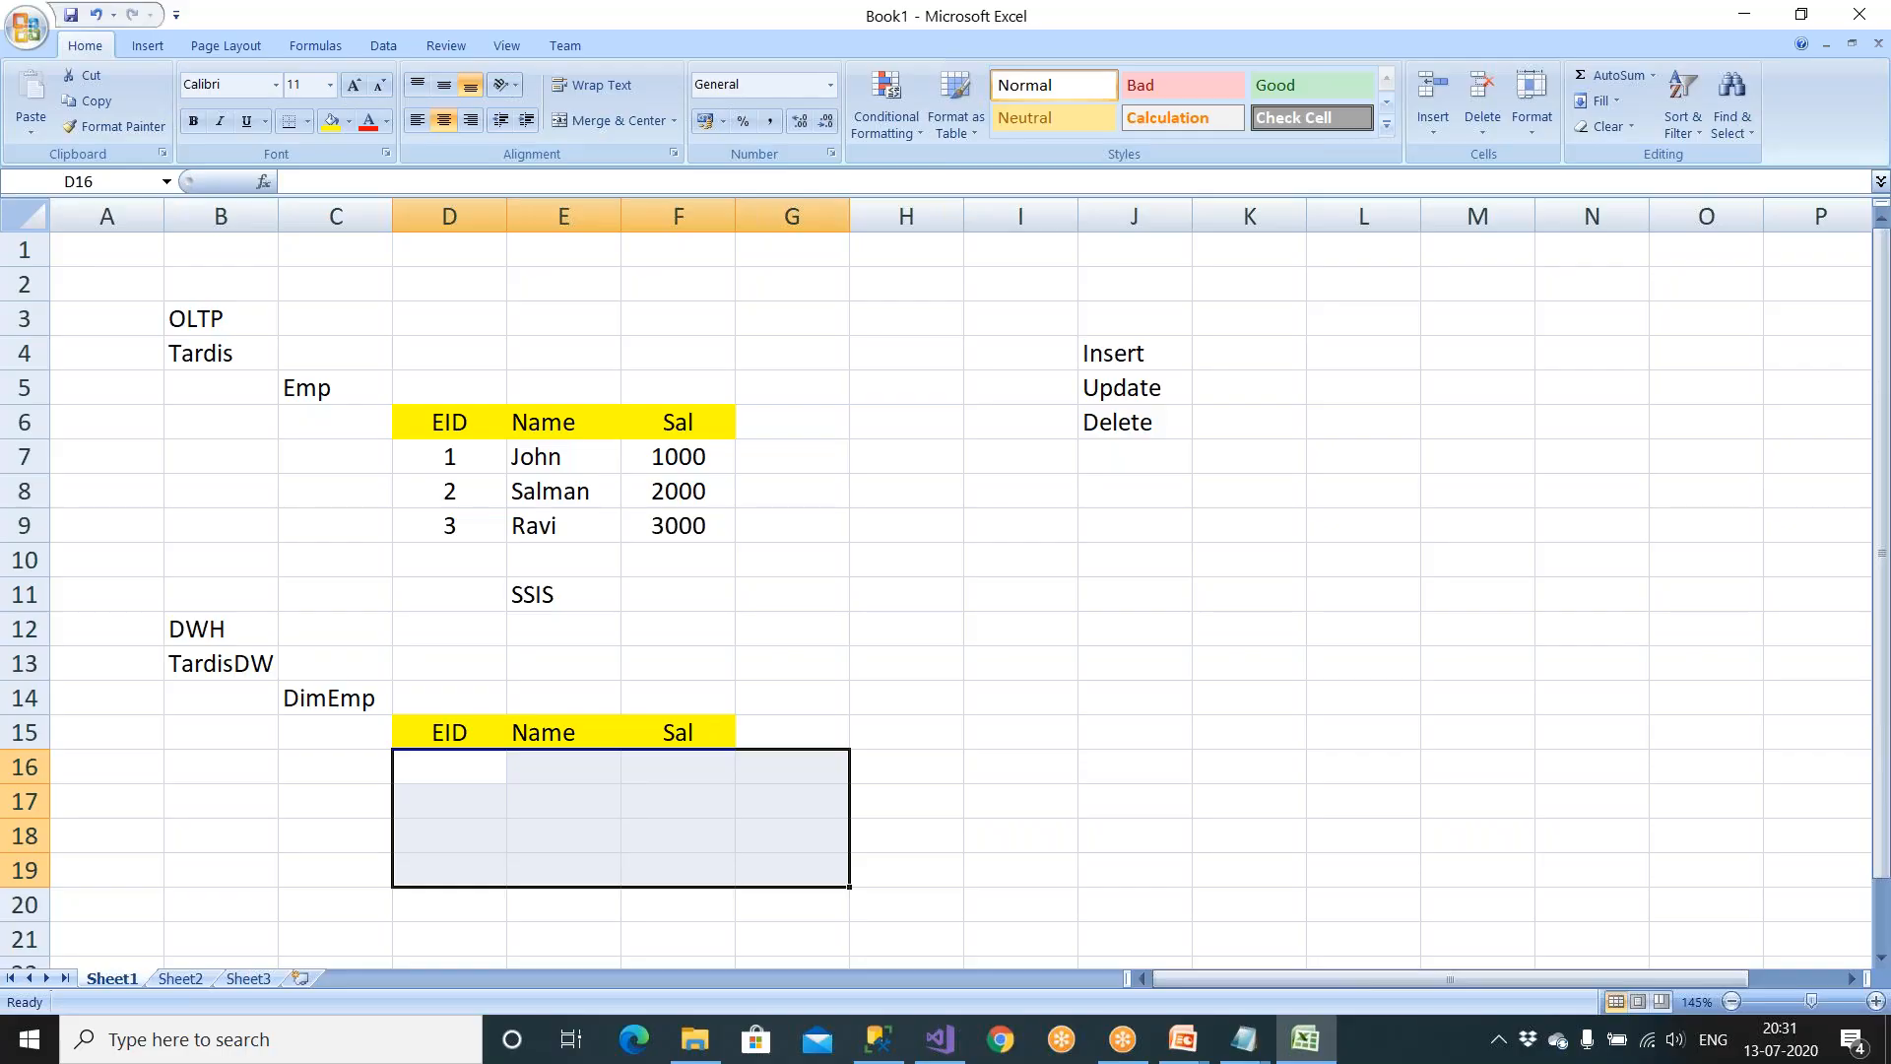
left_click_drag(467, 455, 662, 491)
key("ctrl+c")
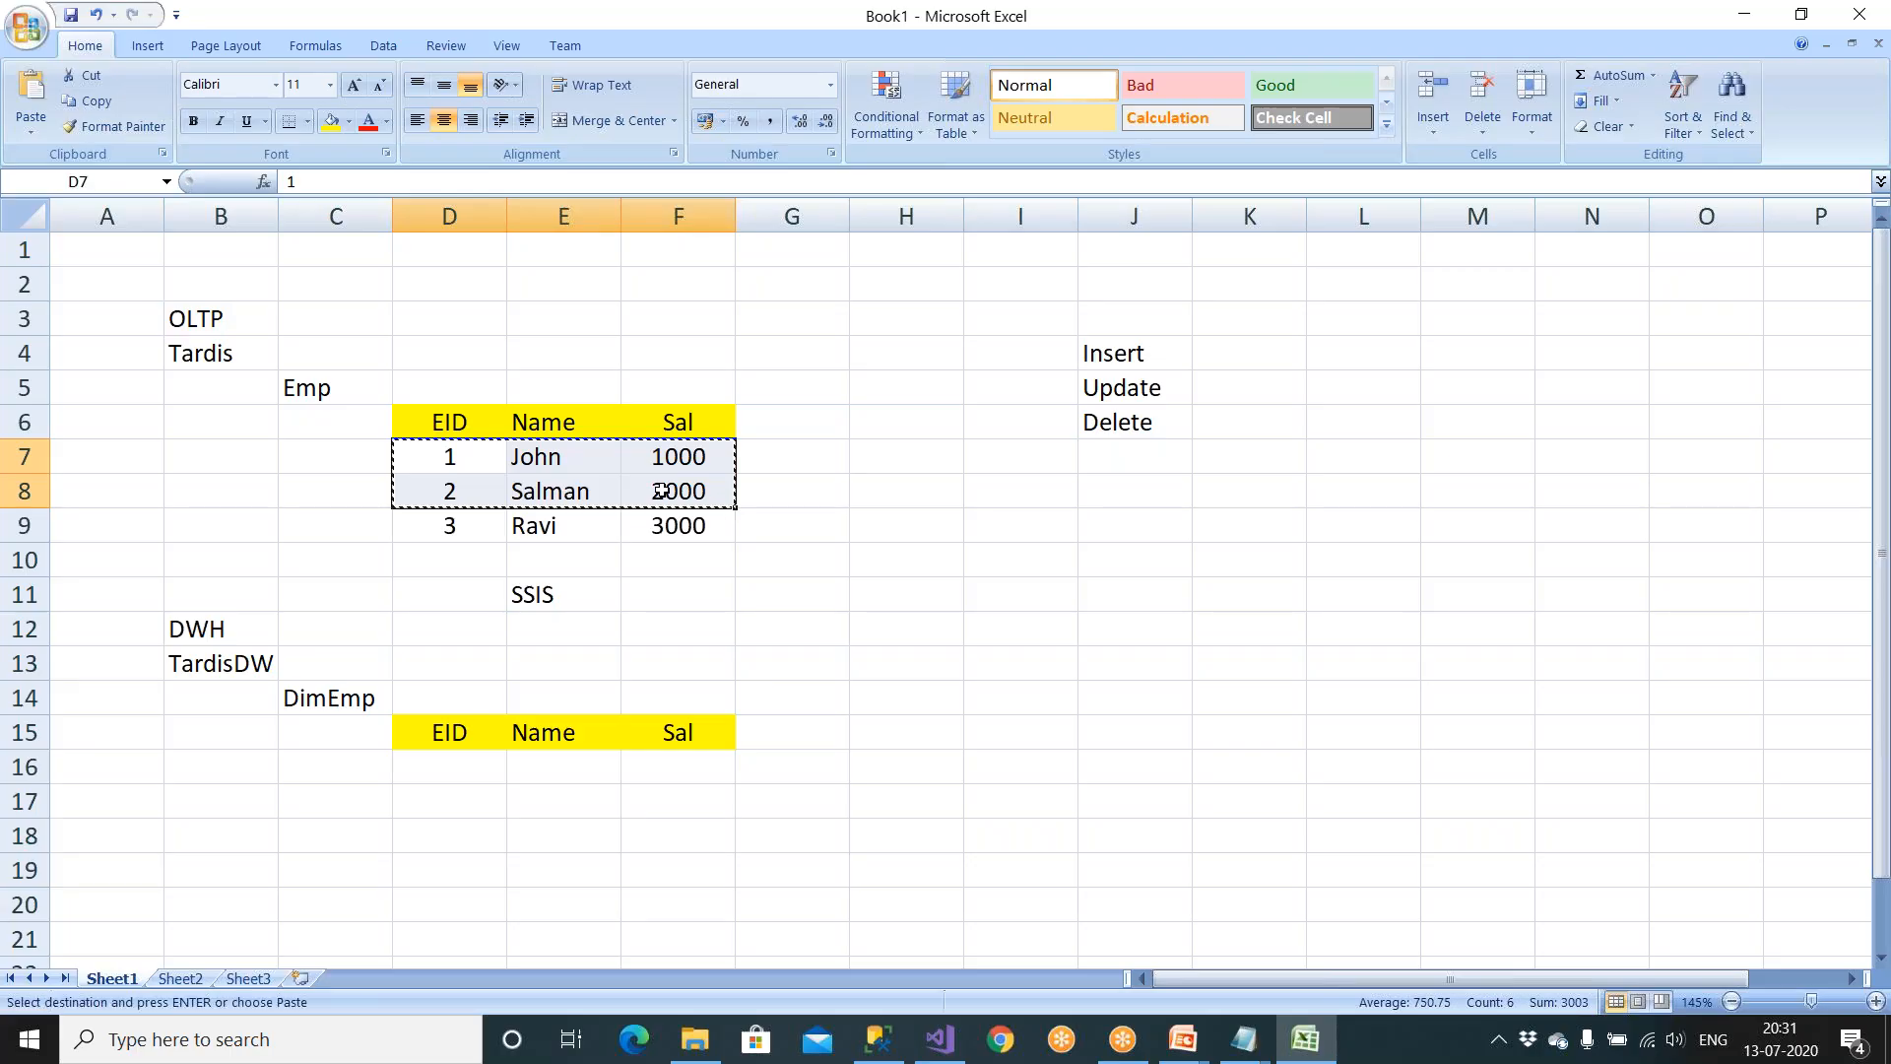
left_click(484, 771)
key("ctrl+v")
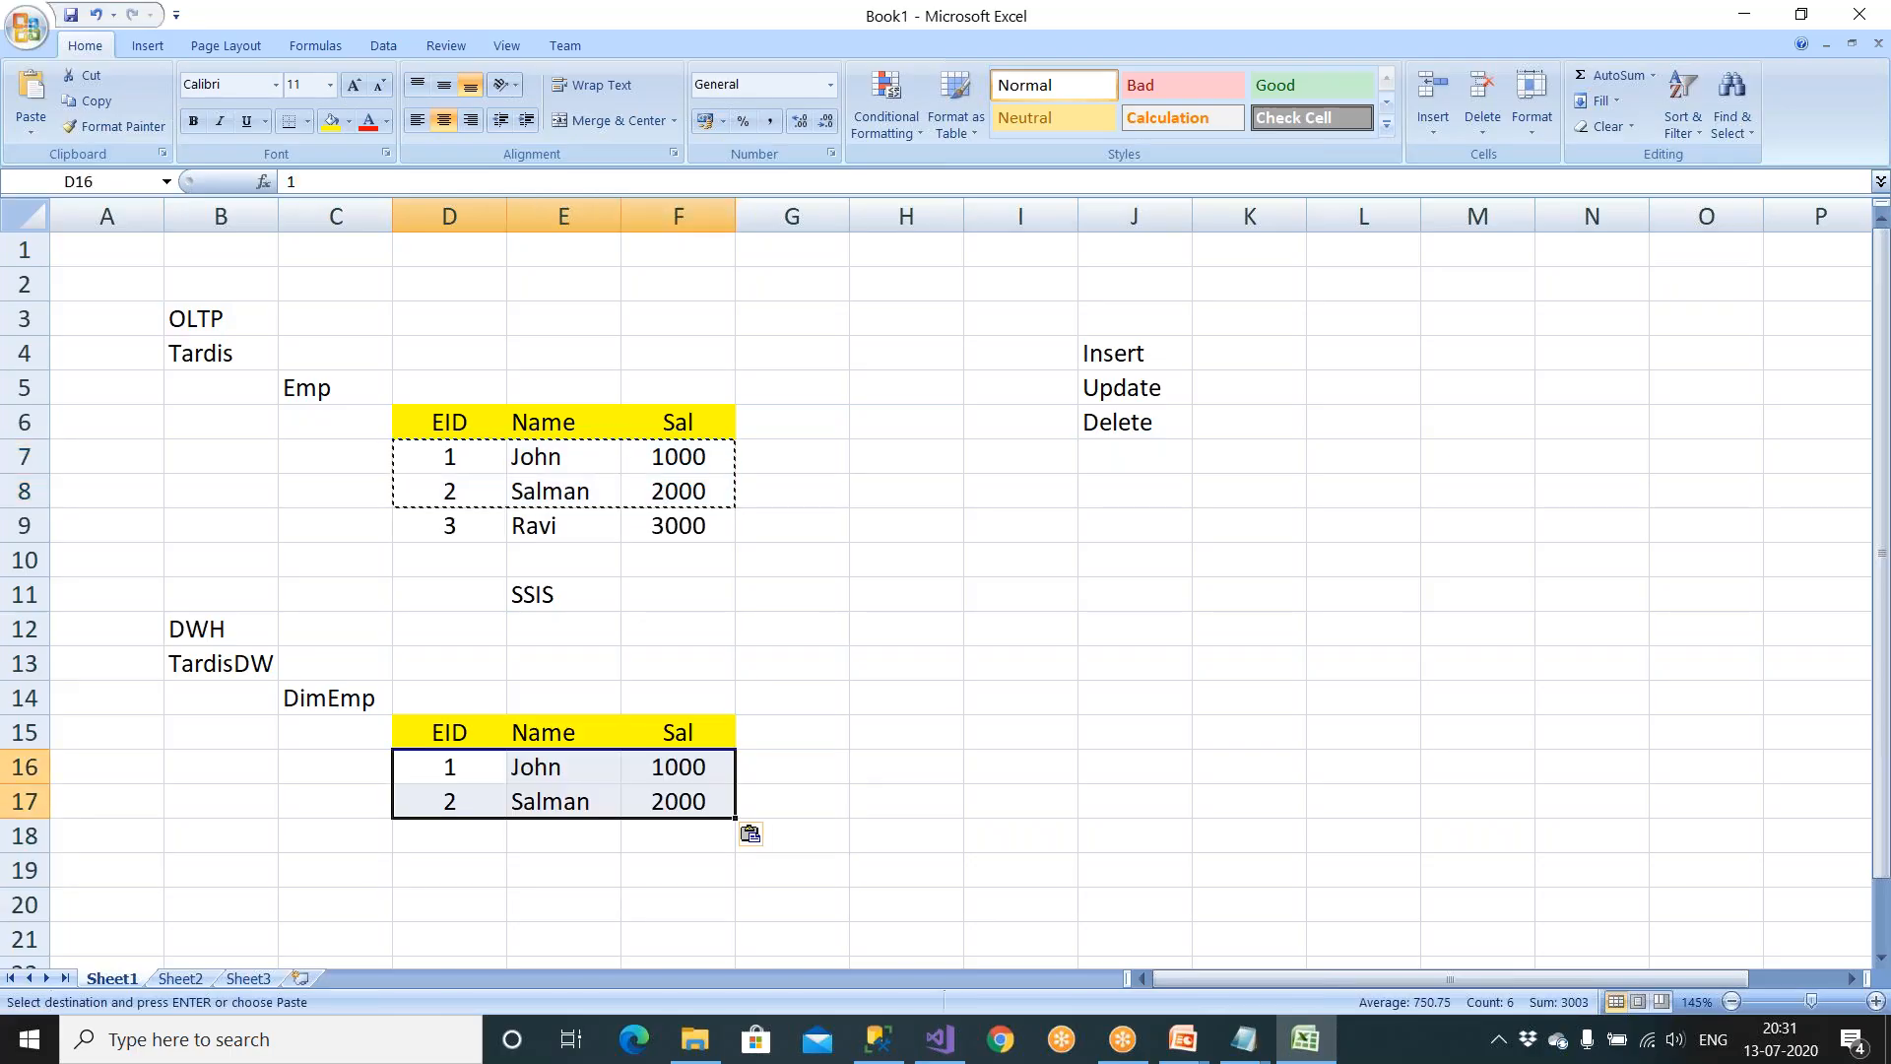
Step: Compare the Emp rows, including the new EID 3 row, with the rows already loaded in DimEmp
left_click_drag(451, 525, 668, 529)
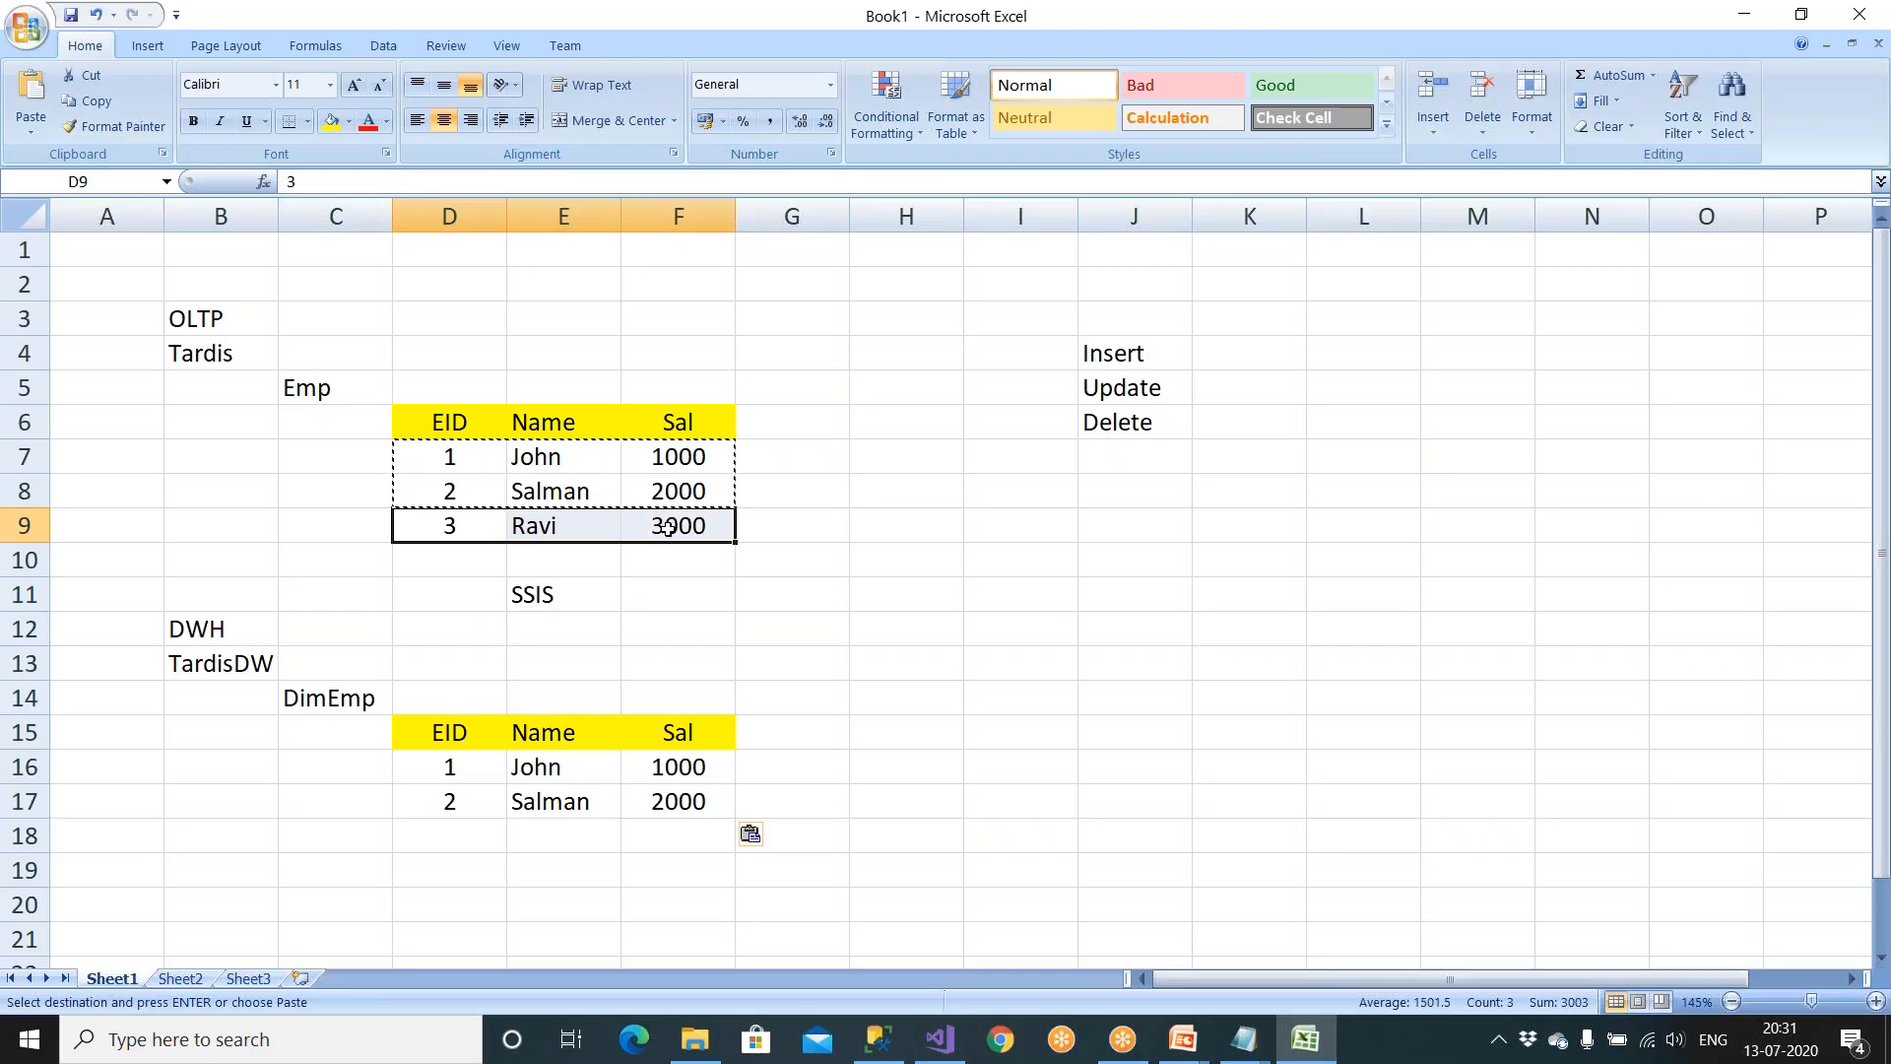
left_click(843, 608)
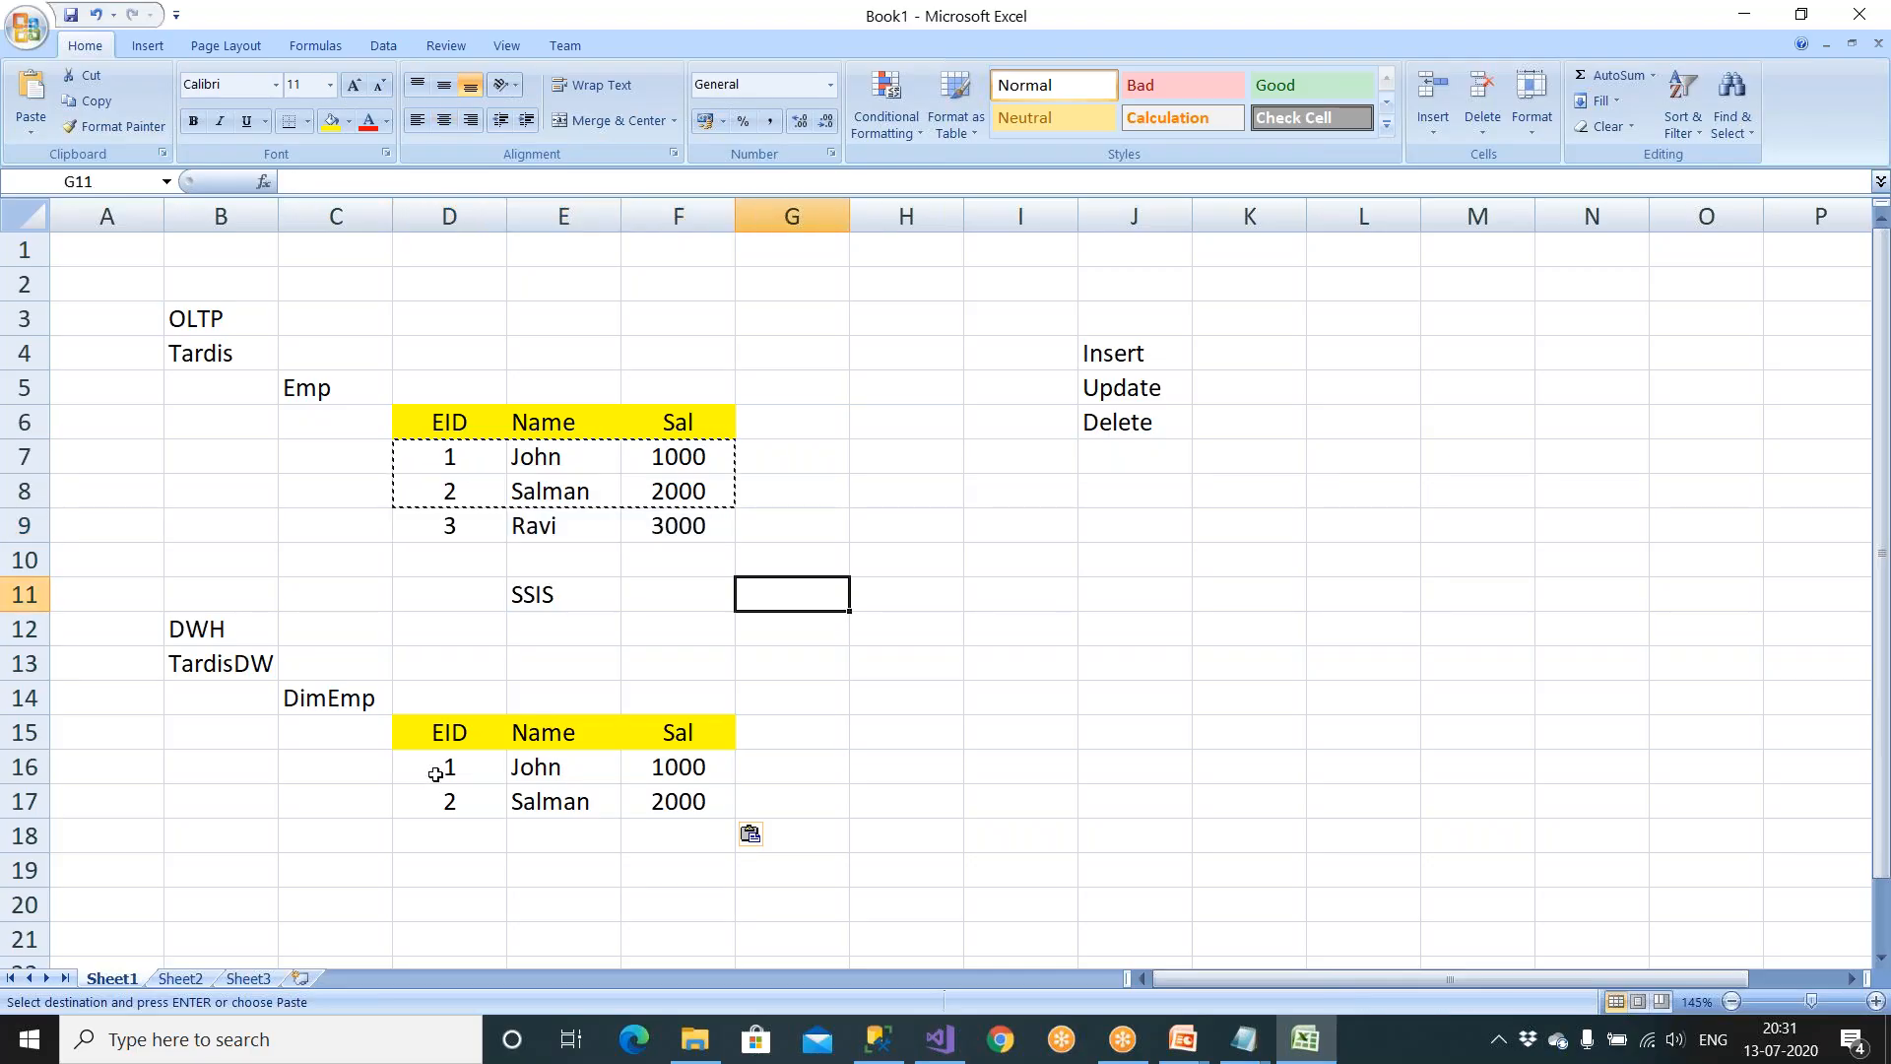
left_click_drag(434, 771, 681, 829)
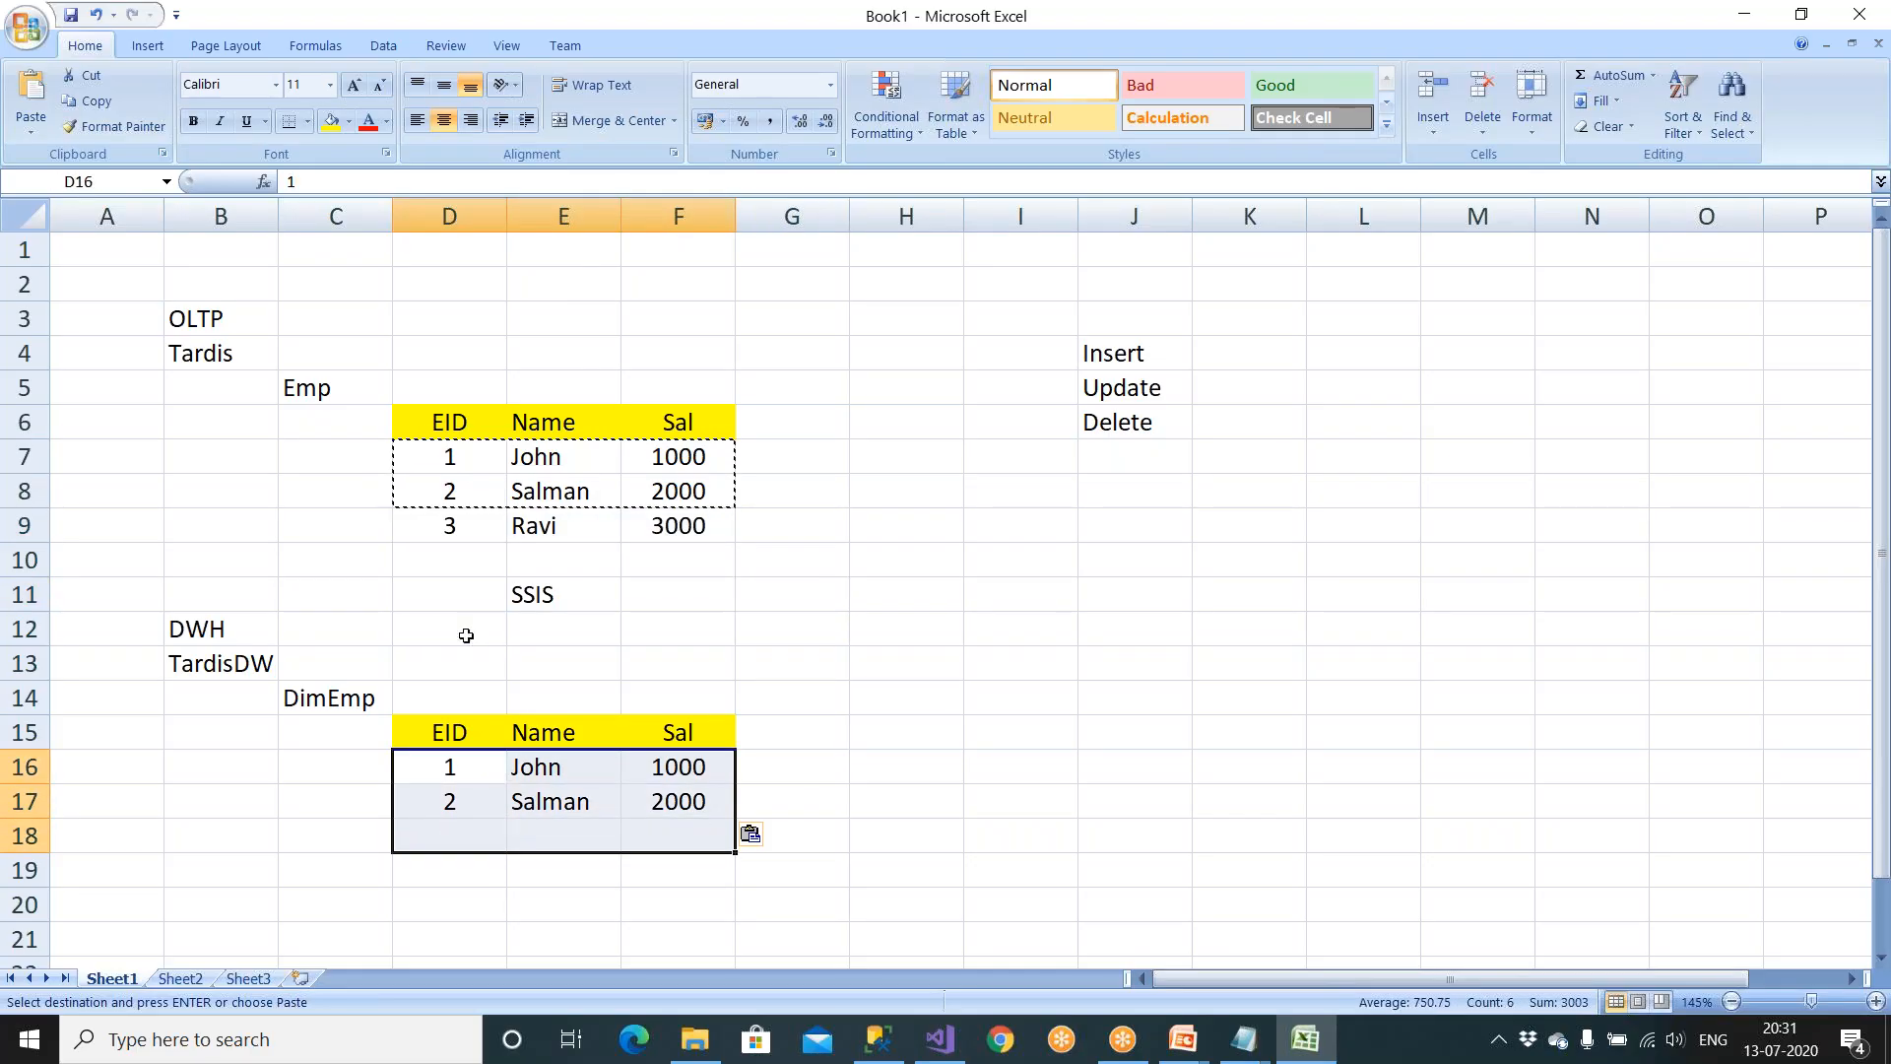
left_click_drag(451, 465, 639, 498)
left_click_drag(490, 529, 669, 528)
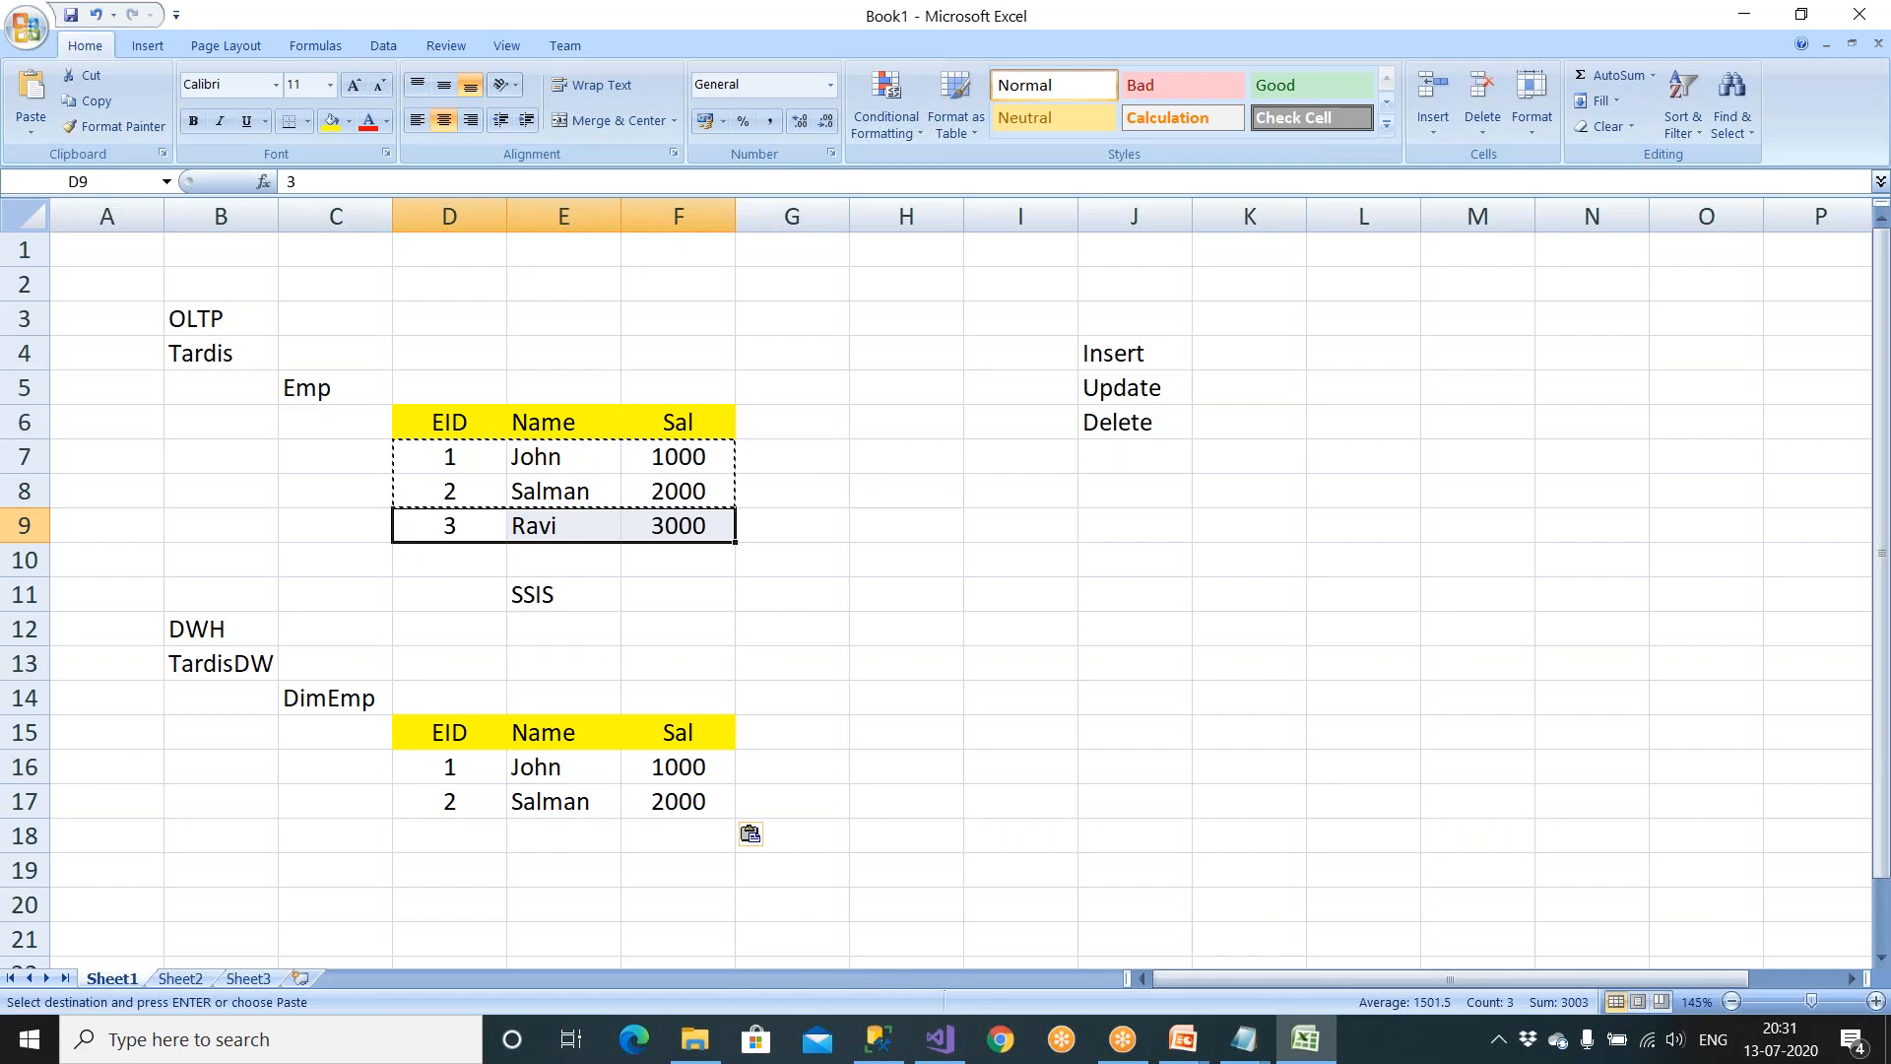
left_click(794, 595)
left_click_drag(445, 459, 673, 551)
left_click_drag(475, 839, 696, 924)
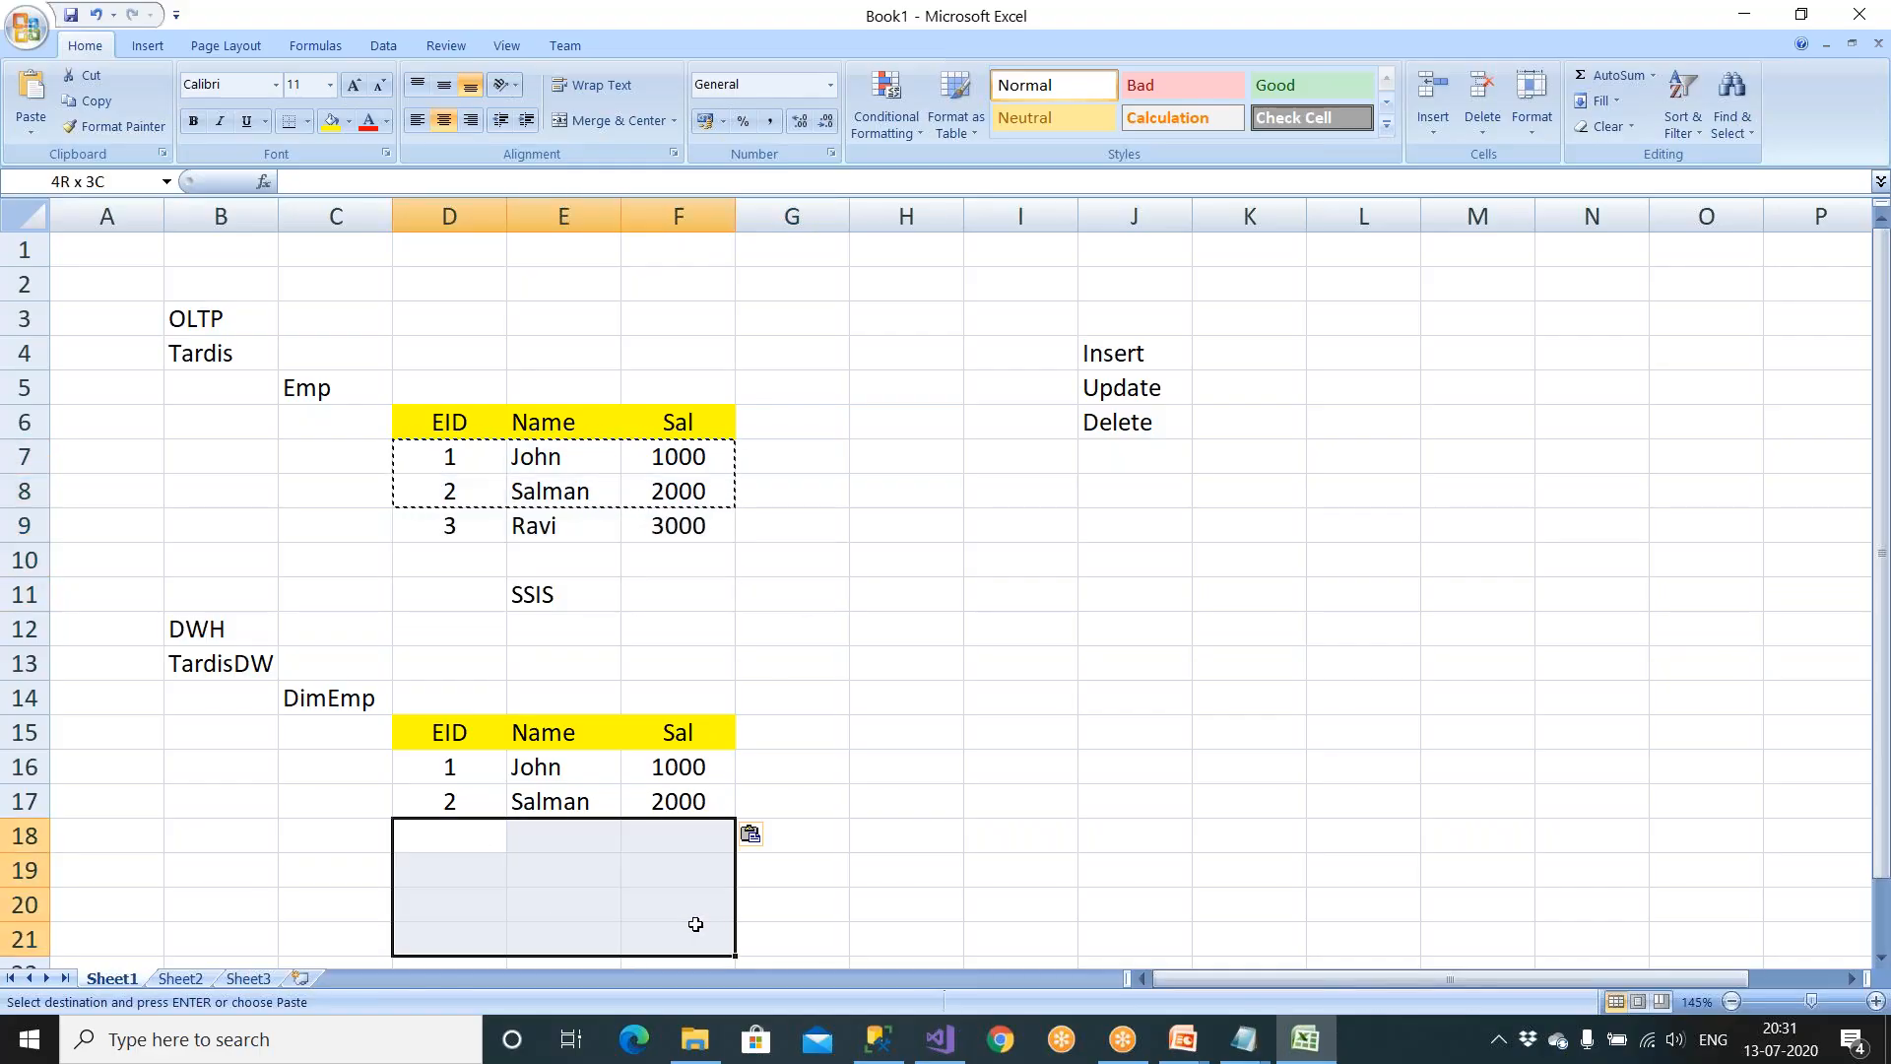
Step: Clear the two employee rows D16:F17 from the DimEmp table
left_click(1017, 798)
left_click_drag(447, 766, 694, 809)
key("Delete")
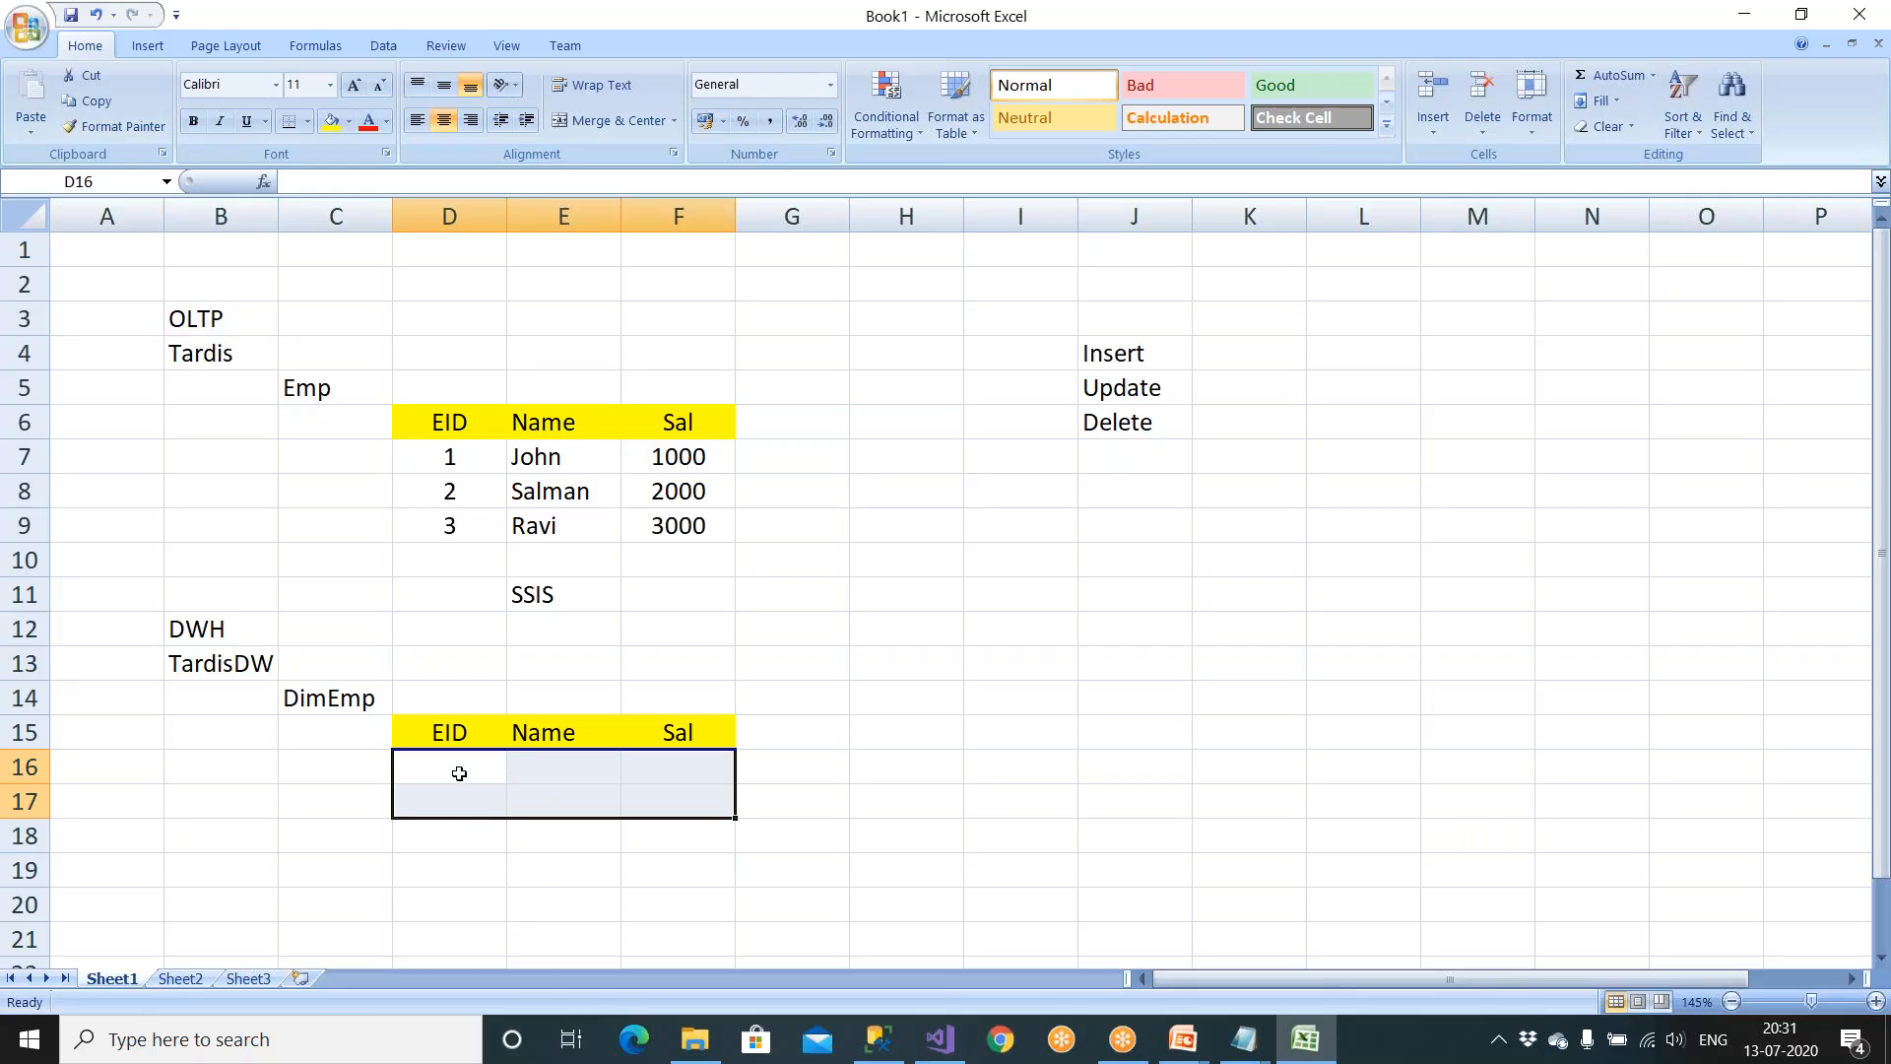
Step: Examine the Emp rows, the SSIS cell and the empty DimEmp rows to follow the load path
left_click(475, 830)
left_click_drag(456, 771, 675, 804)
left_click_drag(452, 529, 709, 531)
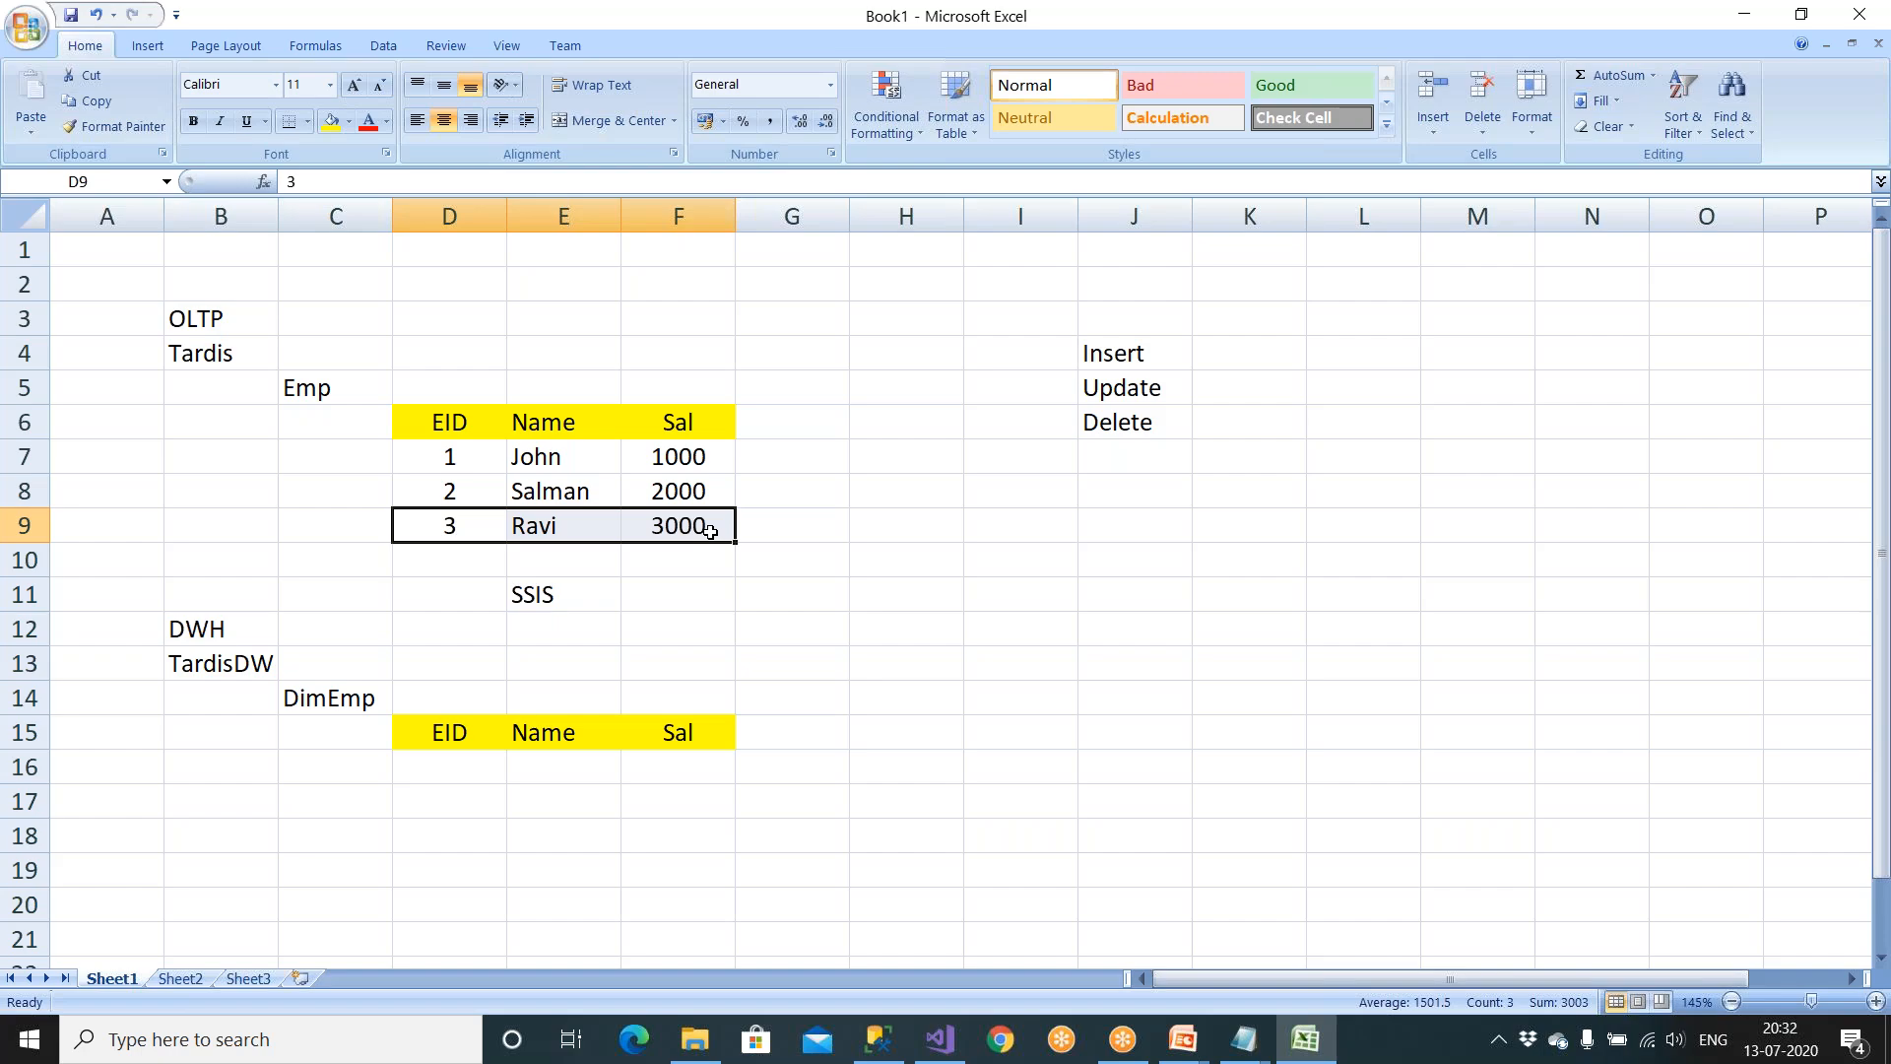
left_click(563, 589)
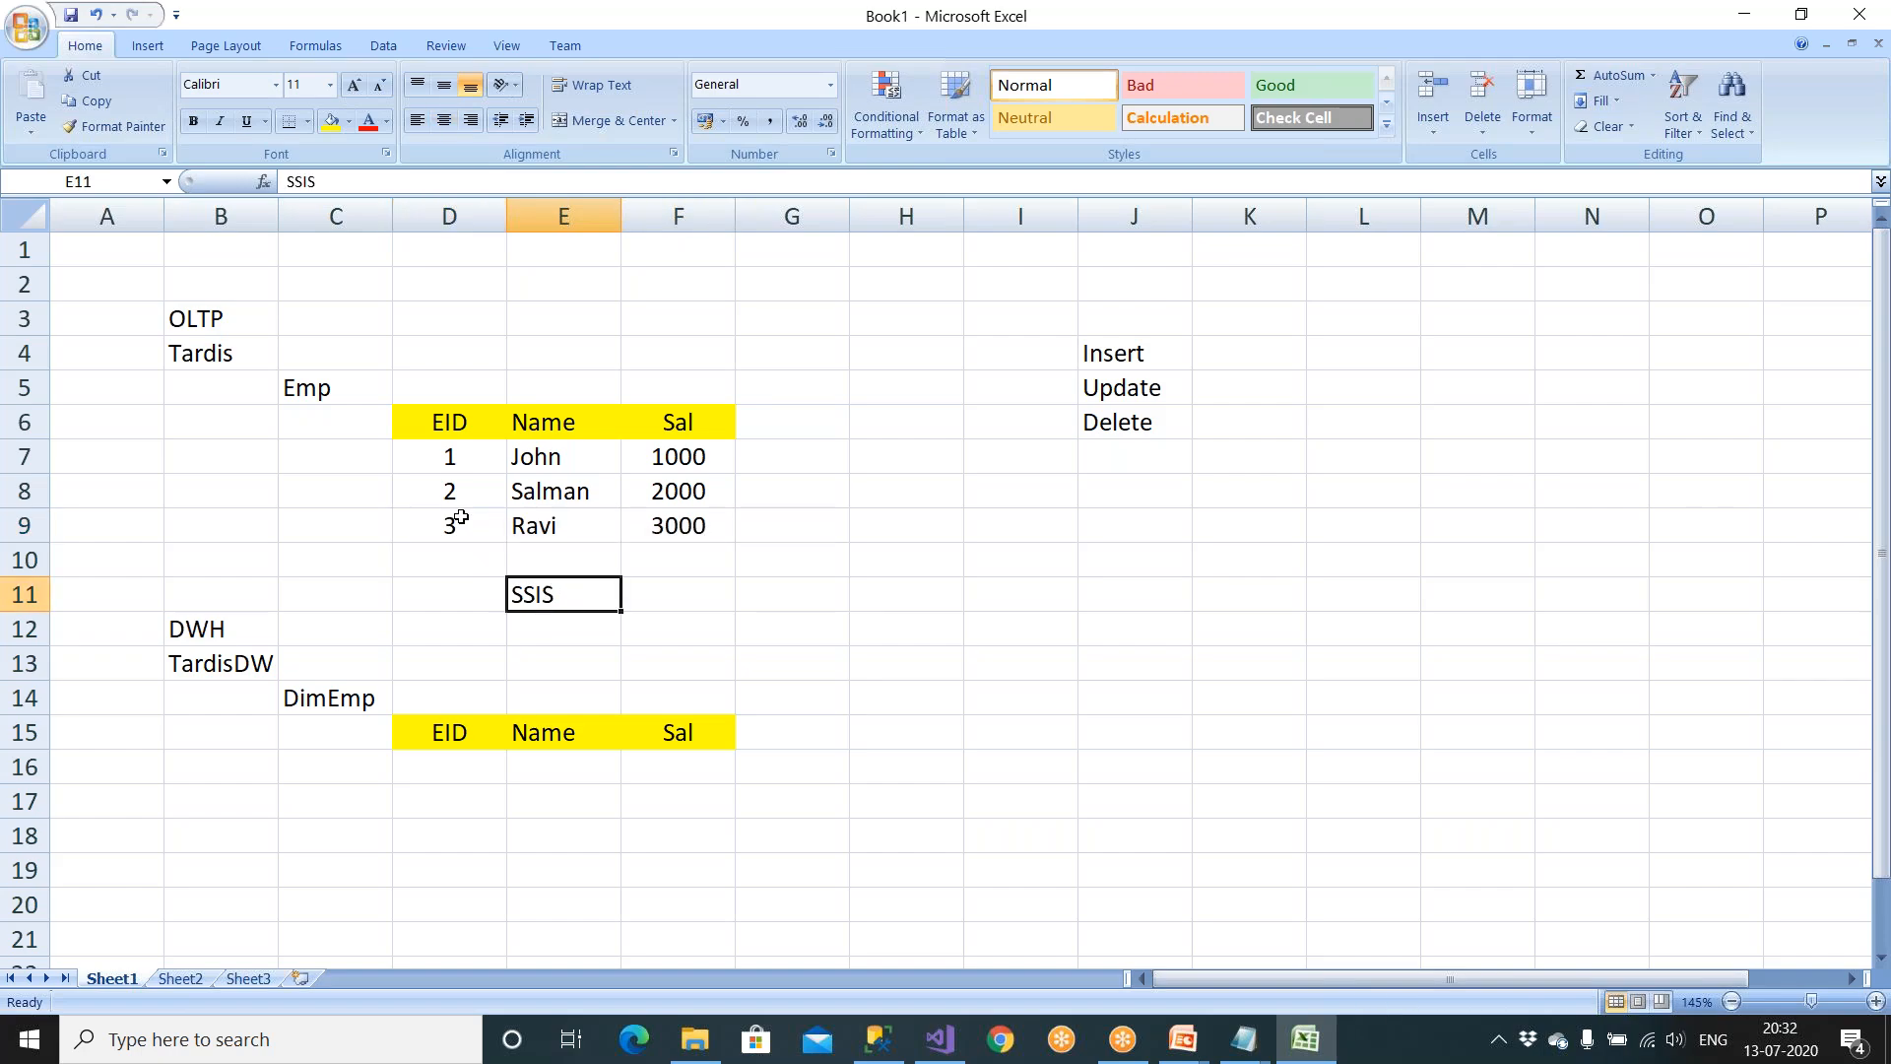
left_click_drag(461, 517, 713, 525)
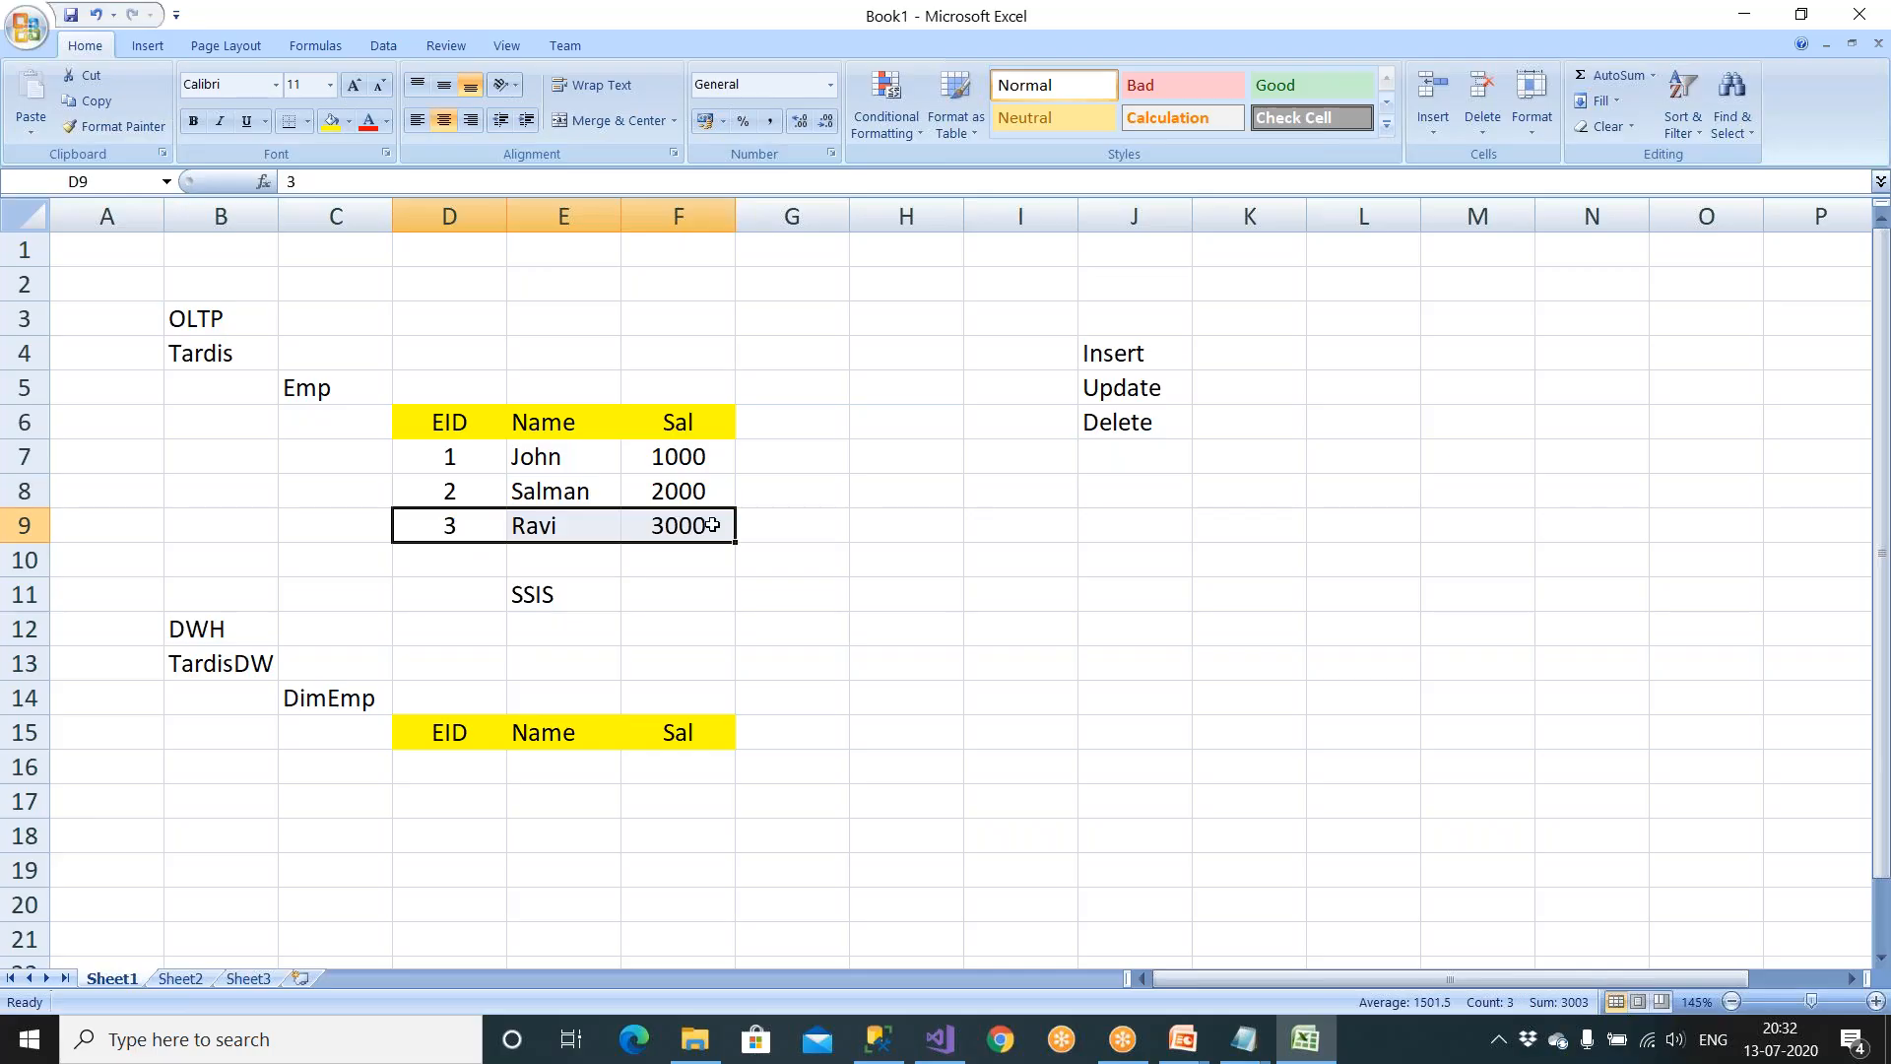
left_click(600, 591)
left_click_drag(449, 455, 665, 532)
left_click(461, 796)
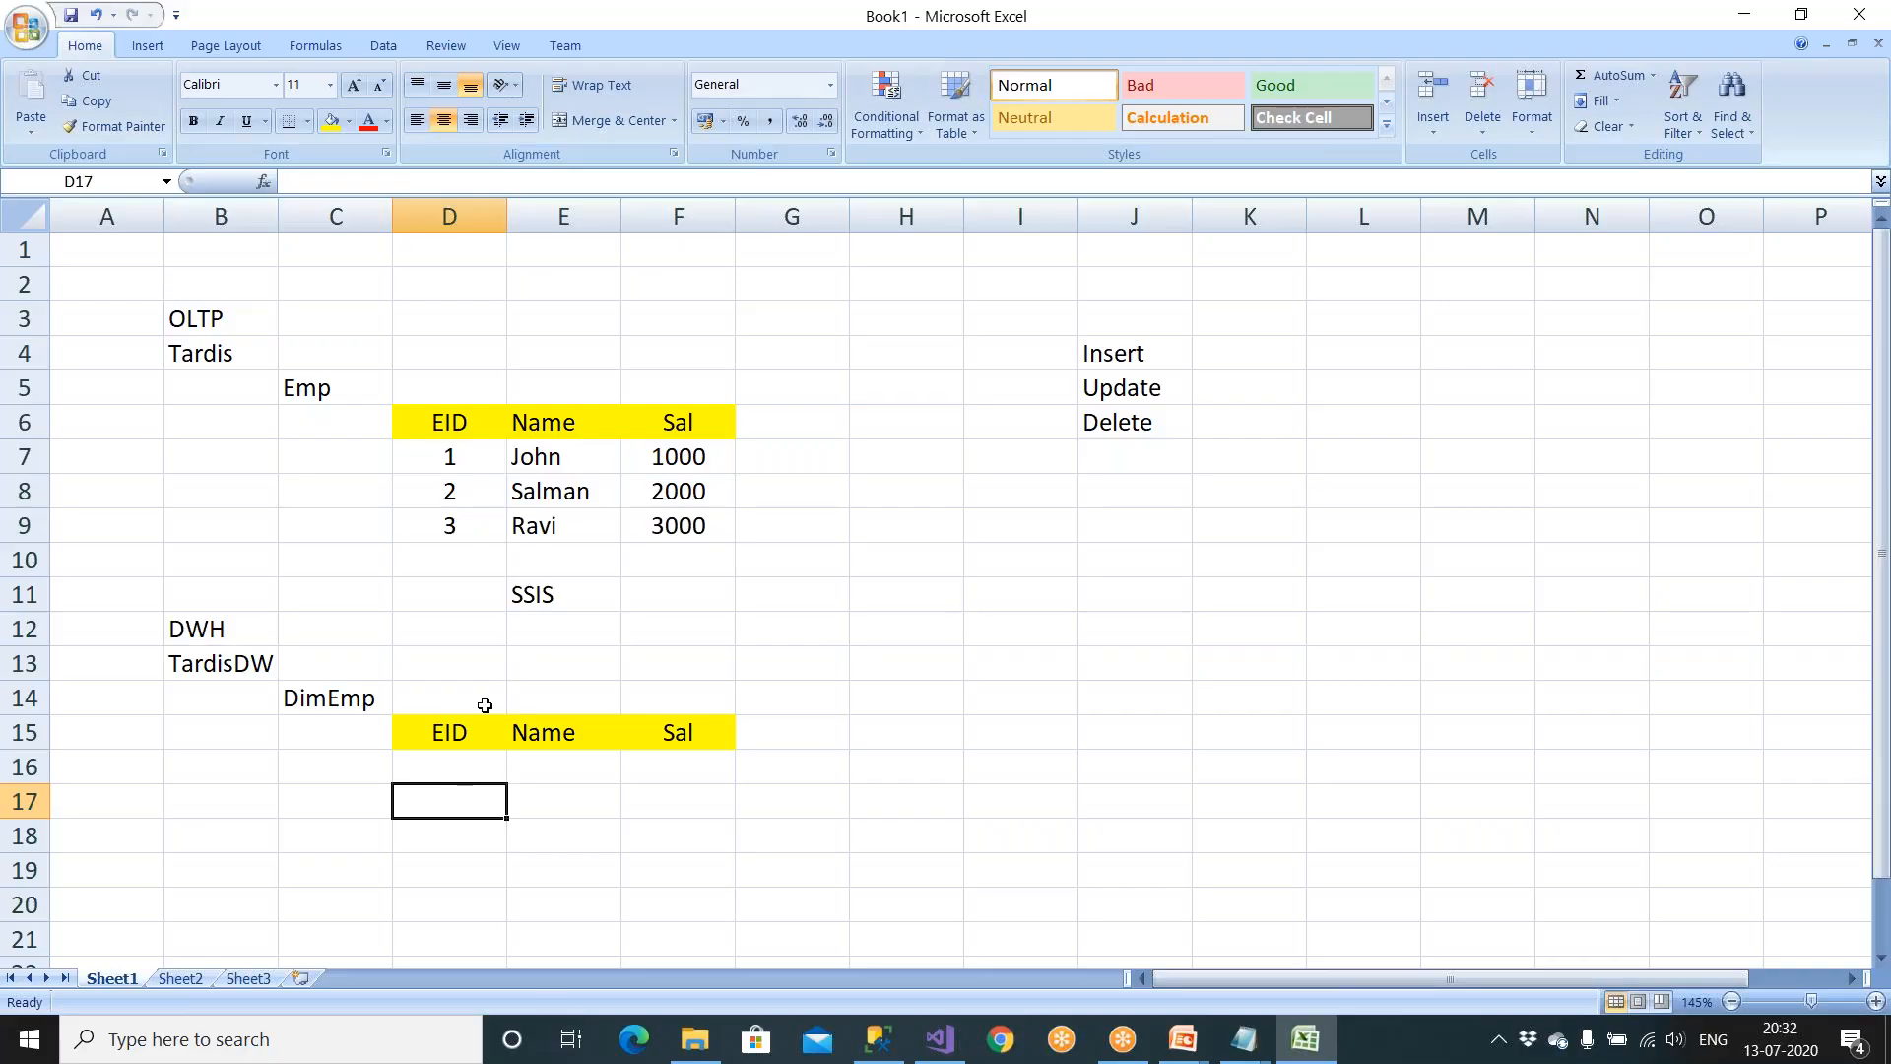
left_click(548, 600)
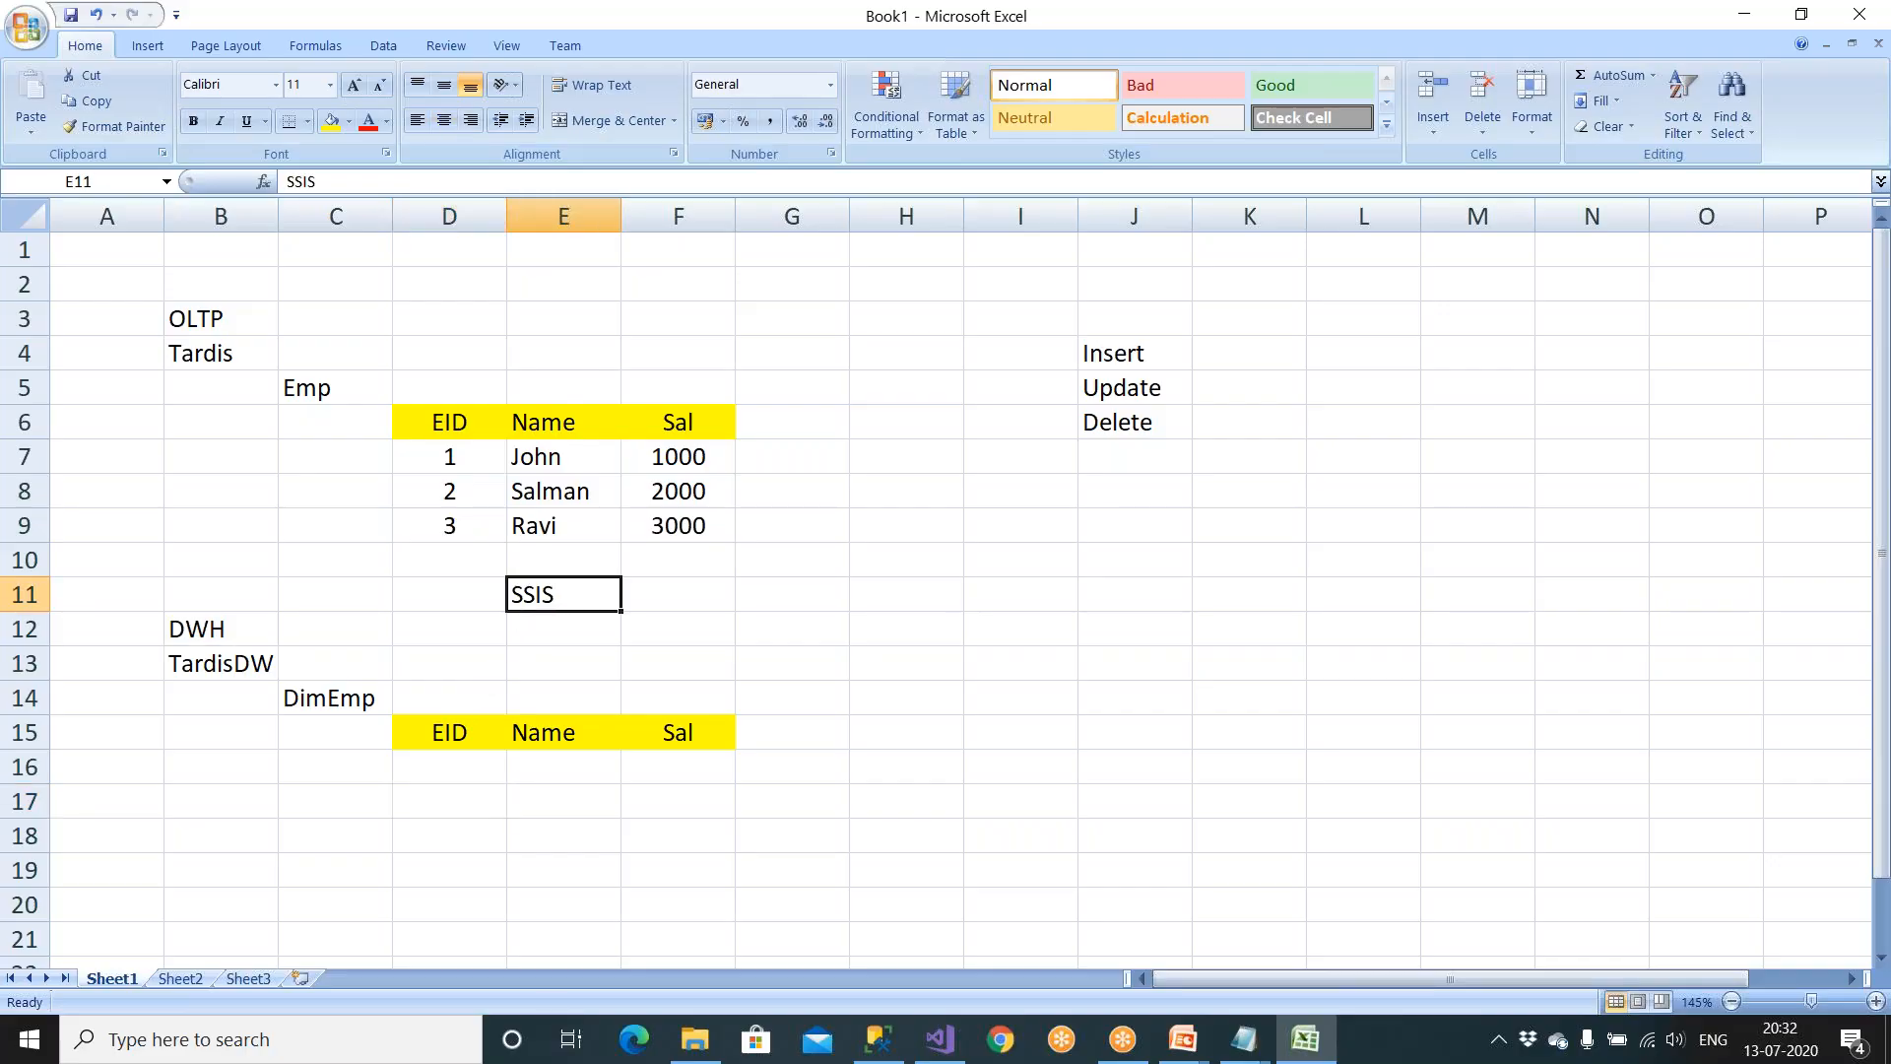
Step: Copy the first two employee rows D7:F8 from Emp into the DimEmp table at D16
left_click(480, 529)
left_click_drag(467, 458, 677, 490)
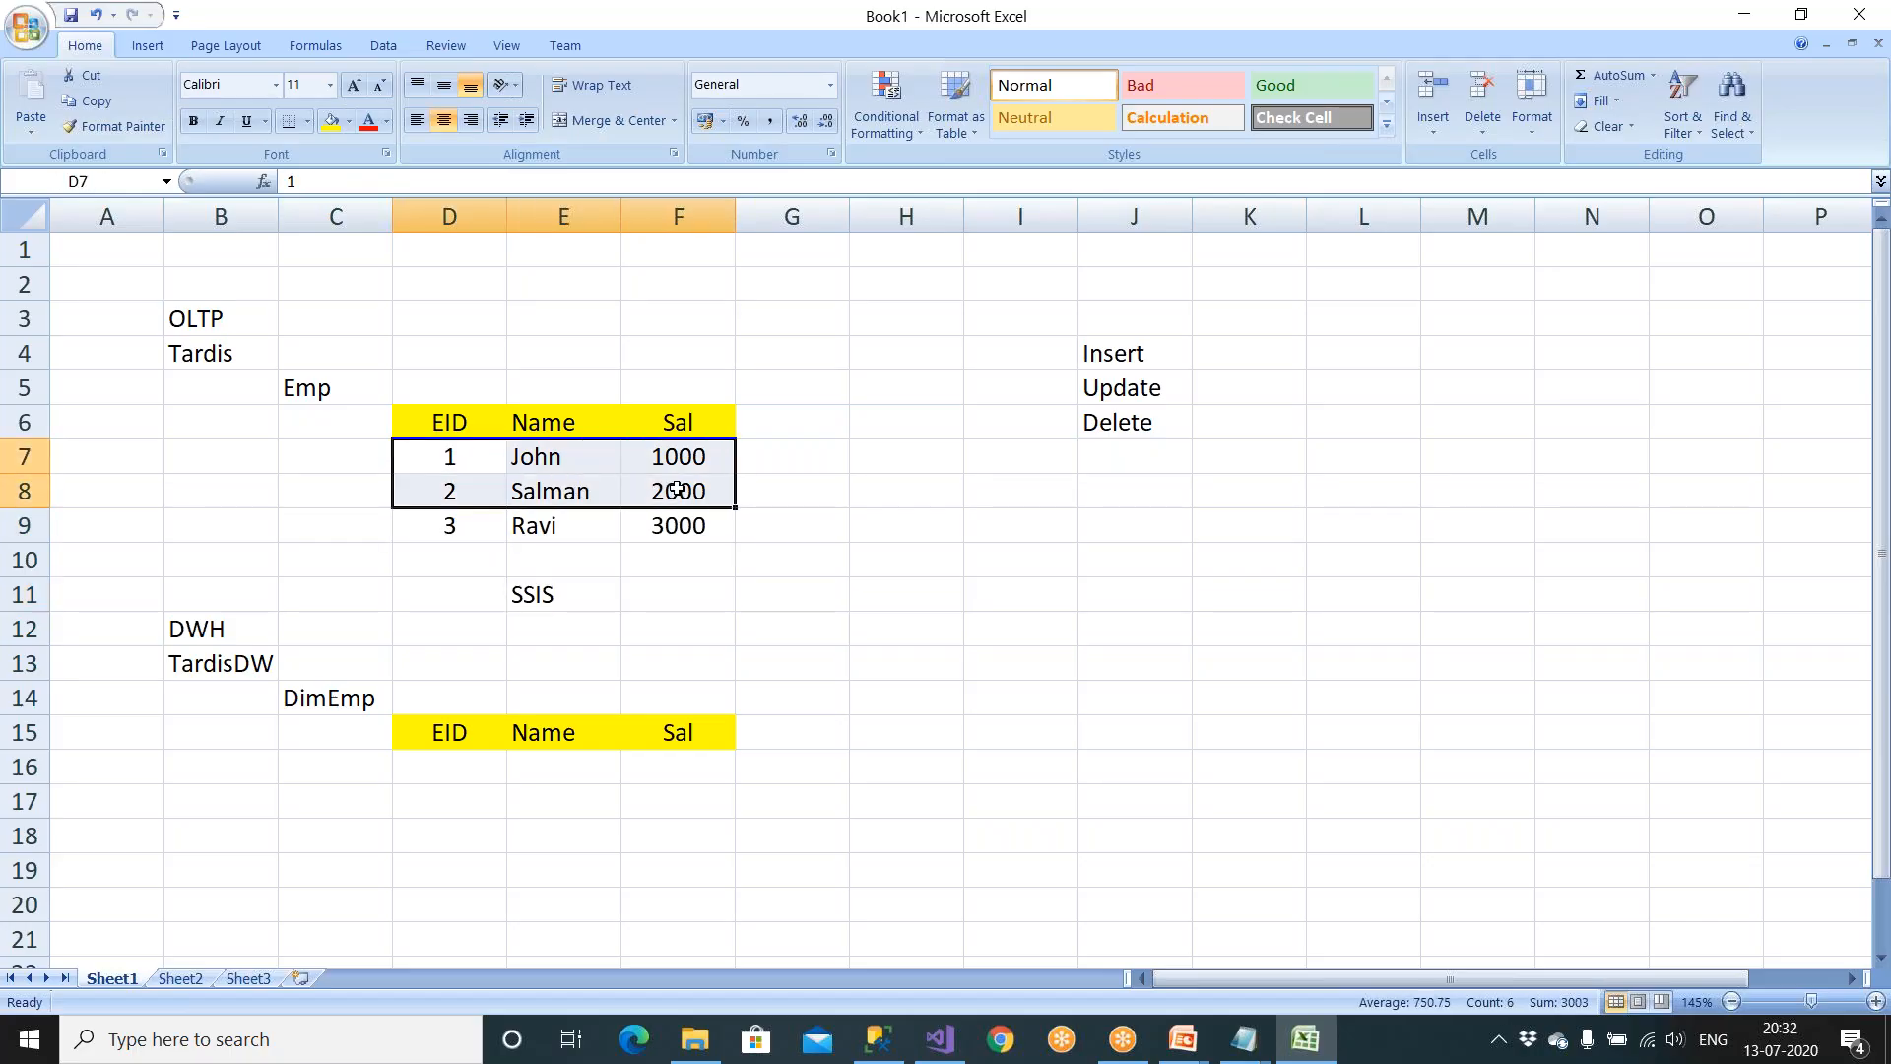
key("ctrl+c")
left_click(467, 770)
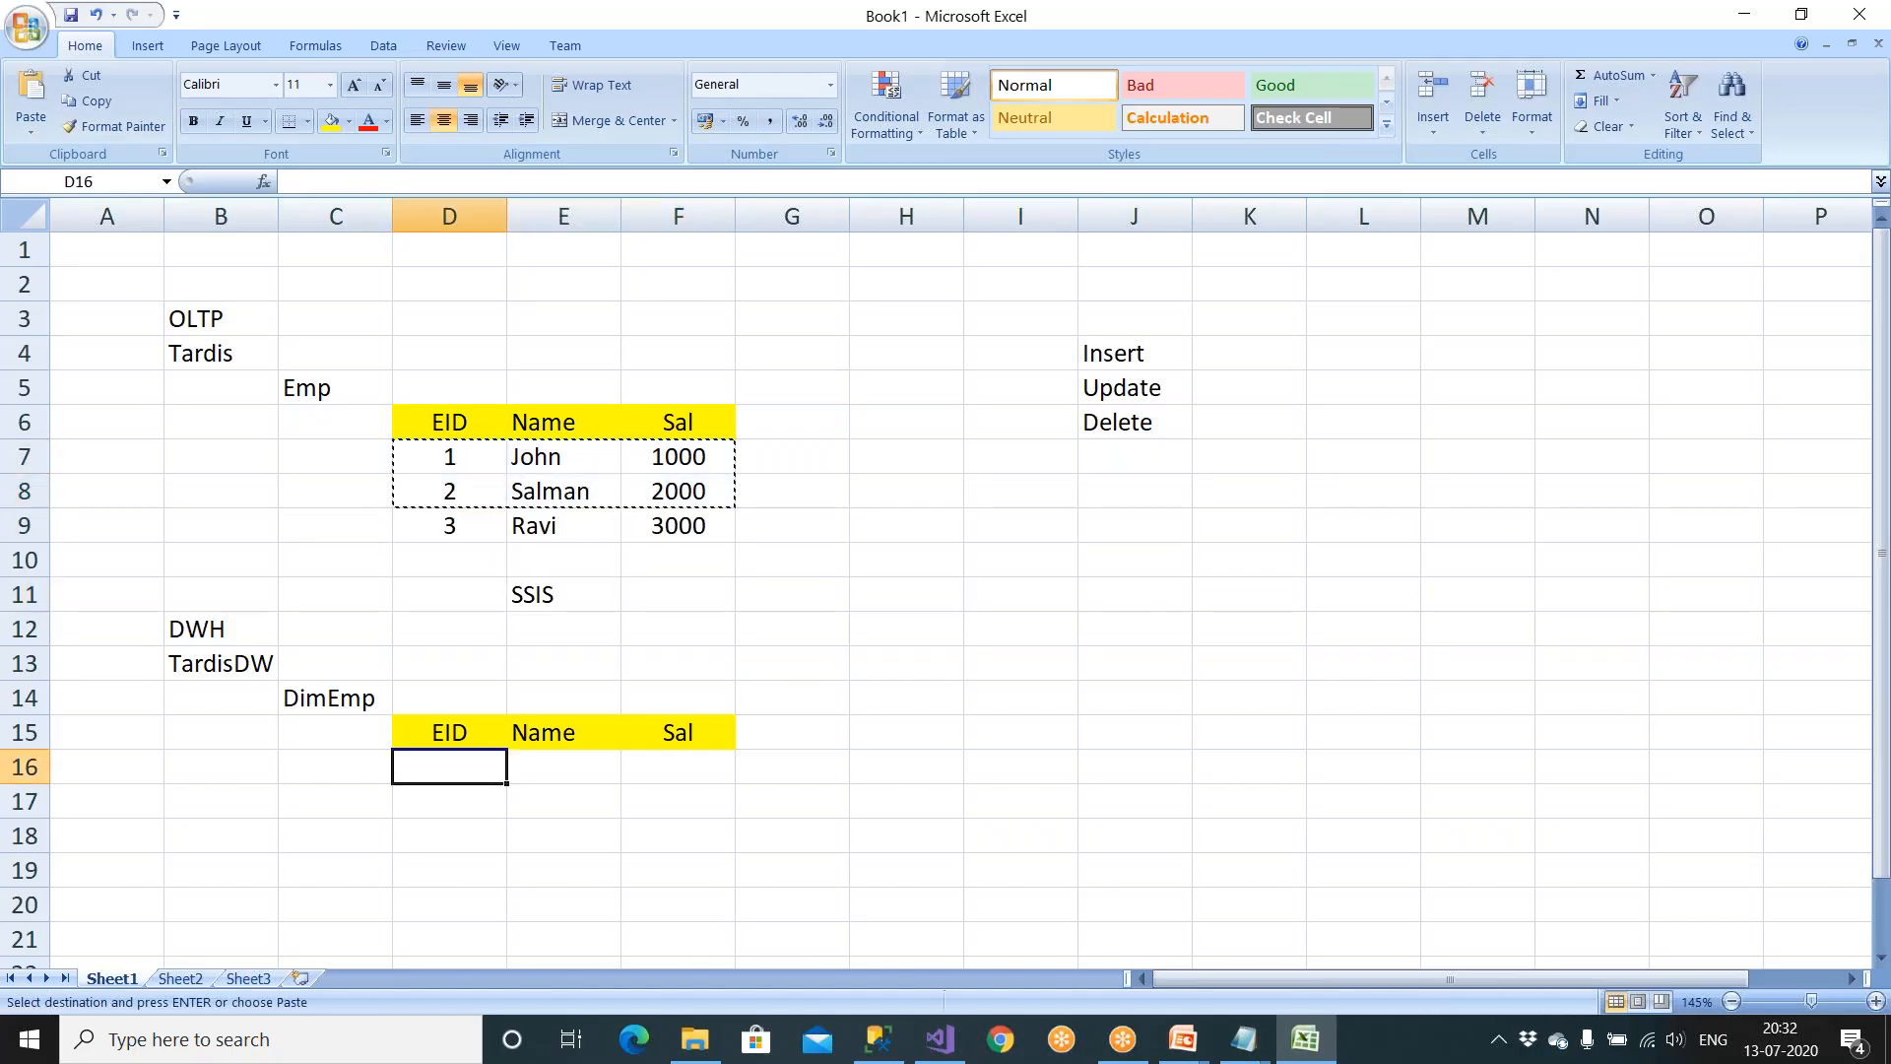
key("ctrl+v")
left_click(500, 650)
Step: Label the EID 3 row of Emp as "Delta" in G9 and "Row" in G10
left_click_drag(473, 527, 680, 523)
key("ctrl+c")
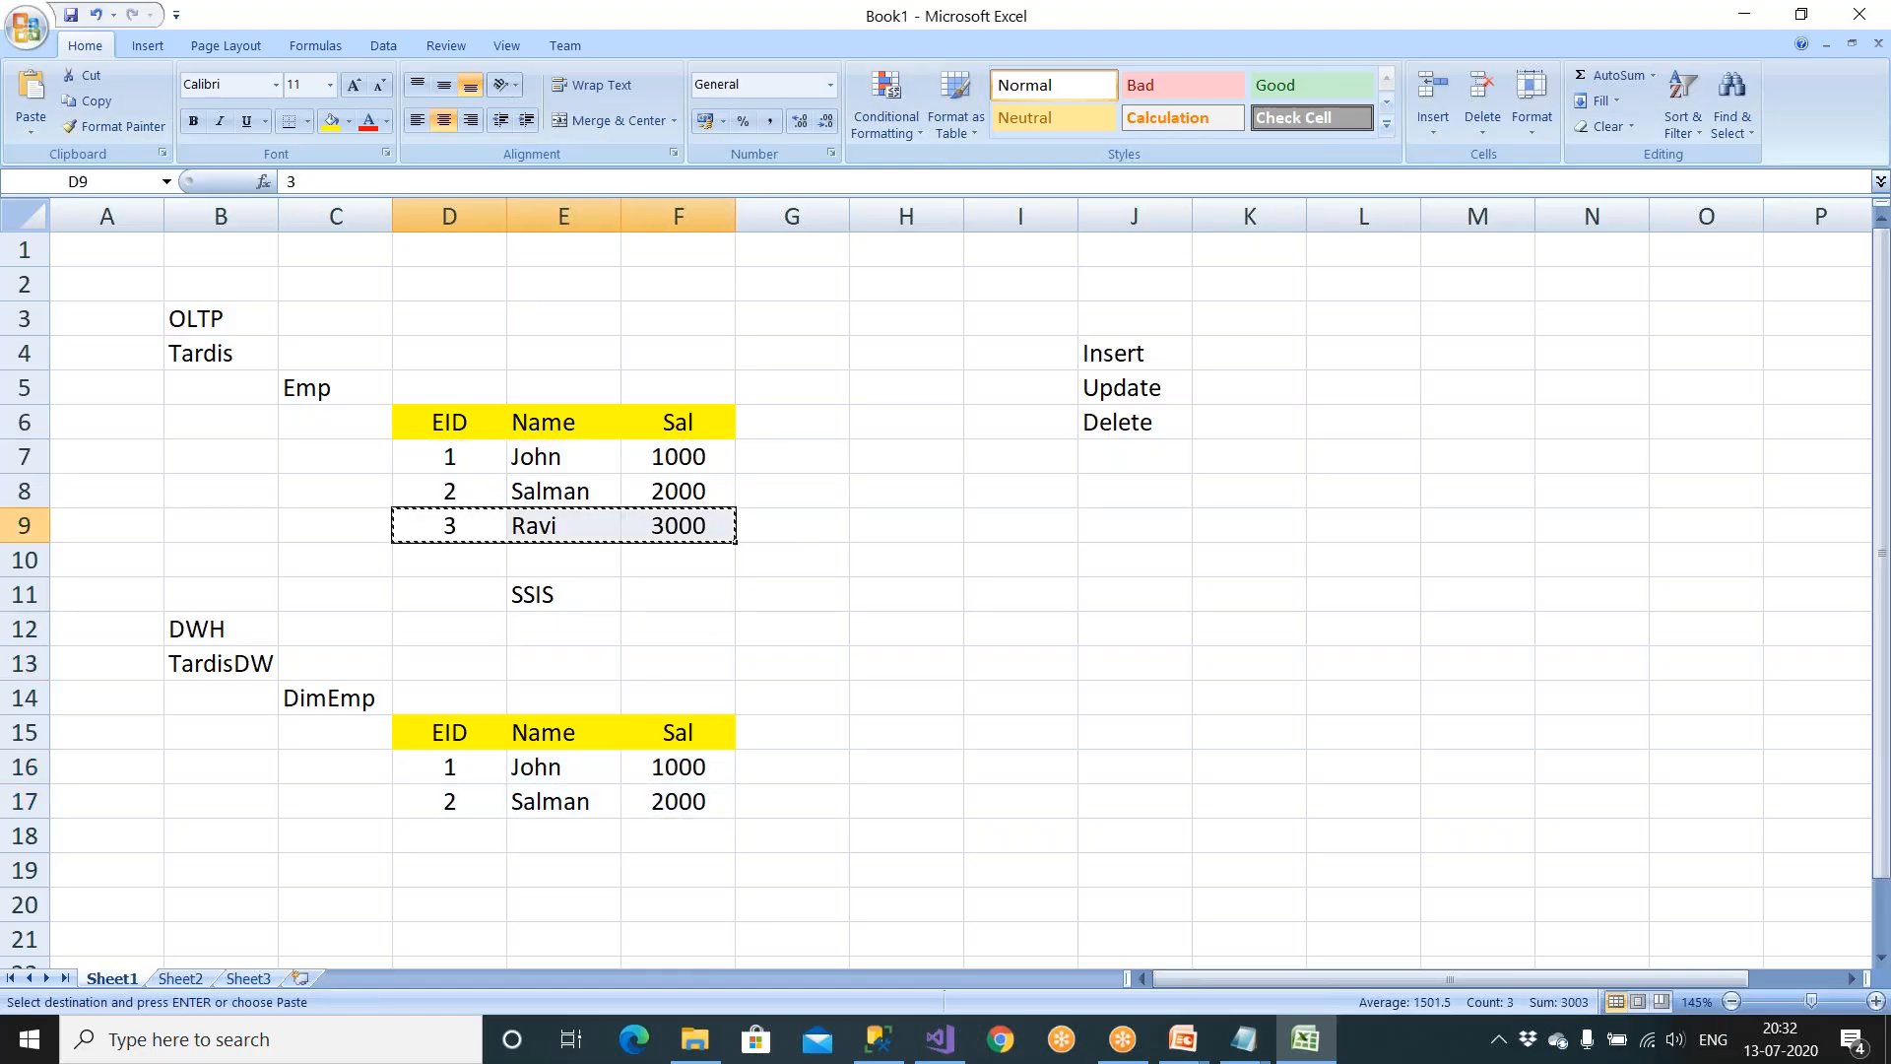
left_click(785, 532)
key("Escape")
type("Deel")
key("BackSpace")
key("BackSpace")
type("lta")
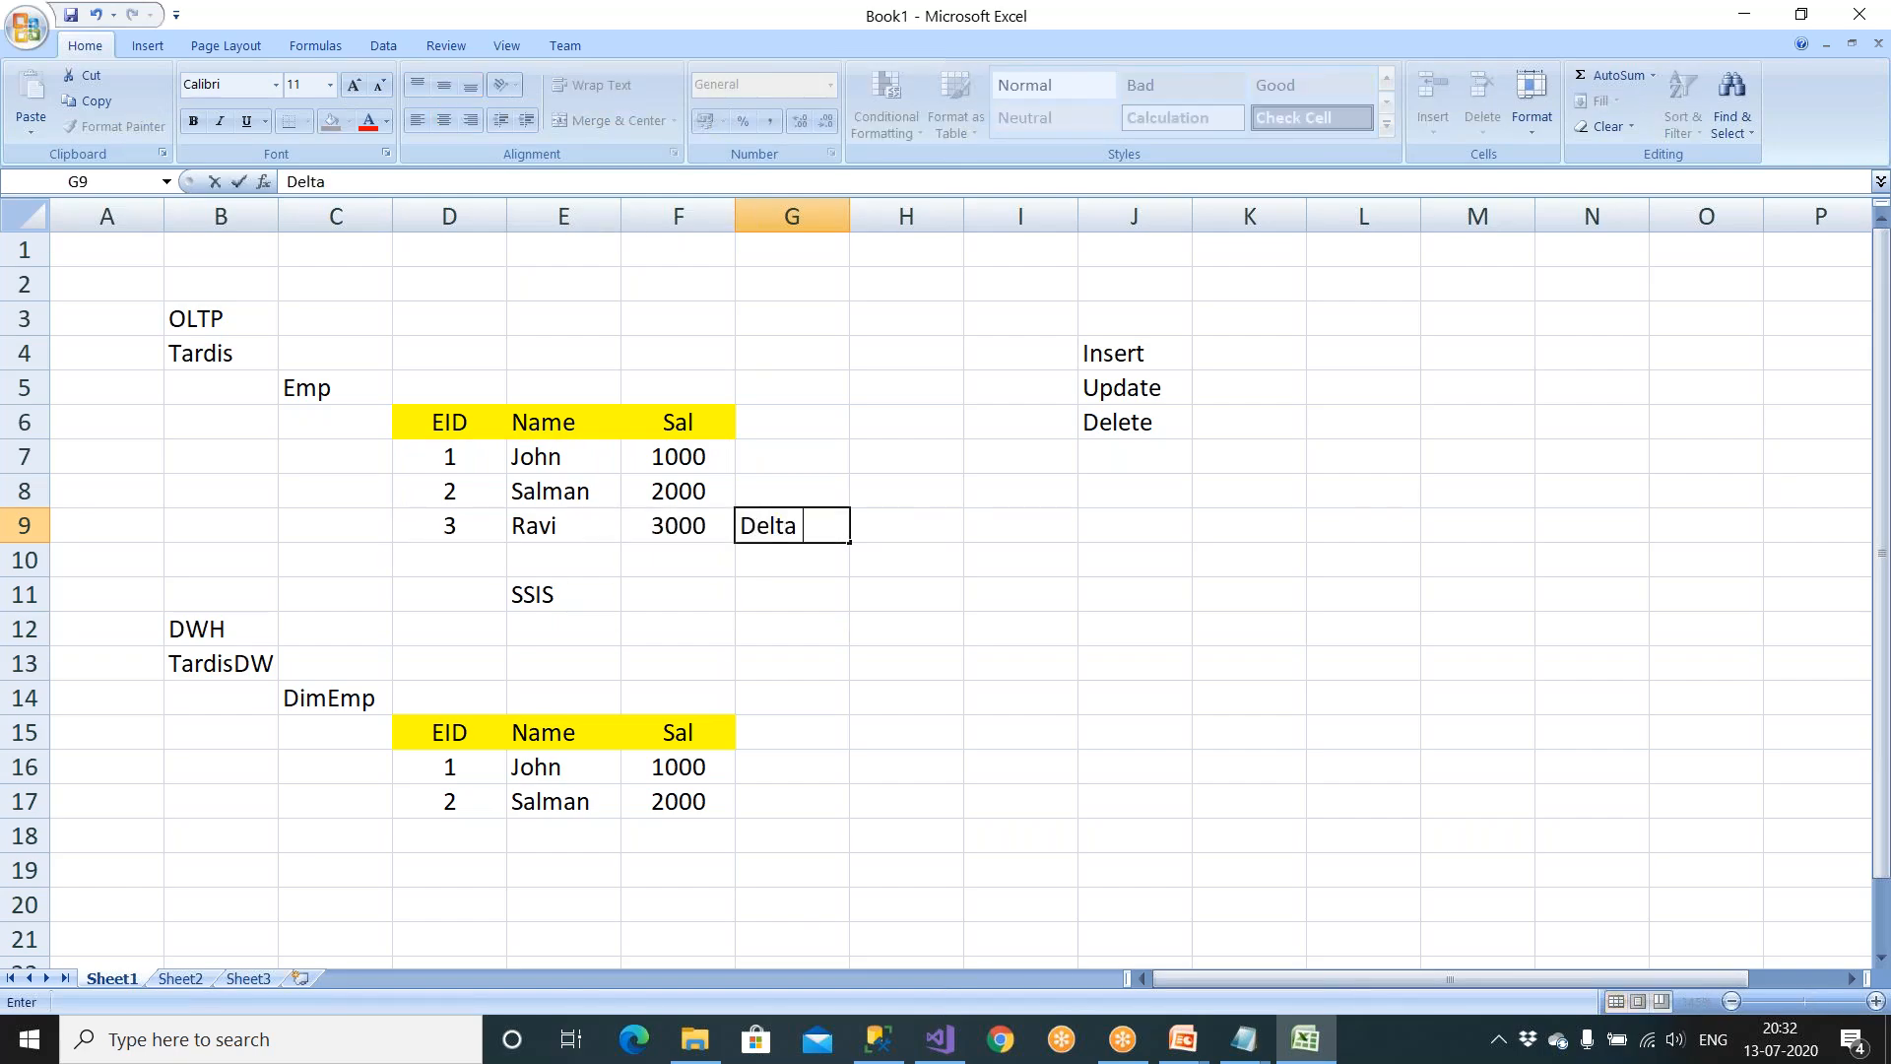
key("Return")
type("Row")
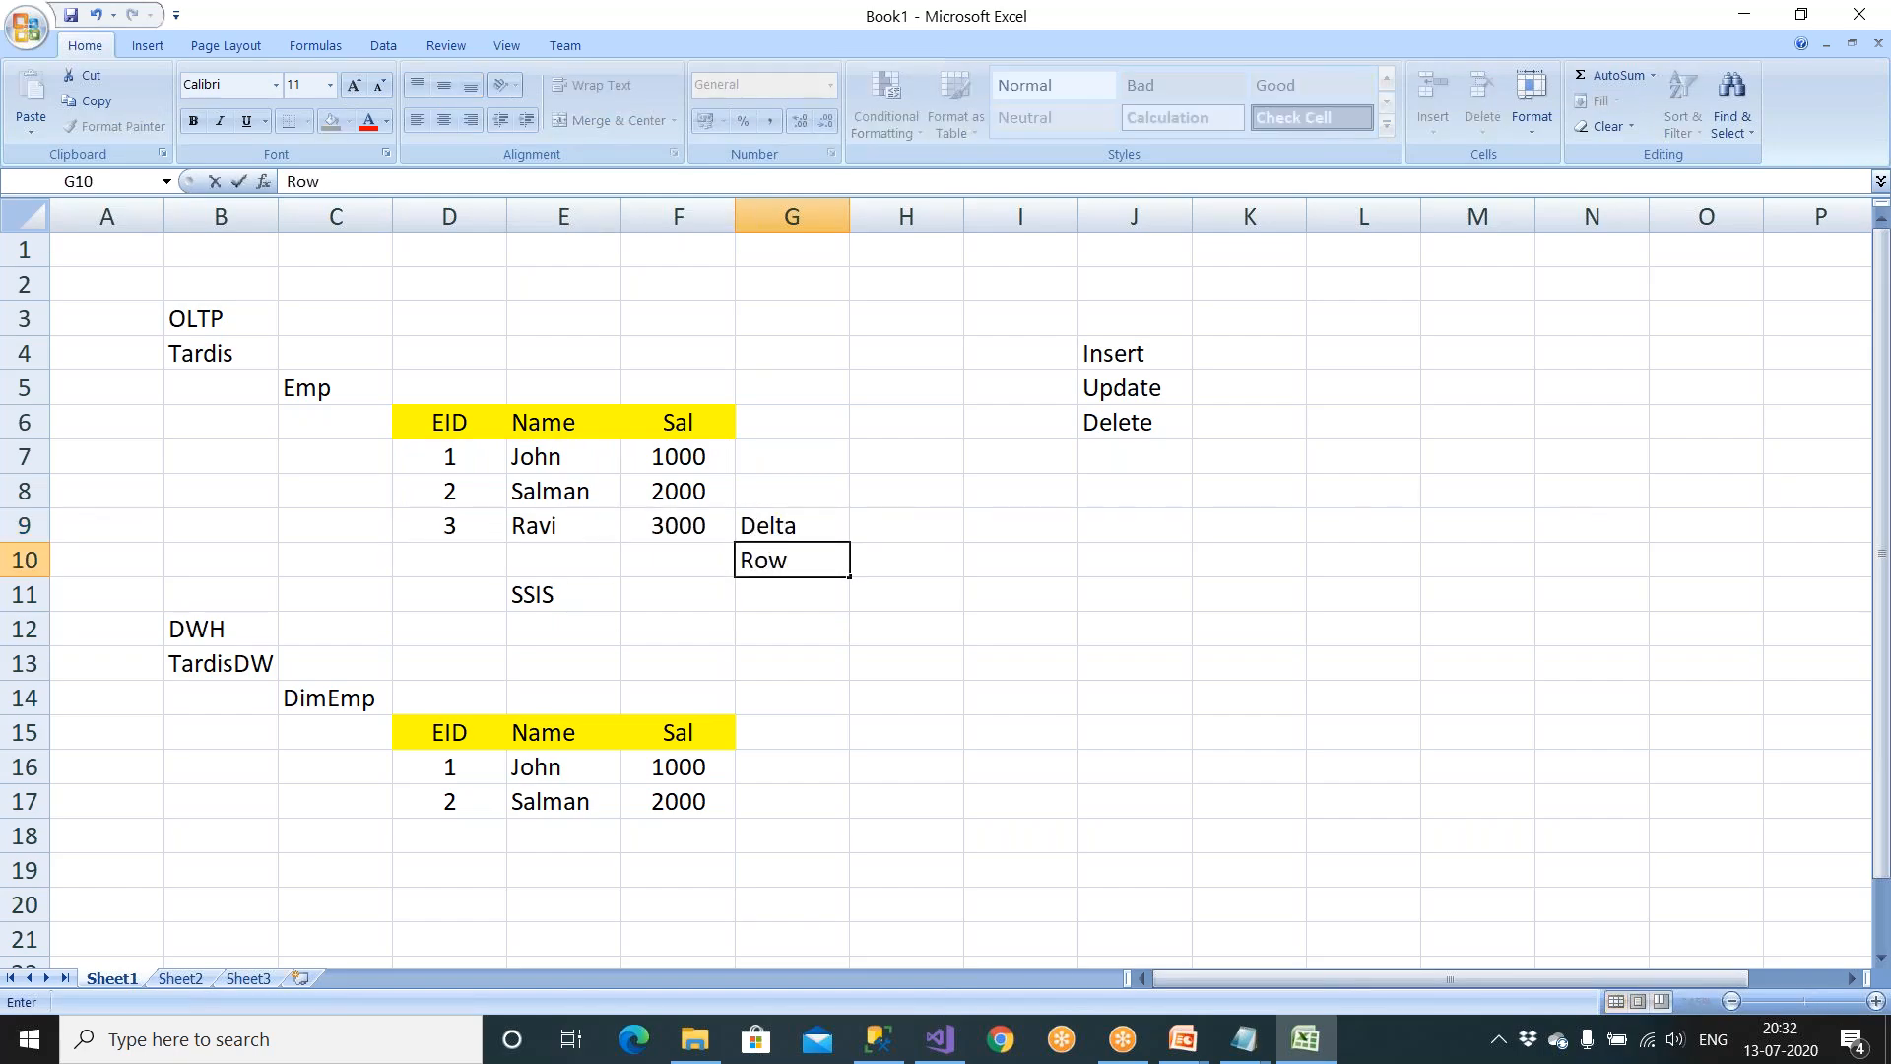
left_click(557, 598)
Step: Copy only the delta row D9:F9 from Emp into the DimEmp table at D18
left_click_drag(443, 529, 657, 526)
key("ctrl+c")
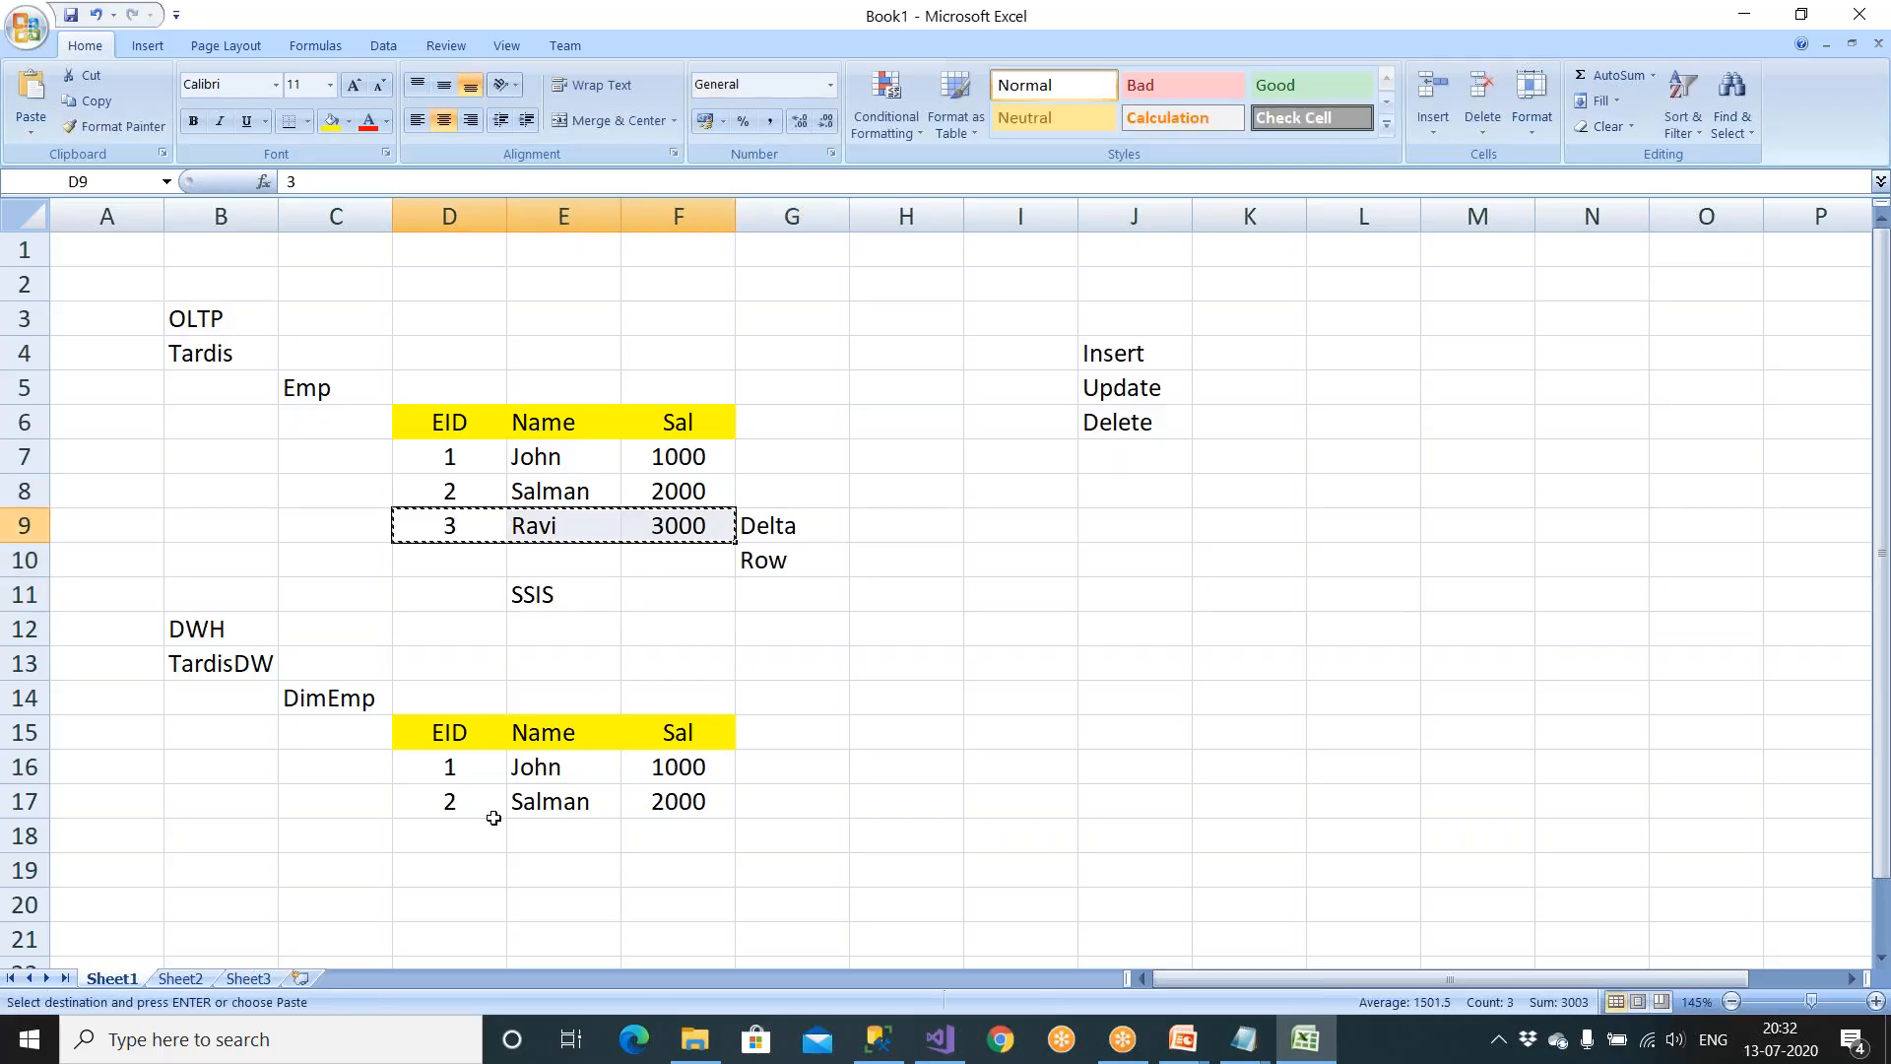
left_click(452, 844)
key("ctrl+v")
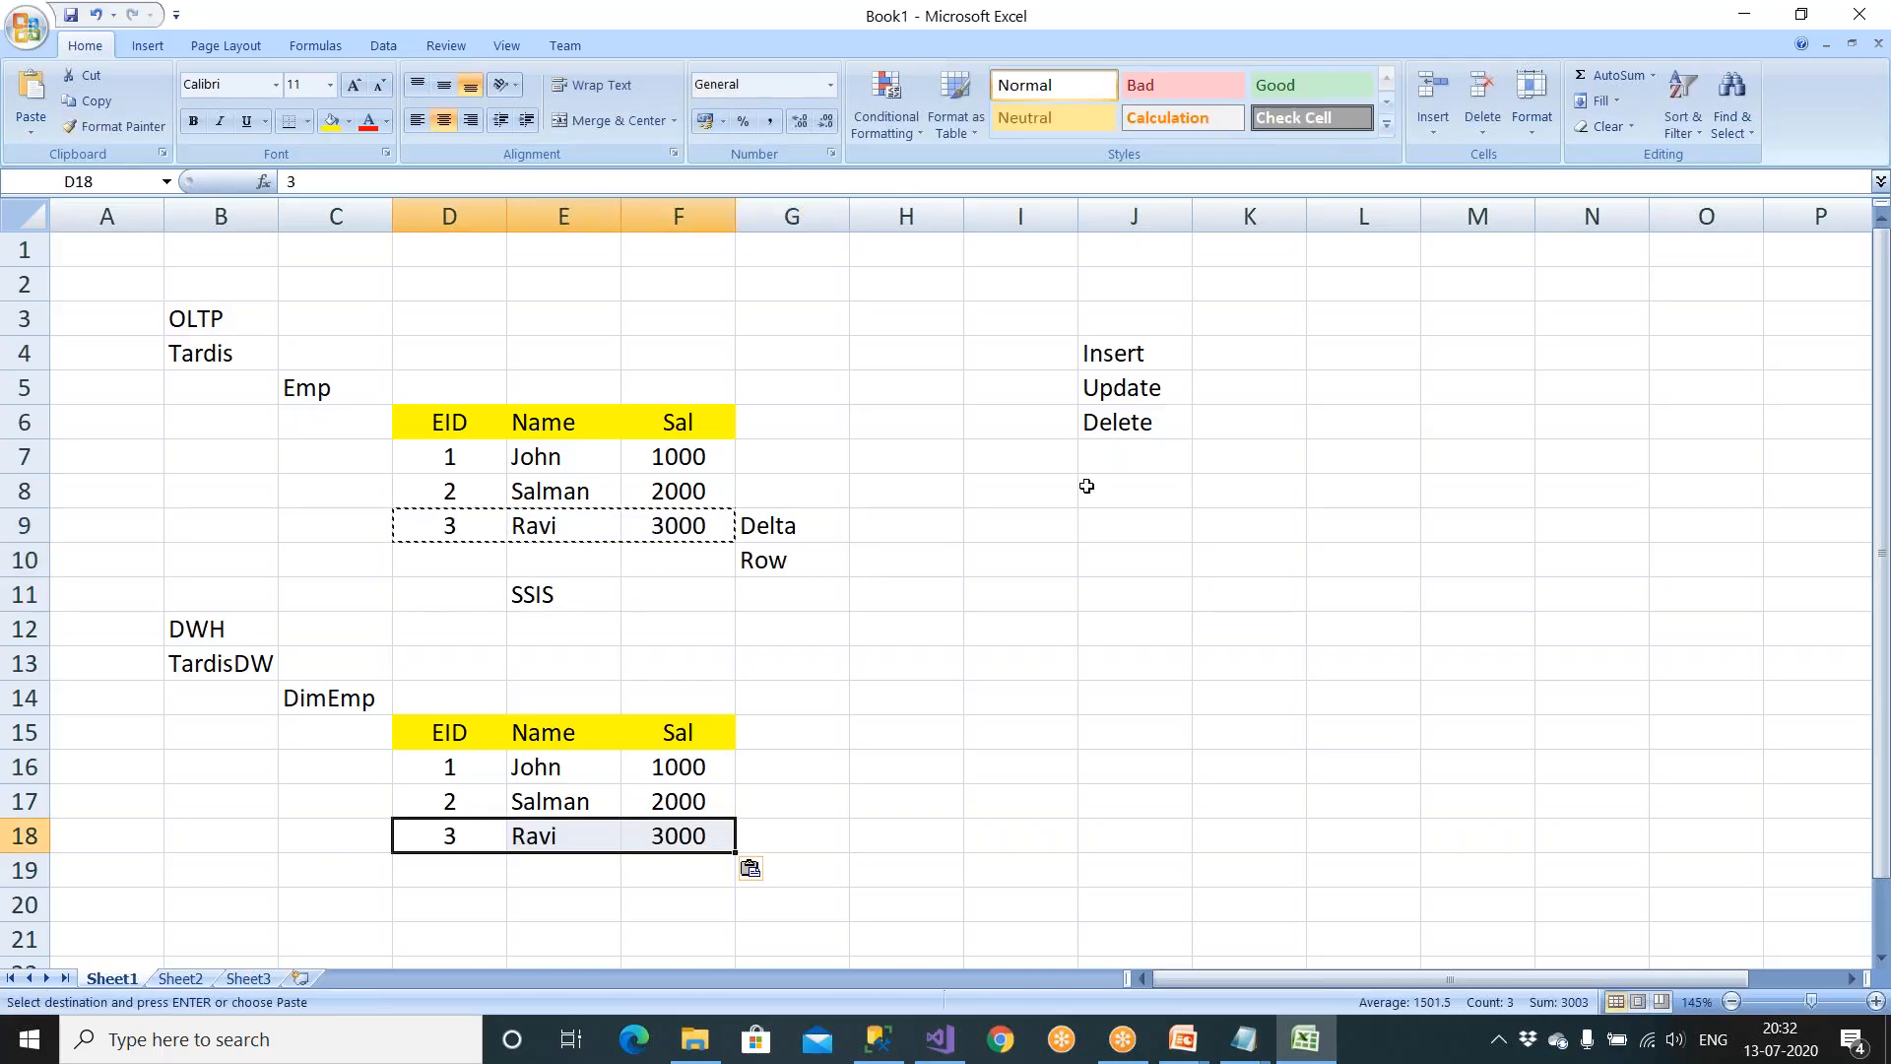
Step: Fill the Insert cell J4 with yellow and compare the EID 3 row in Emp and DimEmp
left_click(1127, 355)
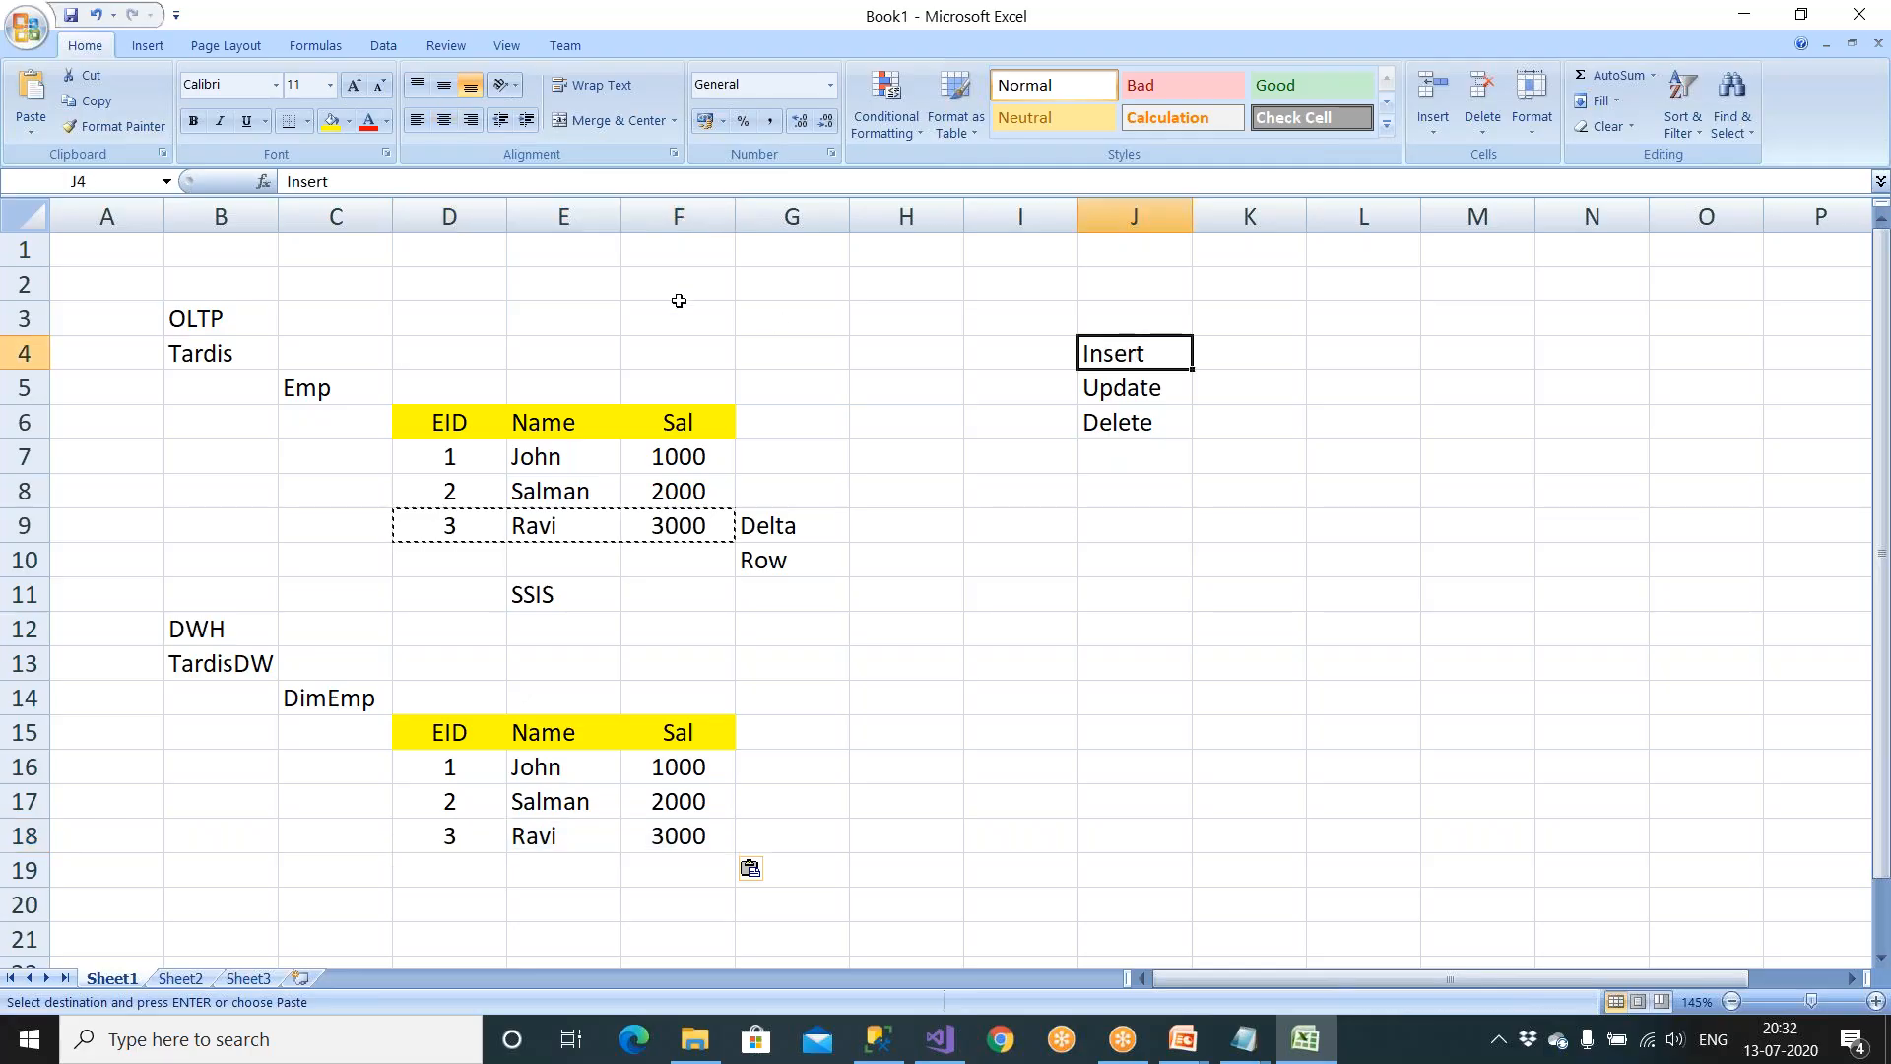
left_click(332, 120)
left_click_drag(448, 526, 678, 527)
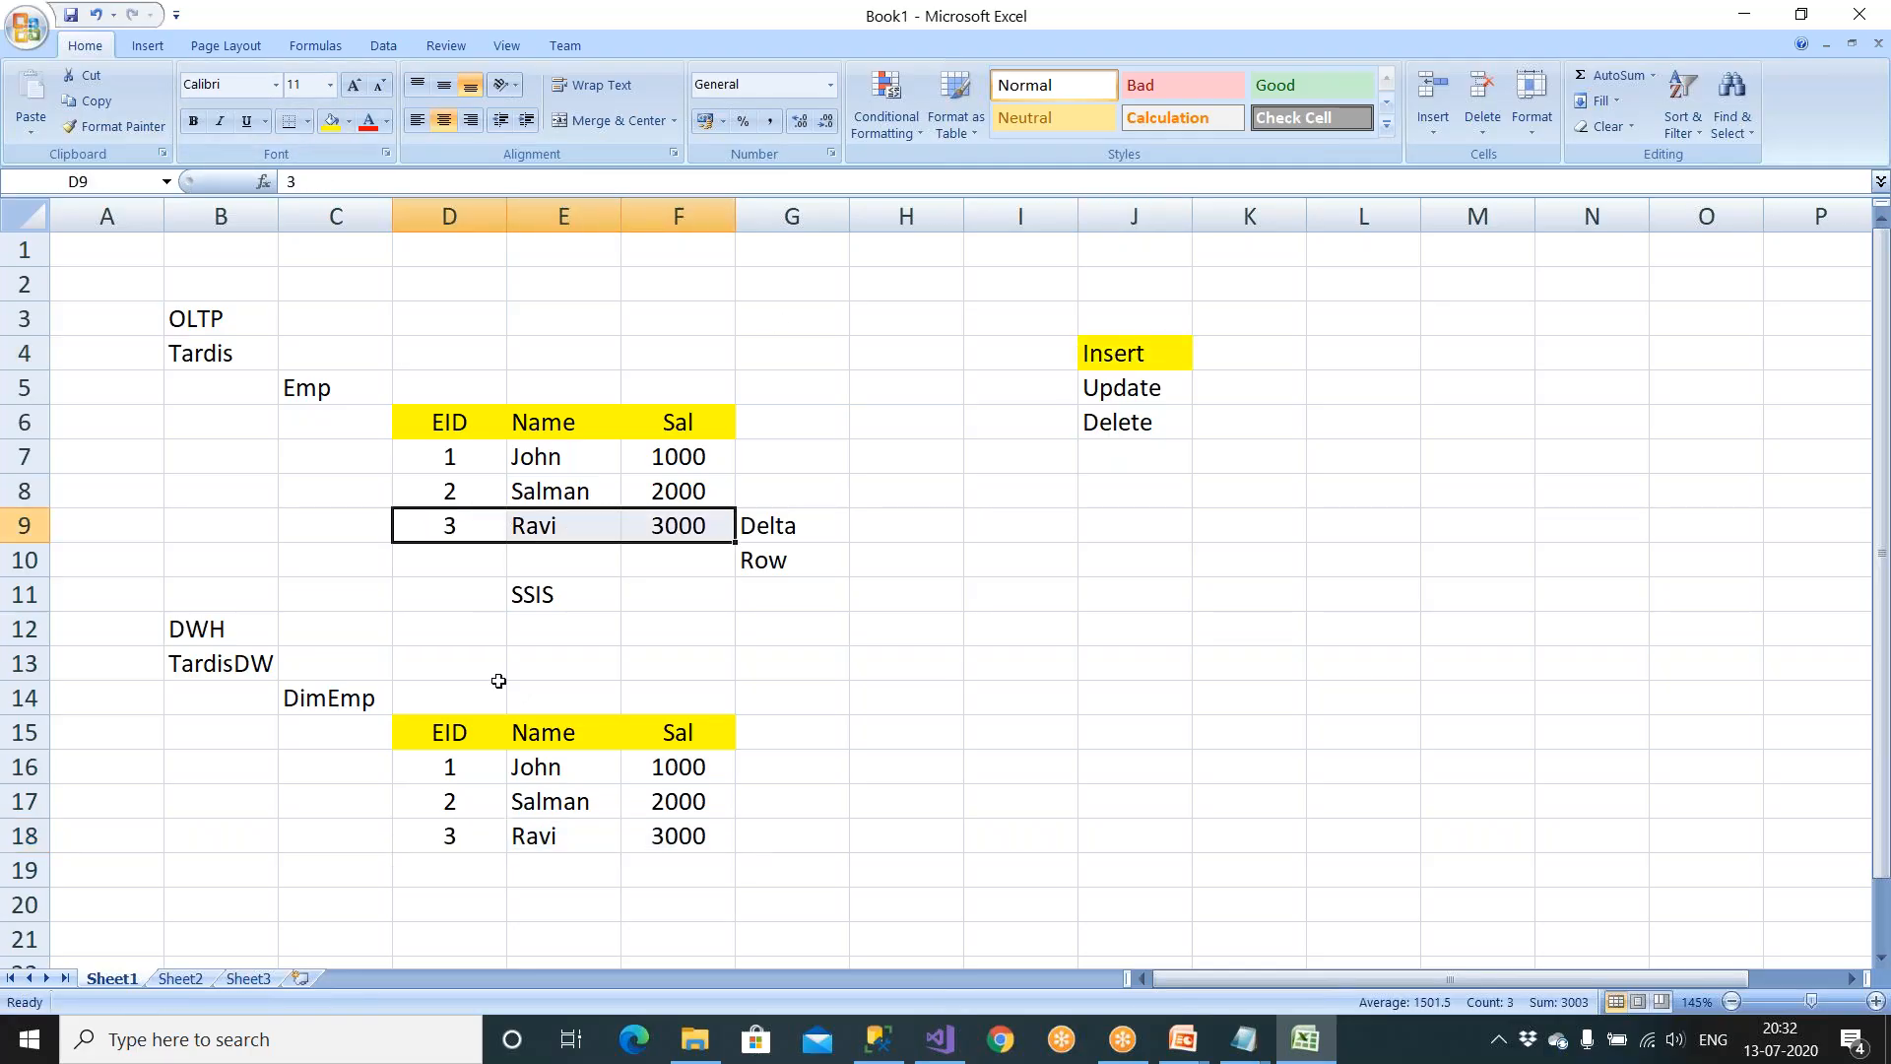
left_click(463, 776)
left_click(464, 834)
left_click_drag(464, 834, 726, 833)
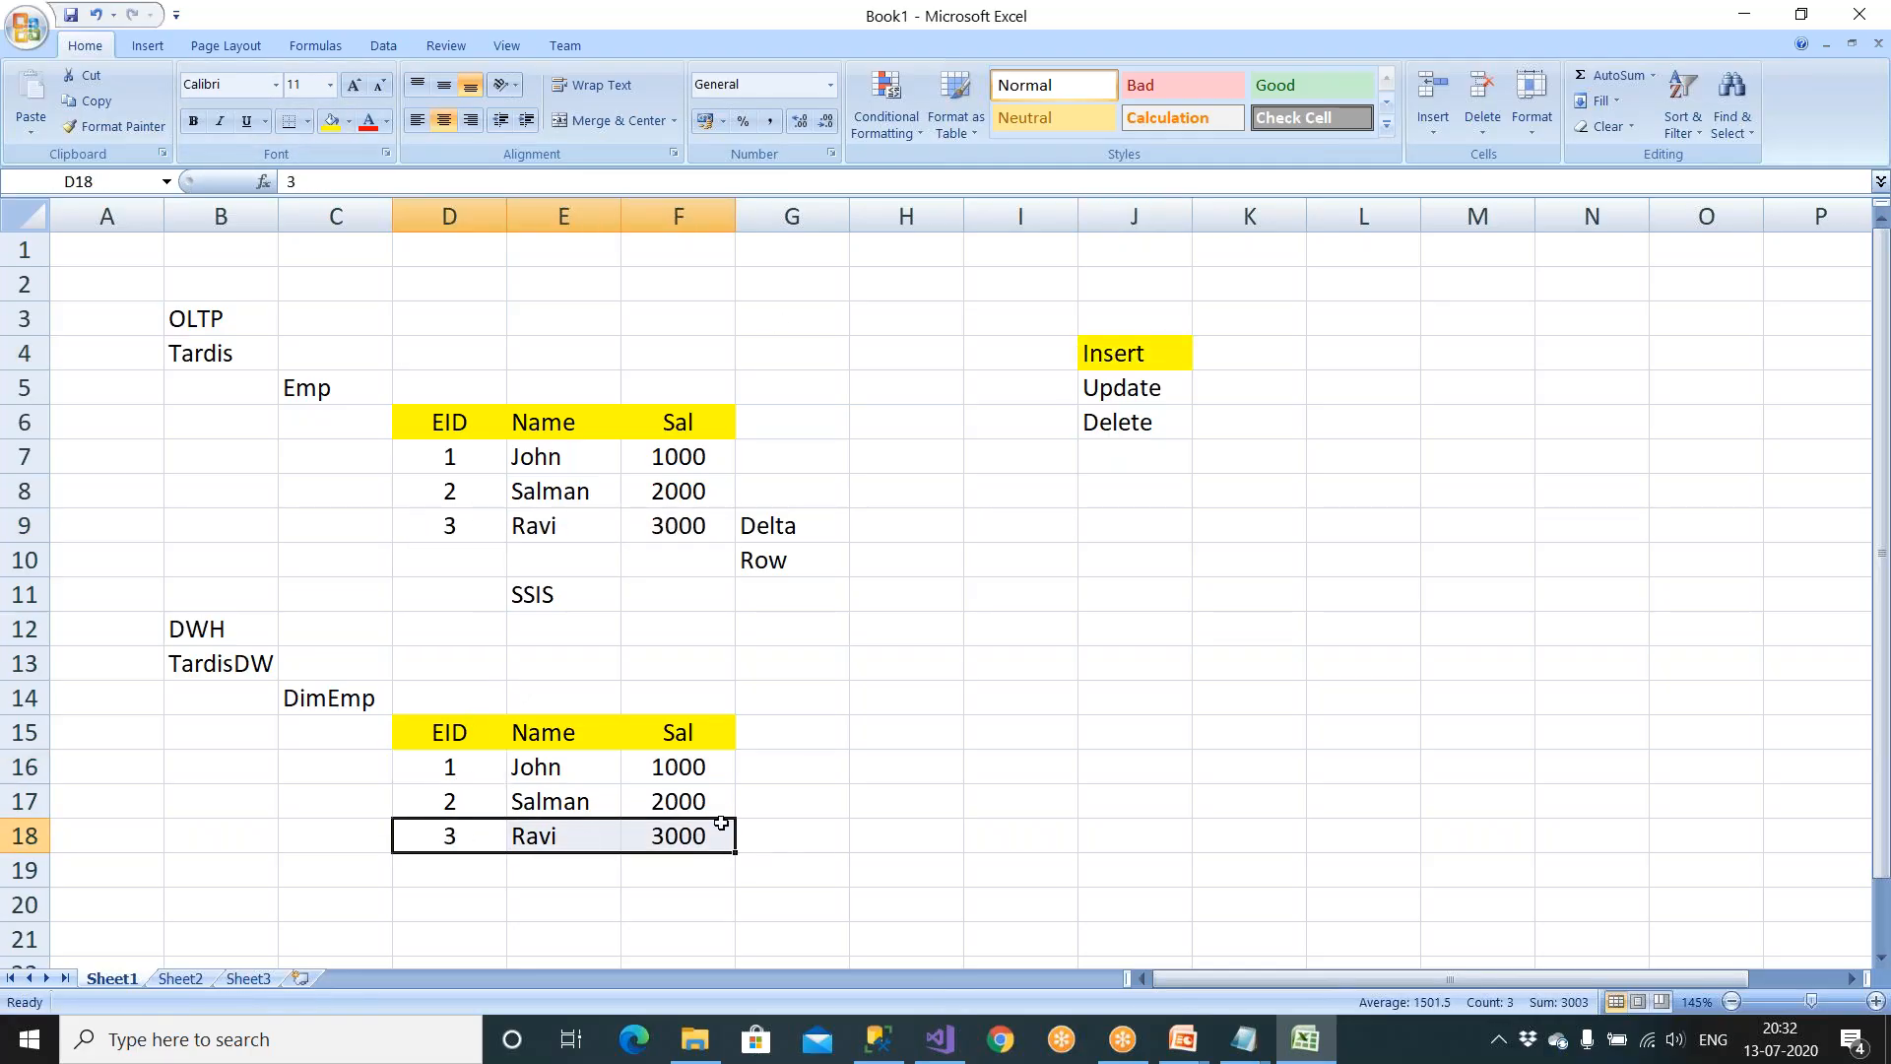
Step: Fill the Update cell J5 with yellow and set the EID 1 salary in Emp to 1300
left_click(1131, 386)
left_click(331, 121)
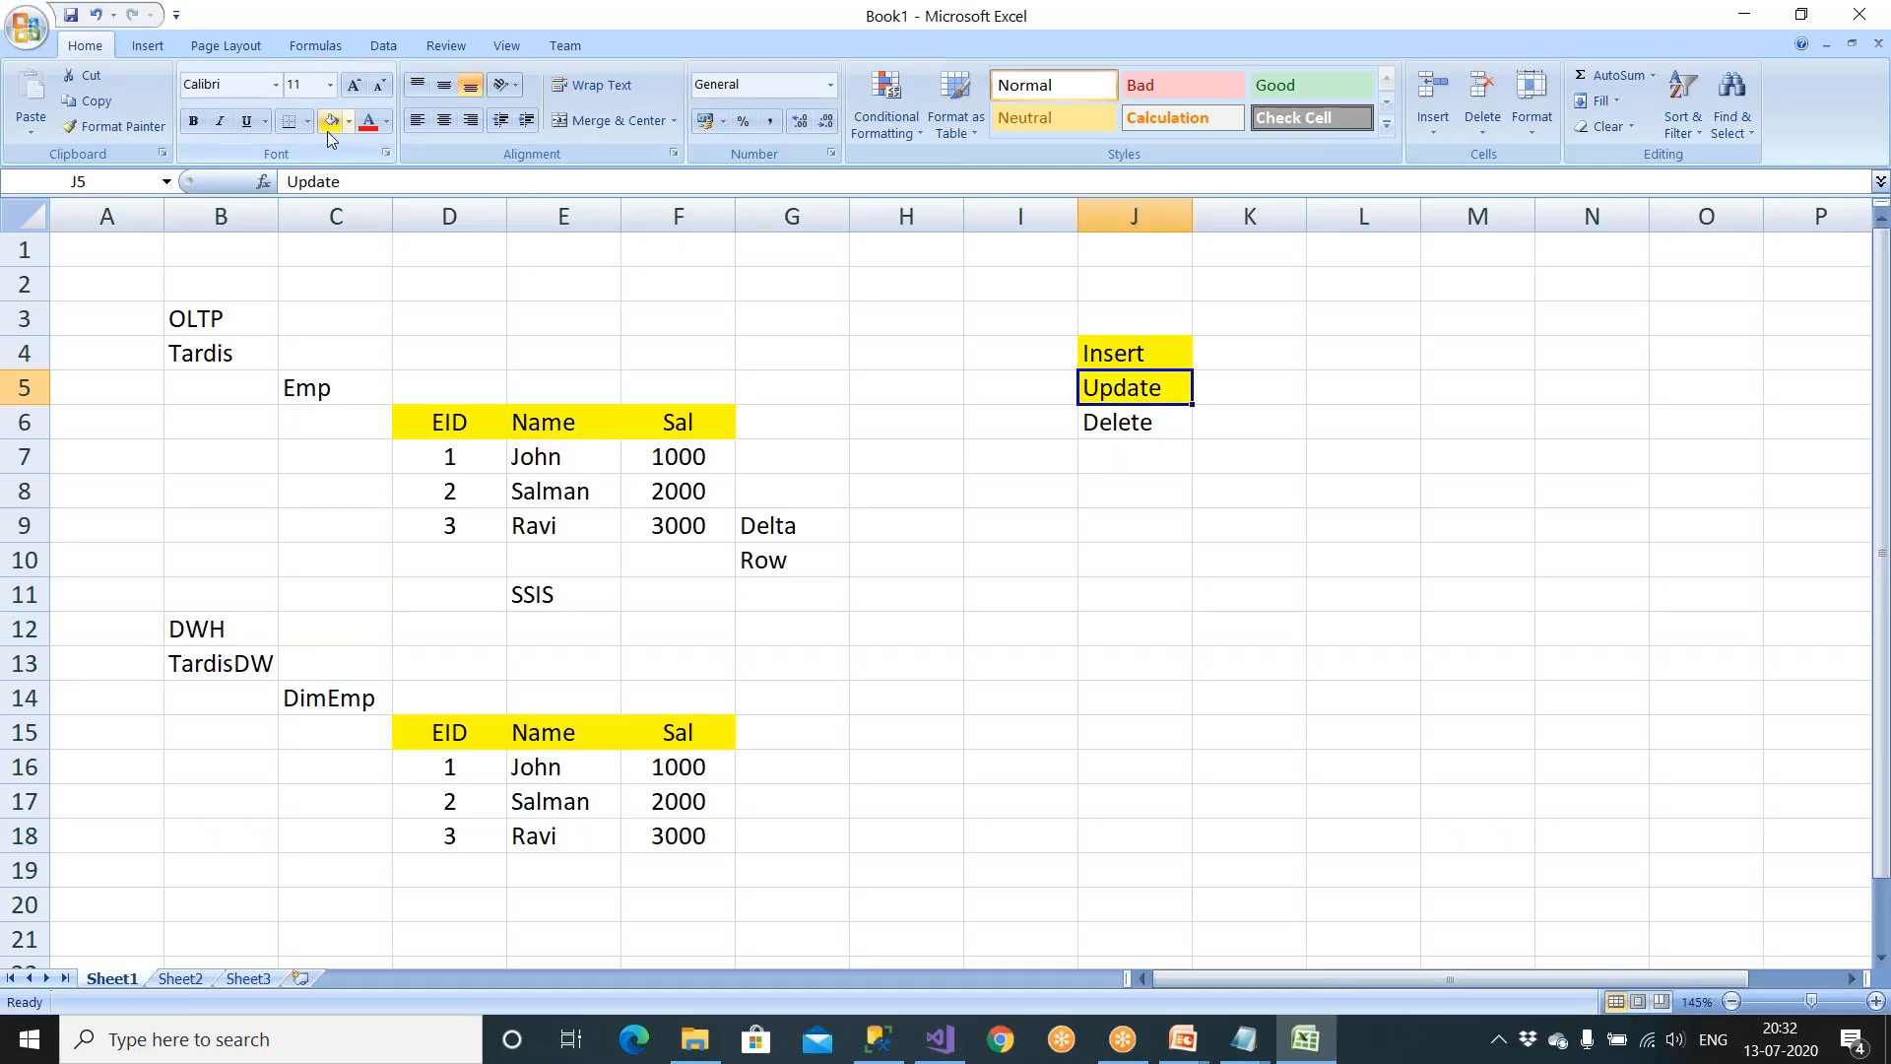
left_click(679, 467)
type("1300")
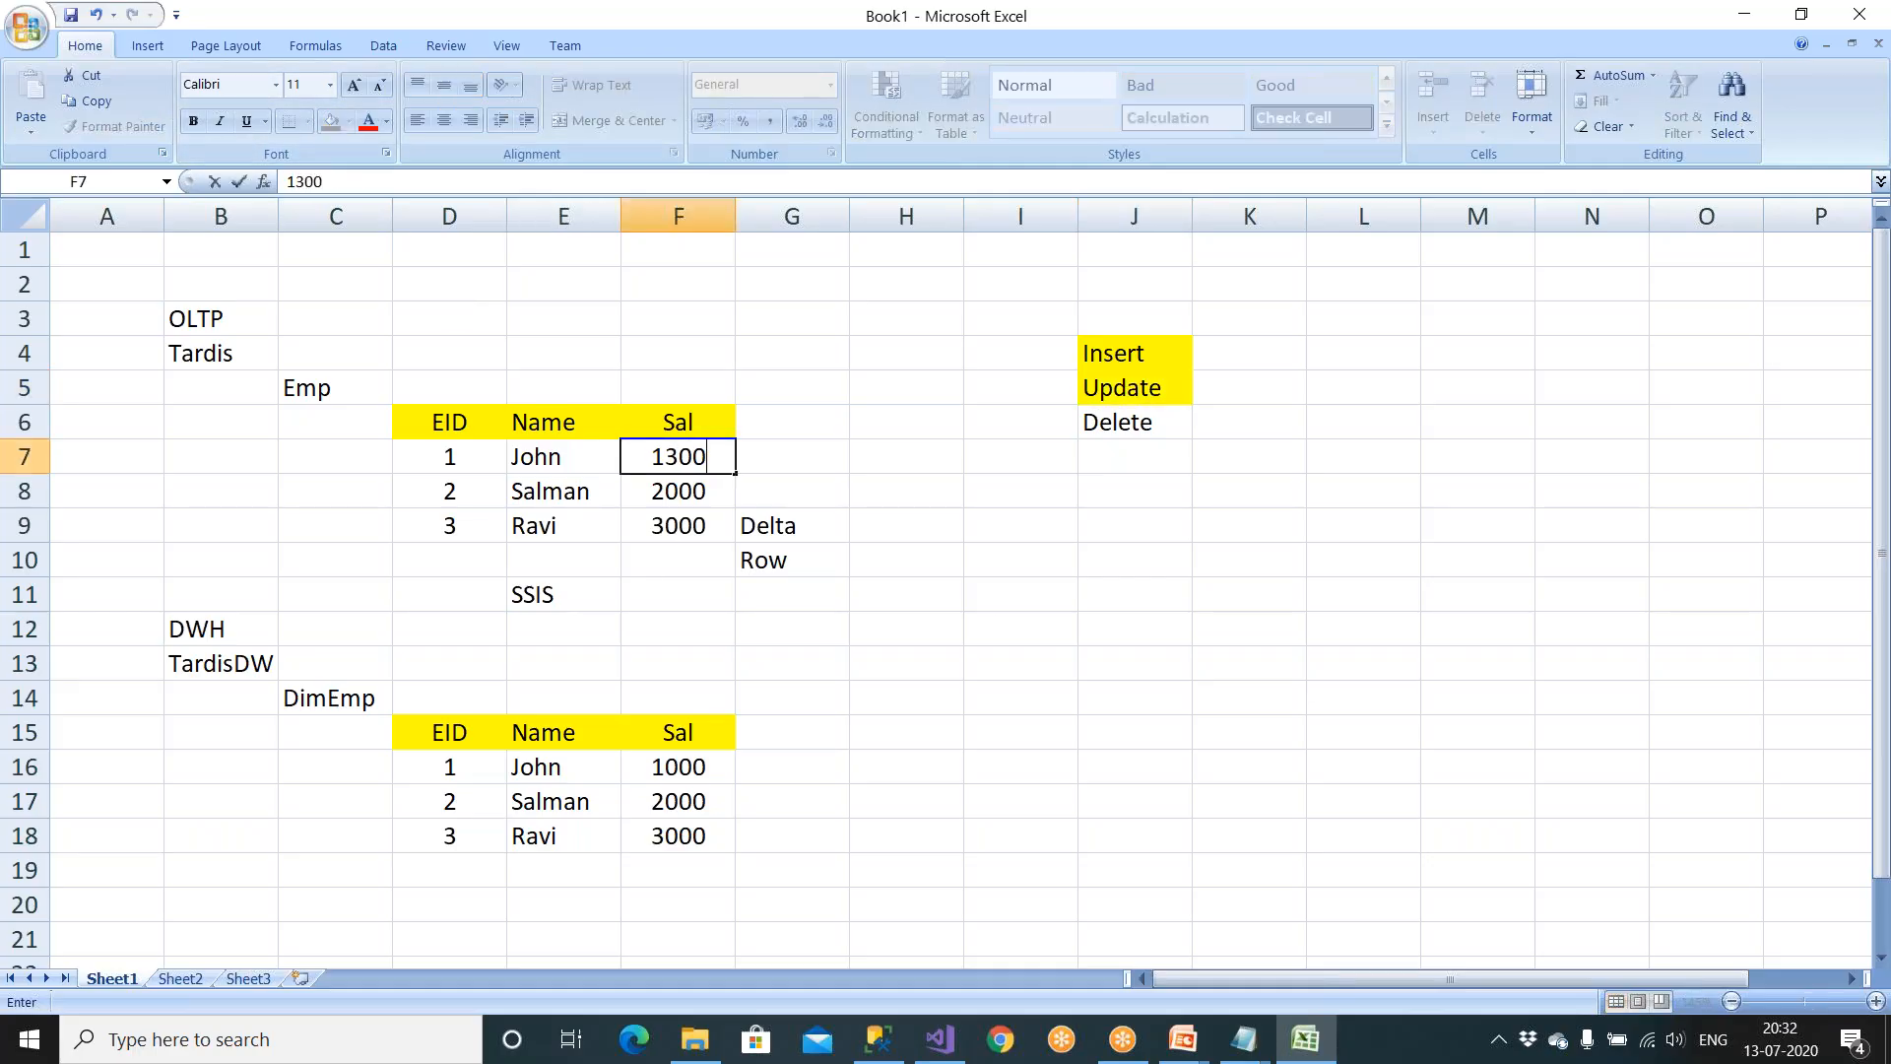
left_click(630, 596)
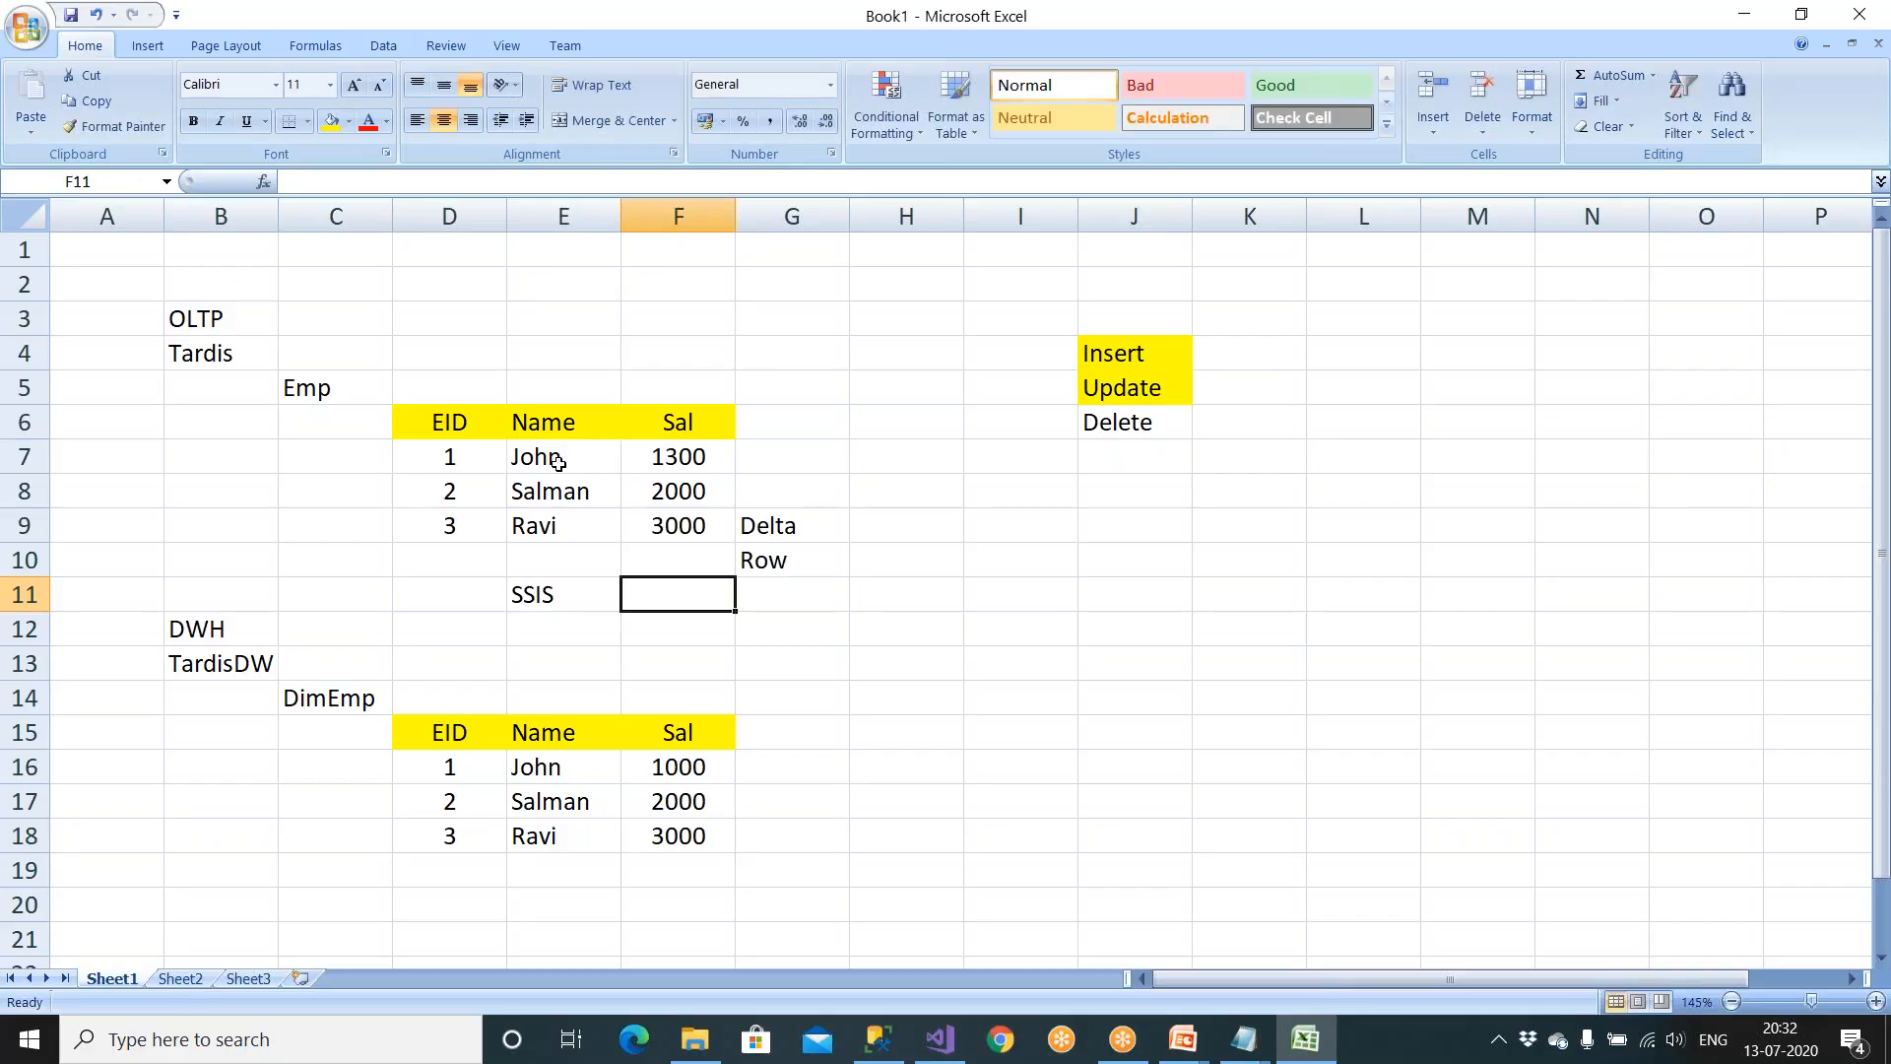
Step: Overwrite the EID 1 row in DimEmp at D16 with the updated row D7:F7 copied from Emp
left_click_drag(492, 458, 653, 464)
key("ctrl+c")
left_click_drag(493, 767, 536, 766)
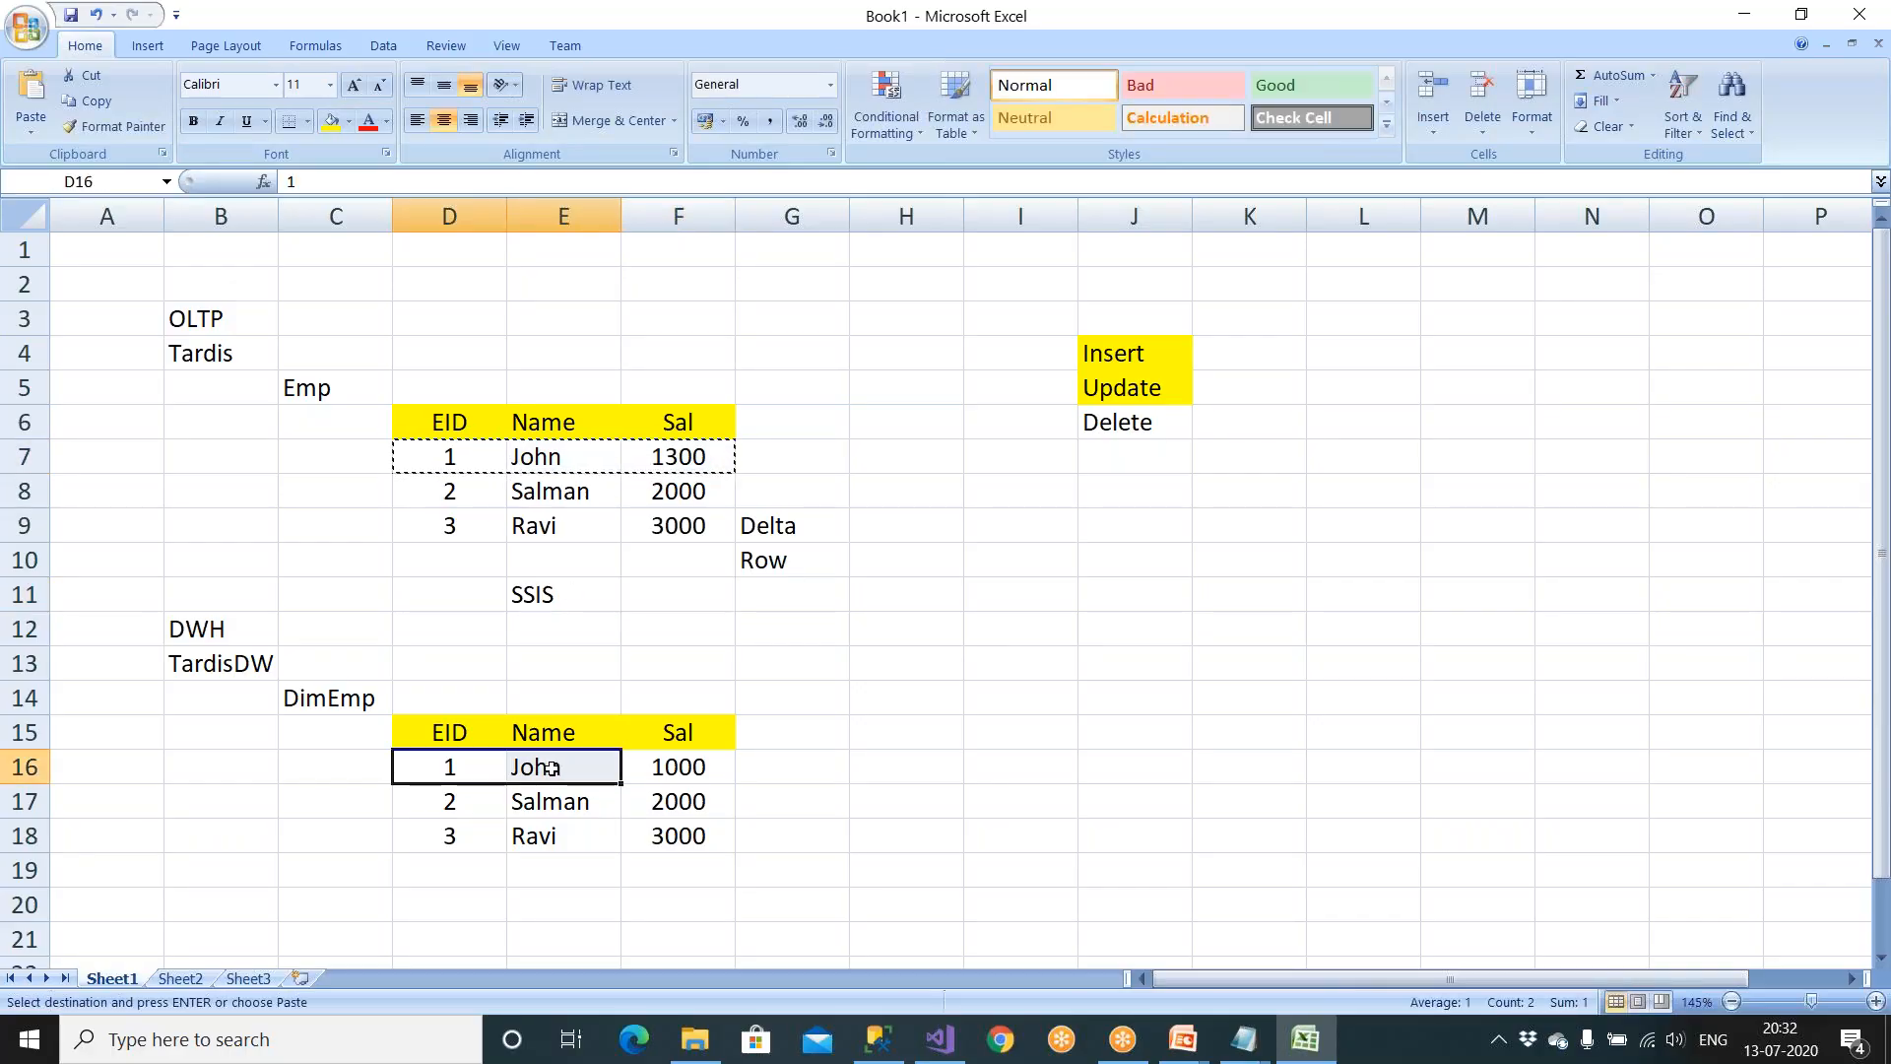
key("ctrl+v")
left_click(990, 581)
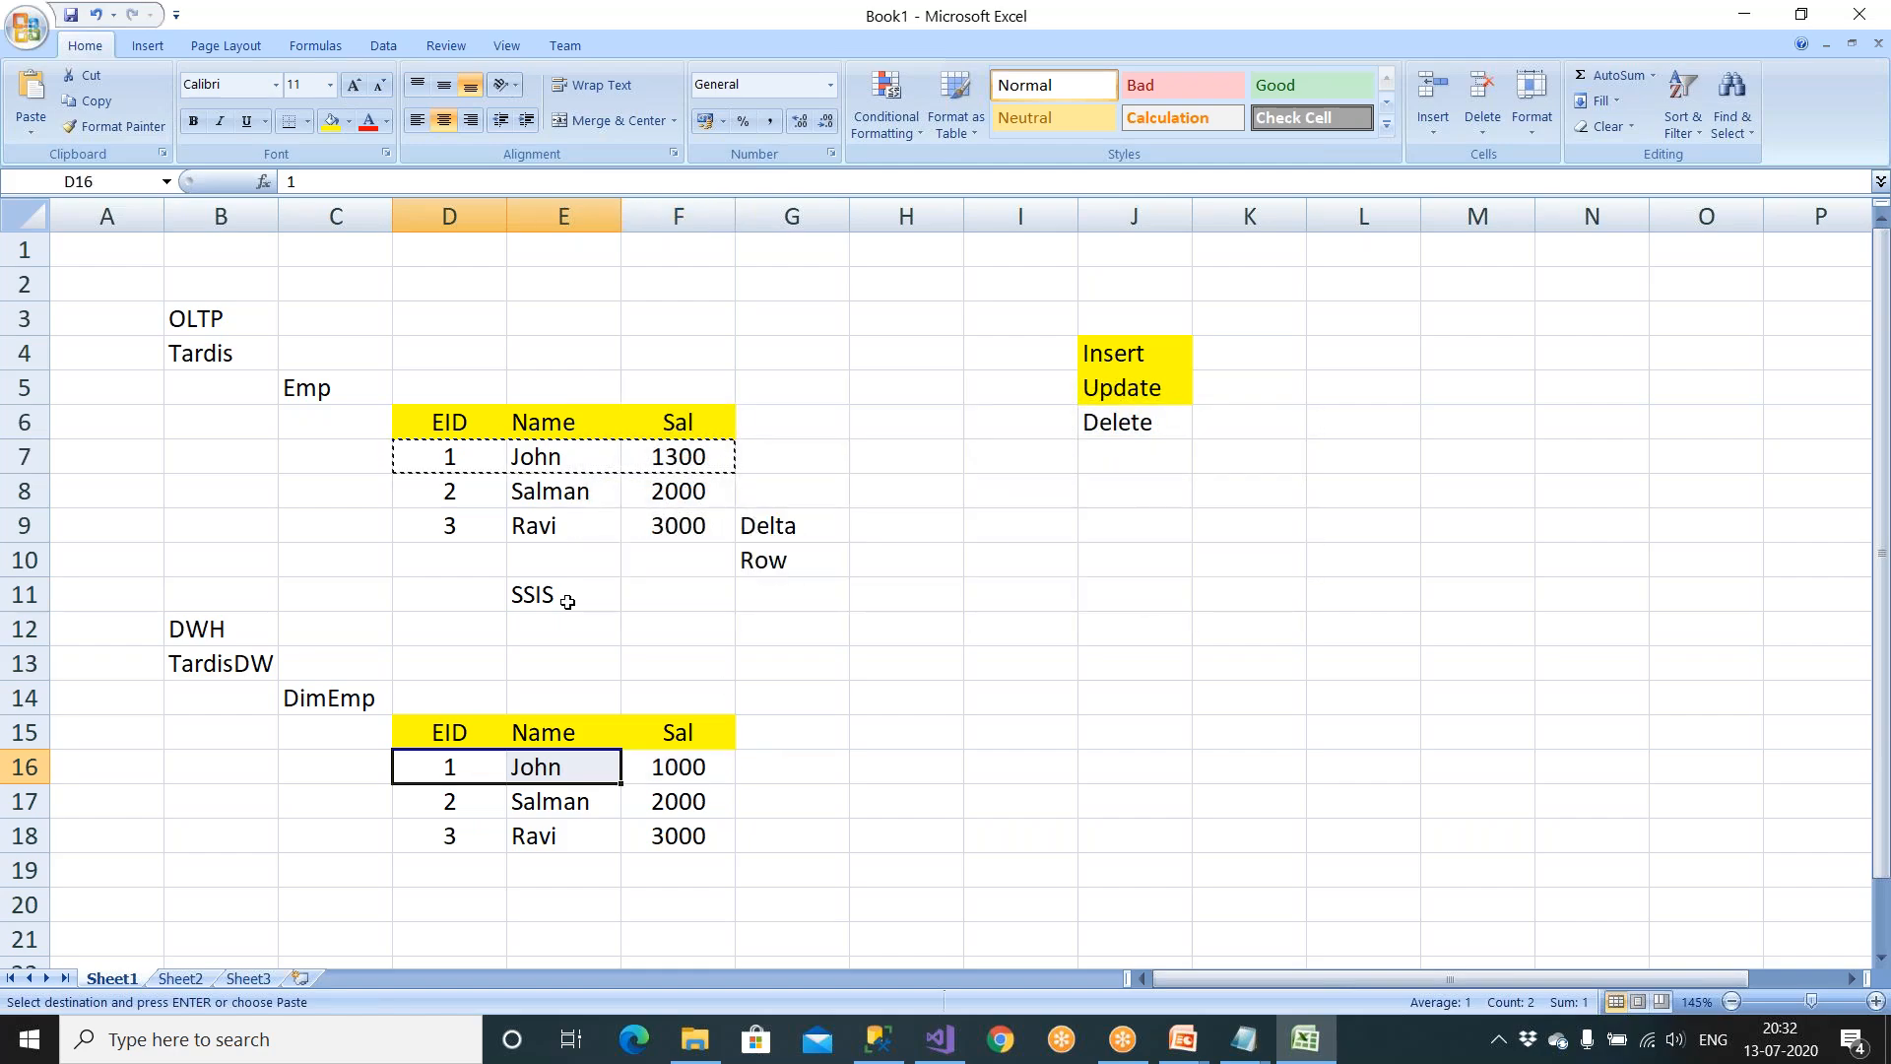
left_click(478, 764)
key("ctrl+v")
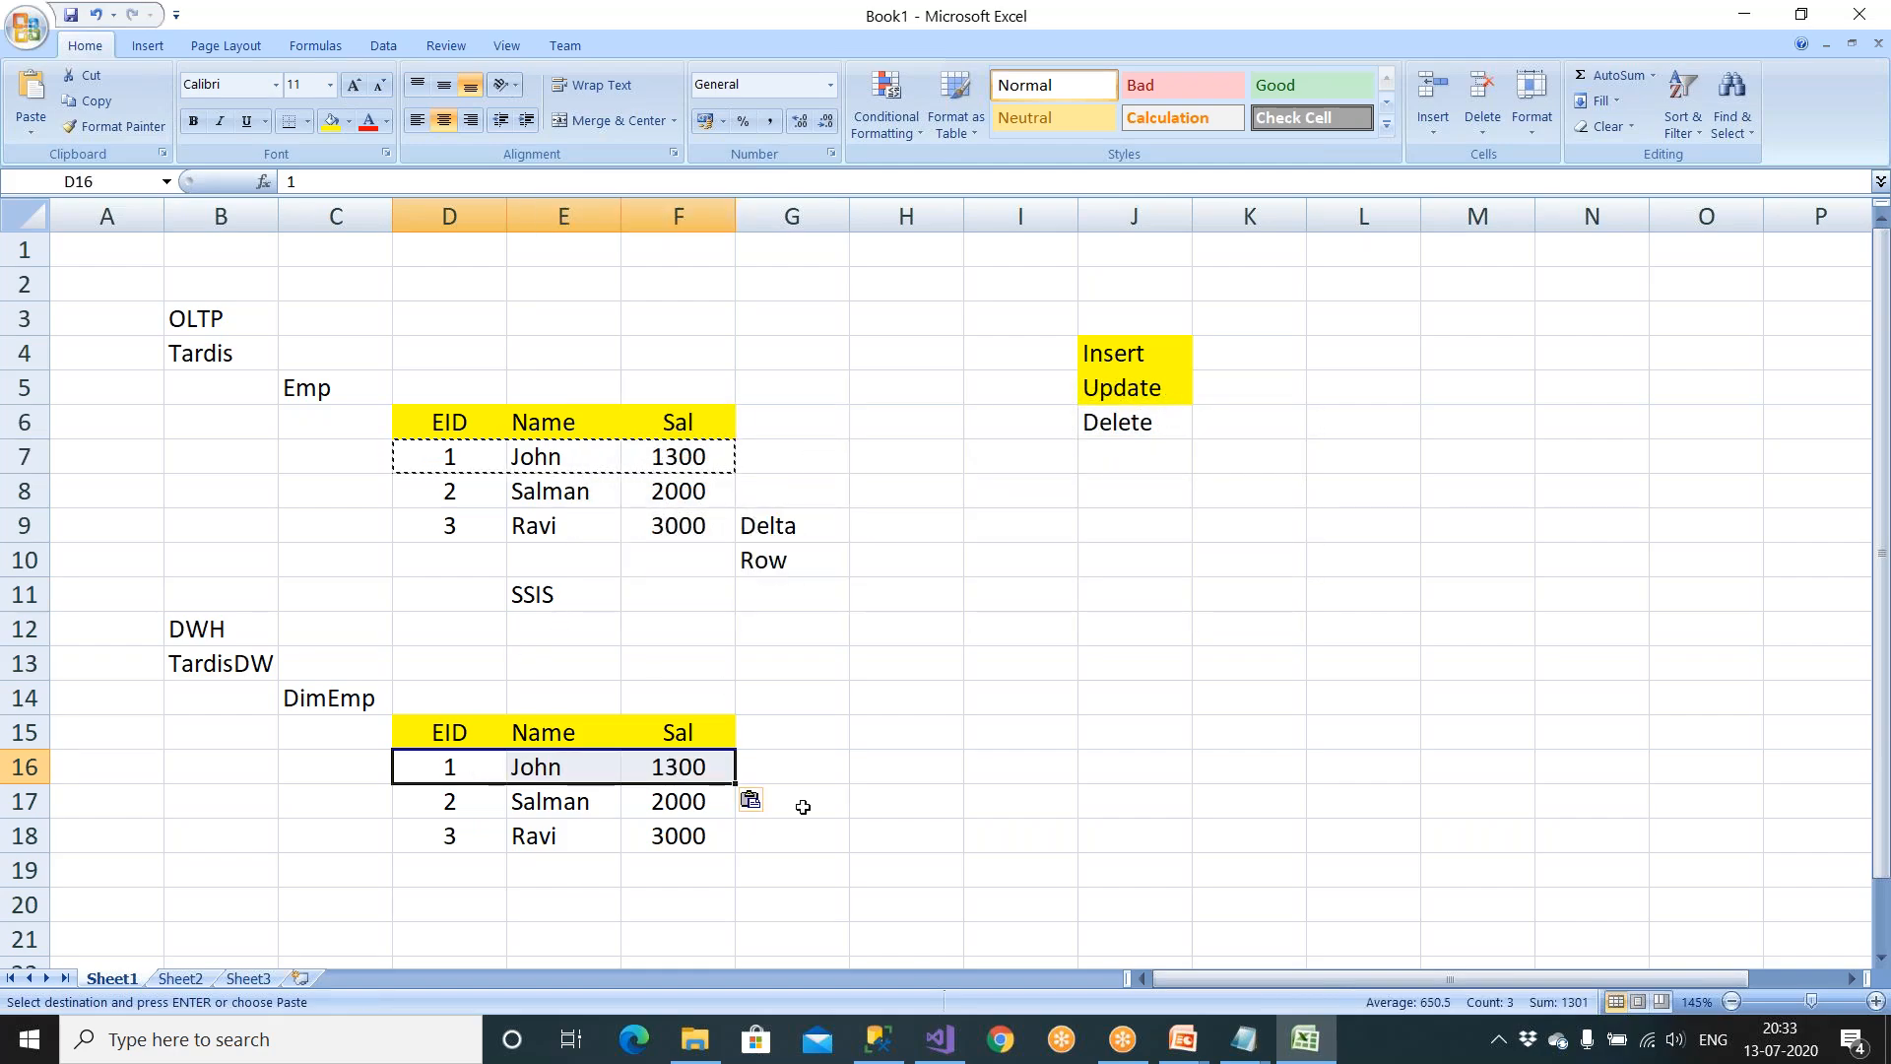
key("Escape")
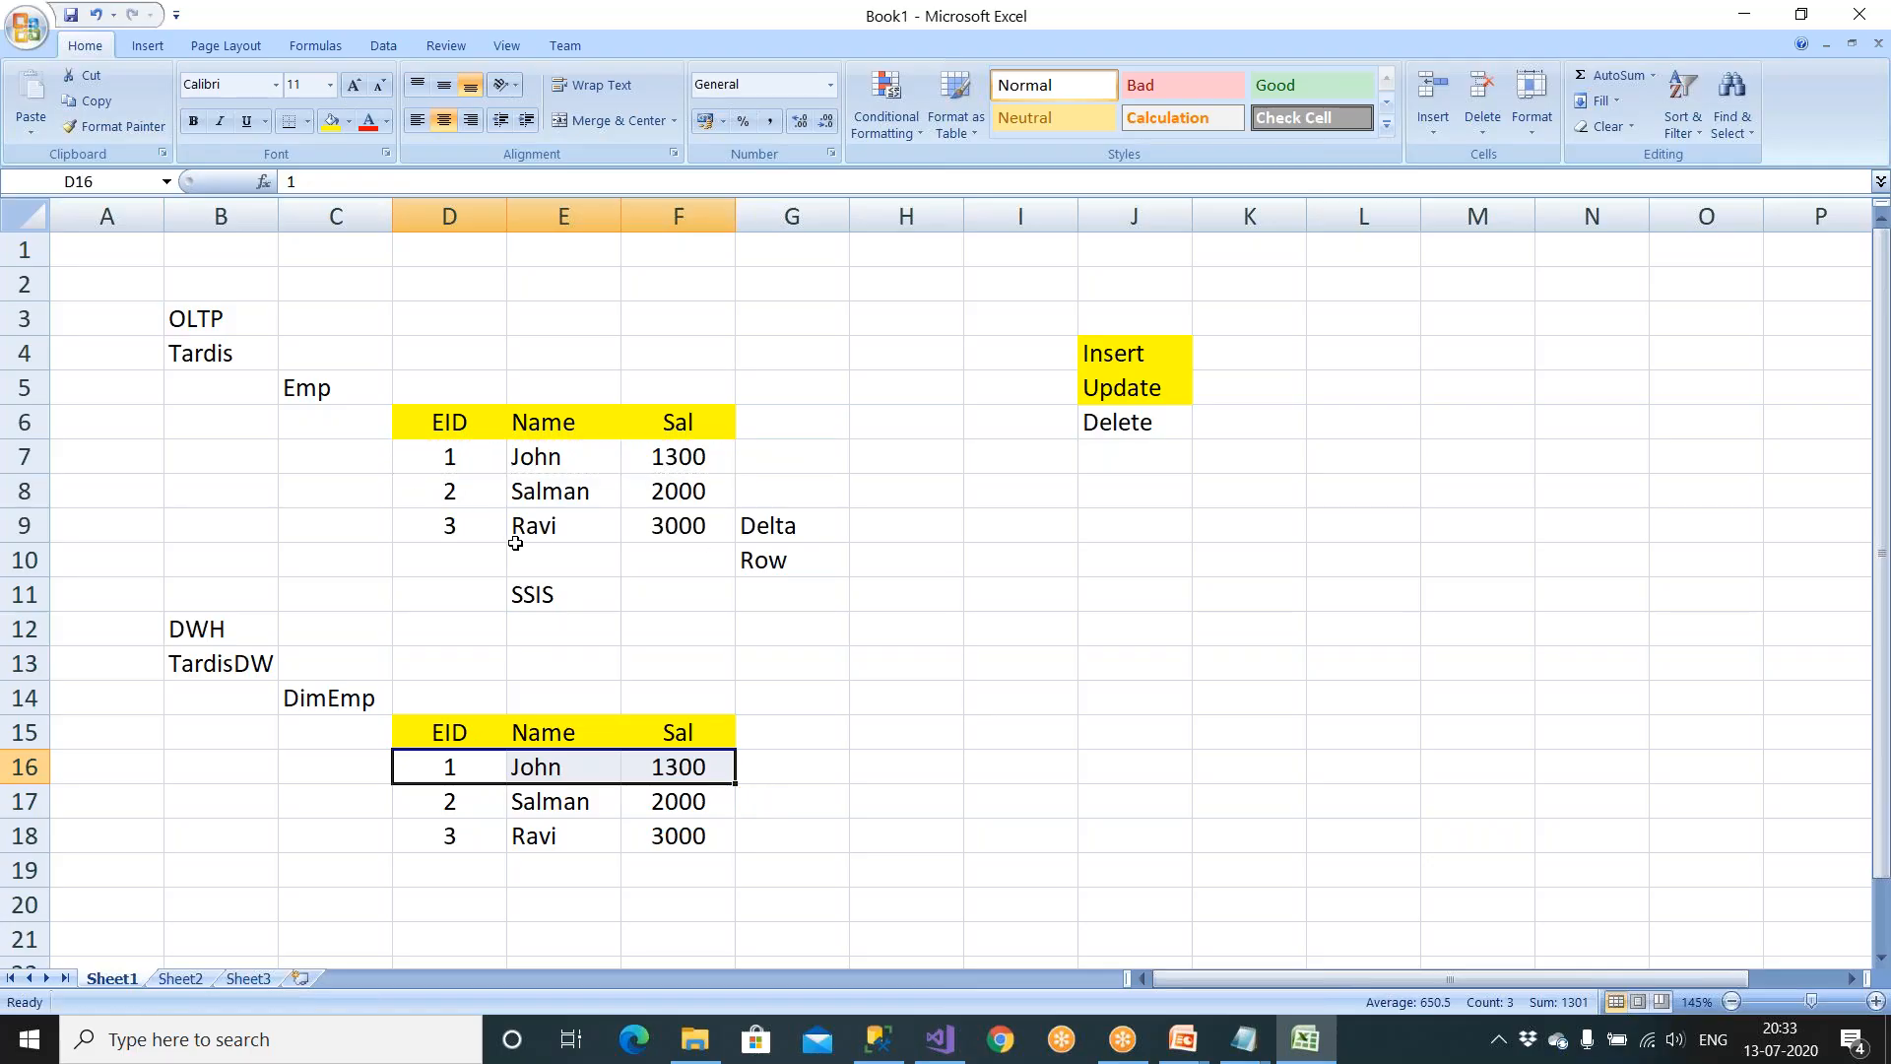
Step: Clear the EID 2 row D8:F8 from the Emp table to illustrate the Delete case
left_click_drag(449, 490, 660, 491)
key("Delete")
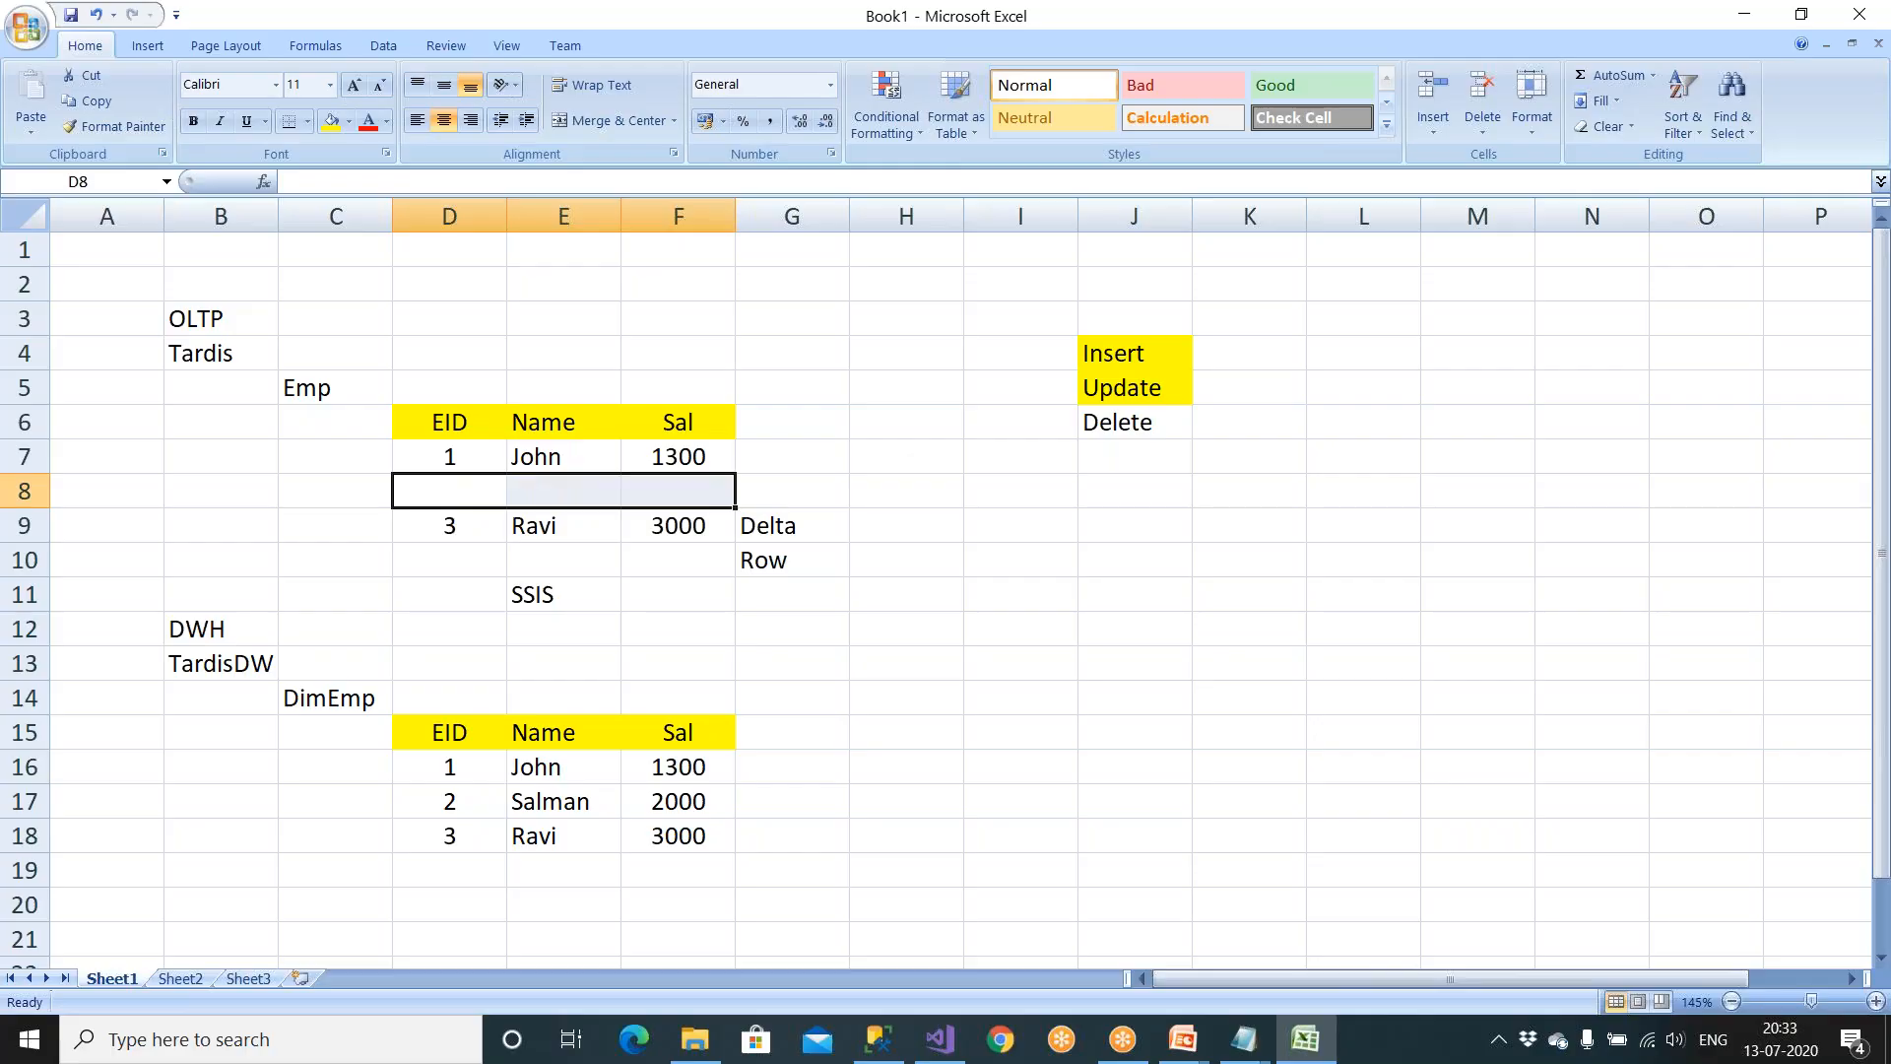
left_click(1179, 422)
left_click_drag(499, 491, 682, 491)
left_click(1093, 423)
Step: Compare the DWH block and its DimEmp rows with the Emp rows, the Insert, Update and Delete cells, and the SSIS cell
left_click_drag(198, 636, 808, 871)
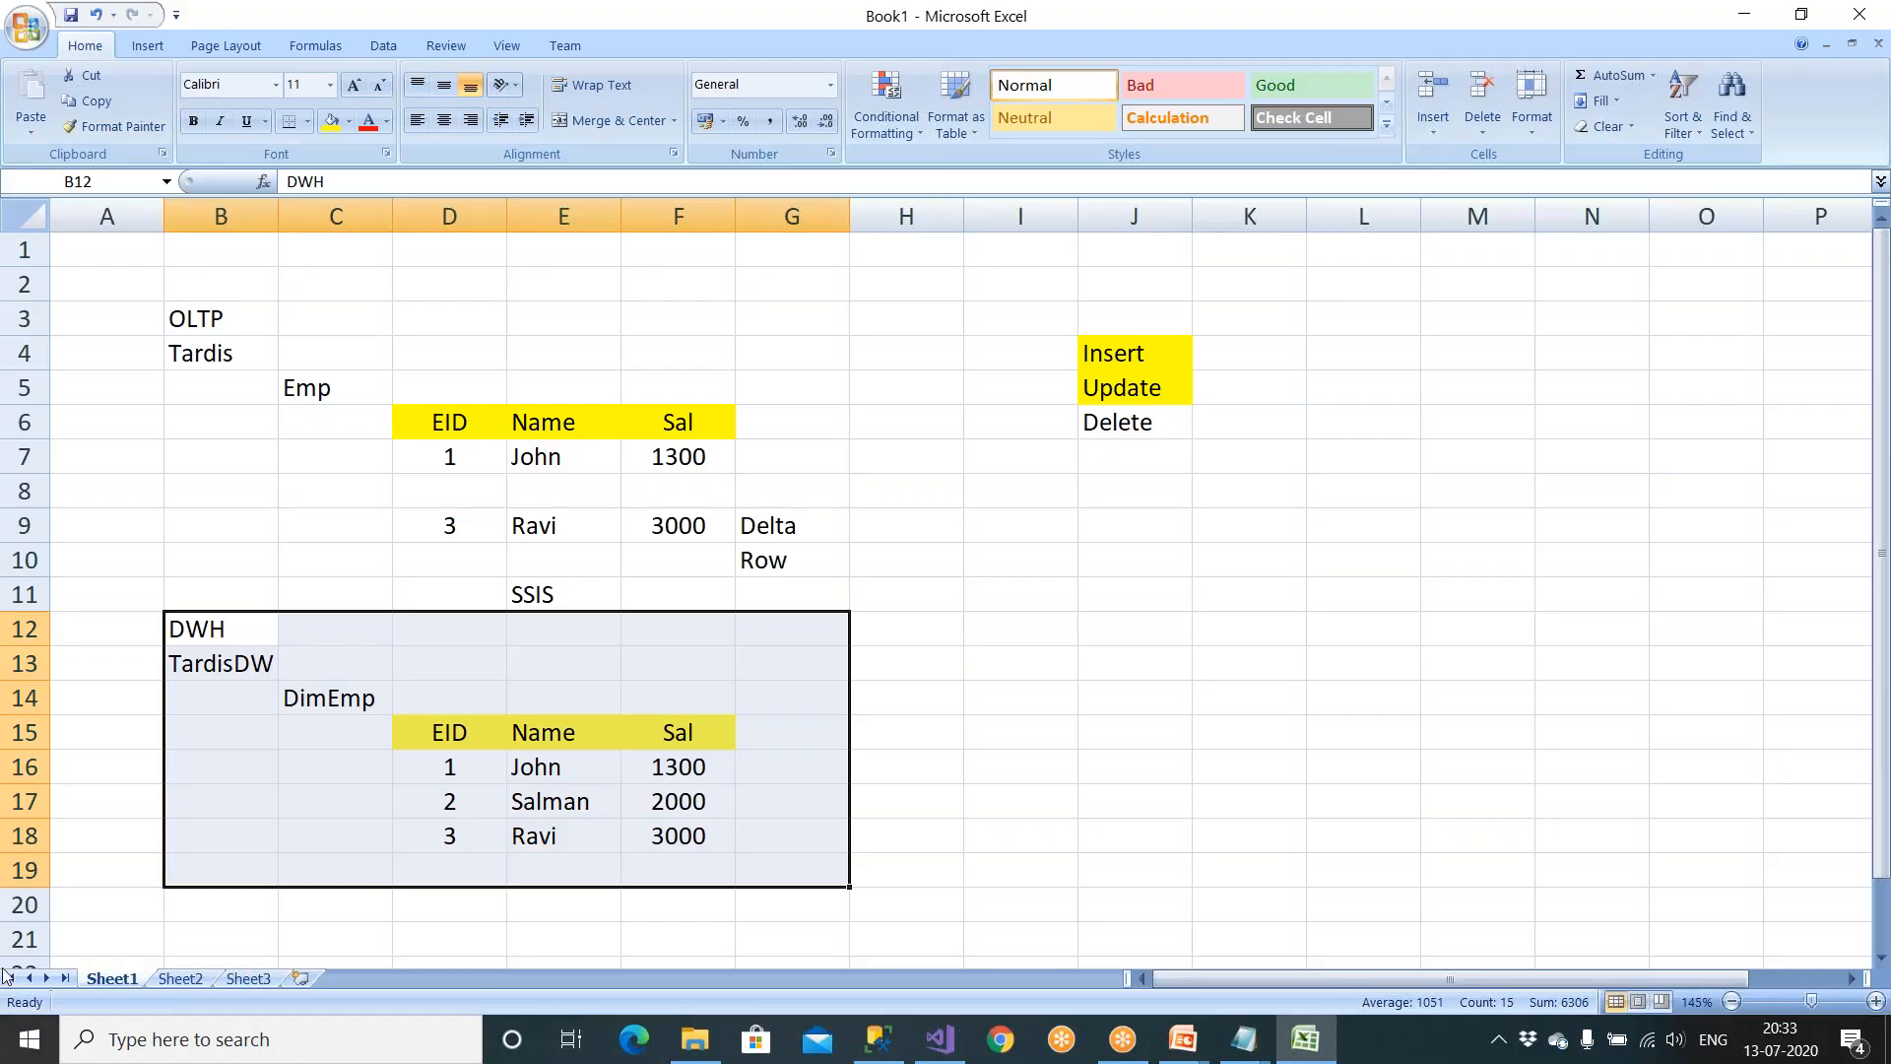
left_click_drag(451, 460, 718, 496)
left_click(1141, 357)
left_click(1141, 389)
left_click(1142, 435)
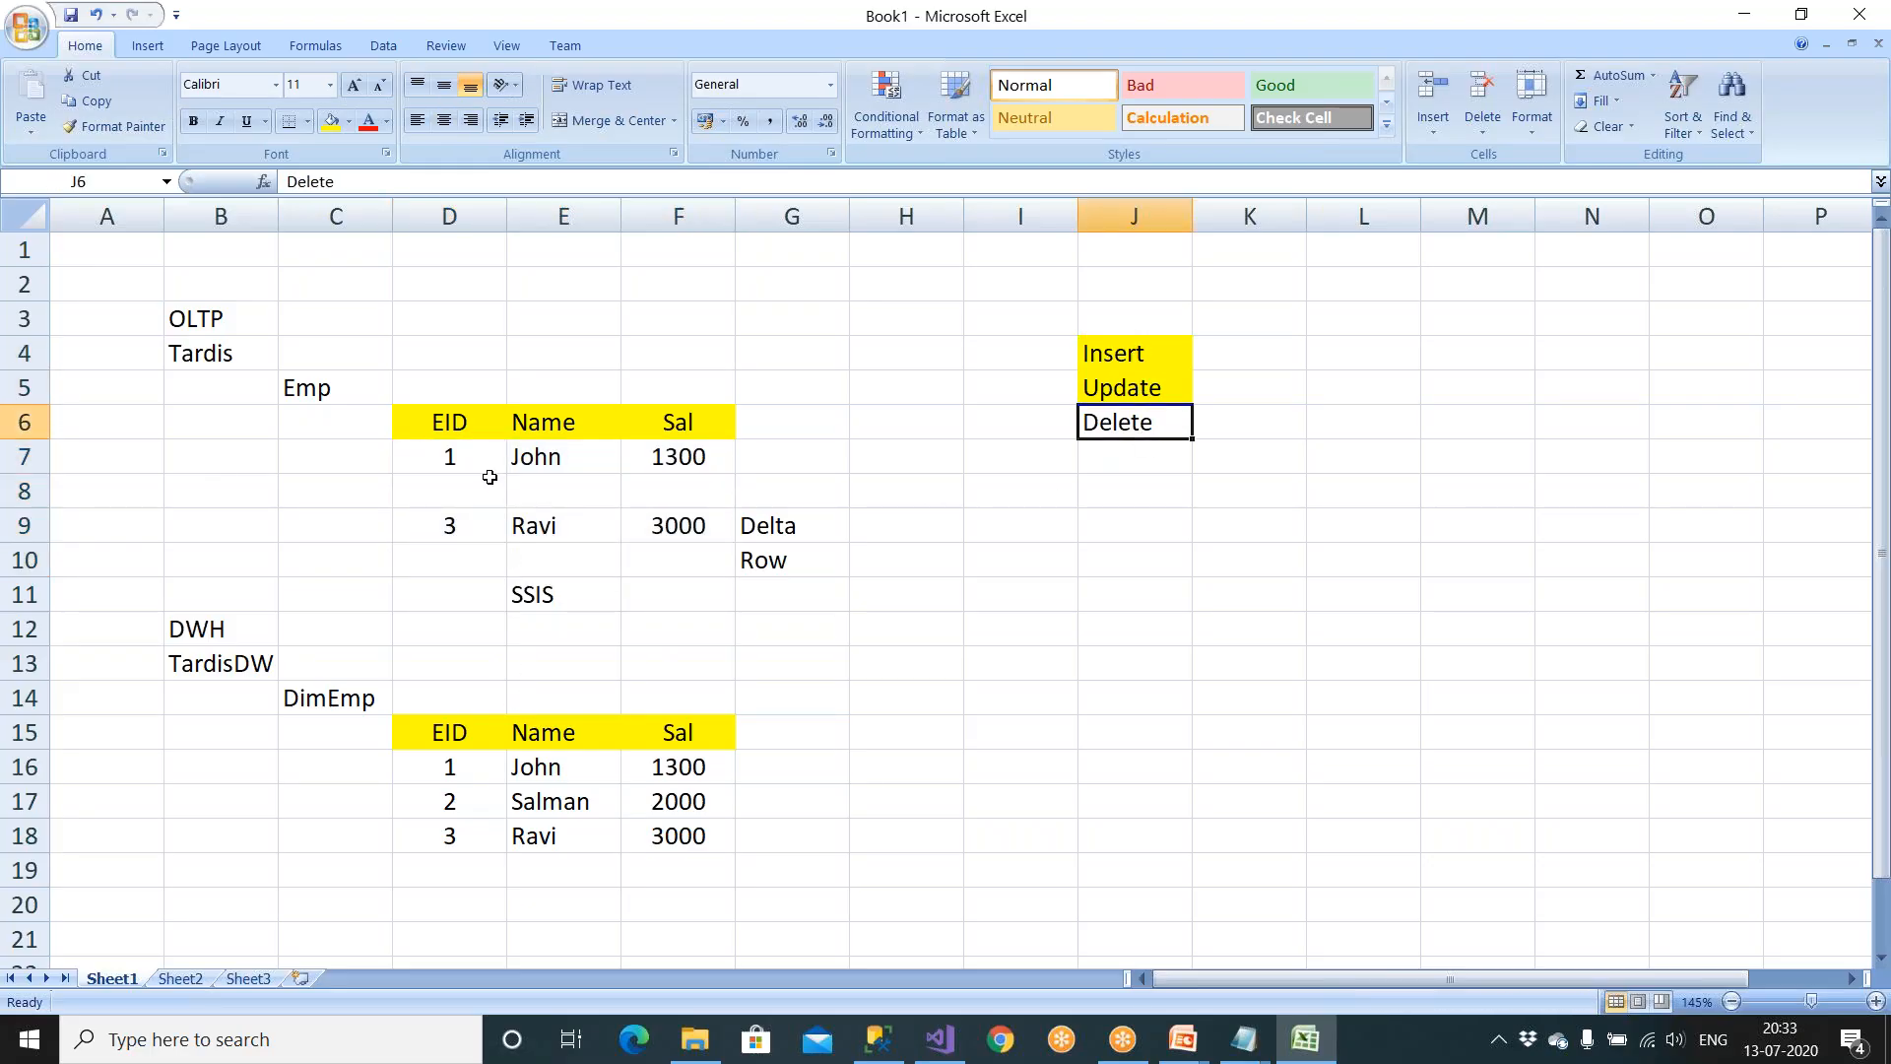
left_click_drag(459, 832, 654, 837)
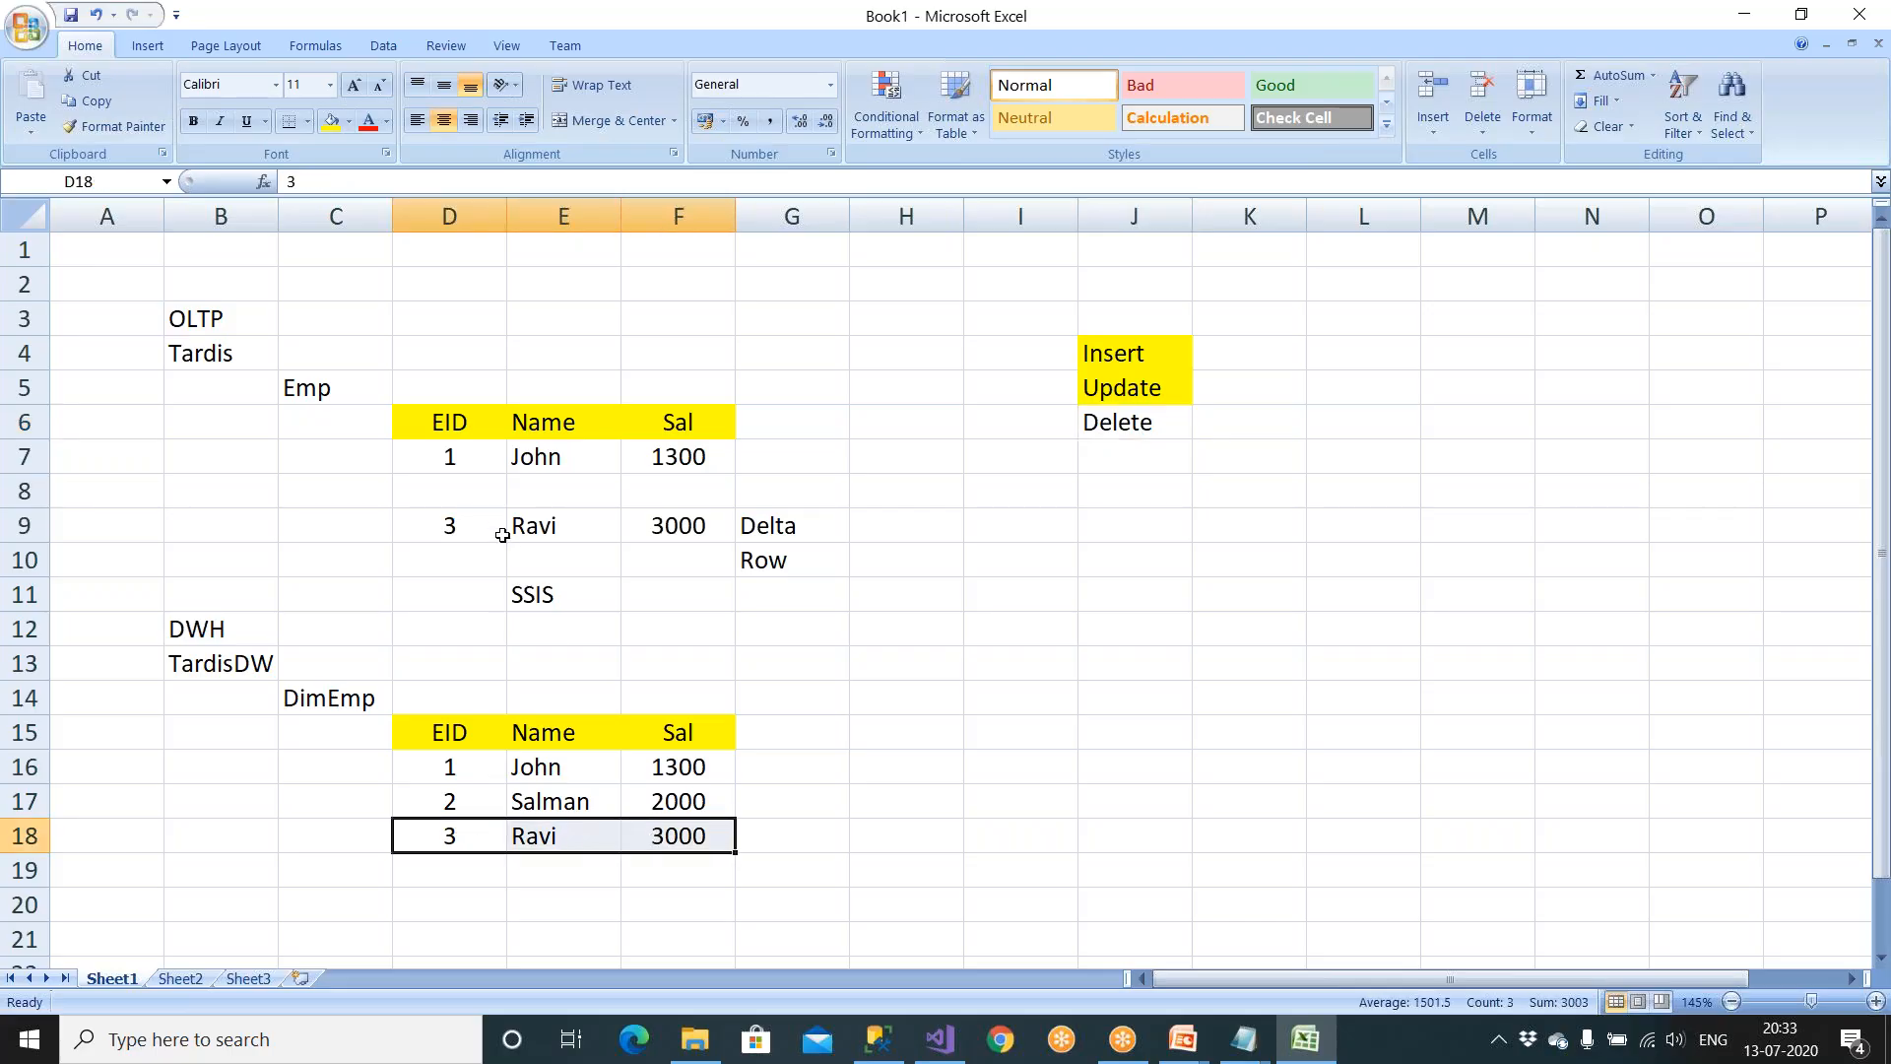
left_click_drag(473, 463, 620, 545)
left_click(645, 565)
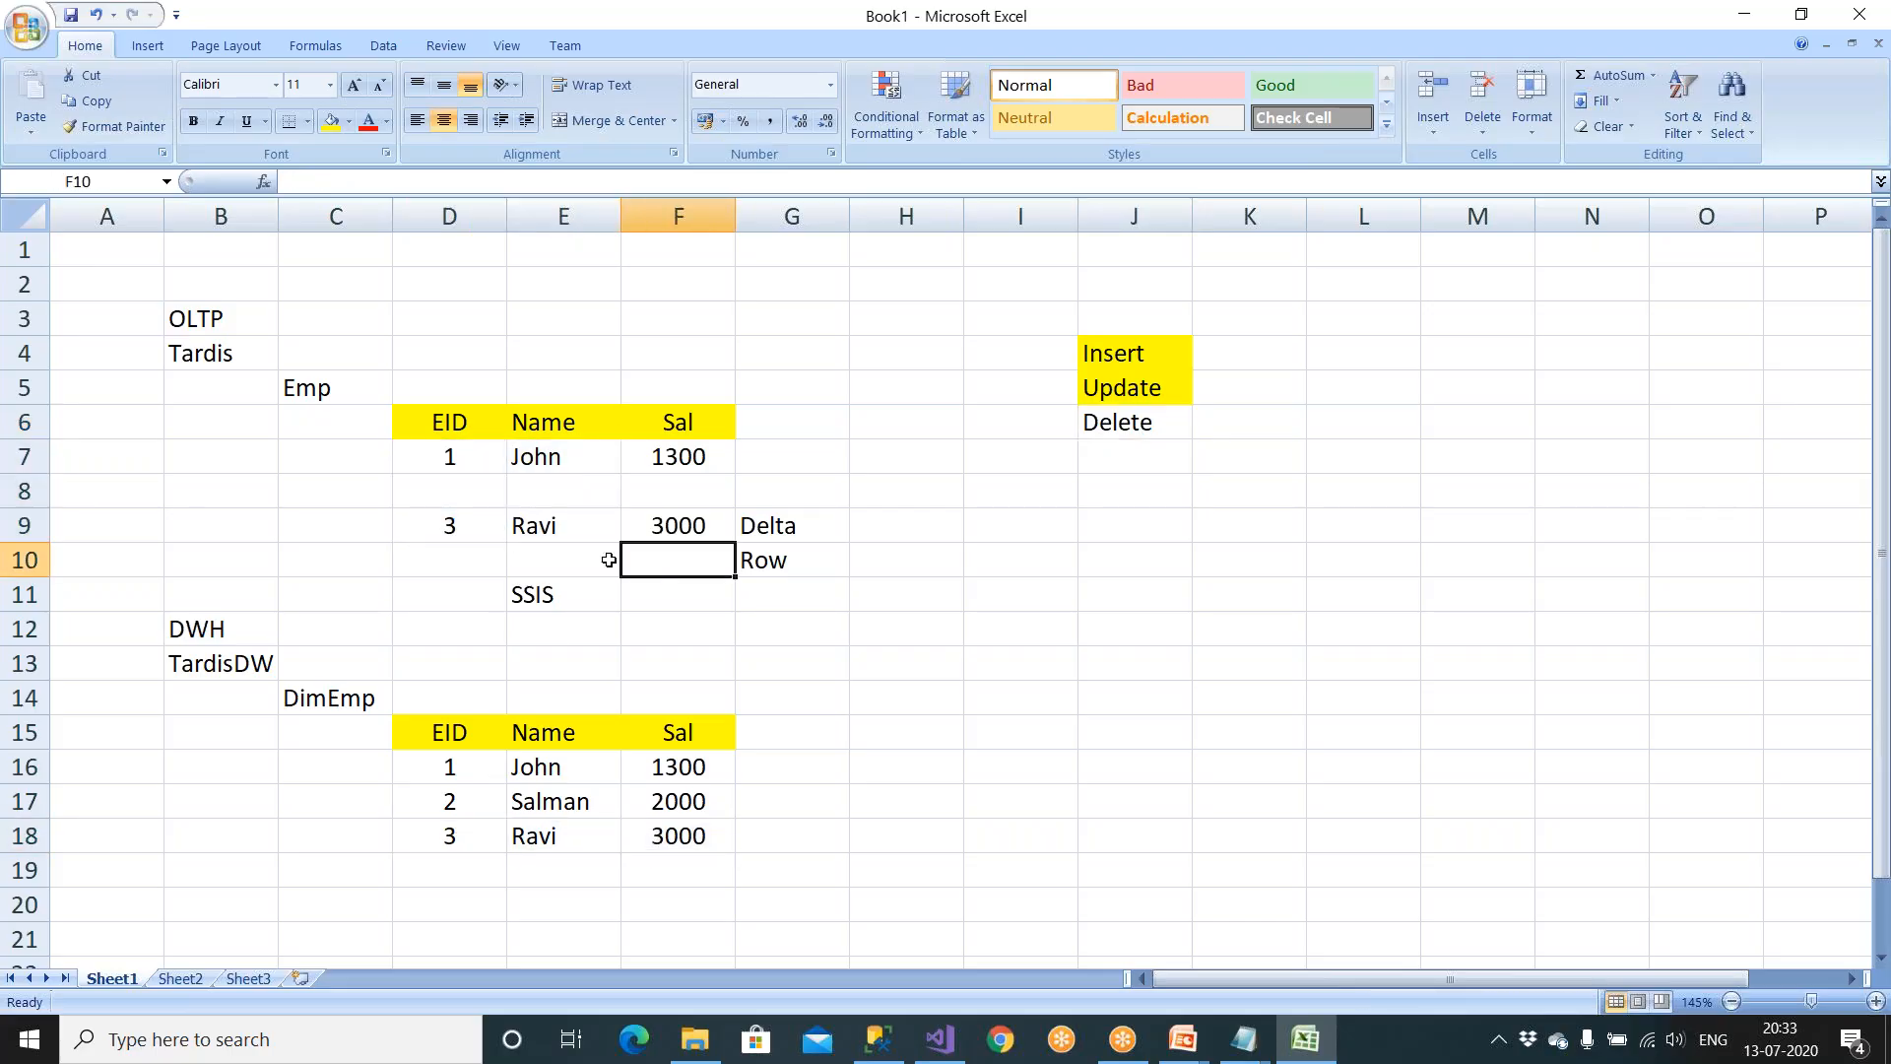
left_click_drag(471, 462, 649, 614)
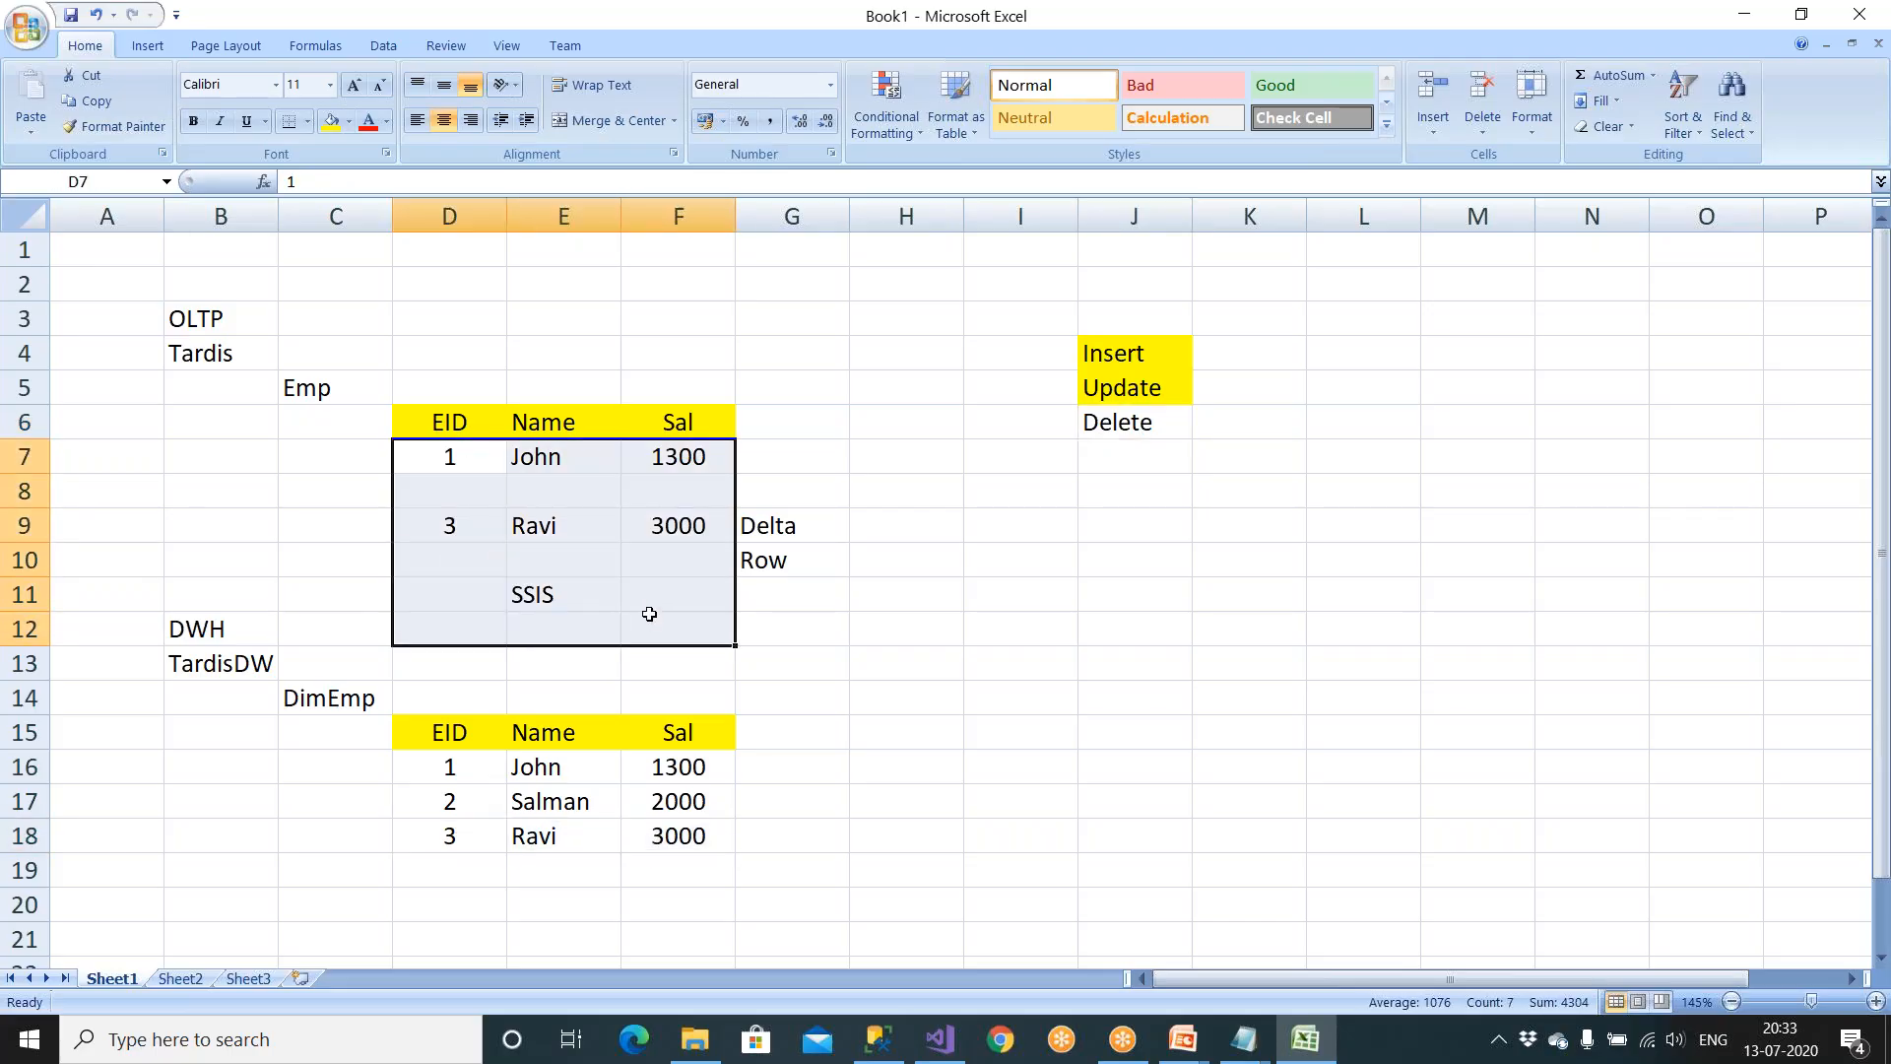
left_click(590, 595)
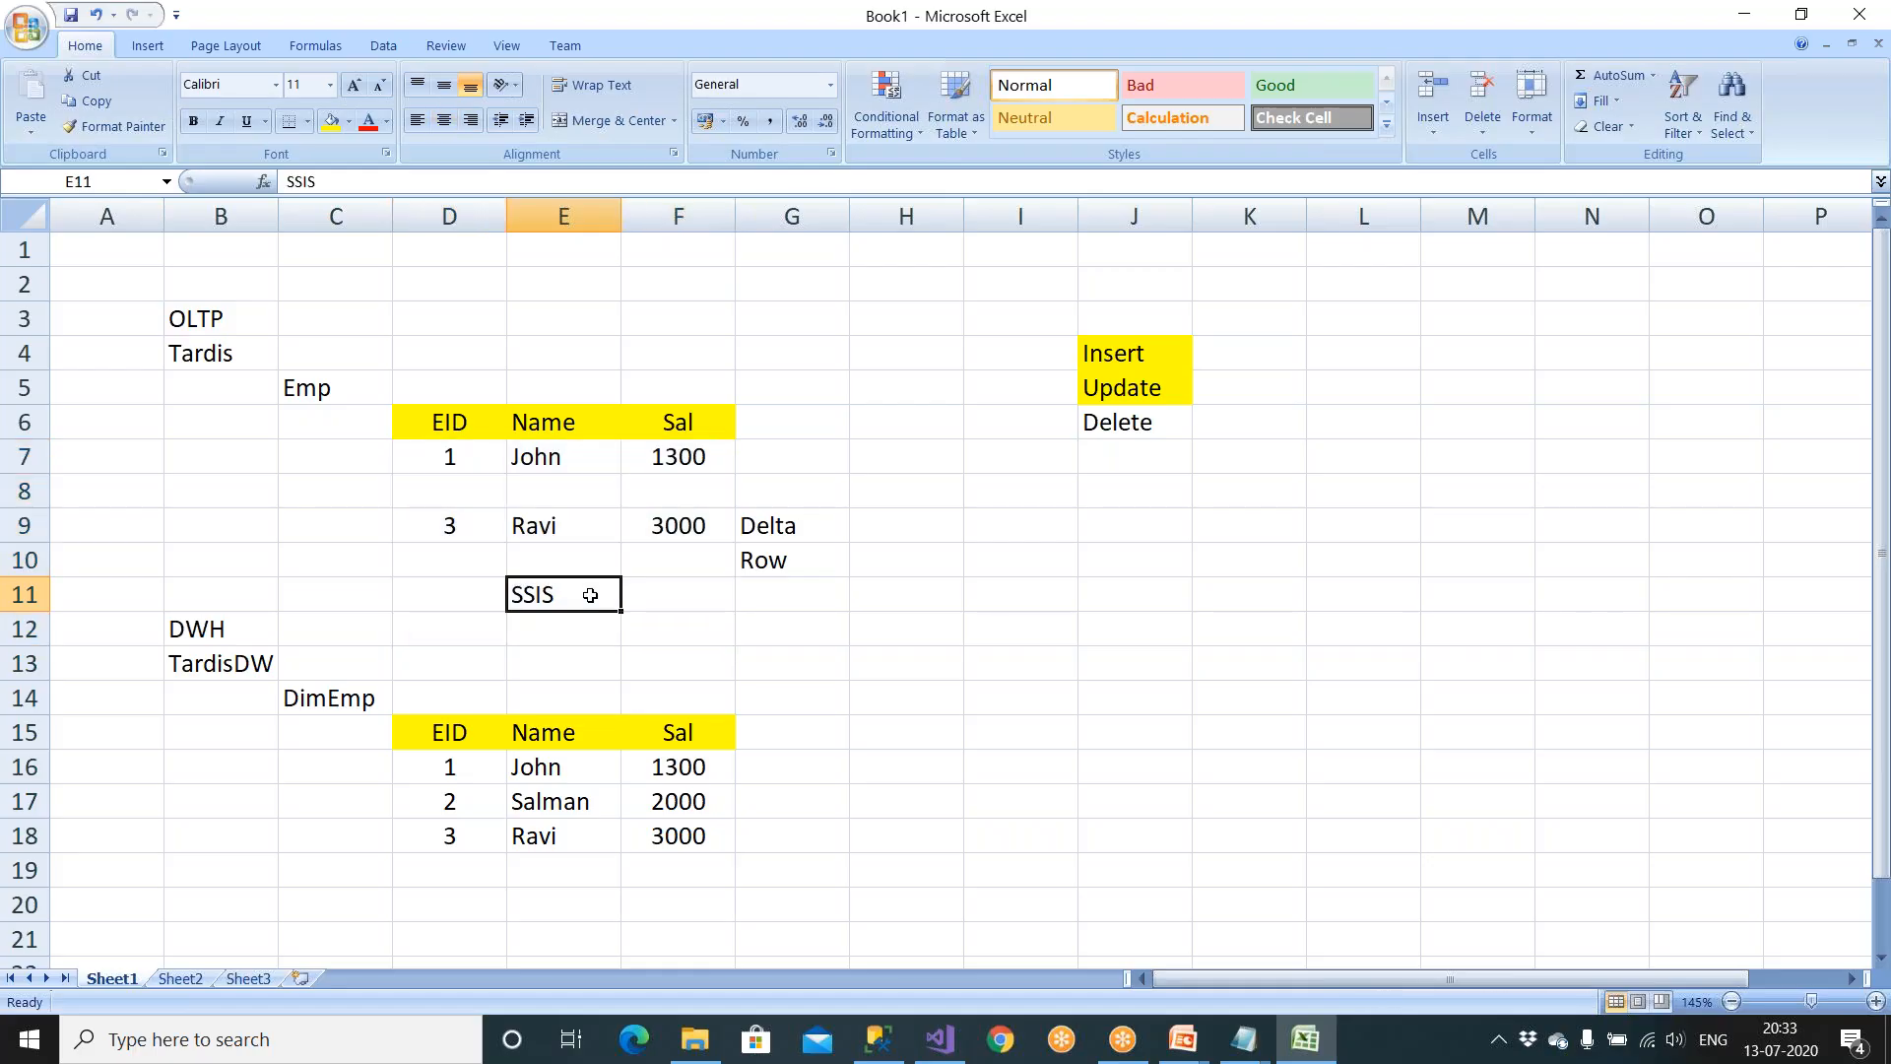
Step: Switch to the PowerPoint presentation
left_click(1183, 1039)
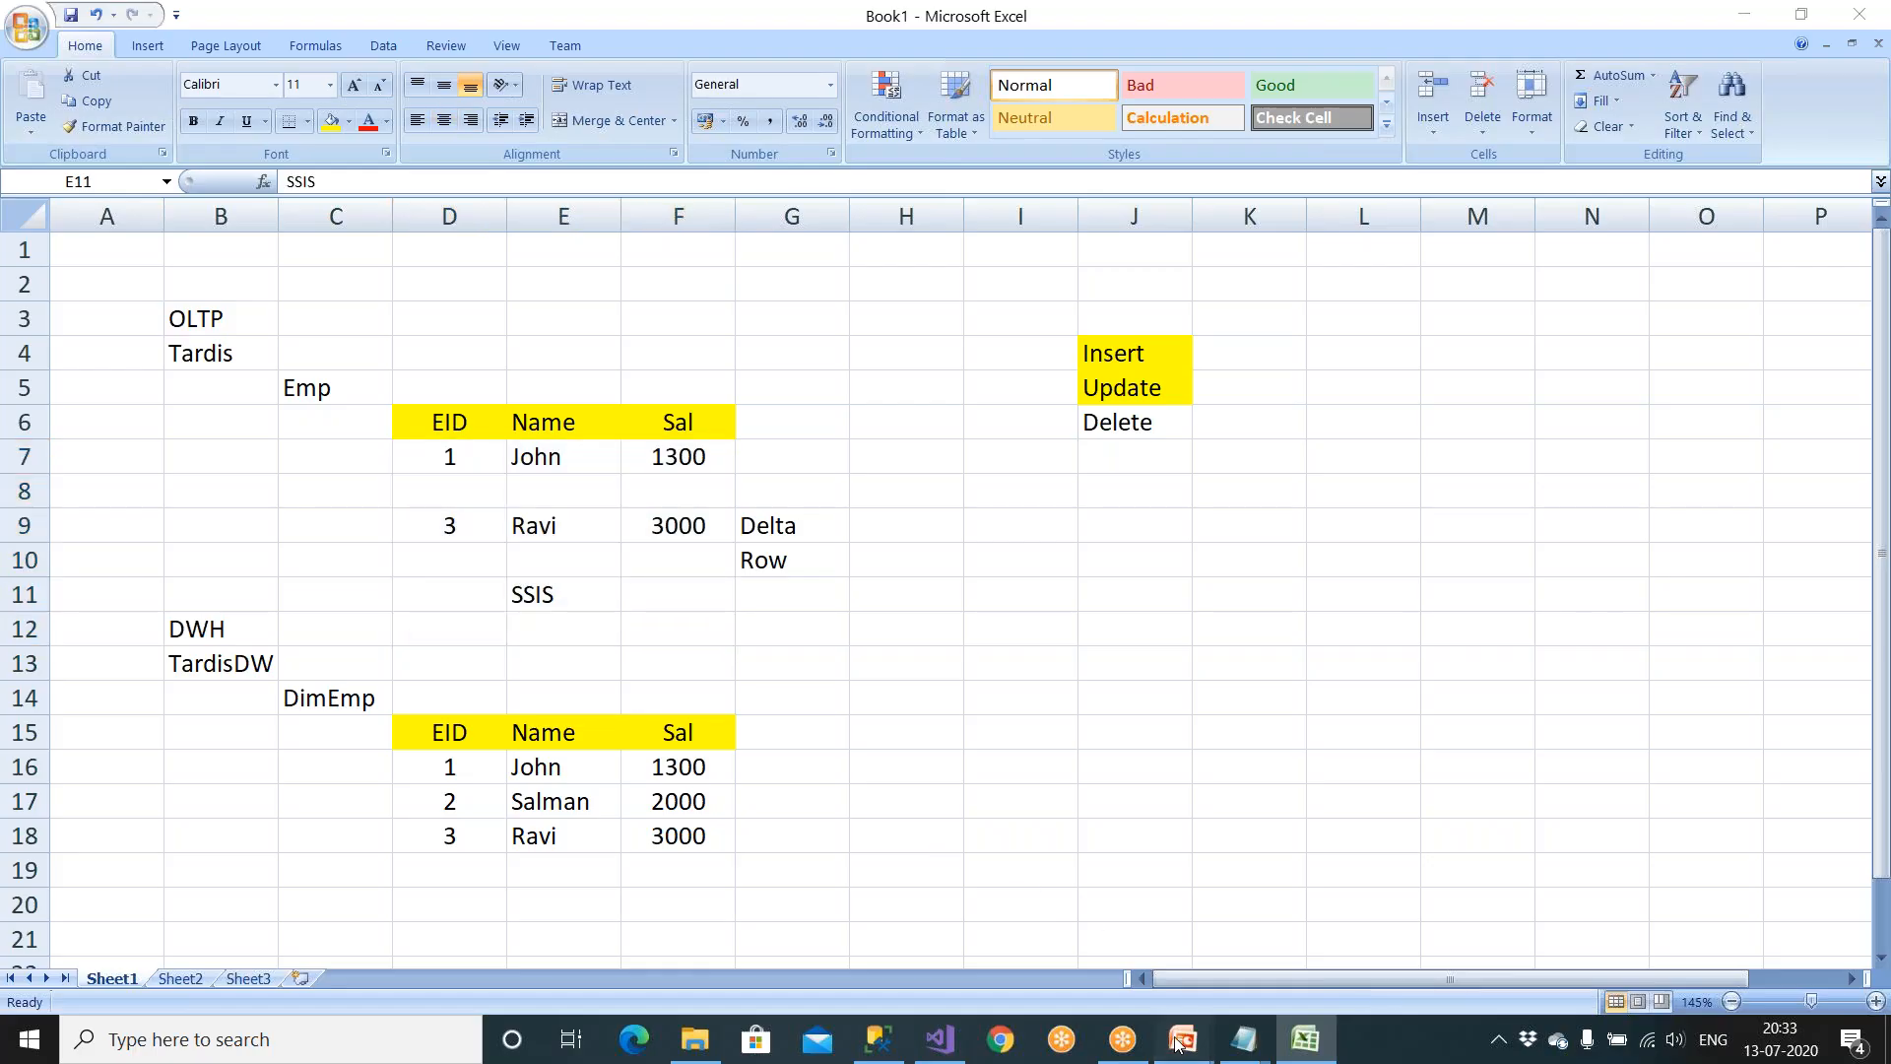